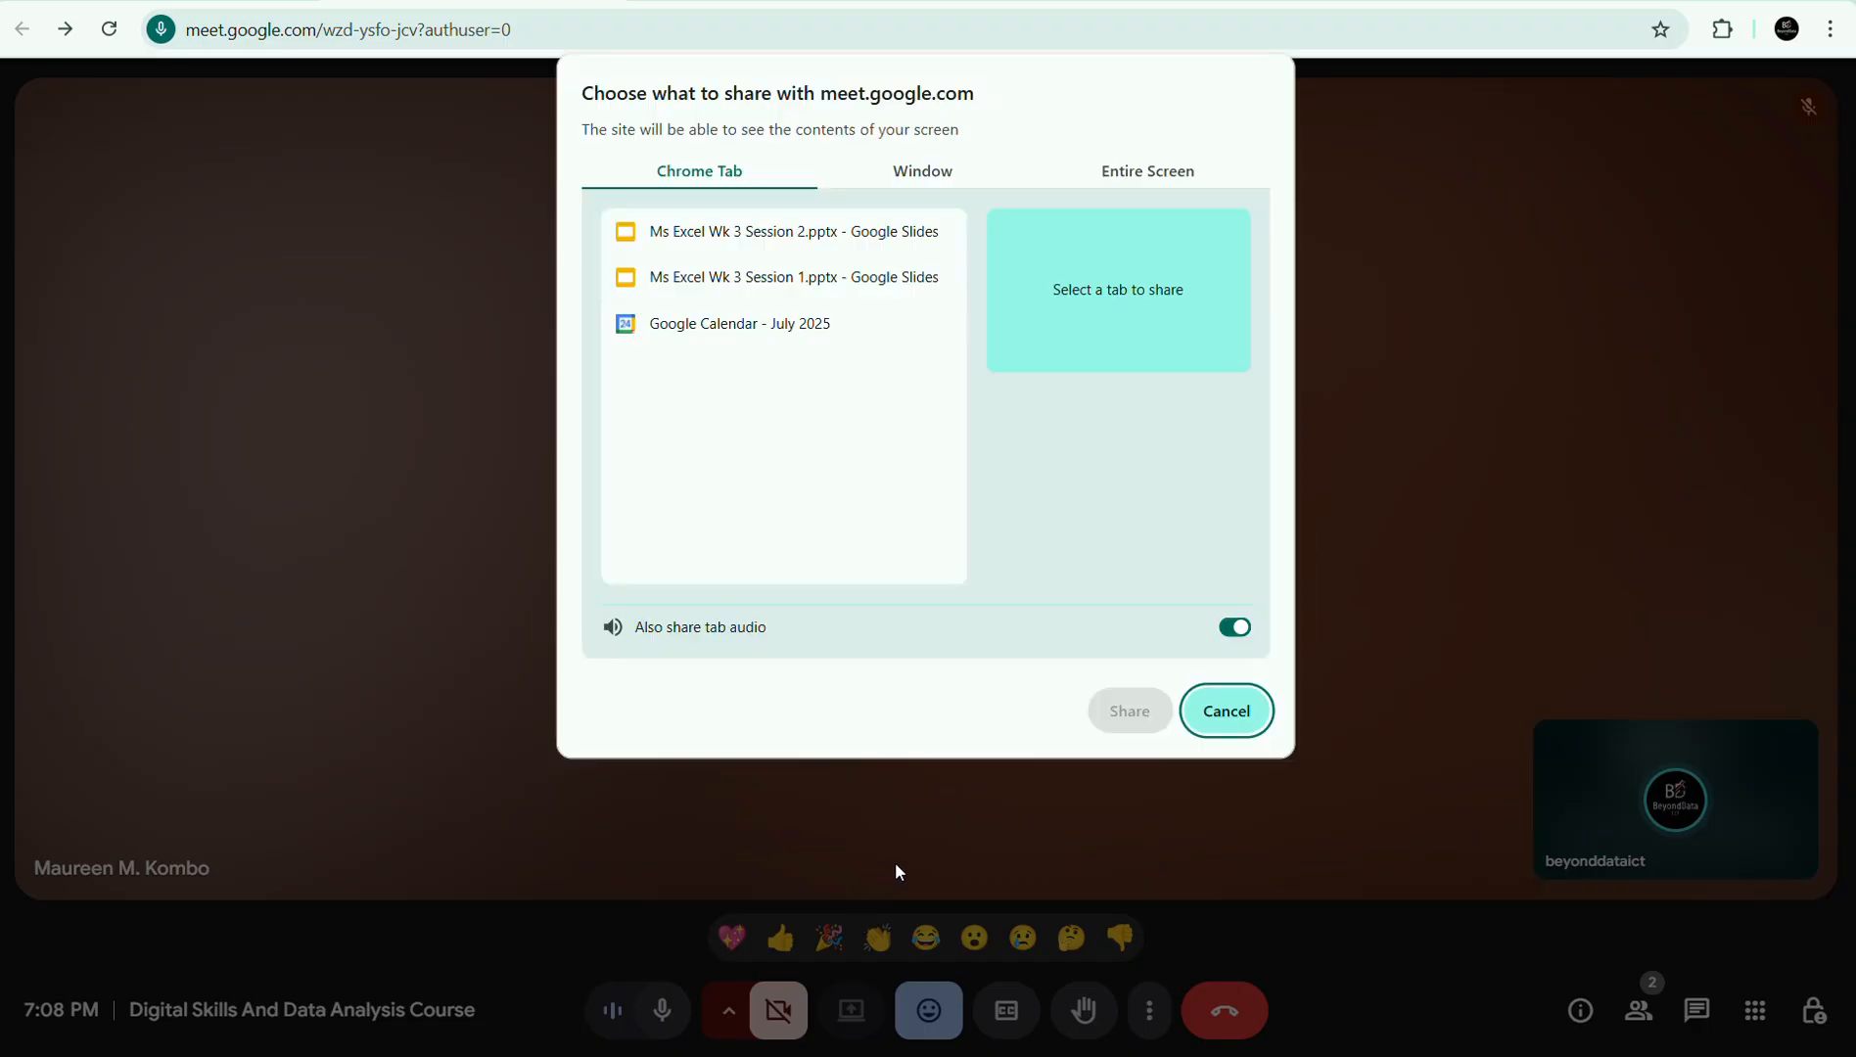
# - Present the entire screen in the Google Meet call, hide the sharing notice and show the screen anyway
pyautogui.click(1138, 174)
pyautogui.click(656, 334)
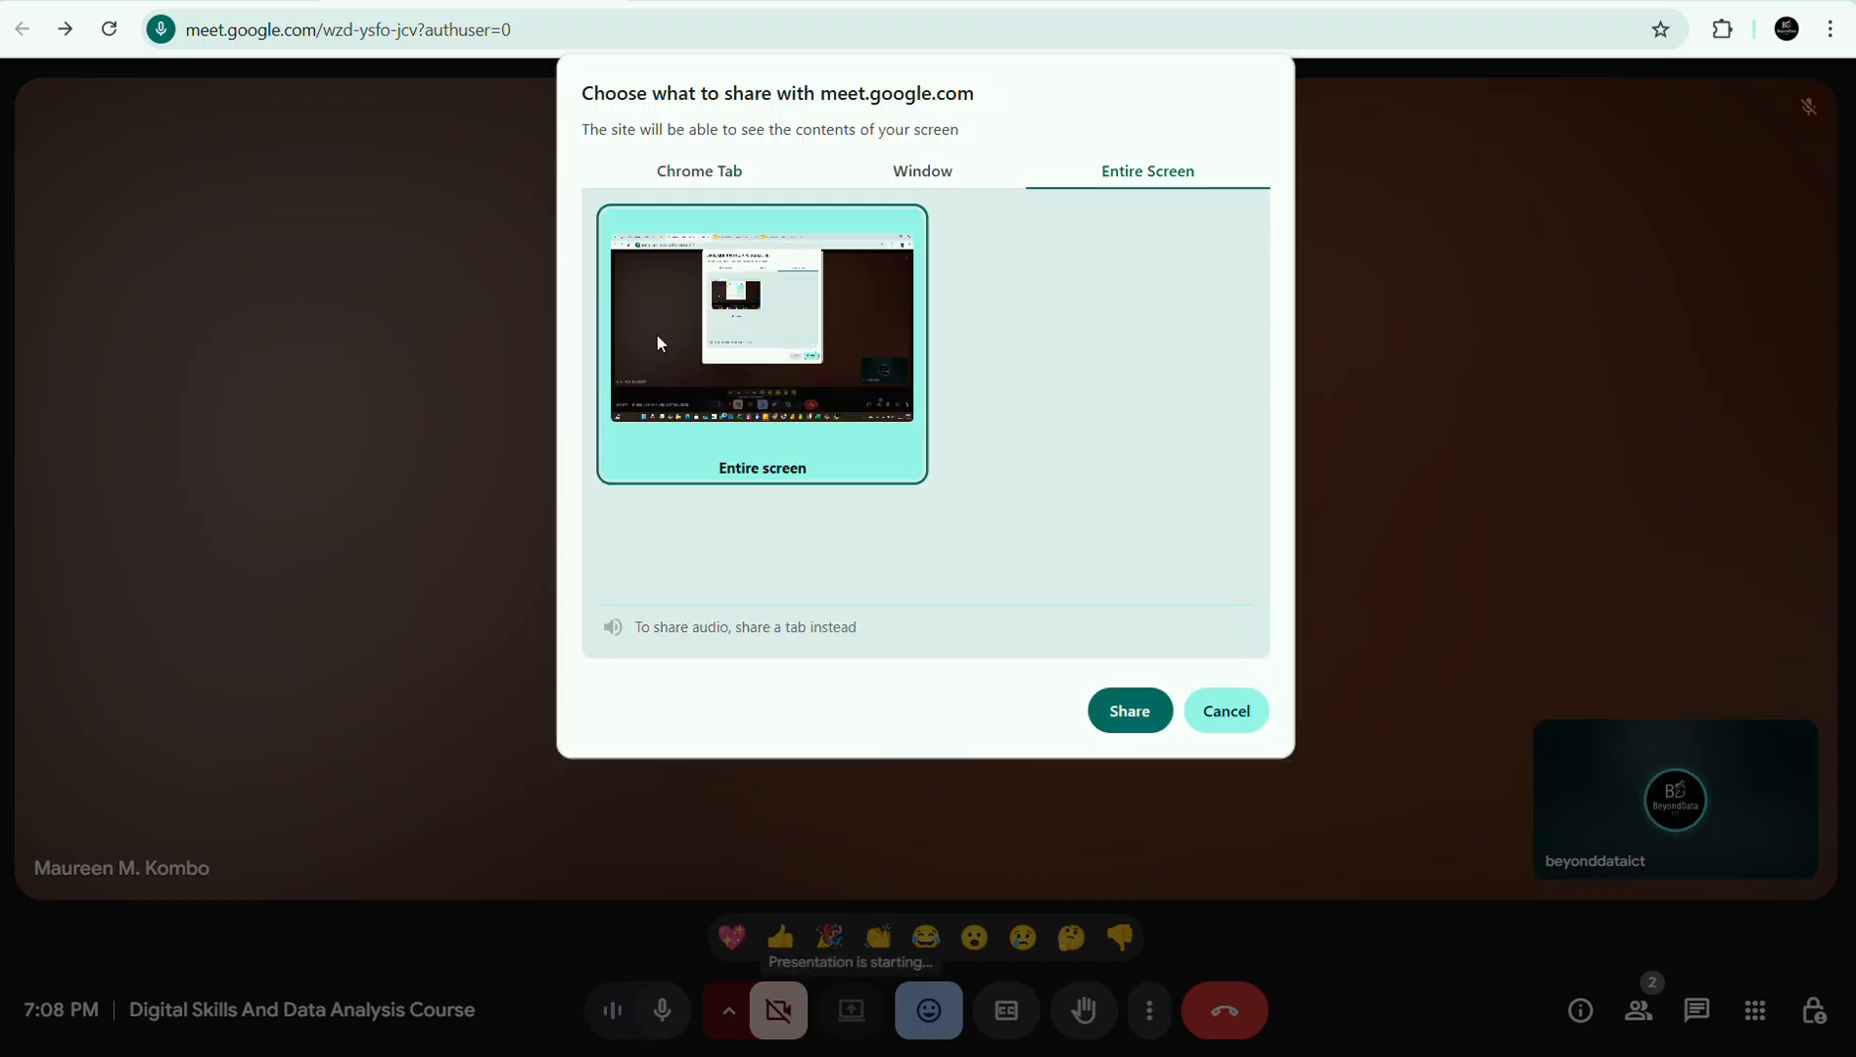
pyautogui.click(1118, 704)
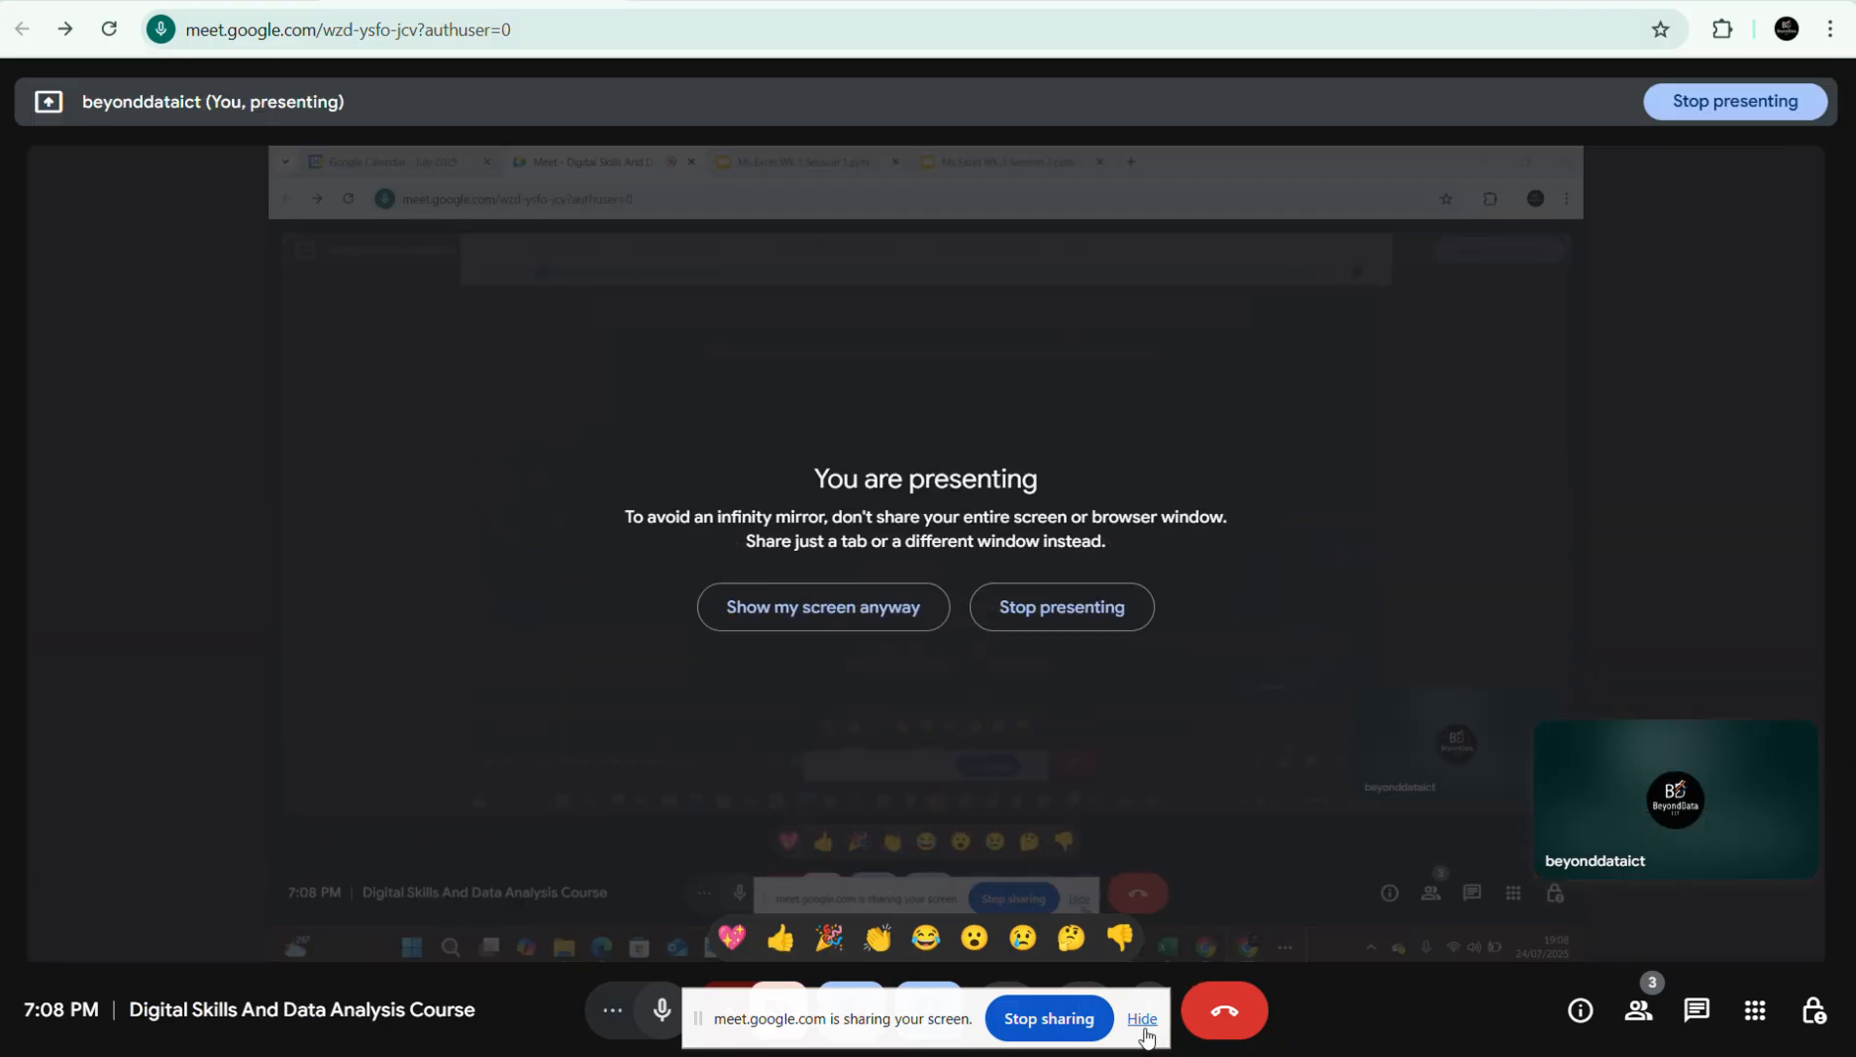
pyautogui.click(1137, 1019)
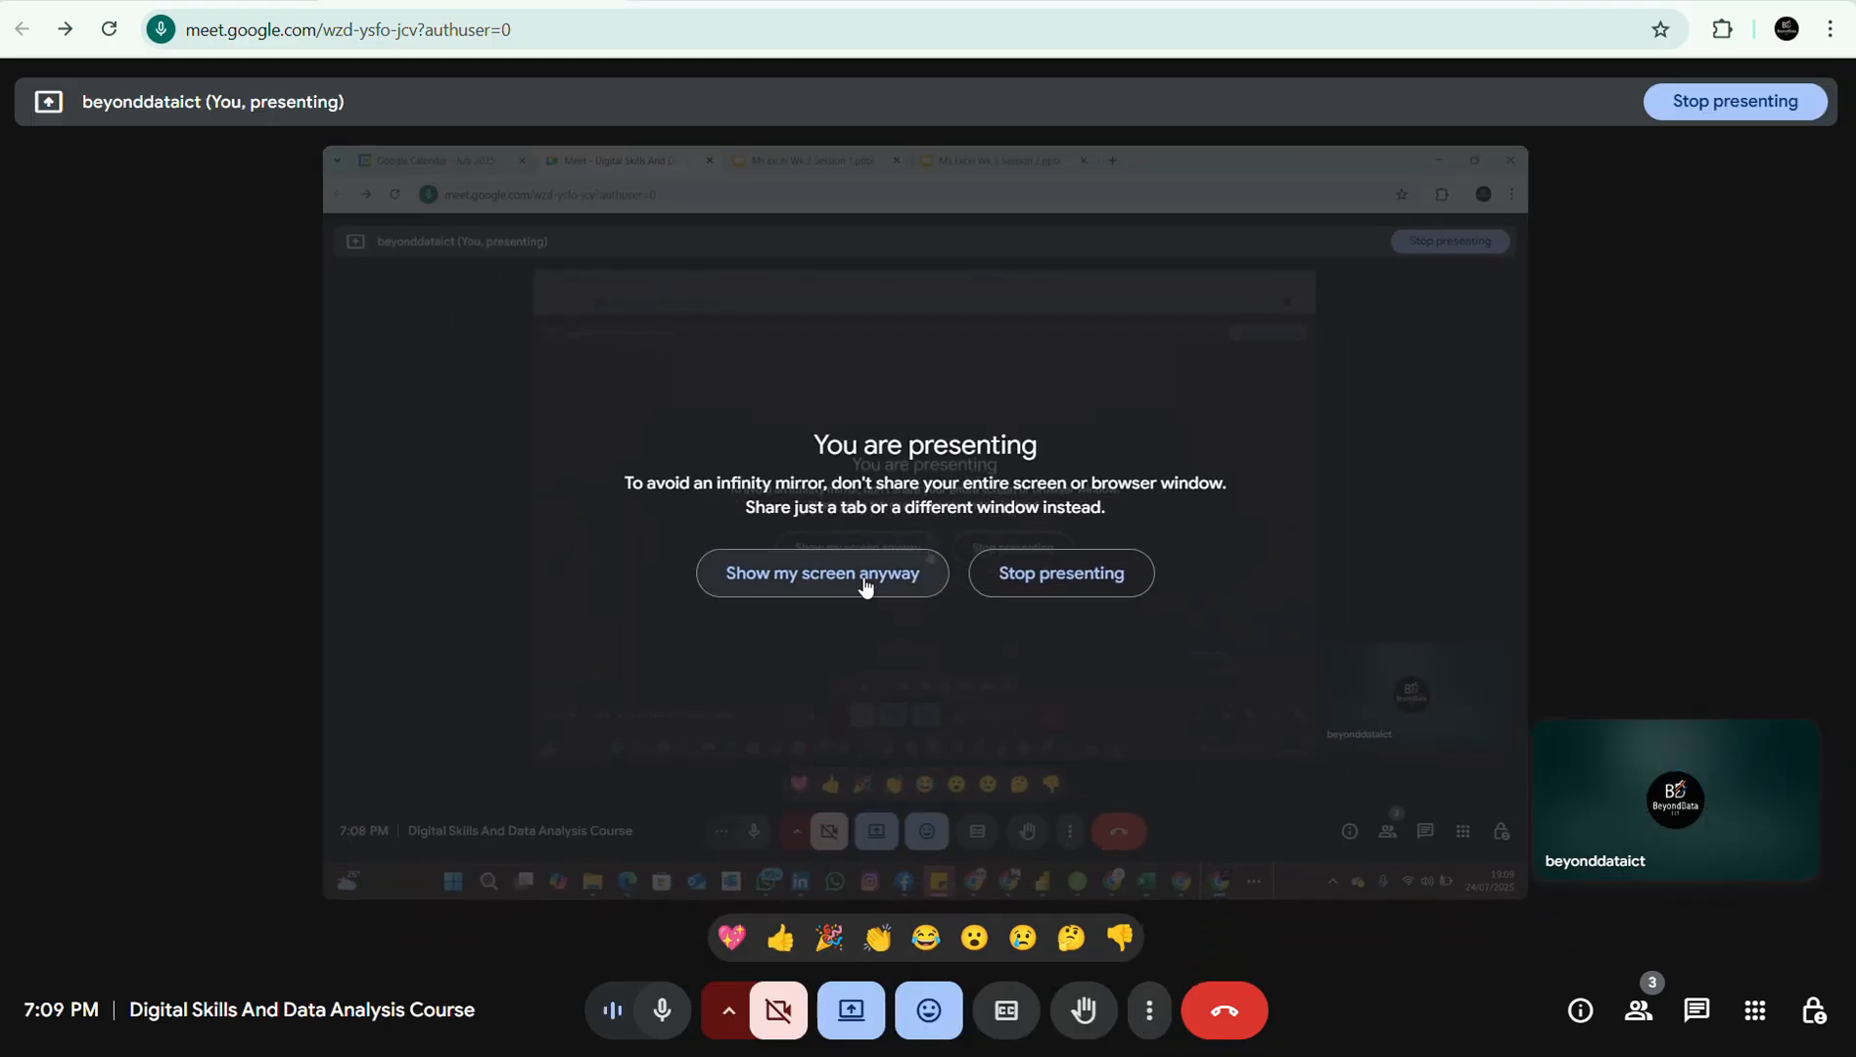
pyautogui.click(825, 585)
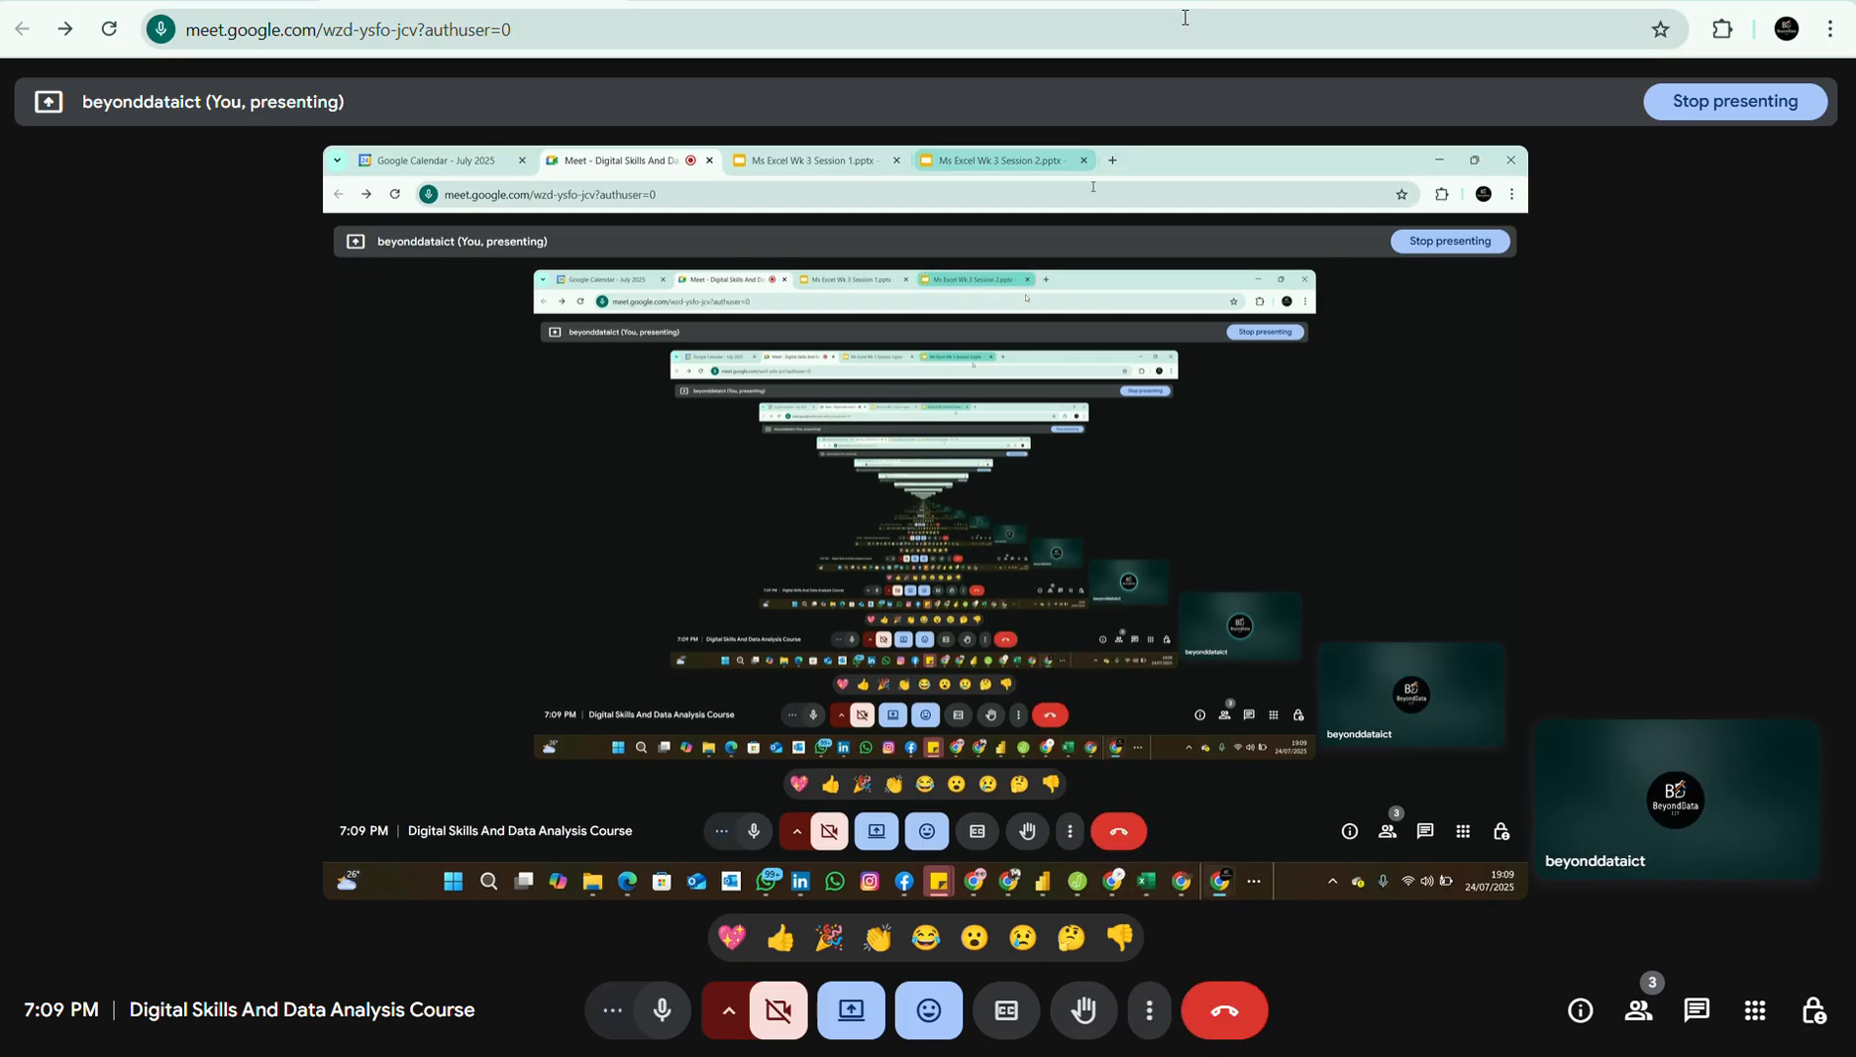
# - Open a new browser tab, enter "Dashboard Building" in its address field, and switch to WhatsApp
pyautogui.click(1215, 1)
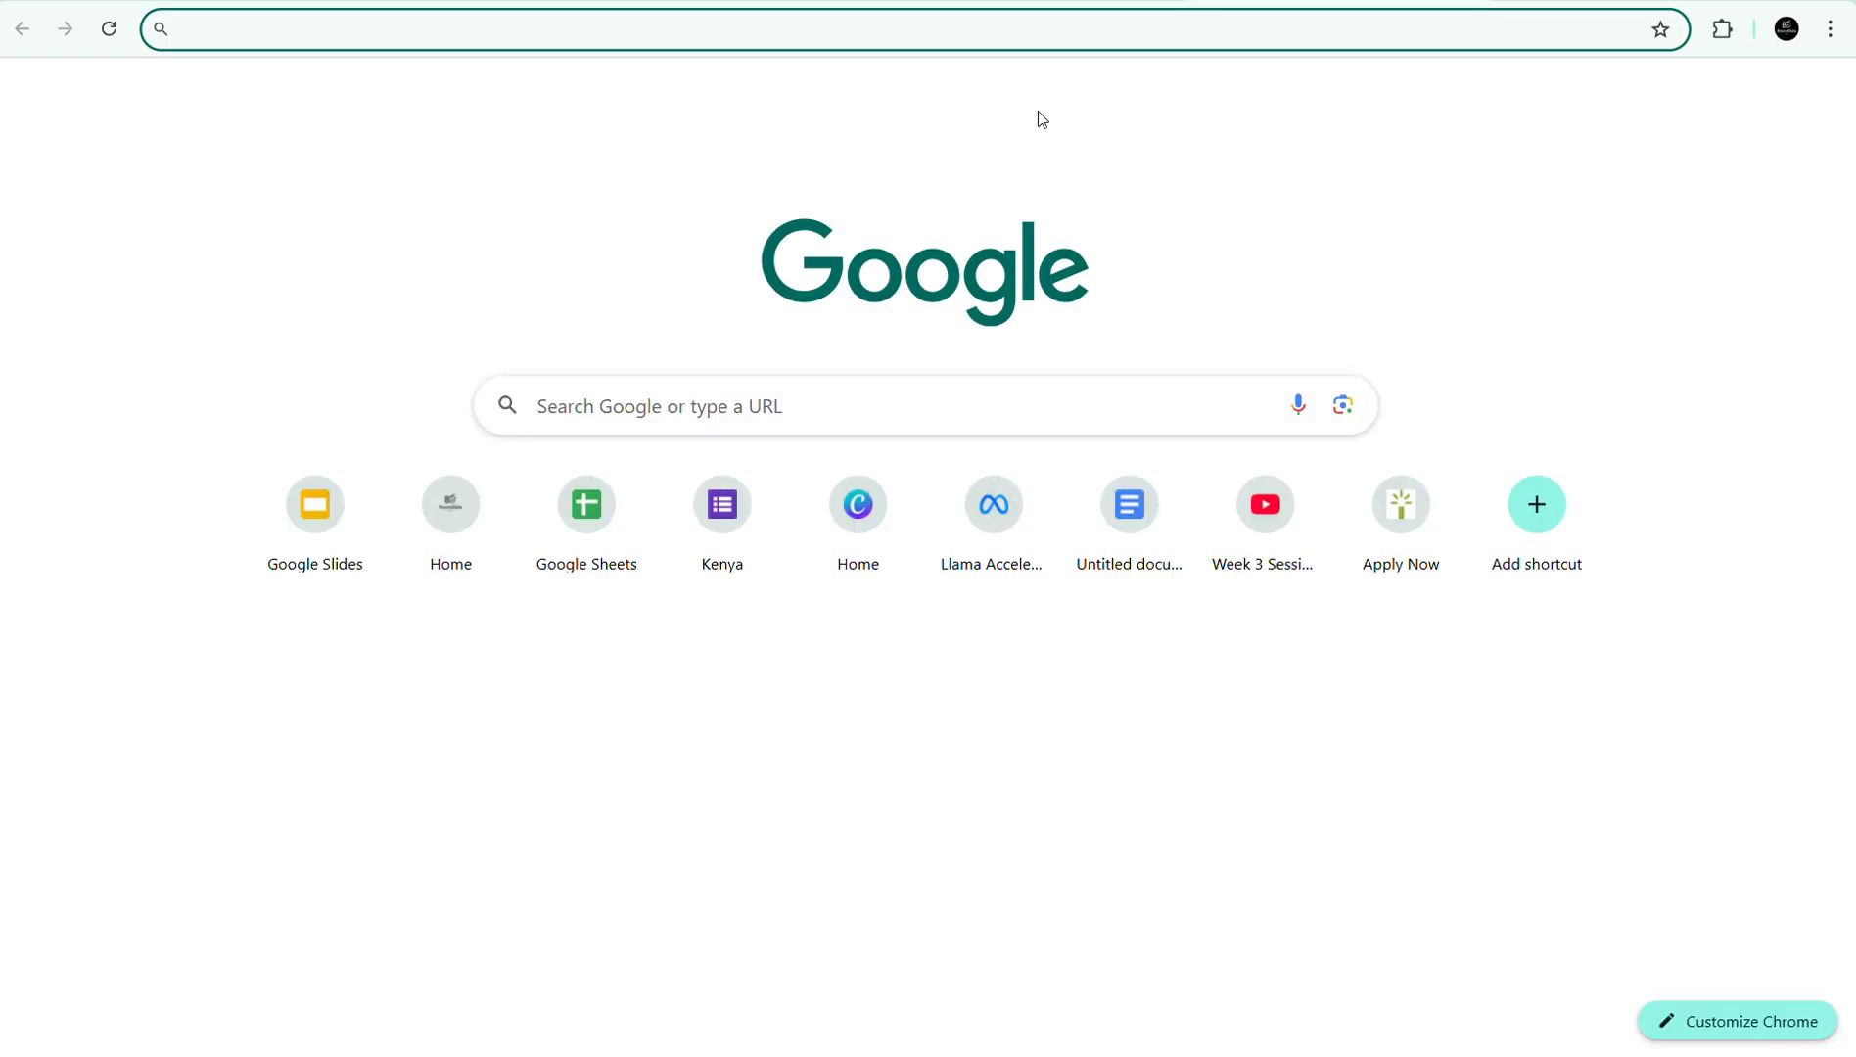
pyautogui.write('Dashboard Building')
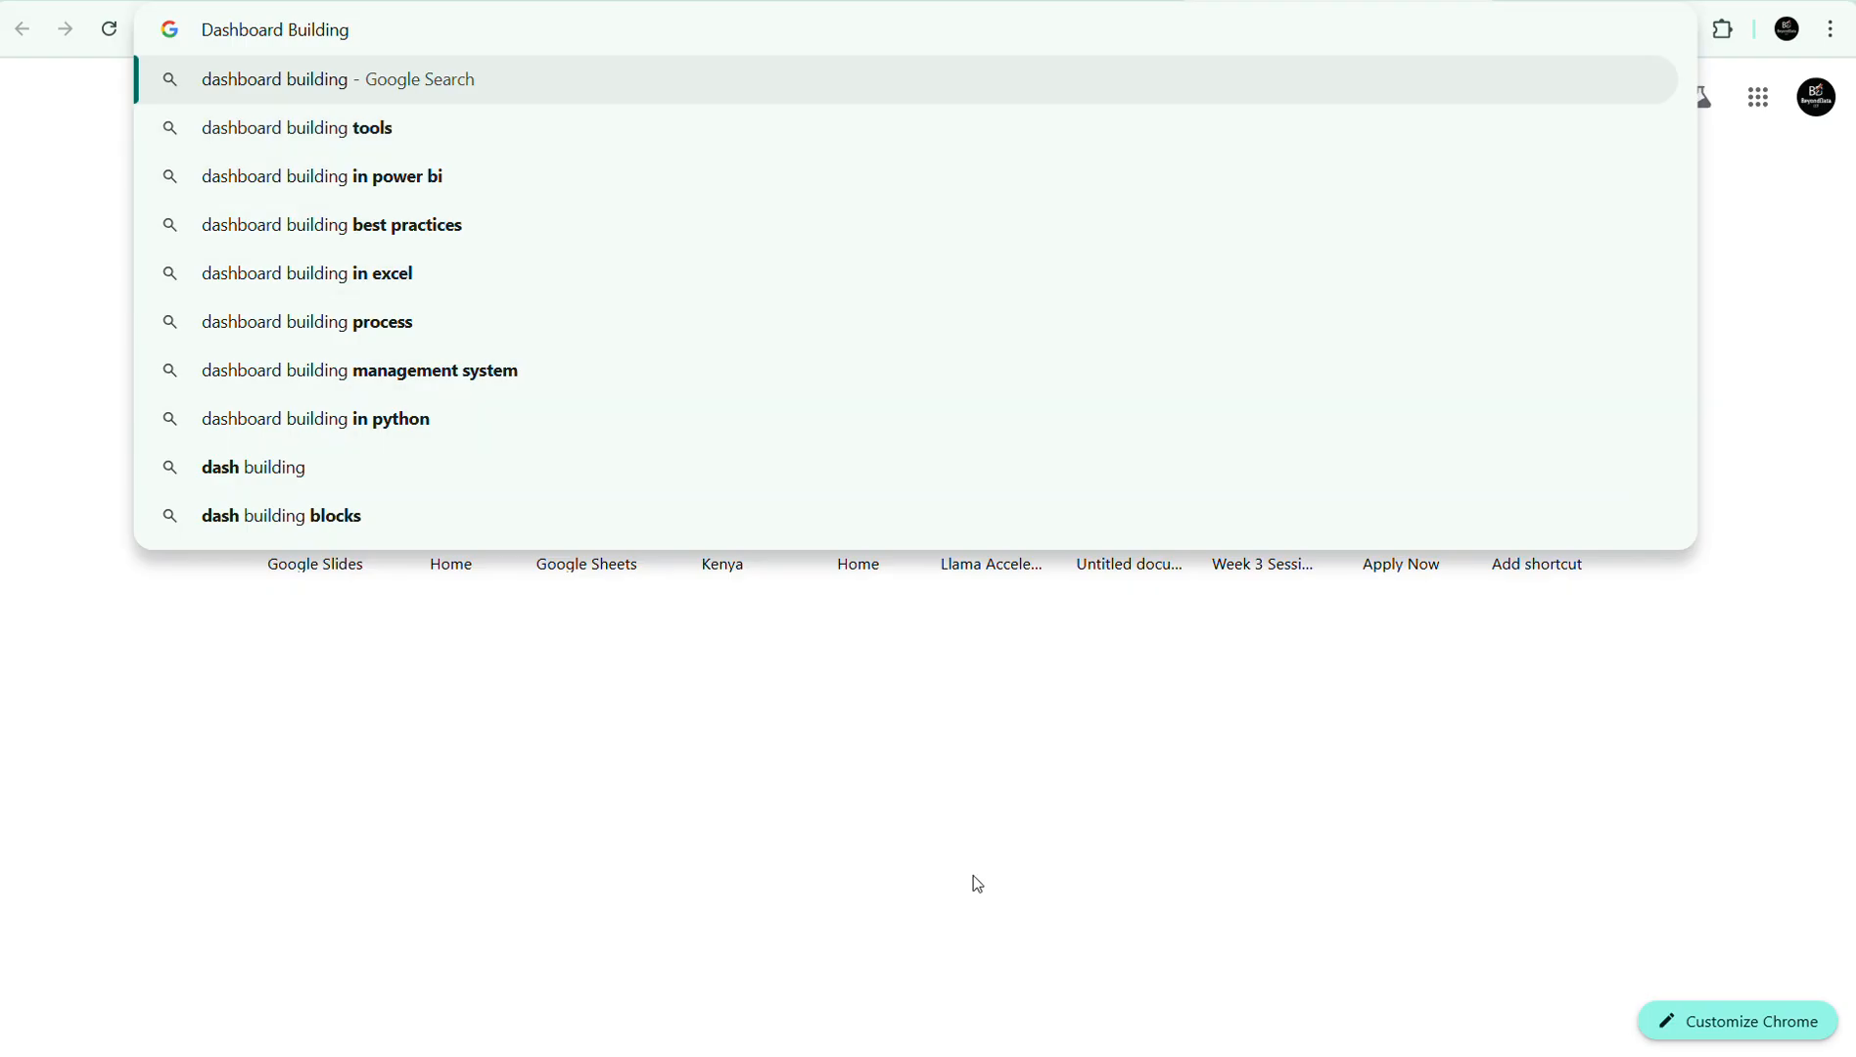
pyautogui.moveTo(1001, 1053)
pyautogui.hotkey('alt', 'Tab')
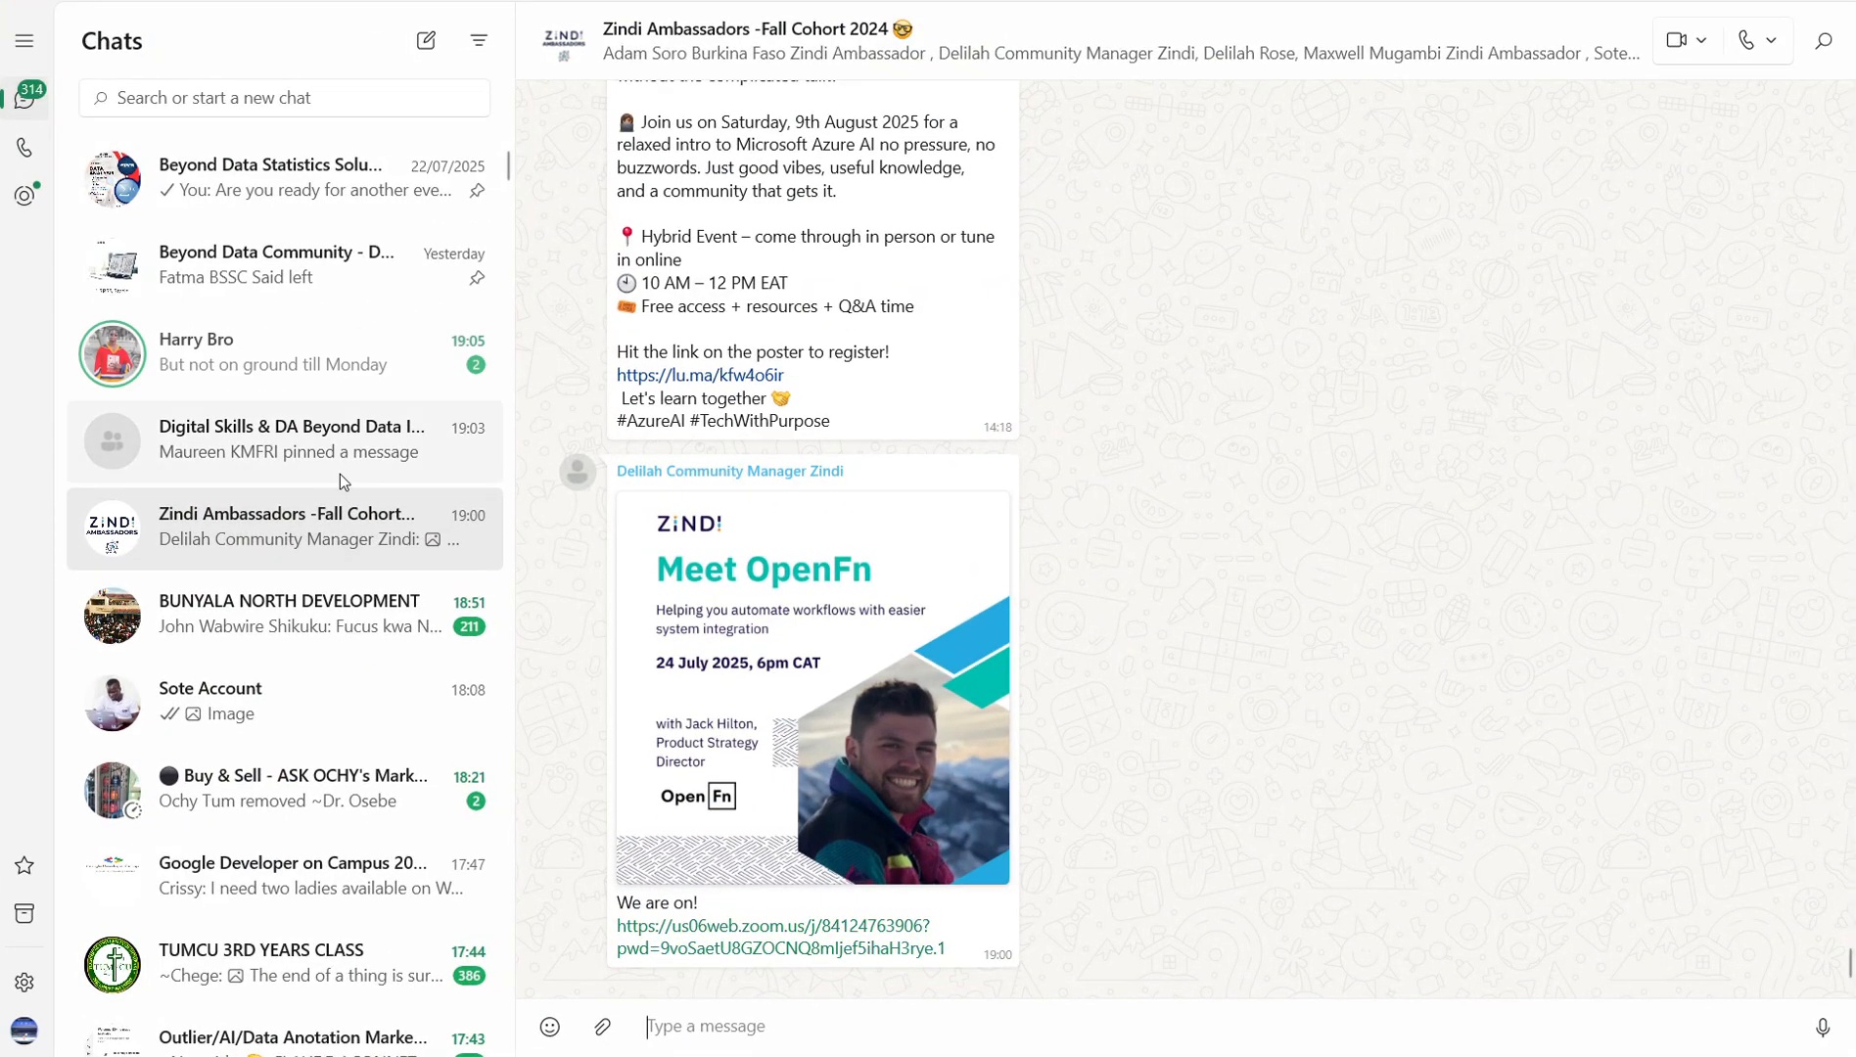
pyautogui.click(250, 365)
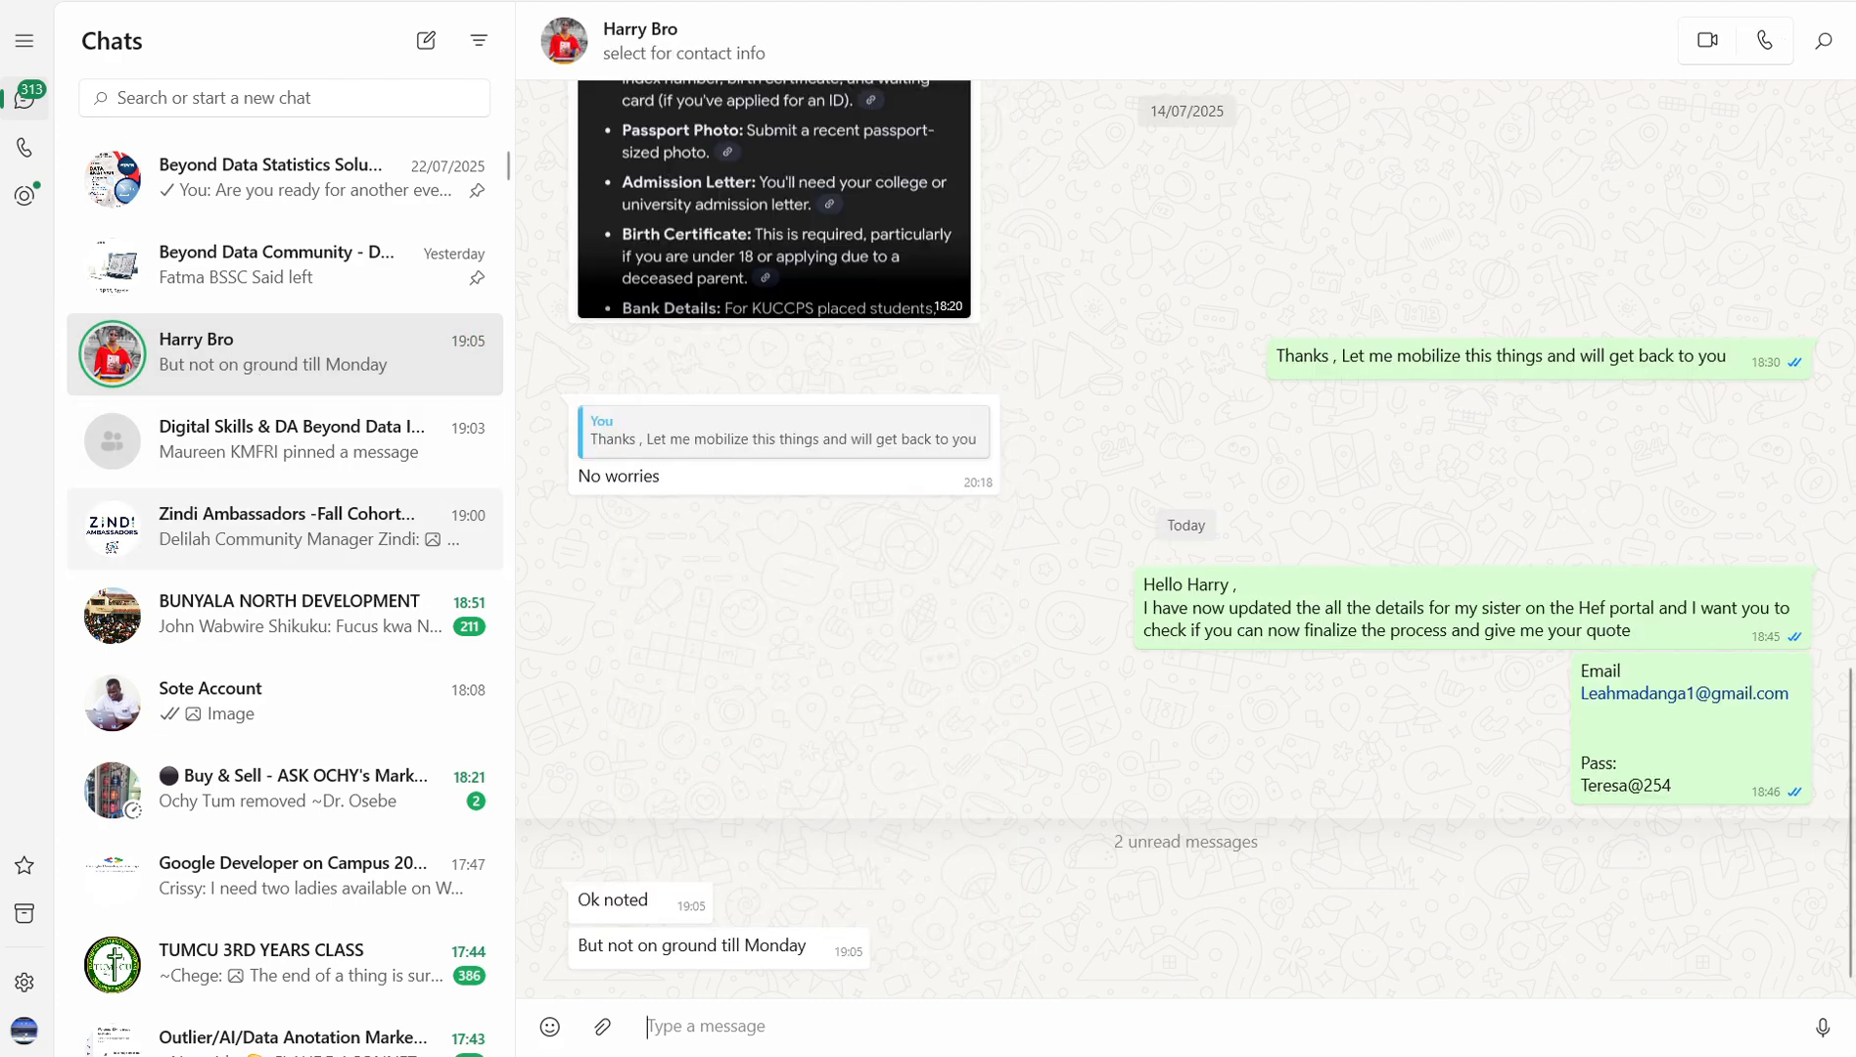
pyautogui.click(230, 614)
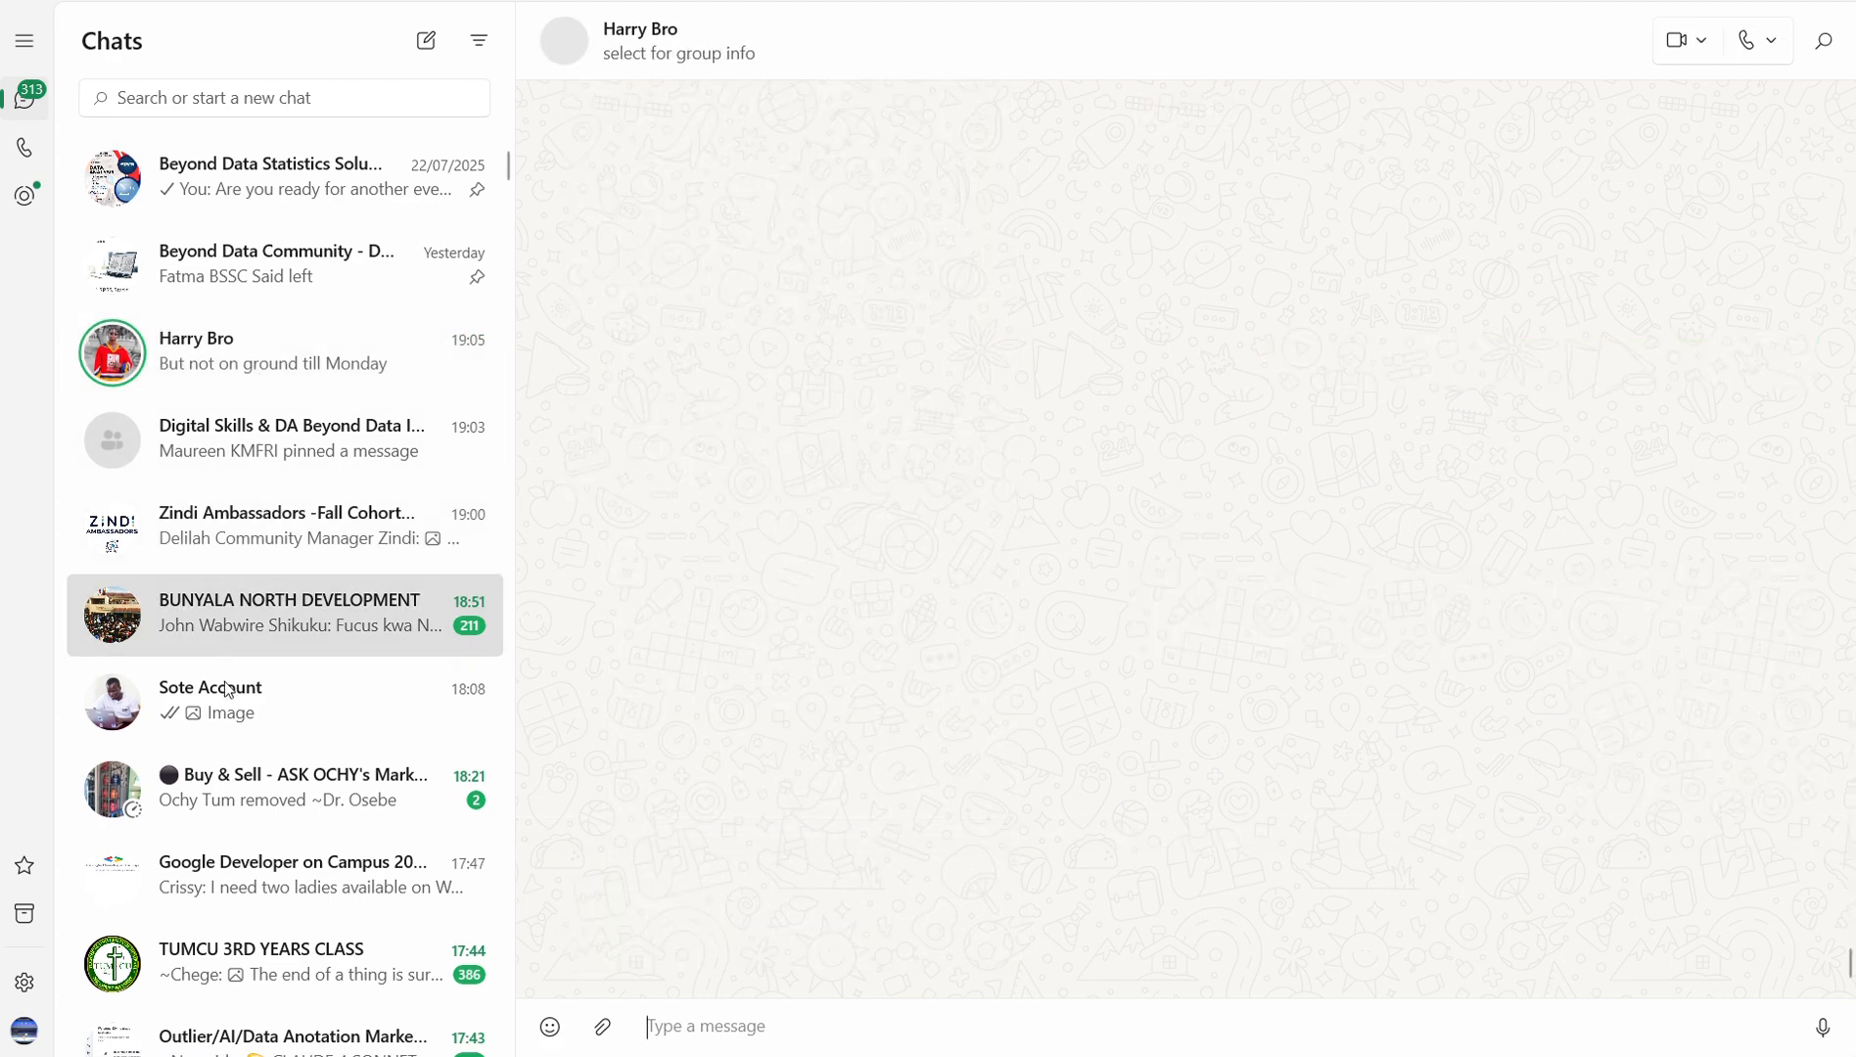
pyautogui.click(225, 701)
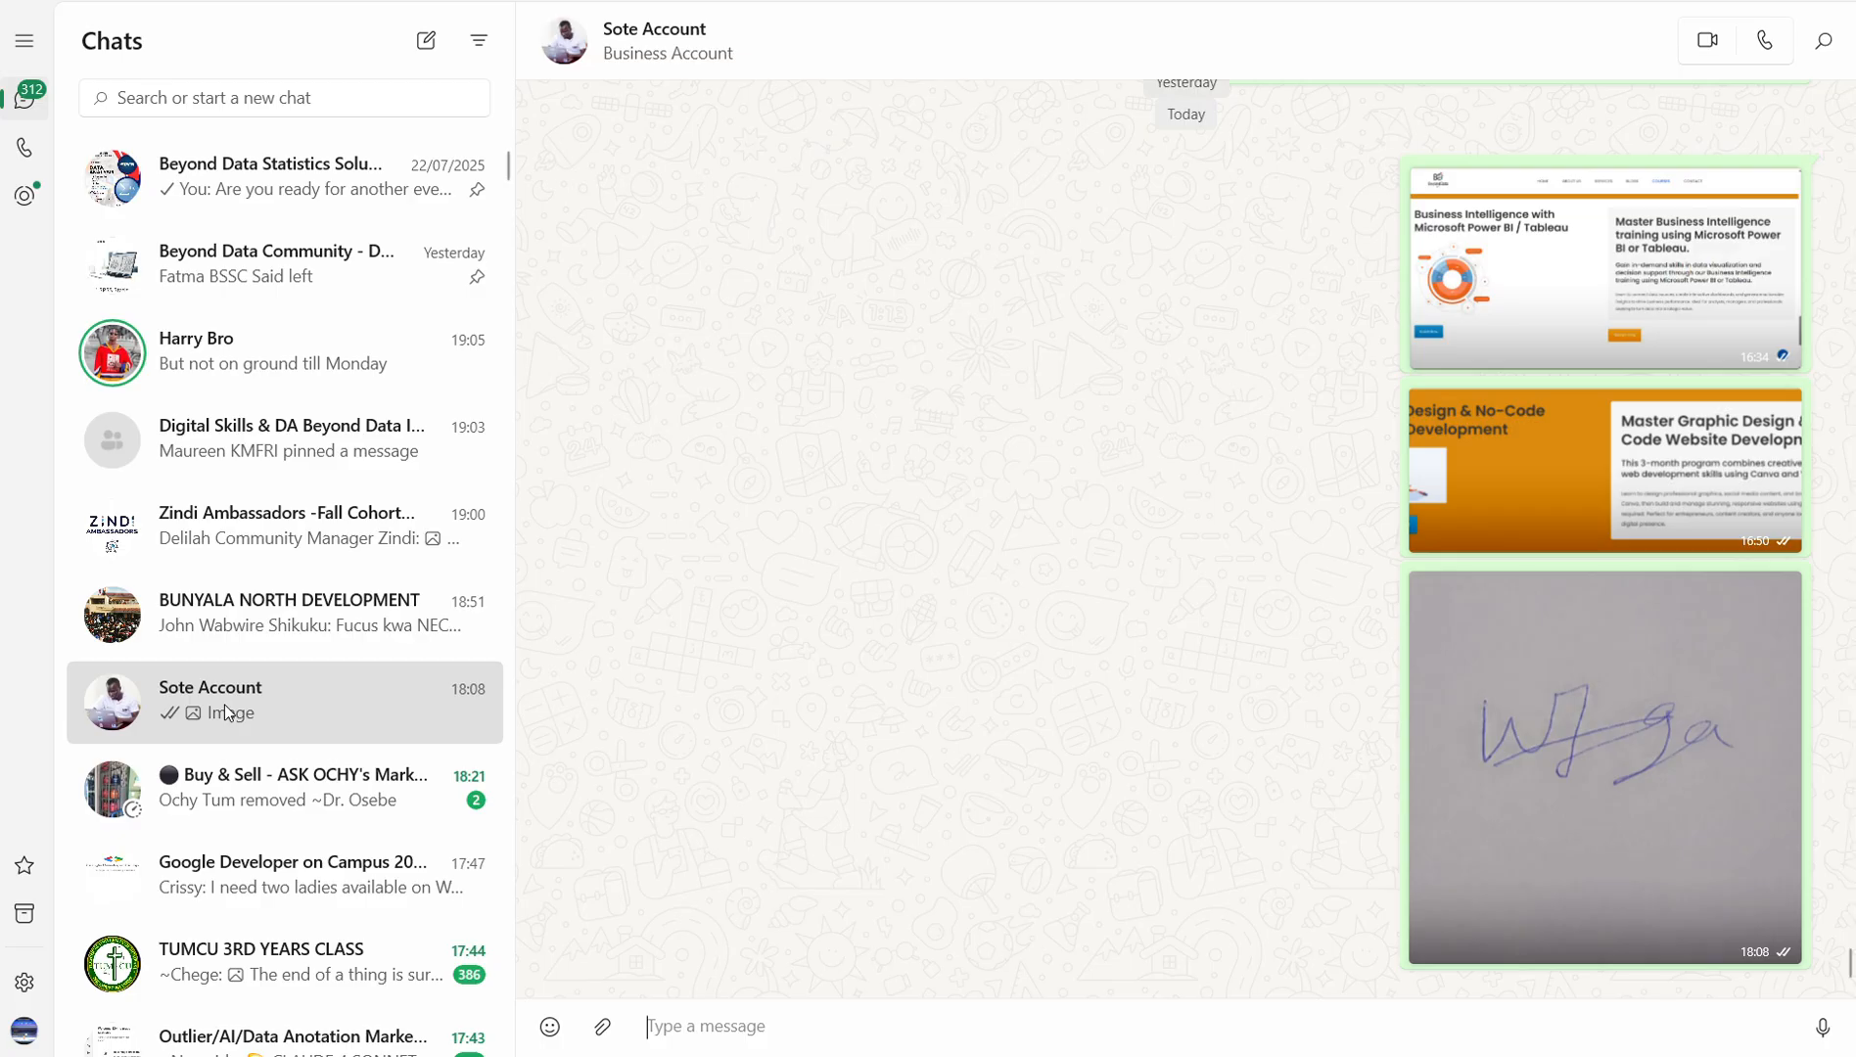
# - Copy the Telco-Churn dataset link message from the "Digital Skills & DA Beyond Data ICT 001" group chat
pyautogui.click(250, 440)
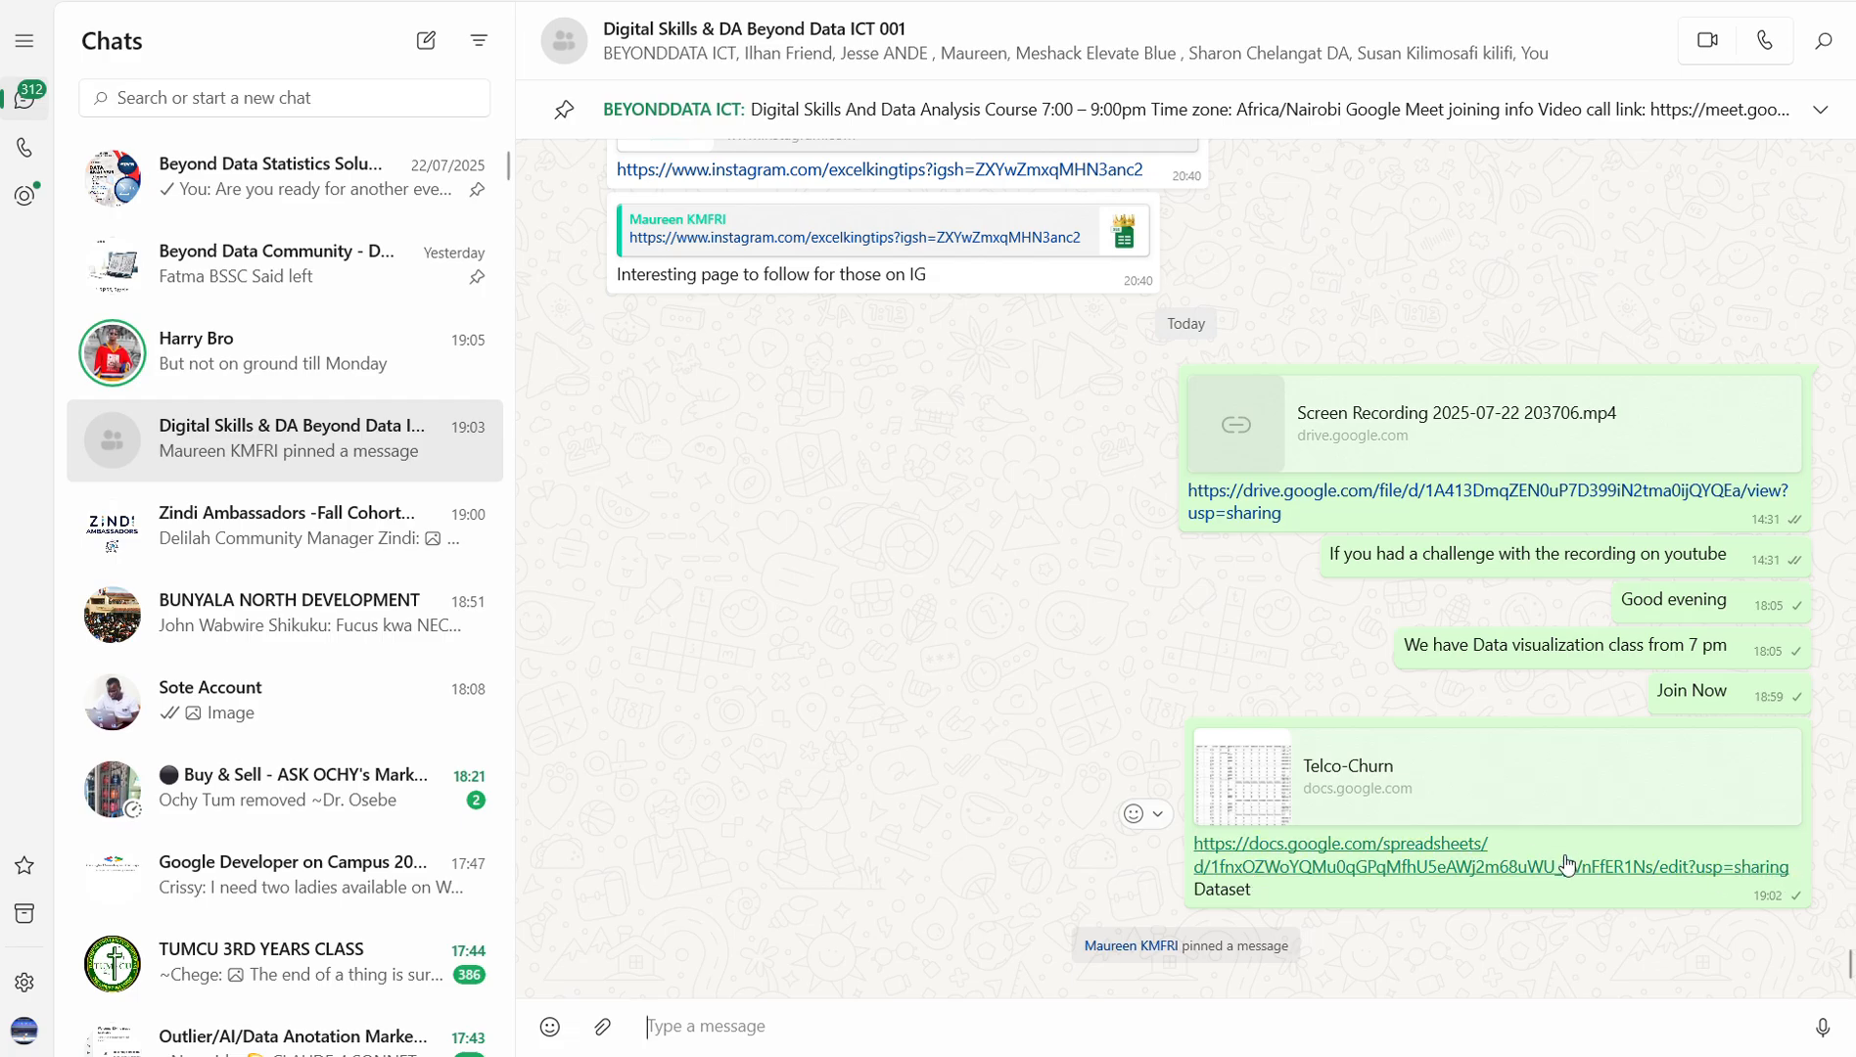
pyautogui.click(1157, 813)
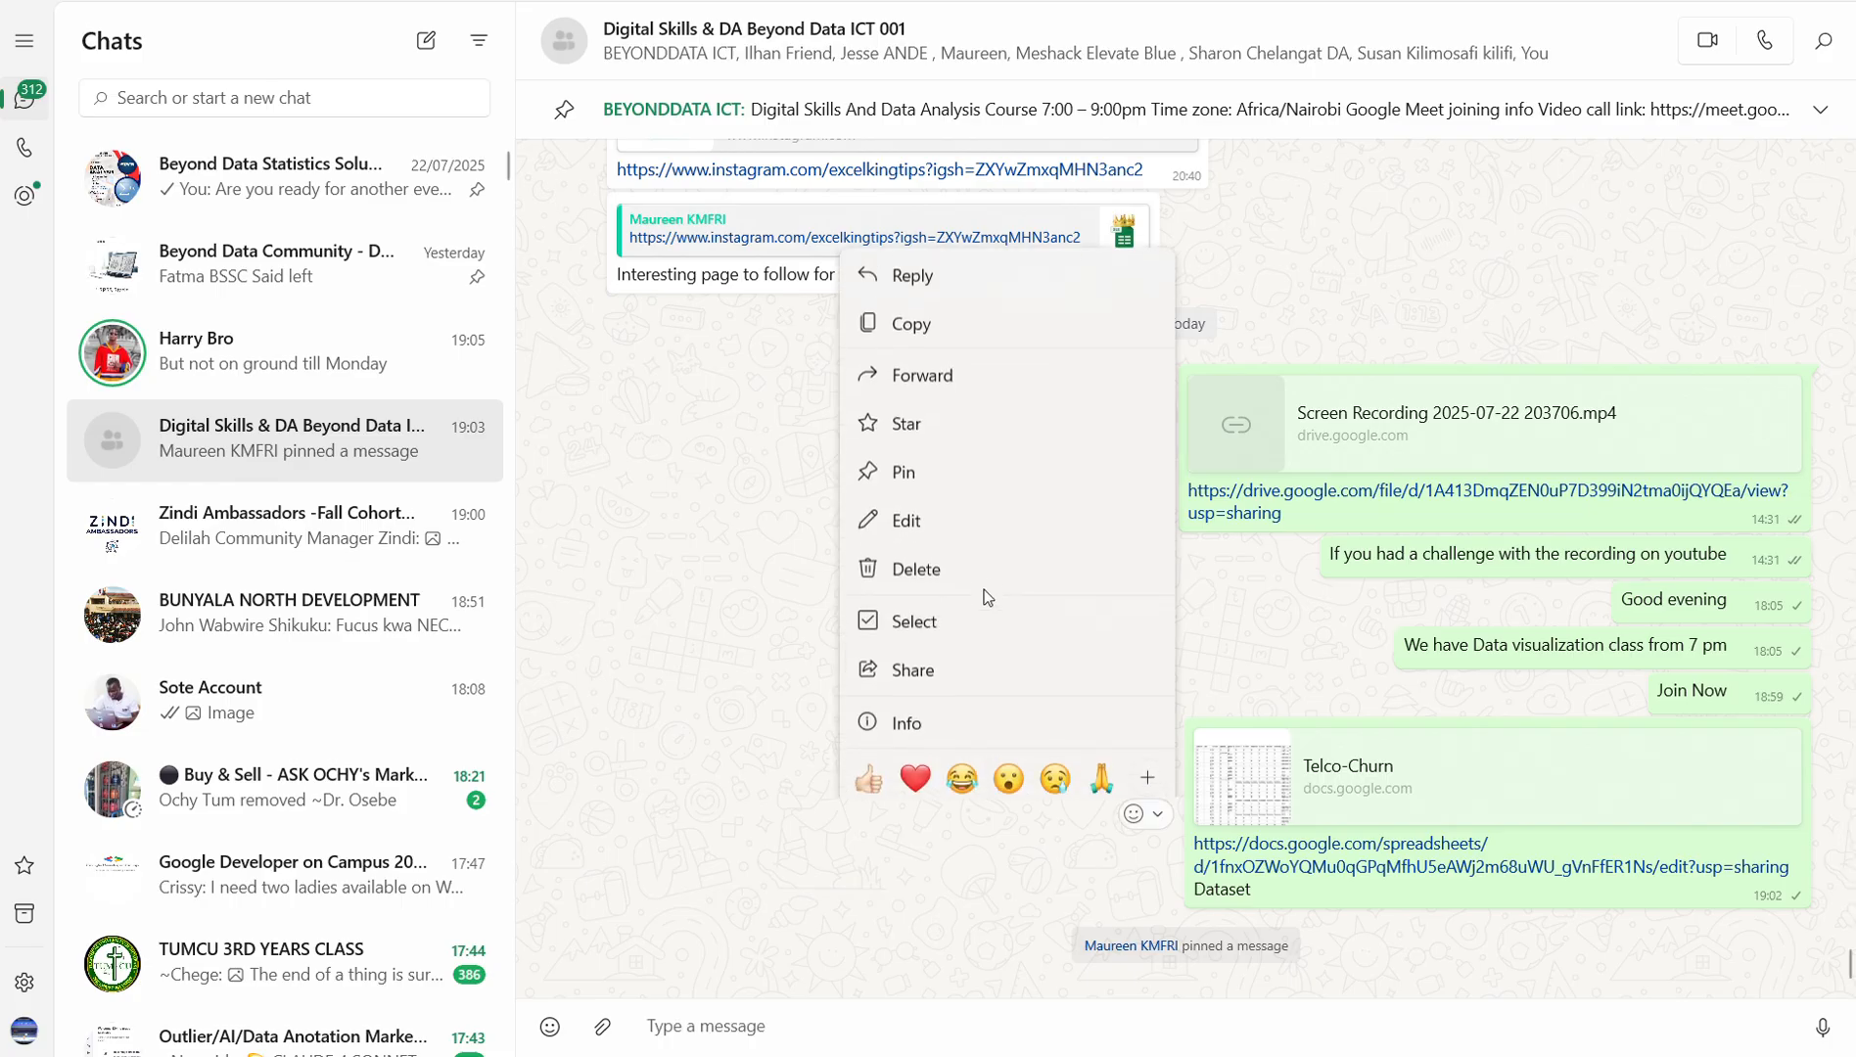
pyautogui.click(889, 326)
# - Switch back to Chrome and load the copied spreadsheet link in the new tab, without the trailing word "Dataset"
pyautogui.hotkey('alt', 'Tab')
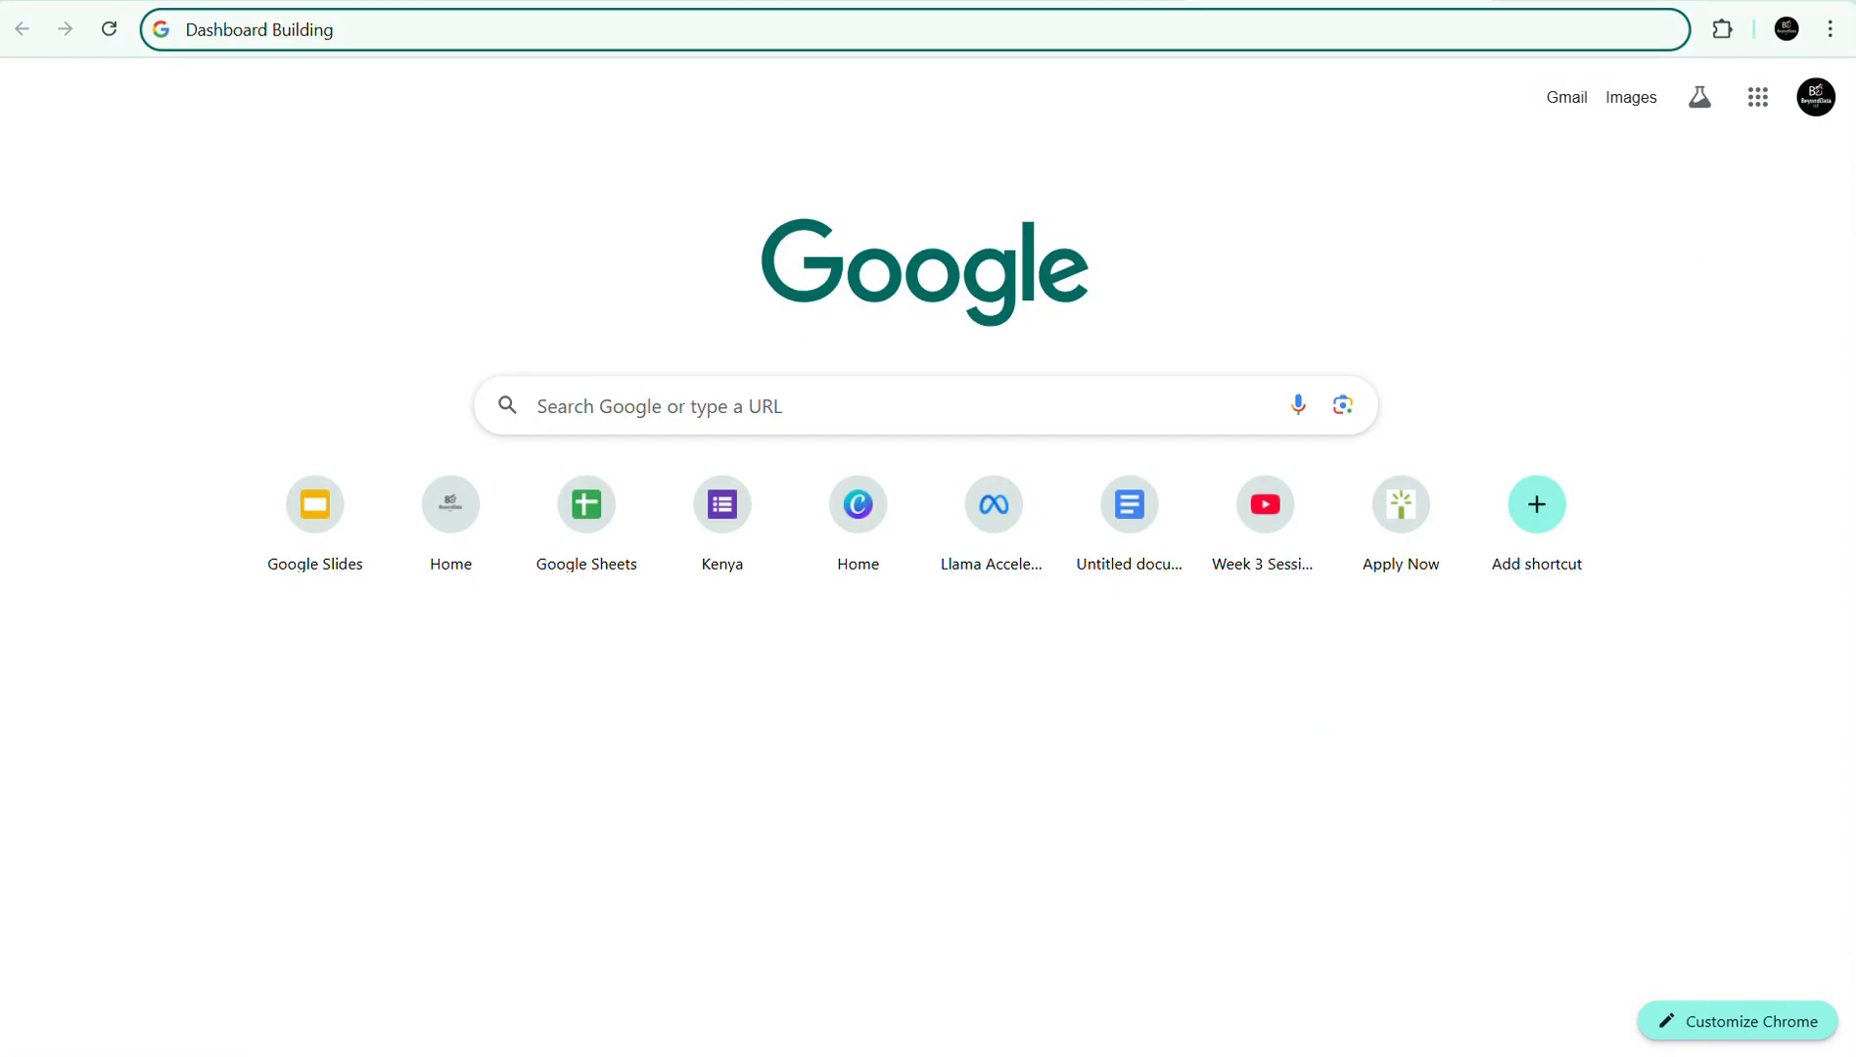
pyautogui.hotkey('ctrl', 'a')
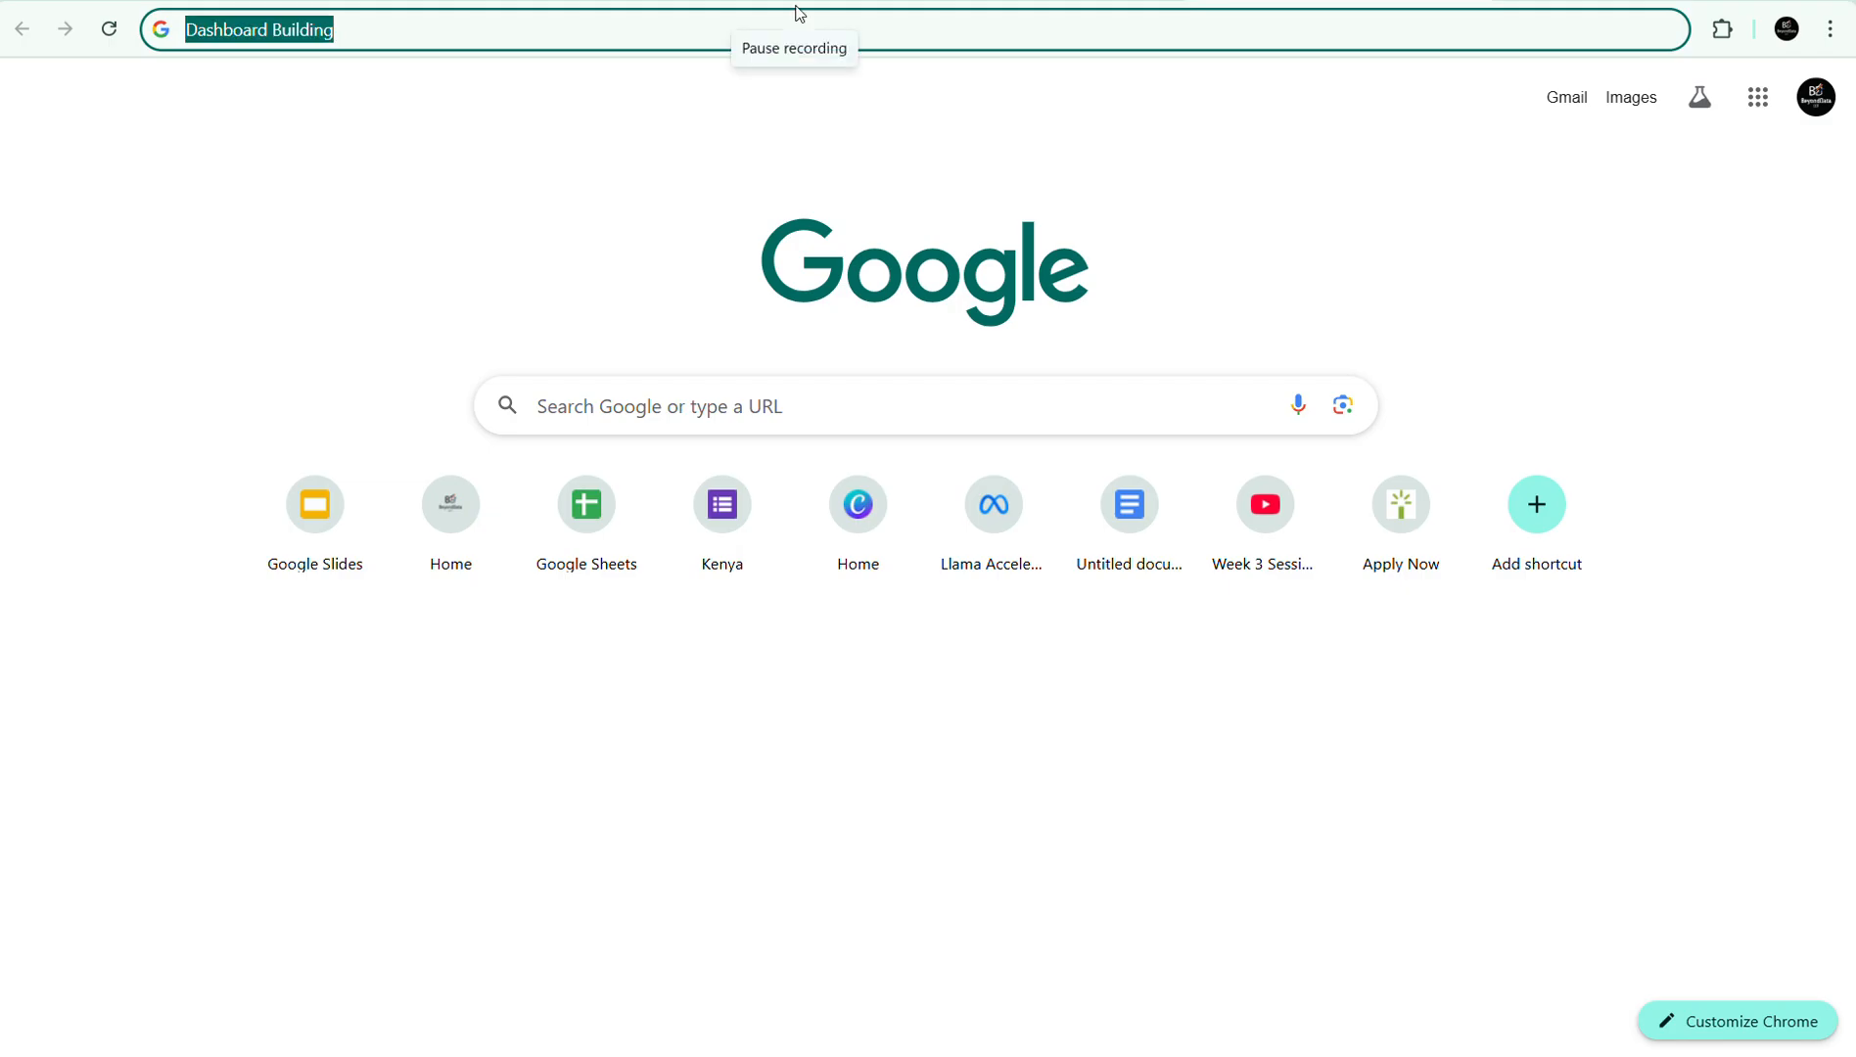
pyautogui.hotkey('ctrl', 'v')
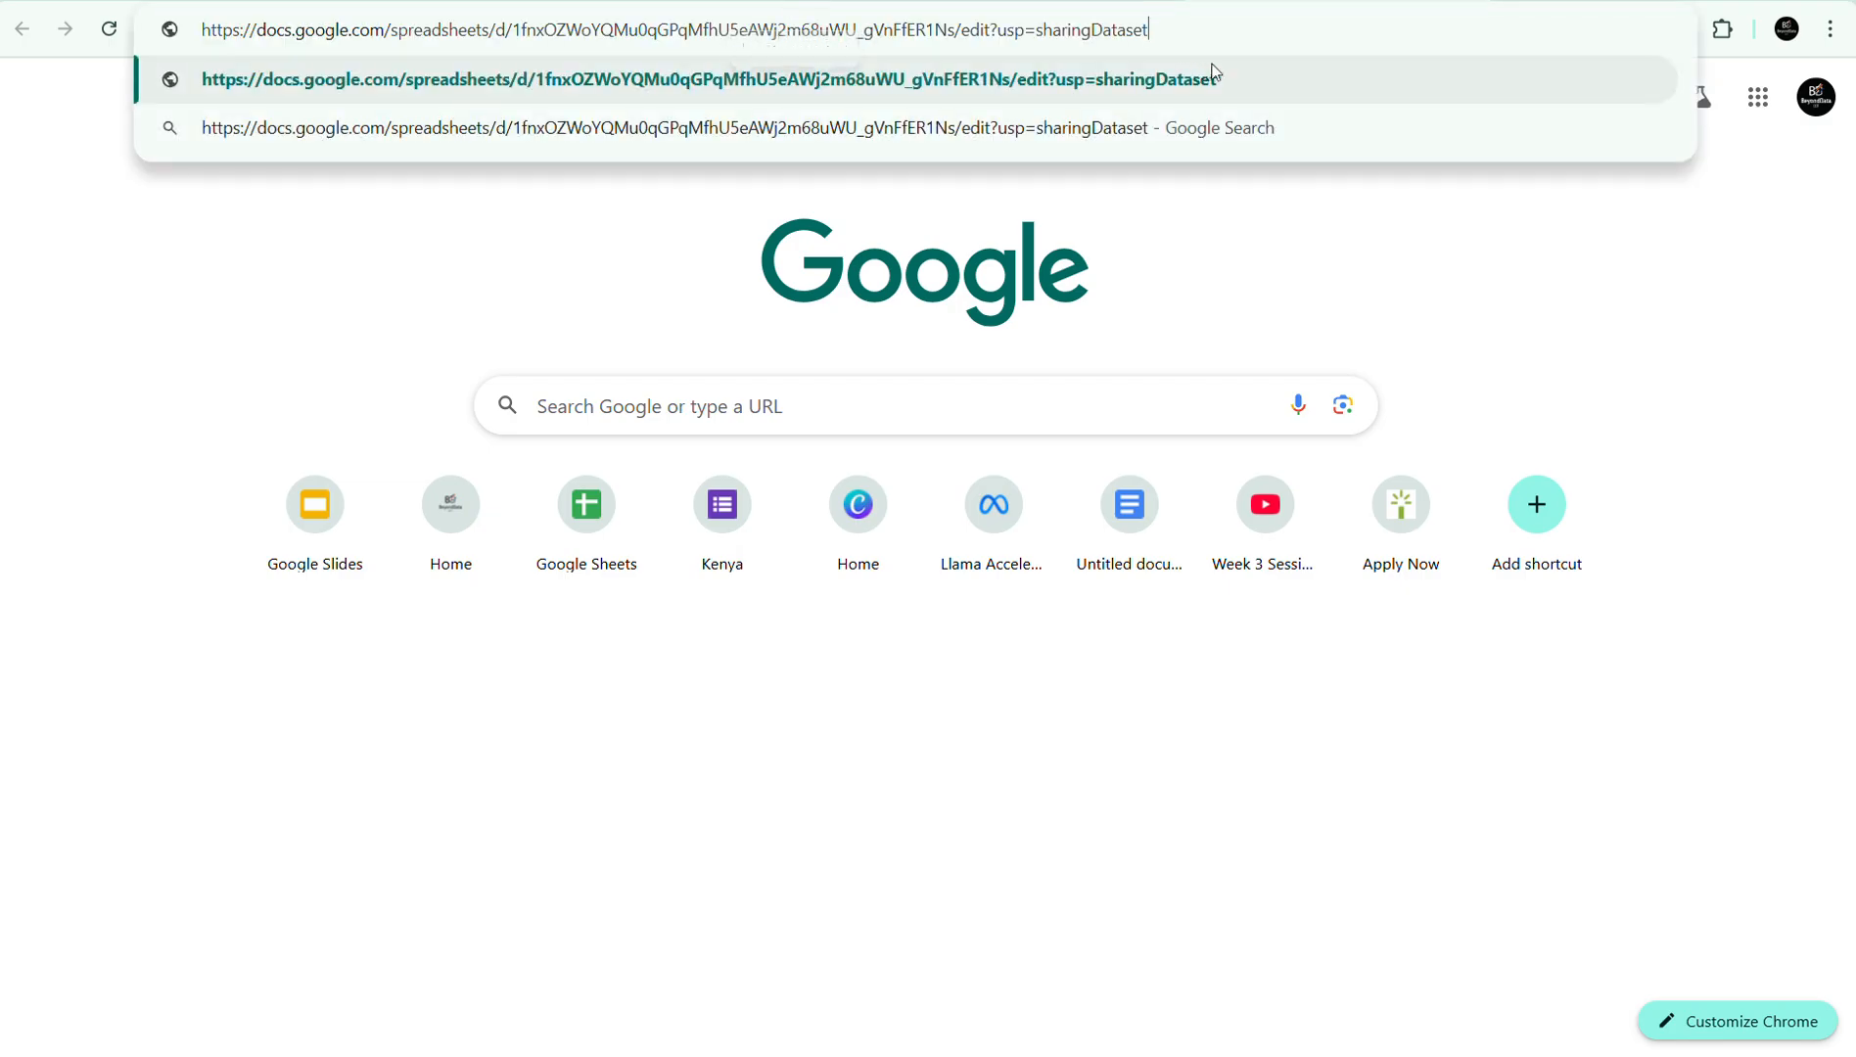
pyautogui.moveTo(1089, 29); pyautogui.dragTo(1162, 26)
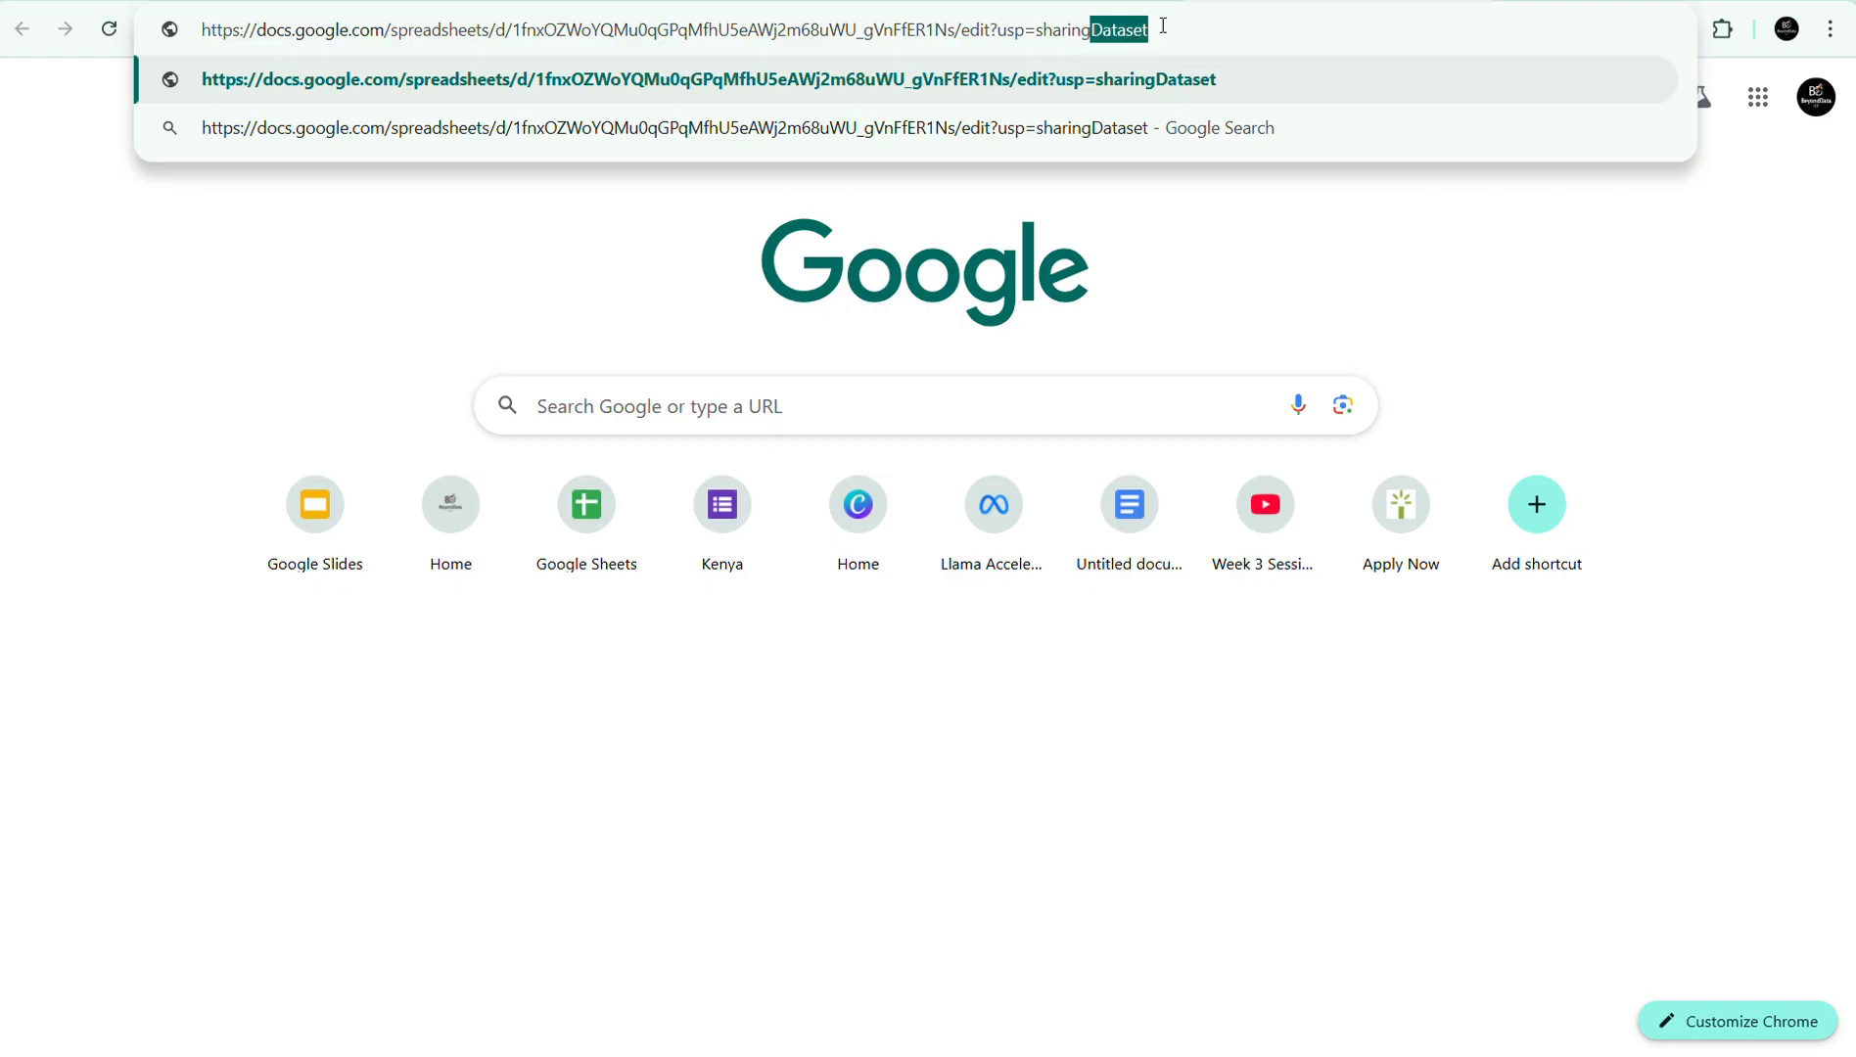
pyautogui.press('BackSpace')
pyautogui.press('Return')
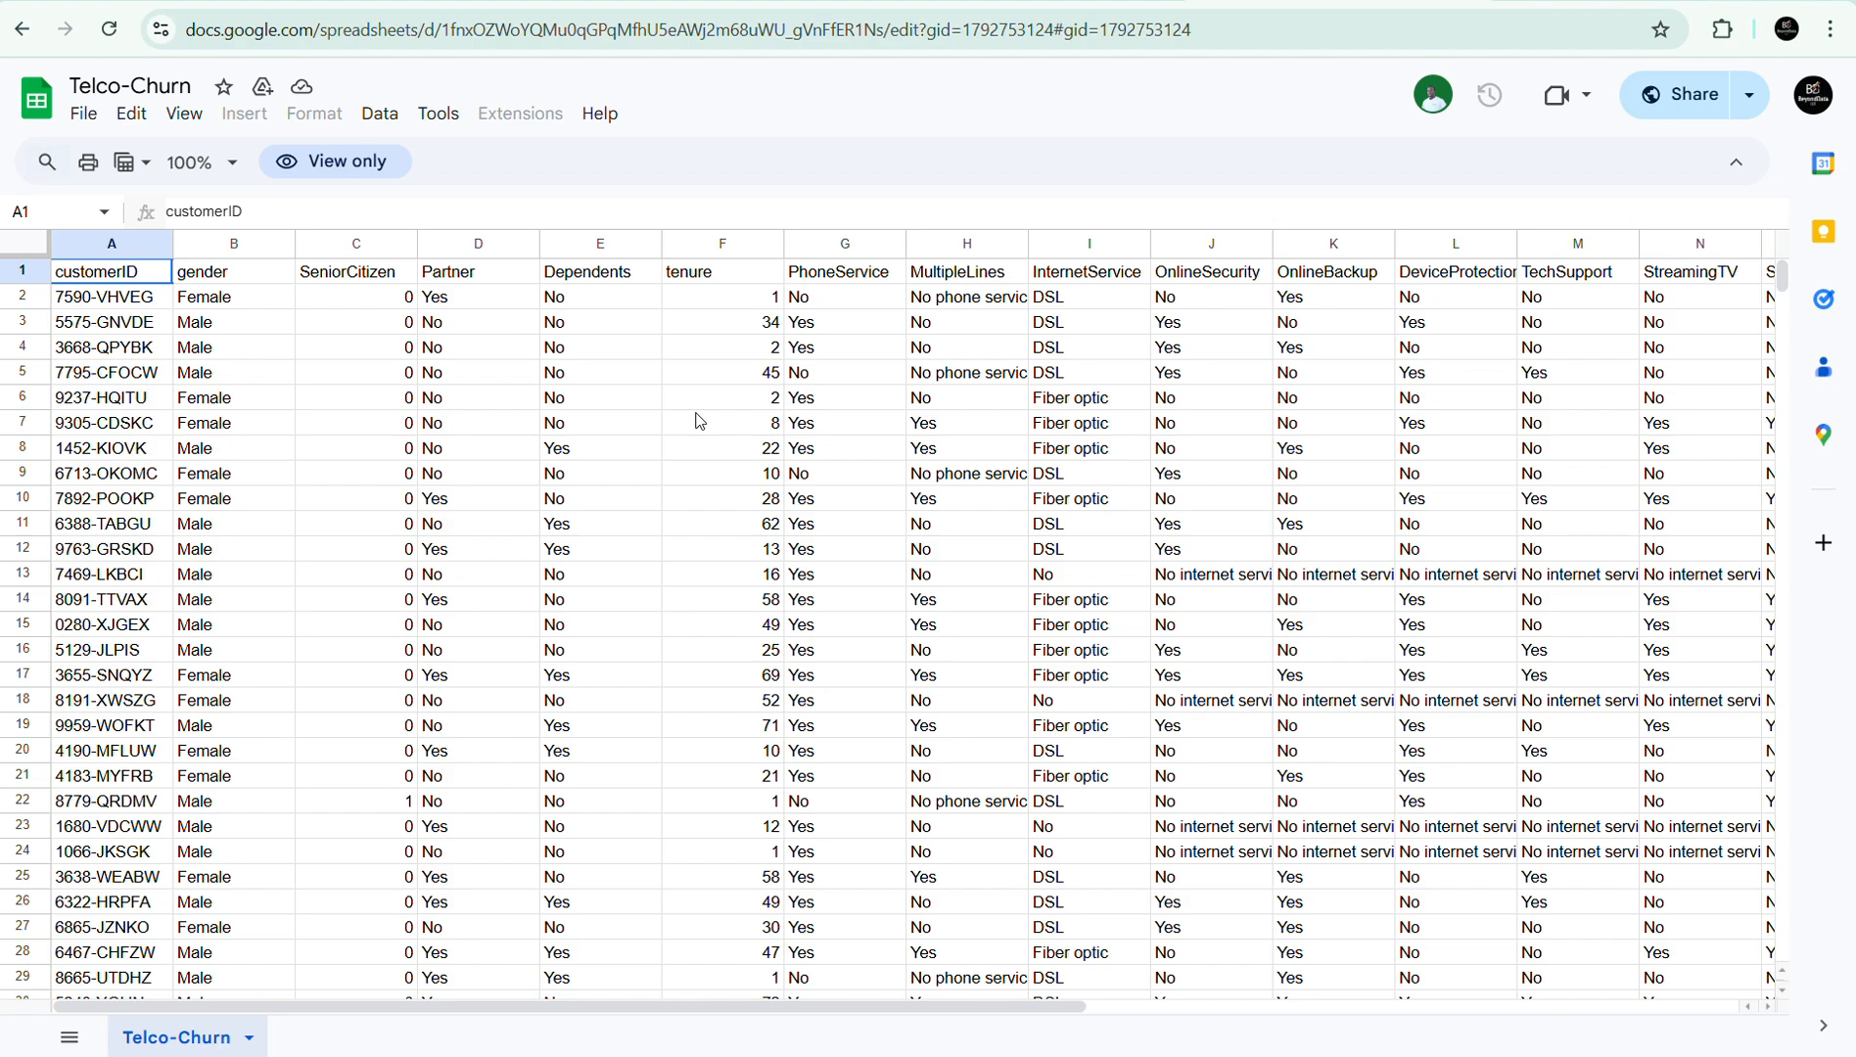
# - Download the Telco-Churn spreadsheet in Microsoft Excel (.xlsx) format
pyautogui.click(470, 1)
pyautogui.click(1316, 5)
pyautogui.click(86, 115)
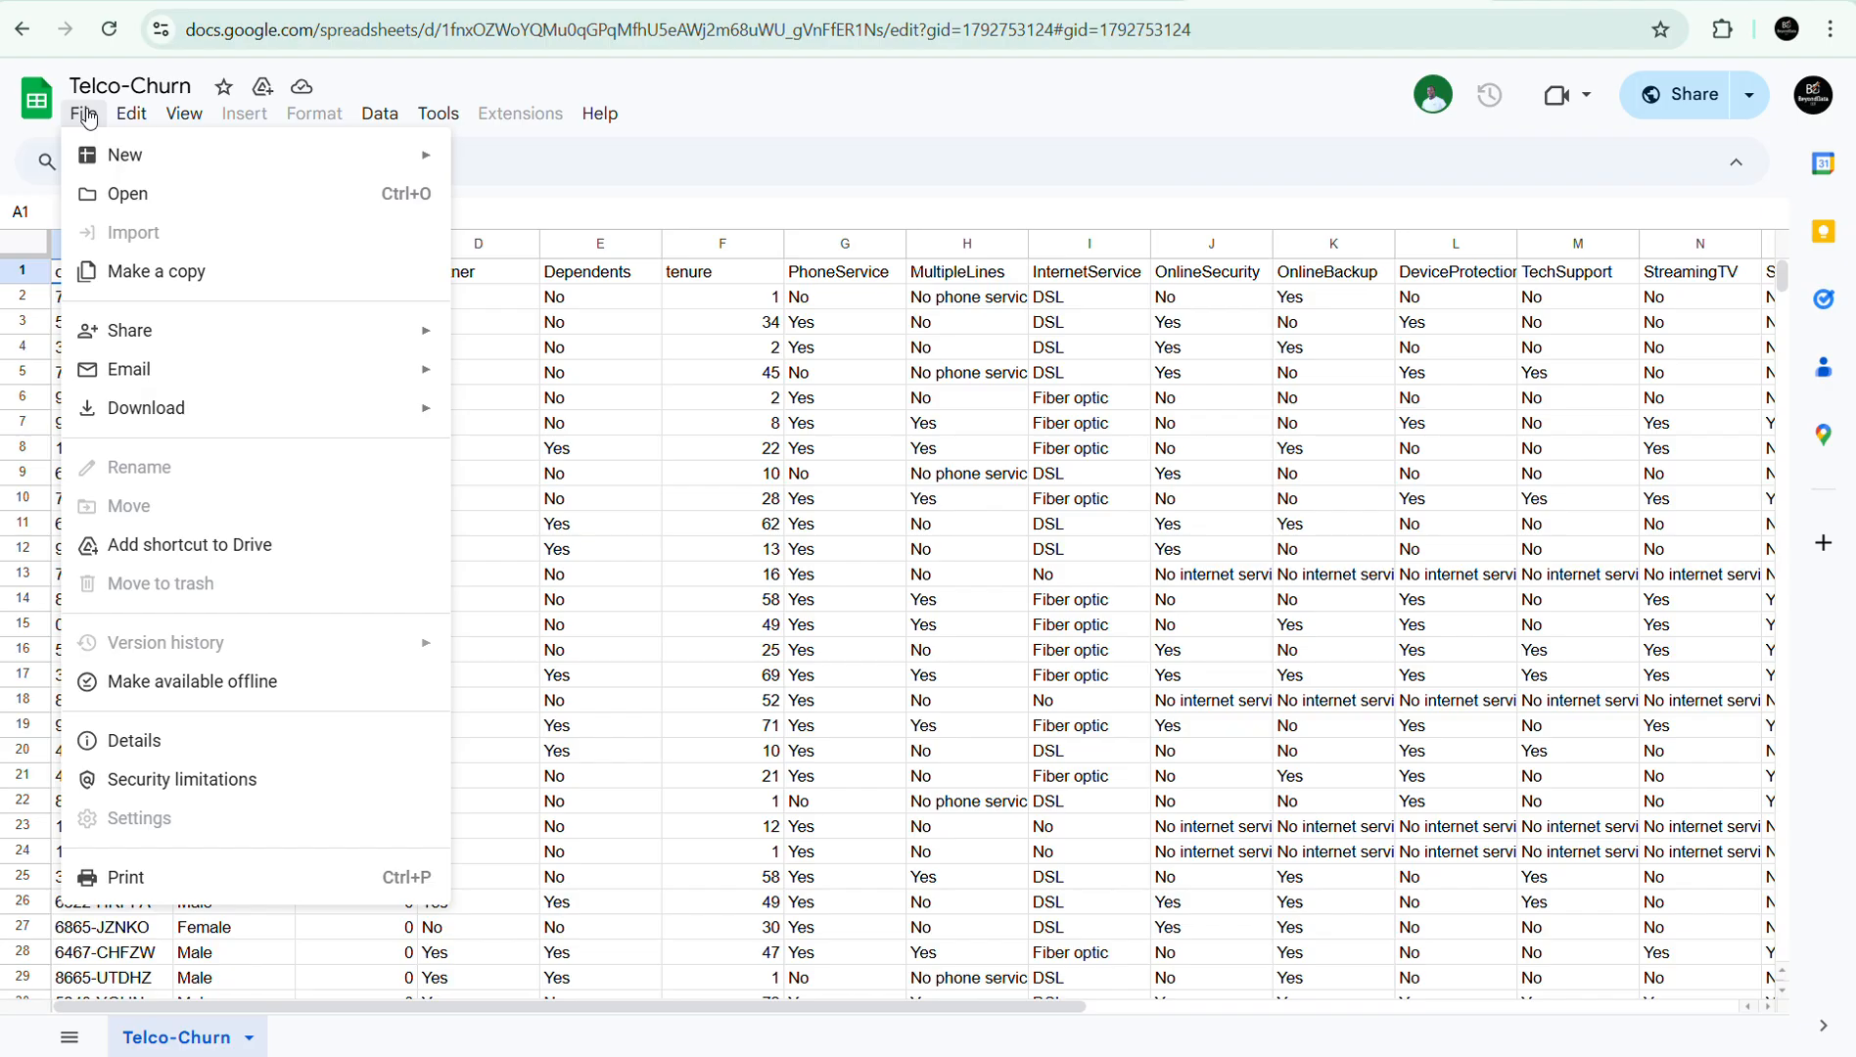
pyautogui.moveTo(161, 418)
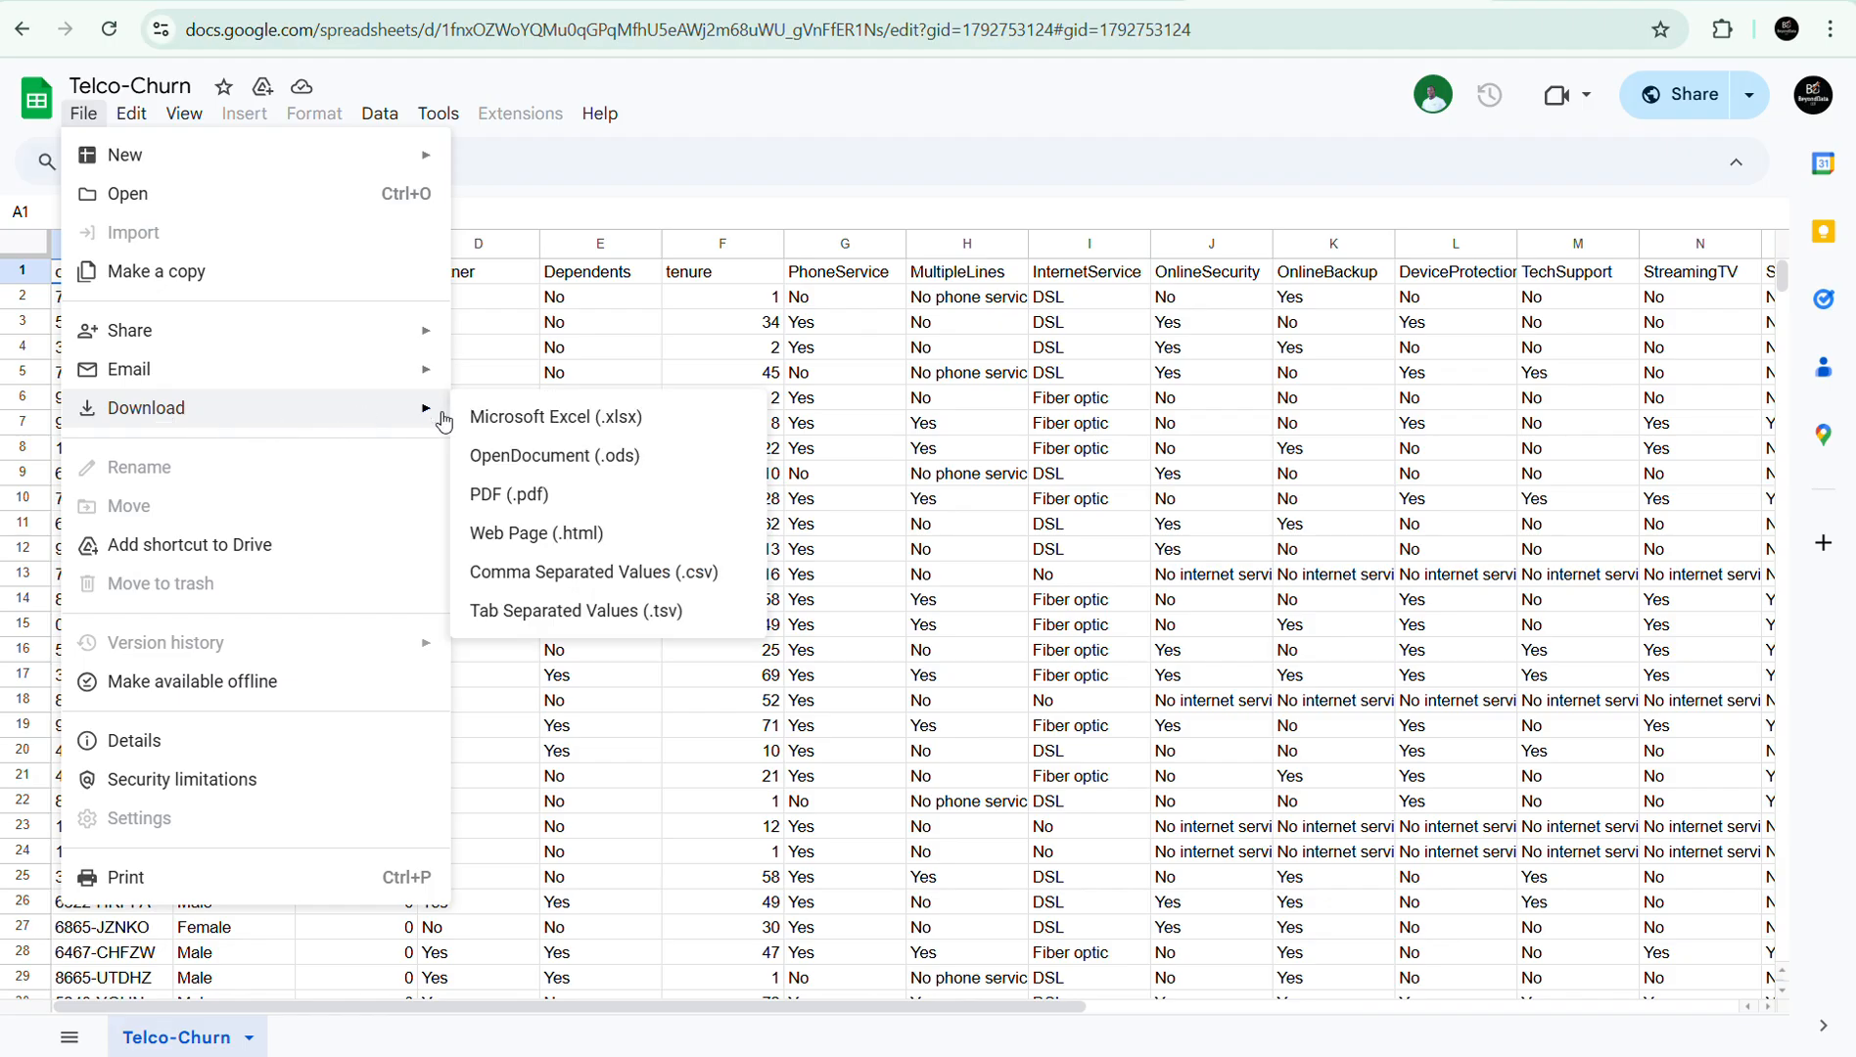
pyautogui.click(514, 421)
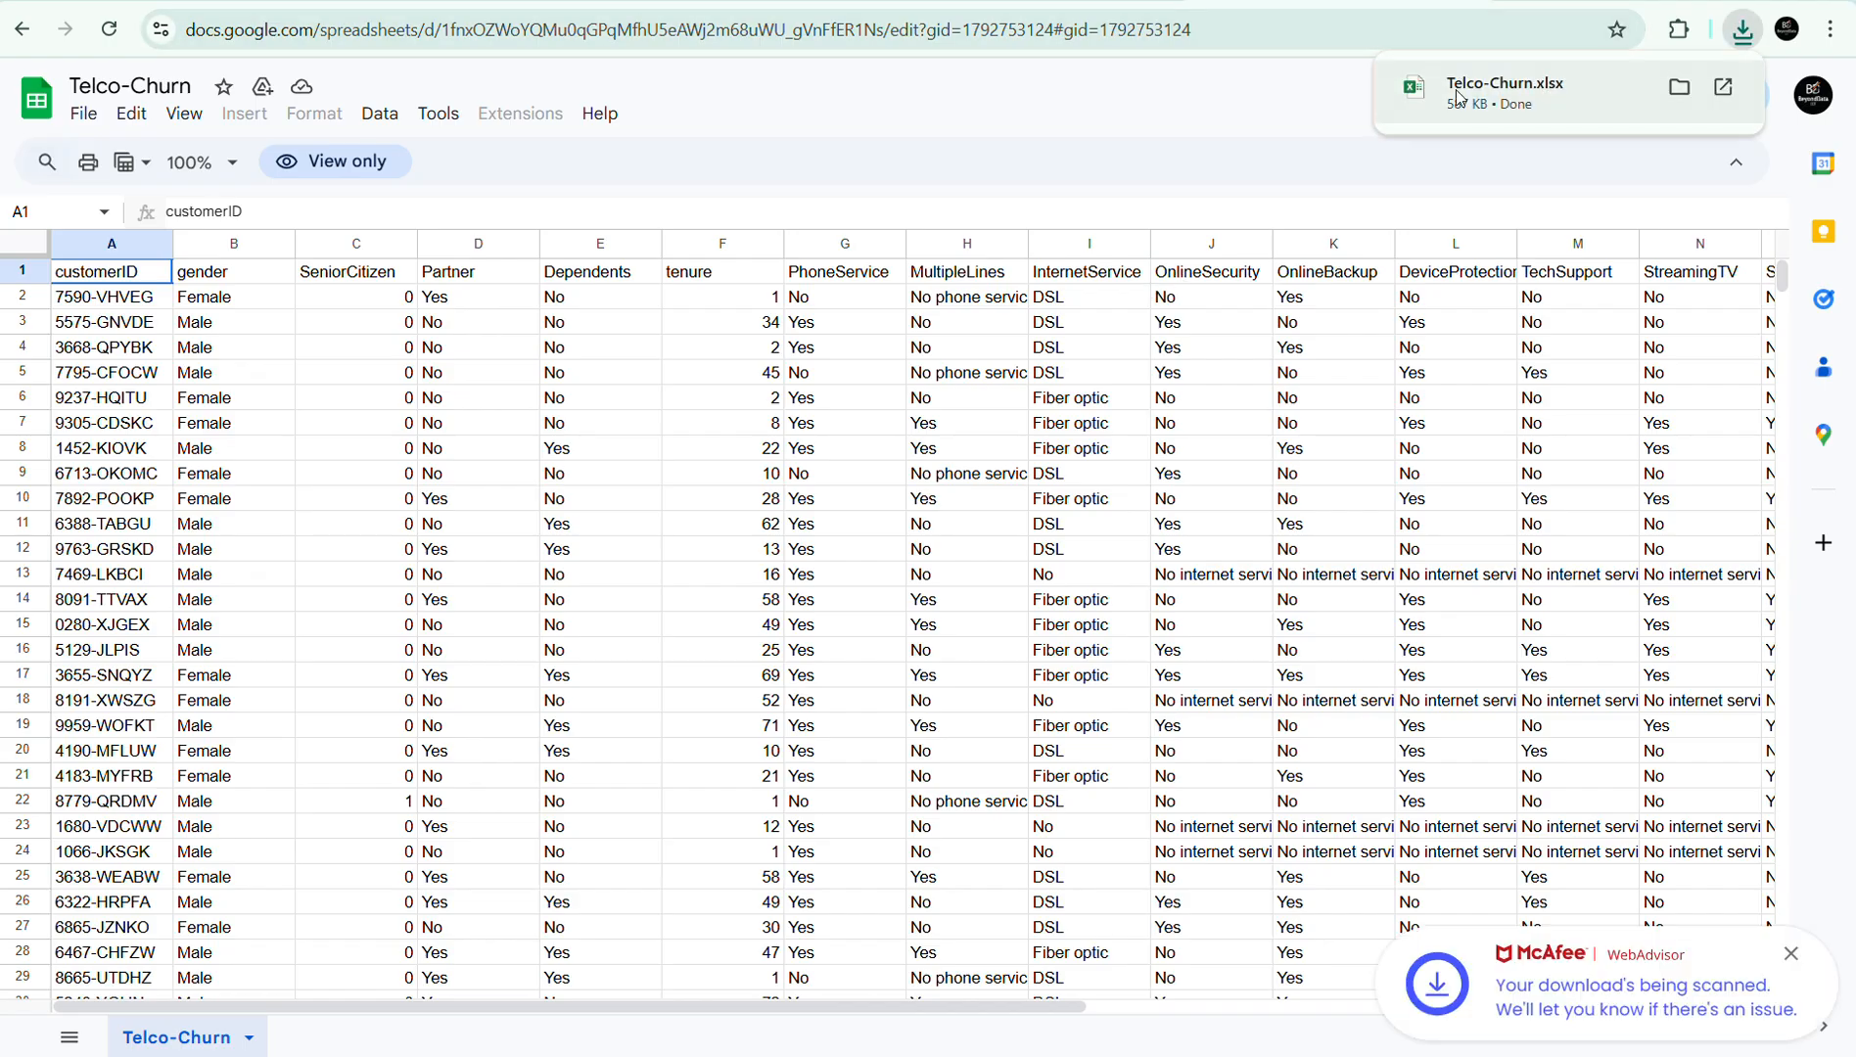
# - Open the downloaded Telco-Churn.xlsx in Excel just once and enable editing for it
pyautogui.click(1458, 98)
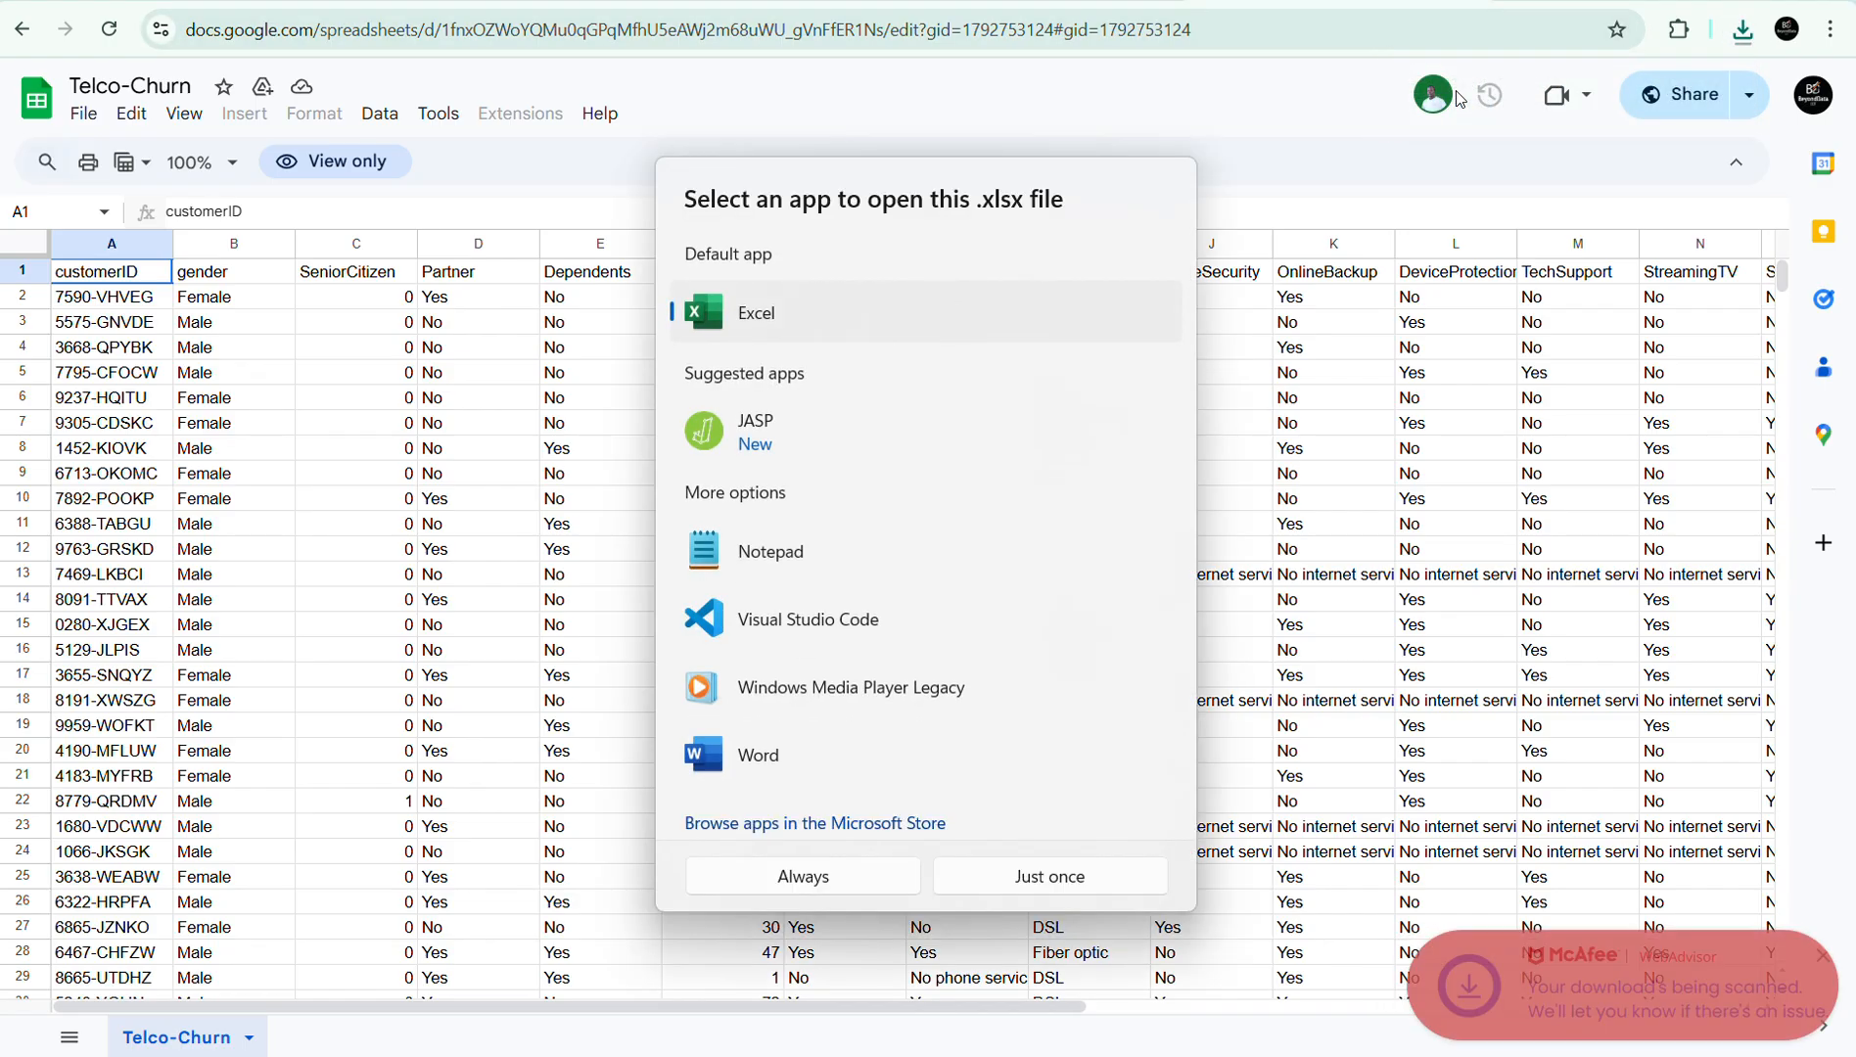
pyautogui.click(1015, 880)
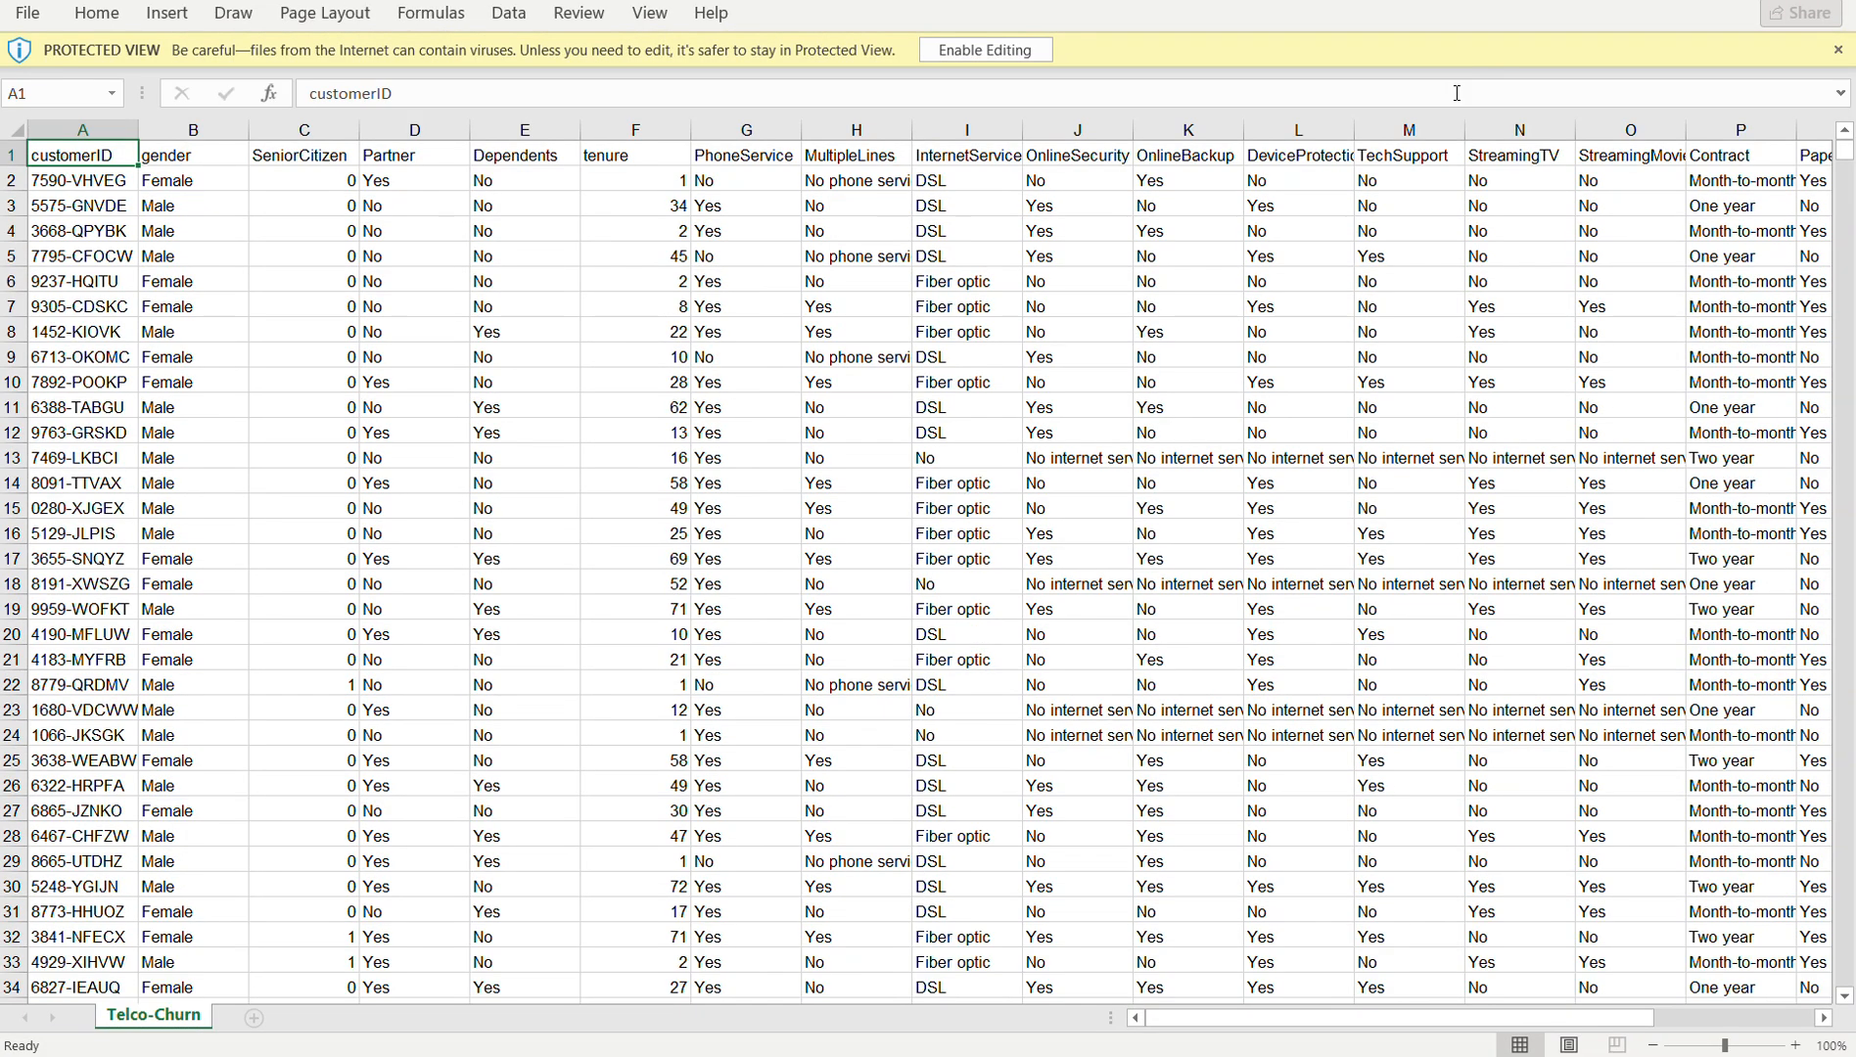
pyautogui.click(967, 56)
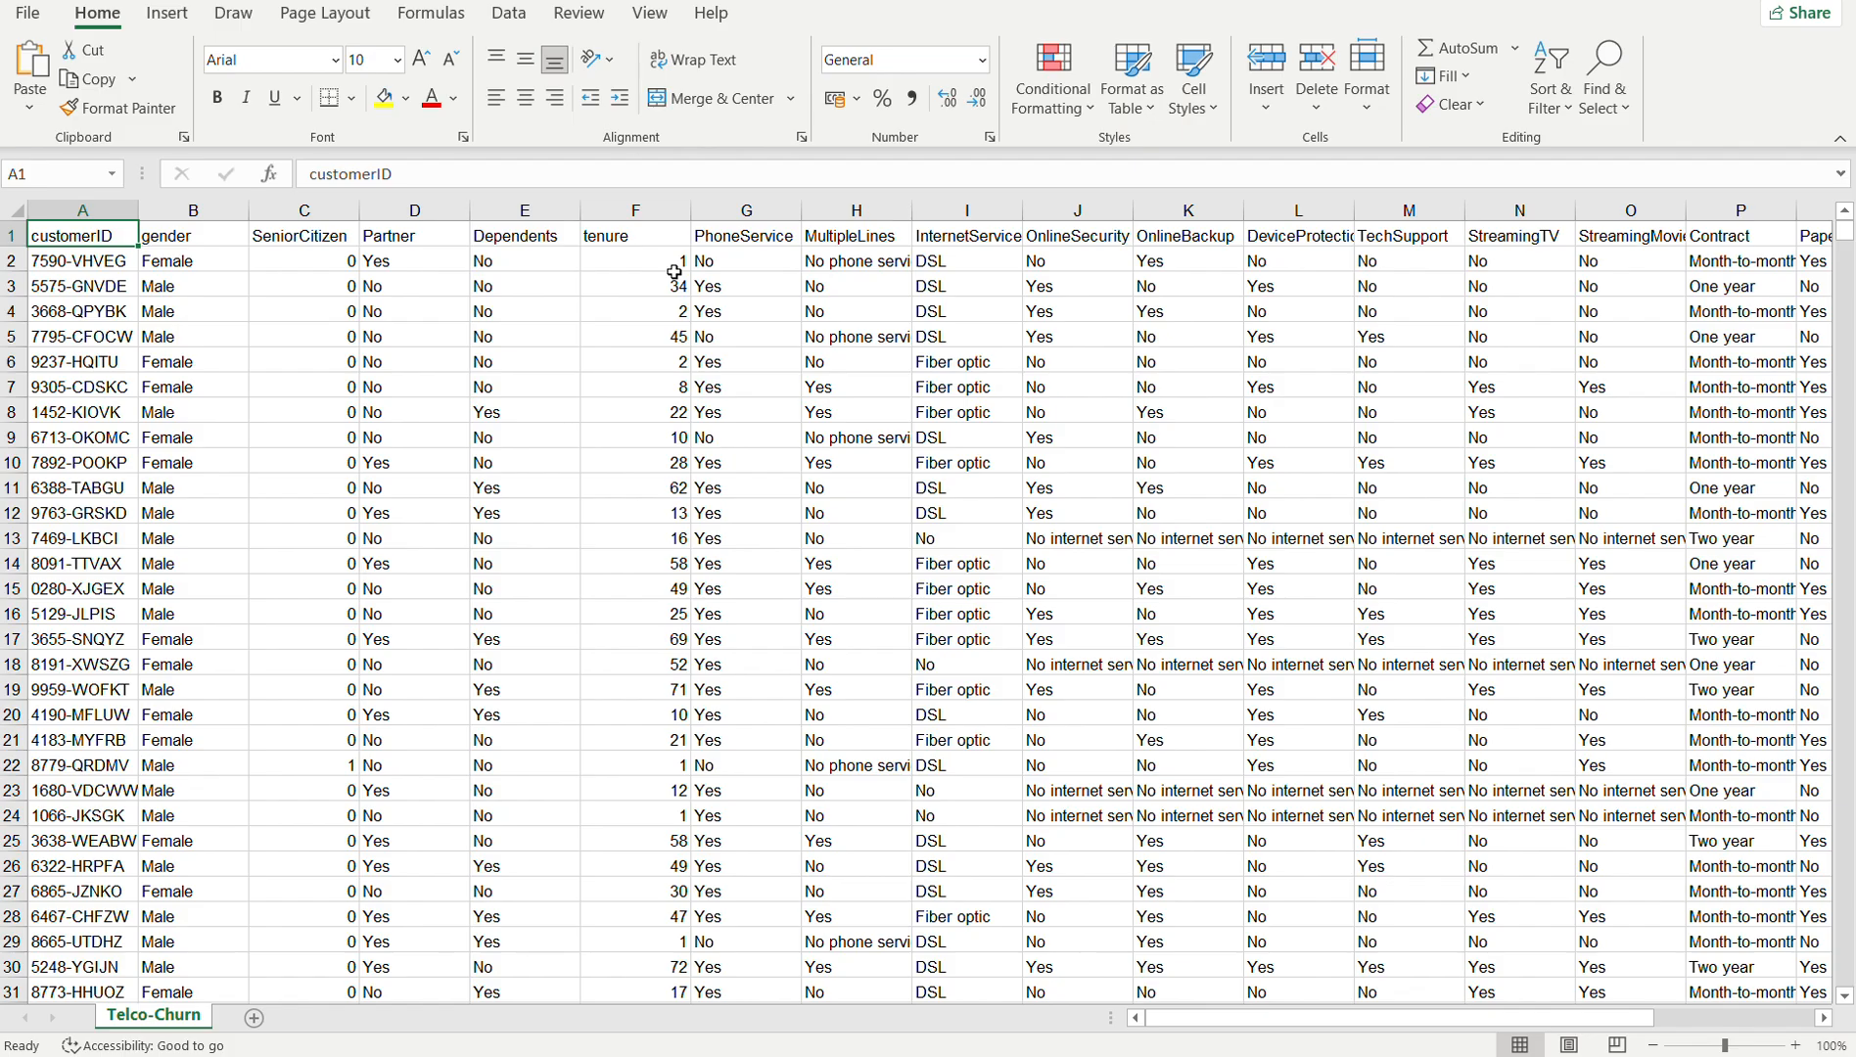
# - Review the column headers in row 1 one by one, from customerID through OnlineSecurity
pyautogui.click(418, 338)
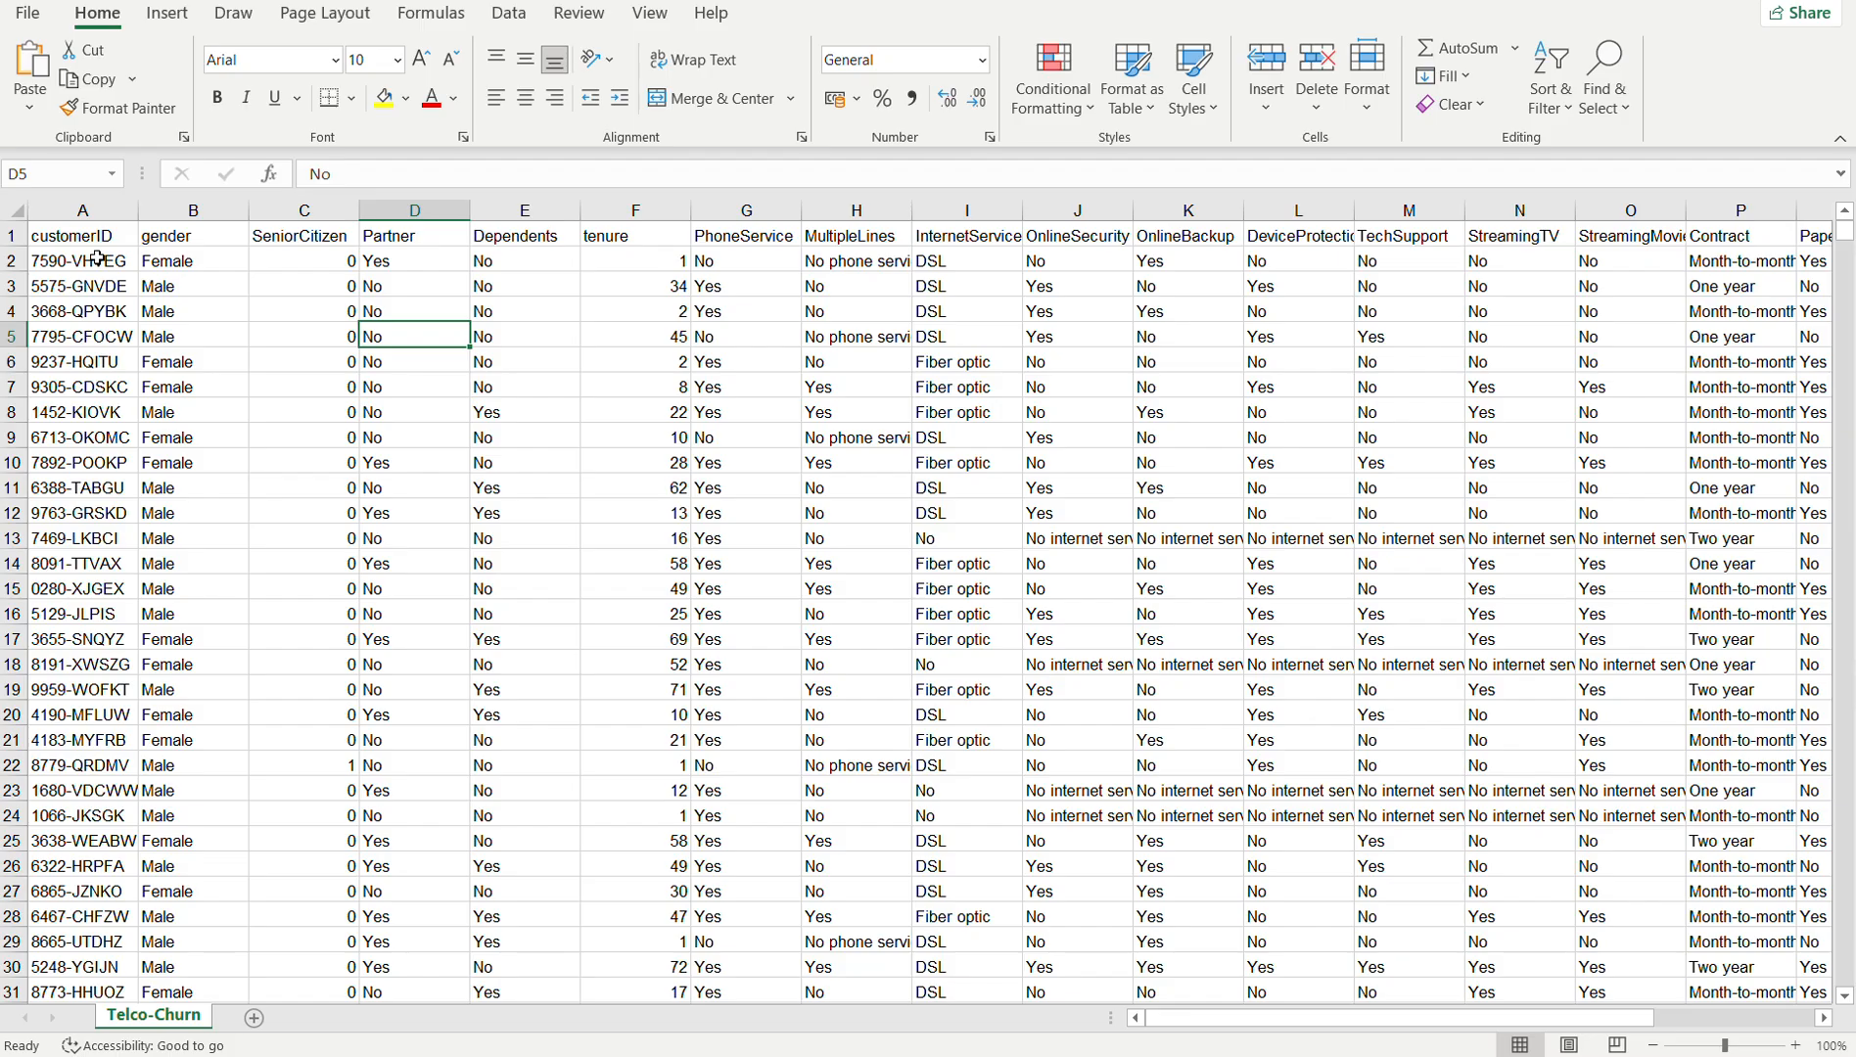
pyautogui.click(74, 238)
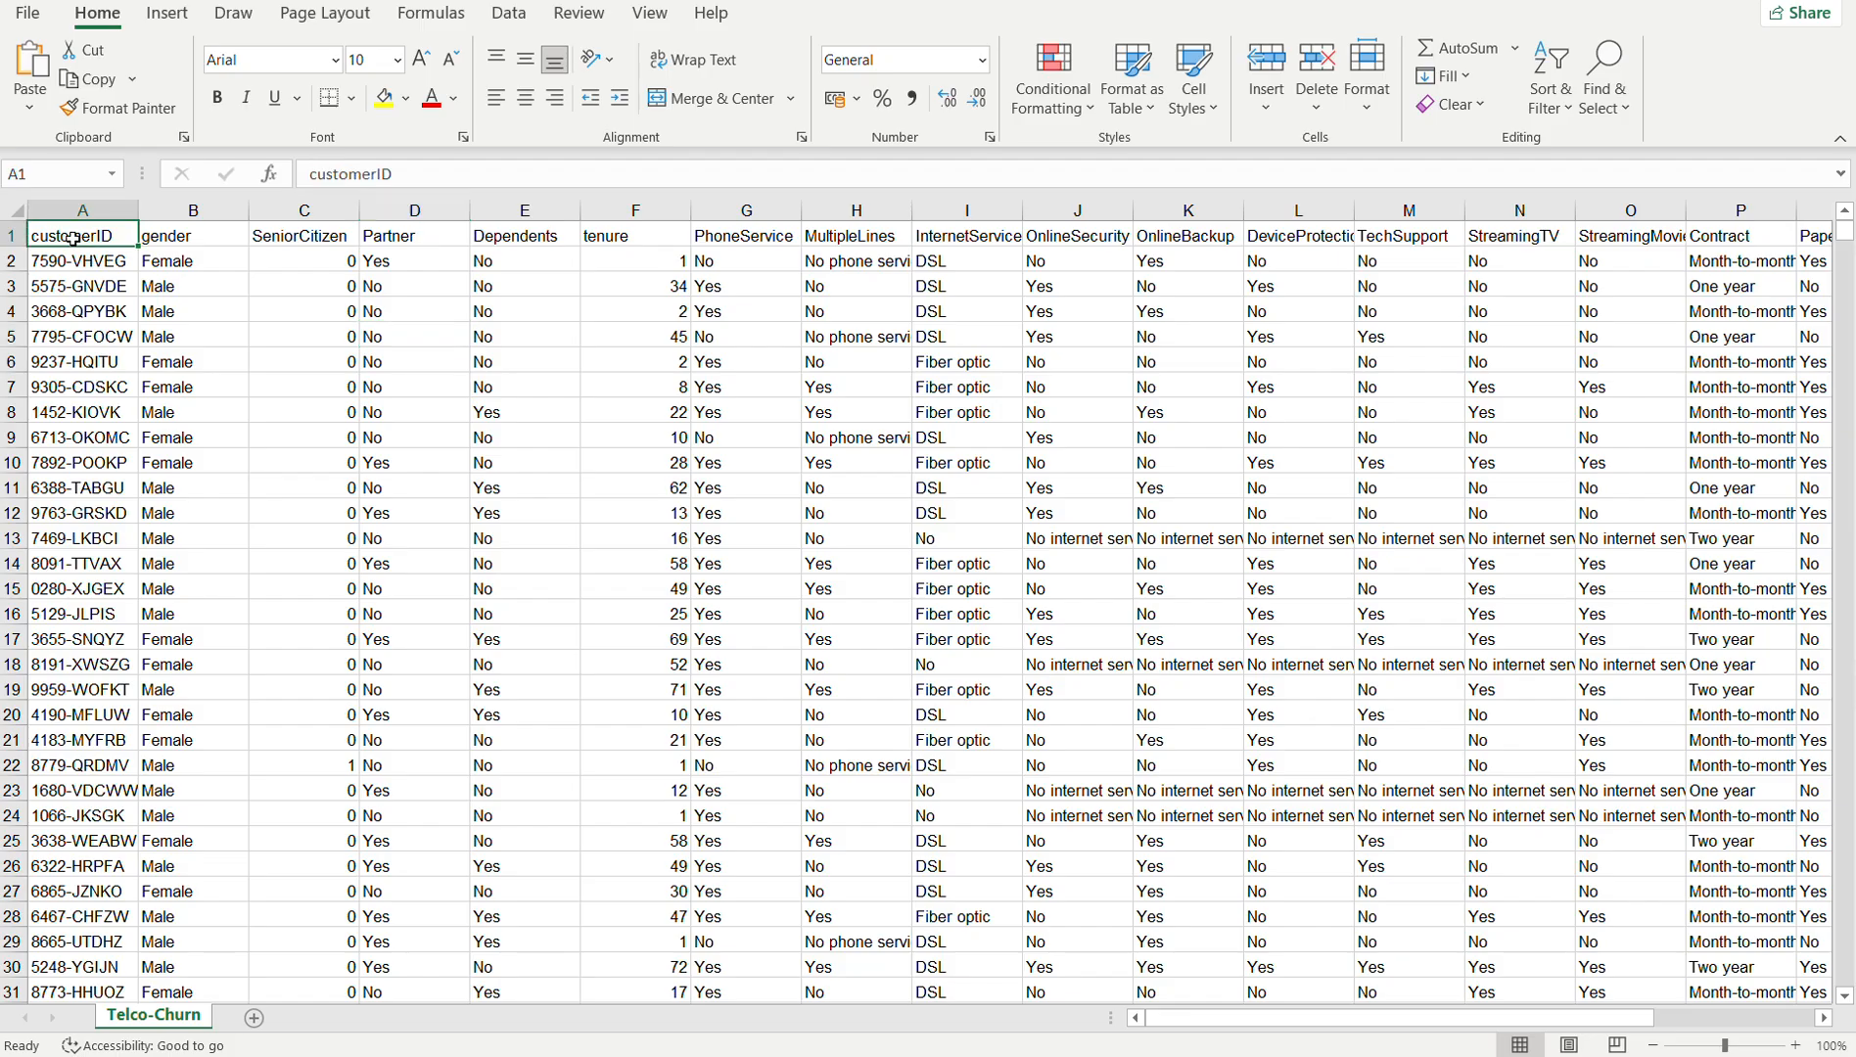
pyautogui.click(171, 231)
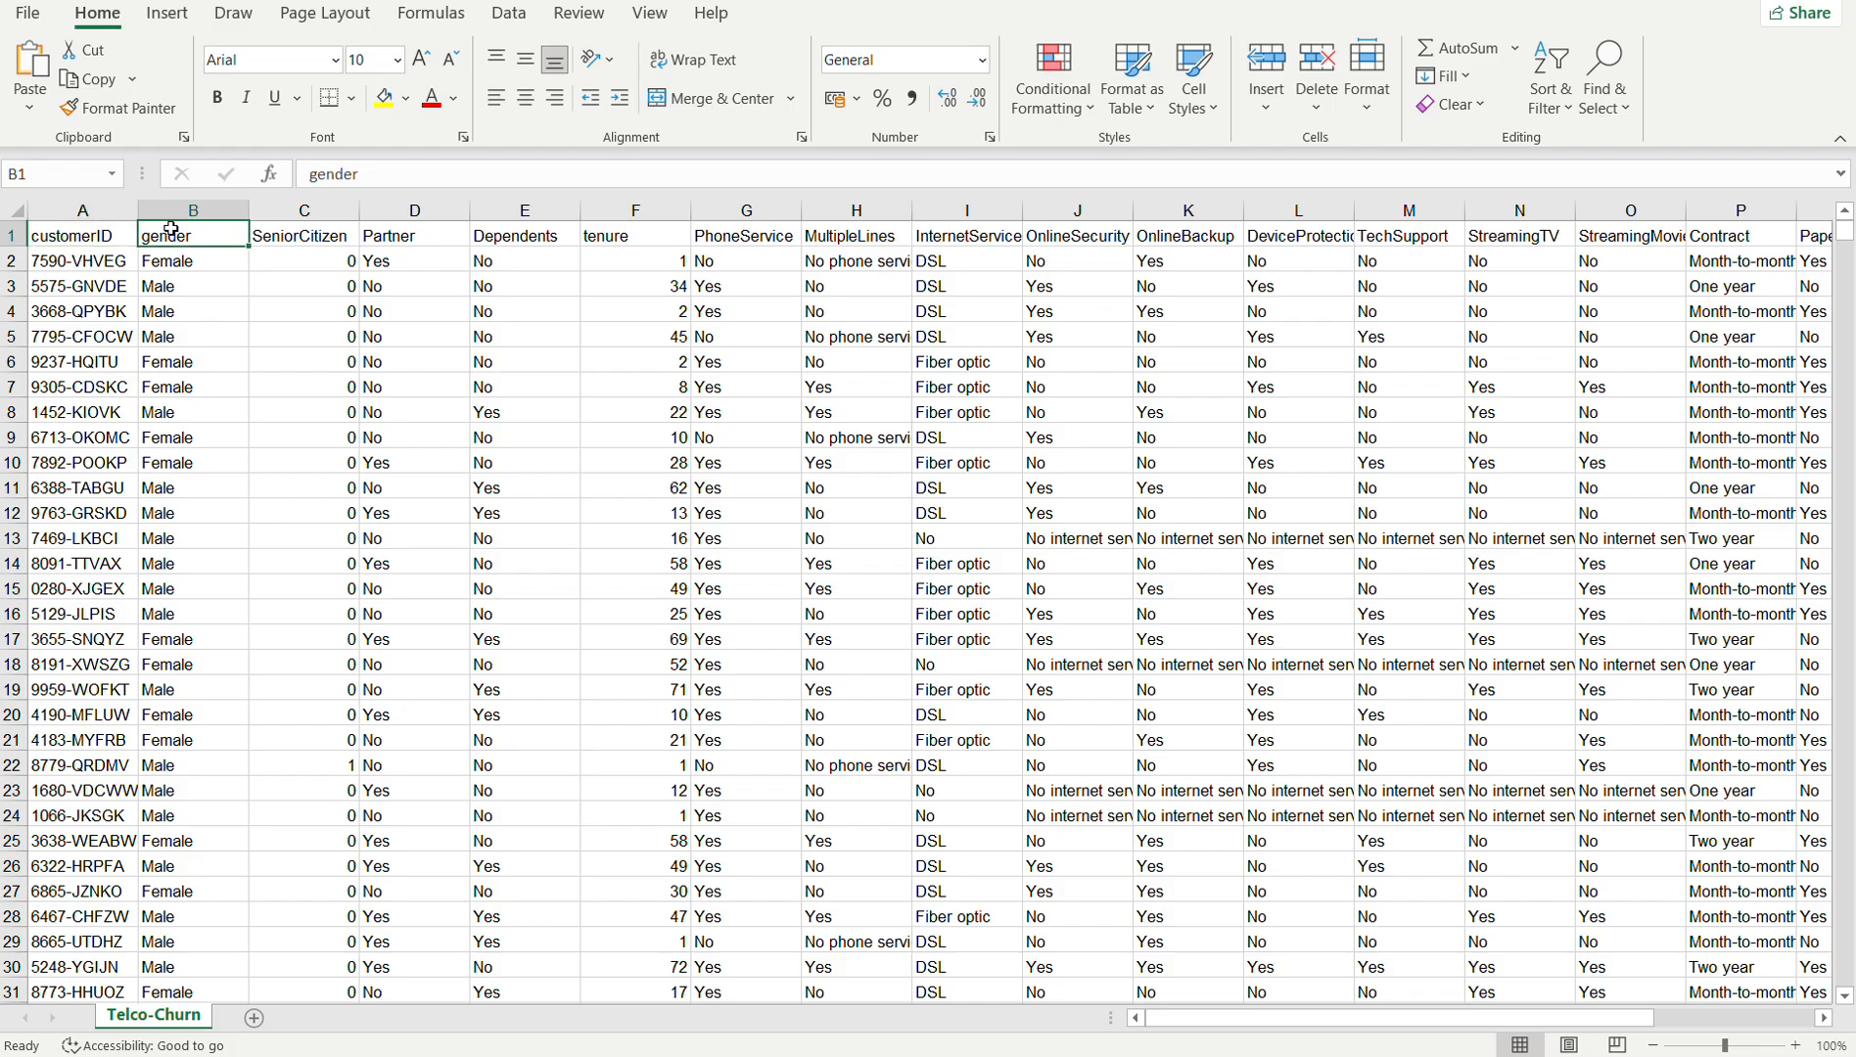
pyautogui.press('Right')
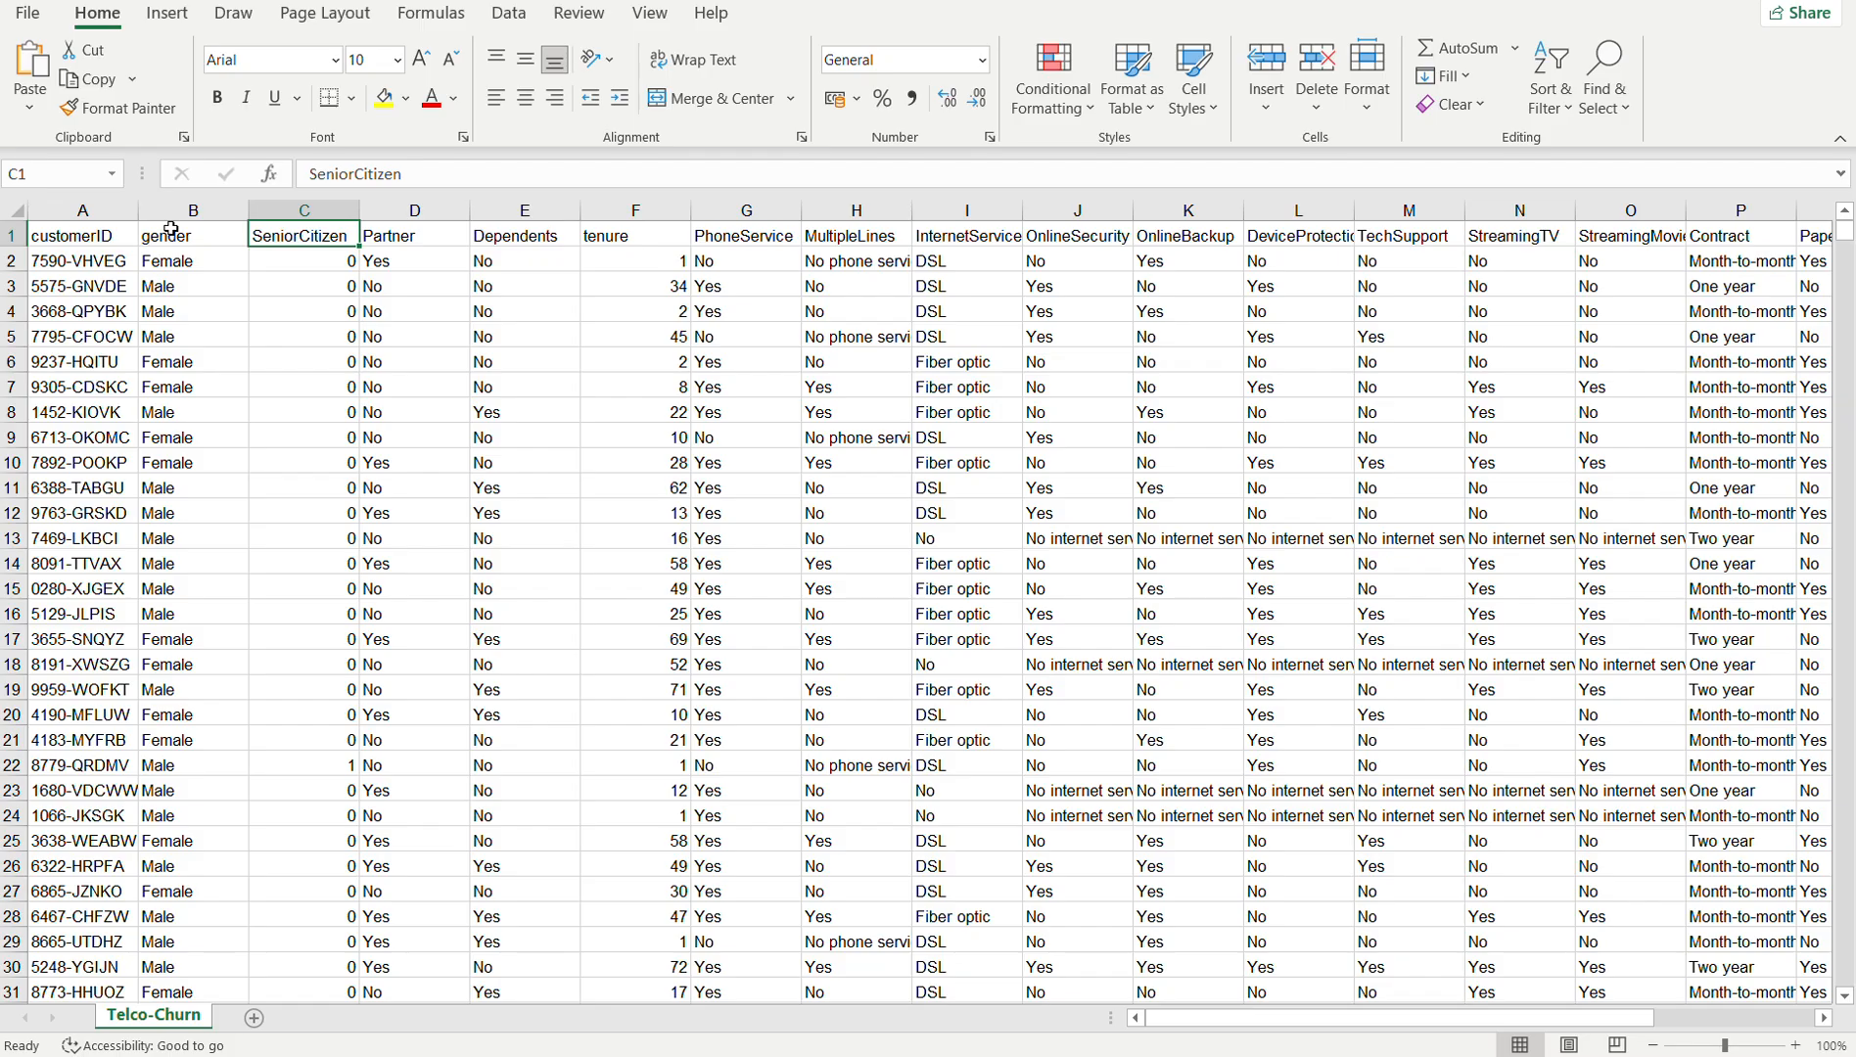
pyautogui.press('Right')
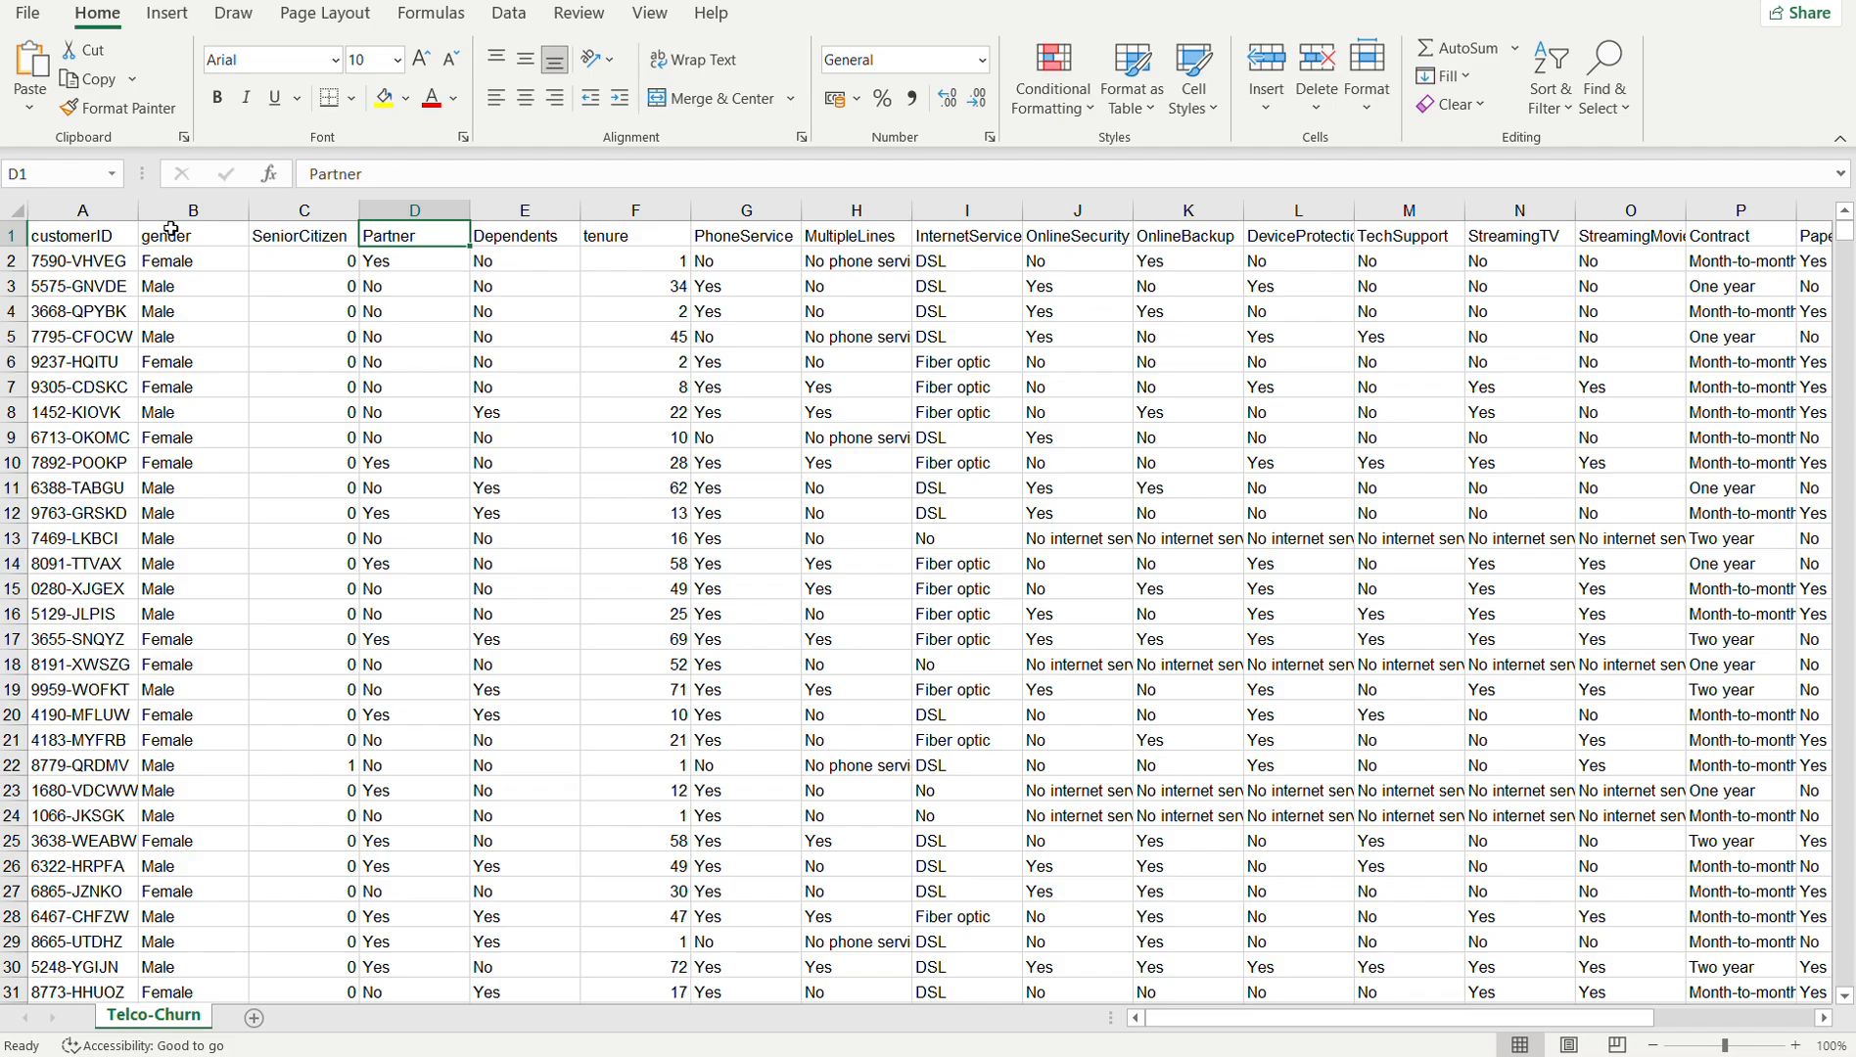
pyautogui.press('Right')
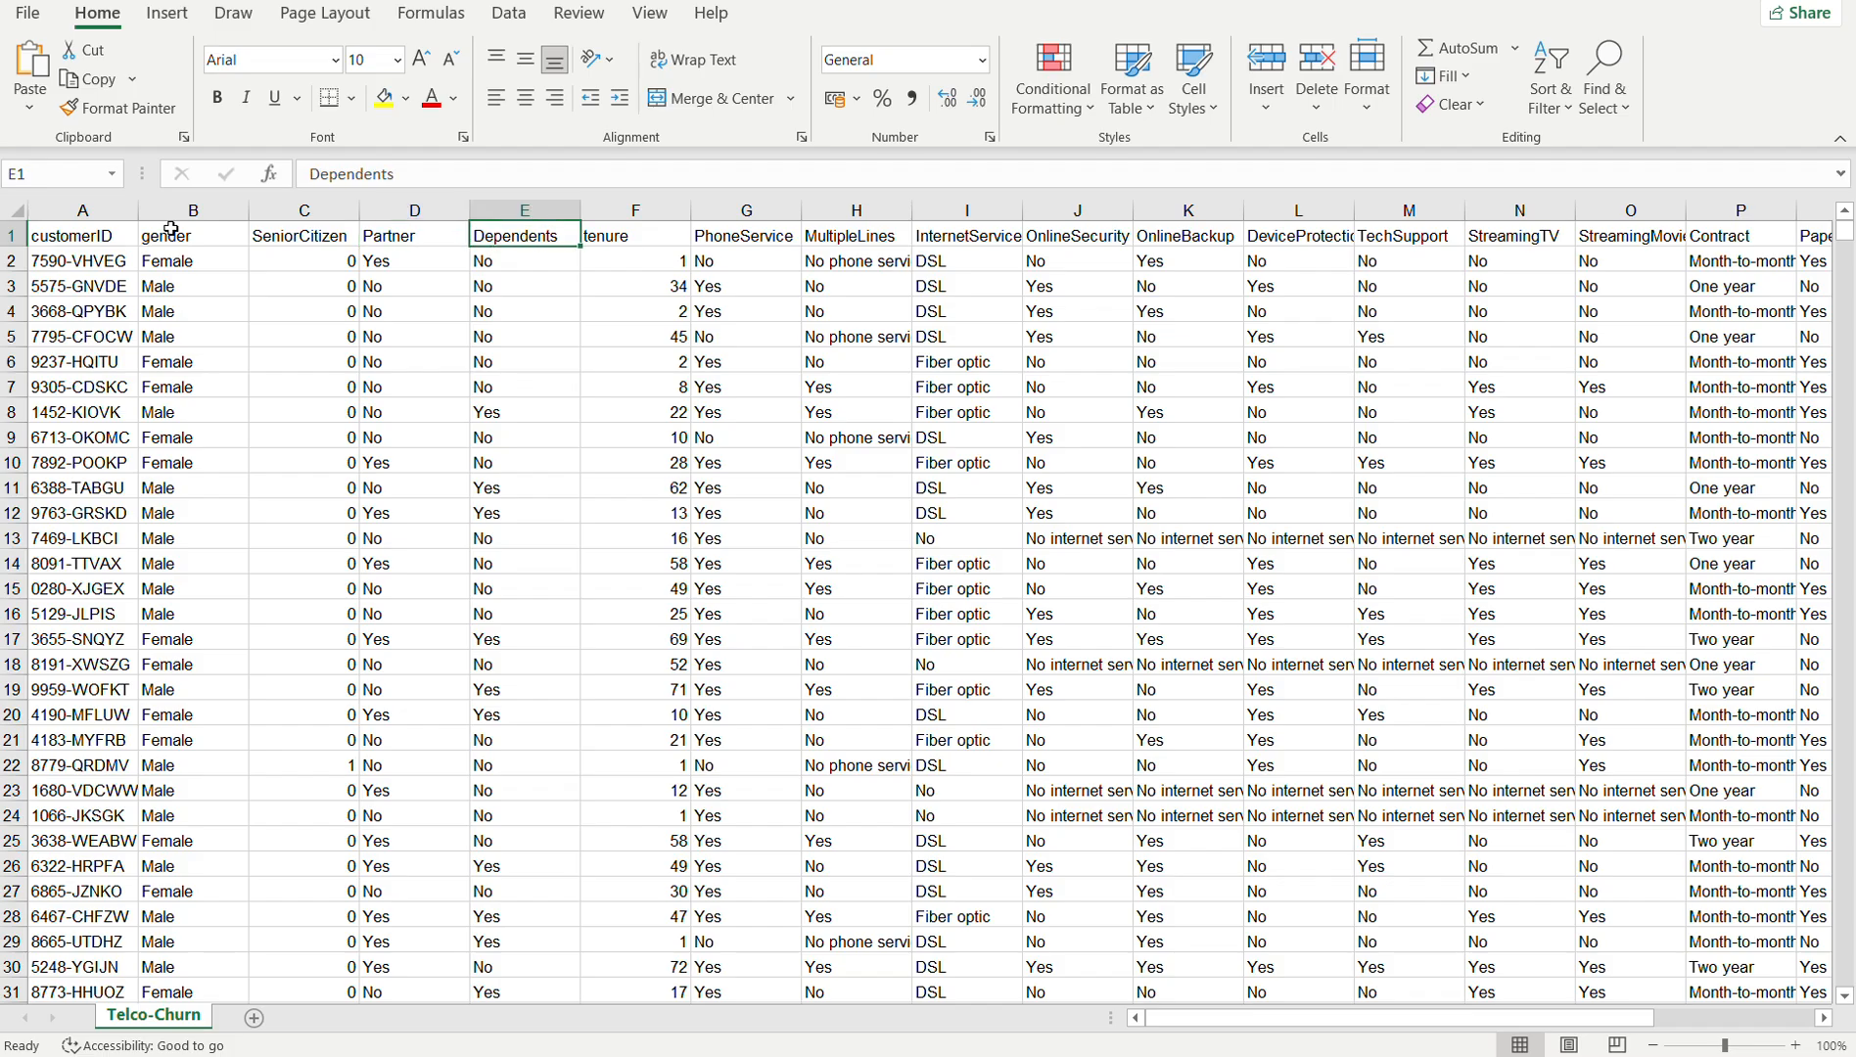
pyautogui.press('Right')
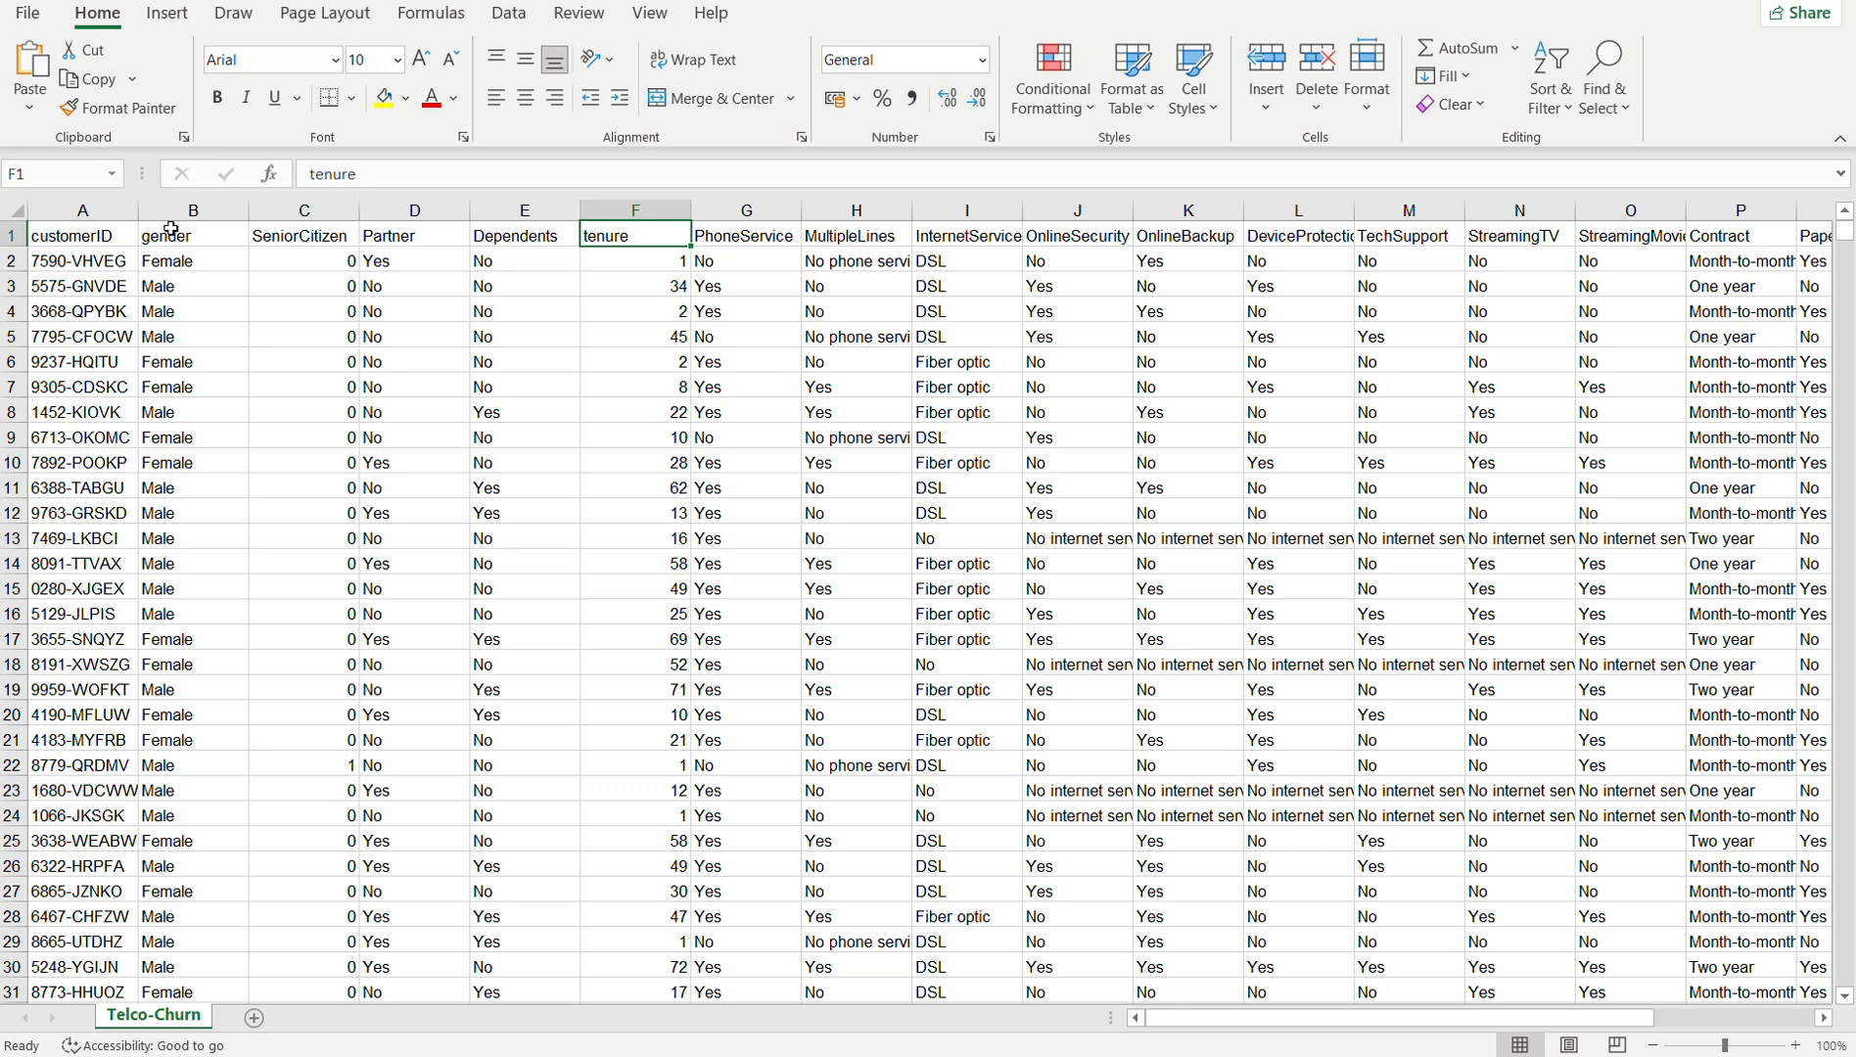
pyautogui.press('Right')
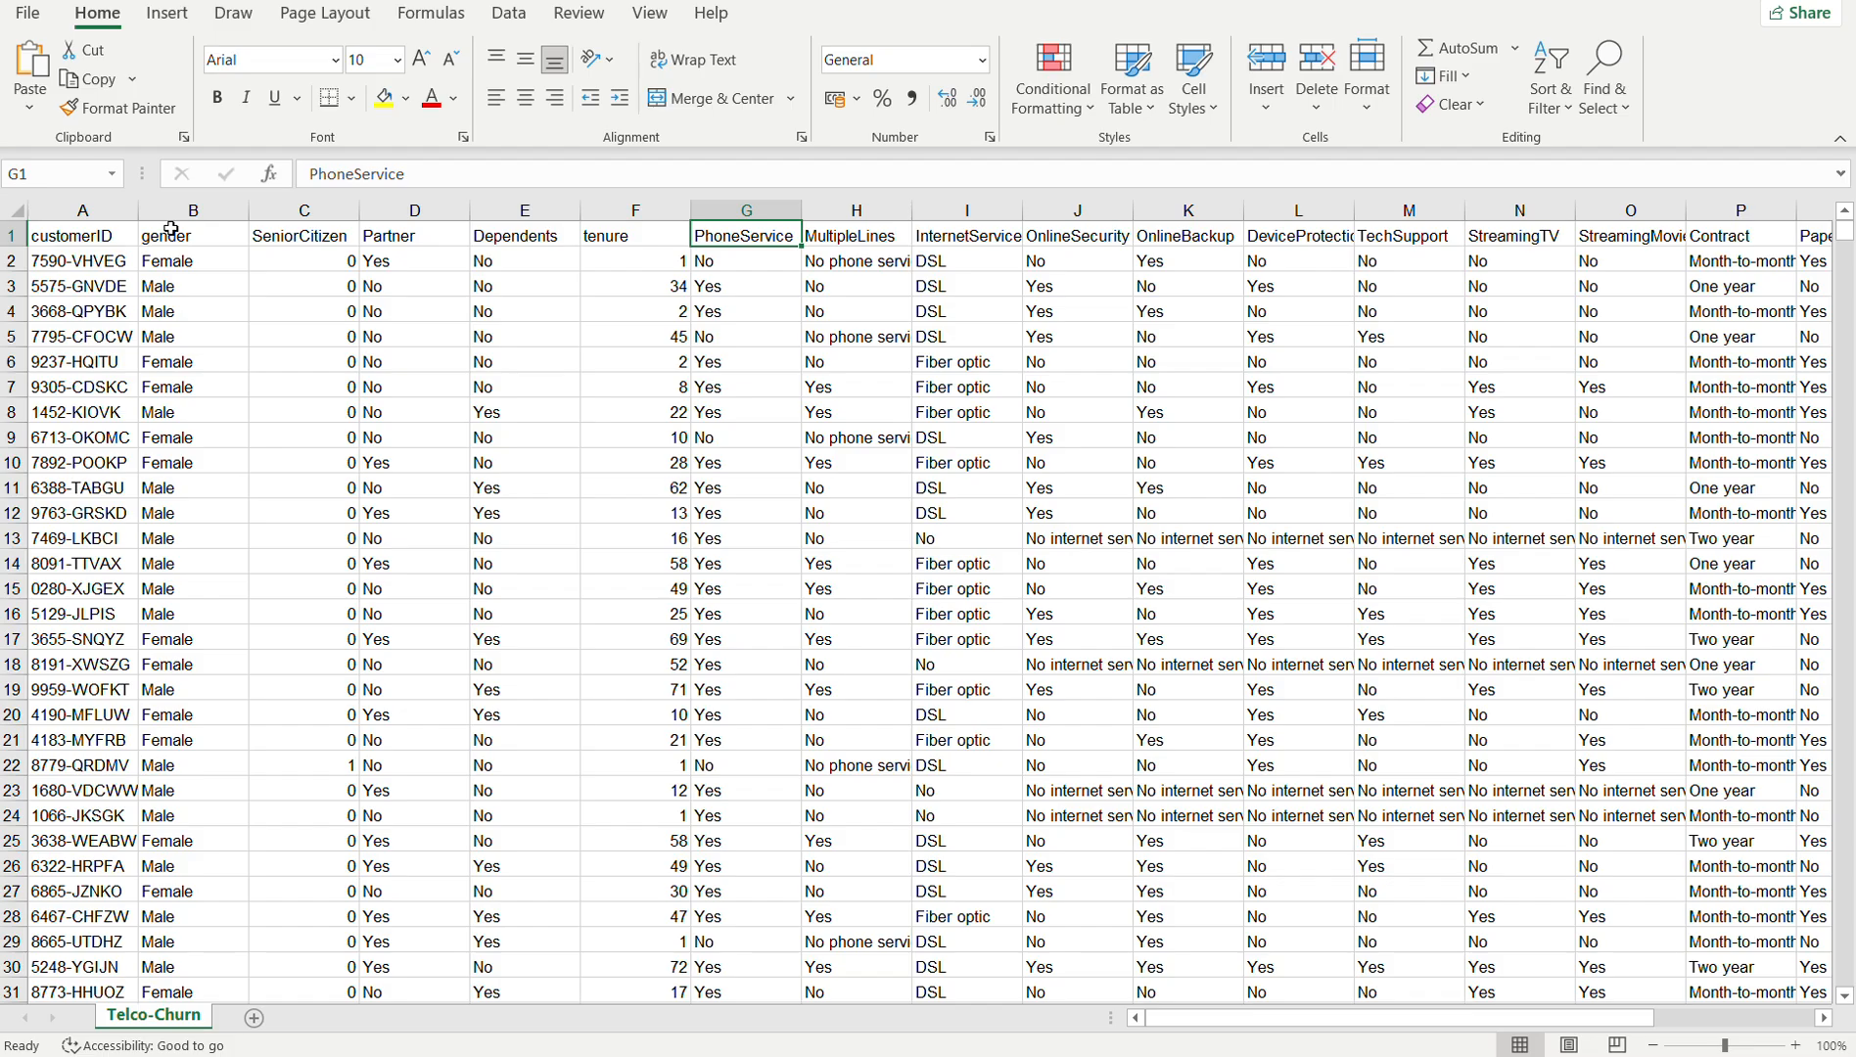
pyautogui.press('Right')
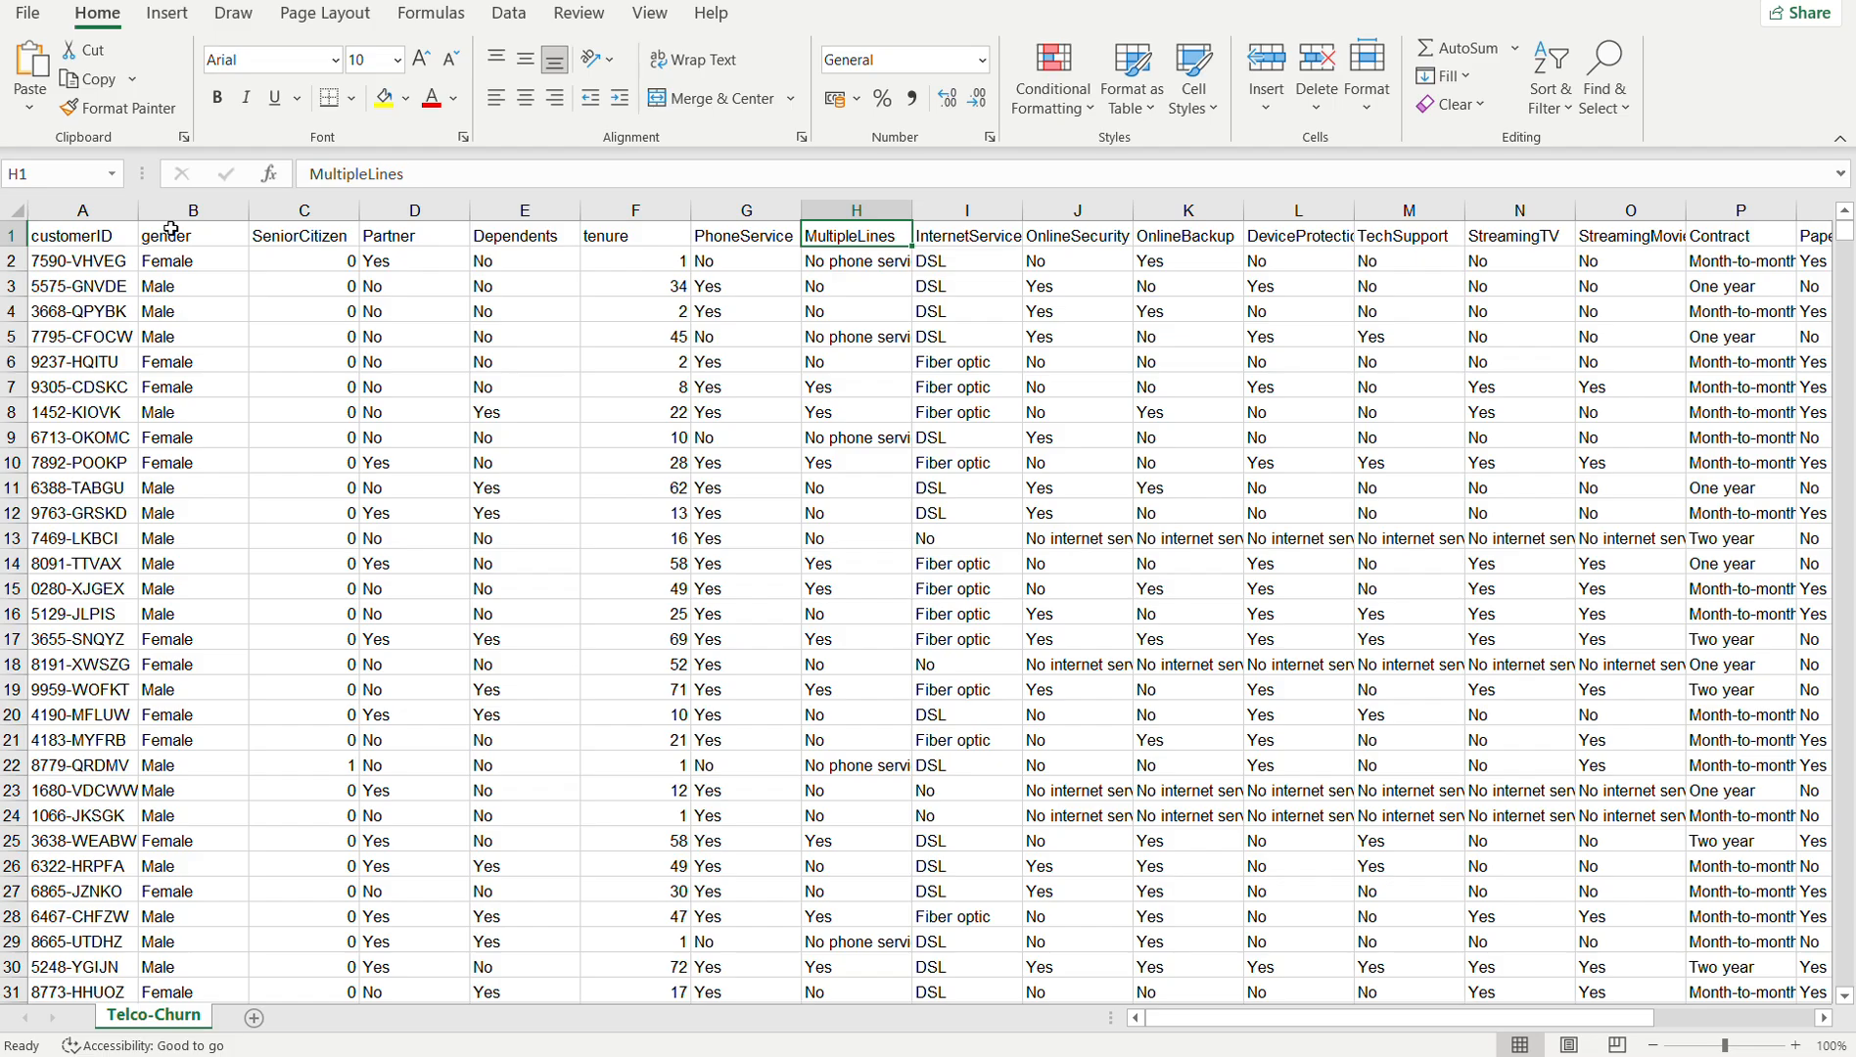
pyautogui.press('Right')
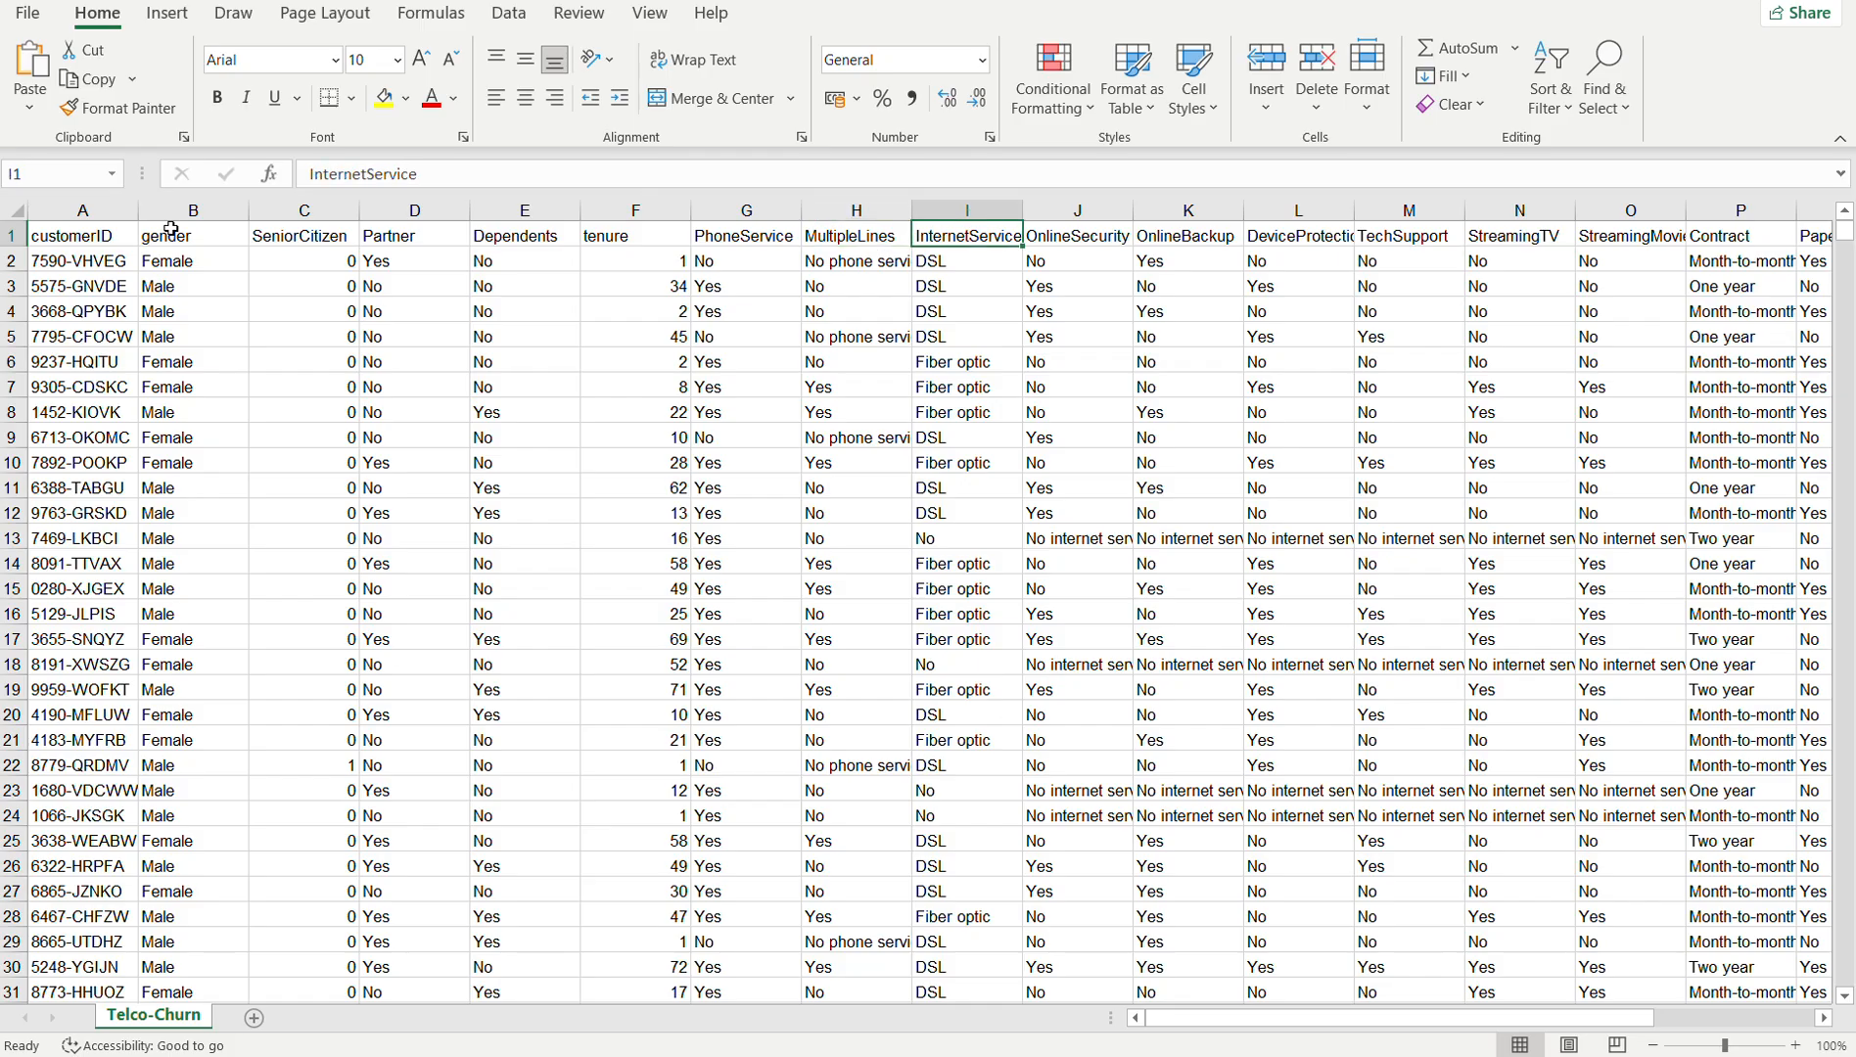
pyautogui.press('Left')
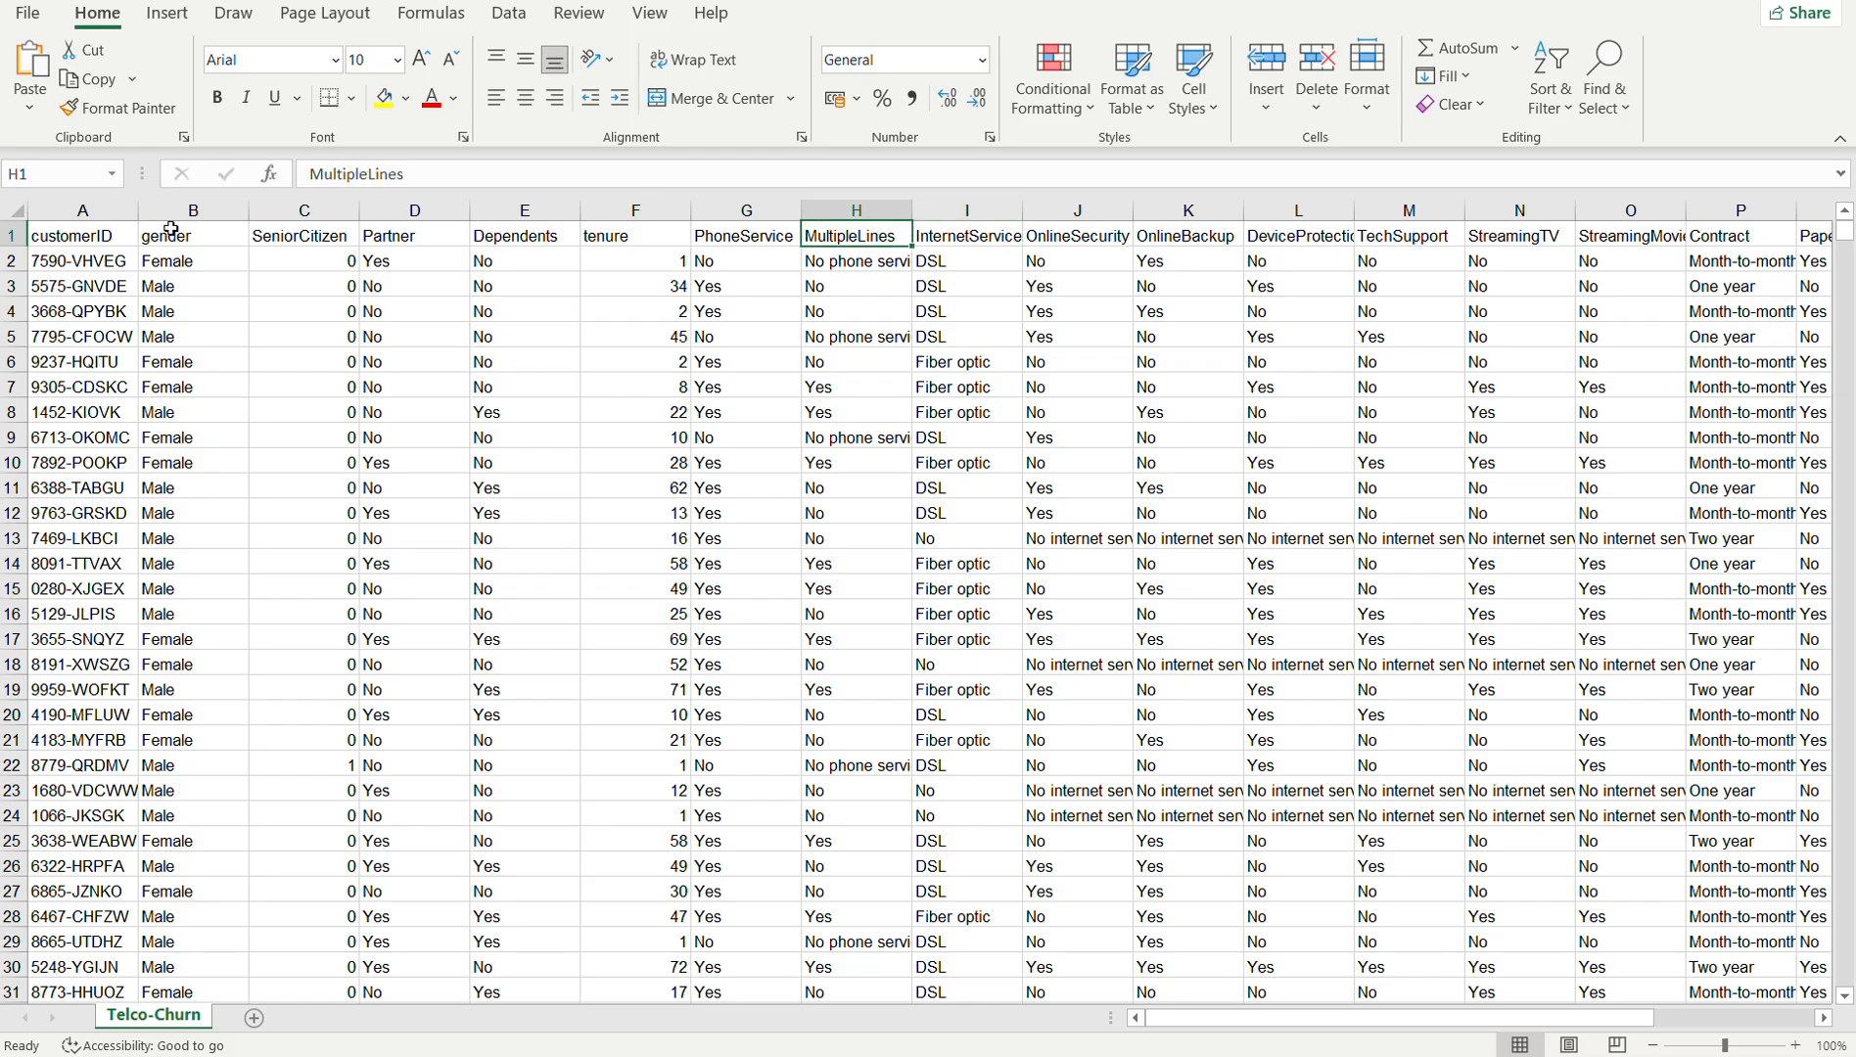
pyautogui.press('Right')
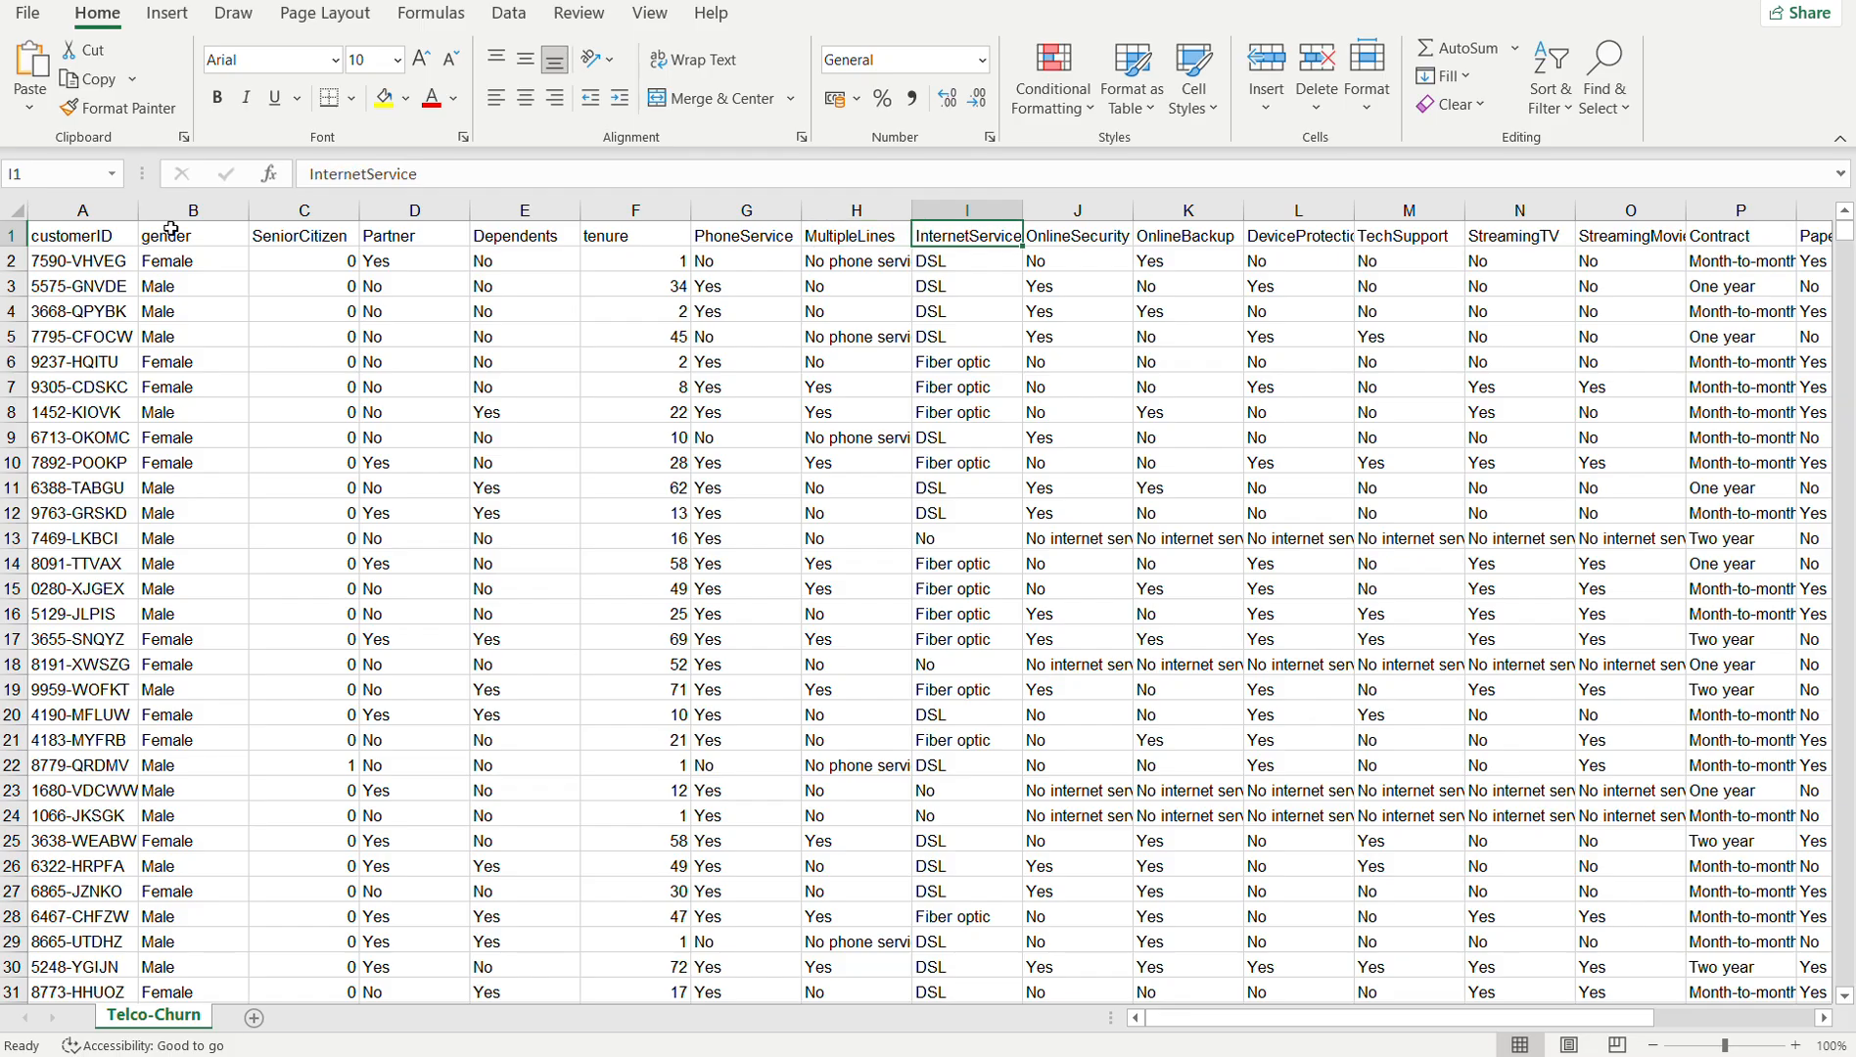
pyautogui.press('Right')
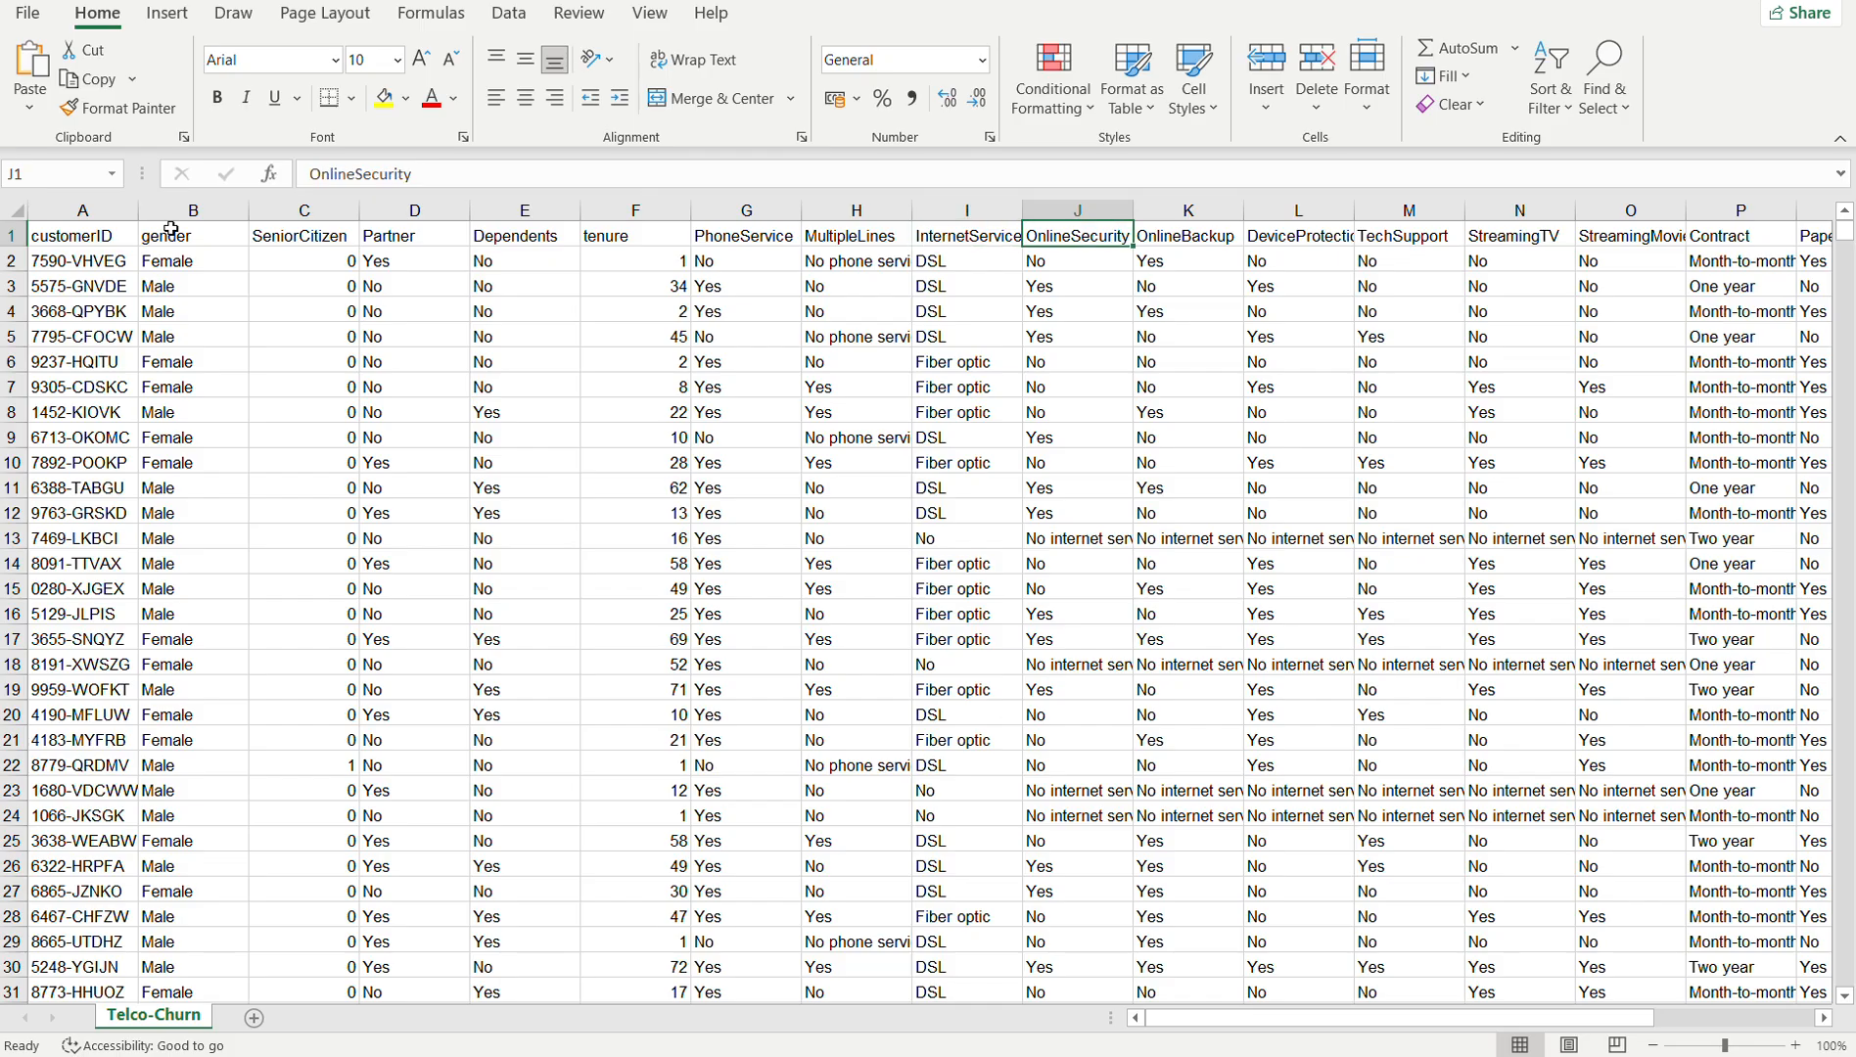
# - Review the remaining column headers in row 1, from OnlineBackup through Churn
pyautogui.press('Right')
pyautogui.press('Right')
pyautogui.press('Right')
pyautogui.press('Right')
pyautogui.press('Right')
pyautogui.press('Right')
pyautogui.press('Right')
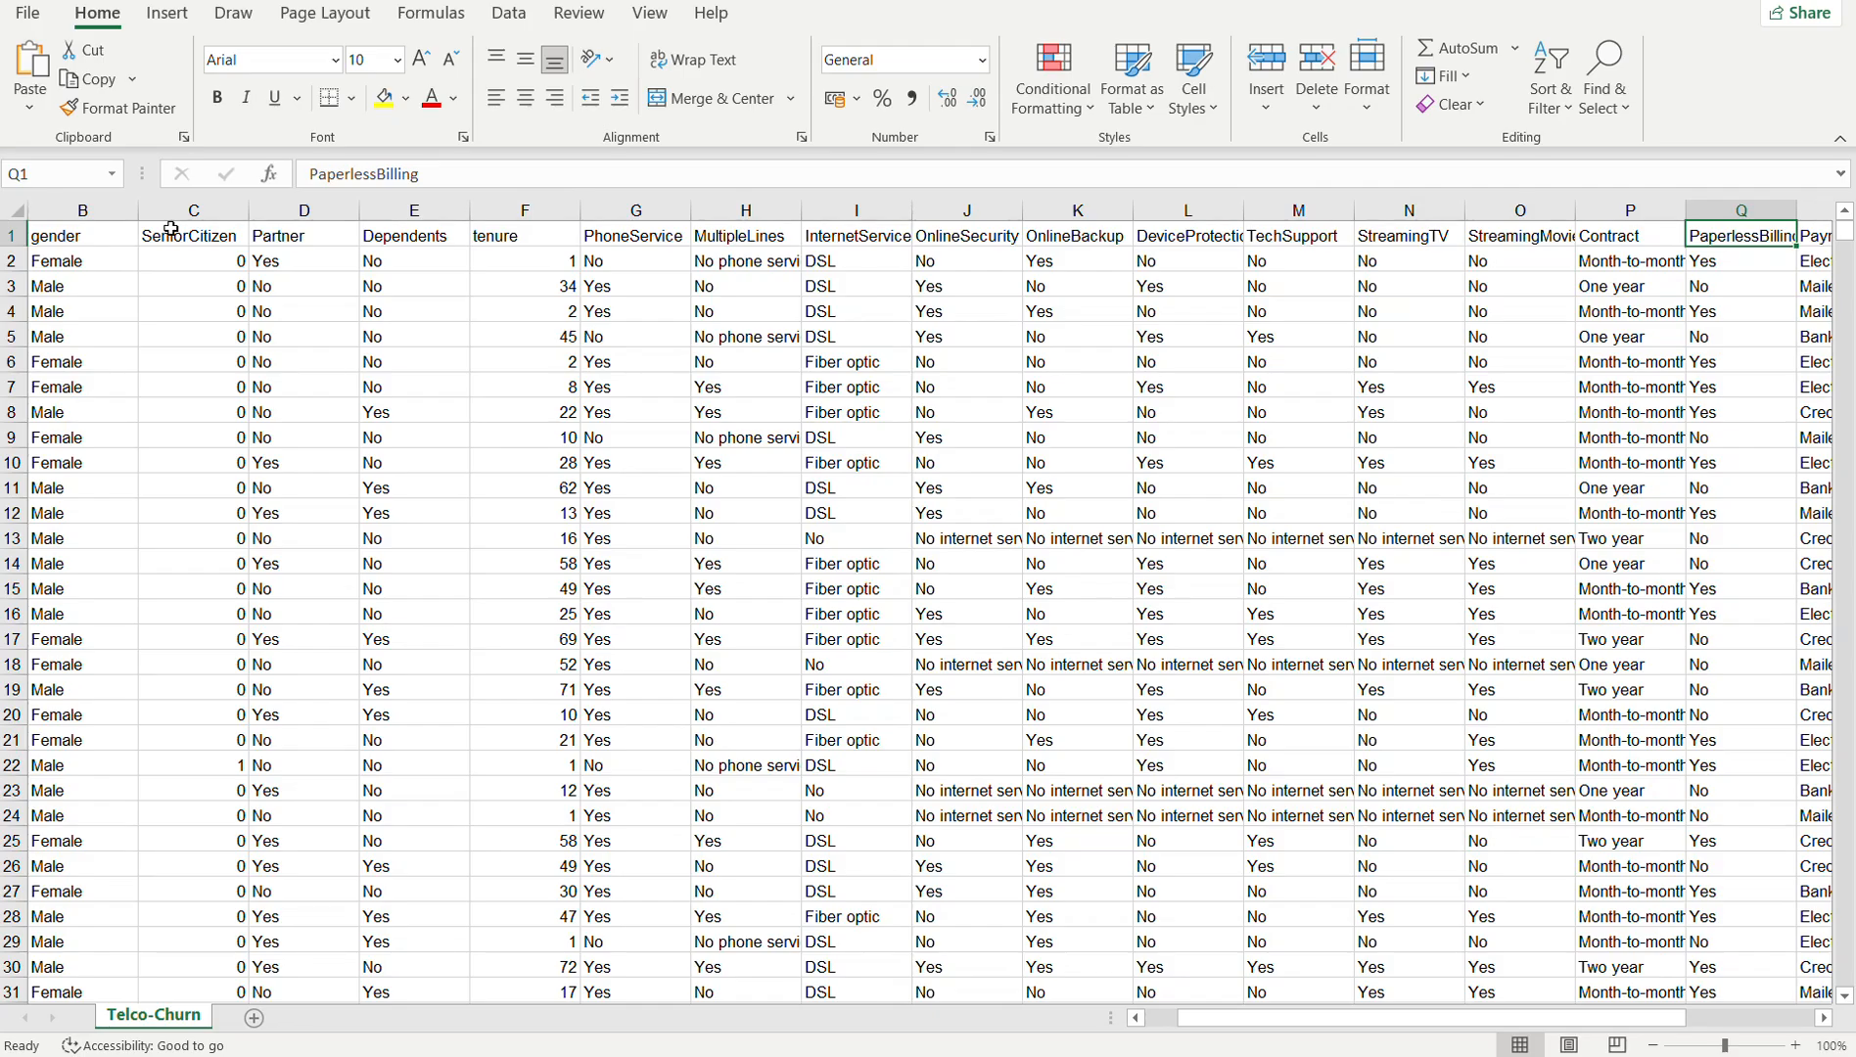
pyautogui.press('Right')
pyautogui.press('Right')
pyautogui.press('Right')
pyautogui.press('Right')
pyautogui.press('Right')
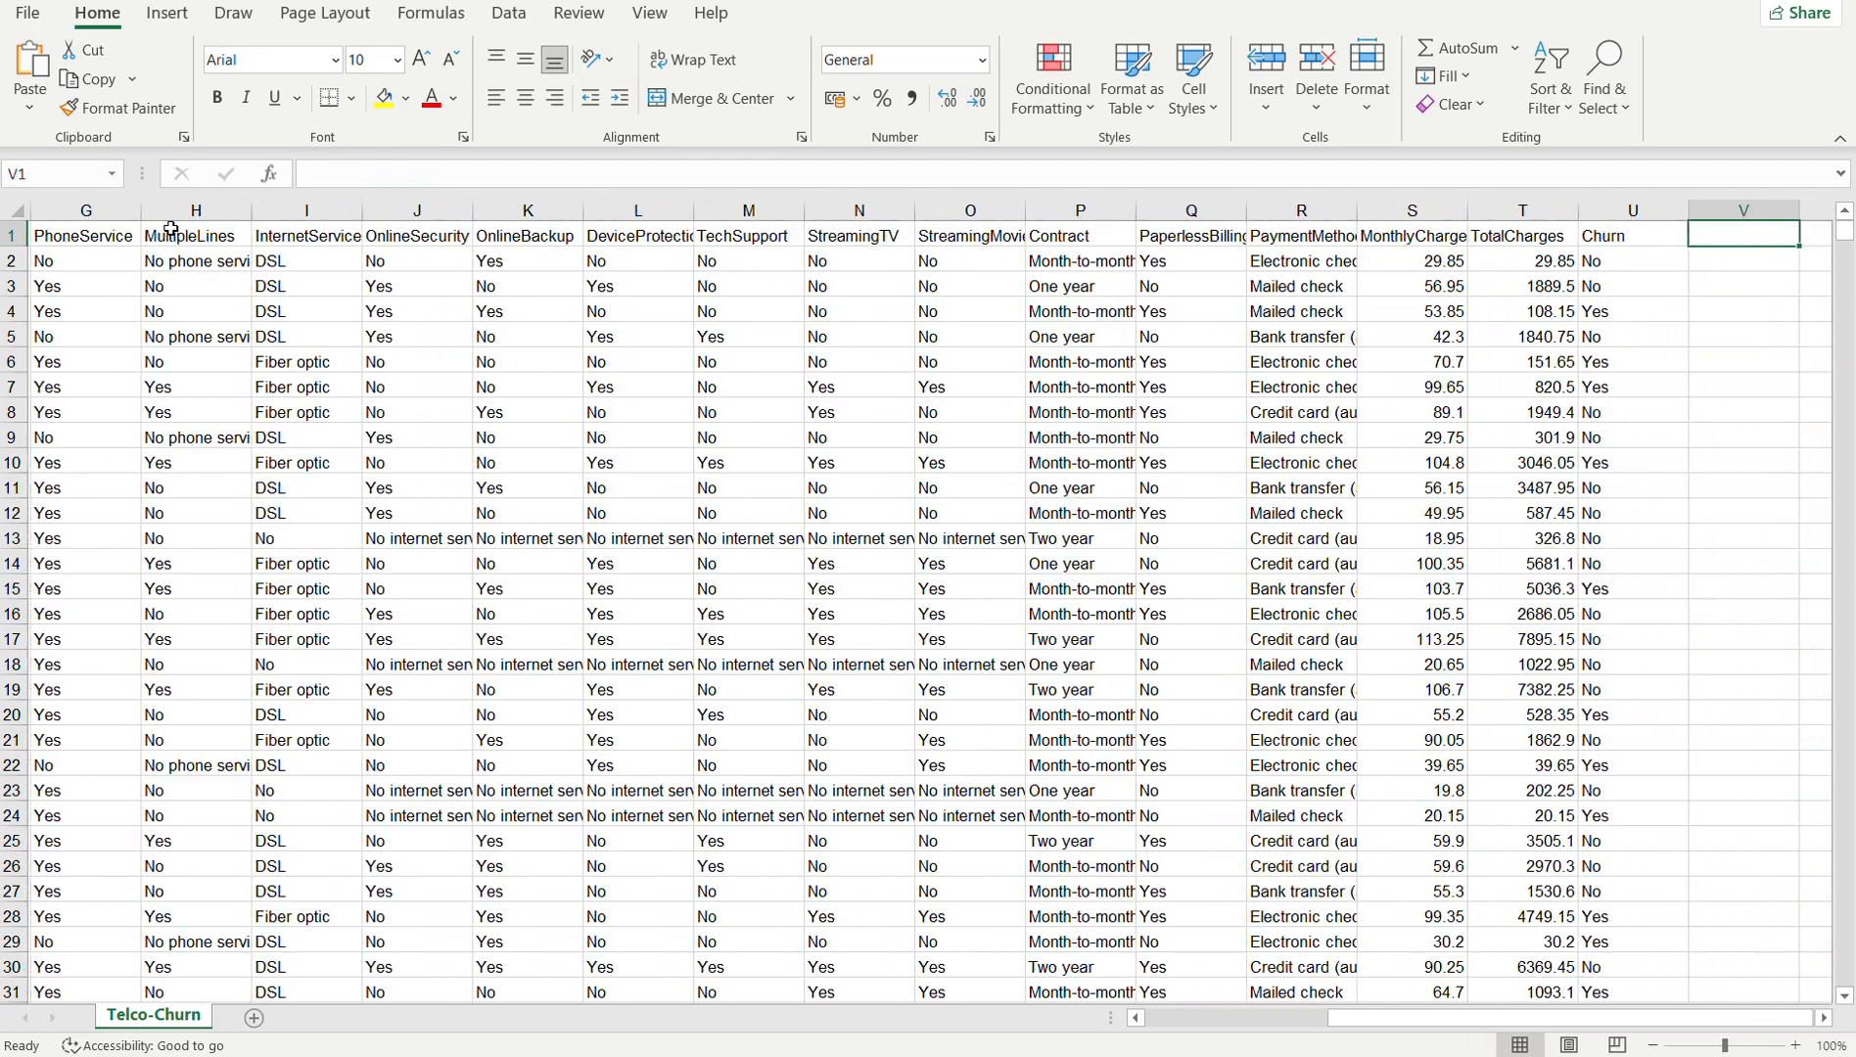
# - Go back over the Churn, TotalCharges, MonthlyCharges and PaymentMethod headers
pyautogui.press('Left')
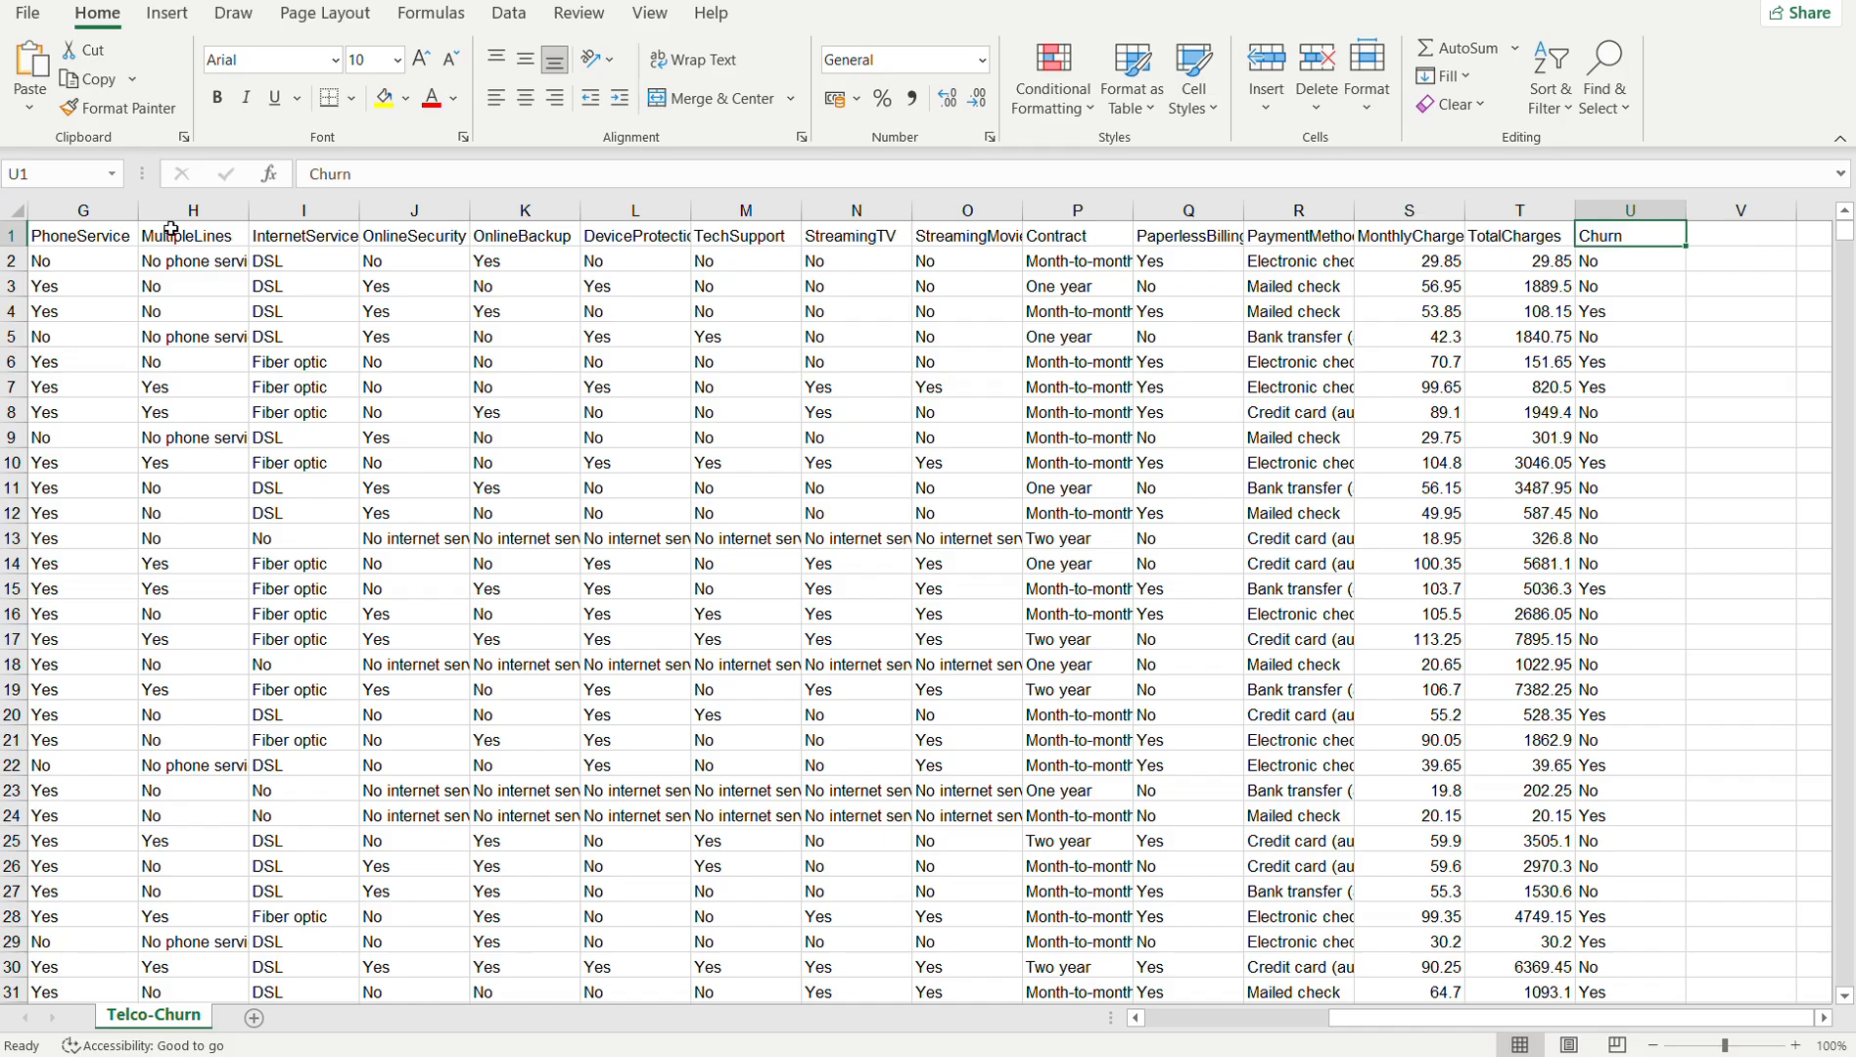
pyautogui.press('Left')
pyautogui.press('Right')
pyautogui.press('Left')
pyautogui.press('Left')
pyautogui.press('Left')
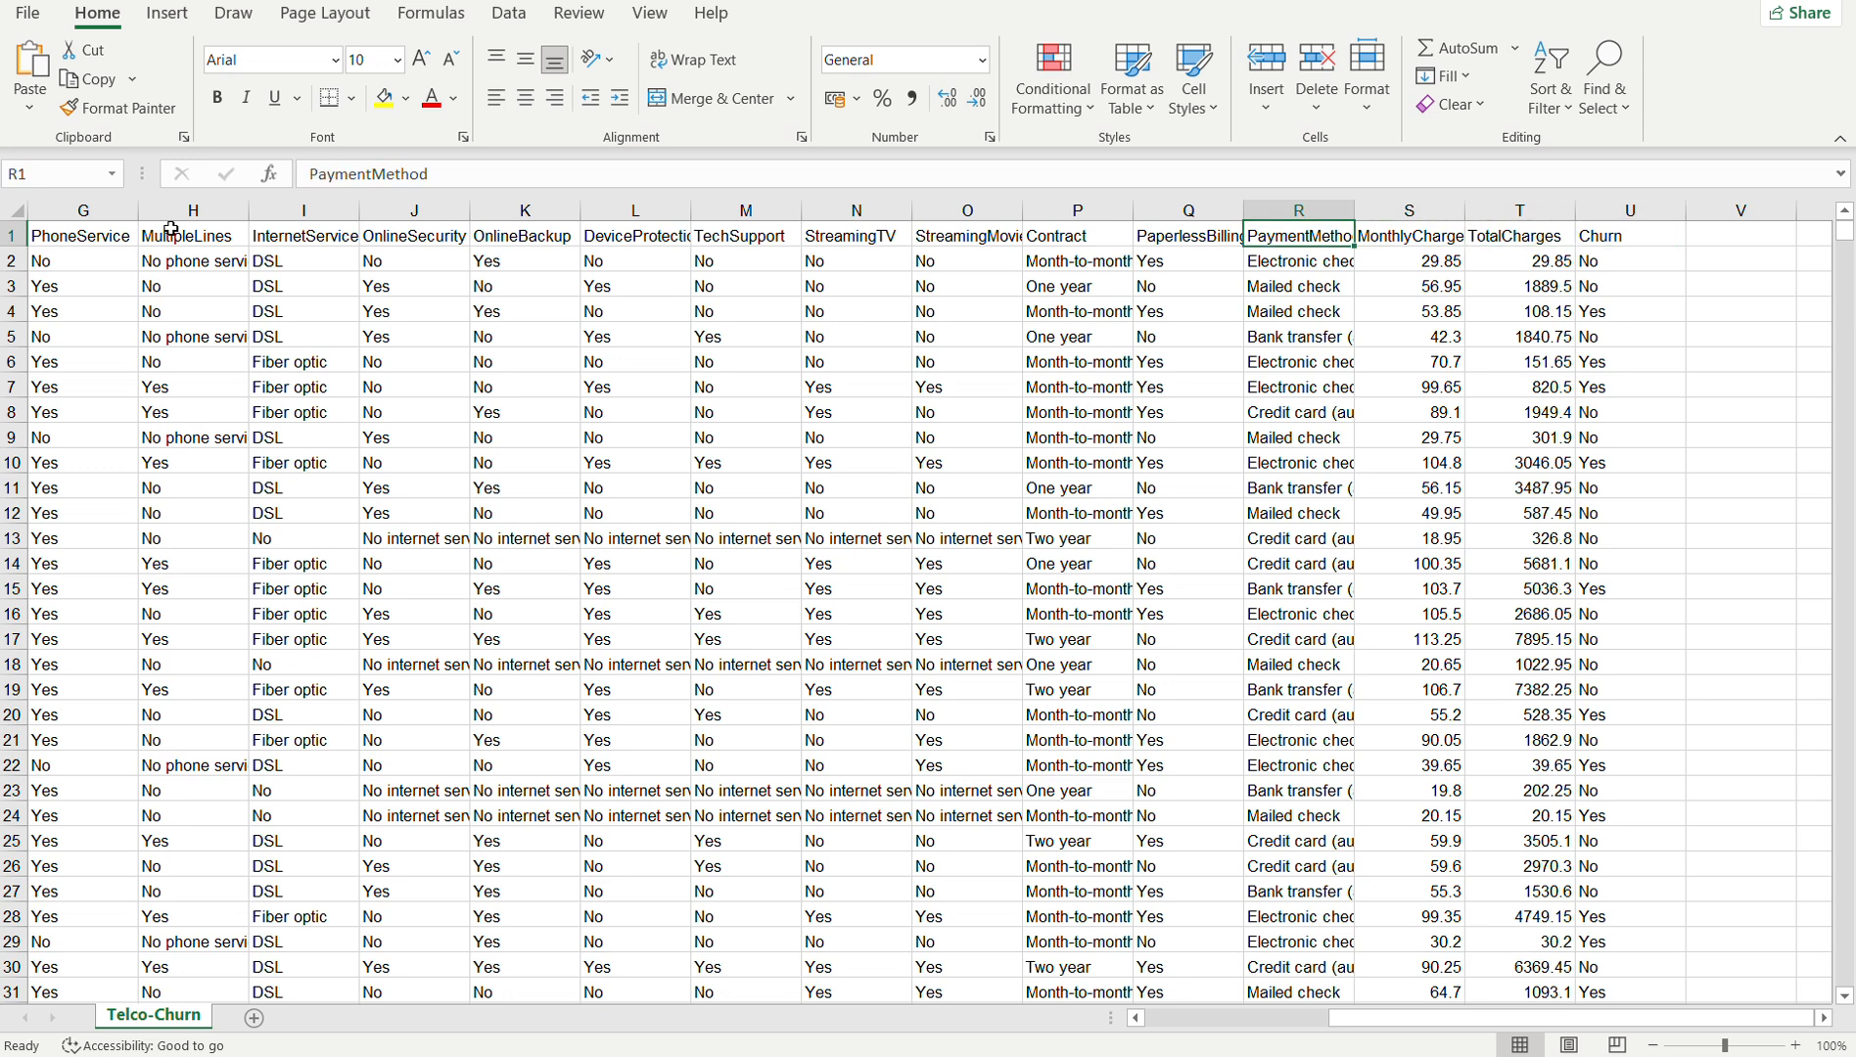
pyautogui.press('Right')
pyautogui.press('Right')
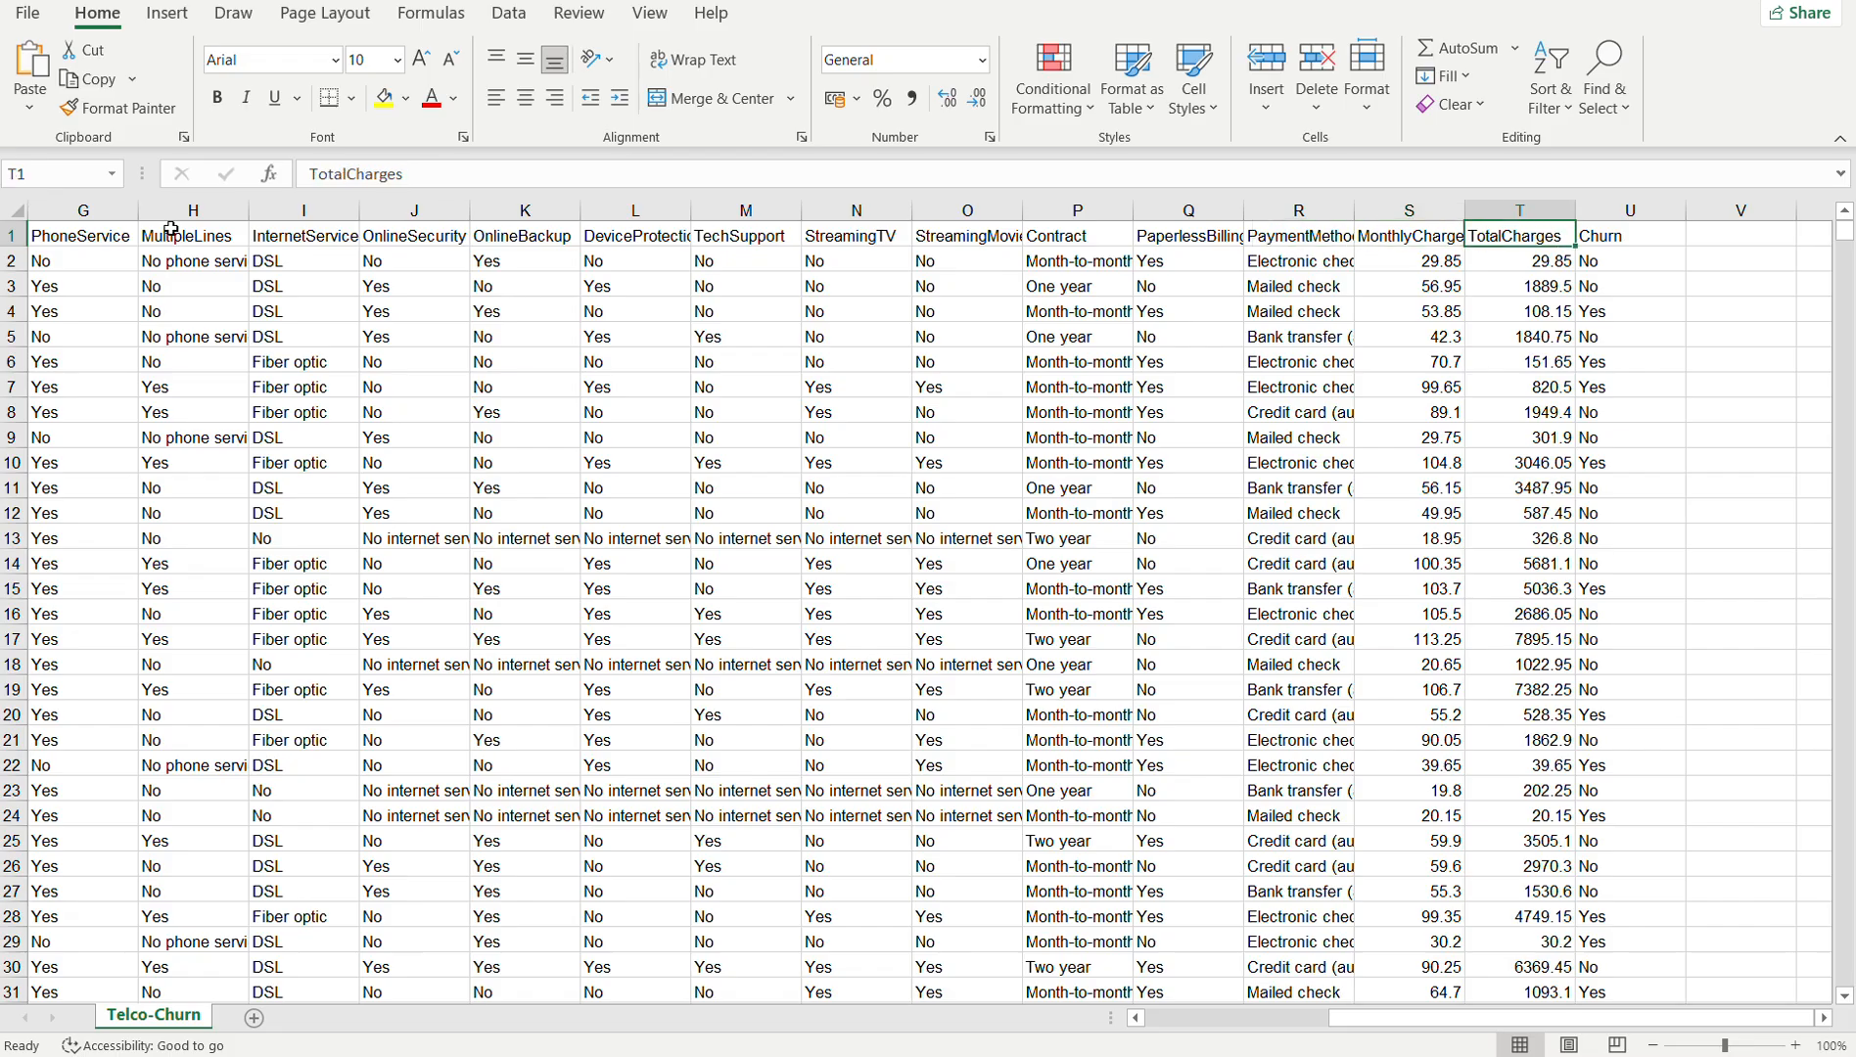
# - Examine the values in the first ten rows of the TotalCharges and MonthlyCharges columns
pyautogui.press('Down')
pyautogui.press('Down')
pyautogui.press('Down')
pyautogui.press('Down')
pyautogui.press('Down')
pyautogui.press('Down')
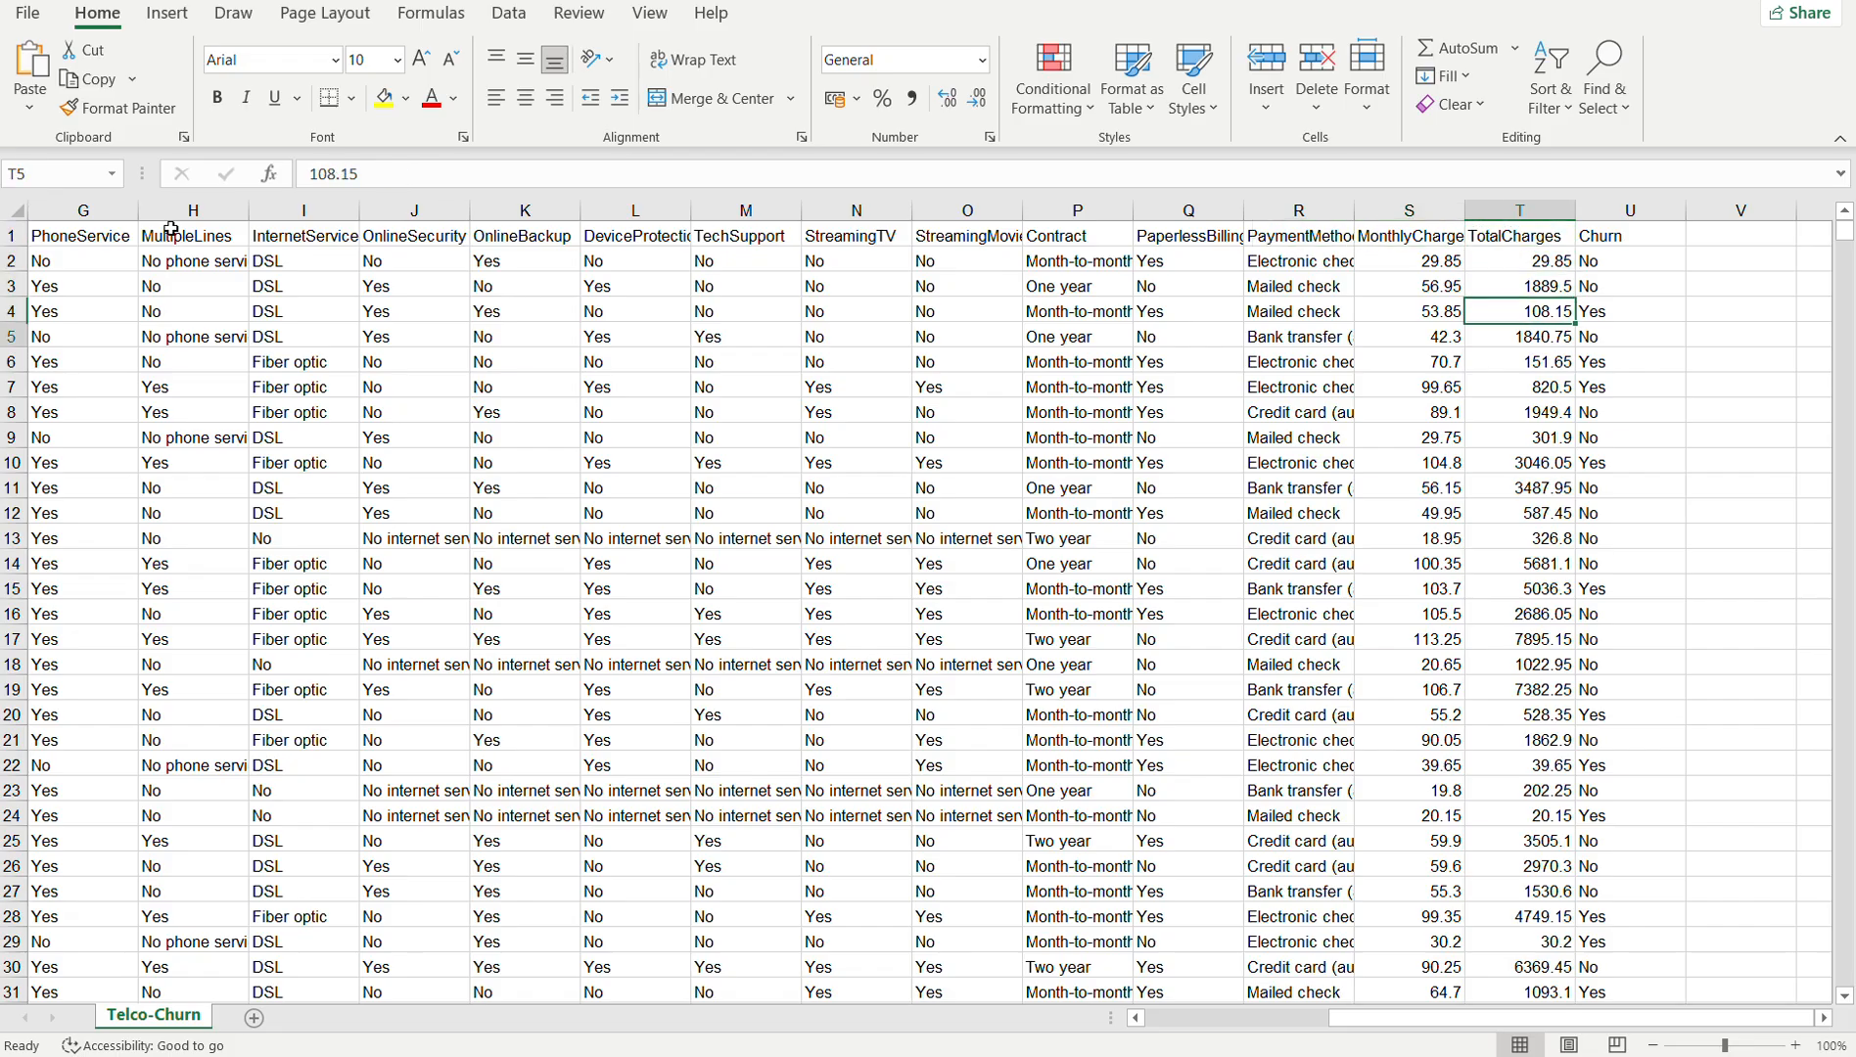
pyautogui.press('Down')
pyautogui.press('Down')
pyautogui.press('Down')
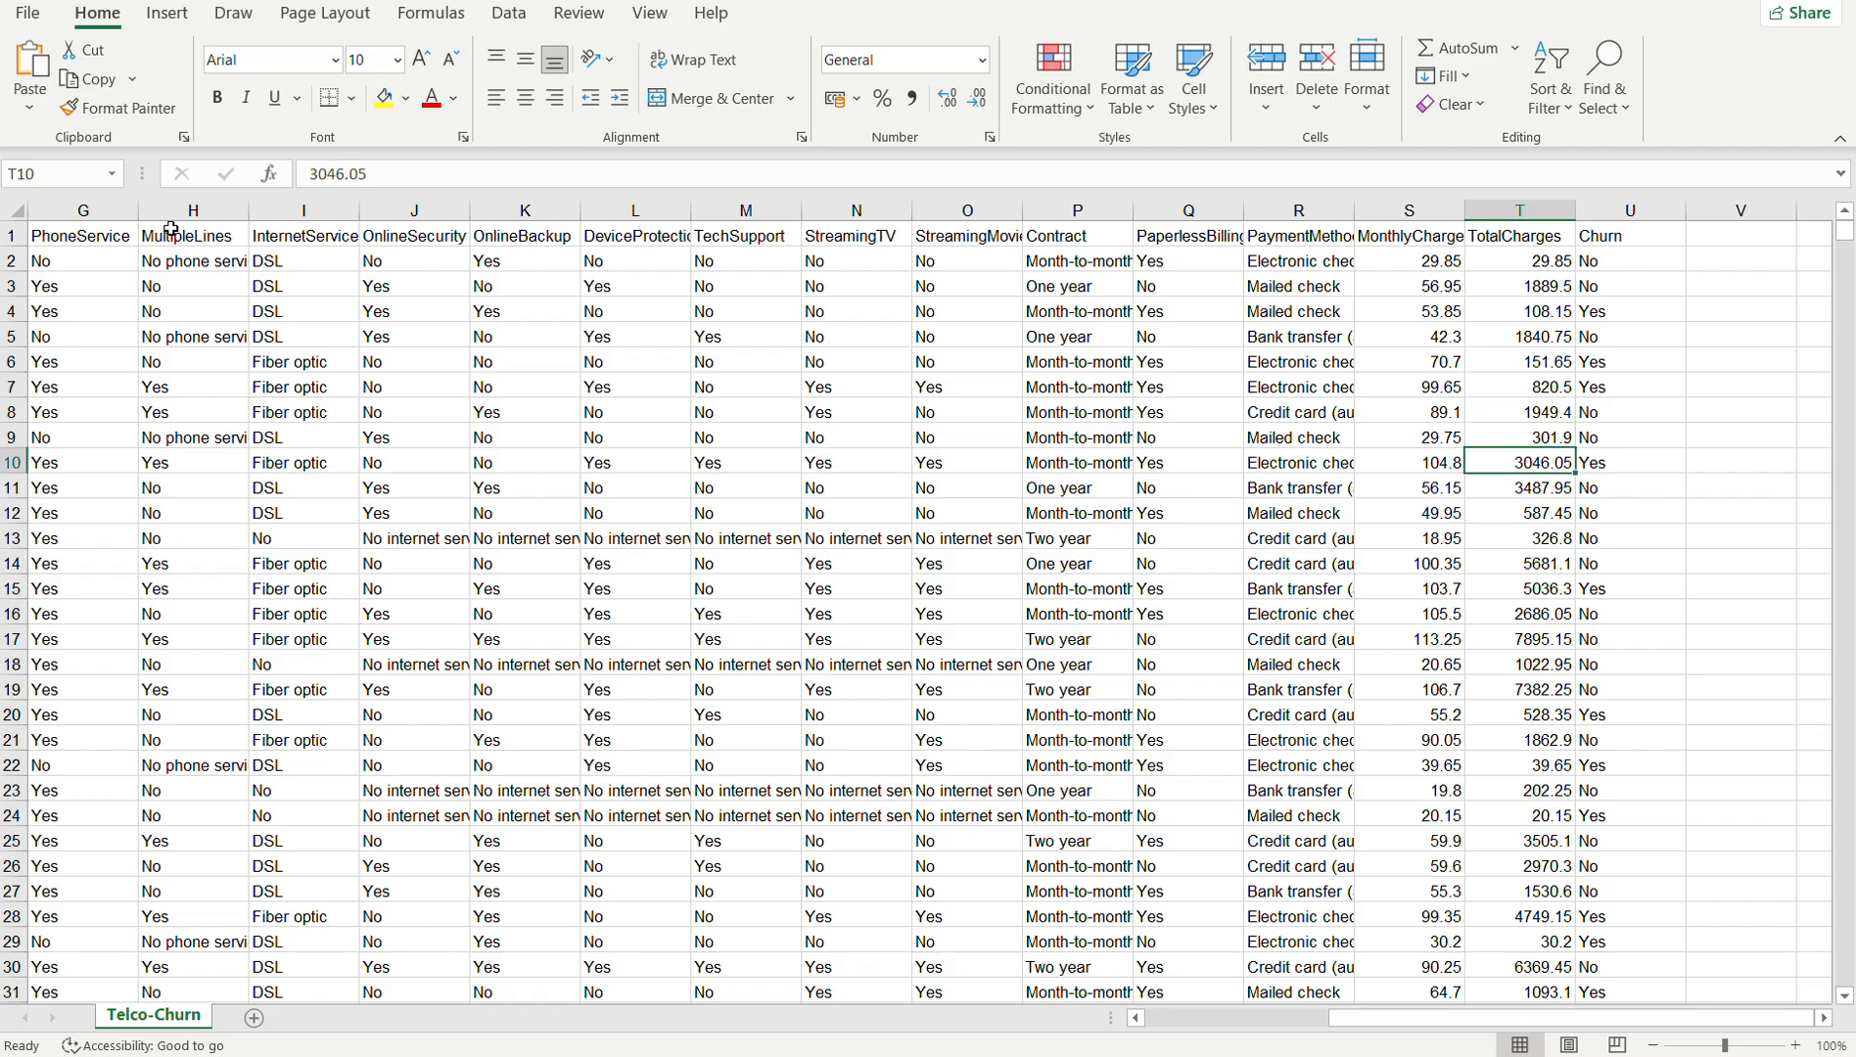
pyautogui.press('Left')
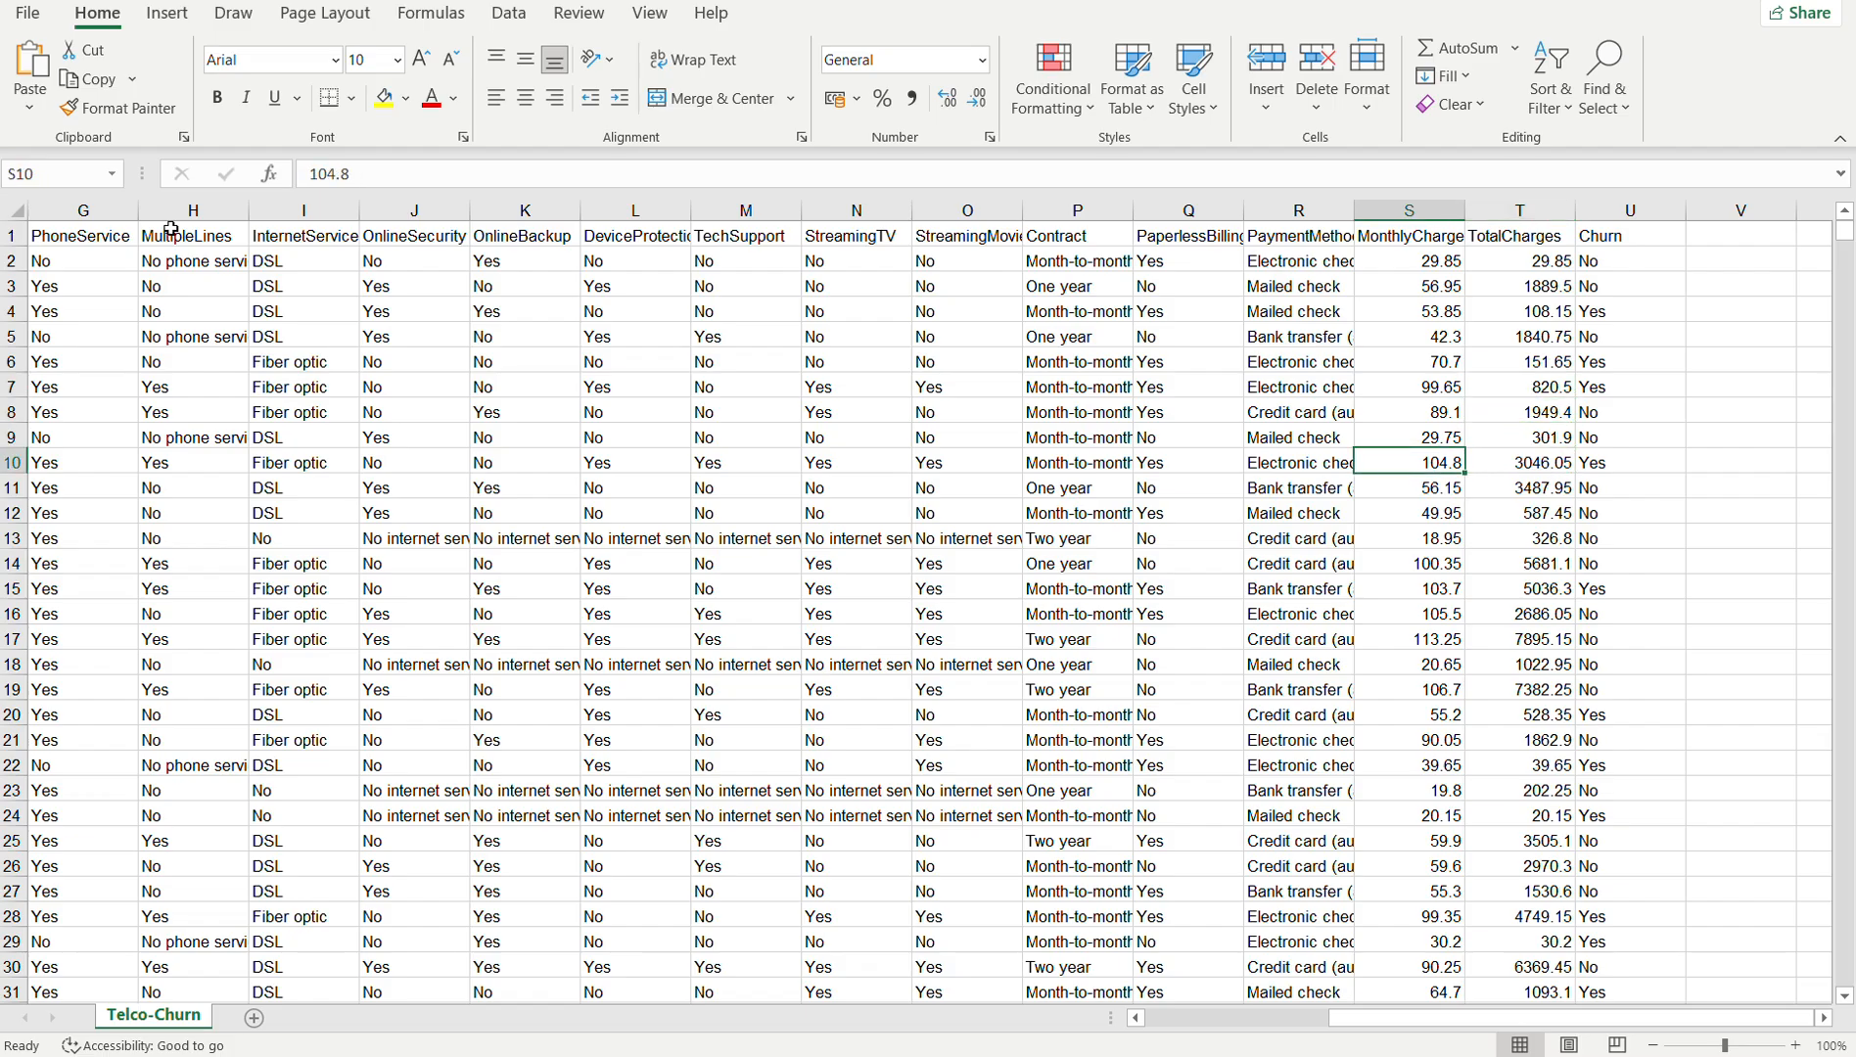
pyautogui.press('Up')
pyautogui.press('Up')
pyautogui.press('Up')
pyautogui.press('Up')
pyautogui.press('Up')
pyautogui.press('Up')
pyautogui.press('Up')
pyautogui.press('Up')
pyautogui.press('Up')
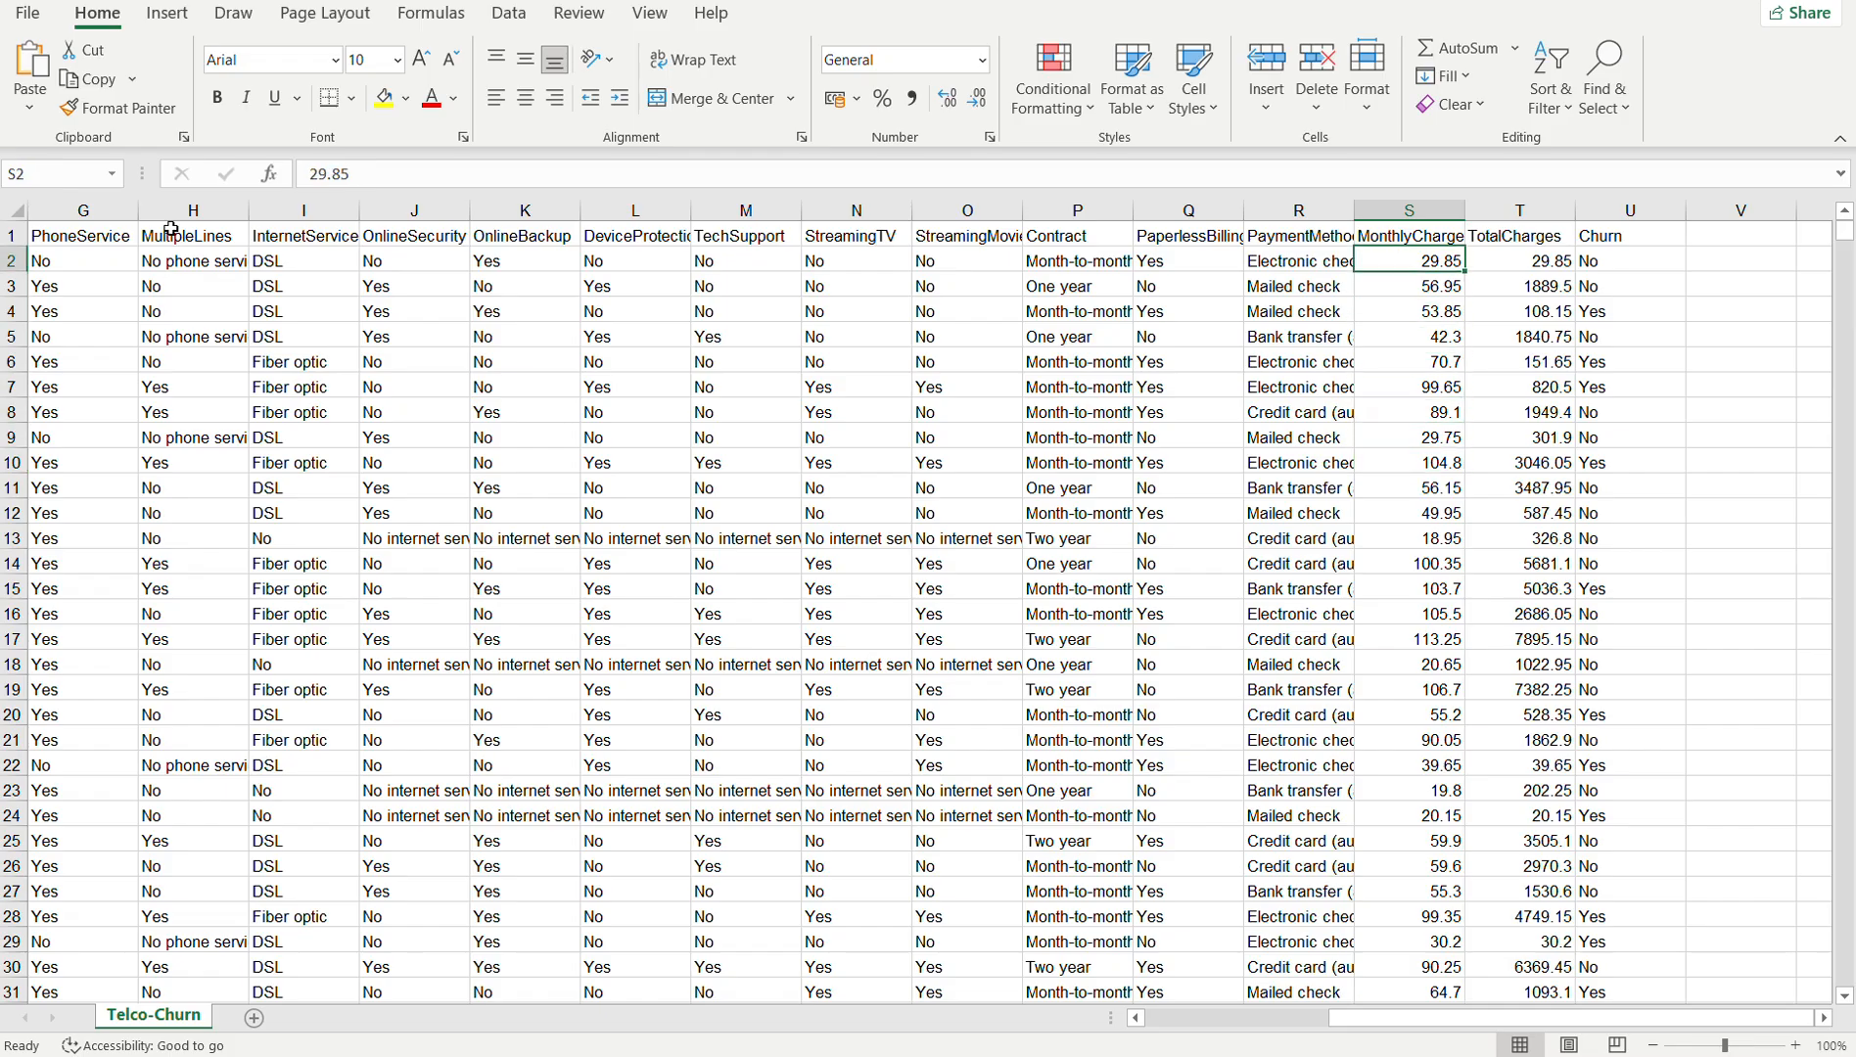
# - Check the PaymentMethod and PaperlessBilling headers and examine the contract types listed in the Contract column
pyautogui.press('Left')
pyautogui.press('Left')
pyautogui.press('Right')
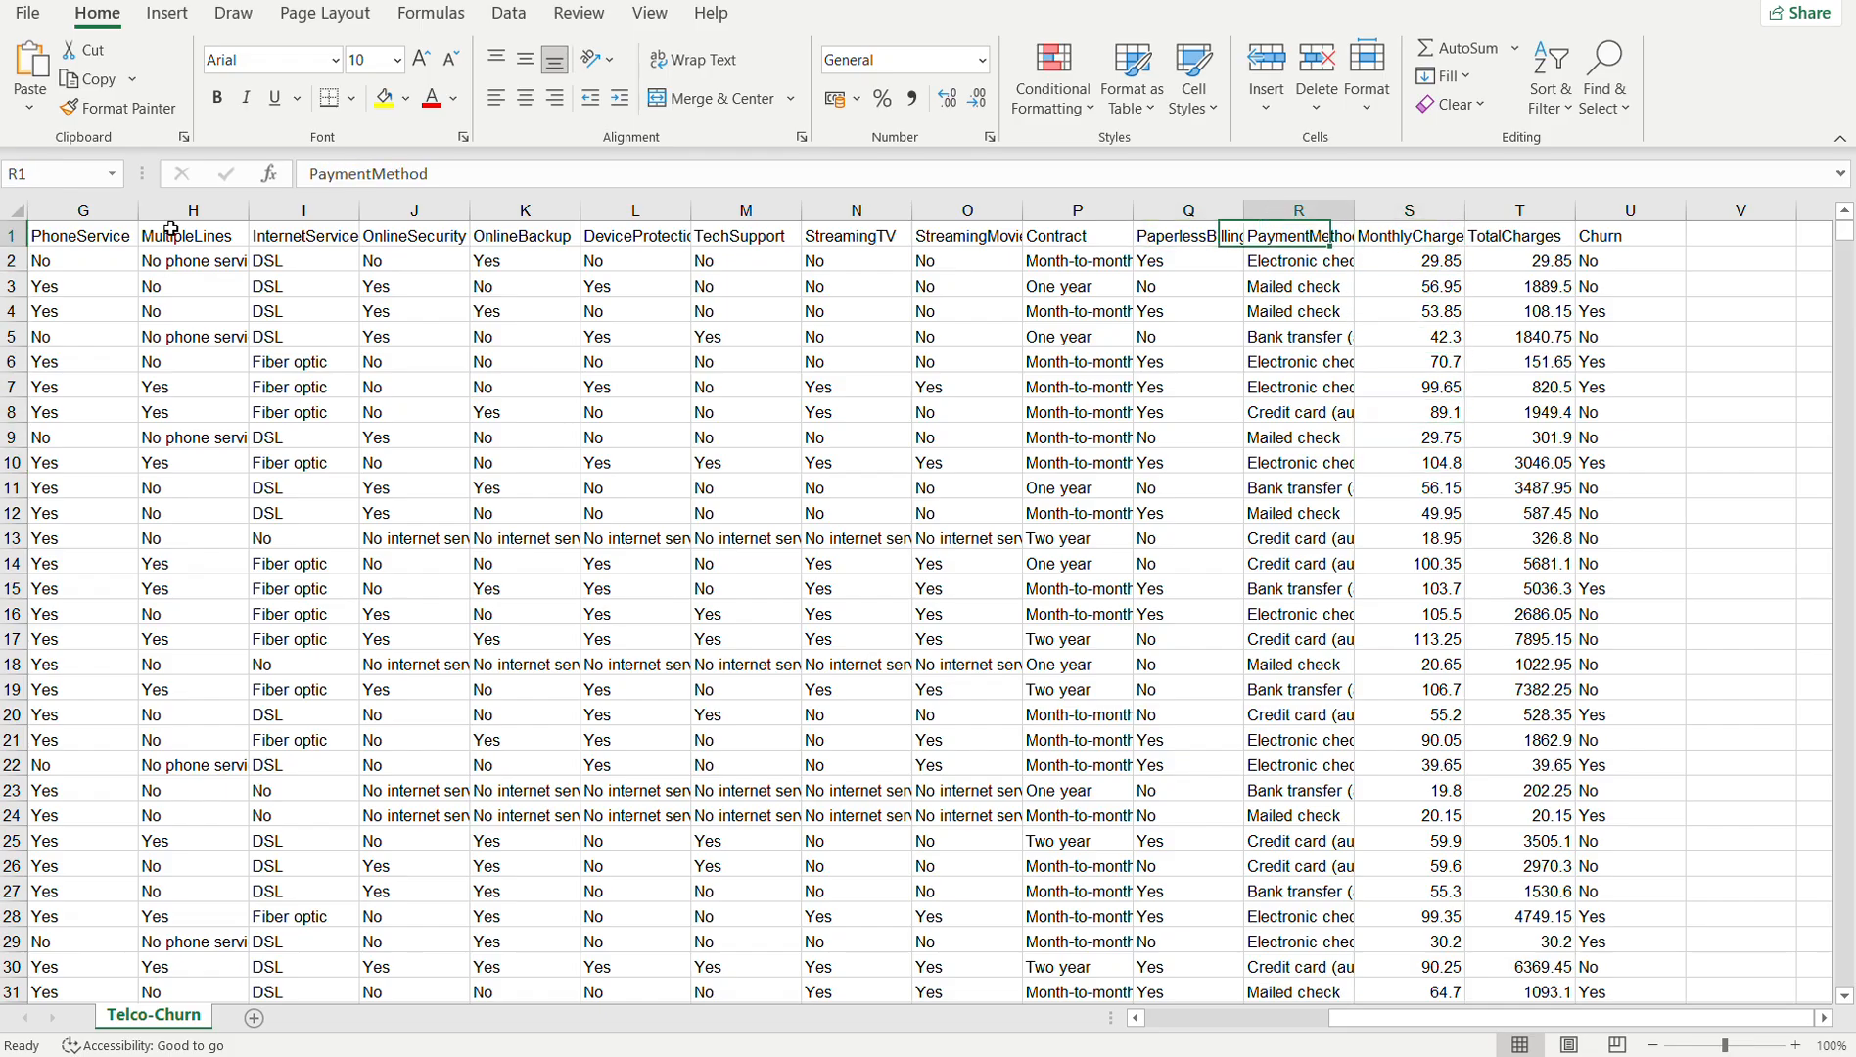
pyautogui.press('Left')
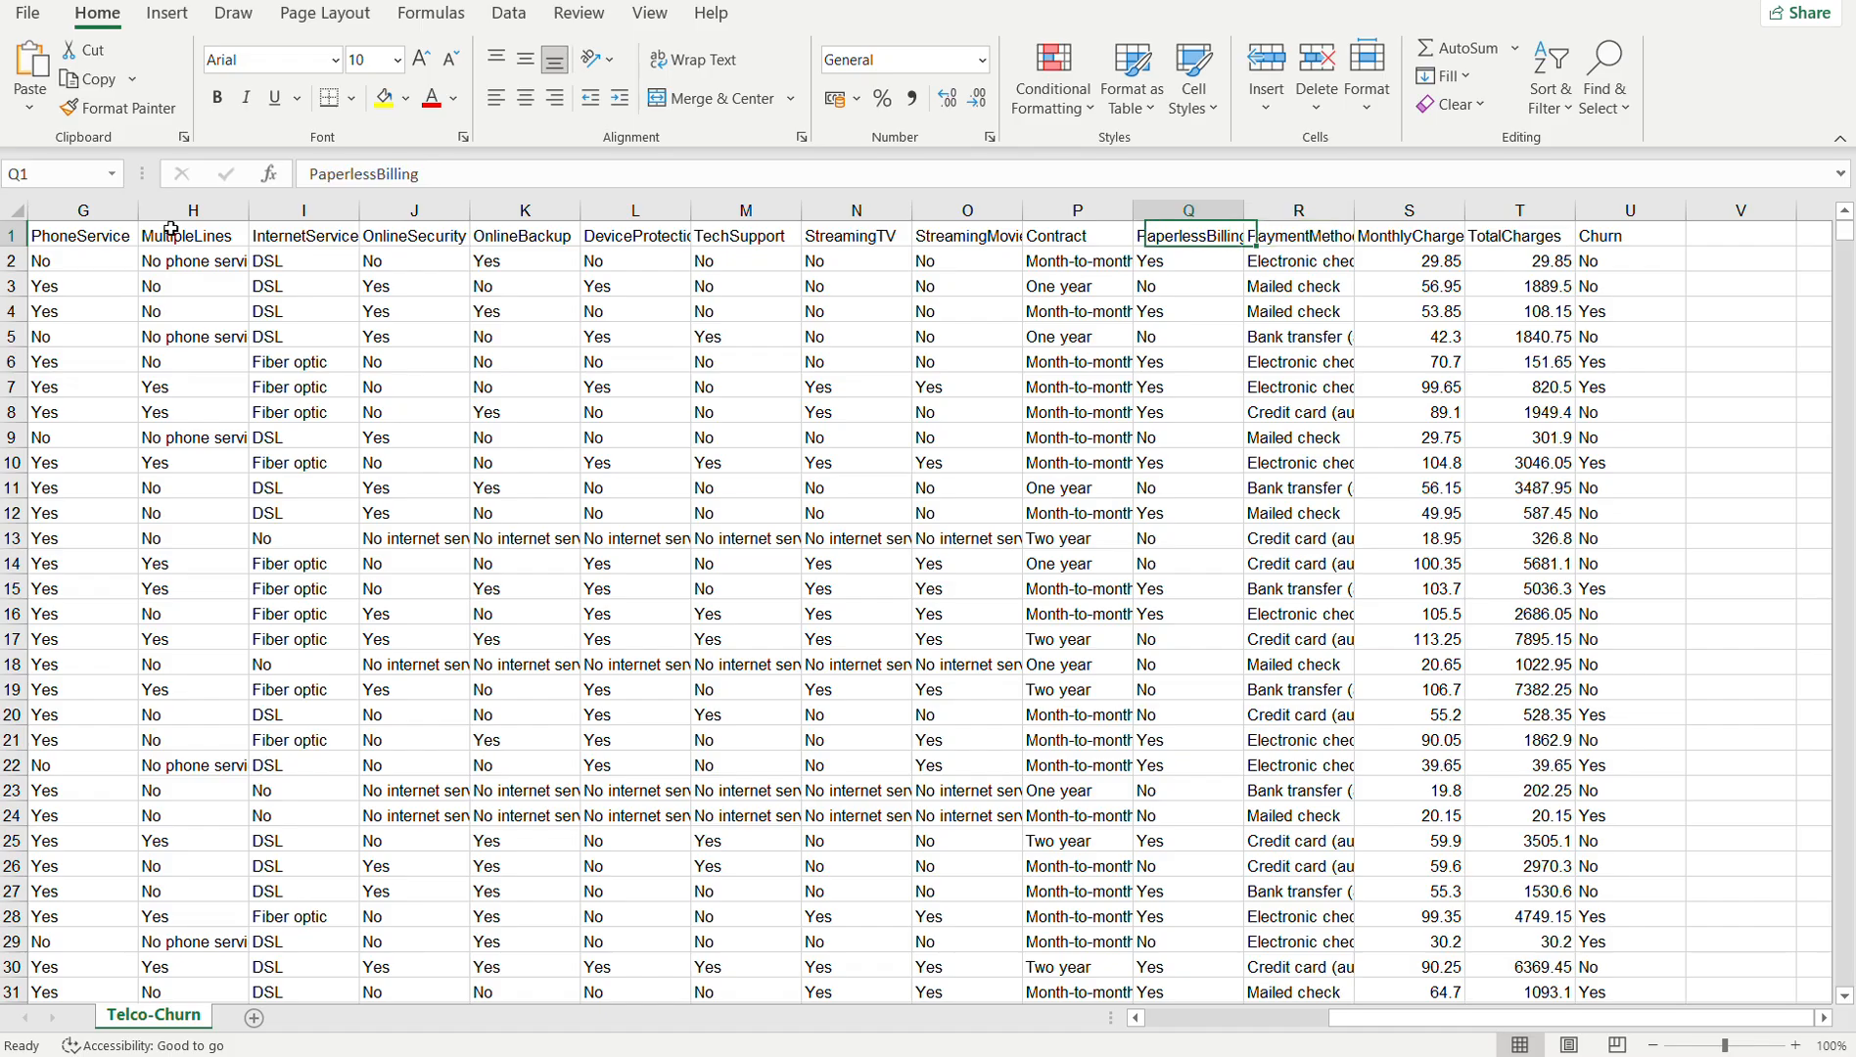
pyautogui.press('Left')
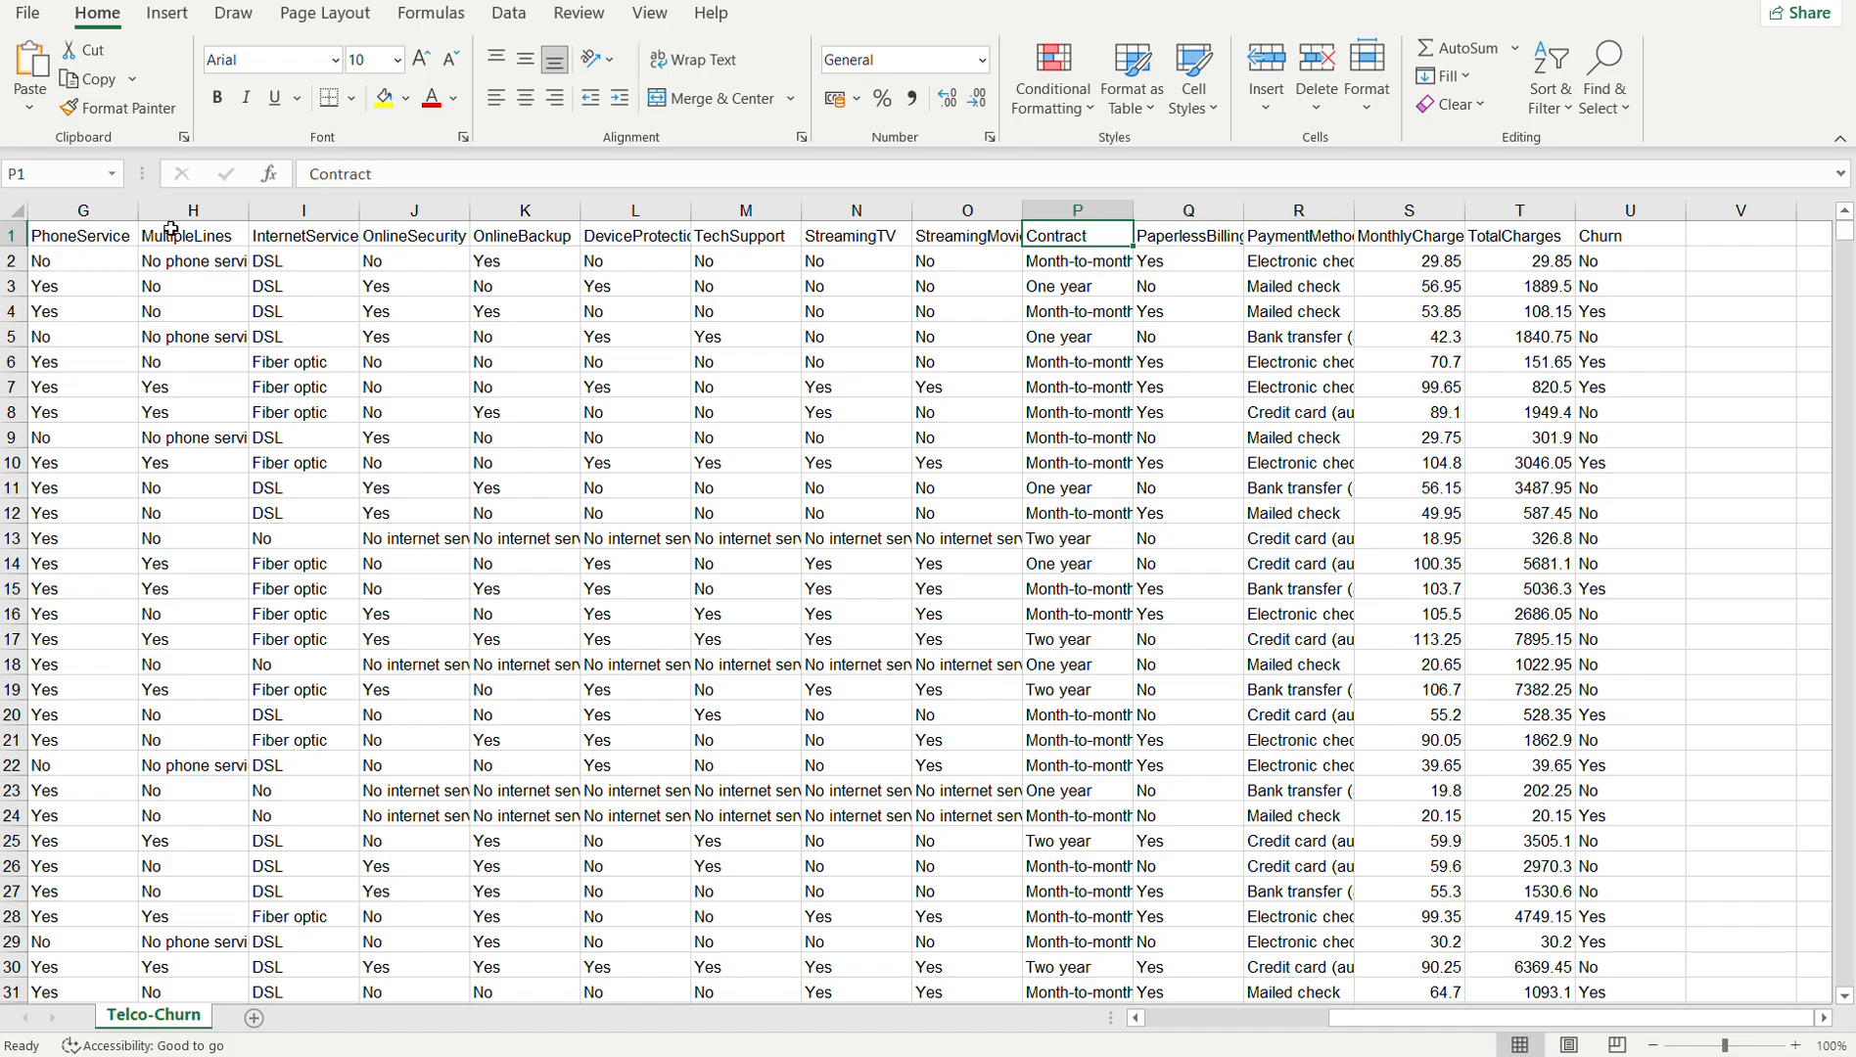
pyautogui.press('Down')
pyautogui.press('Down')
pyautogui.press('Down')
pyautogui.press('Down')
pyautogui.press('Down')
pyautogui.press('Down')
pyautogui.press('Down')
pyautogui.press('Down')
pyautogui.press('Down')
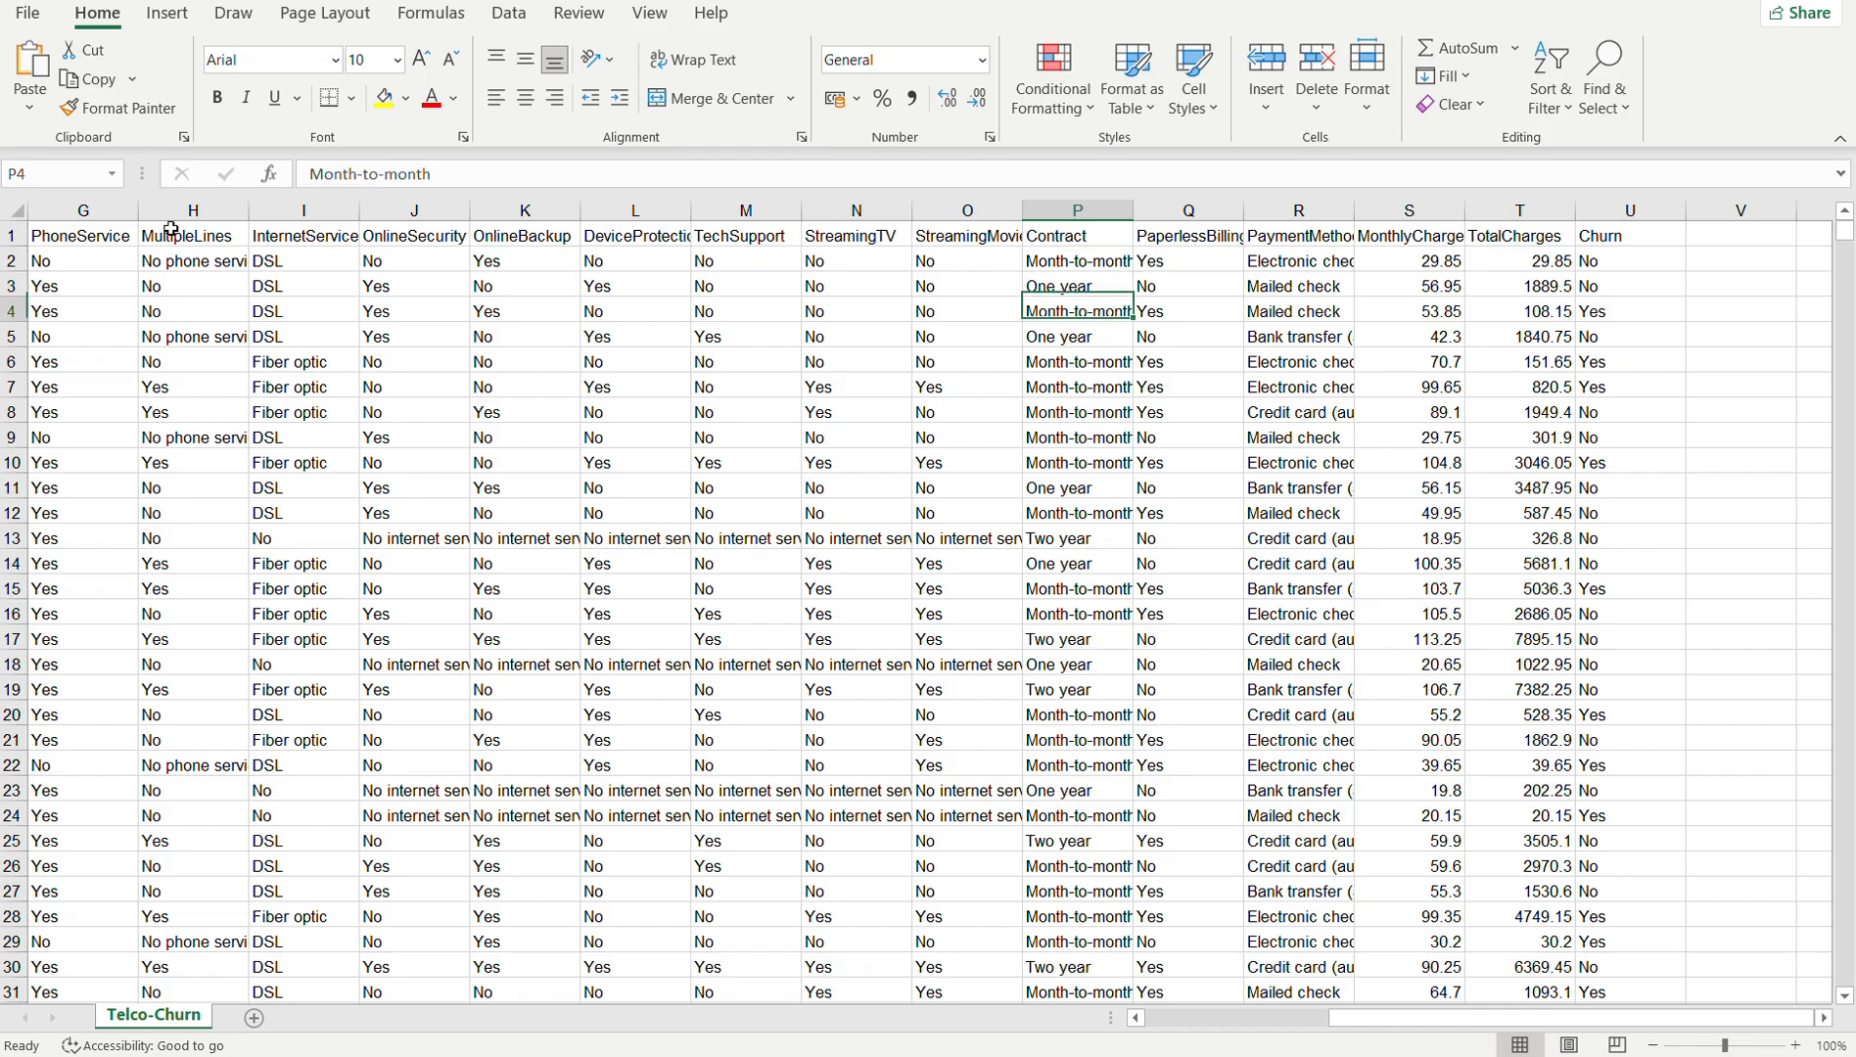
pyautogui.press('Down')
pyautogui.press('Down')
pyautogui.press('Down')
pyautogui.press('Down')
pyautogui.press('Down')
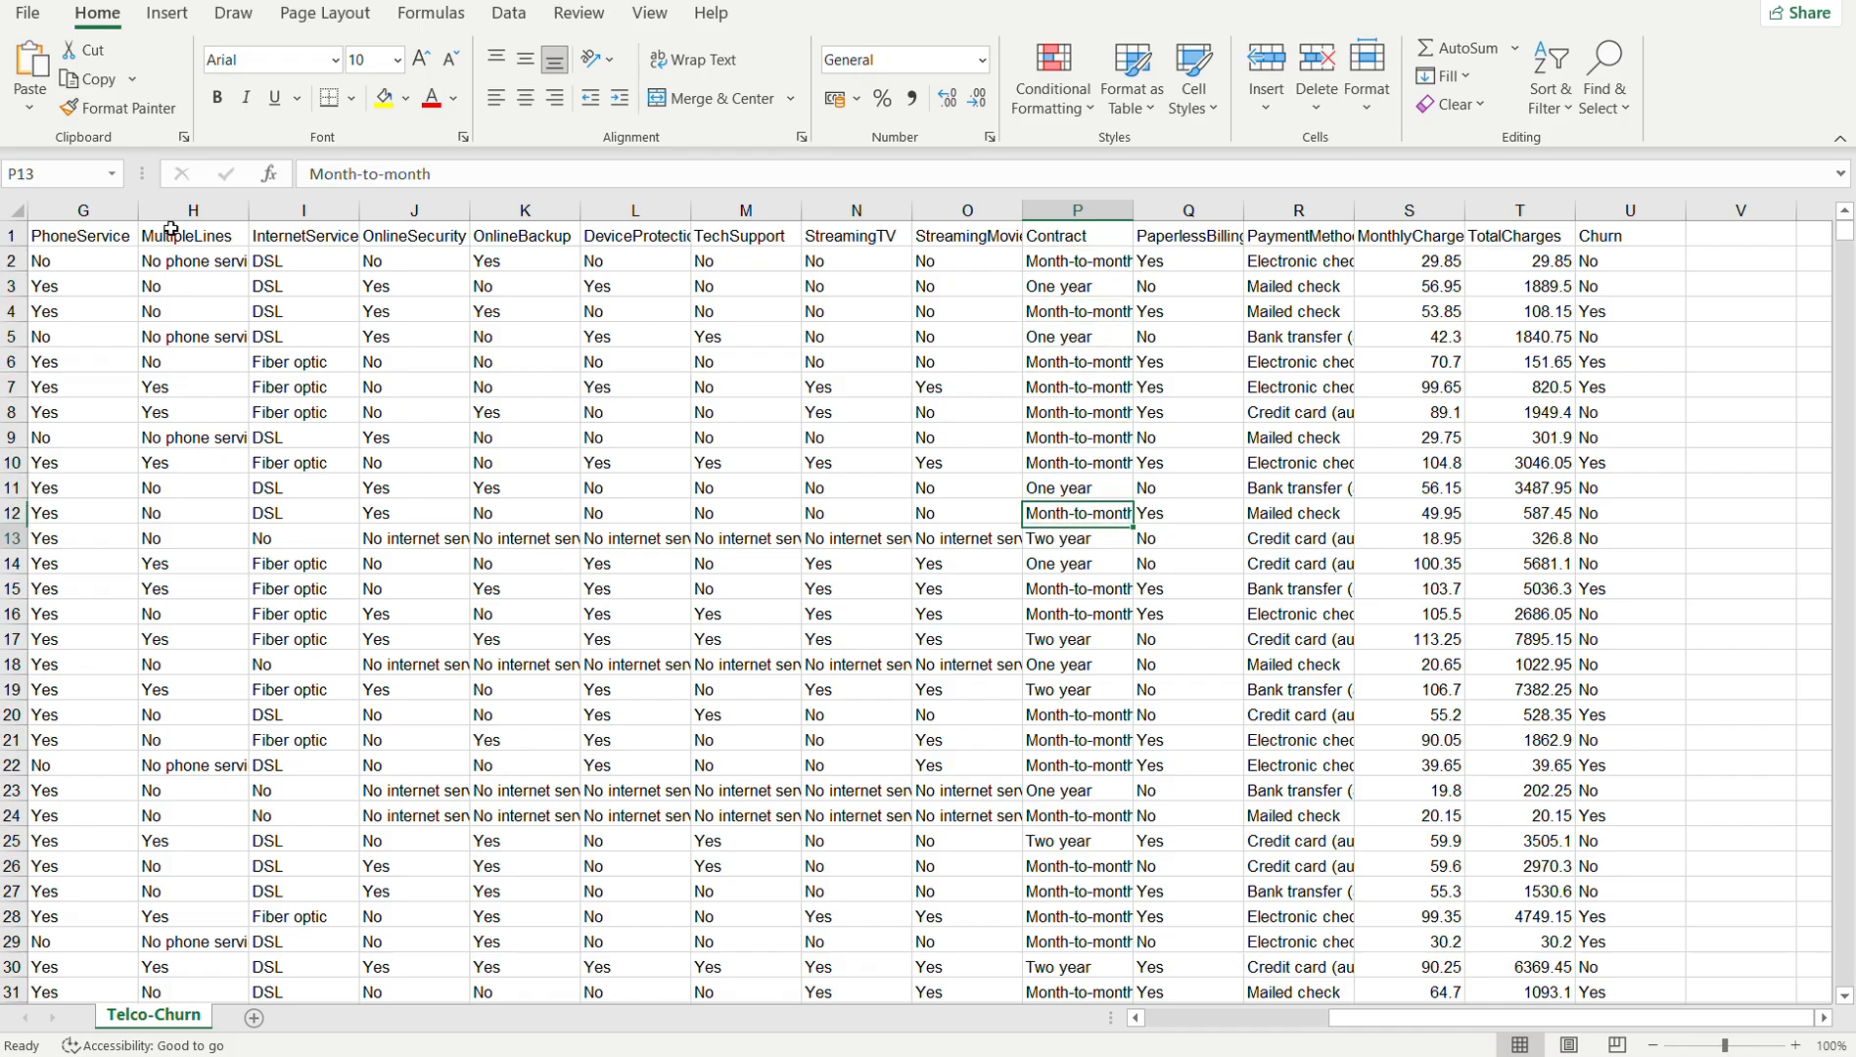
pyautogui.press('Up')
pyautogui.press('Up')
pyautogui.press('Up')
pyautogui.press('Up')
pyautogui.press('Up')
pyautogui.press('Up')
pyautogui.press('Up')
pyautogui.press('Up')
pyautogui.press('Up')
pyautogui.press('Up')
pyautogui.press('Up')
pyautogui.press('Up')
pyautogui.press('Up')
pyautogui.press('Up')
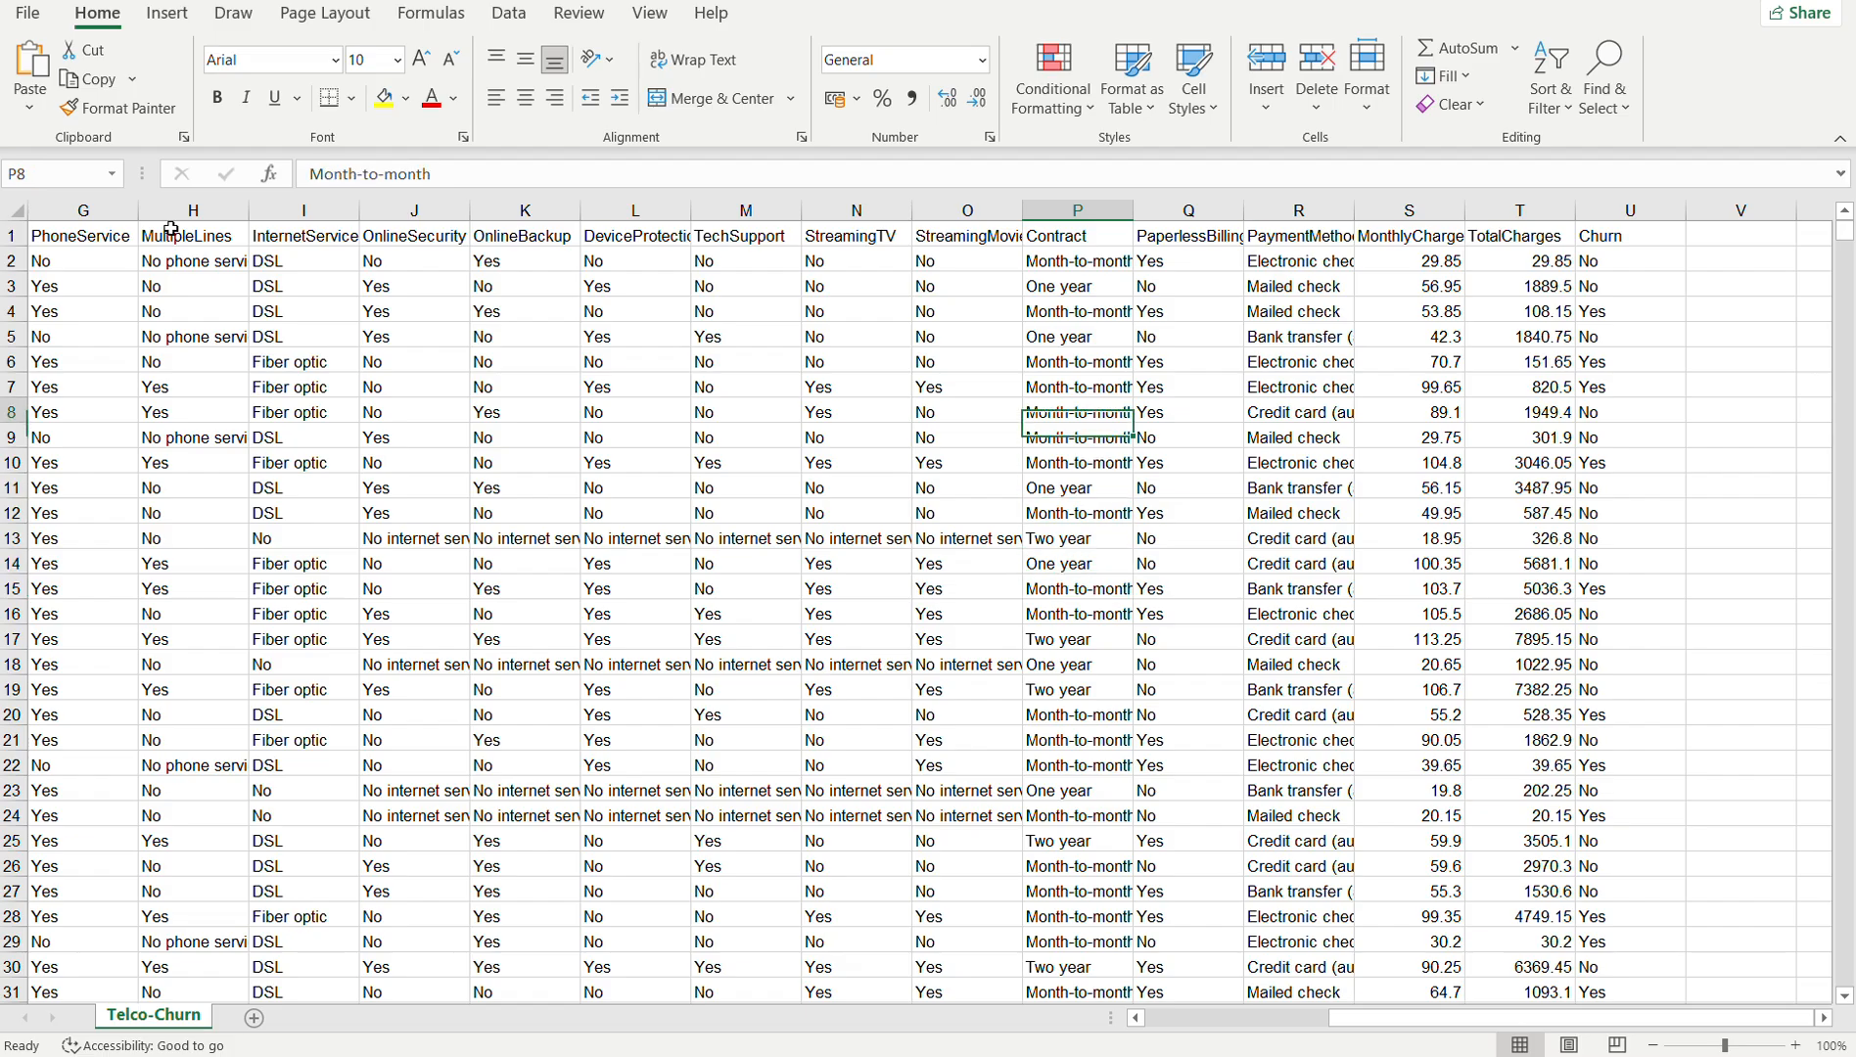
# - Review the service column headers between StreamingMovies and OnlineSecurity
pyautogui.press('Left')
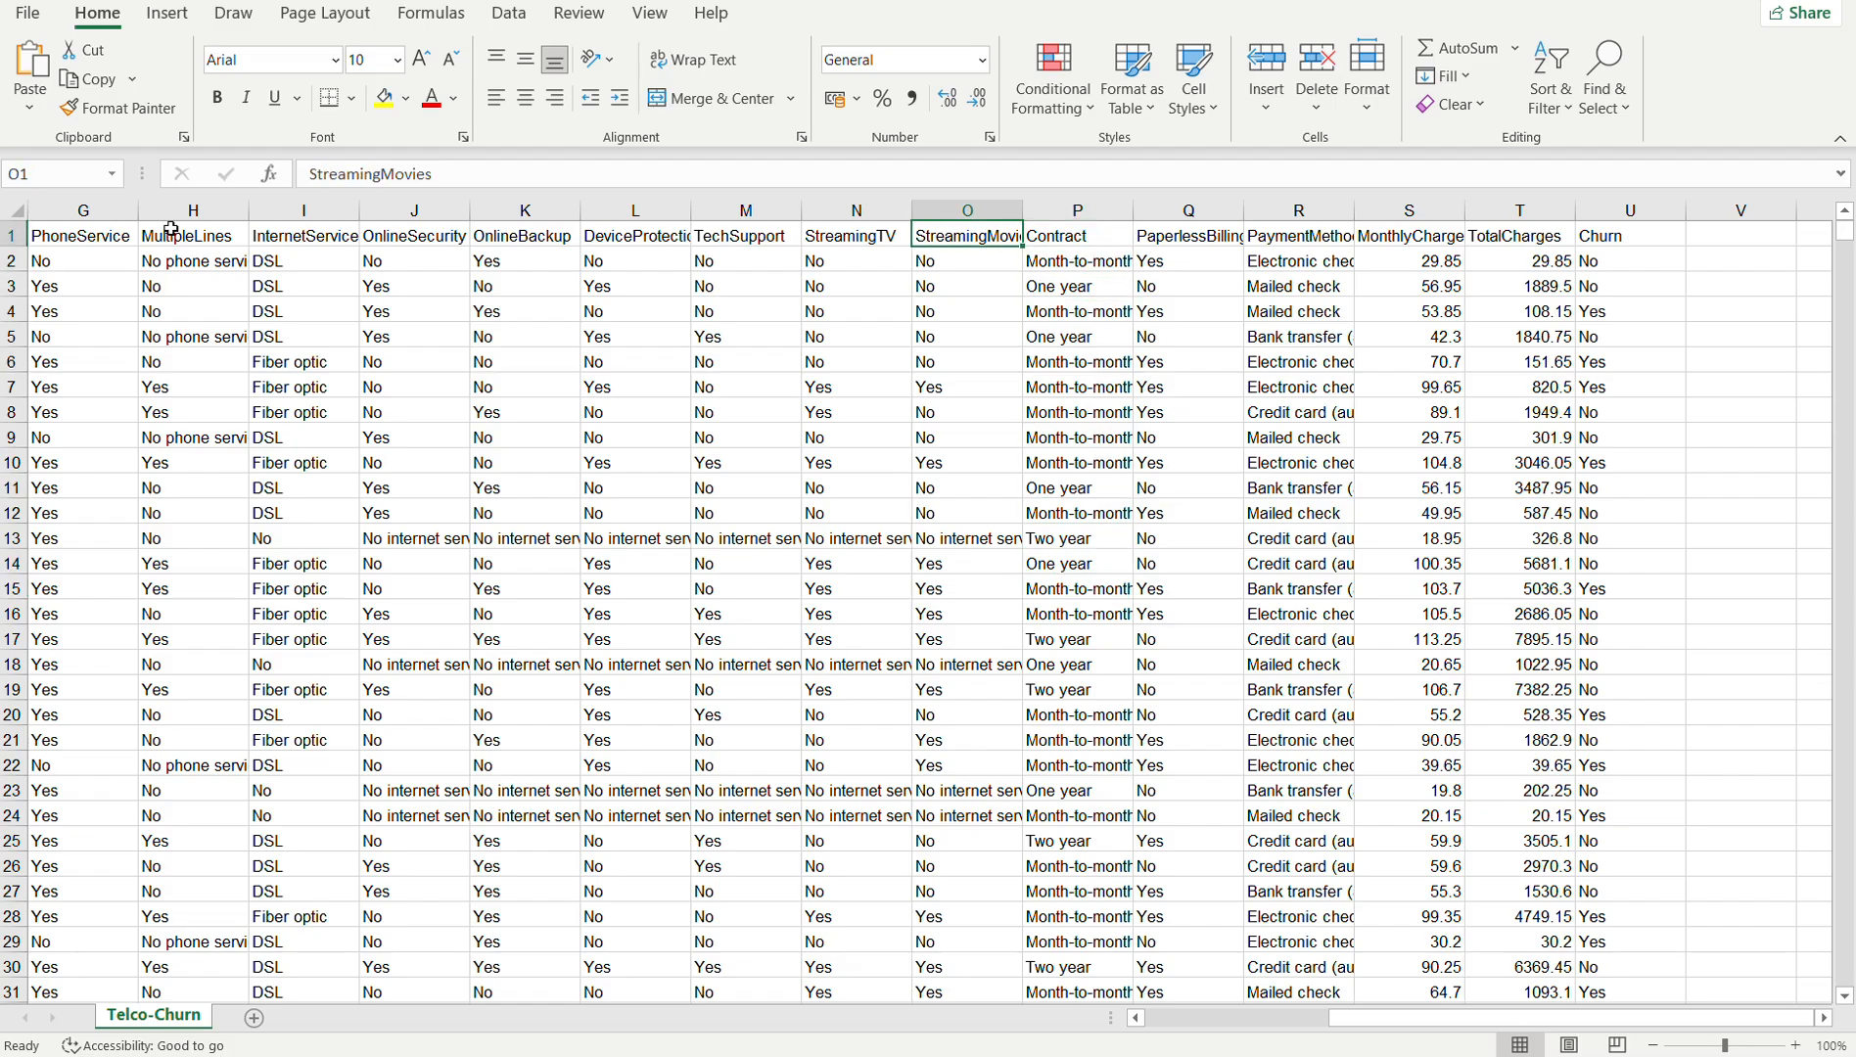
pyautogui.press('Left')
pyautogui.press('Left')
pyautogui.press('Left')
pyautogui.press('Left')
pyautogui.press('Left')
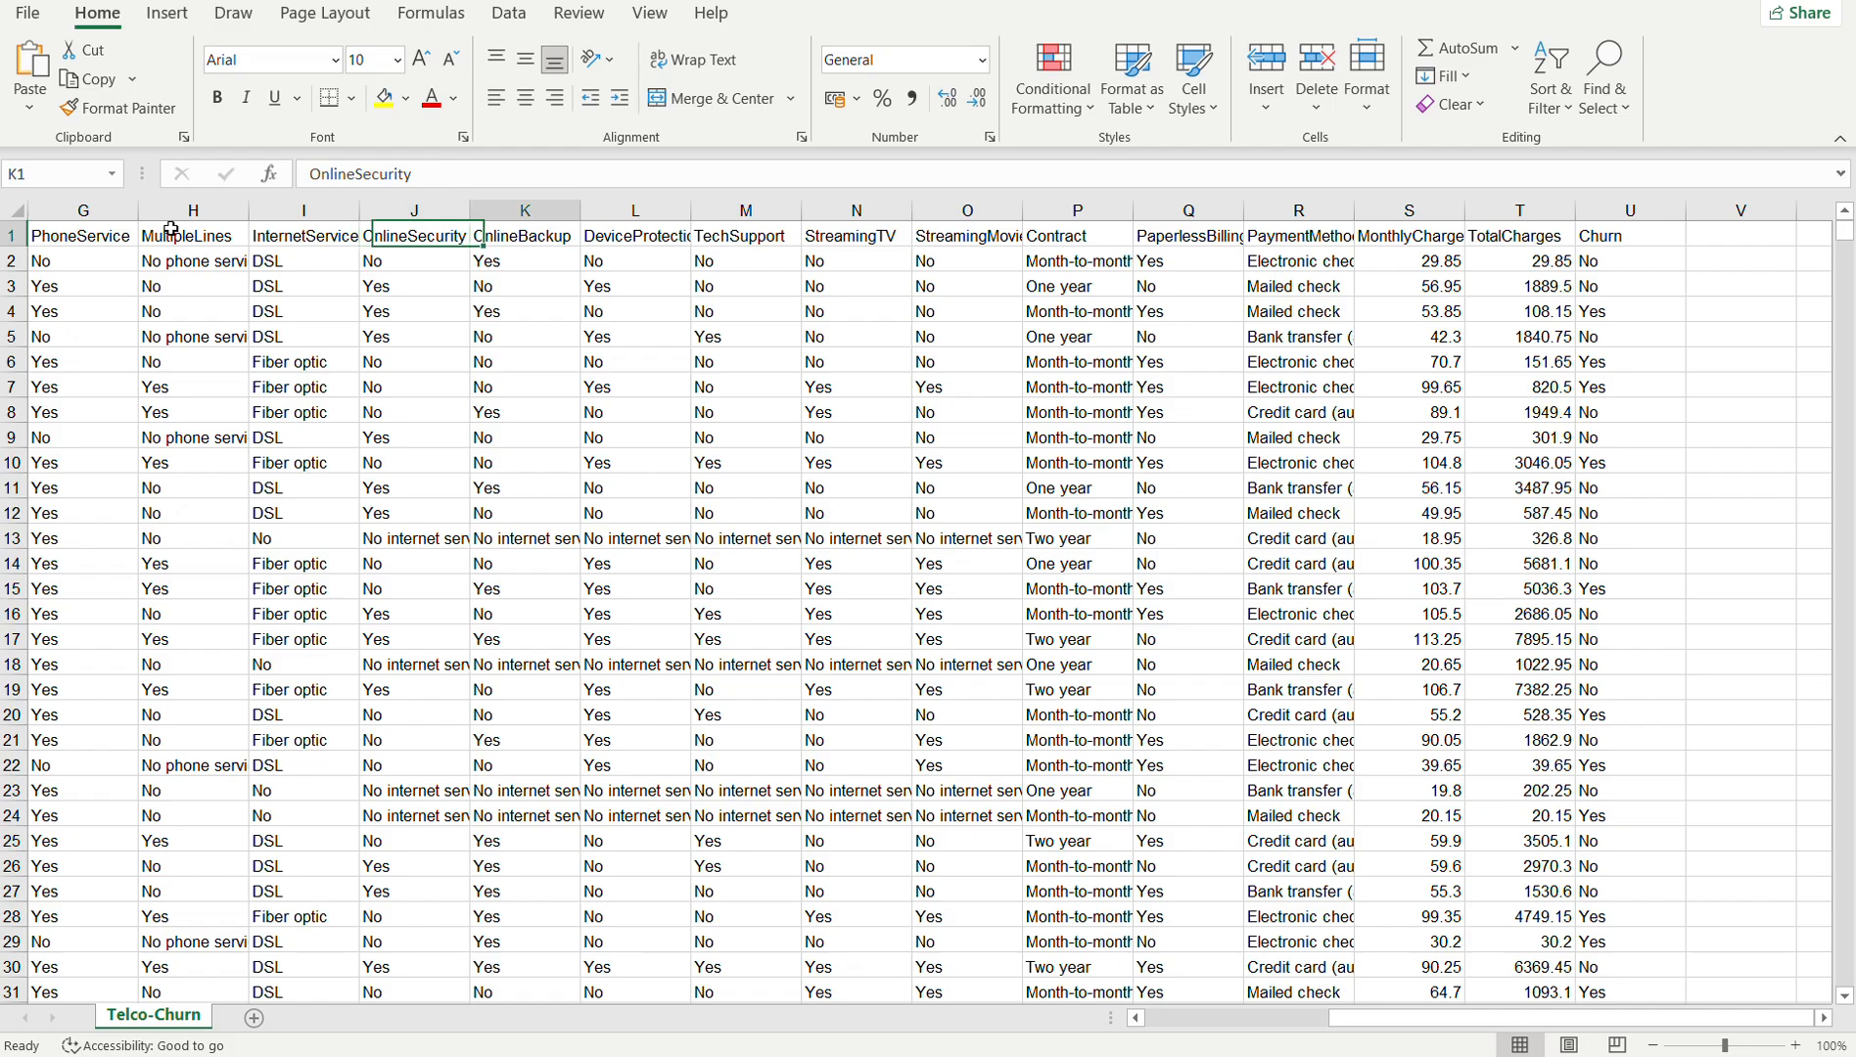
pyautogui.press('Right')
pyautogui.press('Right')
pyautogui.press('Right')
pyautogui.press('Right')
pyautogui.press('Right')
pyautogui.press('Left')
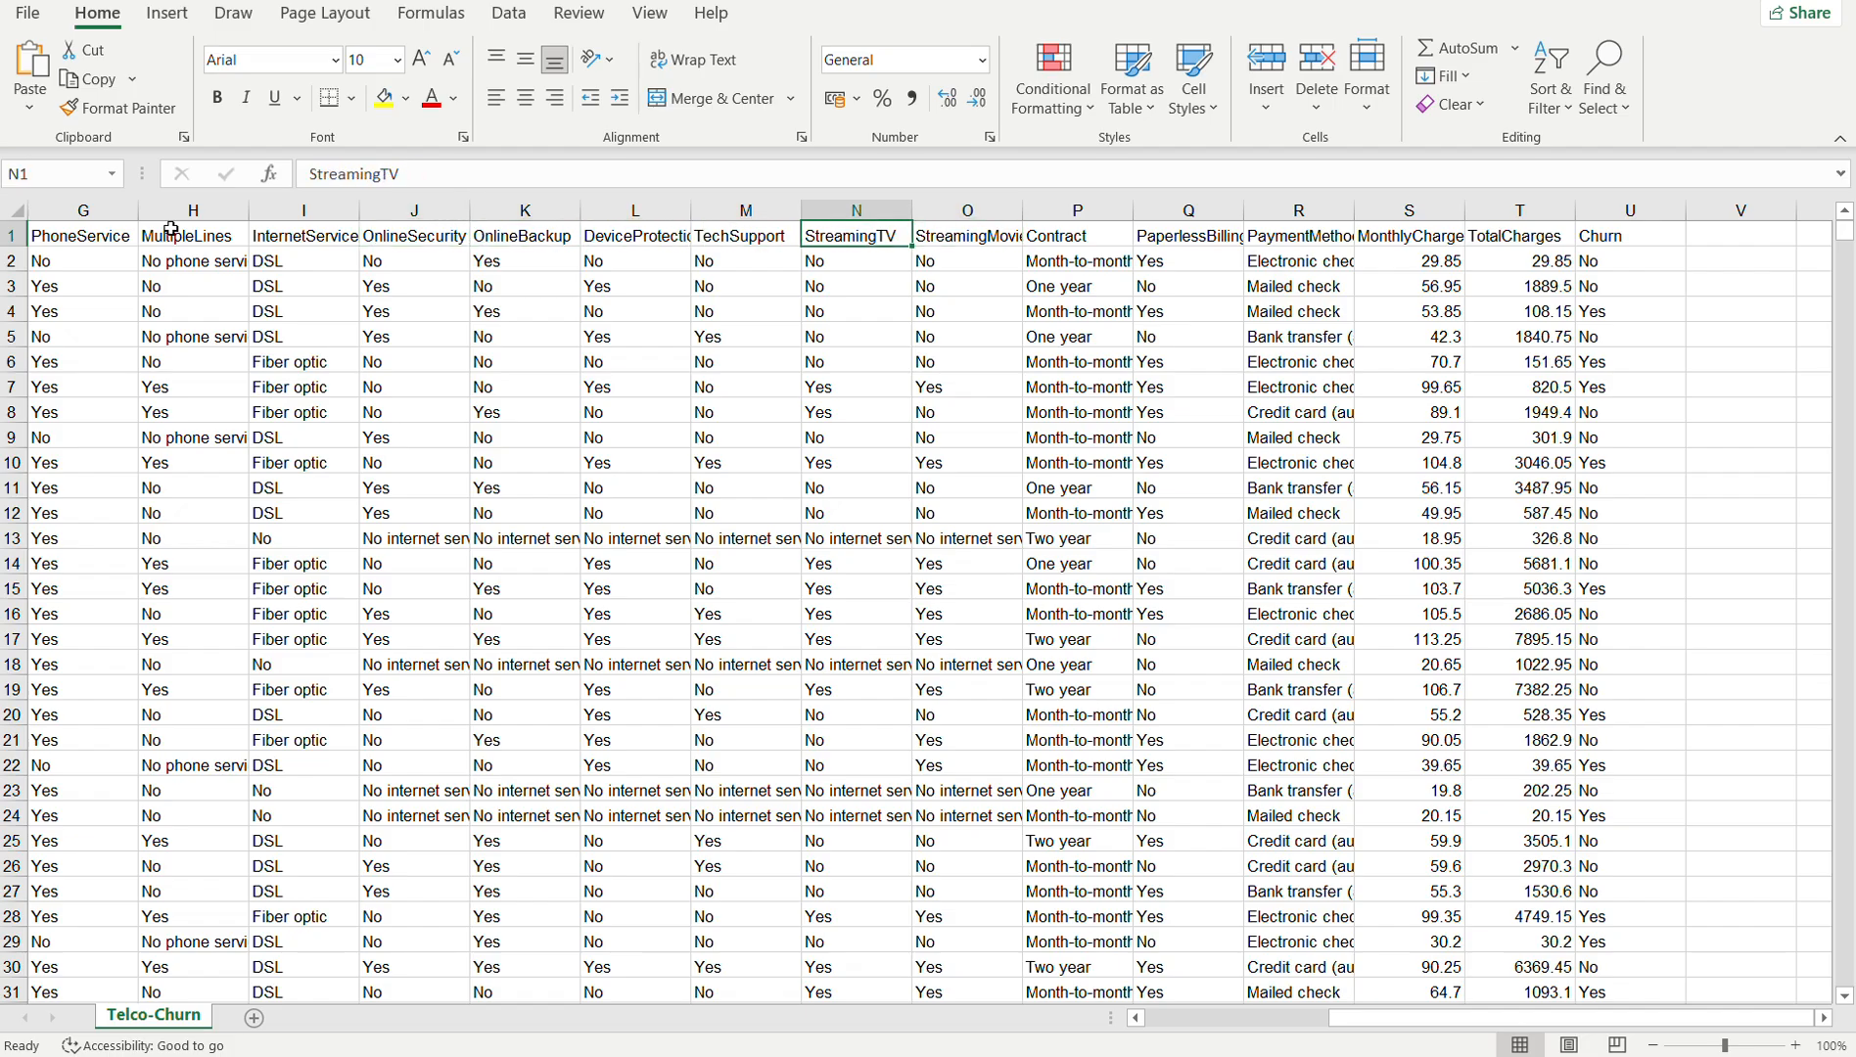
pyautogui.press('Left')
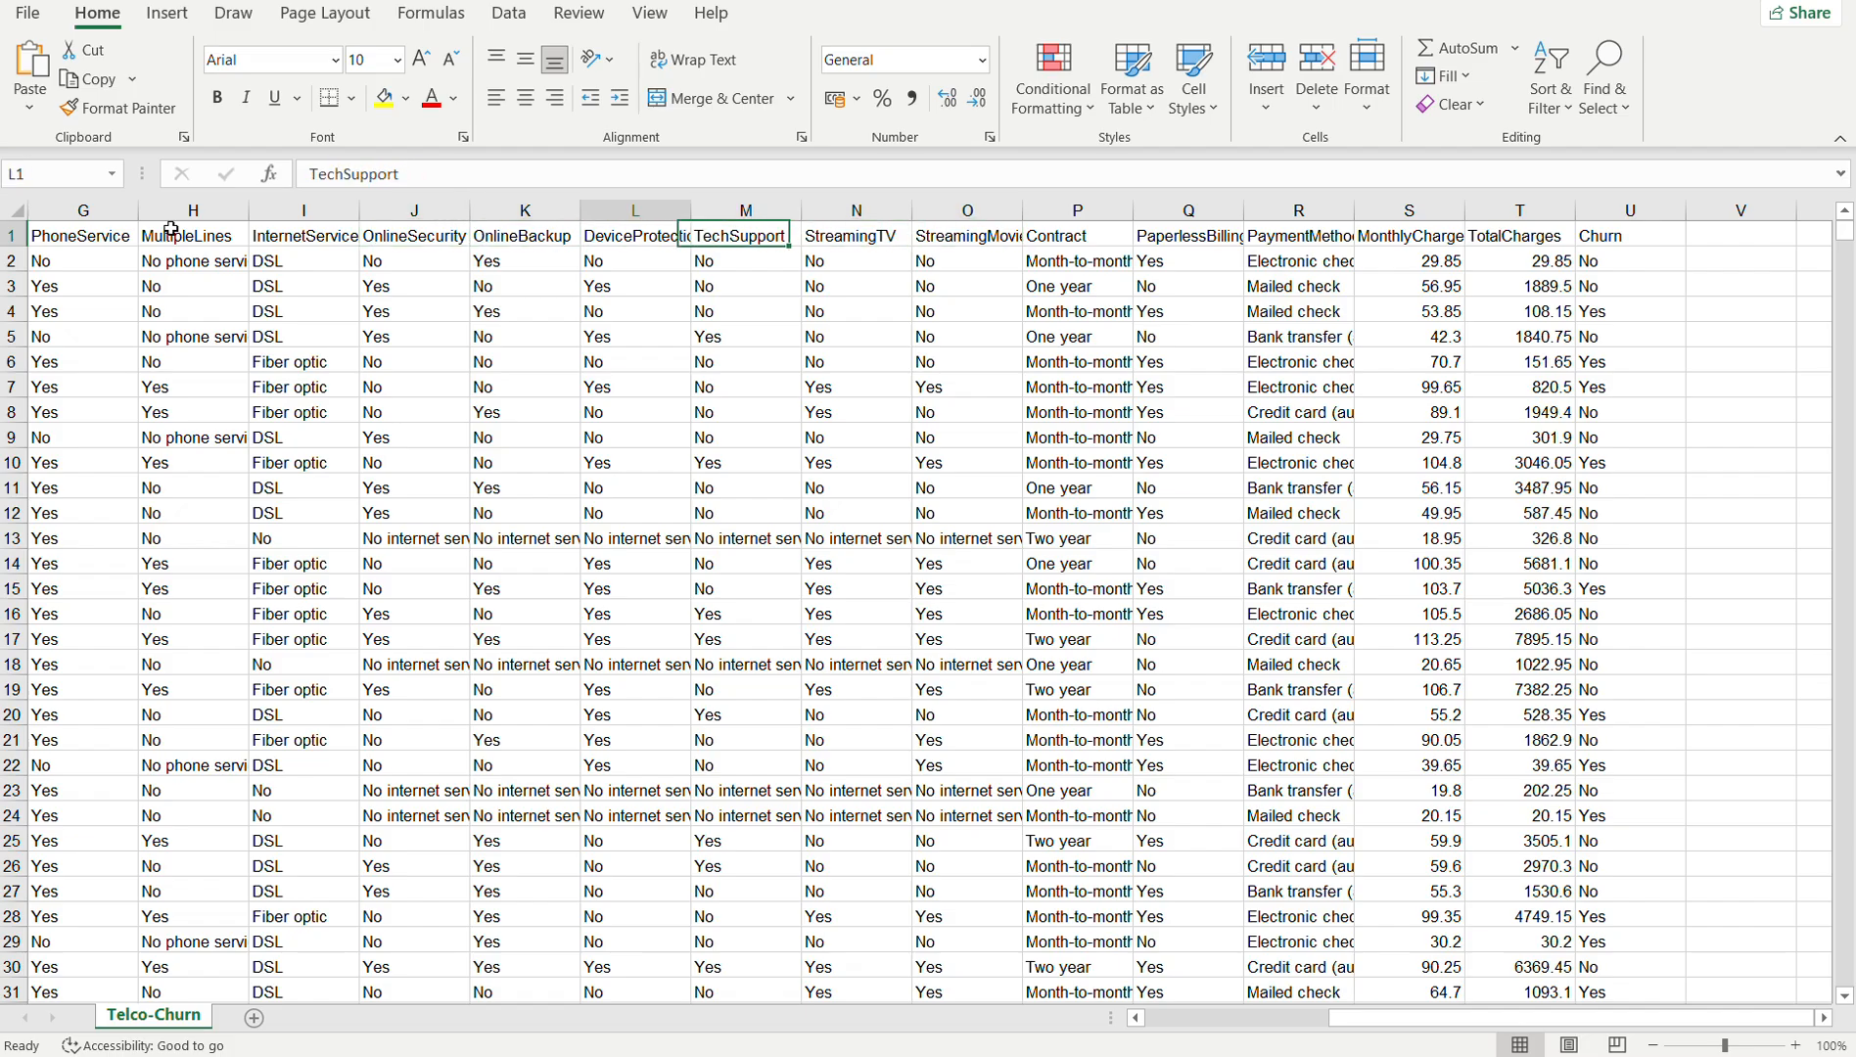
pyautogui.press('Left')
# - Examine the values of the Churn column from its header down to row 43
pyautogui.press('Right')
pyautogui.press('Right')
pyautogui.press('Right')
pyautogui.press('Right')
pyautogui.press('Right')
pyautogui.press('Right')
pyautogui.press('Right')
pyautogui.press('Right')
pyautogui.press('Right')
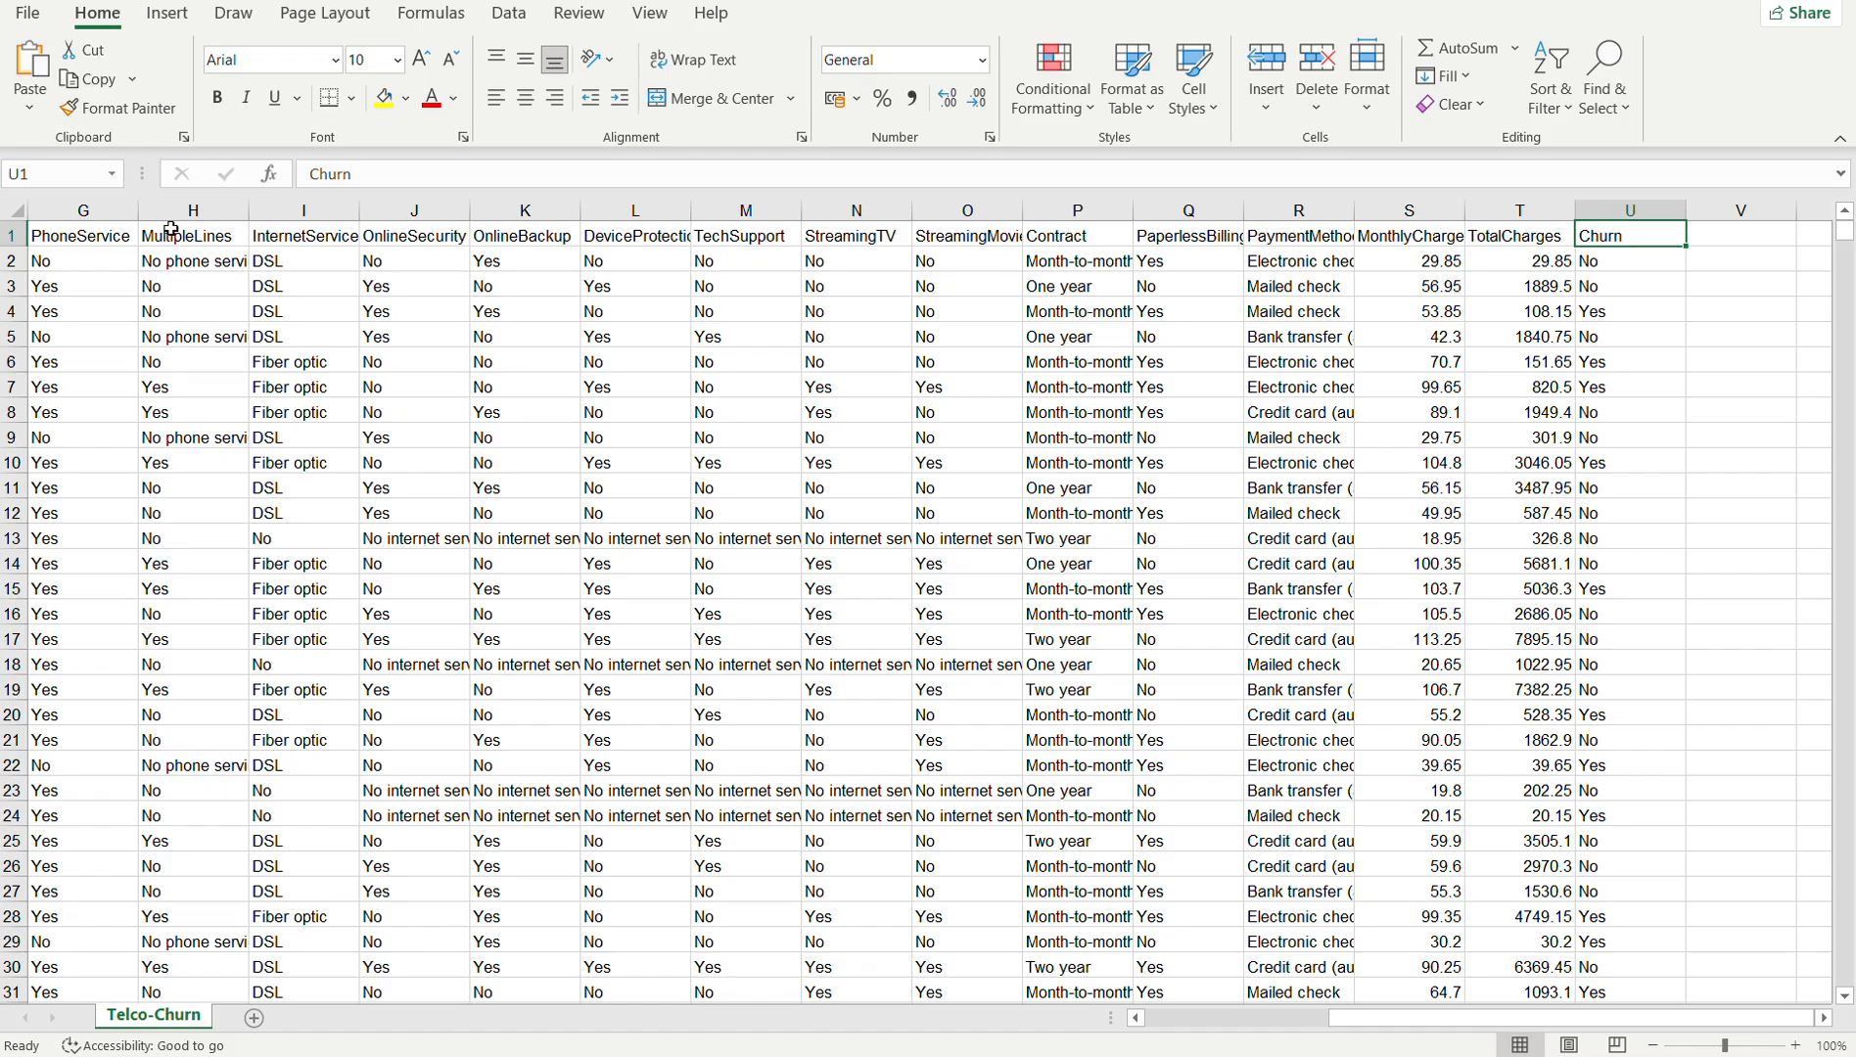
pyautogui.press('Down')
pyautogui.press('Down')
pyautogui.press('Down')
pyautogui.press('Down')
pyautogui.press('Down')
pyautogui.press('Down')
pyautogui.press('Down')
pyautogui.press('Down')
pyautogui.press('Down')
pyautogui.press('Down')
pyautogui.press('Down')
pyautogui.press('Down')
pyautogui.press('Down')
pyautogui.press('Down')
pyautogui.press('Down')
pyautogui.press('Down')
pyautogui.press('Down')
pyautogui.press('Down')
pyautogui.press('Down')
pyautogui.press('Down')
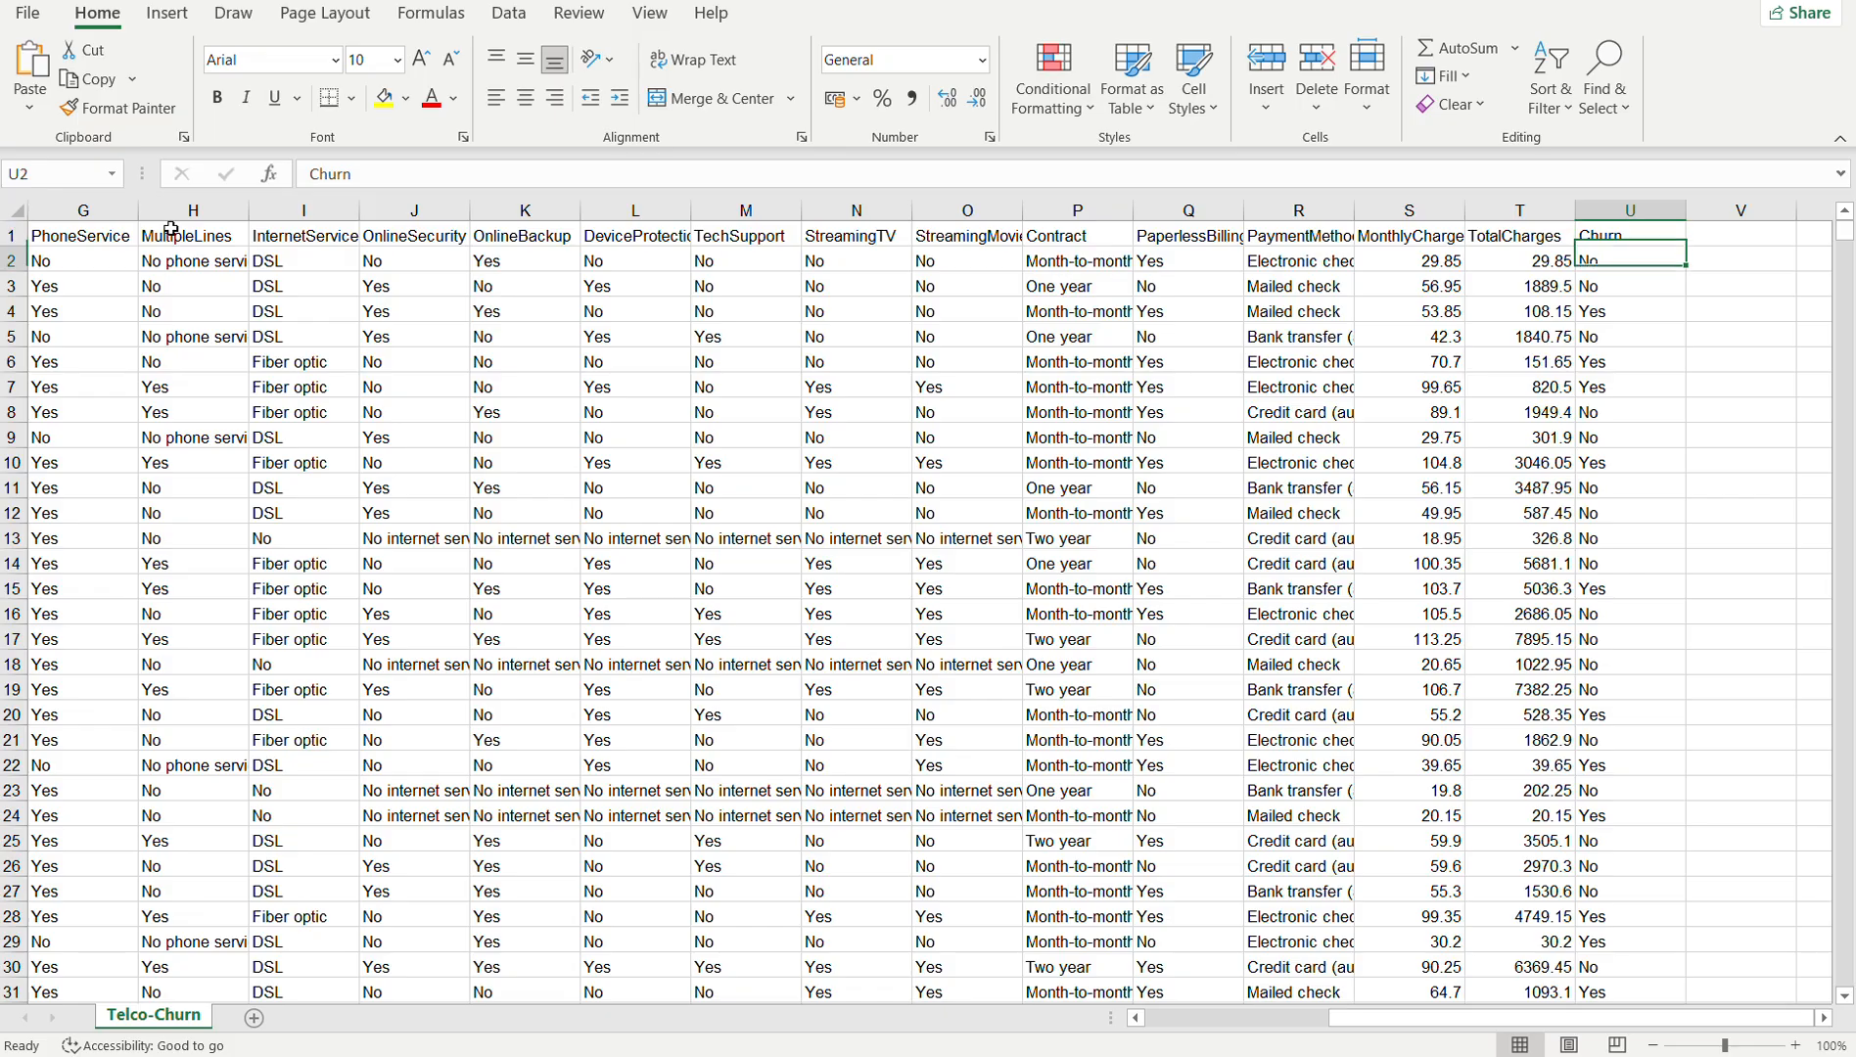
pyautogui.press('Down')
pyautogui.press('Down')
pyautogui.press('Down')
pyautogui.press('Down')
pyautogui.press('Down')
pyautogui.press('Down')
pyautogui.press('Down')
pyautogui.press('Down')
pyautogui.press('Down')
pyautogui.press('Down')
pyautogui.press('Down')
pyautogui.press('Down')
pyautogui.press('Down')
pyautogui.press('Down')
pyautogui.press('Down')
pyautogui.press('Down')
pyautogui.press('Down')
pyautogui.press('Down')
pyautogui.press('Down')
pyautogui.press('Down')
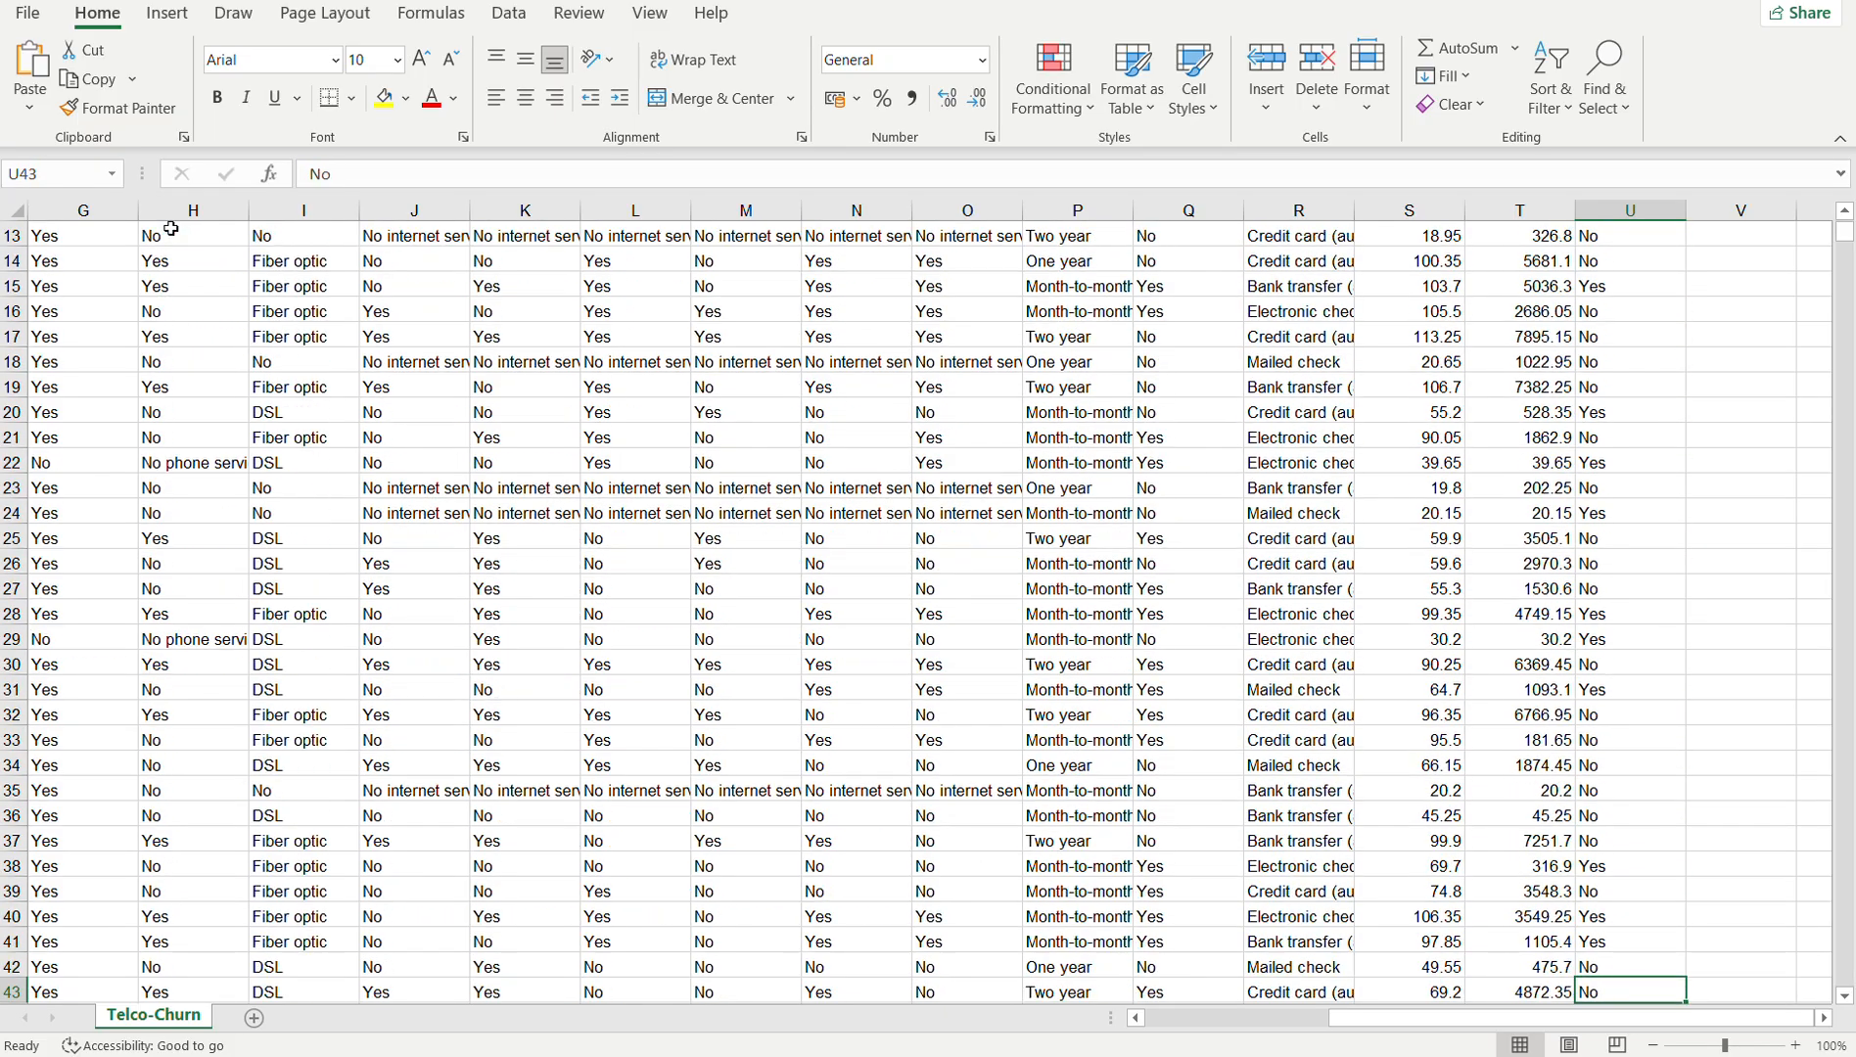
# - Examine the values of the Churn column from row 43 down to row 83
pyautogui.press('Down')
pyautogui.press('Down')
pyautogui.press('Down')
pyautogui.press('Down')
pyautogui.press('Down')
pyautogui.press('Down')
pyautogui.press('Down')
pyautogui.press('Down')
pyautogui.press('Down')
pyautogui.press('Down')
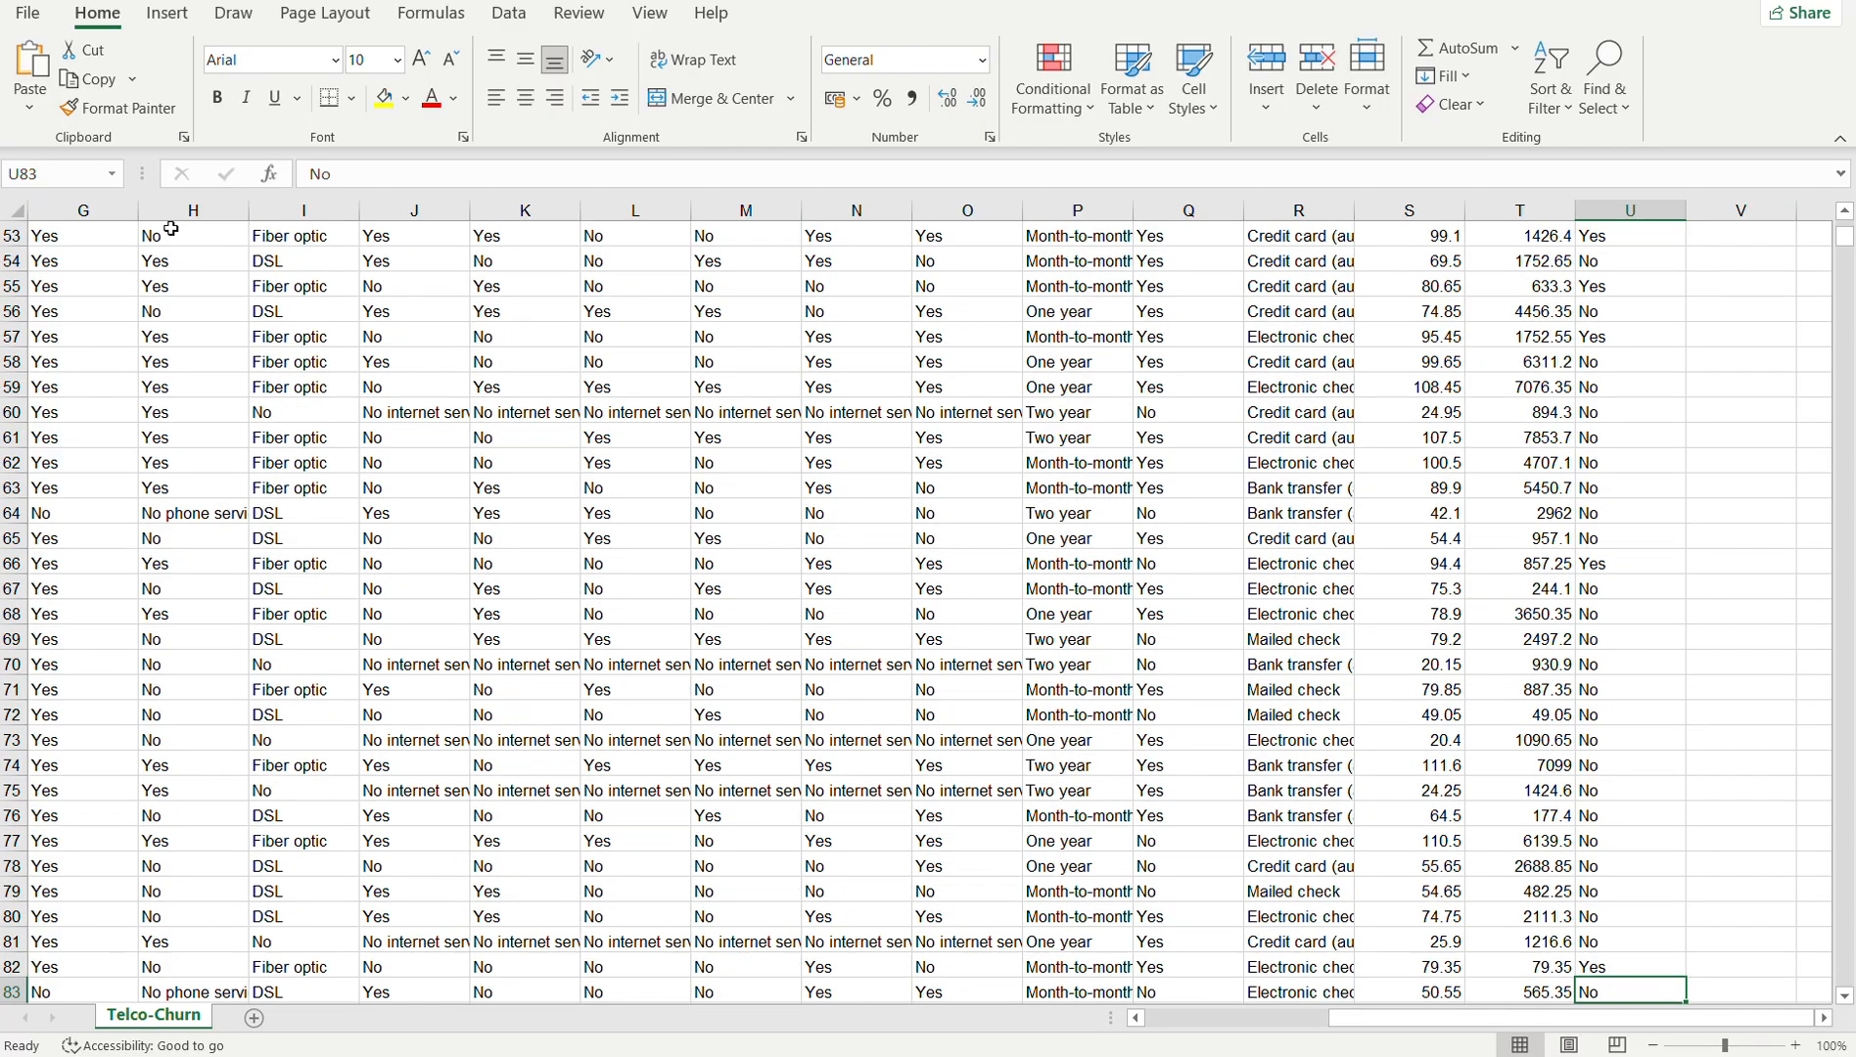
# - Review the Churn values upward from row 83 and return to the column's header
pyautogui.press('Up')
pyautogui.press('Up')
pyautogui.press('Up')
pyautogui.press('Up')
pyautogui.press('Up')
pyautogui.press('Up')
pyautogui.press('Up')
pyautogui.press('Up')
pyautogui.press('Up')
pyautogui.press('Up')
pyautogui.press('Up')
pyautogui.press('Up')
pyautogui.press('Up')
pyautogui.press('Up')
pyautogui.press('Up')
pyautogui.press('Up')
pyautogui.press('Up')
pyautogui.press('Up')
pyautogui.press('Up')
pyautogui.press('Up')
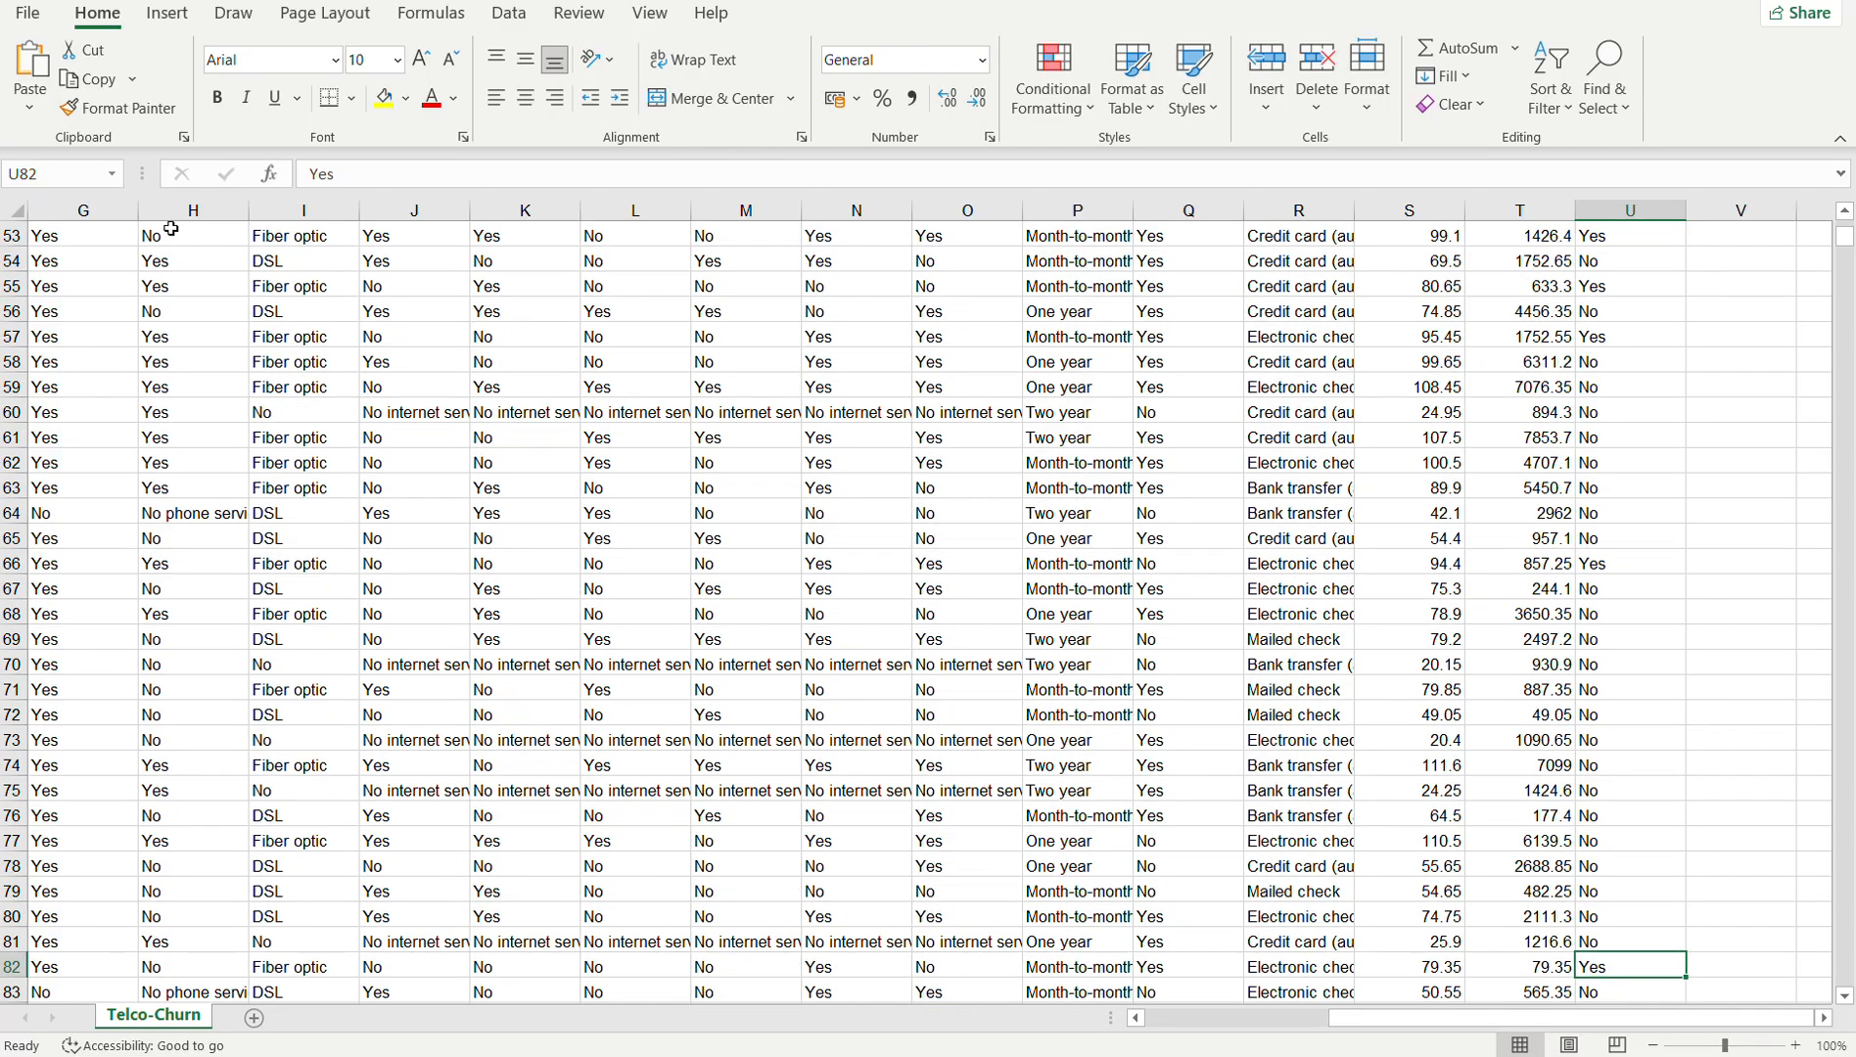
pyautogui.press('Up')
pyautogui.press('Up')
pyautogui.press('Up')
pyautogui.press('Up')
pyautogui.press('Up')
pyautogui.press('Up')
pyautogui.press('Up')
pyautogui.press('Up')
pyautogui.press('Up')
pyautogui.press('Up')
pyautogui.press('Up')
pyautogui.press('Up')
pyautogui.press('Up')
pyautogui.press('Up')
pyautogui.press('Up')
pyautogui.press('Up')
pyautogui.press('Up')
pyautogui.press('Up')
pyautogui.press('Up')
pyautogui.press('Up')
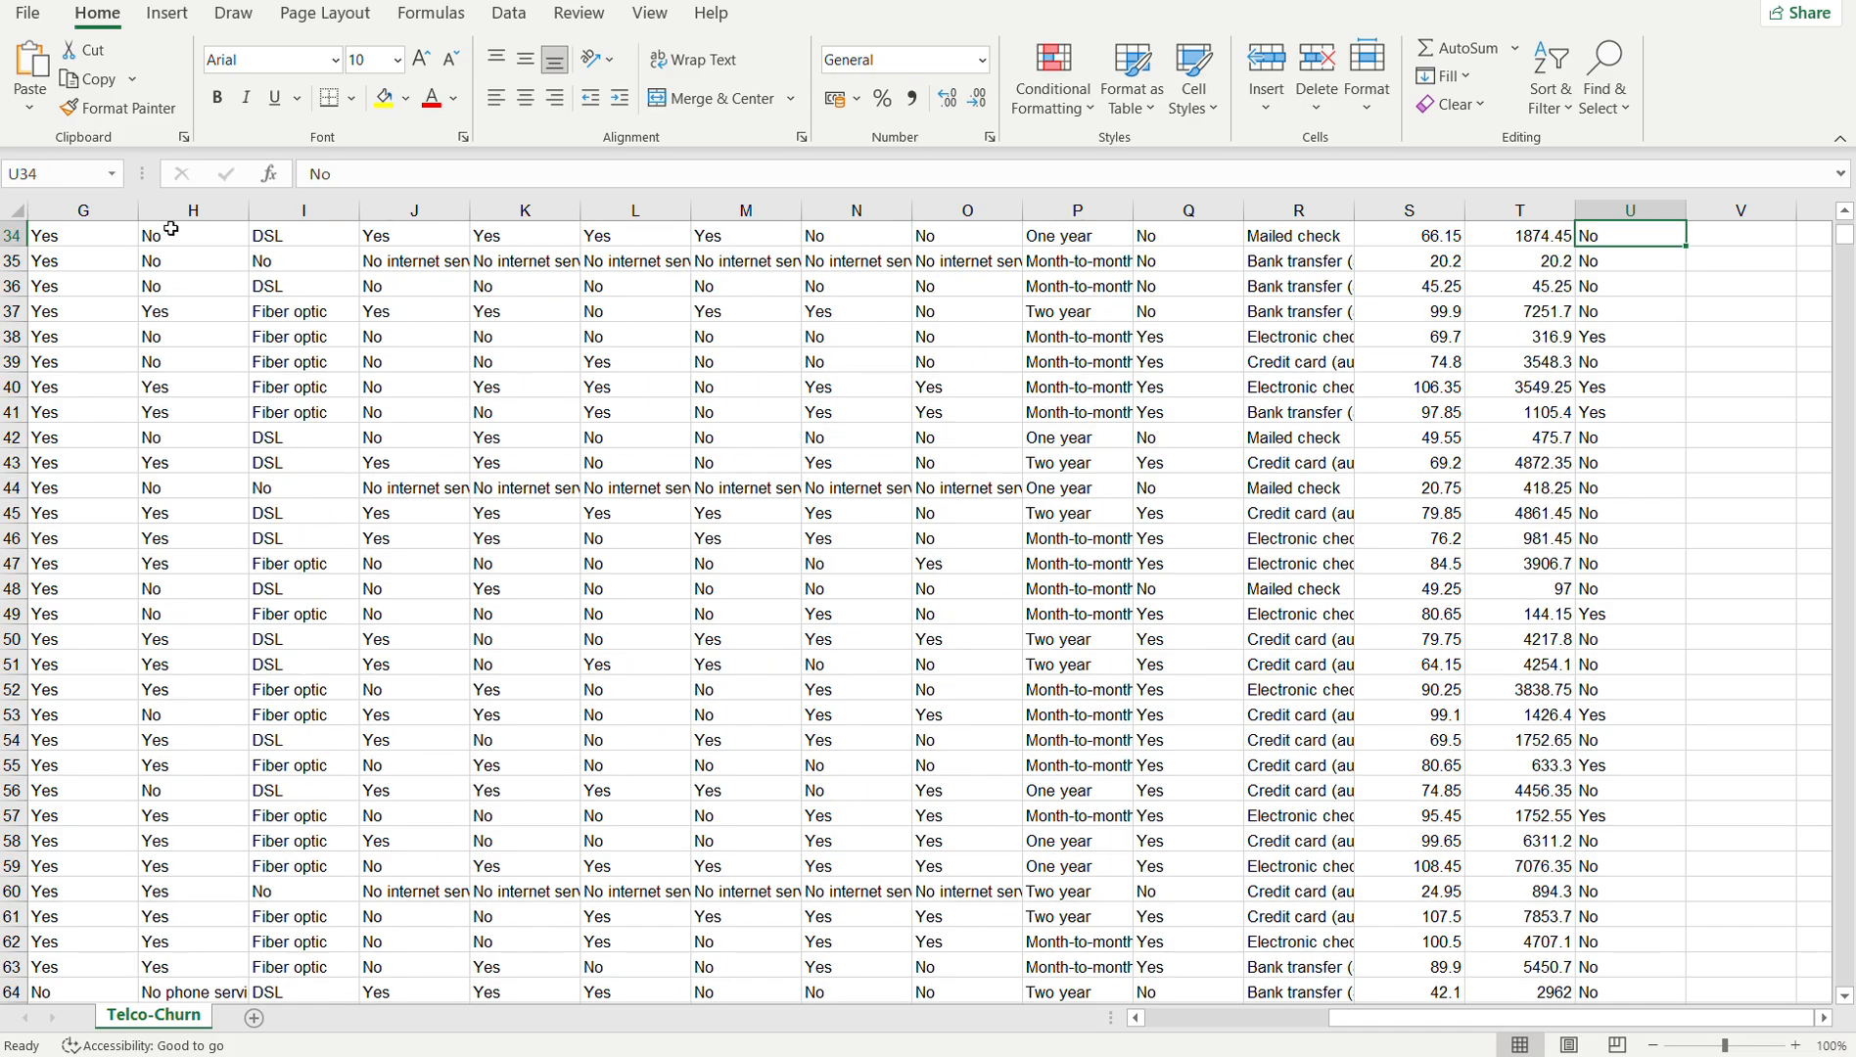
pyautogui.press('Up')
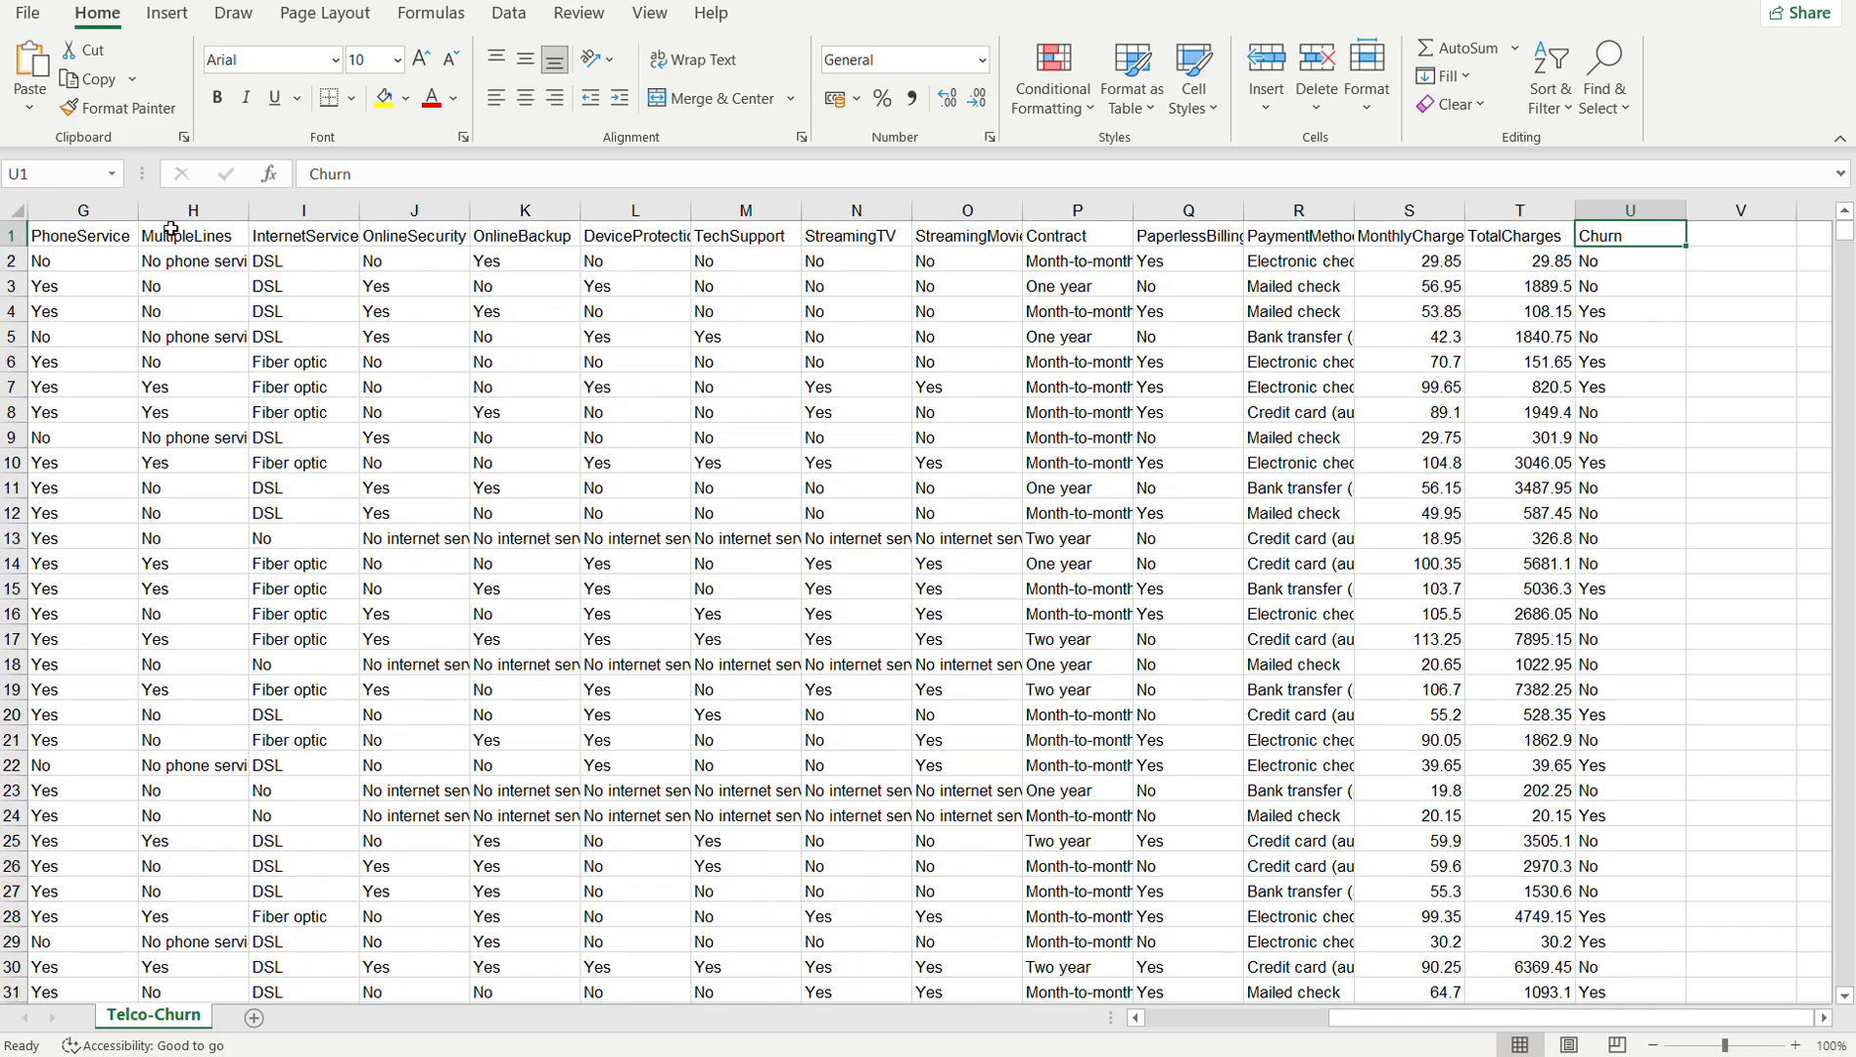
# - Check the Churn column's header and its first values in rows 2 to 4
pyautogui.press('Down')
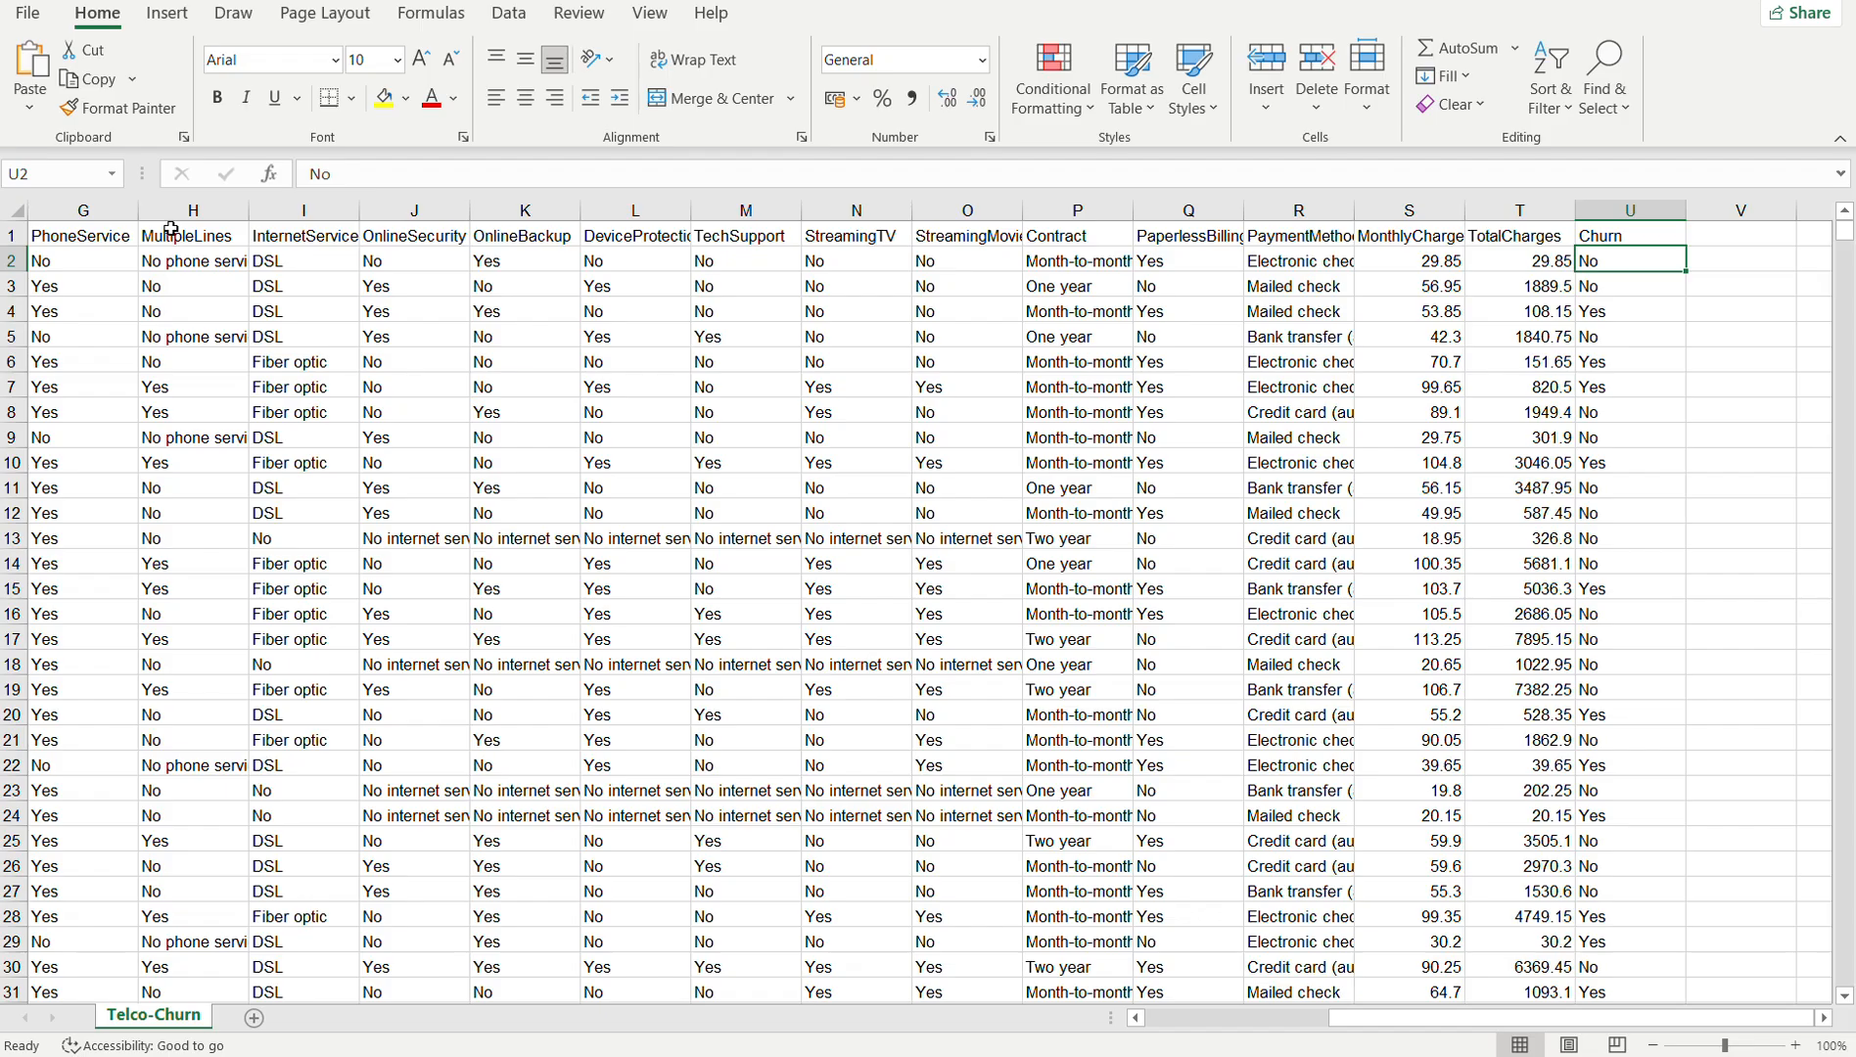
pyautogui.press('Up')
pyautogui.press('Down')
pyautogui.press('Down')
pyautogui.press('Up')
pyautogui.press('Up')
pyautogui.press('Down')
pyautogui.press('Down')
pyautogui.press('Down')
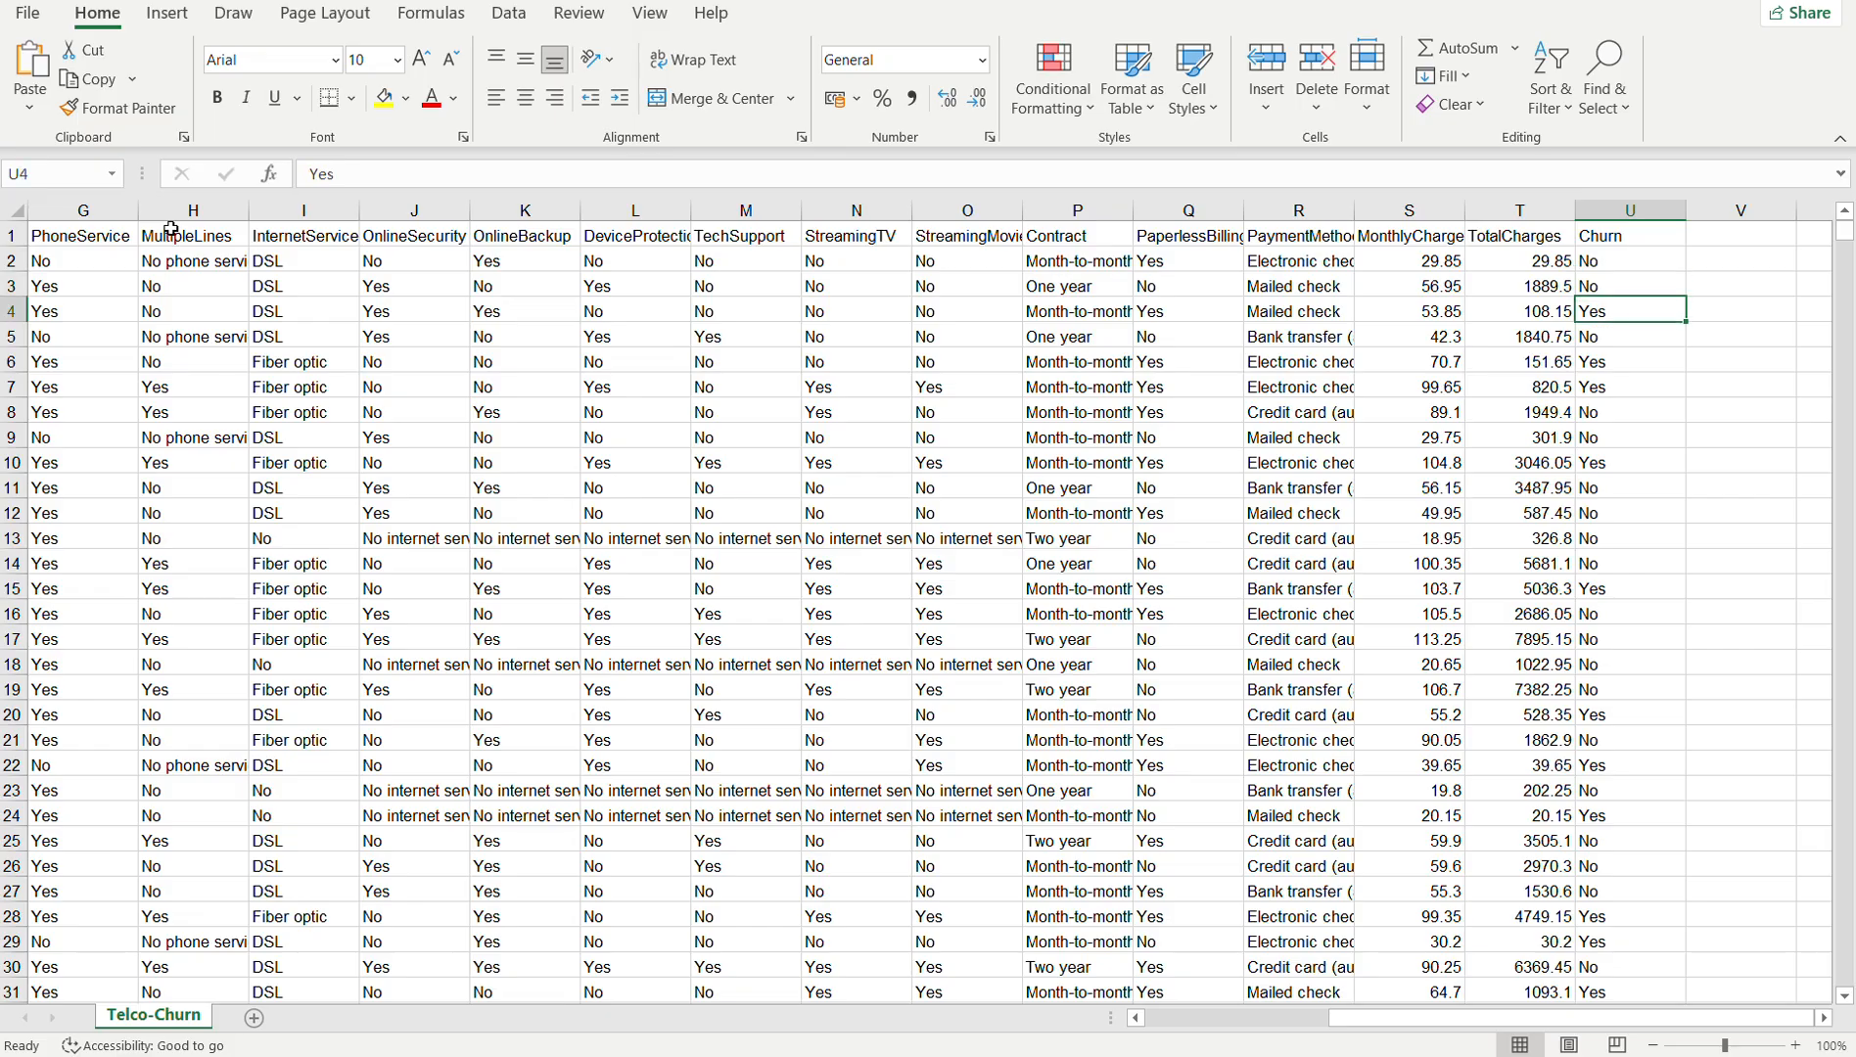
# - Compare the MonthlyCharges and Churn values of the customers in rows 4 and 5
pyautogui.press('Left')
pyautogui.press('Left')
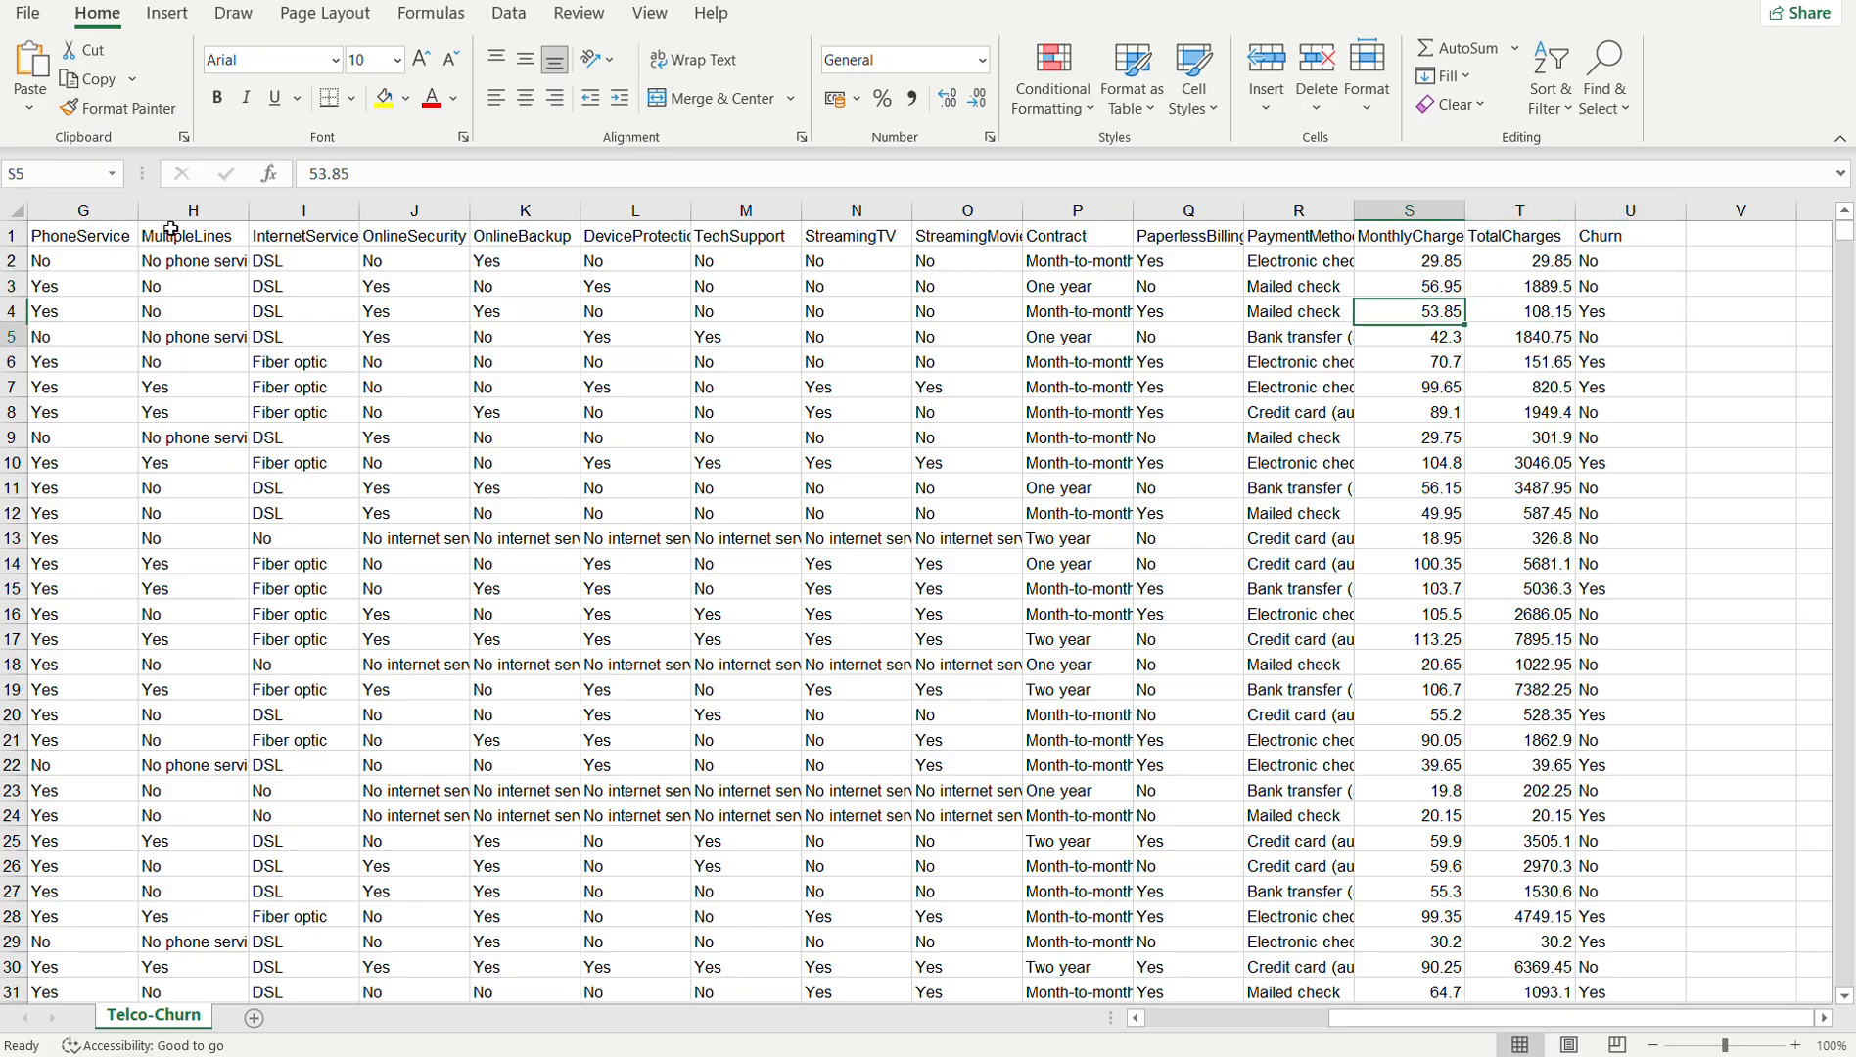
pyautogui.press('Down')
pyautogui.press('Right')
pyautogui.press('Right')
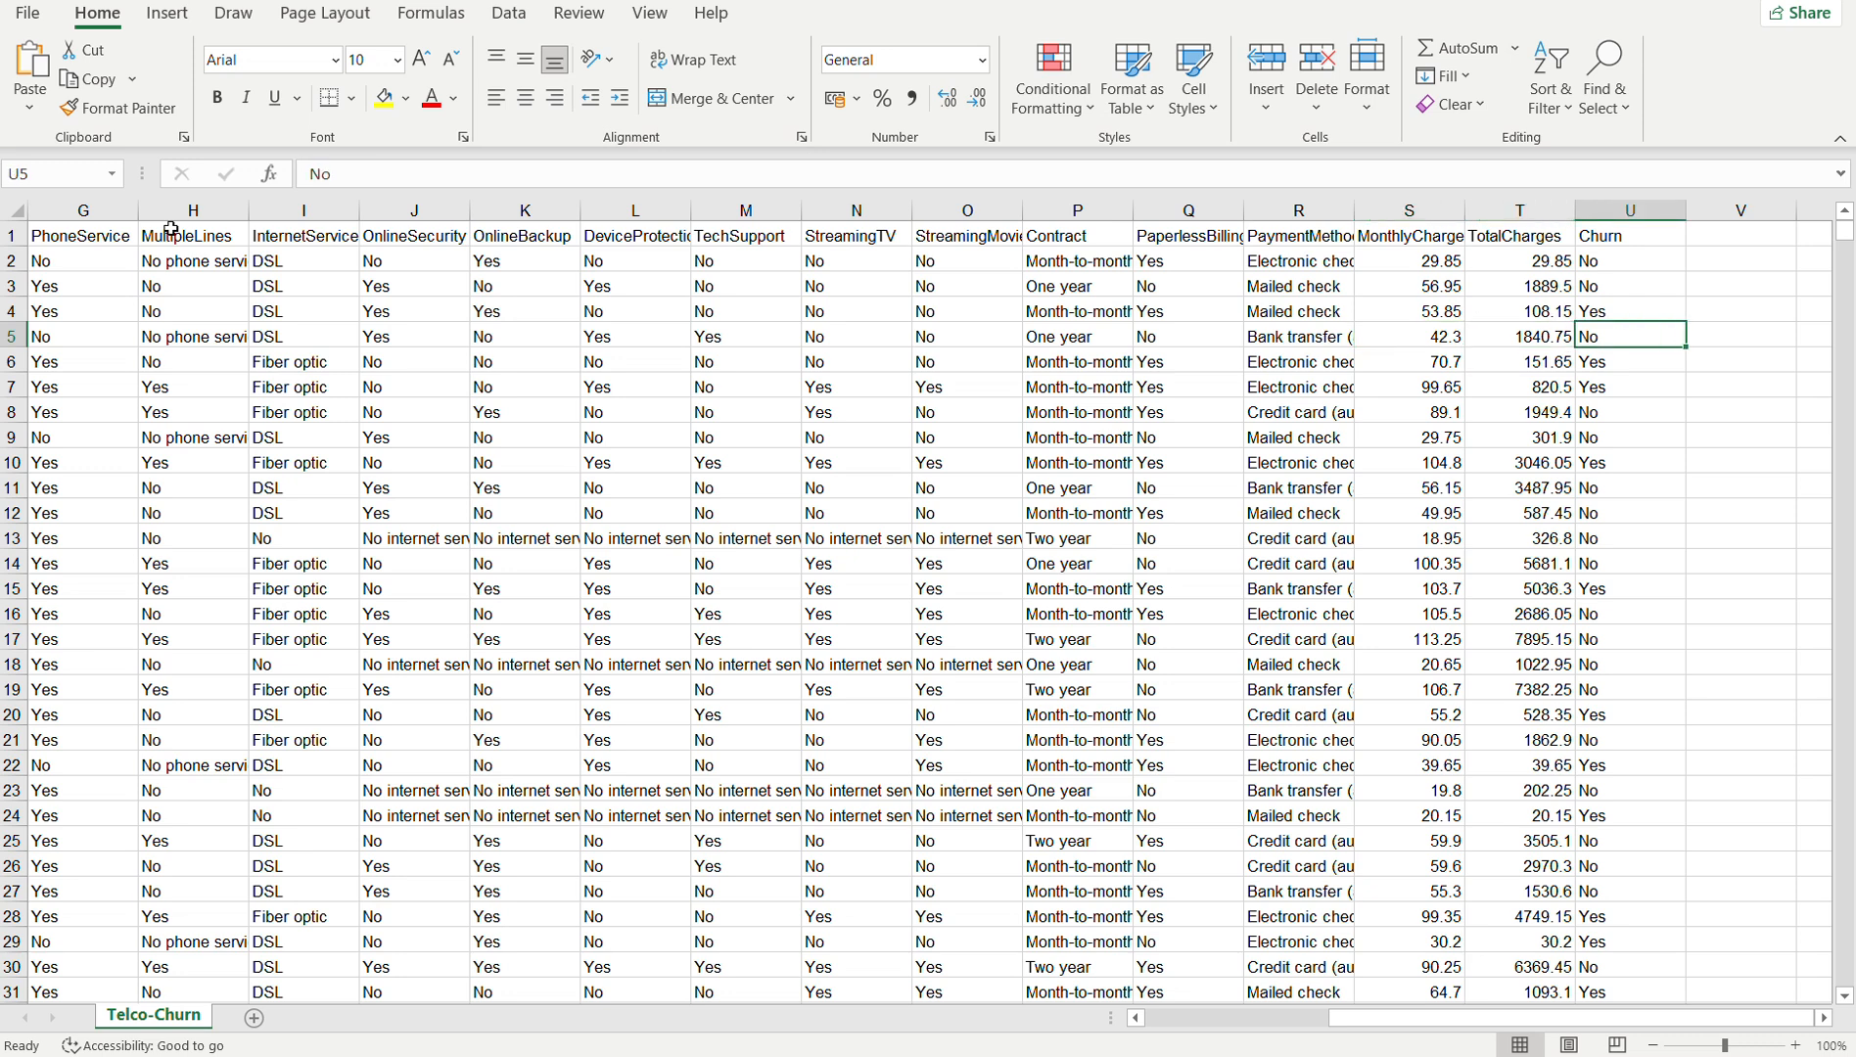
# - Review the attributes of the row 5 customer from the Churn column back to customerID
pyautogui.press('Left')
pyautogui.press('Left')
pyautogui.press('Left')
pyautogui.press('Left')
pyautogui.press('Left')
pyautogui.press('Left')
pyautogui.press('Left')
pyautogui.press('Left')
pyautogui.press('Left')
pyautogui.press('Left')
pyautogui.press('Left')
pyautogui.press('Left')
pyautogui.press('Left')
pyautogui.press('Left')
pyautogui.press('Left')
pyautogui.press('Left')
pyautogui.press('Left')
pyautogui.press('Left')
pyautogui.press('Left')
pyautogui.press('Left')
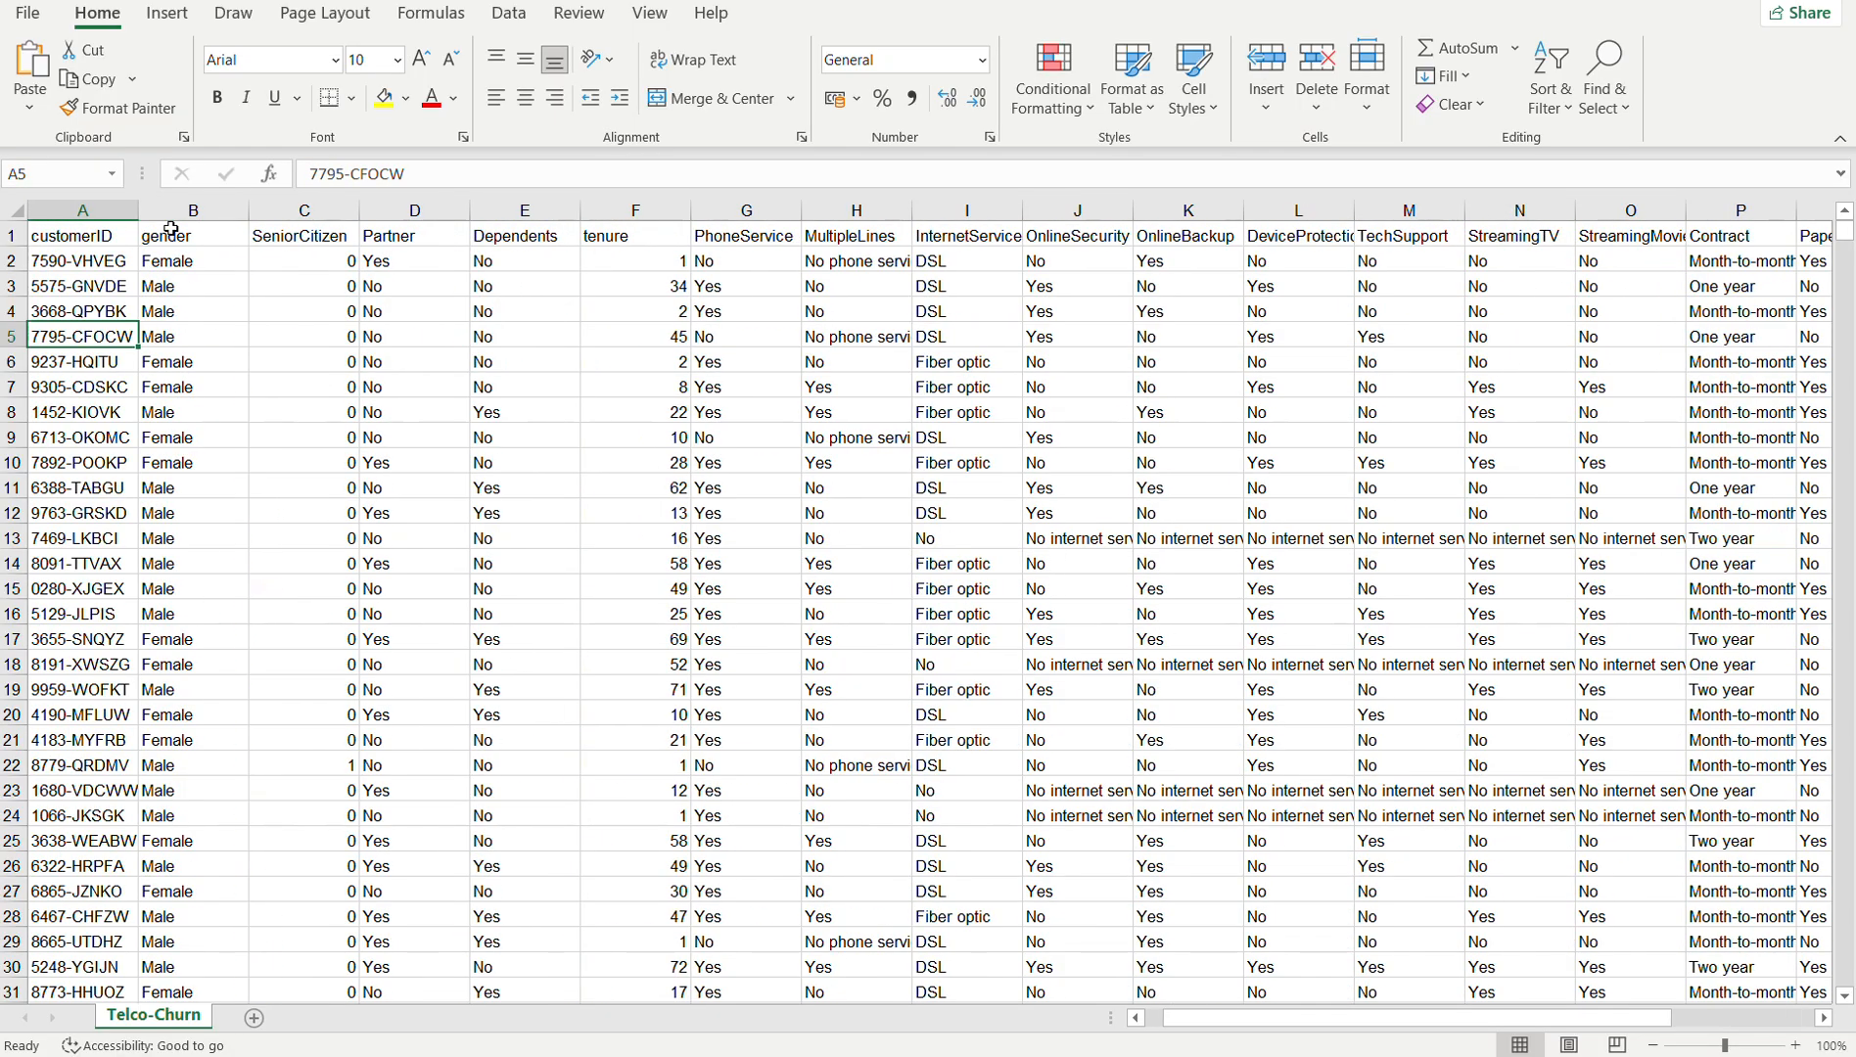
# - Review all attributes of the row 5 customer from customerID across to the Churn column
pyautogui.press('Right')
pyautogui.press('Right')
pyautogui.press('Right')
pyautogui.press('Right')
pyautogui.press('Right')
pyautogui.press('Right')
pyautogui.press('Right')
pyautogui.press('Right')
pyautogui.press('Right')
pyautogui.press('Right')
pyautogui.press('Right')
pyautogui.press('Right')
pyautogui.press('Right')
pyautogui.press('Right')
pyautogui.press('Right')
pyautogui.press('Right')
pyautogui.press('Right')
pyautogui.press('Right')
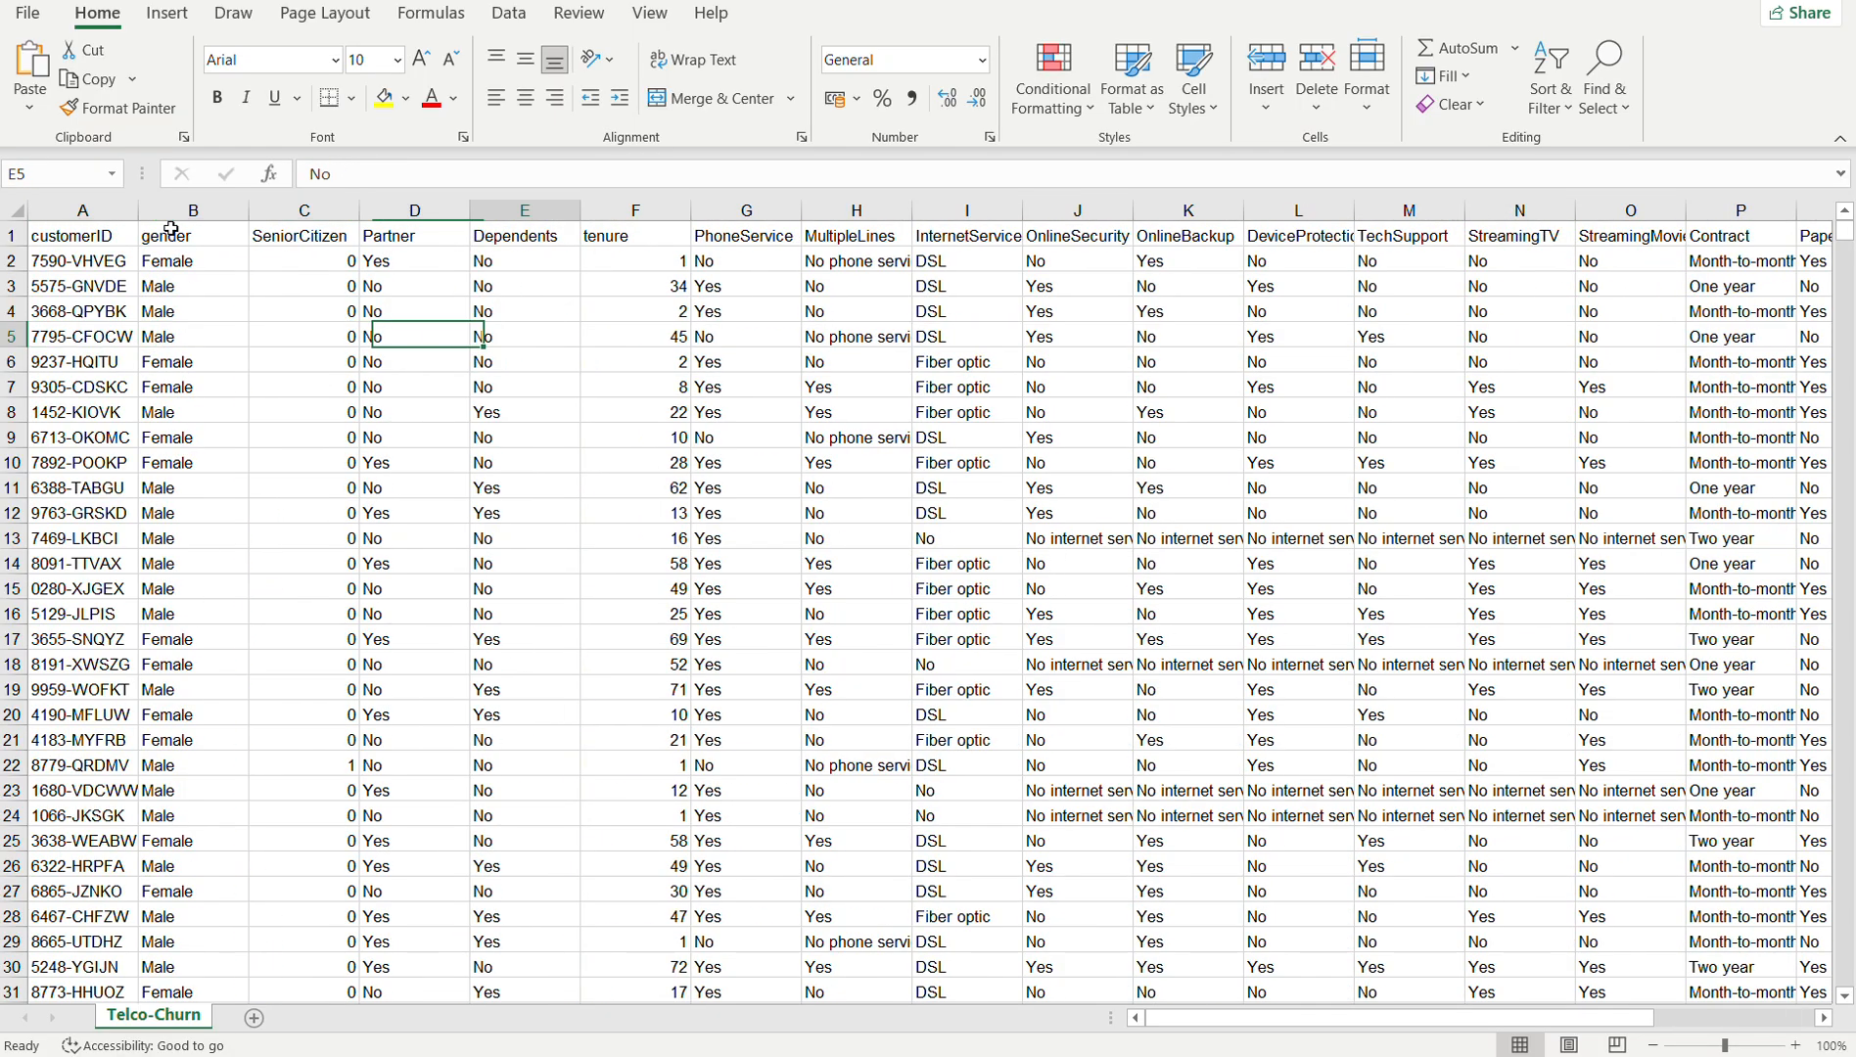
pyautogui.press('Right')
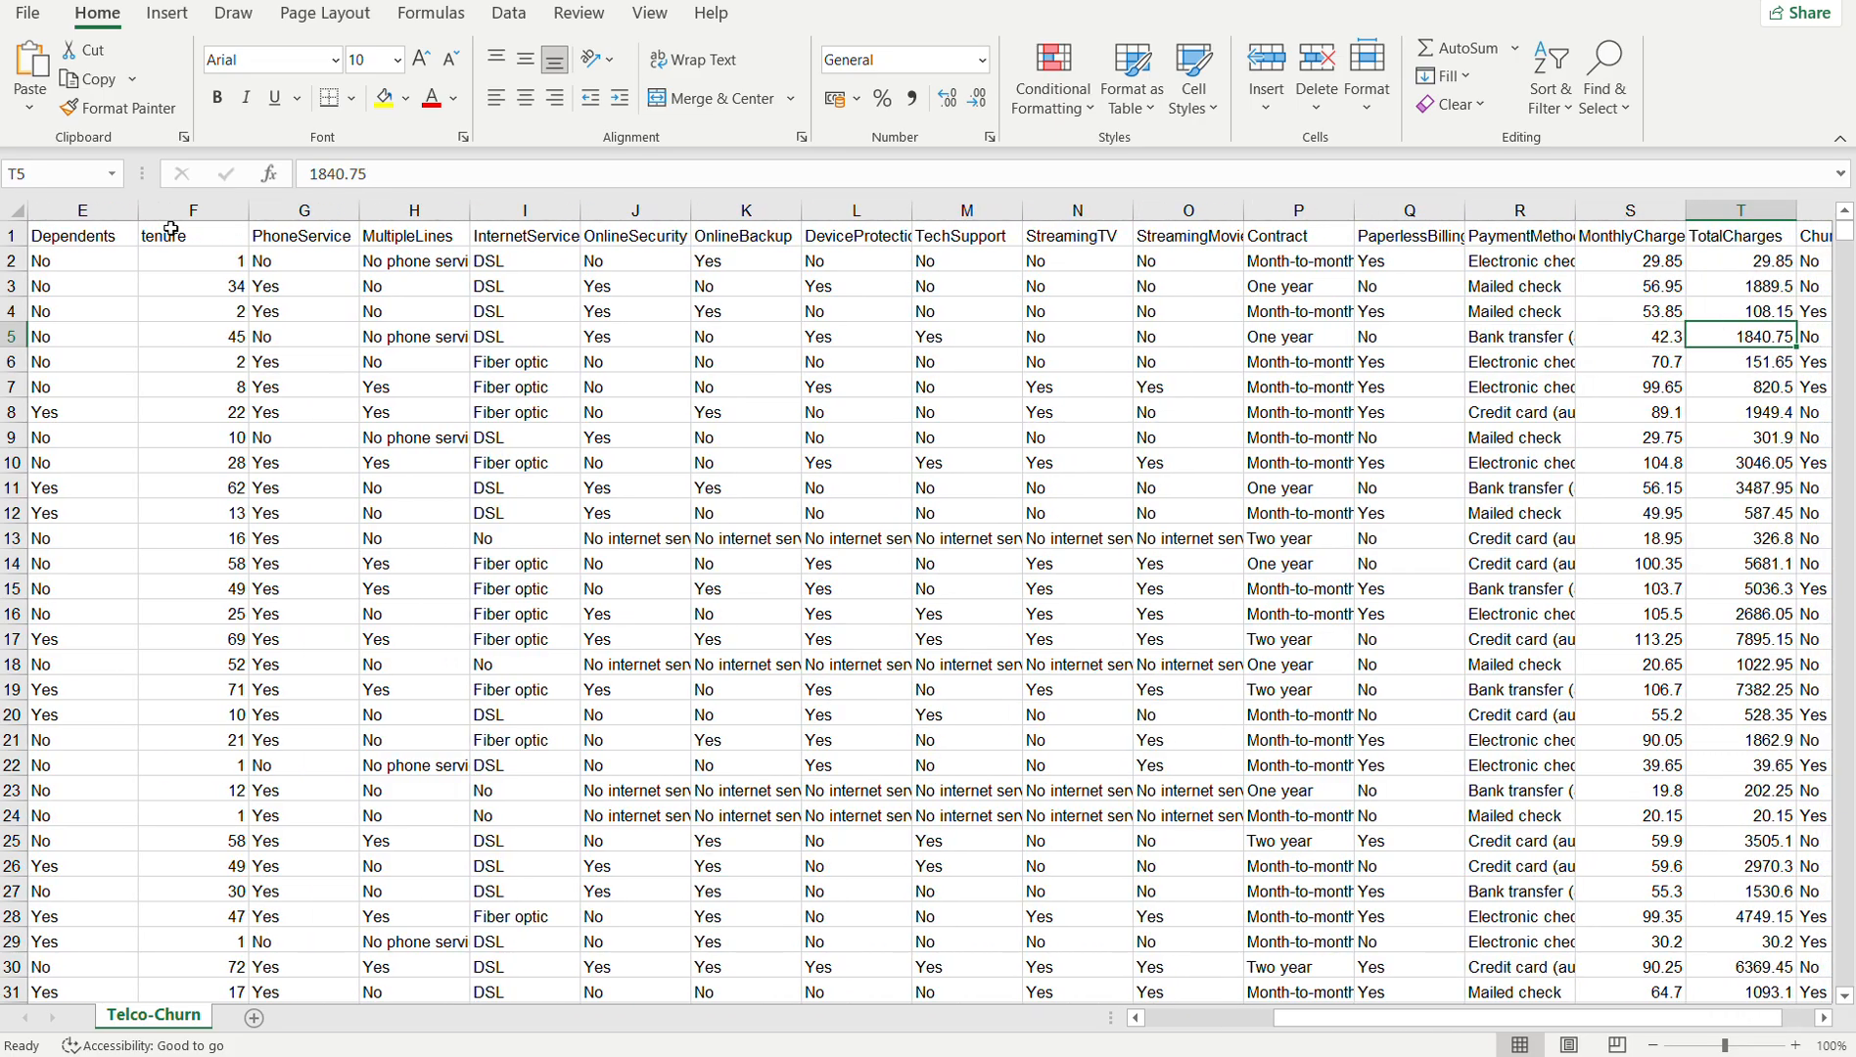
pyautogui.press('Right')
# - Go back across row 5 to the first column and up to the customerID header
pyautogui.press('Left')
pyautogui.press('Left')
pyautogui.press('Left')
pyautogui.press('Left')
pyautogui.press('Left')
pyautogui.press('Left')
pyautogui.press('Left')
pyautogui.press('Left')
pyautogui.press('Left')
pyautogui.press('Left')
pyautogui.press('Left')
pyautogui.press('Left')
pyautogui.press('Left')
pyautogui.press('Left')
pyautogui.press('Left')
pyautogui.press('Left')
pyautogui.press('Left')
pyautogui.press('Left')
pyautogui.press('Left')
pyautogui.press('Left')
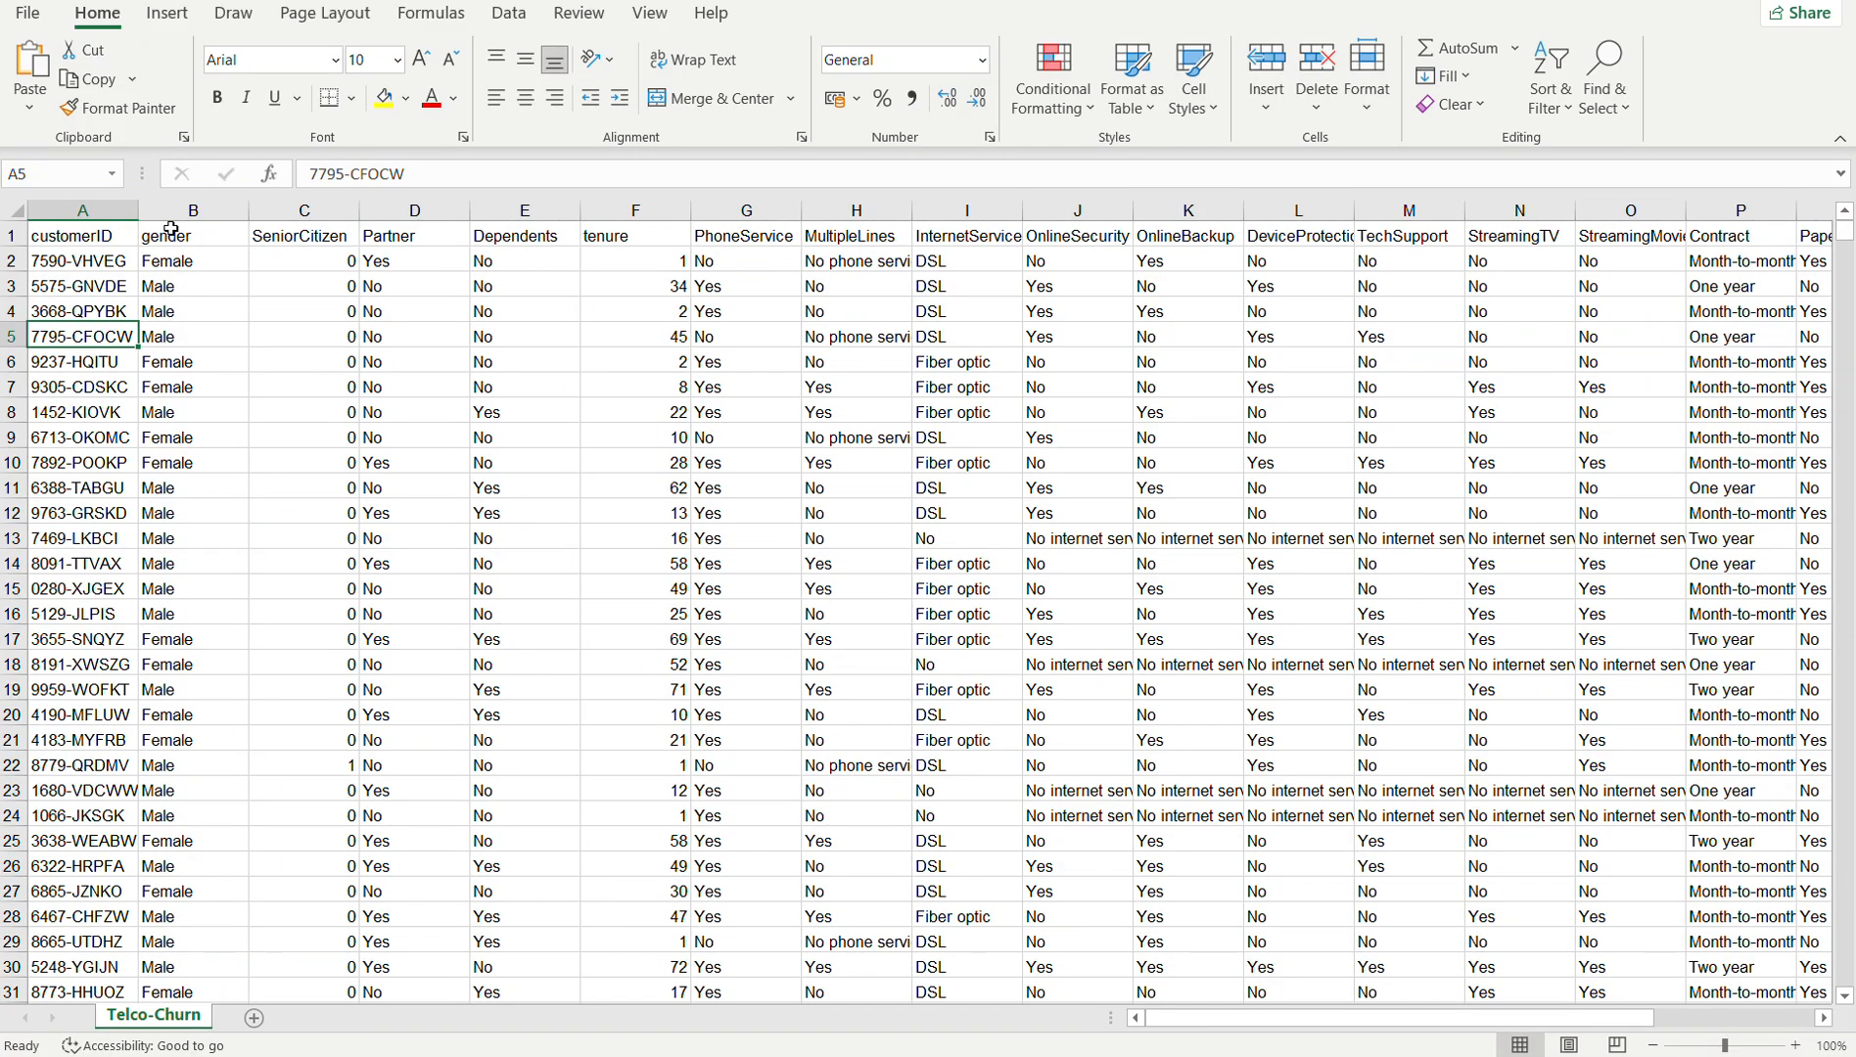
pyautogui.press('Up')
pyautogui.press('Up')
pyautogui.press('Up')
pyautogui.press('Up')
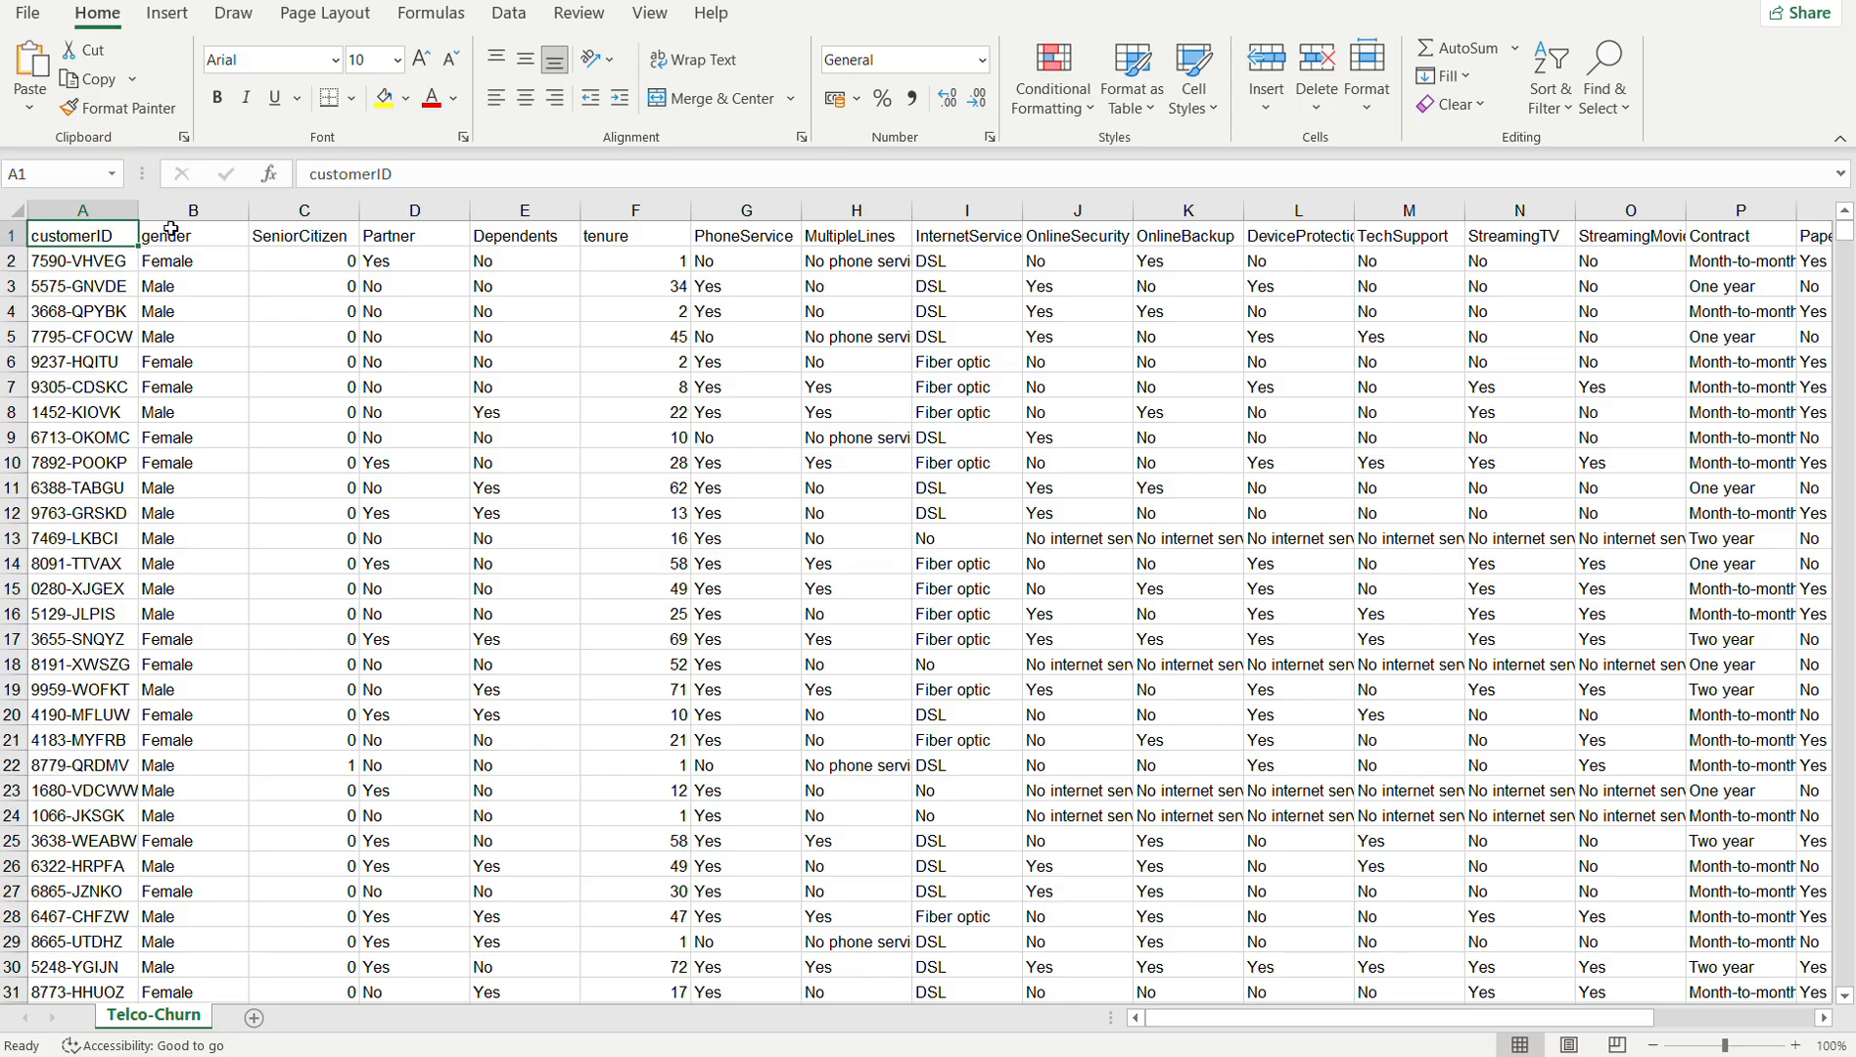
# - Examine the customer records well down the sheet, starting at the customerID header and moving across to the Partner column
pyautogui.press('Down')
pyautogui.press('Down')
pyautogui.press('Down')
pyautogui.press('Down')
pyautogui.press('Down')
pyautogui.press('Down')
pyautogui.press('Down')
pyautogui.press('Down')
pyautogui.press('Down')
pyautogui.press('Down')
pyautogui.press('Down')
pyautogui.press('Down')
pyautogui.press('Down')
pyautogui.press('Down')
pyautogui.press('Down')
pyautogui.press('Down')
pyautogui.press('Down')
pyautogui.press('Down')
pyautogui.press('Down')
pyautogui.press('Down')
pyautogui.press('Down')
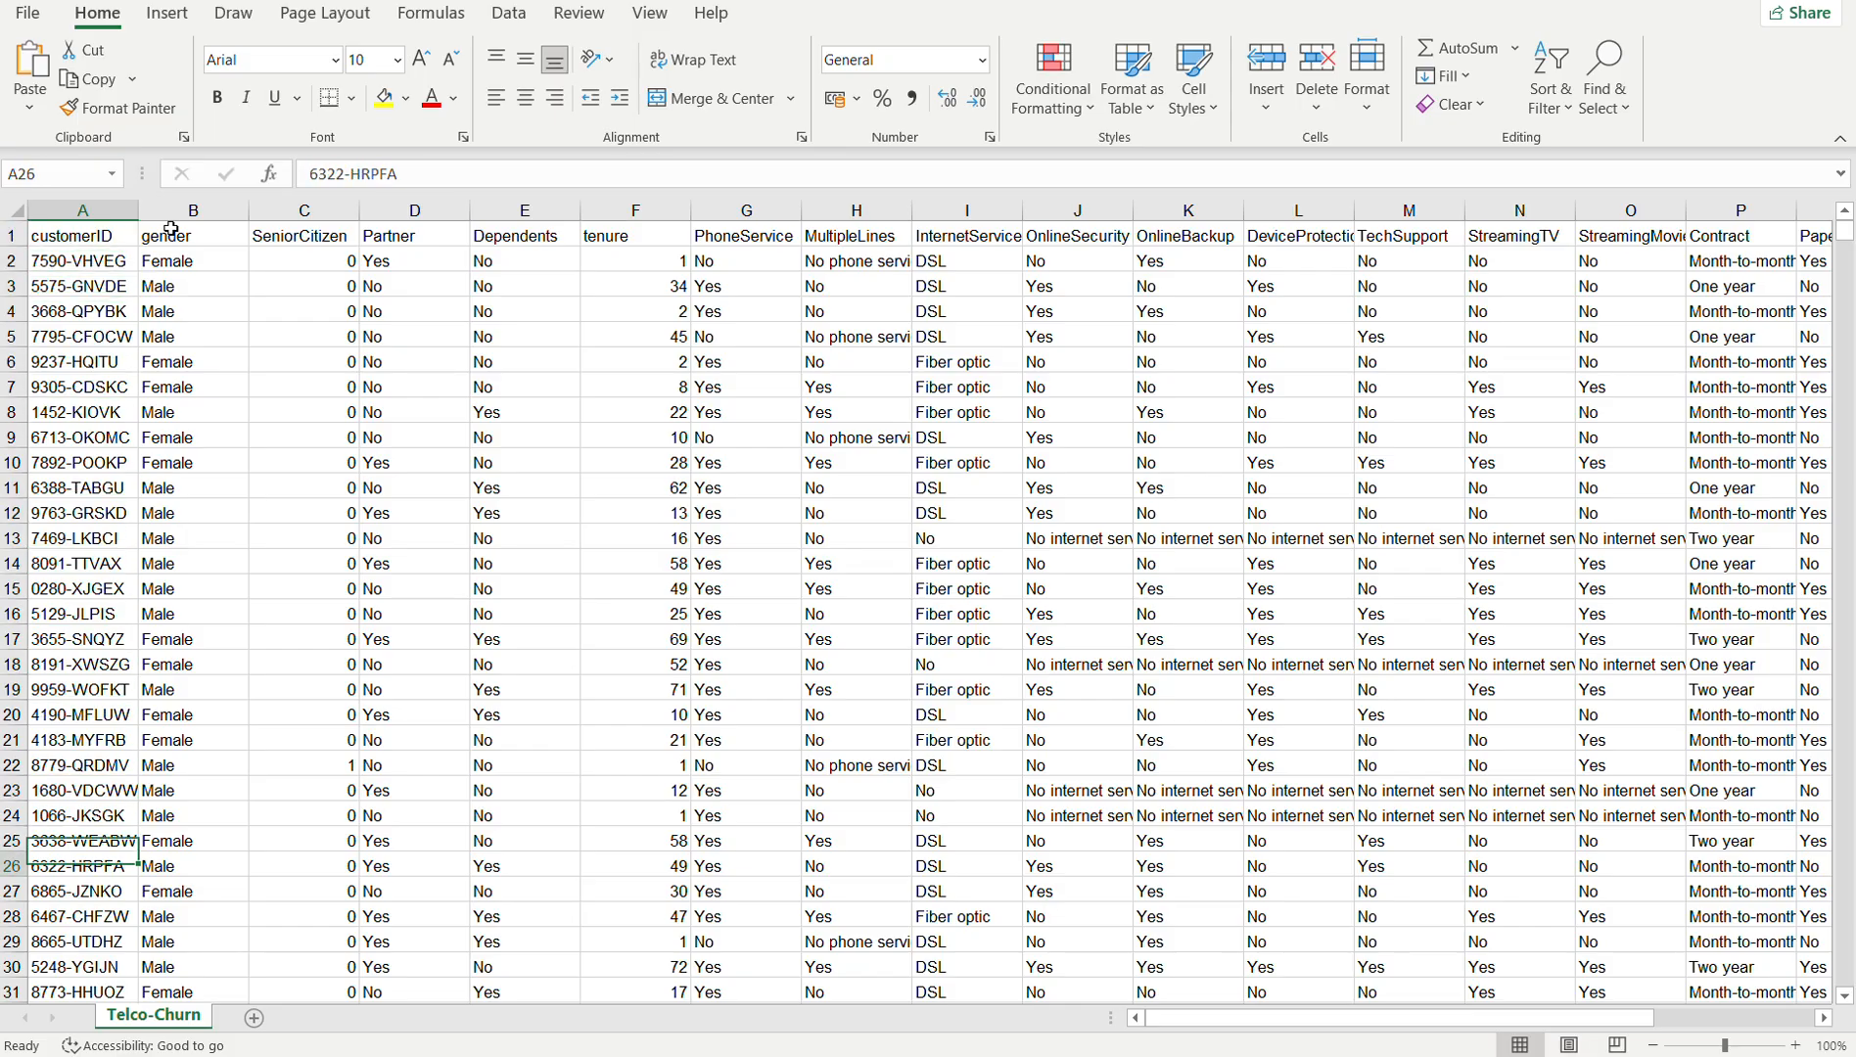
pyautogui.press('Down')
pyautogui.press('Down')
pyautogui.press('Down')
pyautogui.press('Down')
pyautogui.press('Down')
pyautogui.press('Down')
pyautogui.press('Down')
pyautogui.press('Down')
pyautogui.press('Down')
pyautogui.press('Down')
pyautogui.press('Down')
pyautogui.press('Down')
pyautogui.press('Down')
pyautogui.press('Down')
pyautogui.press('Down')
pyautogui.press('Down')
pyautogui.press('Down')
pyautogui.press('Down')
pyautogui.press('Down')
pyautogui.press('Down')
pyautogui.press('Right')
pyautogui.press('Right')
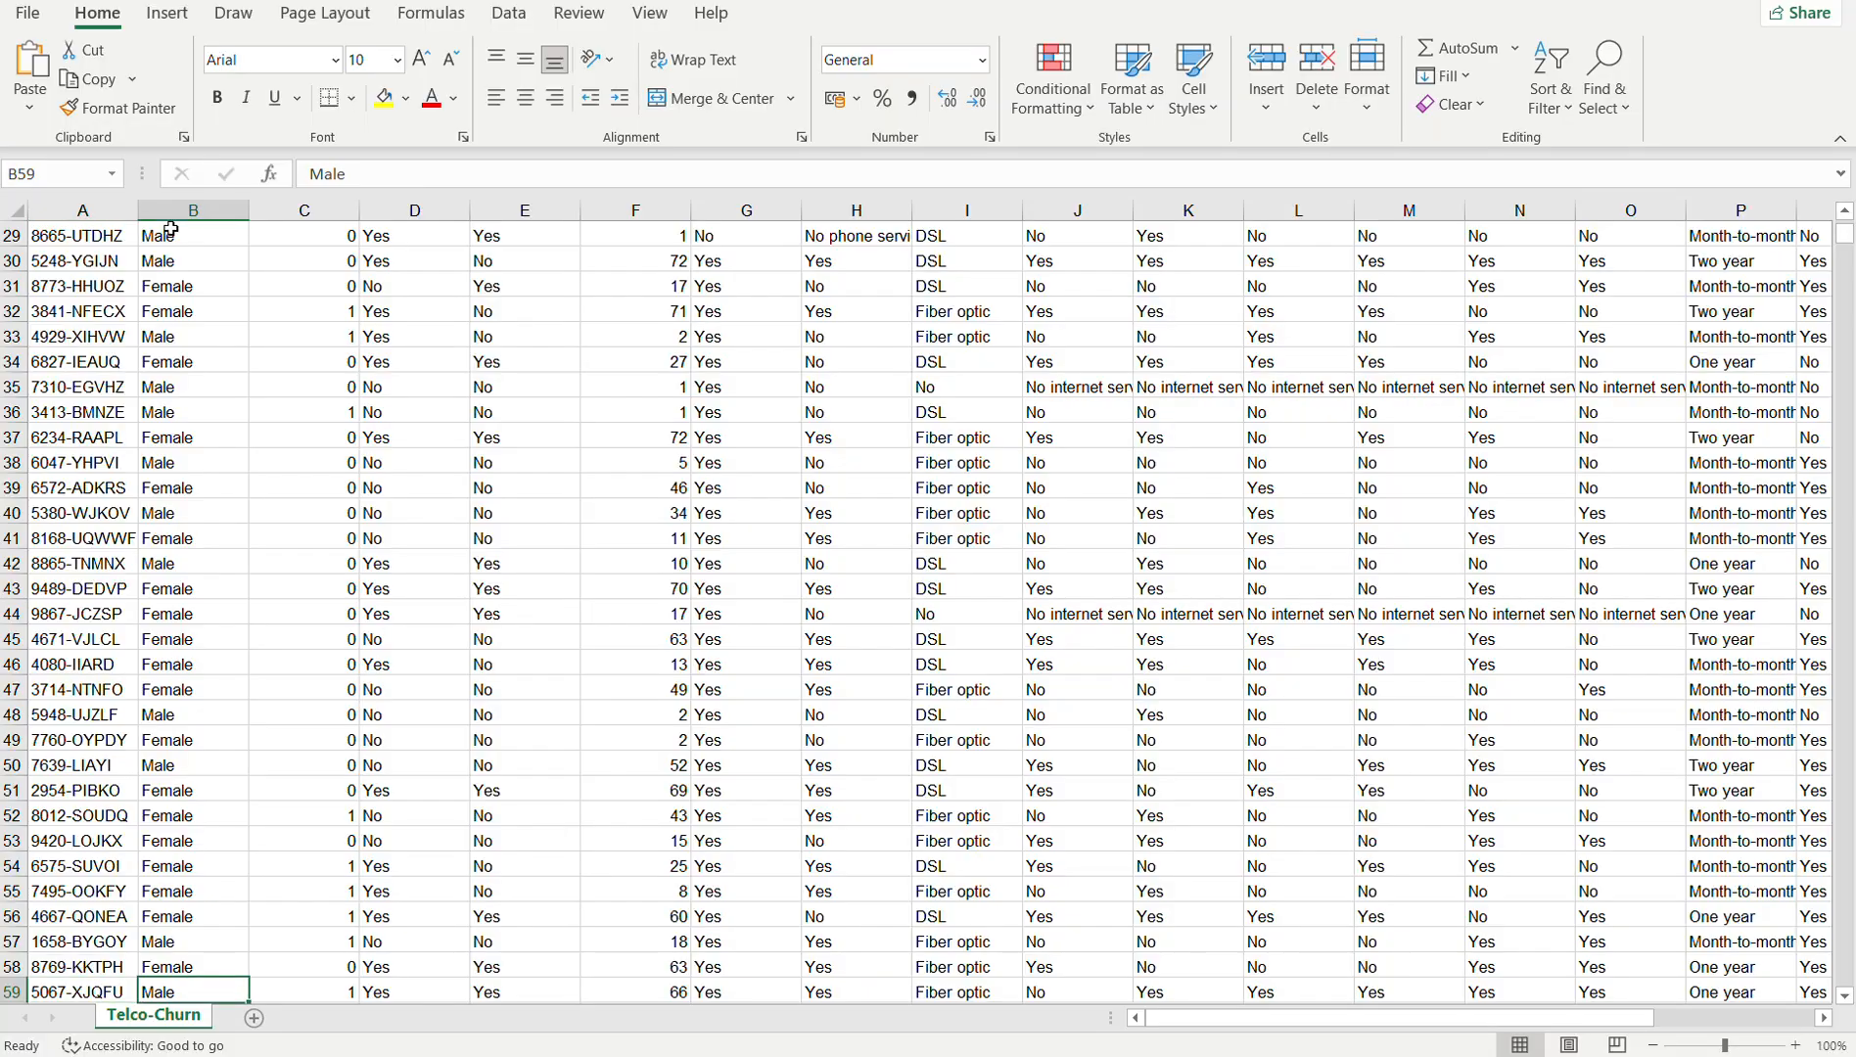
pyautogui.press('Right')
pyautogui.press('Down')
pyautogui.press('Down')
pyautogui.press('Down')
pyautogui.press('Down')
pyautogui.press('Down')
pyautogui.press('Down')
pyautogui.press('Down')
pyautogui.press('Down')
pyautogui.press('Down')
pyautogui.press('Down')
pyautogui.press('Down')
pyautogui.press('Down')
pyautogui.press('Down')
pyautogui.press('Down')
pyautogui.press('Down')
pyautogui.press('Down')
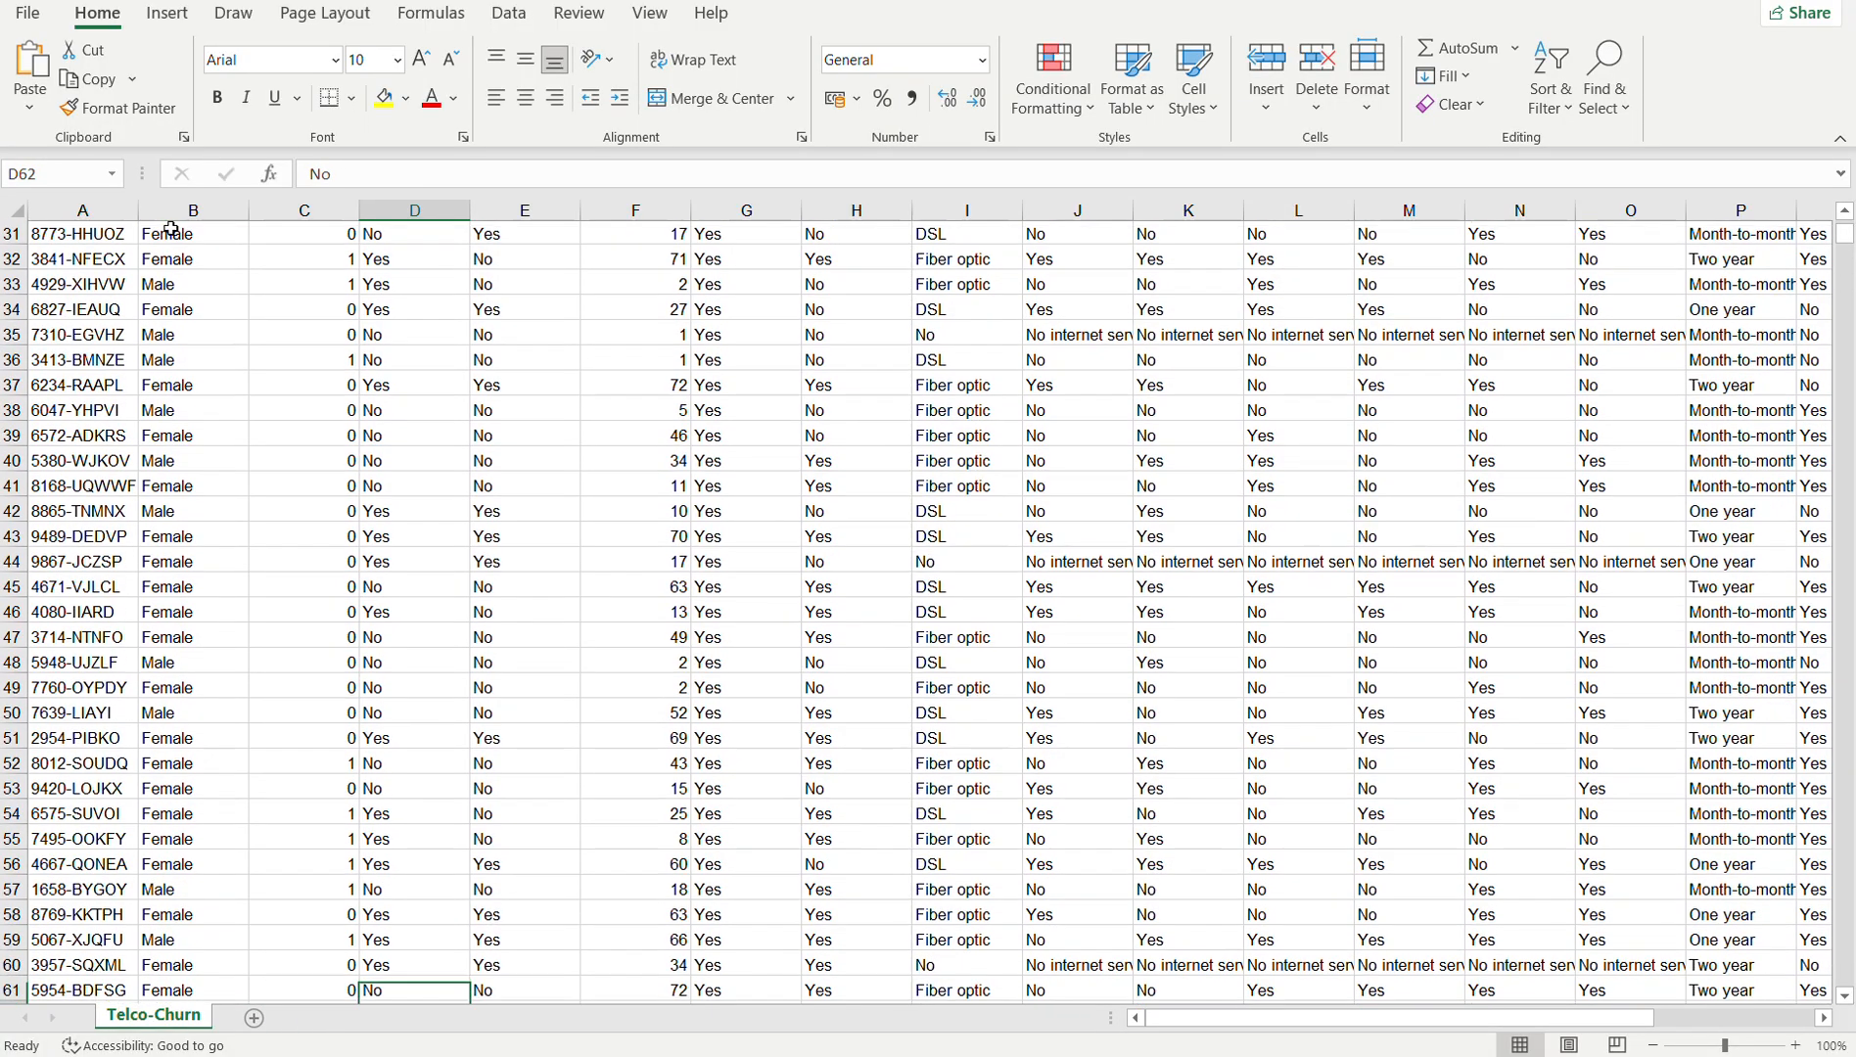
pyautogui.press('Down')
pyautogui.press('Down')
# - Go back up the Partner column to the header row and across to the gender header
pyautogui.press('Up')
pyautogui.press('Up')
pyautogui.press('Up')
pyautogui.press('Up')
pyautogui.press('Up')
pyautogui.press('Up')
pyautogui.press('Up')
pyautogui.press('Up')
pyautogui.press('Up')
pyautogui.press('Up')
pyautogui.press('Up')
pyautogui.press('Up')
pyautogui.press('Up')
pyautogui.press('Up')
pyautogui.press('Up')
pyautogui.press('Up')
pyautogui.press('Up')
pyautogui.press('Up')
pyautogui.press('Up')
pyautogui.press('Up')
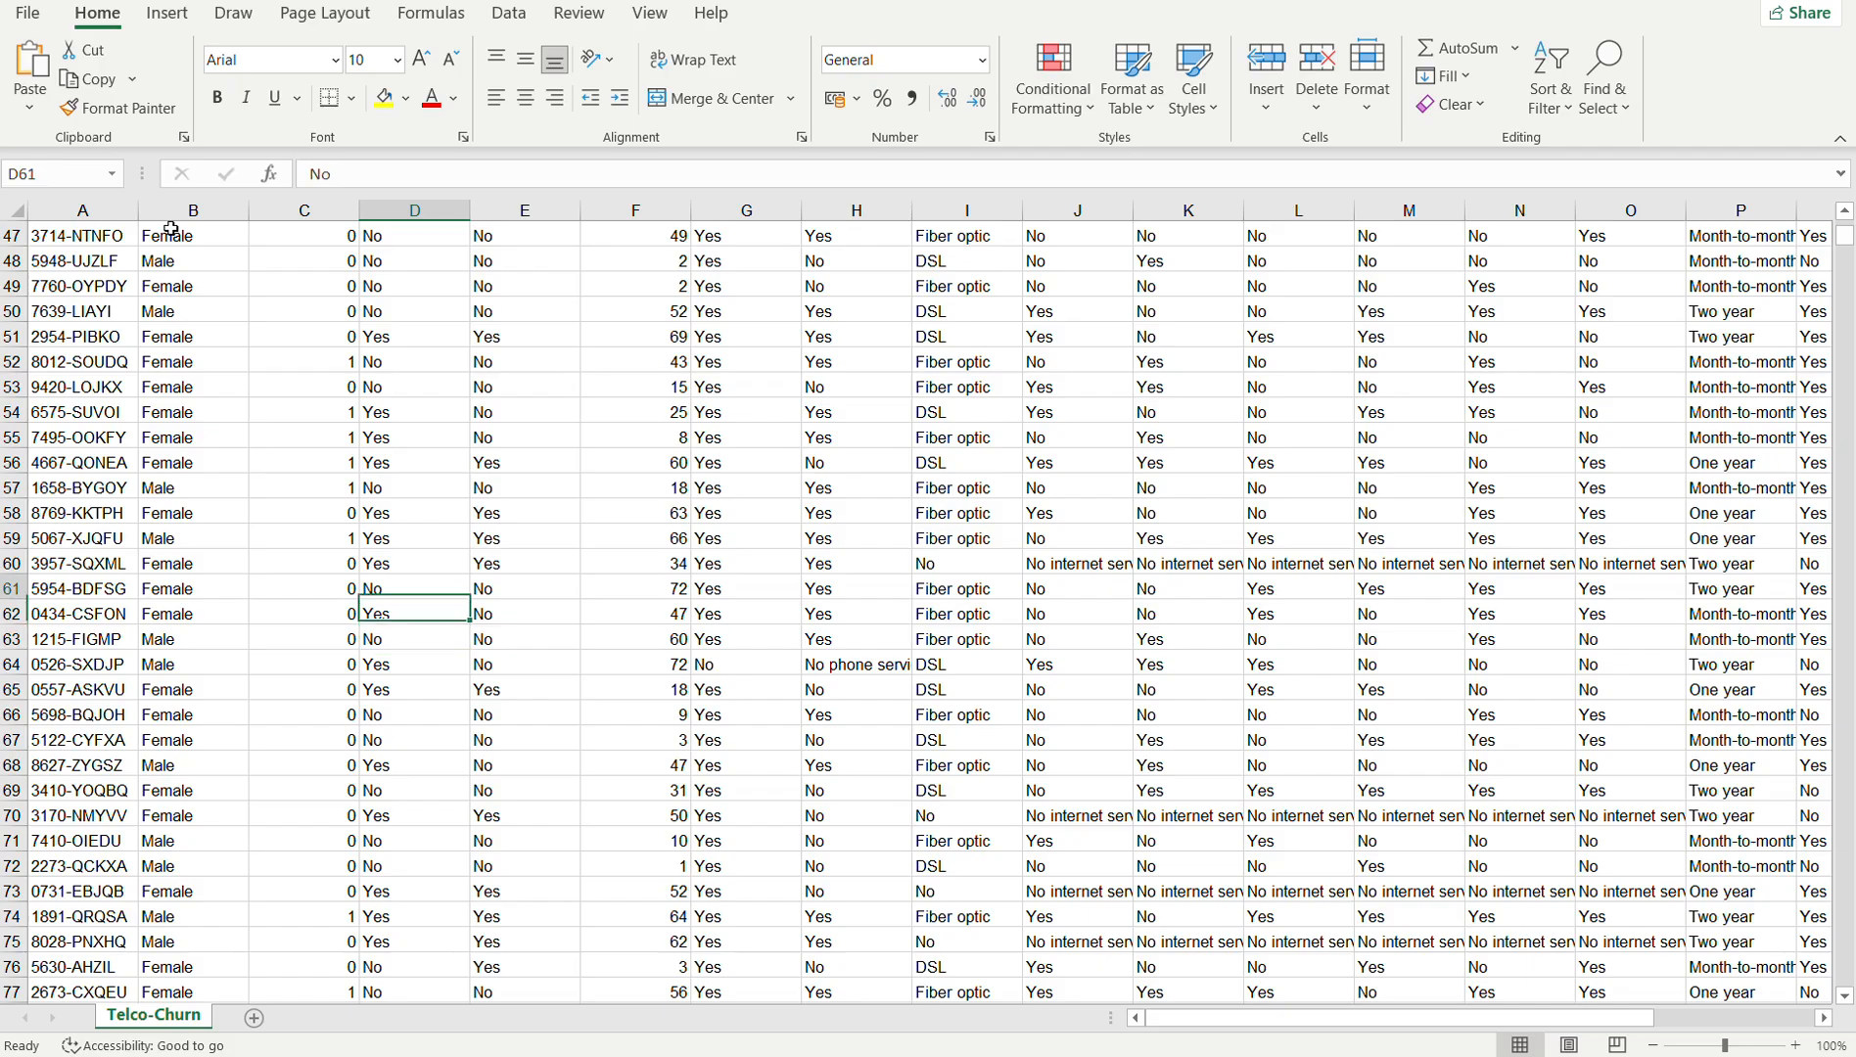
pyautogui.press('Up')
pyautogui.press('Up')
pyautogui.press('Up')
pyautogui.press('Up')
pyautogui.press('Up')
pyautogui.press('Up')
pyautogui.press('Up')
pyautogui.press('Up')
pyautogui.press('Up')
pyautogui.press('Up')
pyautogui.press('Up')
pyautogui.press('Up')
pyautogui.press('Up')
pyautogui.press('Up')
pyautogui.press('Up')
pyautogui.press('Up')
pyautogui.press('Up')
pyautogui.press('Up')
pyautogui.press('Up')
pyautogui.press('Up')
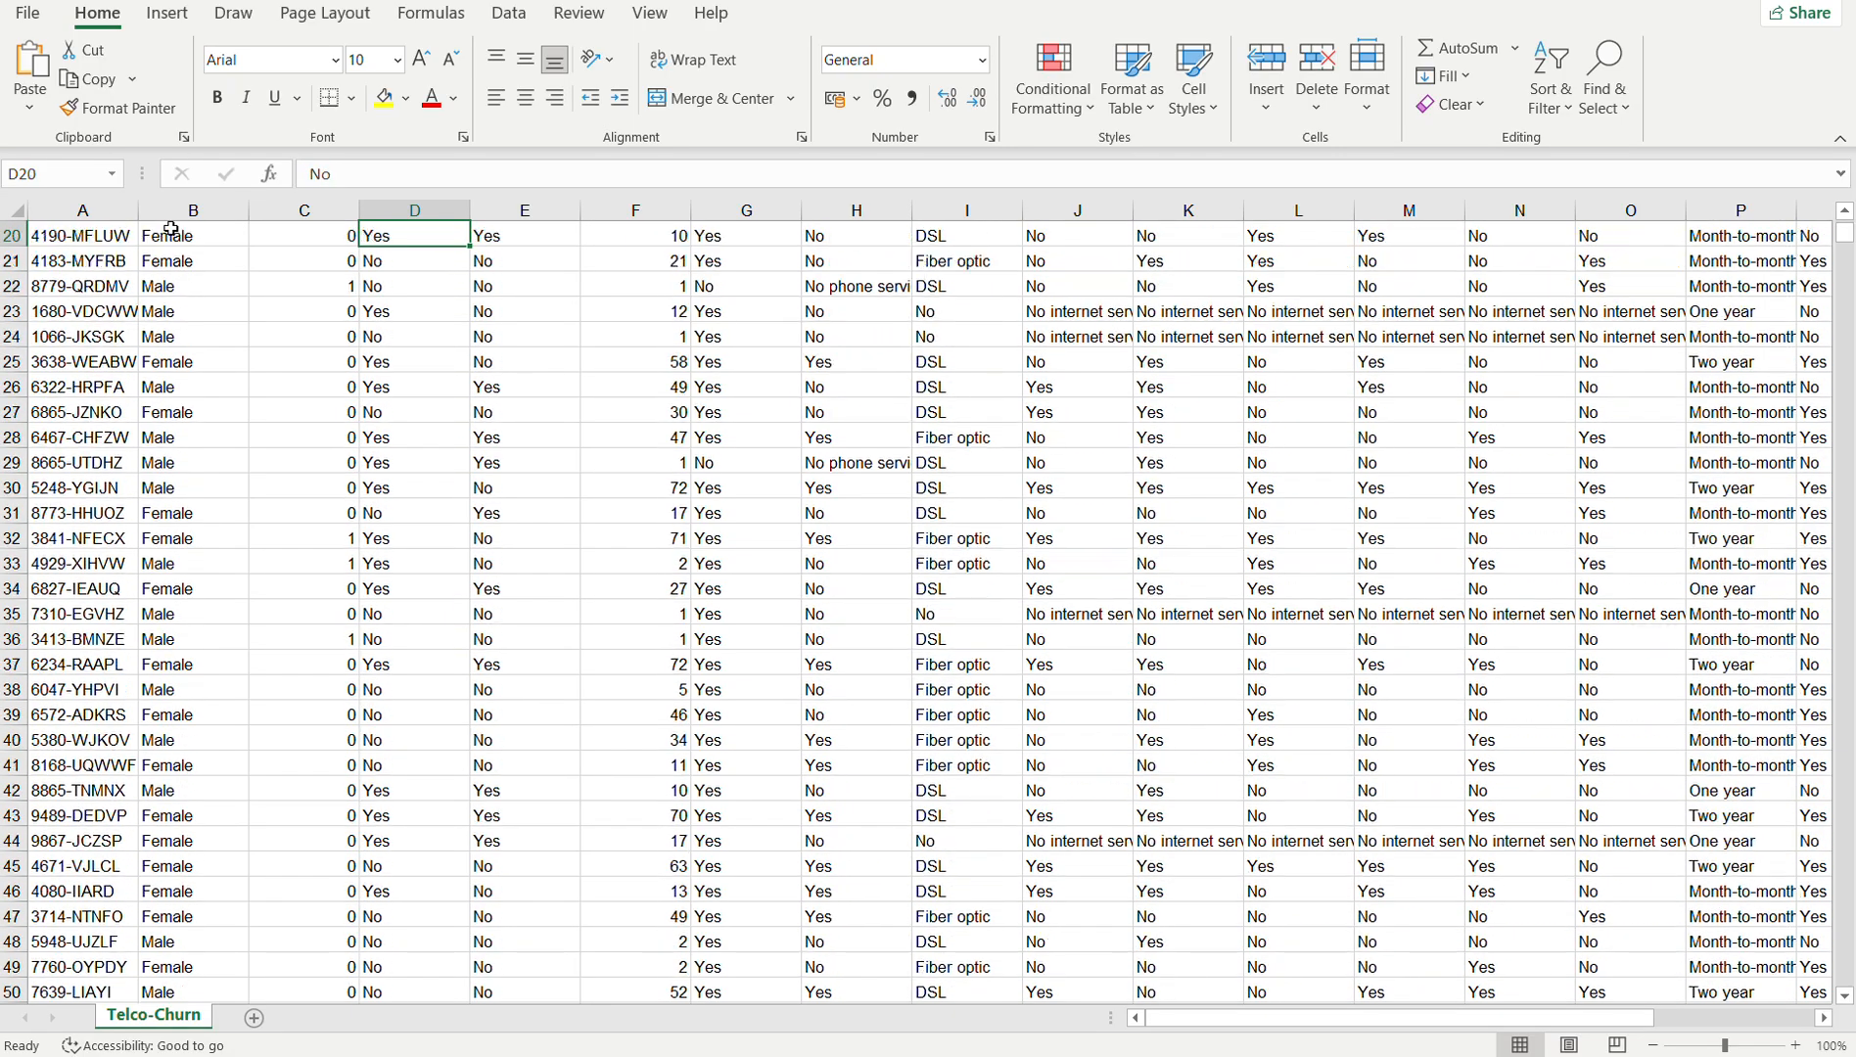
pyautogui.press('Up')
pyautogui.press('Up')
pyautogui.press('Up')
pyautogui.press('Up')
pyautogui.press('Up')
pyautogui.press('Up')
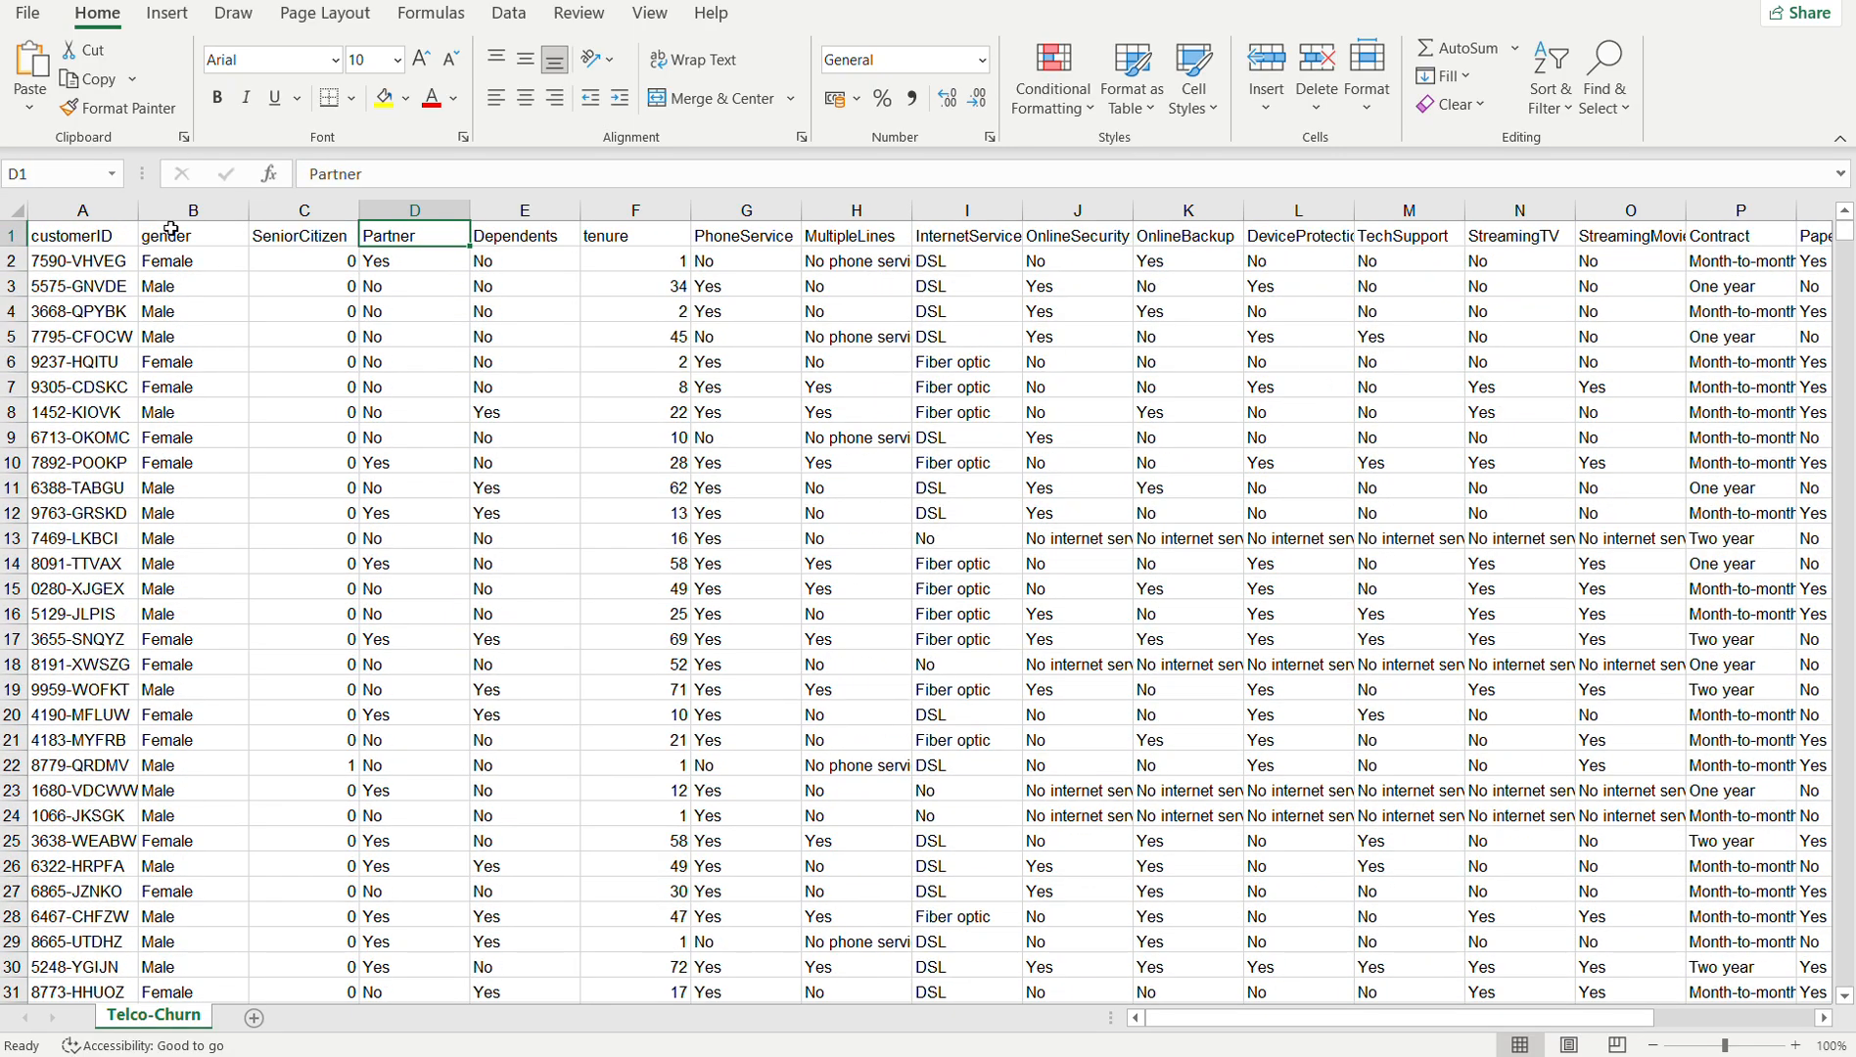
pyautogui.press('Left')
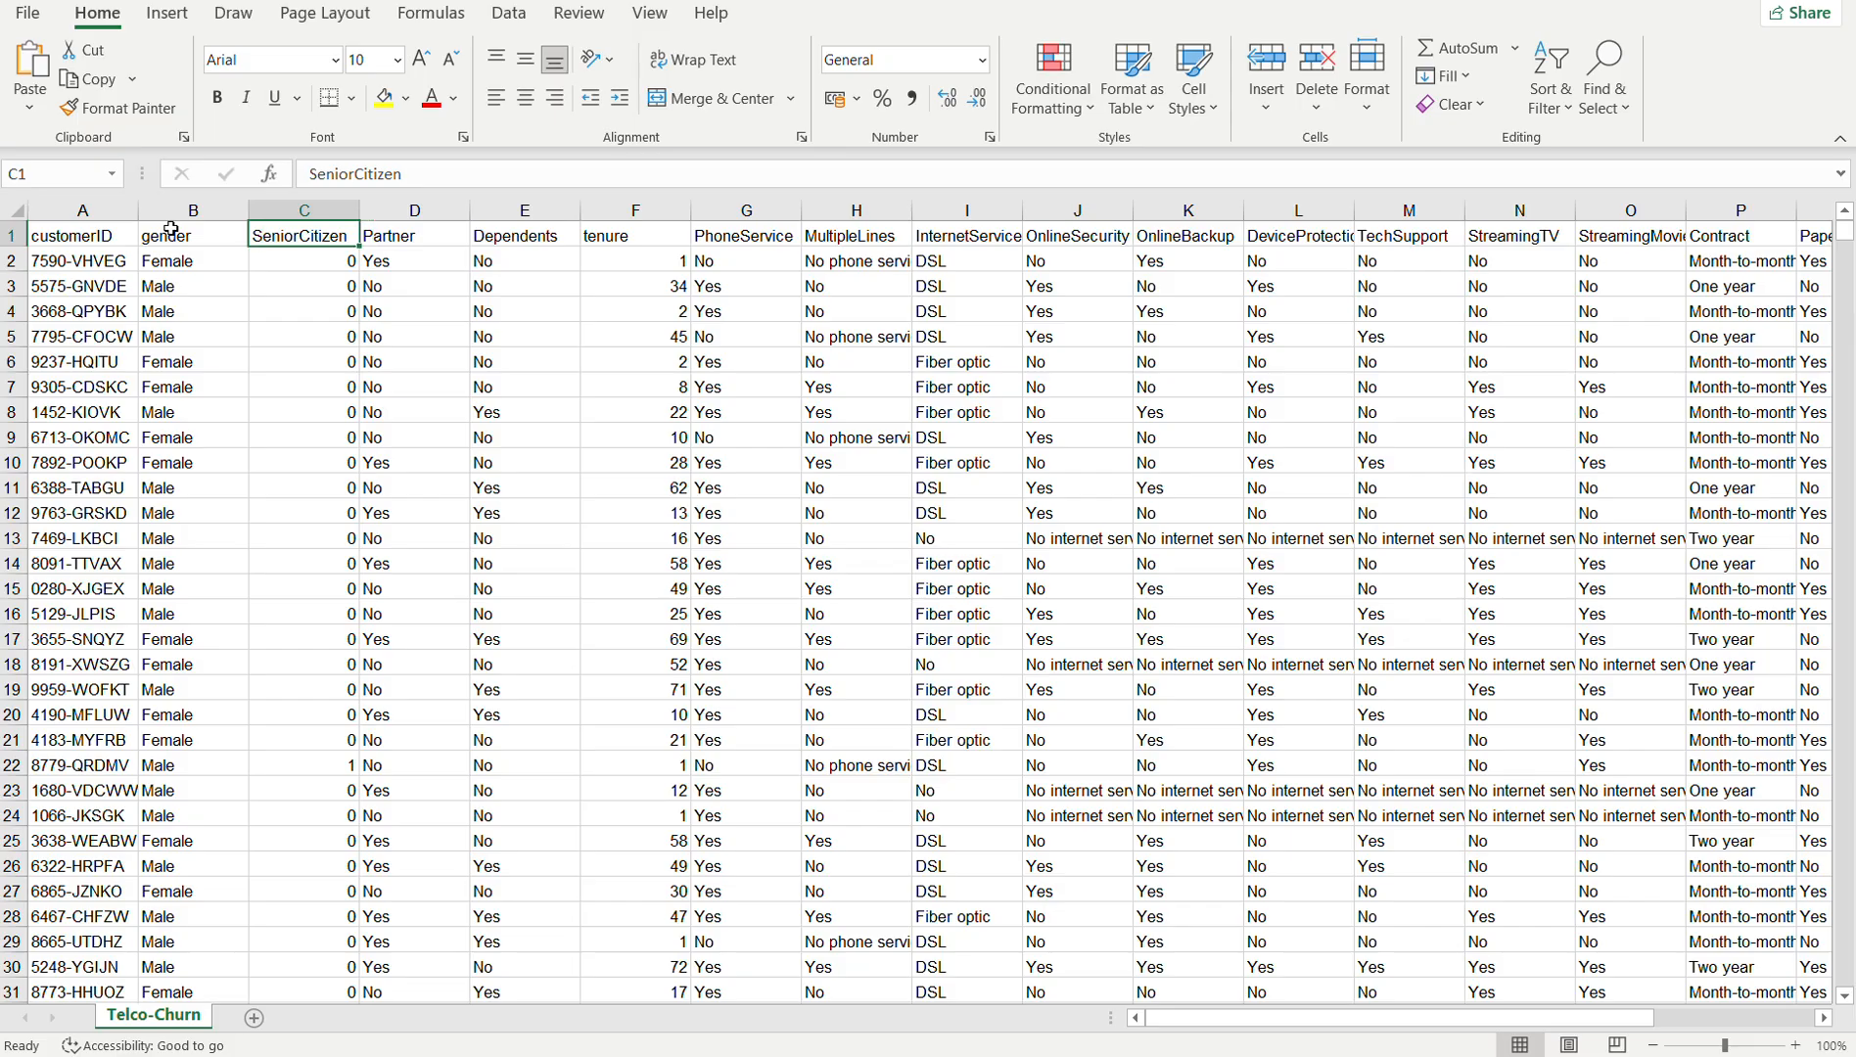
pyautogui.press('Left')
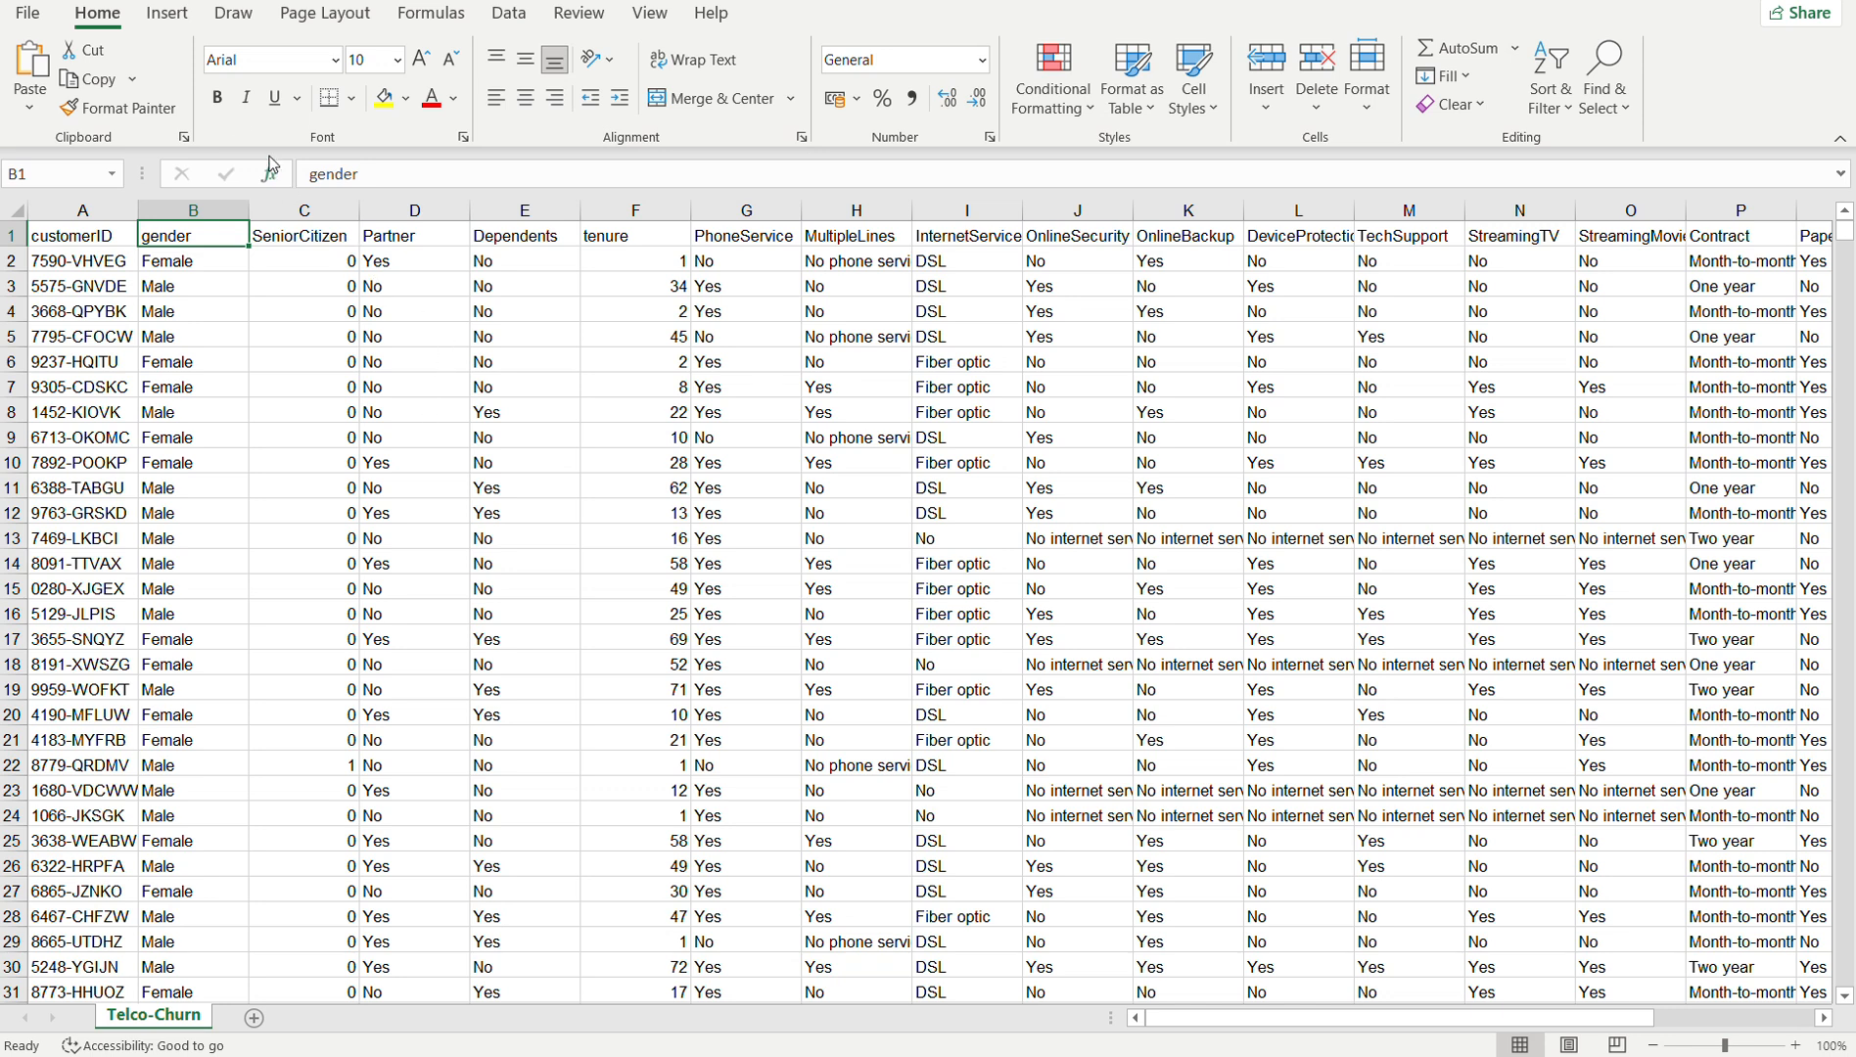
# - Create a PivotTable on a new worksheet from the Telco-Churn data range $A$1:$U$7044
pyautogui.click(165, 14)
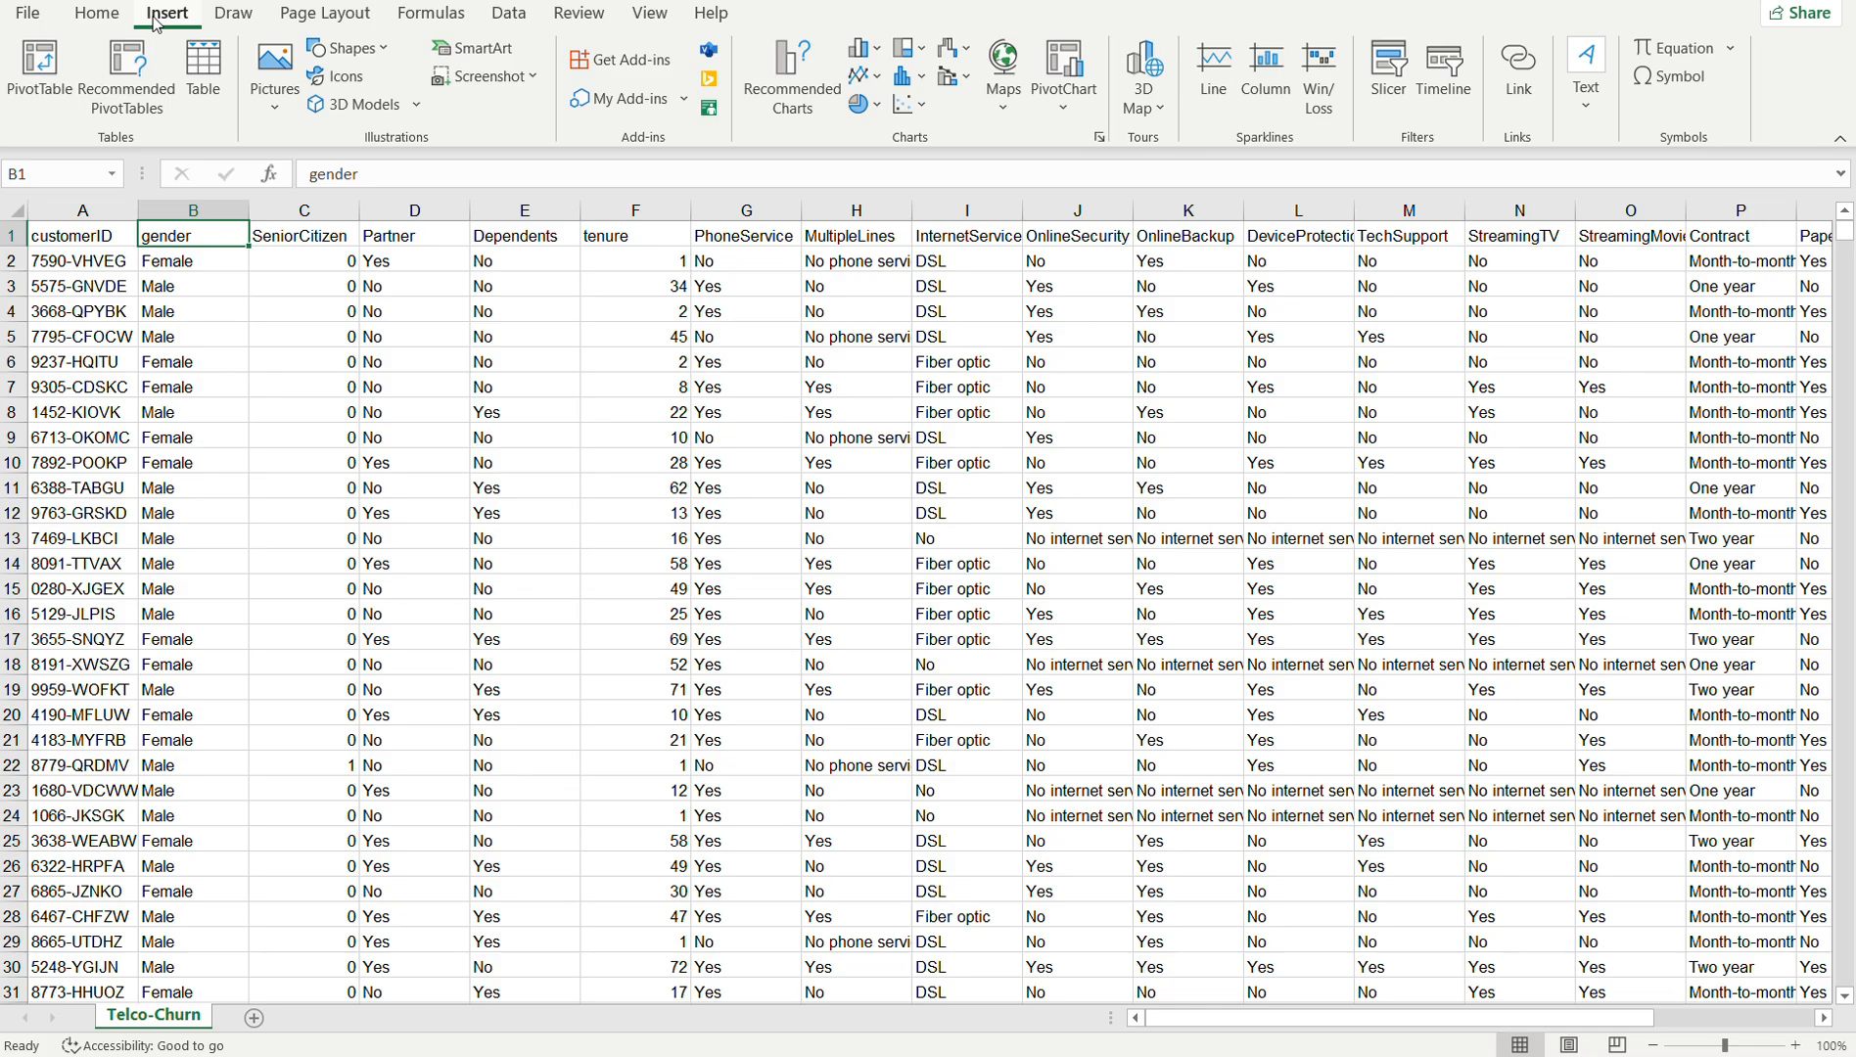
pyautogui.click(39, 96)
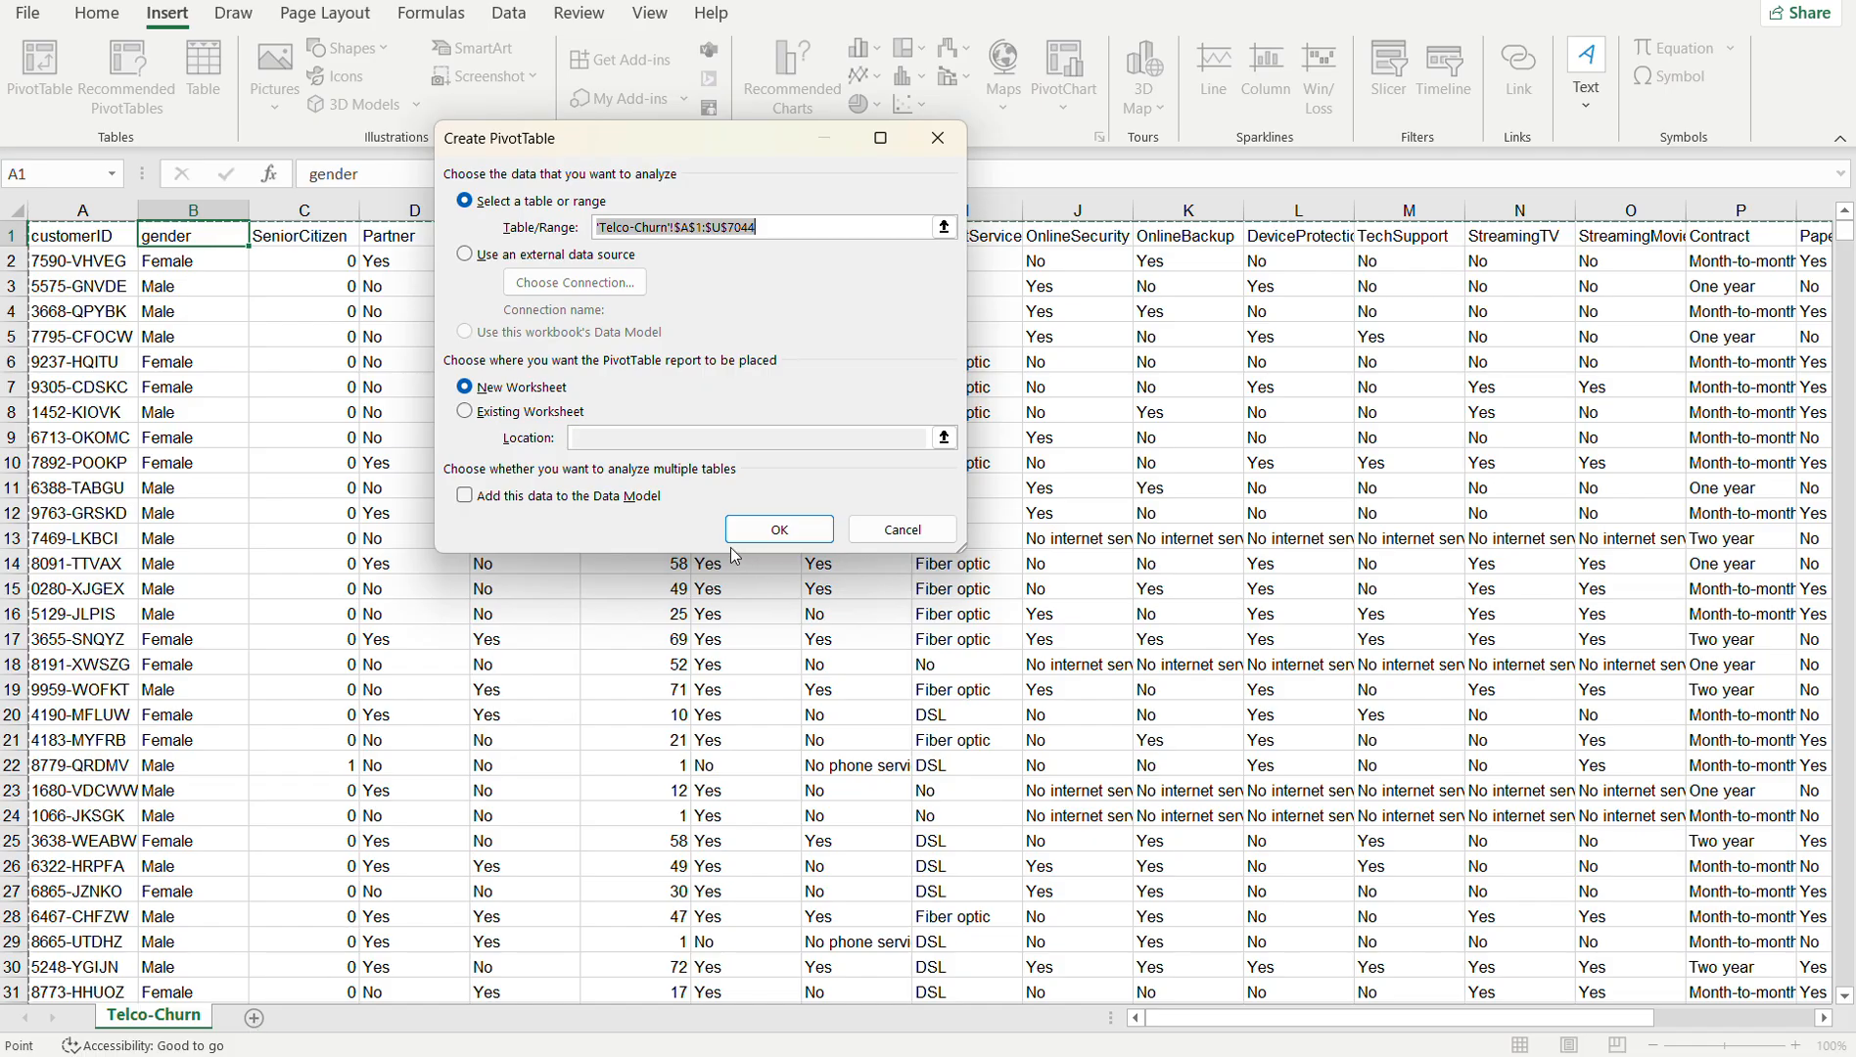
pyautogui.click(766, 528)
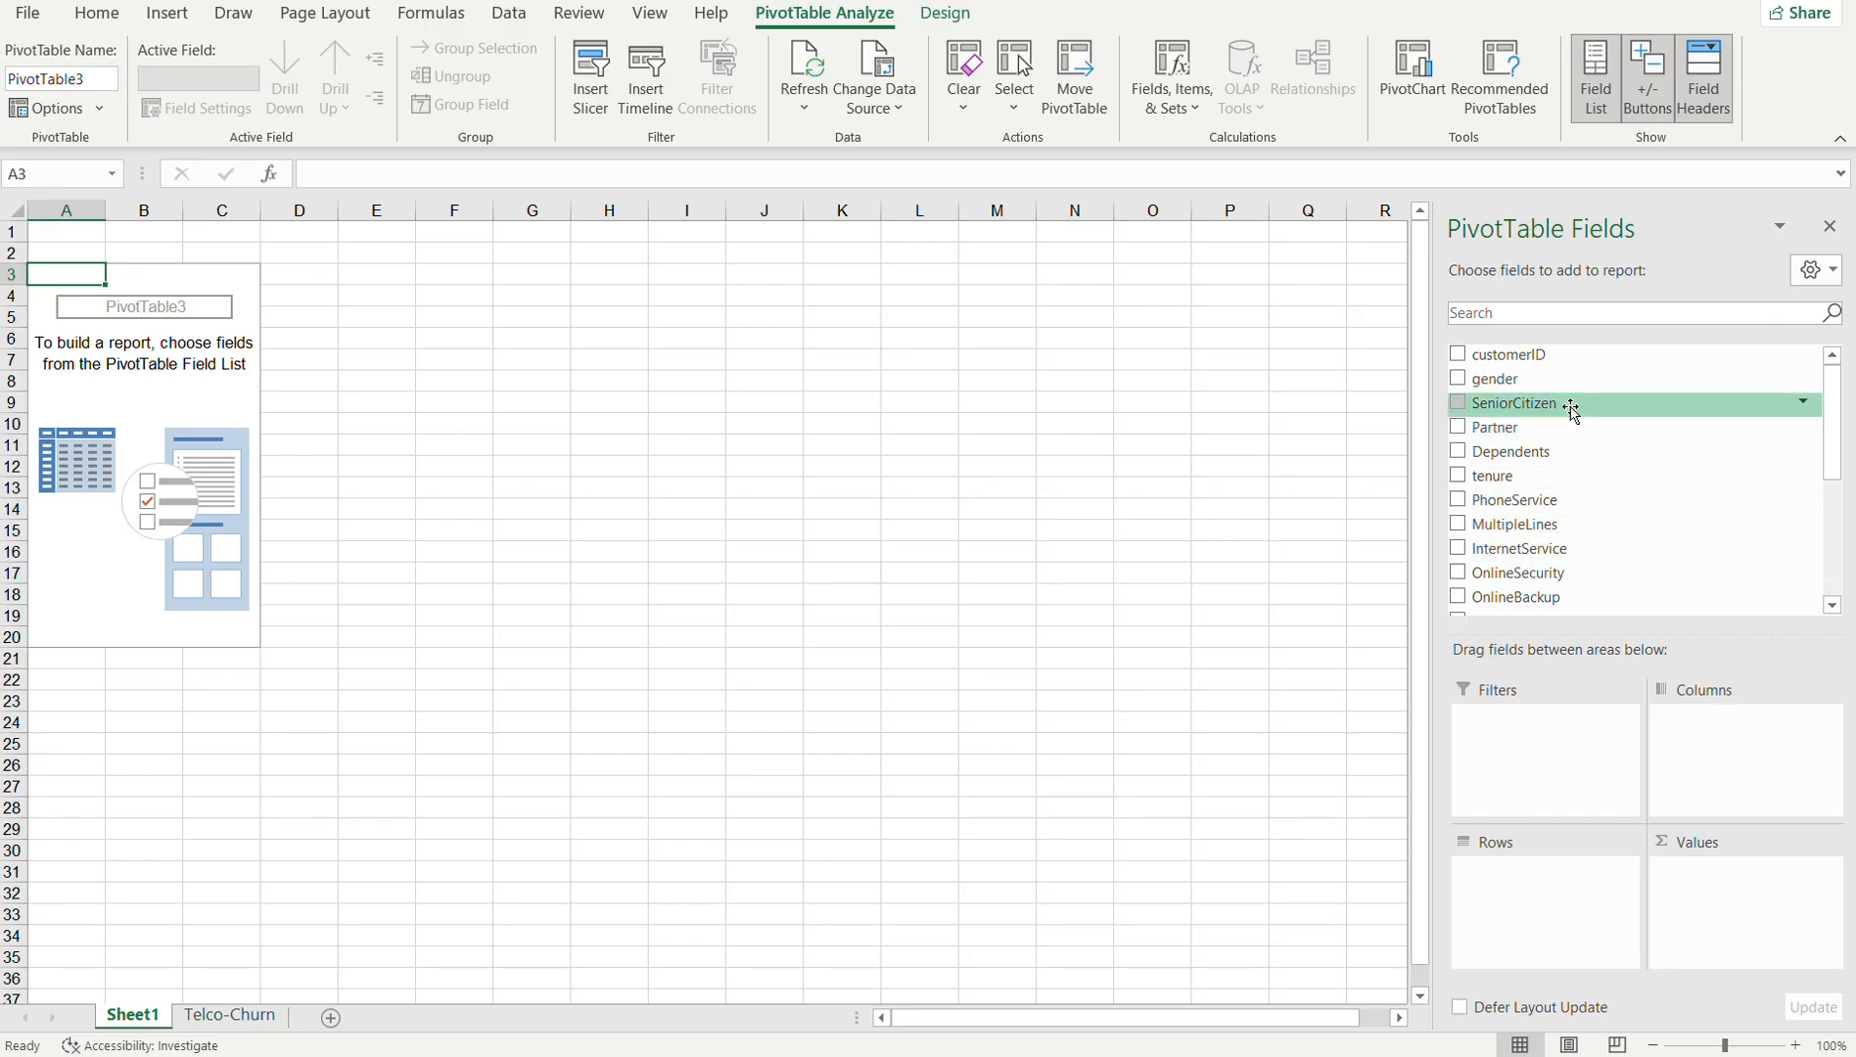
pyautogui.click(241, 1018)
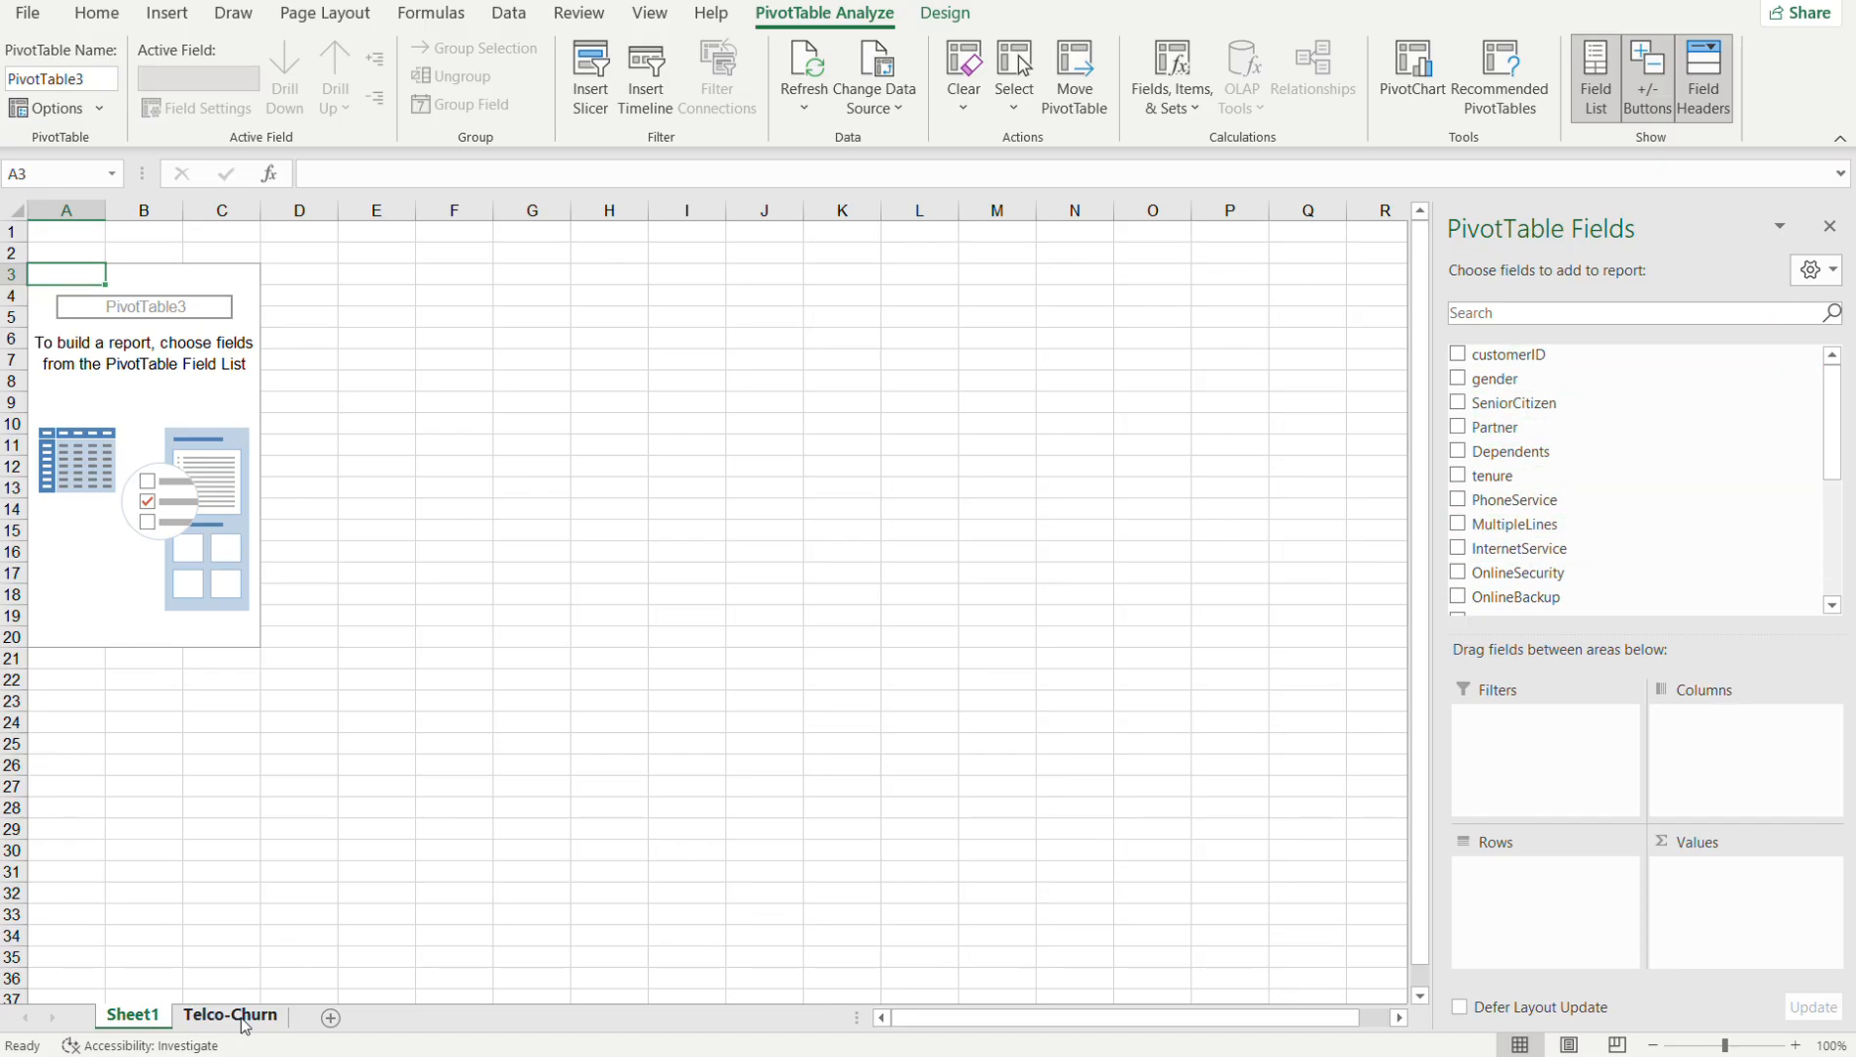
pyautogui.click(143, 1021)
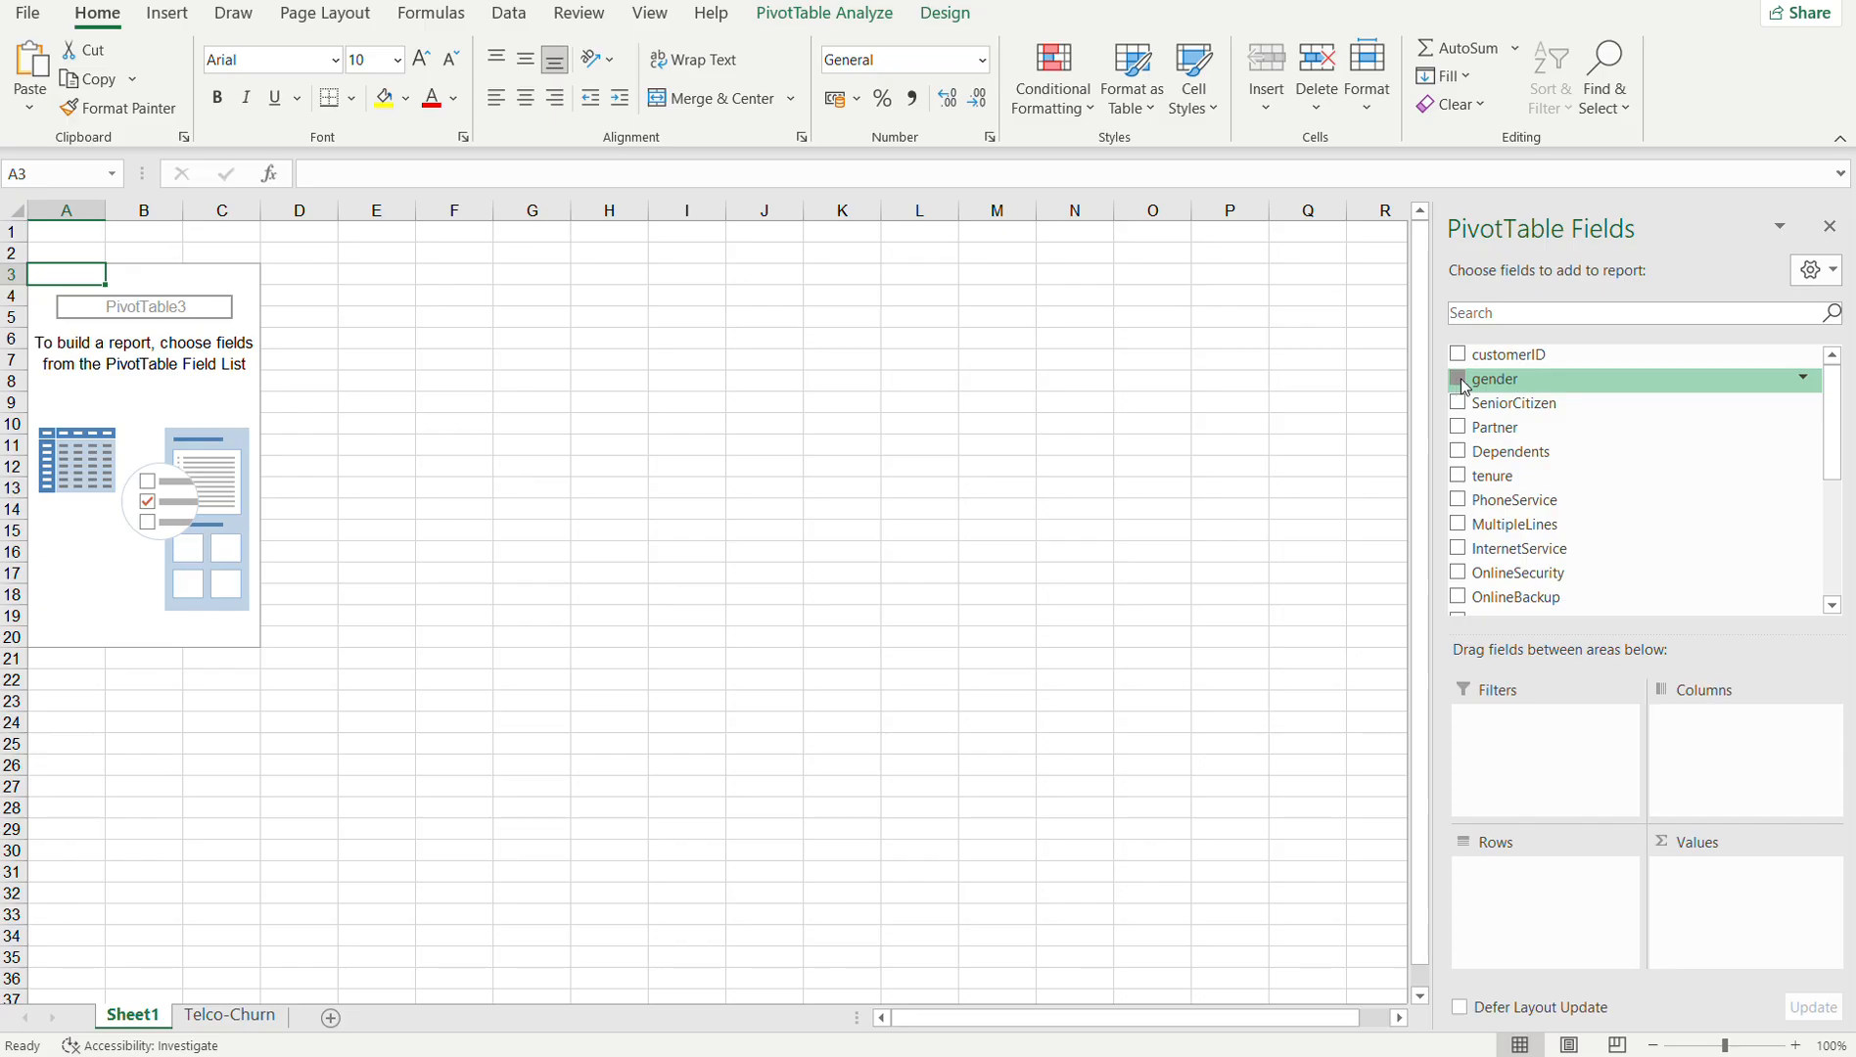
# - Build the PivotTable with gender as rows and the count of customerID as values, and check the Female and Male counts
pyautogui.moveTo(1465, 386); pyautogui.dragTo(1525, 897)
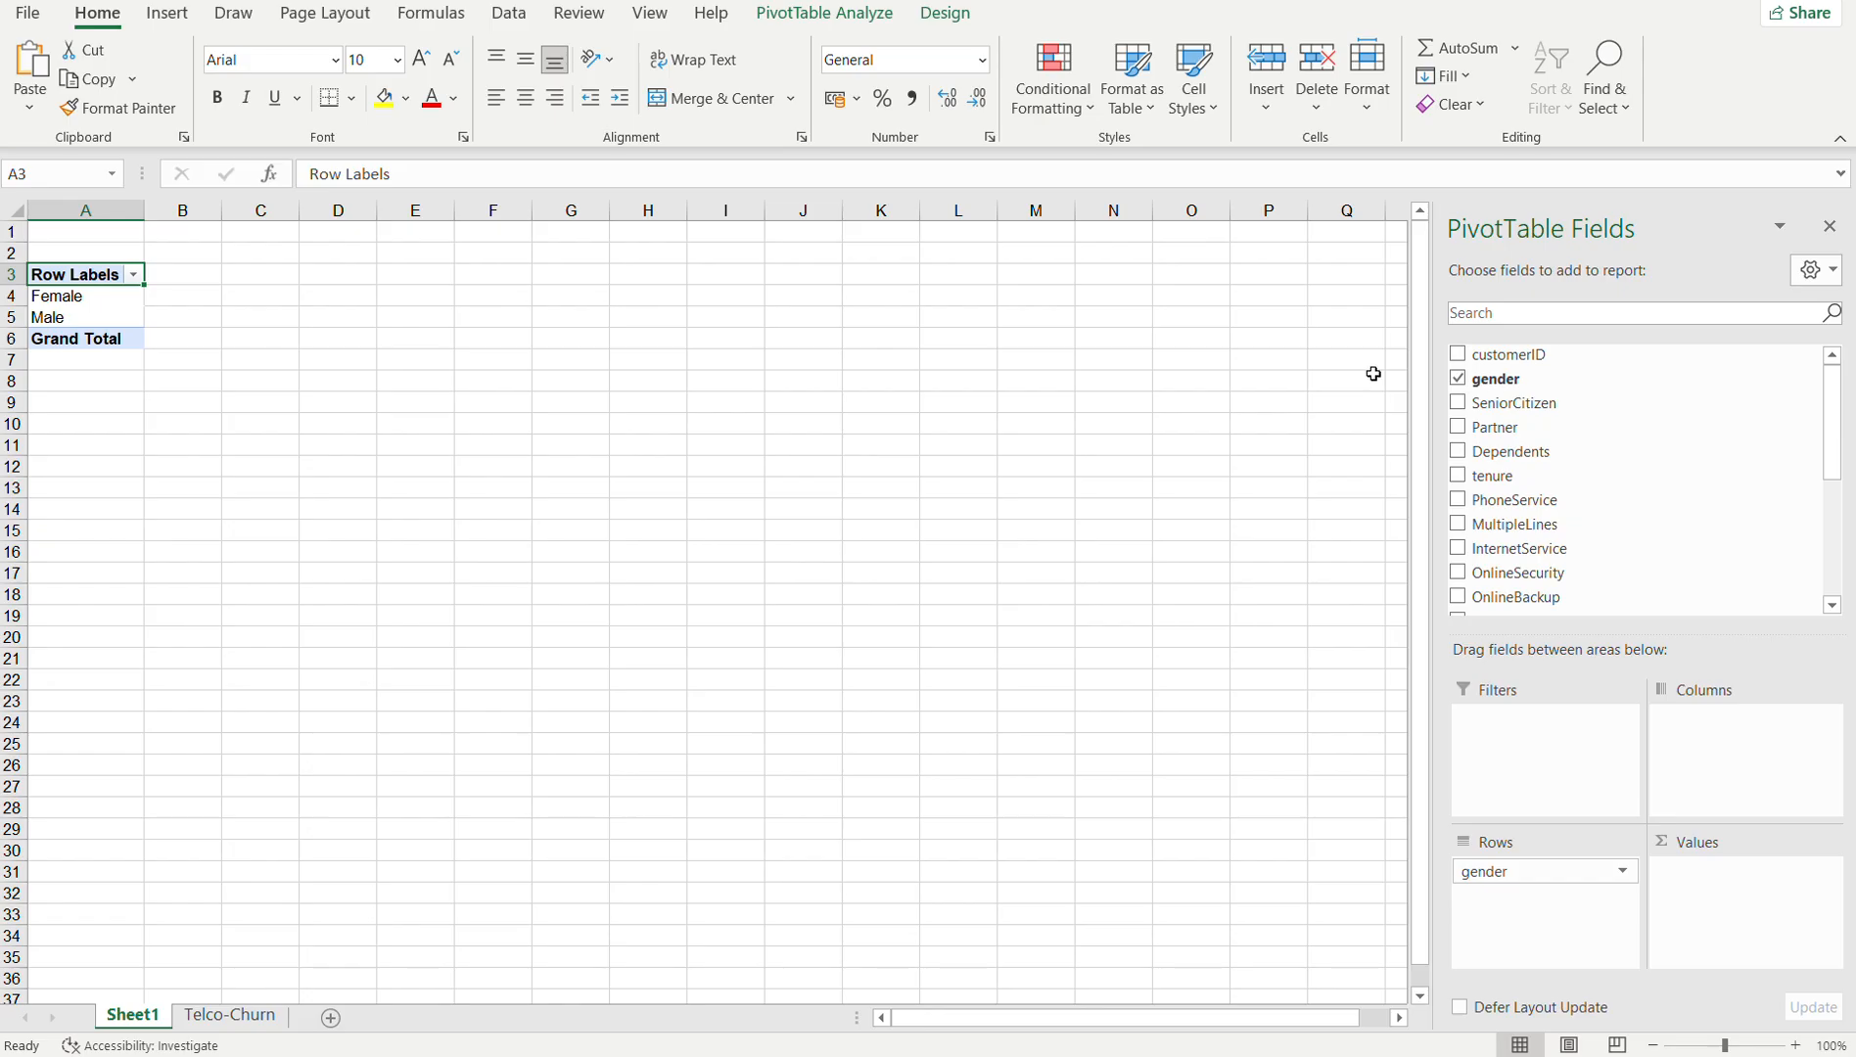
pyautogui.moveTo(1470, 359); pyautogui.dragTo(1740, 880)
pyautogui.moveTo(1745, 889); pyautogui.dragTo(1743, 883)
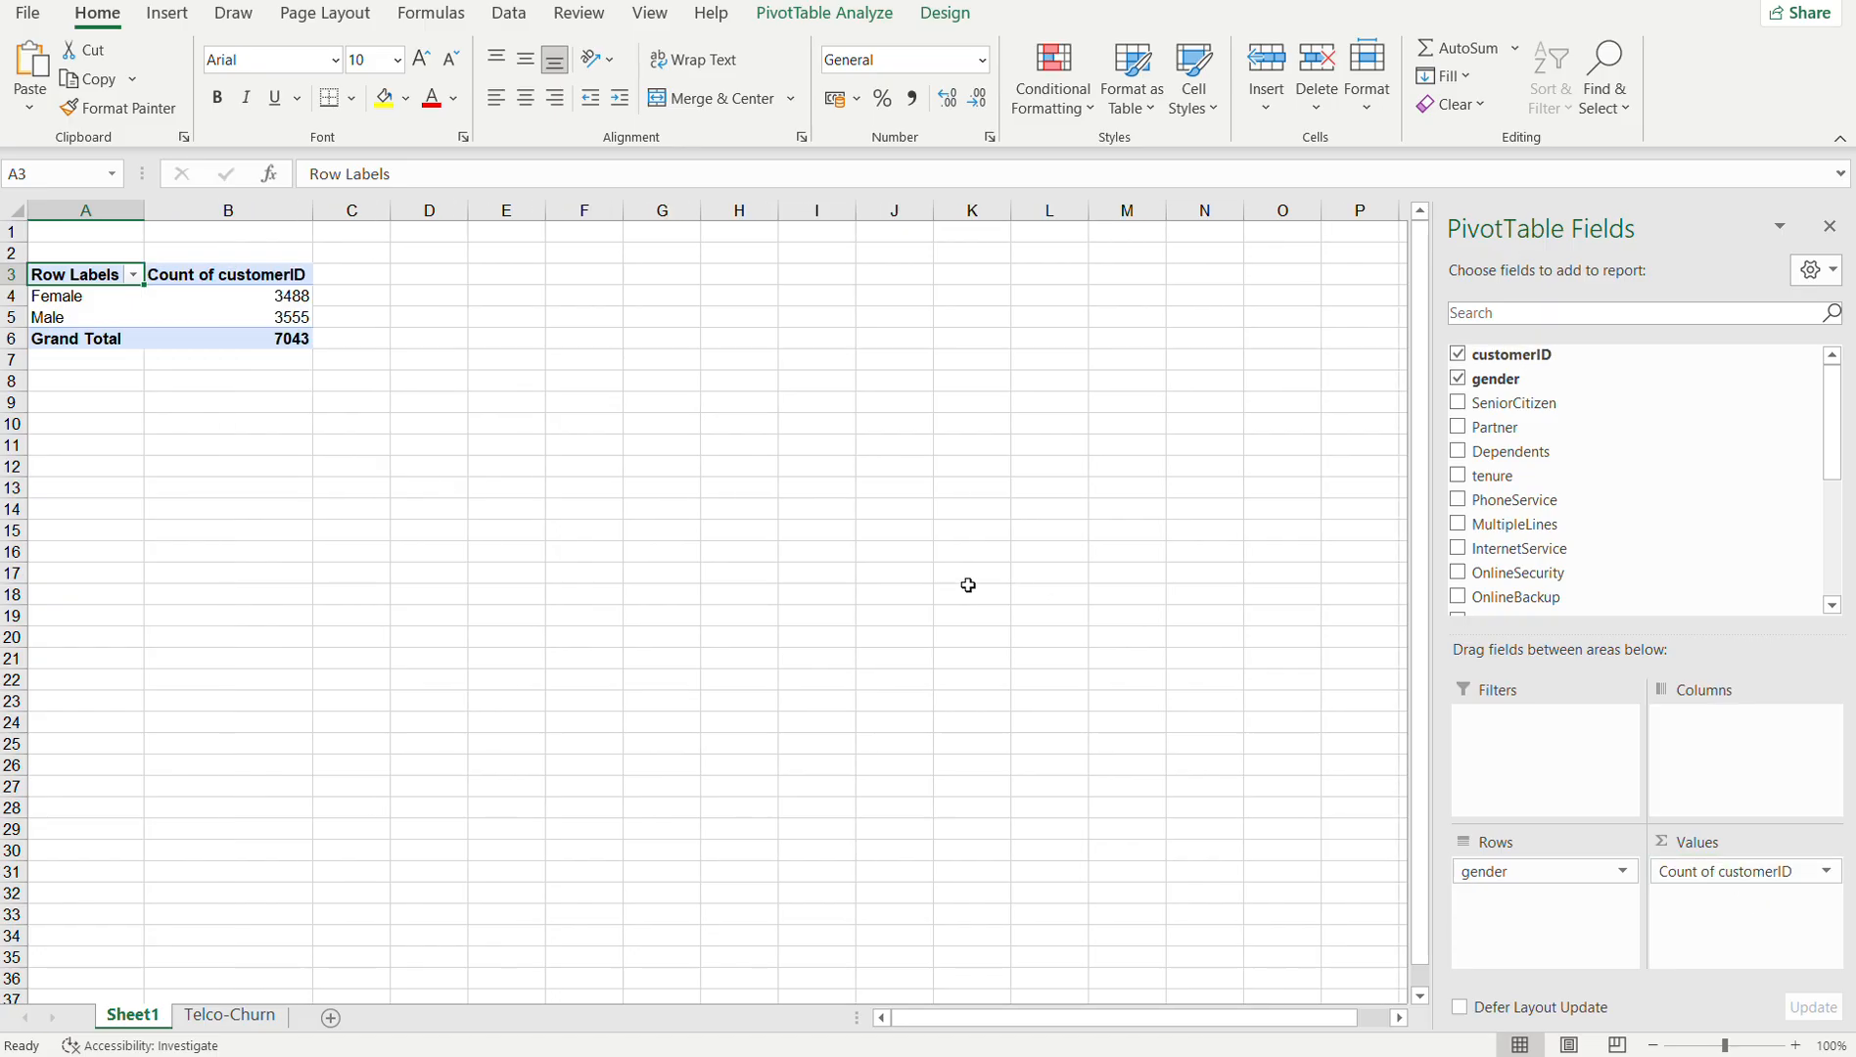
pyautogui.click(285, 301)
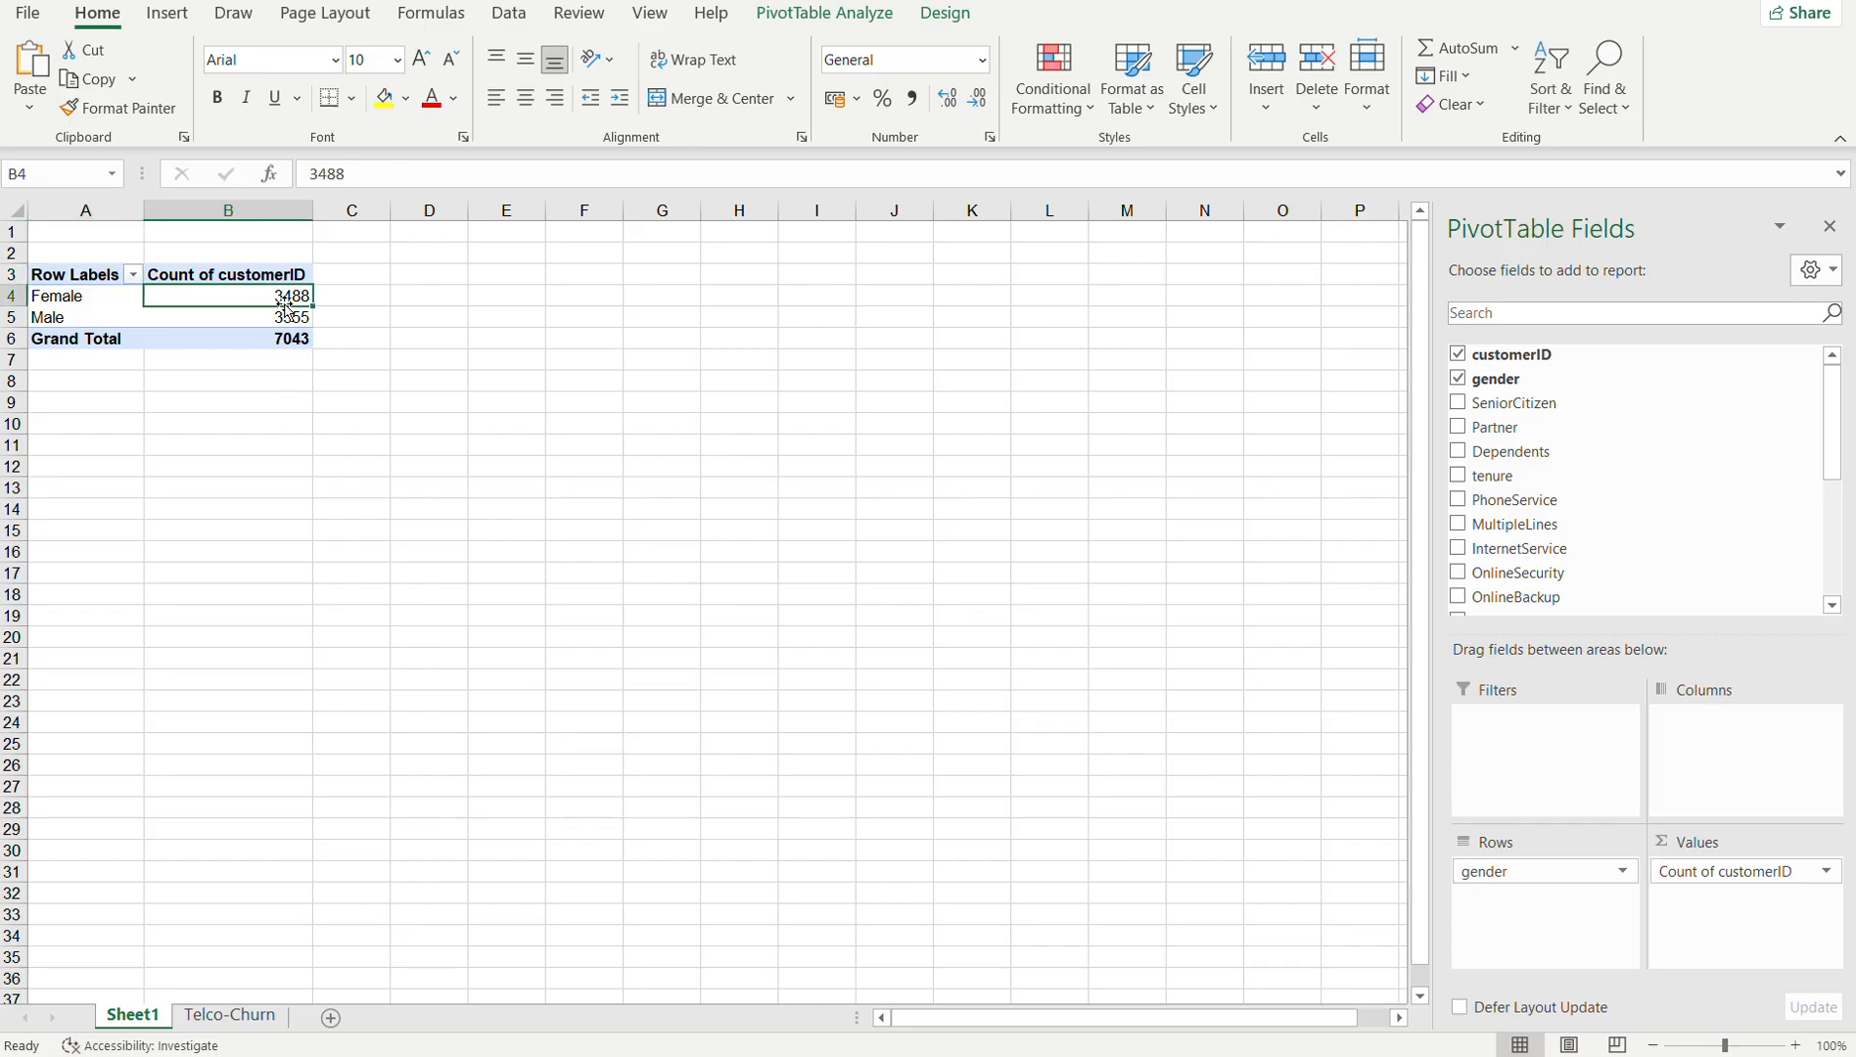
pyautogui.moveTo(278, 315)
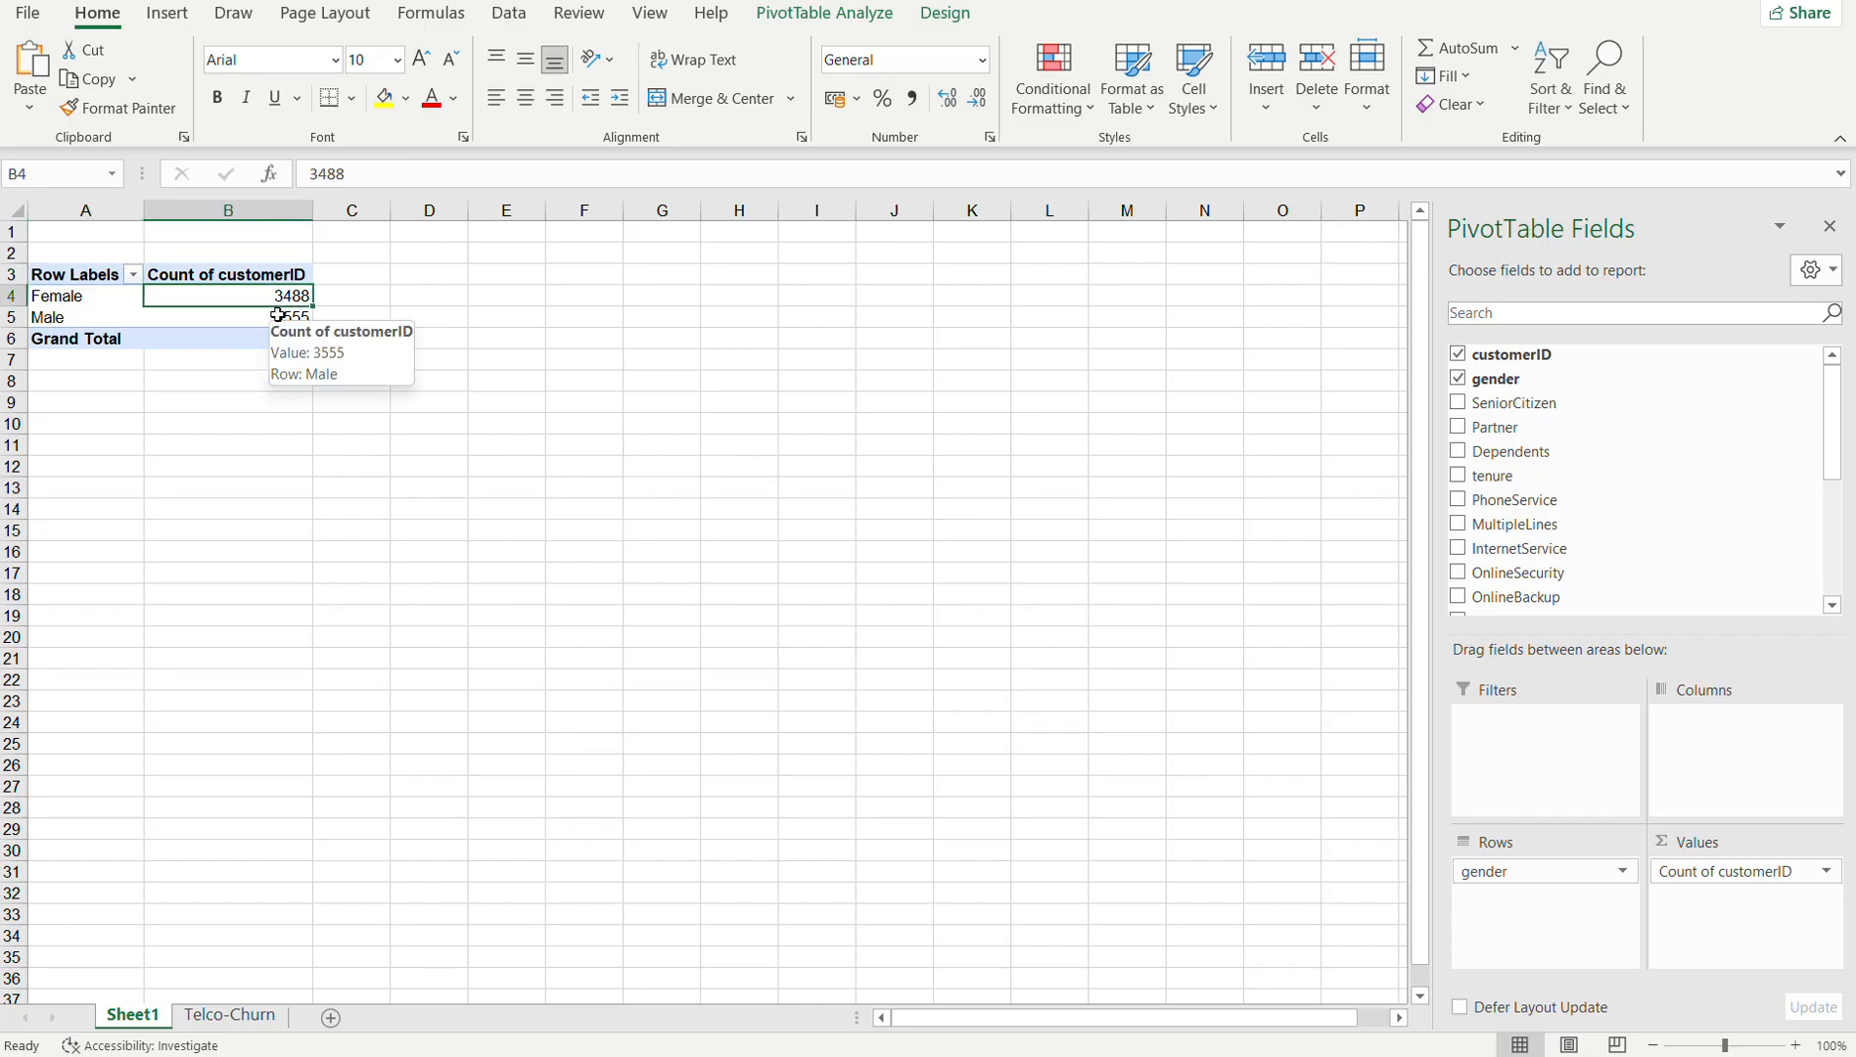
pyautogui.click(278, 315)
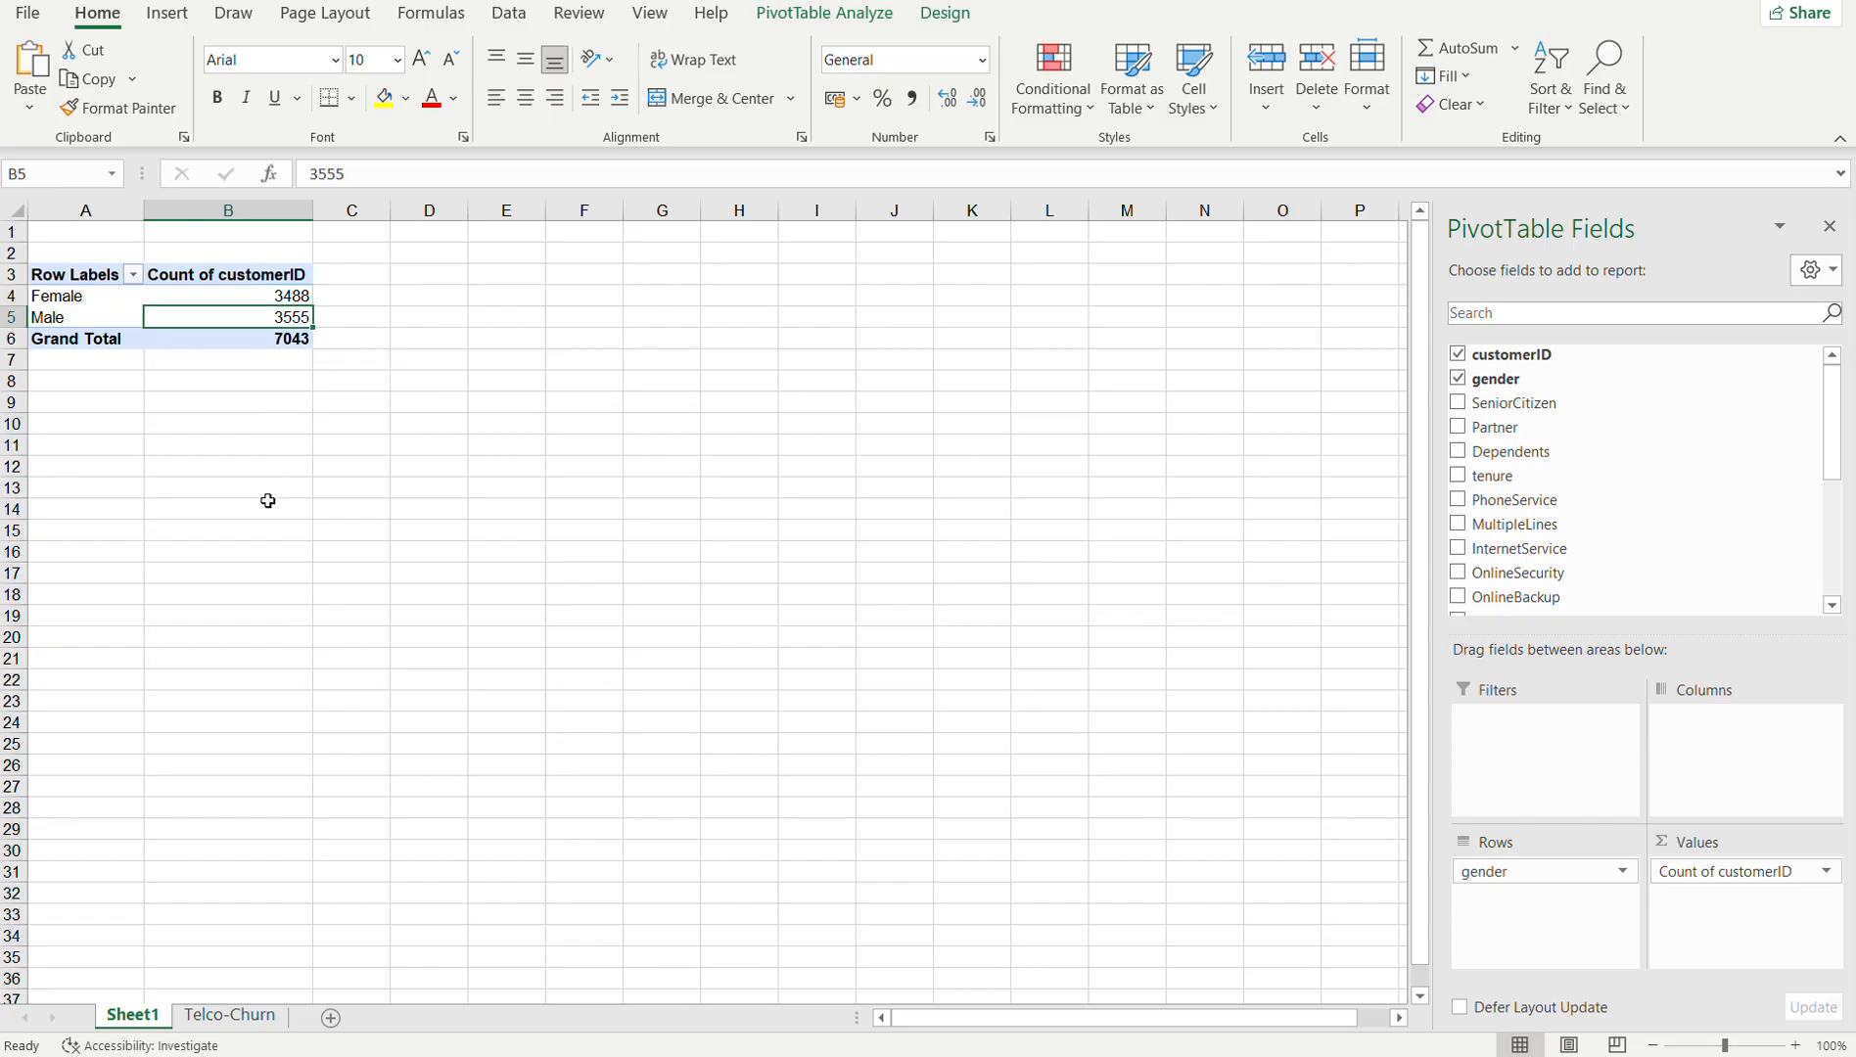
# - Rename the PivotTable's Row Labels header in A3 to Gender
pyautogui.click(69, 275)
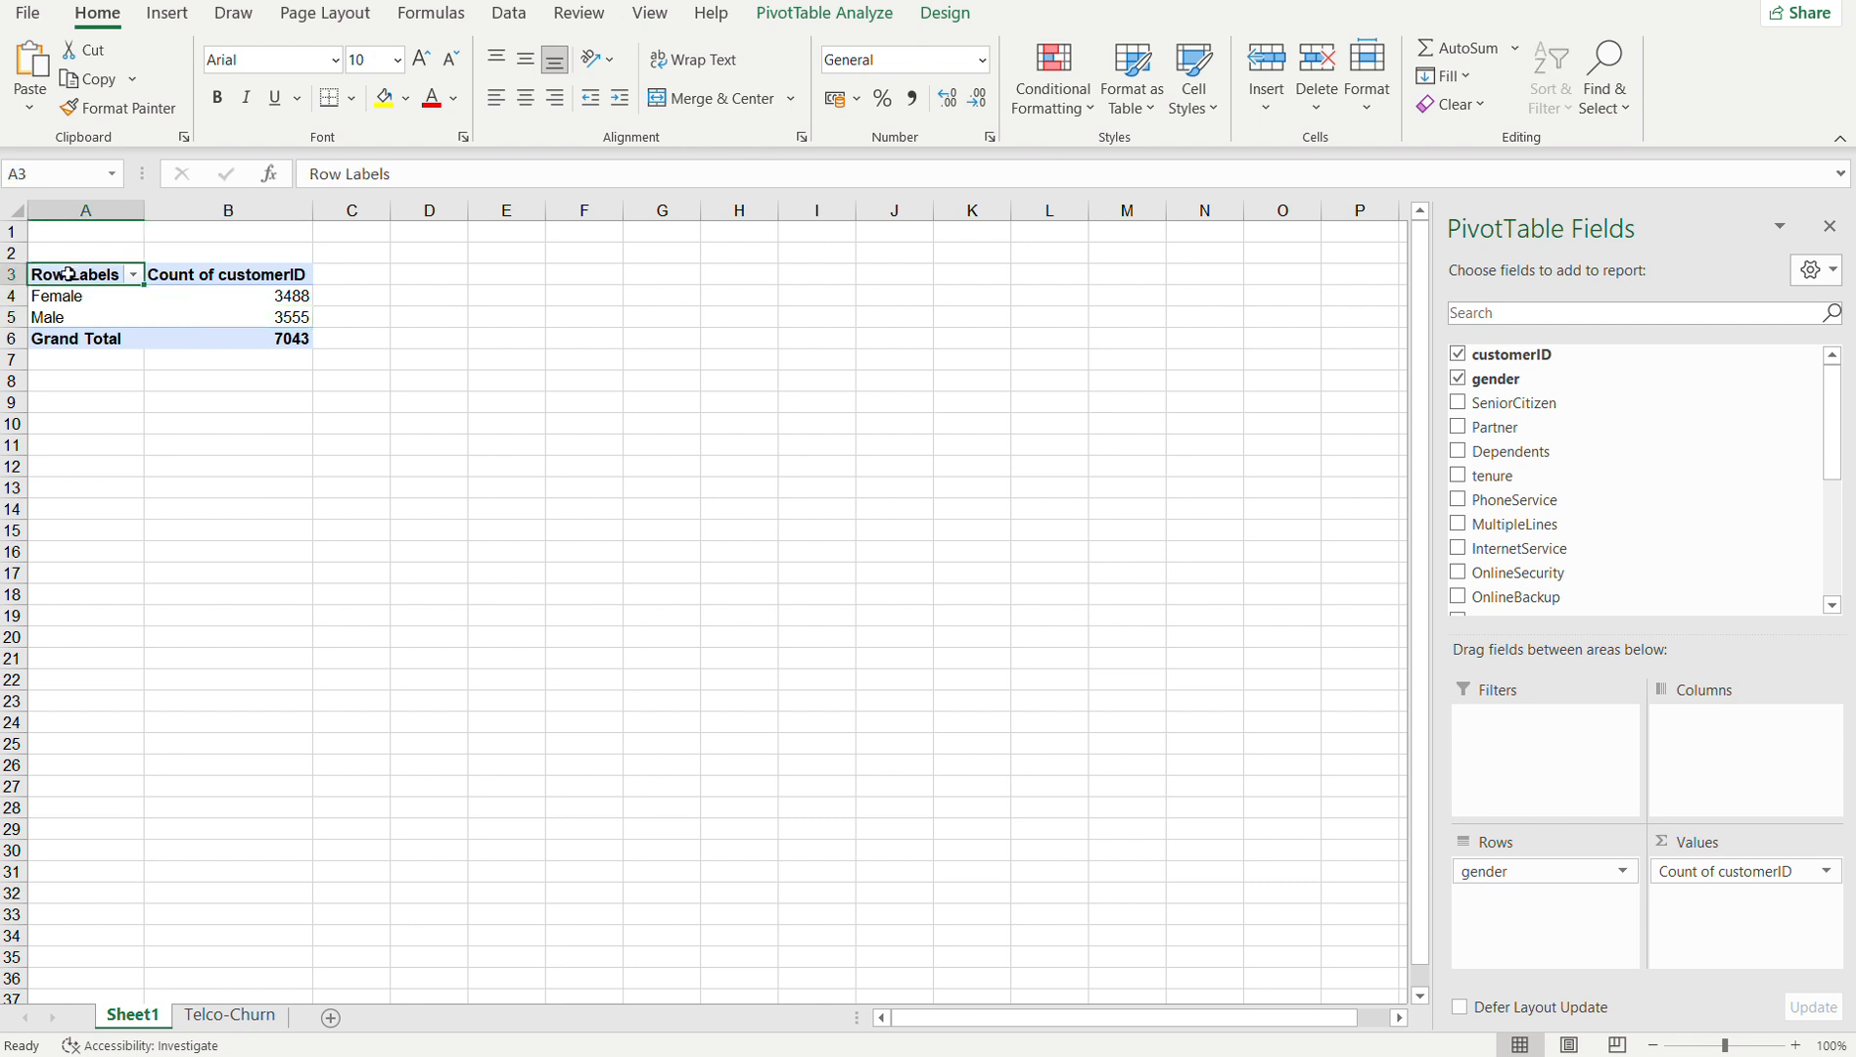
pyautogui.write('Gender')
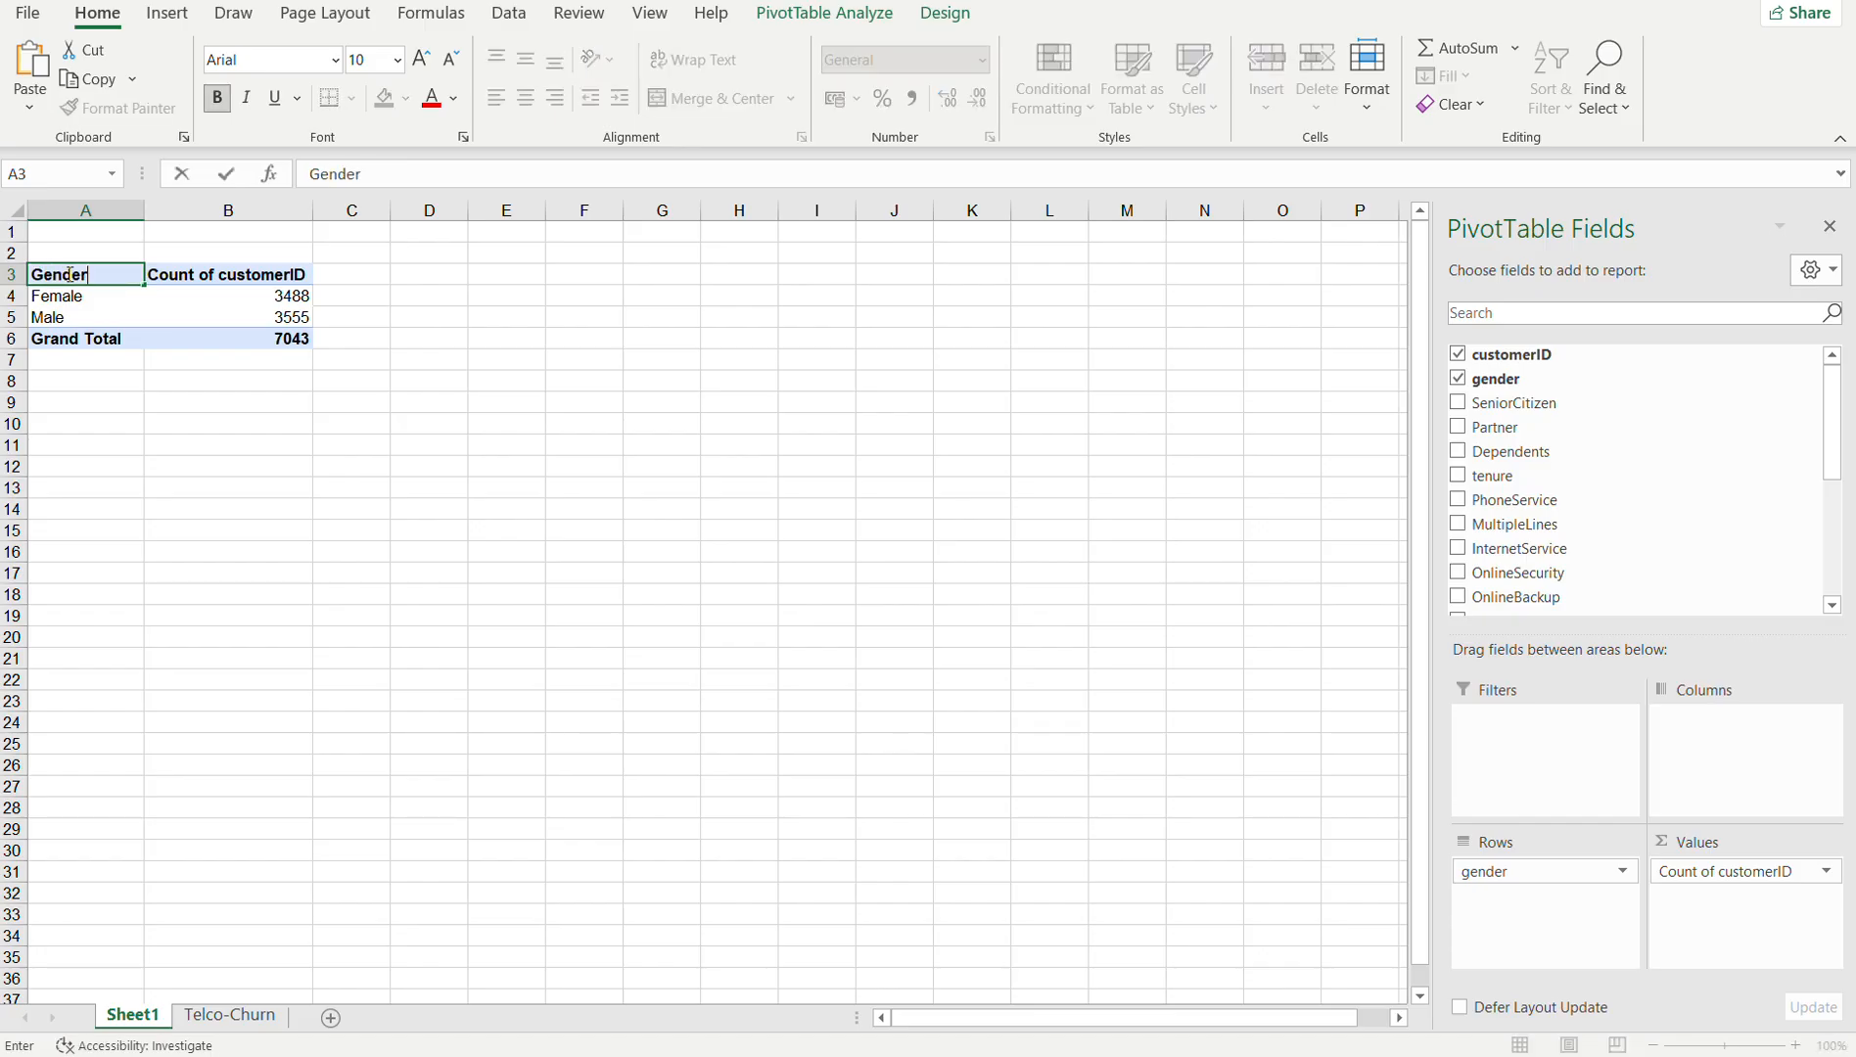
pyautogui.press('Return')
pyautogui.click(57, 447)
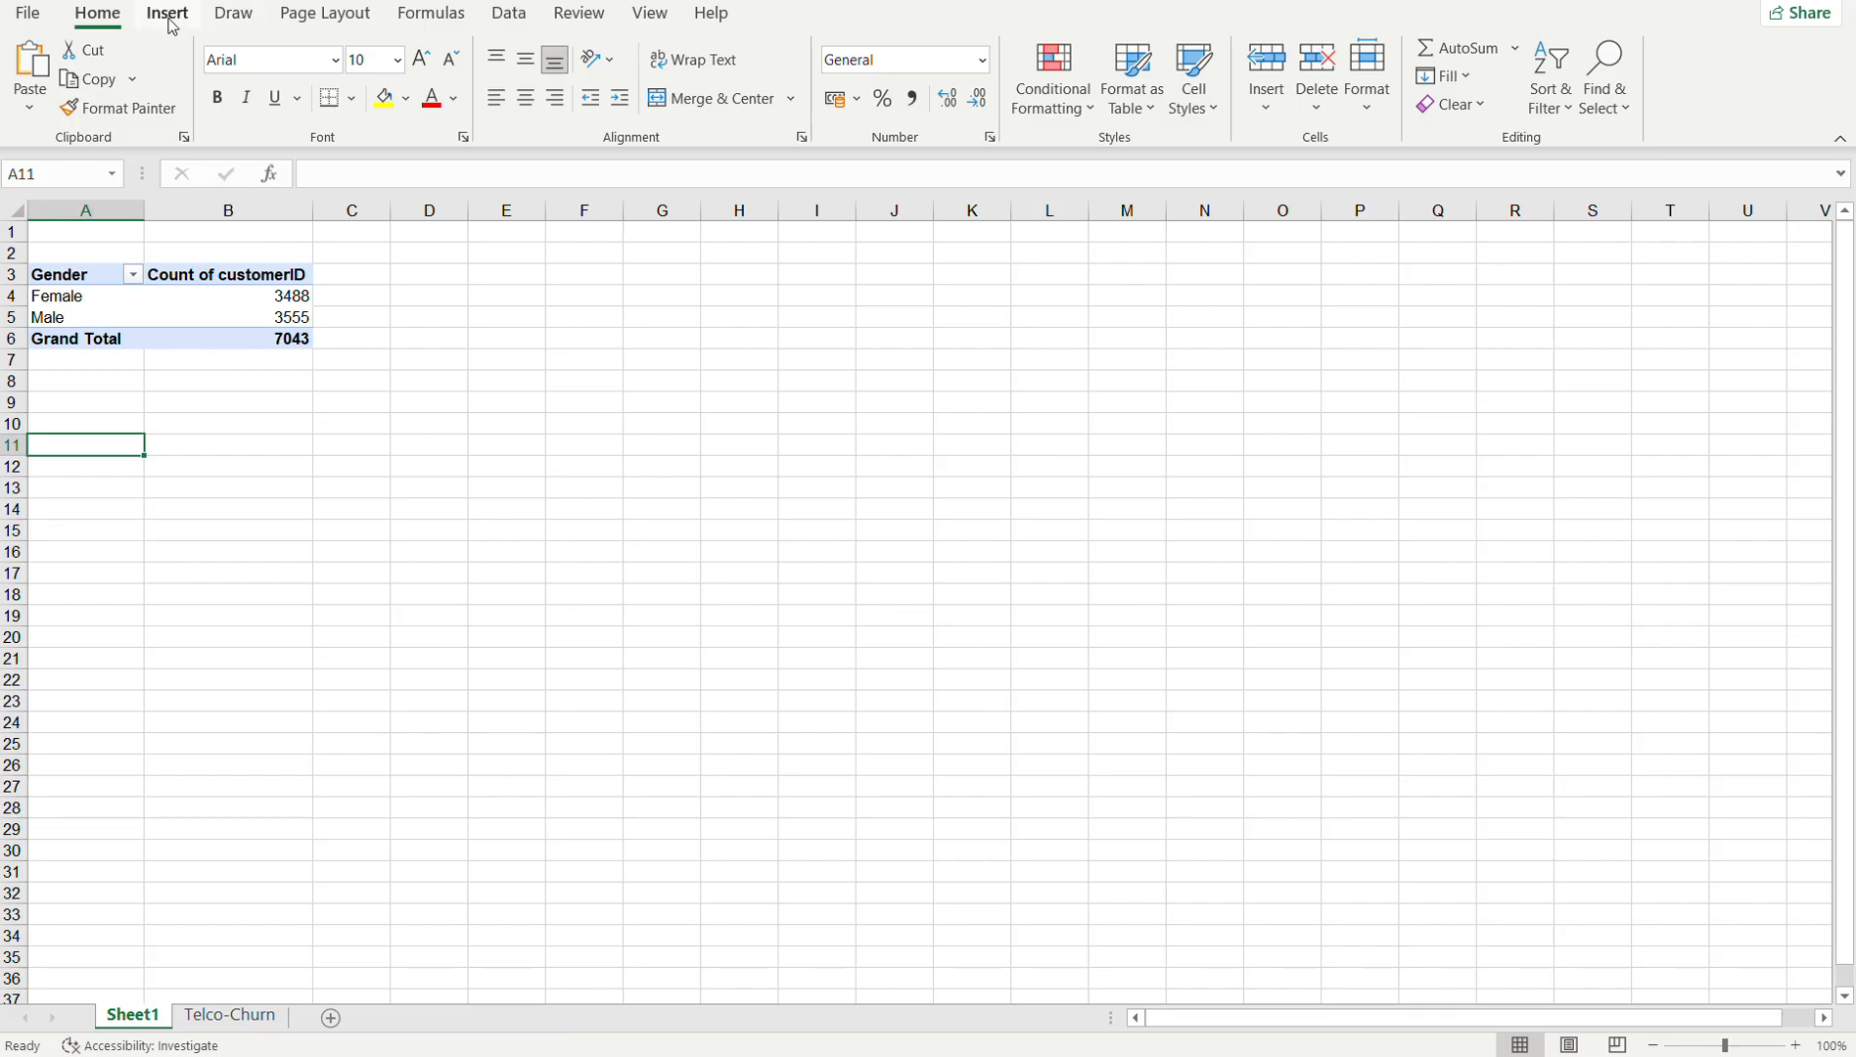
# - Create a second PivotTable from the Telco-Churn data, placed on the existing Sheet1 at cell A10
pyautogui.click(229, 1015)
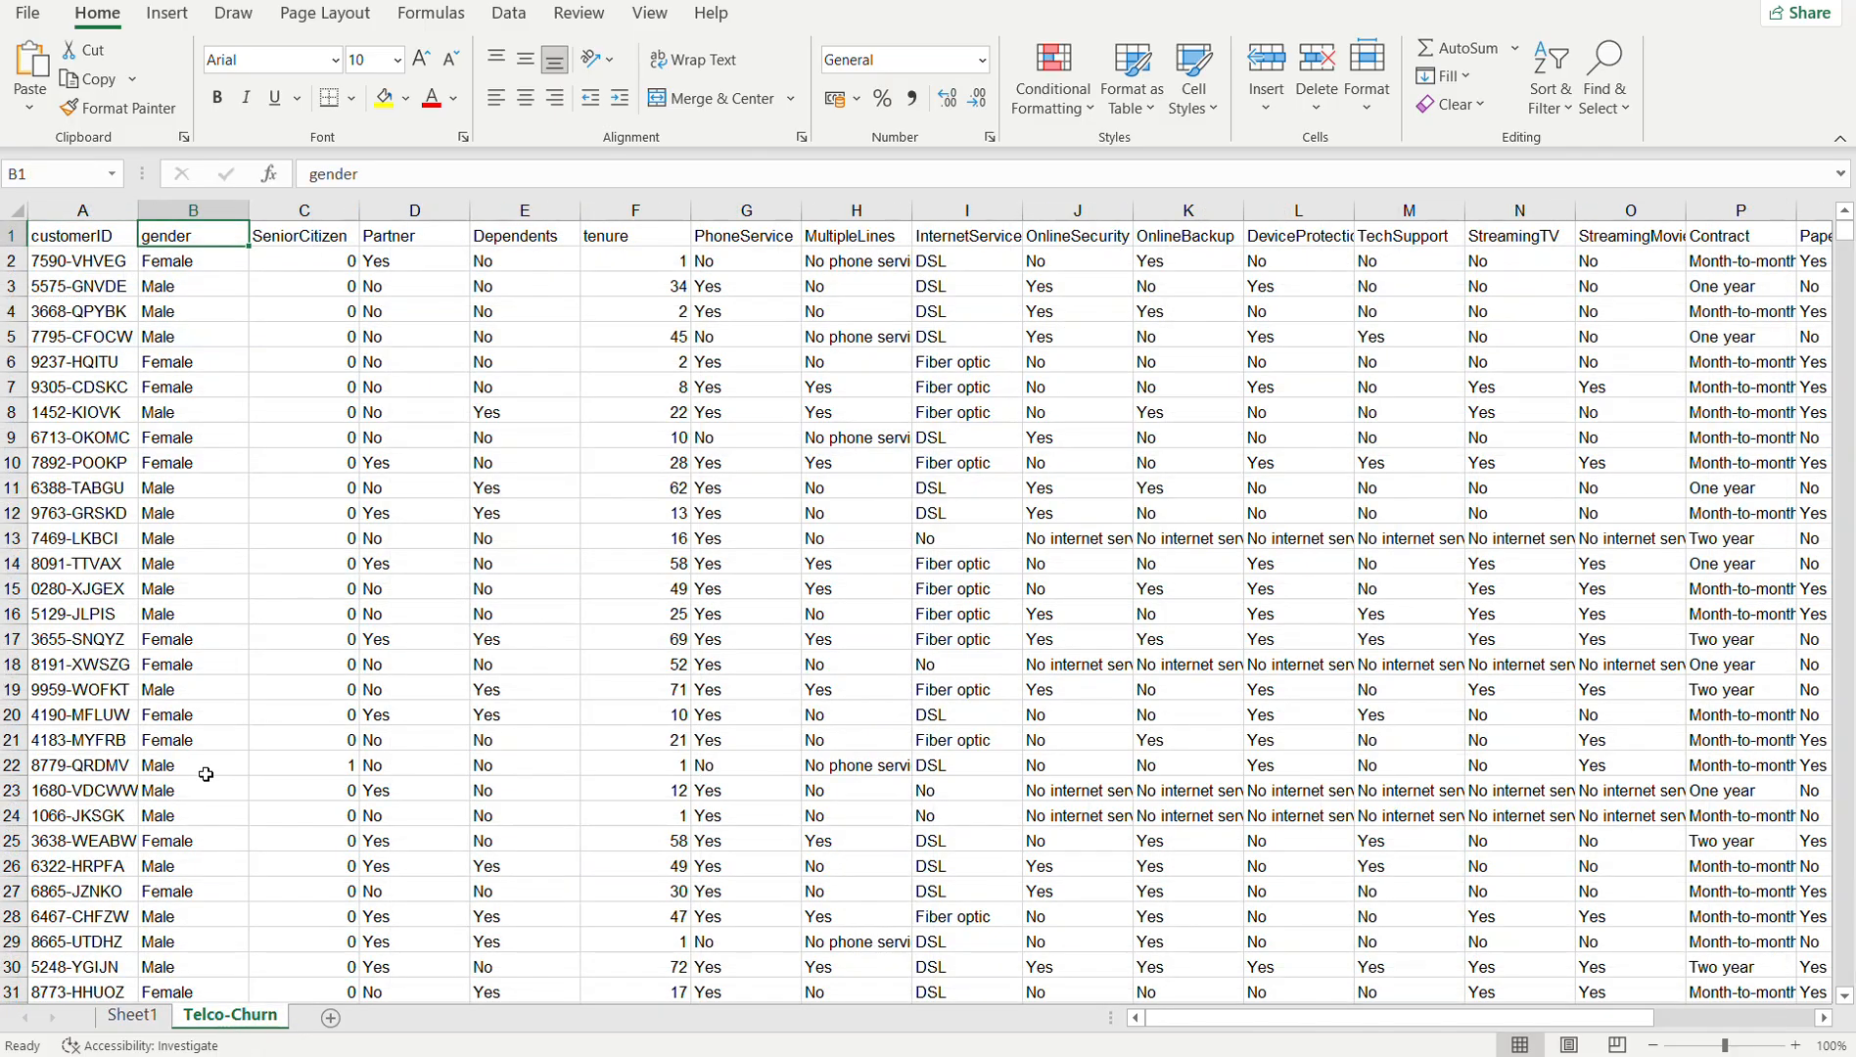
pyautogui.click(338, 617)
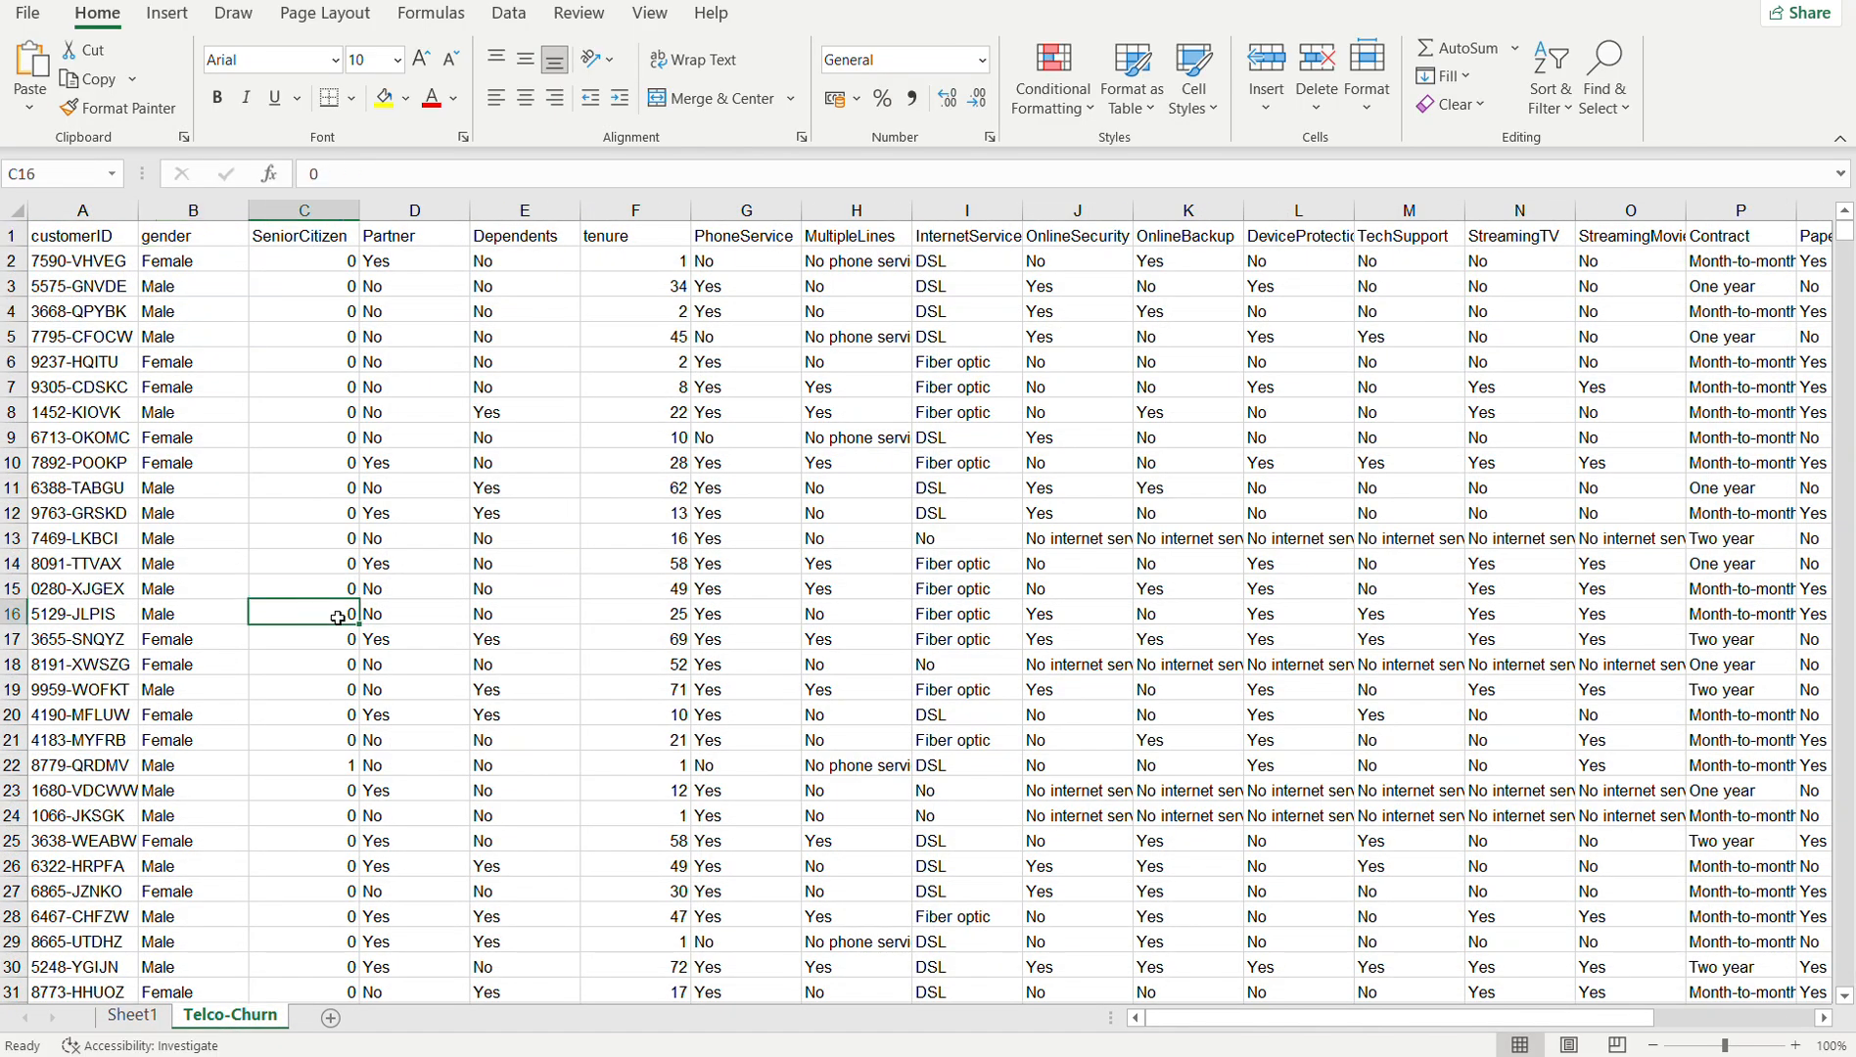
pyautogui.click(167, 14)
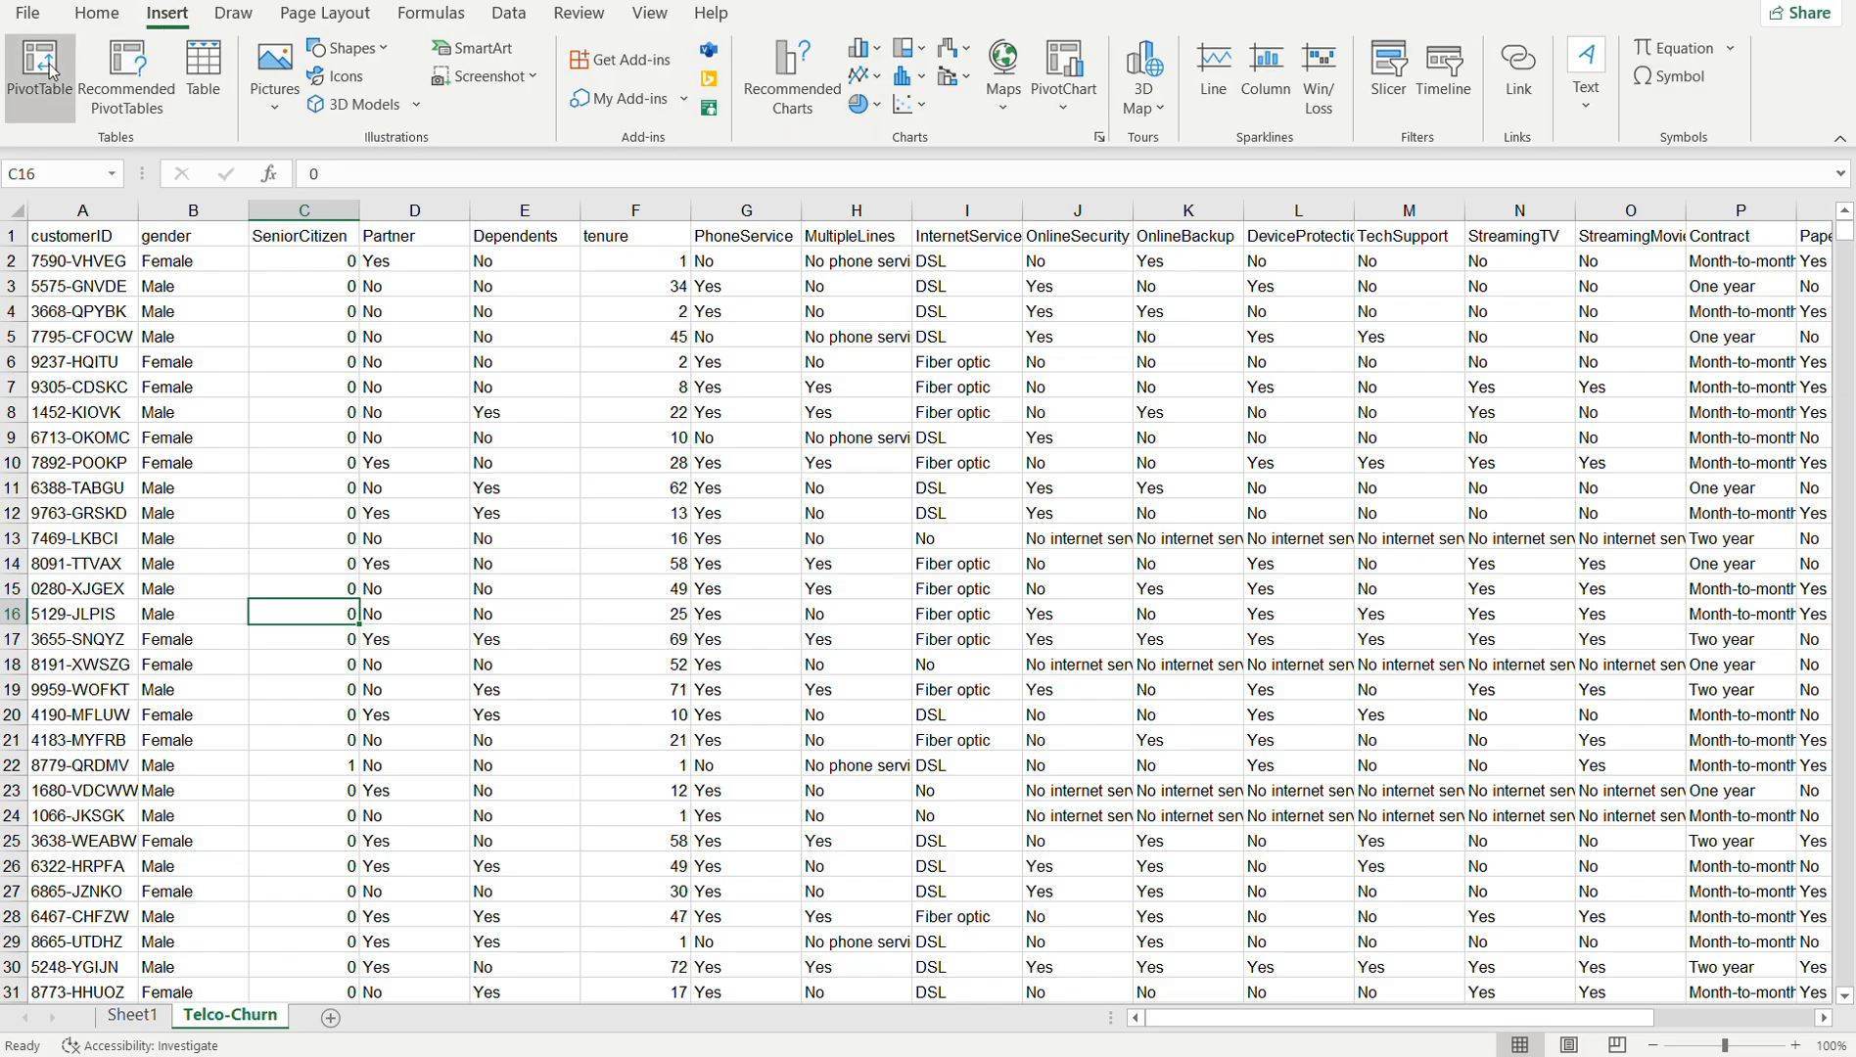
pyautogui.click(51, 70)
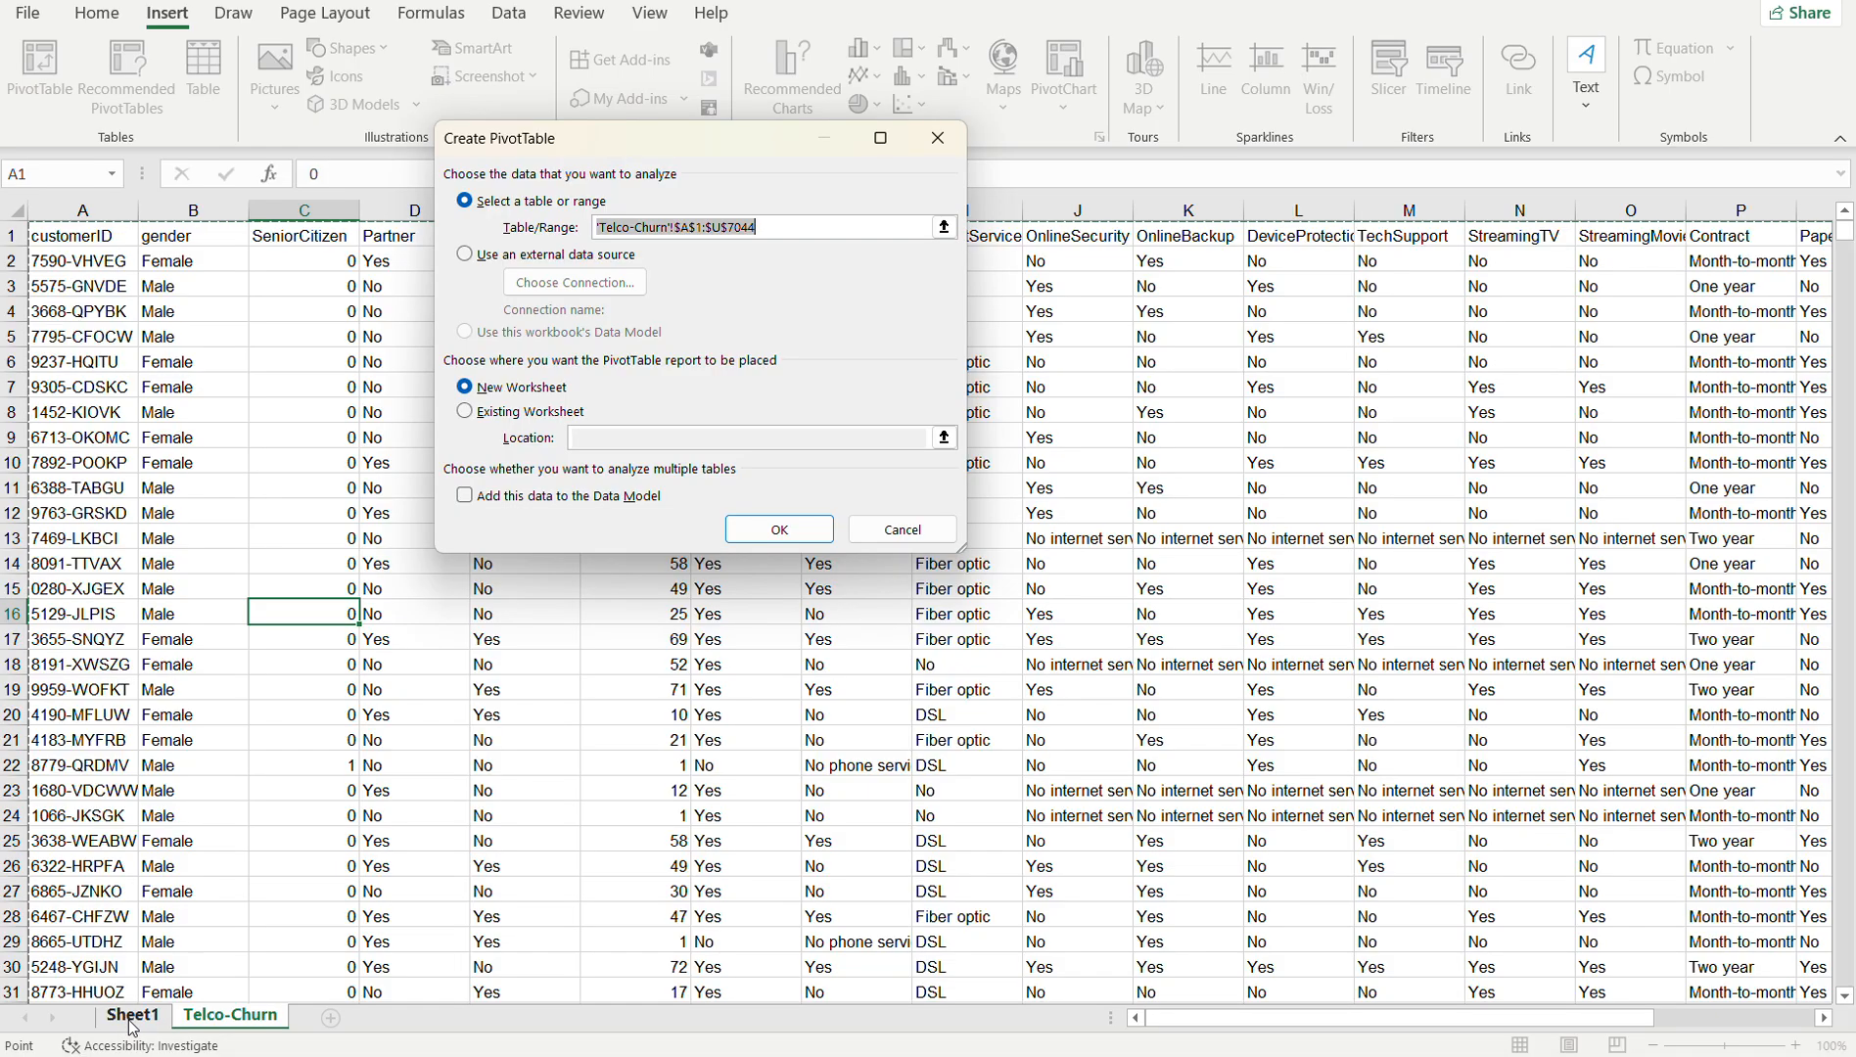
pyautogui.click(466, 415)
pyautogui.click(603, 438)
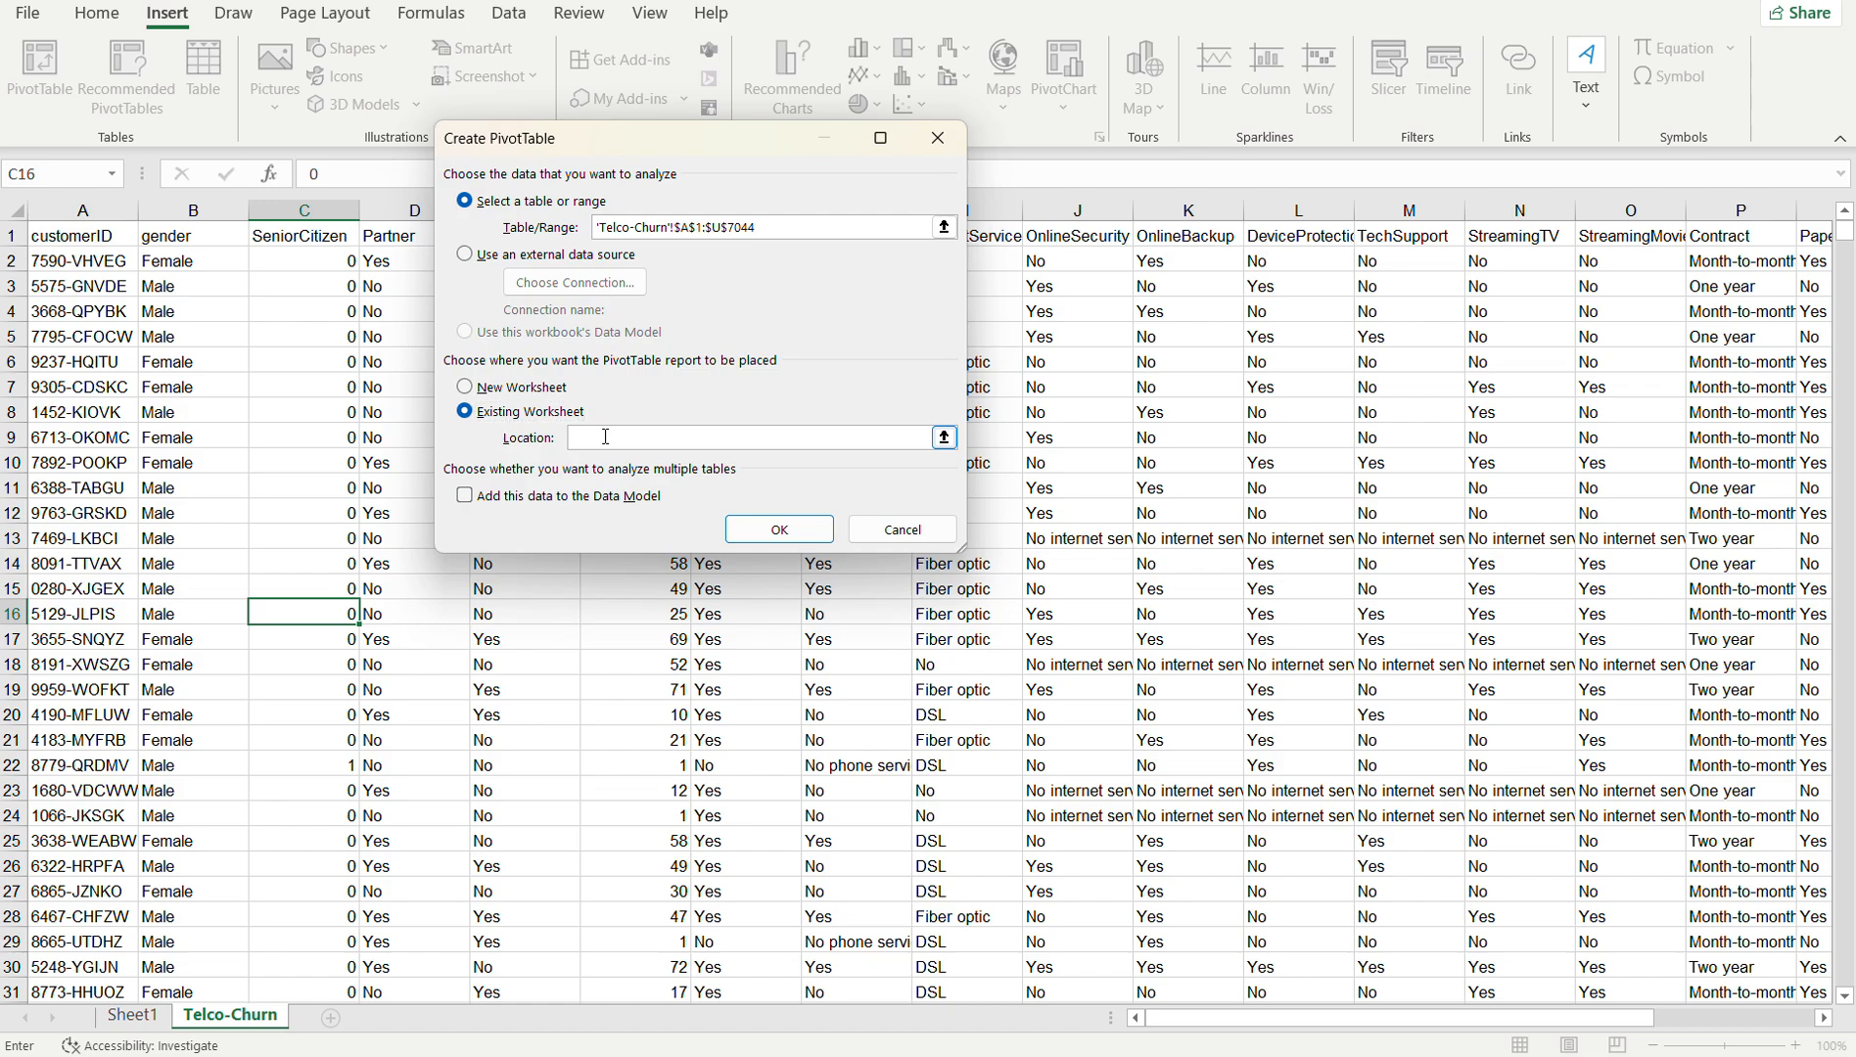
pyautogui.click(132, 1016)
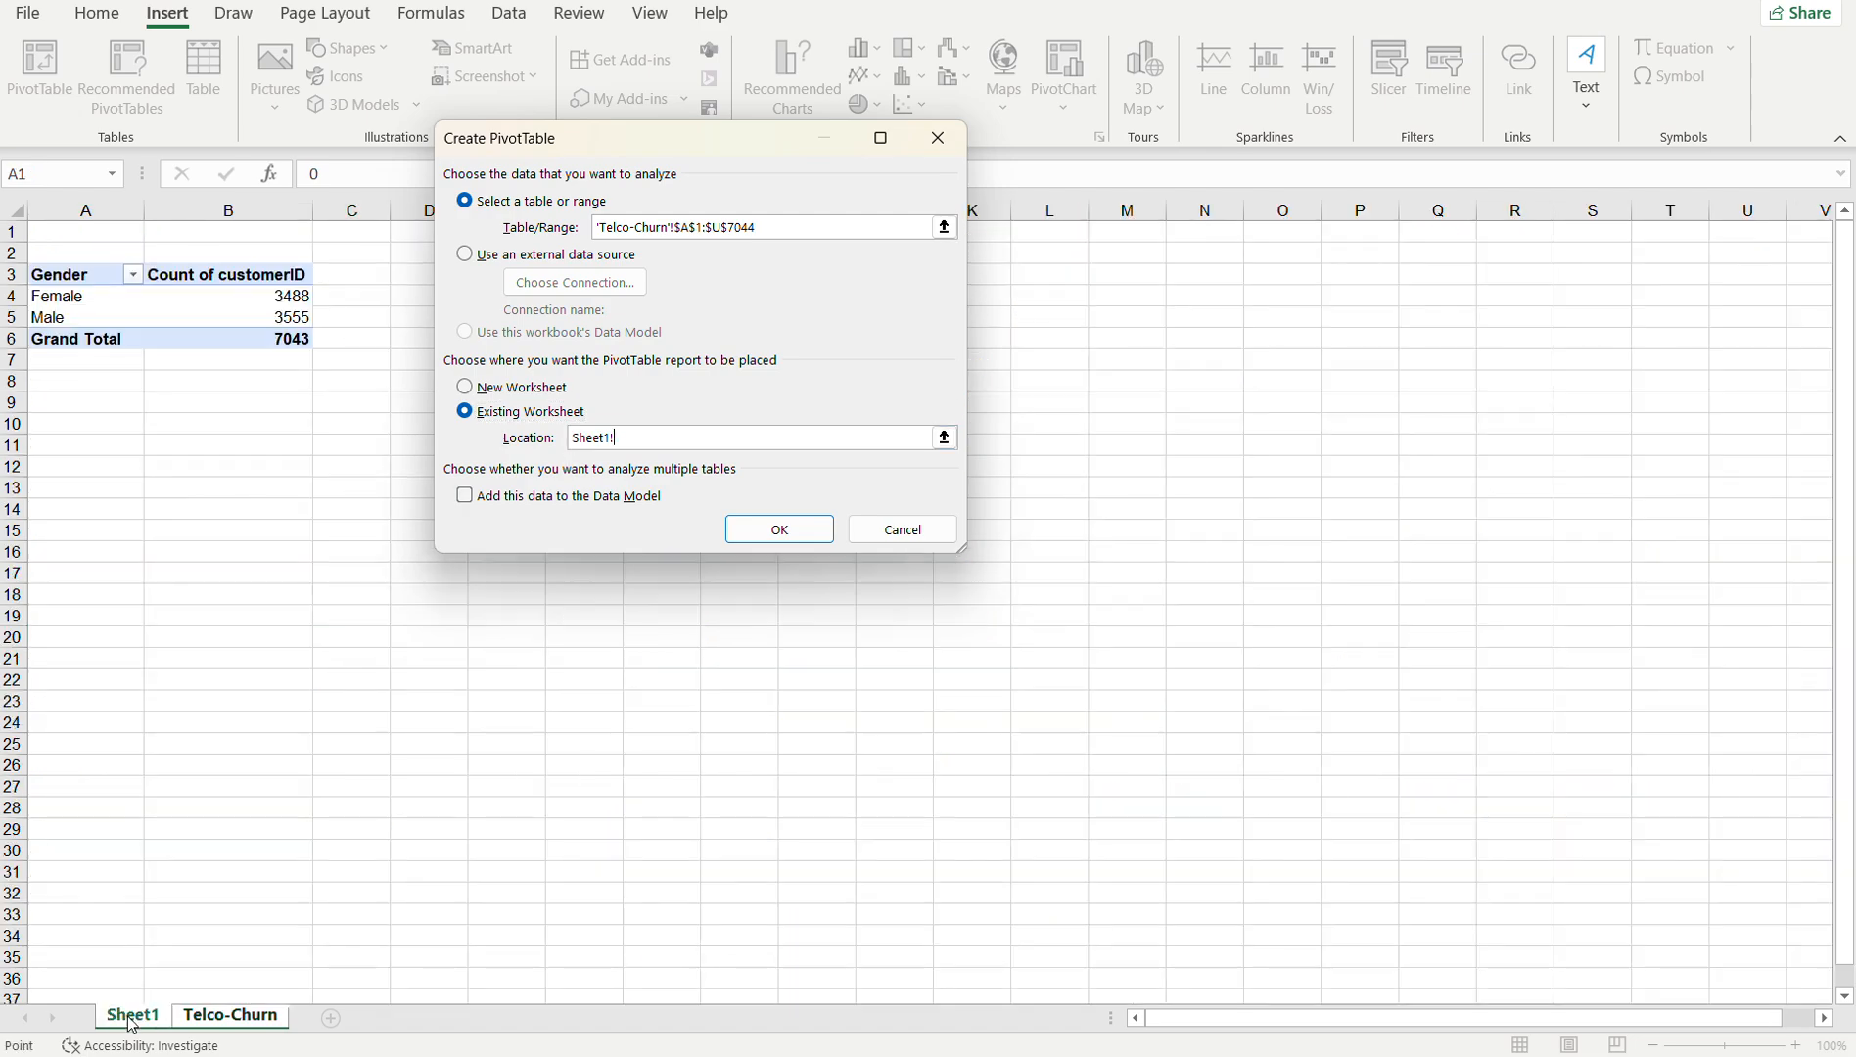
pyautogui.click(53, 427)
pyautogui.click(774, 528)
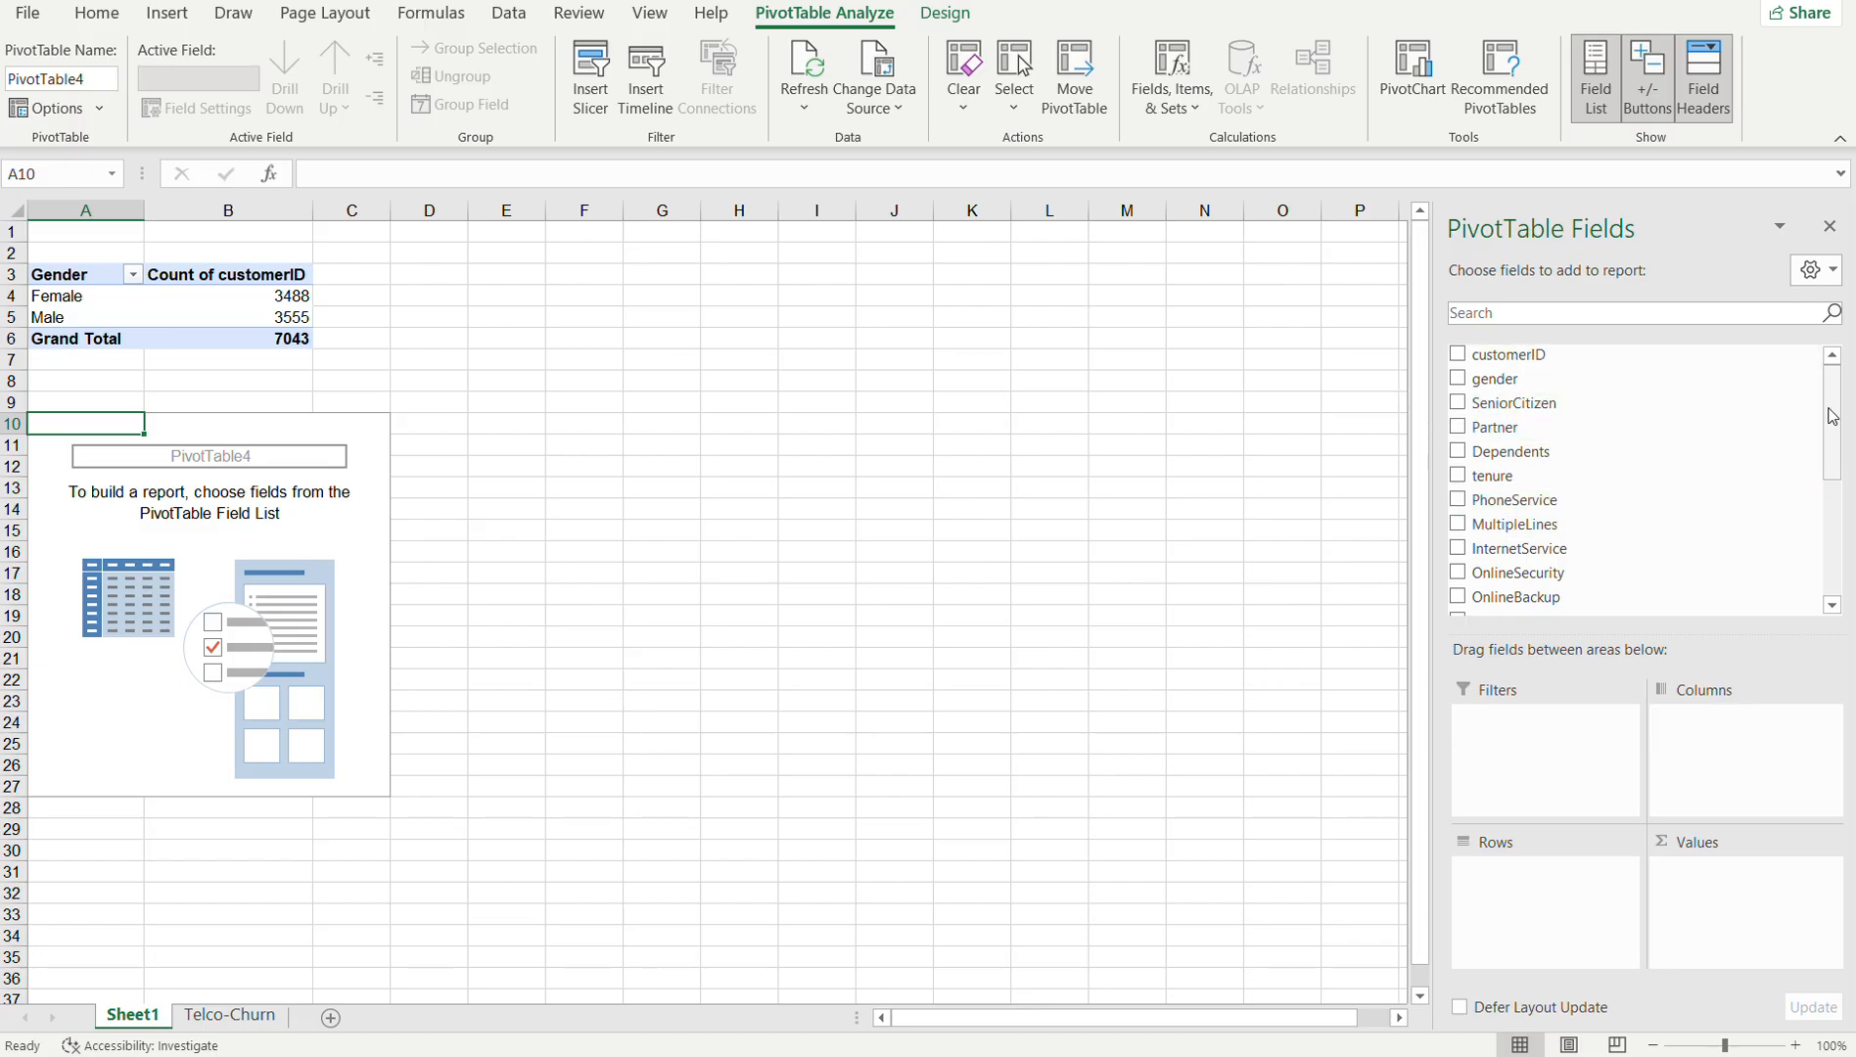
# - Build the second PivotTable with Churn as rows and the count of customerID as values, and check the Yes row
pyautogui.moveTo(1831, 421); pyautogui.dragTo(1837, 575)
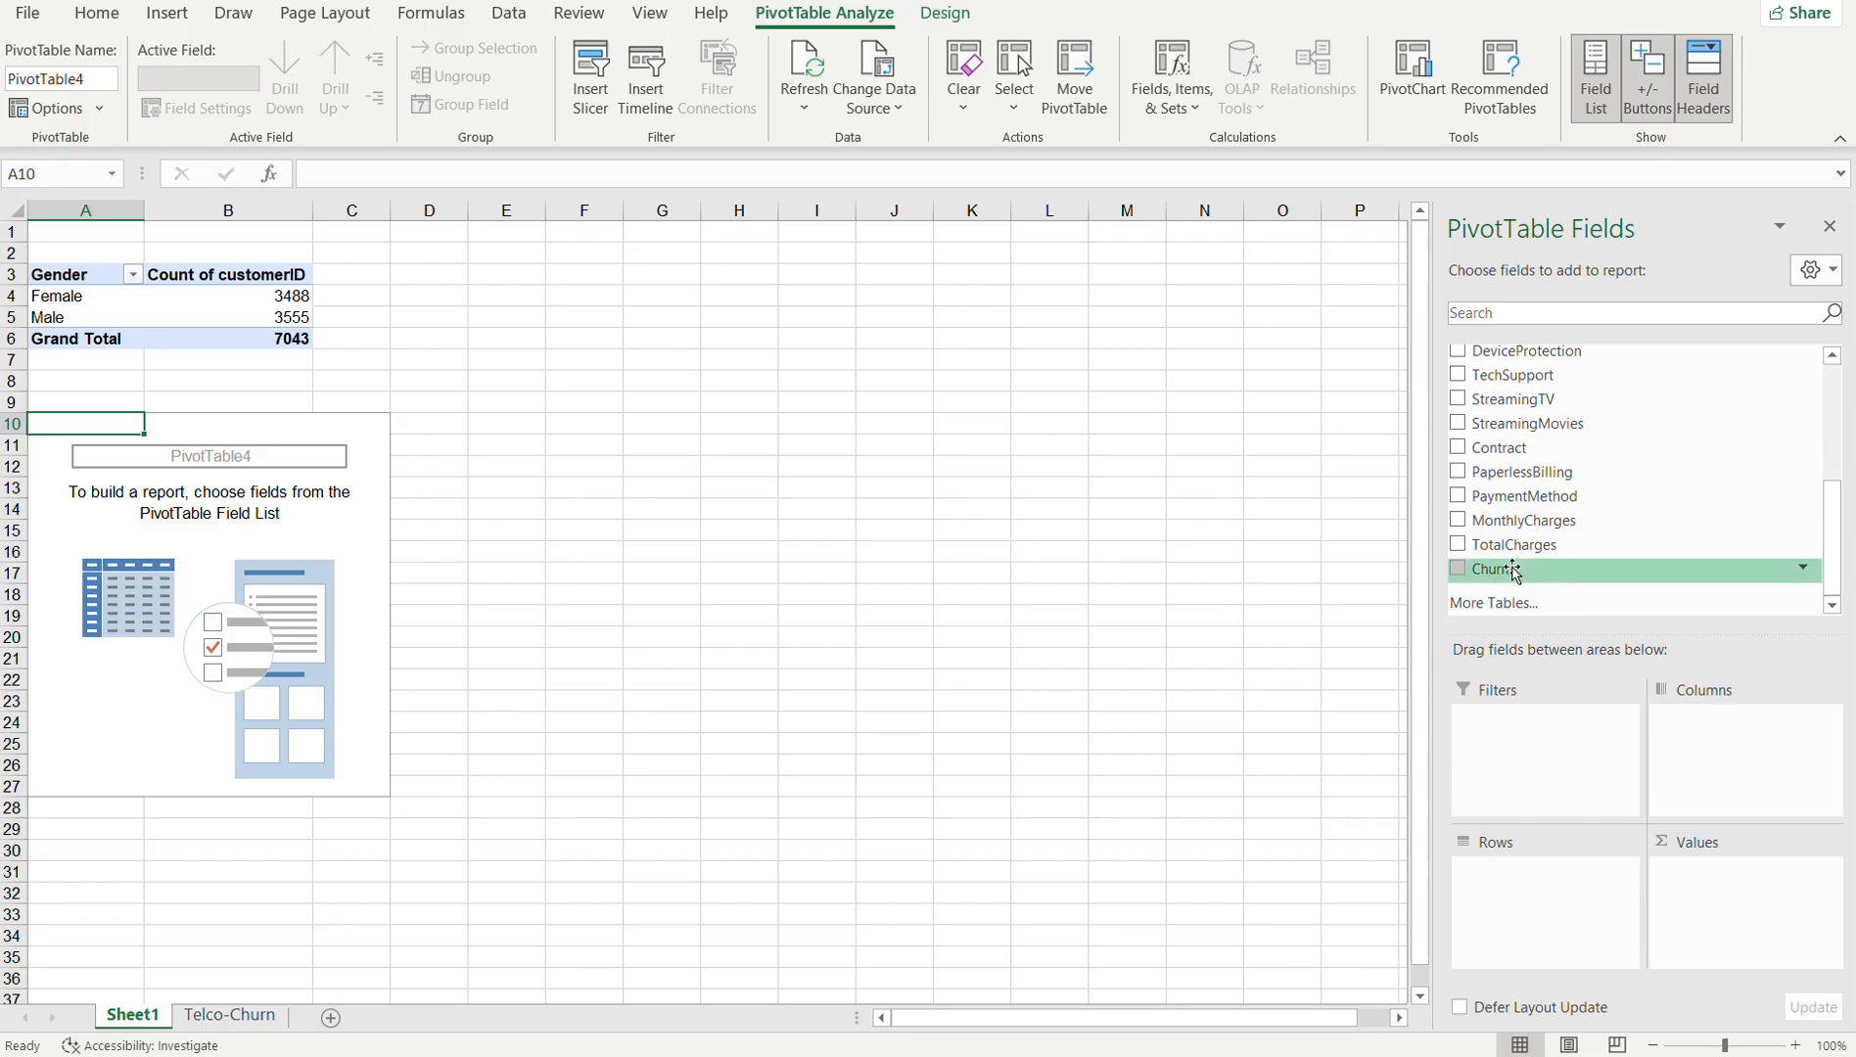
pyautogui.moveTo(1513, 571); pyautogui.dragTo(1561, 908)
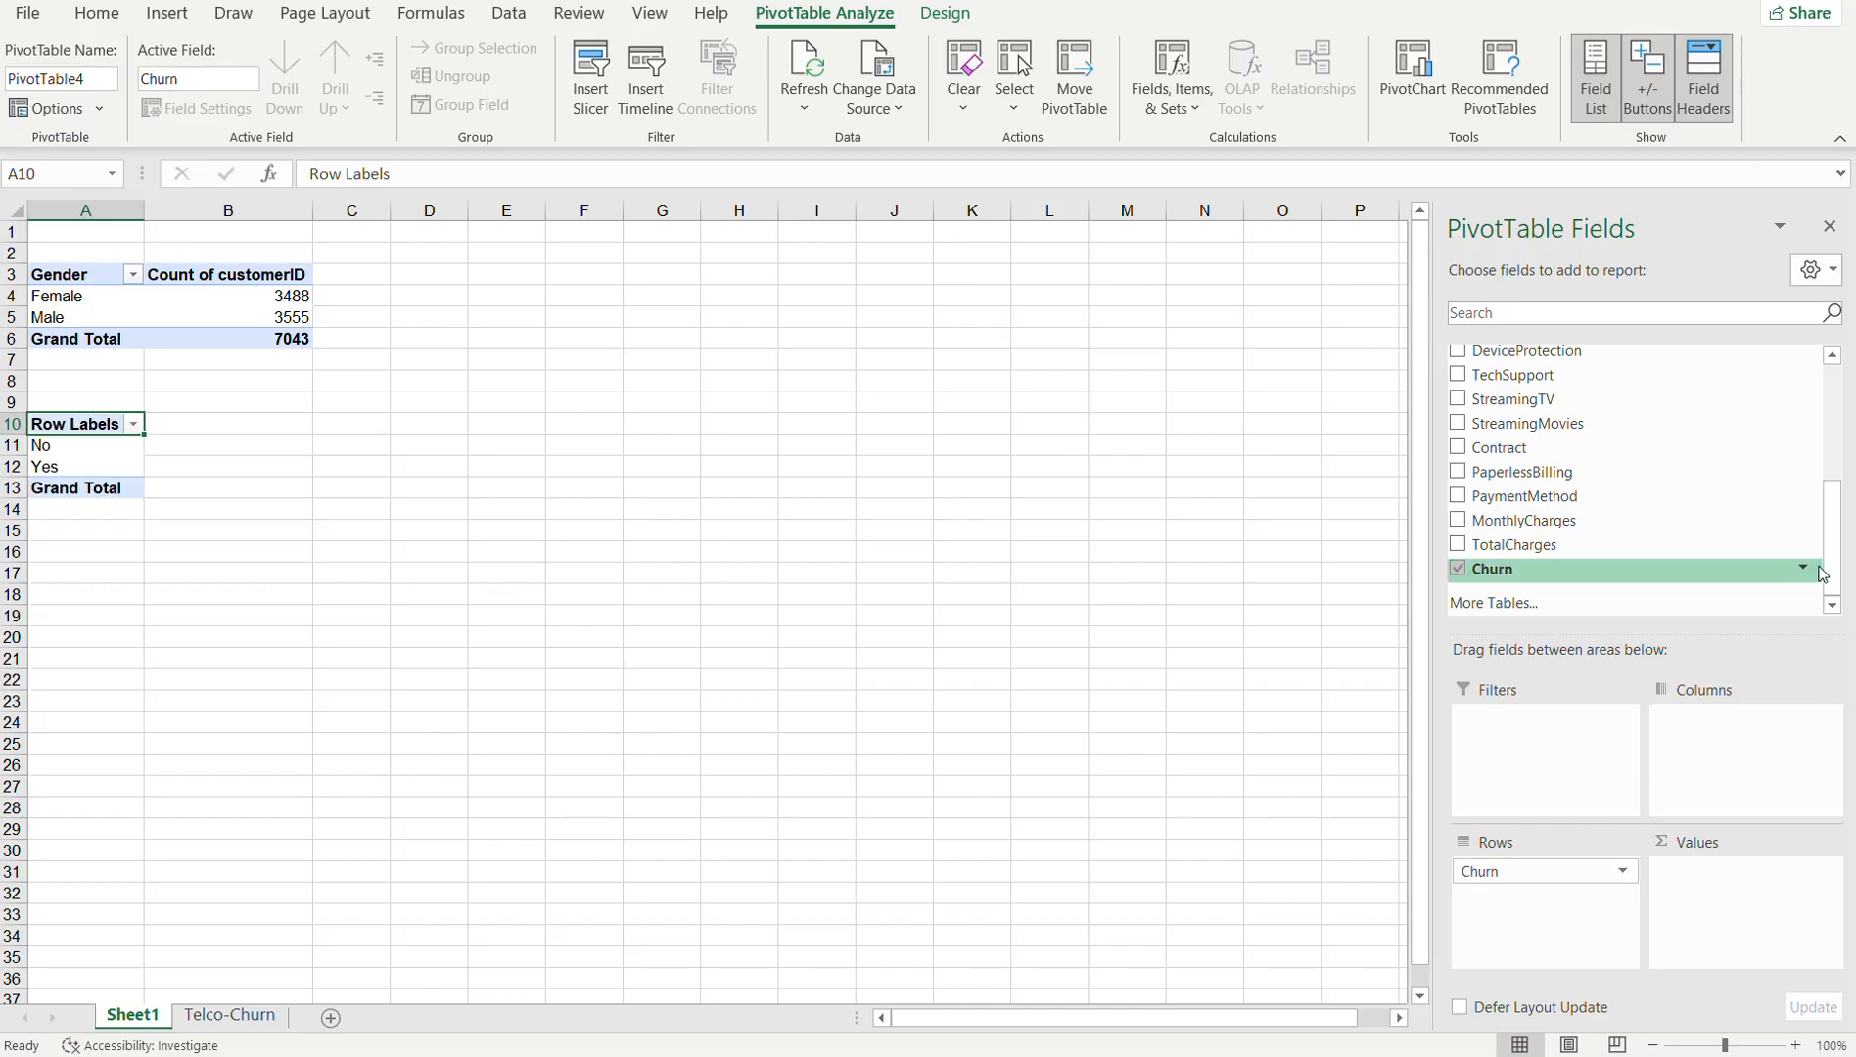
pyautogui.moveTo(1842, 552); pyautogui.dragTo(1838, 423)
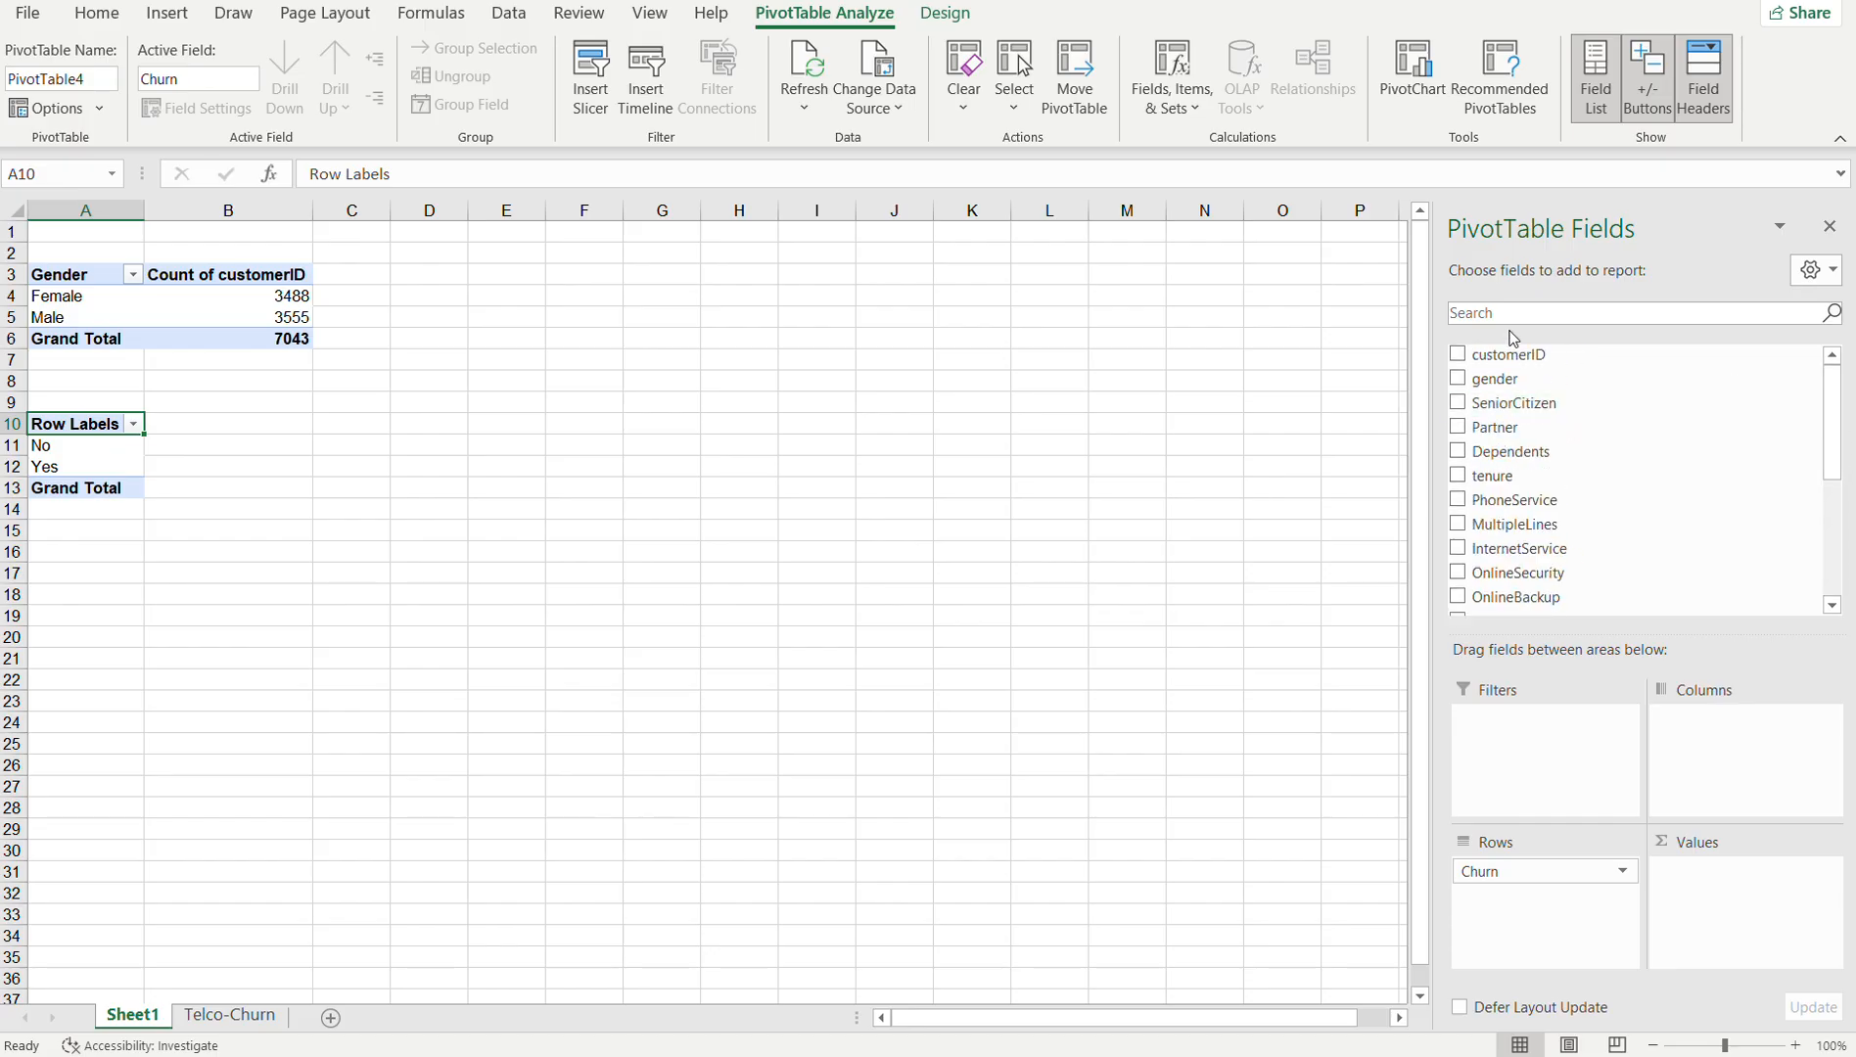
pyautogui.moveTo(1516, 356); pyautogui.dragTo(1778, 881)
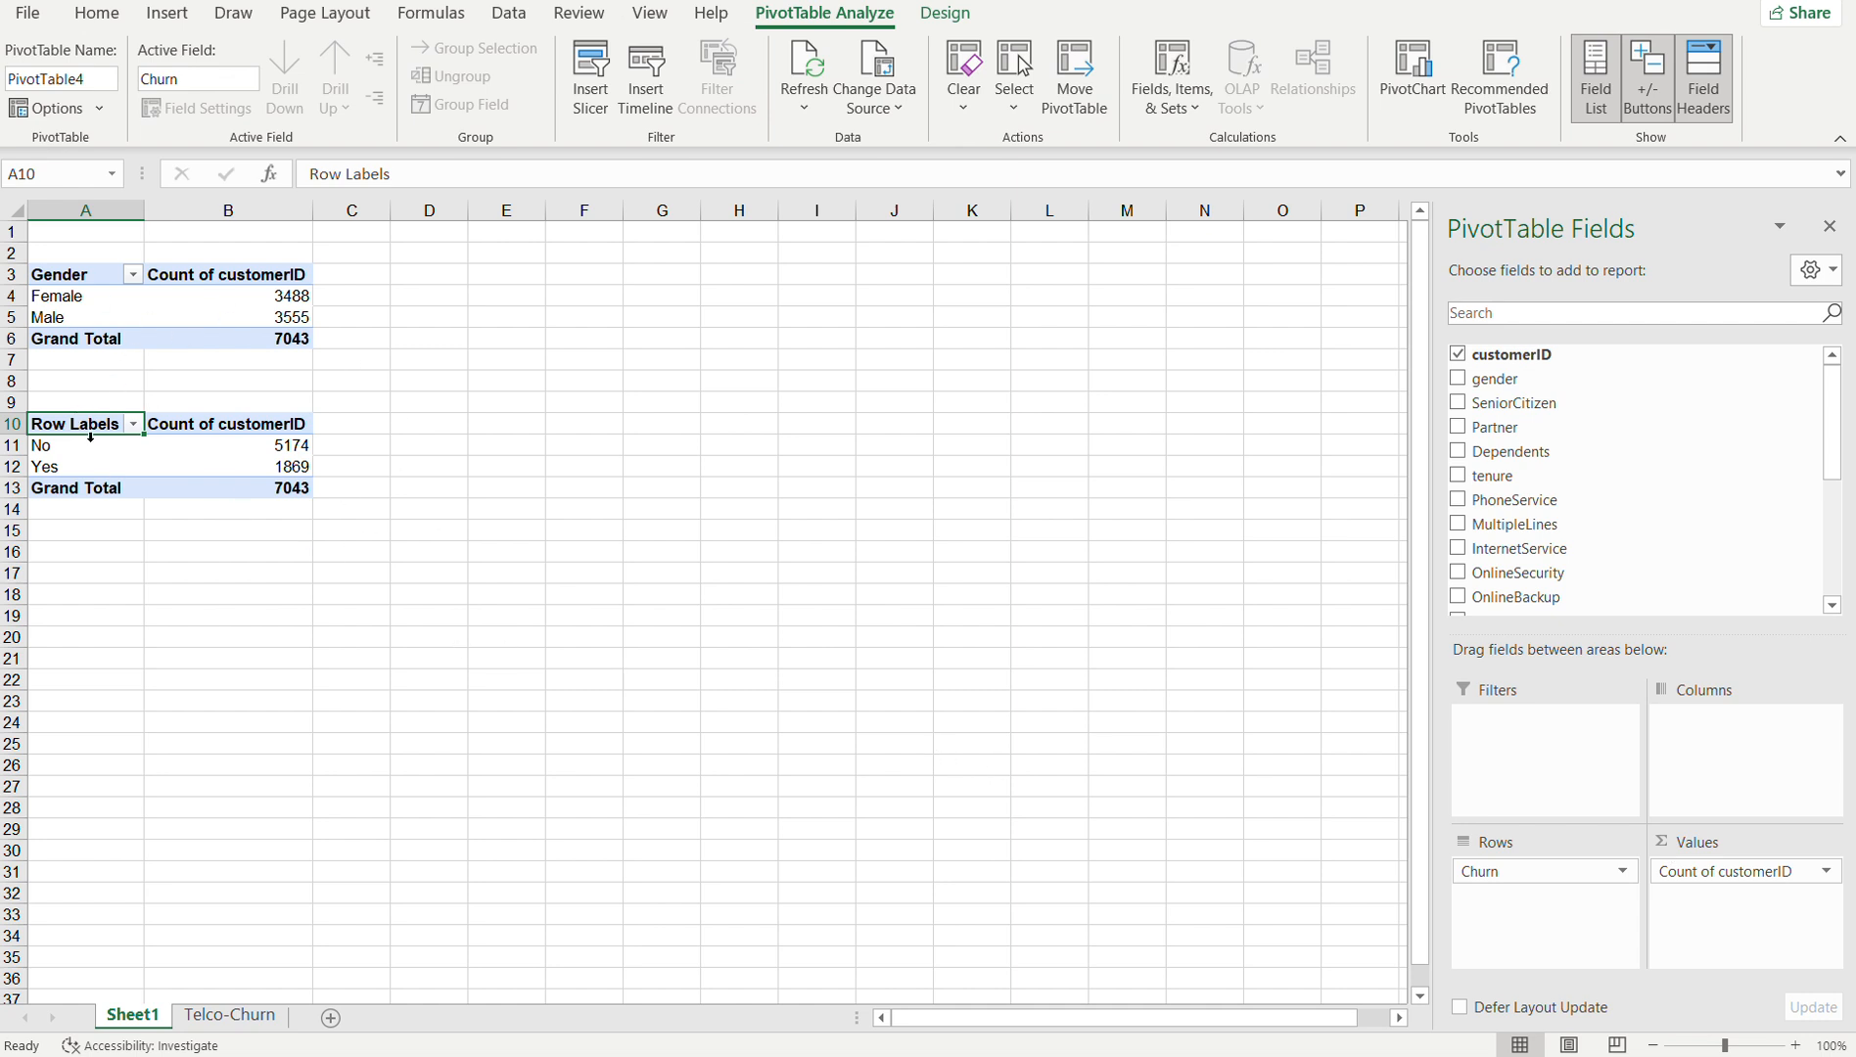
pyautogui.click(59, 462)
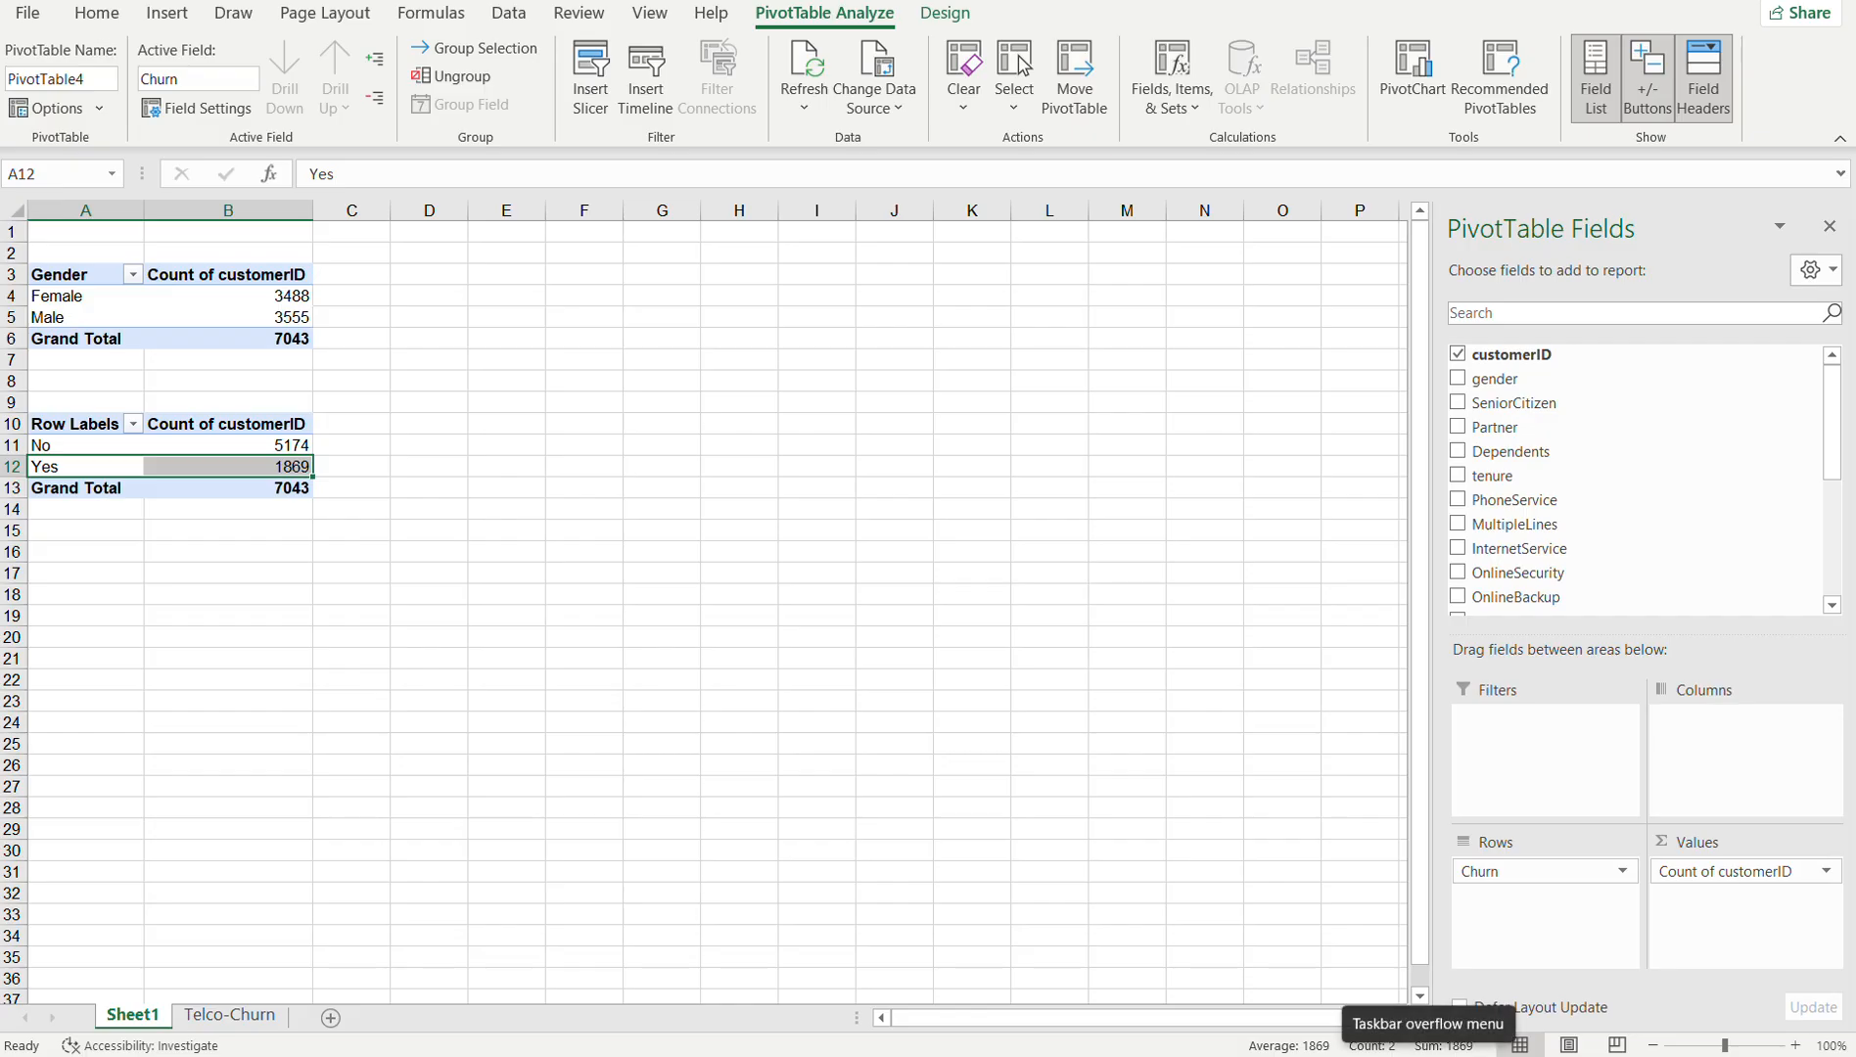
# - Switch to the Google Meet call in Chrome and check who is in the participants list
pyautogui.click(1428, 1056)
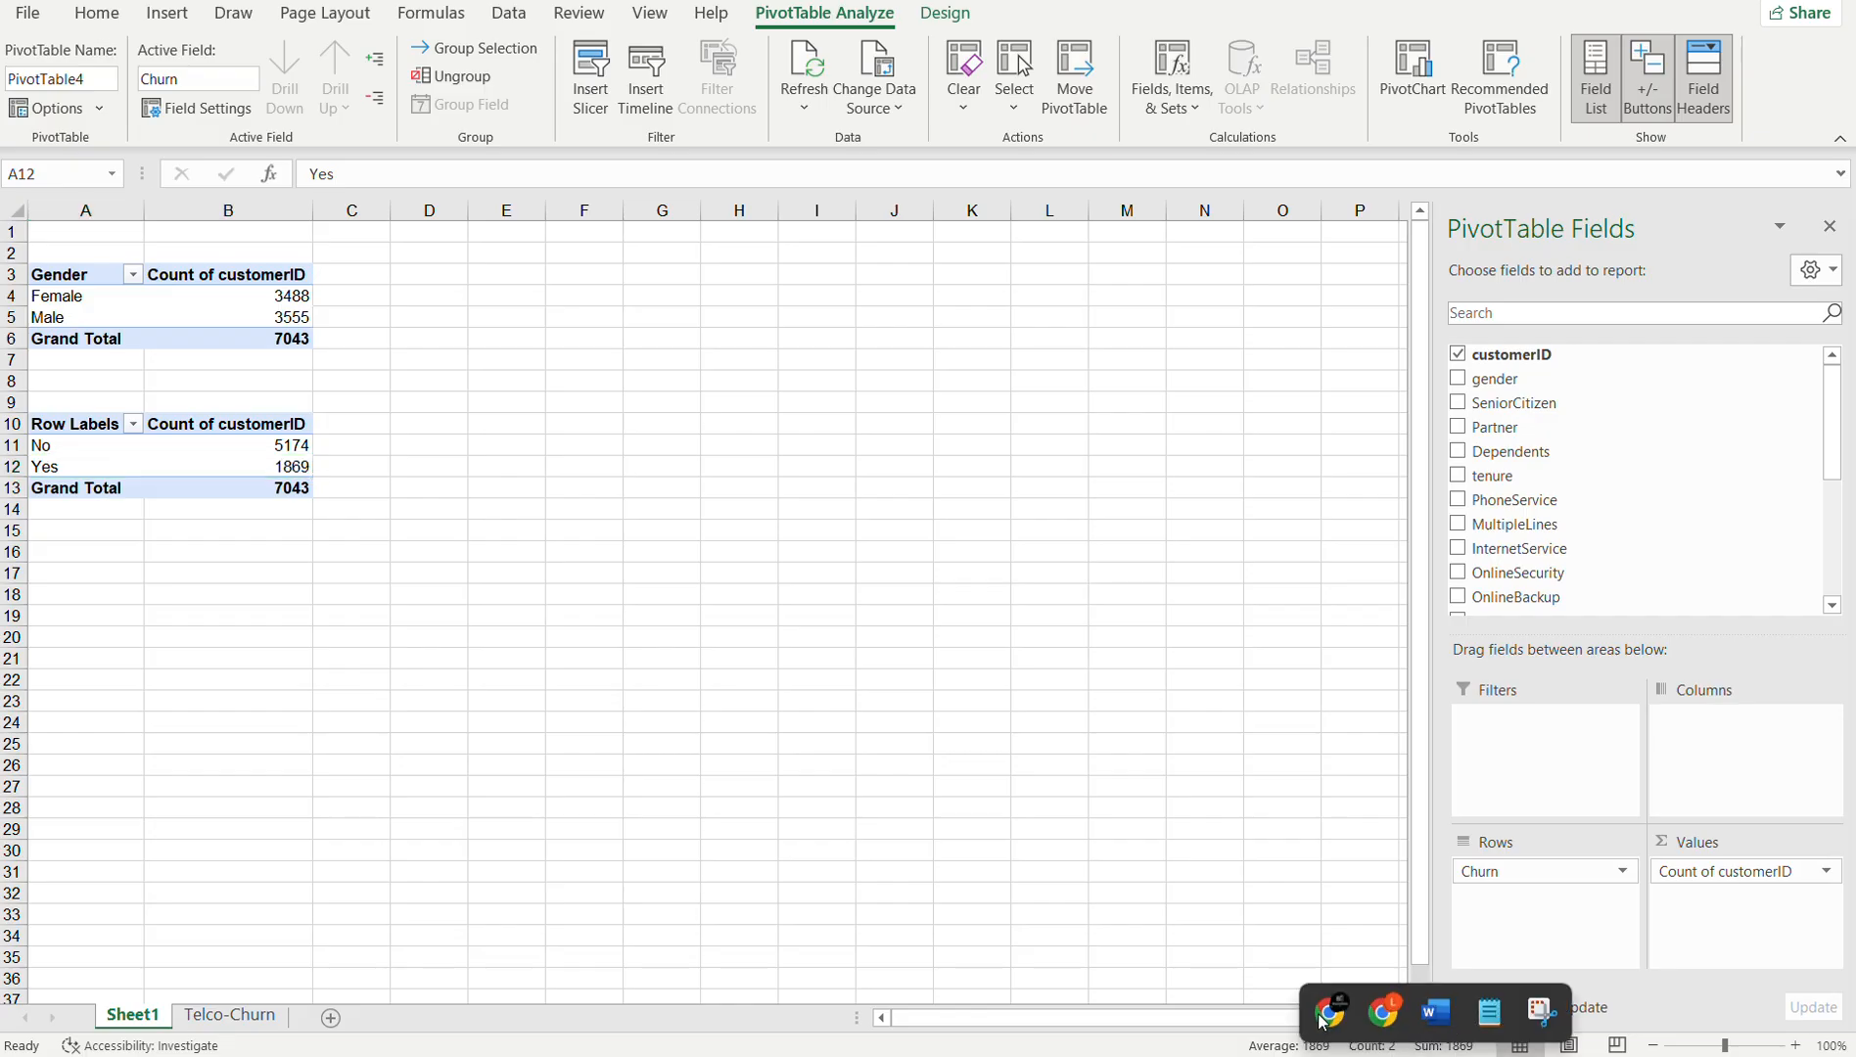
pyautogui.moveTo(1327, 1020)
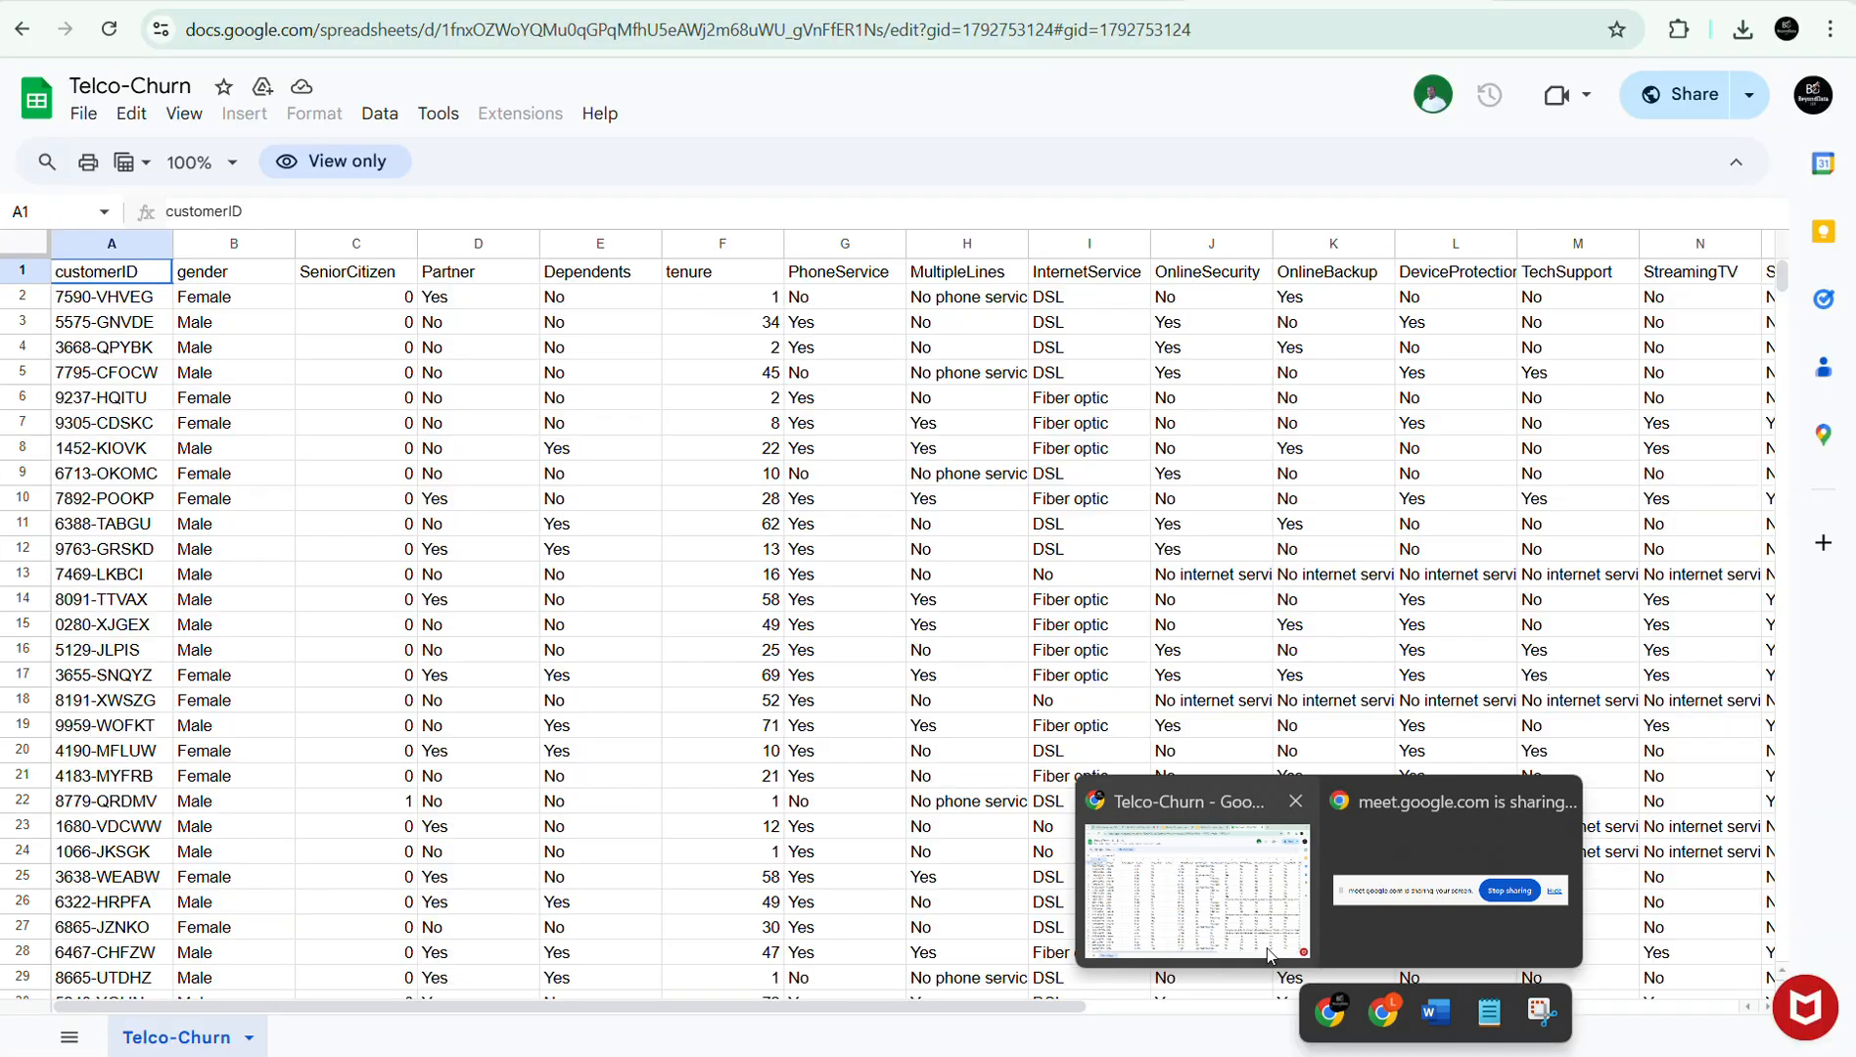
pyautogui.click(1196, 886)
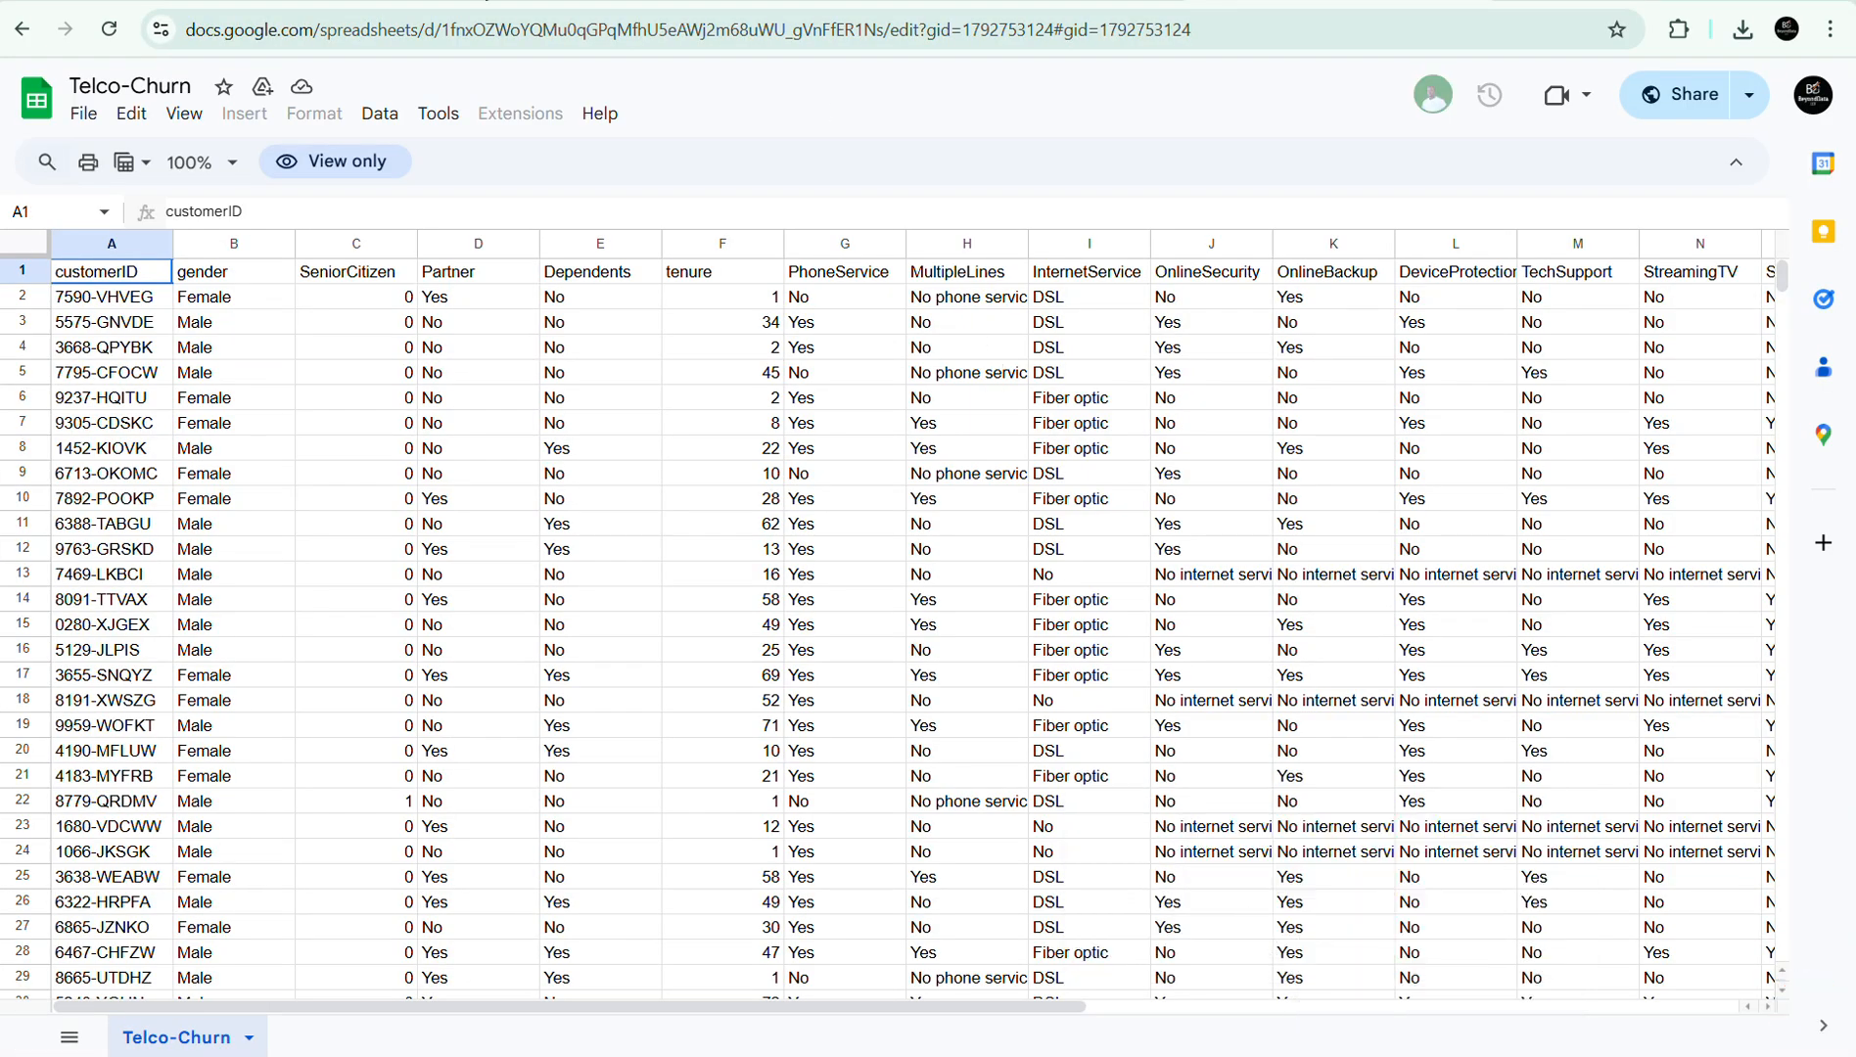
pyautogui.click(485, 0)
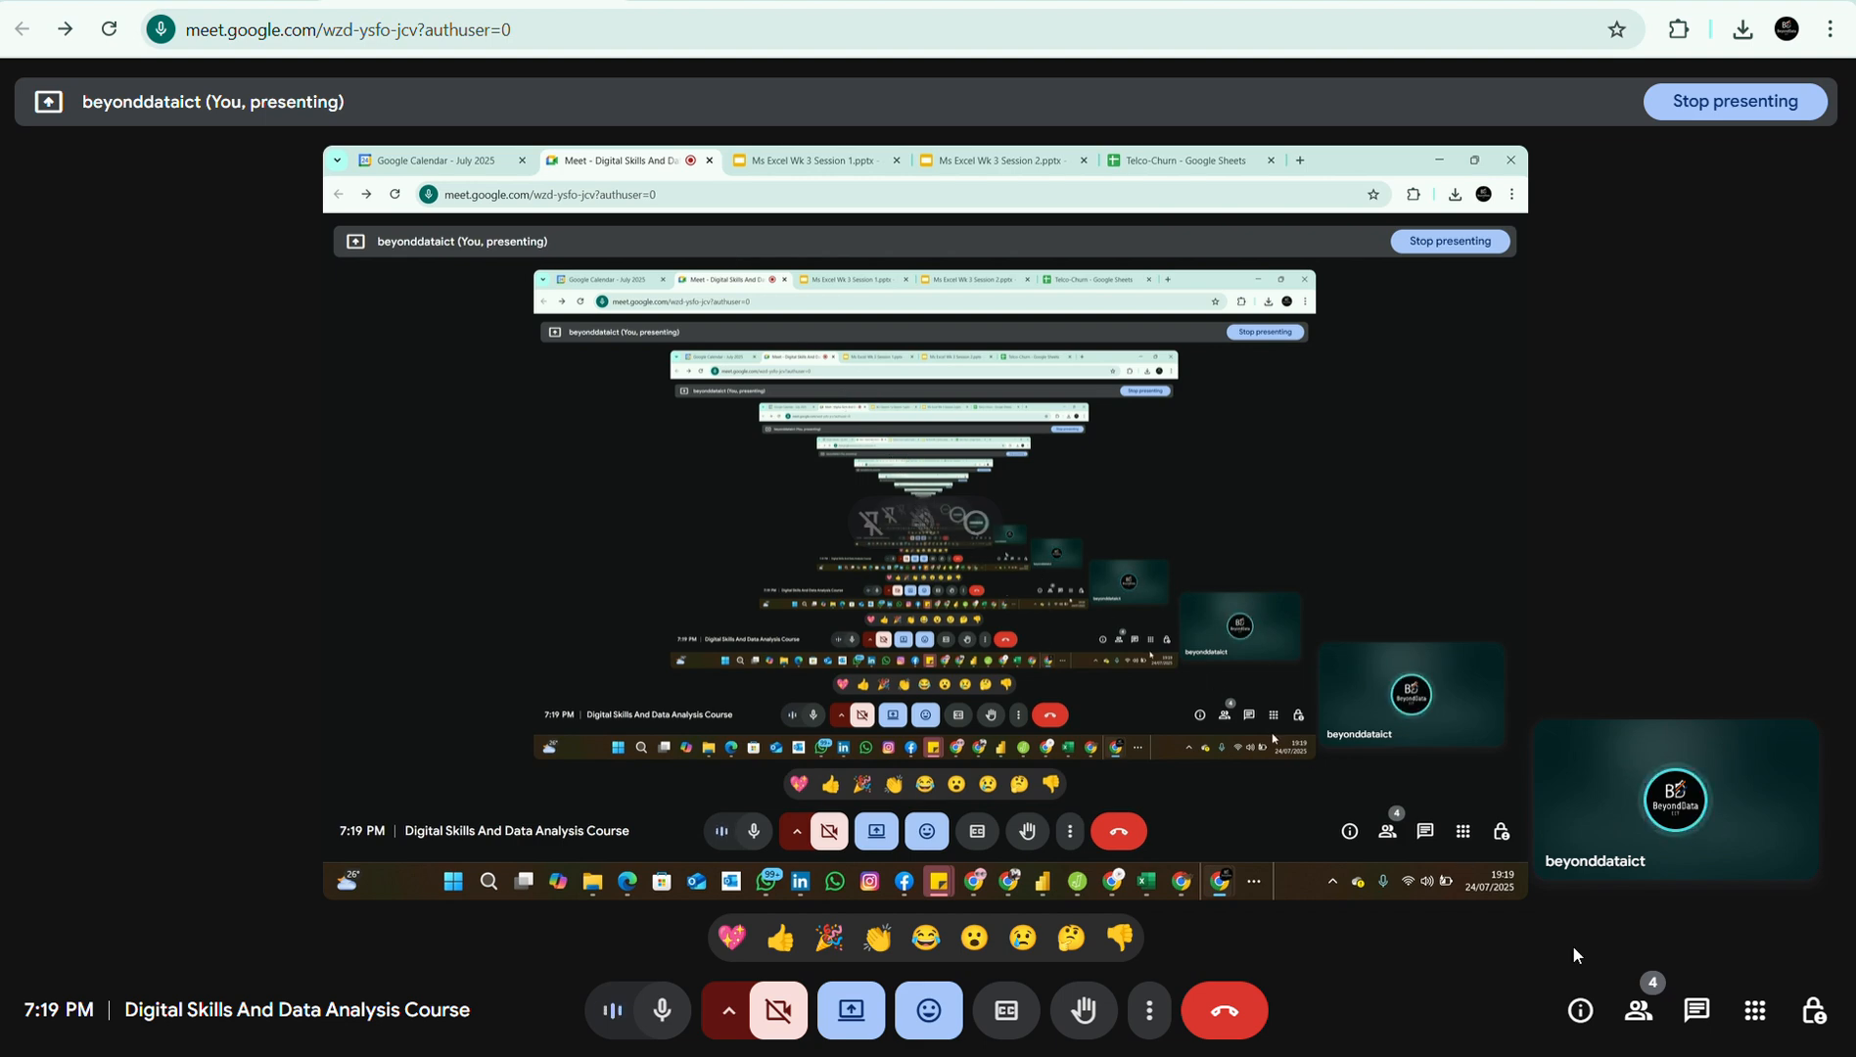
pyautogui.click(1635, 1013)
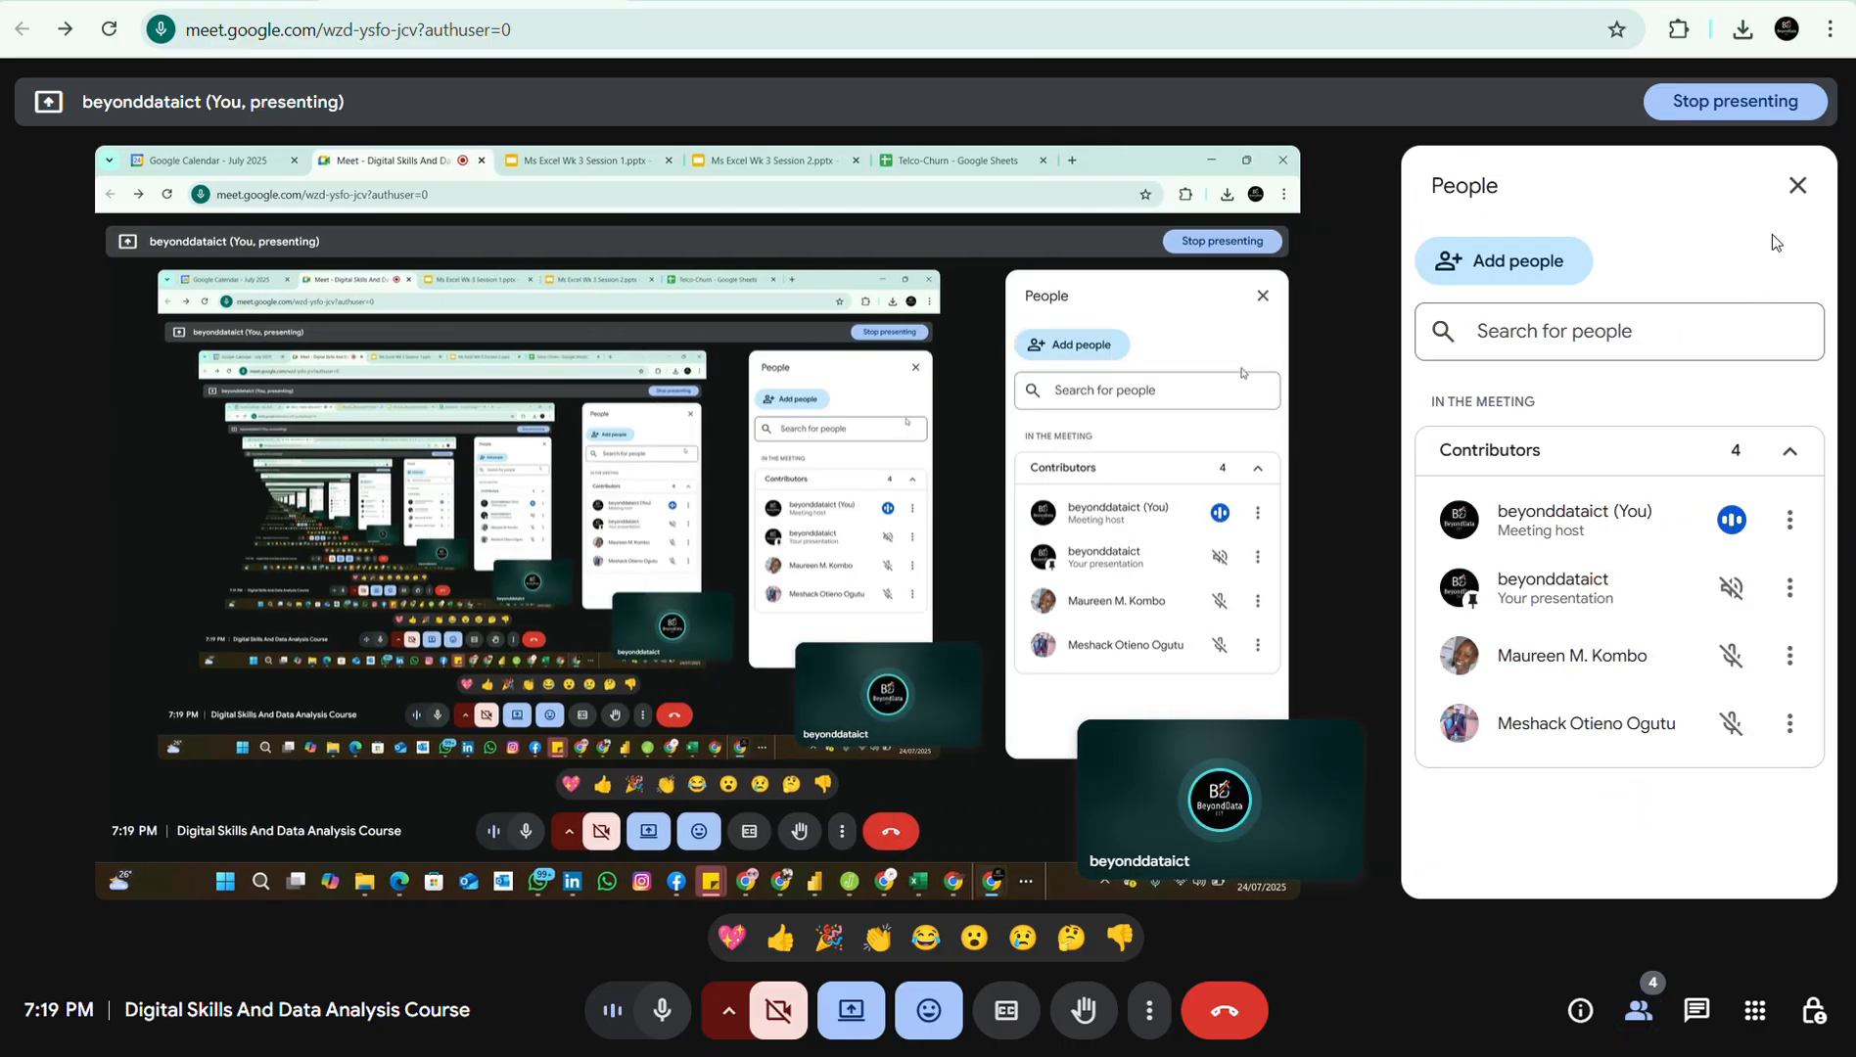
pyautogui.click(1796, 186)
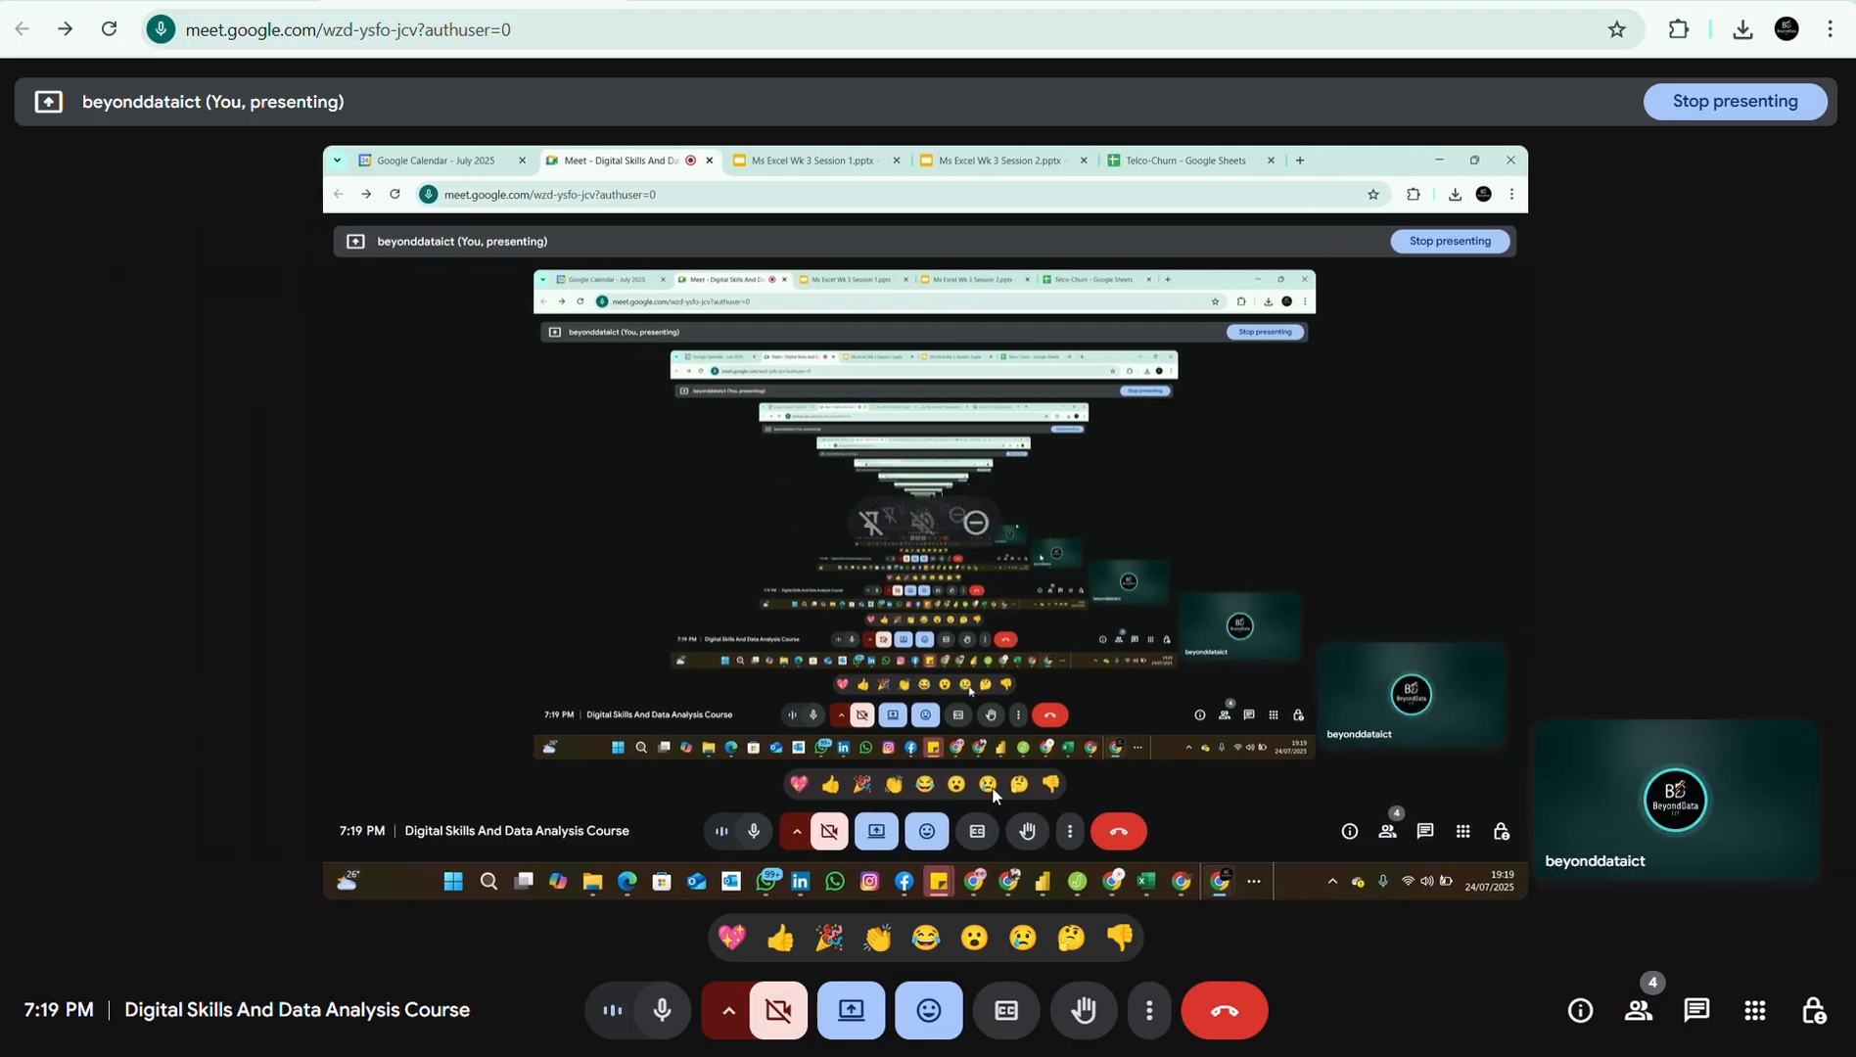
# - Stop presenting the screen in the meeting, view the Ms Excel Wk 3 Session 1 slides and return to the call
pyautogui.click(856, 1018)
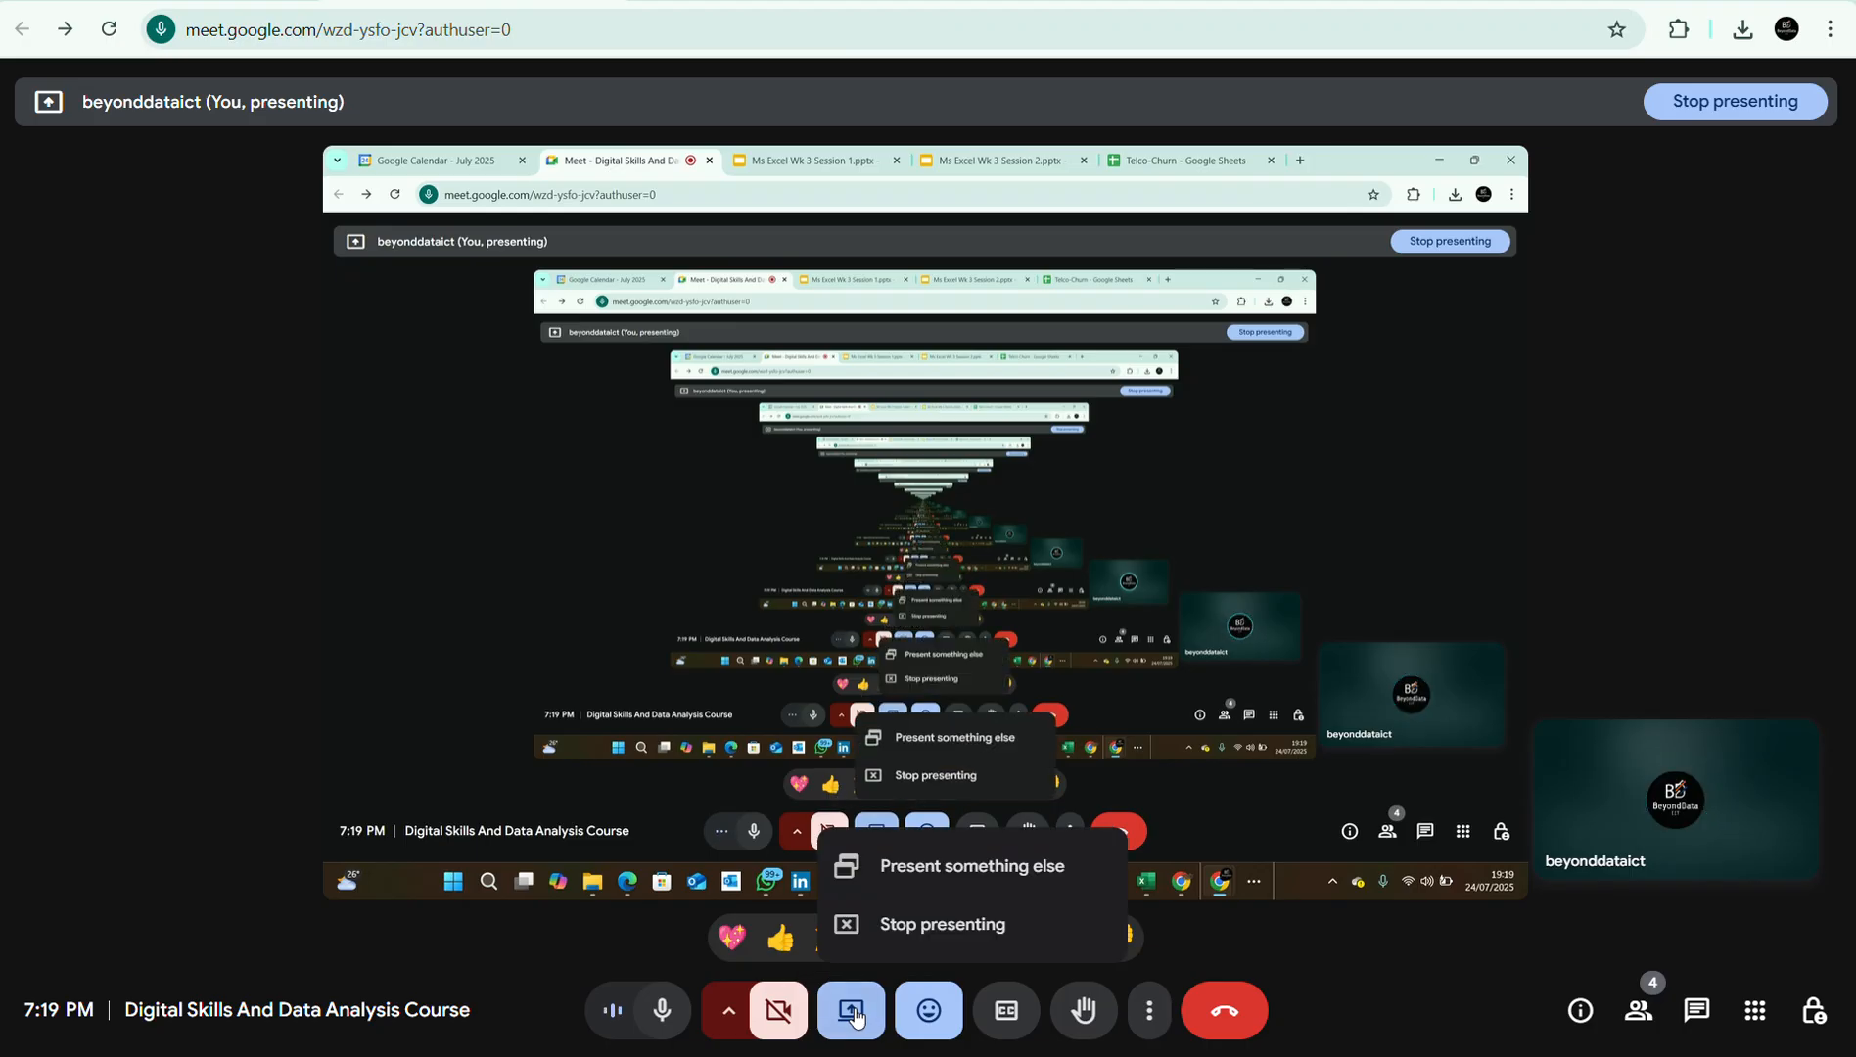
pyautogui.click(862, 927)
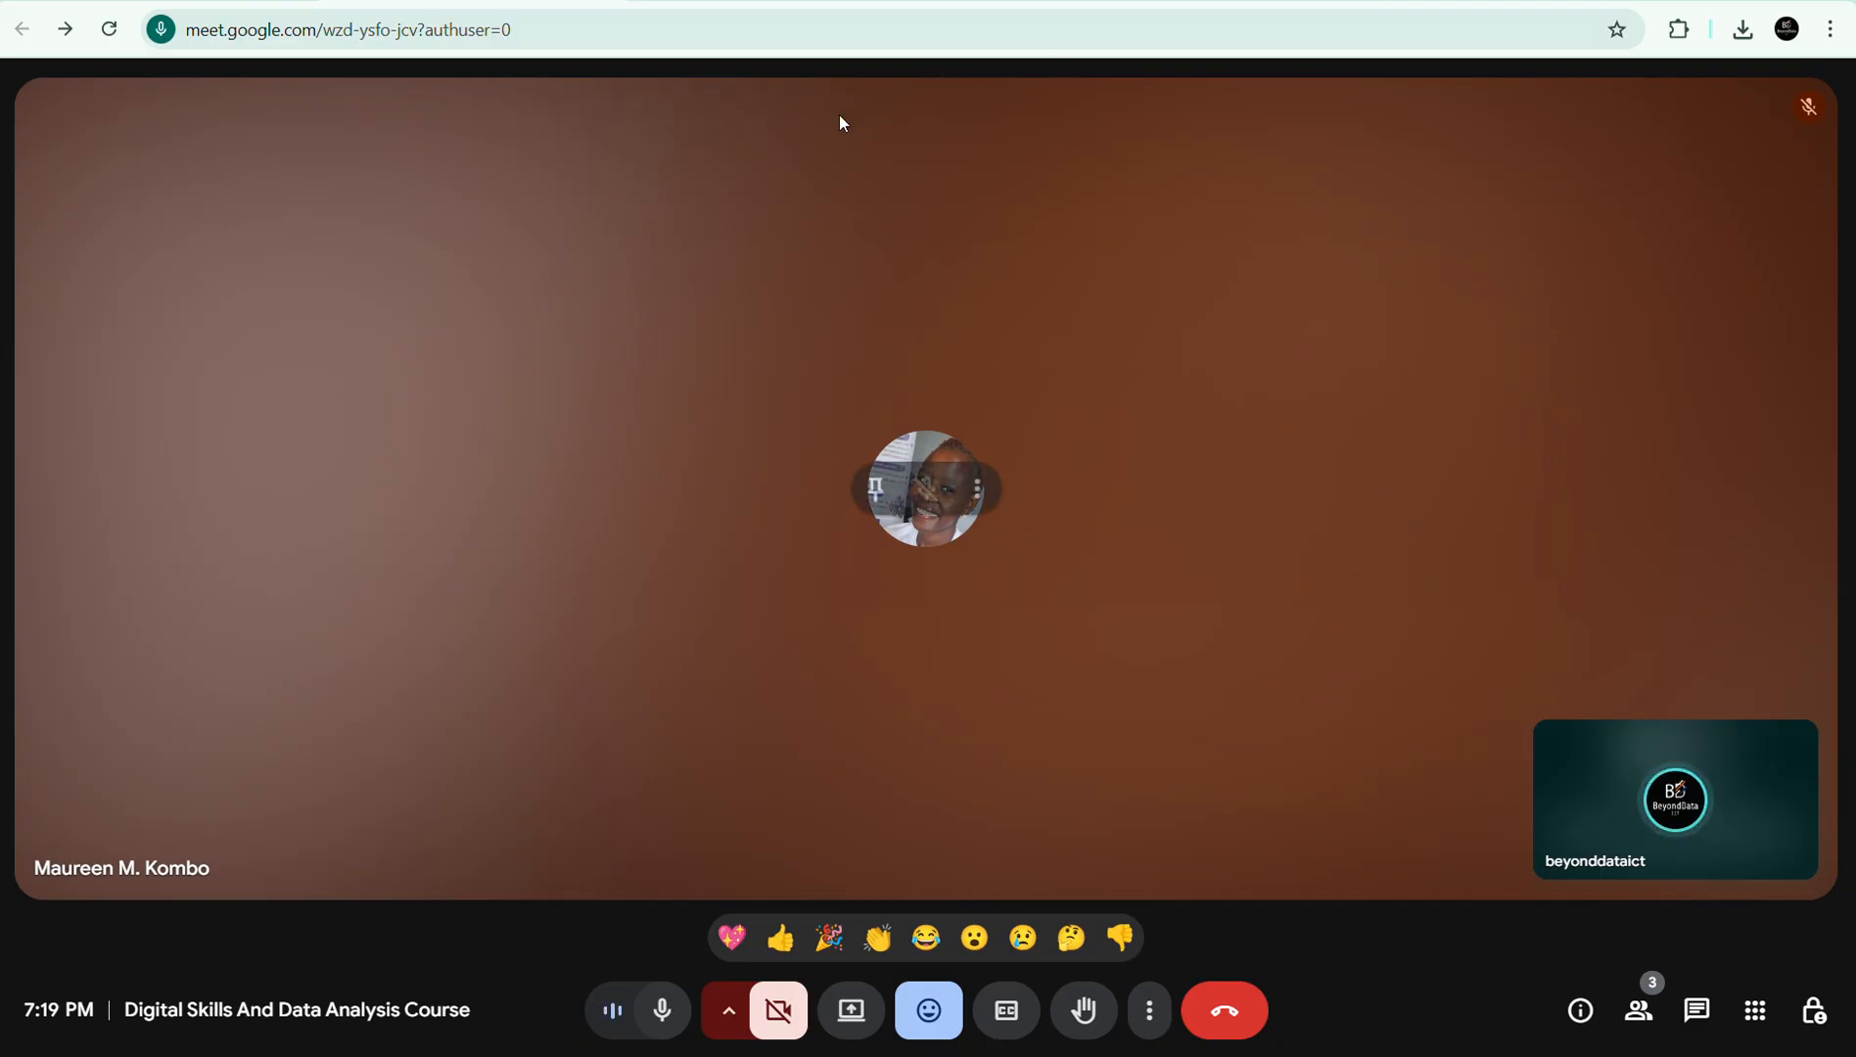
pyautogui.hotkey('ctrl', 'Tab')
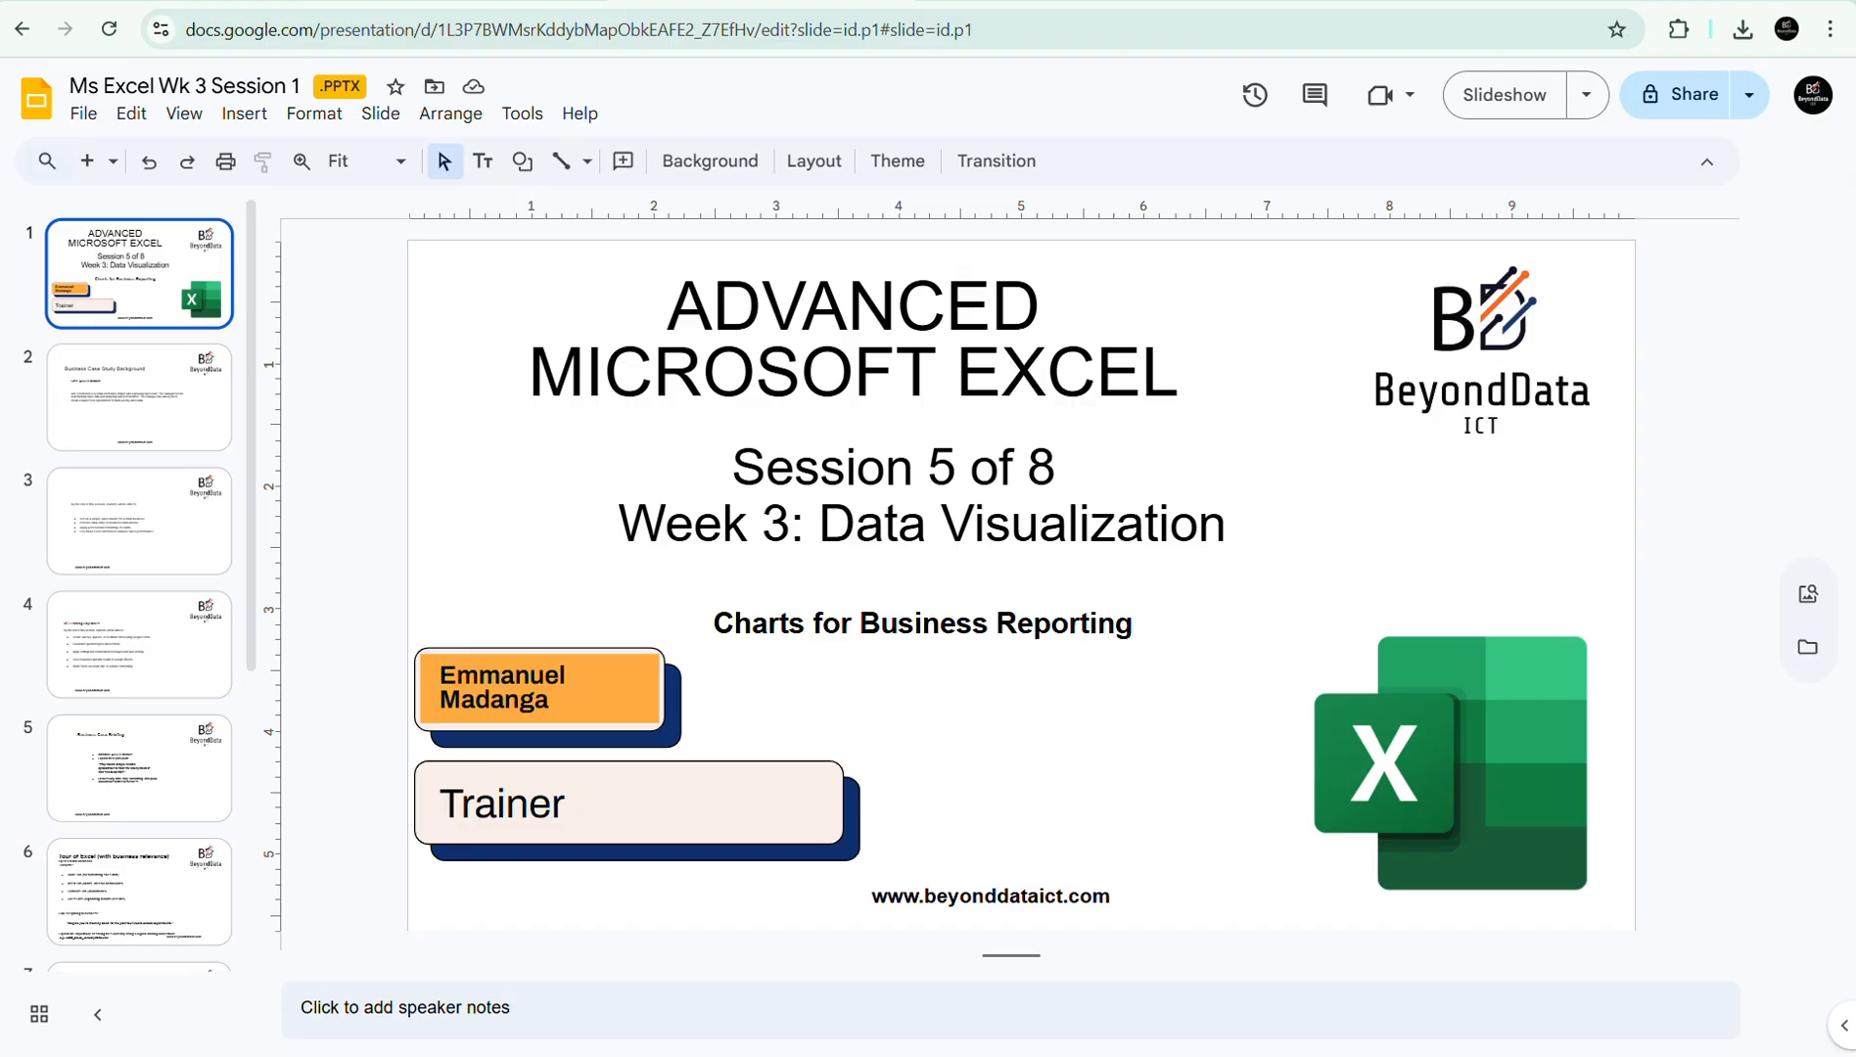
pyautogui.click(565, 2)
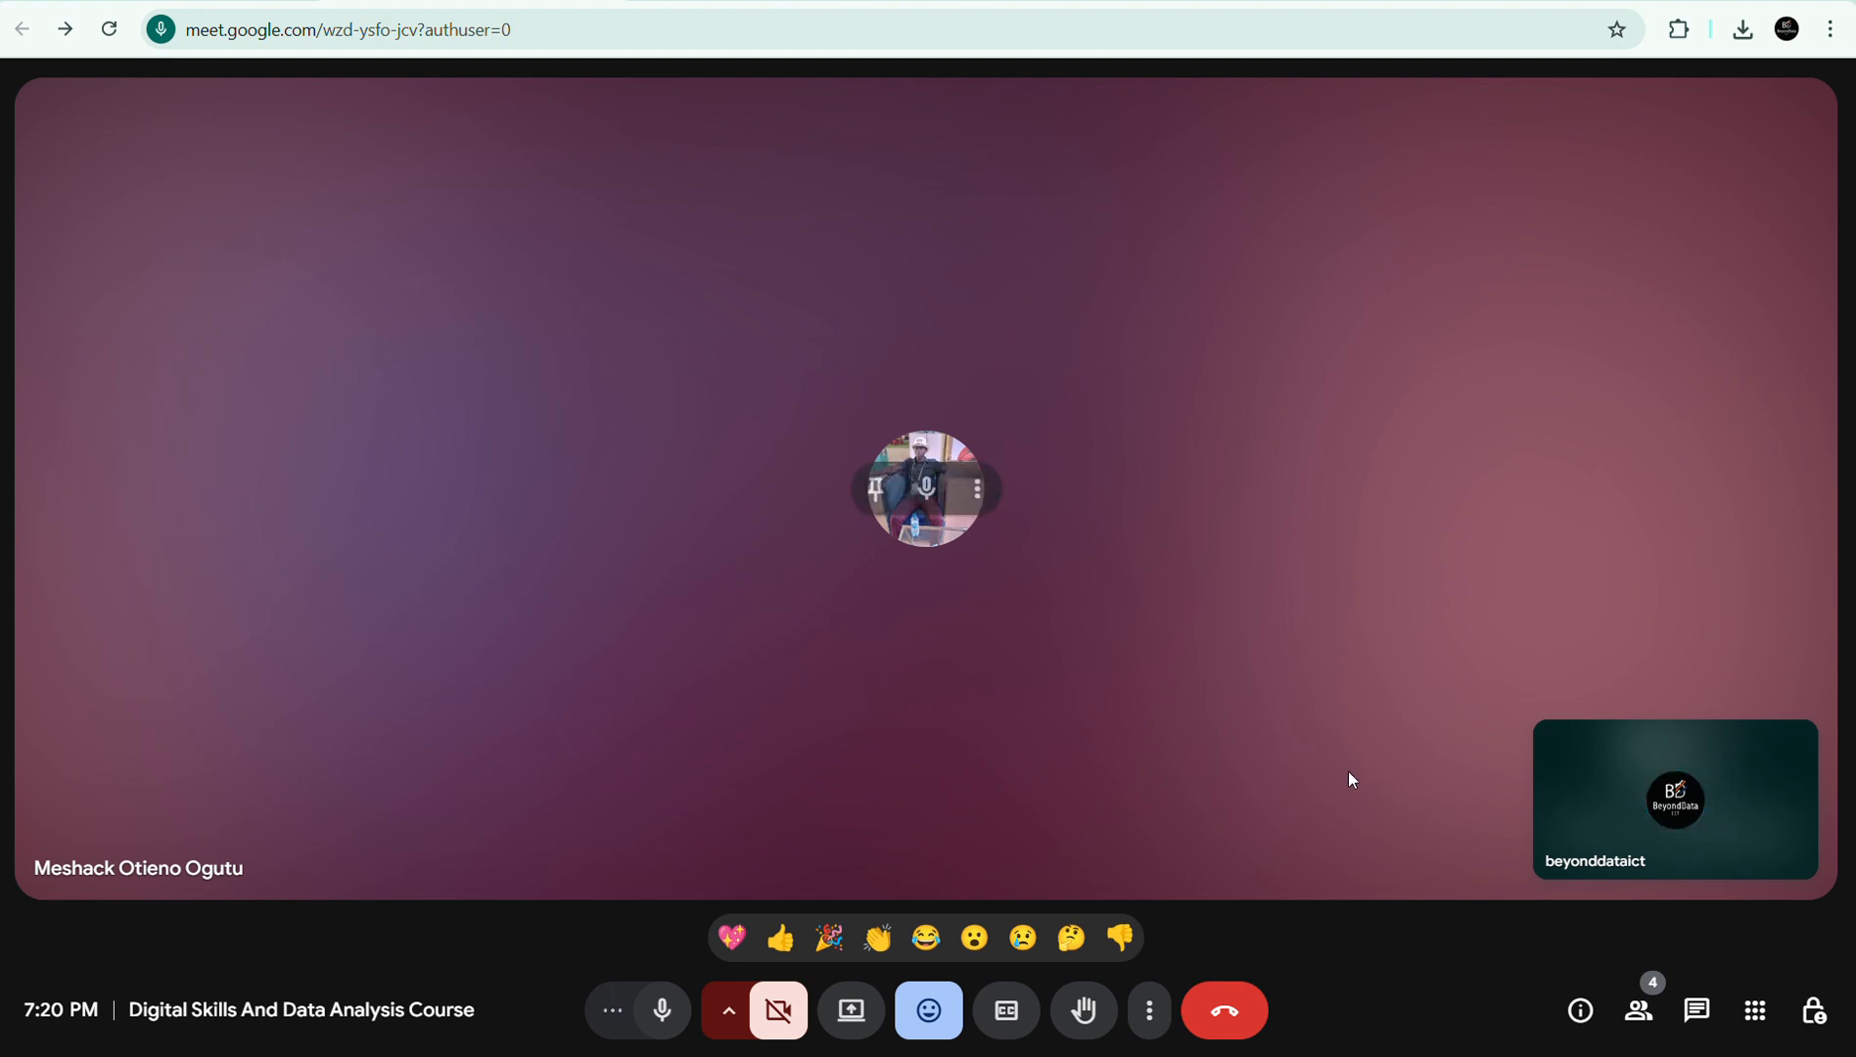
# - Check the meeting's participants list again, glance at the Session 6 Dashboard Building slide and return to the call
pyautogui.click(1648, 1011)
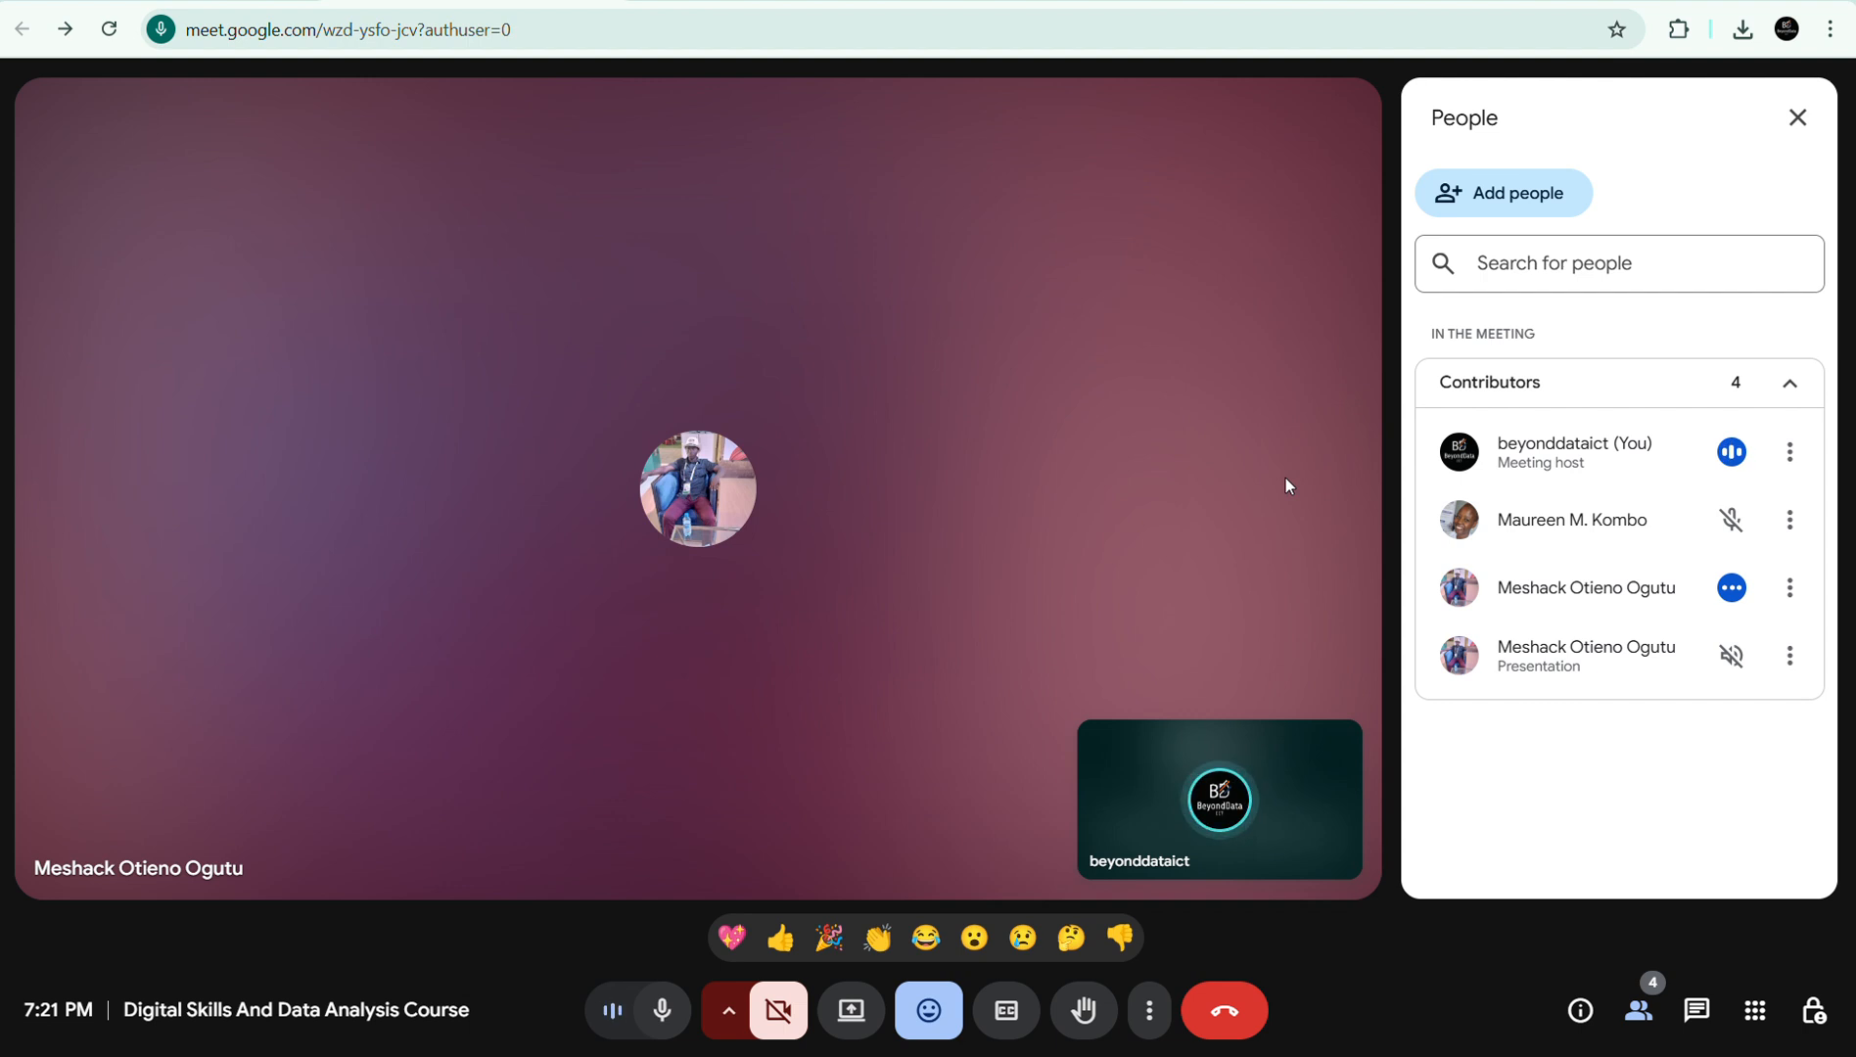
pyautogui.click(1798, 119)
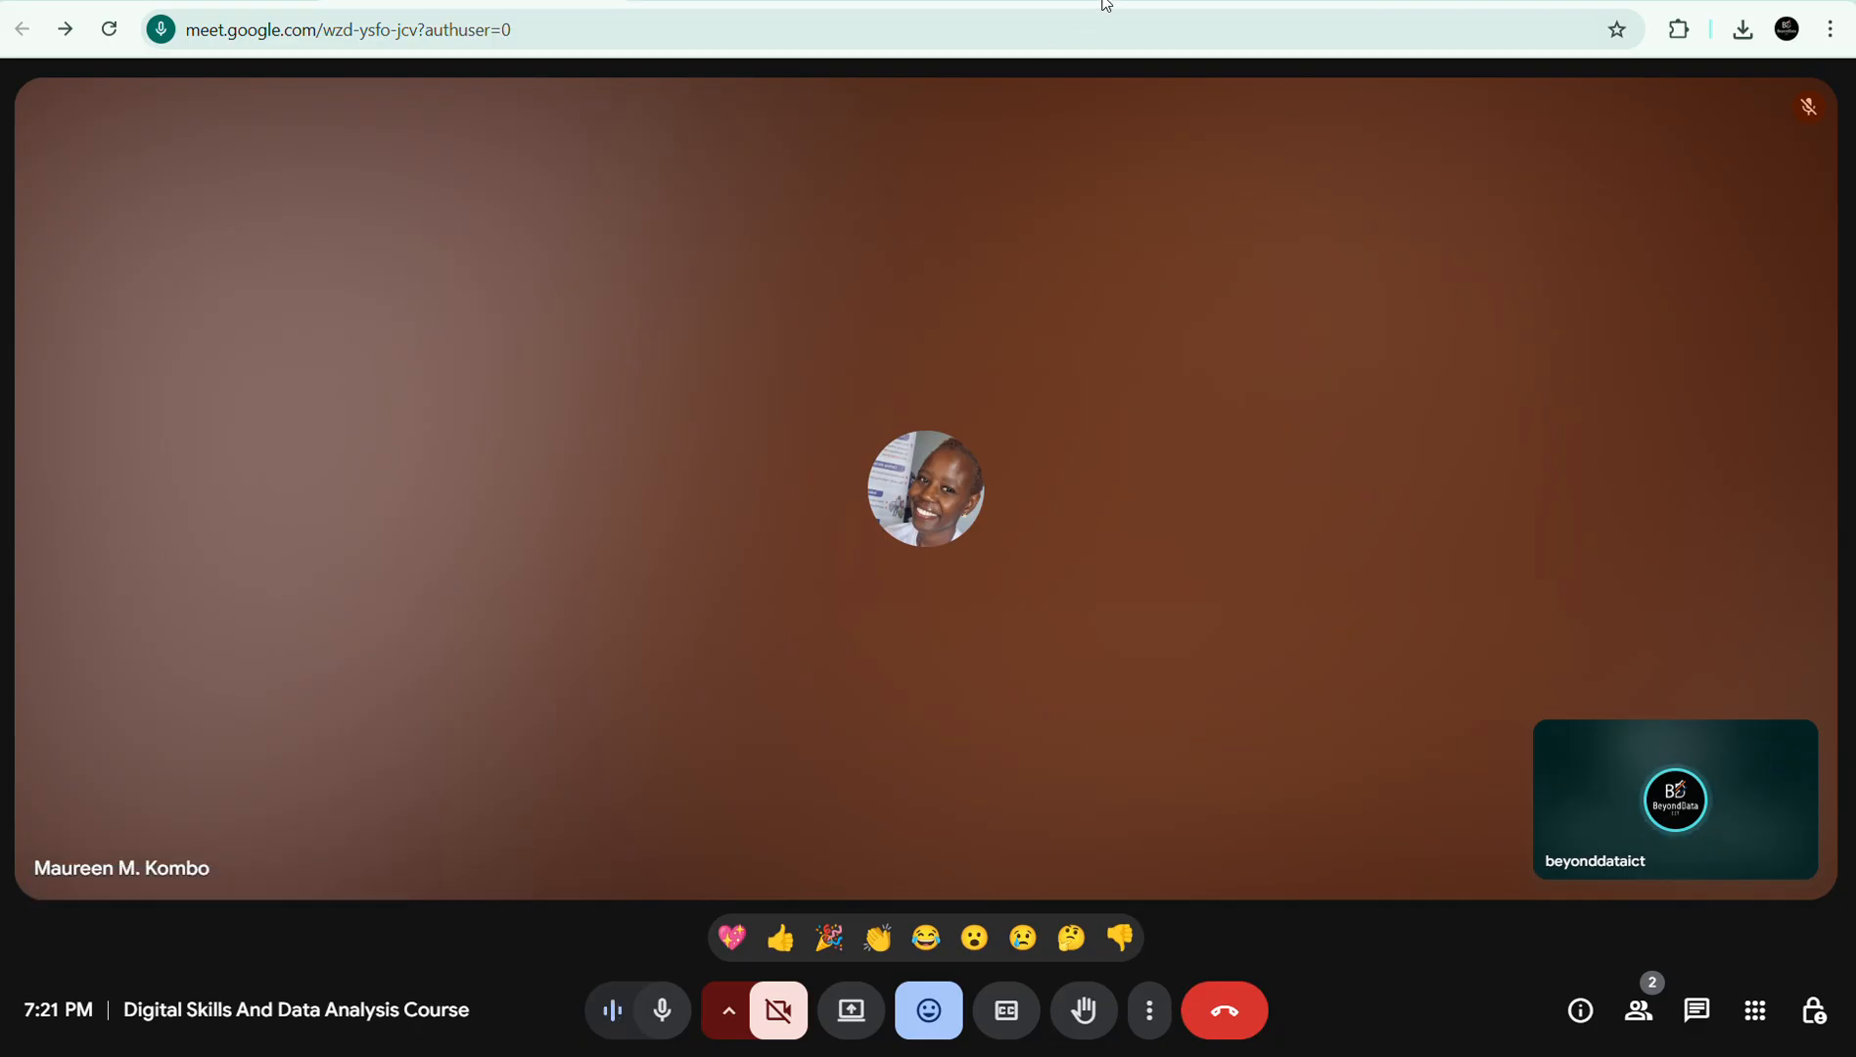
pyautogui.moveTo(1106, 5)
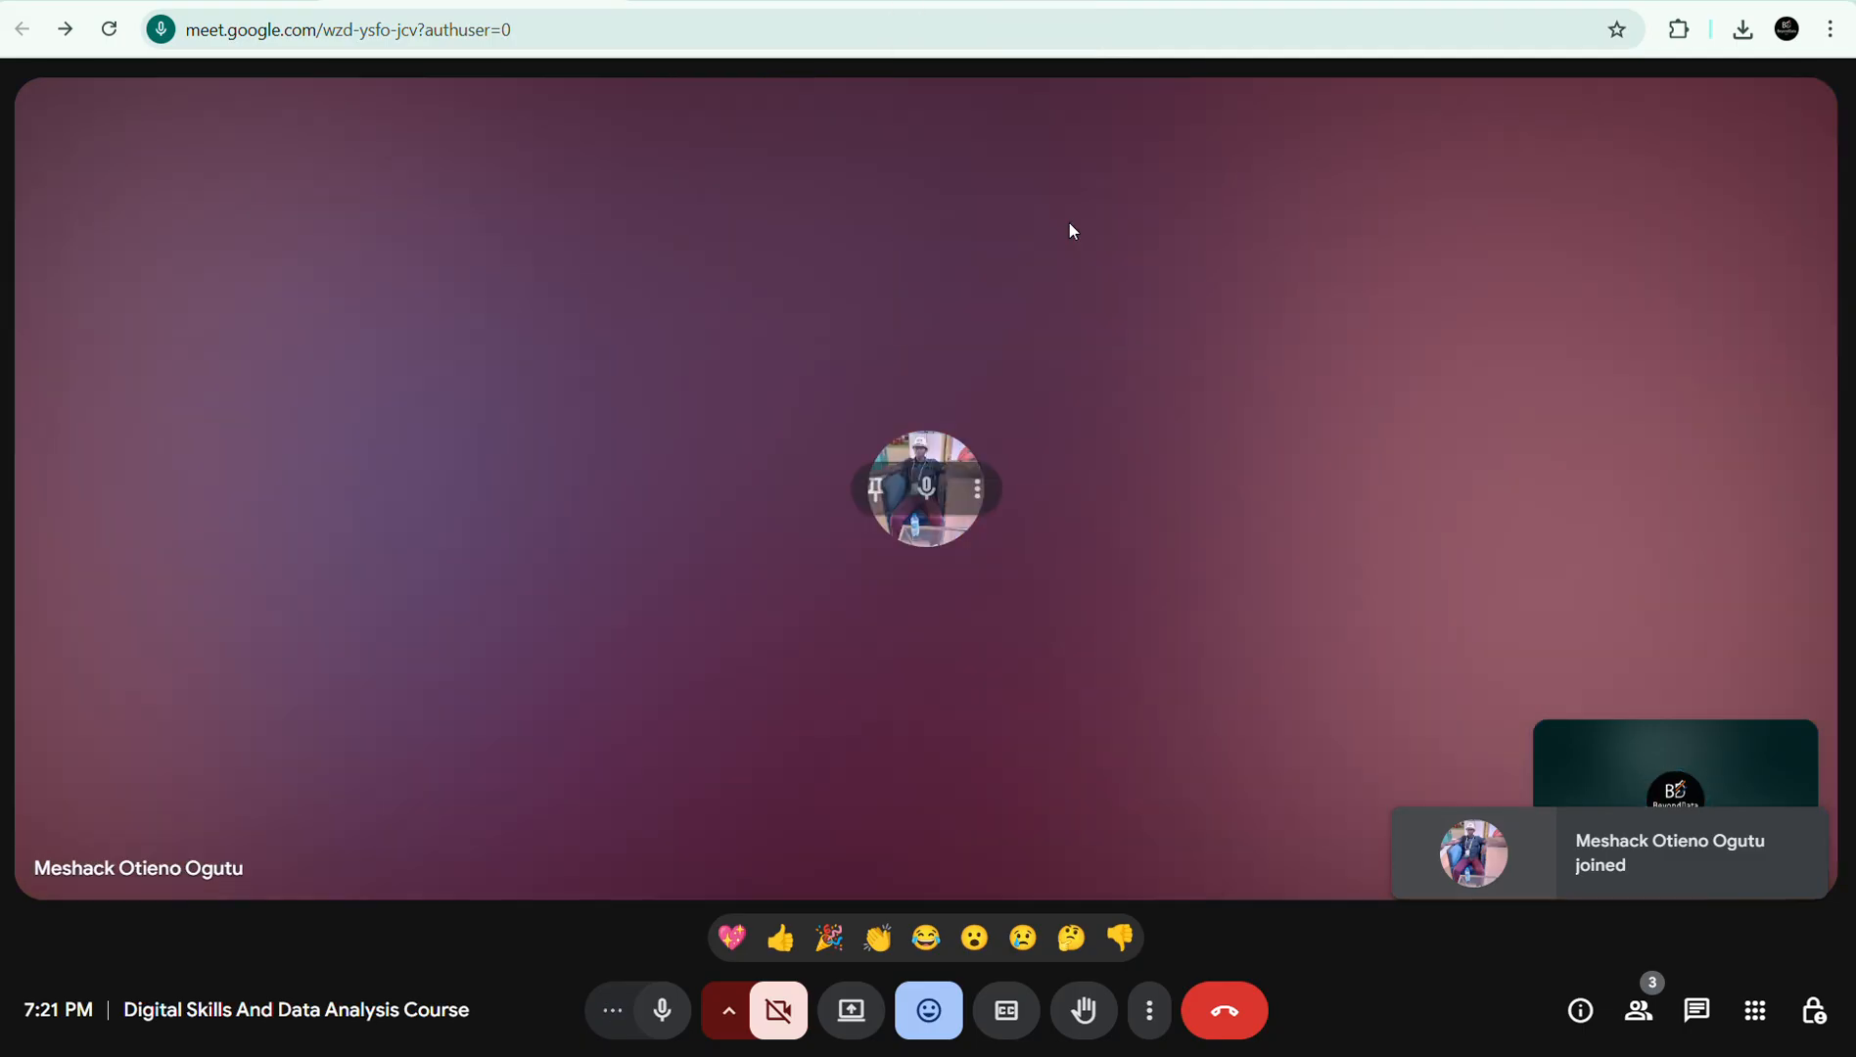
pyautogui.click(1114, 2)
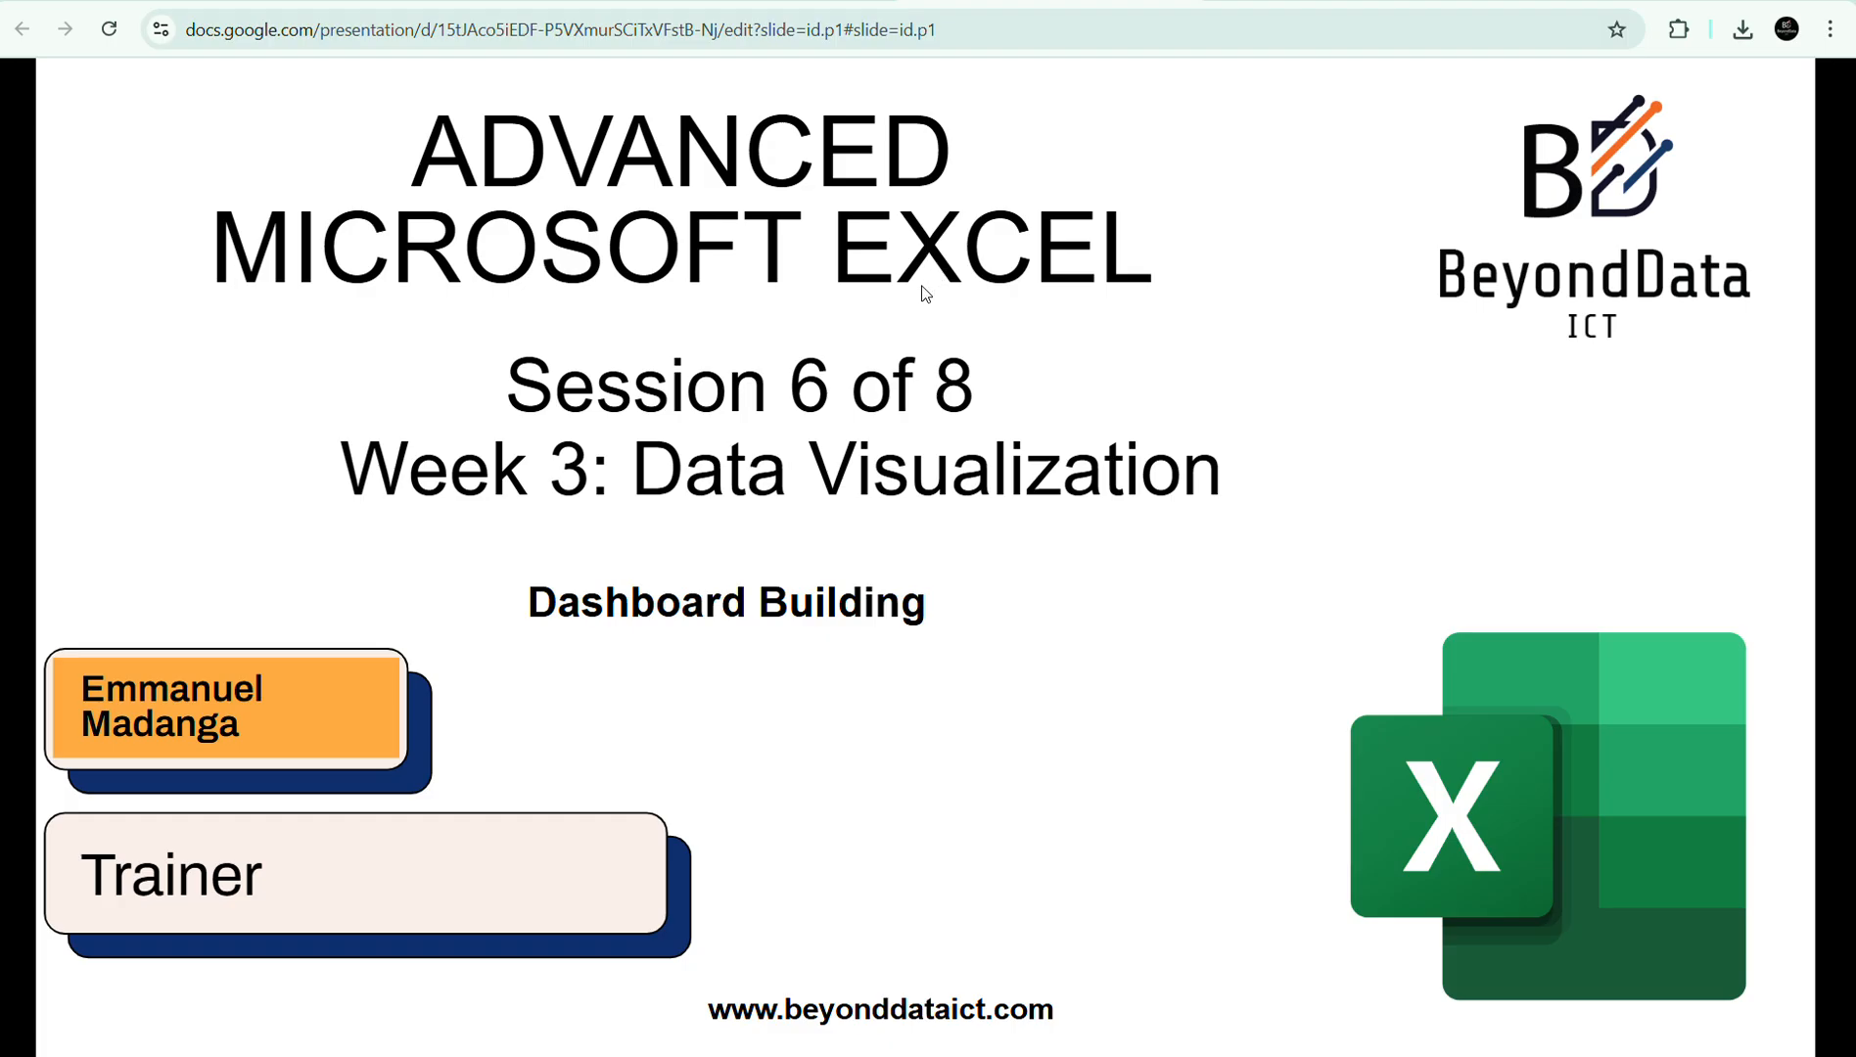
pyautogui.click(423, 1)
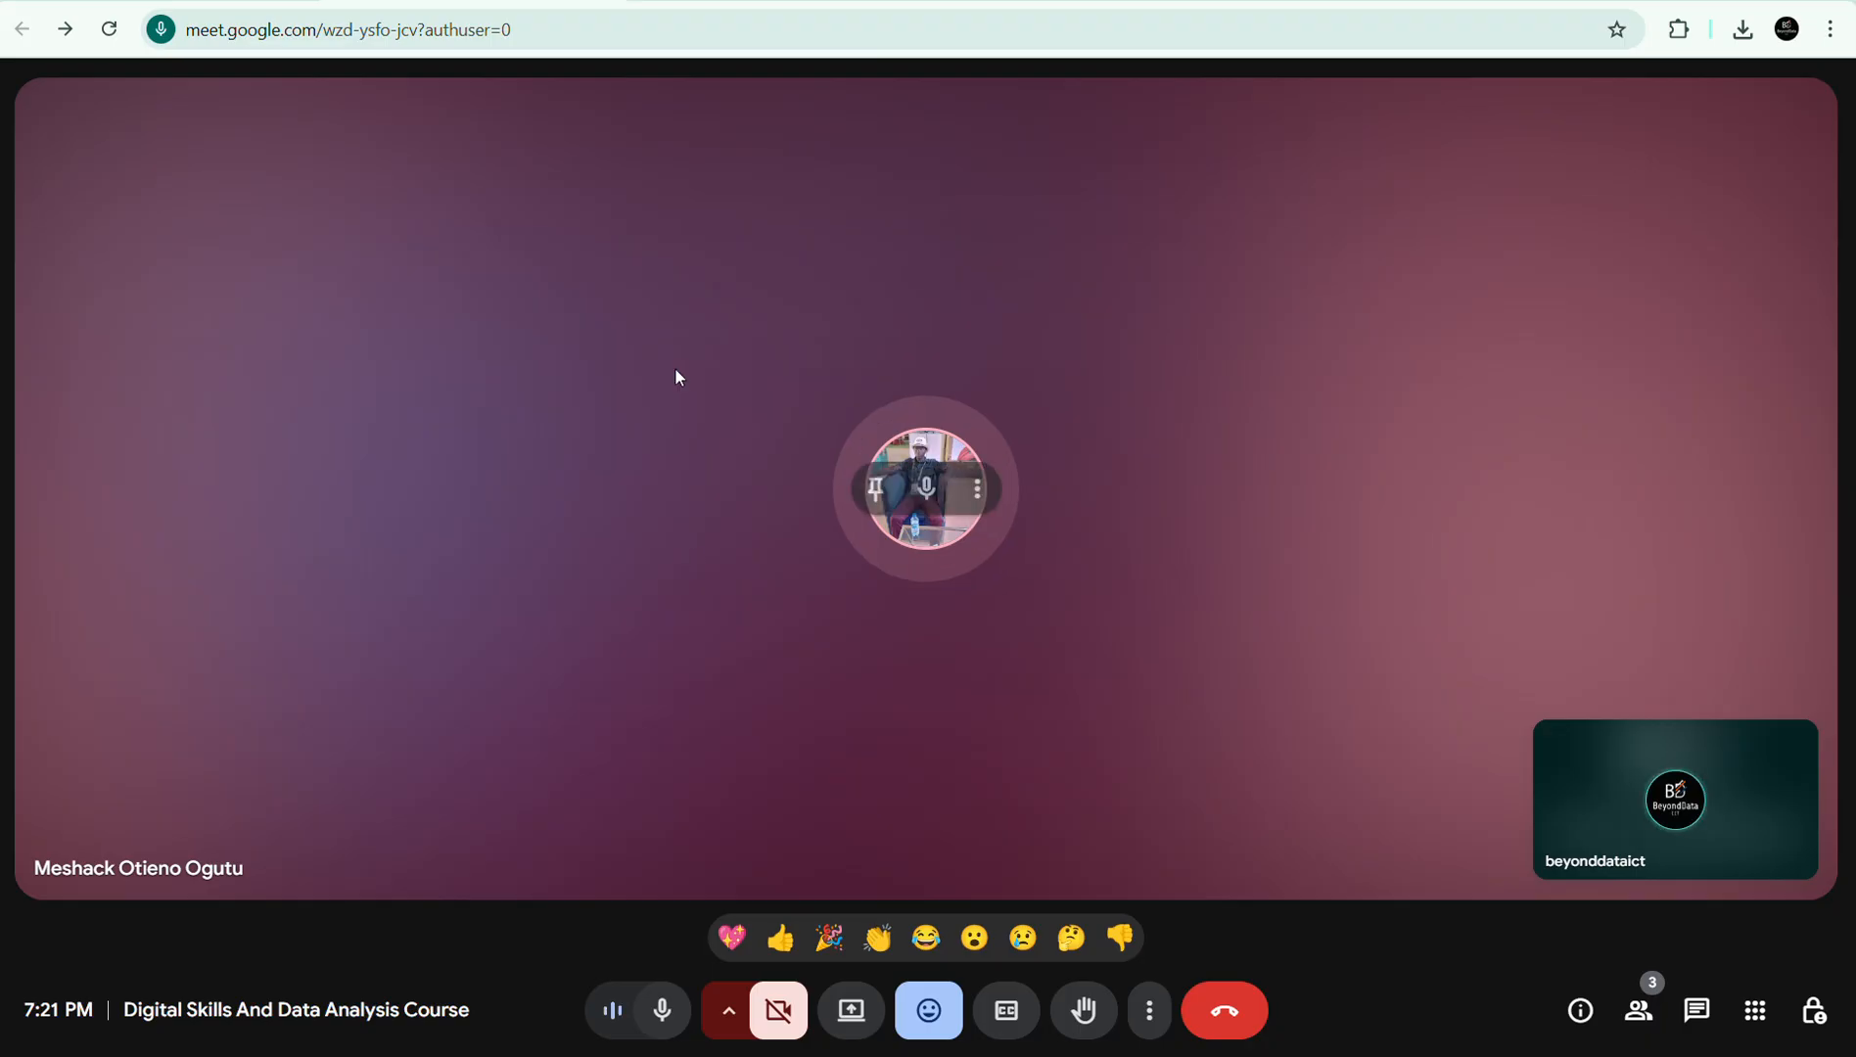
# - Present the entire screen in the meeting and hide the screen-sharing notice
pyautogui.click(850, 1009)
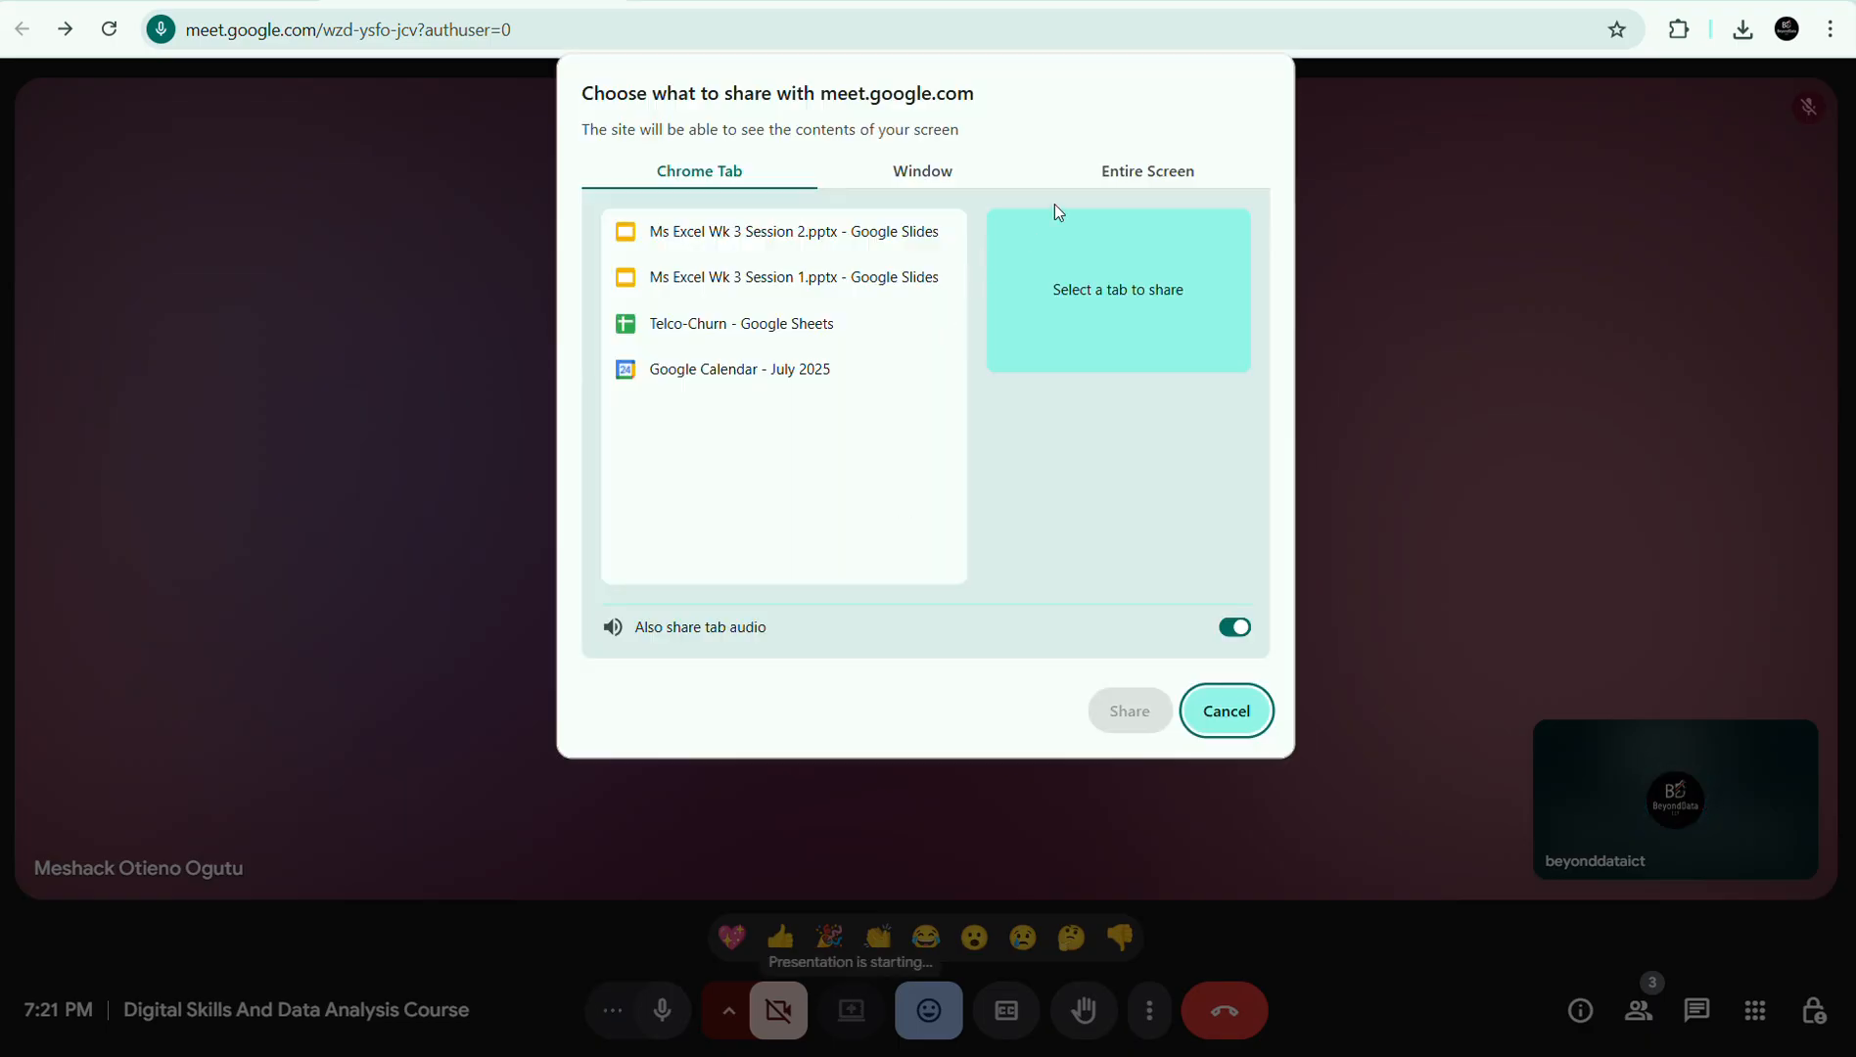
pyautogui.click(1116, 179)
pyautogui.click(791, 455)
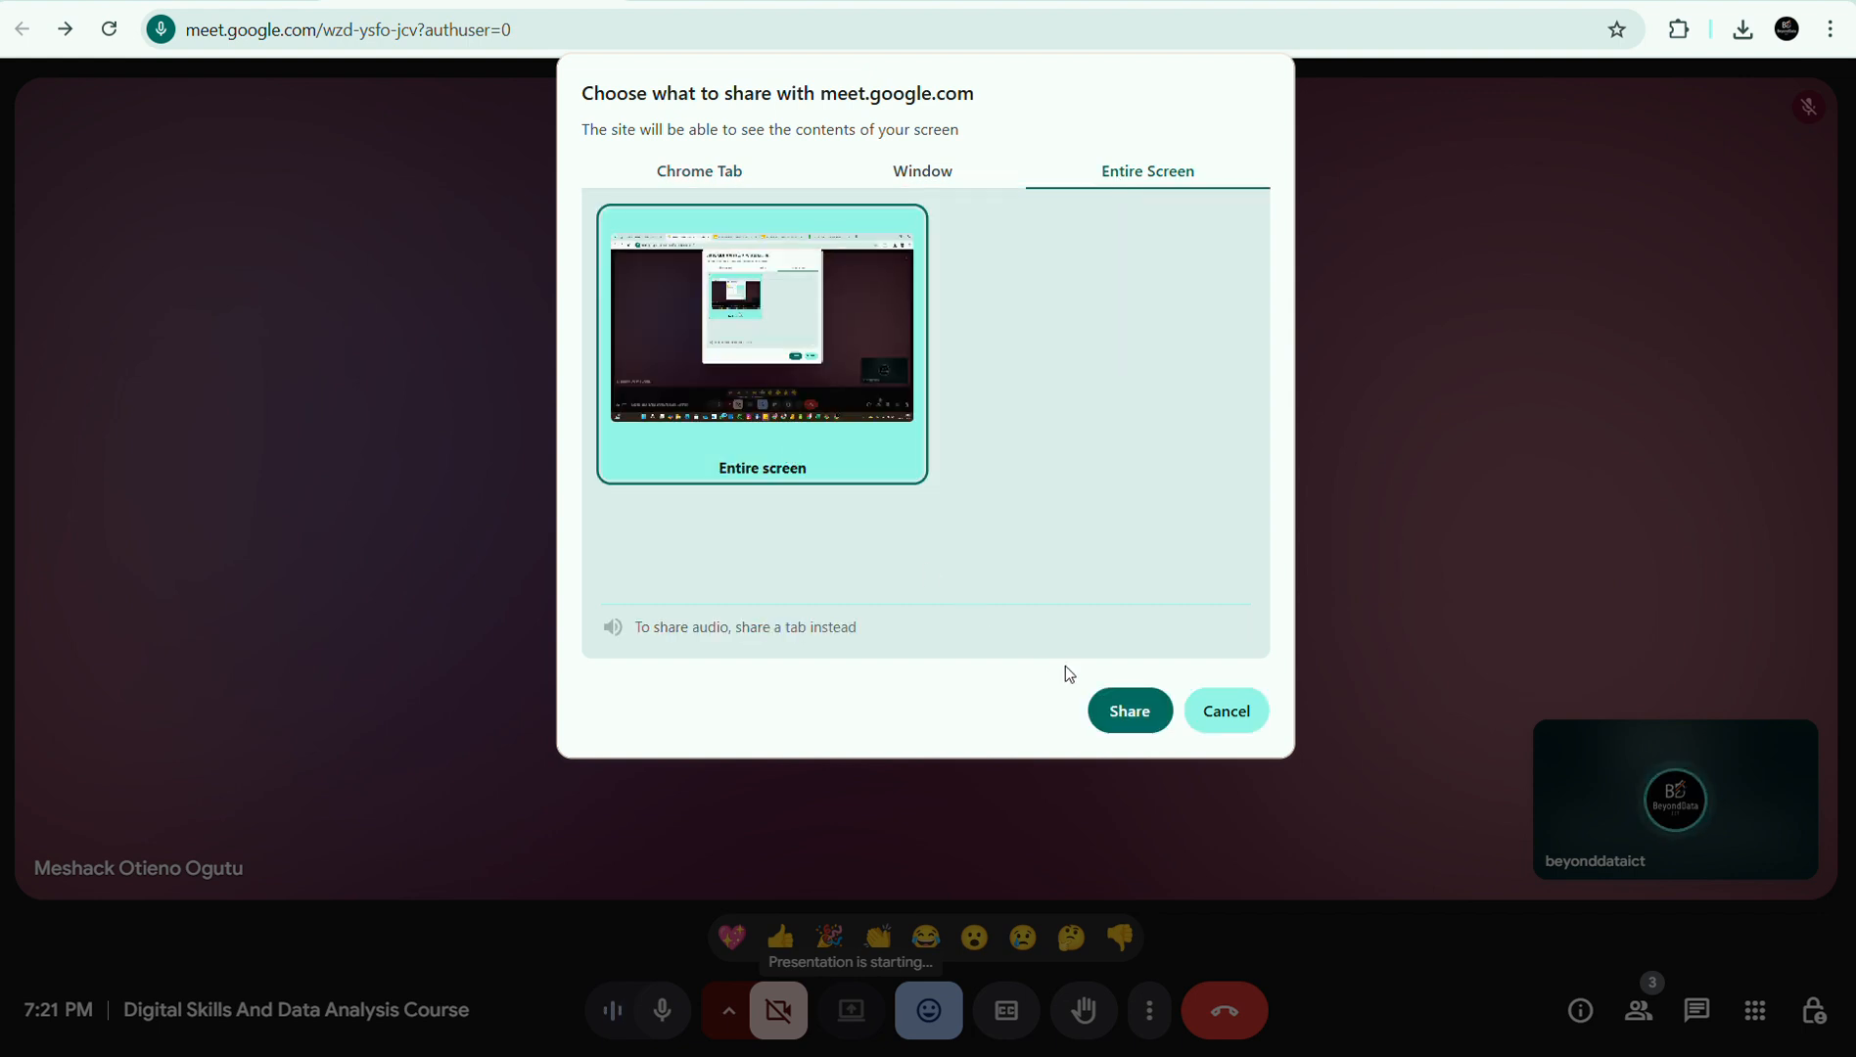
pyautogui.click(1112, 710)
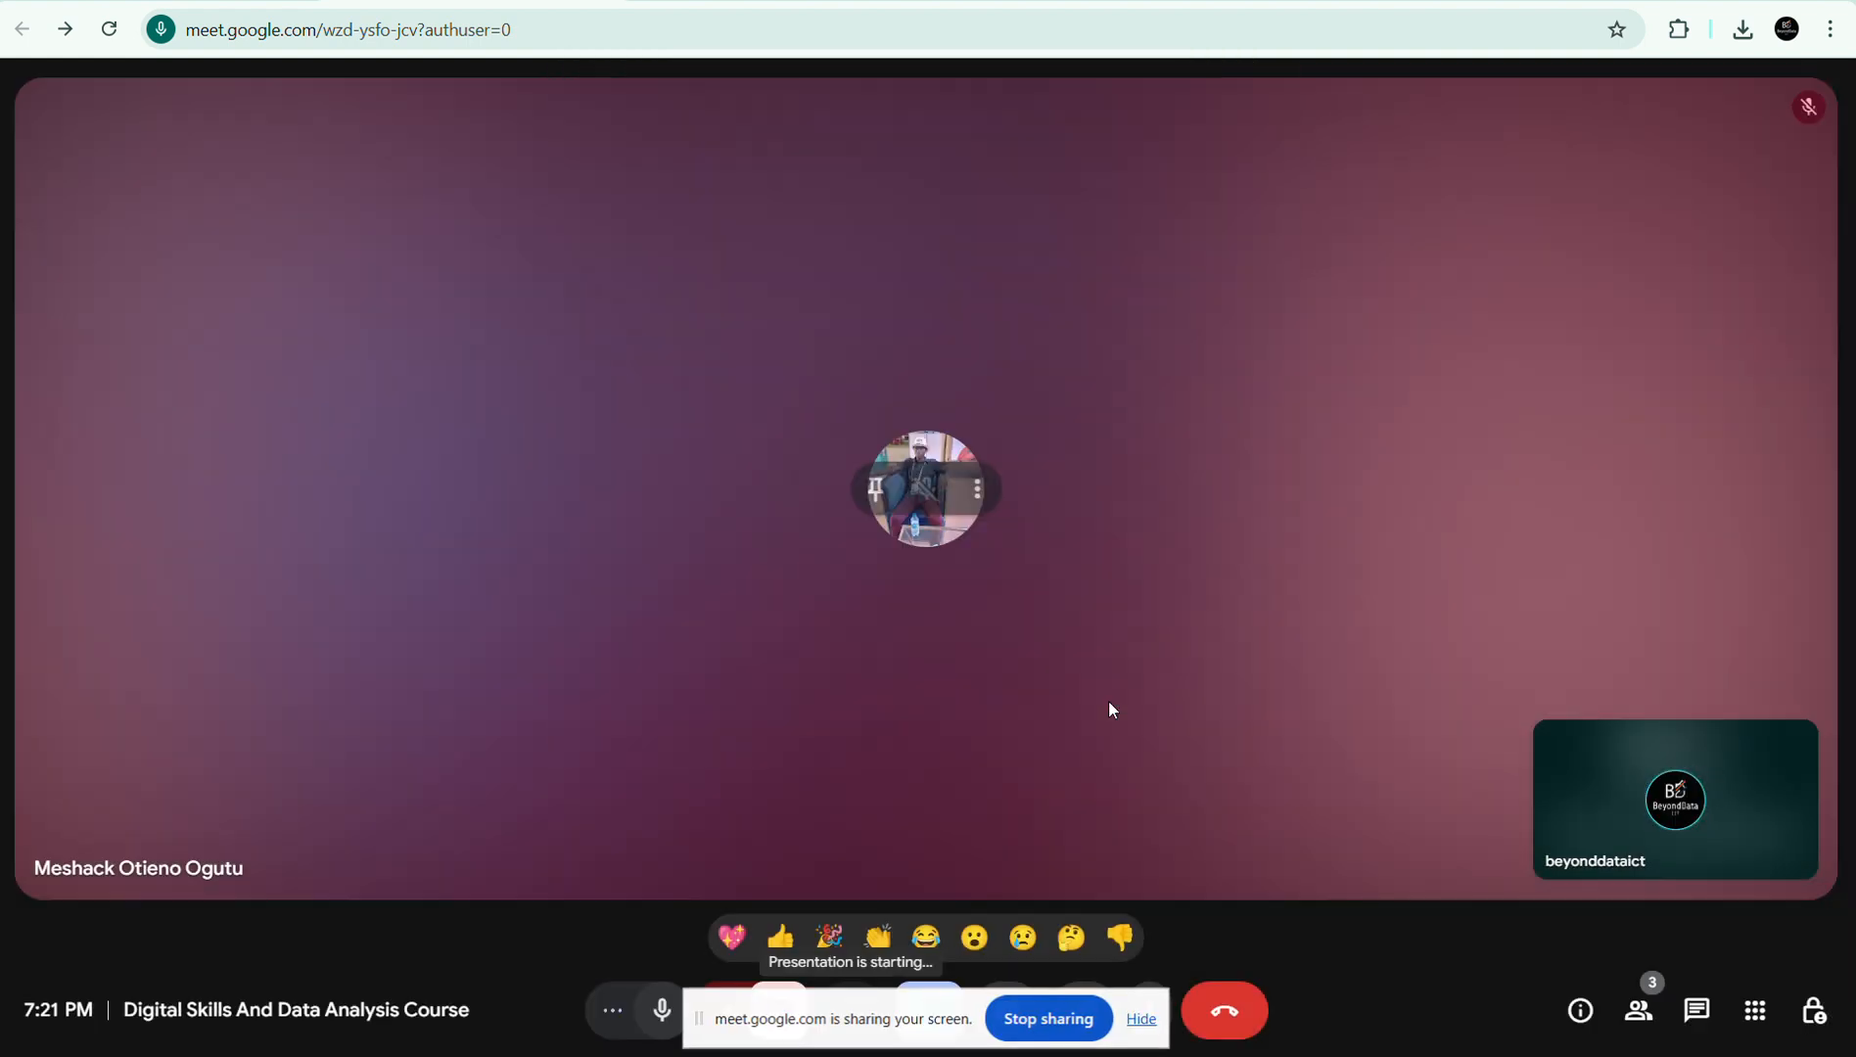
pyautogui.click(1144, 1018)
# - Switch to the Telco-Churn workbook in Excel and rename the second PivotTable's Row Labels header in A10 to Churn
pyautogui.moveTo(1266, 1055)
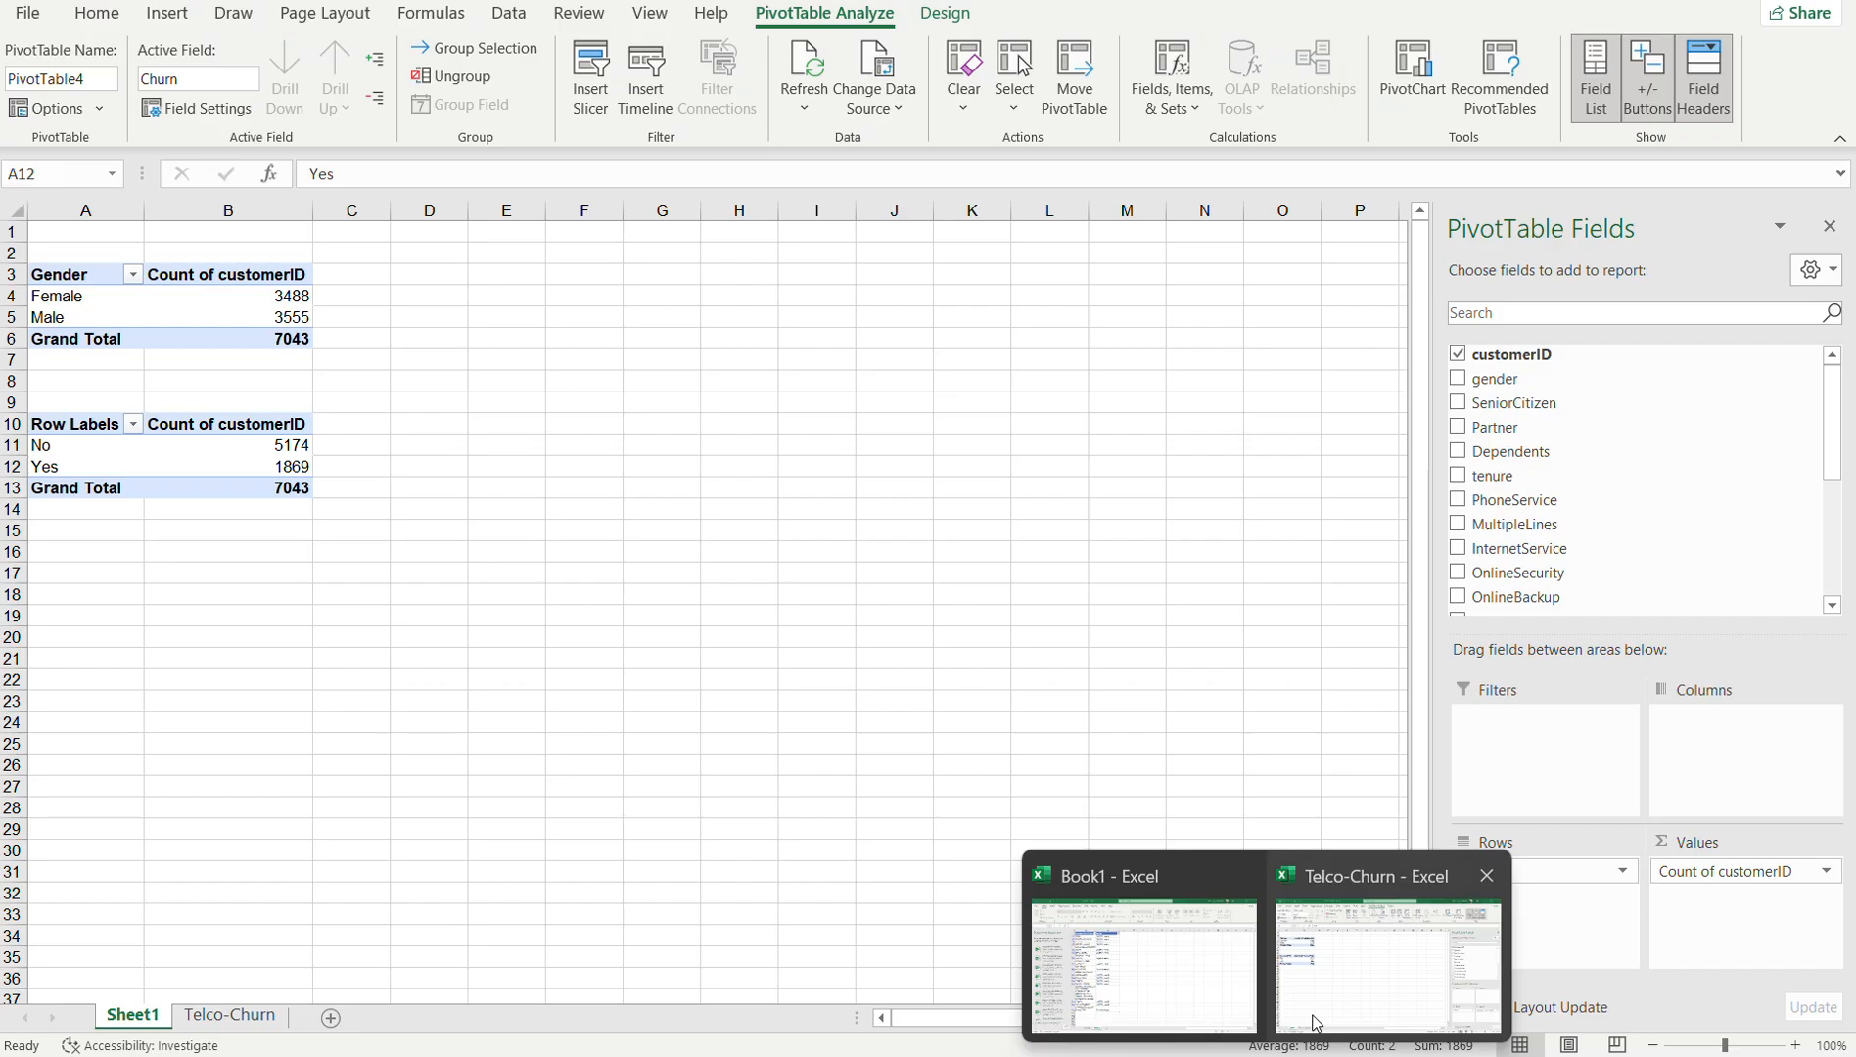
pyautogui.click(1316, 1023)
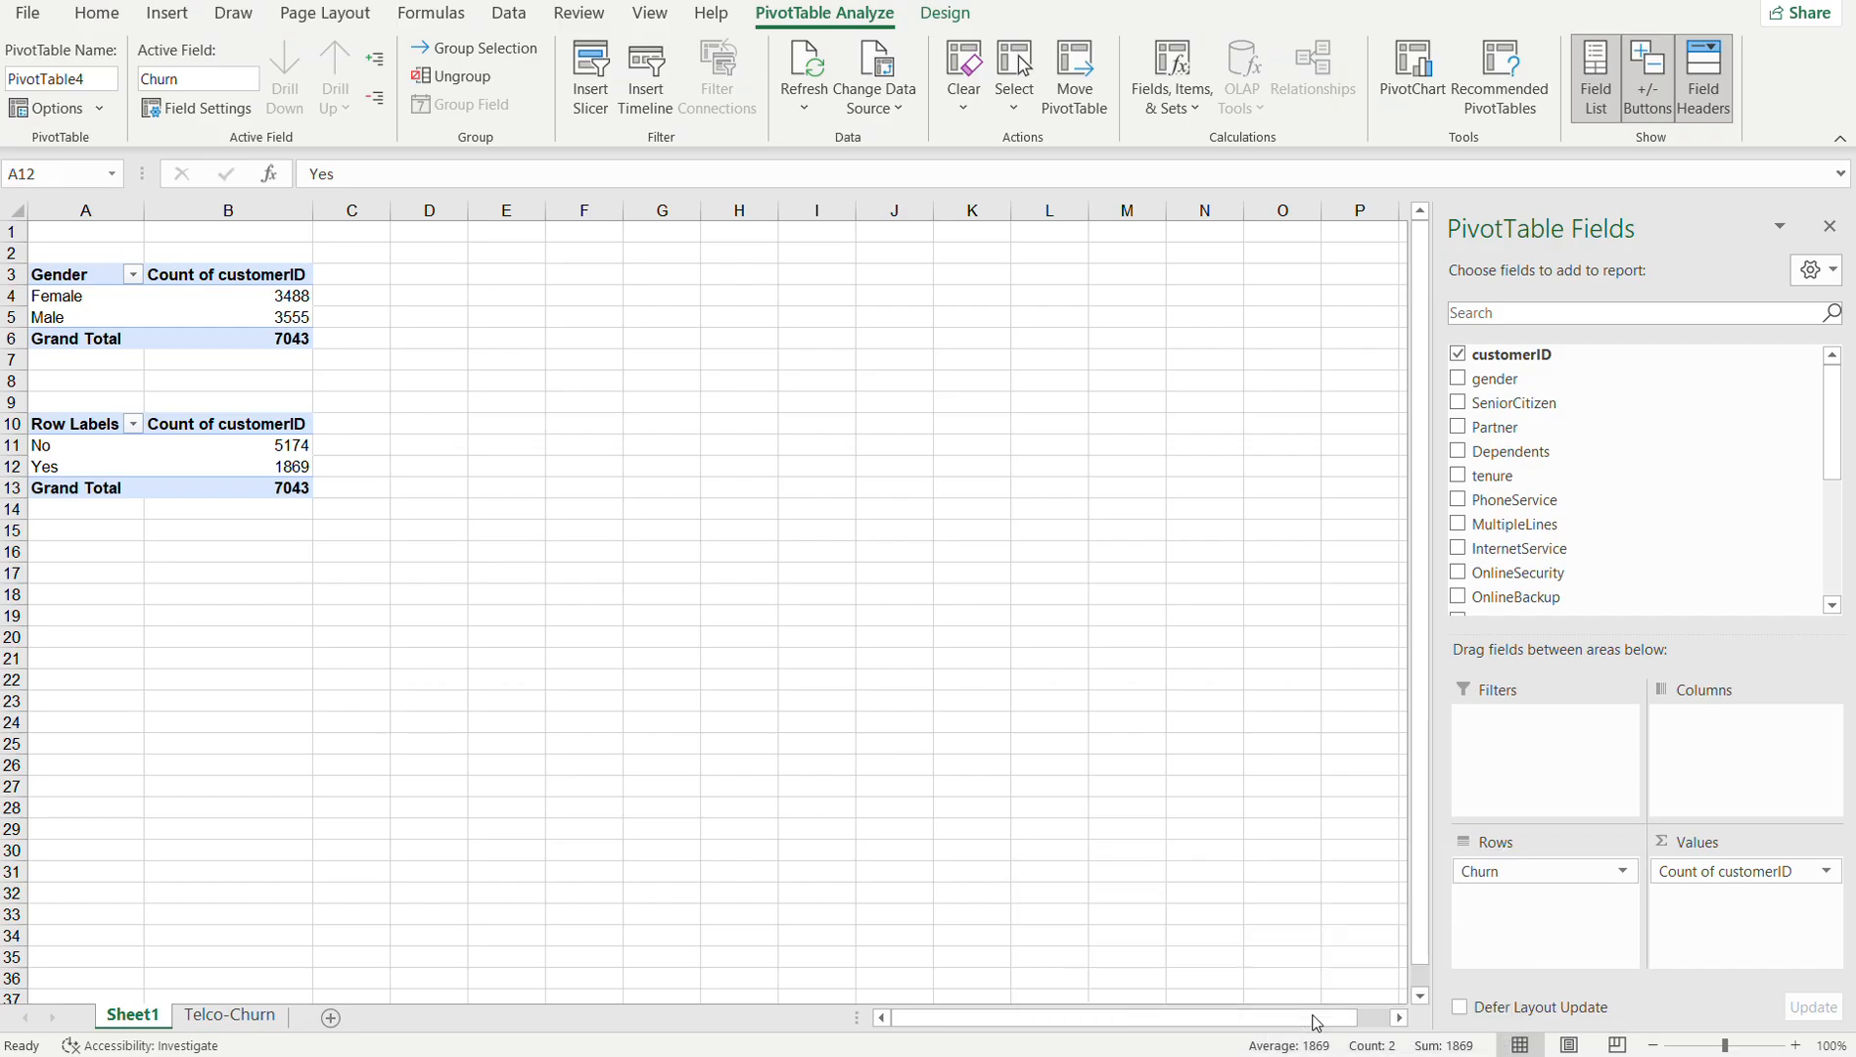
pyautogui.click(291, 638)
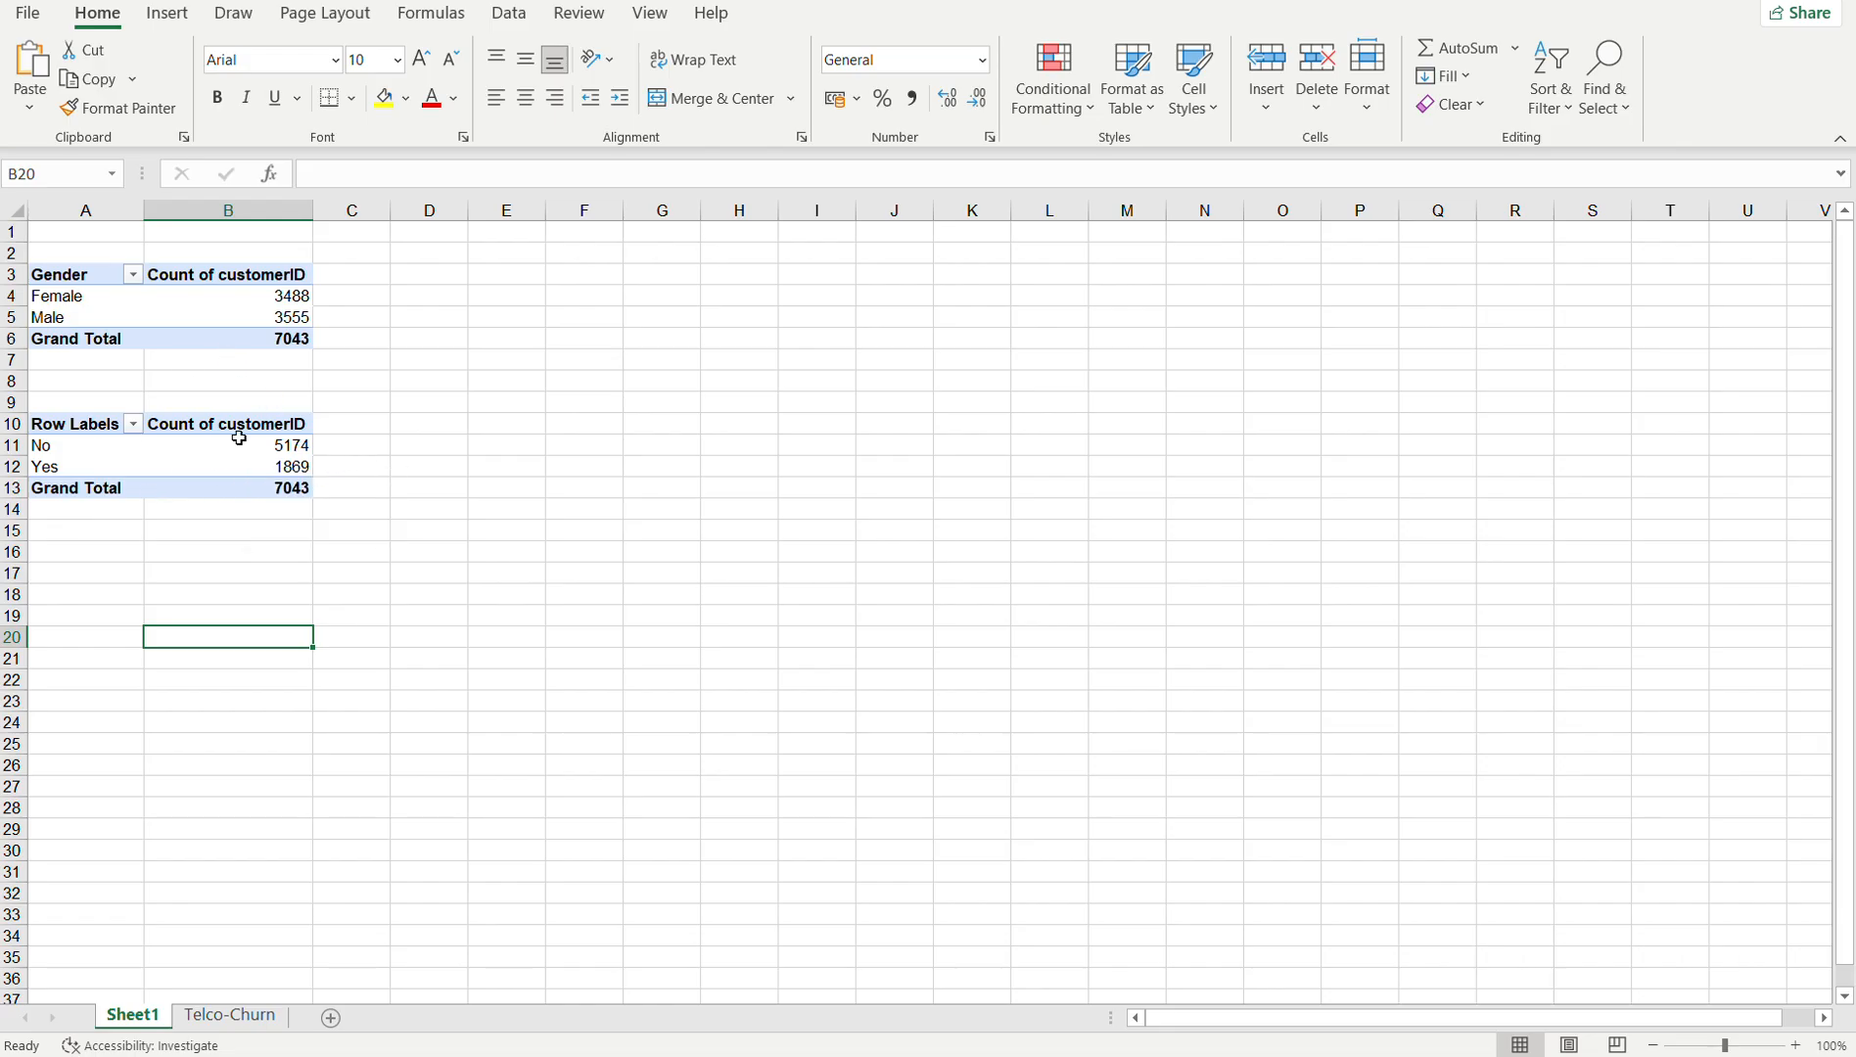
pyautogui.click(70, 424)
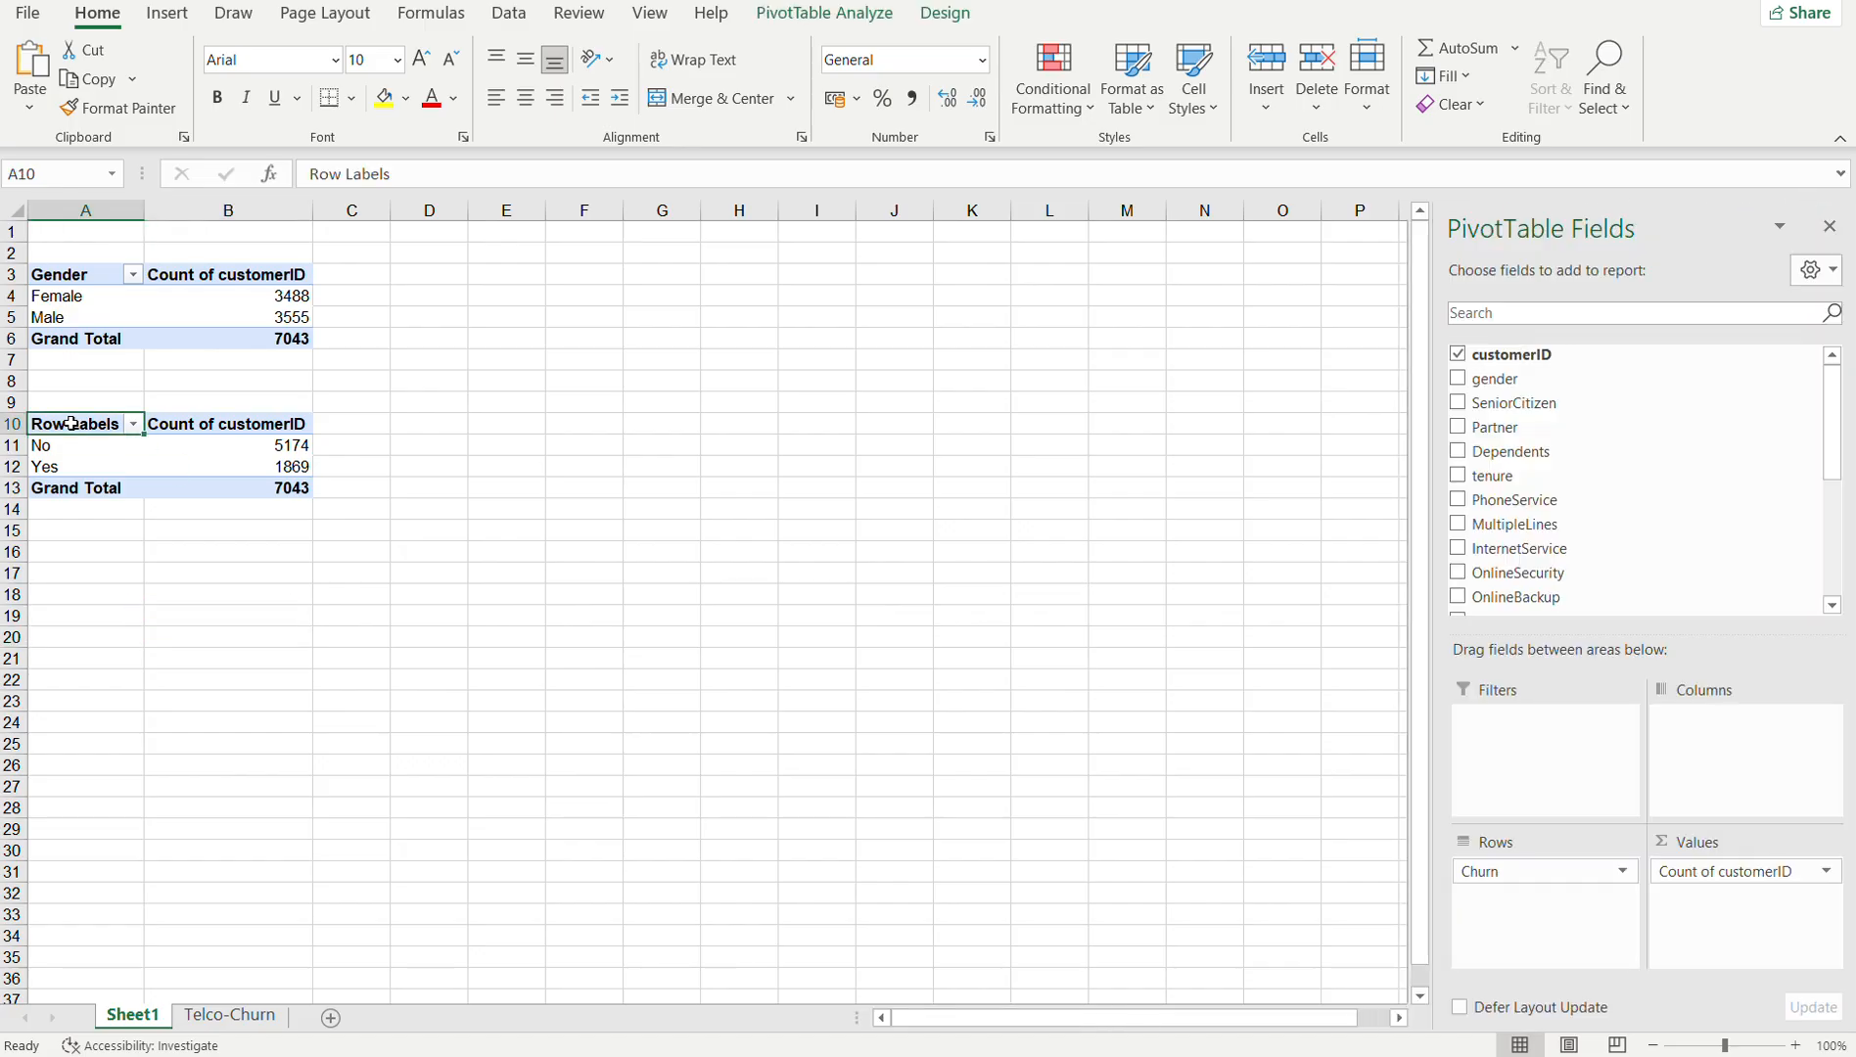
pyautogui.write('Chur')
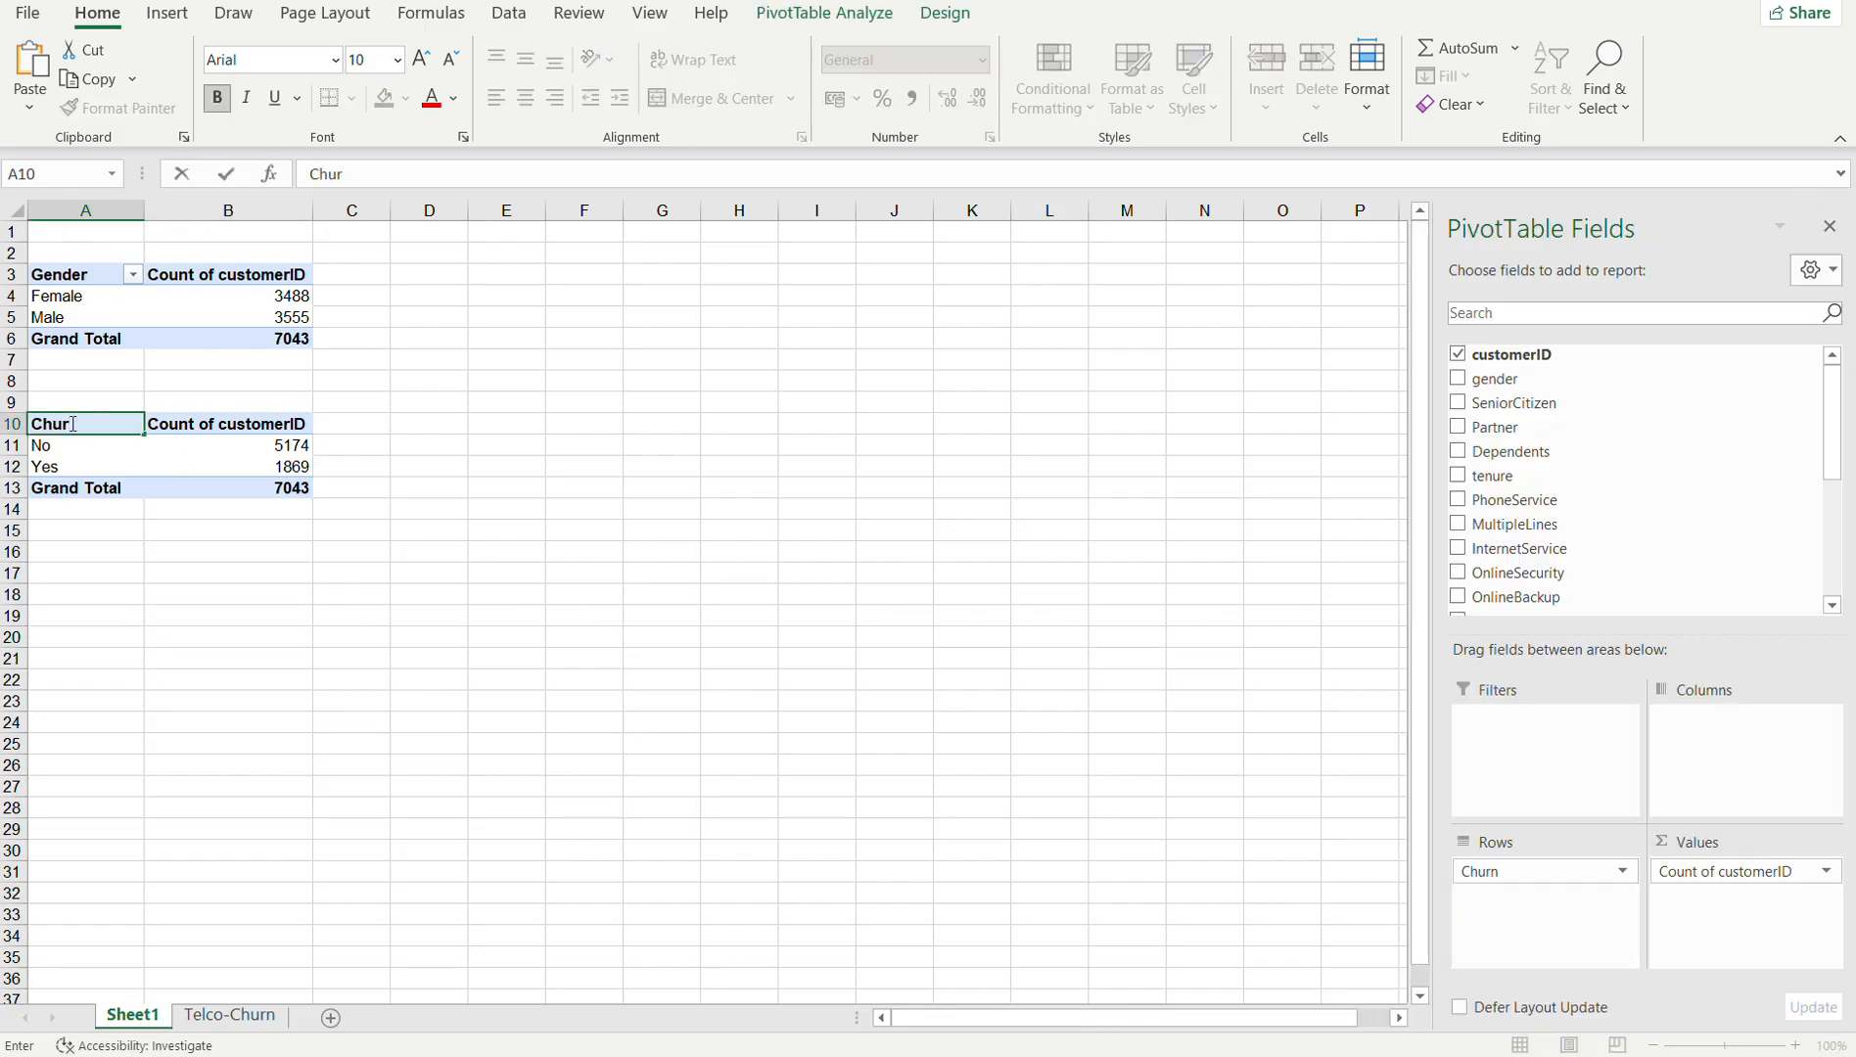
pyautogui.write('n')
pyautogui.press('Return')
pyautogui.click(65, 610)
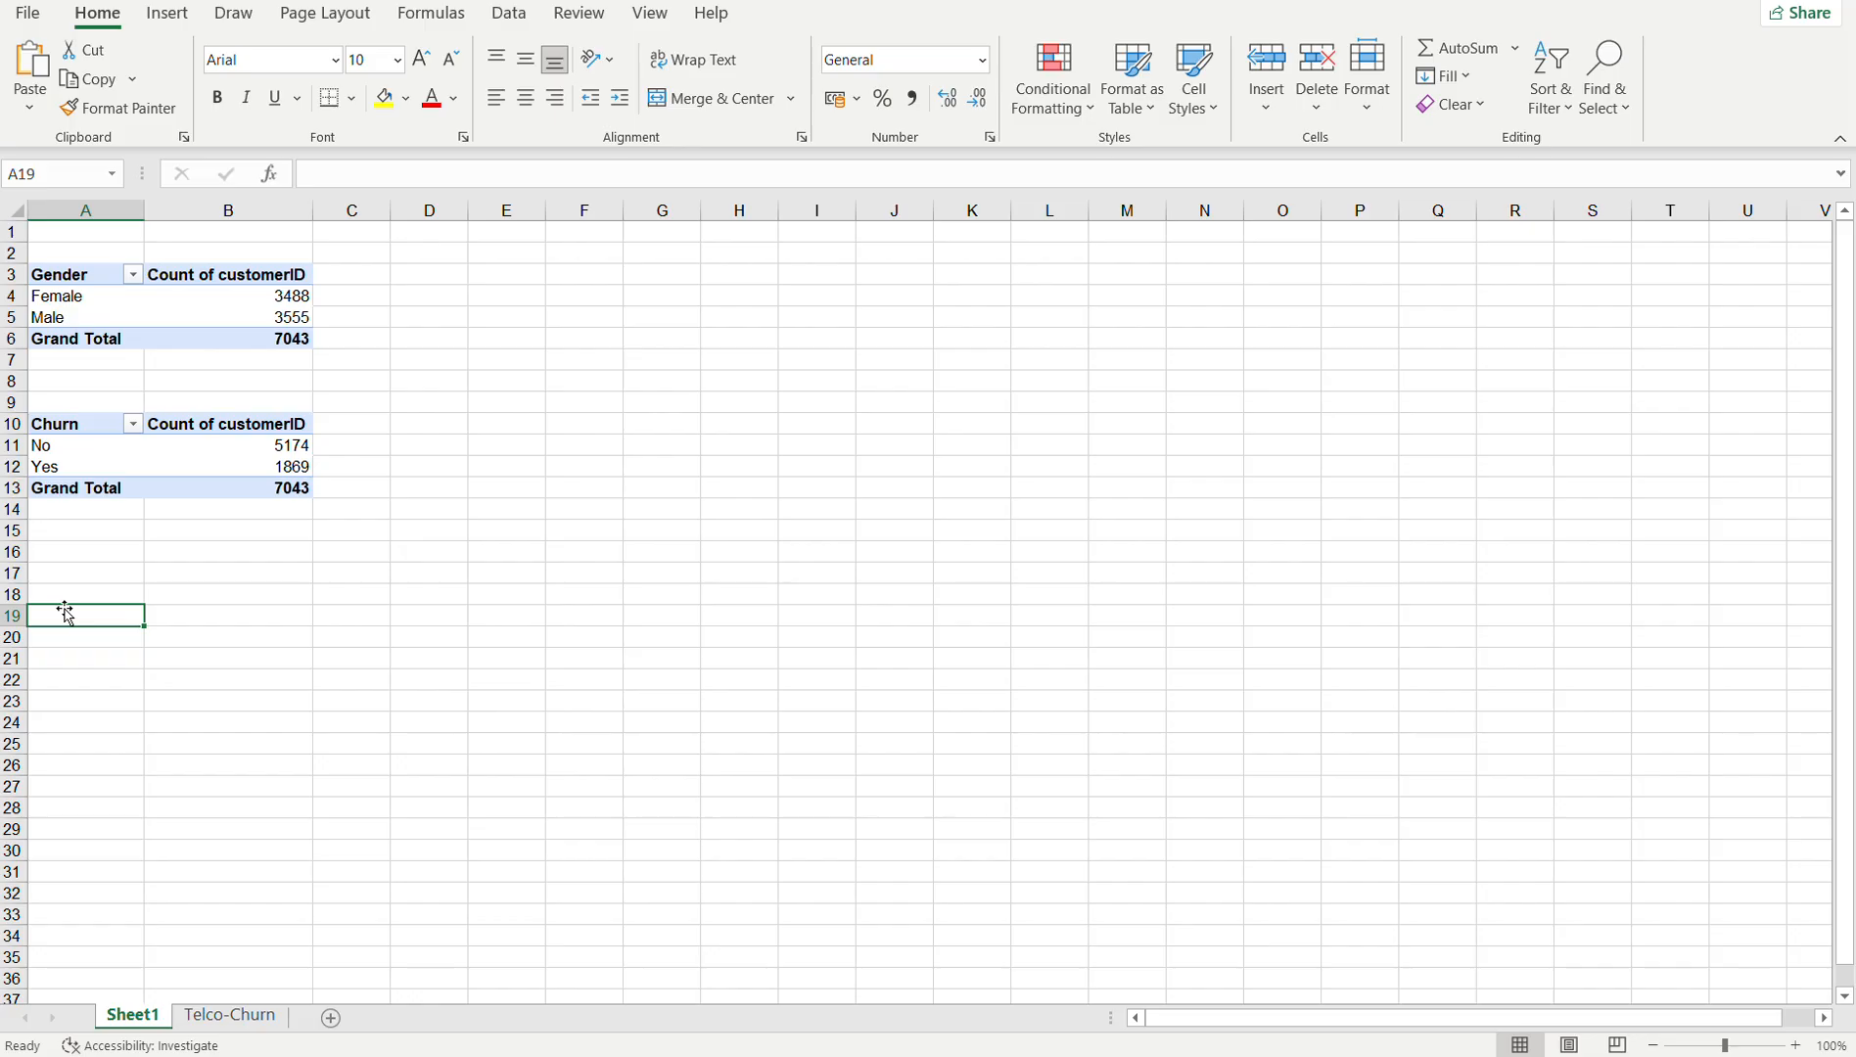
# - Review the Telco-Churn source data, and examine the Yes, No and Grand Total customer counts in the Churn PivotTable on Sheet1
pyautogui.click(228, 1015)
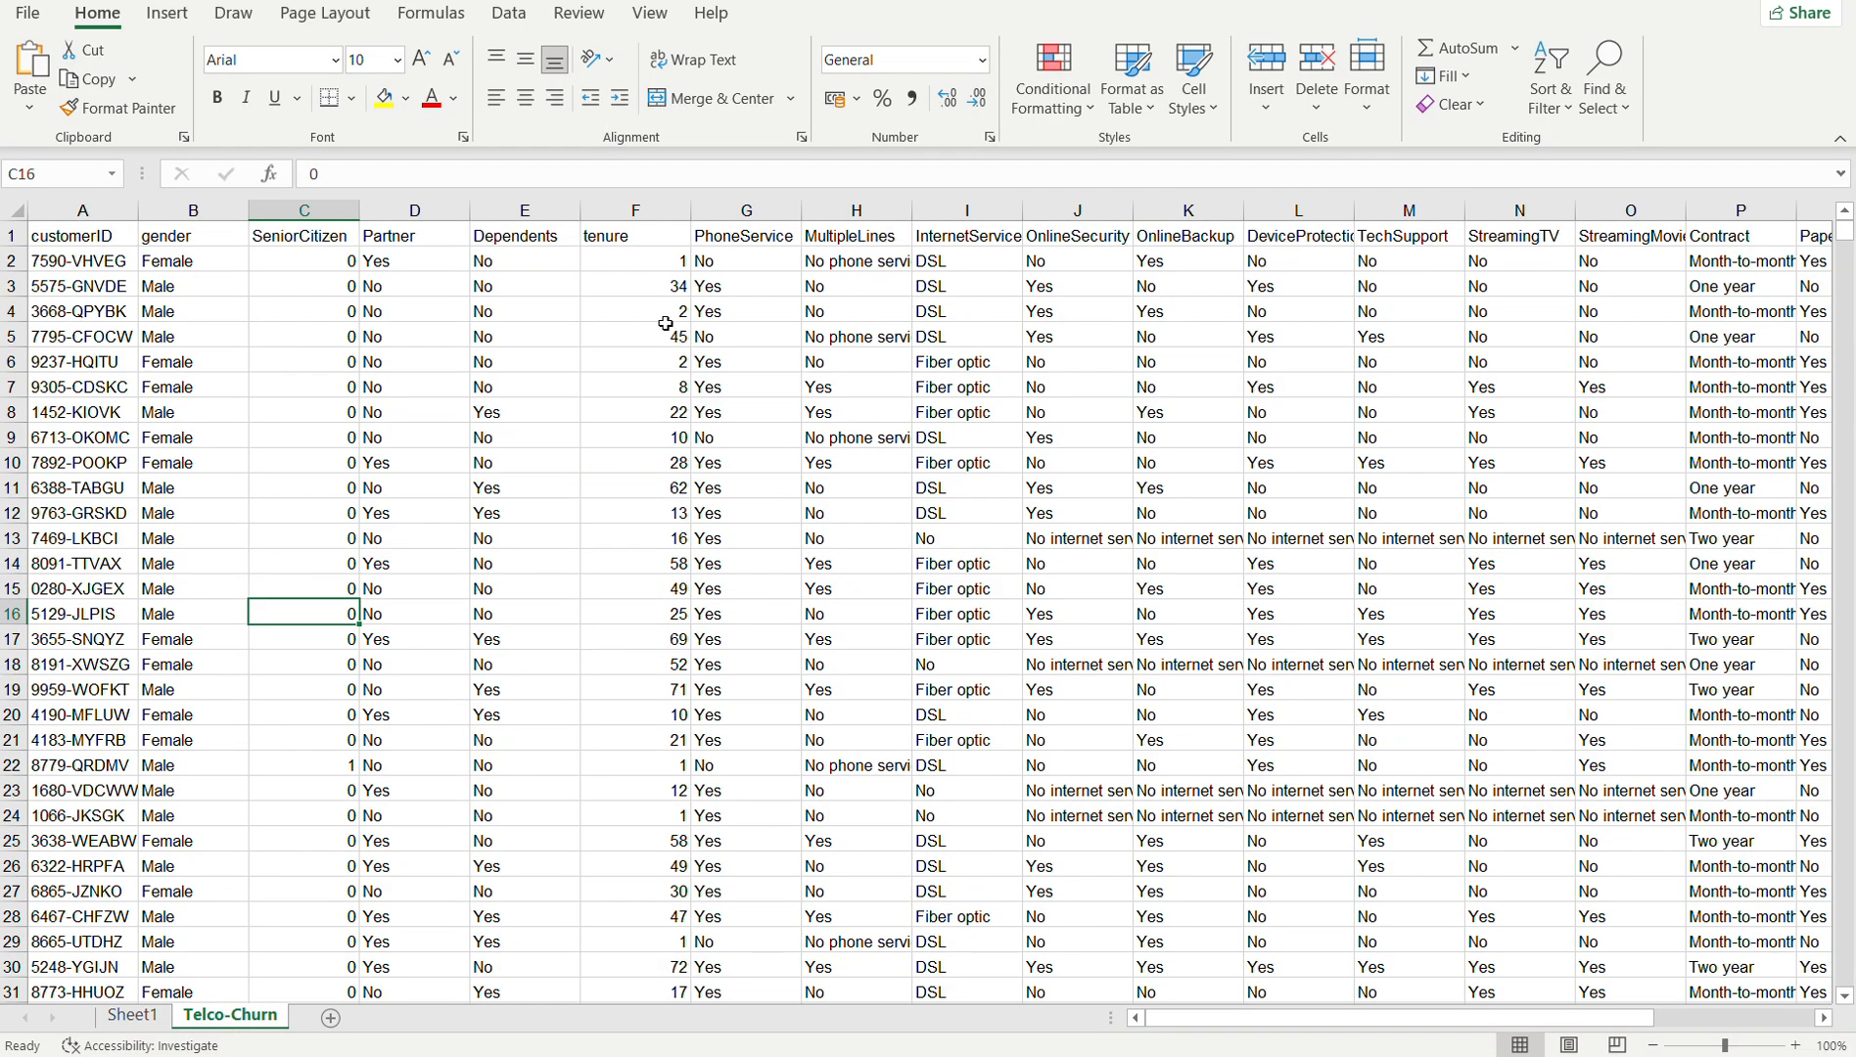
pyautogui.click(122, 1016)
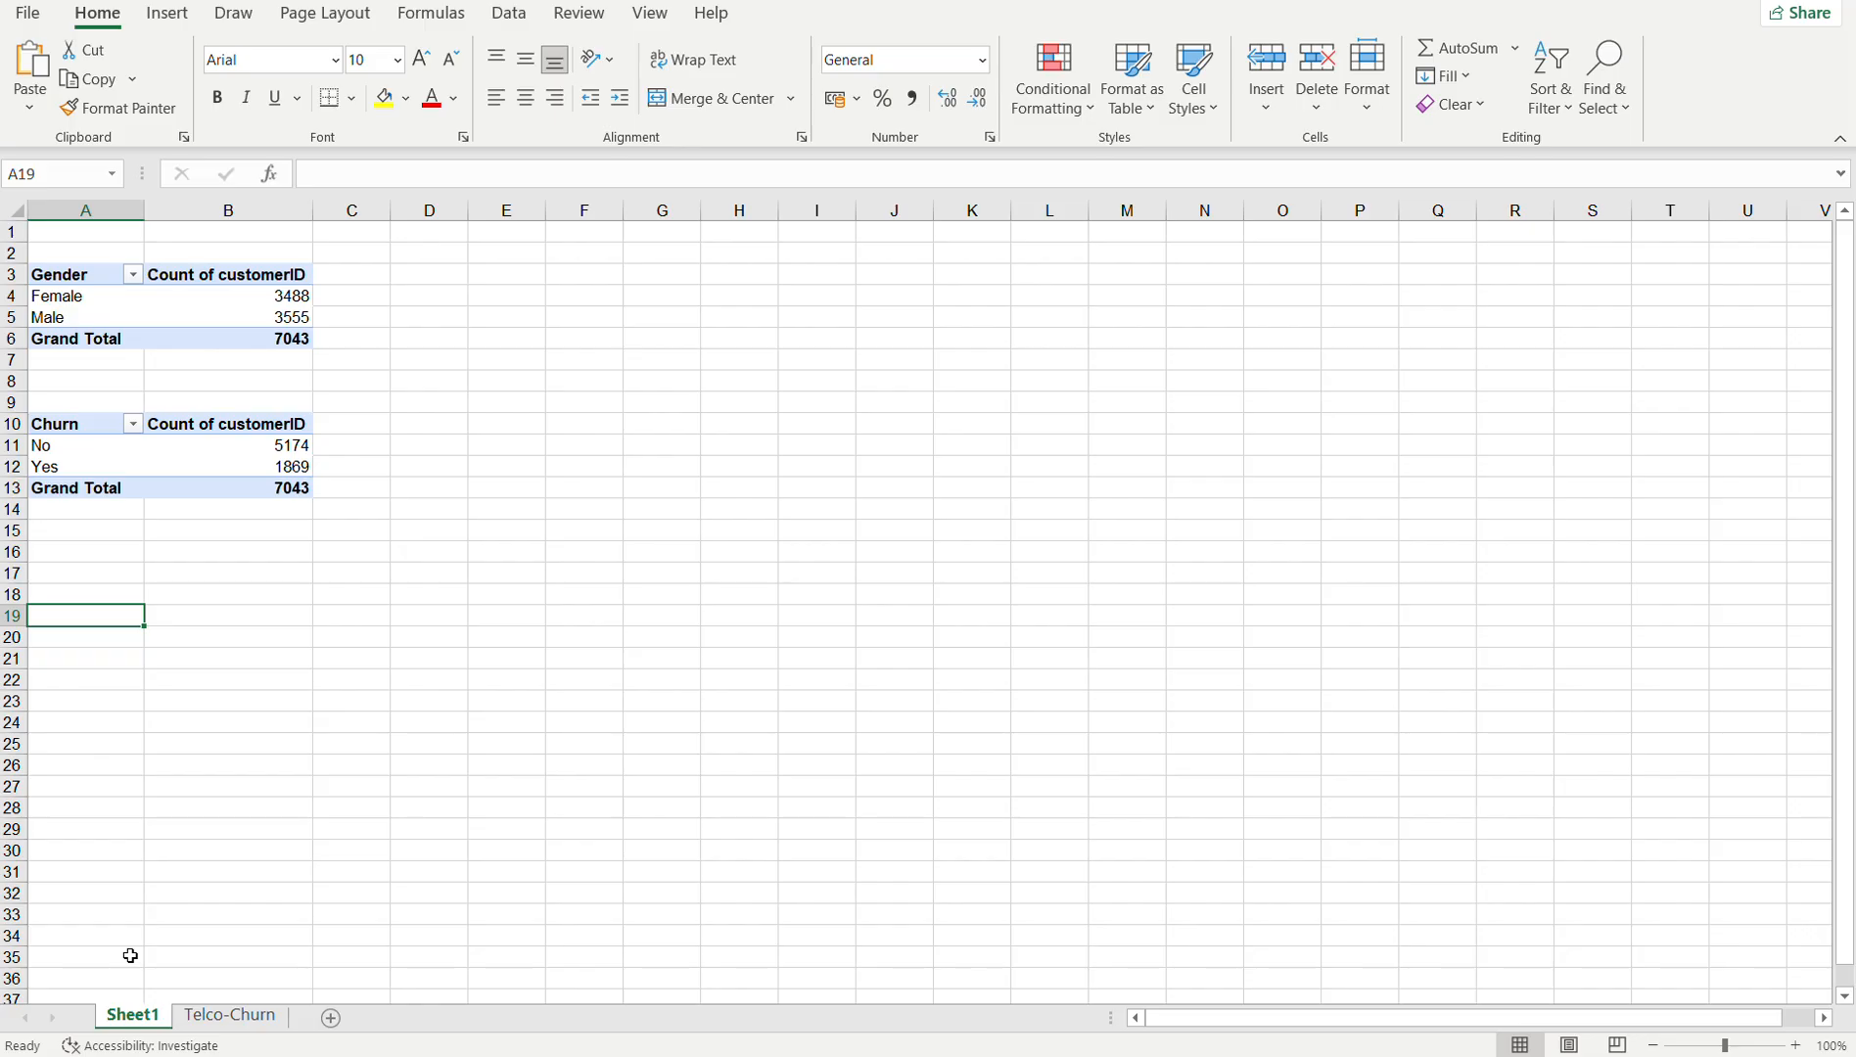
pyautogui.click(258, 470)
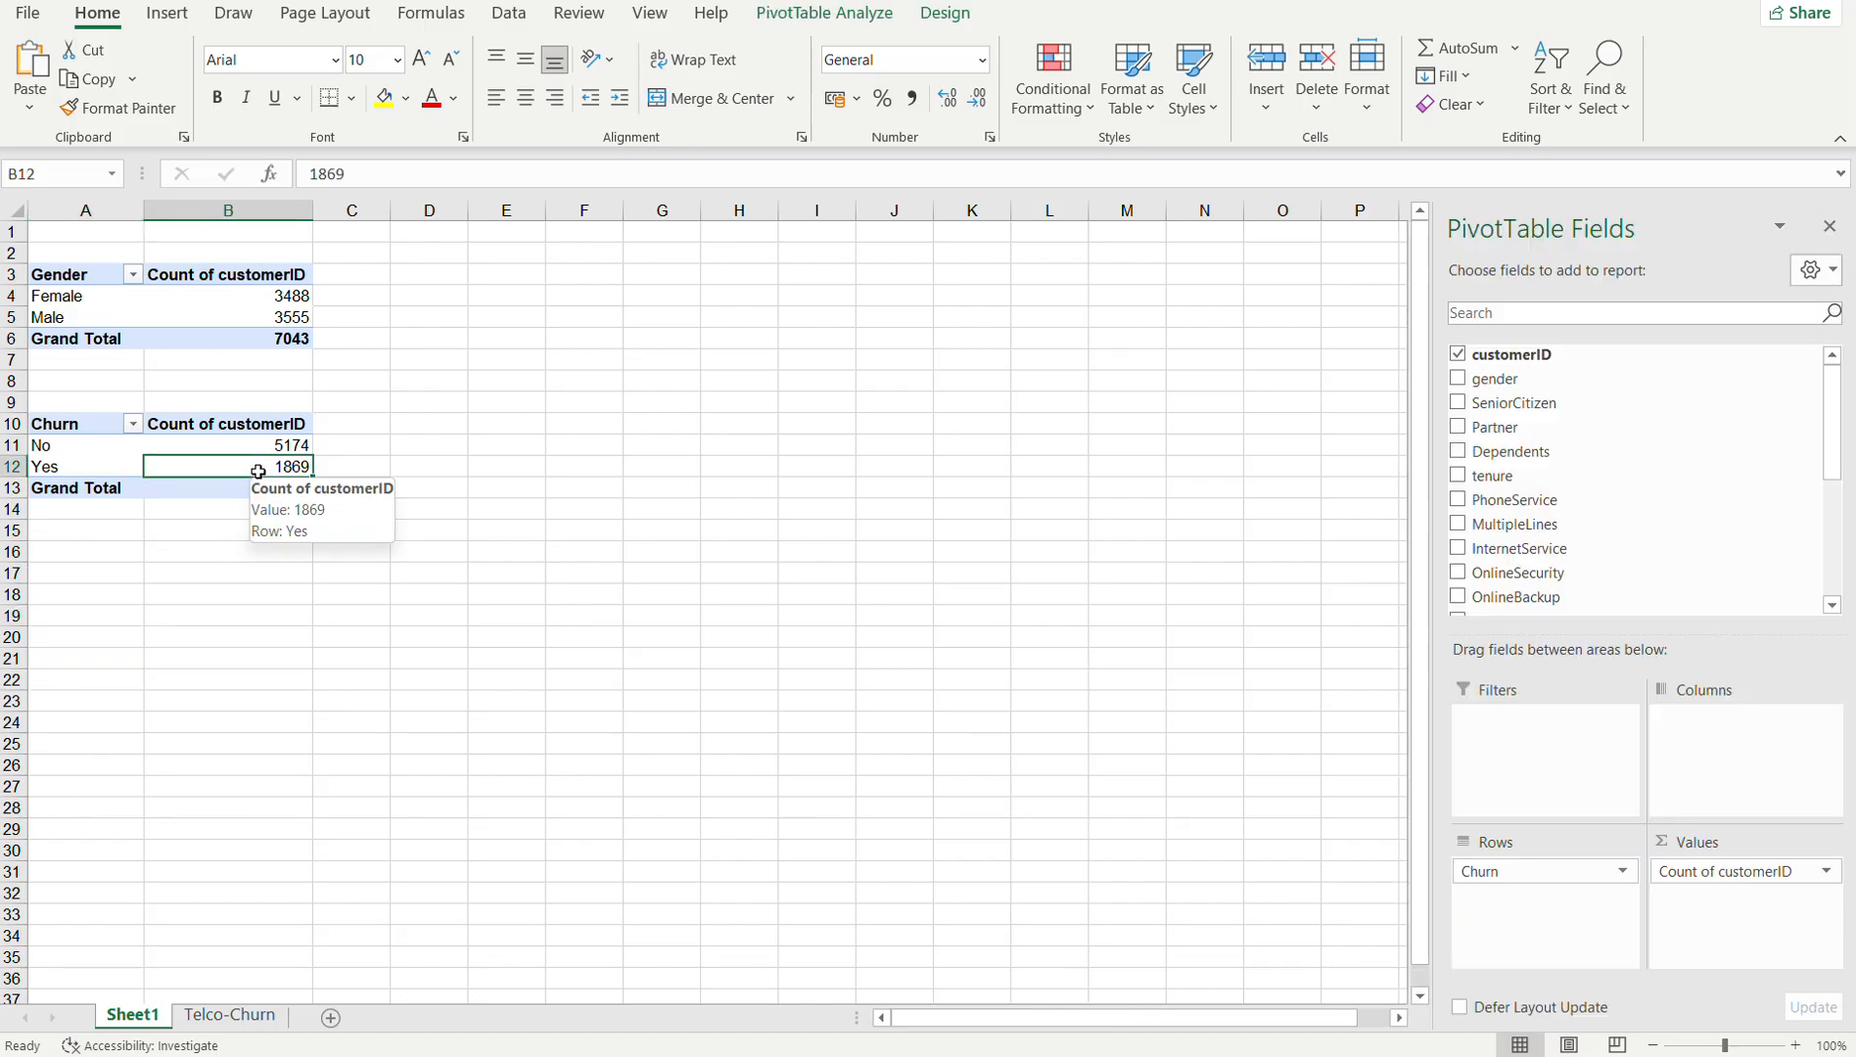
pyautogui.click(95, 466)
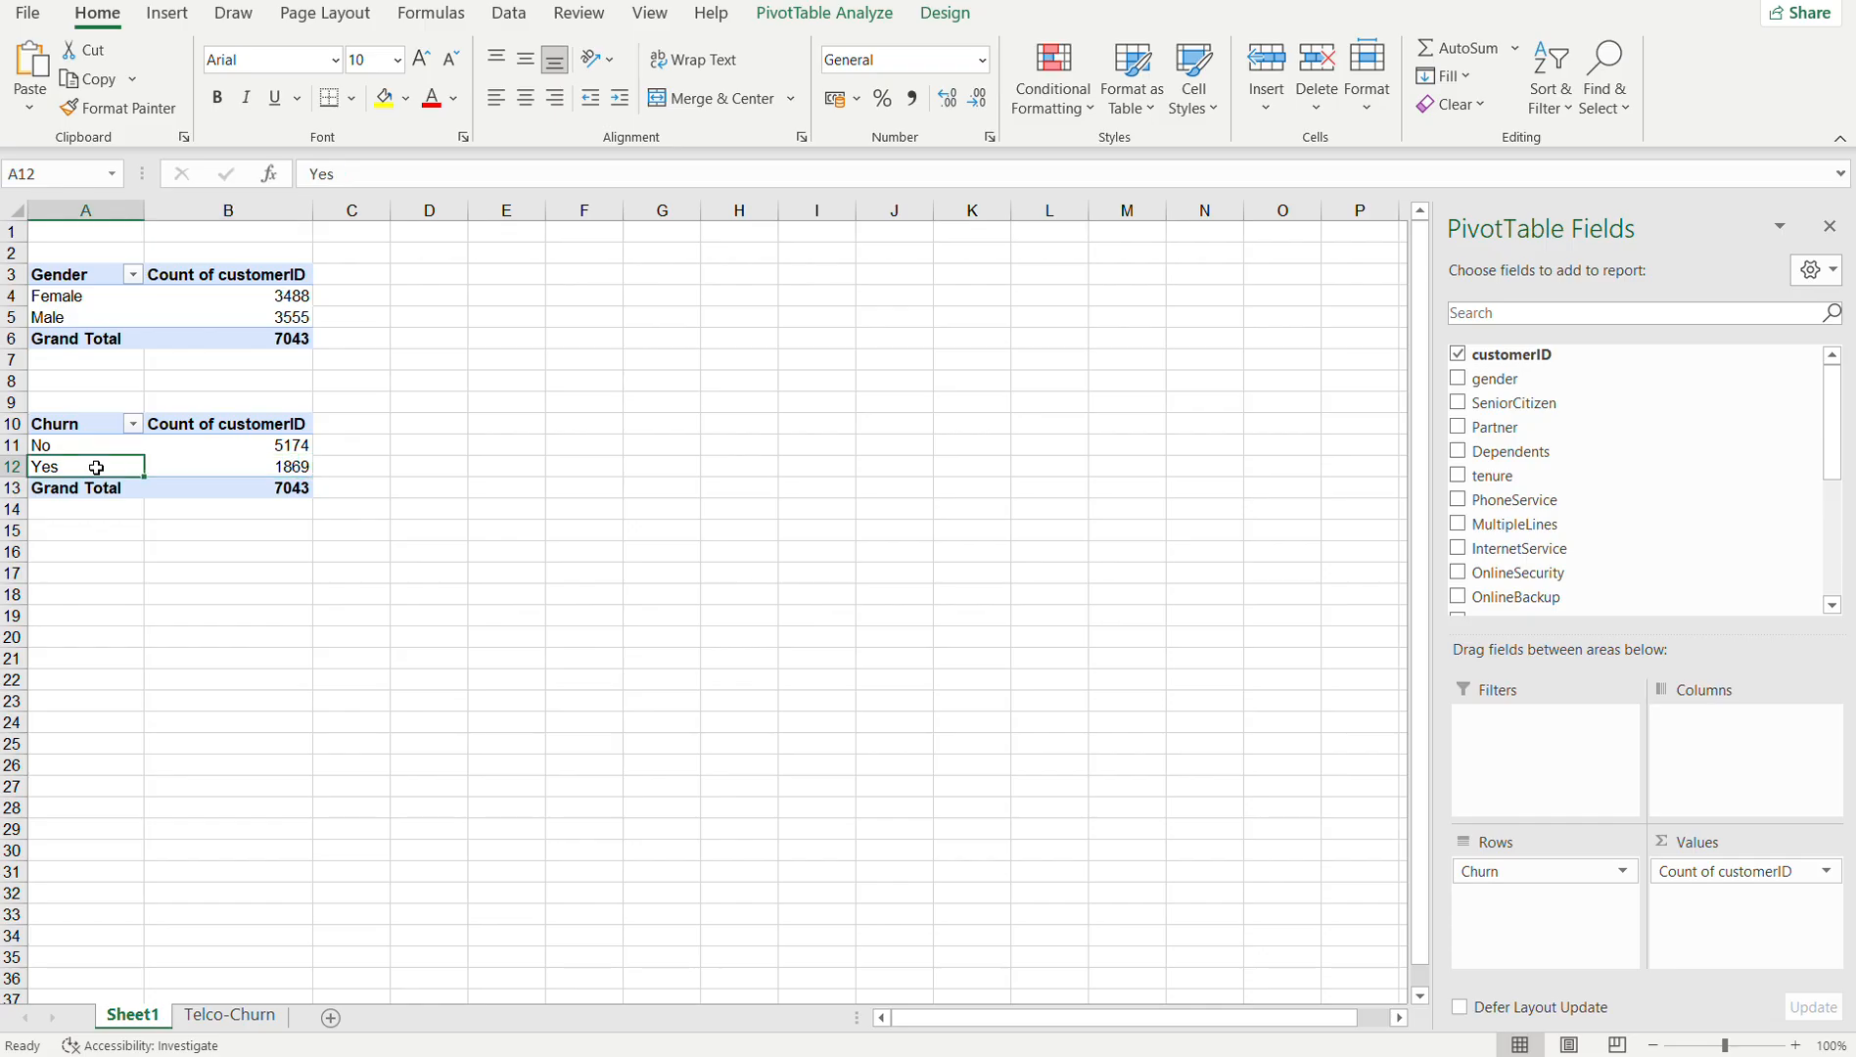
pyautogui.click(167, 468)
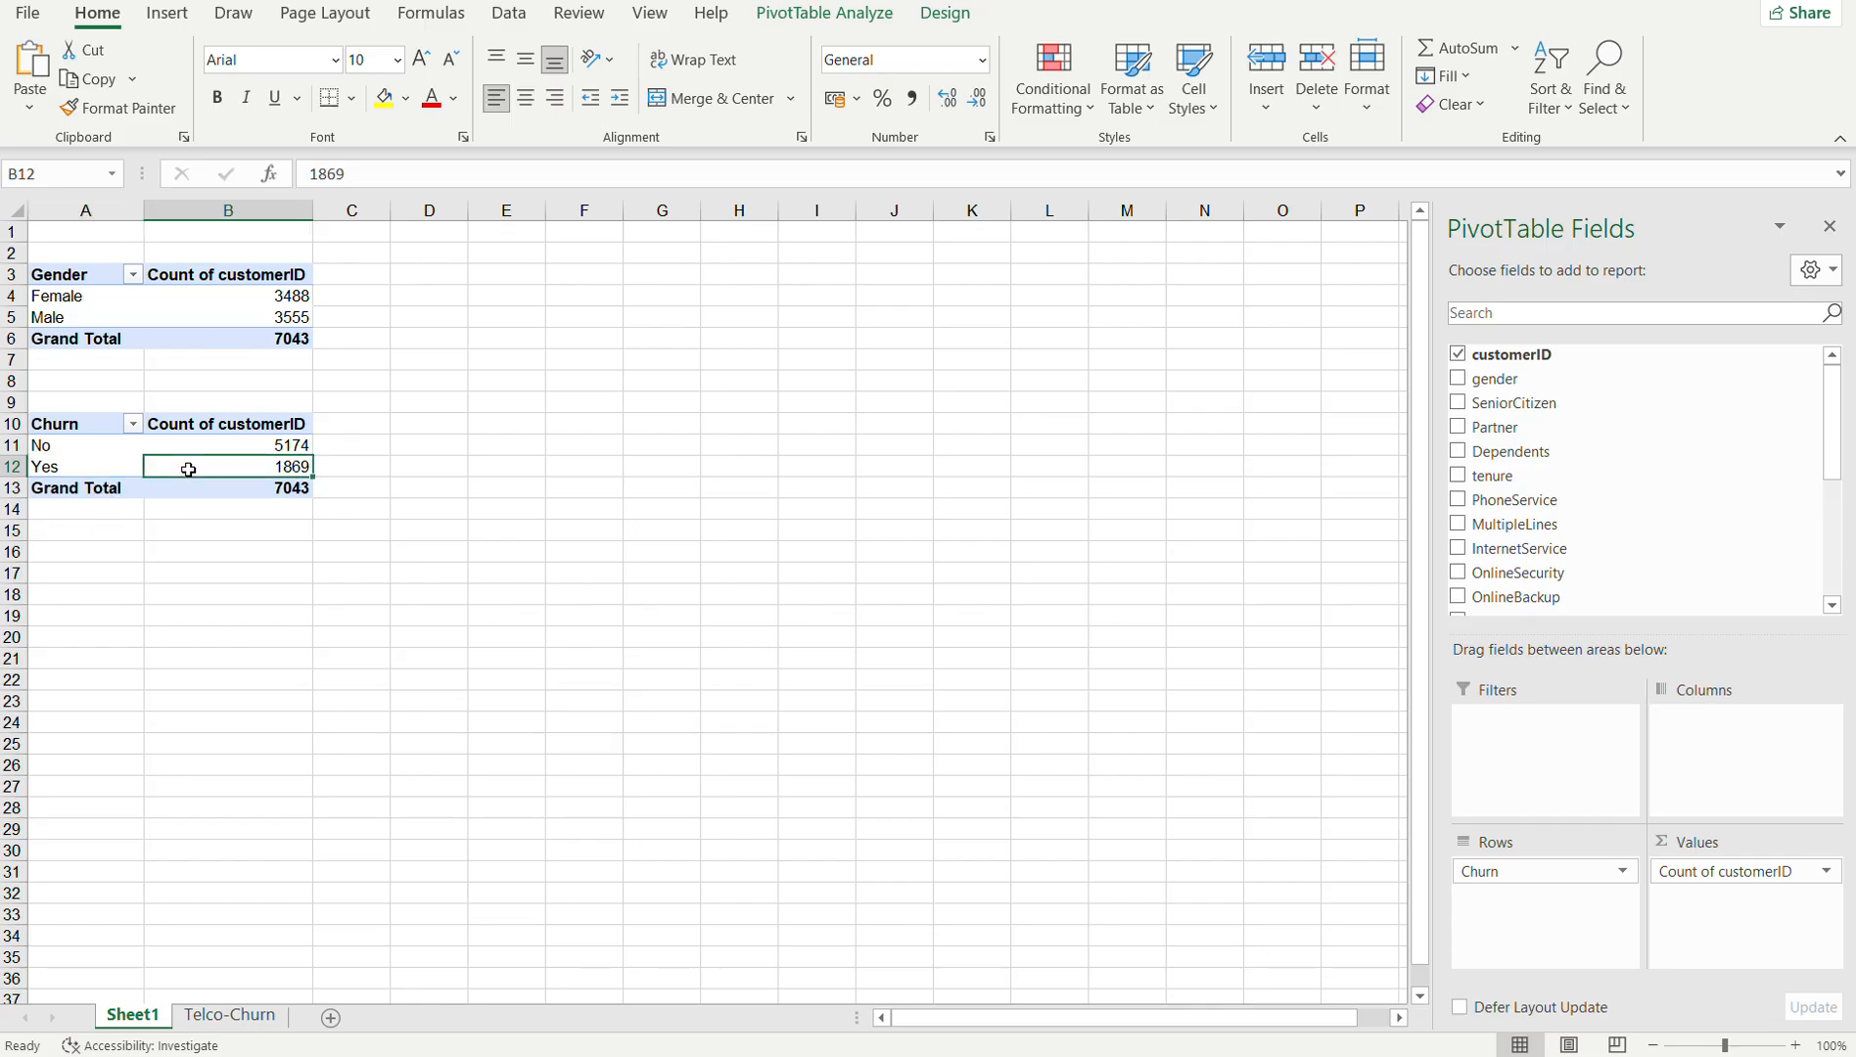
pyautogui.click(100, 443)
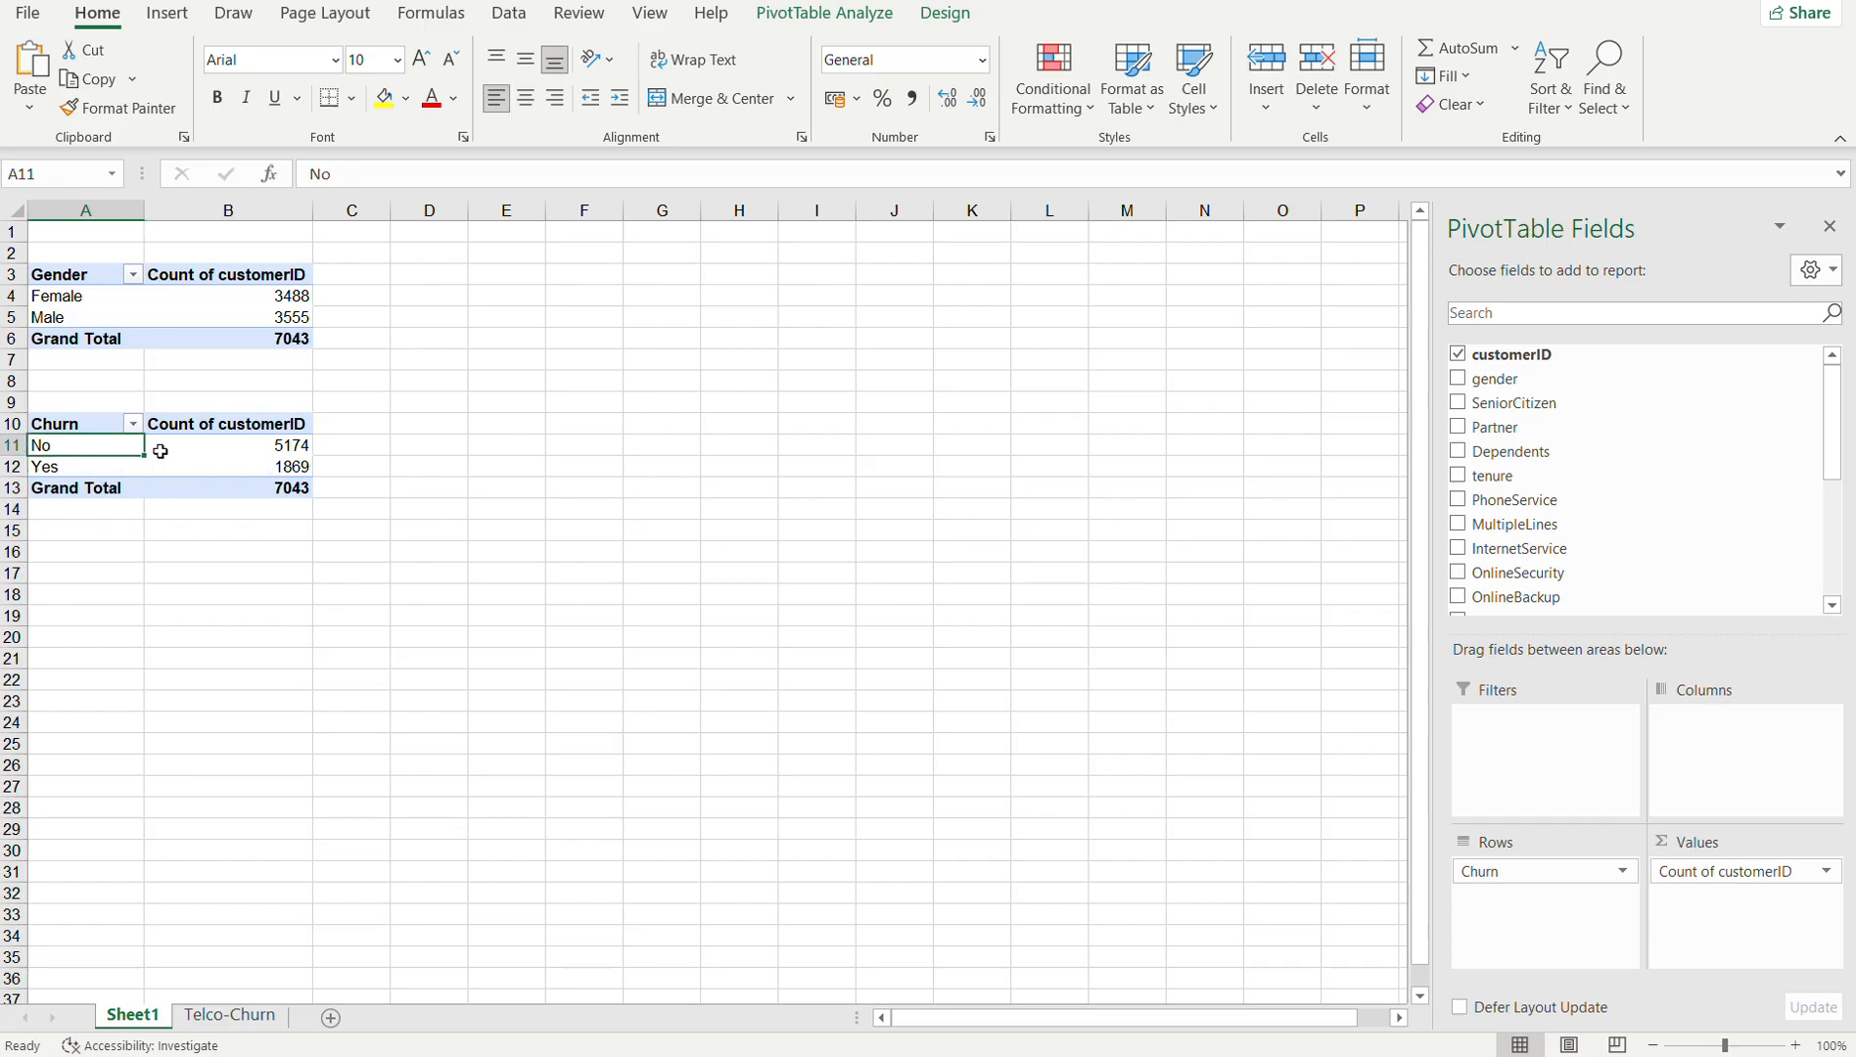
pyautogui.click(173, 451)
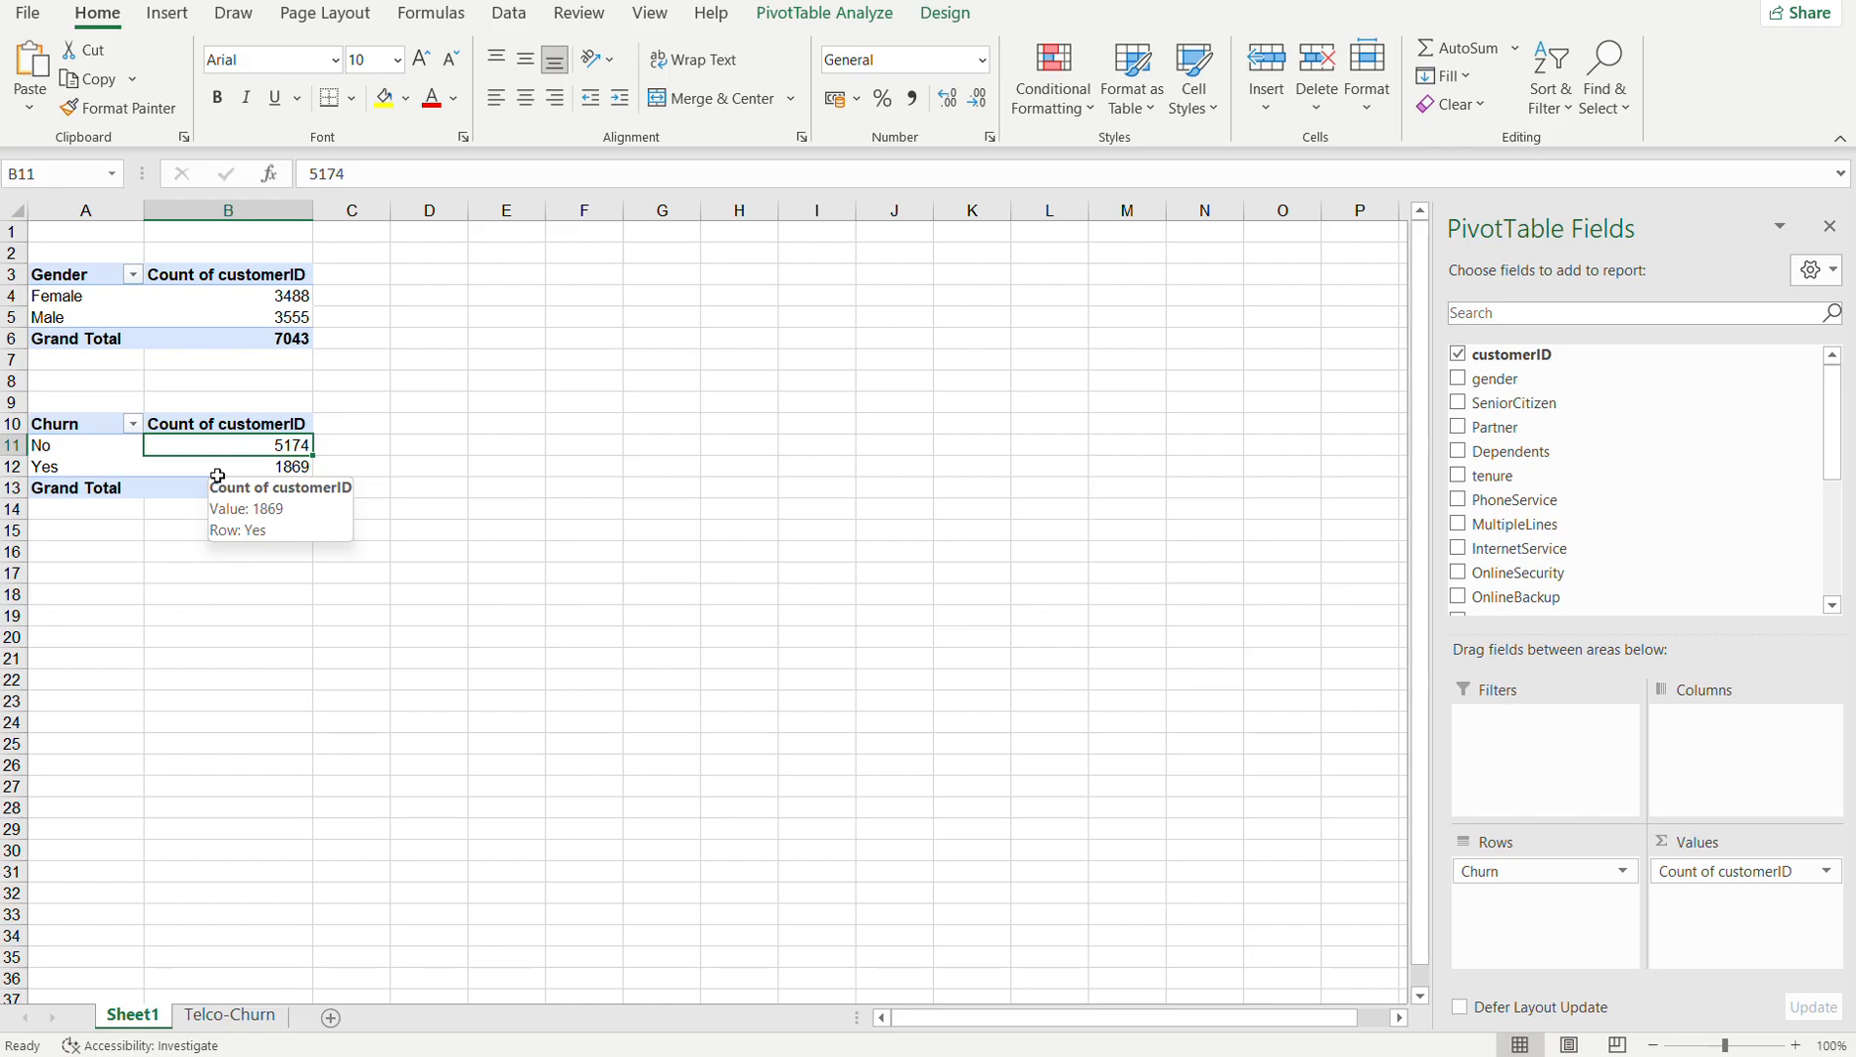
pyautogui.click(221, 611)
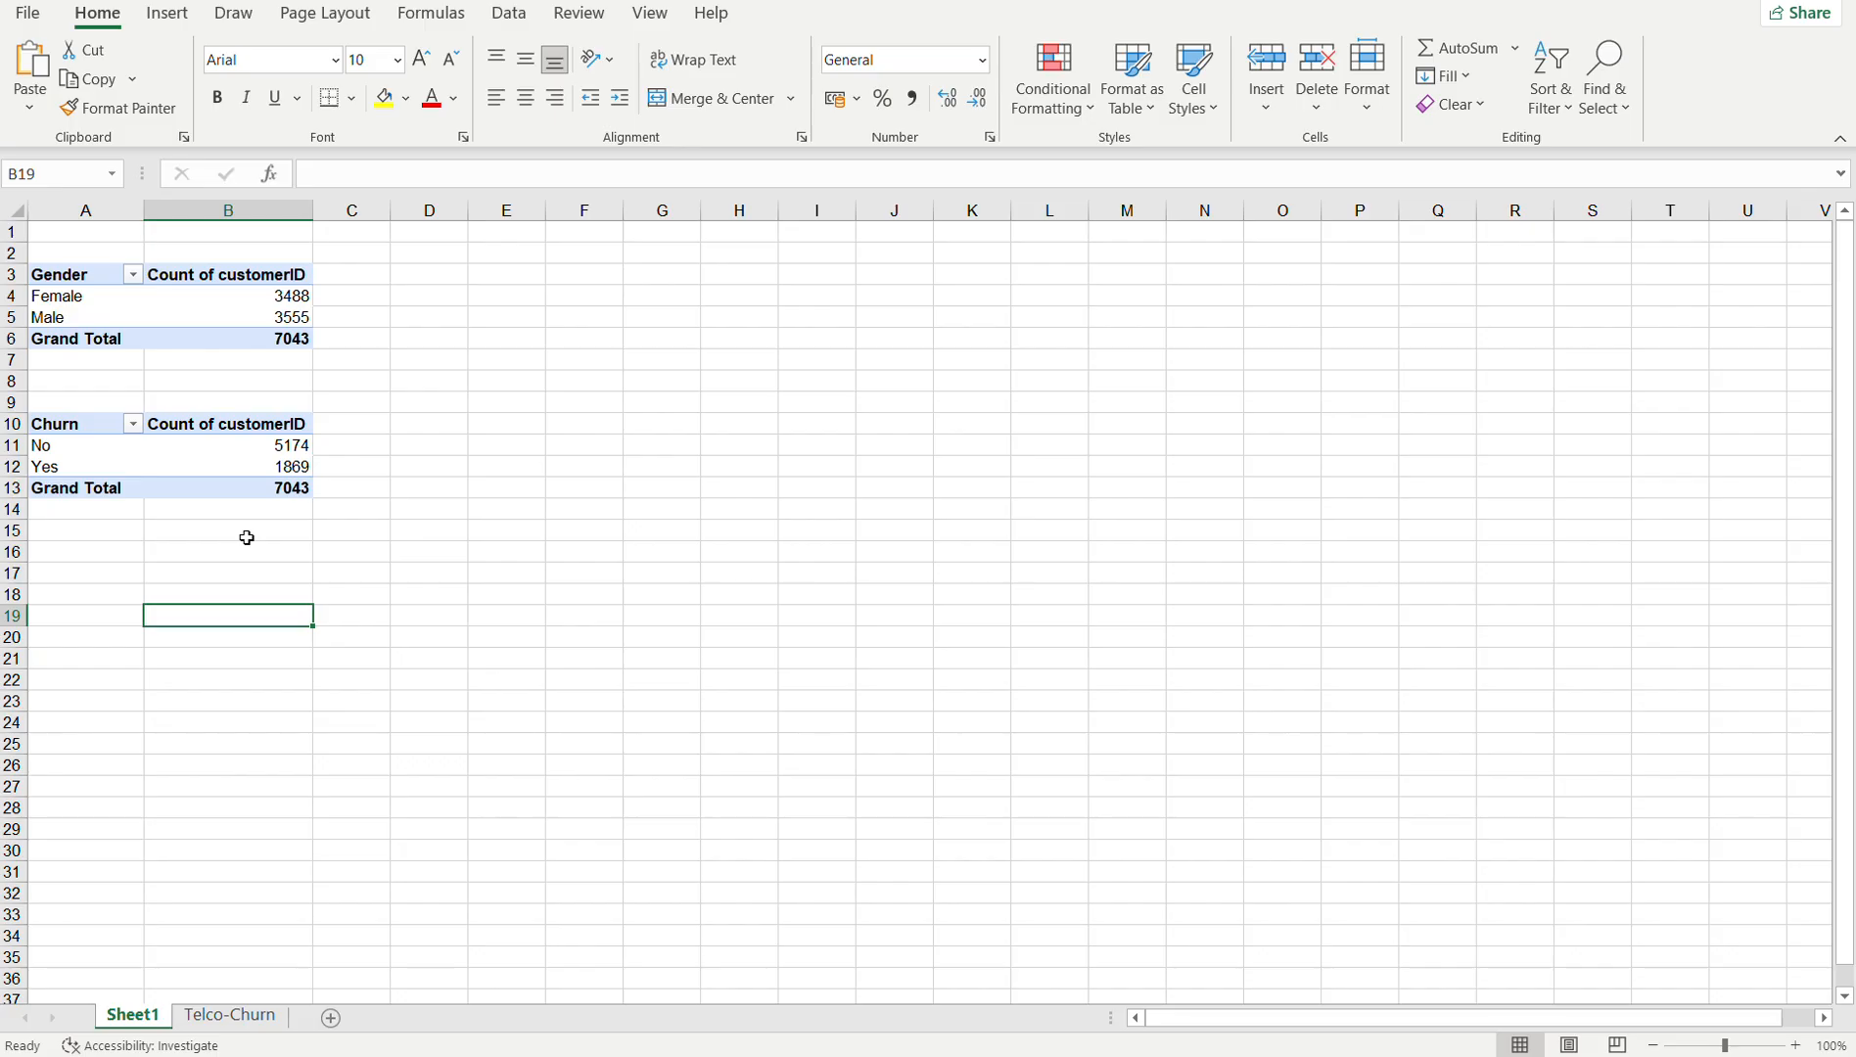
pyautogui.click(279, 469)
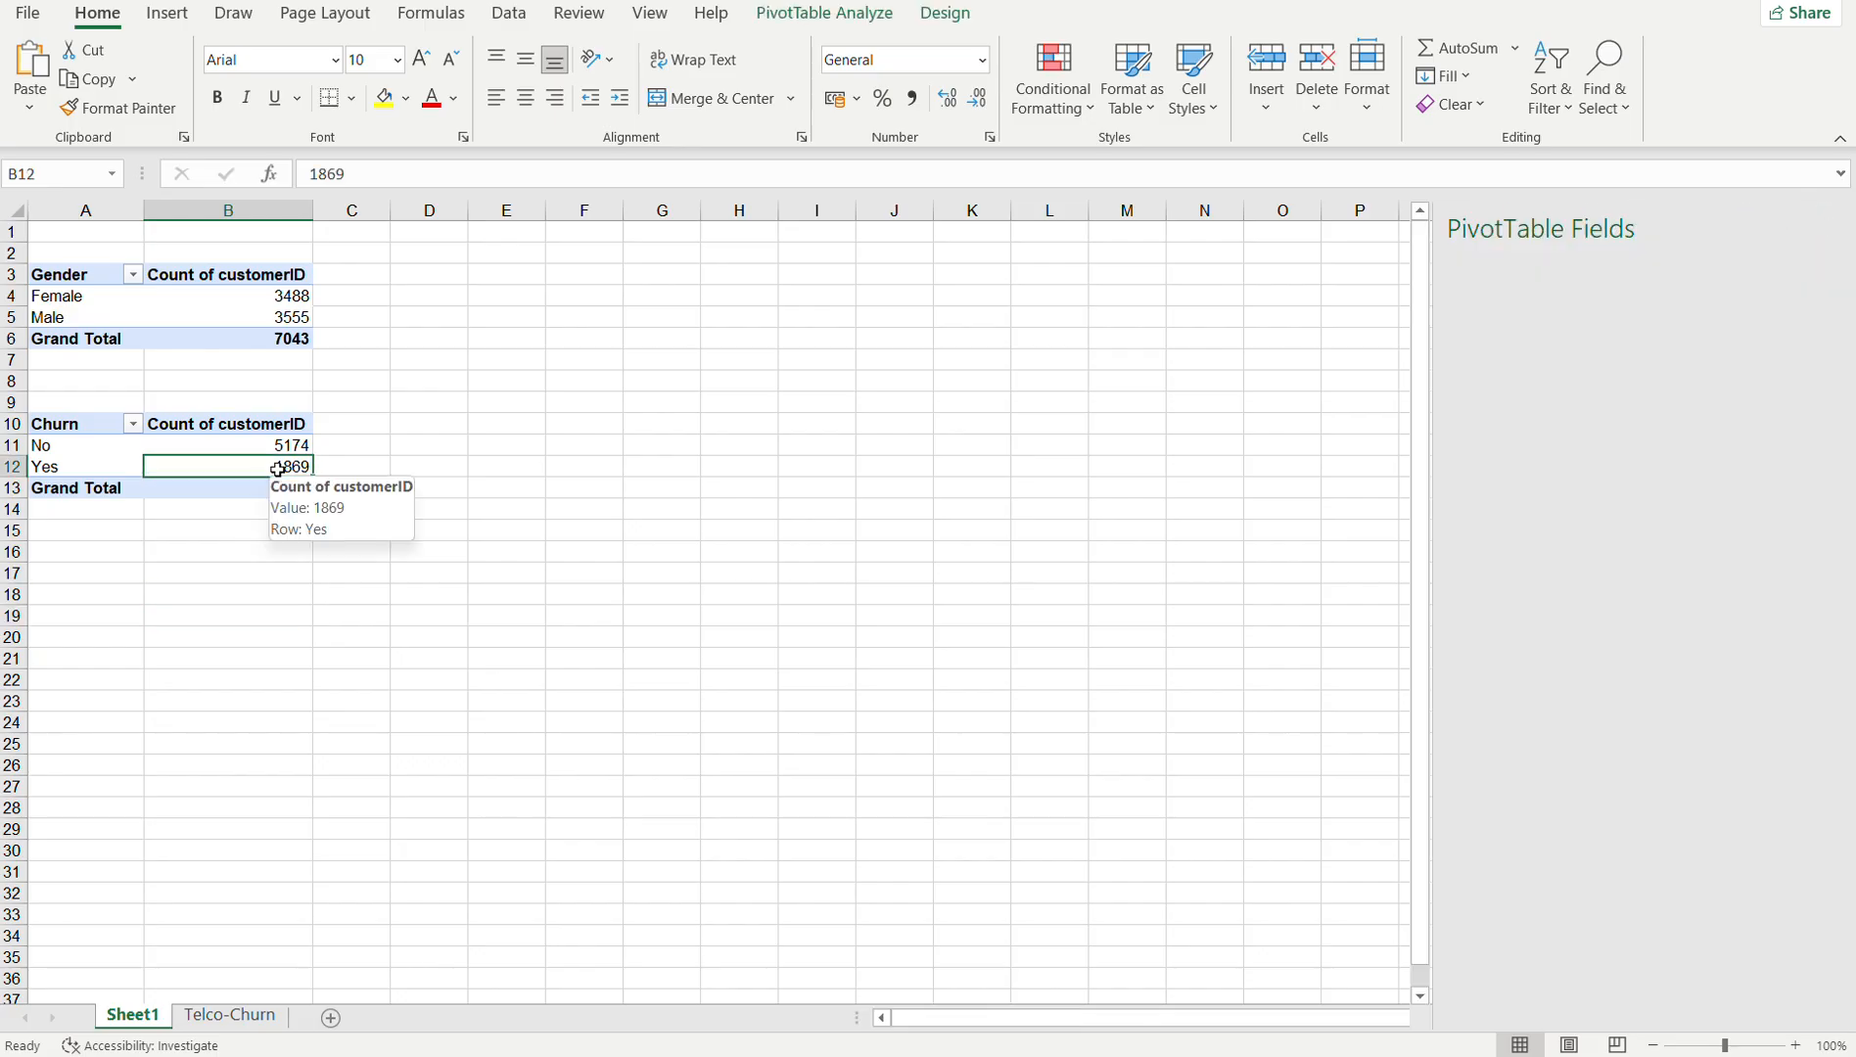
pyautogui.click(249, 490)
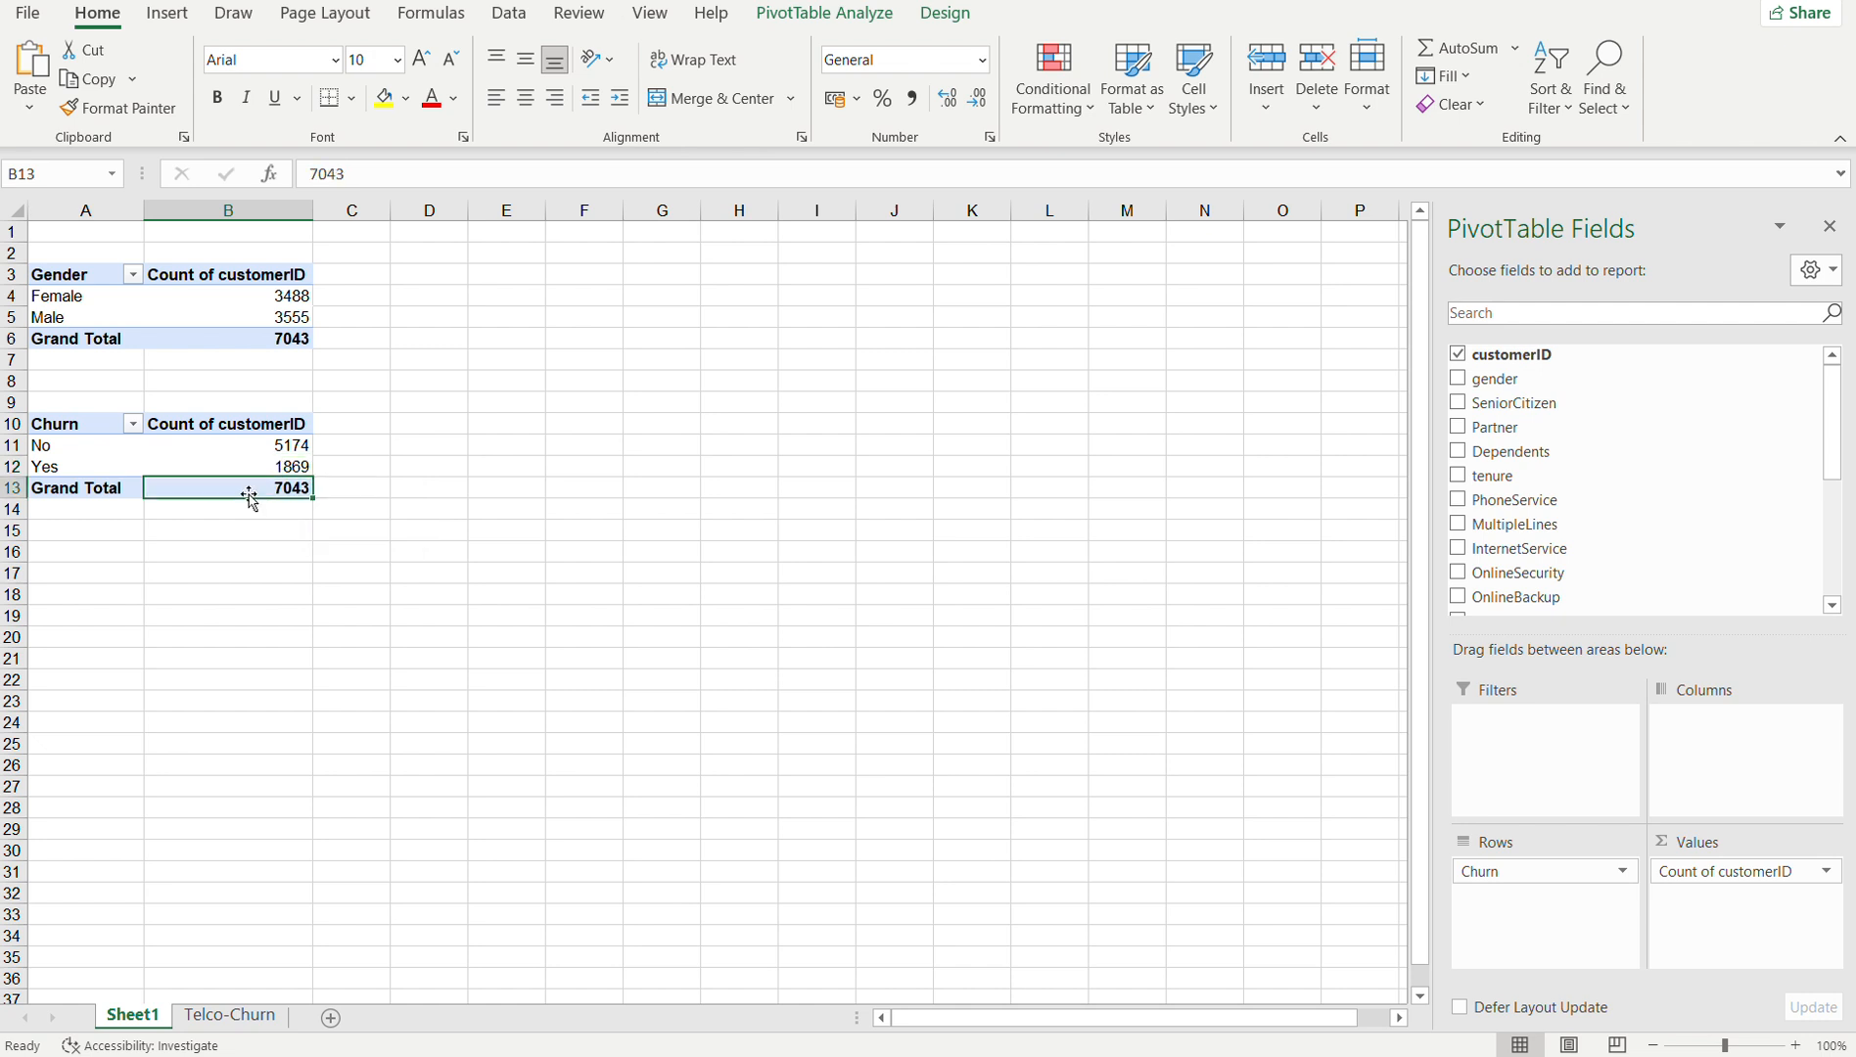
pyautogui.click(402, 510)
pyautogui.click(429, 490)
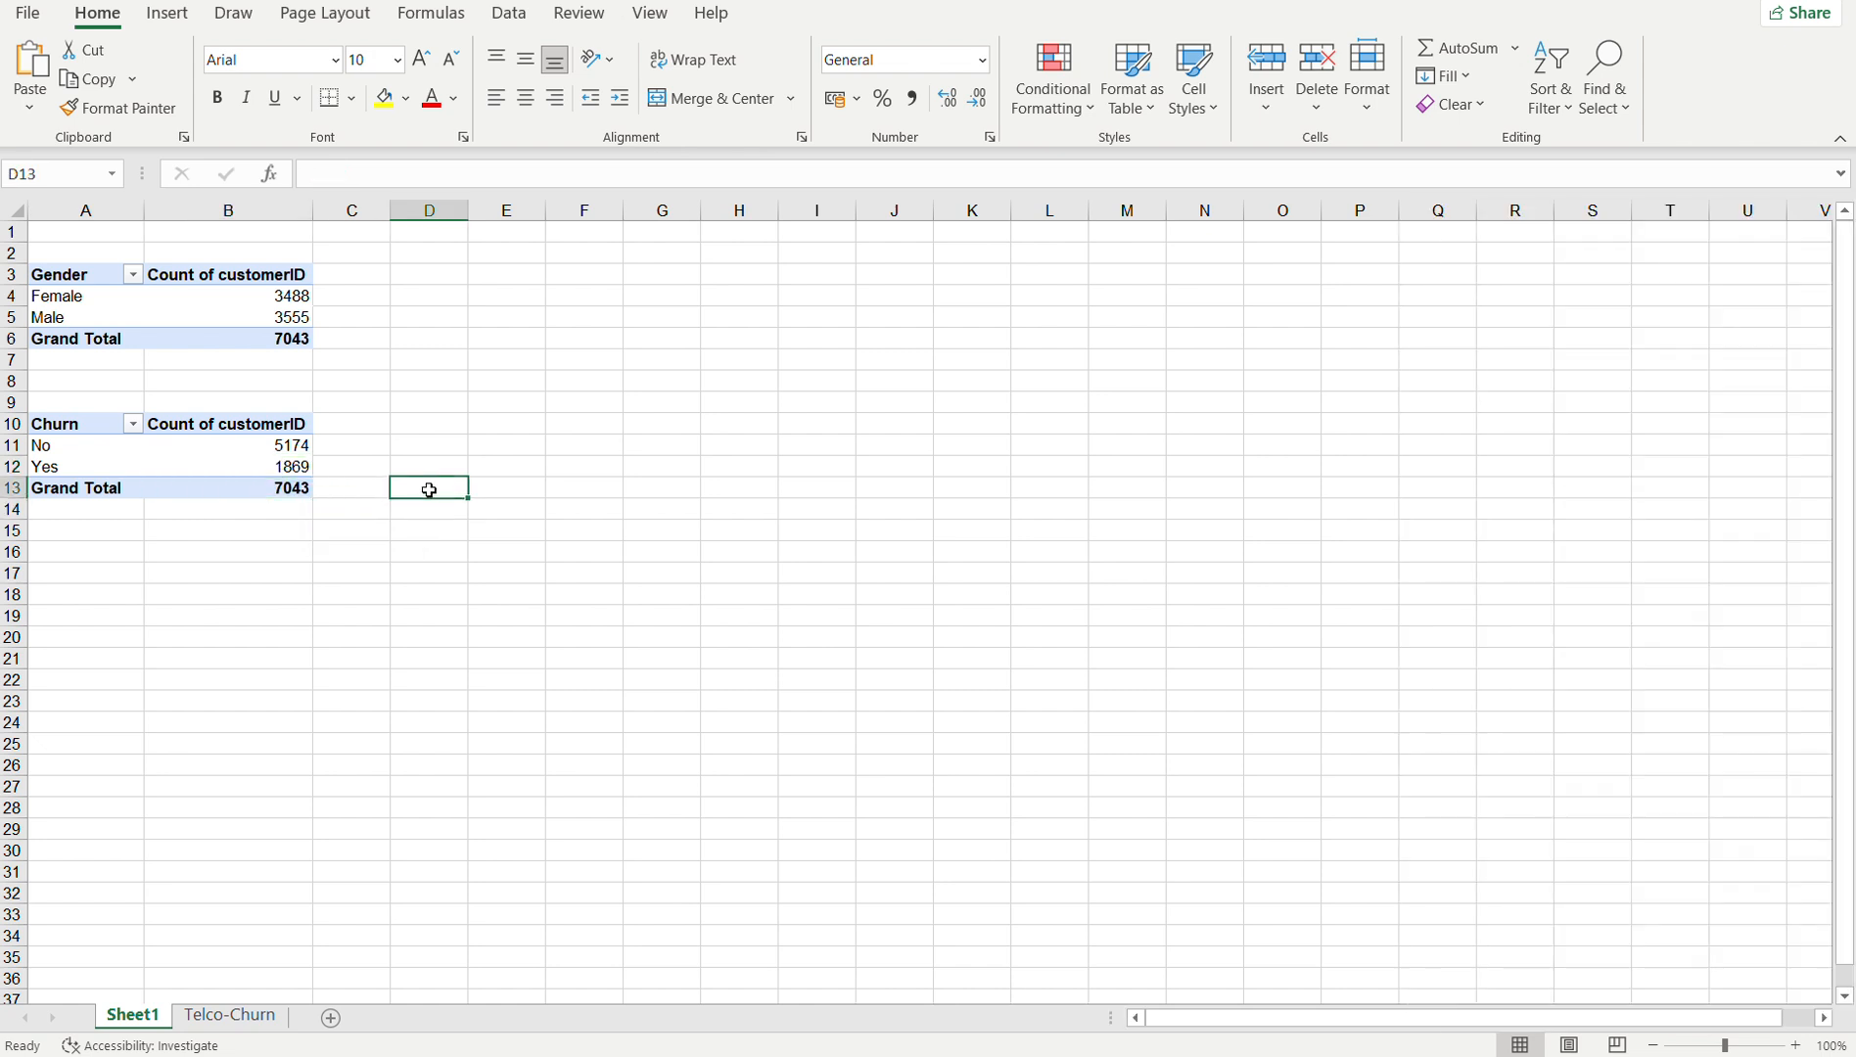
# - Calculate the churn rate in D13 by dividing the Yes customer count by the Grand Total of the Churn PivotTable
pyautogui.write('=')
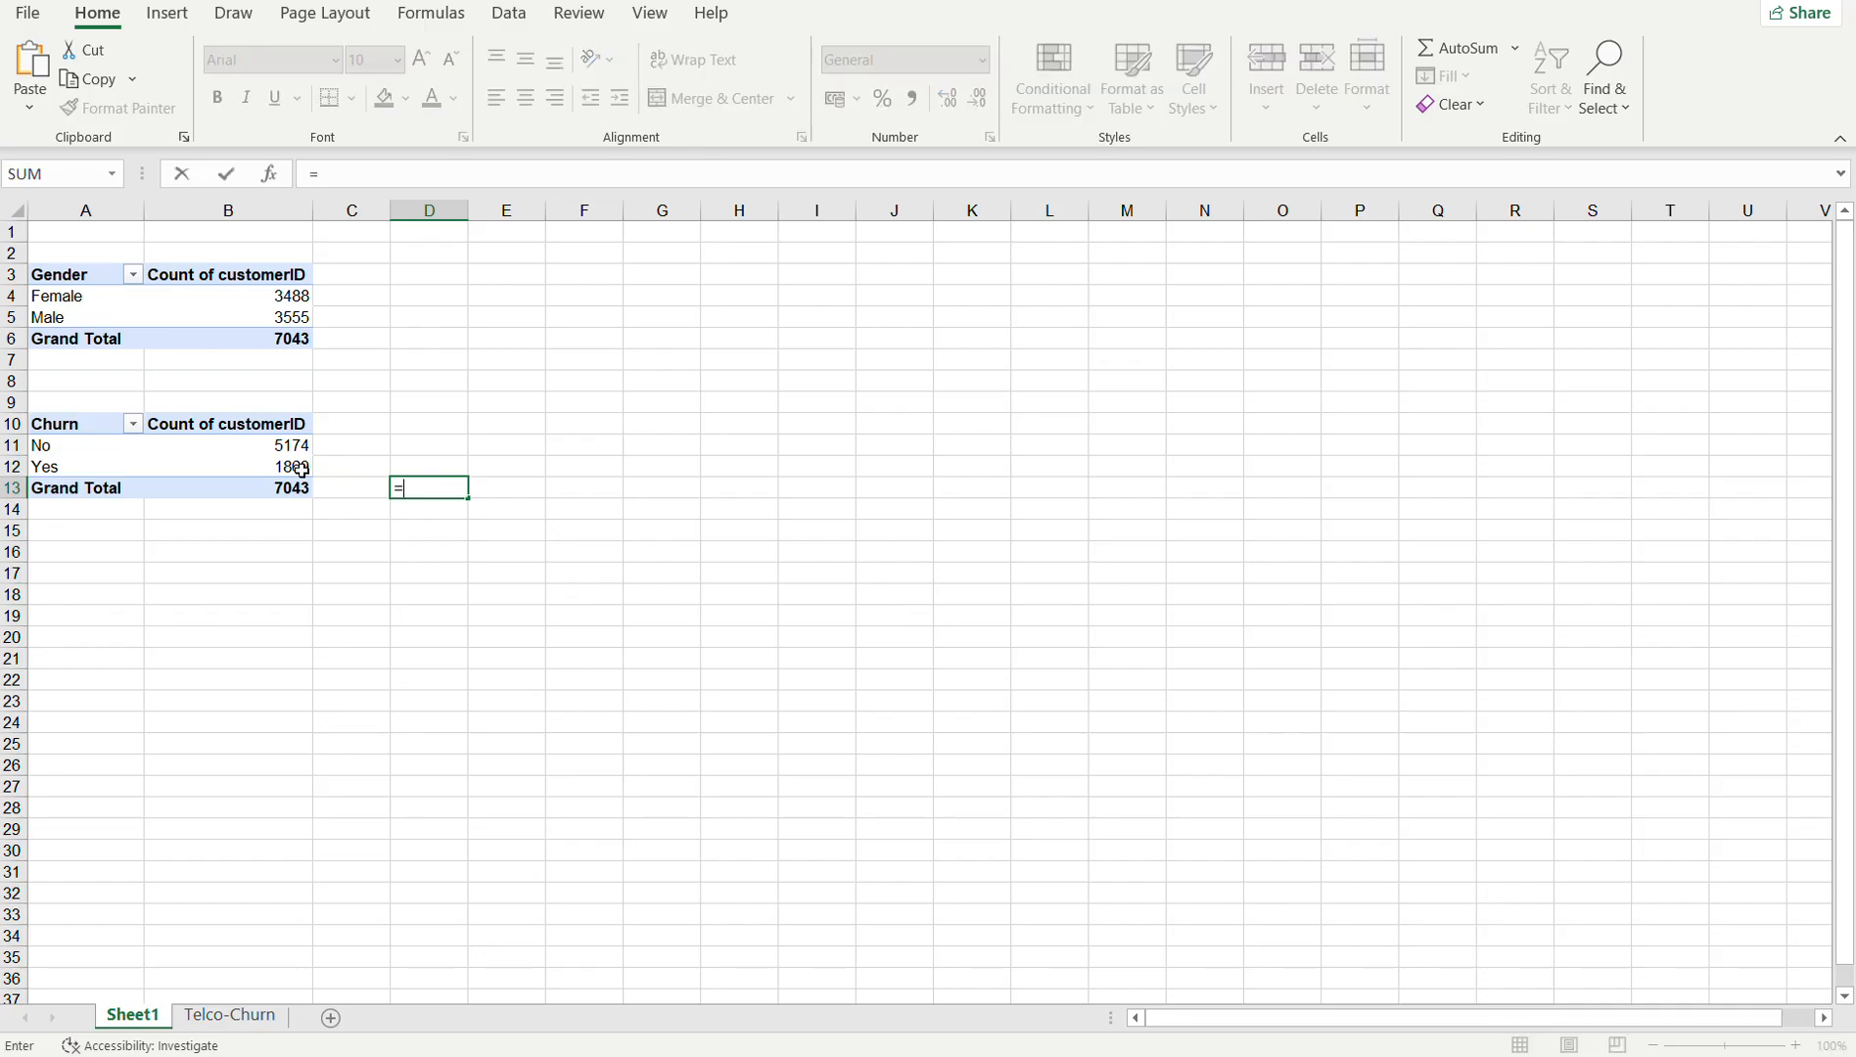
pyautogui.click(291, 467)
pyautogui.write('/')
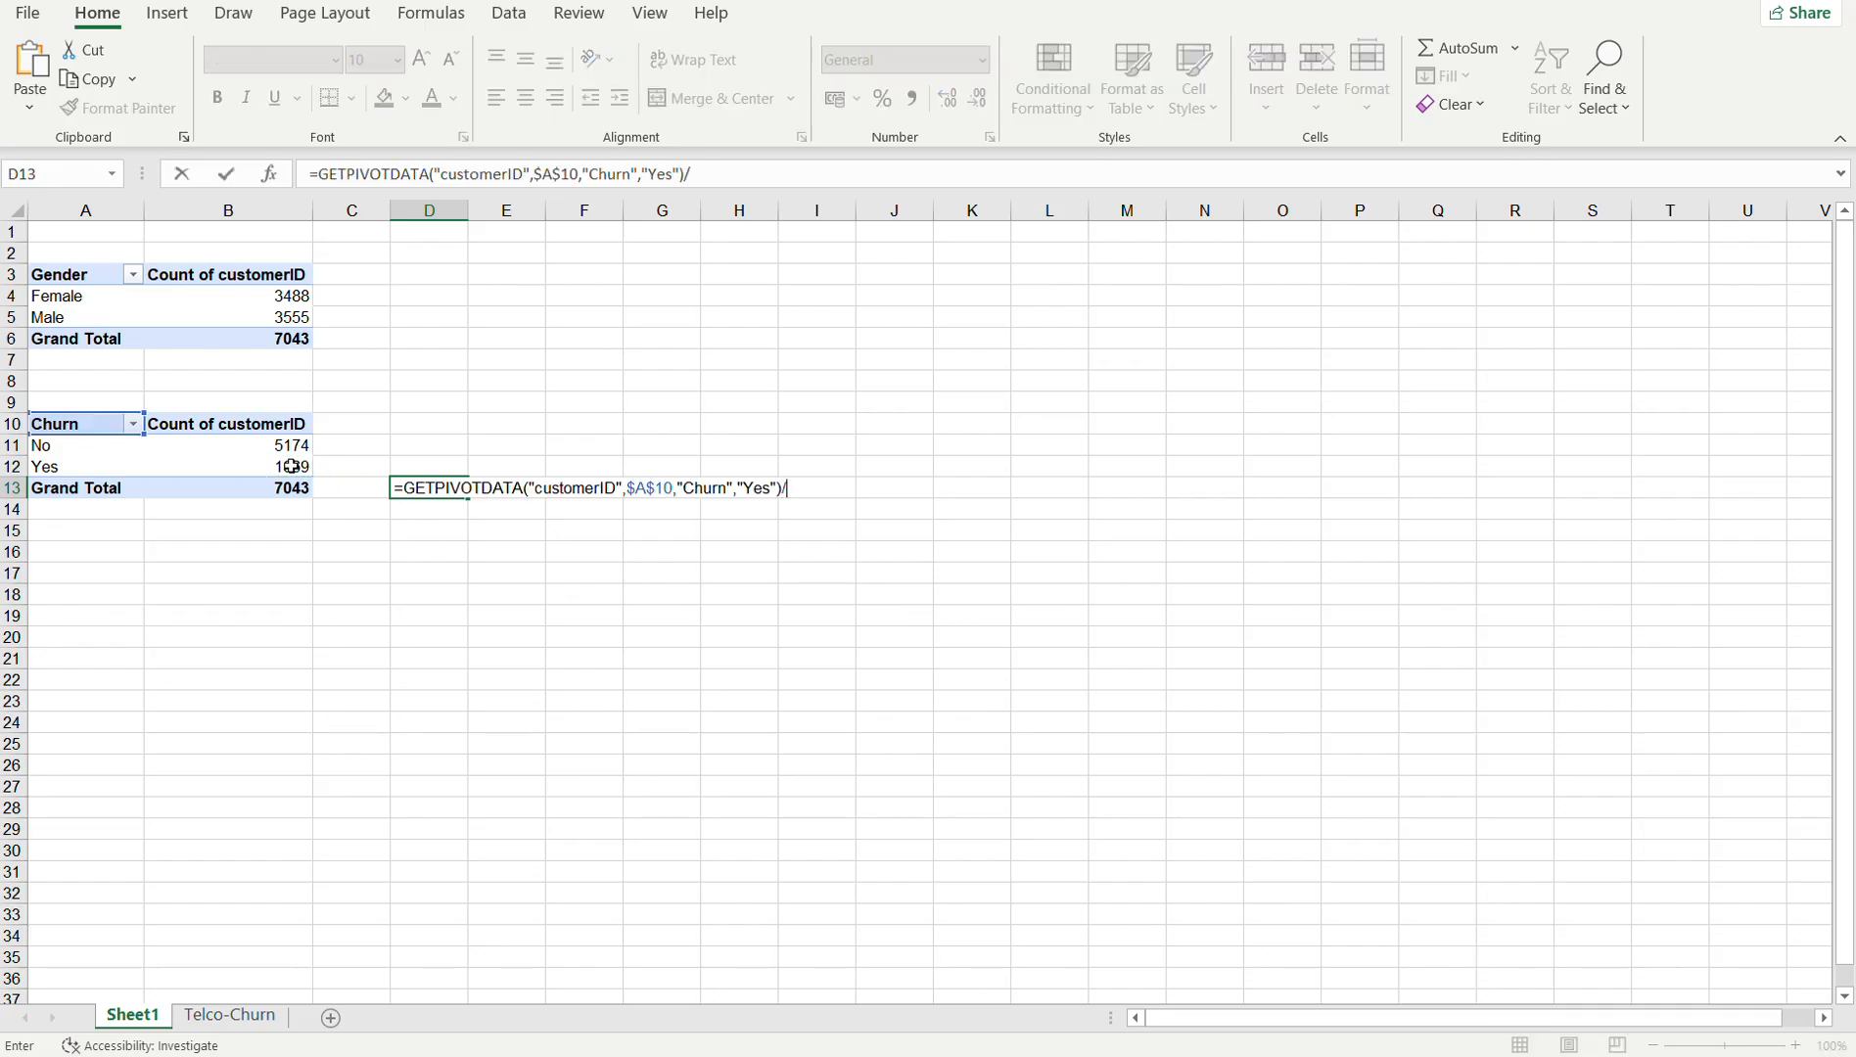
pyautogui.click(253, 486)
pyautogui.press('Return')
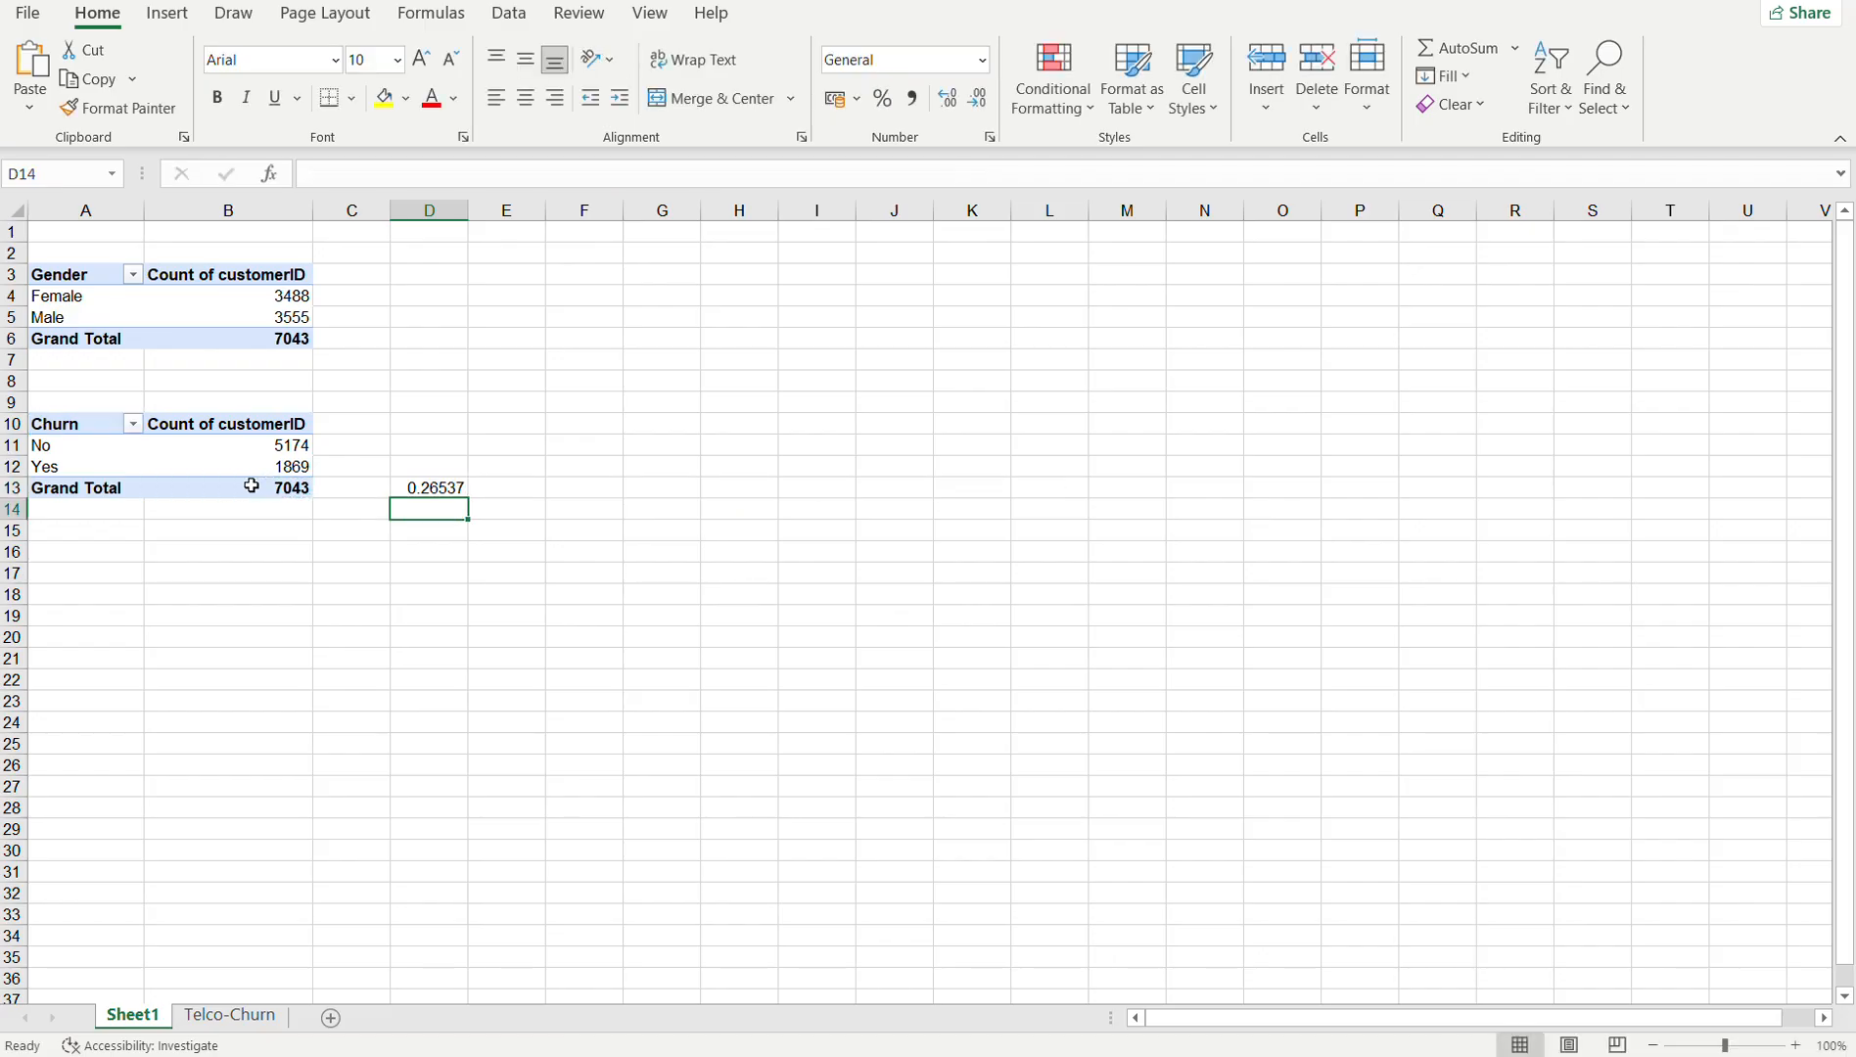
pyautogui.click(419, 489)
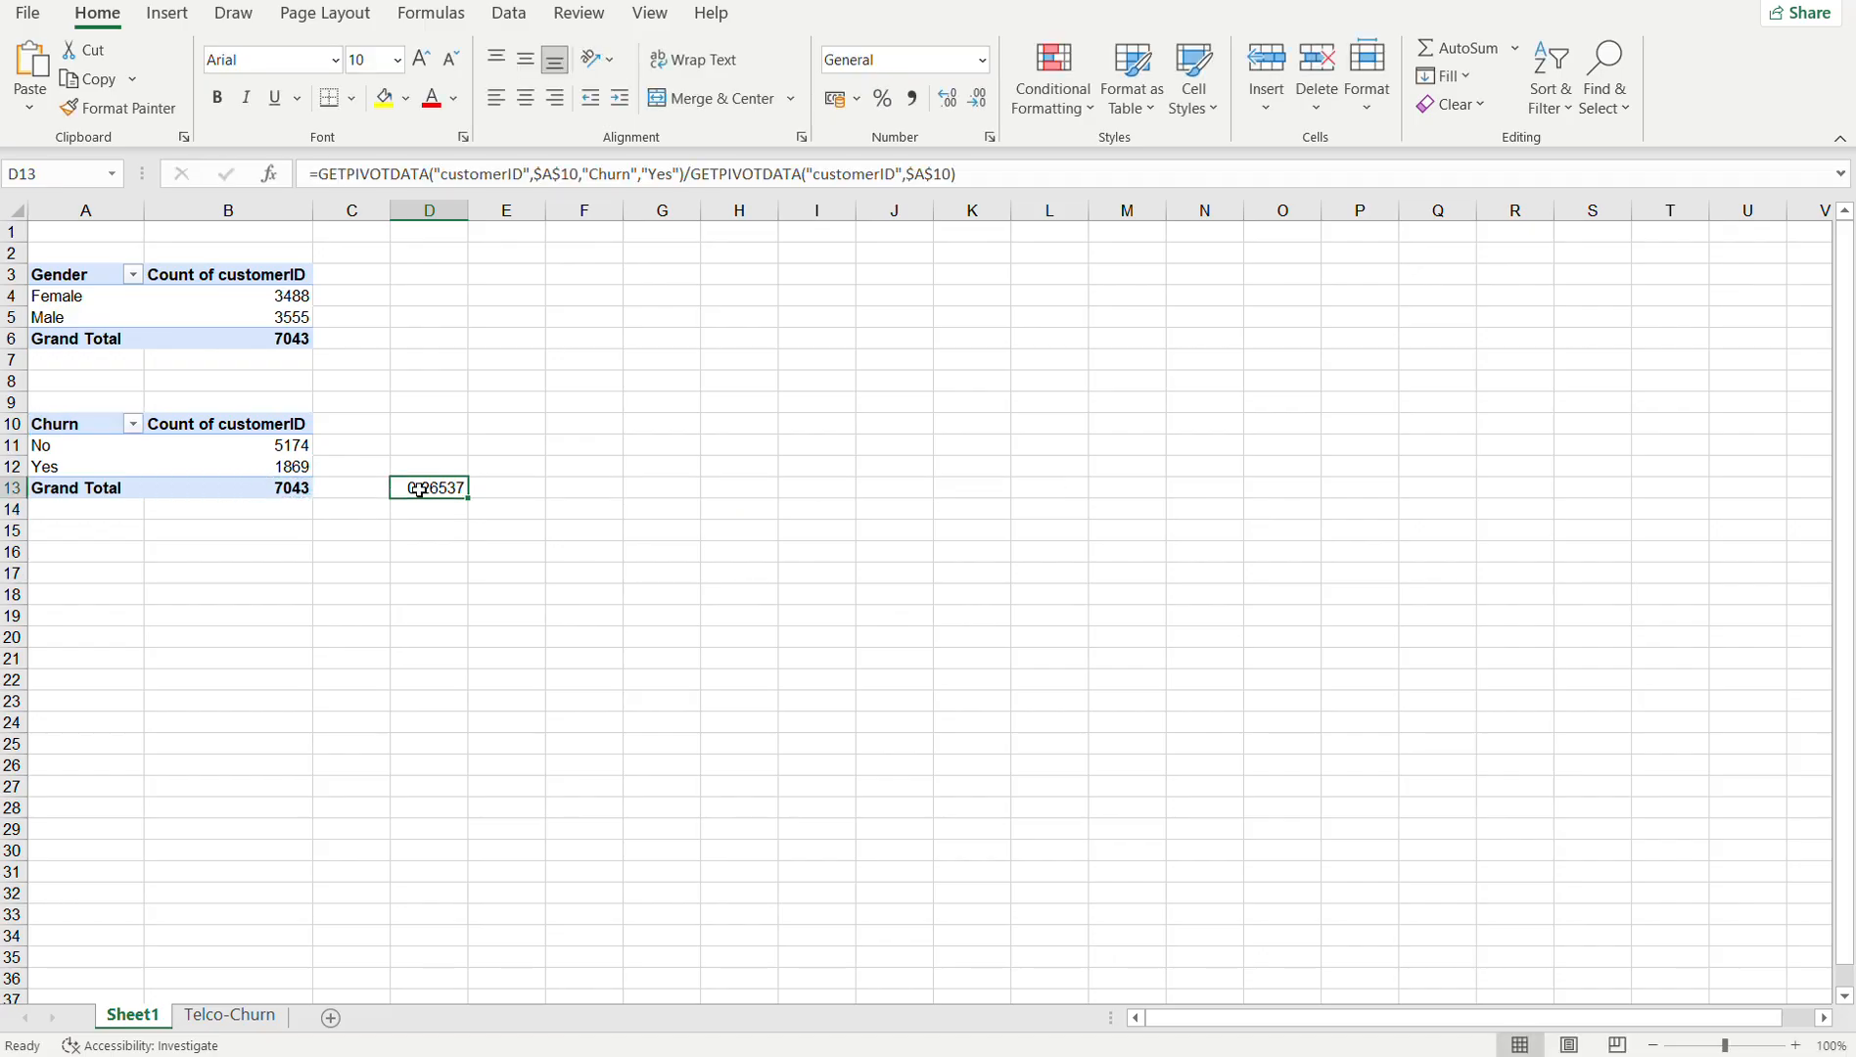
pyautogui.click(461, 564)
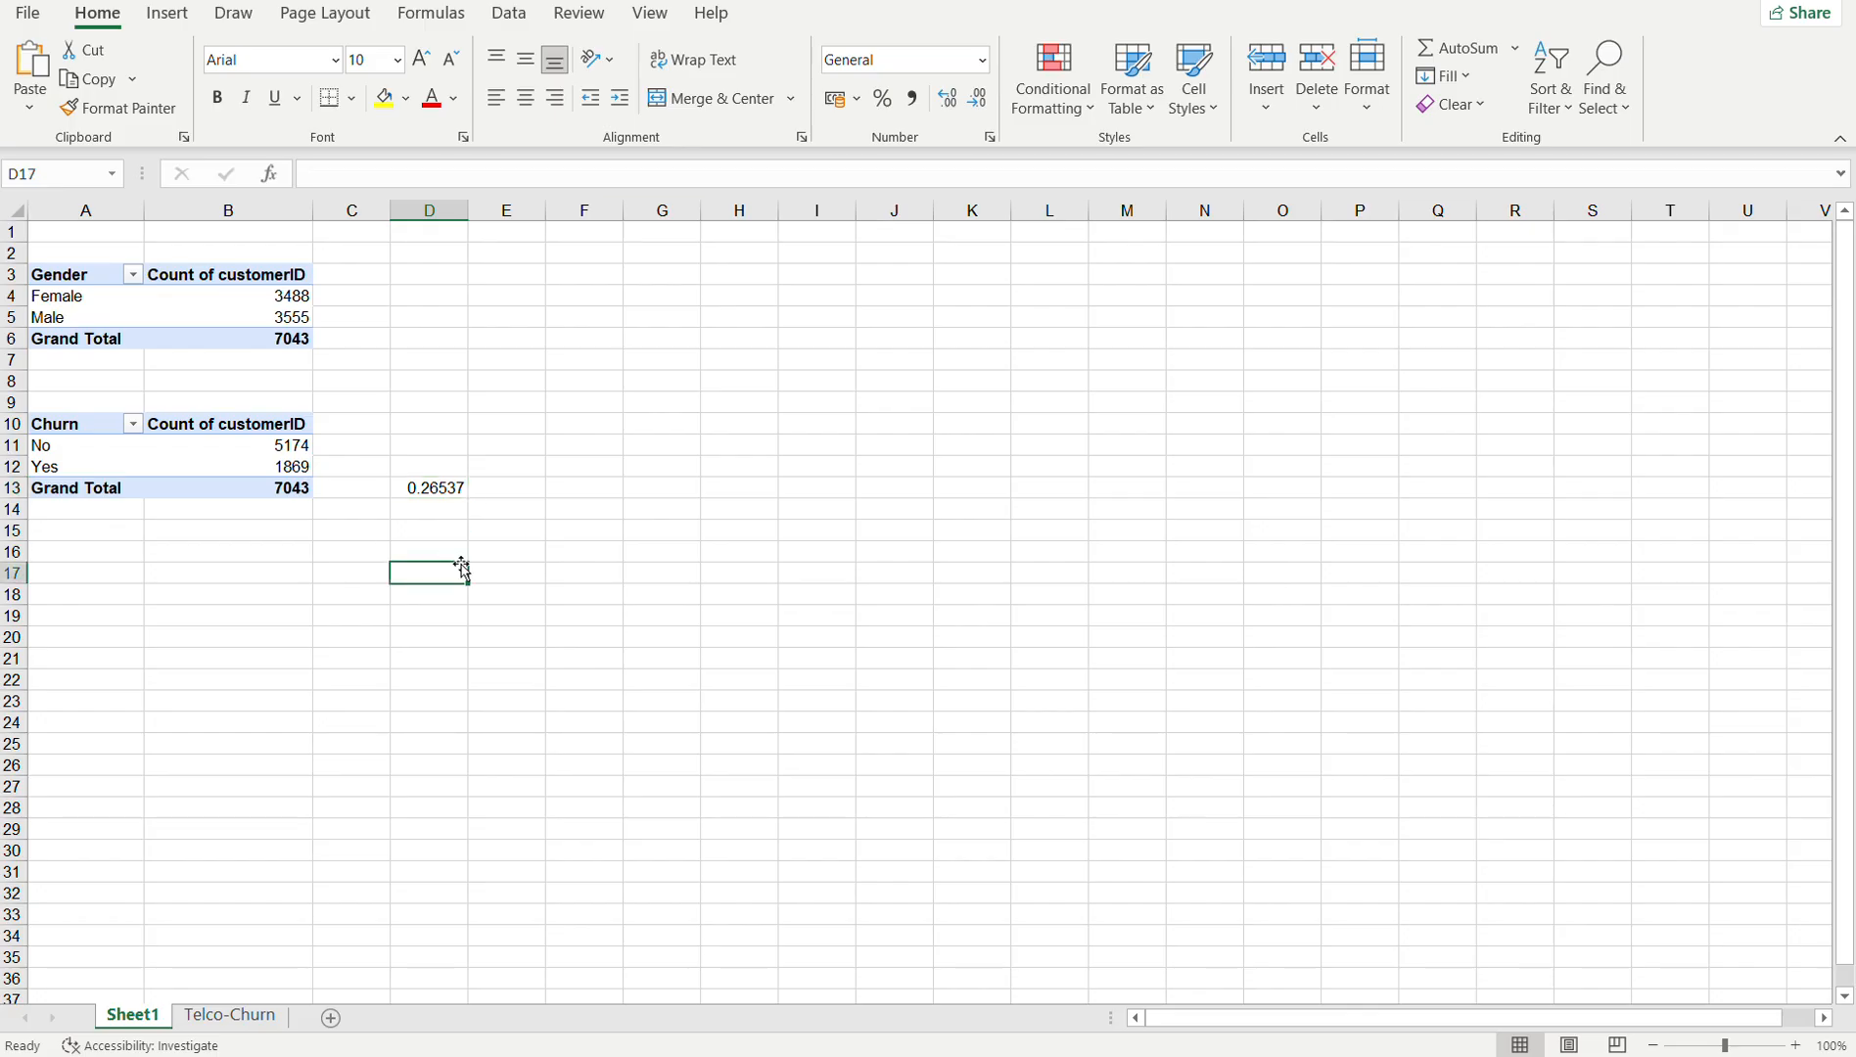
# - Clear the churn rate formula from D13
pyautogui.click(423, 491)
pyautogui.press('BackSpace')
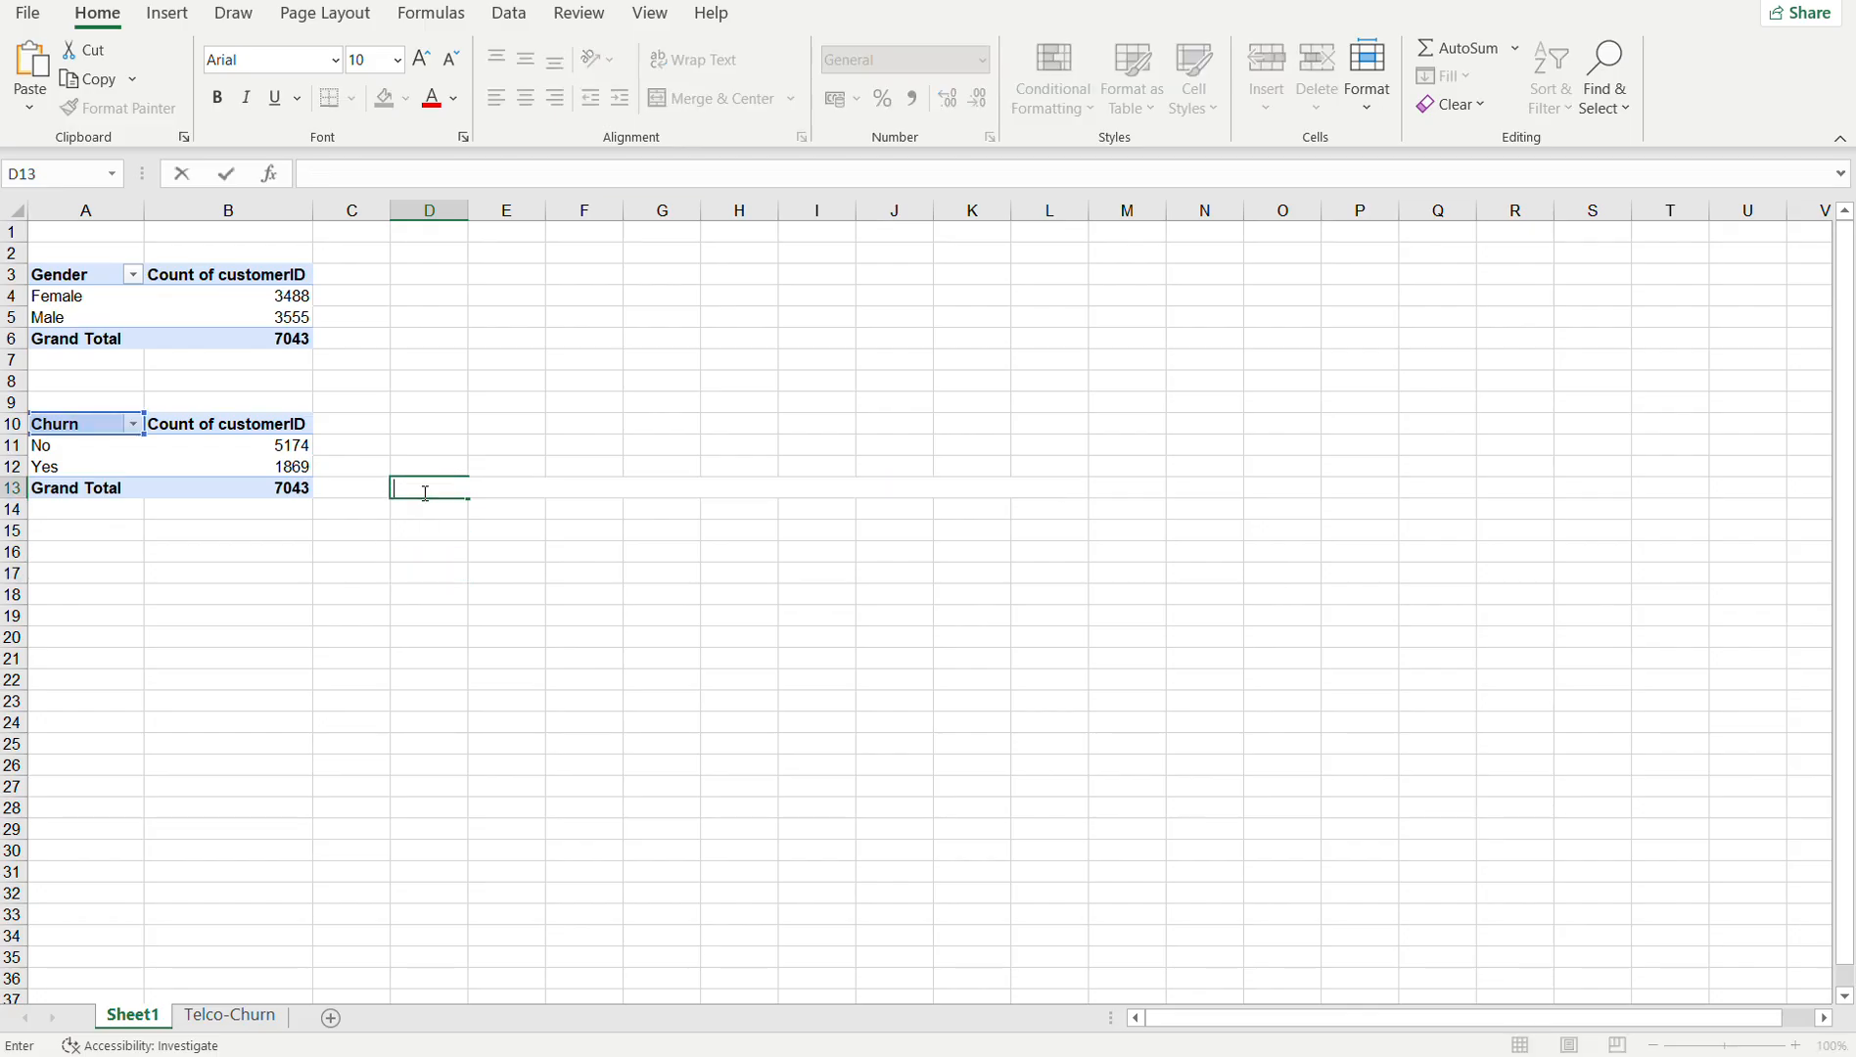
pyautogui.click(386, 594)
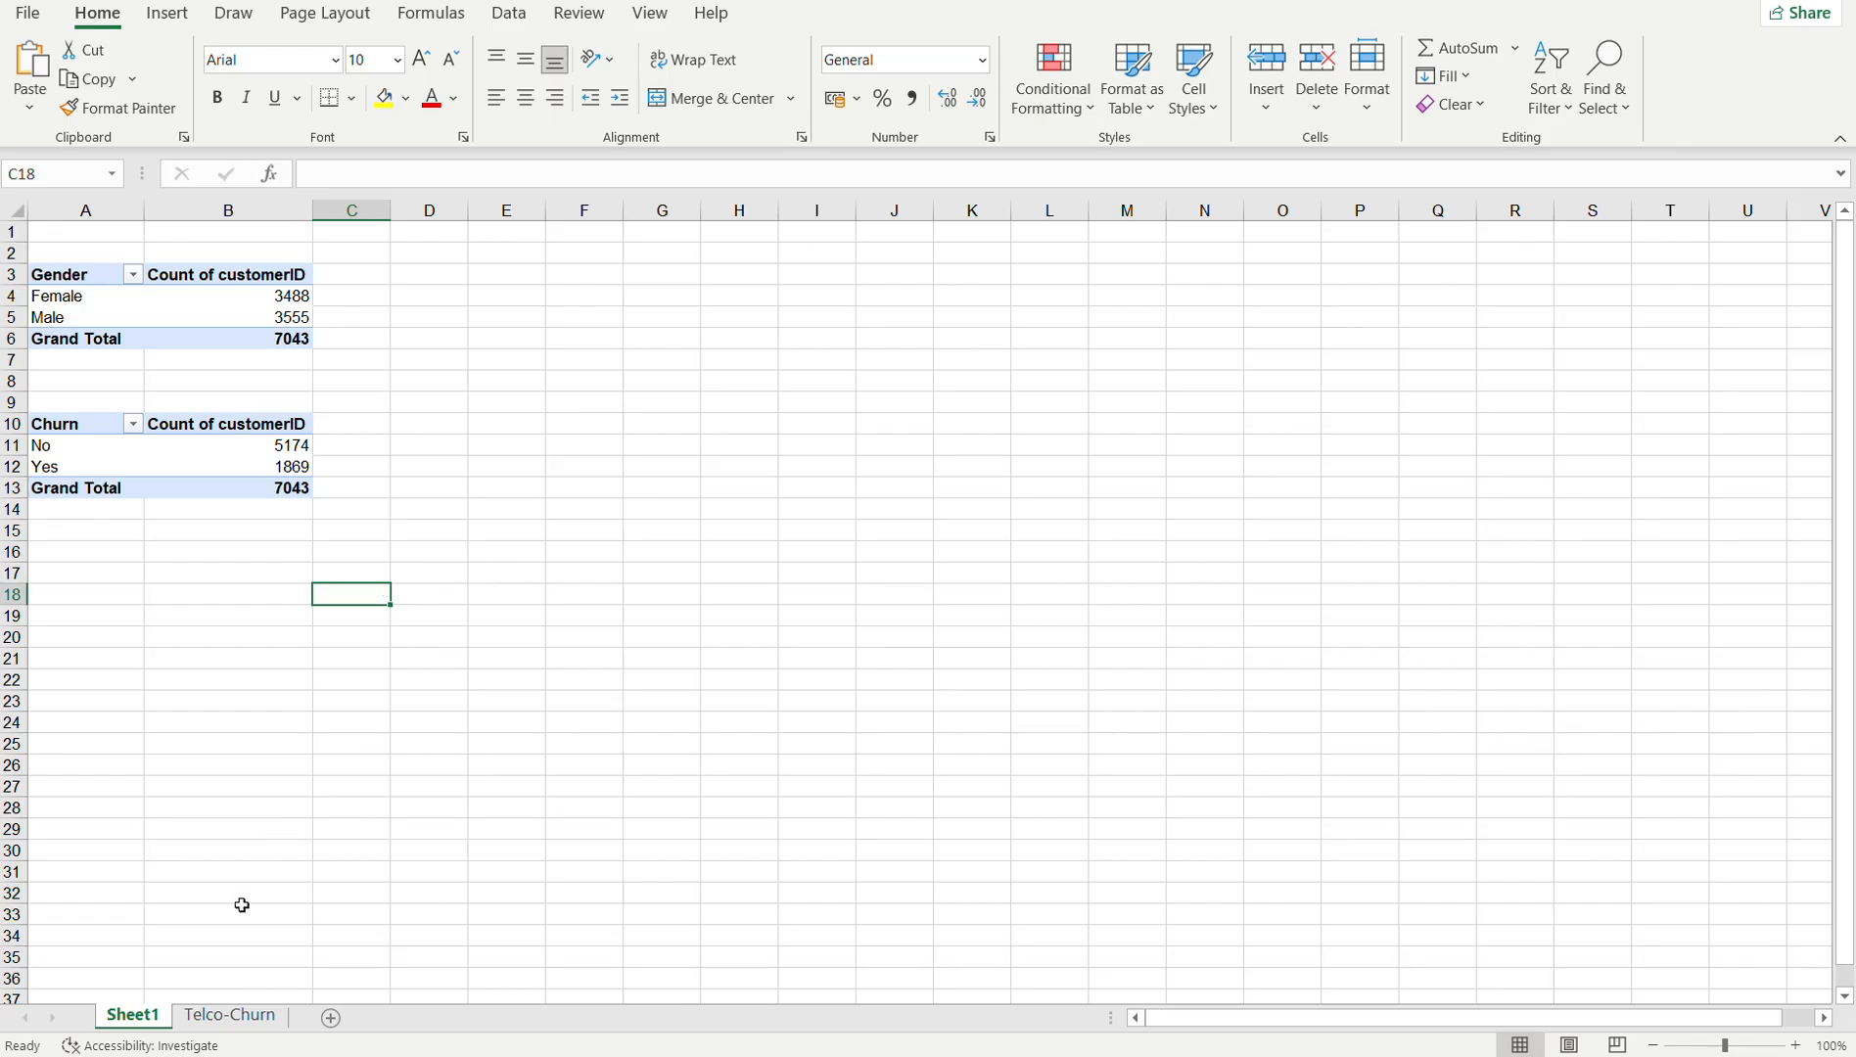
# - Review the Telco-Churn source data, focusing on the InternetService, TechSupport and StreamingTV columns
pyautogui.click(215, 1018)
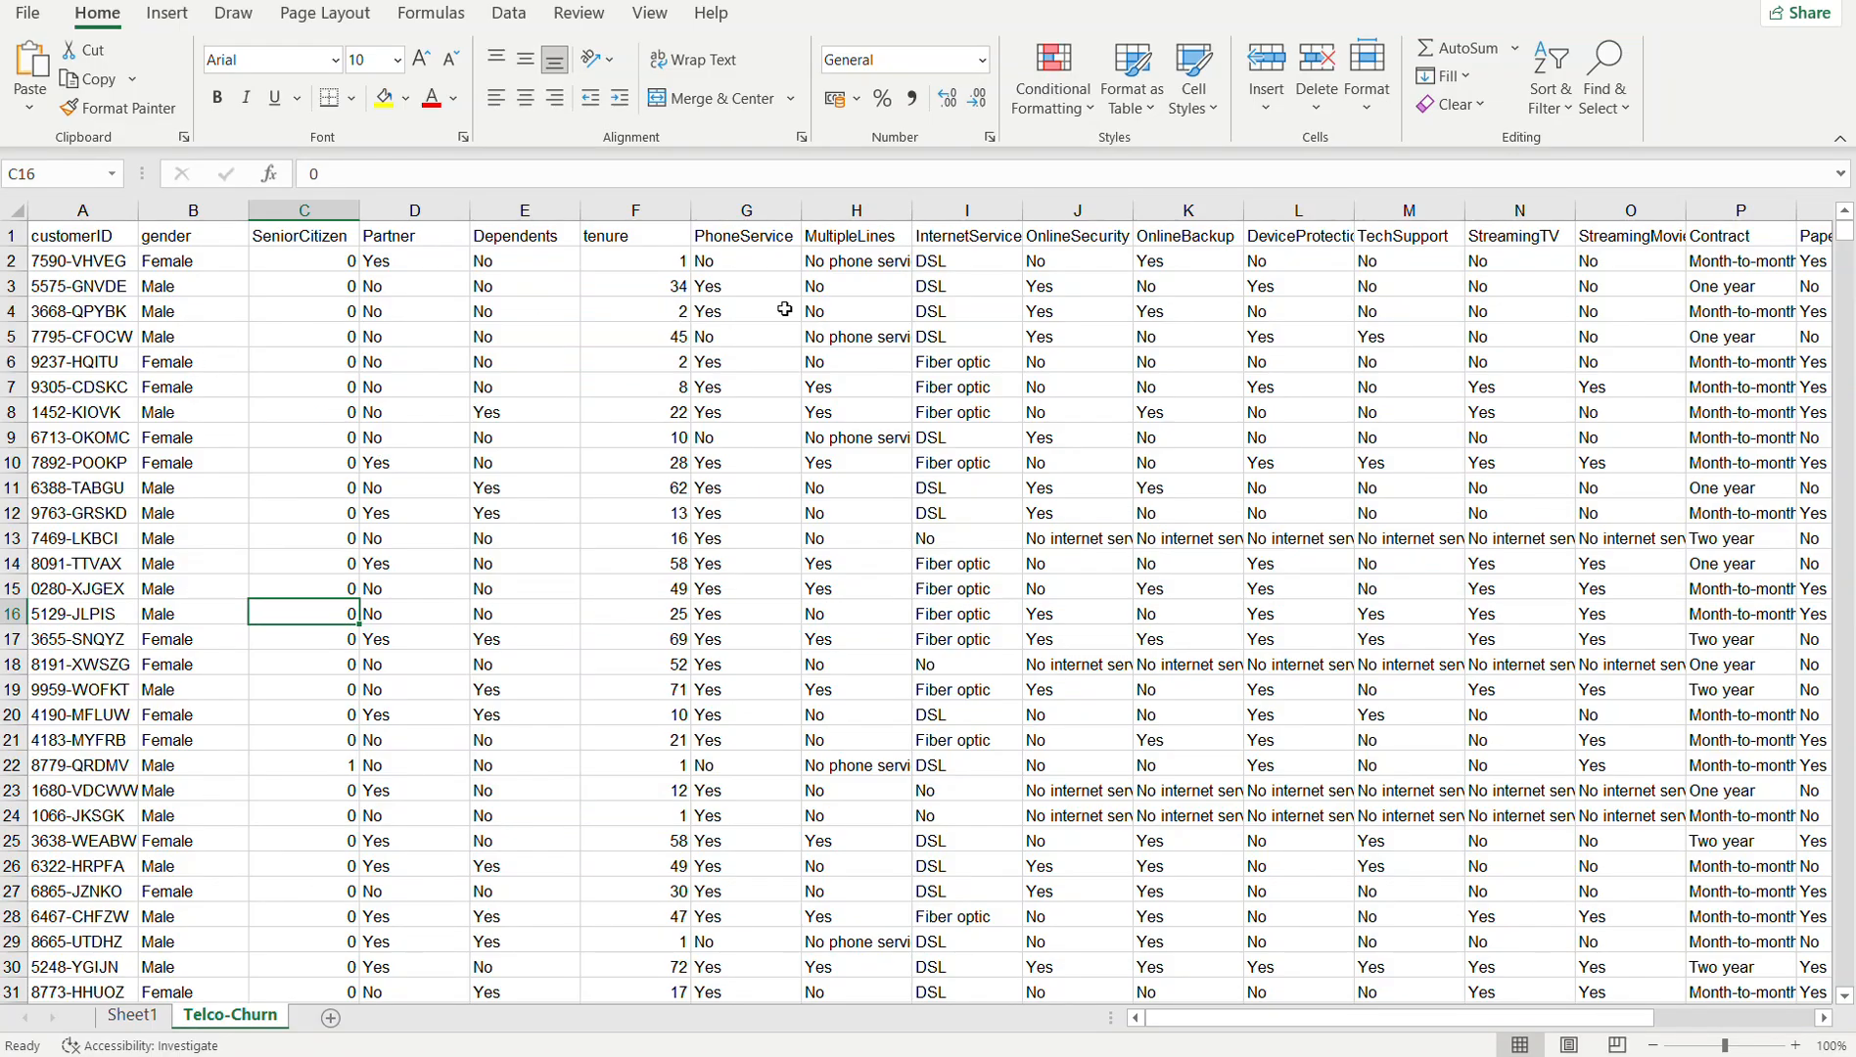
pyautogui.click(902, 304)
pyautogui.click(969, 296)
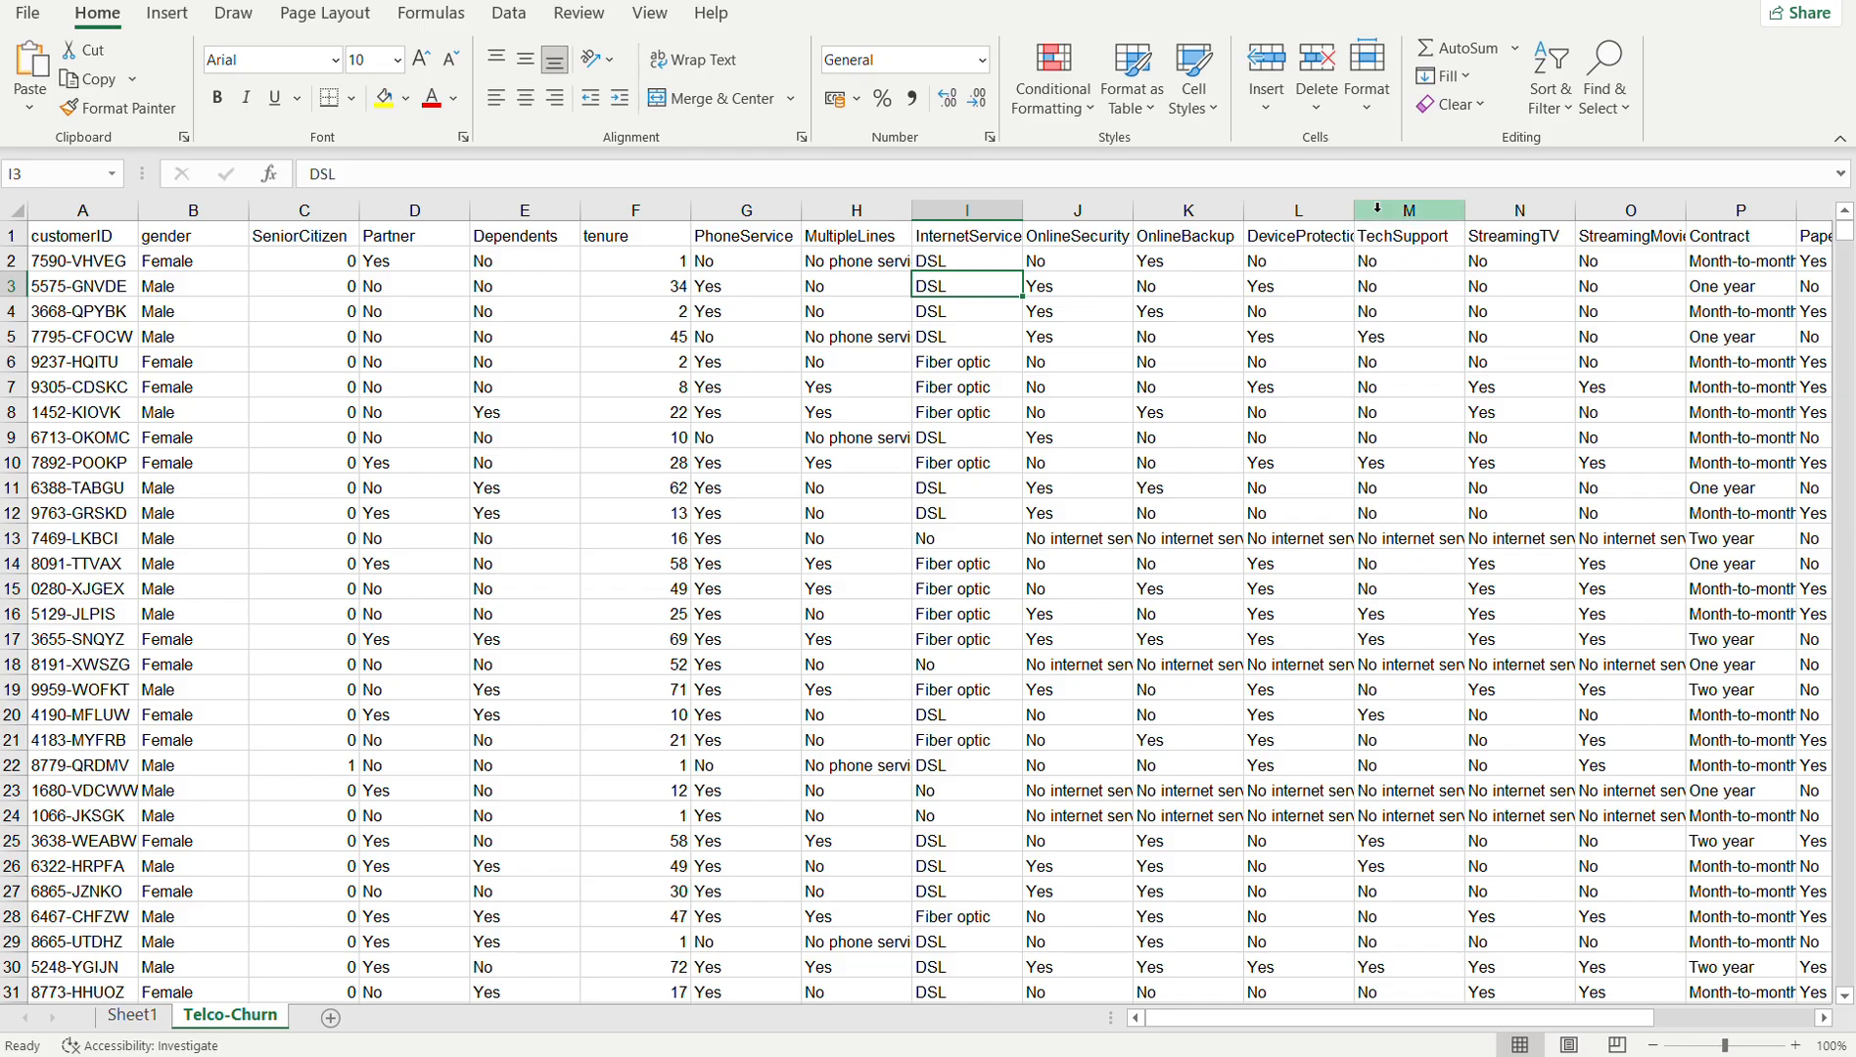
pyautogui.click(1394, 245)
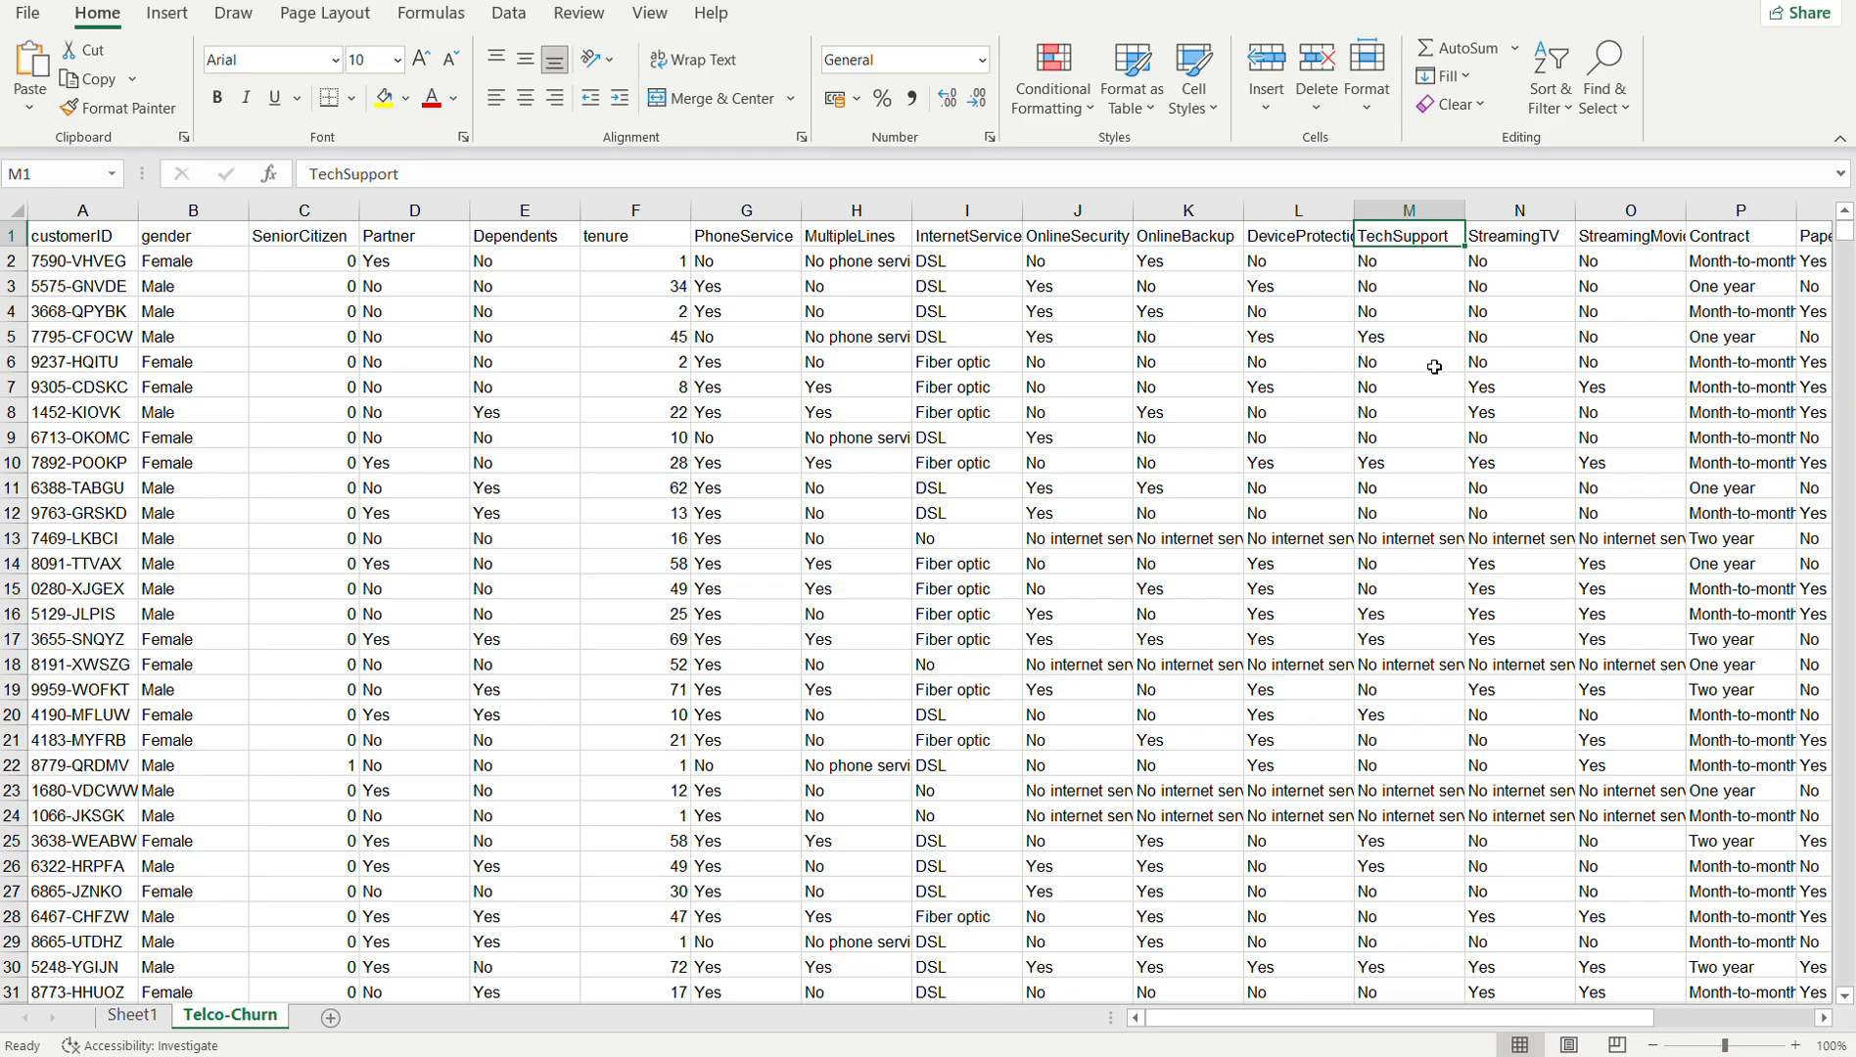
pyautogui.click(1527, 240)
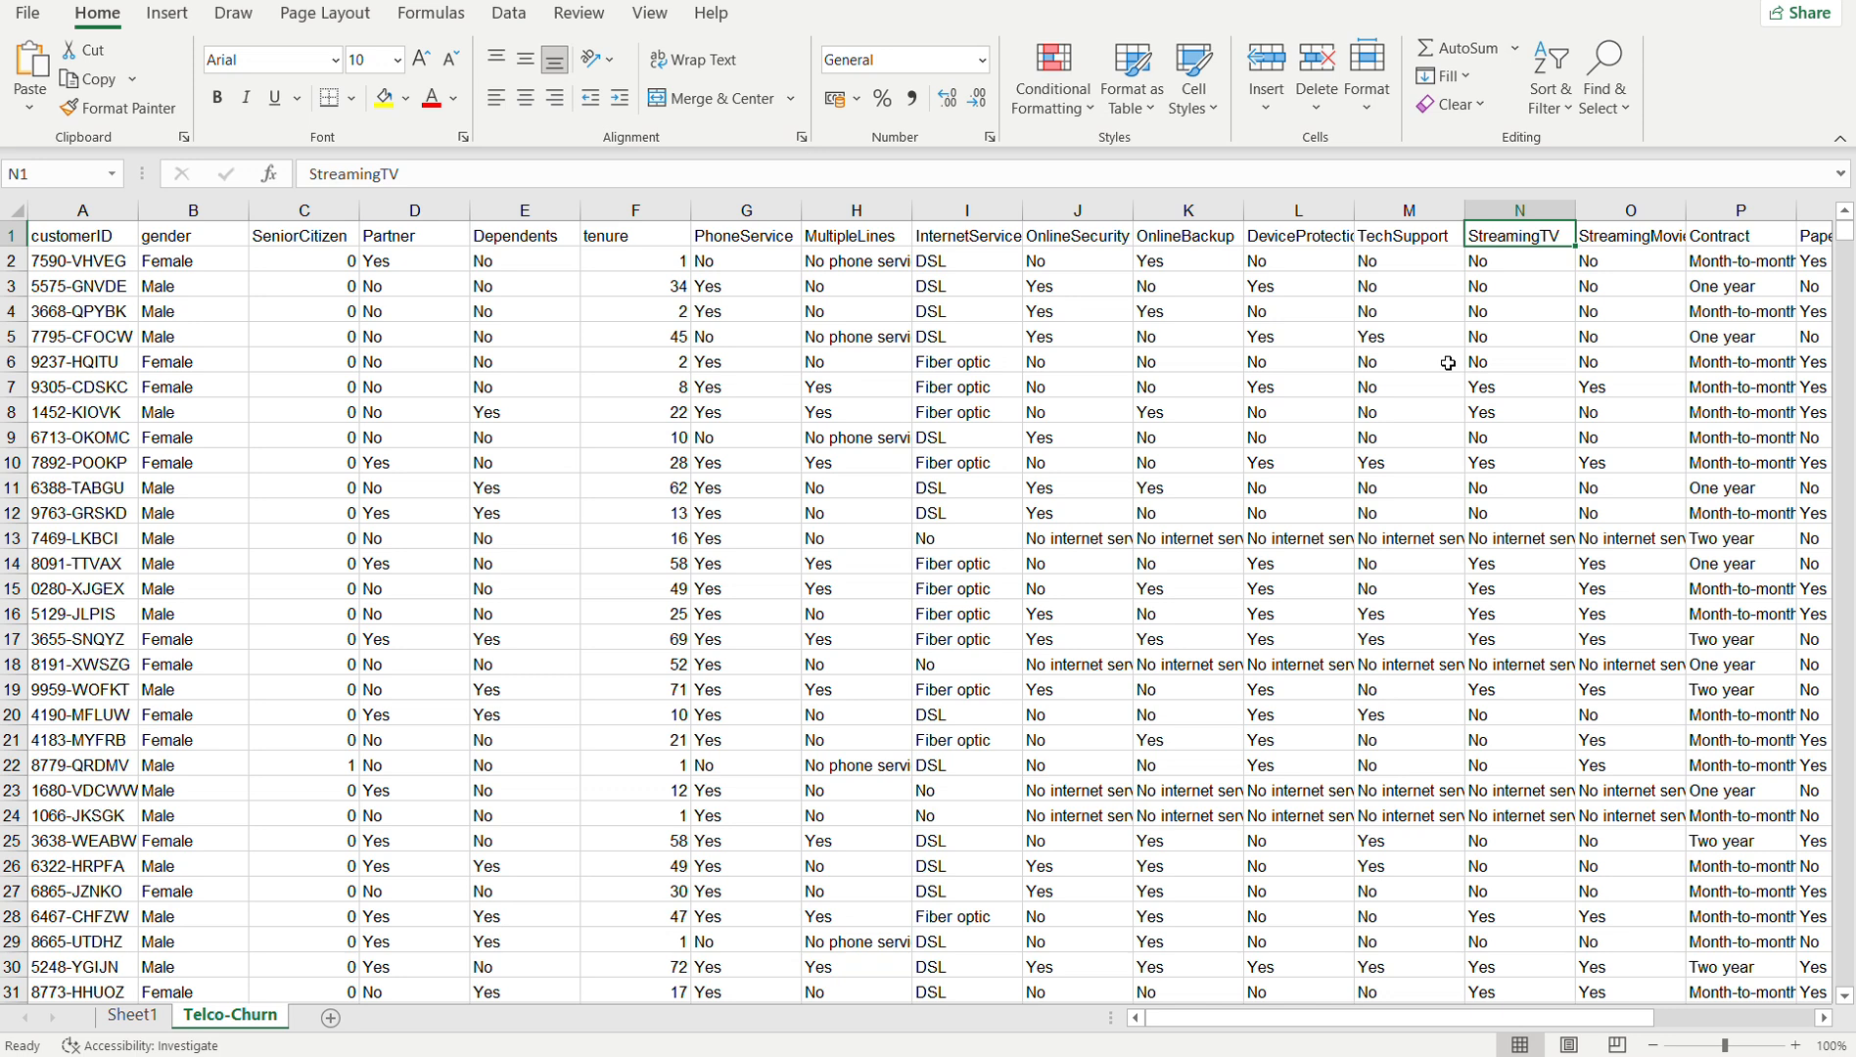
pyautogui.click(1045, 565)
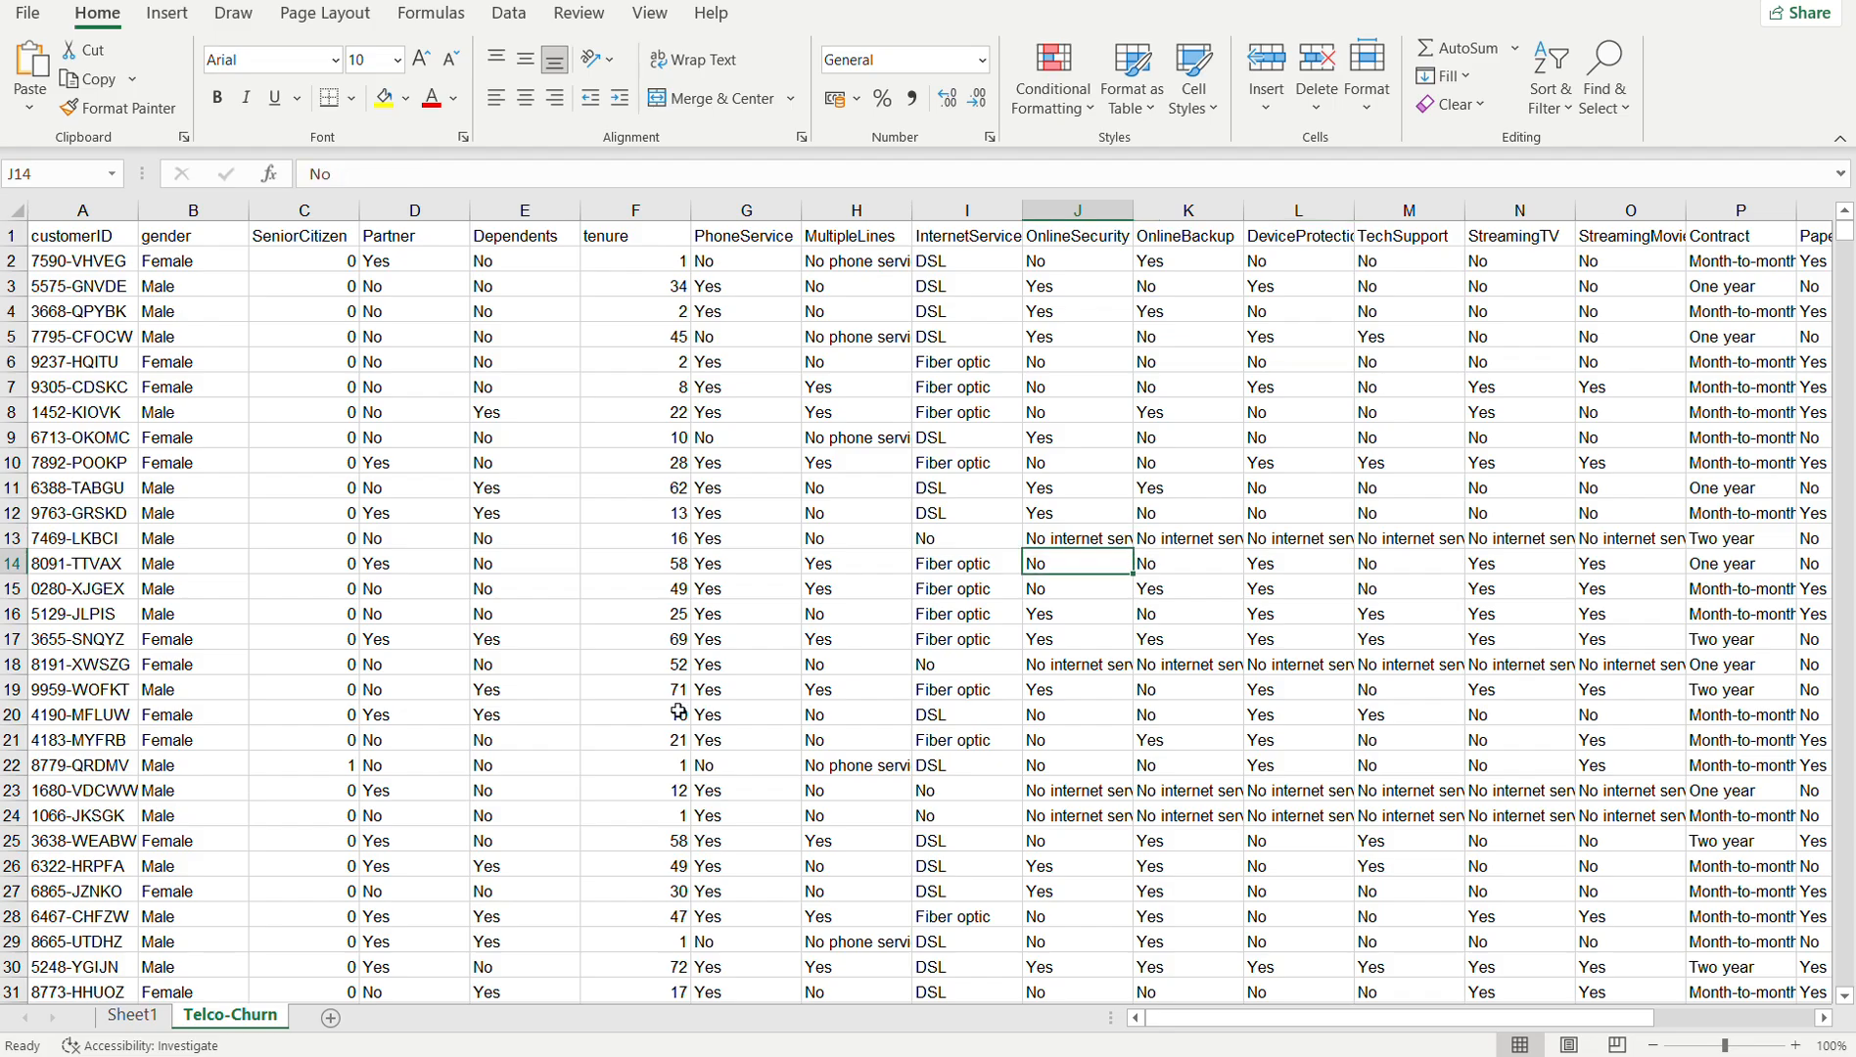
# - Return to Sheet1 and select the Female and Male rows with their counts, A4:B5, in the Gender PivotTable
pyautogui.click(132, 1017)
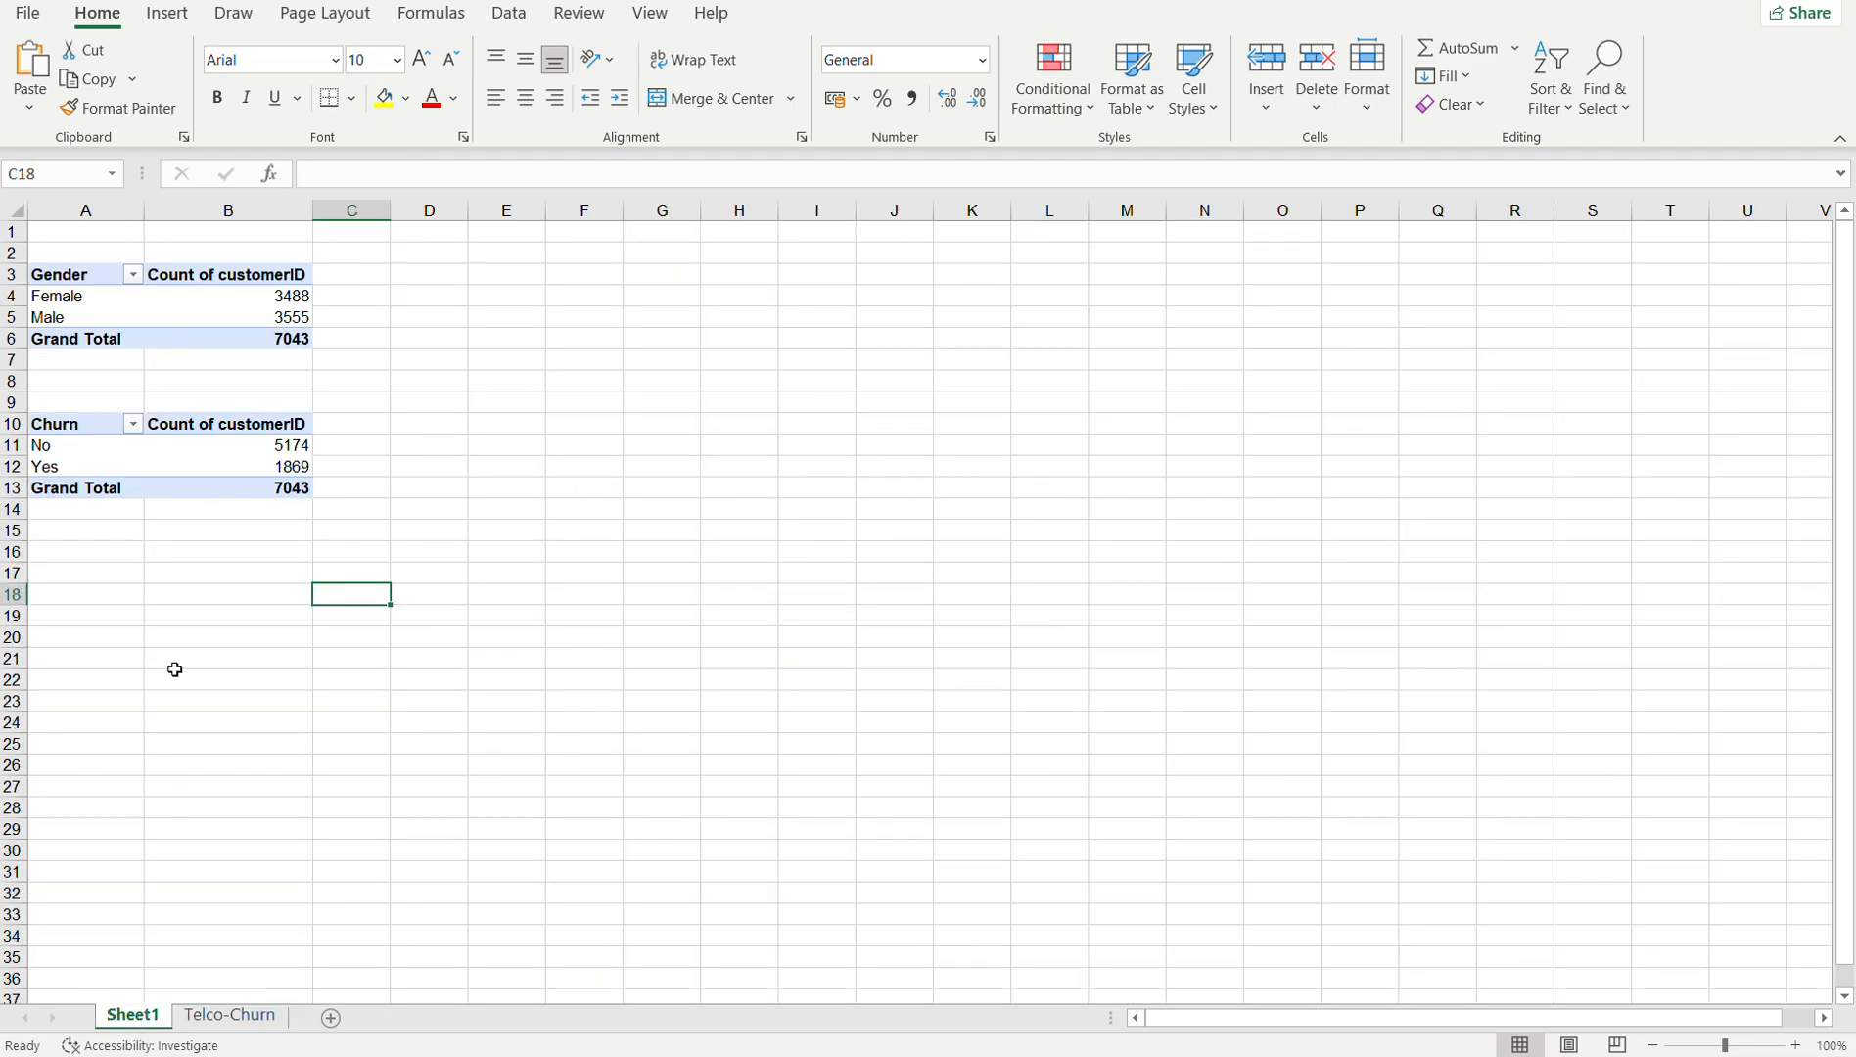
pyautogui.click(70, 294)
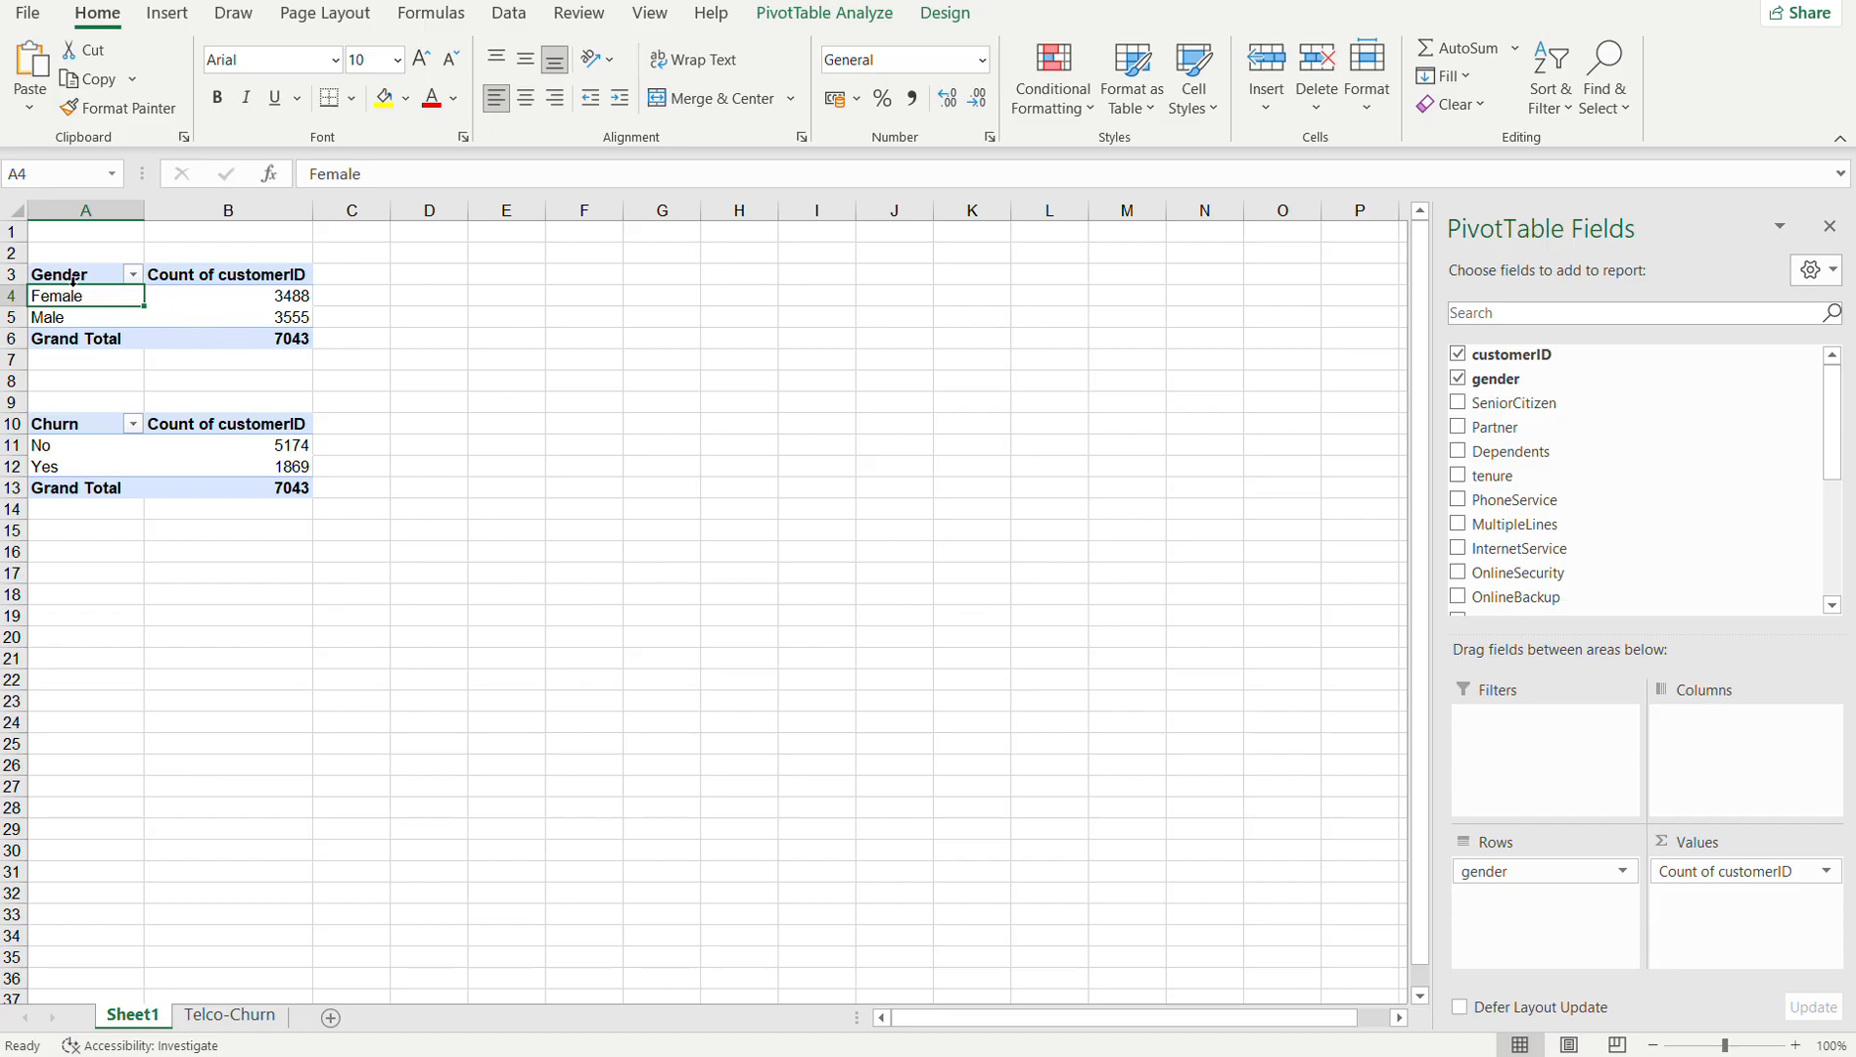
pyautogui.moveTo(84, 300); pyautogui.dragTo(249, 311)
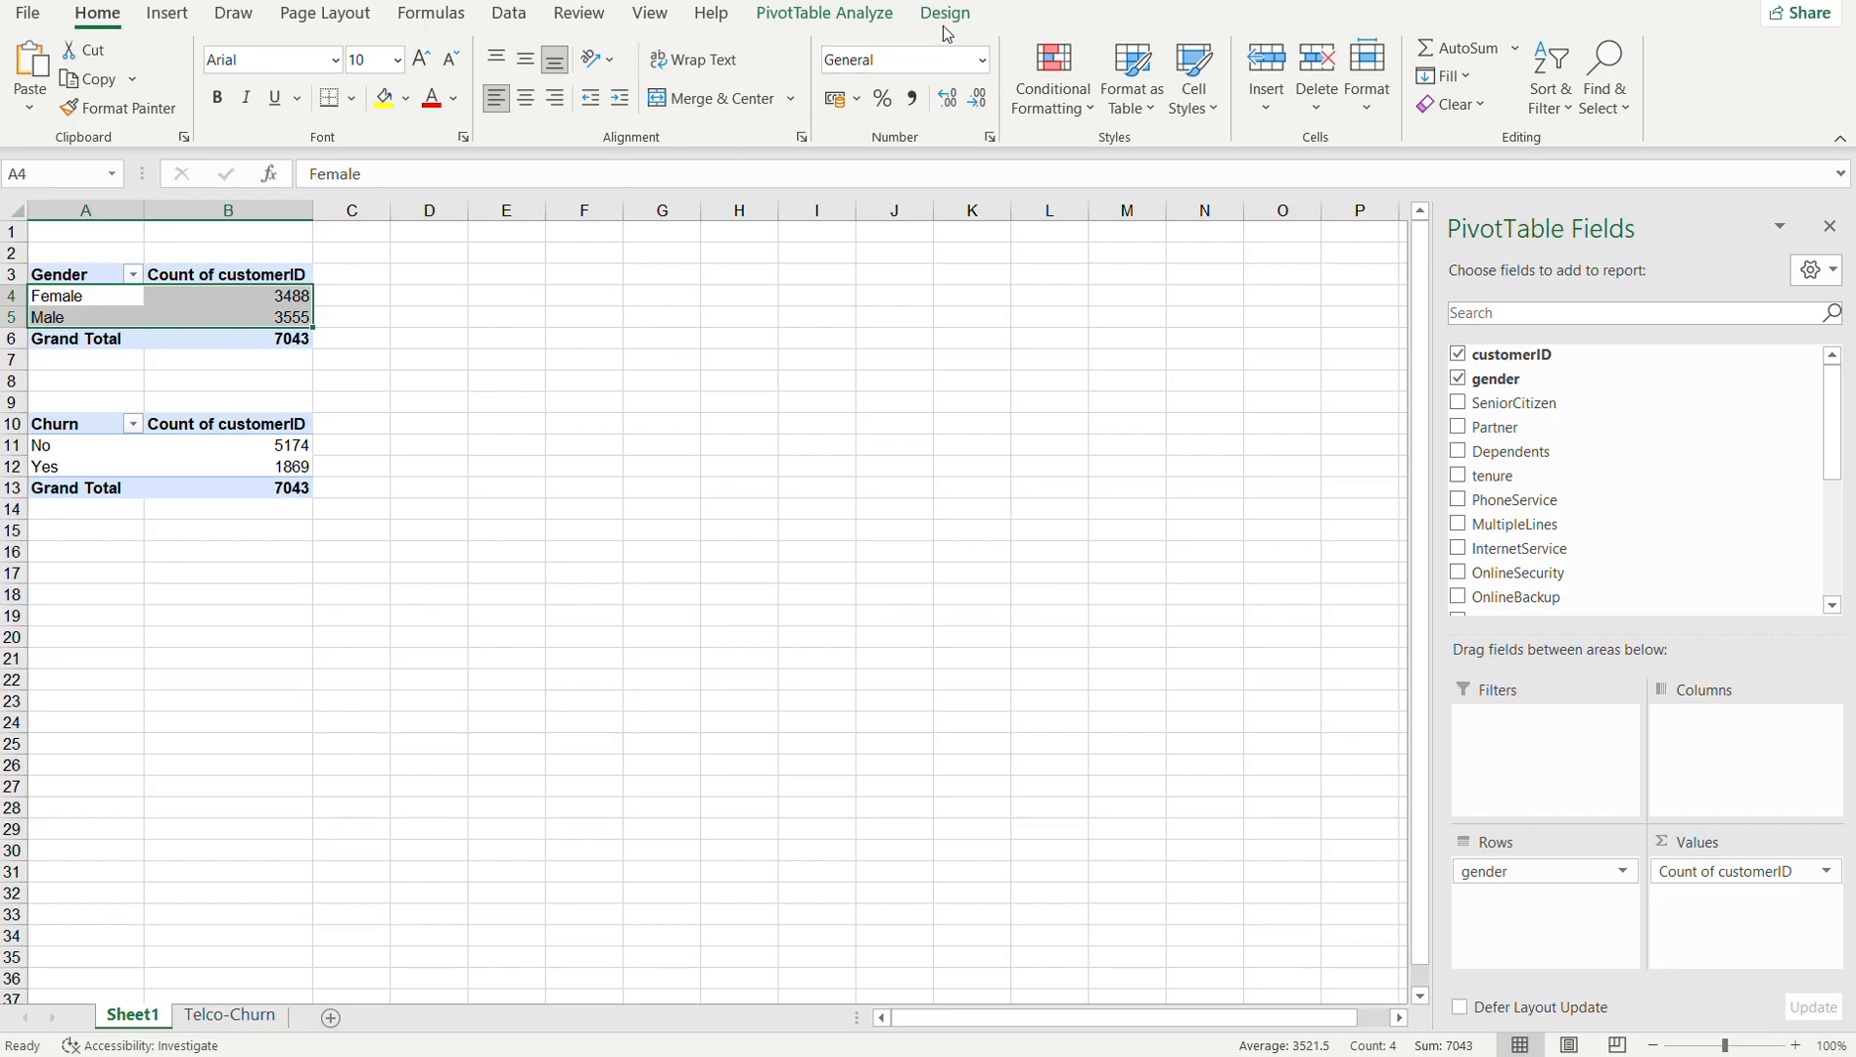
# - Shrink and reposition the workbook window, bring up the PivotTable Analyze commands, and maximize the window again
pyautogui.click(979, 0)
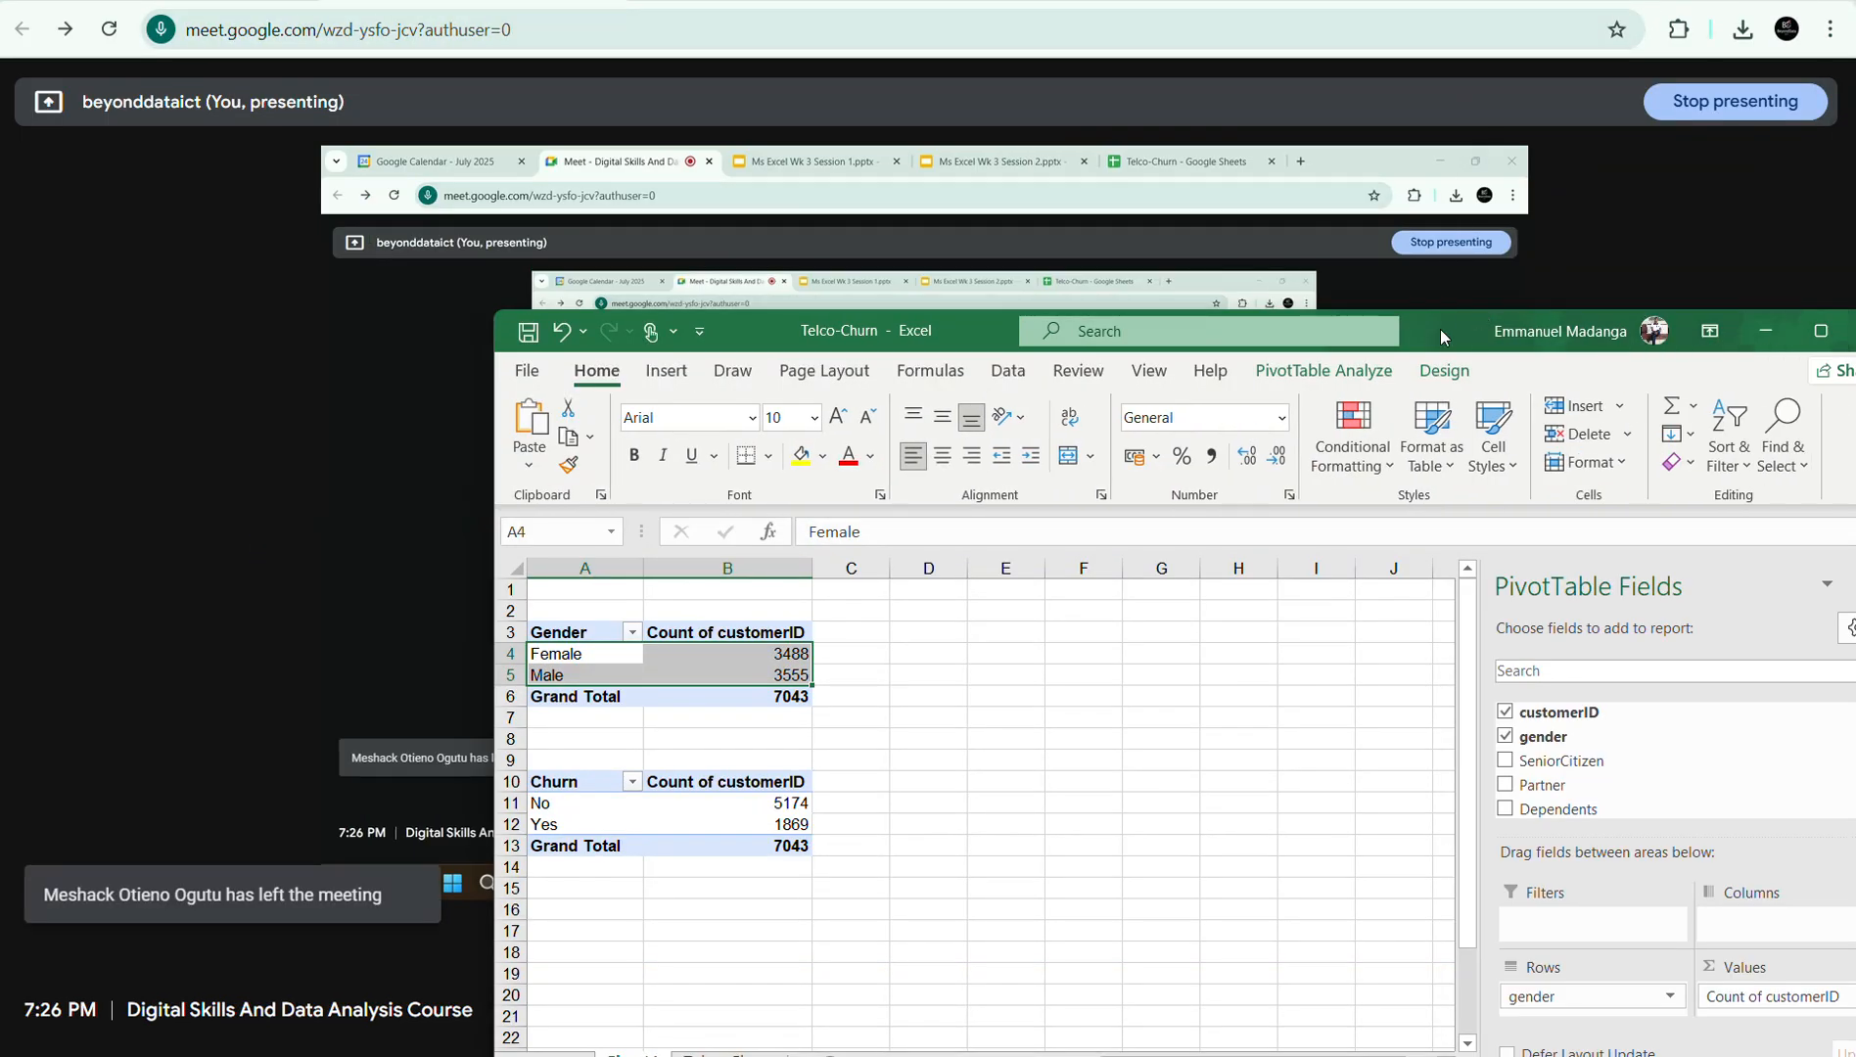
pyautogui.moveTo(1440, 329); pyautogui.dragTo(1180, 244)
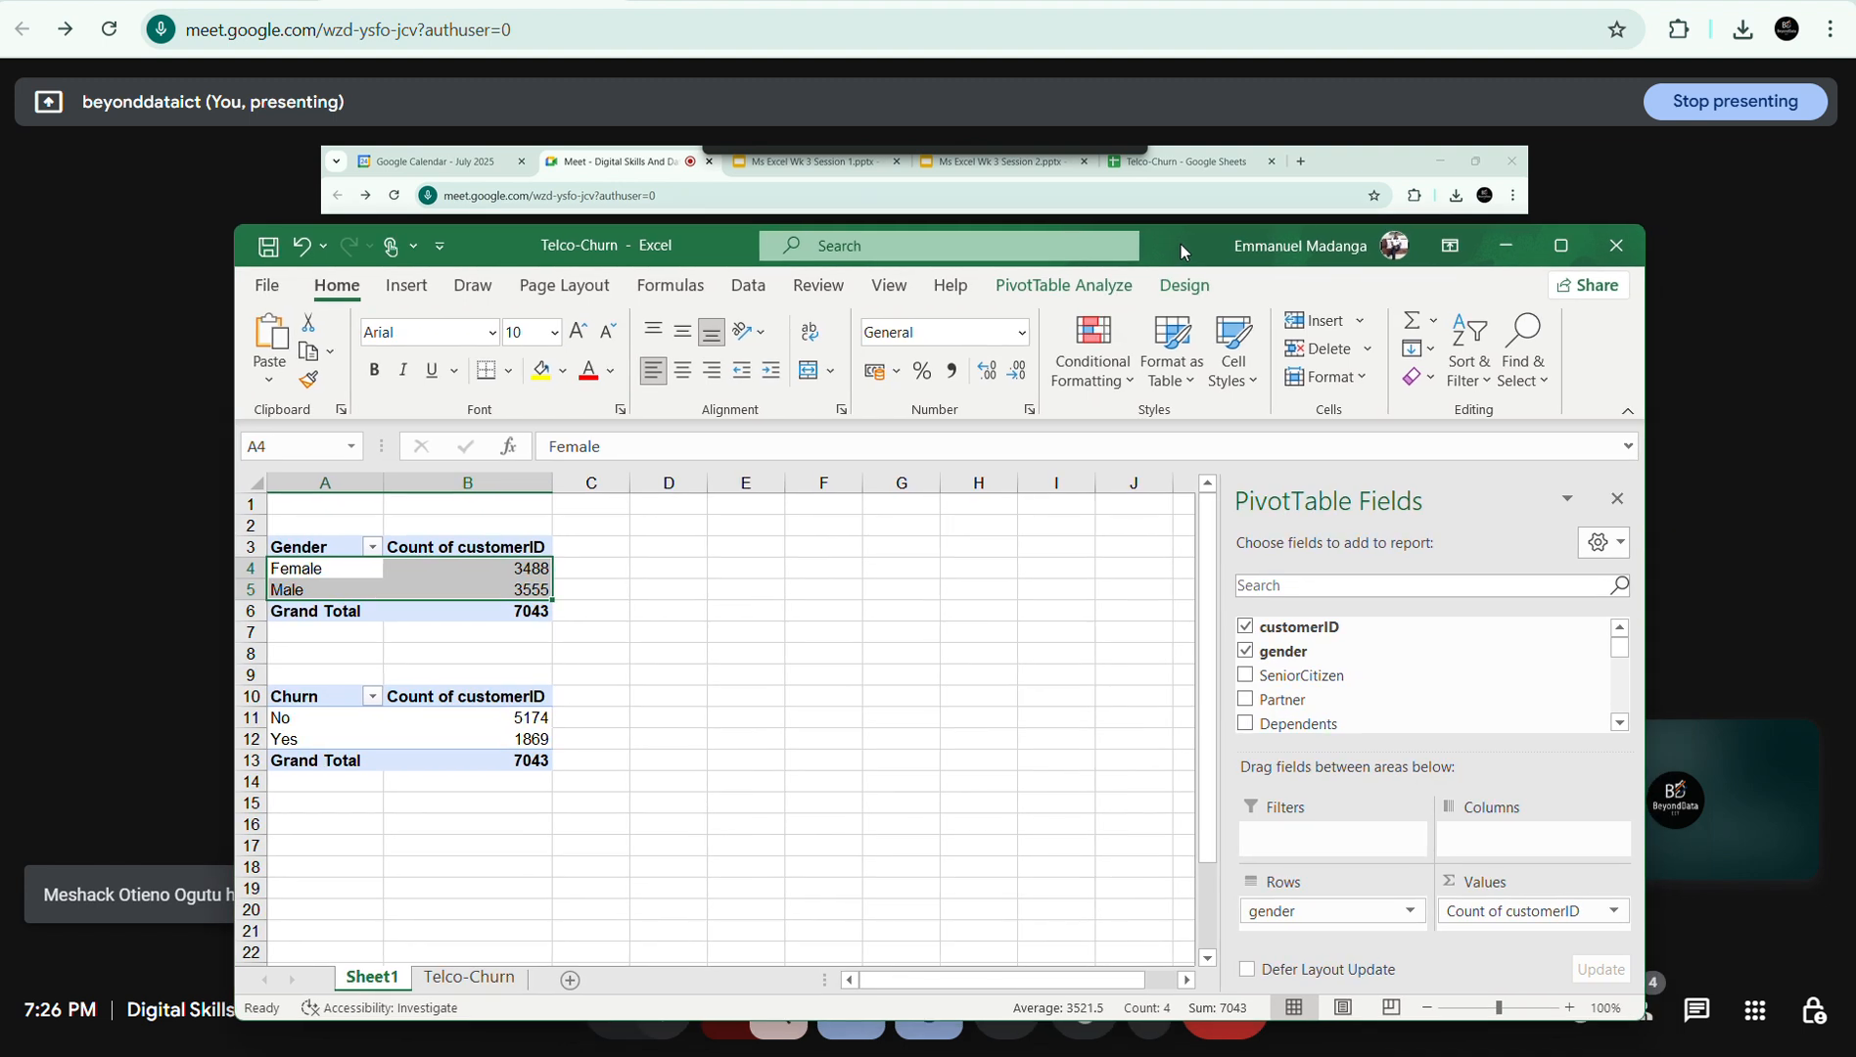
pyautogui.click(1058, 295)
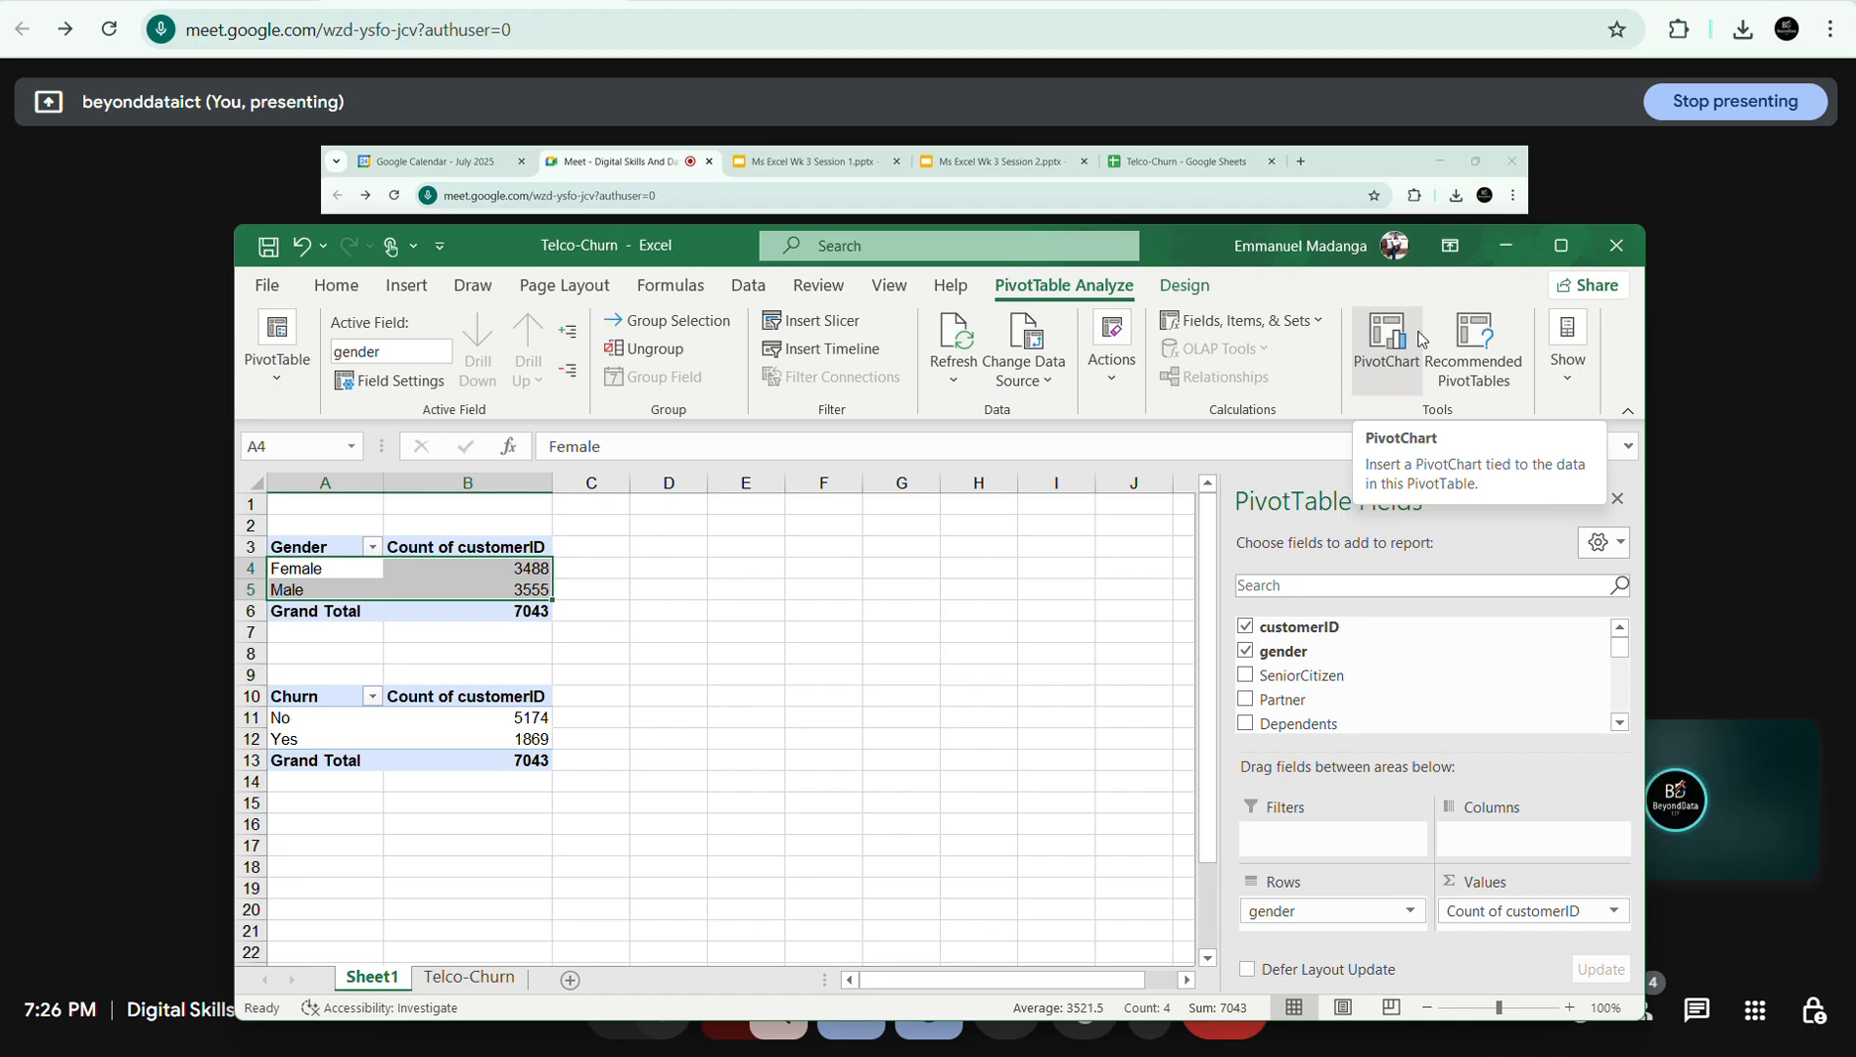
pyautogui.click(1560, 245)
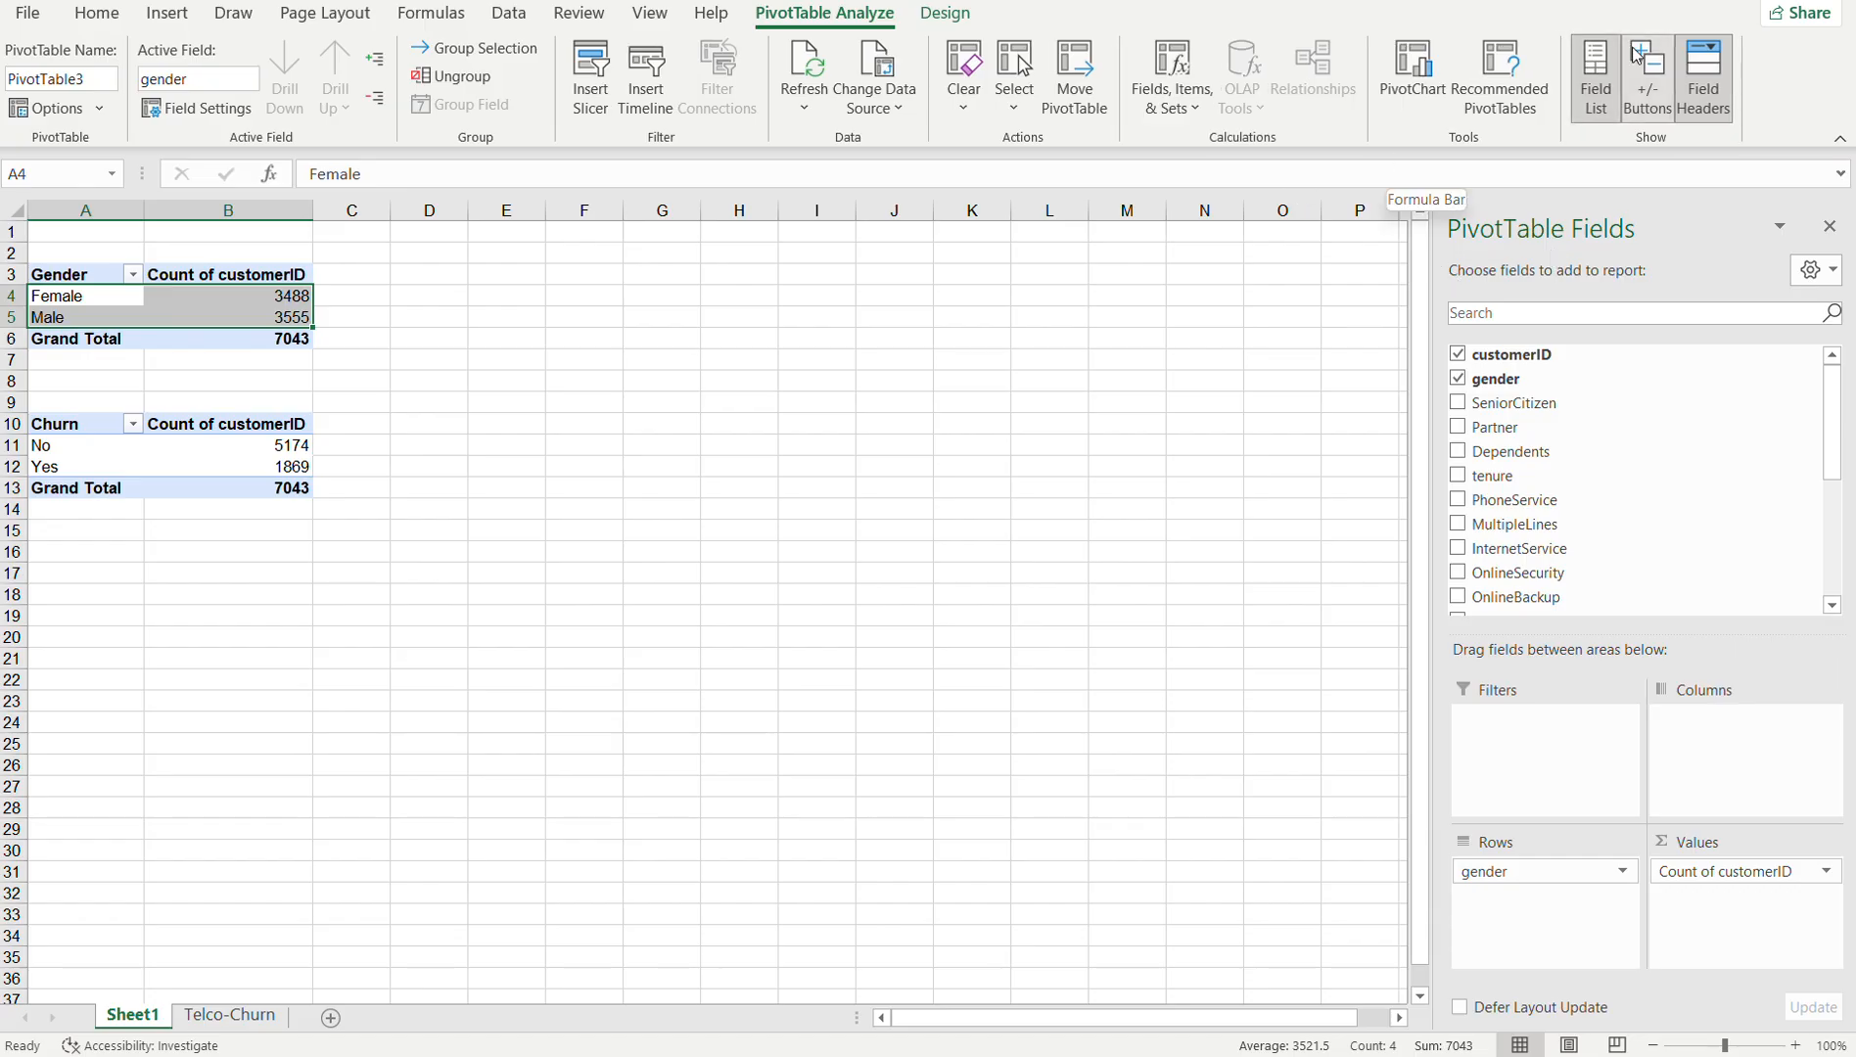
# - Preview the Bar and Pie types, insert a Clustered Column PivotChart of the Gender PivotTable, and move it to about columns E to L from row 7
pyautogui.click(1398, 83)
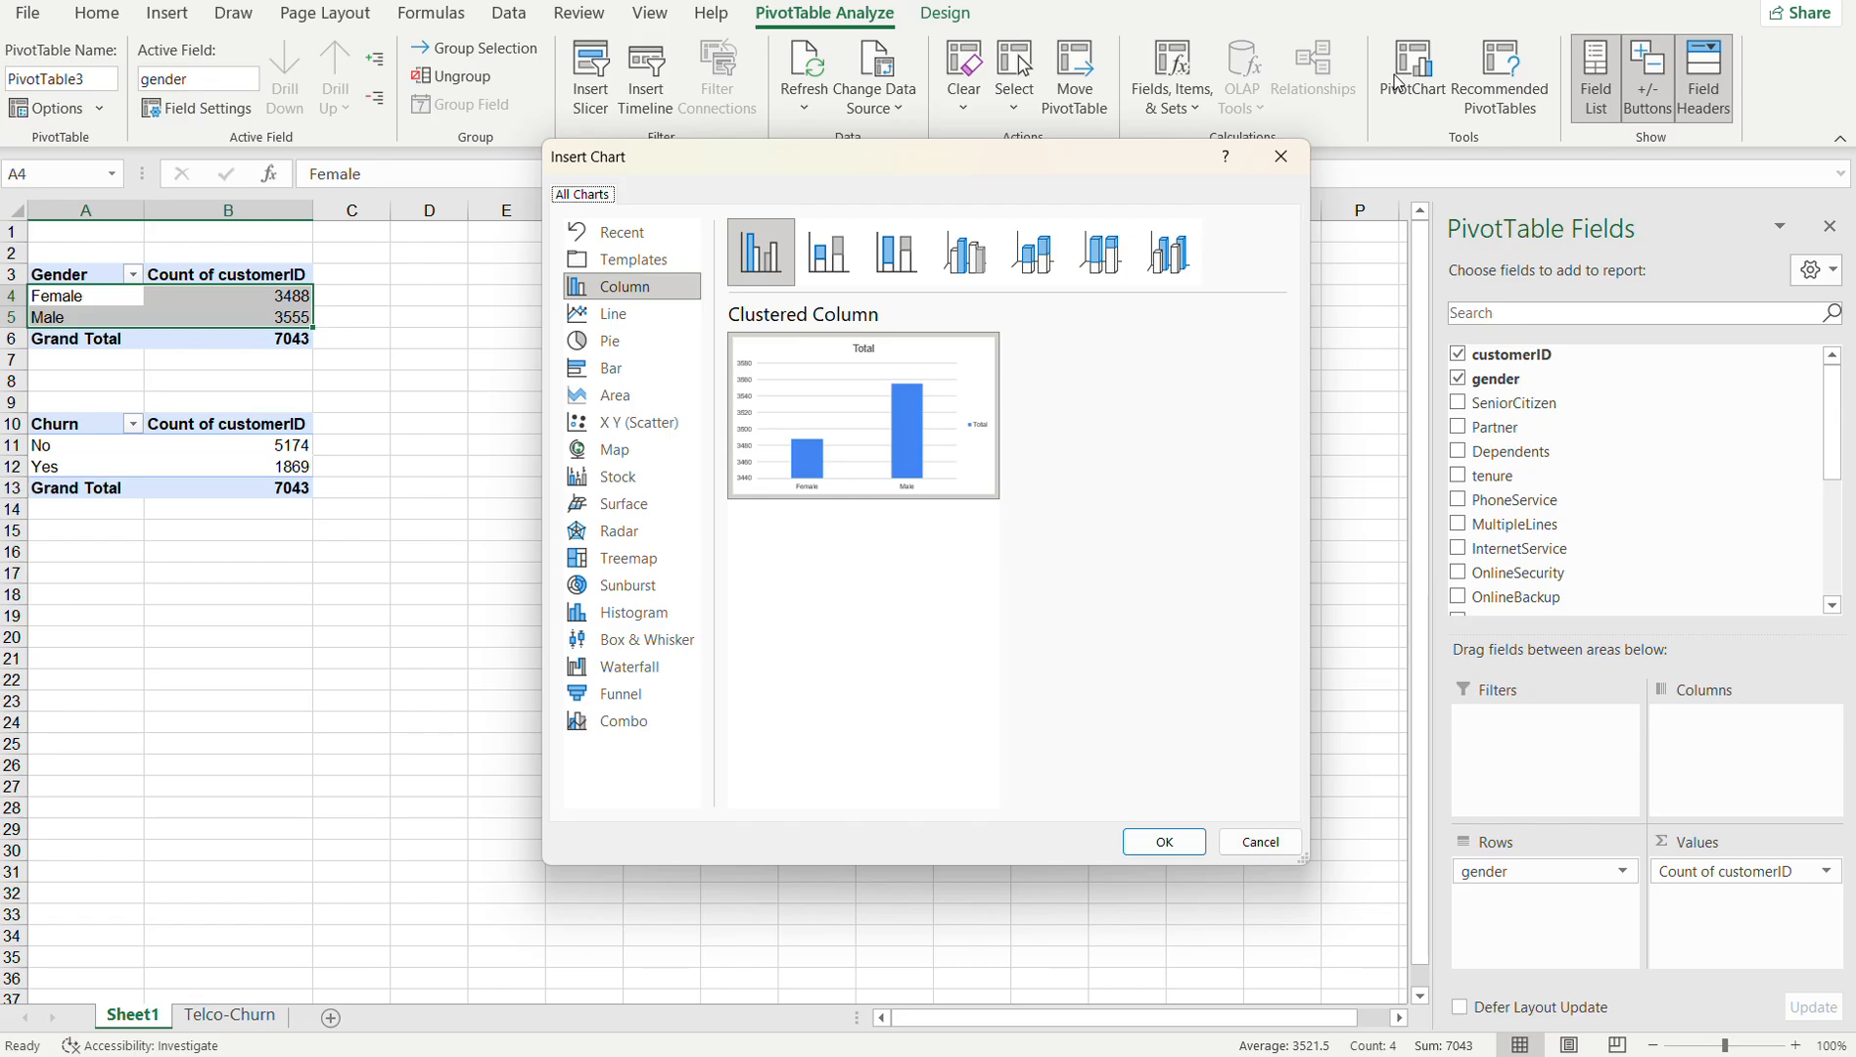
pyautogui.moveTo(780, 416)
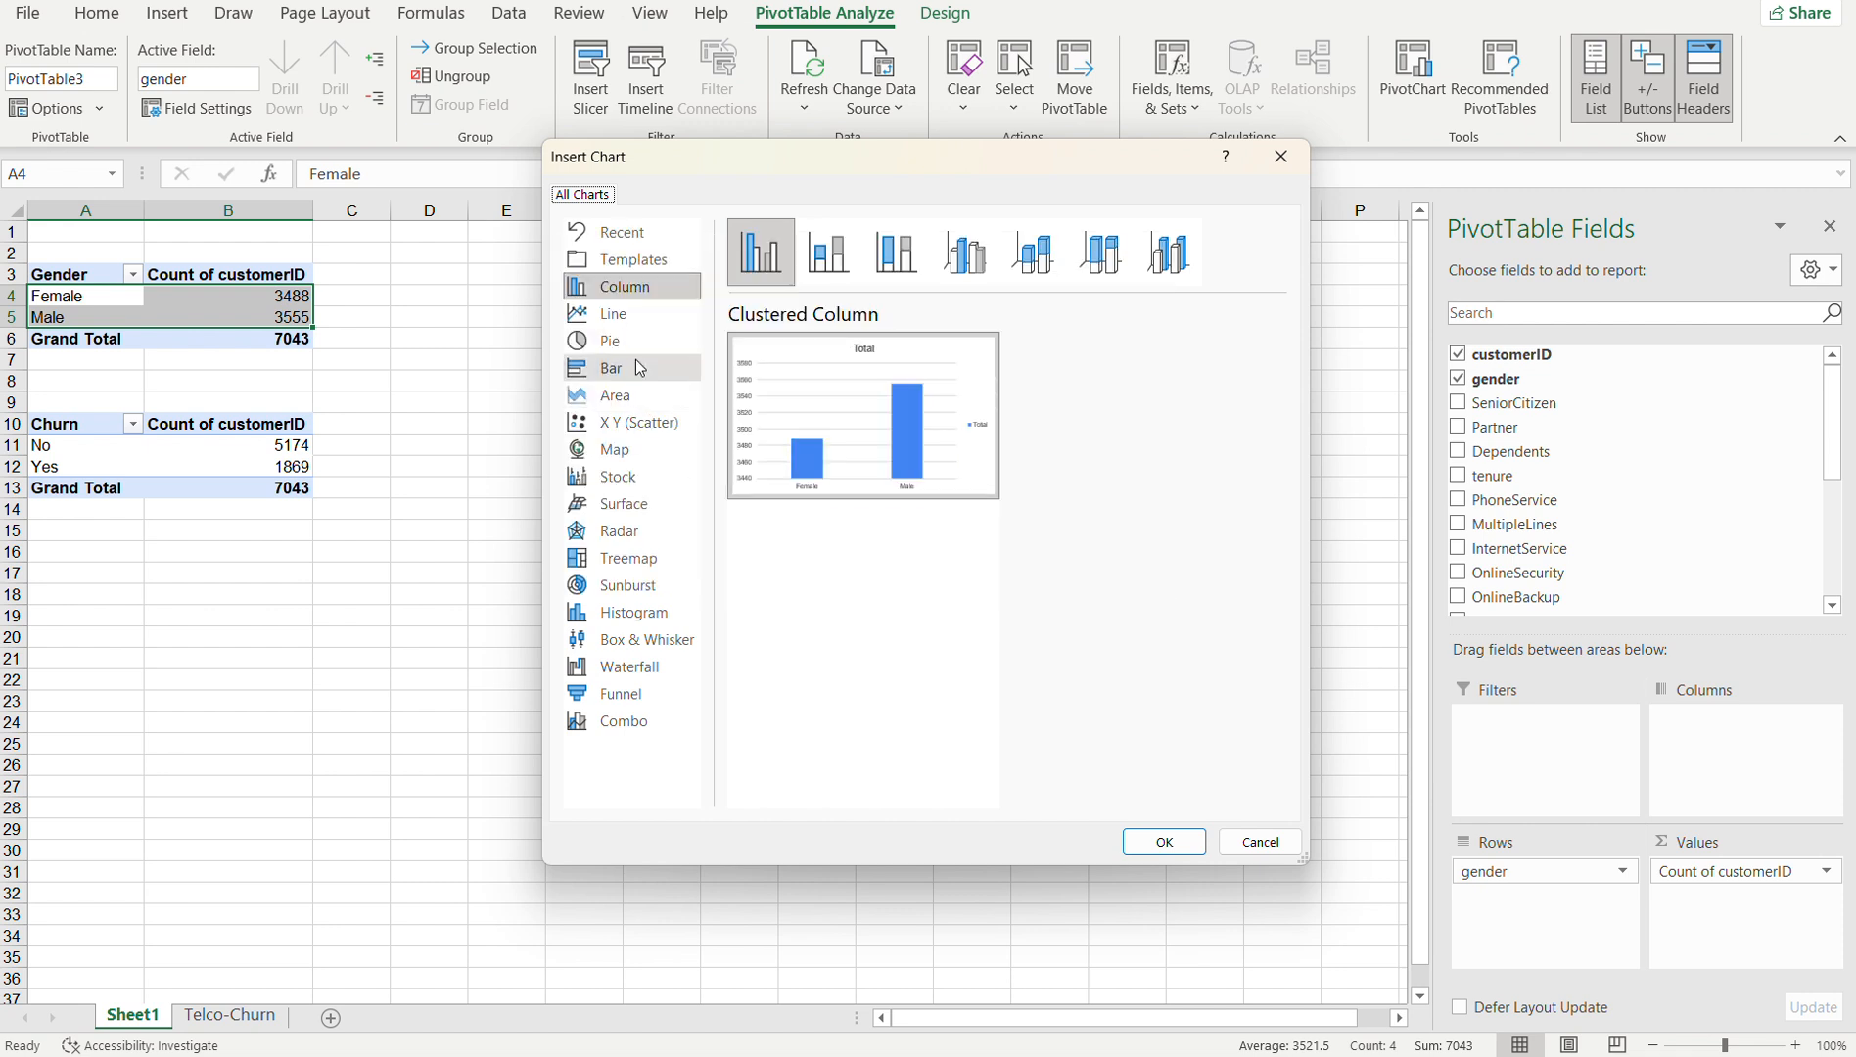
pyautogui.click(606, 374)
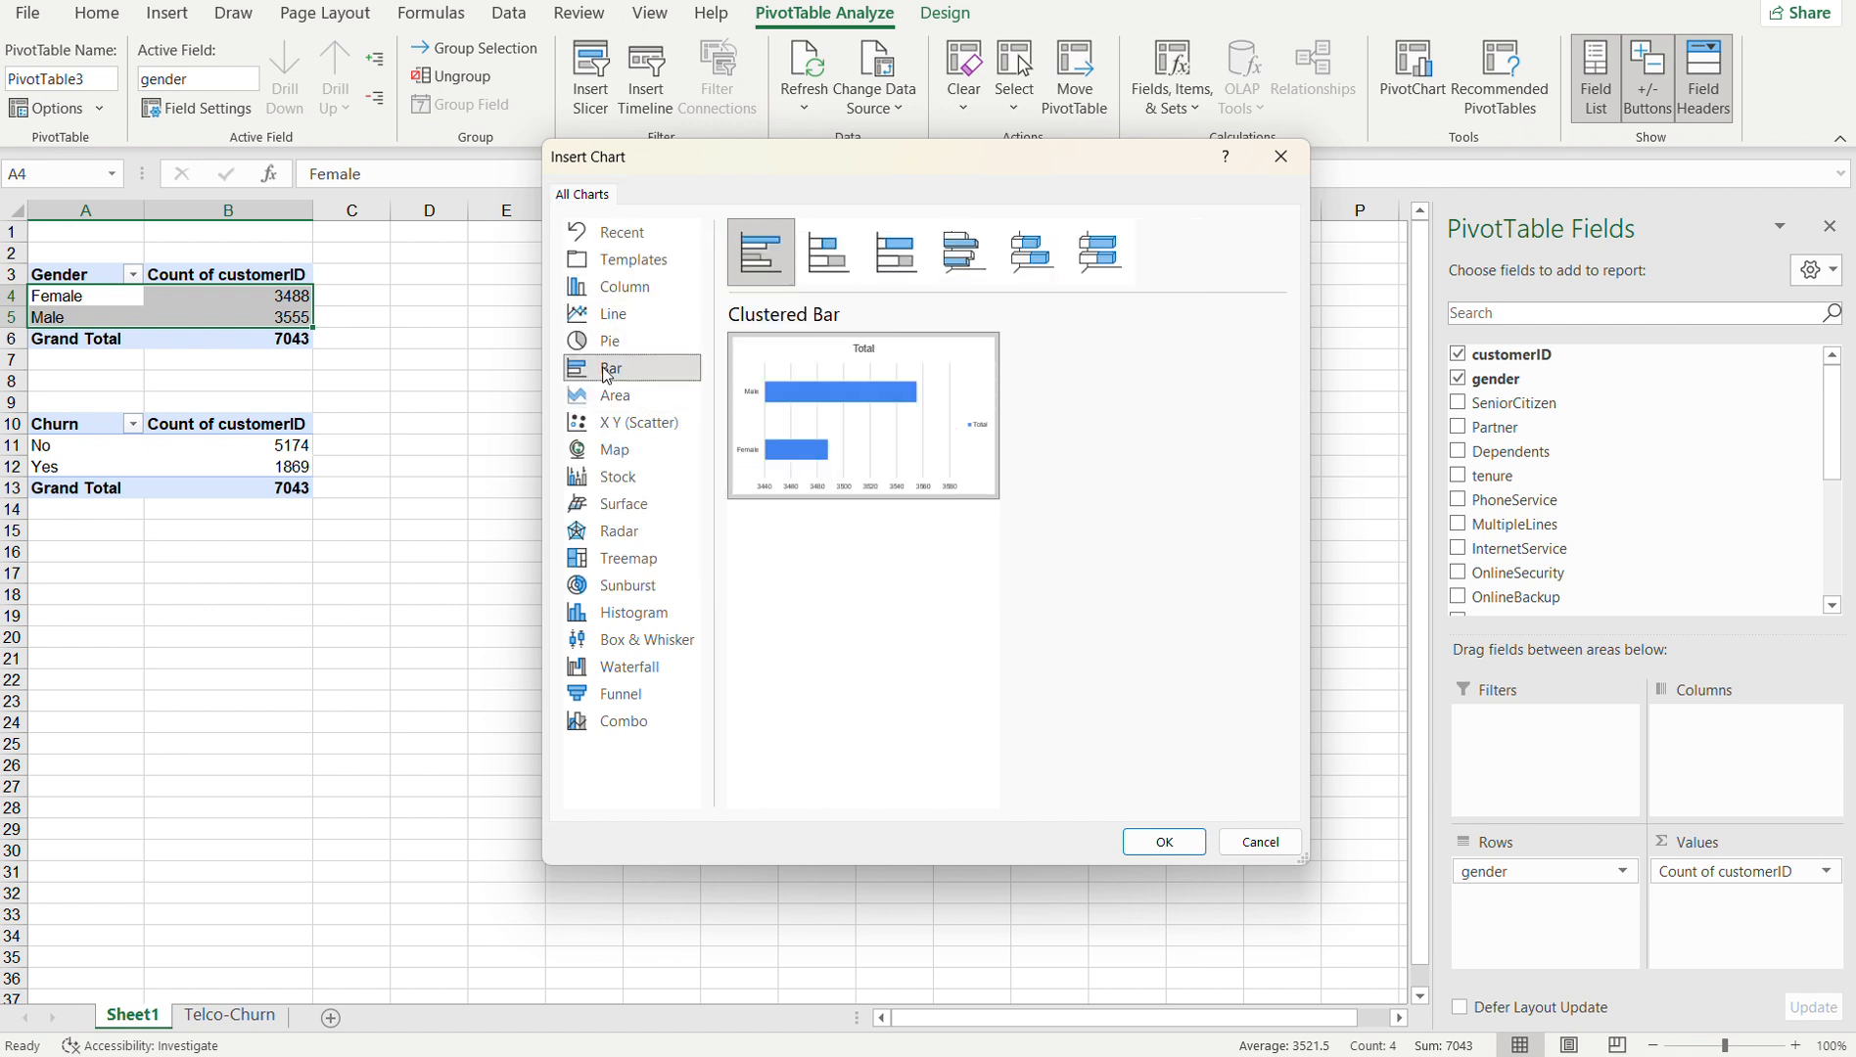
pyautogui.click(633, 309)
pyautogui.click(621, 341)
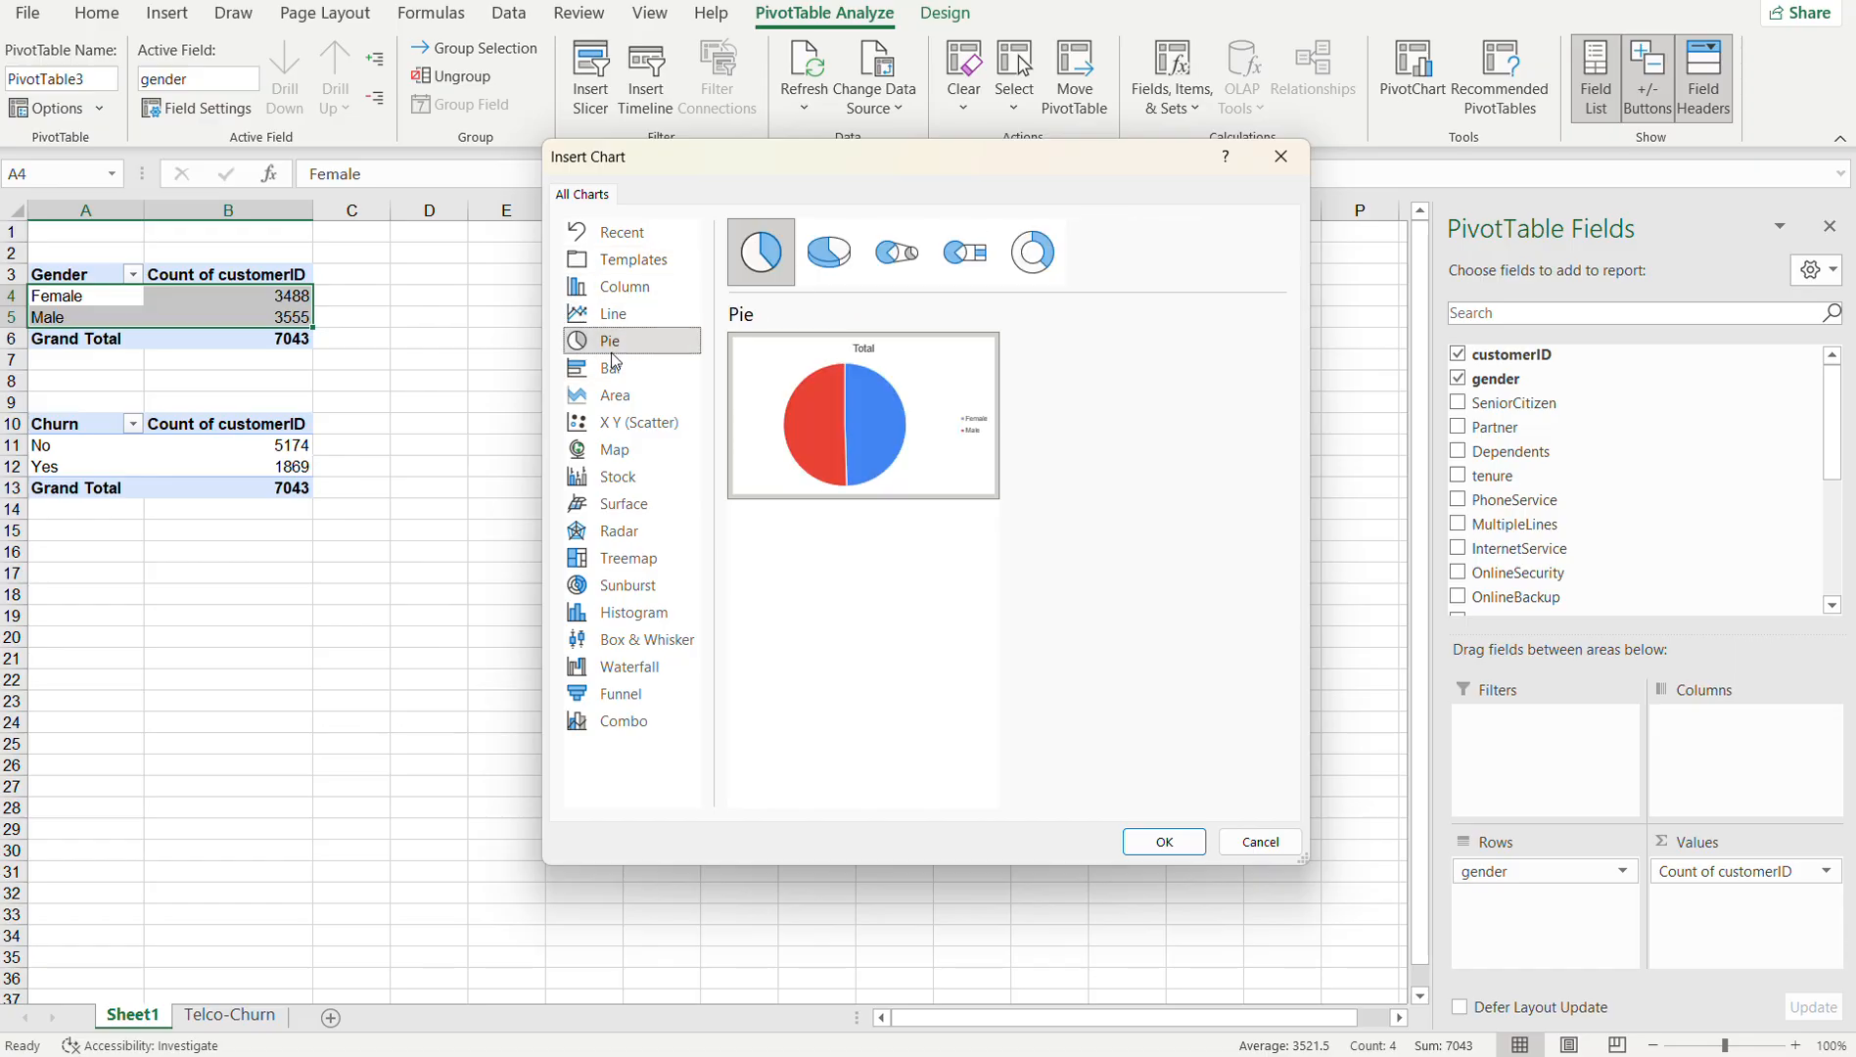
pyautogui.moveTo(736, 373)
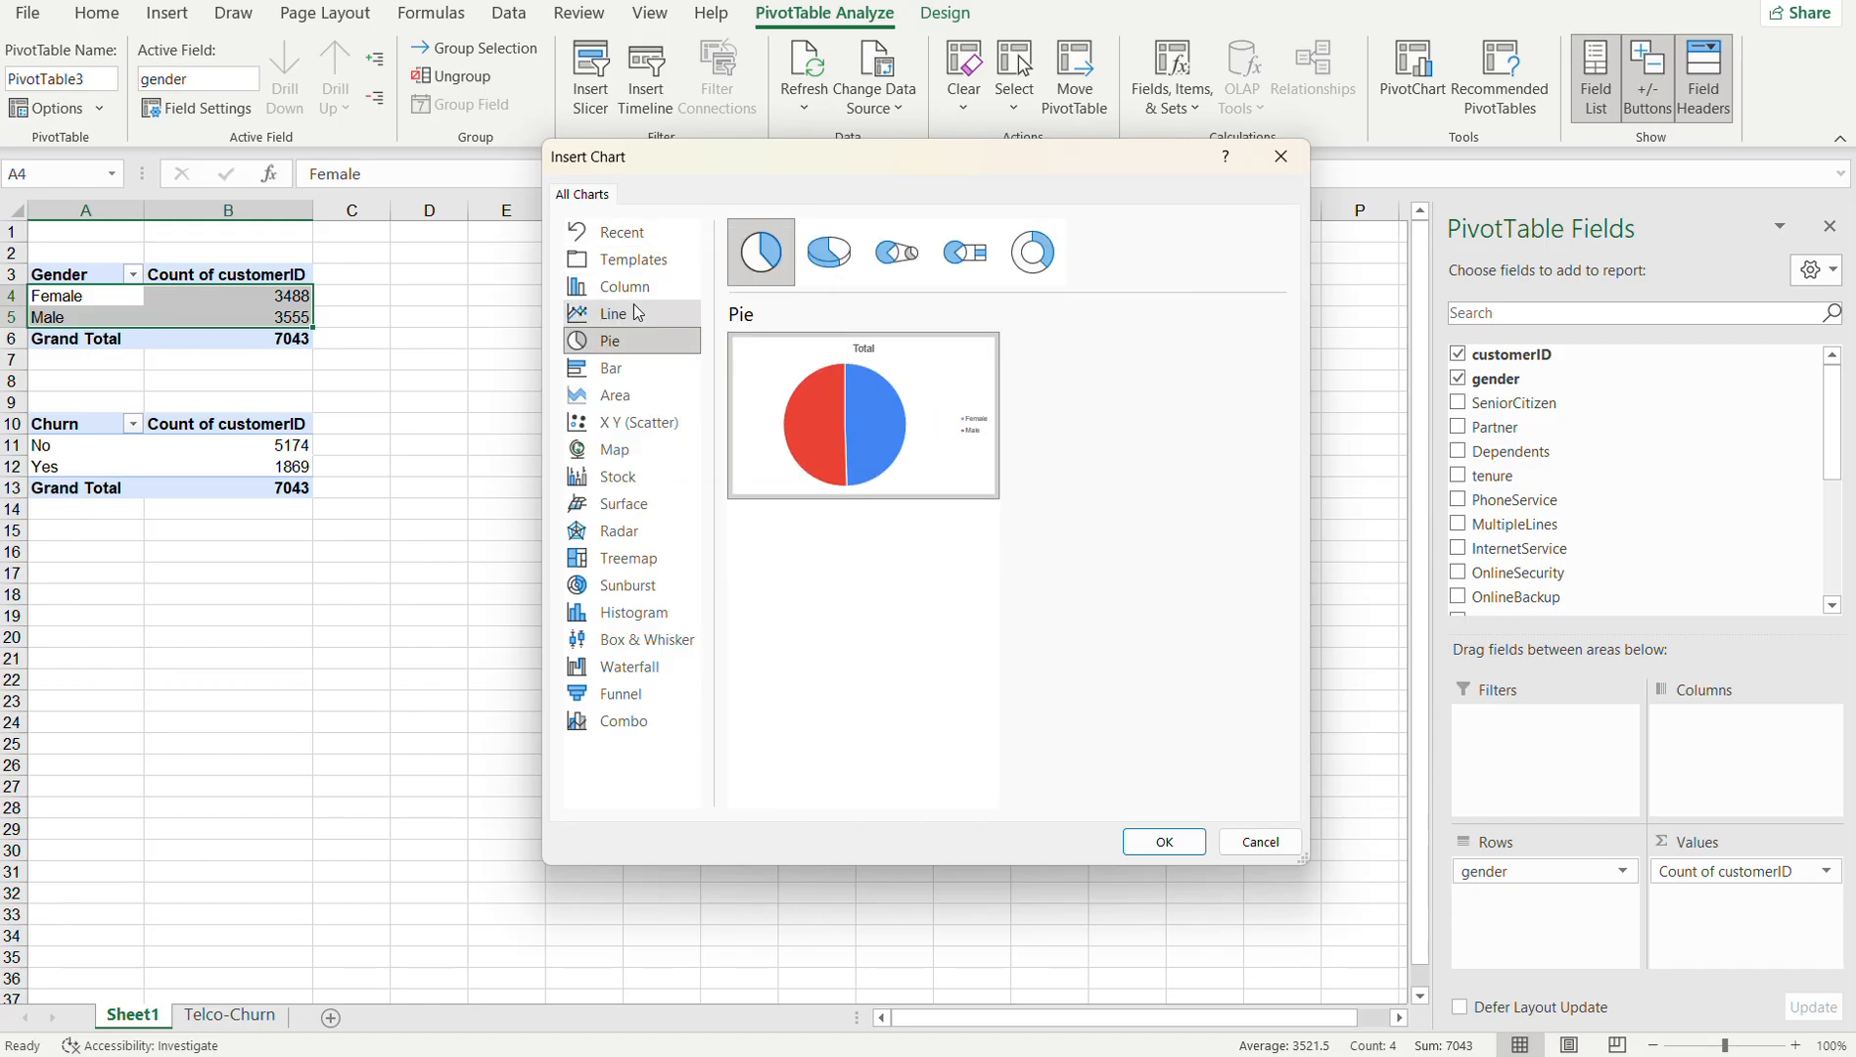
pyautogui.click(585, 294)
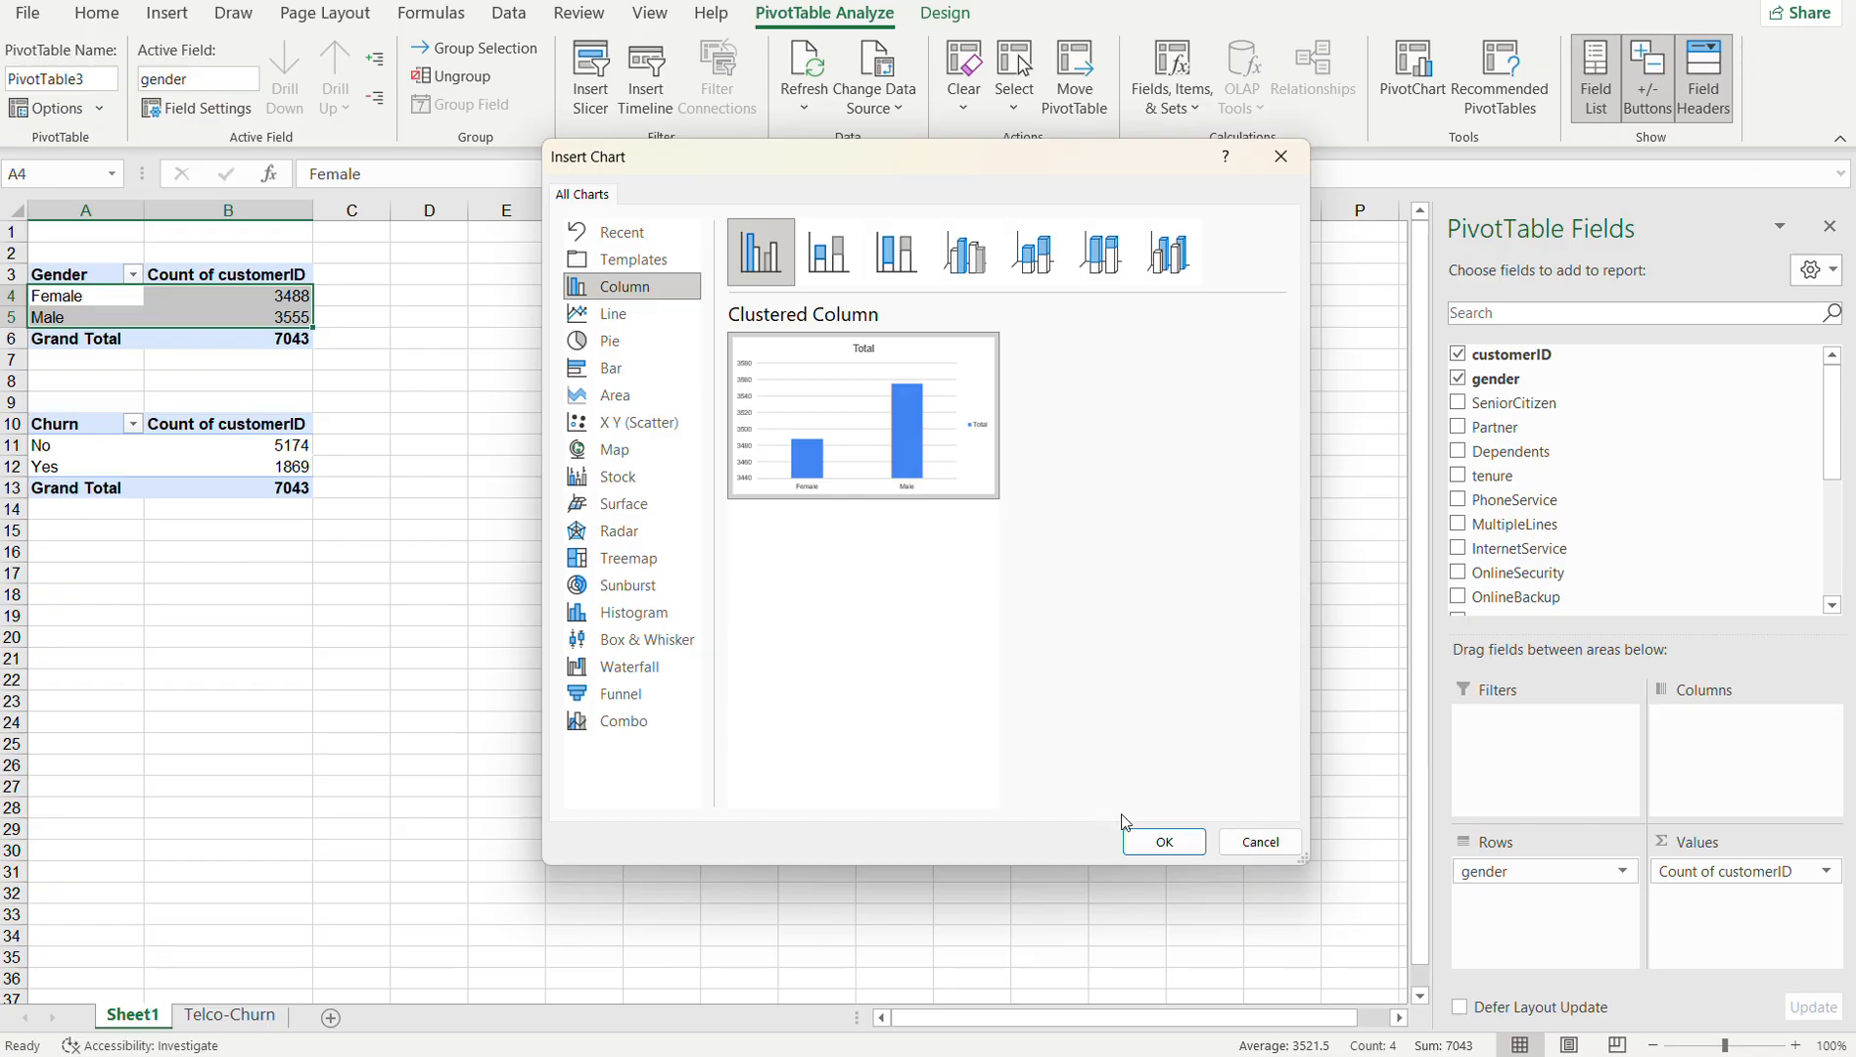
pyautogui.click(1162, 843)
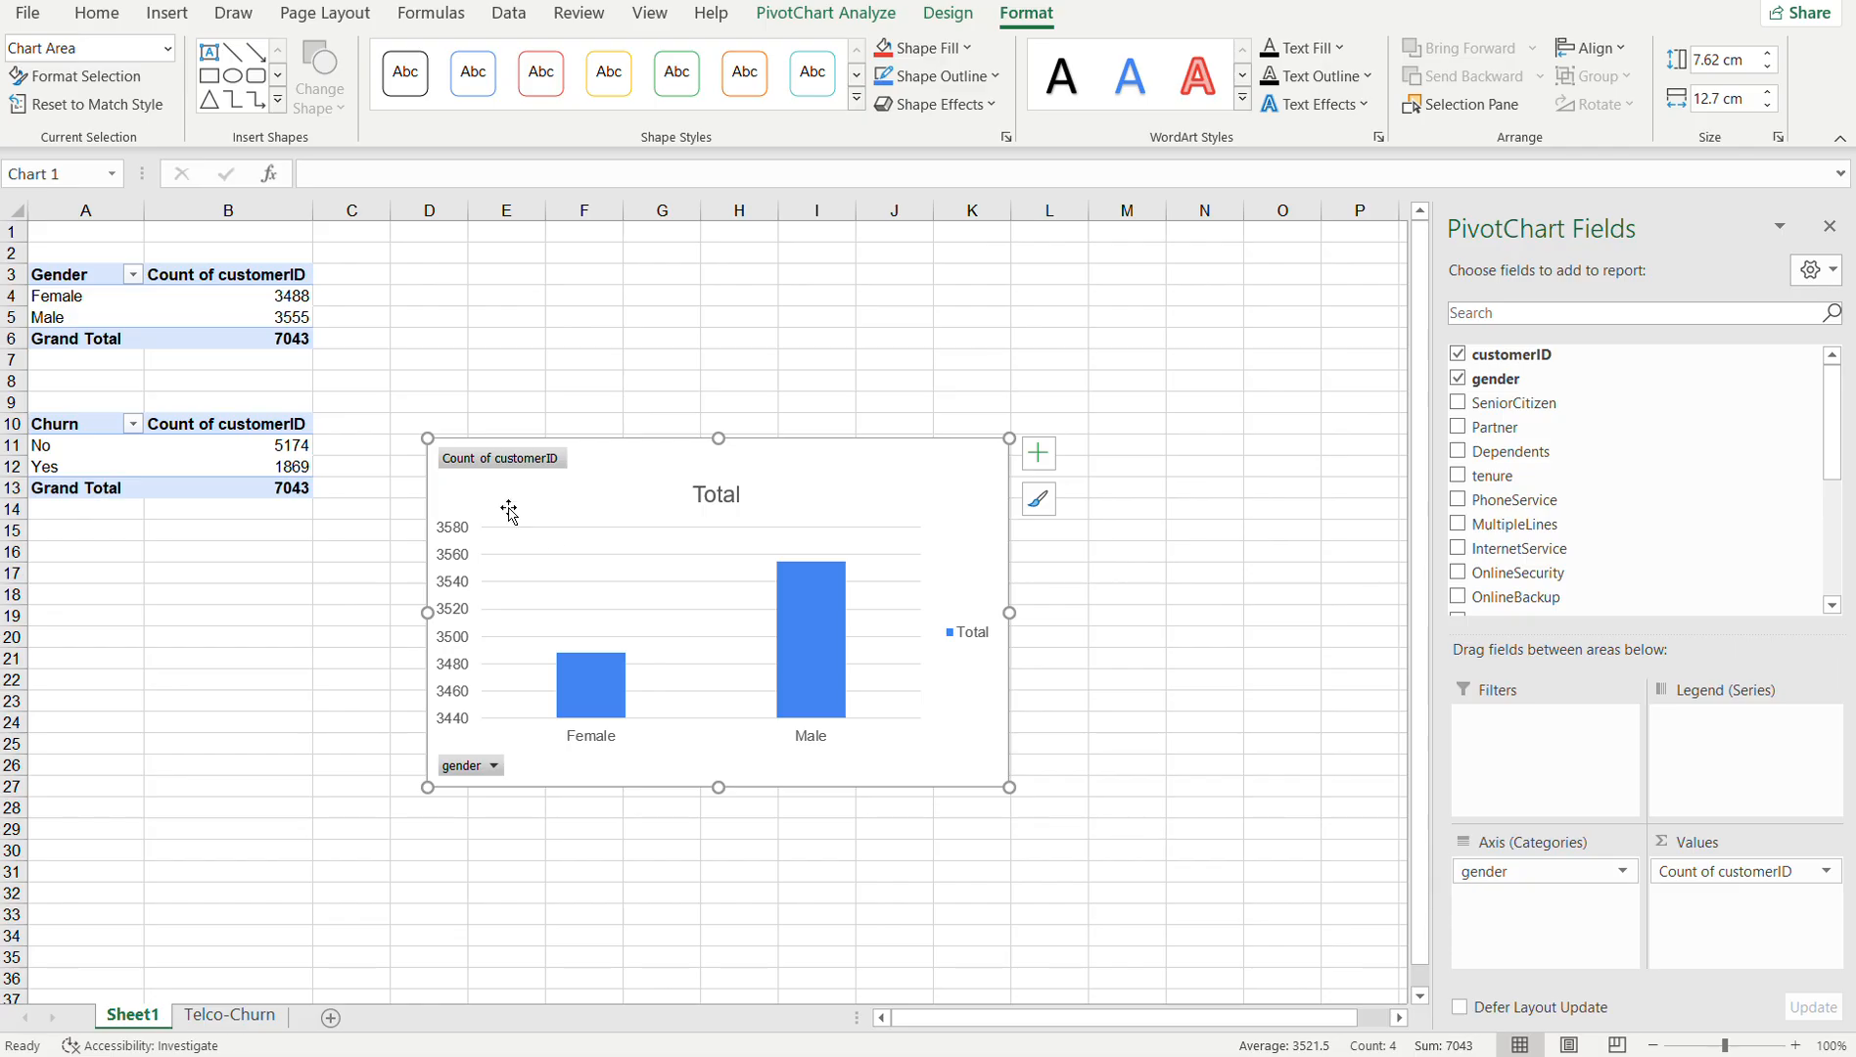
pyautogui.moveTo(833, 484); pyautogui.dragTo(895, 402)
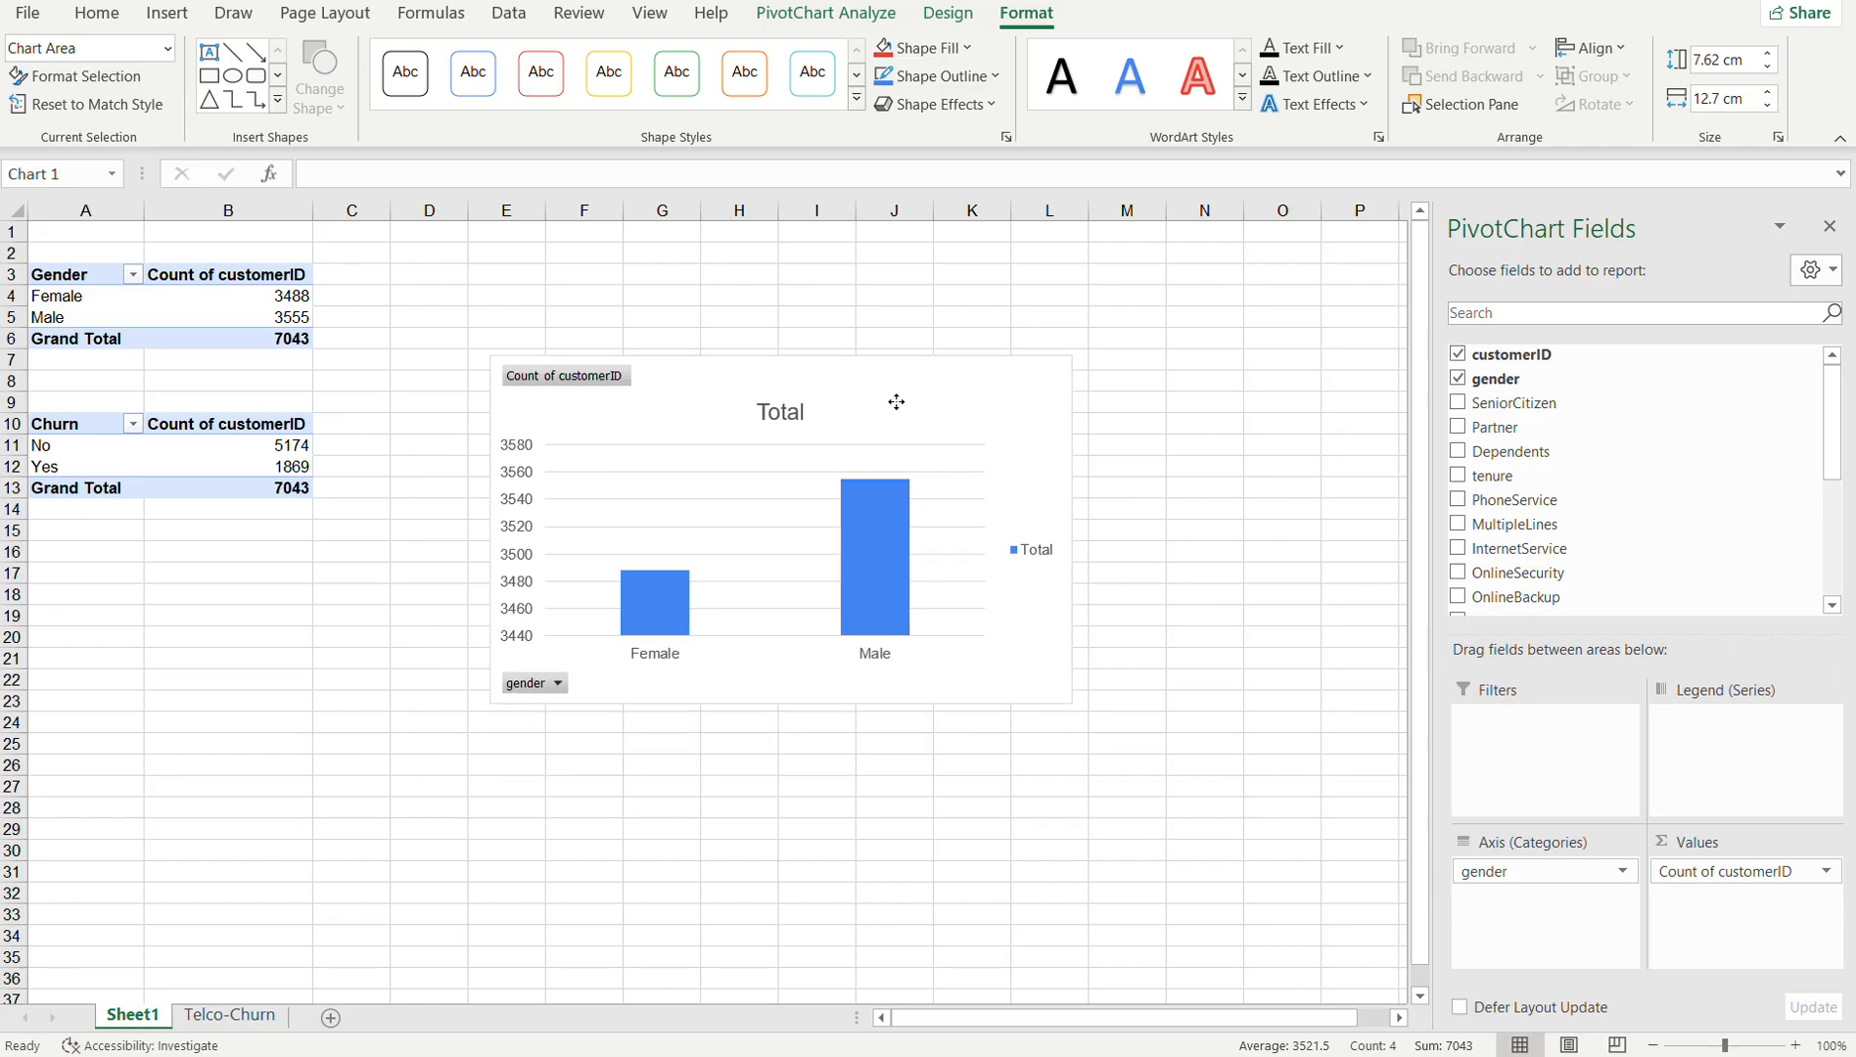
# - Change the PivotChart's title to "Customers by Gender"
pyautogui.click(789, 419)
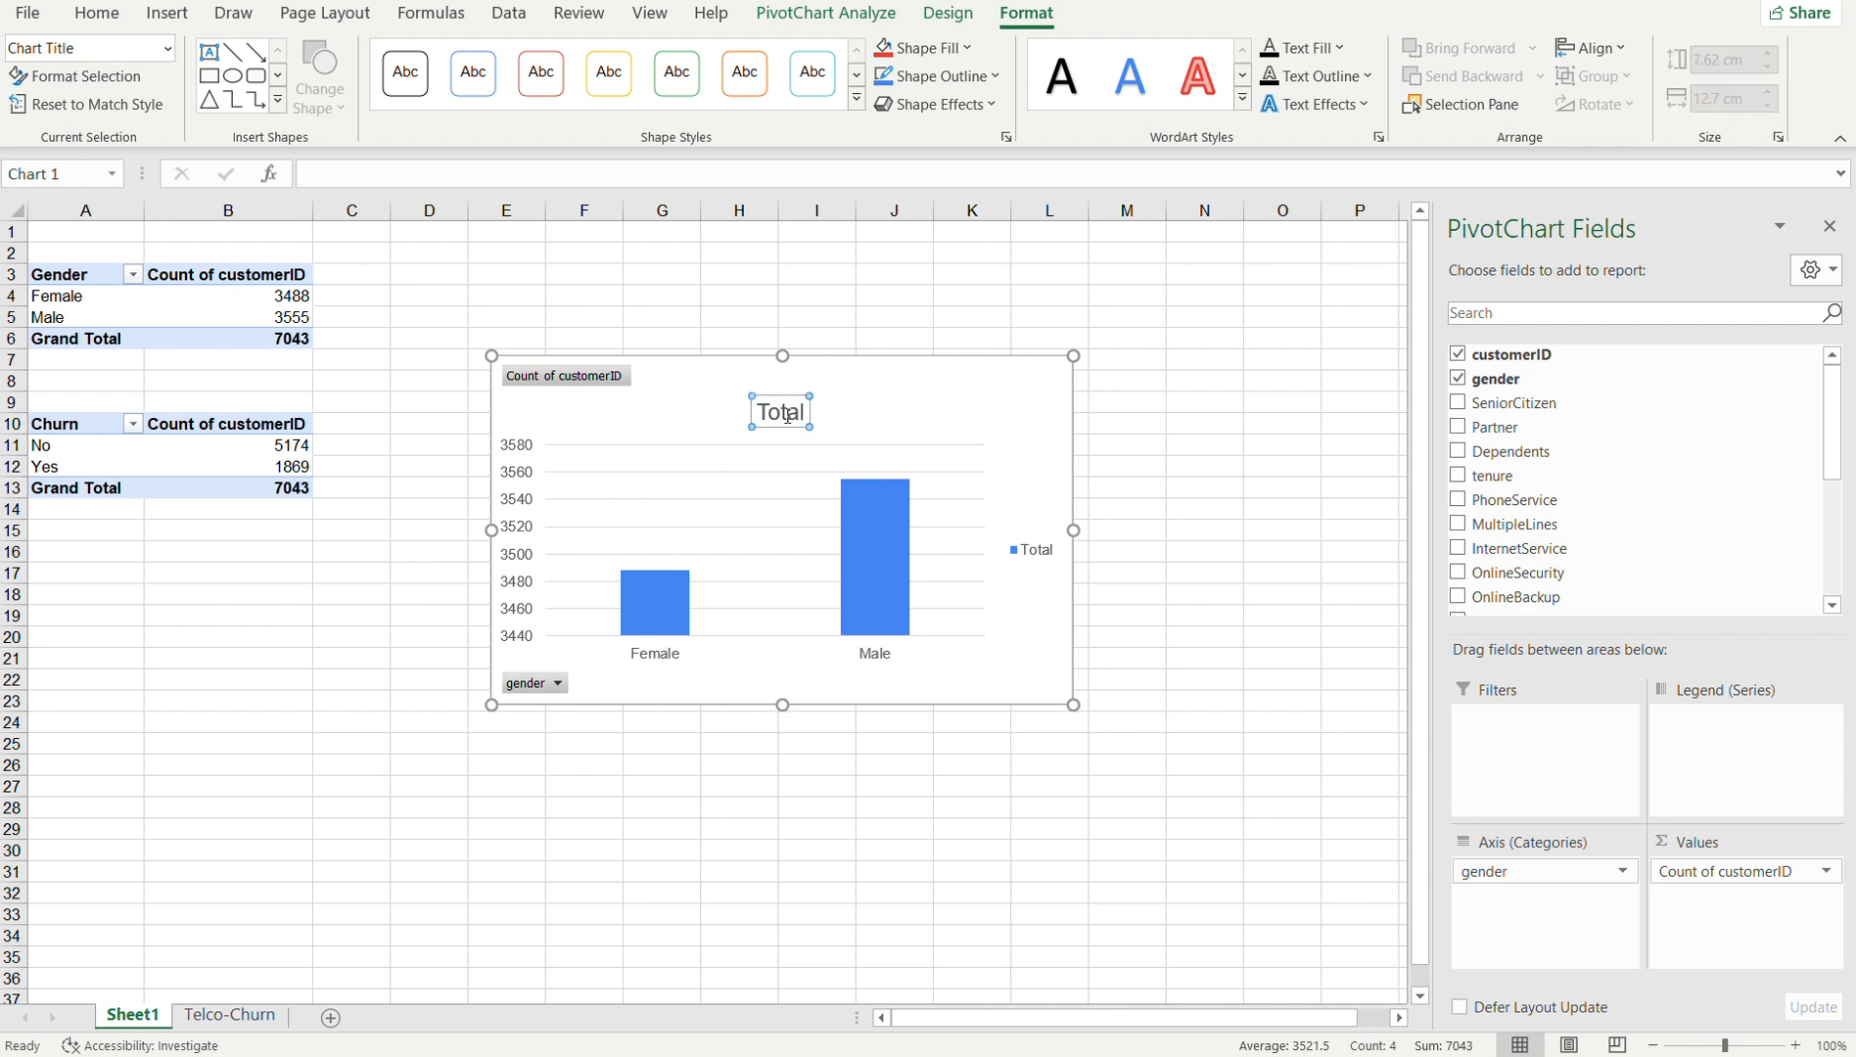
pyautogui.doubleClick(789, 419)
pyautogui.write('Custo')
pyautogui.write('mers bu')
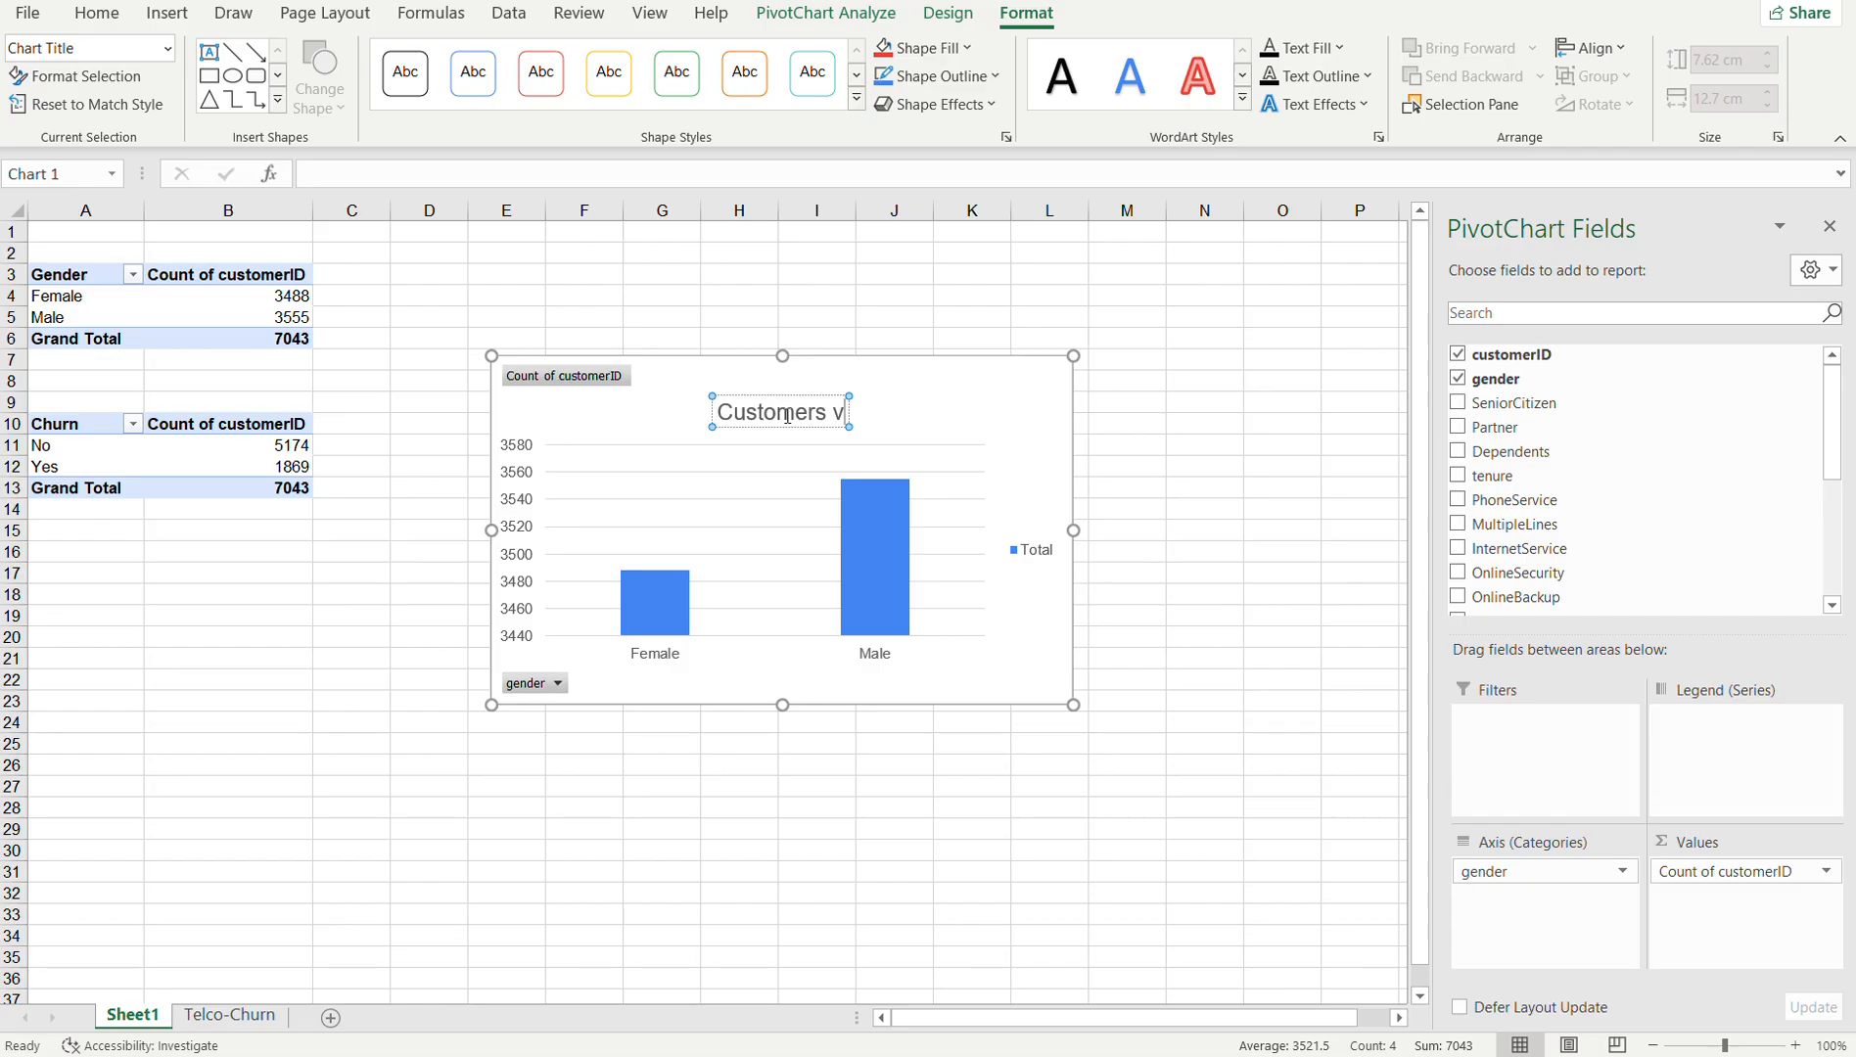
pyautogui.press('BackSpace')
pyautogui.write('y')
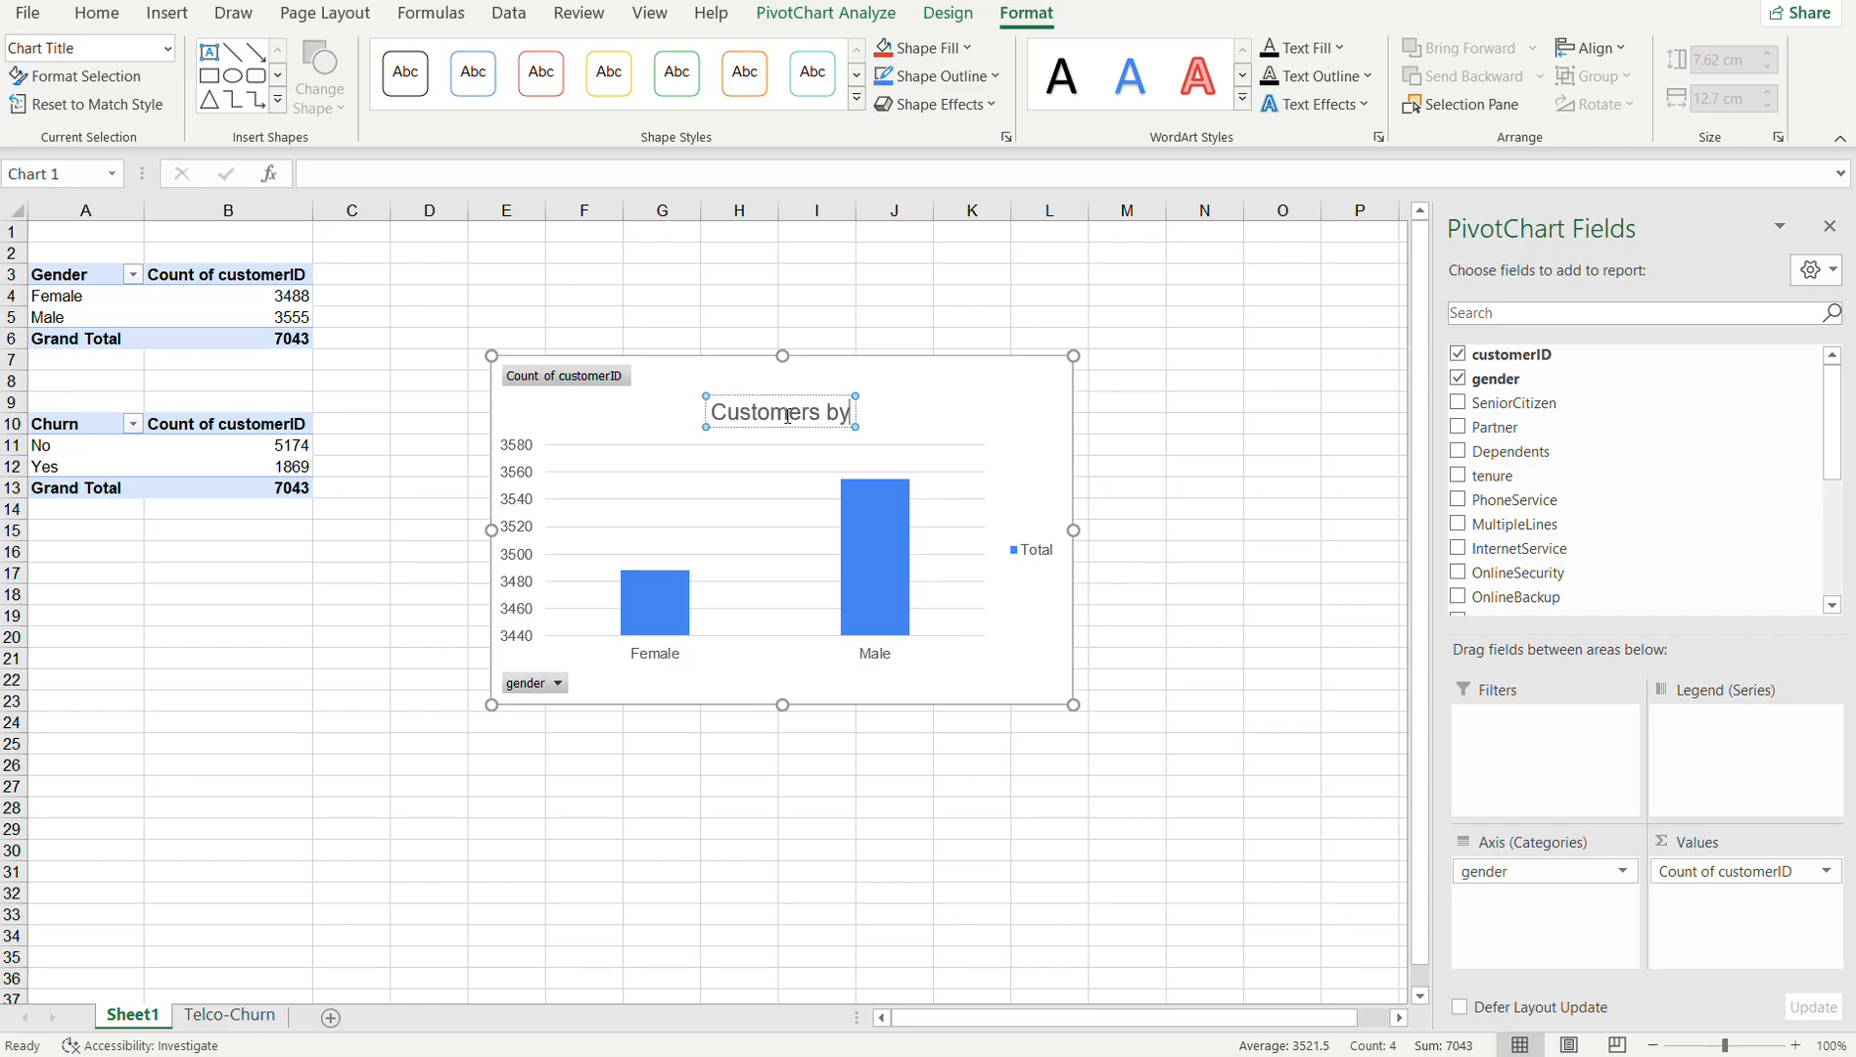
pyautogui.write(' Gender')
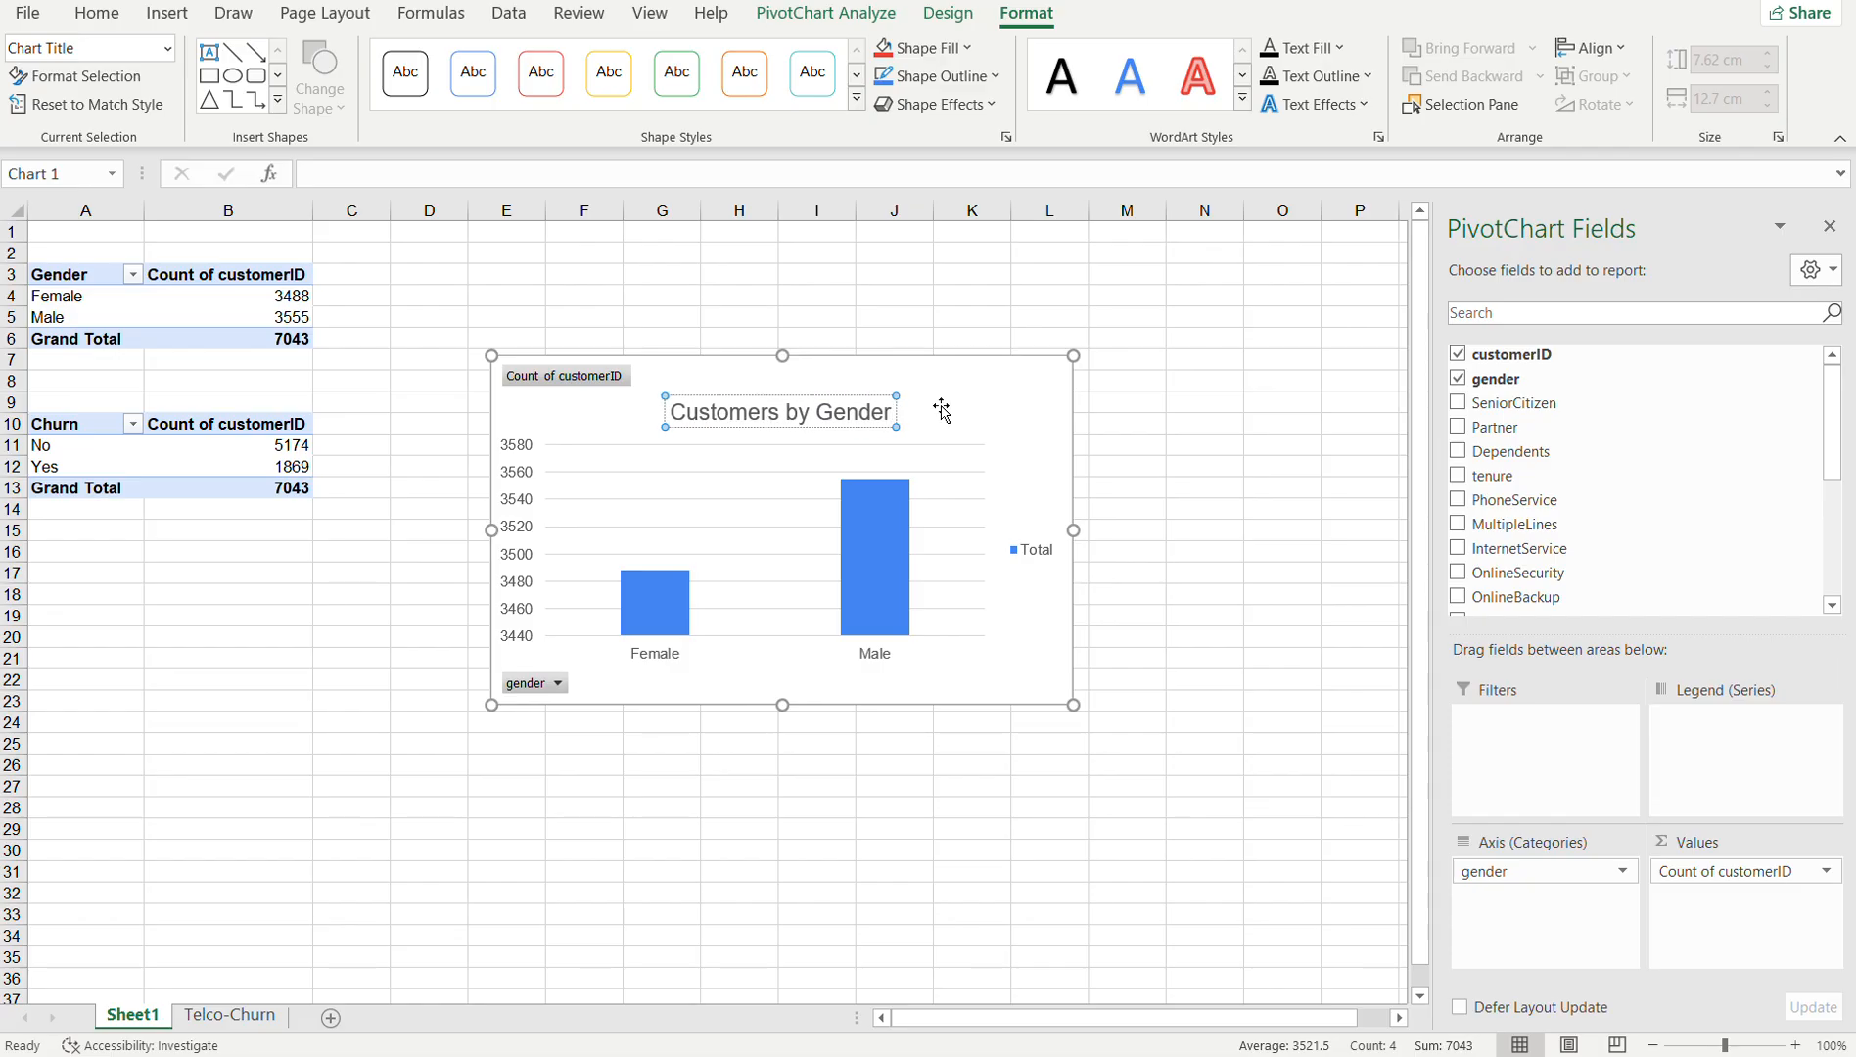
pyautogui.click(958, 402)
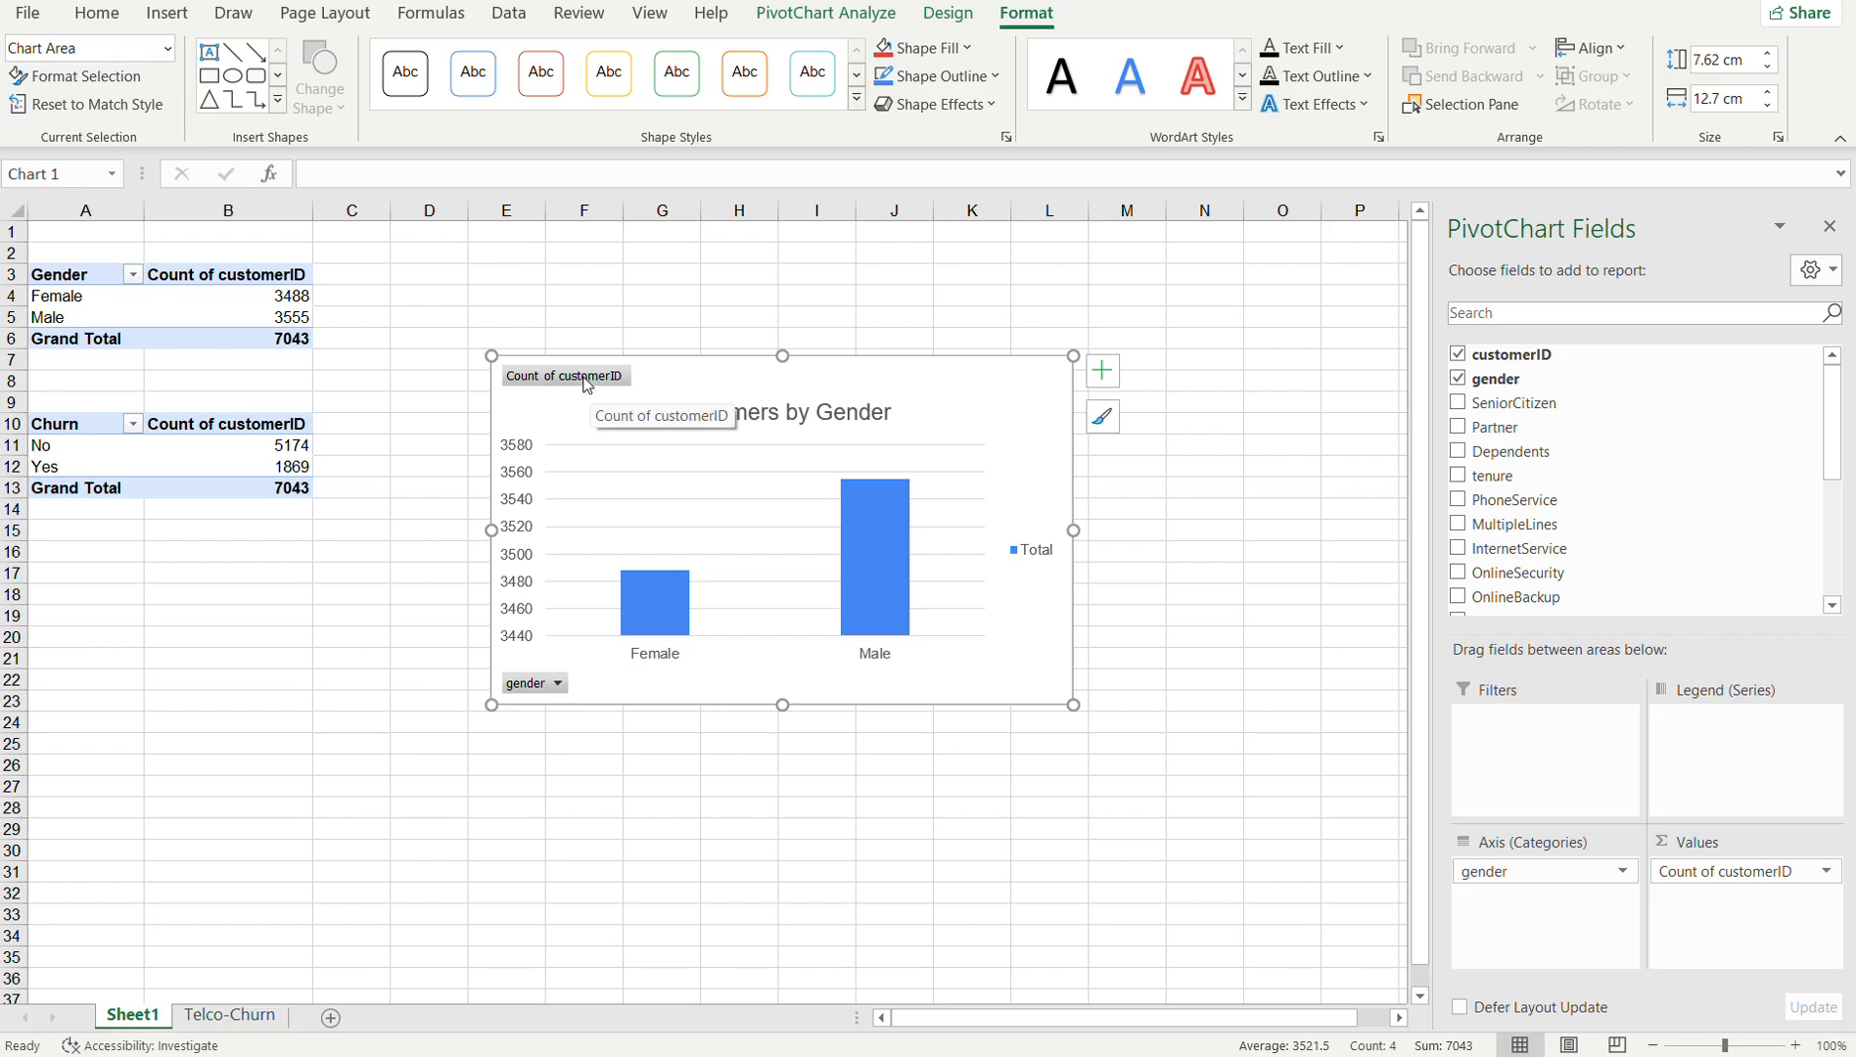
# - Hide all field buttons on the Customers by Gender chart and stretch its height to about 8.75 cm
pyautogui.rightClick(588, 384)
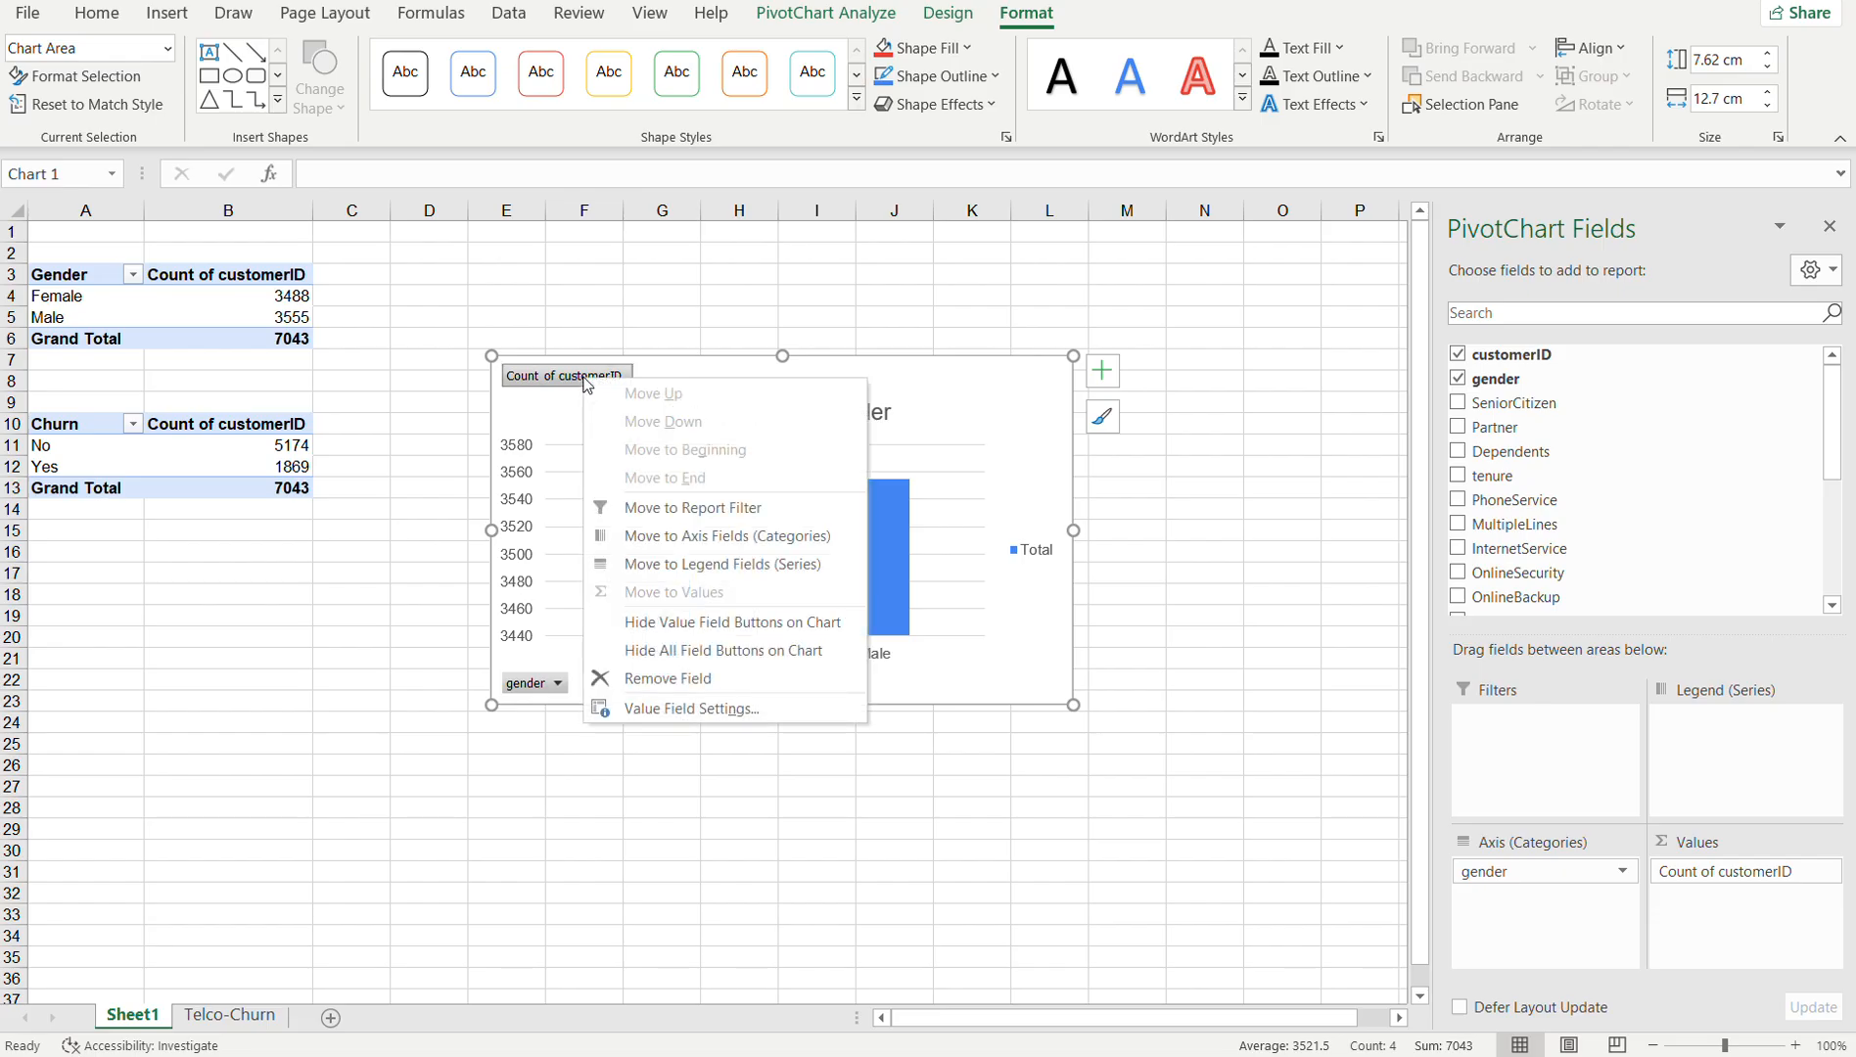
pyautogui.click(658, 651)
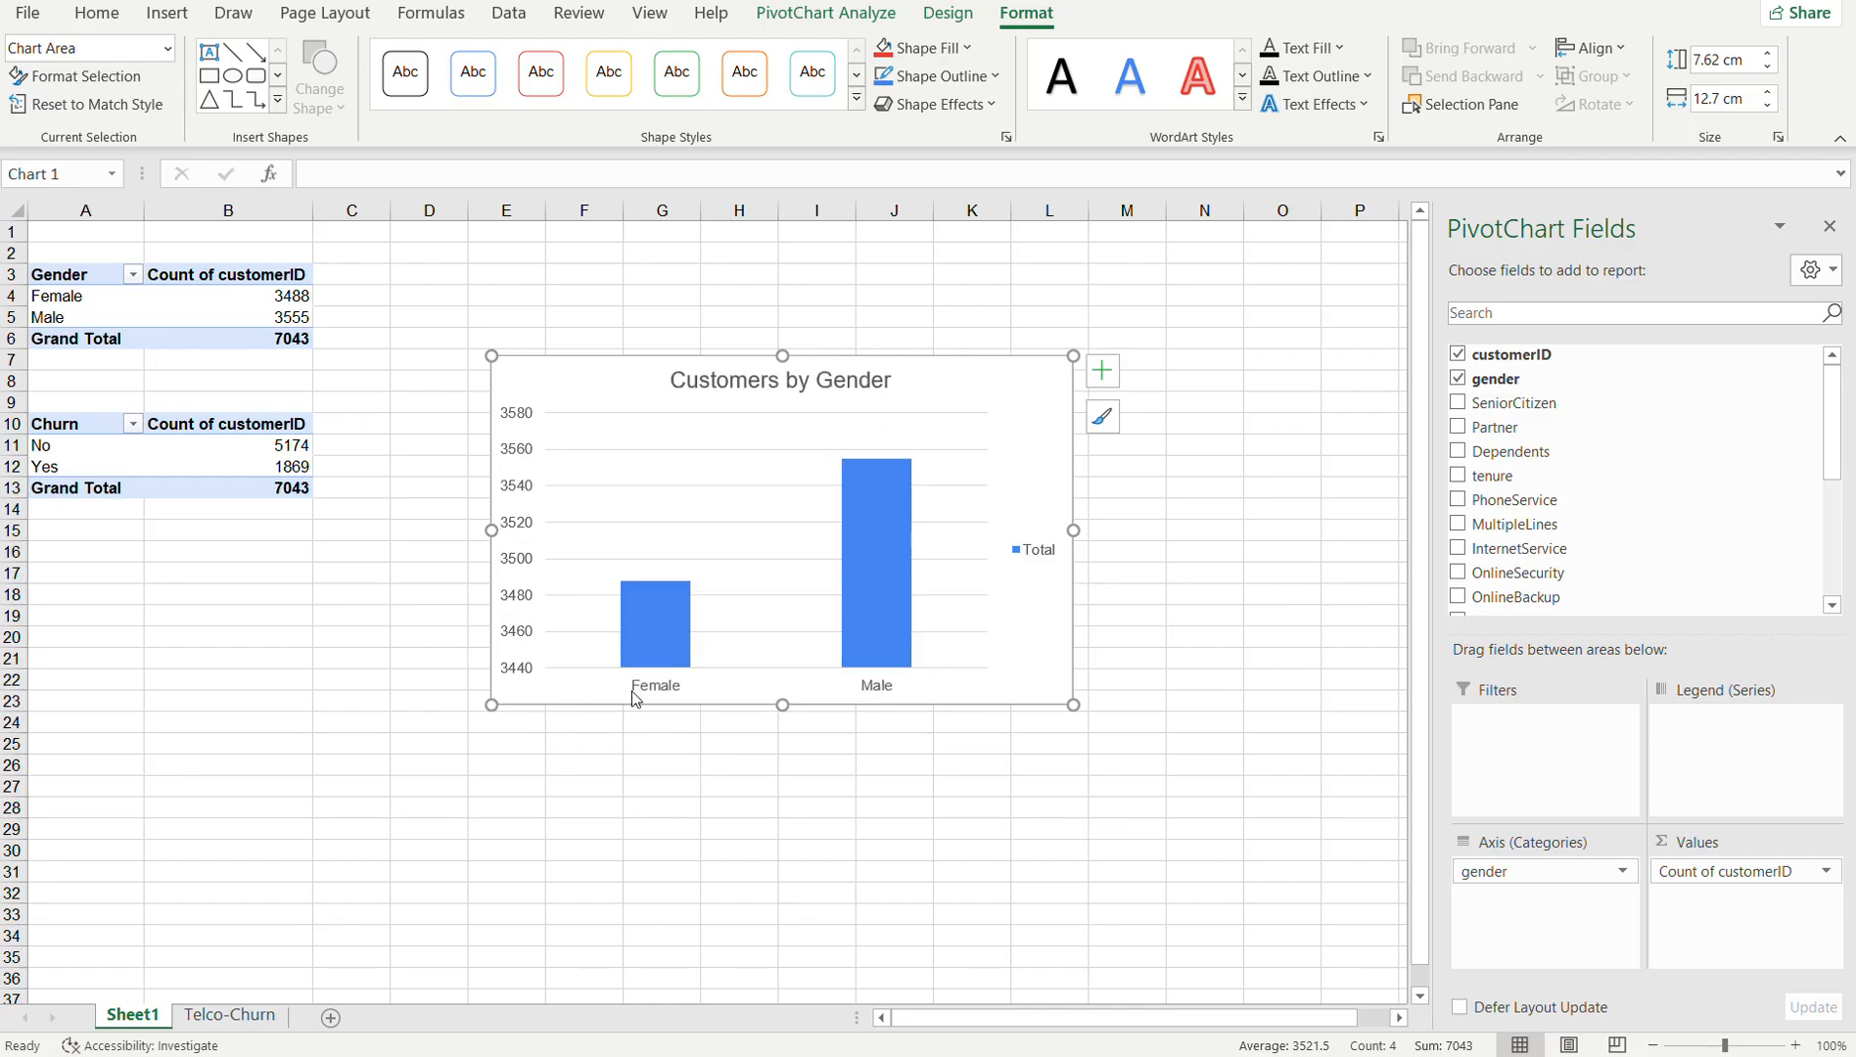
pyautogui.moveTo(781, 702); pyautogui.dragTo(782, 757)
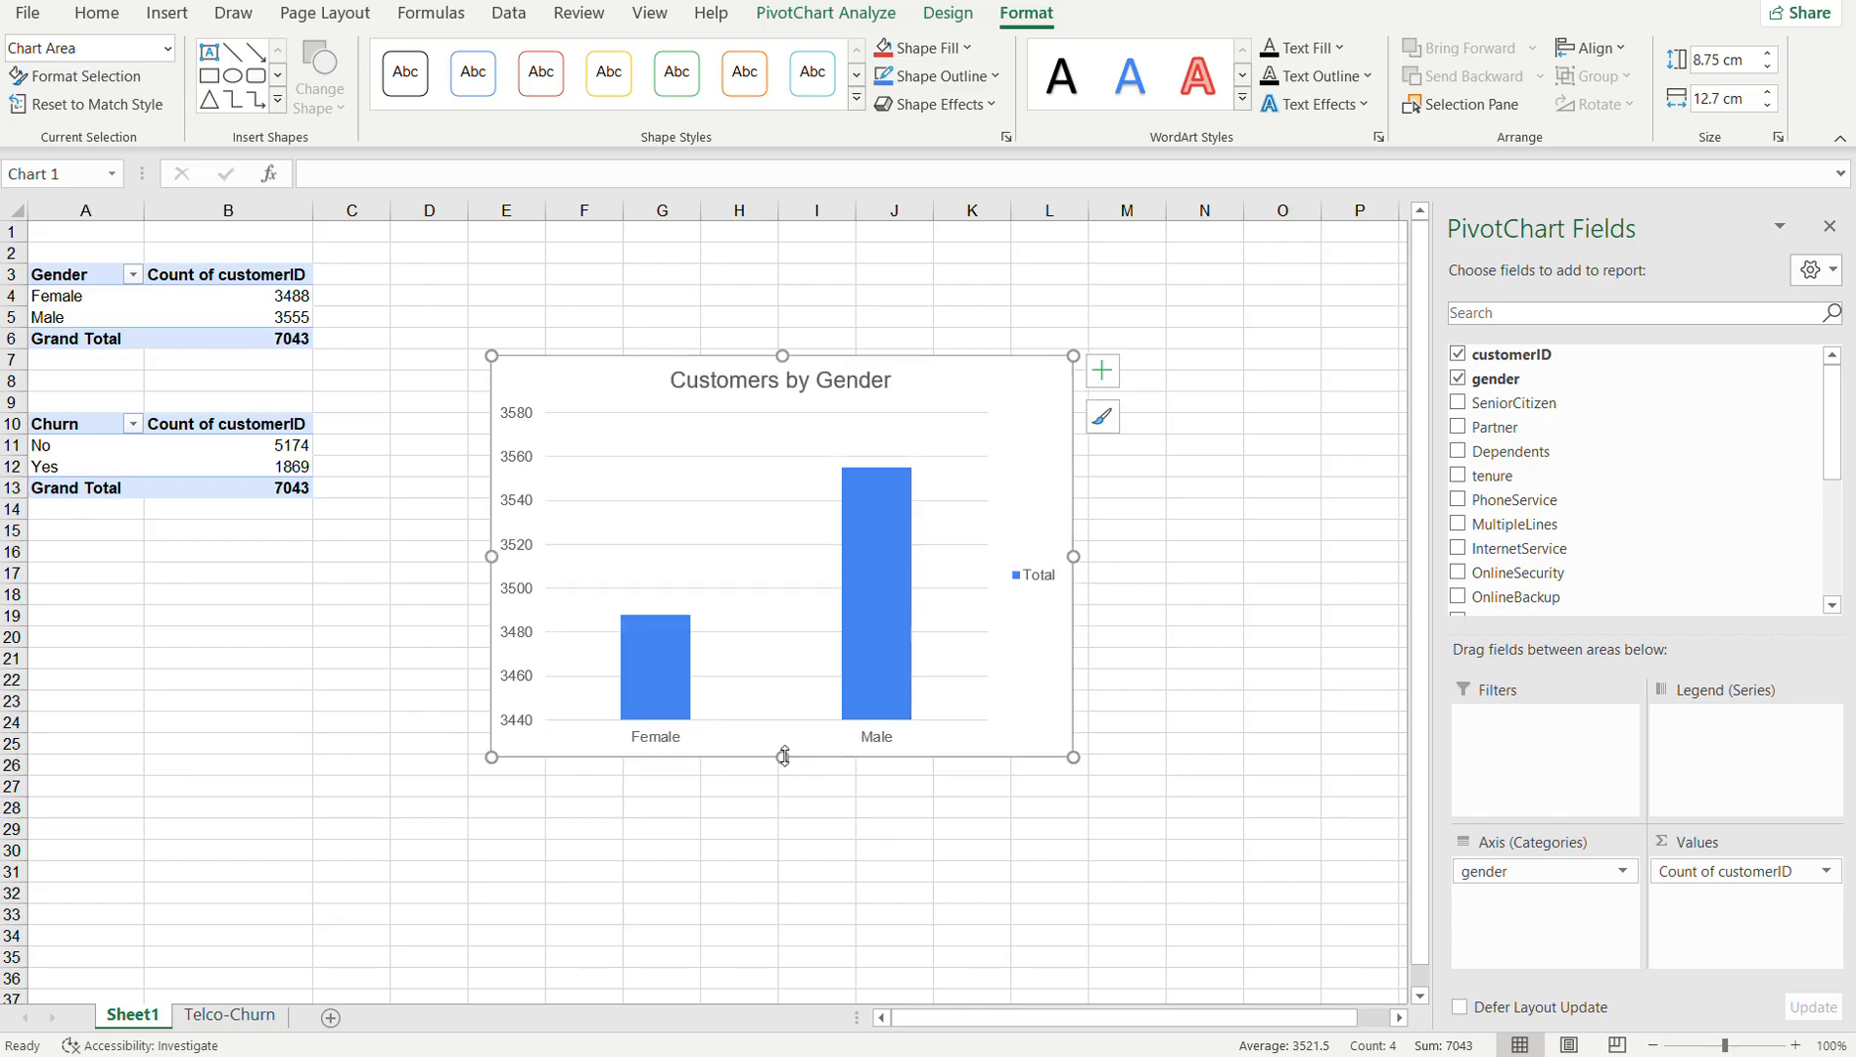
# - Delete the legend and the horizontal gridlines from the Customers by Gender chart
pyautogui.click(1034, 580)
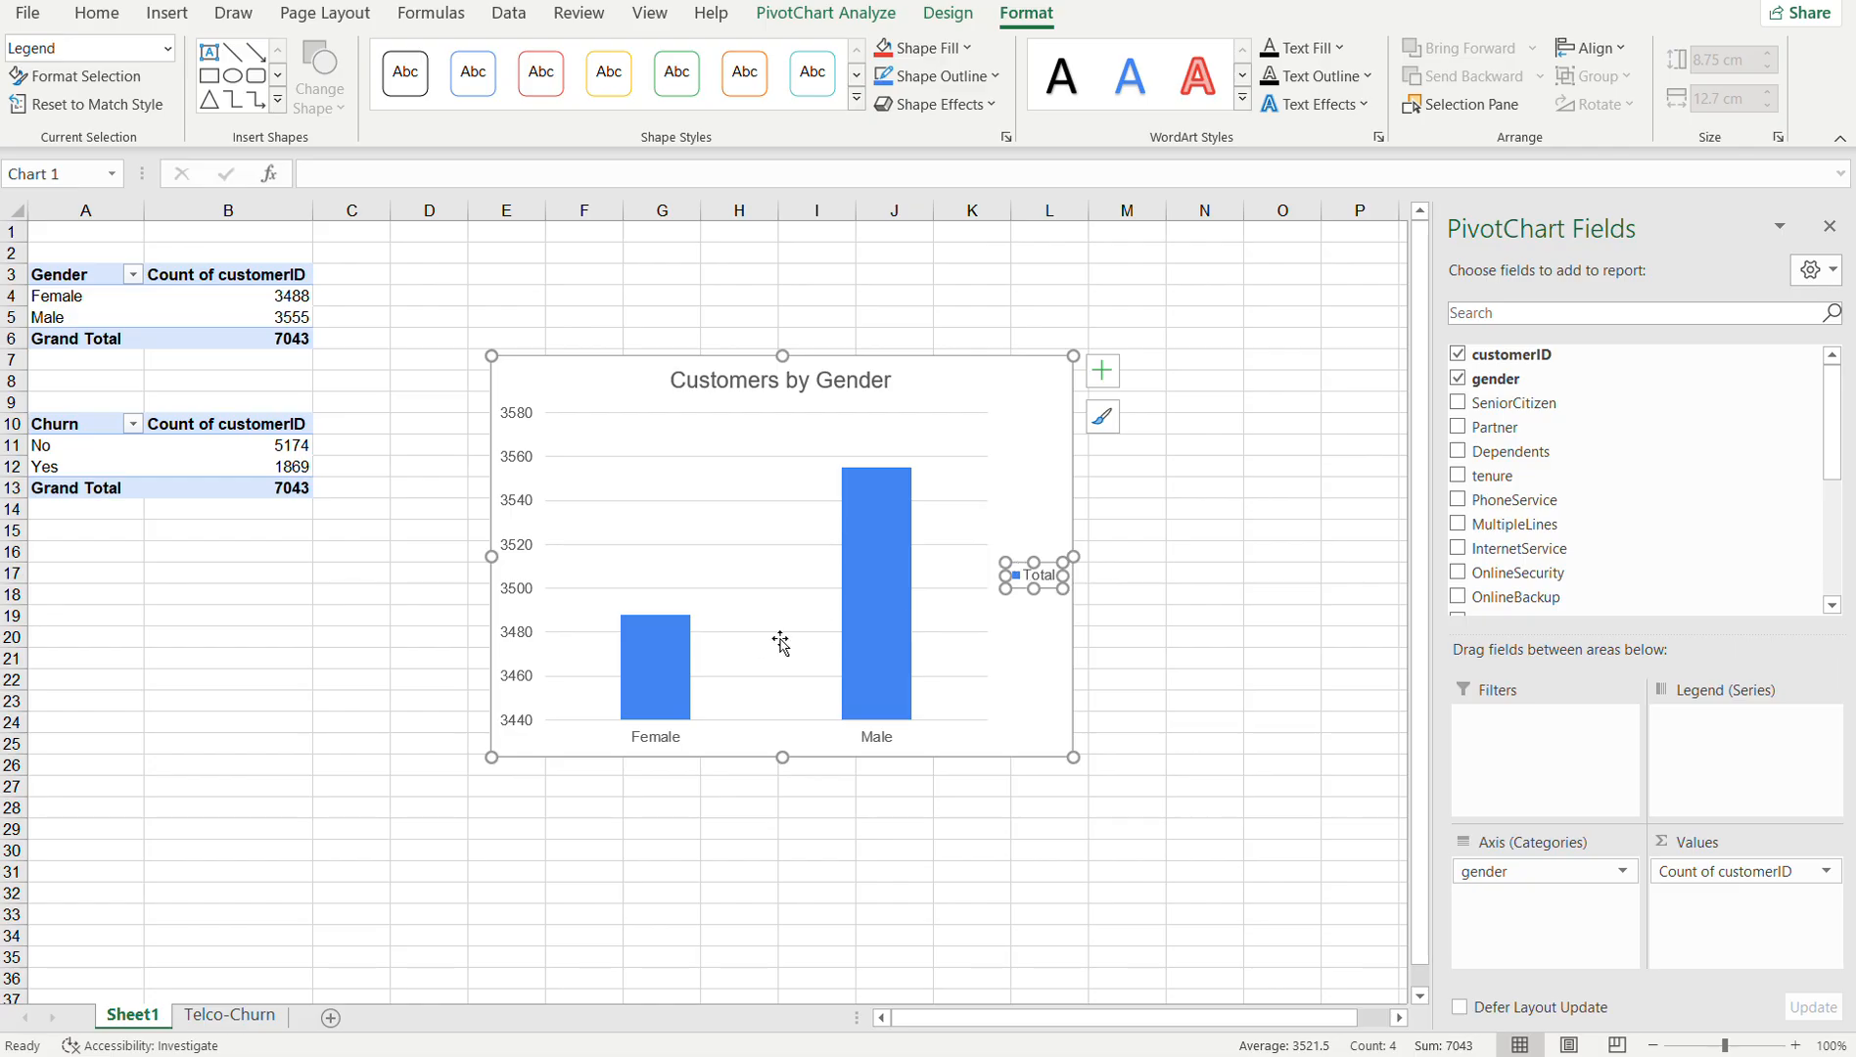
pyautogui.press('Delete')
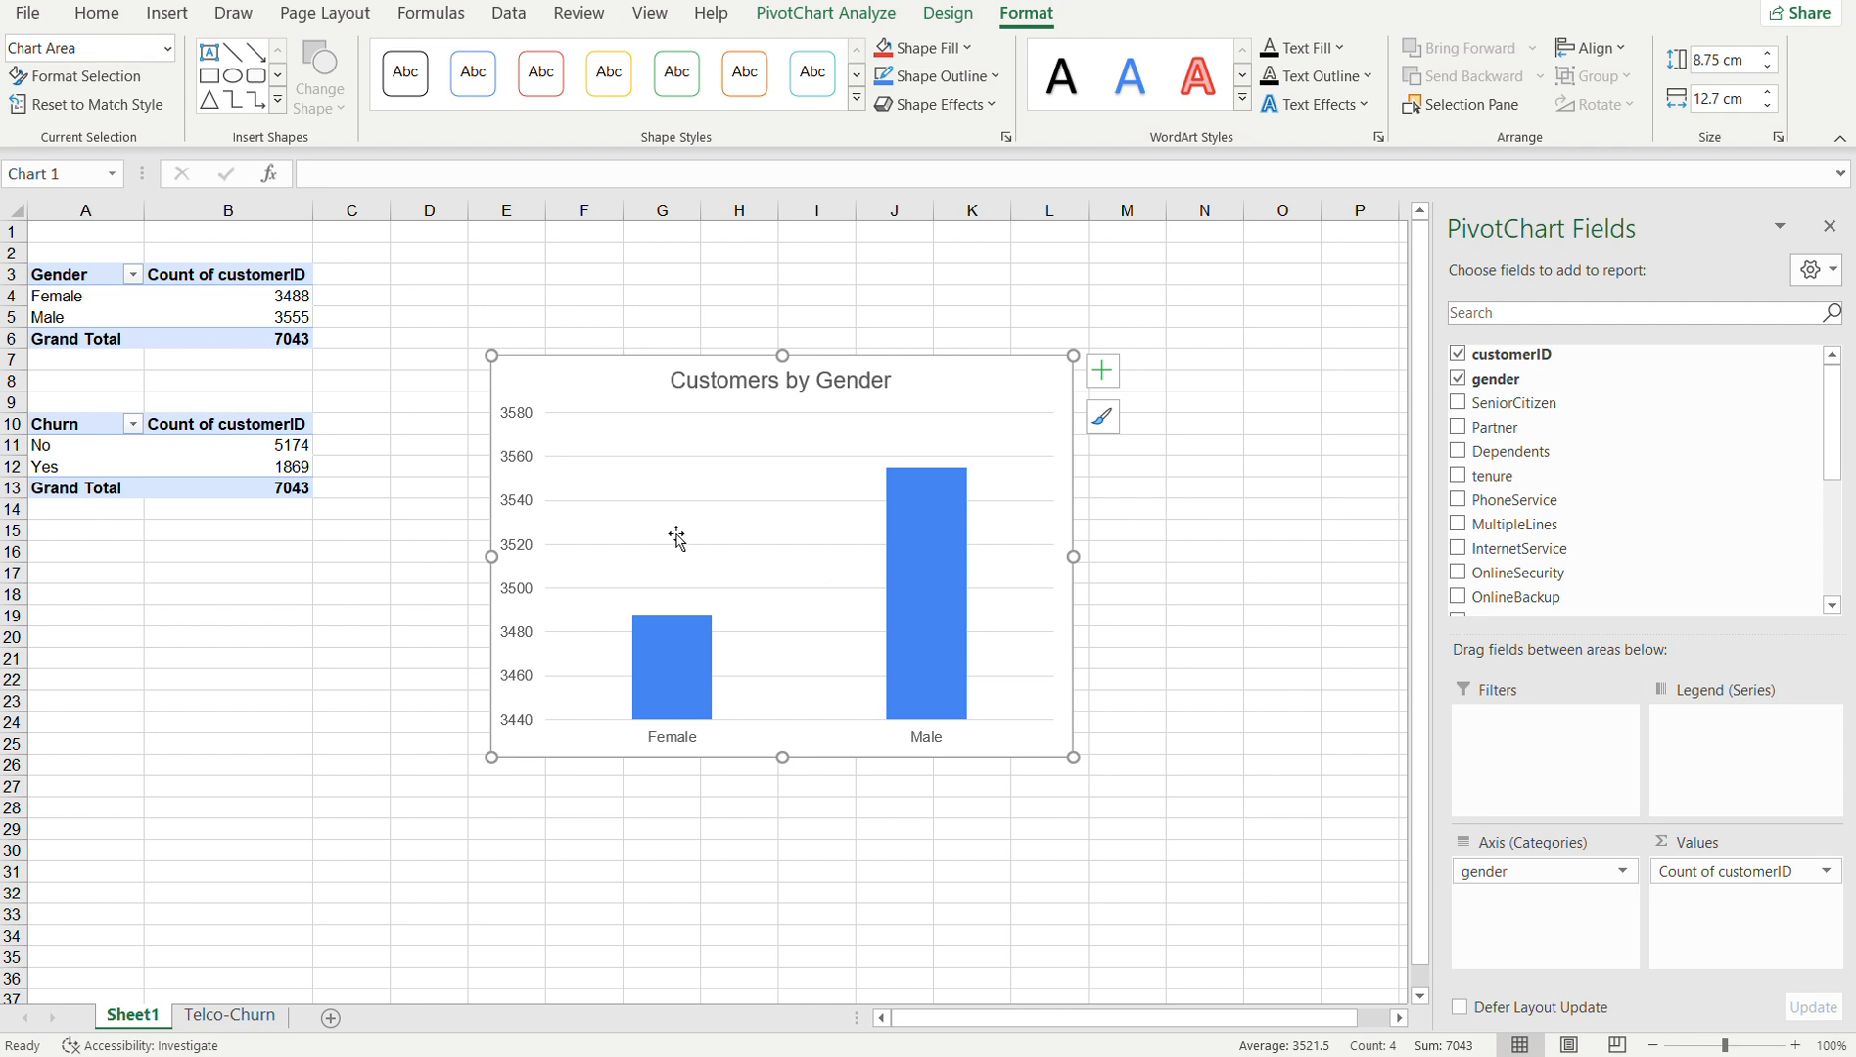
pyautogui.click(753, 500)
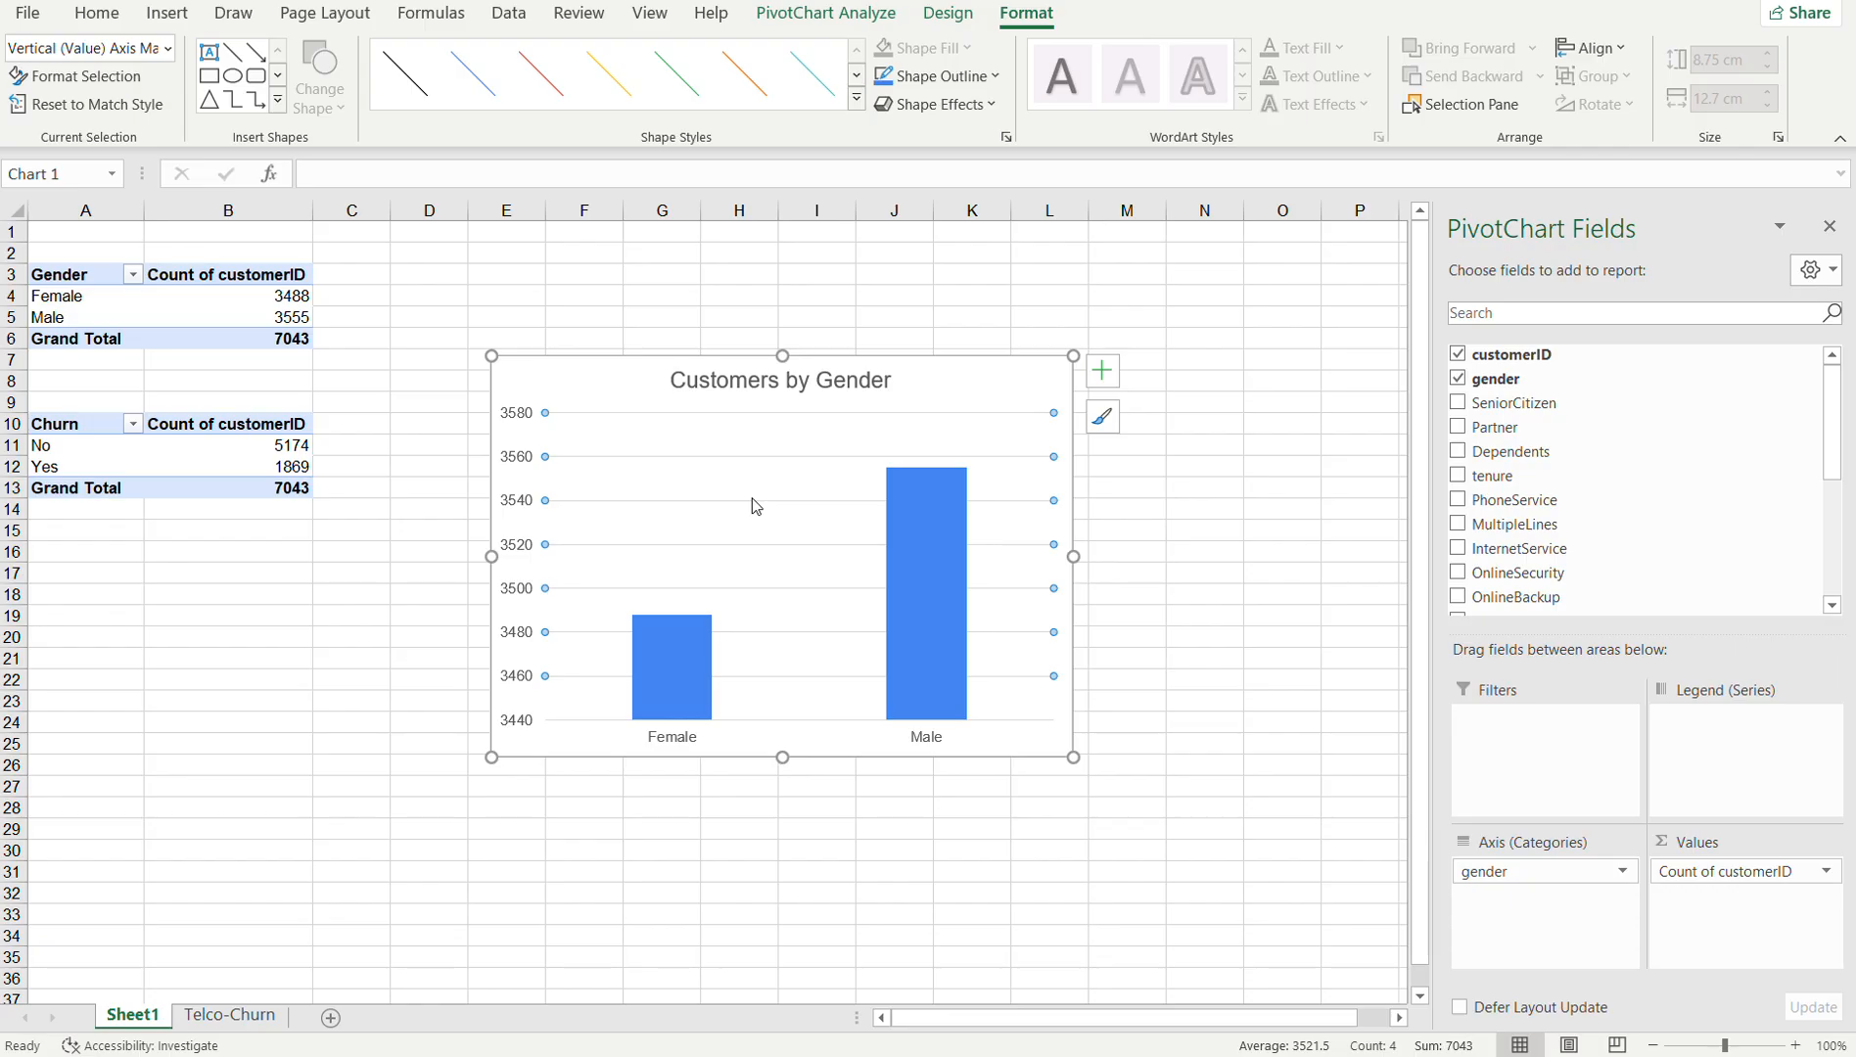
pyautogui.press('Escape')
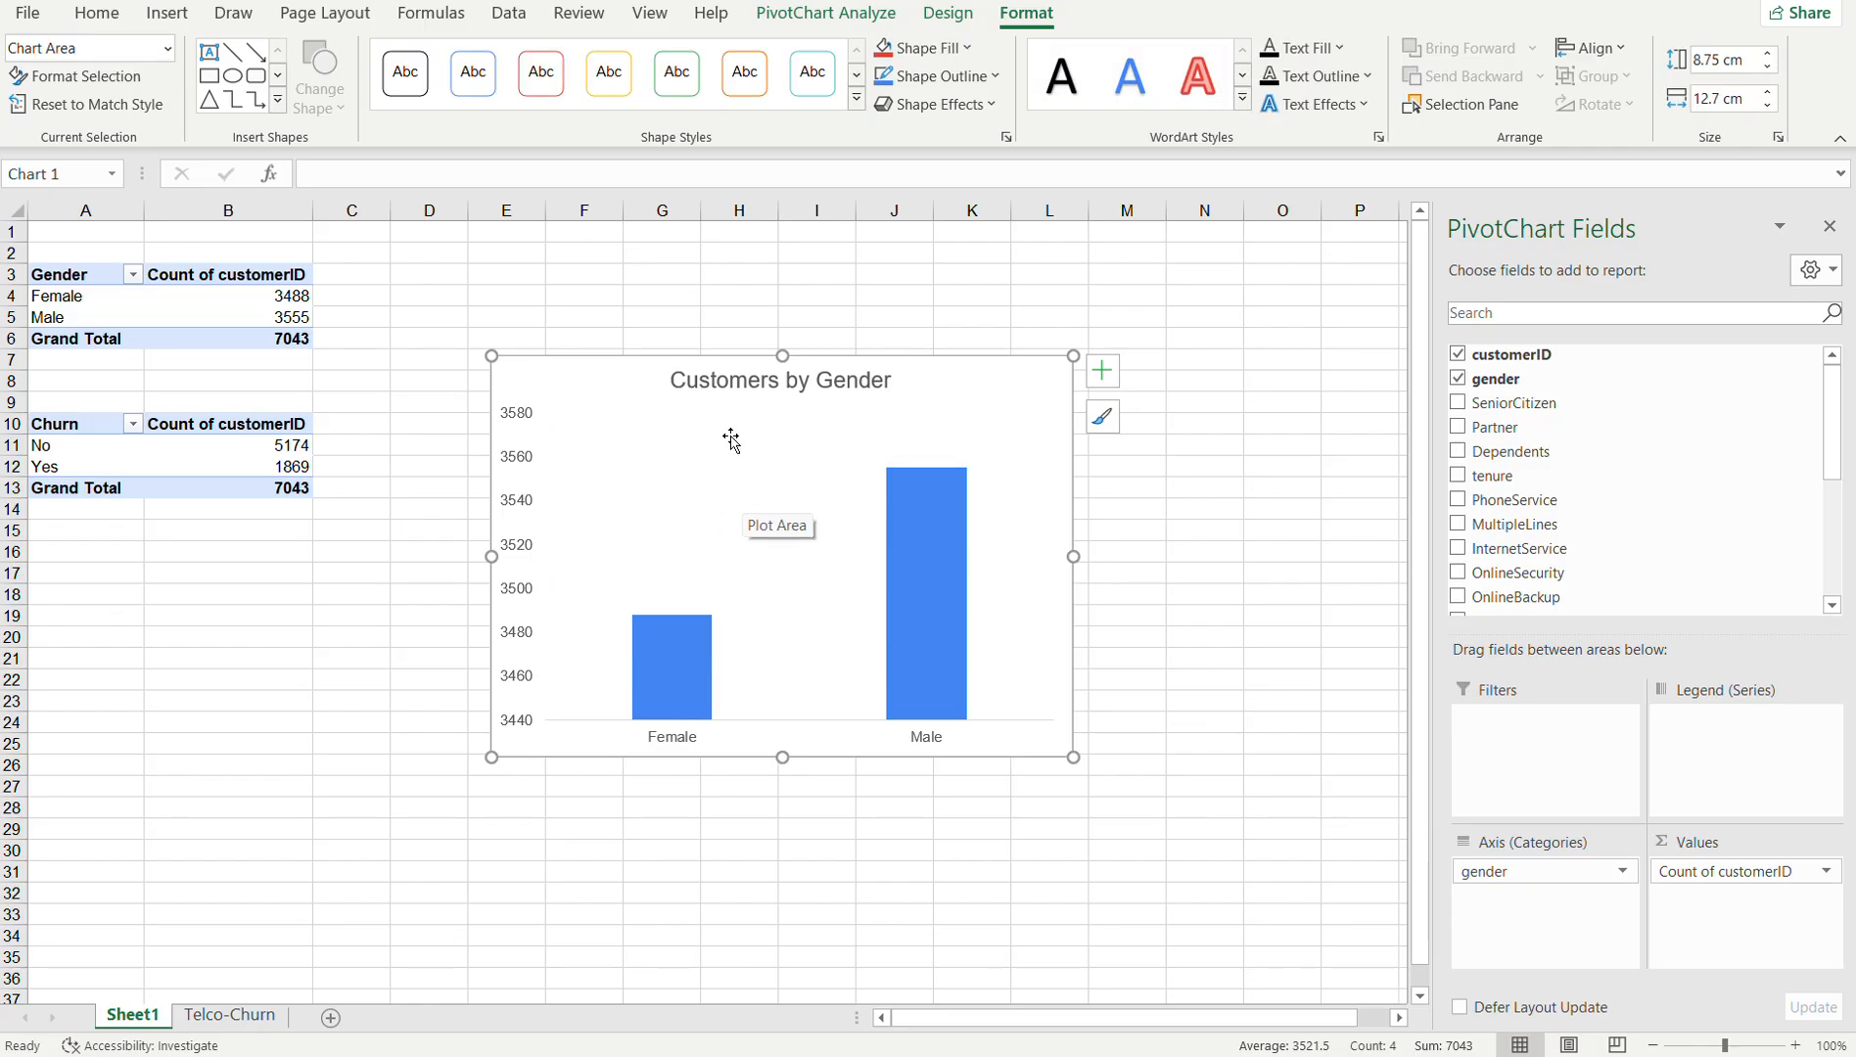
# - Shift the Customers by Gender chart to about columns G to N and apply the black Colored Outline shape style
pyautogui.moveTo(560, 400); pyautogui.dragTo(685, 389)
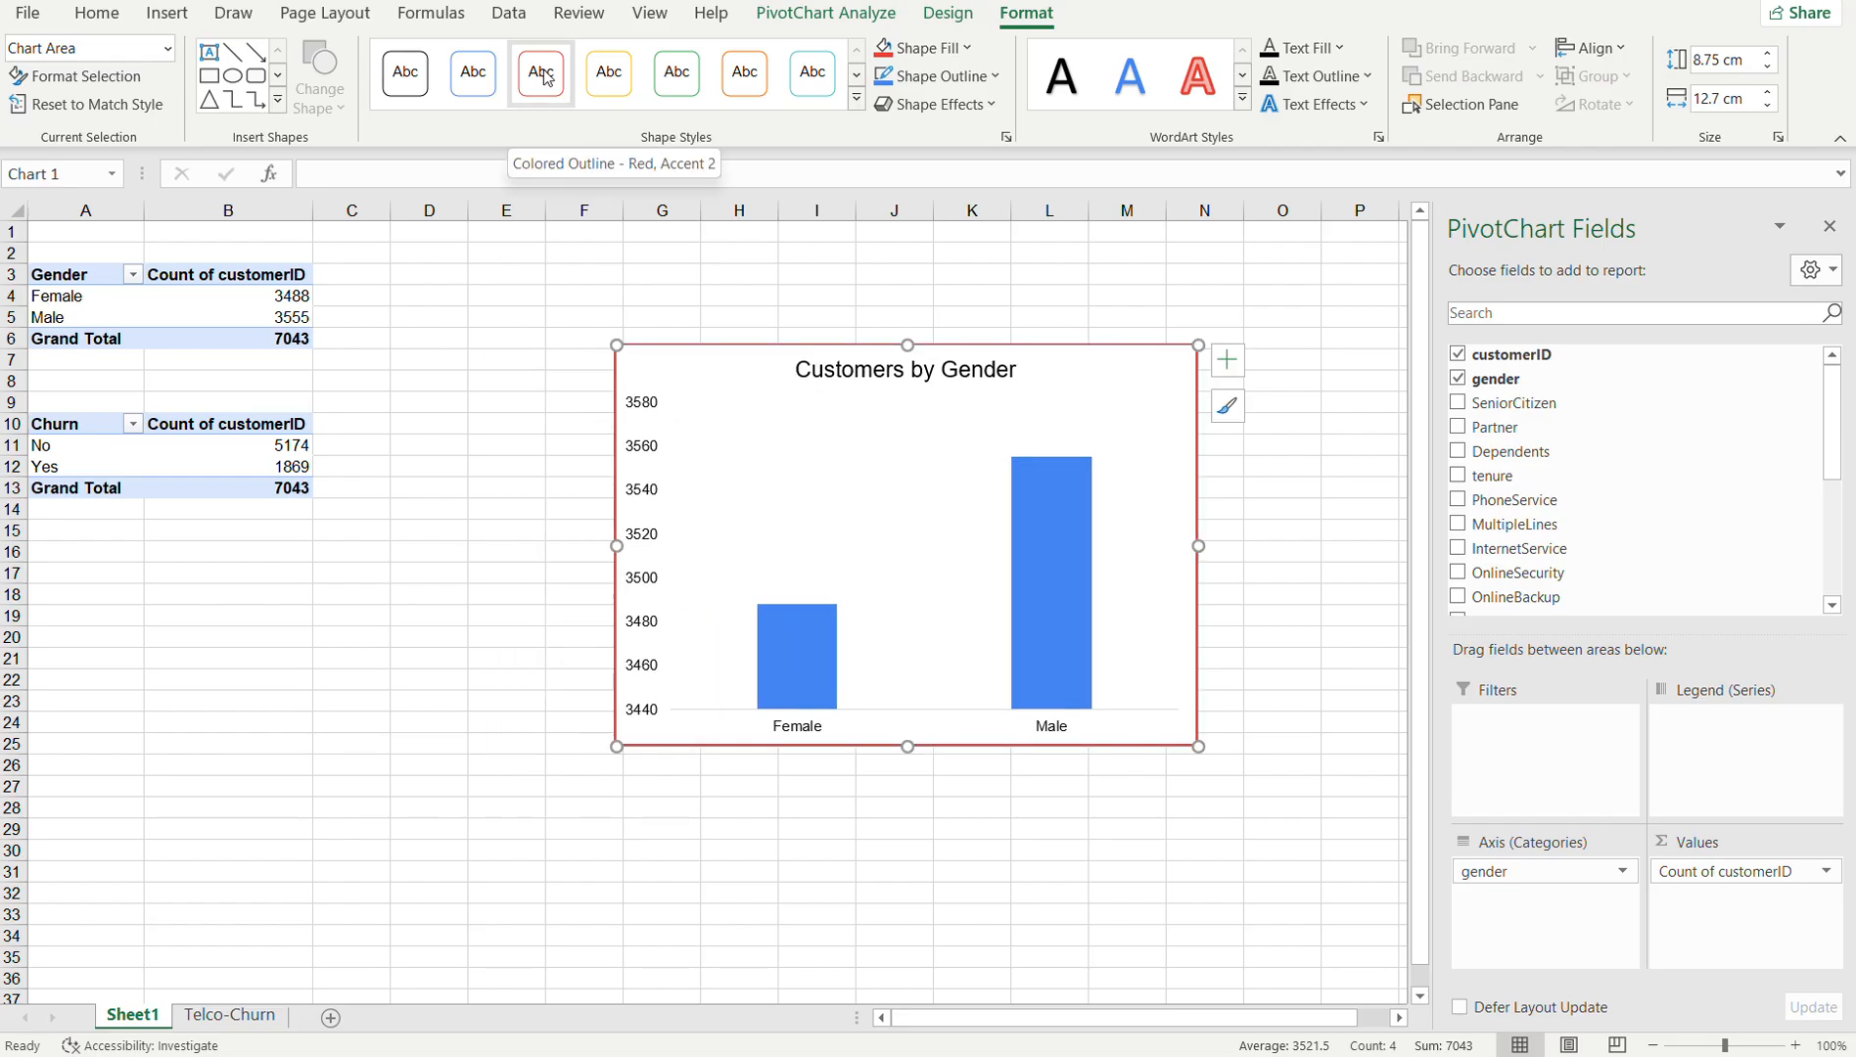
pyautogui.click(412, 92)
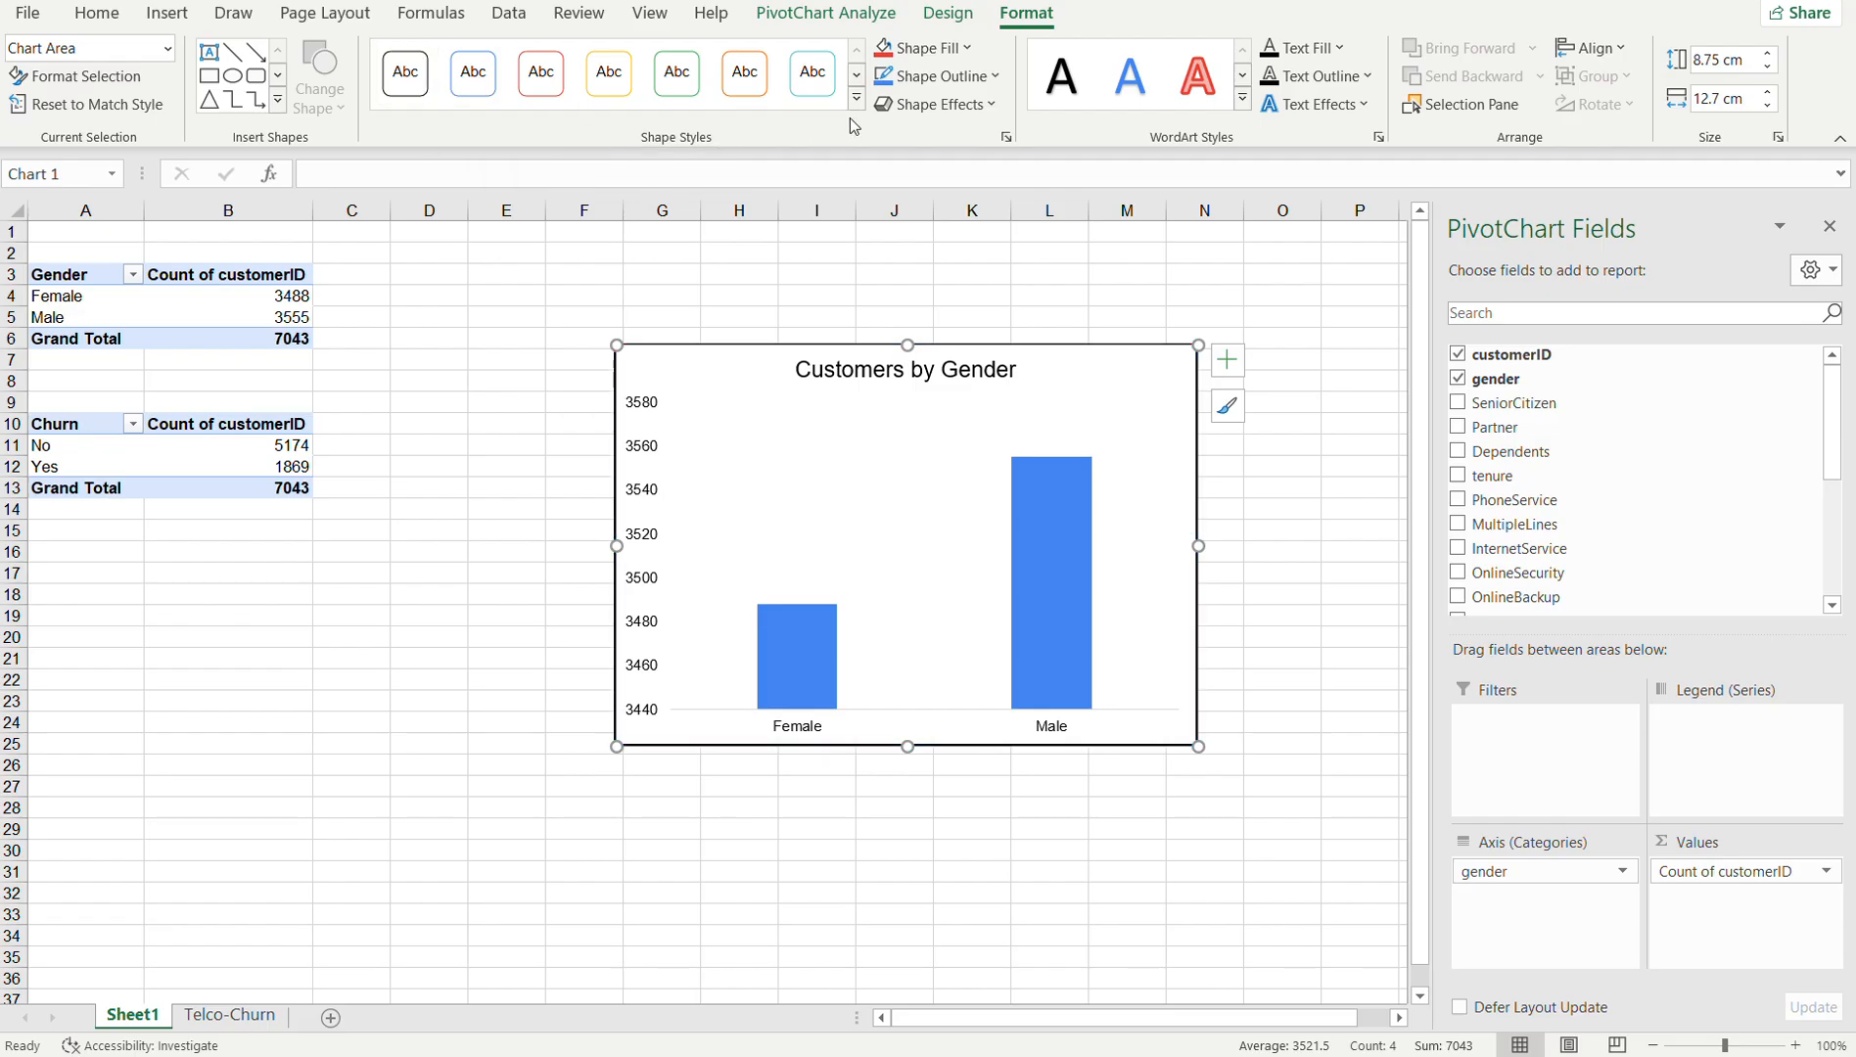
# - Give the Customers by Gender chart area the second-smallest blue glow and the second bevel in the gallery's second row
pyautogui.click(990, 104)
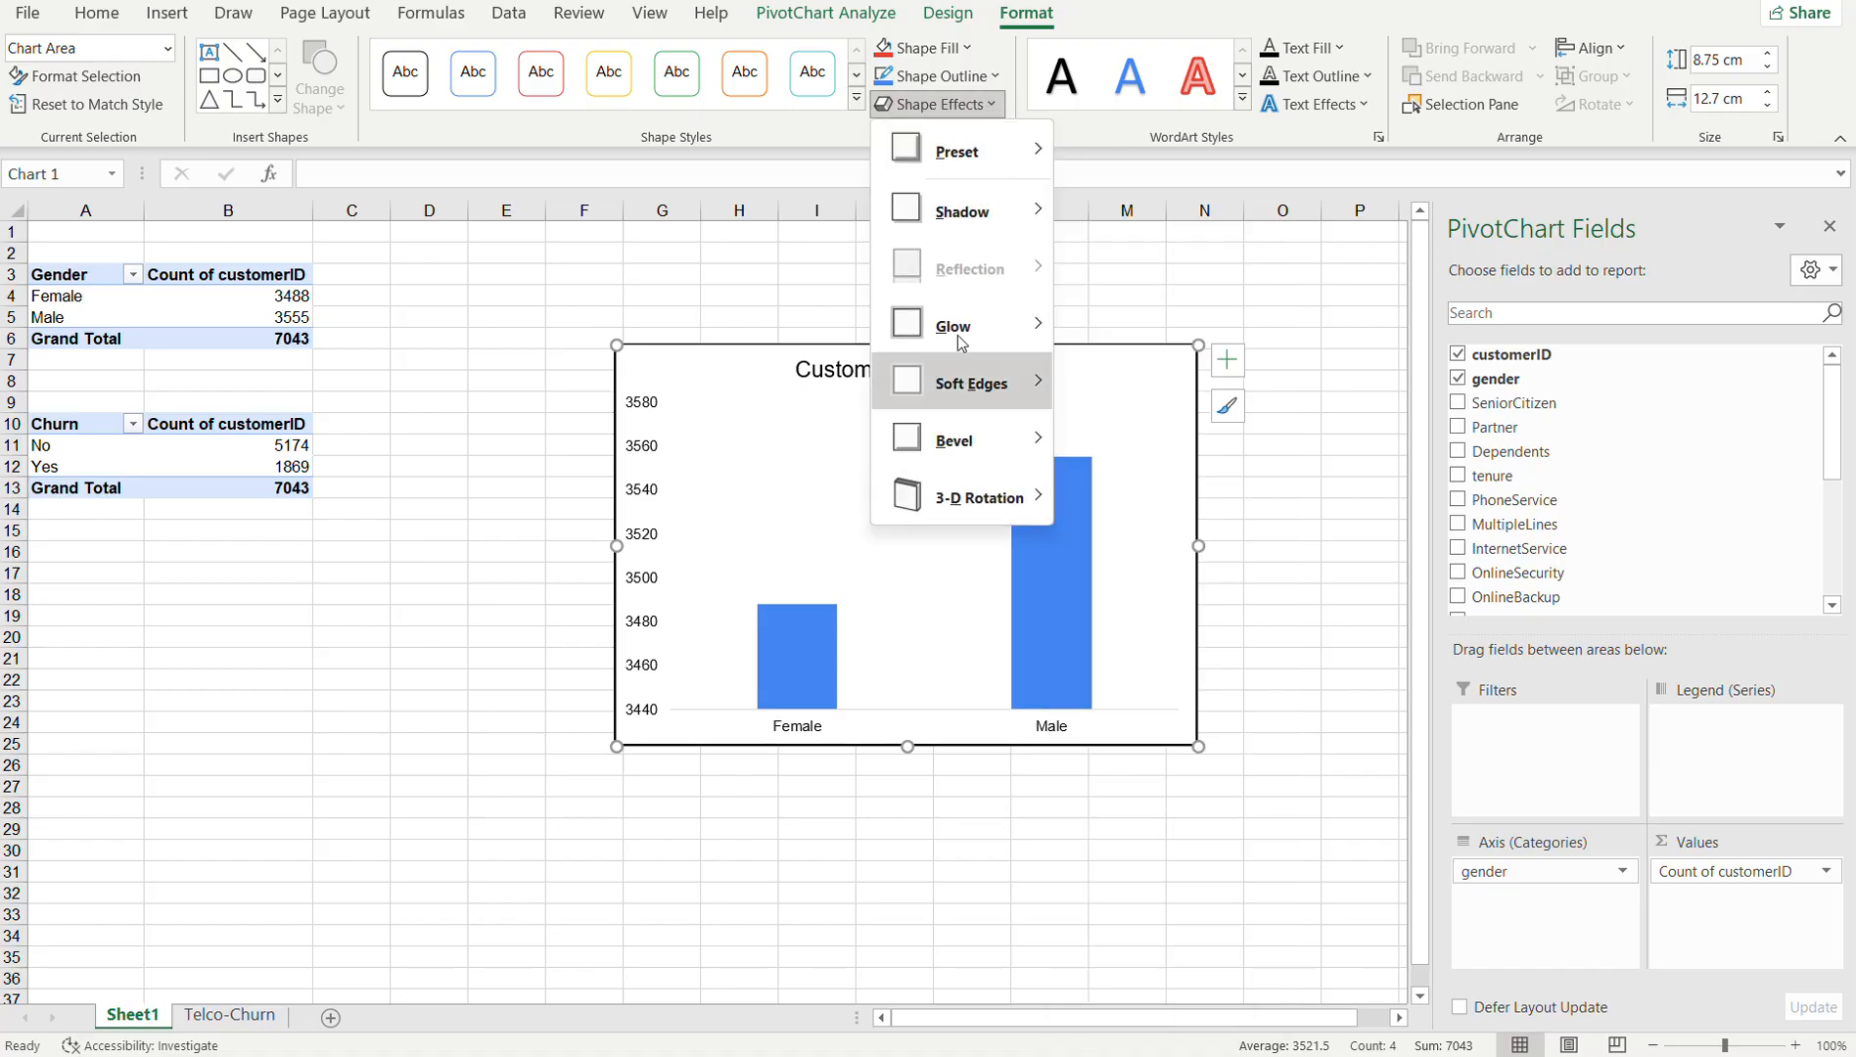
pyautogui.moveTo(957, 334)
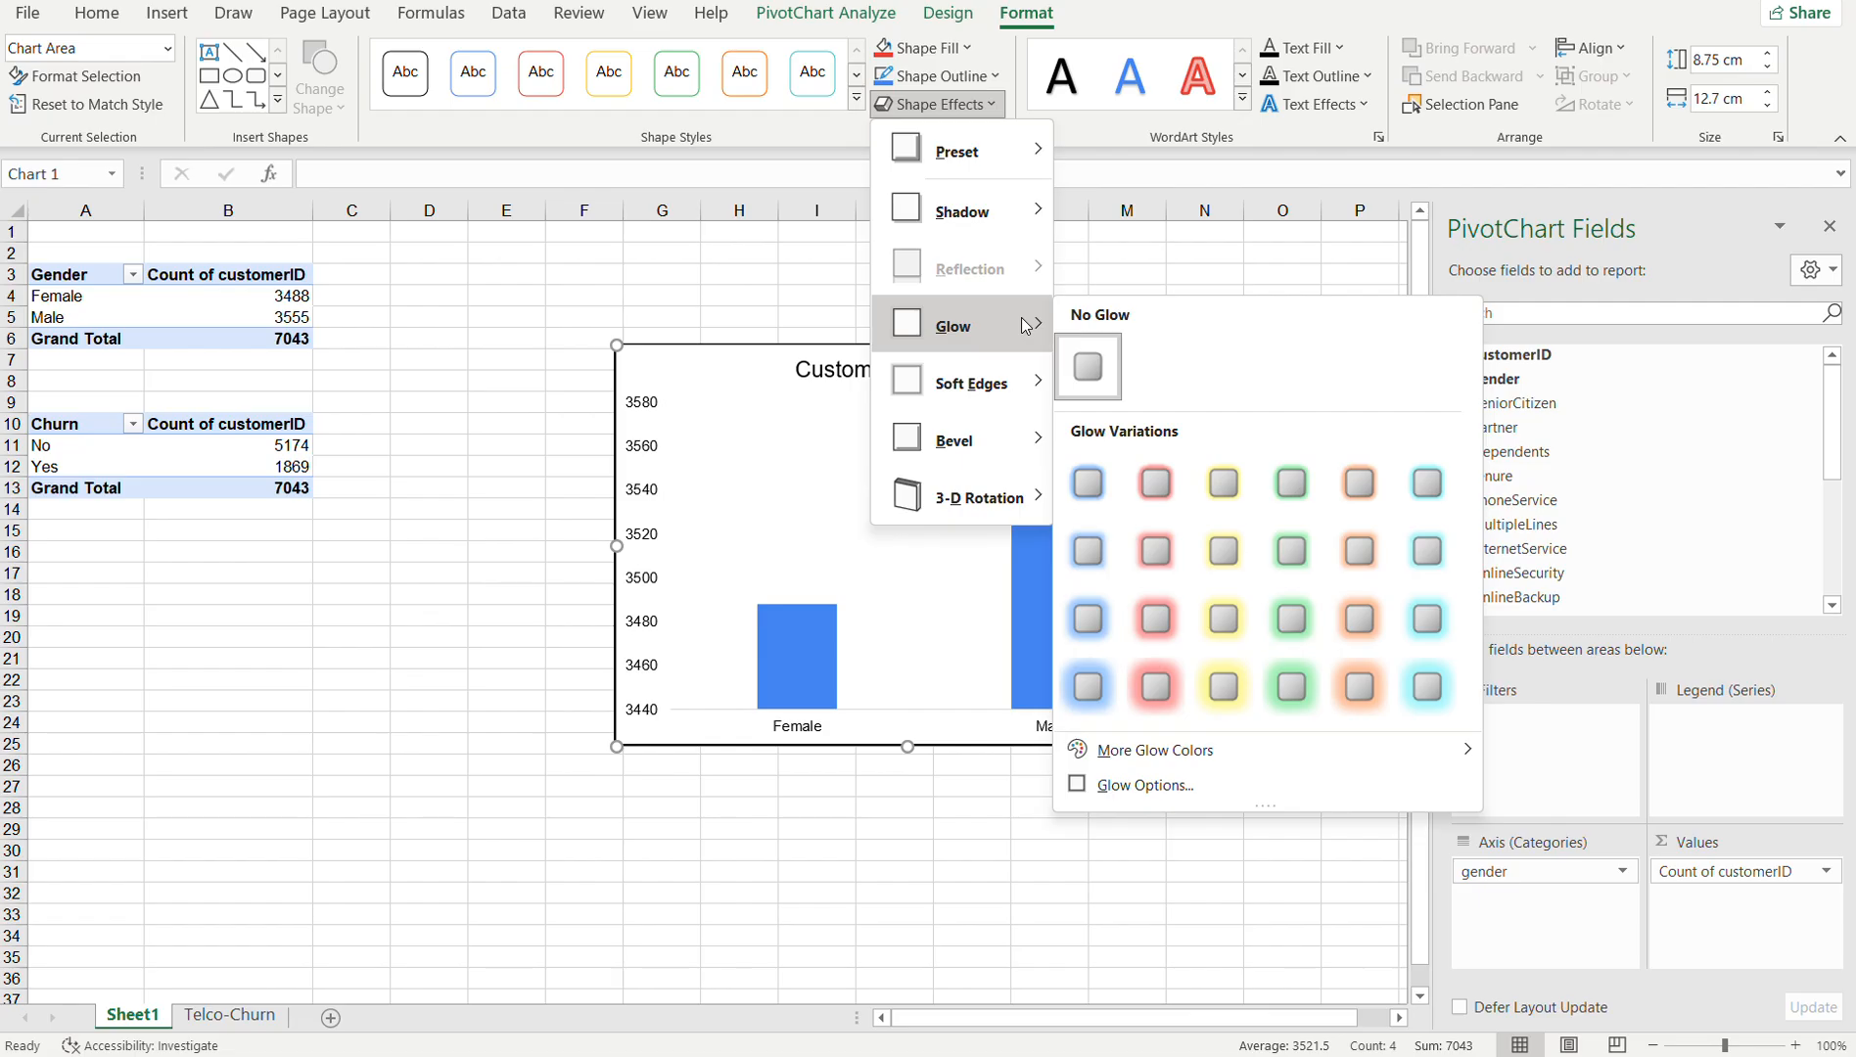
pyautogui.click(1081, 537)
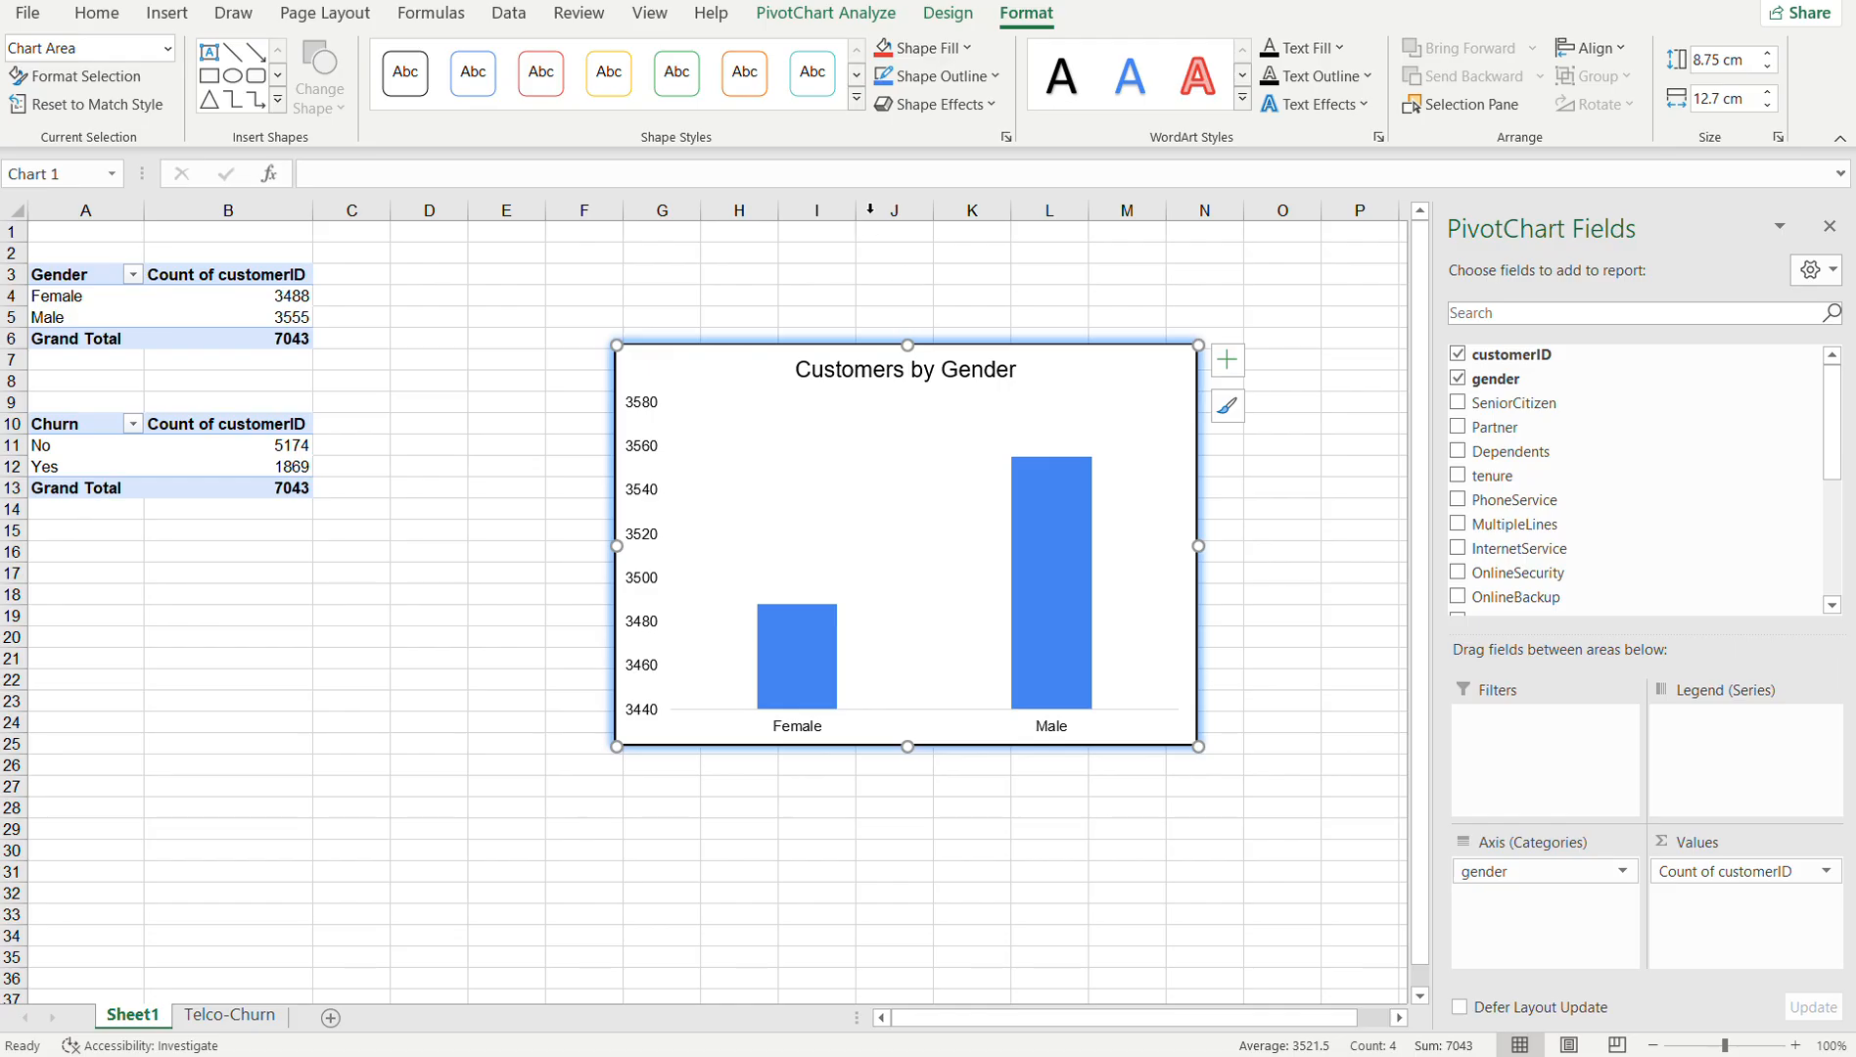
pyautogui.click(924, 104)
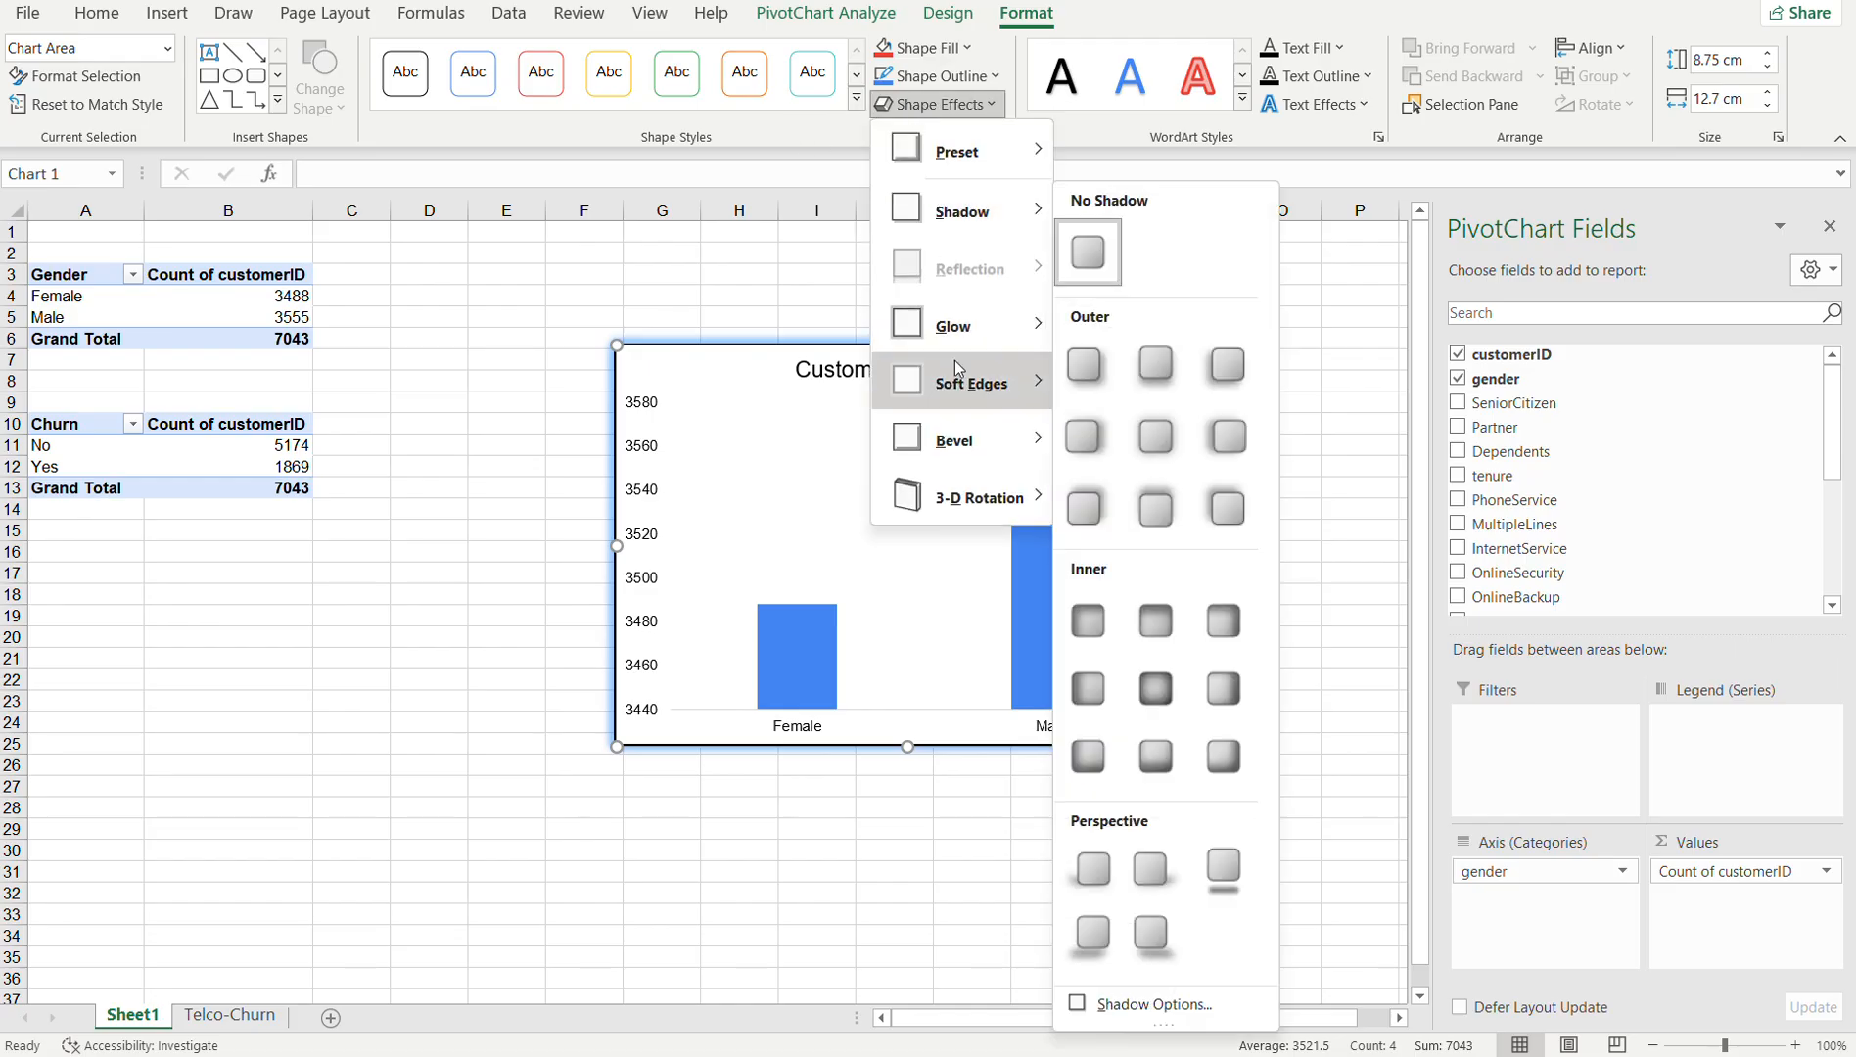
pyautogui.moveTo(974, 431)
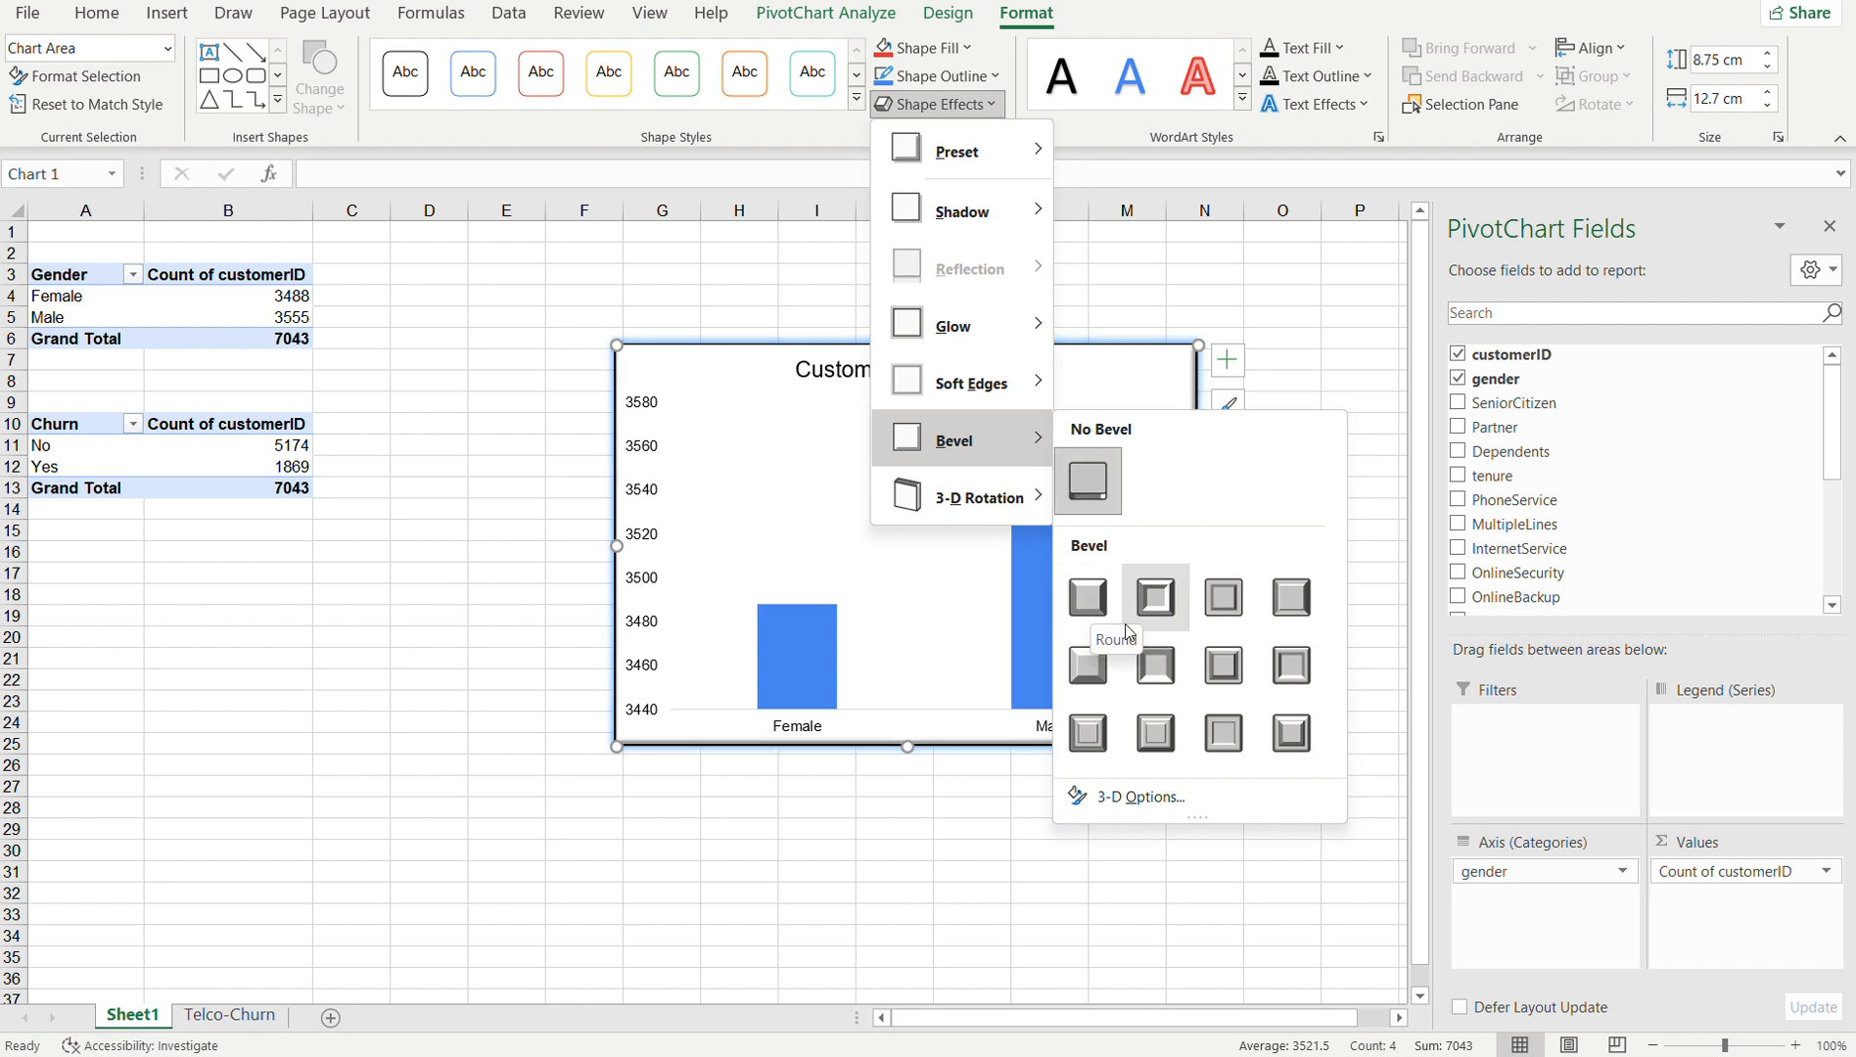
pyautogui.click(1156, 670)
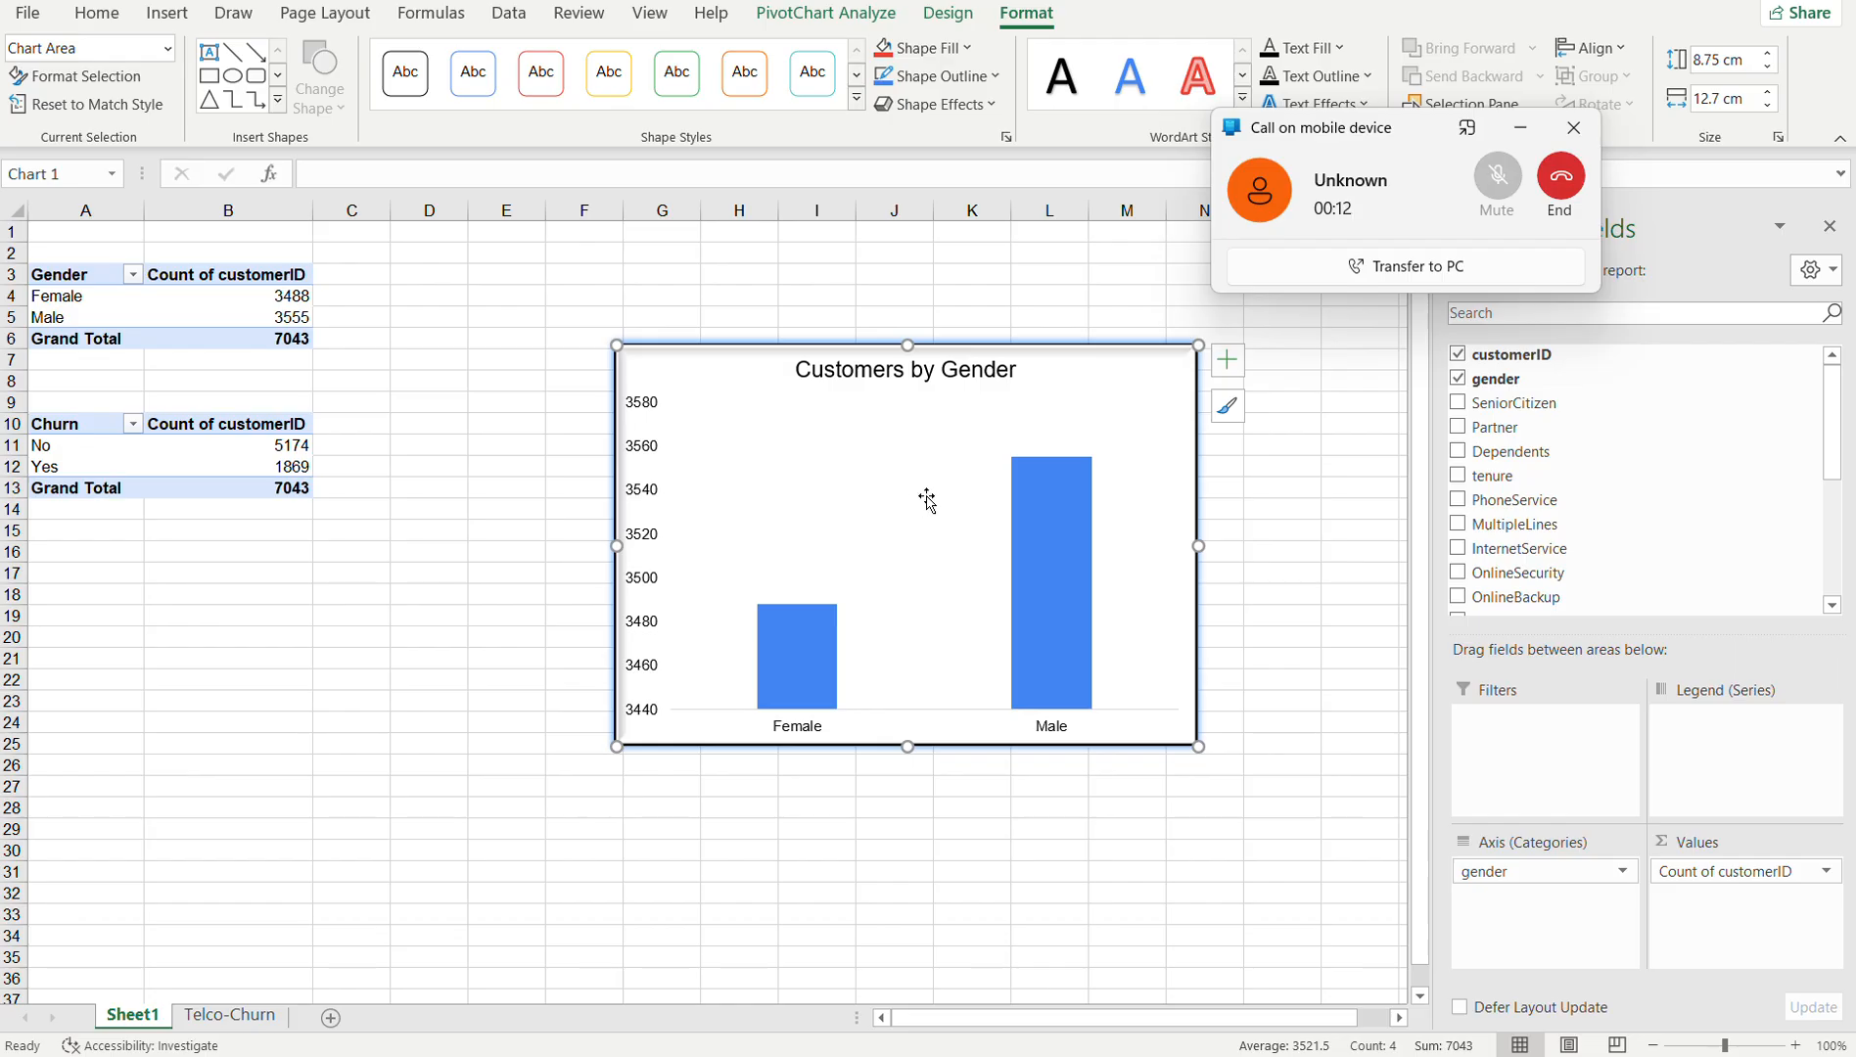
# - Lower the plot area slightly and move the Customers by Gender chart to about columns I to P, rows 1 to 19
pyautogui.click(956, 465)
pyautogui.moveTo(956, 466); pyautogui.dragTo(957, 531)
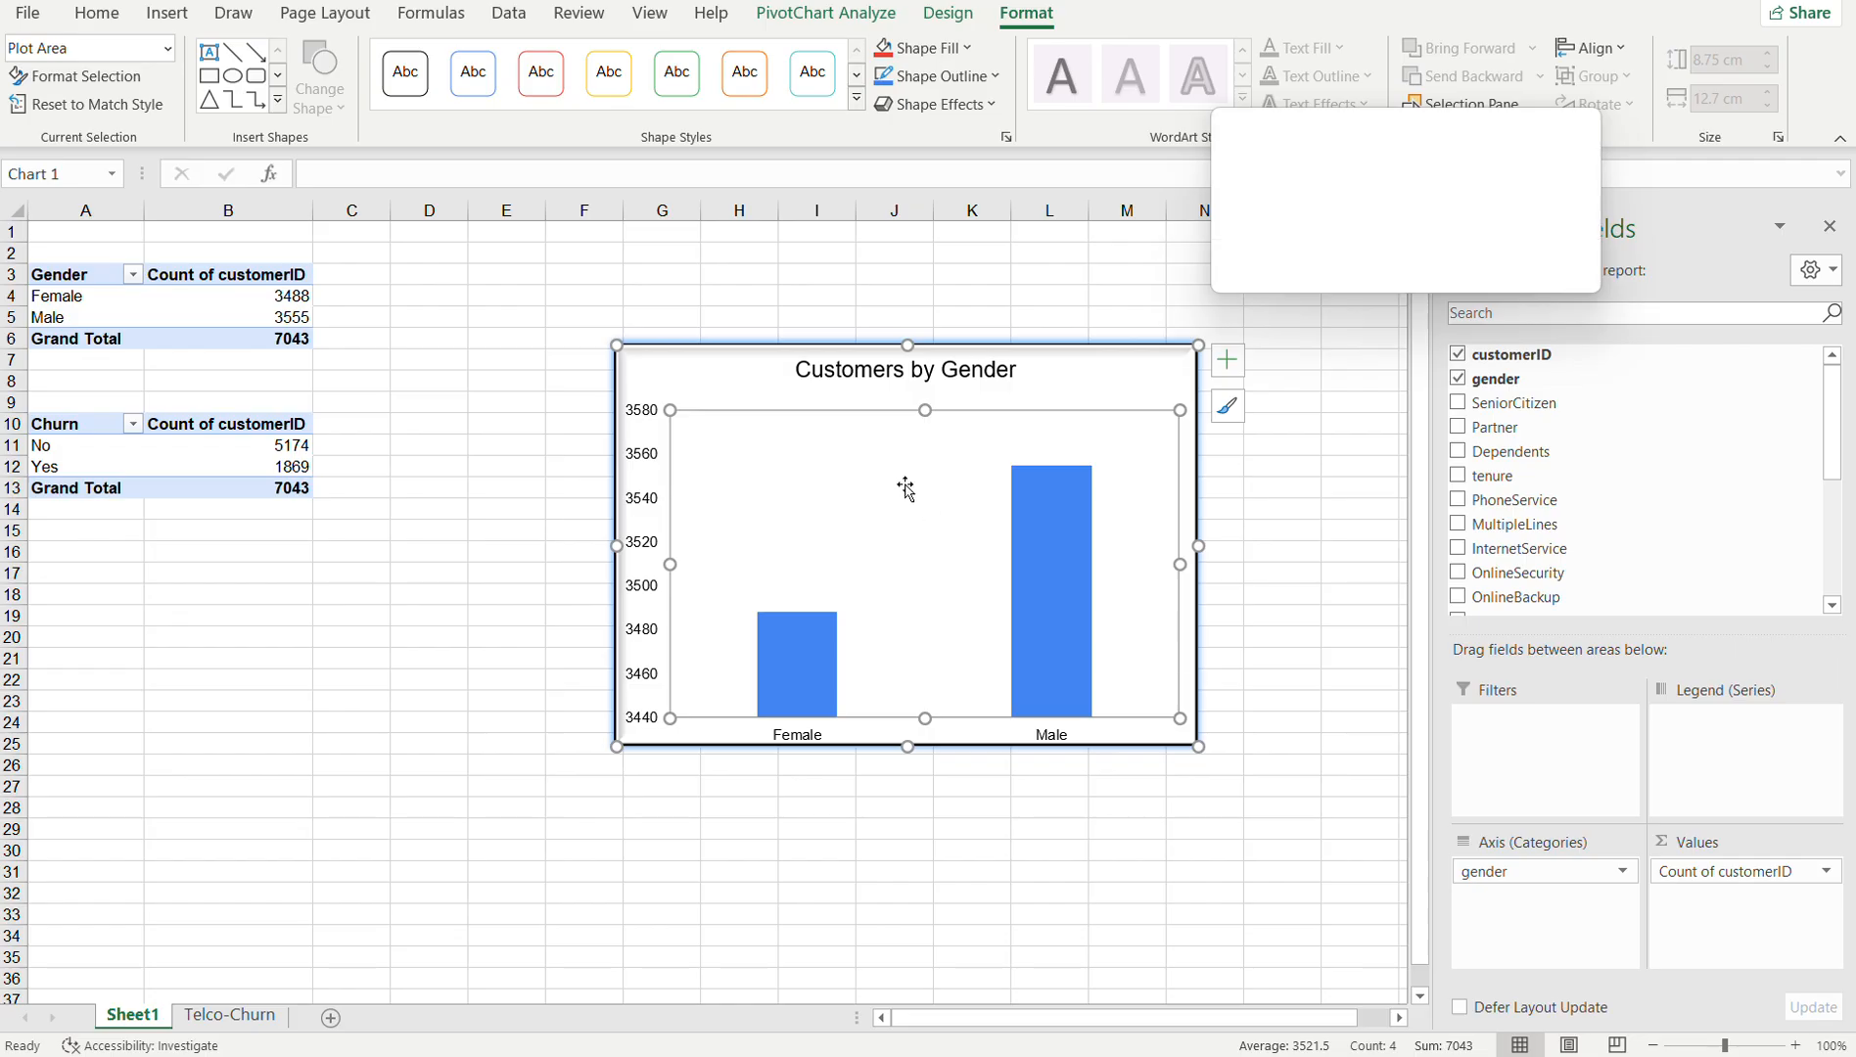
pyautogui.click(717, 378)
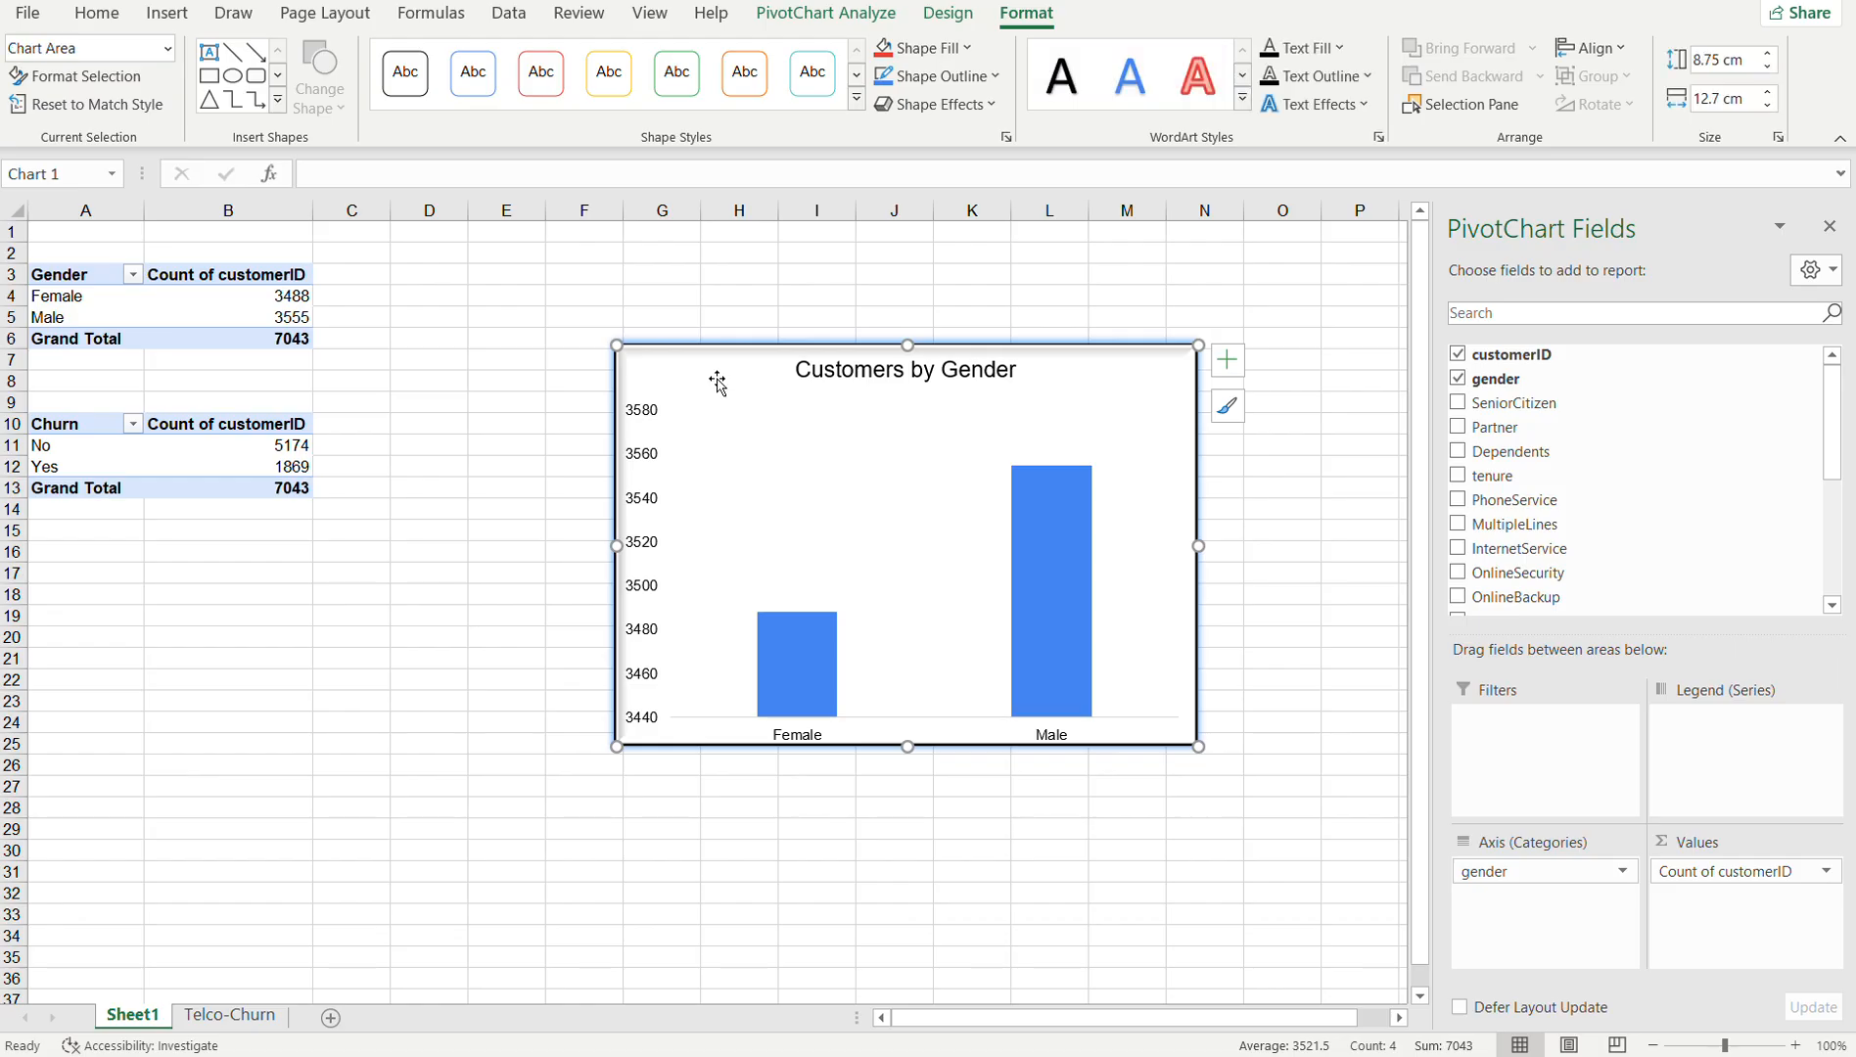
pyautogui.moveTo(716, 381); pyautogui.dragTo(904, 273)
# - Select the No and Yes rows of the Churn PivotTable (A11:B12) and bring up the PivotTable Analyze commands in the maximized window
pyautogui.click(232, 427)
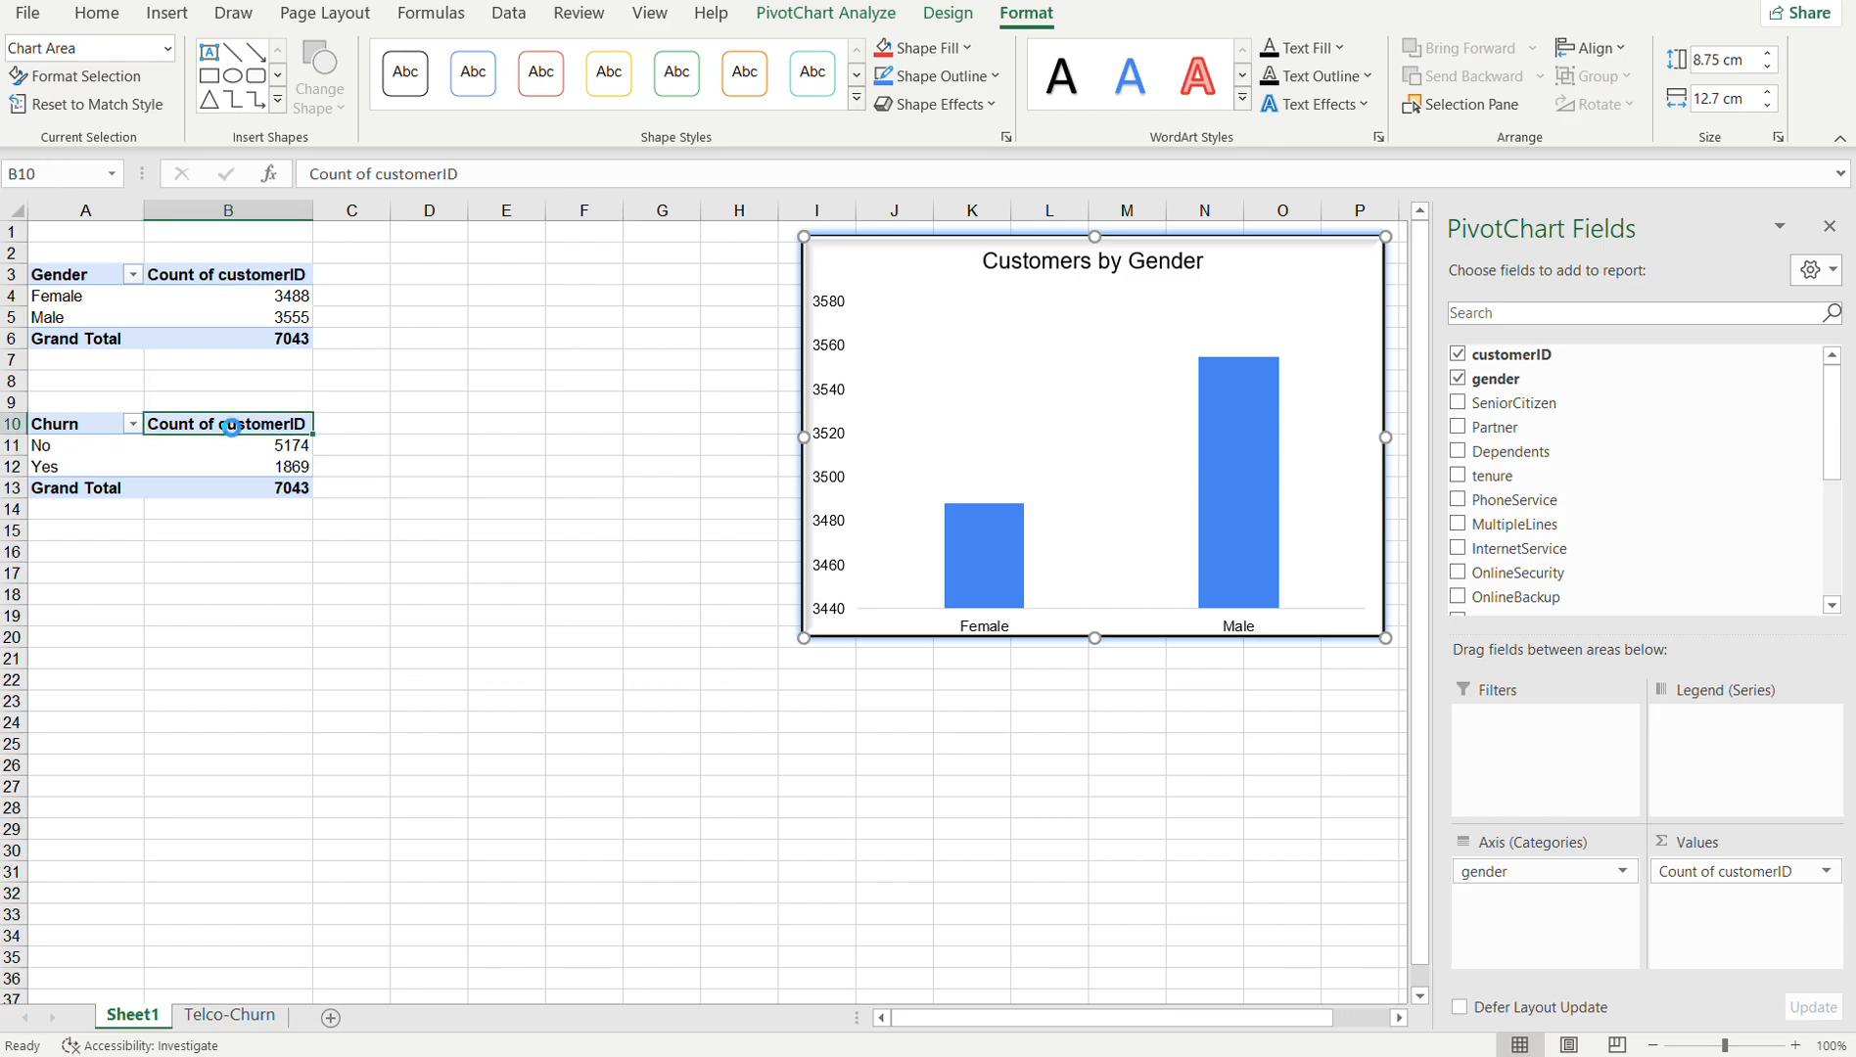
pyautogui.click(352, 487)
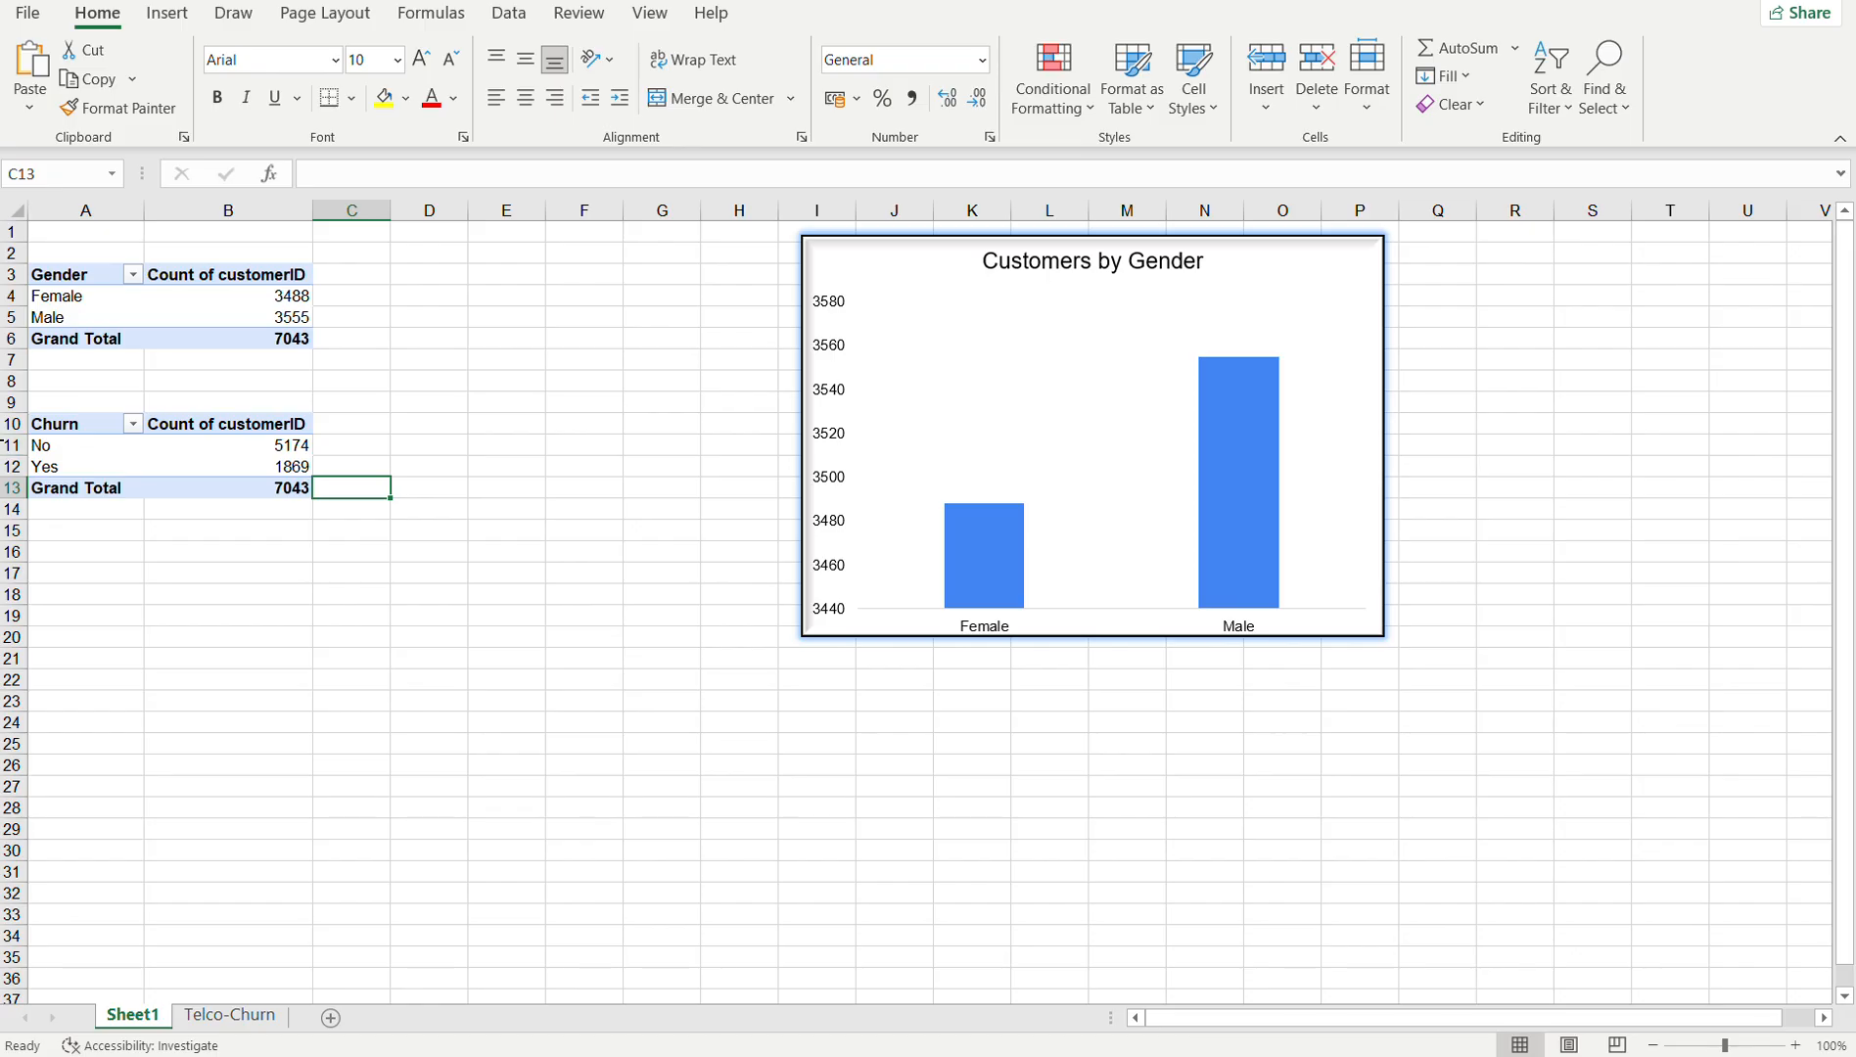
pyautogui.click(73, 445)
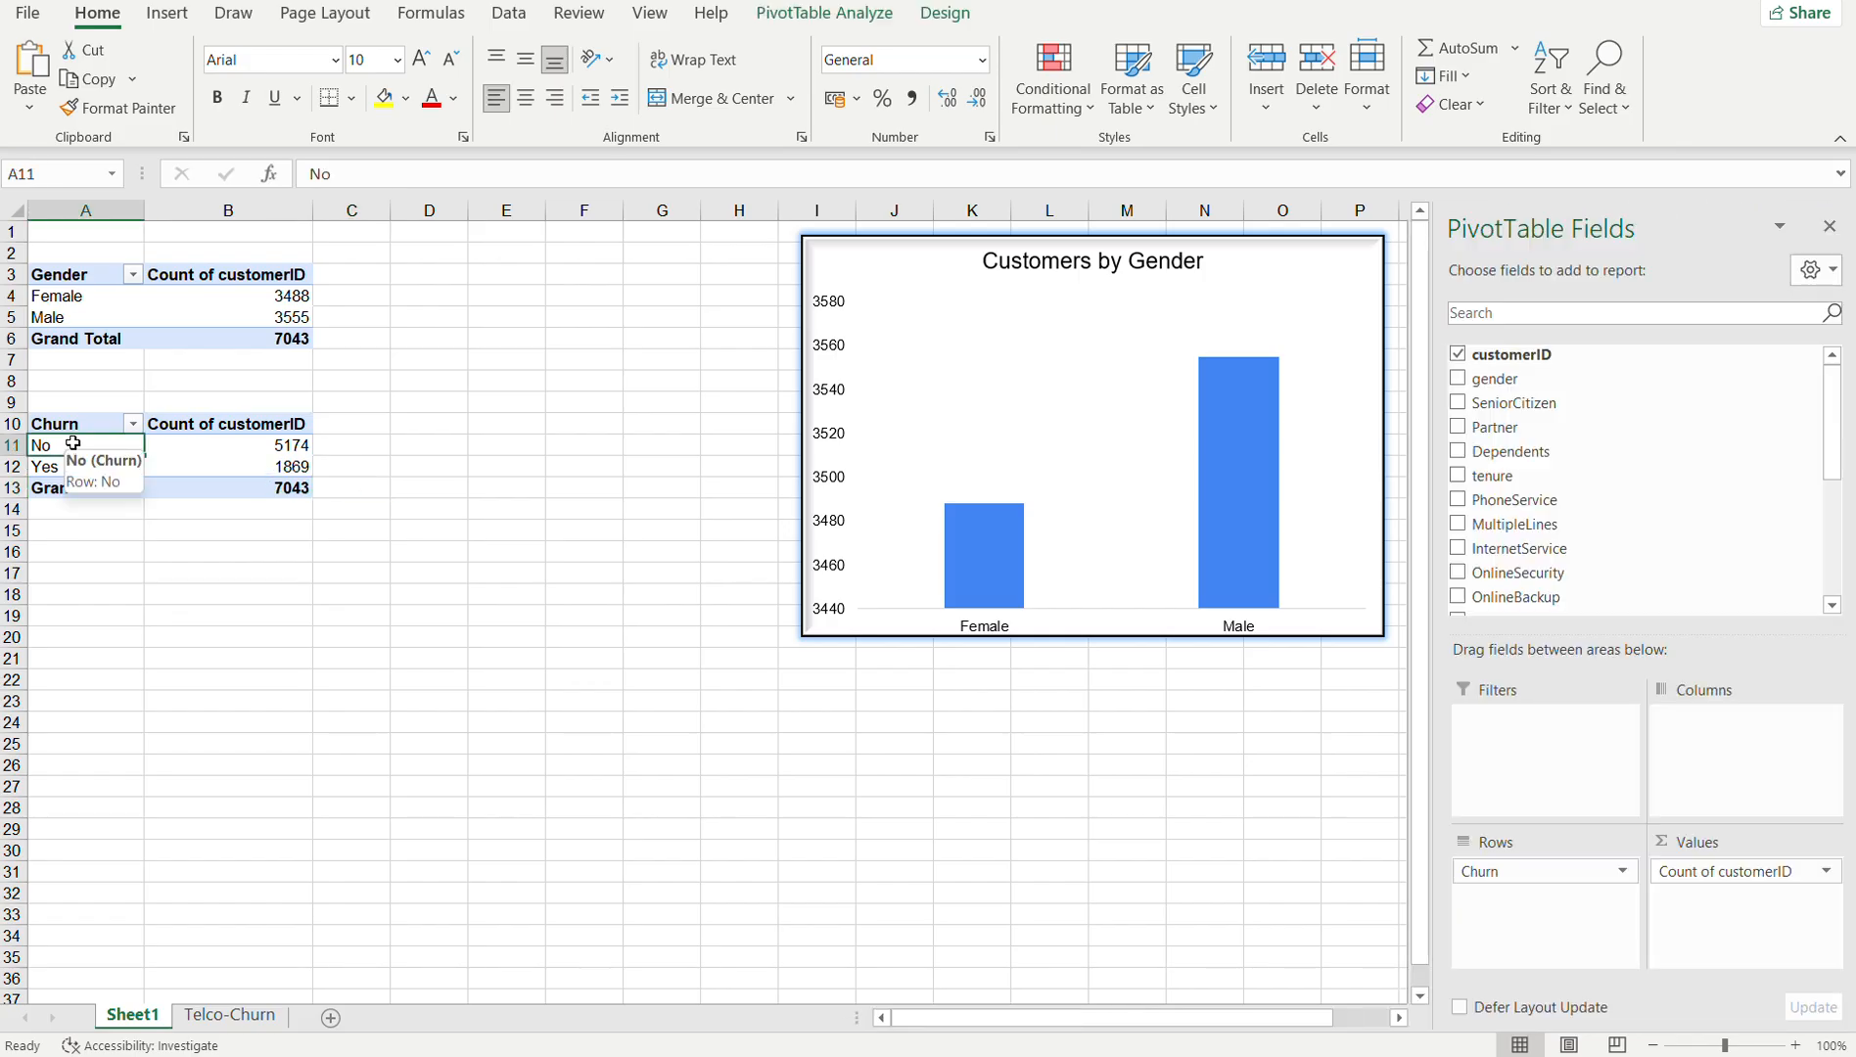
pyautogui.moveTo(73, 444); pyautogui.dragTo(237, 463)
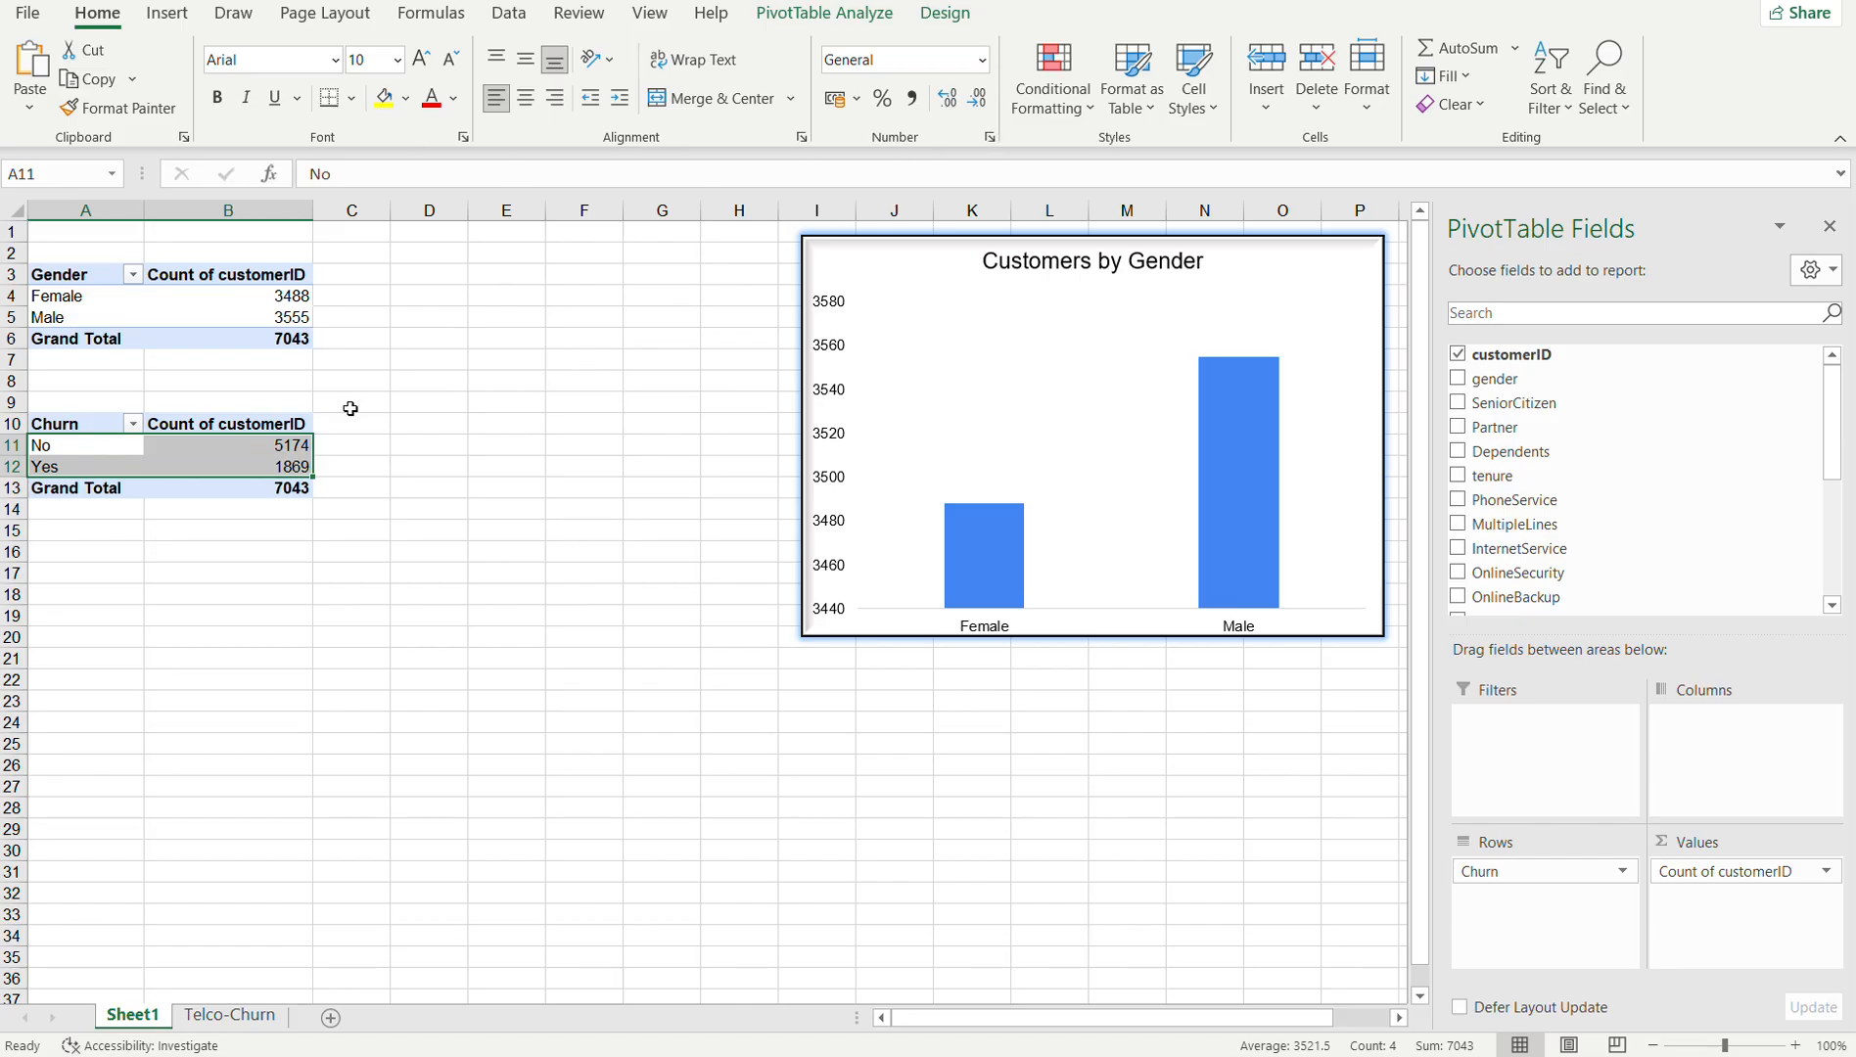
pyautogui.click(767, 18)
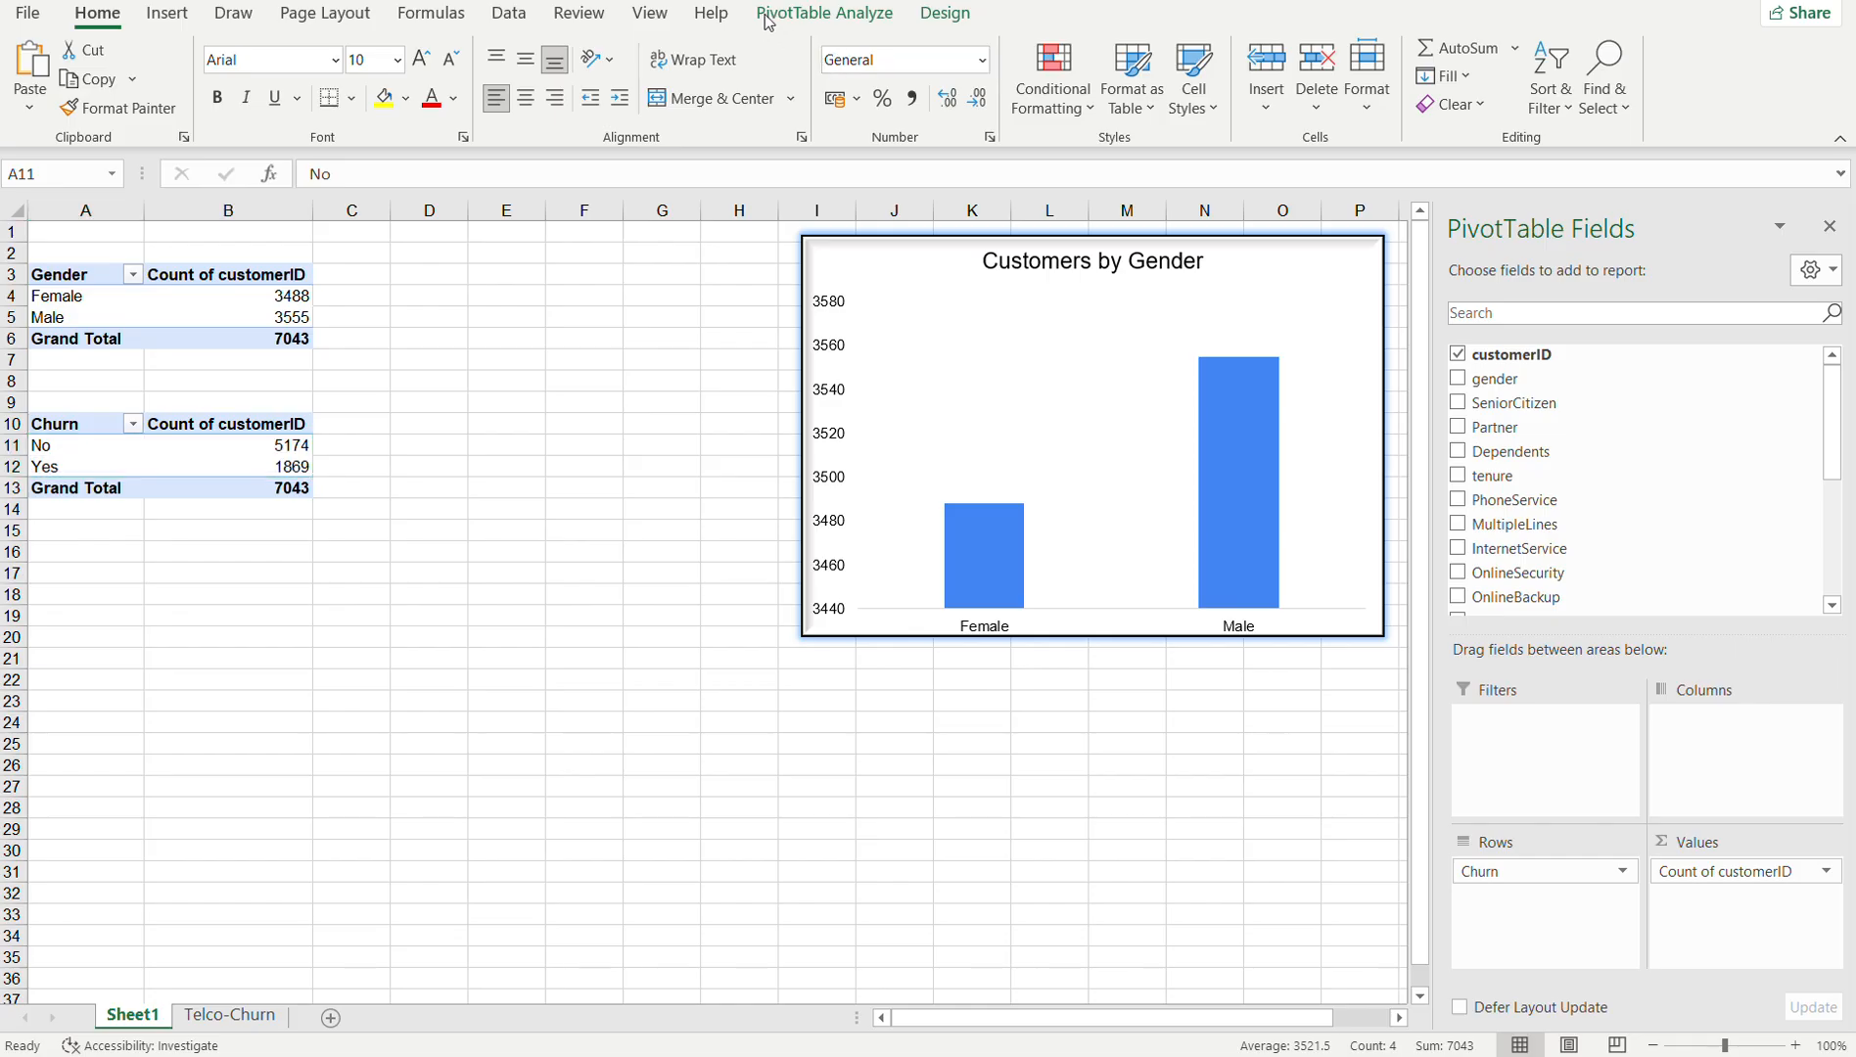
pyautogui.click(61, 443)
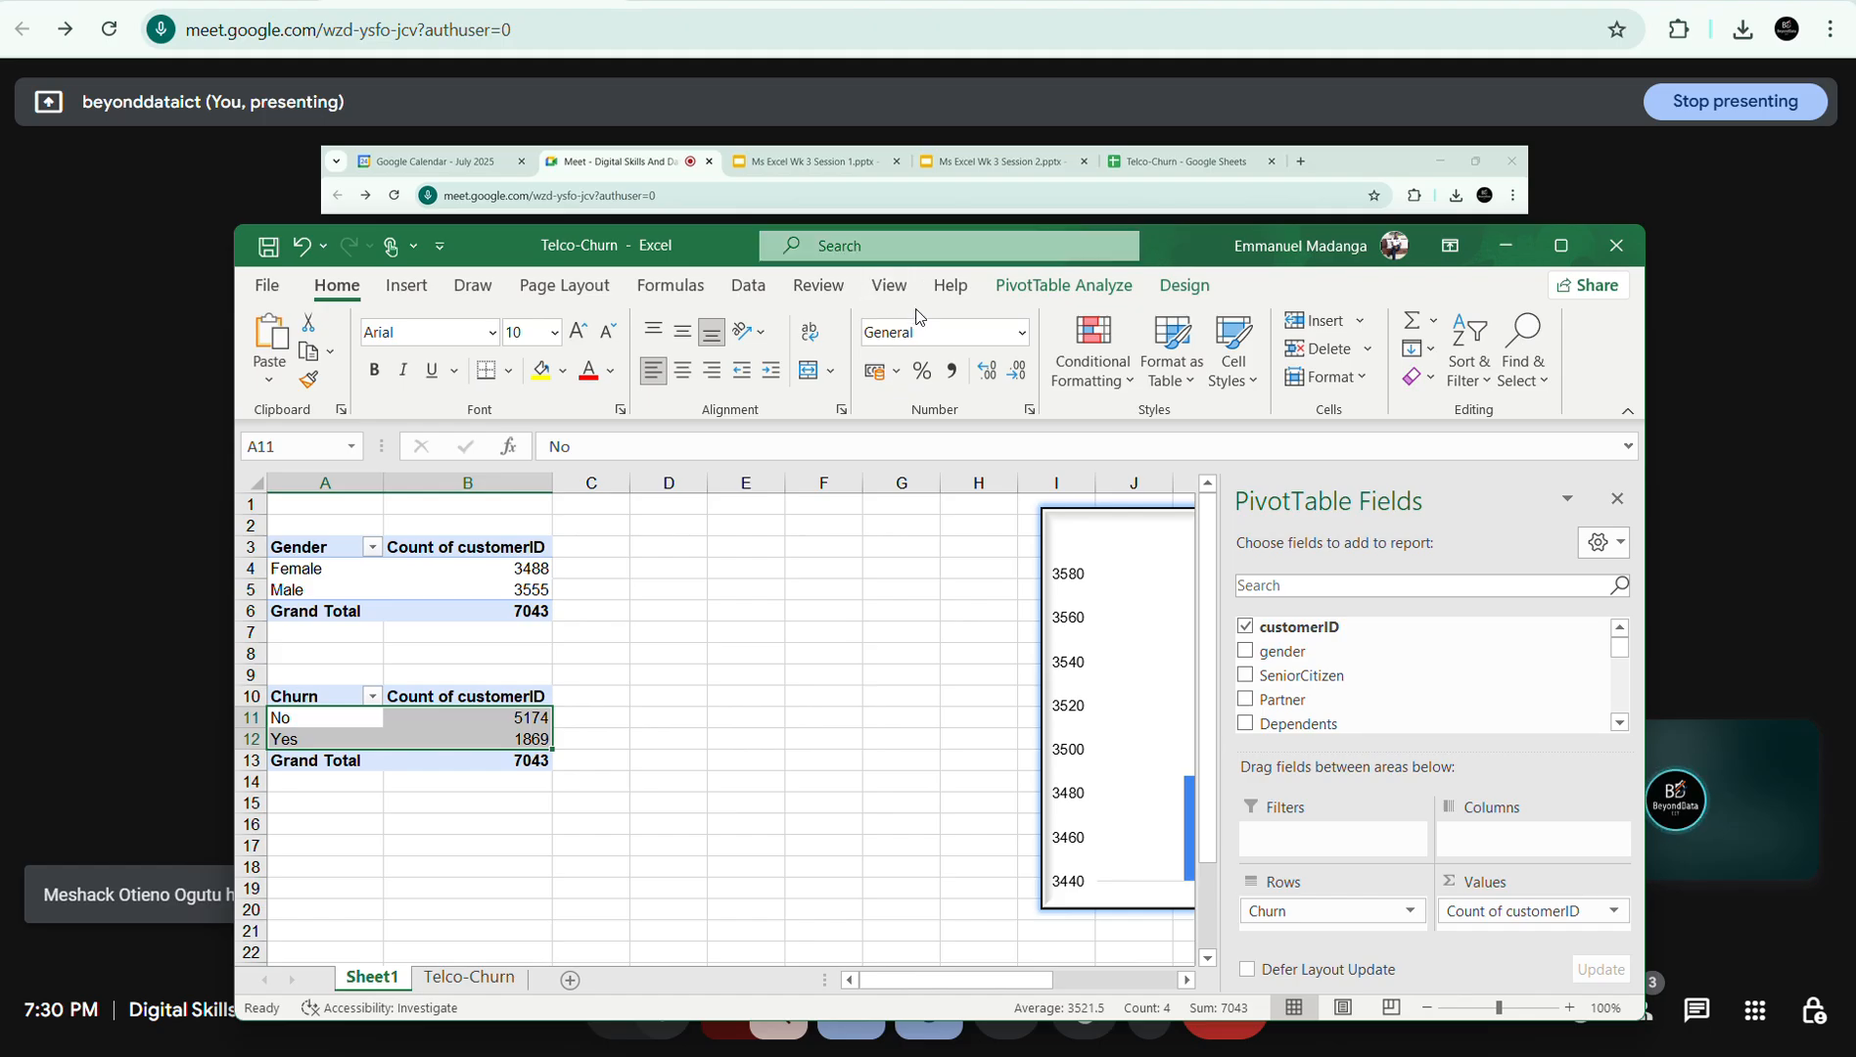
pyautogui.click(1028, 296)
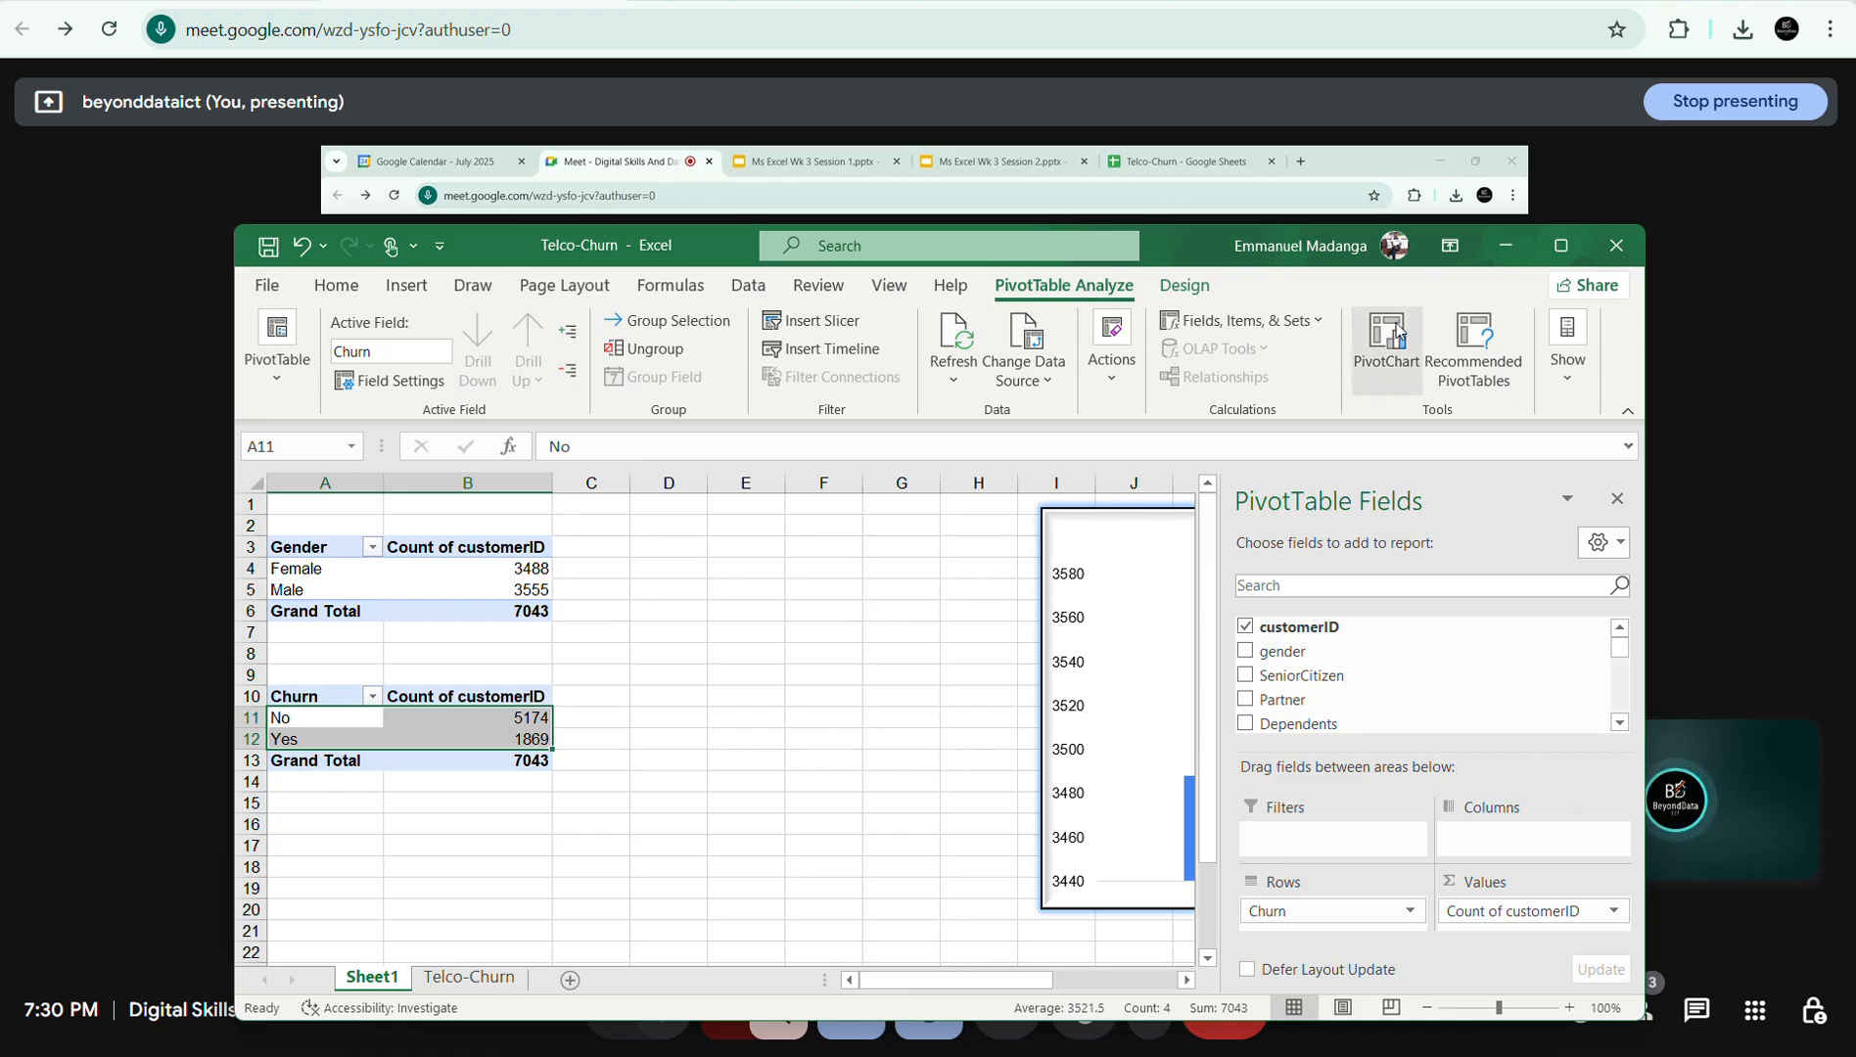
pyautogui.click(1559, 252)
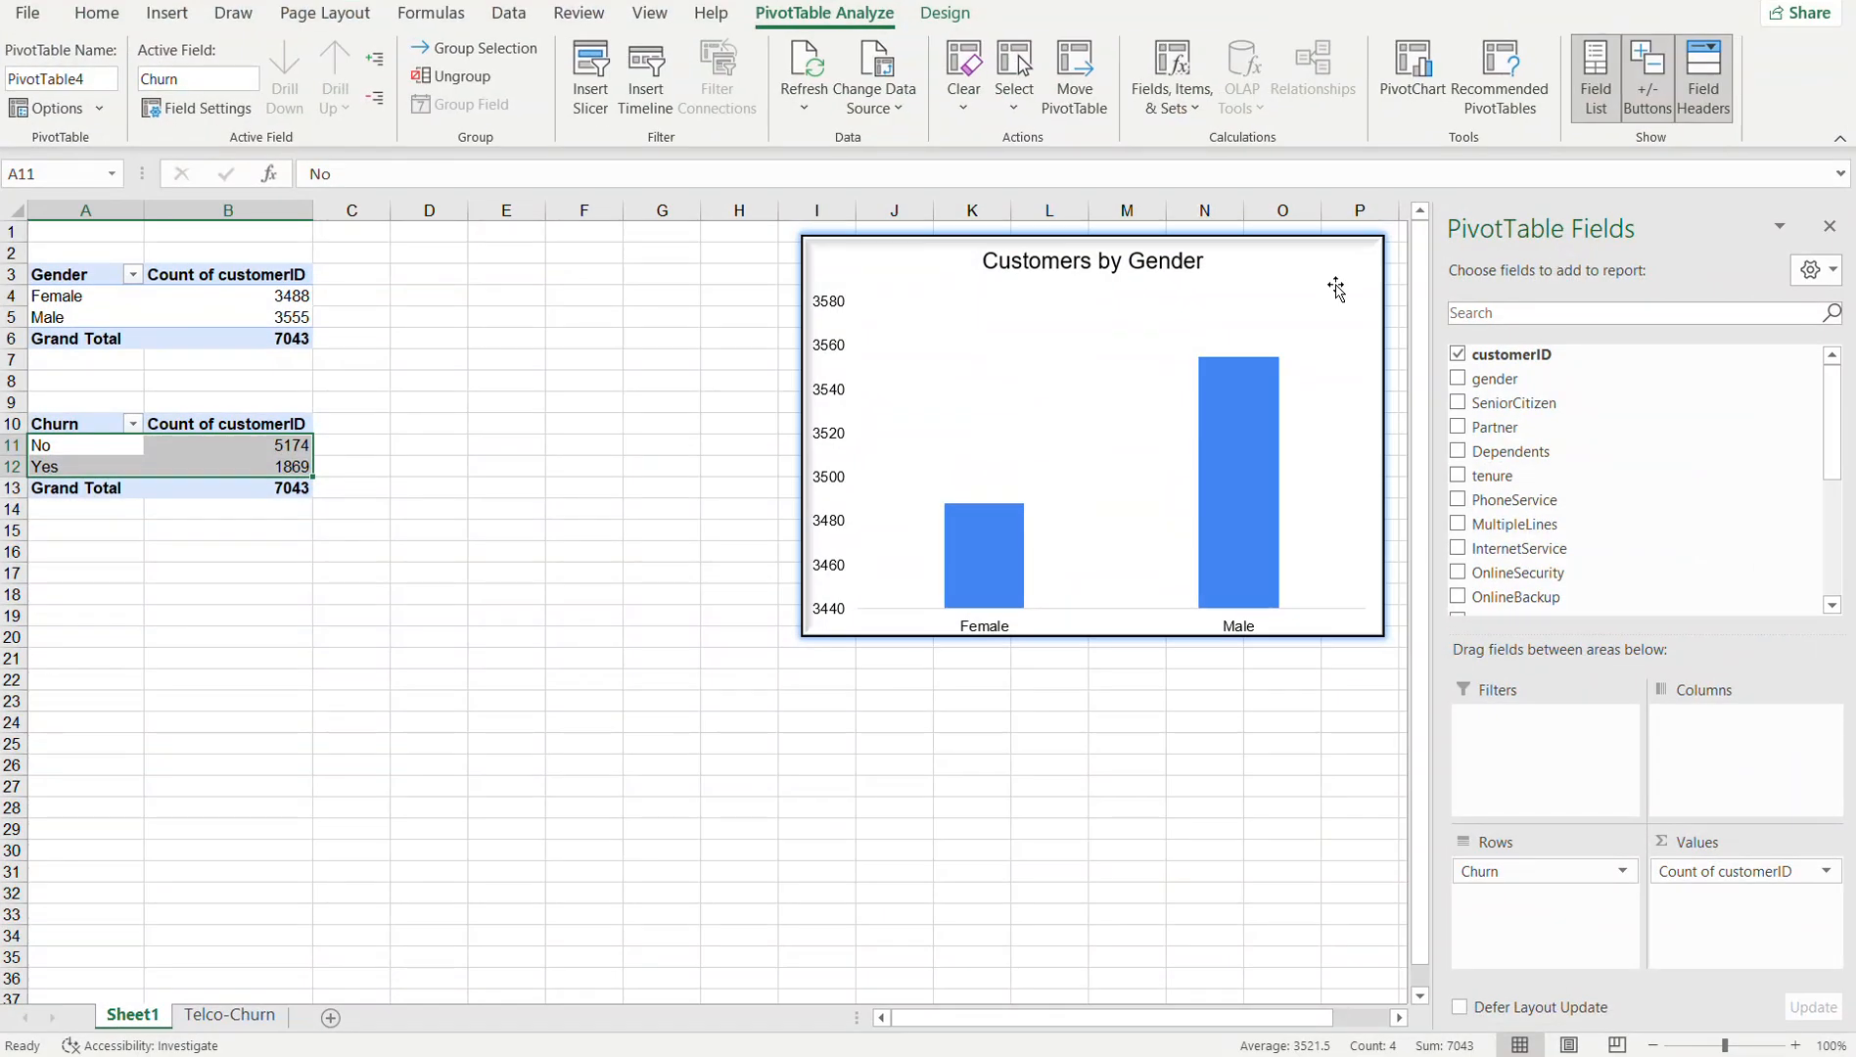
# - Insert a Pie PivotChart of the Churn PivotTable and place it directly below the Customers by Gender chart
pyautogui.click(1412, 76)
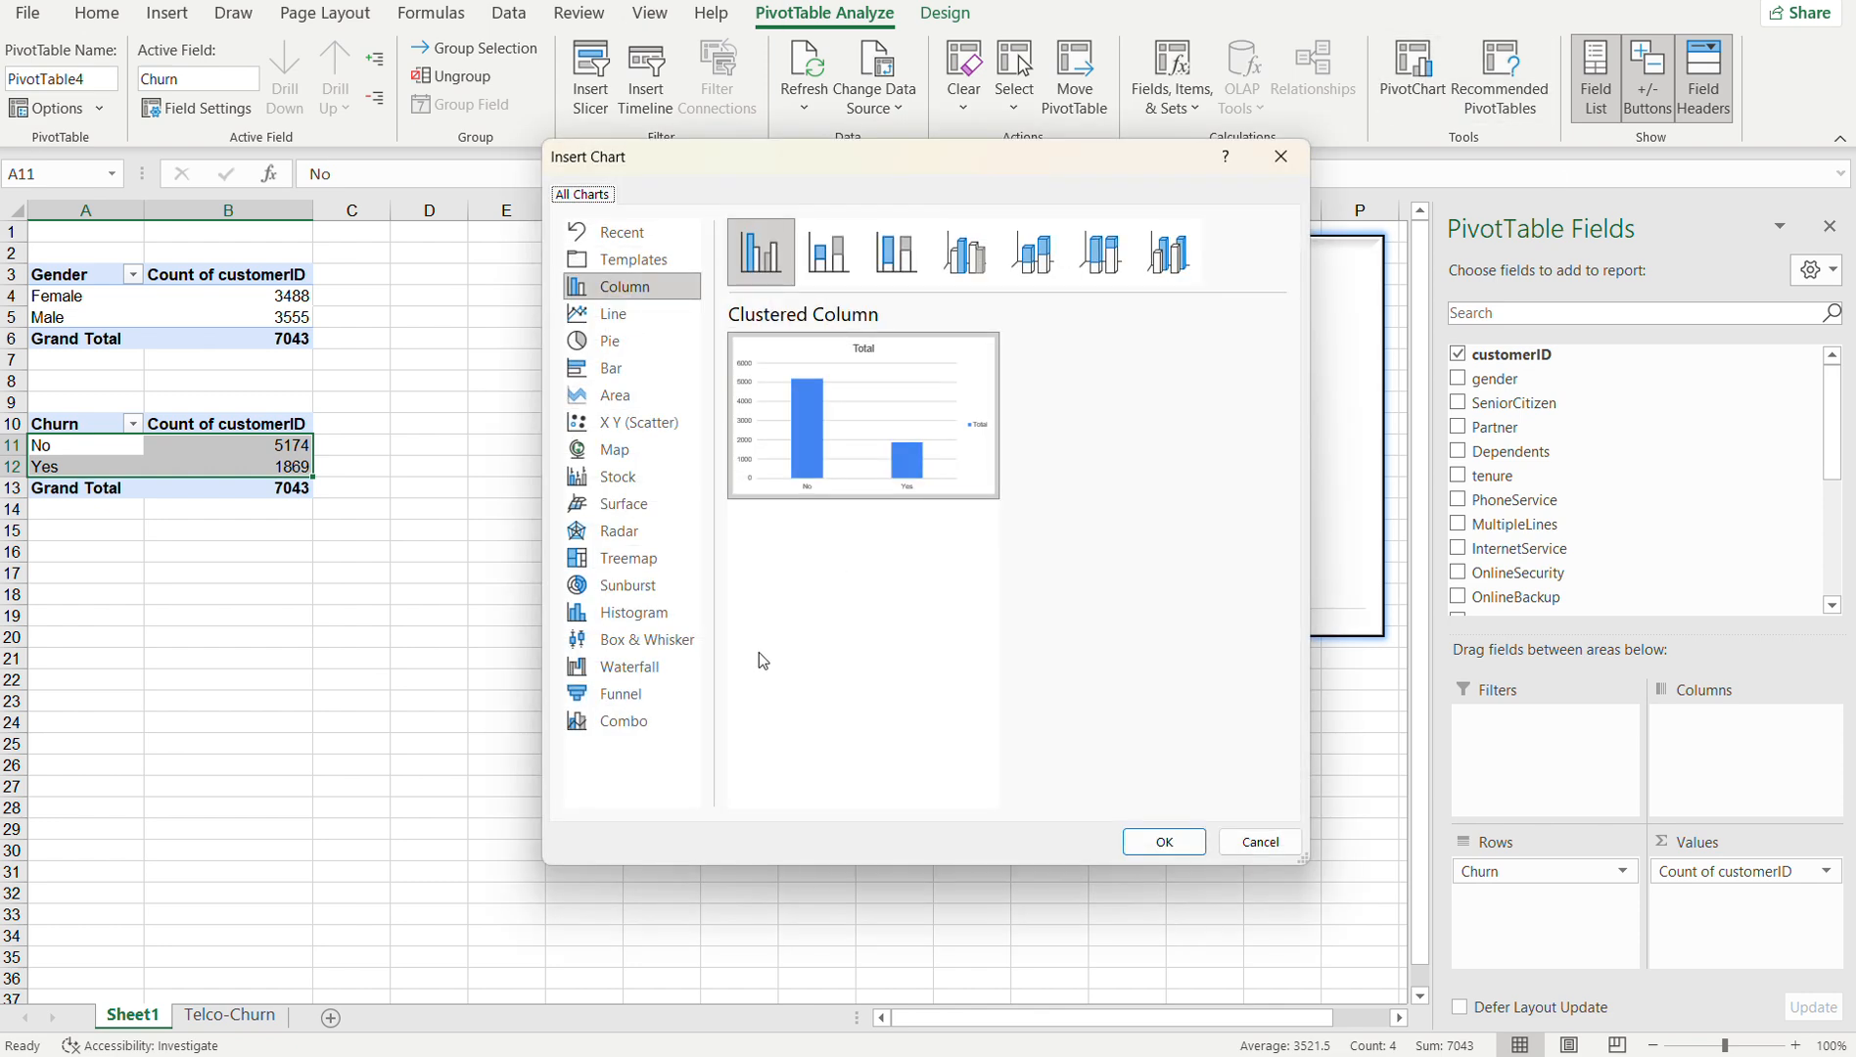
pyautogui.click(598, 342)
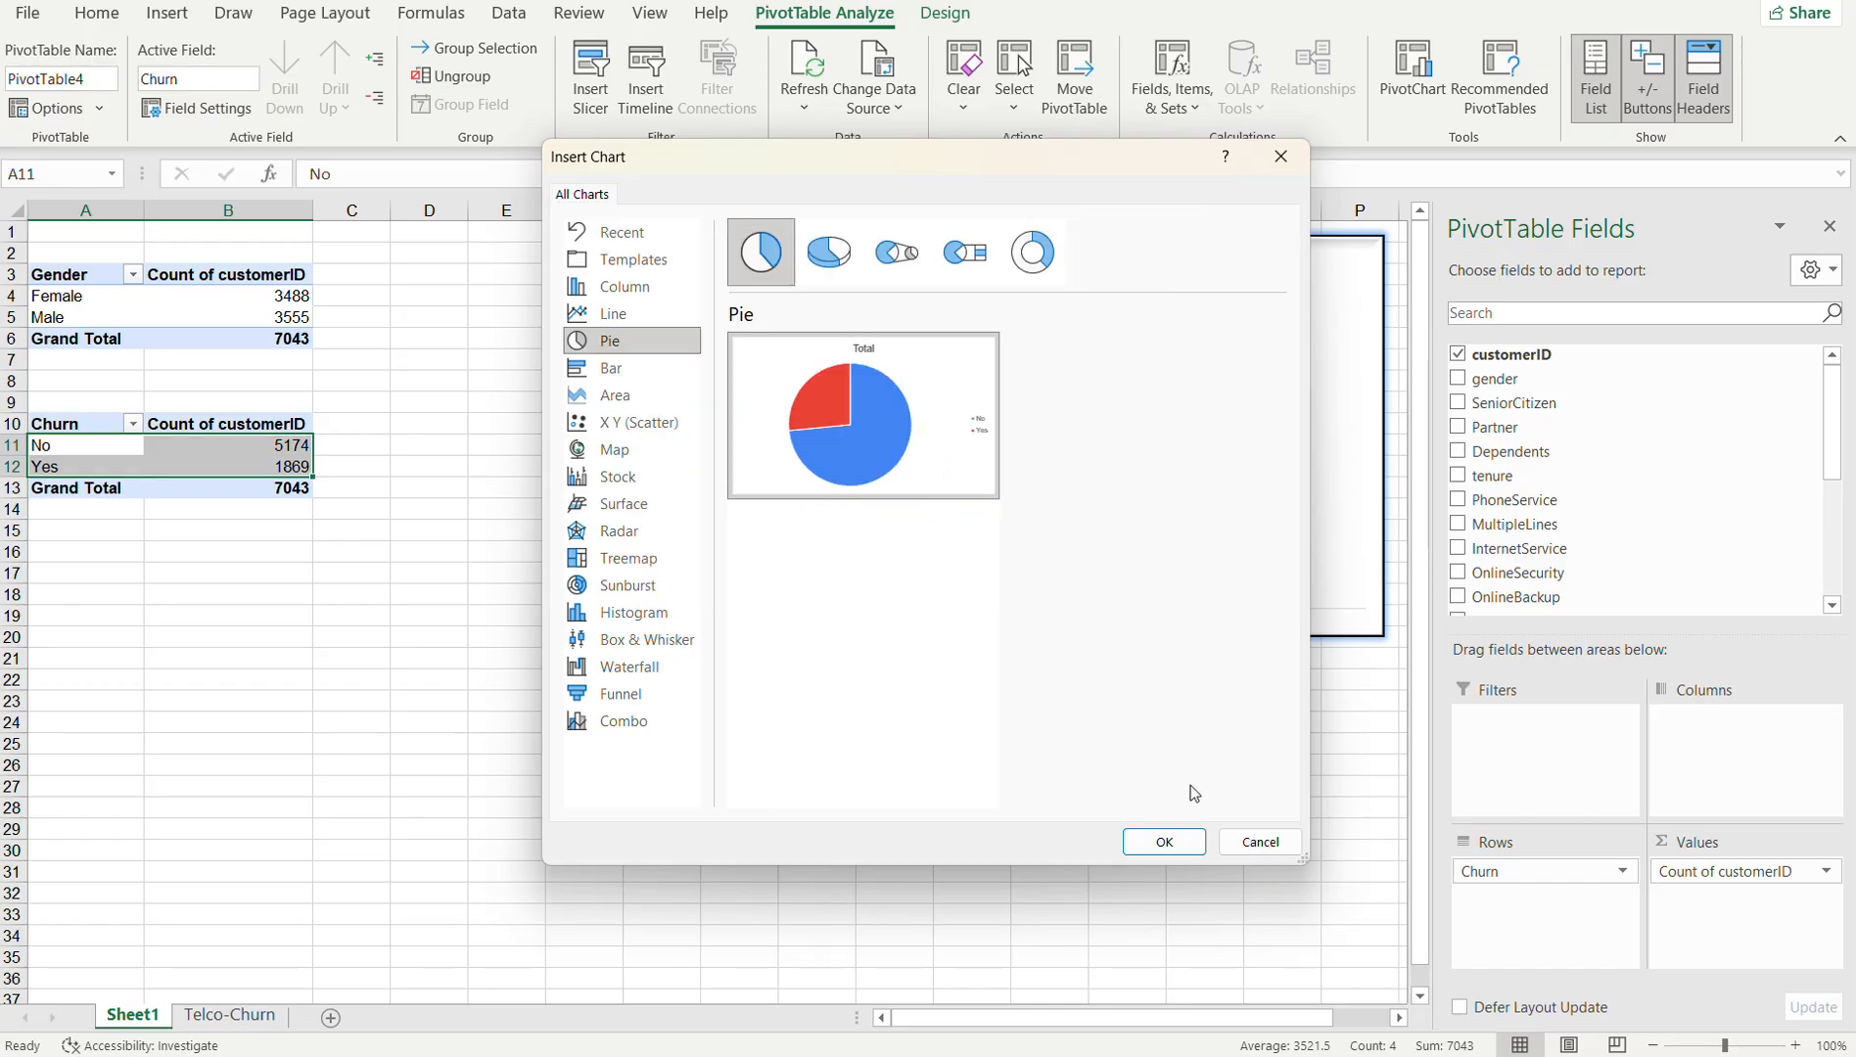
pyautogui.click(1160, 844)
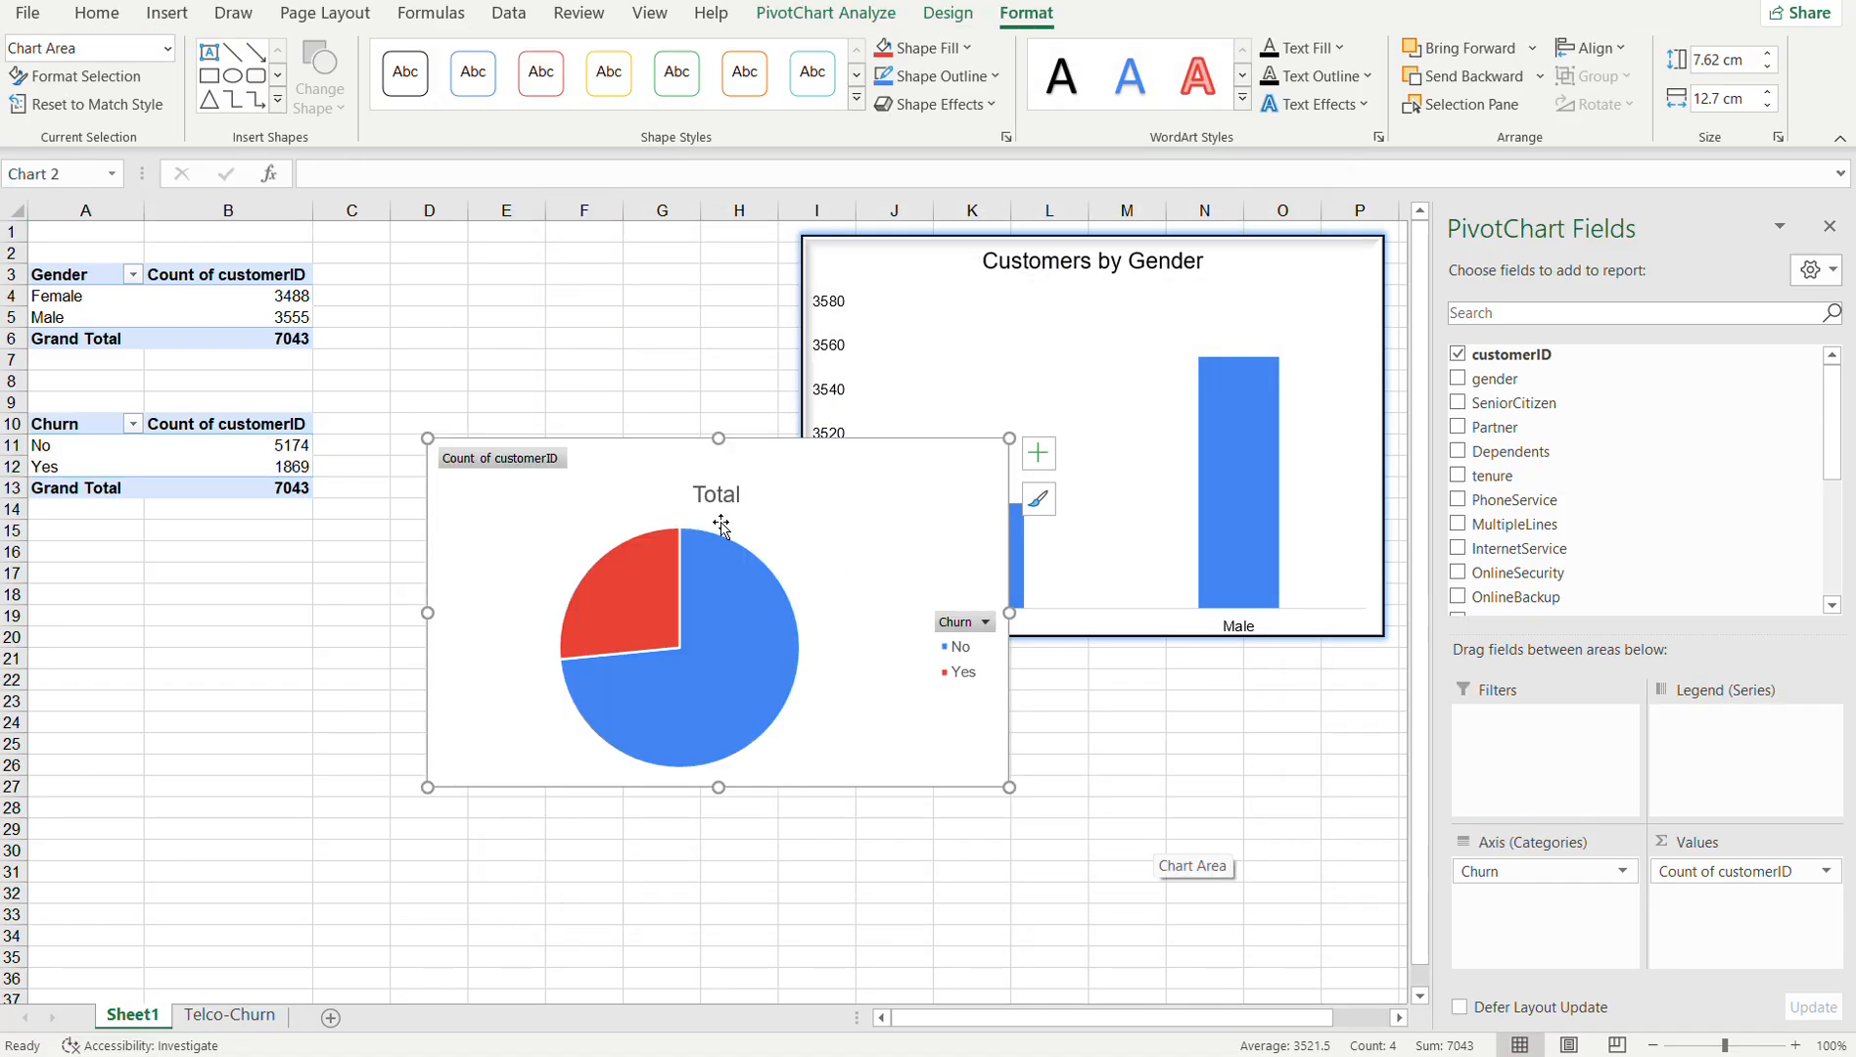
pyautogui.moveTo(820, 517); pyautogui.dragTo(1193, 715)
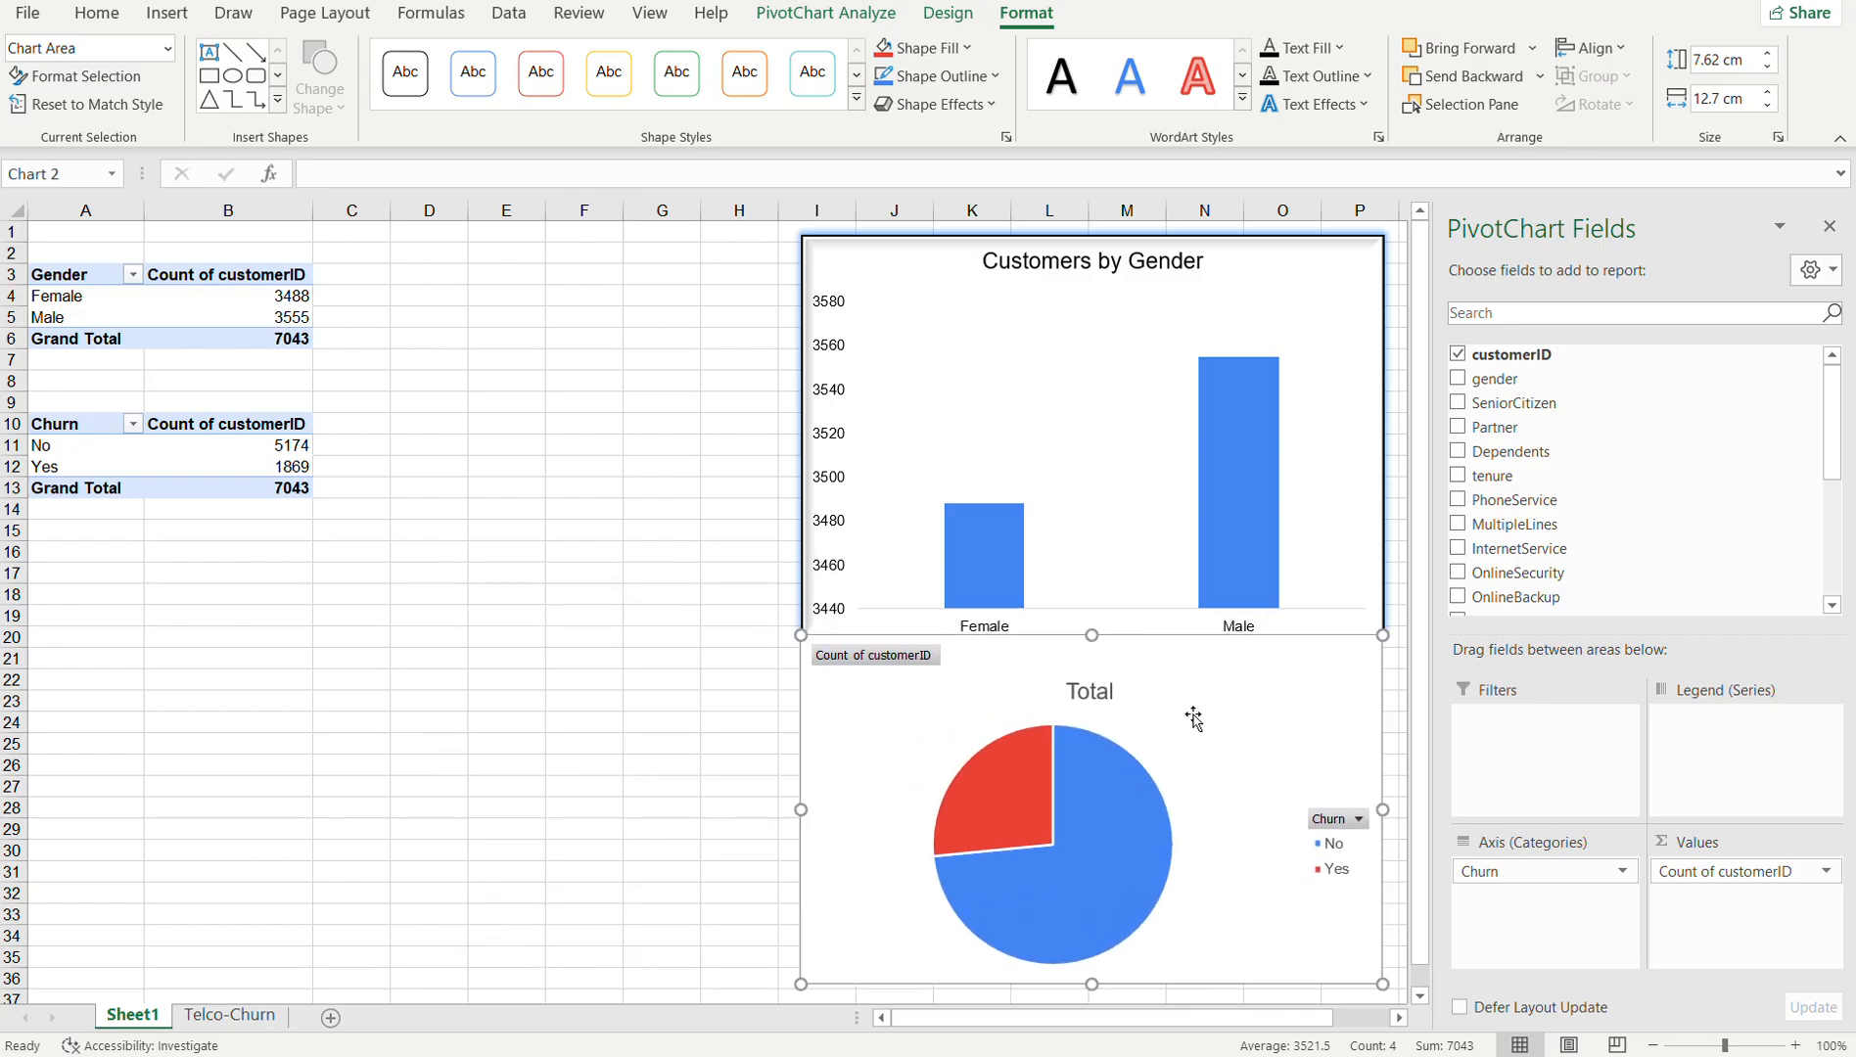
# - Change the pie chart's title to "Churn Rate" and hide all of its field buttons
pyautogui.click(1090, 691)
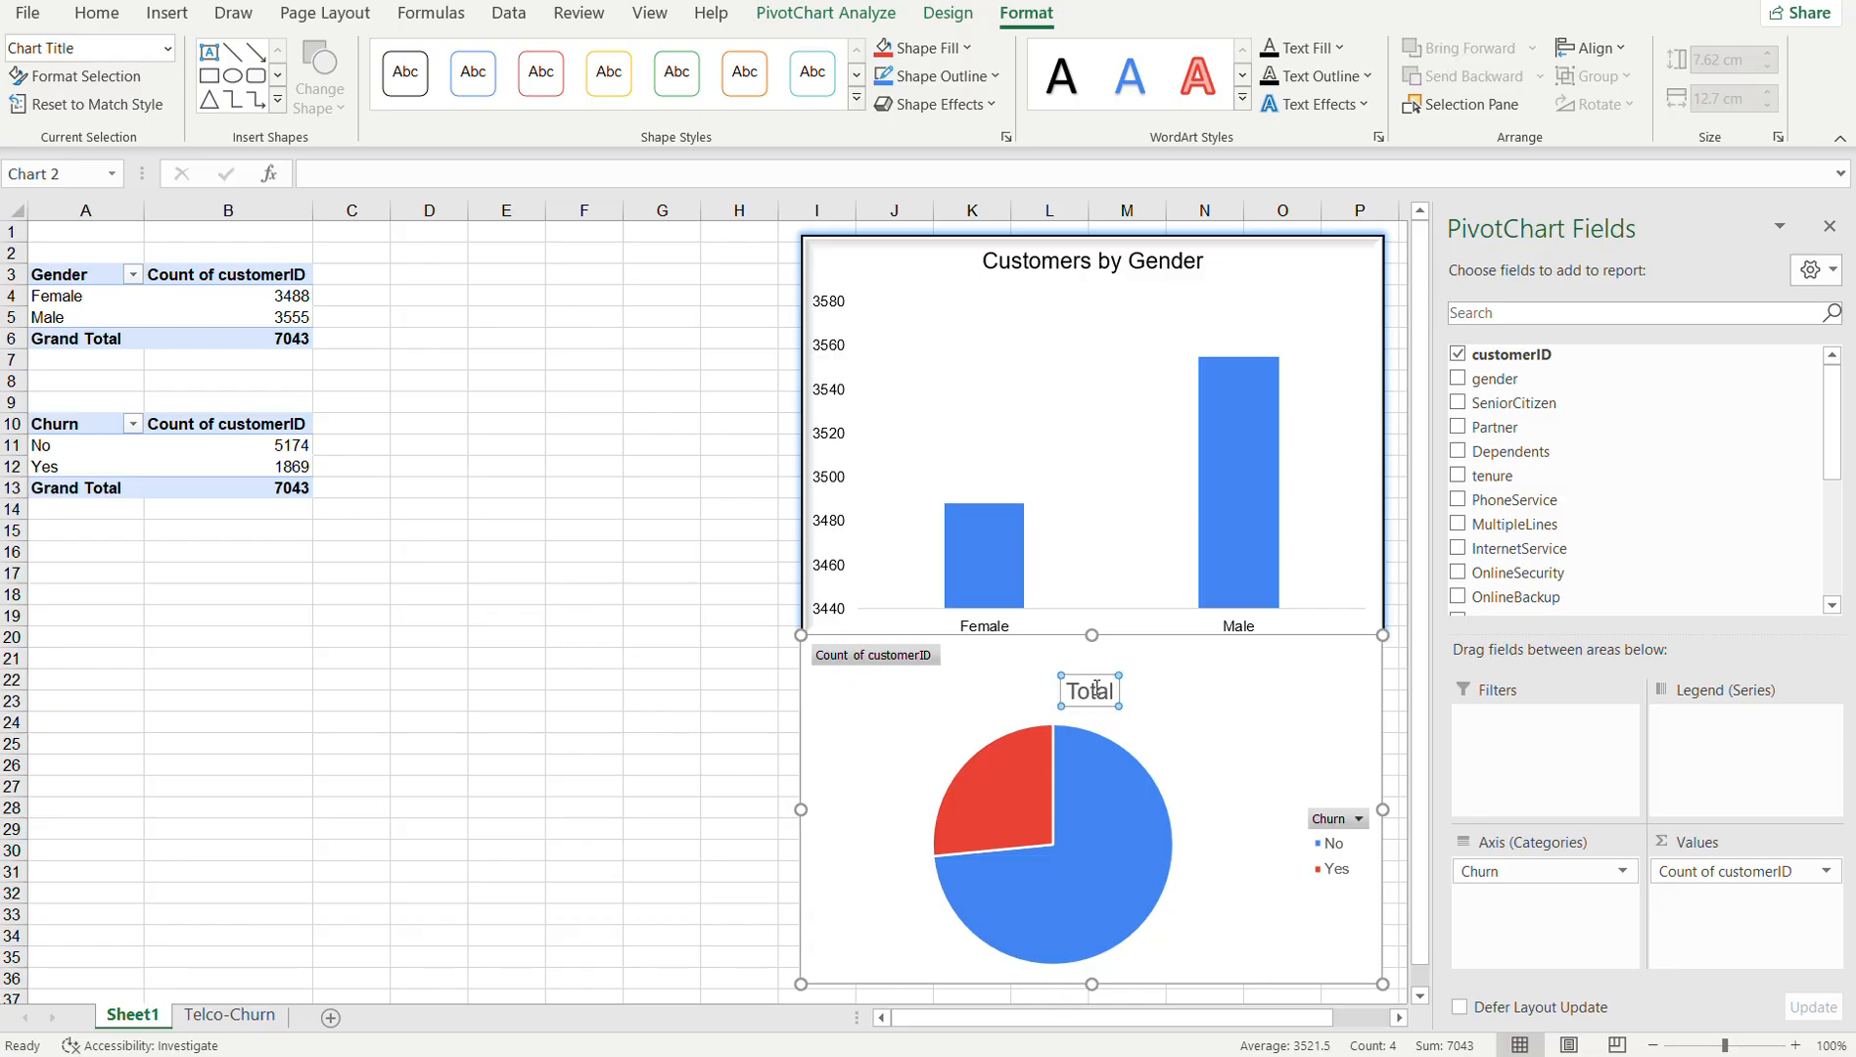
pyautogui.doubleClick(1091, 692)
pyautogui.write('Churn Rat')
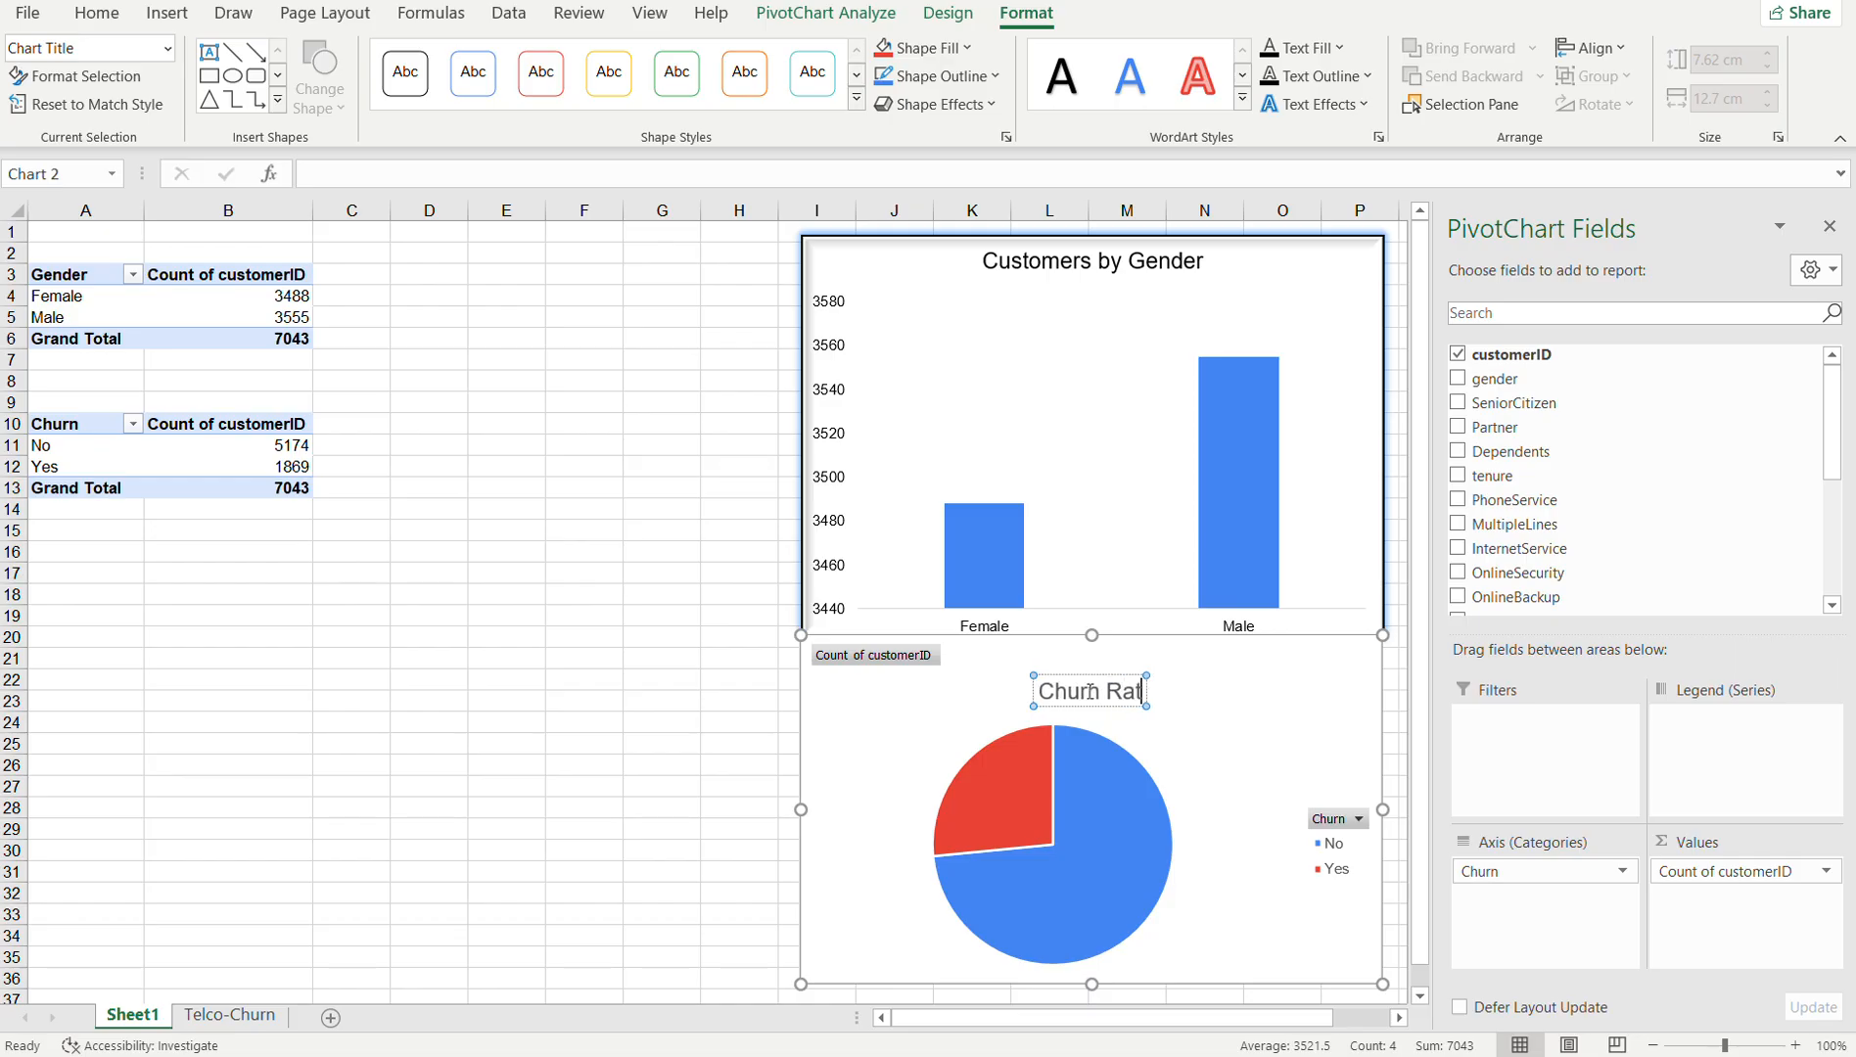
pyautogui.write('e')
pyautogui.click(1285, 762)
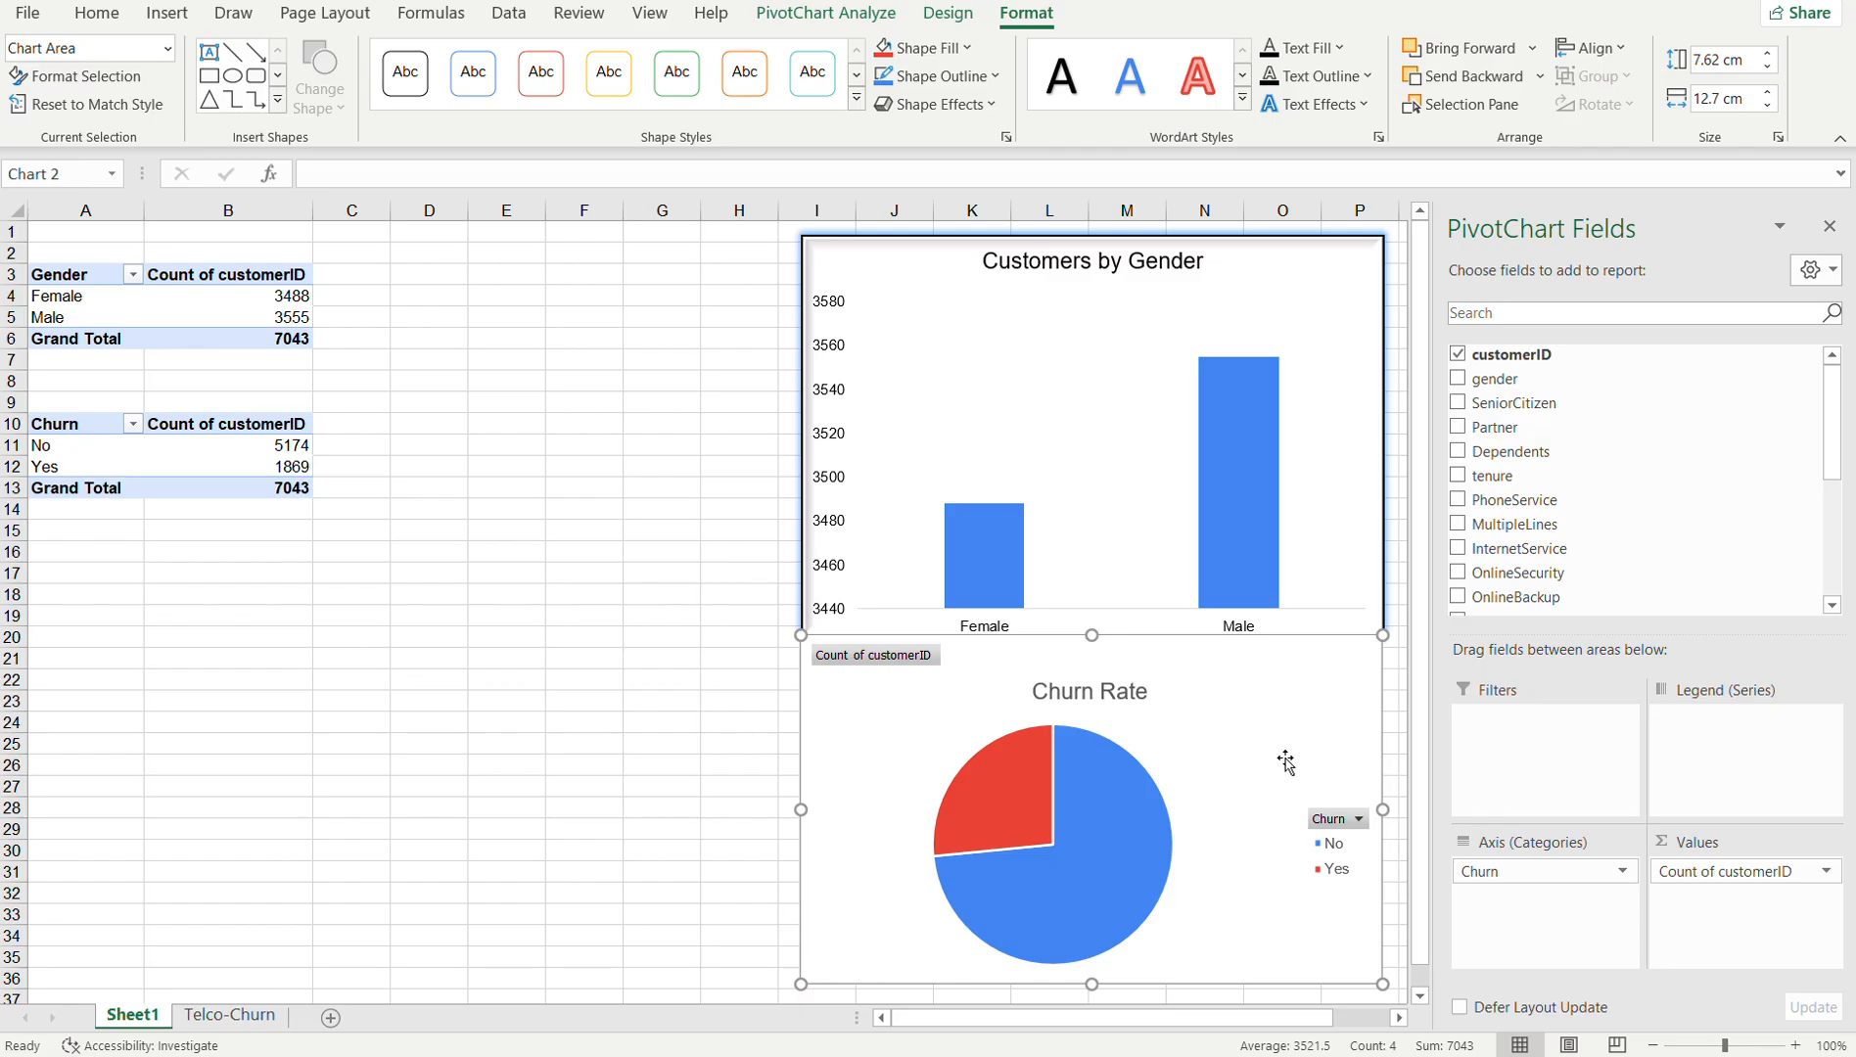
pyautogui.rightClick(881, 659)
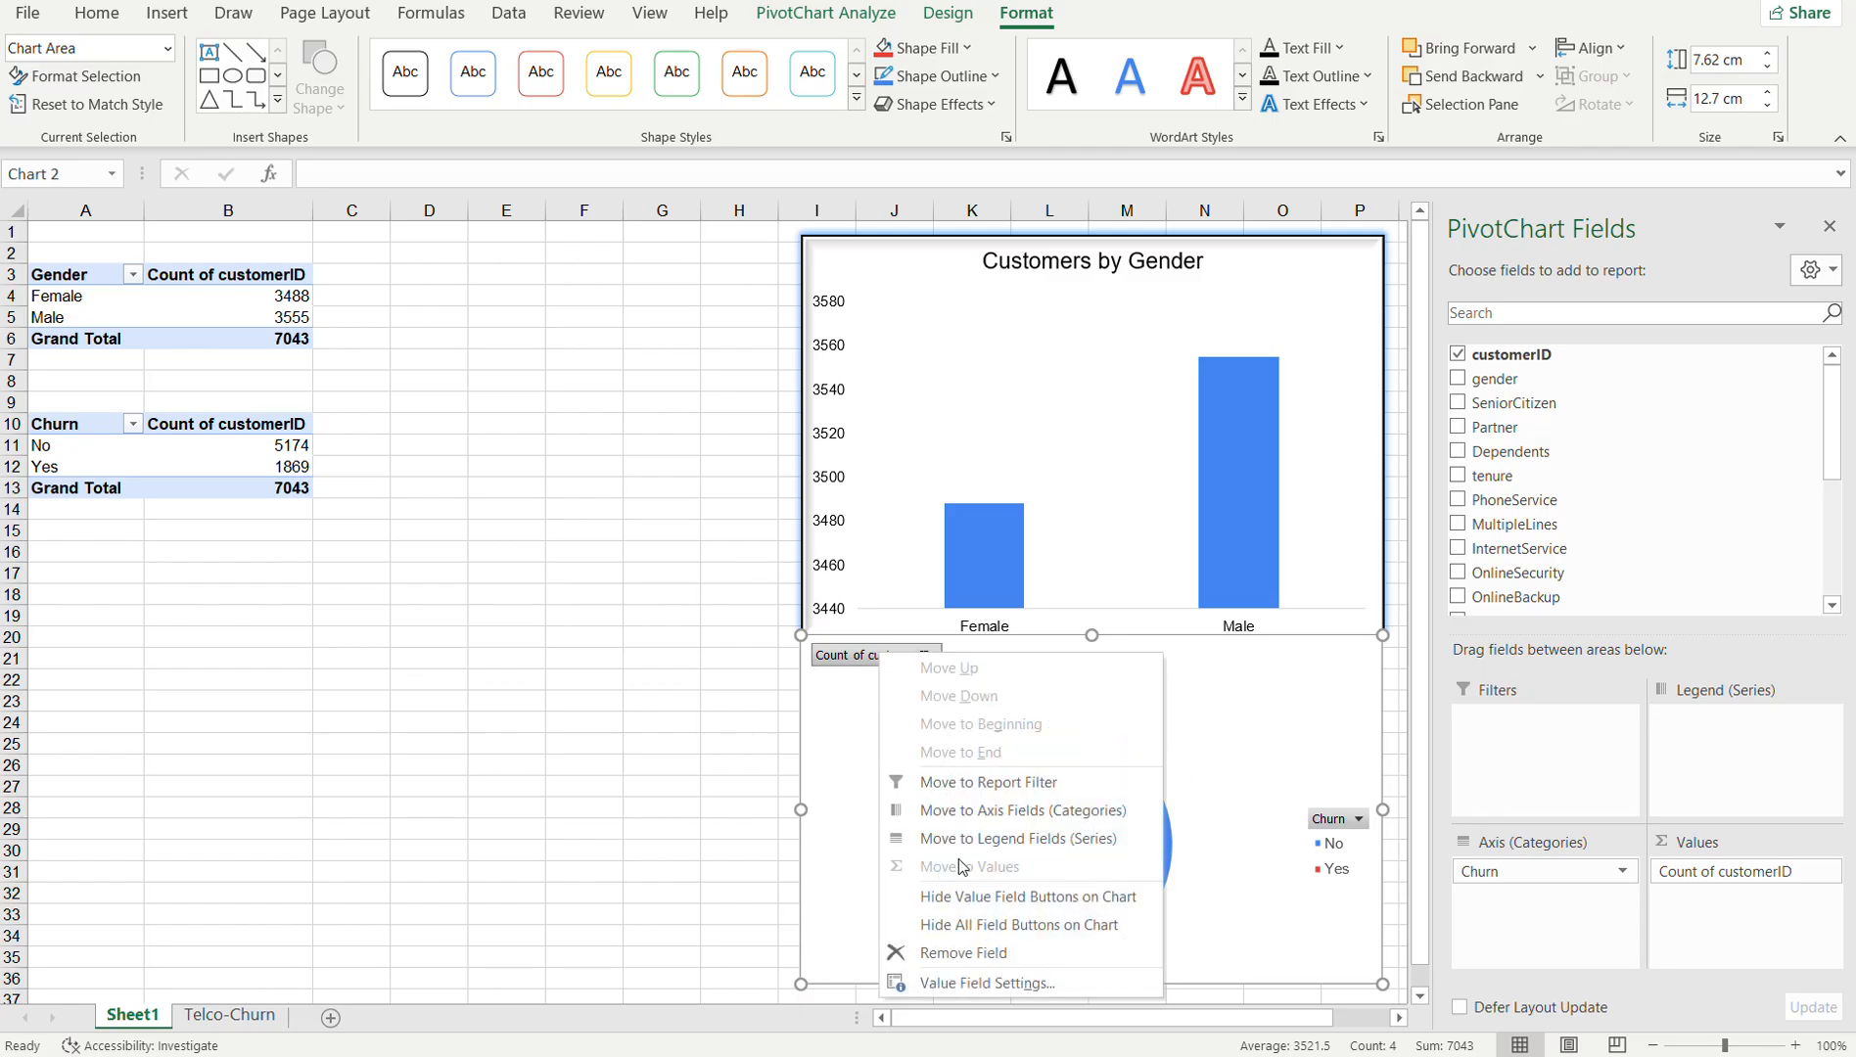
pyautogui.click(969, 926)
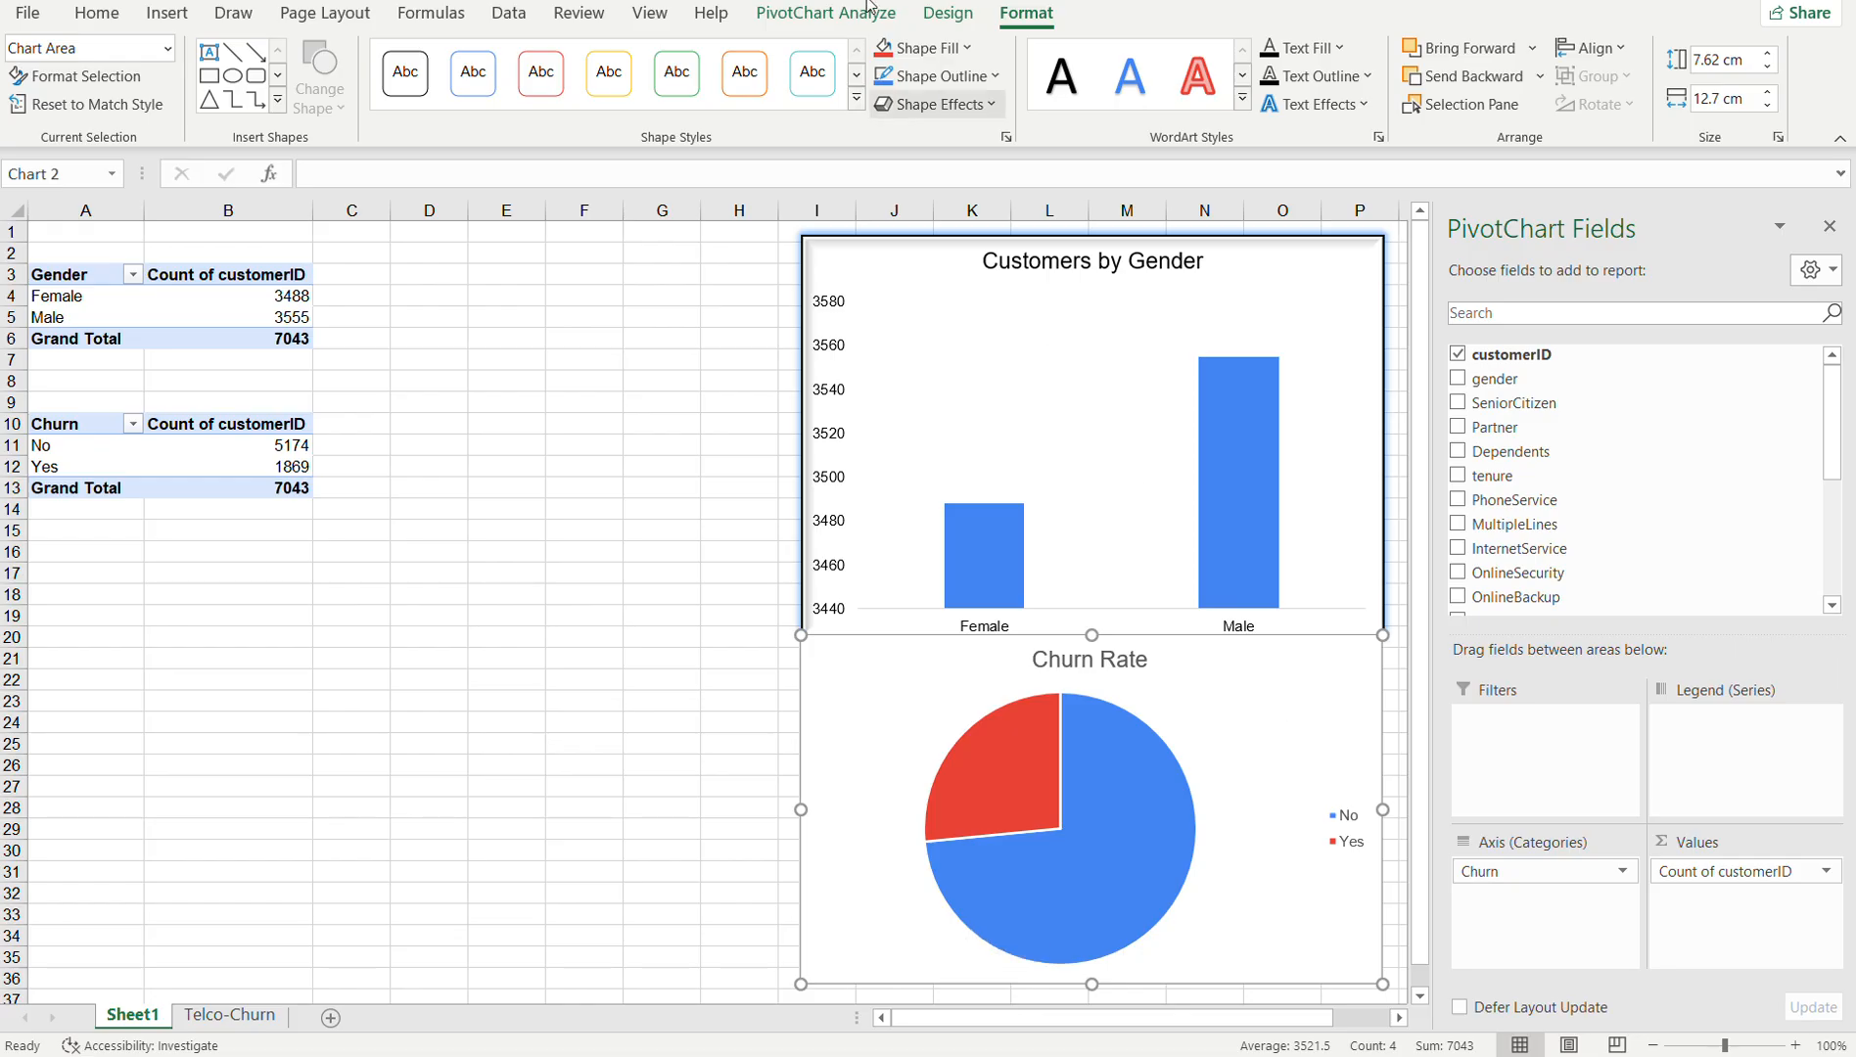
# - Apply the smallest blue glow and the turquoise Colored Outline shape style to the Churn Rate chart
pyautogui.click(975, 105)
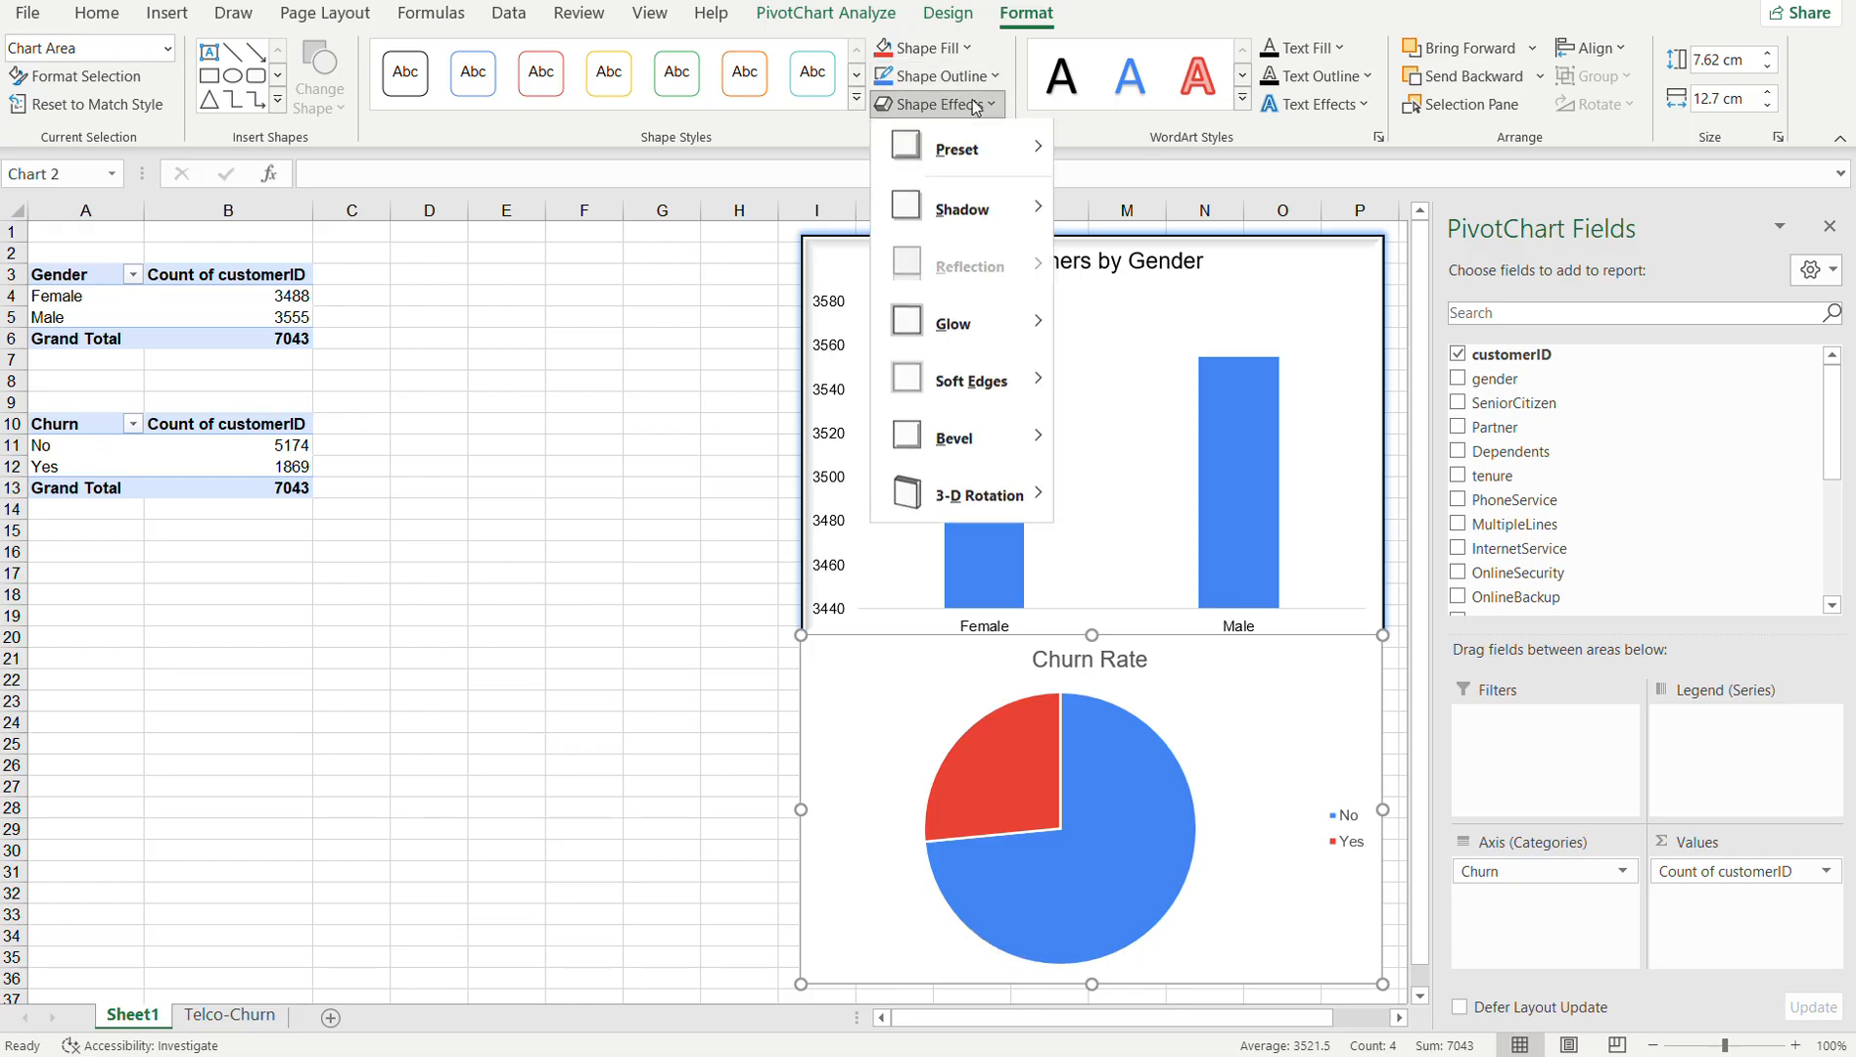
pyautogui.moveTo(975, 355)
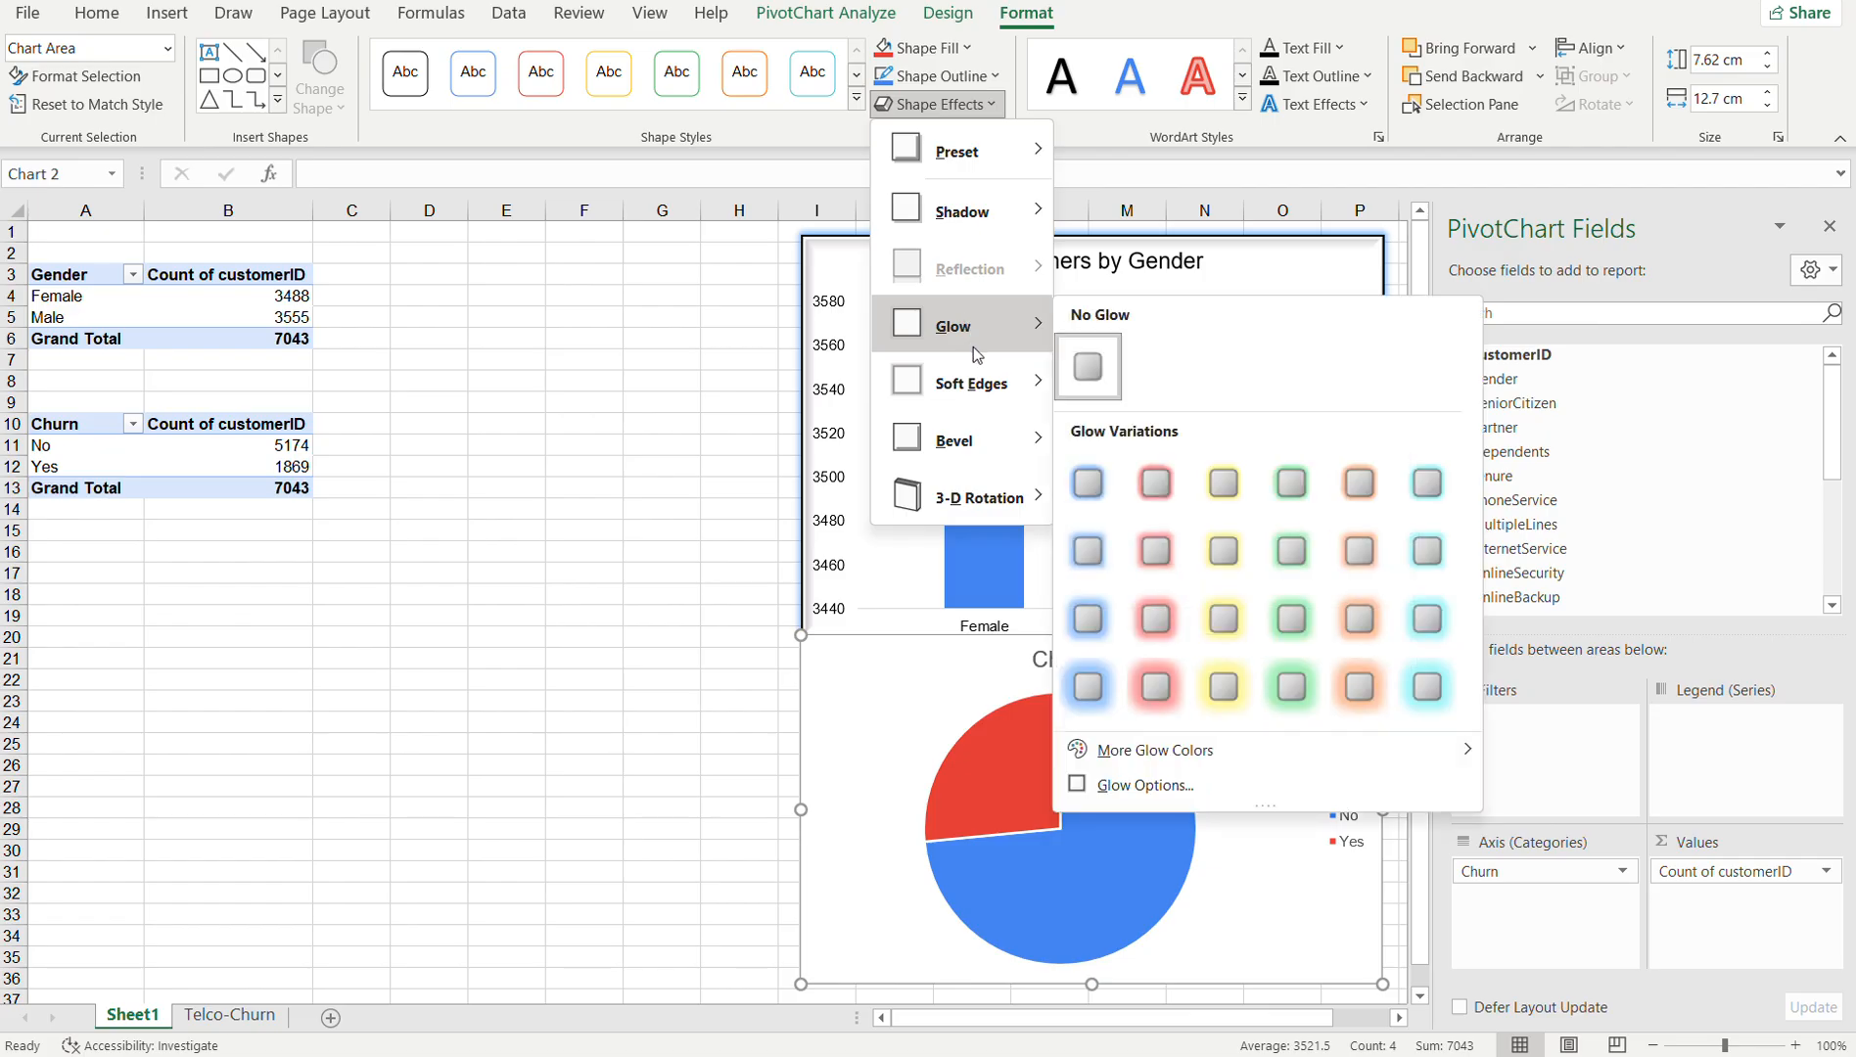
pyautogui.click(1086, 482)
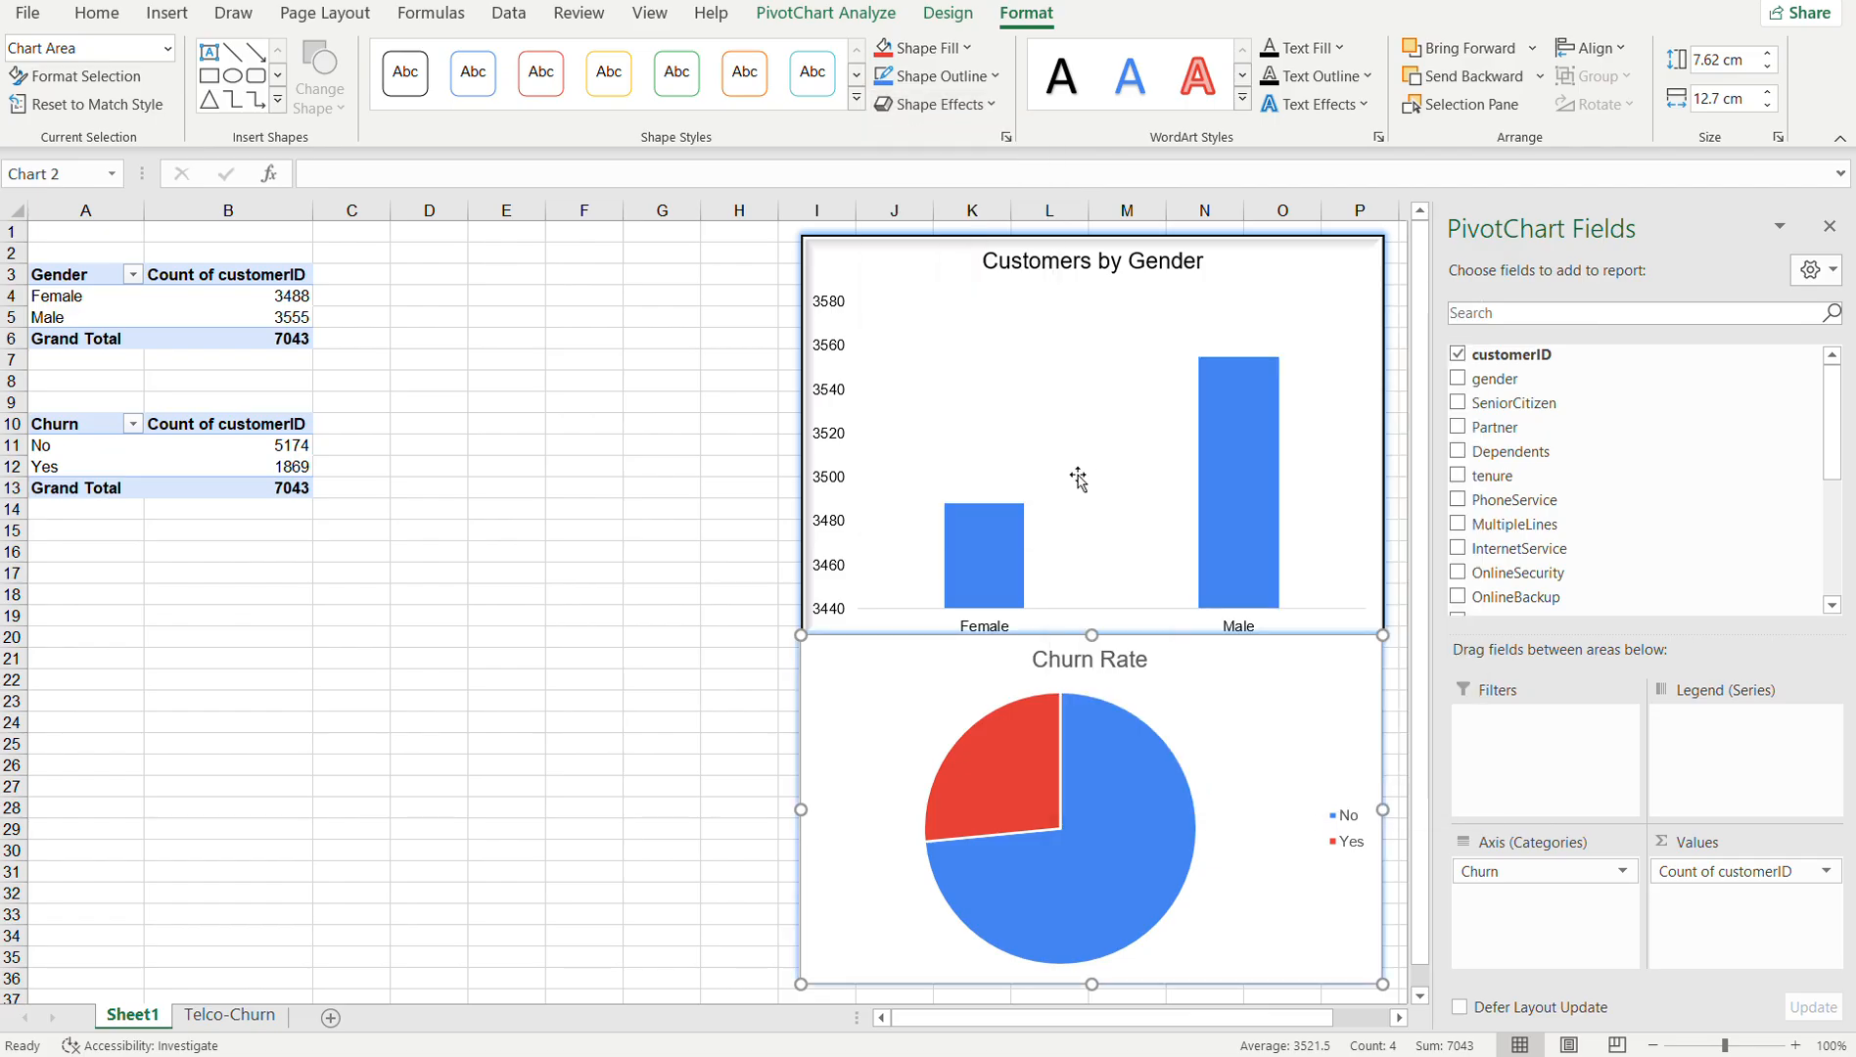
pyautogui.click(812, 72)
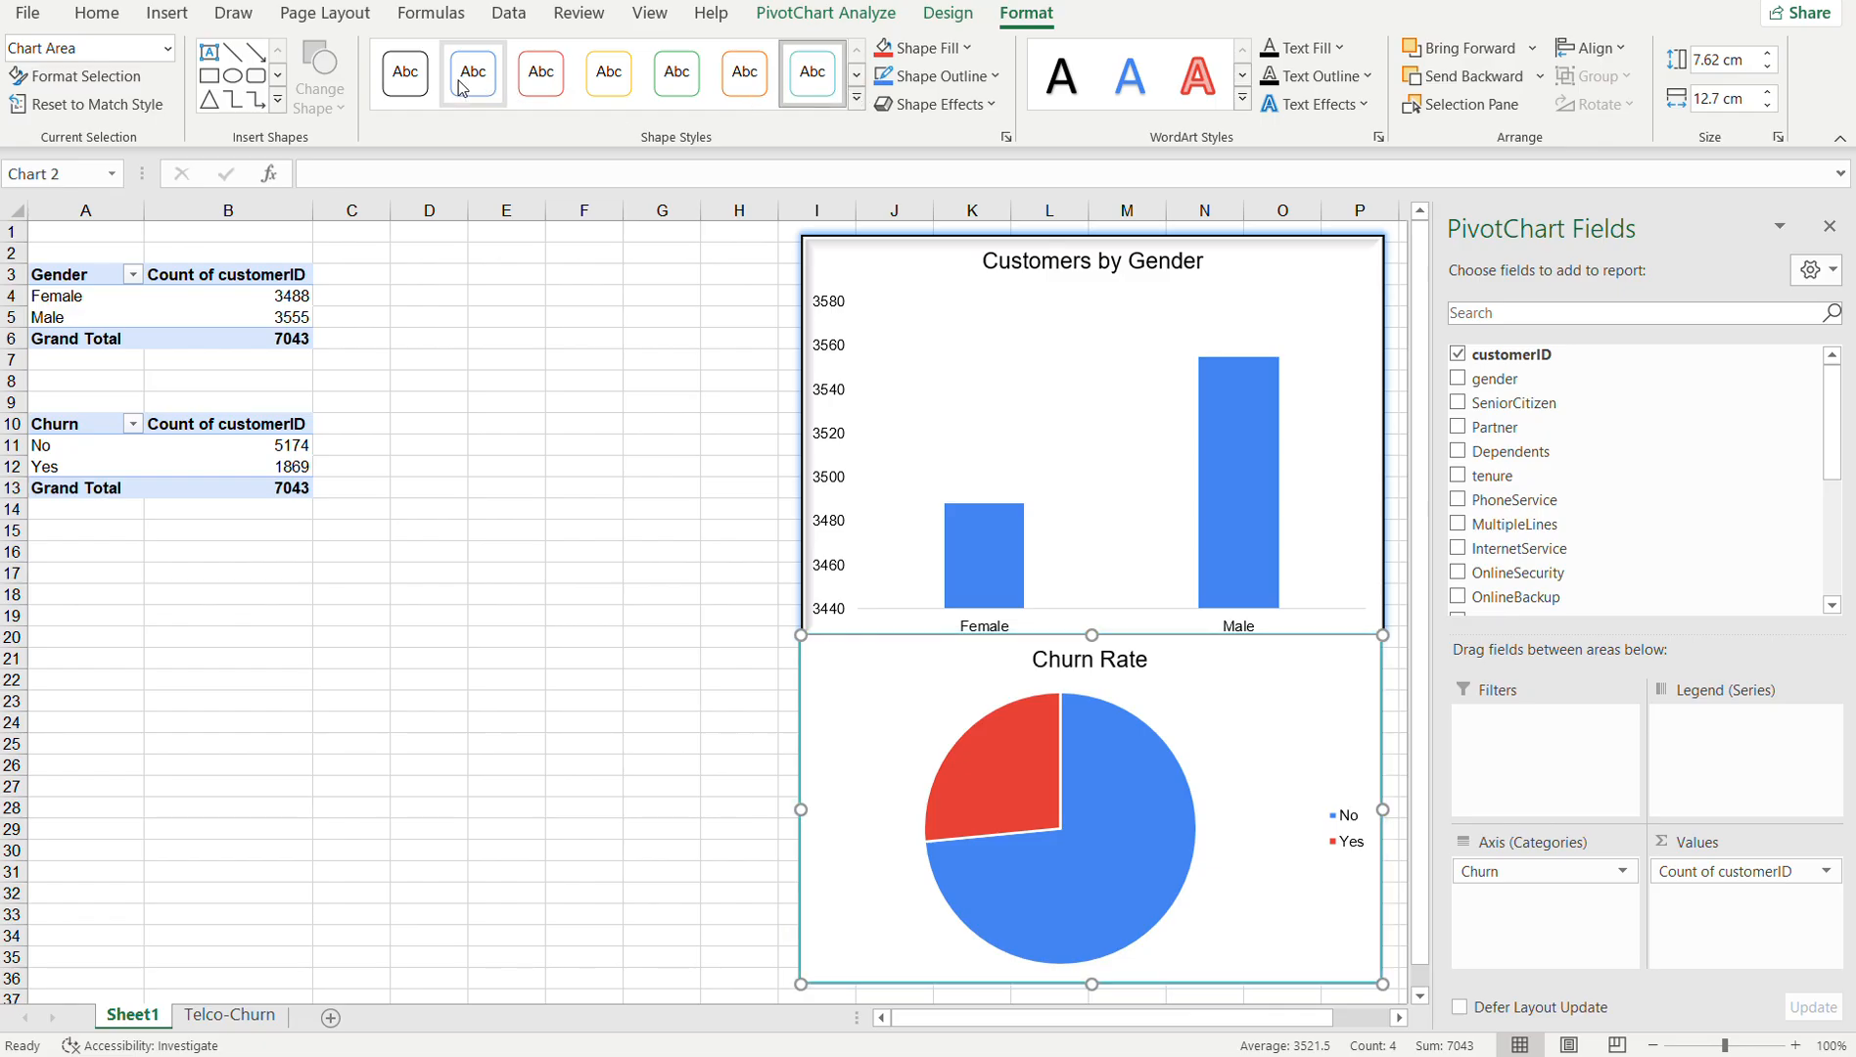
# - Apply the black Colored Outline shape style and the fourth bevel in the second row to the Churn Rate chart
pyautogui.click(405, 79)
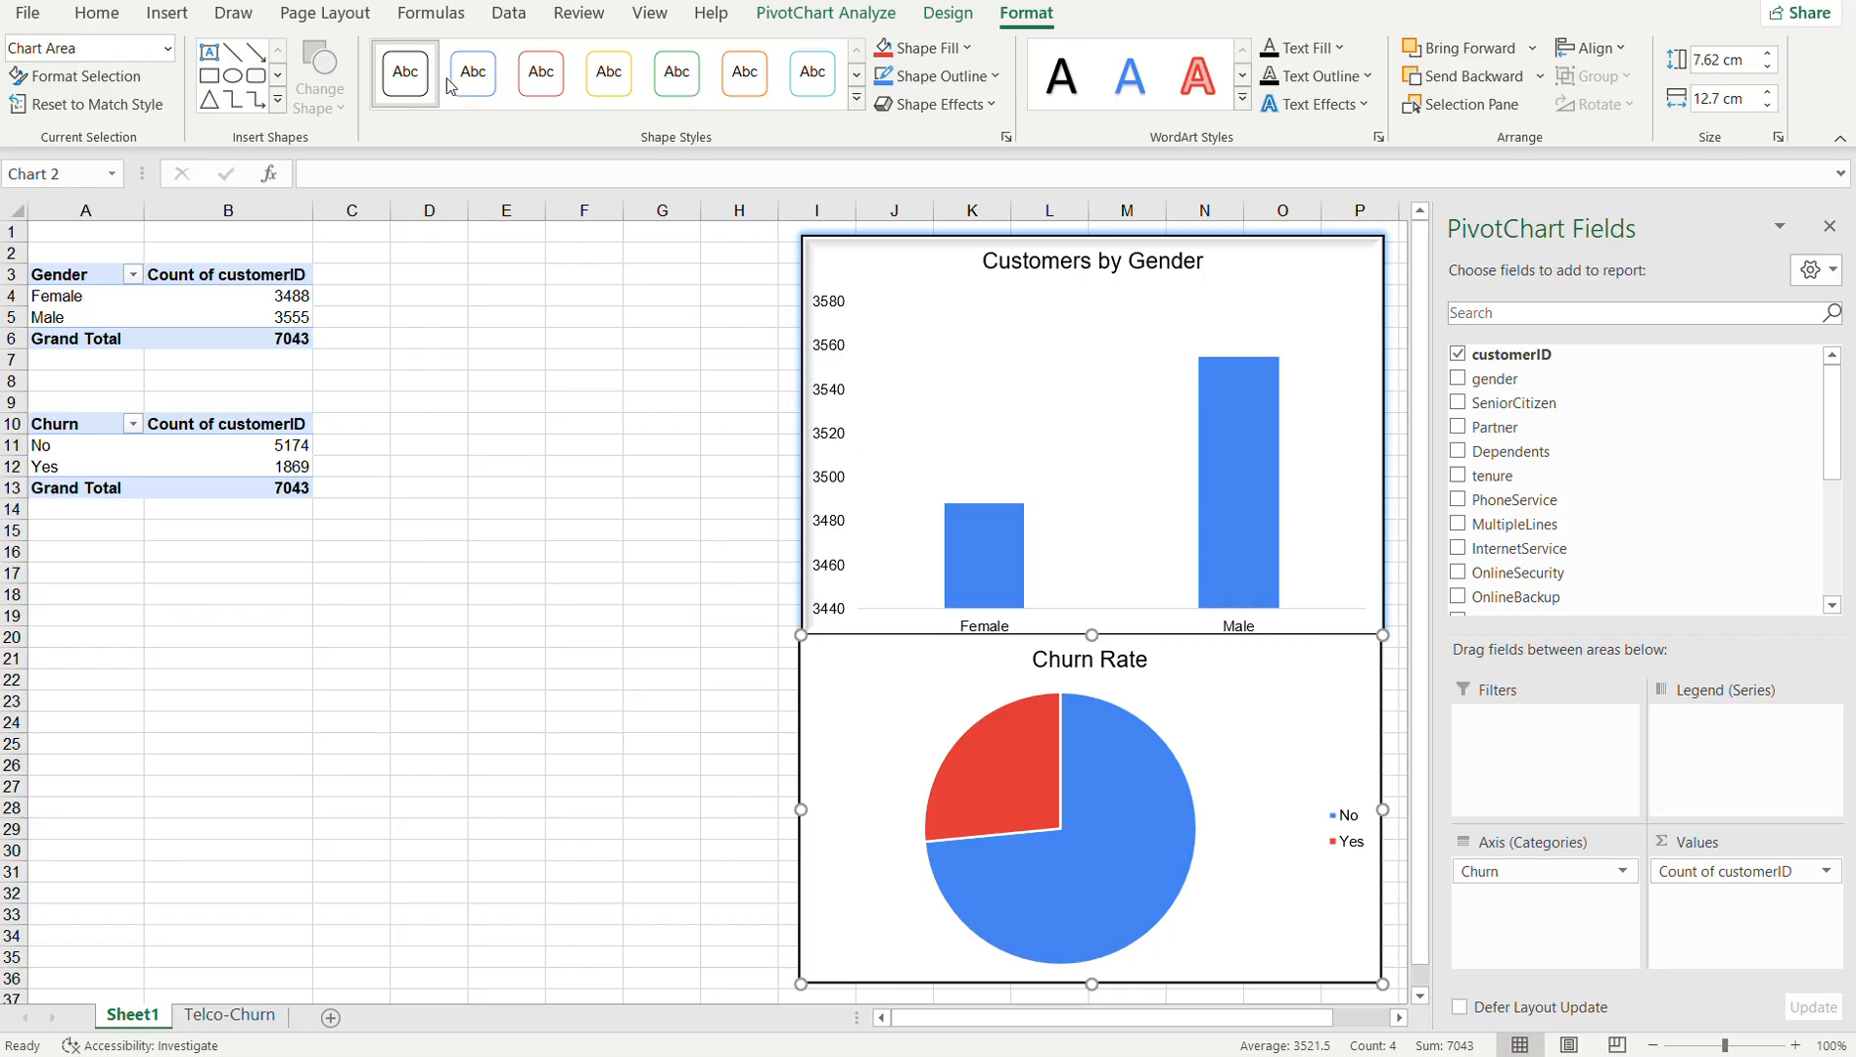
pyautogui.click(857, 99)
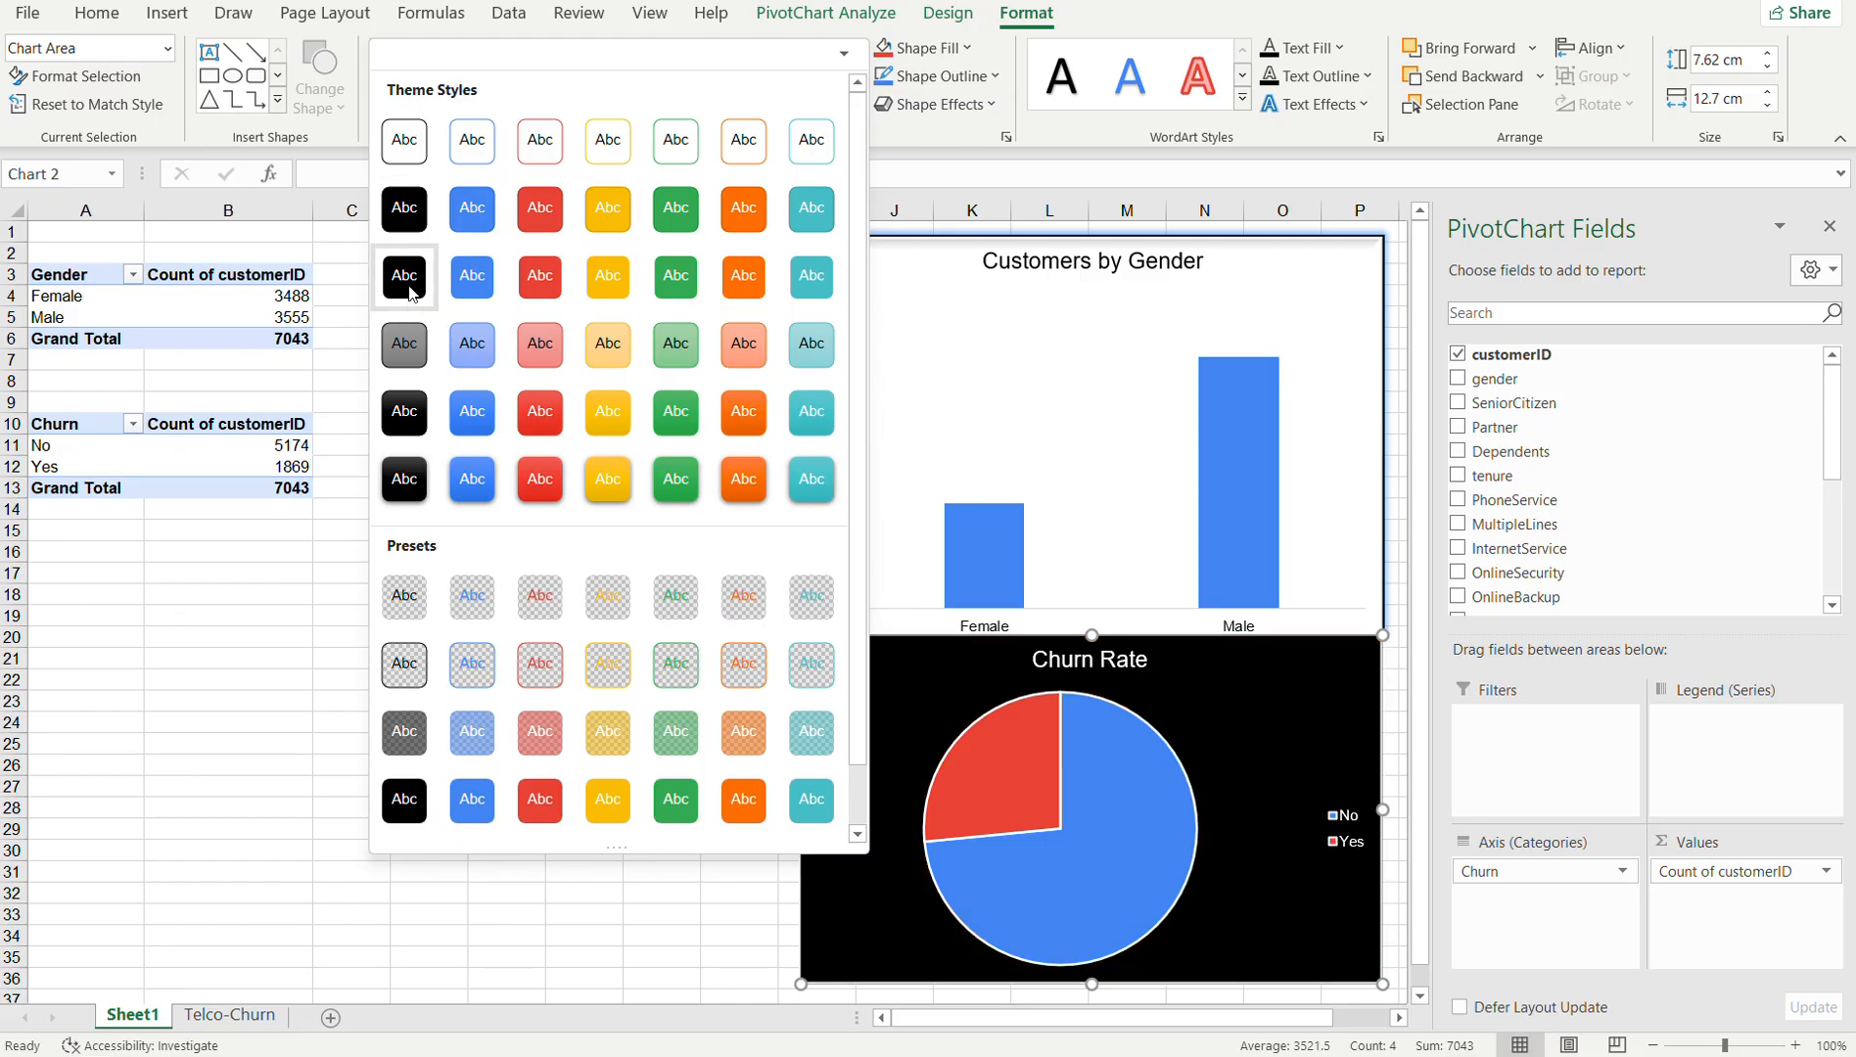
pyautogui.click(407, 147)
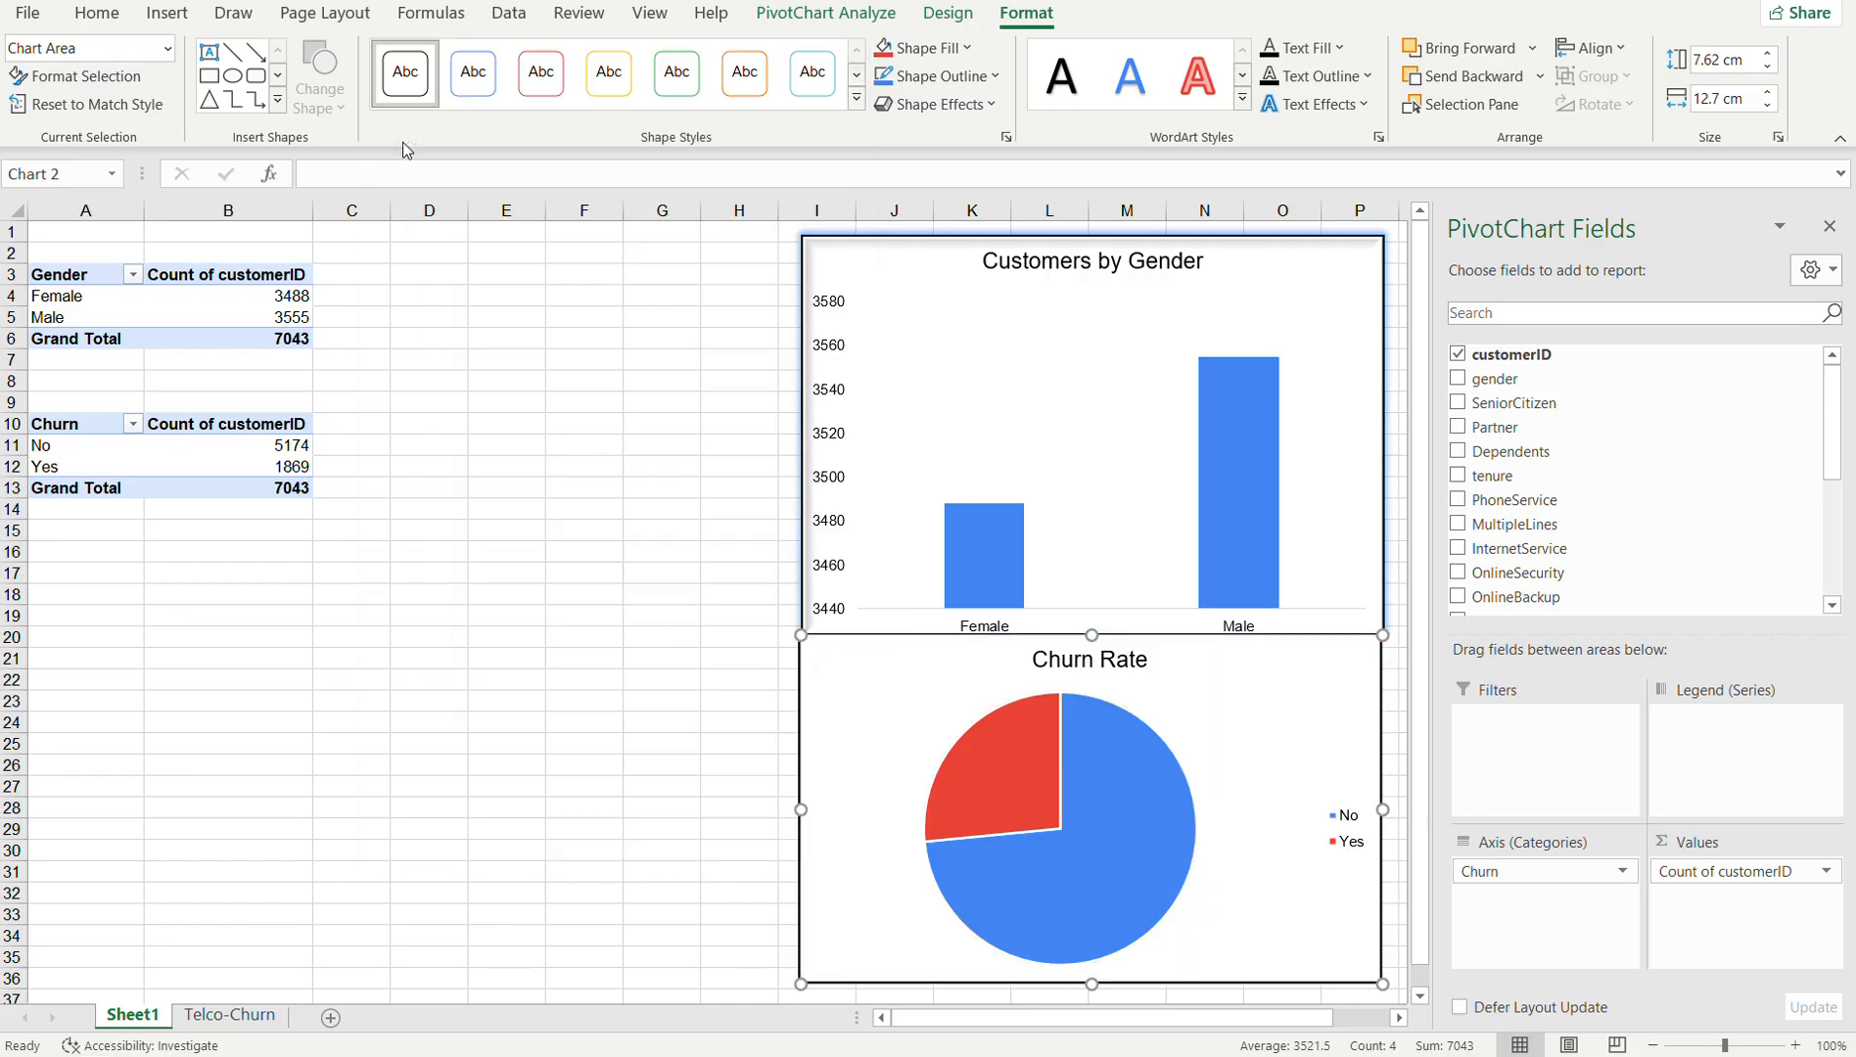
pyautogui.click(995, 105)
pyautogui.moveTo(974, 441)
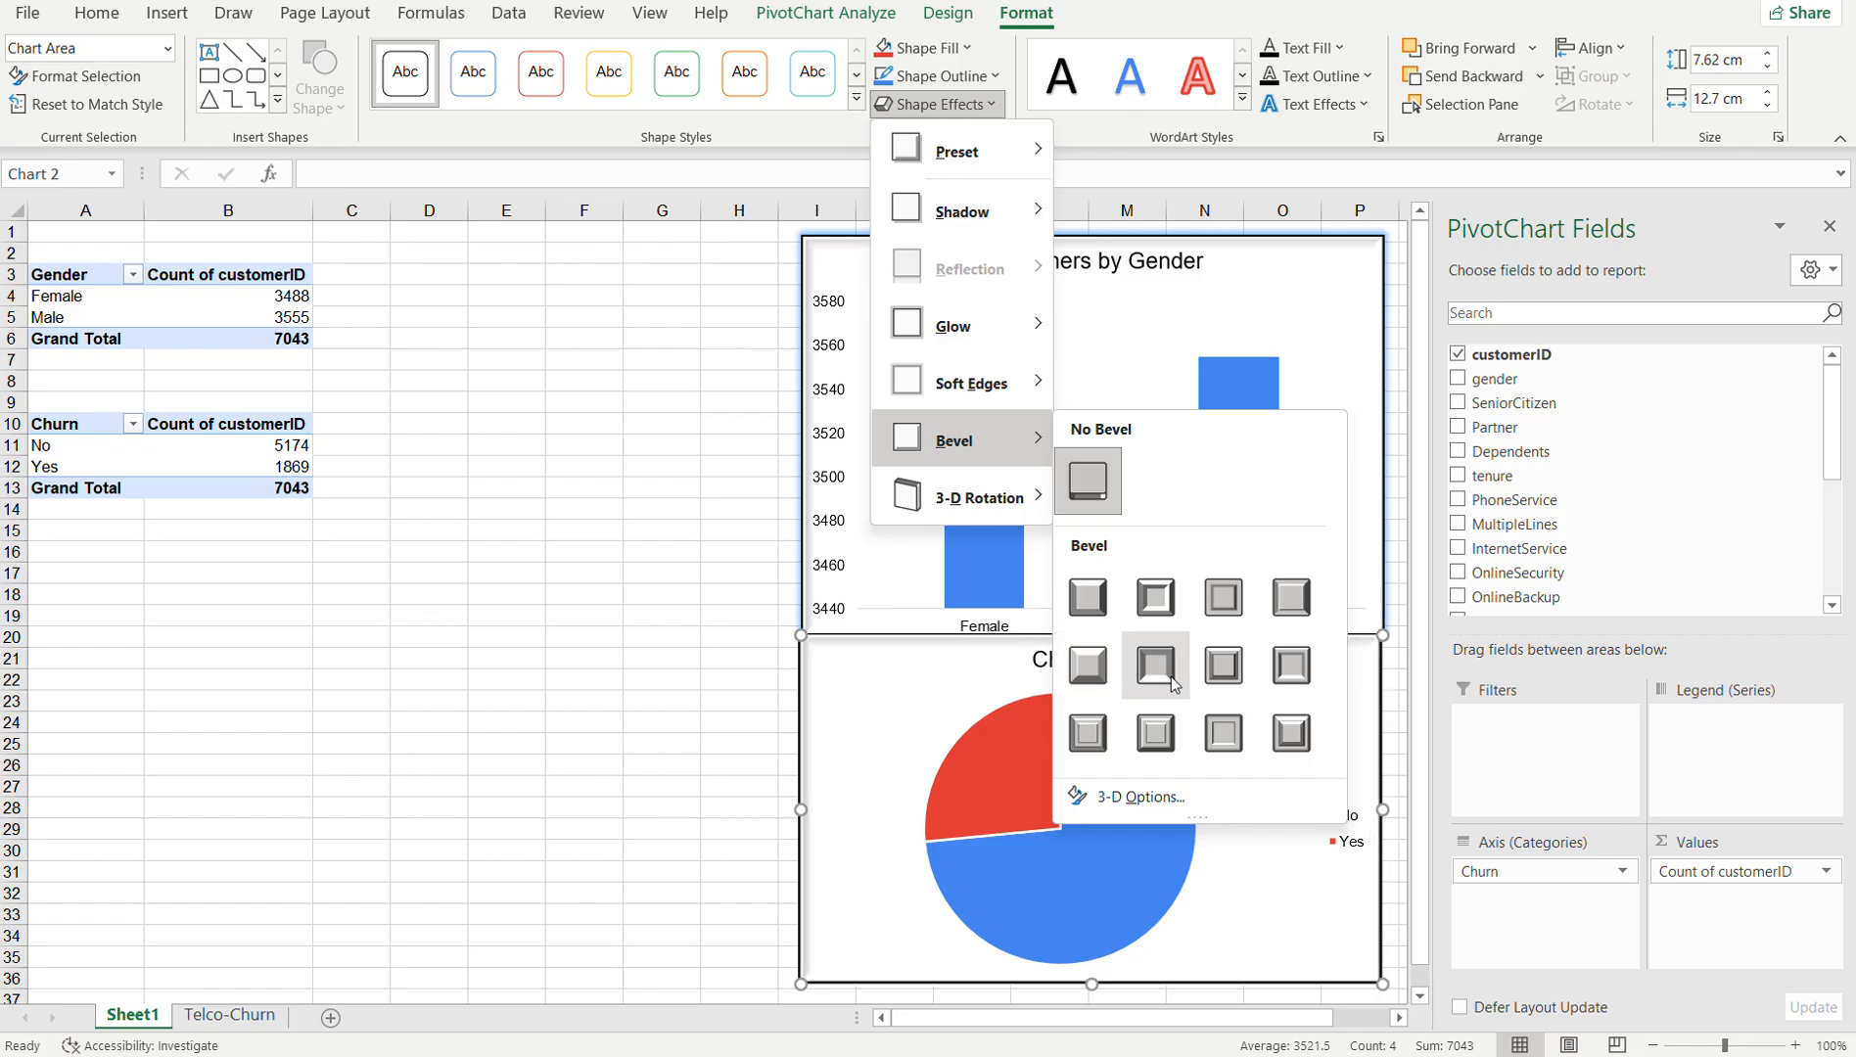
pyautogui.click(1276, 669)
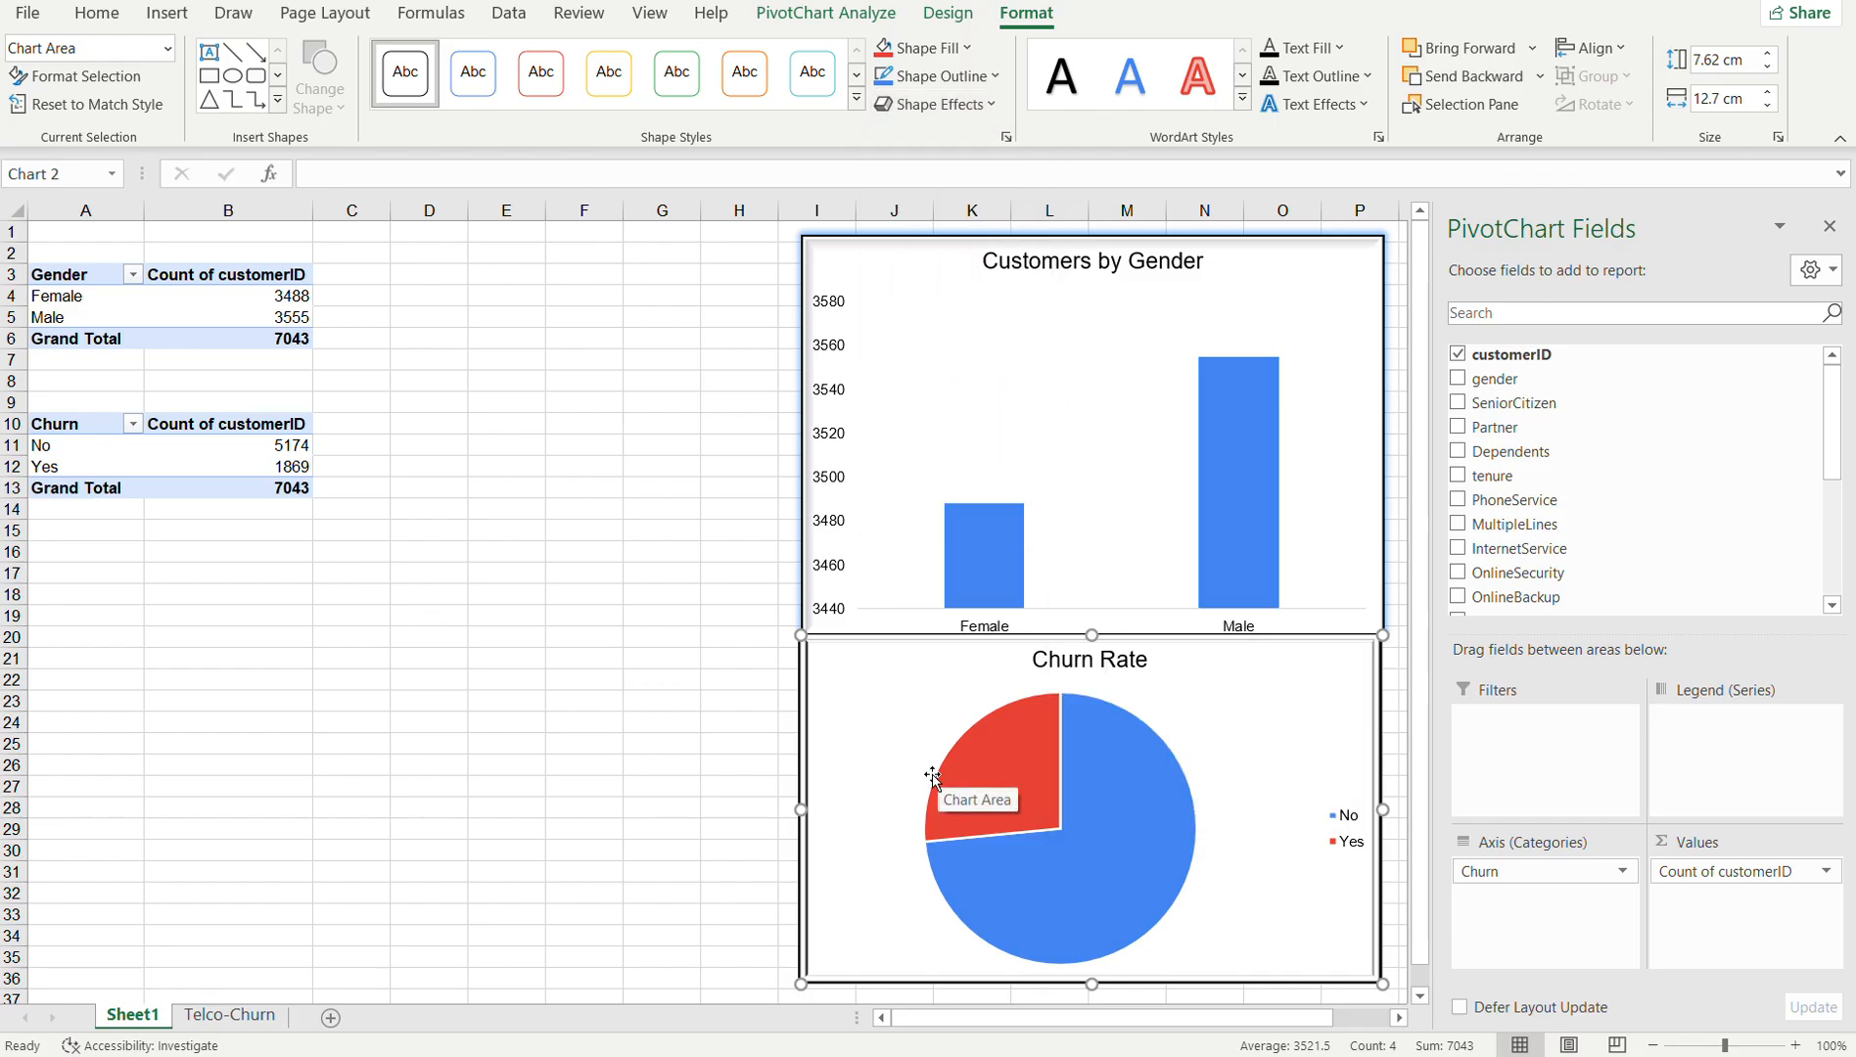
# - Move the Churn Rate chart clear of the gender chart, below the PivotTables, and add Data Callout labels to its slices
pyautogui.moveTo(881, 752); pyautogui.dragTo(266, 696)
pyautogui.click(800, 596)
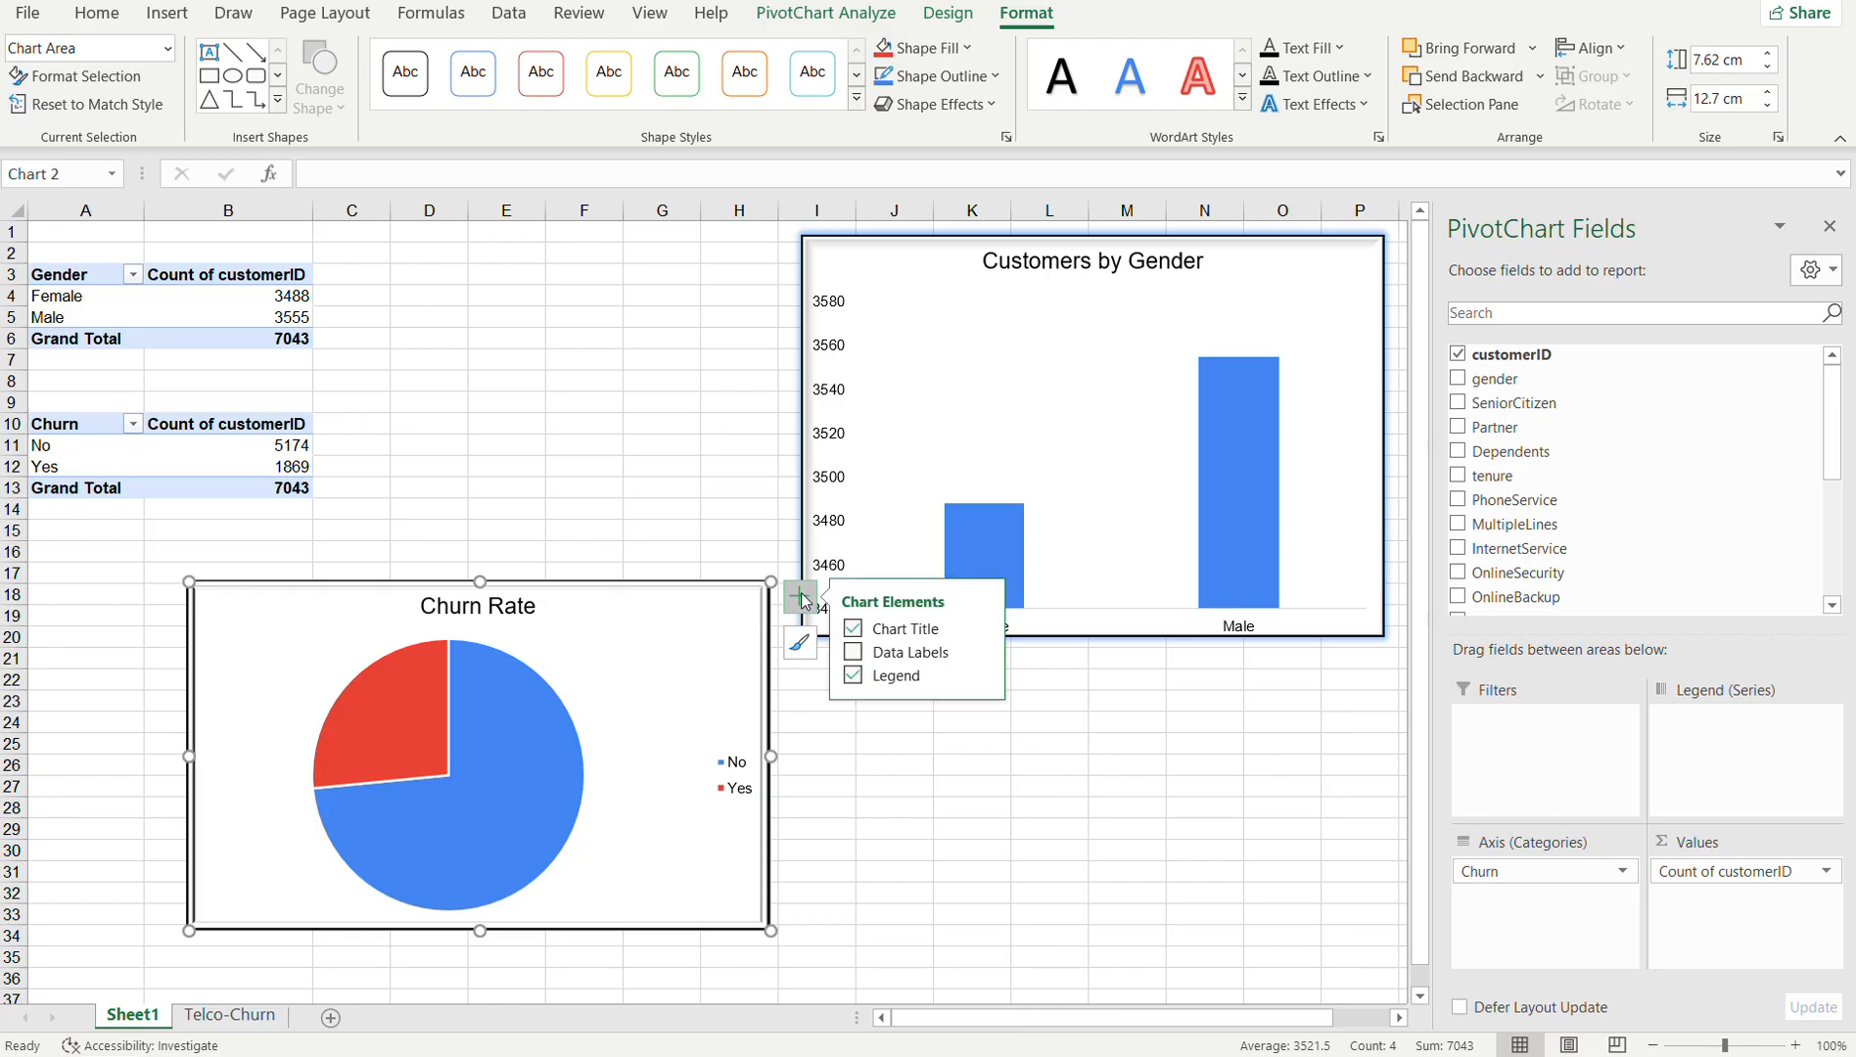
pyautogui.click(852, 653)
pyautogui.click(852, 653)
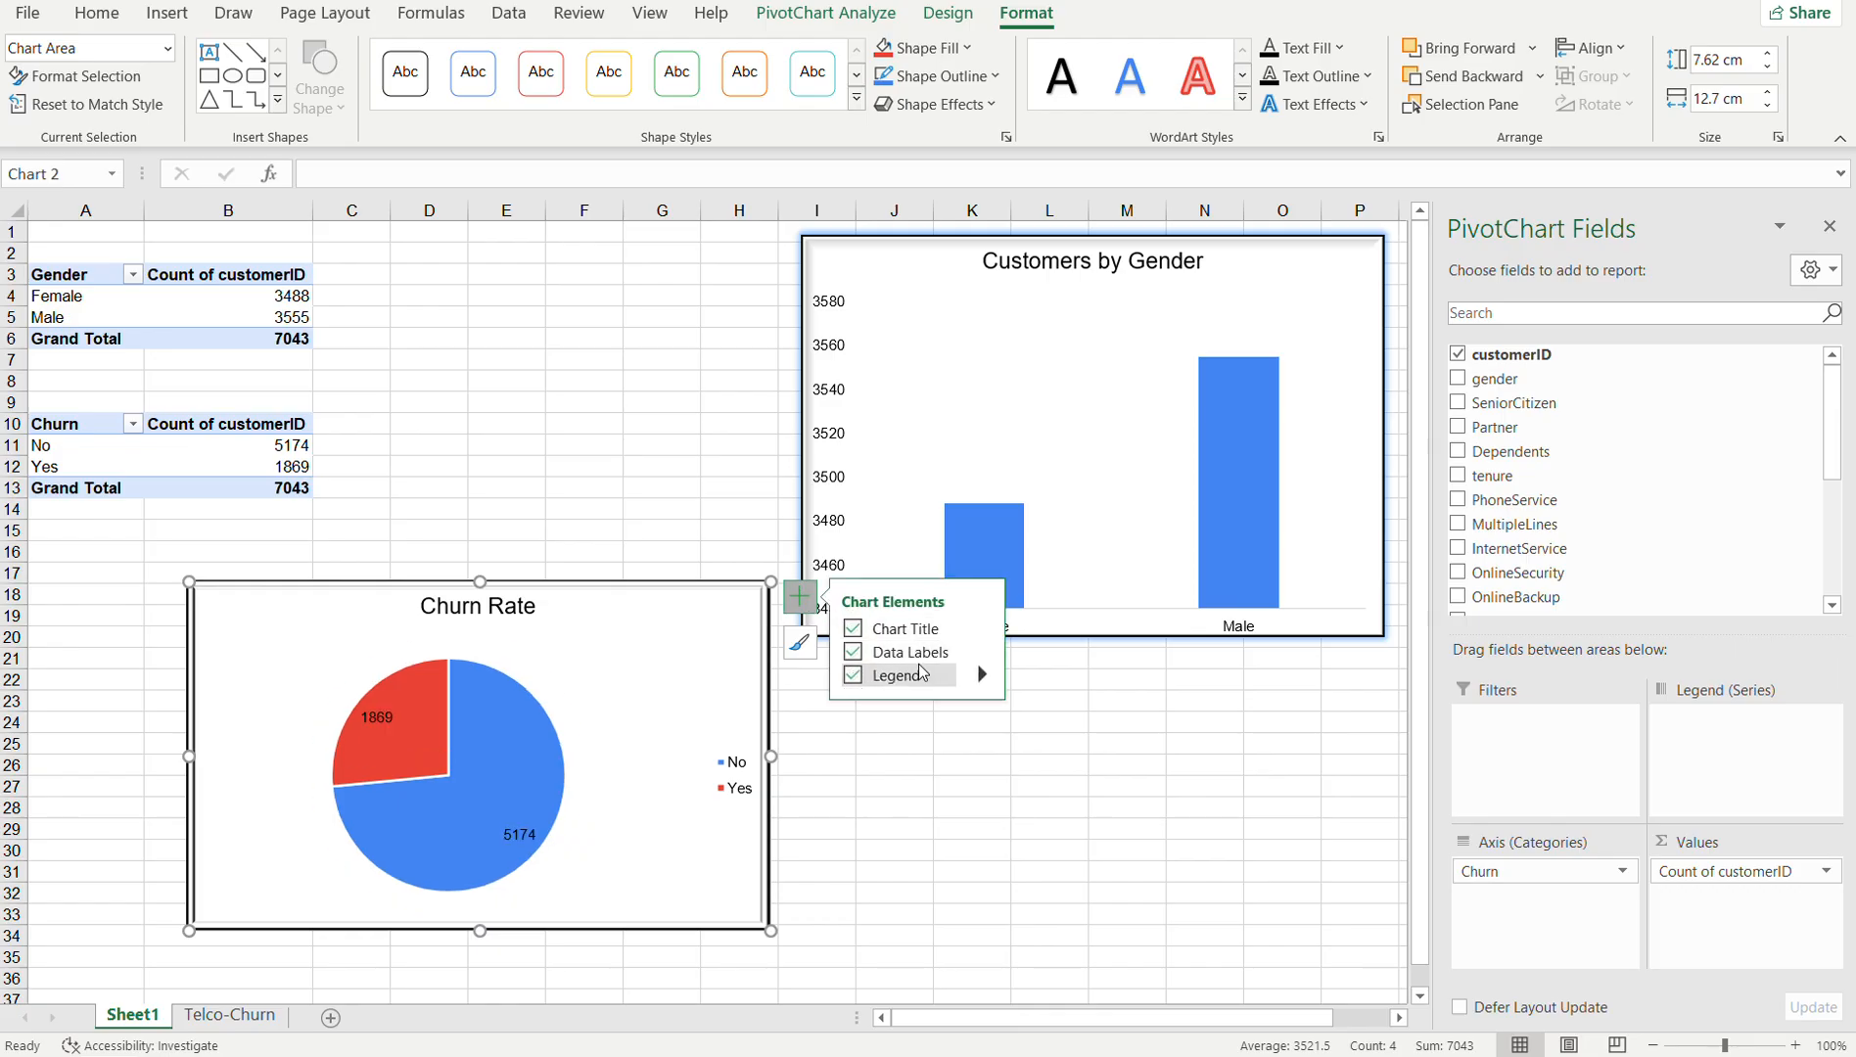
pyautogui.click(984, 653)
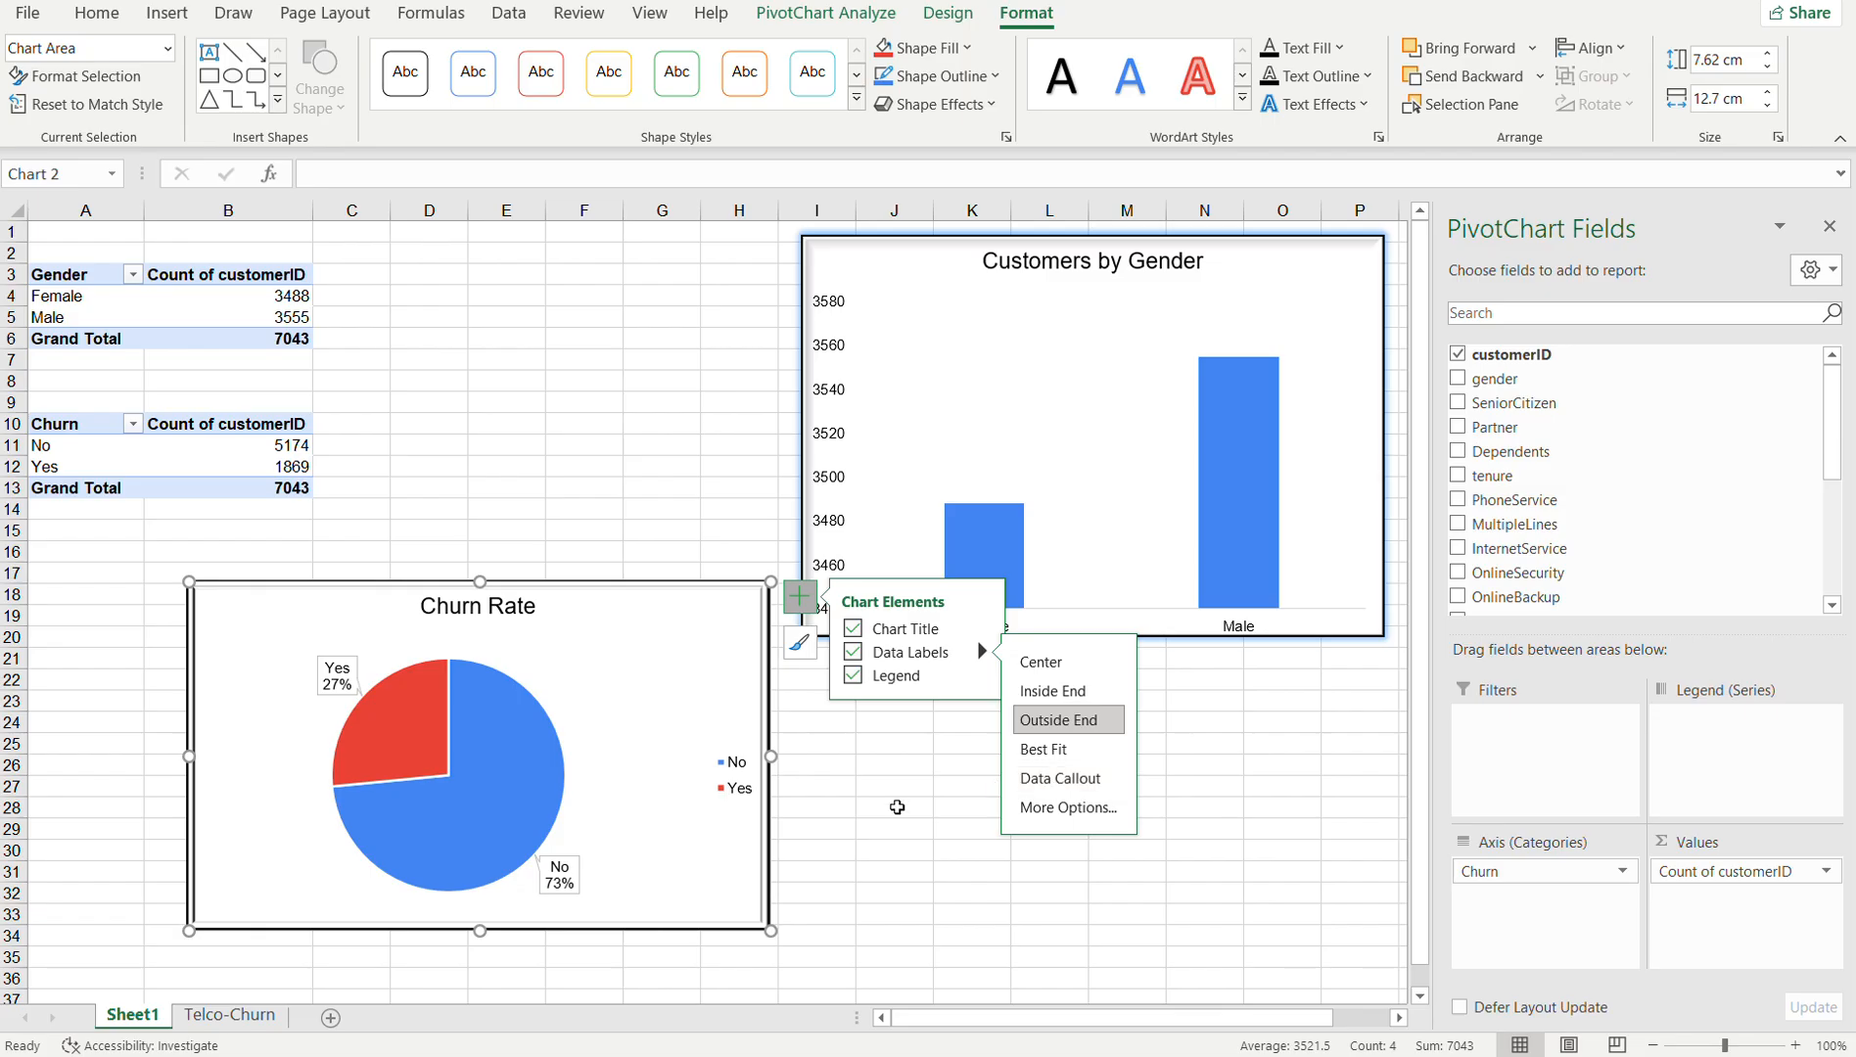
pyautogui.click(894, 809)
# - Place the Churn Rate chart back directly below the Customers by Gender chart and deselect it
pyautogui.click(695, 685)
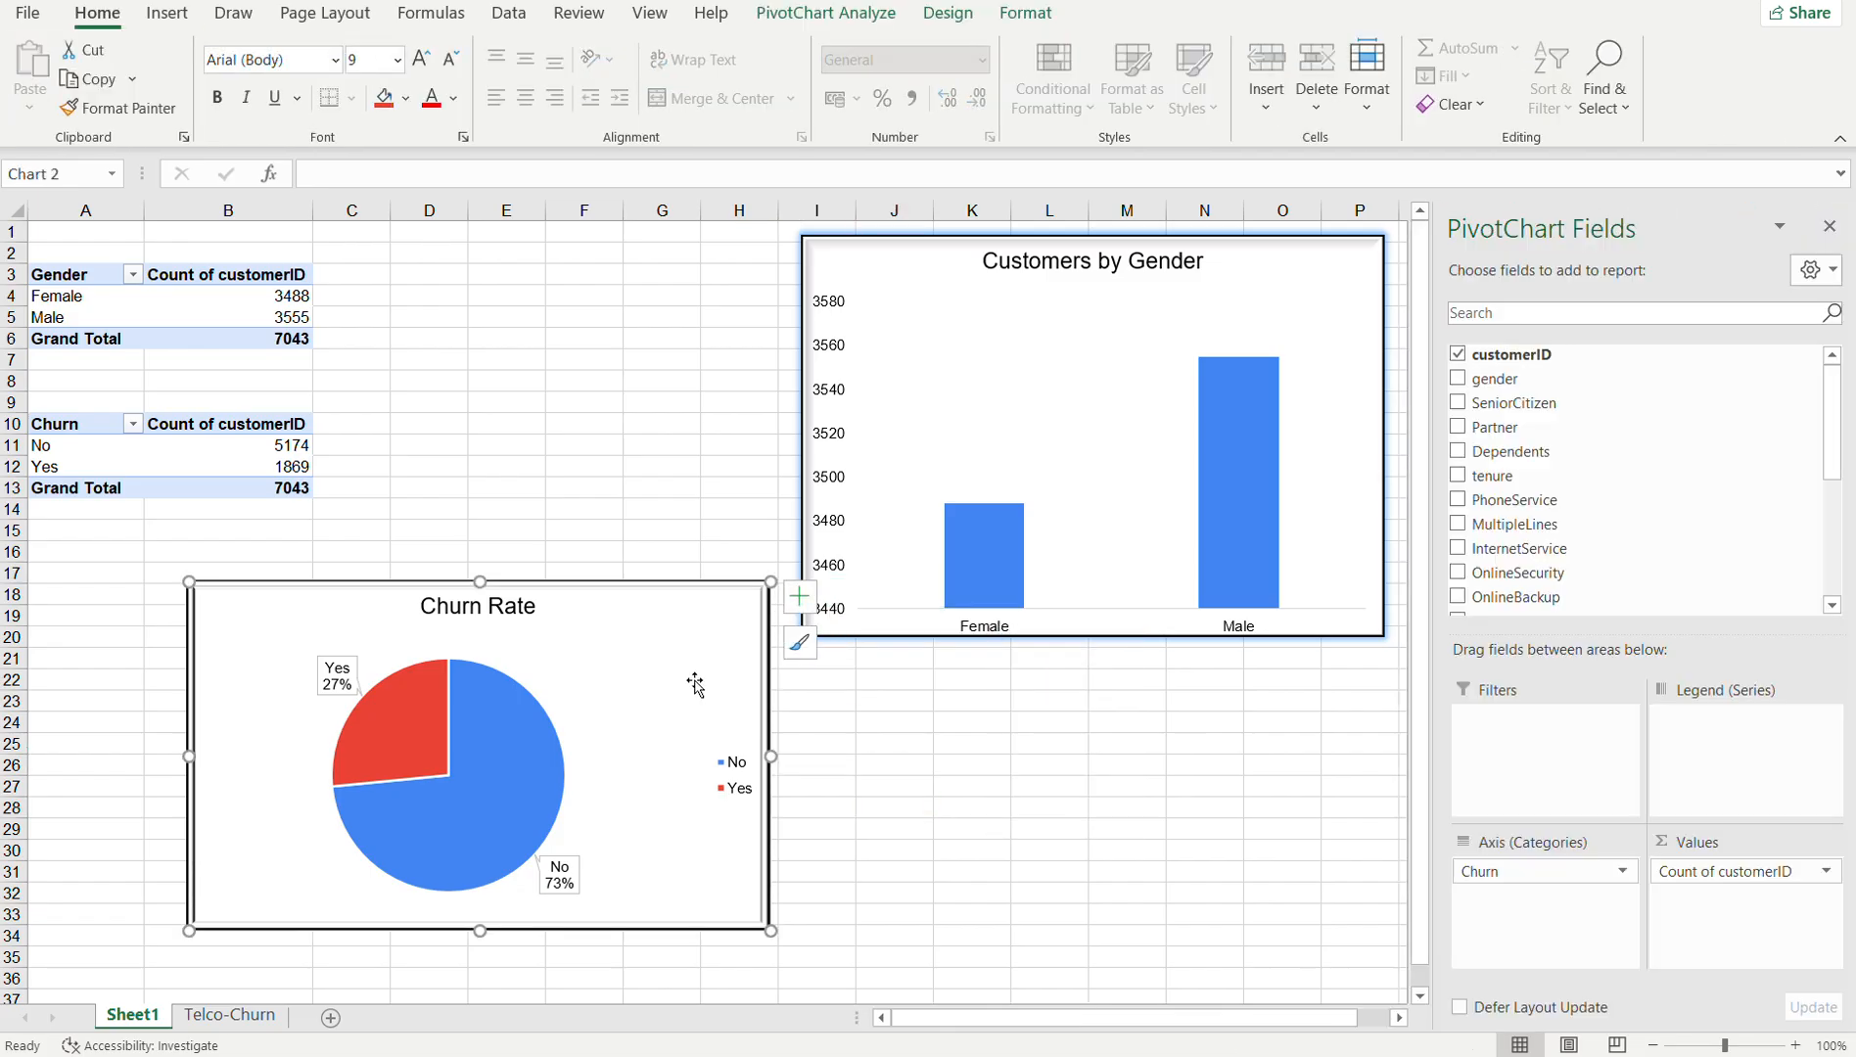
pyautogui.moveTo(695, 685); pyautogui.dragTo(1018, 724)
pyautogui.moveTo(1204, 737); pyautogui.dragTo(1304, 746)
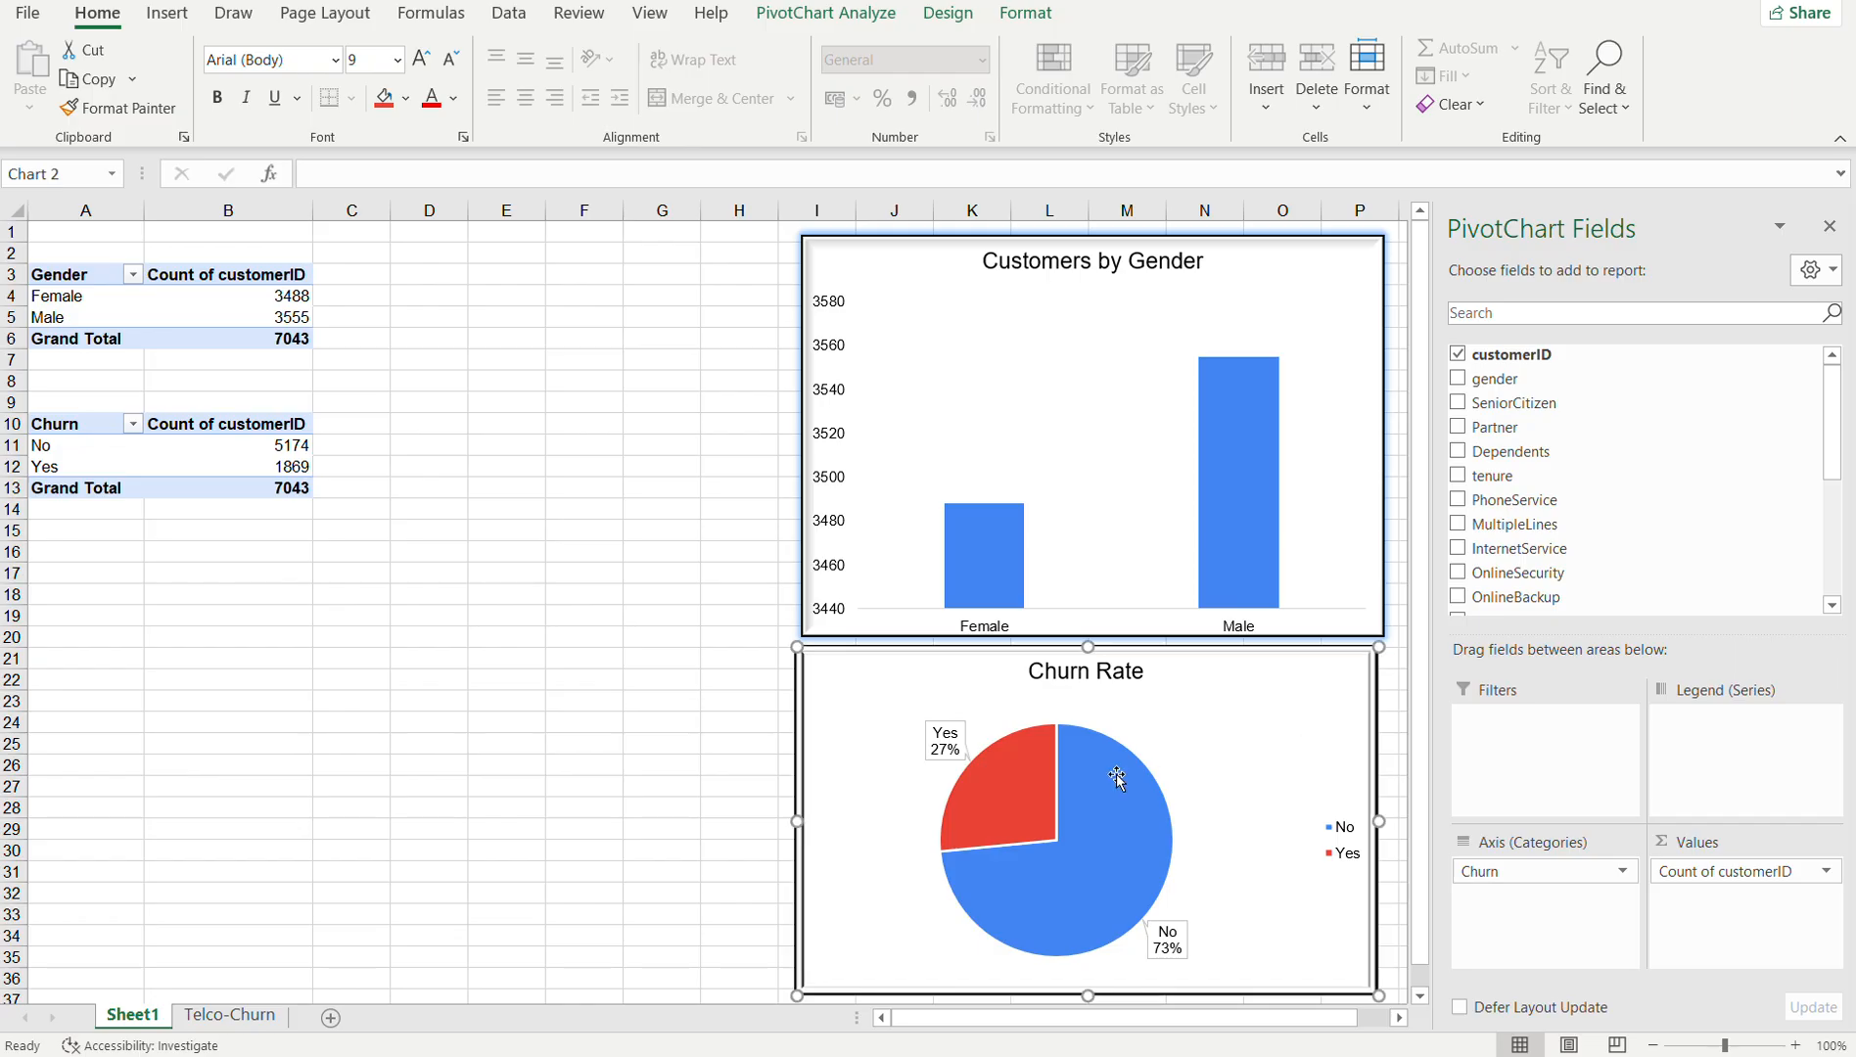
pyautogui.moveTo(1117, 778)
pyautogui.click(587, 680)
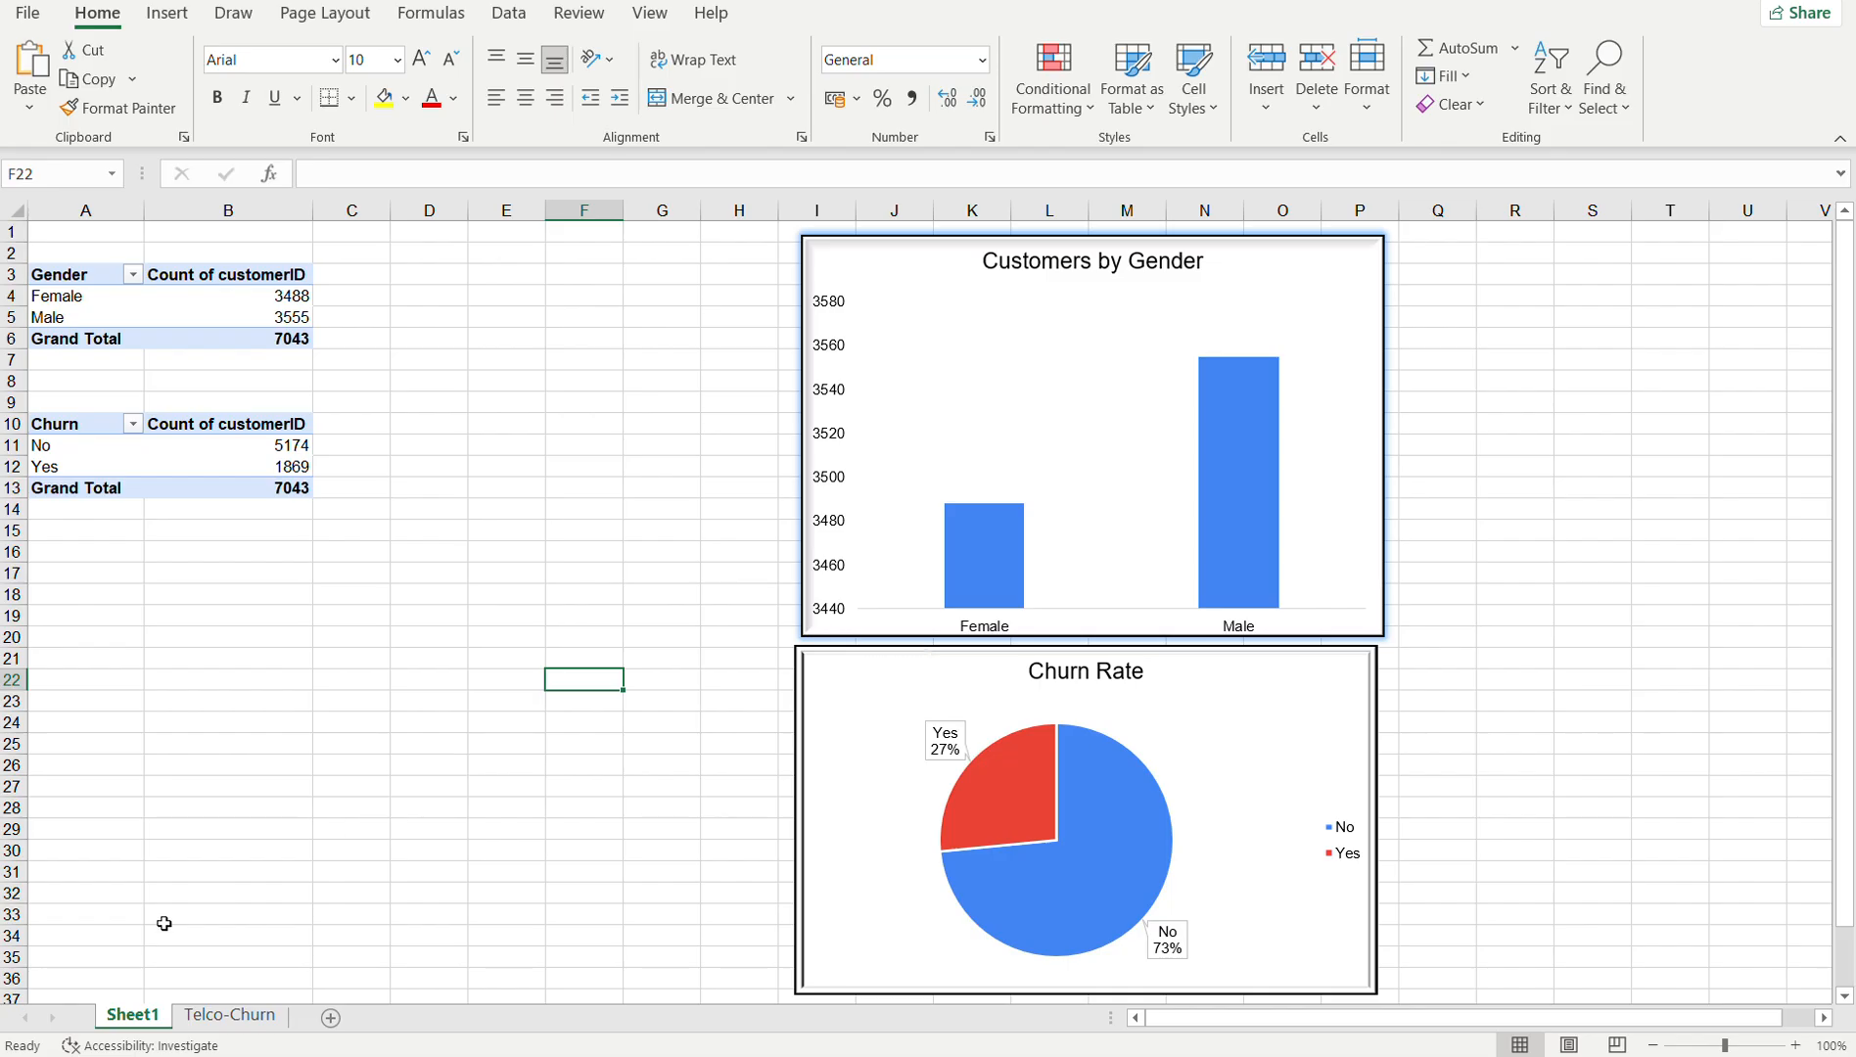
# - Rename the Sheet1 worksheet as "Pivot Tables"
pyautogui.rightClick(137, 1018)
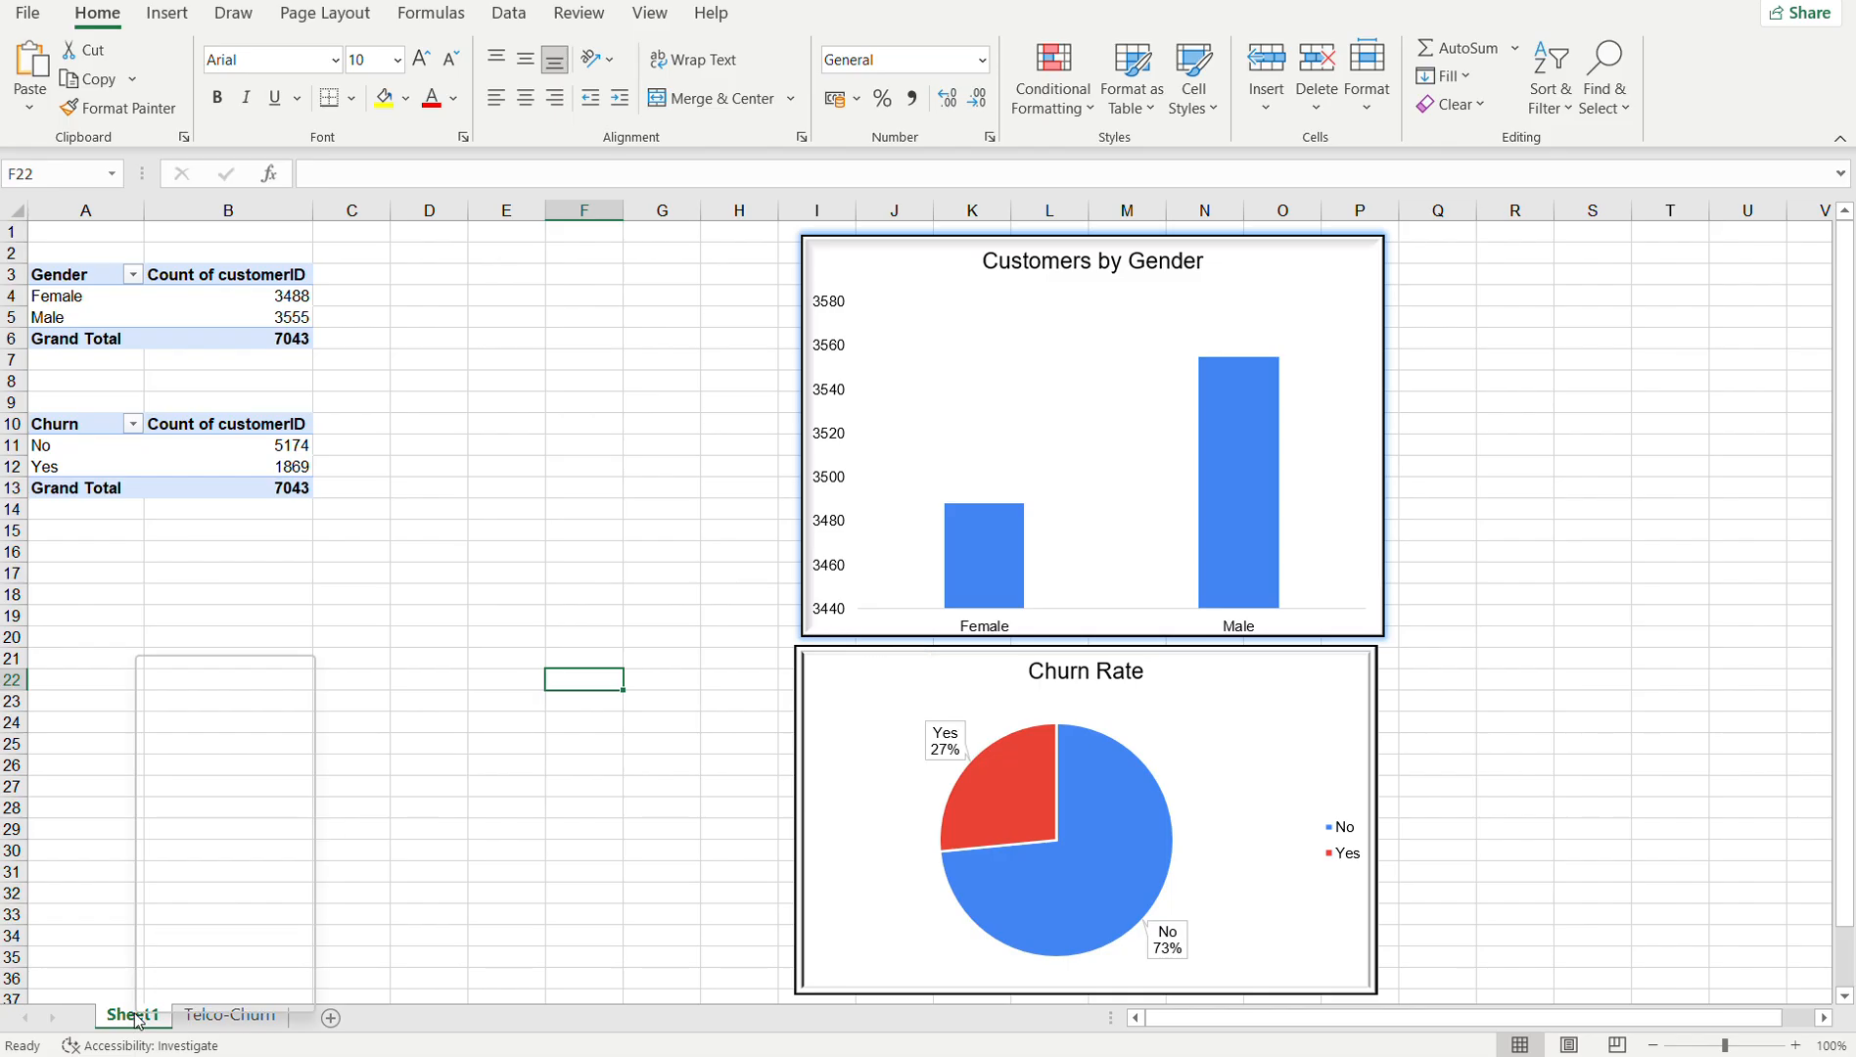
pyautogui.click(175, 744)
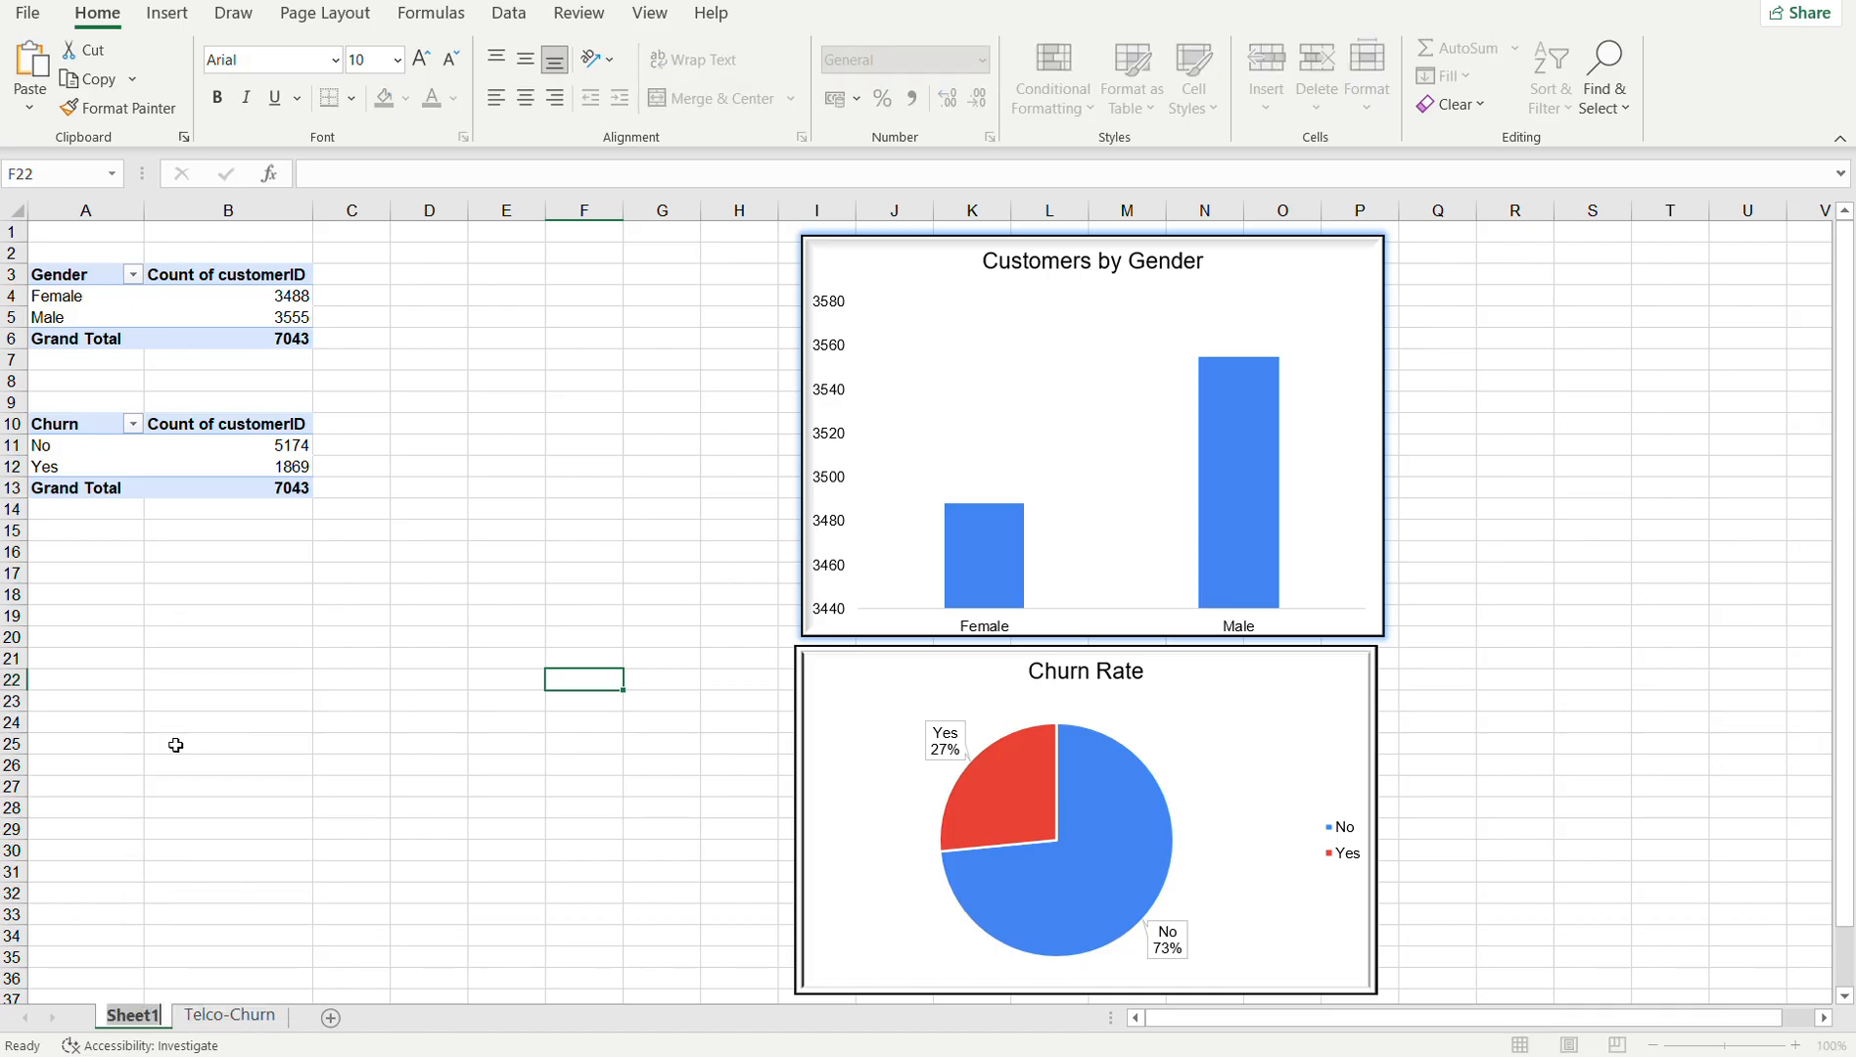
pyautogui.write('Pivot')
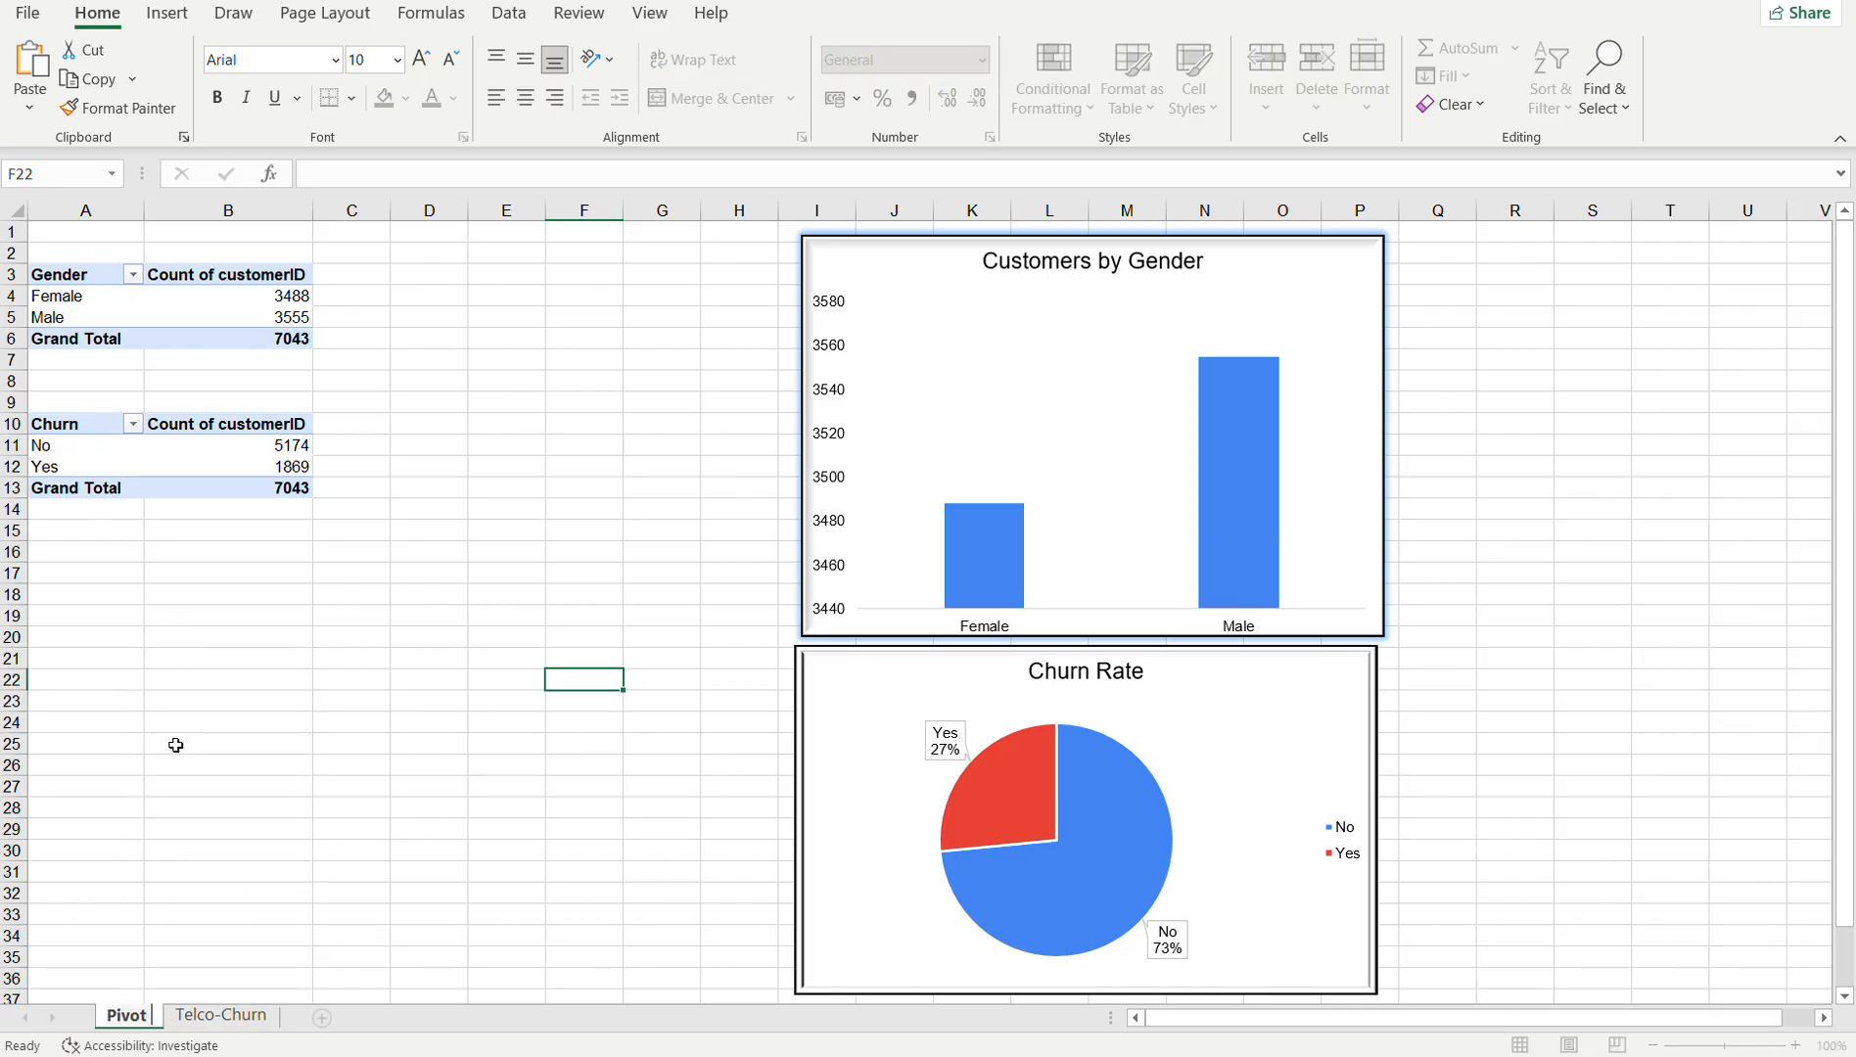
pyautogui.write(' Tables')
pyautogui.press('Return')
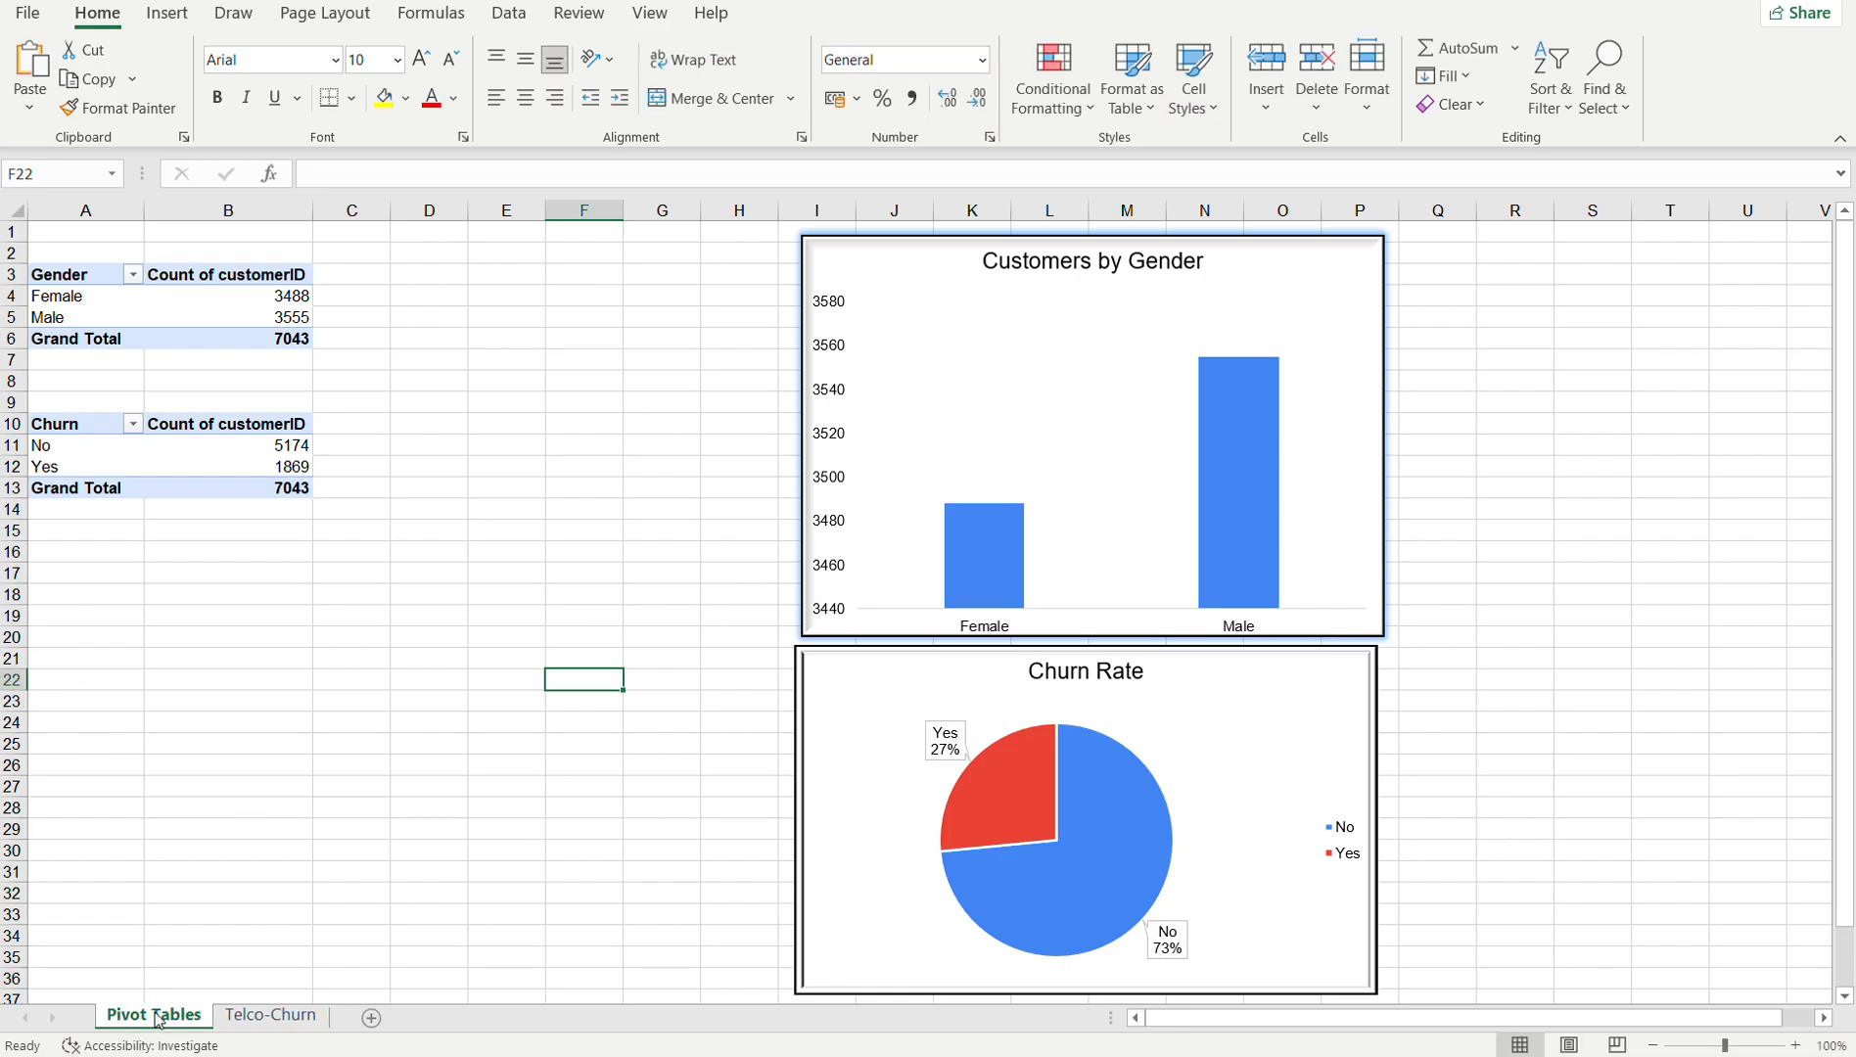
# - Add a new worksheet after Telco-Churn and name it "Dashboard"
pyautogui.click(378, 1021)
pyautogui.moveTo(248, 1028); pyautogui.dragTo(638, 973)
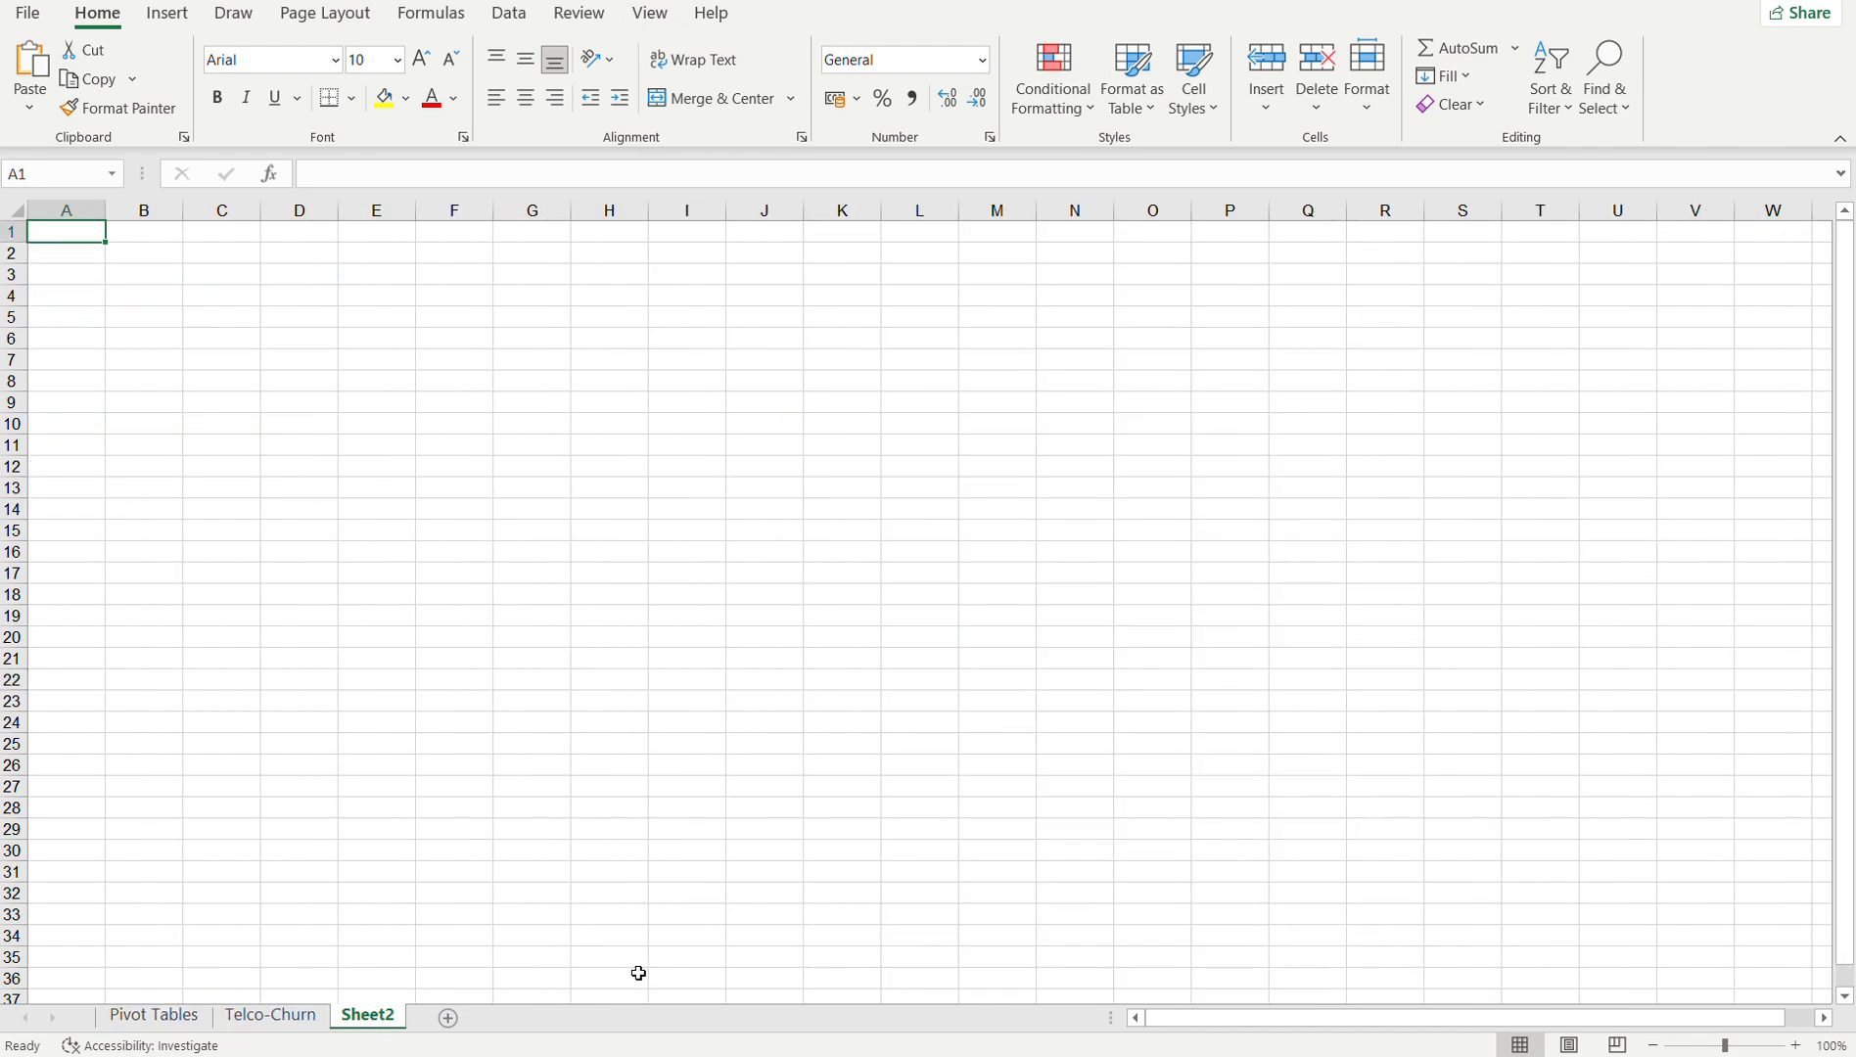
pyautogui.rightClick(368, 1025)
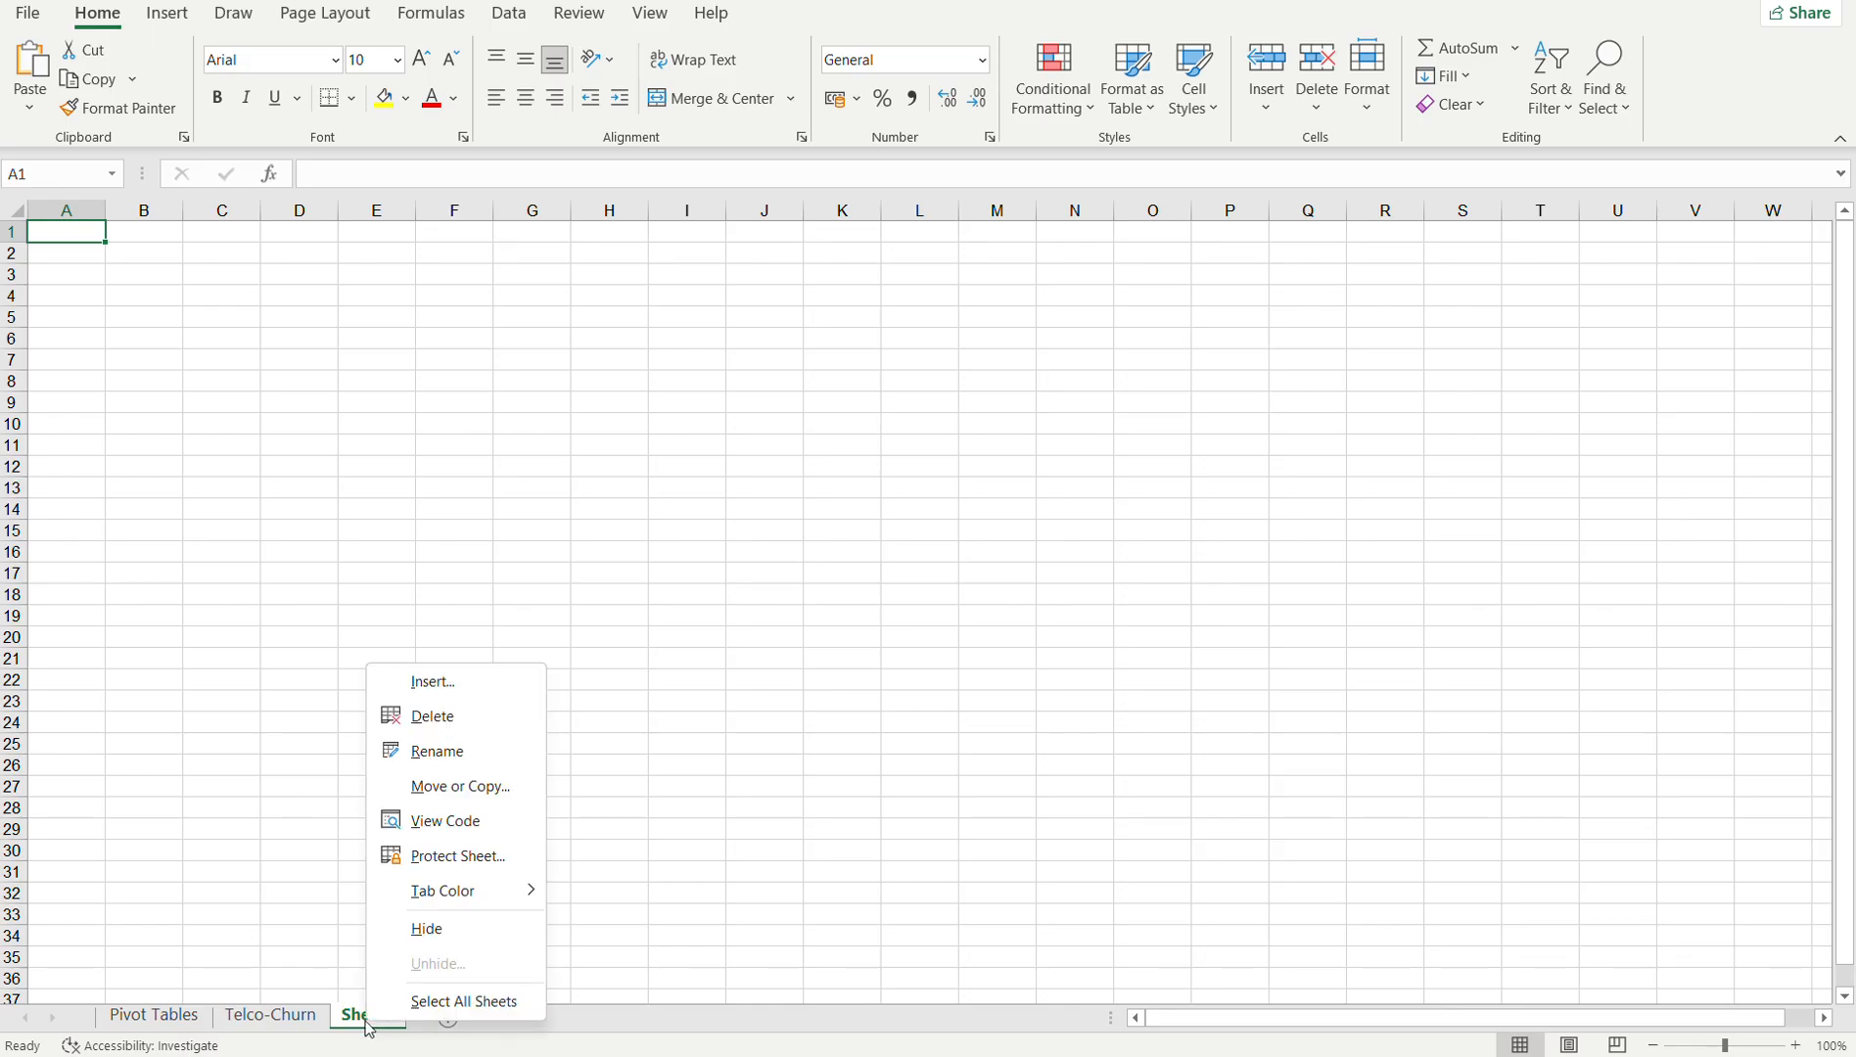
pyautogui.click(430, 751)
pyautogui.write('Dashboard')
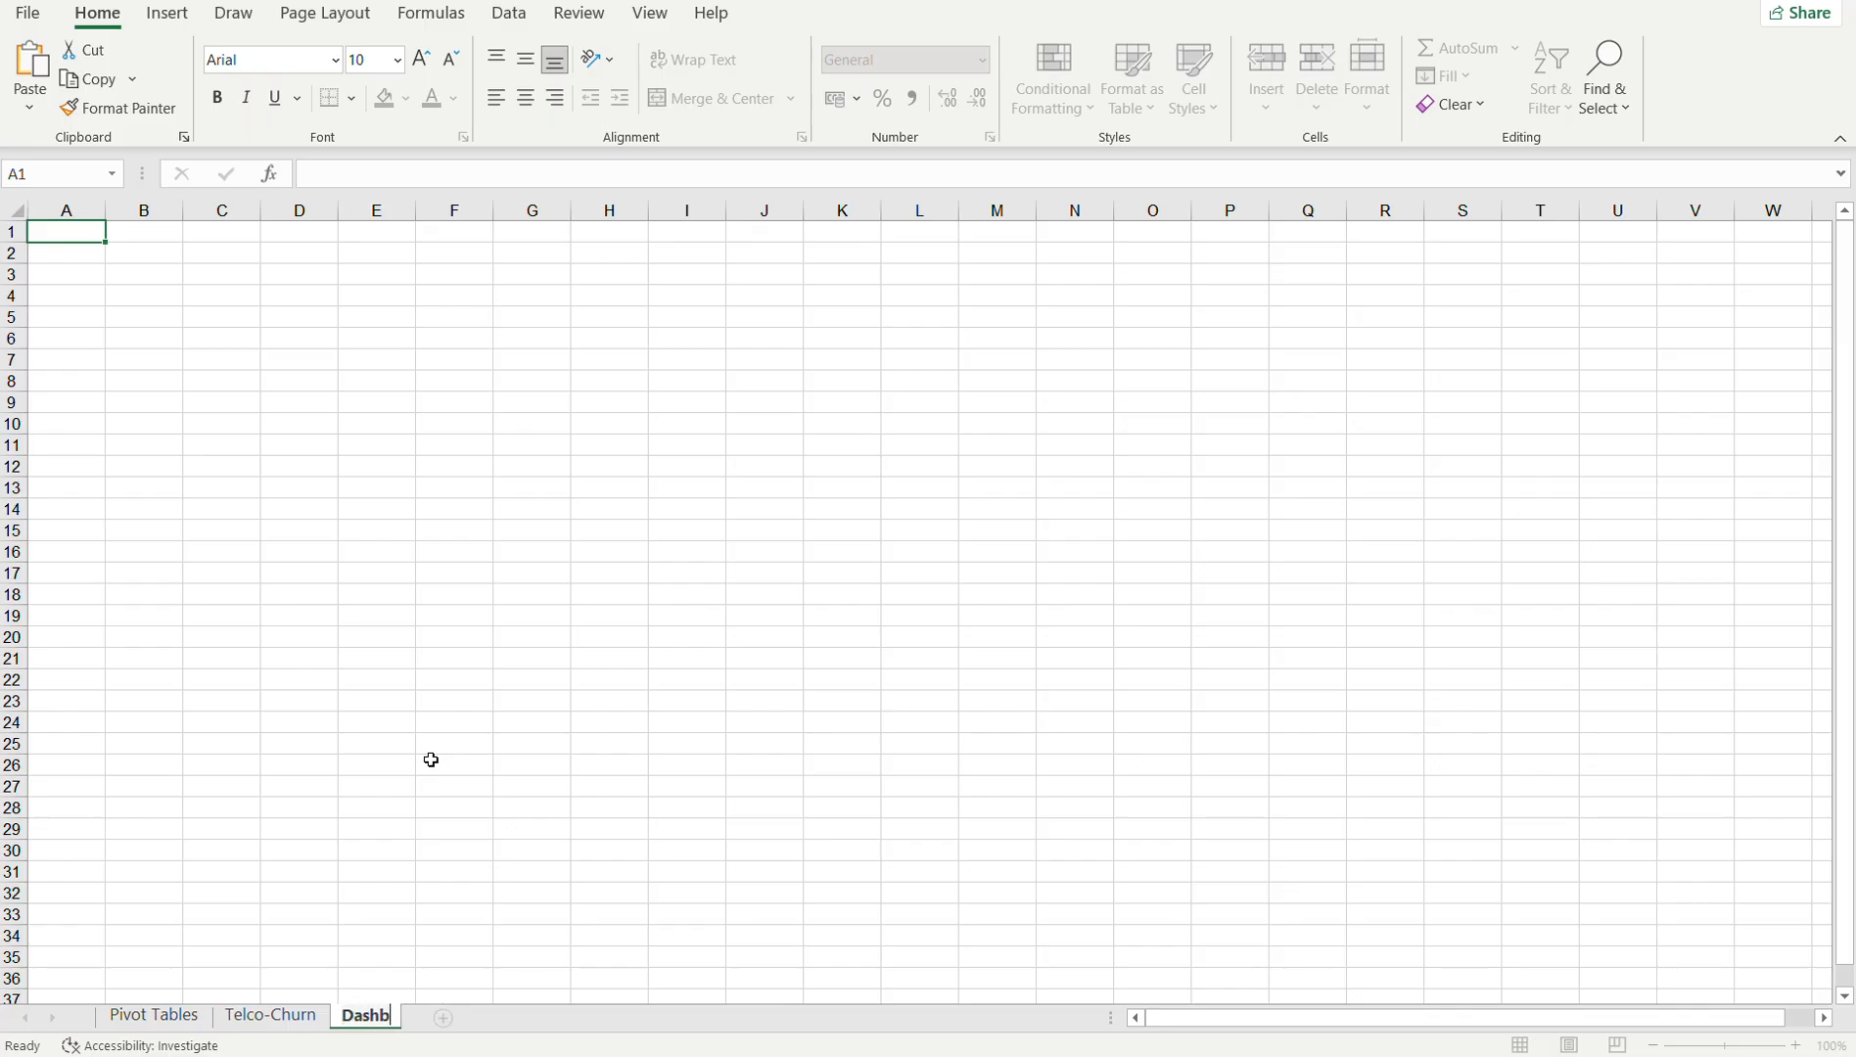
pyautogui.press('Return')
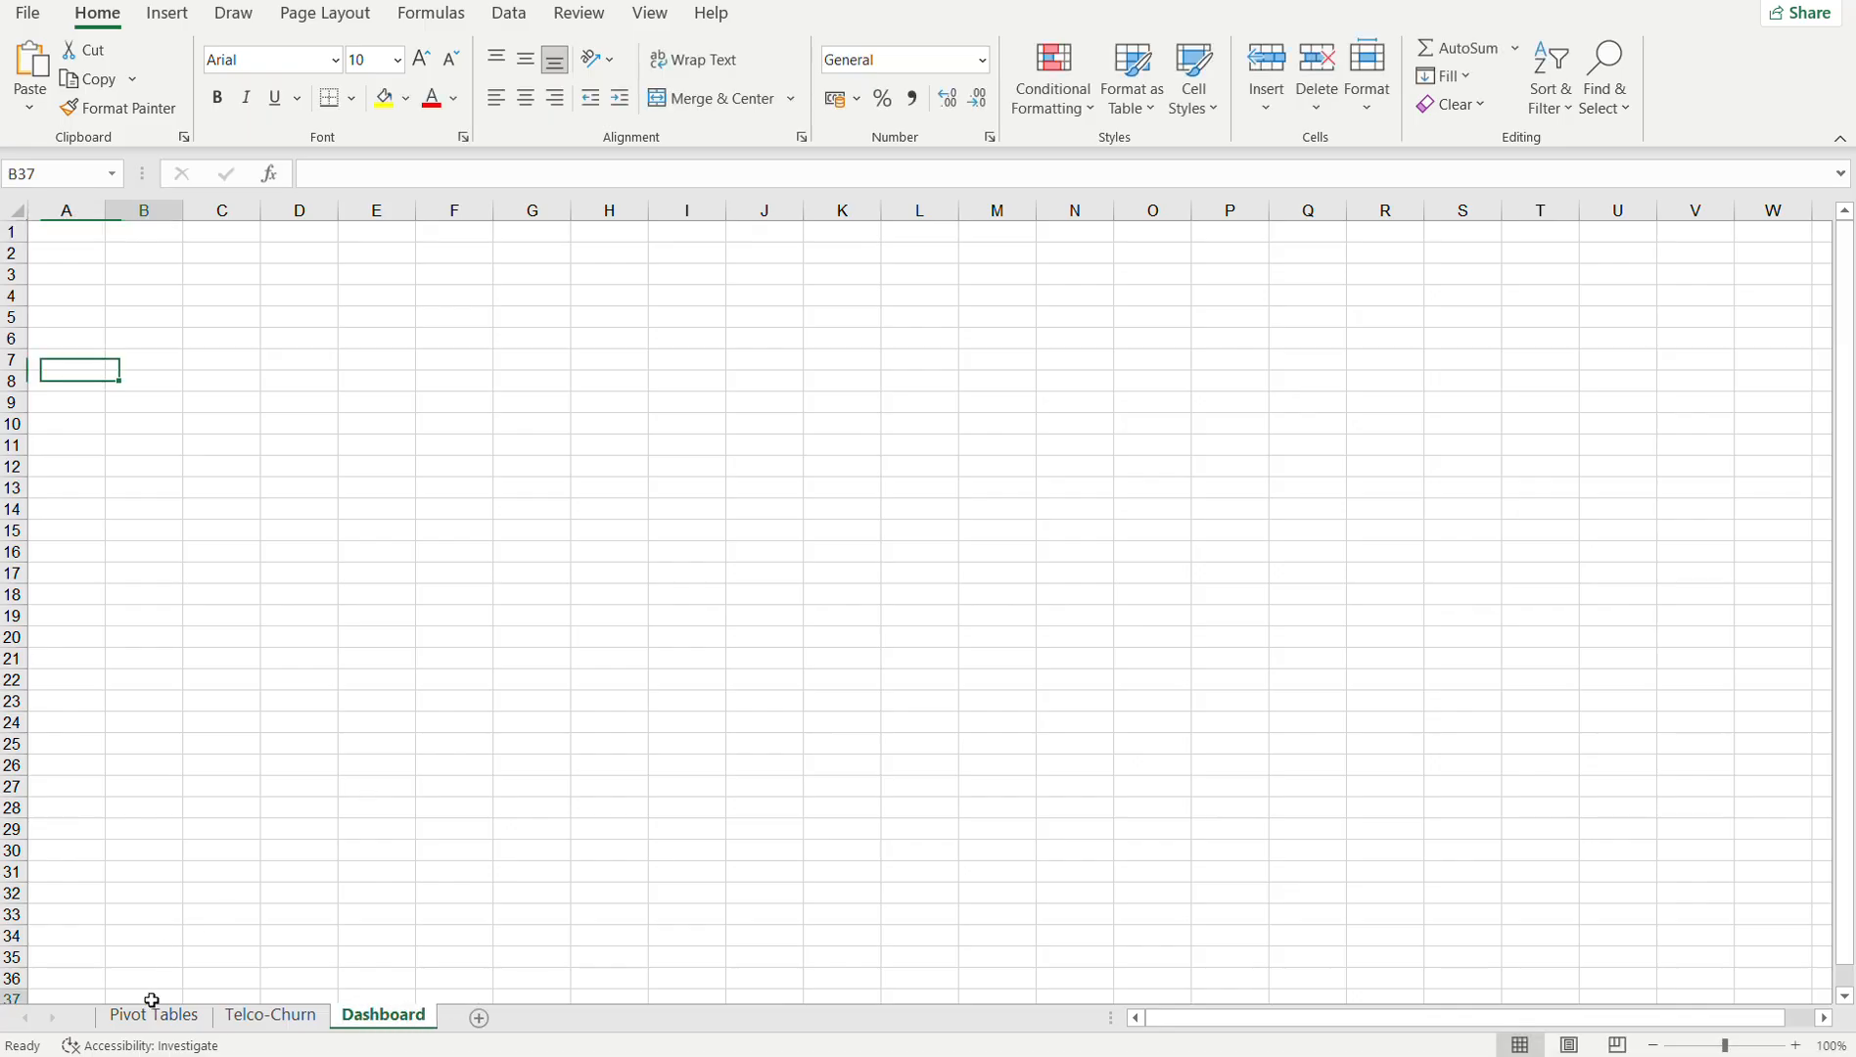
# - Copy the Customers by Gender chart from the Pivot Tables sheet and paste it into the Dashboard sheet
pyautogui.click(151, 1018)
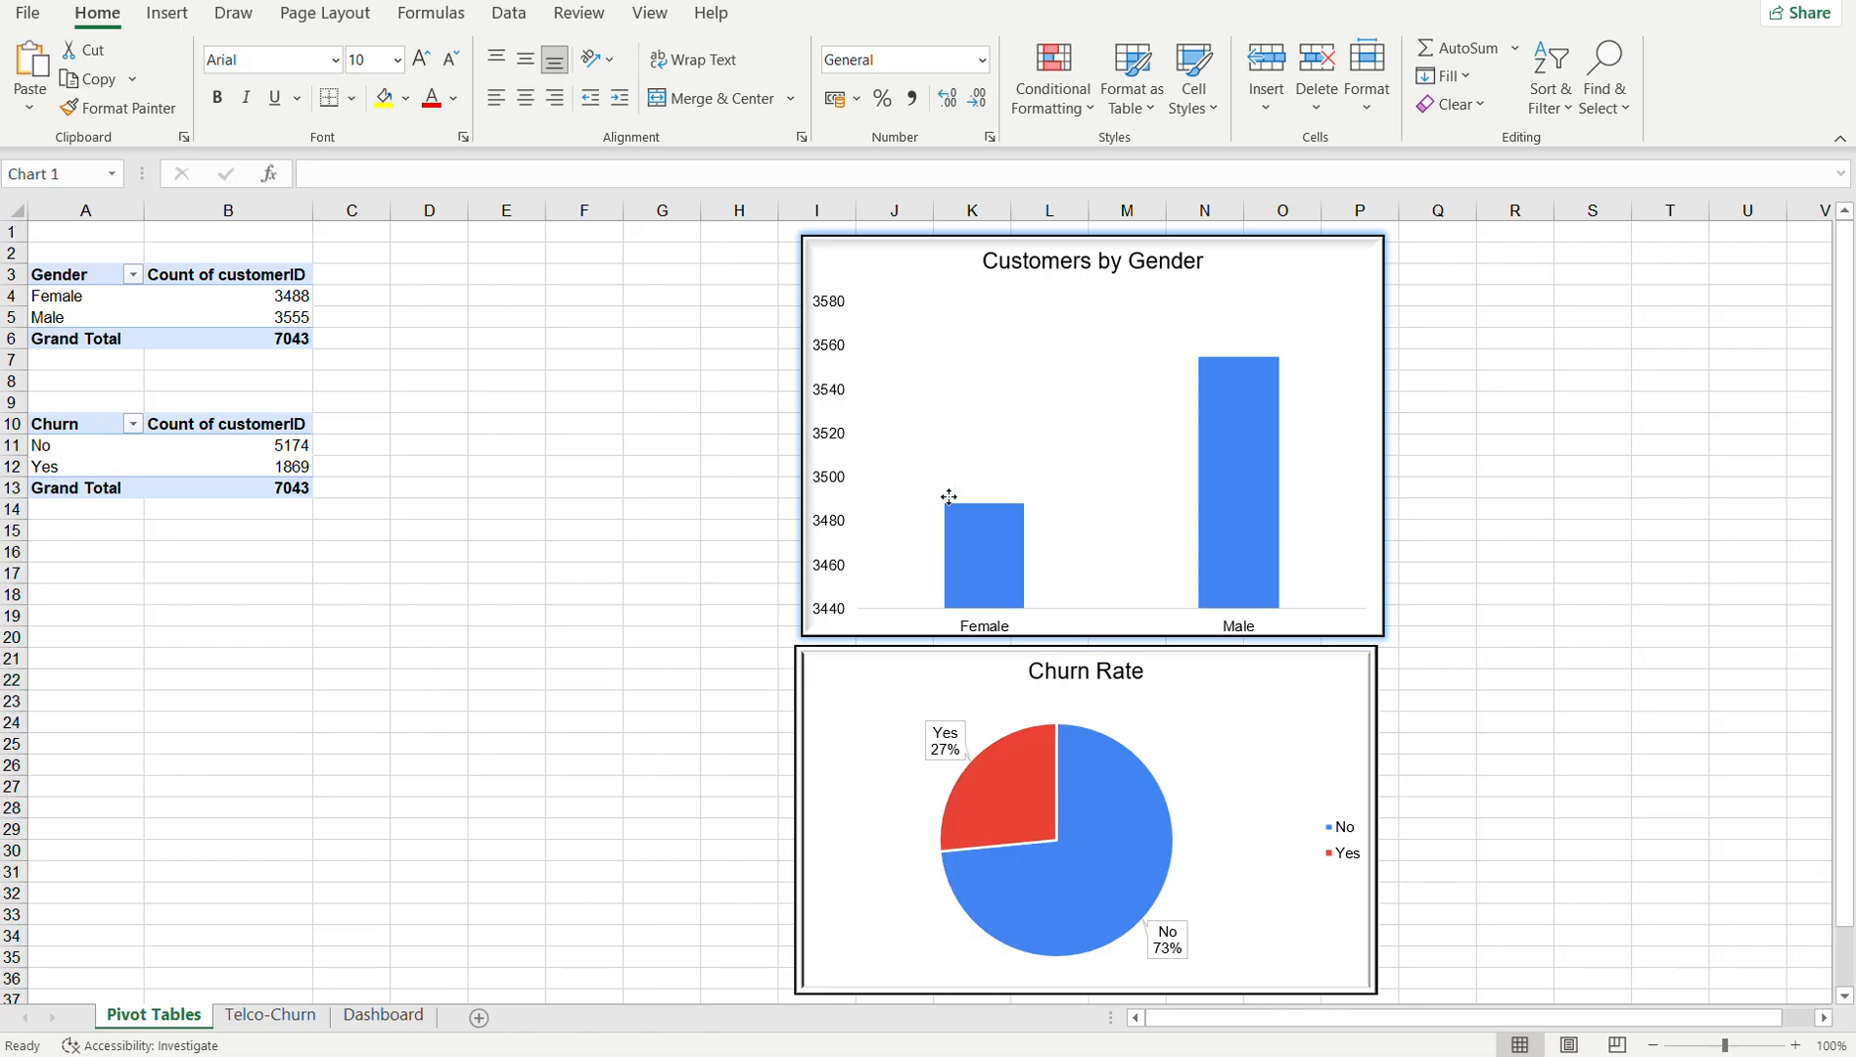
pyautogui.click(949, 497)
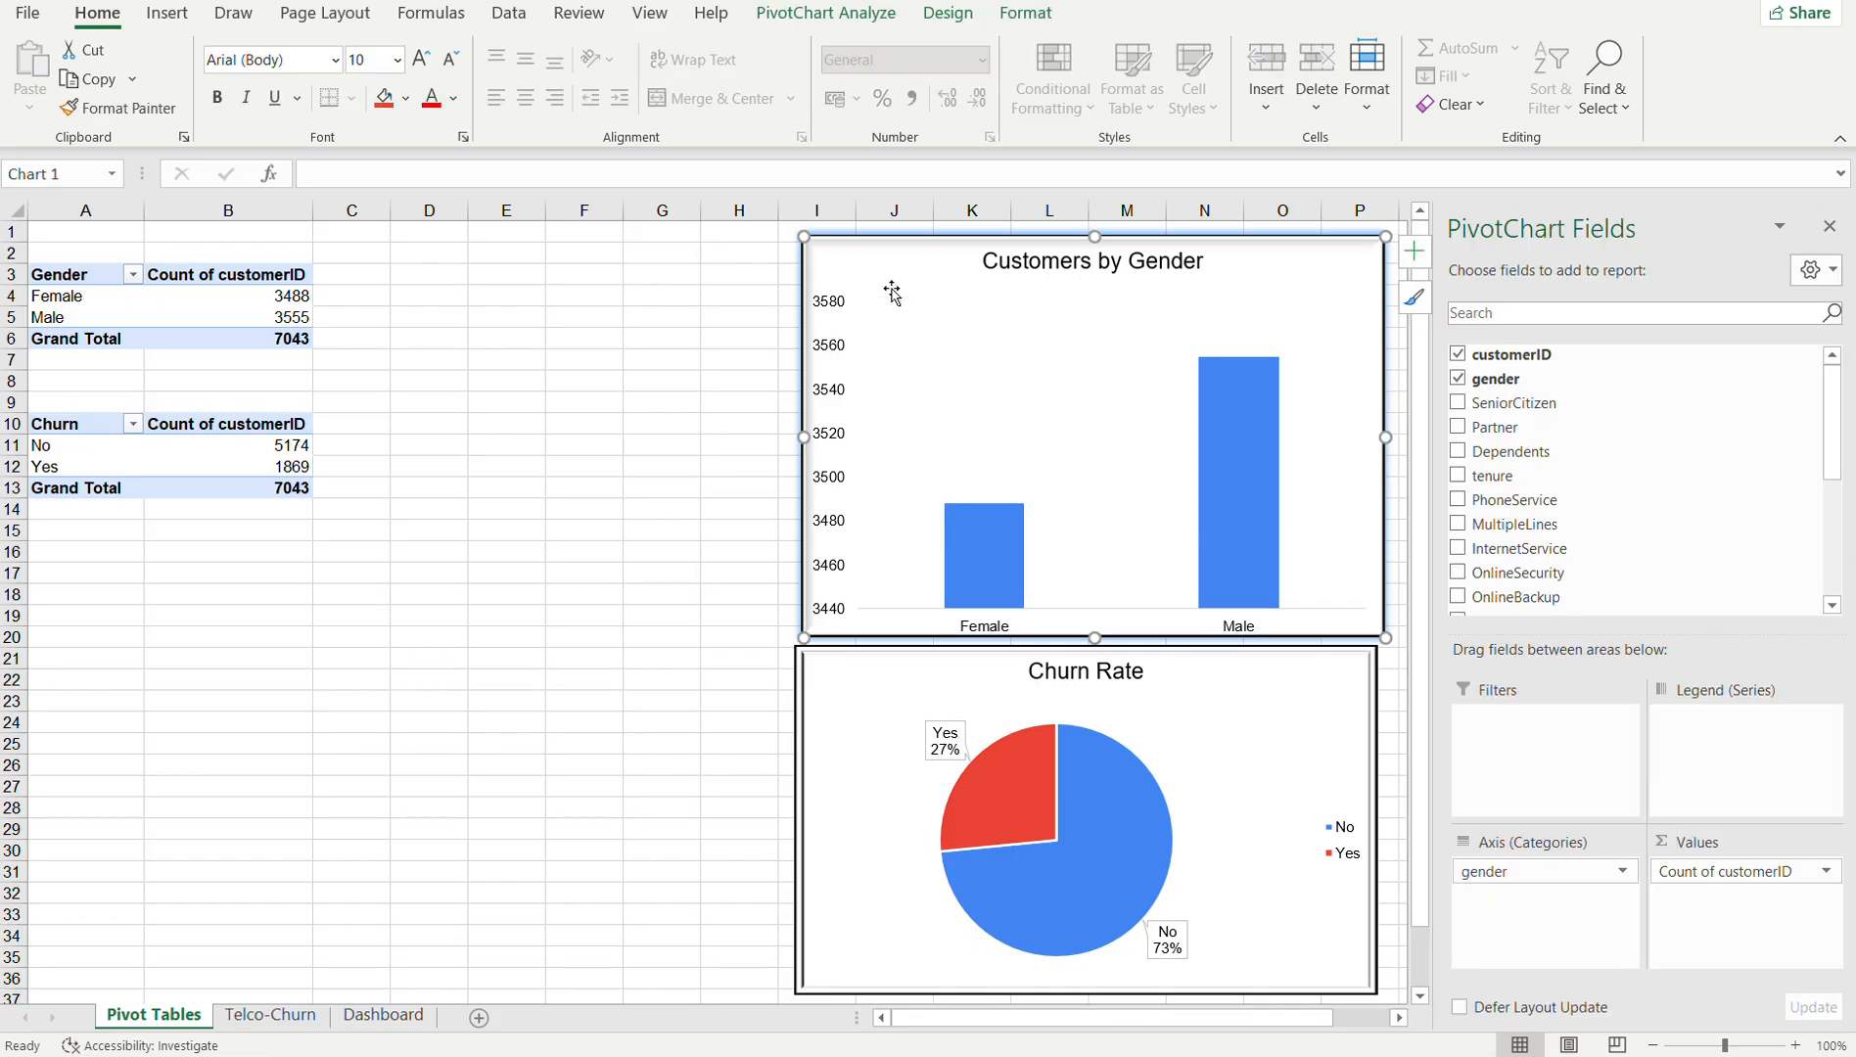
pyautogui.hotkey('ctrl', 'c')
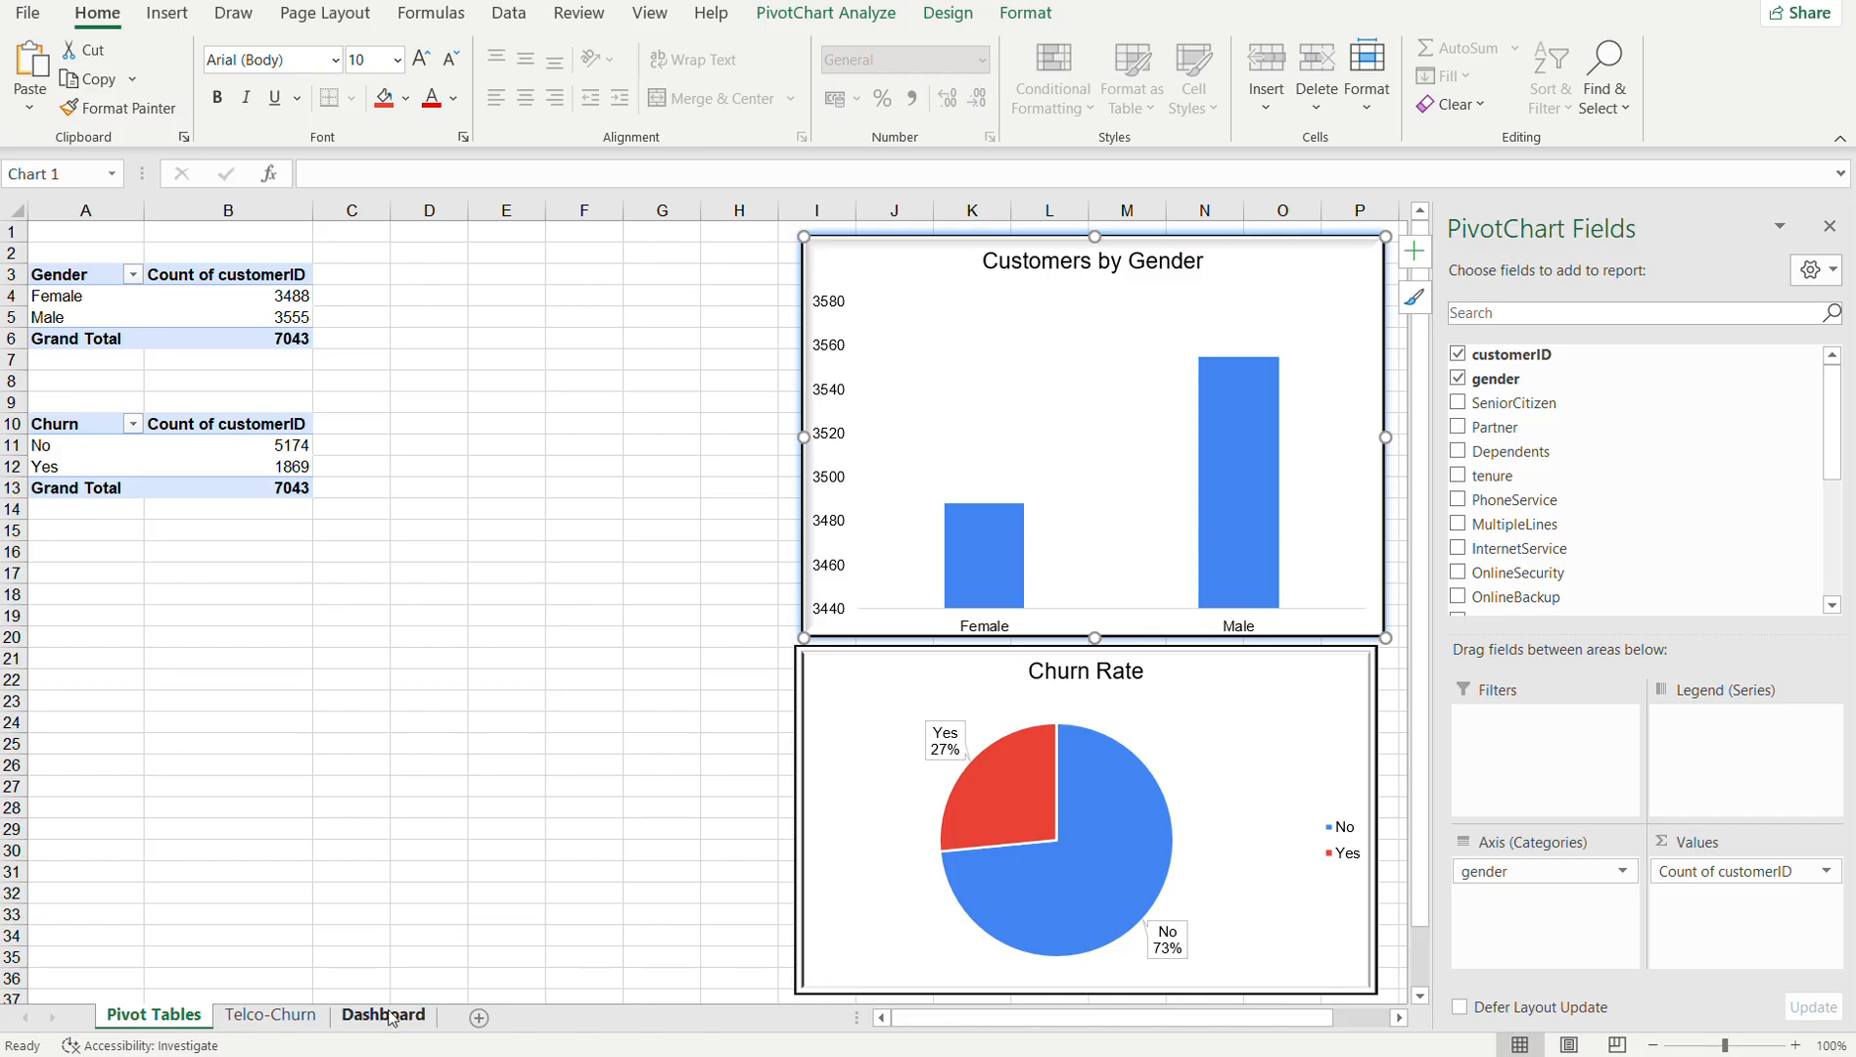
pyautogui.click(383, 1015)
pyautogui.hotkey('ctrl', 'v')
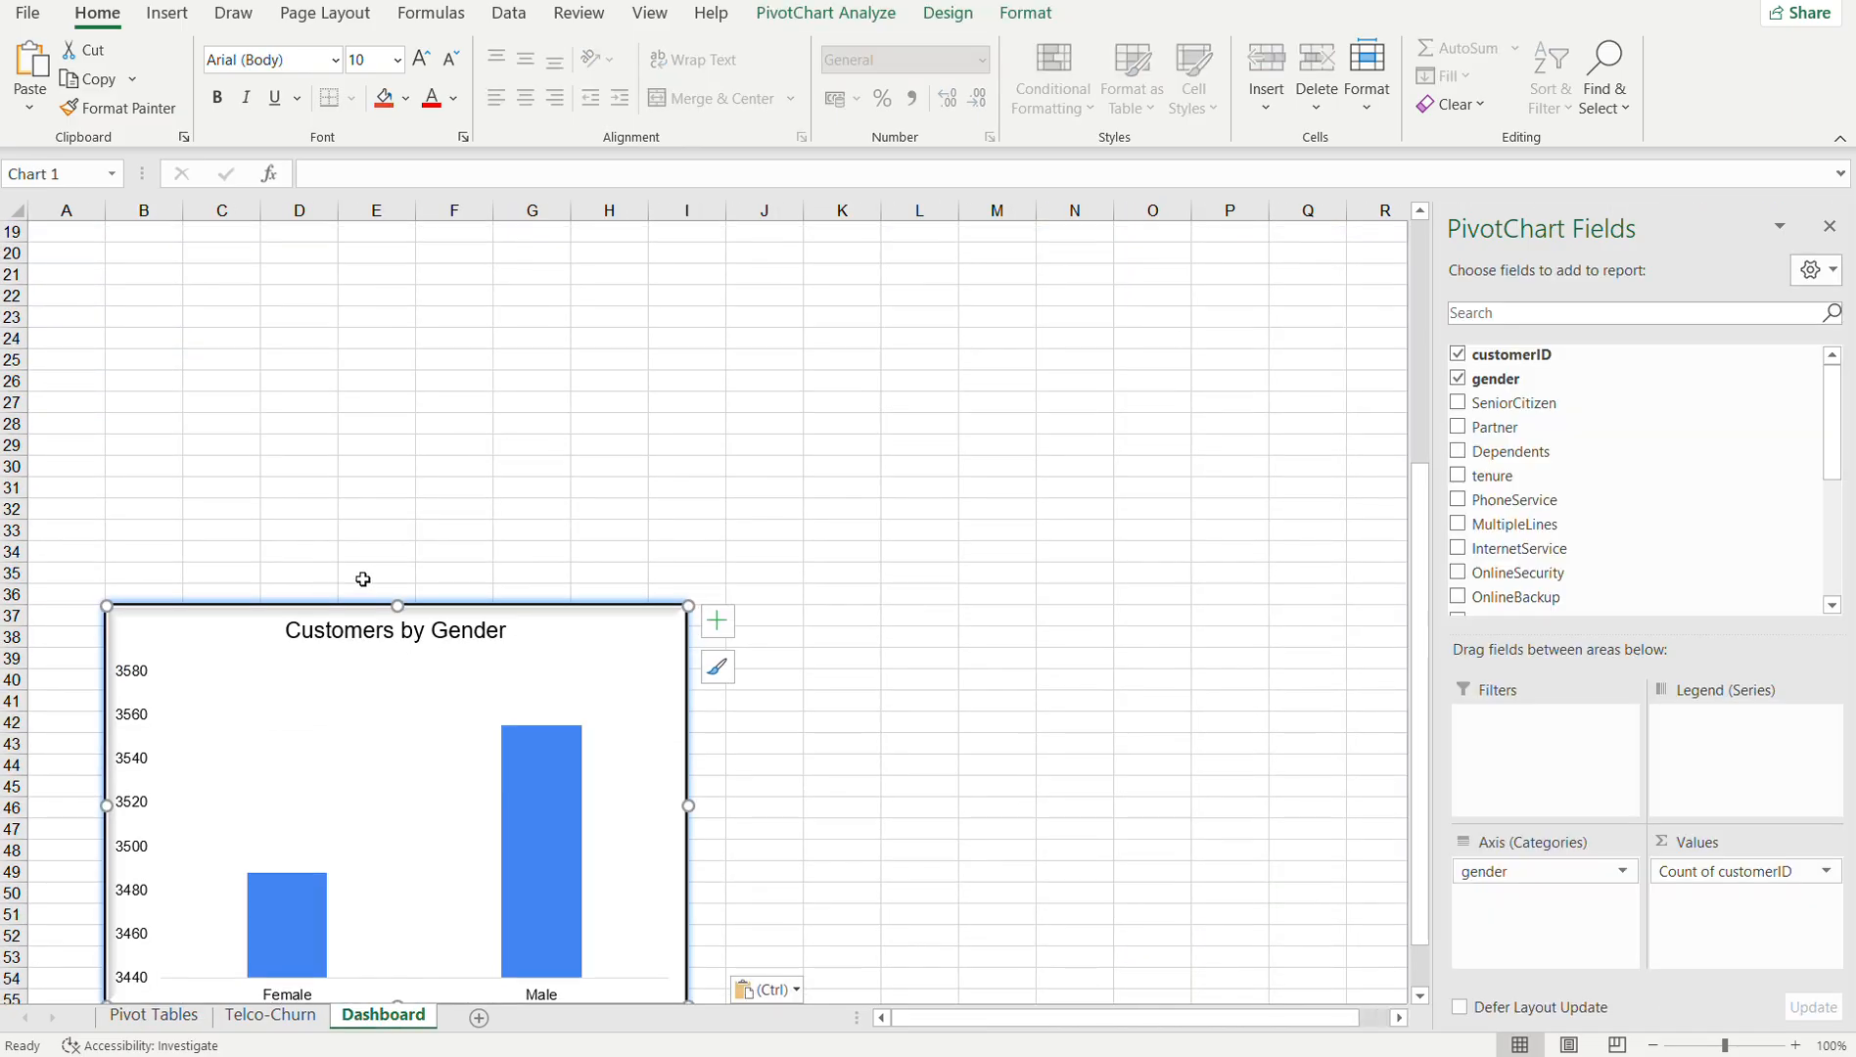
# - Move the pasted Customers by Gender chart up to about row 20, starting near column G, and close the PivotChart Fields pane
pyautogui.moveTo(410, 665); pyautogui.dragTo(569, 321)
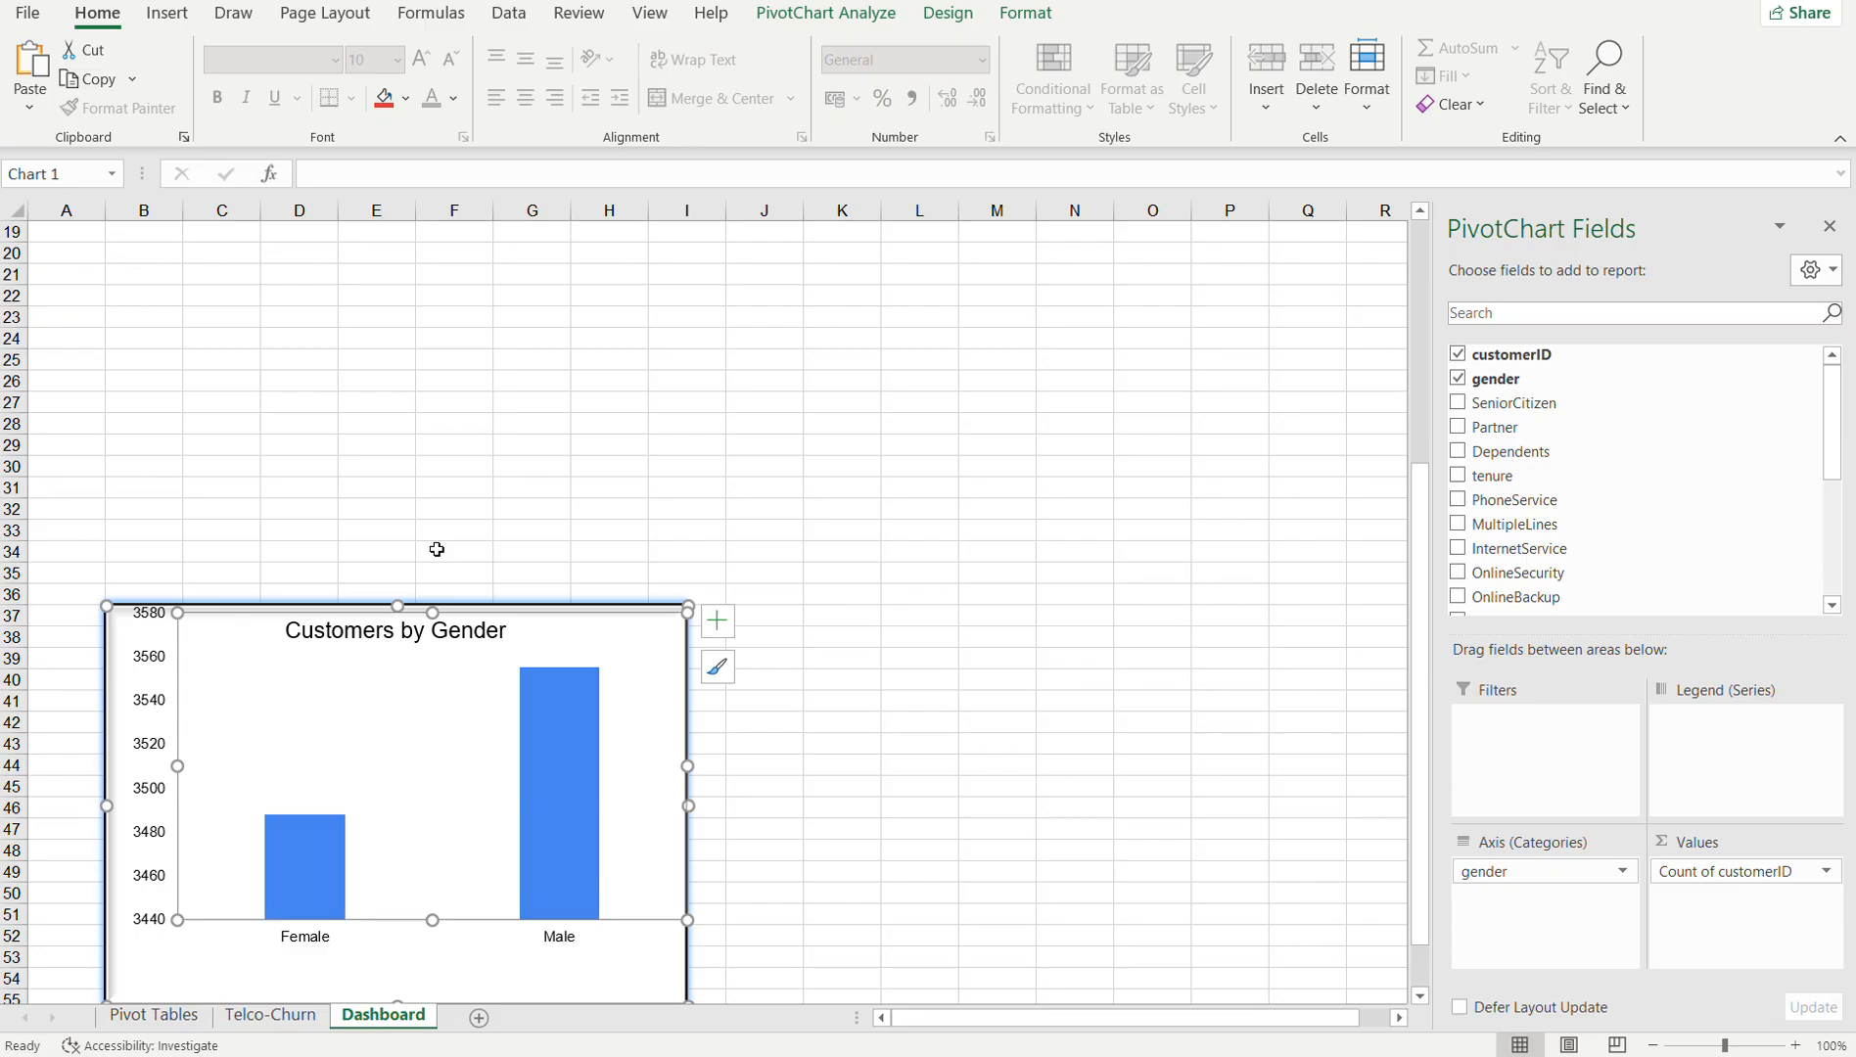
pyautogui.hotkey('ctrl', 'z')
pyautogui.click(300, 634)
pyautogui.click(200, 651)
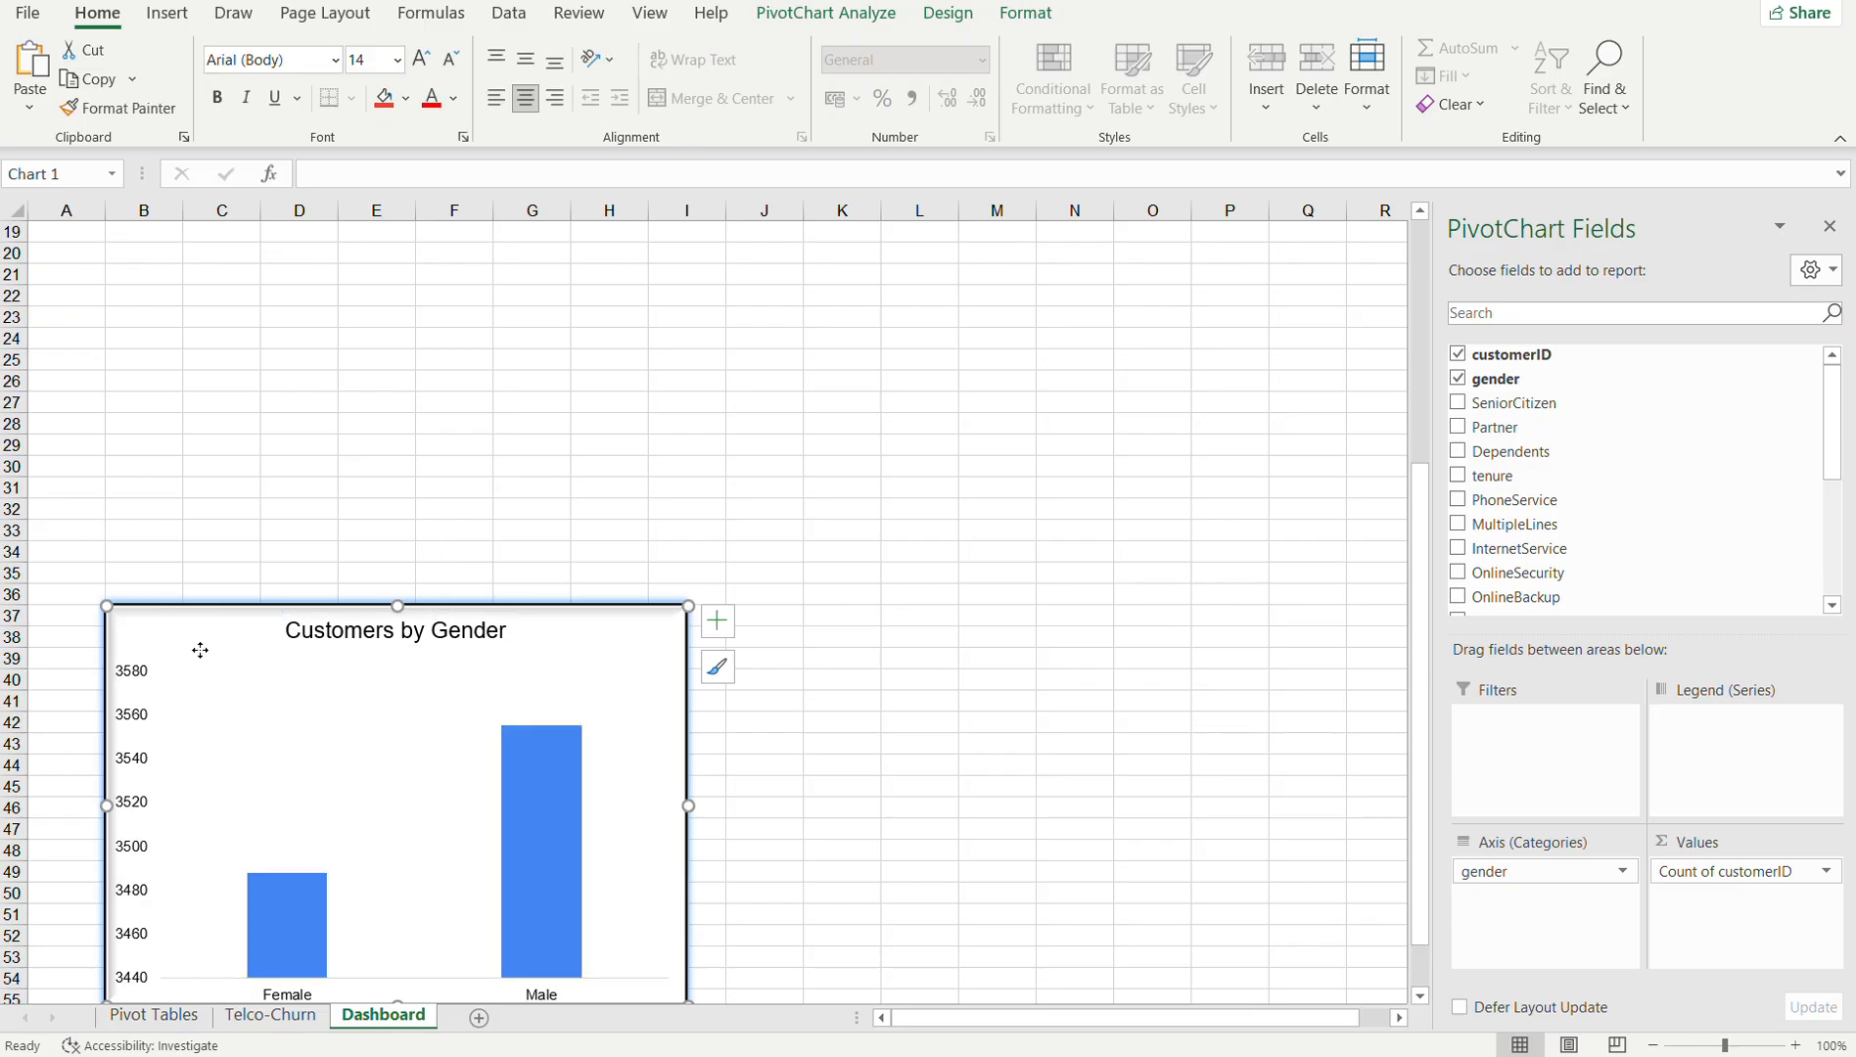
pyautogui.moveTo(218, 638); pyautogui.dragTo(594, 285)
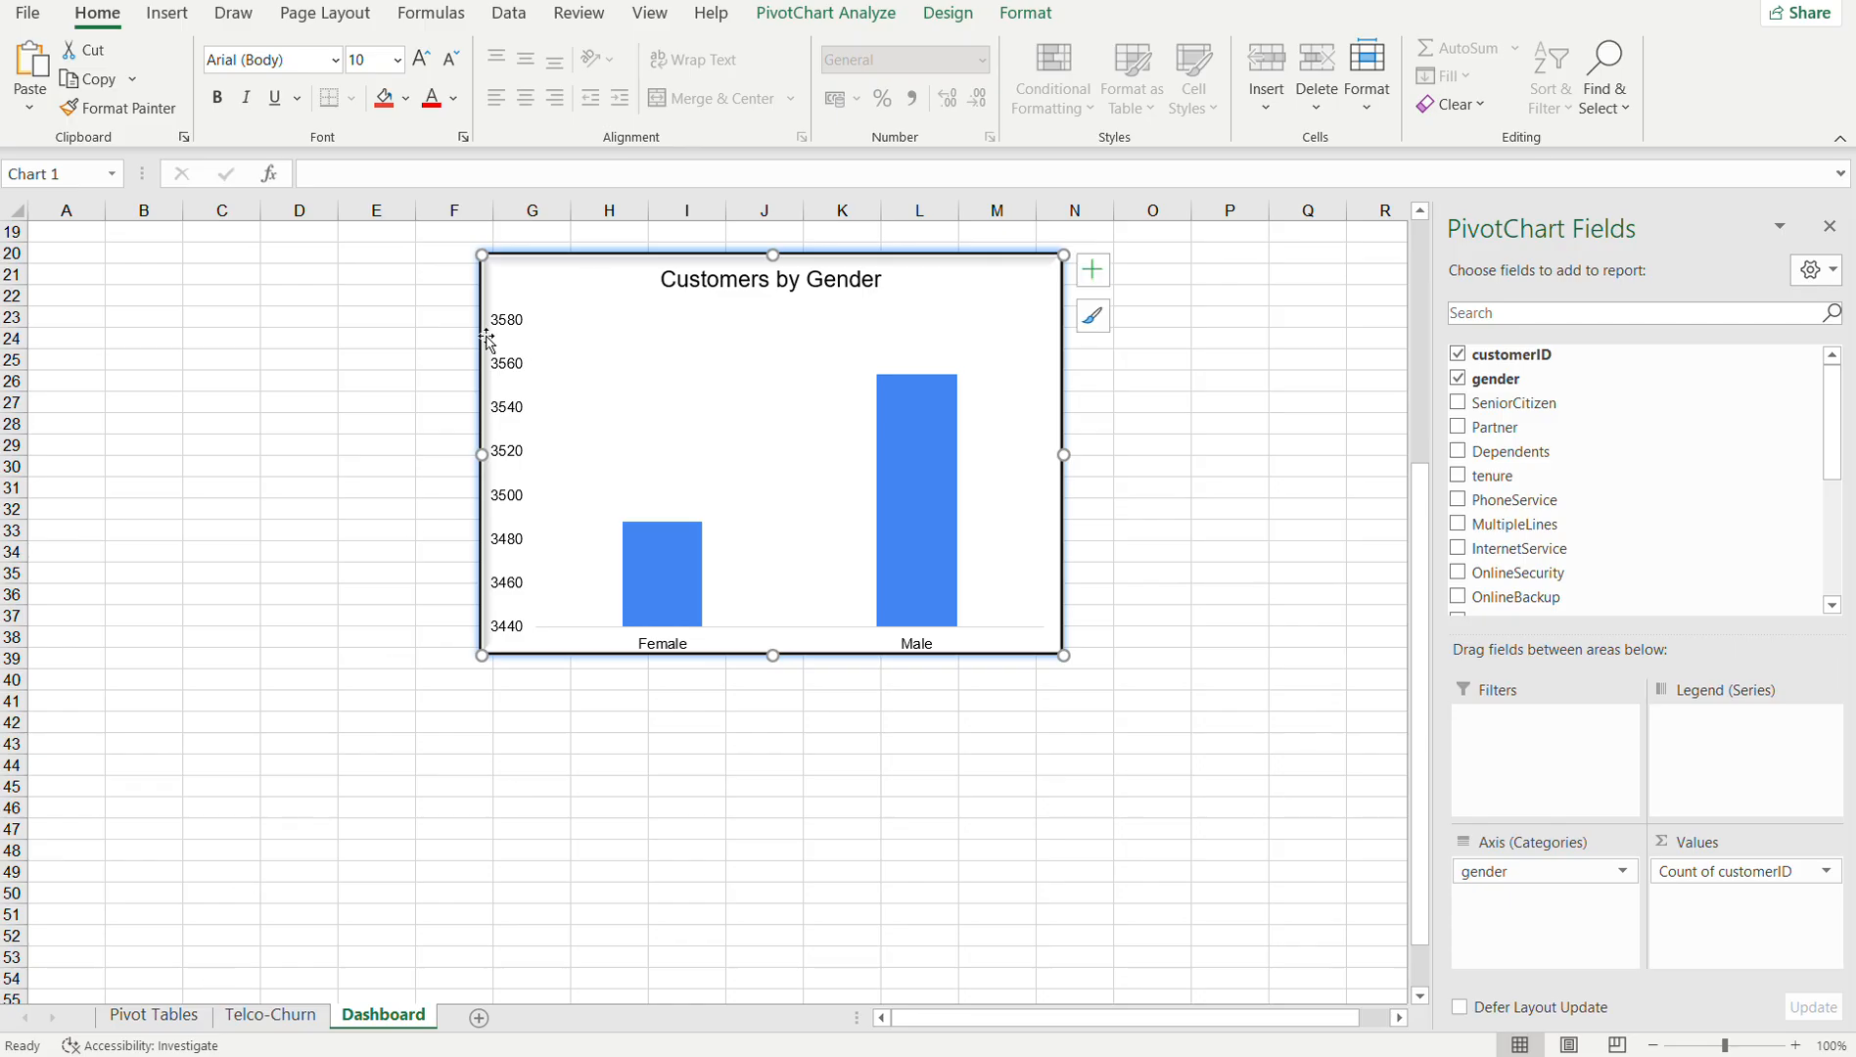
pyautogui.click(1829, 227)
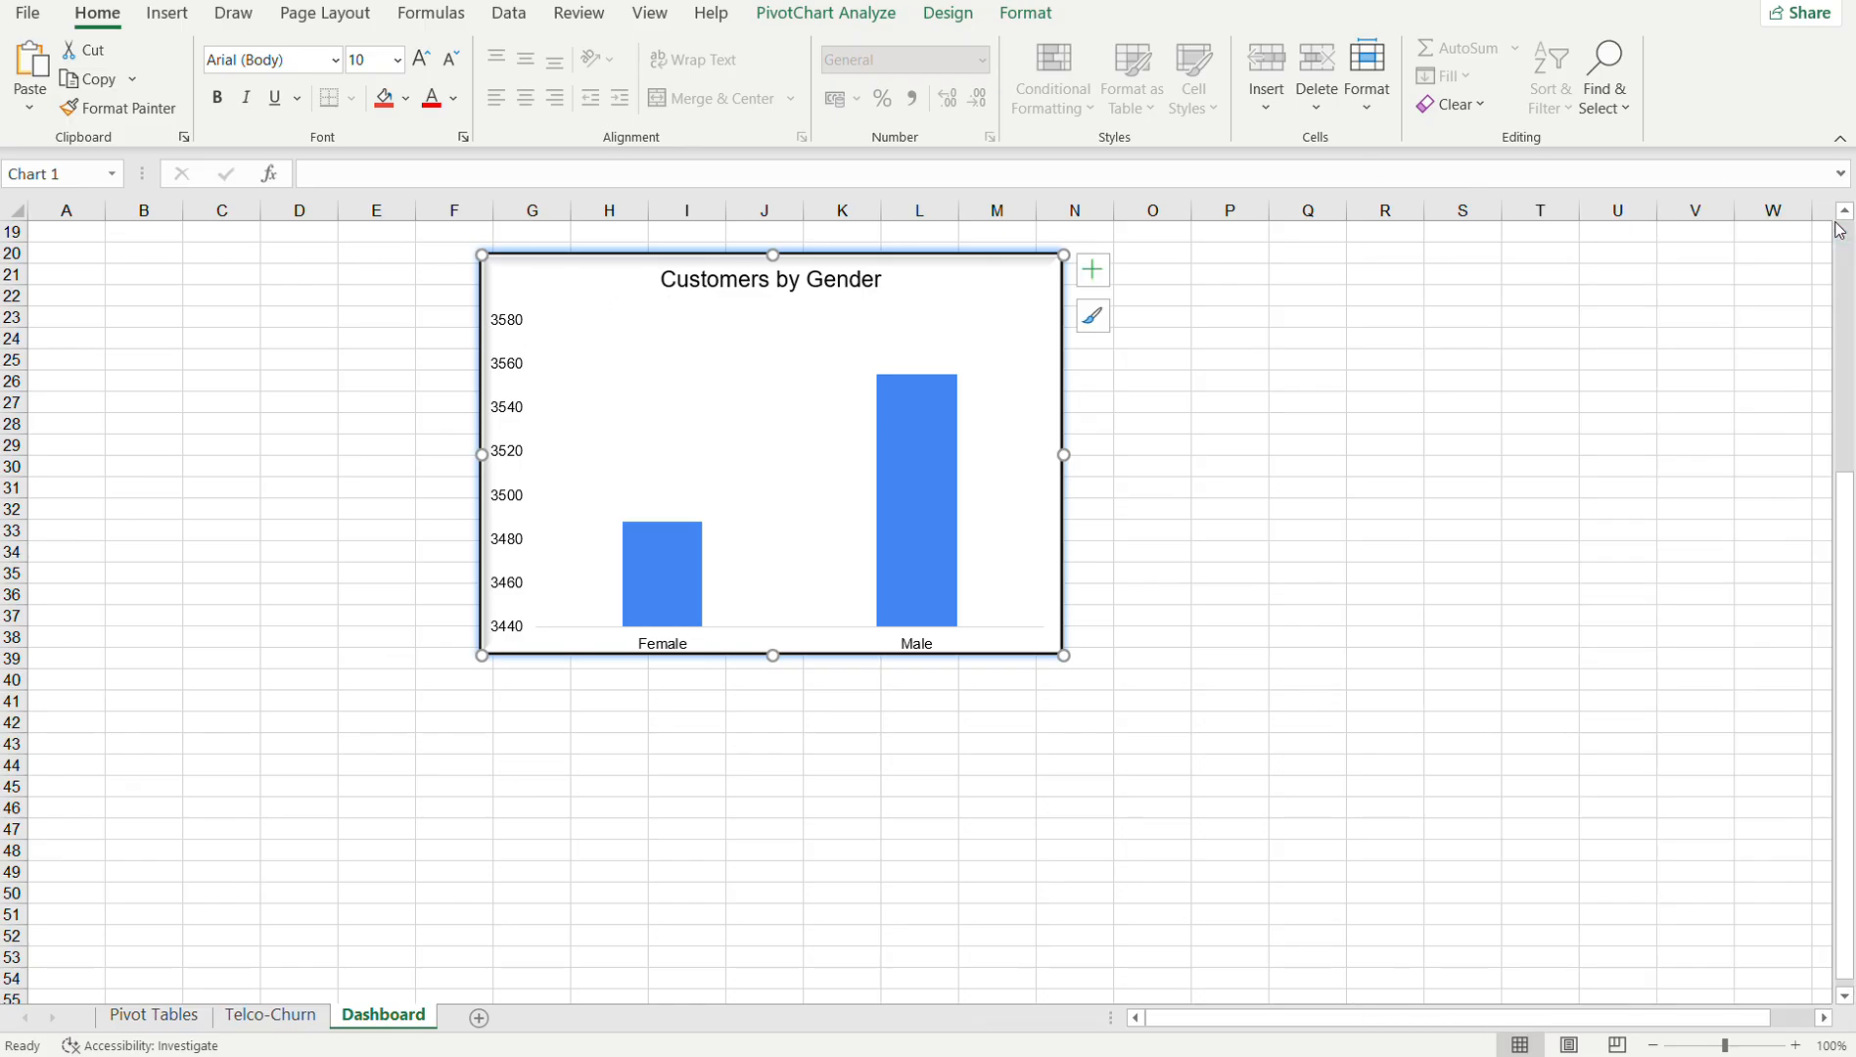
# - Hide the formula bar and turn off the gridlines on the Dashboard sheet
pyautogui.click(649, 14)
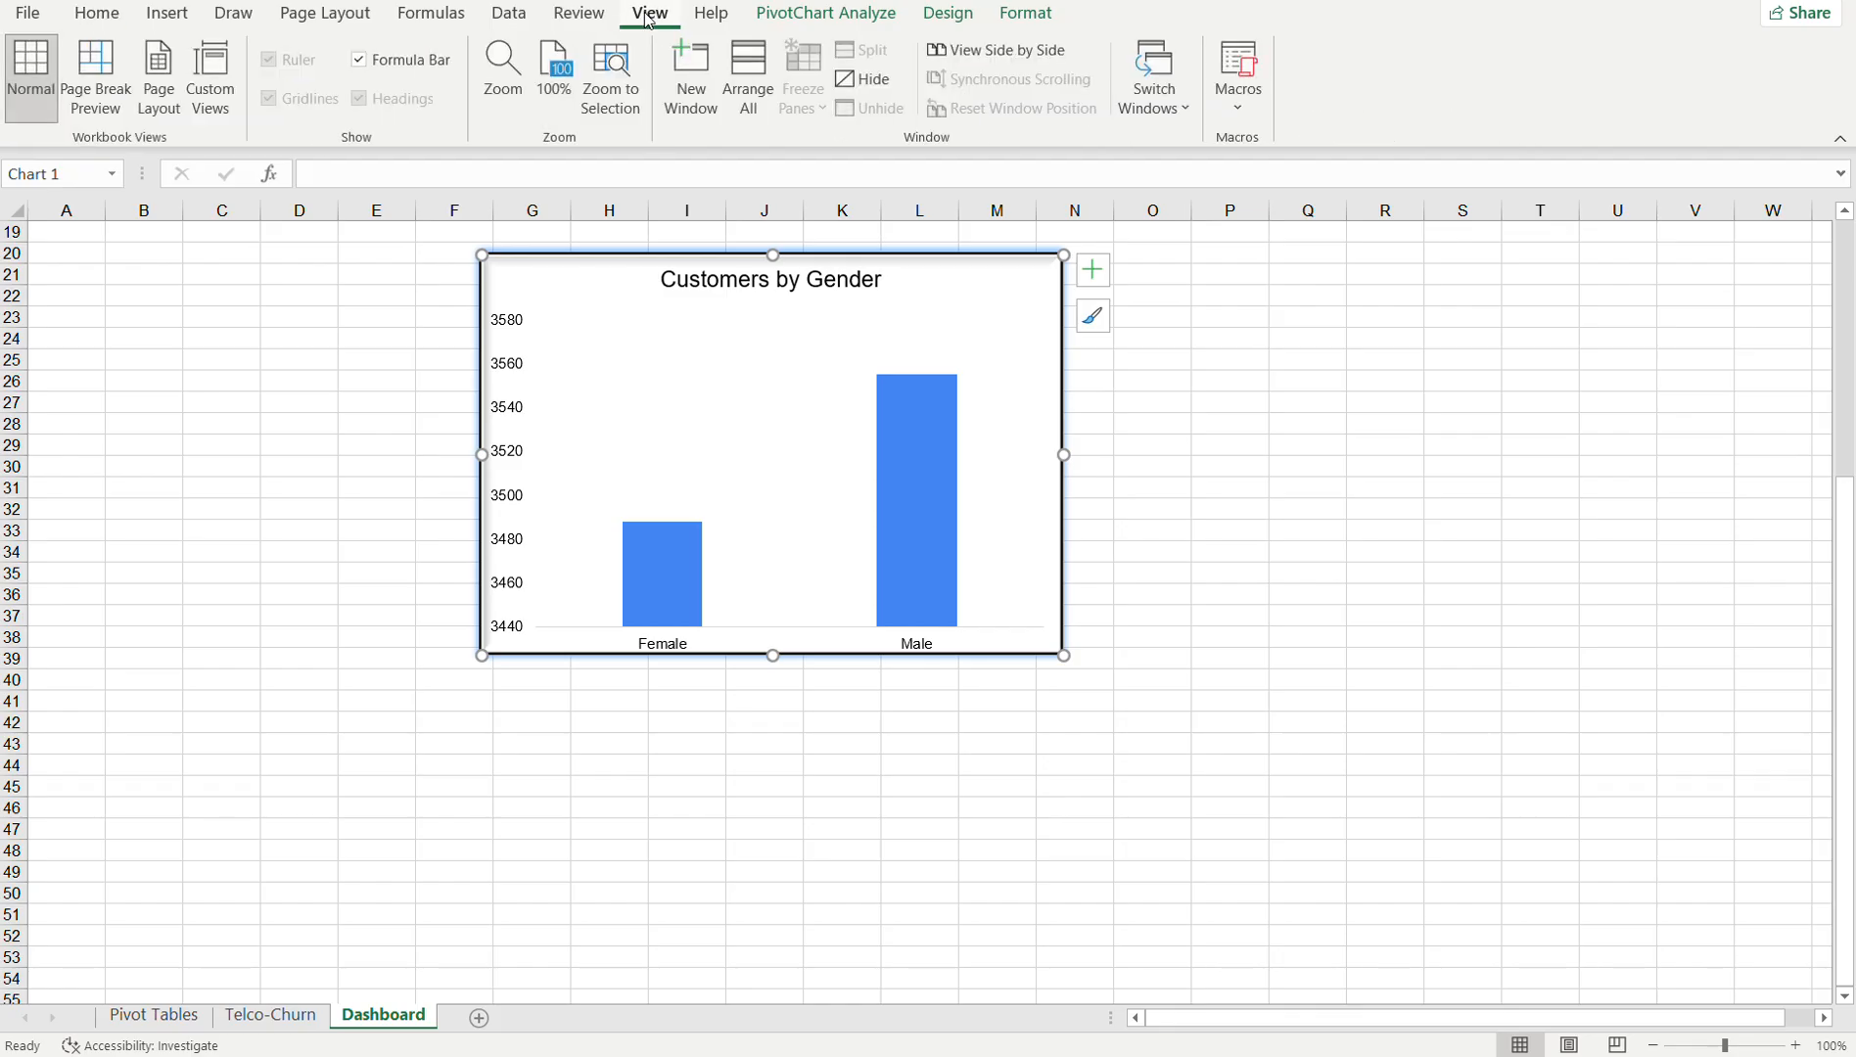
pyautogui.click(361, 60)
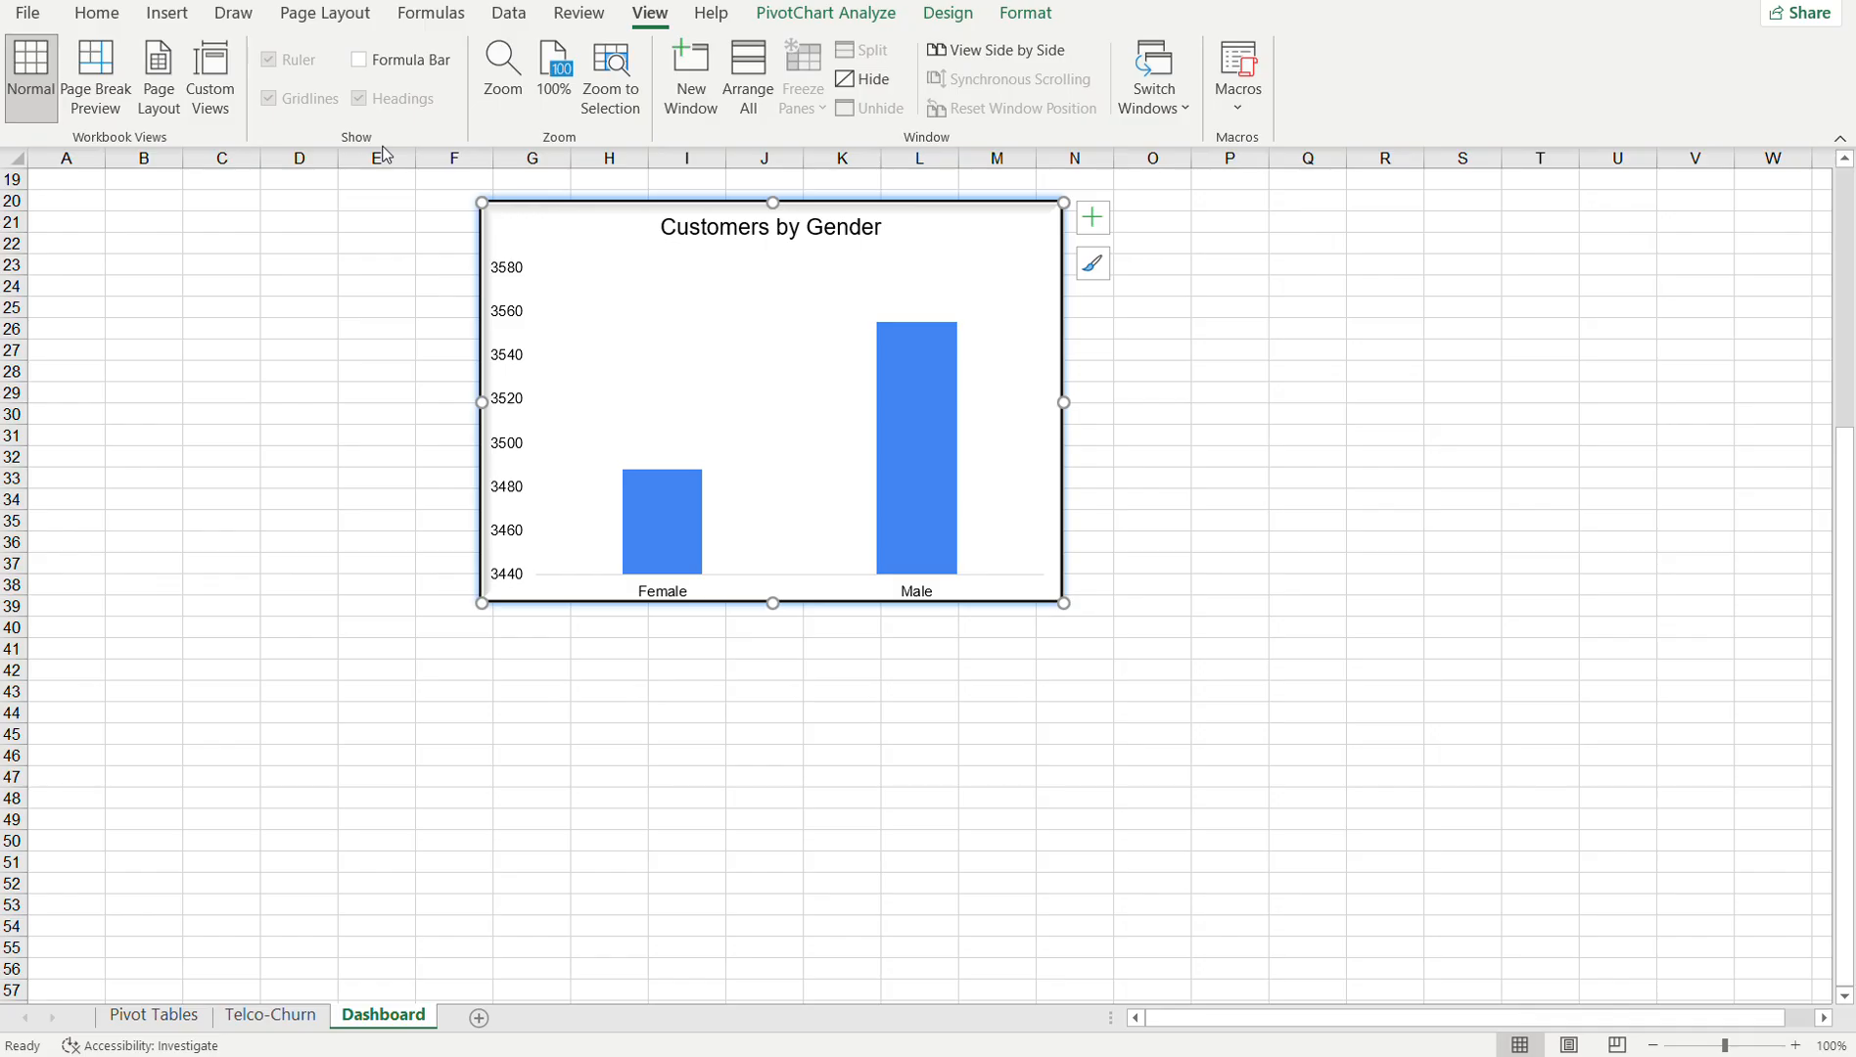
pyautogui.click(362, 266)
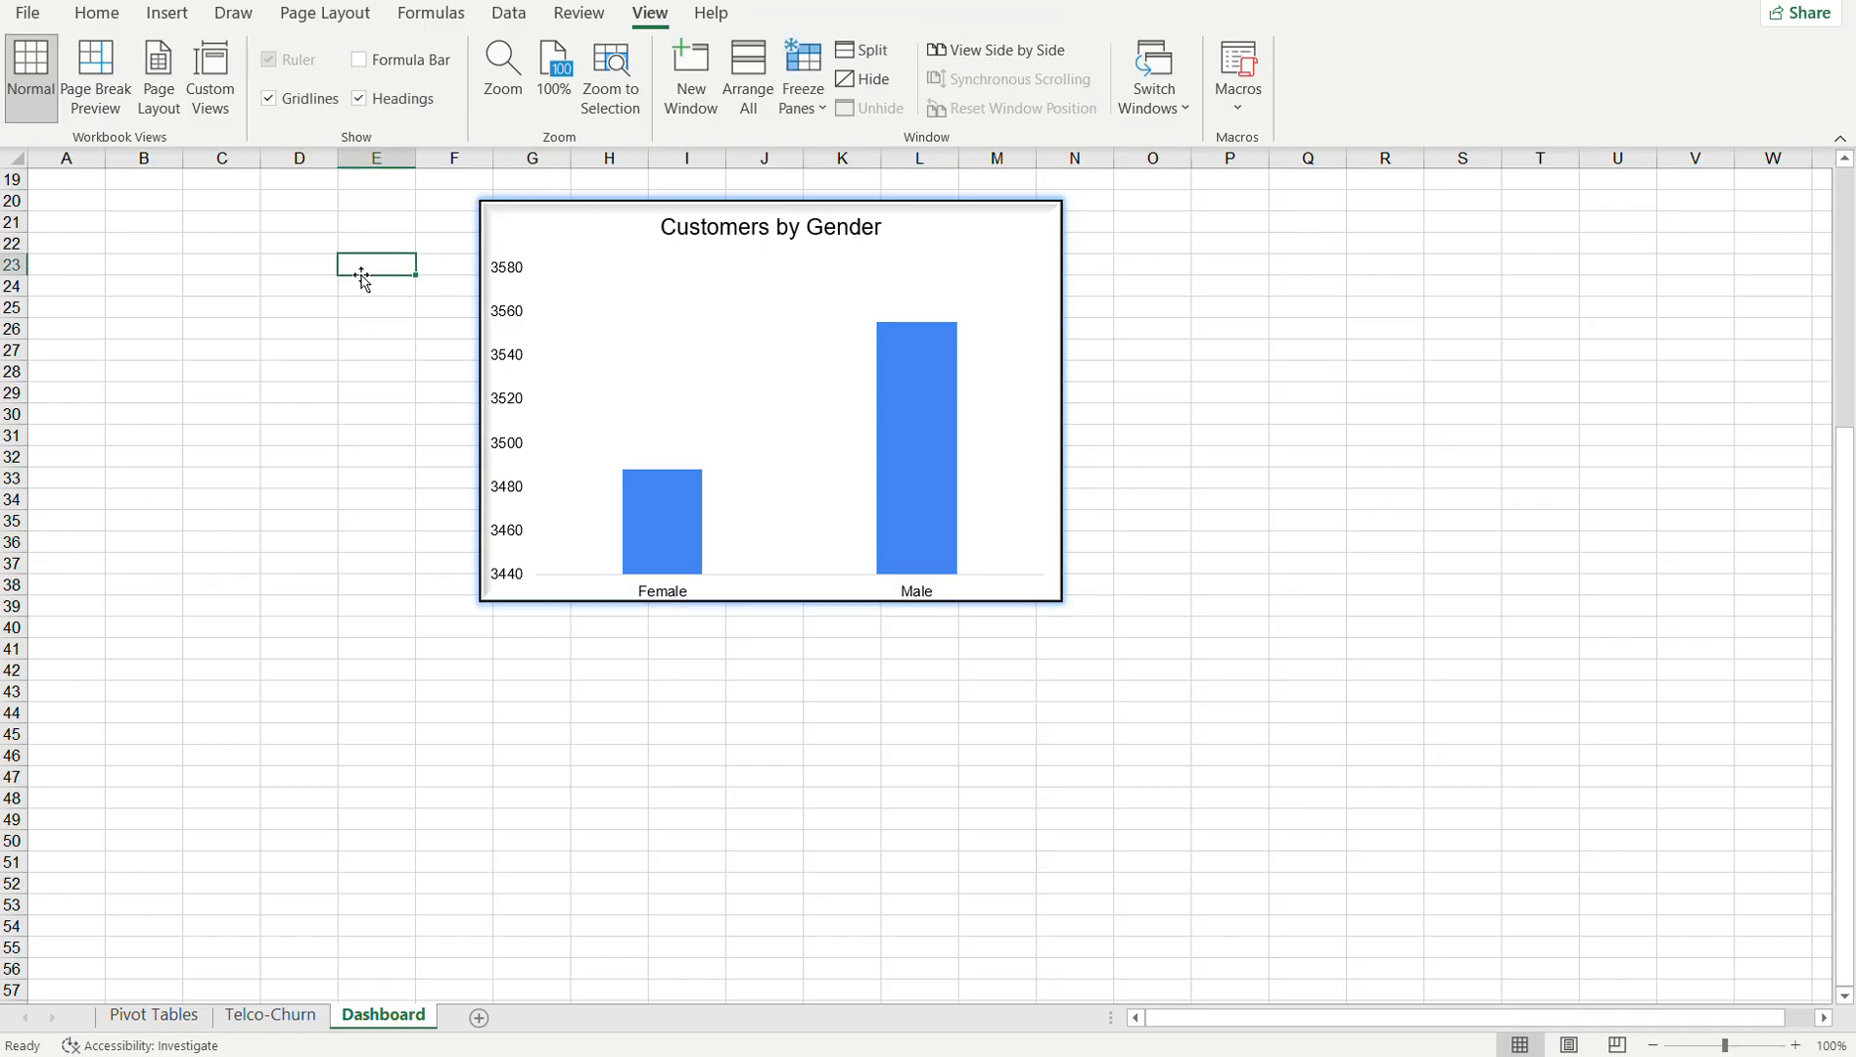
pyautogui.click(269, 99)
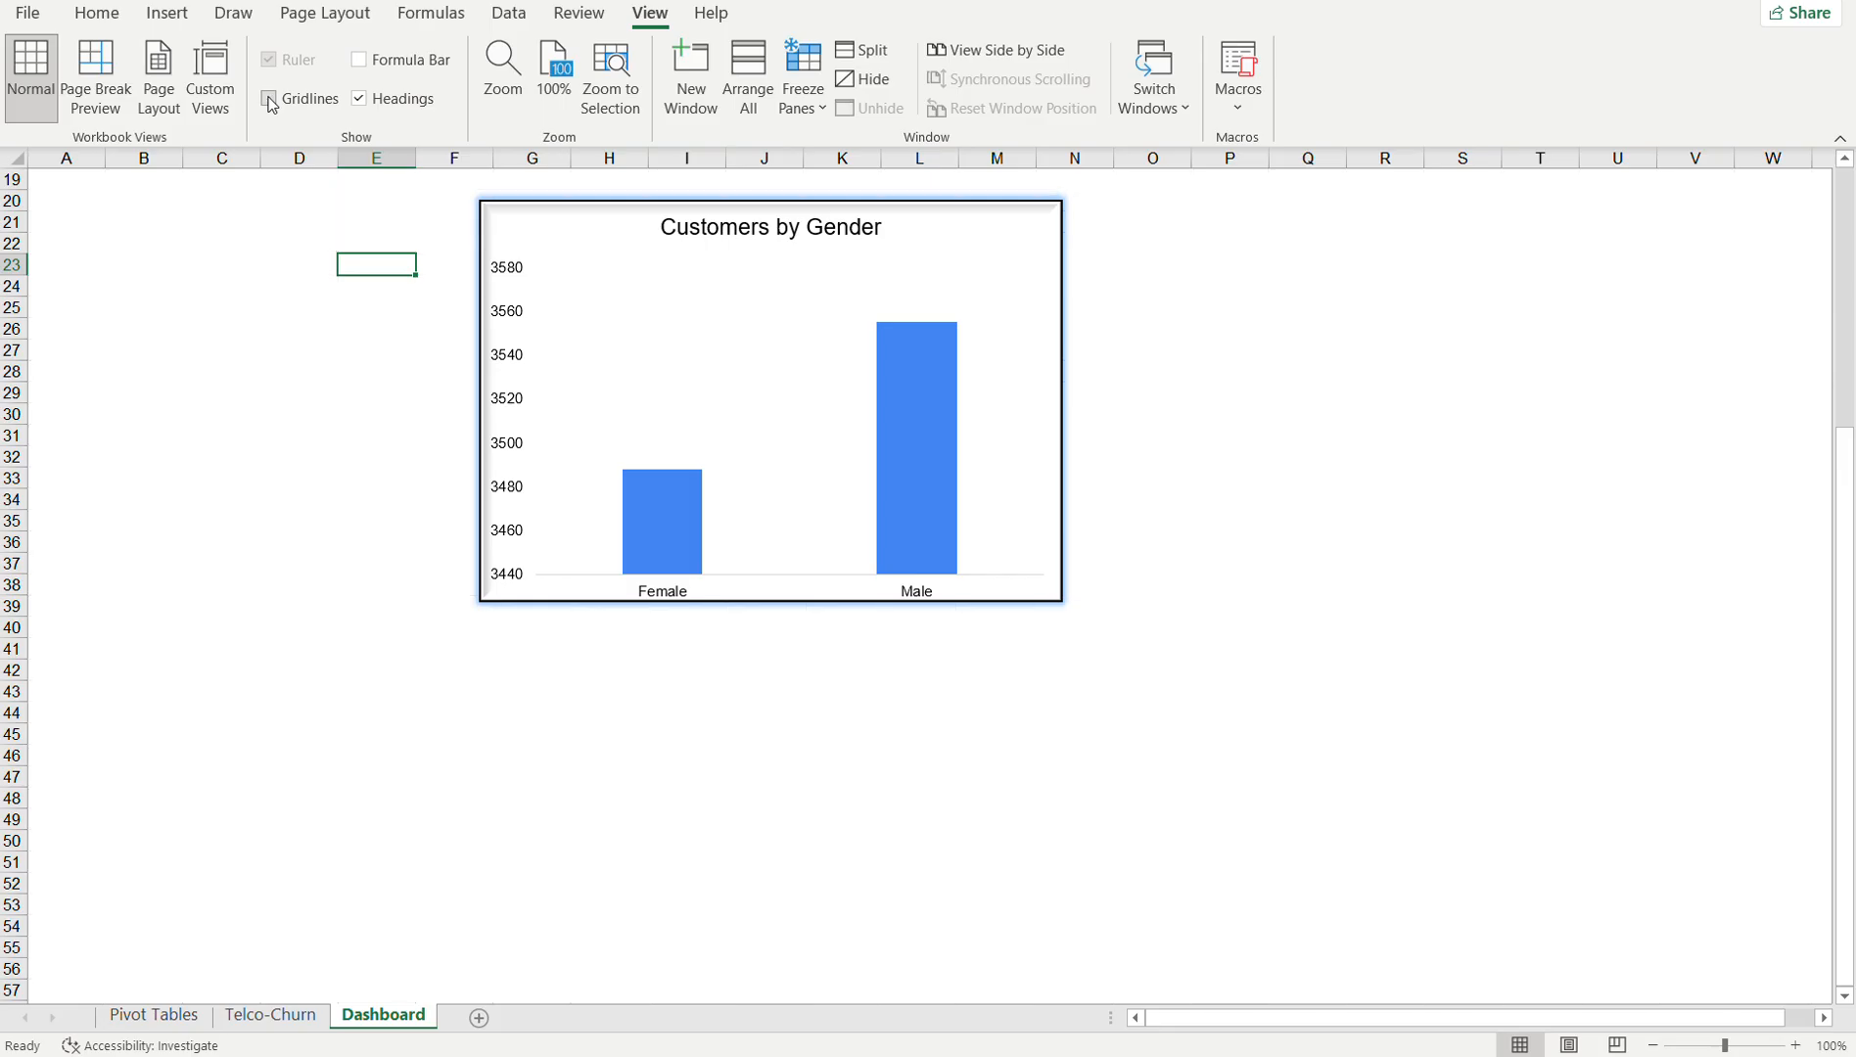
# - Check the Telco-Churn sheet for comparison, hide the Dashboard sheet's row and column headings, and select its chart
pyautogui.click(266, 1016)
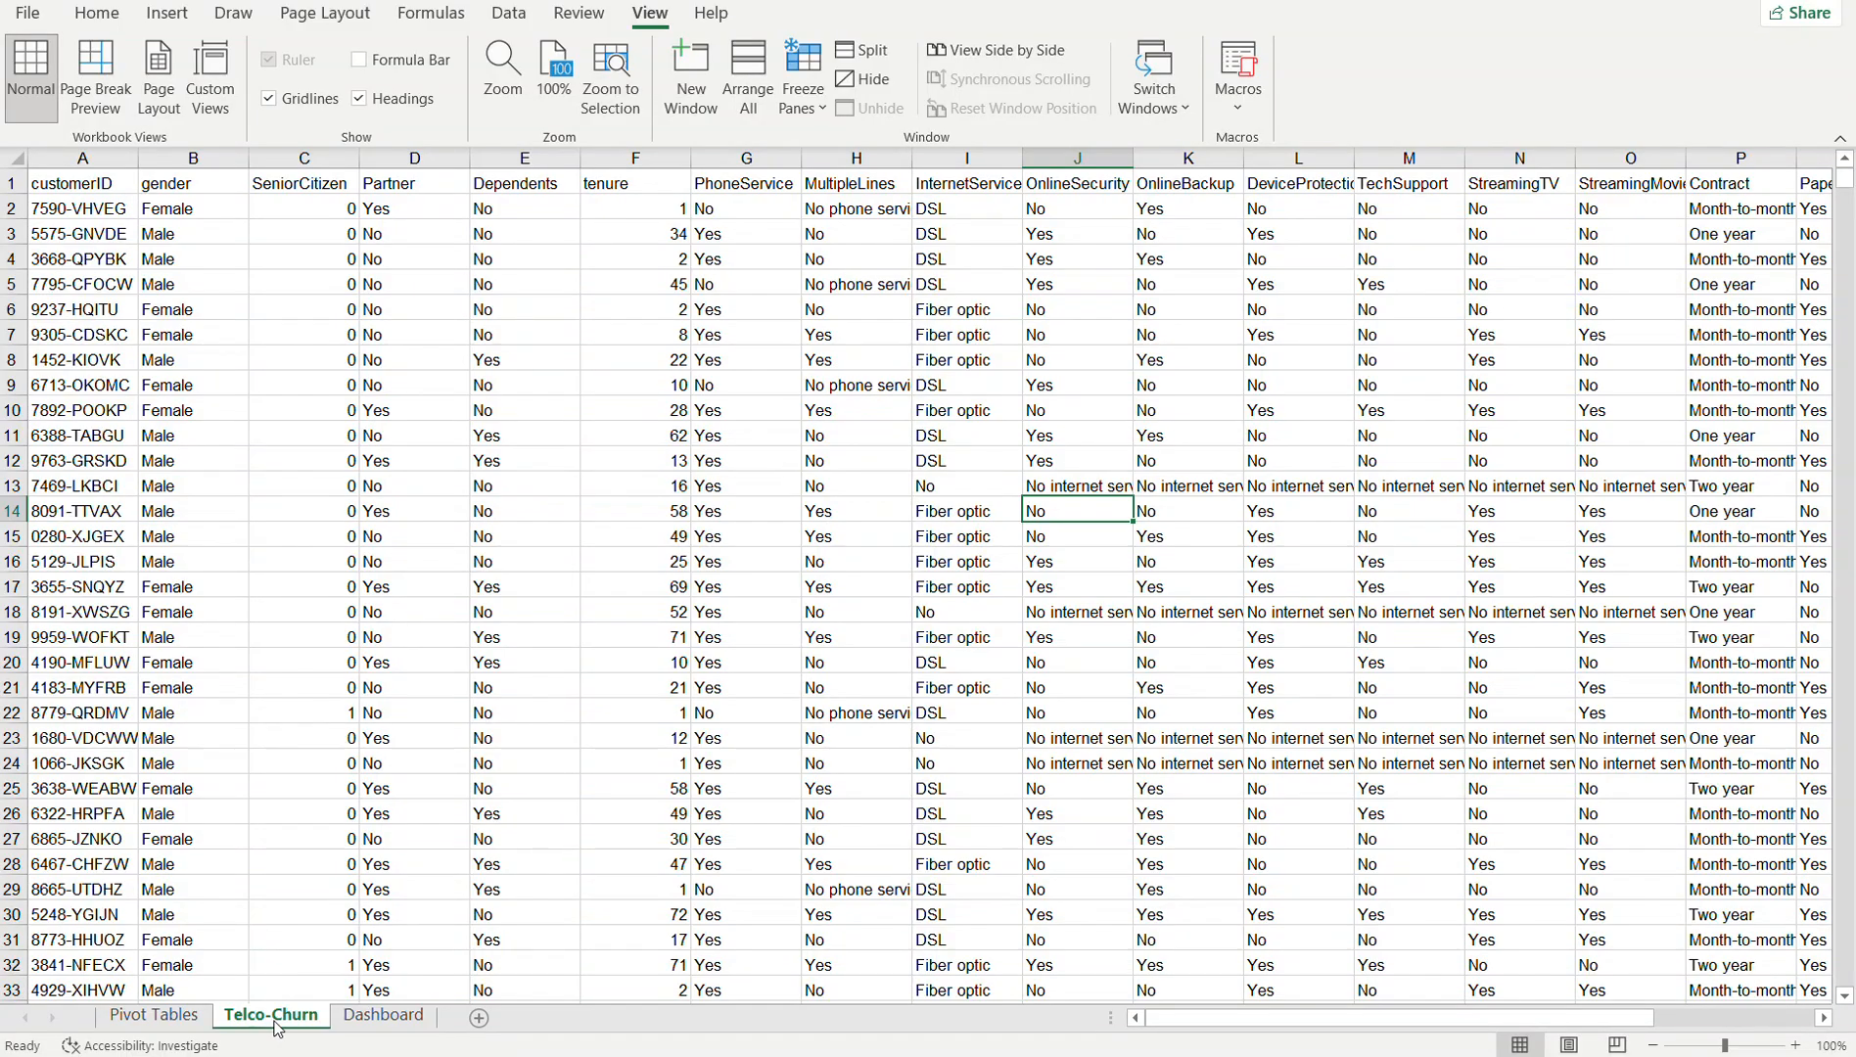
pyautogui.click(370, 1018)
pyautogui.click(273, 482)
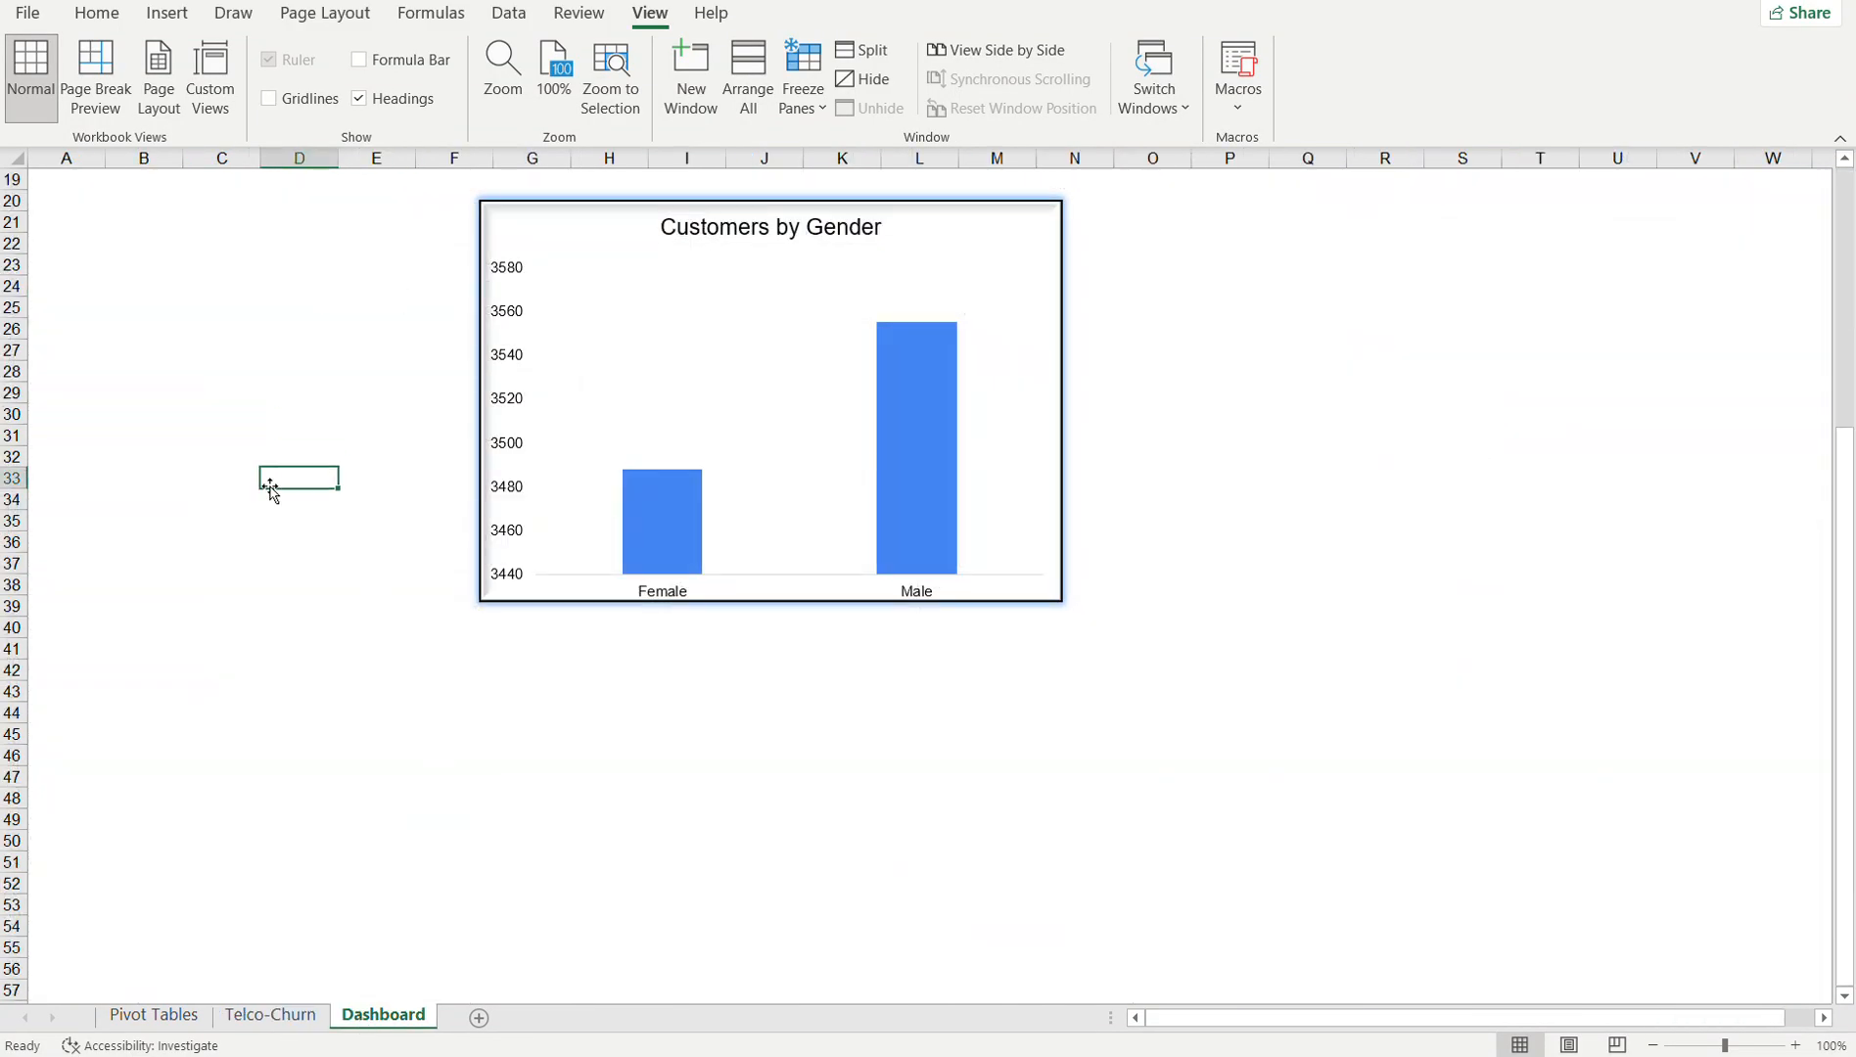
pyautogui.click(360, 99)
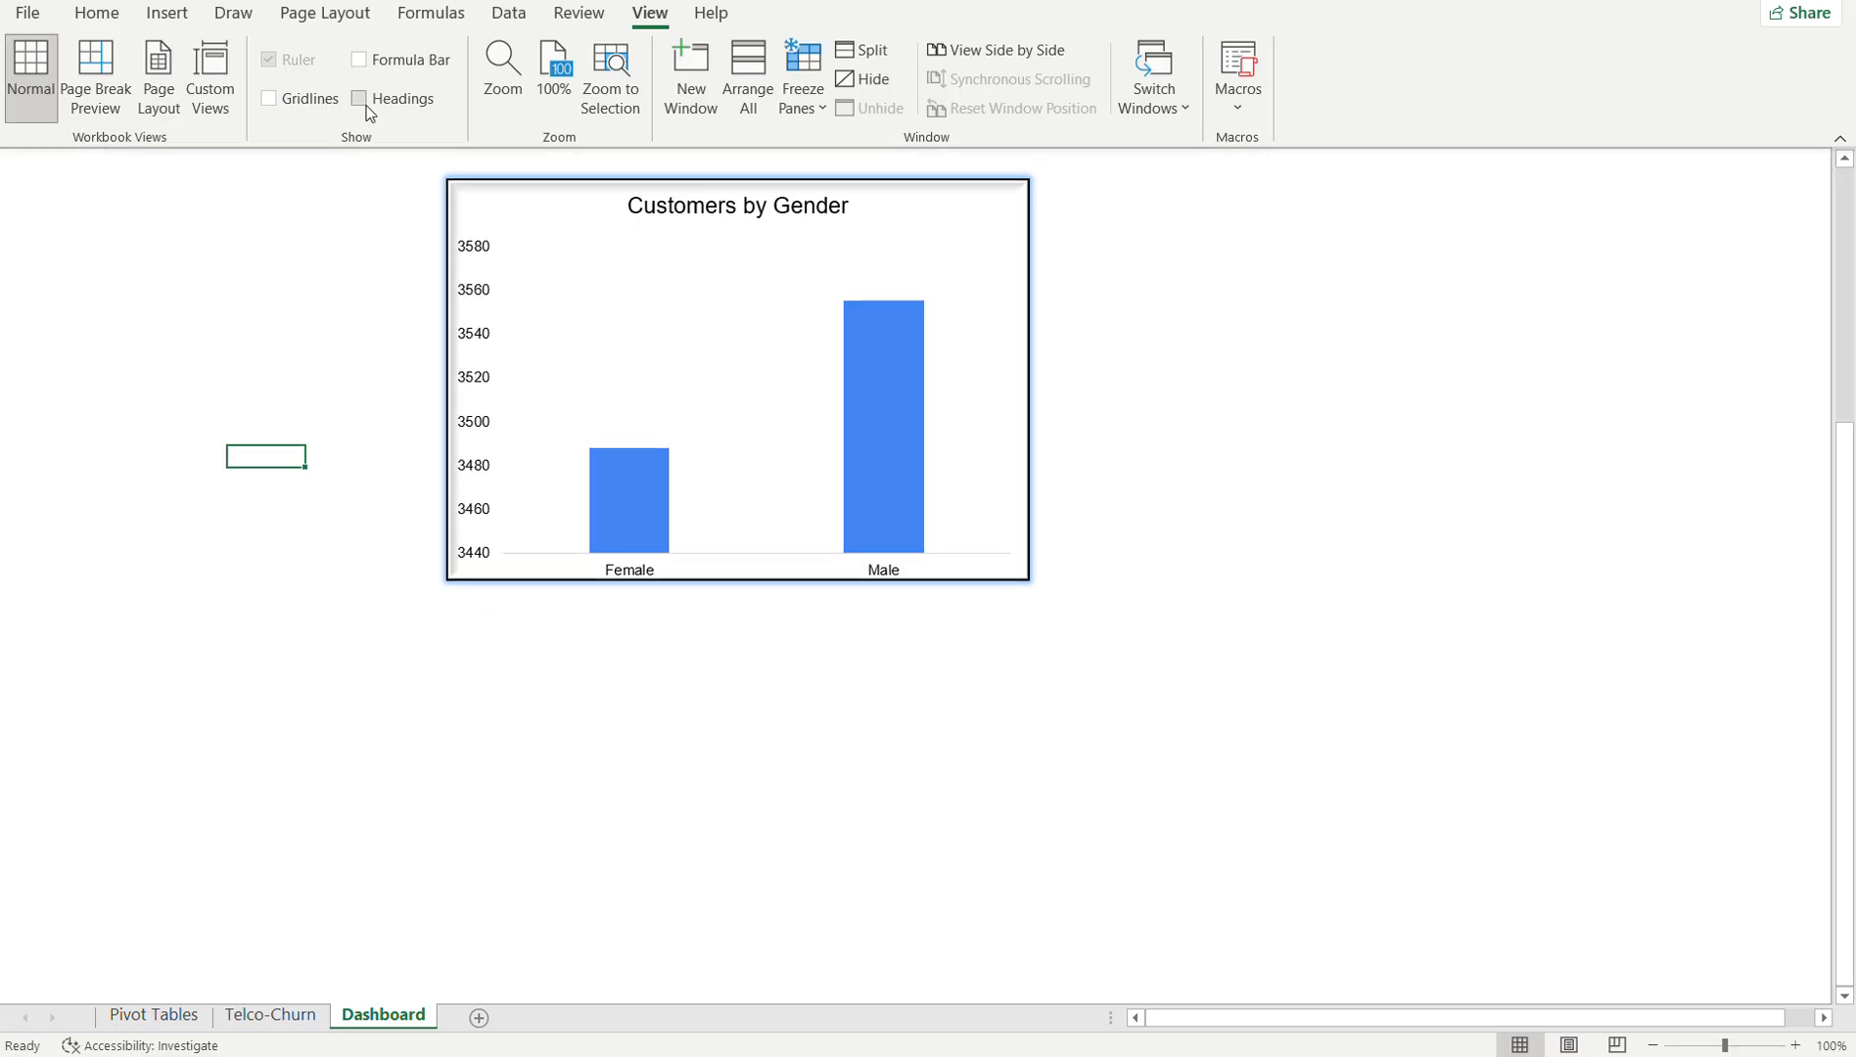
pyautogui.click(706, 243)
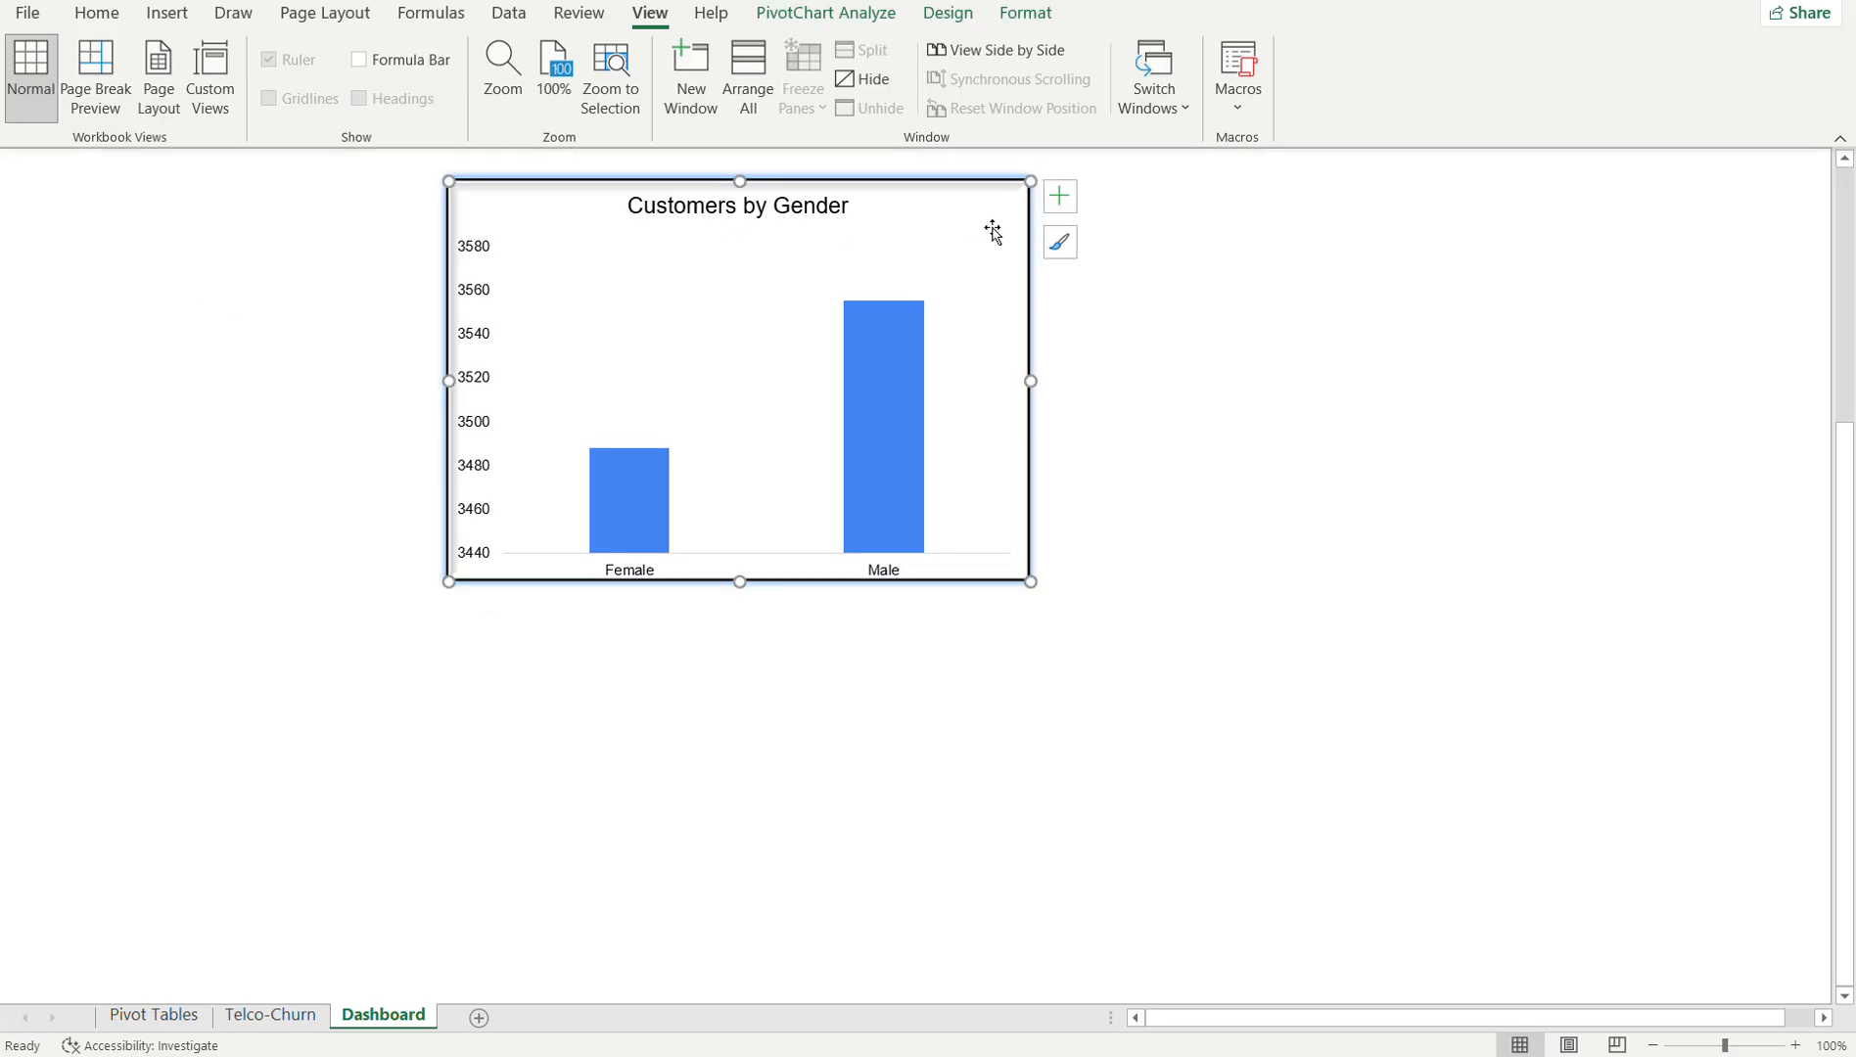
# - Collapse the ribbon to free up more viewing space on the Dashboard sheet
pyautogui.click(1845, 142)
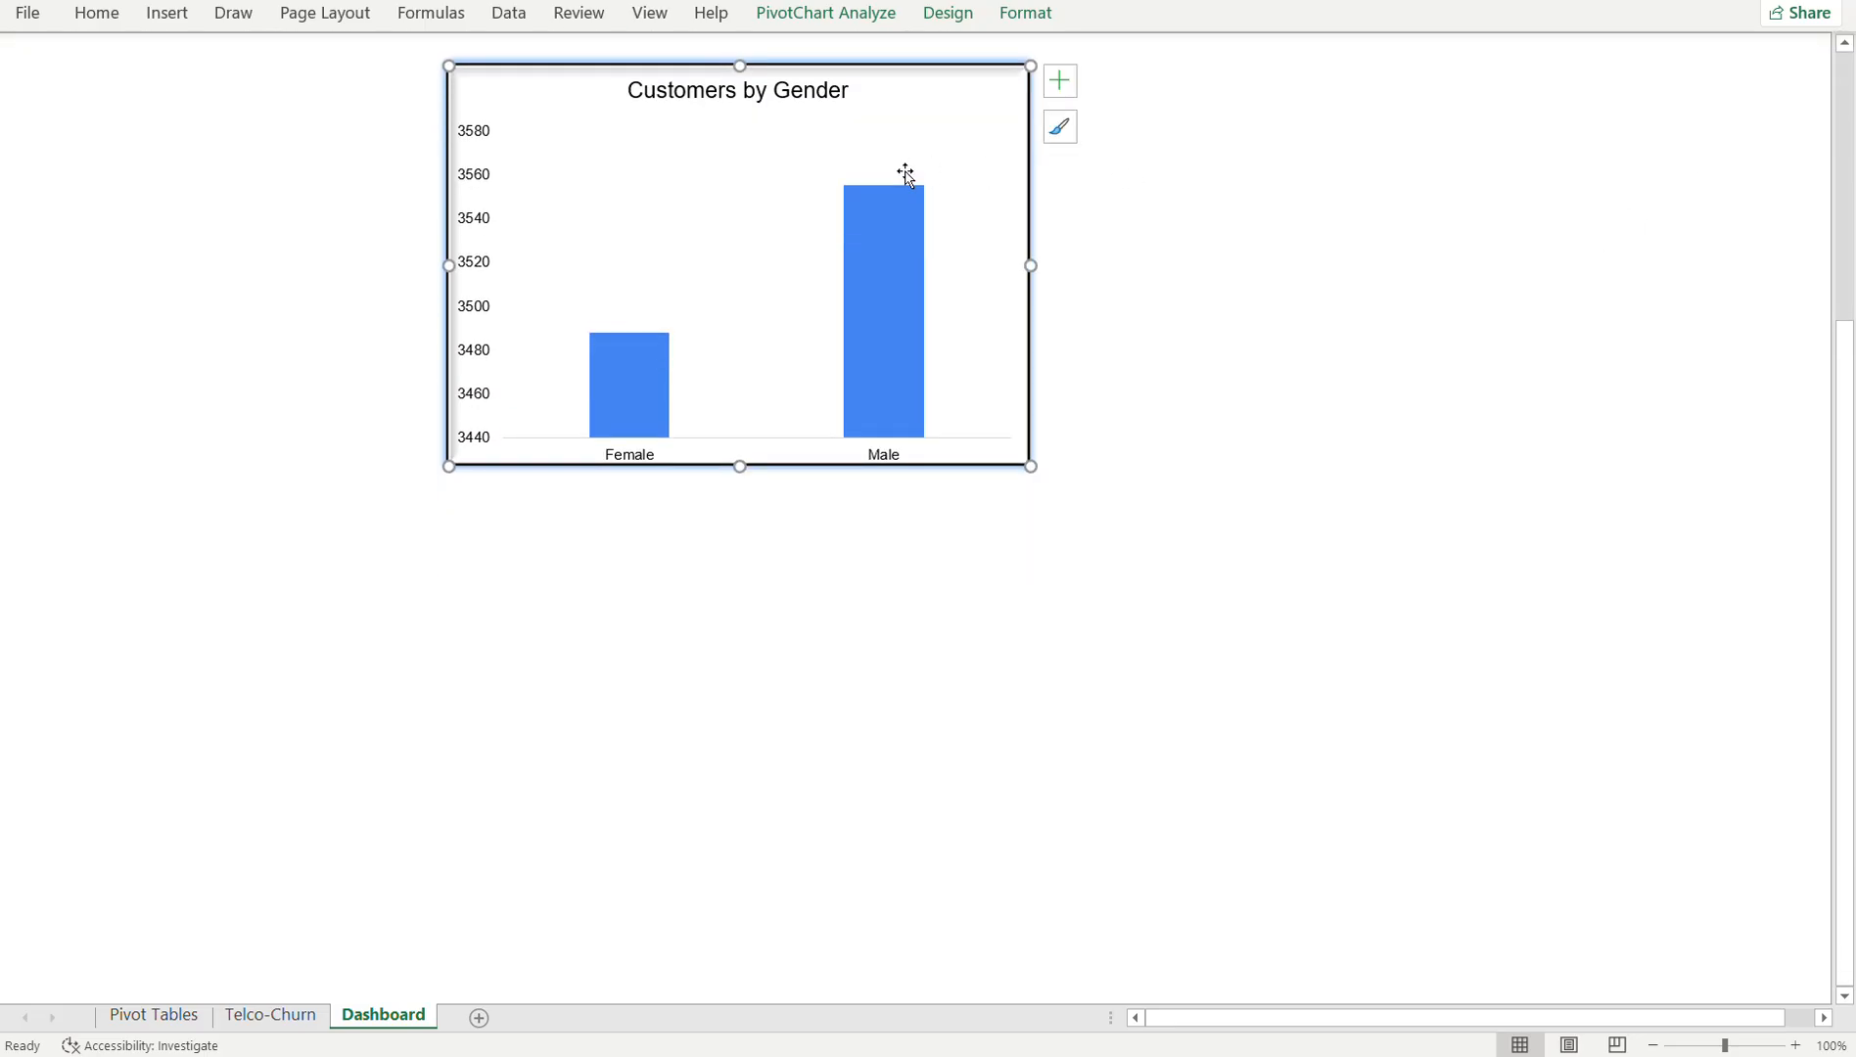
pyautogui.moveTo(953, 154); pyautogui.dragTo(1127, 128)
pyautogui.click(1126, 129)
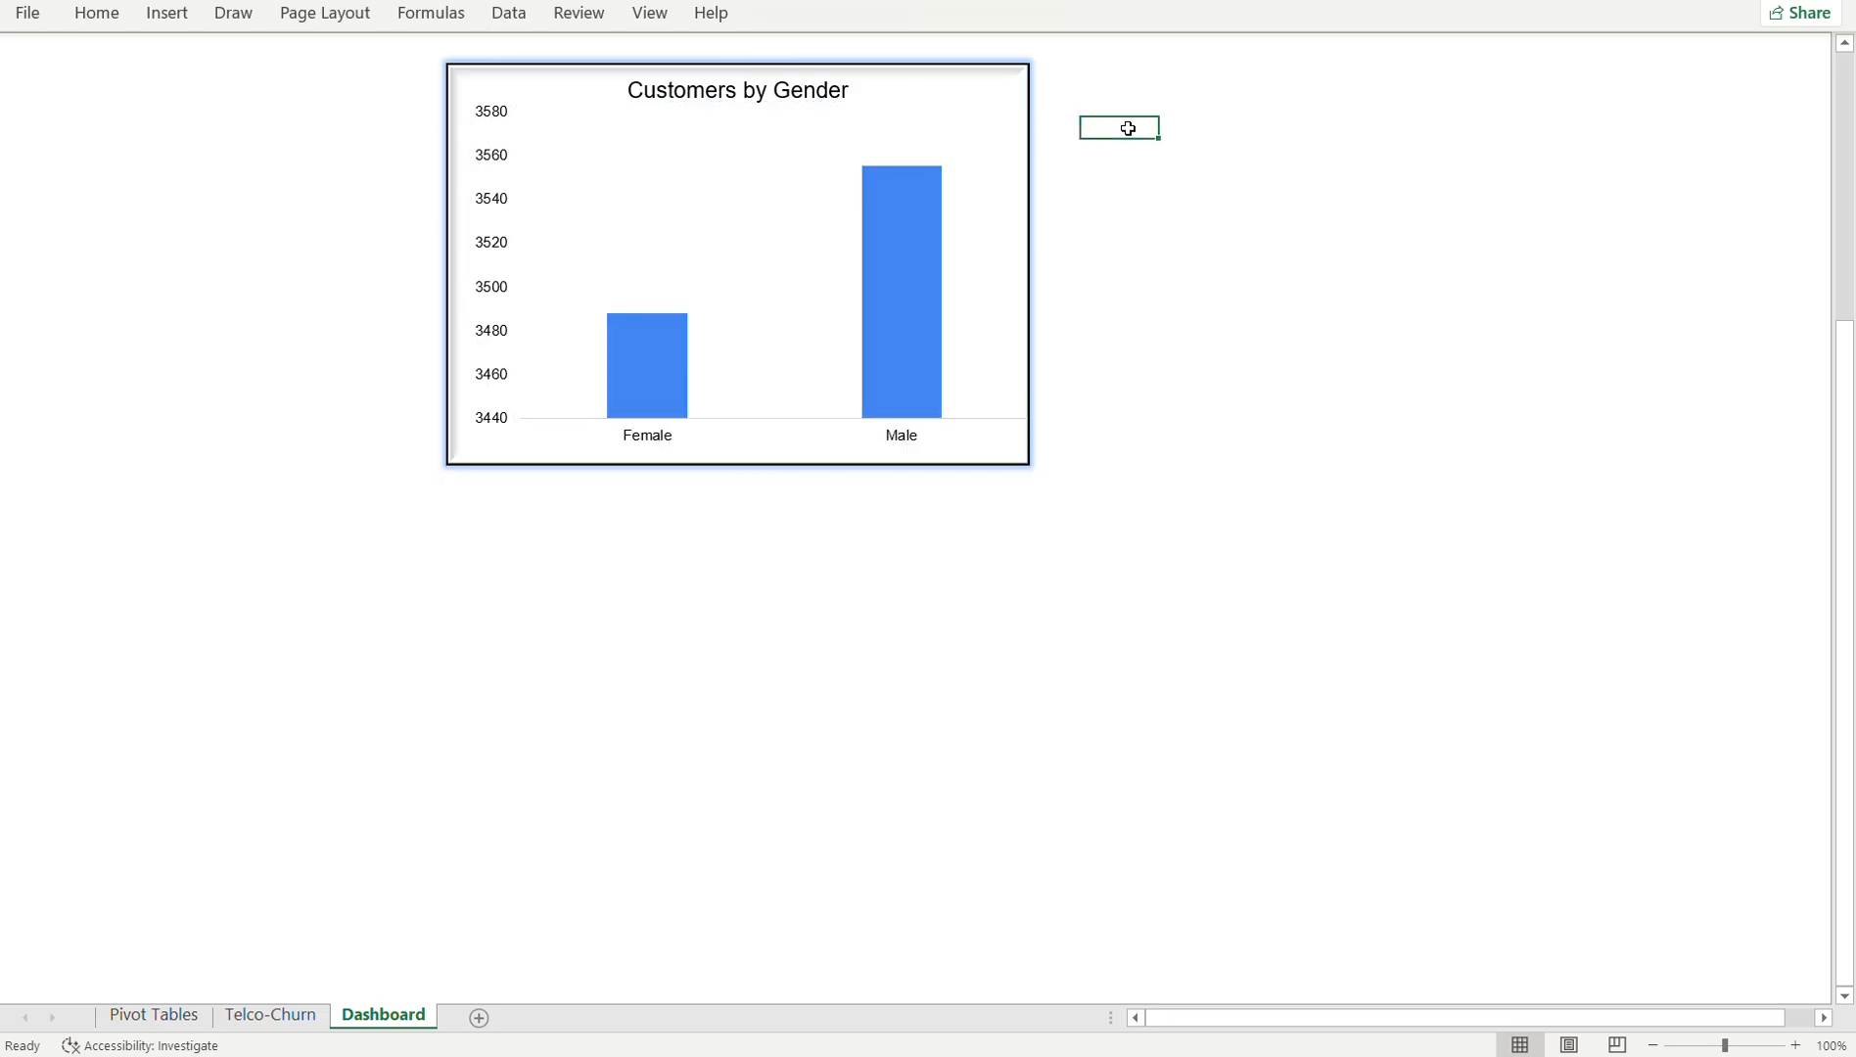
pyautogui.hotkey('ctrl', 'z')
# - Move the whole Customers by Gender chart across to the upper-right area of the dashboard
pyautogui.click(570, 90)
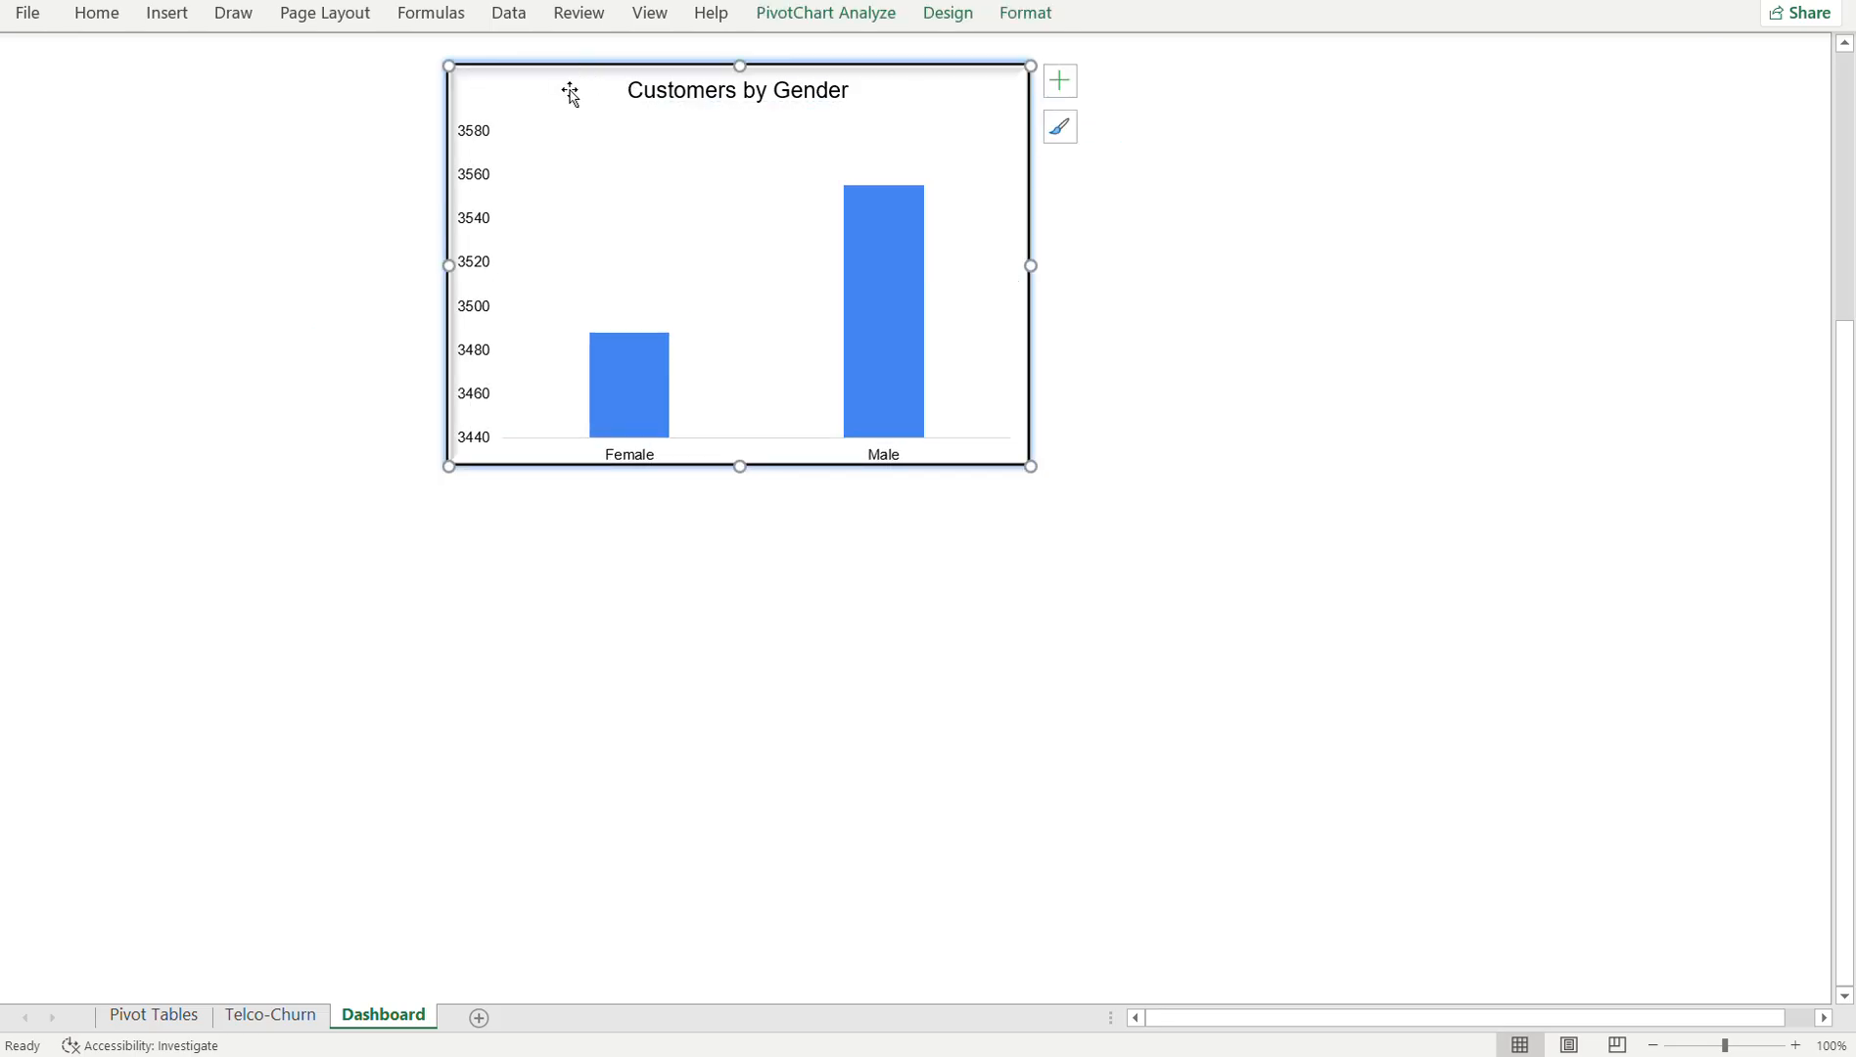
pyautogui.moveTo(570, 90); pyautogui.dragTo(1285, 68)
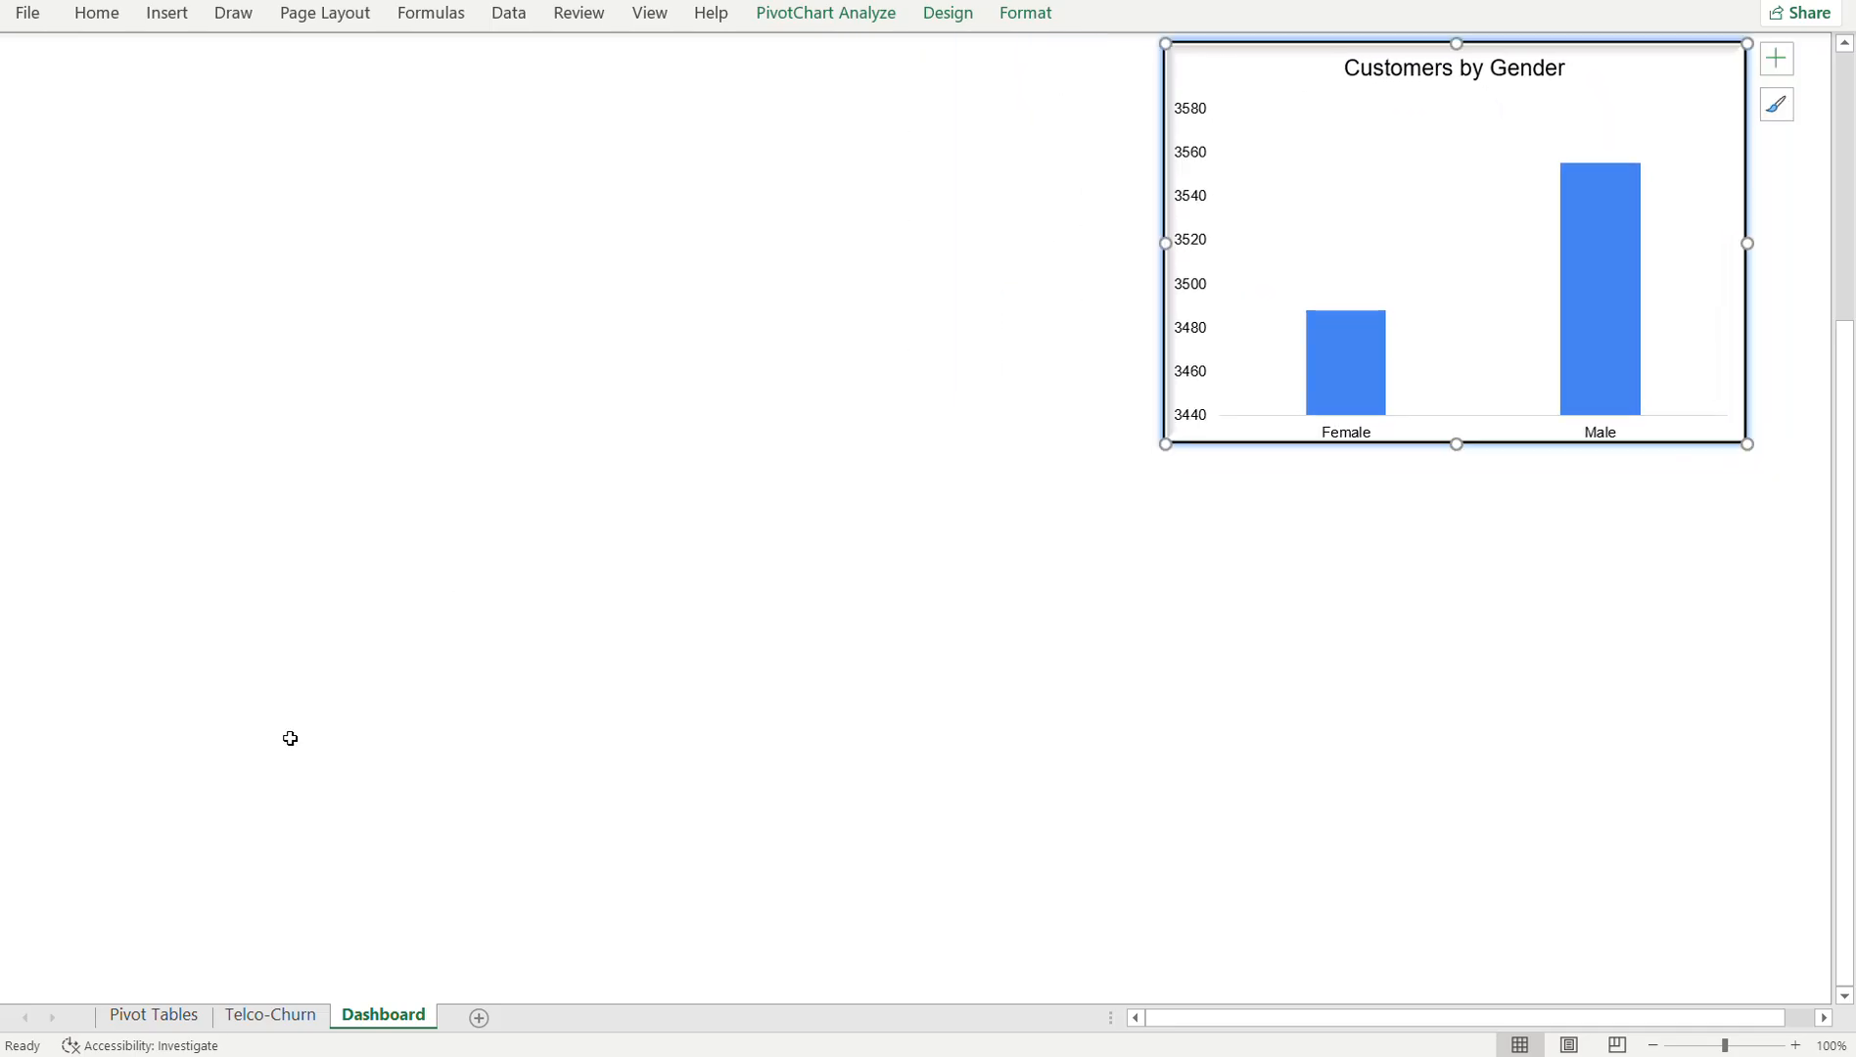
# - Copy the Churn Rate chart from the Pivot Tables sheet to the Dashboard sheet and place it directly beneath the Customers by Gender chart
pyautogui.click(154, 1014)
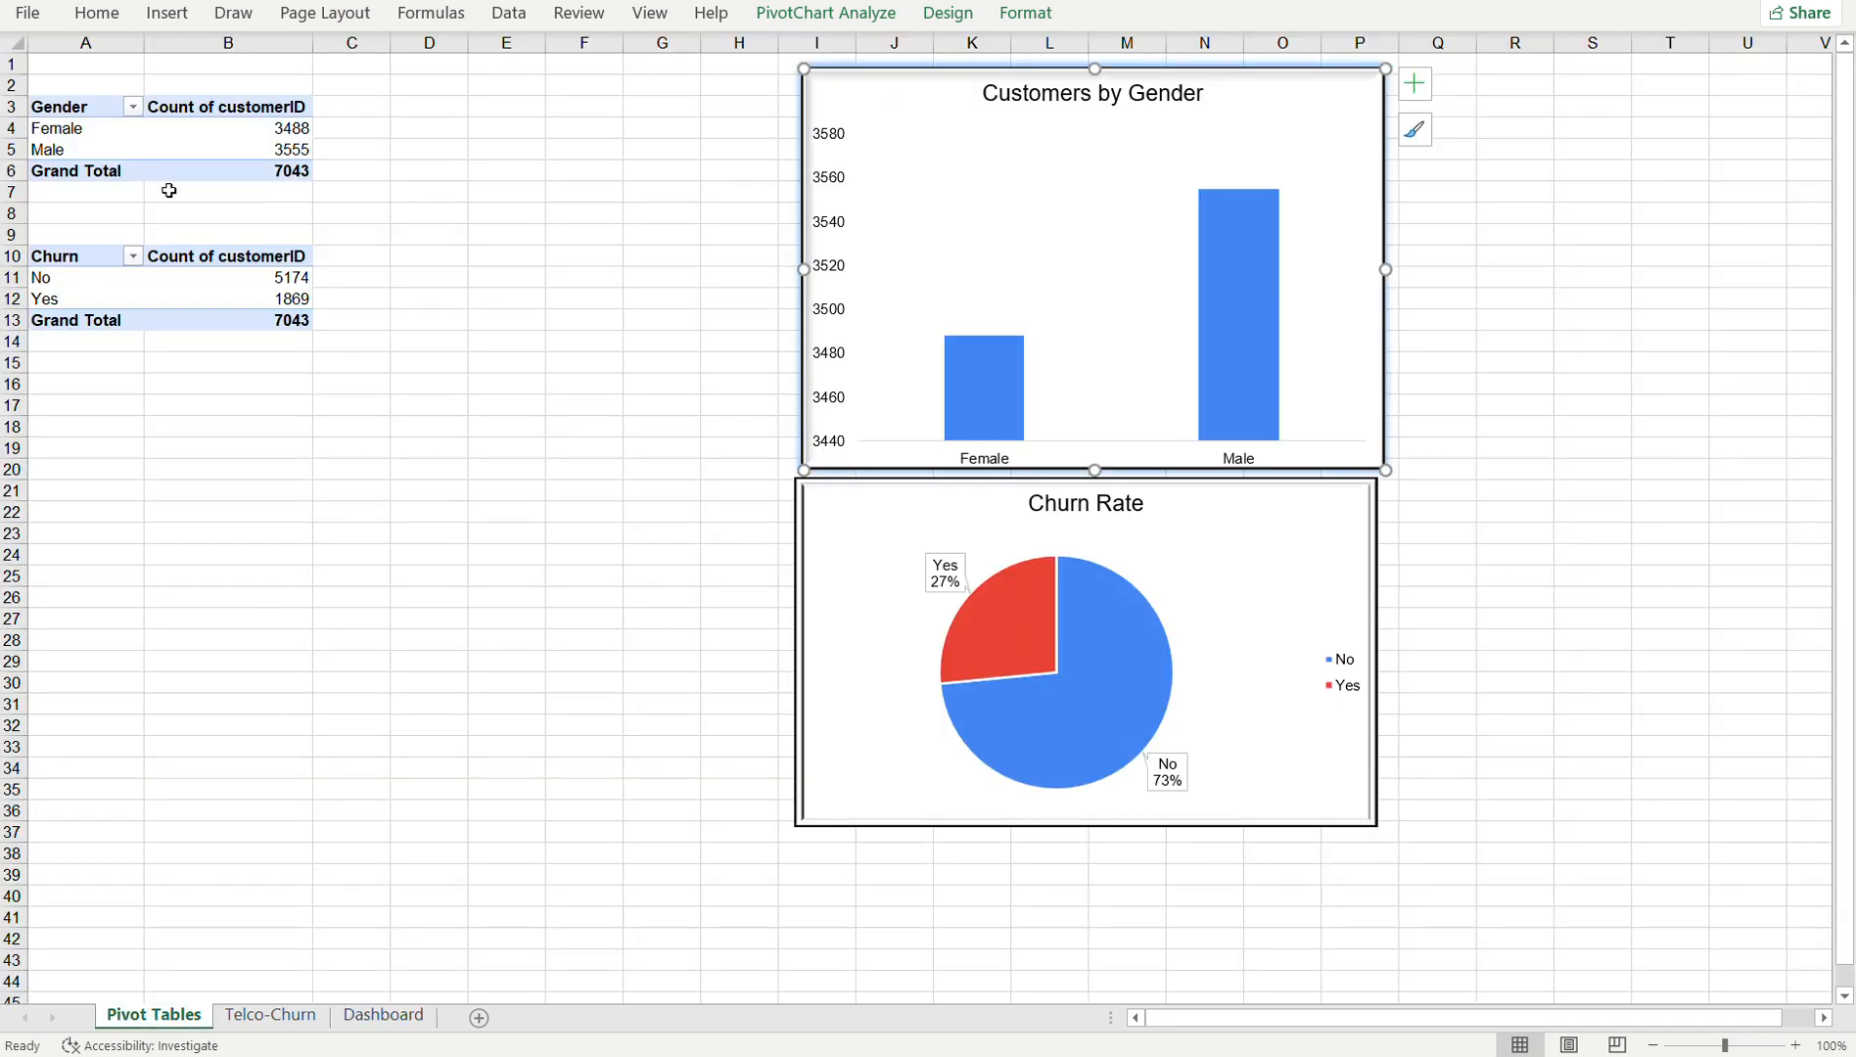
pyautogui.click(897, 569)
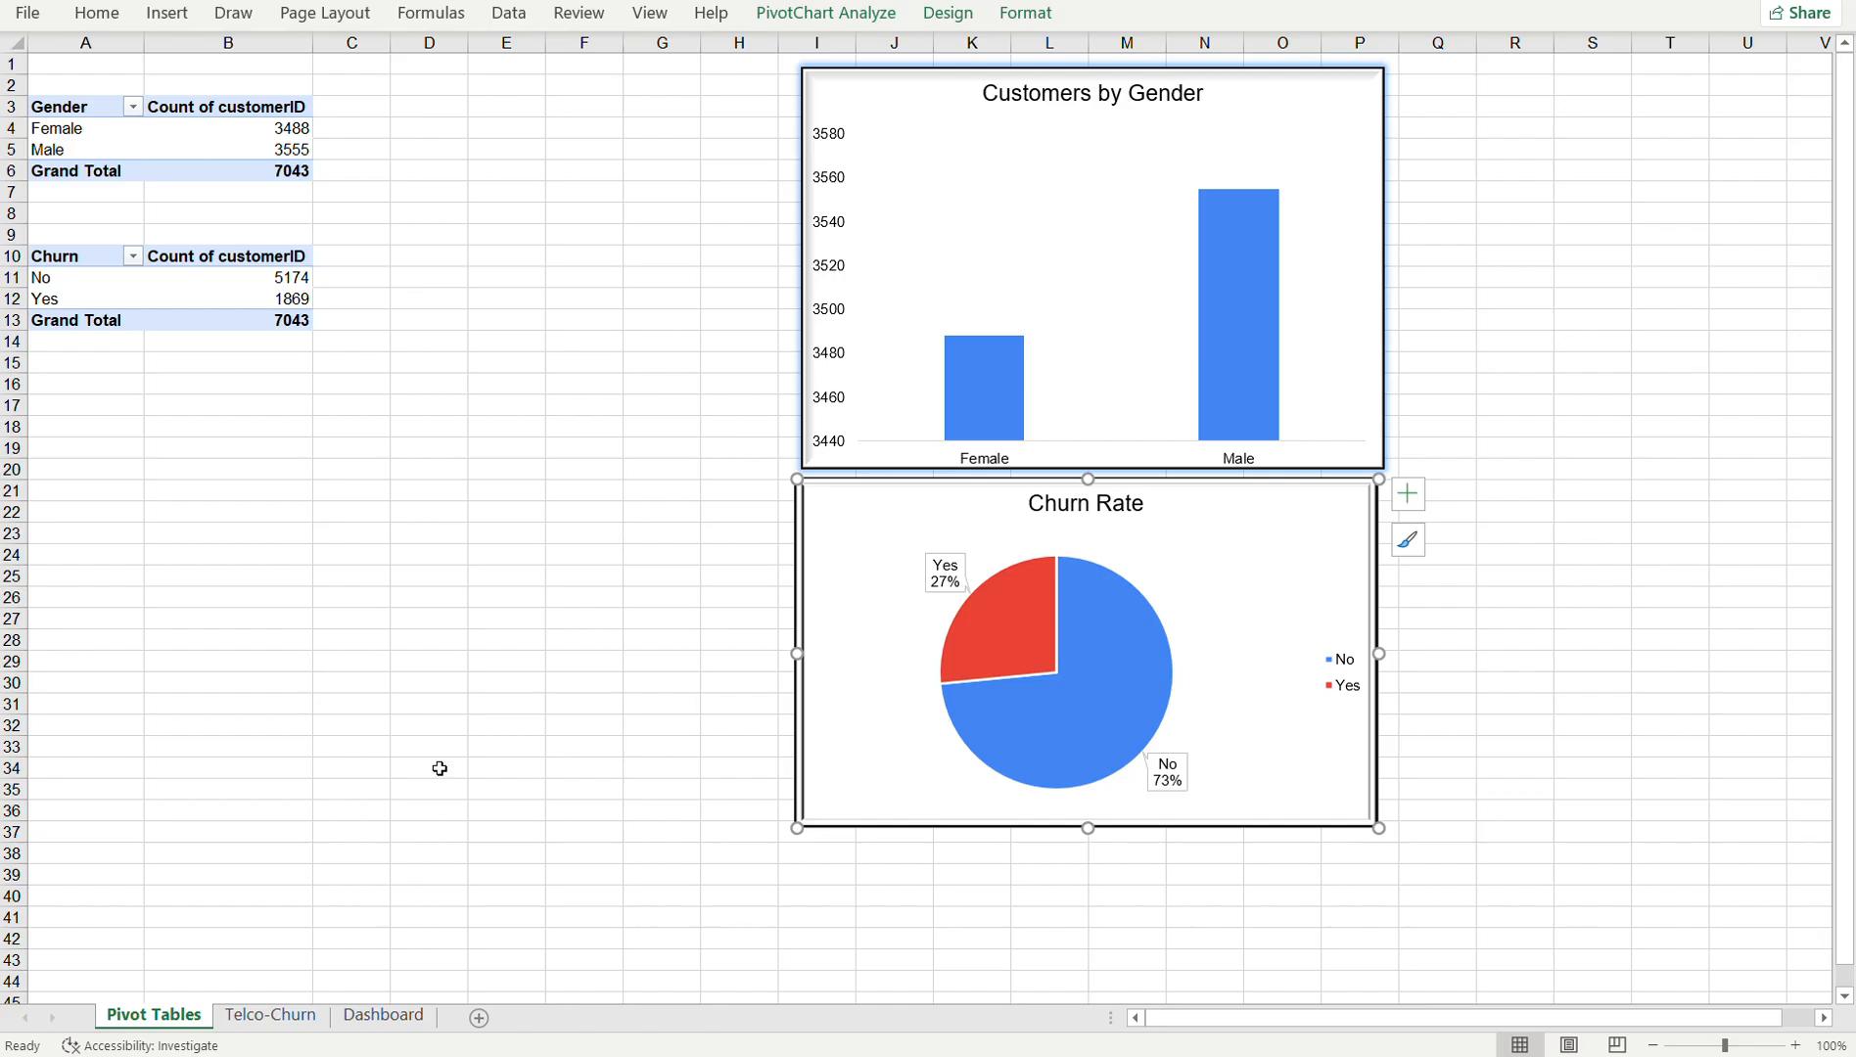
pyautogui.click(382, 1018)
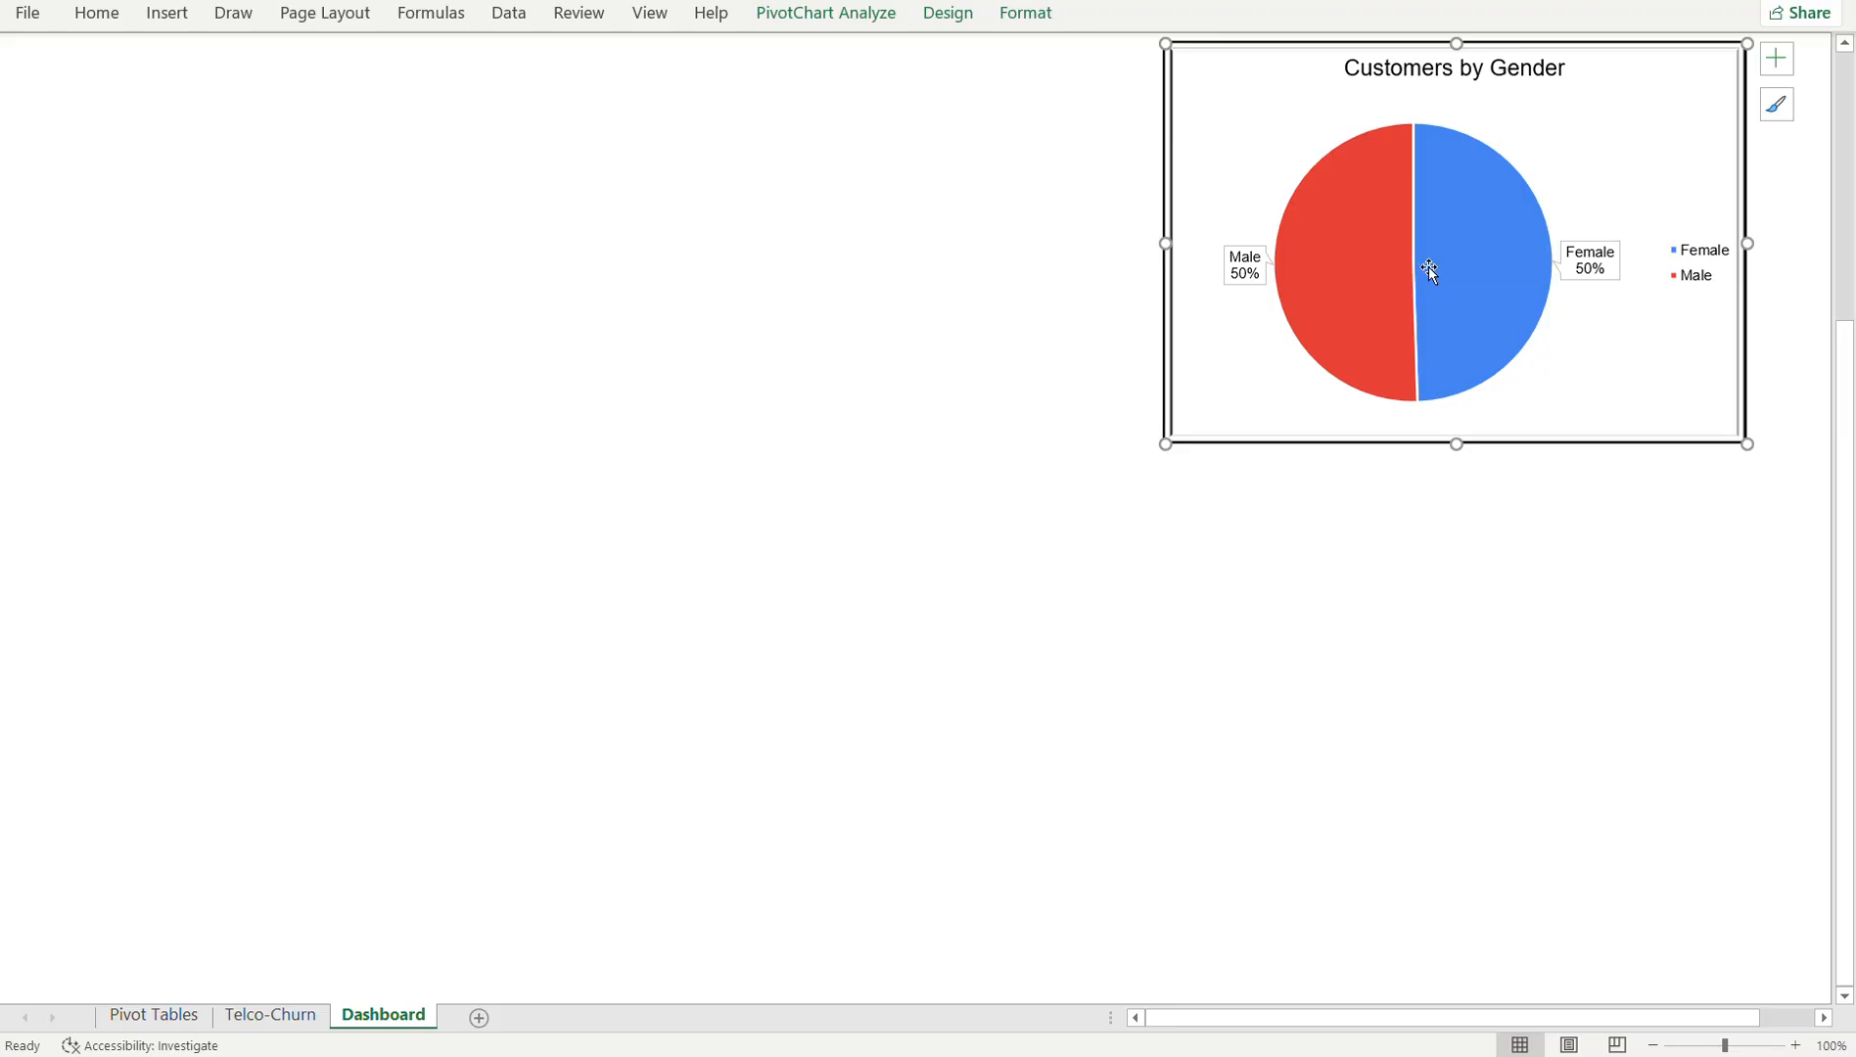
pyautogui.click(1428, 267)
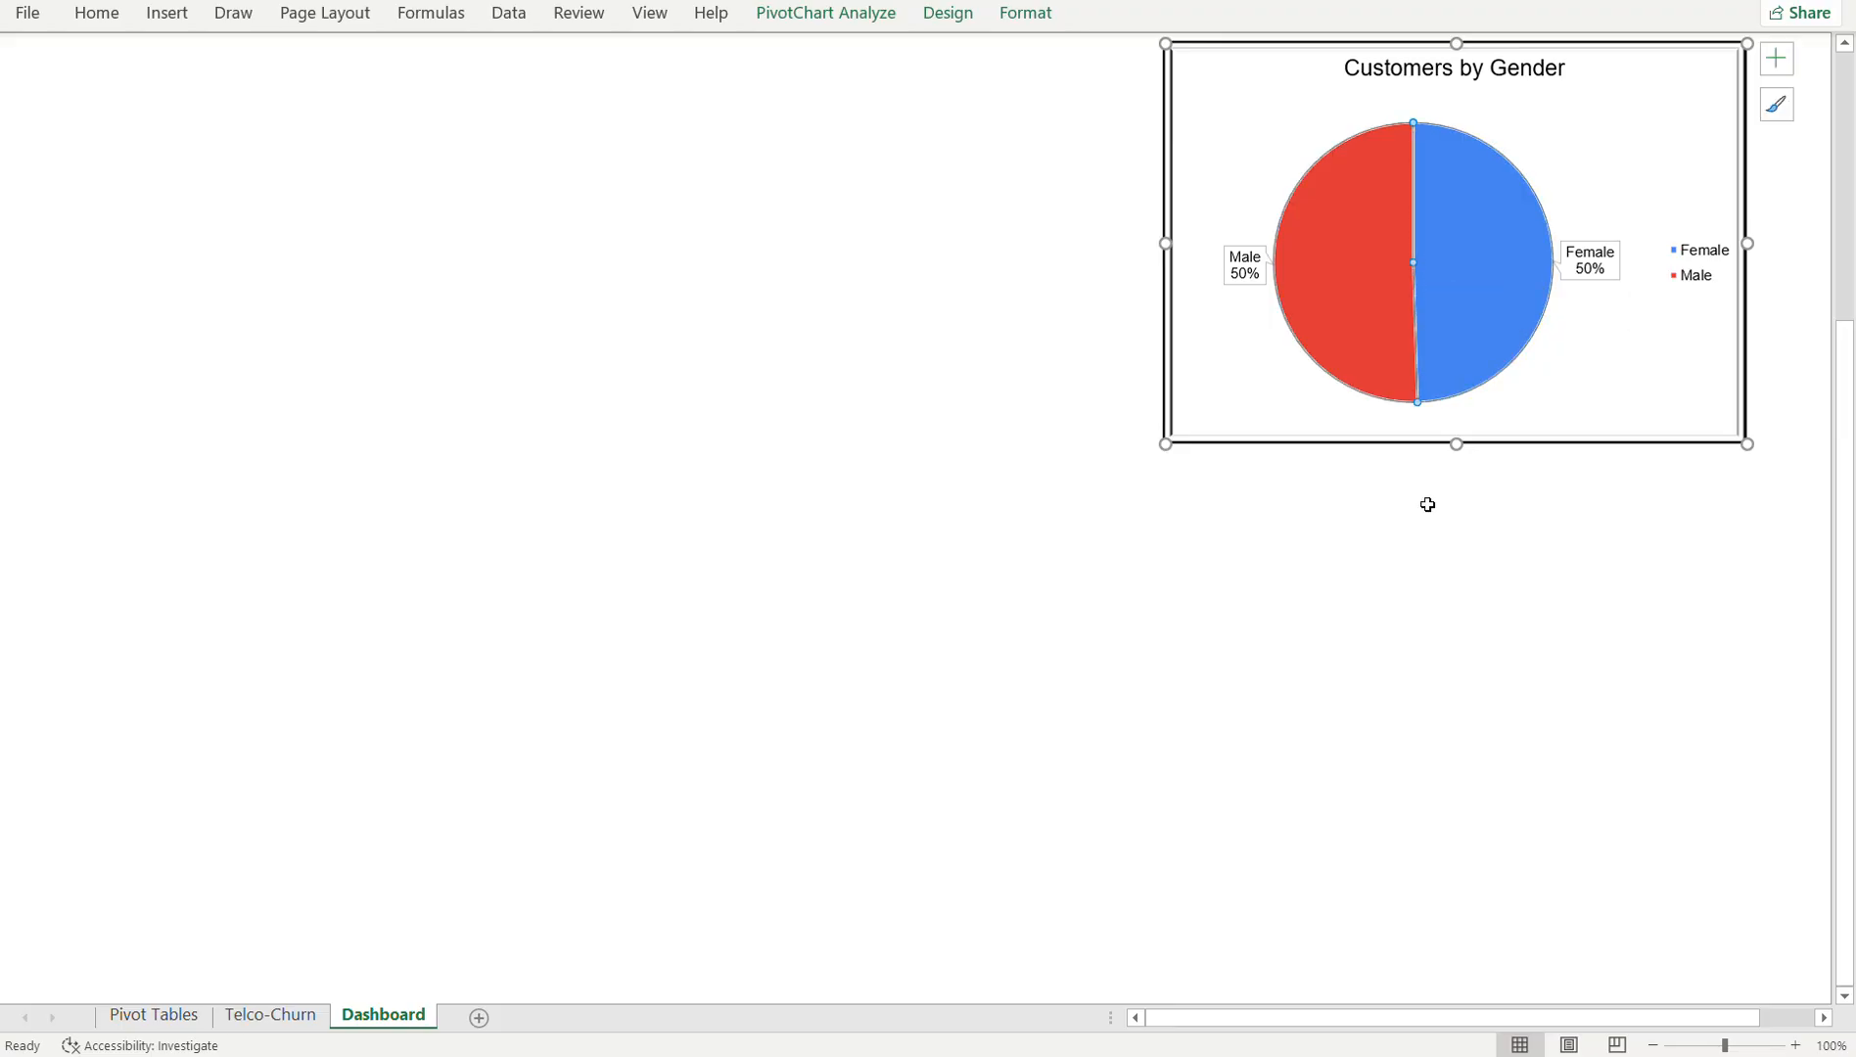
pyautogui.hotkey('ctrl', 'z')
pyautogui.click(1184, 723)
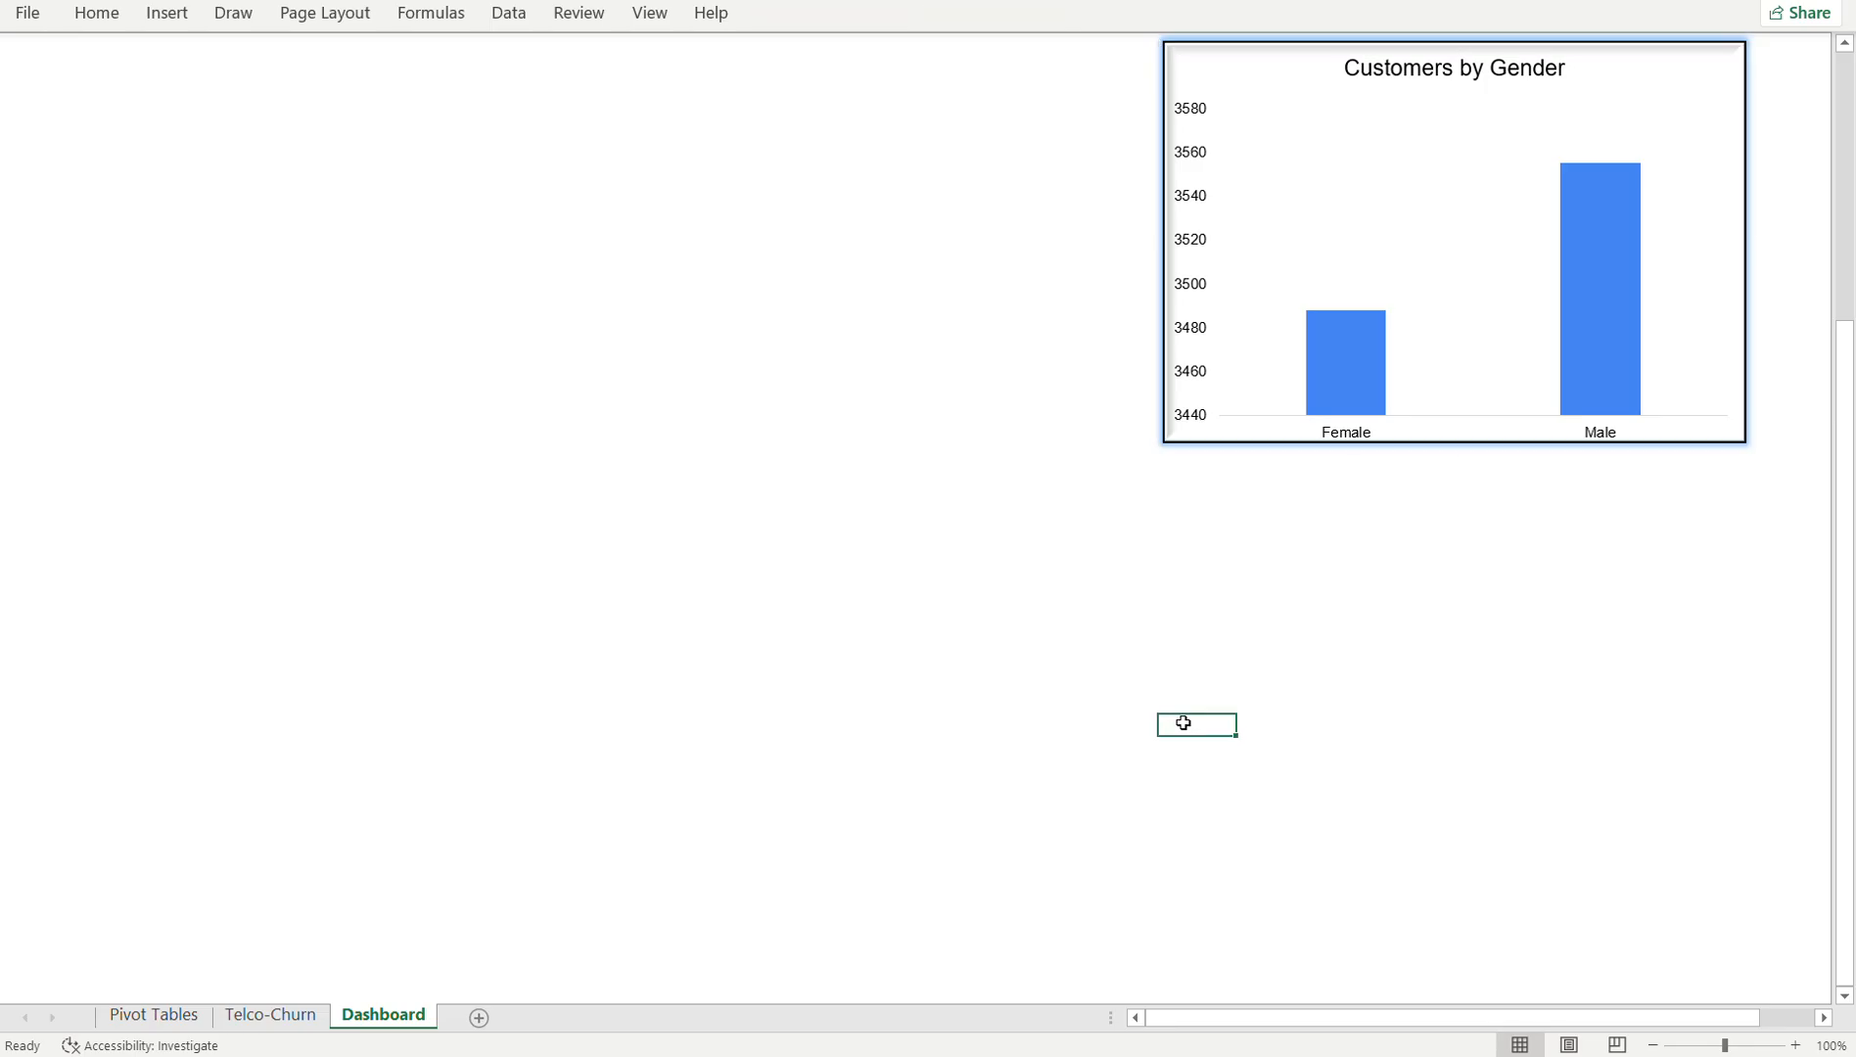
pyautogui.hotkey('ctrl', 'v')
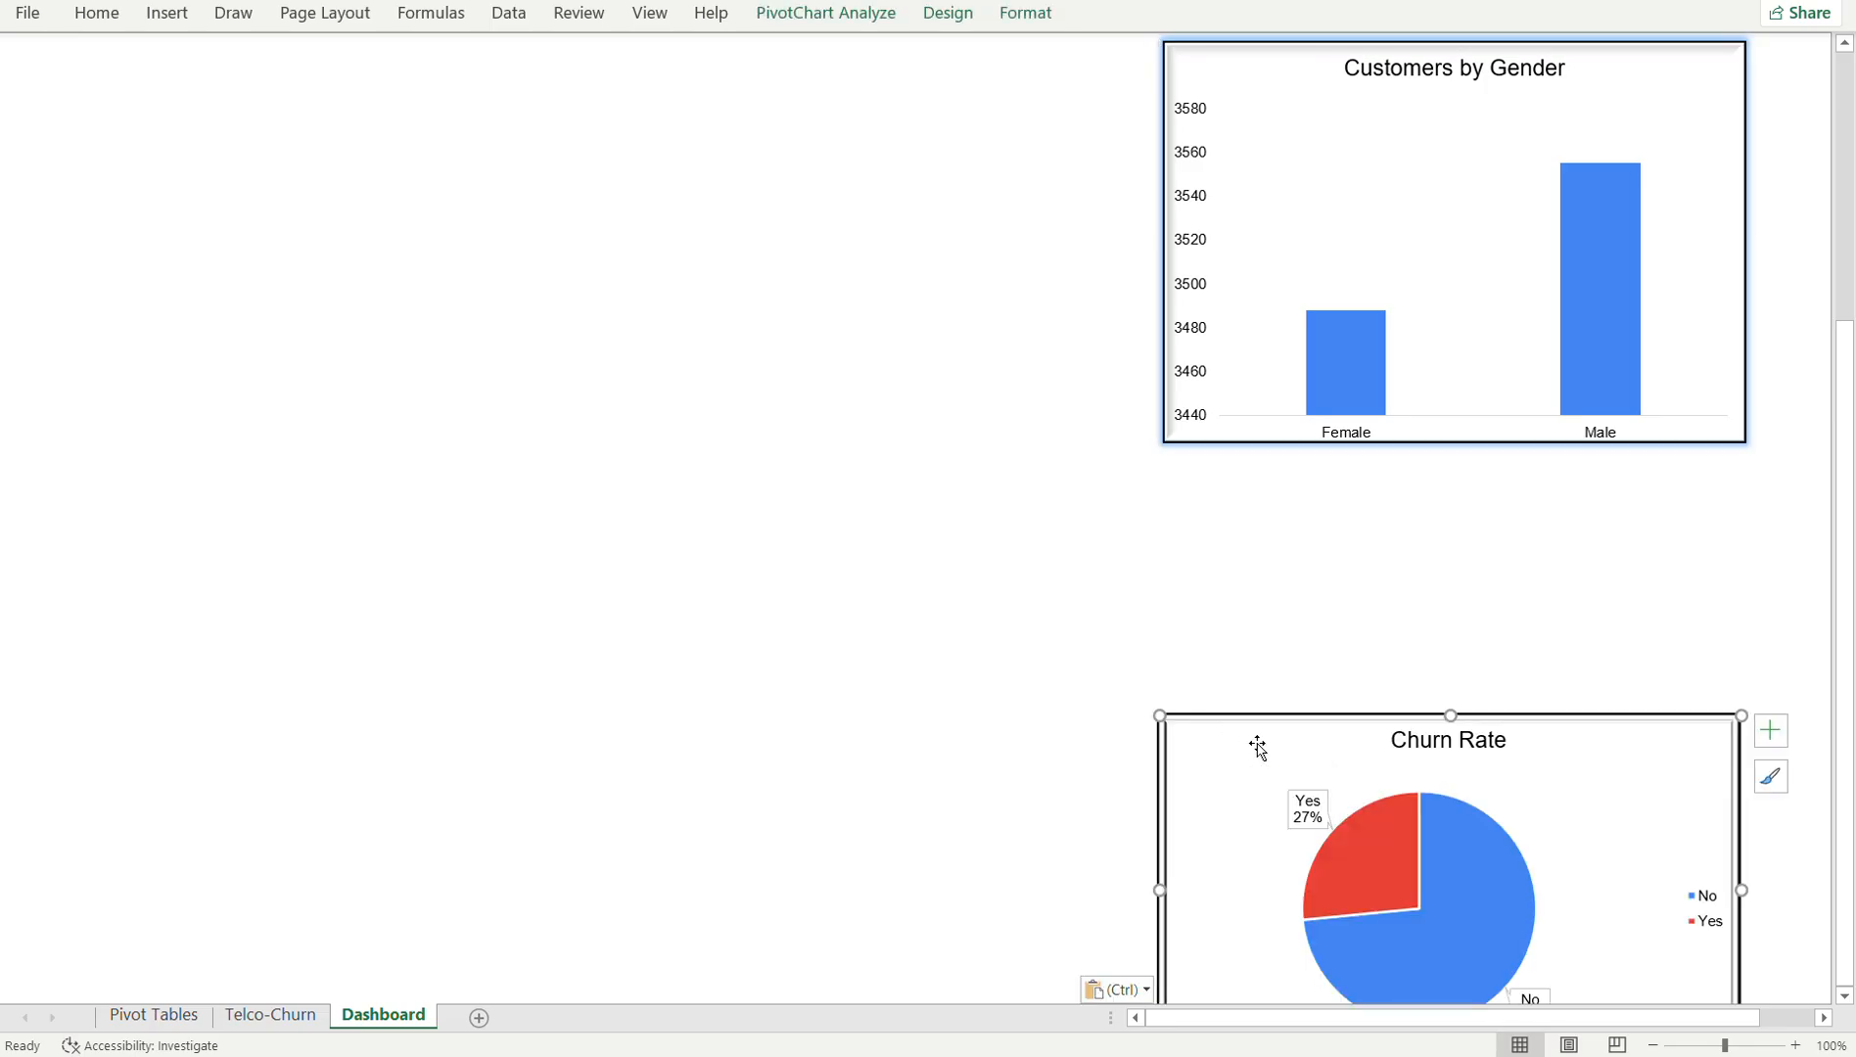
pyautogui.moveTo(1255, 741); pyautogui.dragTo(1260, 481)
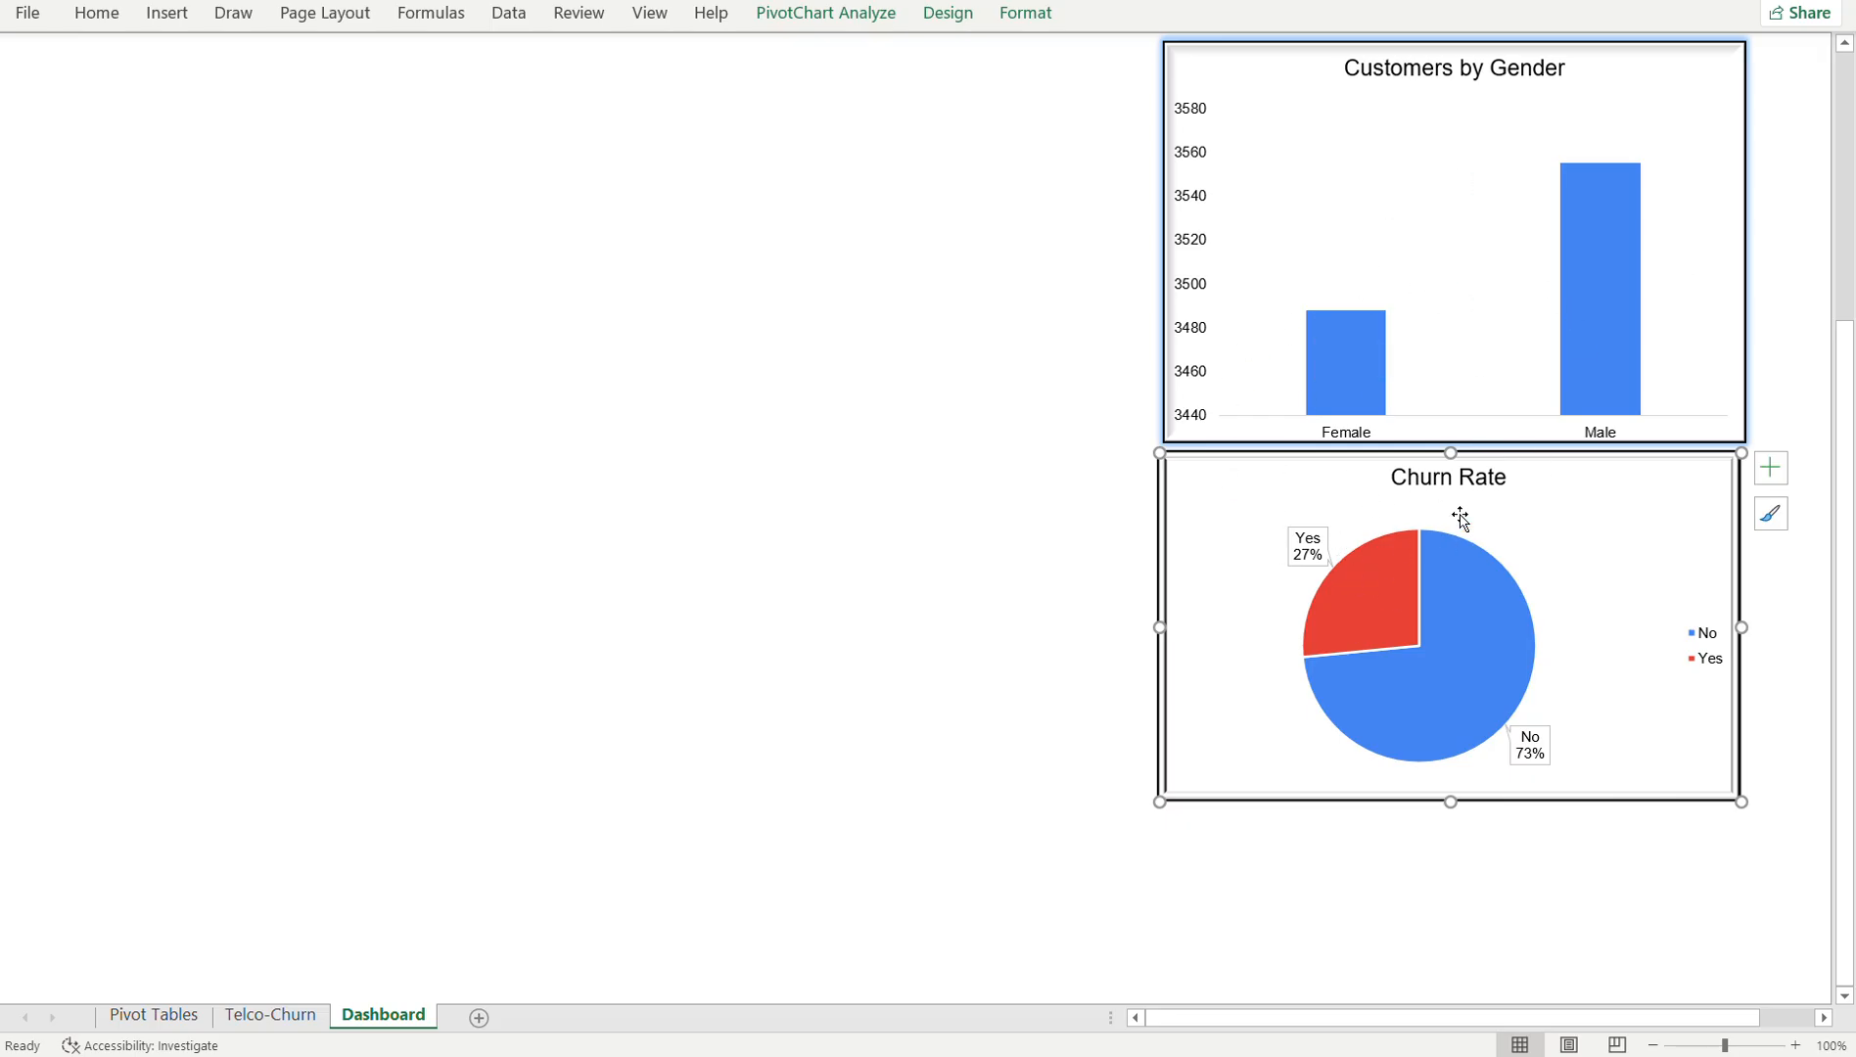
# - Delete the original Customers by Gender and Churn Rate charts from the Pivot Tables sheet
pyautogui.moveTo(1460, 554)
pyautogui.click(152, 1016)
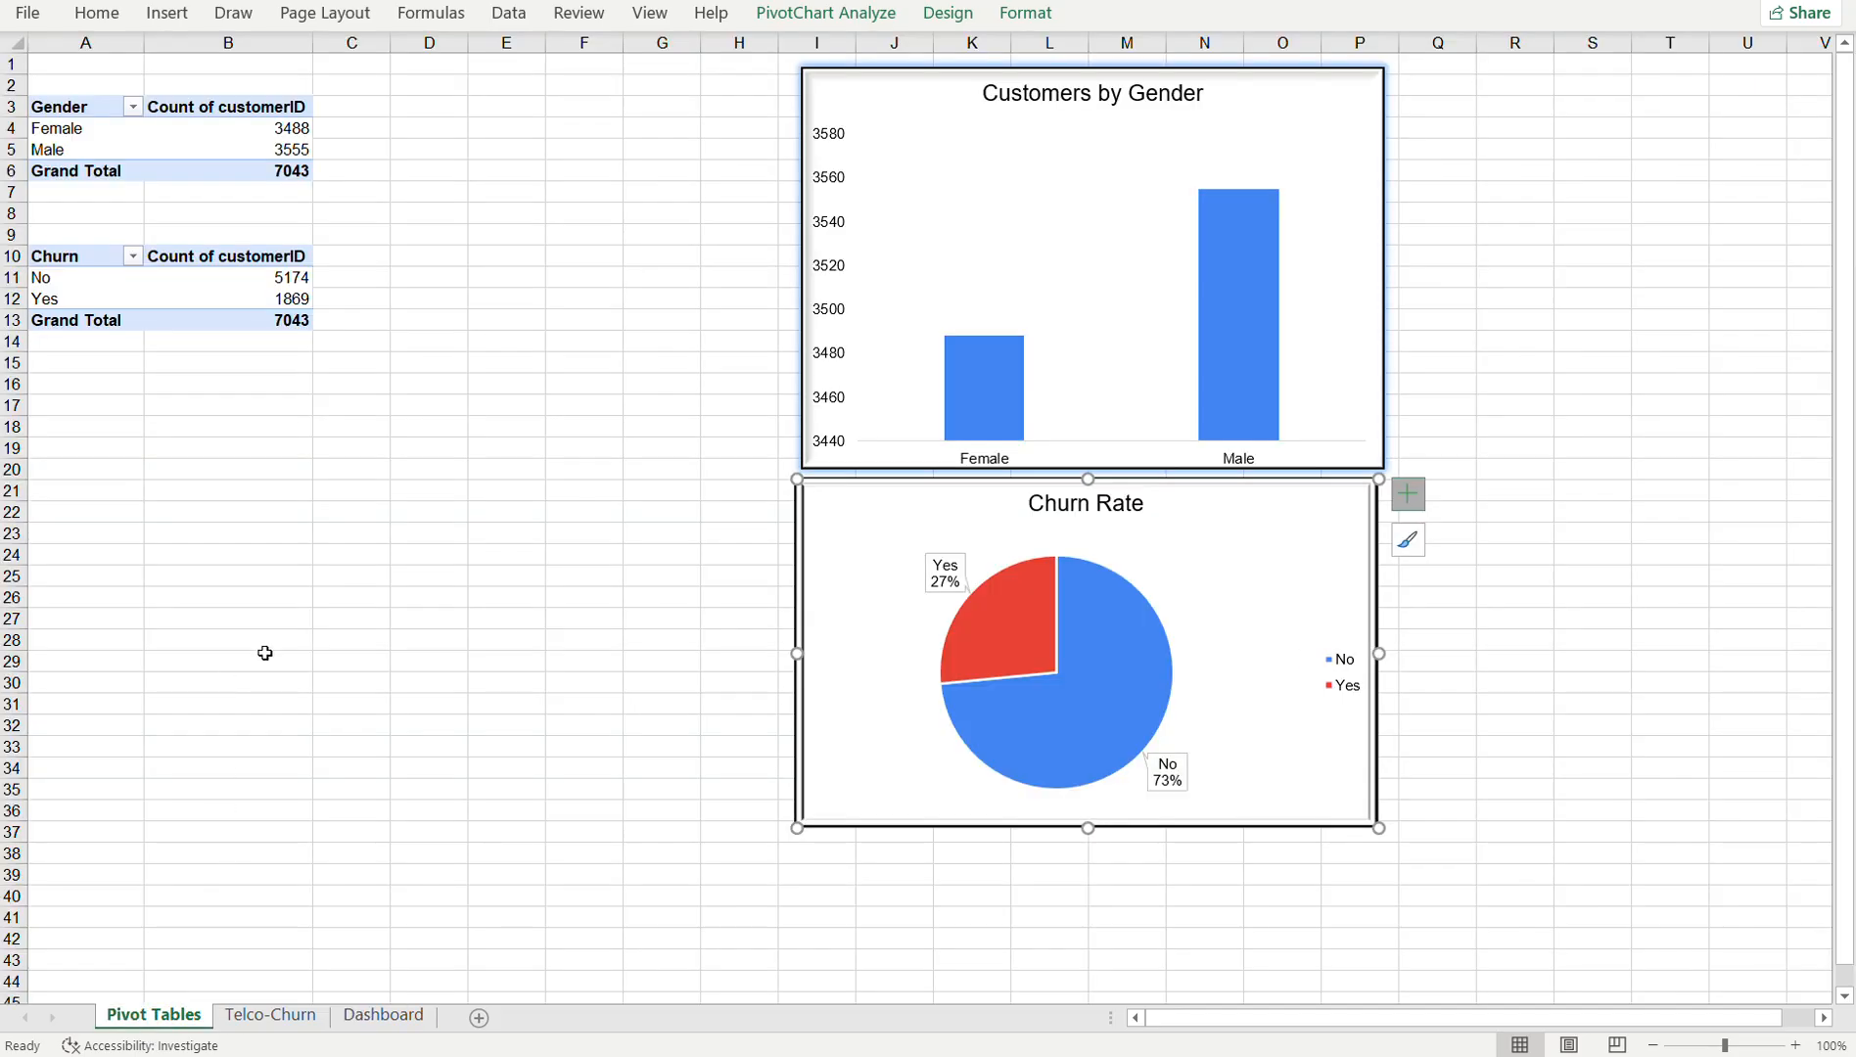
pyautogui.click(1053, 210)
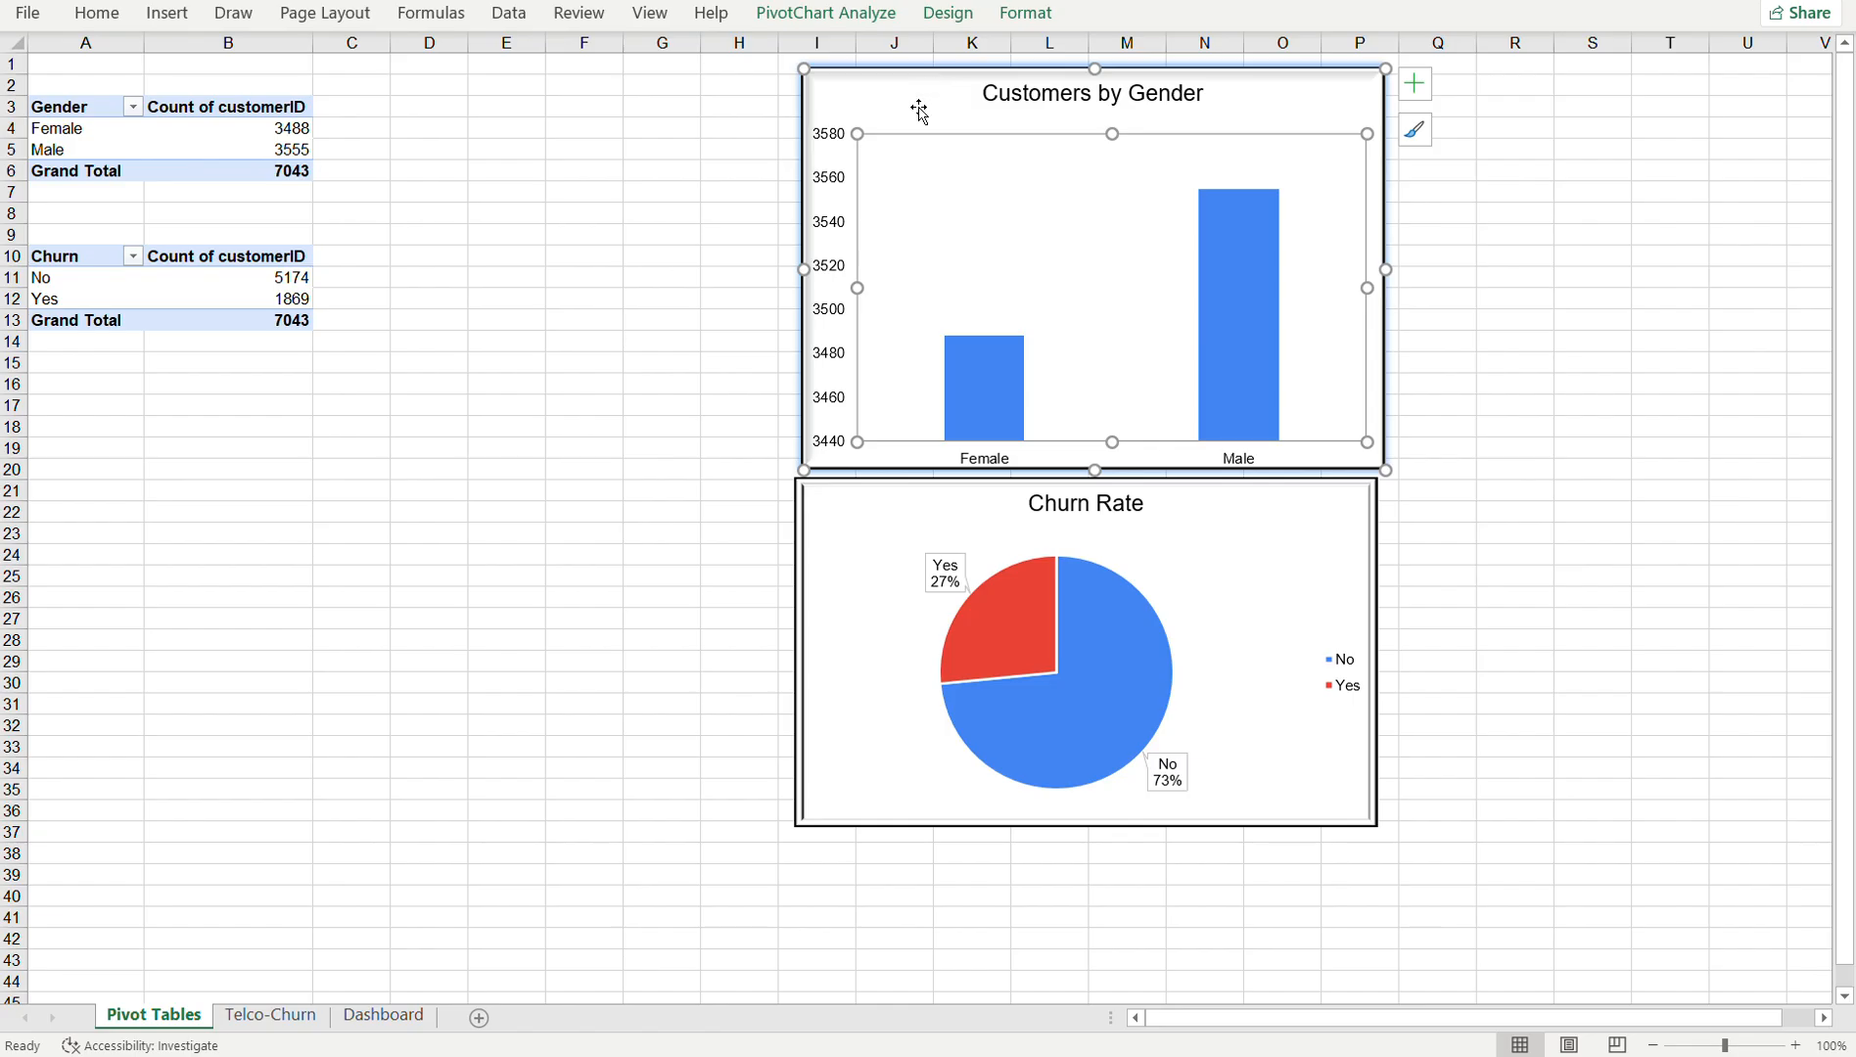
pyautogui.press('Delete')
pyautogui.click(865, 509)
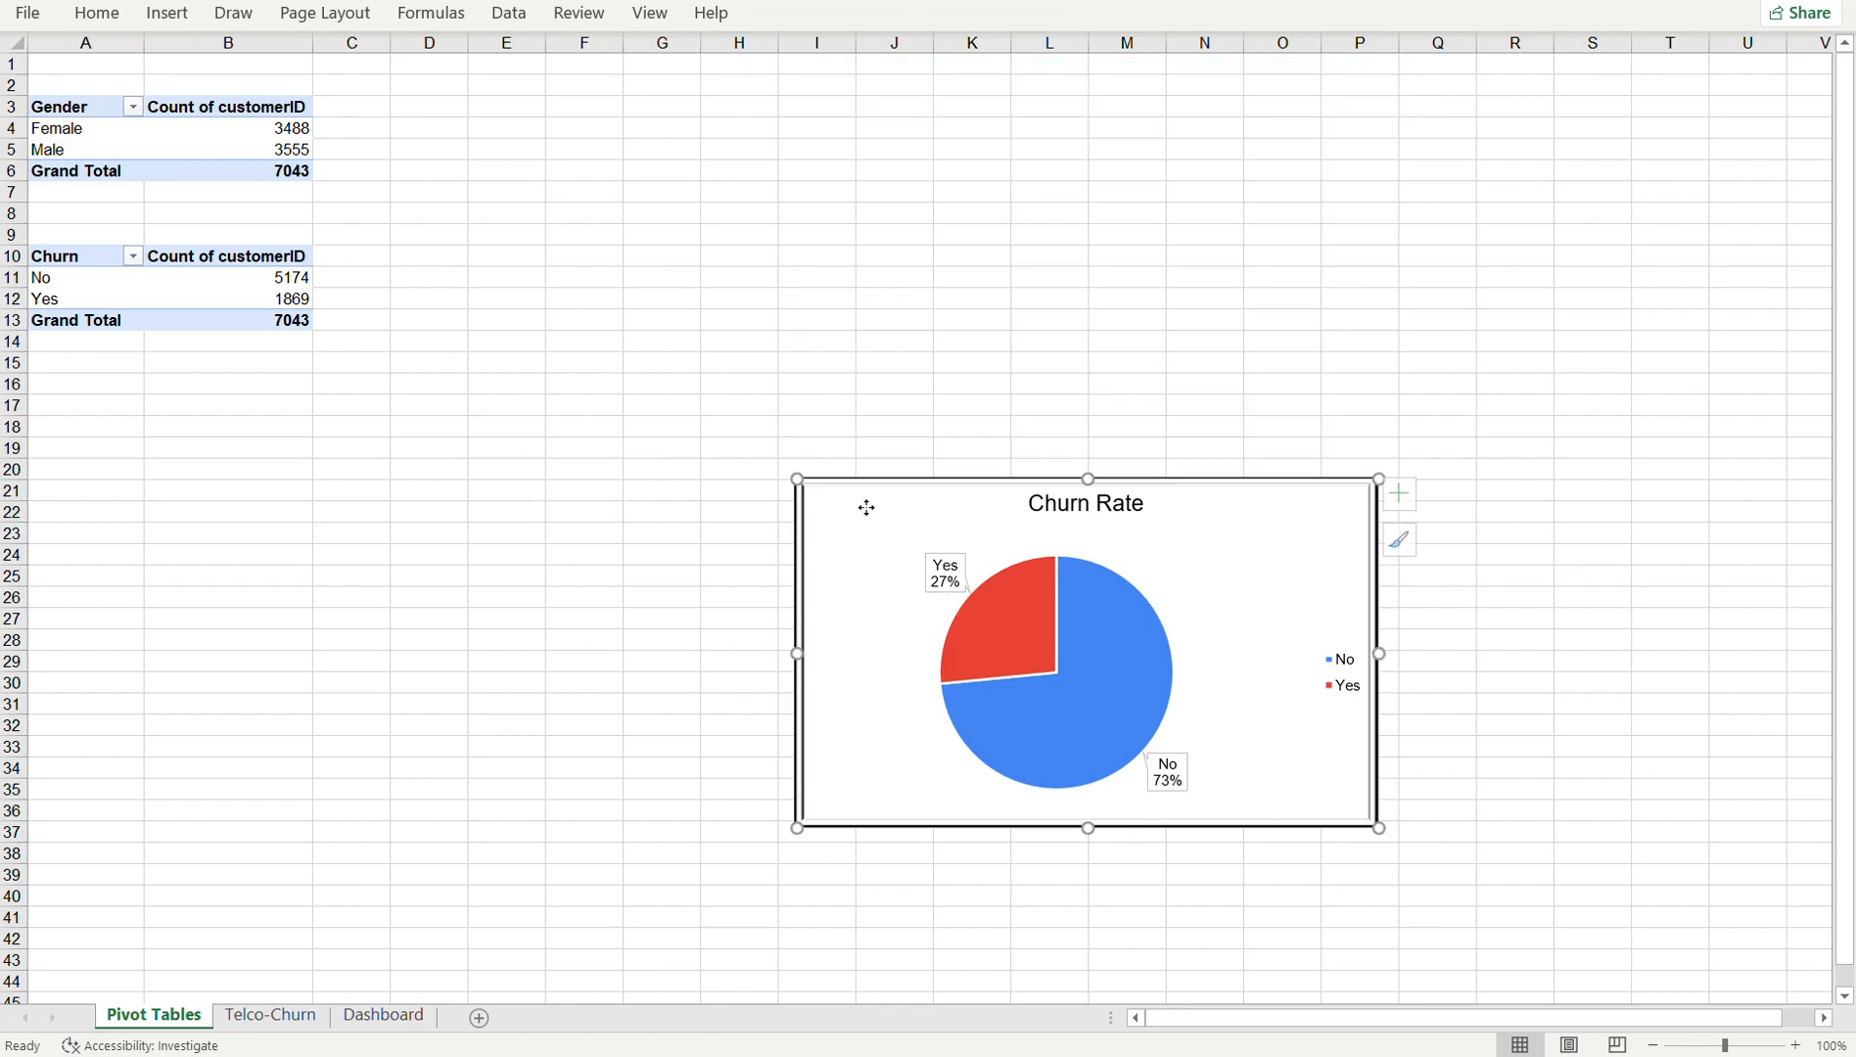
pyautogui.press('Delete')
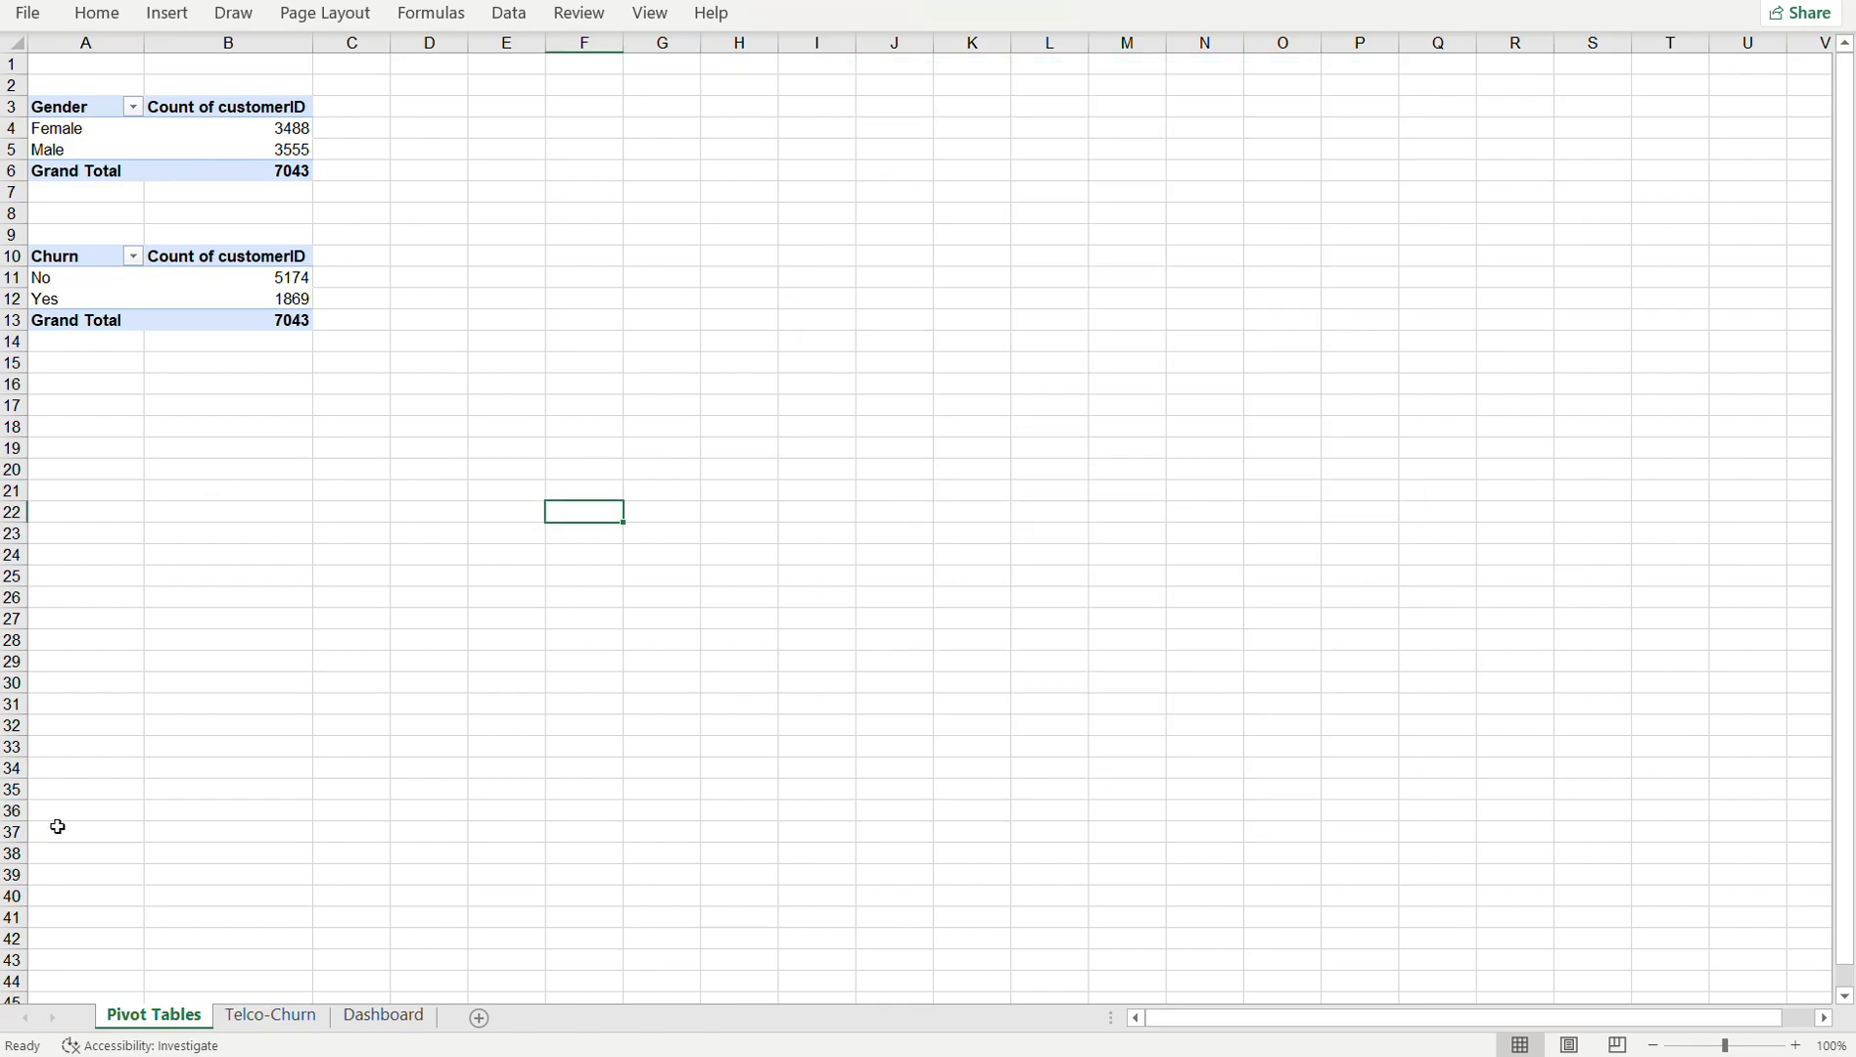
# - Examine the customer data columns on the Telco-Churn sheet and compare them with the existing pivot tables on the Pivot Tables sheet
pyautogui.click(274, 1016)
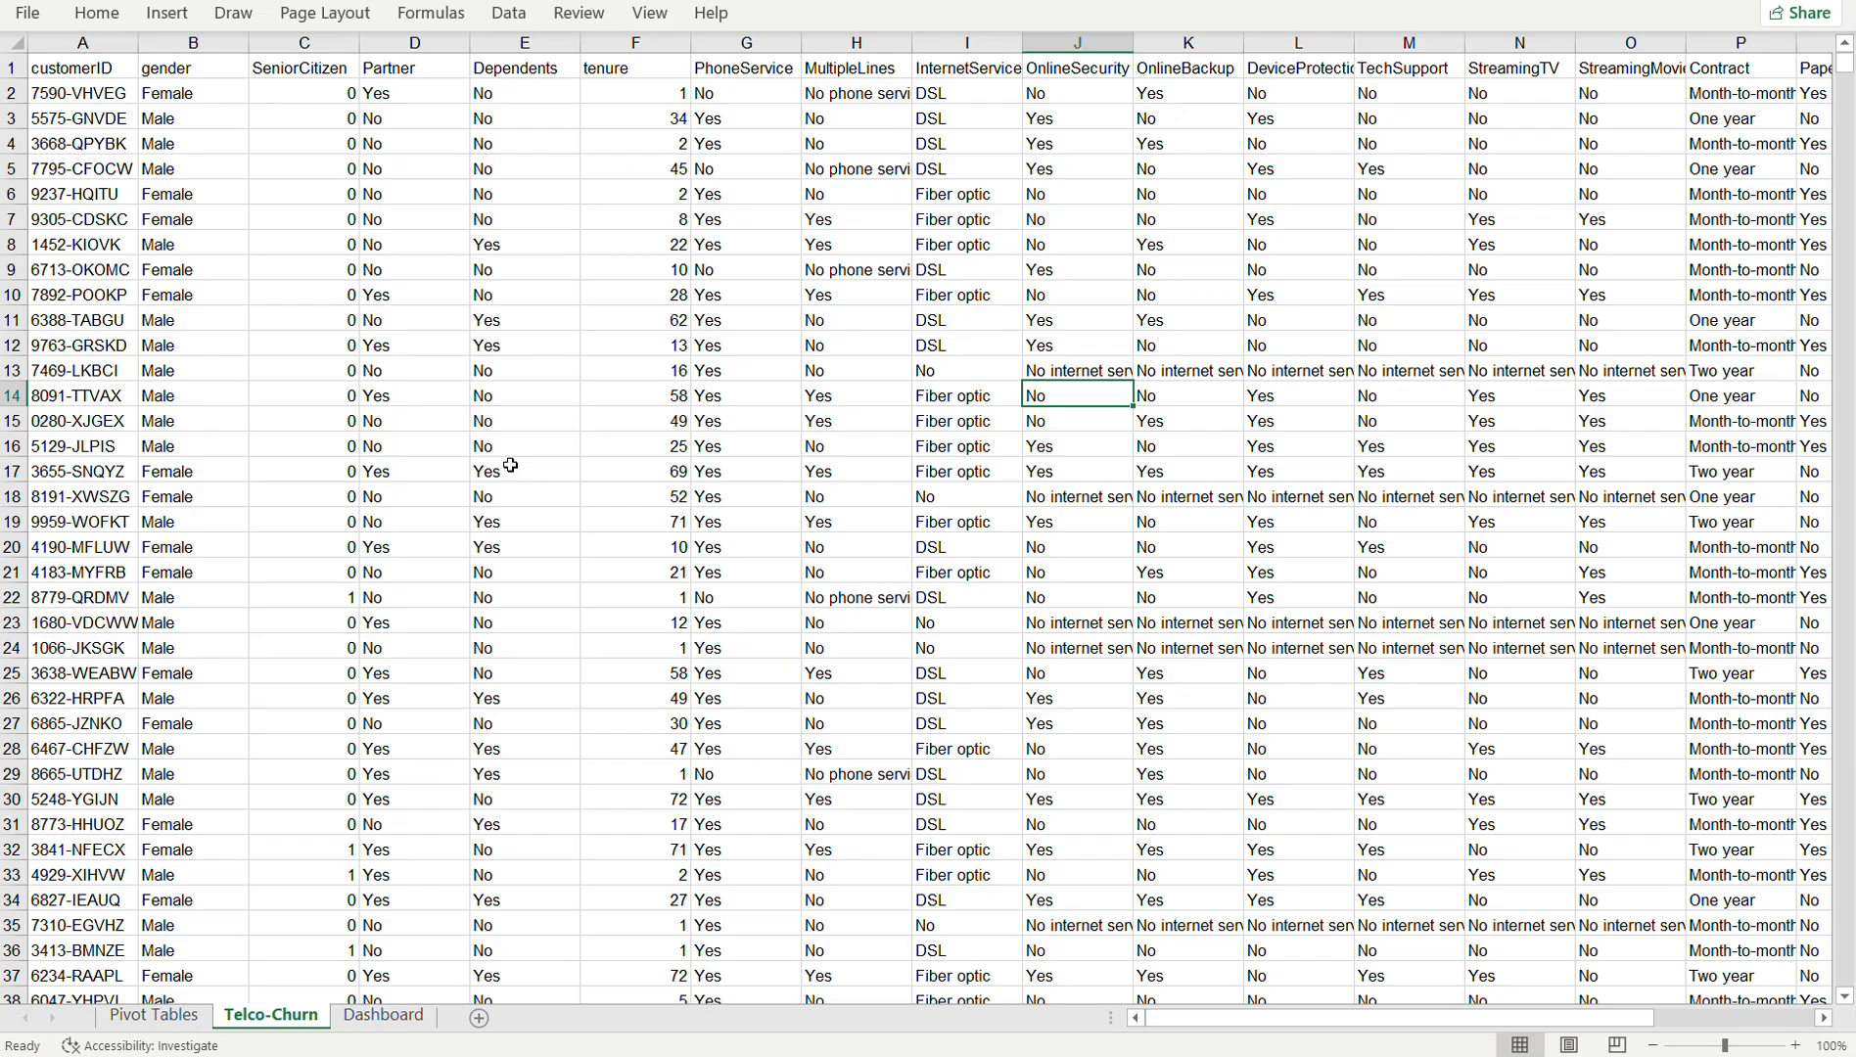
pyautogui.scroll(-7, 510, 465)
pyautogui.scroll(7, 510, 466)
pyautogui.click(176, 1015)
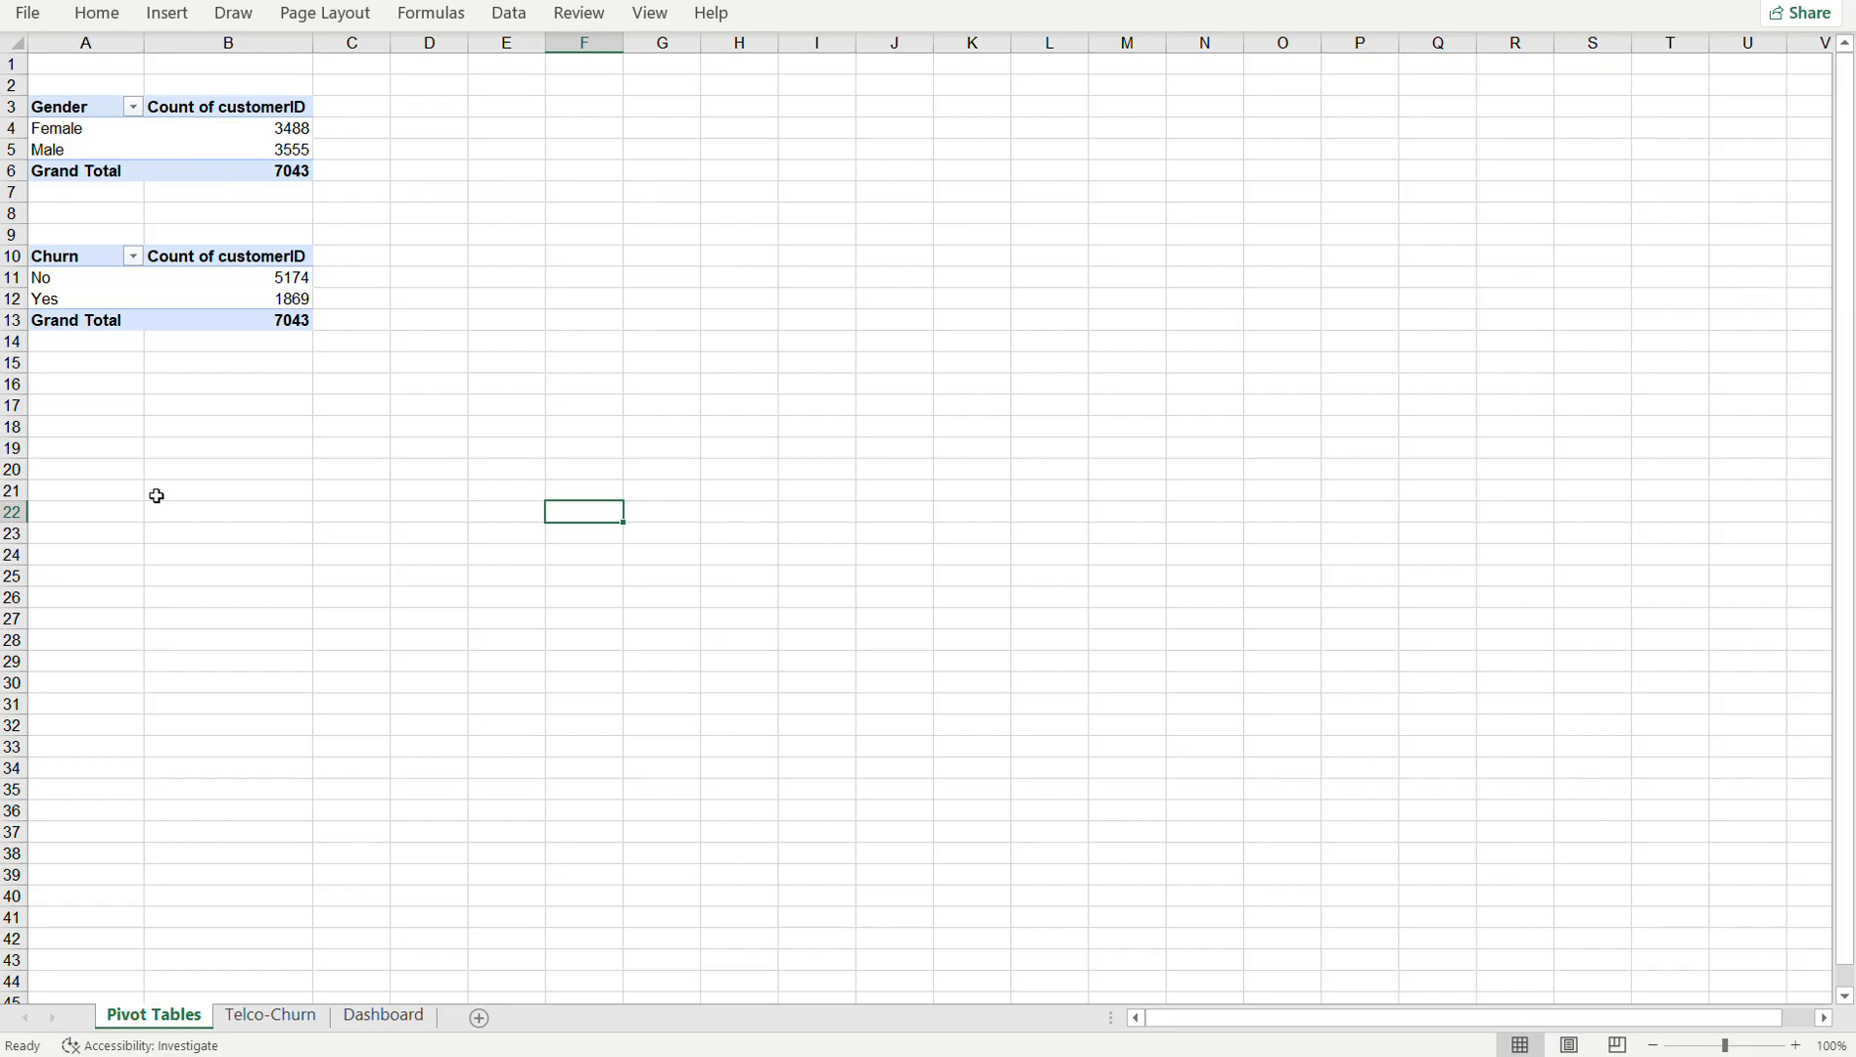
pyautogui.click(264, 1024)
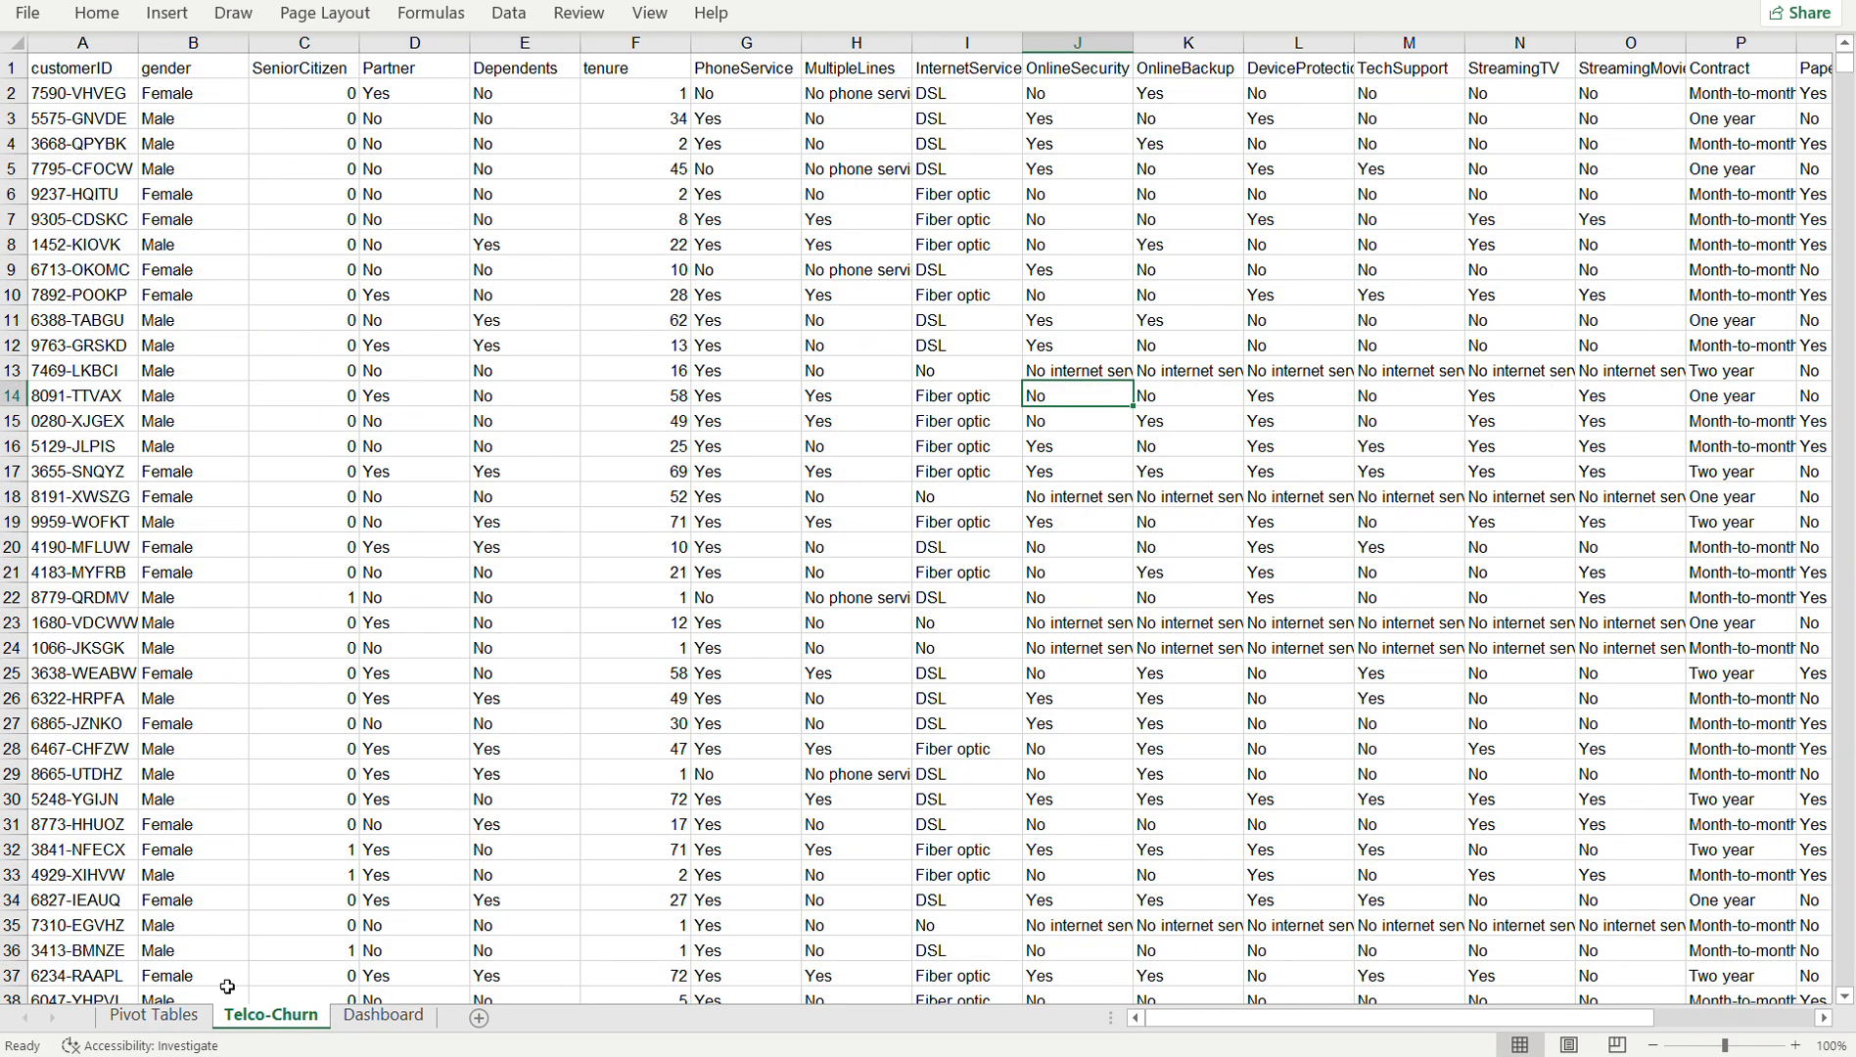
pyautogui.click(185, 1022)
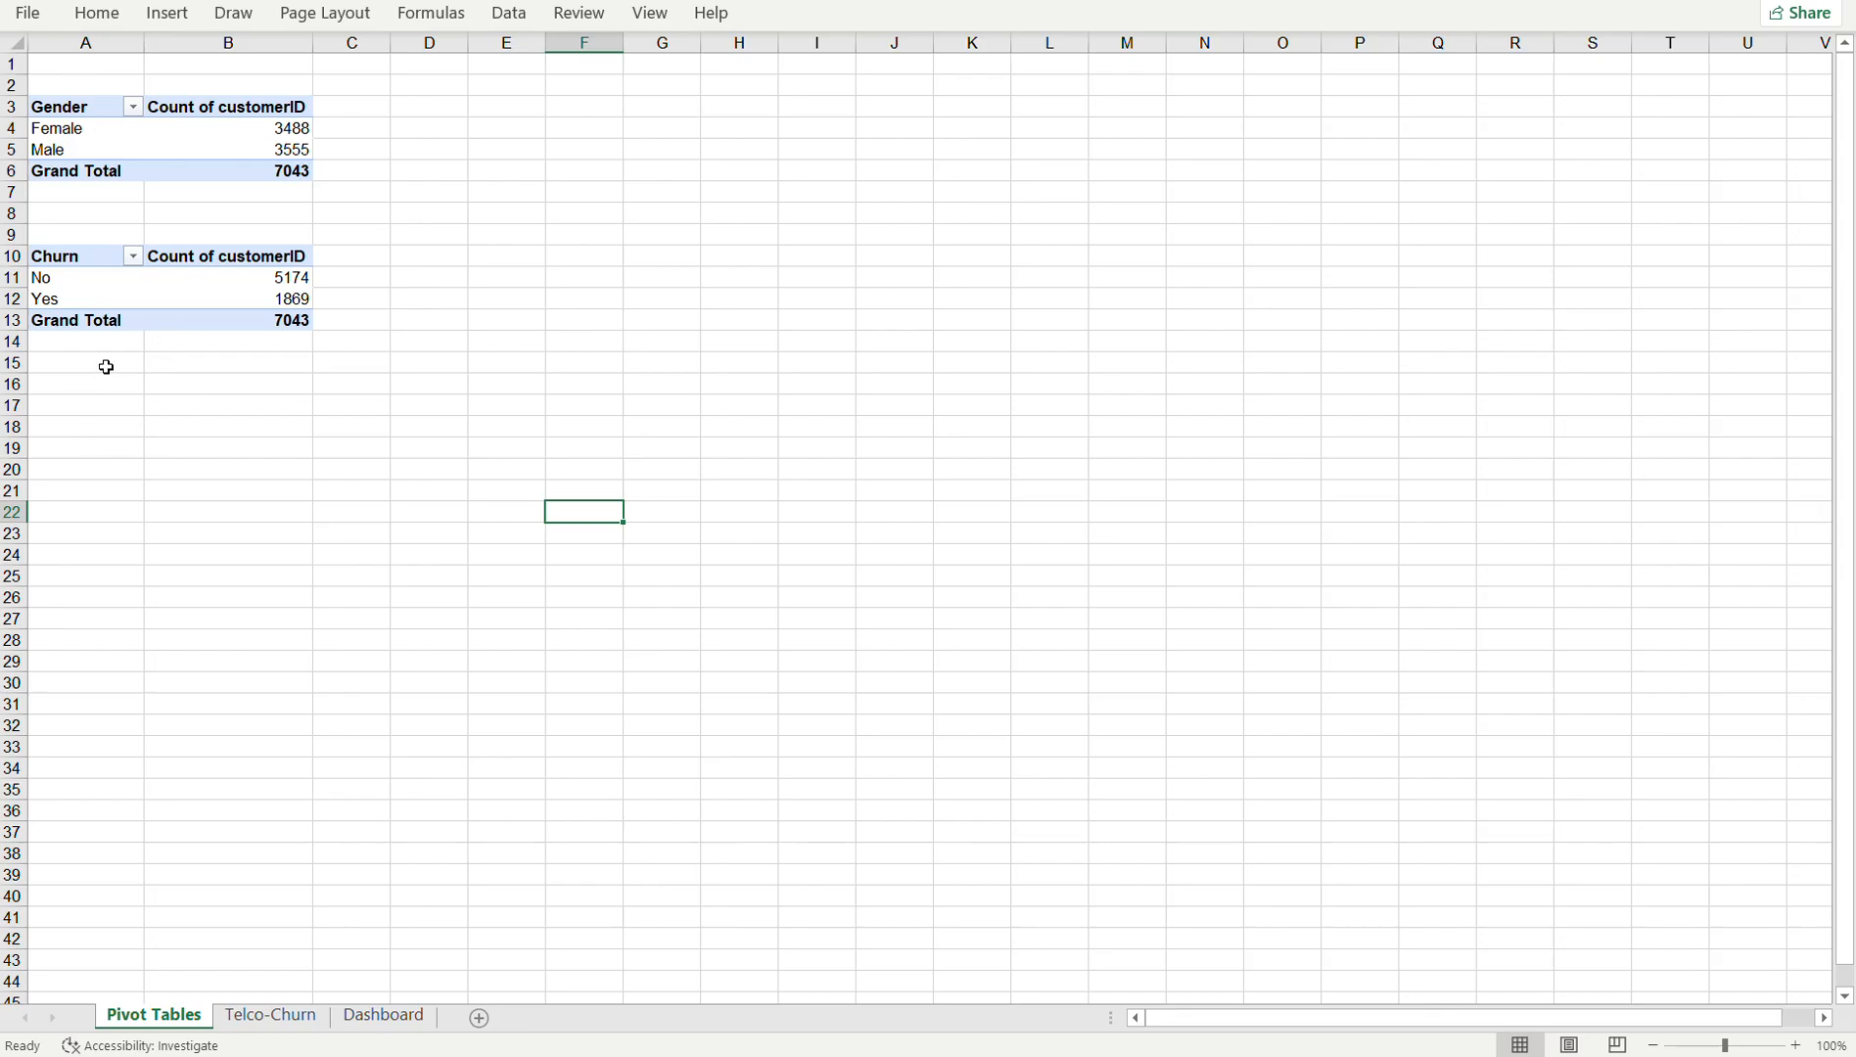
pyautogui.click(273, 1018)
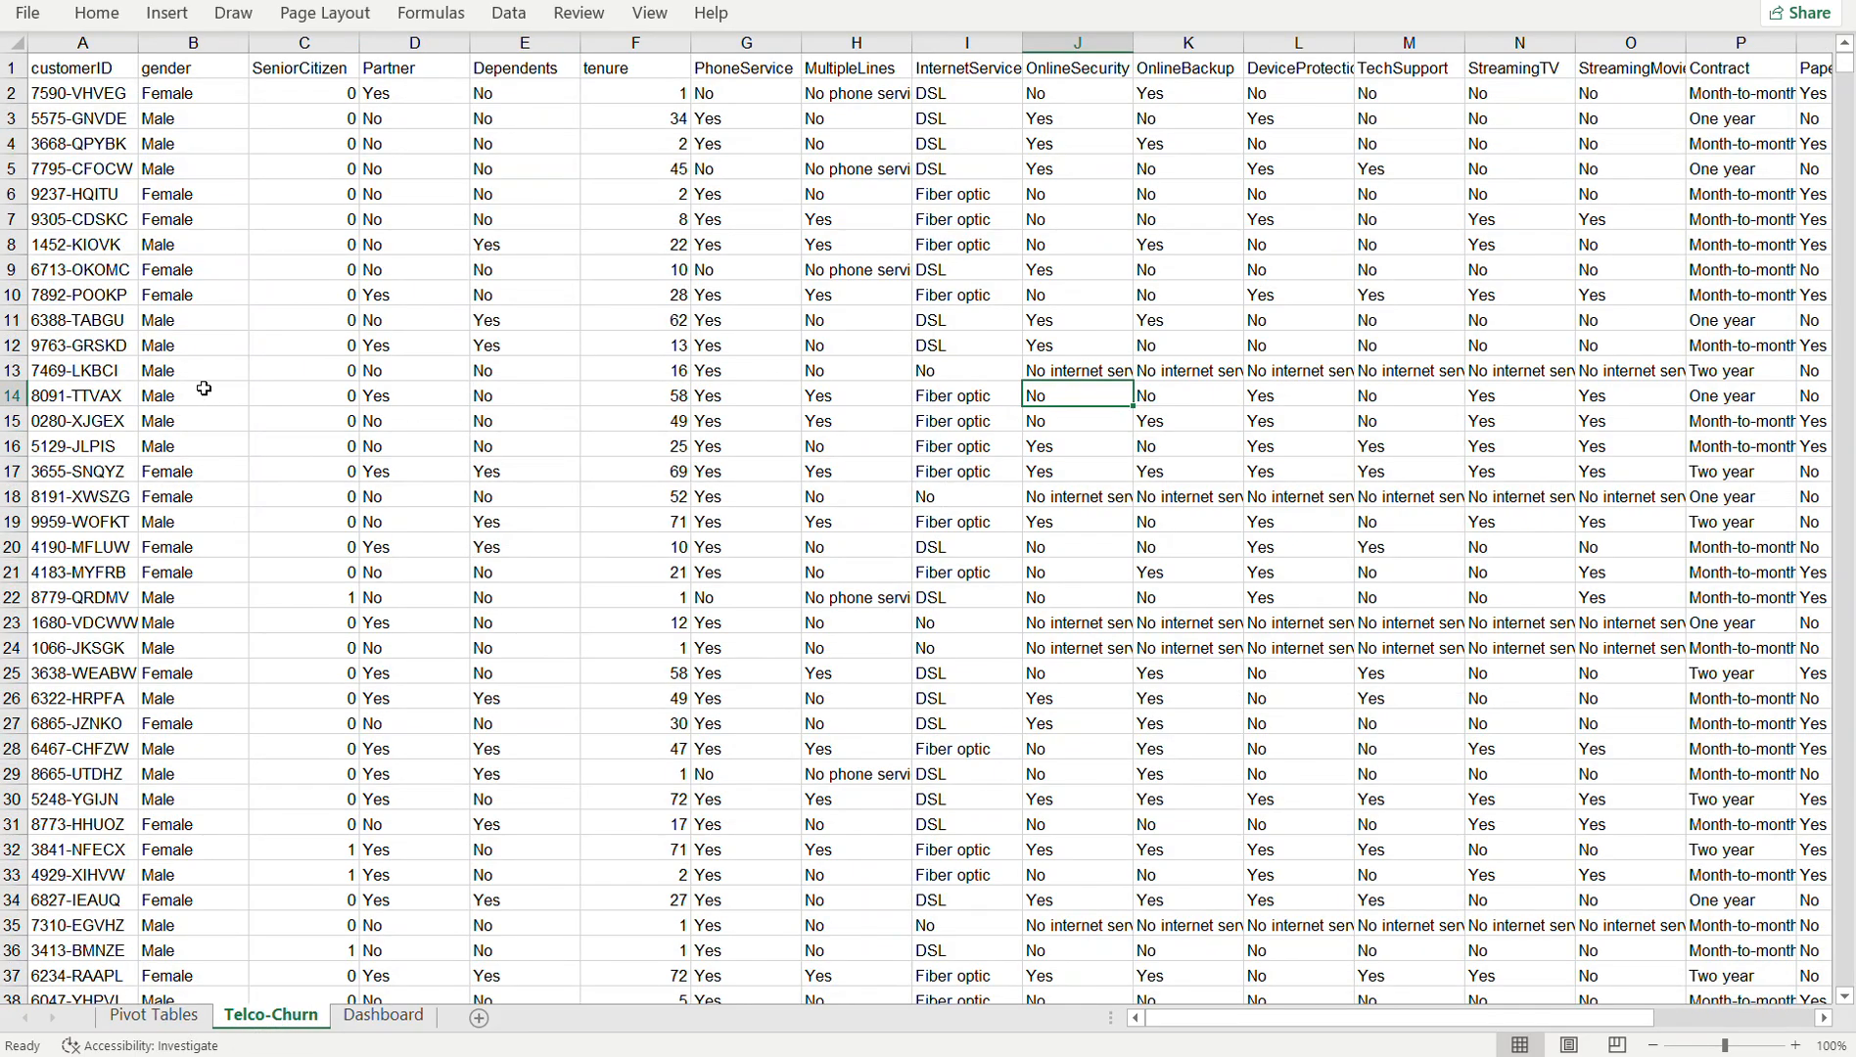
pyautogui.click(156, 1016)
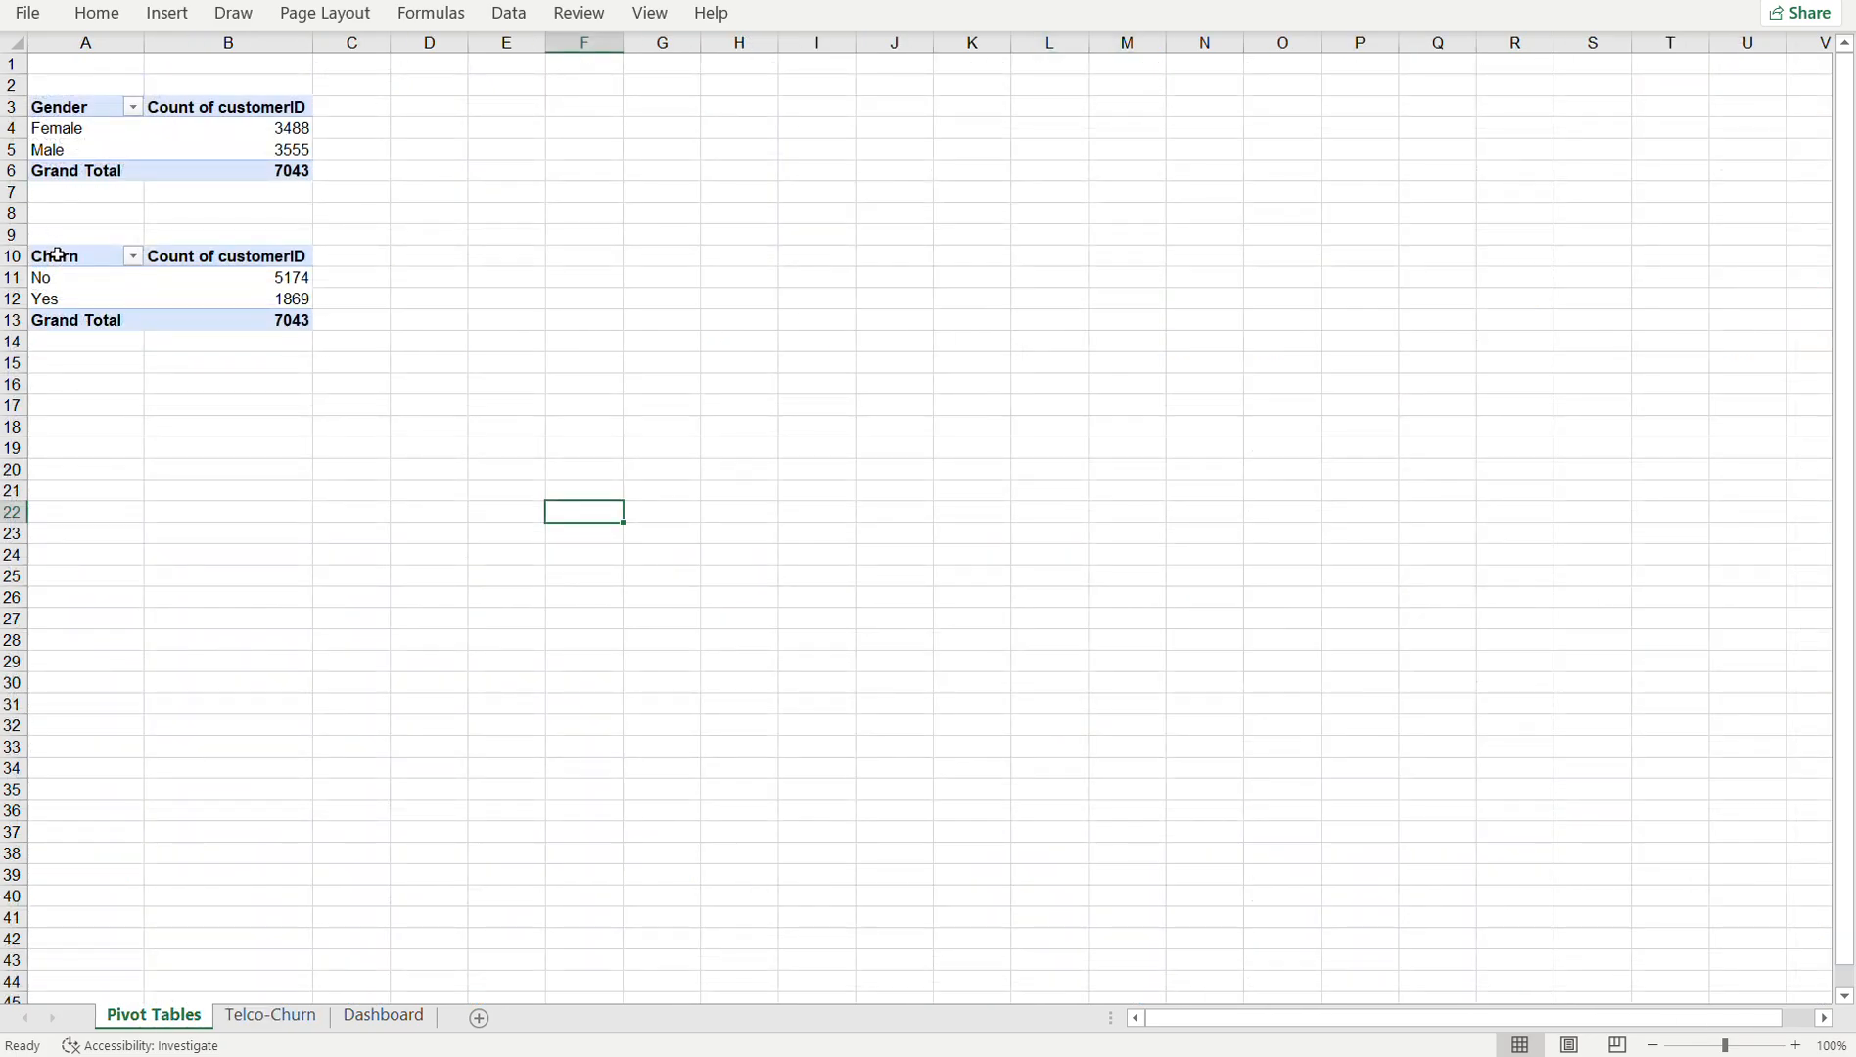
# - Copy the Churn pivot table in A10:B13 and paste a duplicate starting at cell A21
pyautogui.moveTo(57, 255); pyautogui.dragTo(79, 497)
pyautogui.hotkey('ctrl', 'c')
pyautogui.click(76, 494)
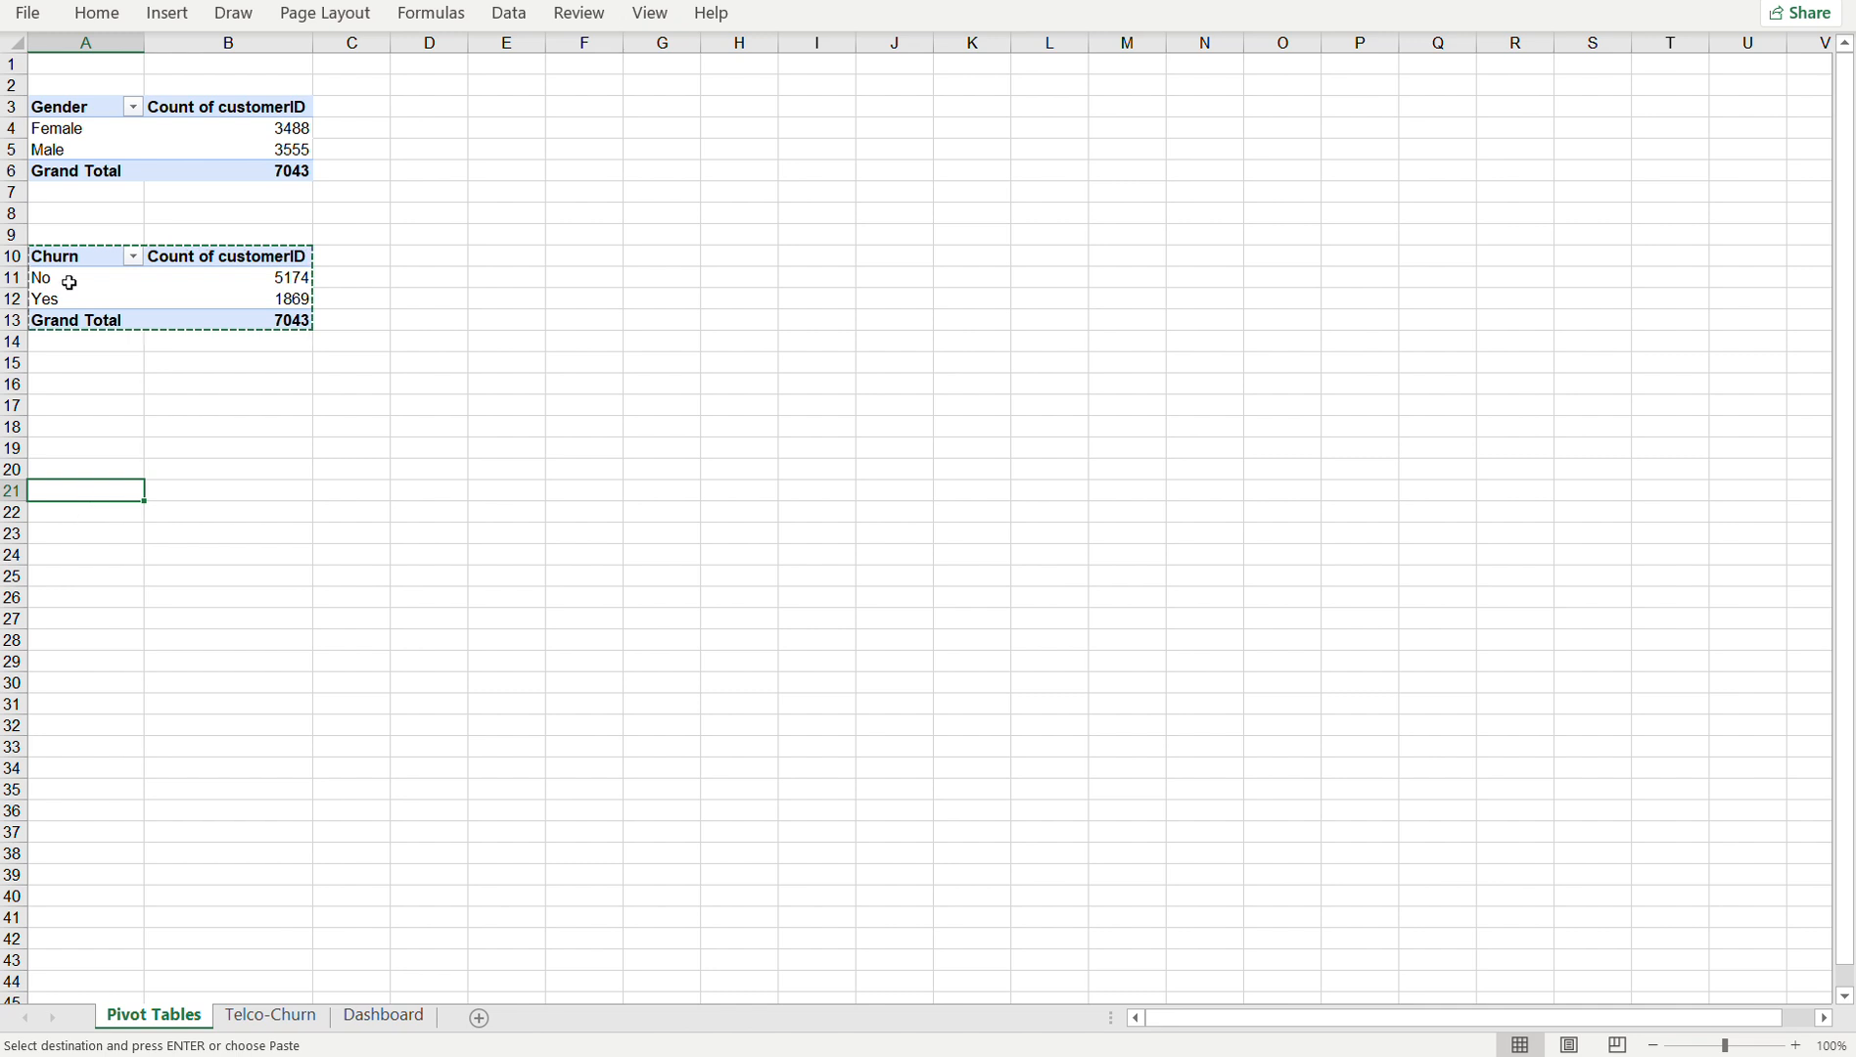
pyautogui.hotkey('ctrl', 'v')
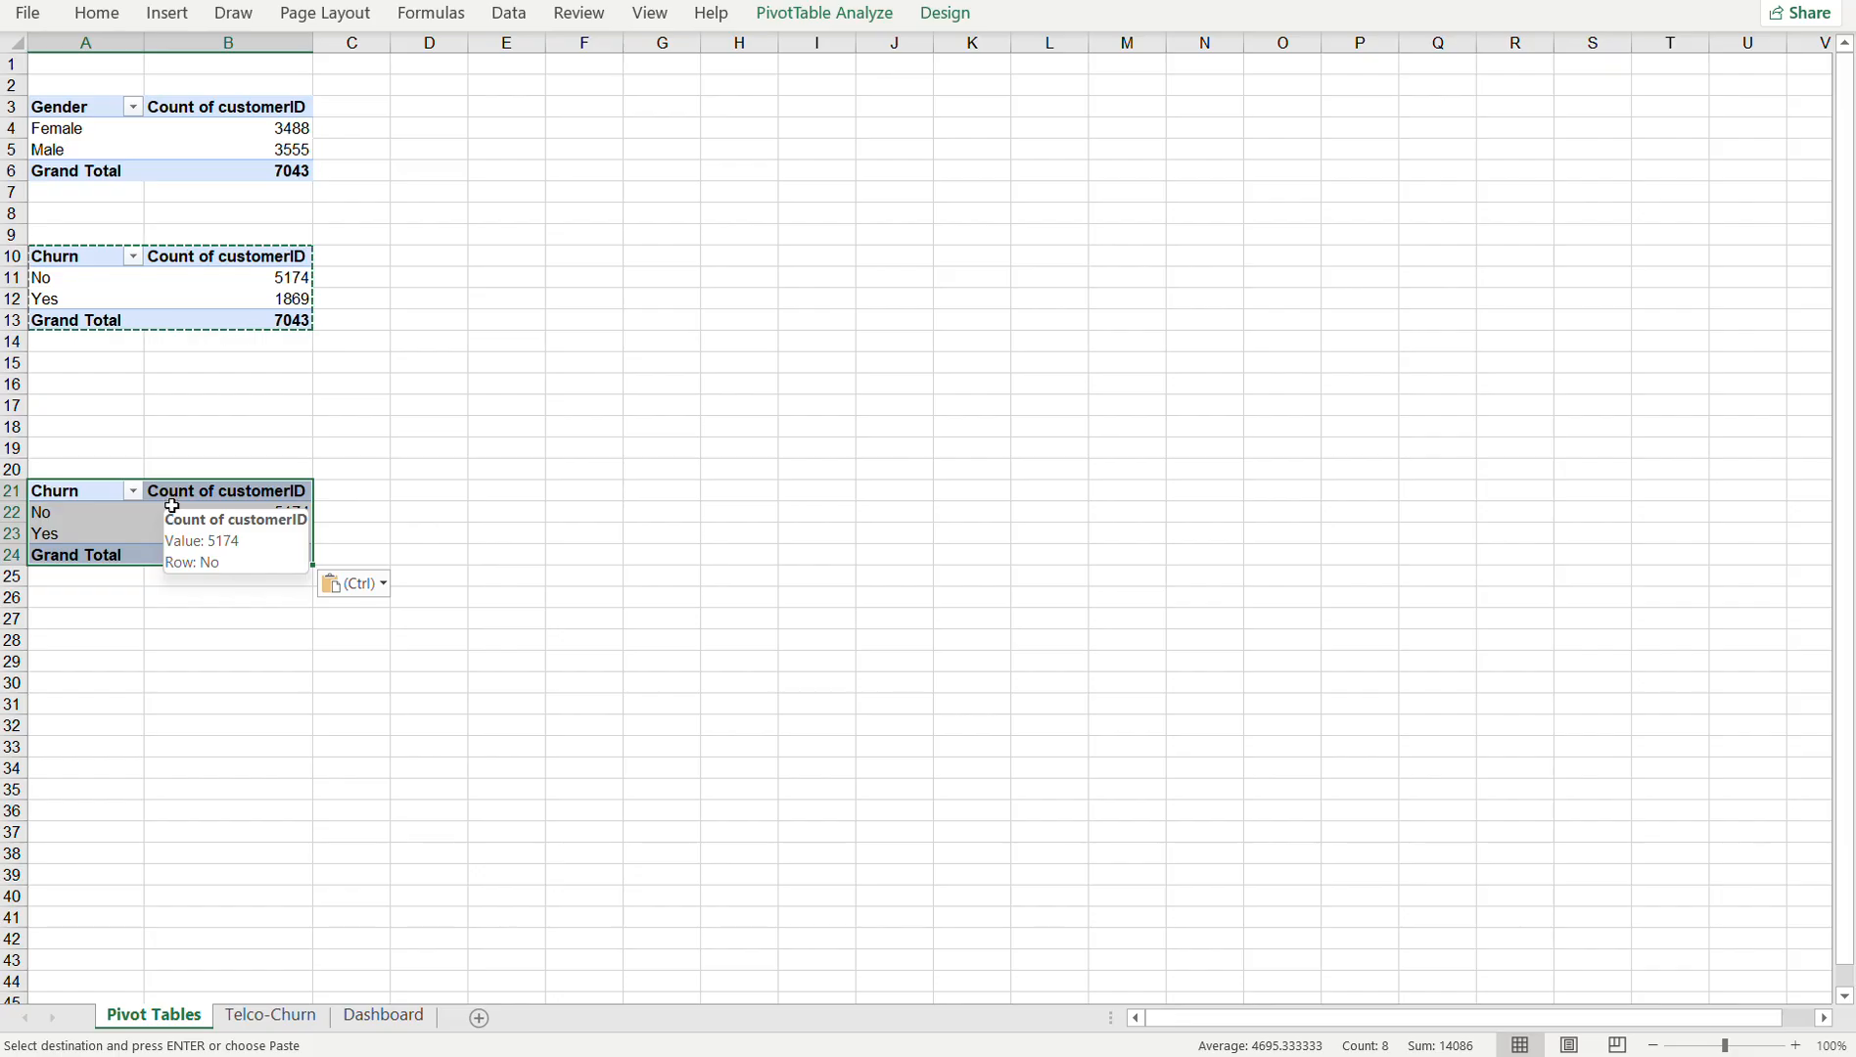
pyautogui.click(122, 502)
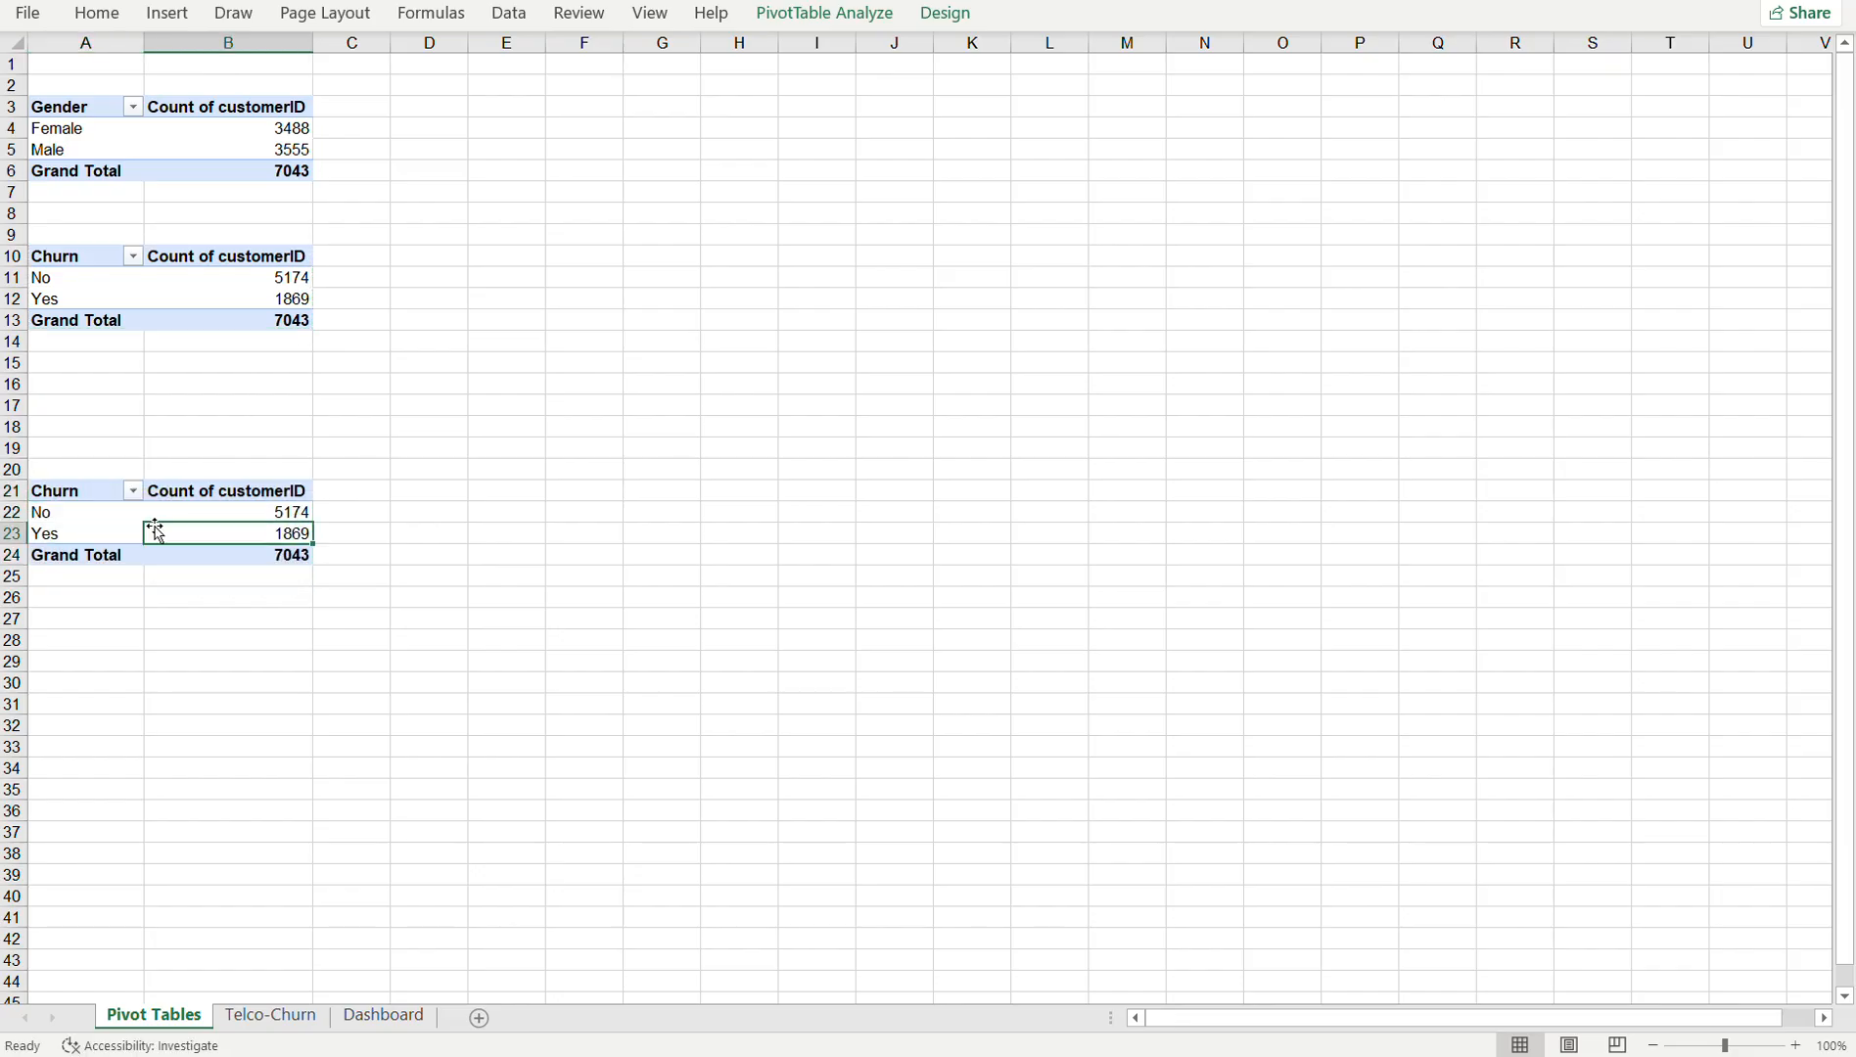
pyautogui.doubleClick(86, 513)
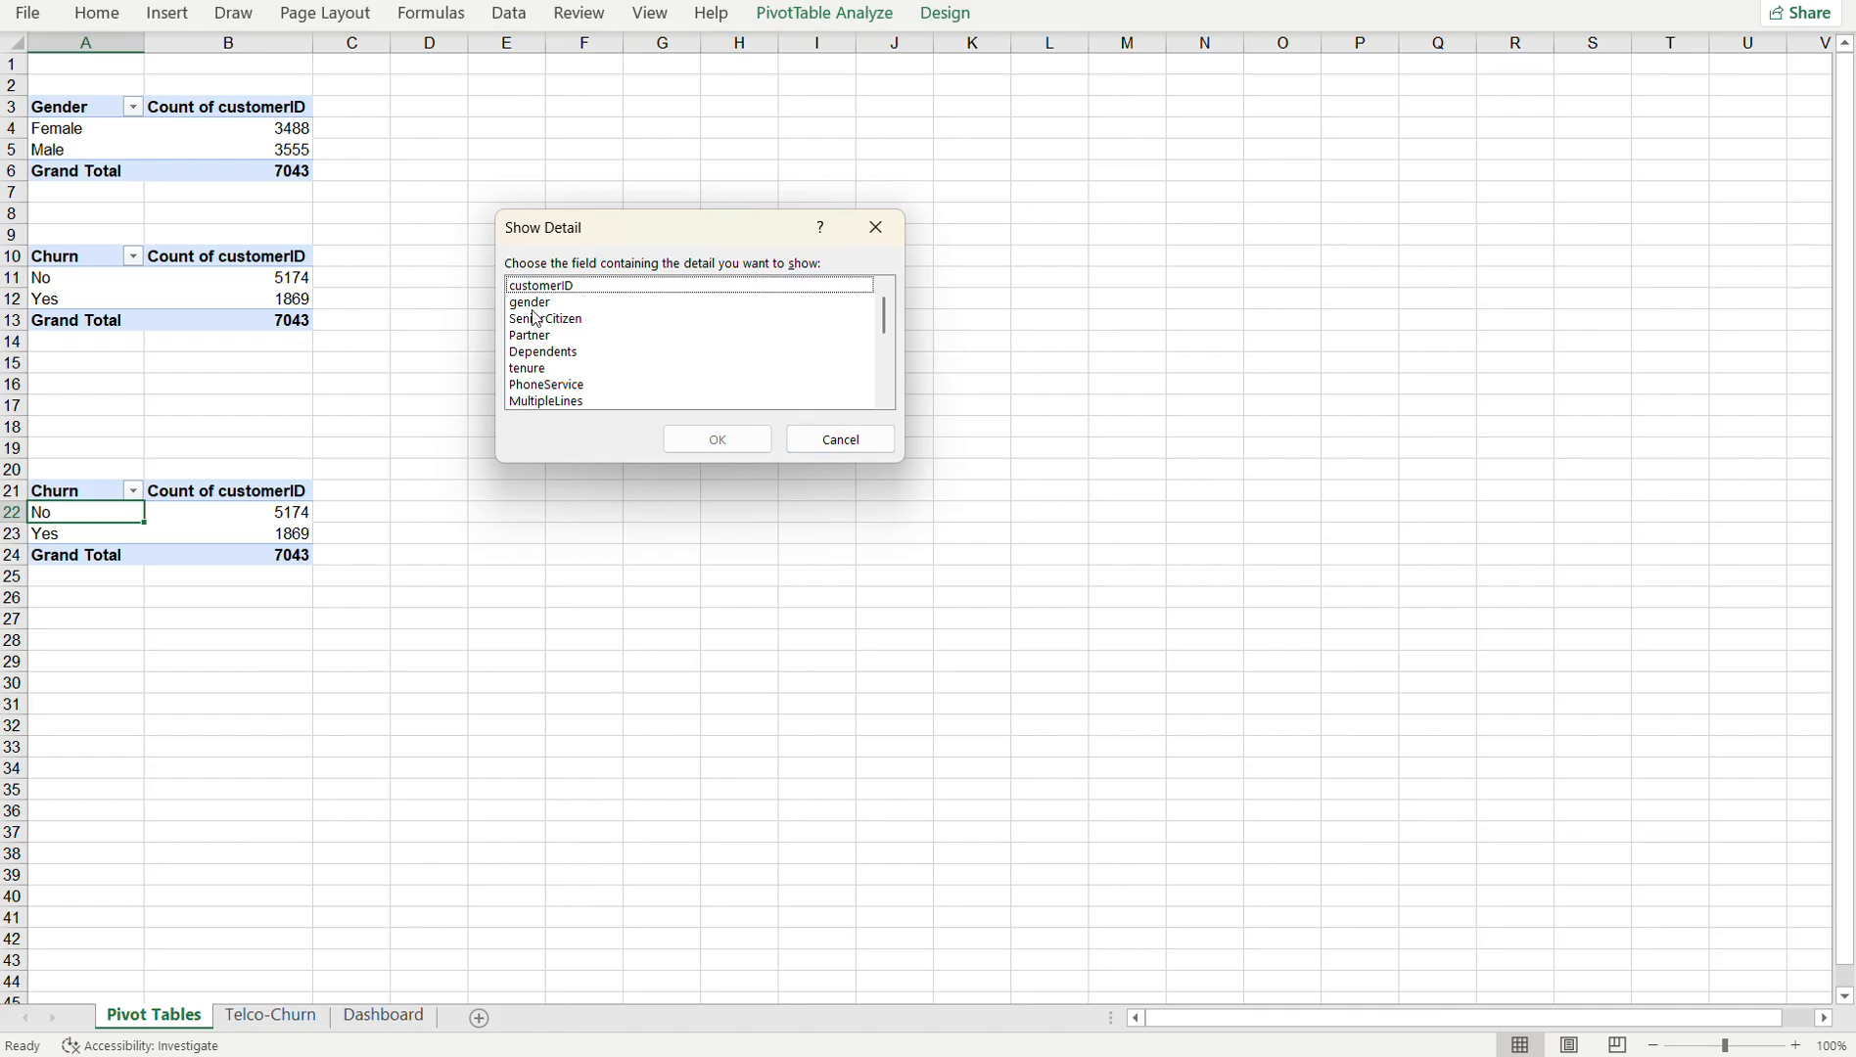
pyautogui.click(837, 451)
pyautogui.click(259, 511)
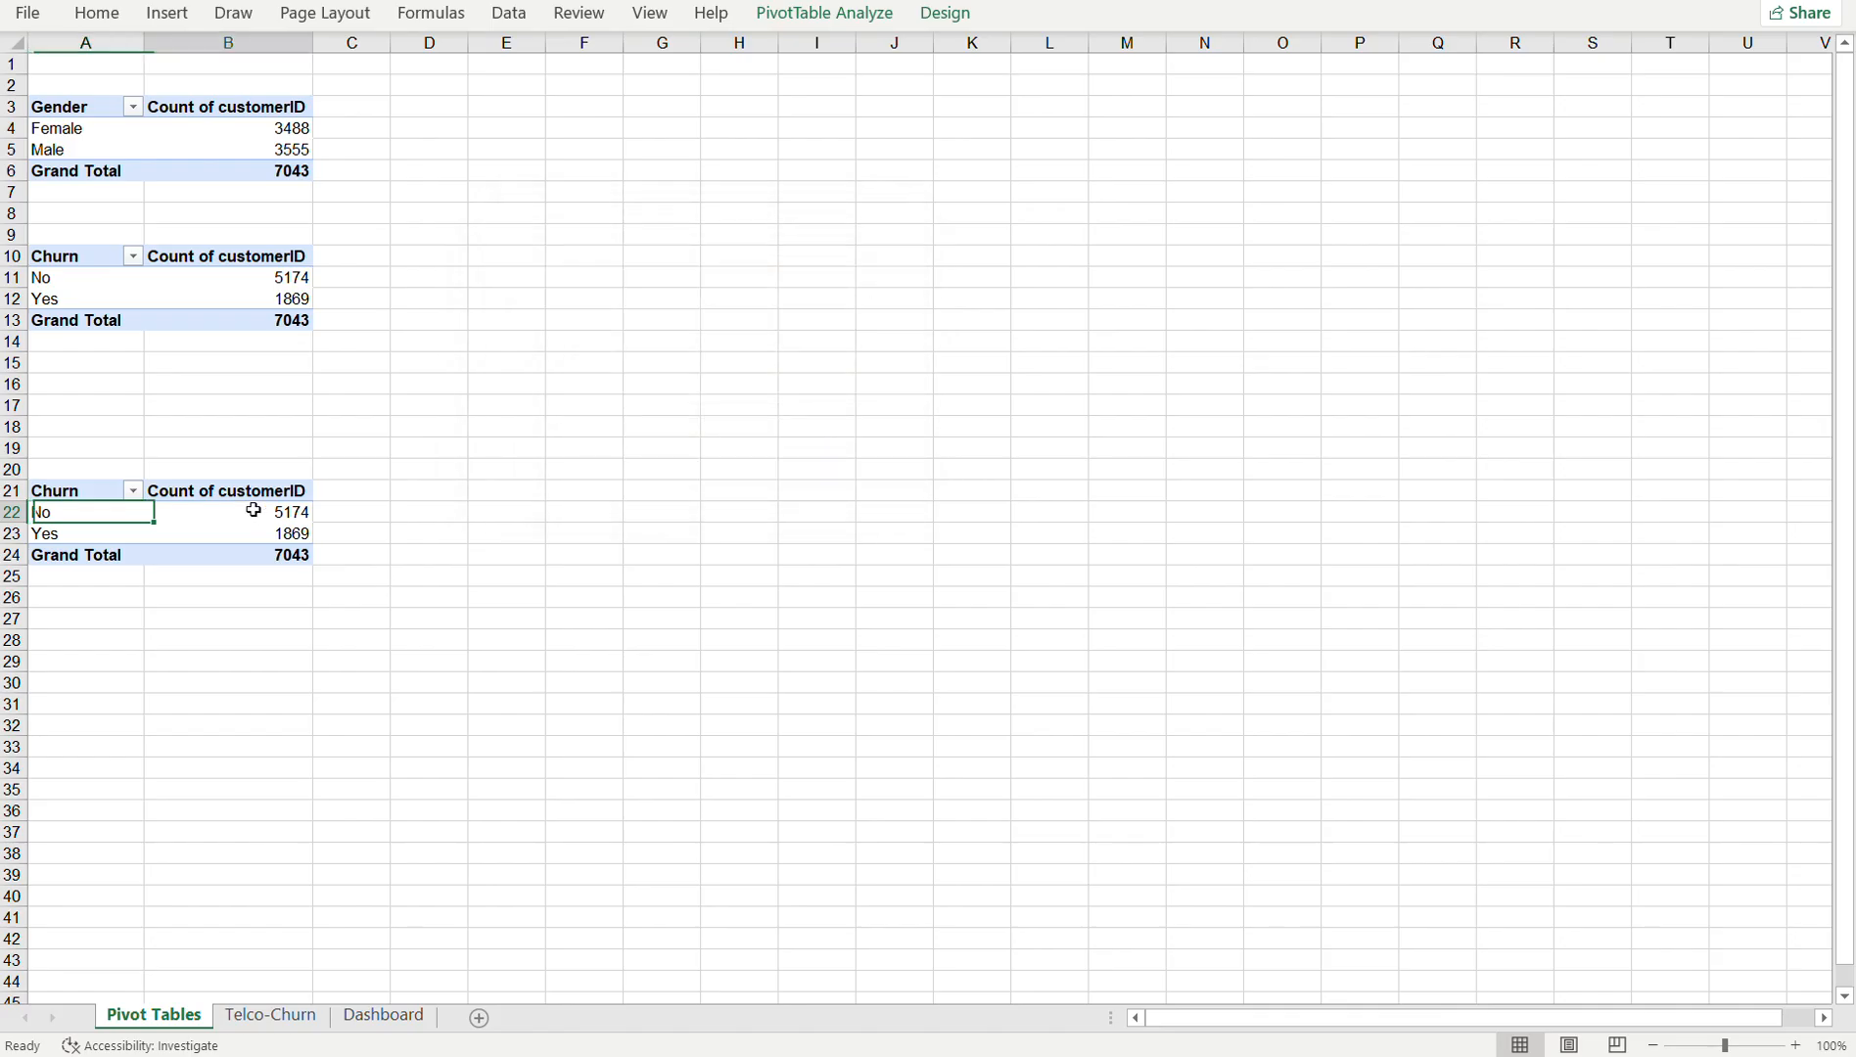
pyautogui.click(134, 492)
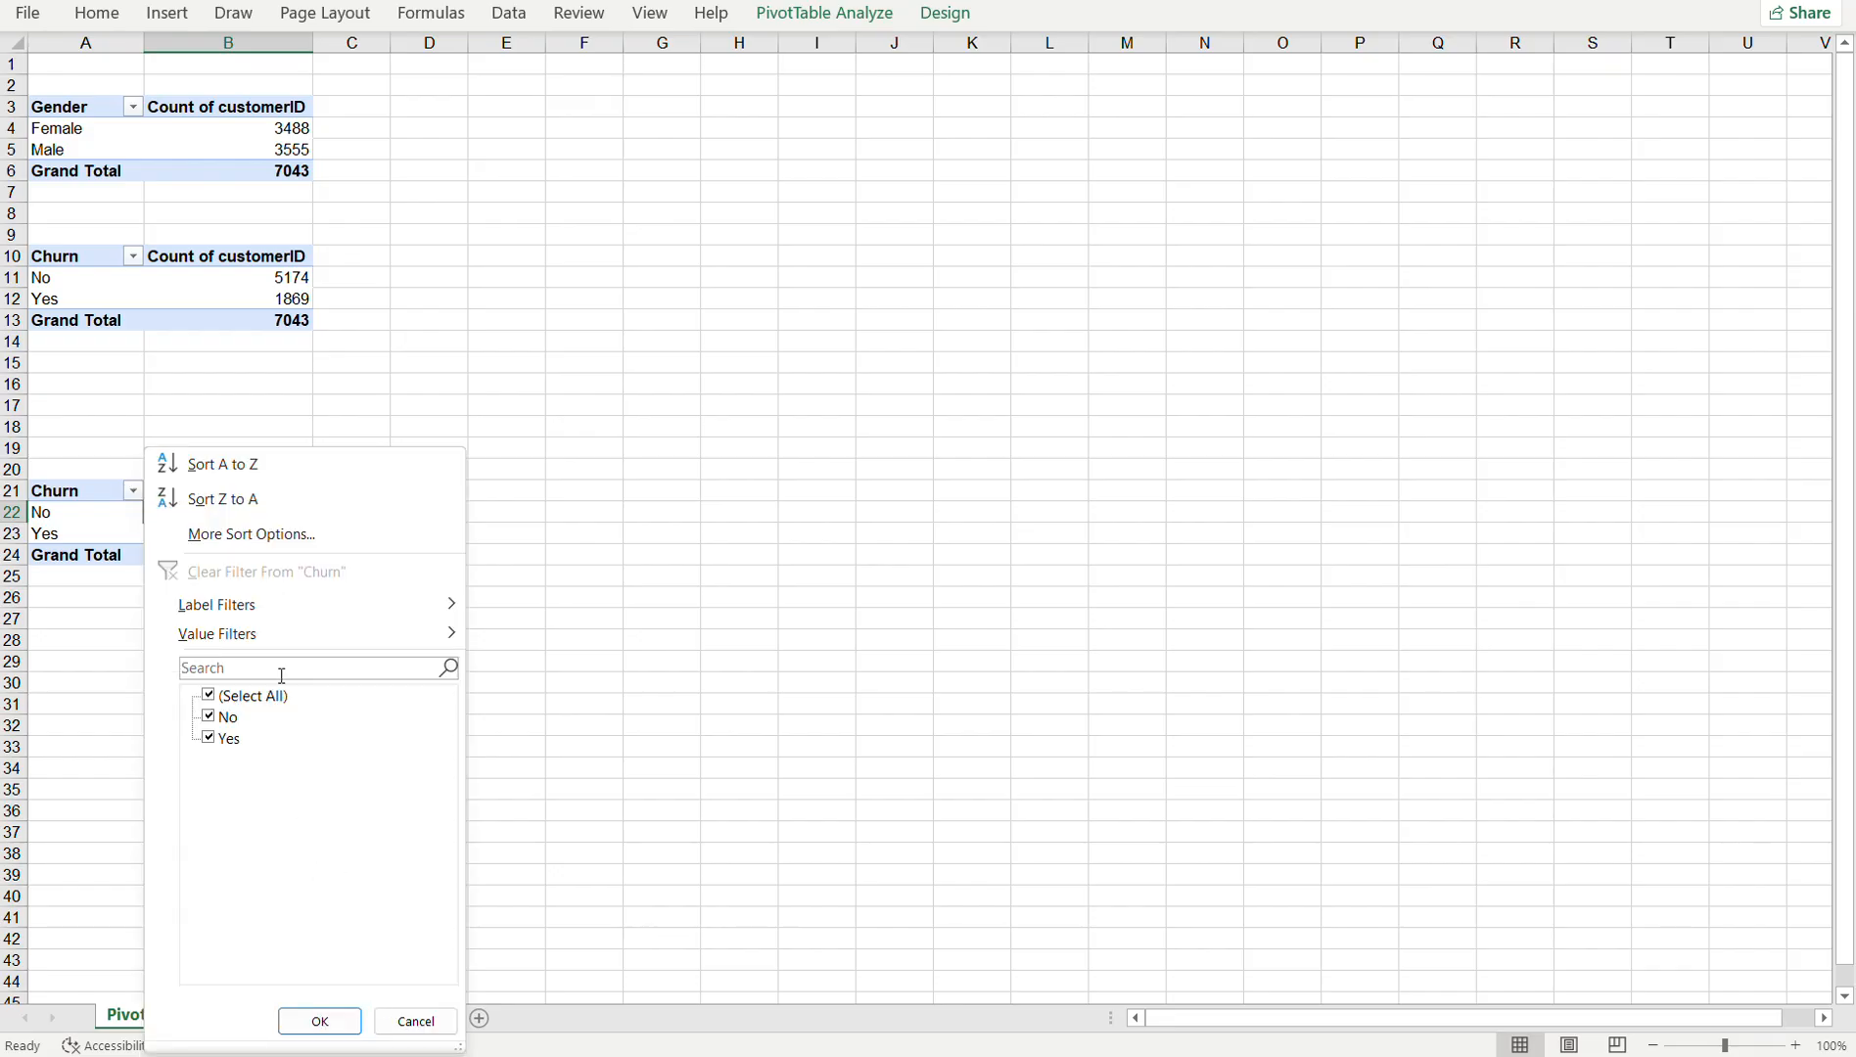
pyautogui.moveTo(342, 633)
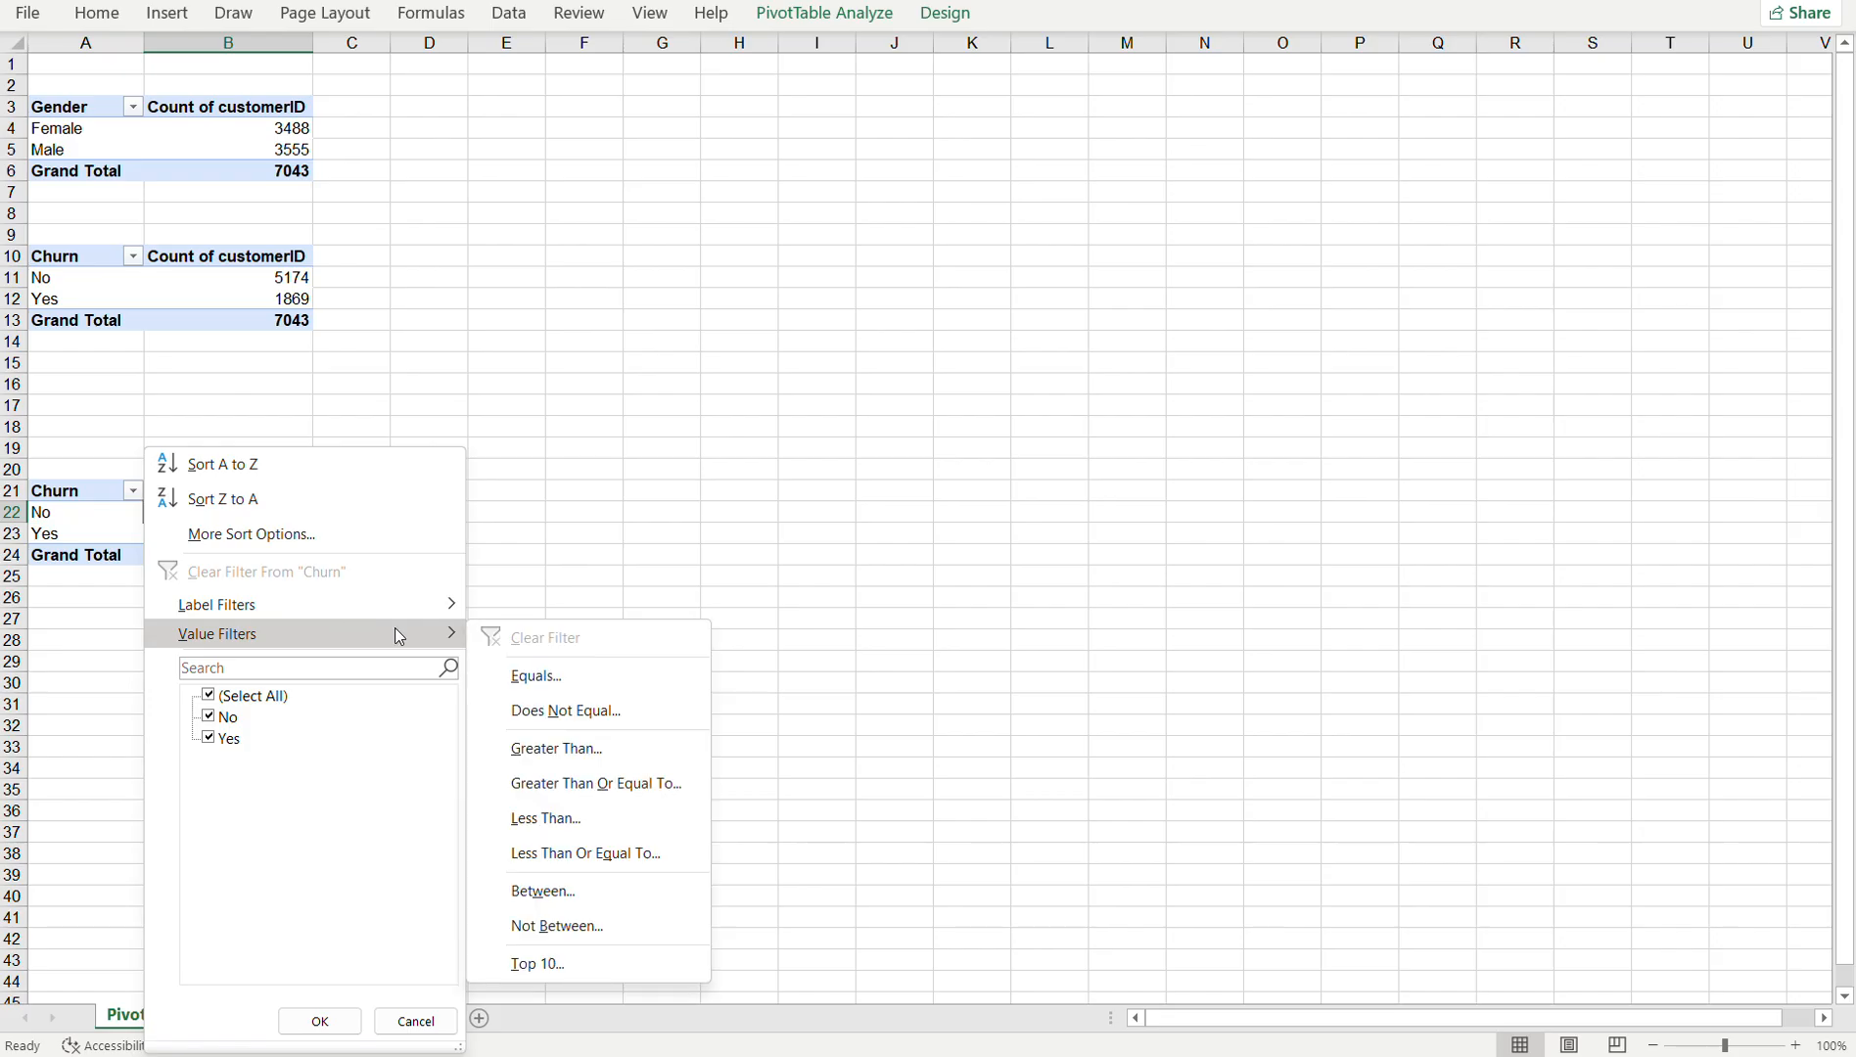
pyautogui.moveTo(391, 613)
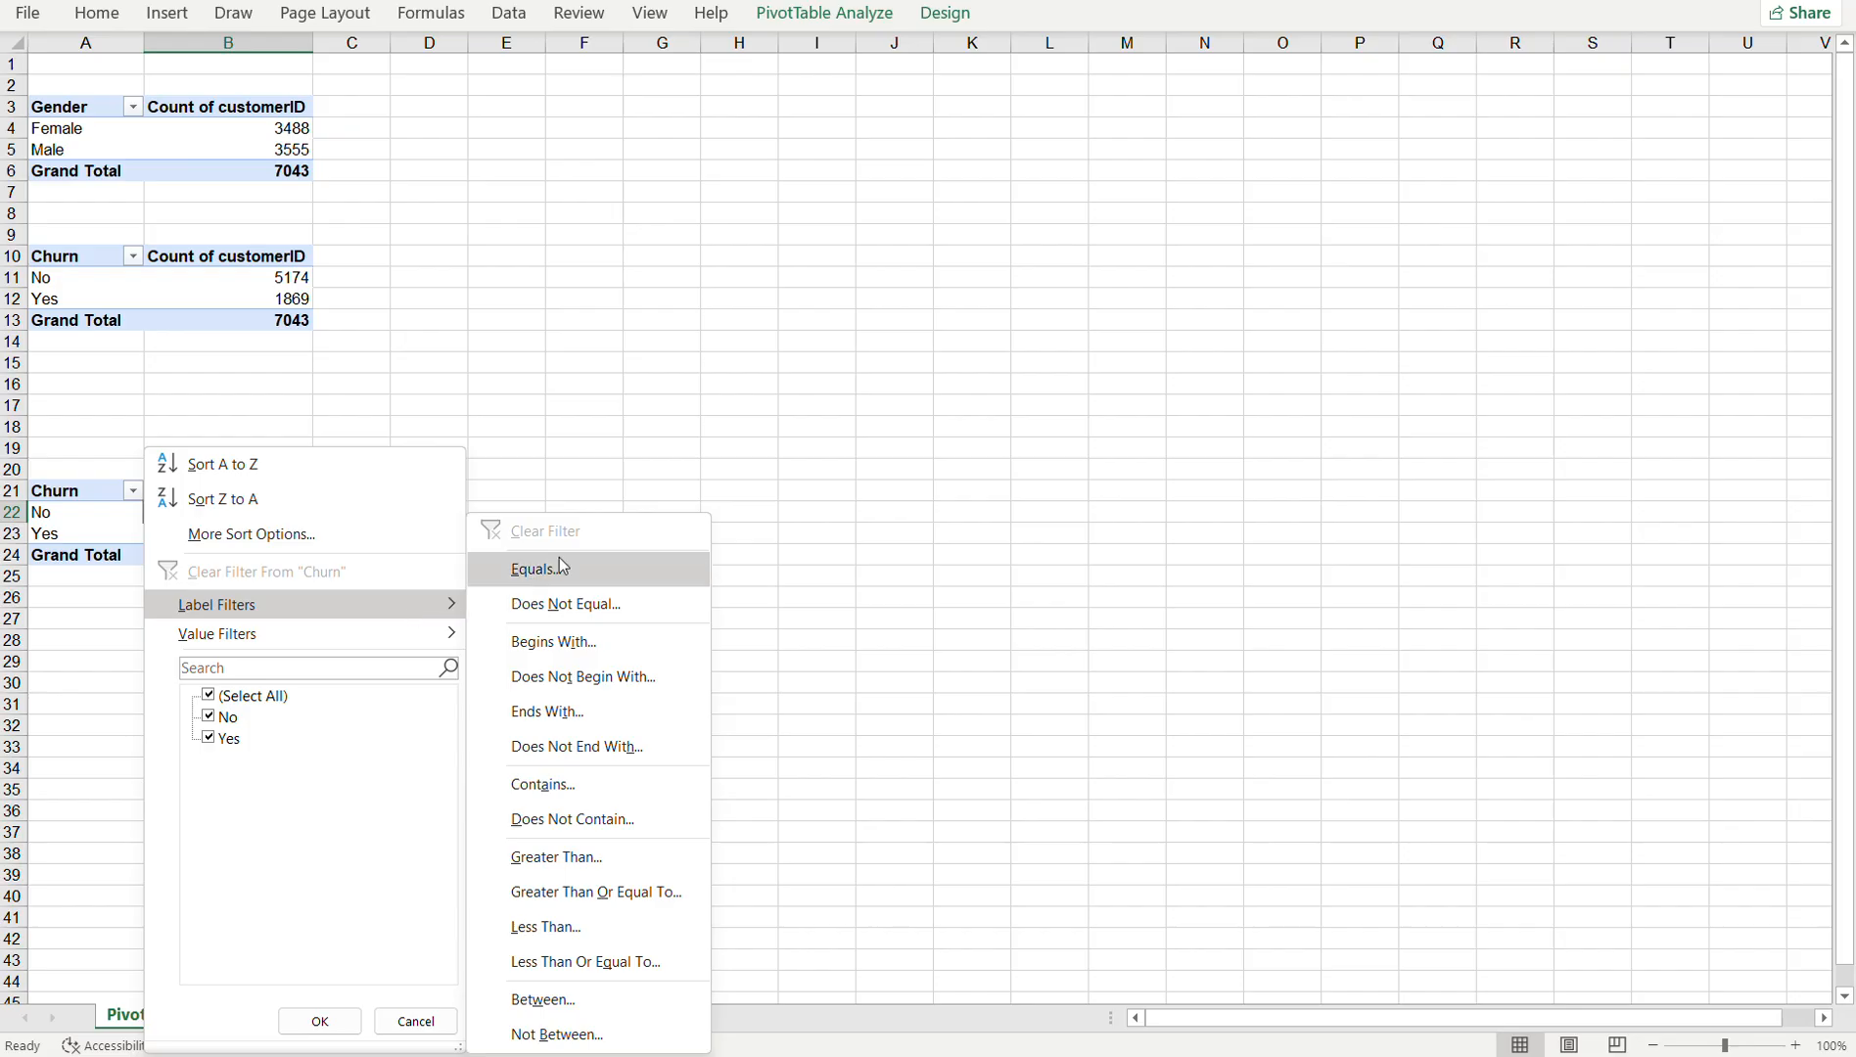
pyautogui.click(635, 508)
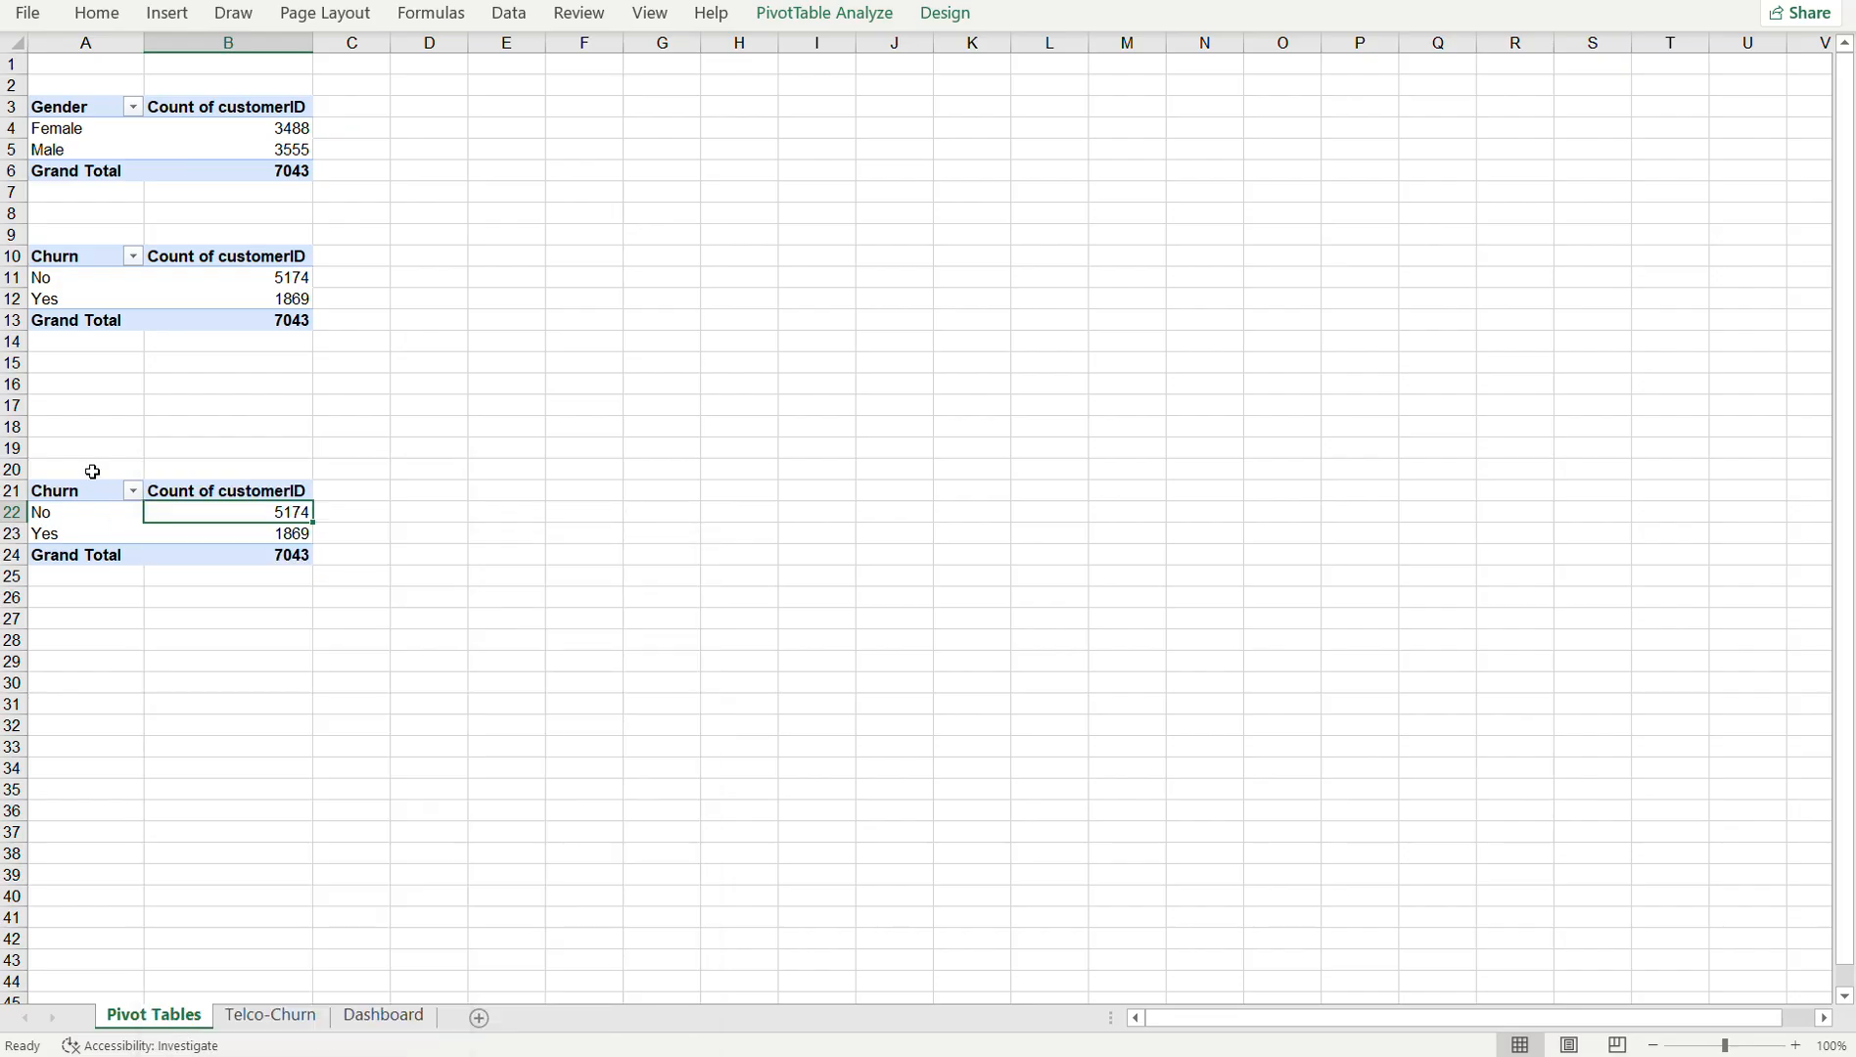
pyautogui.click(200, 531)
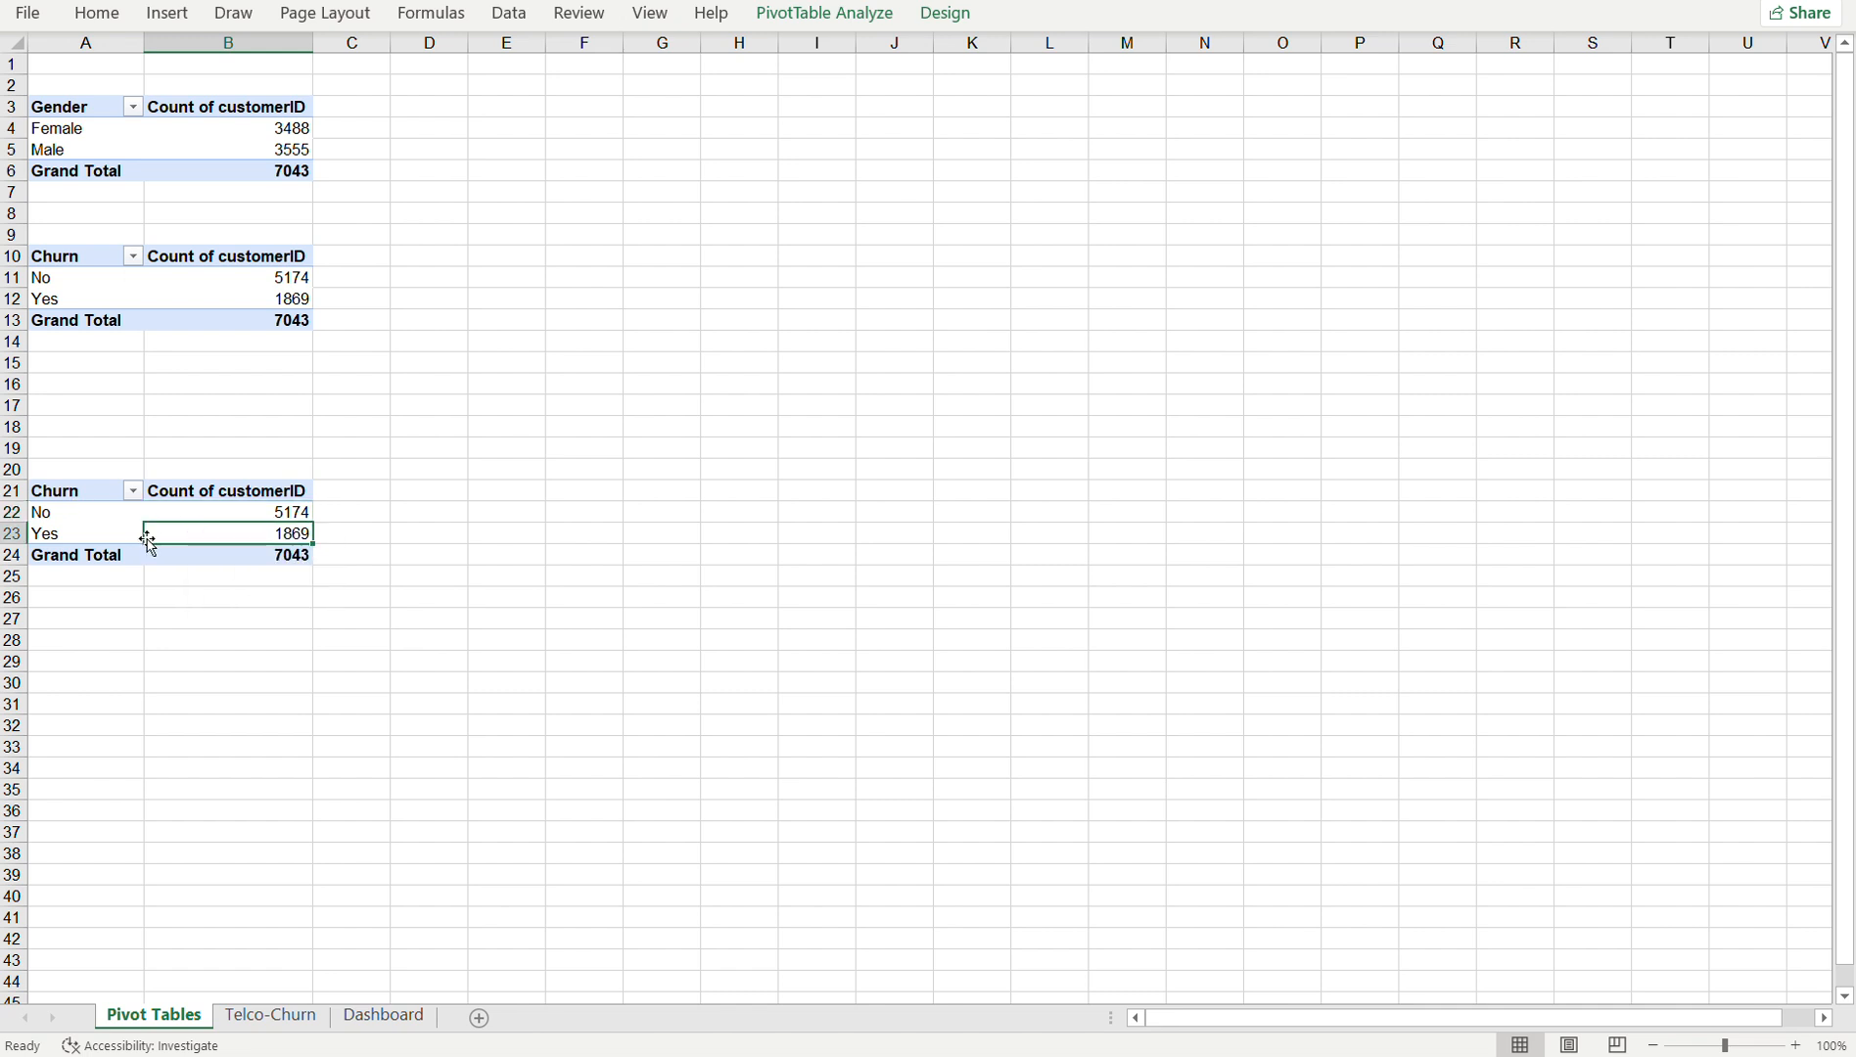
pyautogui.moveTo(137, 534); pyautogui.dragTo(104, 522)
pyautogui.rightClick(106, 529)
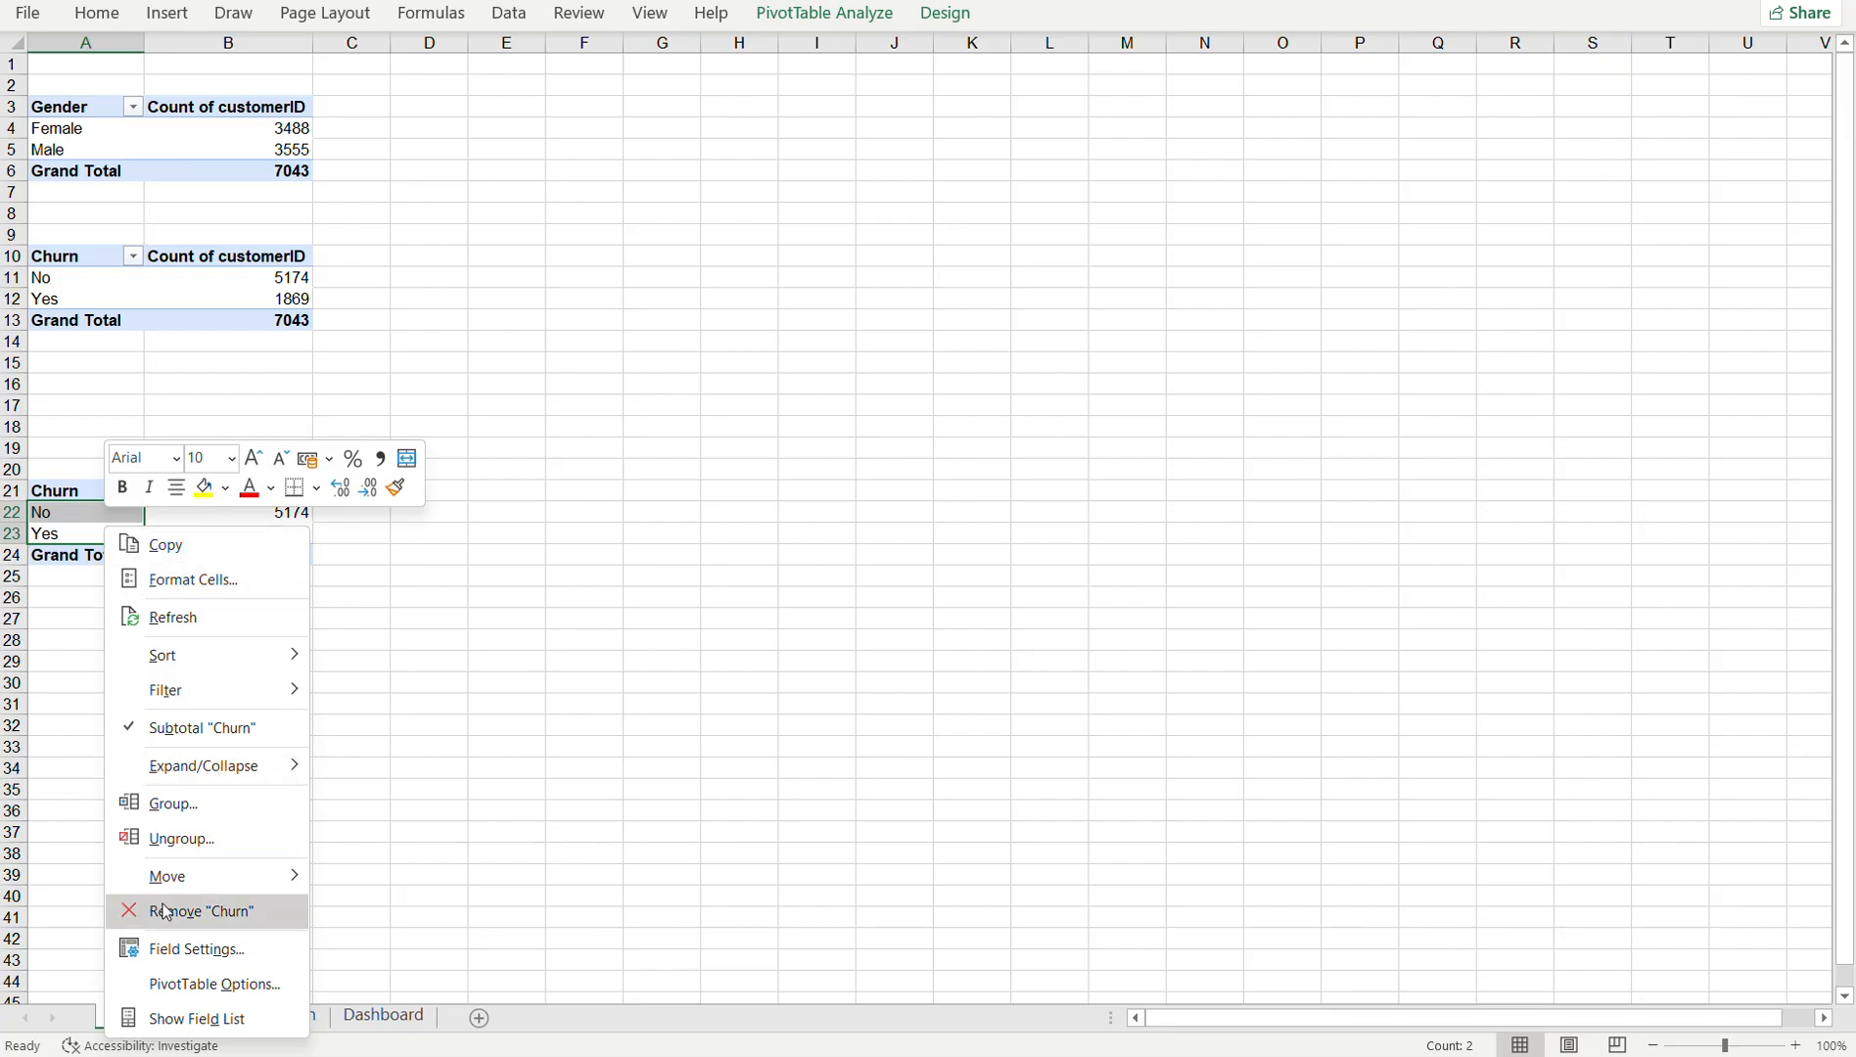
pyautogui.click(184, 951)
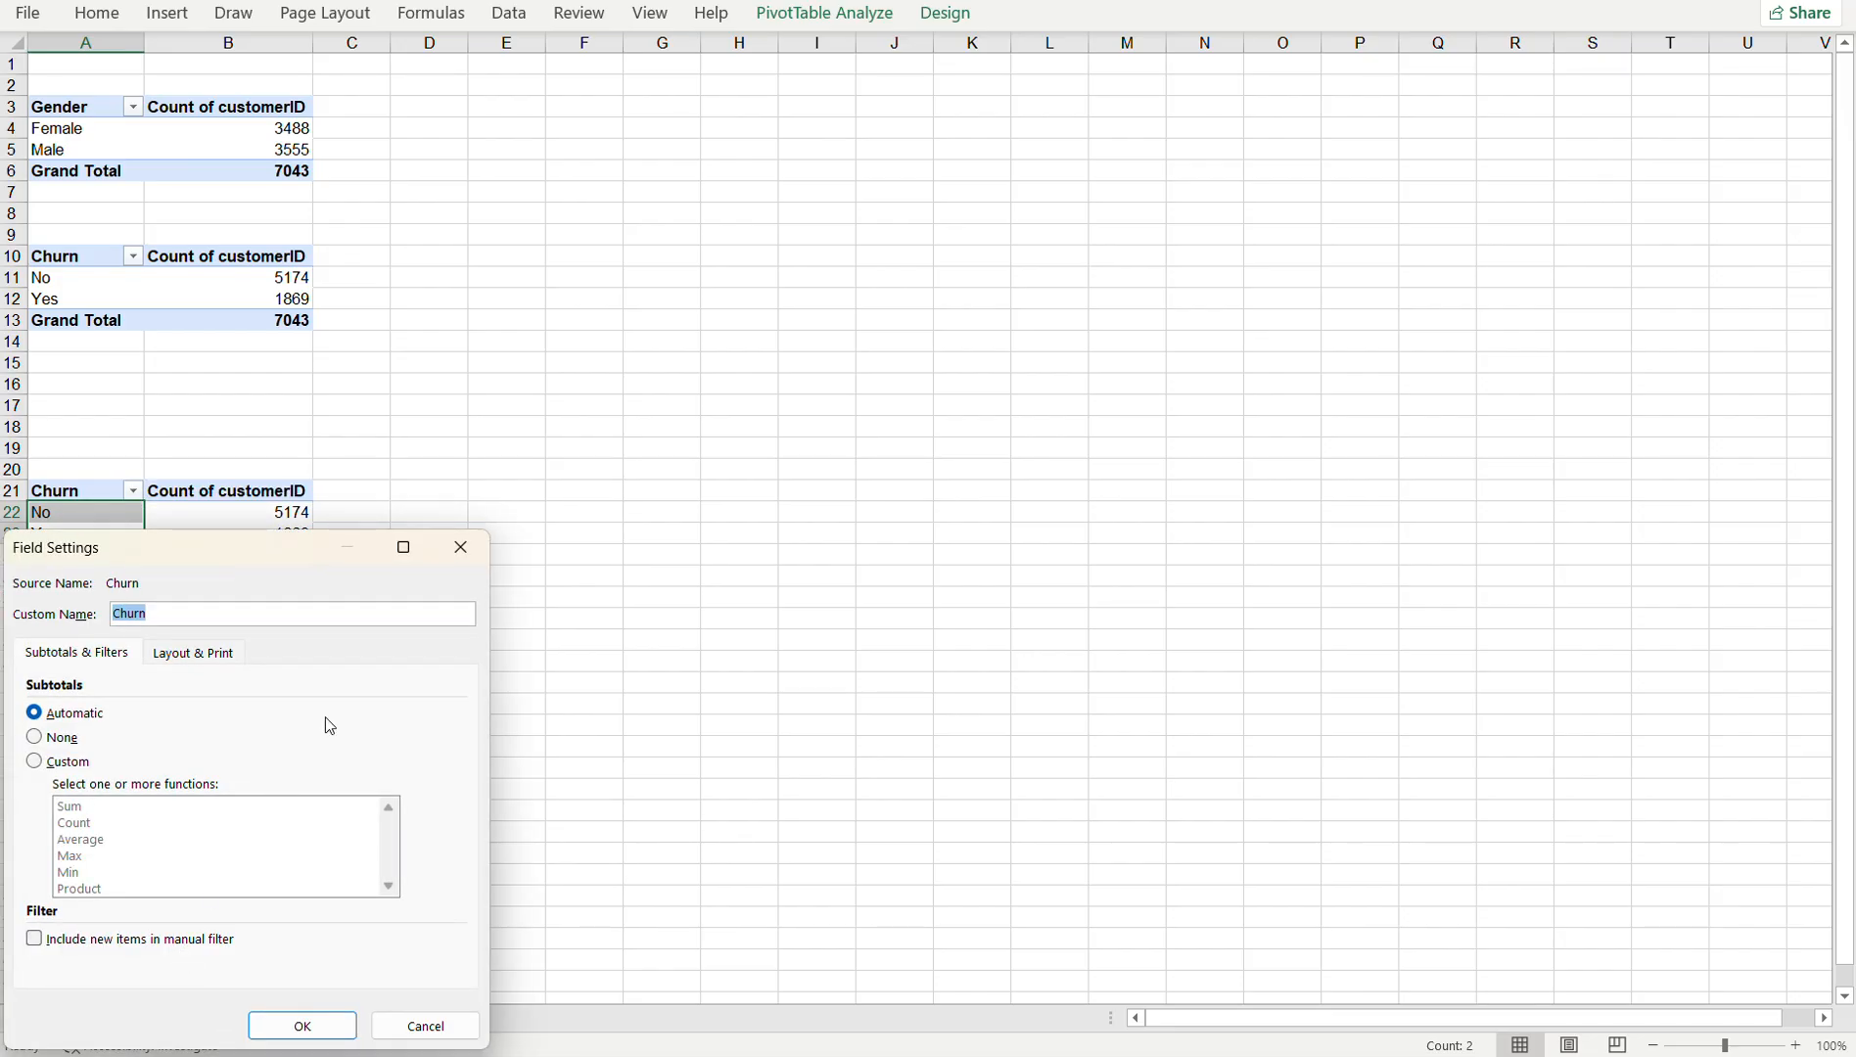
pyautogui.click(461, 547)
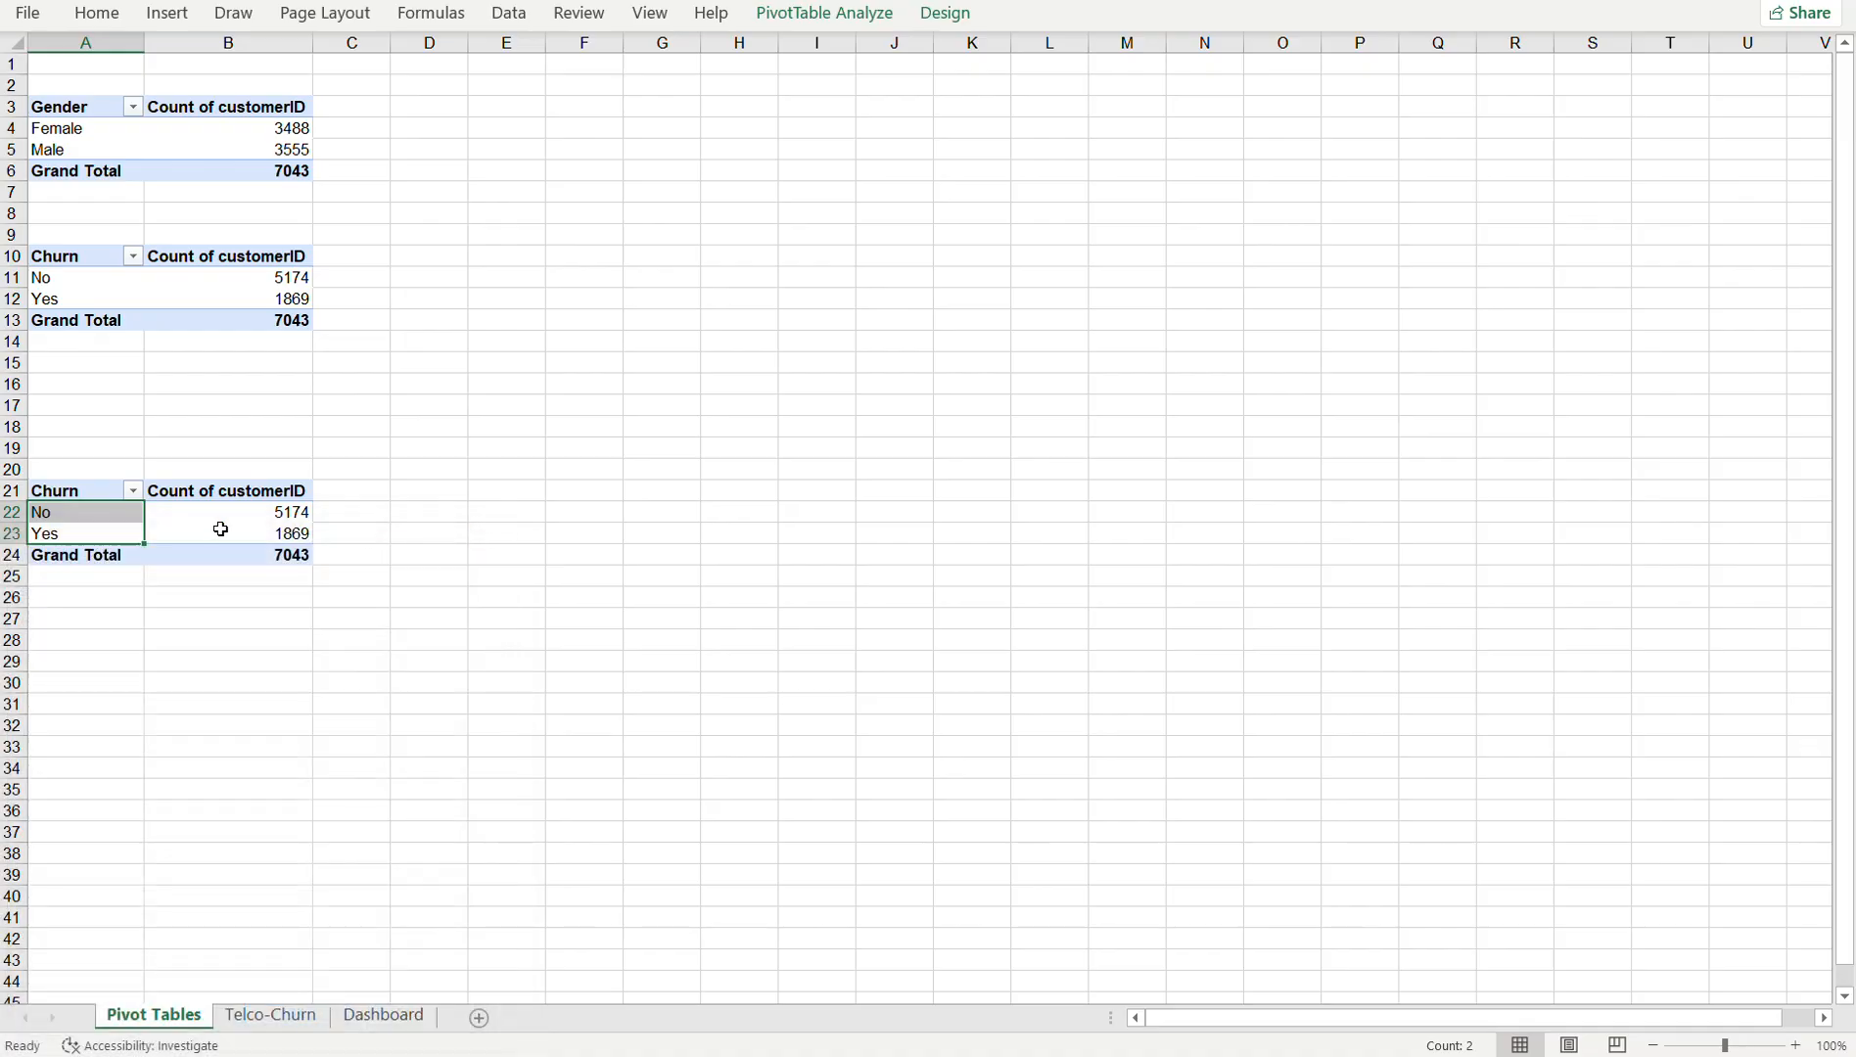
pyautogui.rightClick(124, 521)
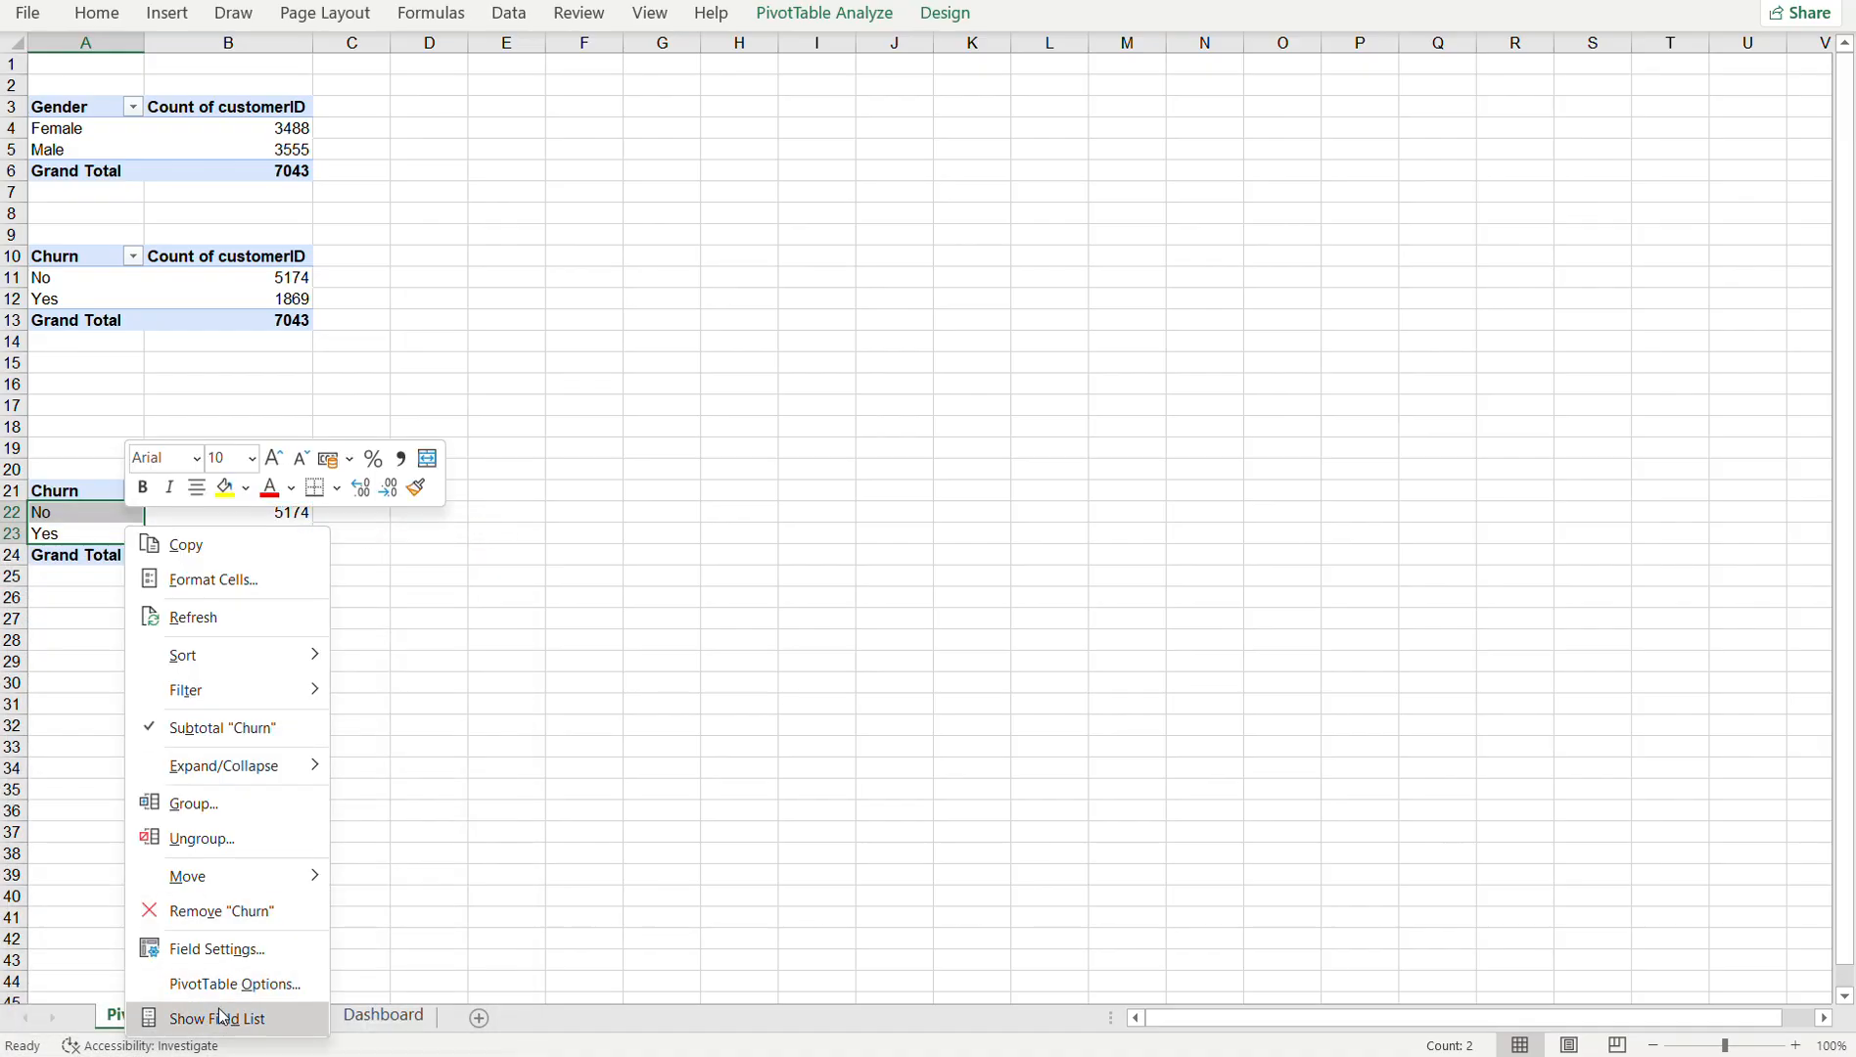
pyautogui.click(222, 988)
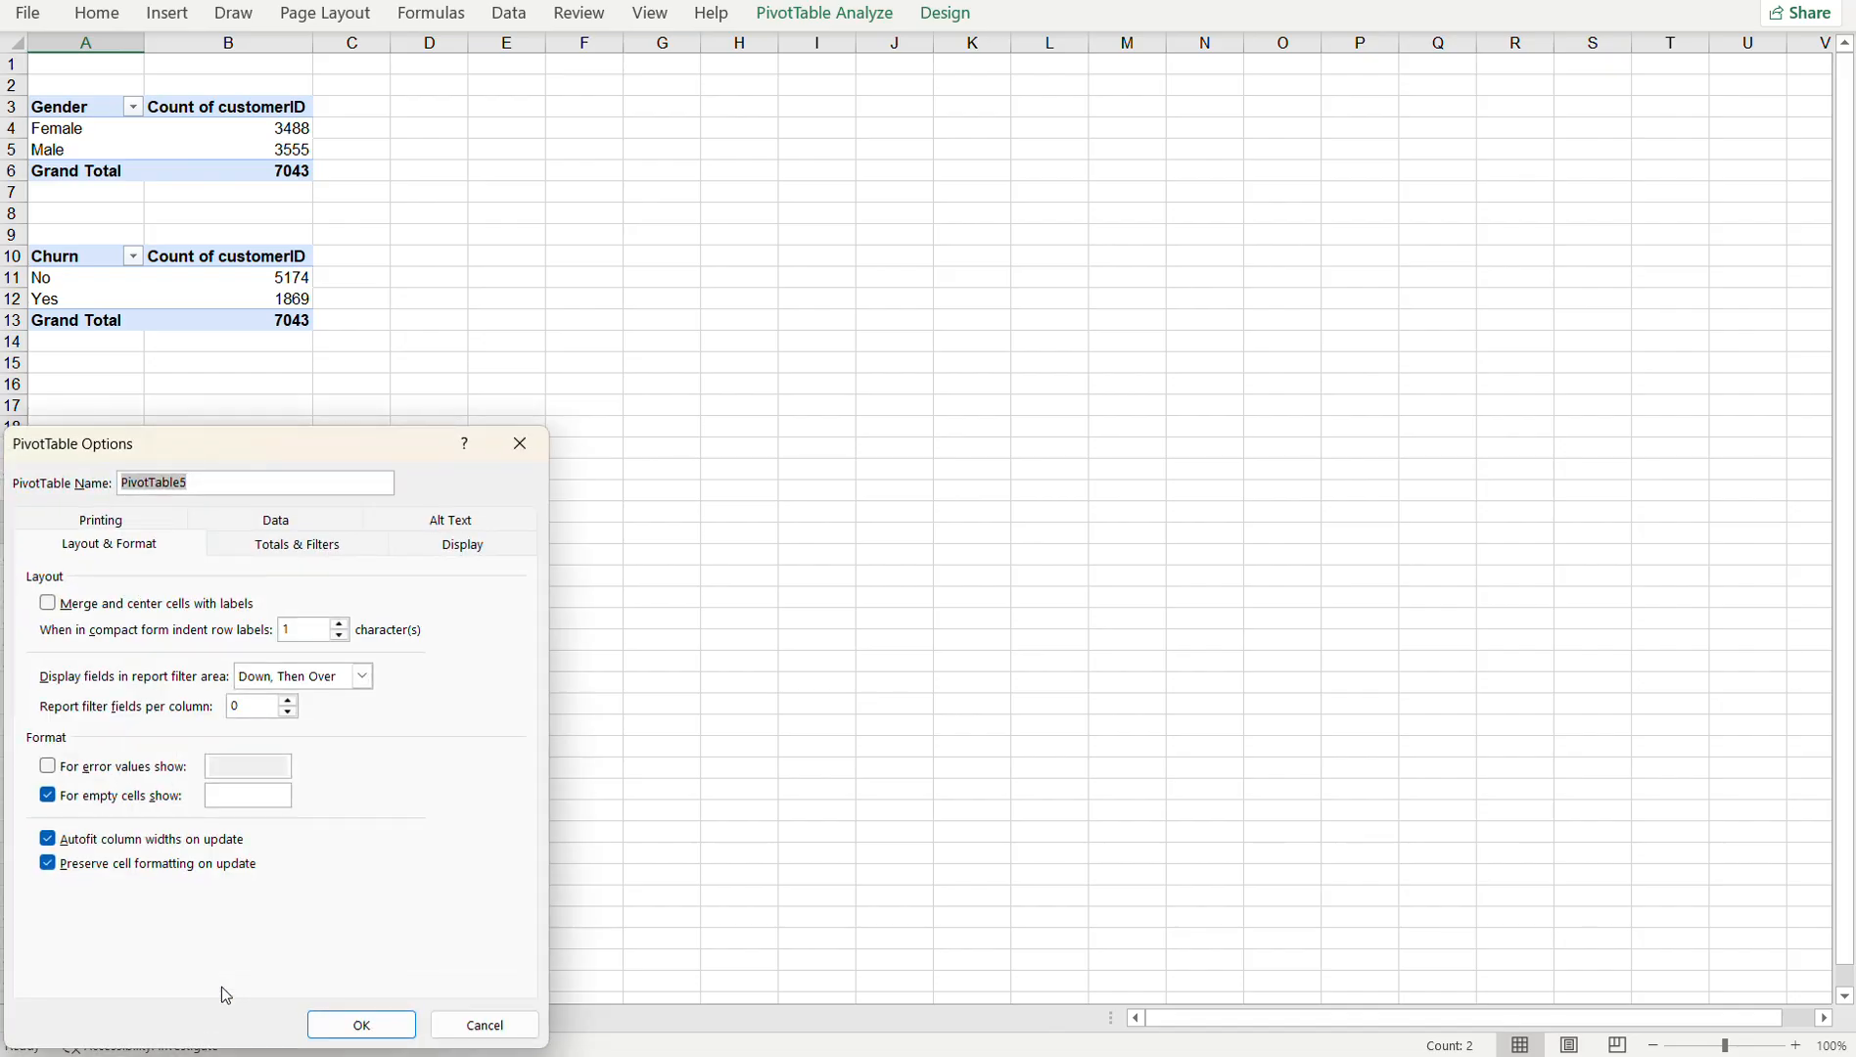
pyautogui.click(521, 445)
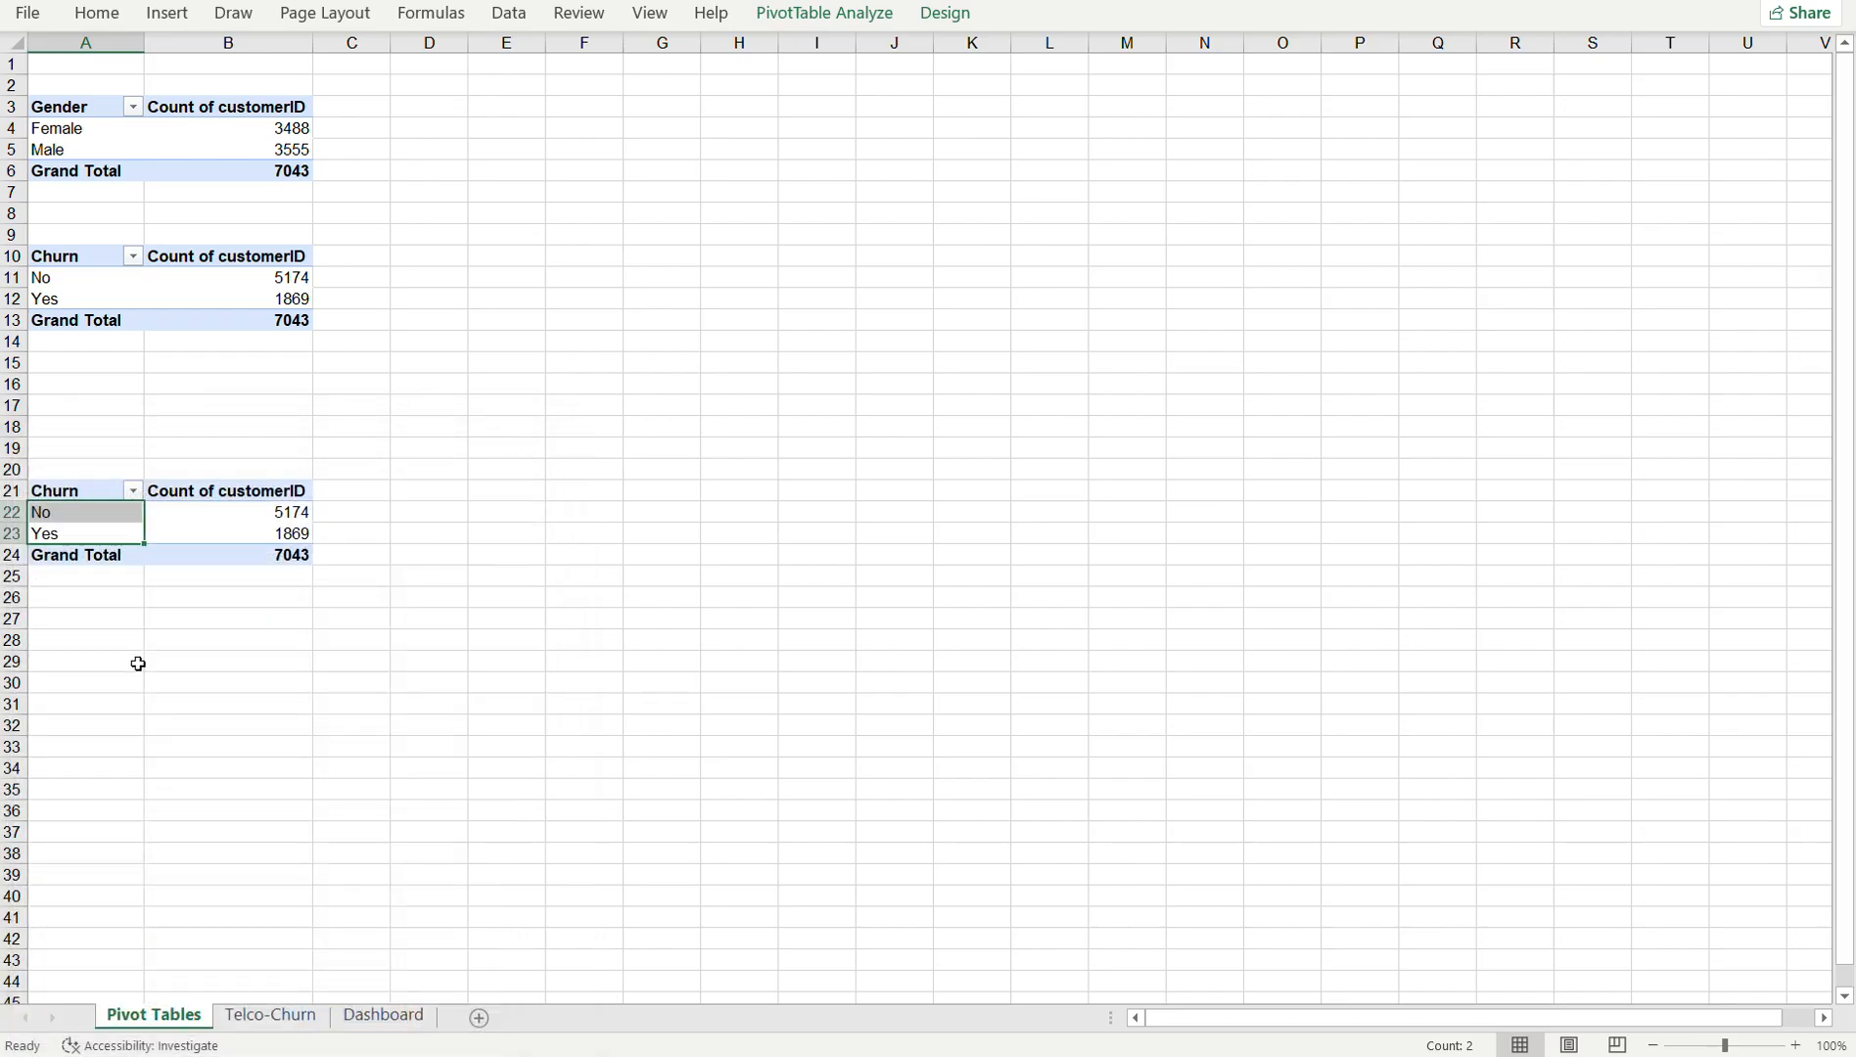
# - Show the field list for the pivot table at row 21 and add gender as its column field
pyautogui.rightClick(117, 535)
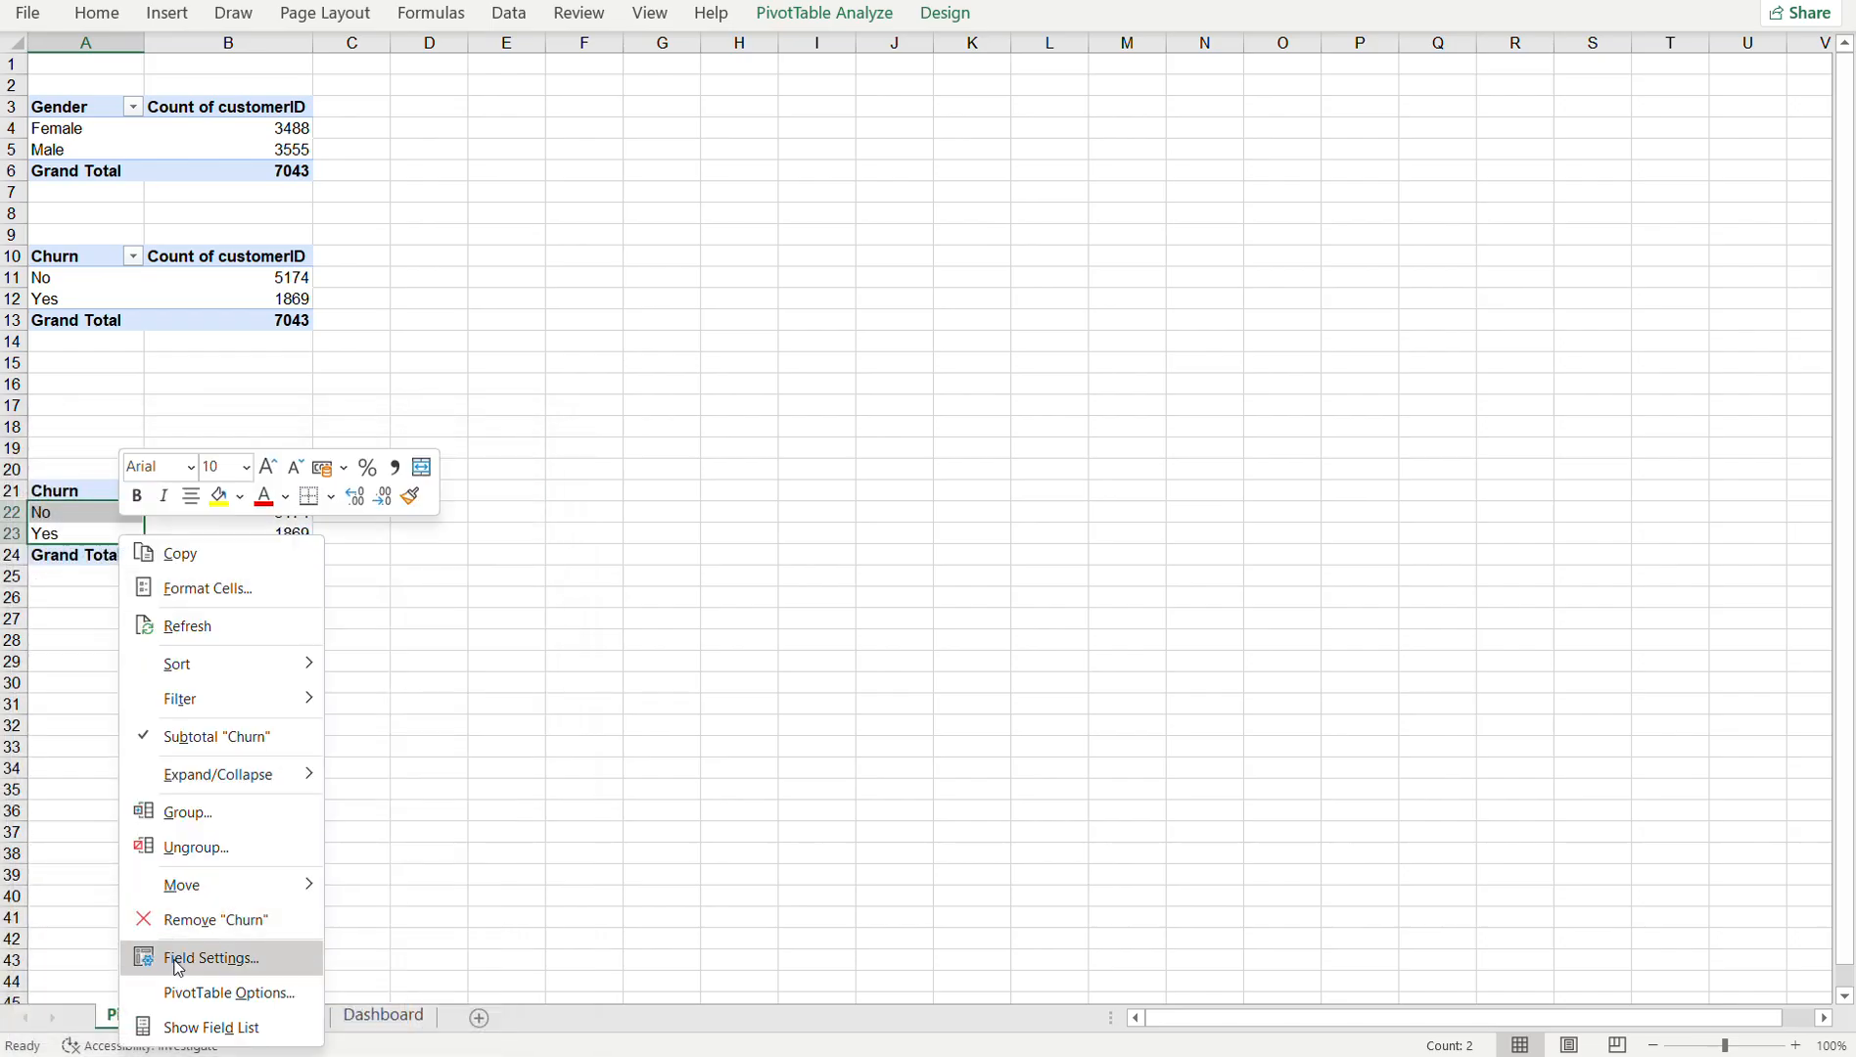
pyautogui.click(213, 1028)
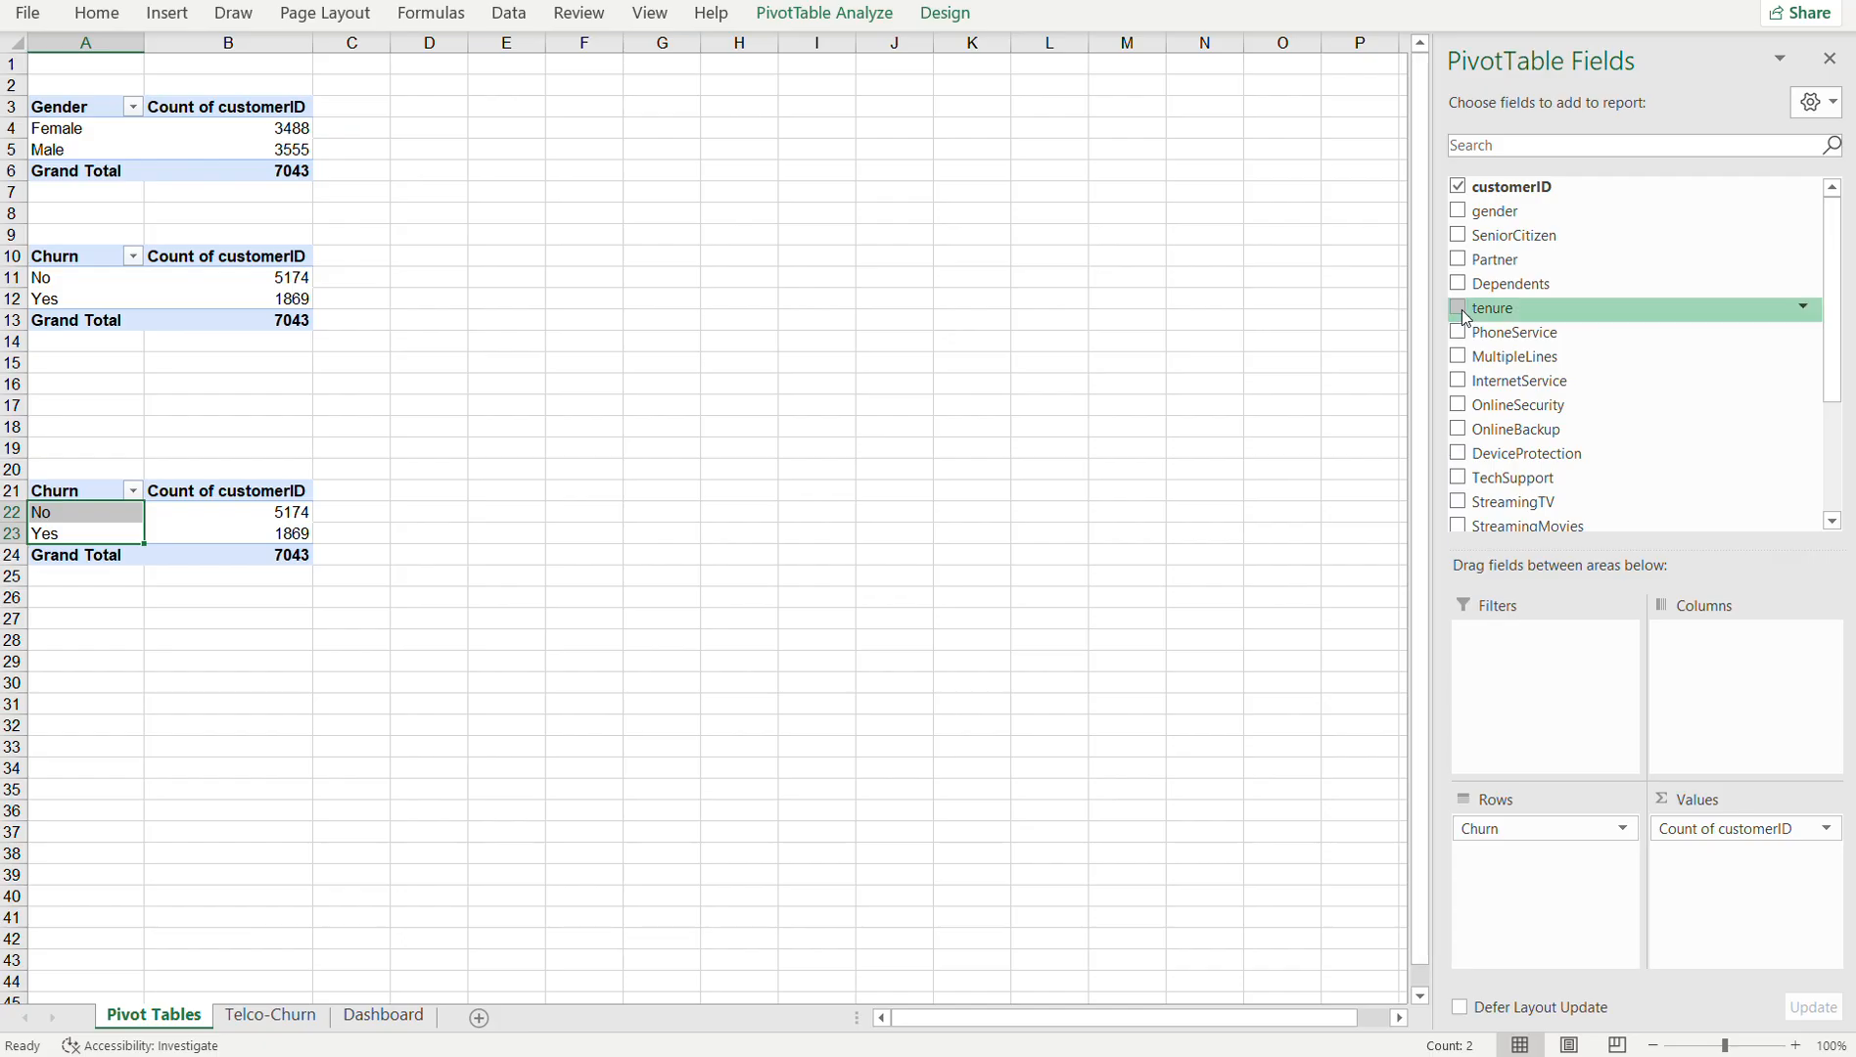
pyautogui.moveTo(1475, 227); pyautogui.dragTo(1661, 644)
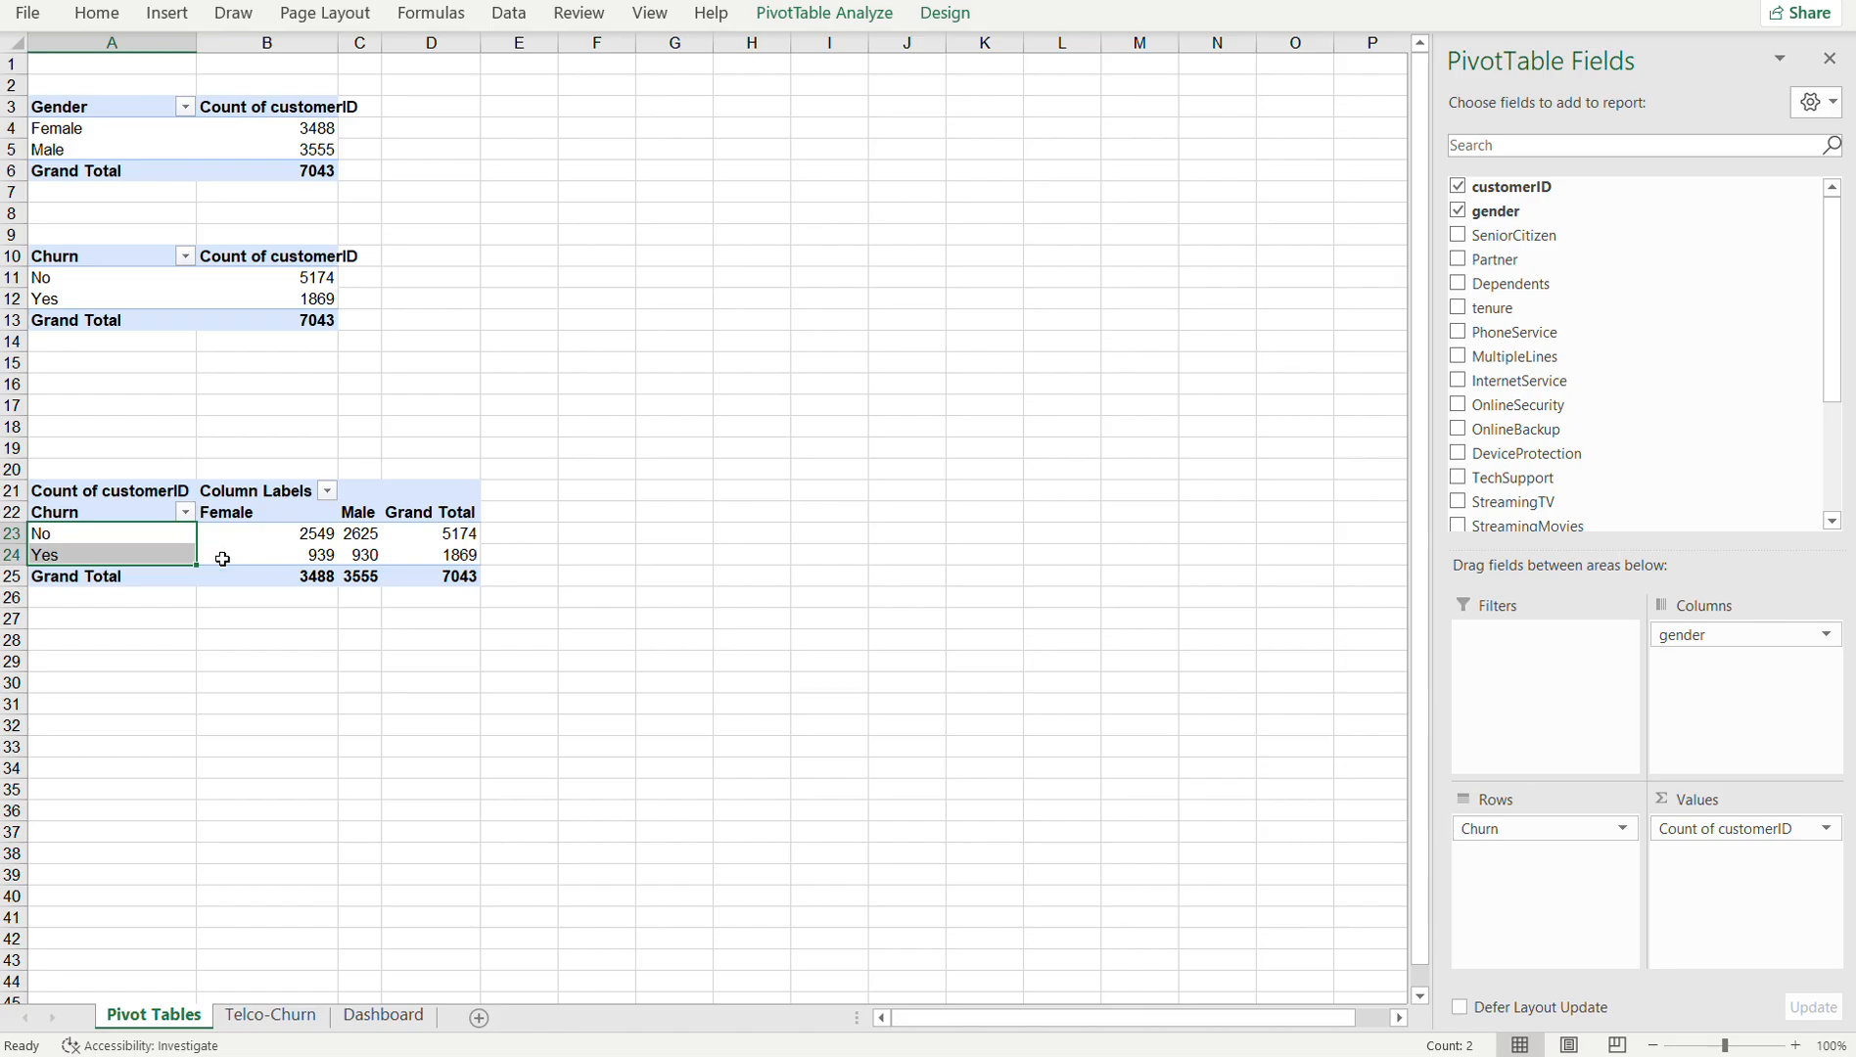
# - Examine the churn No and Yes counts for female and male customers in the pivot table at row 21
pyautogui.click(260, 531)
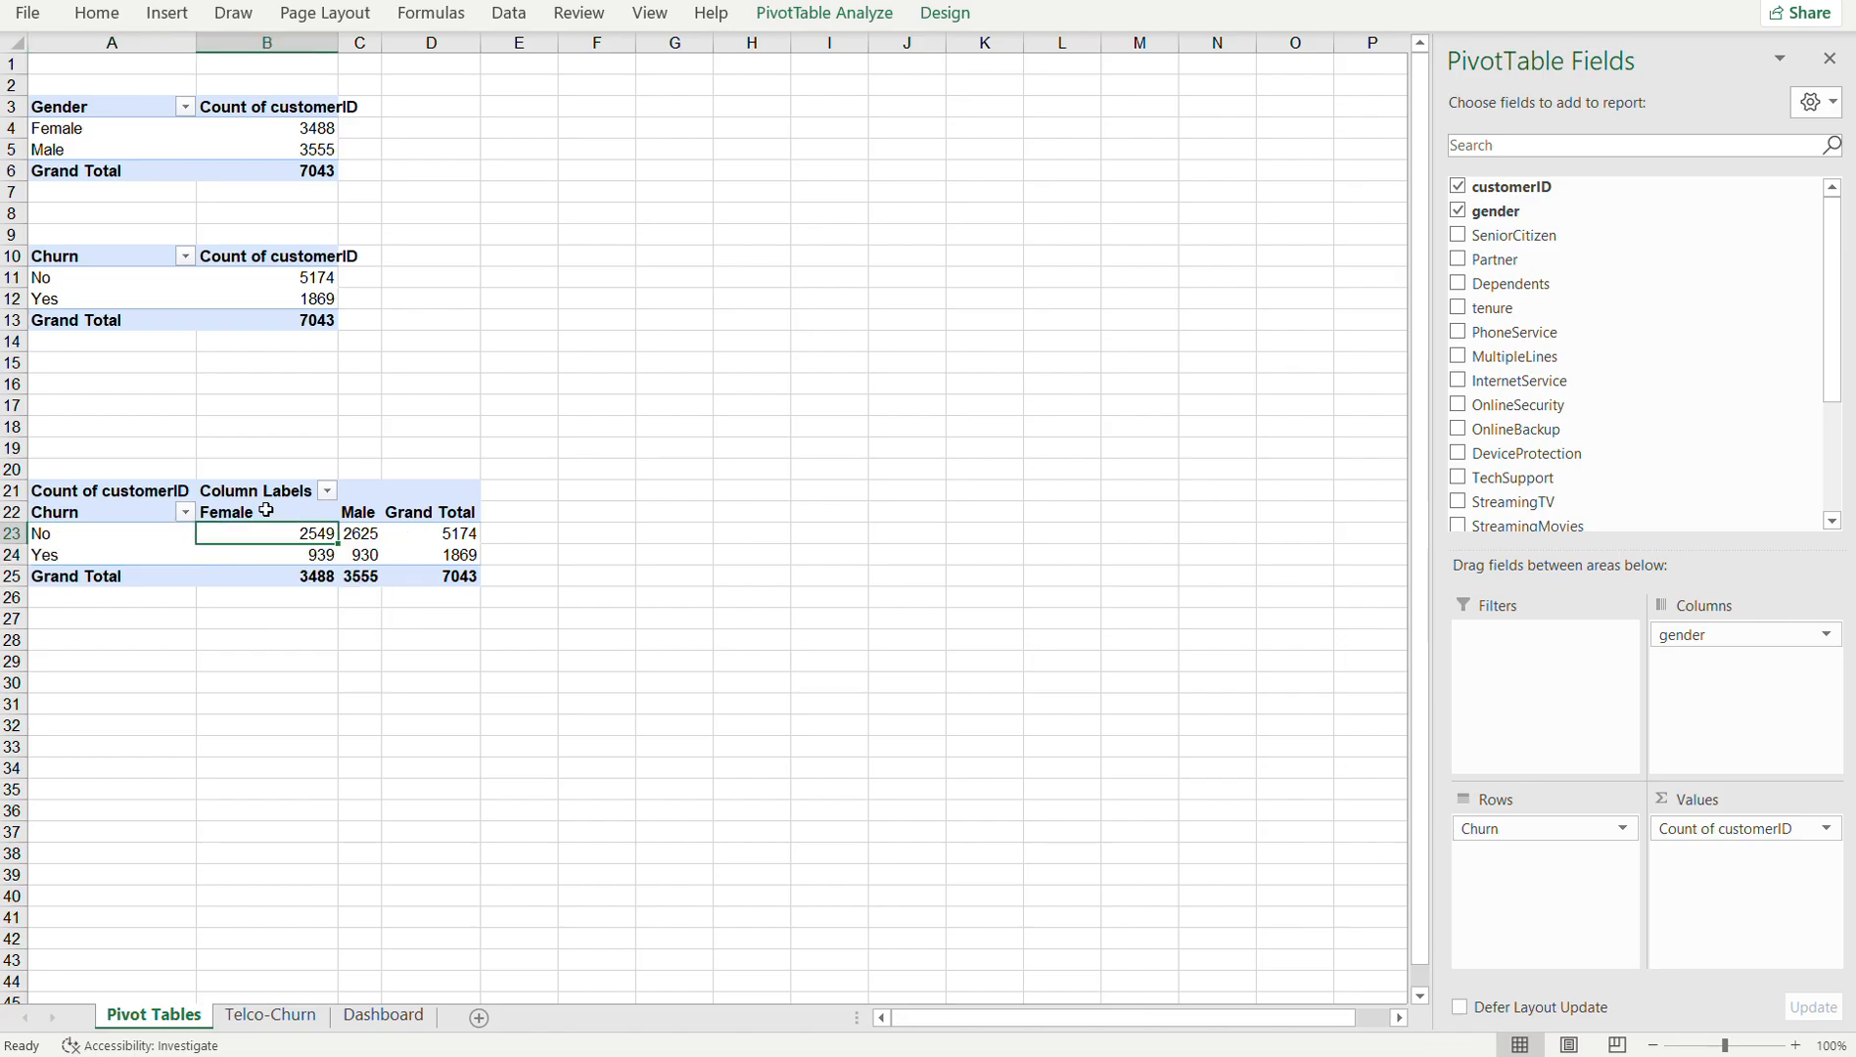
pyautogui.click(265, 510)
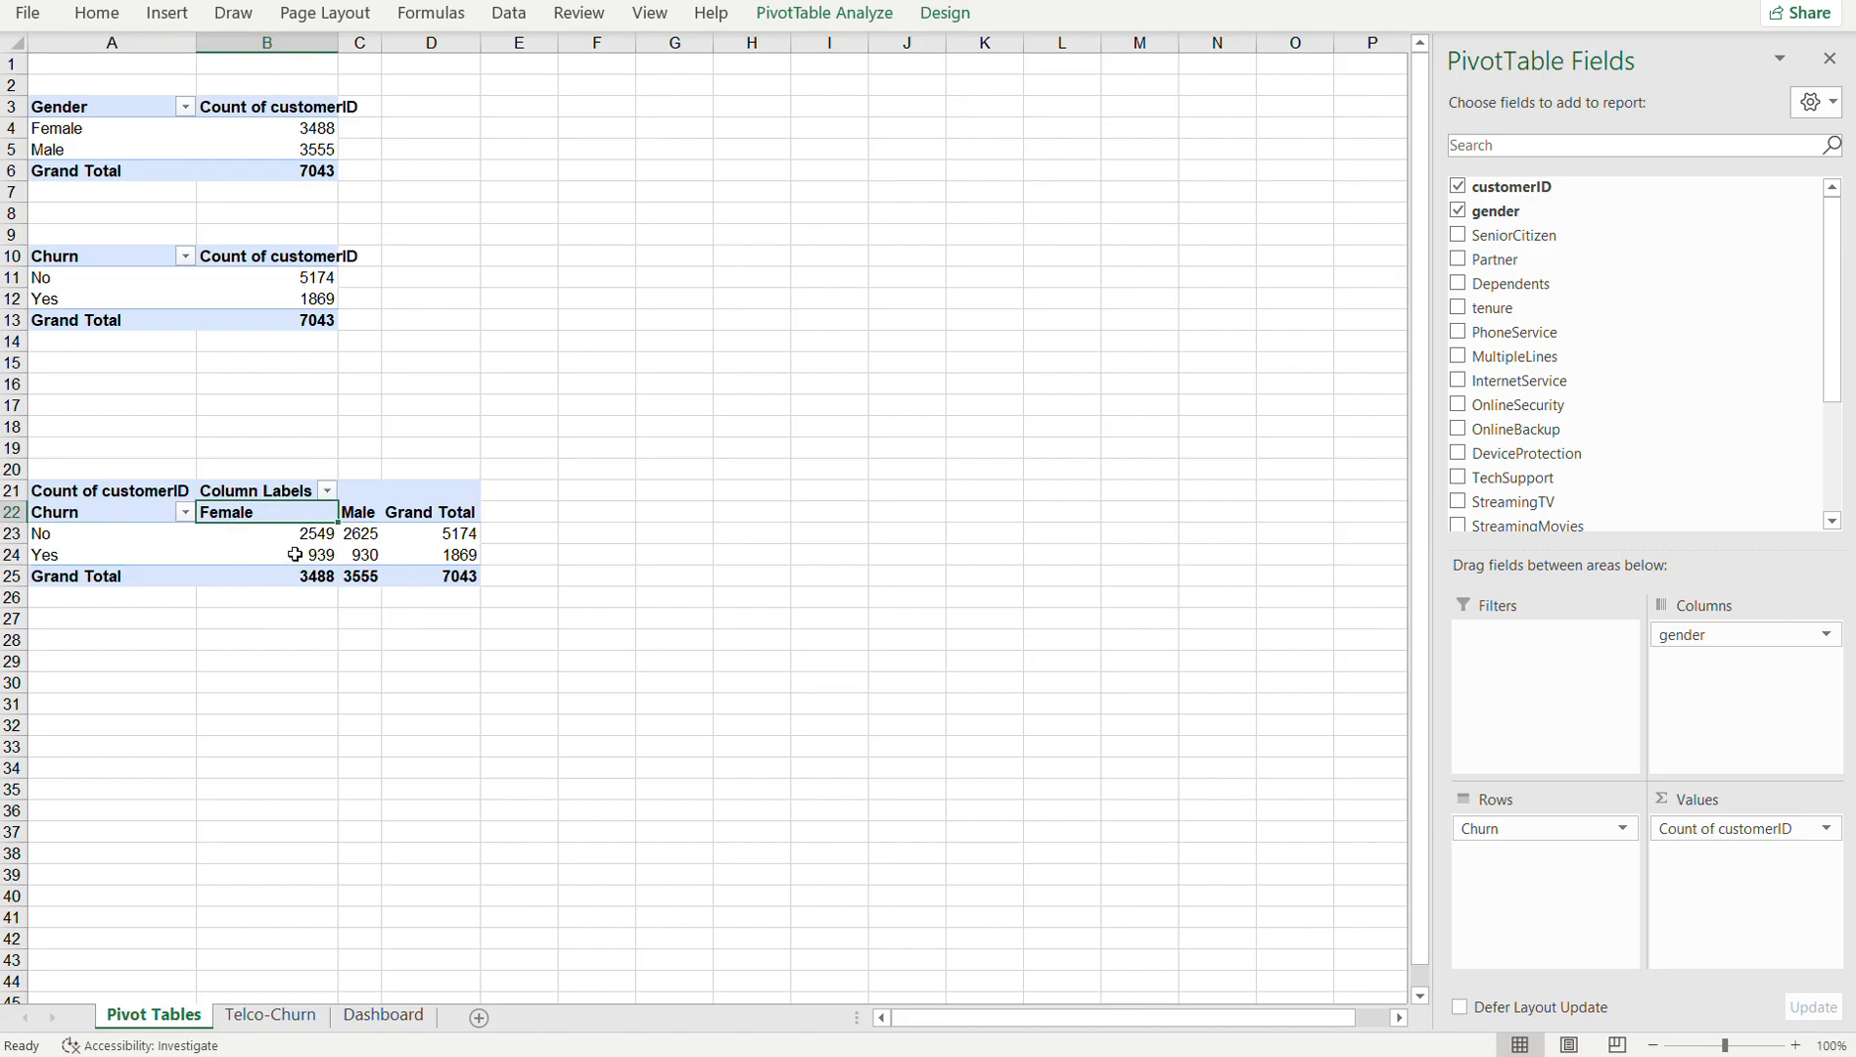
pyautogui.click(262, 532)
pyautogui.click(123, 530)
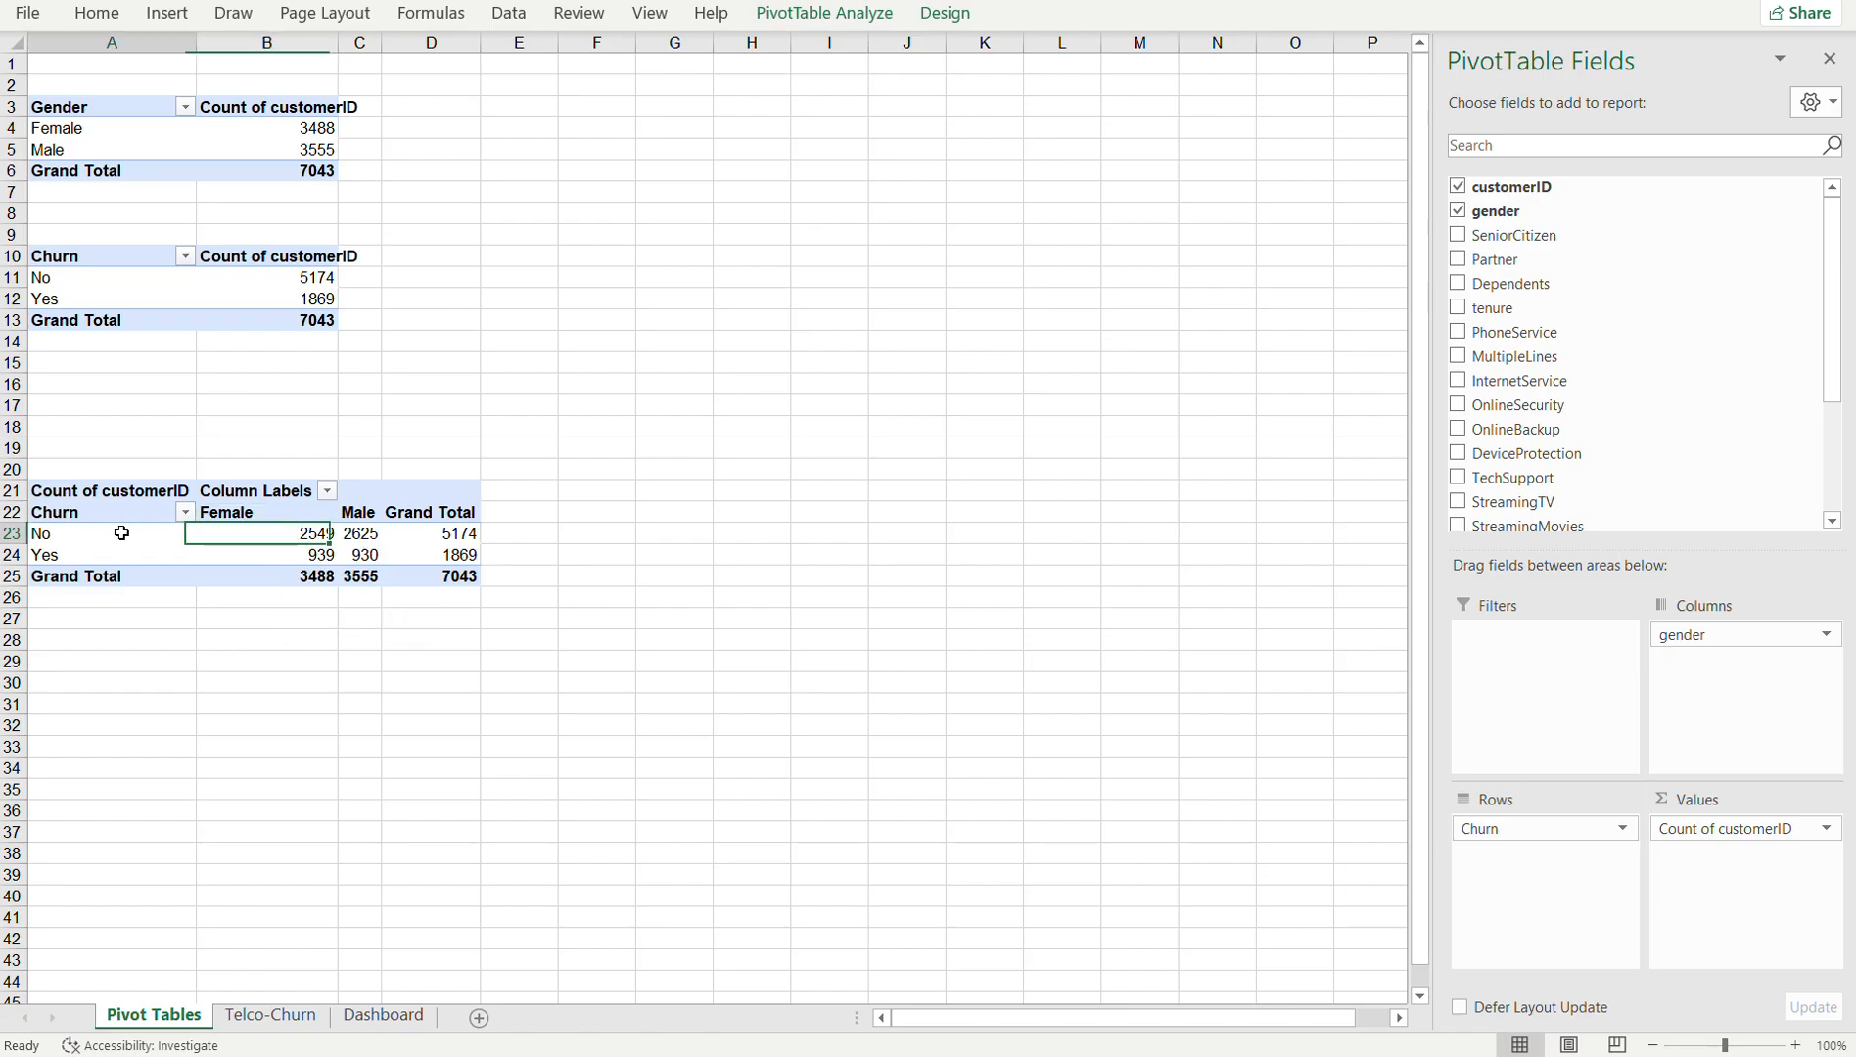
pyautogui.click(272, 514)
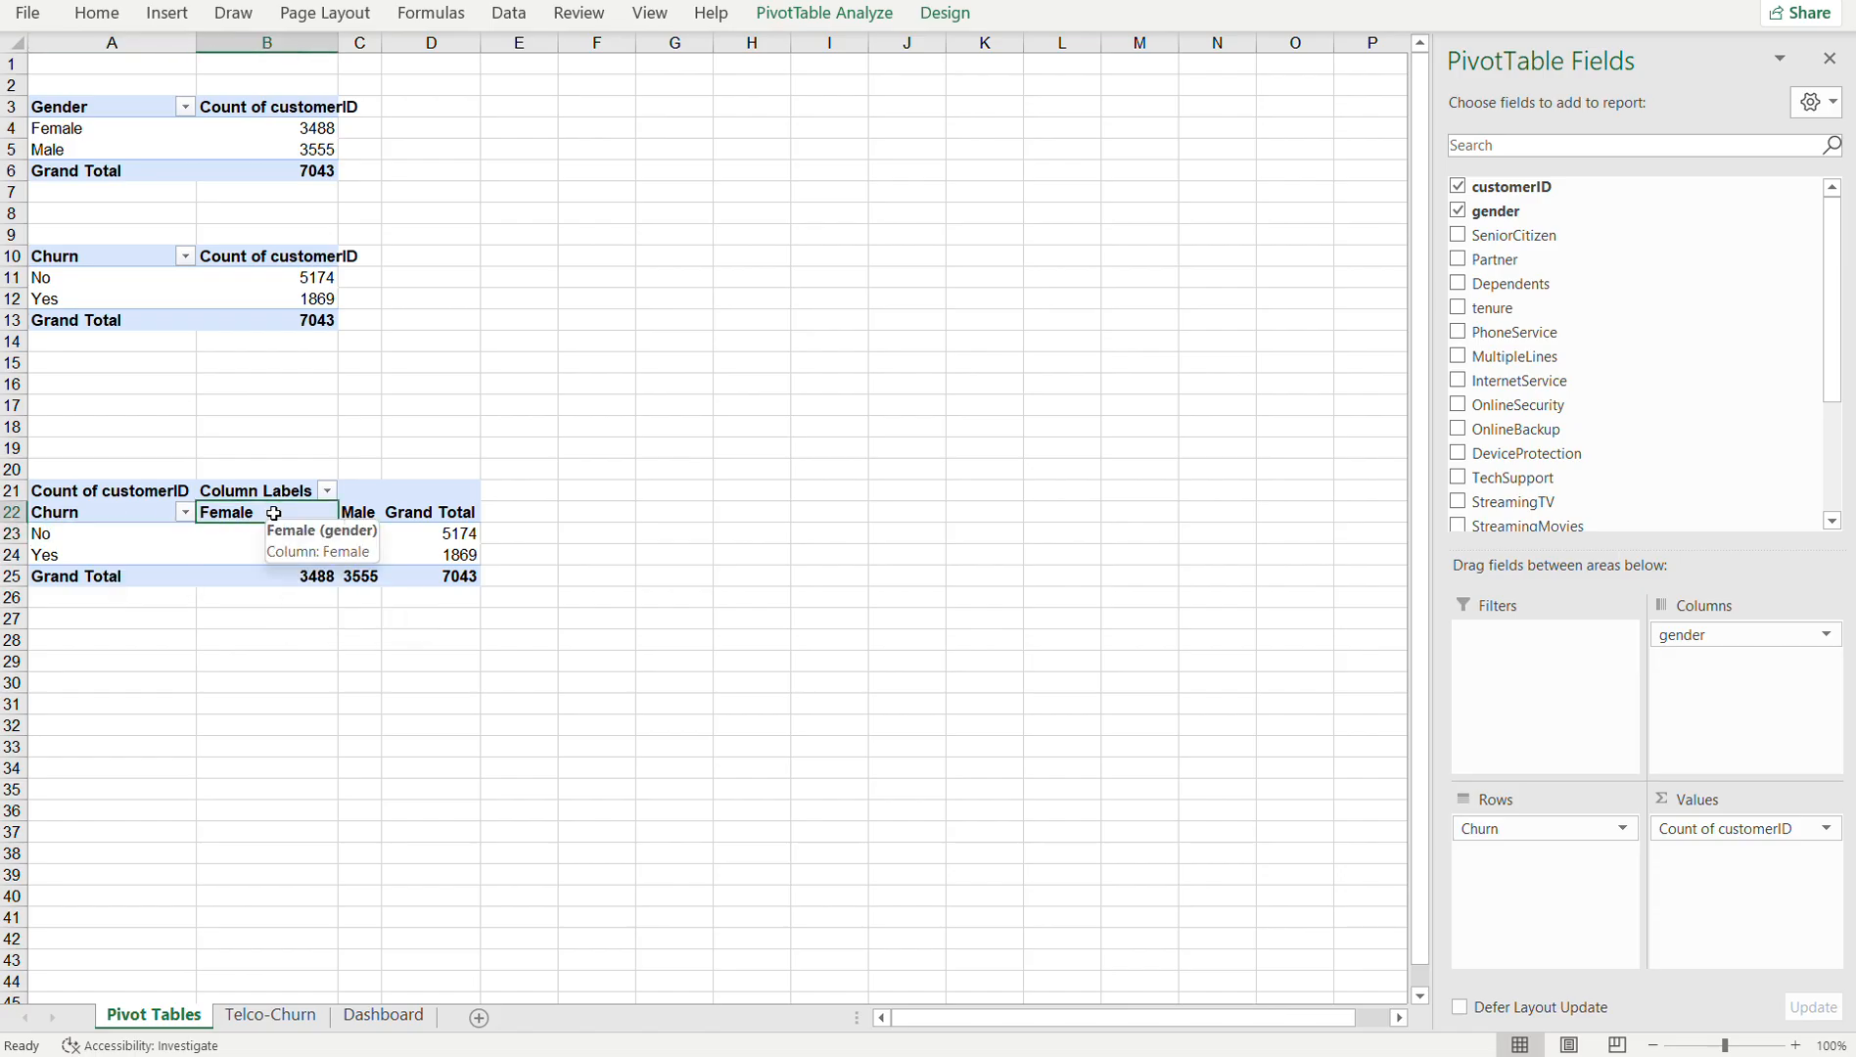
pyautogui.click(225, 553)
pyautogui.moveTo(132, 554); pyautogui.dragTo(106, 541)
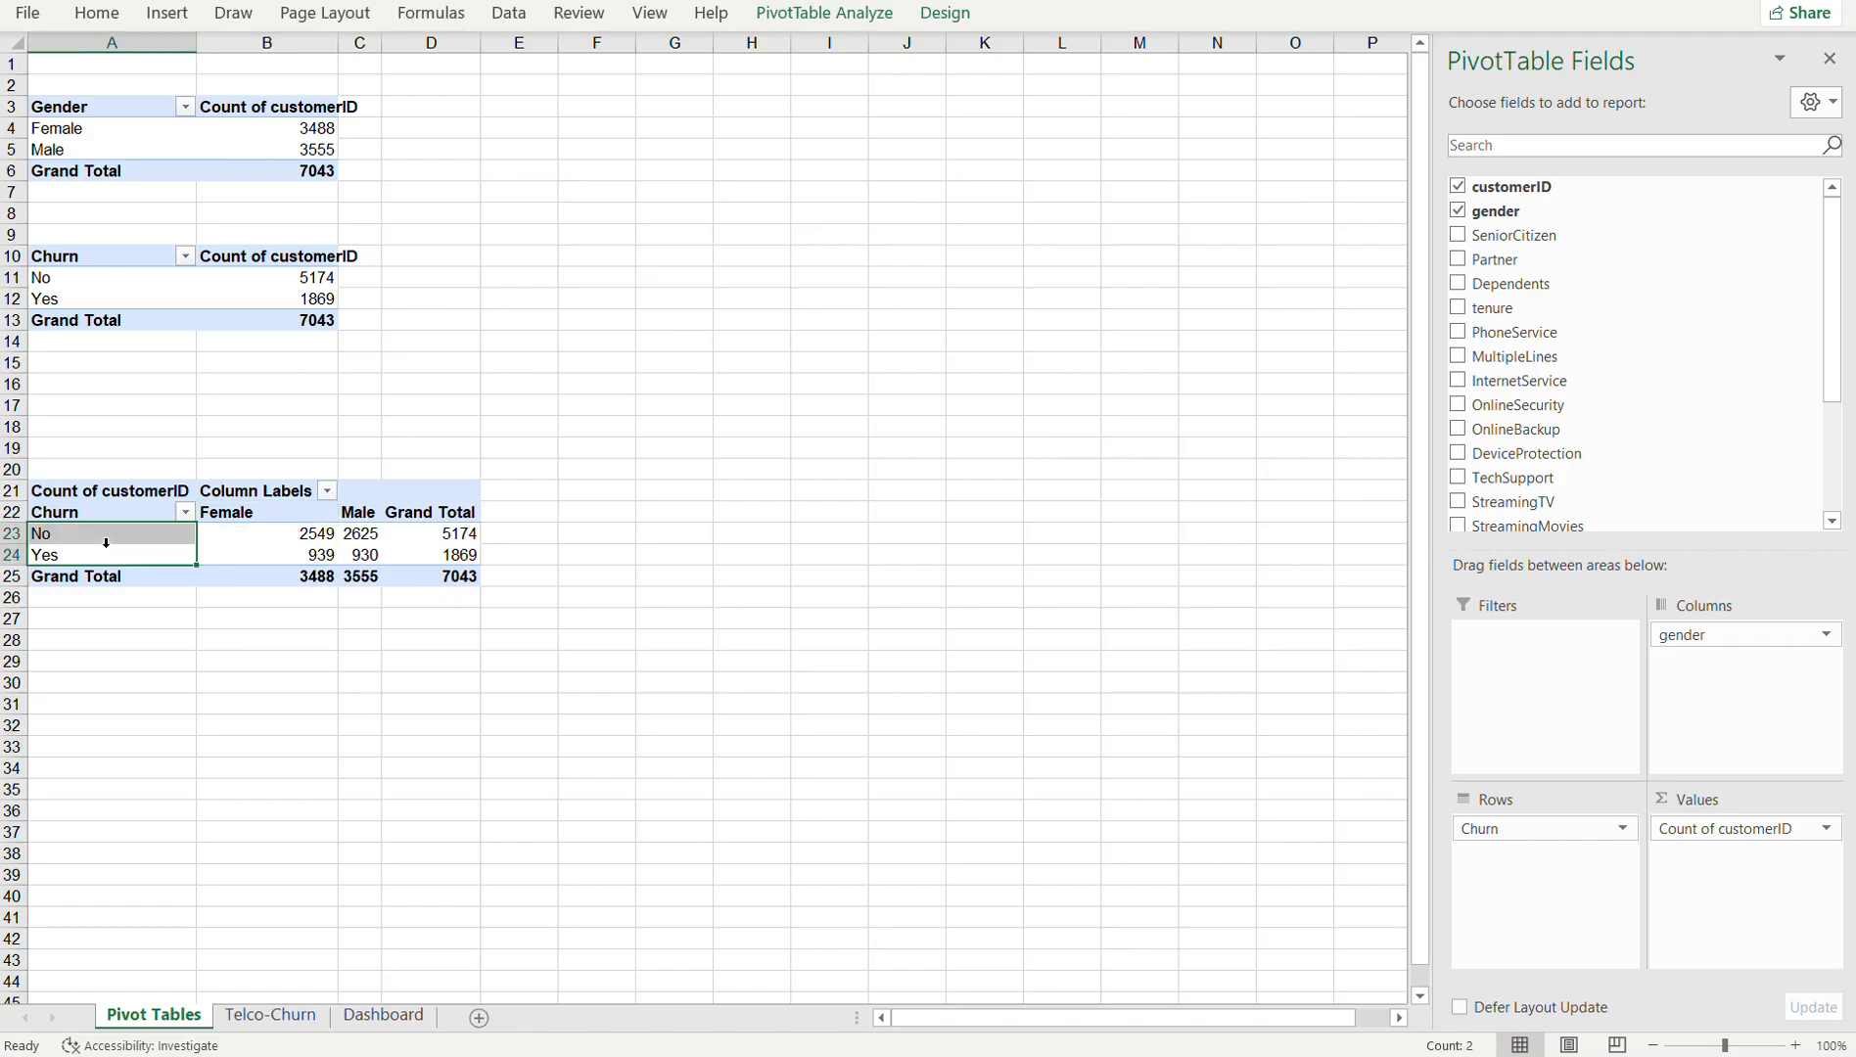
pyautogui.click(136, 552)
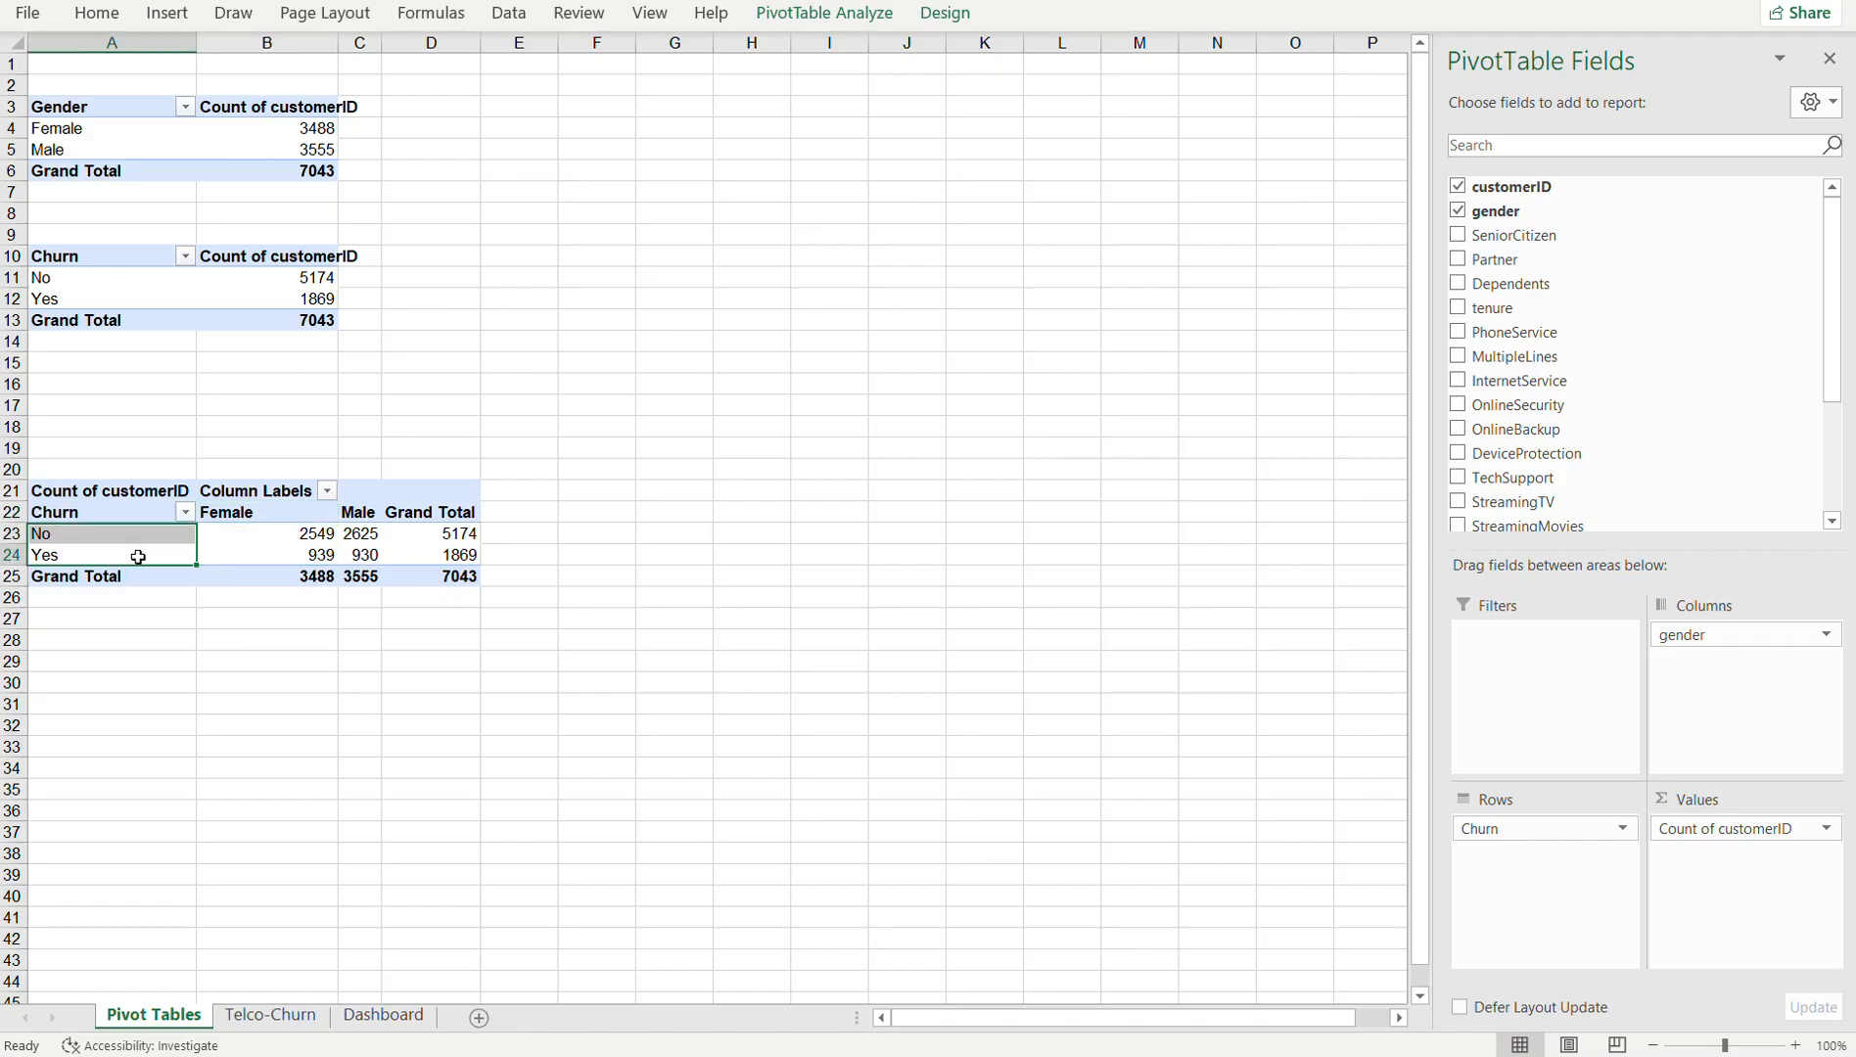
pyautogui.click(382, 516)
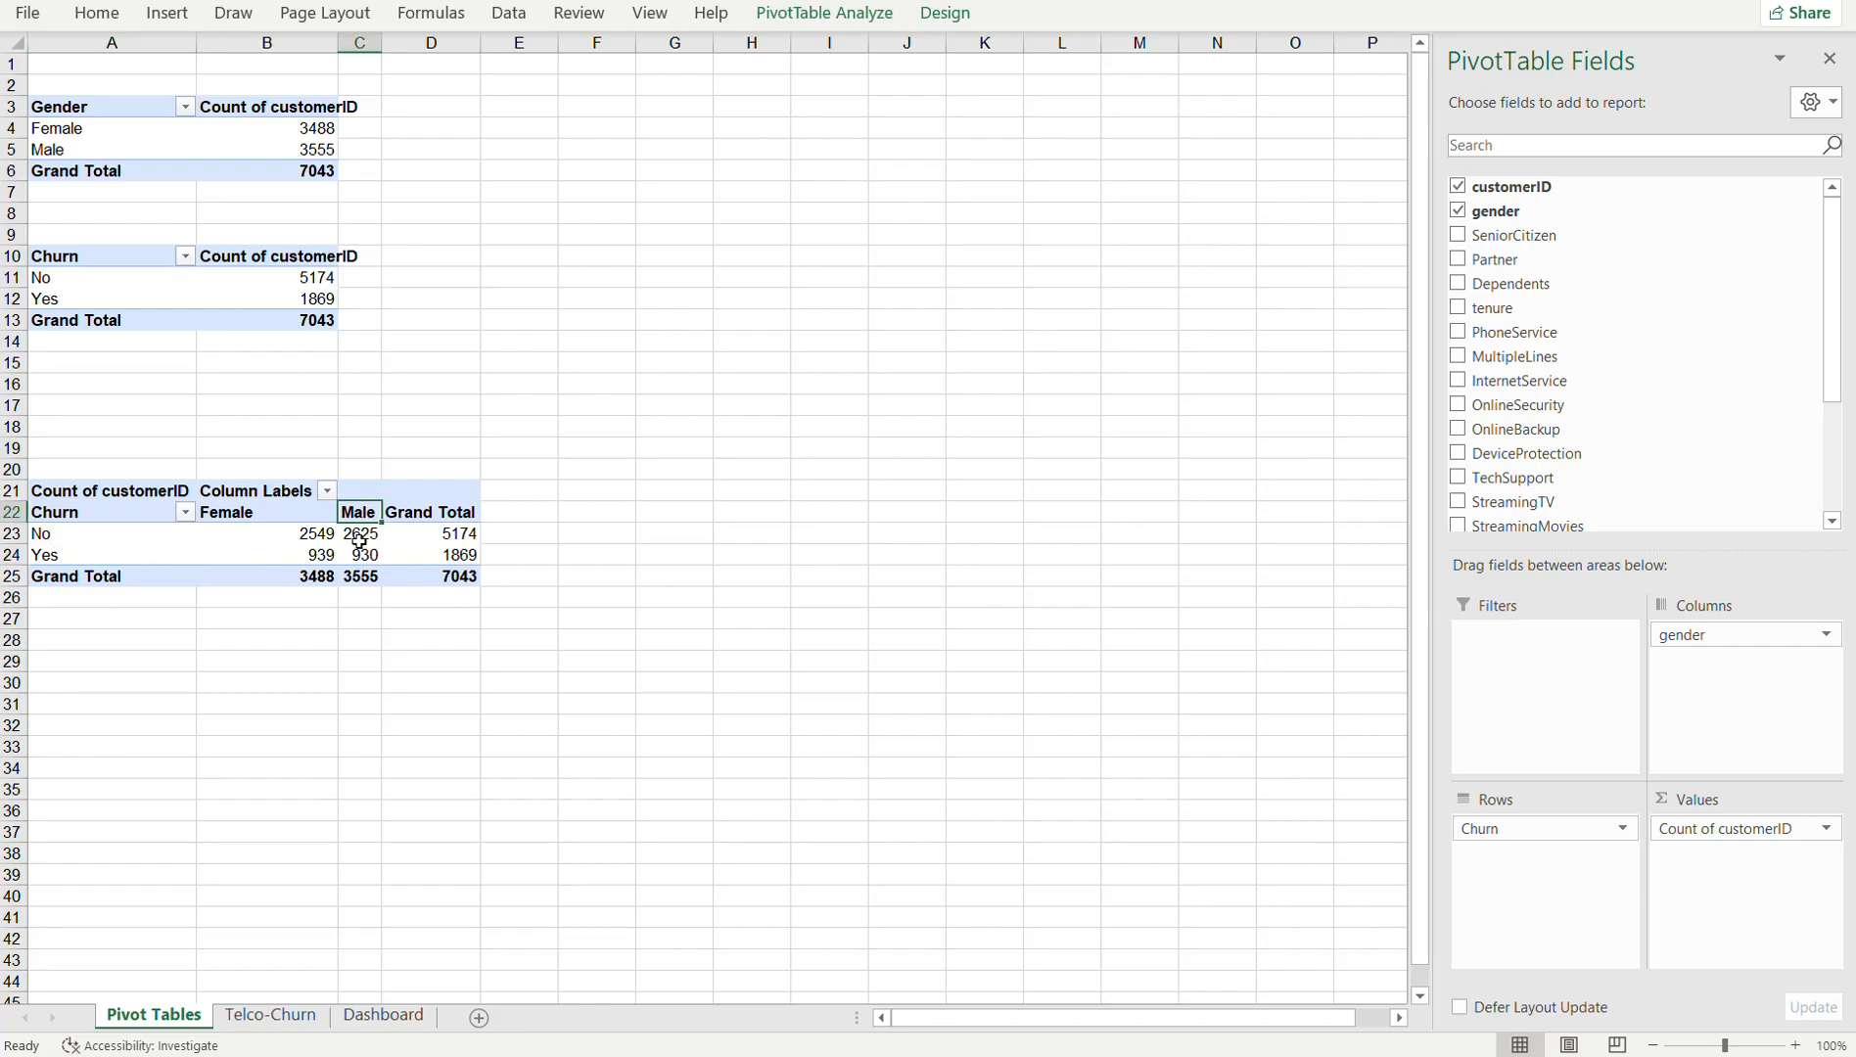
pyautogui.click(360, 539)
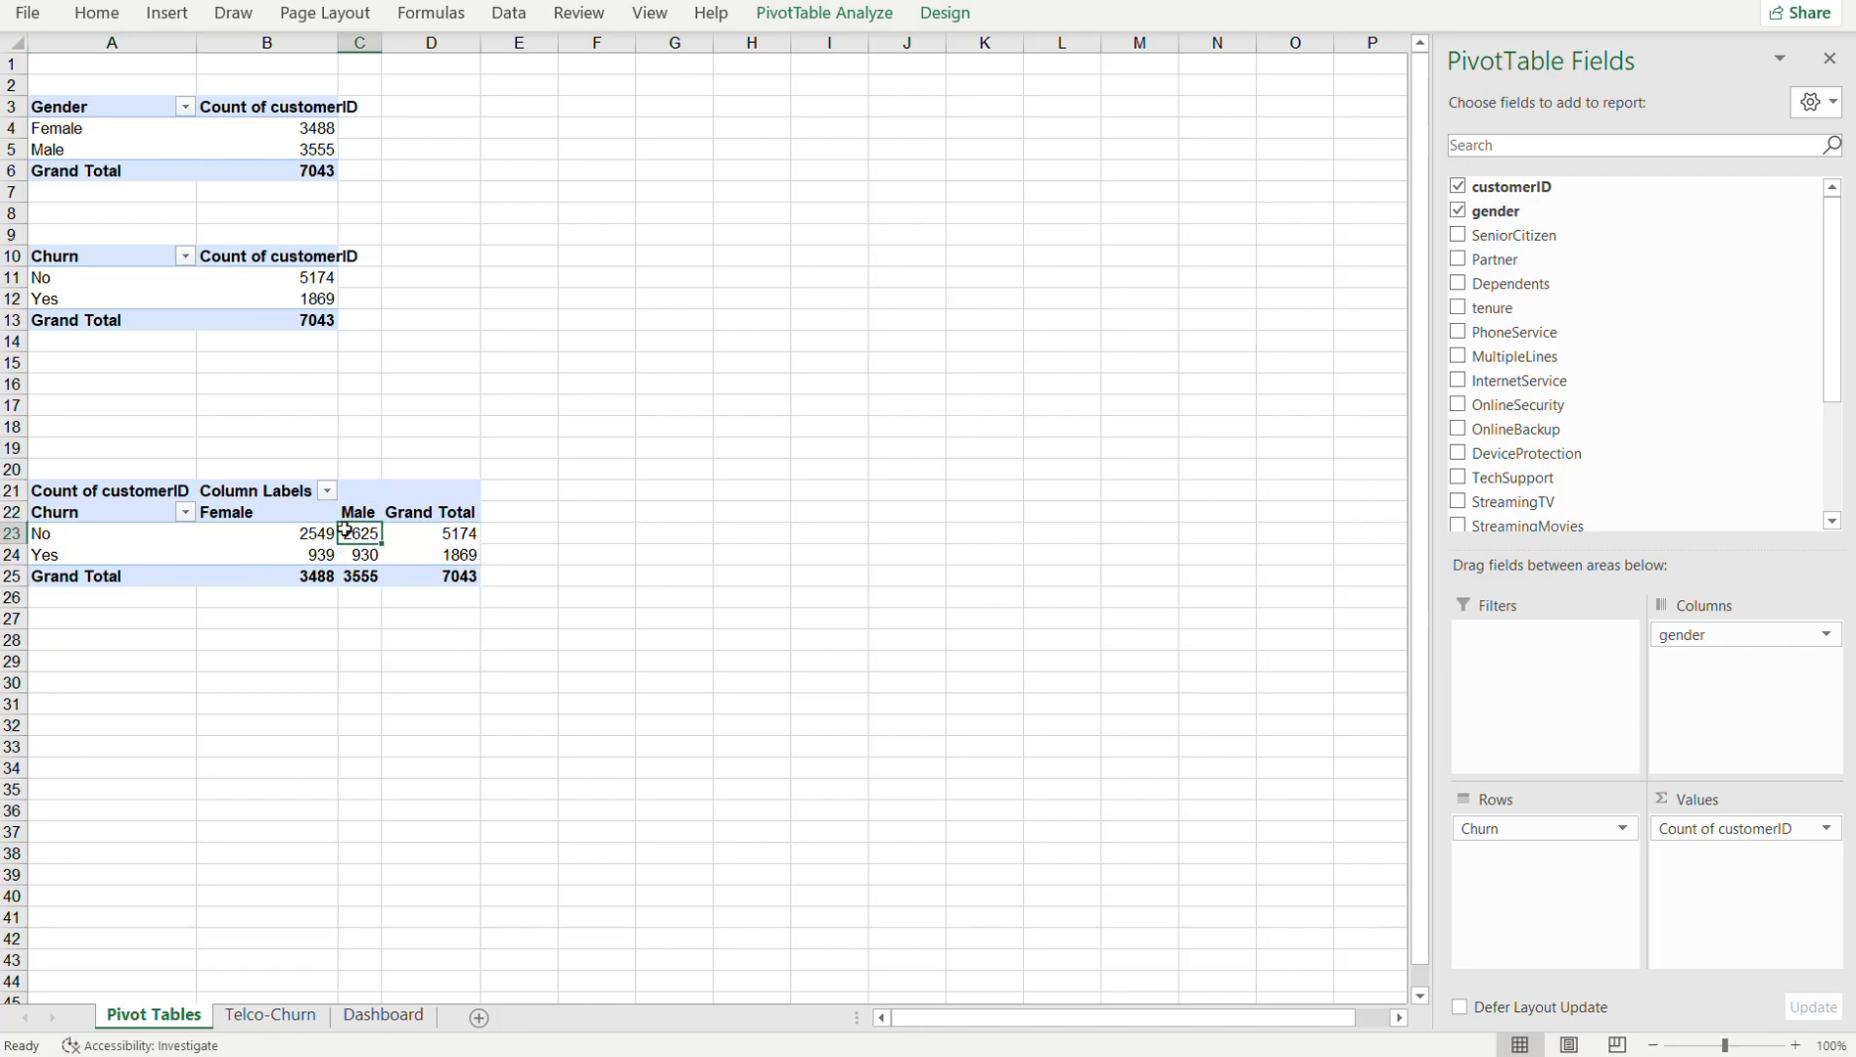
pyautogui.click(354, 514)
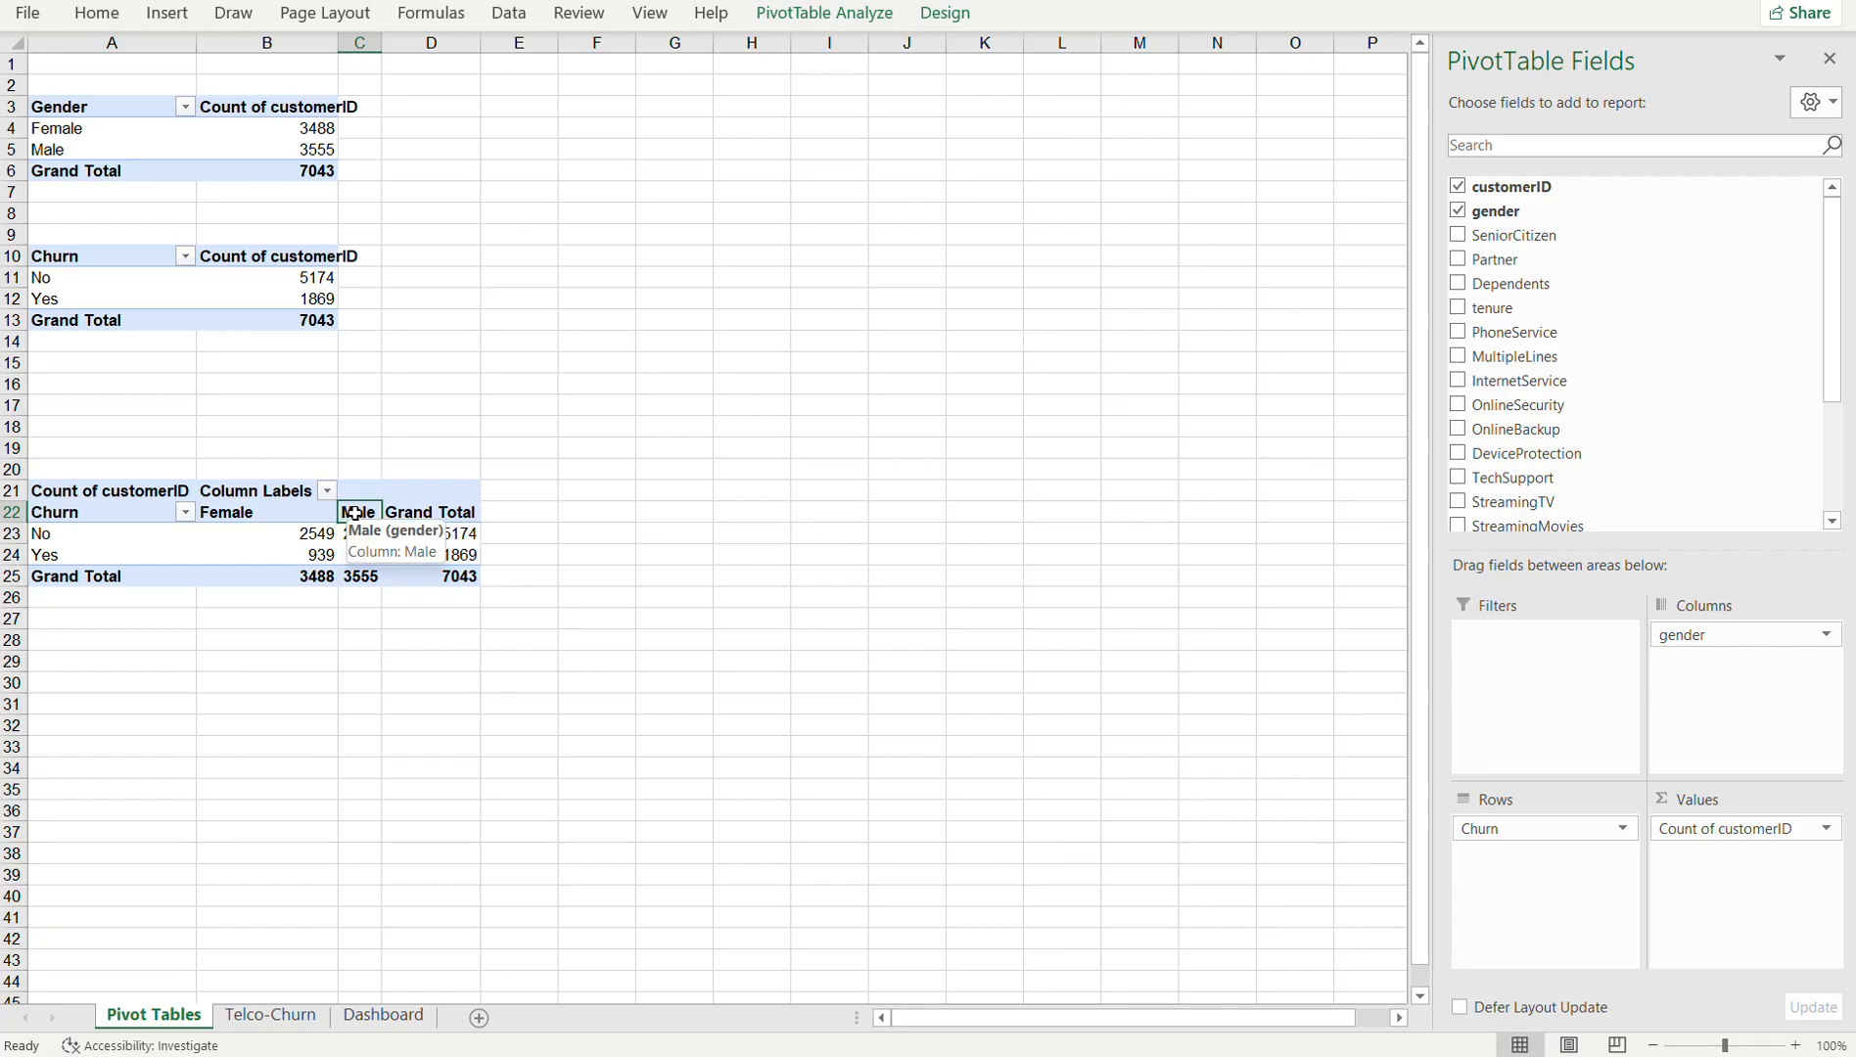
pyautogui.click(363, 559)
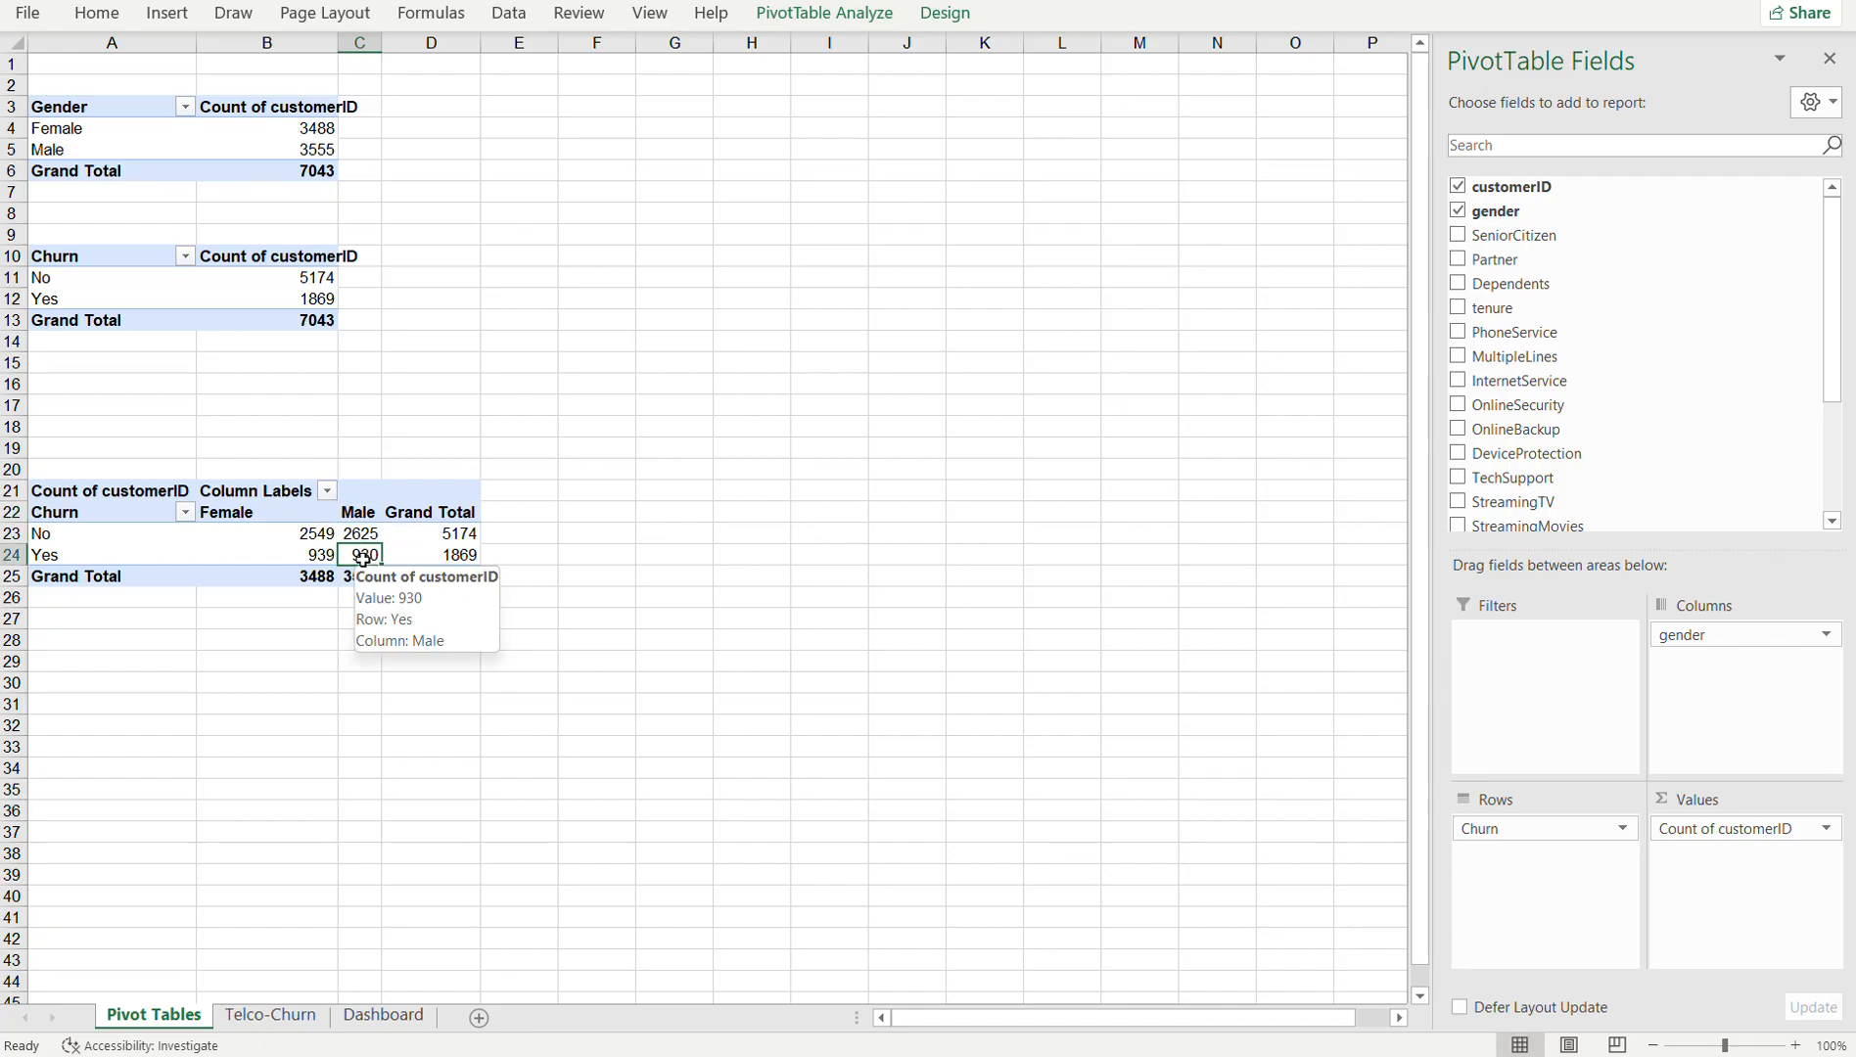
pyautogui.click(362, 512)
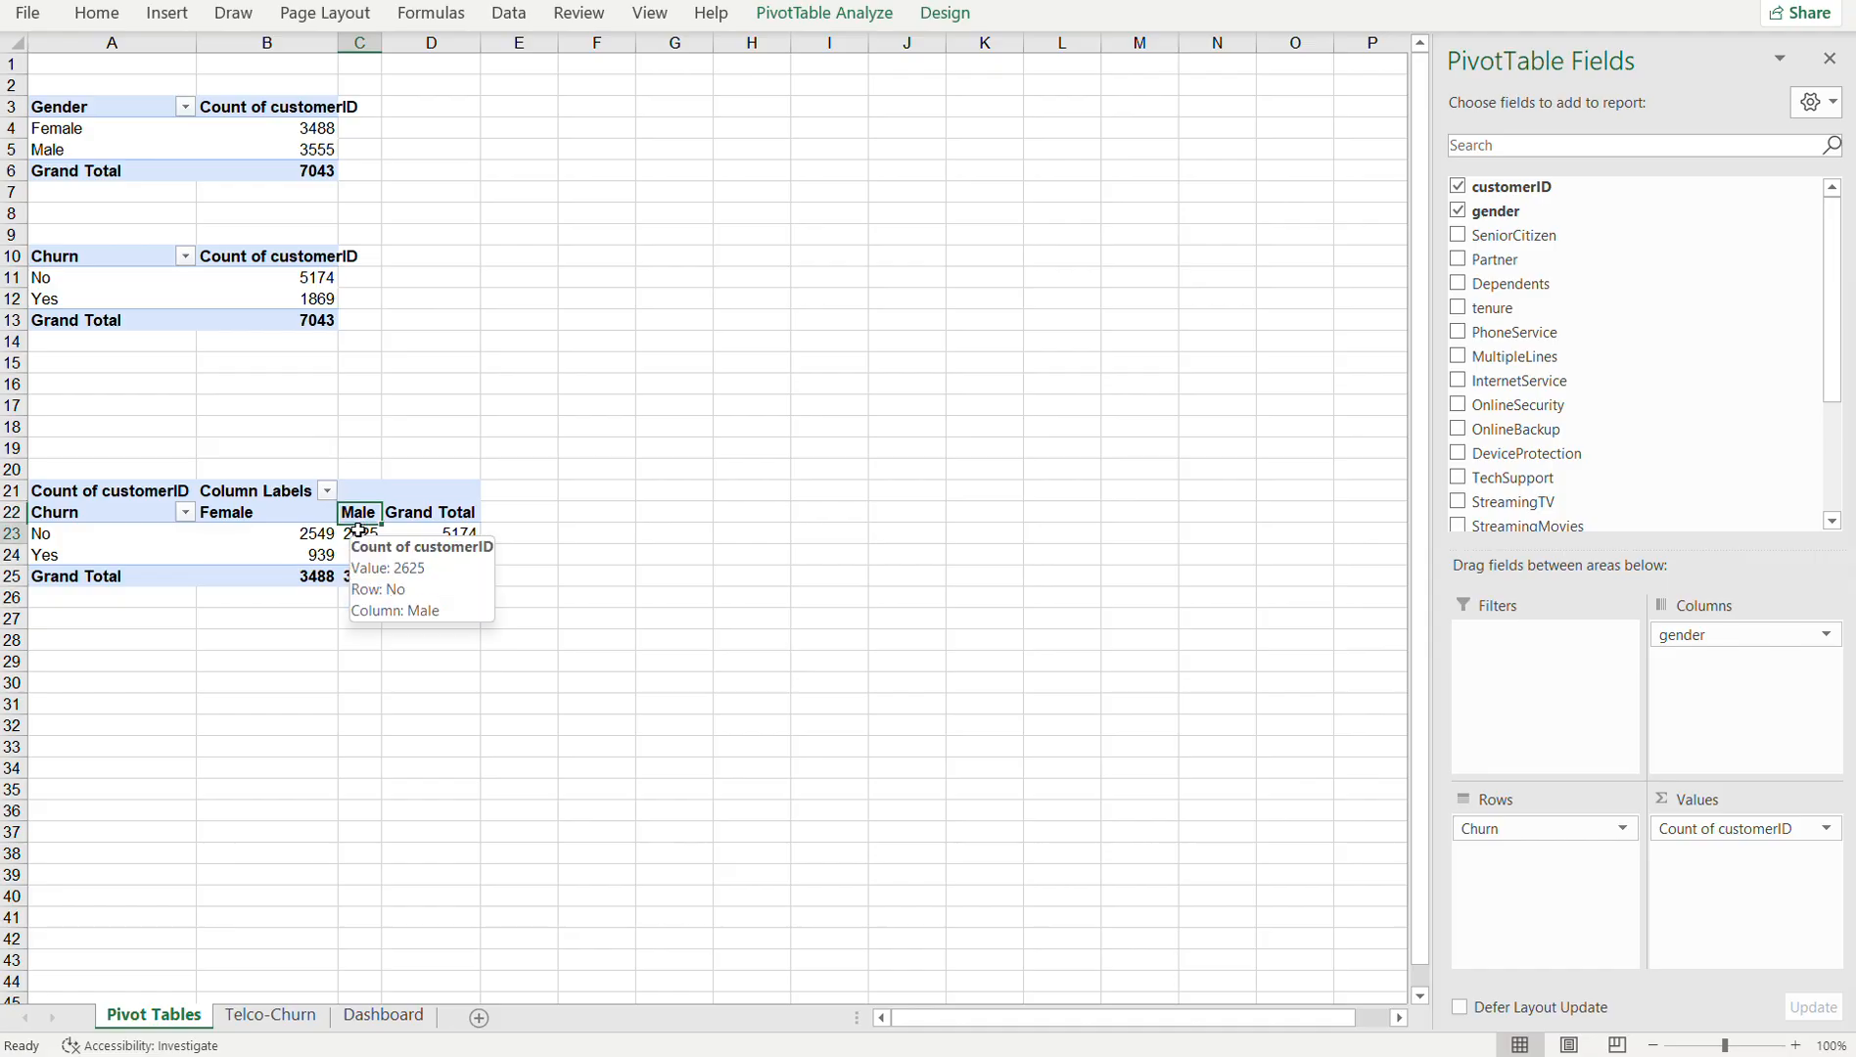
pyautogui.click(215, 673)
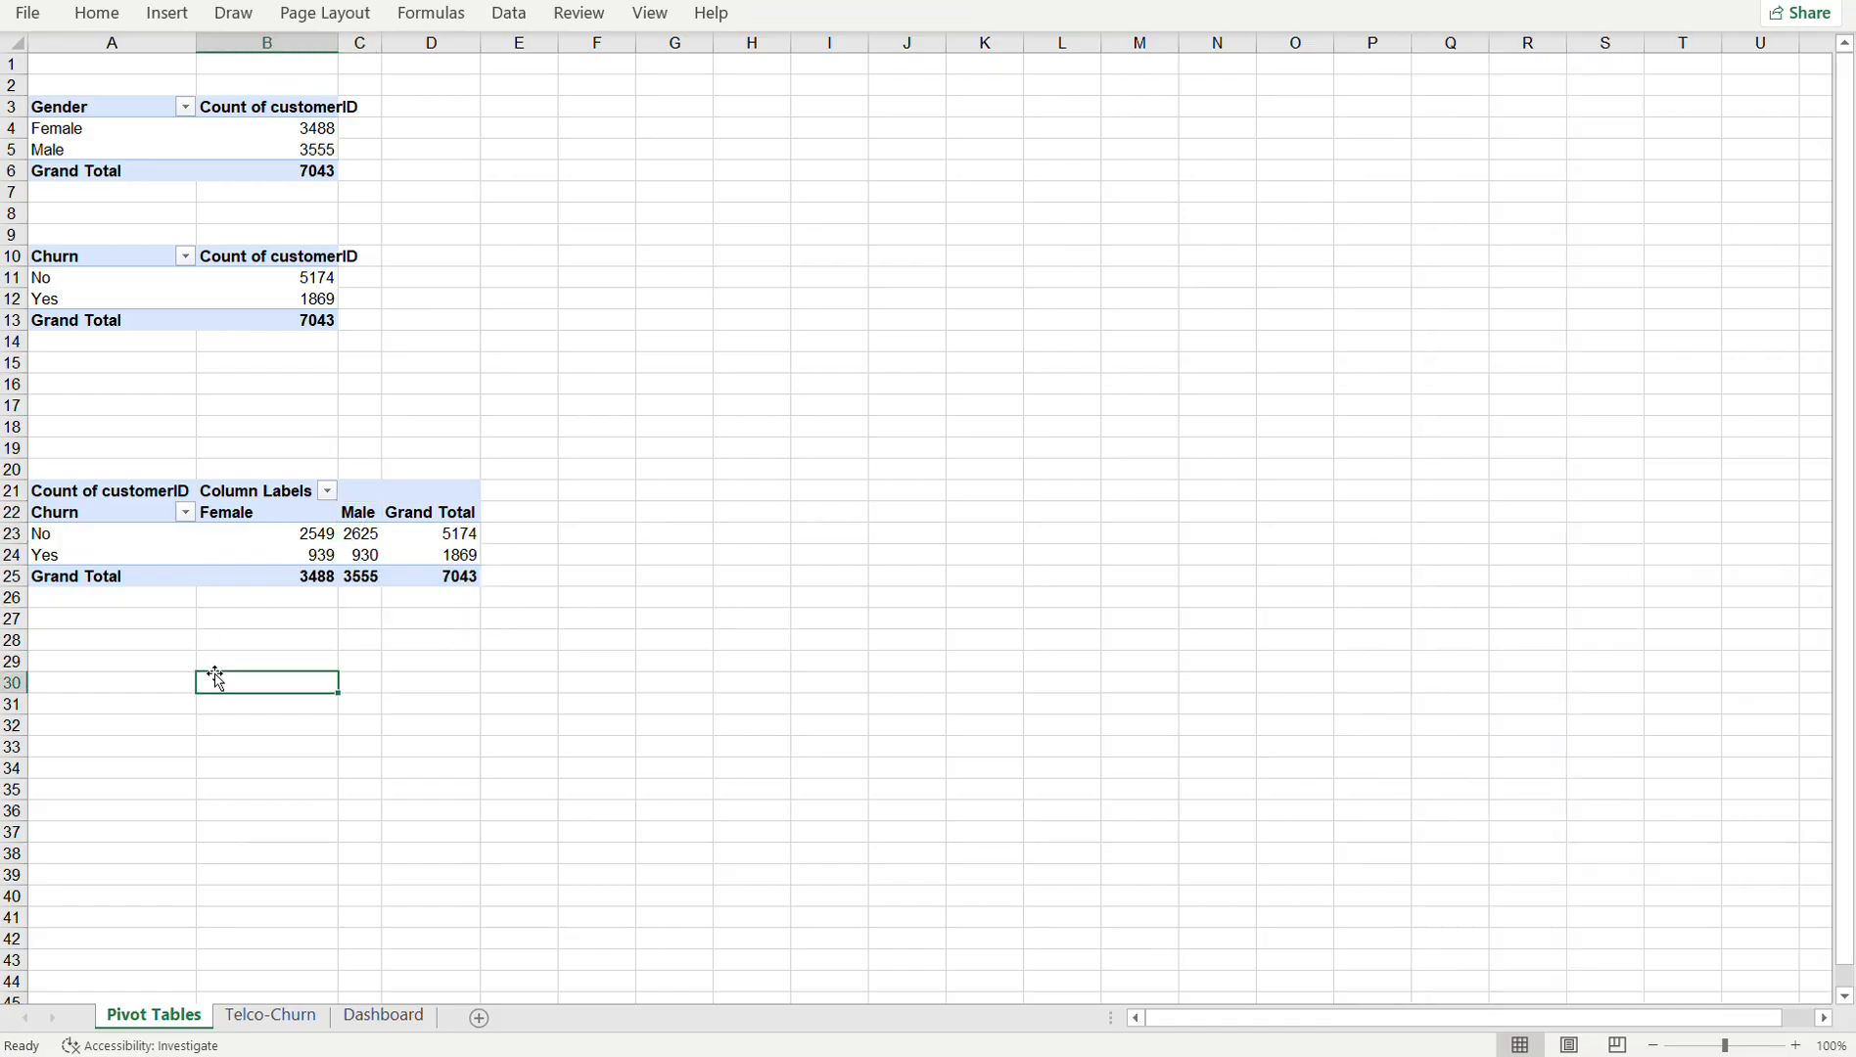
pyautogui.click(269, 512)
pyautogui.click(356, 512)
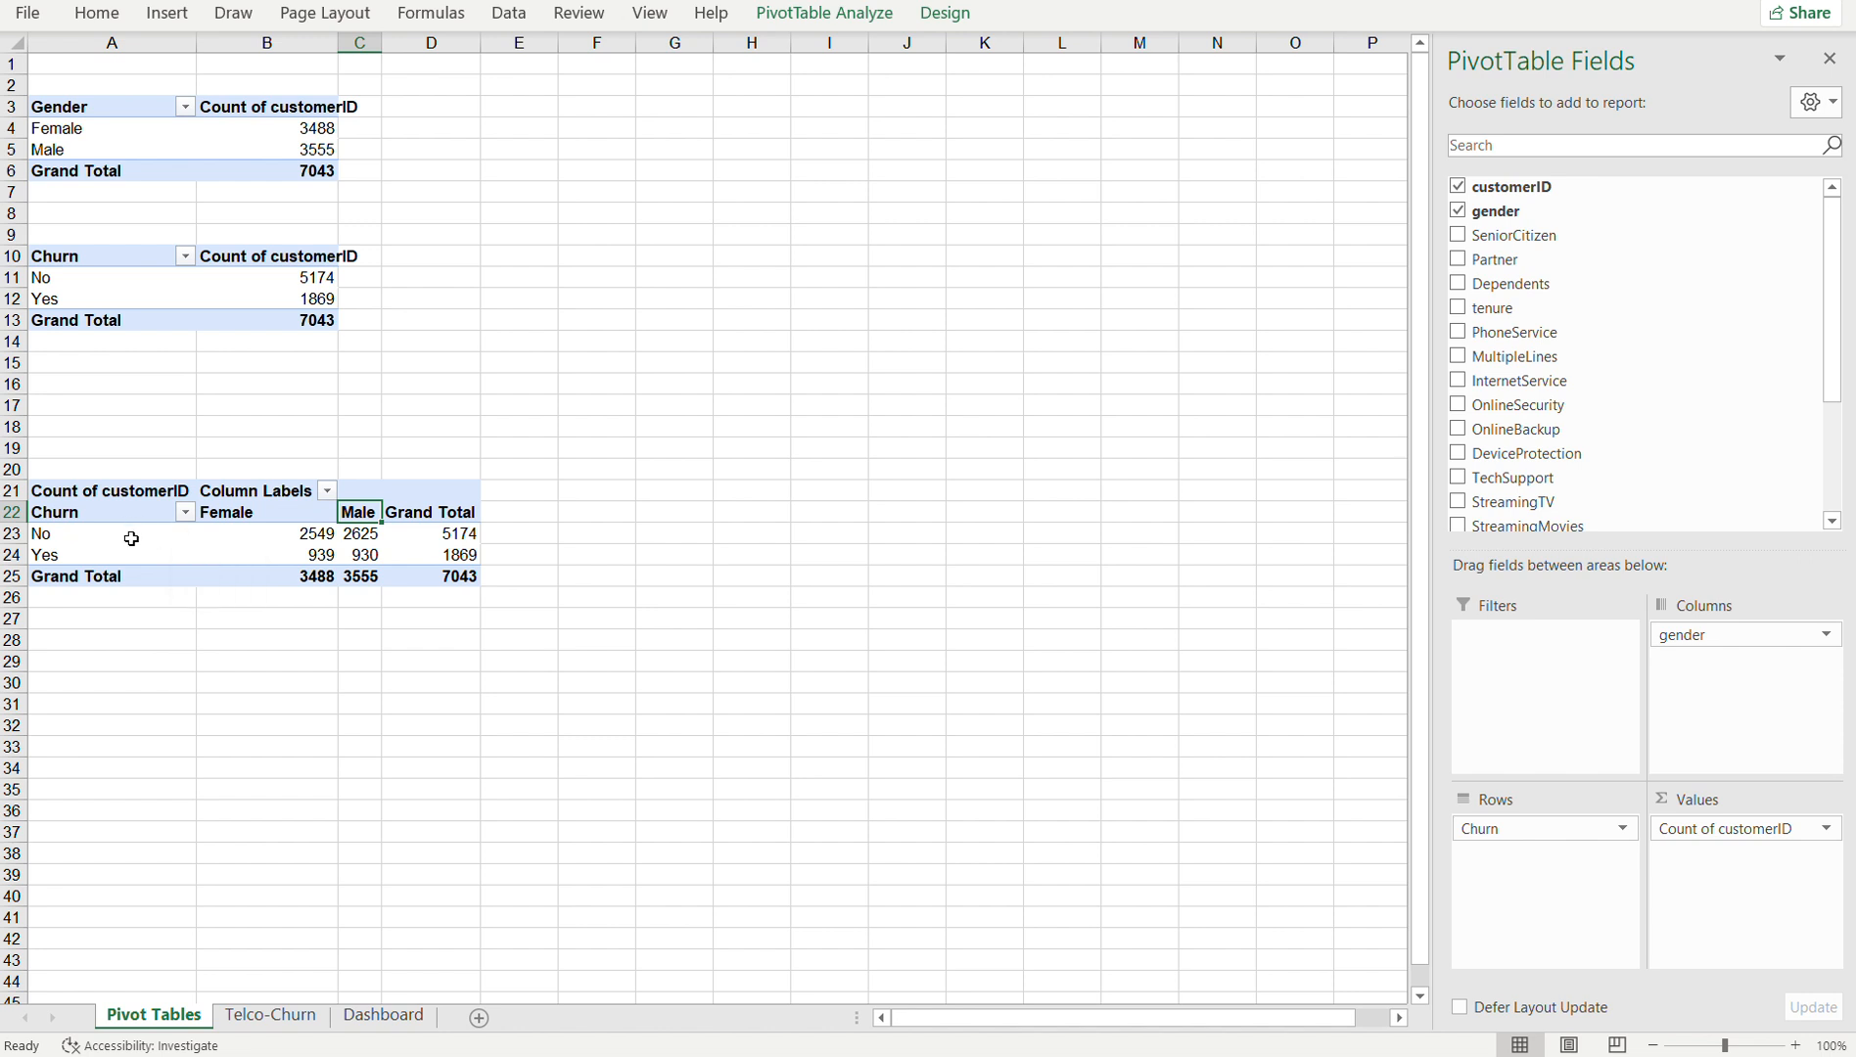
pyautogui.moveTo(131, 538); pyautogui.dragTo(354, 555)
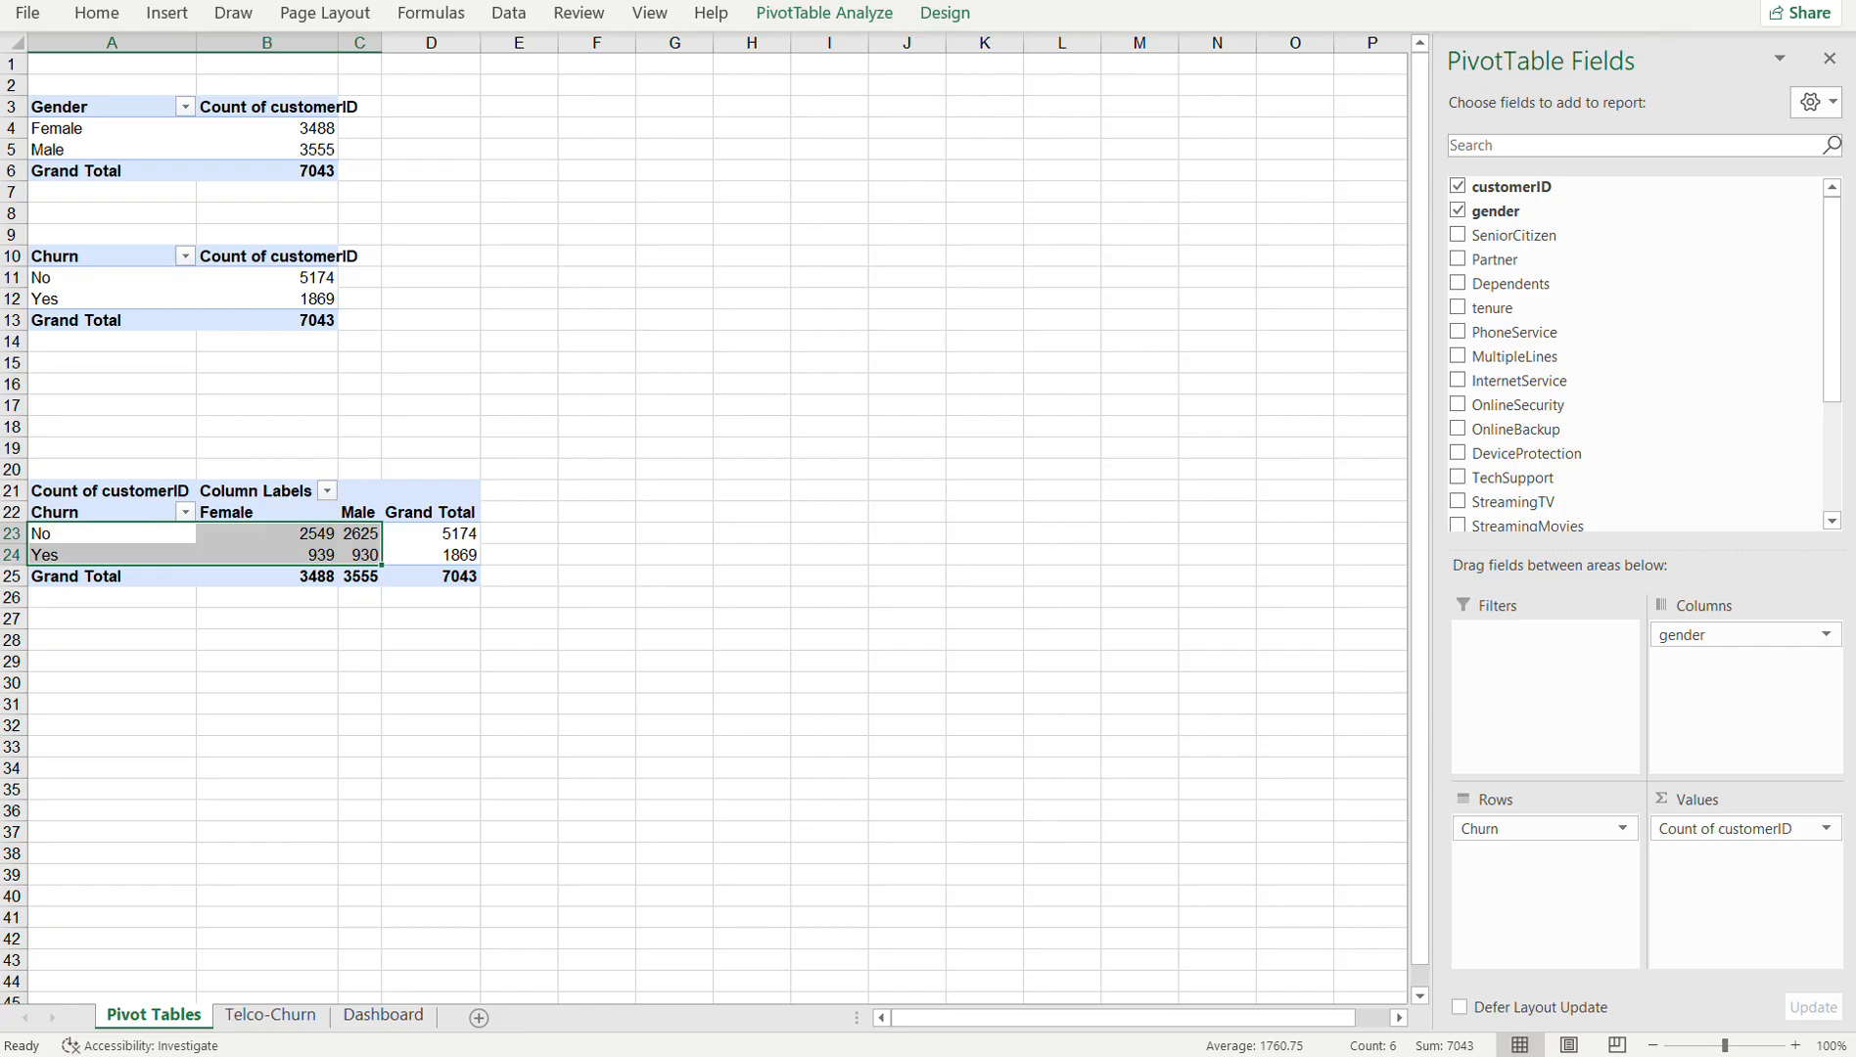
pyautogui.click(1774, 1)
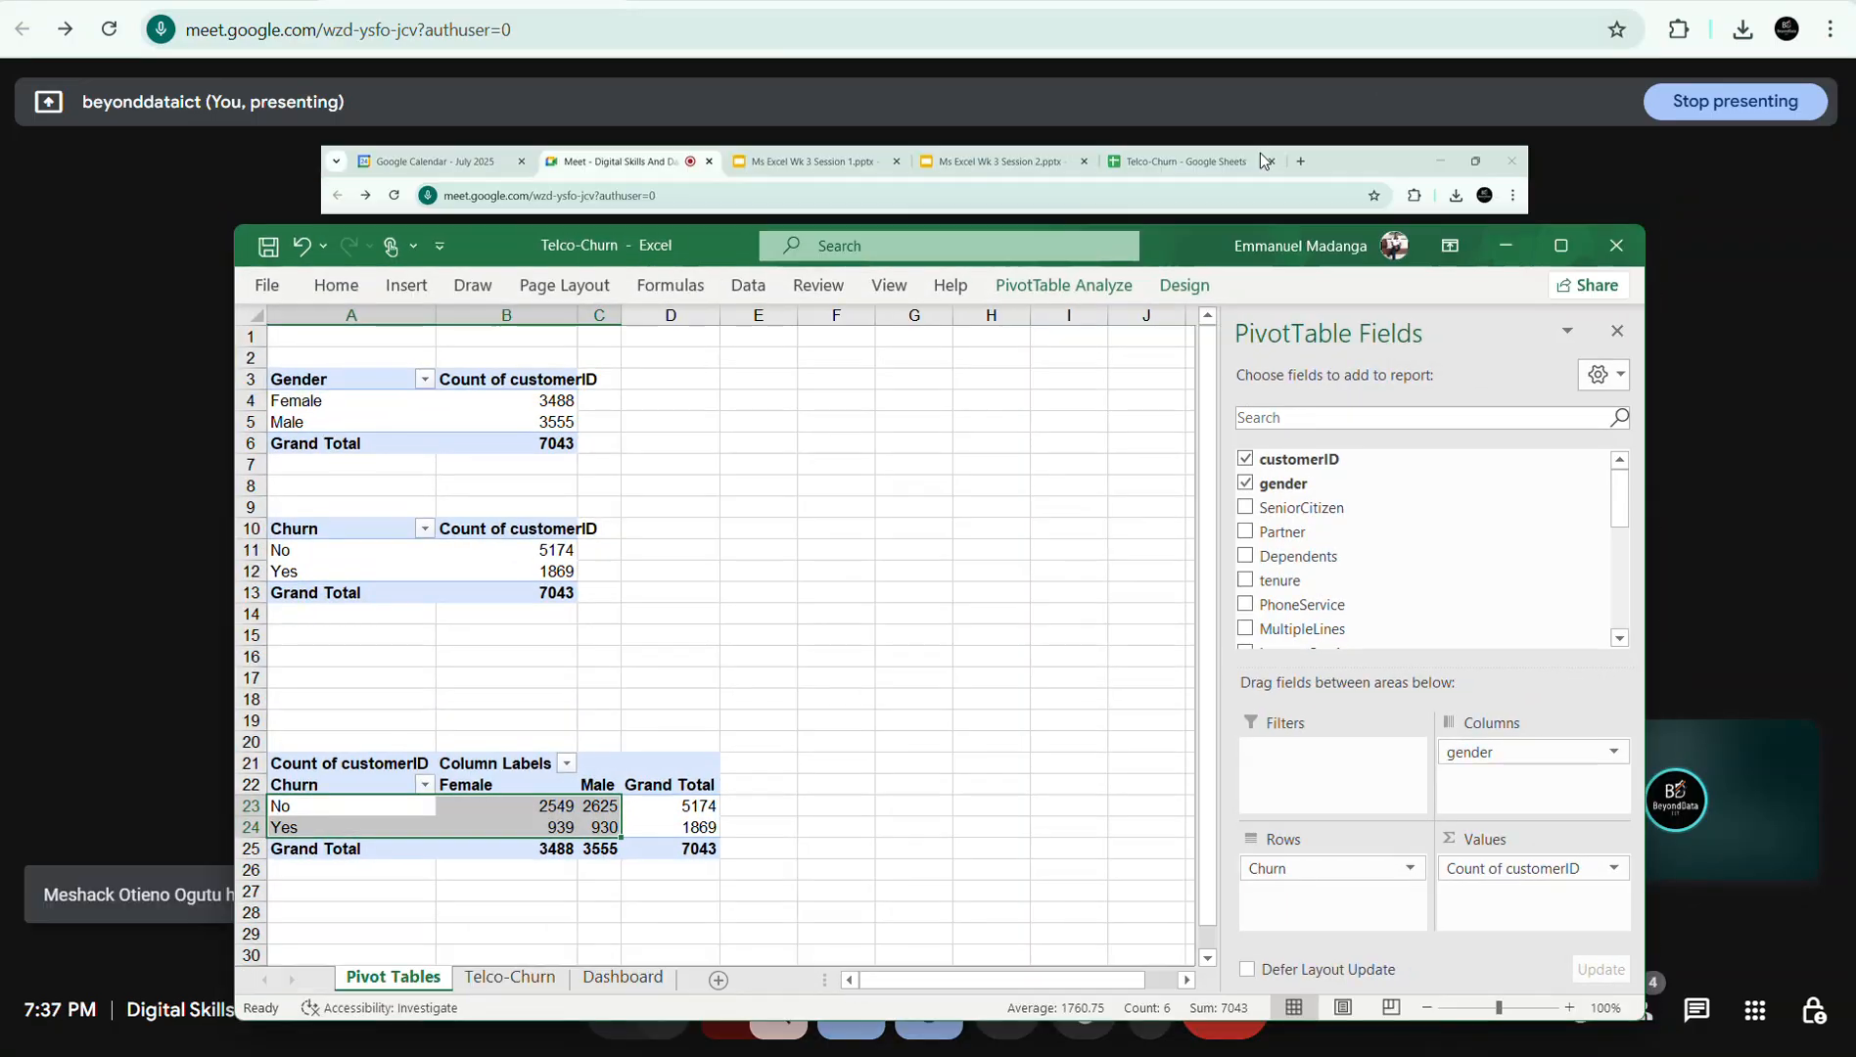
pyautogui.click(1054, 290)
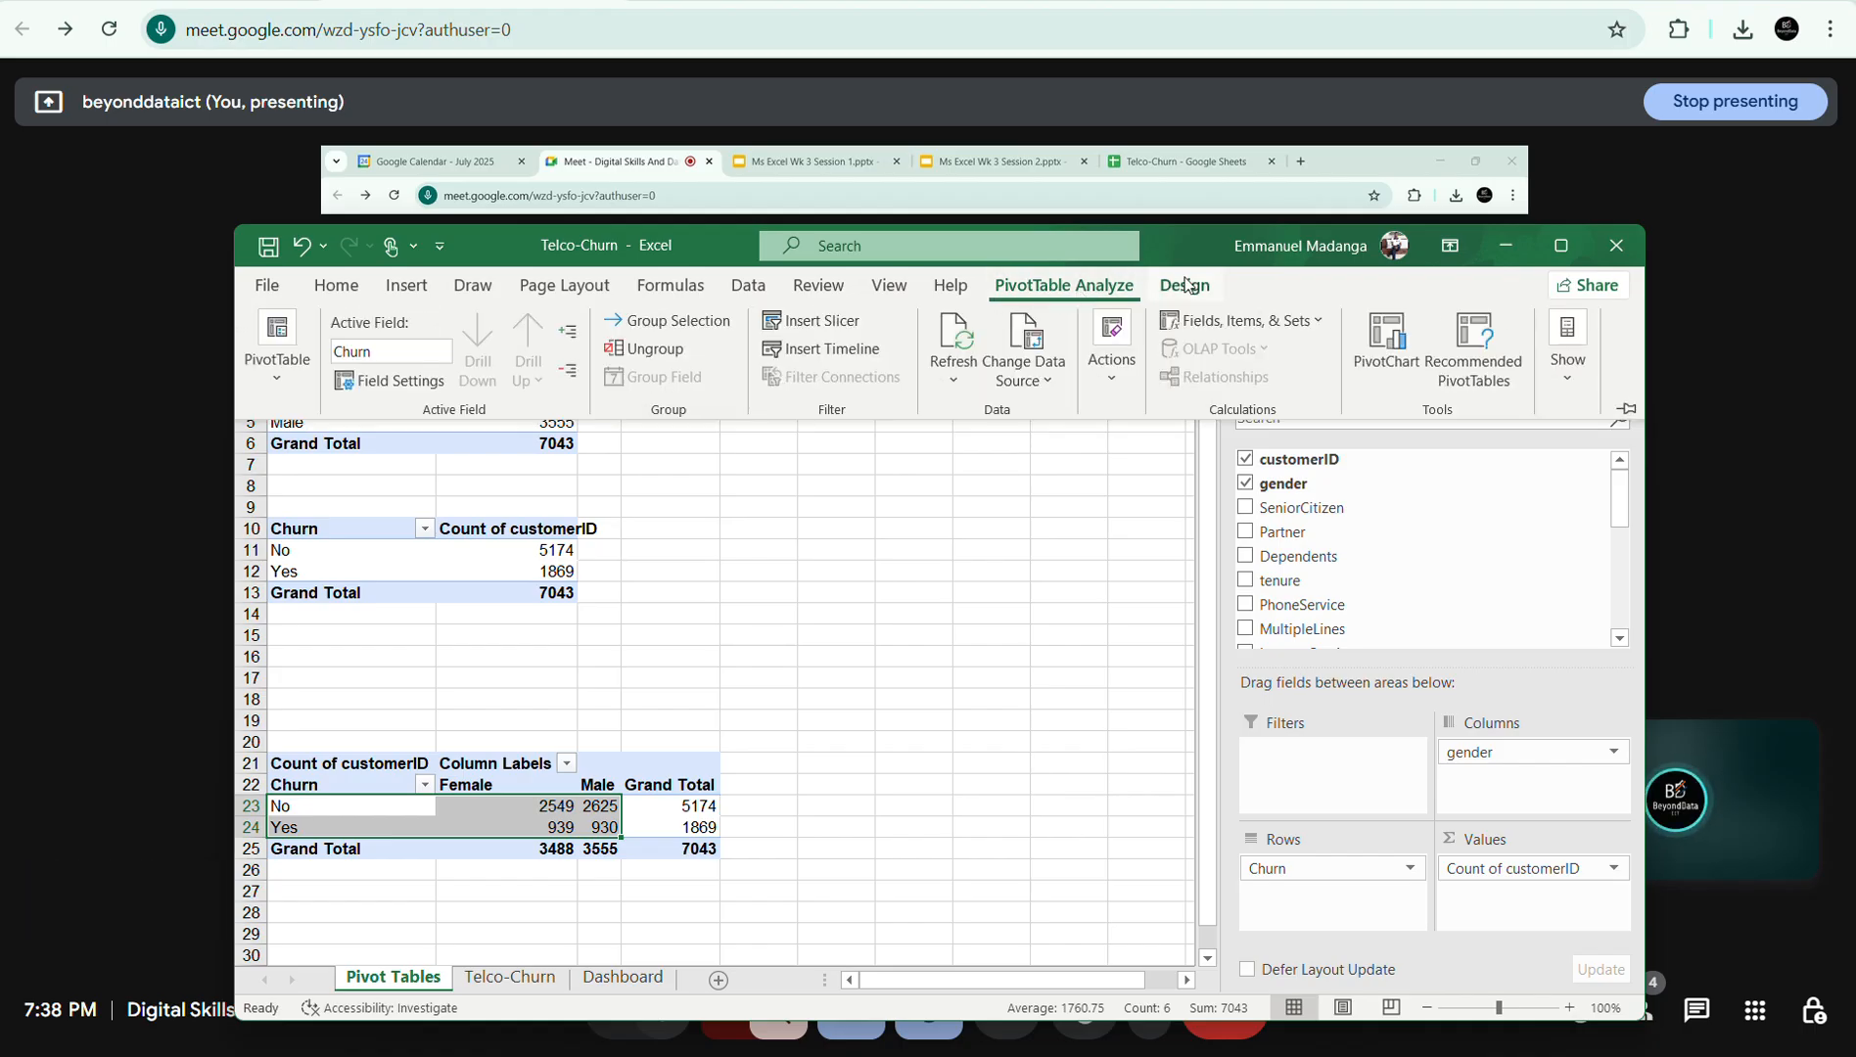
pyautogui.click(1561, 244)
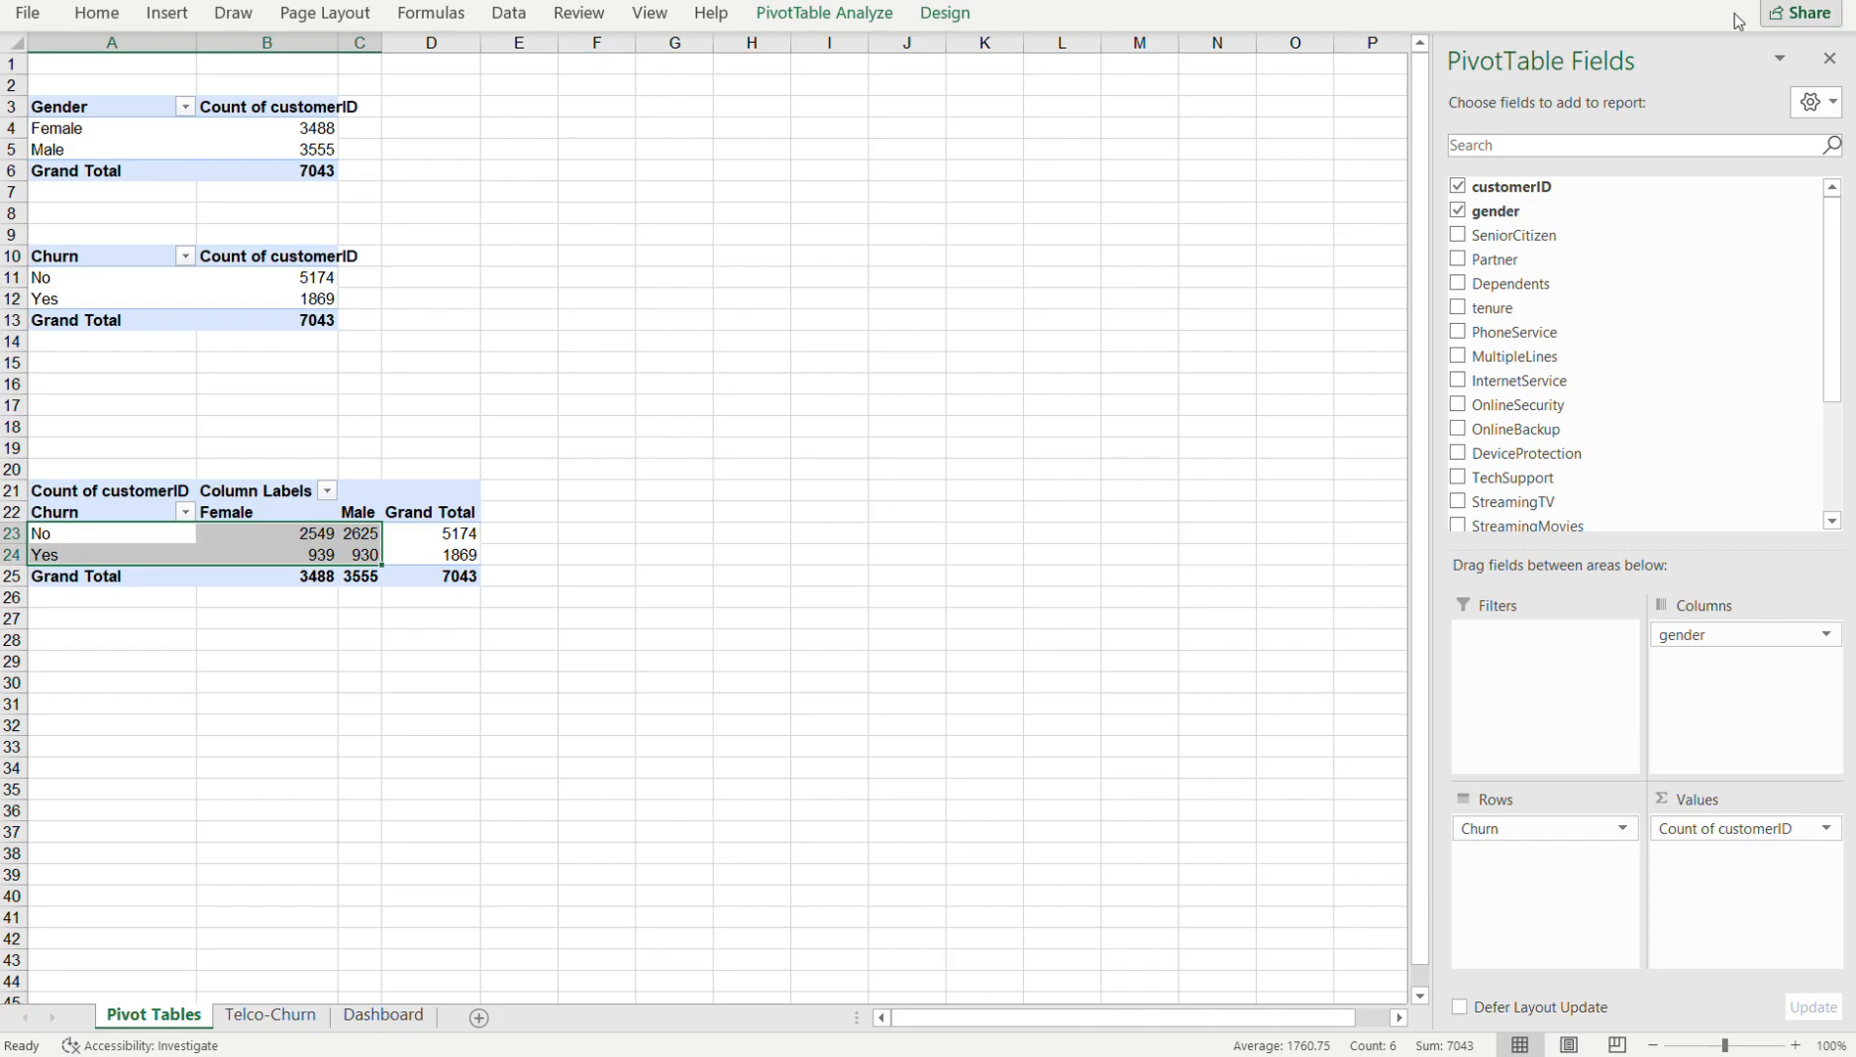
pyautogui.click(1772, 1)
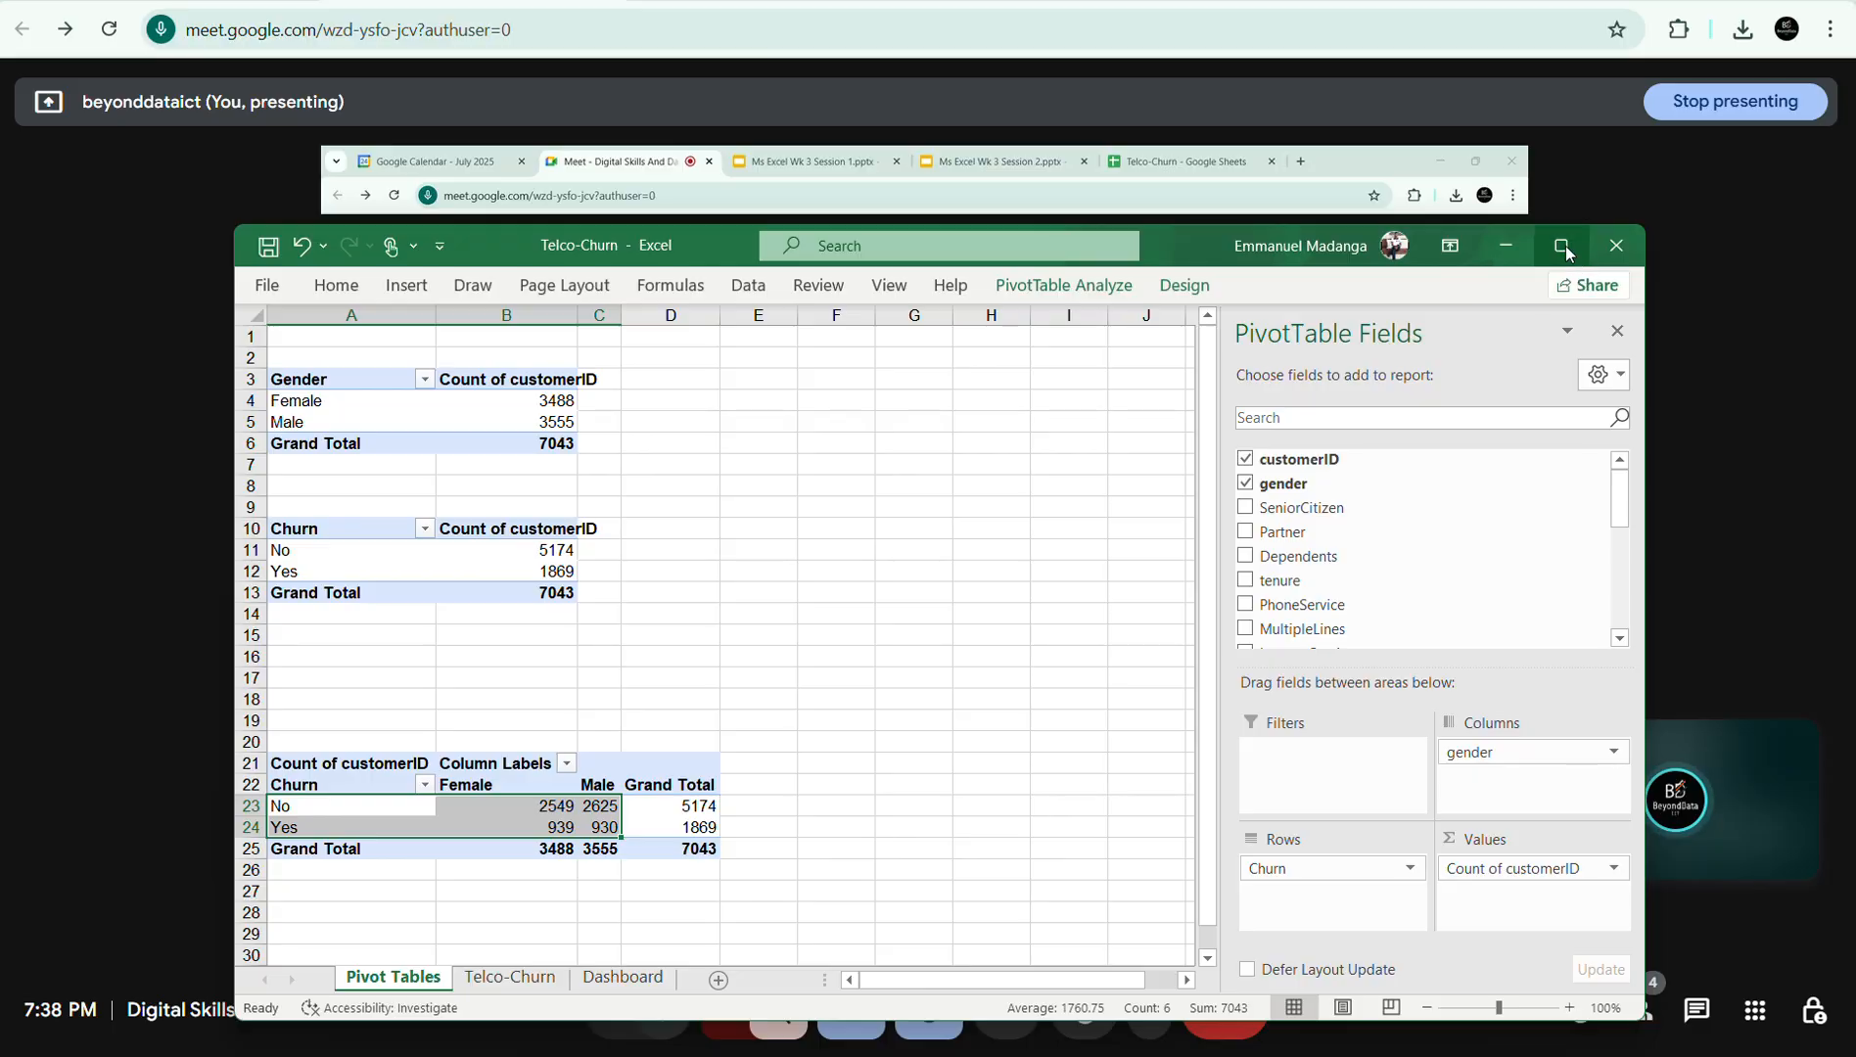
pyautogui.click(1560, 245)
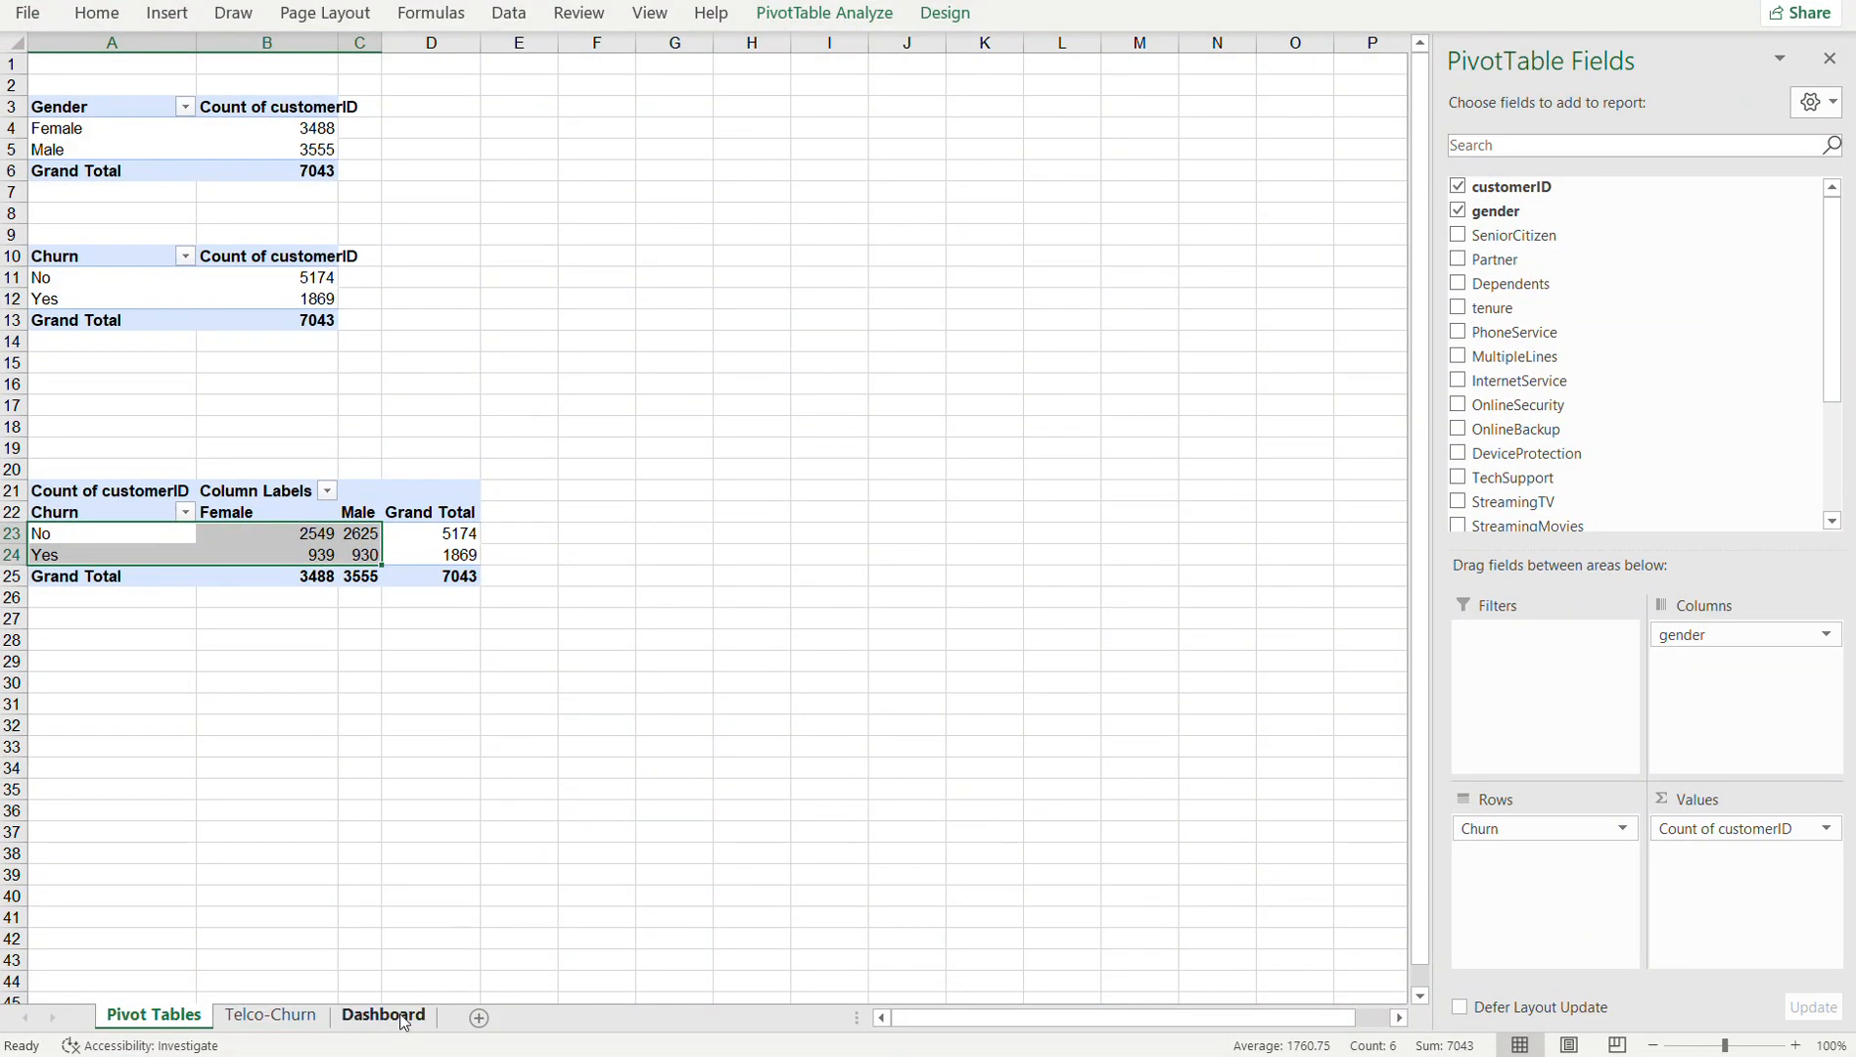
# - Go to the Dashboard sheet and hide the PivotChart field list to reveal the full charts
pyautogui.click(401, 1015)
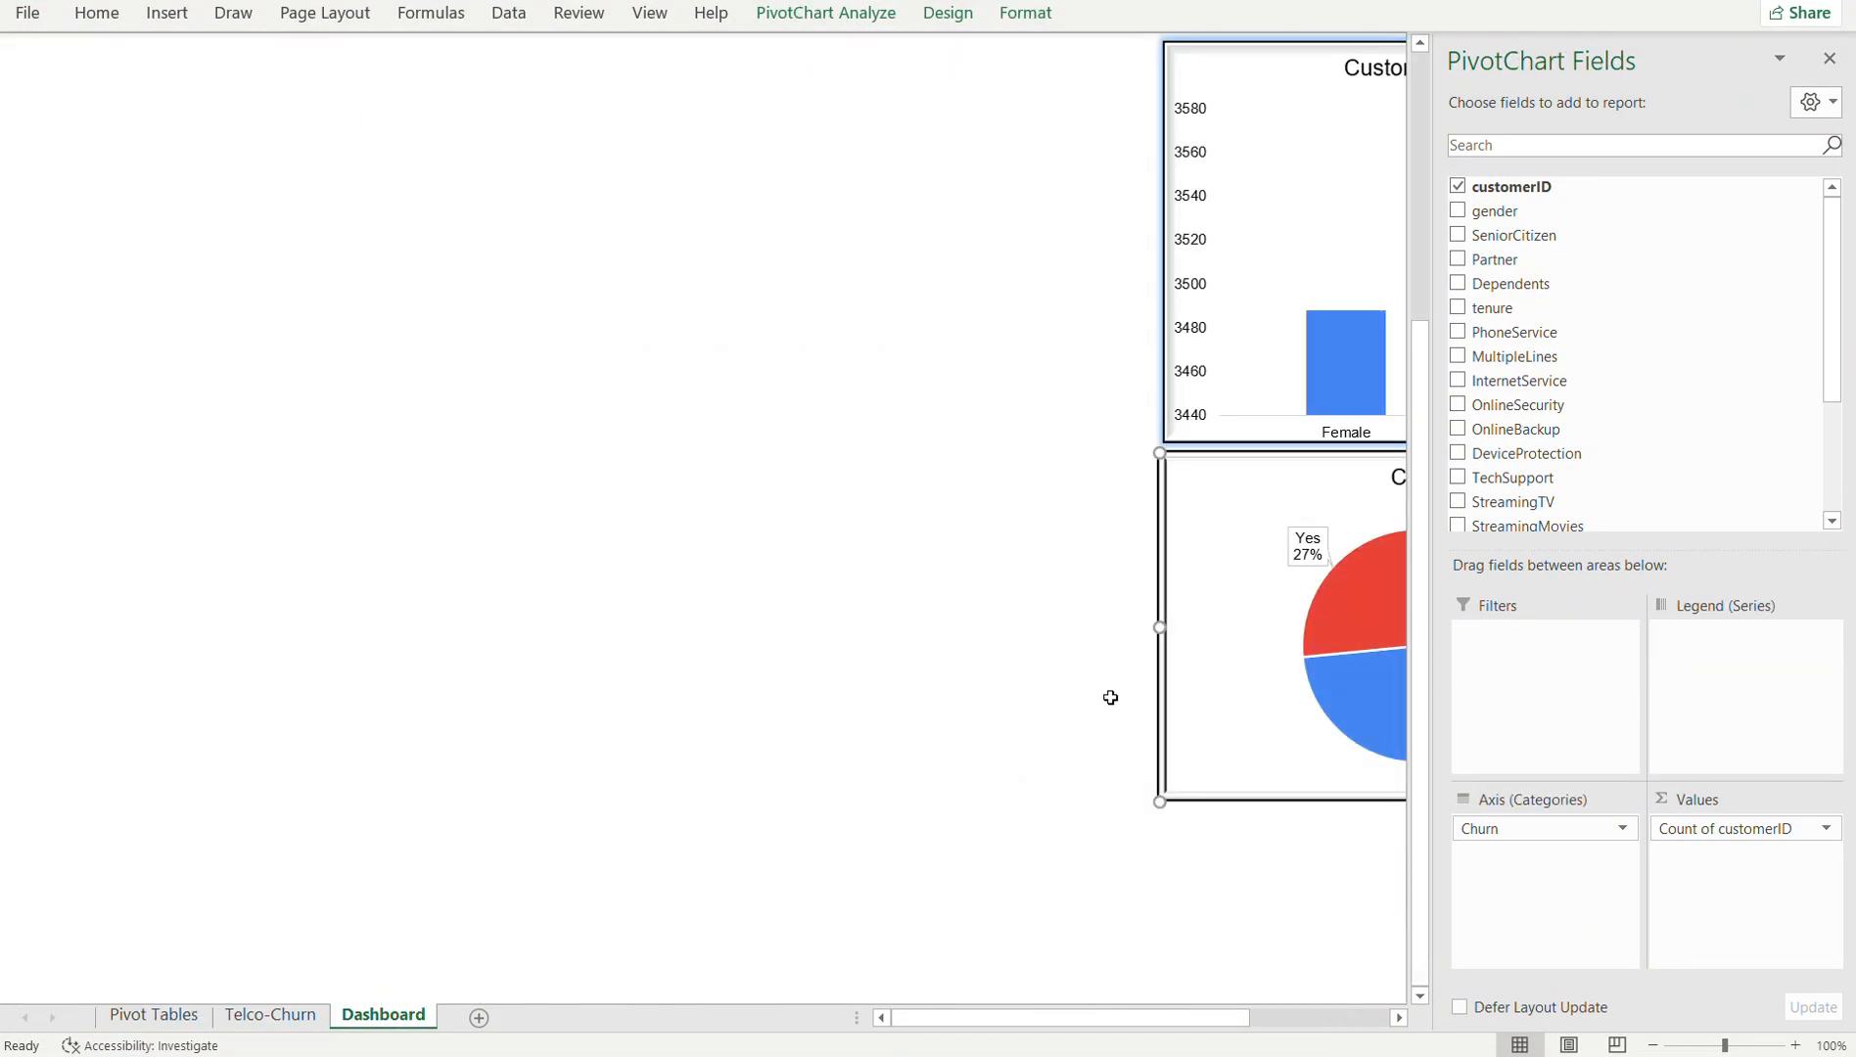
pyautogui.click(1829, 58)
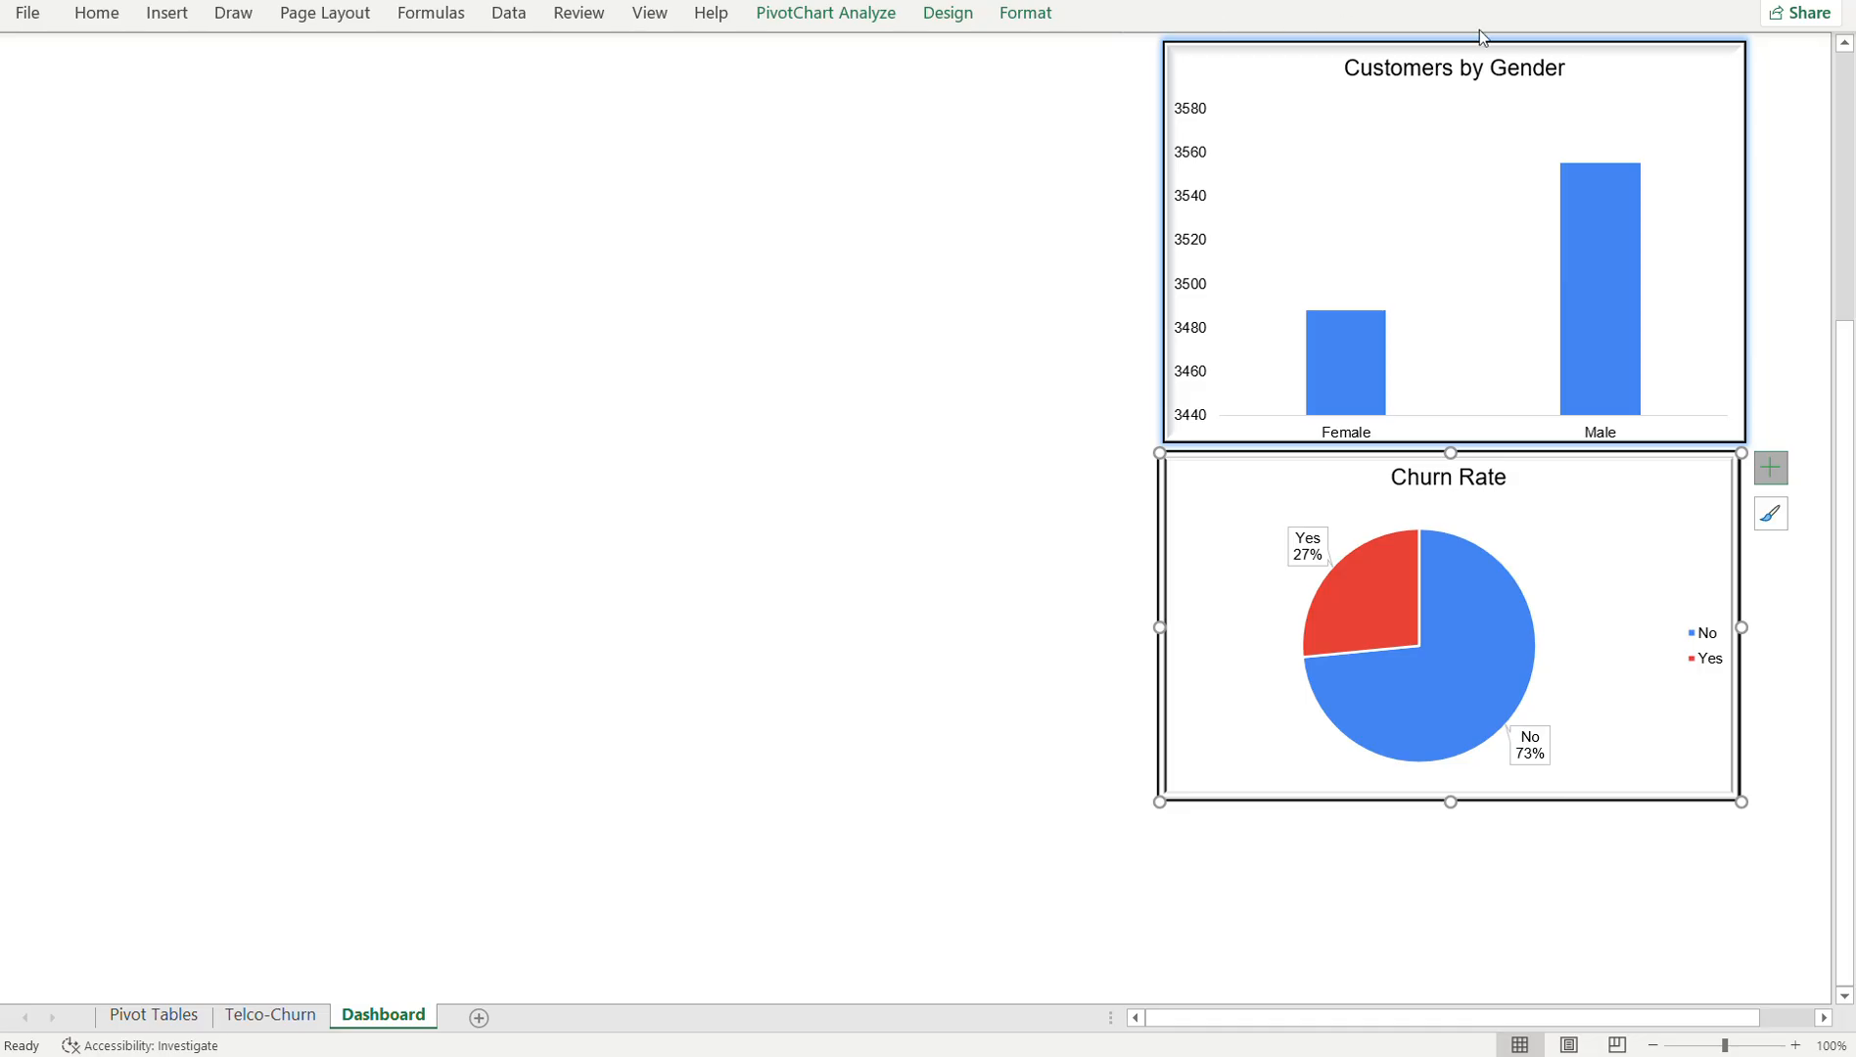
# - Insert a Stacked Column PivotChart for the churn-by-gender pivot table at row 21 on the Pivot Tables sheet
pyautogui.moveTo(1849, 313); pyautogui.dragTo(1847, 53)
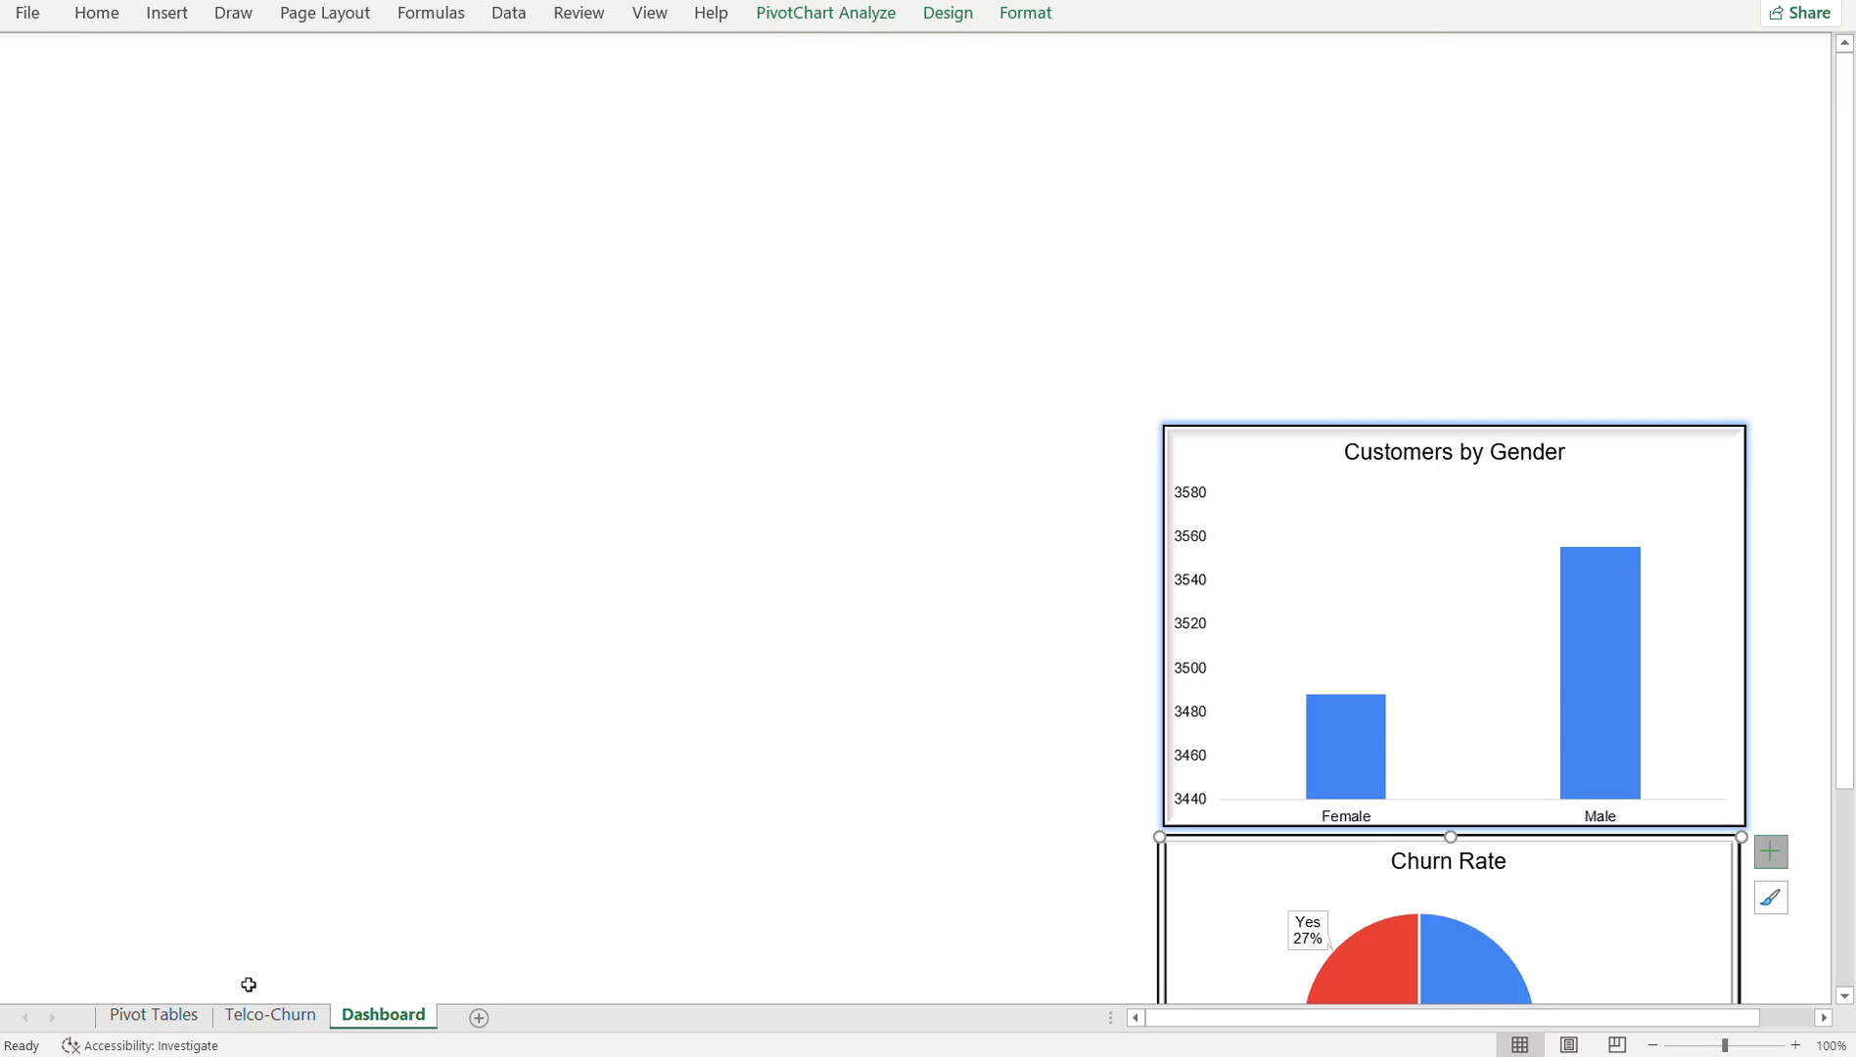
pyautogui.click(248, 1023)
pyautogui.click(154, 1017)
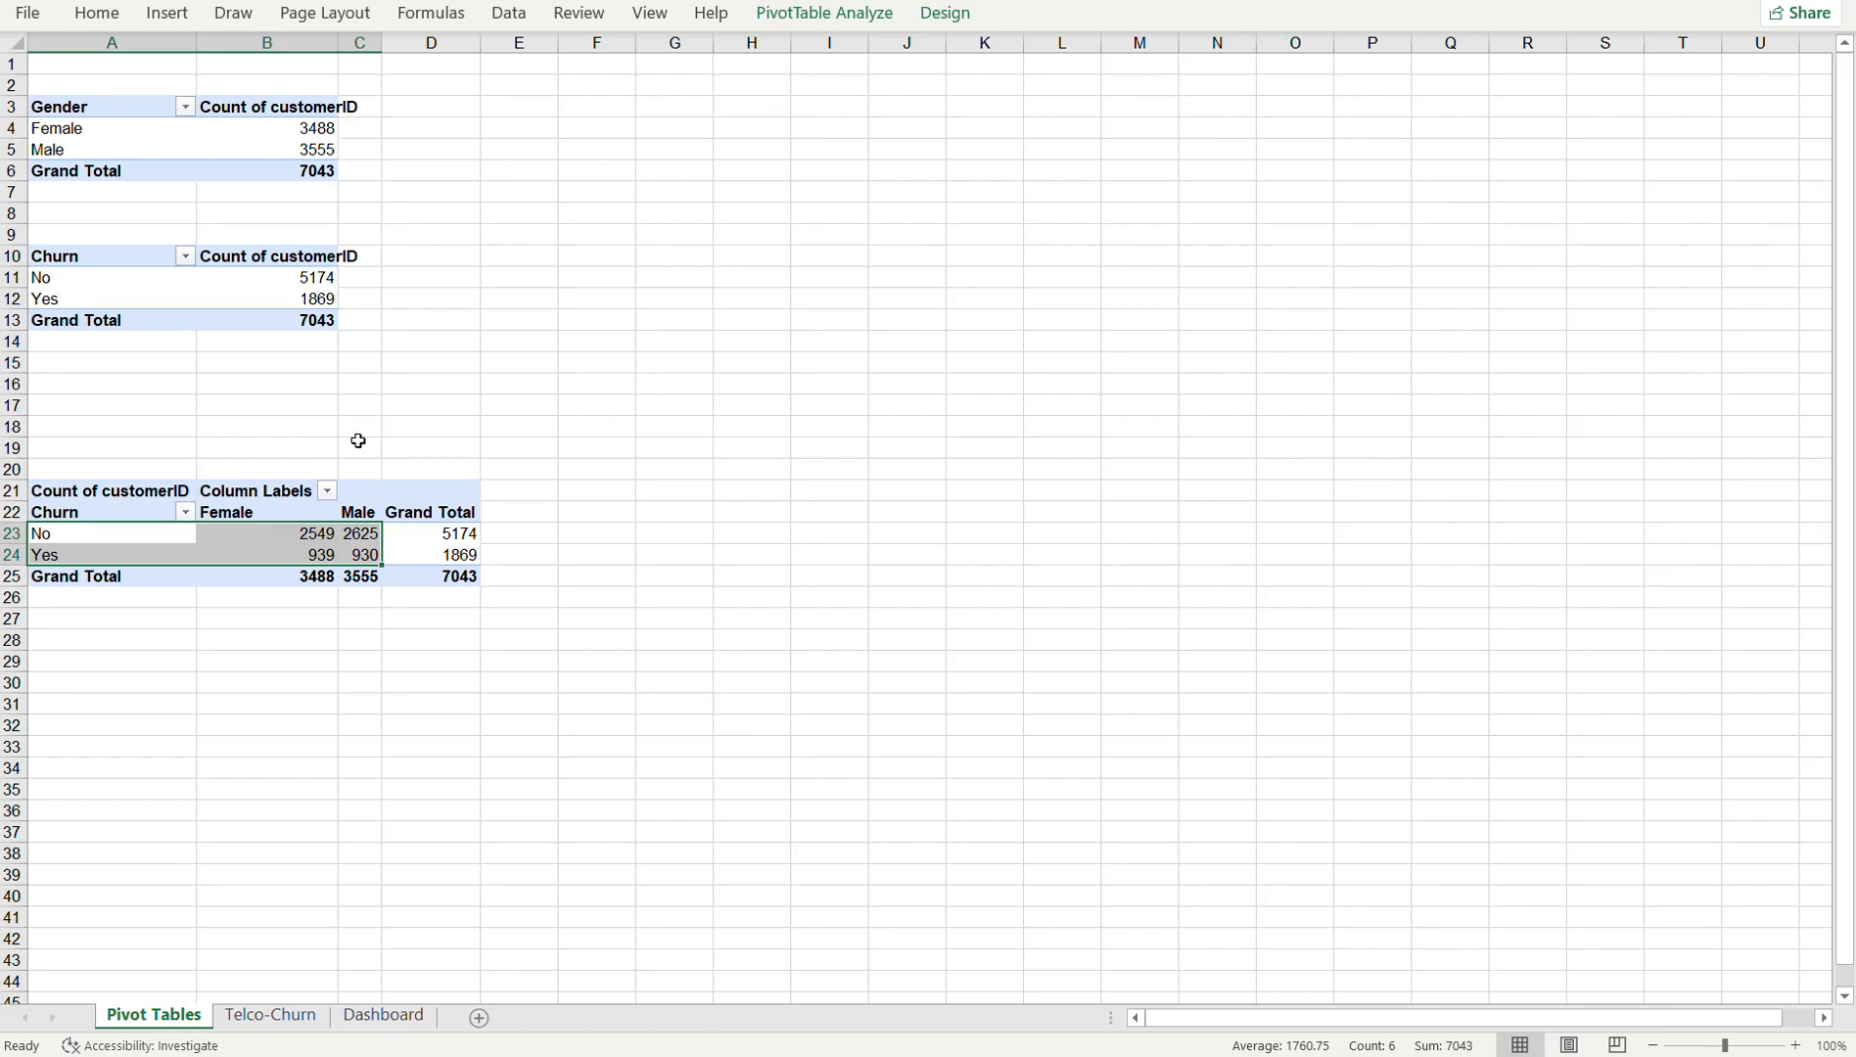
pyautogui.click(768, 17)
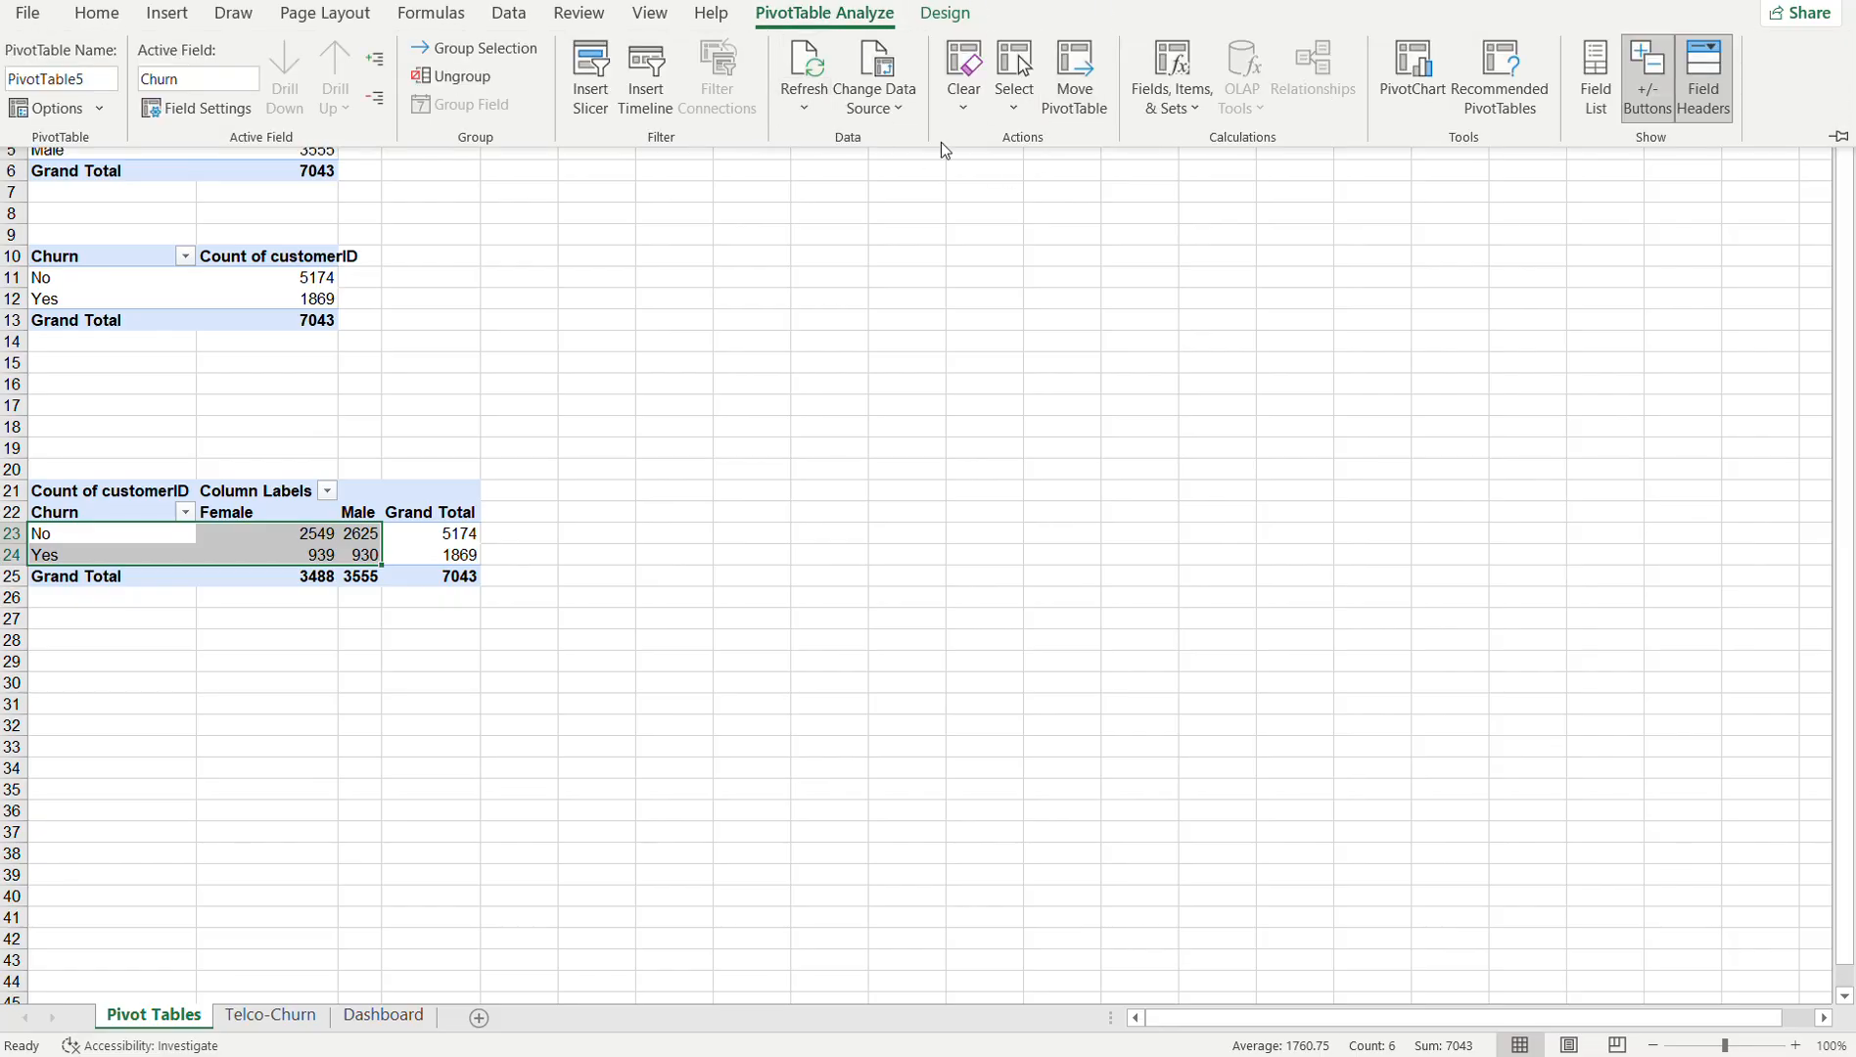
pyautogui.click(1837, 138)
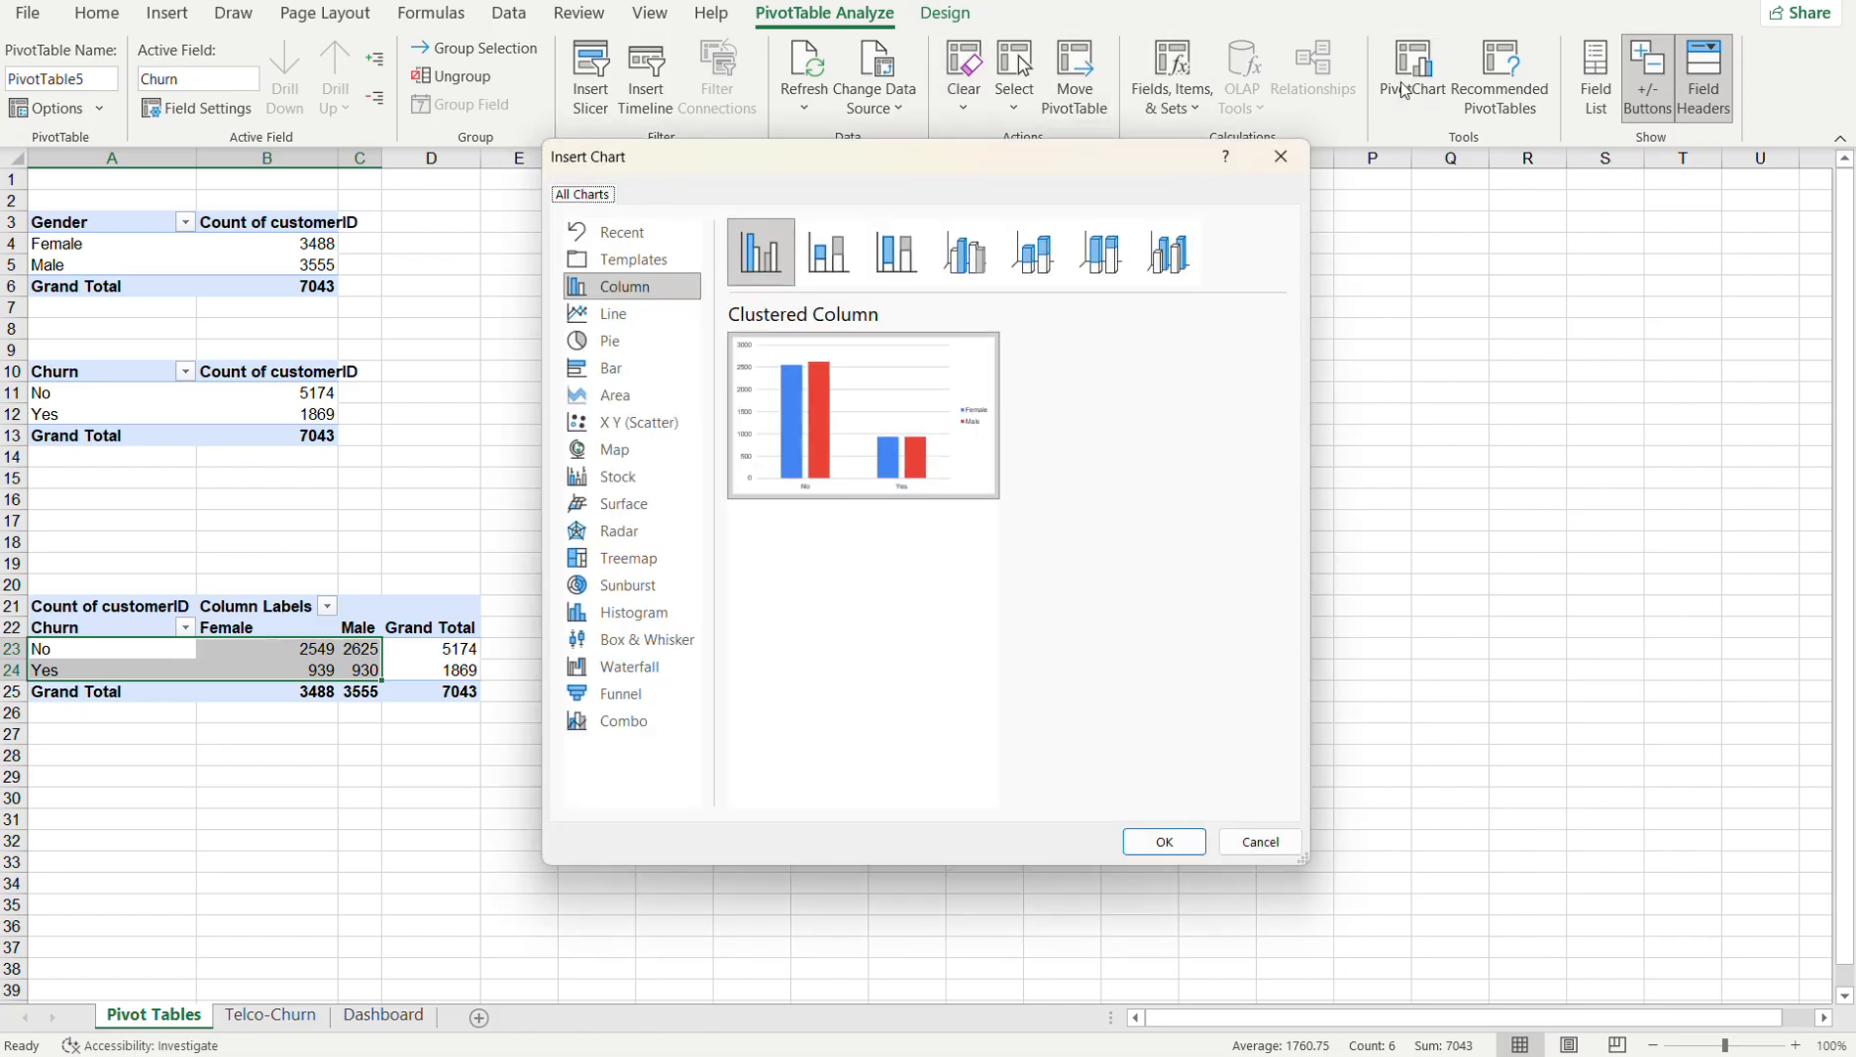
pyautogui.moveTo(836, 482)
pyautogui.click(619, 375)
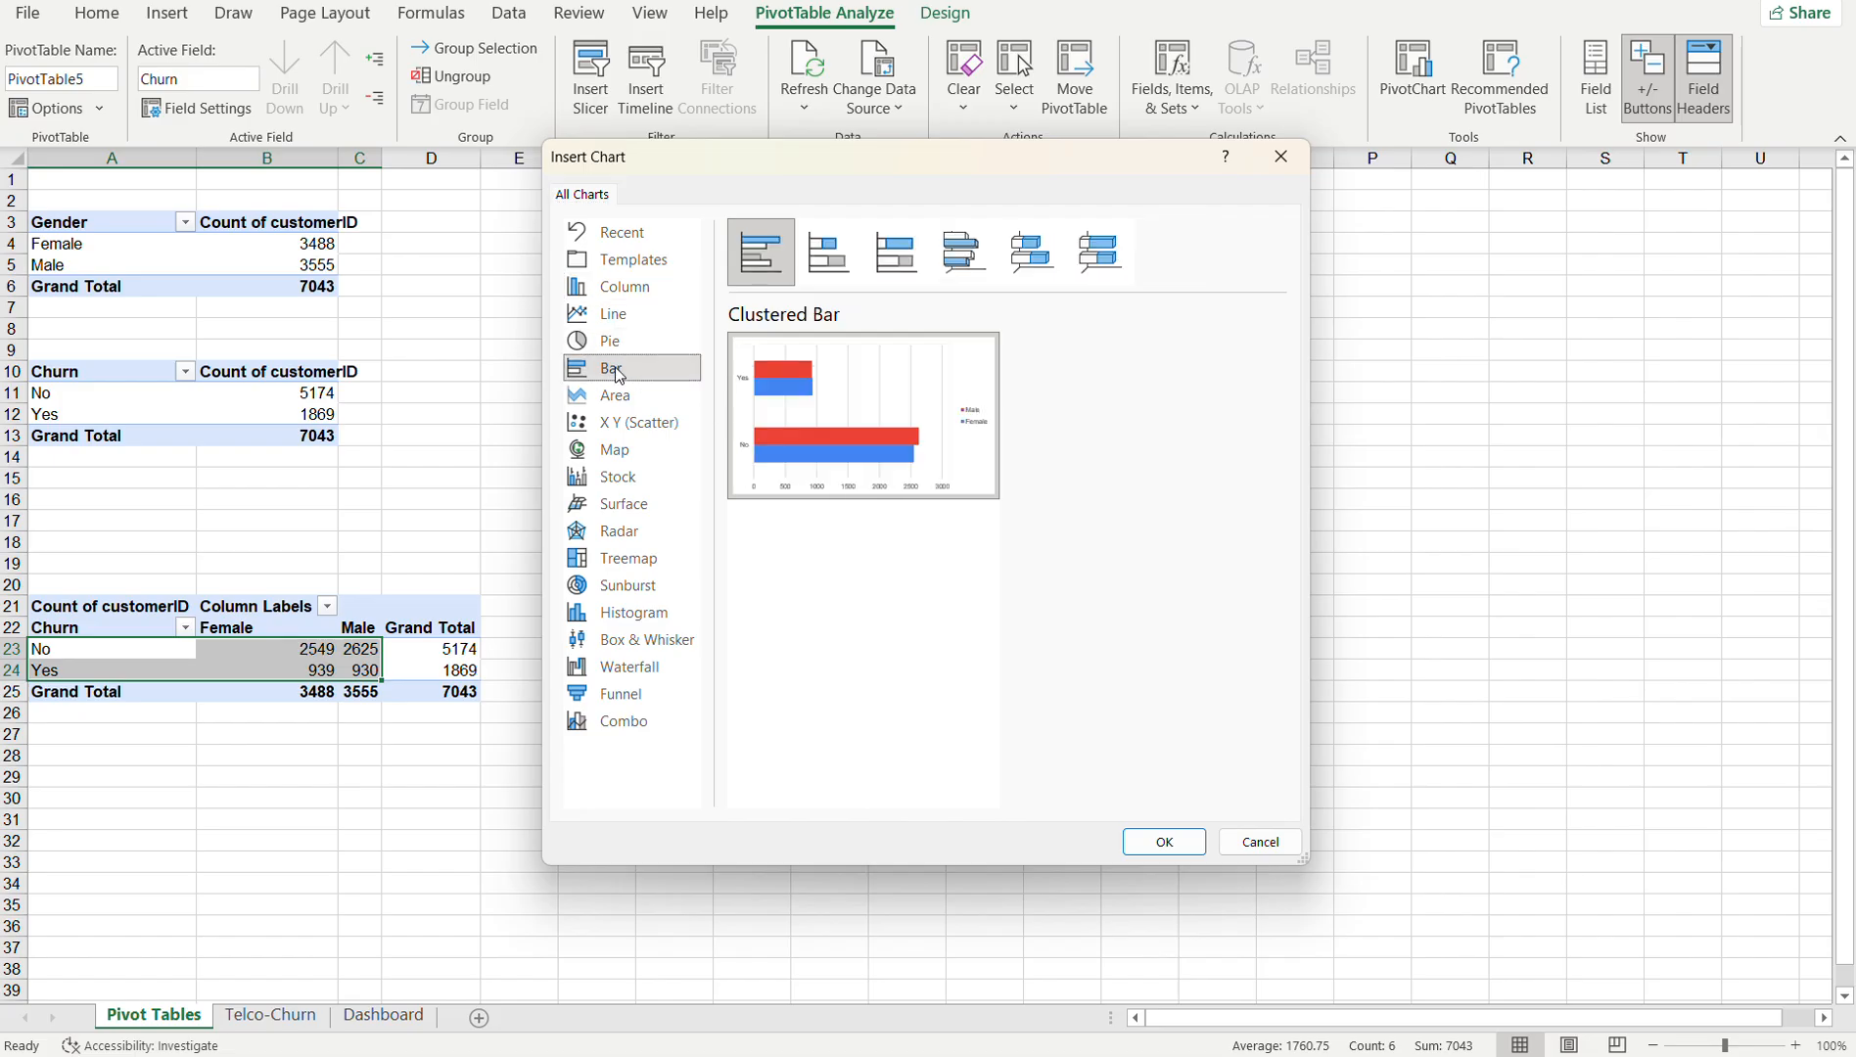
pyautogui.click(613, 288)
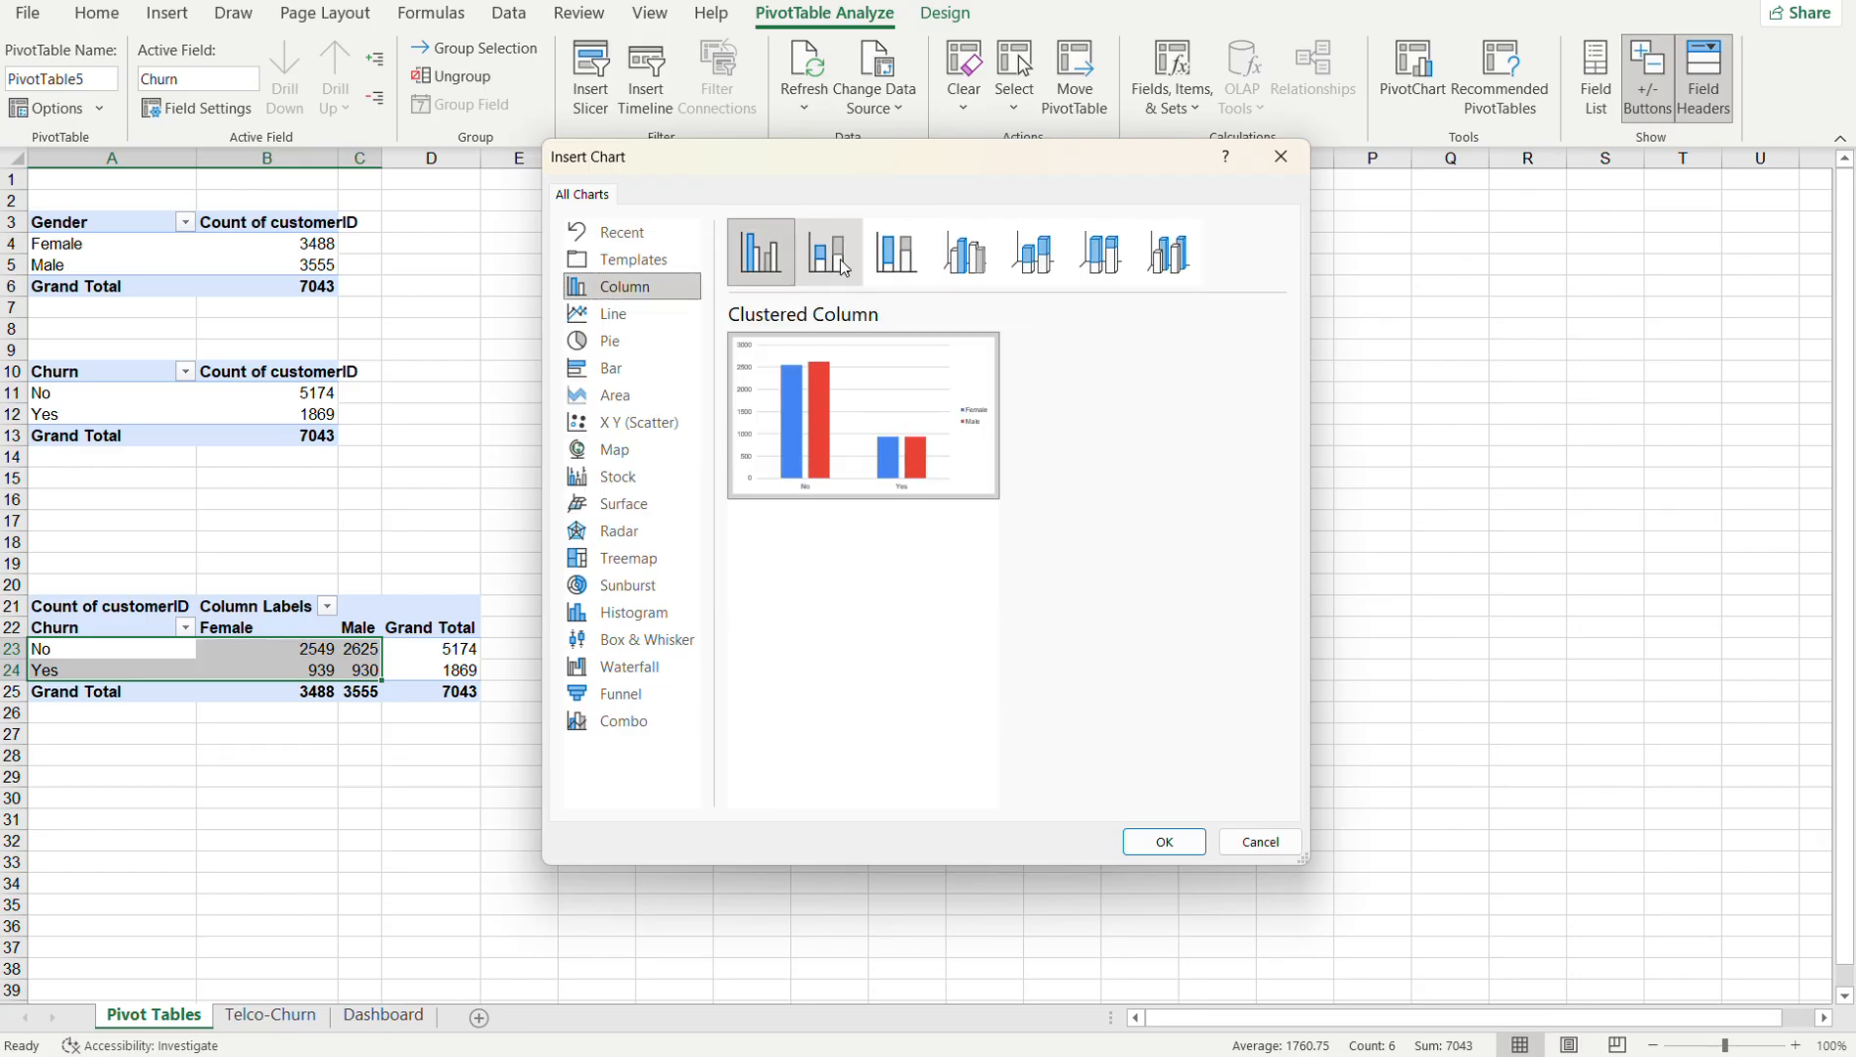
pyautogui.click(838, 266)
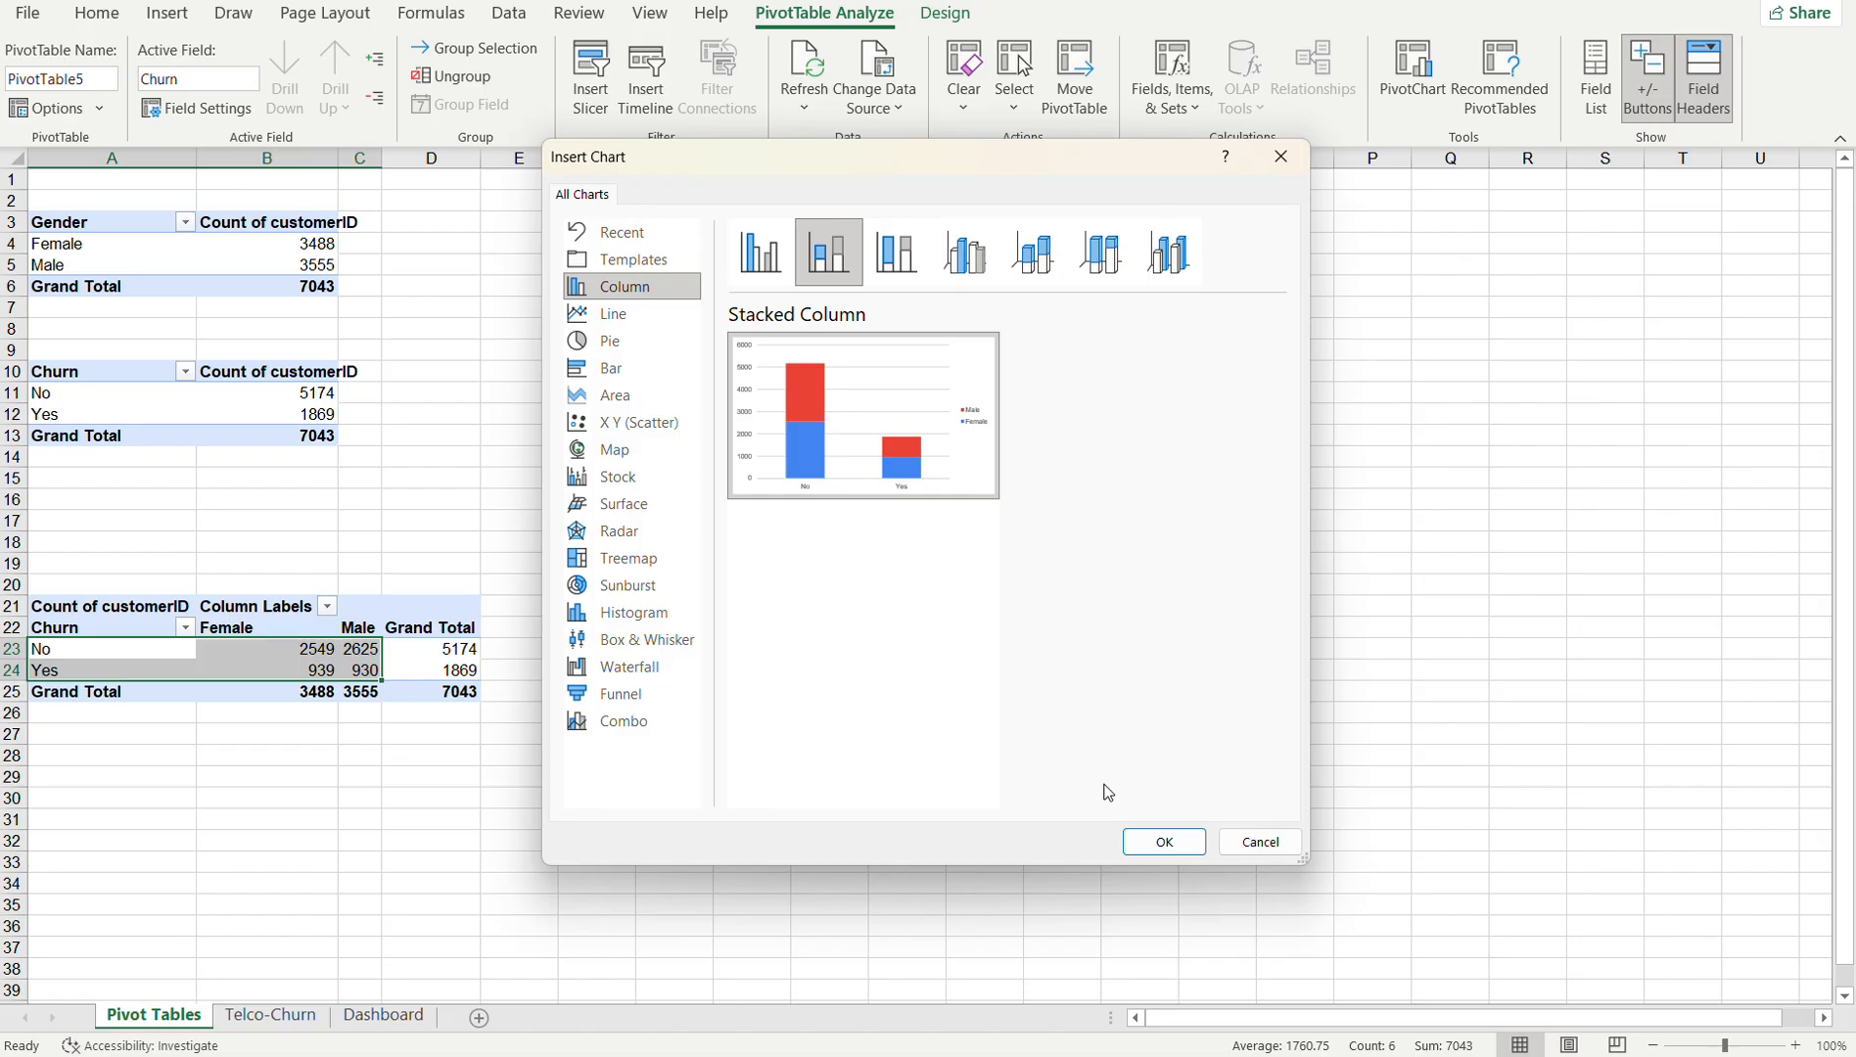
pyautogui.click(1164, 843)
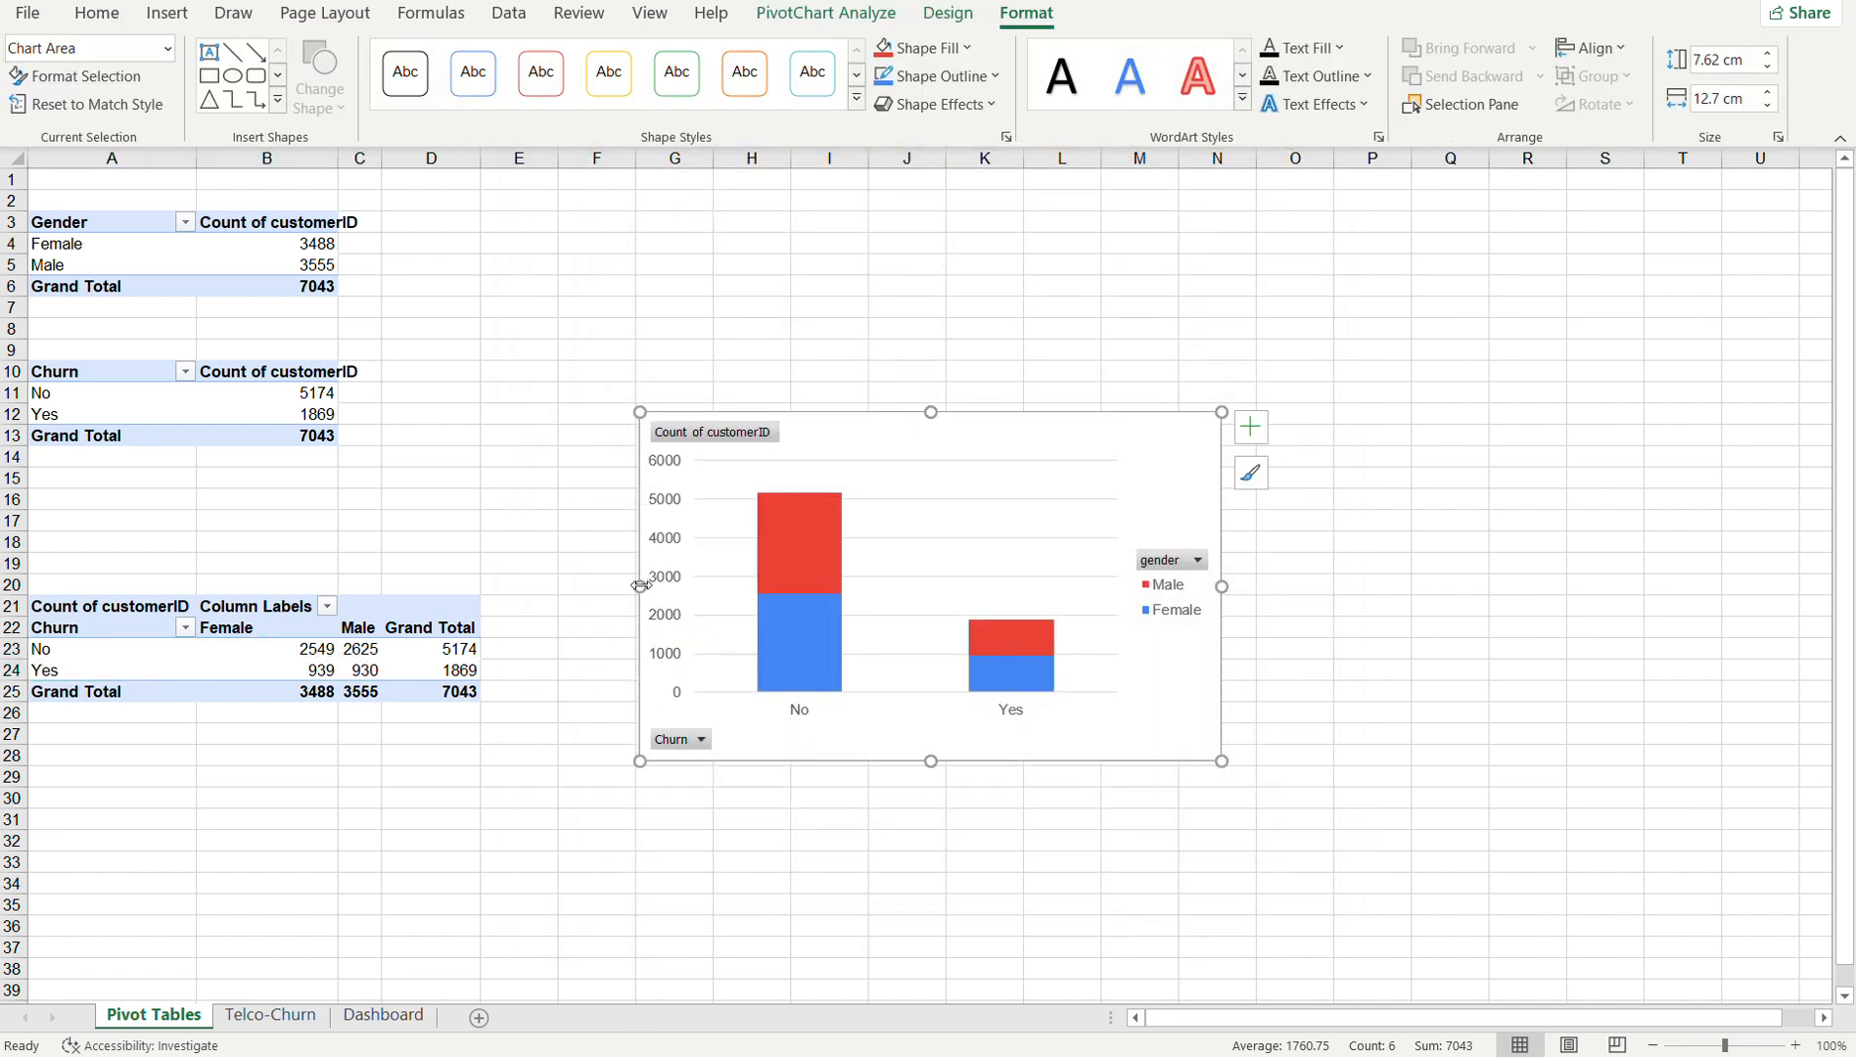
# - Resize the new stacked column chart to about 9.46 cm wide and 10.37 cm high, and hide all its field buttons
pyautogui.moveTo(636, 585); pyautogui.dragTo(788, 597)
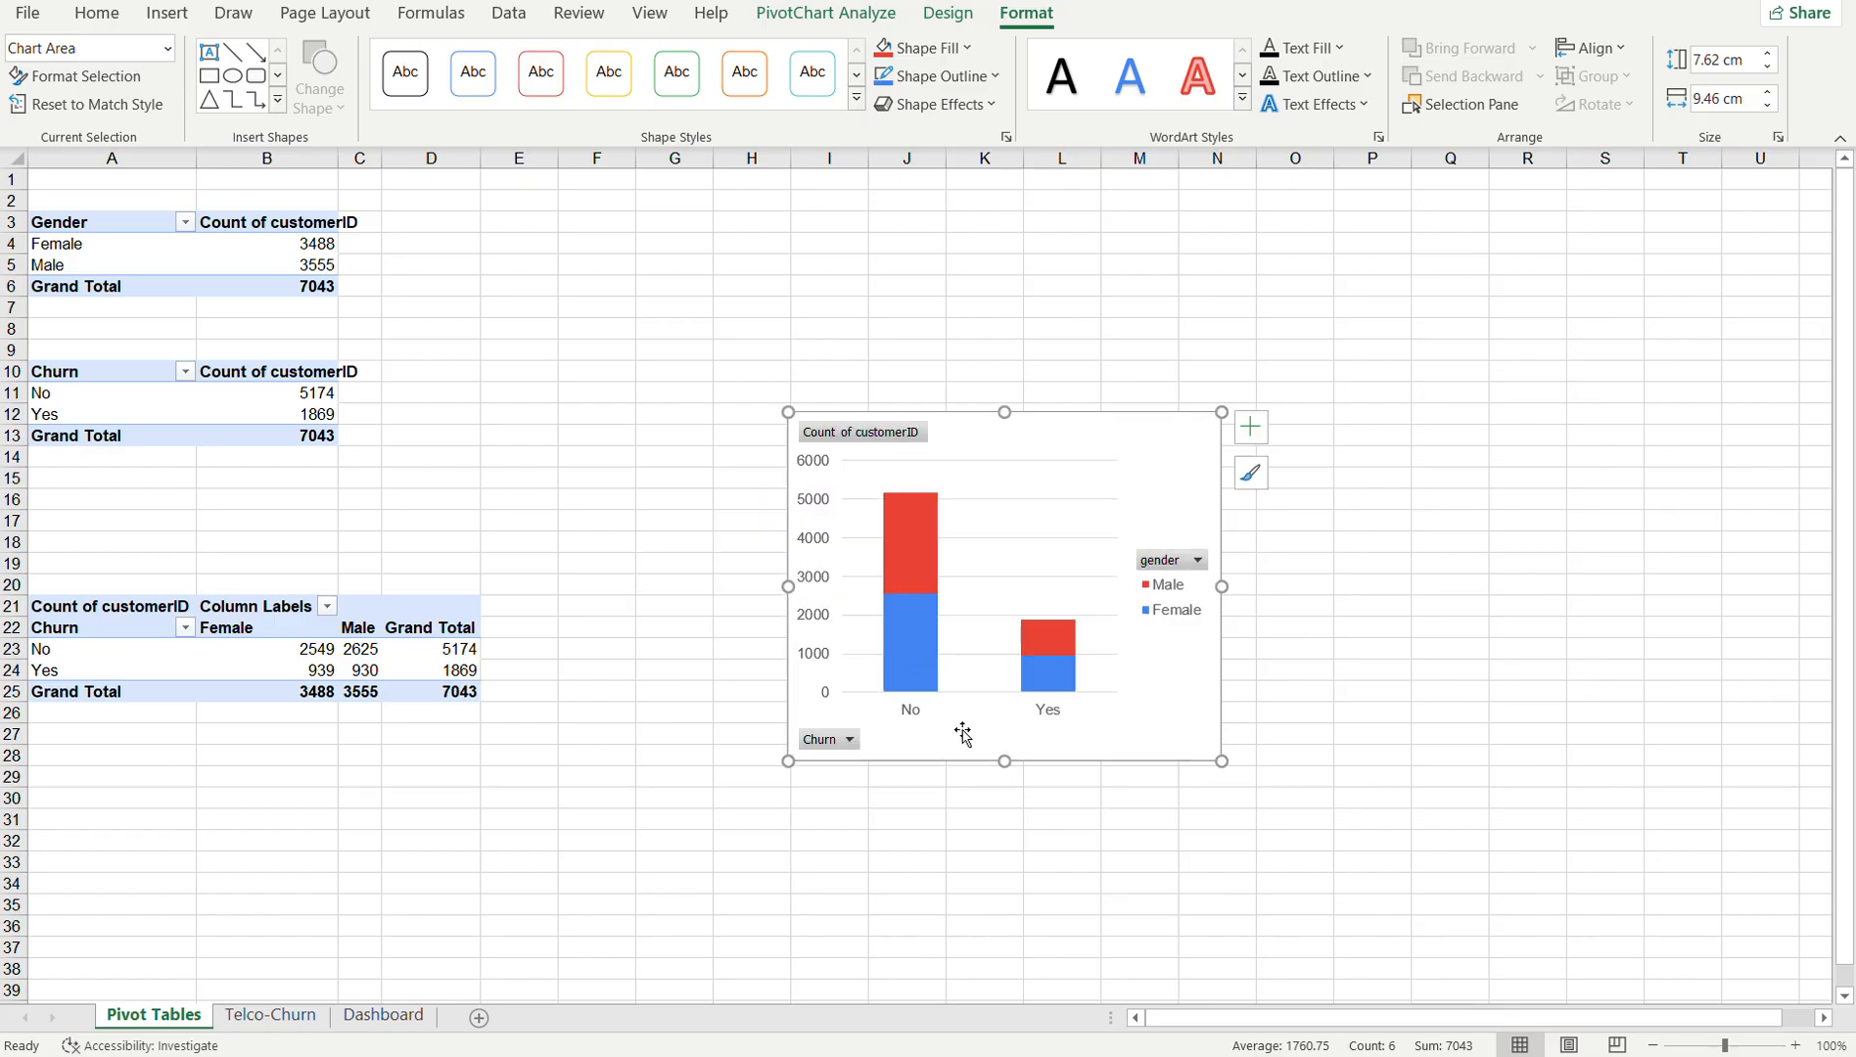
pyautogui.moveTo(1005, 762); pyautogui.dragTo(1004, 813)
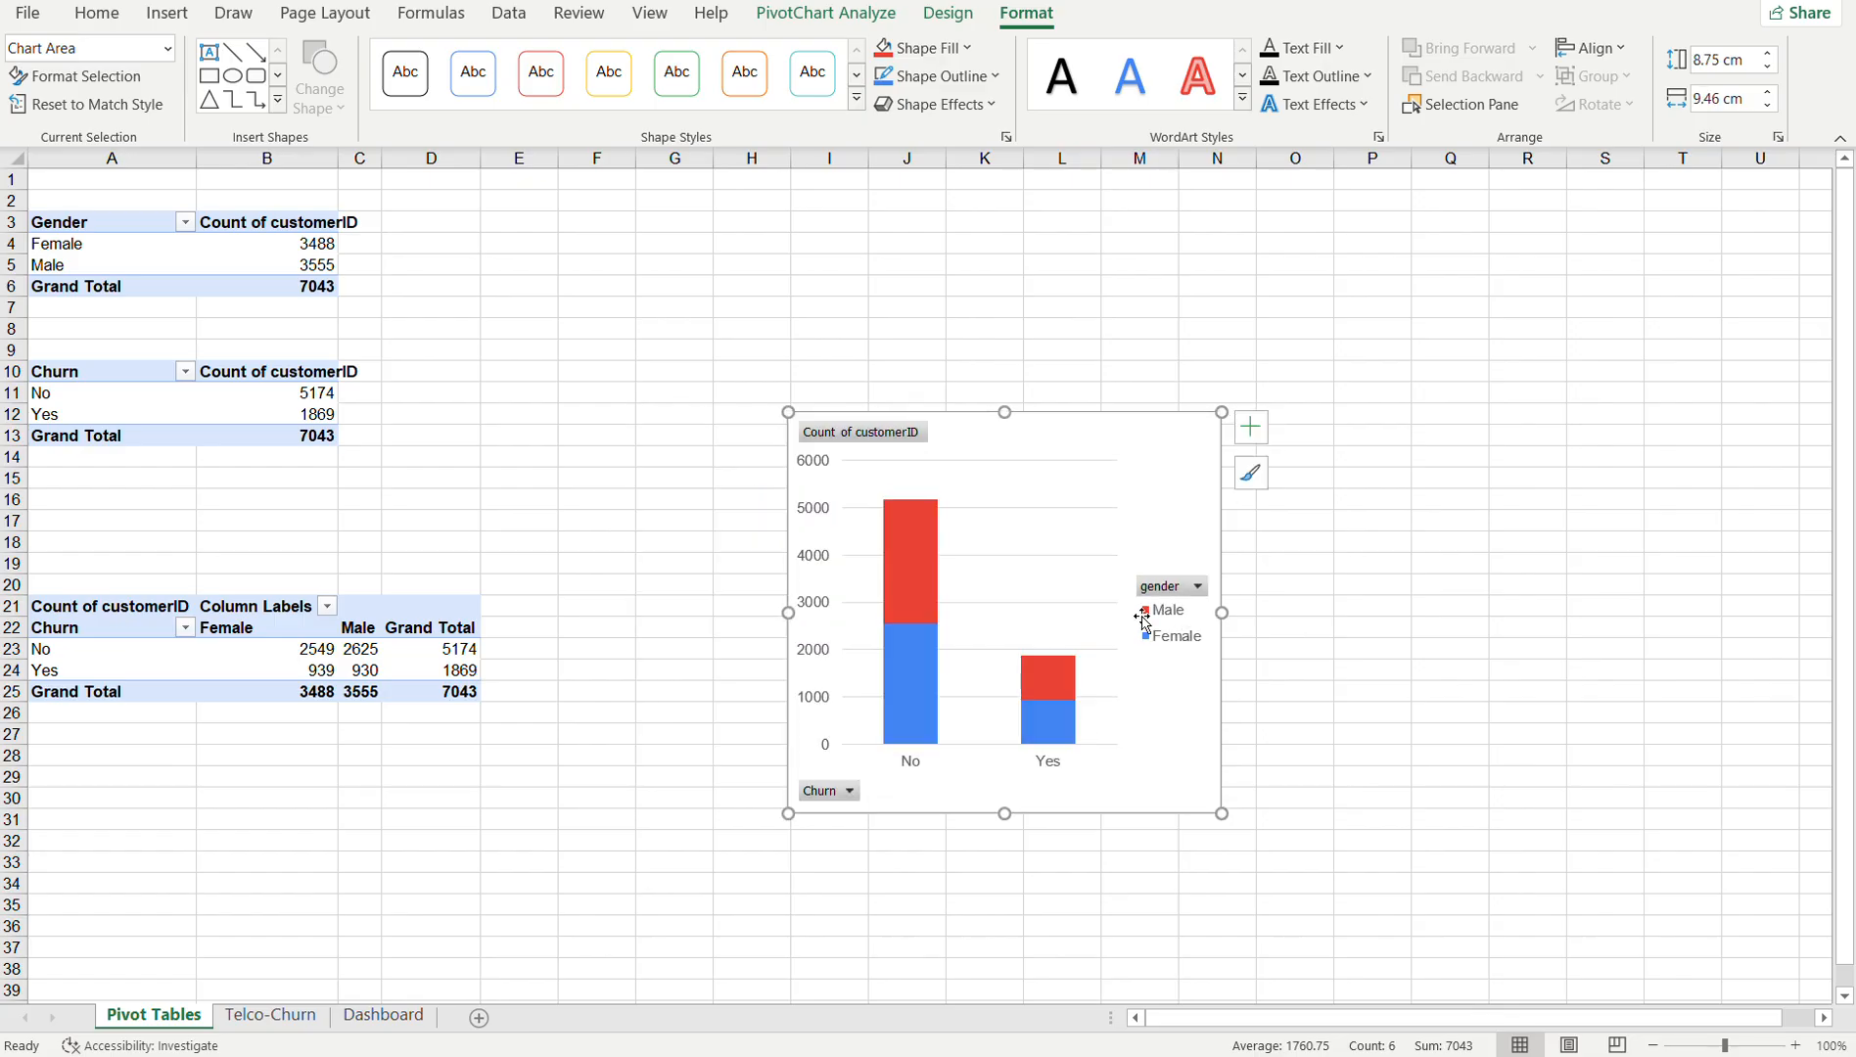
pyautogui.click(1165, 594)
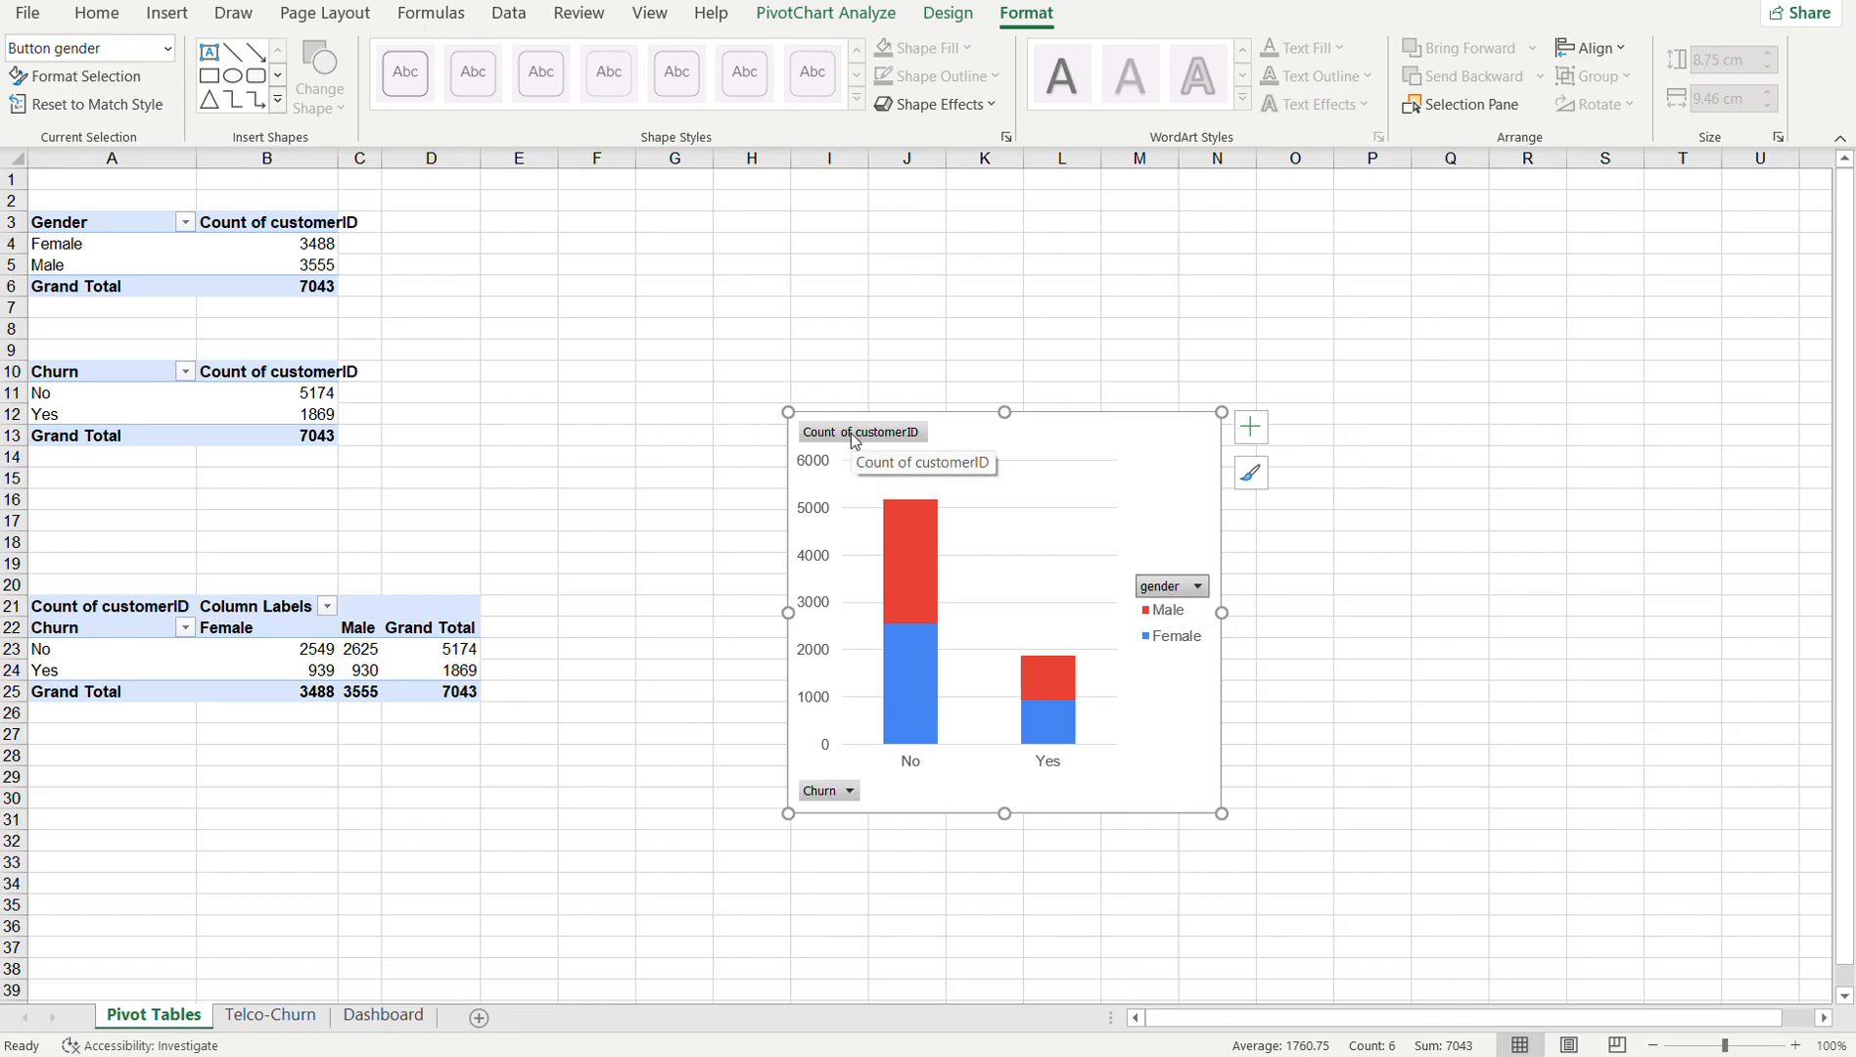
pyautogui.click(971, 446)
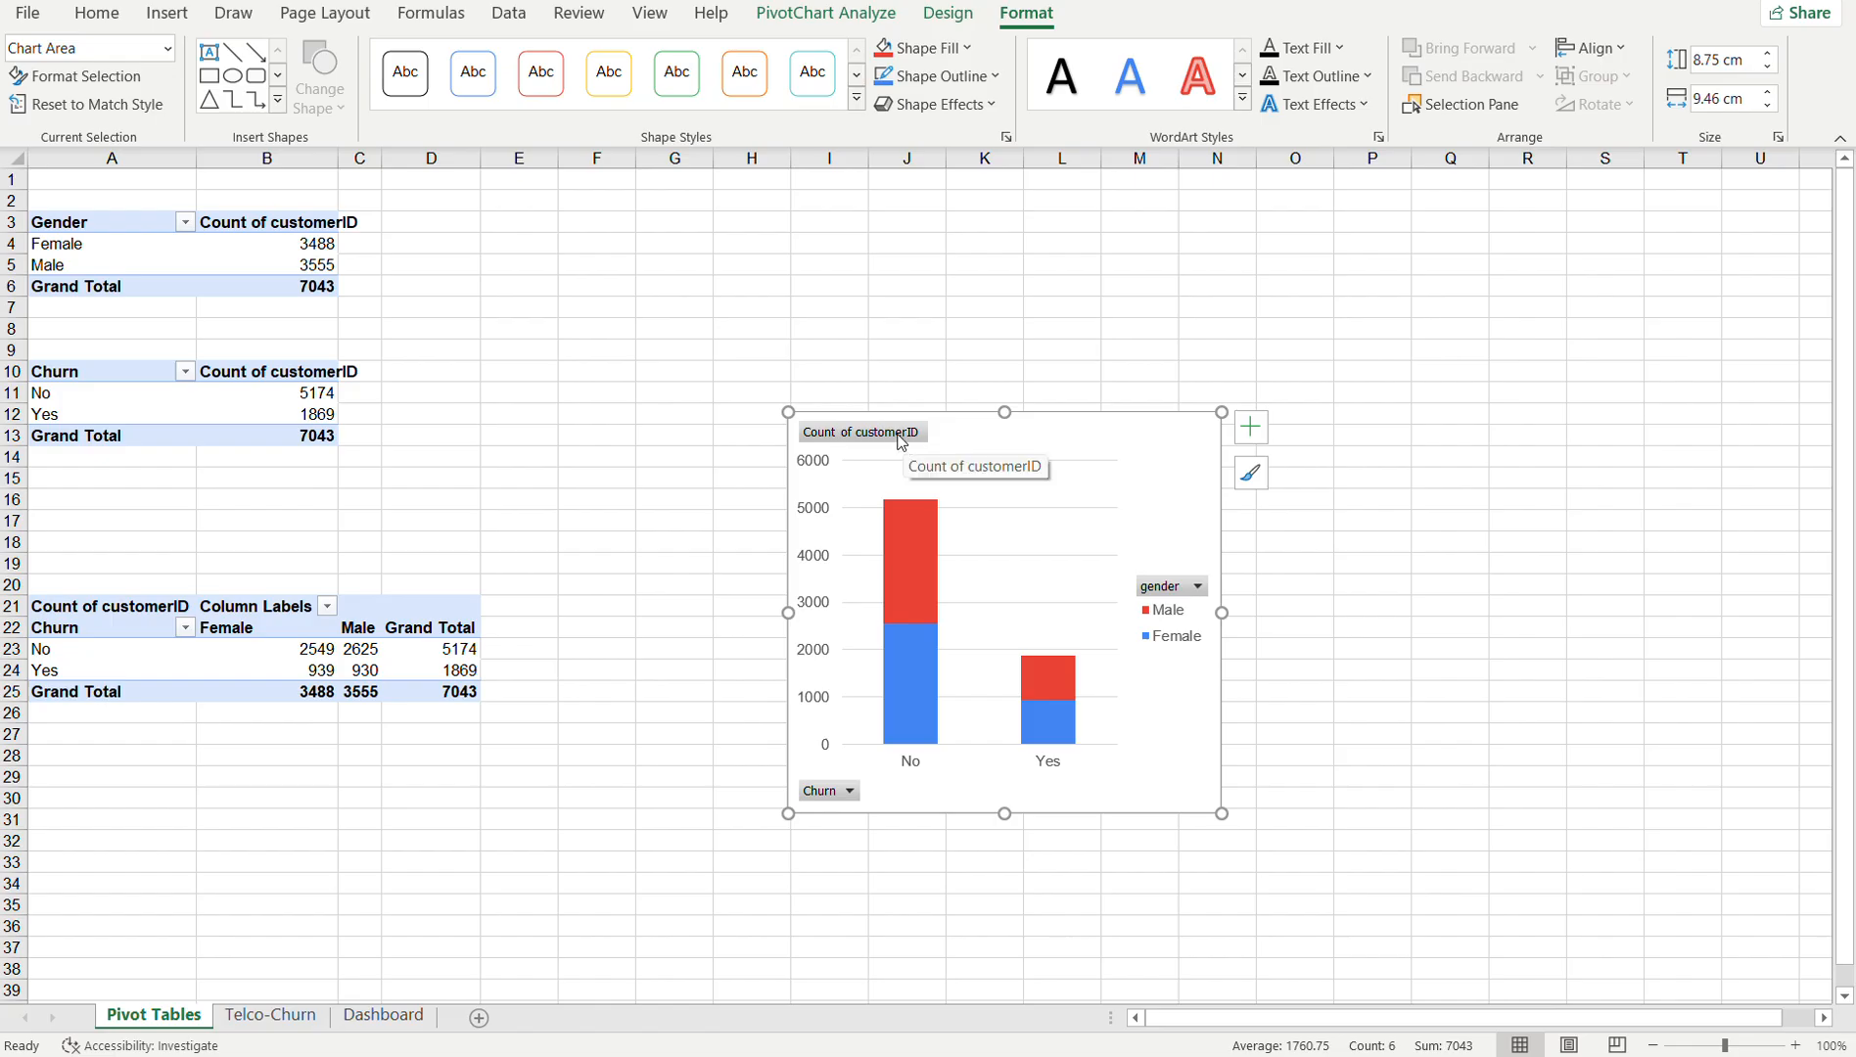
pyautogui.rightClick(891, 435)
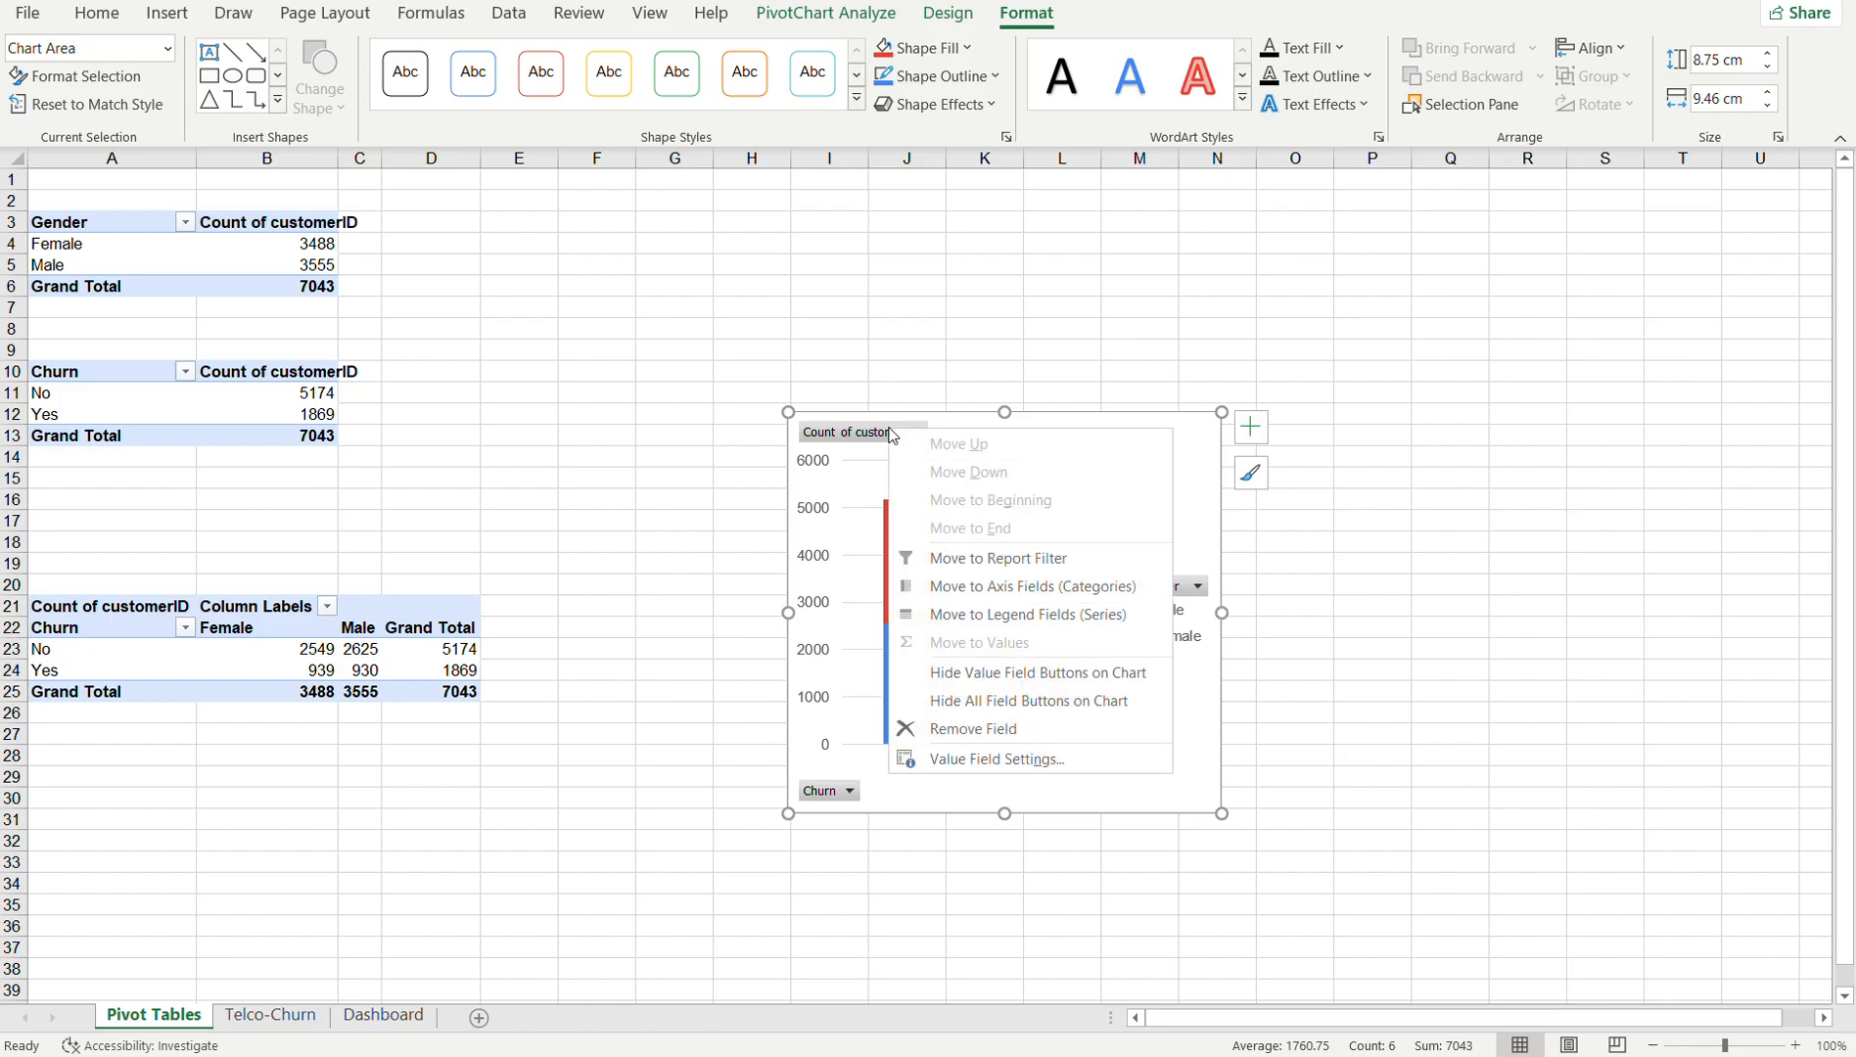
pyautogui.click(983, 702)
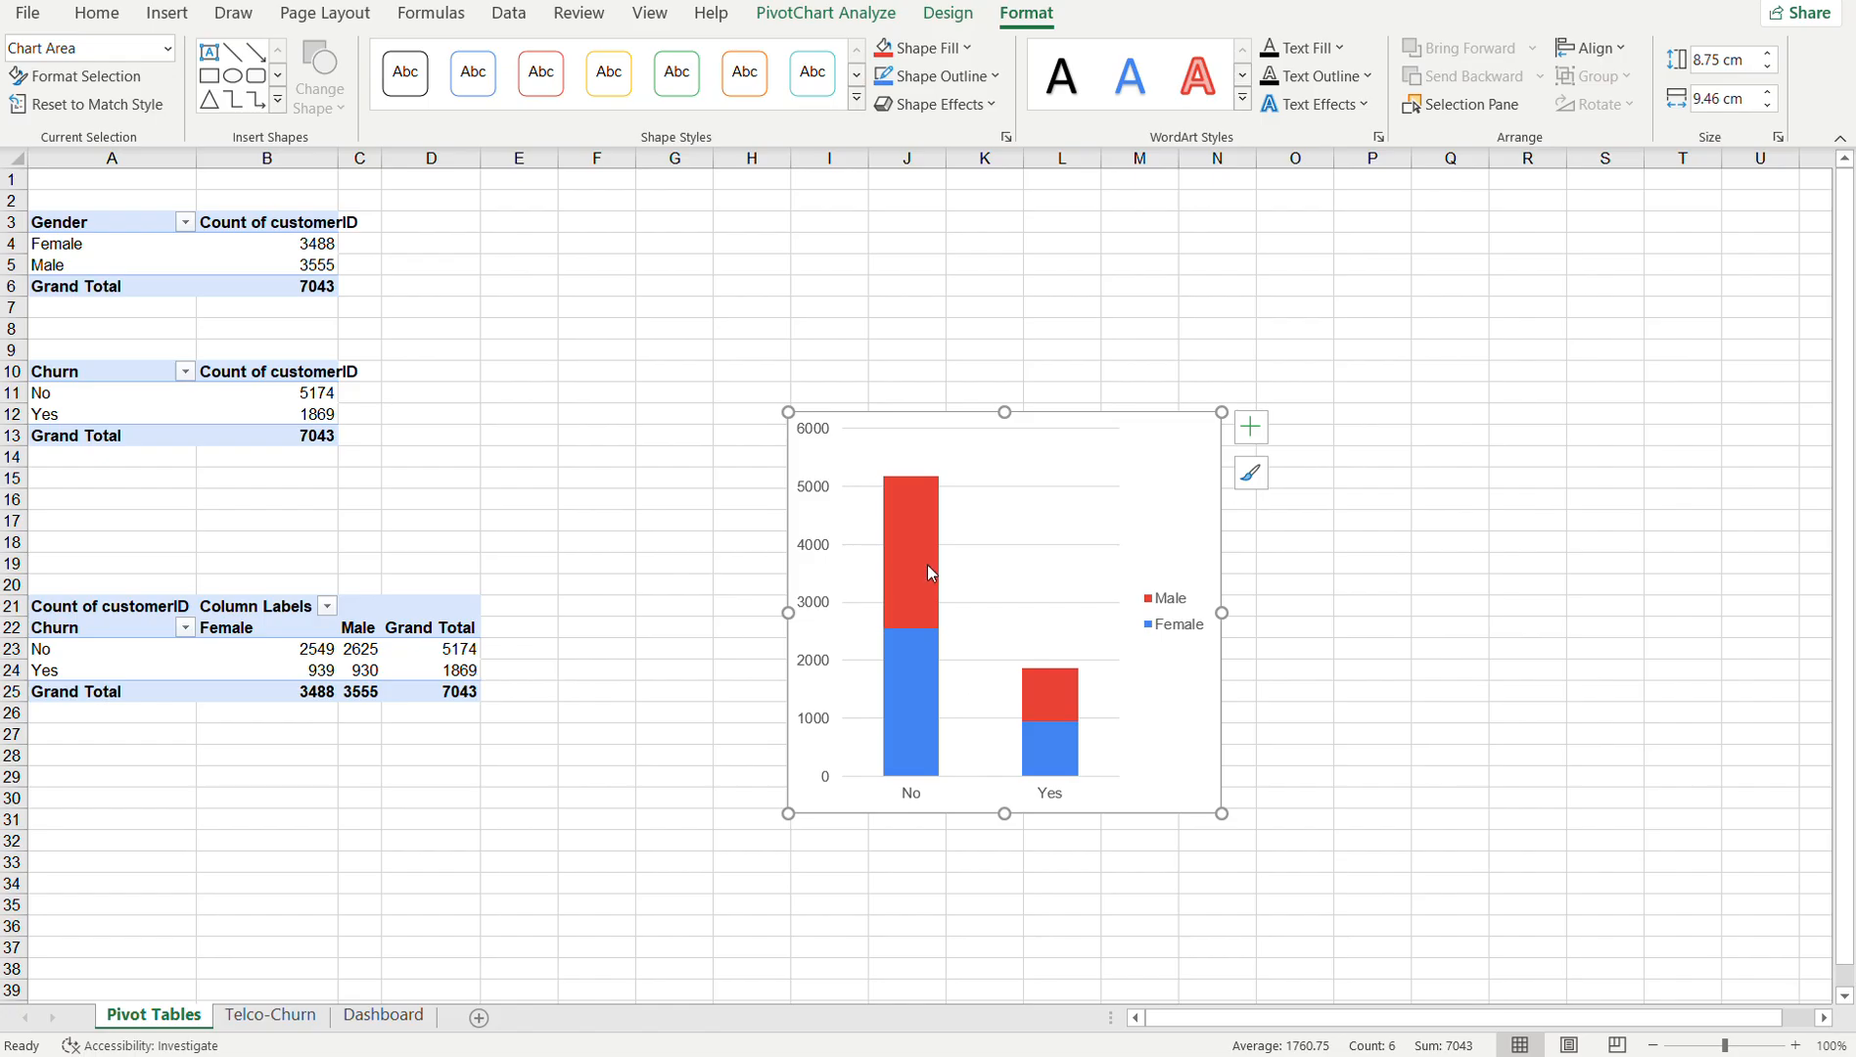
pyautogui.moveTo(1007, 412); pyautogui.dragTo(1006, 338)
# - Add a chart title to the stacked column chart reading "Churn rate by Gender"
pyautogui.click(1252, 356)
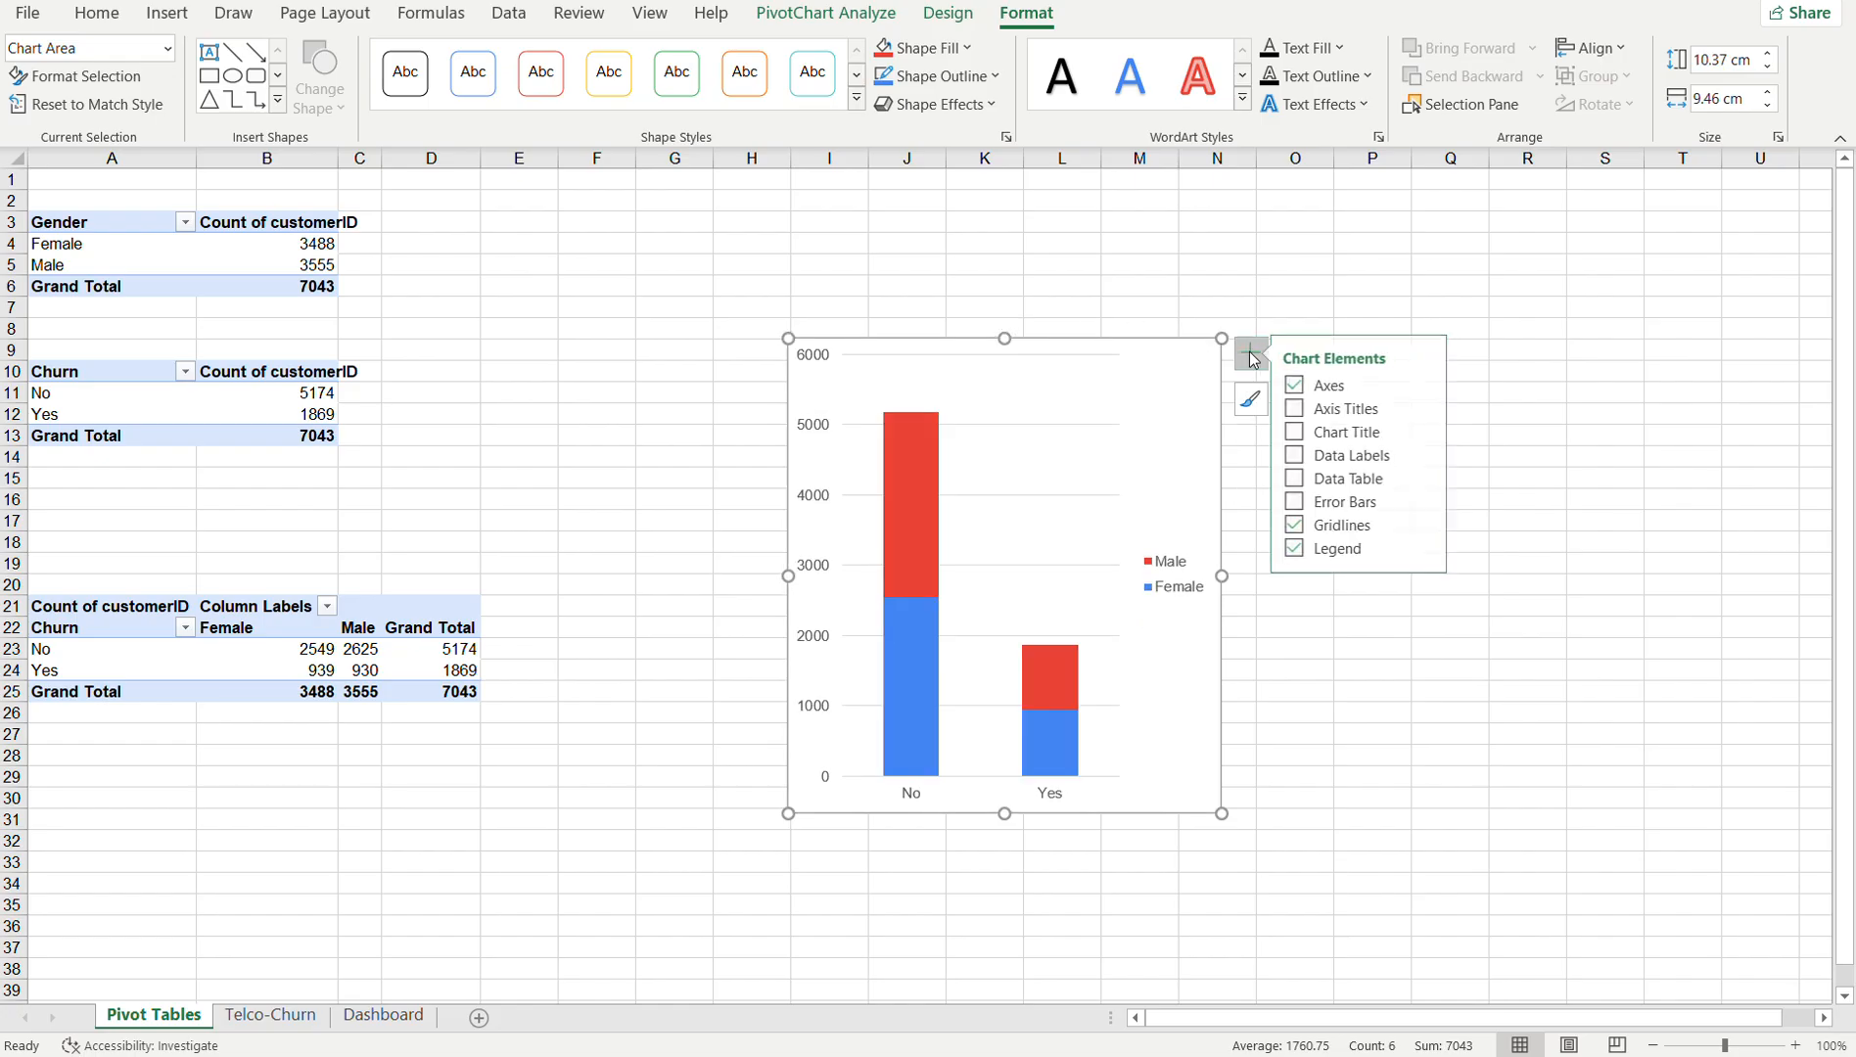
pyautogui.click(1292, 433)
pyautogui.doubleClick(1032, 364)
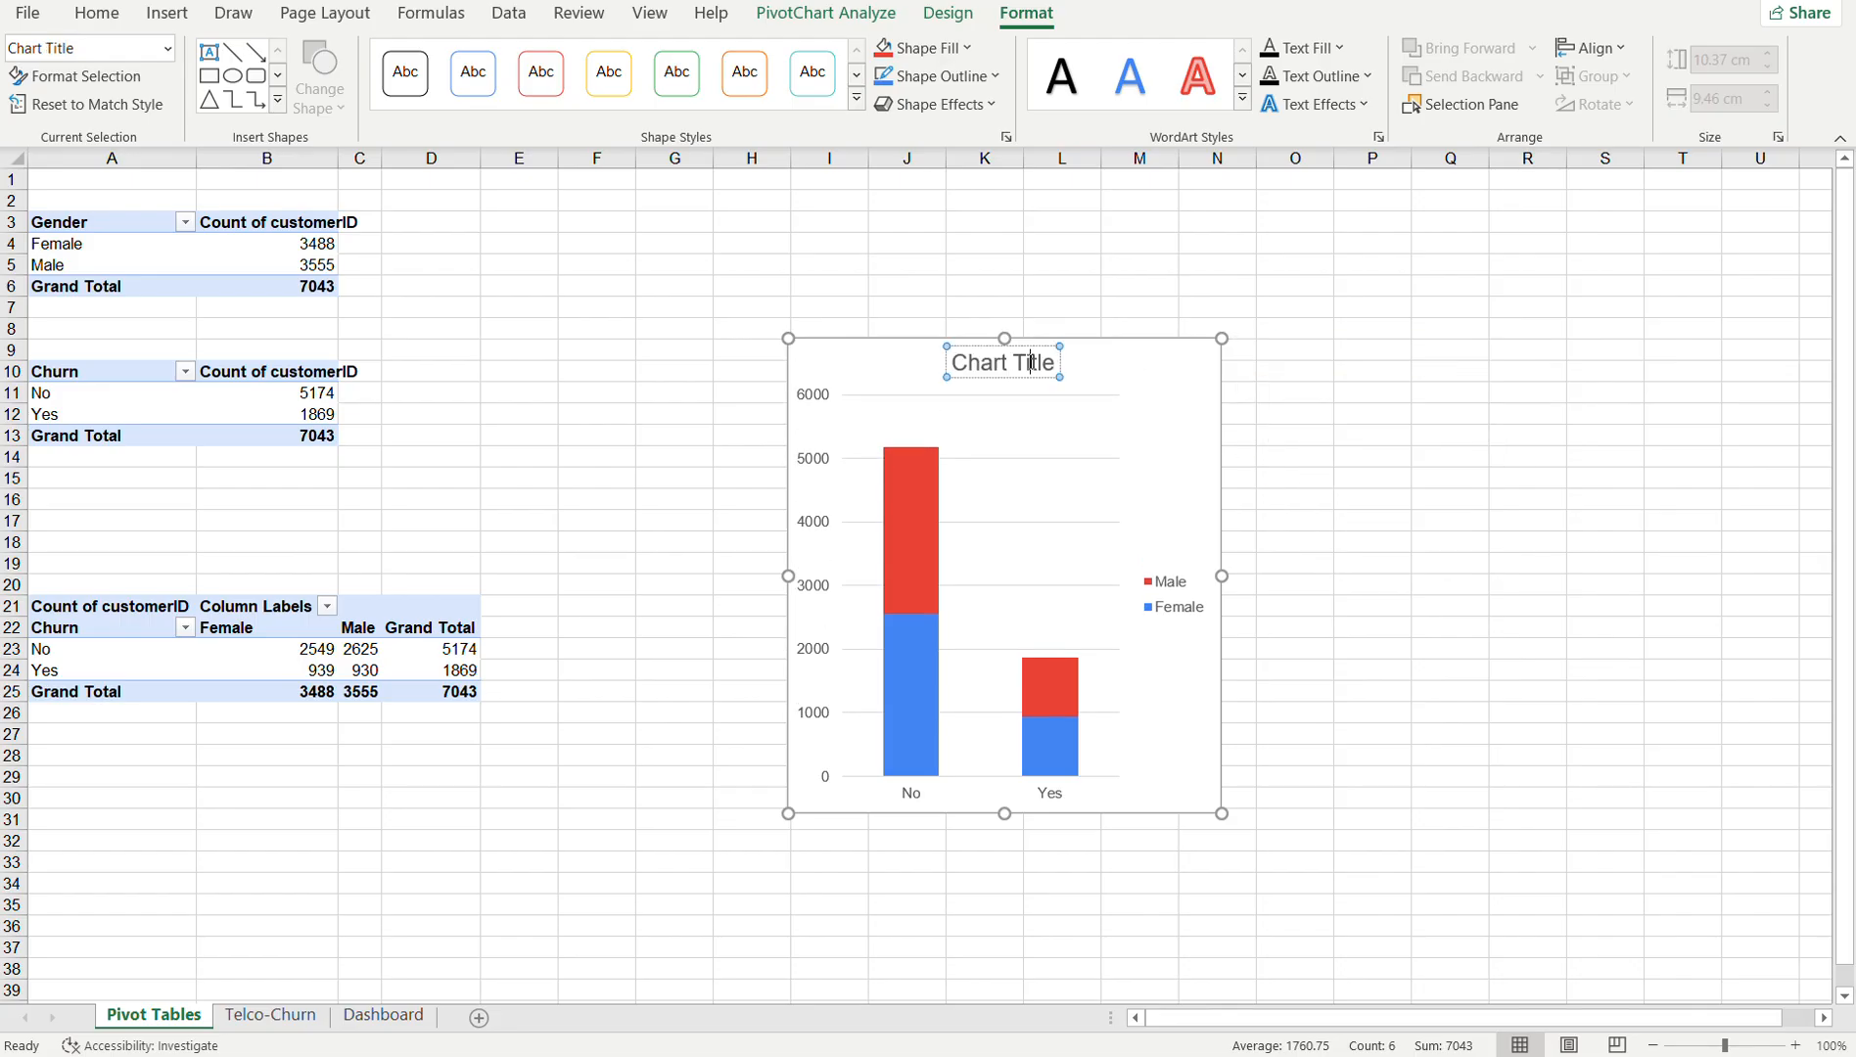
pyautogui.tripleClick(1033, 363)
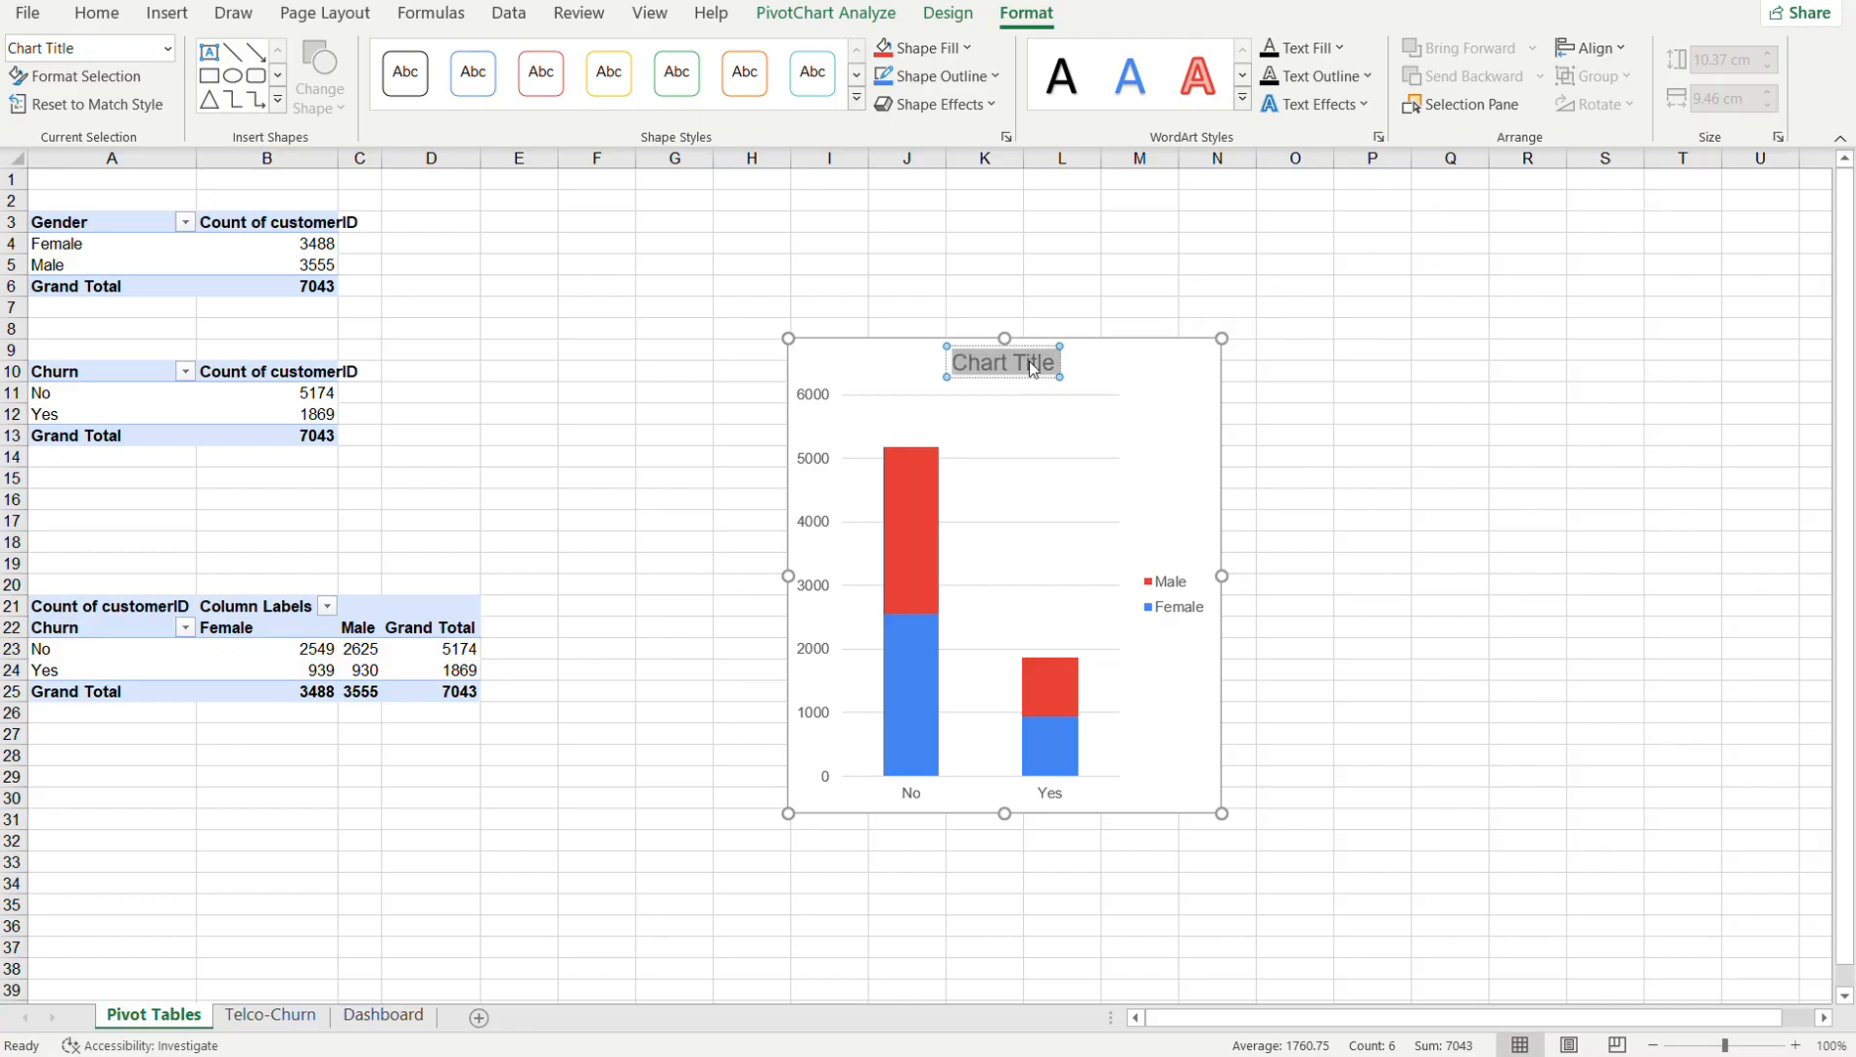
pyautogui.write('Chur')
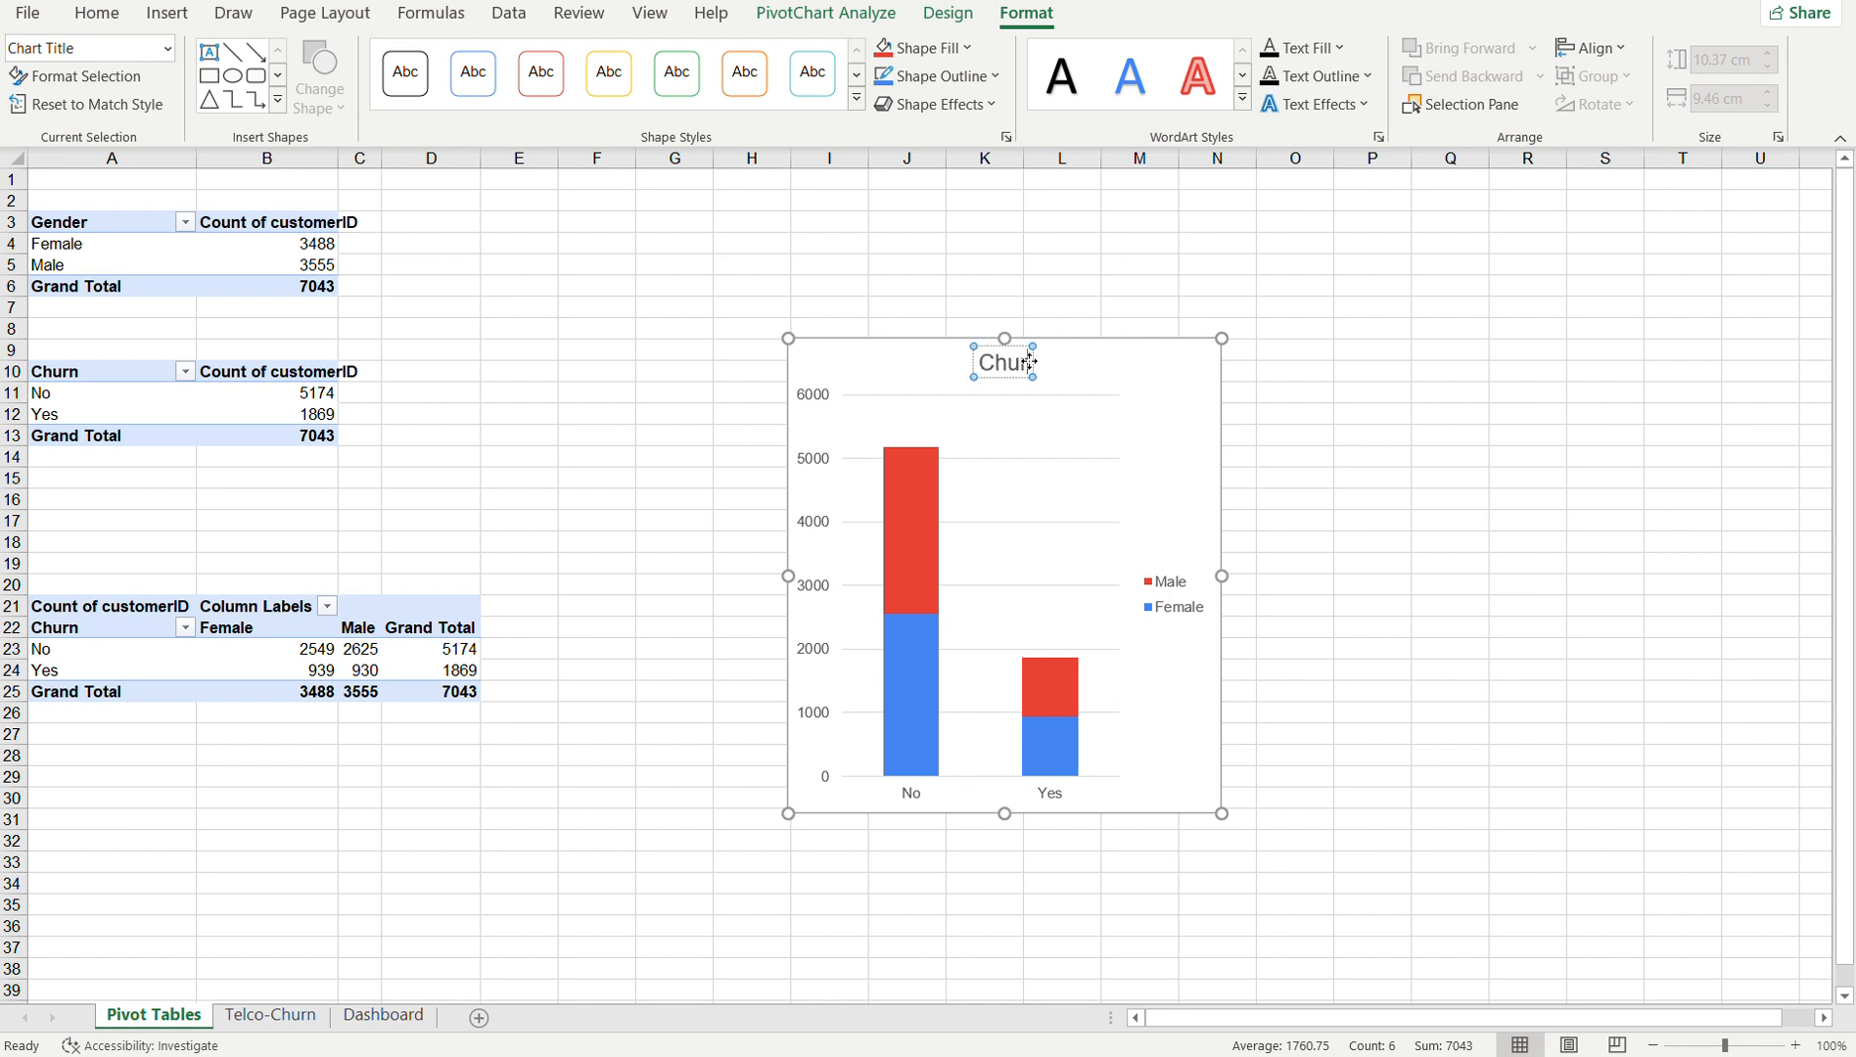
pyautogui.write('n rate')
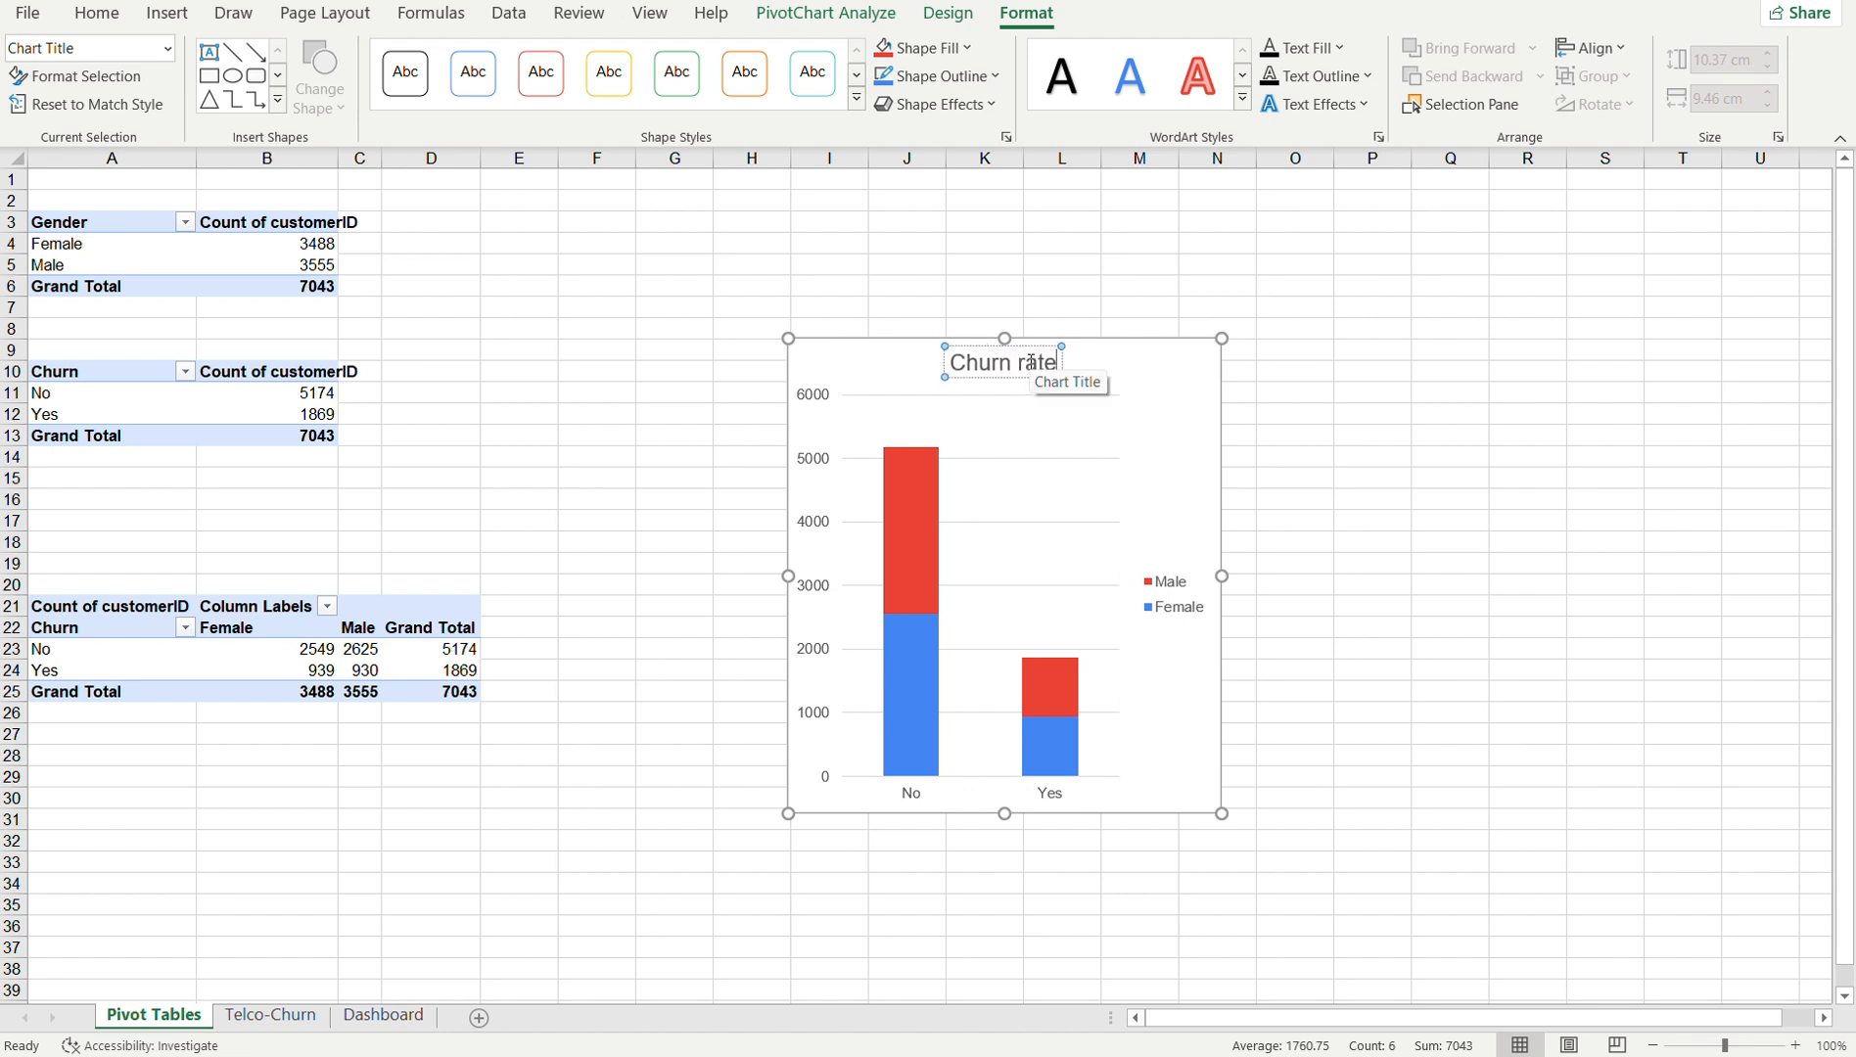
pyautogui.write(' by Gender')
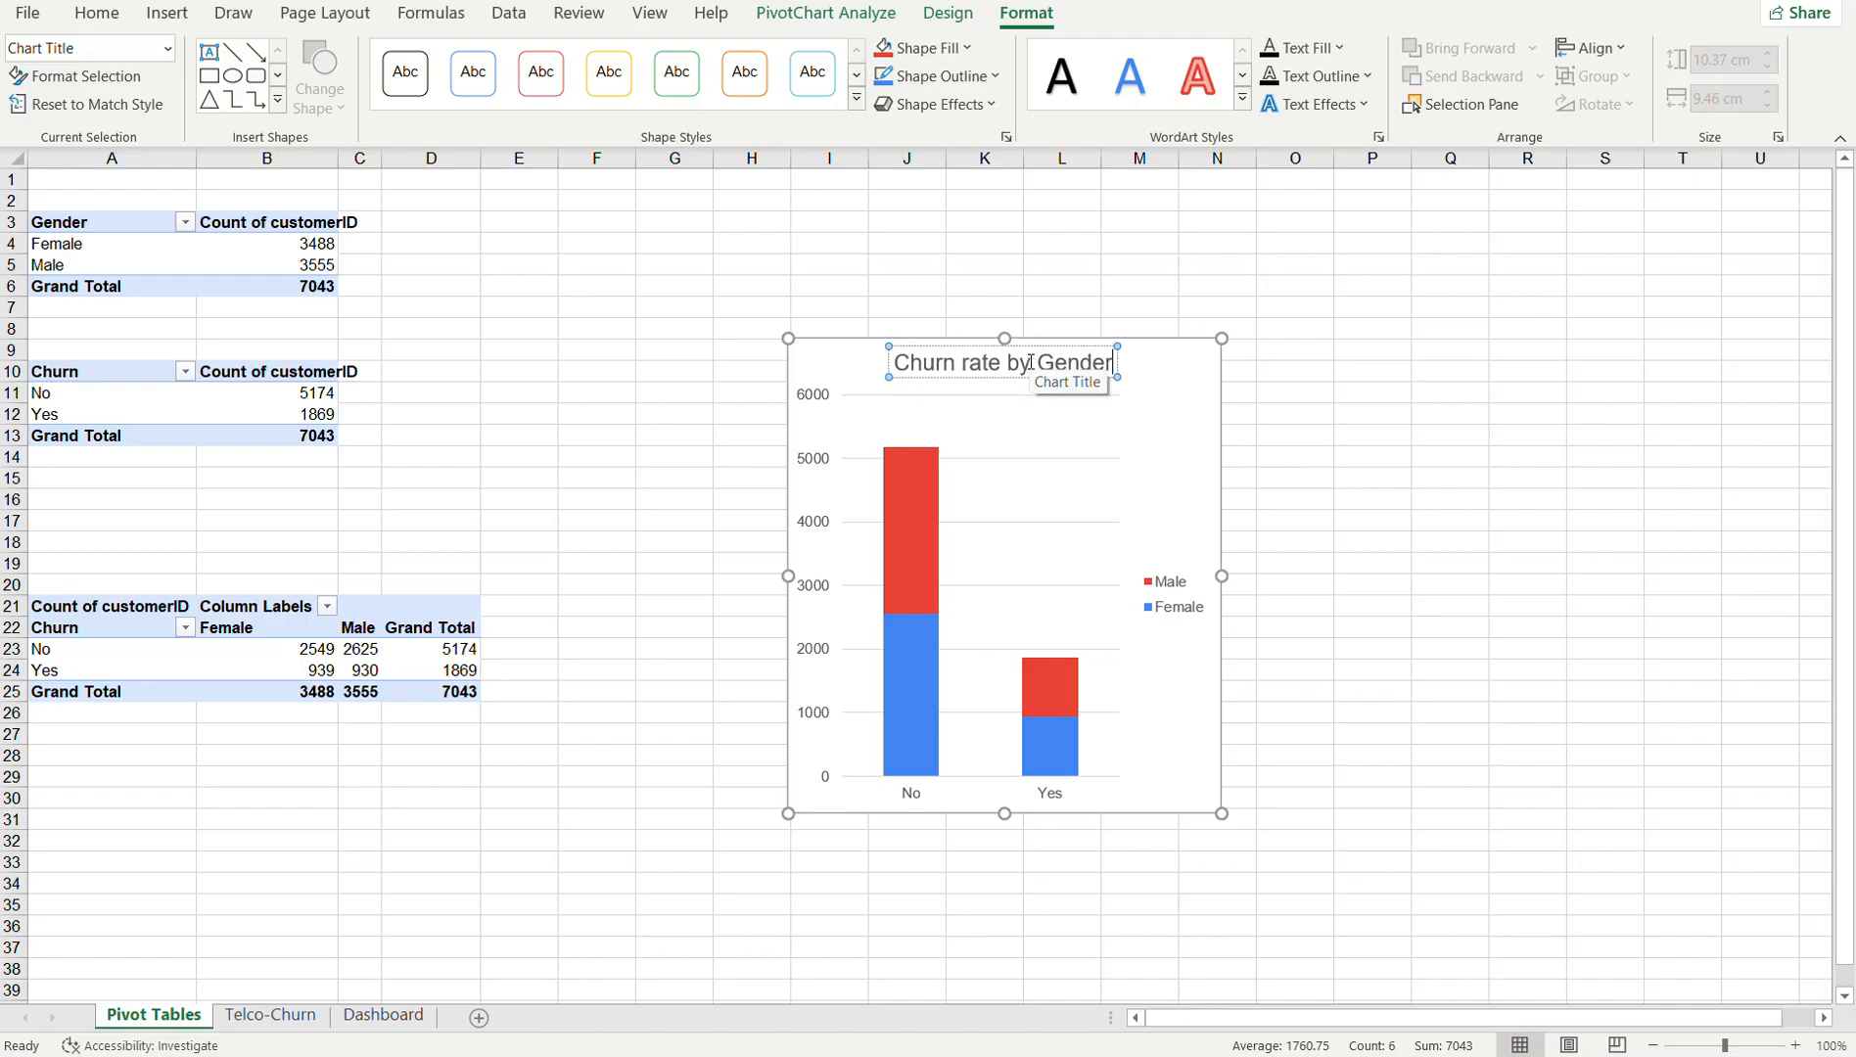
pyautogui.press('Escape')
pyautogui.click(1196, 428)
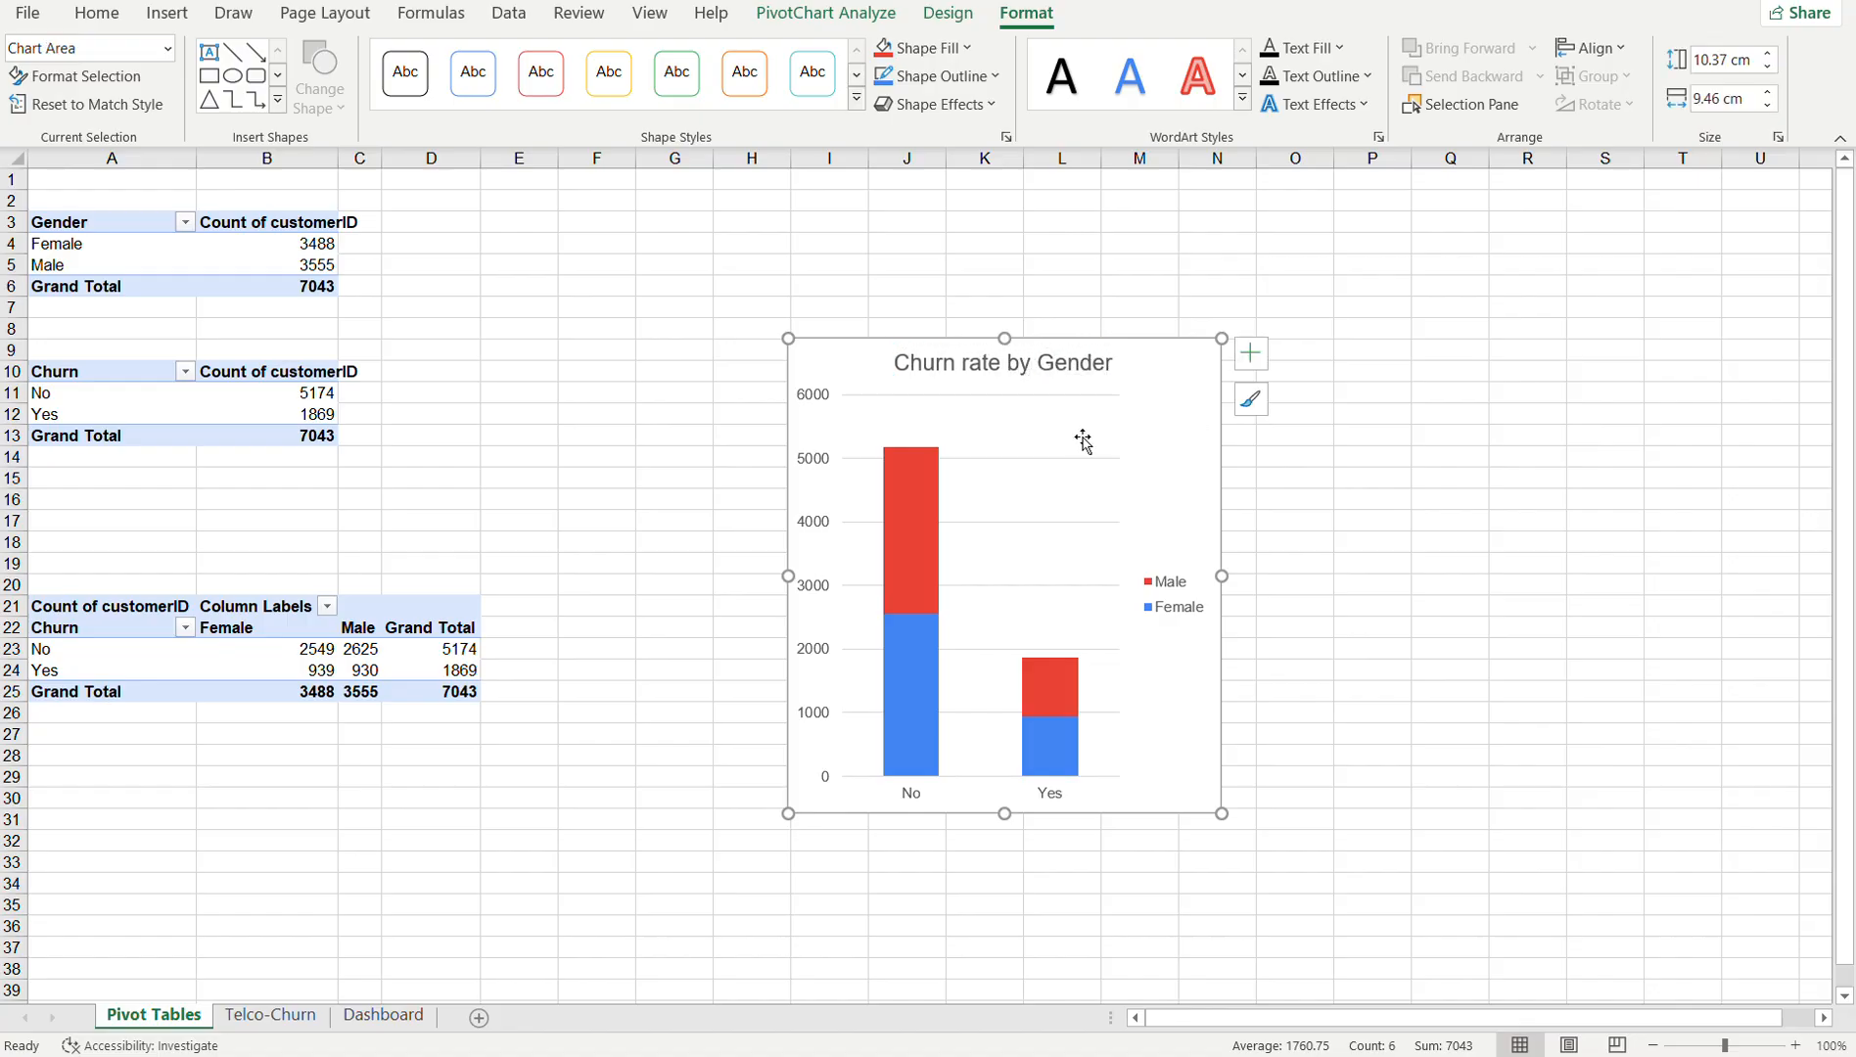
# - Remove the gridlines from the Churn rate by Gender chart and apply the black-outline theme shape style to it
pyautogui.click(1047, 458)
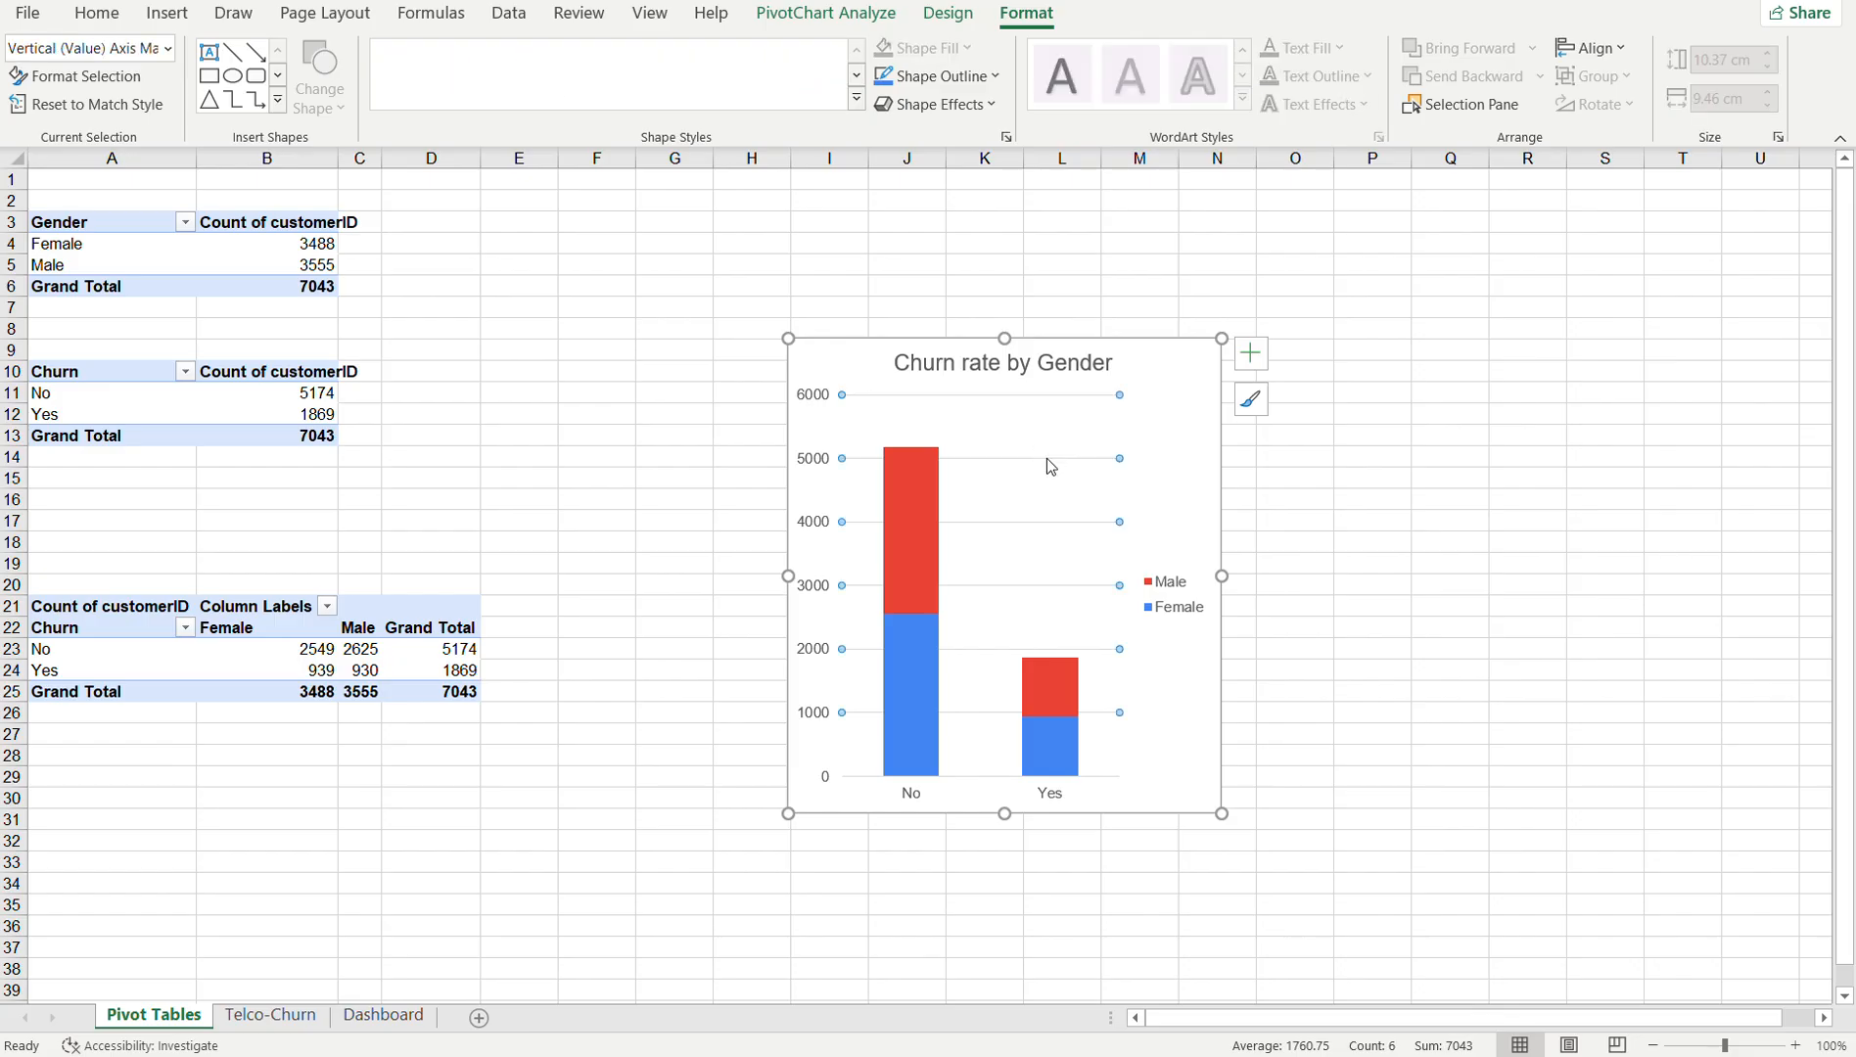
pyautogui.press('Escape')
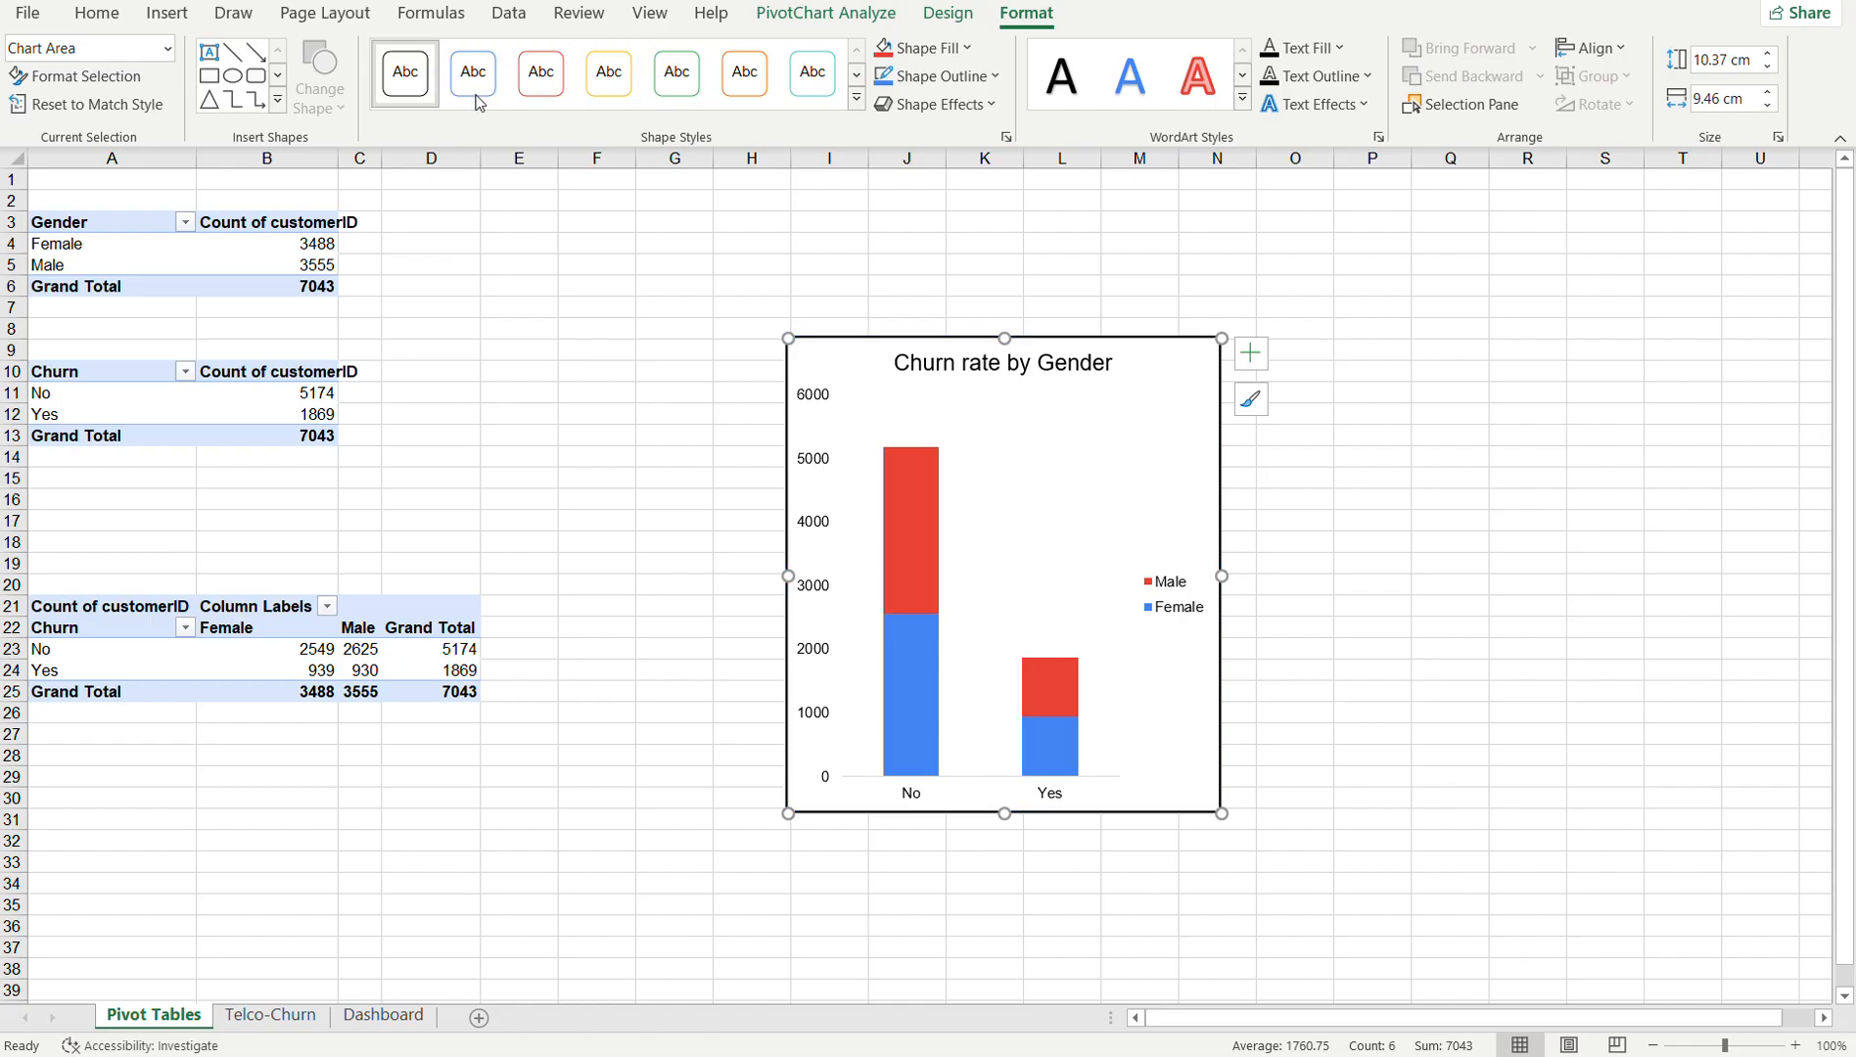
pyautogui.click(857, 98)
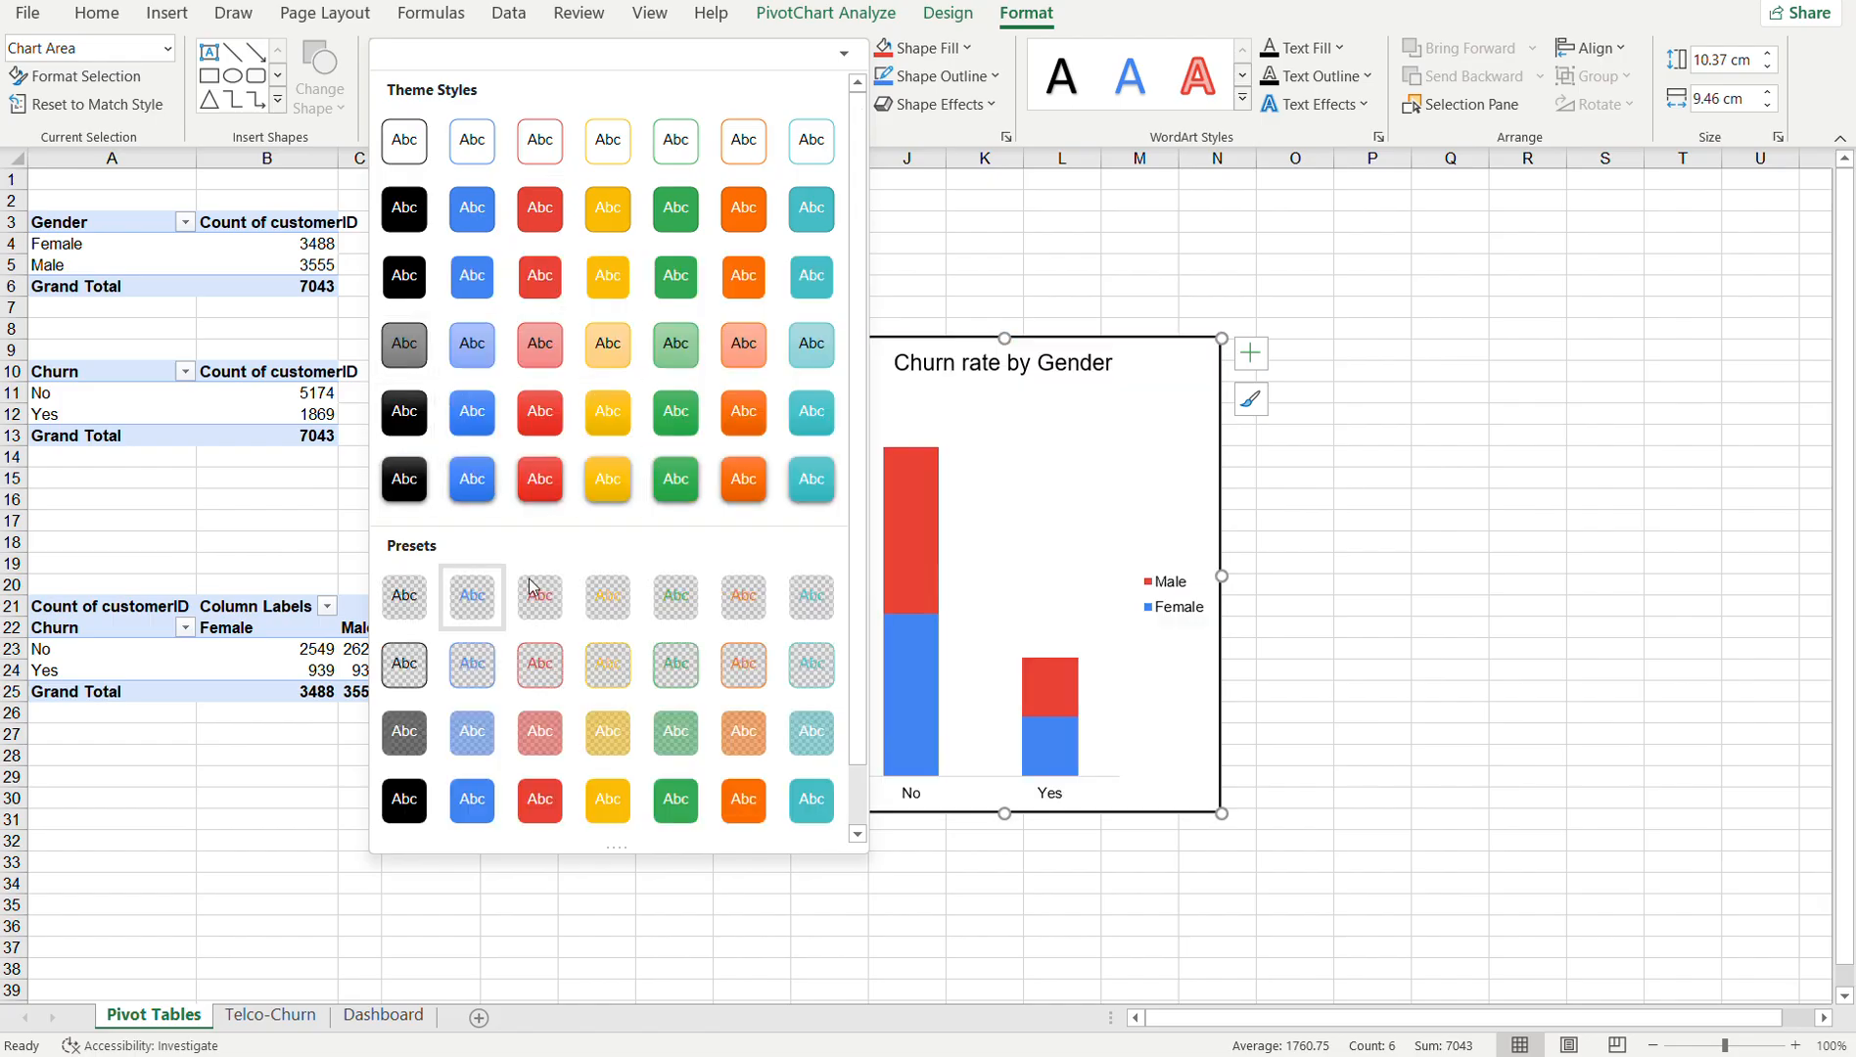
pyautogui.click(882, 203)
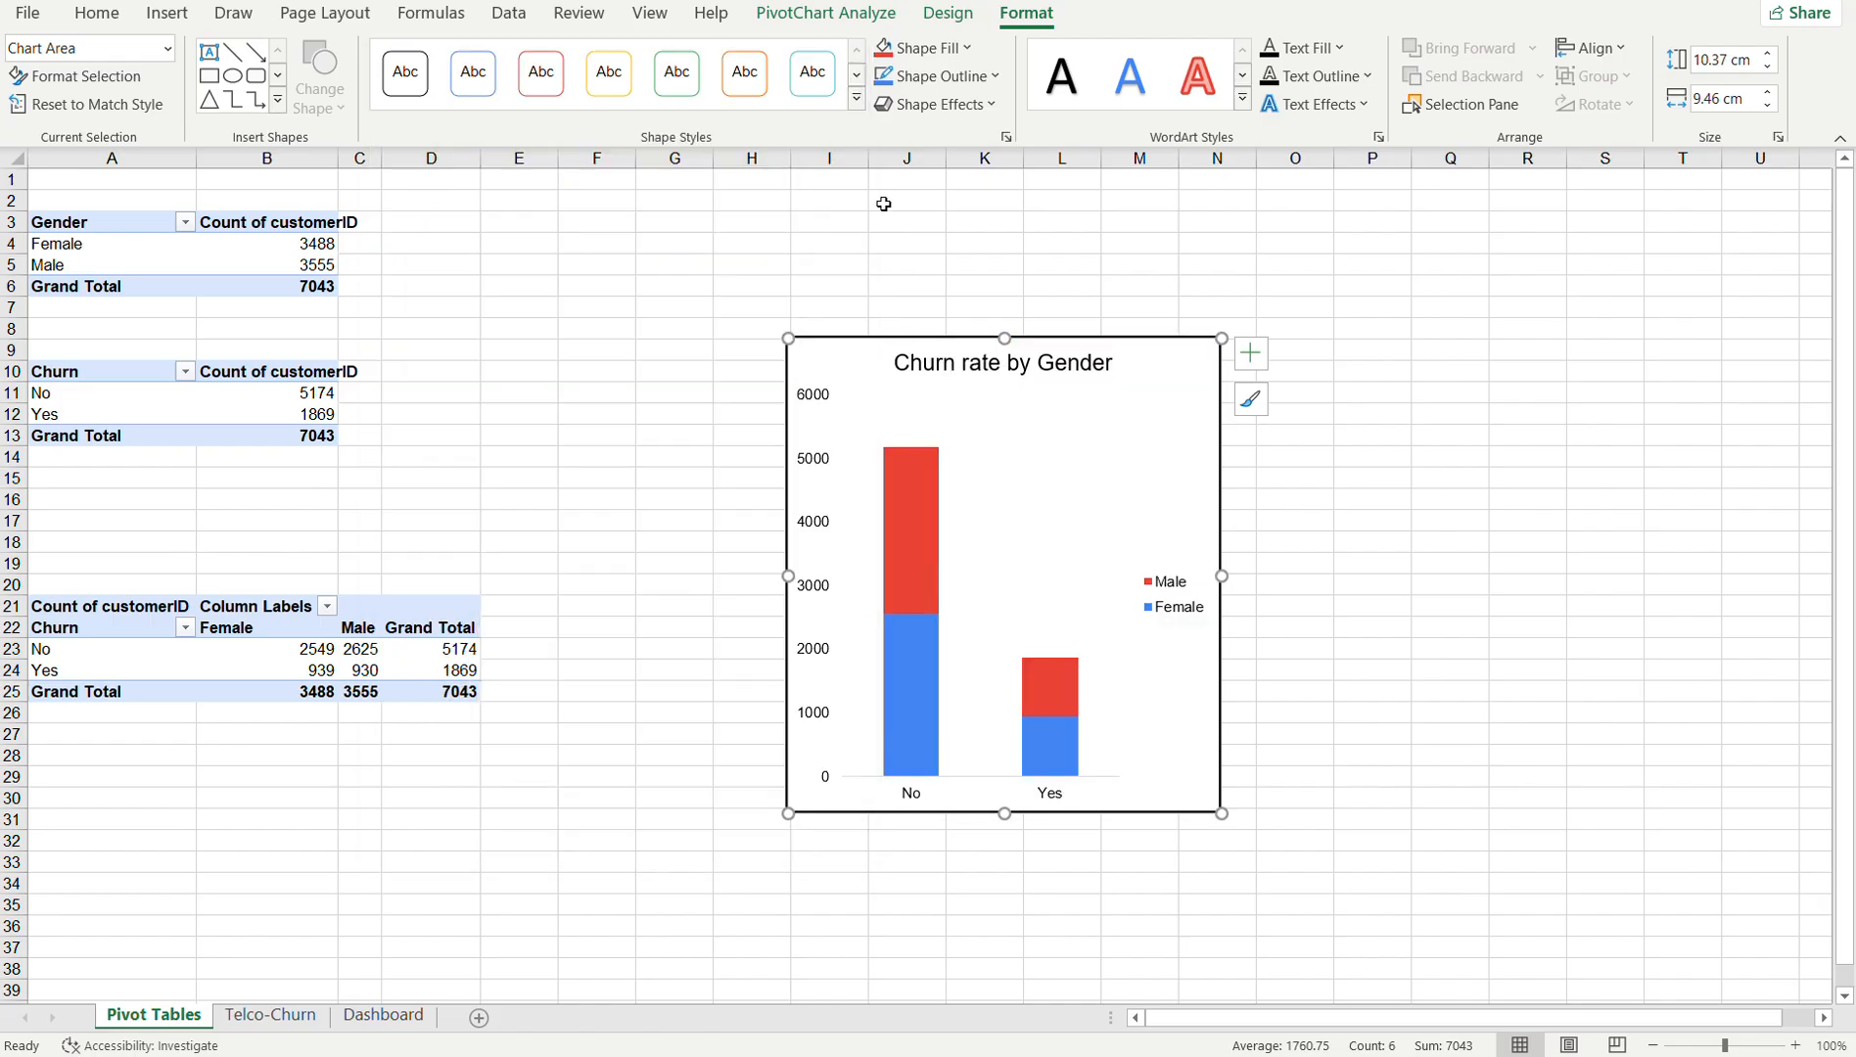
# - Apply a Bevel shape effect to the Churn rate by Gender chart area
pyautogui.click(992, 106)
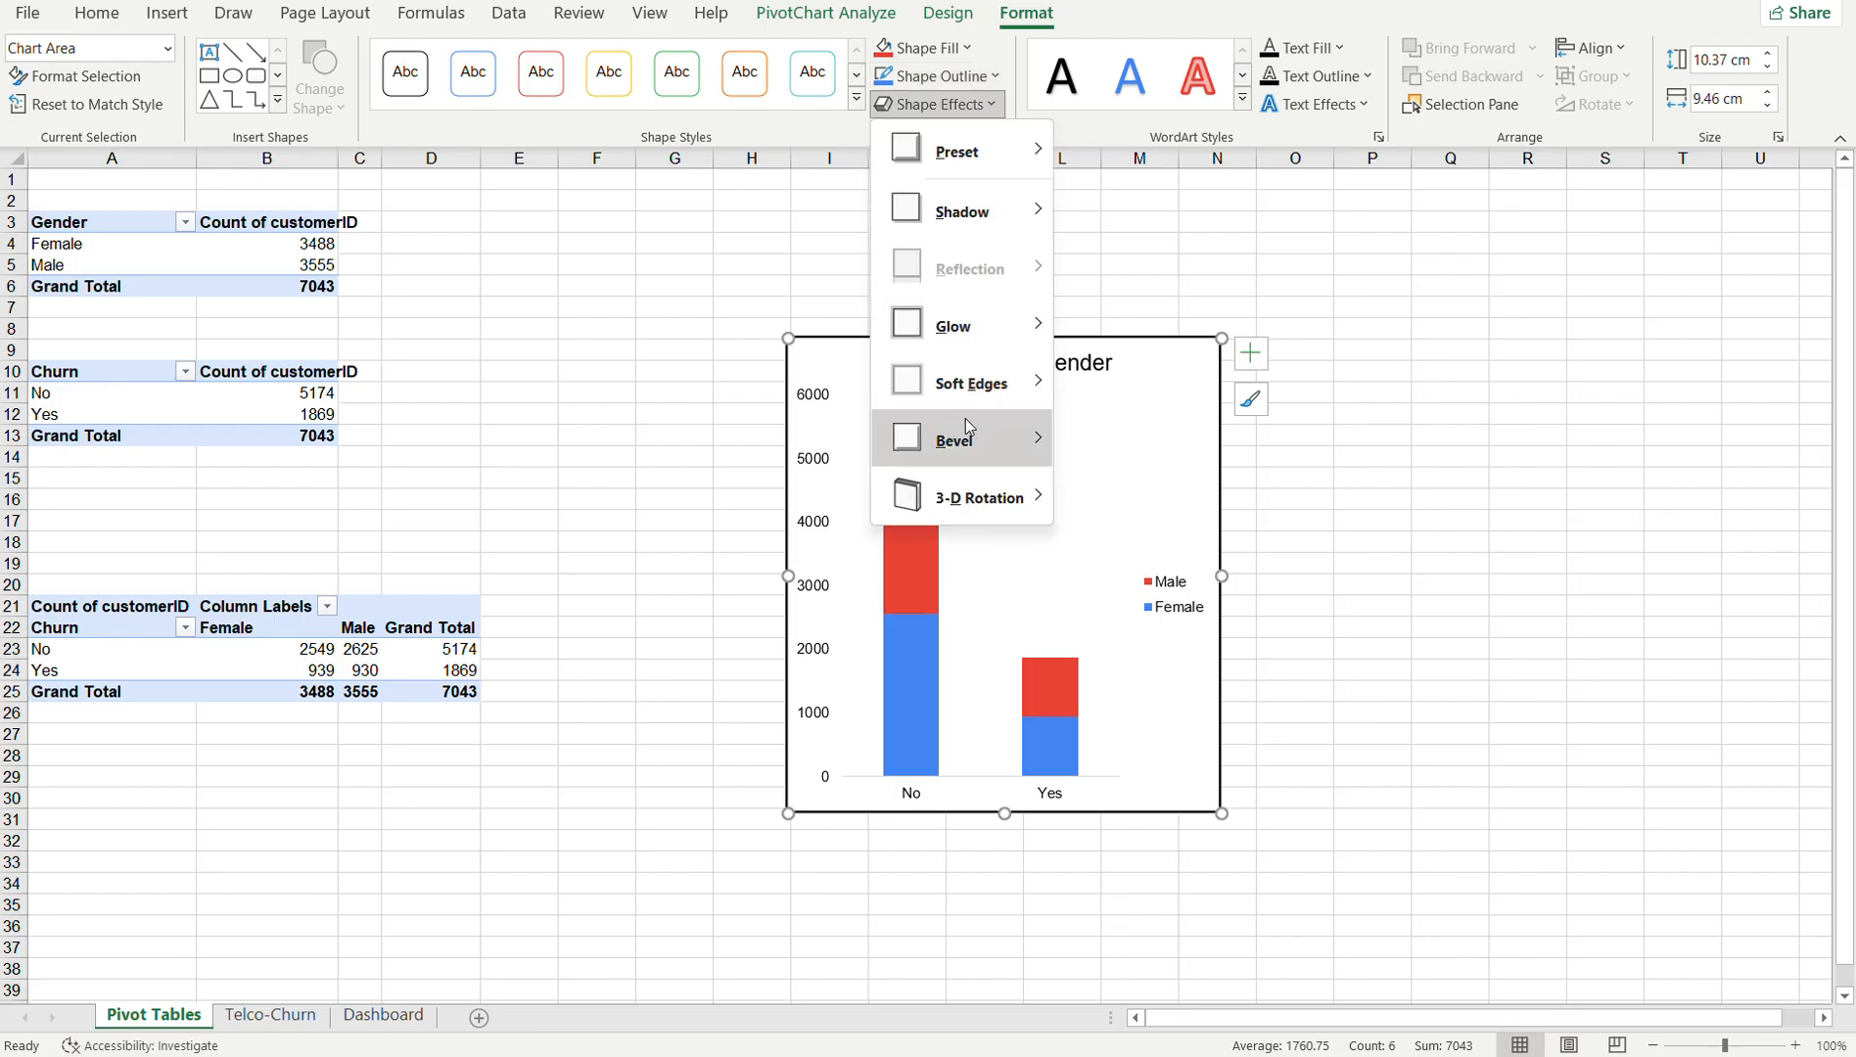
pyautogui.moveTo(959, 441)
pyautogui.click(1089, 668)
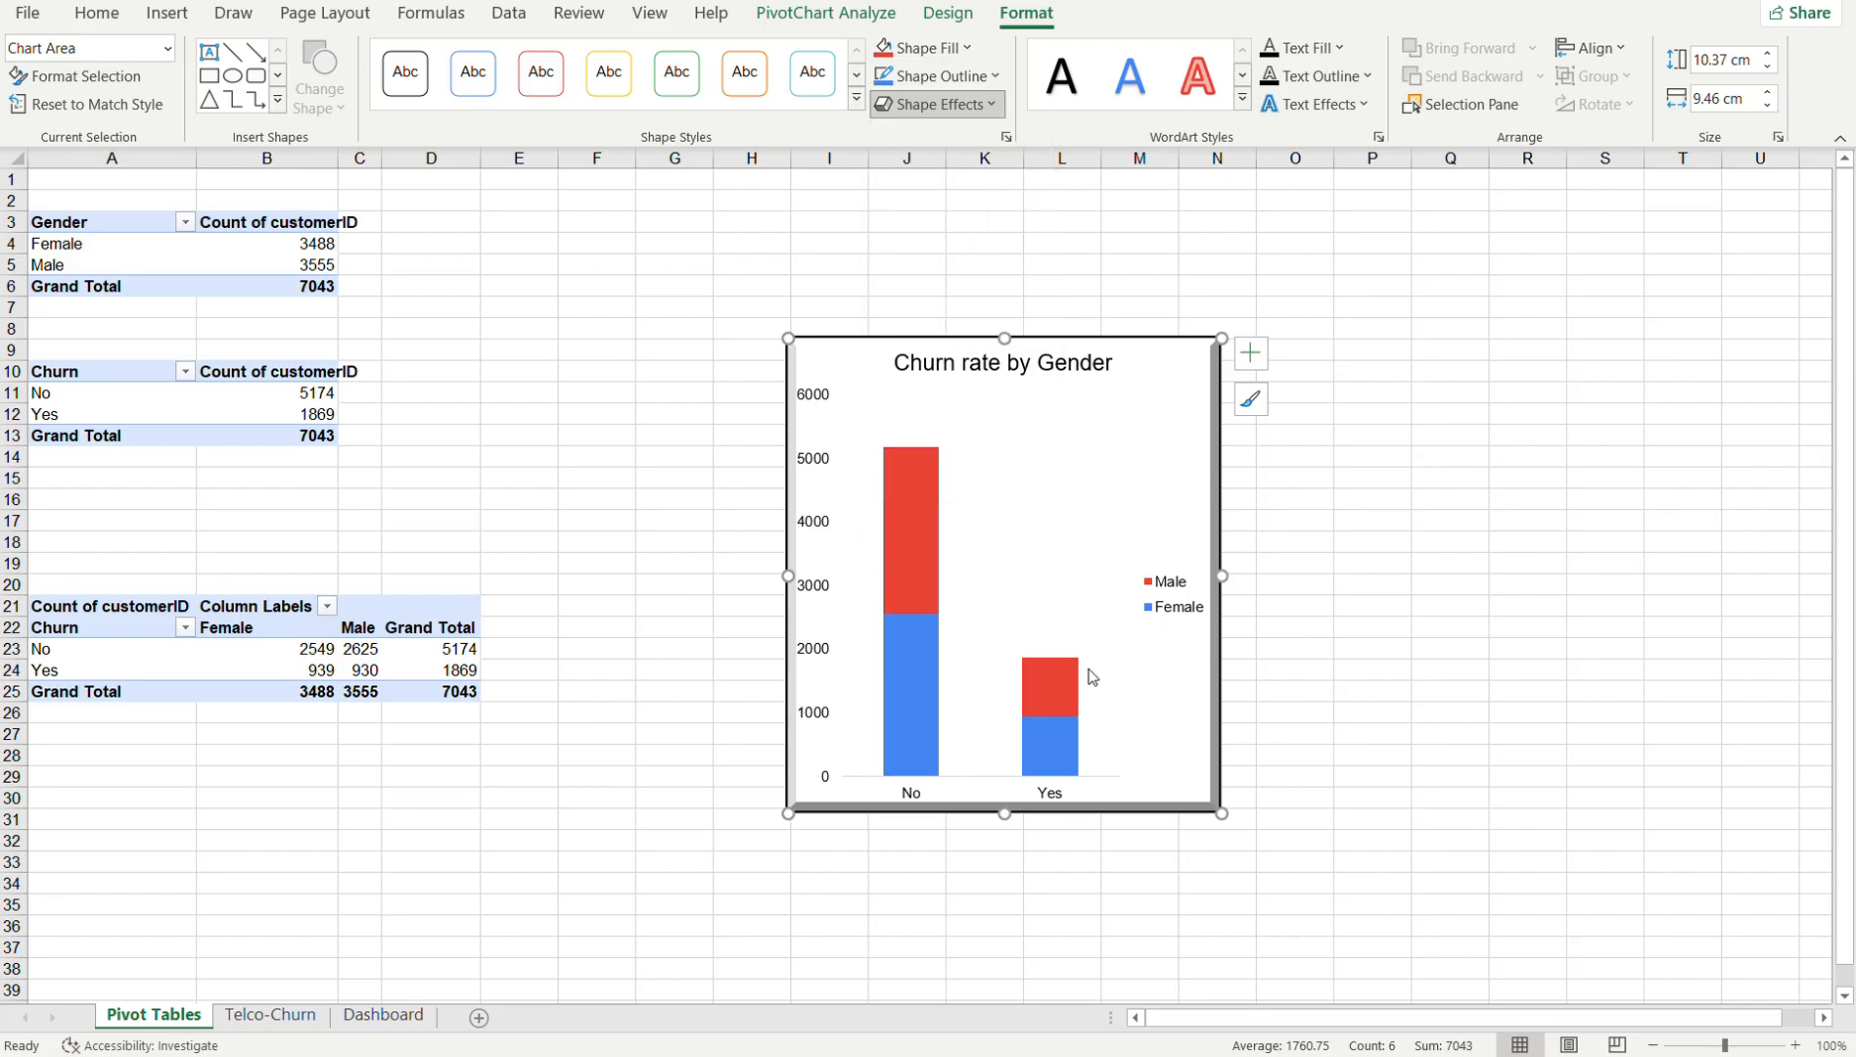
pyautogui.click(707, 613)
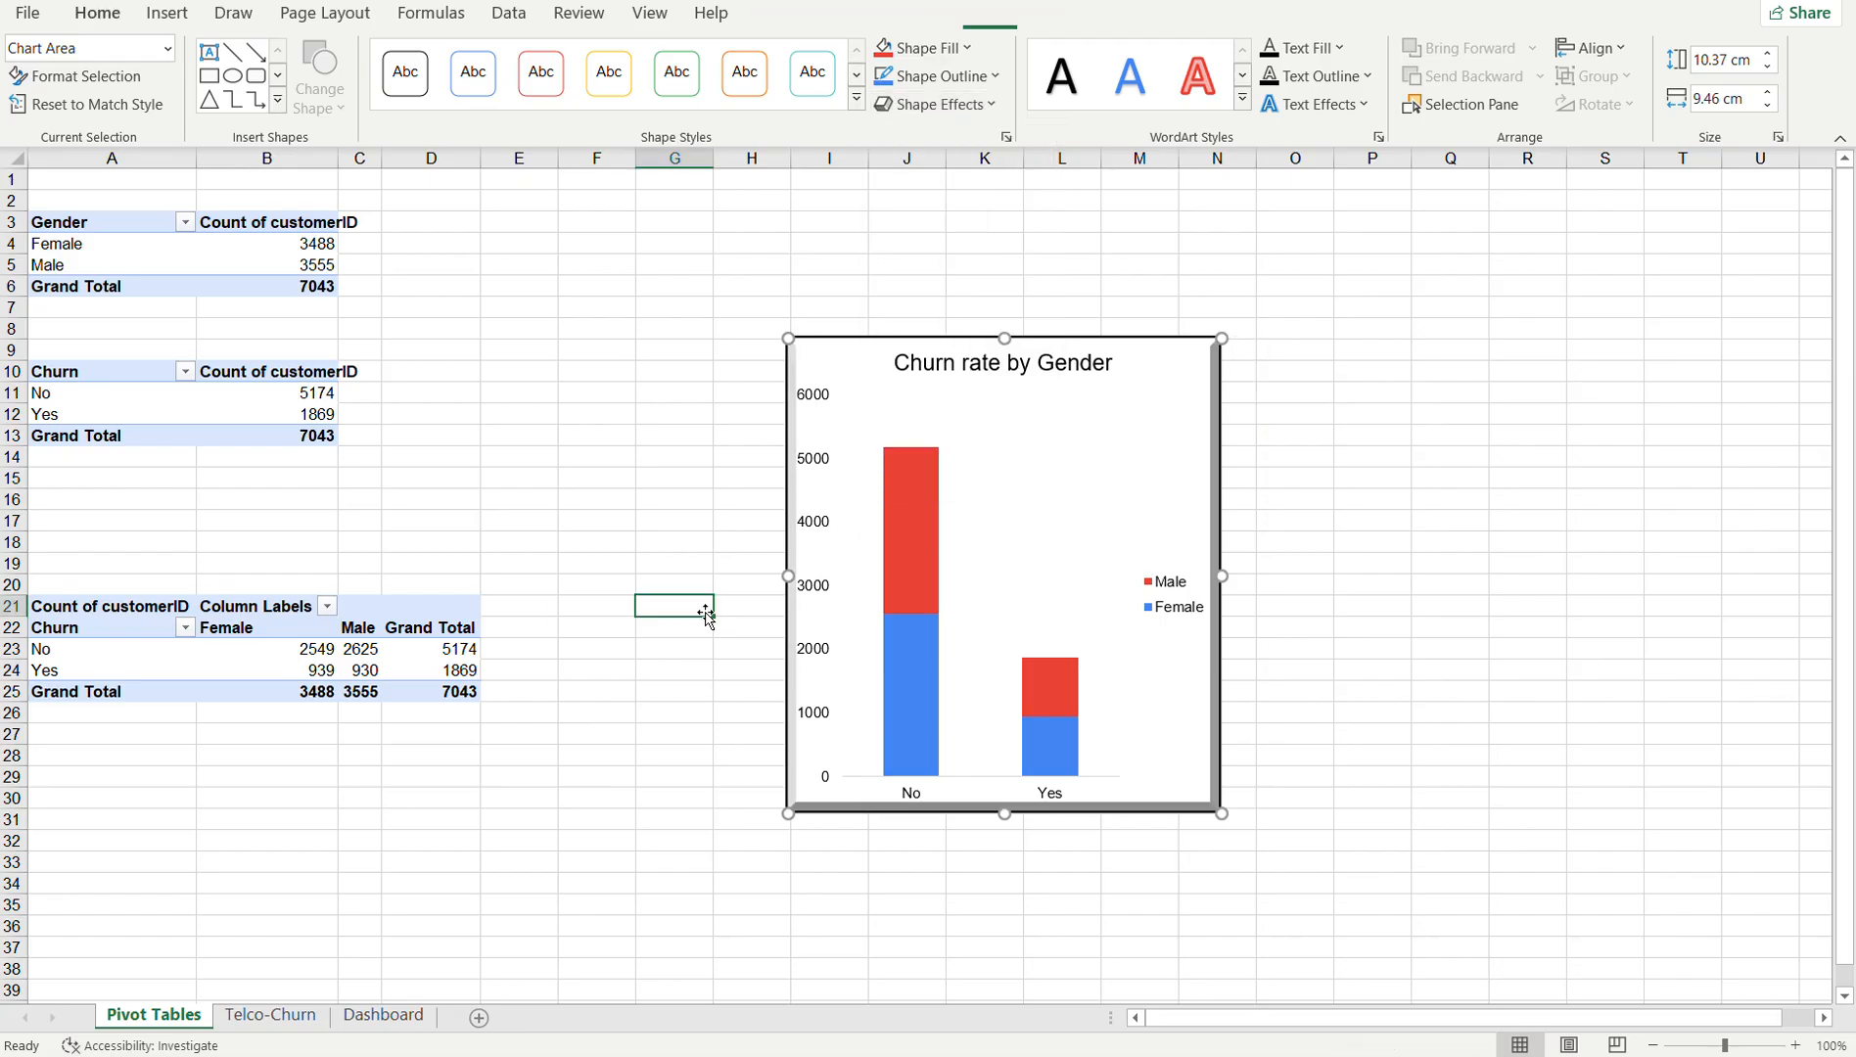
# - Replace the Customers by Gender and Churn Rate charts on the Dashboard sheet with a copy of the Churn rate by Gender chart
pyautogui.click(869, 394)
pyautogui.hotkey('ctrl', 'c')
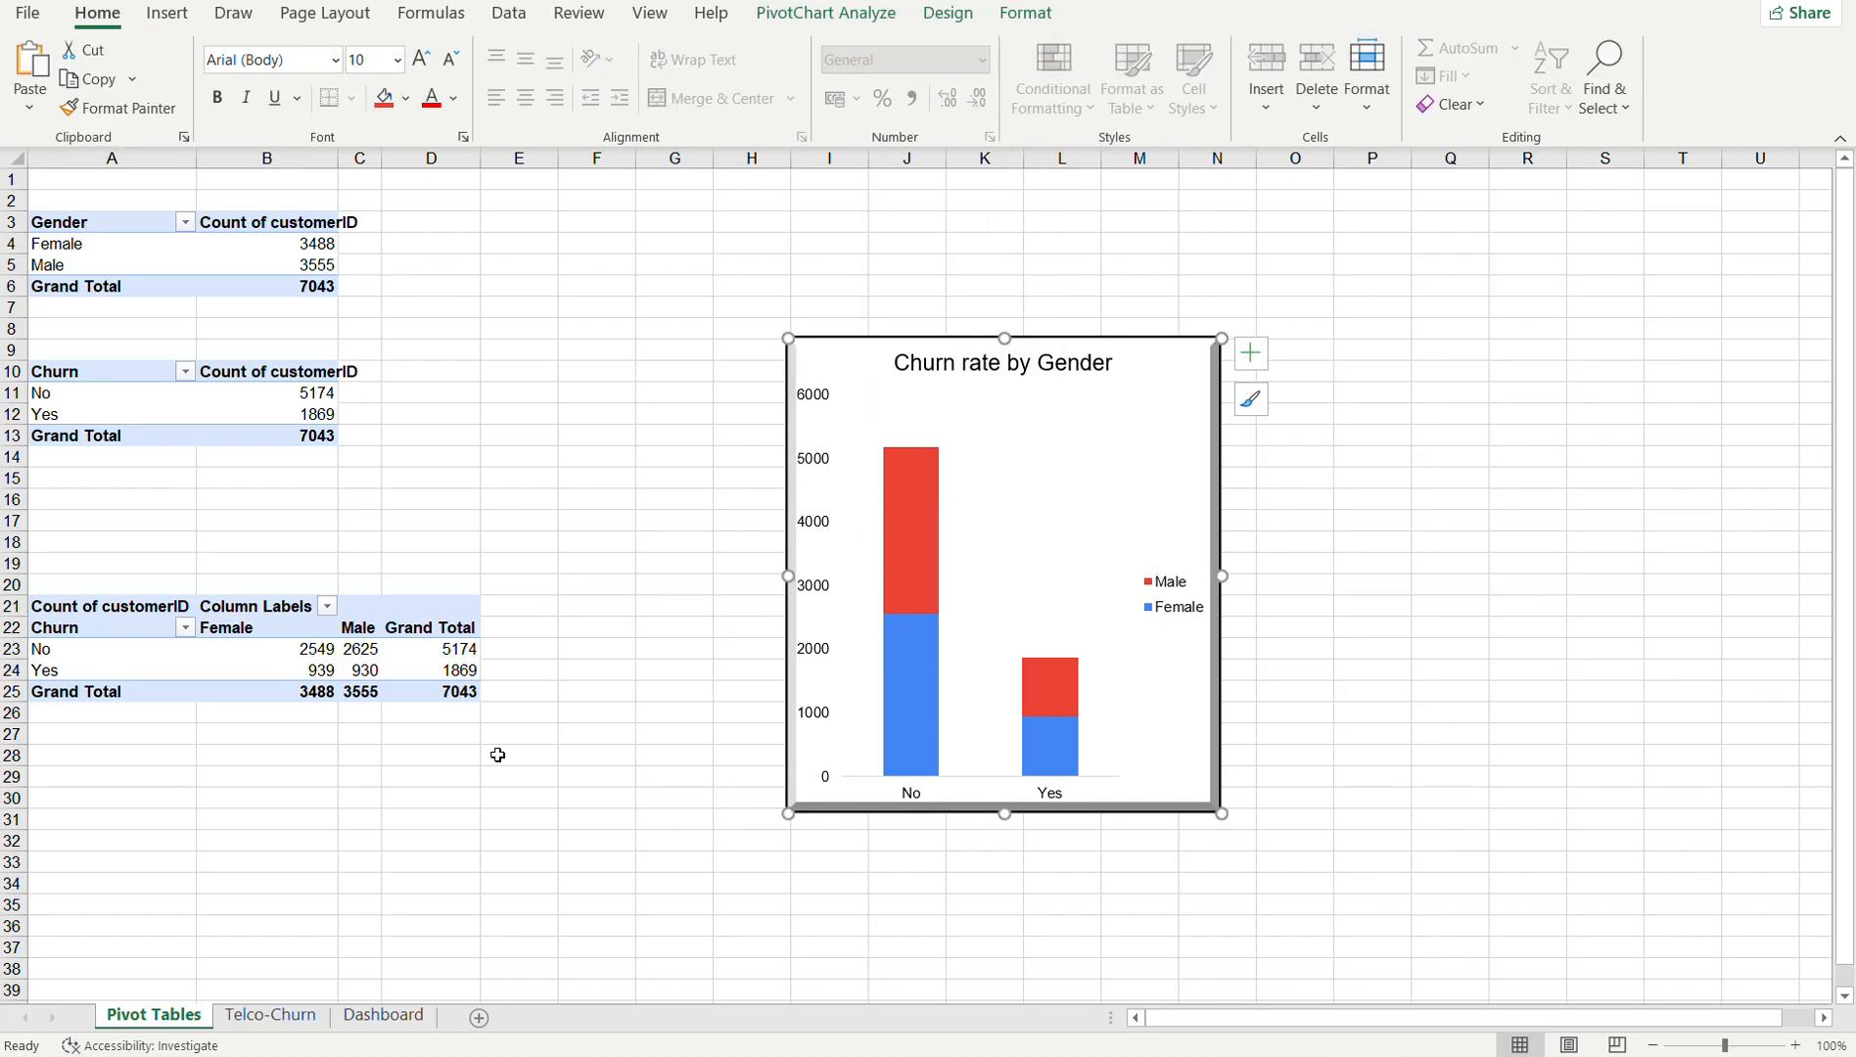
pyautogui.click(378, 1023)
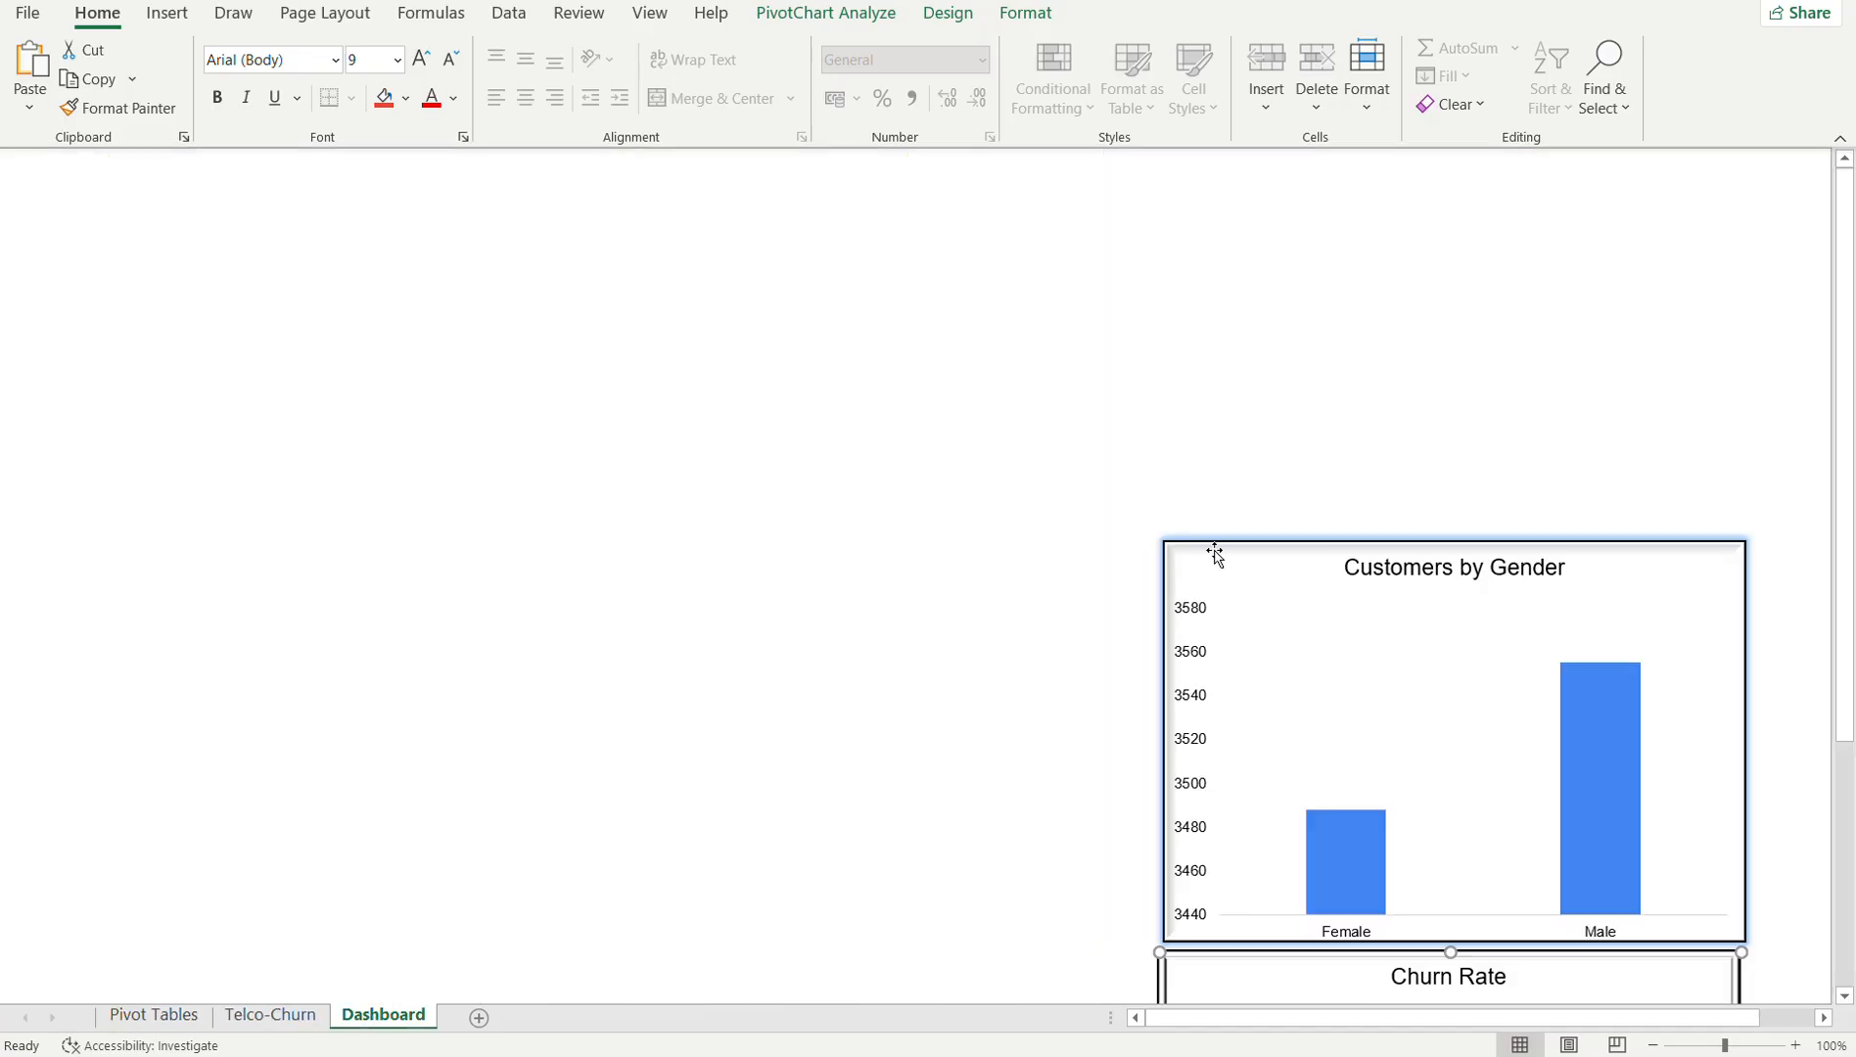
pyautogui.click(1343, 619)
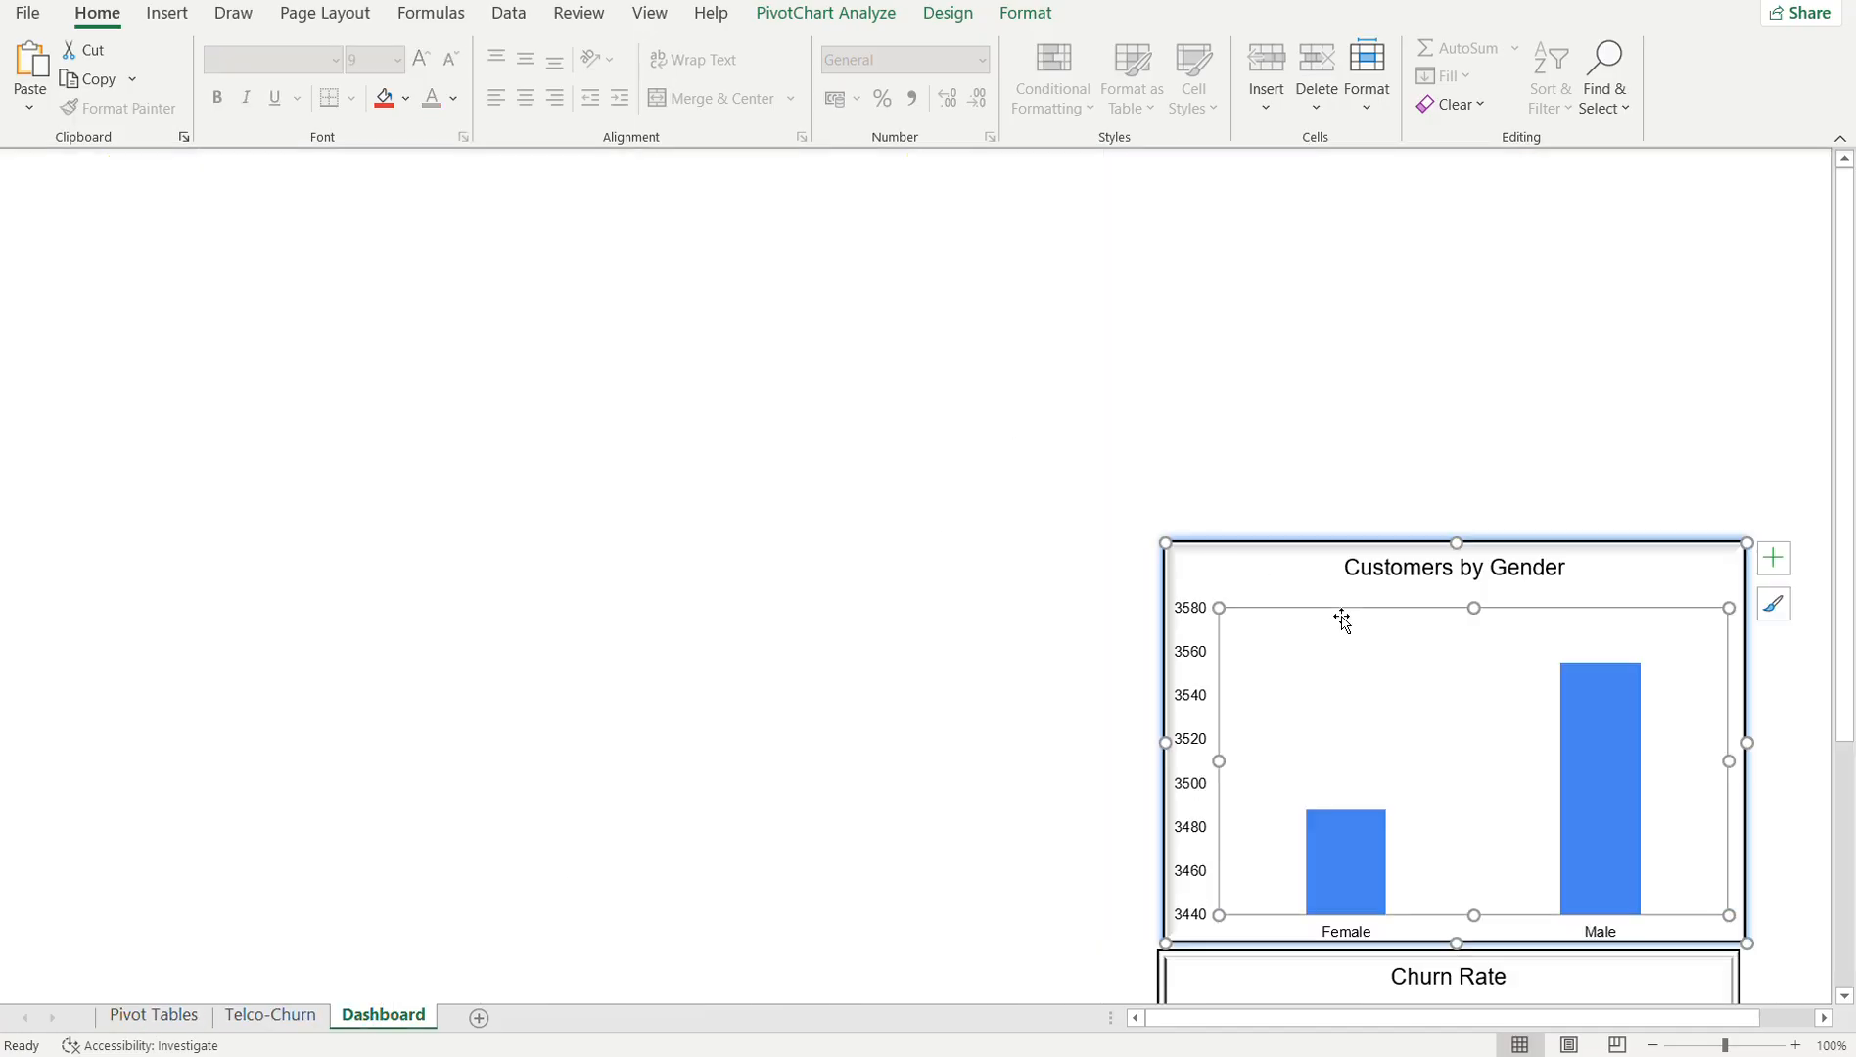
pyautogui.click(1288, 551)
pyautogui.press('Delete')
pyautogui.click(1334, 972)
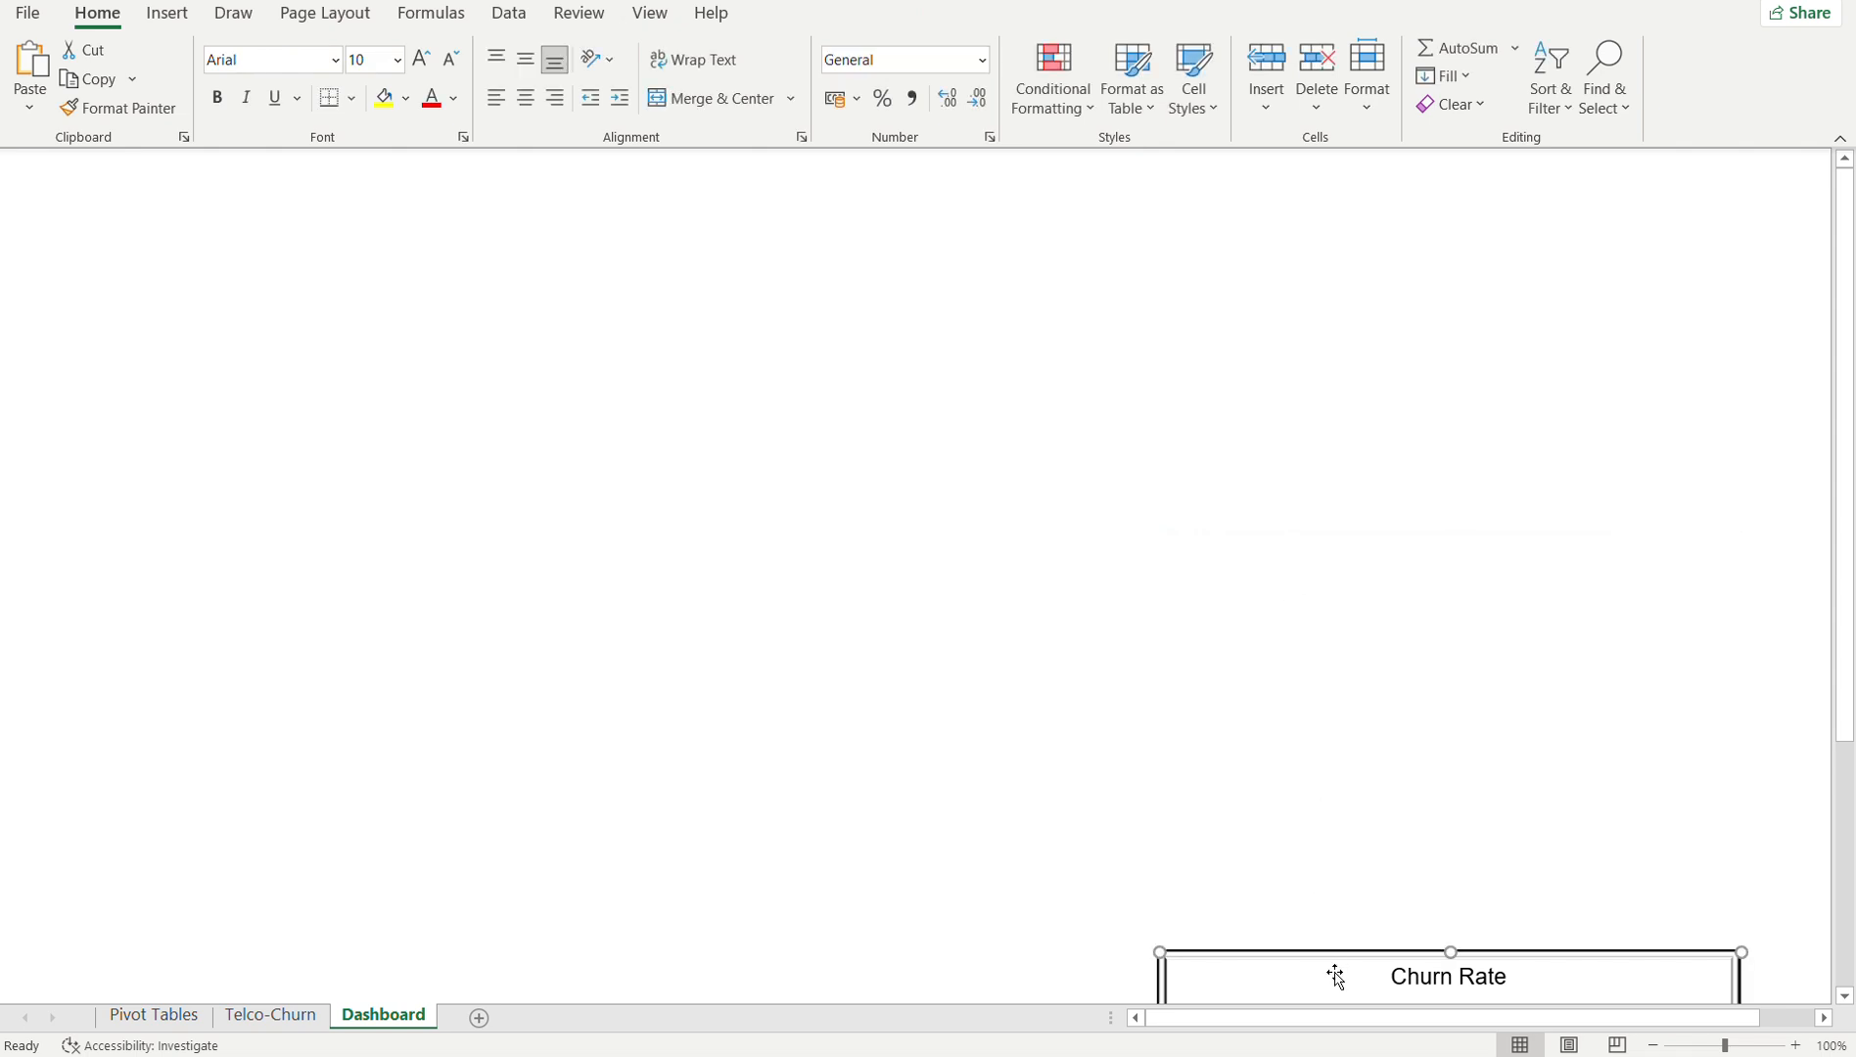
pyautogui.press('Delete')
pyautogui.hotkey('ctrl', 'v')
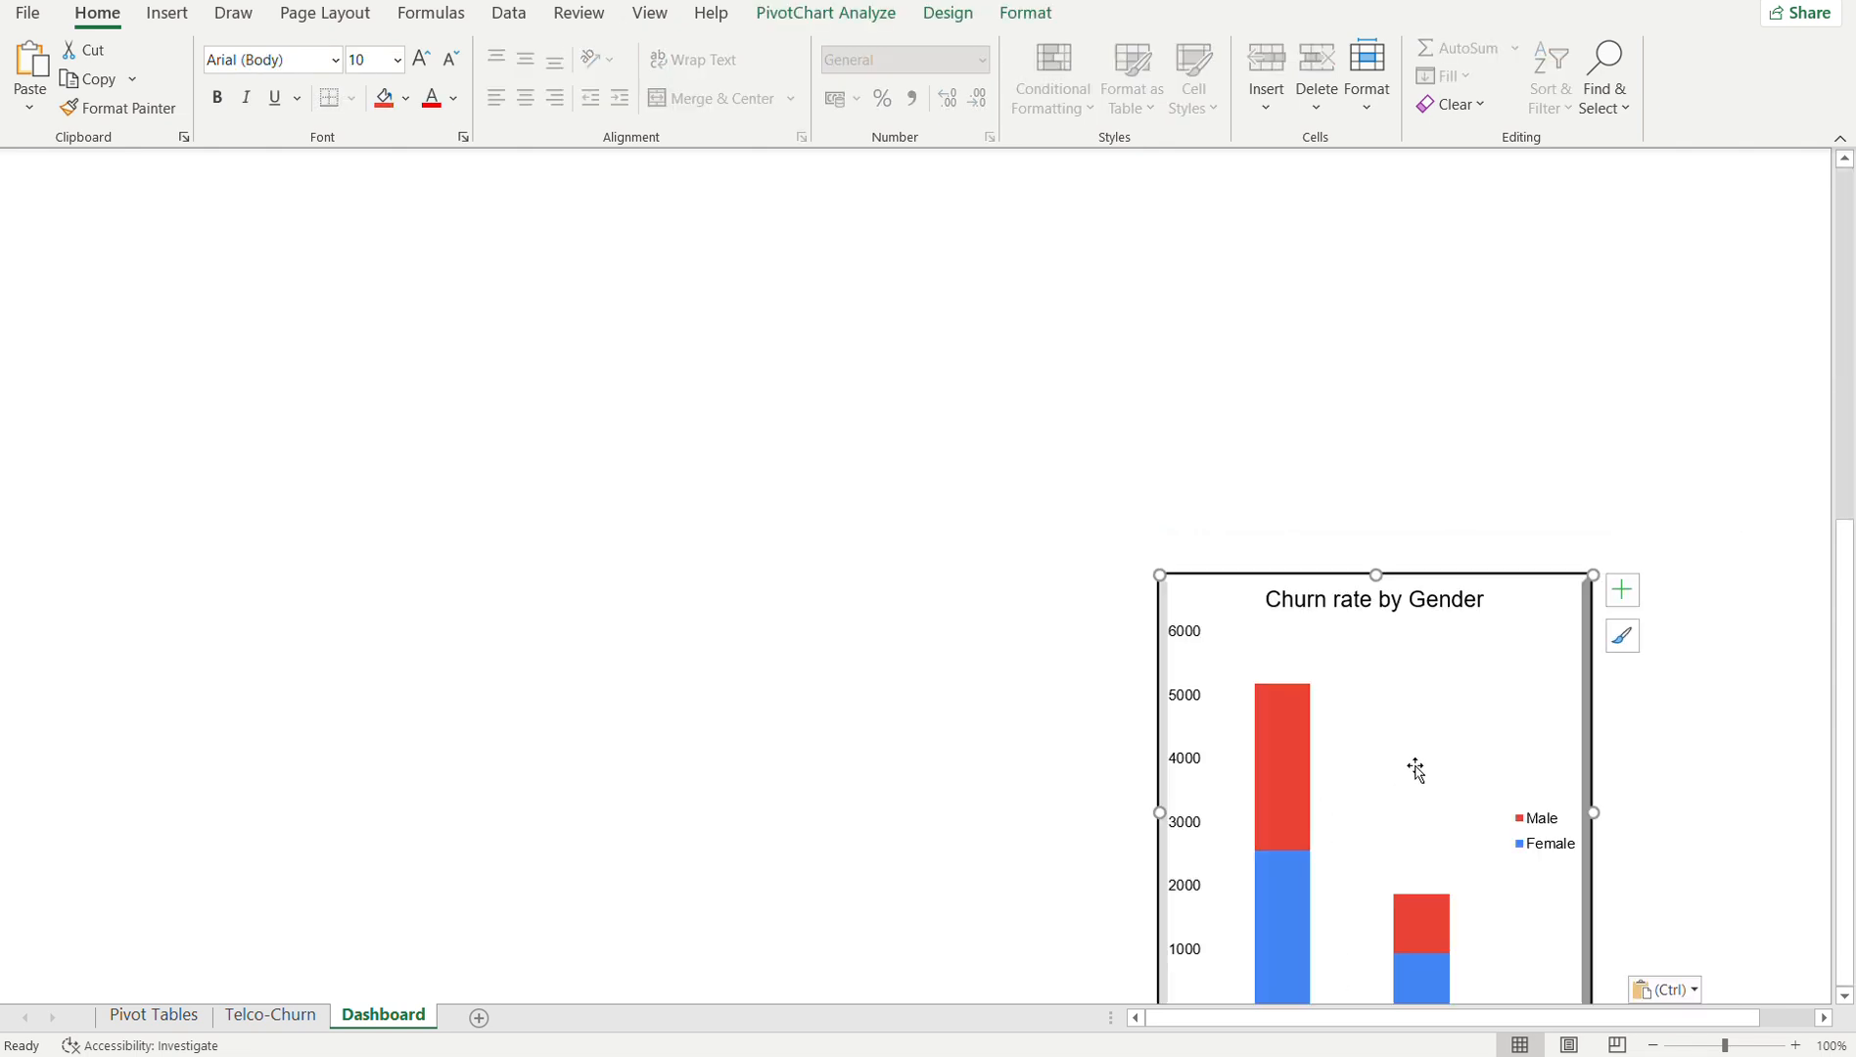
pyautogui.moveTo(1426, 752); pyautogui.dragTo(1467, 555)
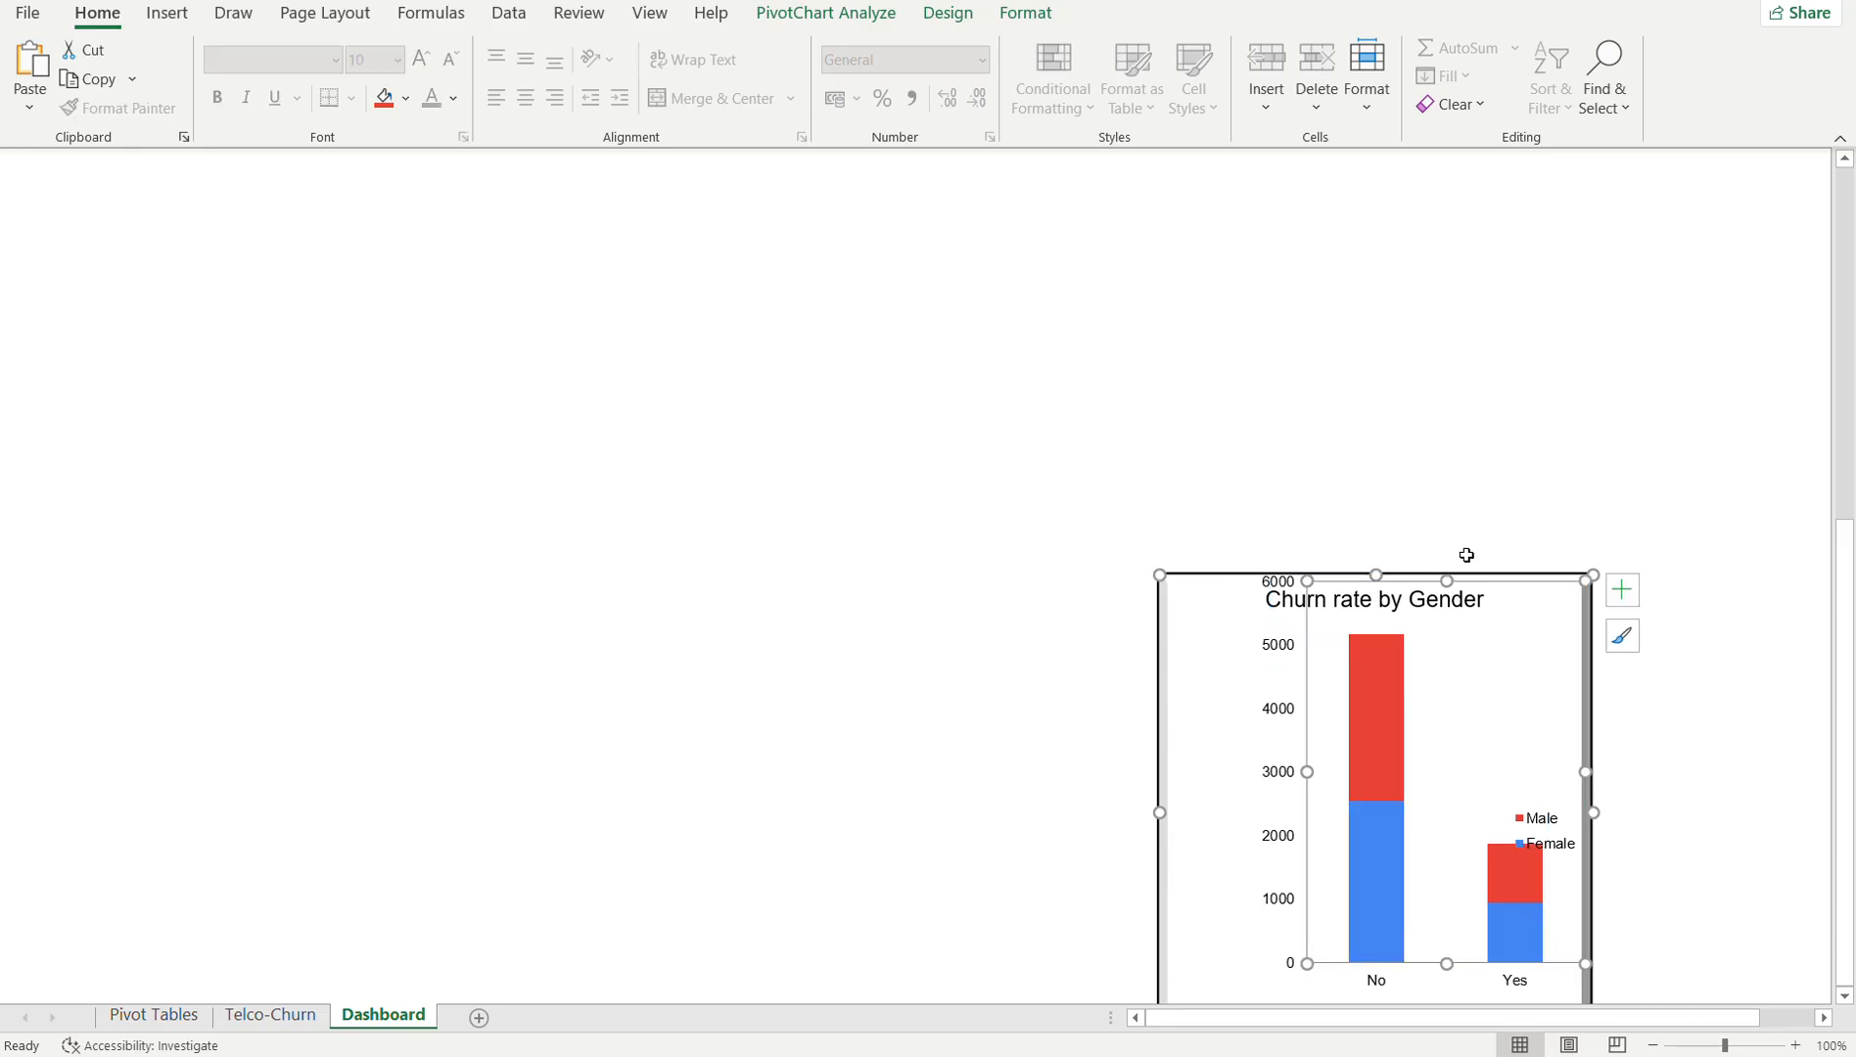
pyautogui.hotkey('ctrl', 'z')
pyautogui.click(1529, 623)
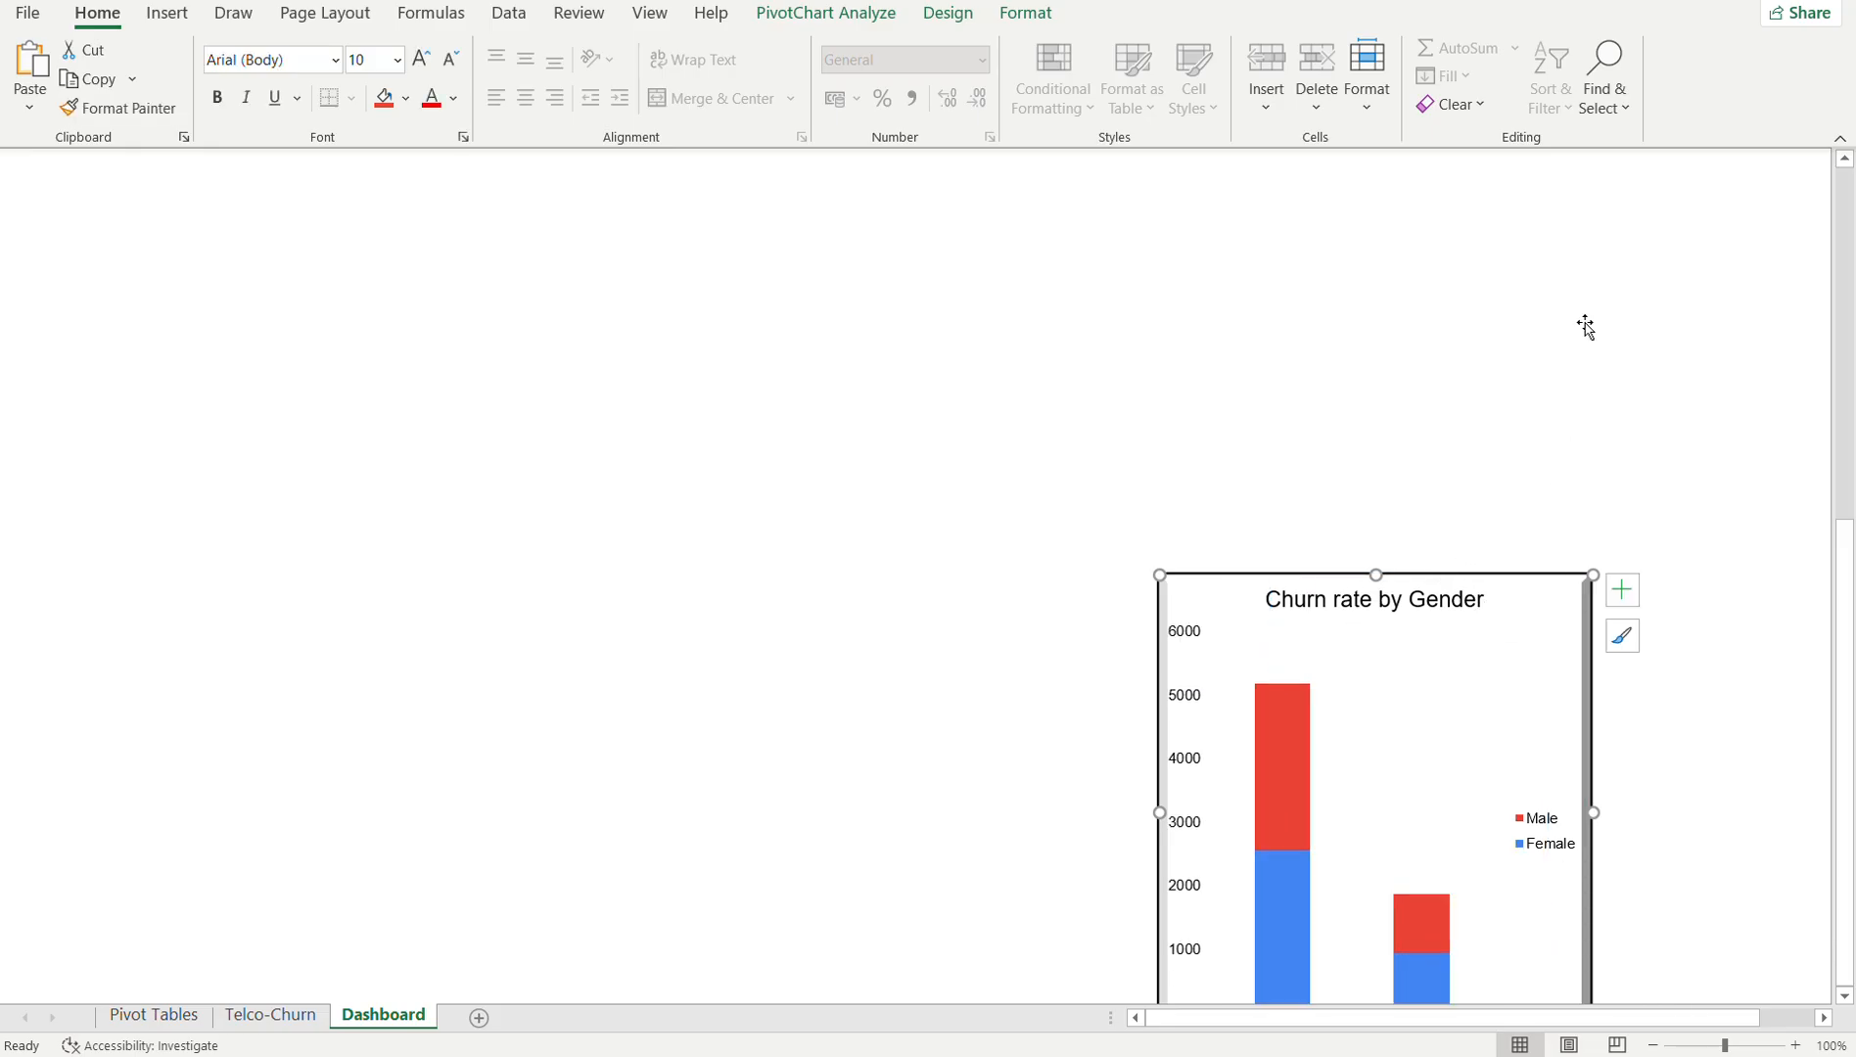
pyautogui.hotkey('ctrl', '1')
pyautogui.click(1120, 330)
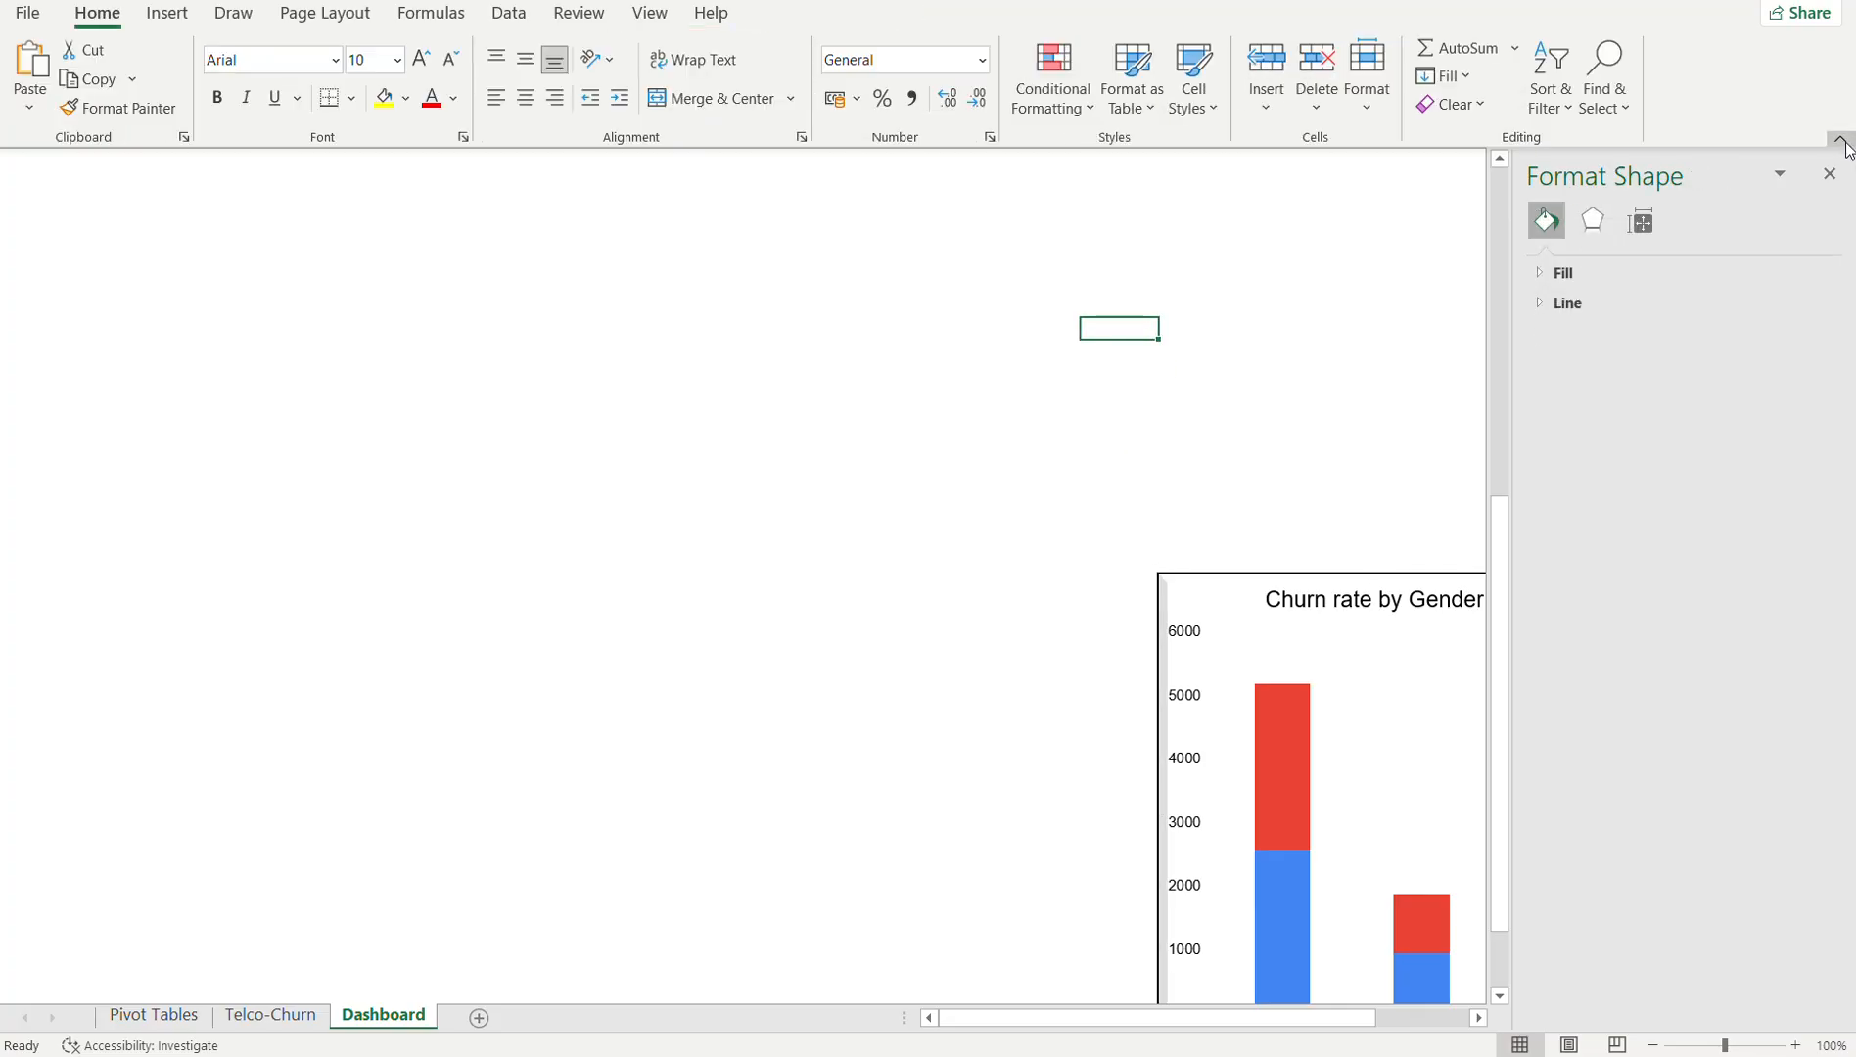
pyautogui.click(1830, 173)
# - Move the Churn rate by Gender chart to the Dashboard's upper-right area and delete its original from the Pivot Tables sheet
pyautogui.click(1534, 625)
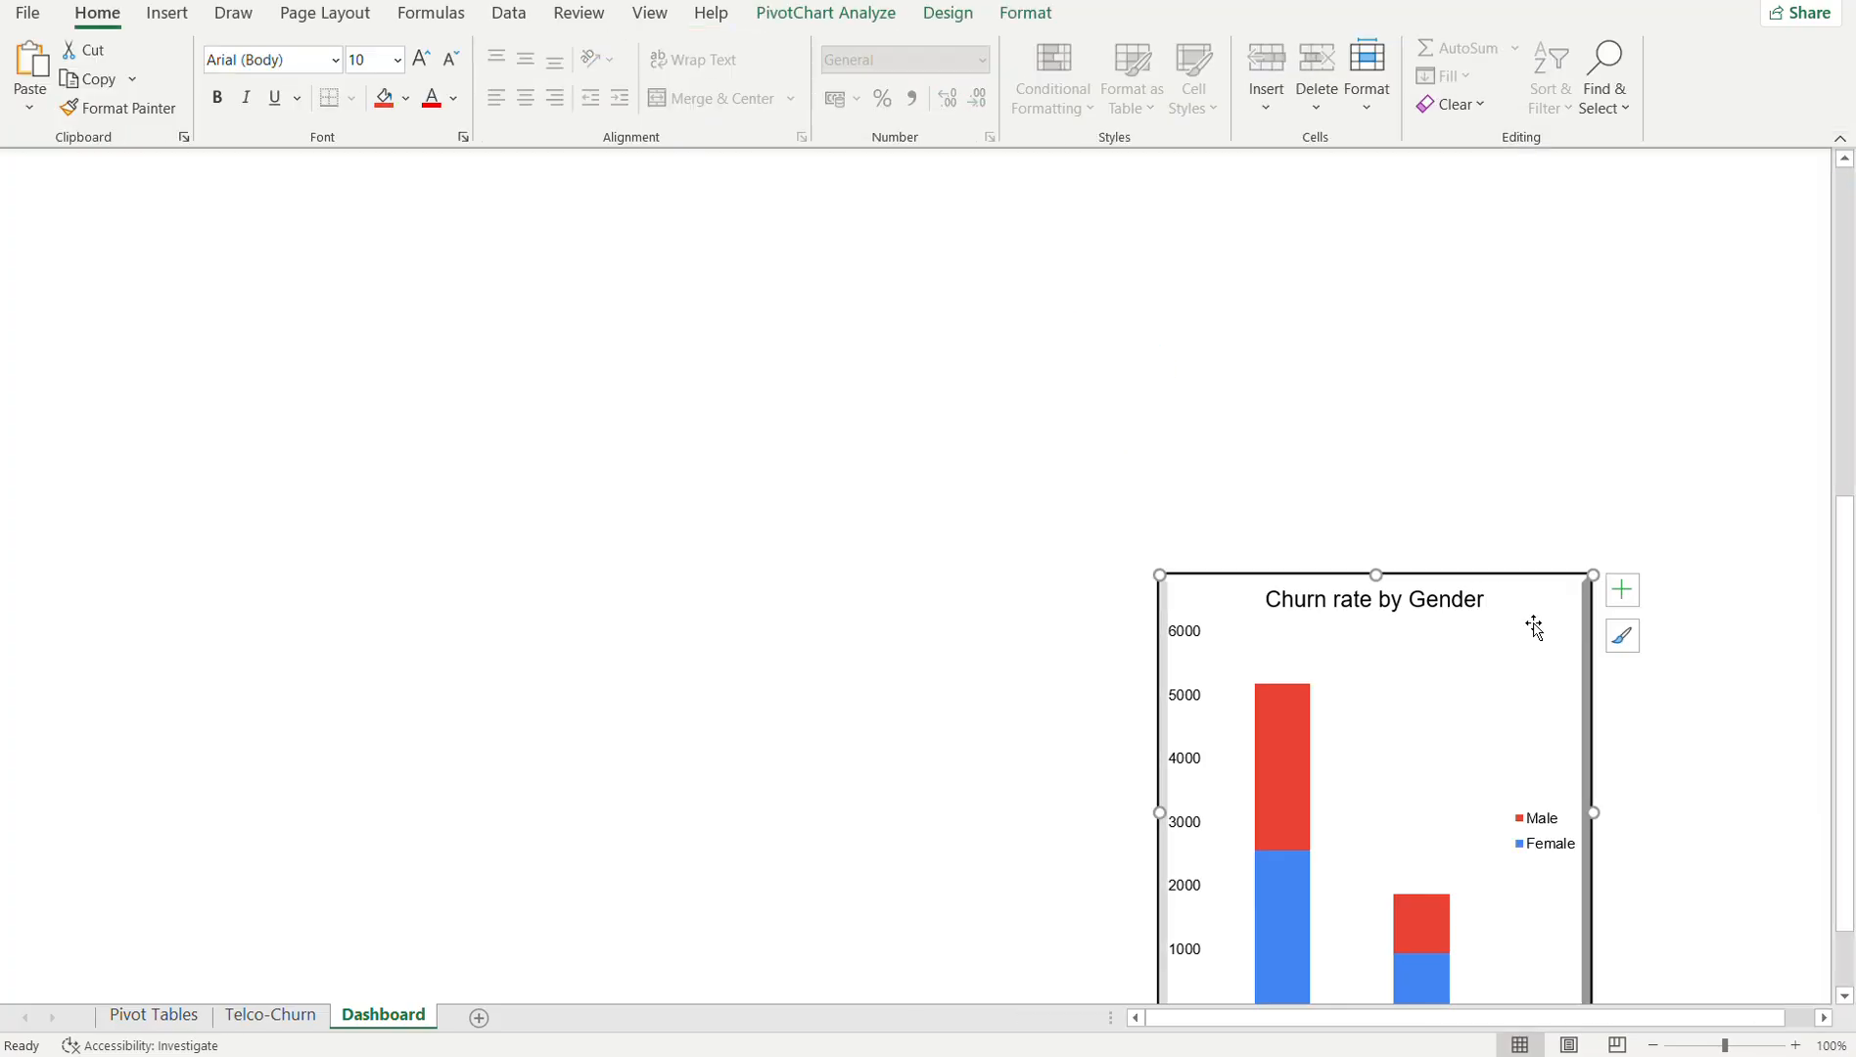
pyautogui.moveTo(1534, 626); pyautogui.dragTo(1764, 206)
pyautogui.click(1126, 503)
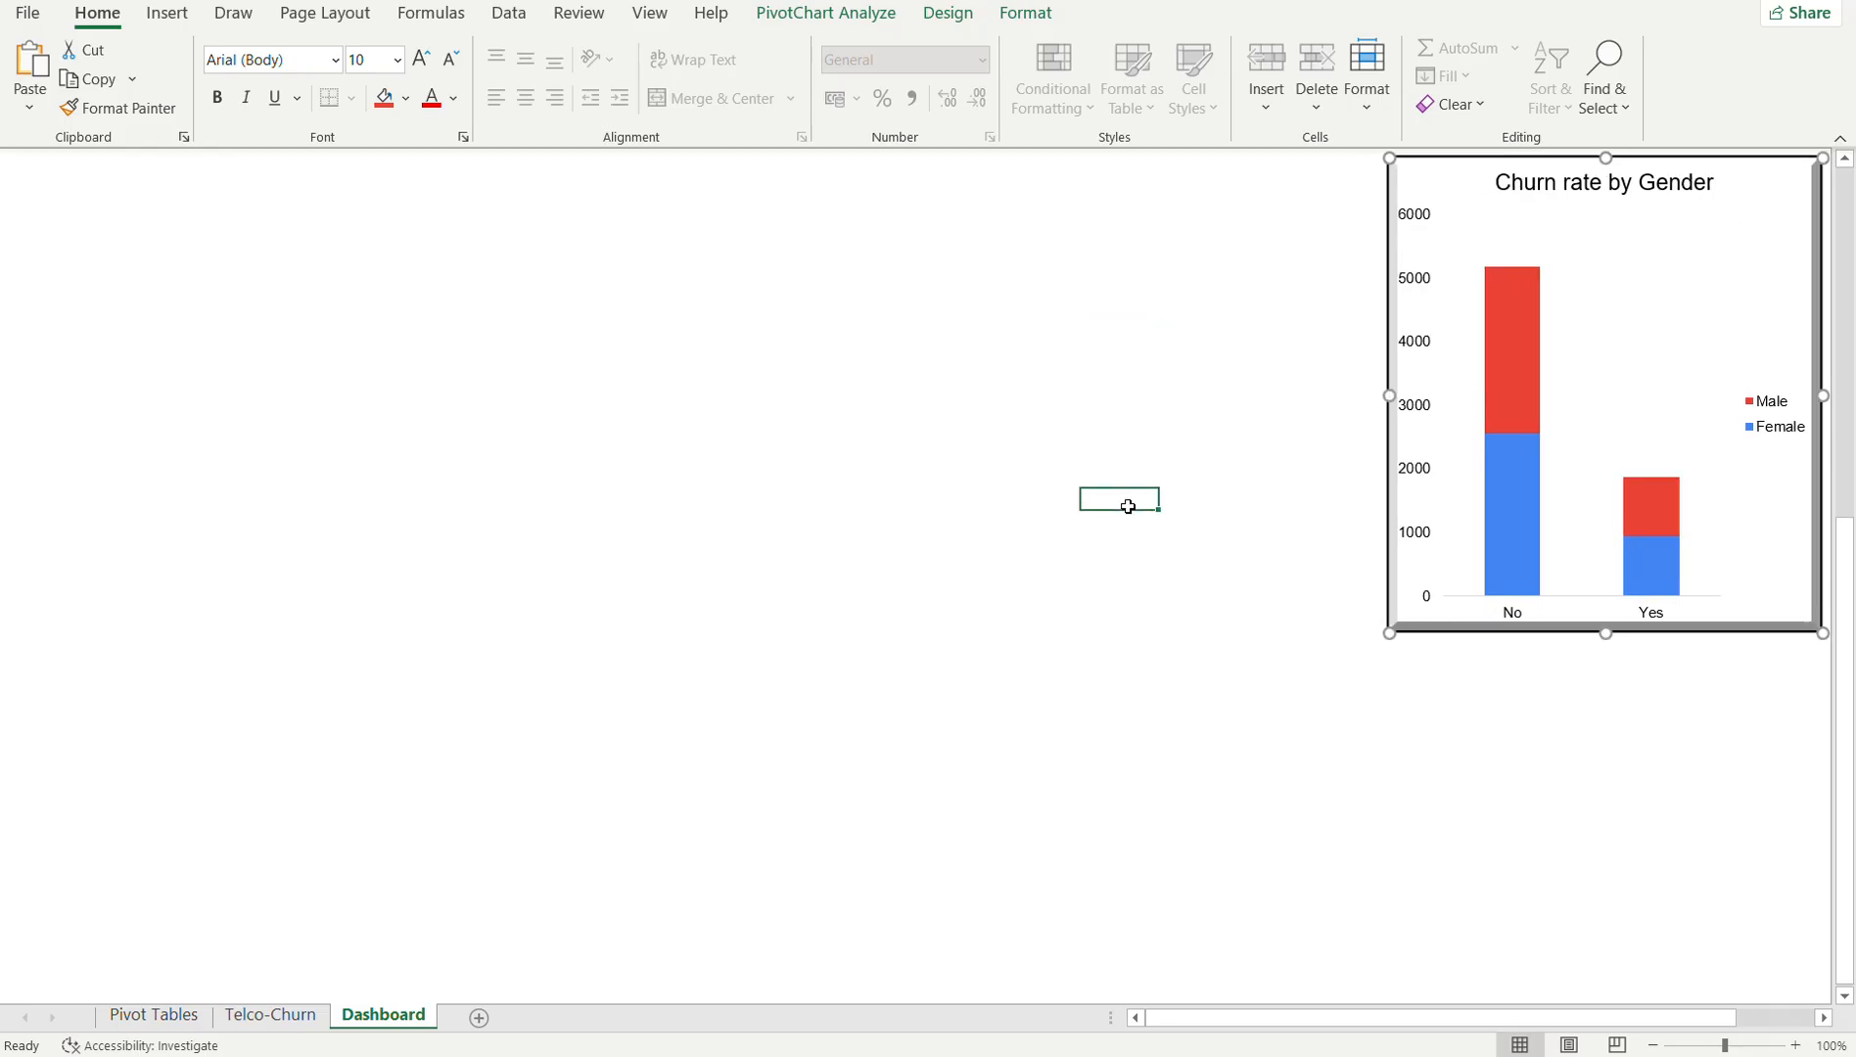
pyautogui.click(164, 1018)
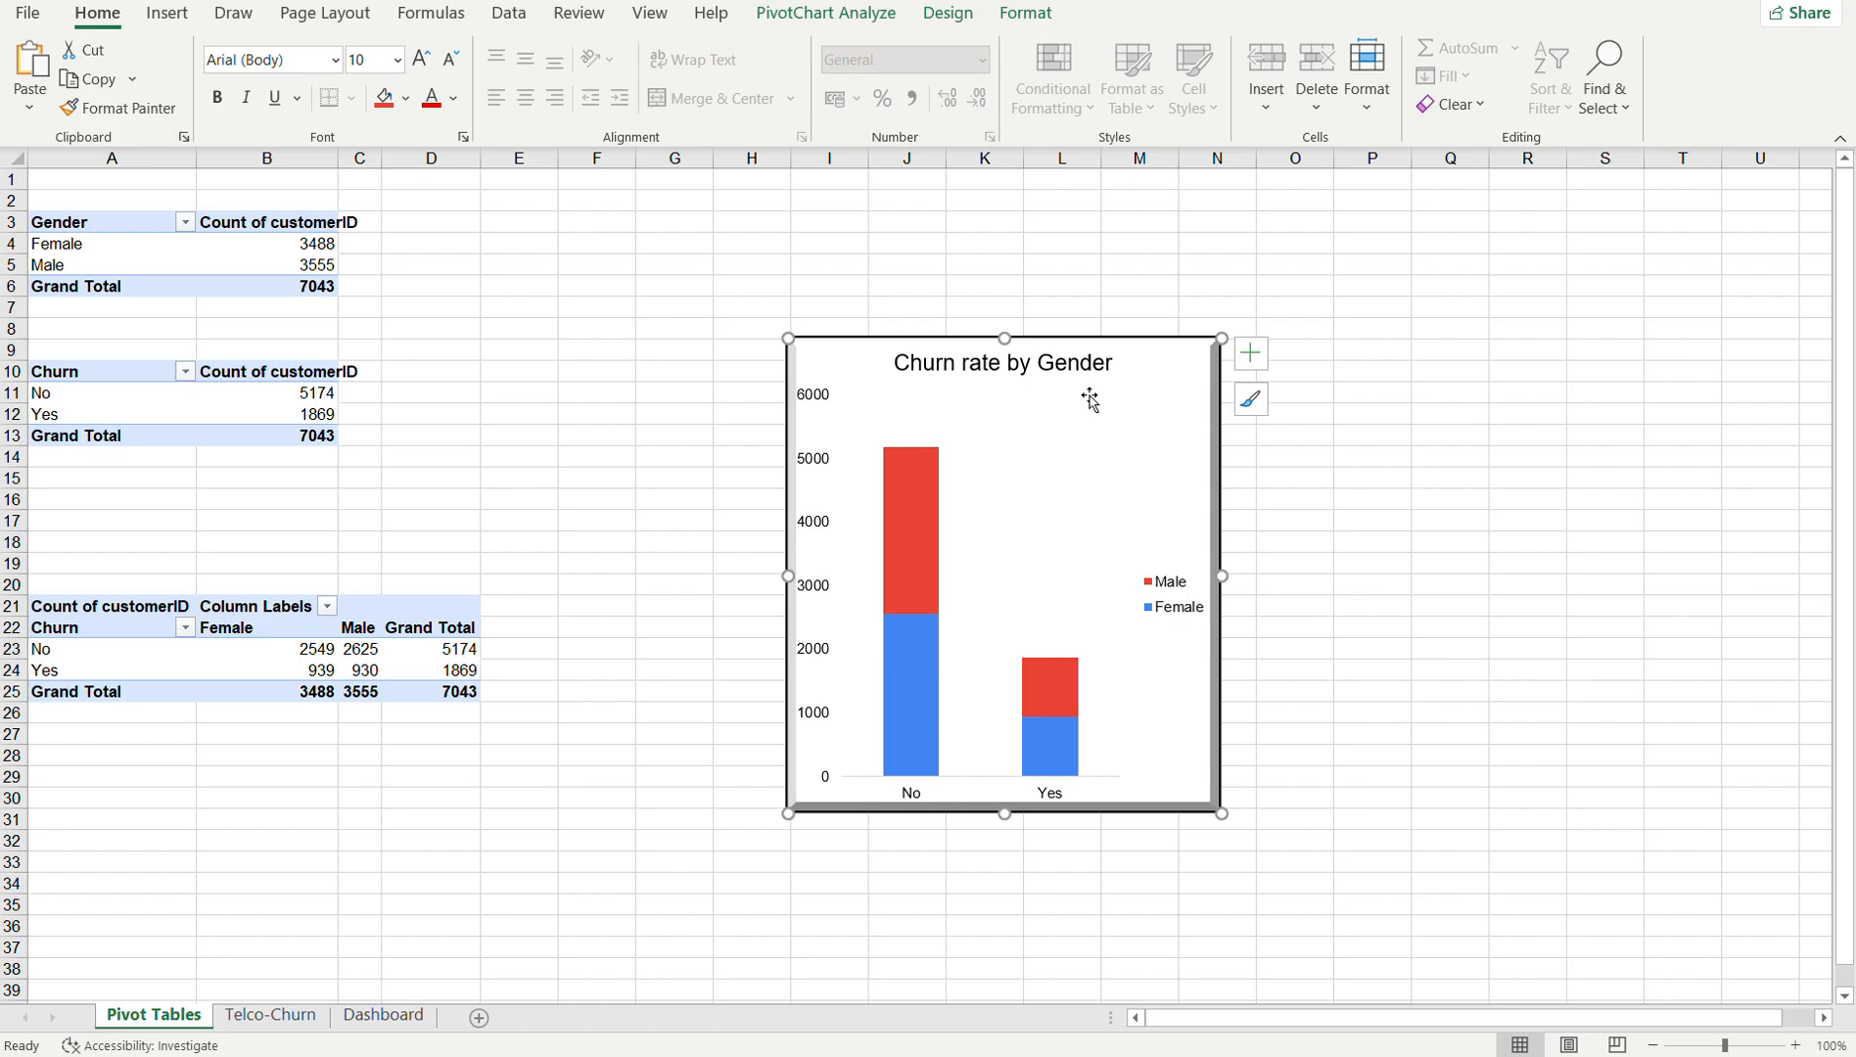
pyautogui.press('Delete')
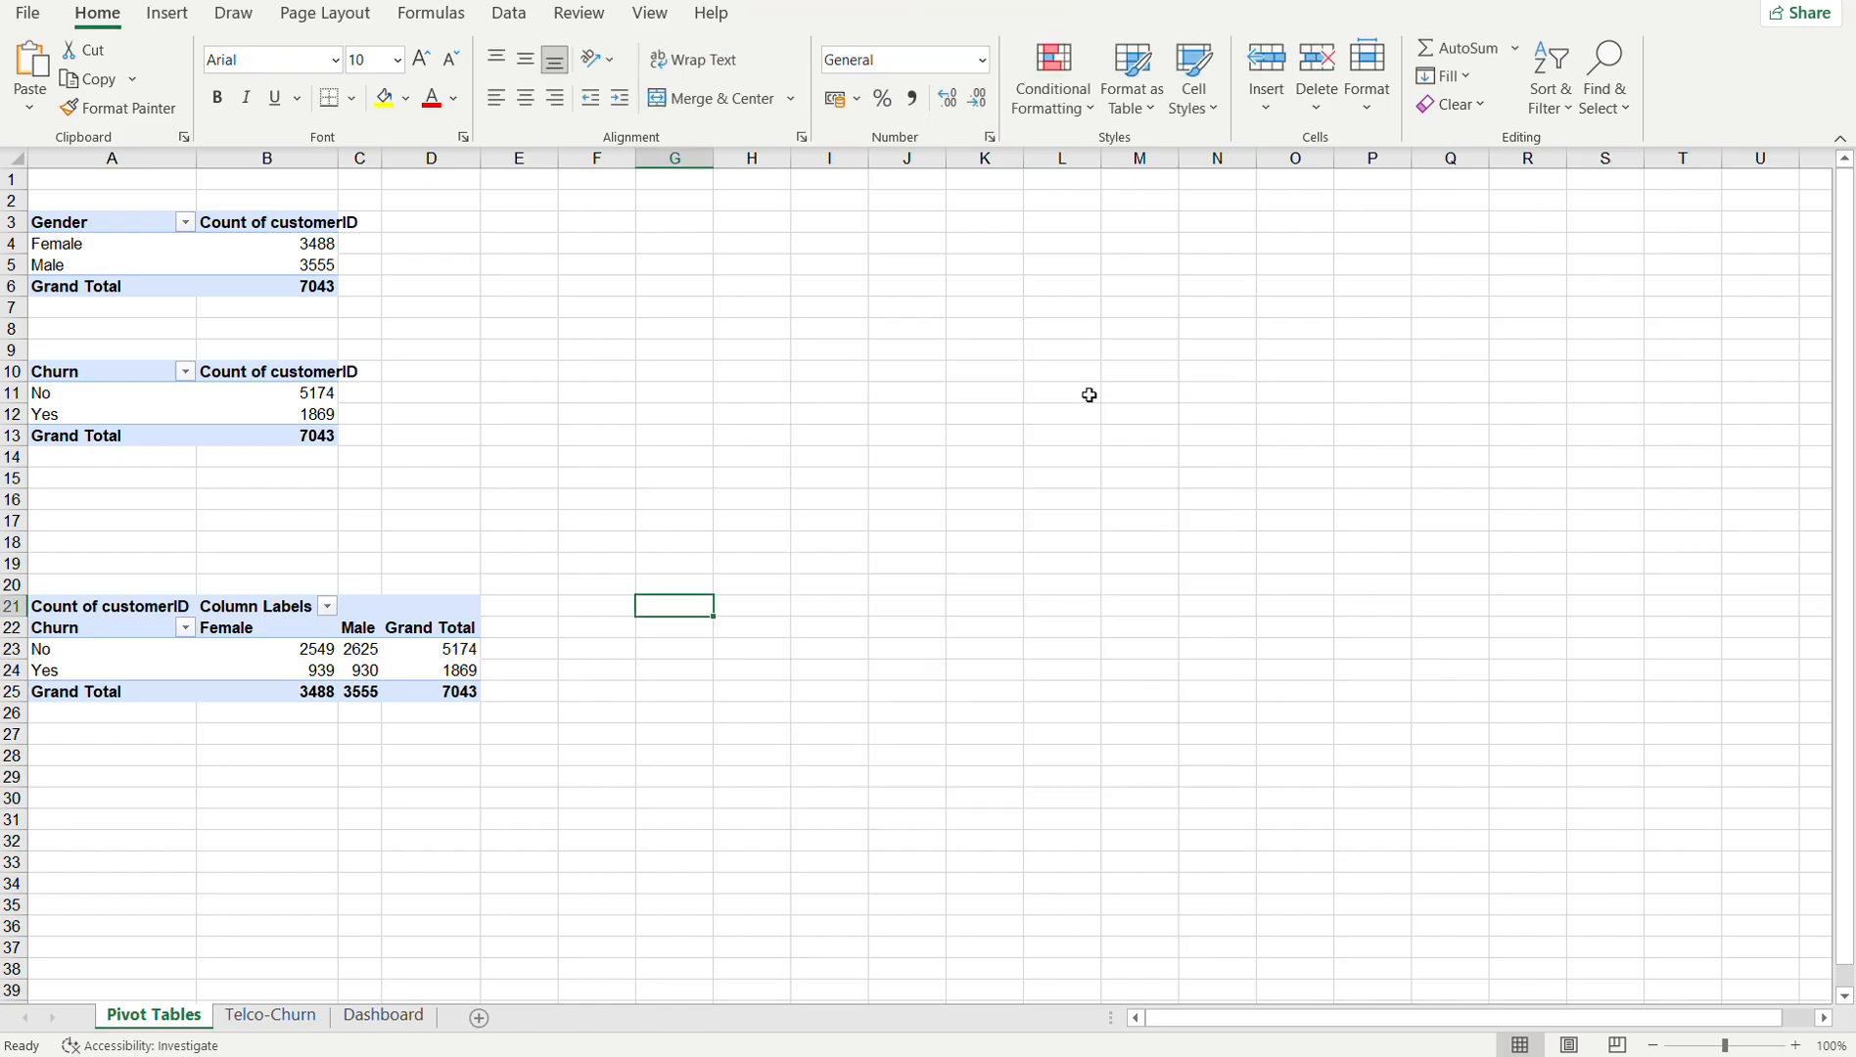
# - Create a PivotTable from the Telco-Churn range $A$1:$U$7044 at cell A30 of the existing Pivot Tables sheet
pyautogui.click(235, 1025)
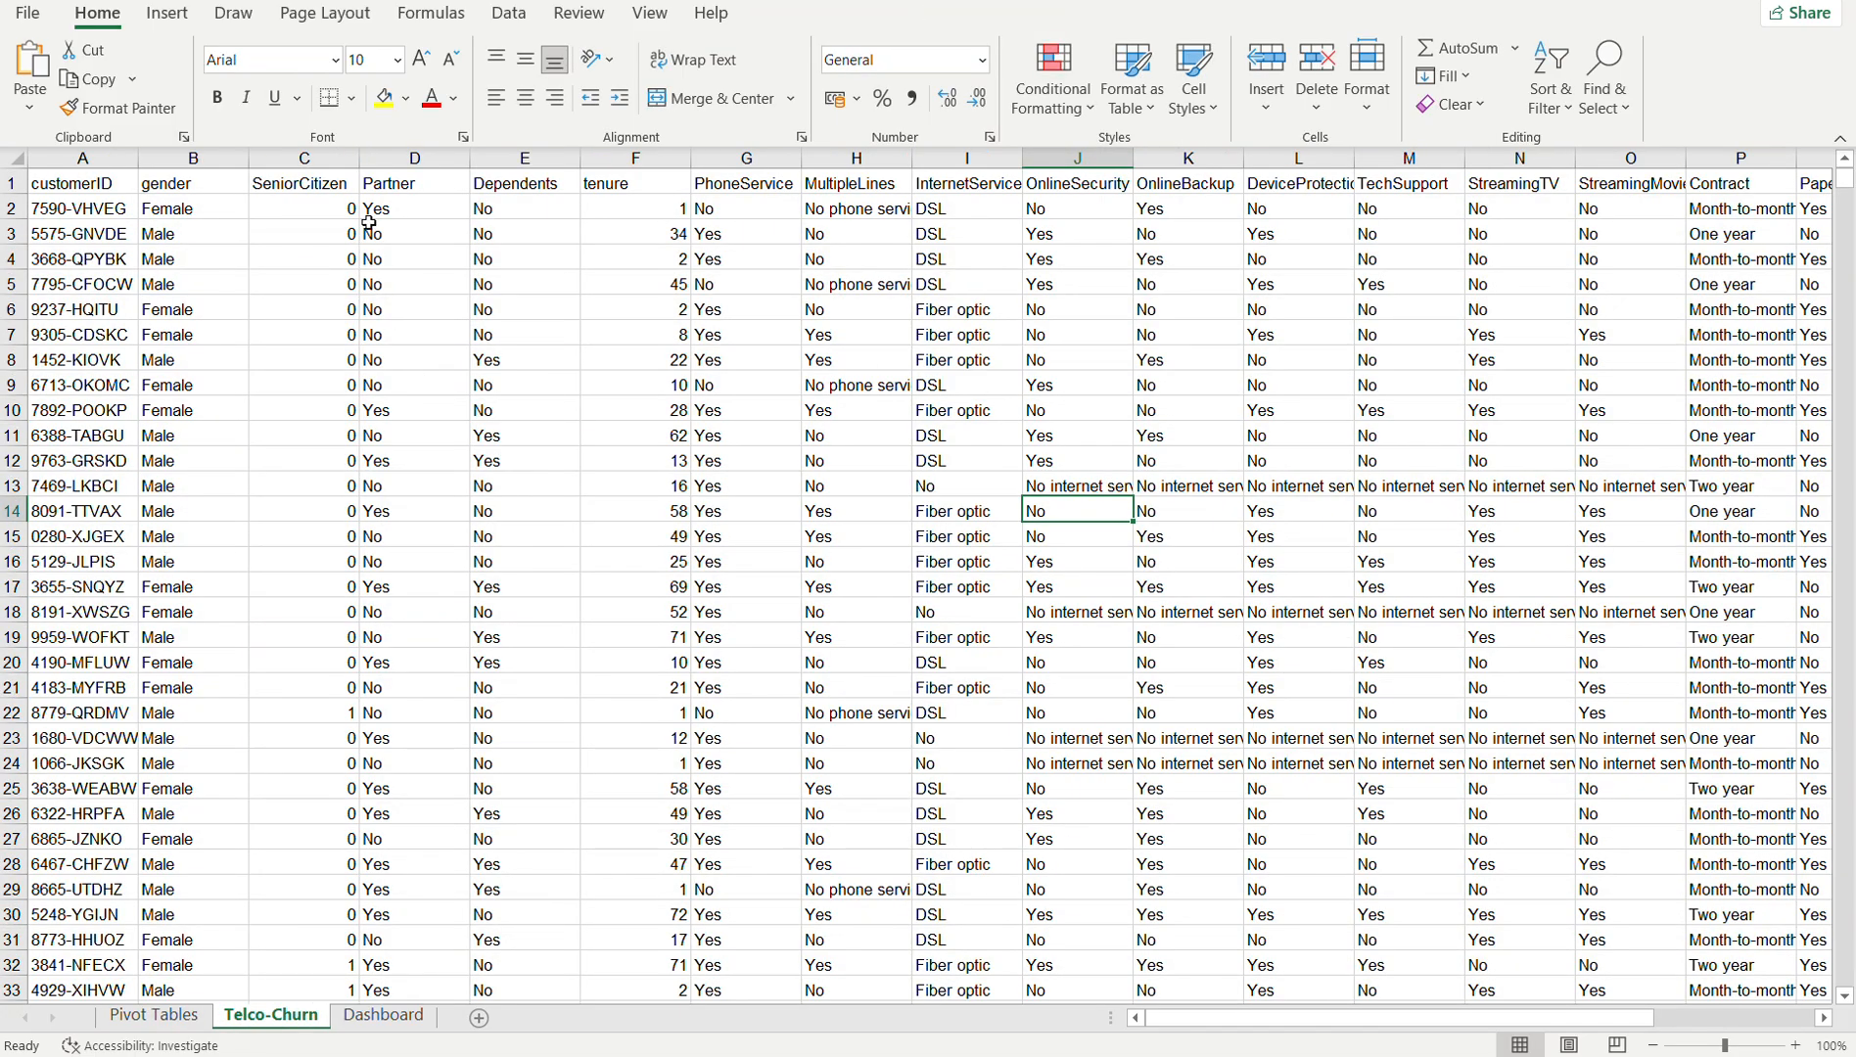
pyautogui.click(431, 183)
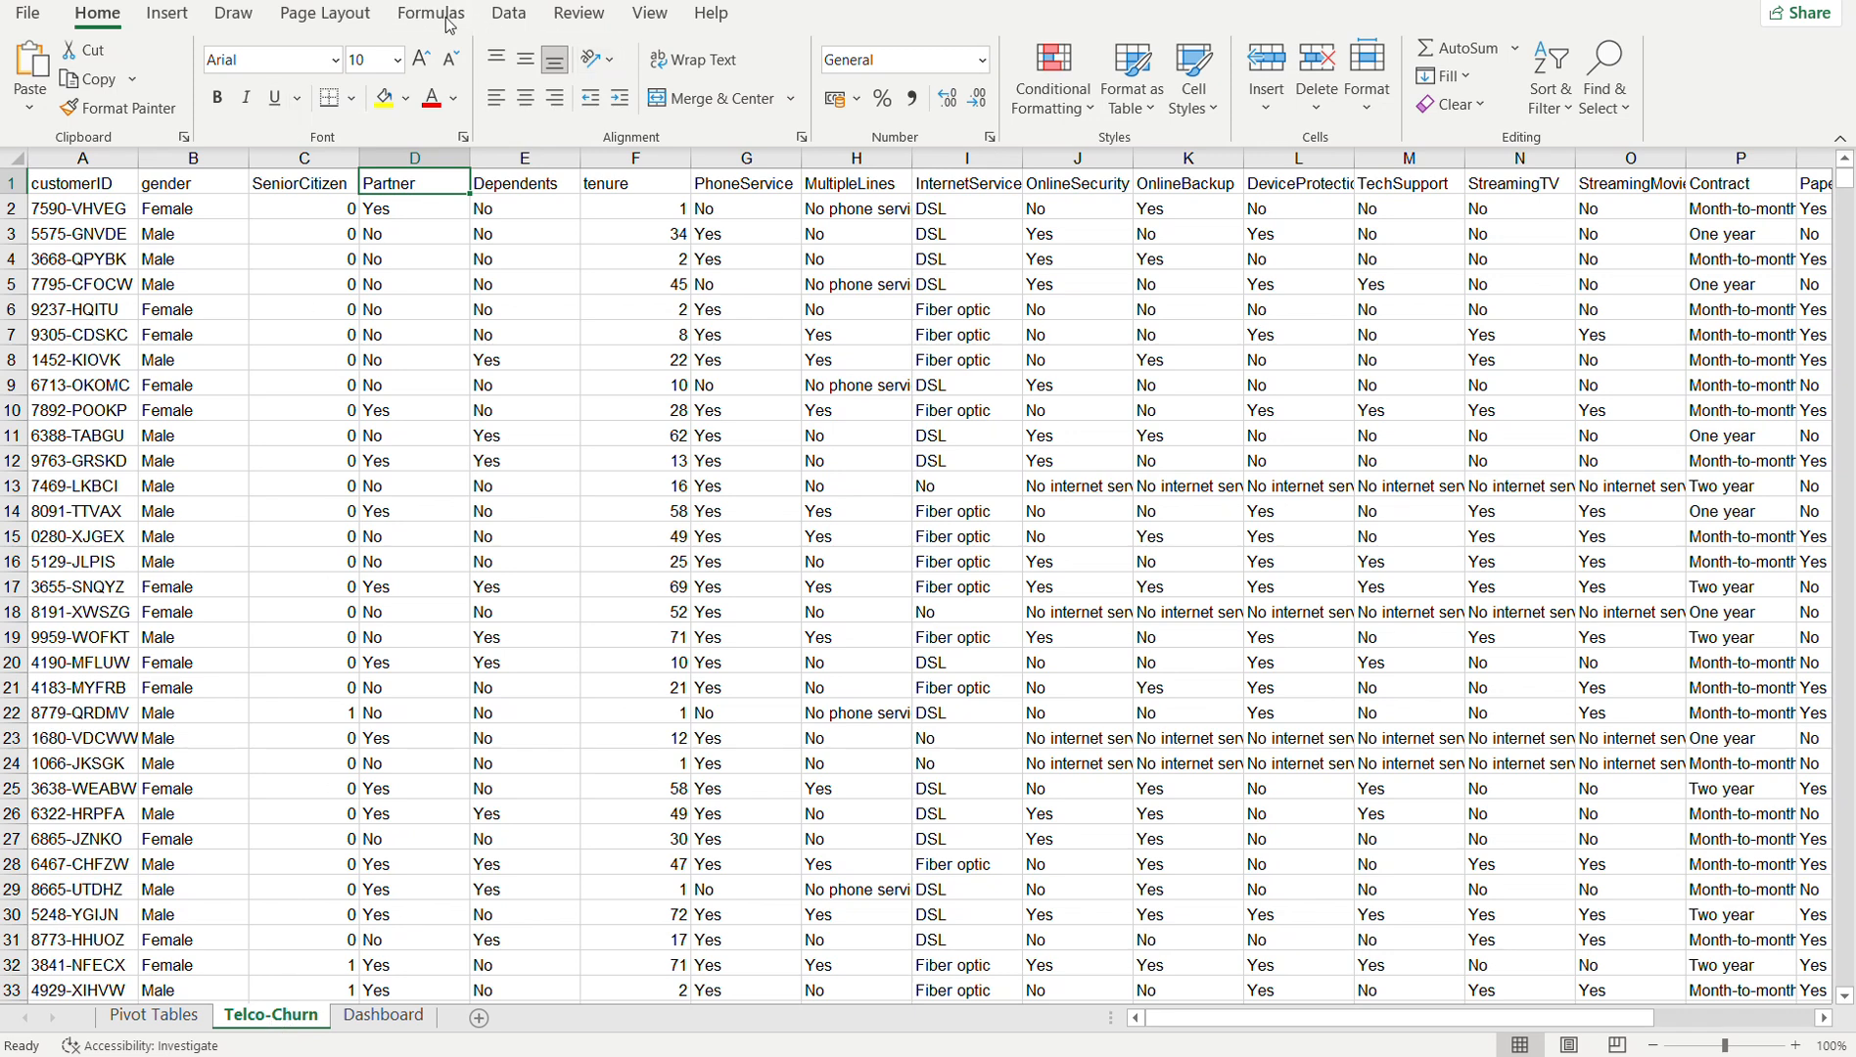
pyautogui.click(167, 14)
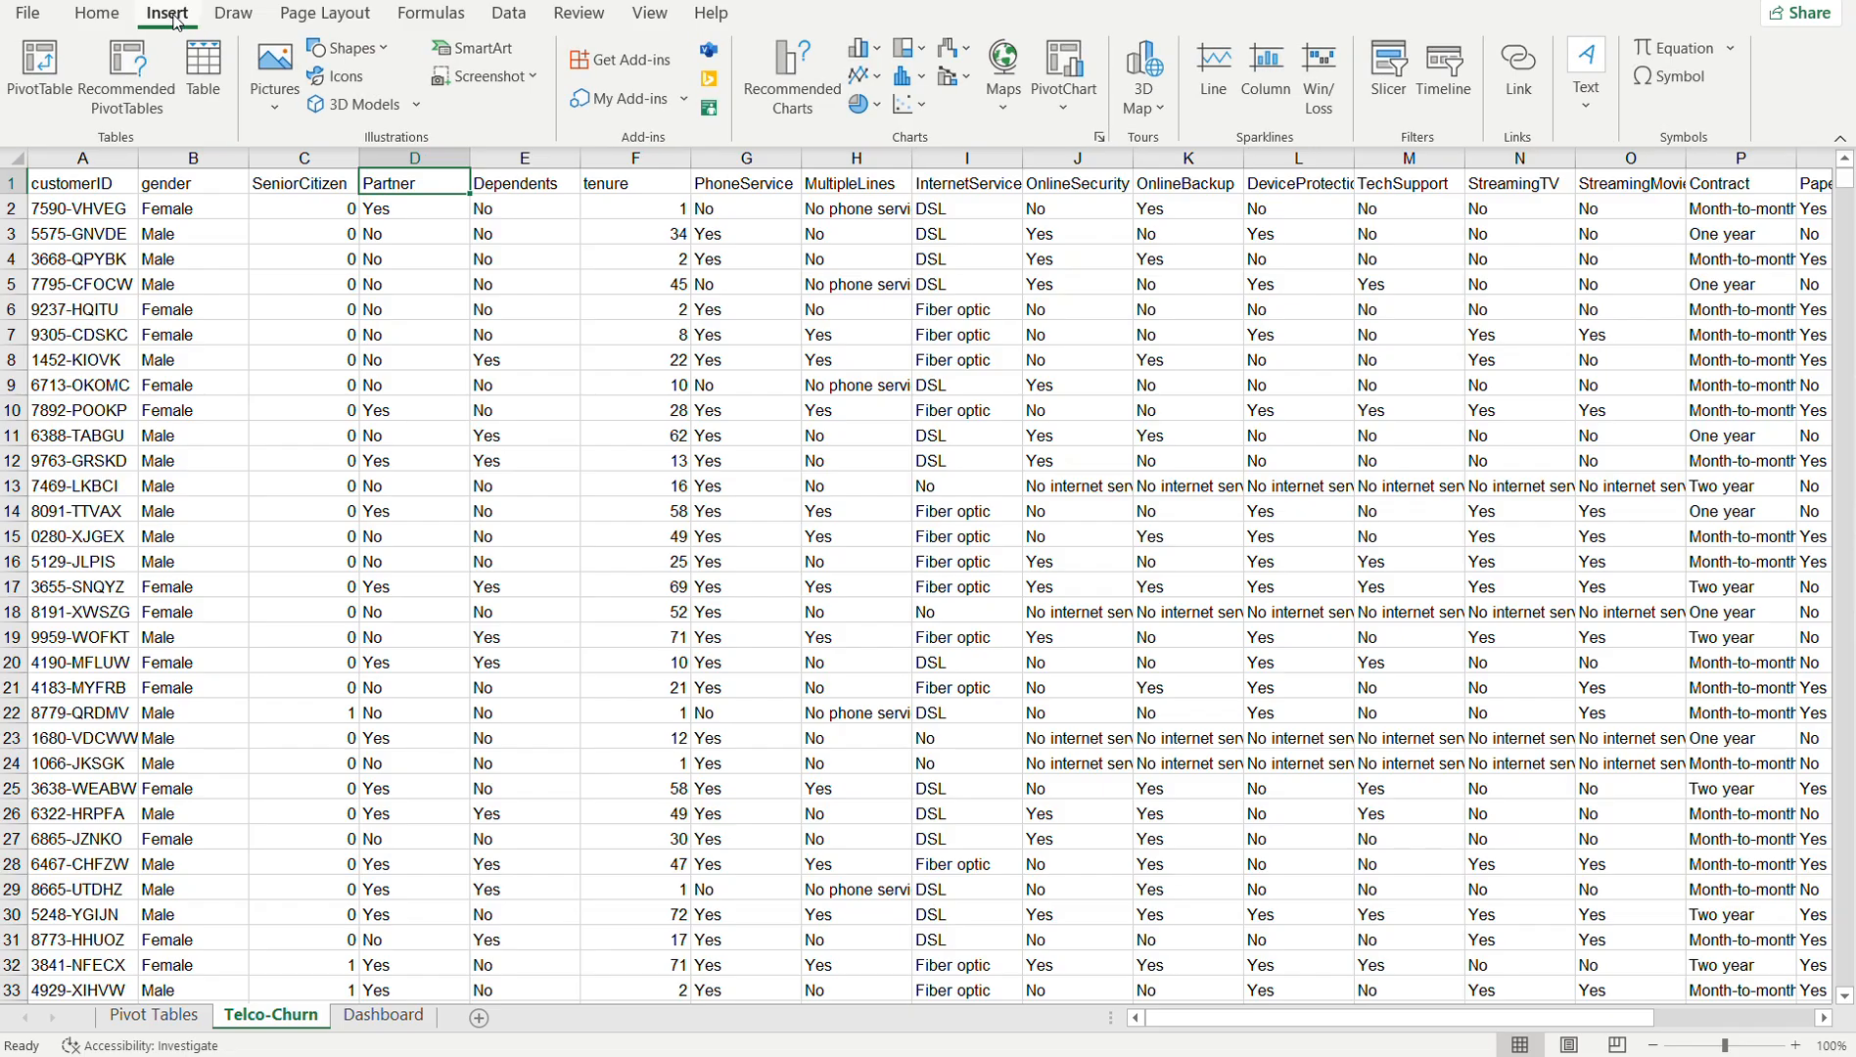
pyautogui.click(41, 74)
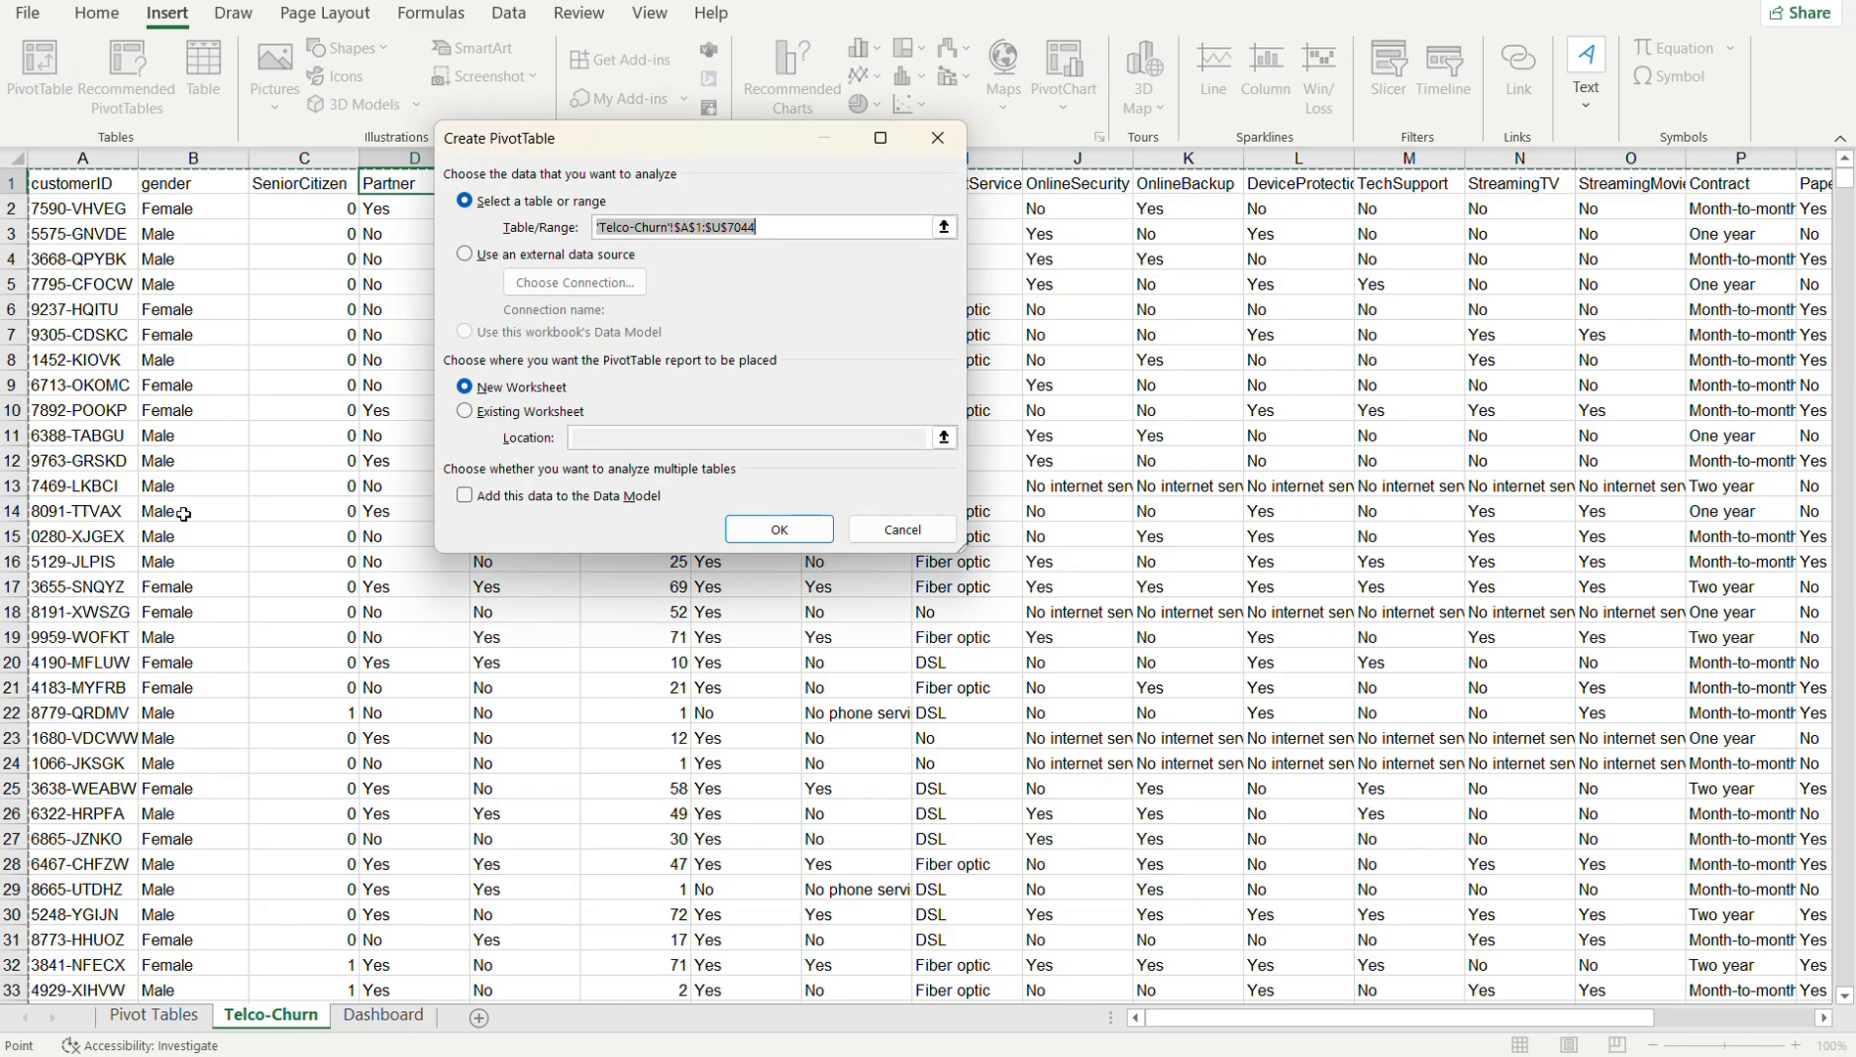
pyautogui.click(466, 412)
pyautogui.click(602, 441)
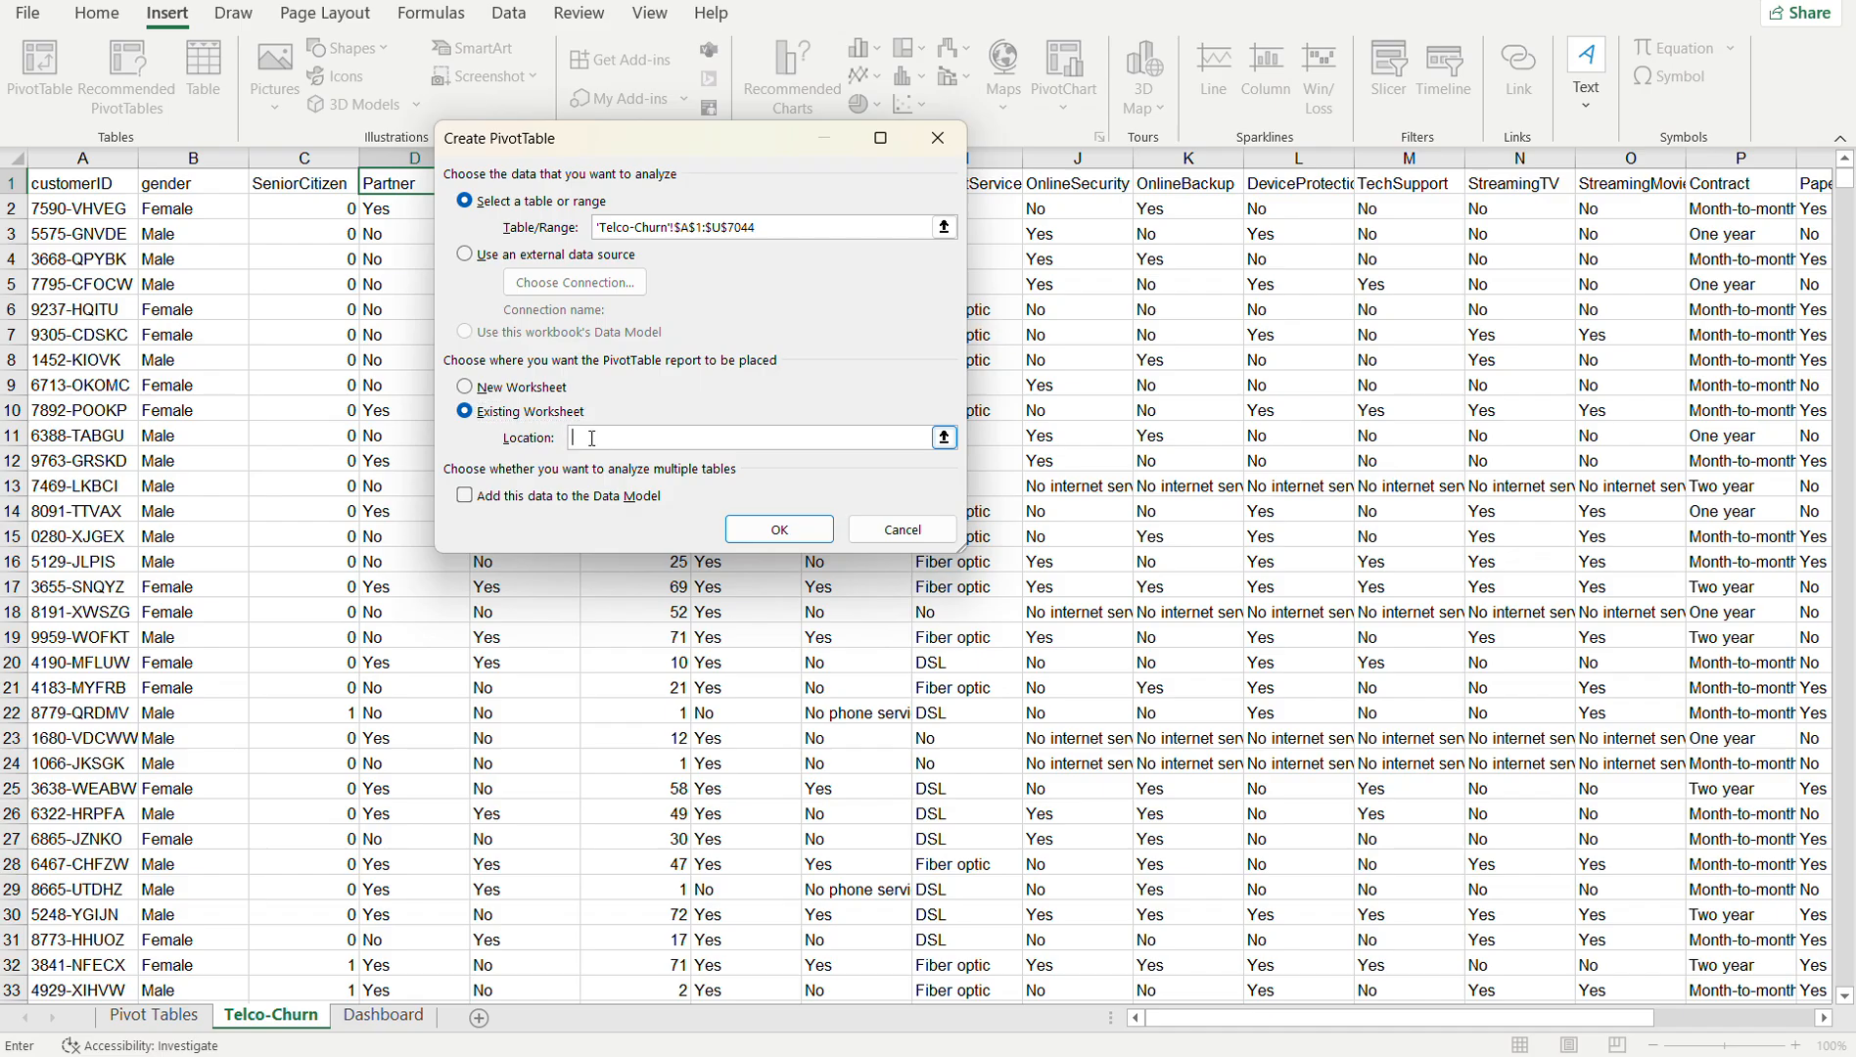
pyautogui.click(153, 1015)
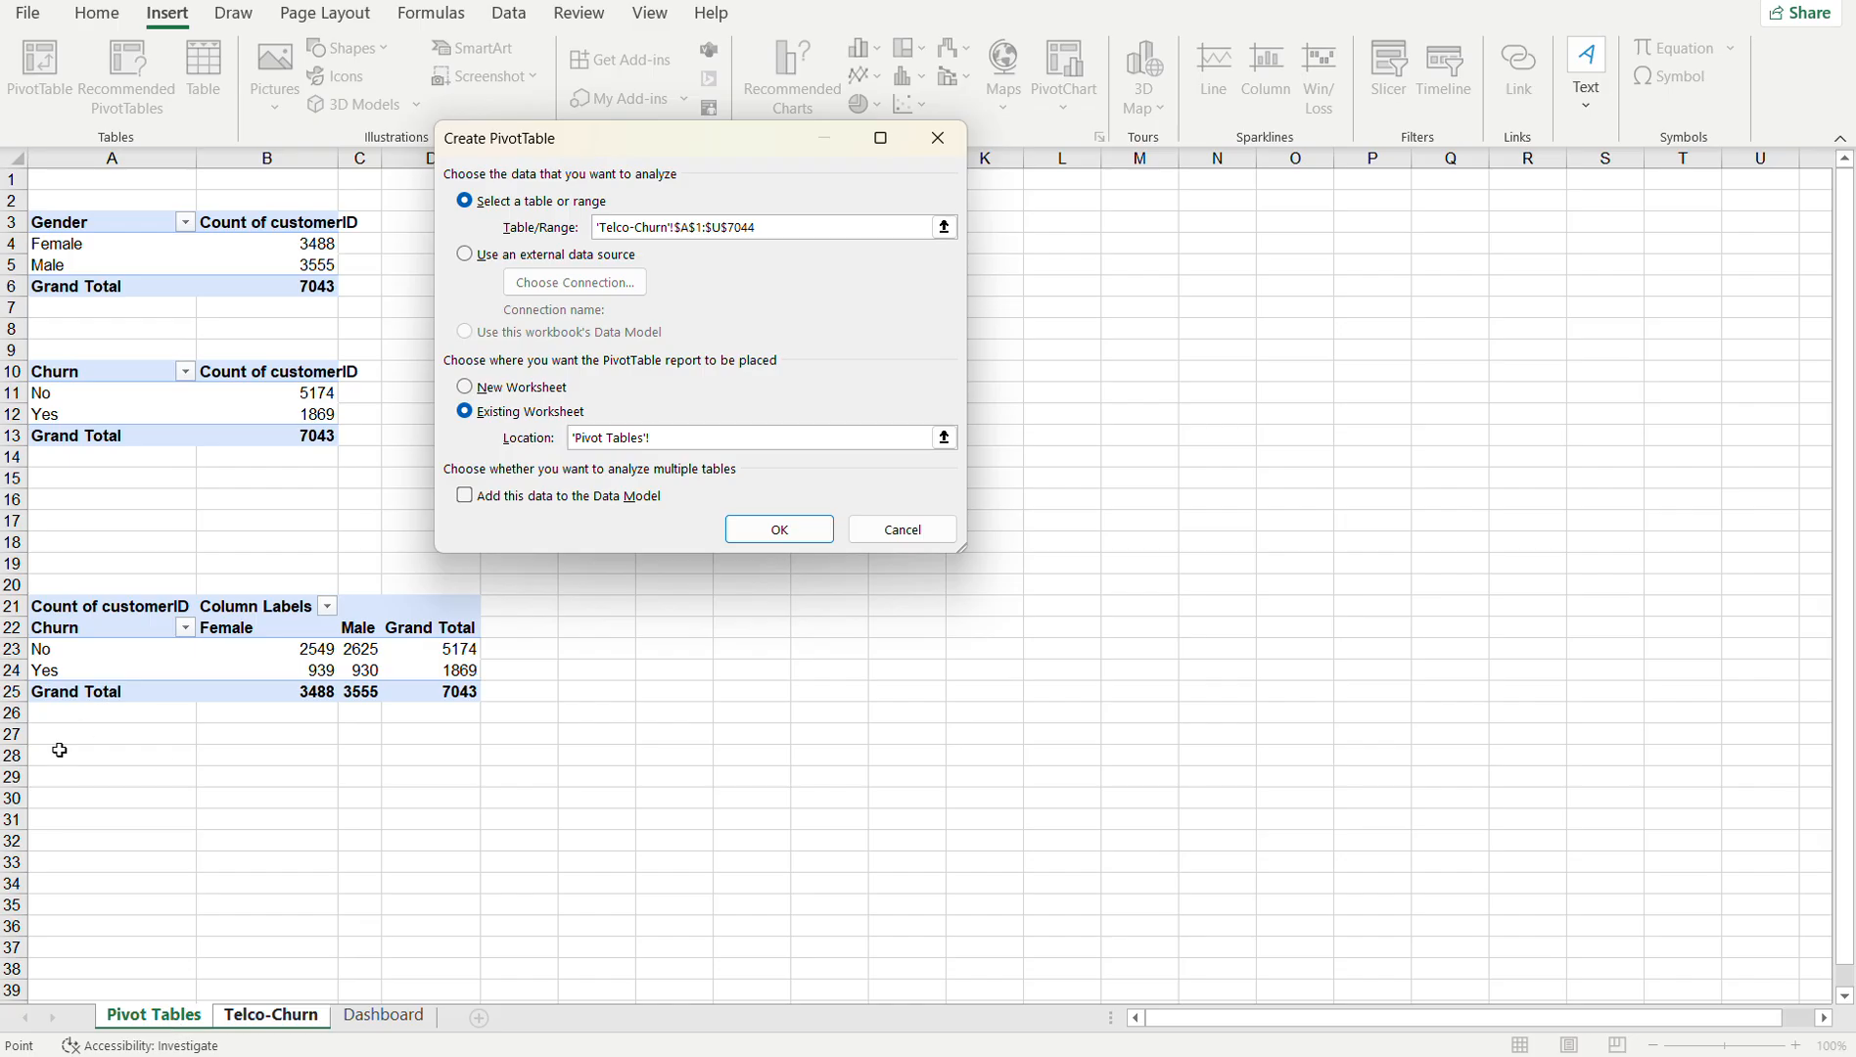
pyautogui.click(61, 798)
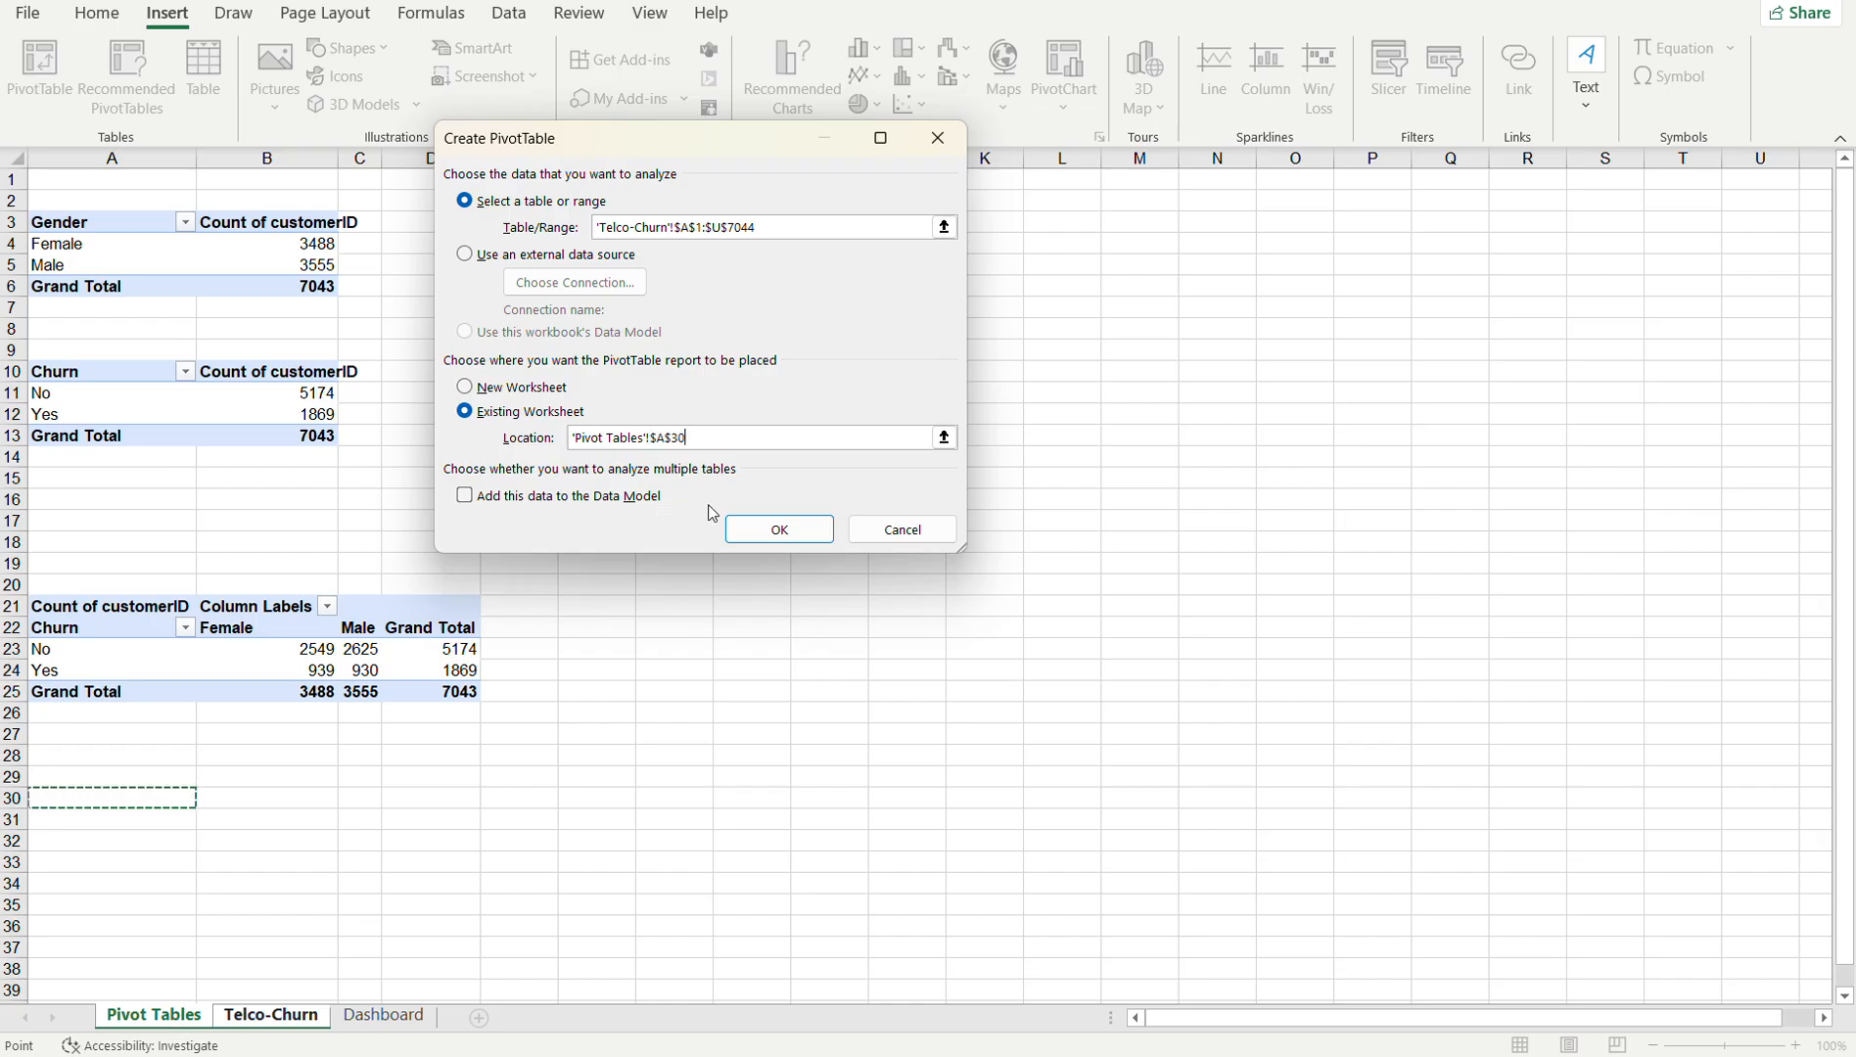
pyautogui.click(775, 529)
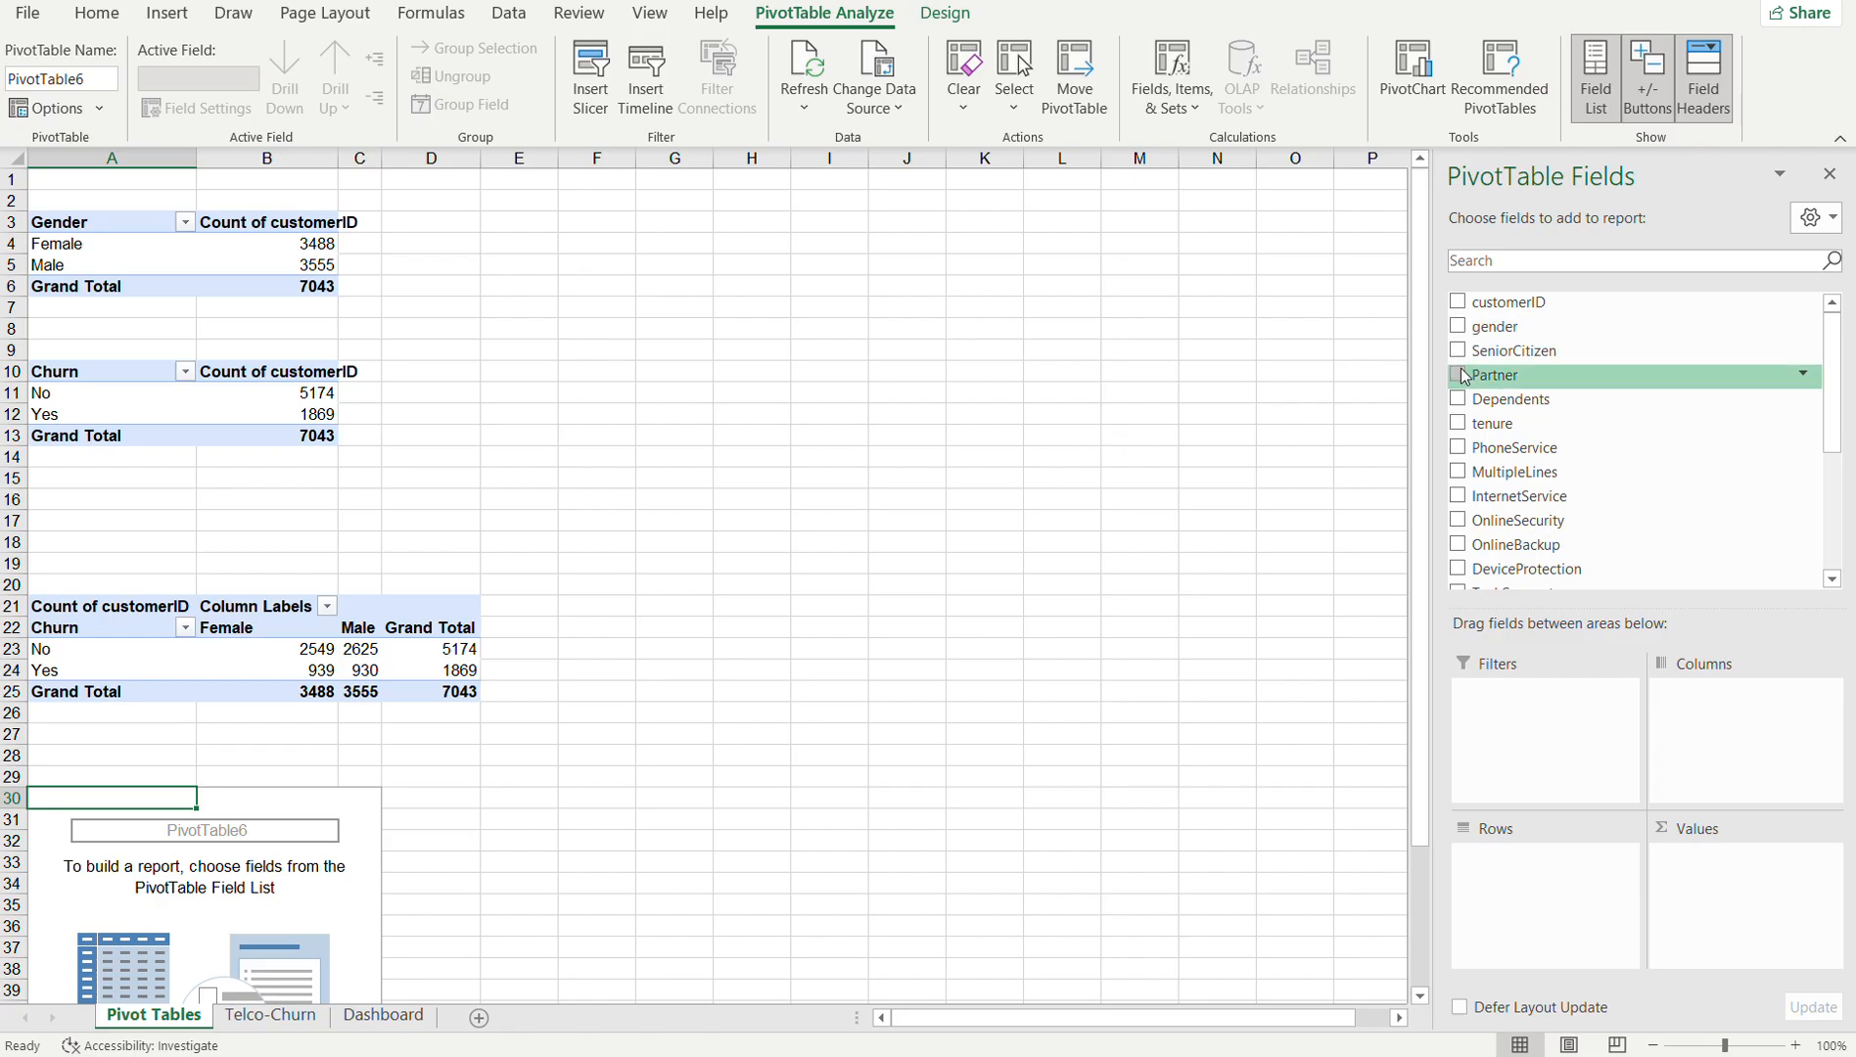
# - Lay out the new PivotTable with Partner in the rows, Churn in the columns and the count of customerID as values
pyautogui.moveTo(1464, 378); pyautogui.dragTo(1484, 878)
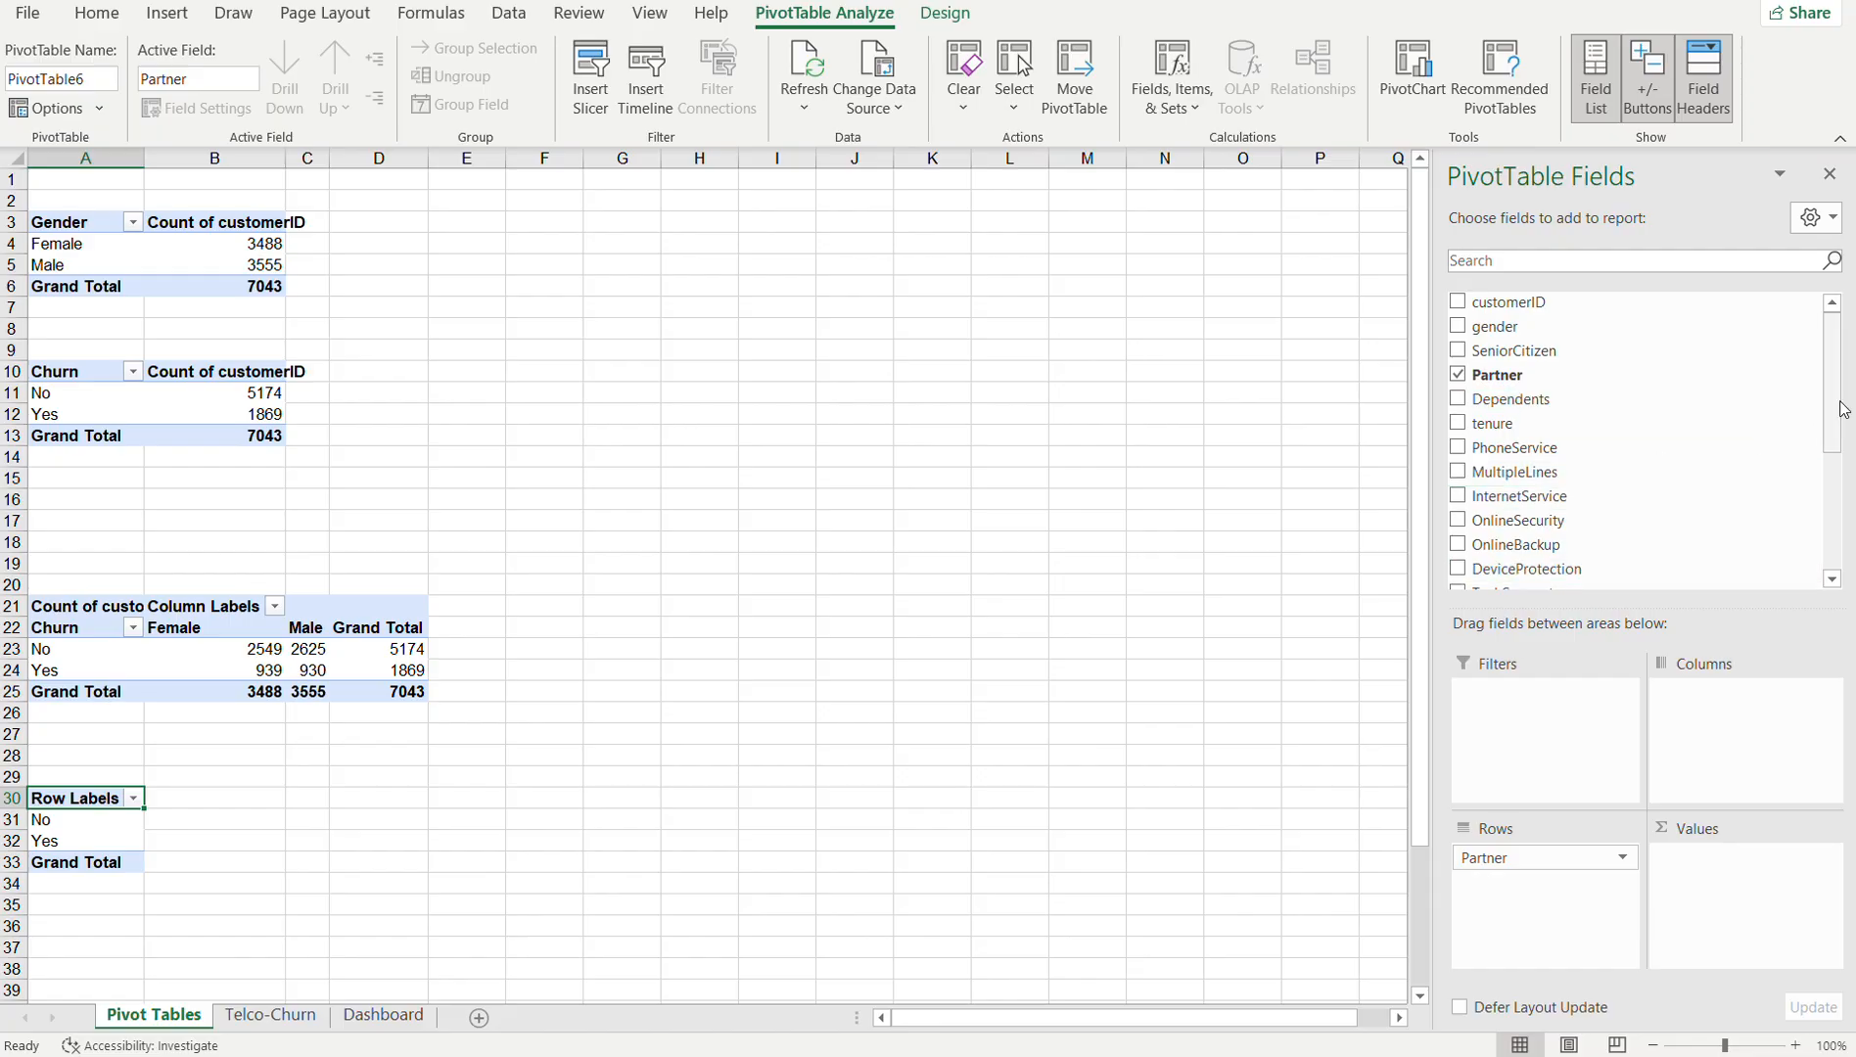
pyautogui.moveTo(1836, 414); pyautogui.dragTo(1837, 531)
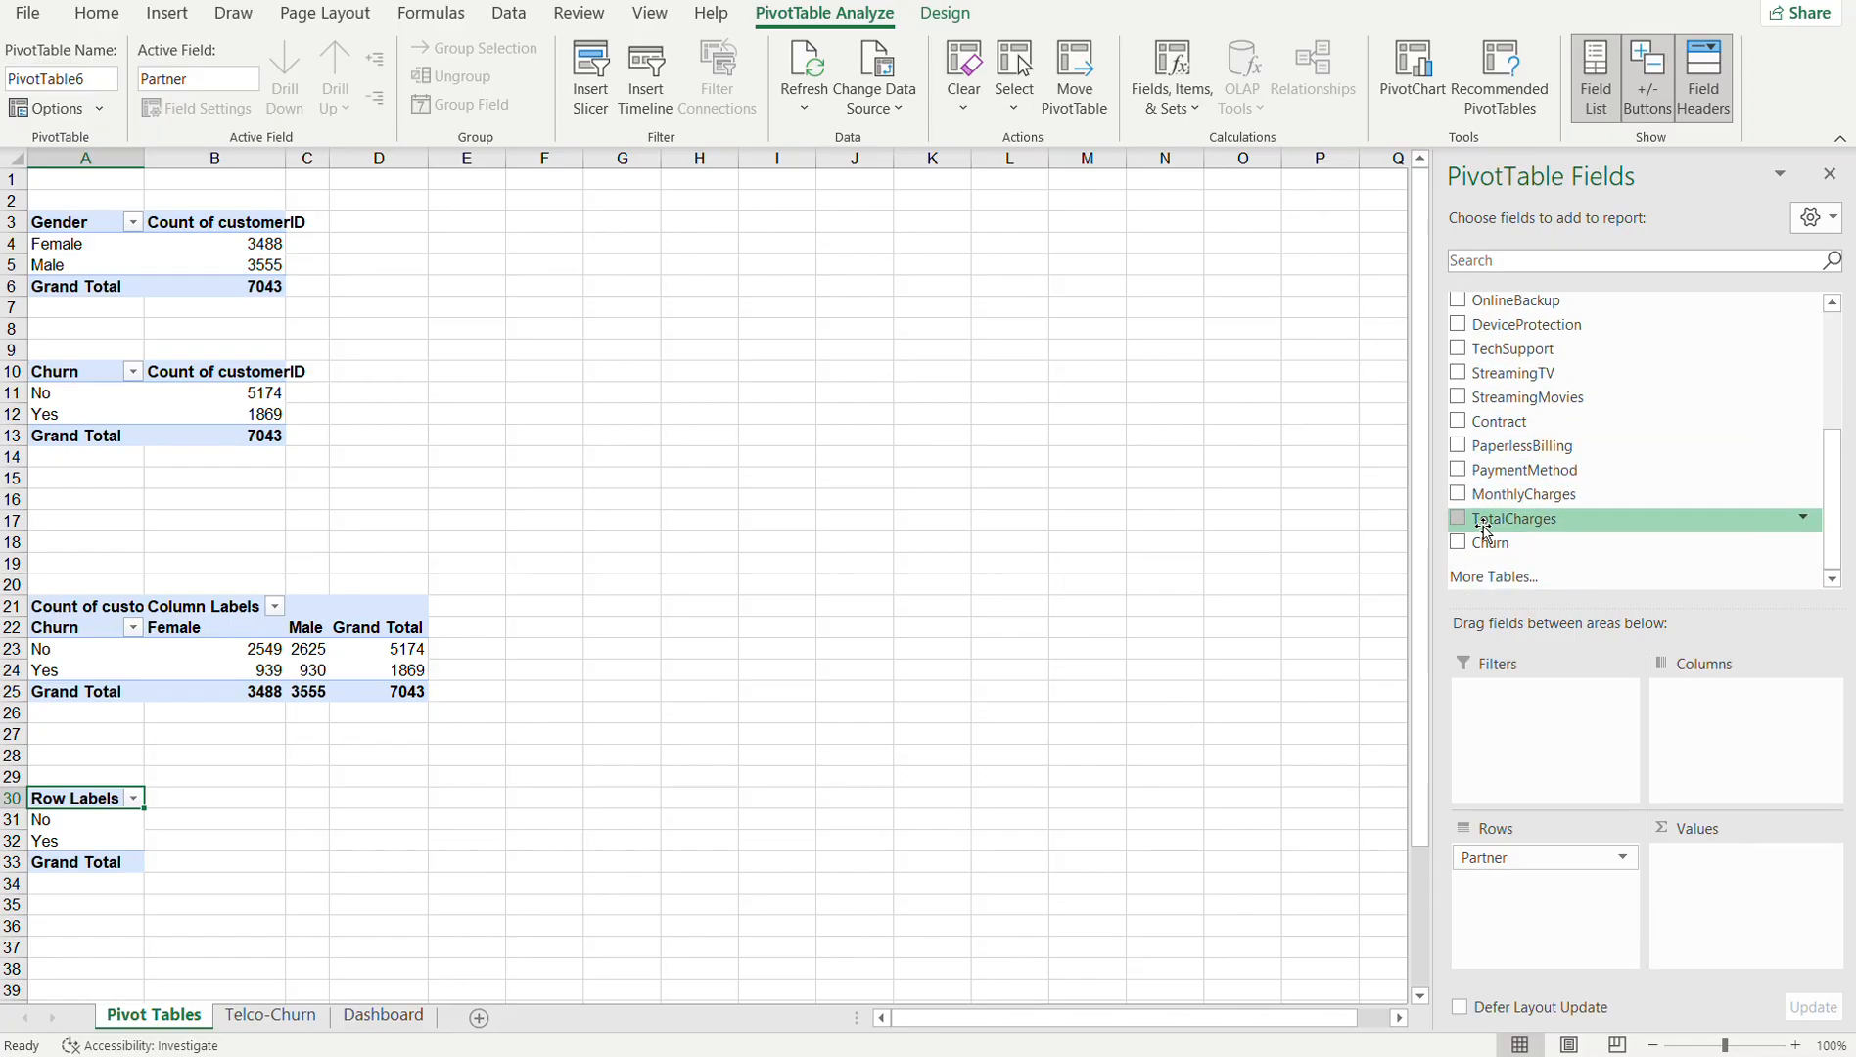
pyautogui.moveTo(1476, 549); pyautogui.dragTo(1722, 776)
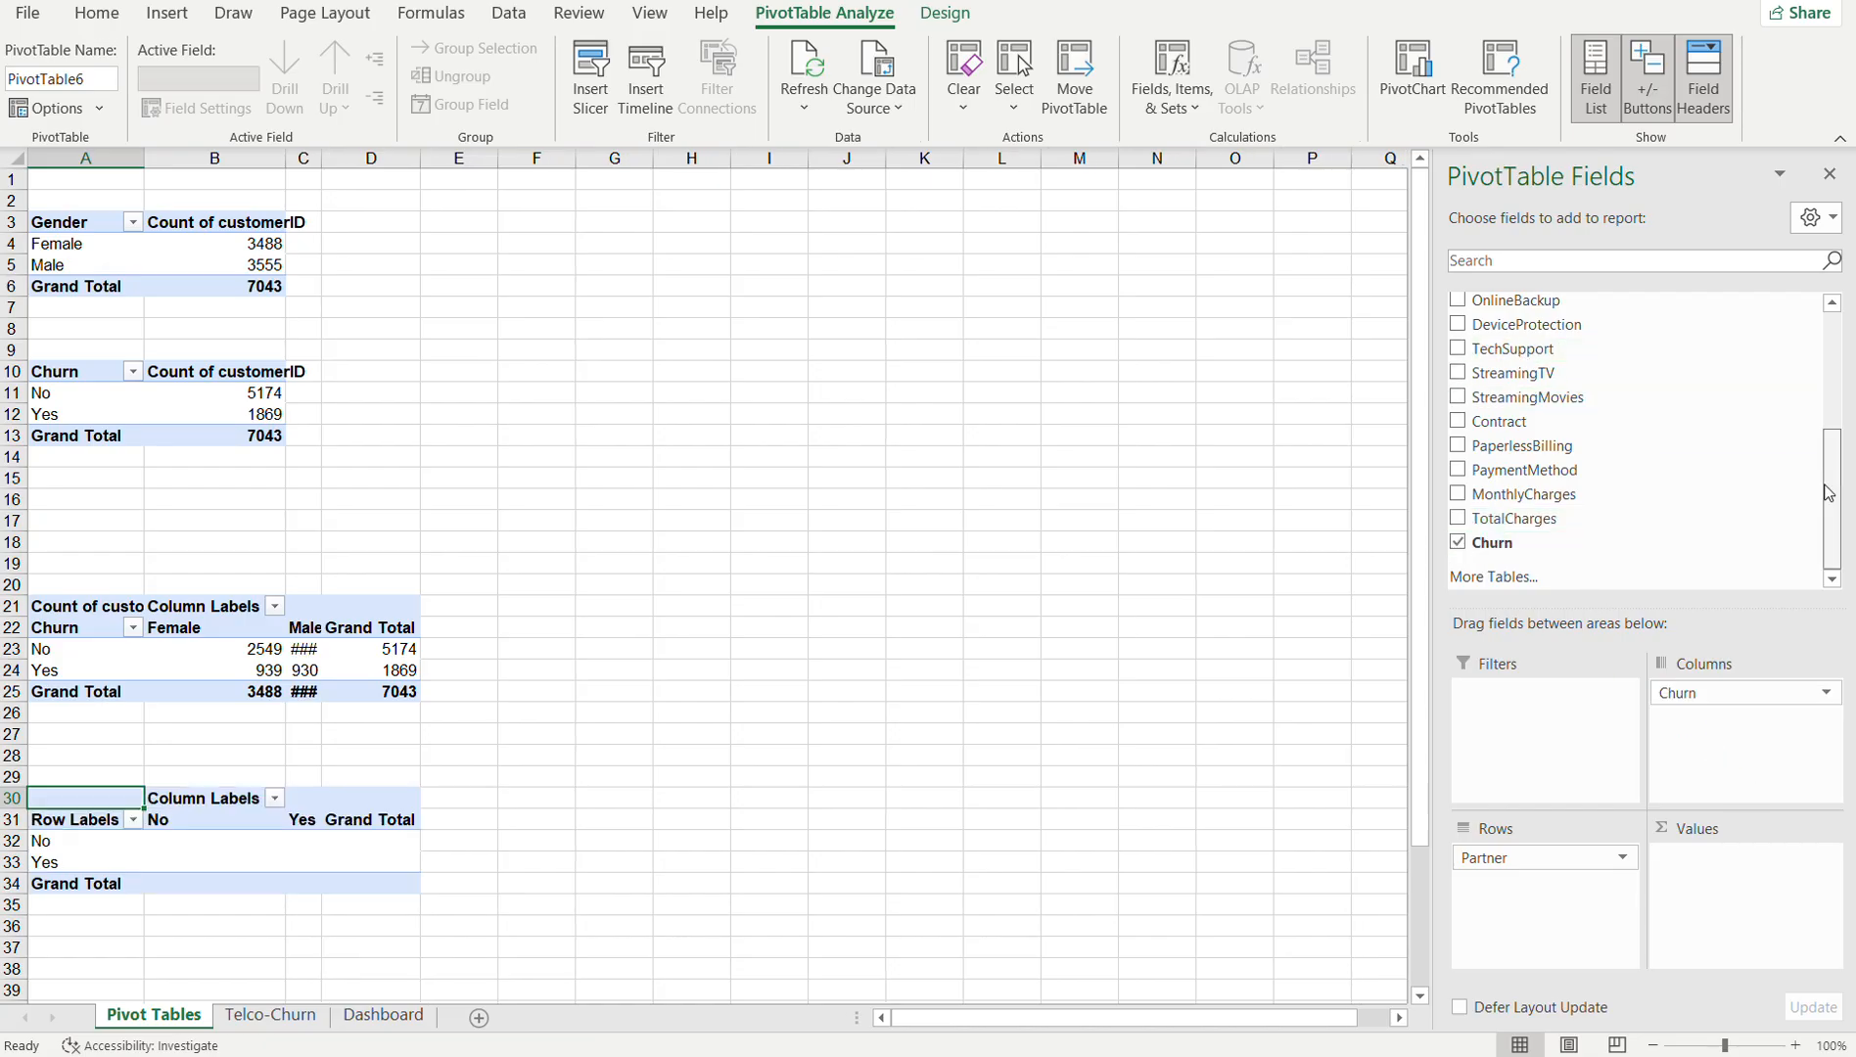
pyautogui.moveTo(1829, 492); pyautogui.dragTo(1831, 333)
pyautogui.moveTo(1479, 303); pyautogui.dragTo(1692, 881)
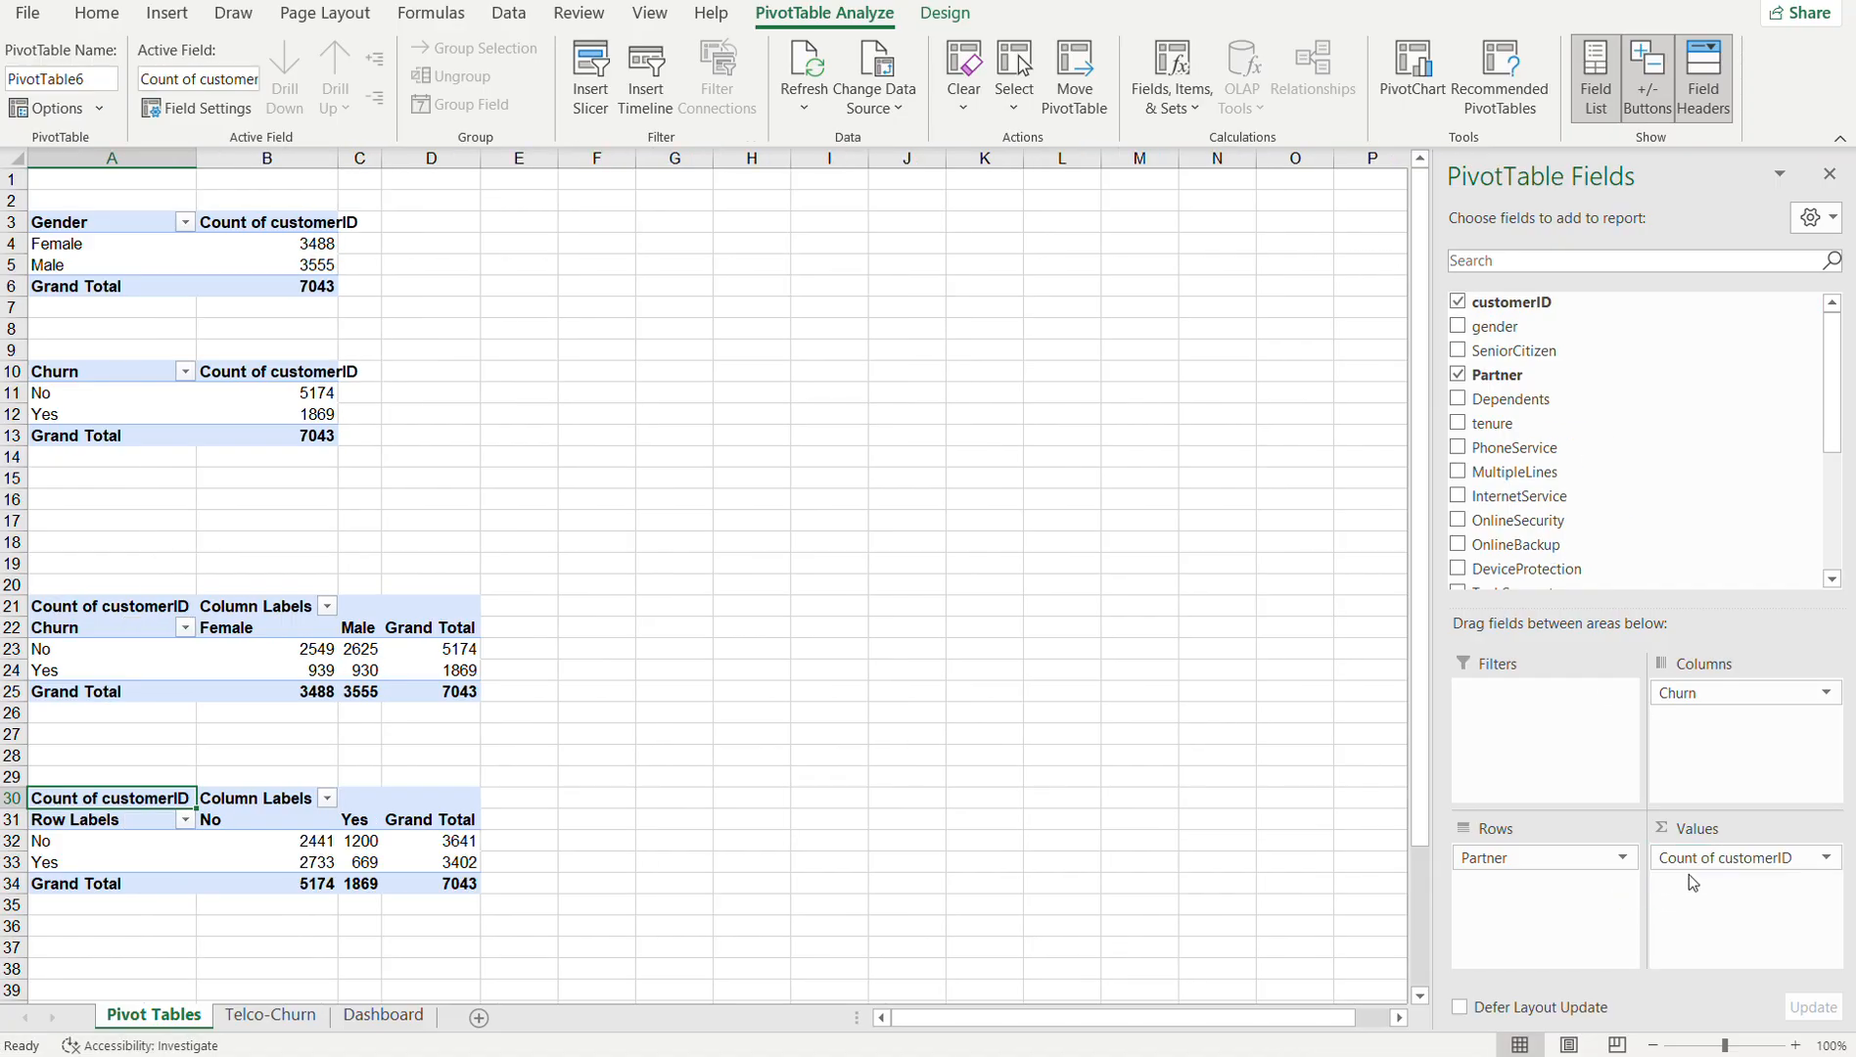
# - Insert a Stacked Bar PivotChart from the Partner-by-Churn PivotTable
pyautogui.click(111, 839)
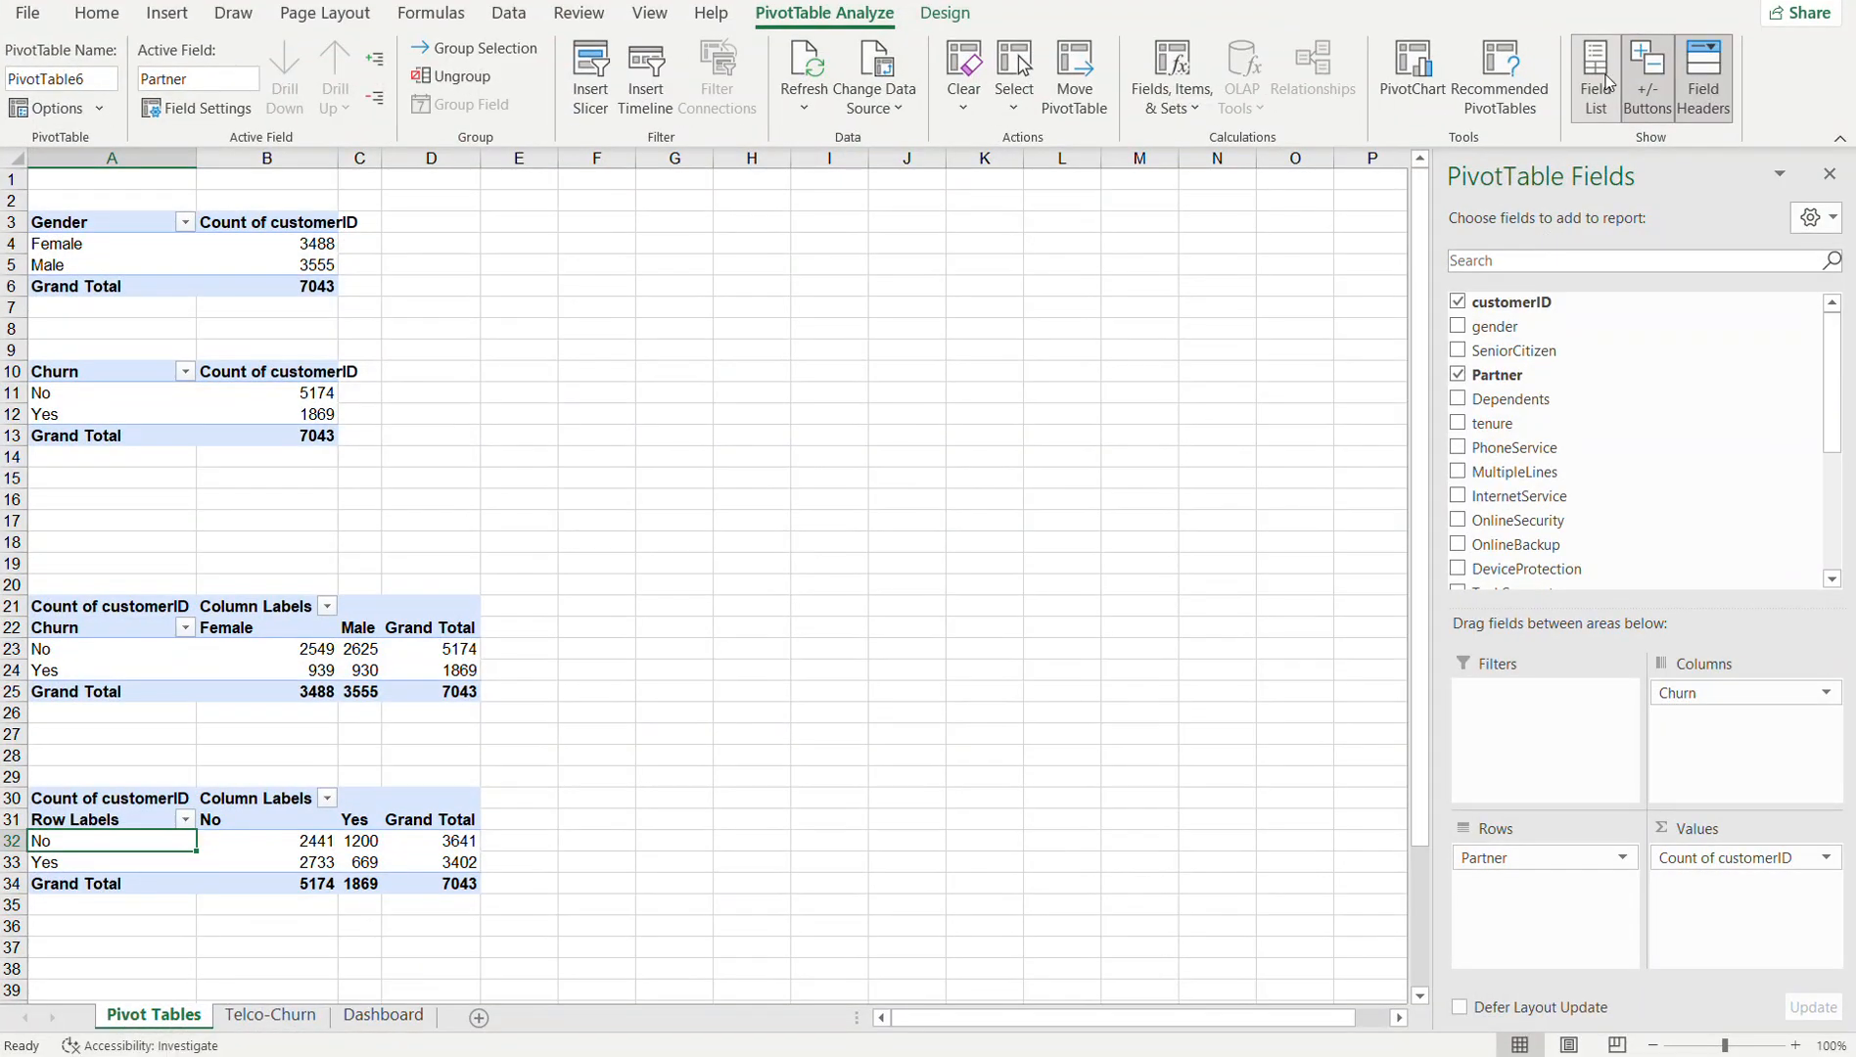
pyautogui.click(1402, 73)
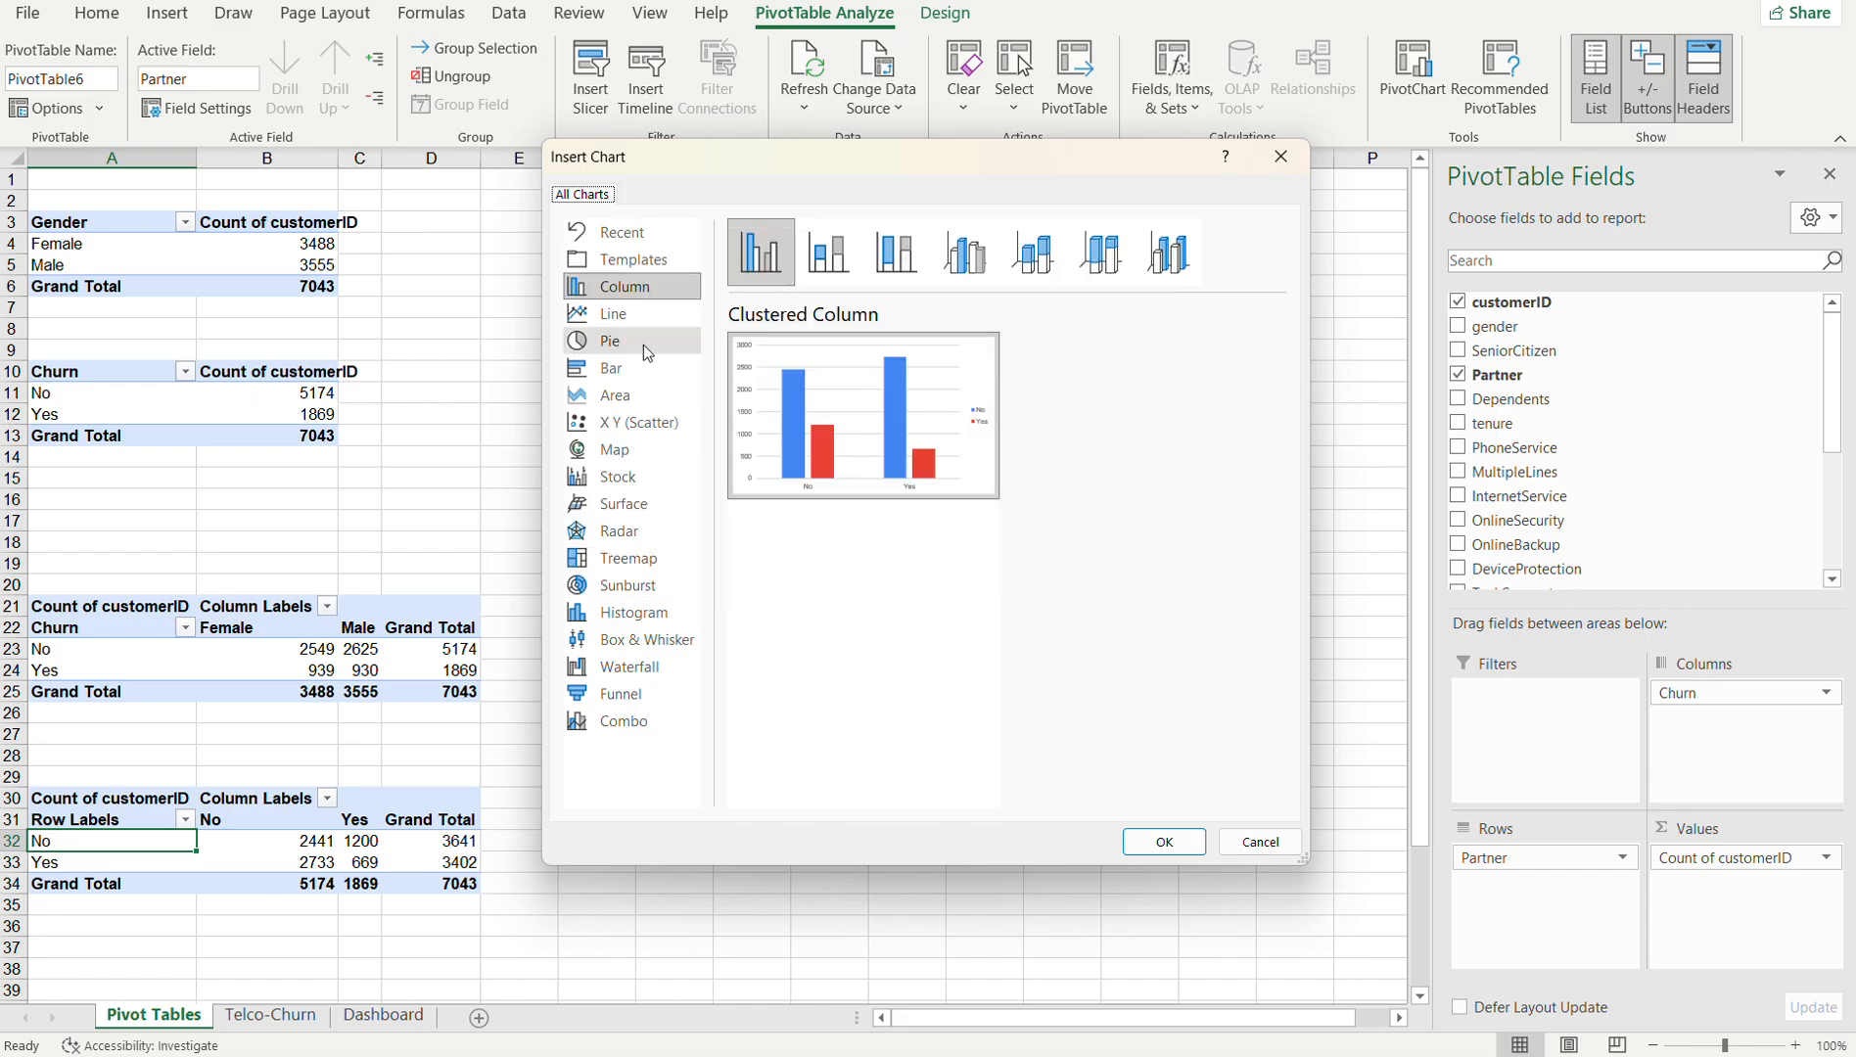
pyautogui.click(599, 370)
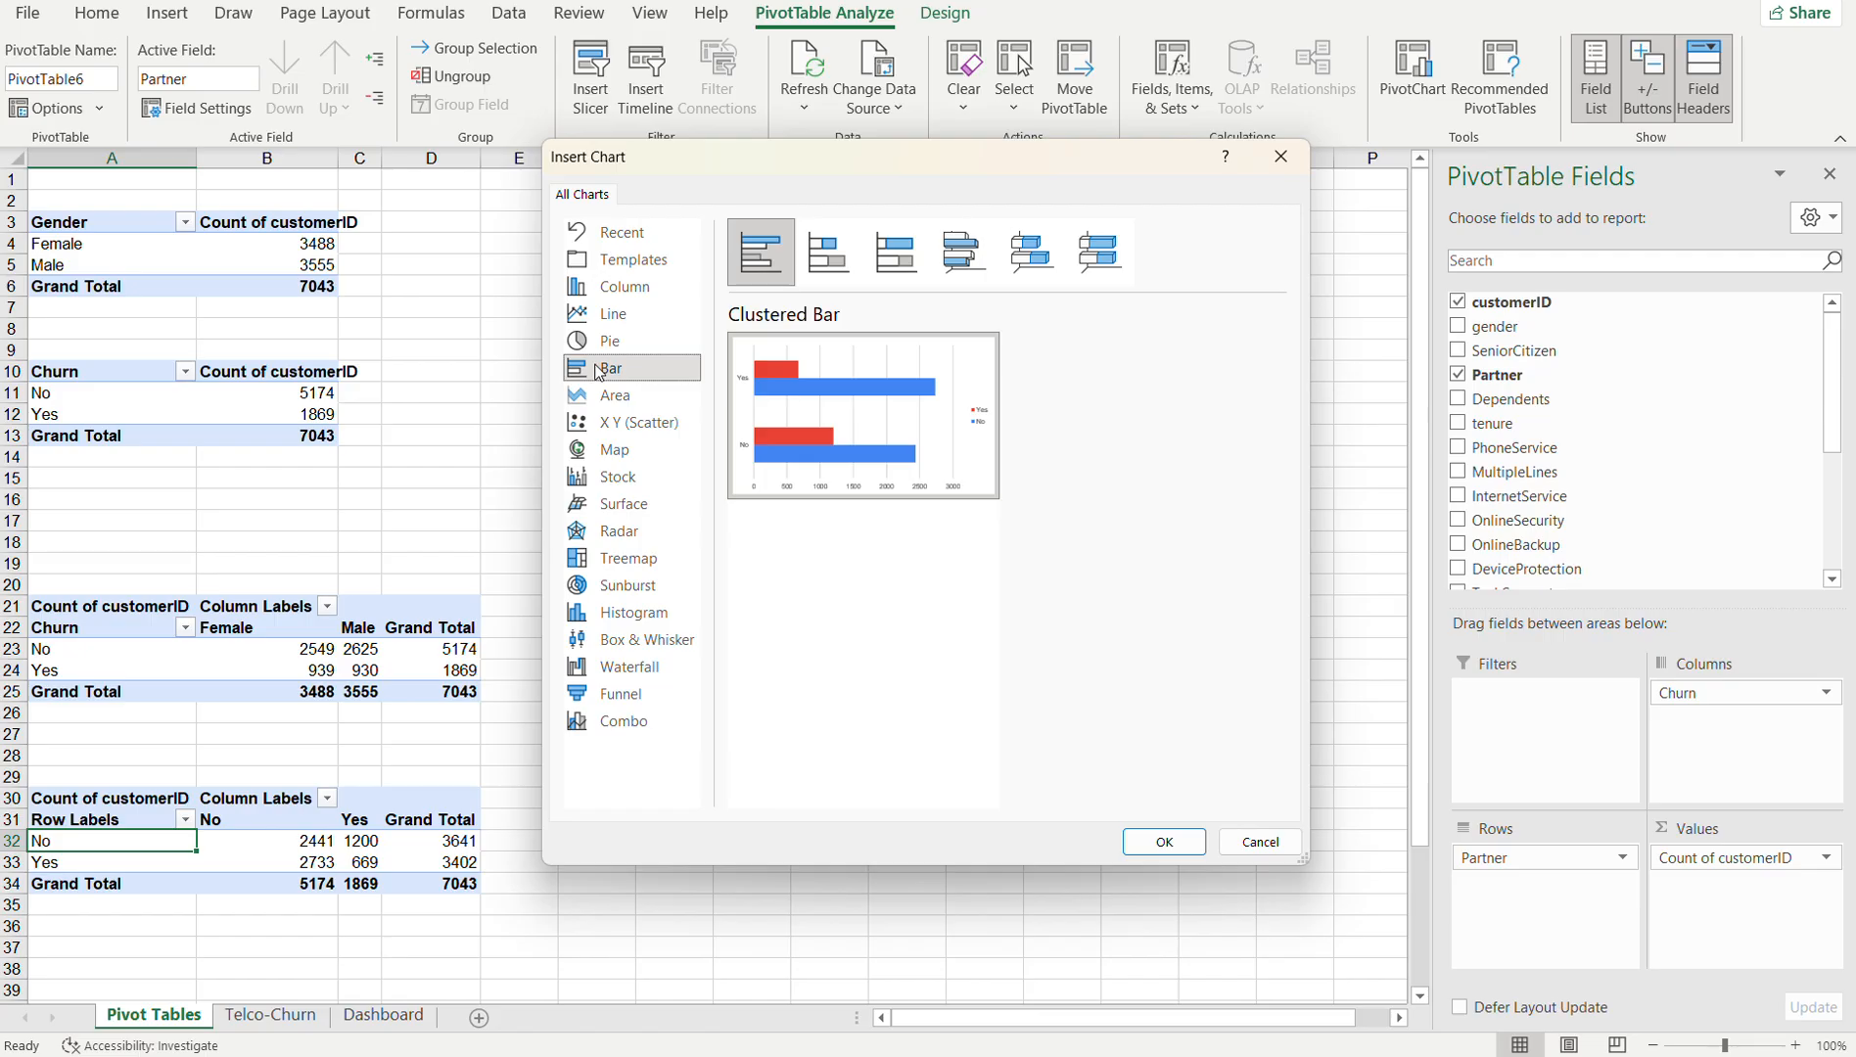
pyautogui.click(829, 273)
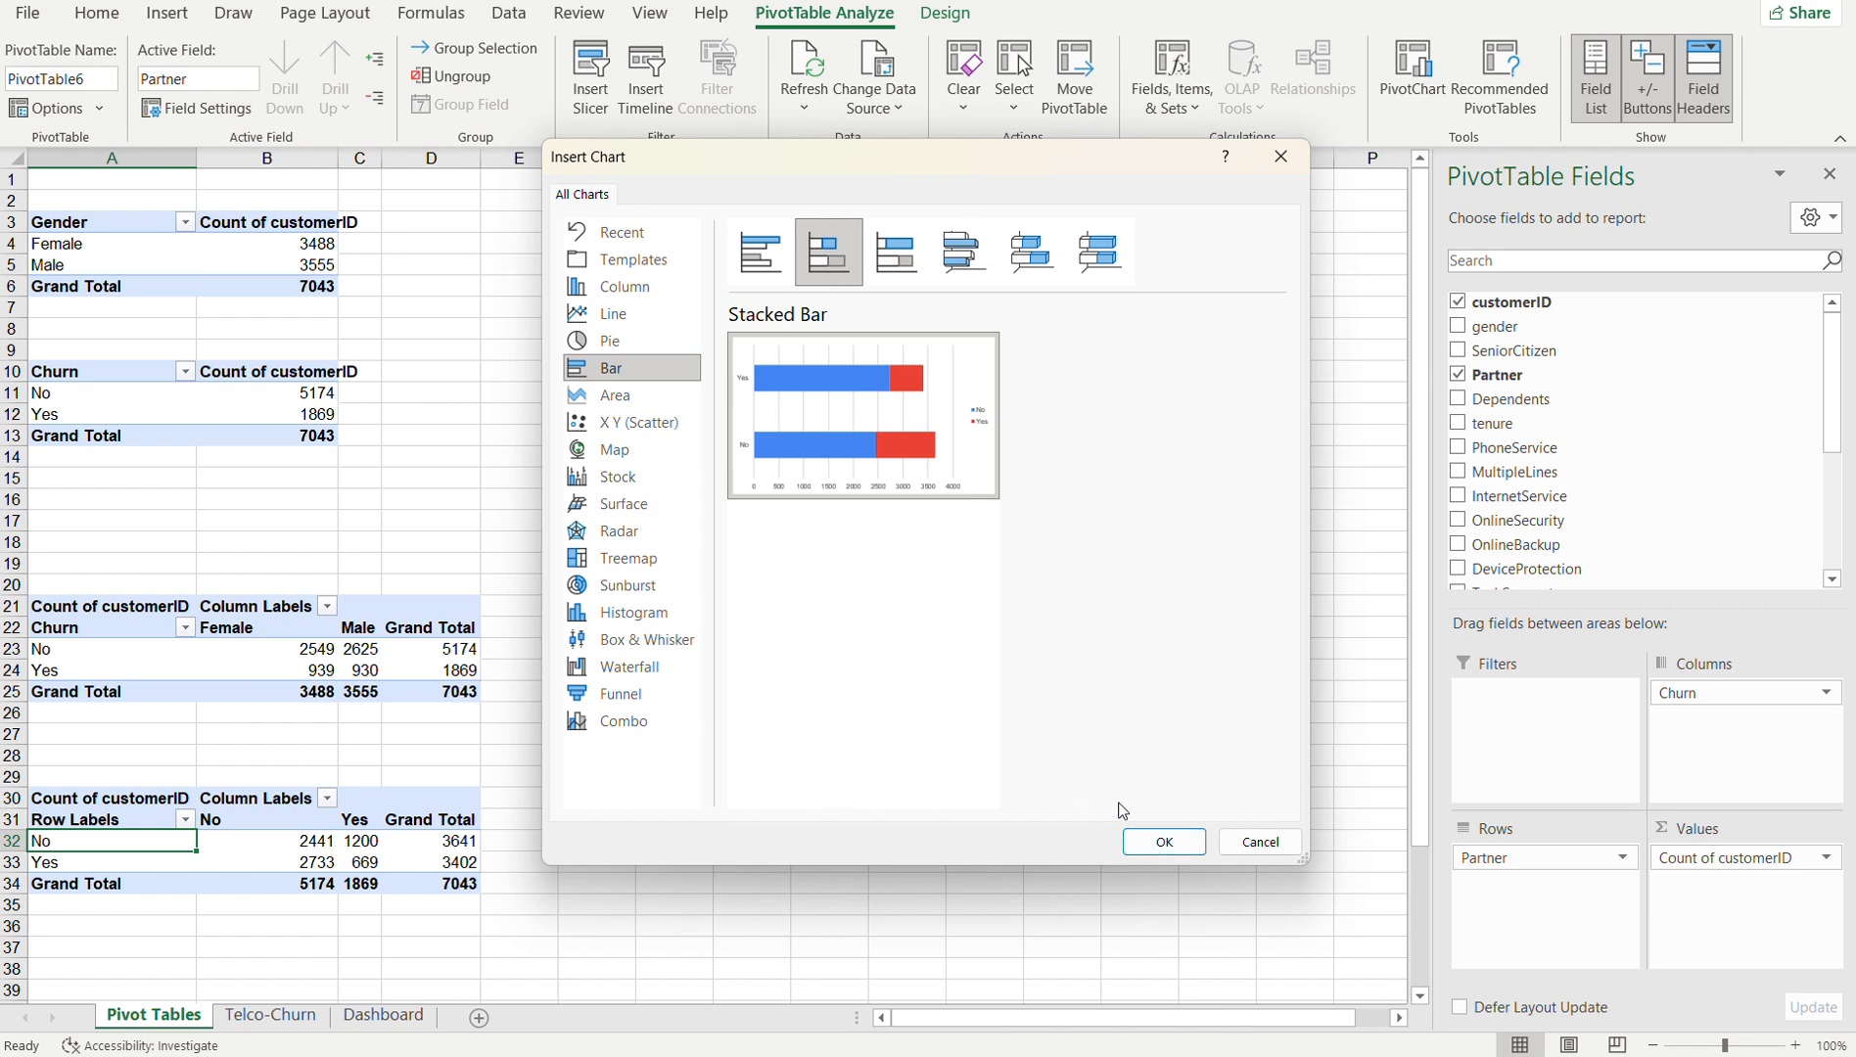
pyautogui.click(1166, 840)
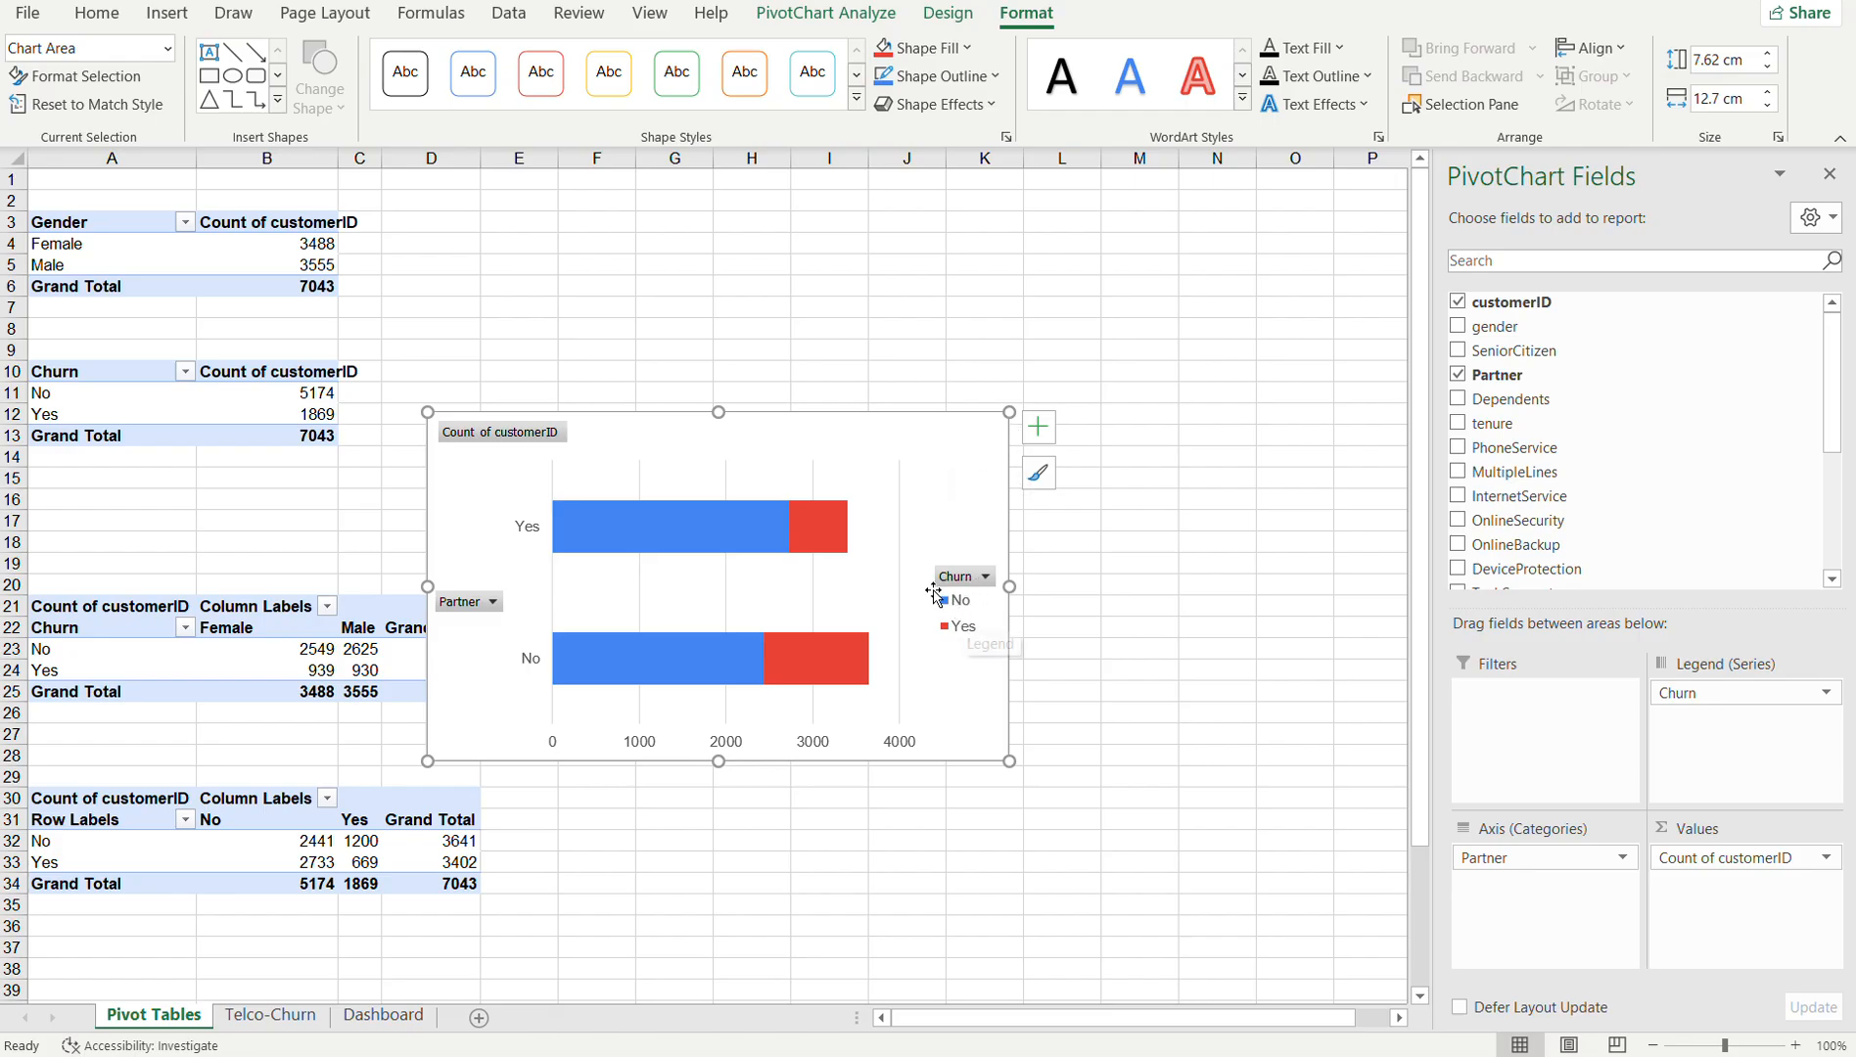
# - Add axis titles to the stacked bar chart and hide all of its field buttons
pyautogui.moveTo(552, 575)
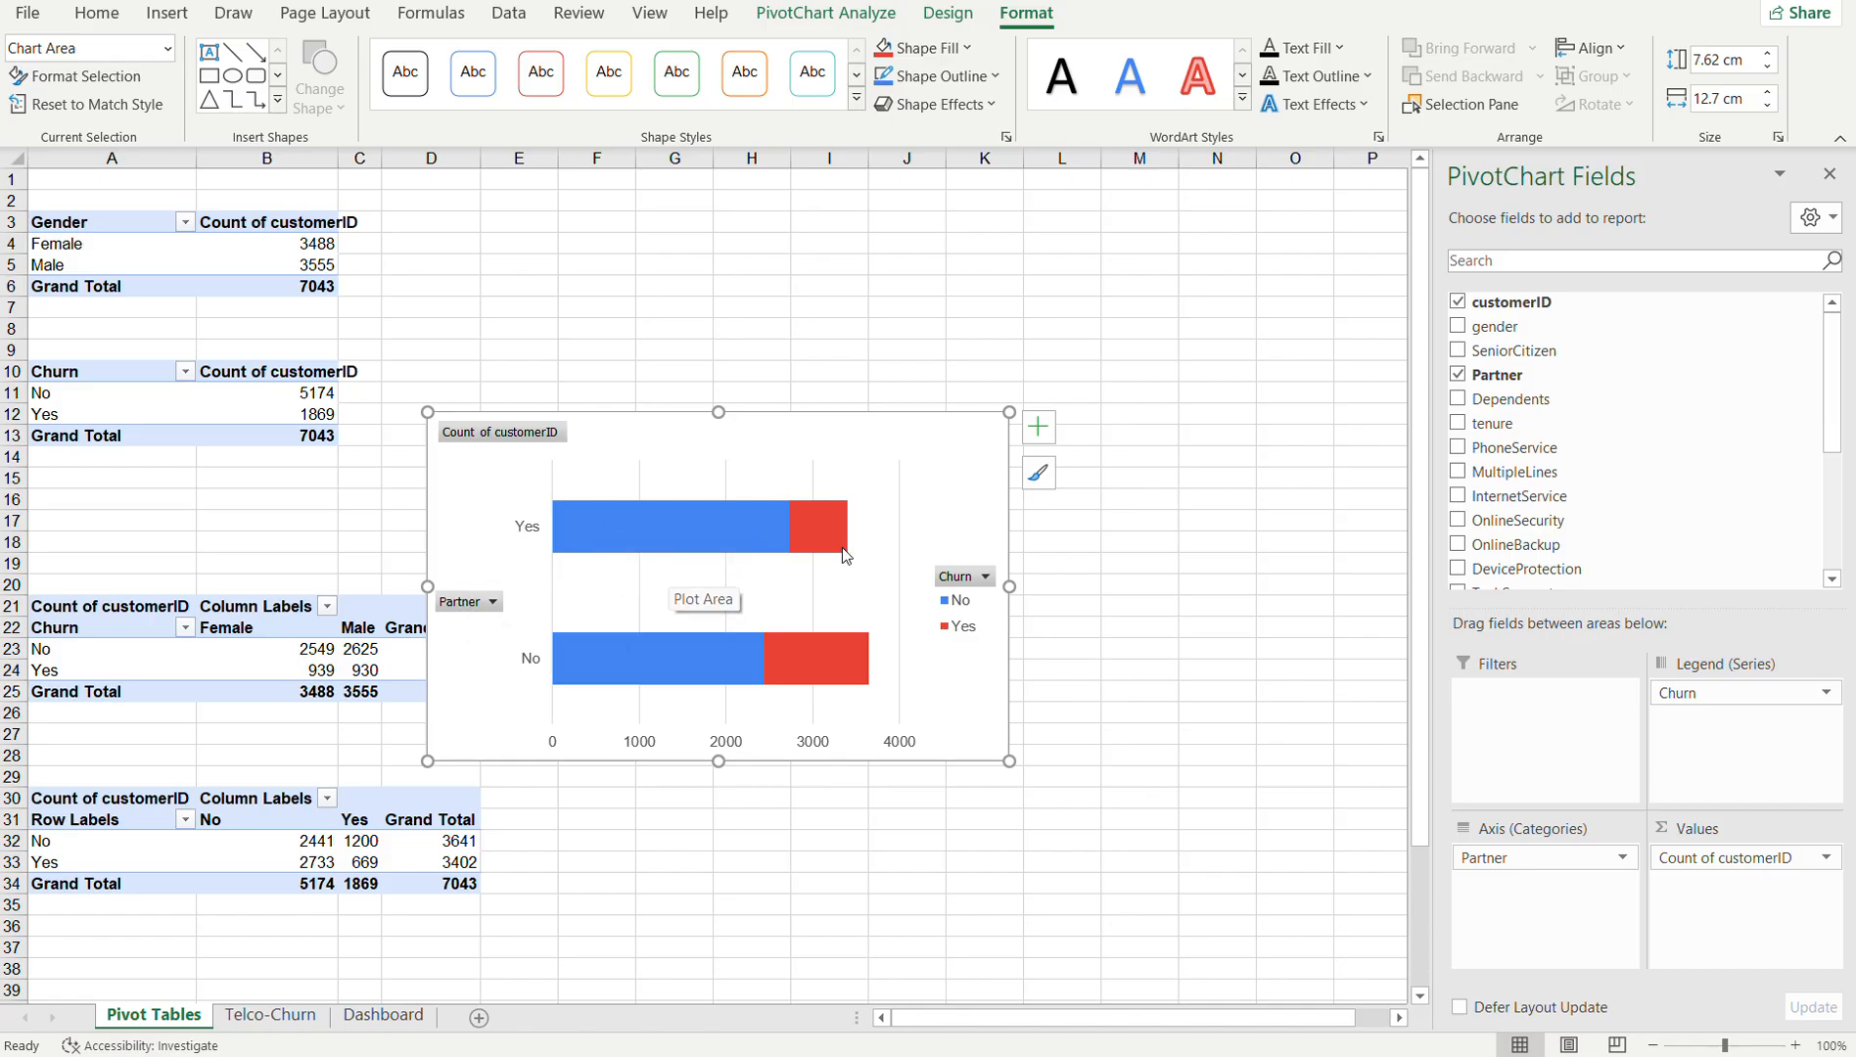
pyautogui.click(1036, 441)
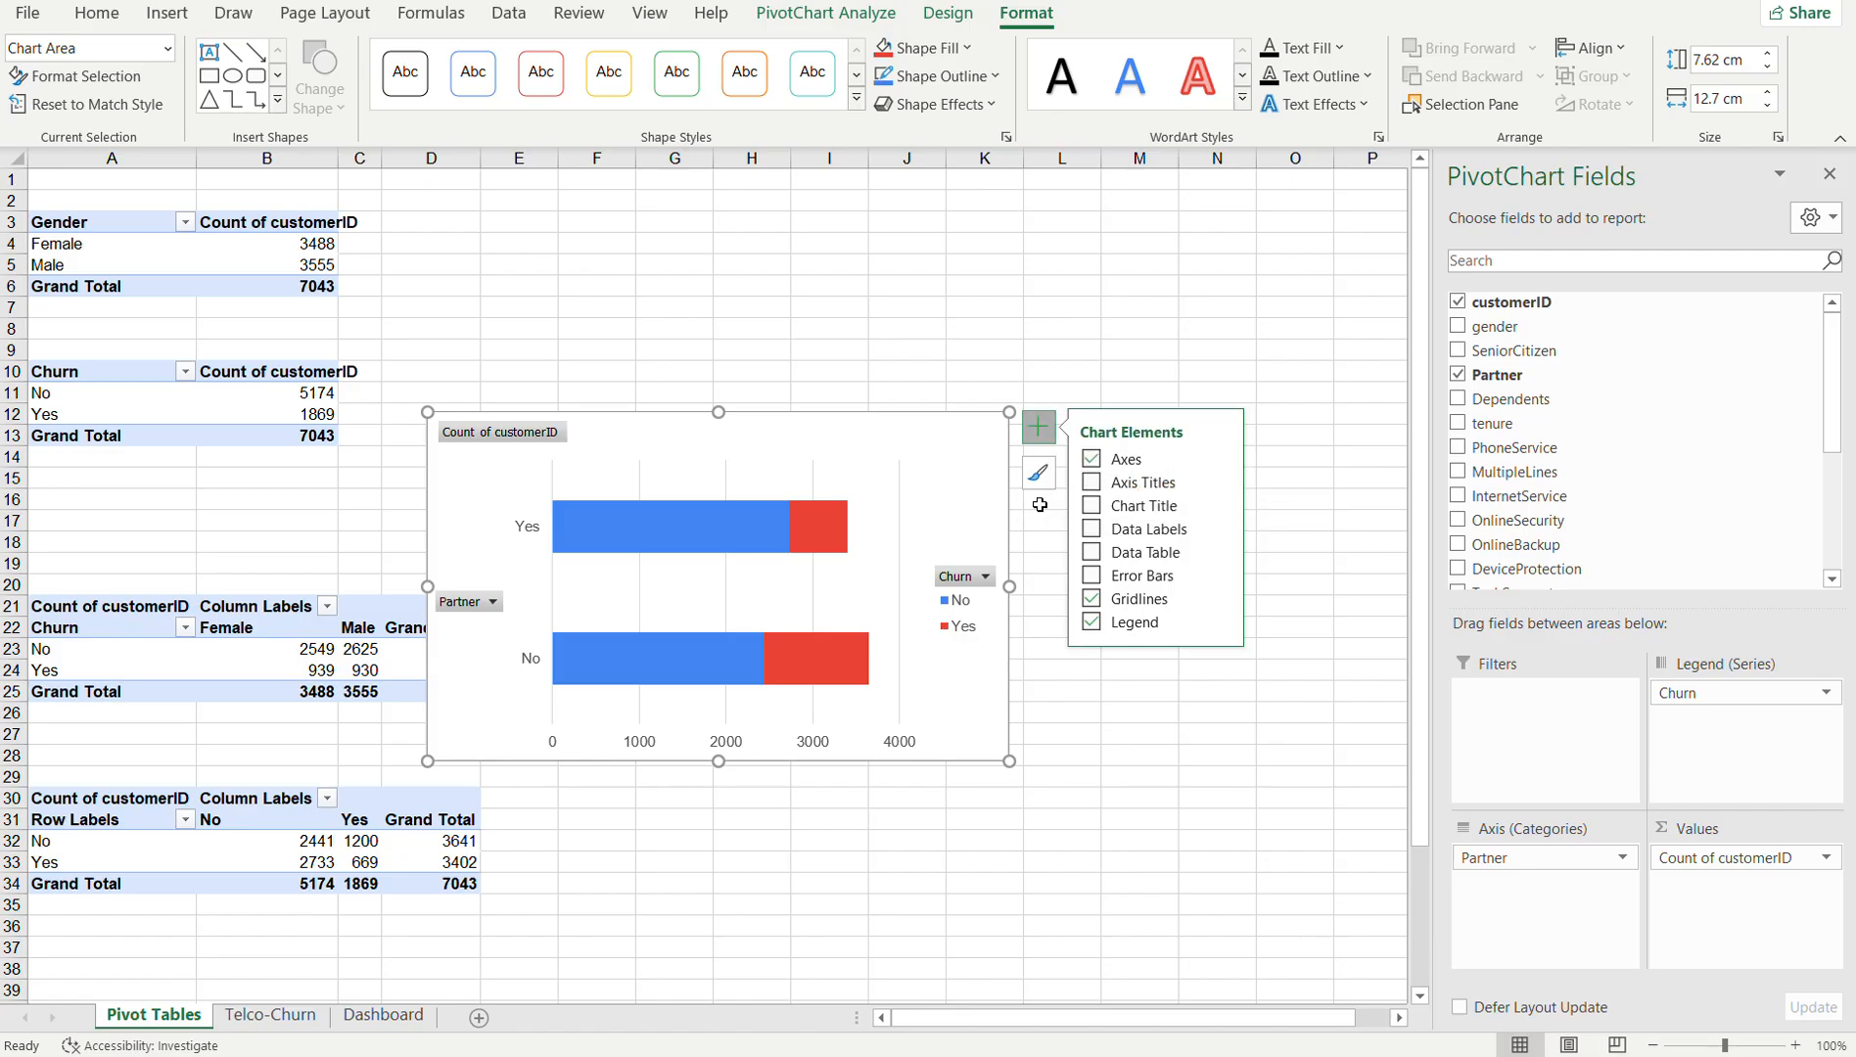
pyautogui.click(1092, 484)
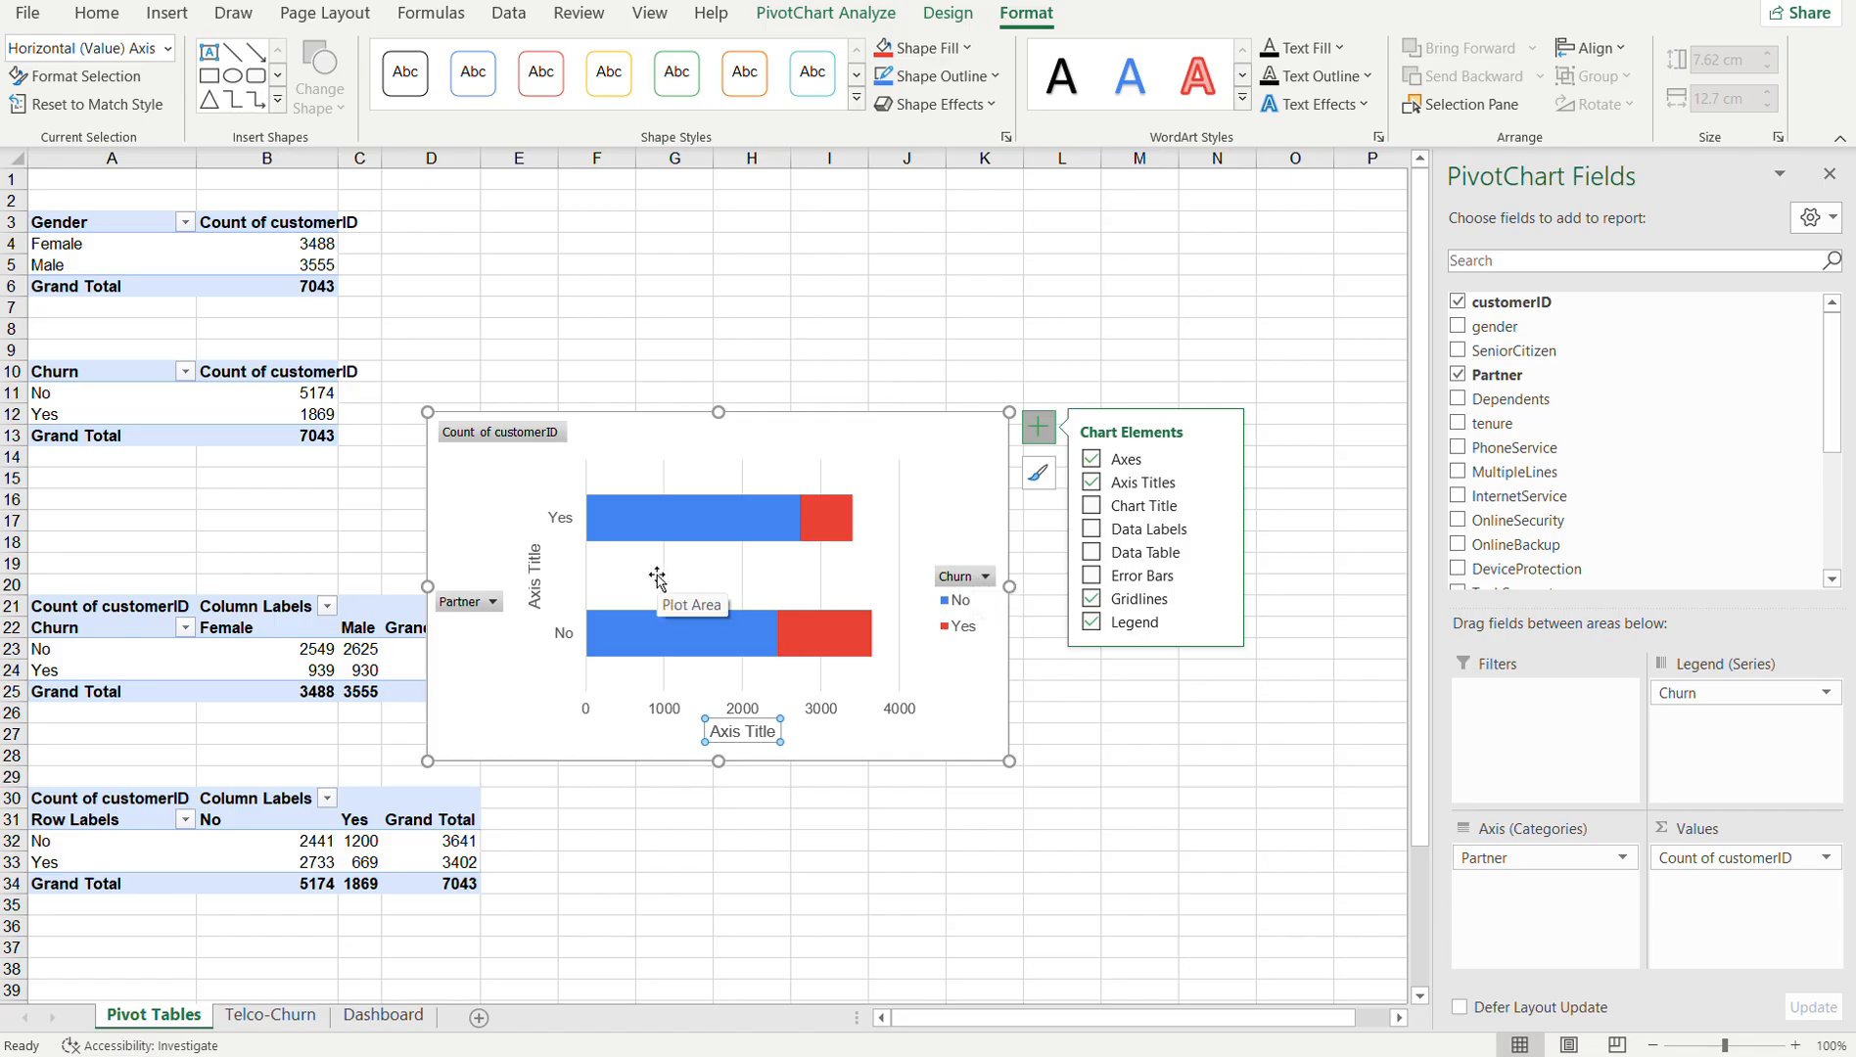
pyautogui.rightClick(509, 440)
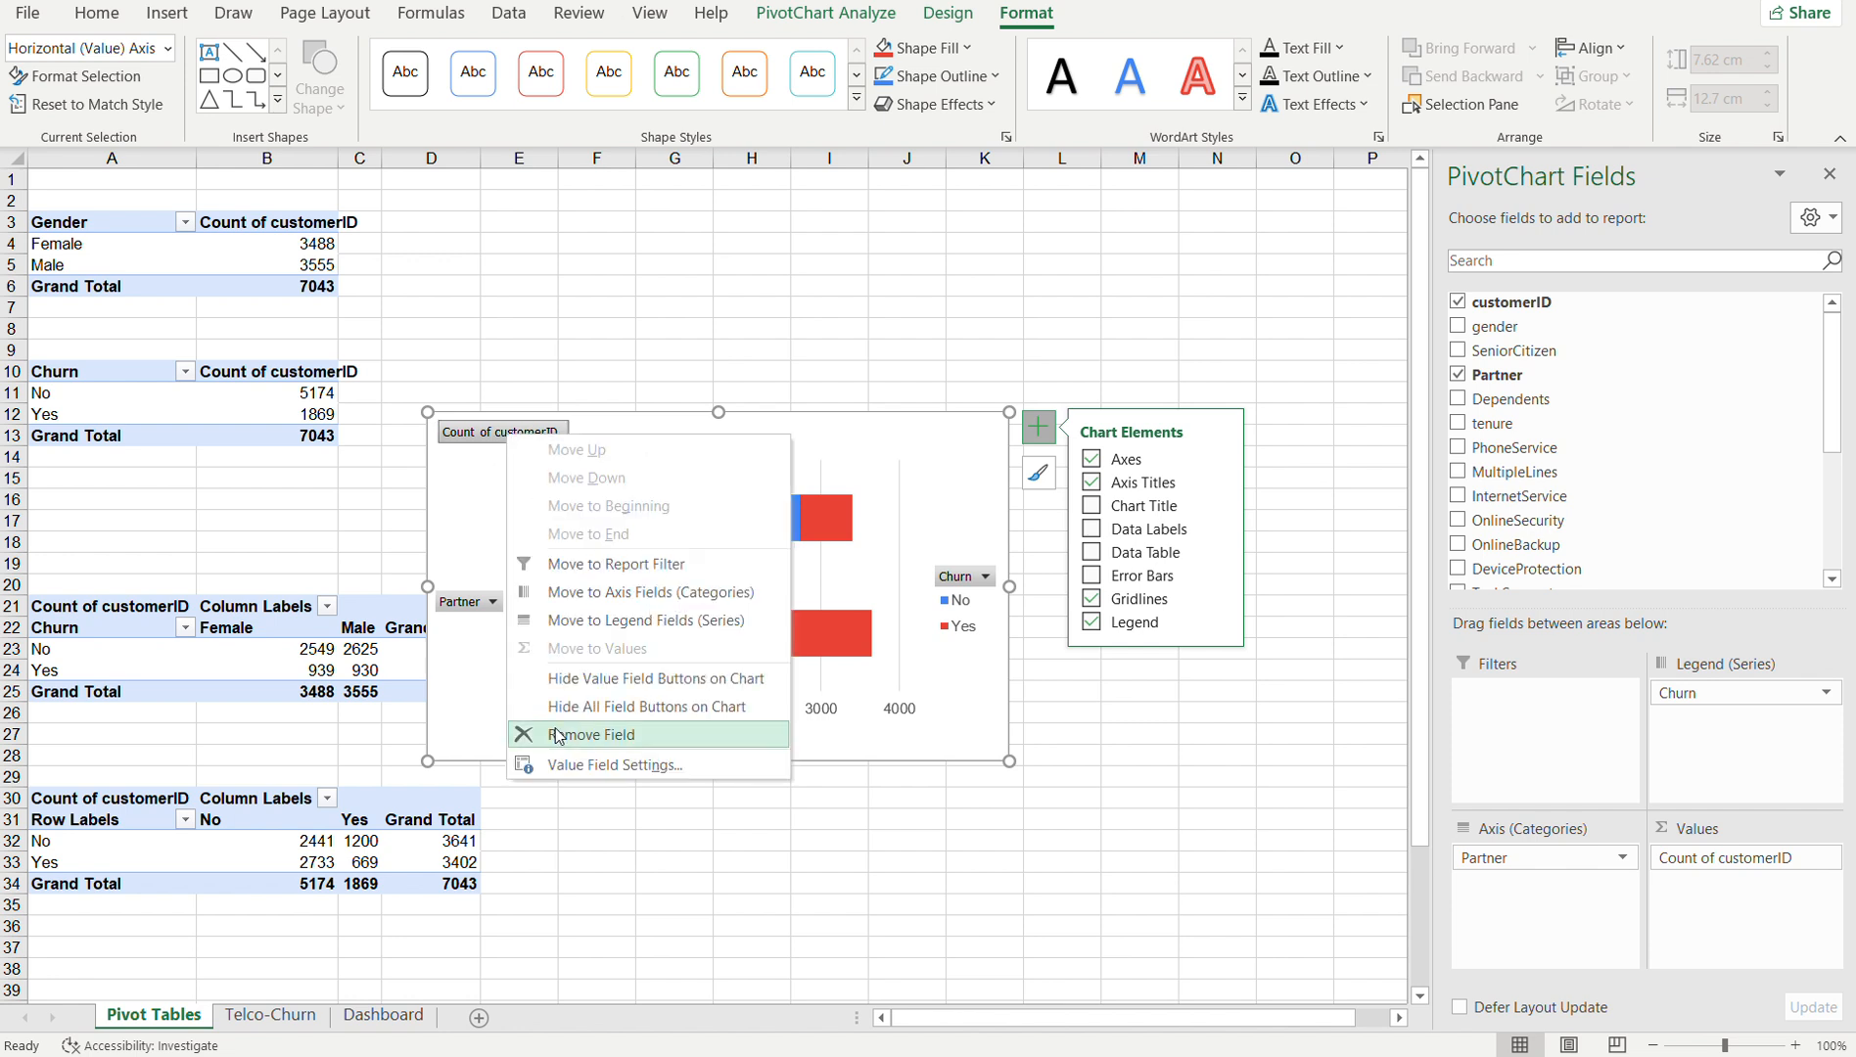
pyautogui.click(628, 713)
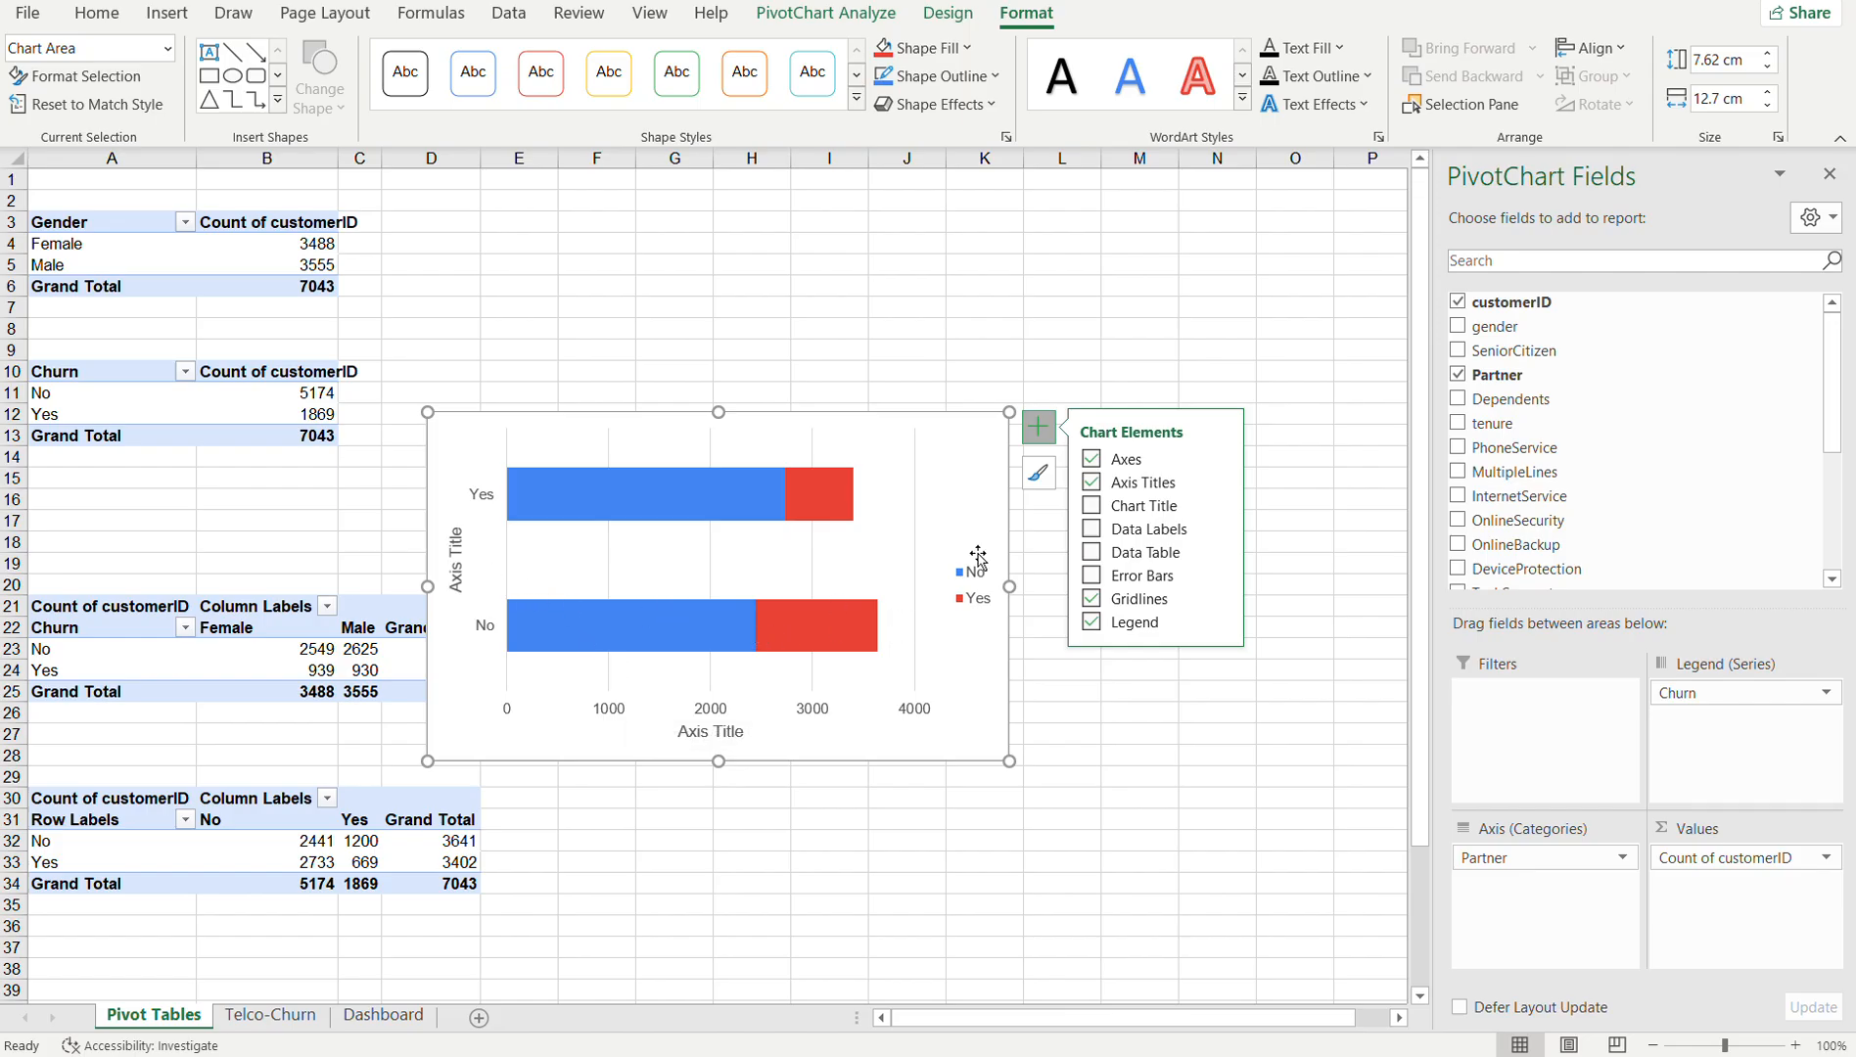
# - Set the stacked bar chart's vertical axis title to "Partner"
pyautogui.click(458, 571)
pyautogui.doubleClick(459, 572)
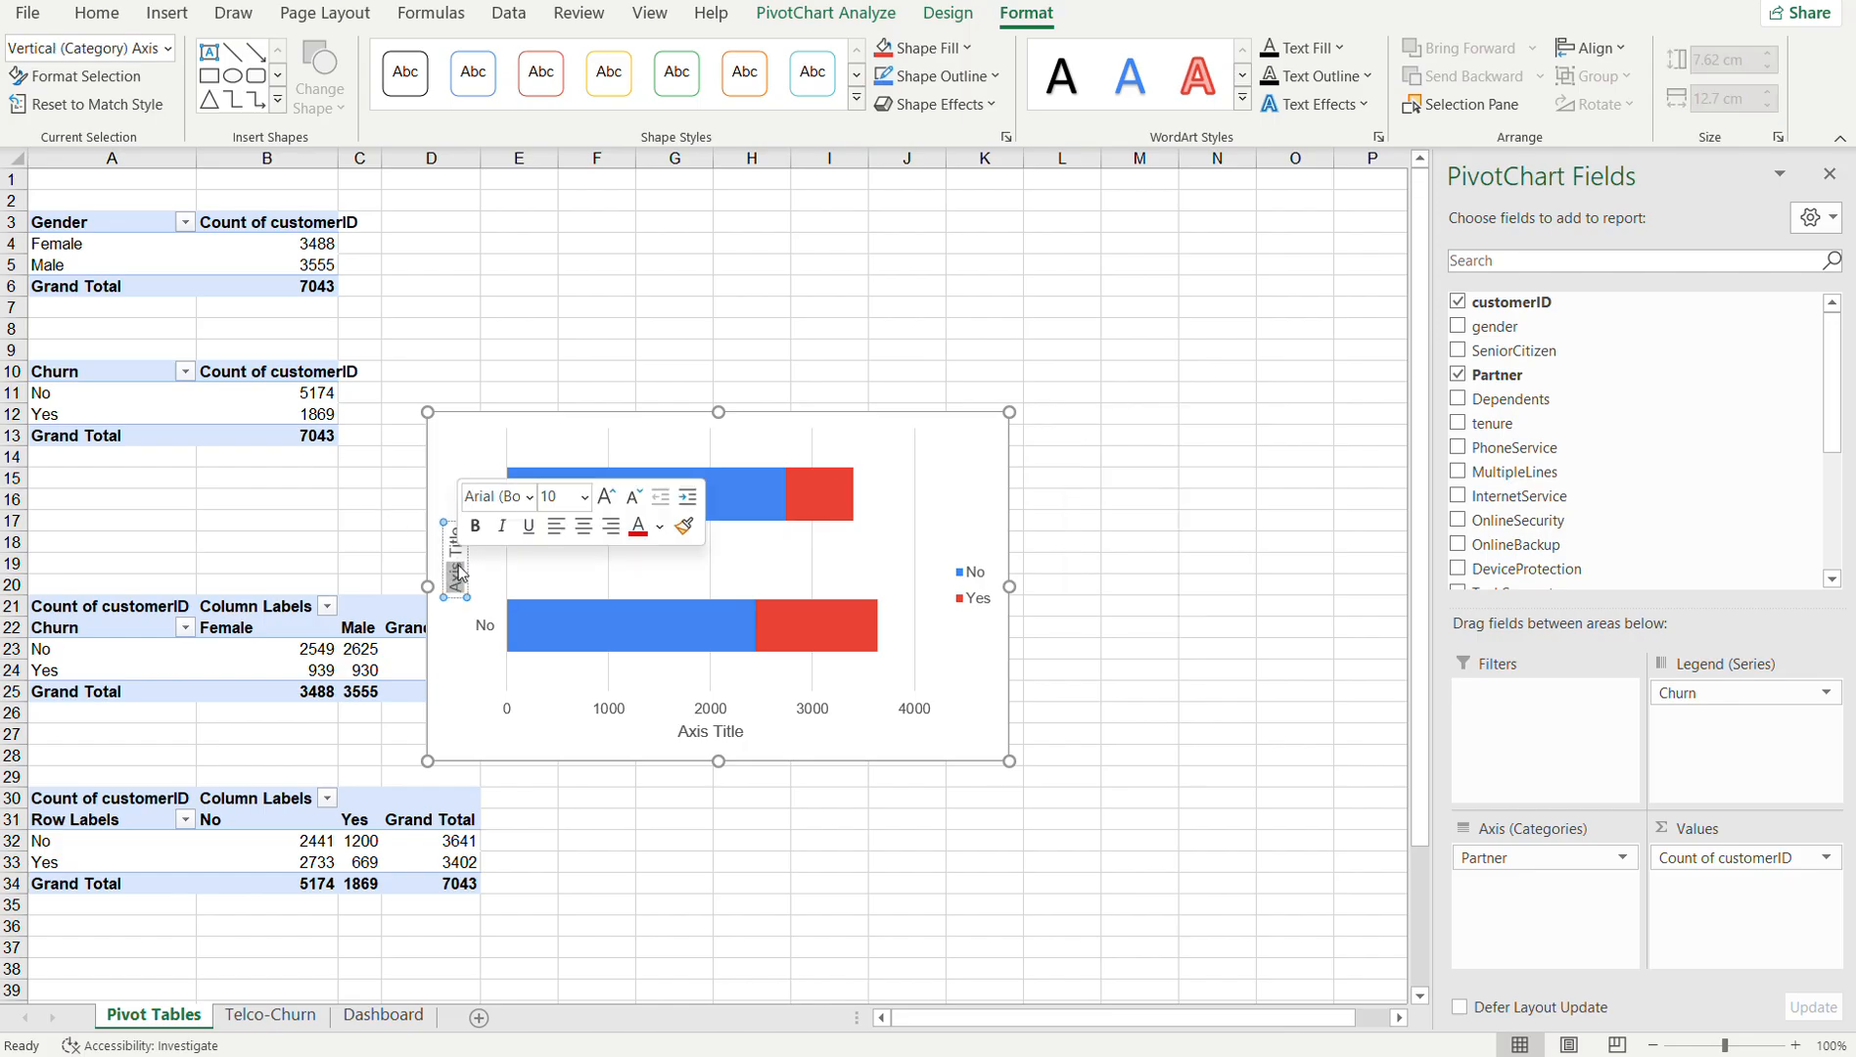
pyautogui.tripleClick(459, 571)
pyautogui.write('Part')
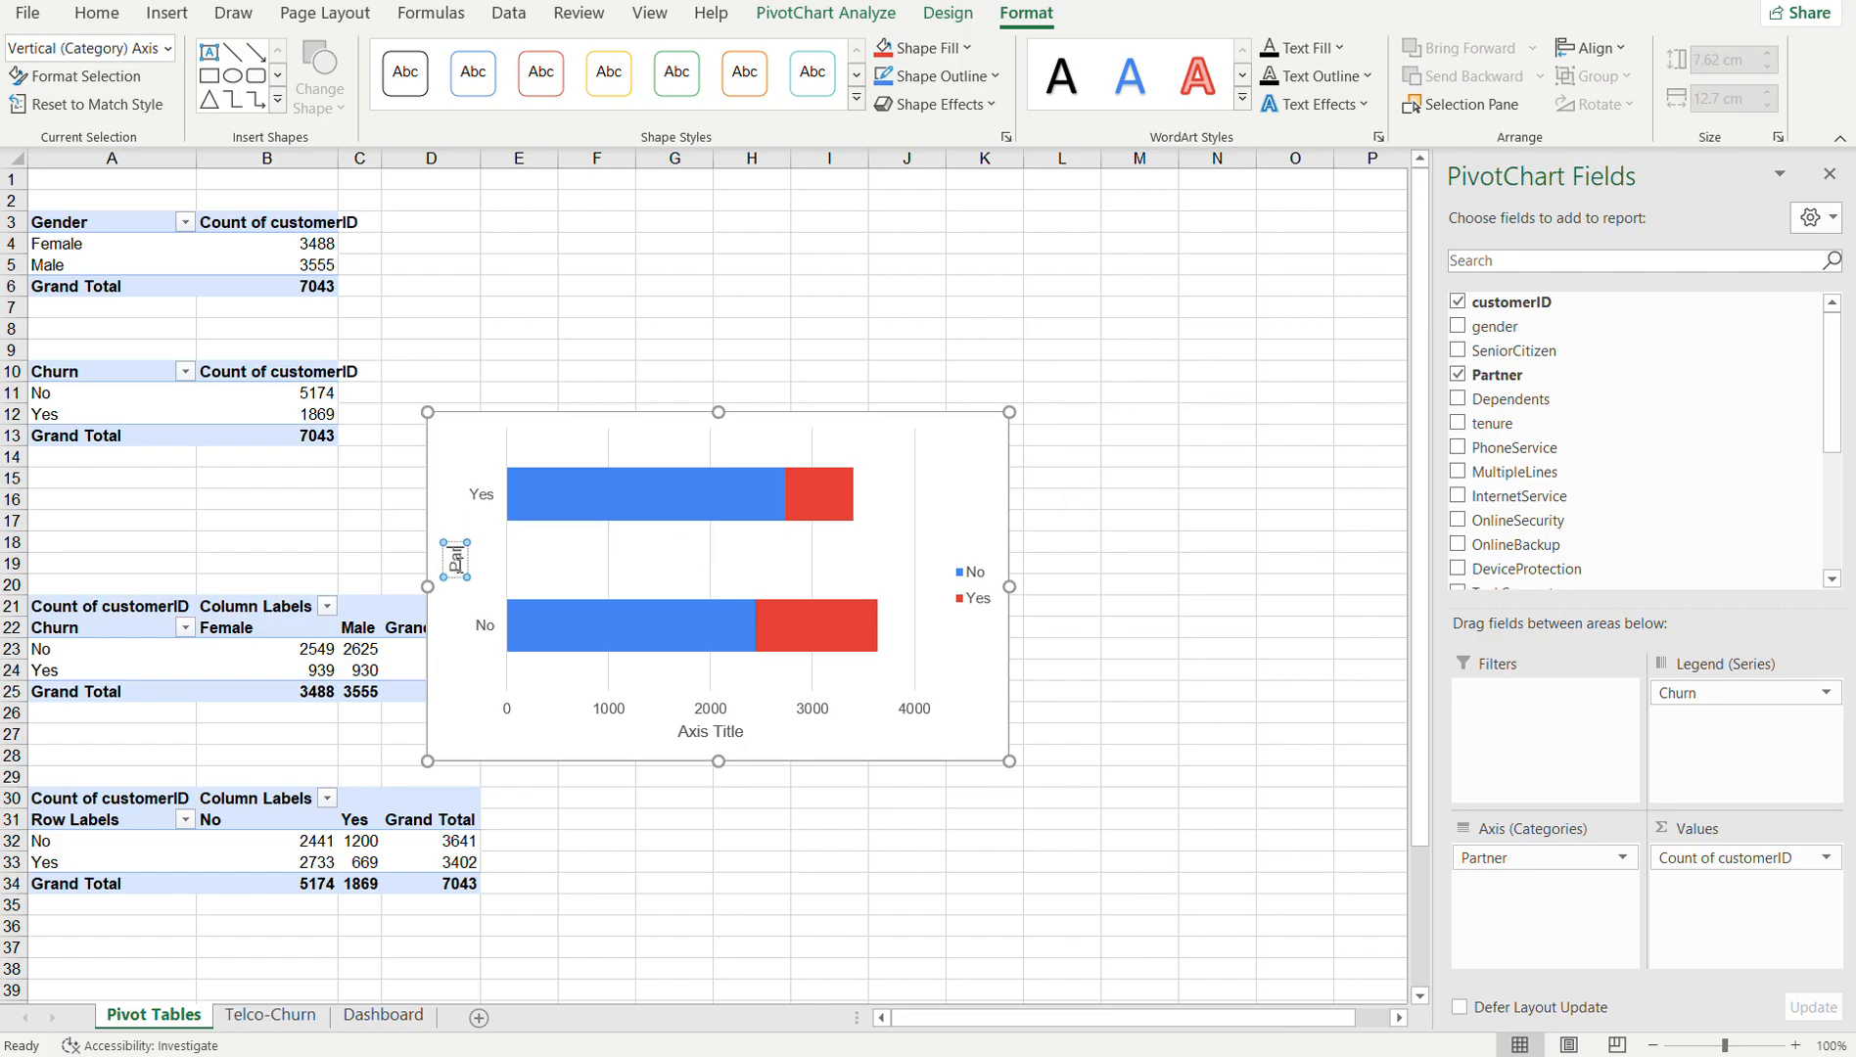
pyautogui.write('n')
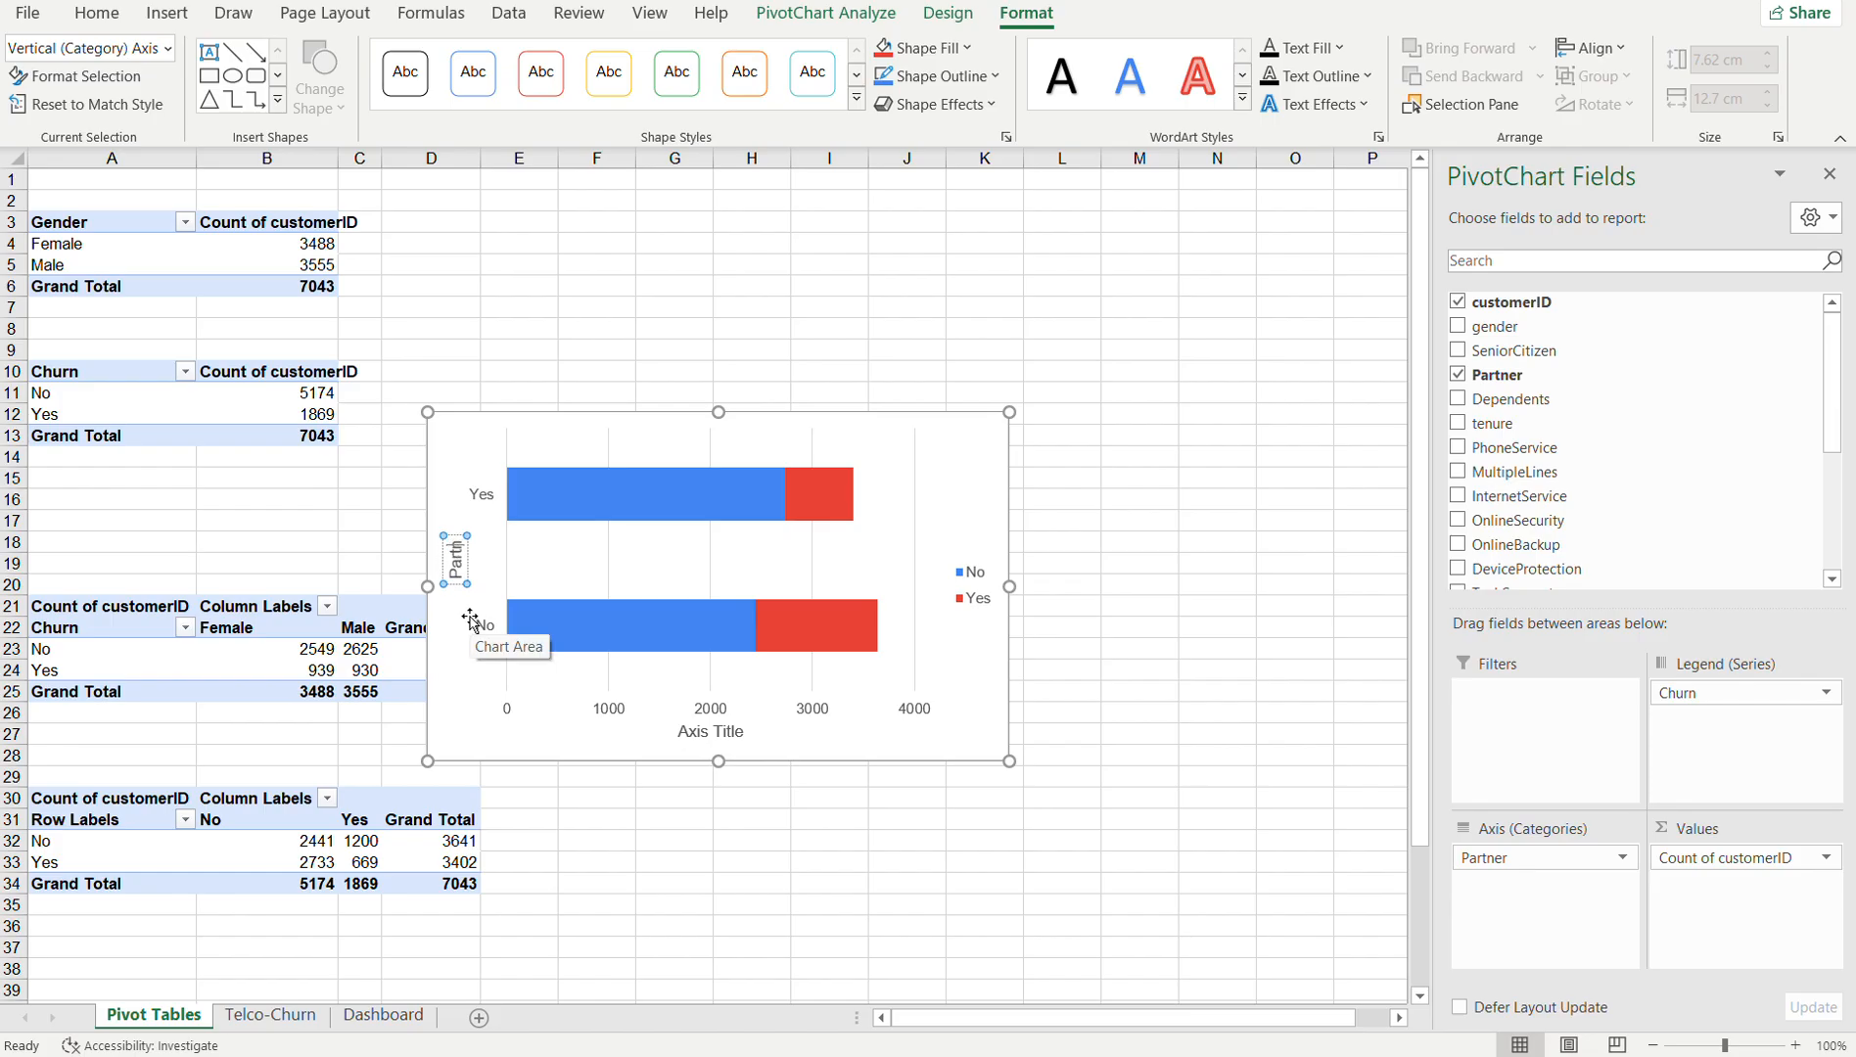
pyautogui.write('er')
pyautogui.click(493, 752)
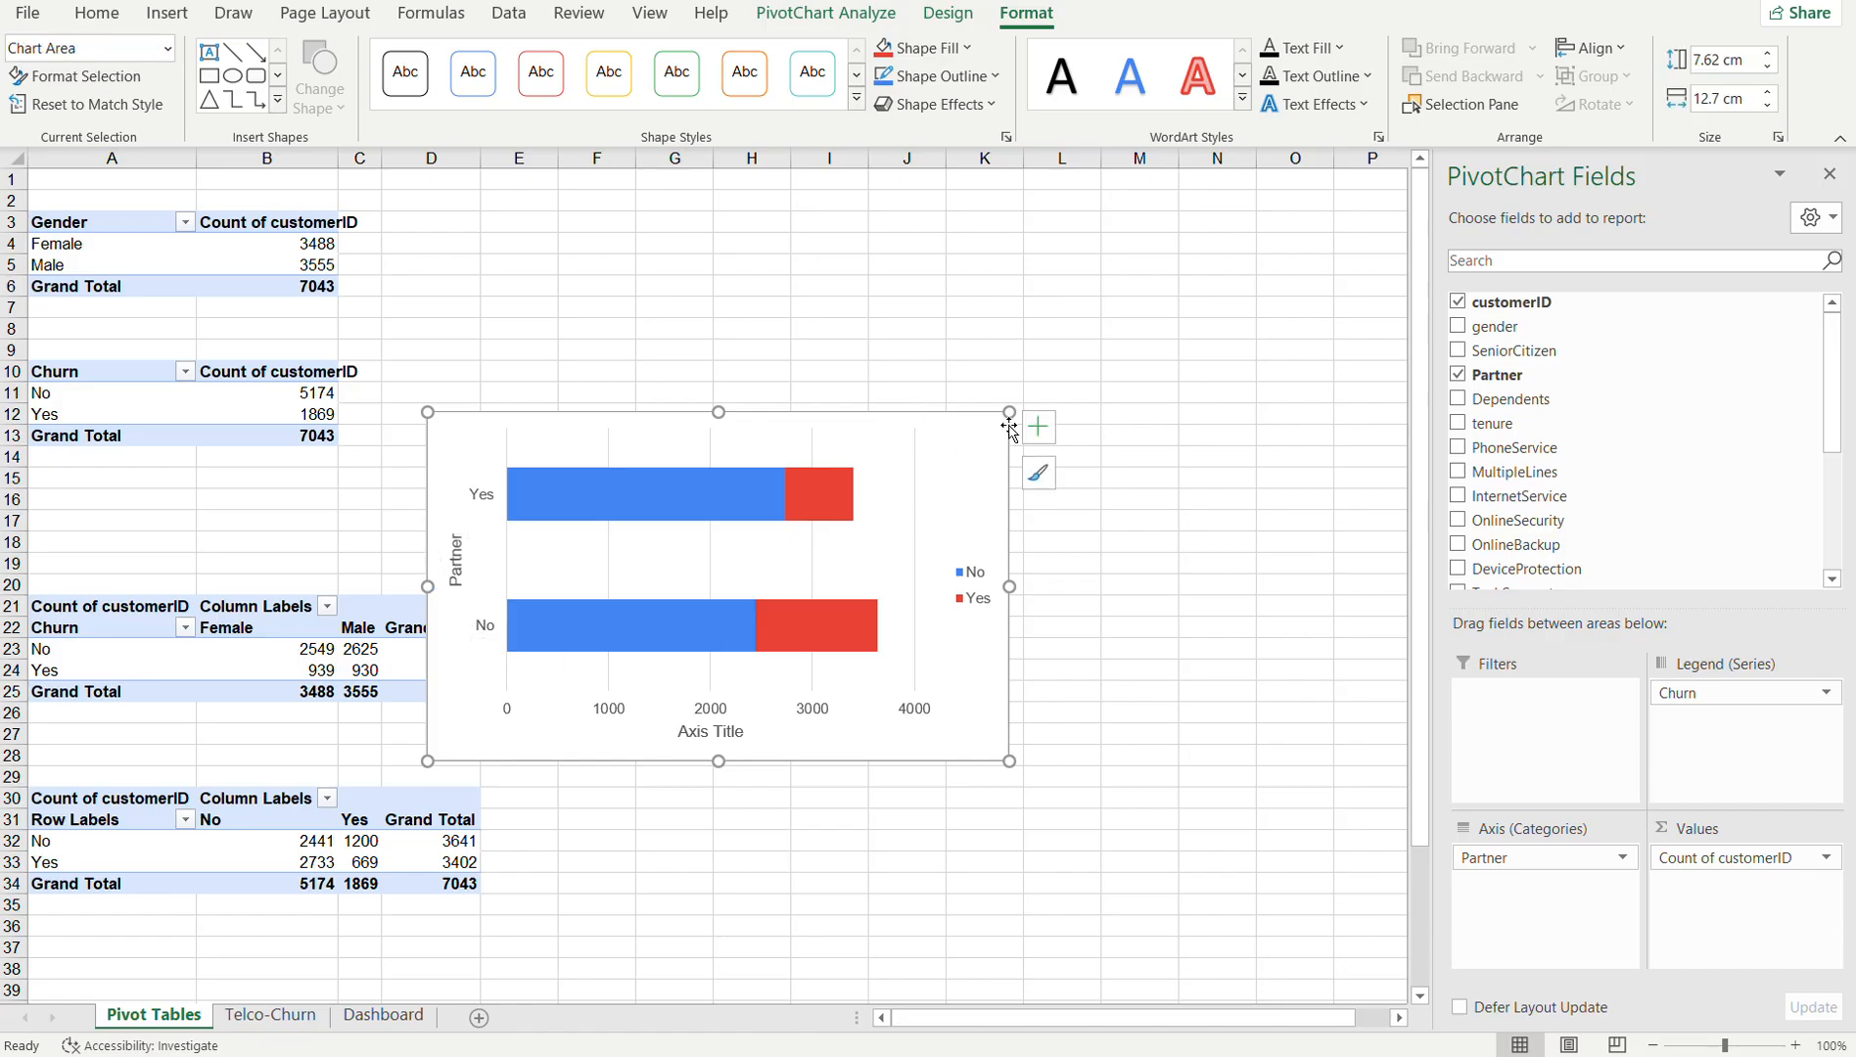
# - Add a chart title to the stacked bar chart reading "Churn rate by Partner status"
pyautogui.click(1039, 427)
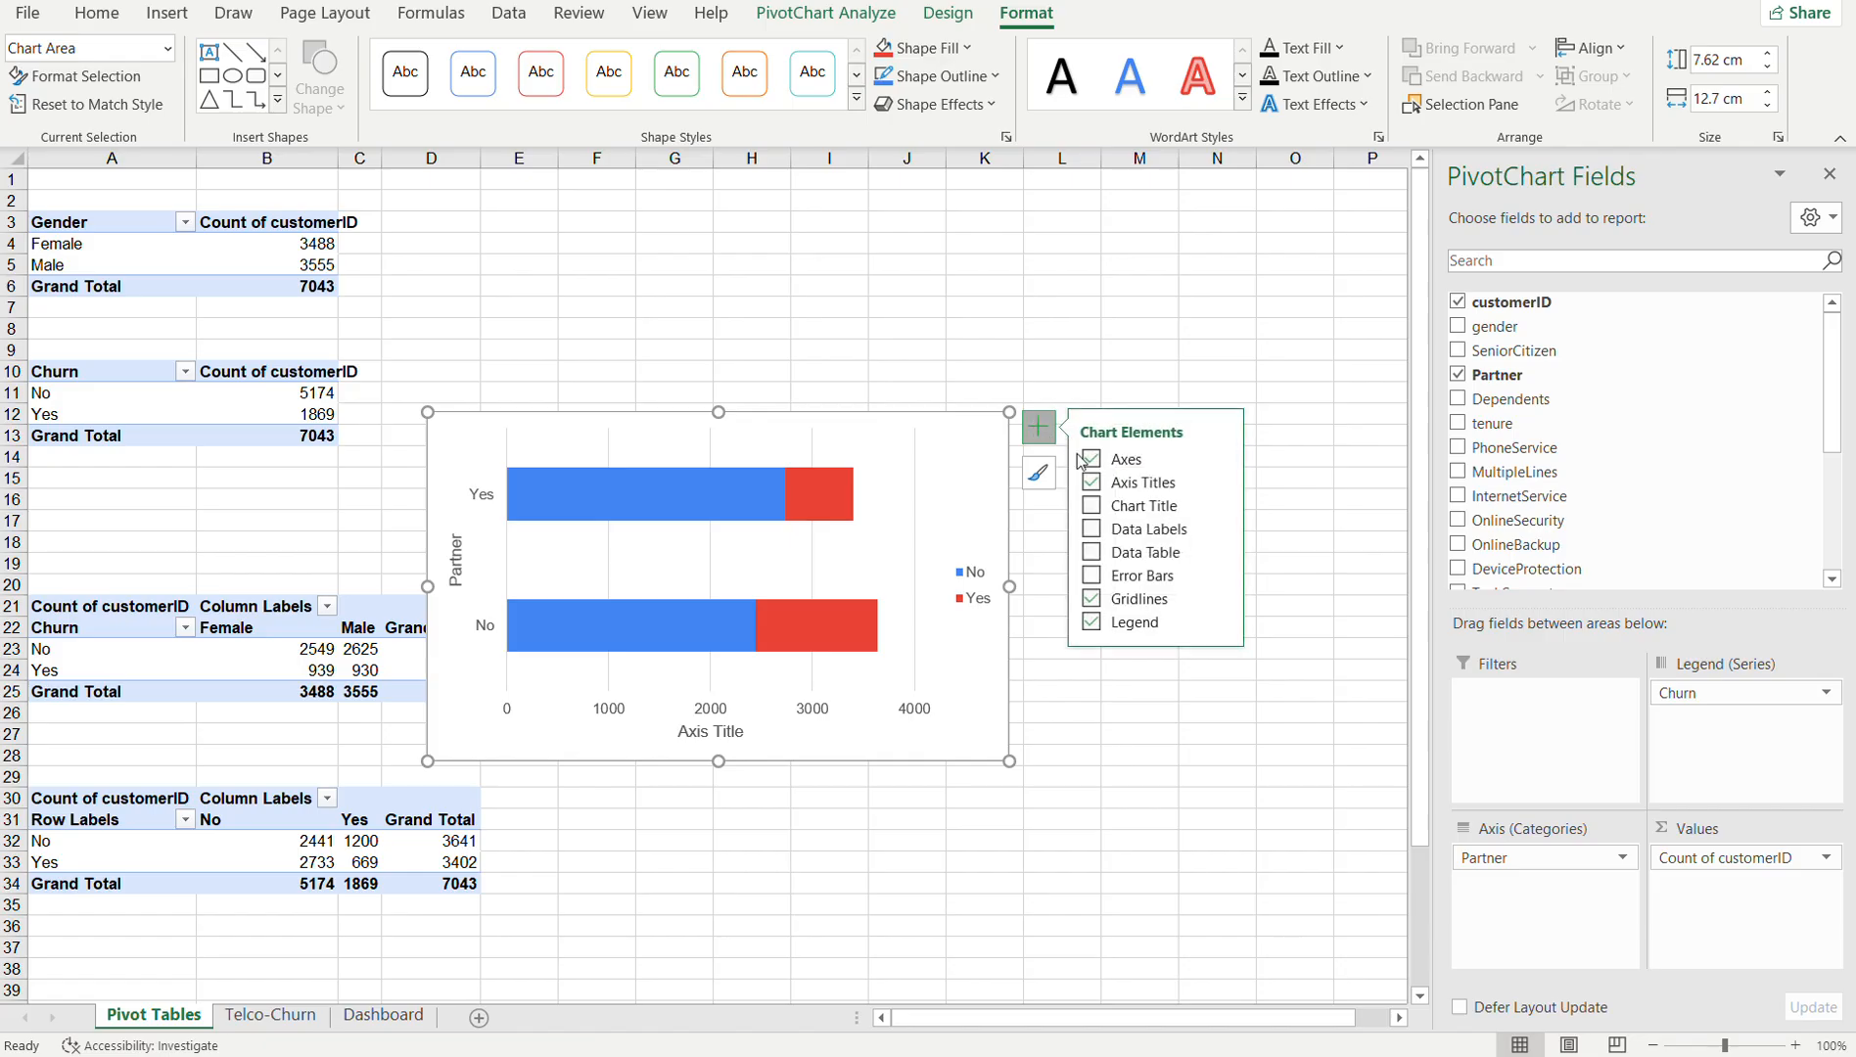
pyautogui.click(1093, 507)
pyautogui.click(709, 439)
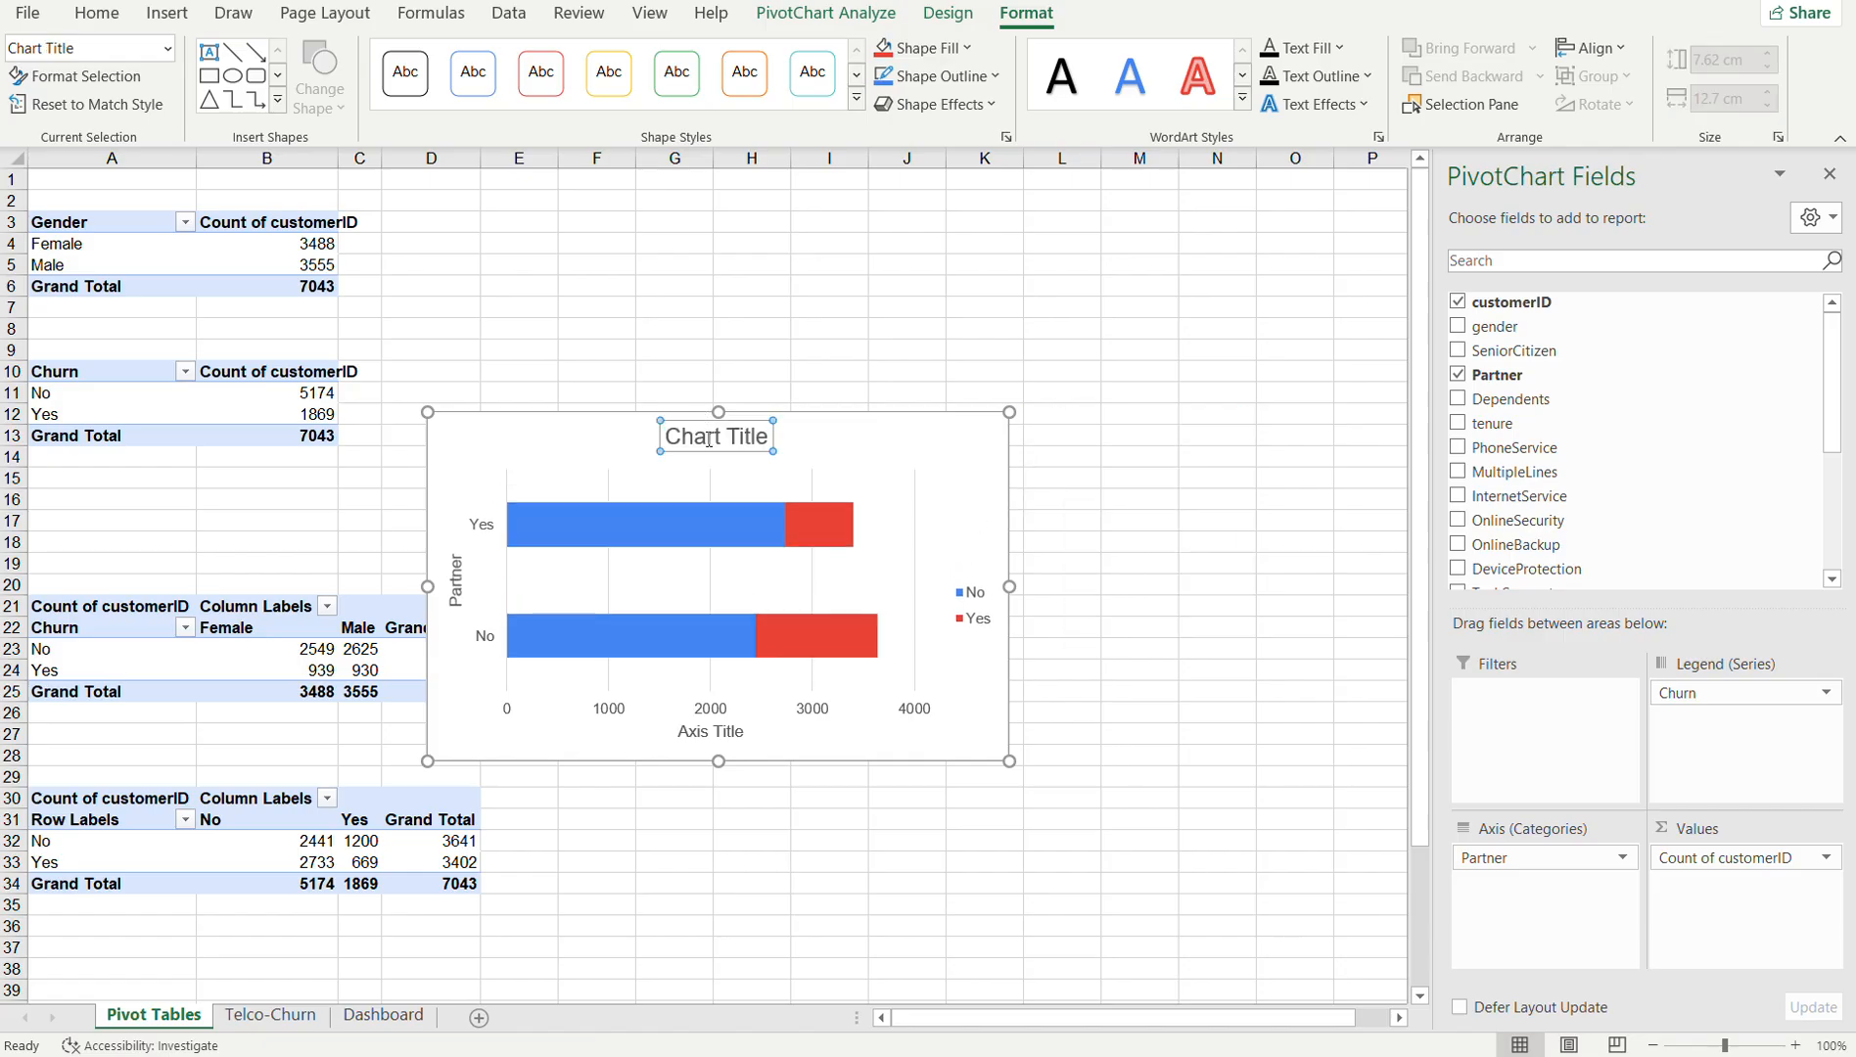
pyautogui.tripleClick(708, 437)
pyautogui.write('Chur')
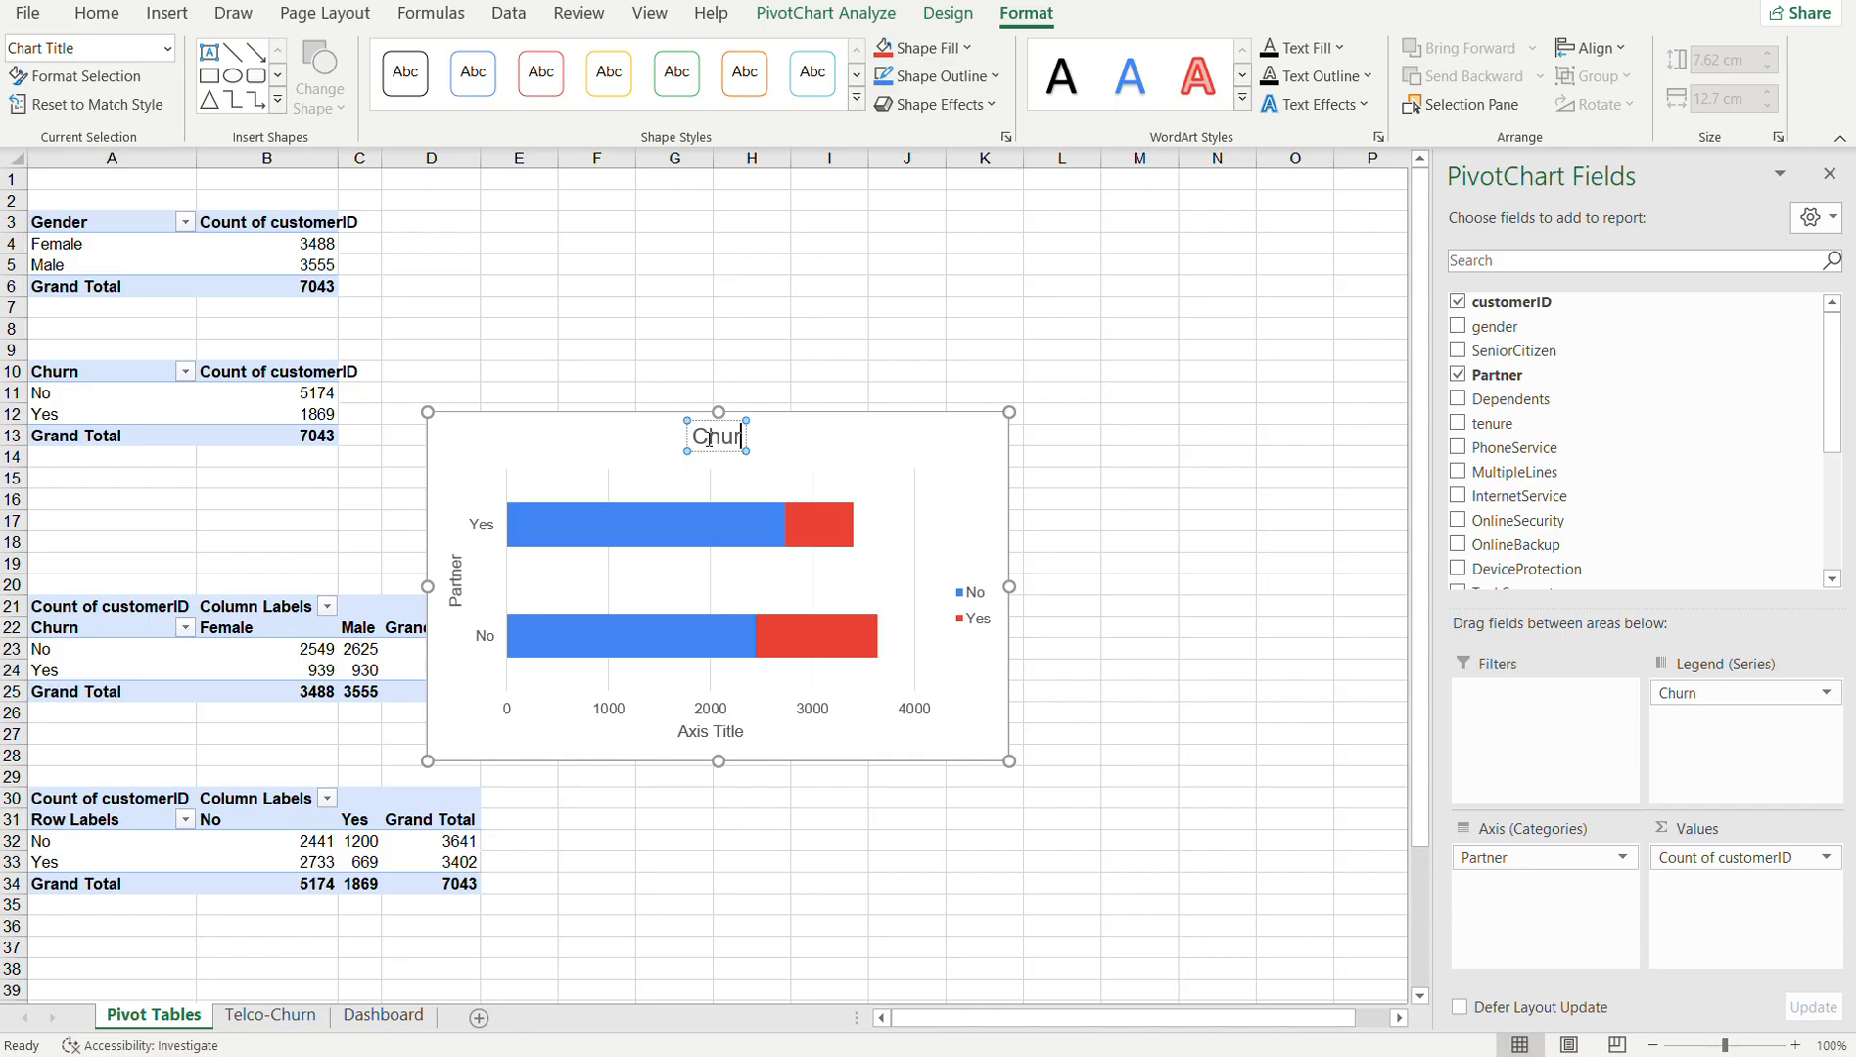
pyautogui.write('n rat')
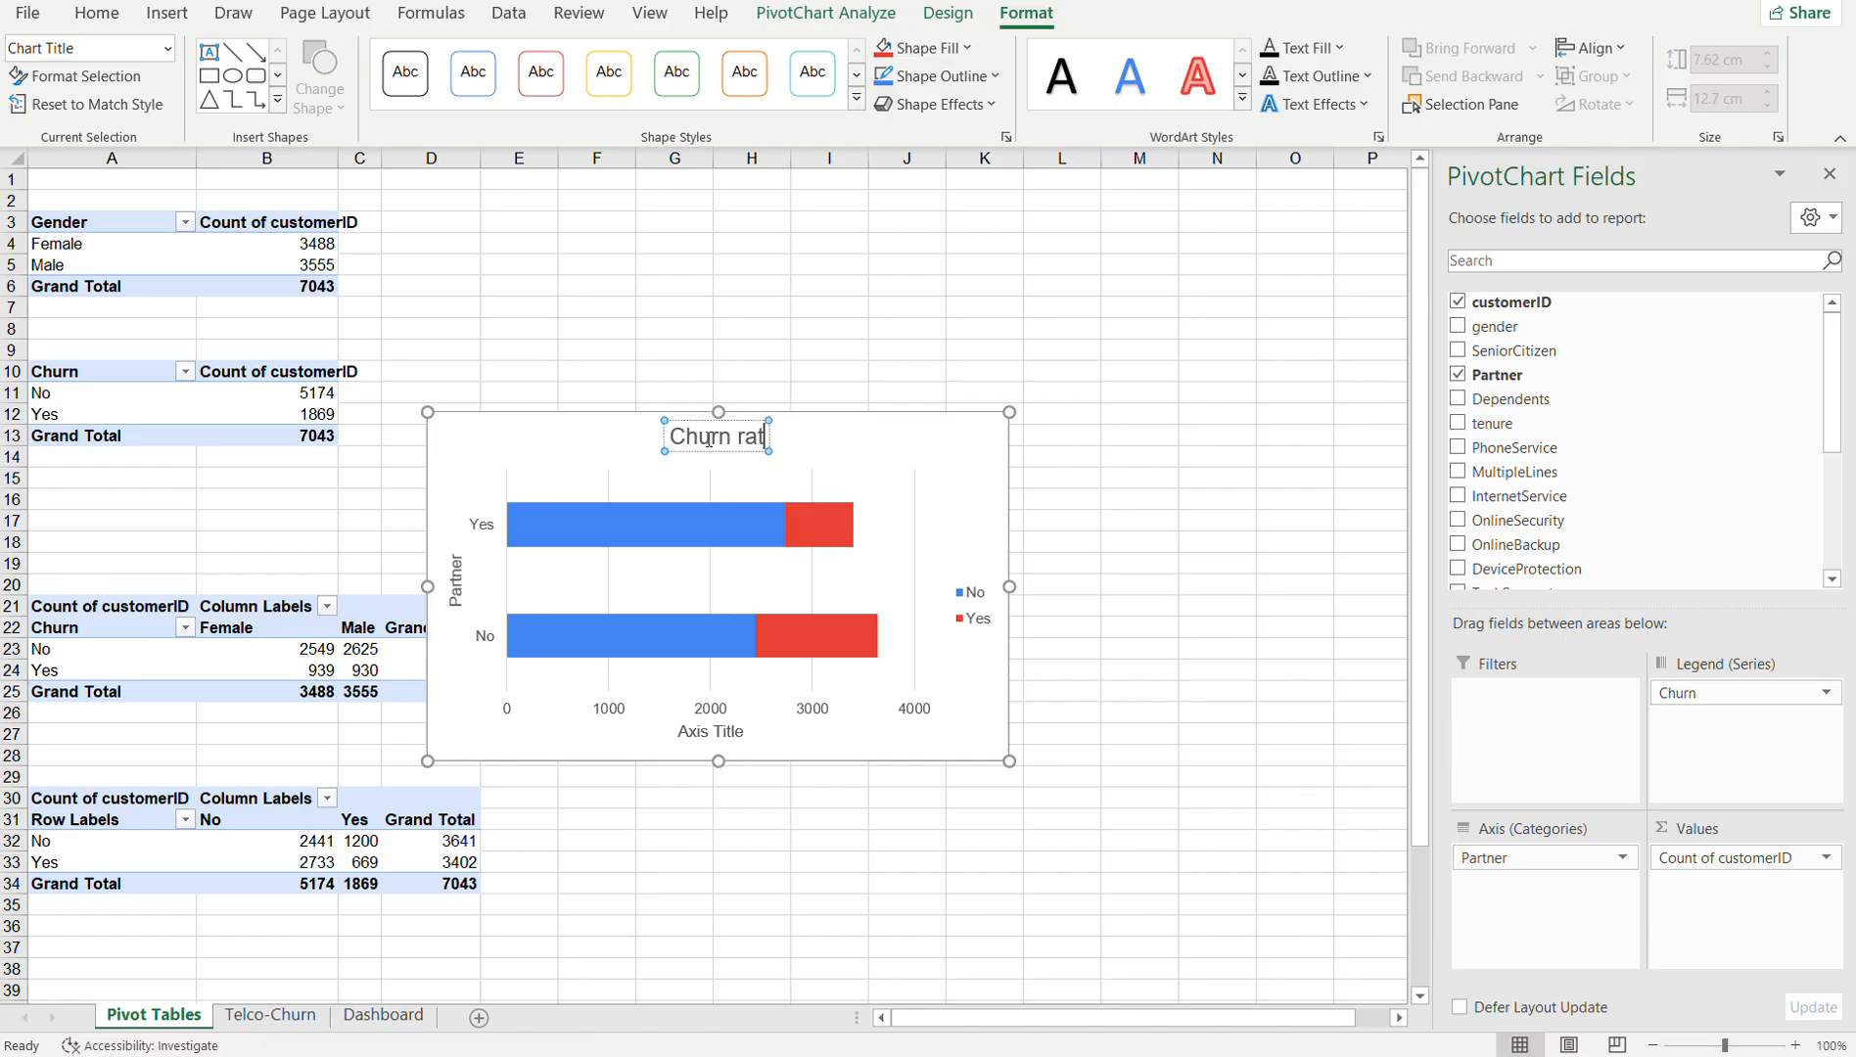
pyautogui.write('e by P')
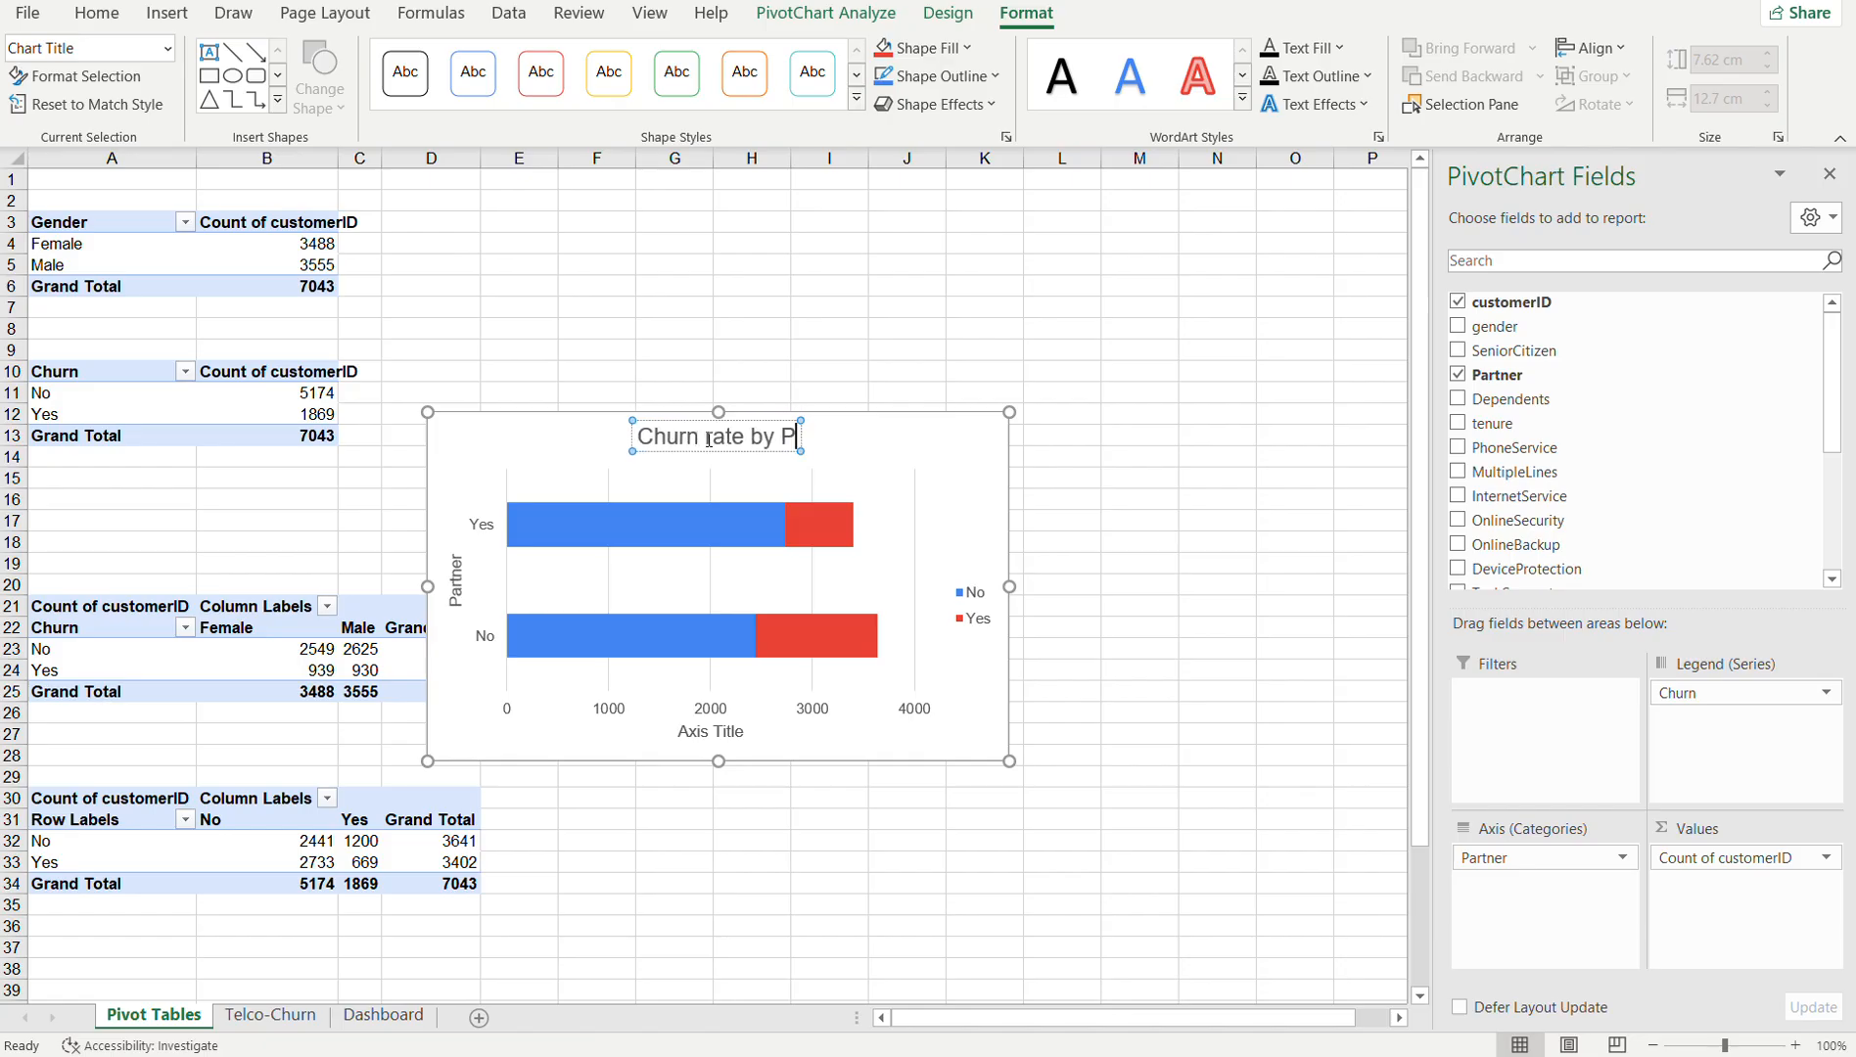
pyautogui.write('artner status')
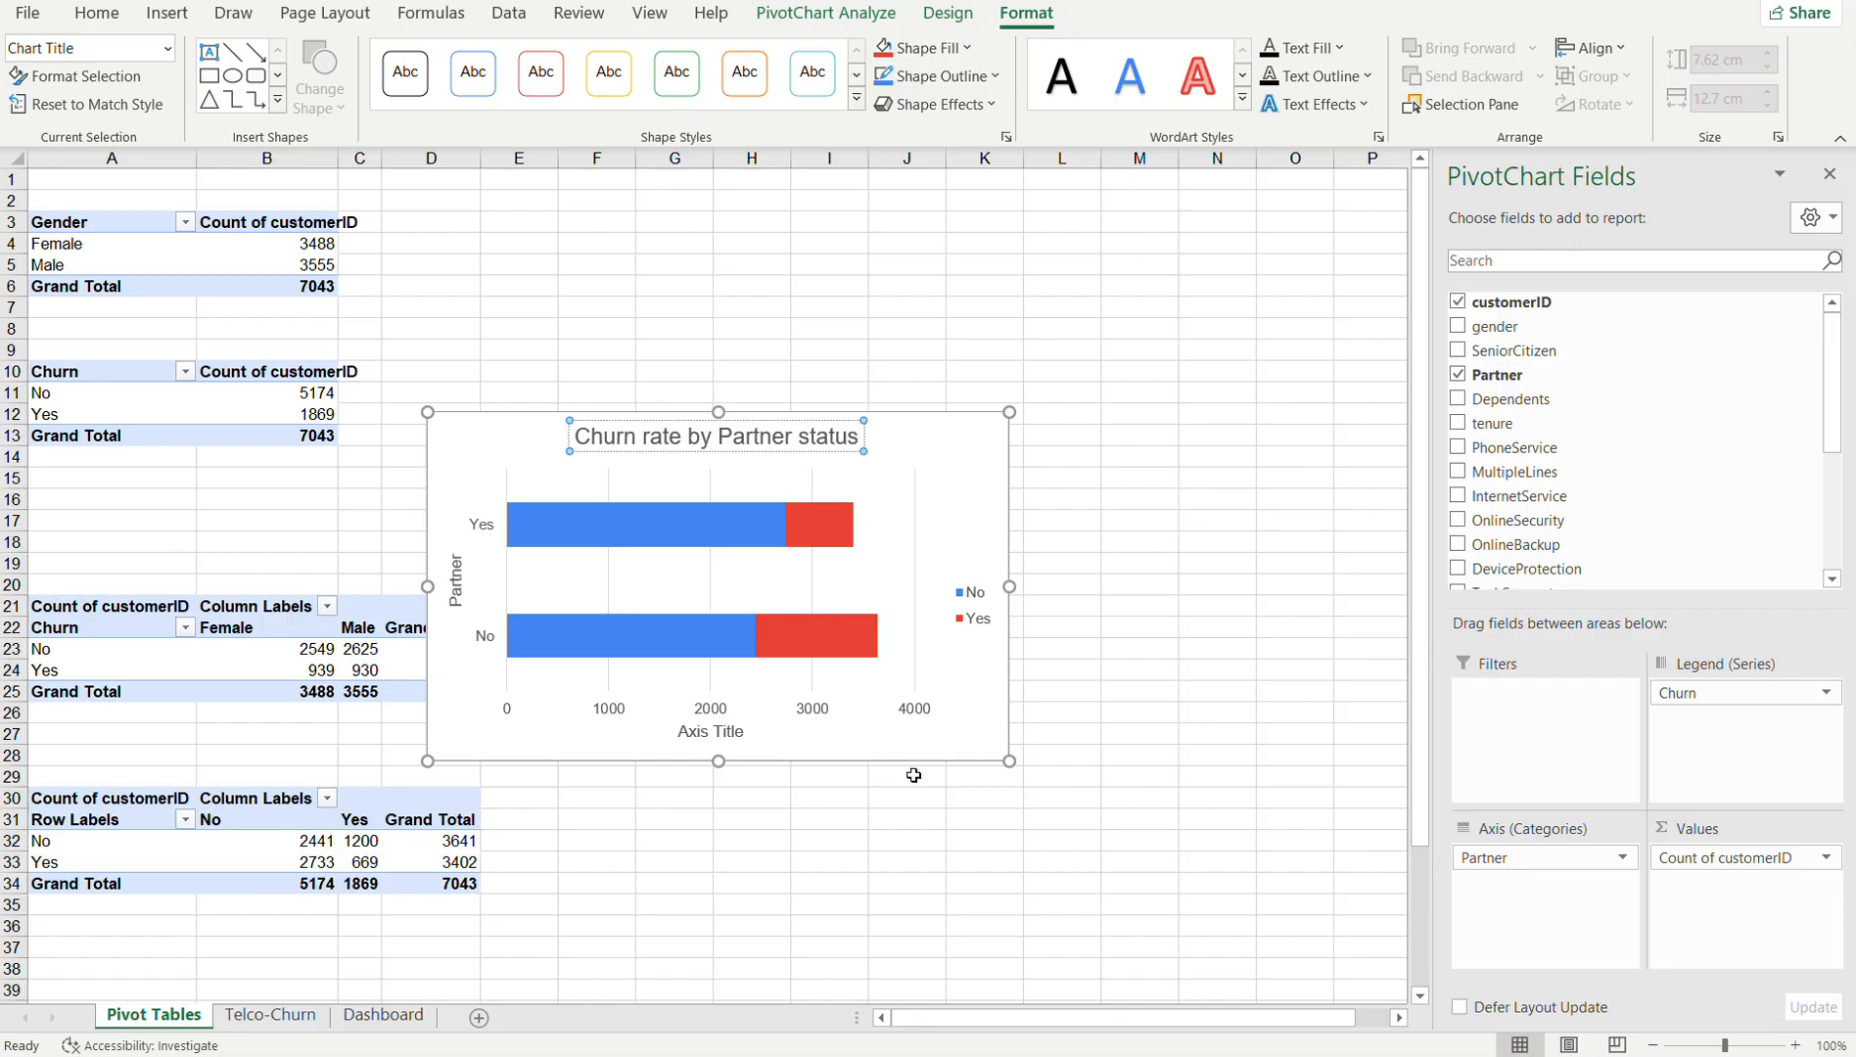
pyautogui.click(867, 843)
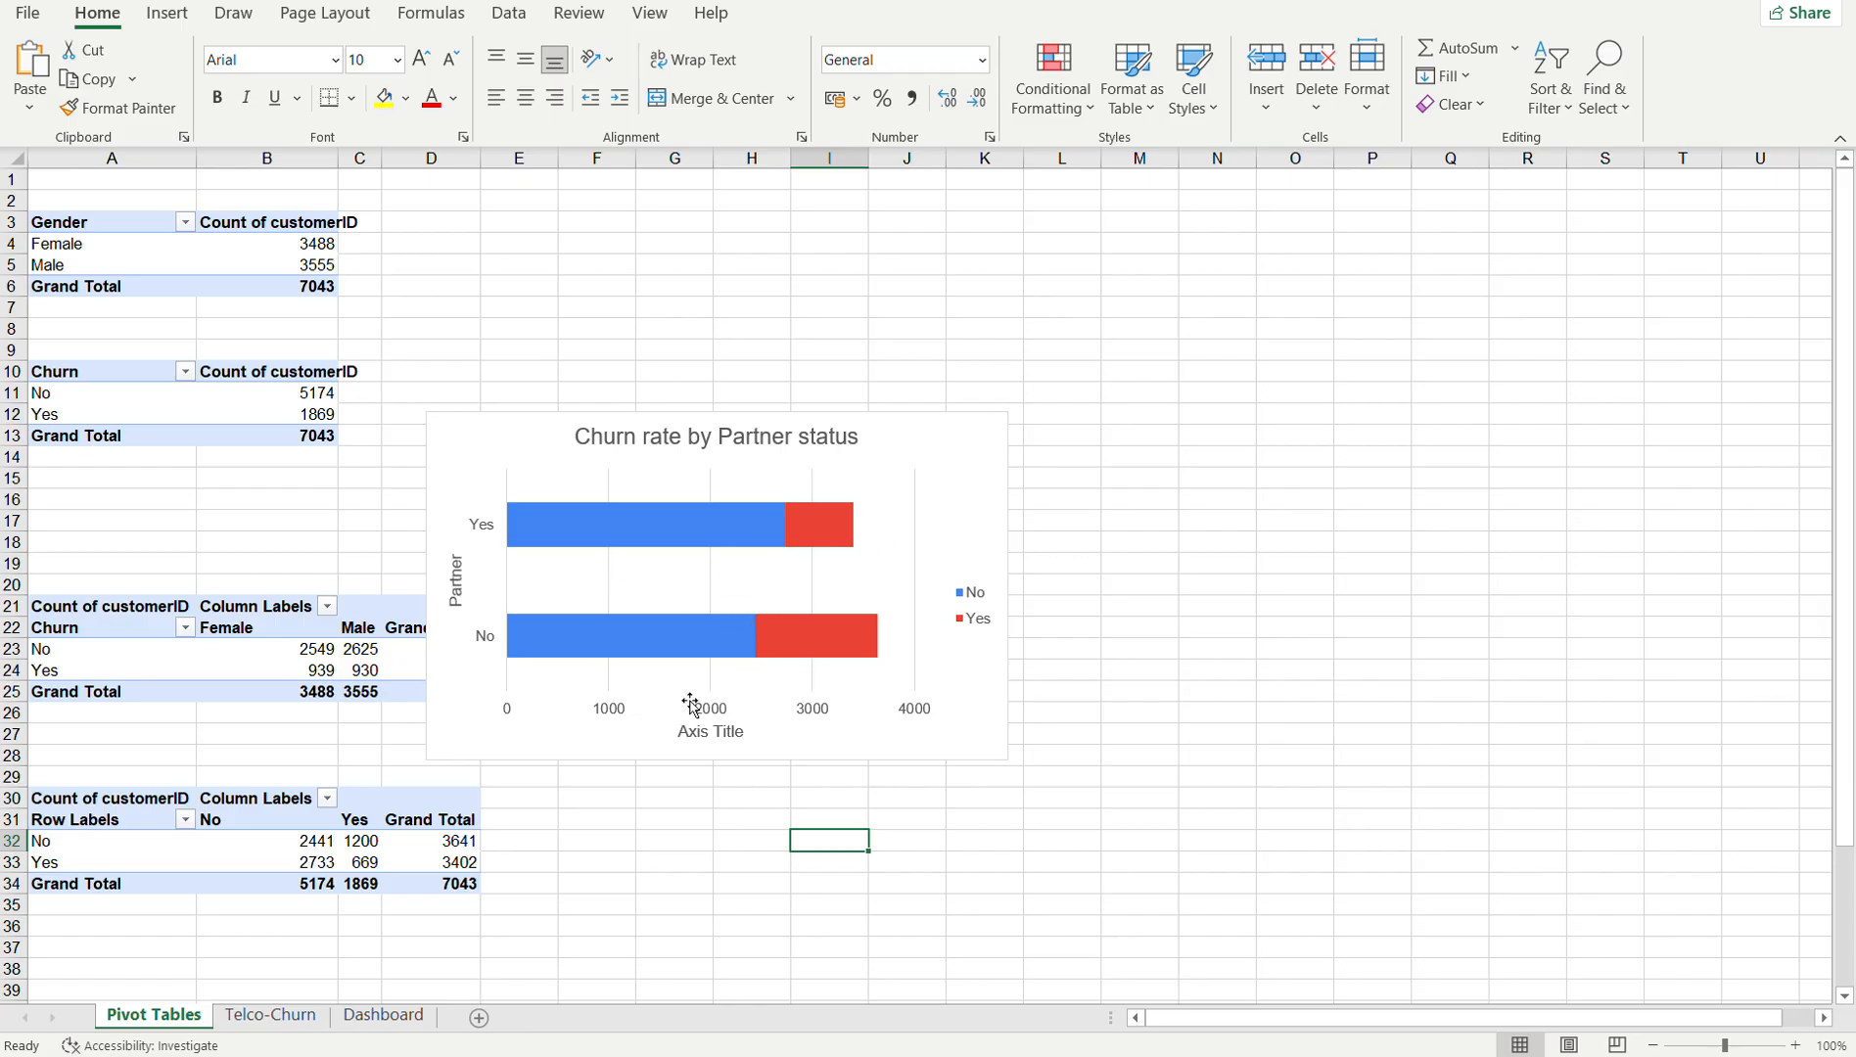
# - Recolor the partner churn chart with the teal-and-orange Colorful palette and move it clear of the PivotTables
pyautogui.click(812, 494)
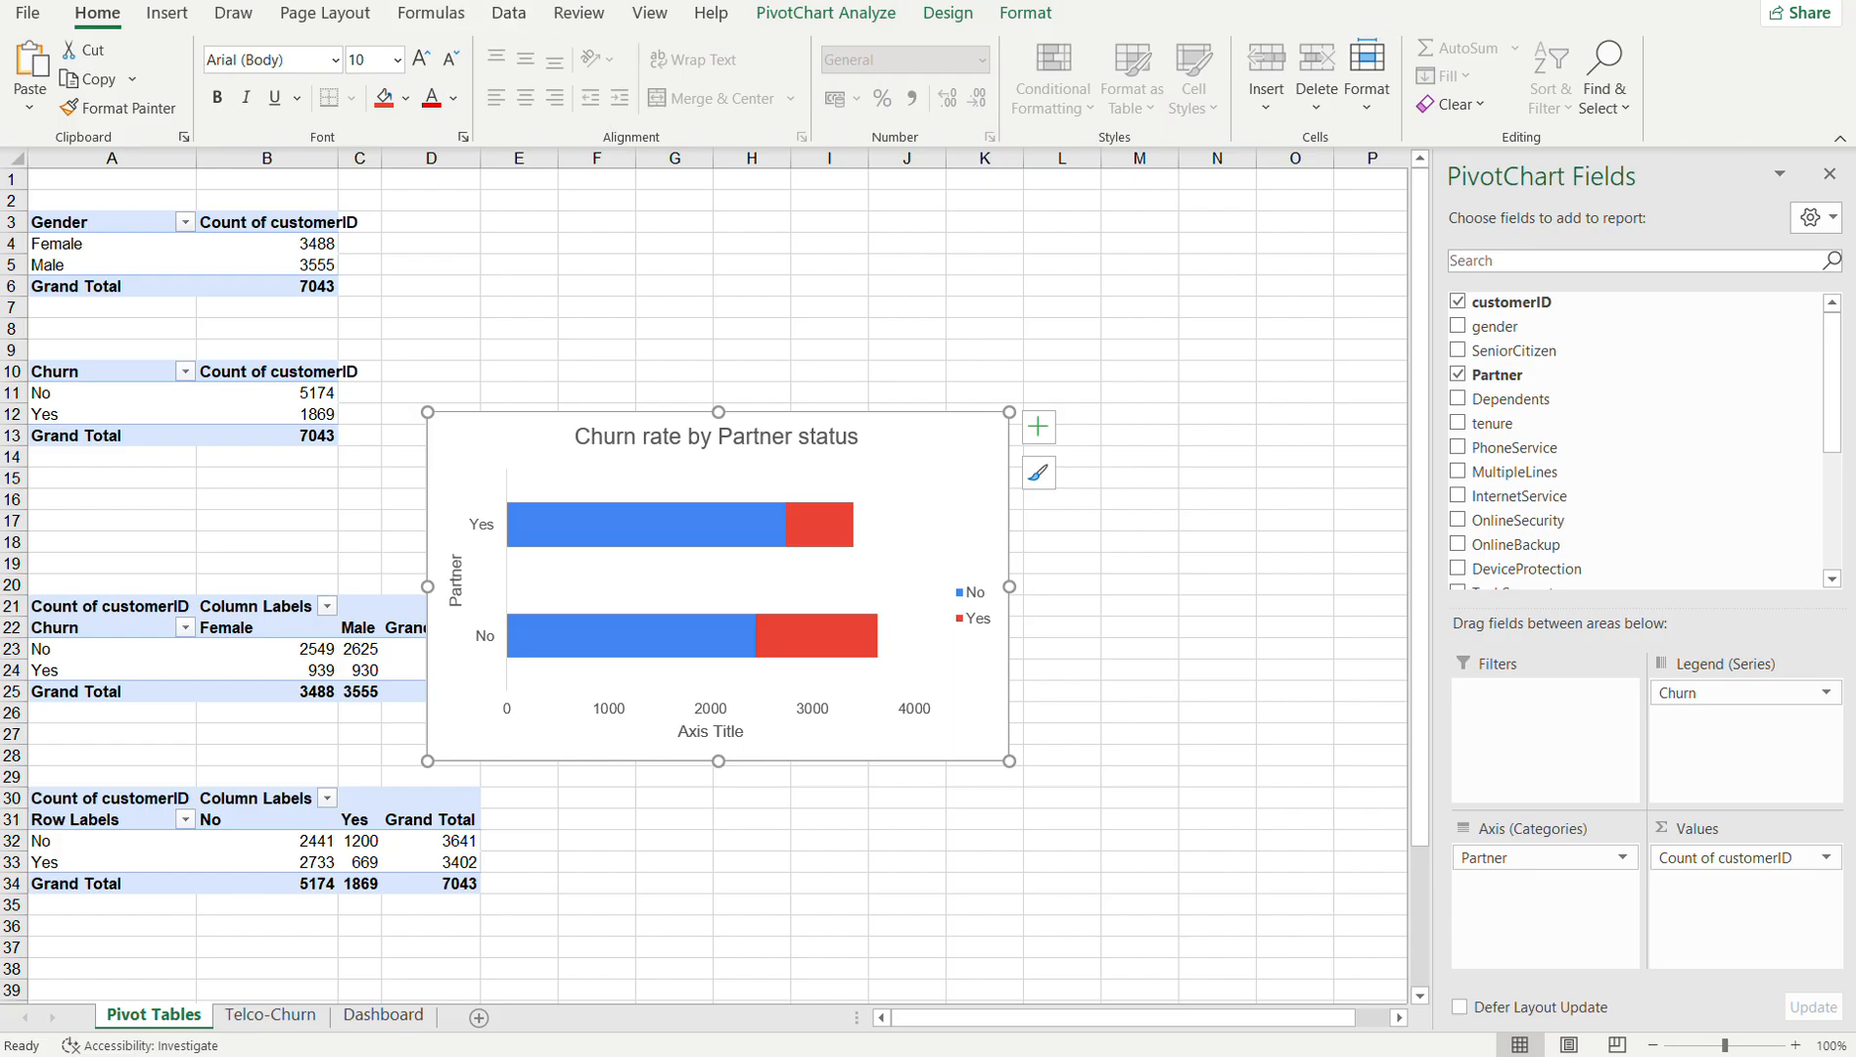
pyautogui.click(1773, 0)
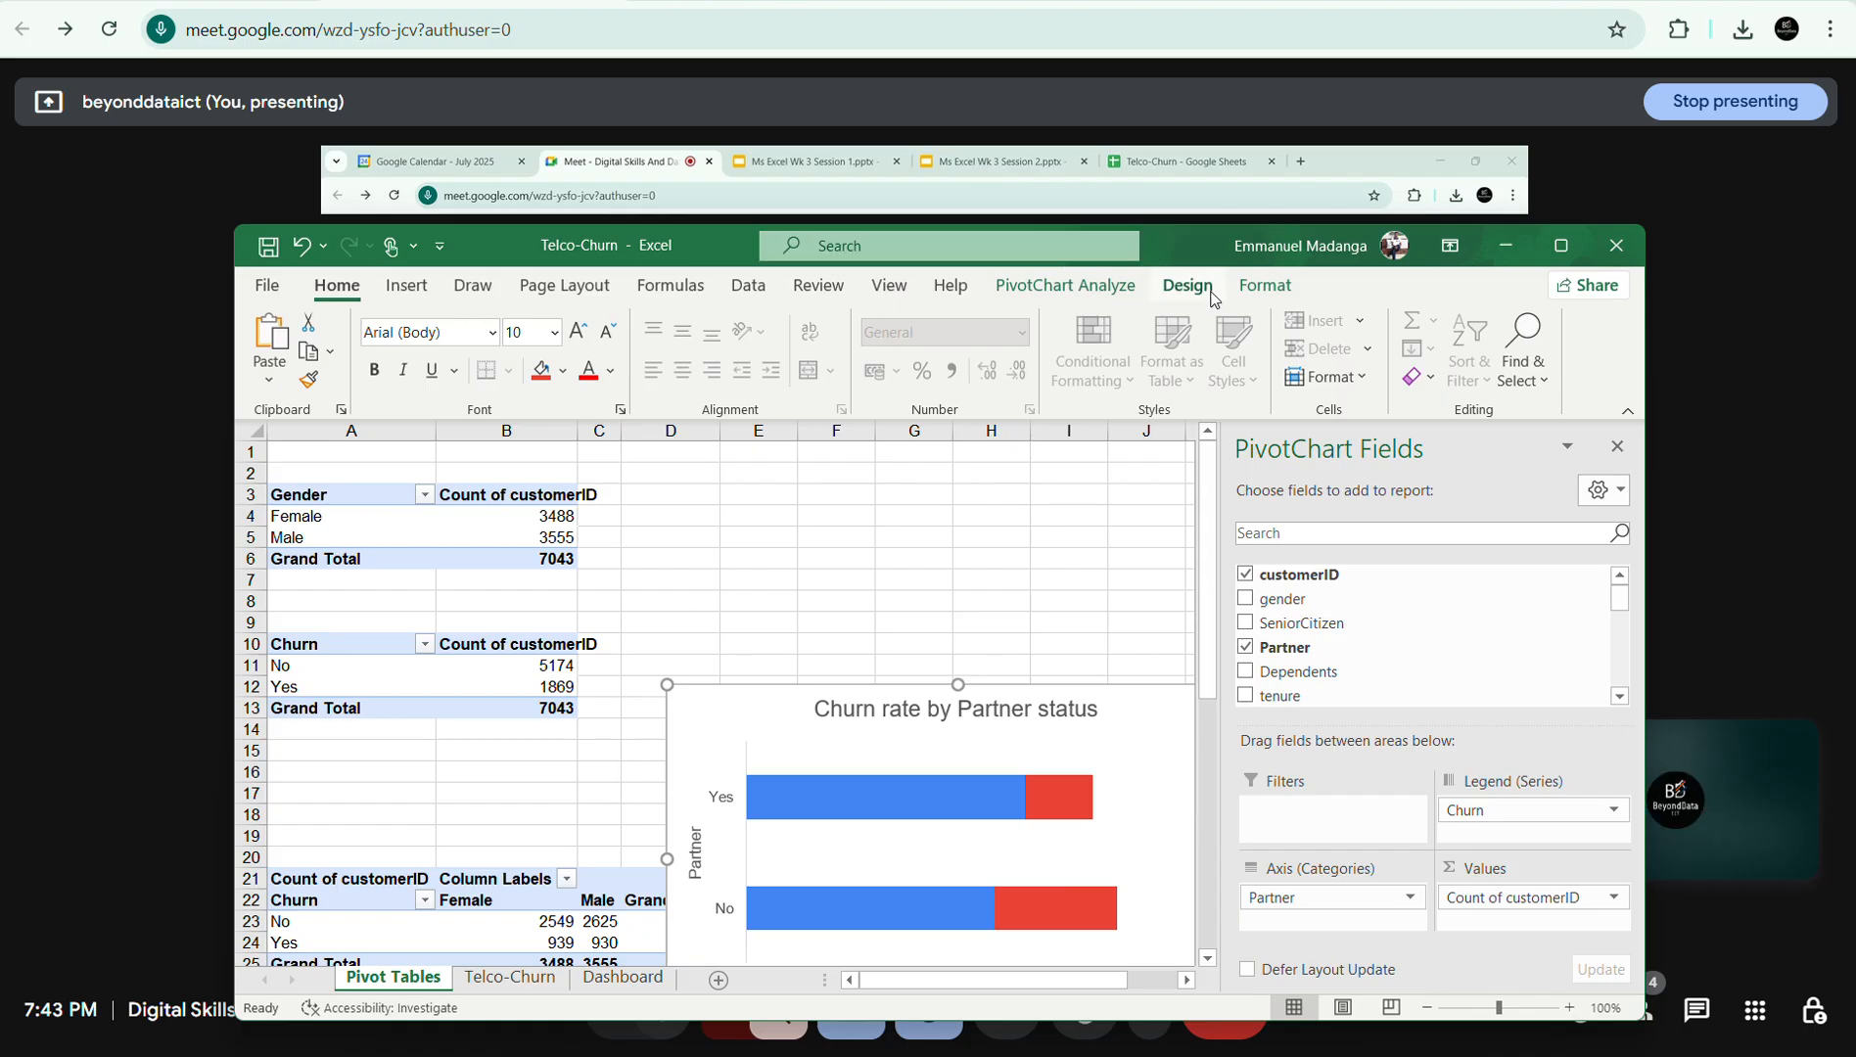
pyautogui.click(1179, 286)
pyautogui.click(1563, 246)
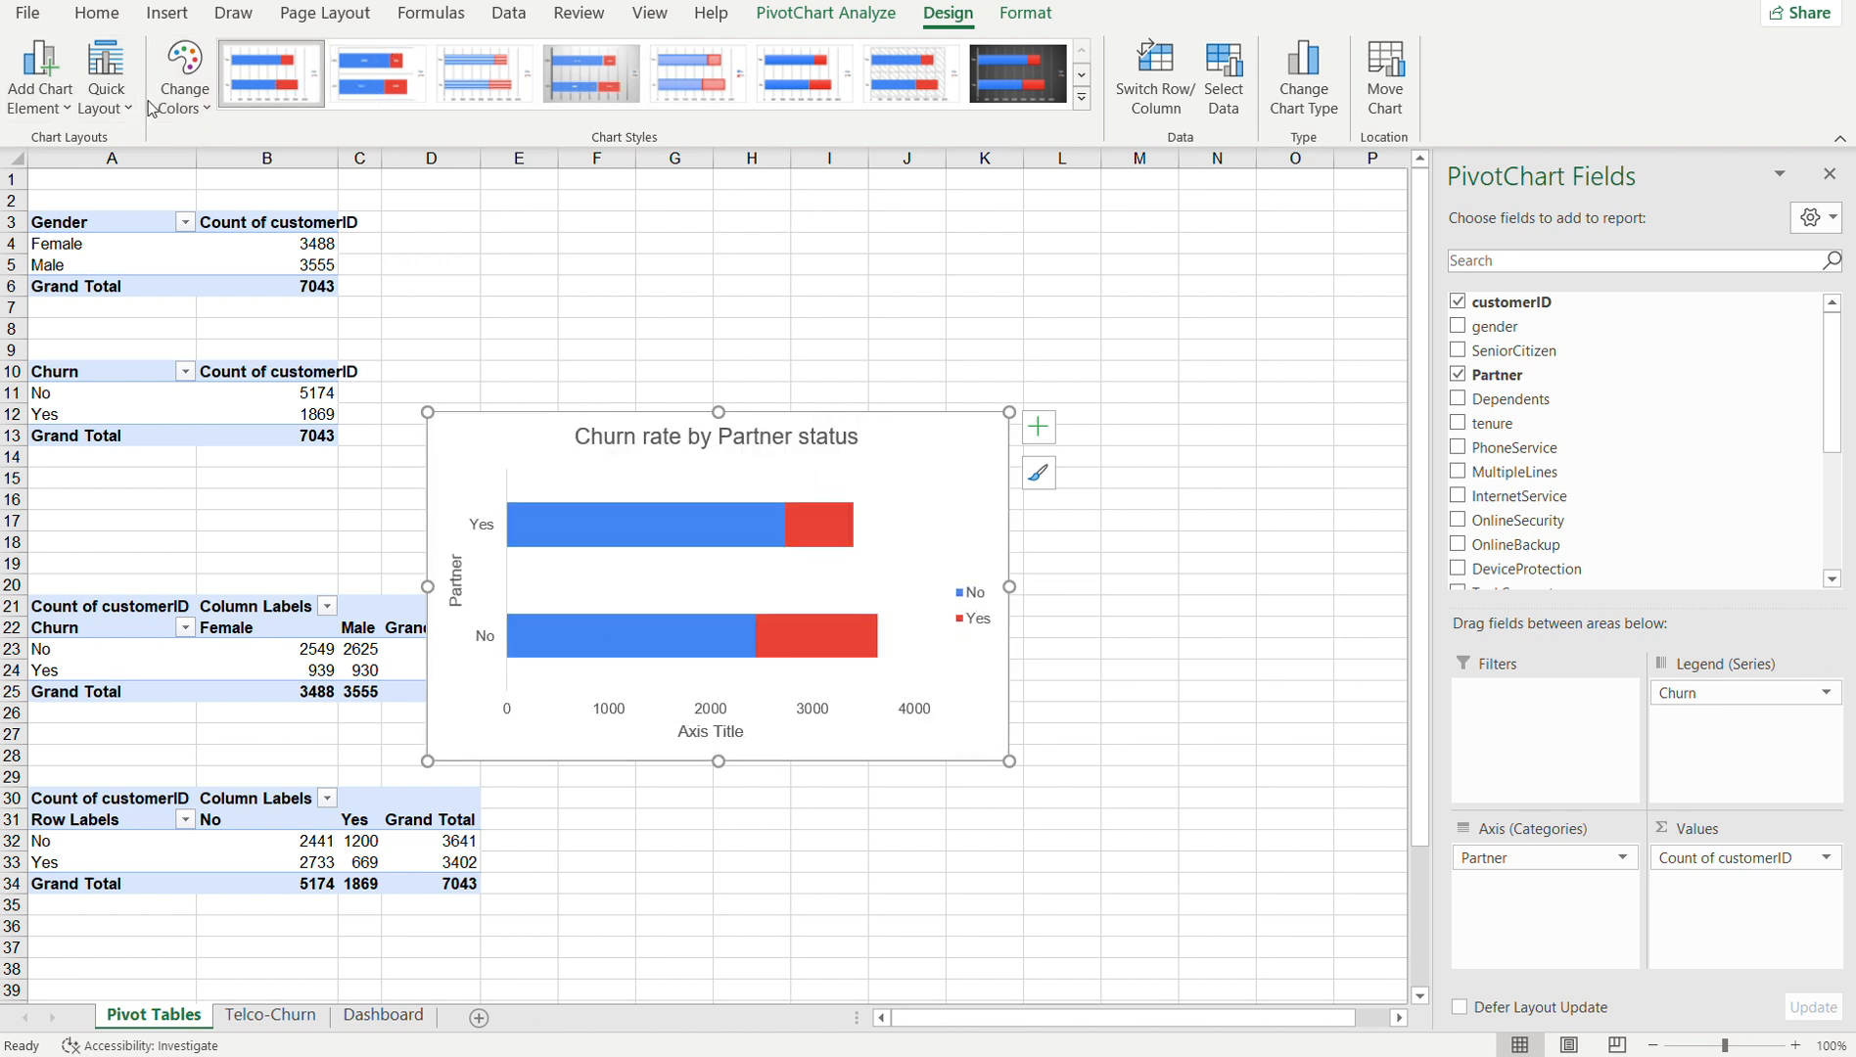
pyautogui.click(185, 86)
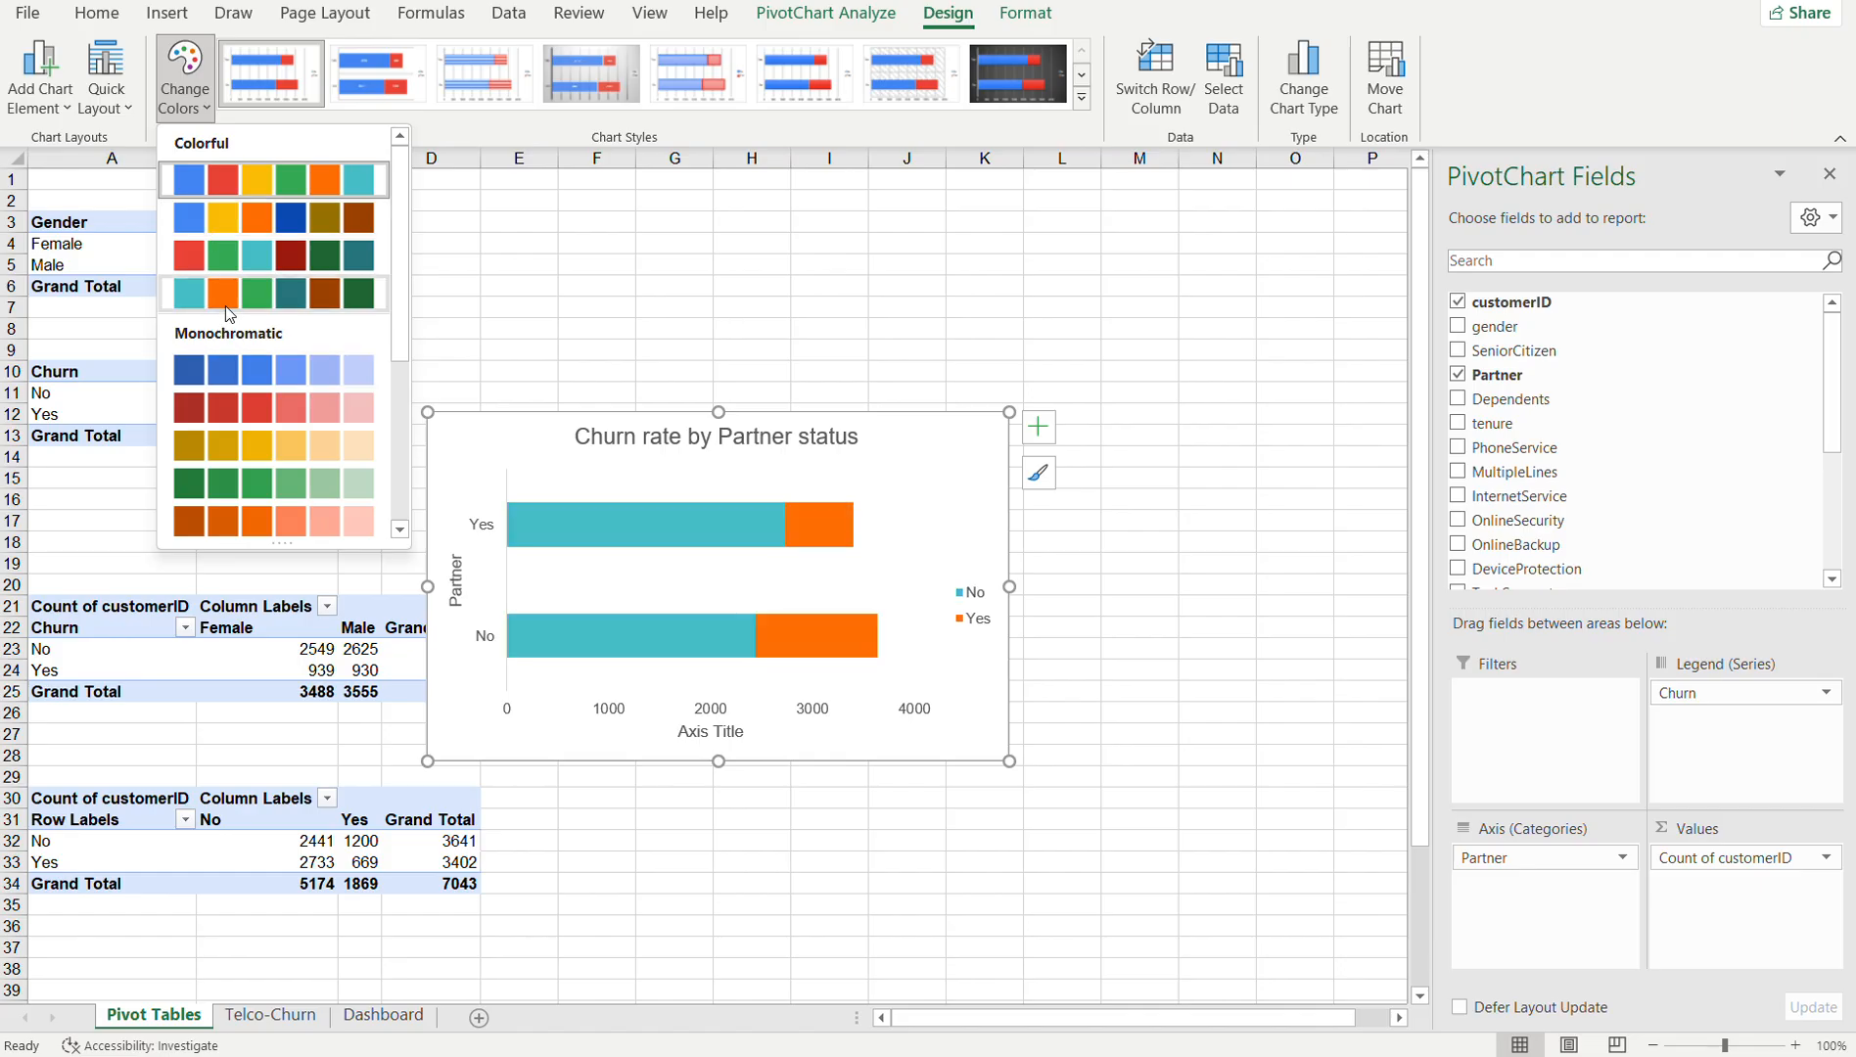
pyautogui.click(225, 306)
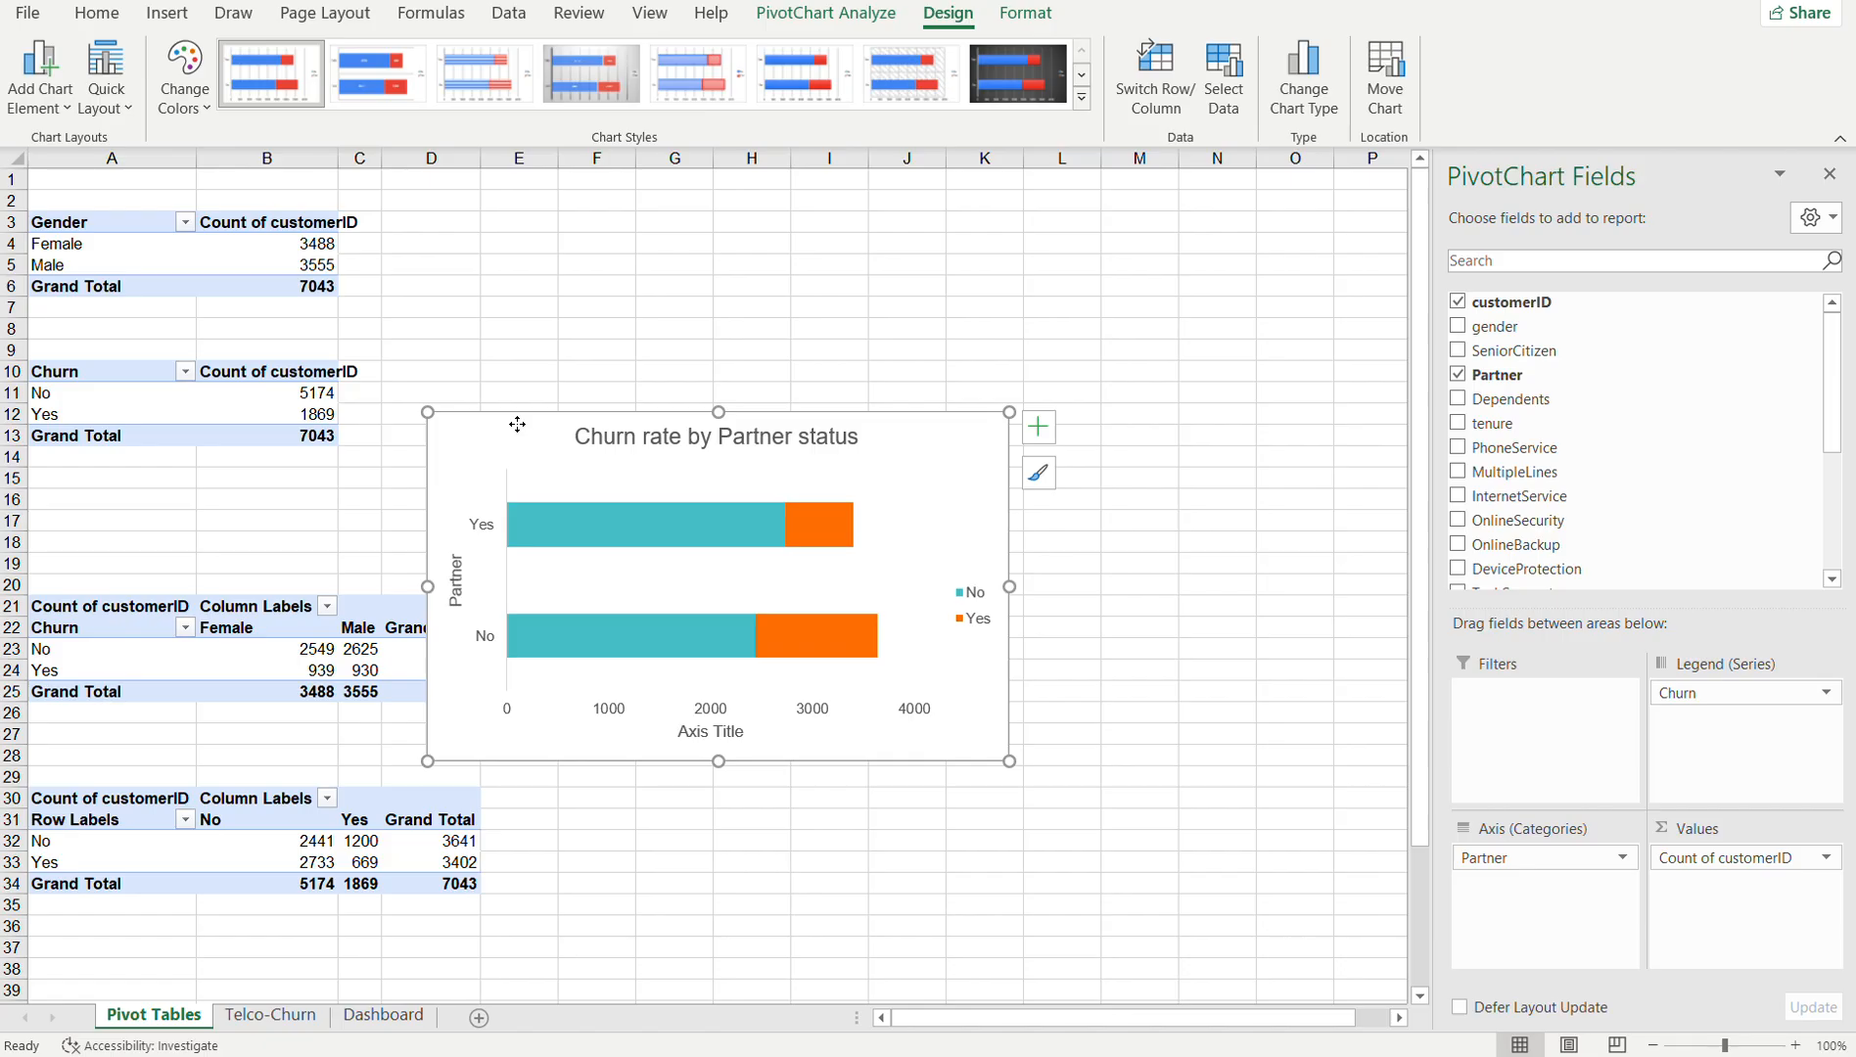
pyautogui.moveTo(517, 424); pyautogui.dragTo(707, 361)
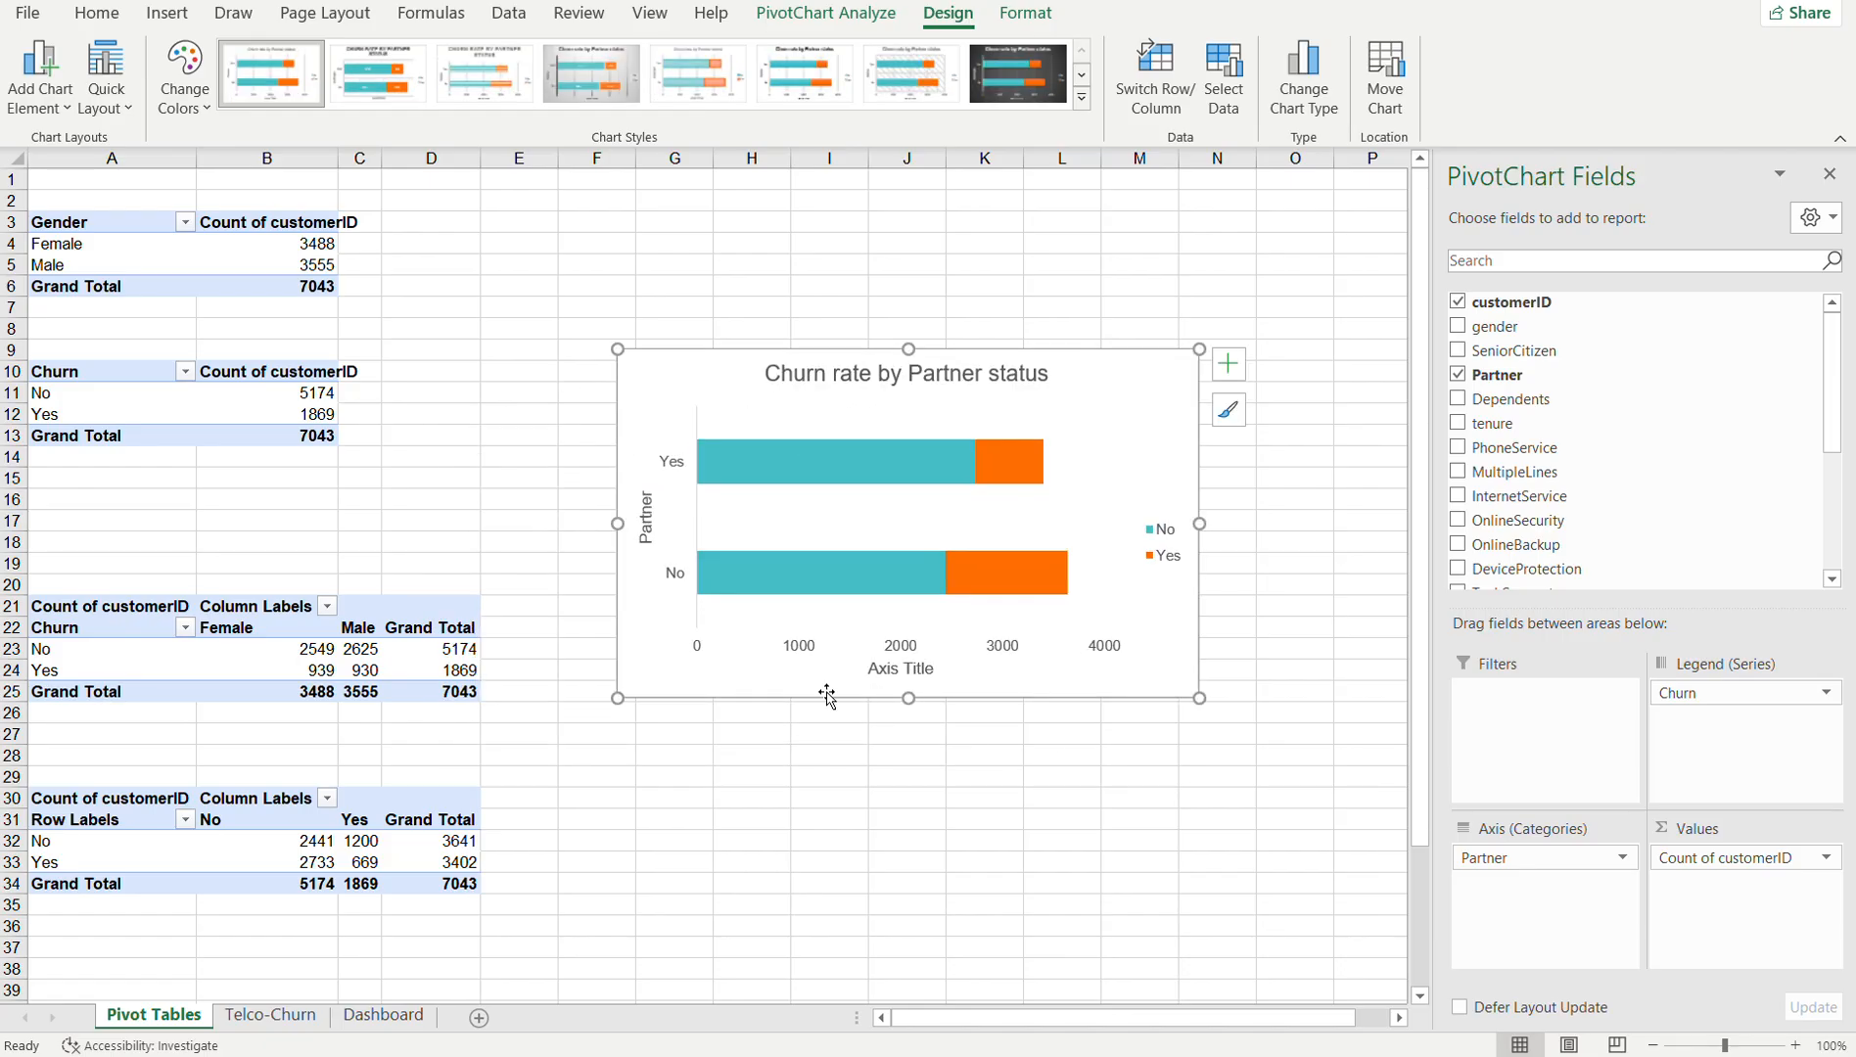
# - Set the partner churn chart's horizontal axis title to "No of customers"
pyautogui.click(921, 672)
pyautogui.click(897, 670)
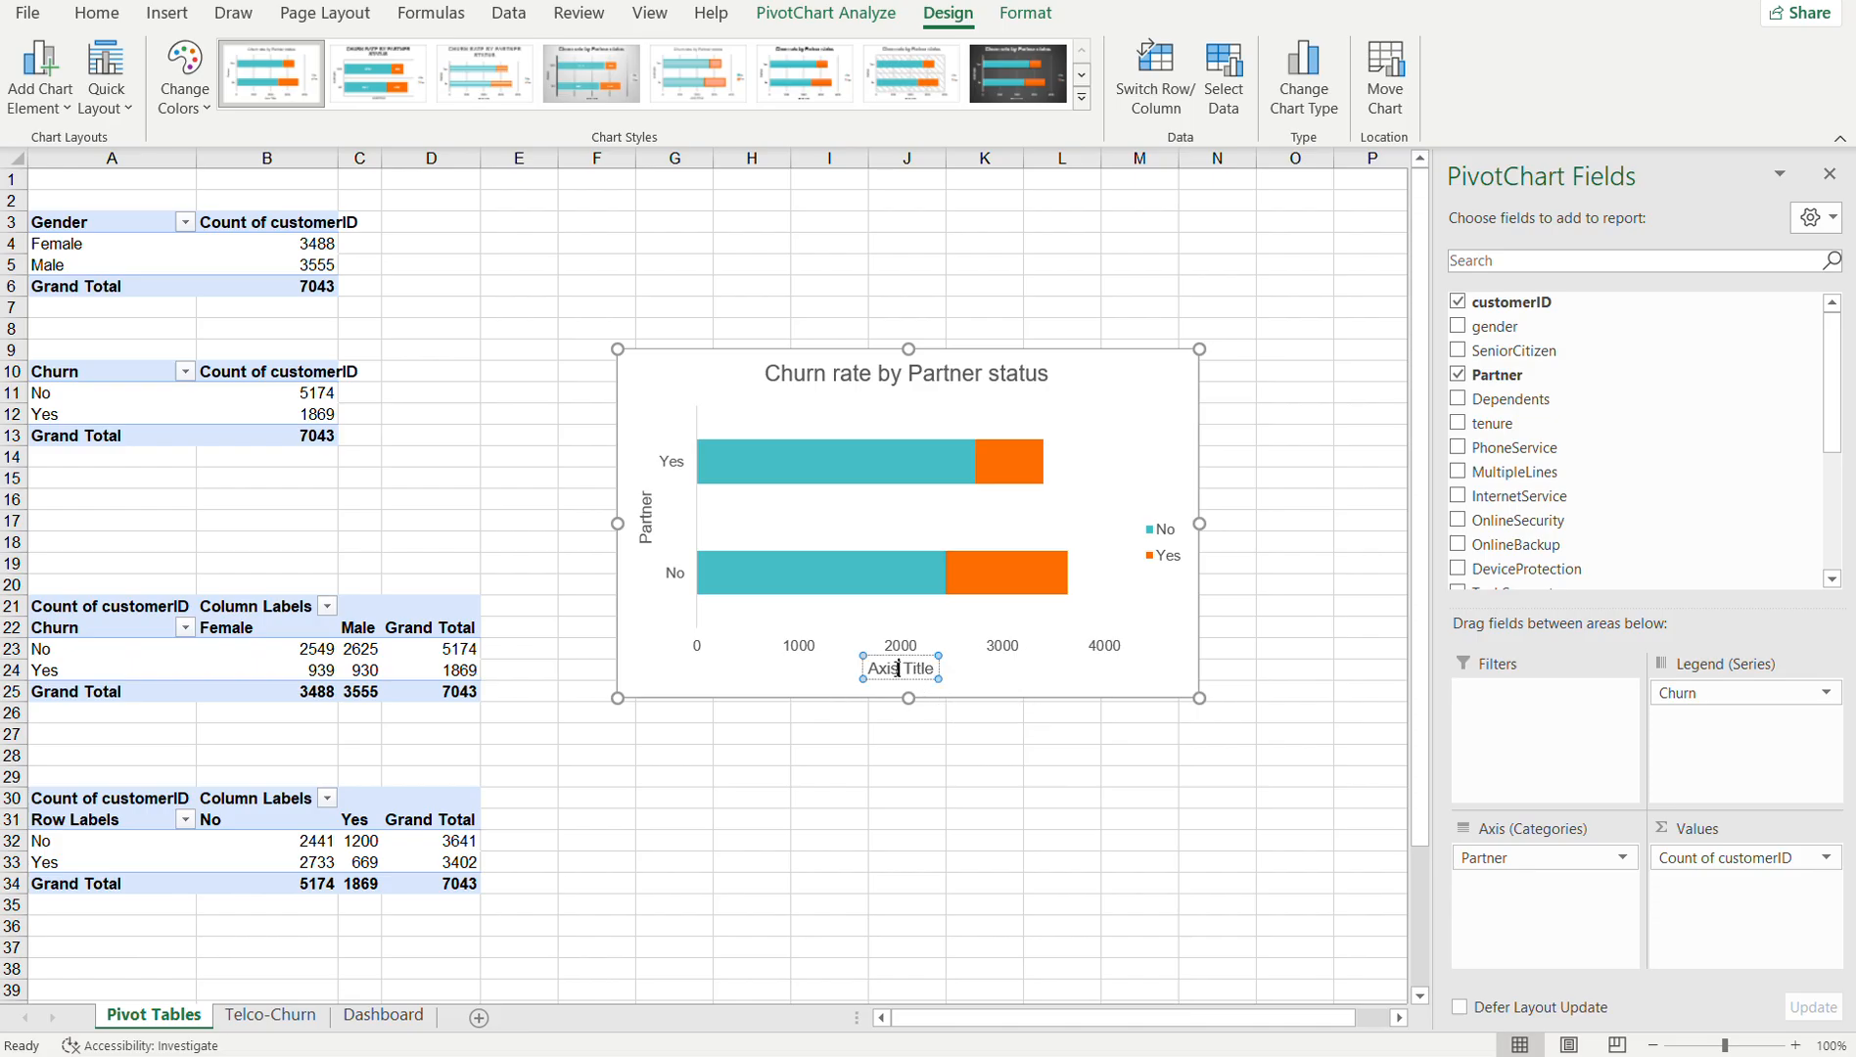
pyautogui.hotkey('ctrl', 'a')
pyautogui.press('BackSpace')
pyautogui.write('No of customers')
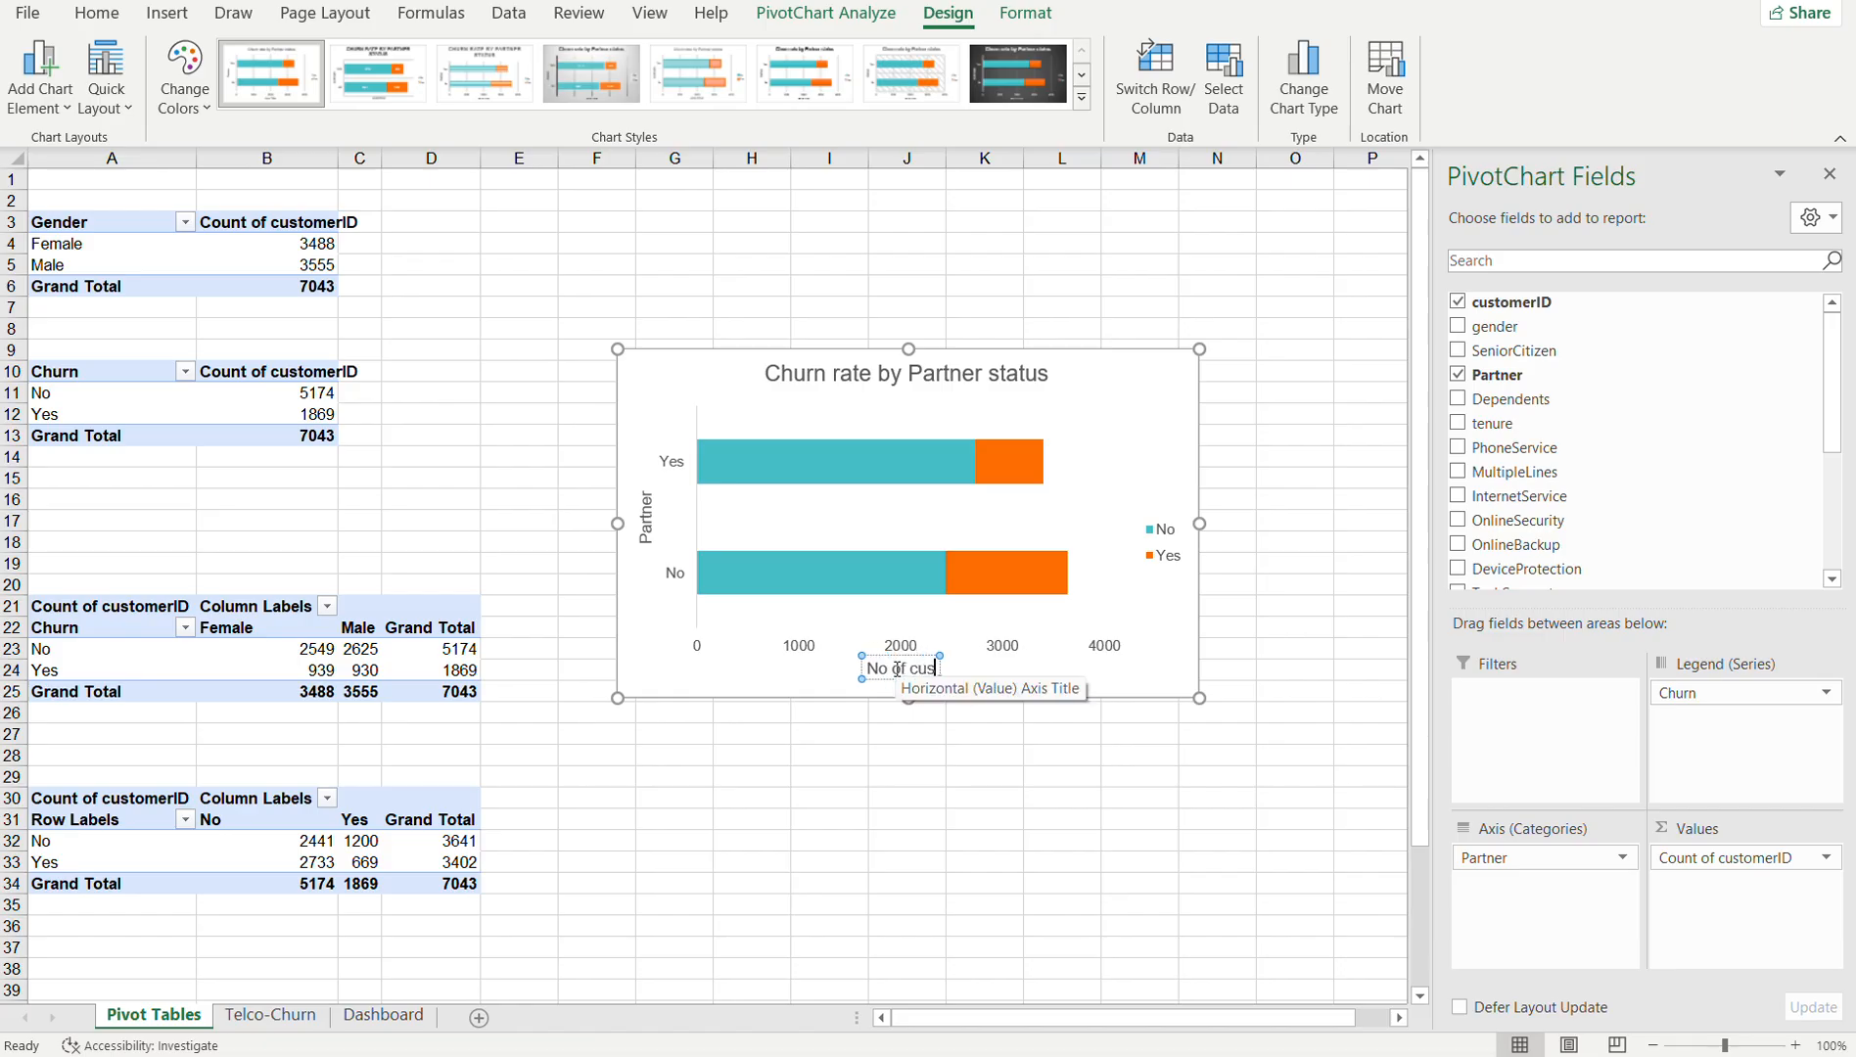
pyautogui.click(1086, 395)
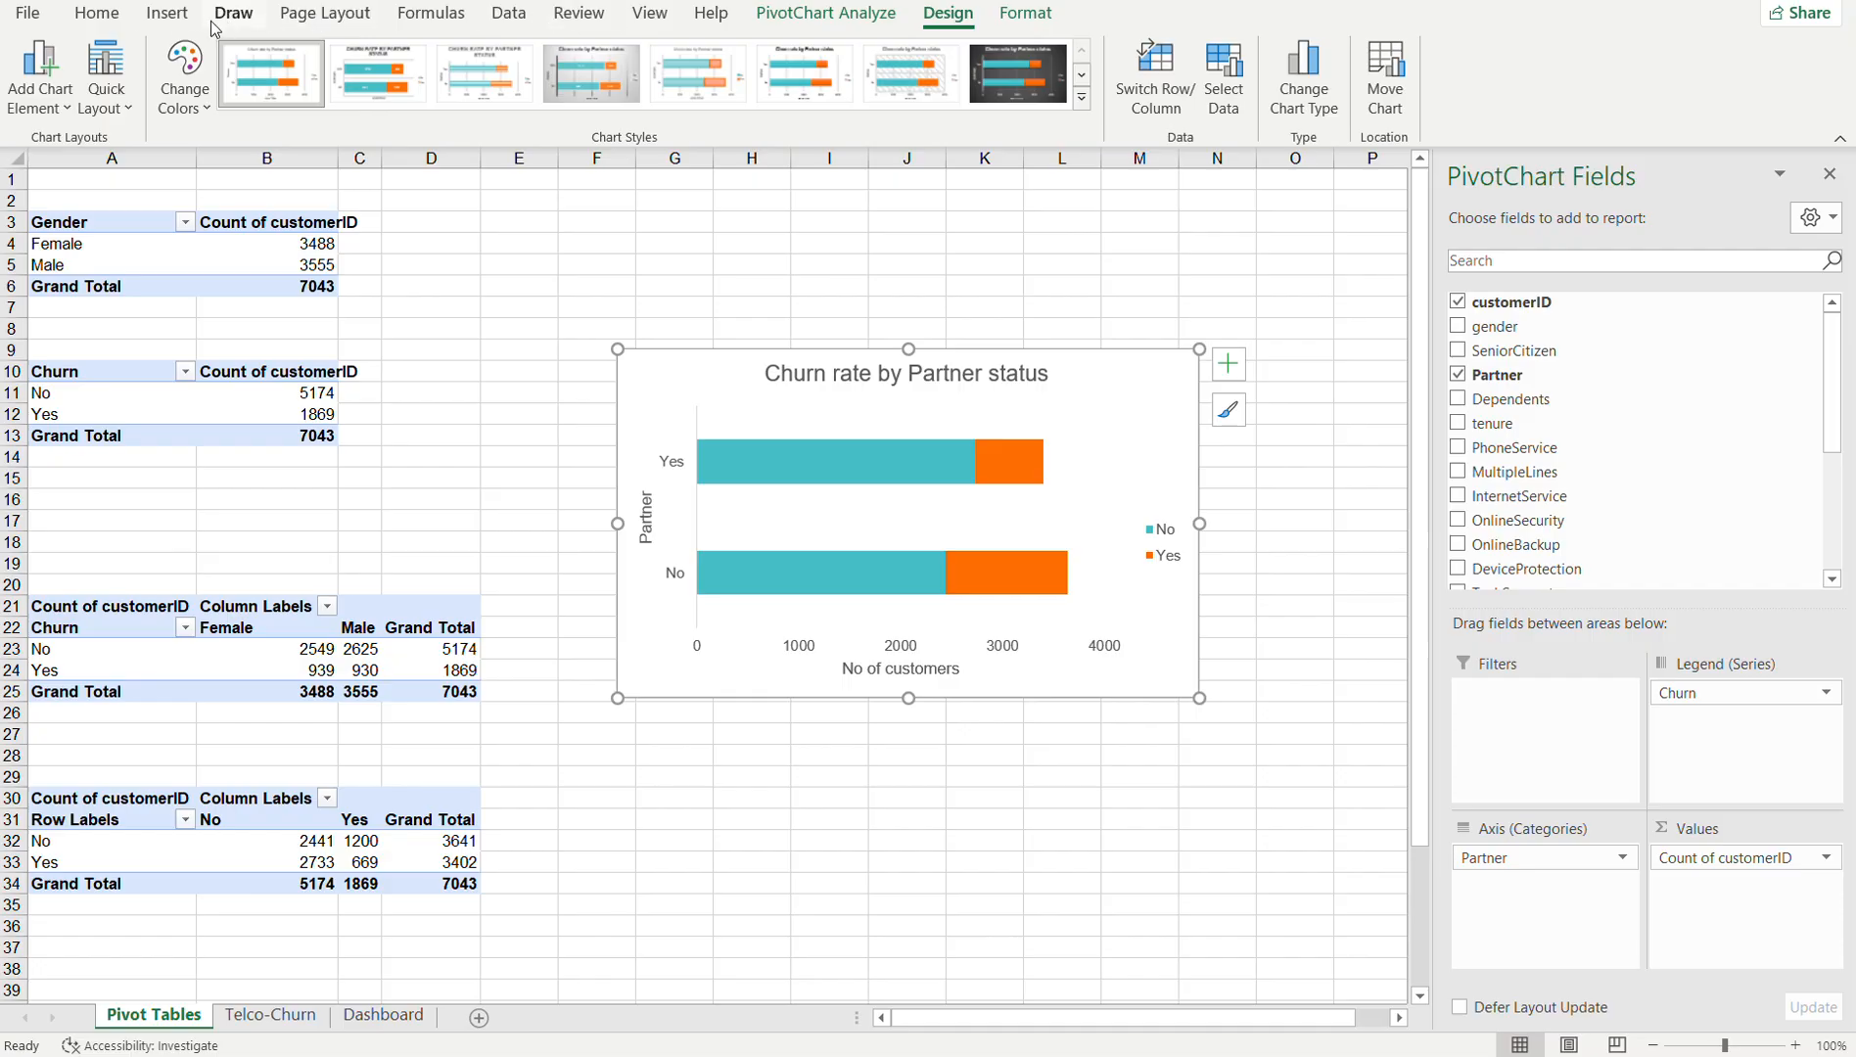
# - Apply the preset shape style with a black outline and white fill to the partner churn chart
pyautogui.click(133, 17)
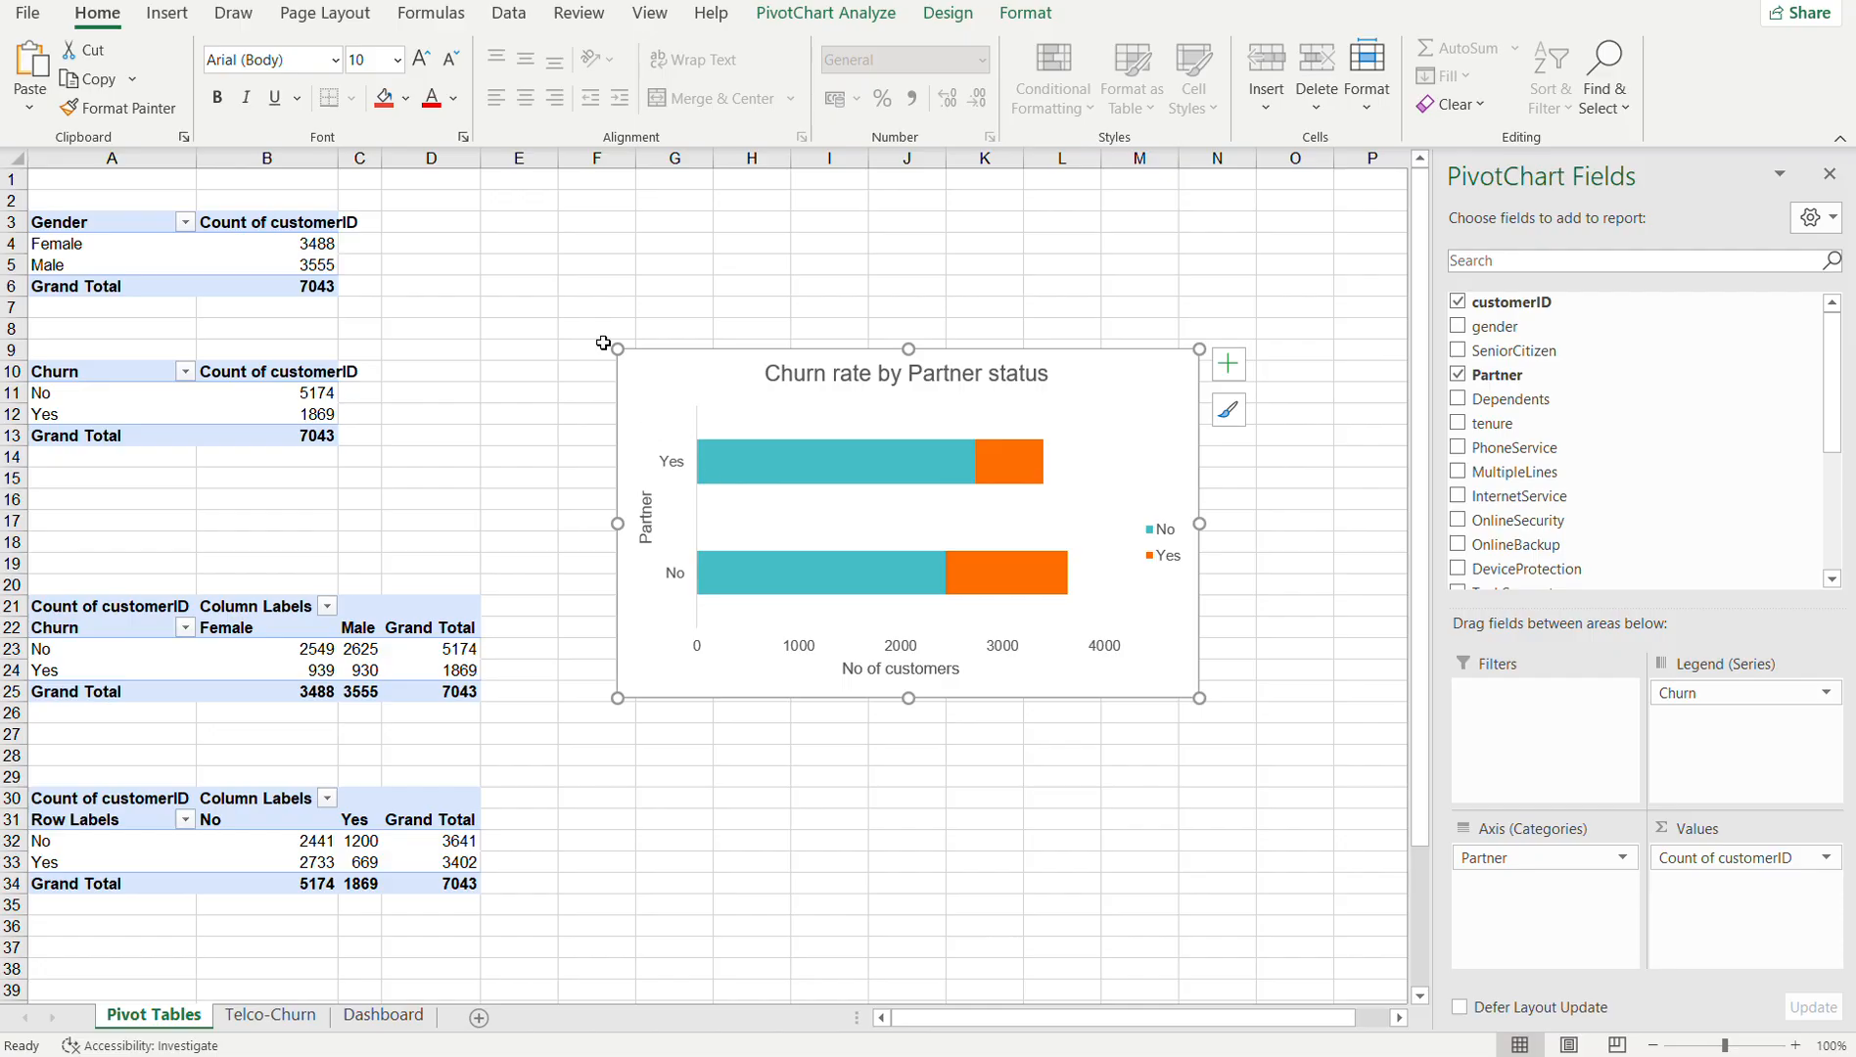
pyautogui.click(166, 13)
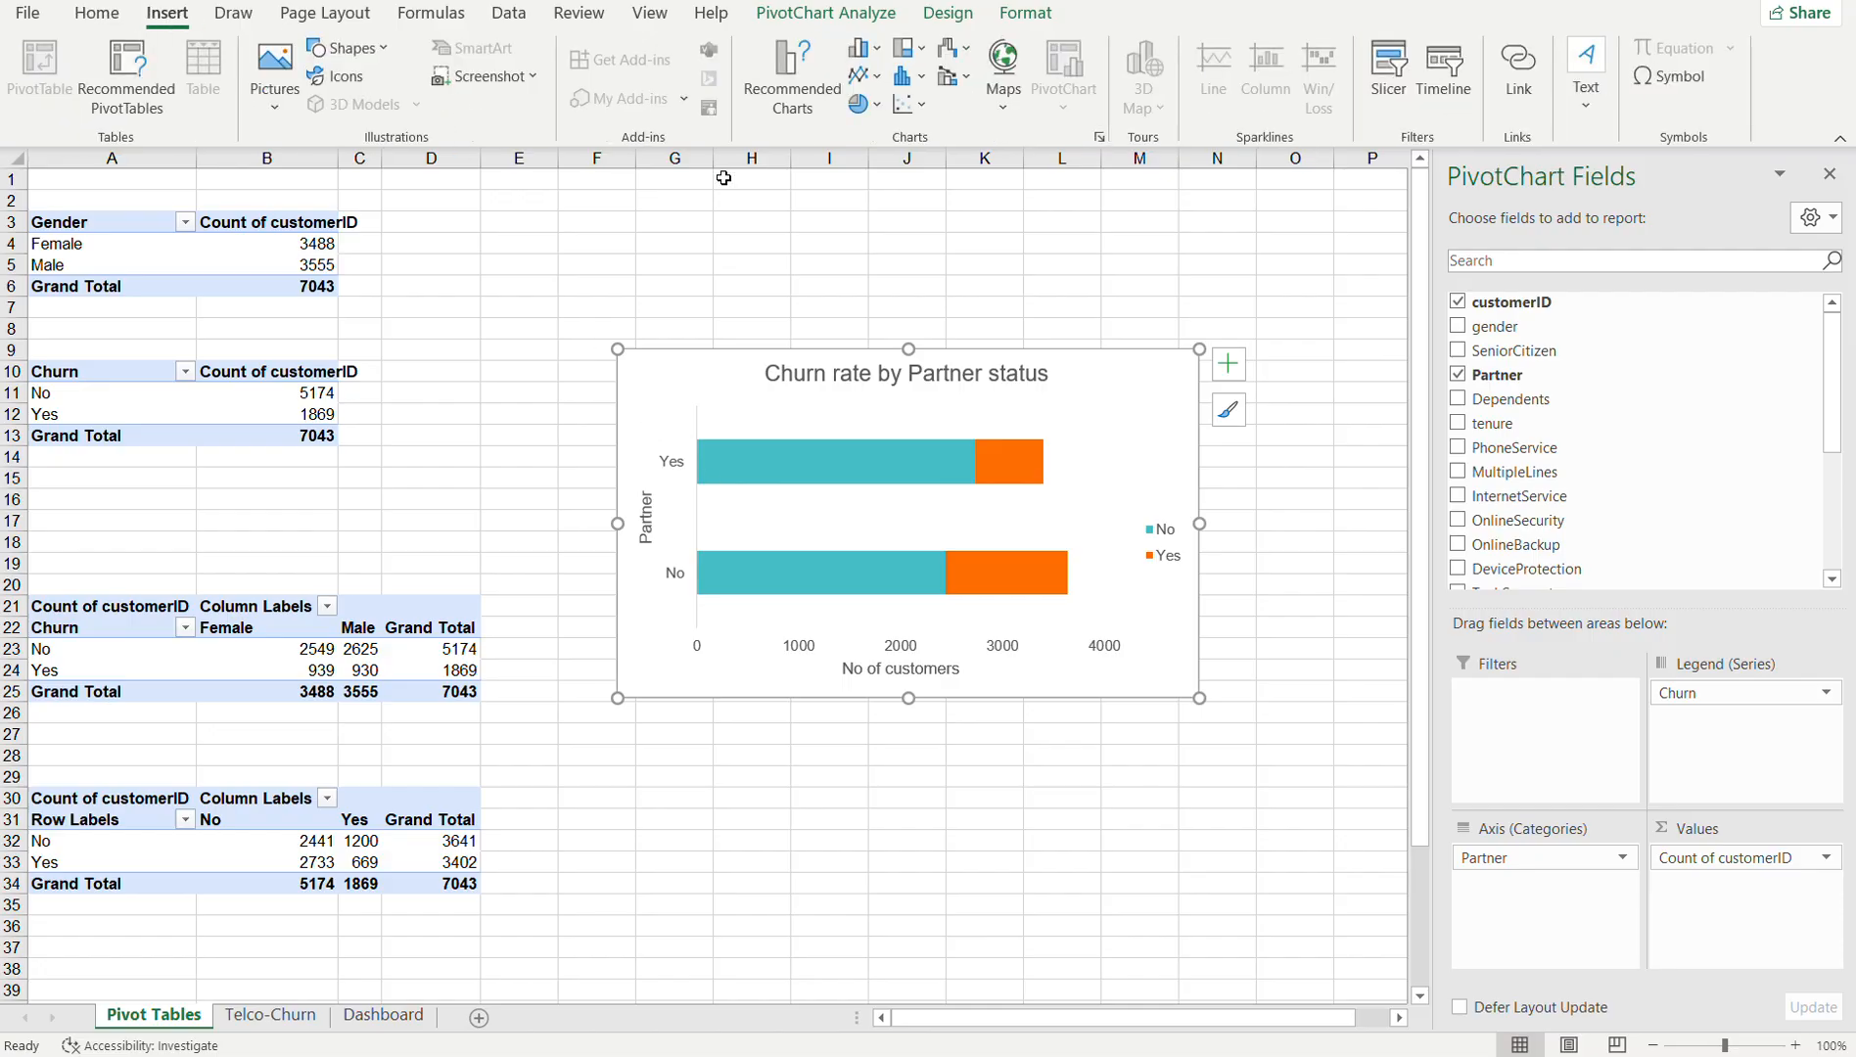
pyautogui.click(765, 22)
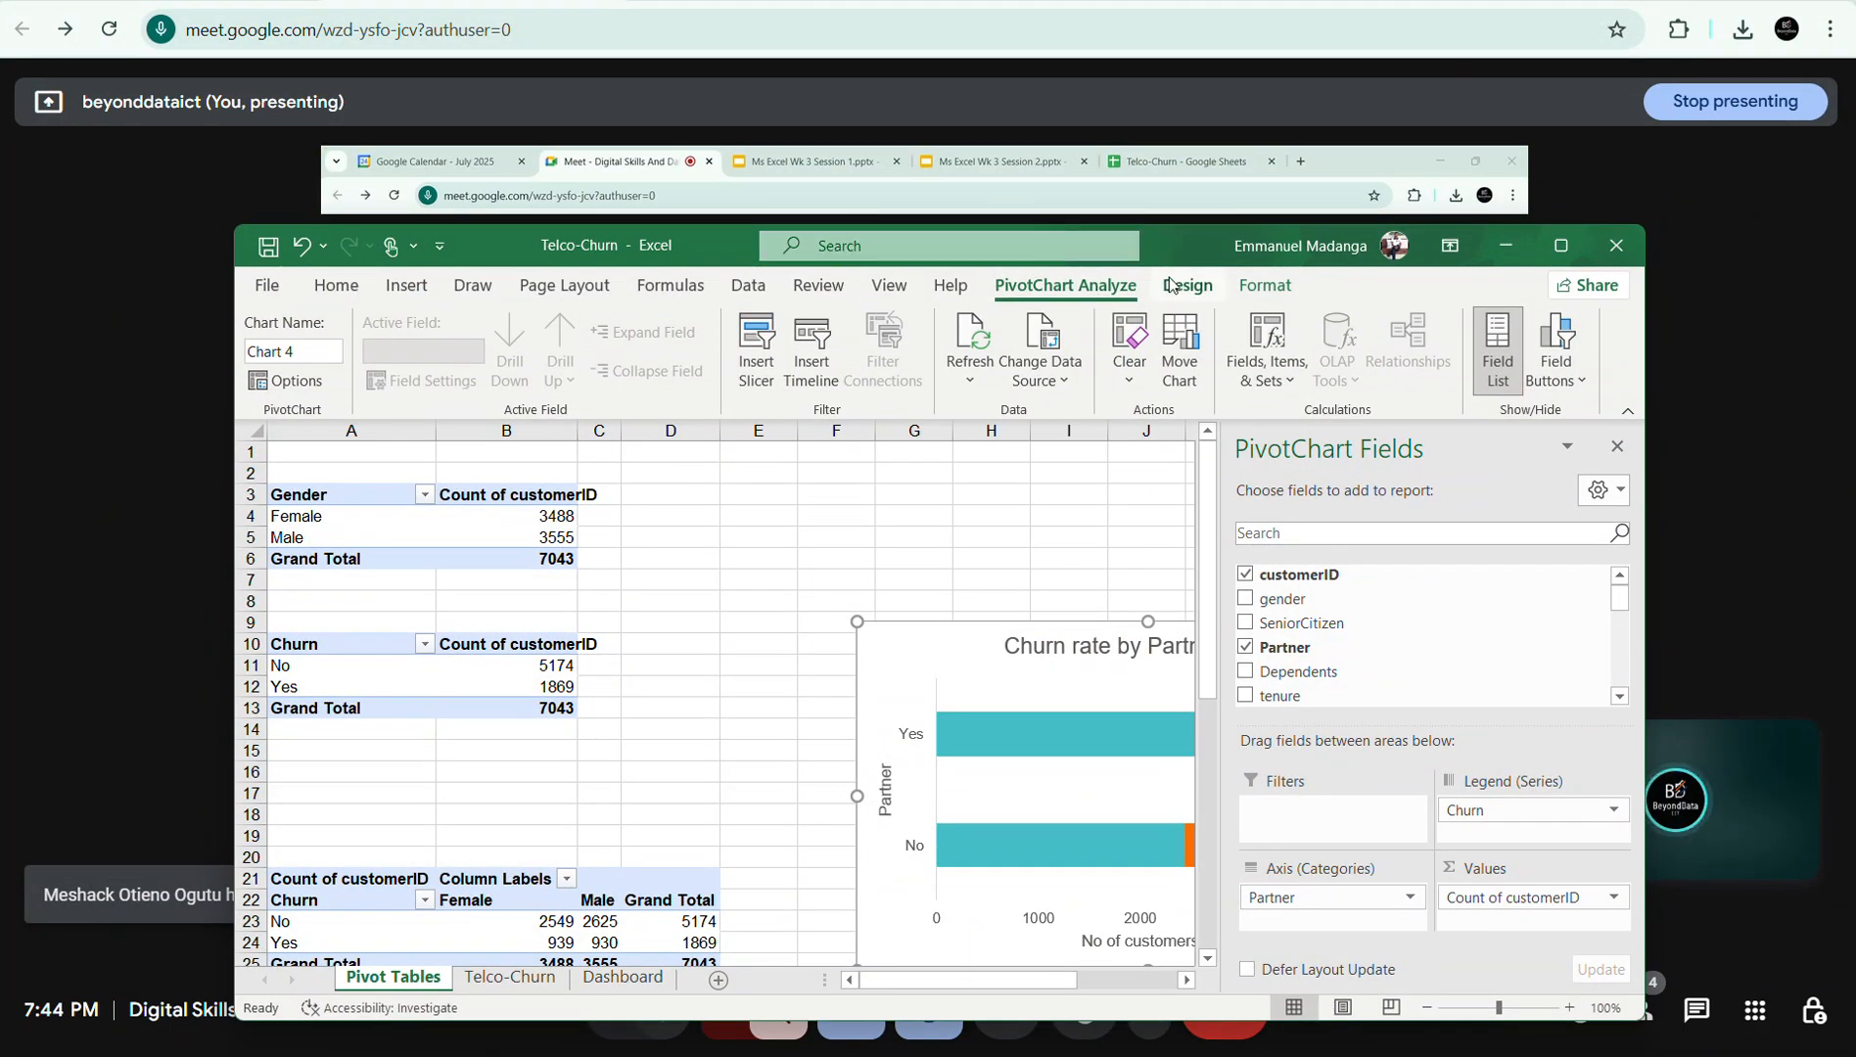
pyautogui.click(1186, 285)
pyautogui.click(1265, 284)
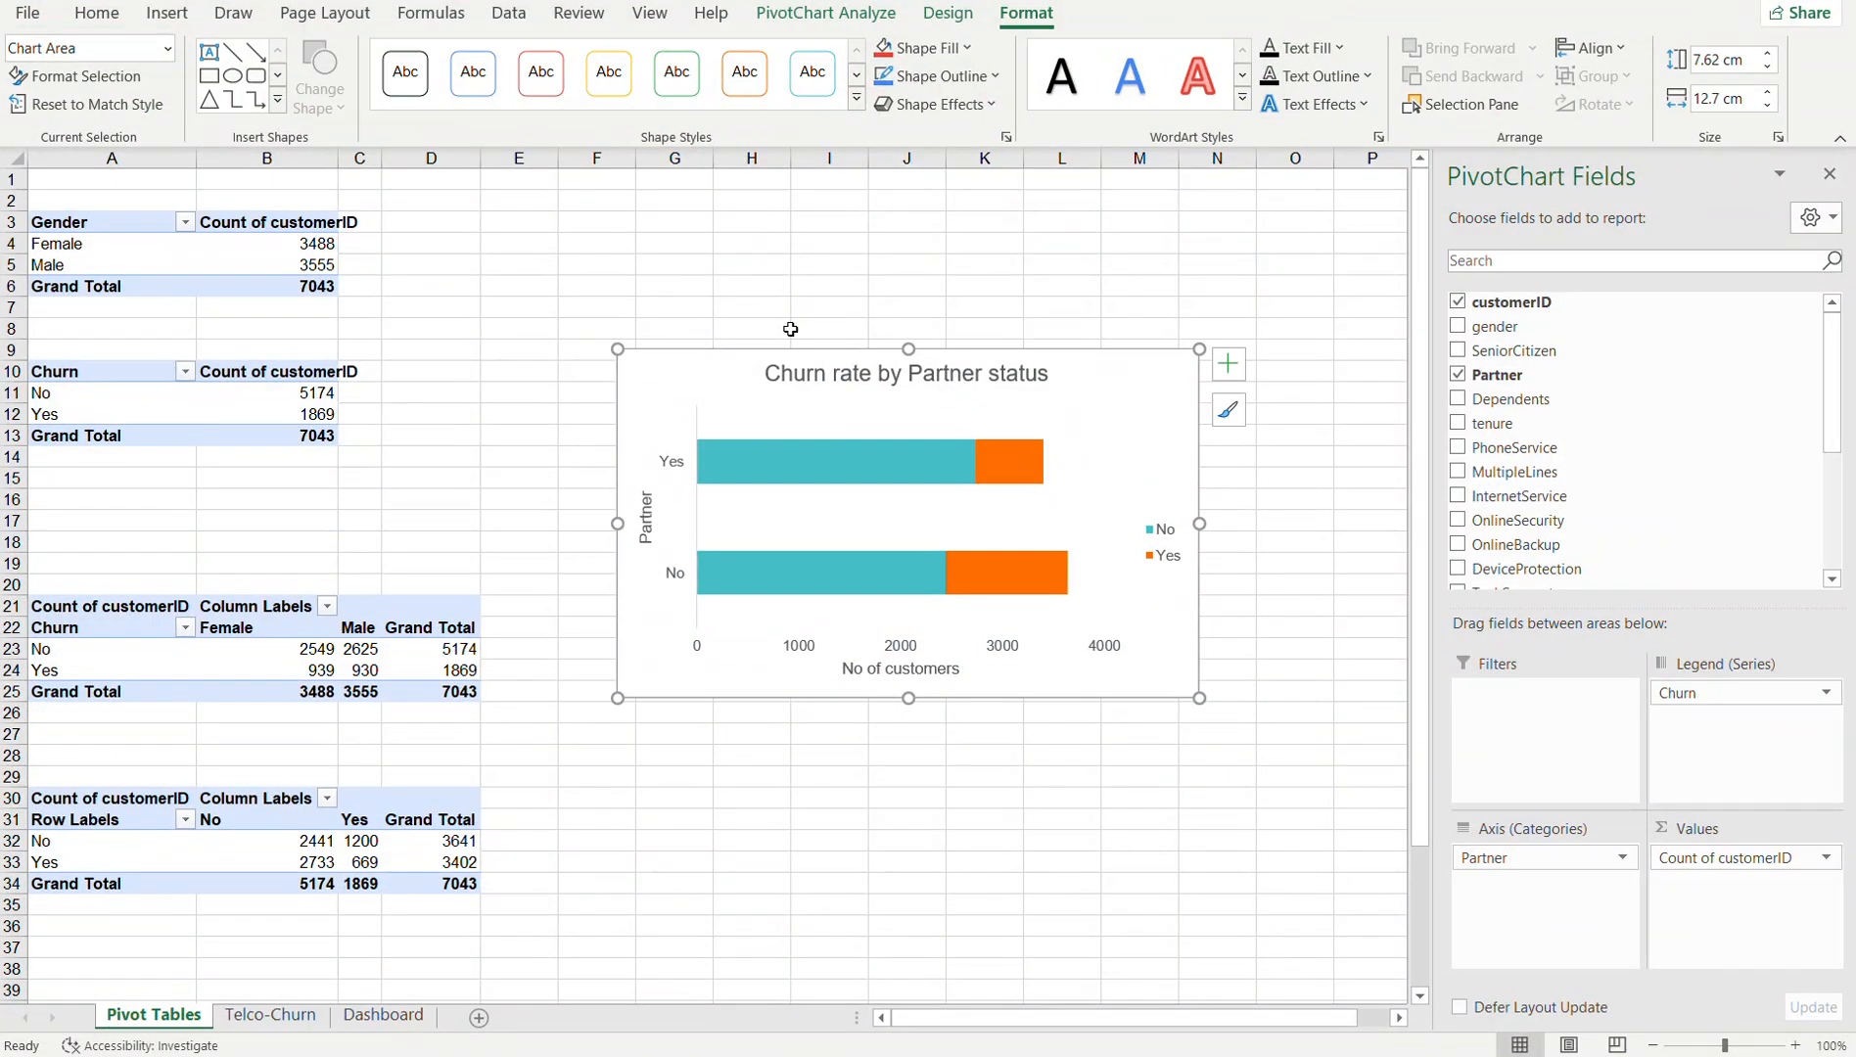
pyautogui.click(405, 74)
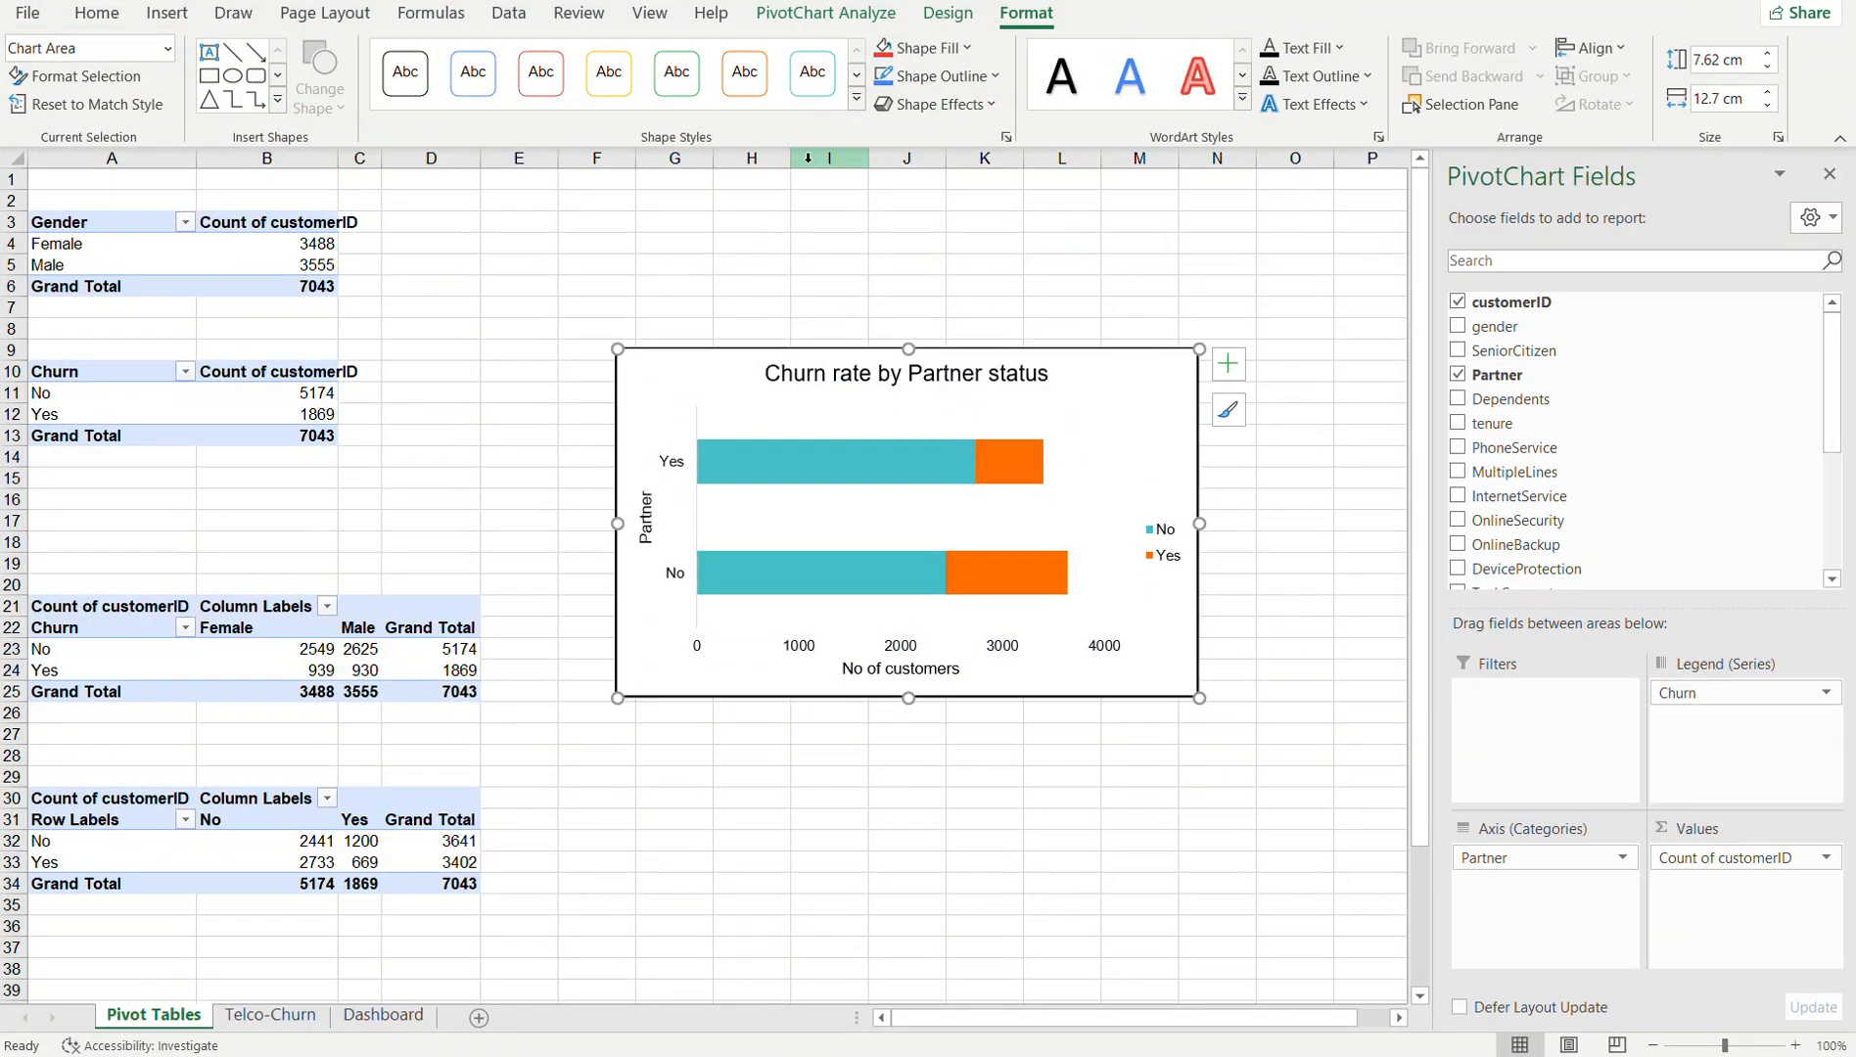
# - Give the partner churn chart area a bevel effect, using the first preset in the second row of bevels
pyautogui.click(979, 105)
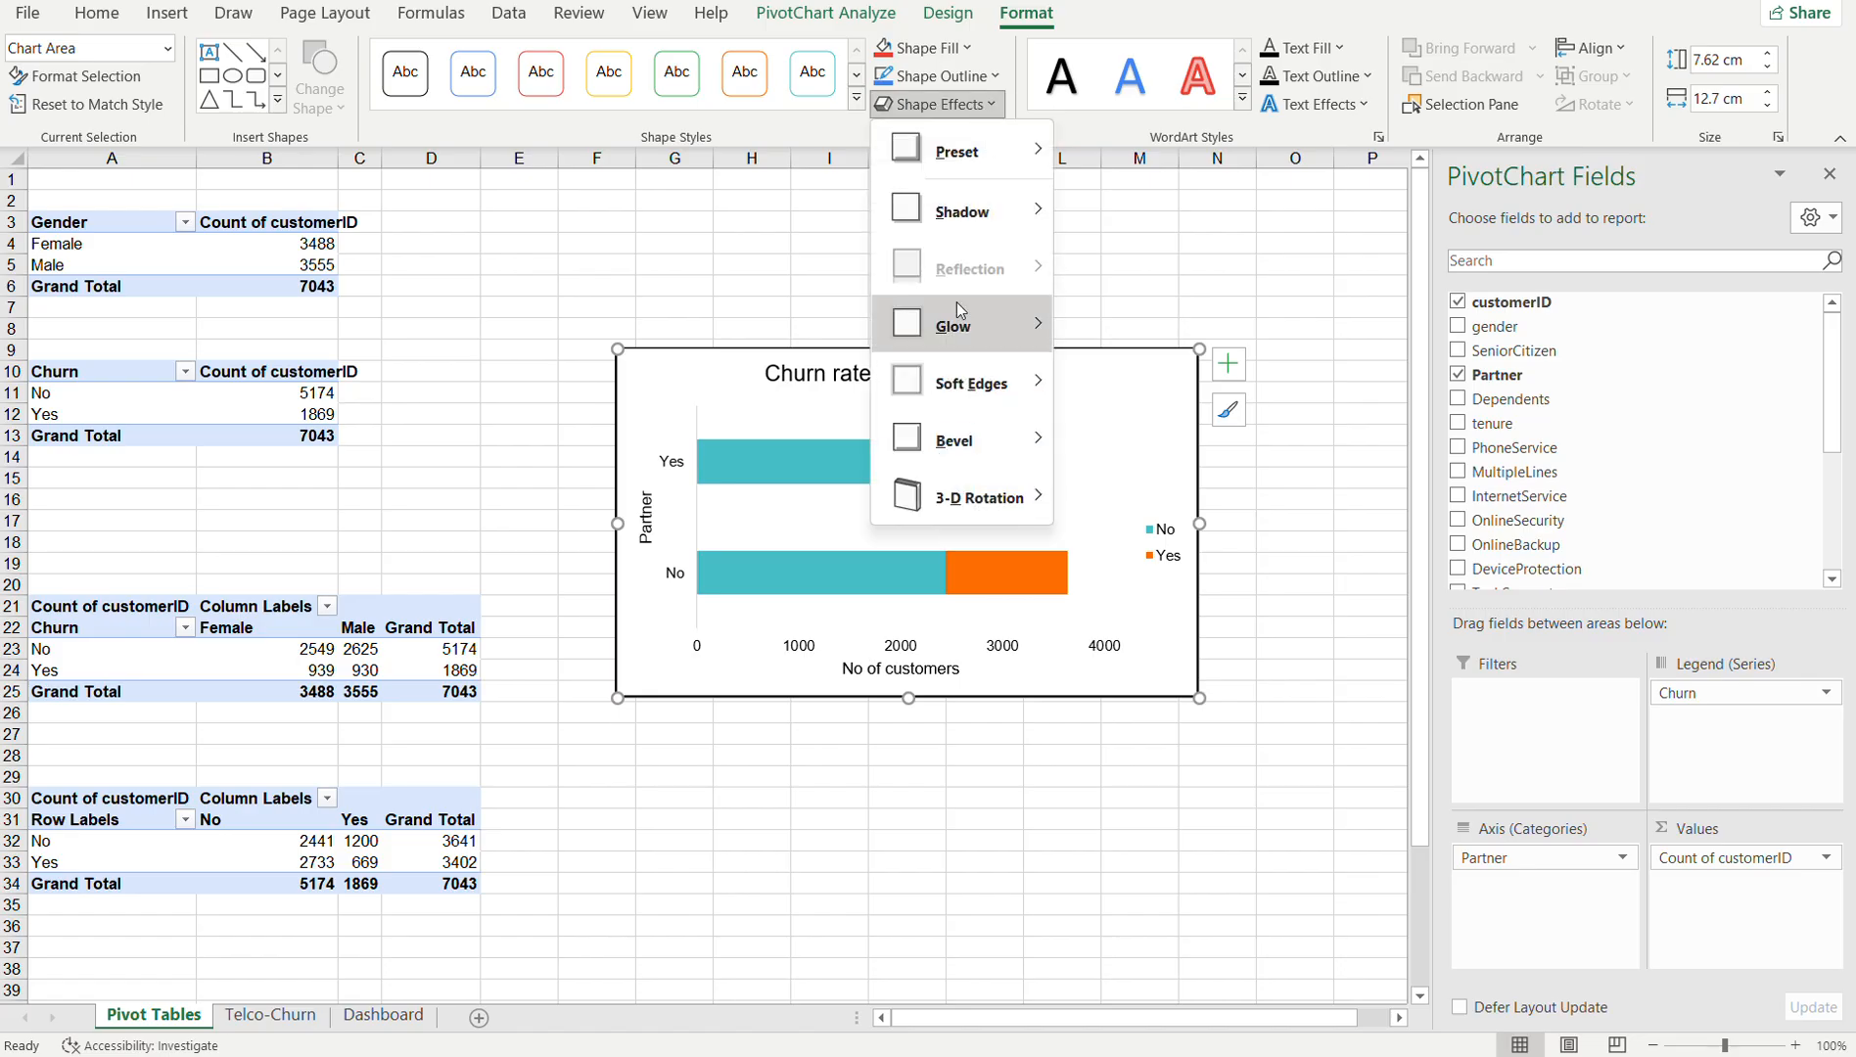
pyautogui.moveTo(985, 445)
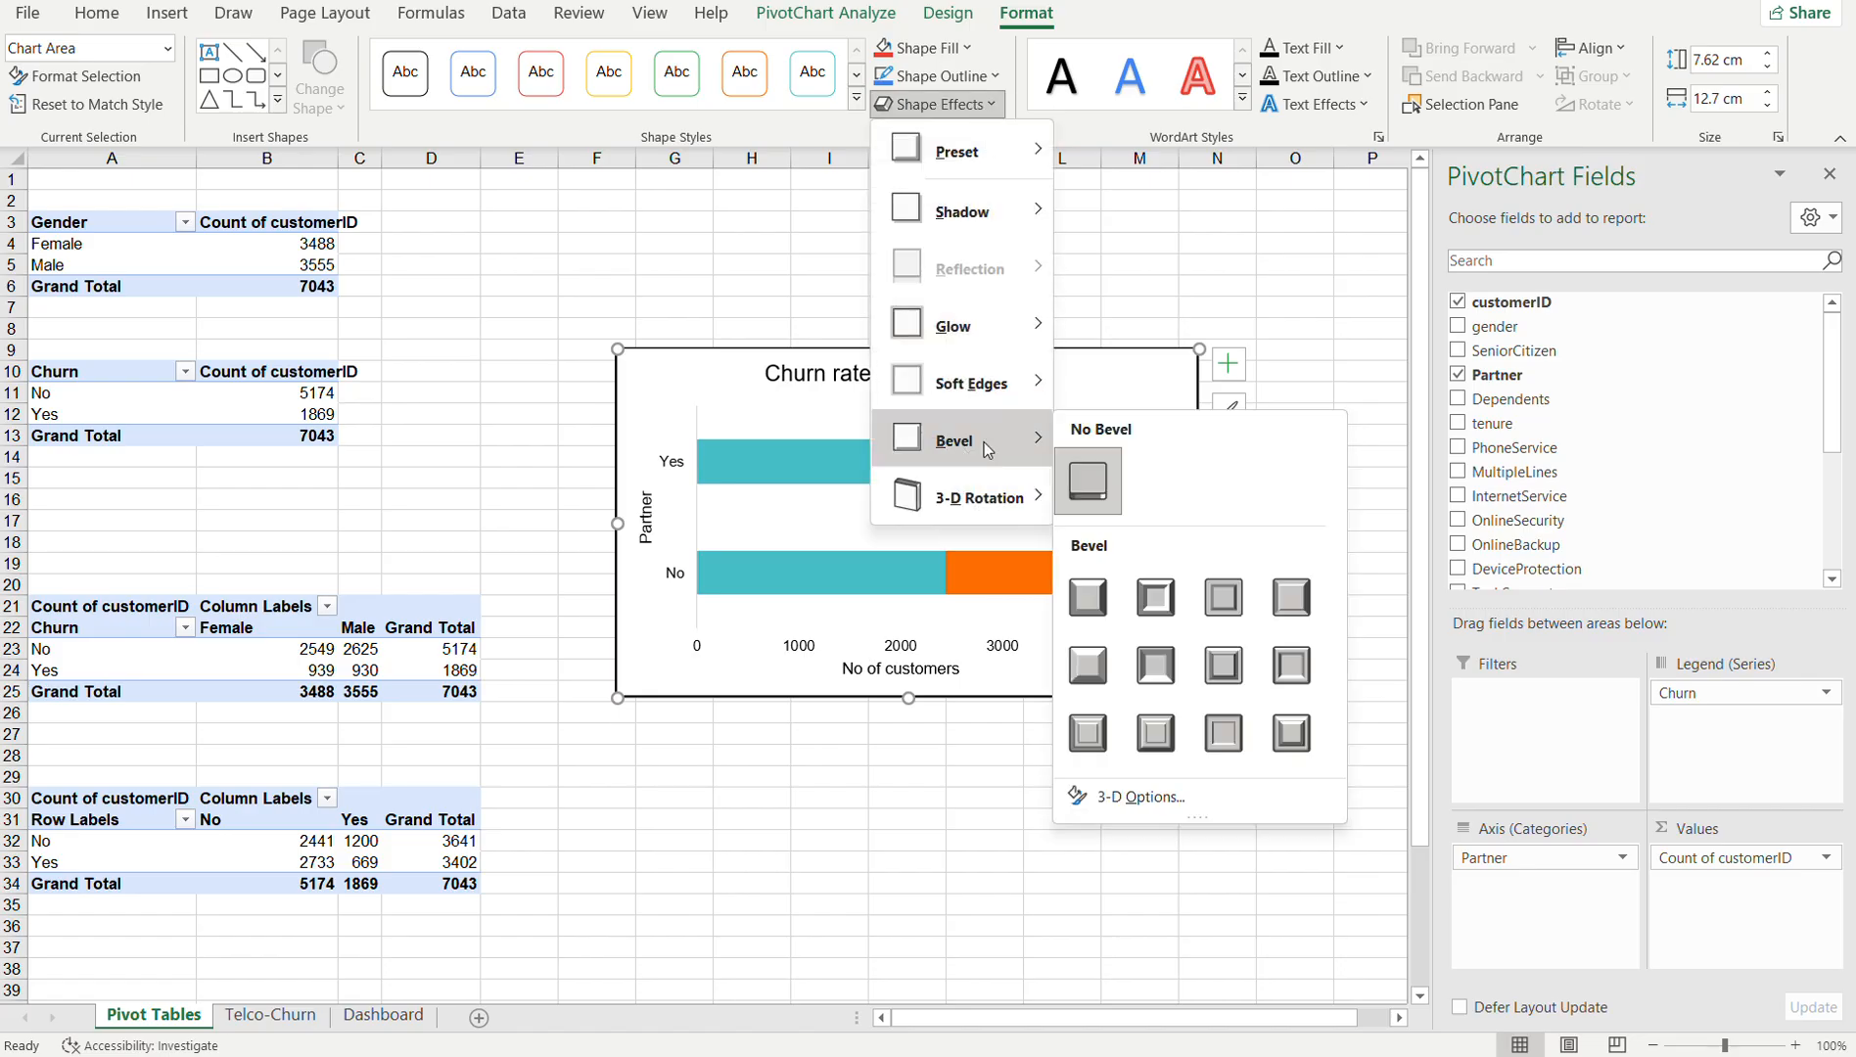
pyautogui.click(1088, 665)
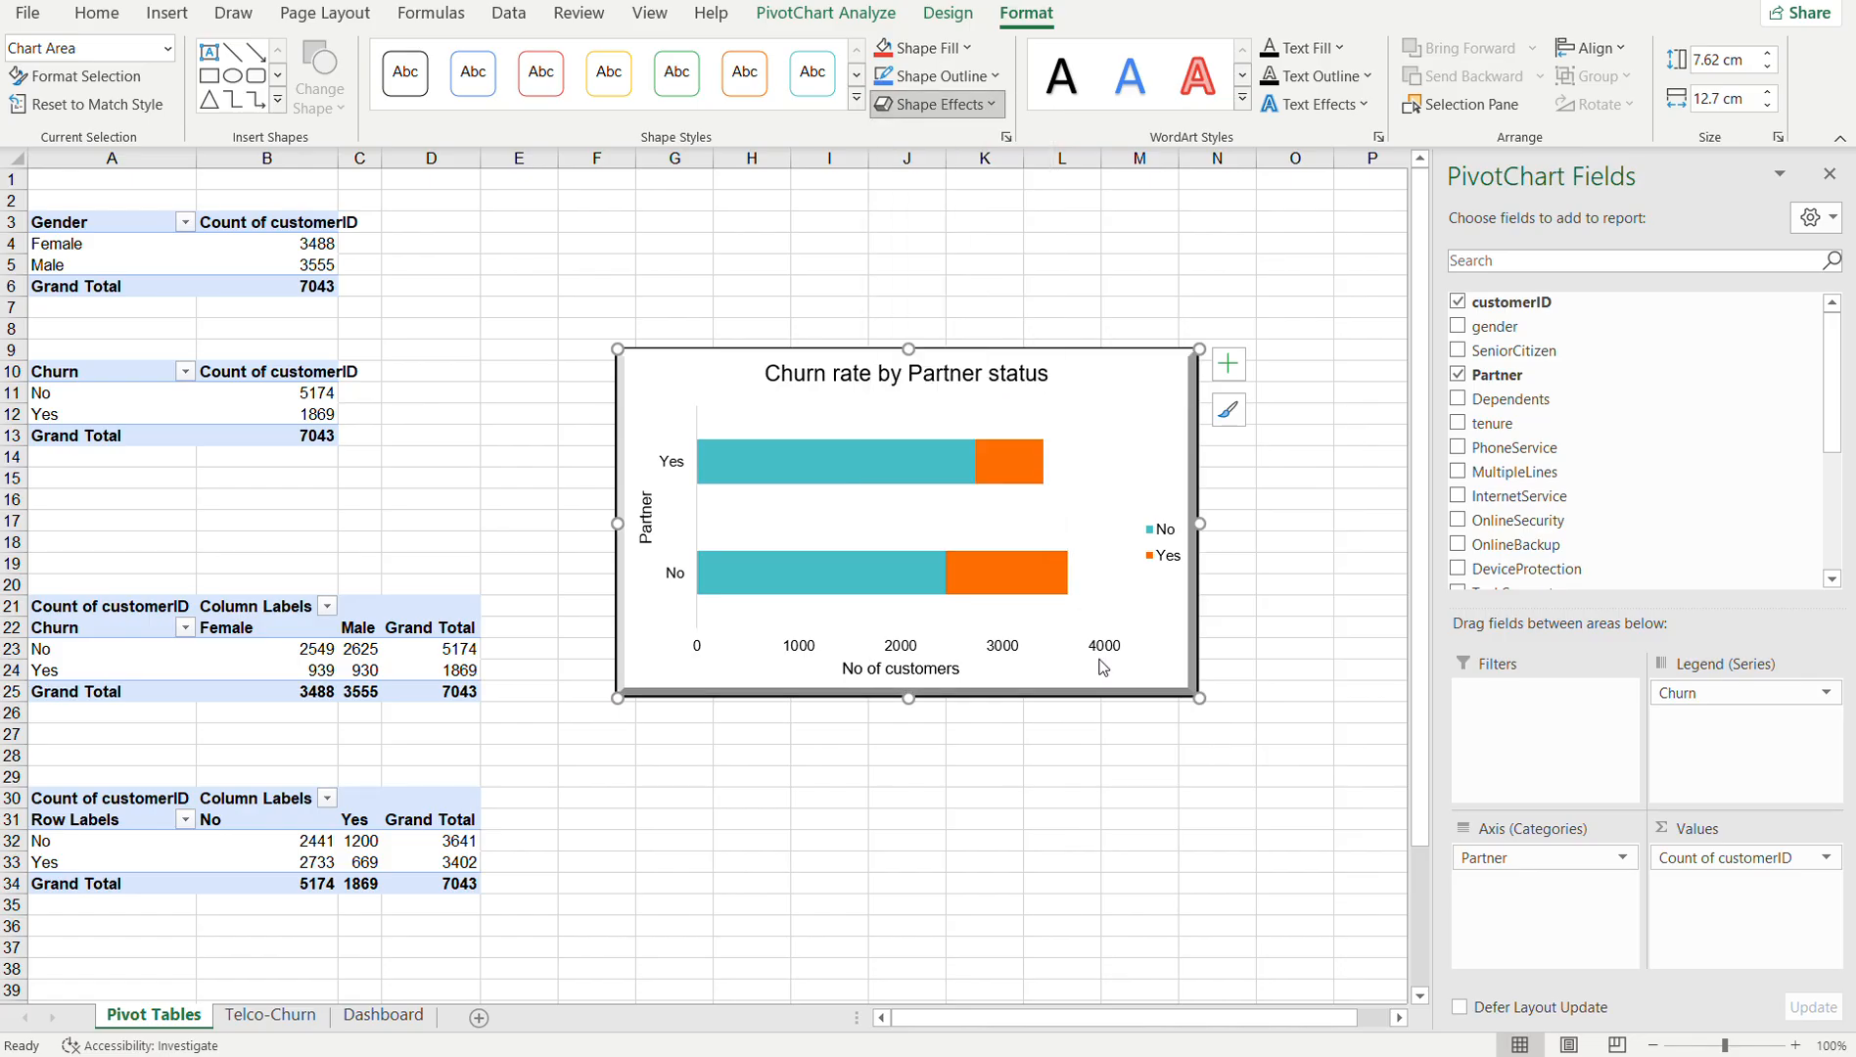
# - Try to apply Perspective 3-D rotation presets to the partner churn chart area
pyautogui.click(977, 104)
pyautogui.moveTo(967, 504)
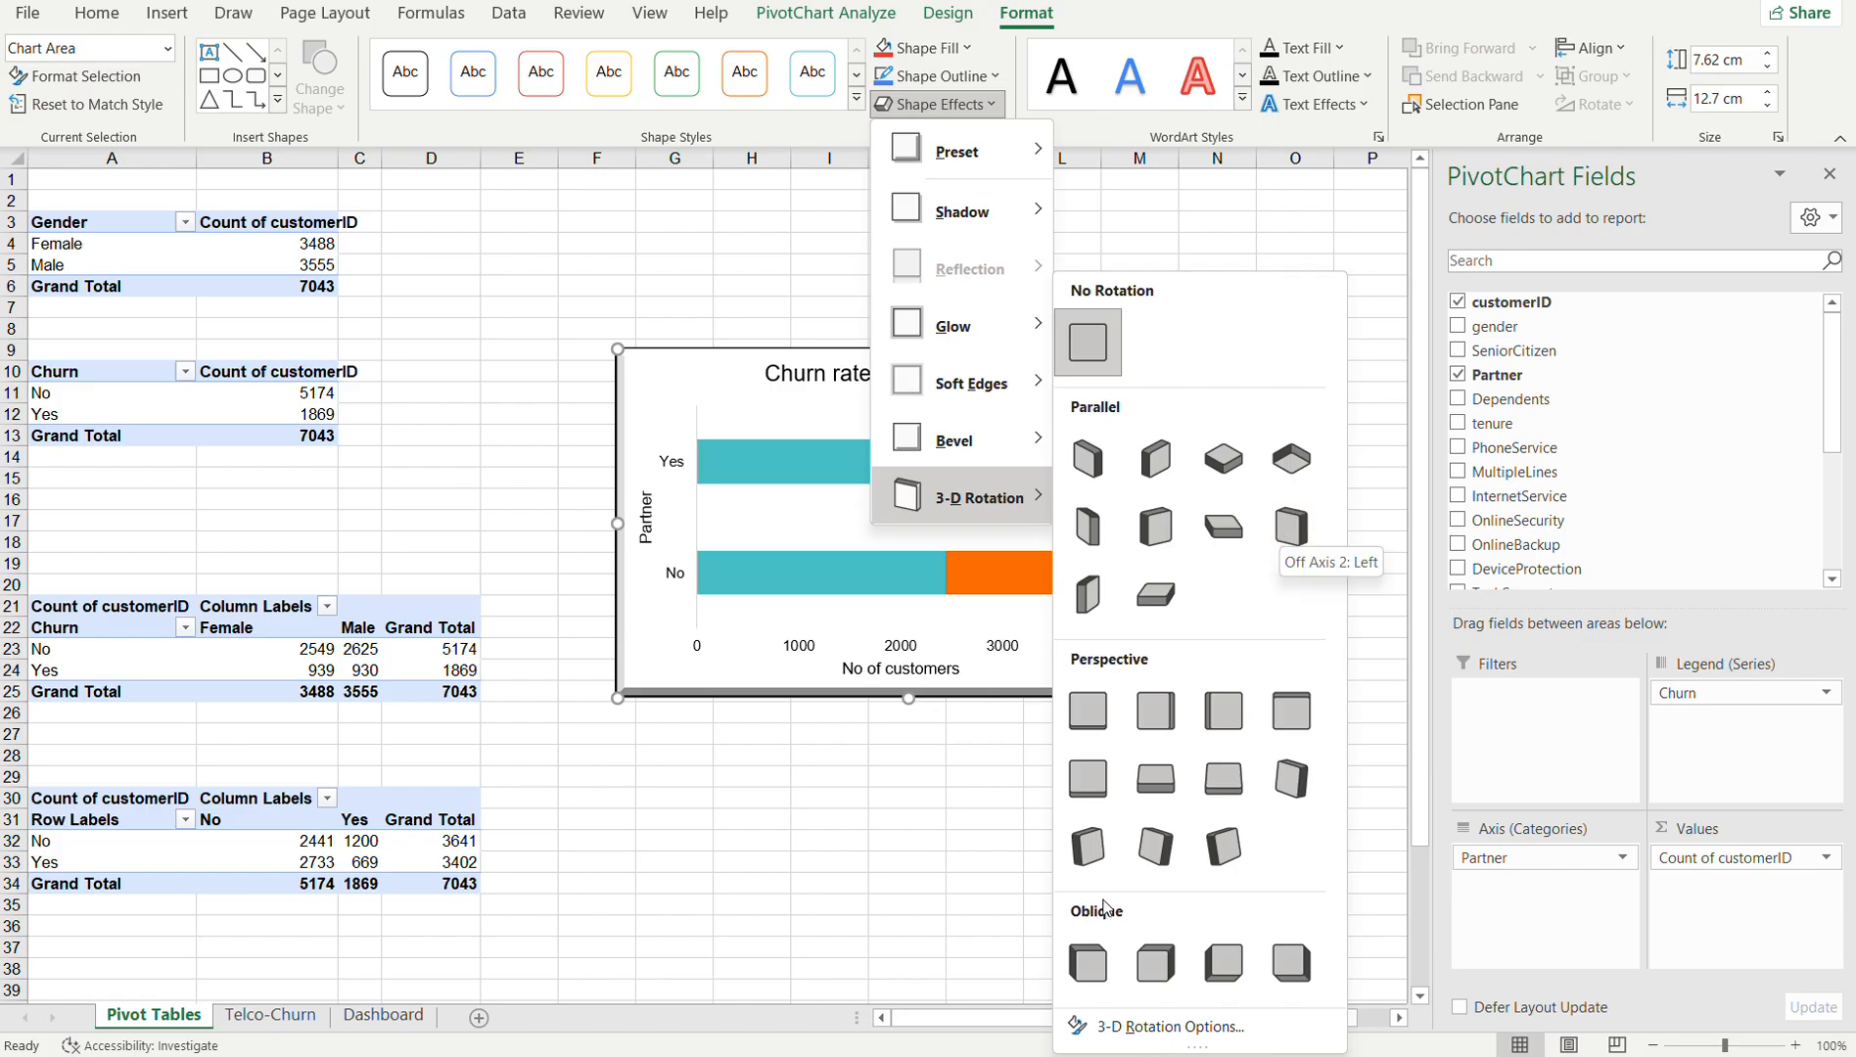
pyautogui.click(1287, 714)
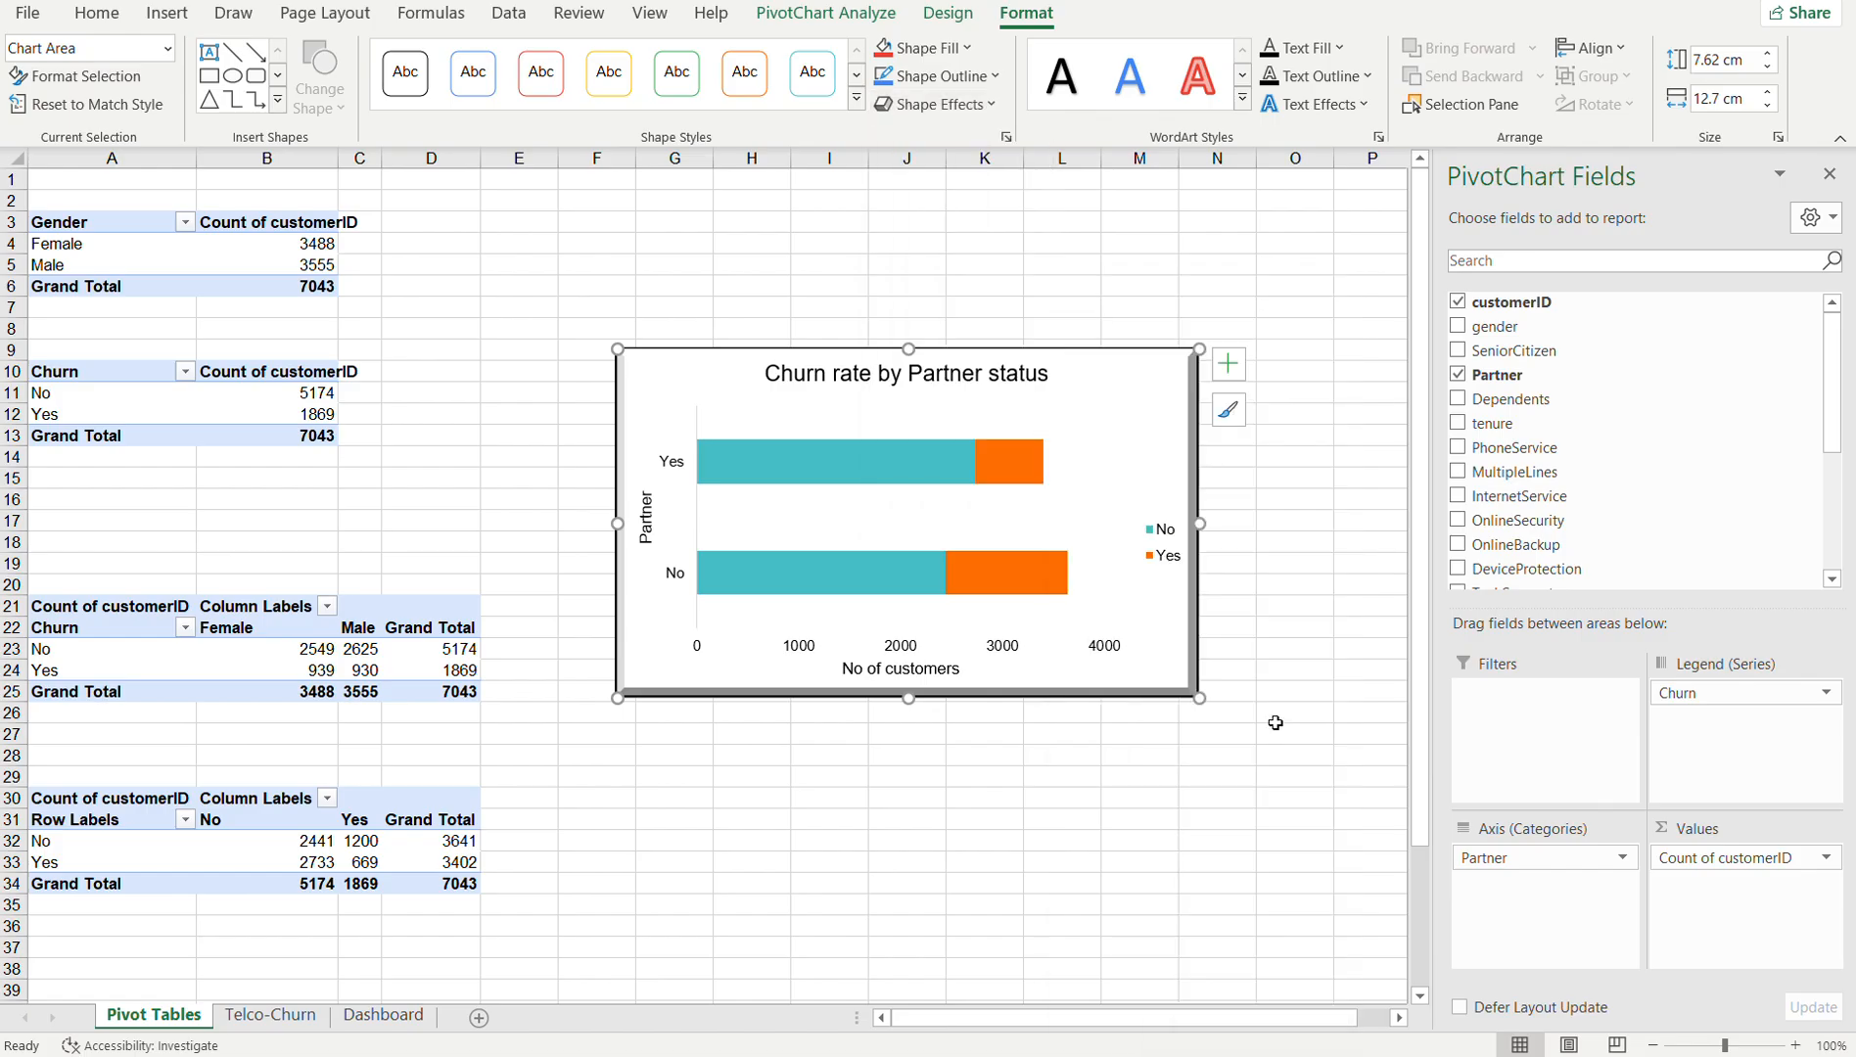
pyautogui.click(942, 104)
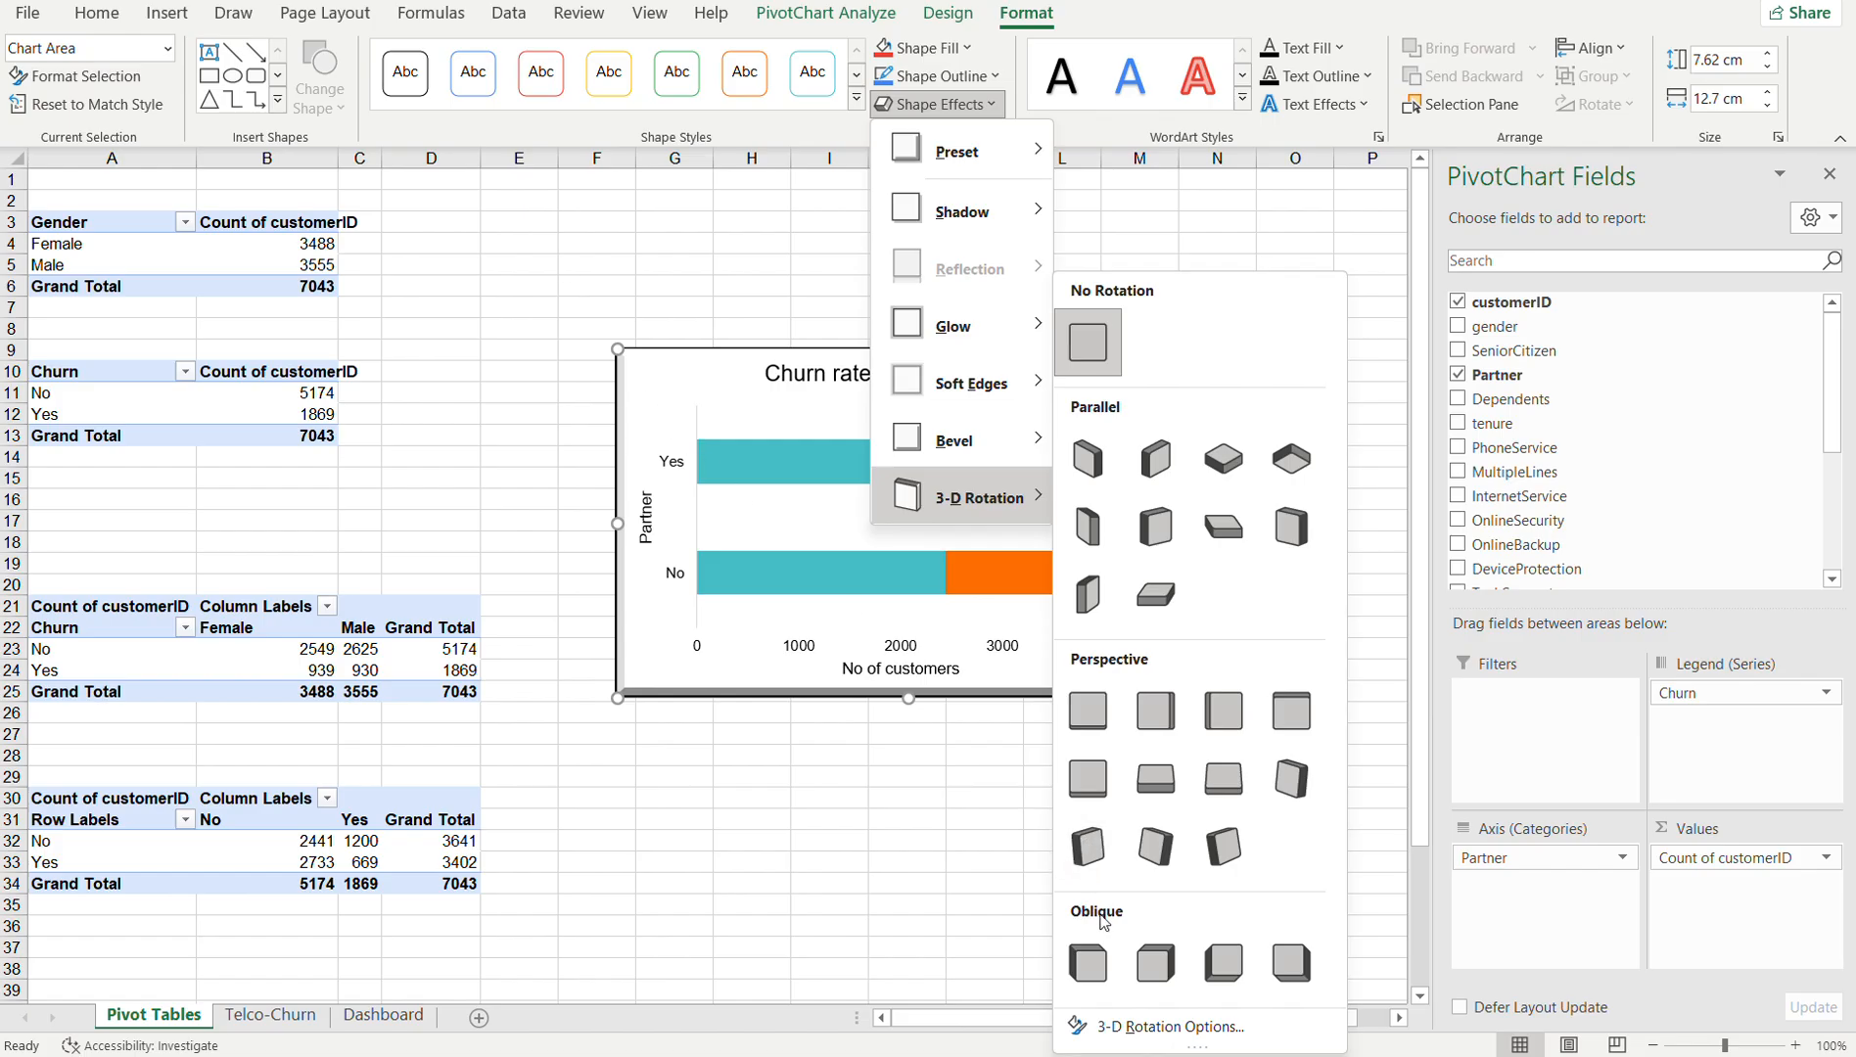
pyautogui.click(1216, 846)
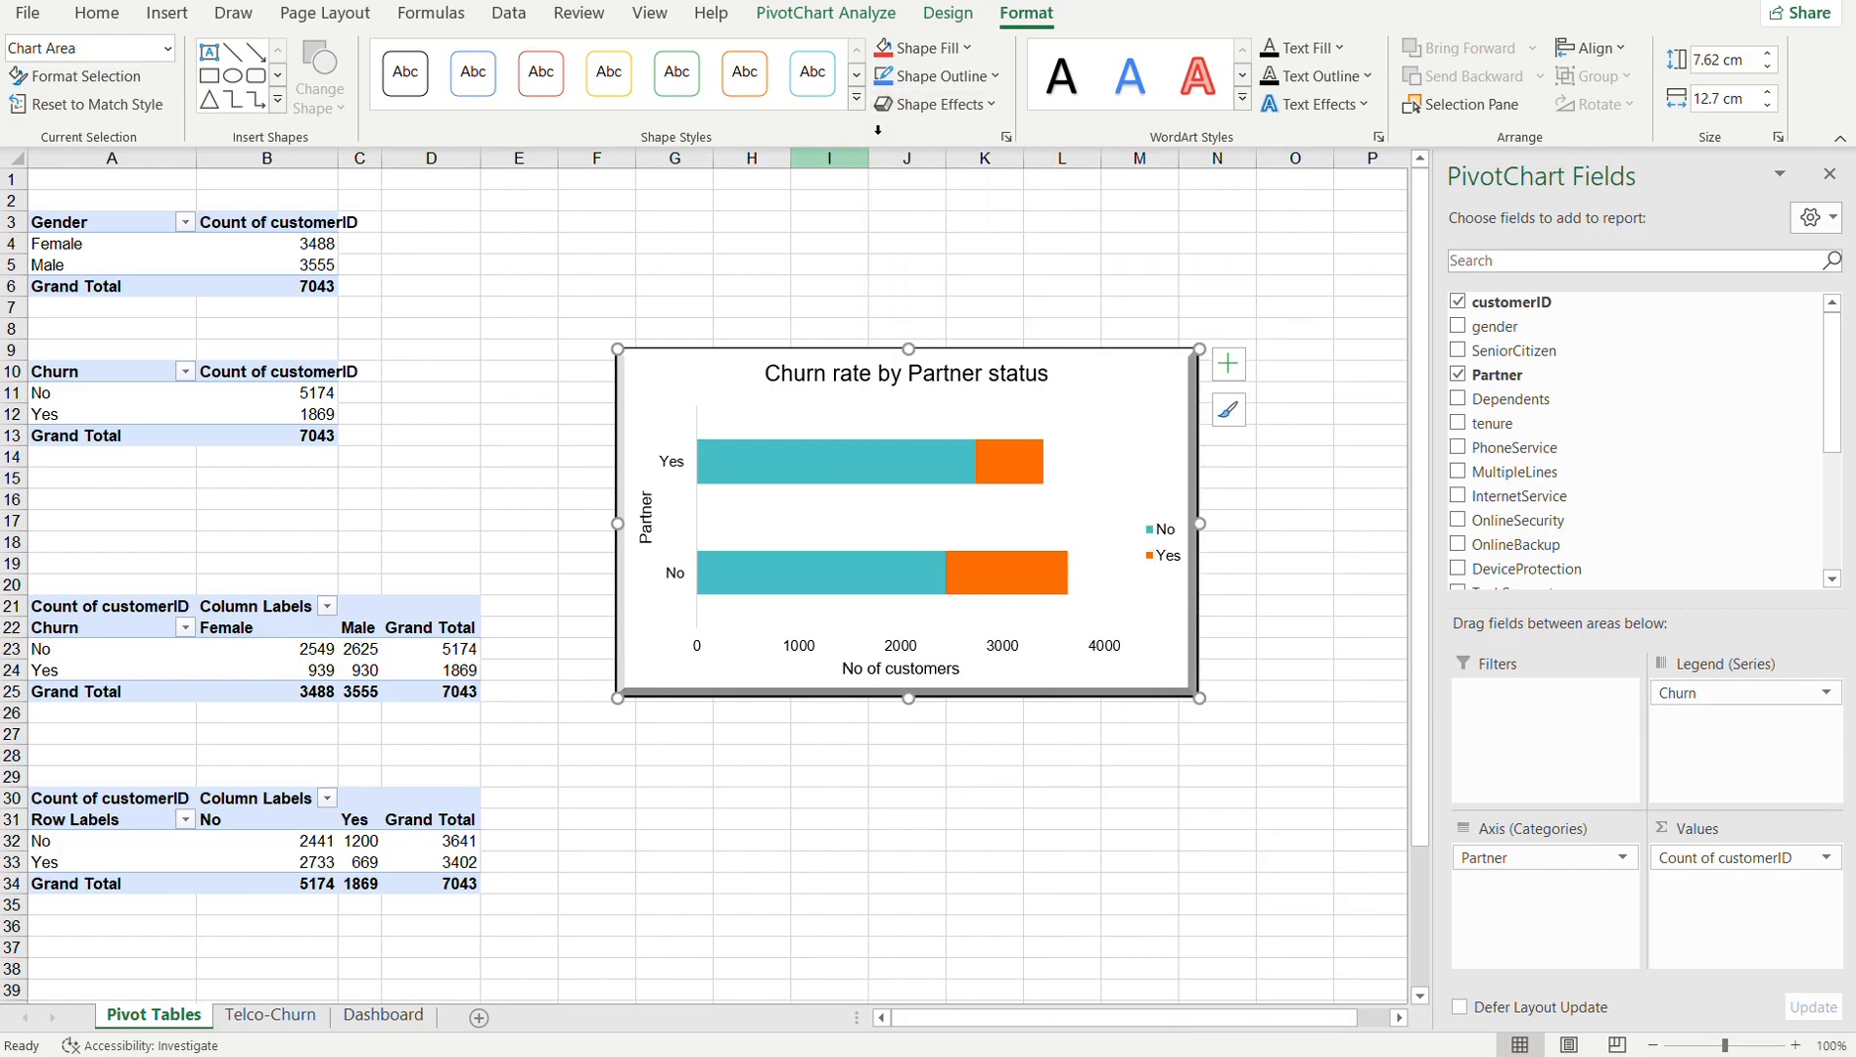
# - Add a blue glow from the second row of glow variations around the partner churn chart
pyautogui.click(984, 104)
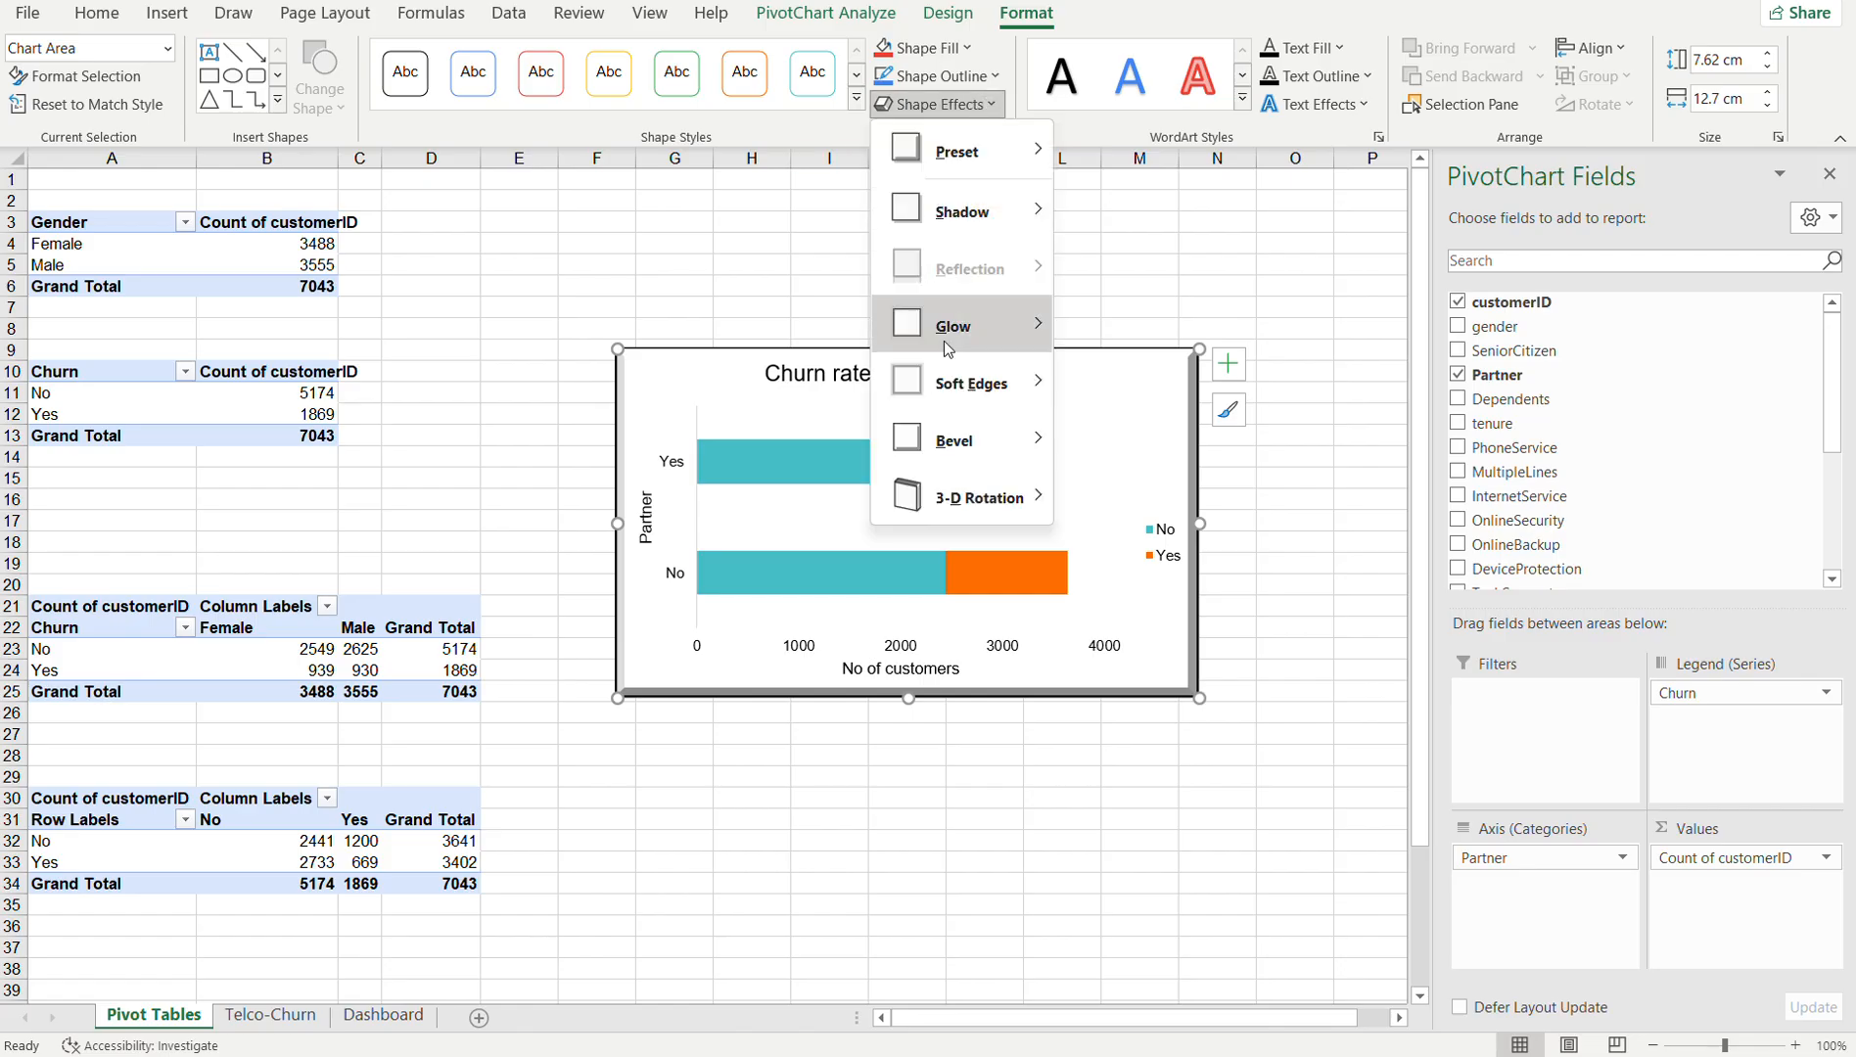
pyautogui.moveTo(948, 348)
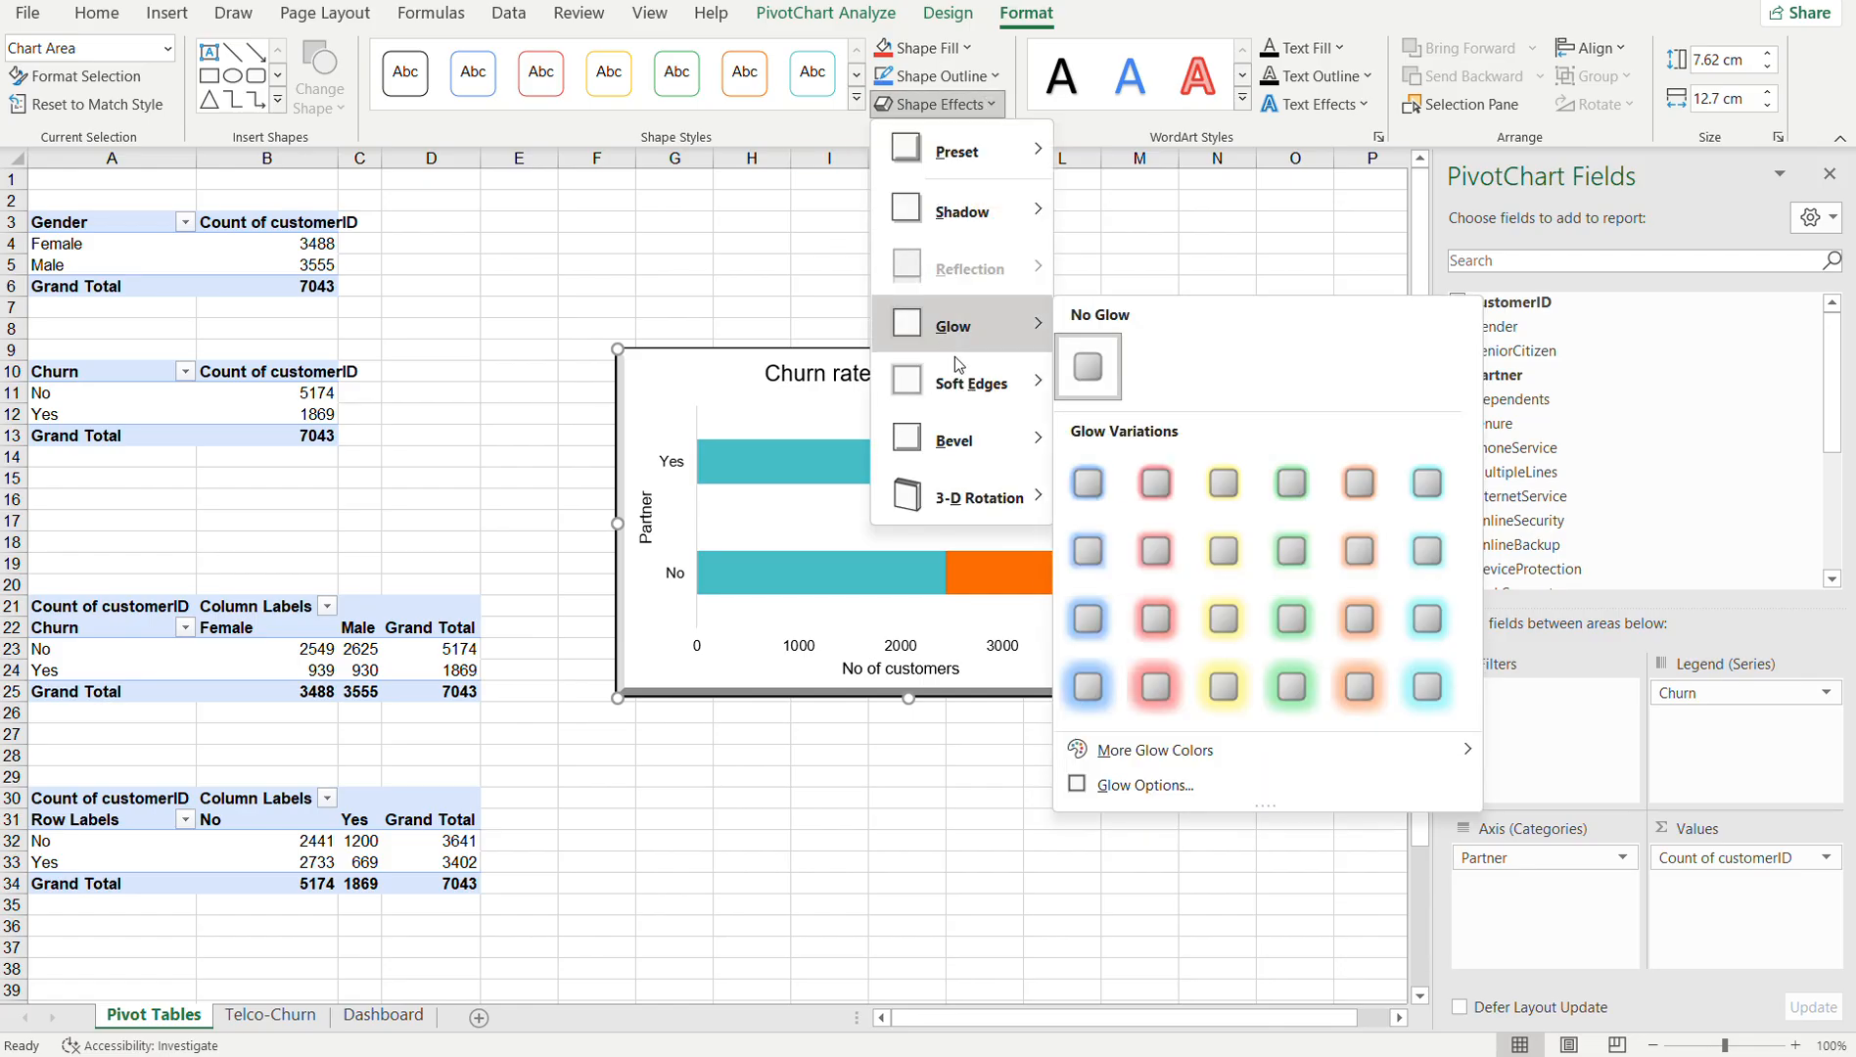
pyautogui.click(1087, 565)
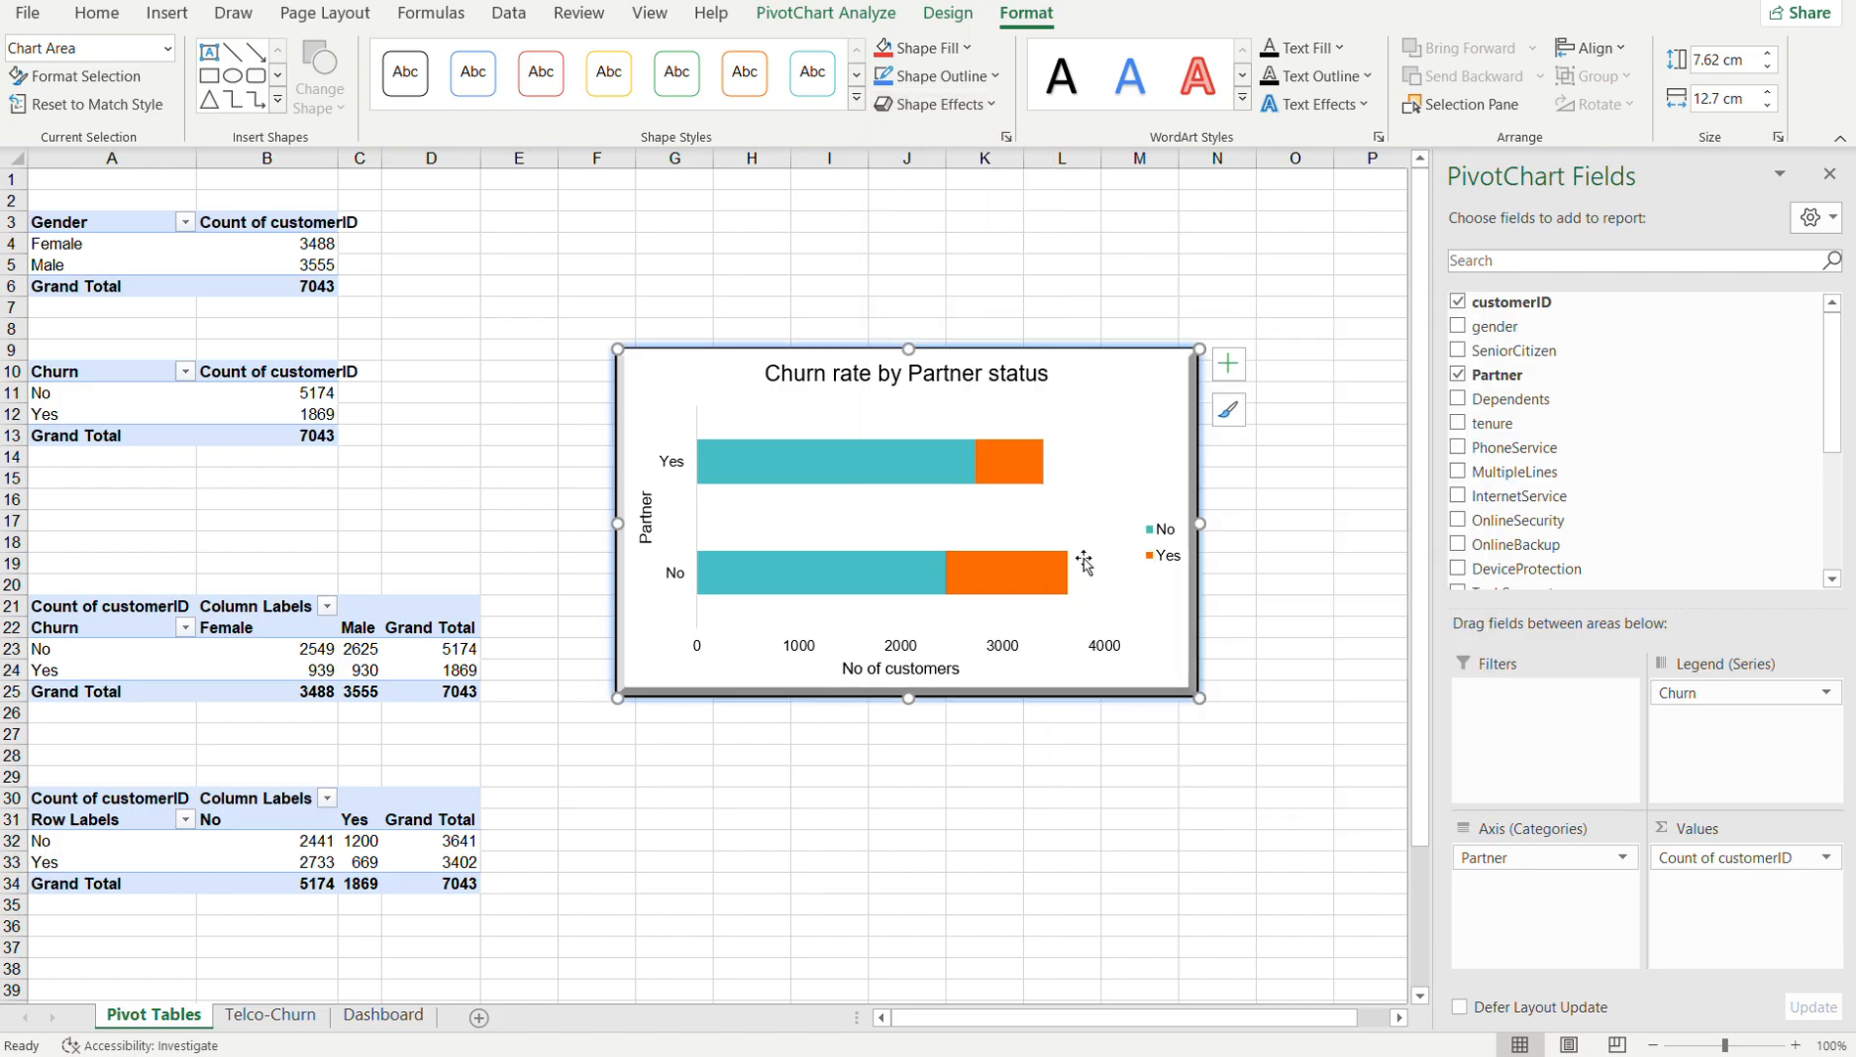
pyautogui.click(509, 332)
pyautogui.click(687, 368)
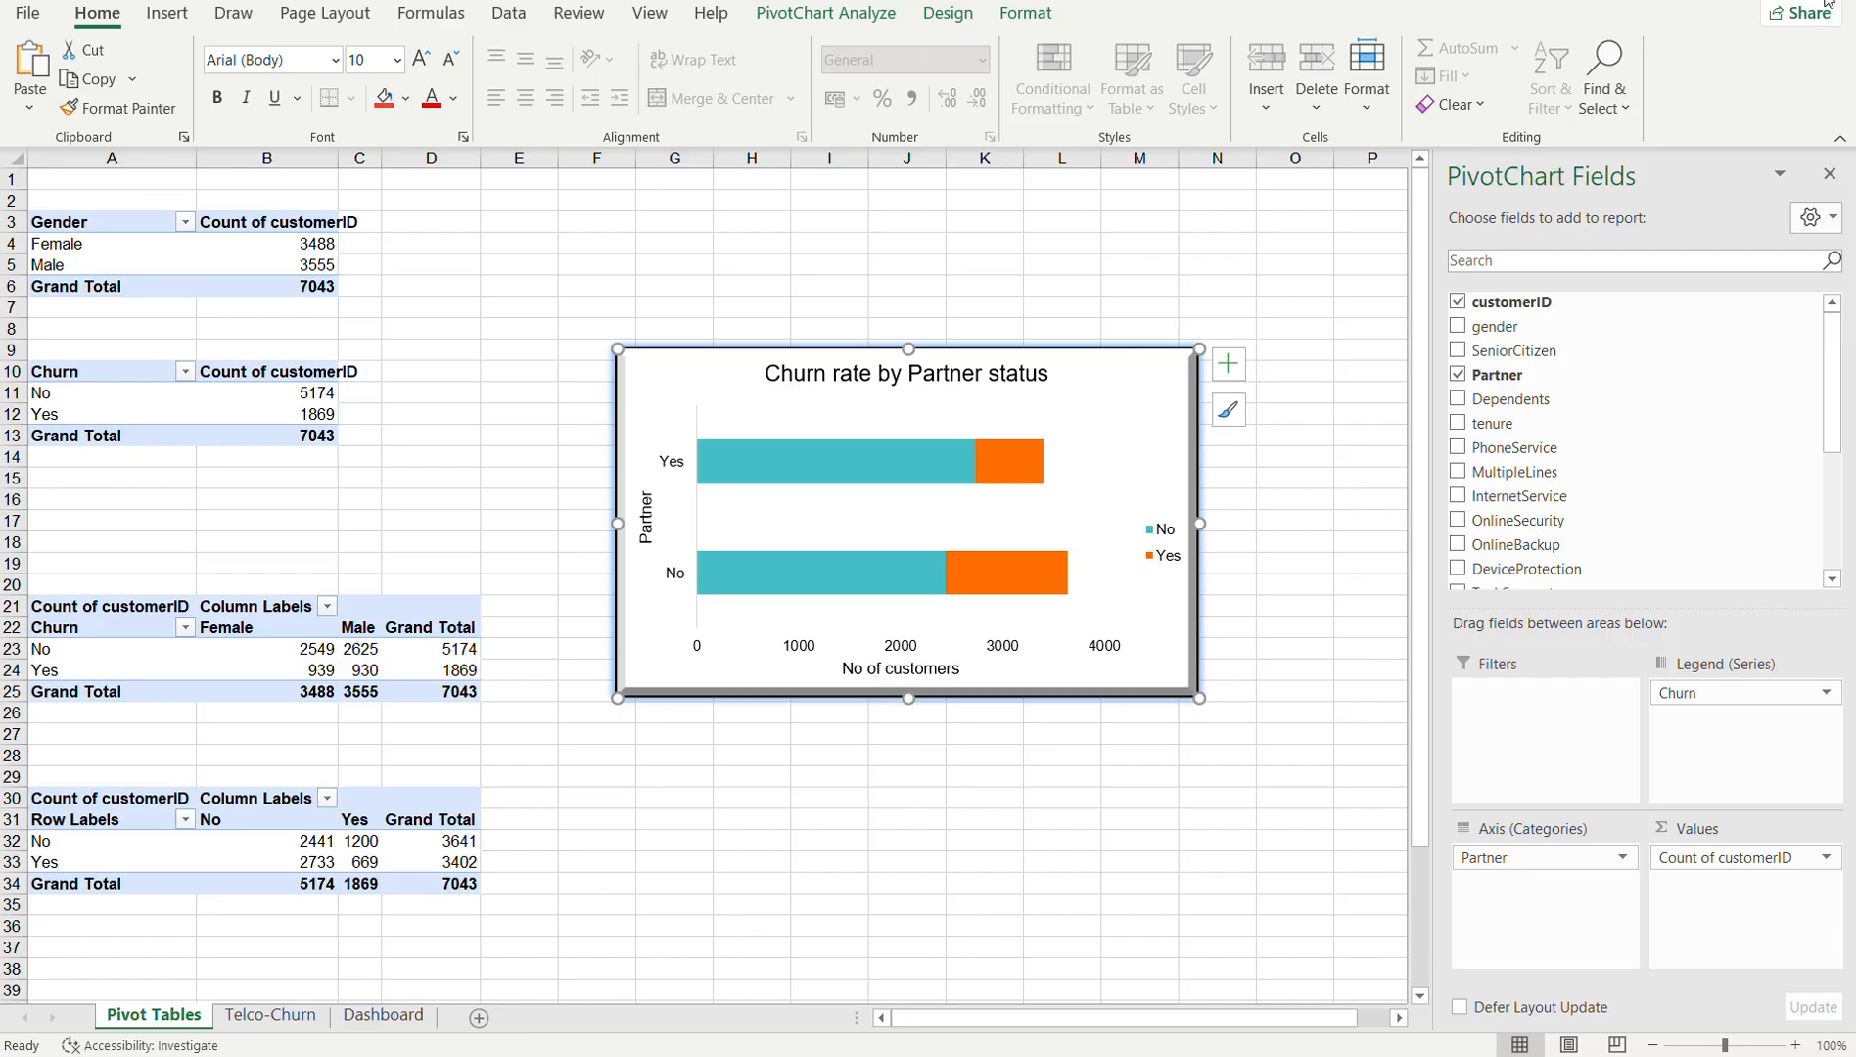
pyautogui.click(1774, 1)
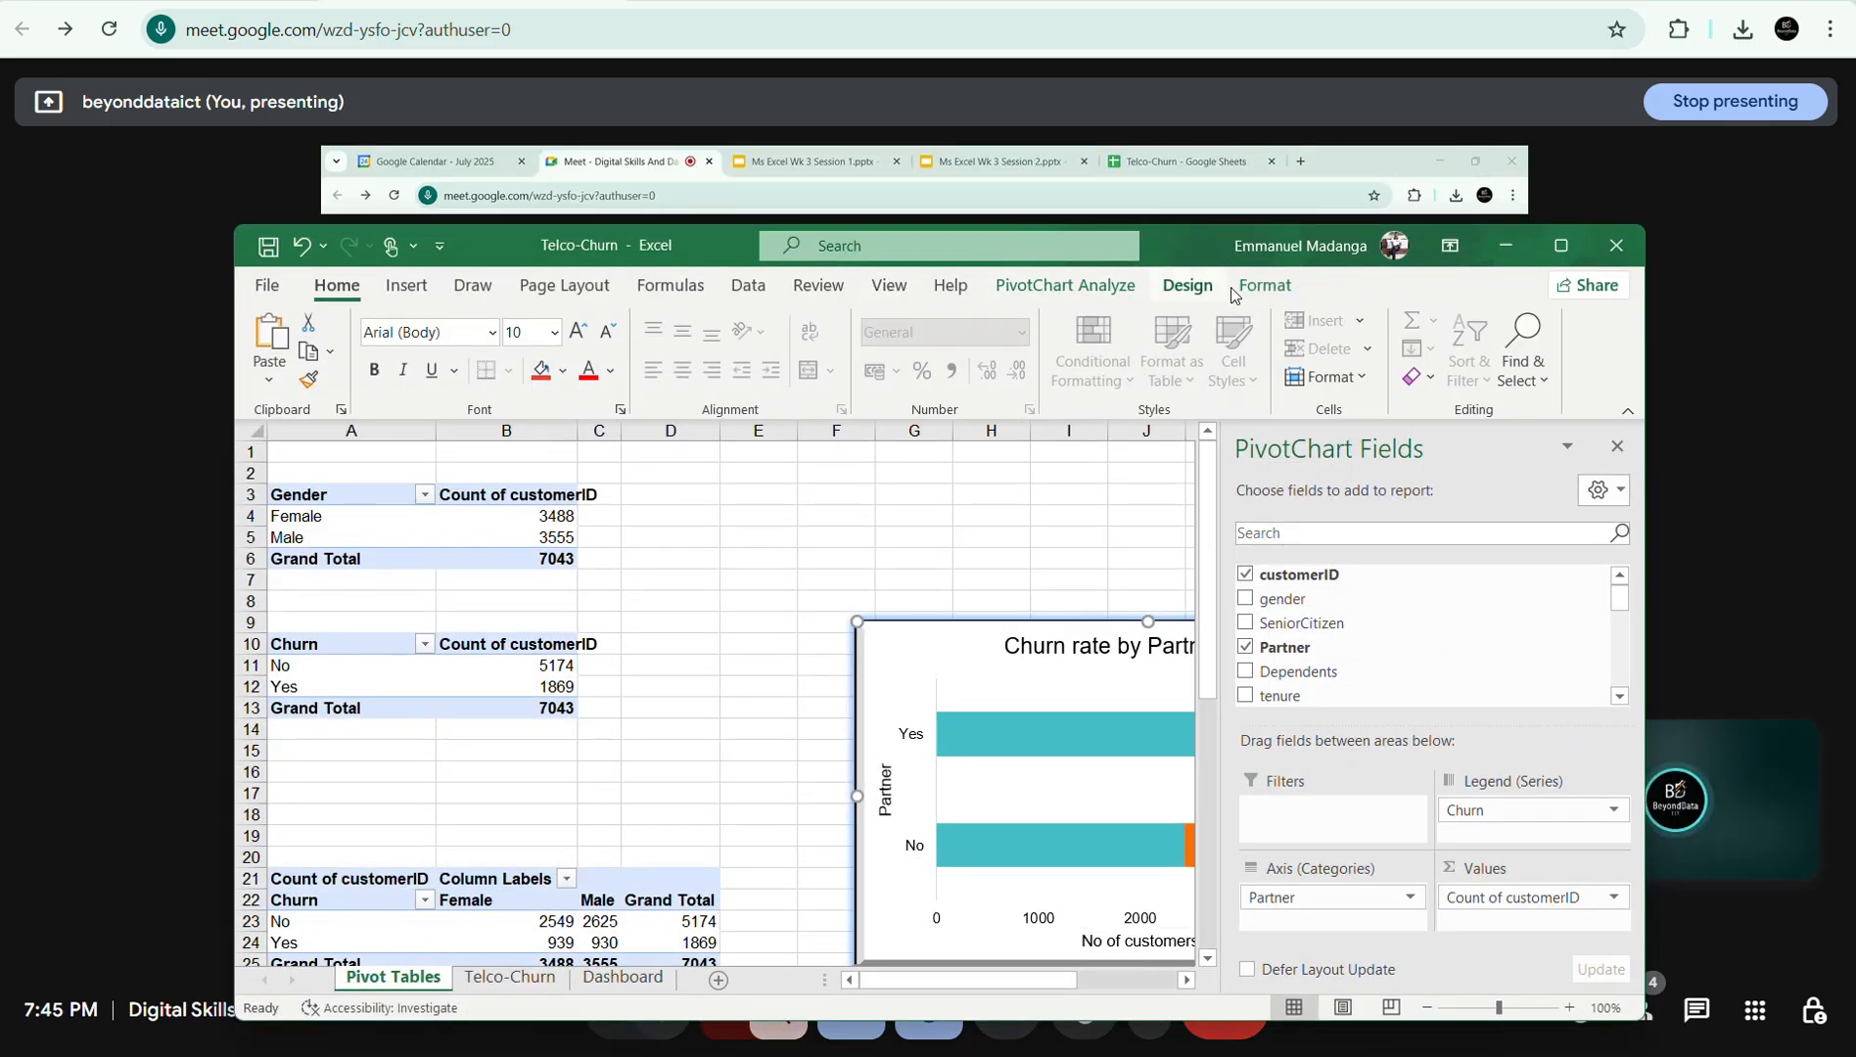
pyautogui.click(1269, 291)
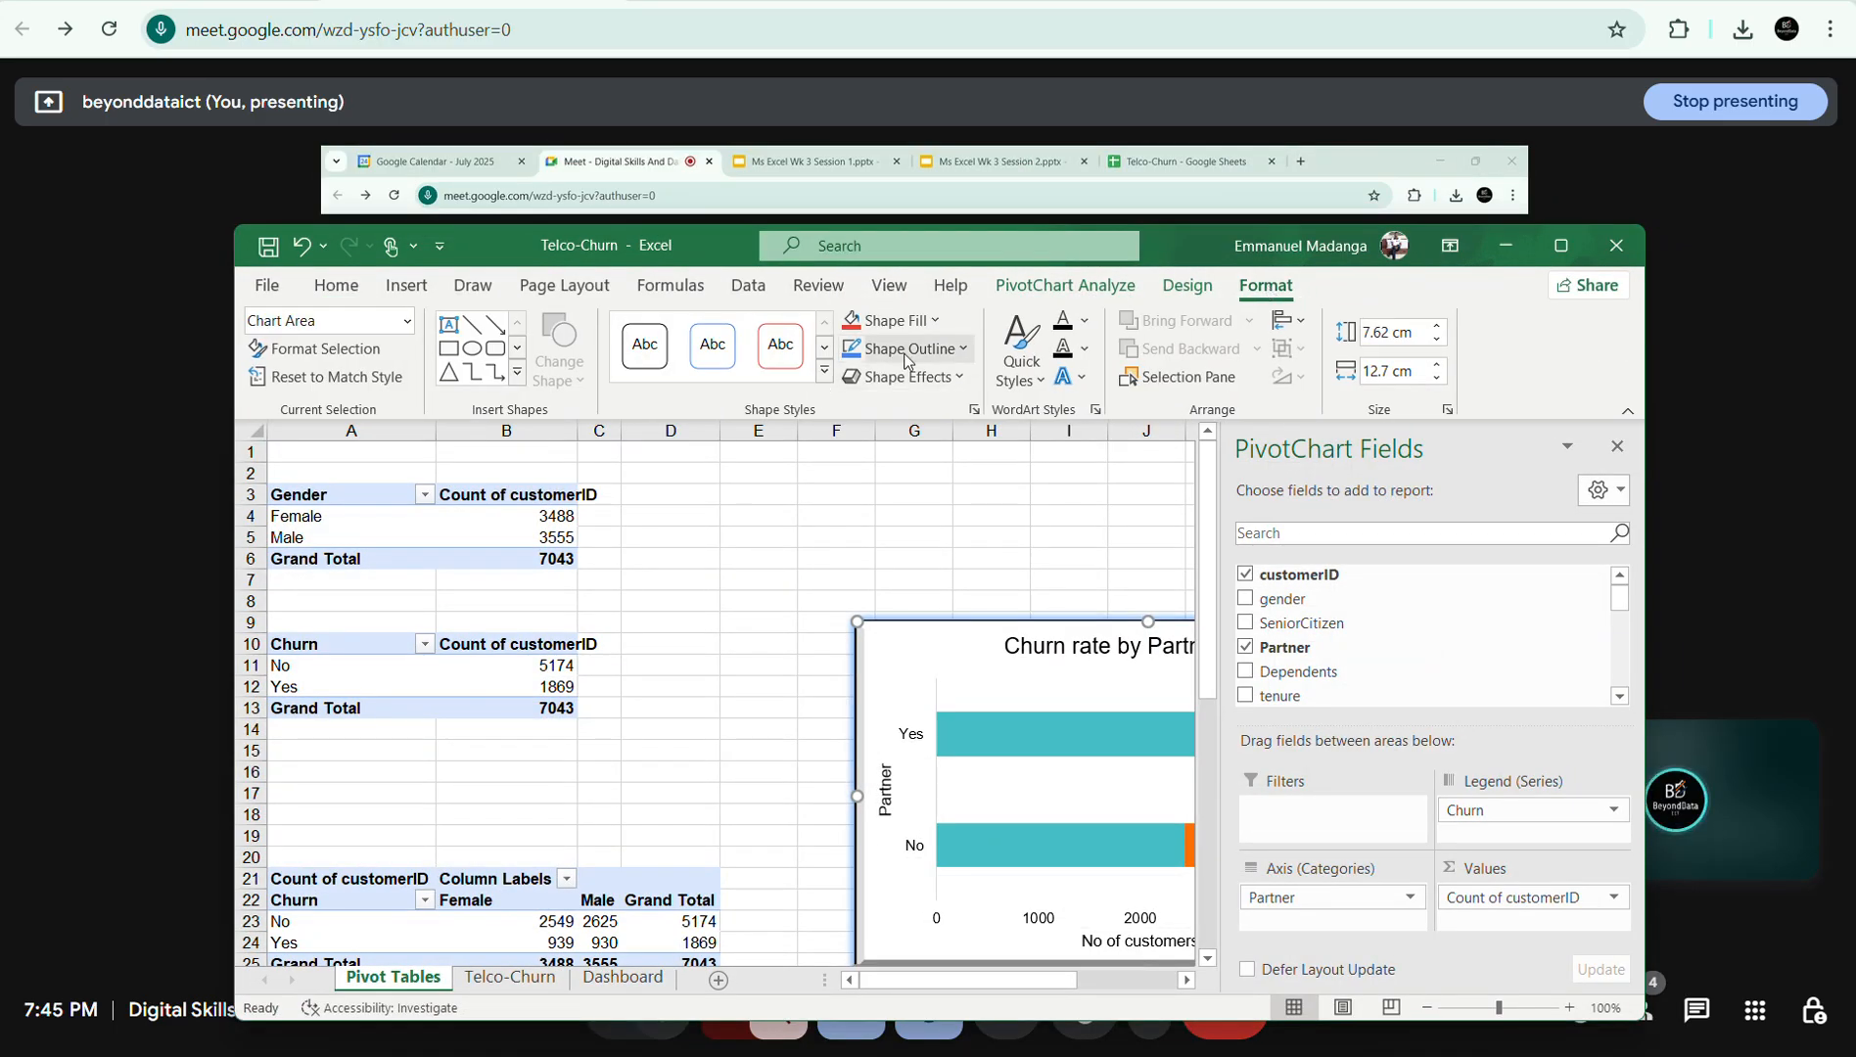
pyautogui.click(959, 349)
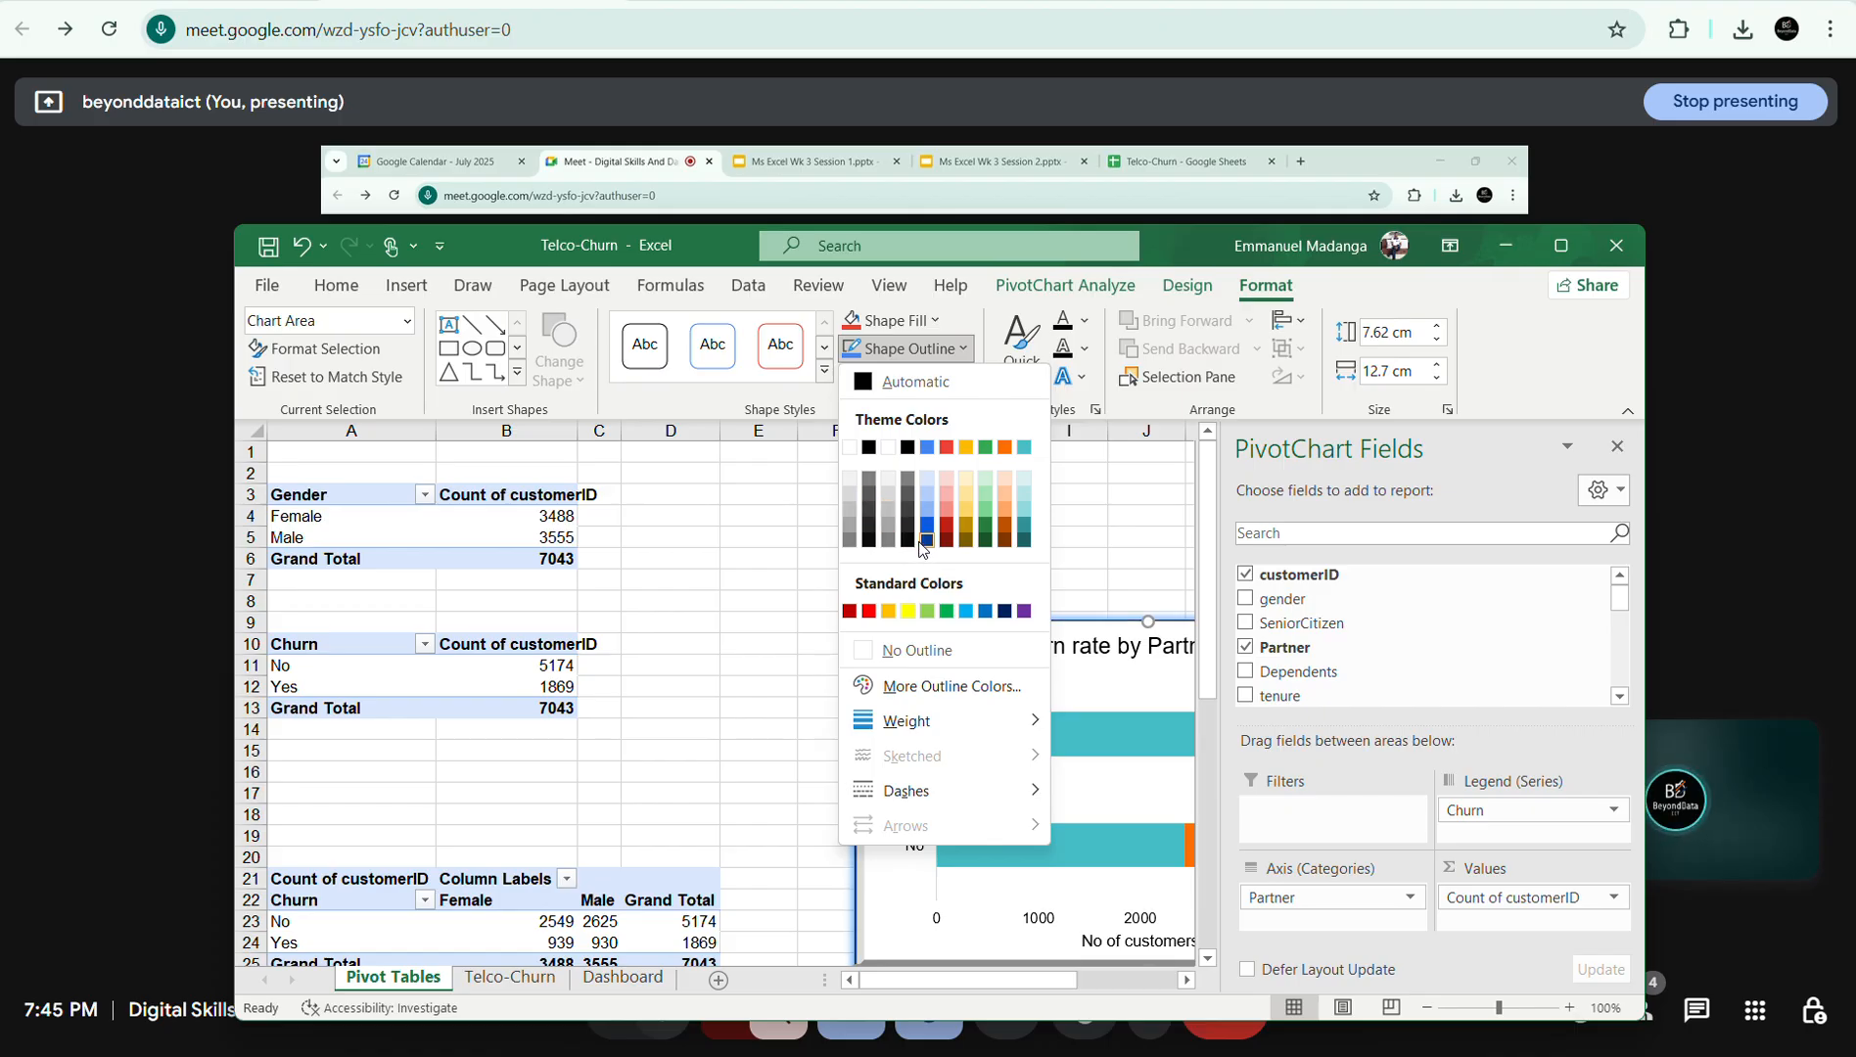
pyautogui.click(1562, 247)
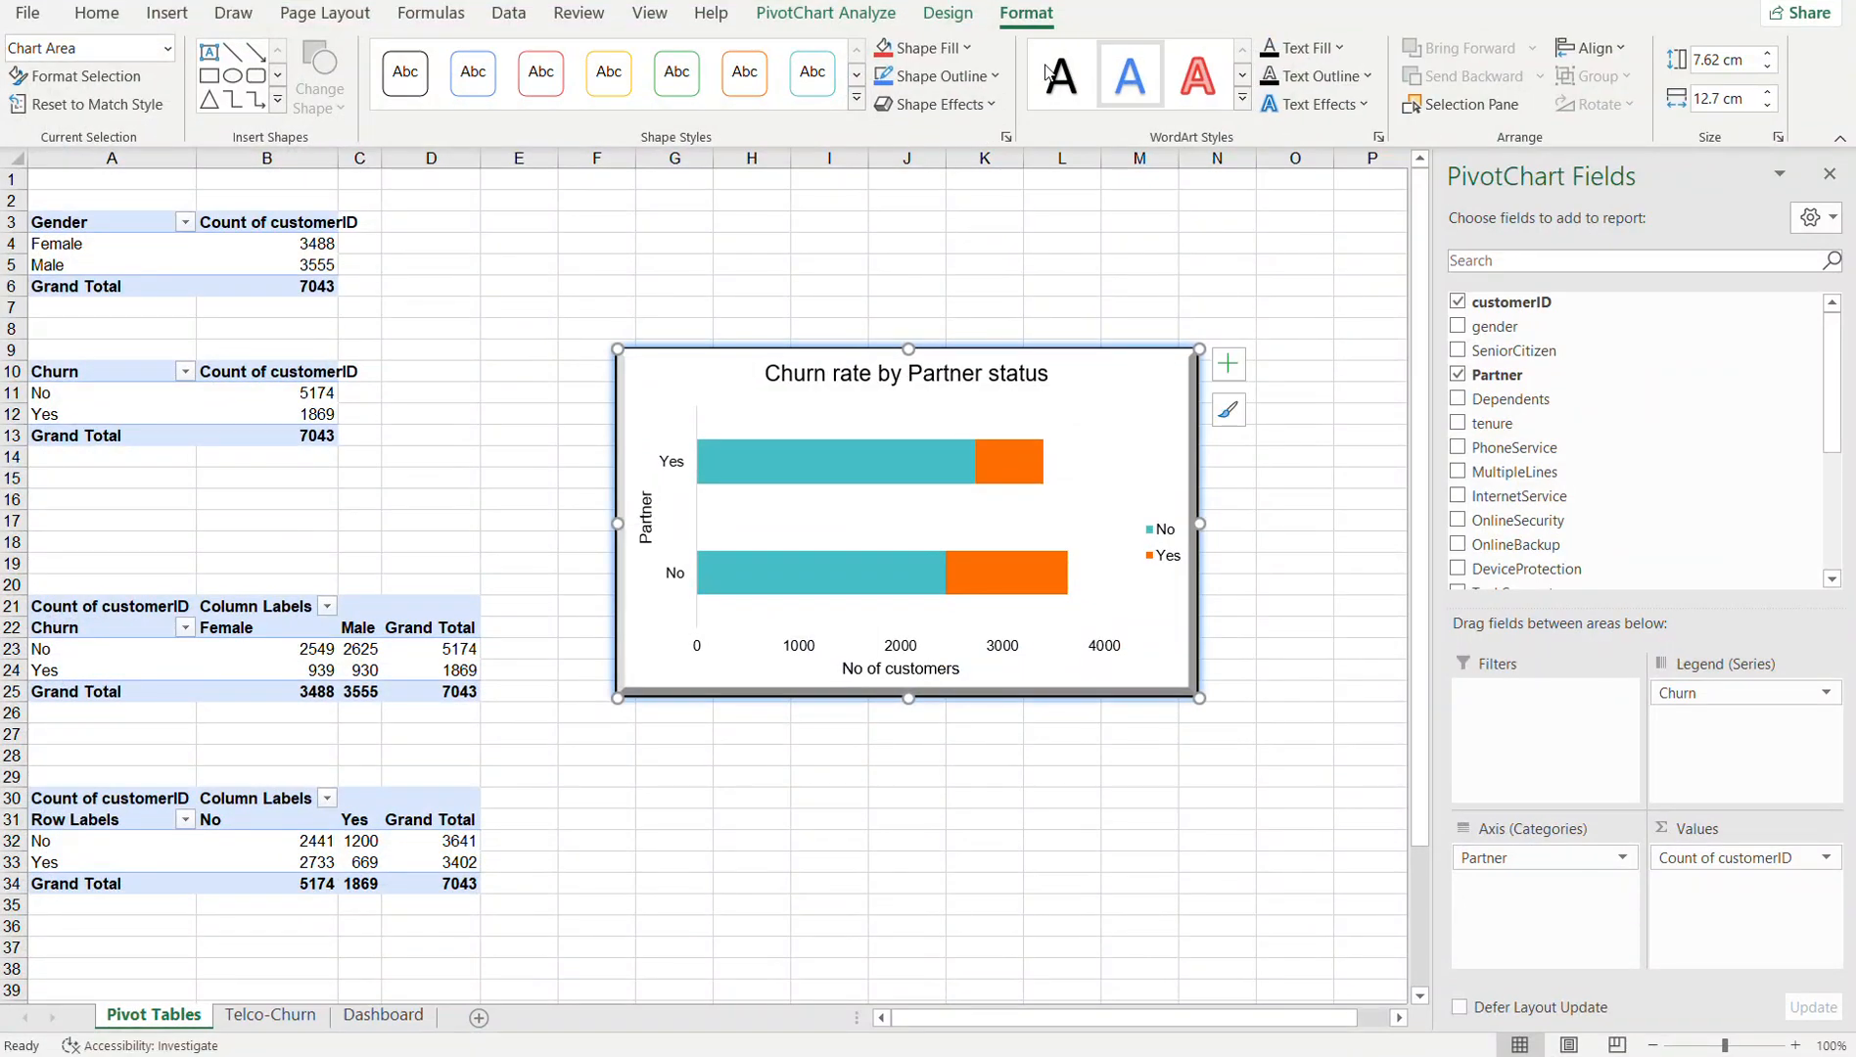
pyautogui.click(984, 76)
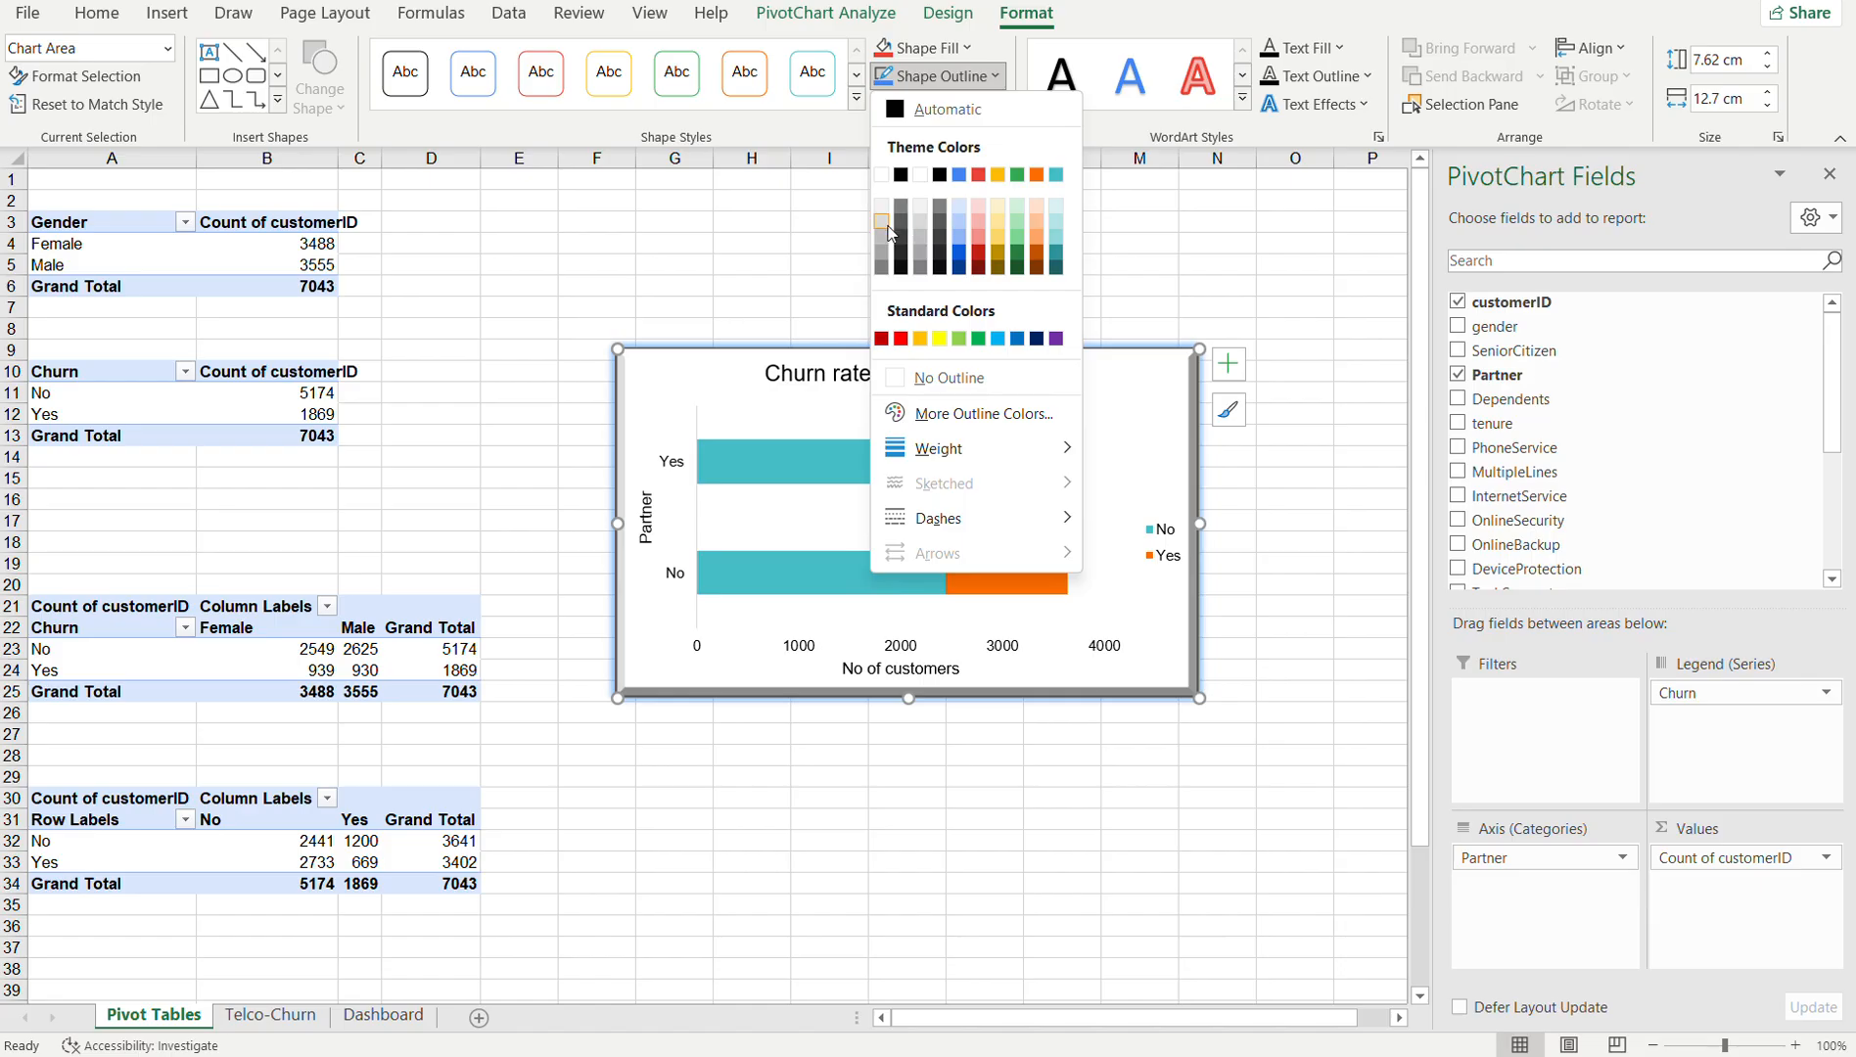
# - Fill the partner churn chart area with light grey, and replace that fill with a light shade of Gold, Accent 3
pyautogui.click(969, 48)
pyautogui.click(969, 48)
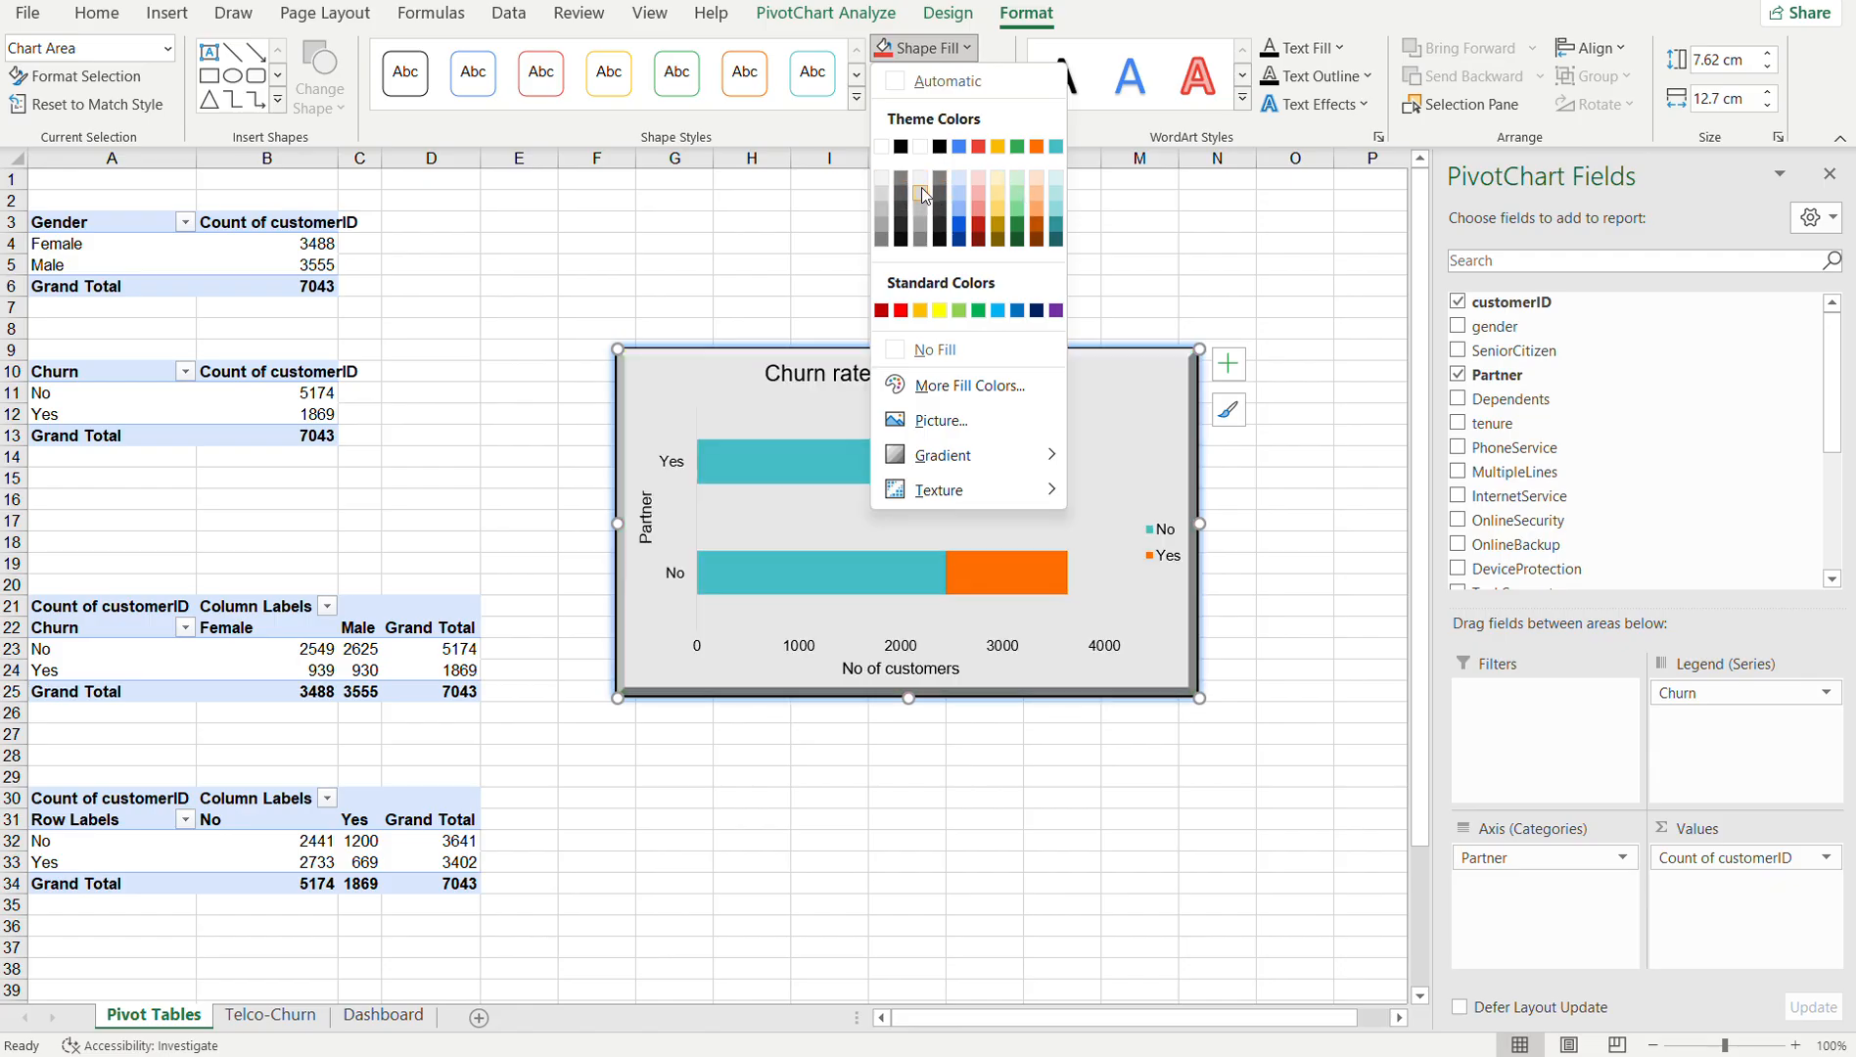
pyautogui.click(926, 196)
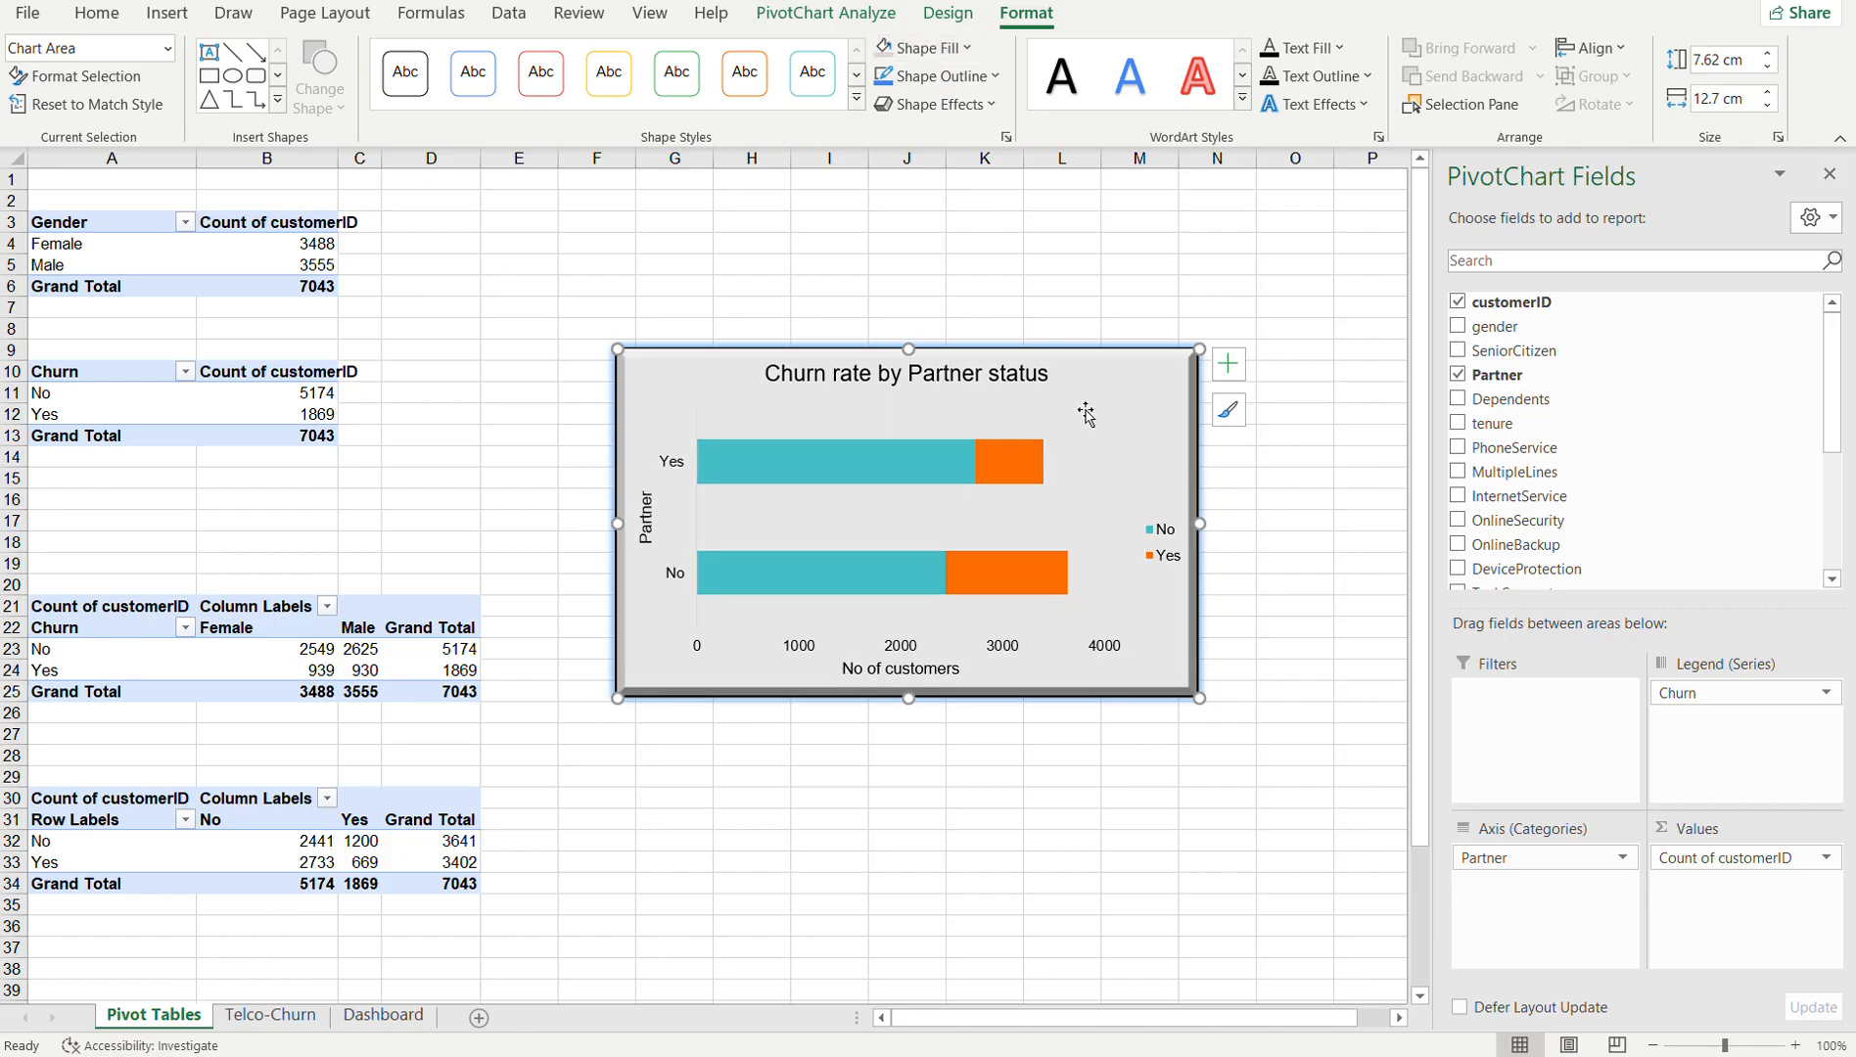
pyautogui.click(940, 59)
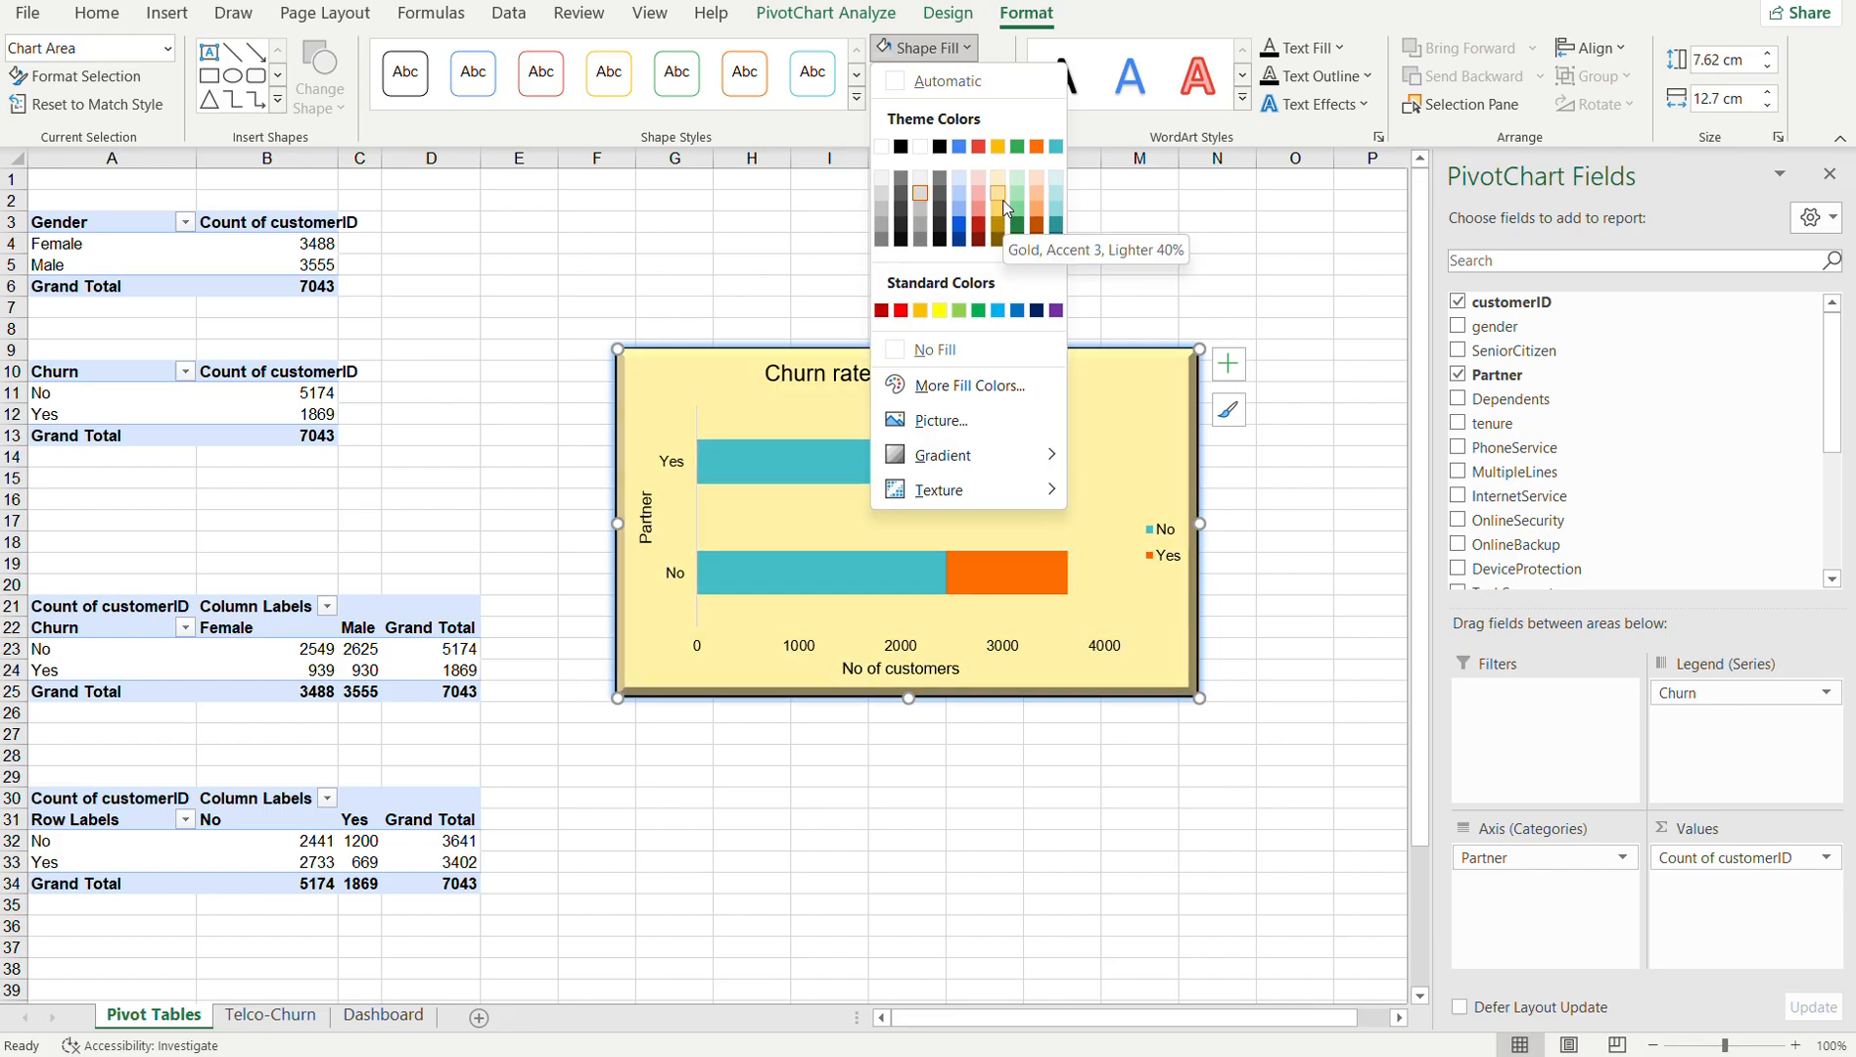
pyautogui.click(1000, 193)
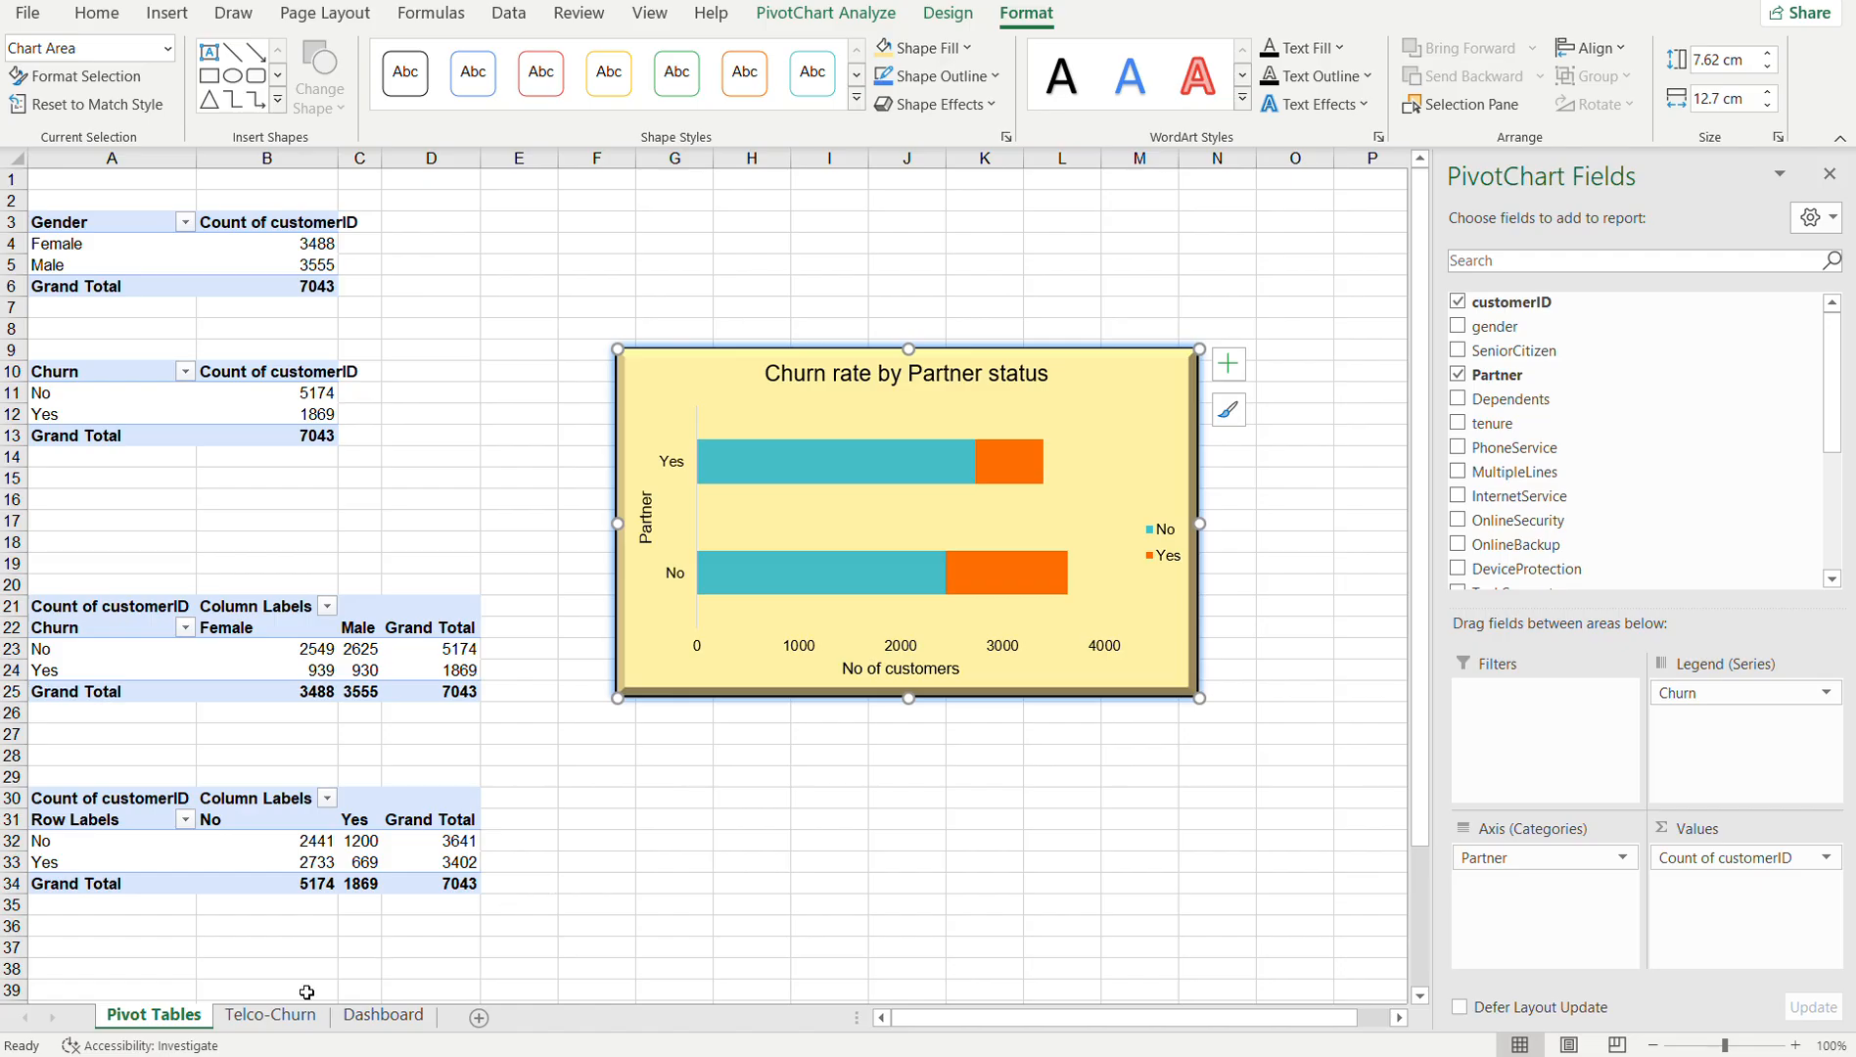
# - Copy the partner churn chart onto the Dashboard sheet and move it up beside the gender churn chart
pyautogui.click(381, 1014)
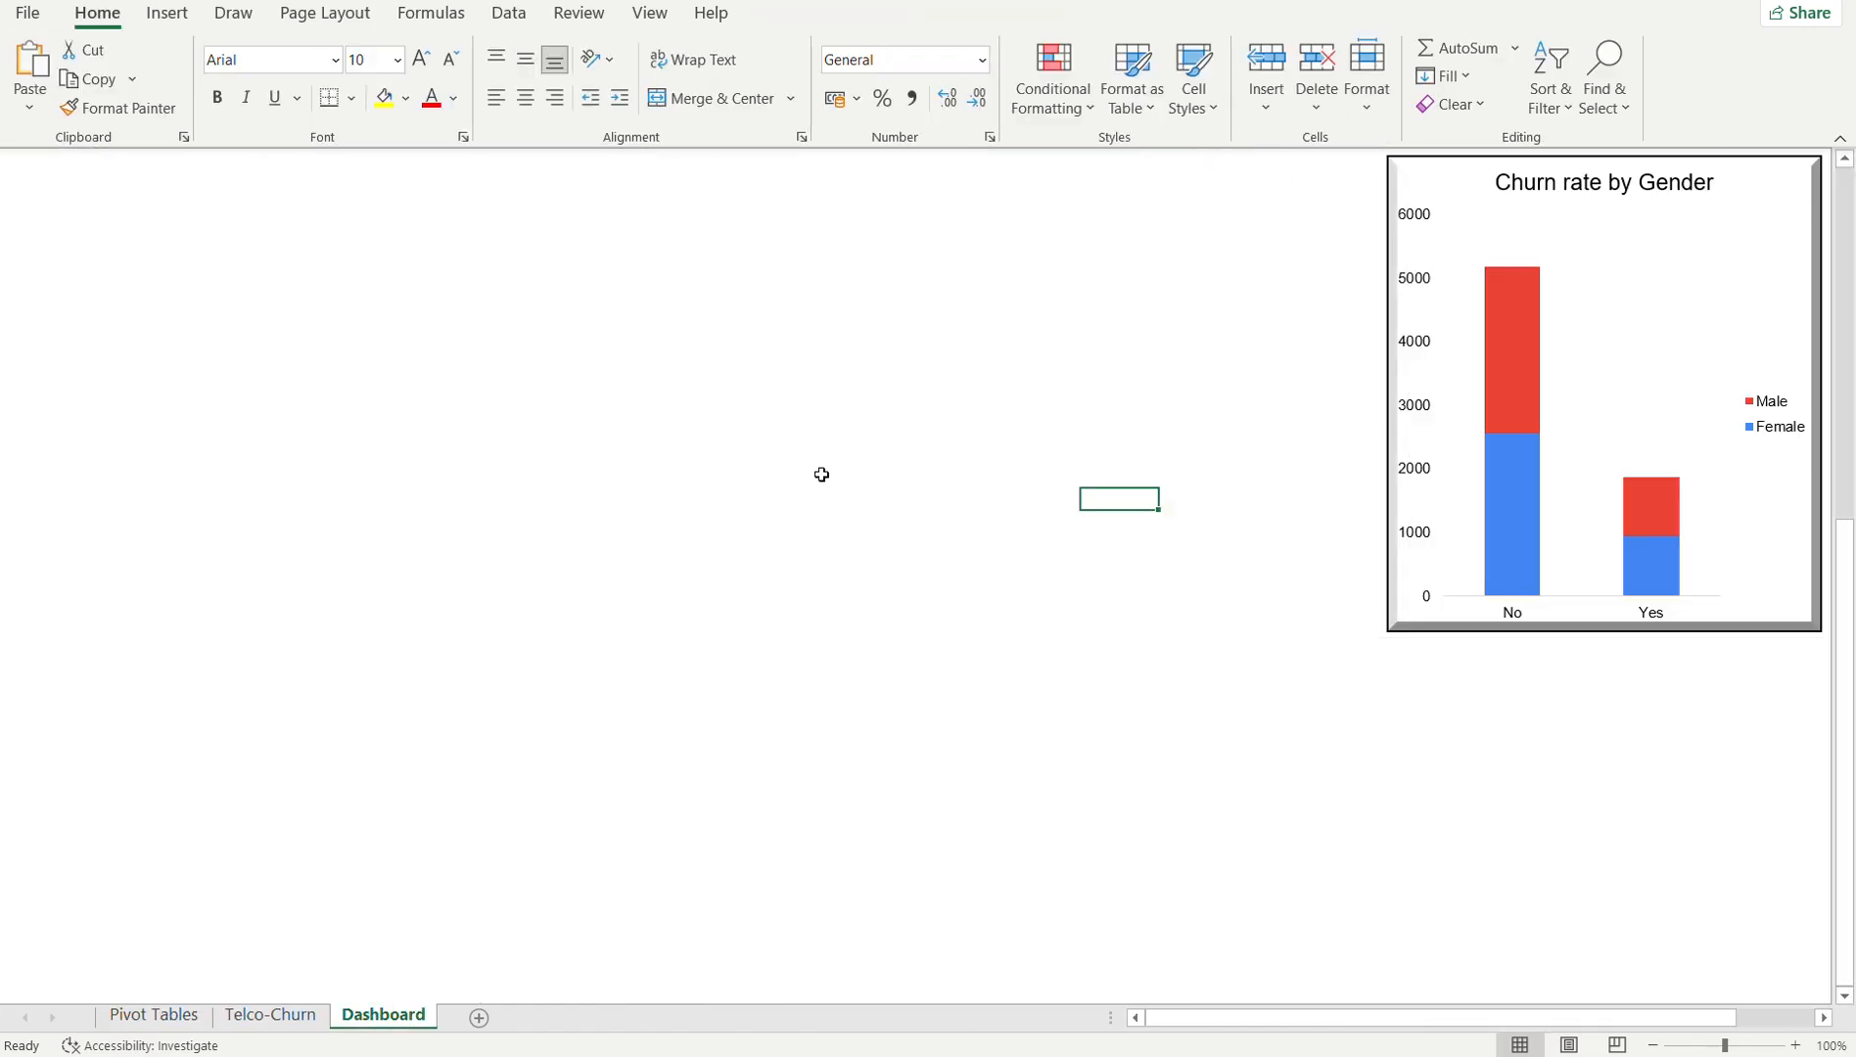
pyautogui.hotkey('ctrl', 'v')
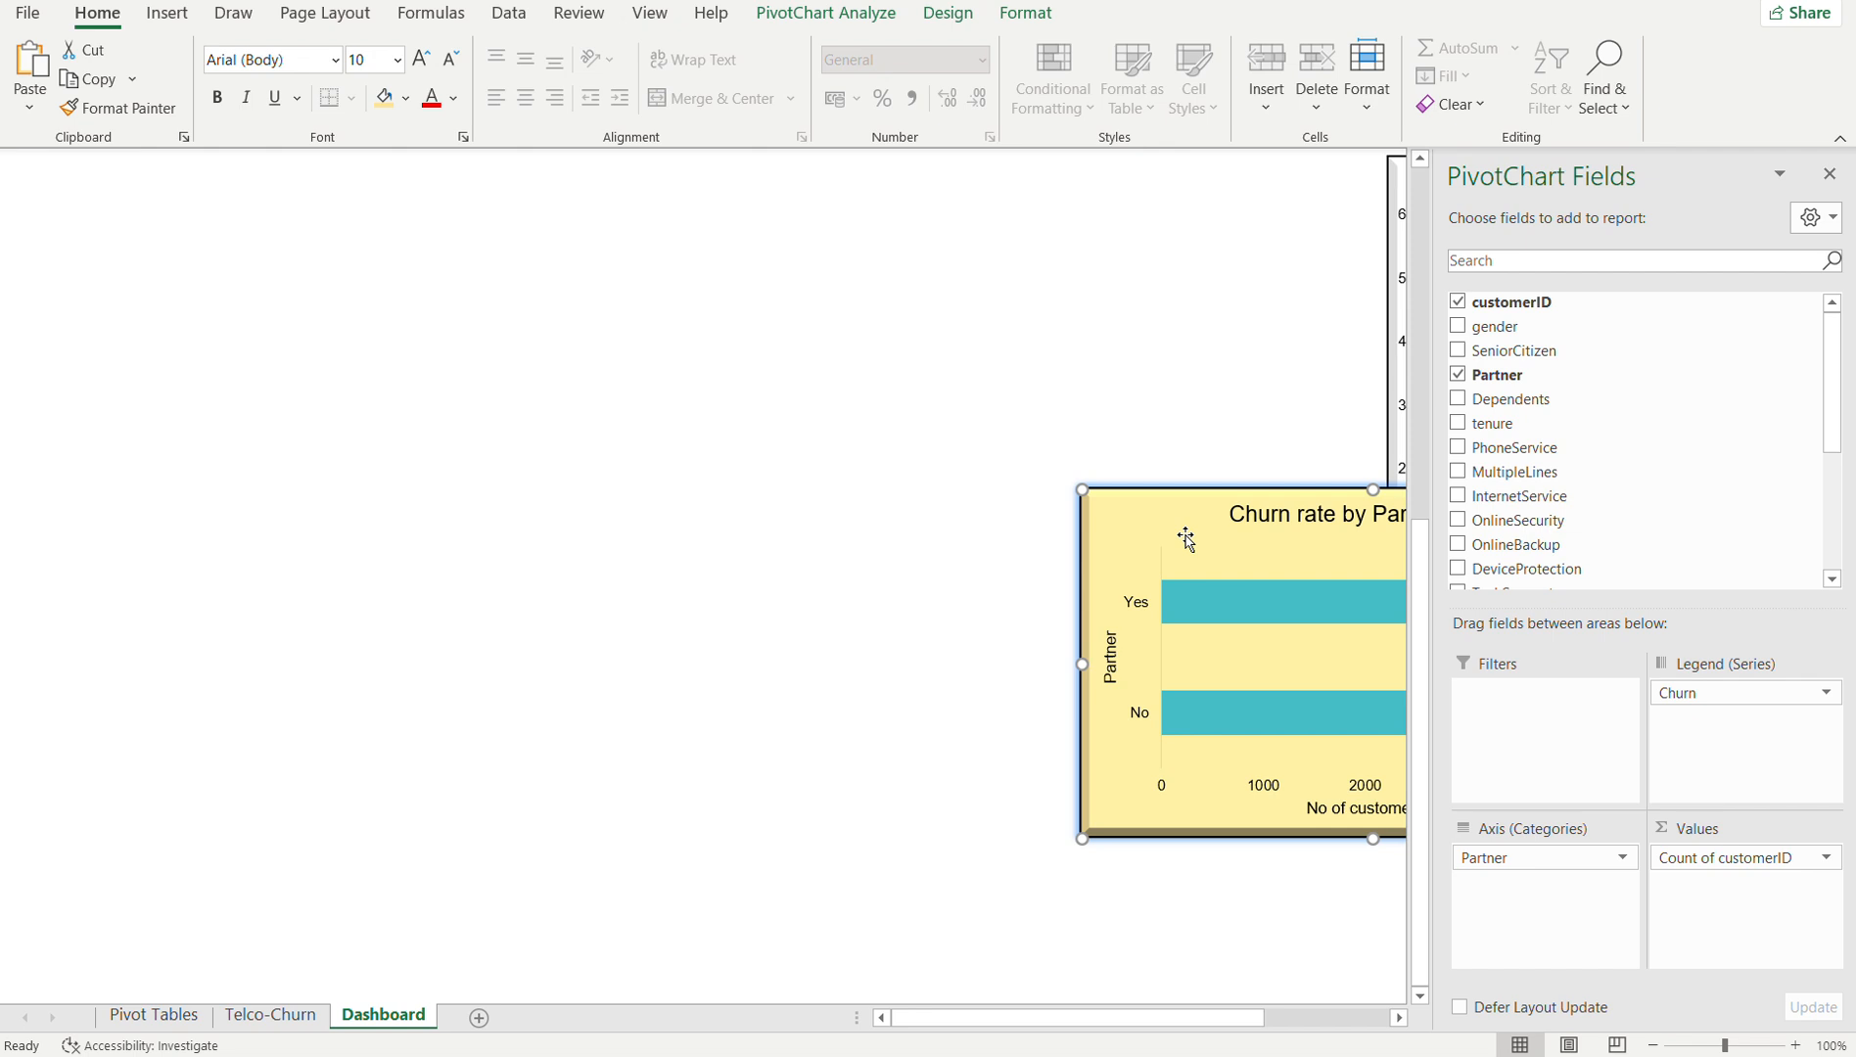
pyautogui.moveTo(1186, 538); pyautogui.dragTo(879, 62)
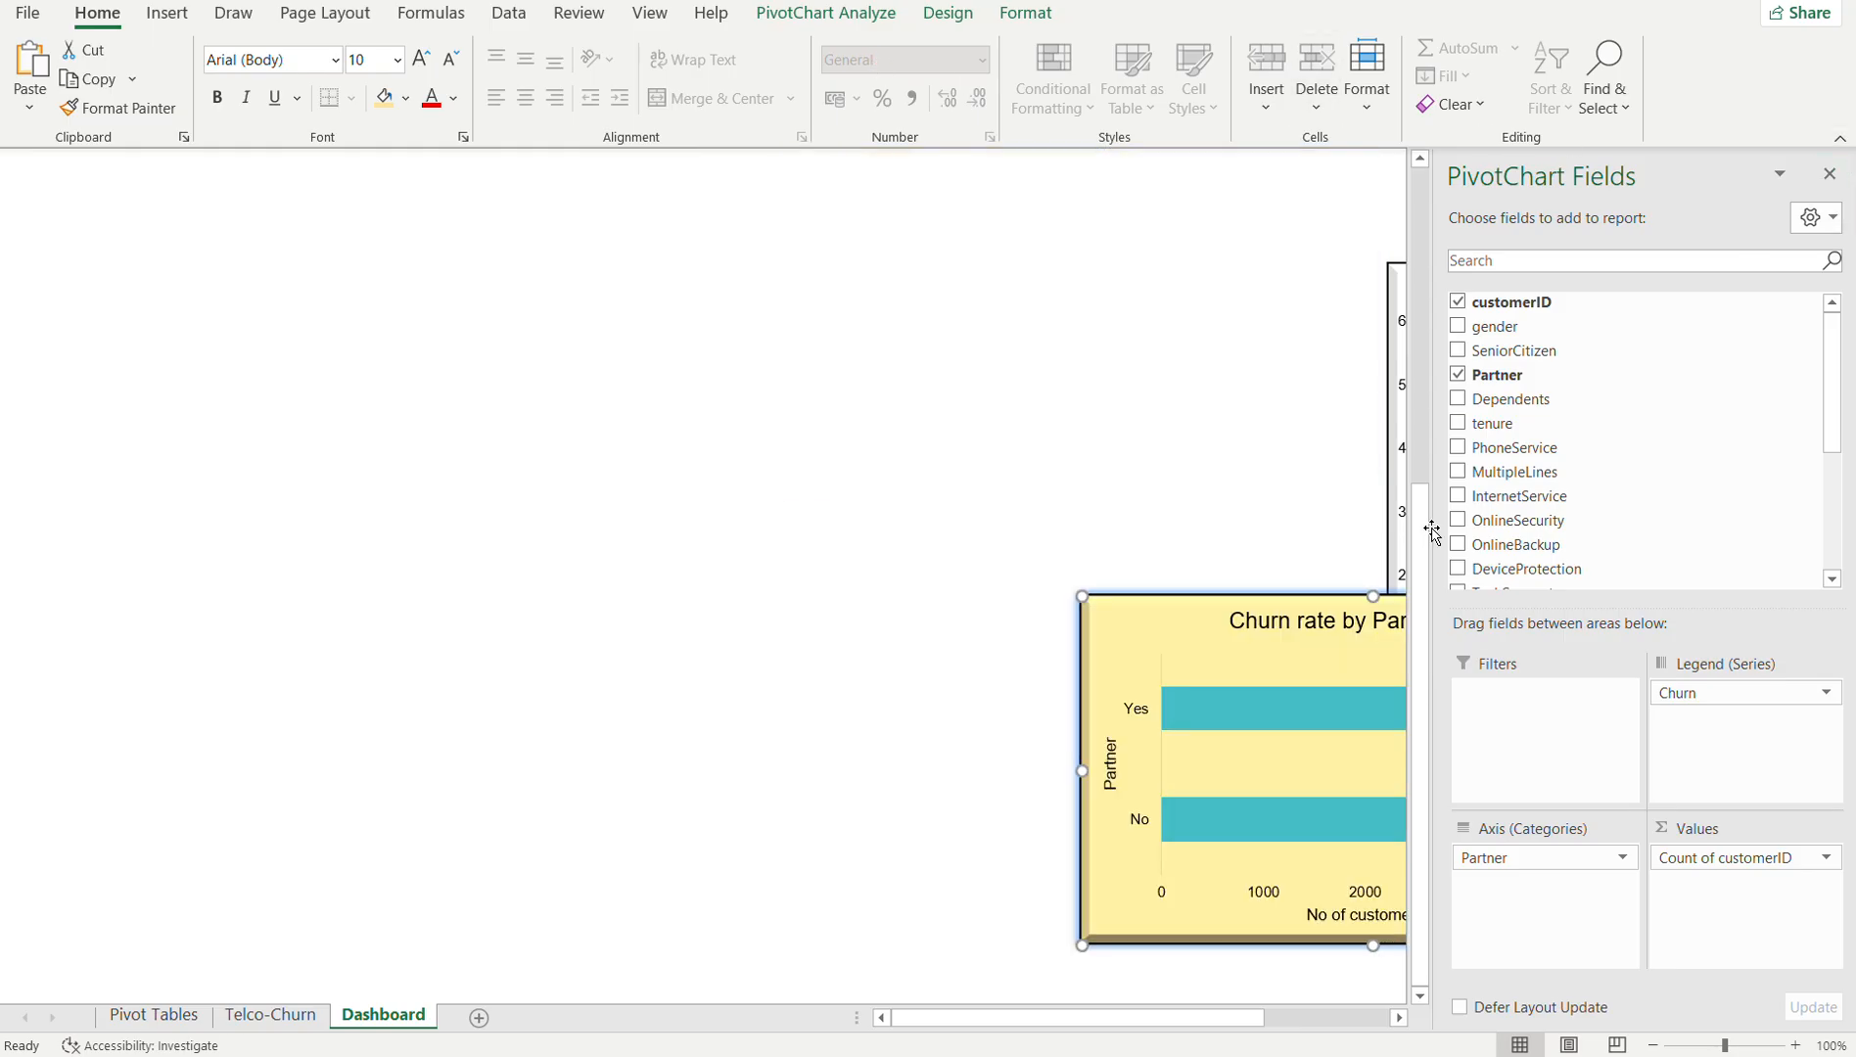
pyautogui.click(1826, 175)
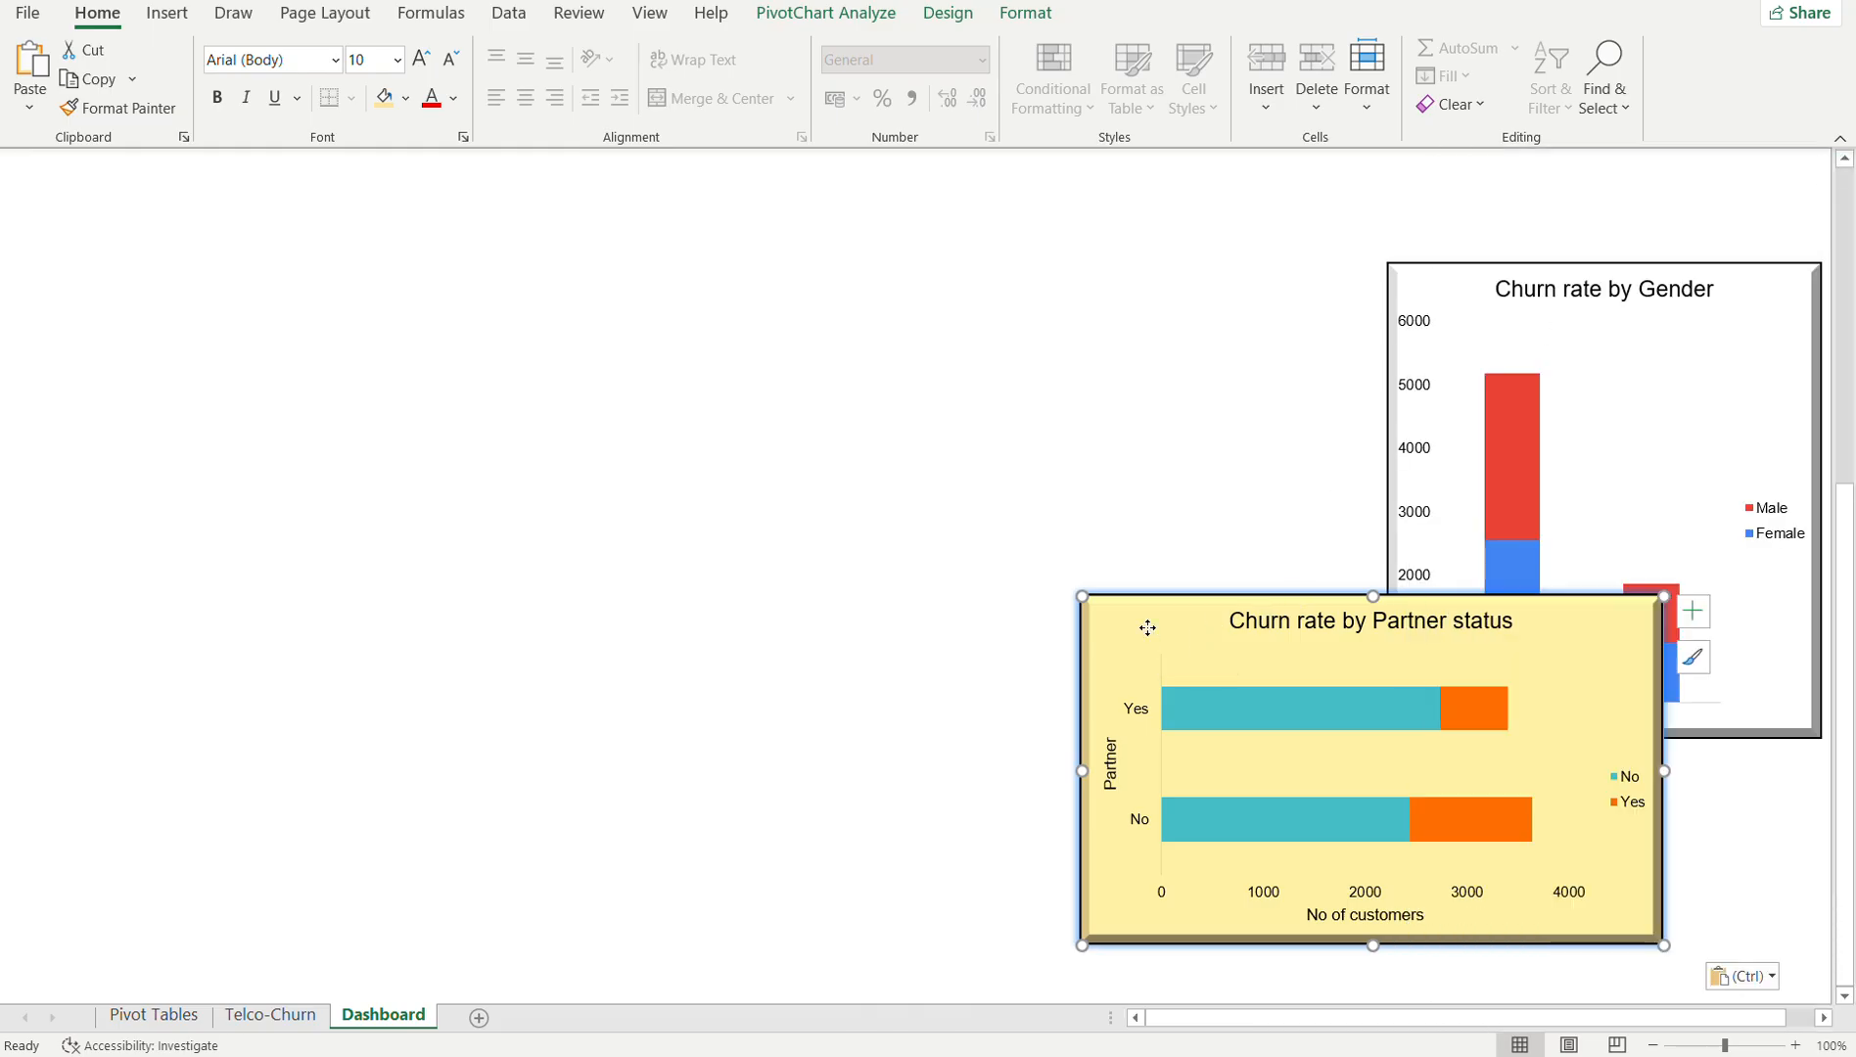
pyautogui.moveTo(1145, 627); pyautogui.dragTo(881, 187)
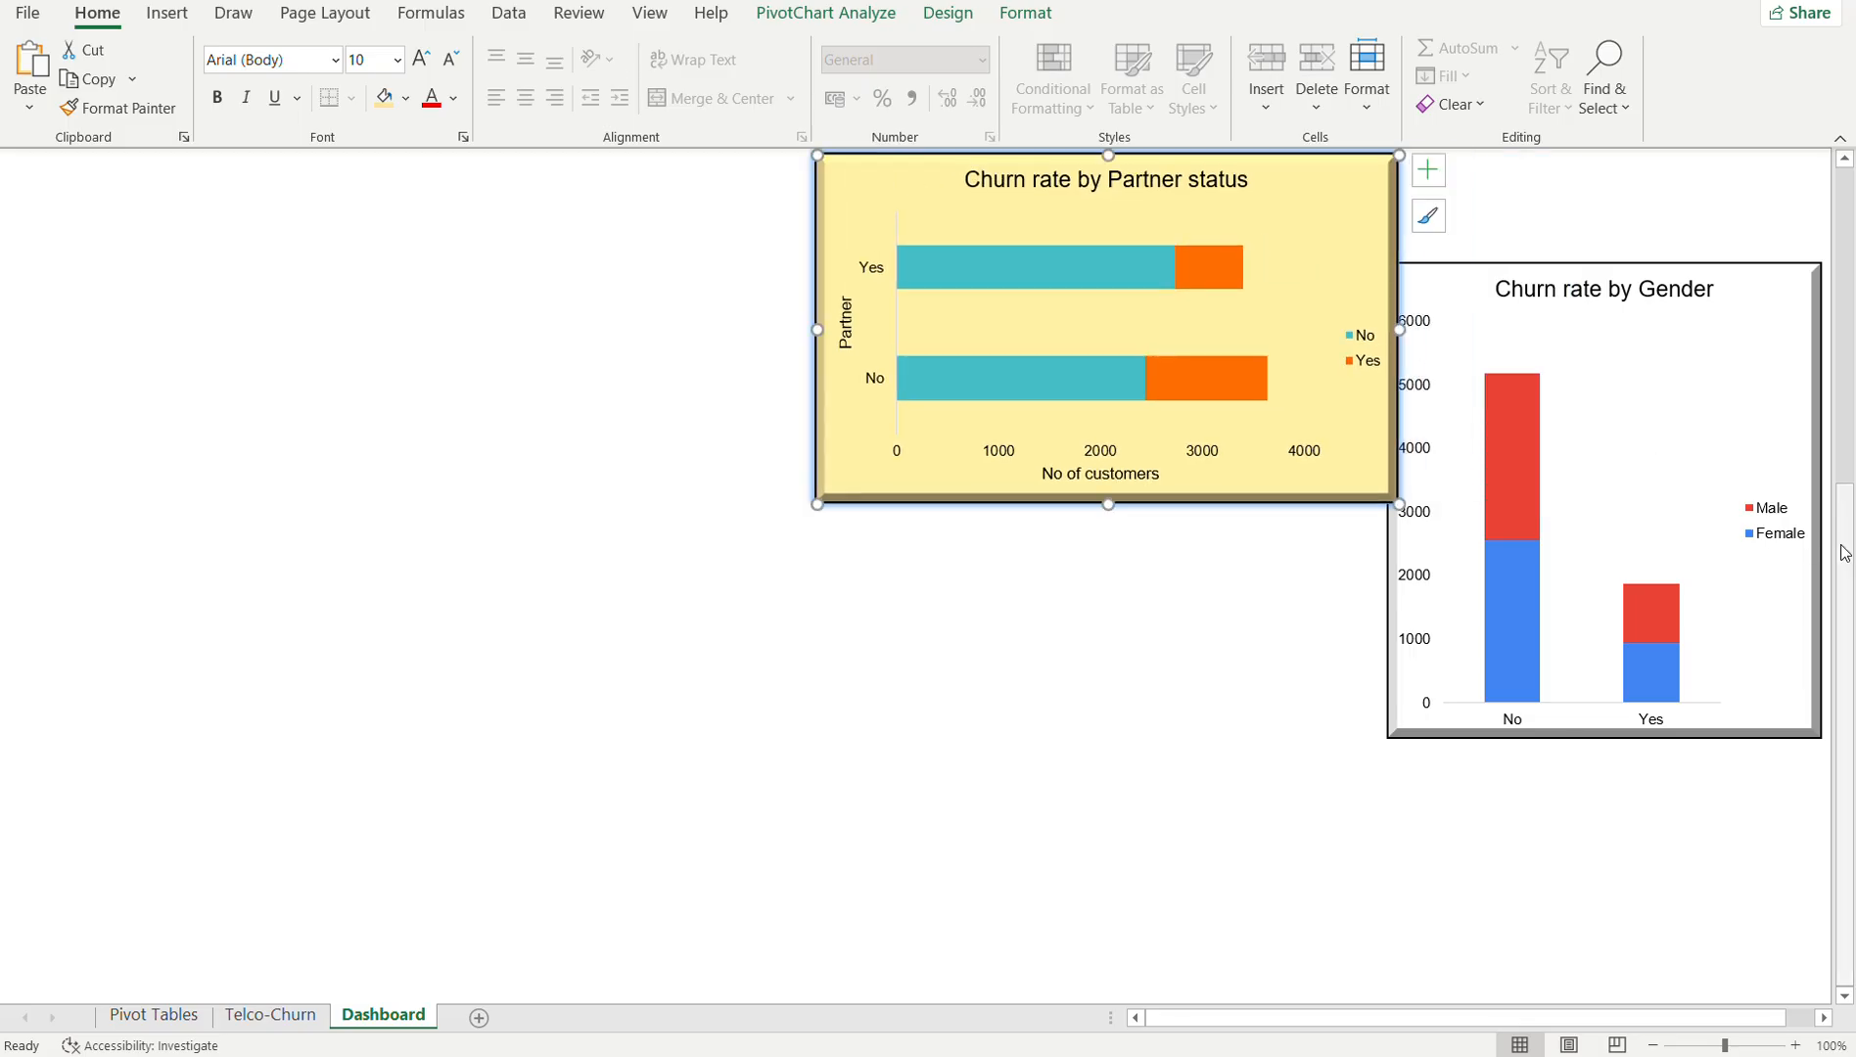
# - Move the gender churn chart up to the top edge of the Dashboard sheet
pyautogui.moveTo(1843, 556); pyautogui.dragTo(1785, 252)
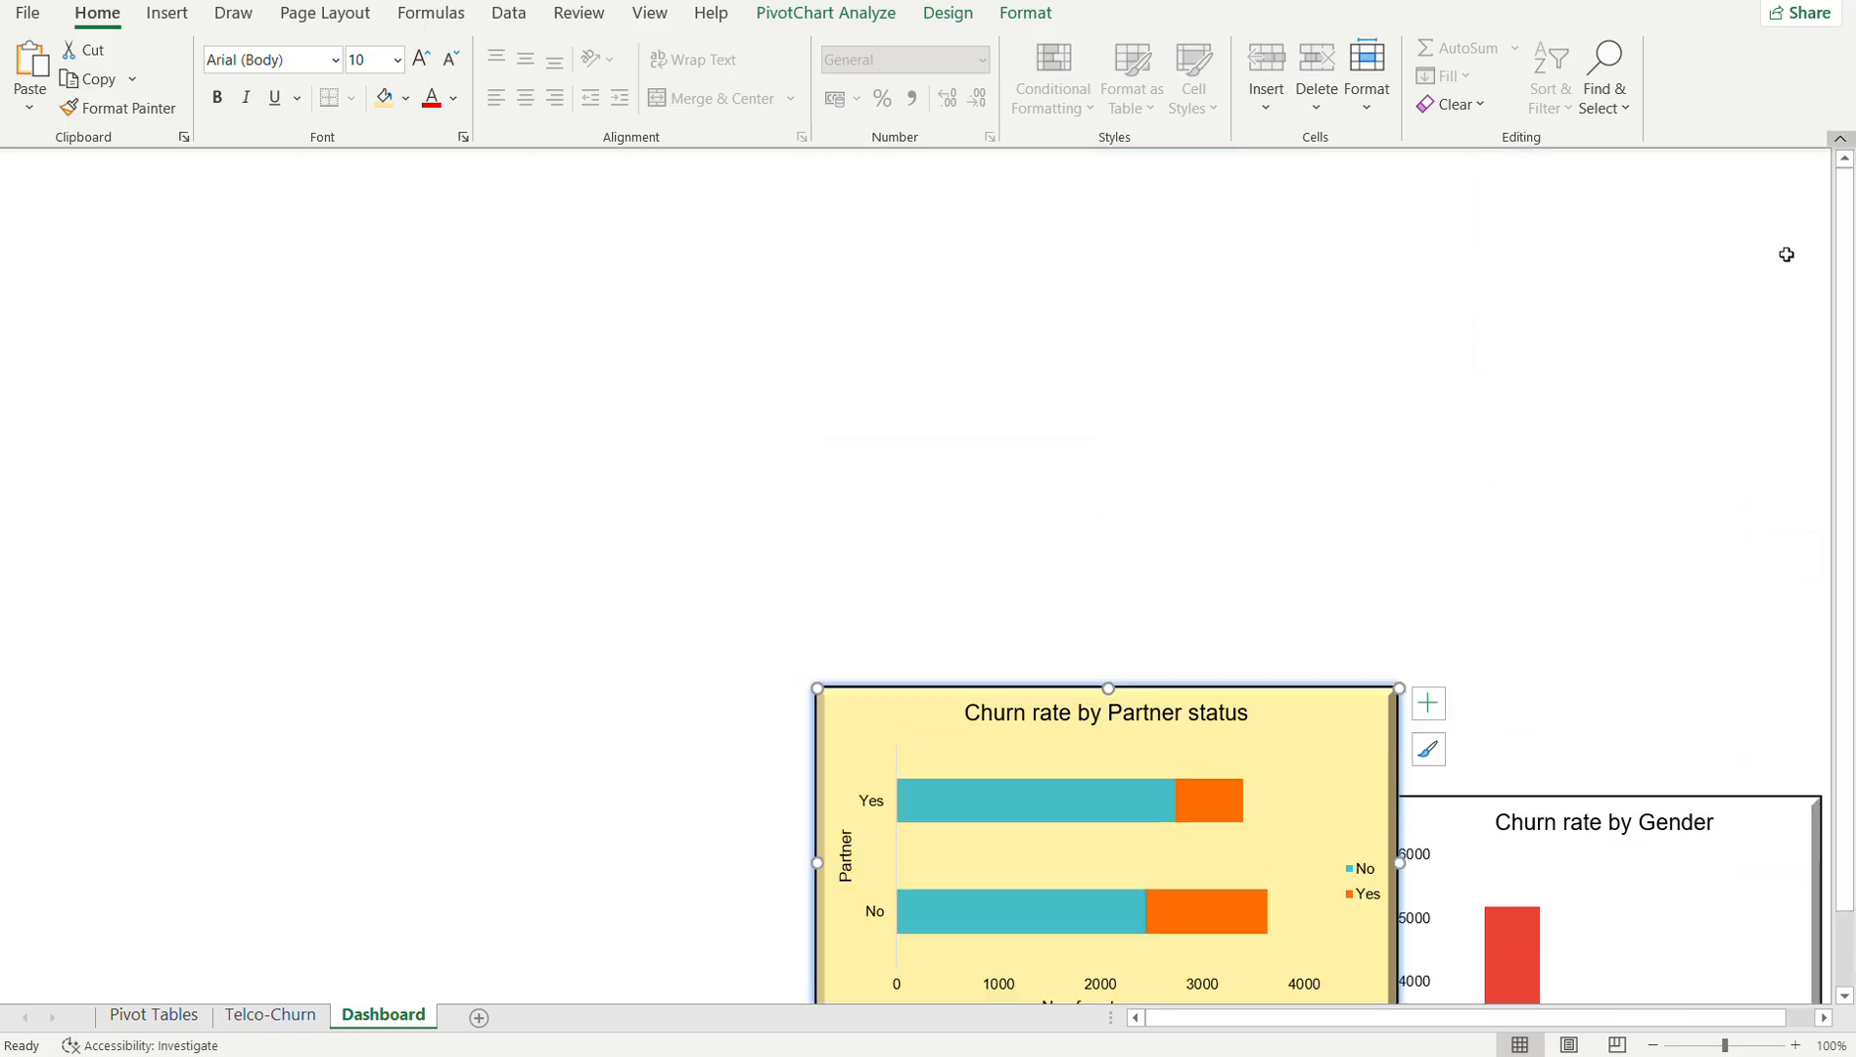
pyautogui.click(1644, 908)
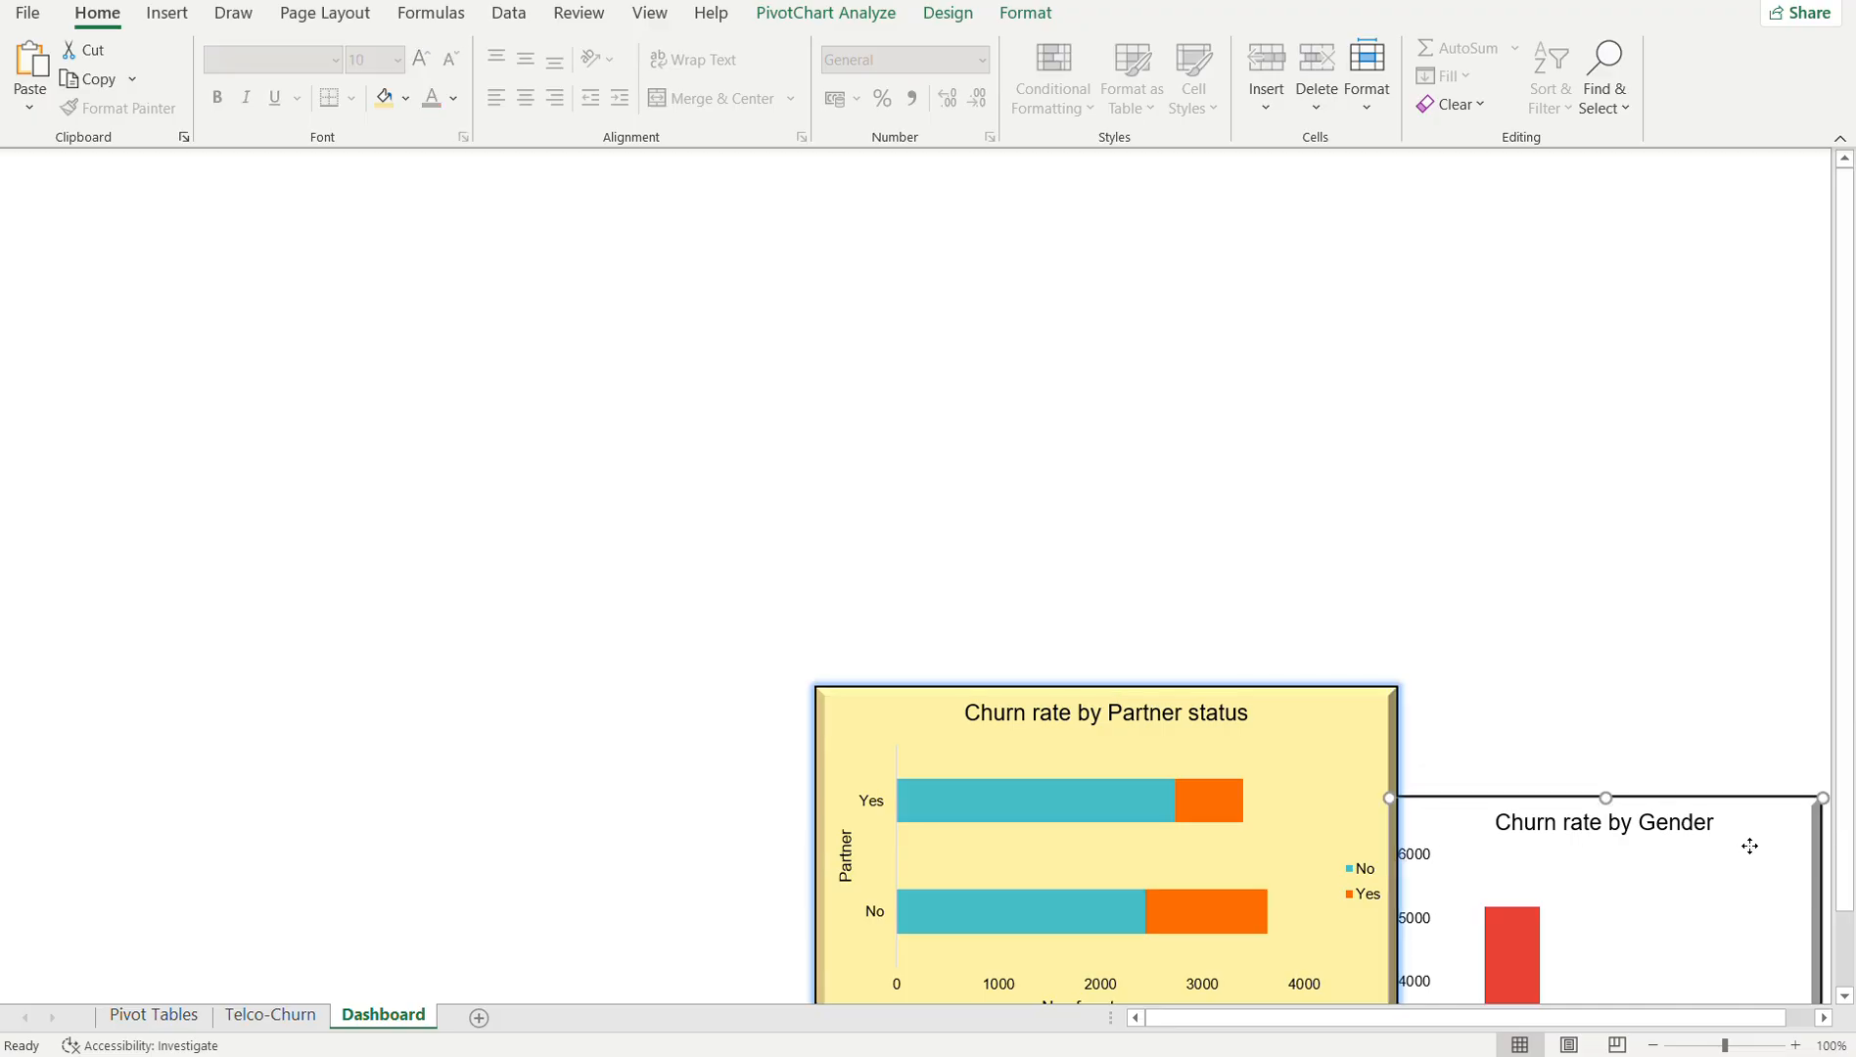
pyautogui.moveTo(1752, 829); pyautogui.dragTo(1755, 206)
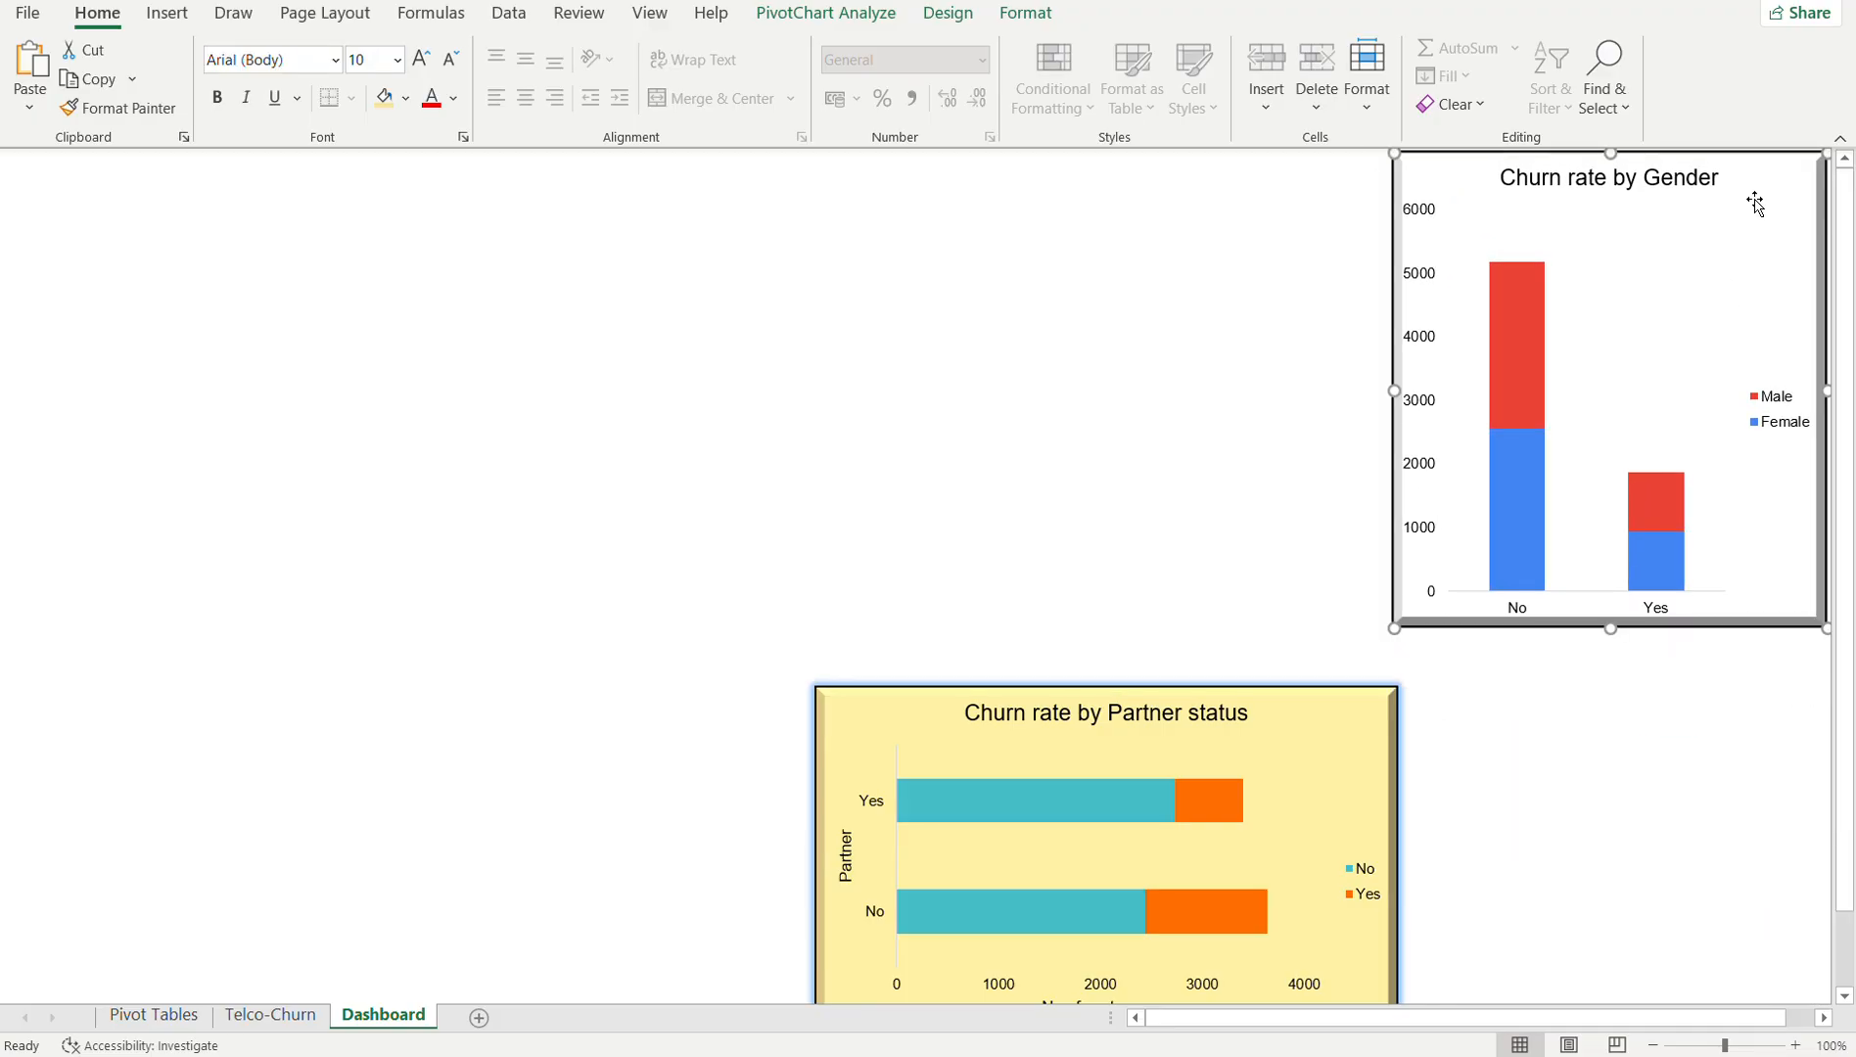
# - Move the partner churn chart to the sheet's top edge beside the gender chart and stretch its height to match
pyautogui.click(913, 724)
pyautogui.moveTo(913, 719)
pyautogui.mouseDown()
pyautogui.moveTo(962, 394)
pyautogui.moveTo(894, 235)
pyautogui.moveTo(900, 196)
pyautogui.moveTo(866, 179)
pyautogui.moveTo(905, 183)
pyautogui.mouseUp()
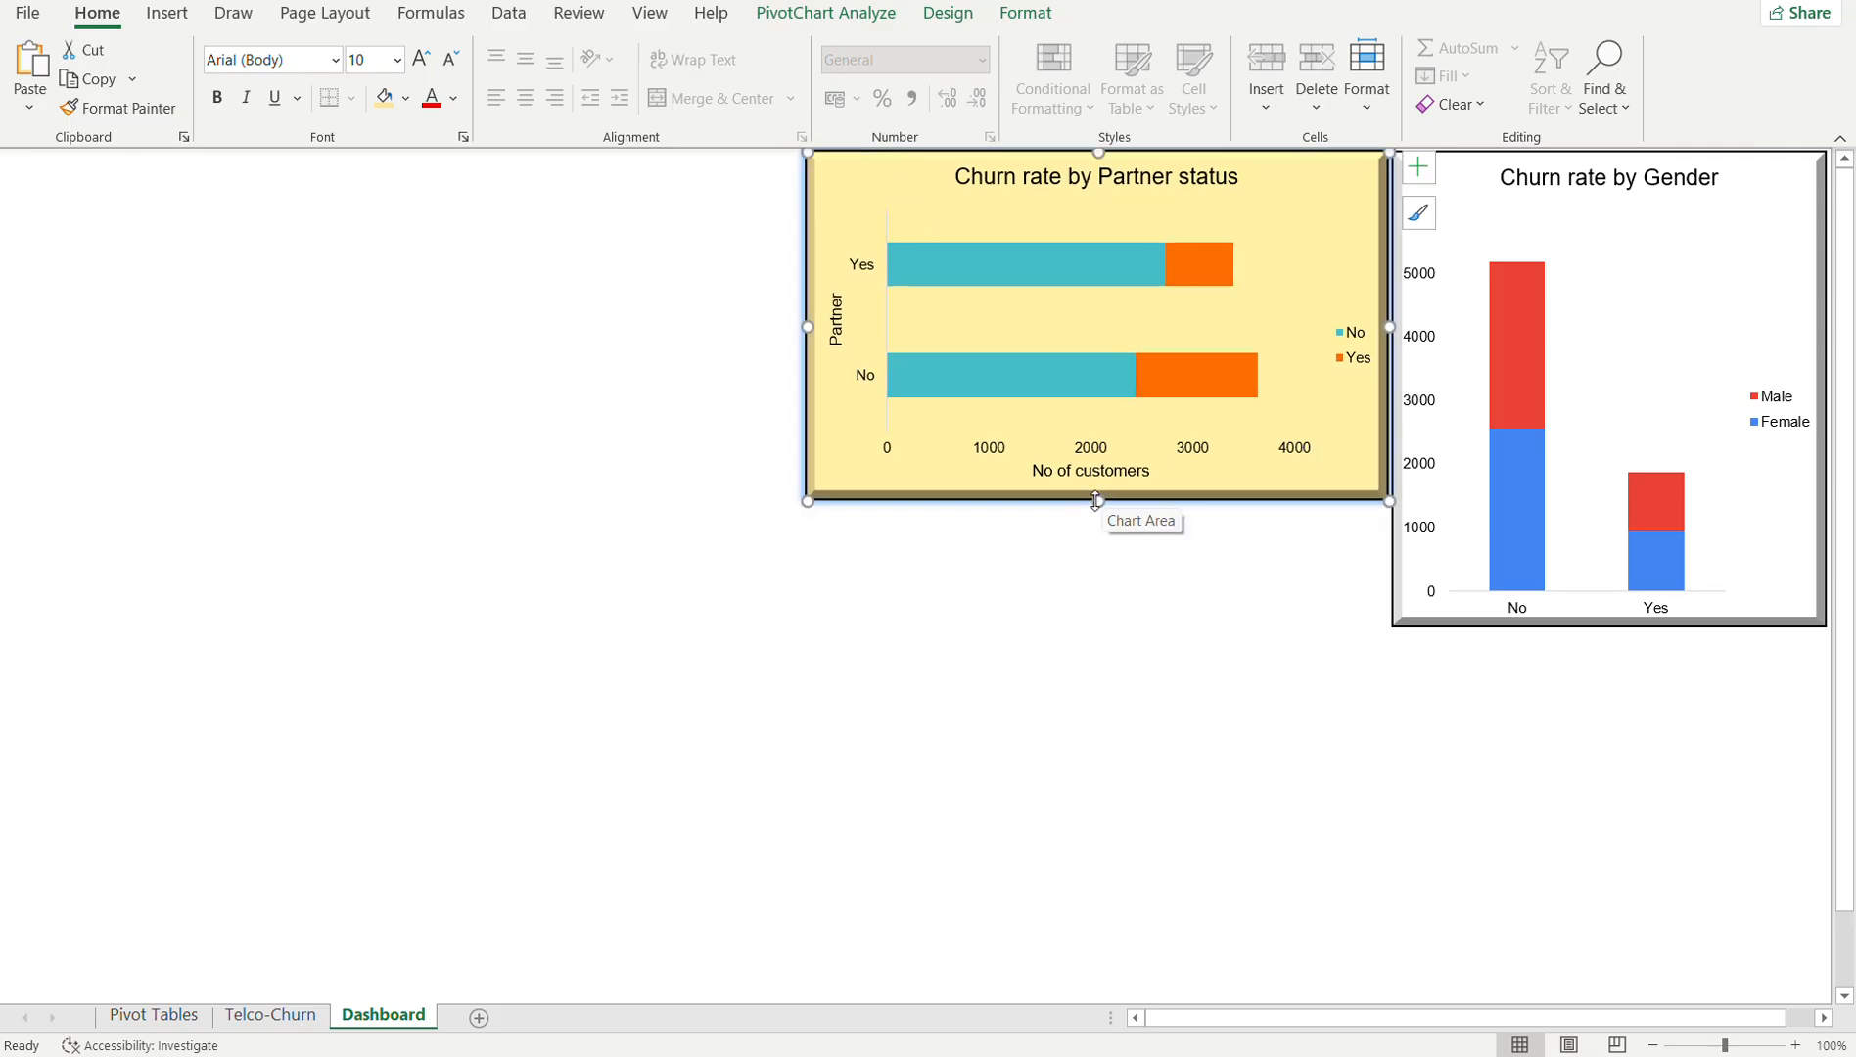
pyautogui.moveTo(1097, 502); pyautogui.dragTo(1119, 633)
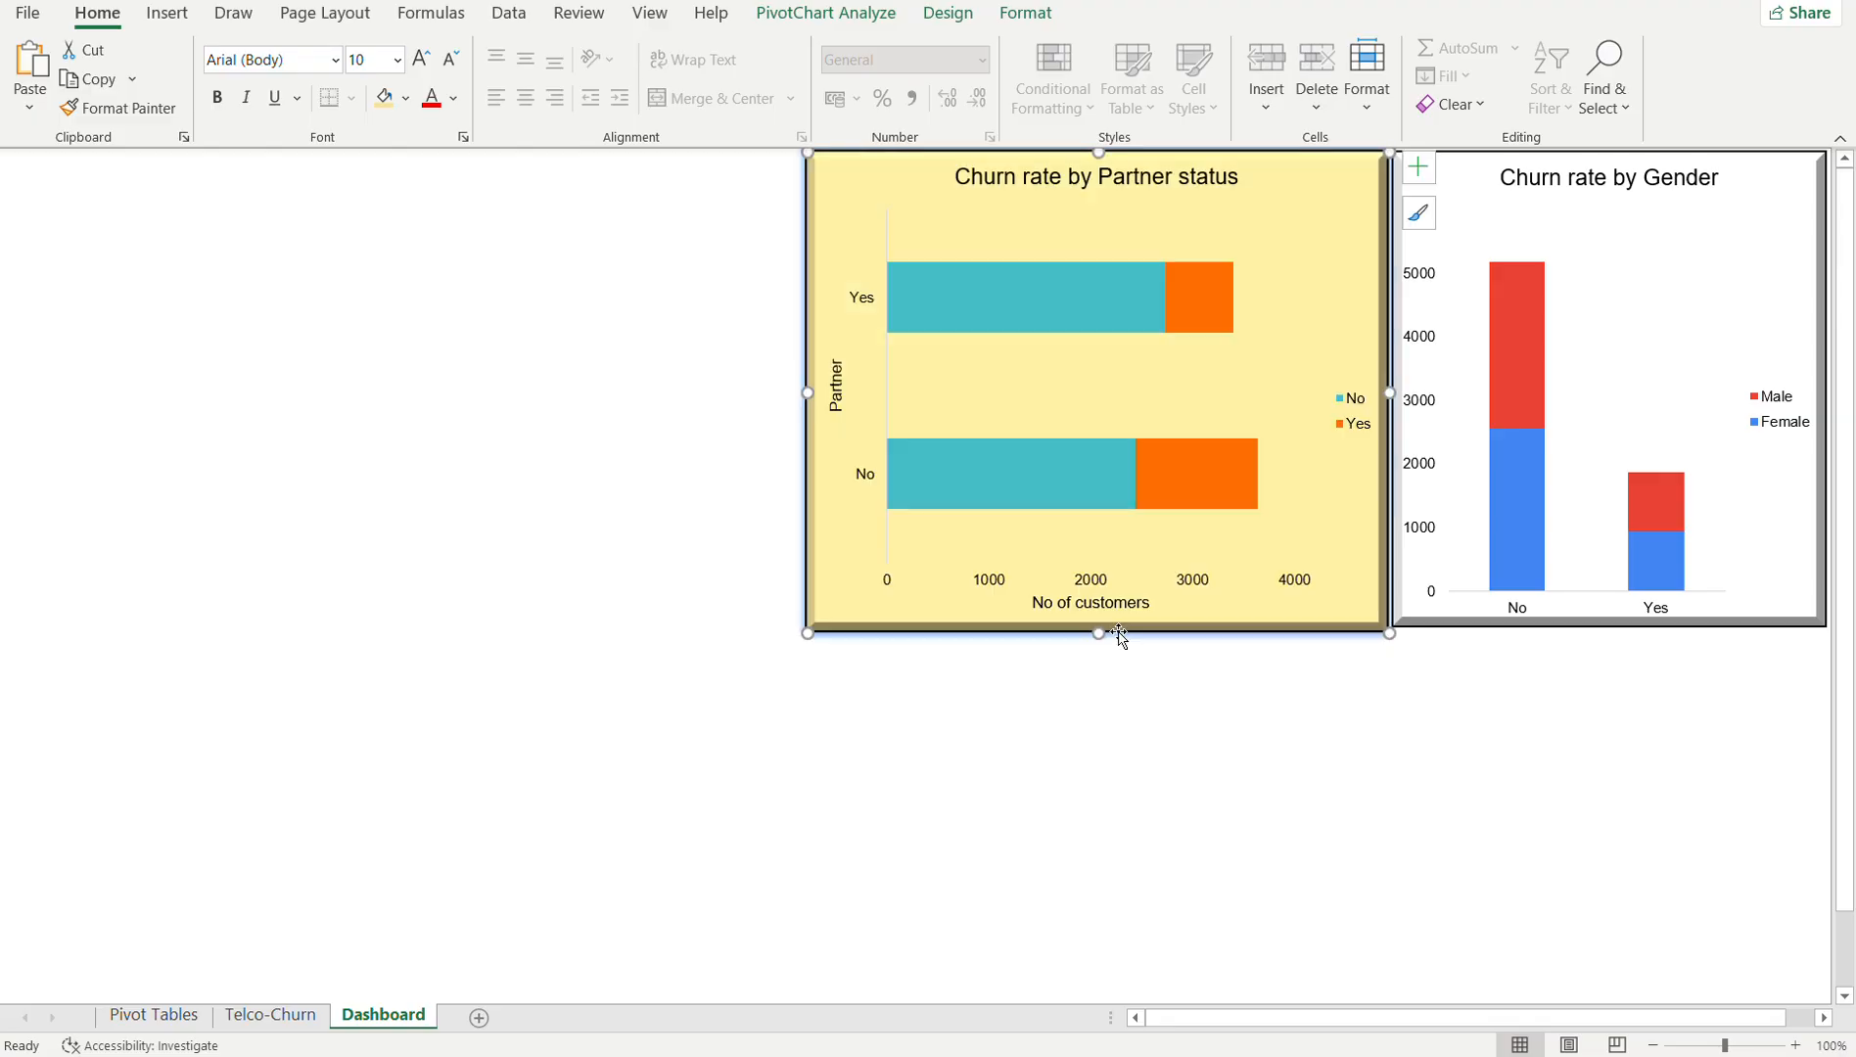
pyautogui.click(1269, 754)
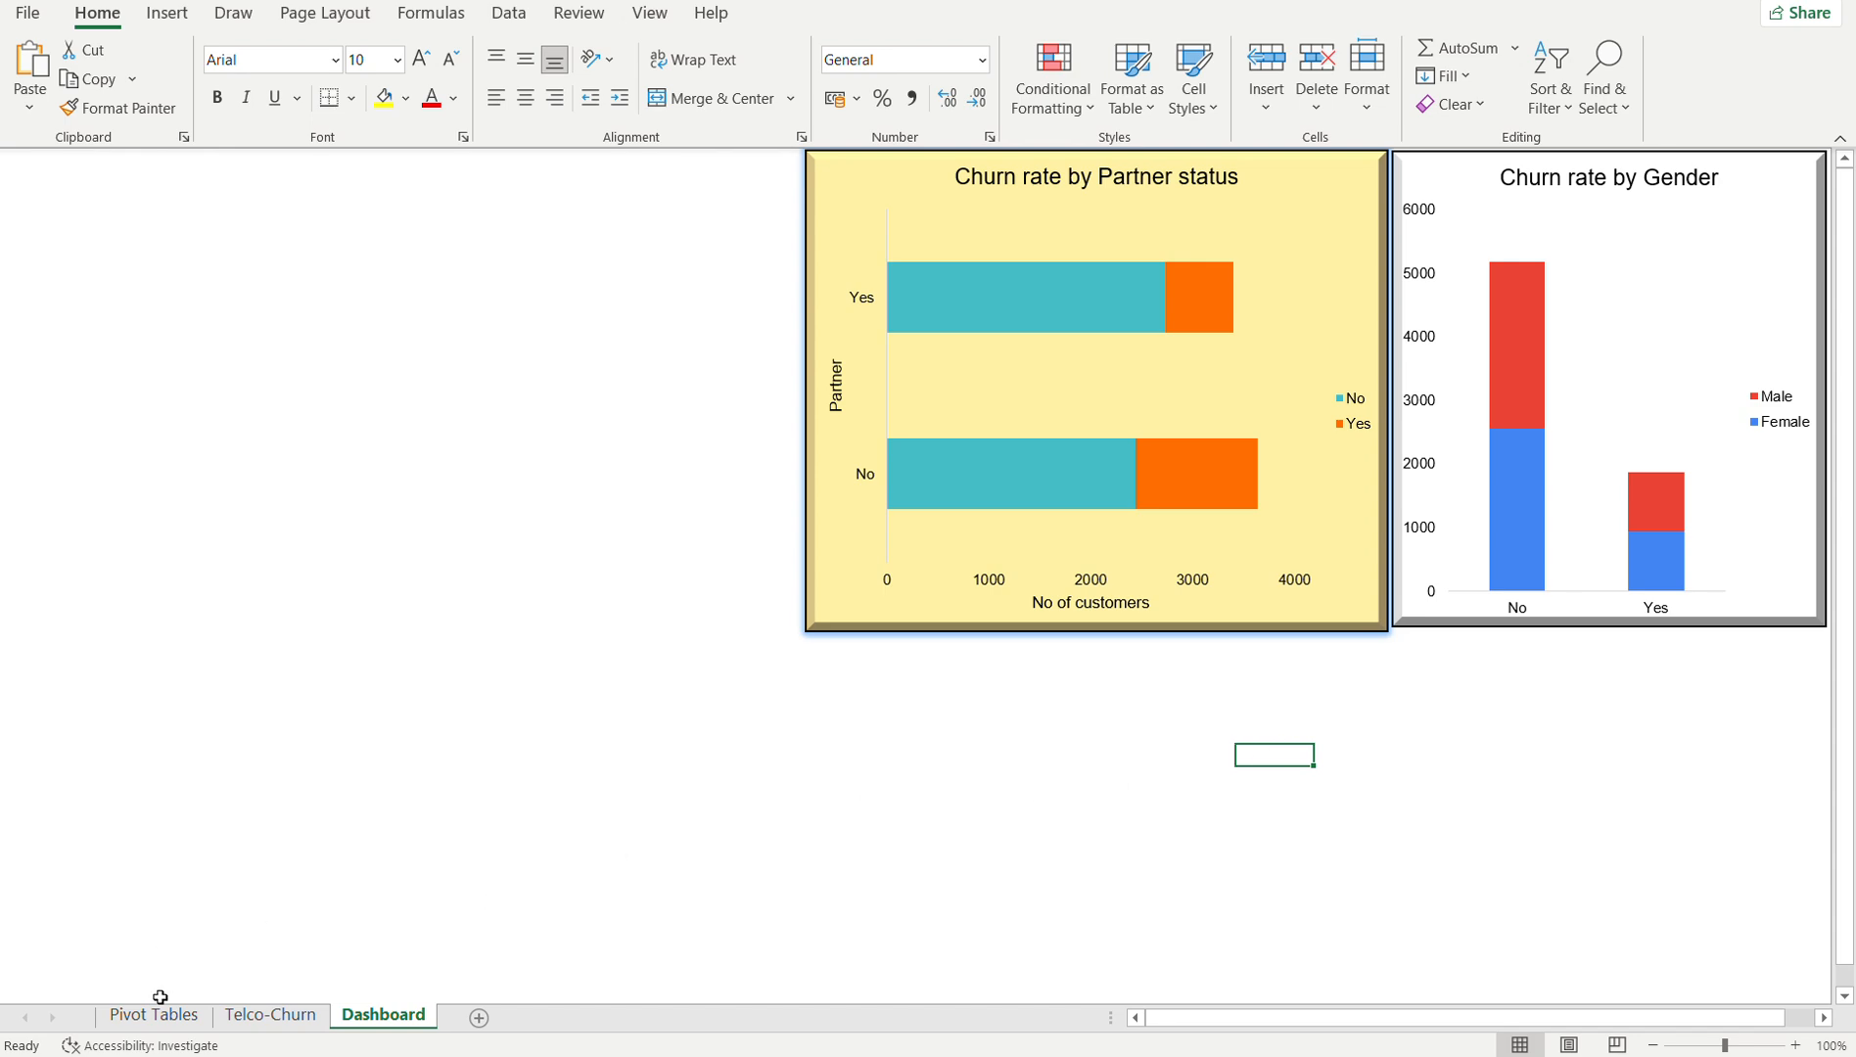
# - Check the Dependents column in the Telco-Churn data, and duplicate the partner churn pivot table at cell A38 of the Pivot Tables sheet
pyautogui.click(270, 1016)
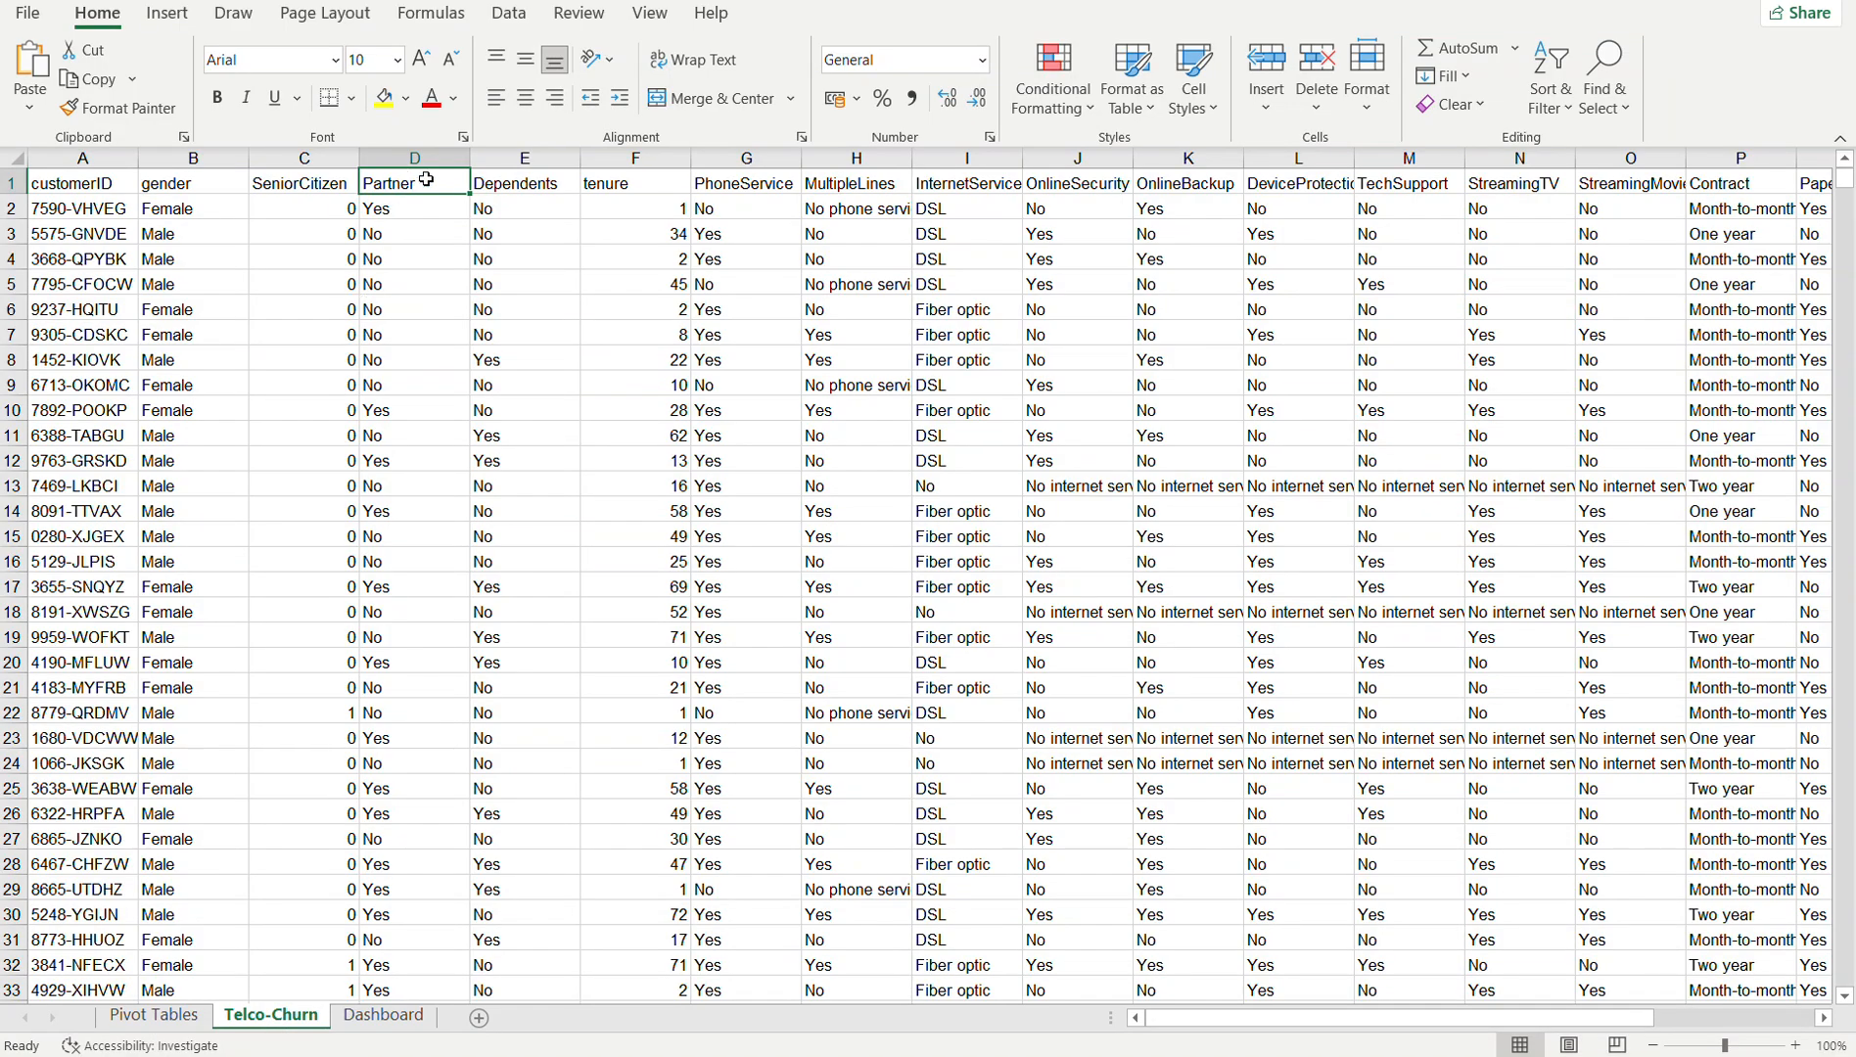
pyautogui.click(509, 188)
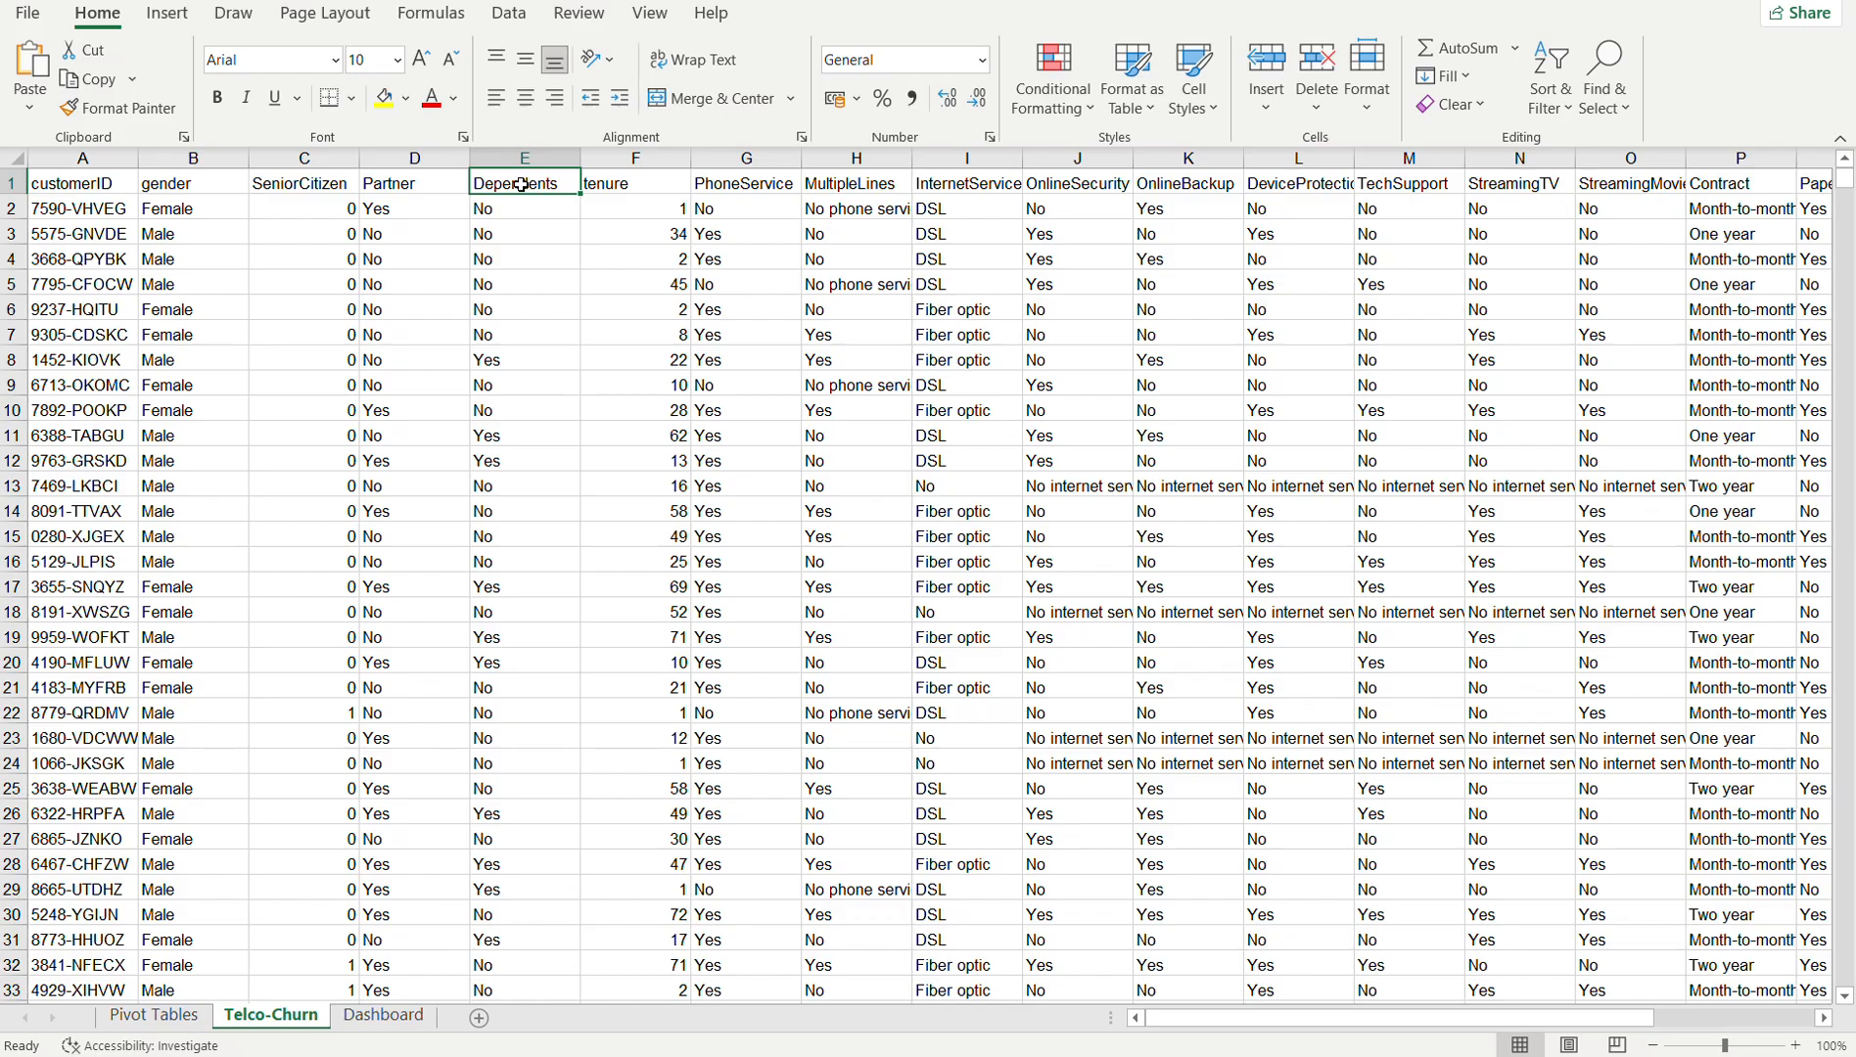
pyautogui.click(154, 1016)
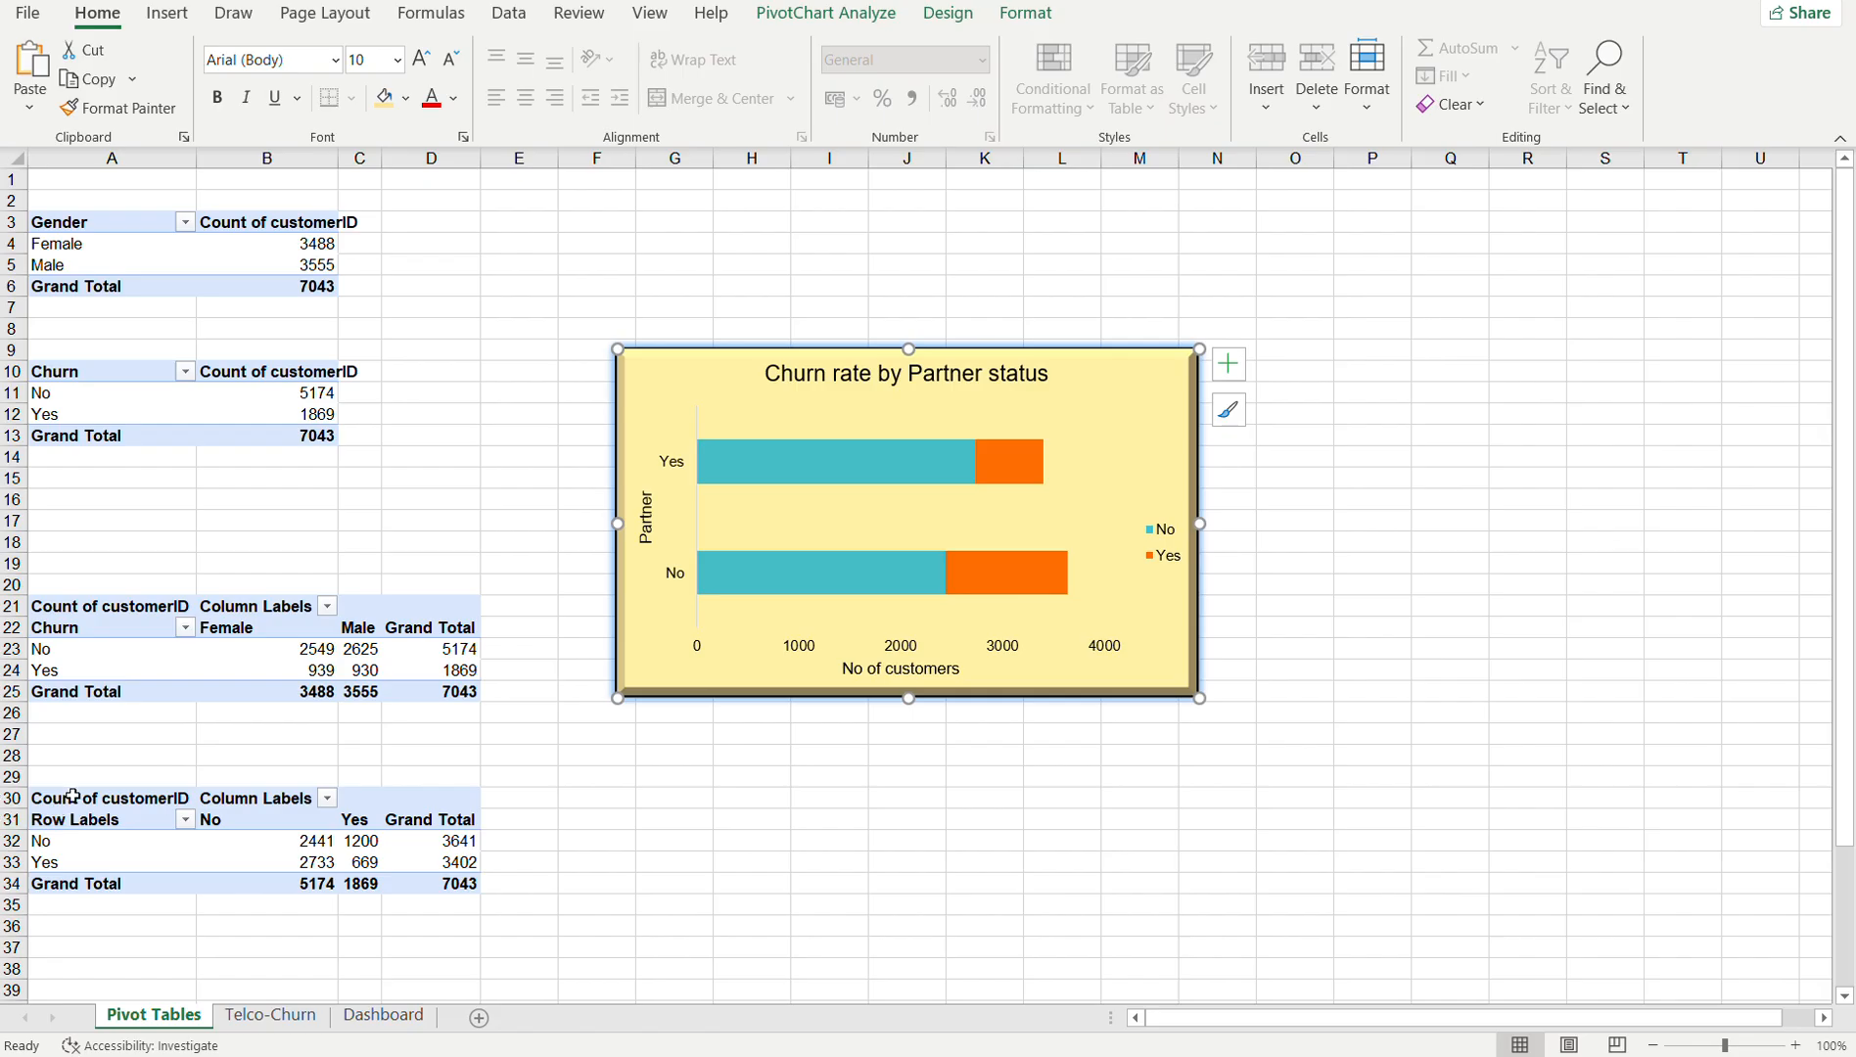
pyautogui.moveTo(74, 796); pyautogui.dragTo(495, 876)
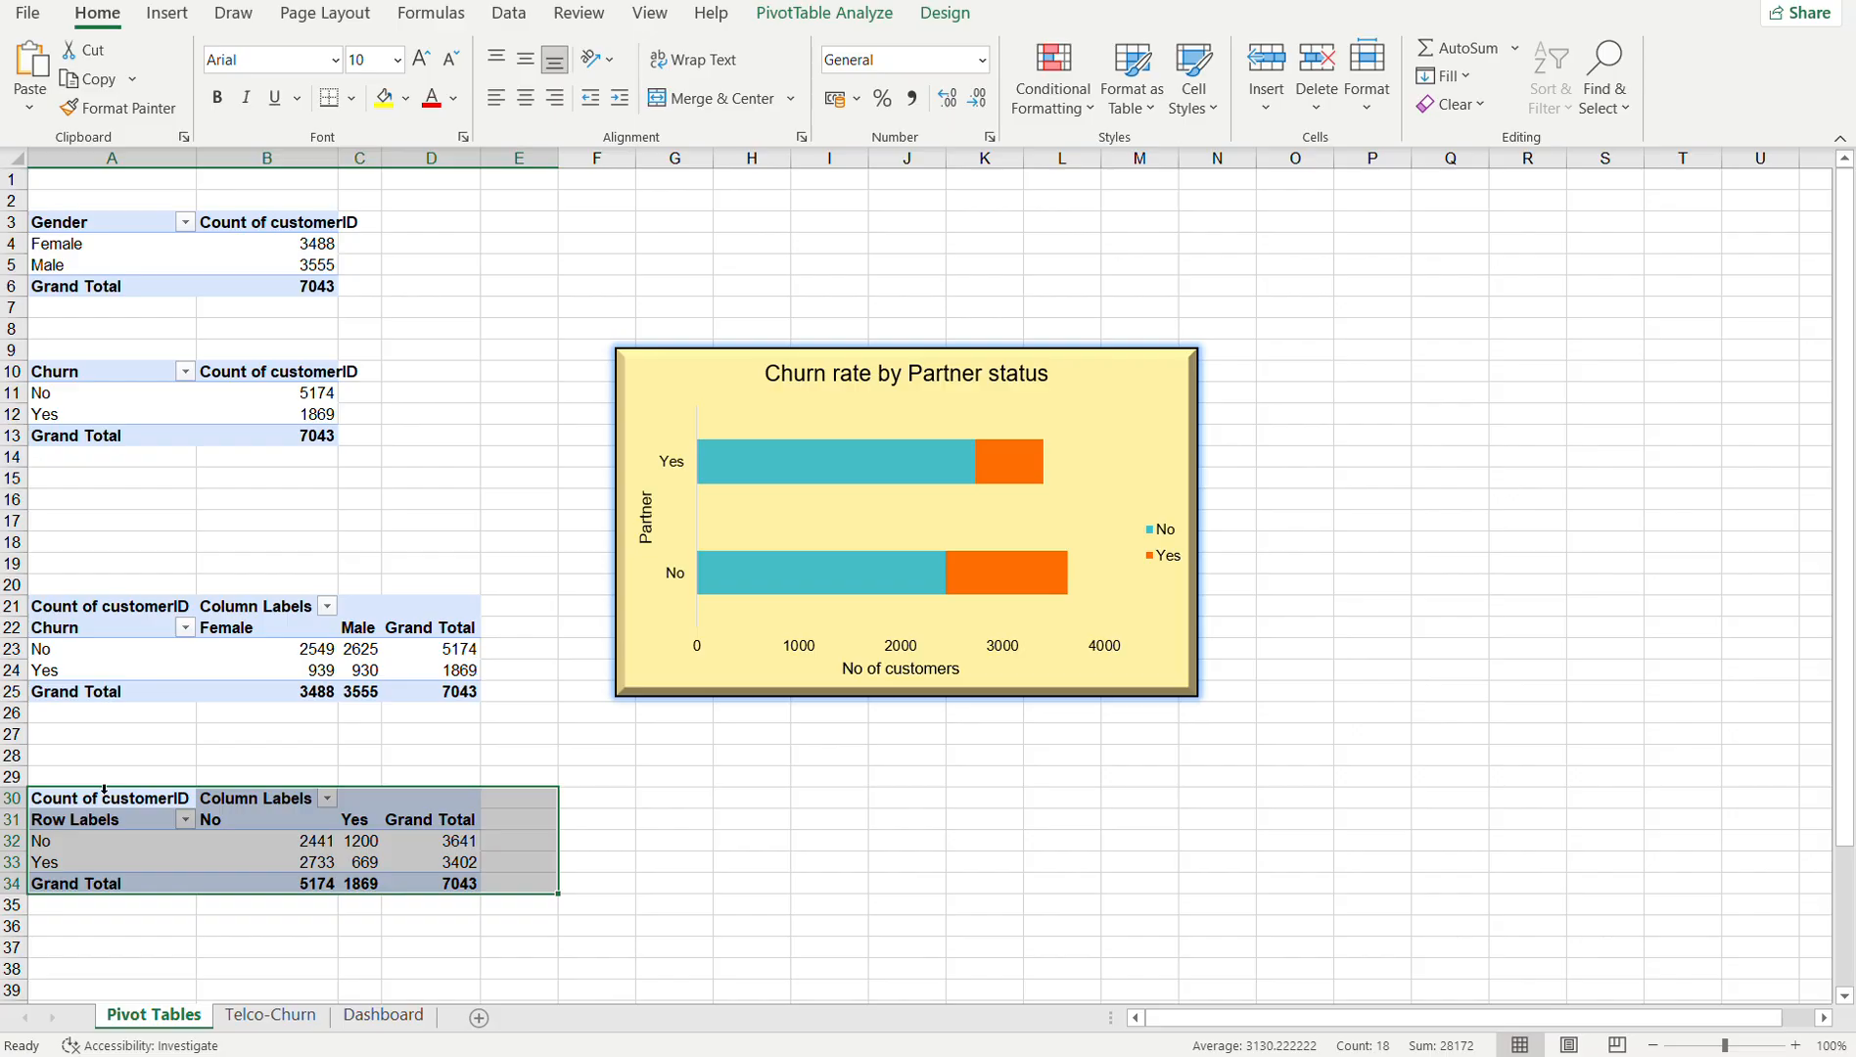
pyautogui.moveTo(101, 799); pyautogui.dragTo(453, 876)
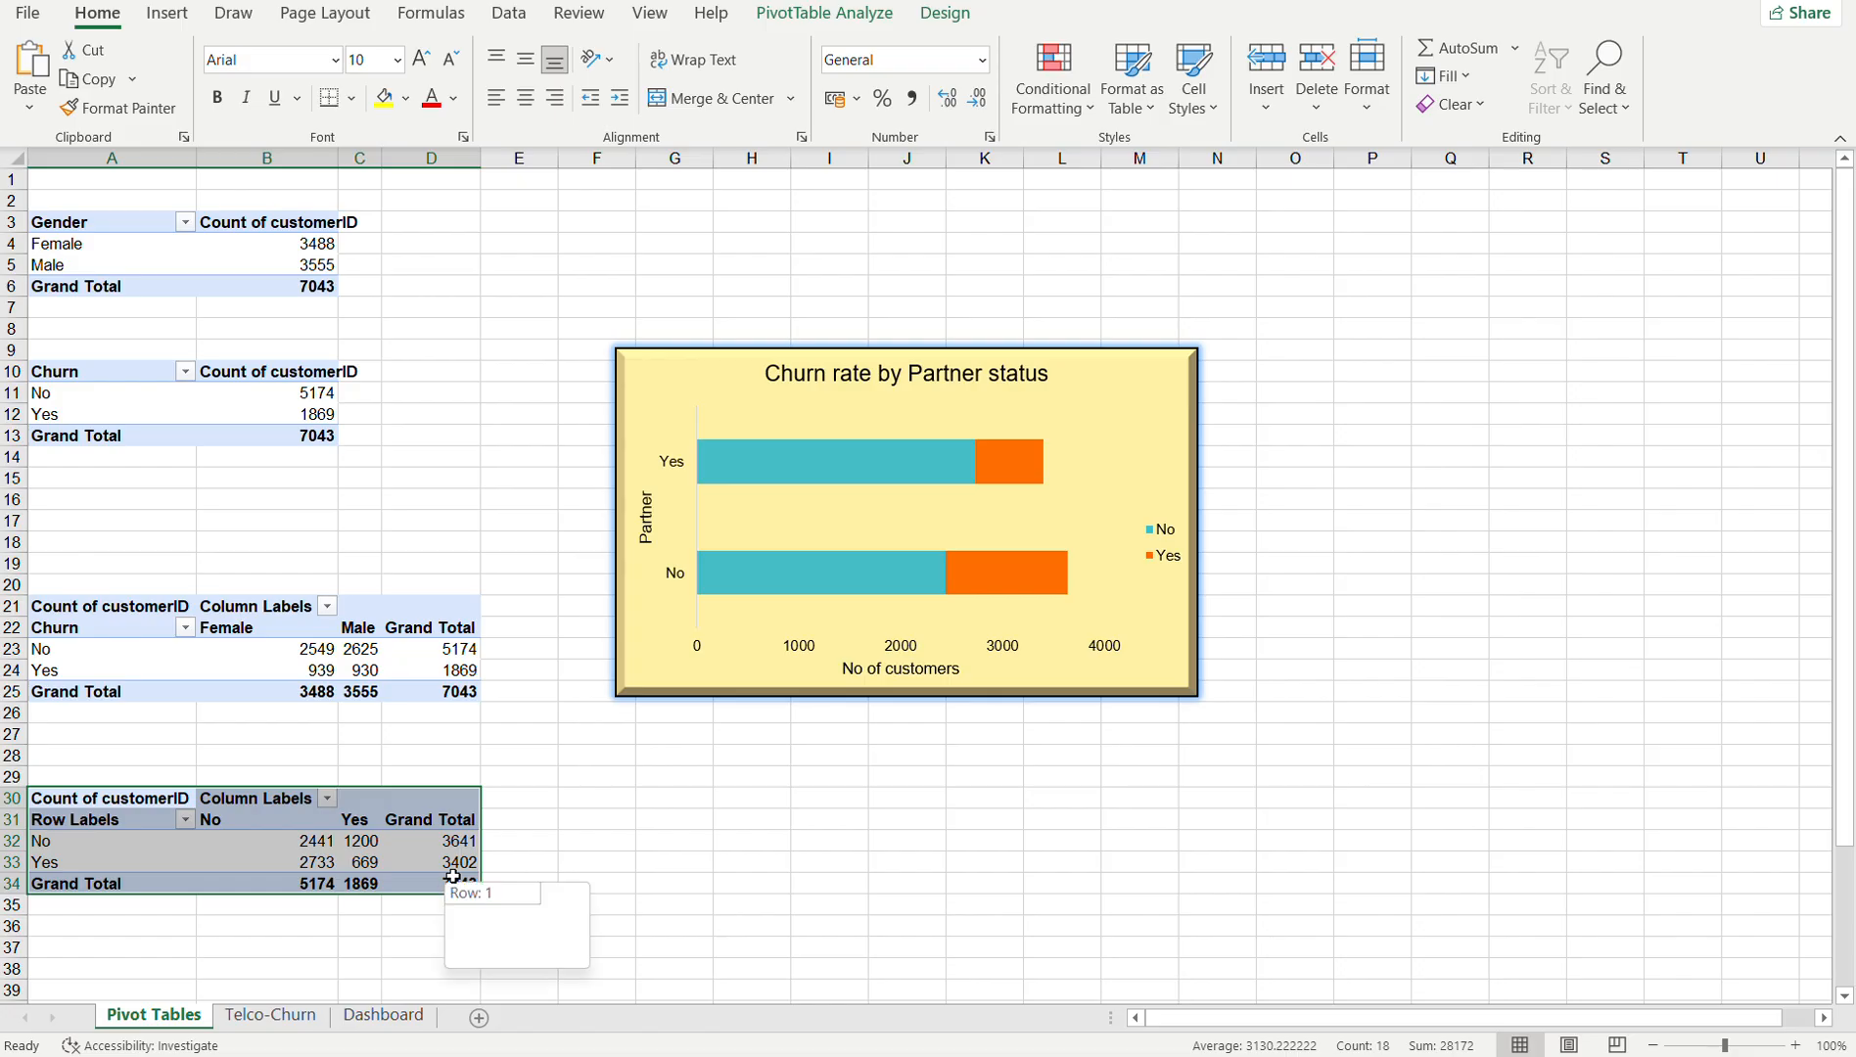
pyautogui.hotkey('ctrl', 'c')
pyautogui.click(129, 969)
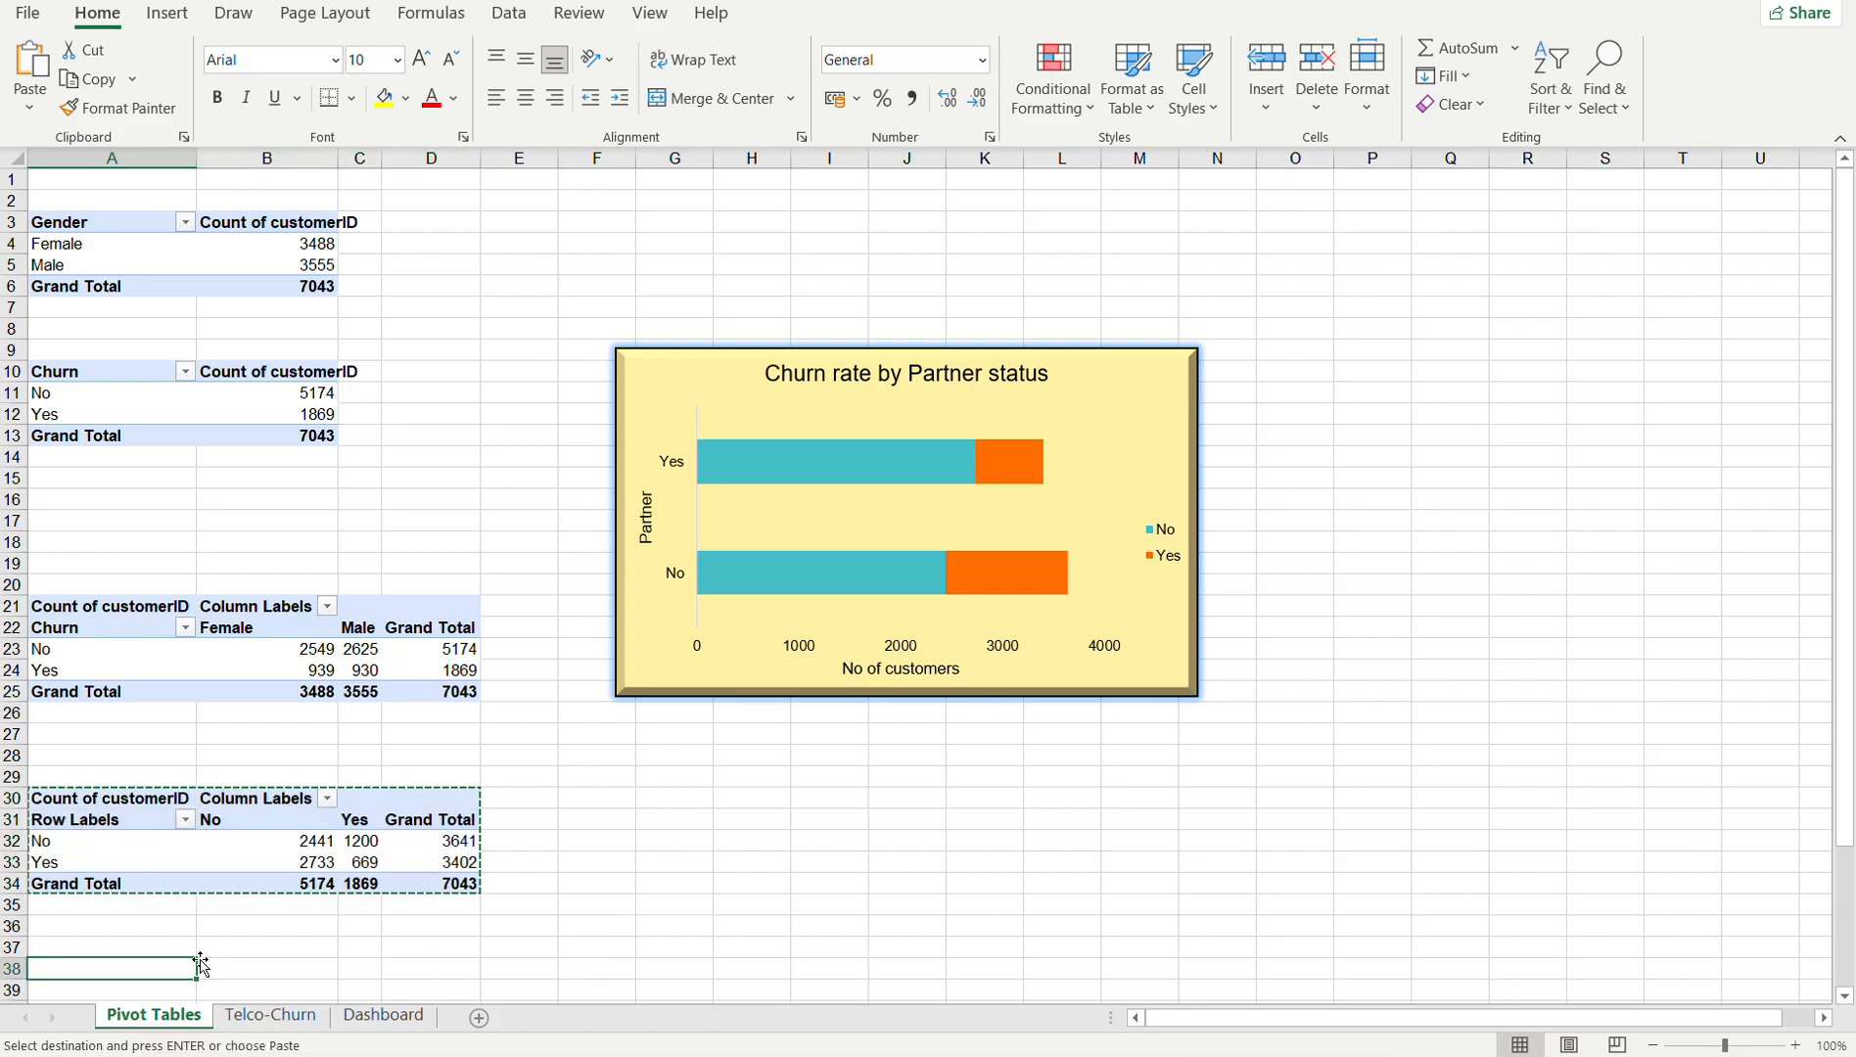
pyautogui.hotkey('ctrl', 'v')
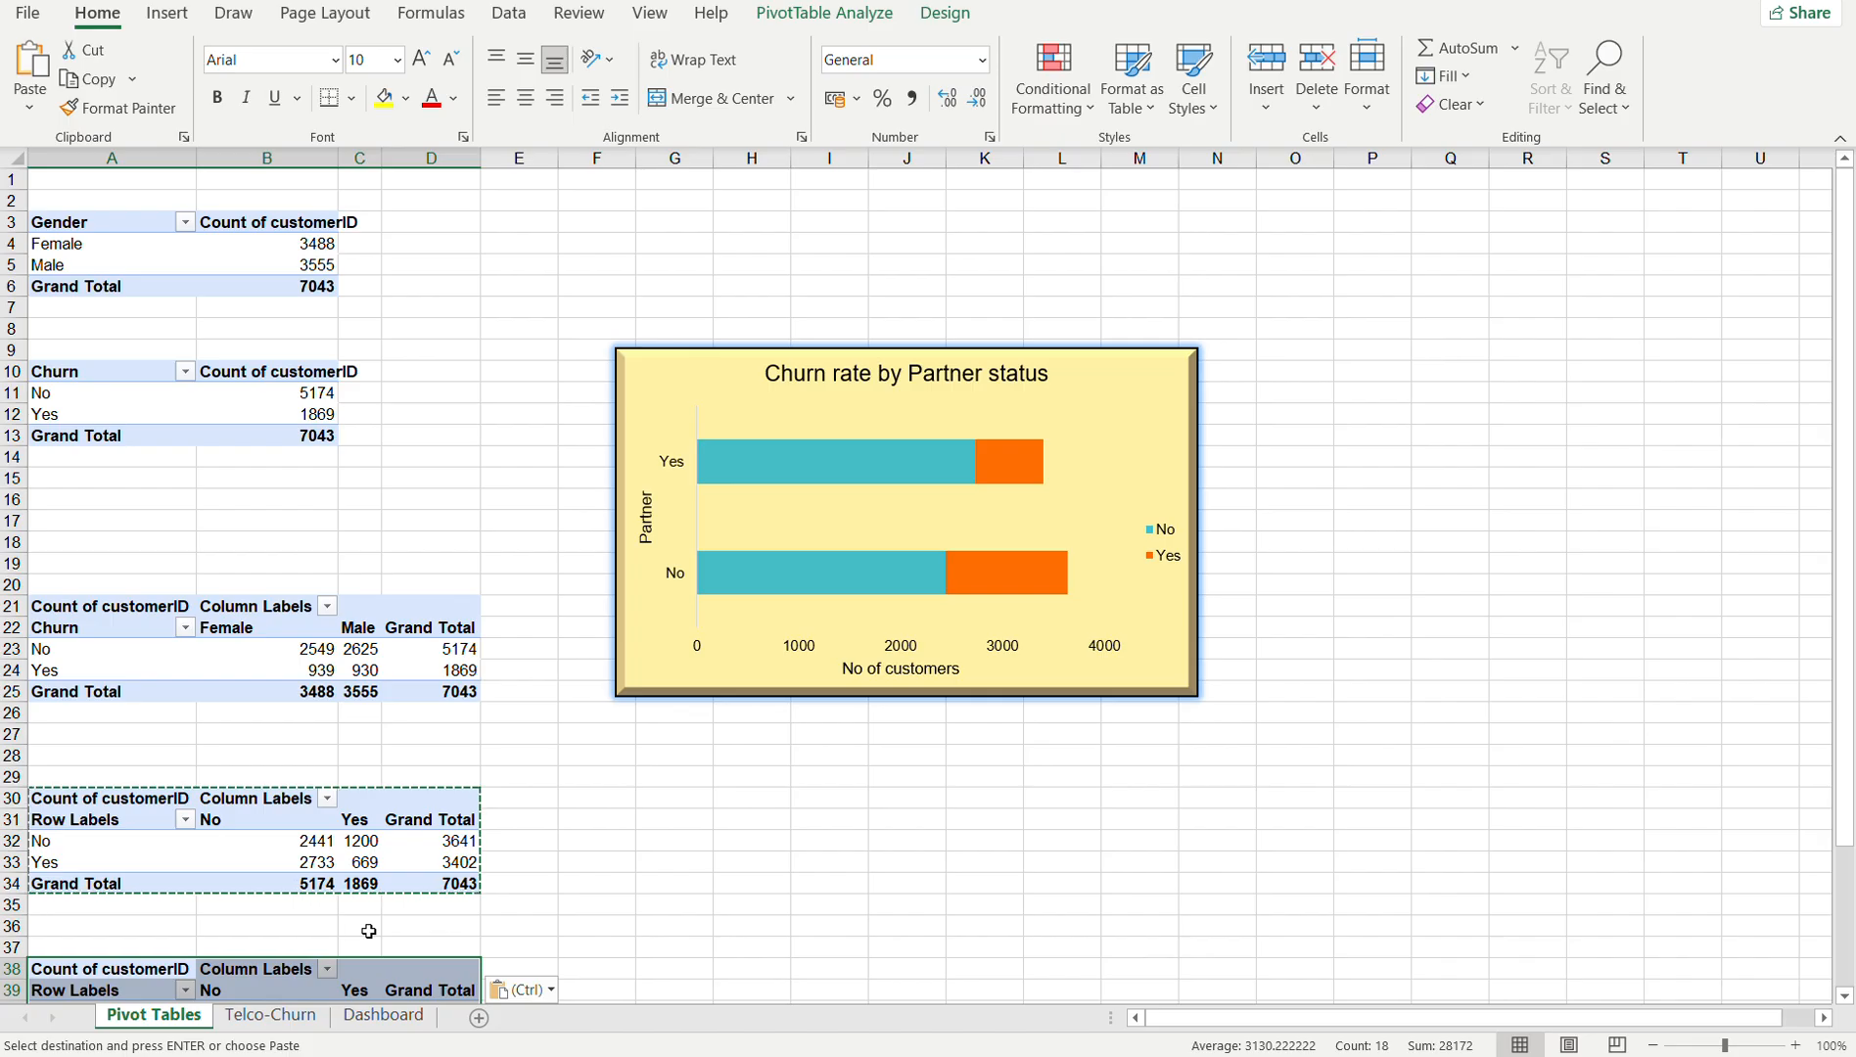
pyautogui.click(368, 931)
pyautogui.press('Down')
pyautogui.press('Down')
pyautogui.press('Down')
pyautogui.press('Down')
pyautogui.press('Down')
pyautogui.press('Down')
pyautogui.press('Down')
pyautogui.press('Down')
pyautogui.press('Down')
pyautogui.press('Down')
pyautogui.press('Down')
pyautogui.press('Down')
pyautogui.press('Down')
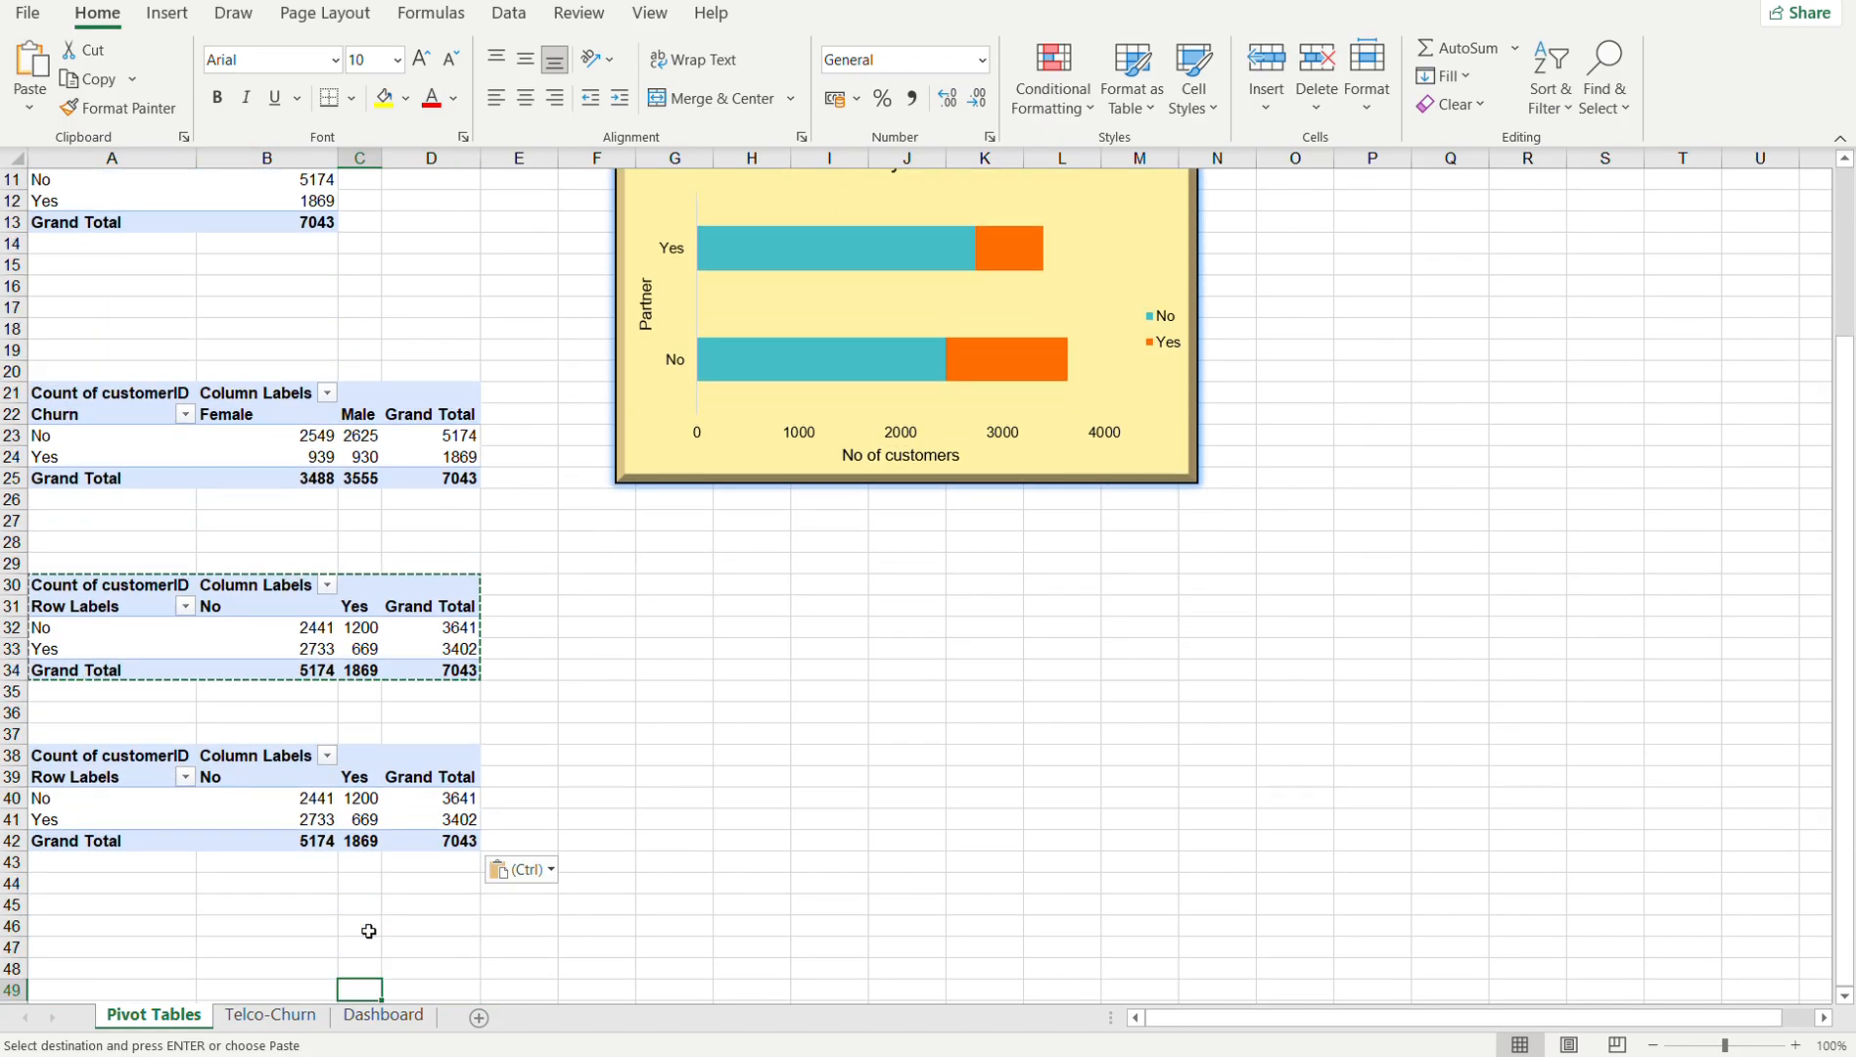
# - Display the field list for the partner churn pivot table at cell A30
pyautogui.click(74, 584)
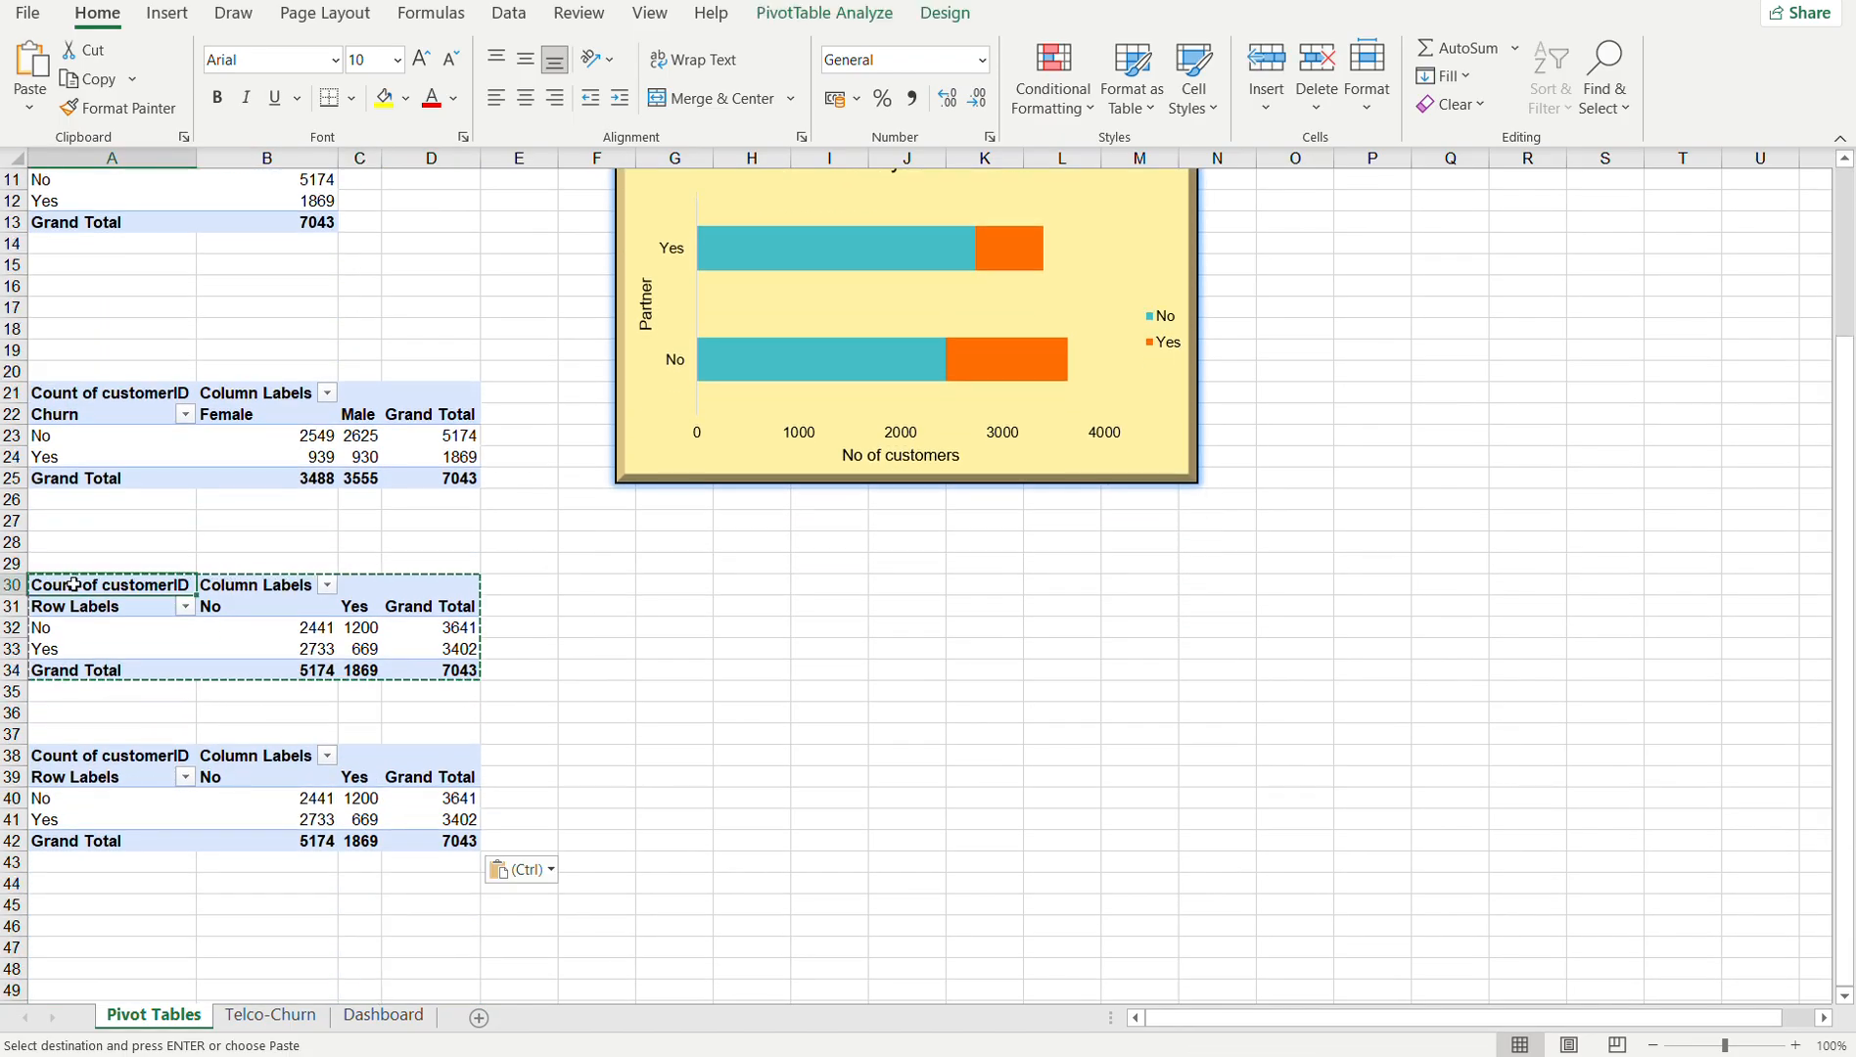
pyautogui.click(126, 604)
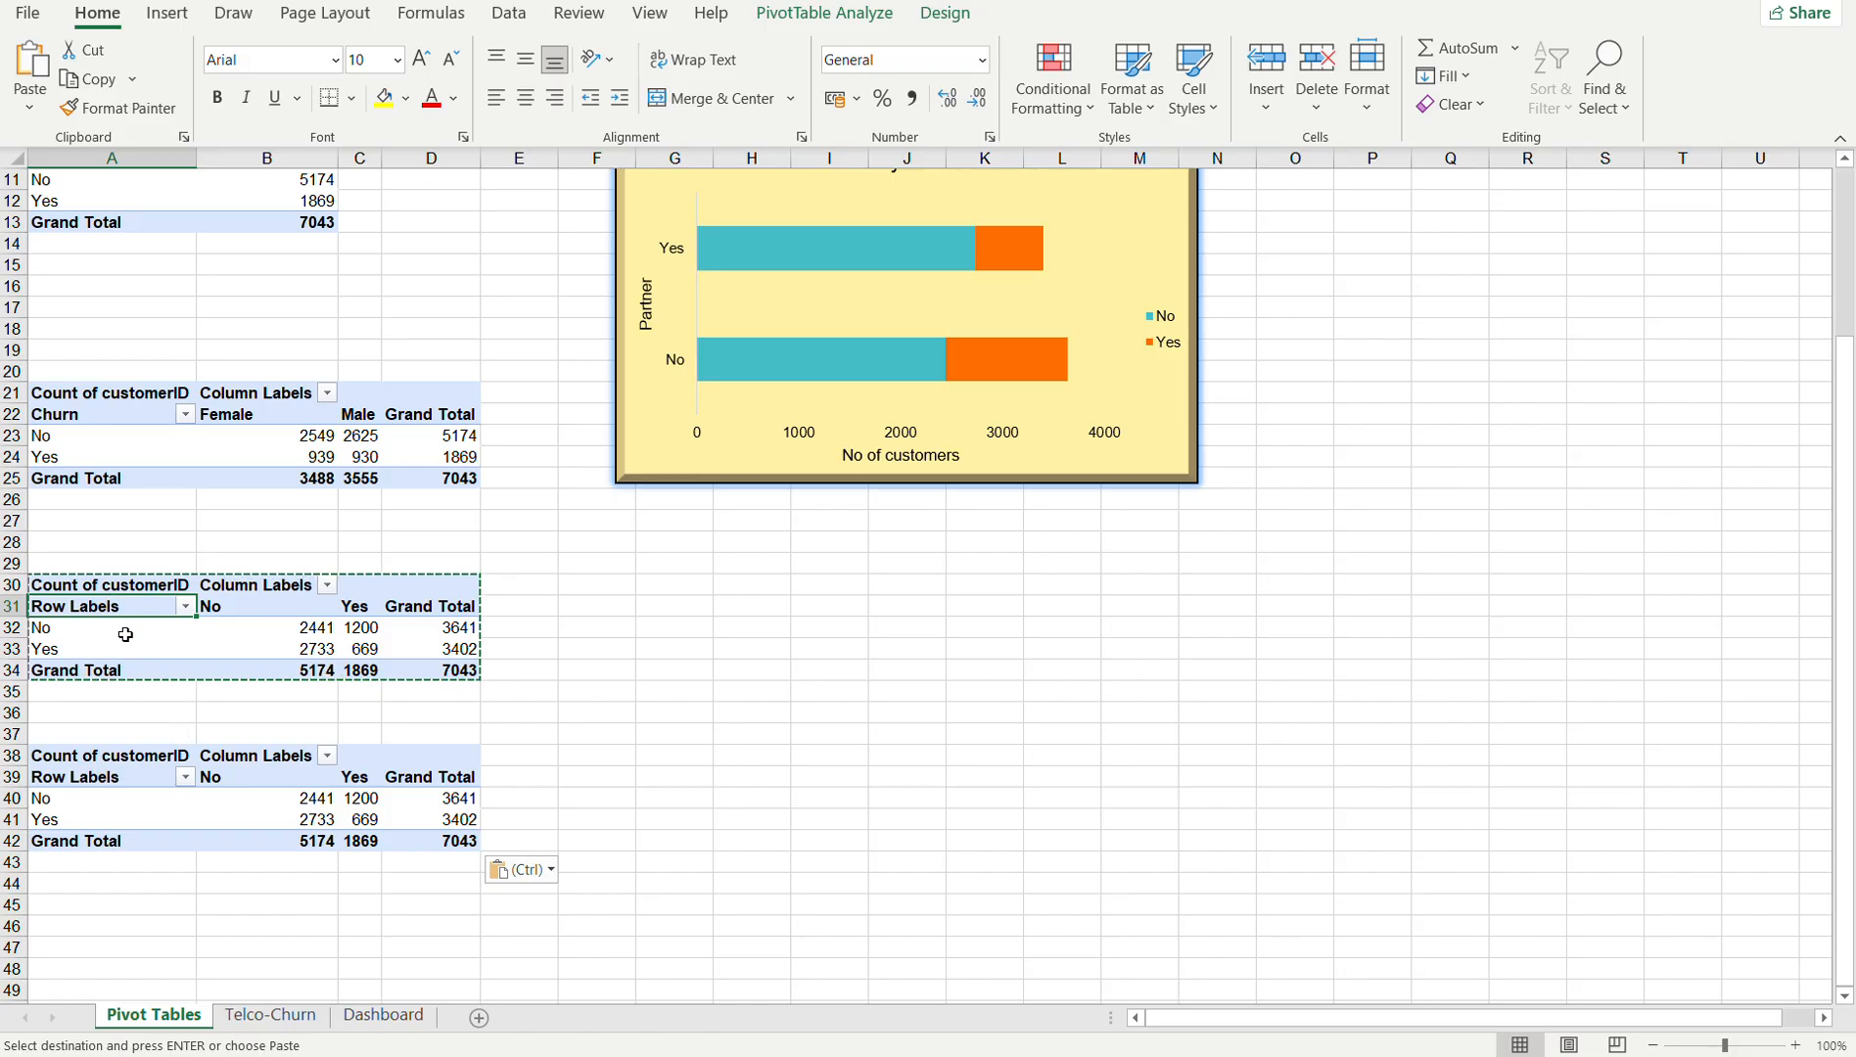
pyautogui.rightClick(126, 634)
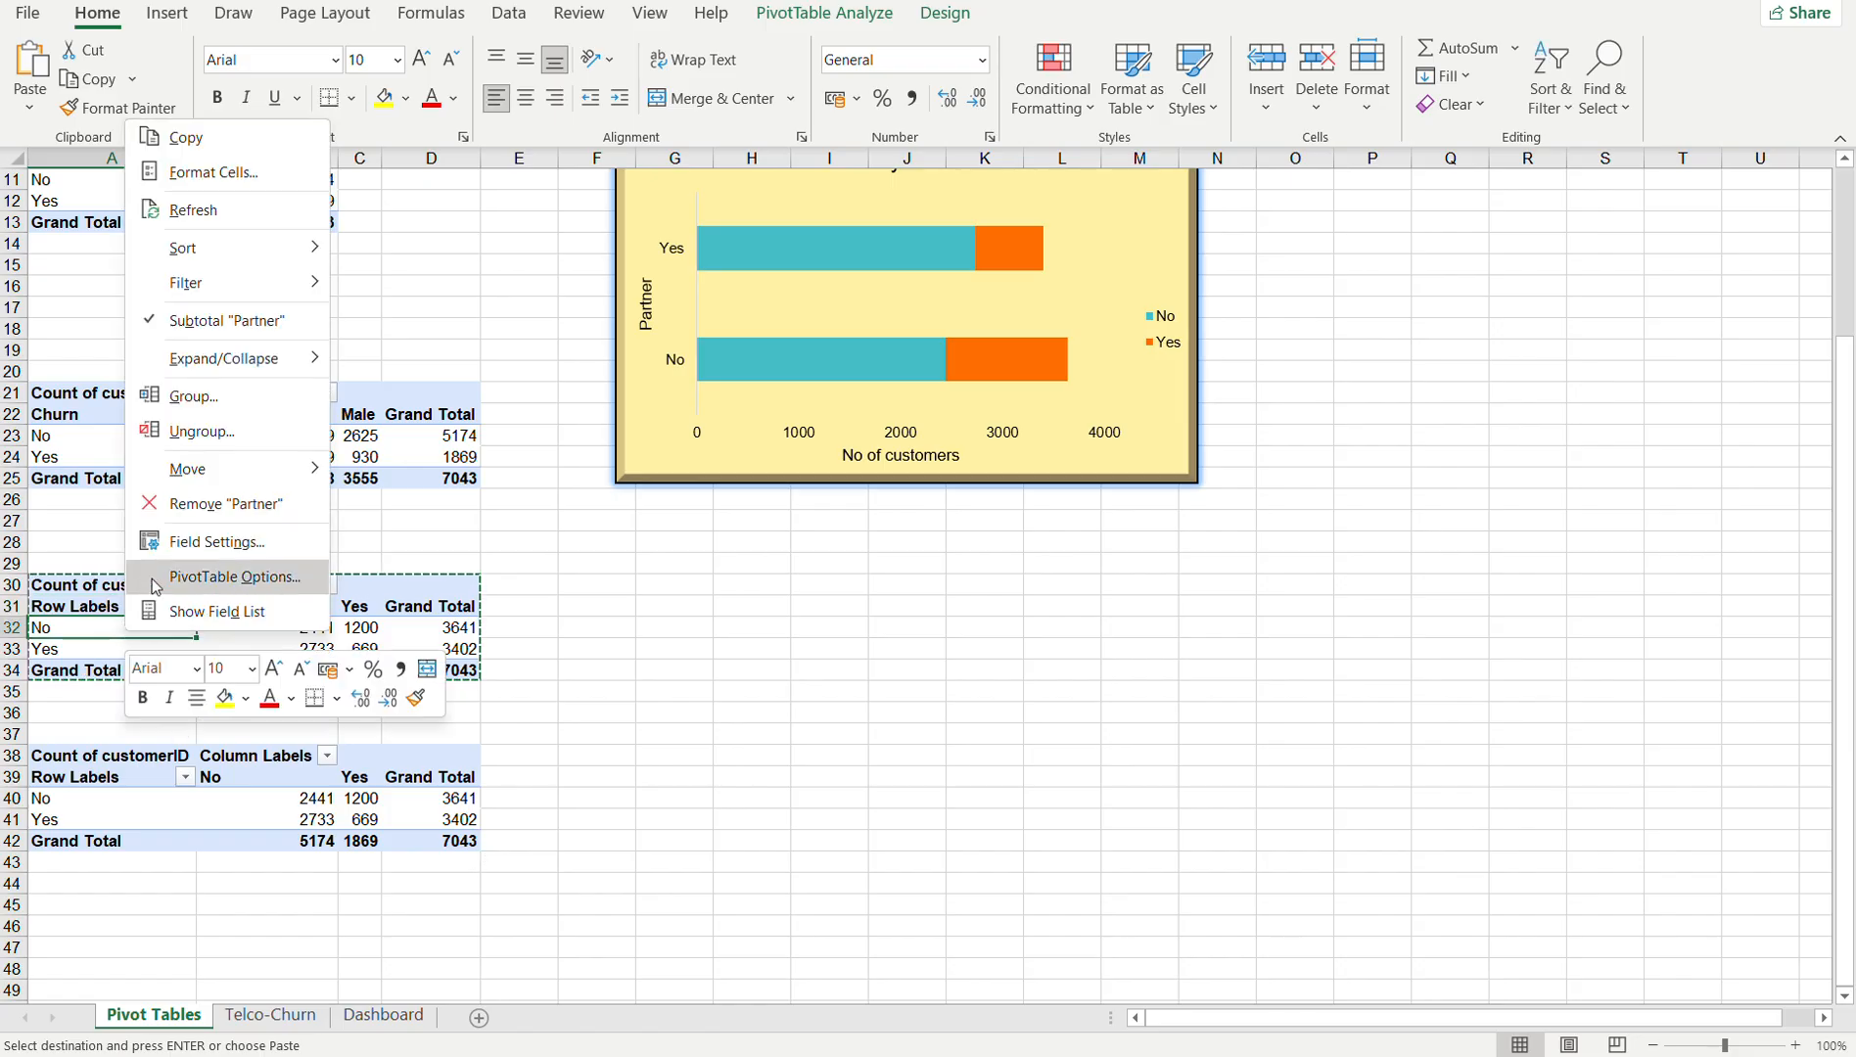
pyautogui.click(161, 611)
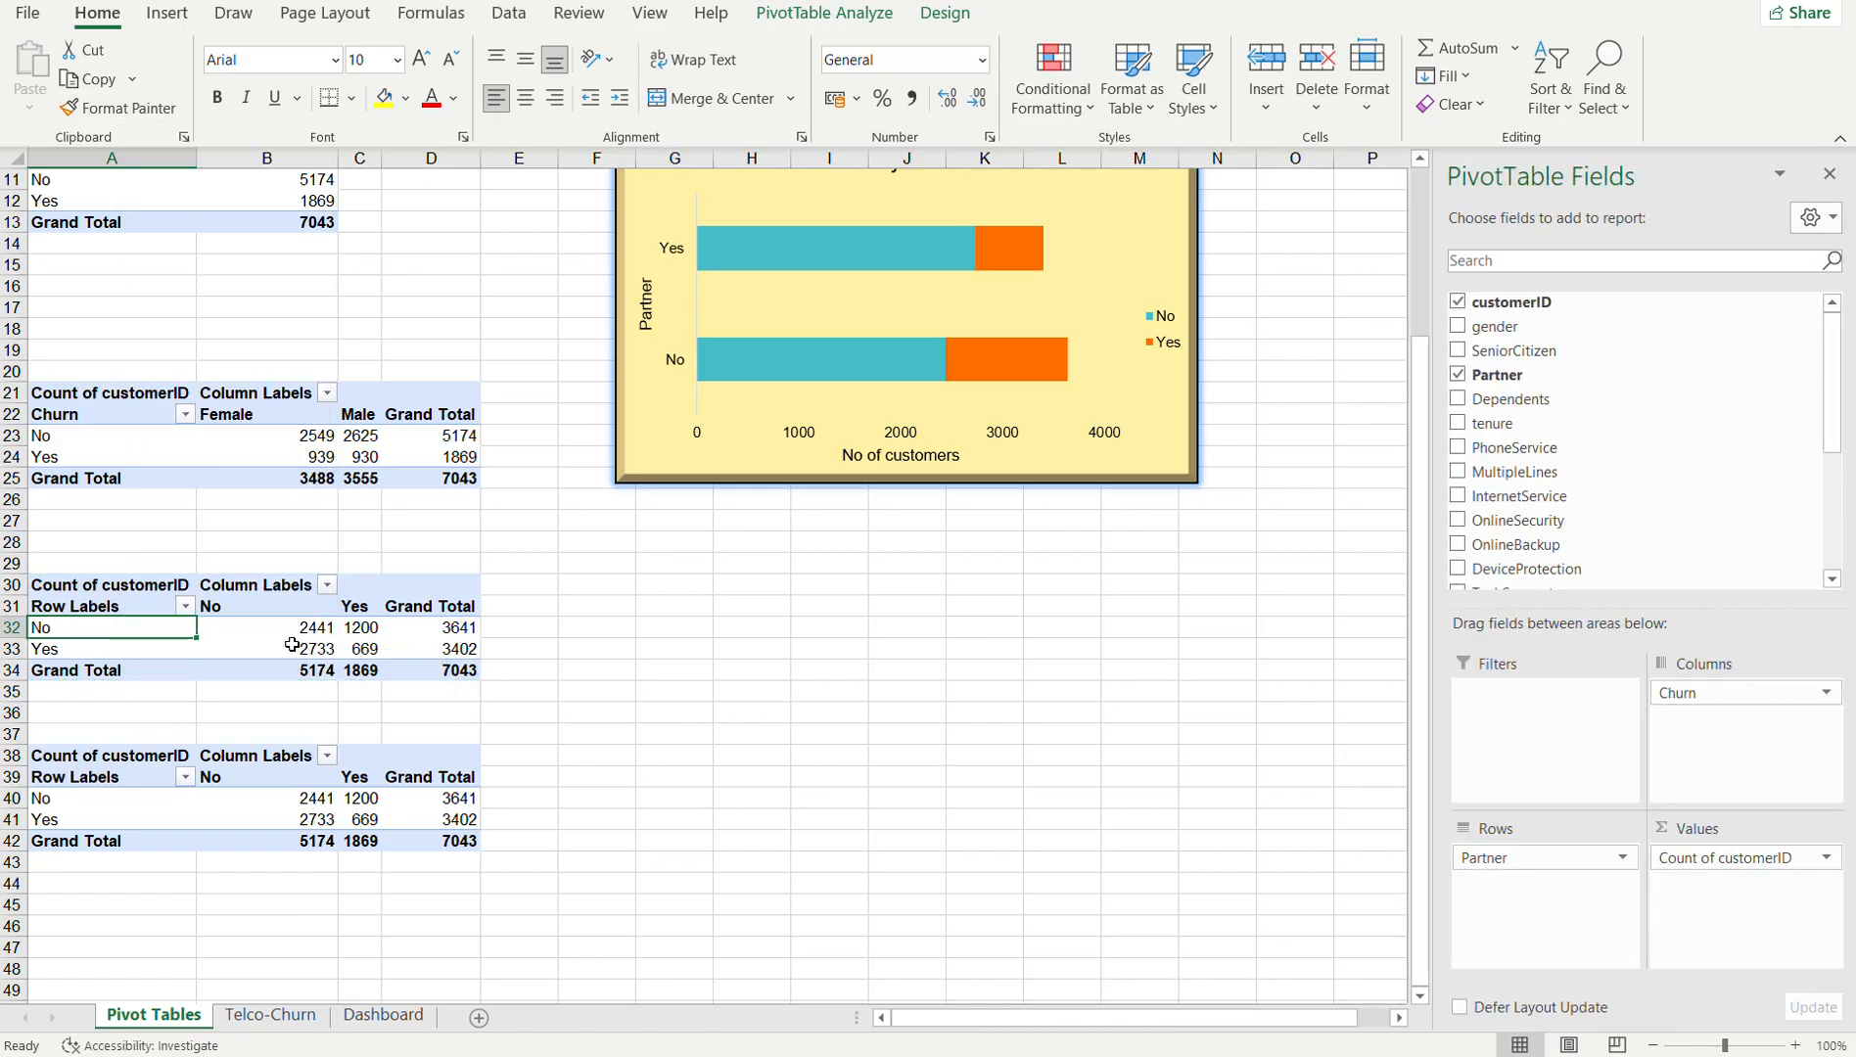
# - Relabel the partner pivot table's row header as Partner and its column header as Churn
pyautogui.click(82, 607)
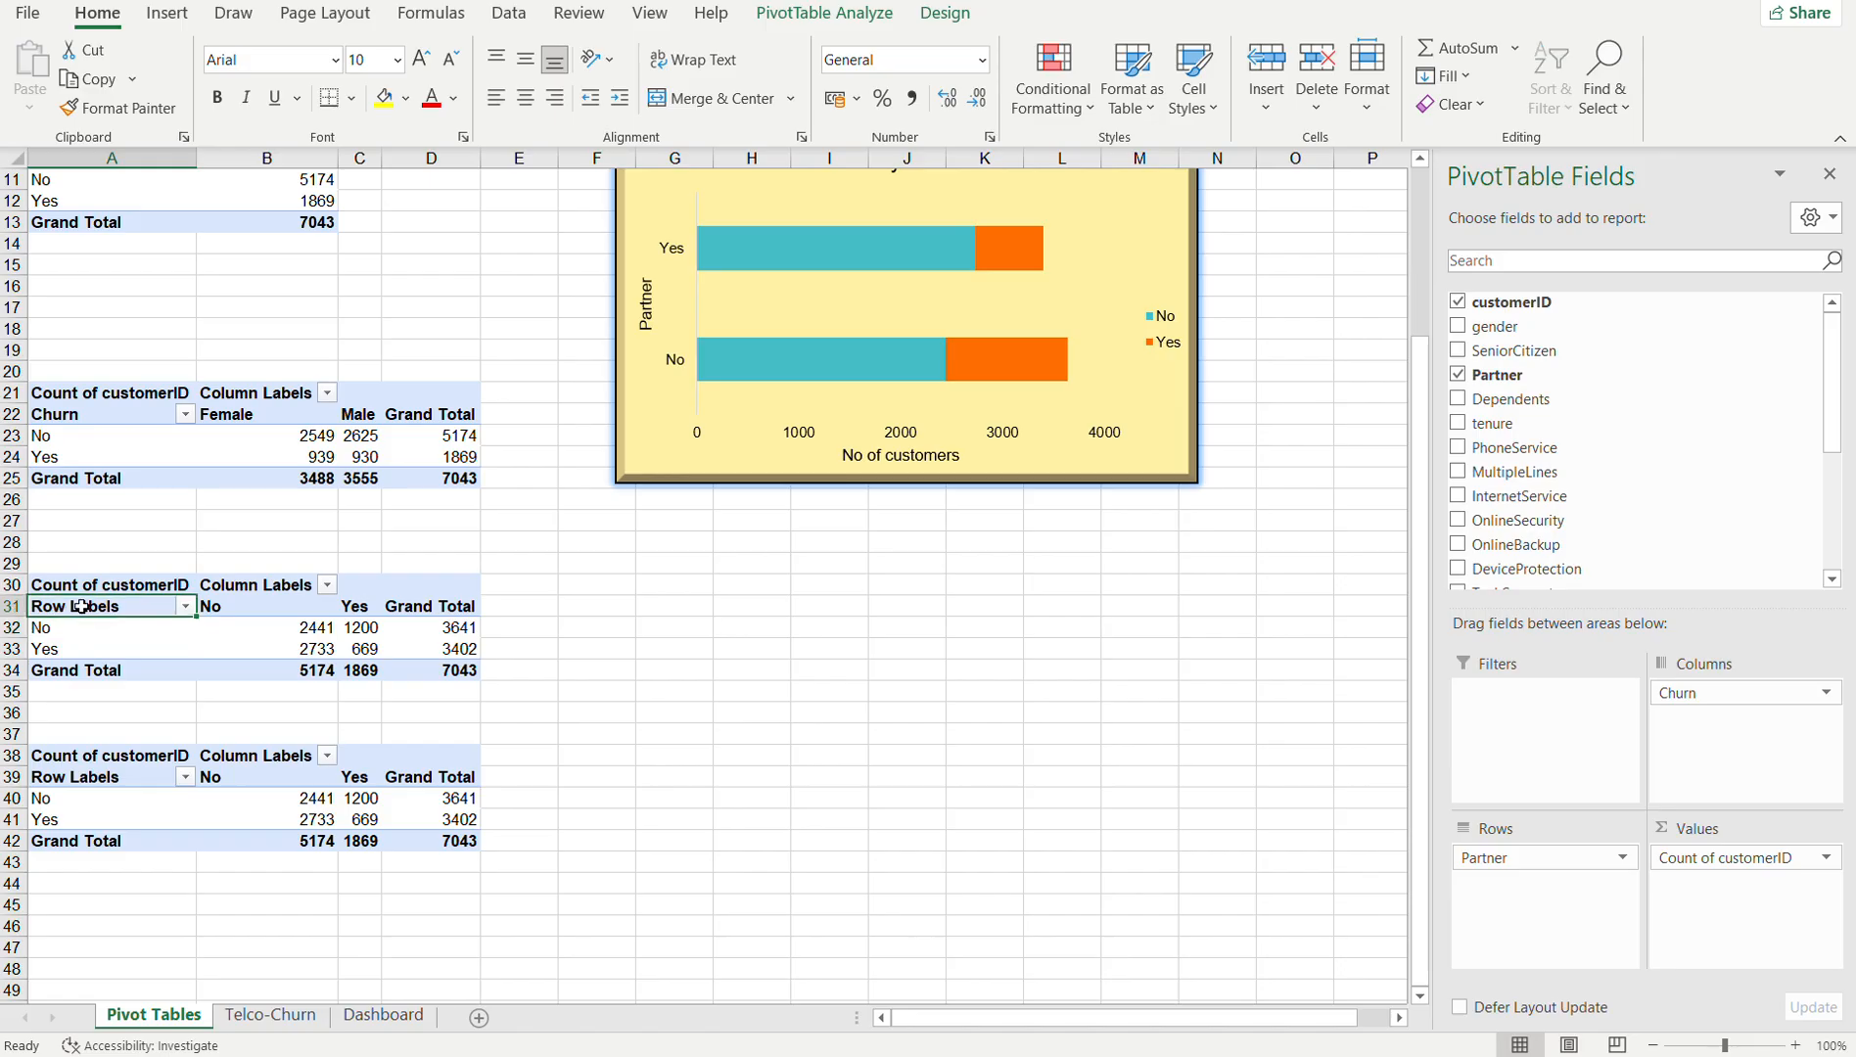
pyautogui.write('Partner')
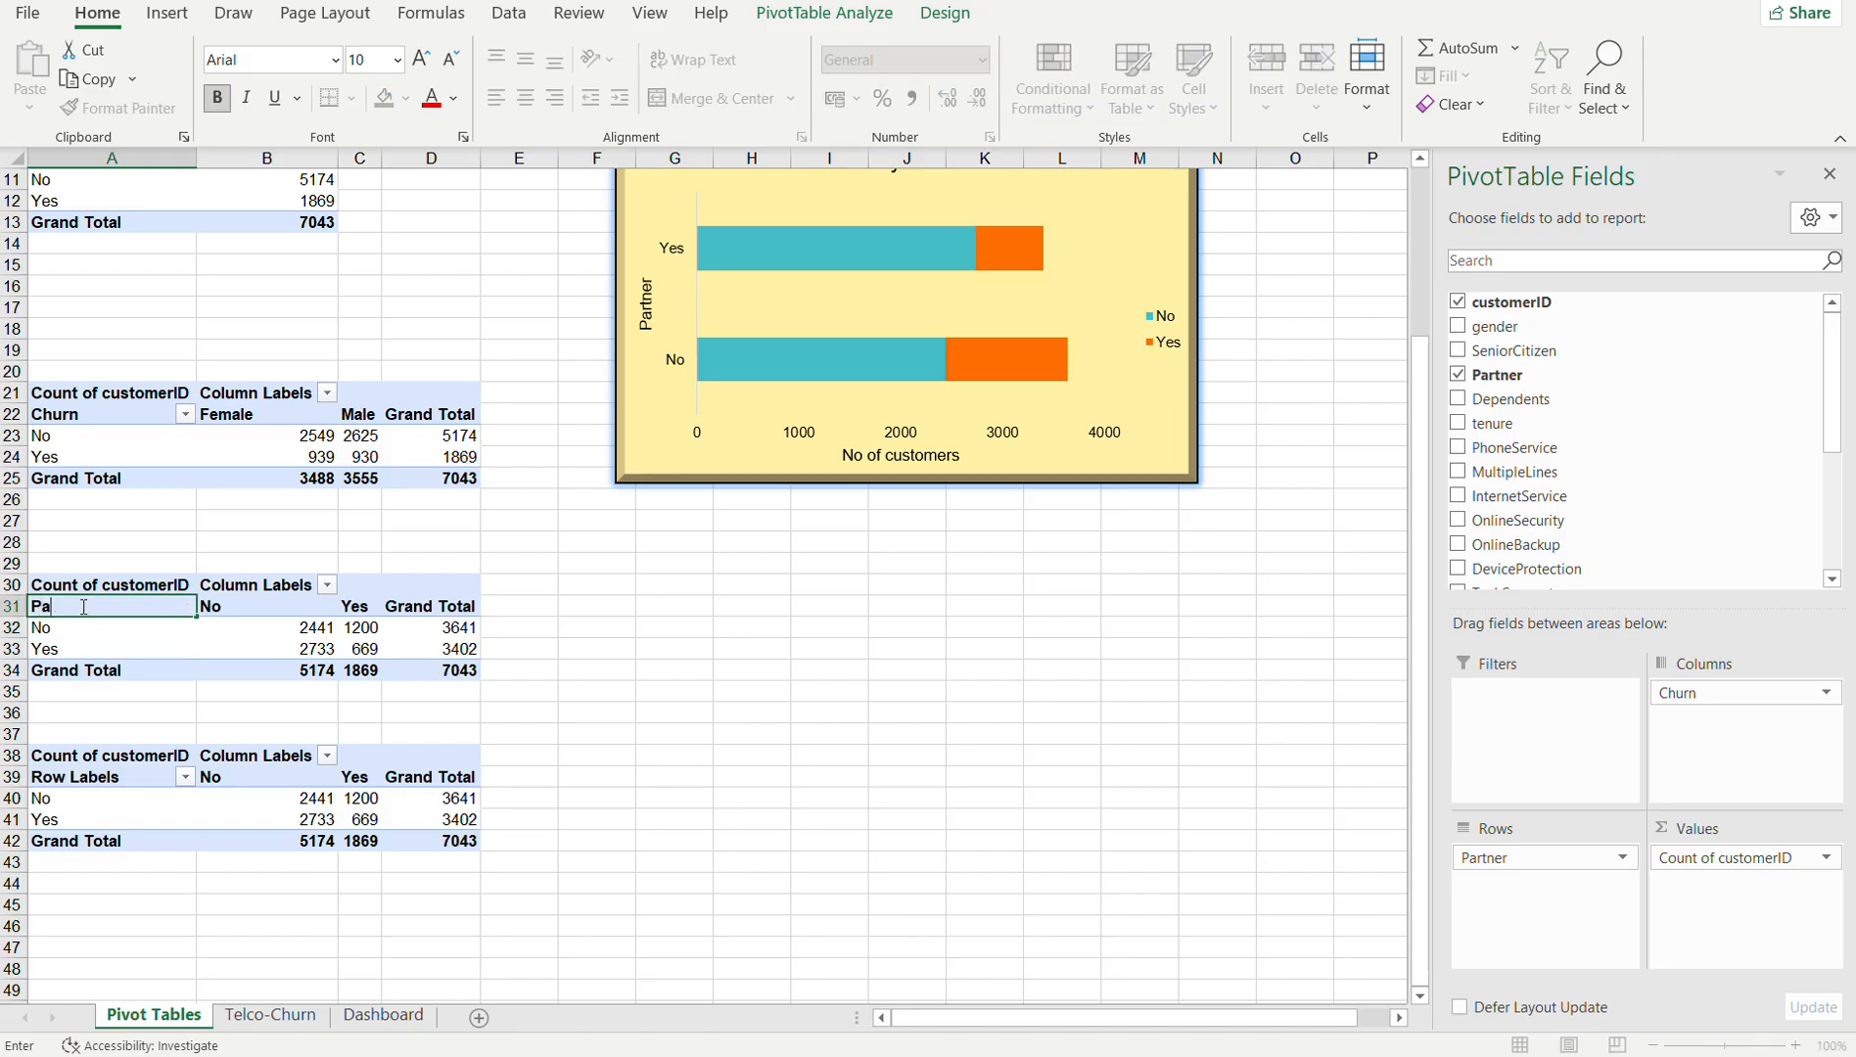
pyautogui.click(249, 588)
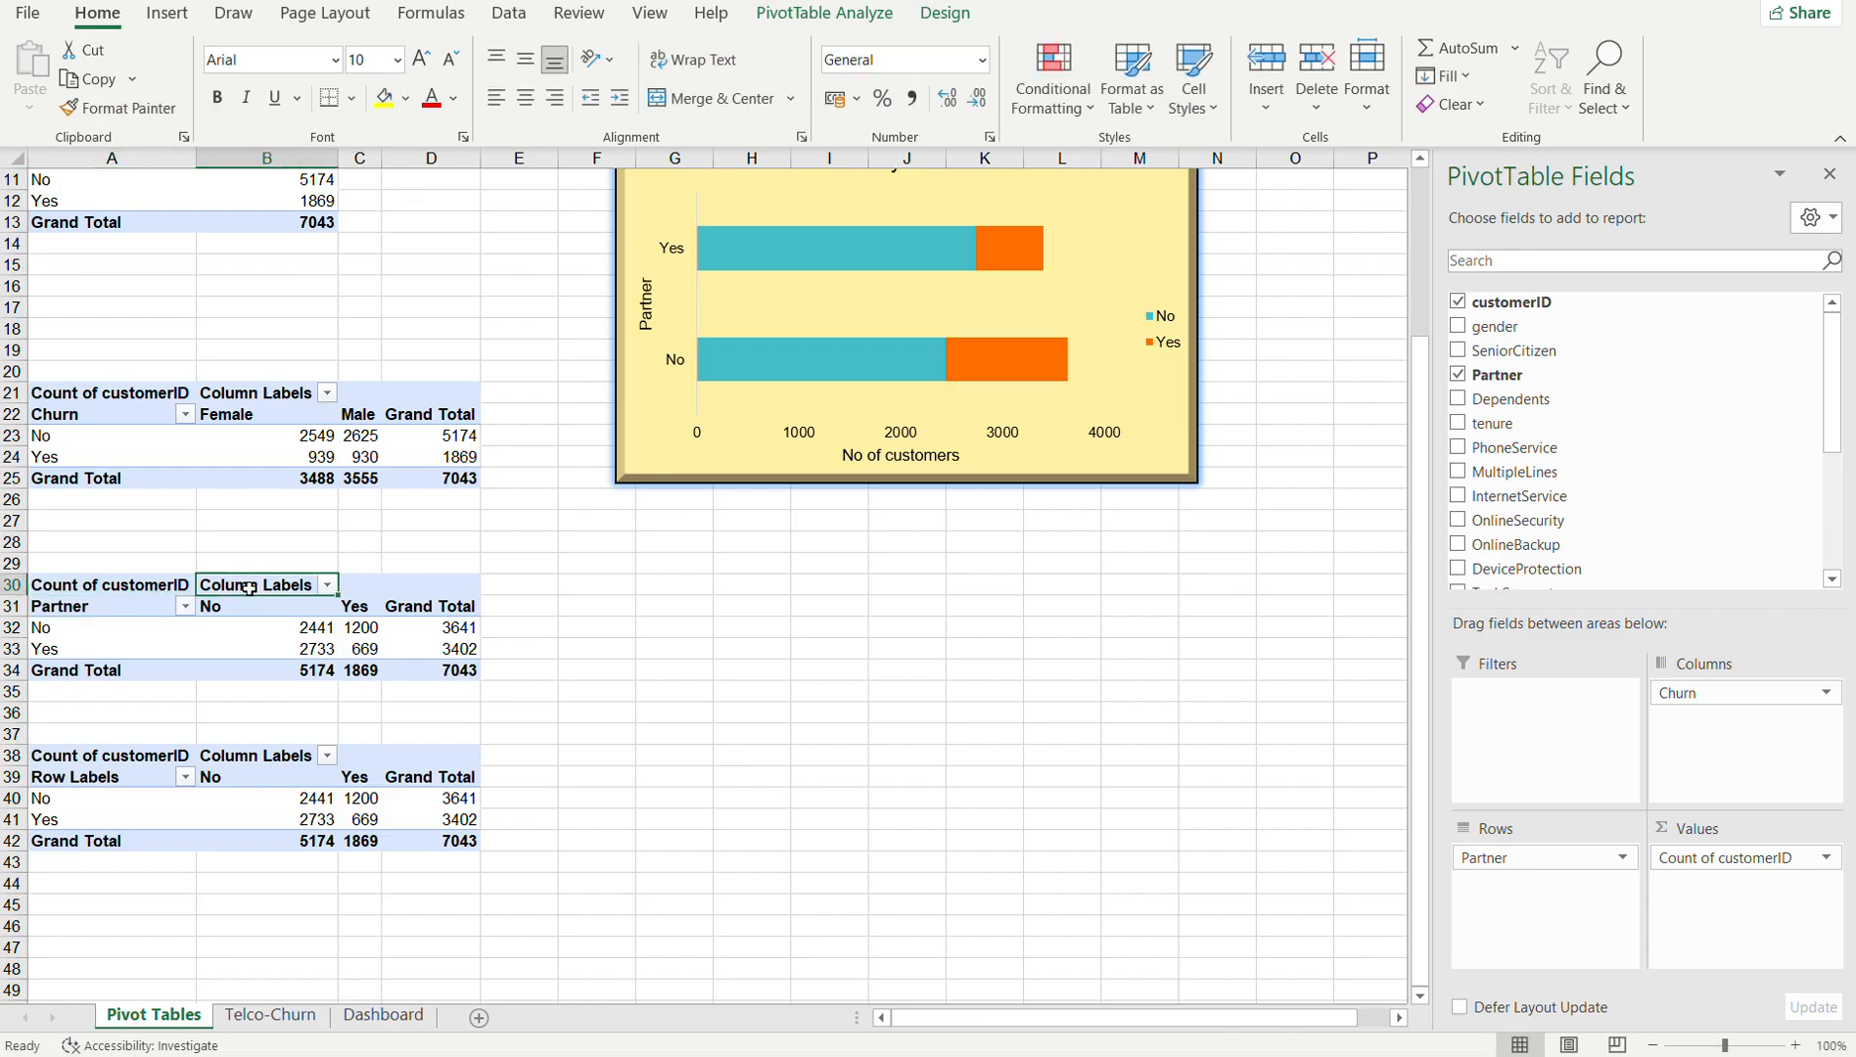
pyautogui.write('Churn')
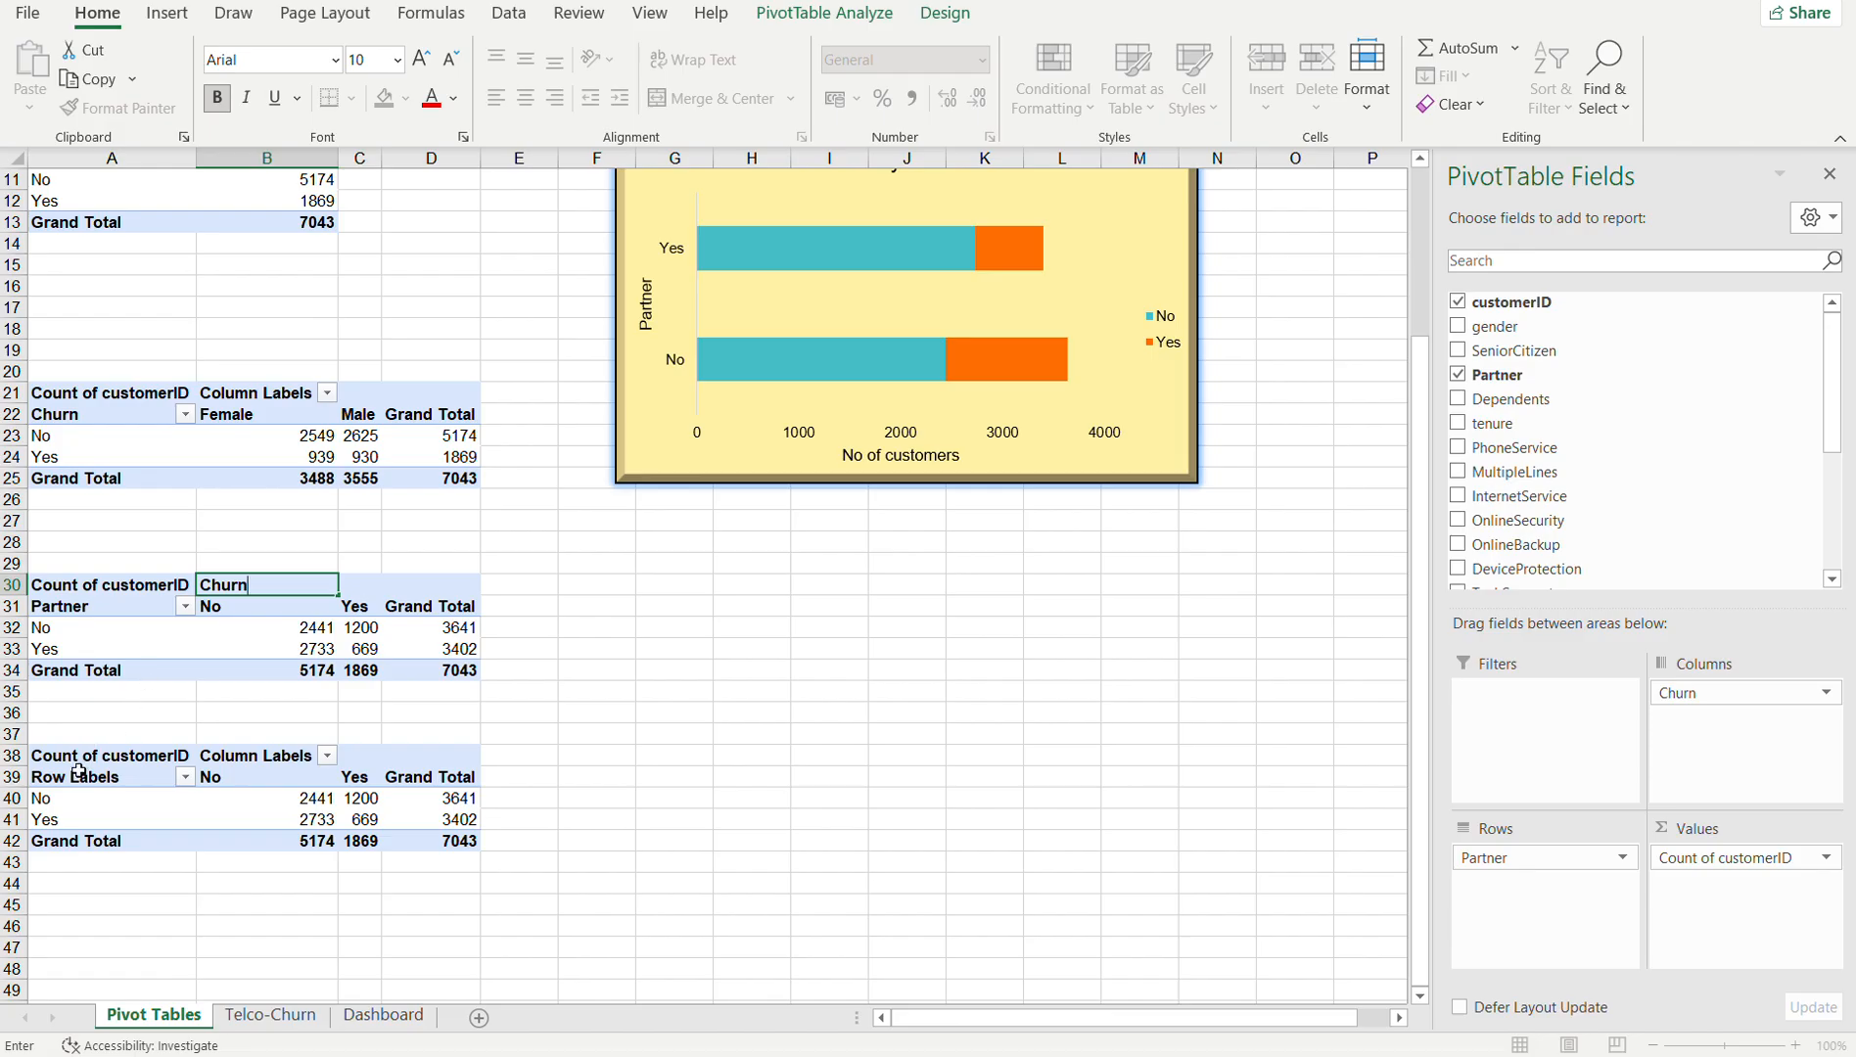
# - Replace the Partner row field with Dependents in the copied pivot table at cell A38
pyautogui.click(78, 774)
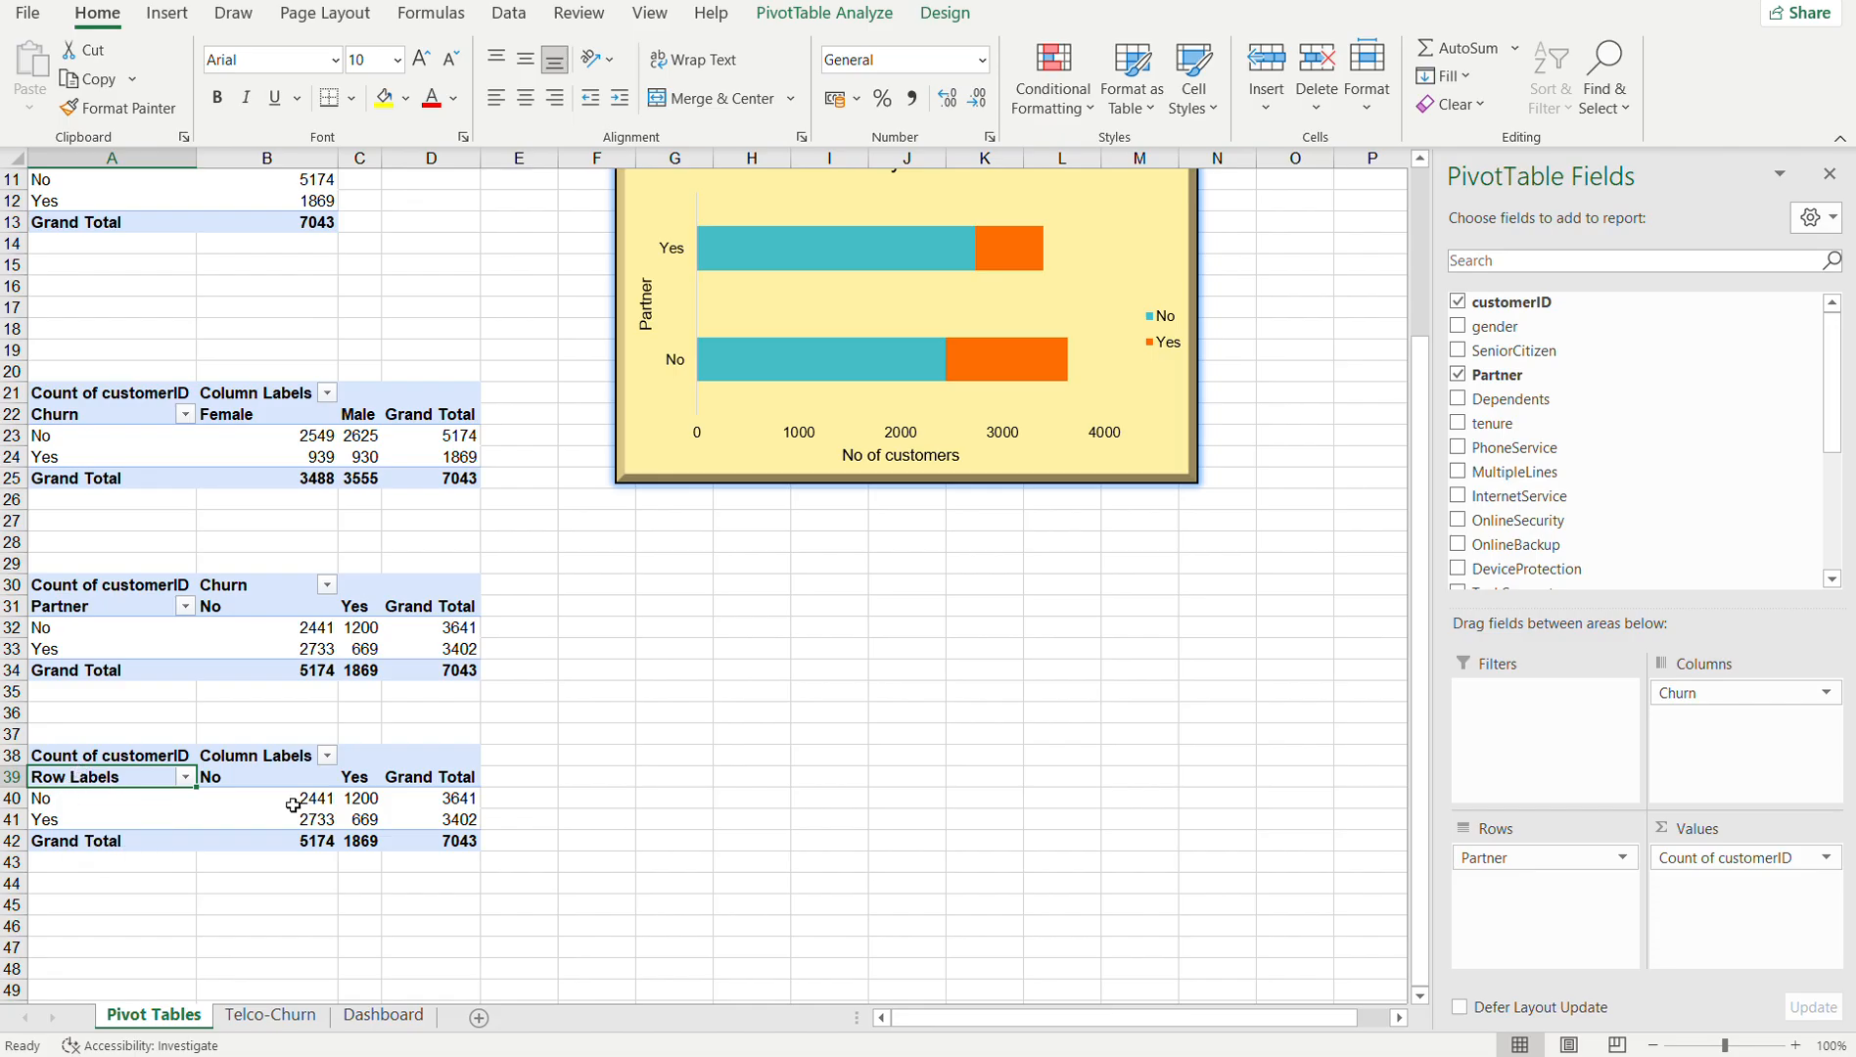
pyautogui.click(1631, 864)
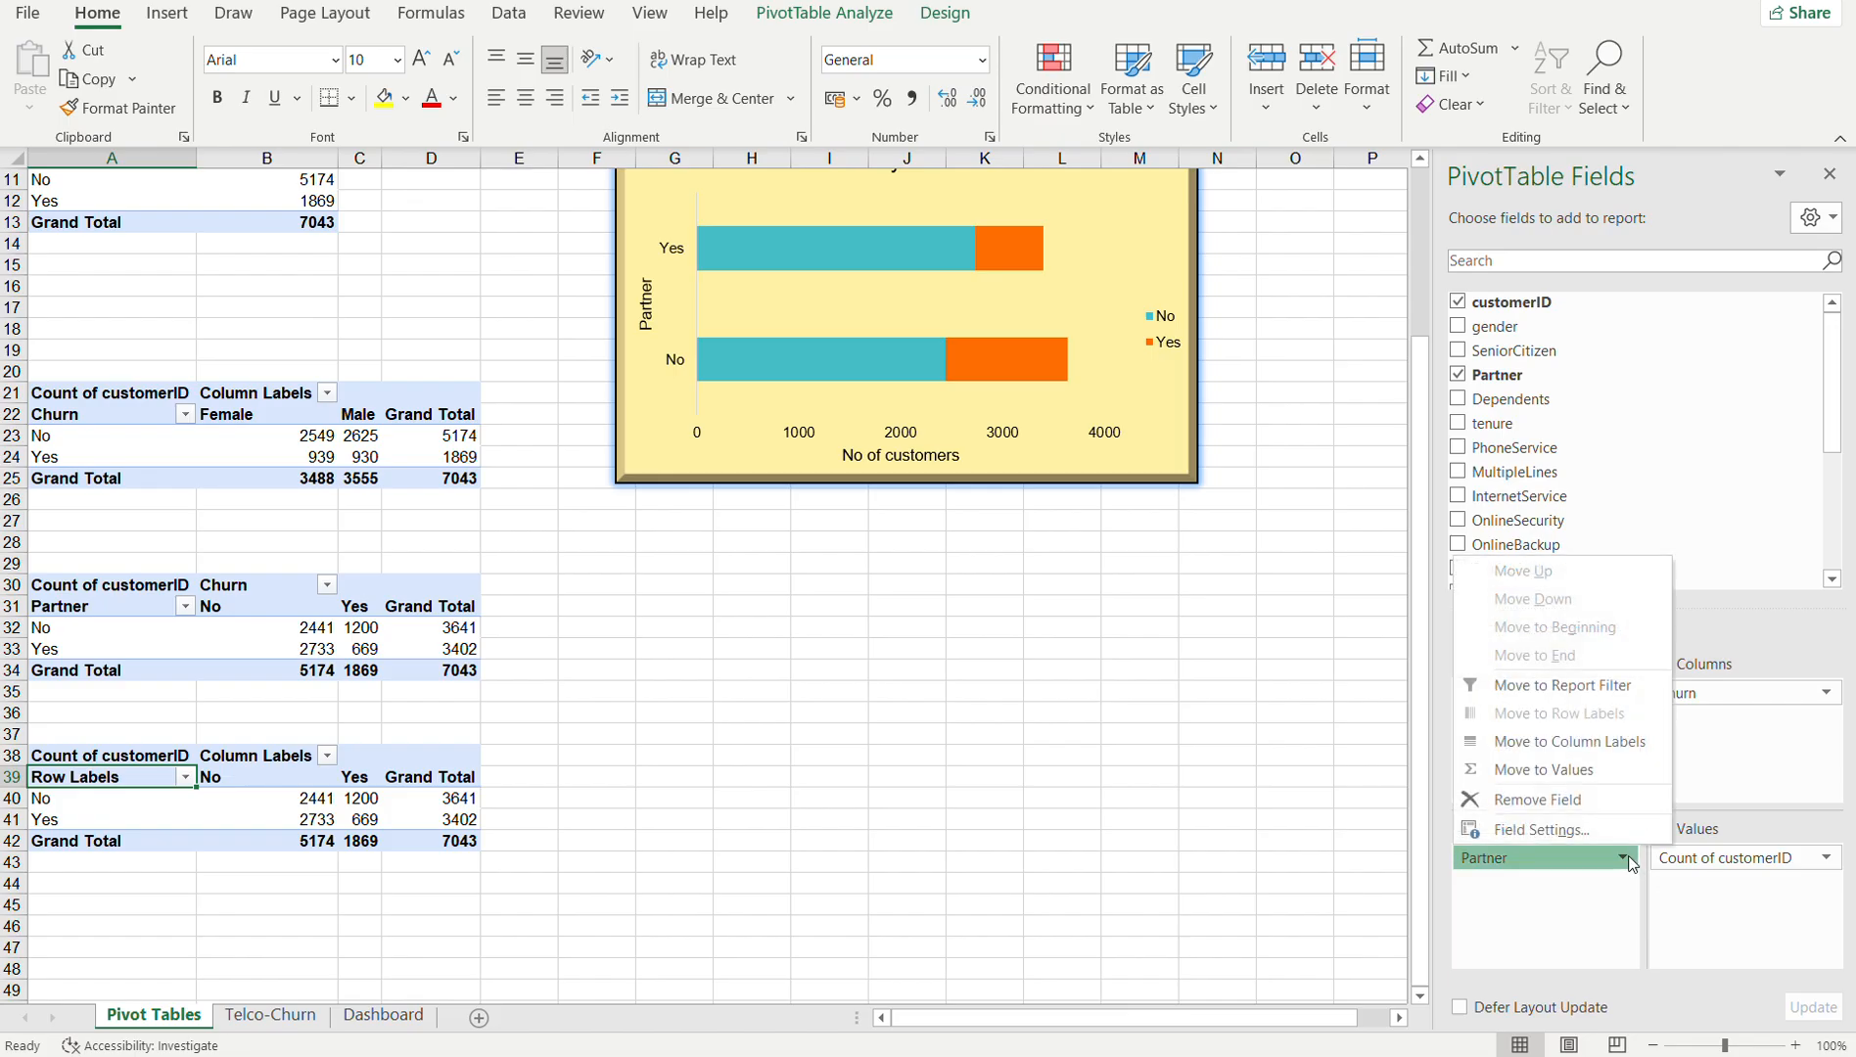
pyautogui.click(1536, 801)
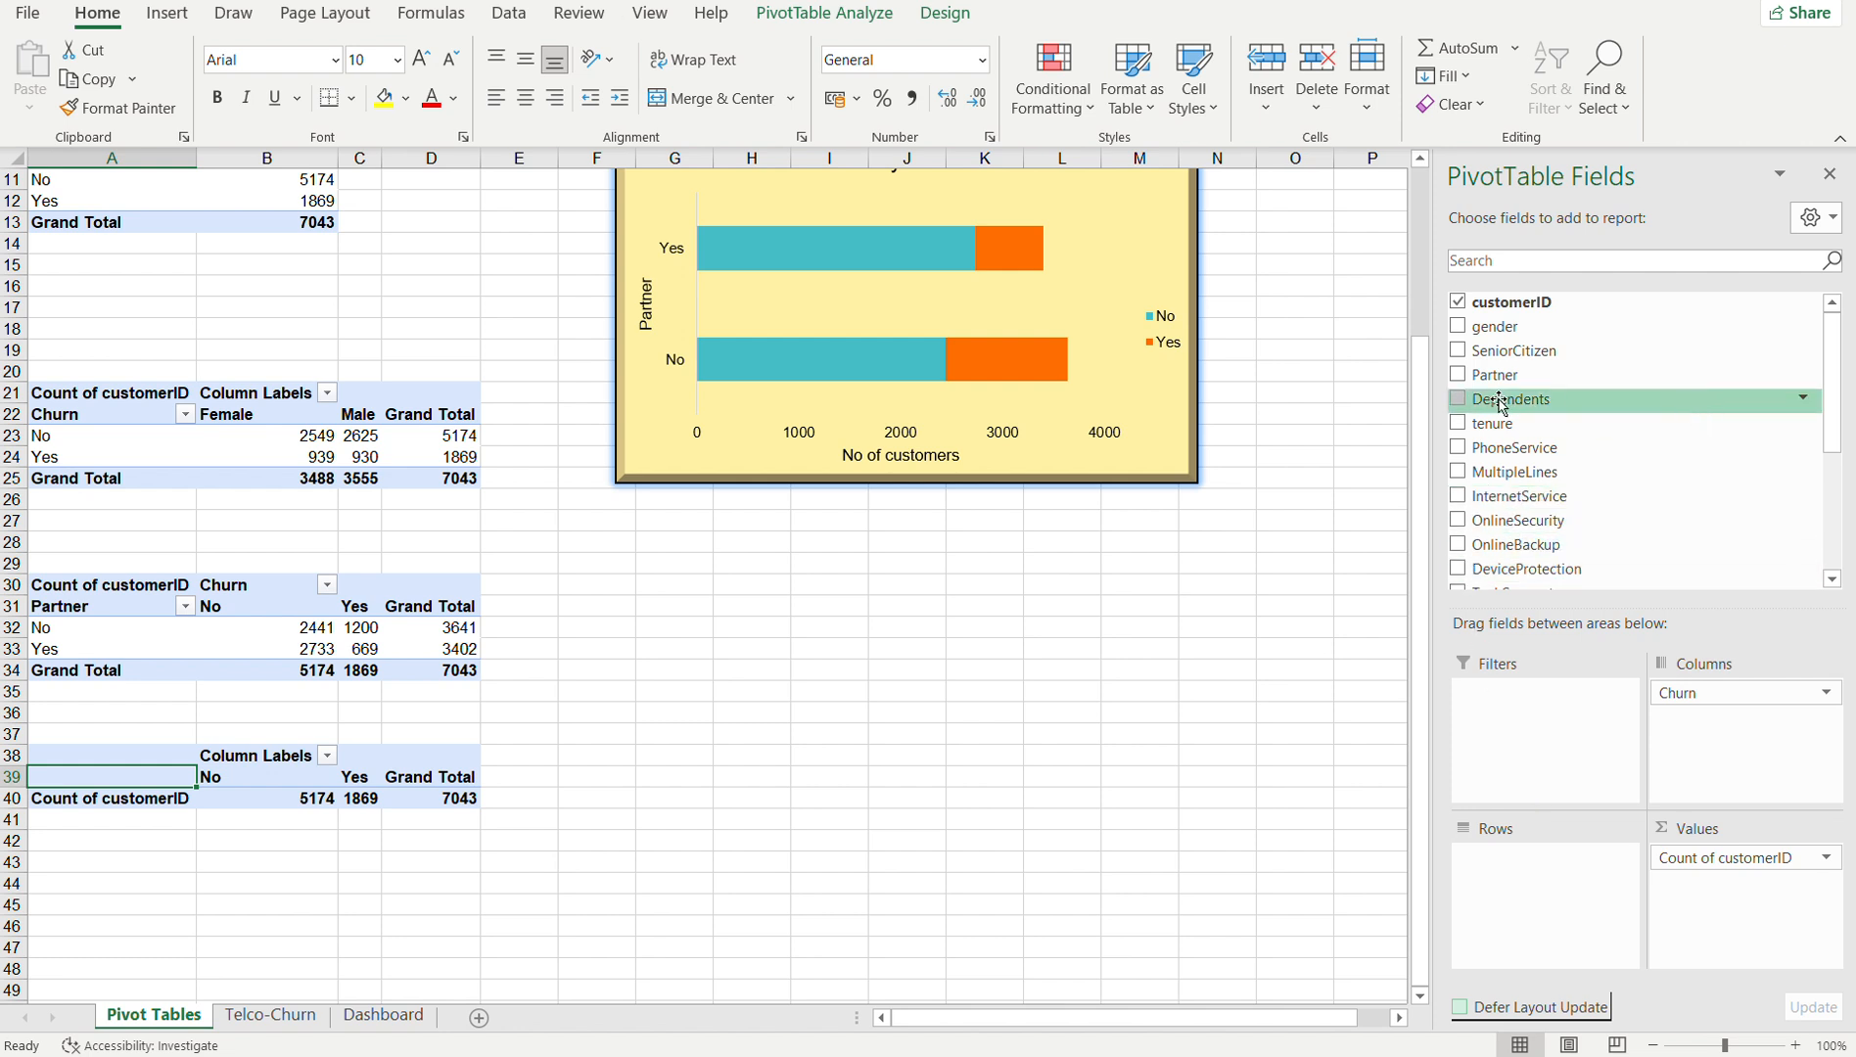
pyautogui.moveTo(1495, 409); pyautogui.dragTo(1542, 920)
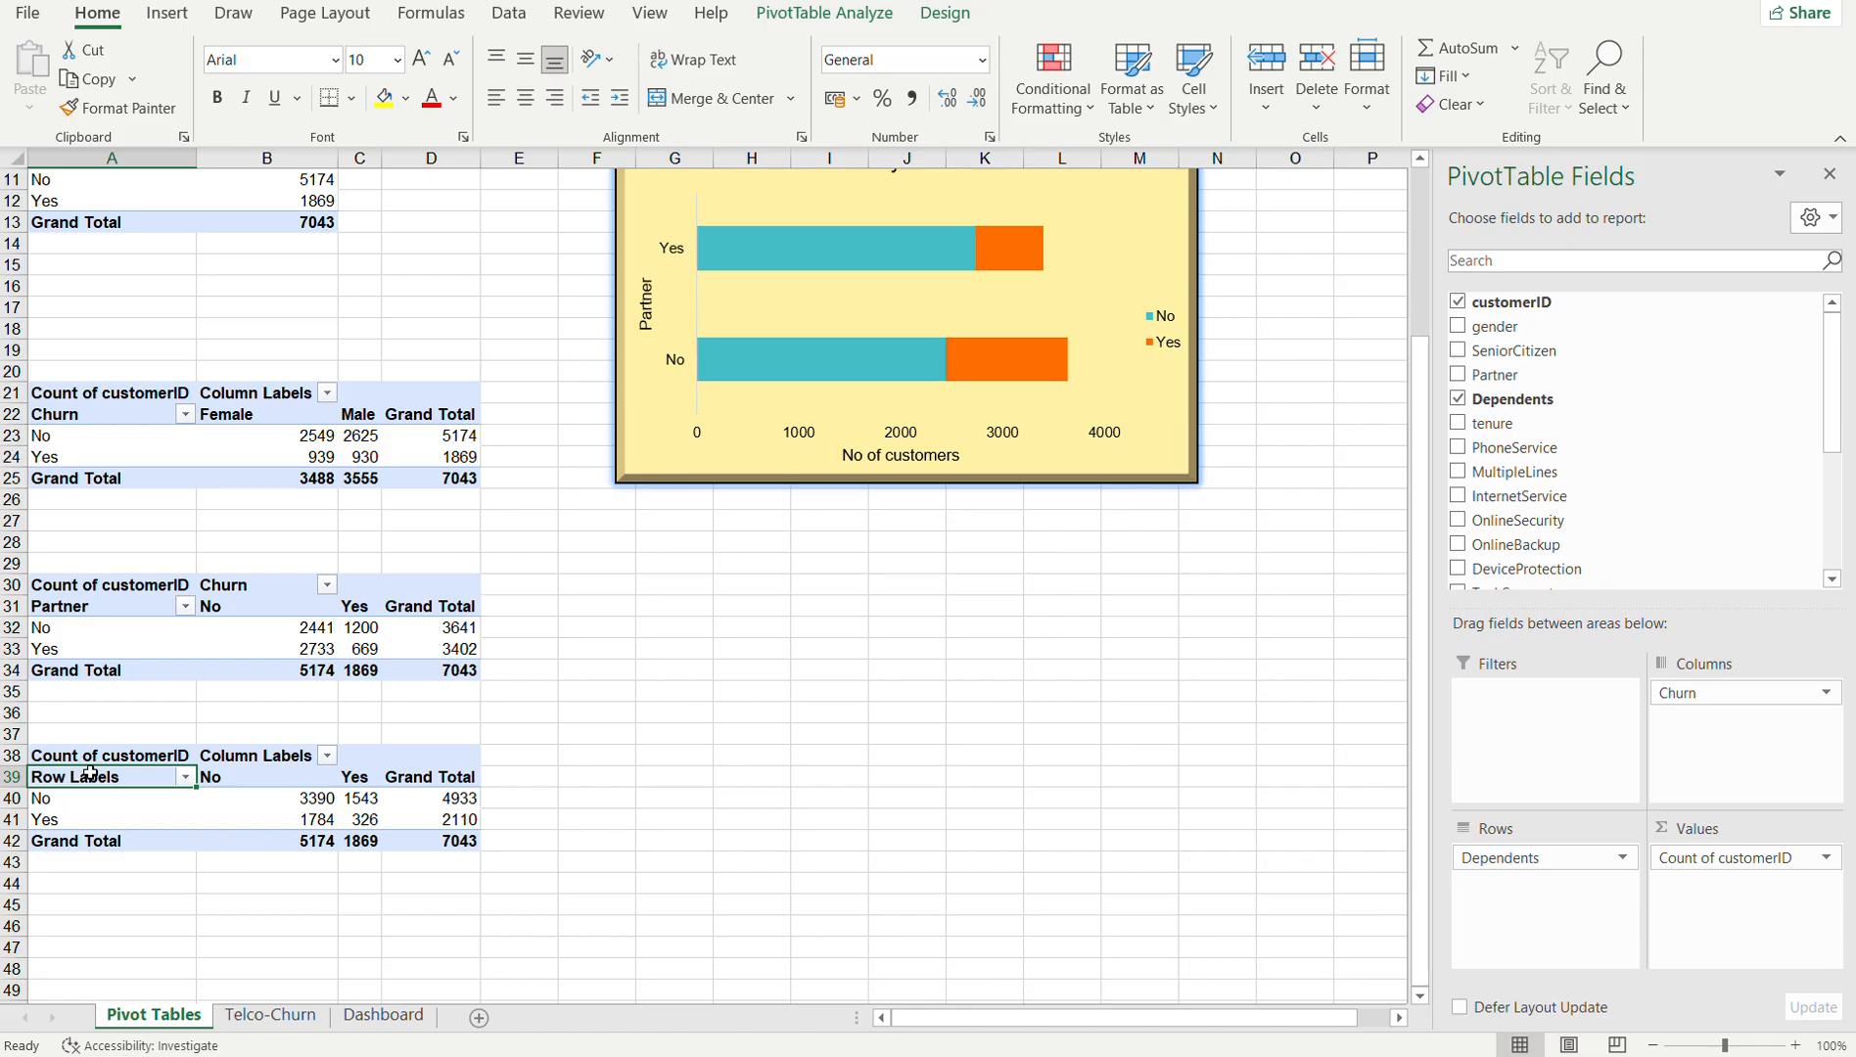
# - Relabel the row header of the pivot table at A38 as Dependent and its column header as Churn
pyautogui.write('pen')
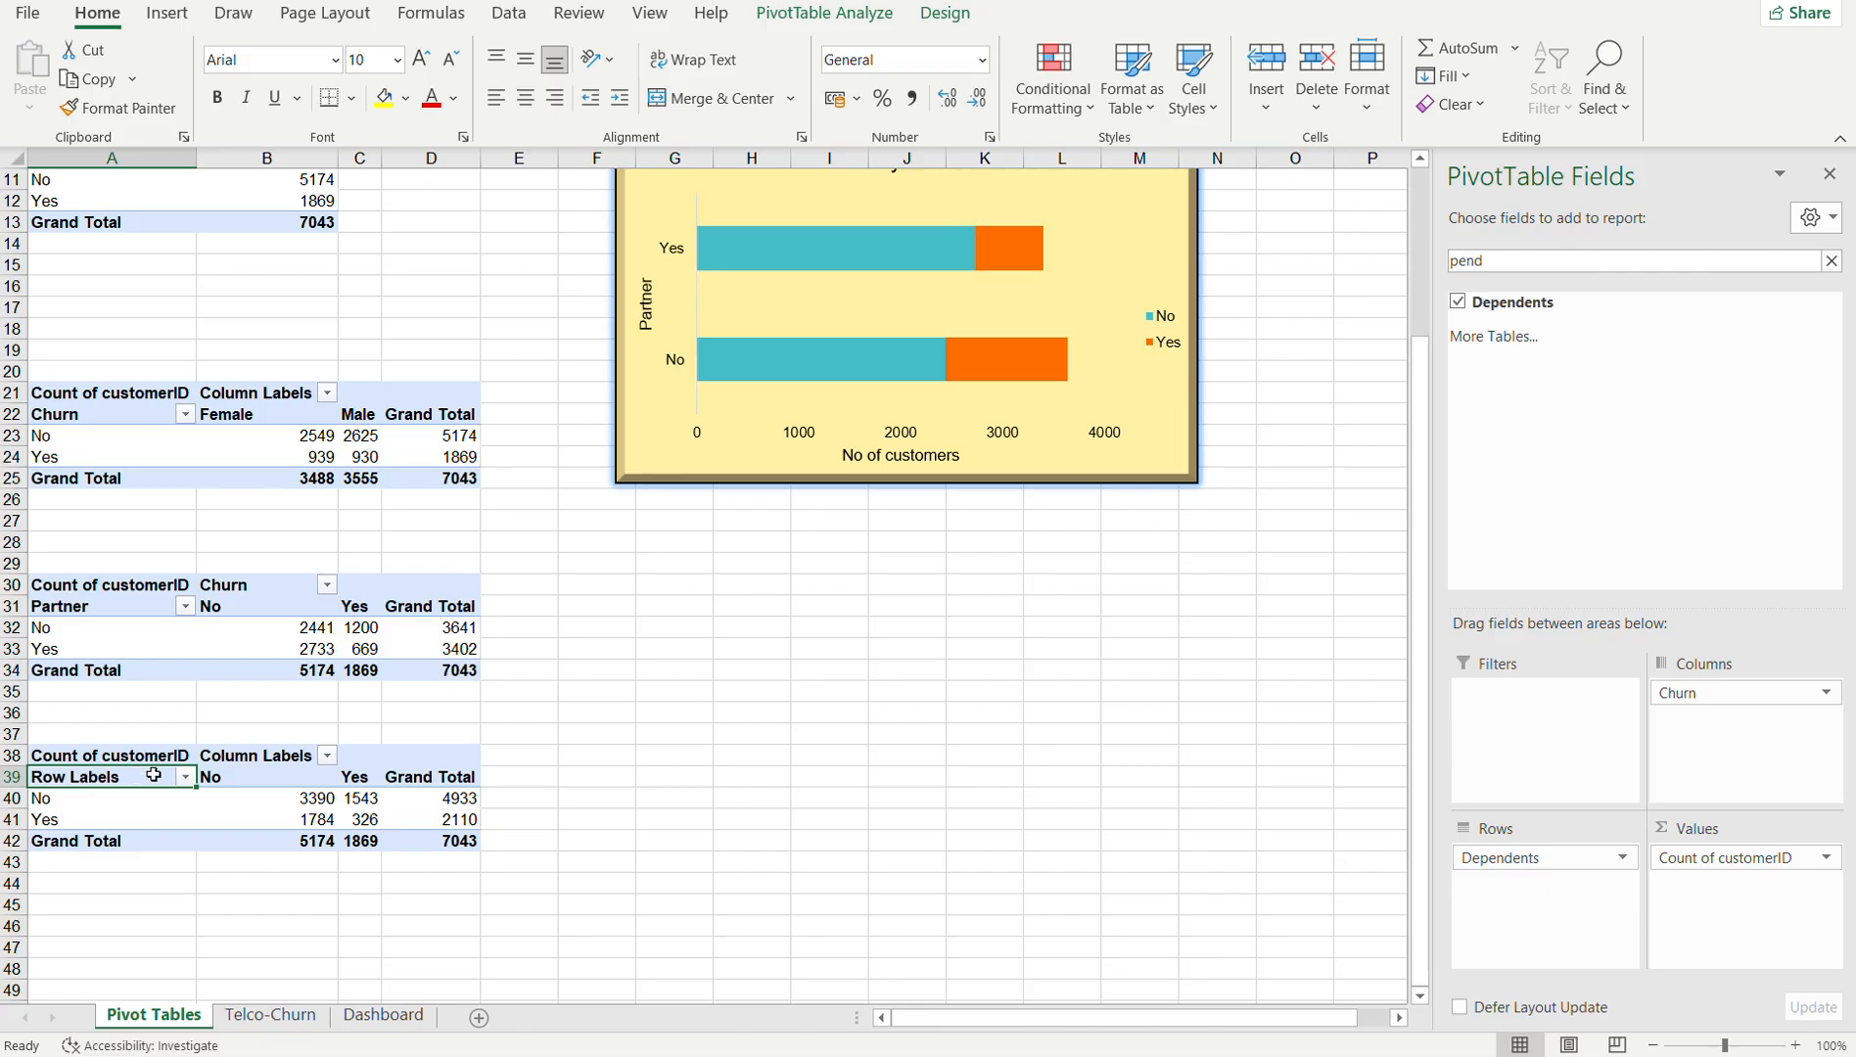
pyautogui.write('Dependent')
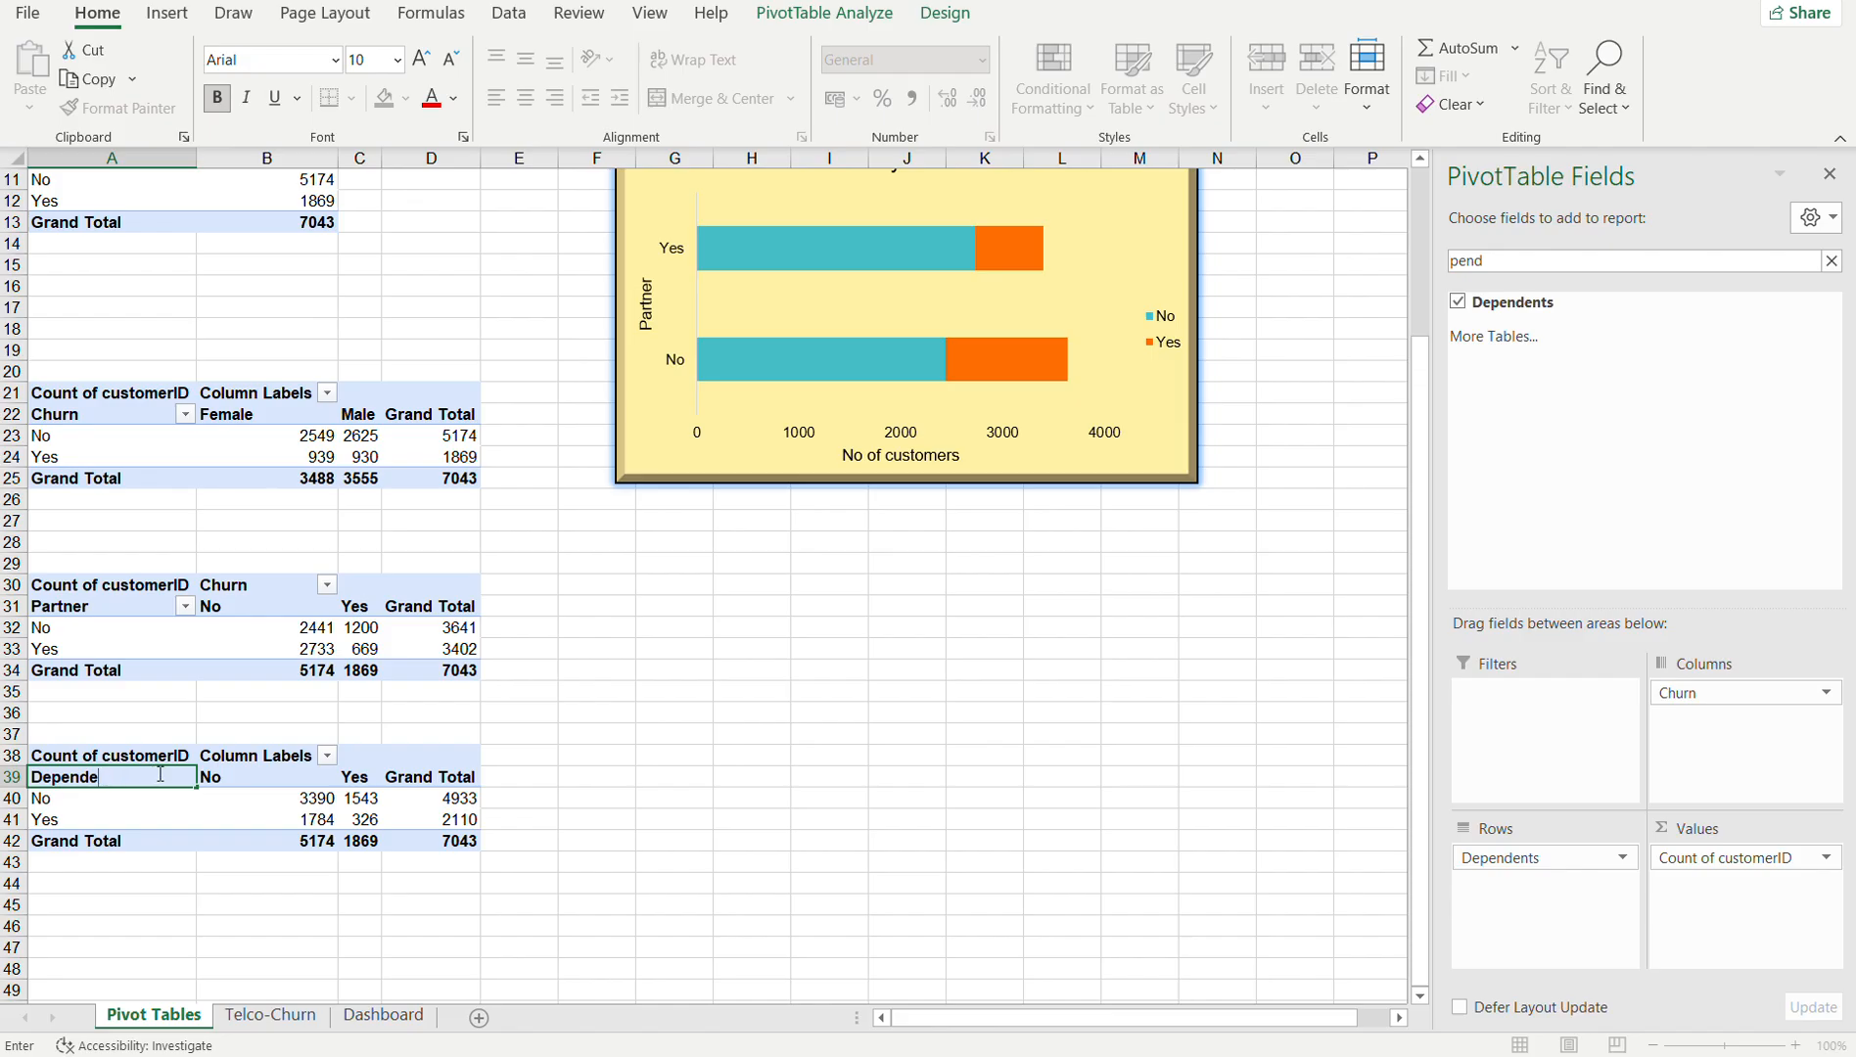
pyautogui.click(285, 759)
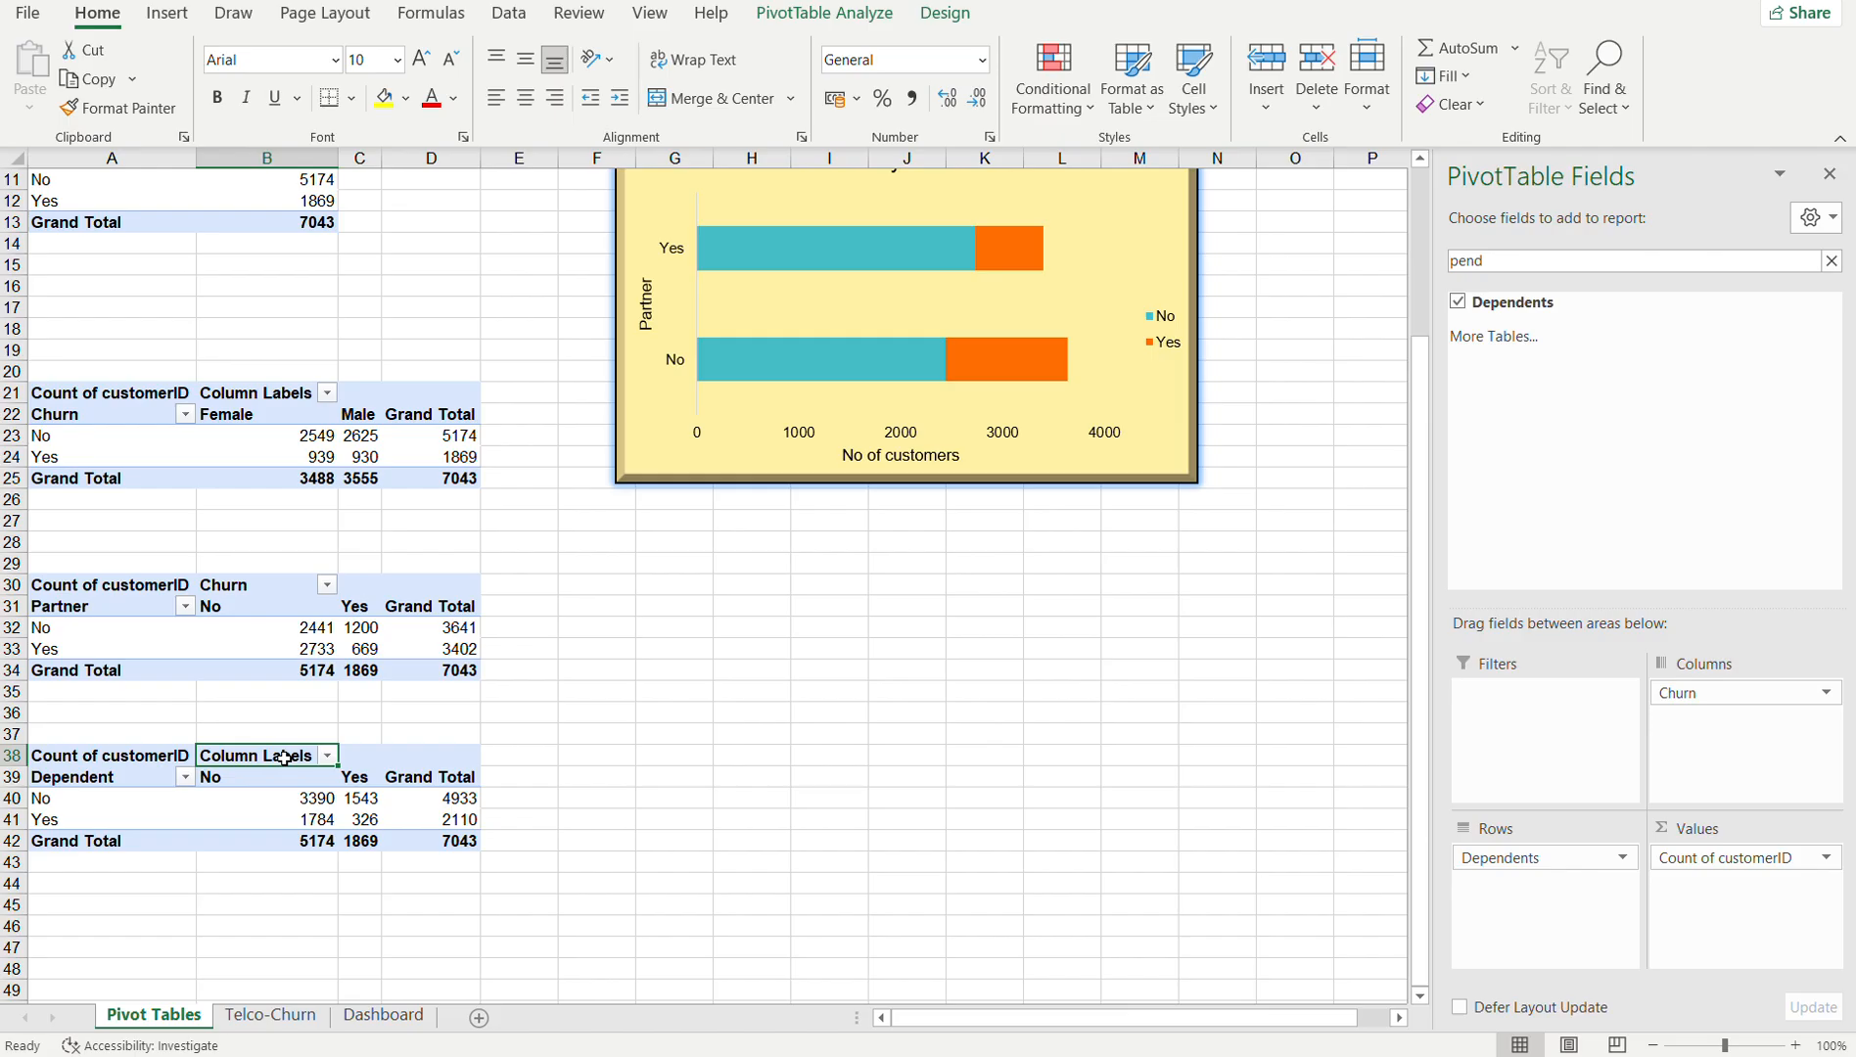
pyautogui.write('Churn')
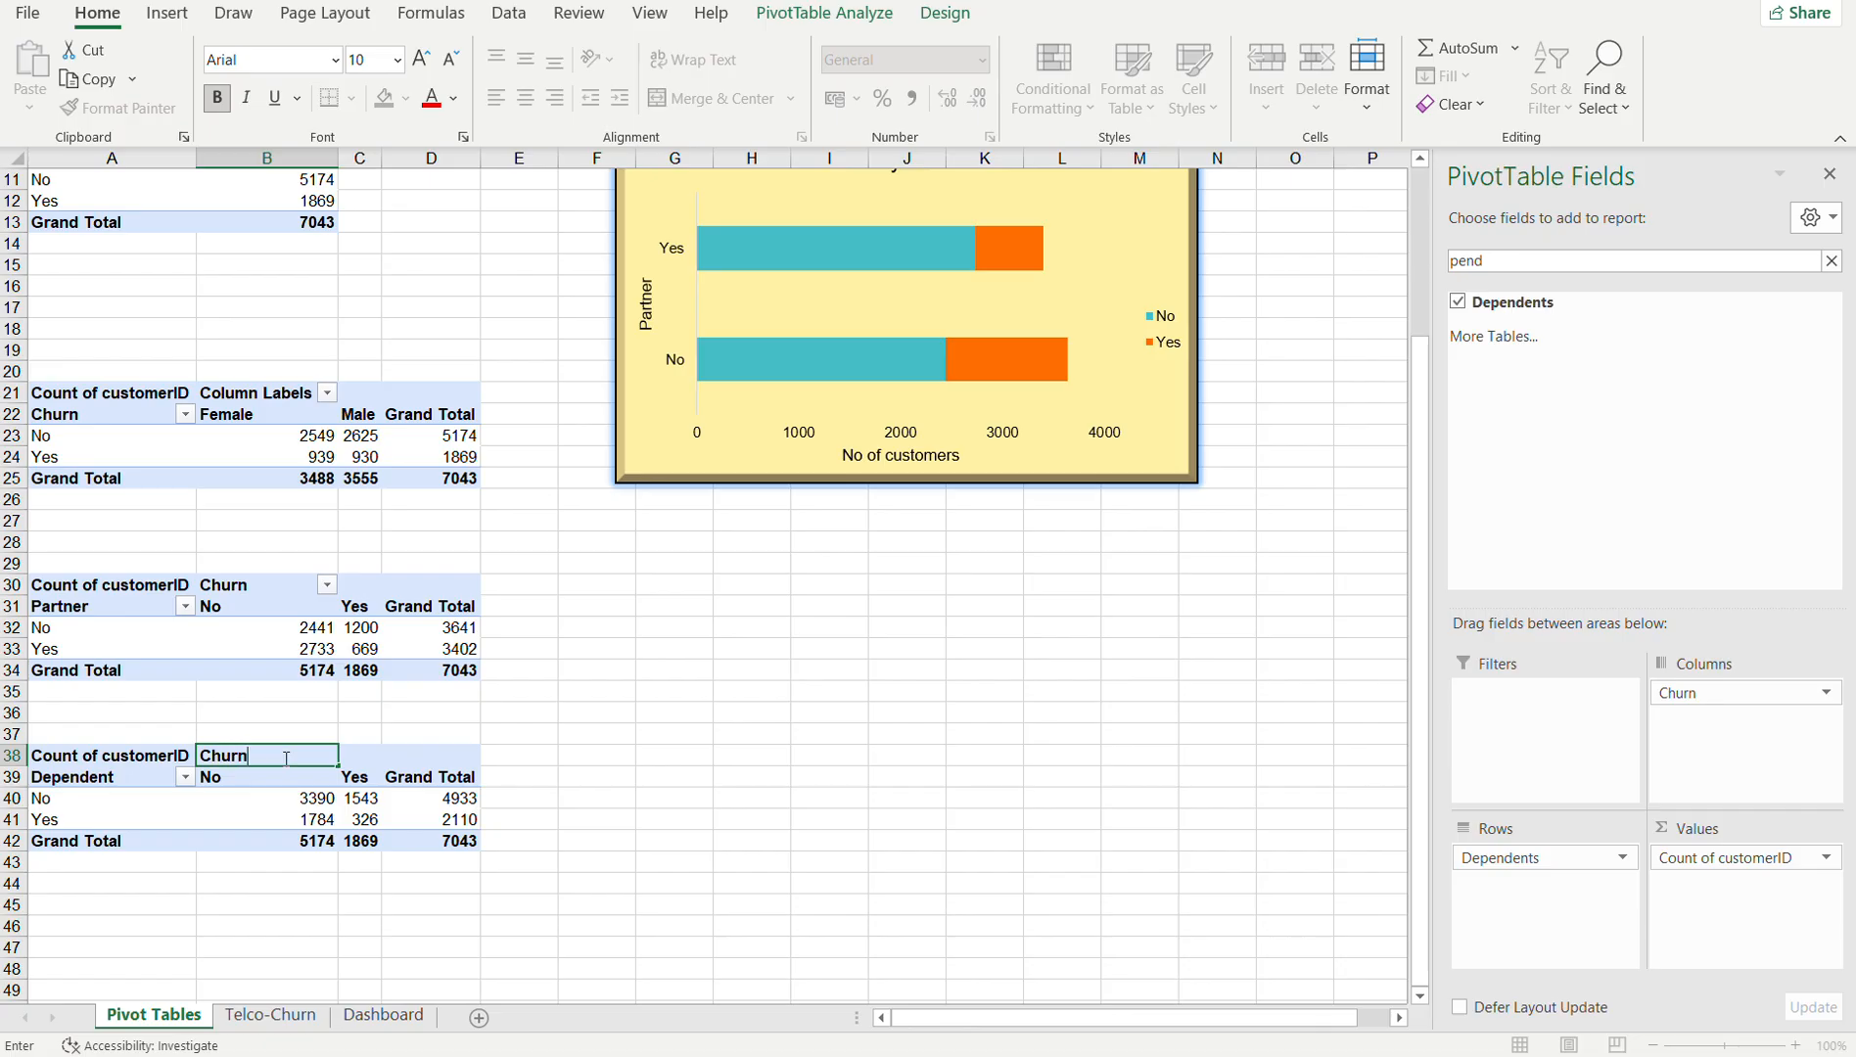
pyautogui.press('Return')
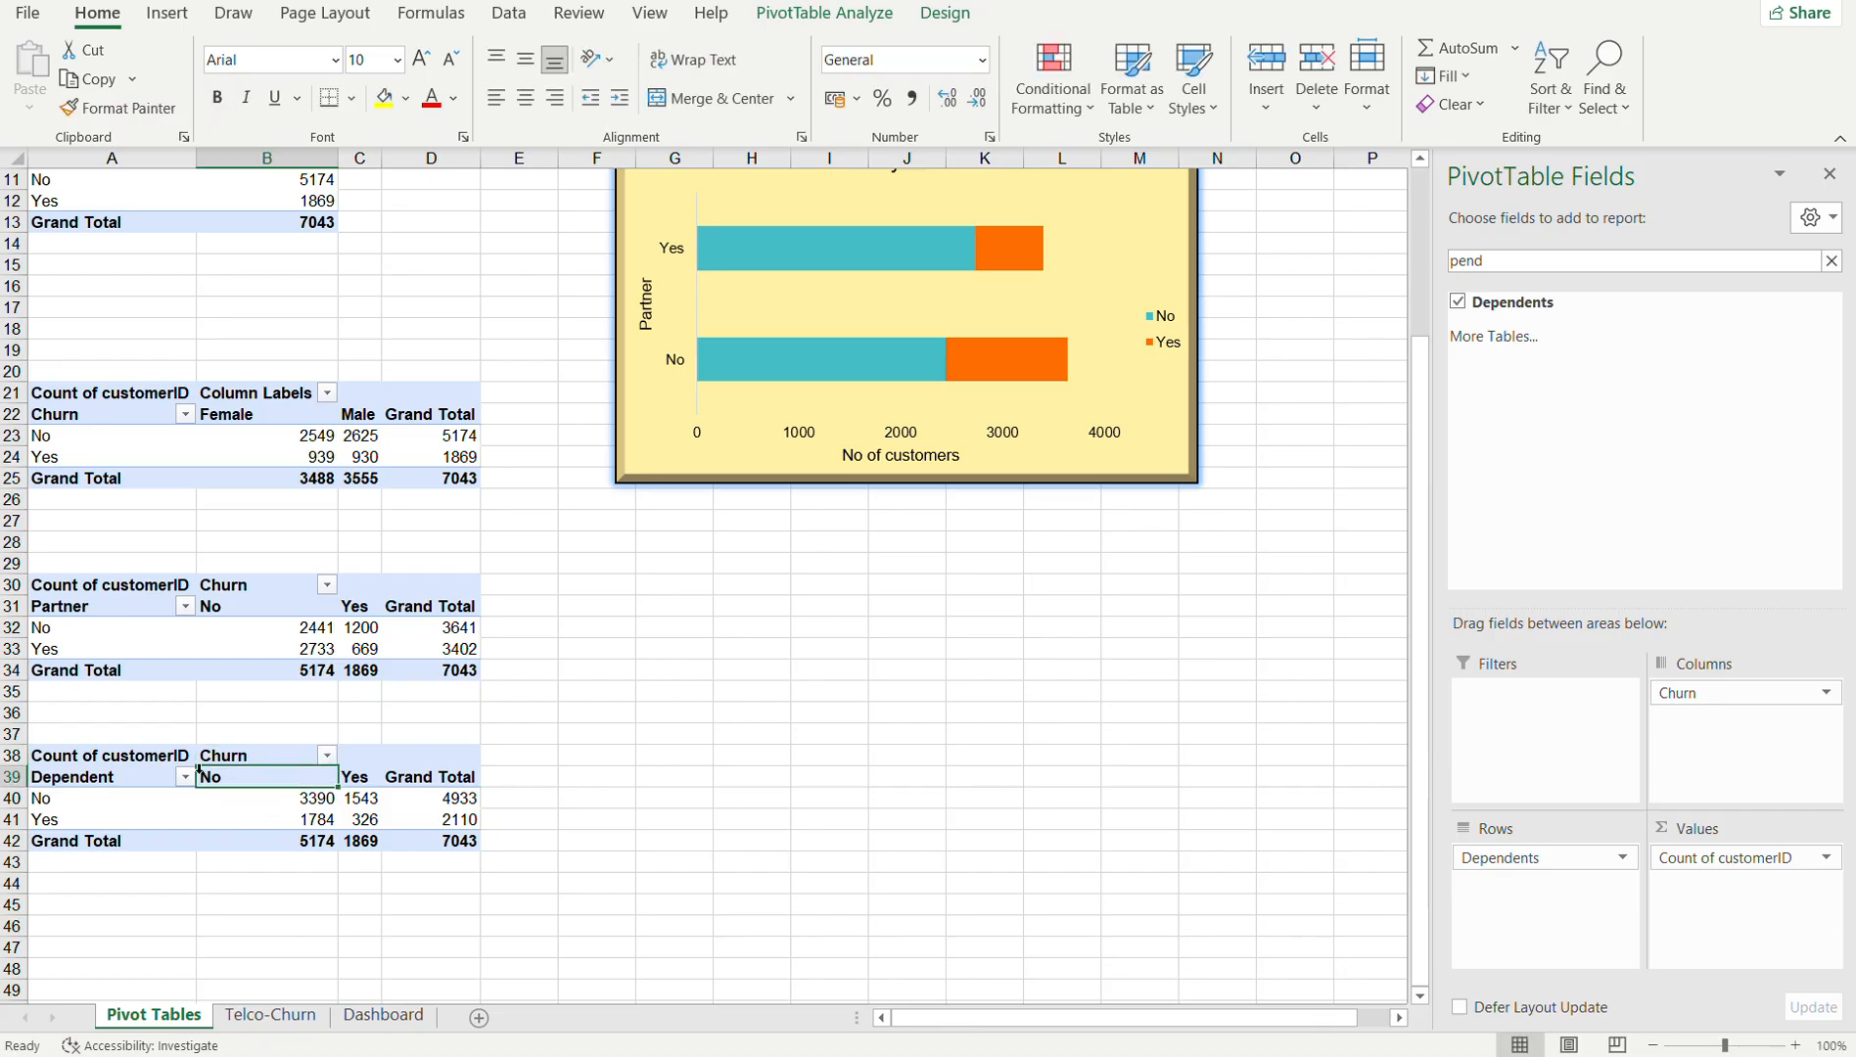
# - Delete the partner churn chart from the Pivot Tables sheet
pyautogui.click(250, 821)
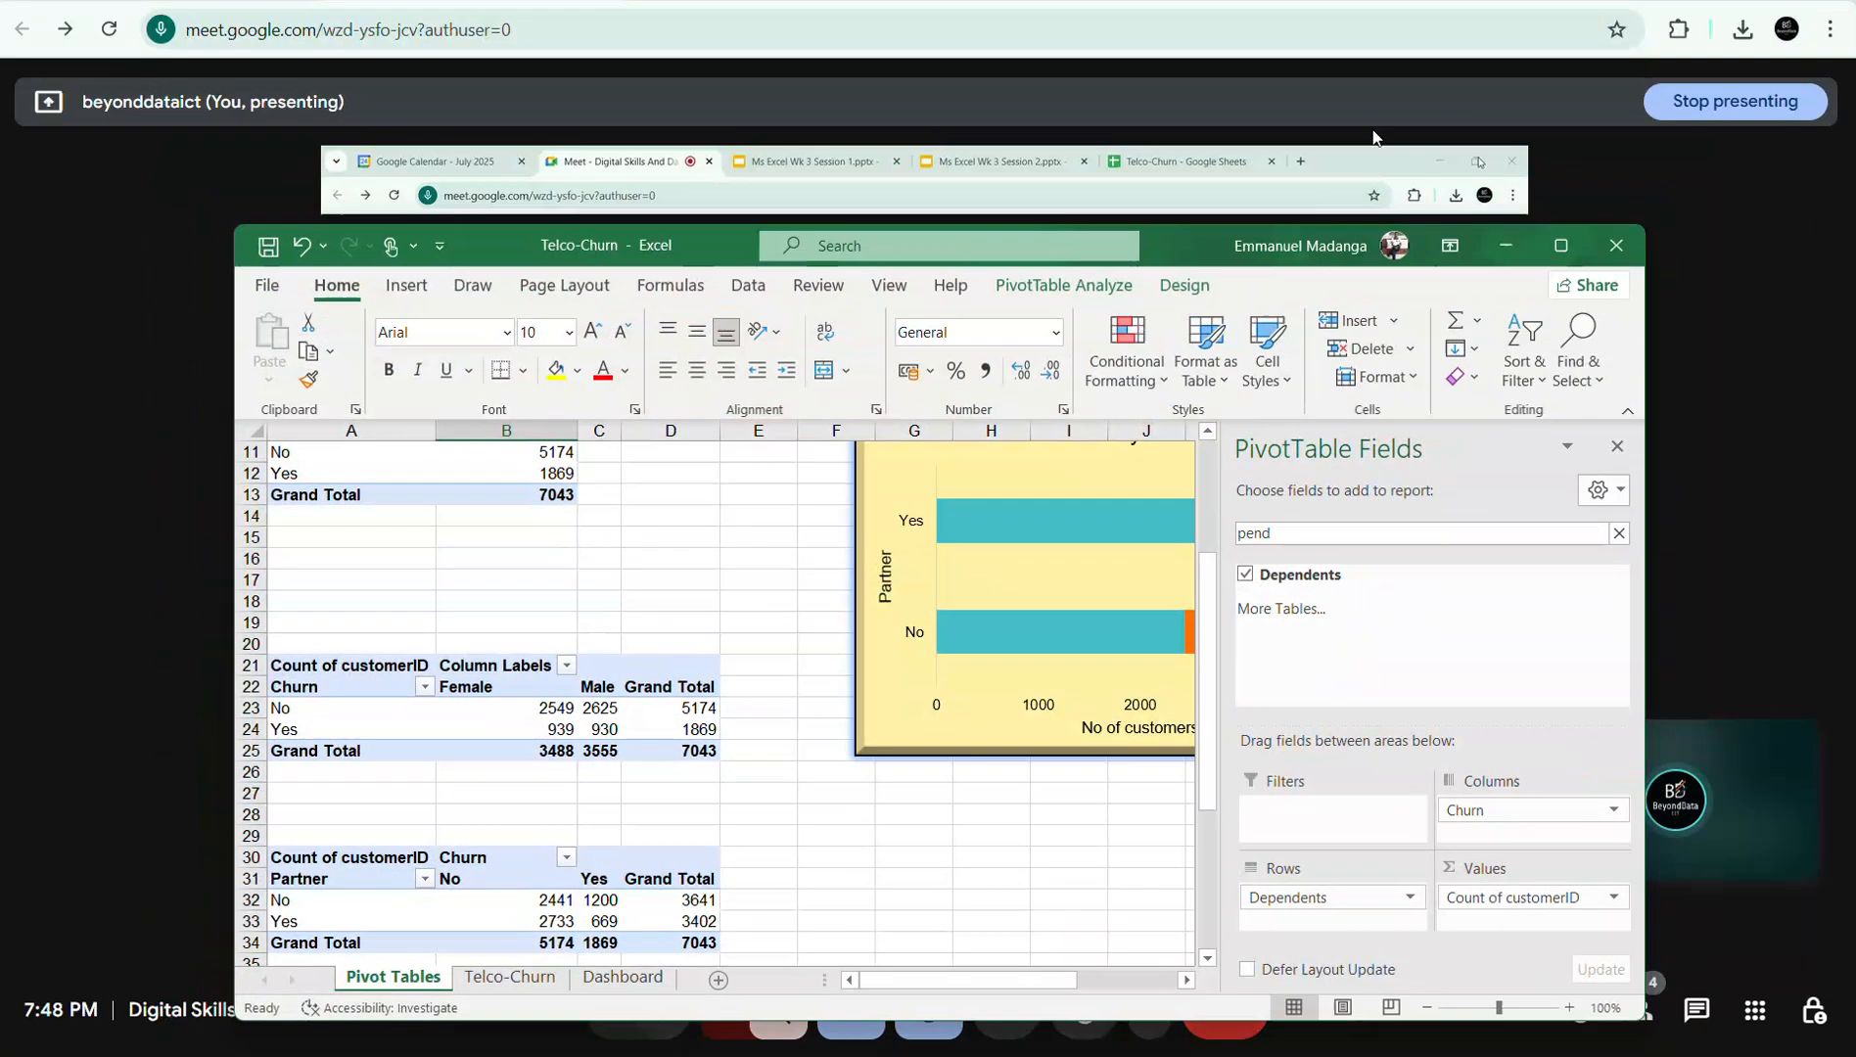
pyautogui.click(1060, 286)
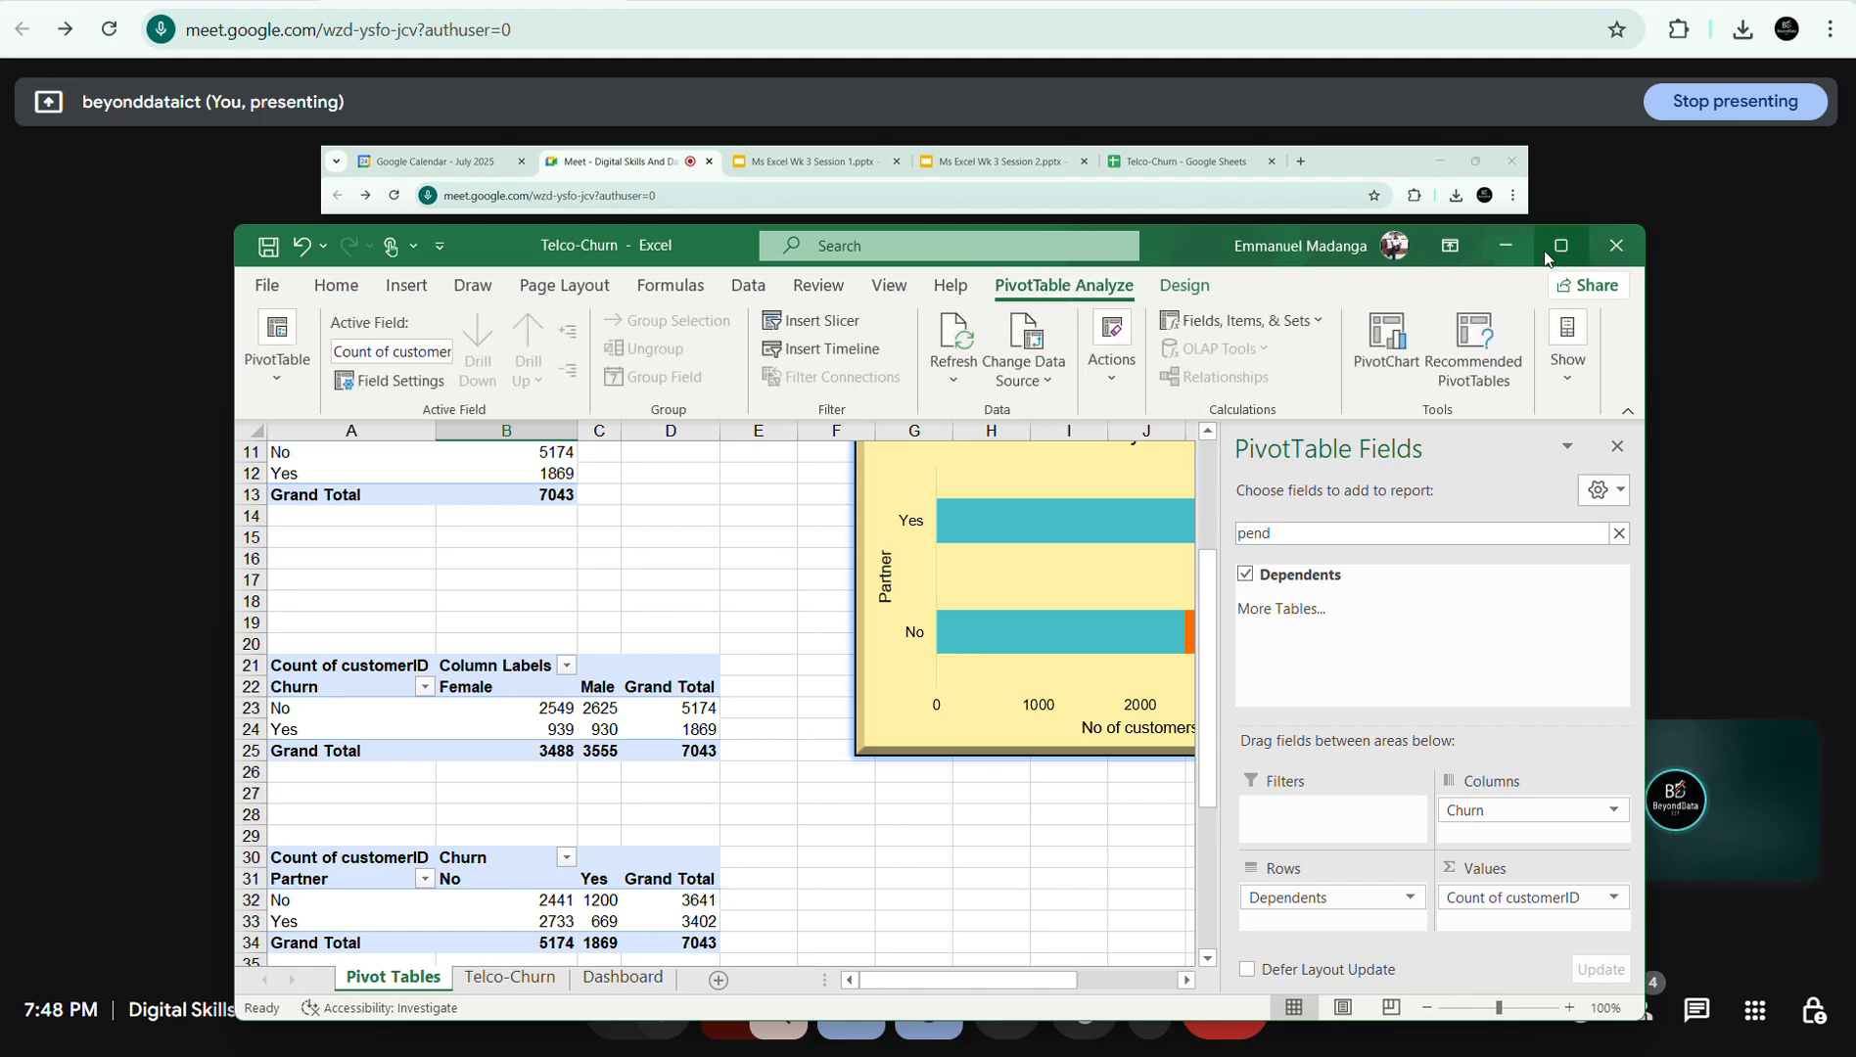
pyautogui.moveTo(1560, 252)
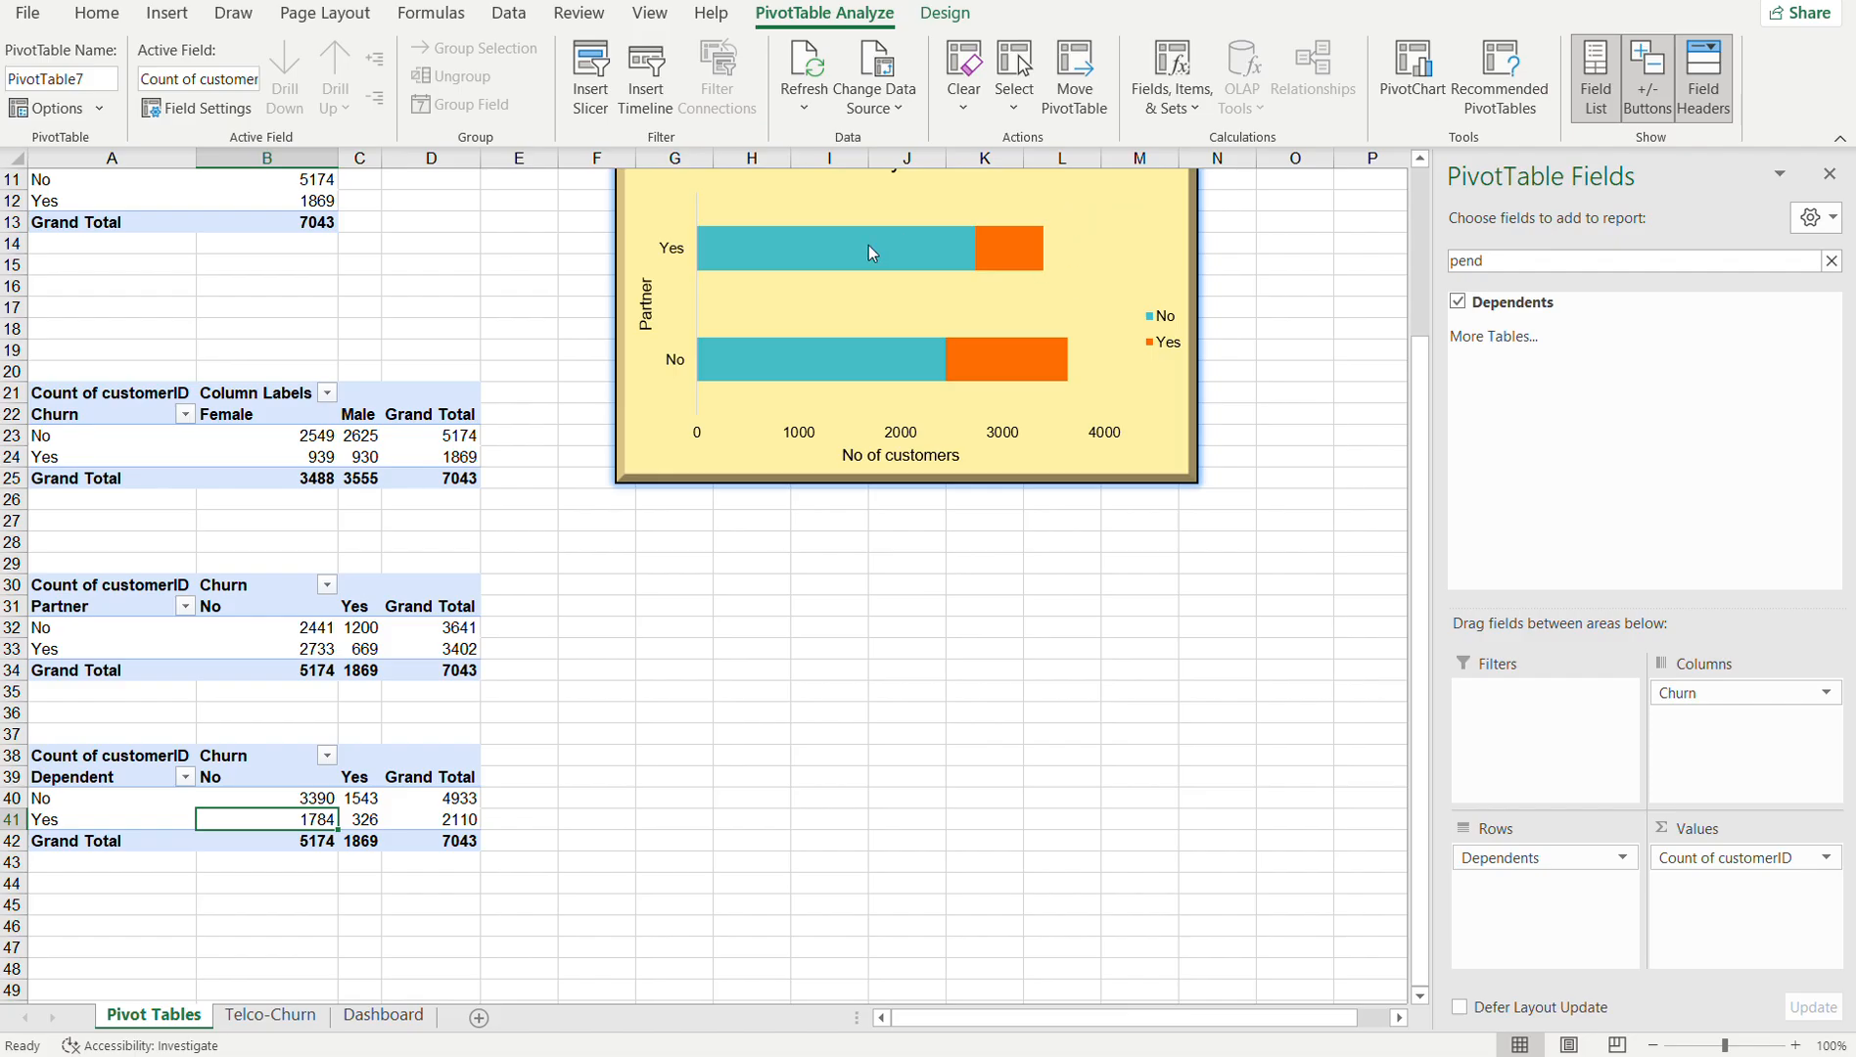
pyautogui.moveTo(897, 345)
pyautogui.click(651, 466)
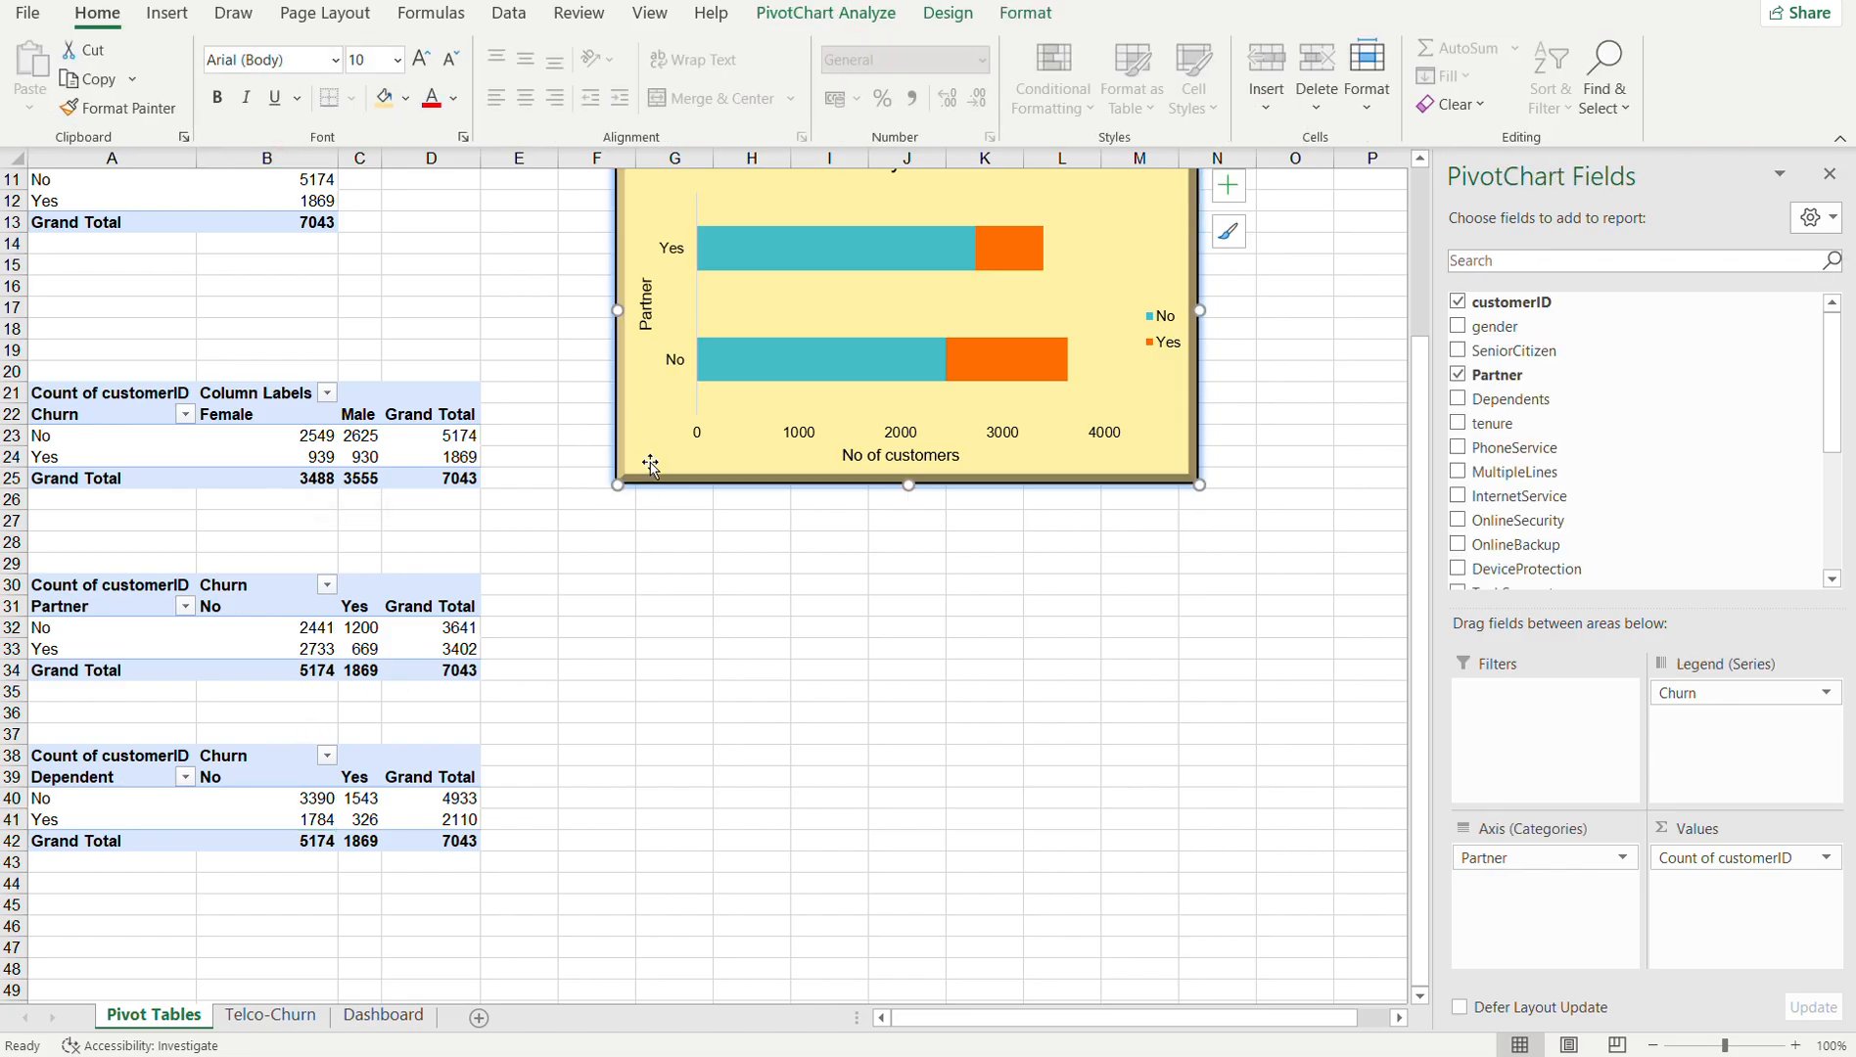
pyautogui.press('Delete')
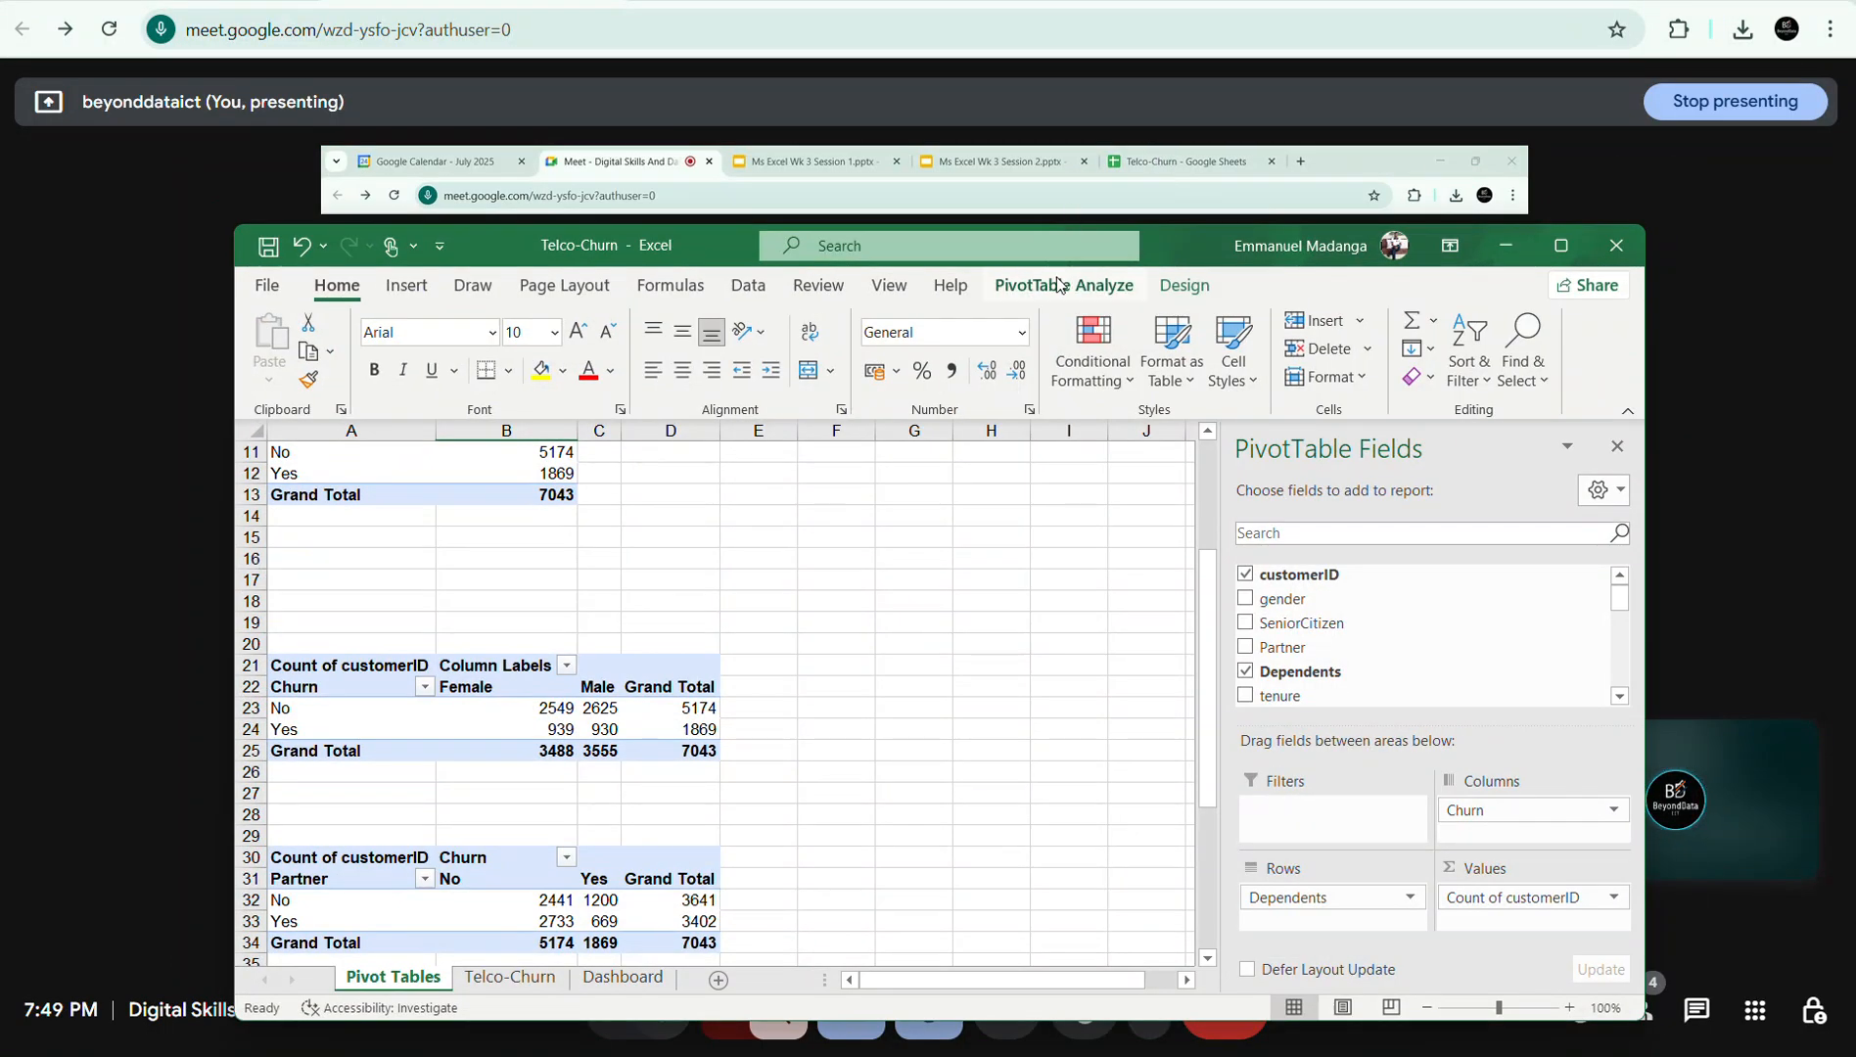
# - Start a PivotChart from the Dependent pivot table and preview the chart types, including Sunburst, Combo, Radar, Area and 3-D Pie
pyautogui.click(1064, 284)
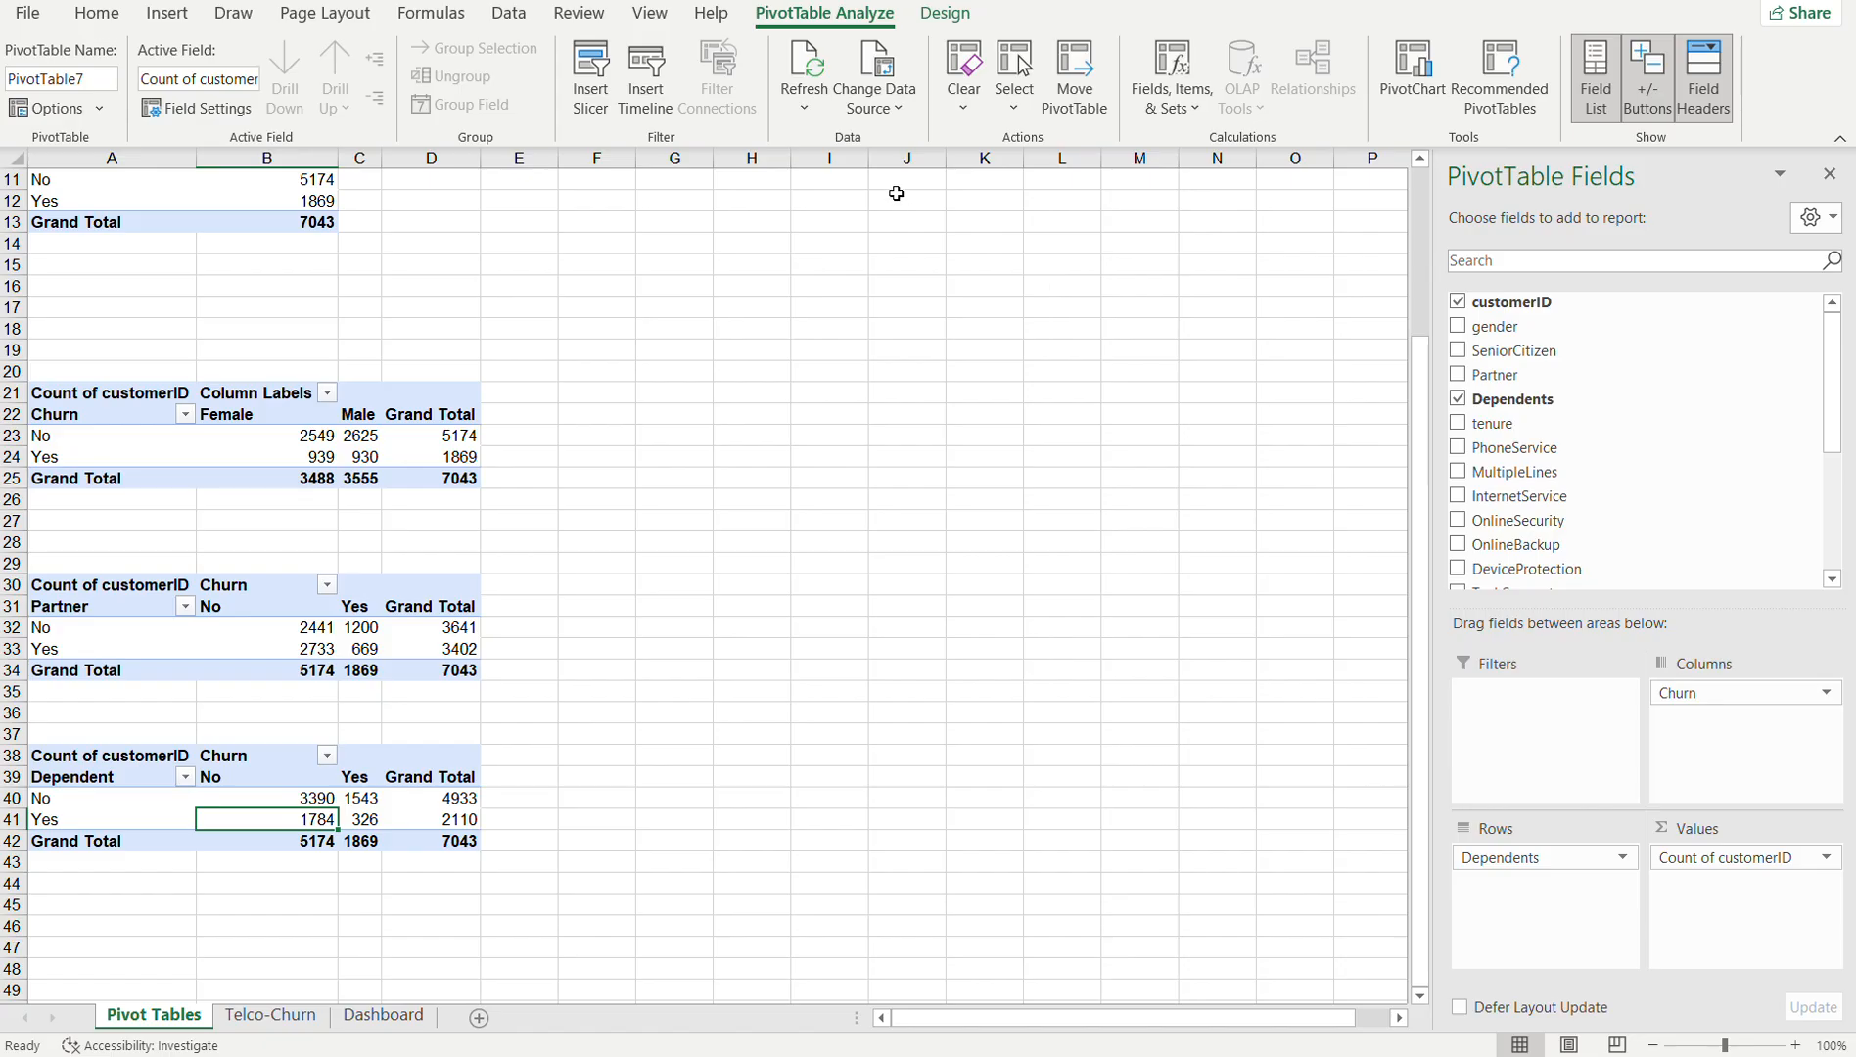
pyautogui.click(1411, 83)
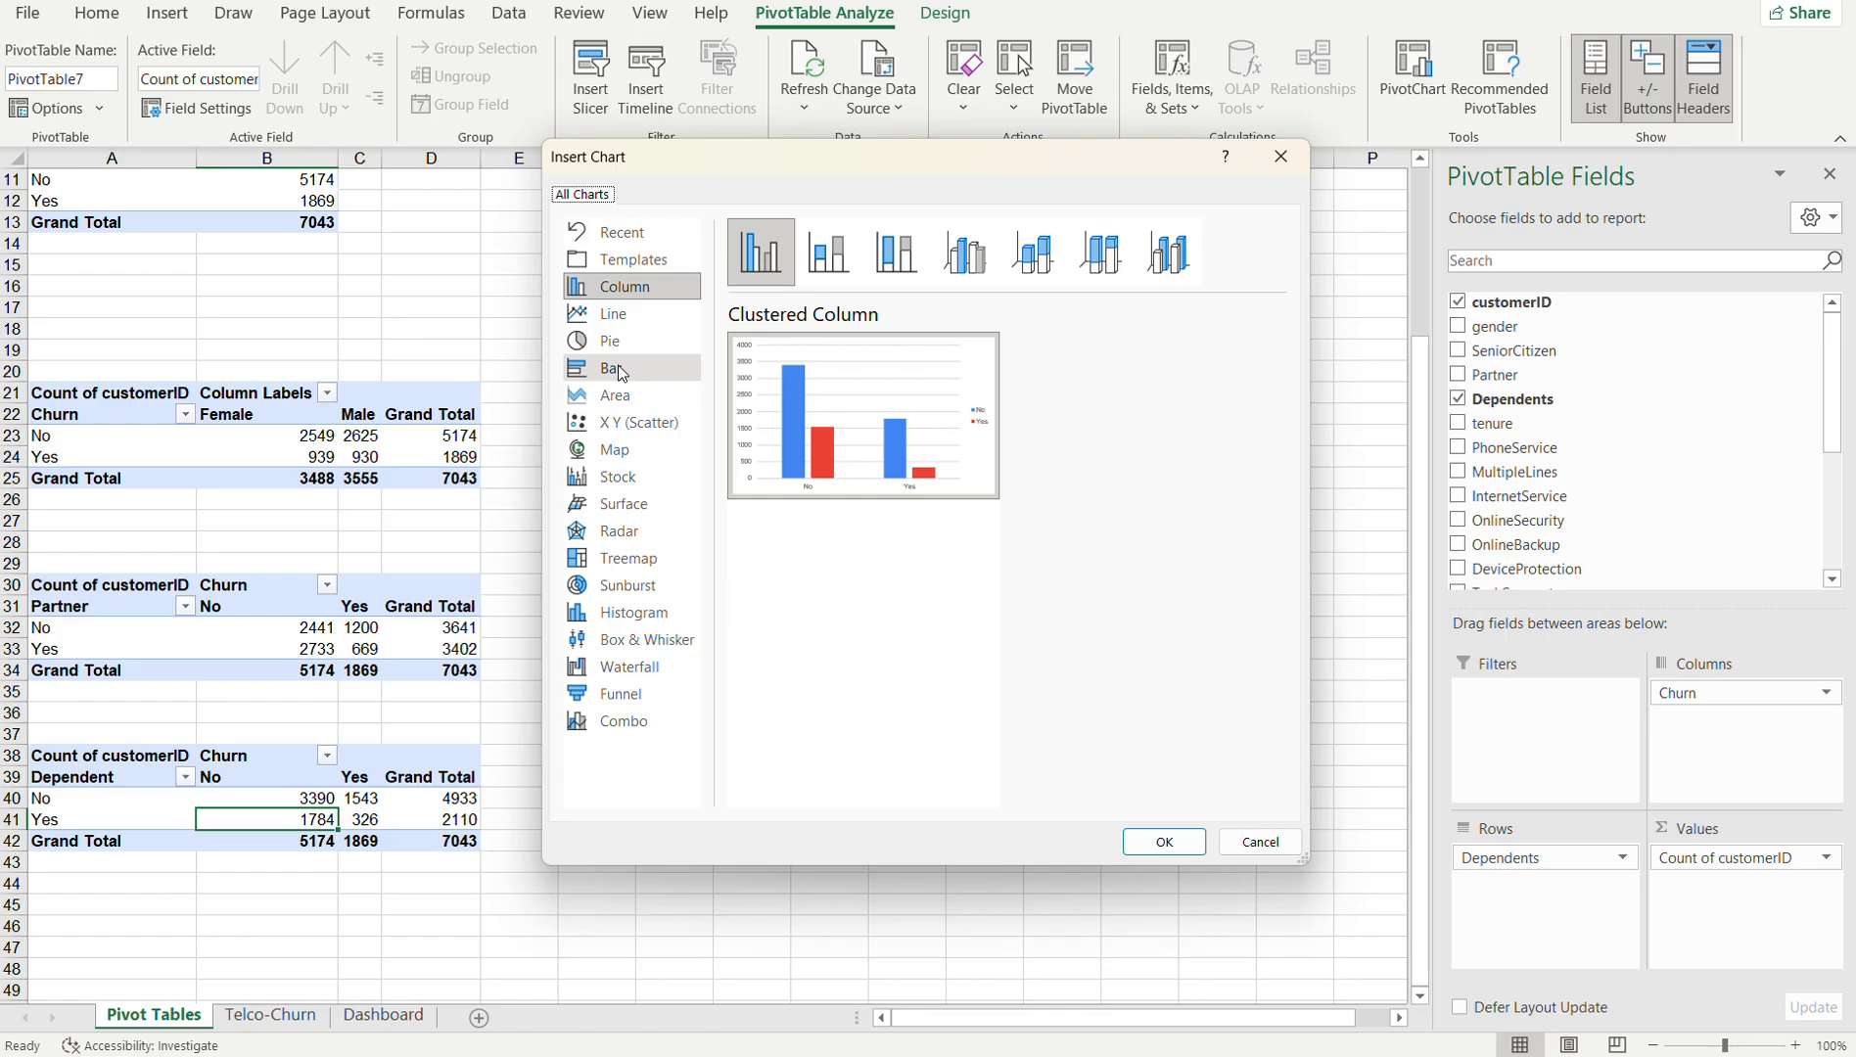
pyautogui.click(623, 565)
pyautogui.click(621, 588)
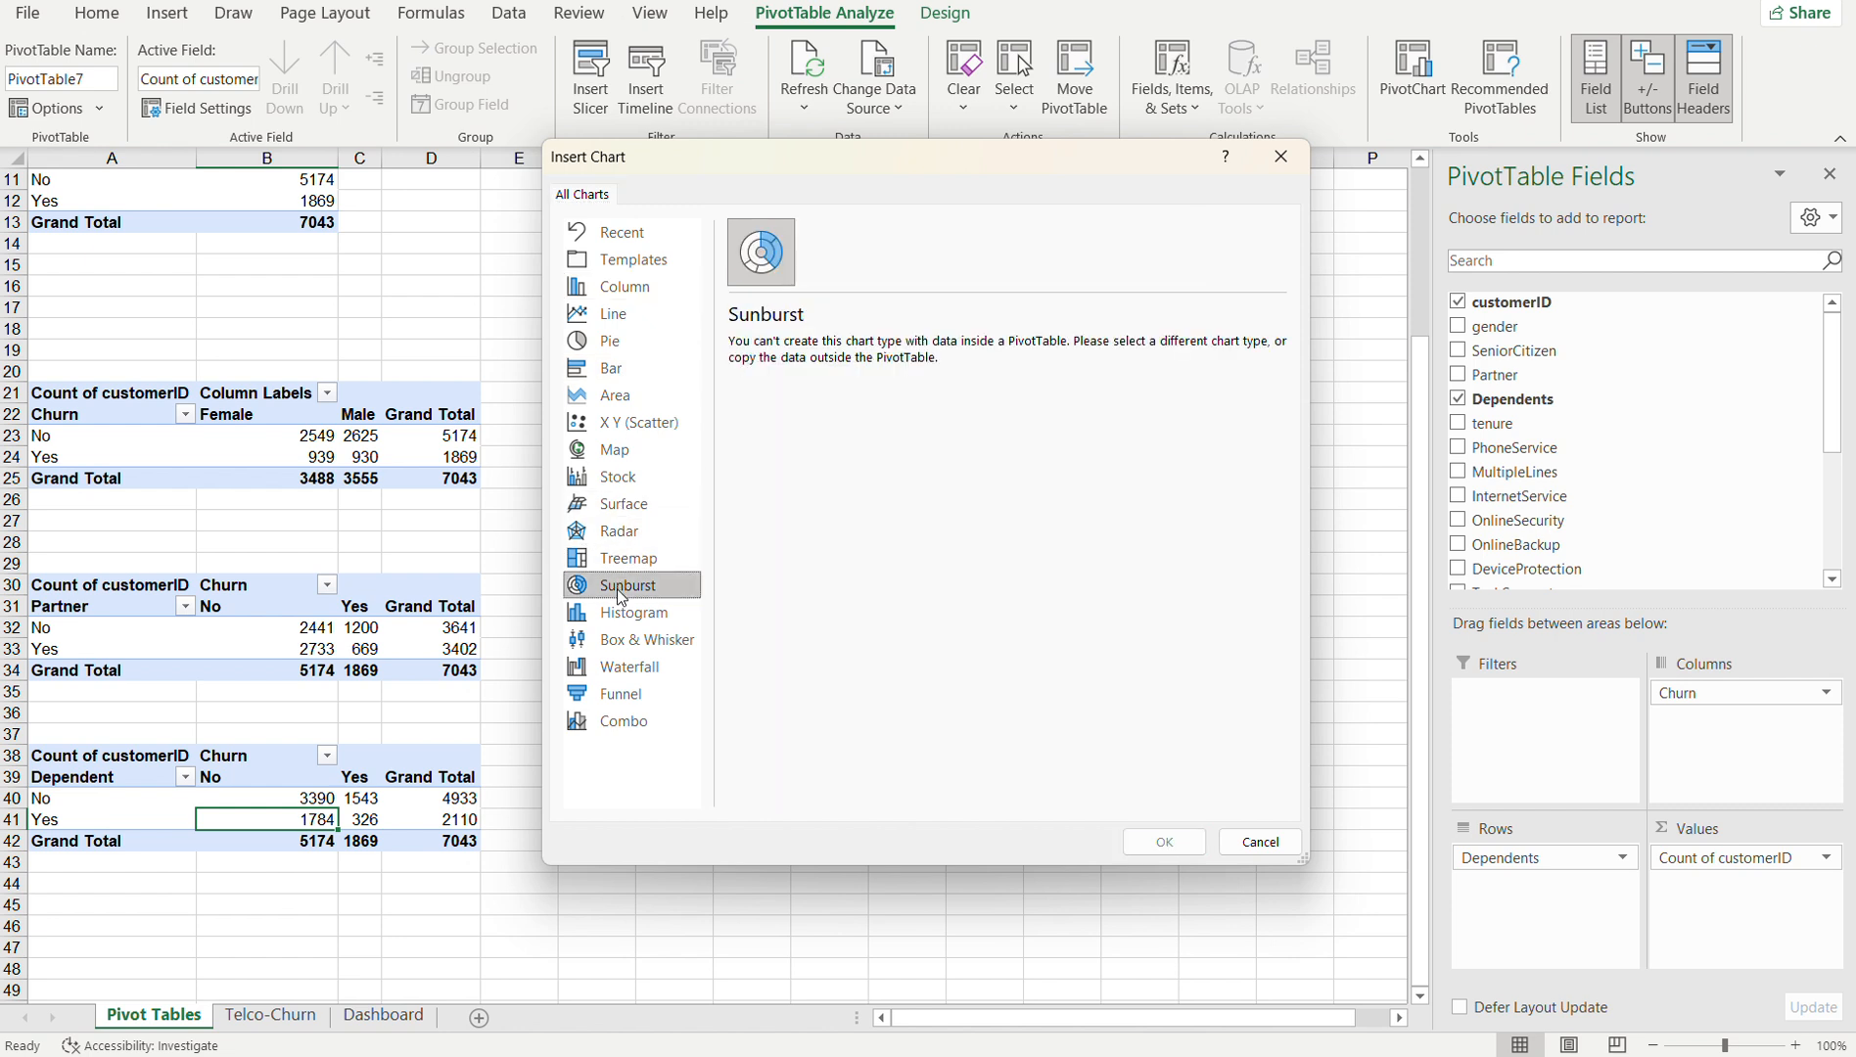
pyautogui.click(616, 616)
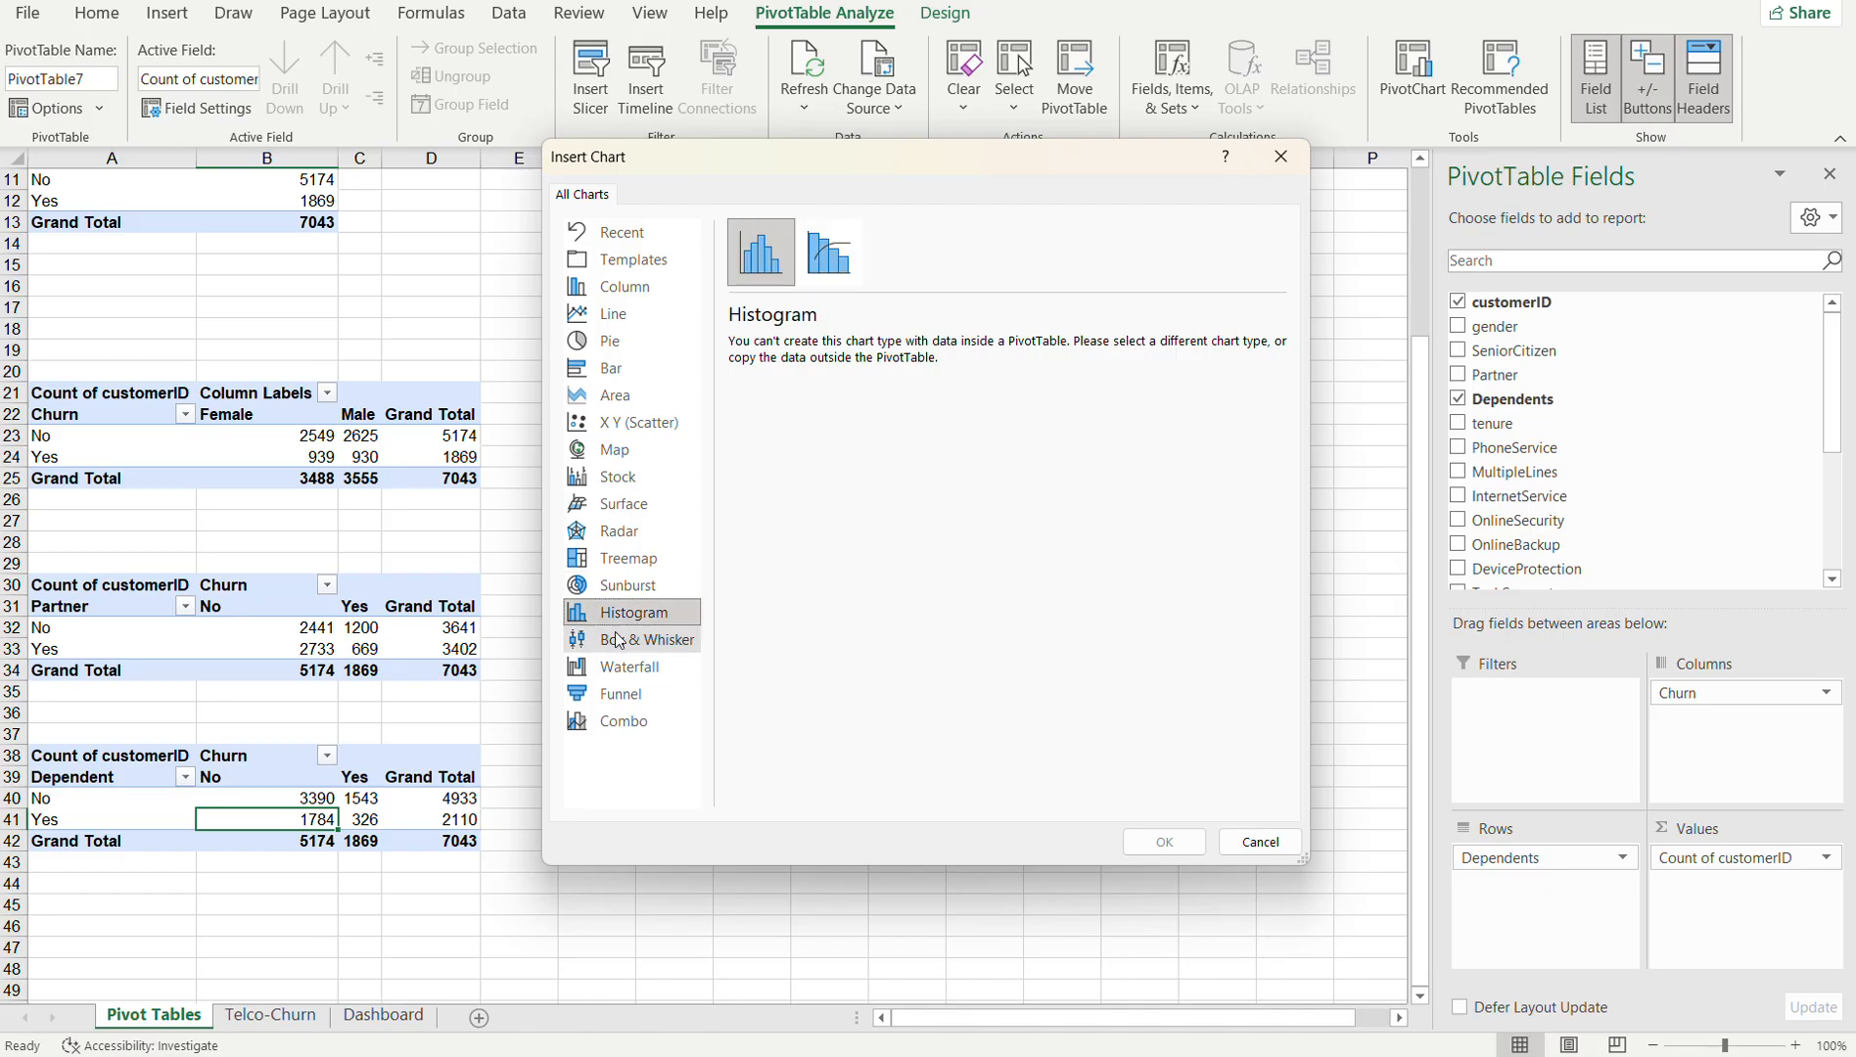
pyautogui.click(621, 640)
pyautogui.click(614, 691)
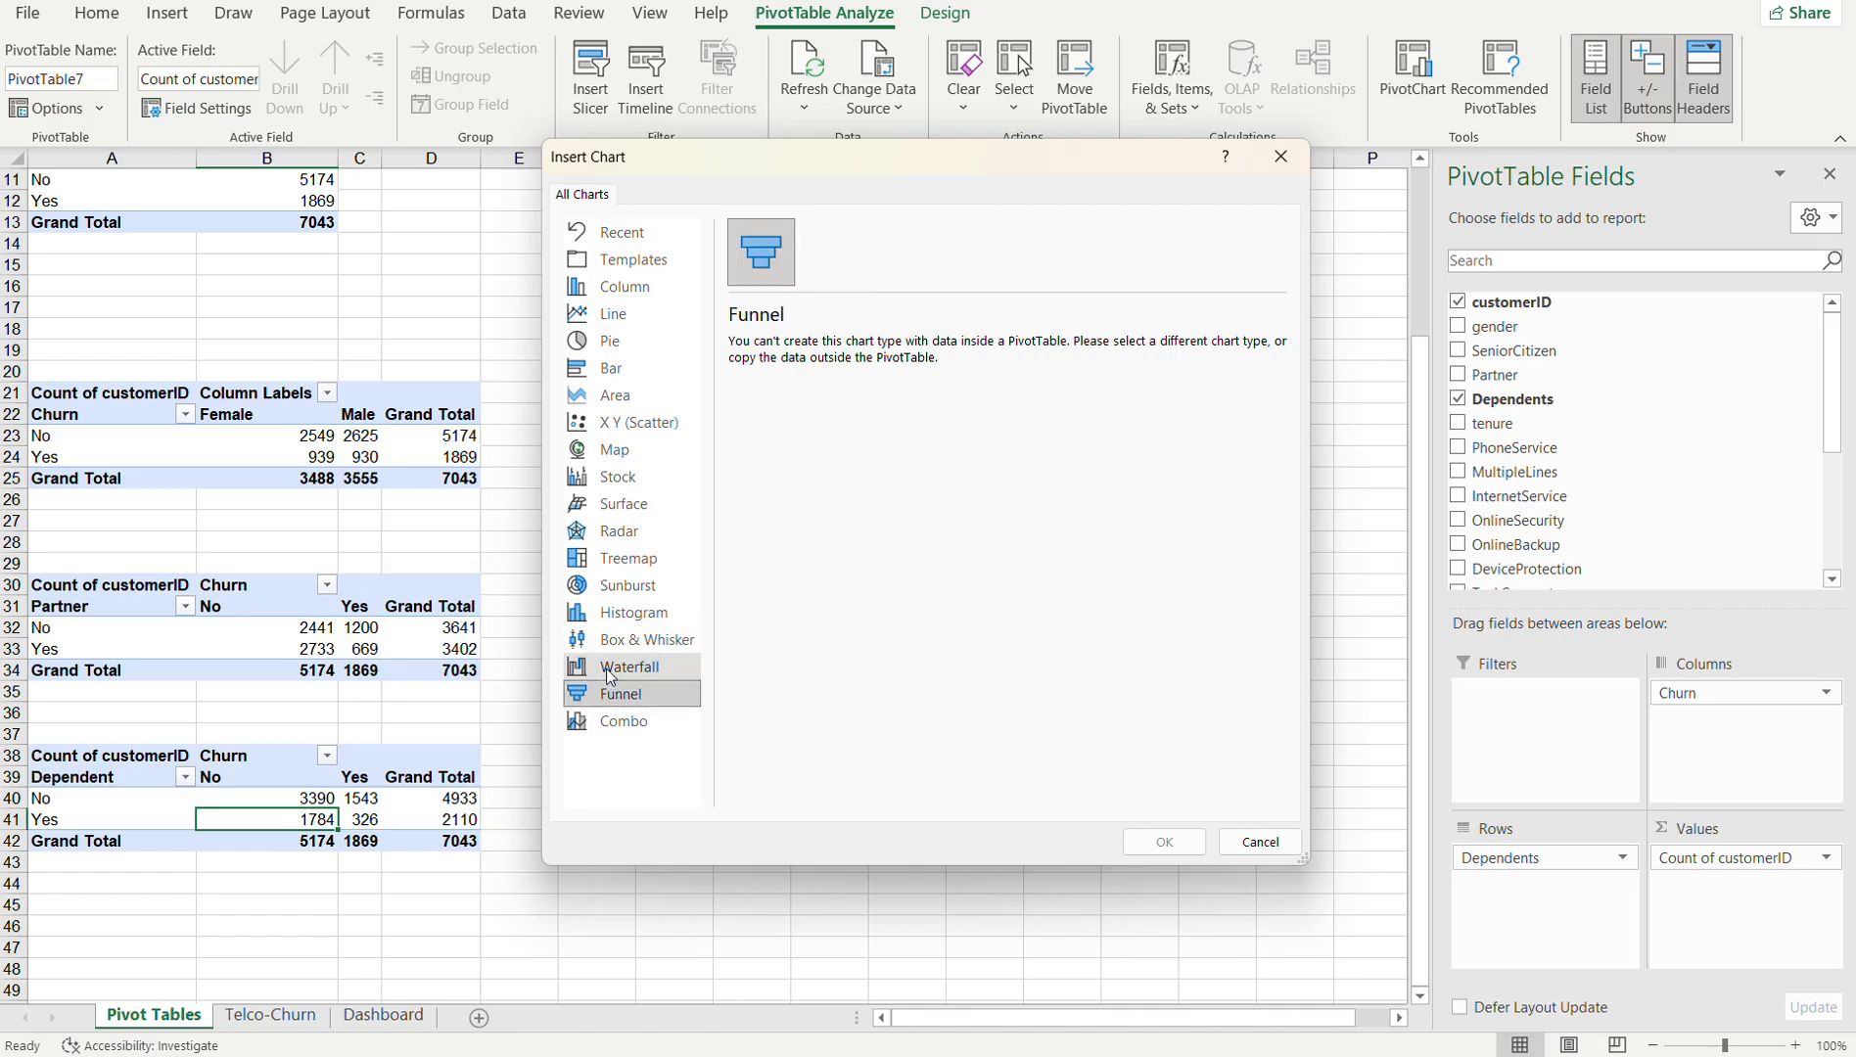
pyautogui.click(614, 667)
pyautogui.click(610, 720)
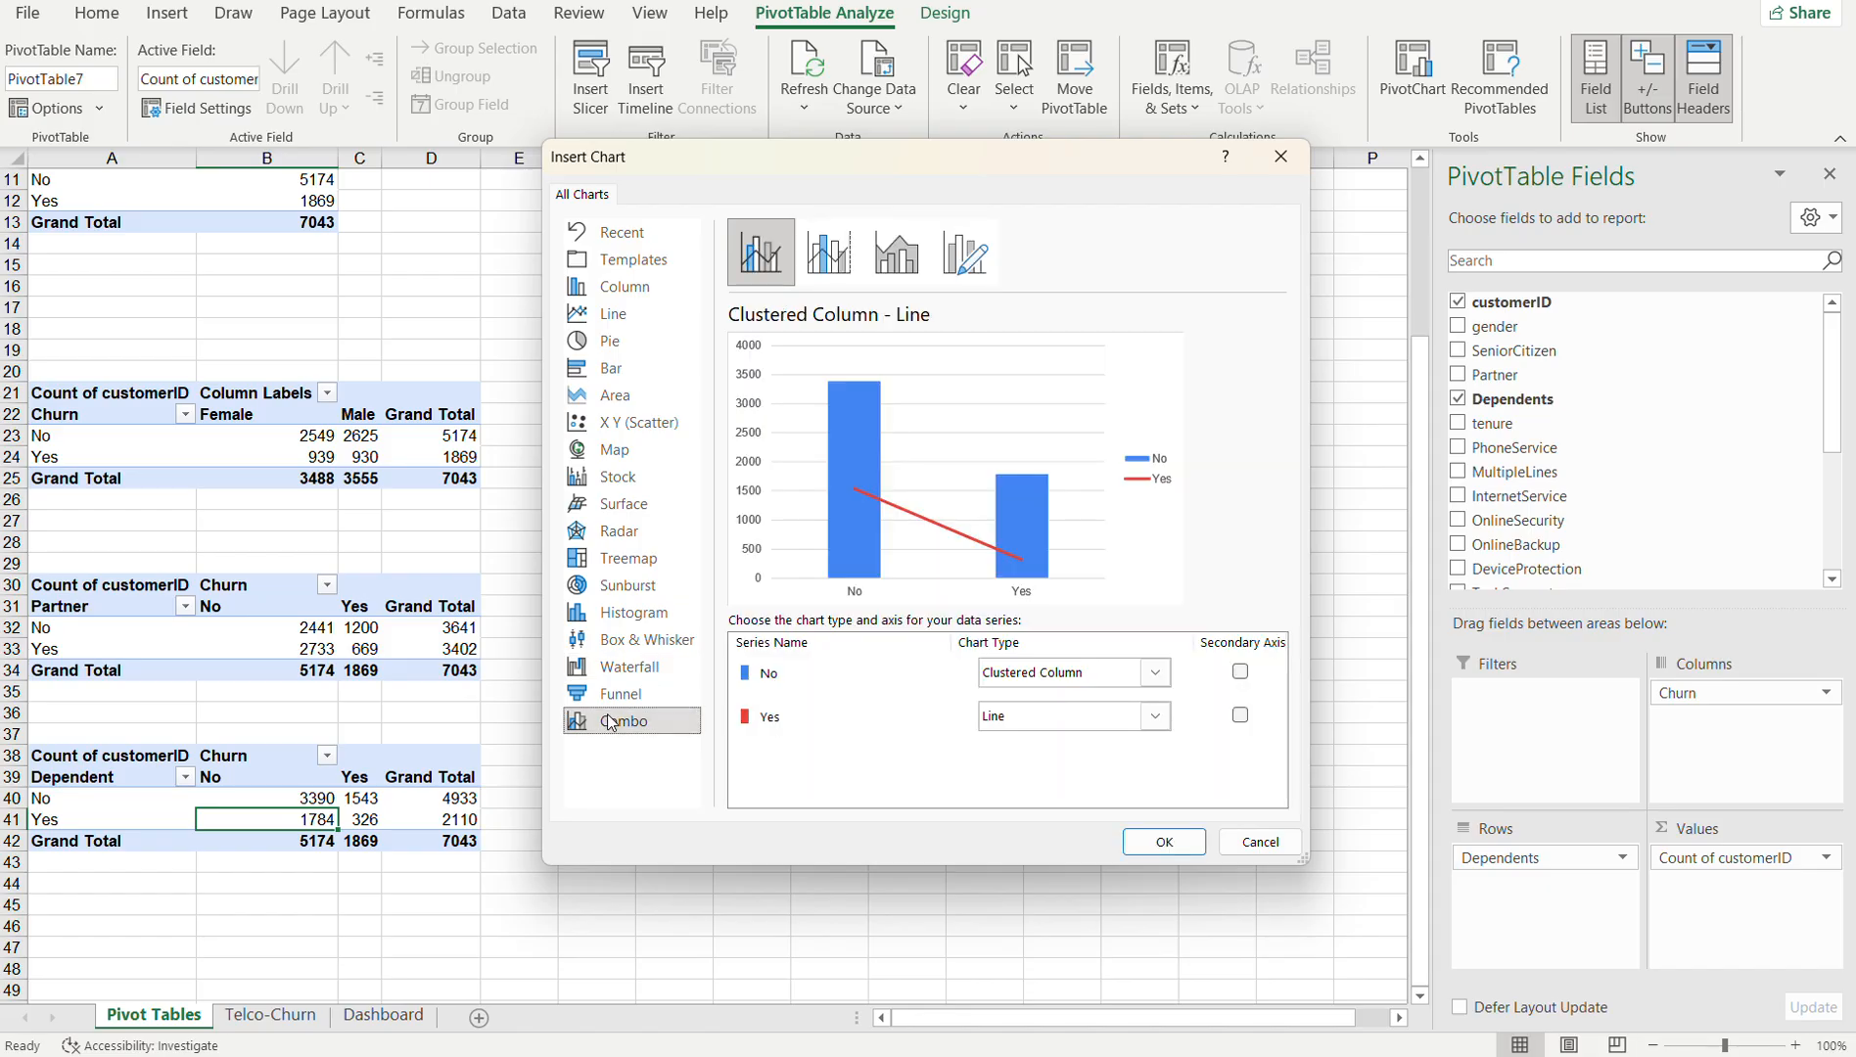
pyautogui.click(616, 613)
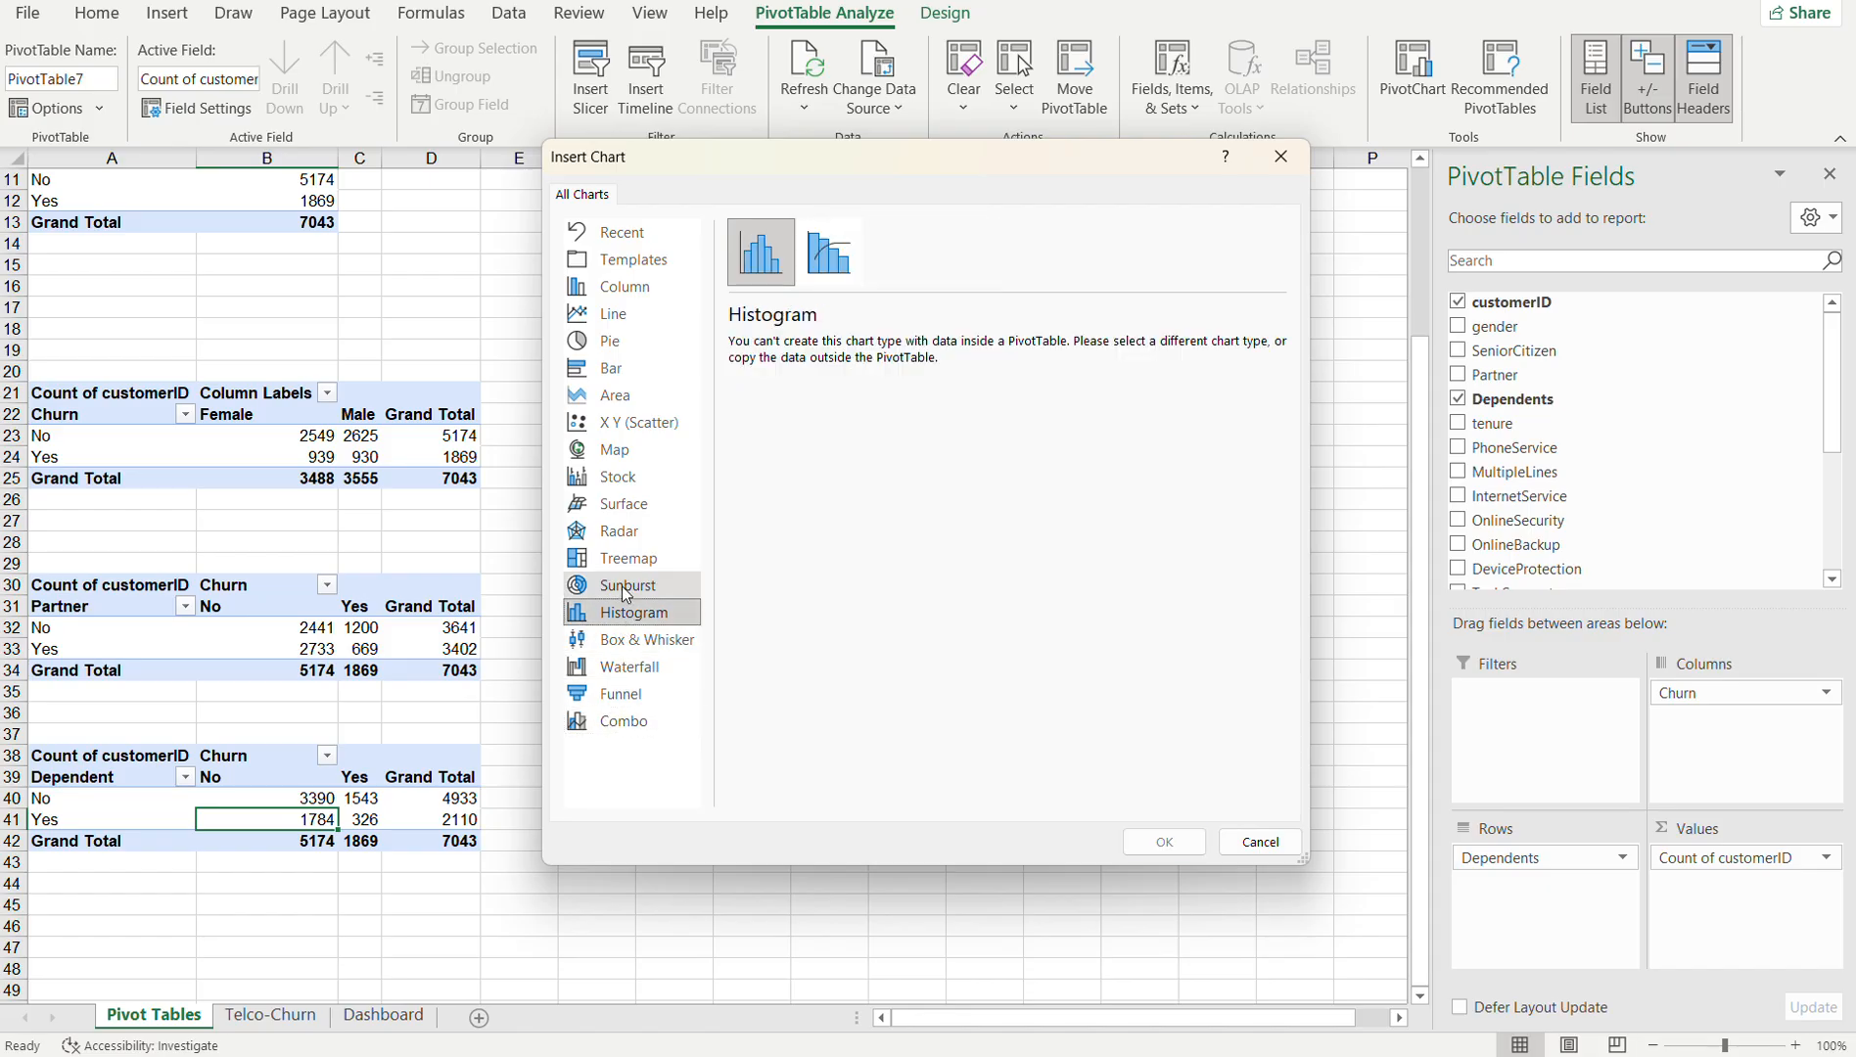
pyautogui.click(627, 588)
pyautogui.click(622, 559)
pyautogui.click(620, 532)
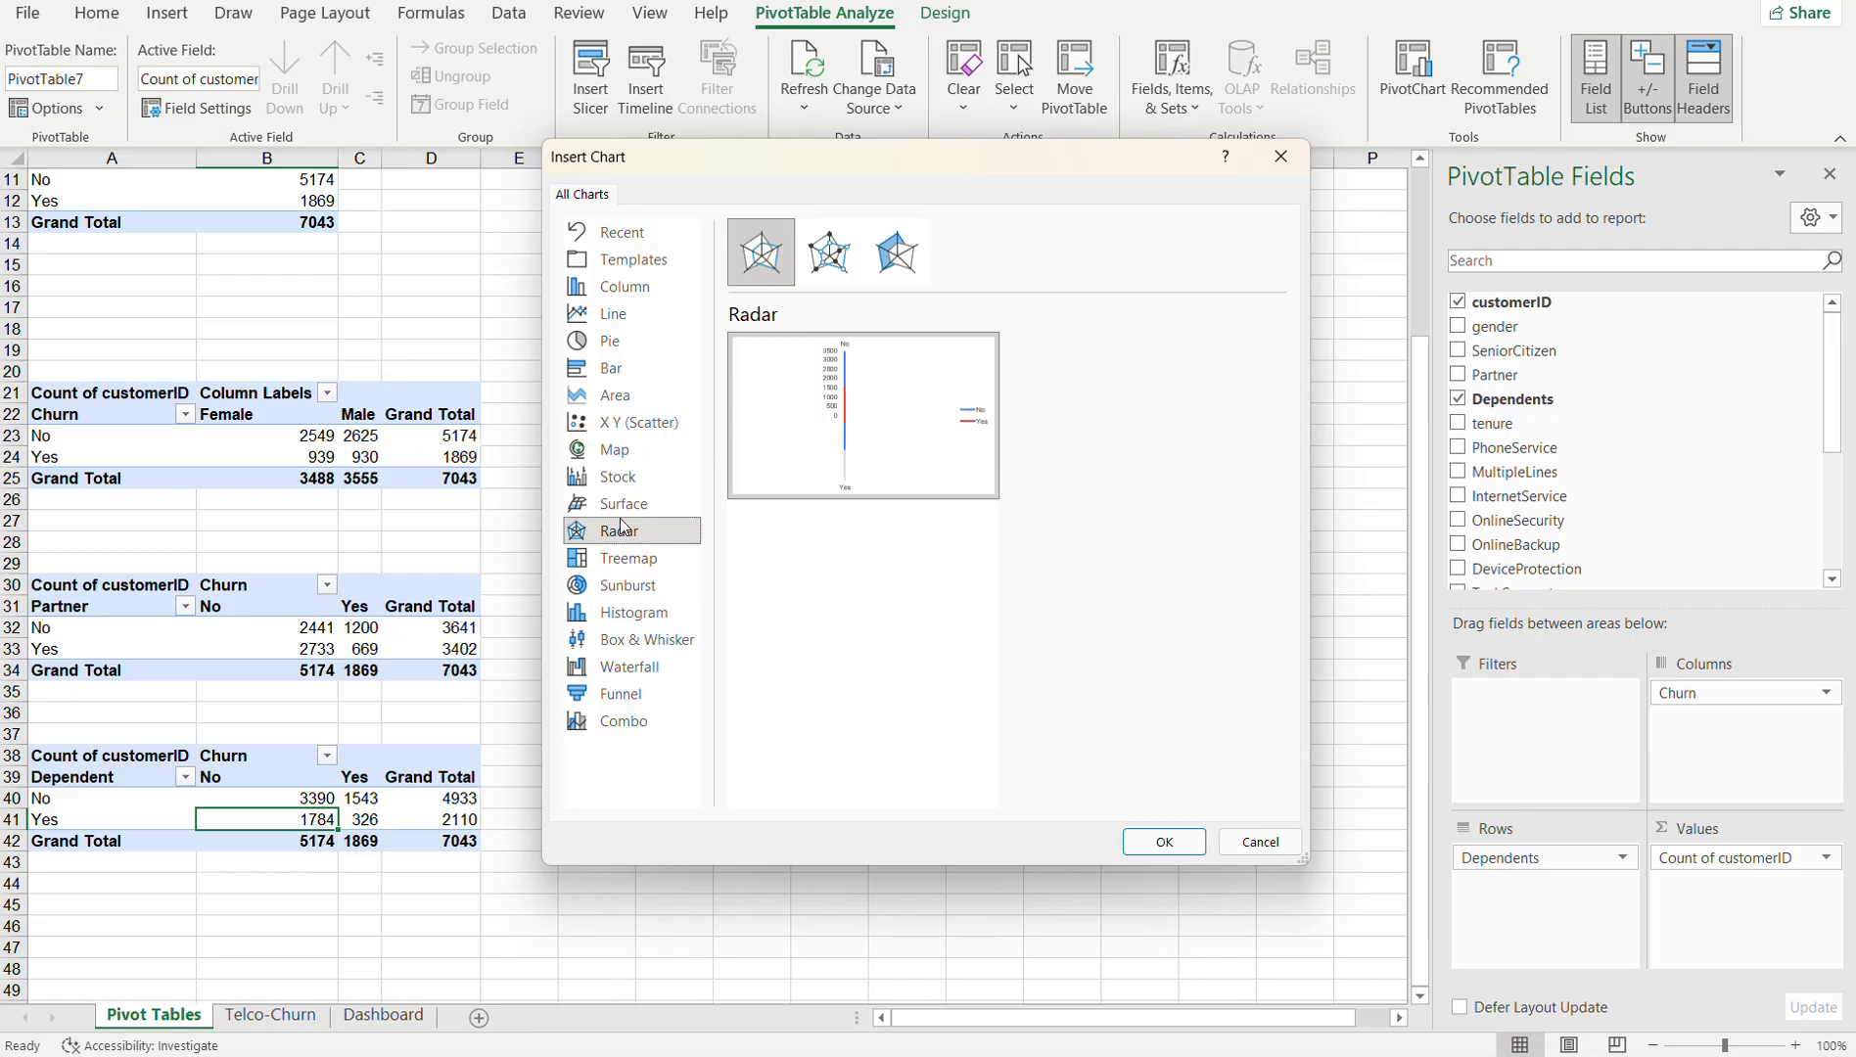
pyautogui.click(623, 506)
pyautogui.click(614, 452)
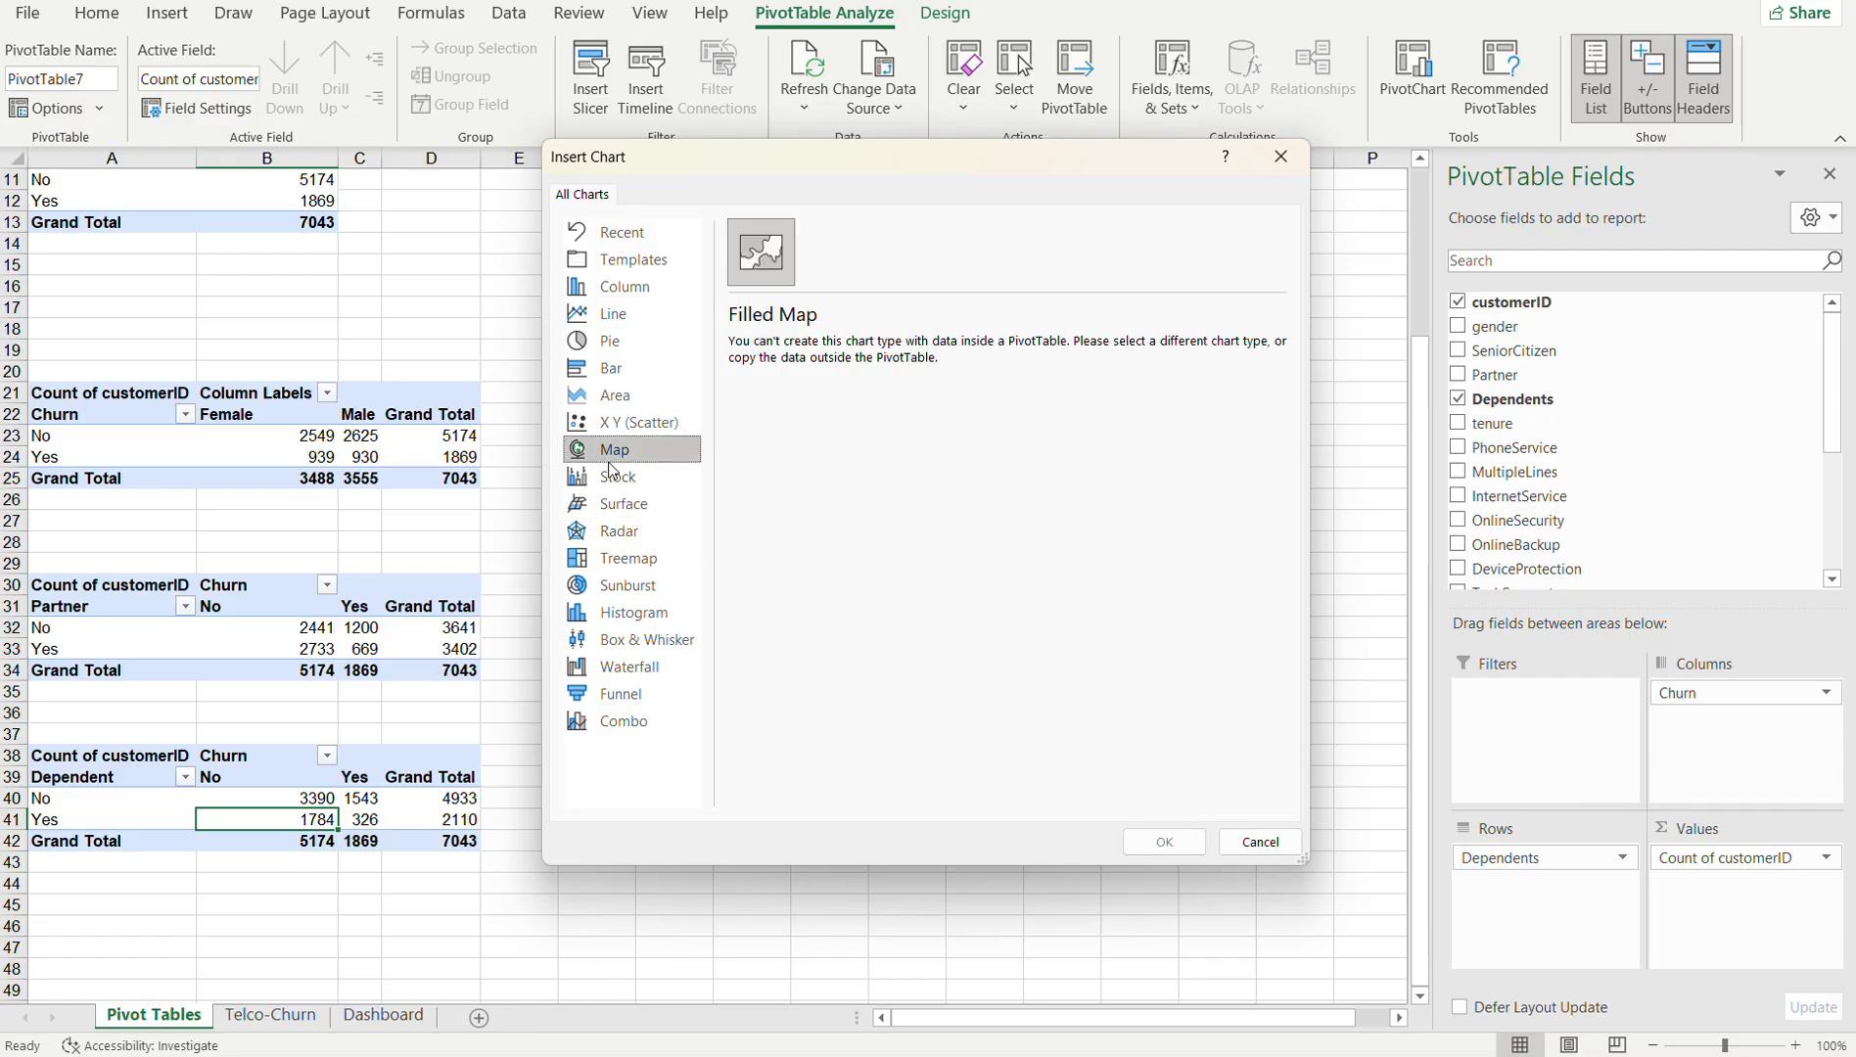
pyautogui.click(612, 476)
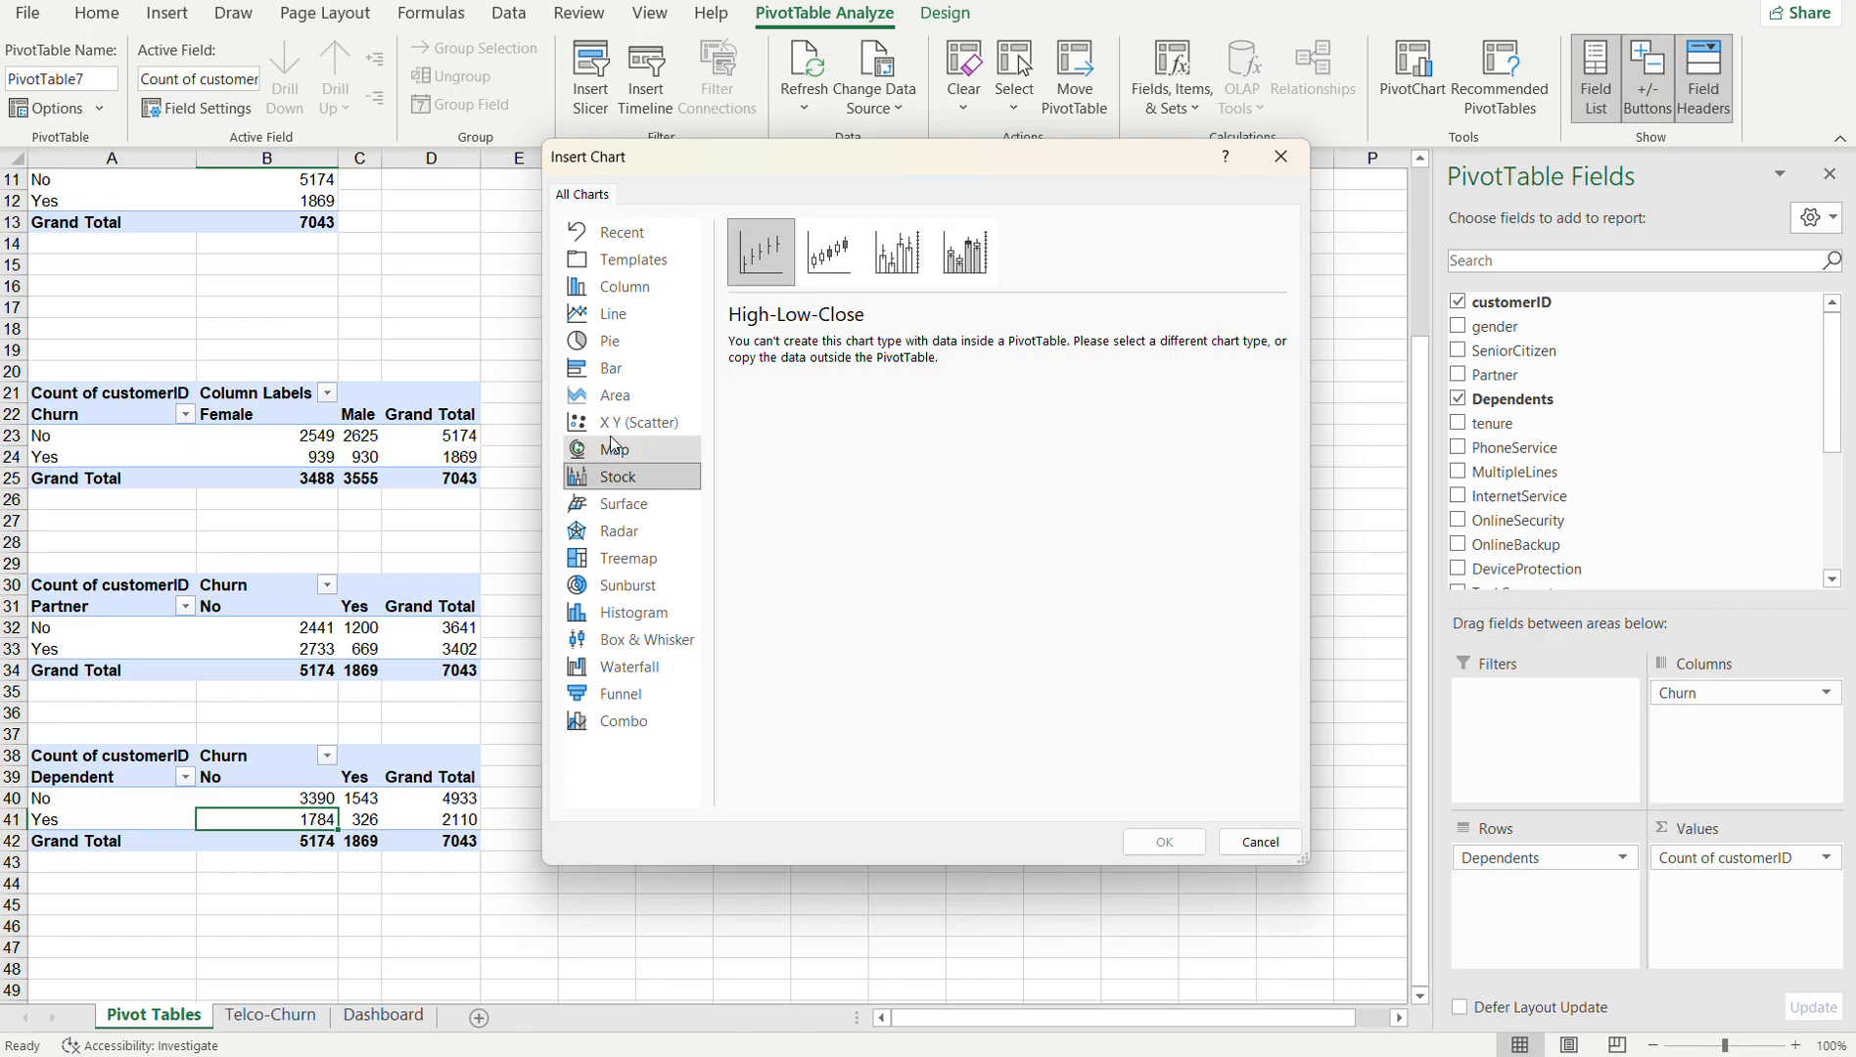
pyautogui.click(614, 433)
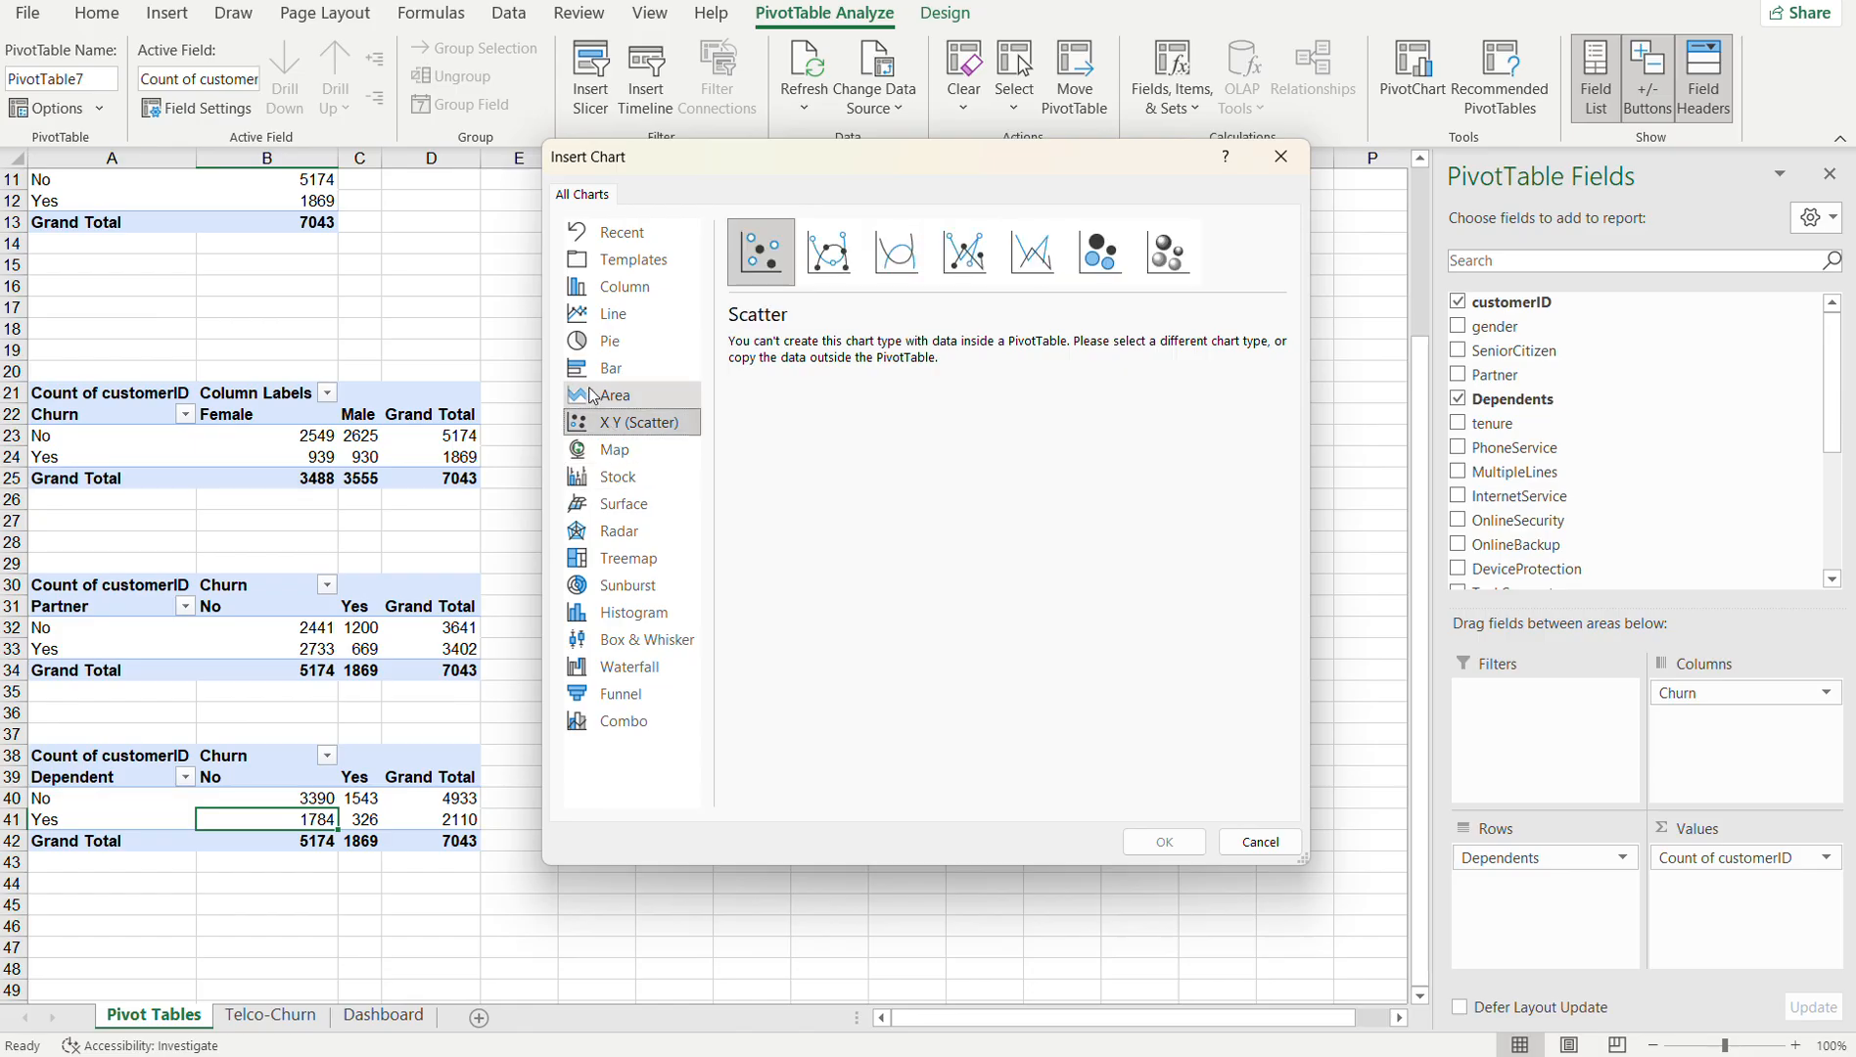
pyautogui.click(594, 396)
pyautogui.click(601, 367)
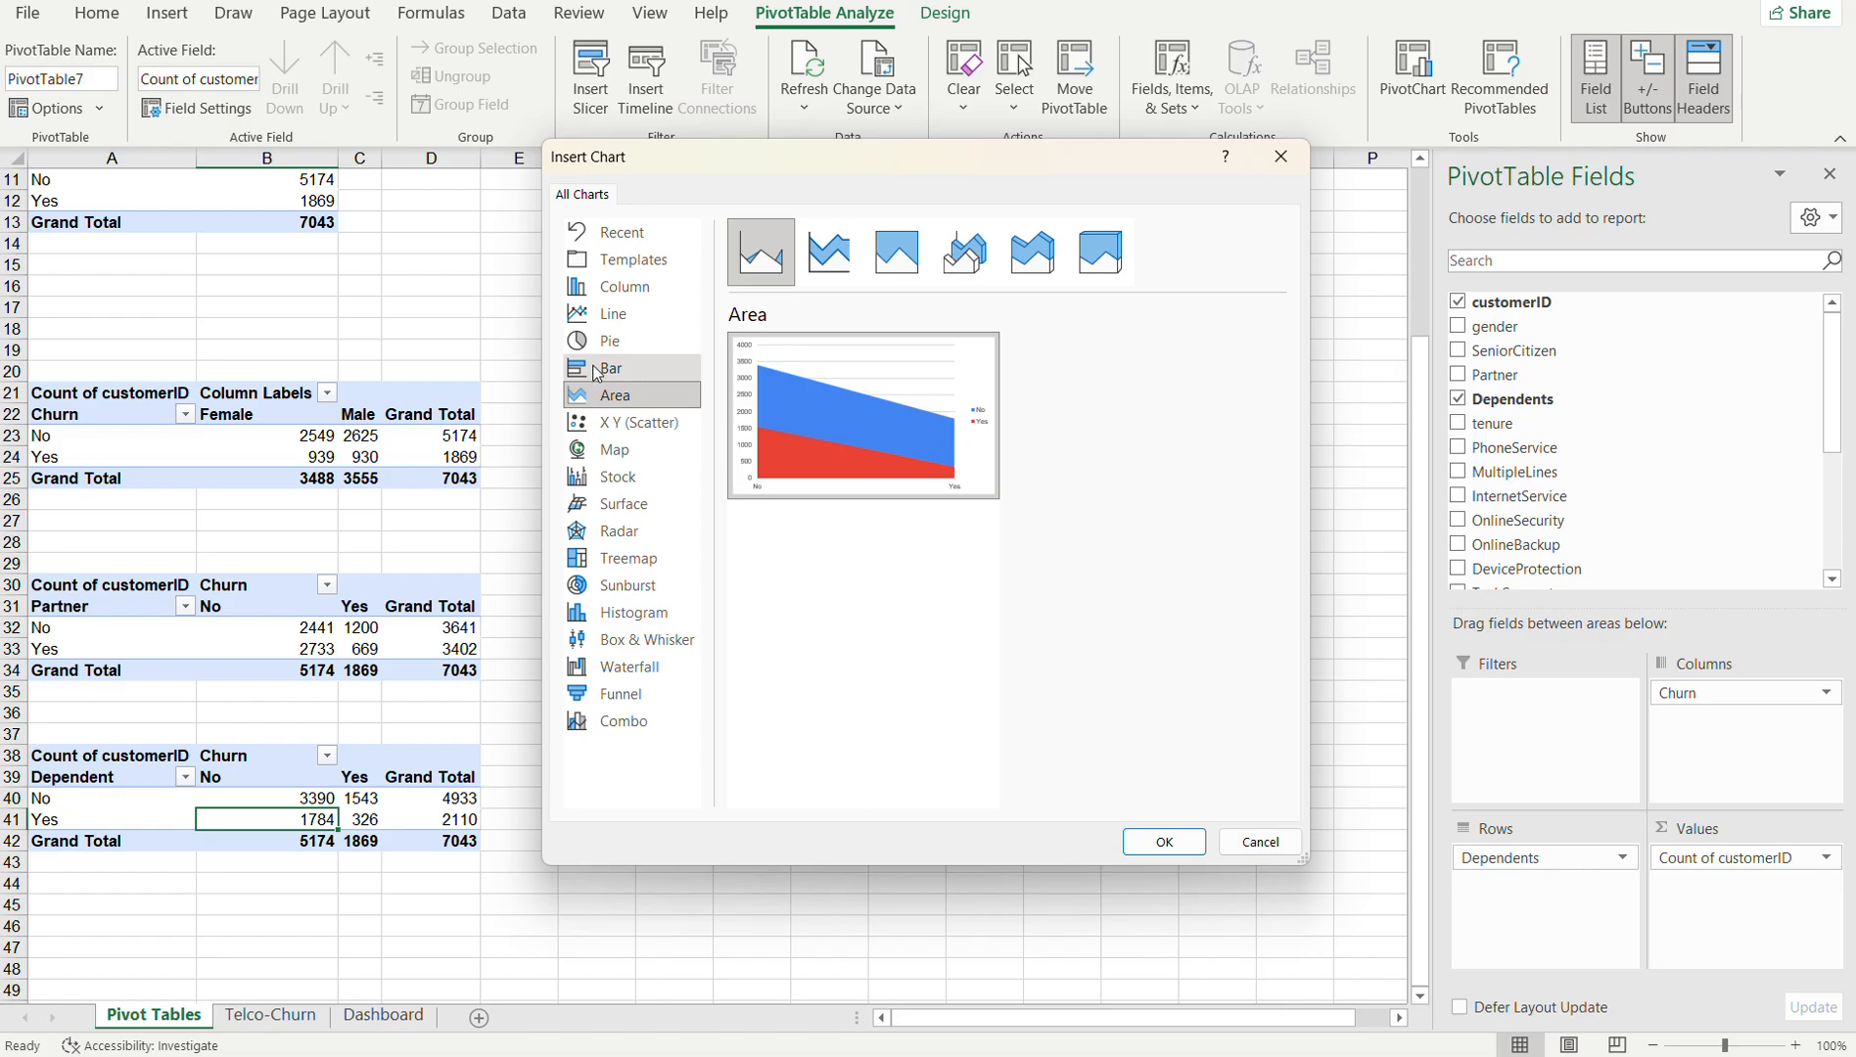
pyautogui.click(594, 345)
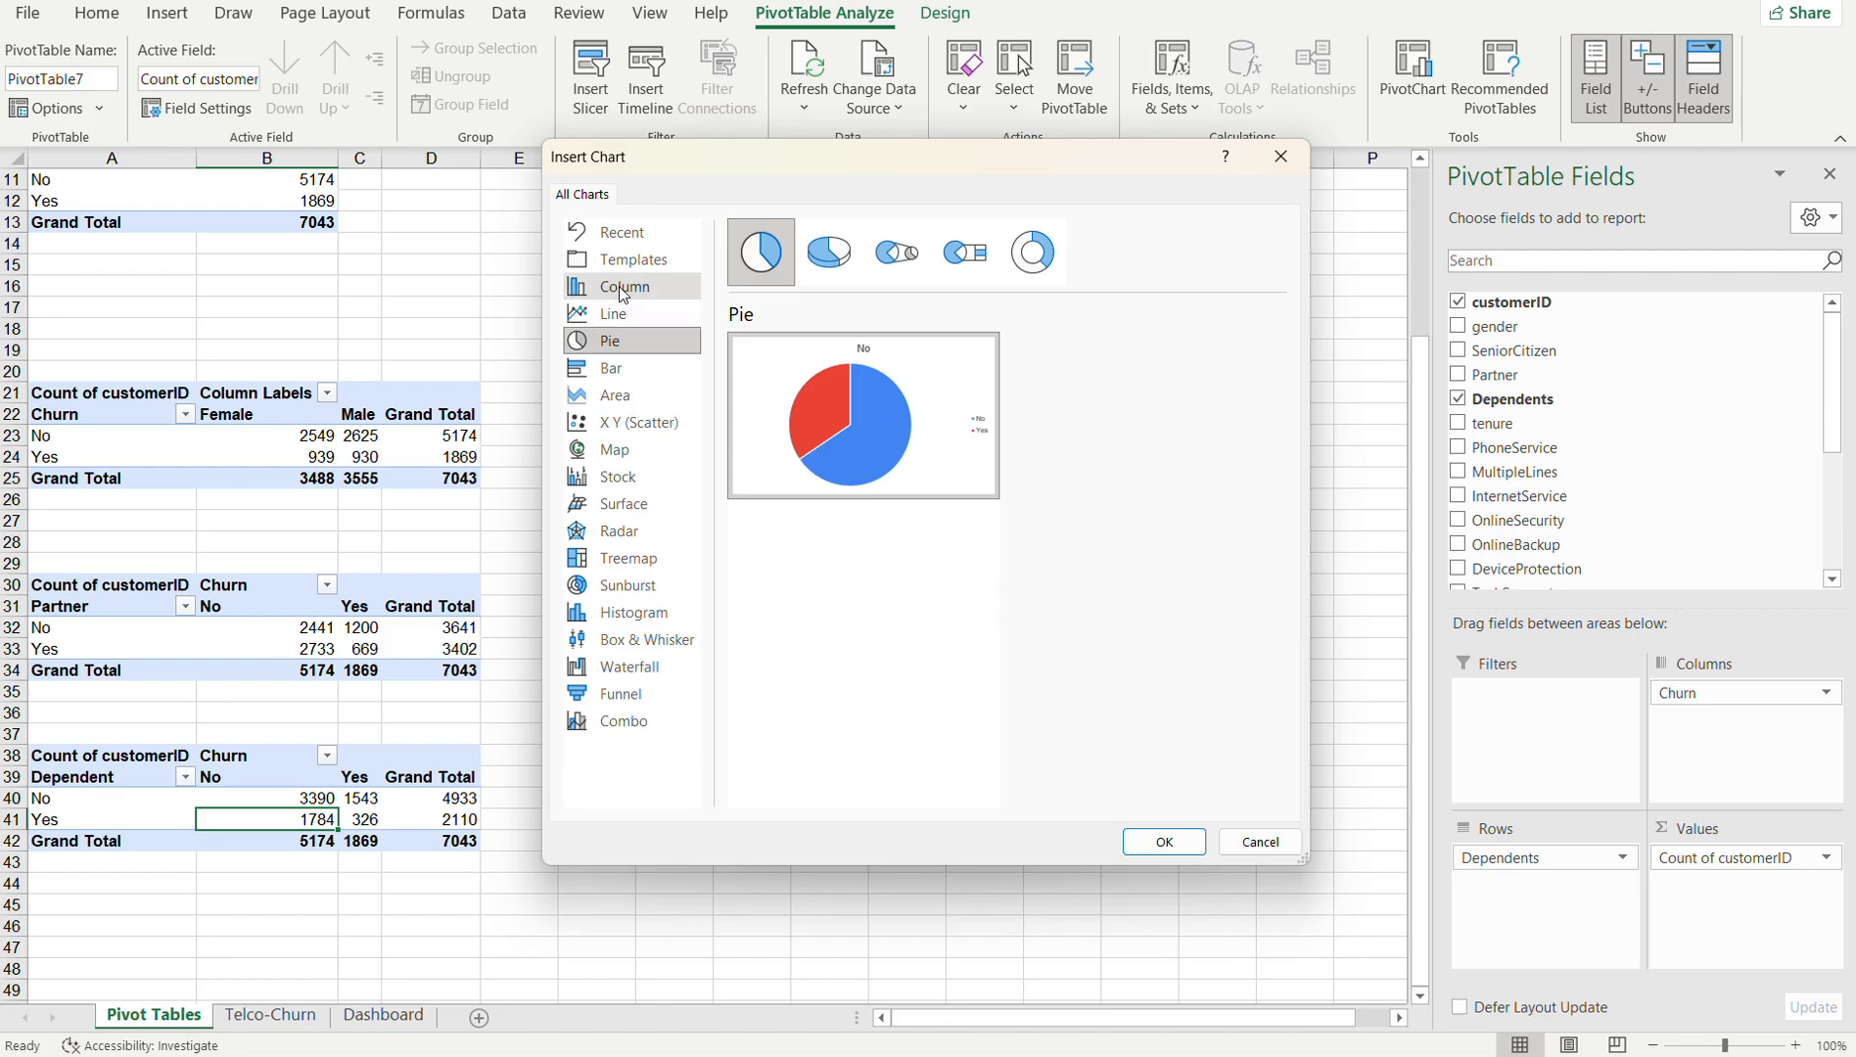
pyautogui.click(830, 258)
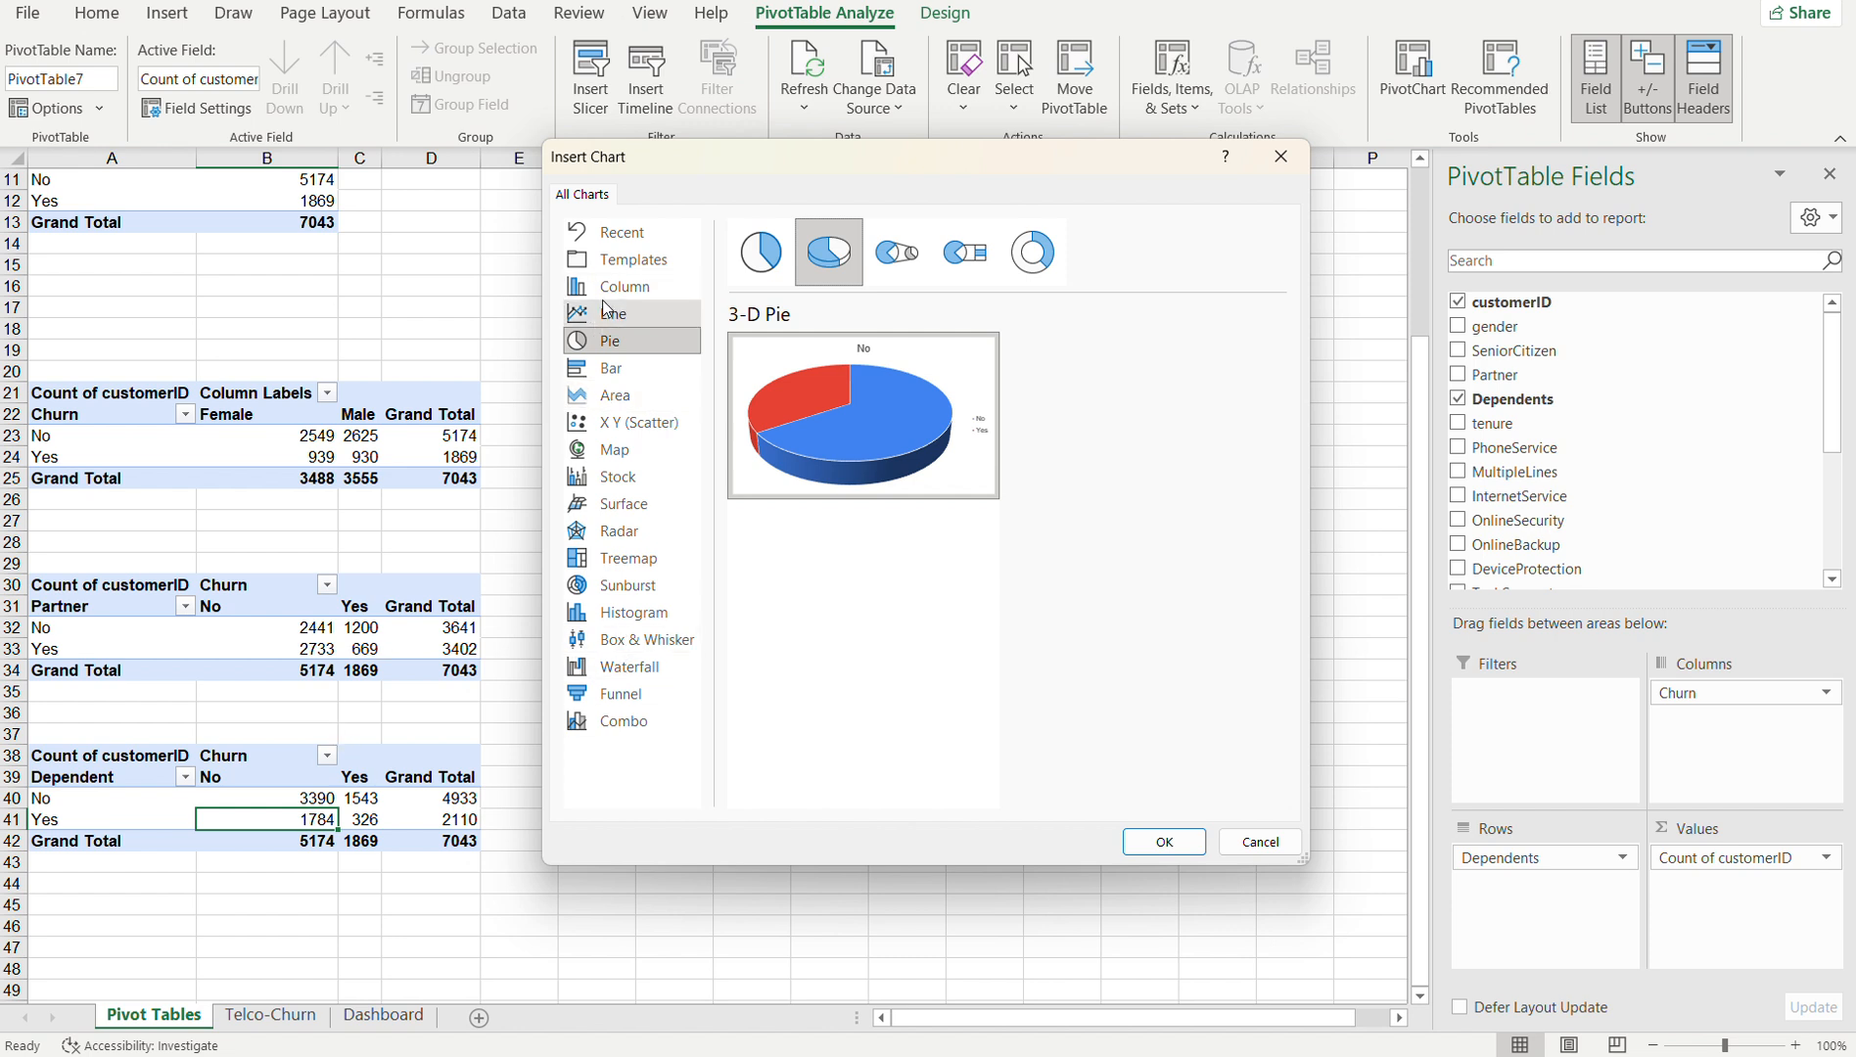
# - Insert a 3-D Stacked Bar PivotChart of churn by dependents and move it to the empty area beside the pivot tables
pyautogui.click(601, 369)
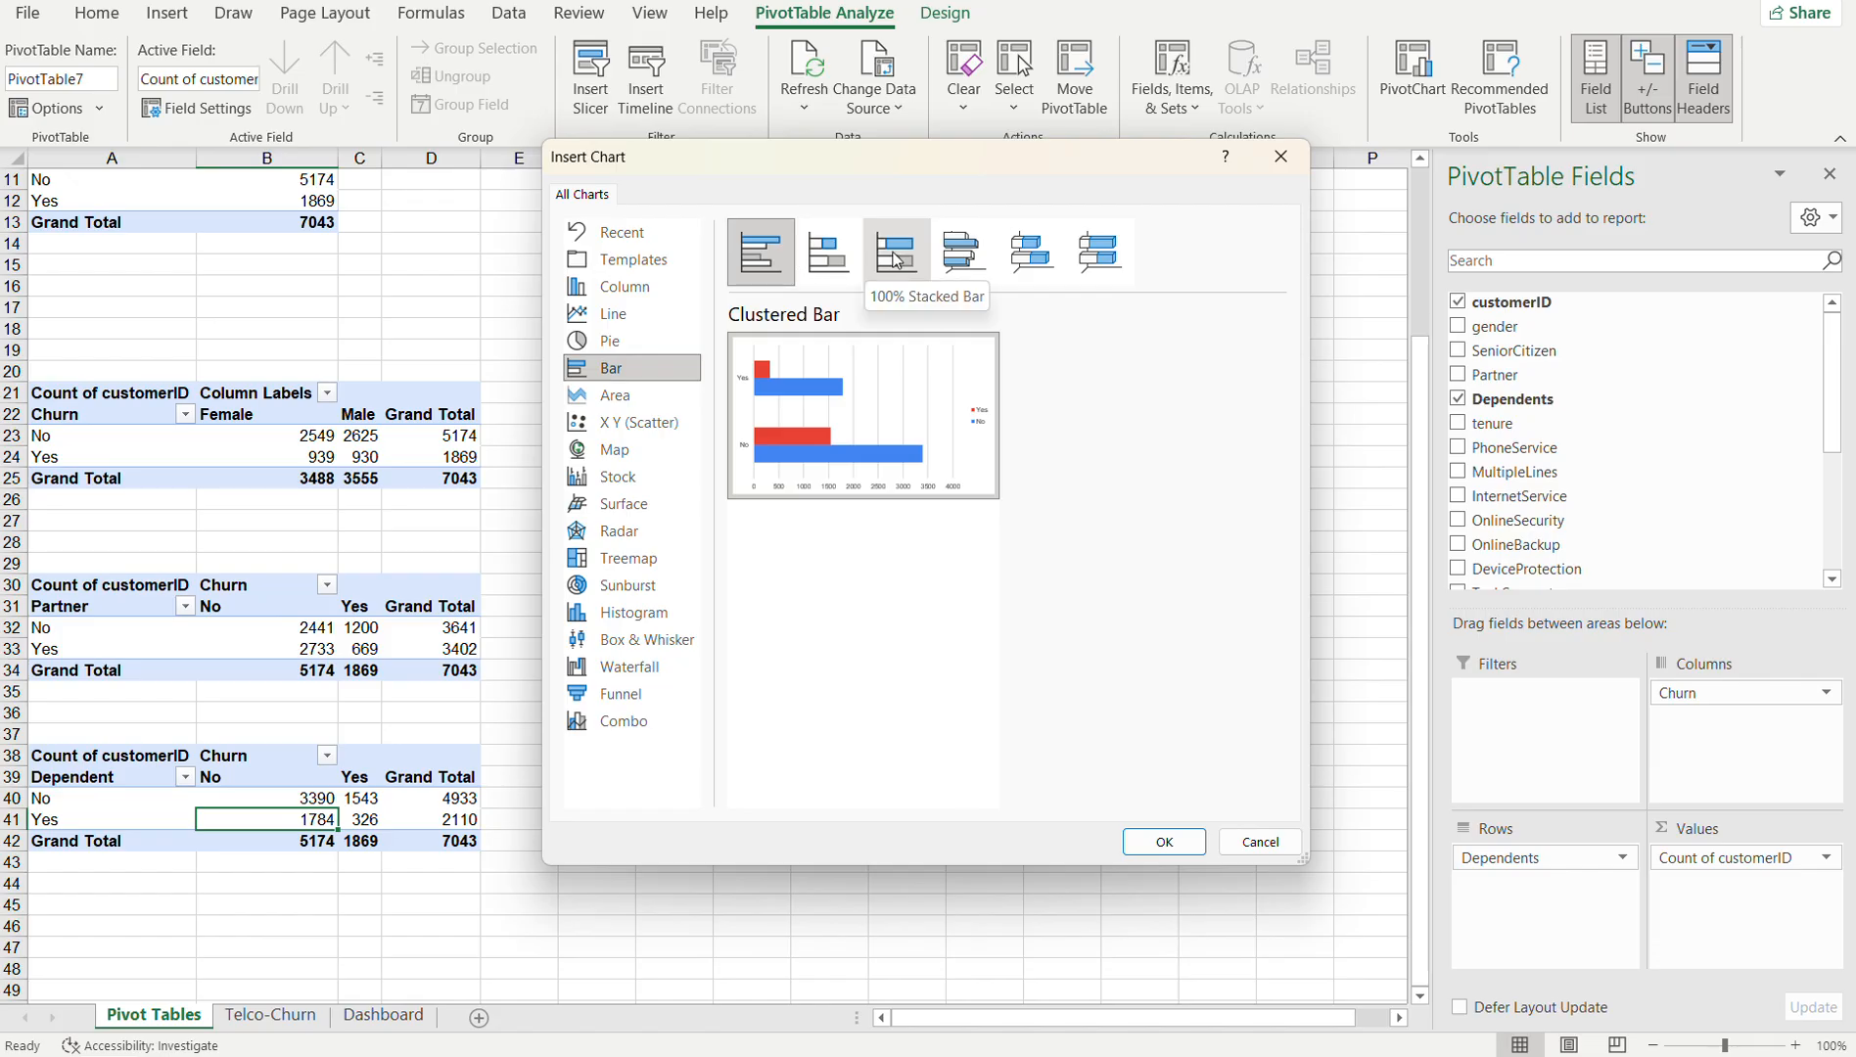
pyautogui.click(935, 254)
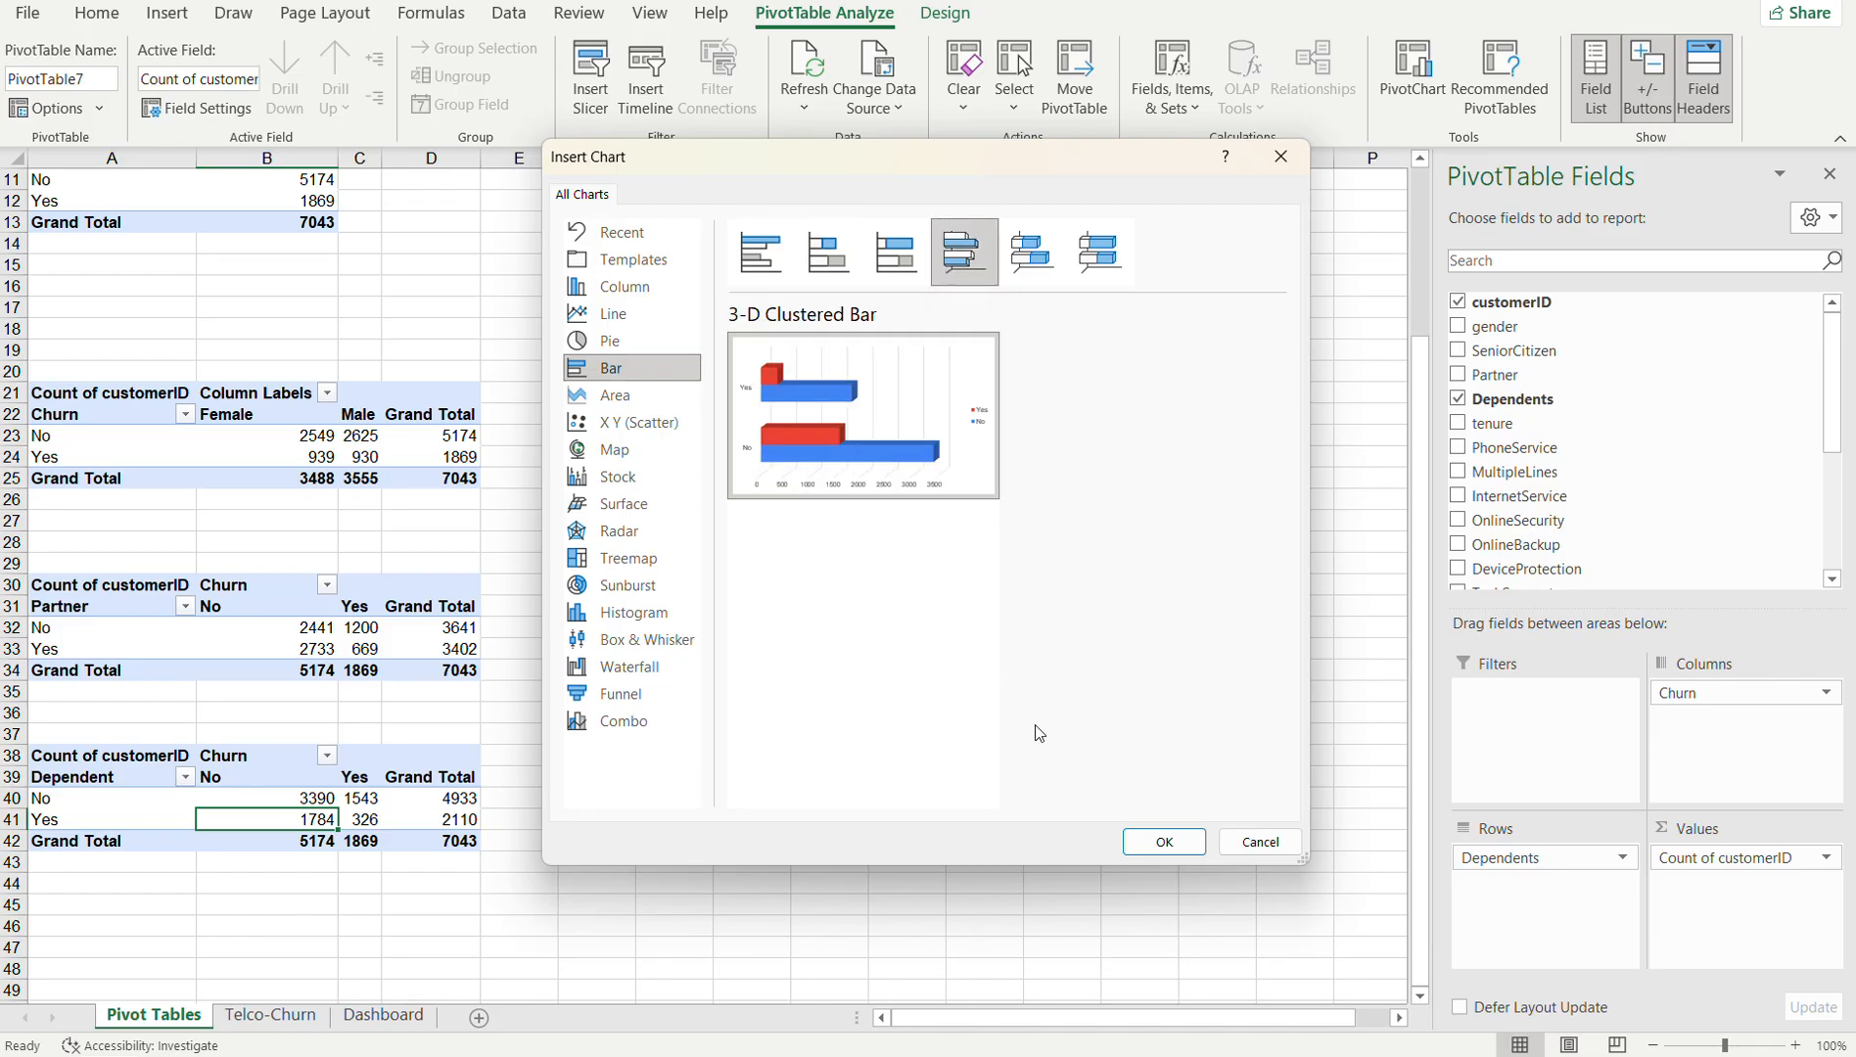
pyautogui.click(1042, 247)
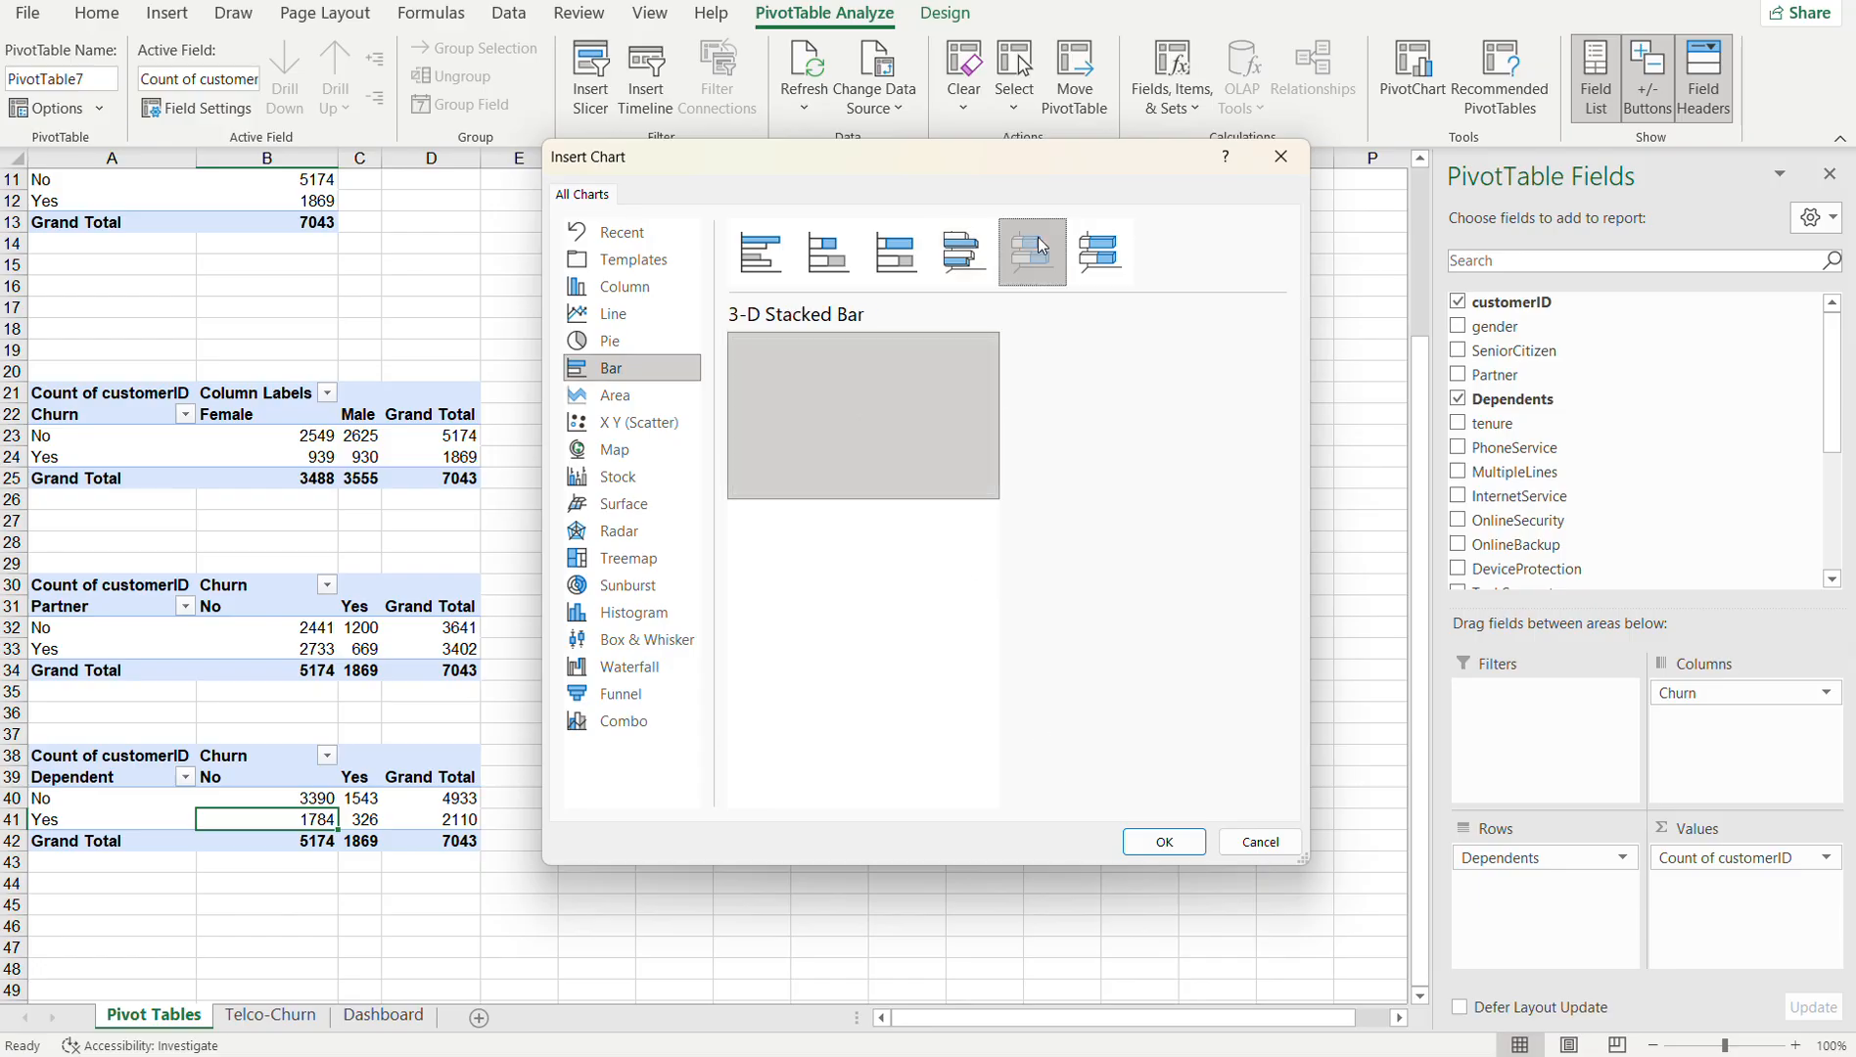
pyautogui.click(1148, 844)
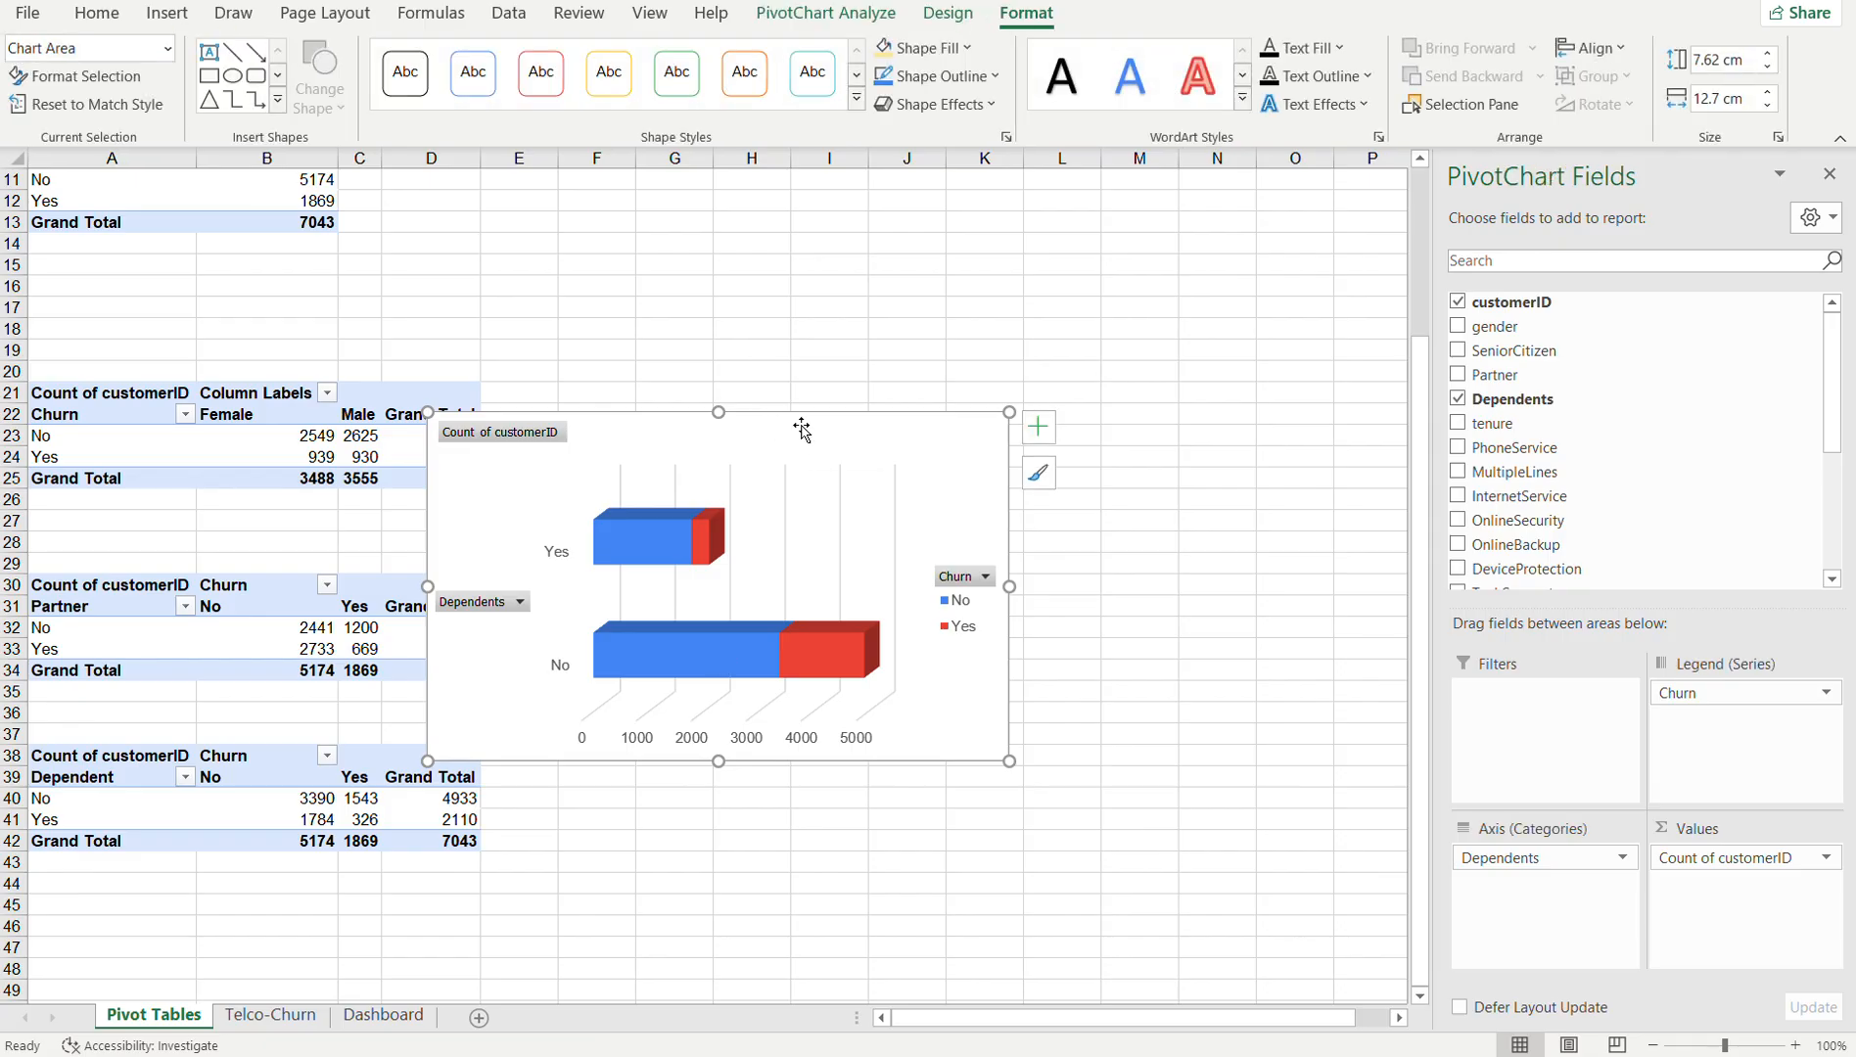
pyautogui.moveTo(801, 431); pyautogui.dragTo(1052, 312)
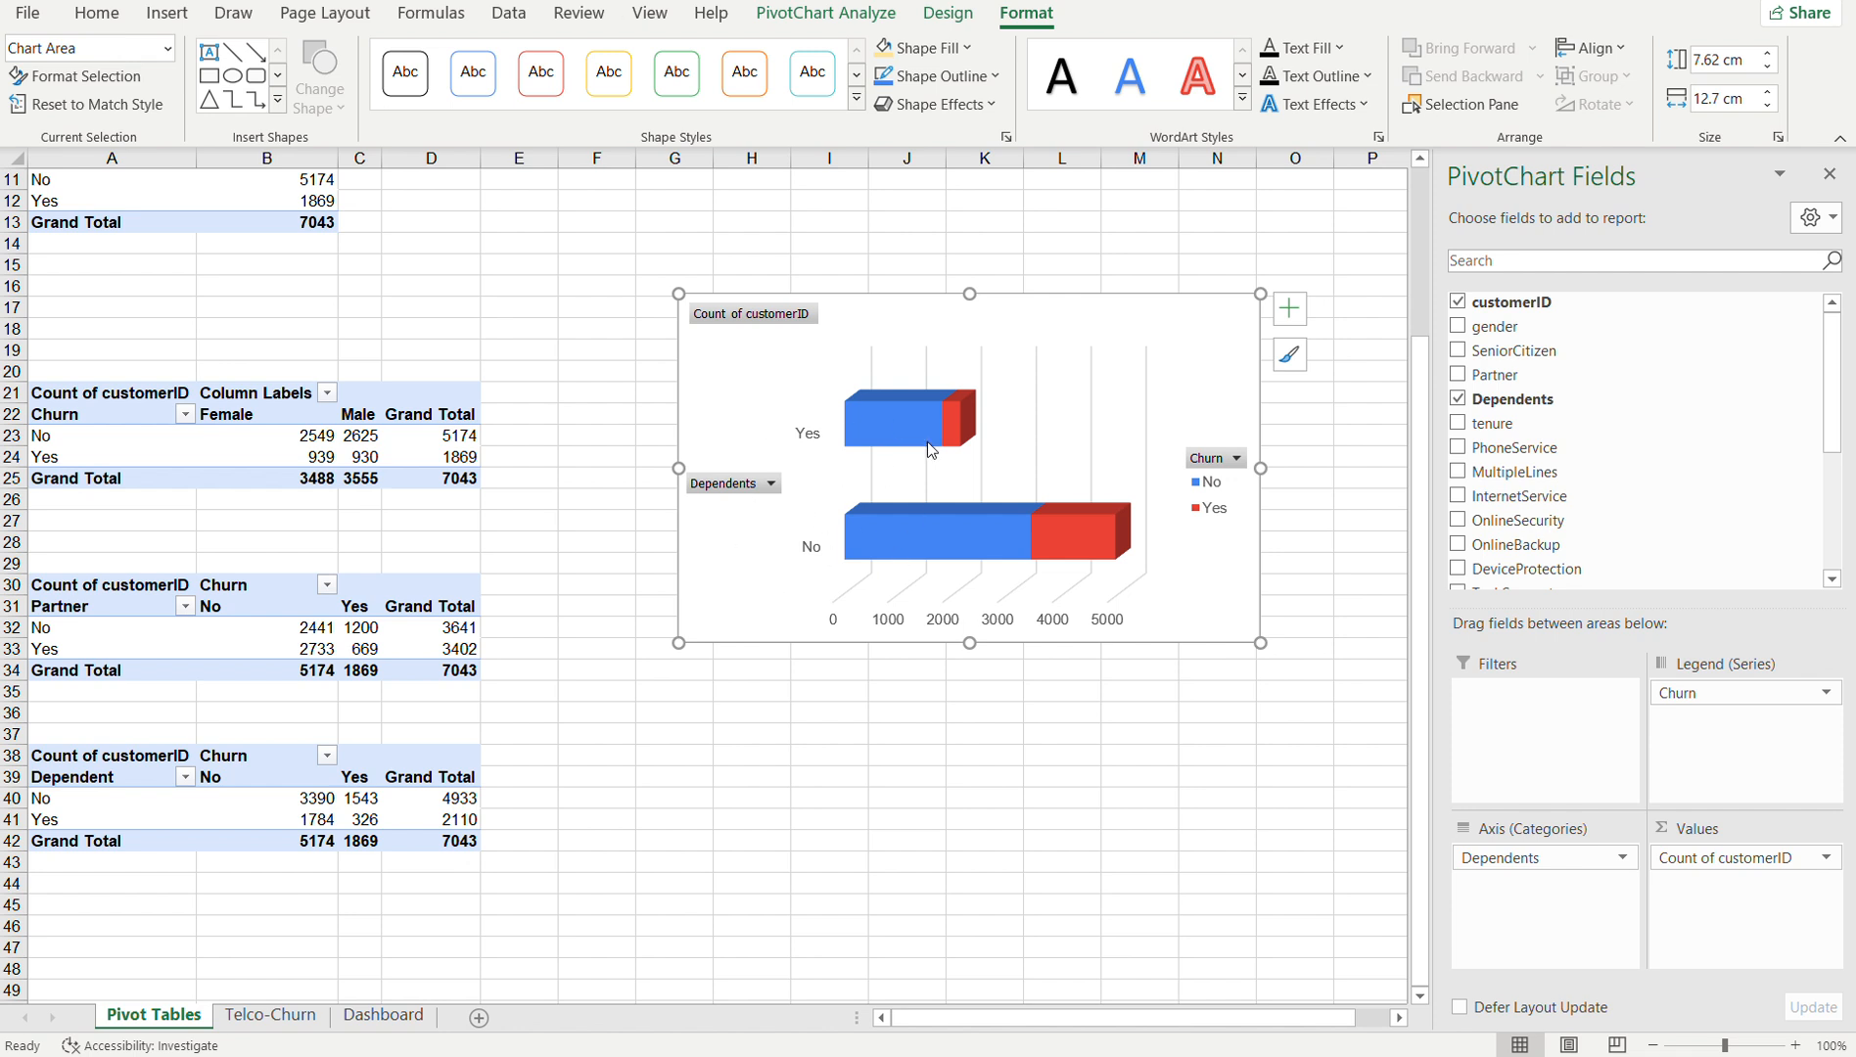
# - Hide all field buttons on the dependents churn chart and close the PivotChart Fields pane
pyautogui.rightClick(720, 313)
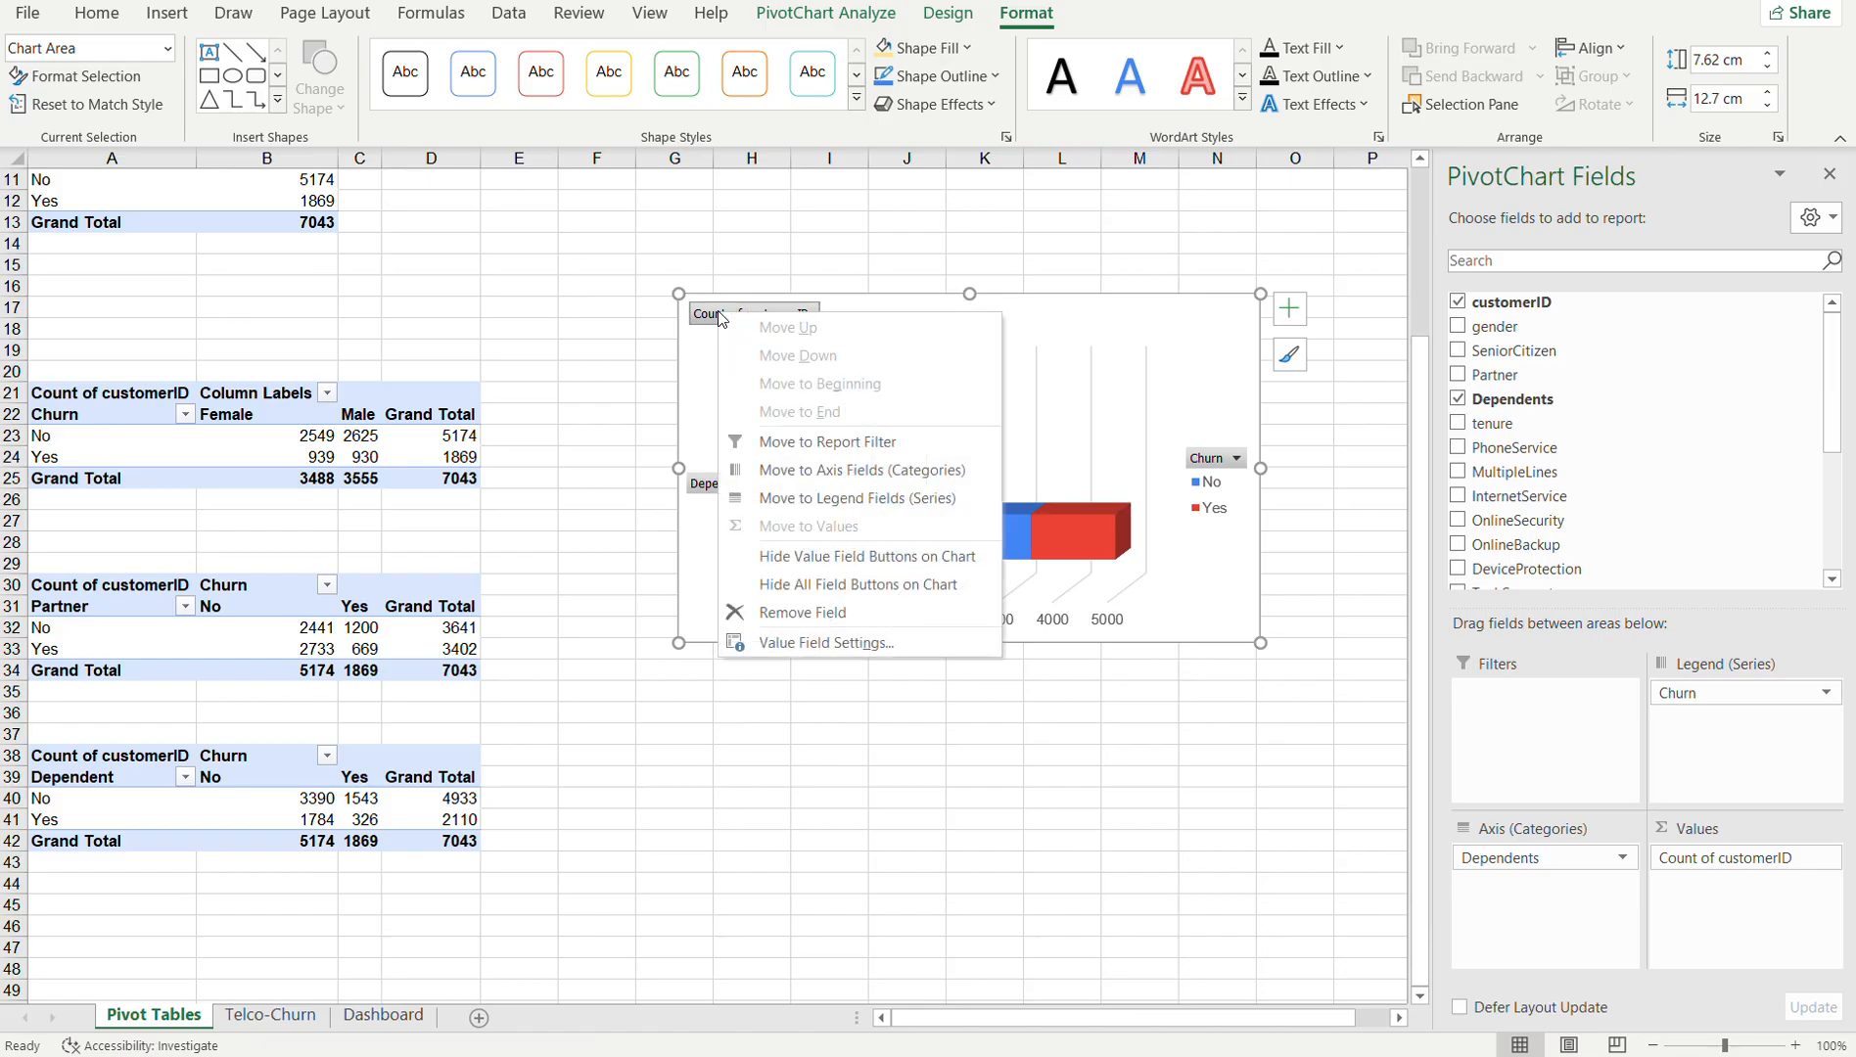
pyautogui.click(794, 586)
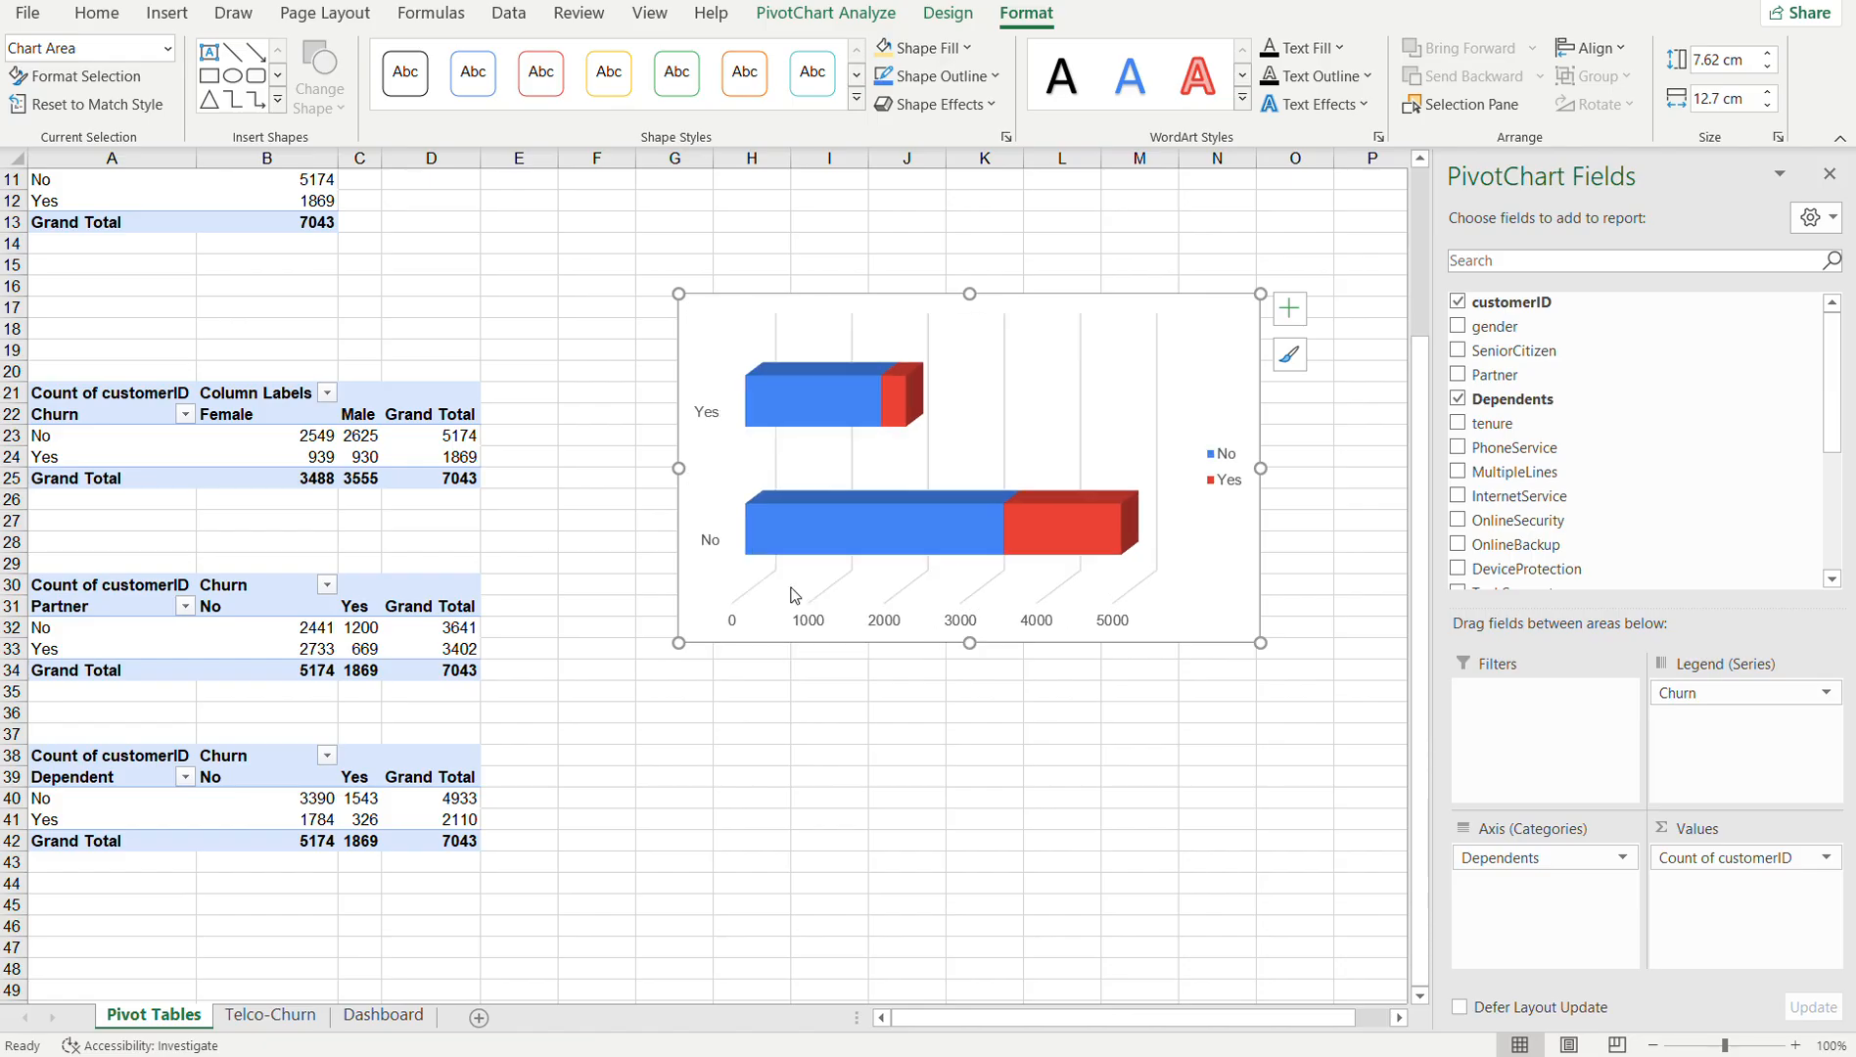
pyautogui.click(1005, 414)
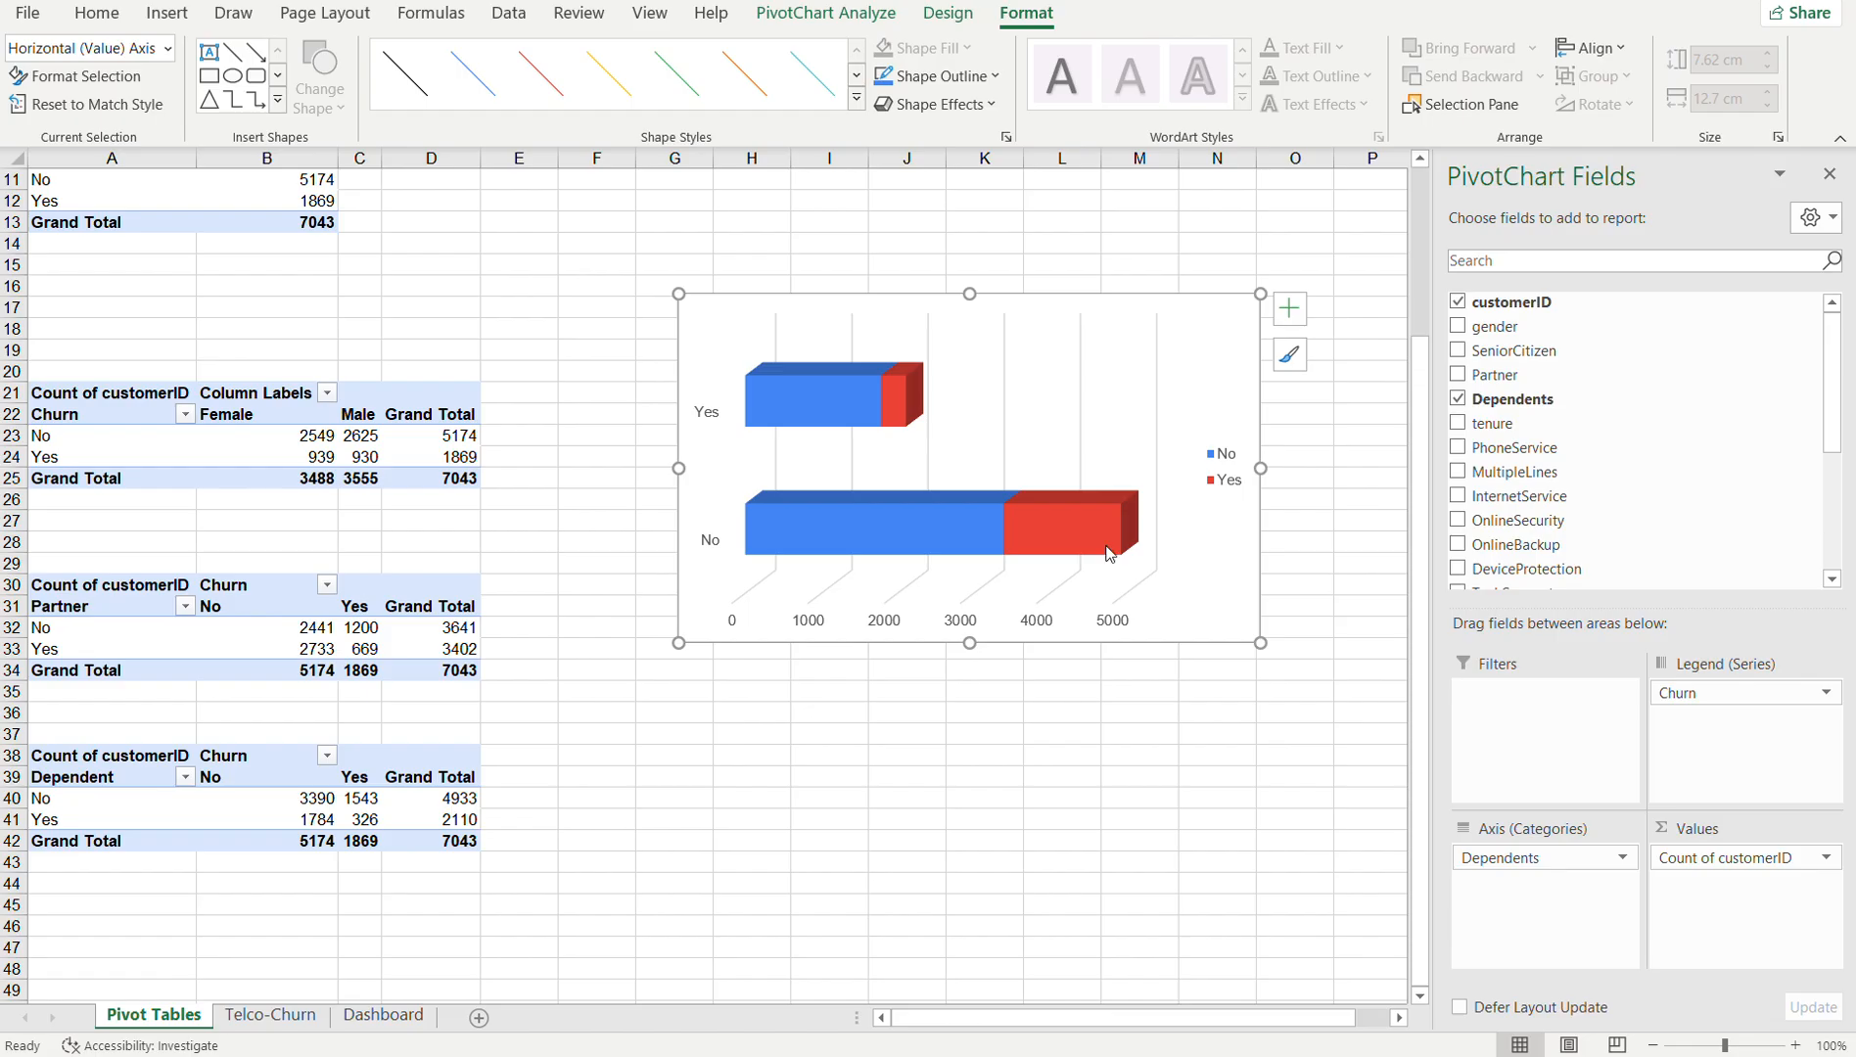
pyautogui.click(1141, 734)
pyautogui.click(1093, 453)
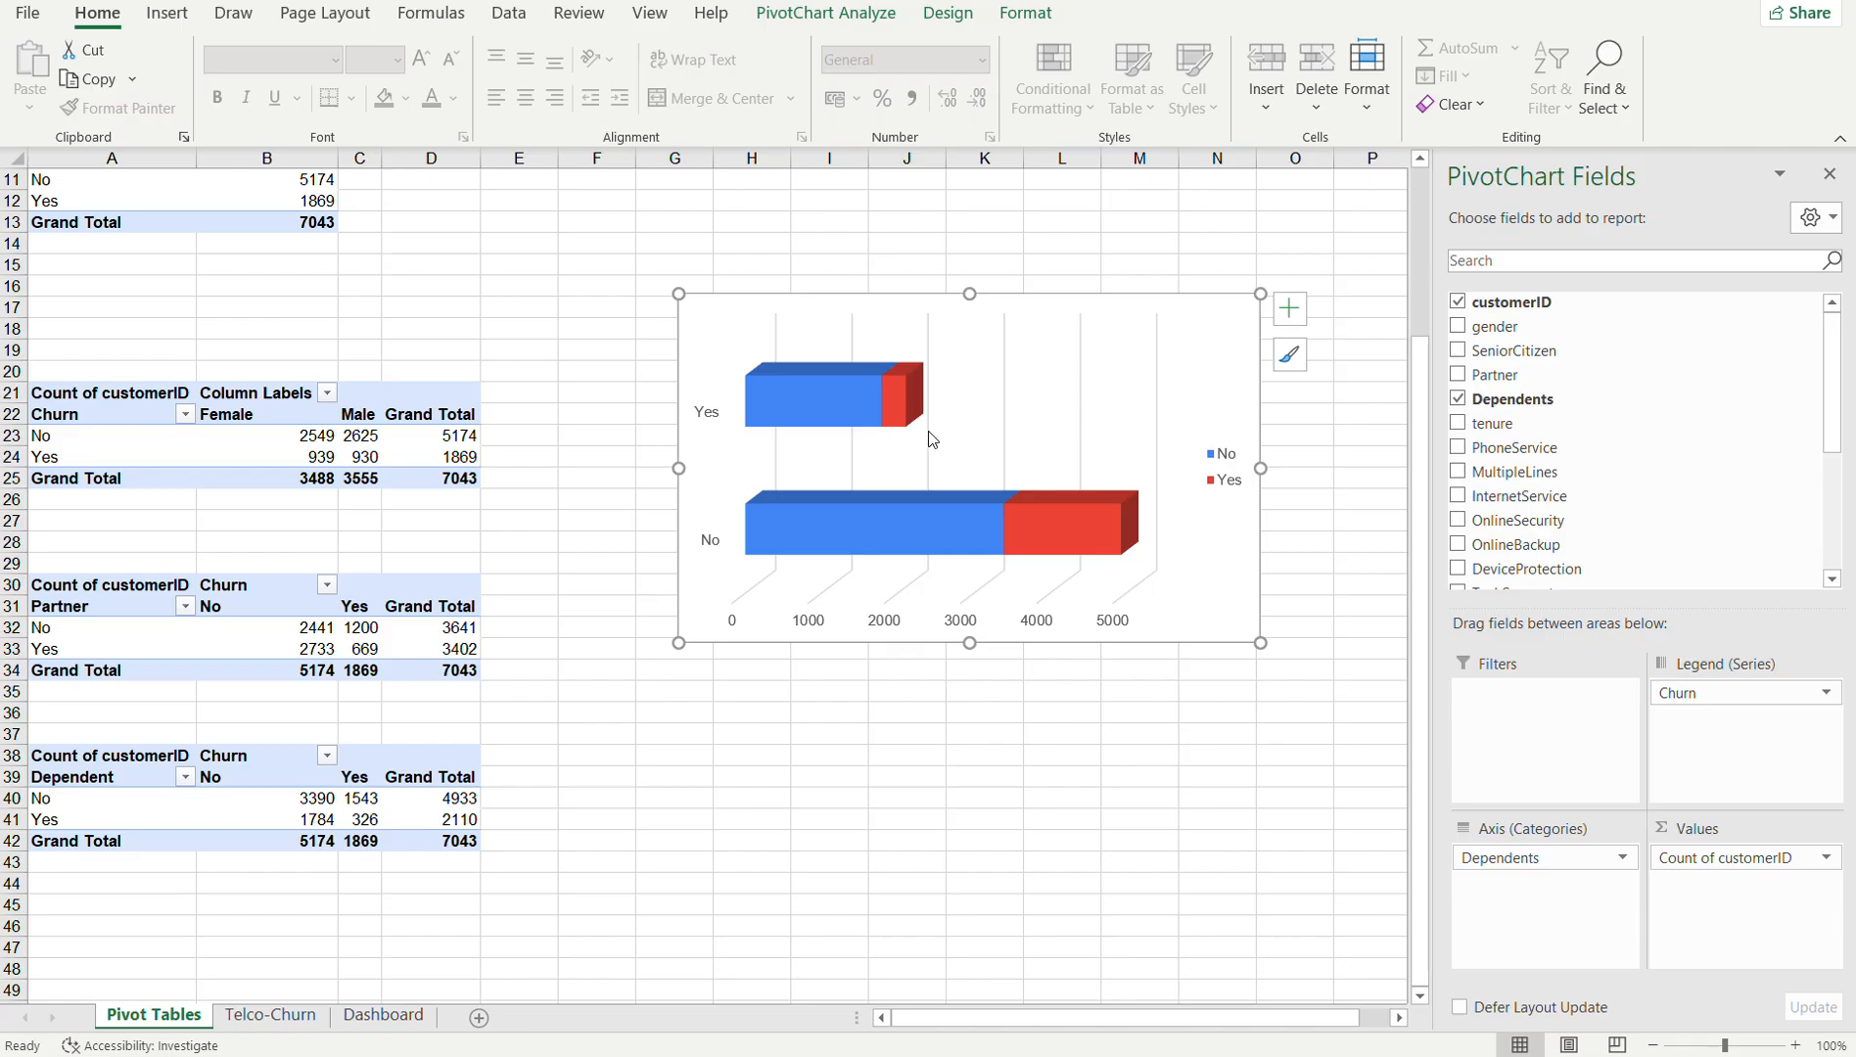
pyautogui.click(1830, 174)
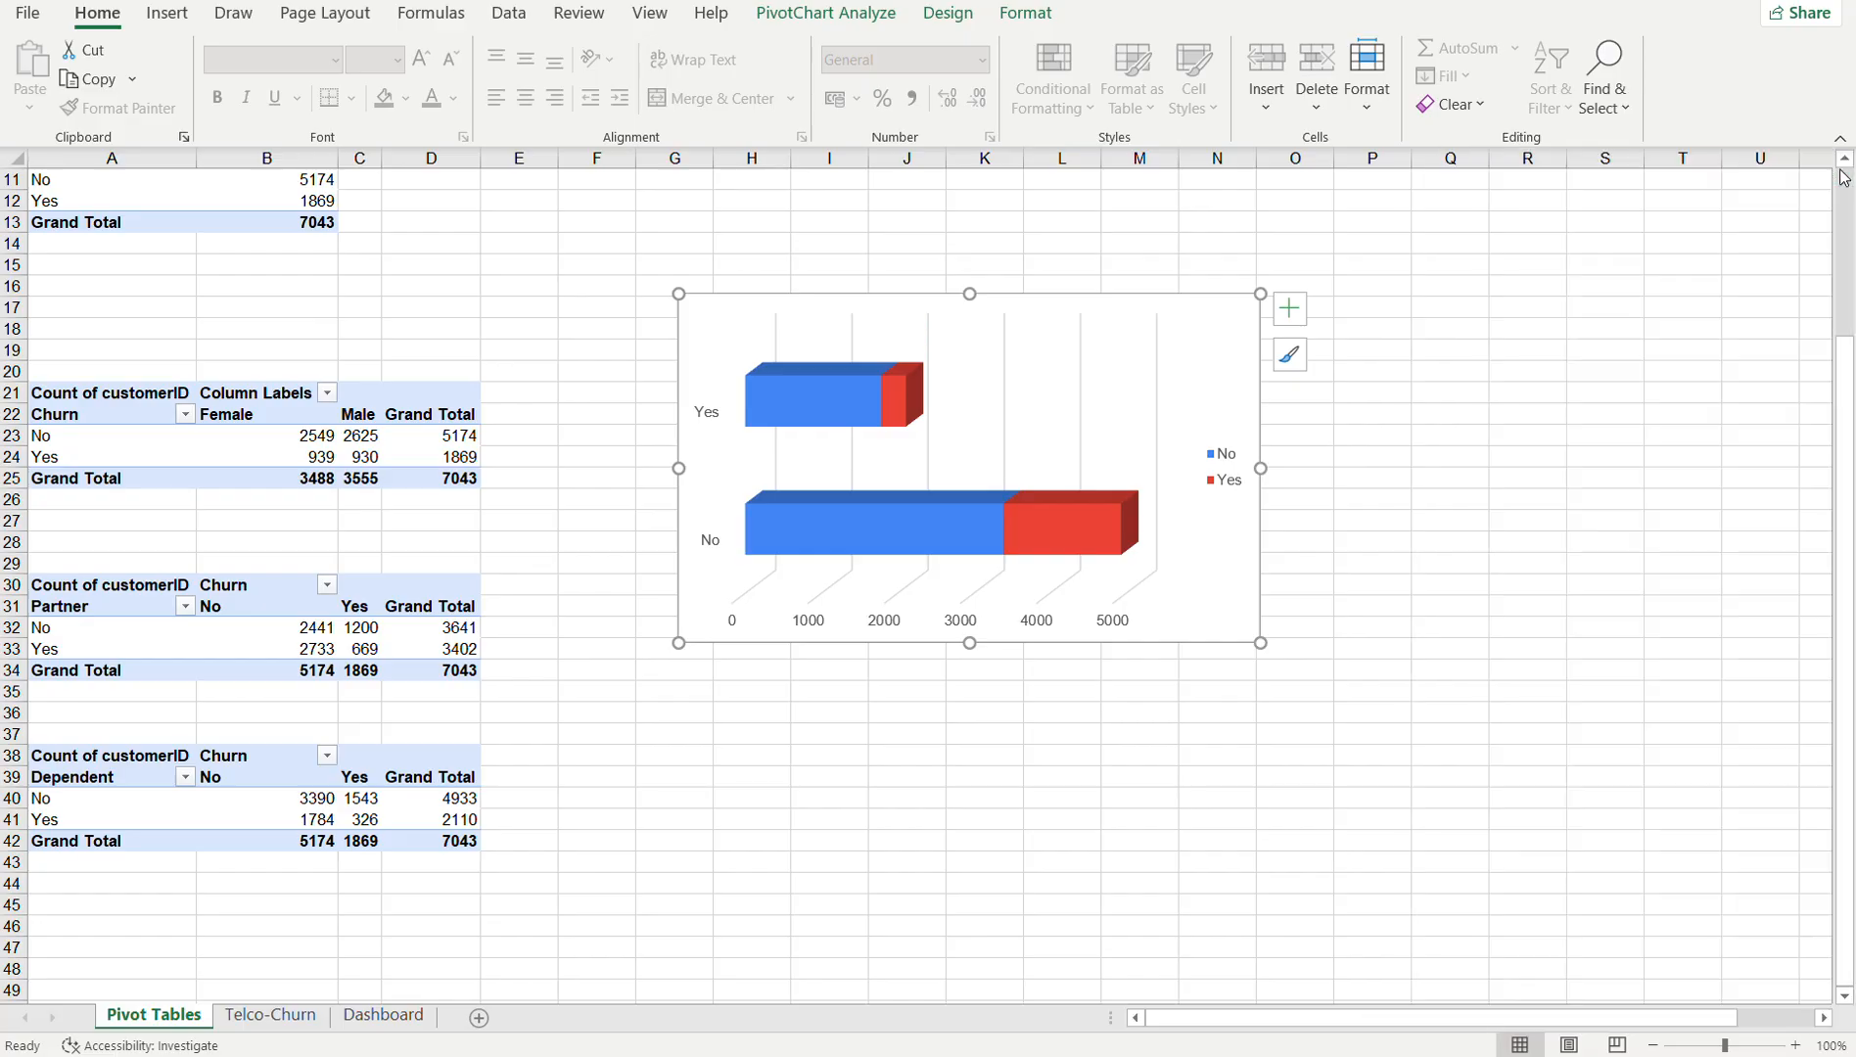
# - Remove the gridlines from the dependents churn chart
pyautogui.doubleClick(1160, 409)
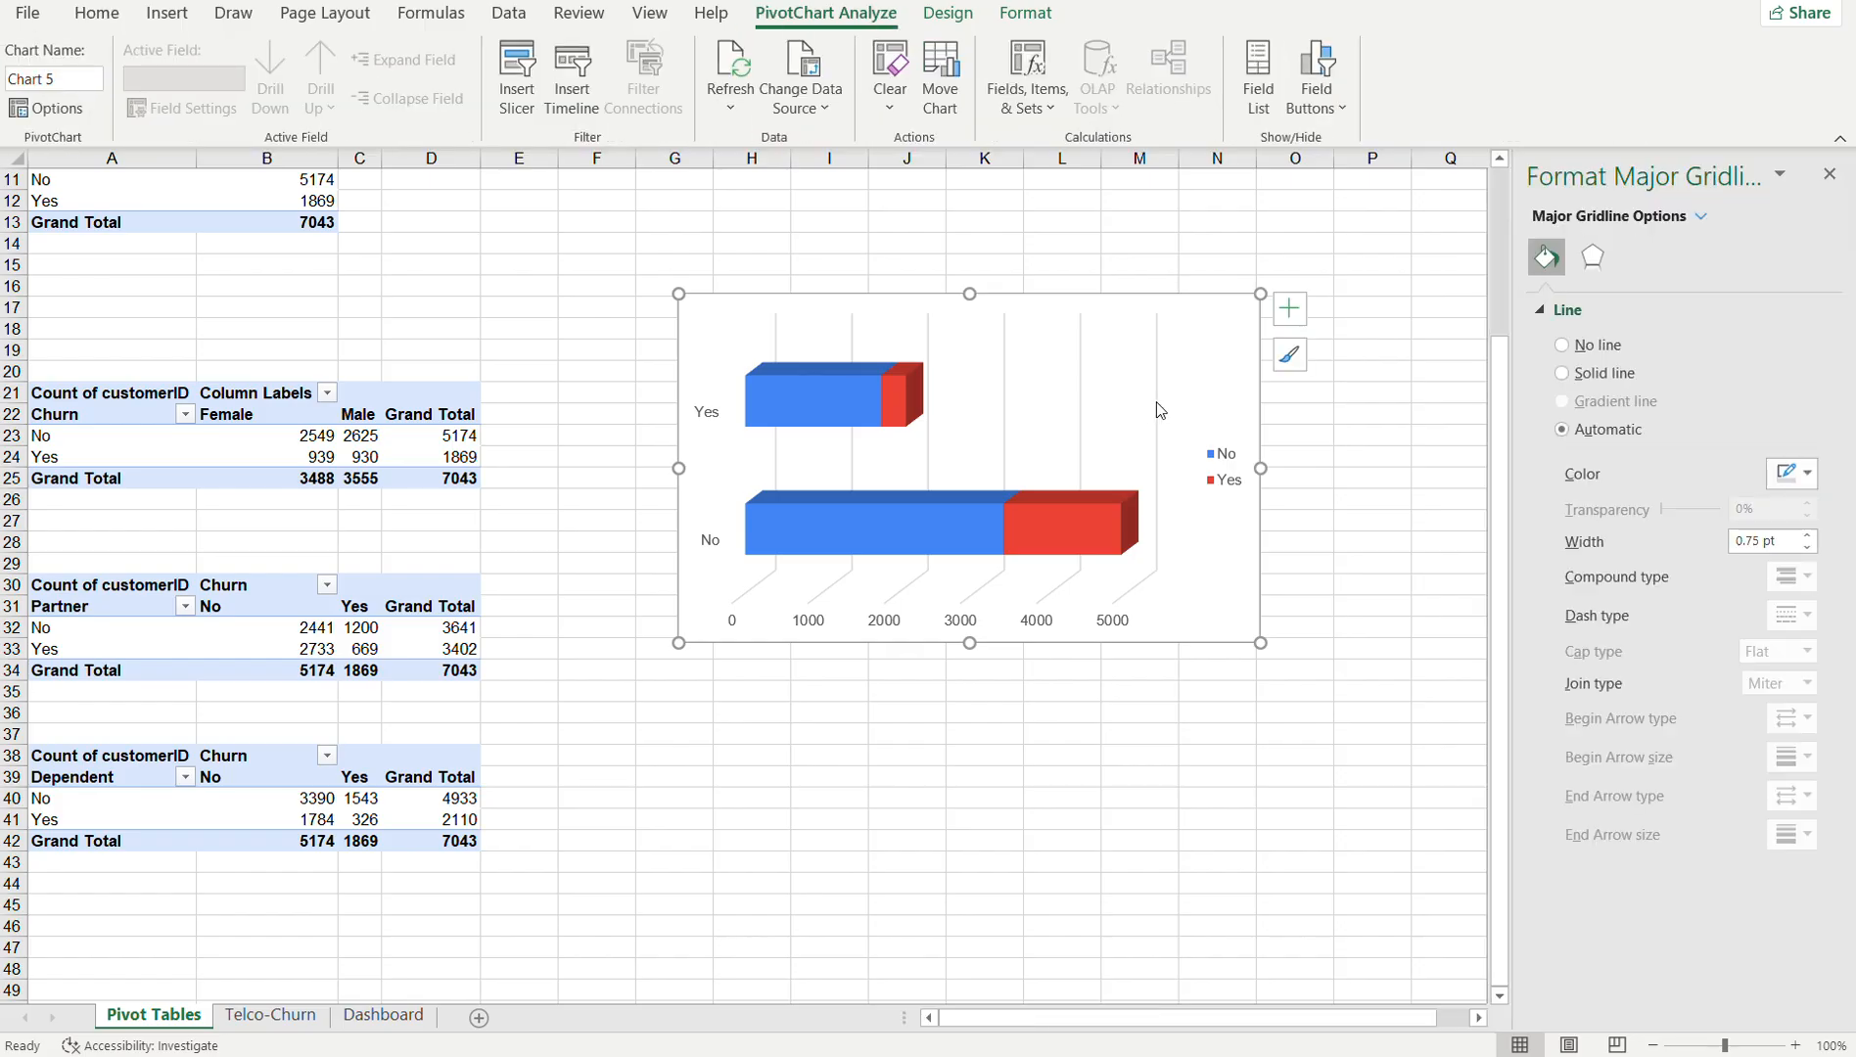
pyautogui.click(1276, 323)
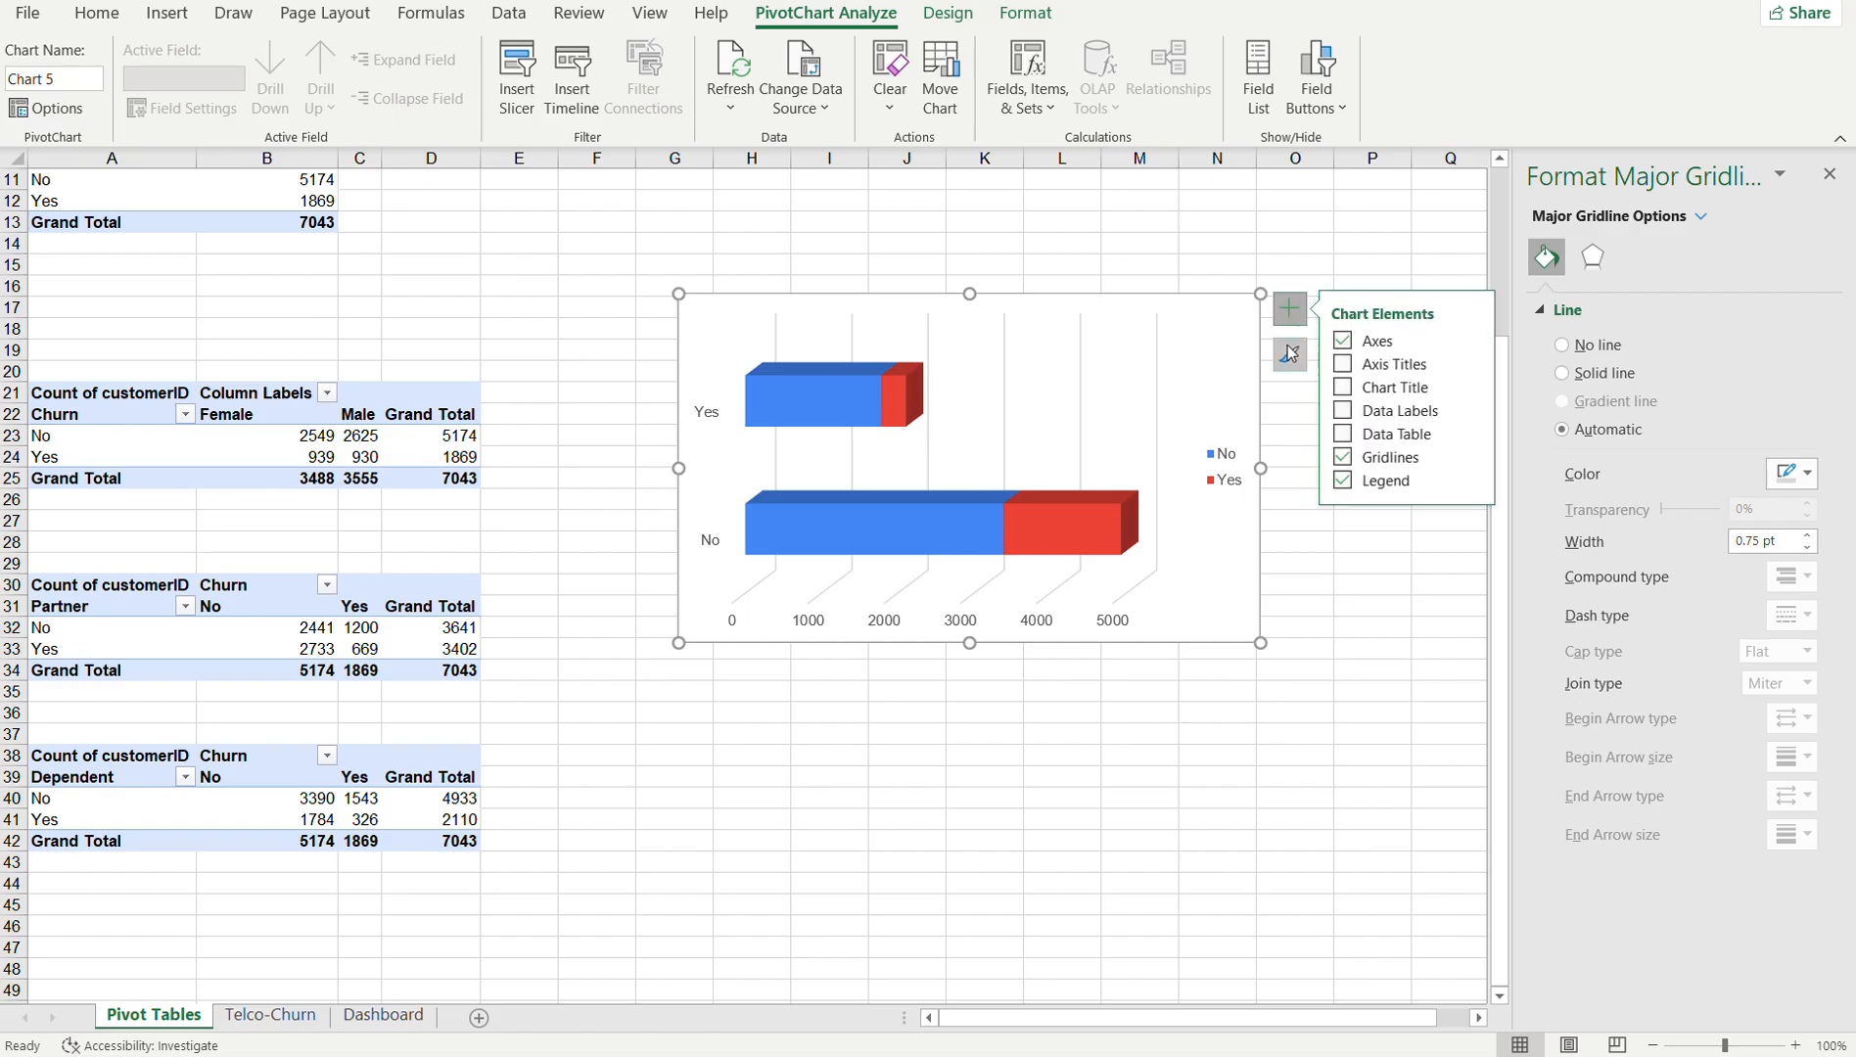
pyautogui.click(1349, 457)
pyautogui.click(1350, 457)
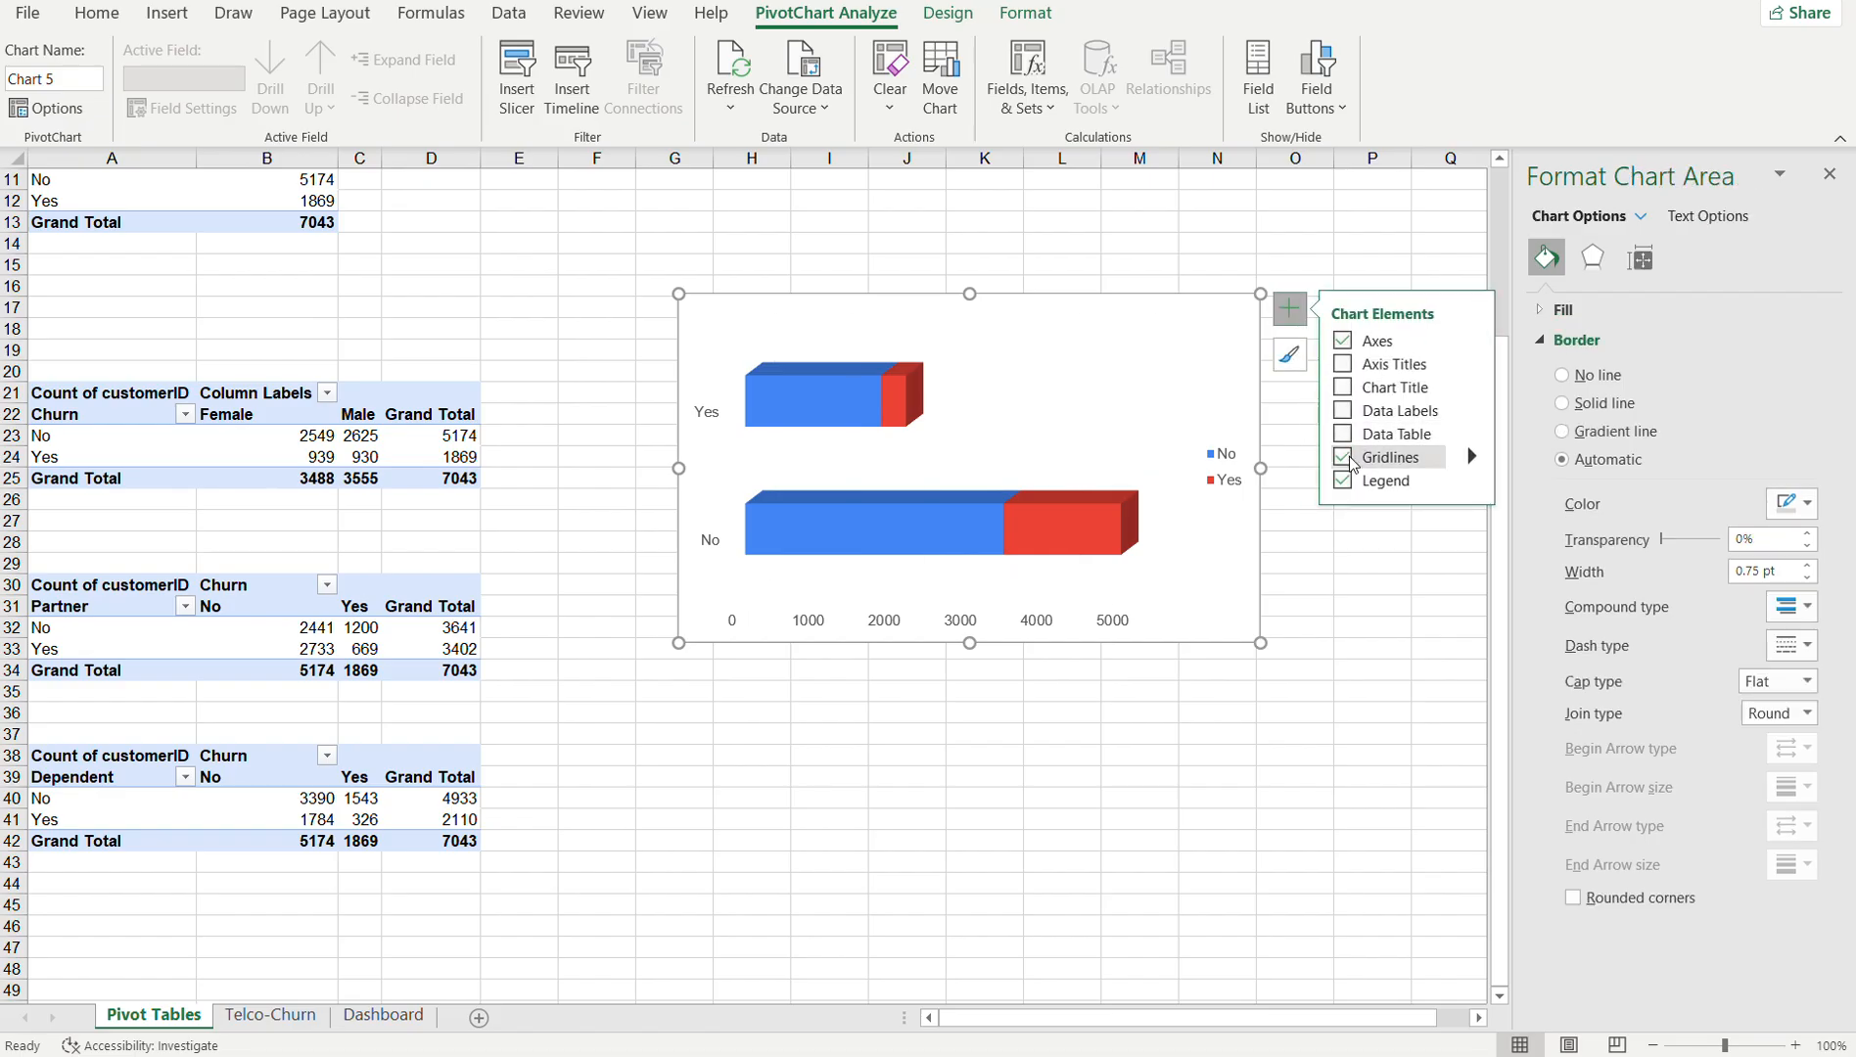
pyautogui.click(1353, 460)
pyautogui.click(1352, 460)
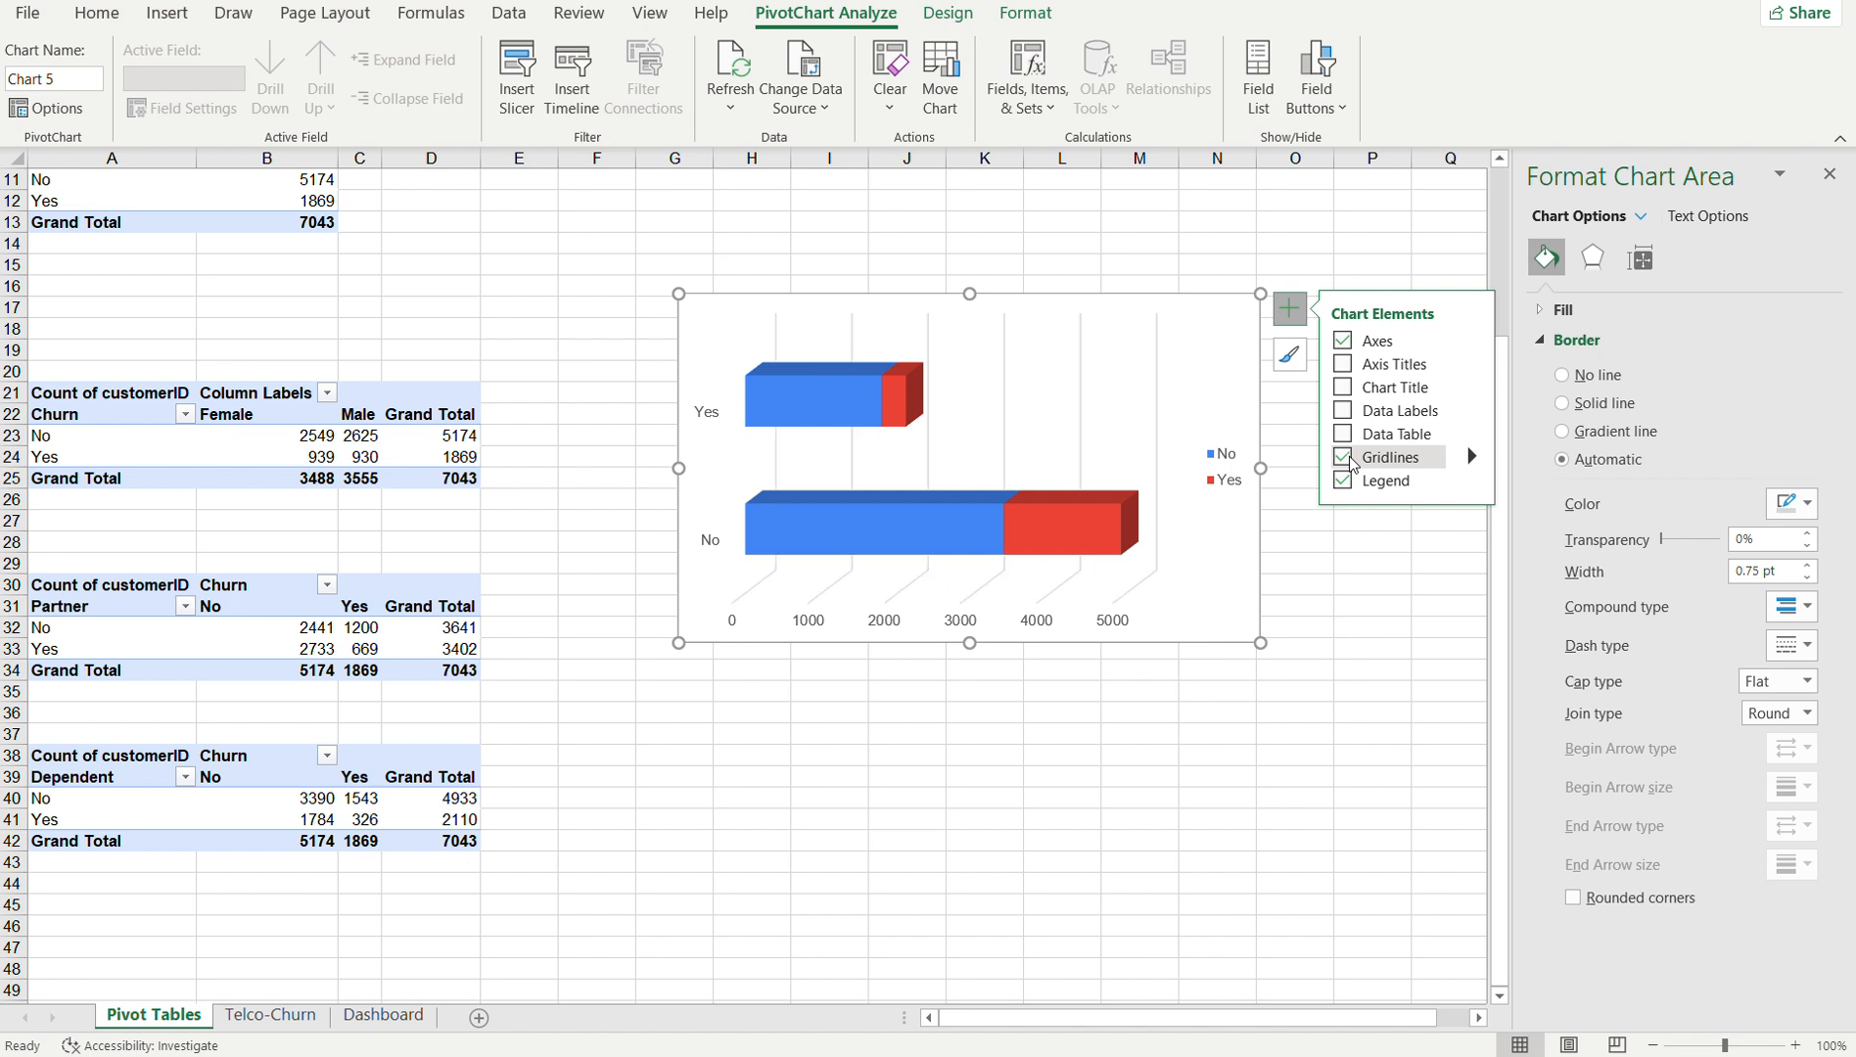
pyautogui.click(1353, 460)
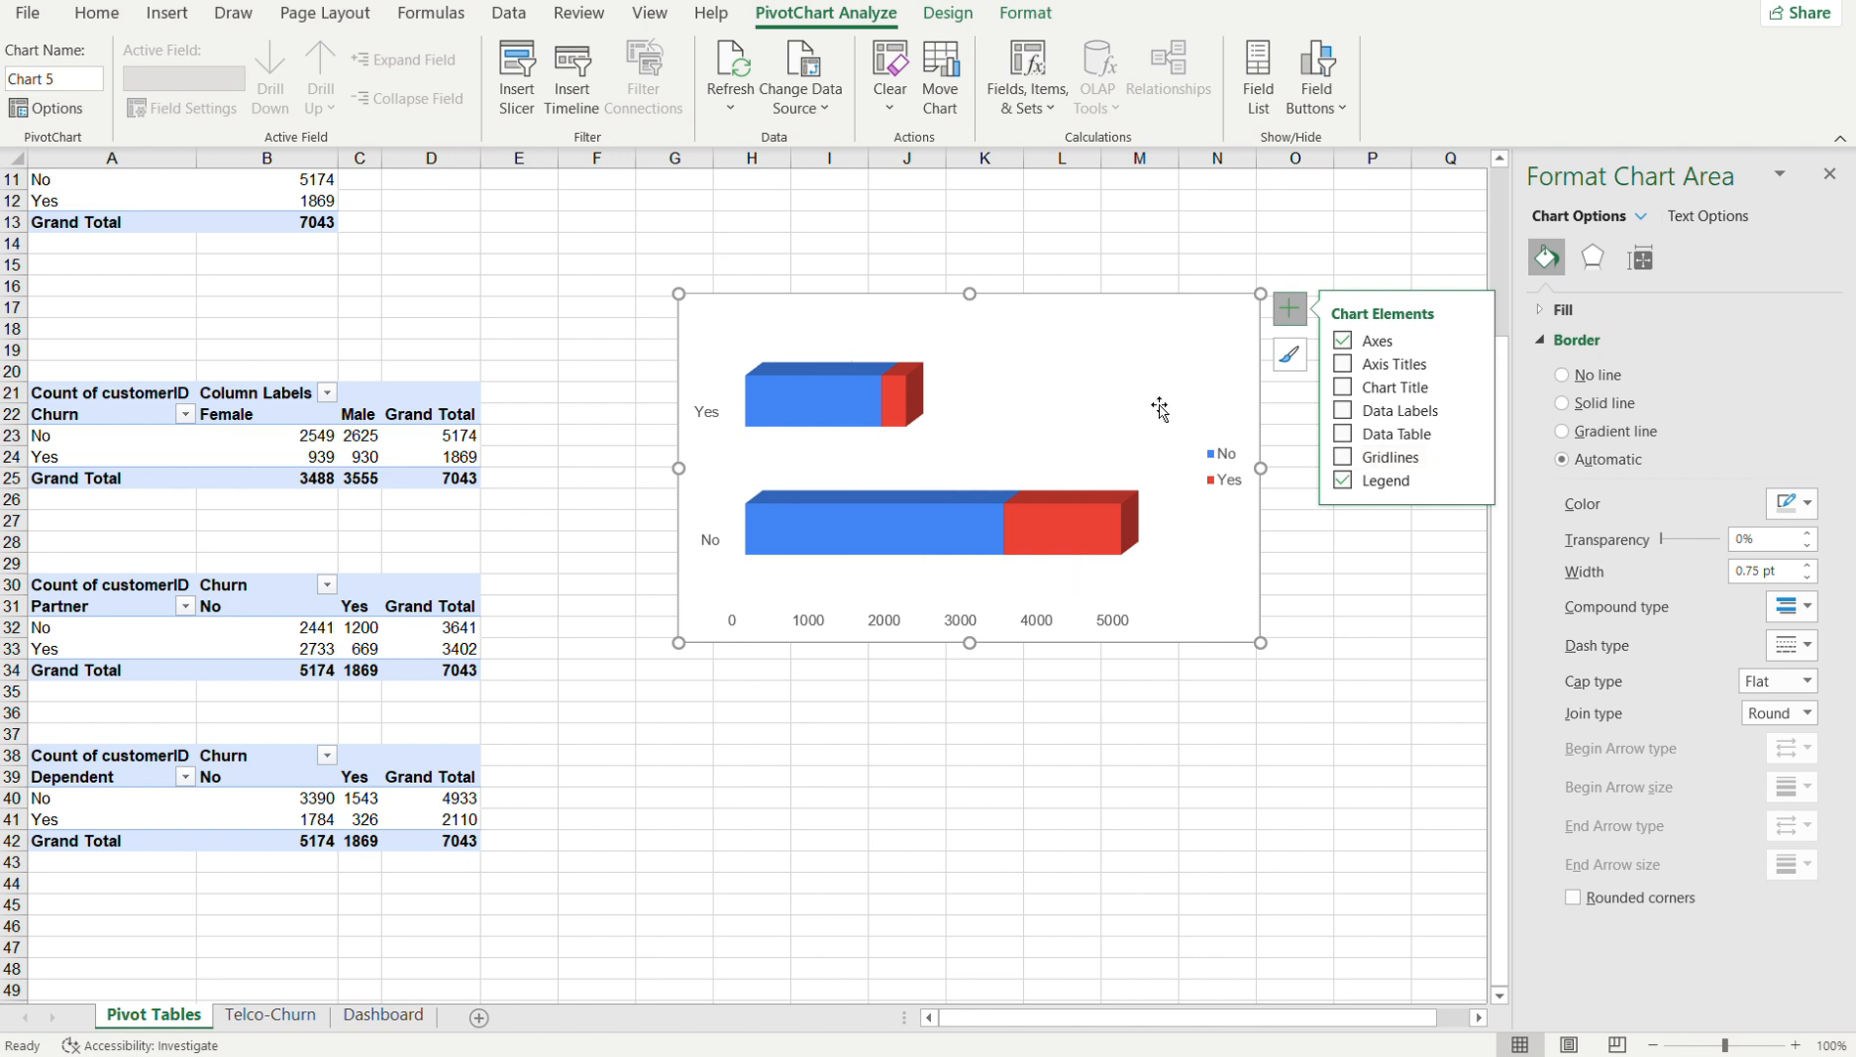
# - Add a chart title to the dependents churn chart and set it to "Churn rate by Dependents"
pyautogui.click(1343, 390)
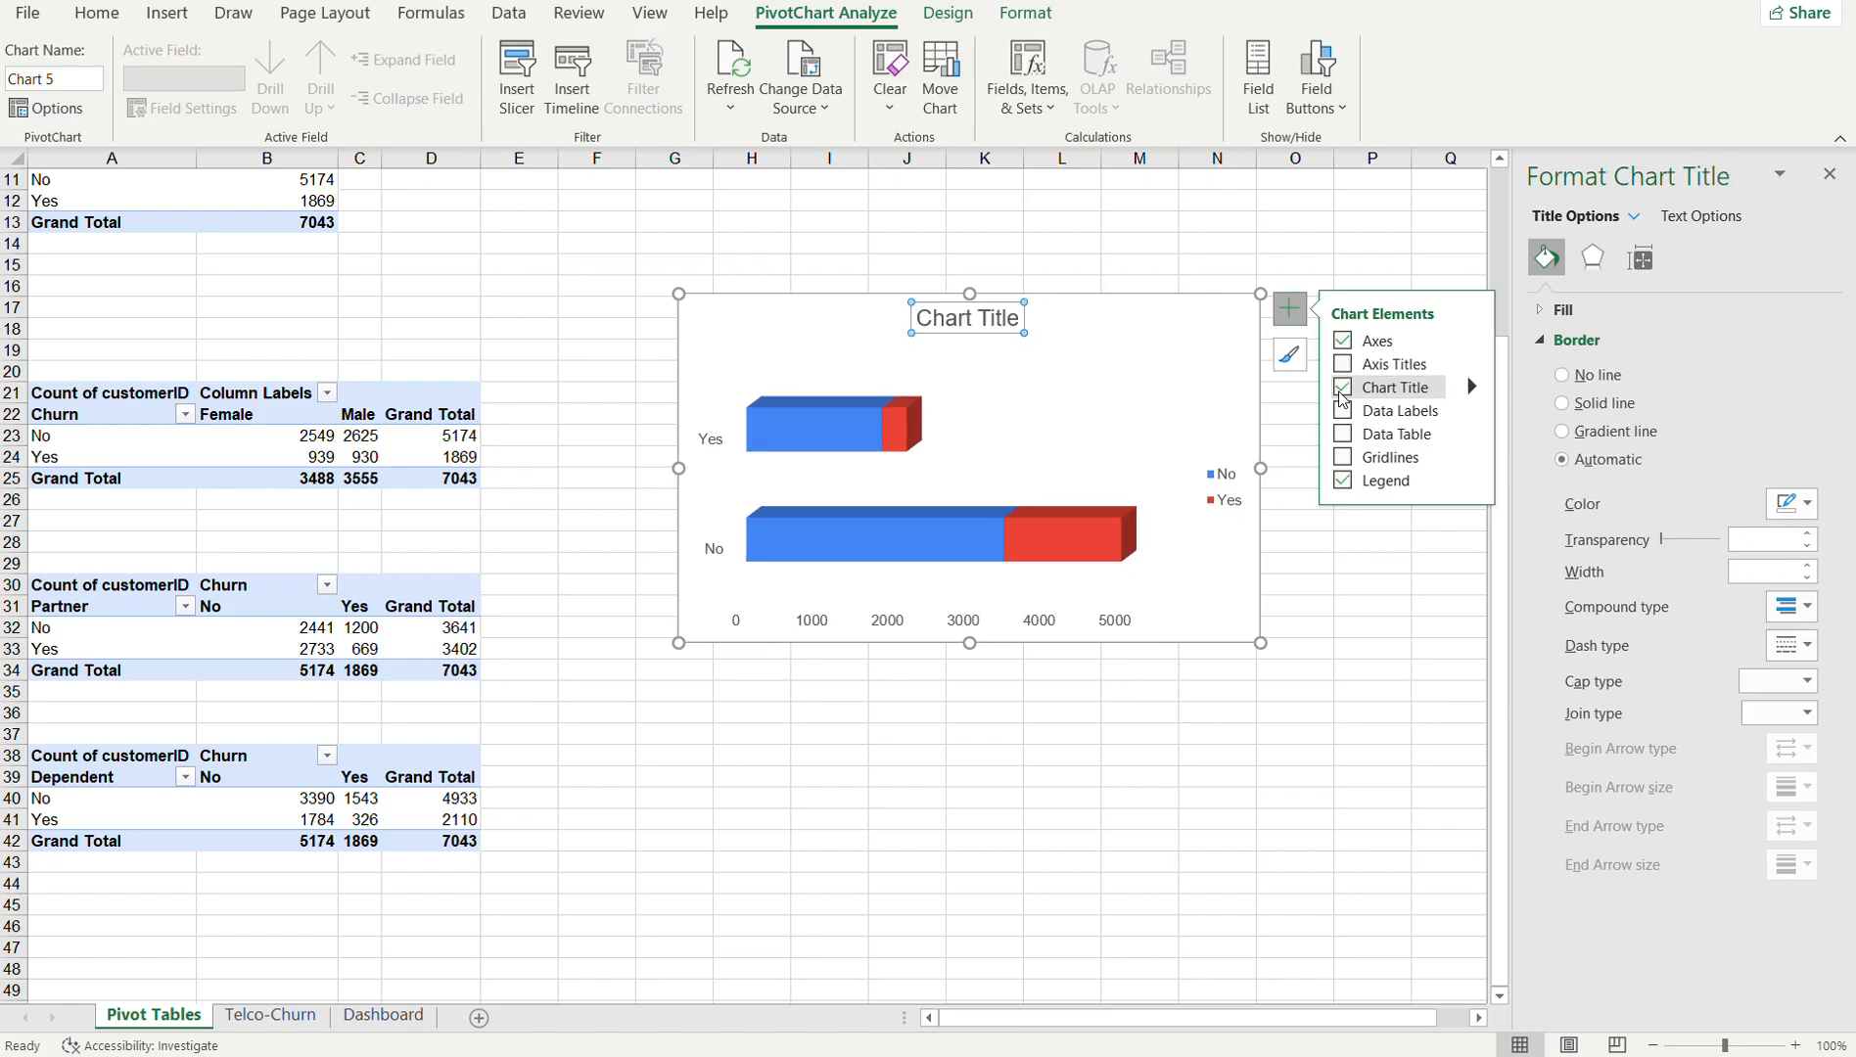
pyautogui.click(938, 318)
pyautogui.click(936, 318)
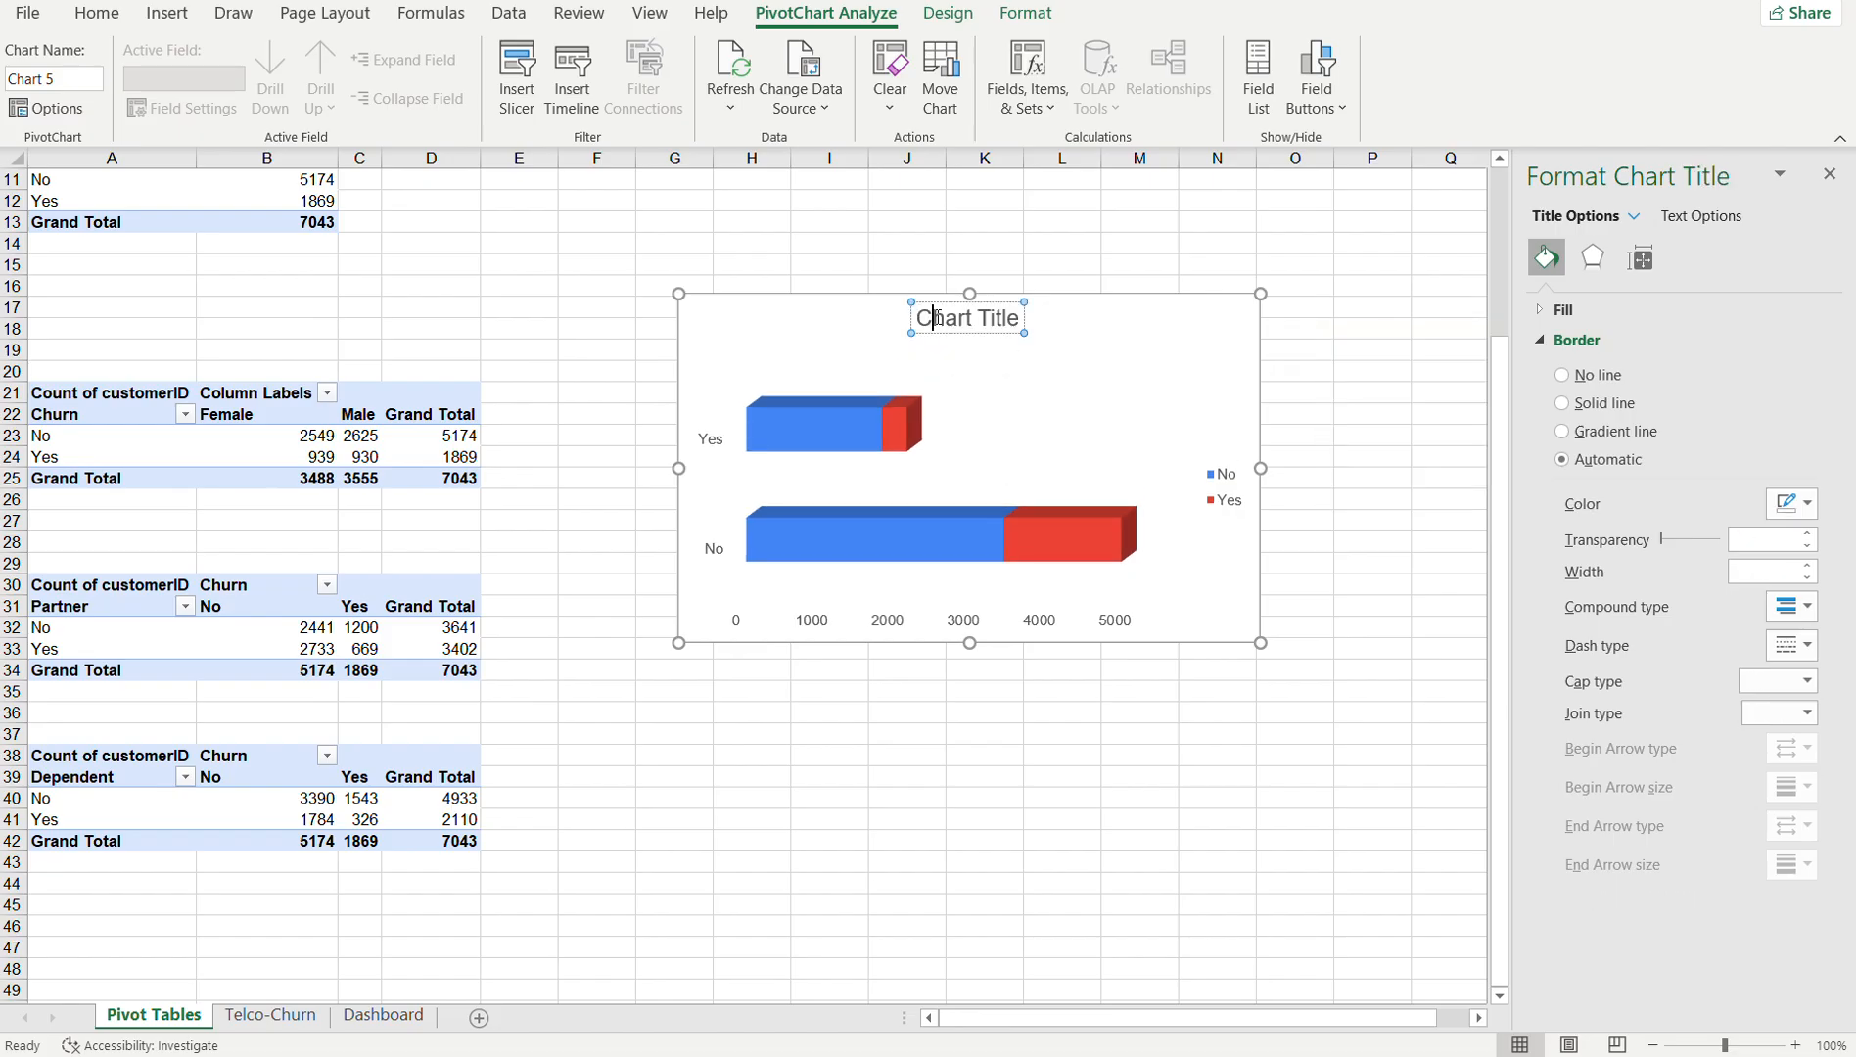
pyautogui.tripleClick(937, 319)
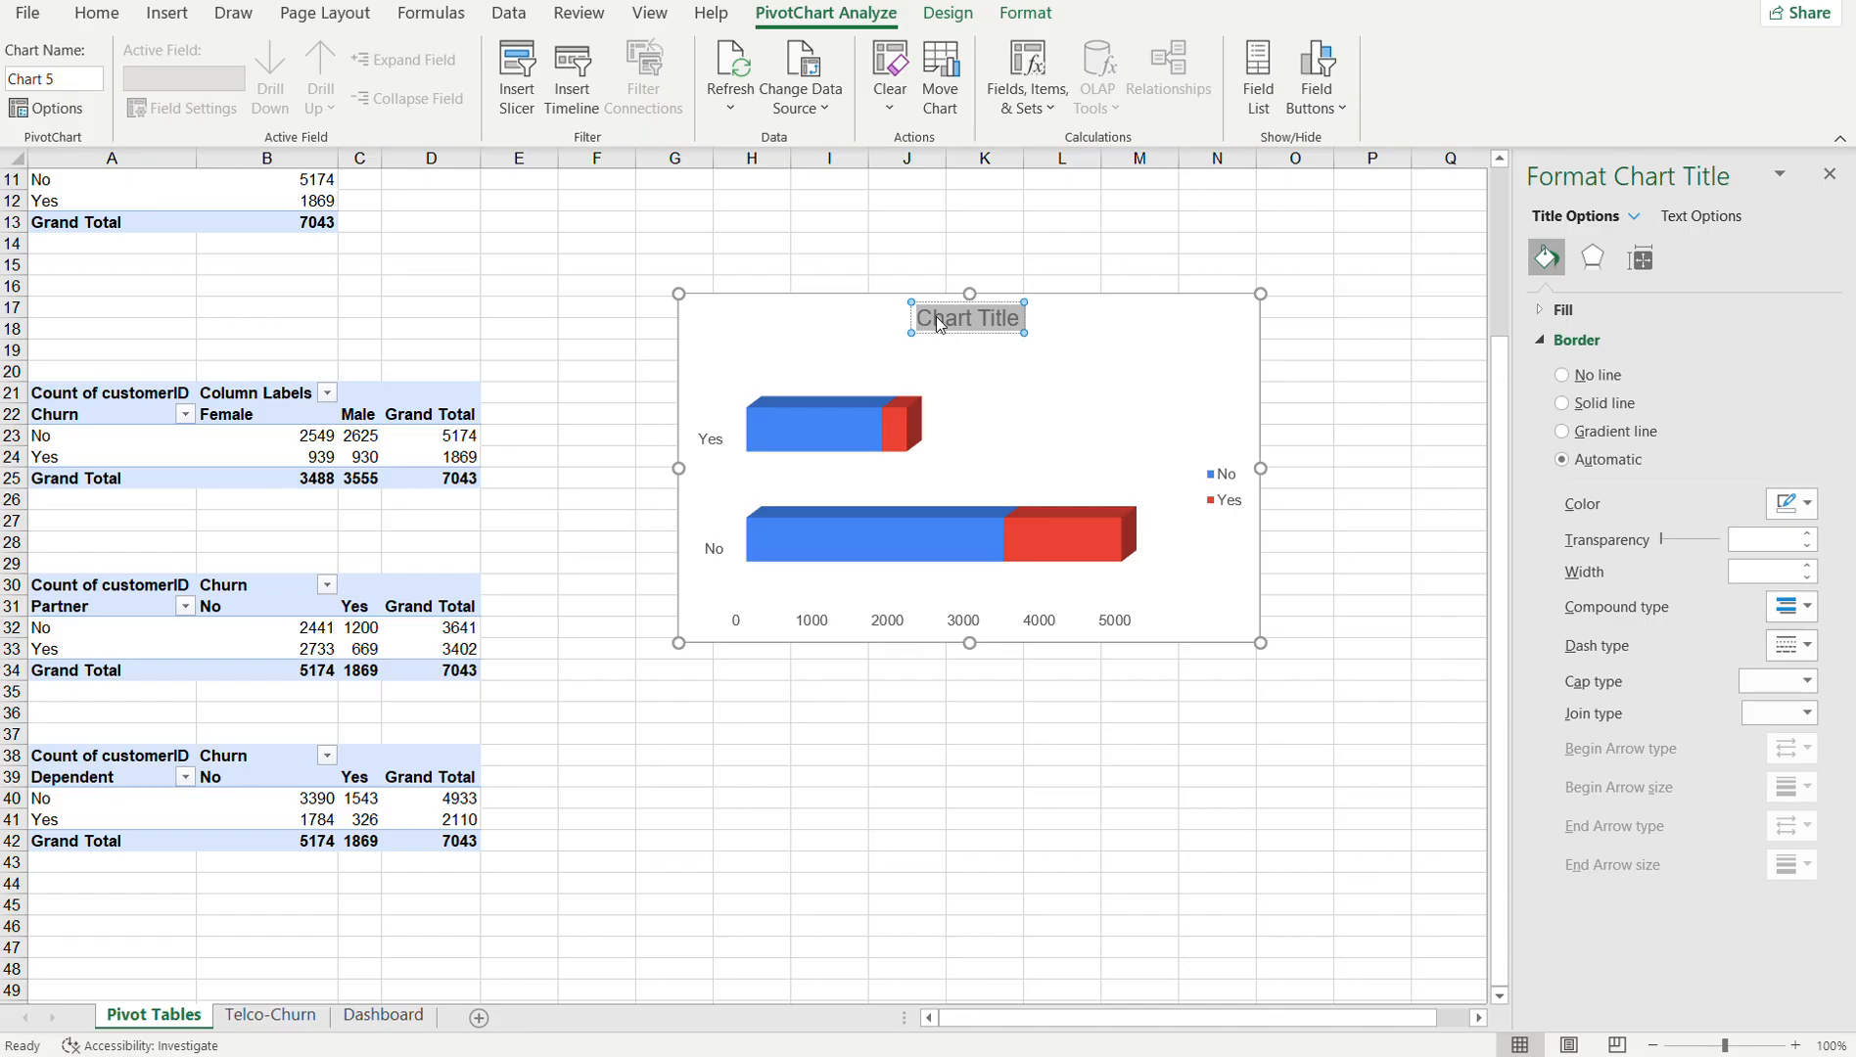
pyautogui.write('Churn')
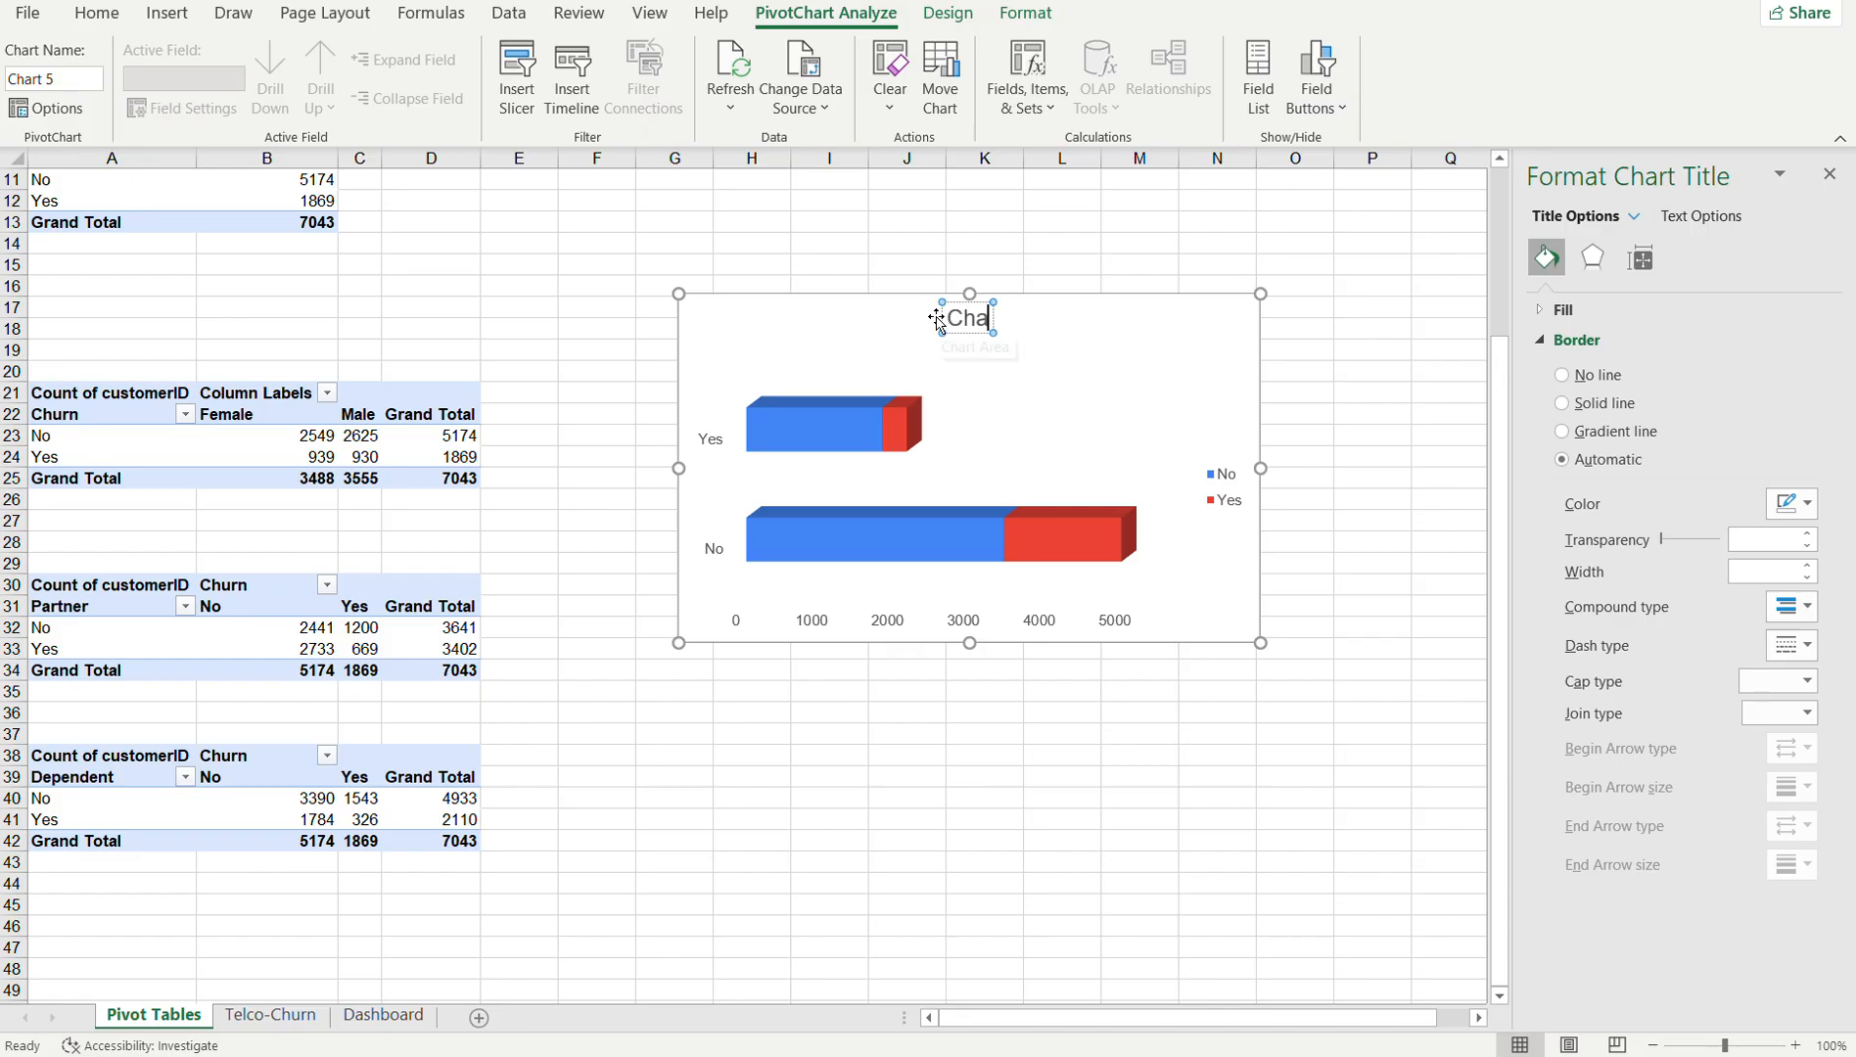
pyautogui.write(' rate by D')
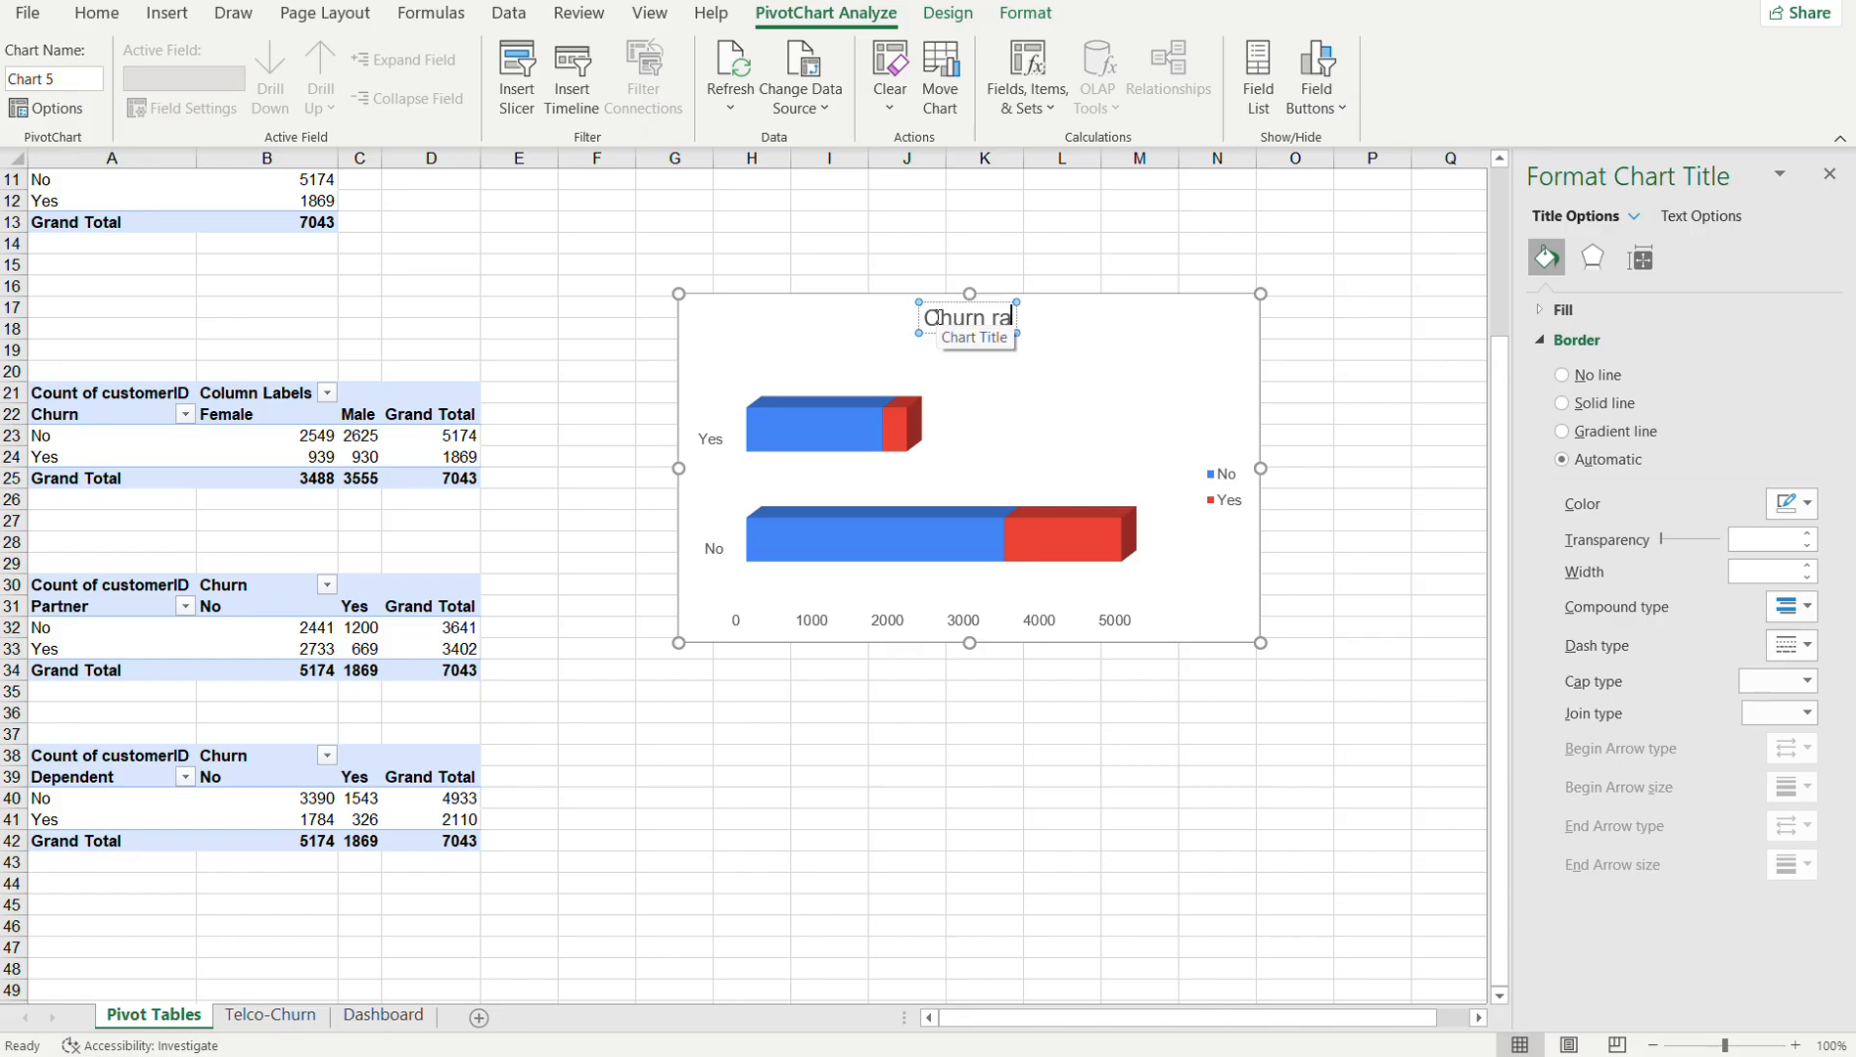
pyautogui.write('epen')
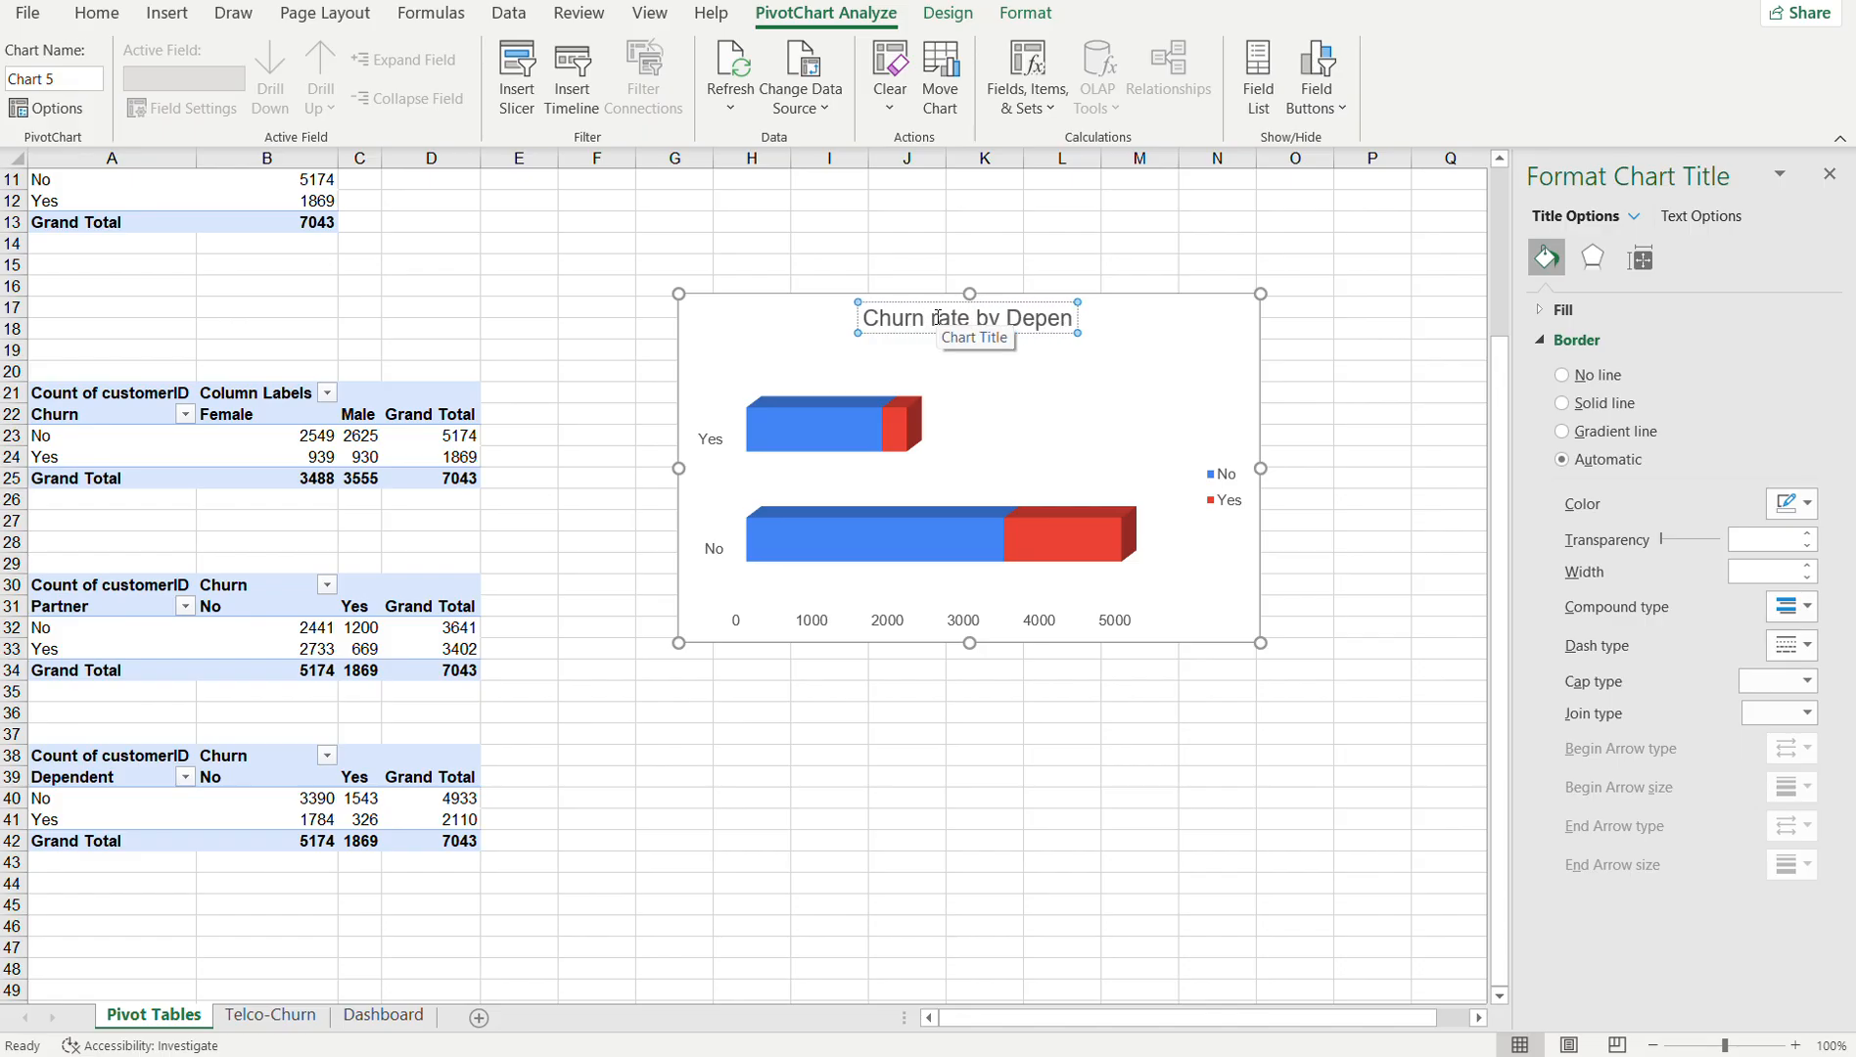
pyautogui.write('dents')
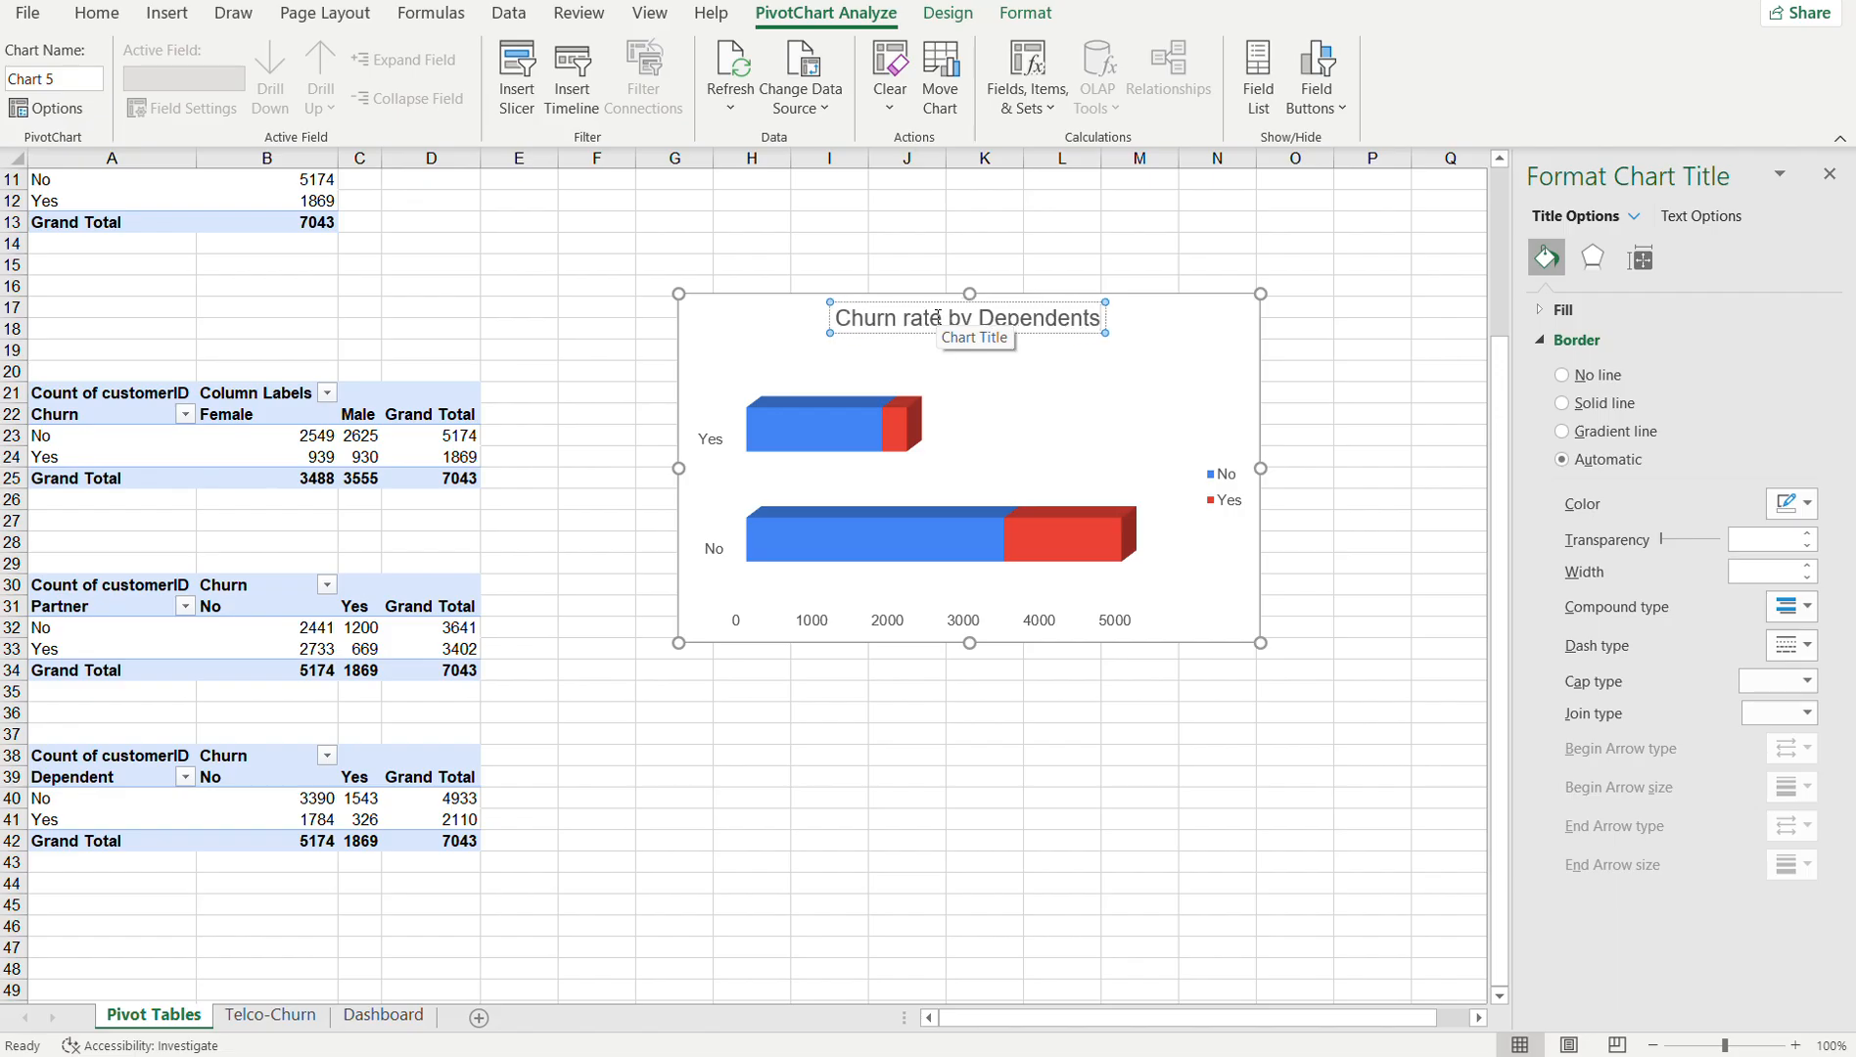
pyautogui.click(740, 354)
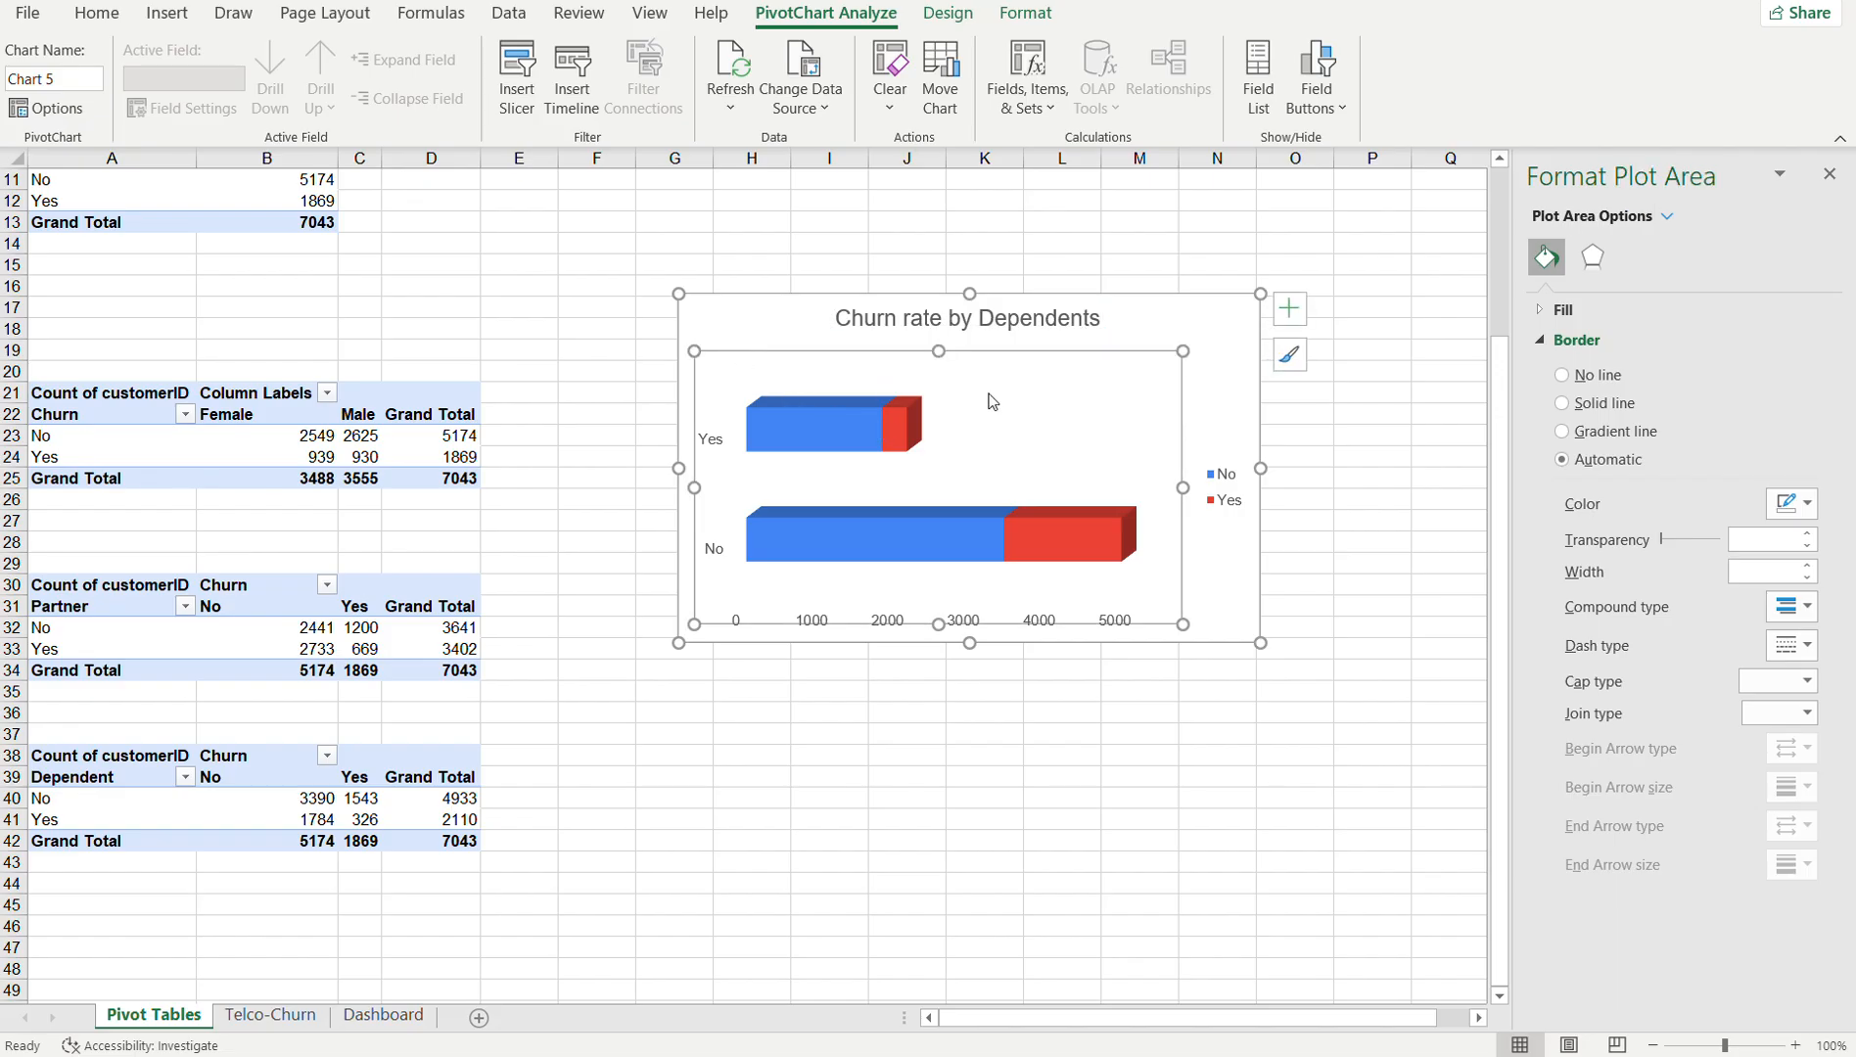
pyautogui.click(1234, 384)
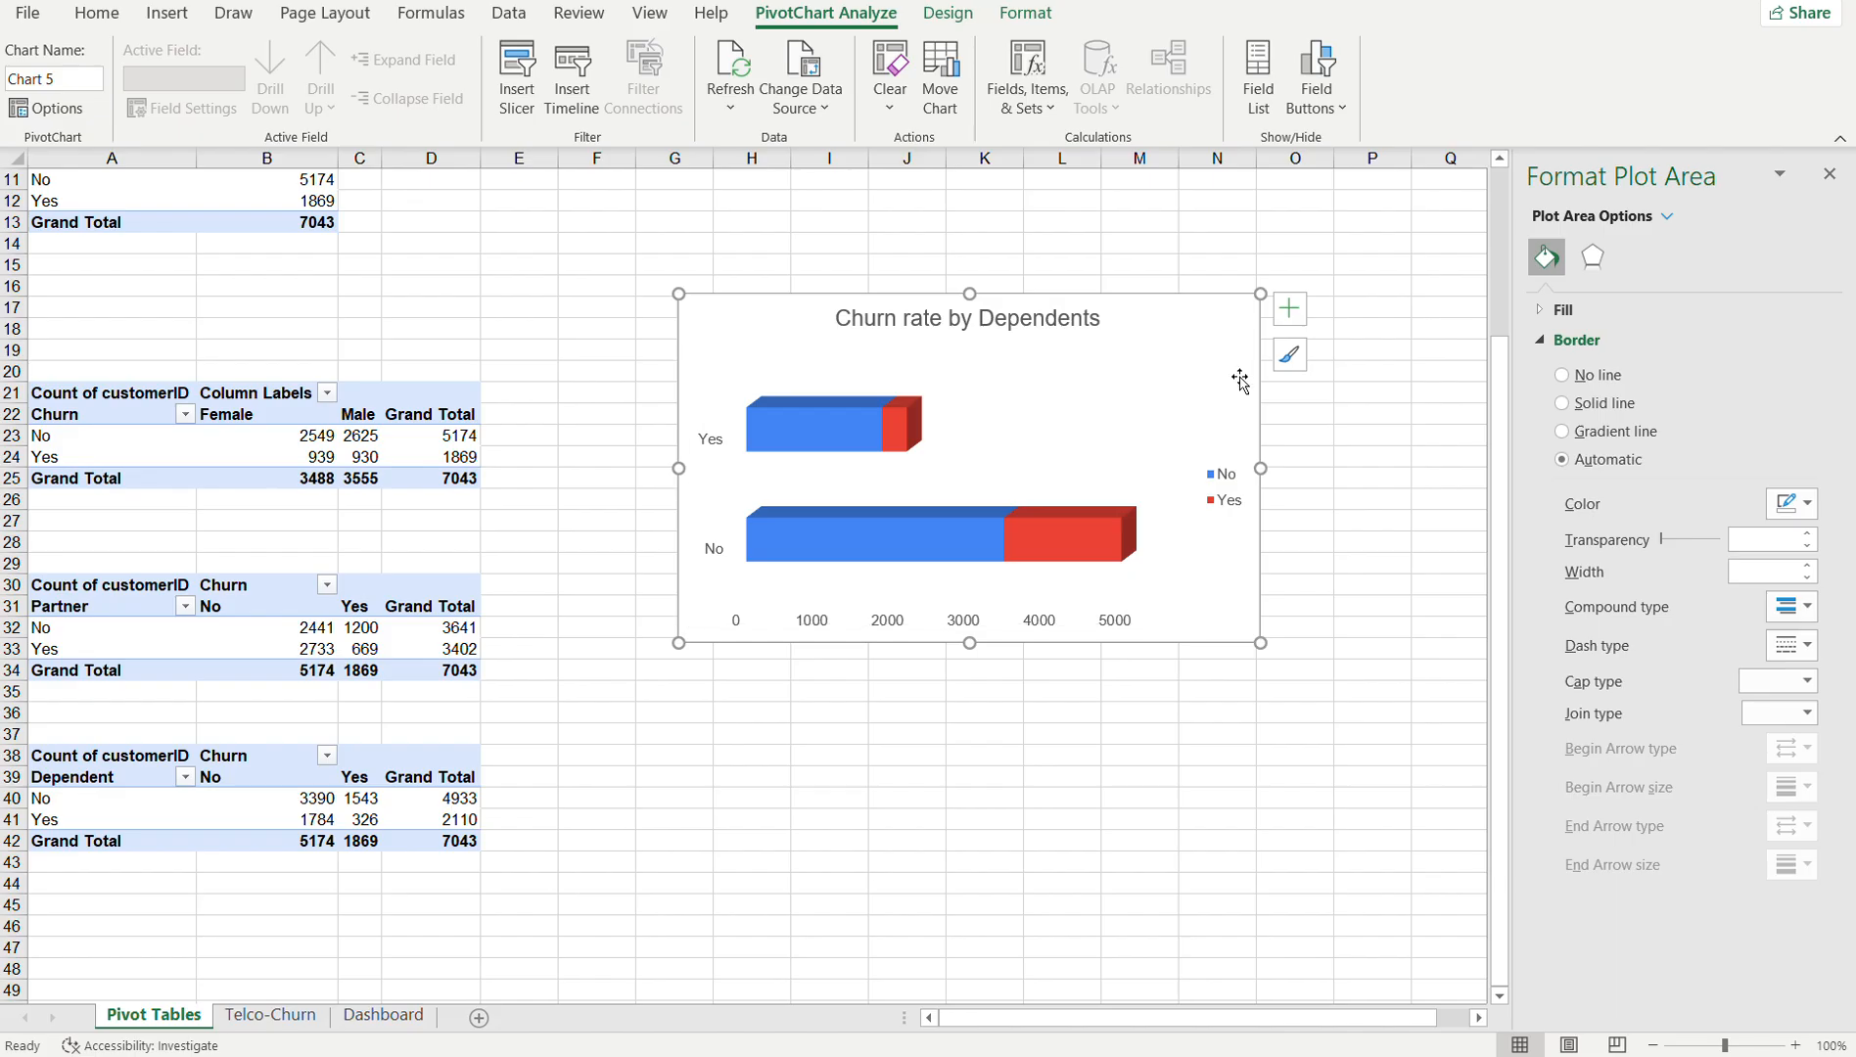
# - Add axis titles to the dependents churn chart and name the horizontal axis "No. of Customers"
pyautogui.click(1290, 310)
pyautogui.click(1344, 366)
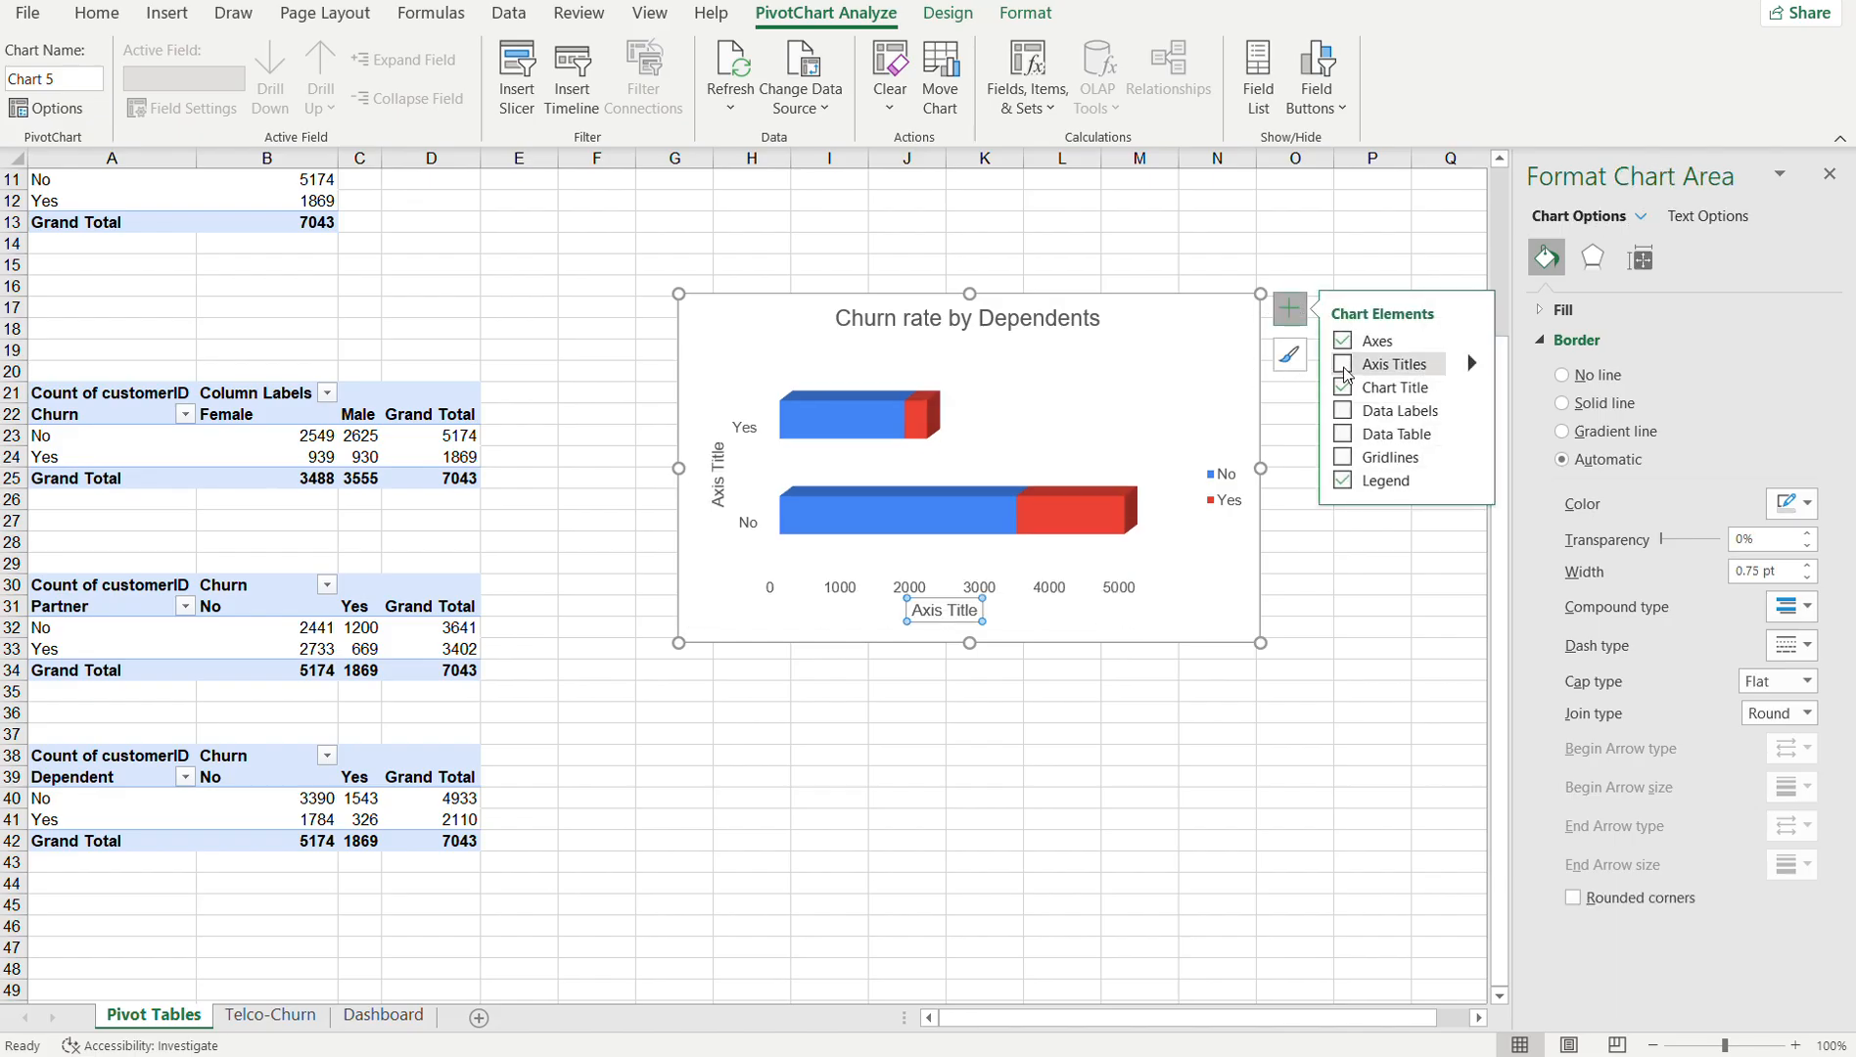
pyautogui.tripleClick(928, 608)
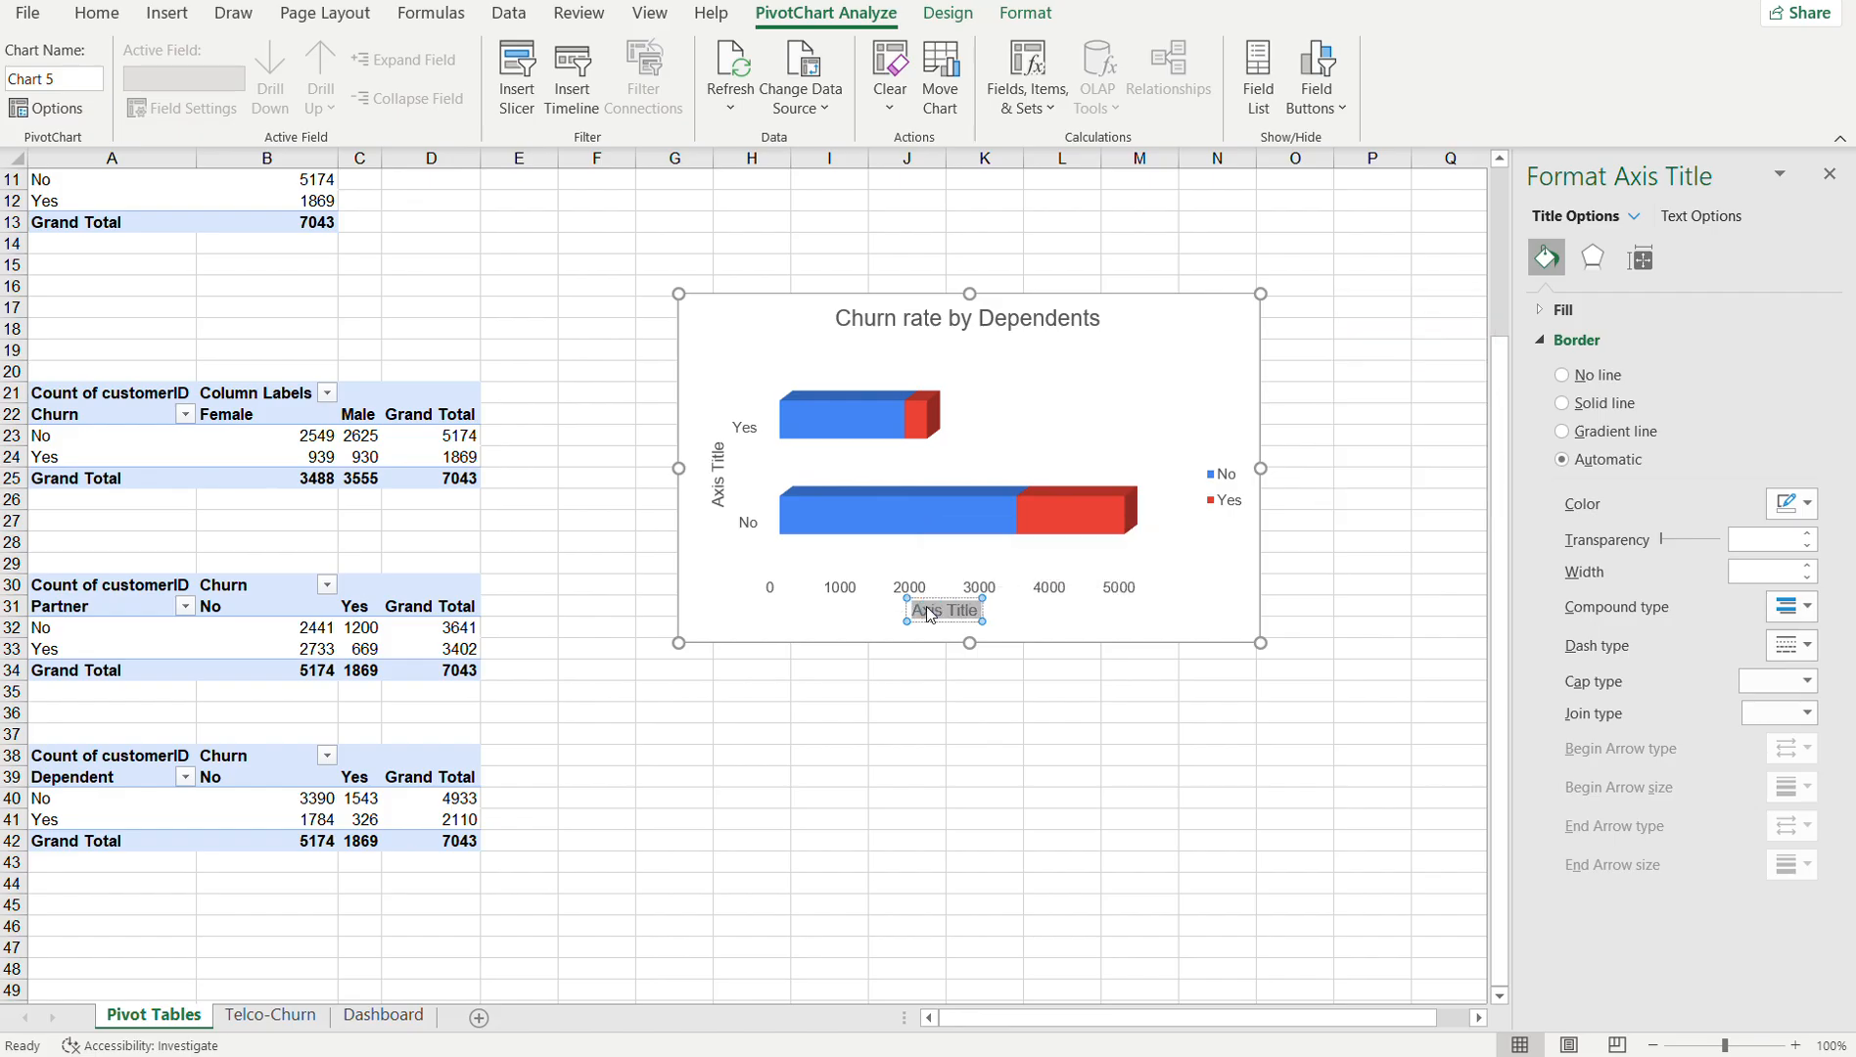
pyautogui.write('No')
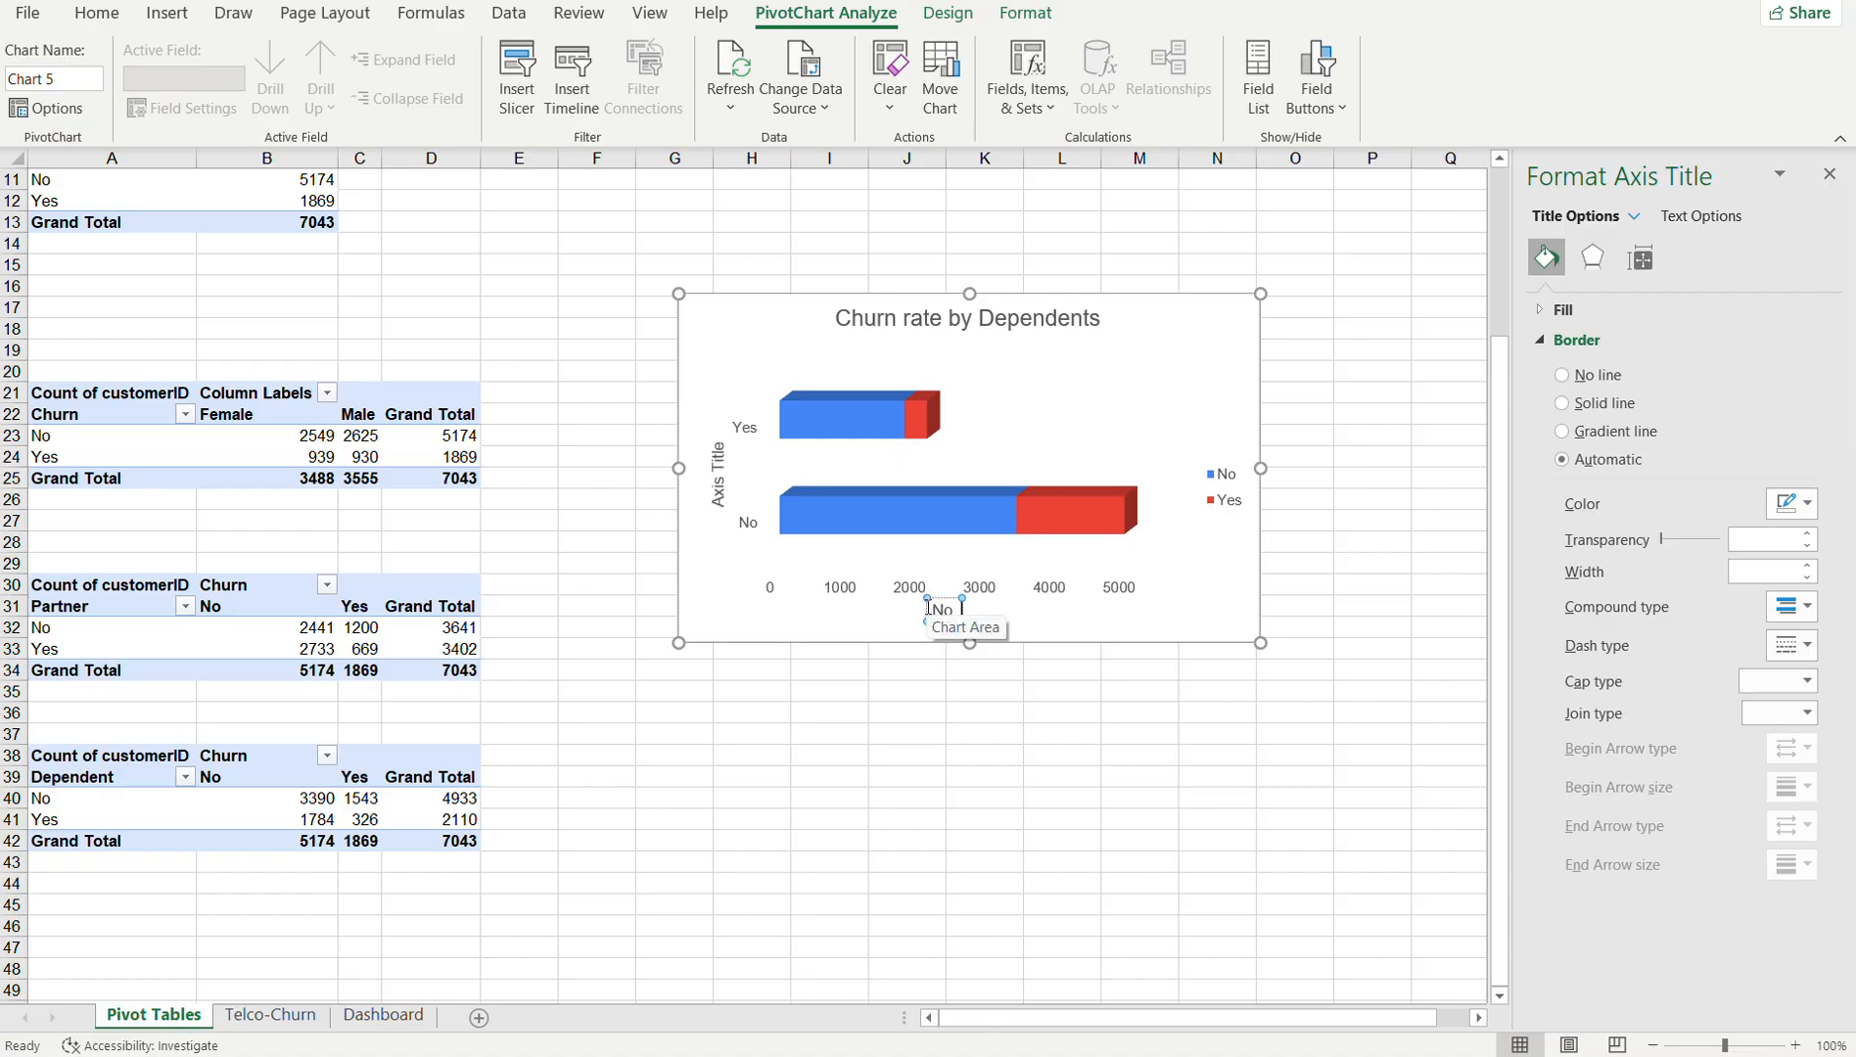
pyautogui.write('. of Customers')
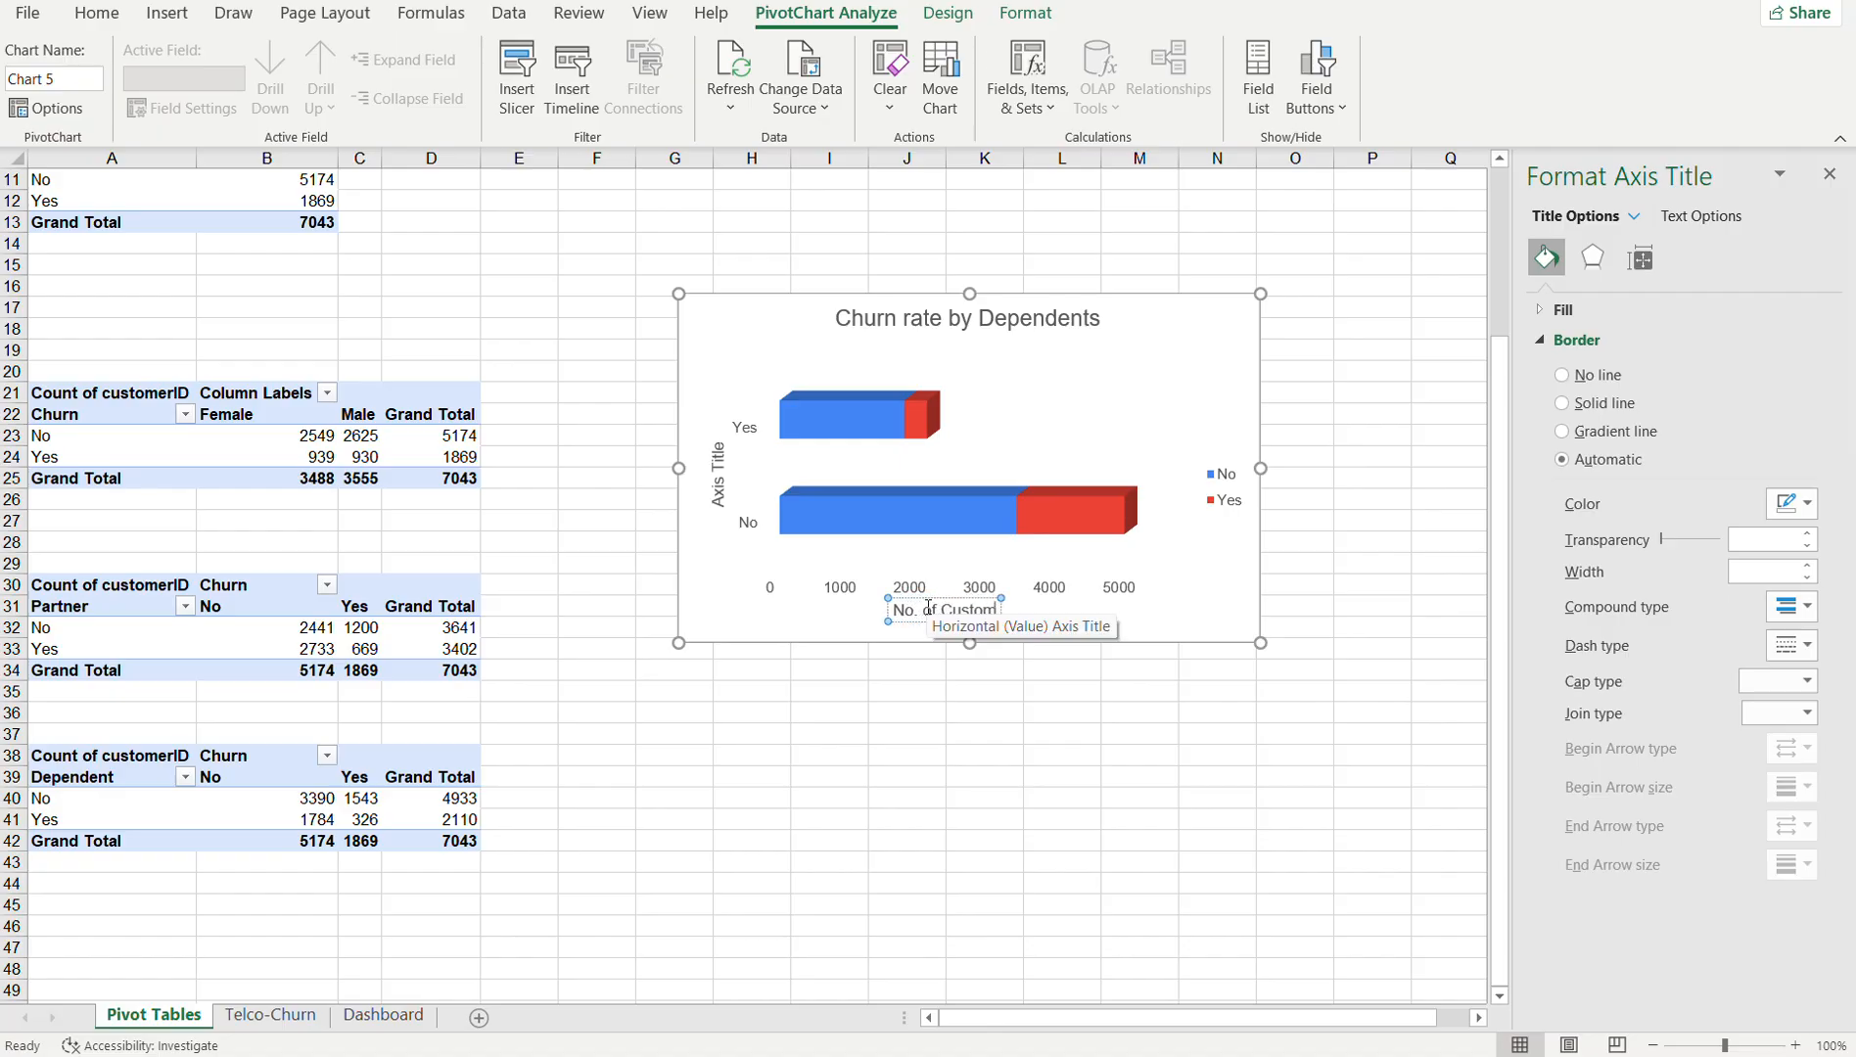
# - Clear the placeholder text of the vertical axis title on the dependents churn chart
pyautogui.click(717, 472)
pyautogui.doubleClick(717, 460)
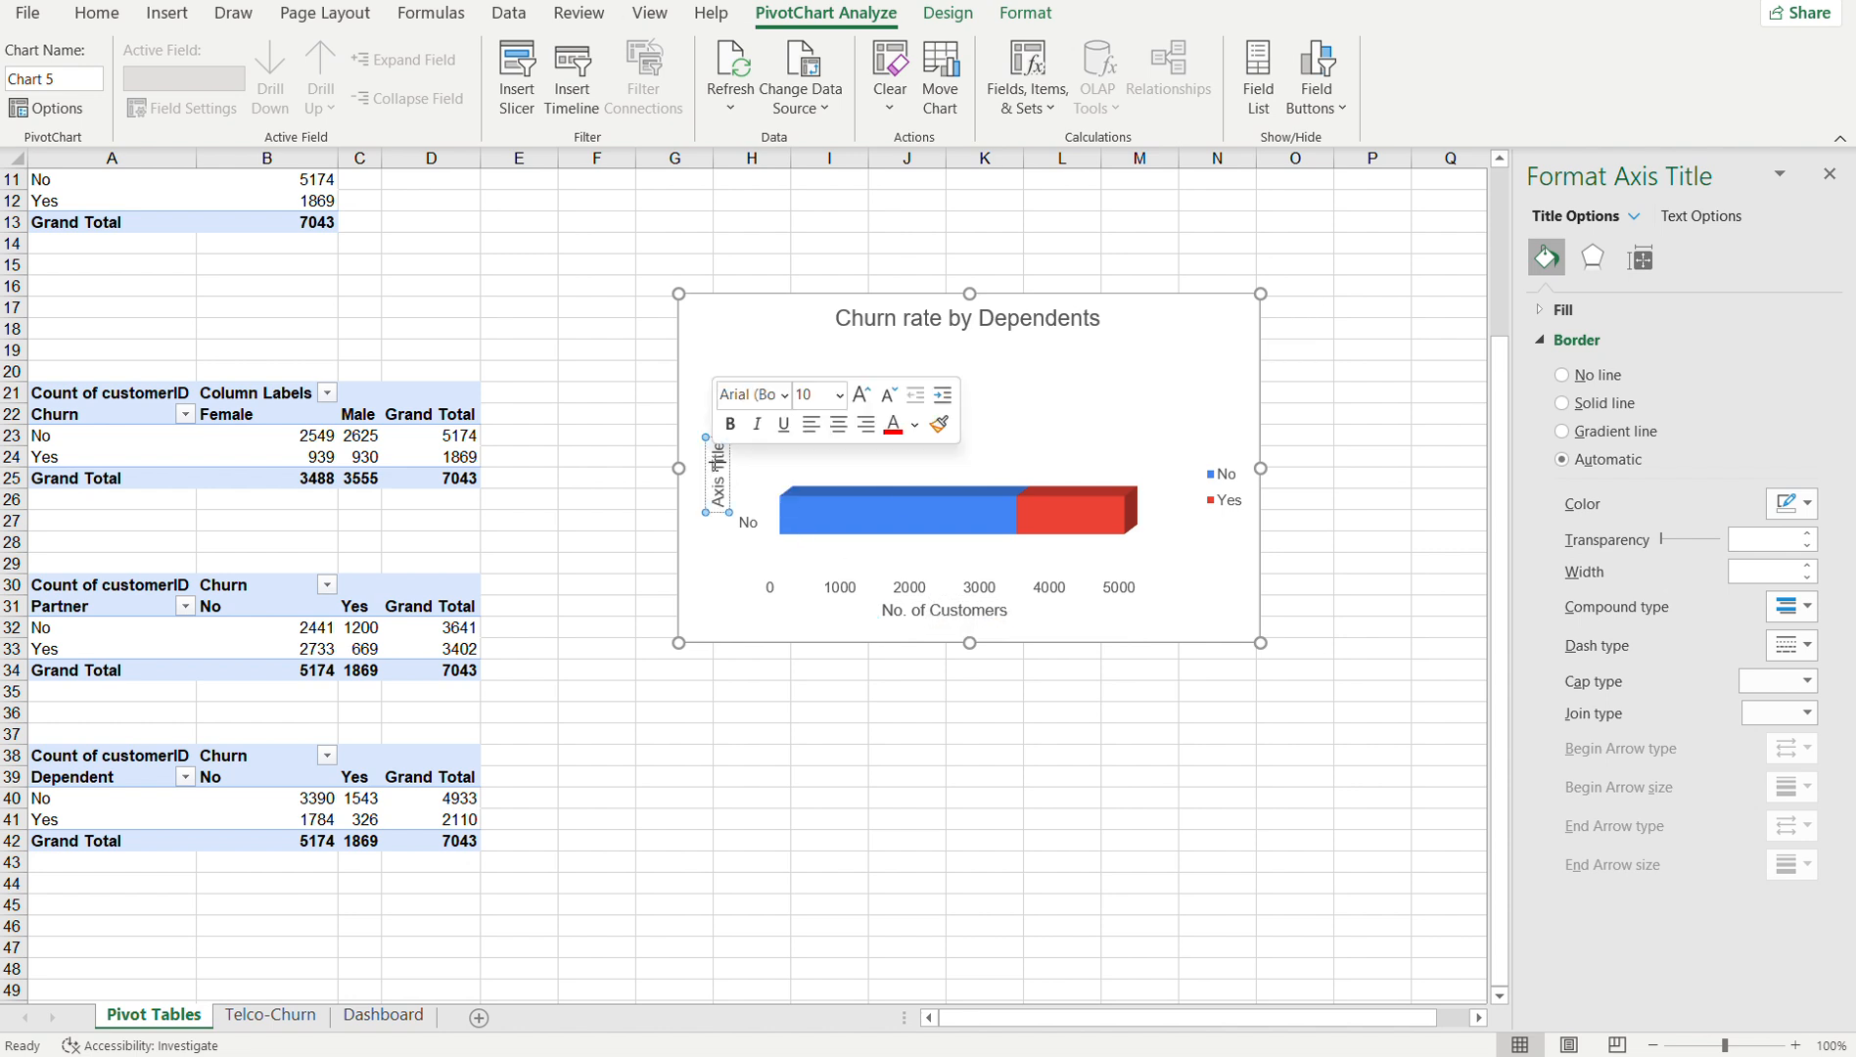
pyautogui.press('BackSpace')
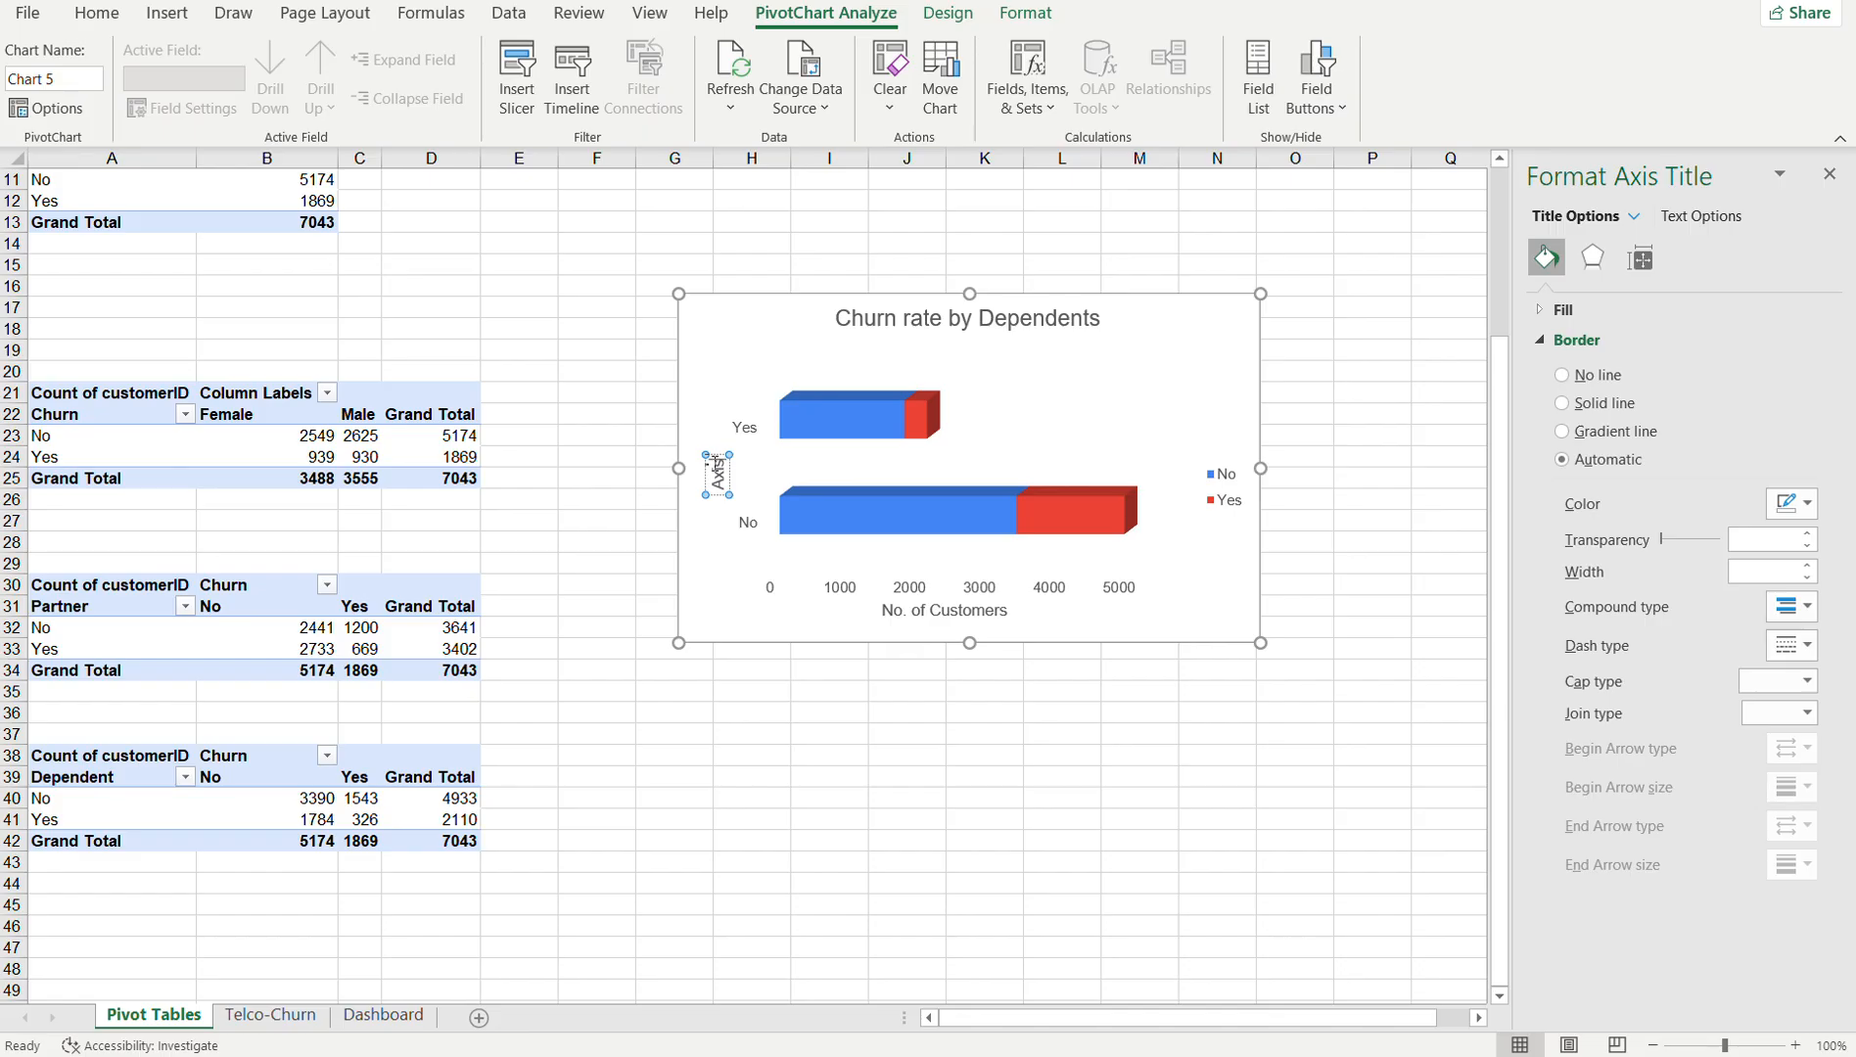
pyautogui.press('BackSpace')
pyautogui.moveTo(845, 526)
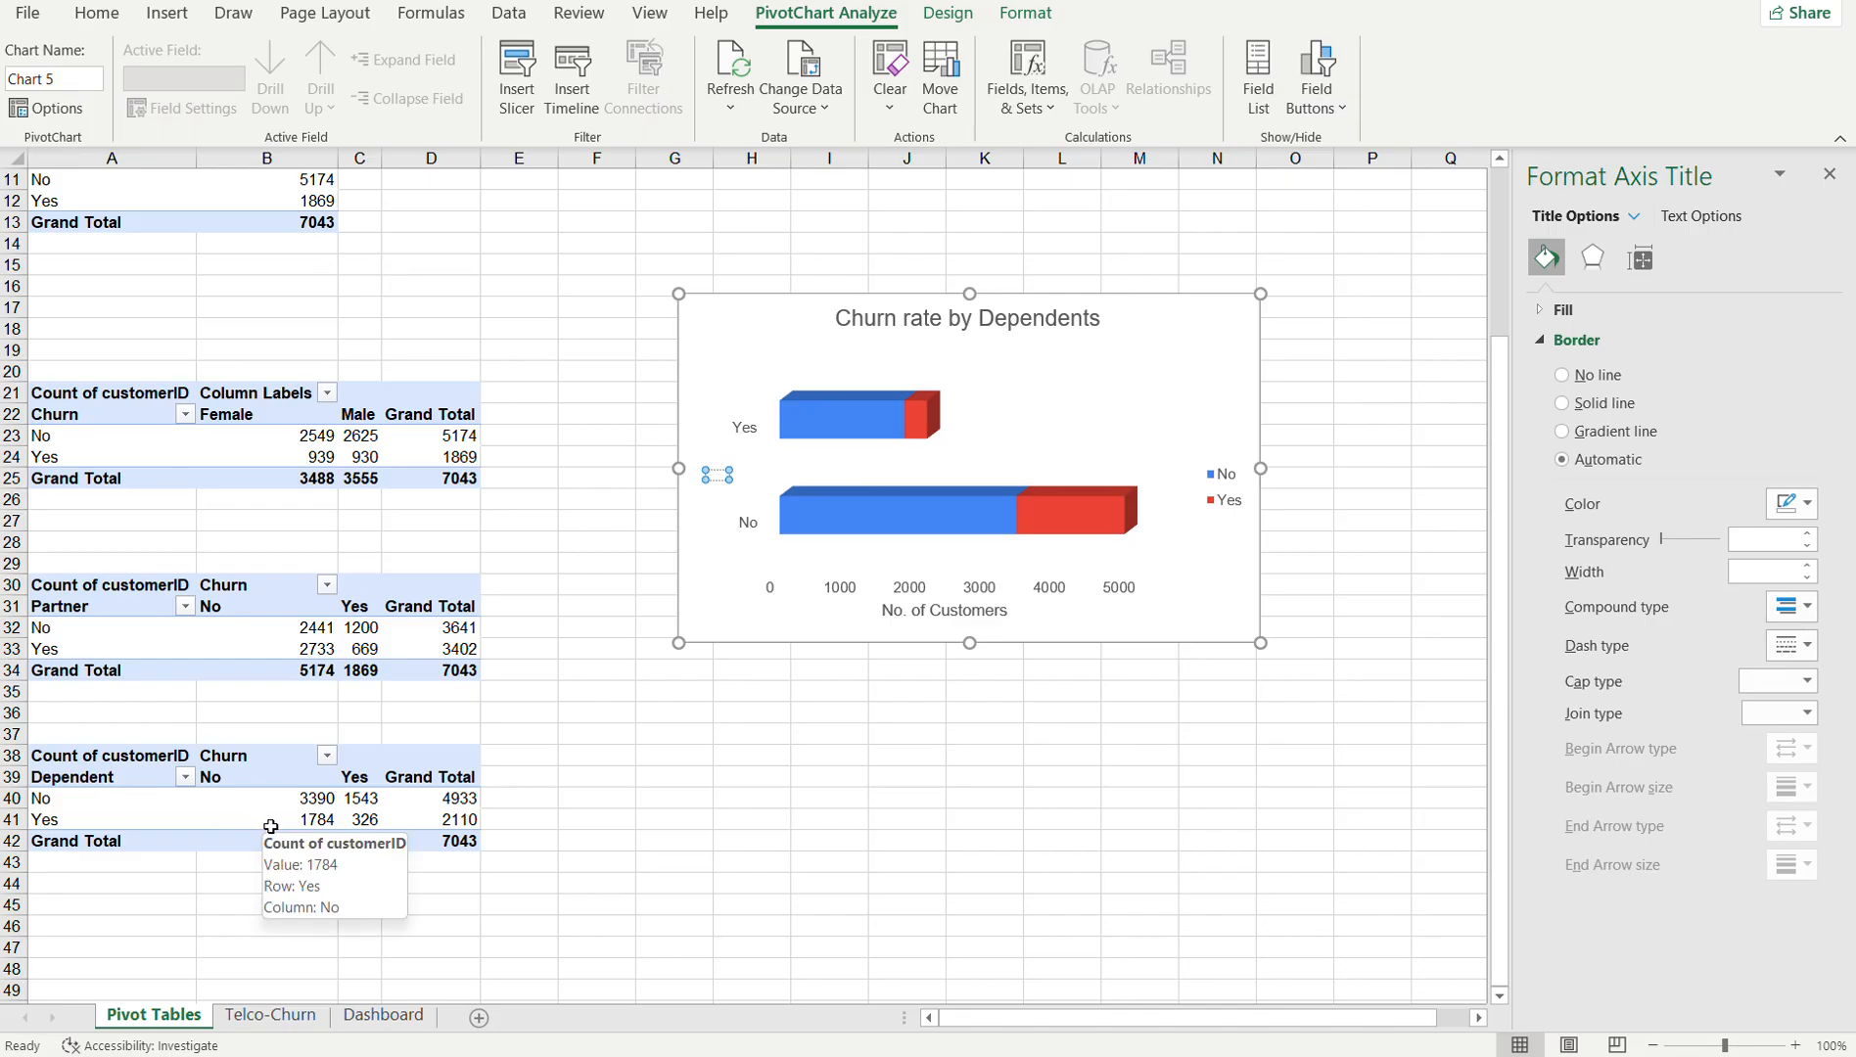
# - Add data labels to the bars of the dependents churn chart
pyautogui.click(1256, 318)
pyautogui.click(1289, 309)
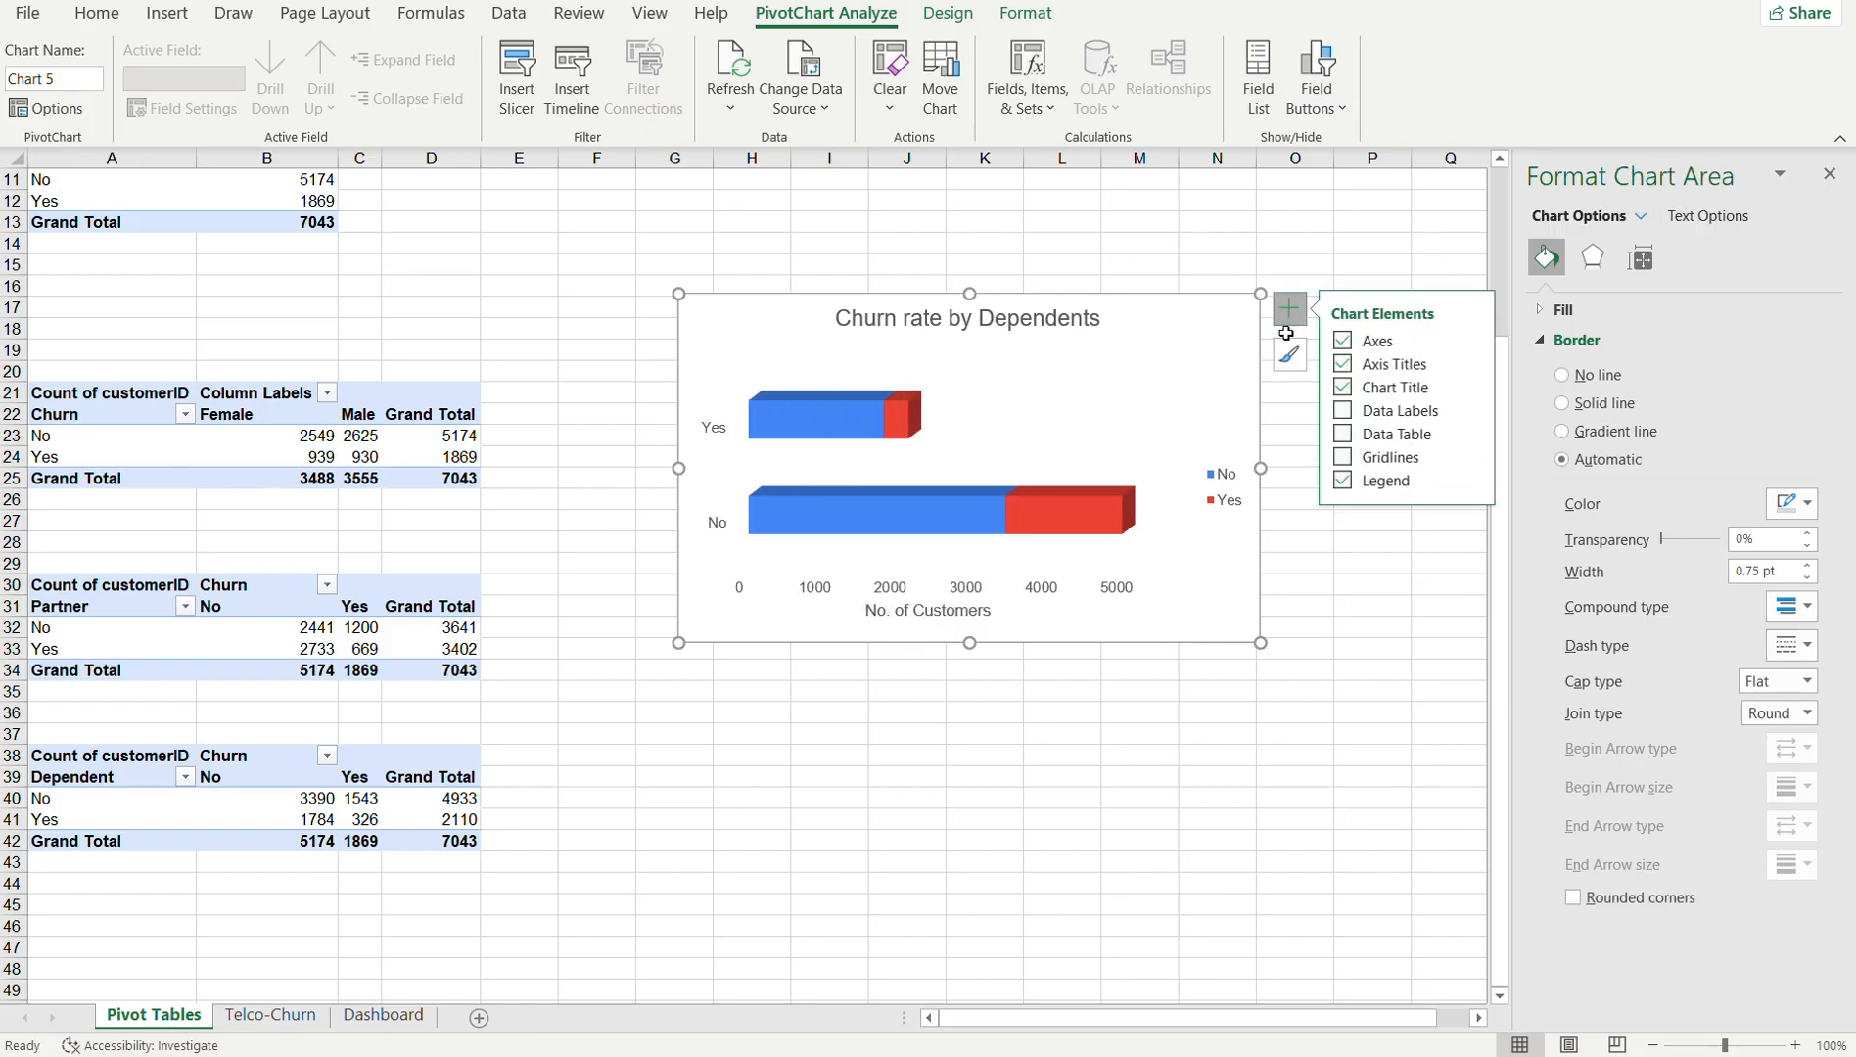
pyautogui.click(1343, 411)
pyautogui.click(704, 445)
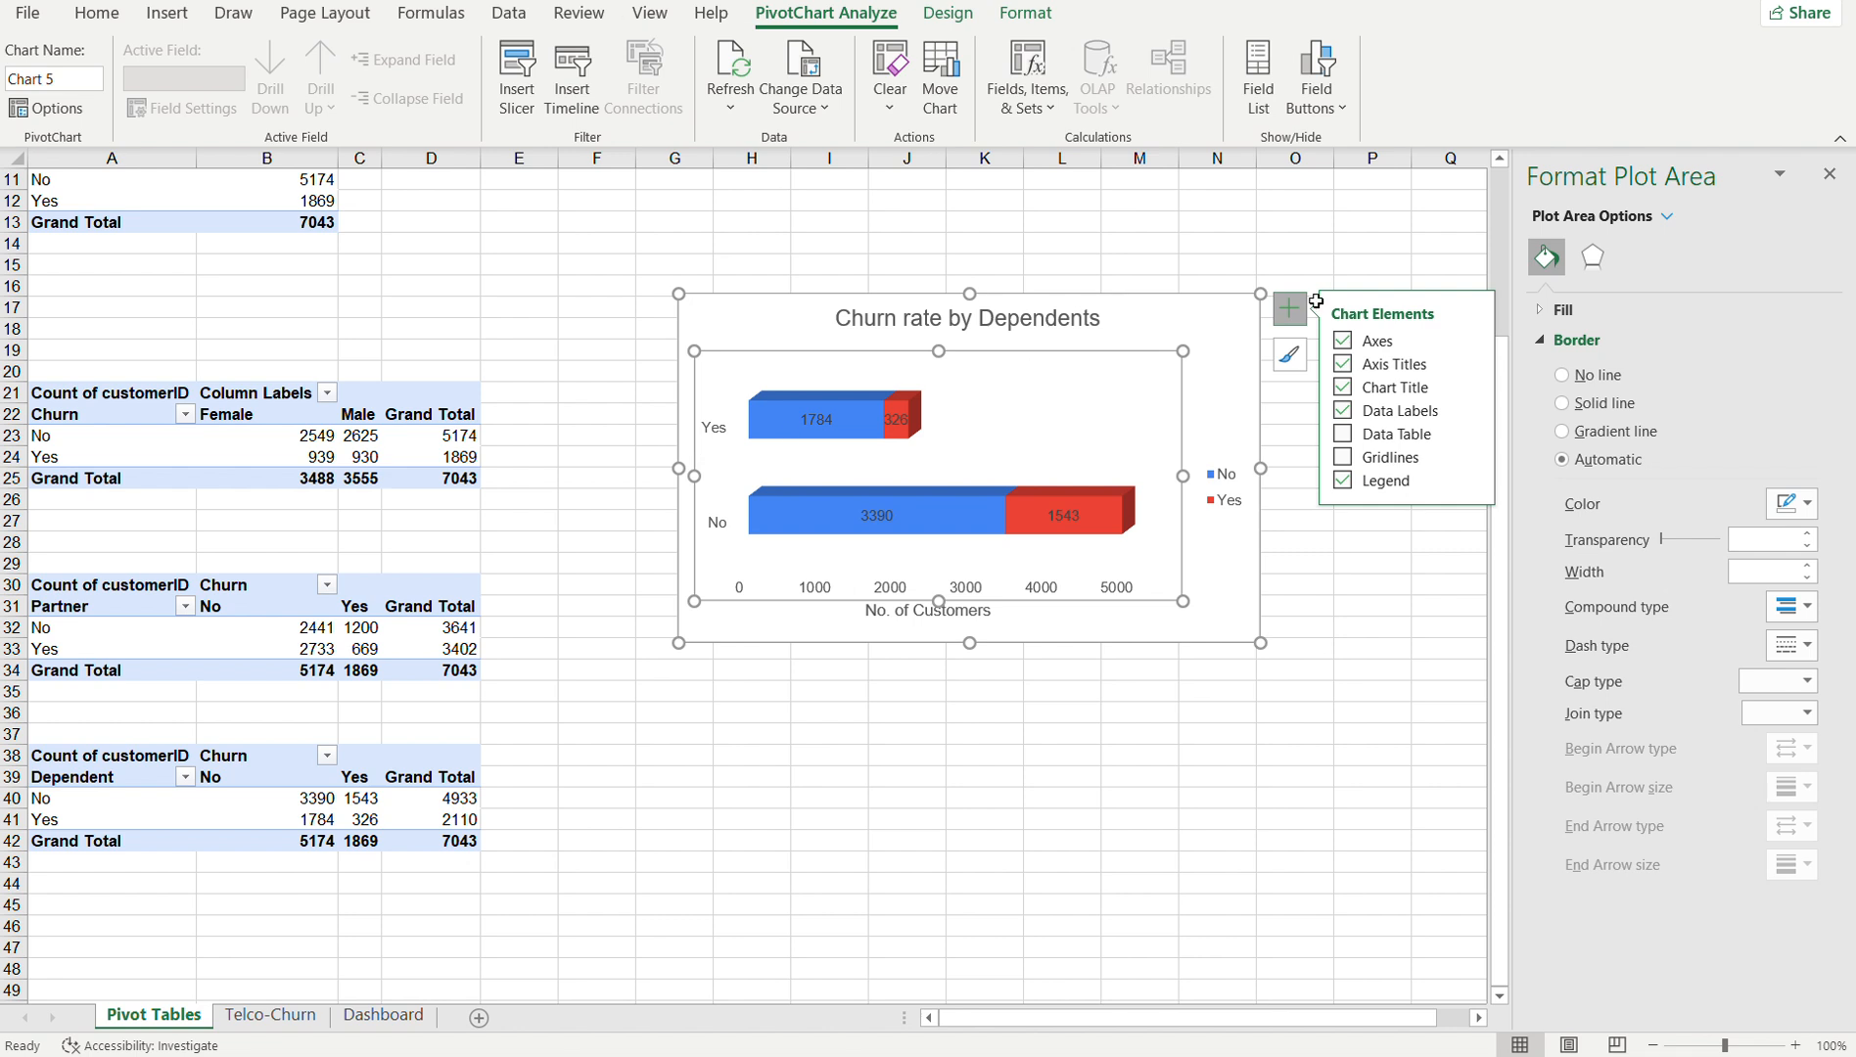
# - Reinsert the axis titles on the dependents churn chart and name the vertical axis "Dependents"
pyautogui.click(1343, 364)
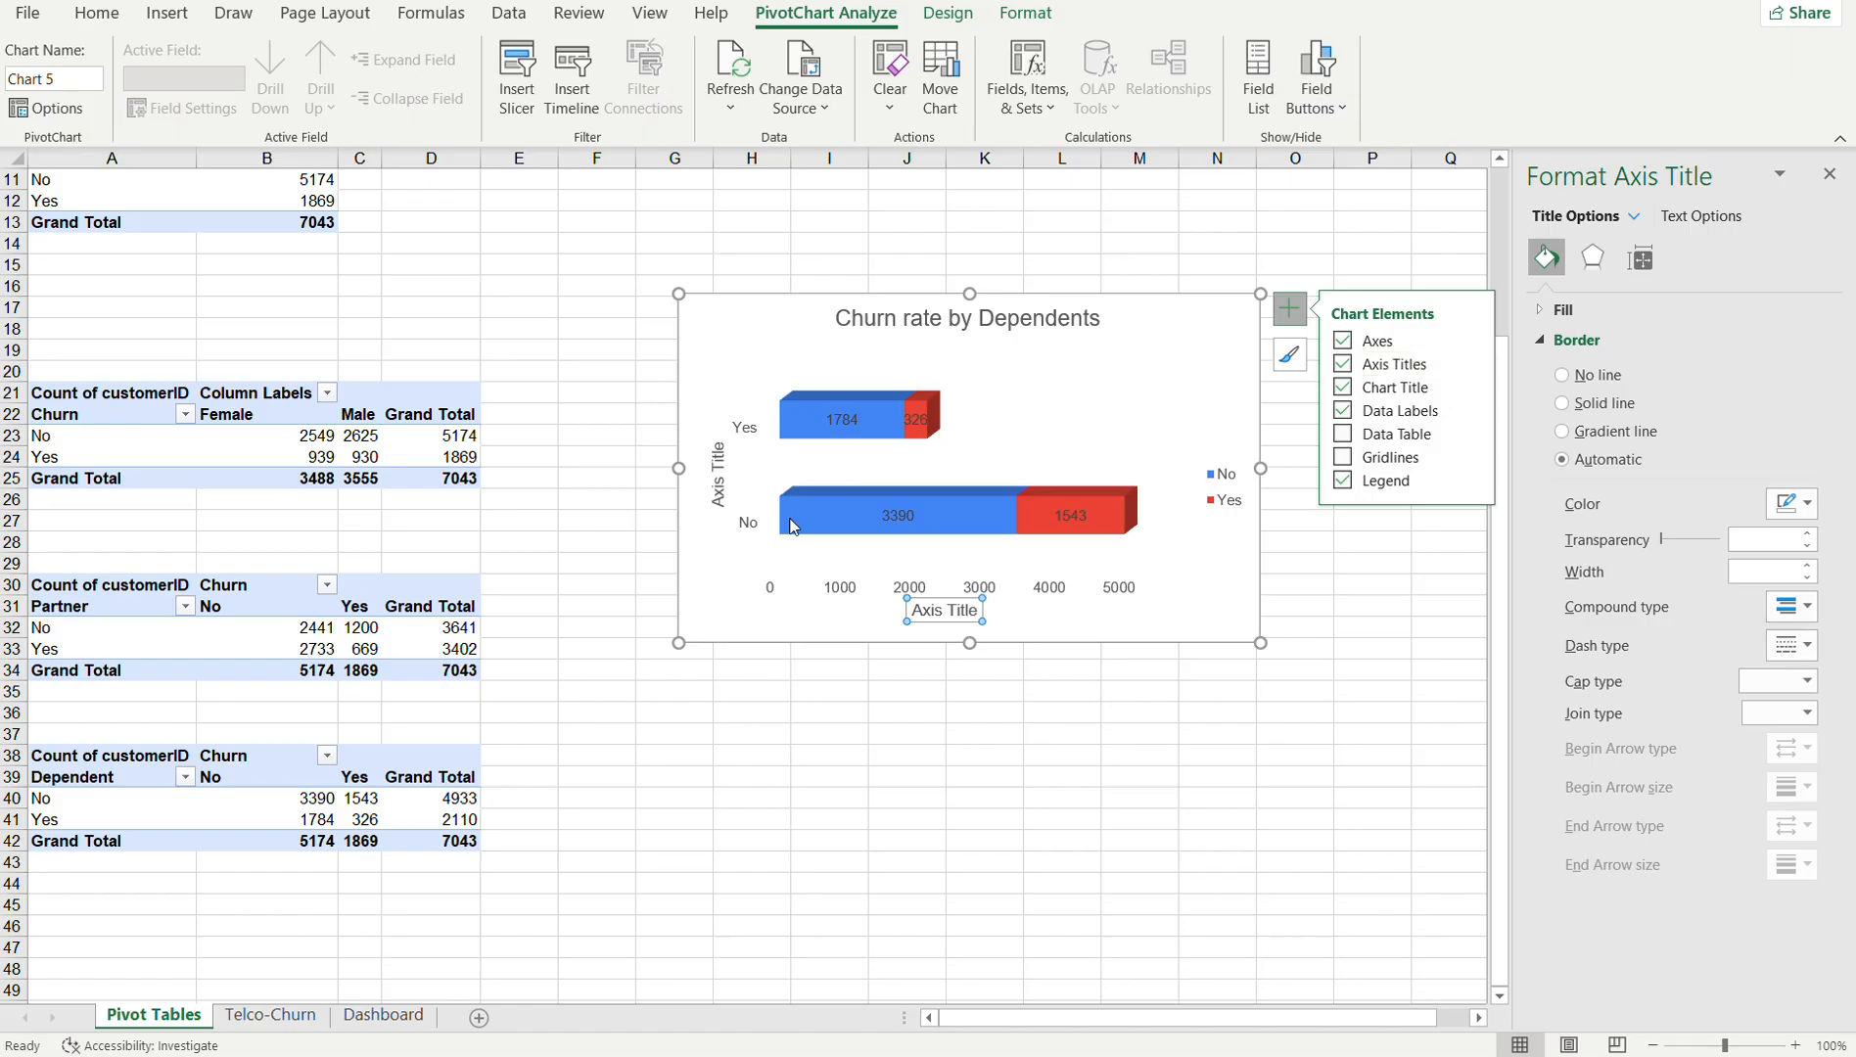
pyautogui.click(717, 479)
pyautogui.doubleClick(719, 465)
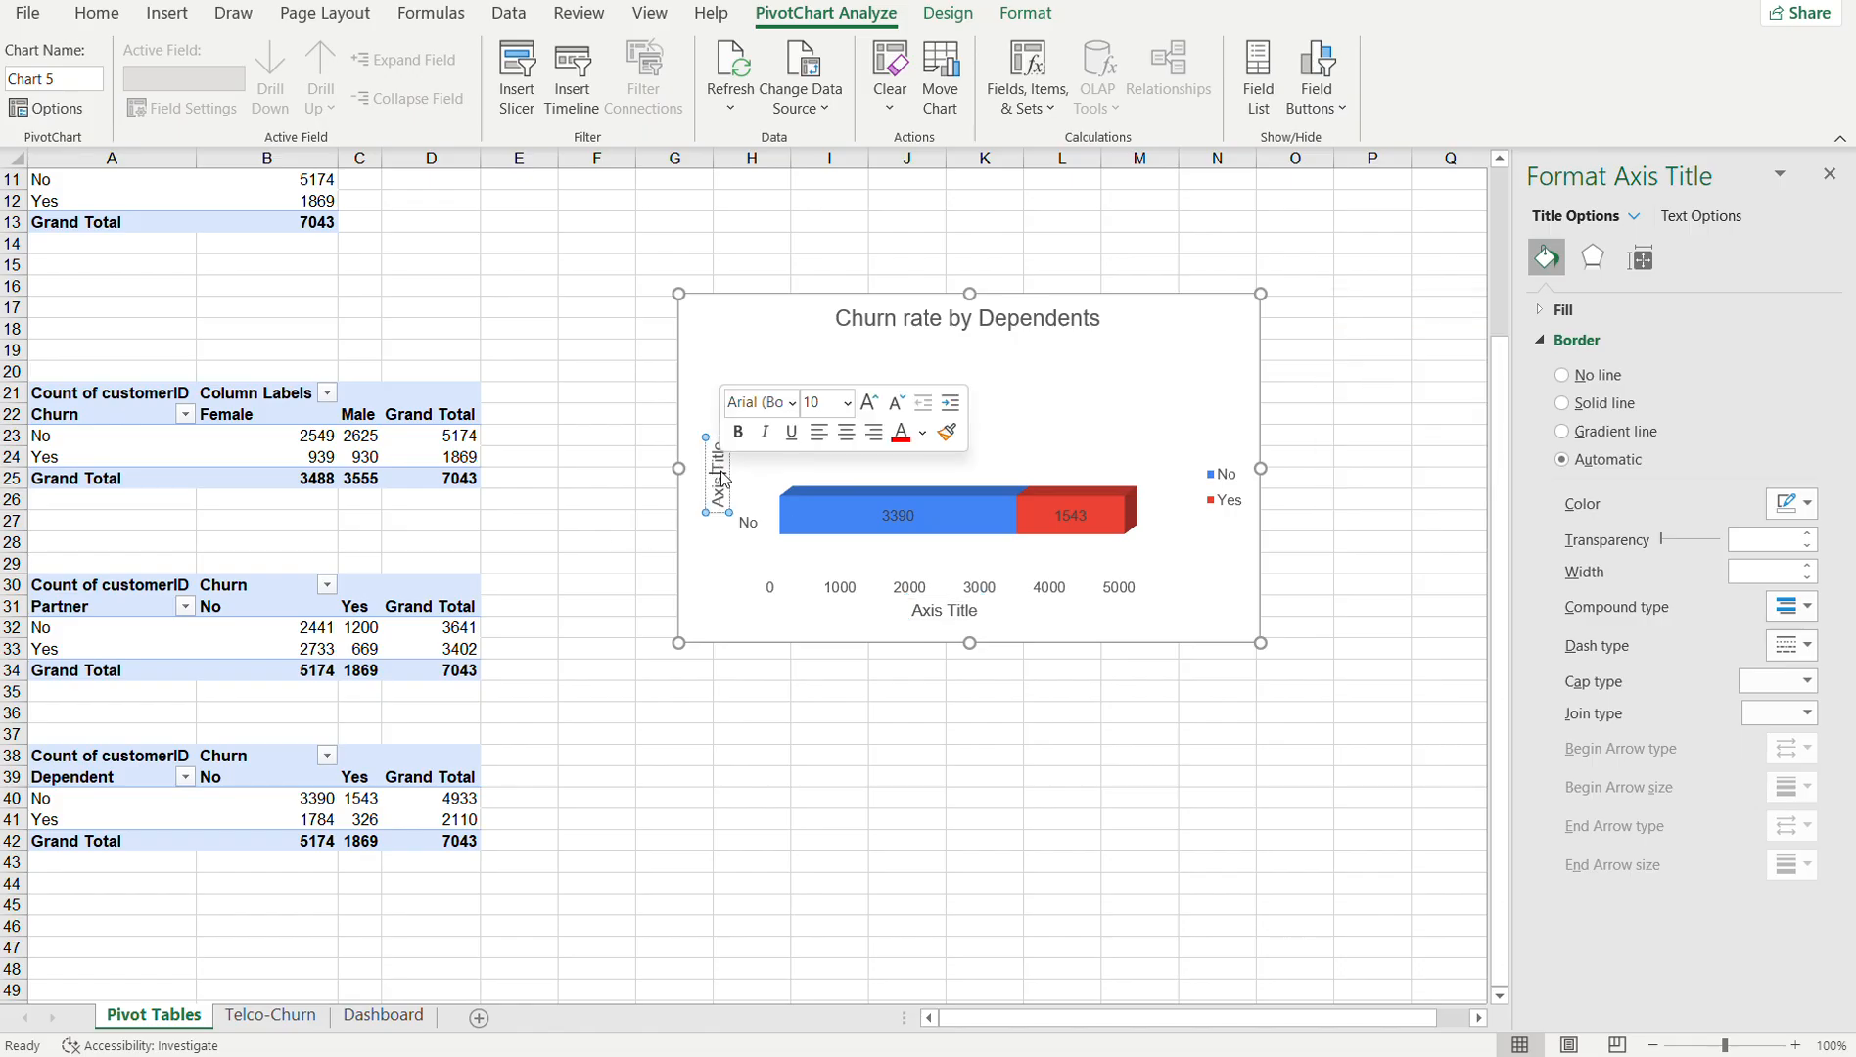
pyautogui.tripleClick(721, 477)
pyautogui.write('Depende')
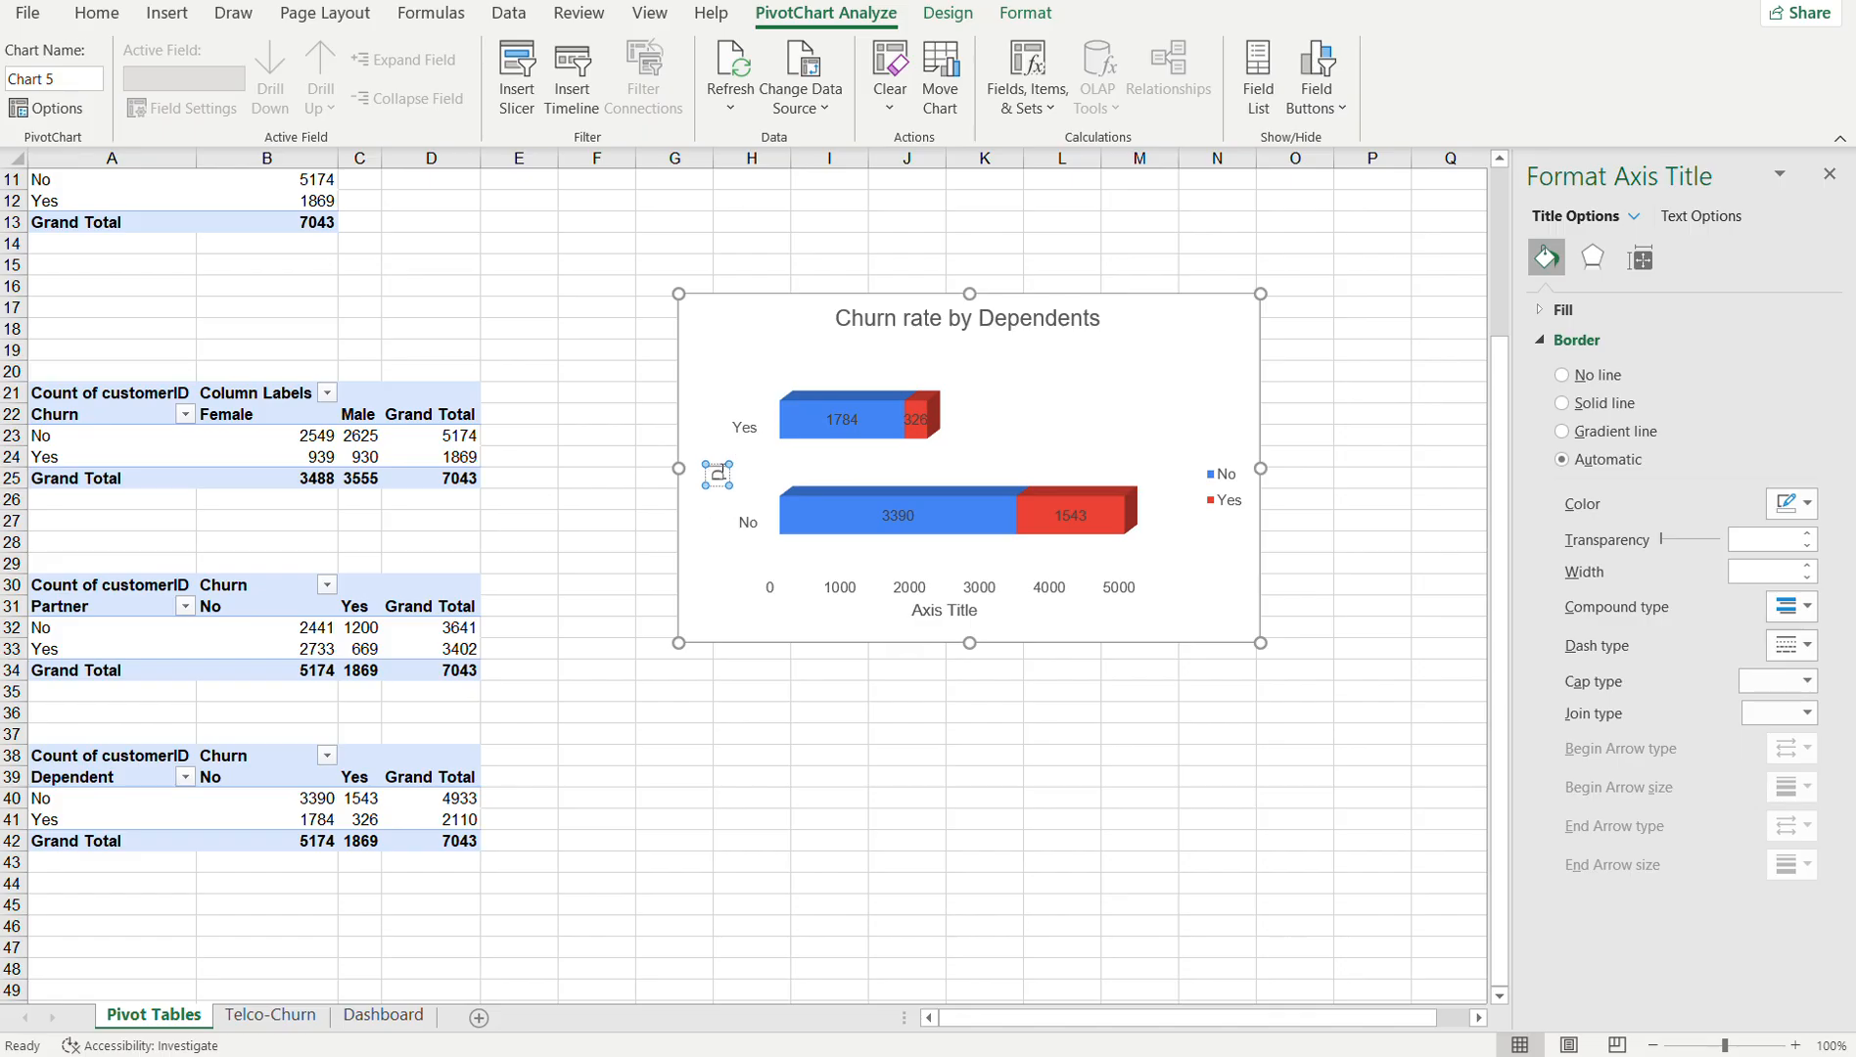
pyautogui.write('nts')
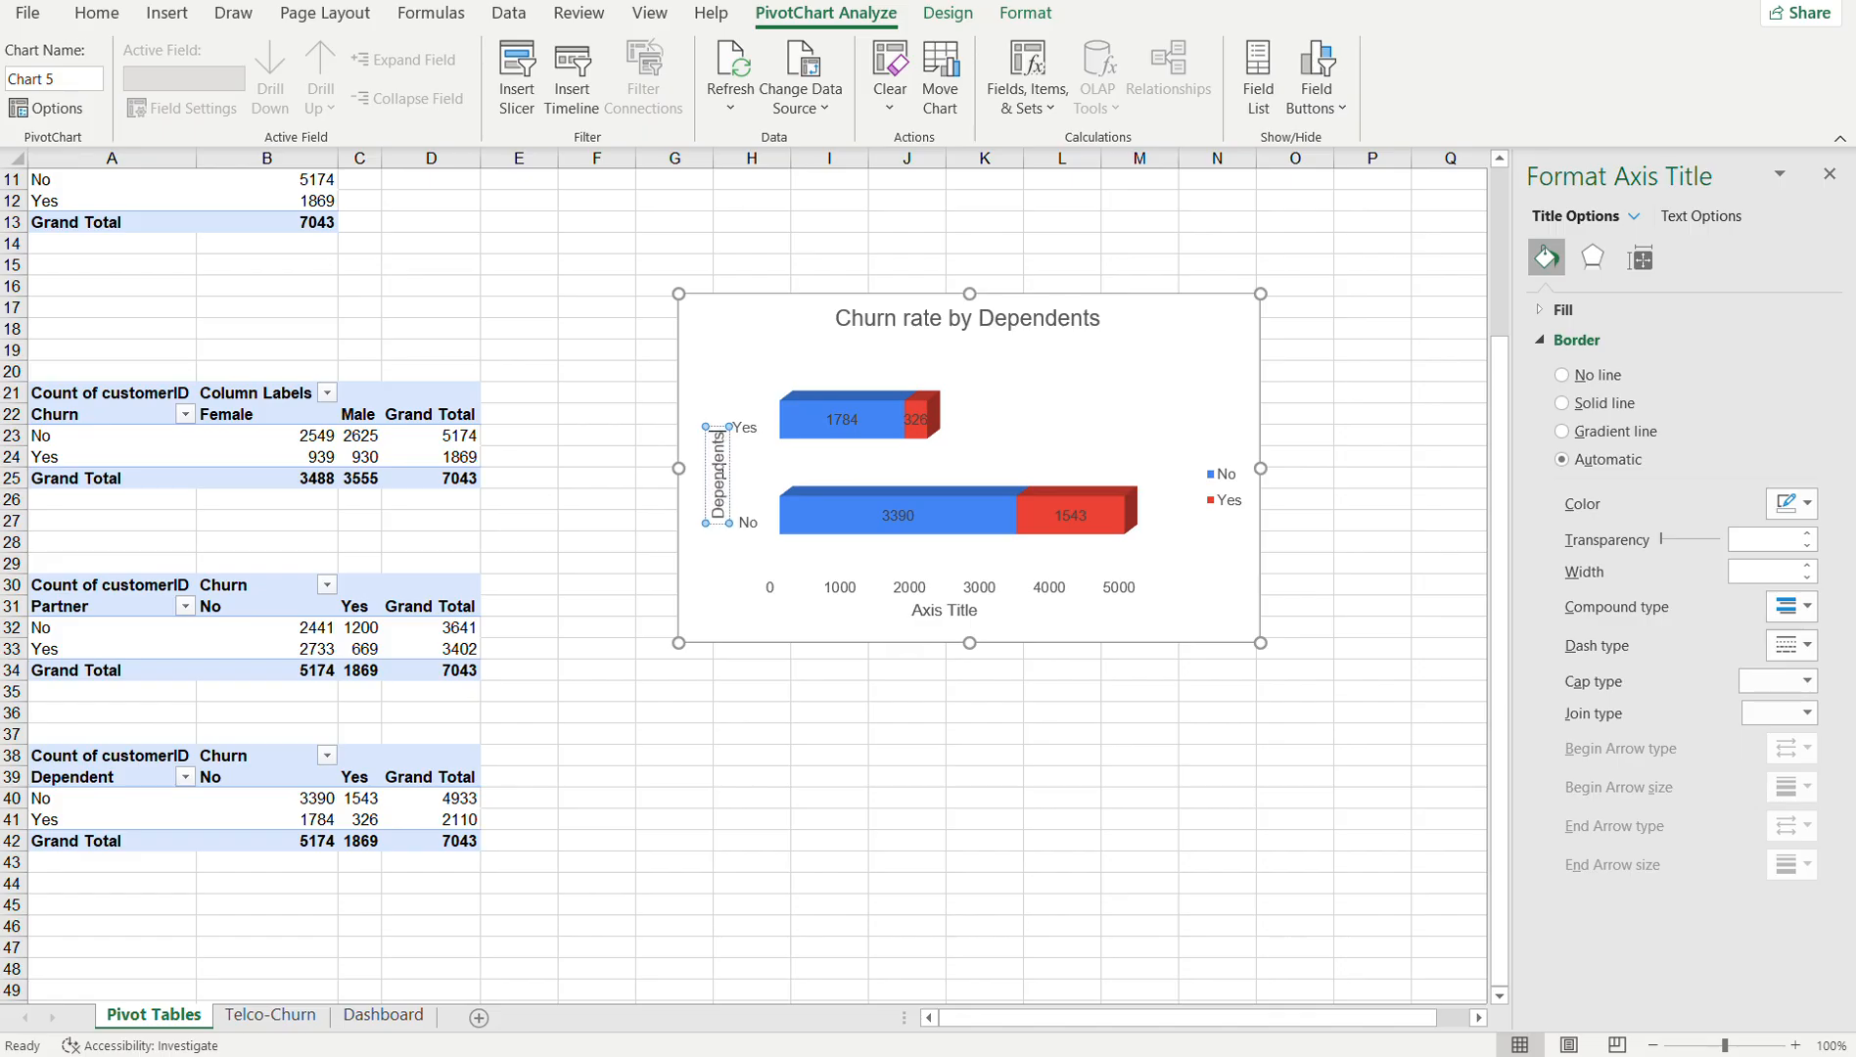
# - Set the horizontal axis title of the dependents churn chart to "No. of Customers"
pyautogui.click(948, 613)
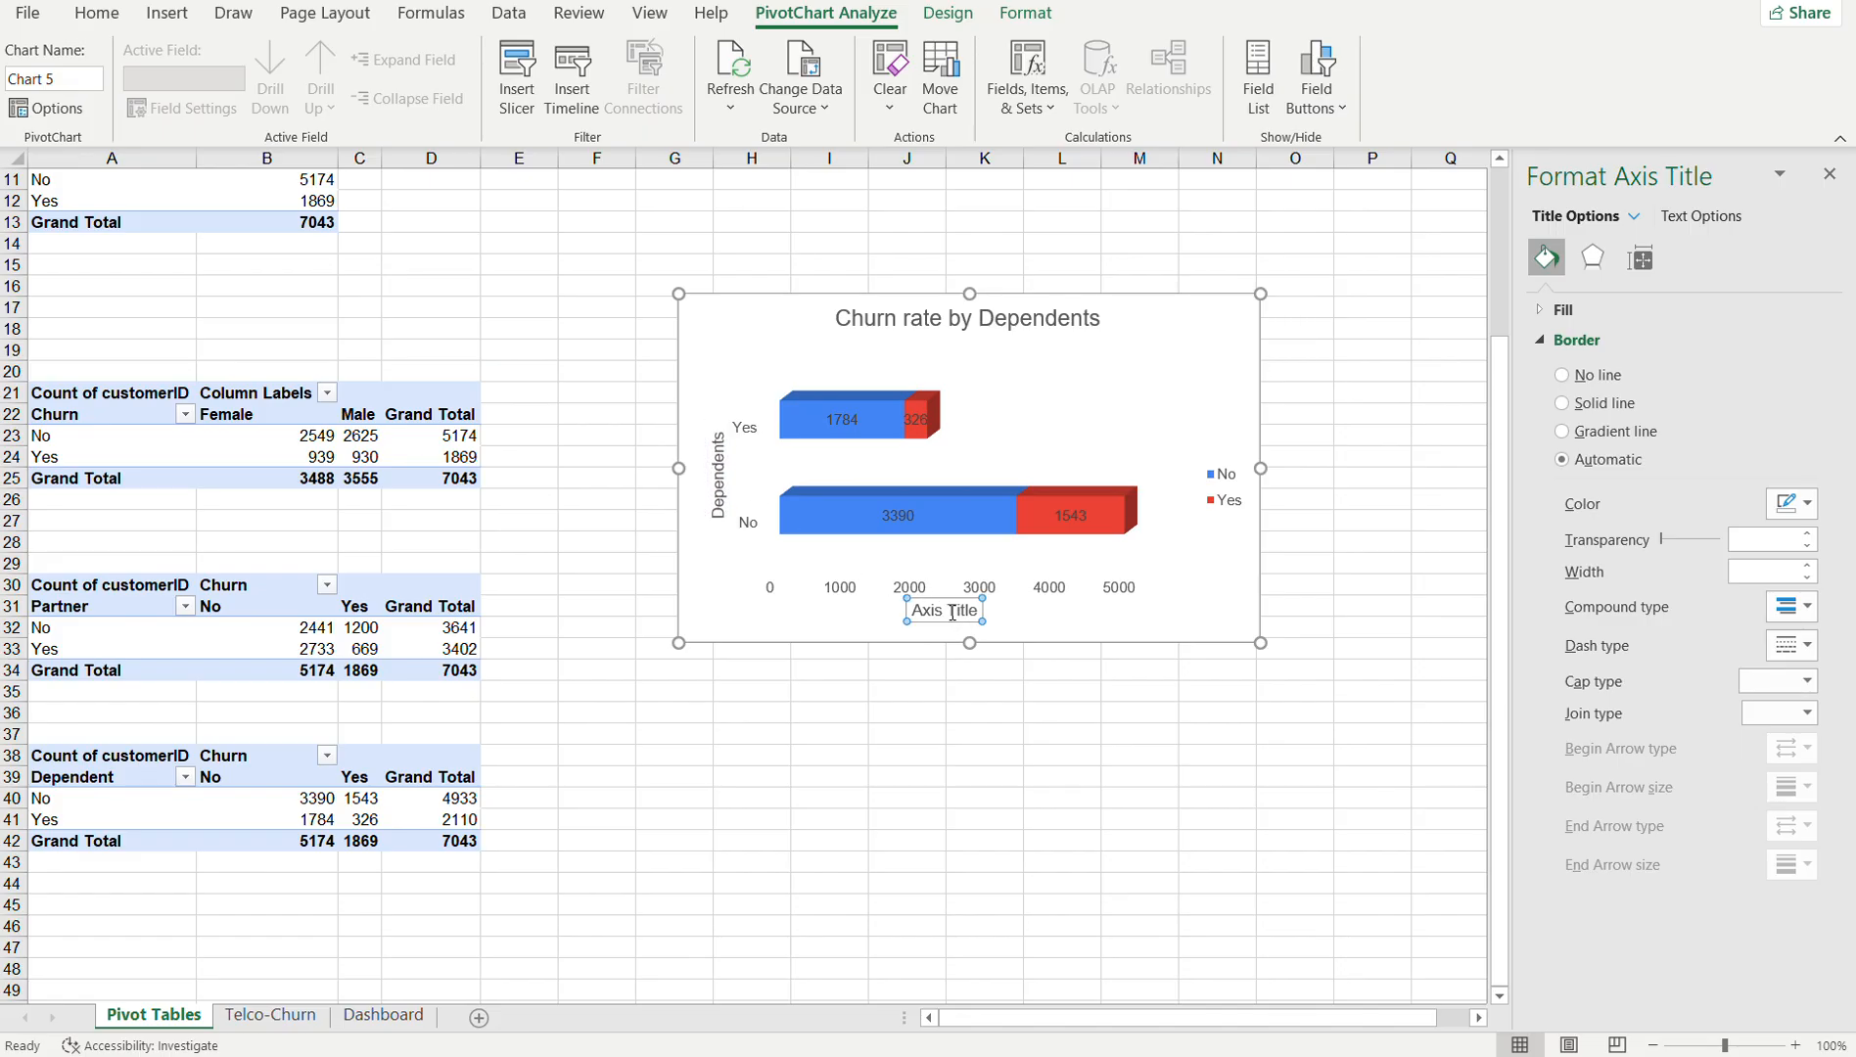
pyautogui.doubleClick(953, 613)
pyautogui.tripleClick(954, 612)
pyautogui.write('No. of Customers')
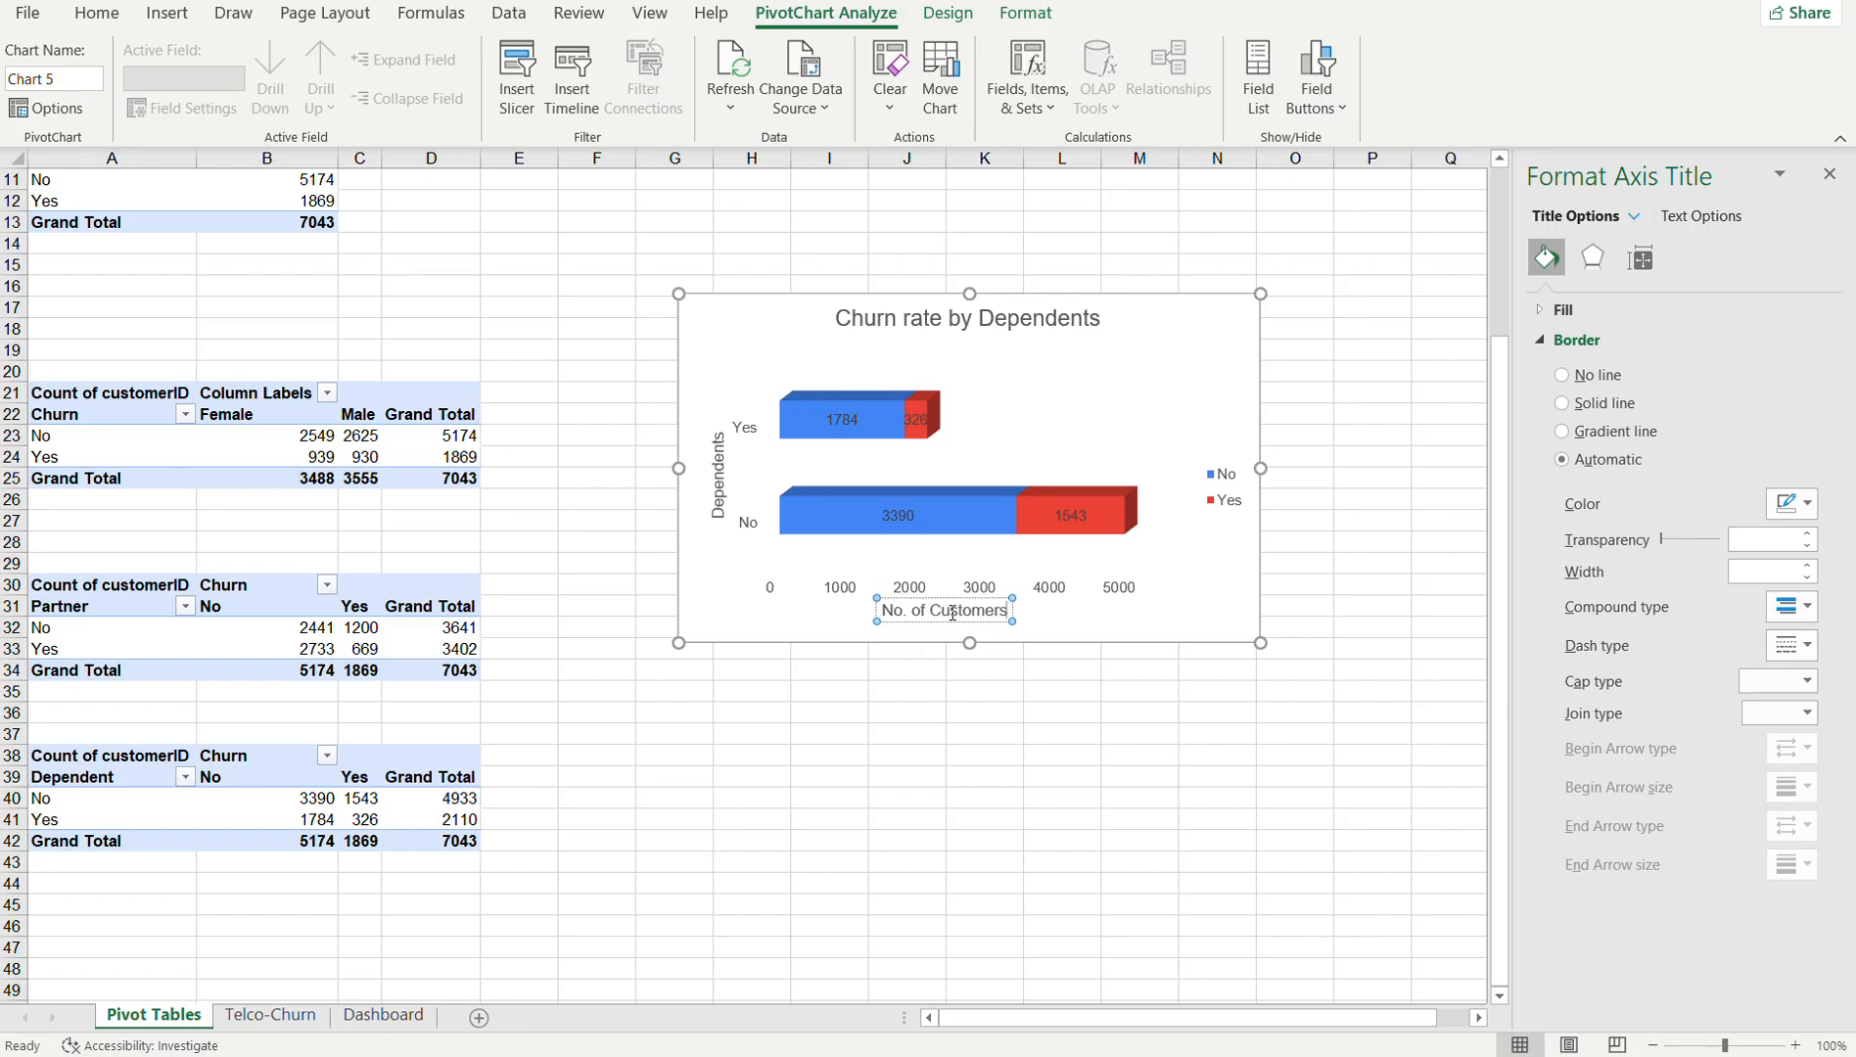
pyautogui.click(957, 800)
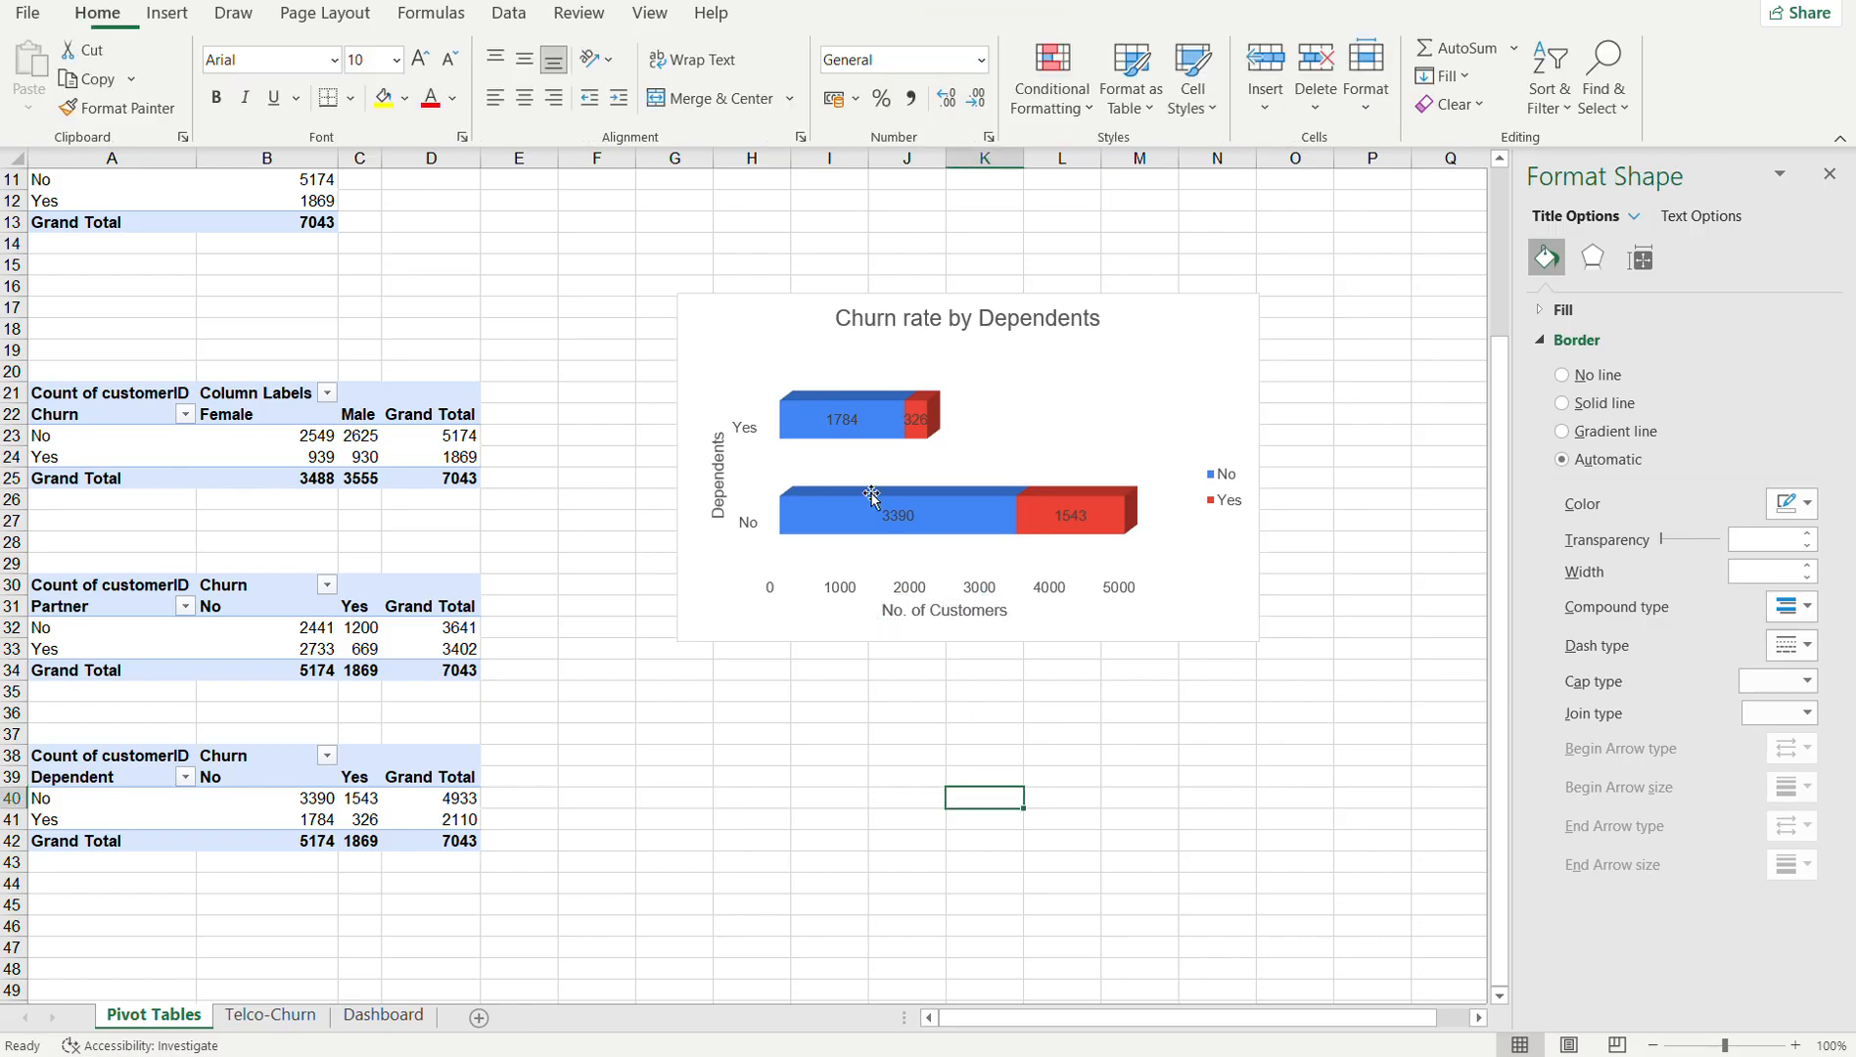
# - Show the data labels of the dependents churn chart as data callouts
pyautogui.click(1052, 377)
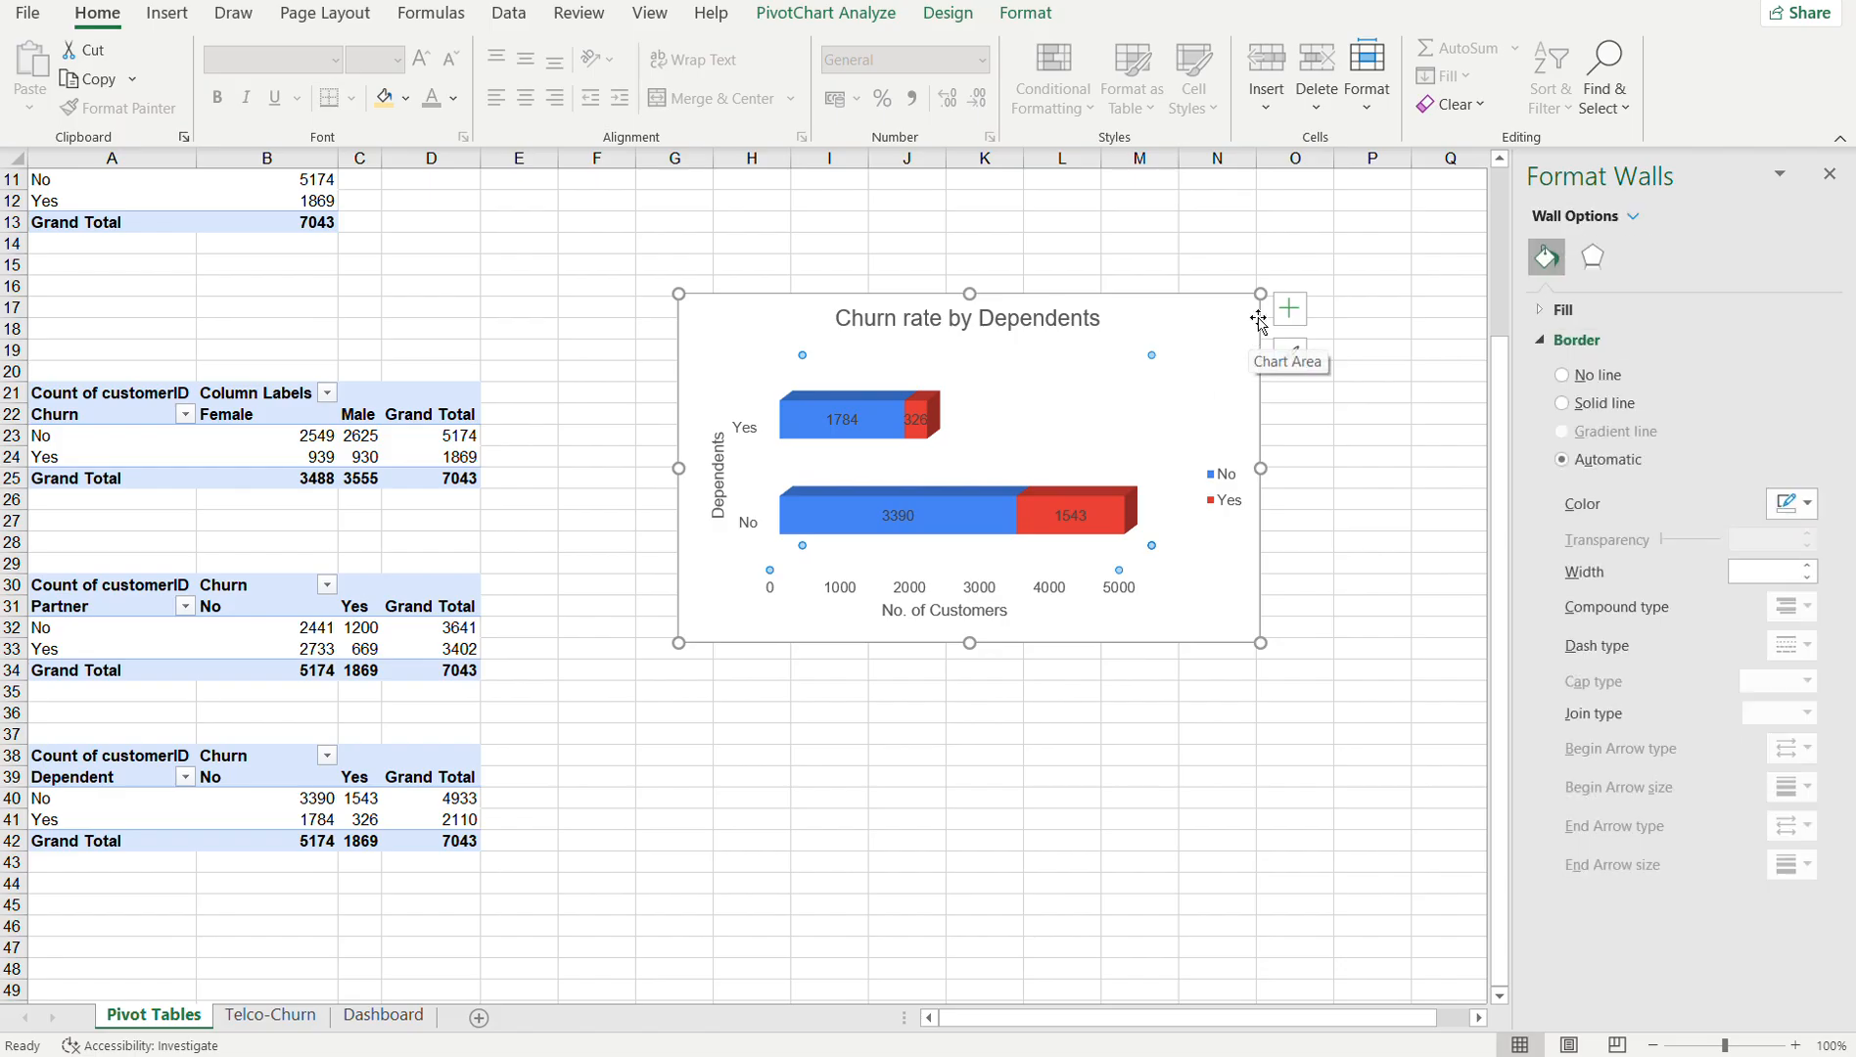
pyautogui.click(1288, 310)
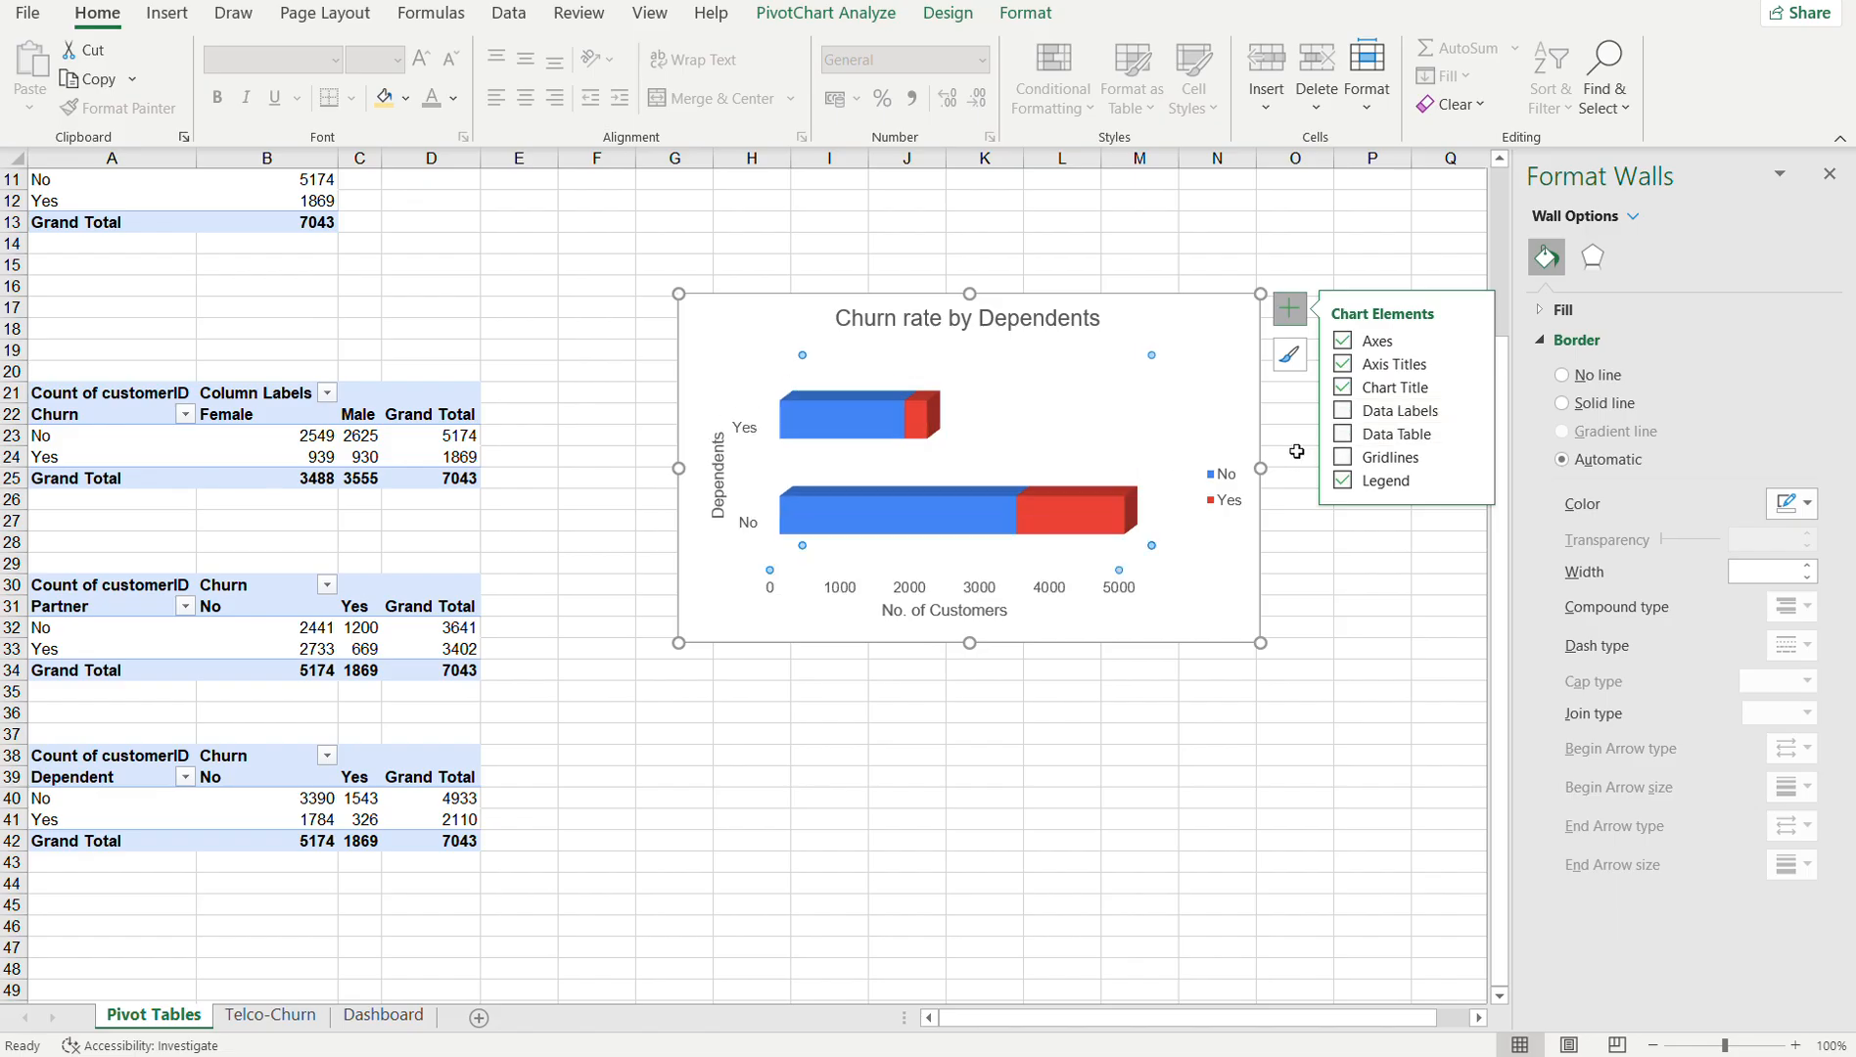
pyautogui.click(697, 364)
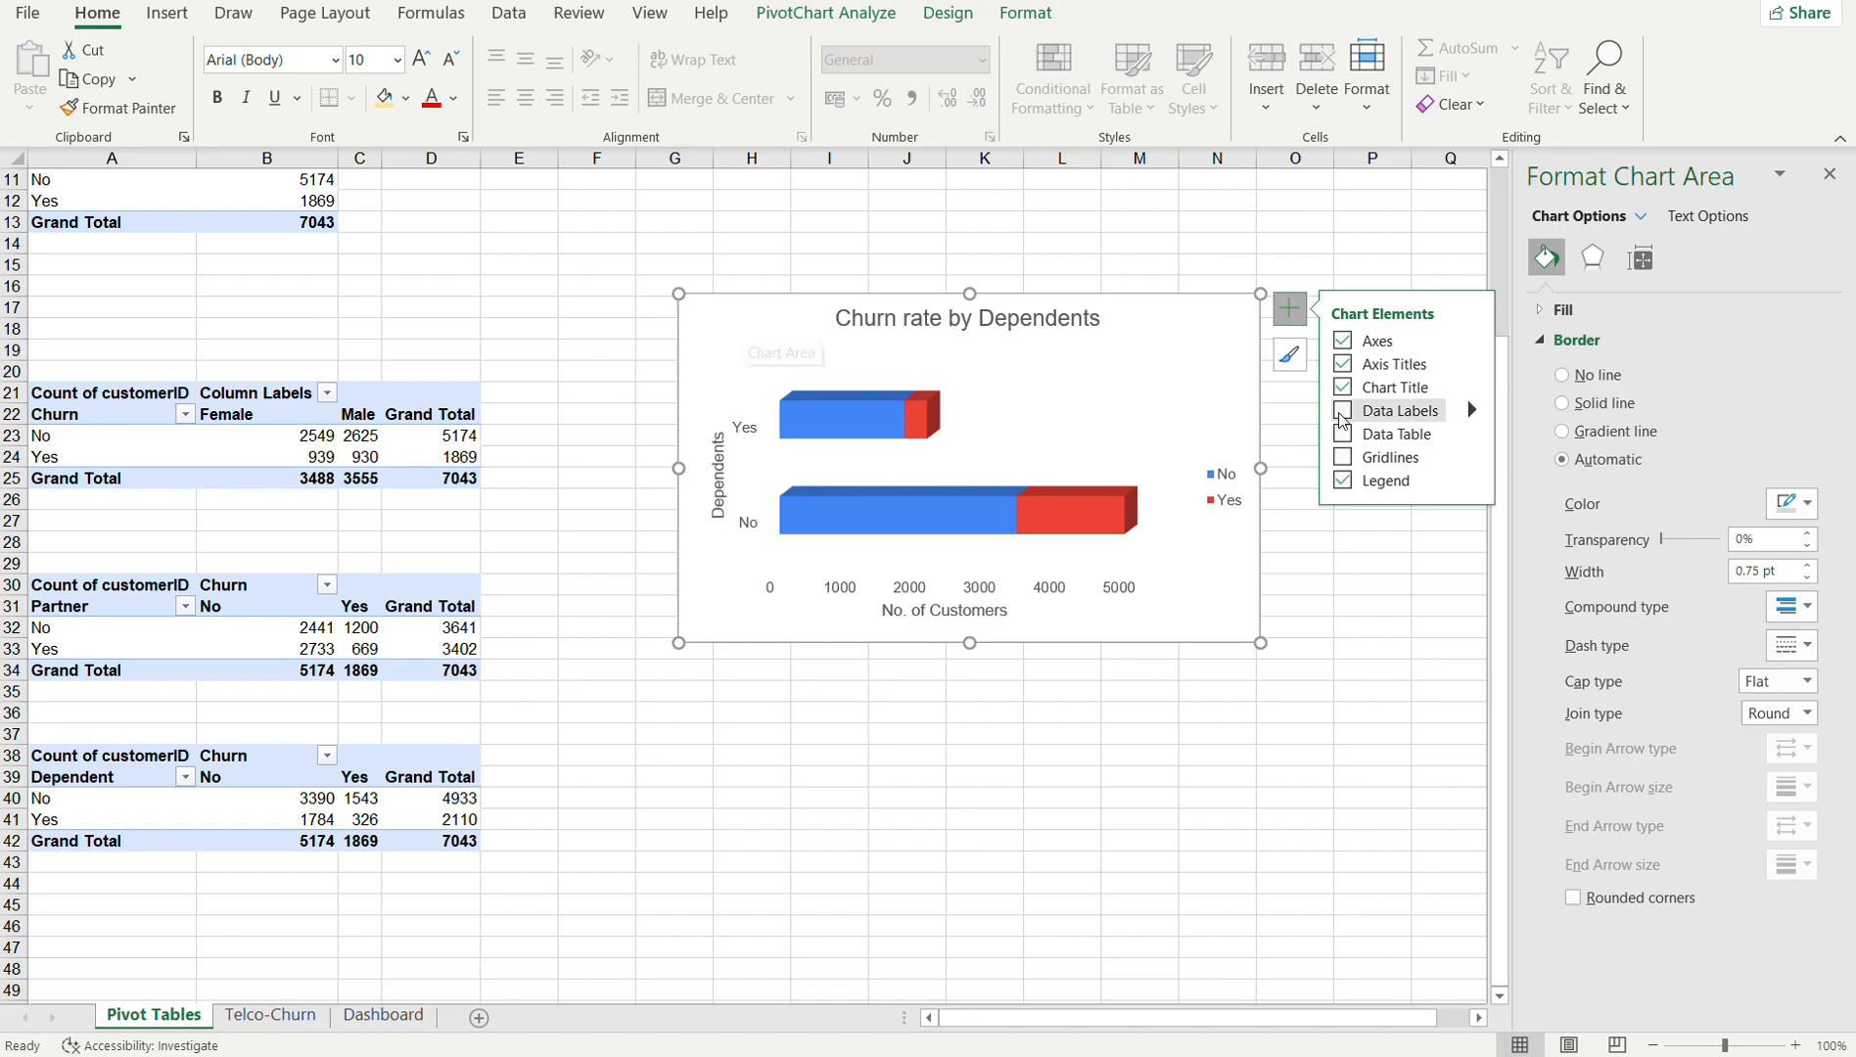
pyautogui.click(1367, 415)
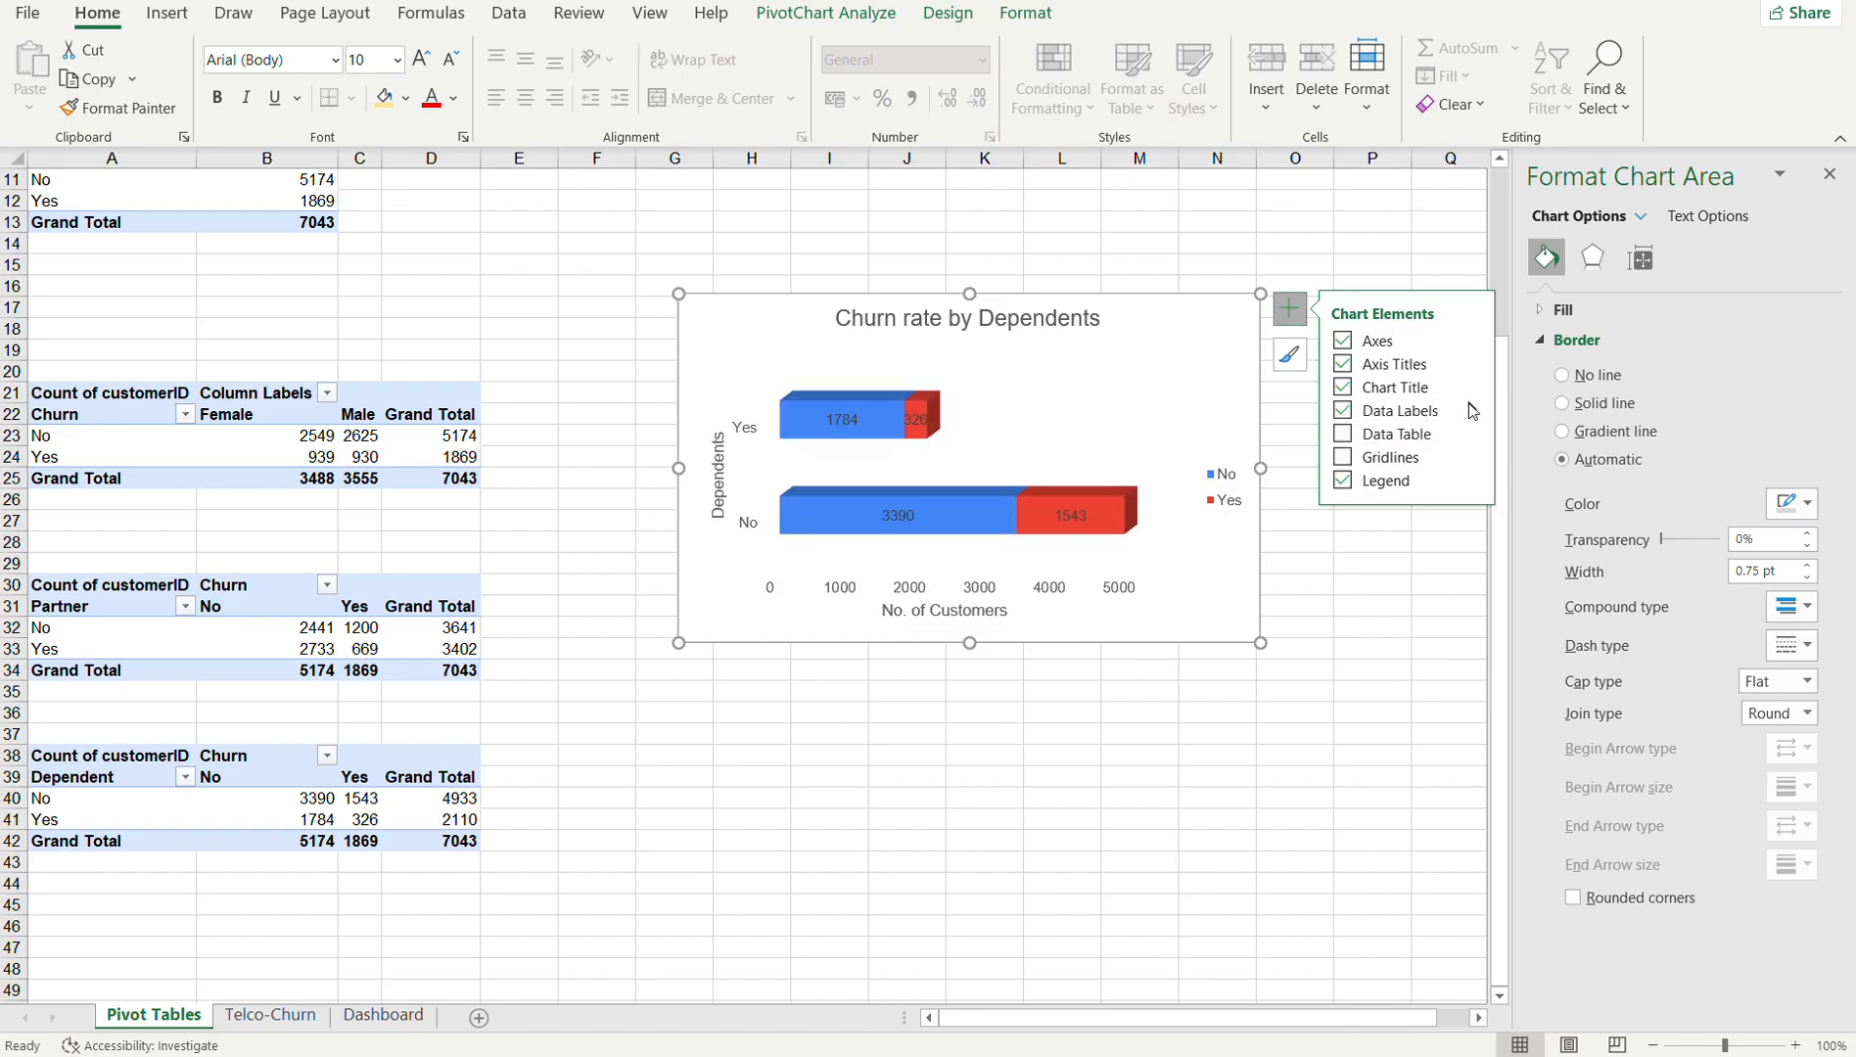
pyautogui.moveTo(1471, 413)
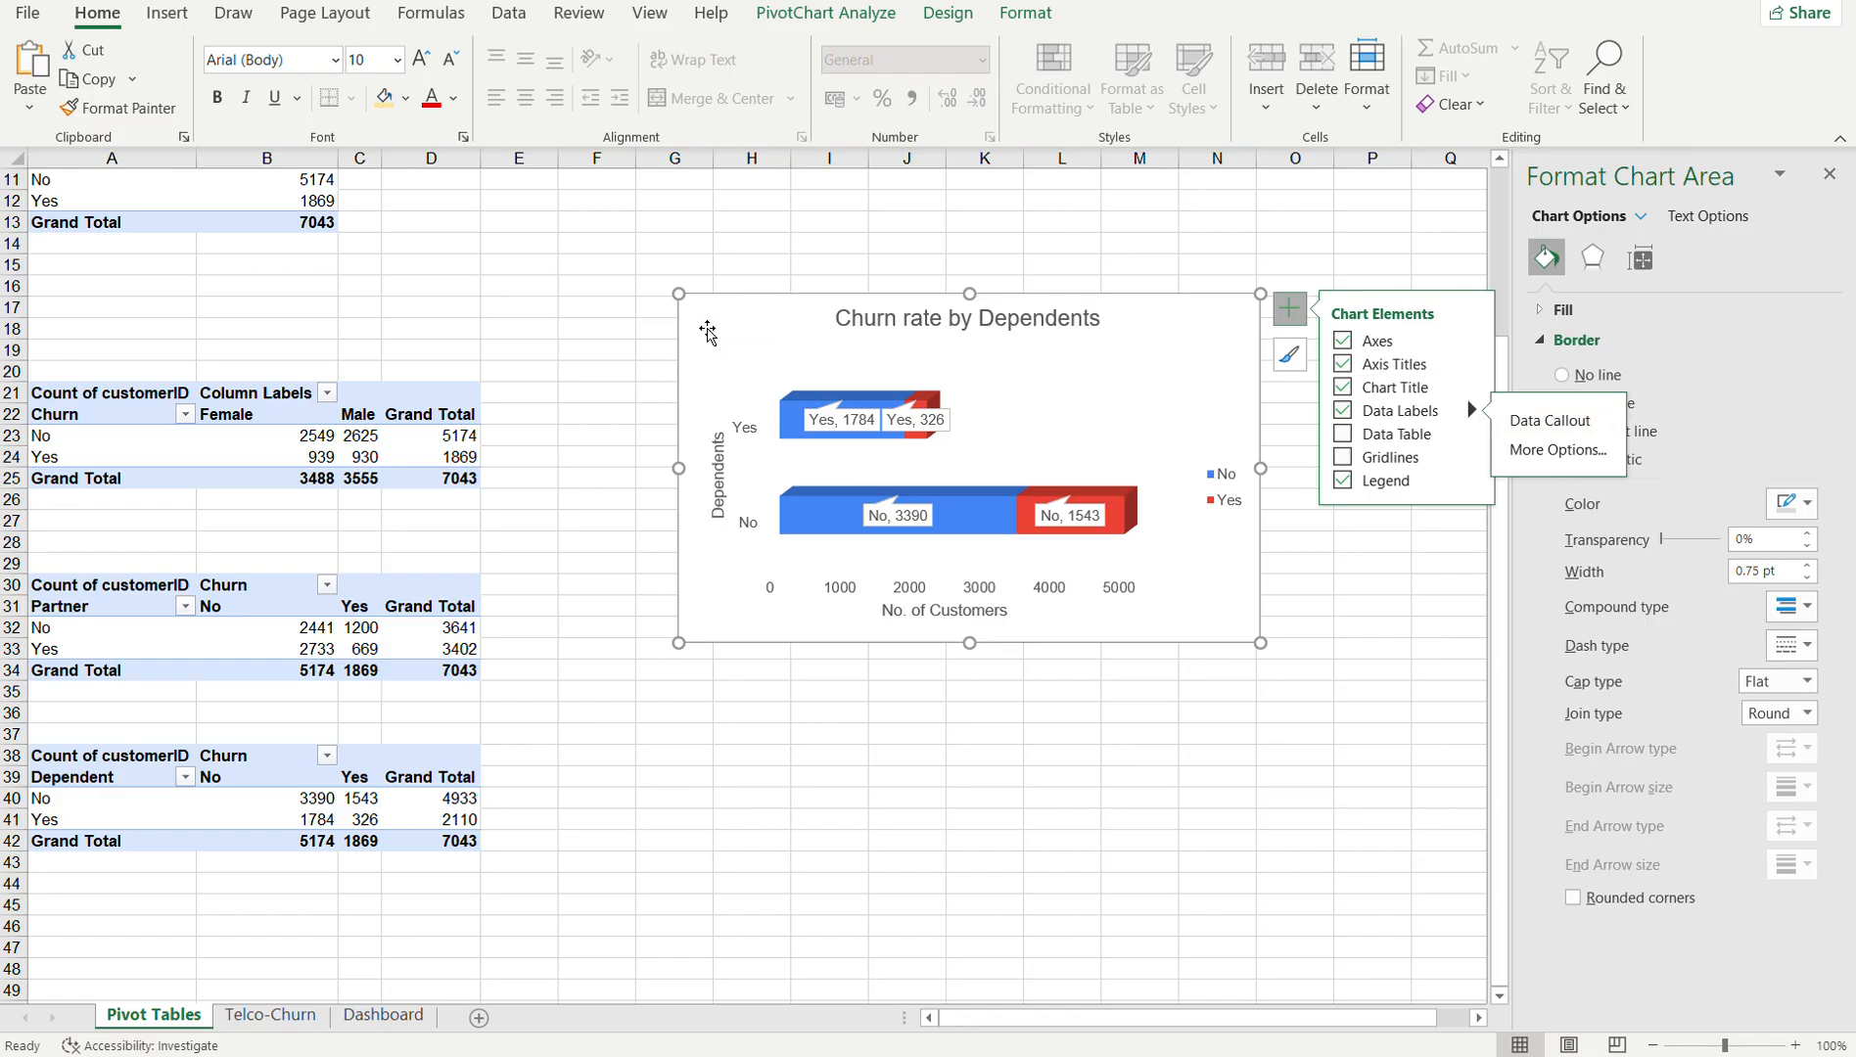
# - Paste a copy of the dependents churn chart onto the Dashboard sheet below the partner status chart and open its chart area formatting options
pyautogui.click(377, 1013)
pyautogui.click(734, 756)
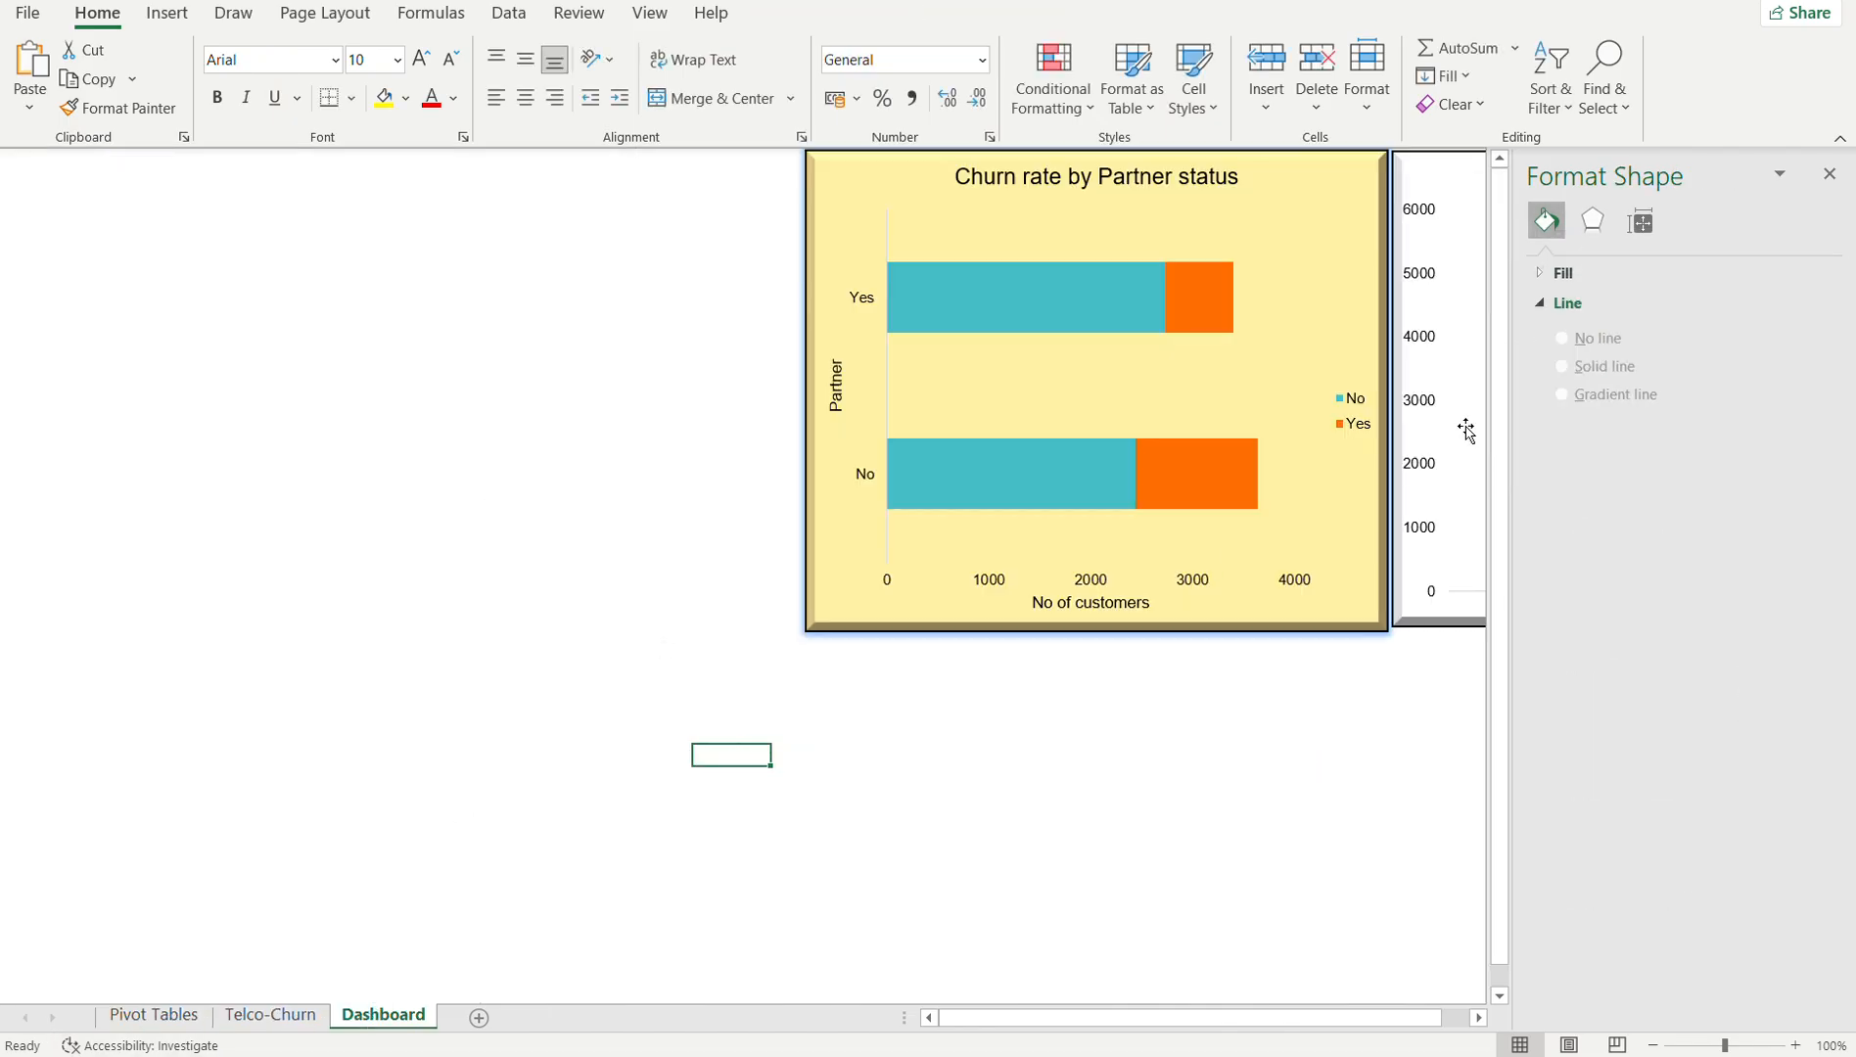
pyautogui.click(1829, 175)
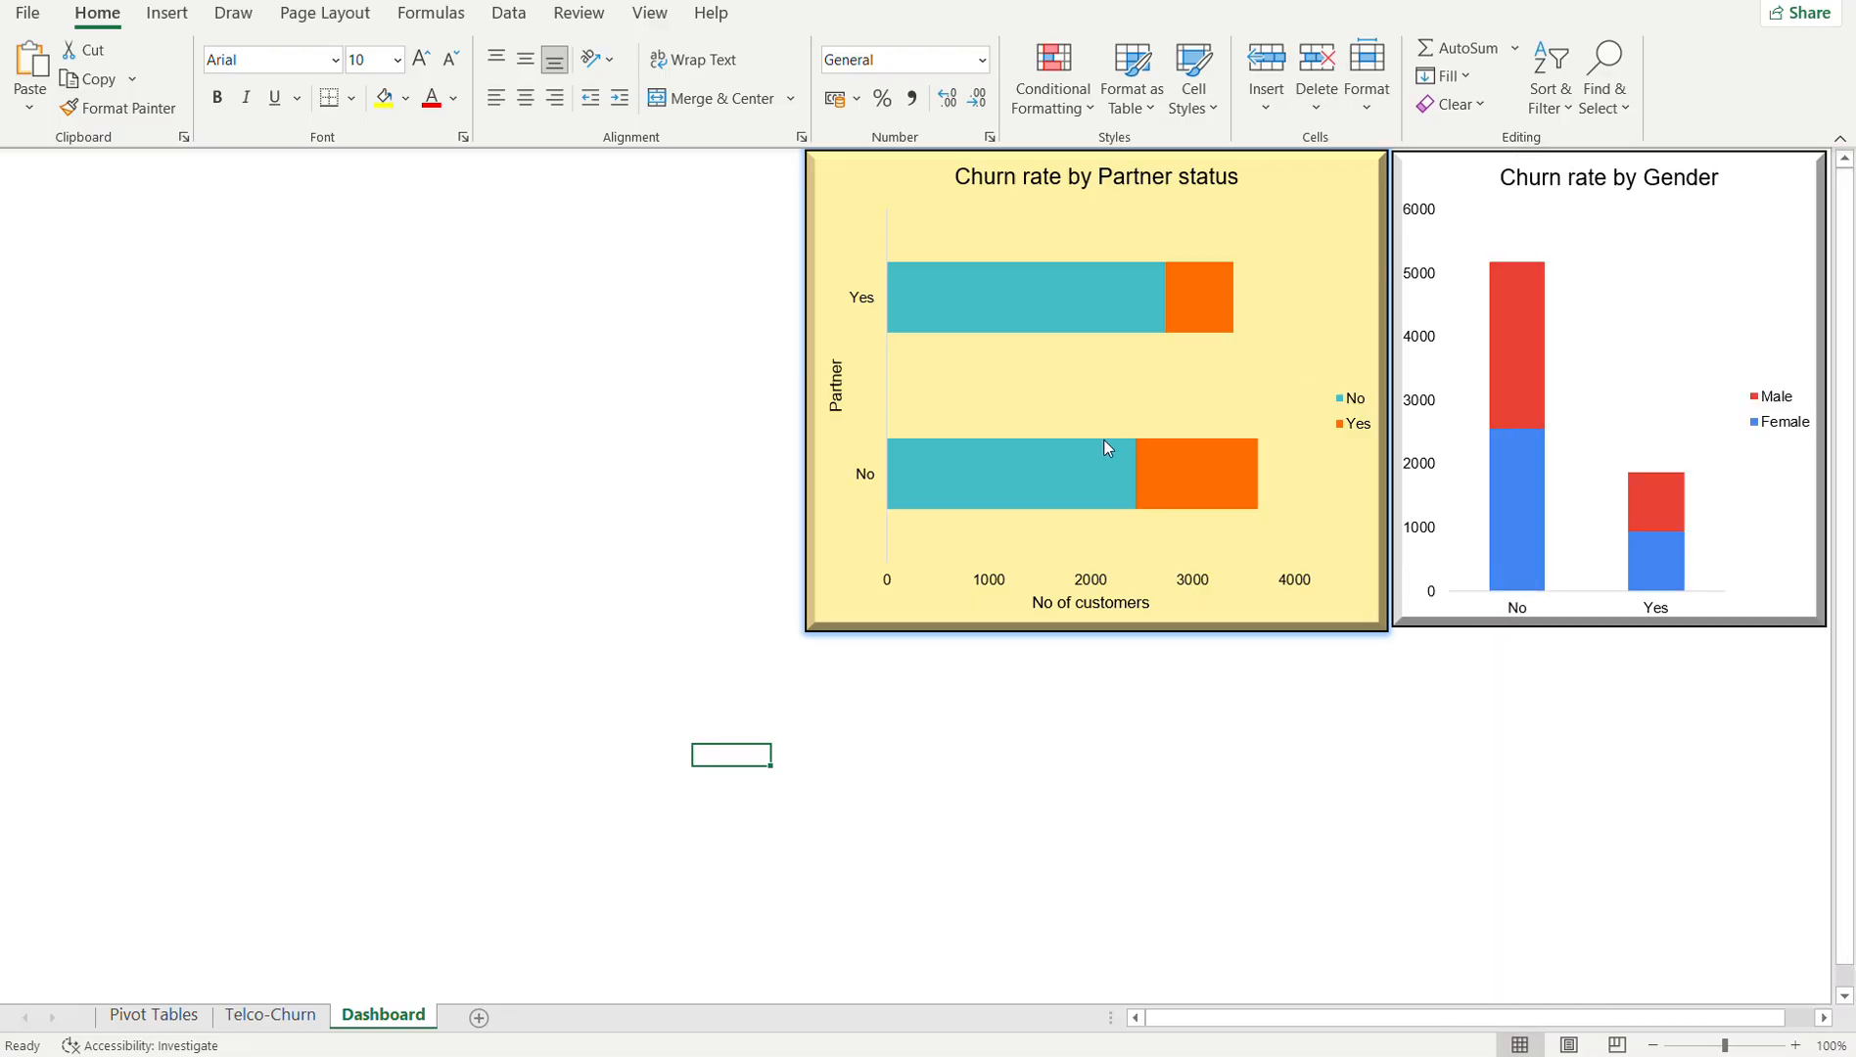
pyautogui.hotkey('ctrl', 'v')
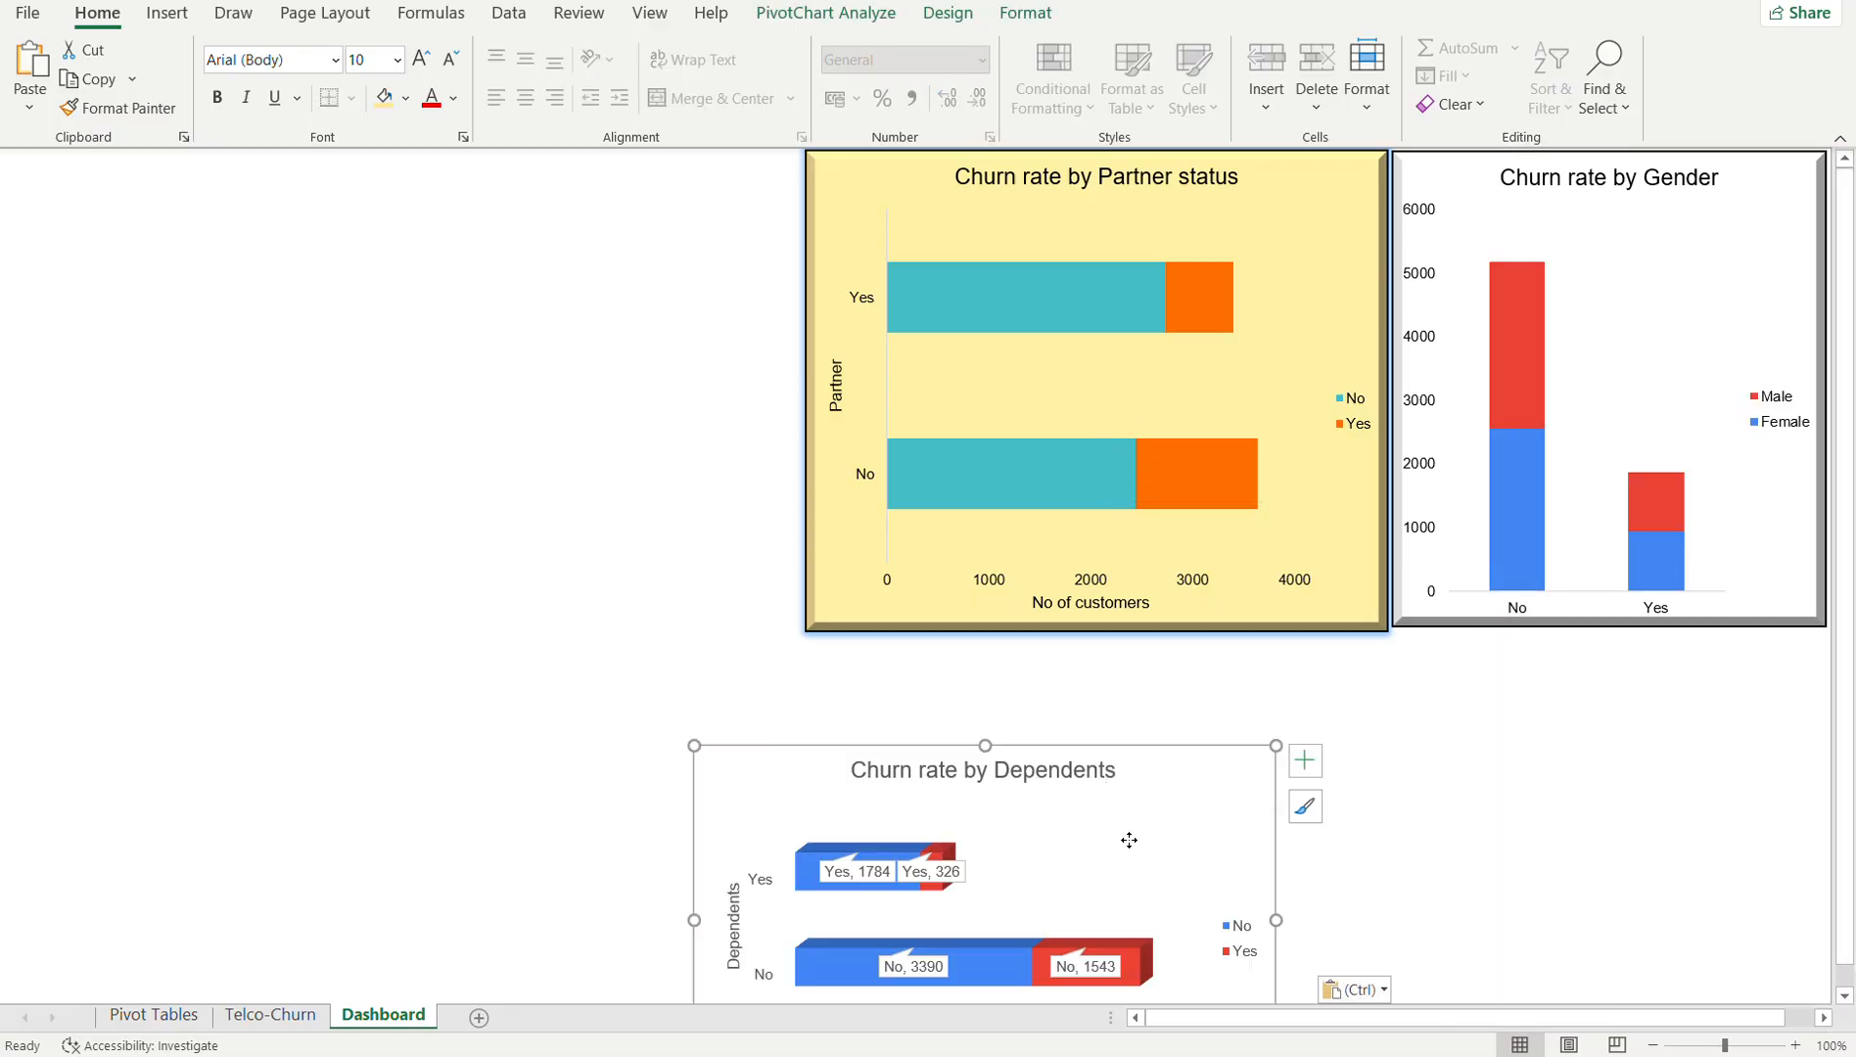
pyautogui.click(1128, 840)
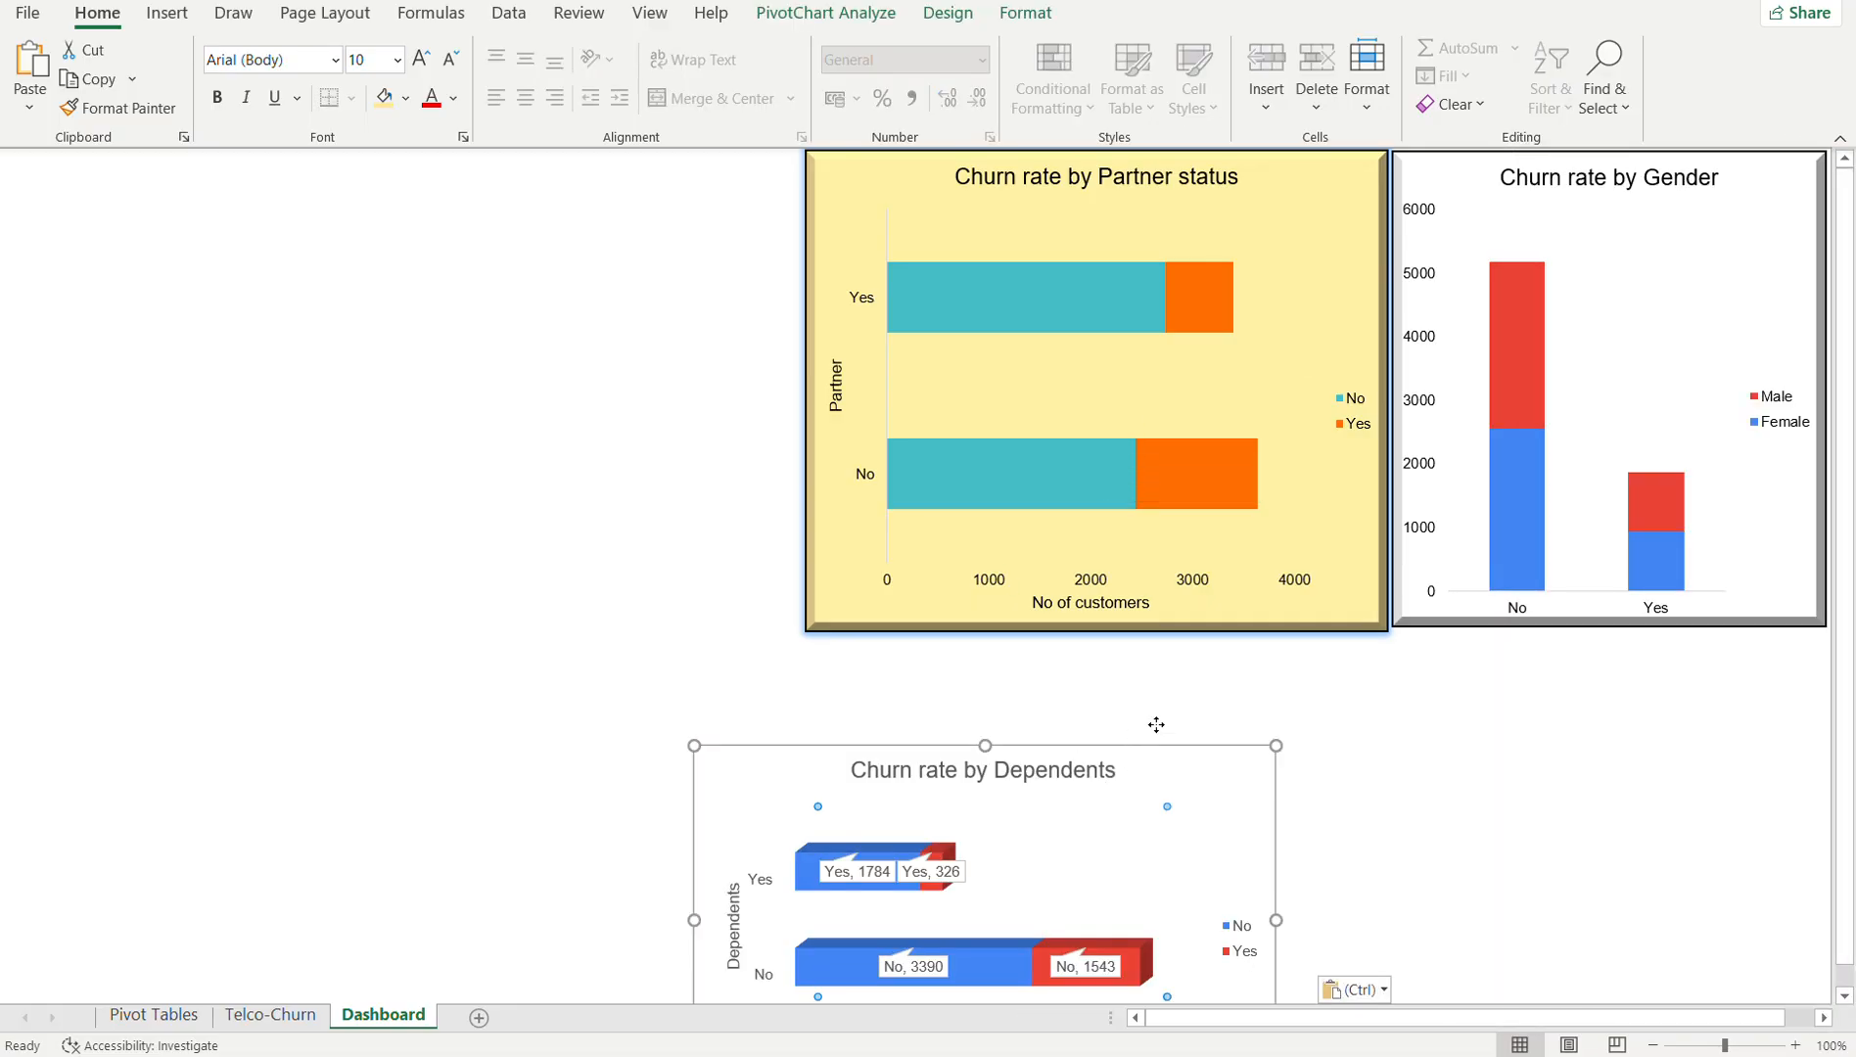
pyautogui.doubleClick(1210, 776)
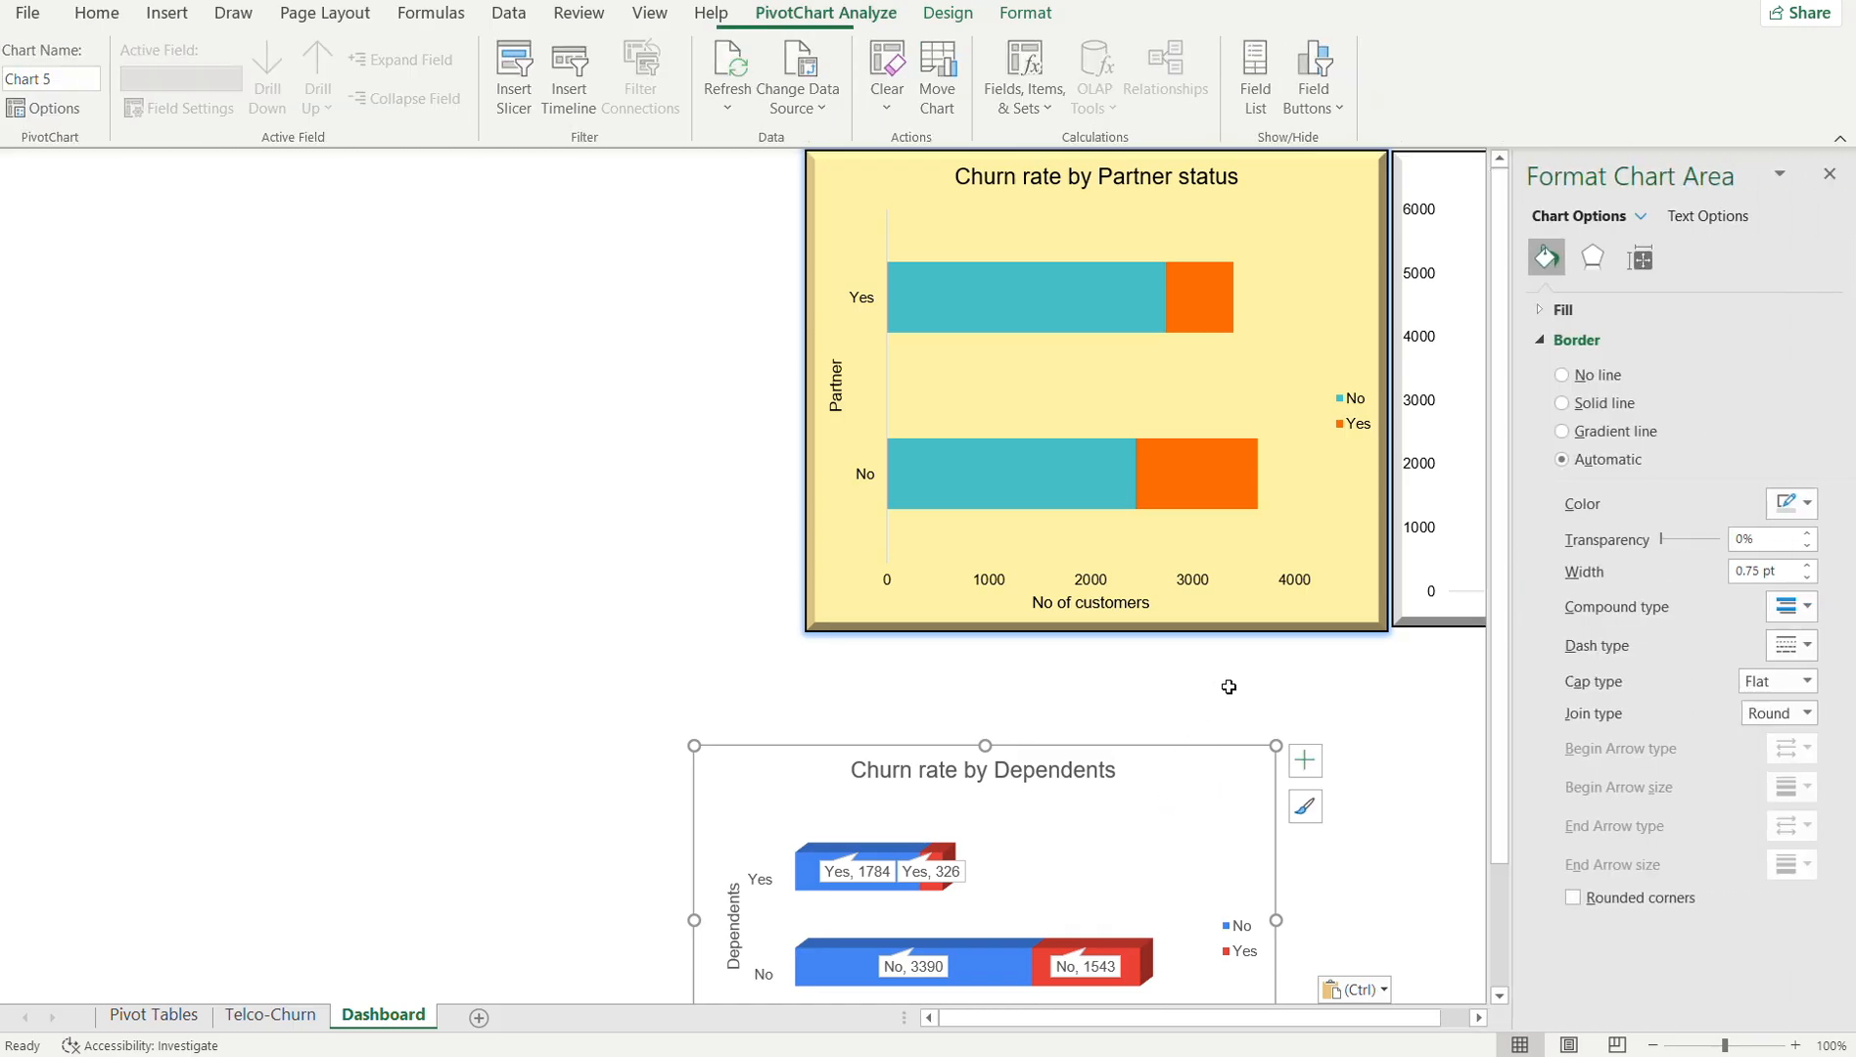
# - Align the dependents churn chart directly beneath the partner status chart and apply the colorful teal-and-orange palette to it
pyautogui.click(1823, 173)
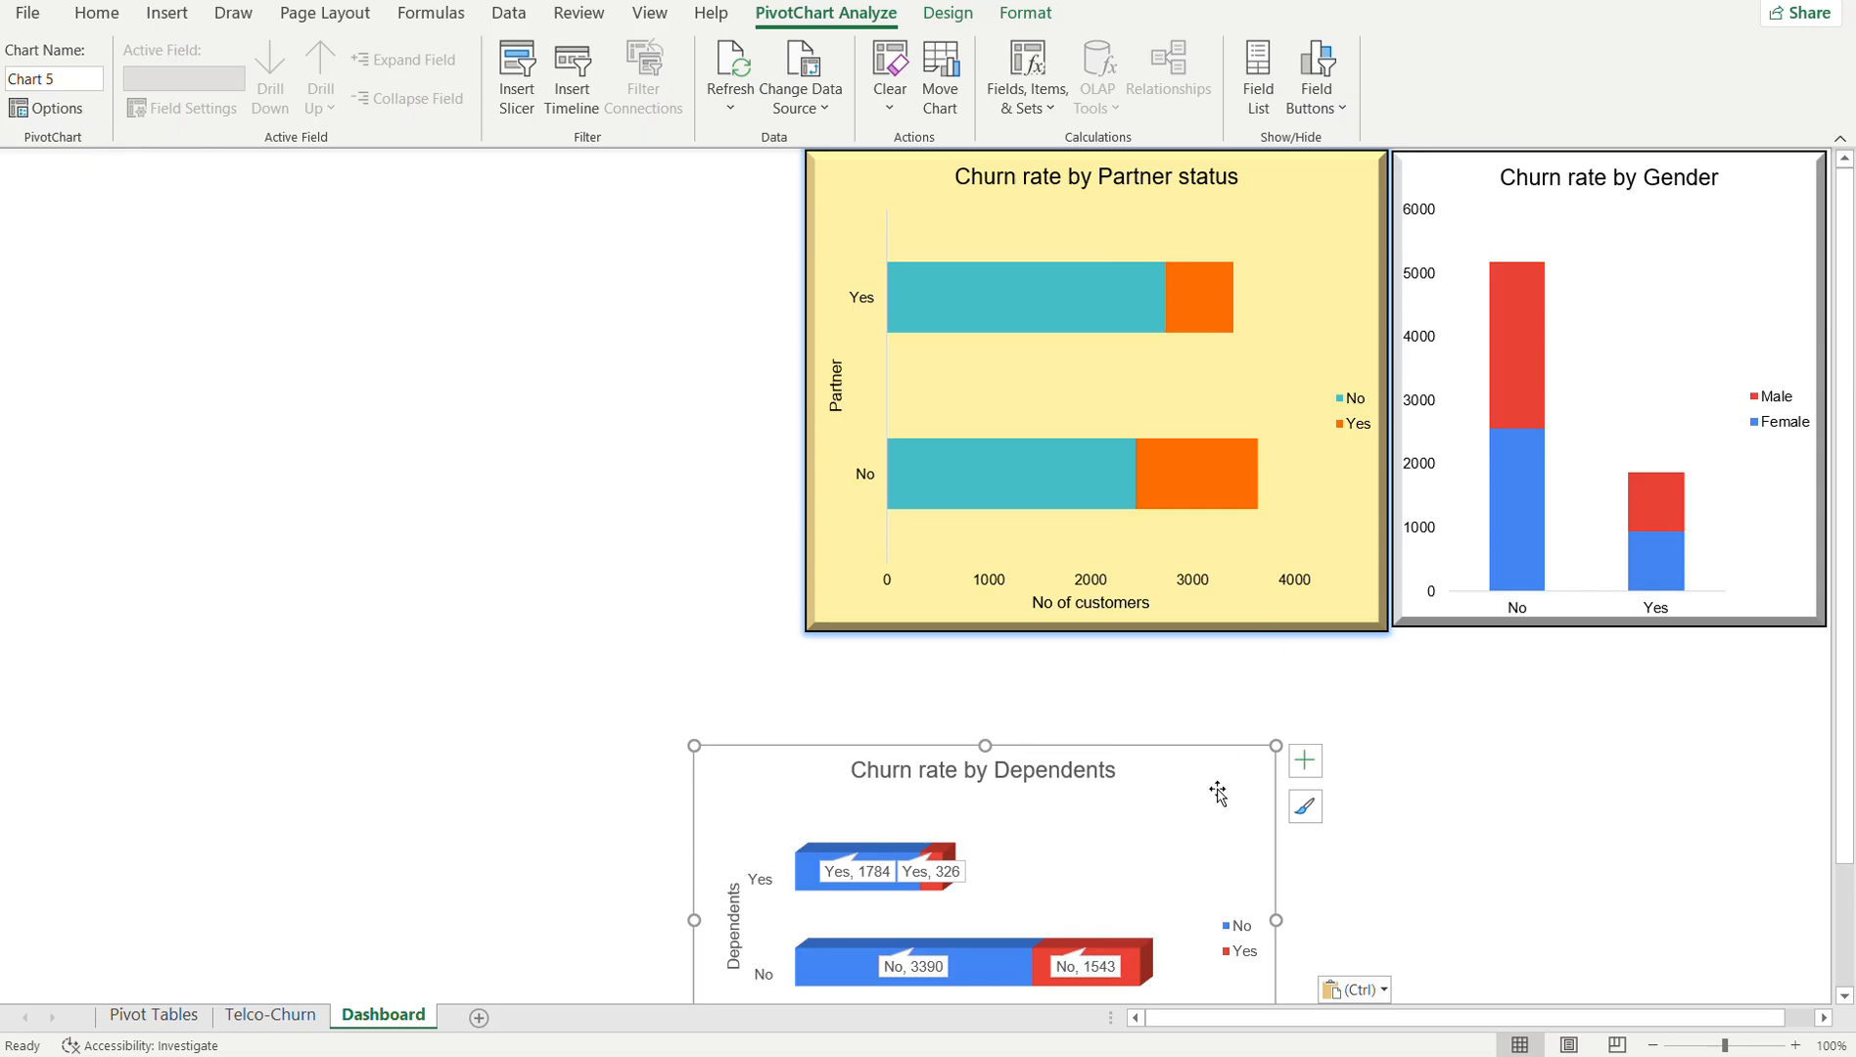
pyautogui.moveTo(1217, 789); pyautogui.dragTo(1330, 676)
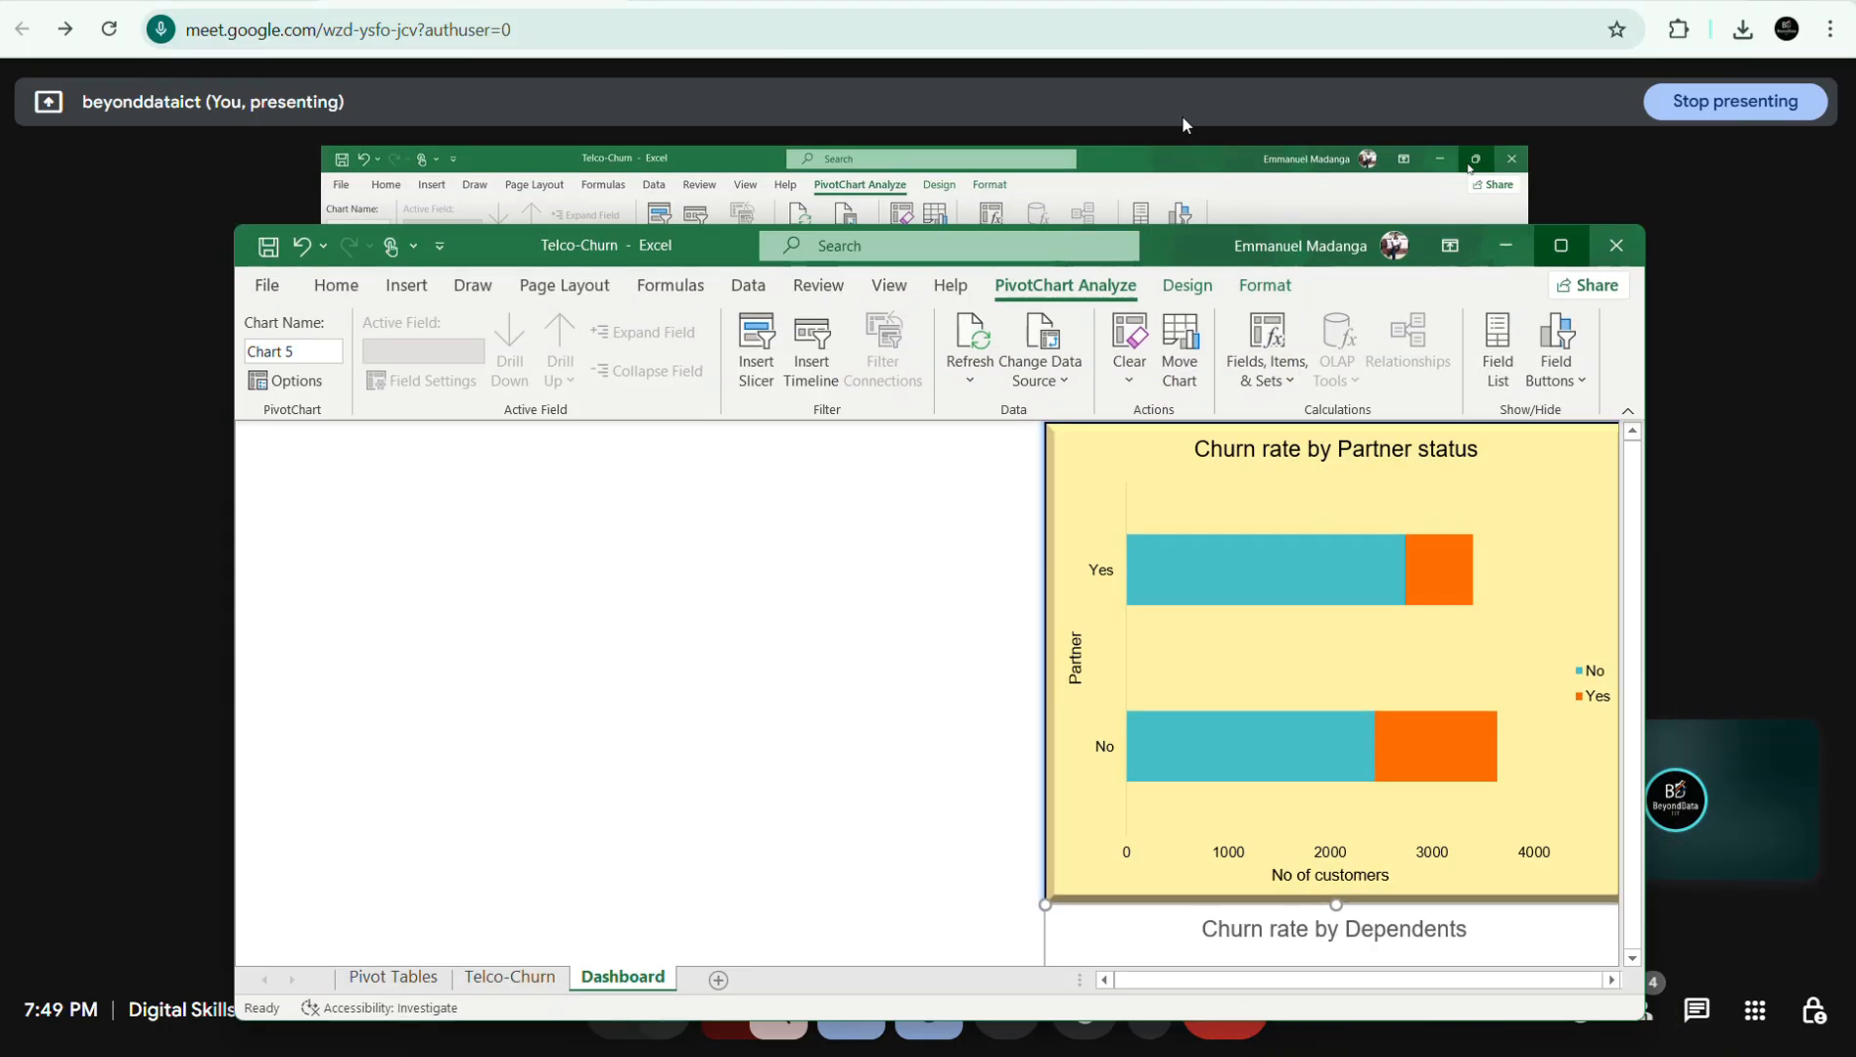
pyautogui.click(1184, 285)
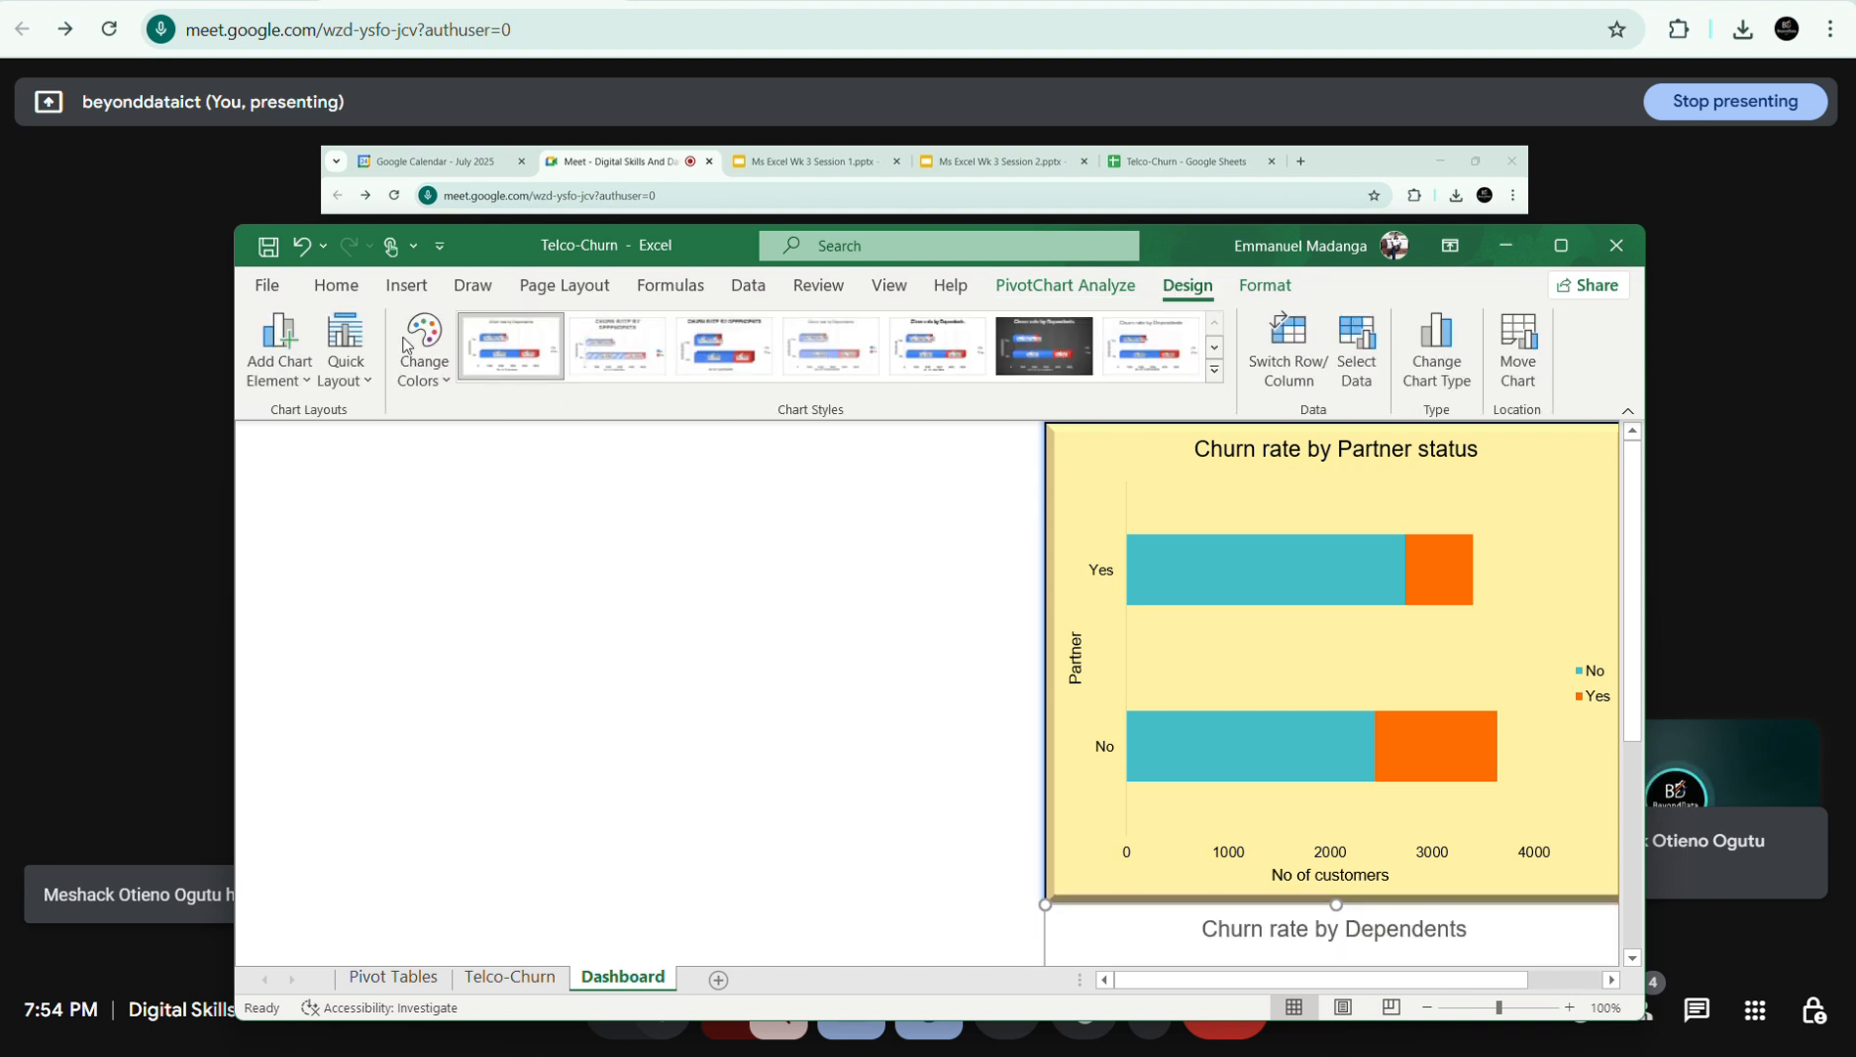
pyautogui.click(431, 358)
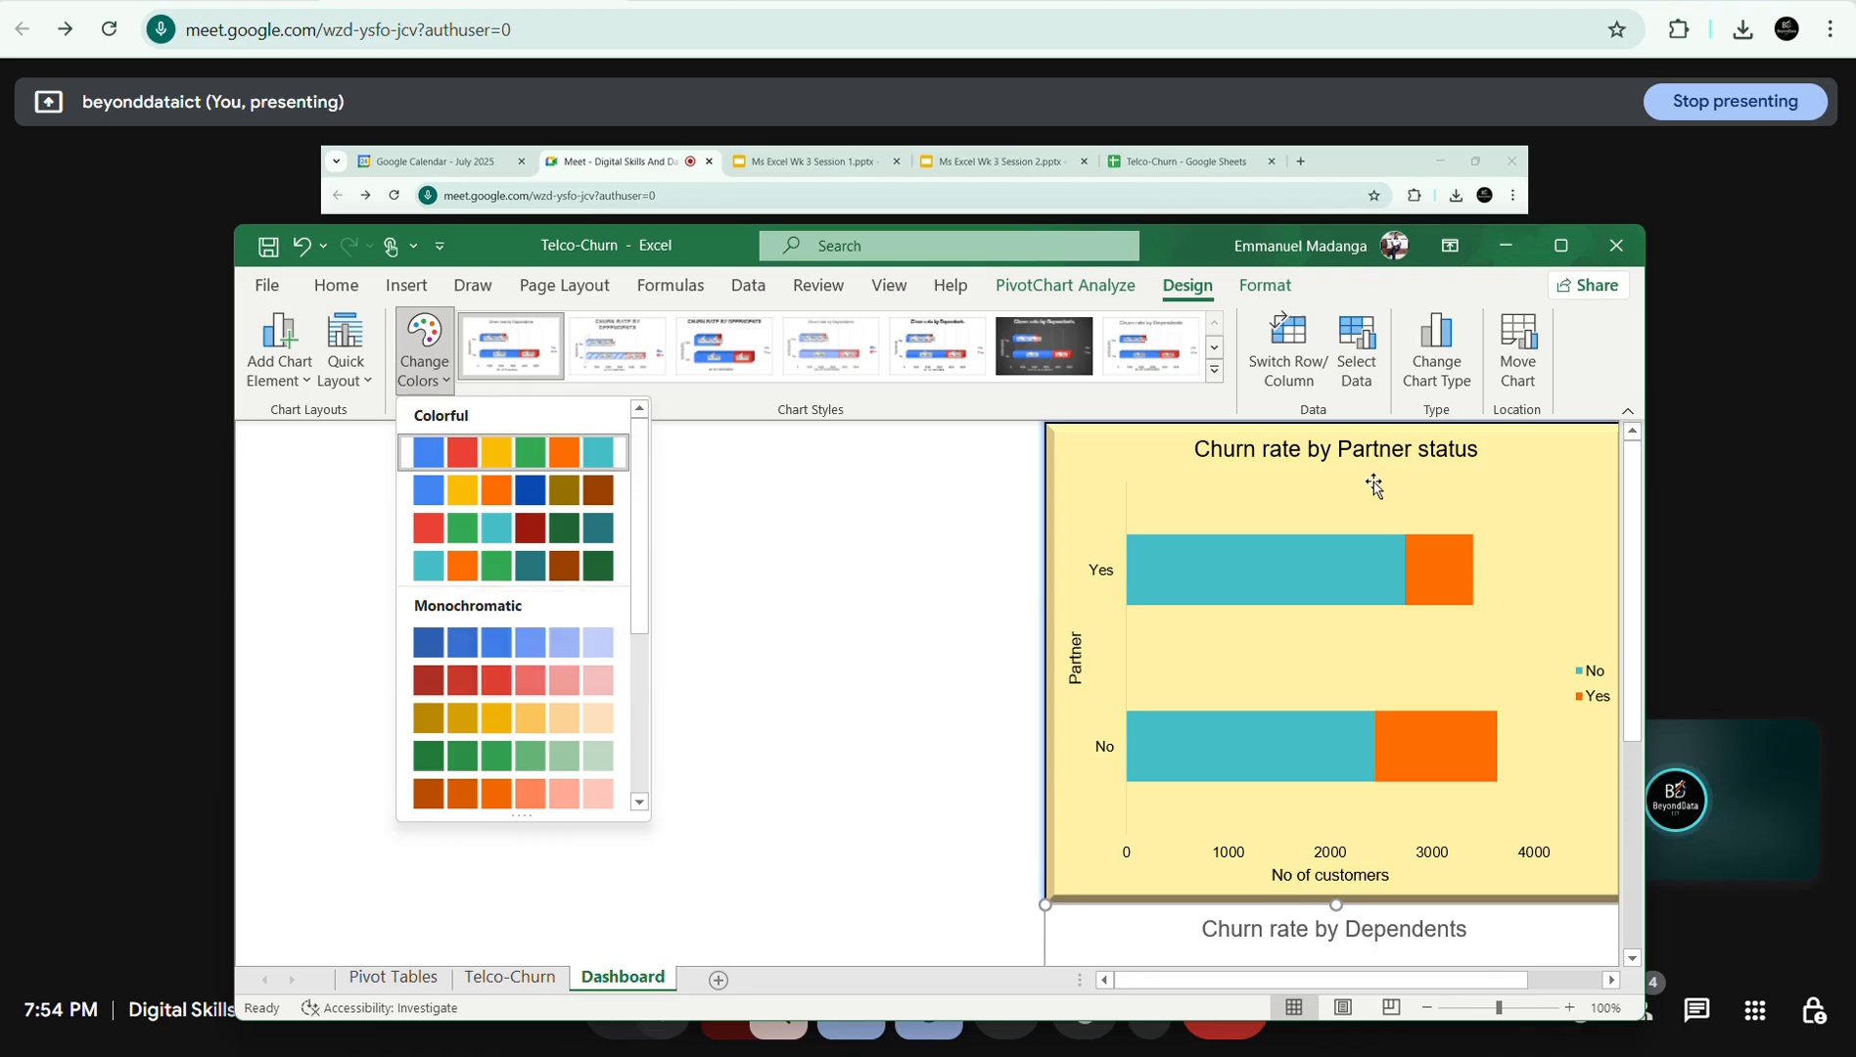
pyautogui.click(1560, 246)
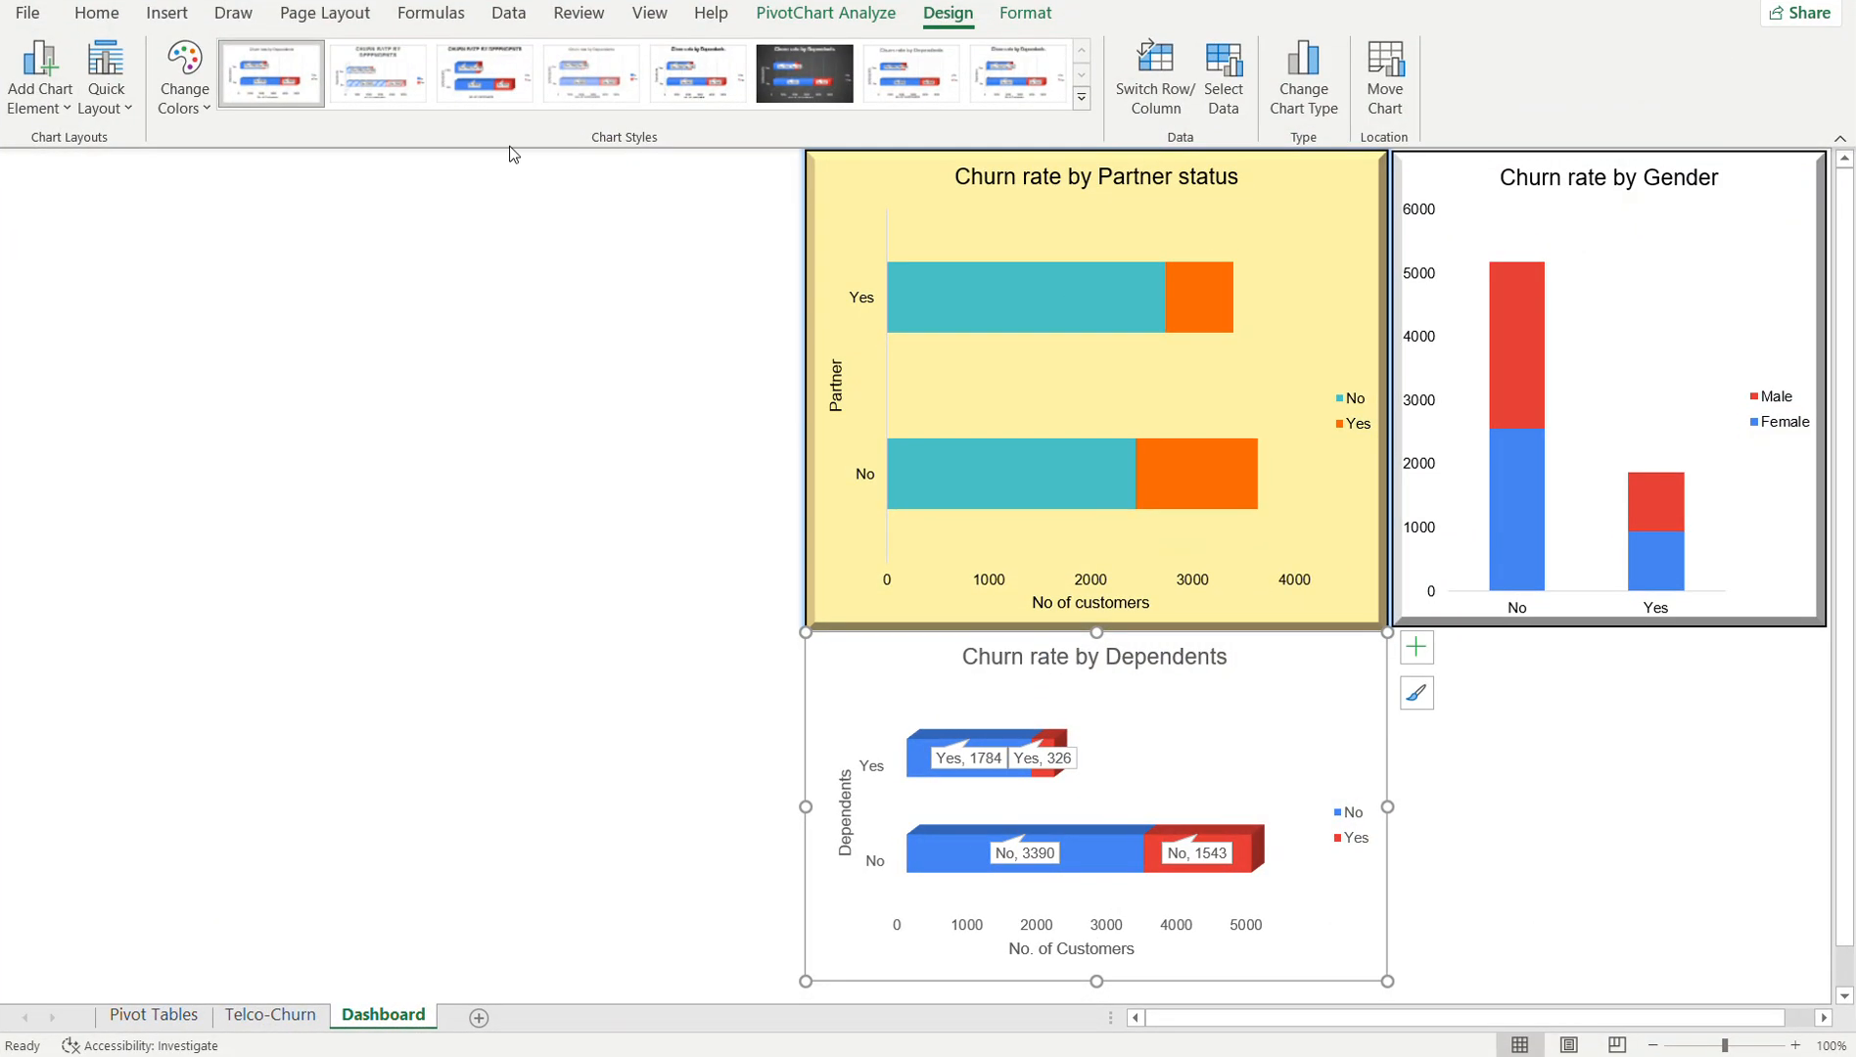
pyautogui.click(188, 88)
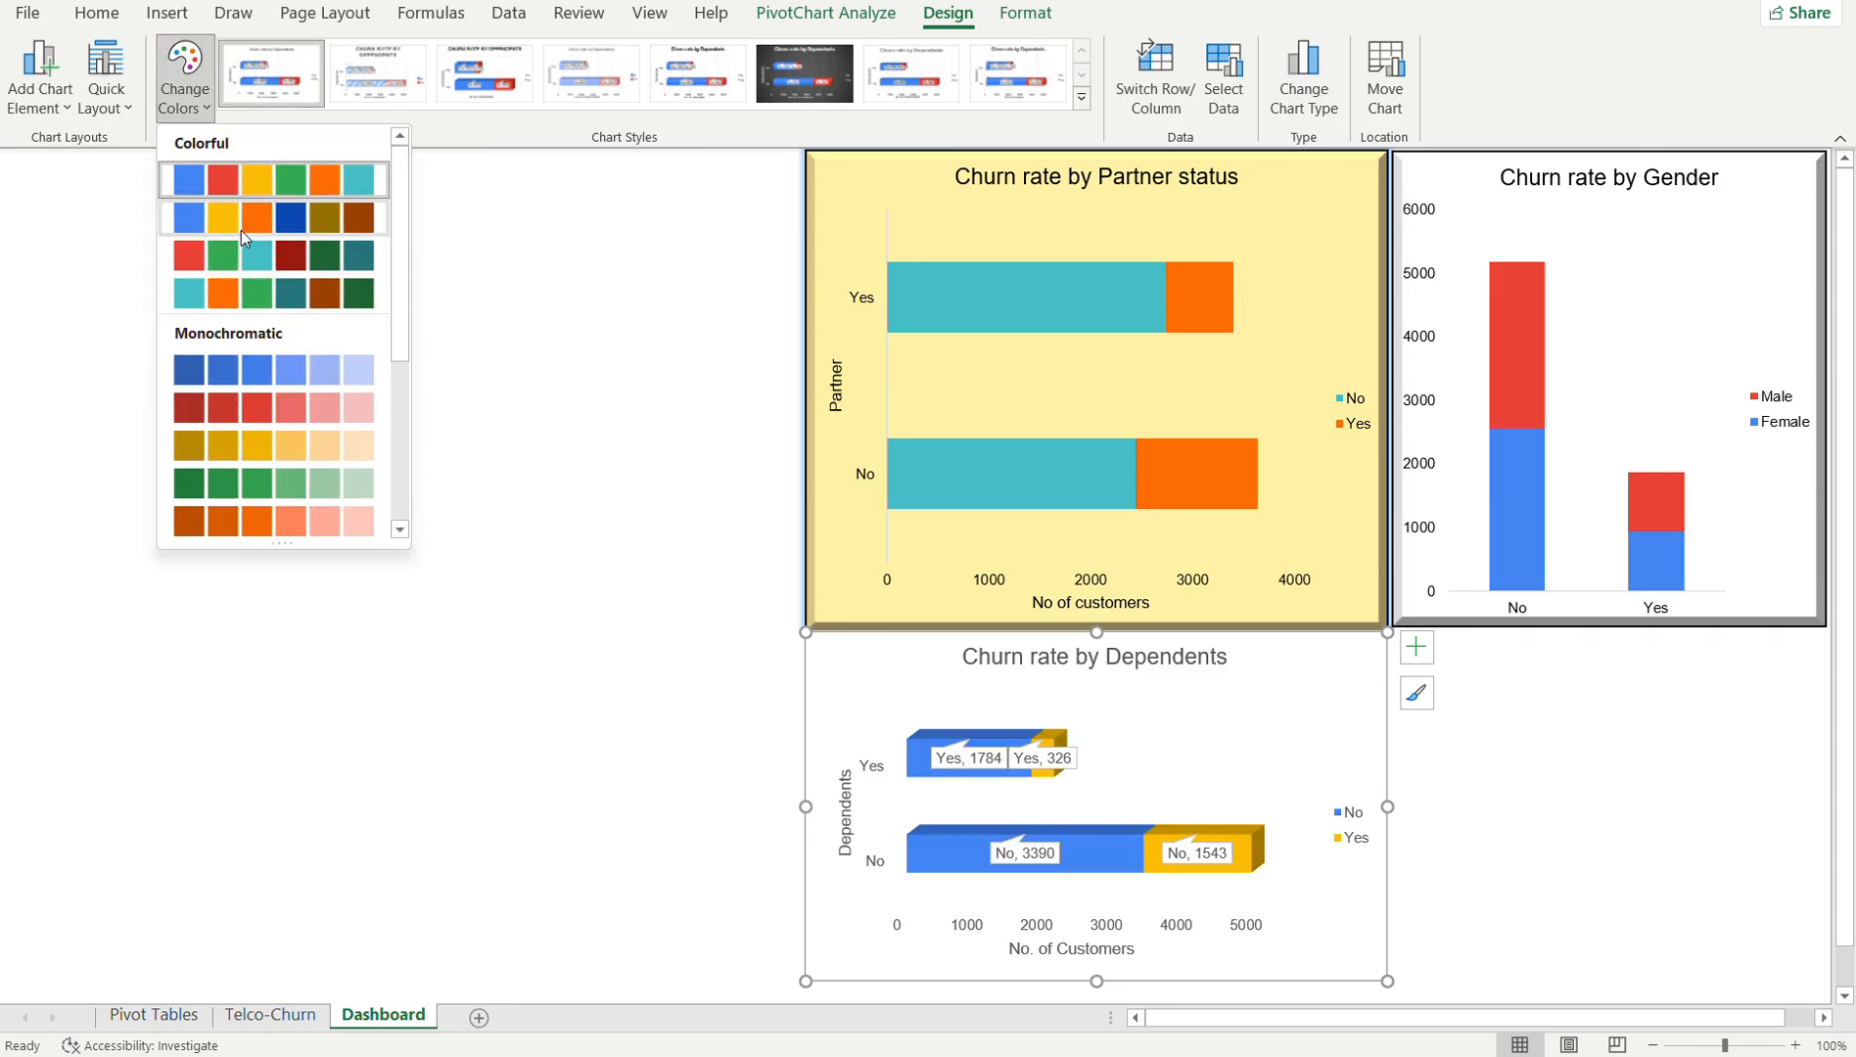
pyautogui.click(247, 292)
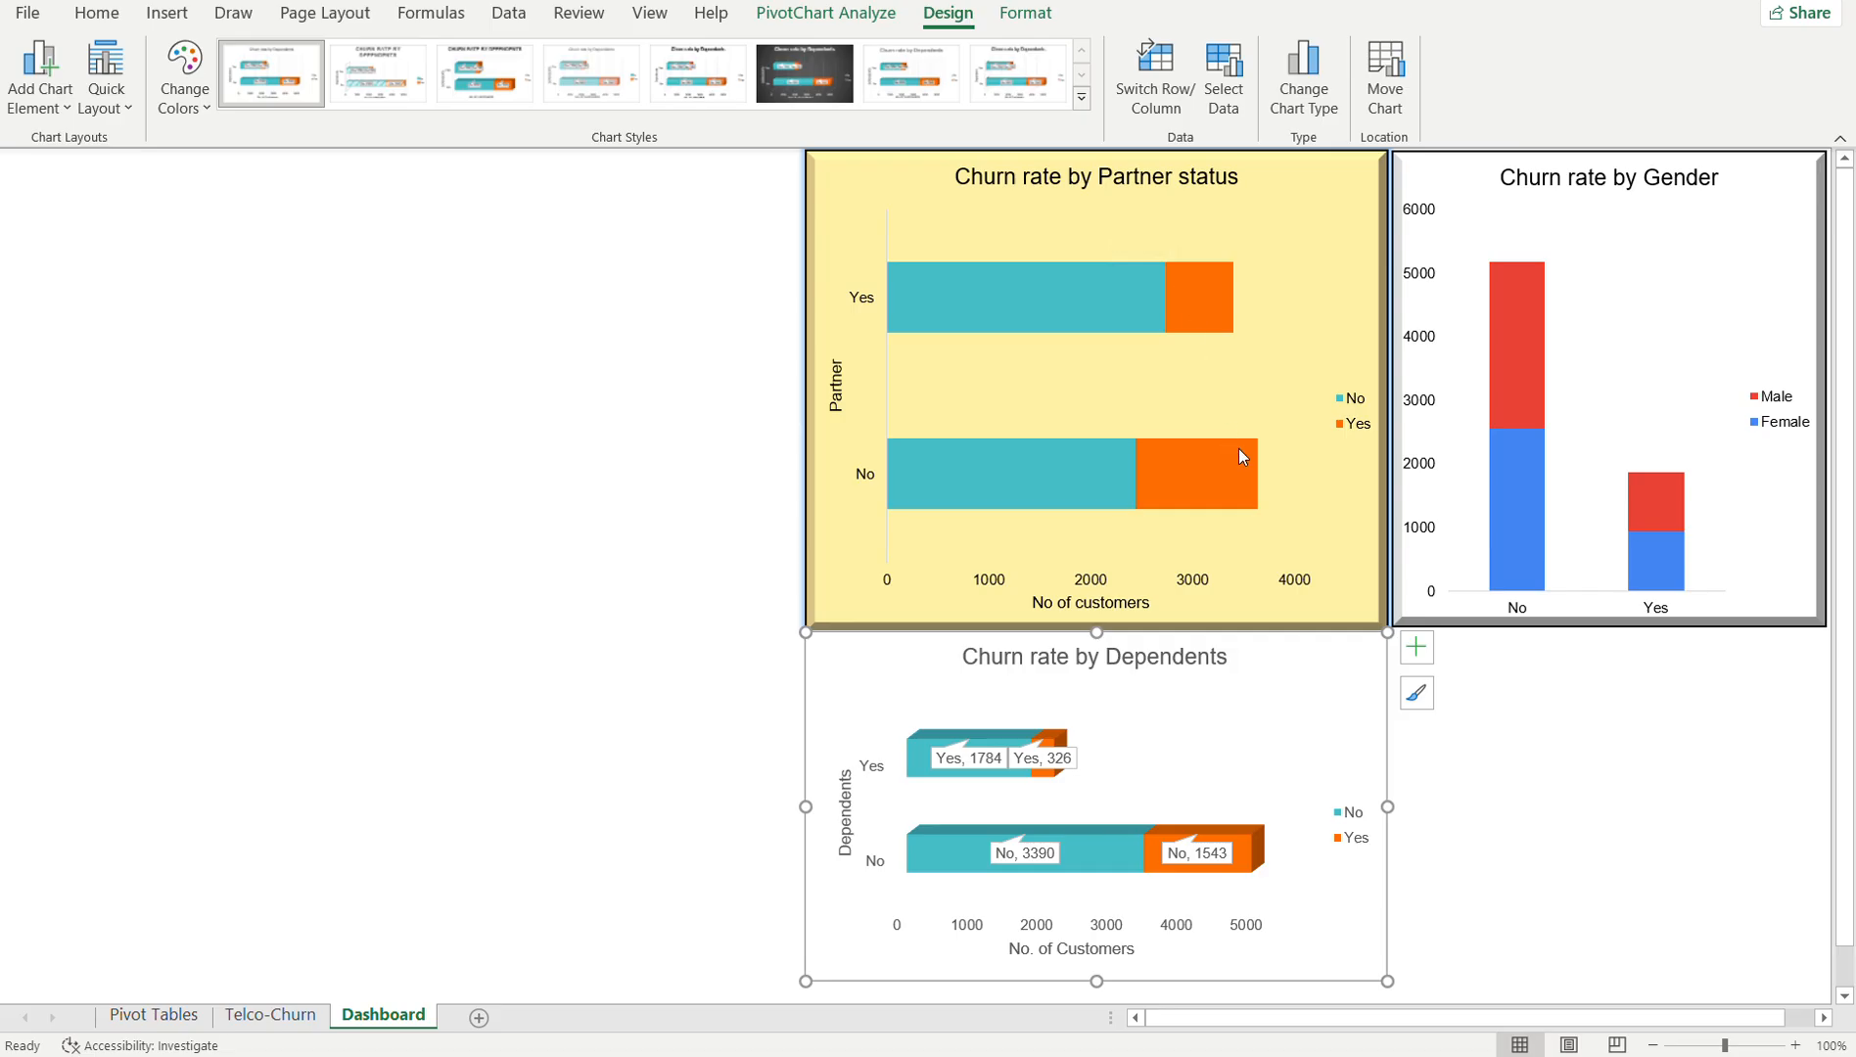
# - Rearrange the gender pivot table on the Pivot Tables sheet with gender as rows and Churn as columns
pyautogui.moveTo(1217, 282)
pyautogui.click(157, 1016)
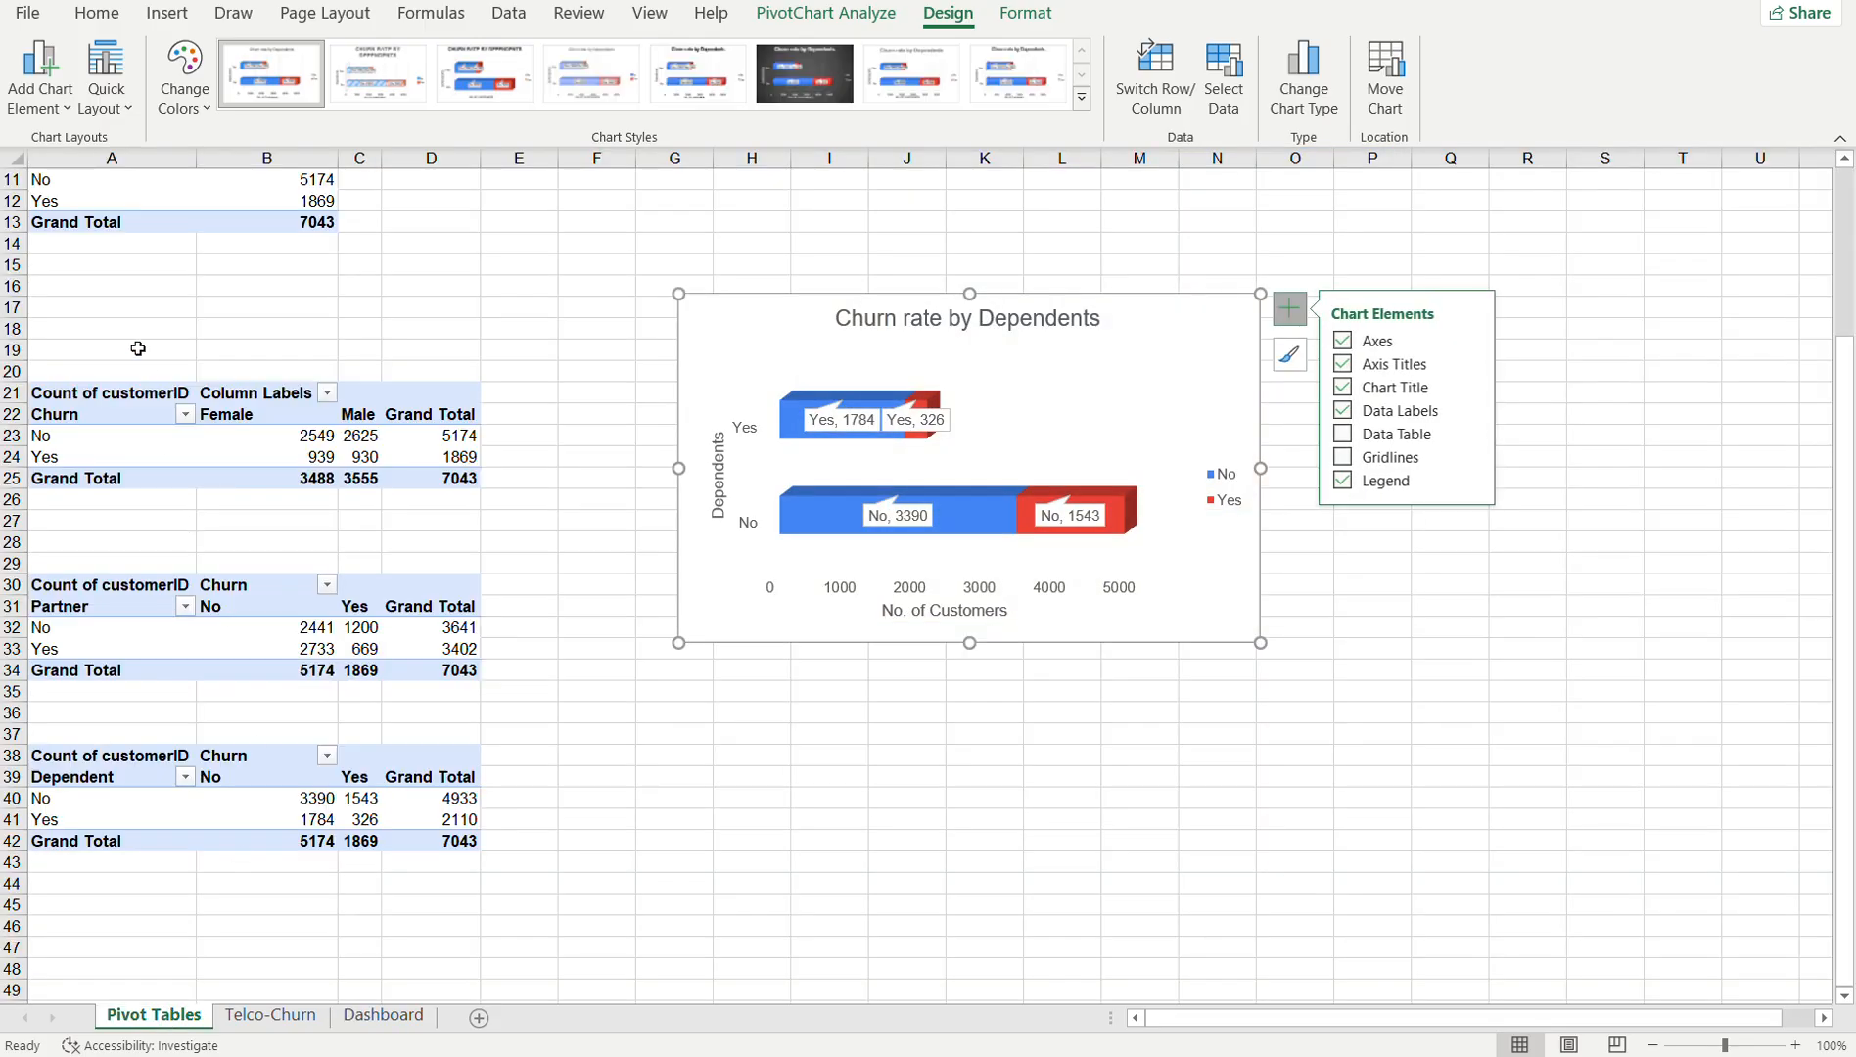
pyautogui.click(101, 411)
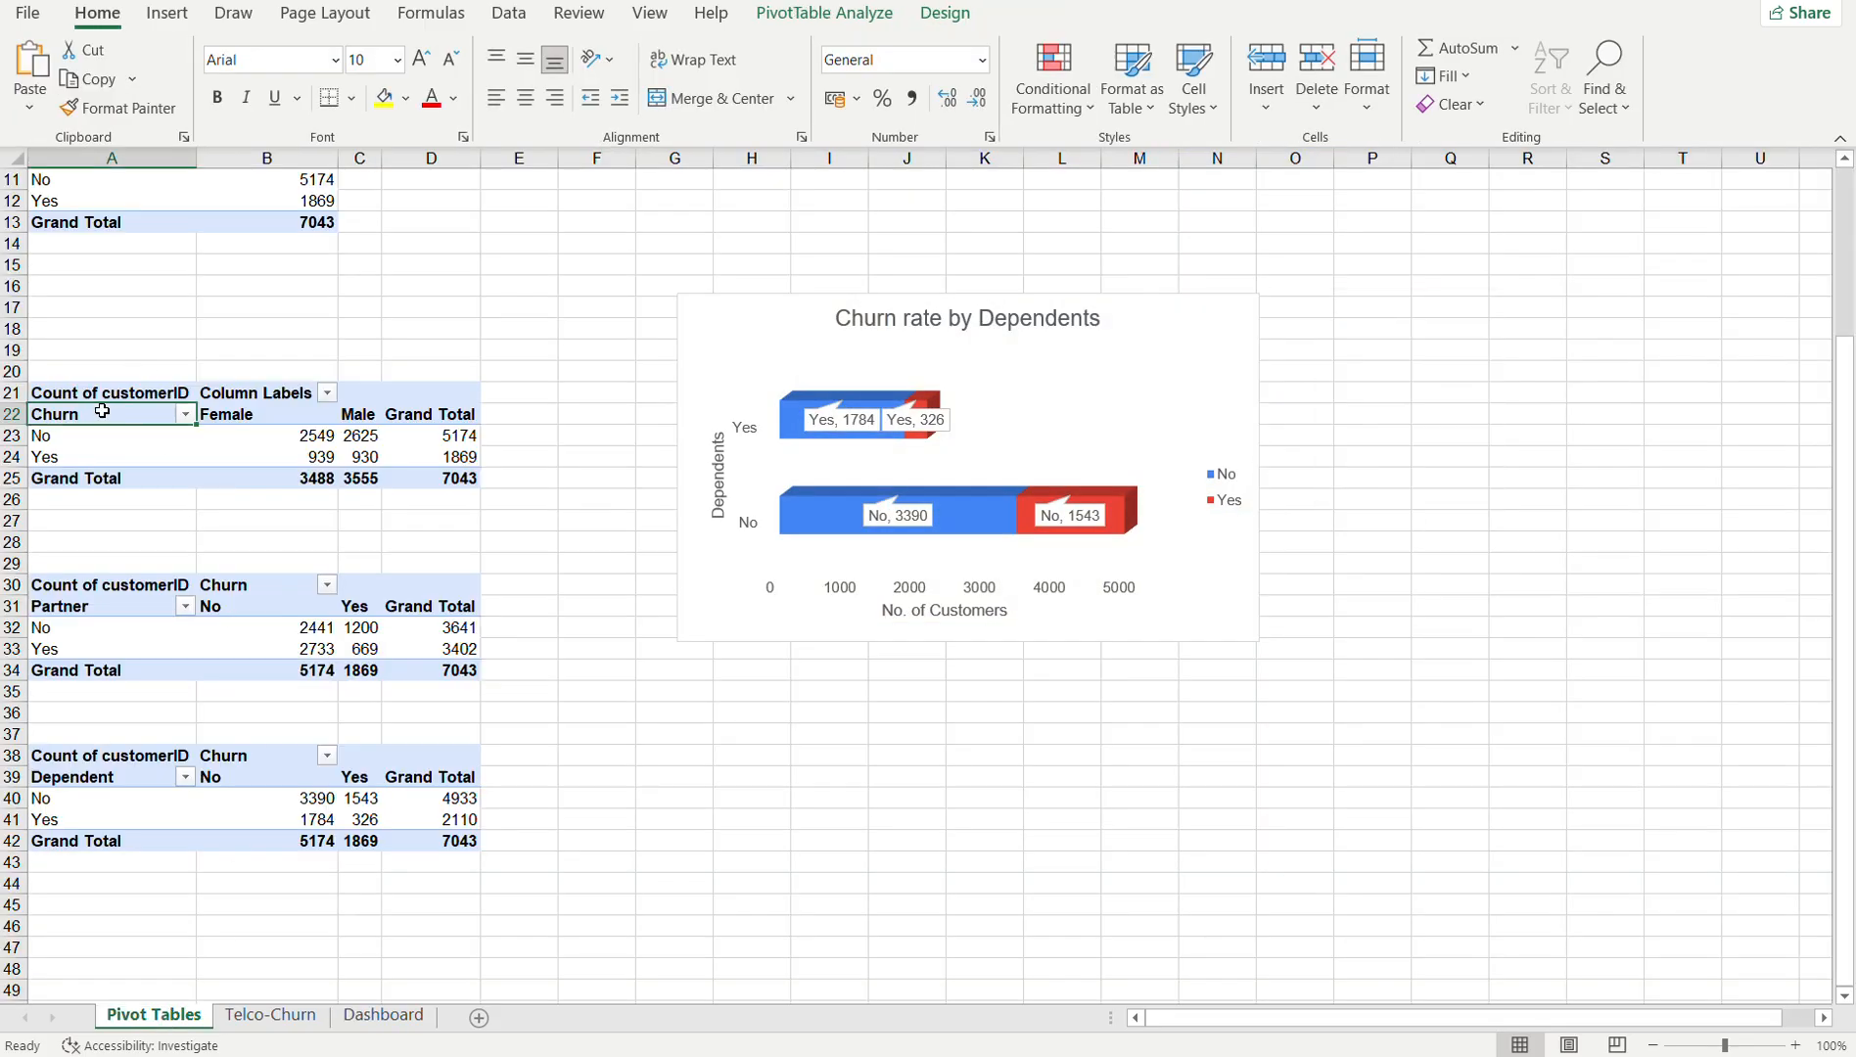
pyautogui.click(221, 455)
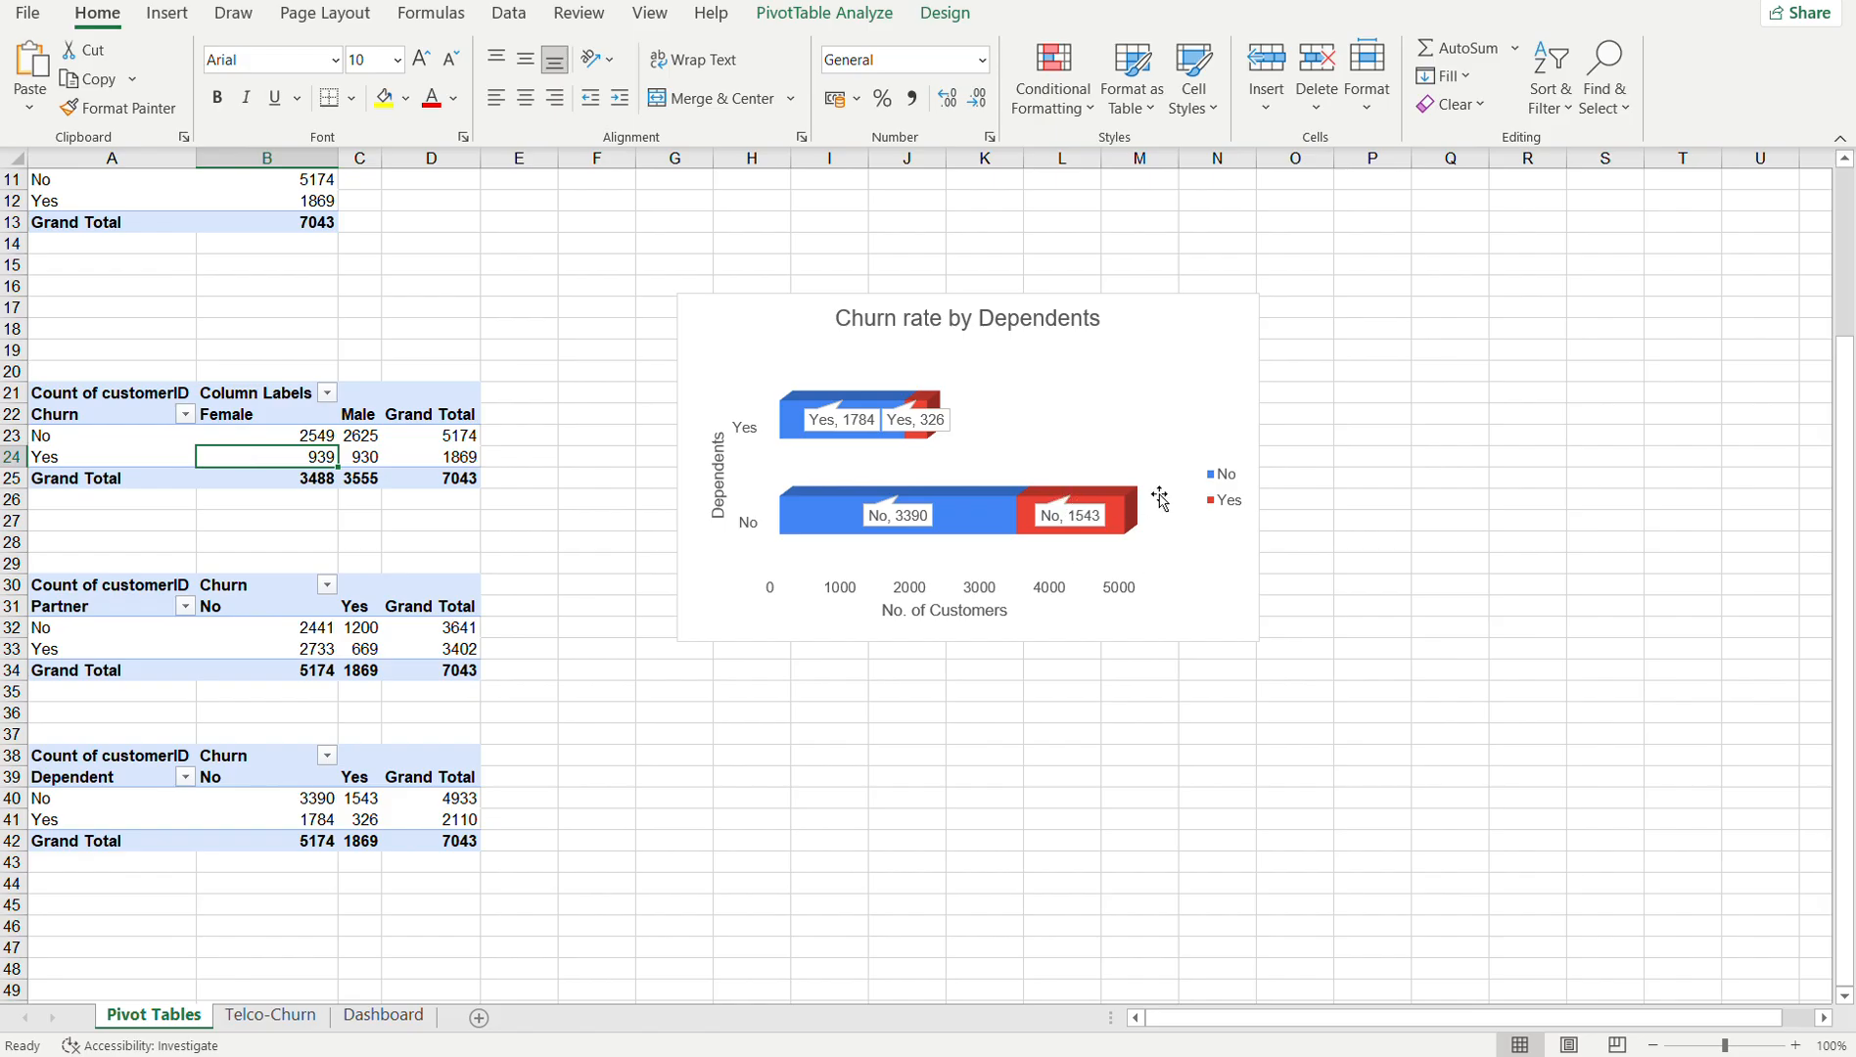
pyautogui.rightClick(278, 440)
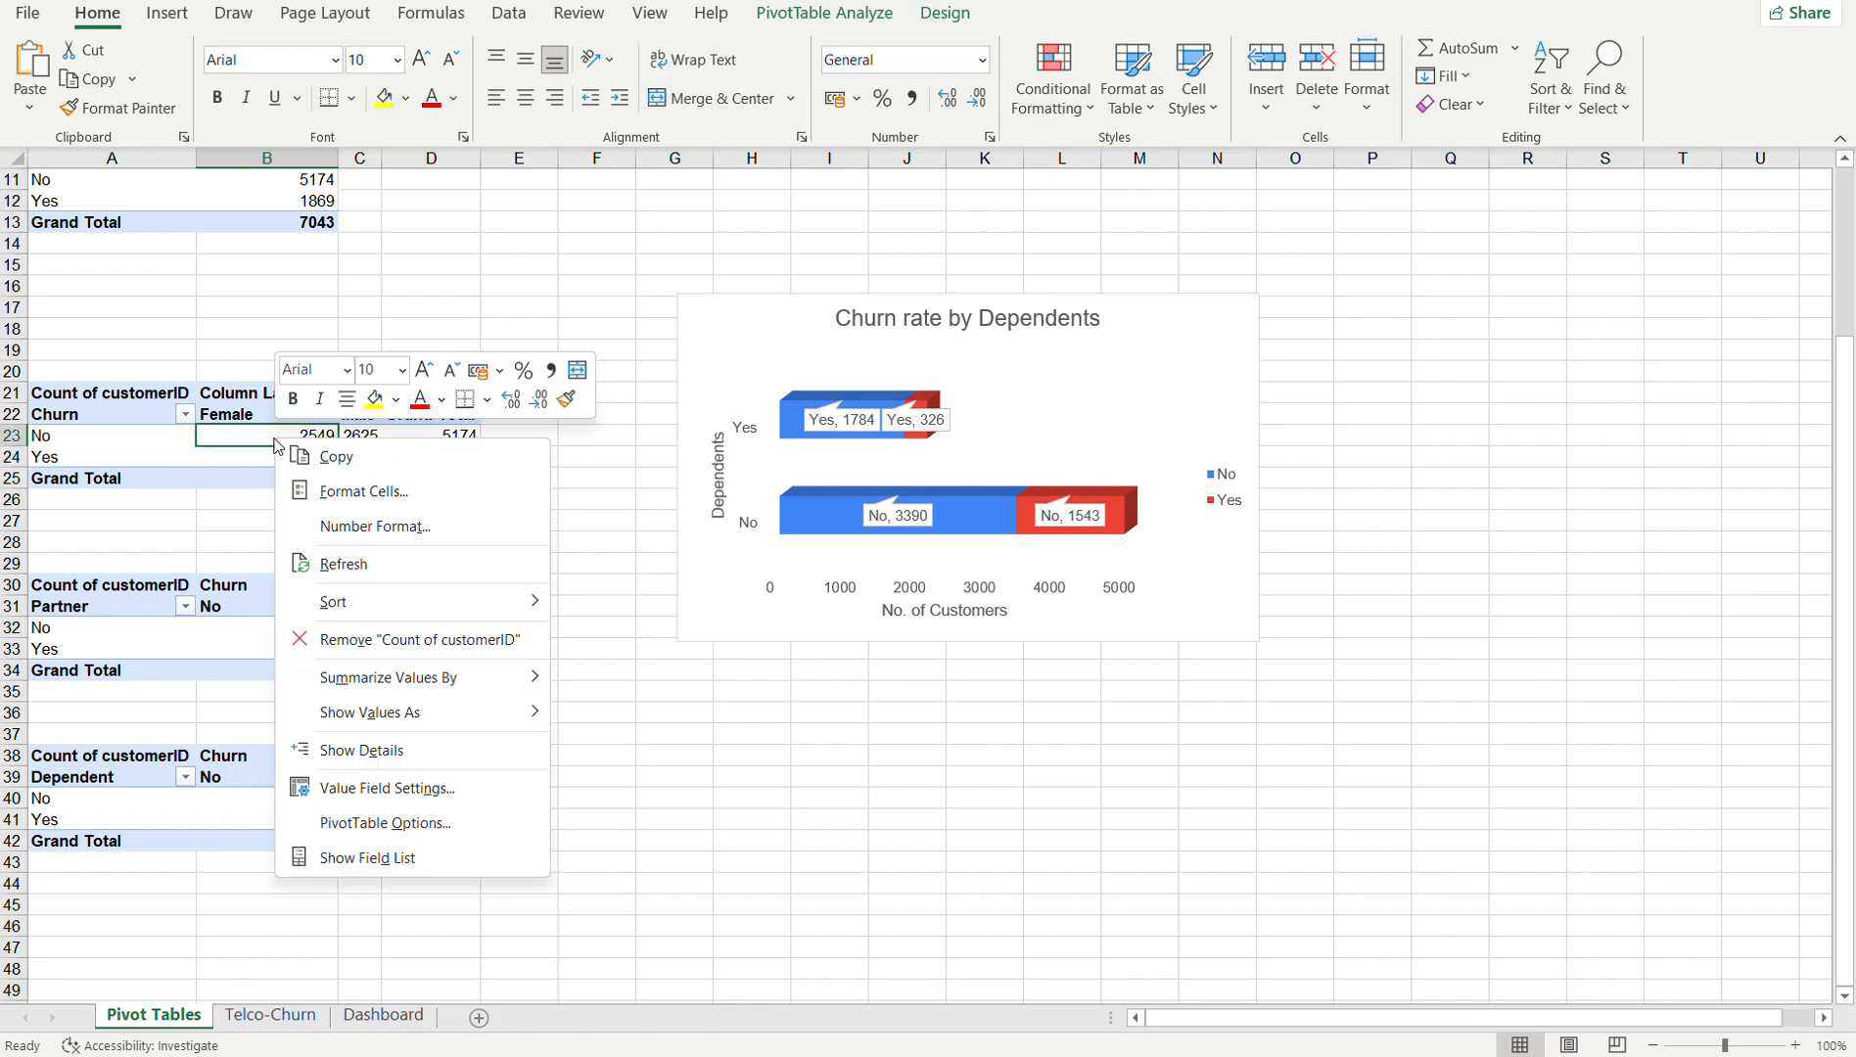
pyautogui.click(343, 858)
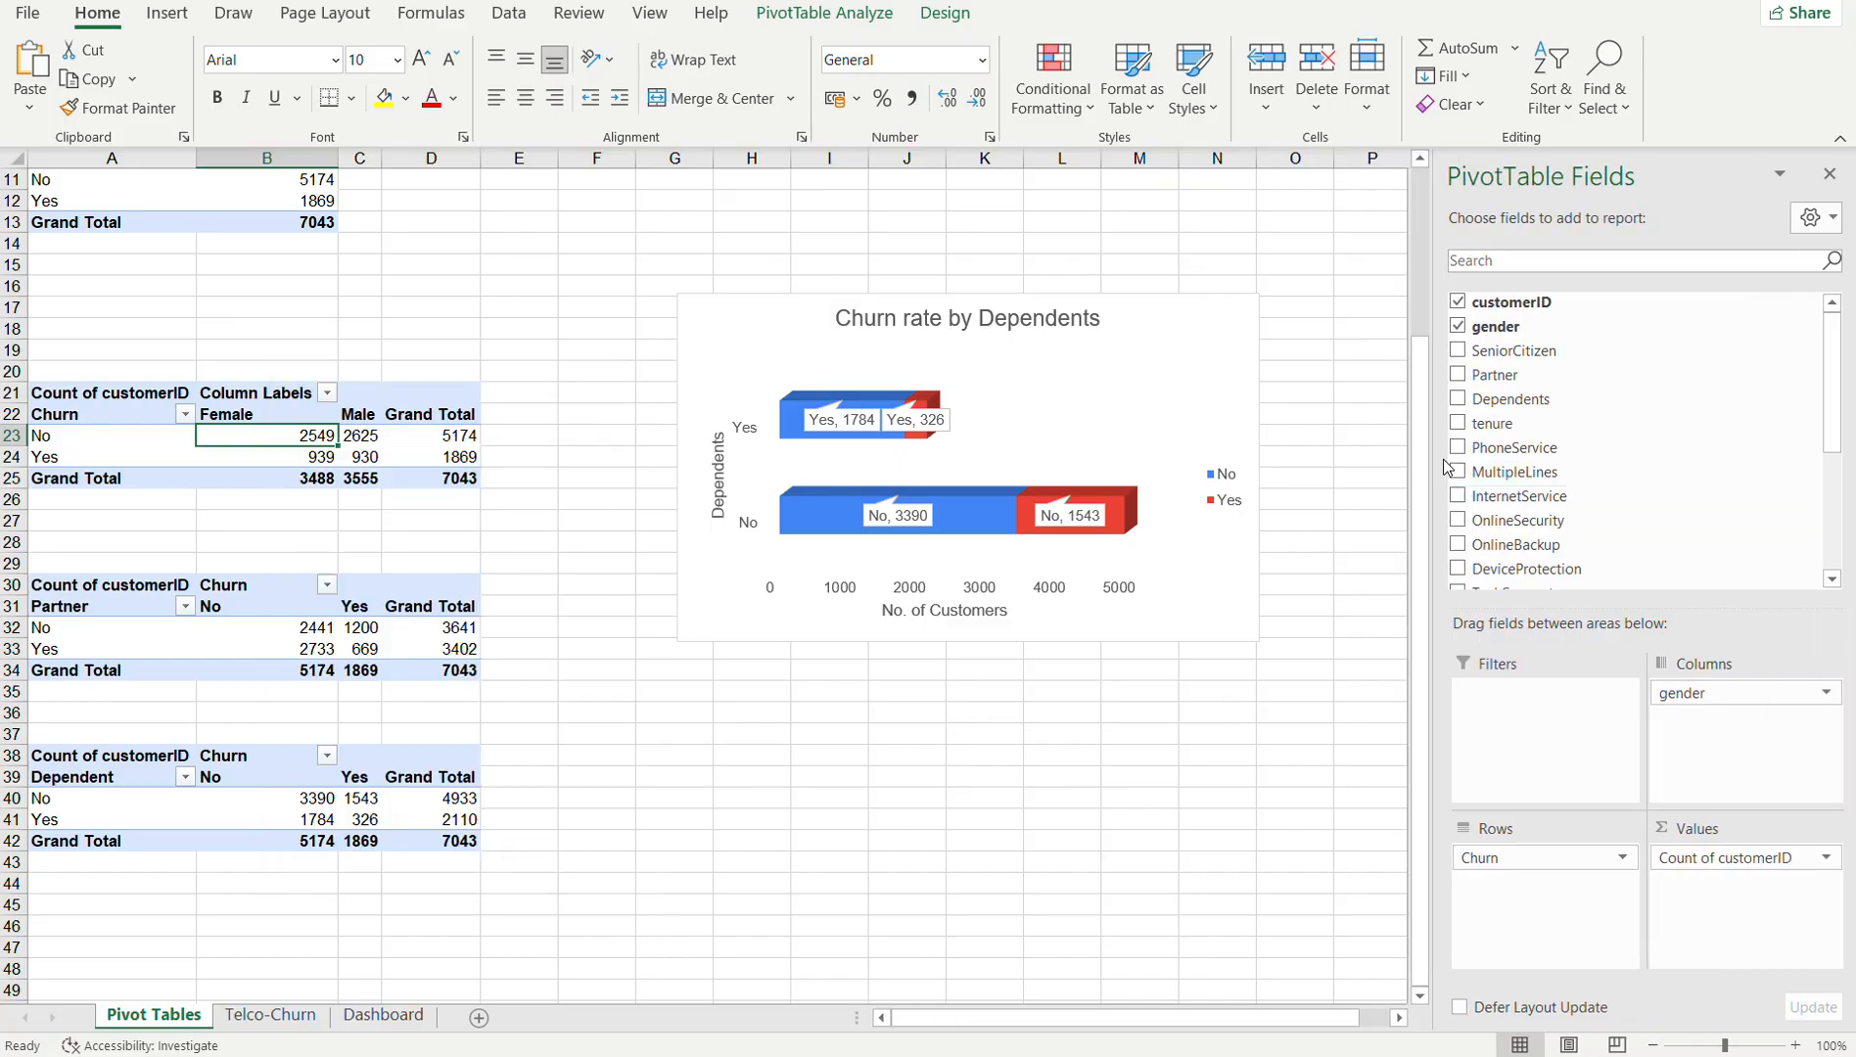
pyautogui.moveTo(1600, 861); pyautogui.dragTo(1541, 904)
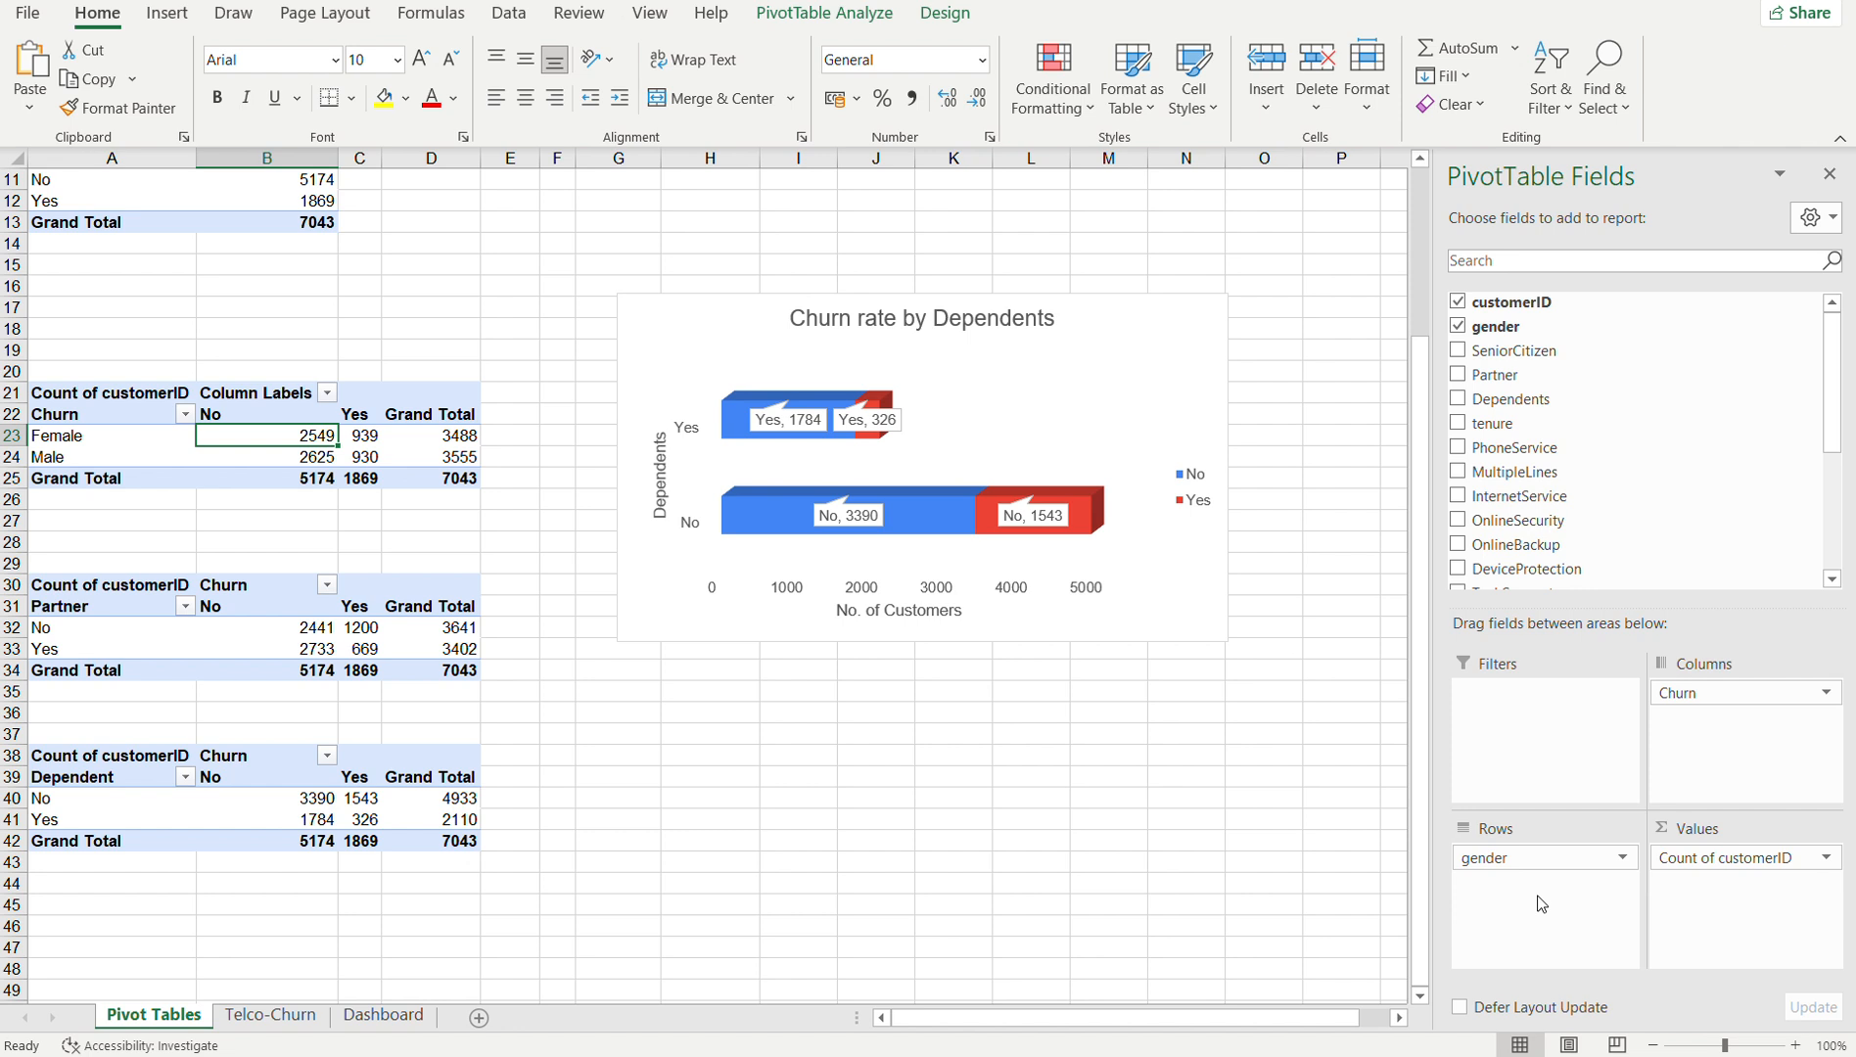
pyautogui.click(1049, 736)
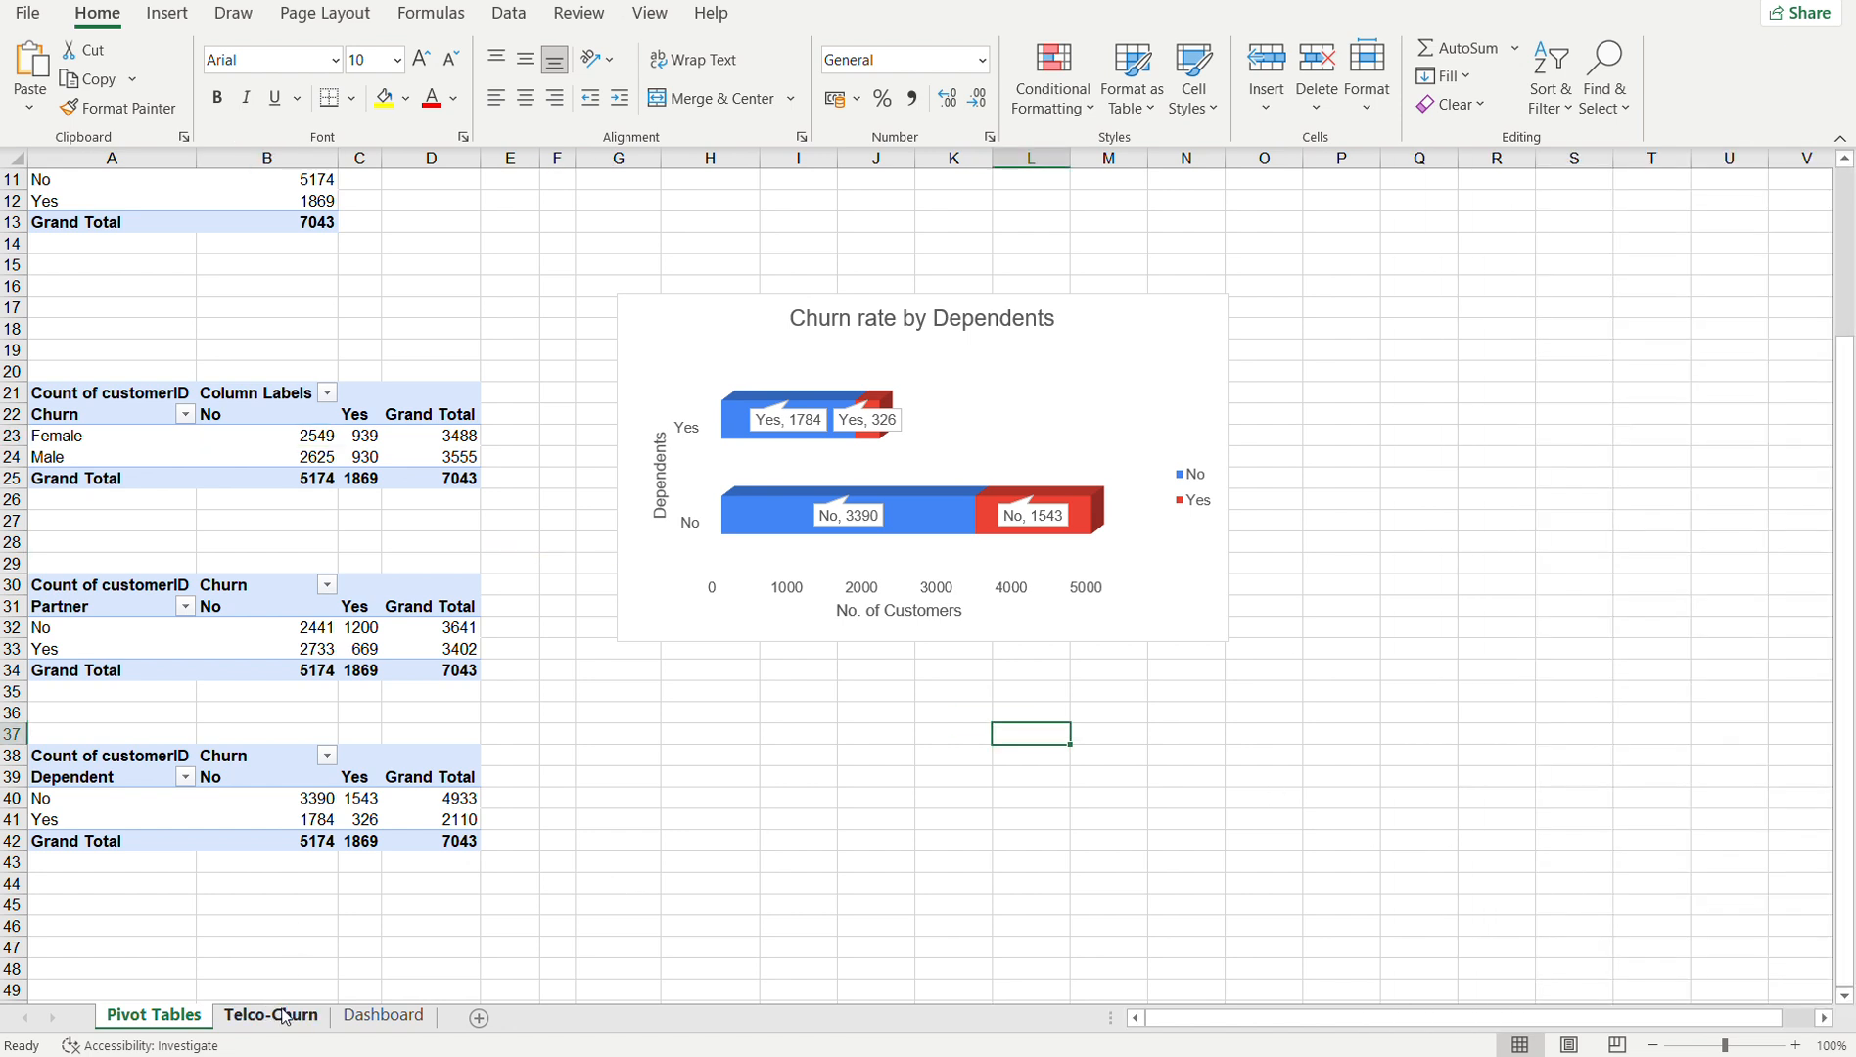
# - Widen the dependents churn chart on the Dashboard sheet to about 22 cm so it spans beneath the partner and gender charts
pyautogui.click(387, 1015)
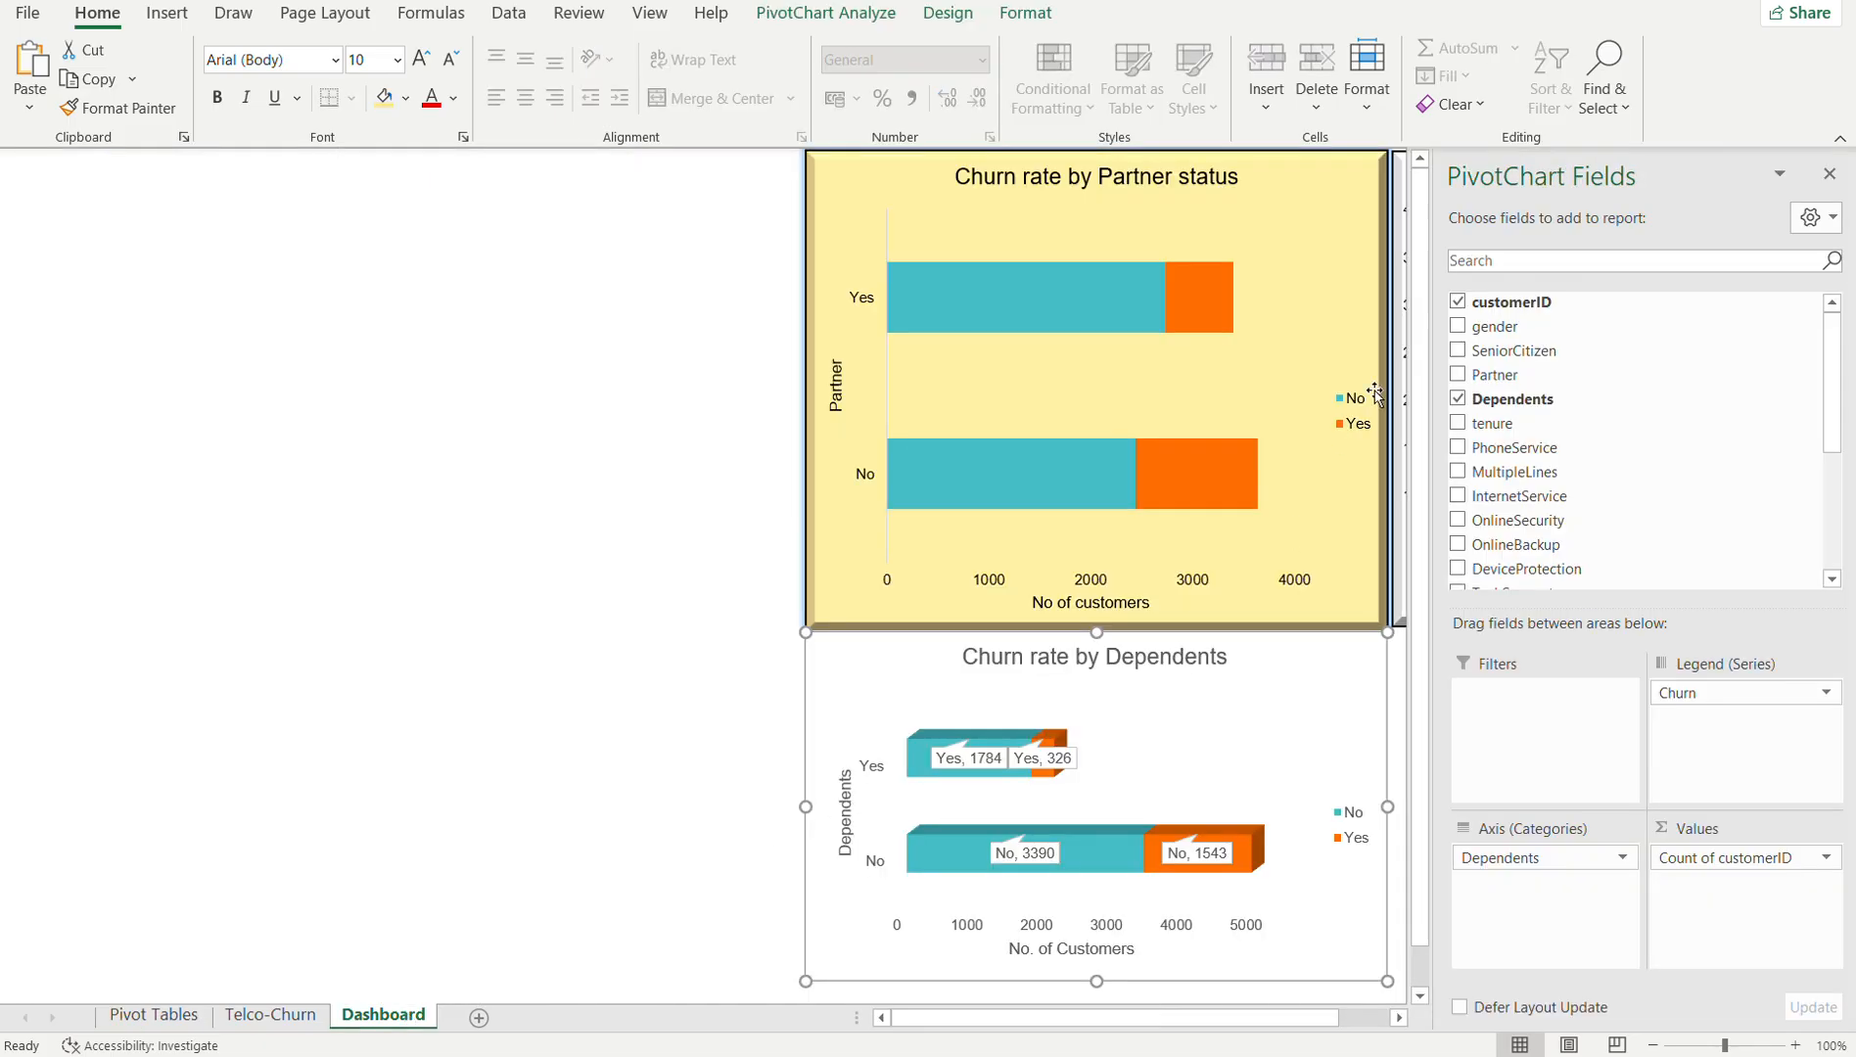
pyautogui.click(1830, 173)
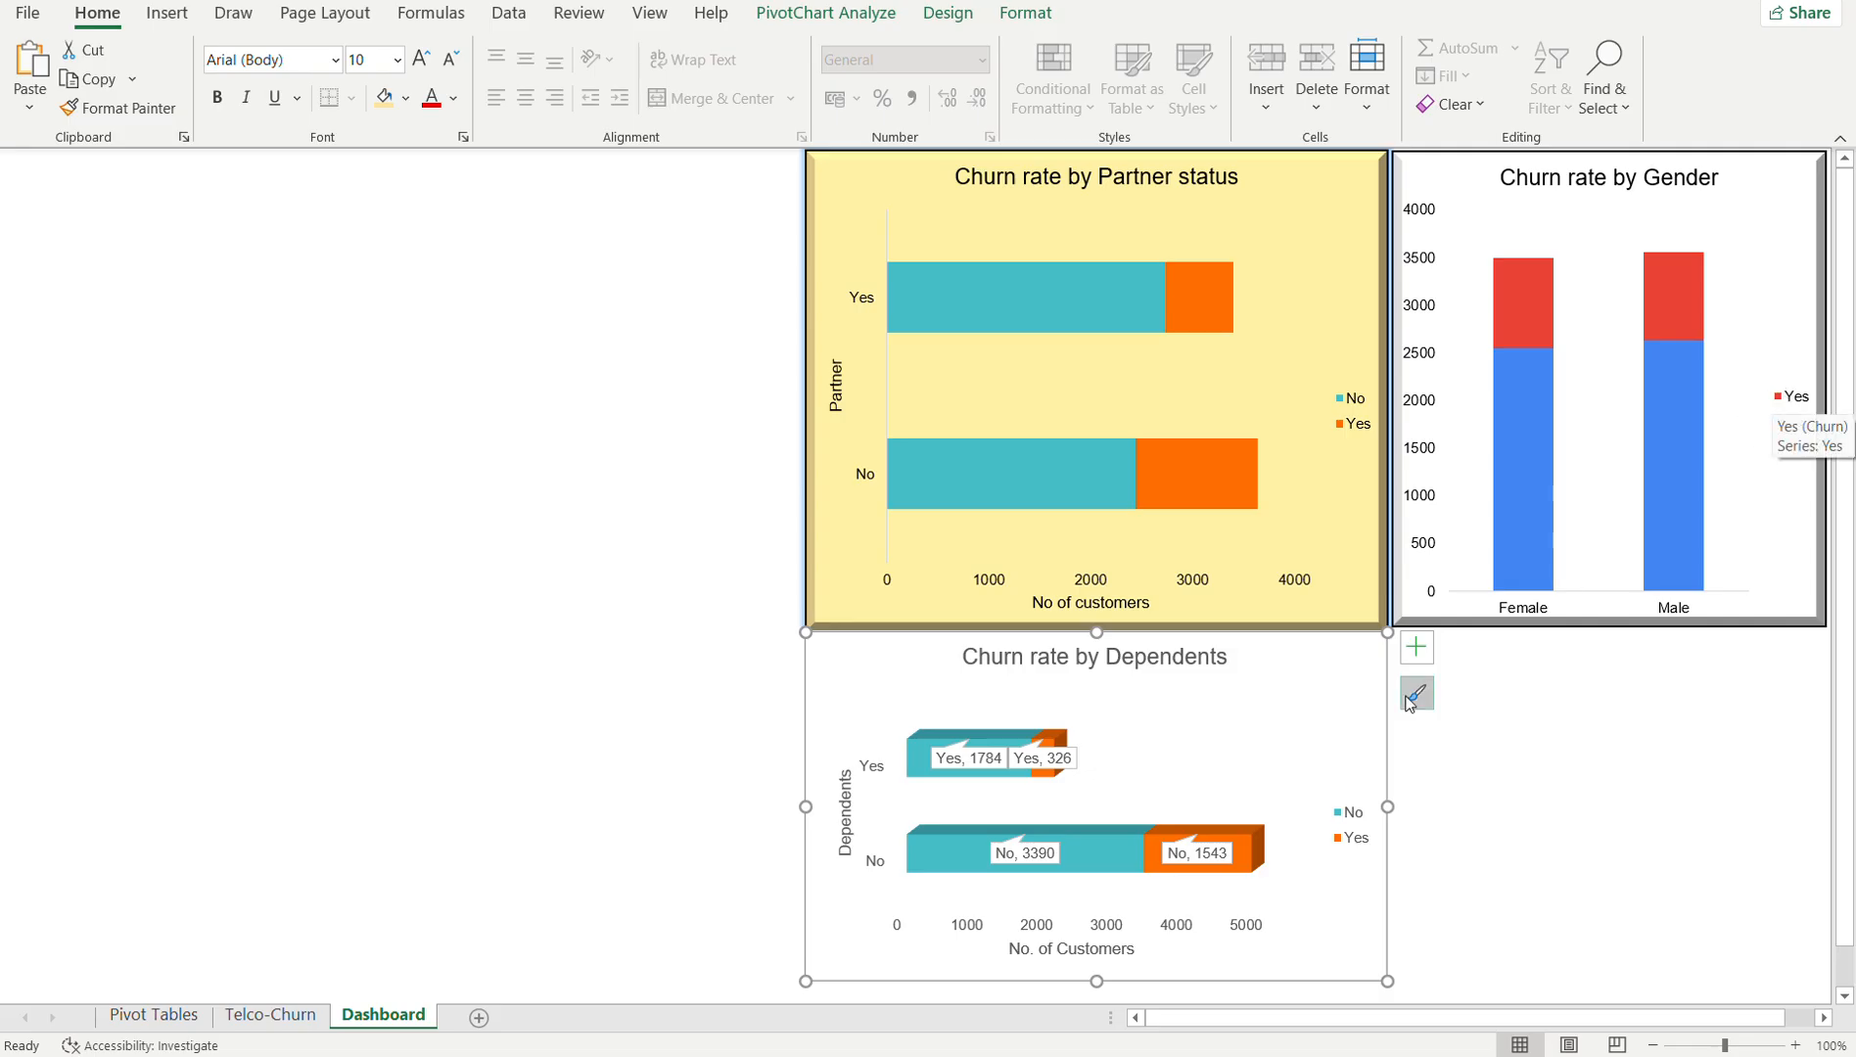
pyautogui.moveTo(1387, 807); pyautogui.dragTo(1817, 747)
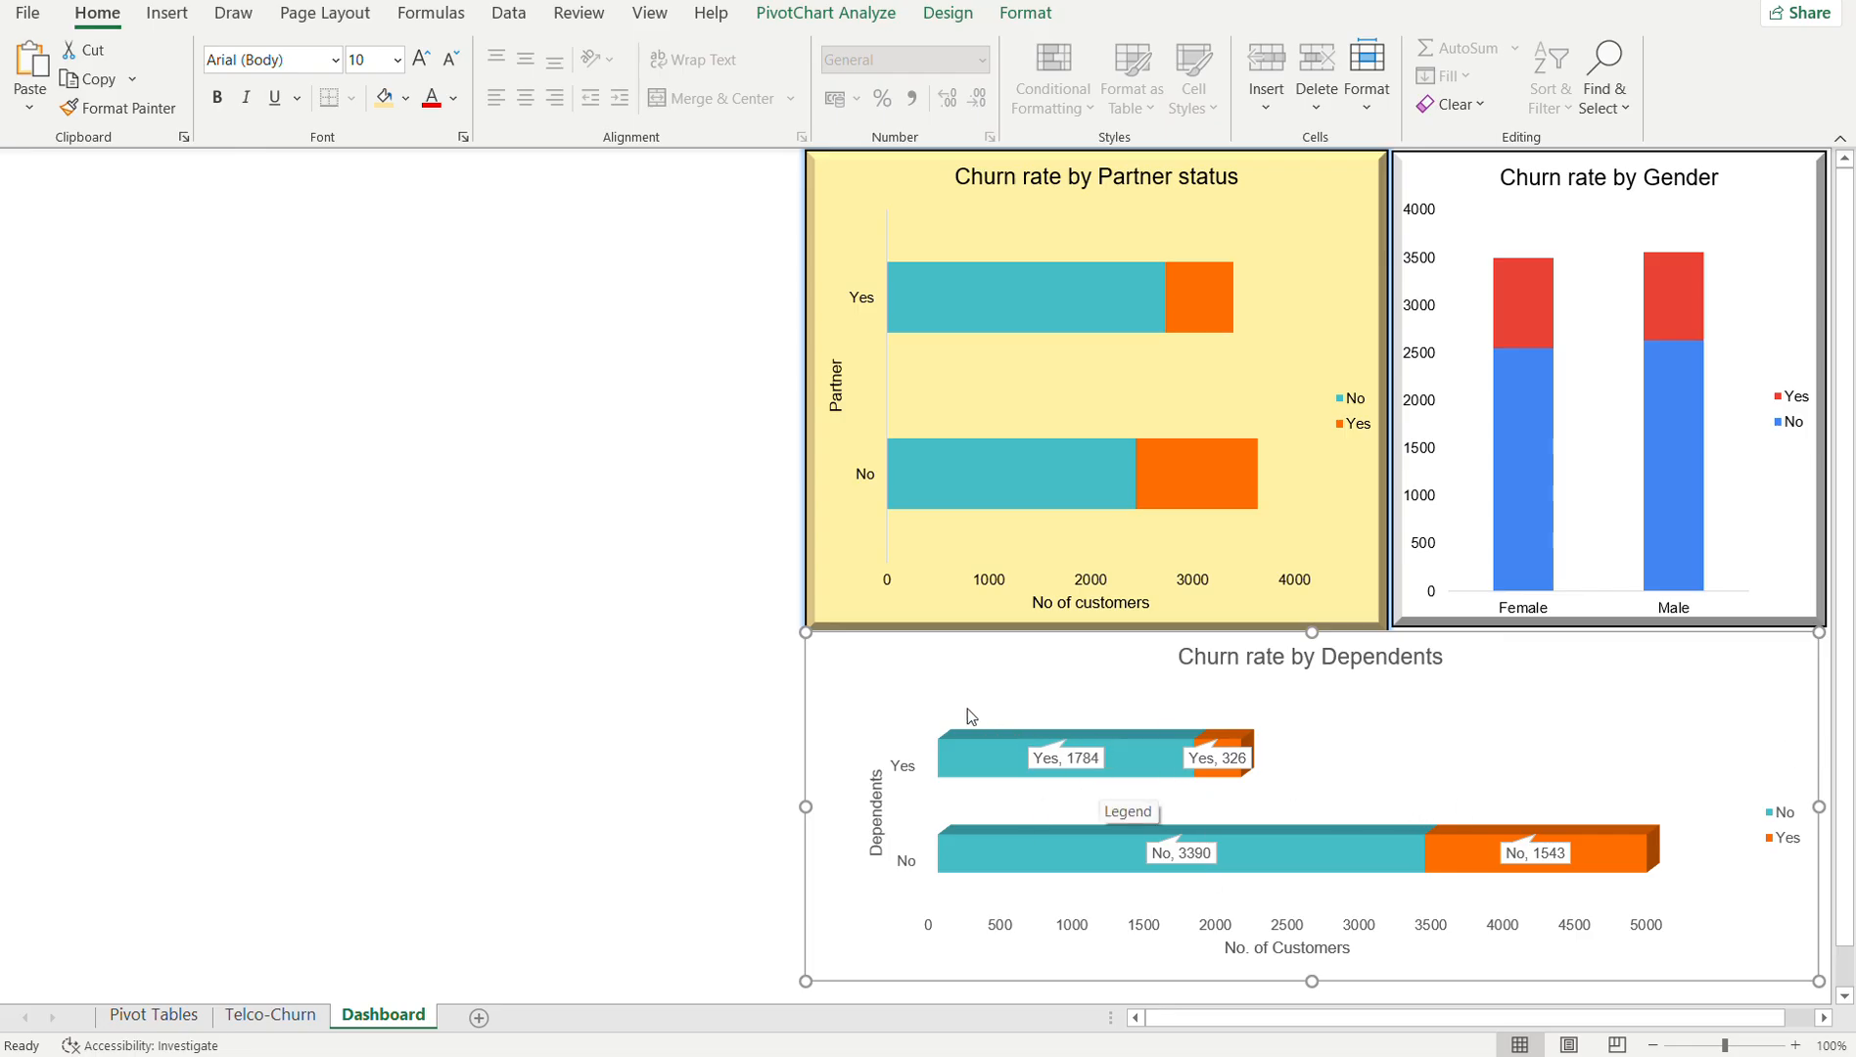
# - Select the chart area of the dependents churn chart and apply a bevel shape effect to it
pyautogui.click(905, 704)
pyautogui.click(846, 673)
pyautogui.click(619, 497)
pyautogui.click(906, 739)
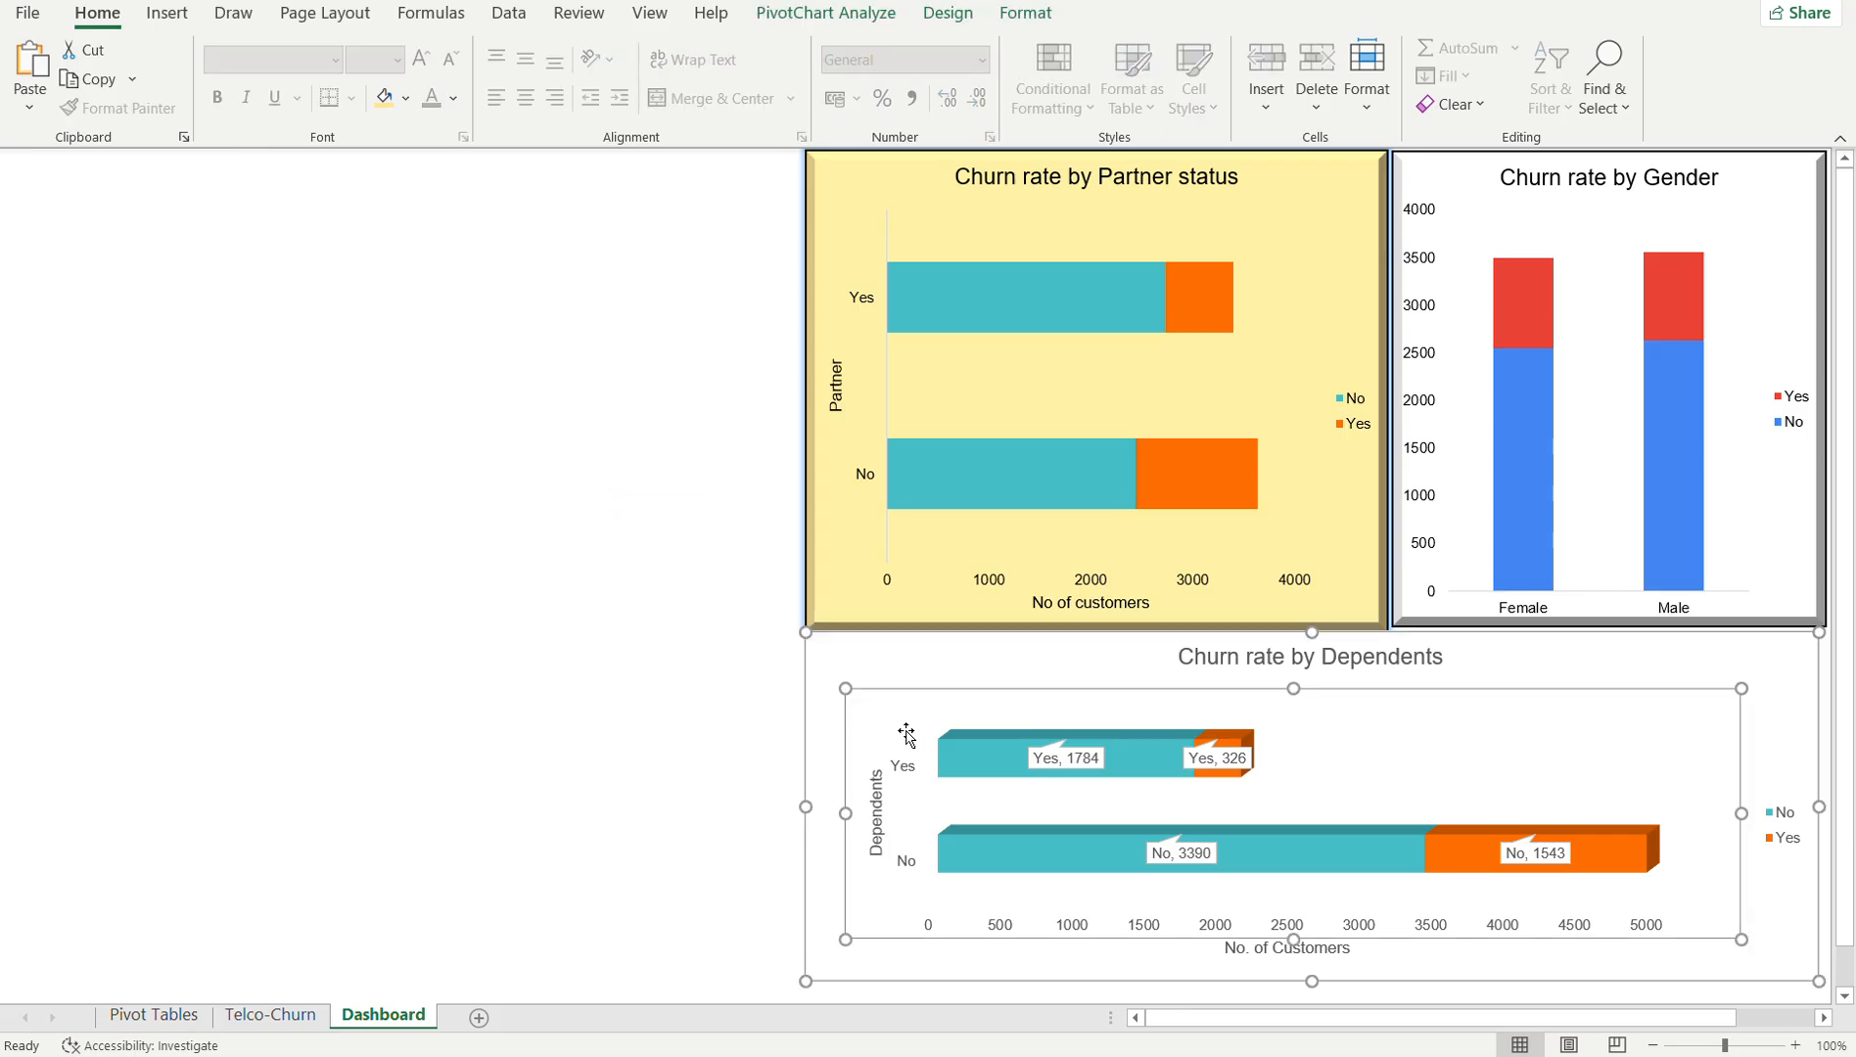
pyautogui.click(831, 674)
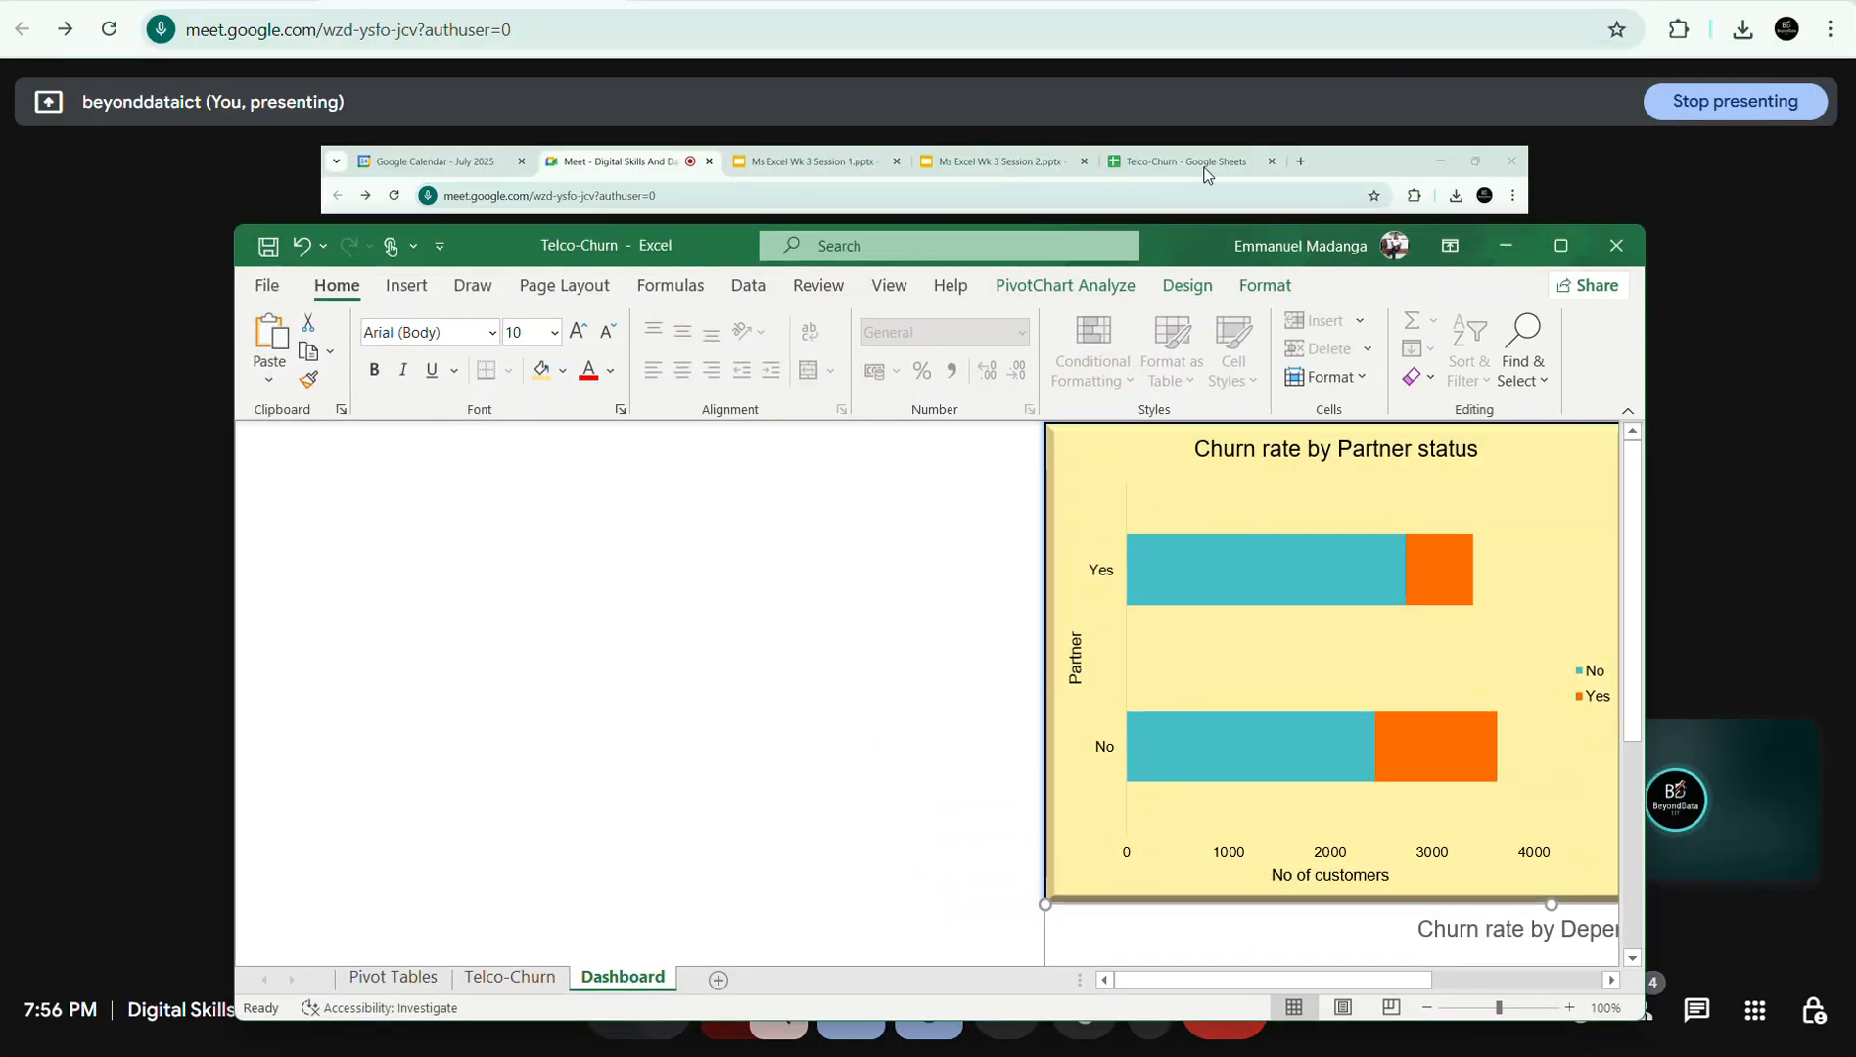
pyautogui.click(1265, 284)
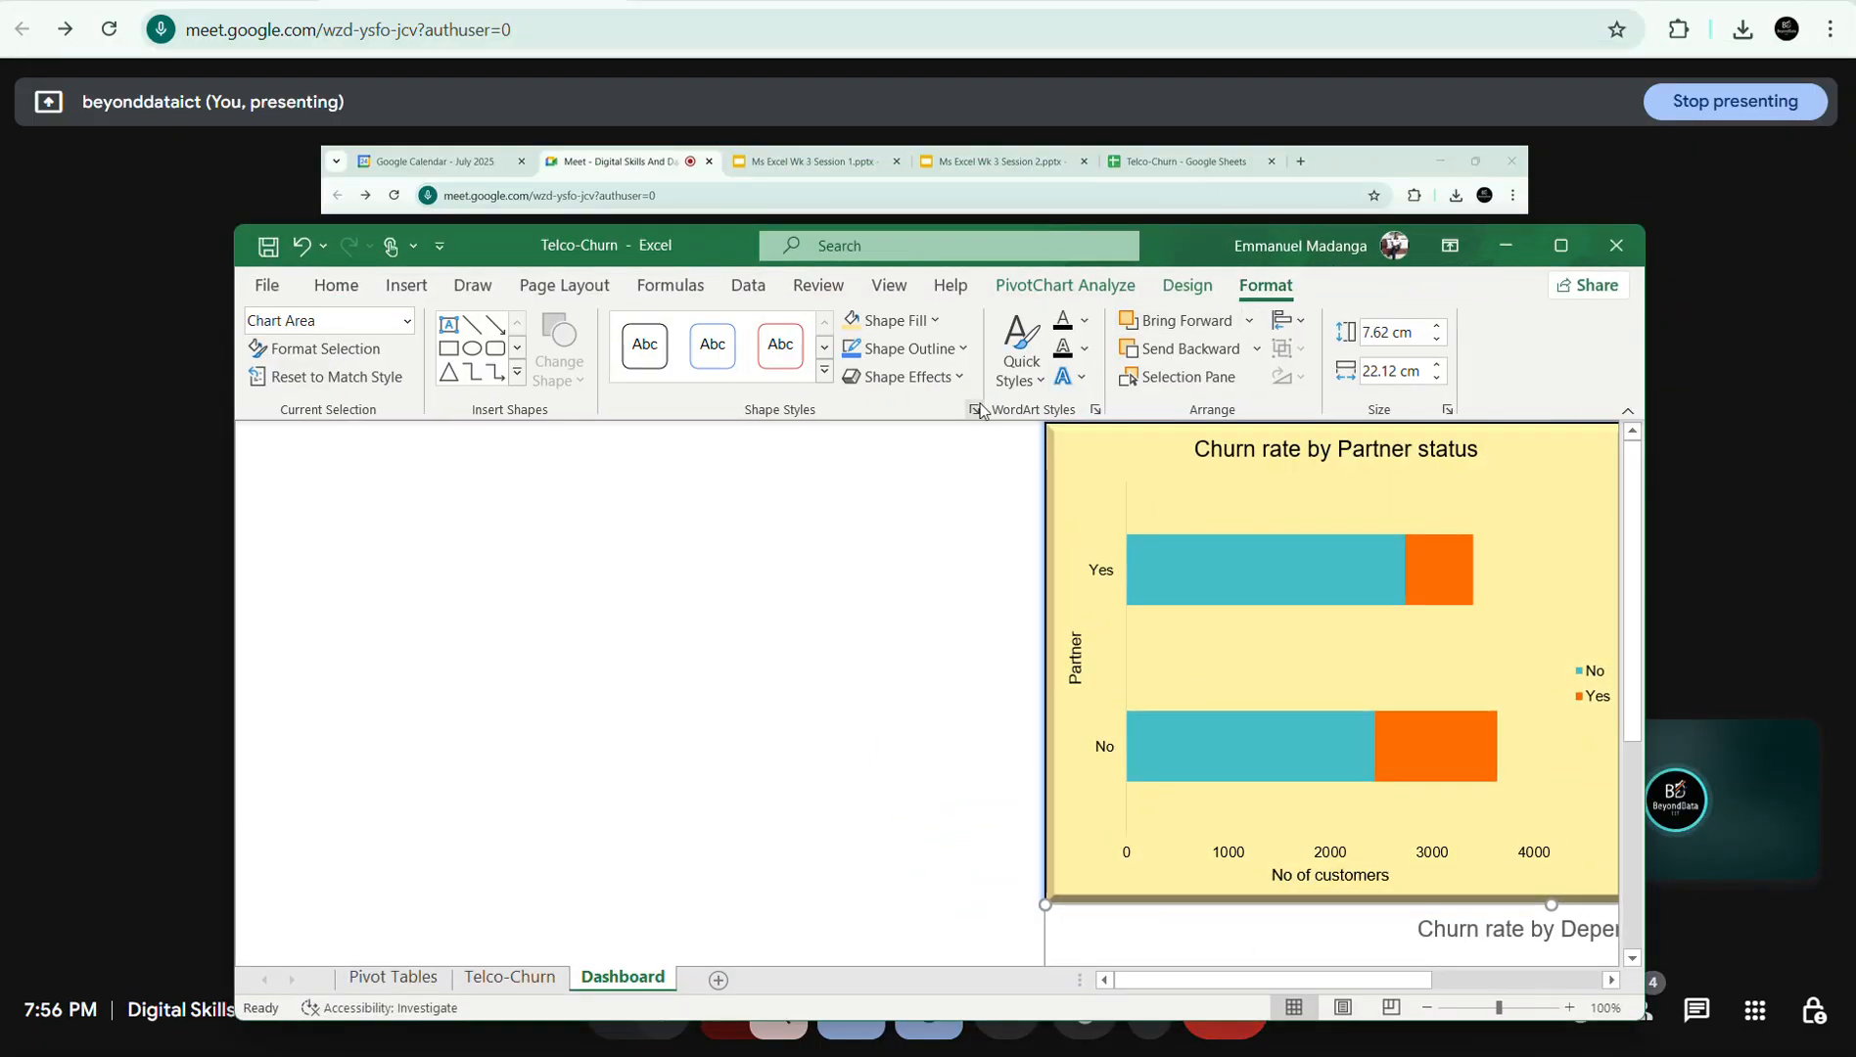
pyautogui.click(902, 377)
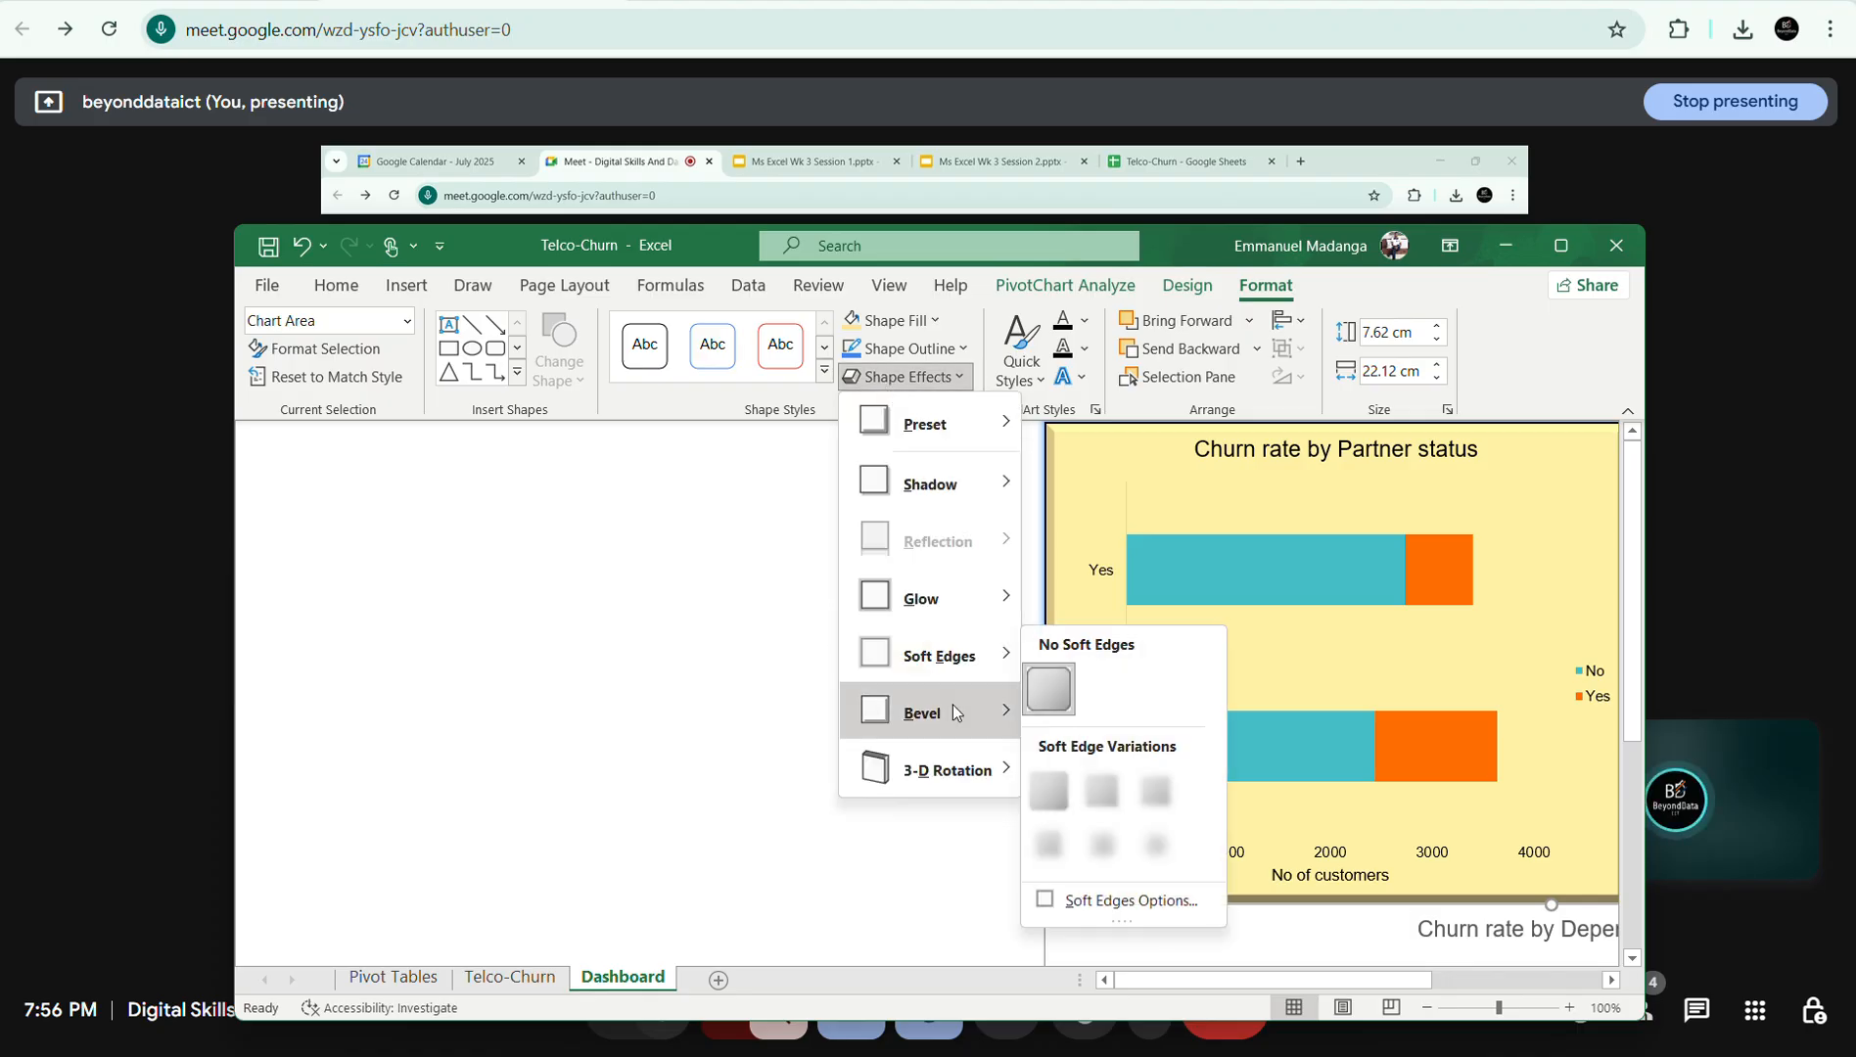
pyautogui.moveTo(954, 711)
pyautogui.click(1064, 906)
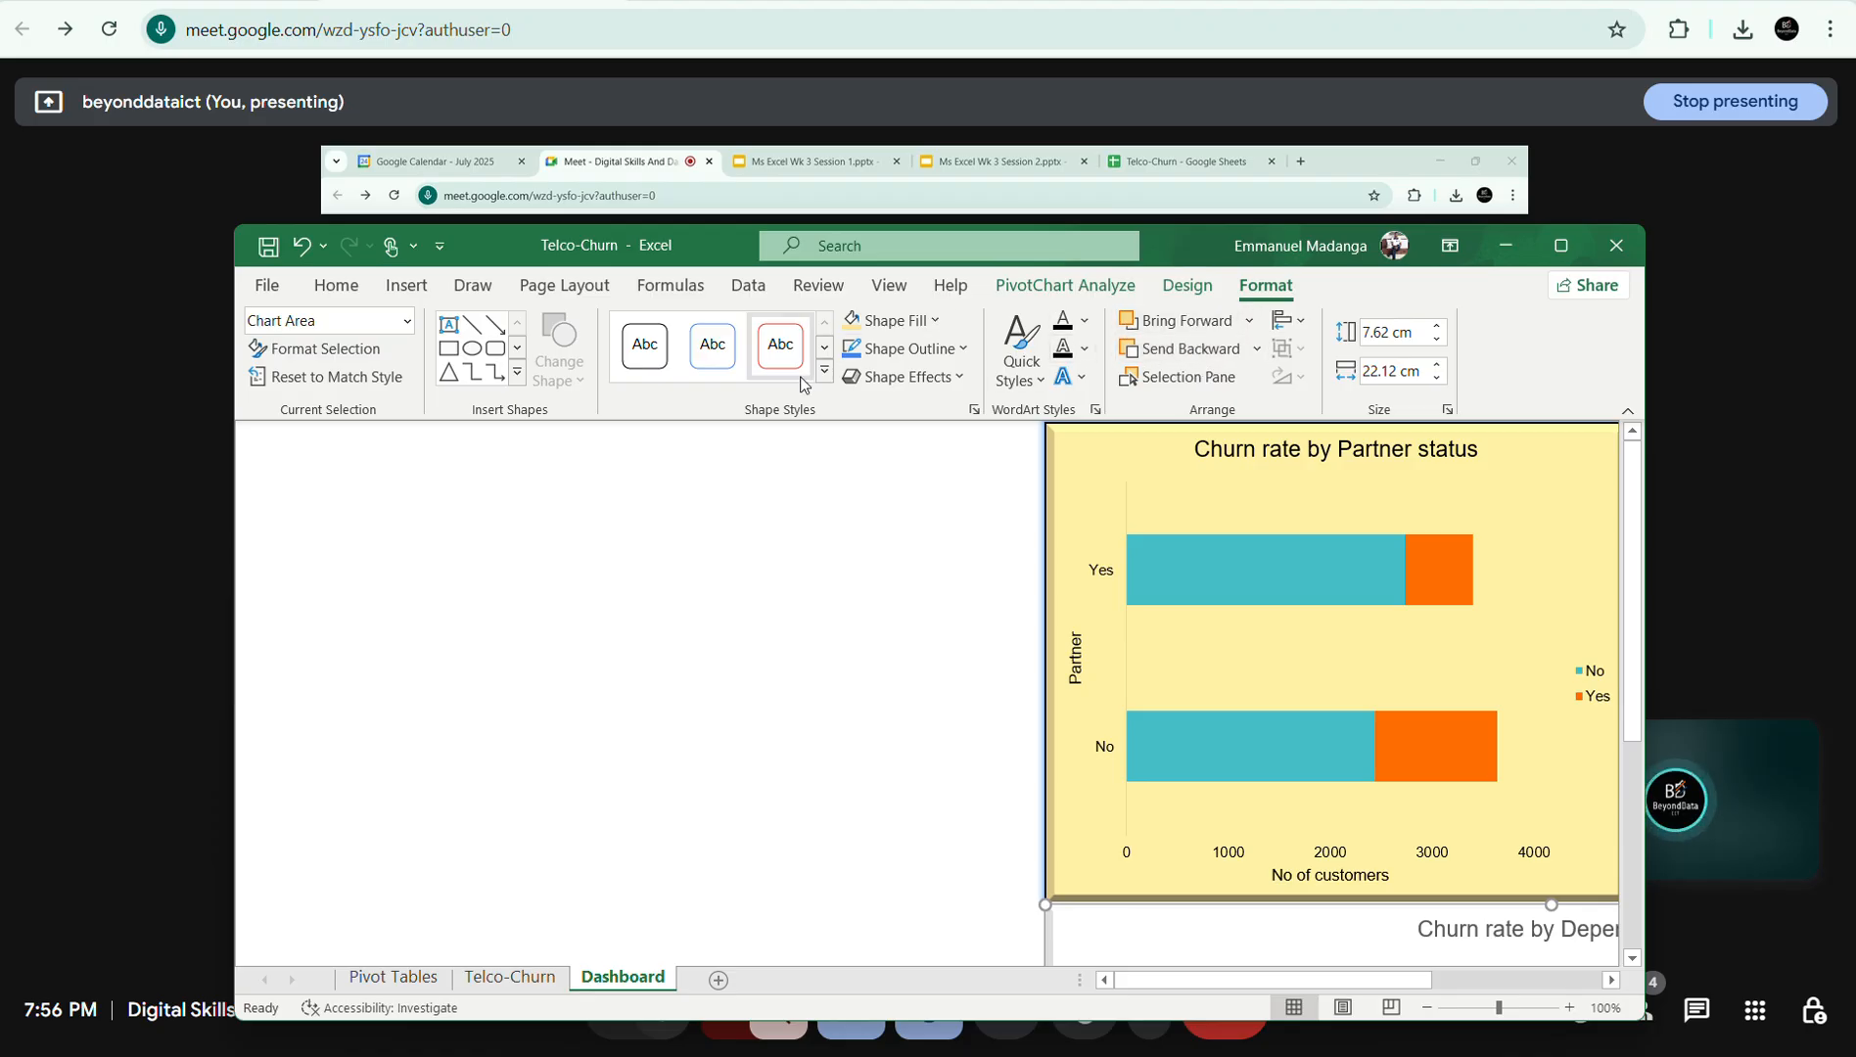
# - Apply the black outline shape style to the dependents churn chart
pyautogui.click(644, 345)
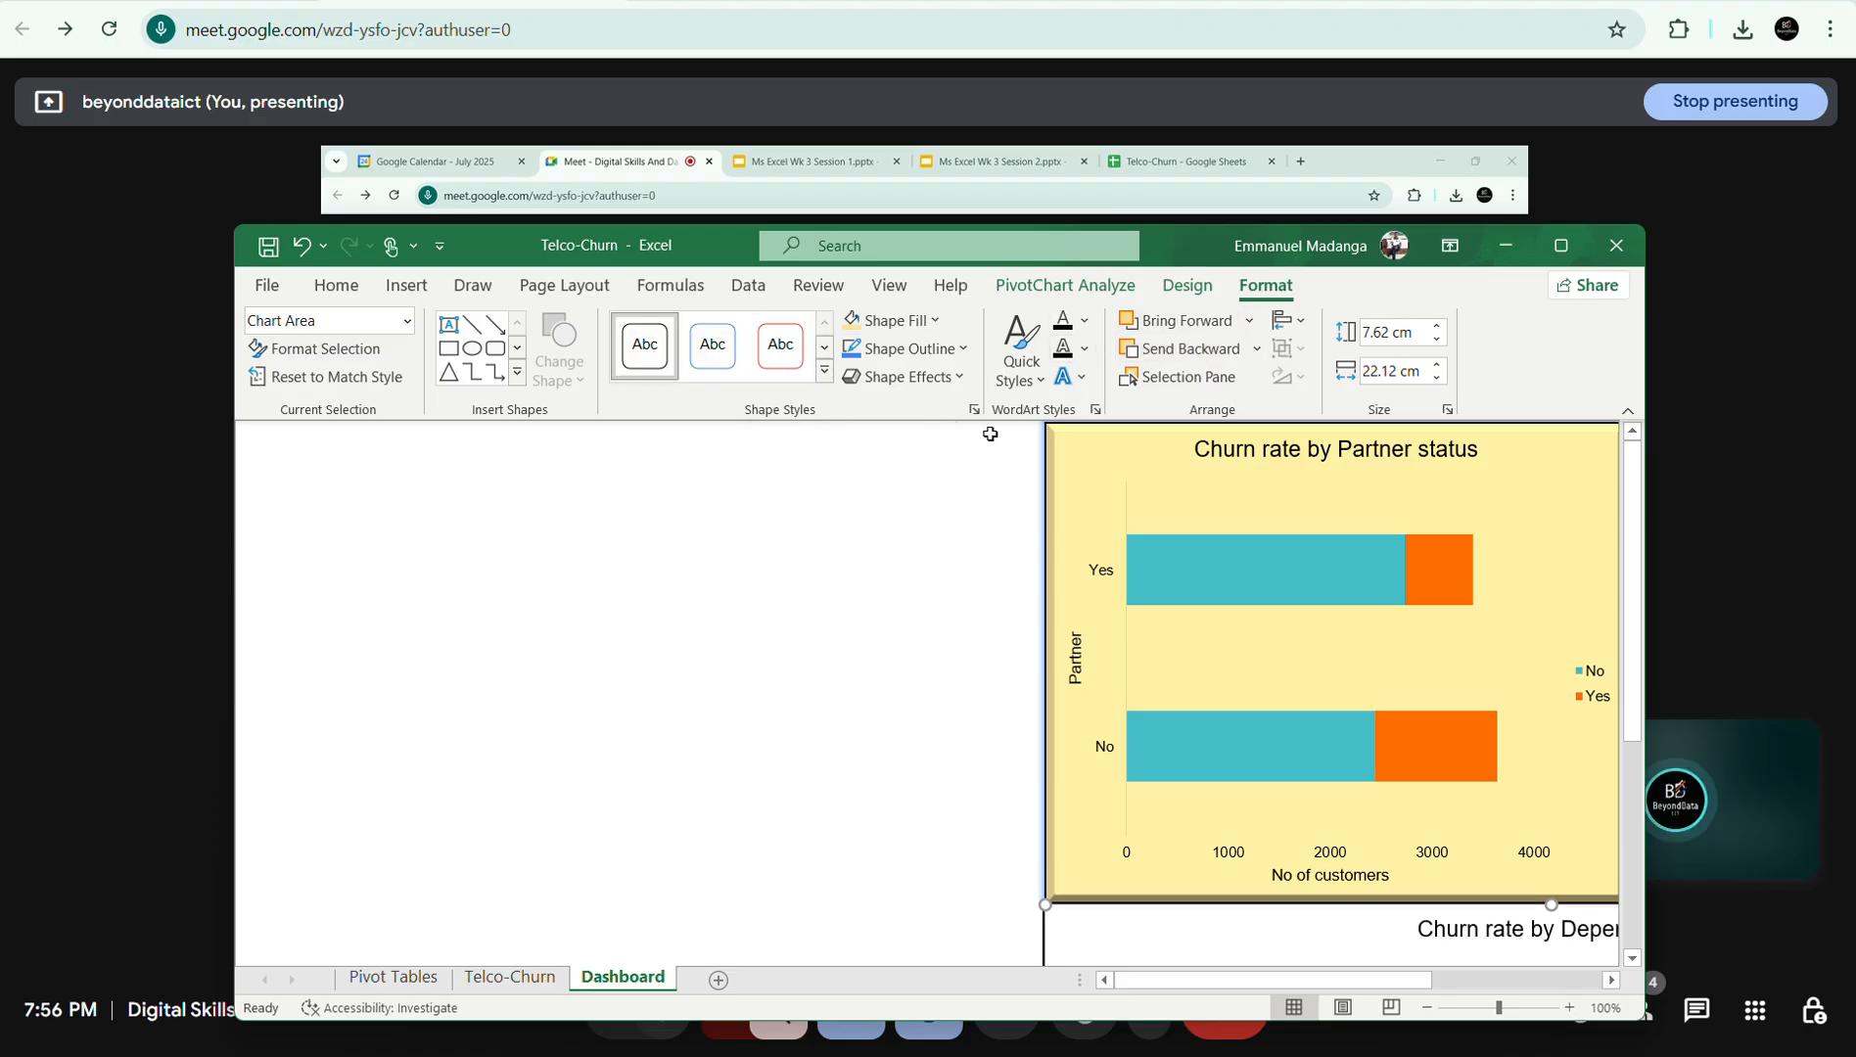
pyautogui.click(1562, 247)
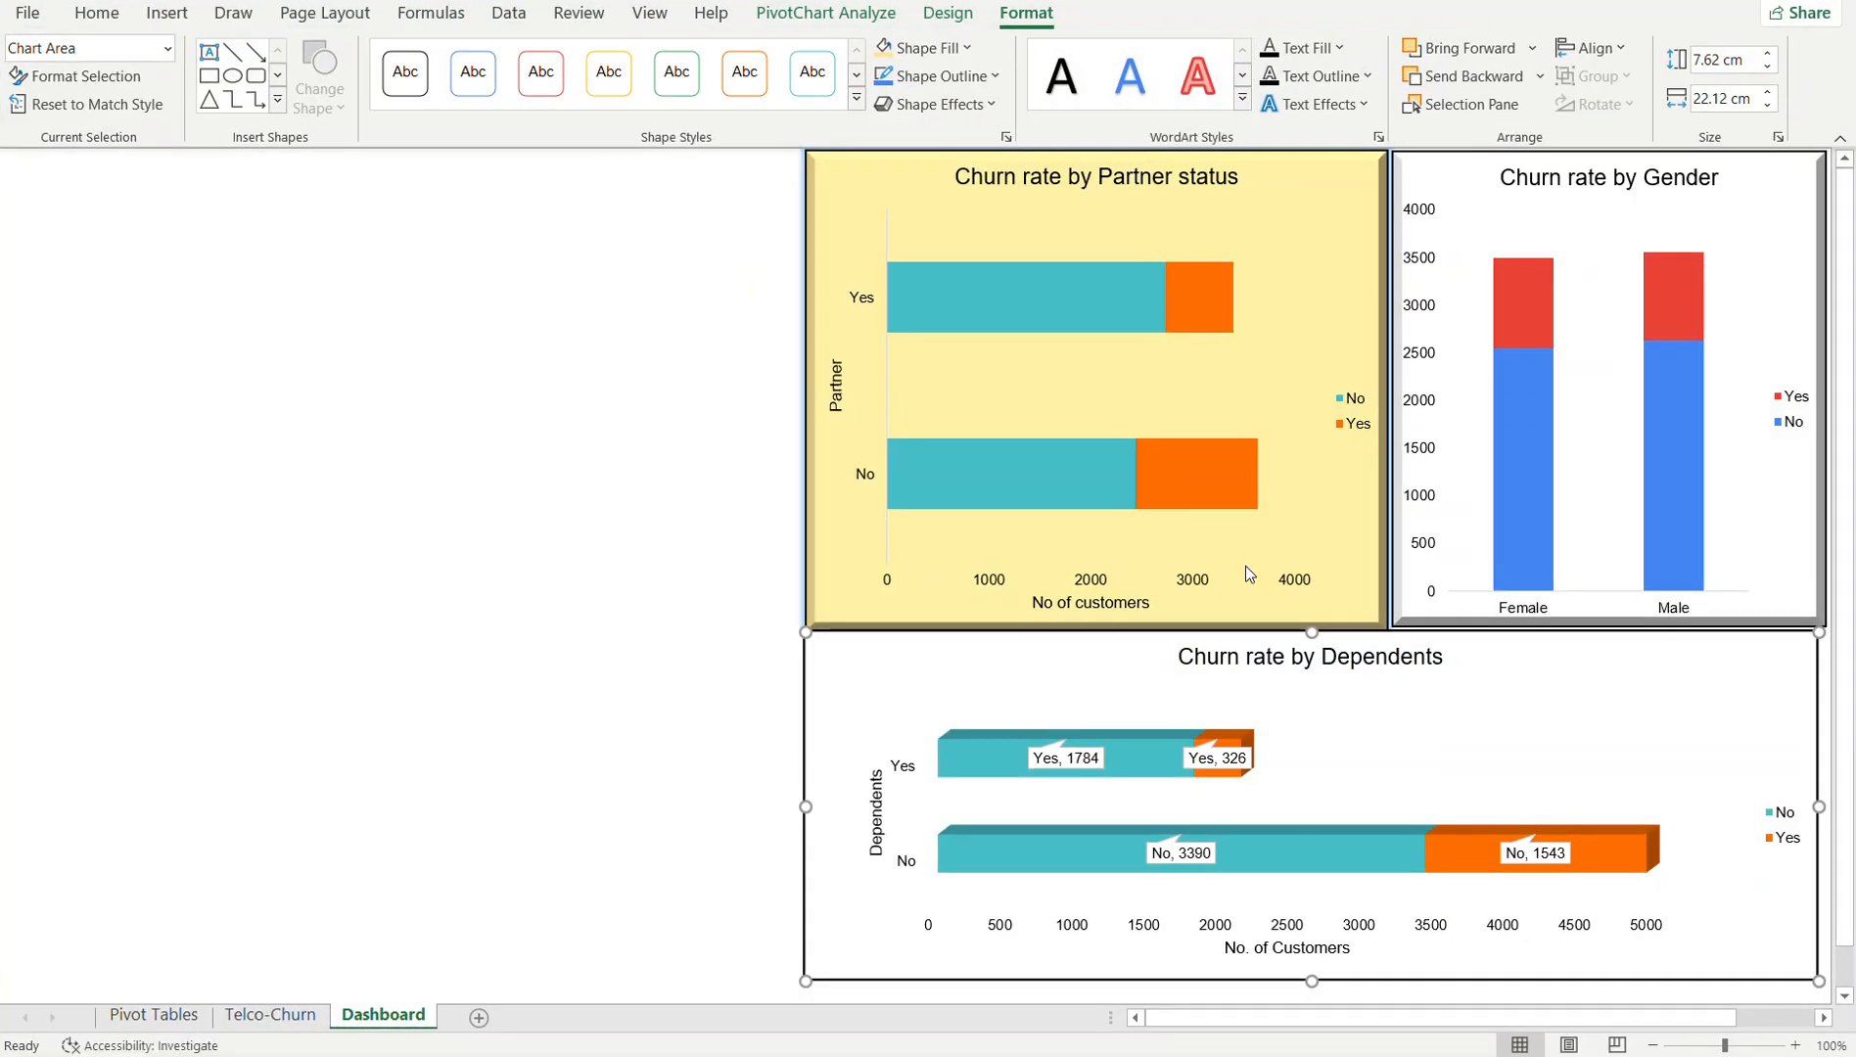
# - Move the Churn rate by Dependents chart down slightly, leaving a gap beneath the Partner status and Gender charts
pyautogui.click(699, 572)
pyautogui.click(528, 593)
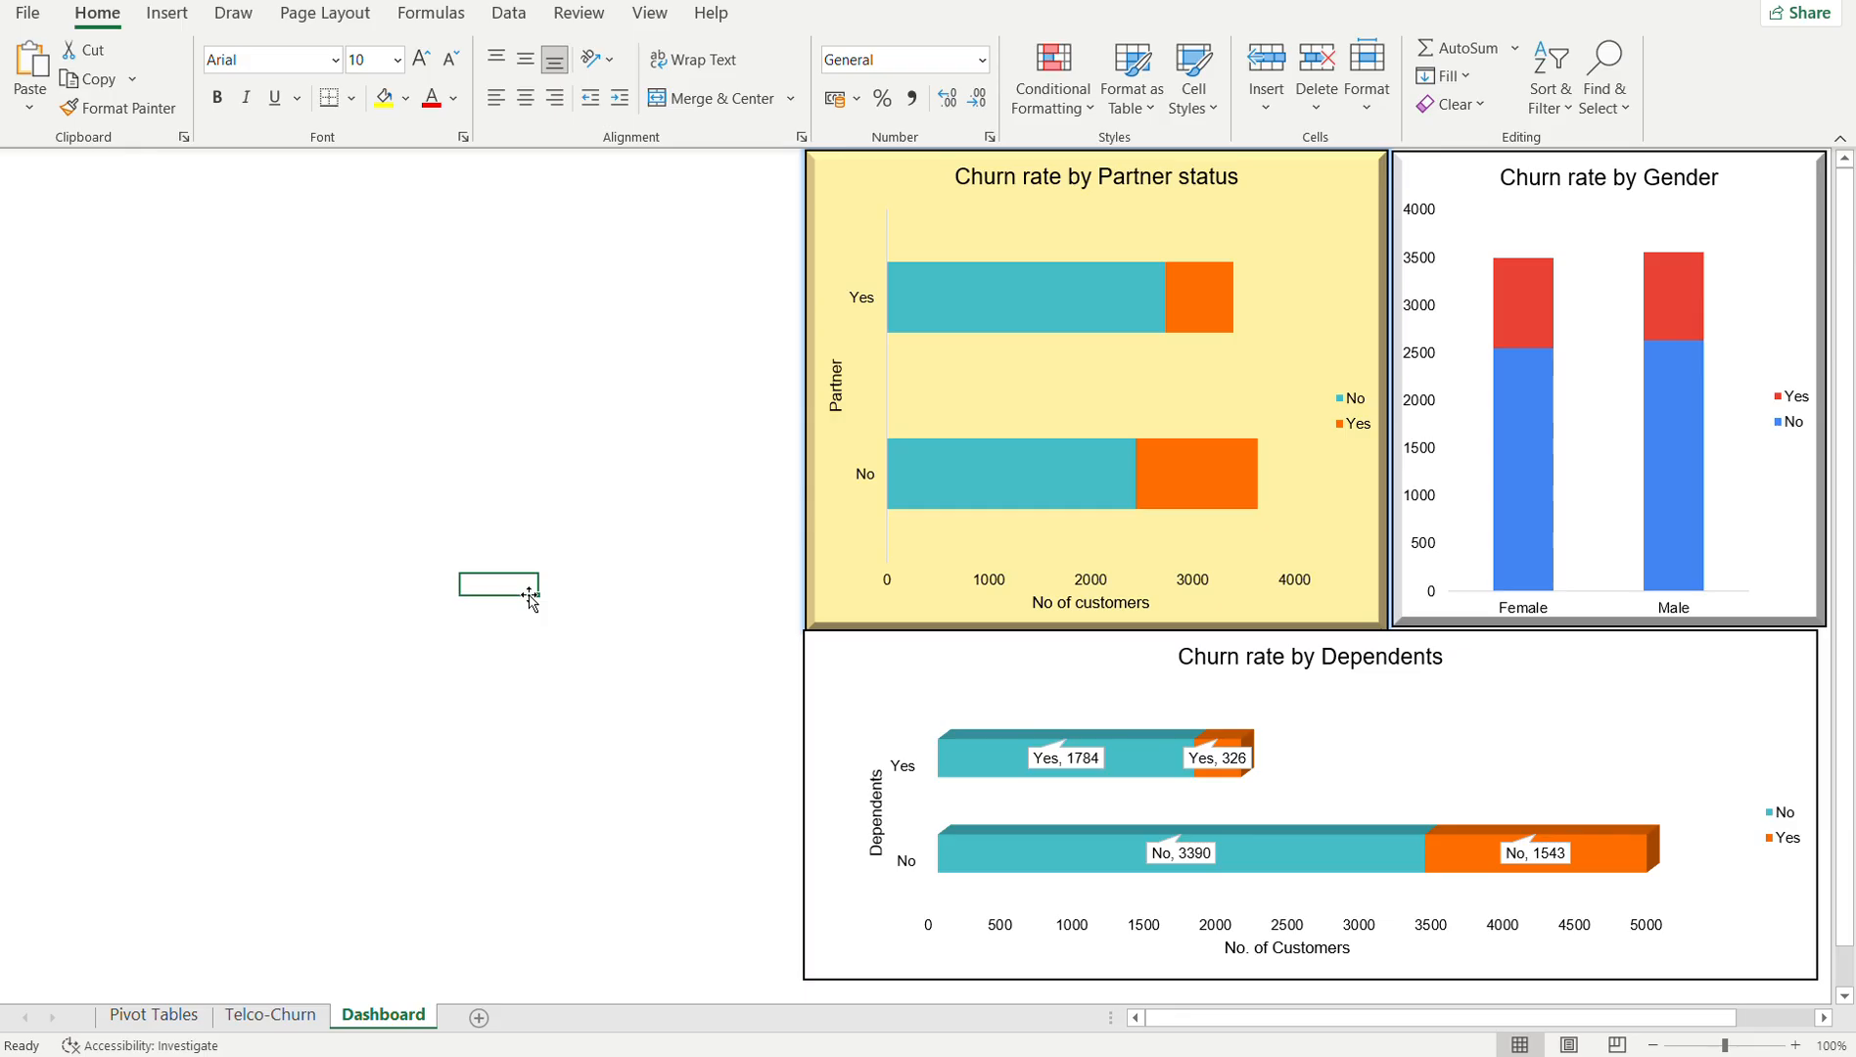
pyautogui.click(923, 651)
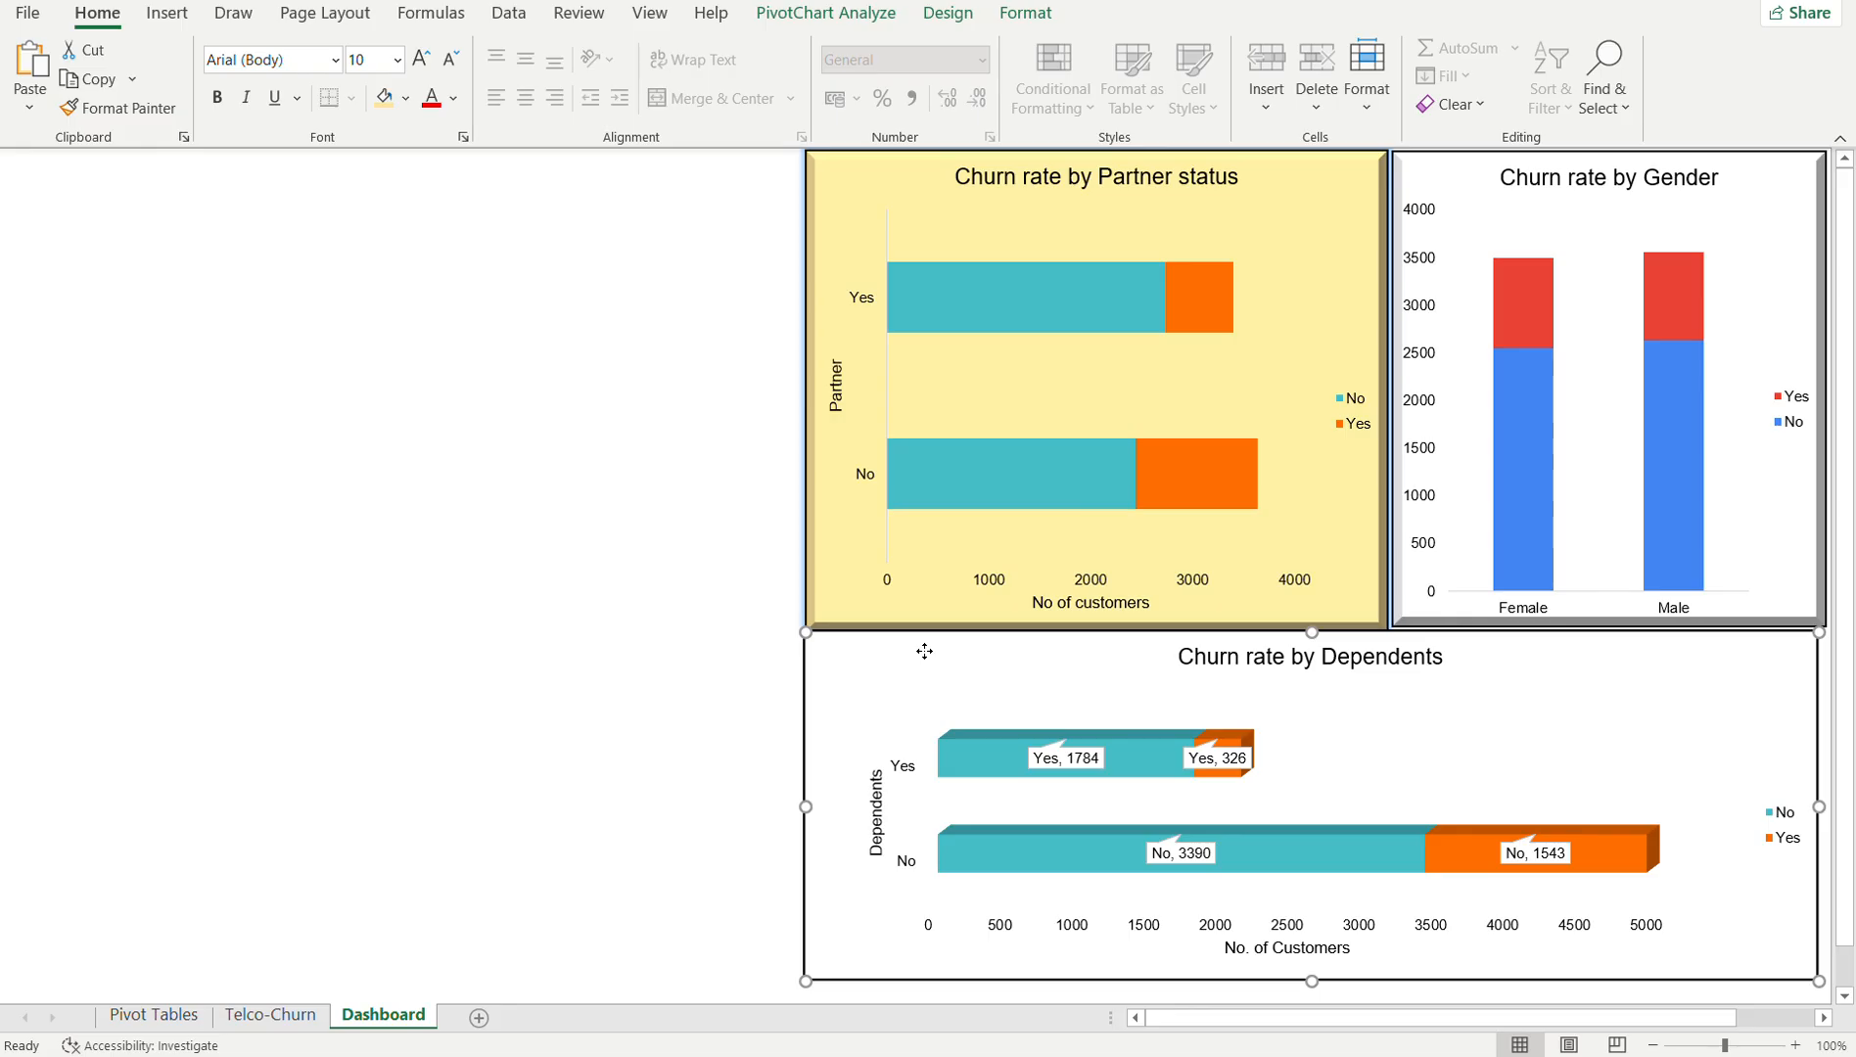
pyautogui.moveTo(924, 651); pyautogui.dragTo(921, 685)
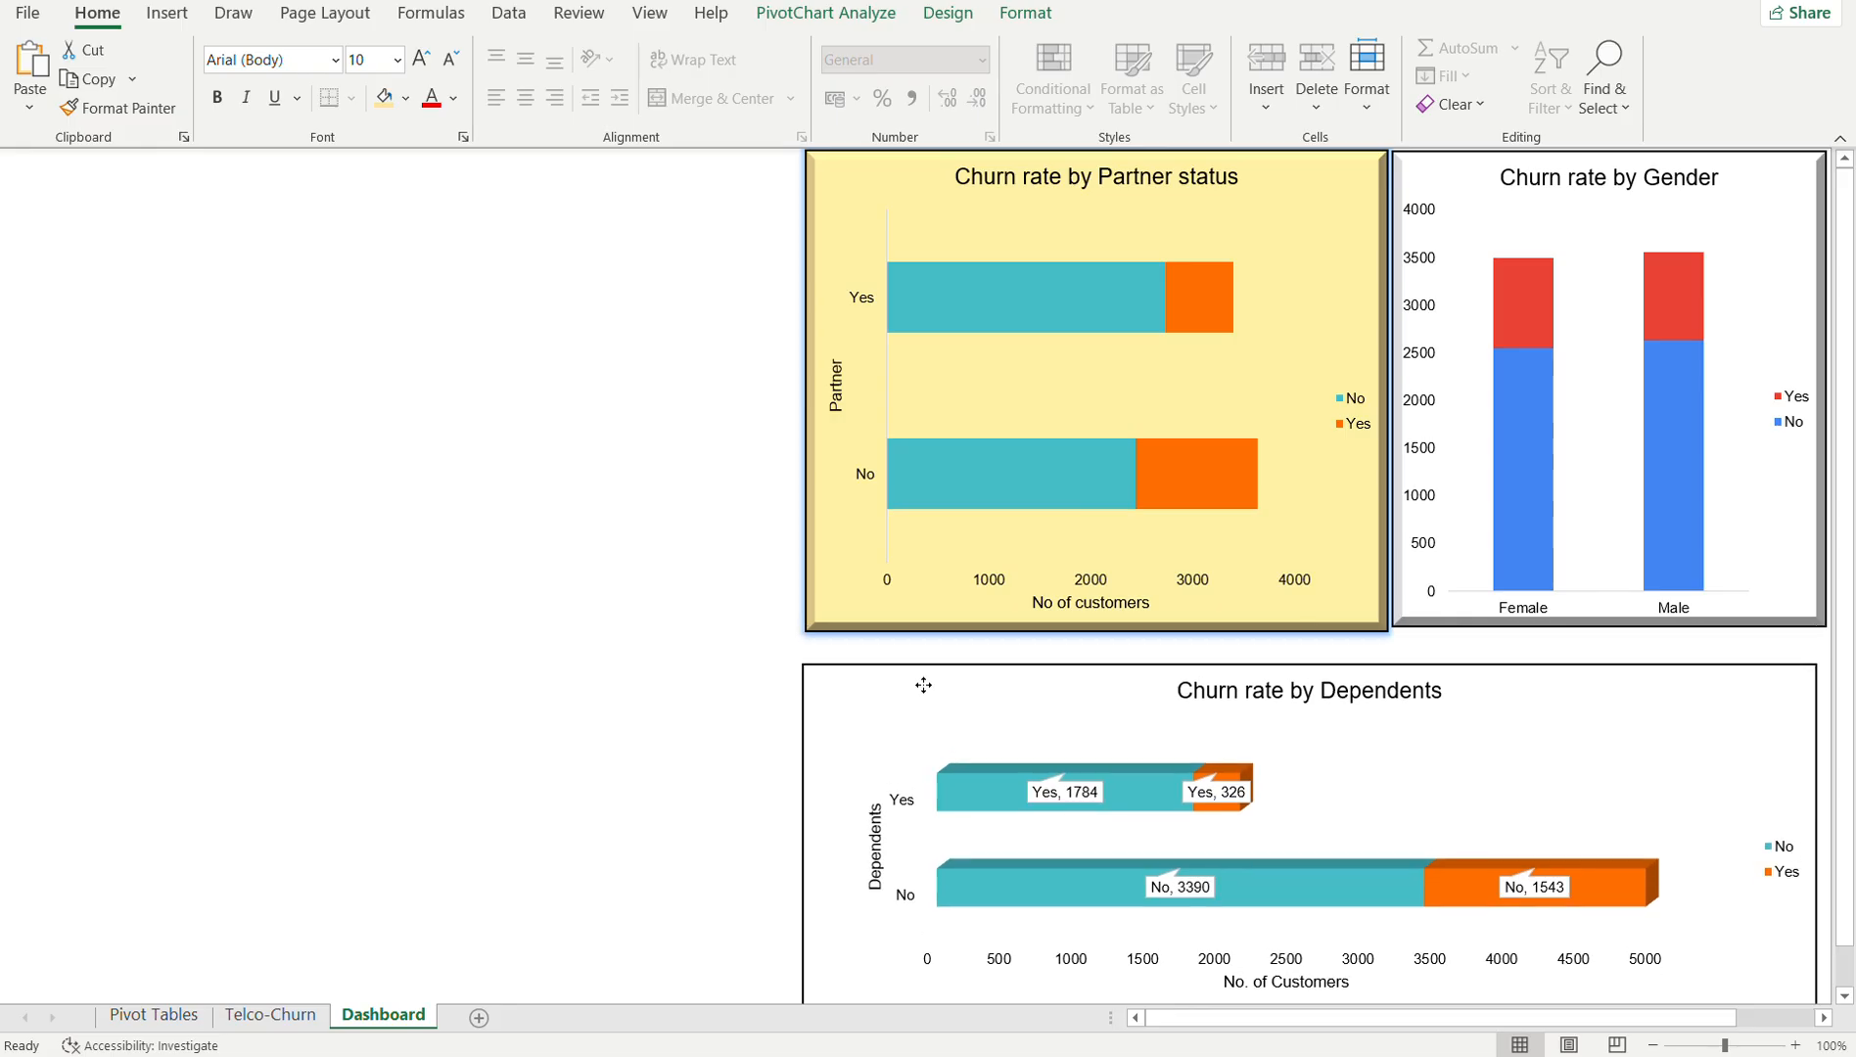
pyautogui.click(926, 235)
pyautogui.moveTo(927, 235); pyautogui.dragTo(922, 256)
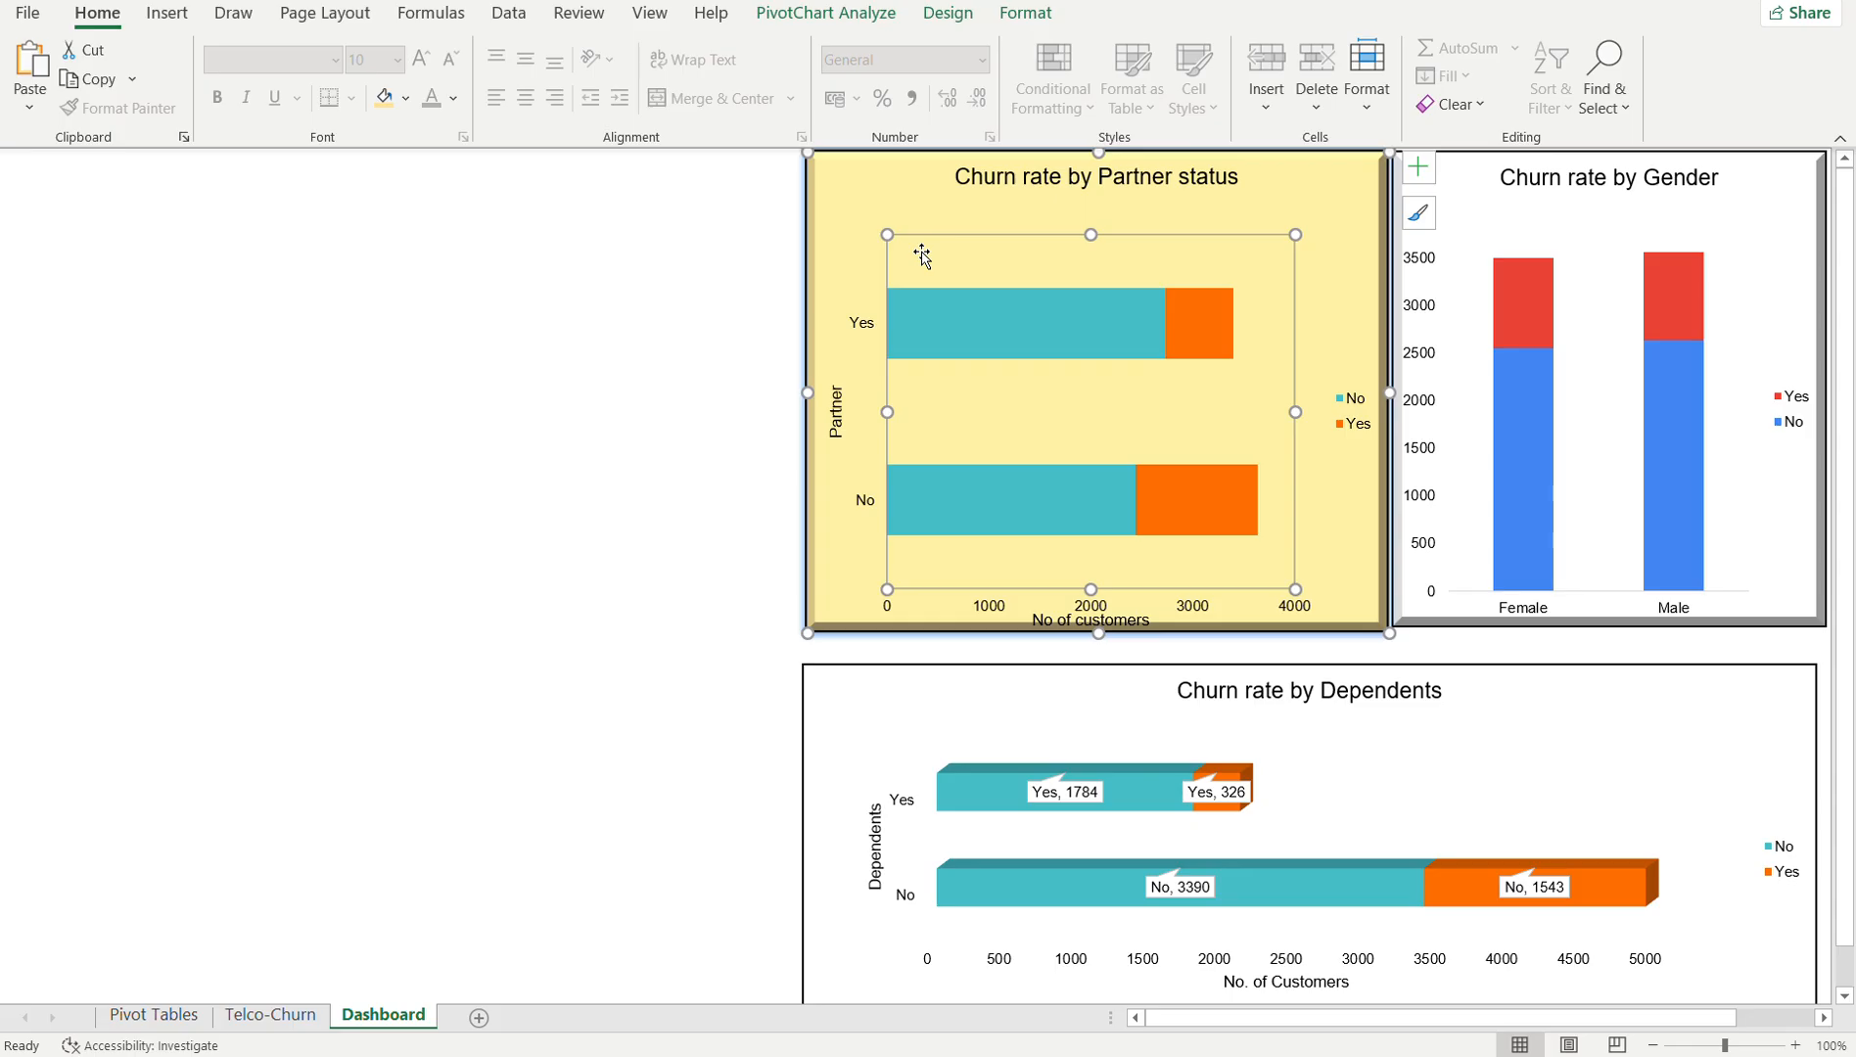
pyautogui.press('Tab')
pyautogui.press('Tab')
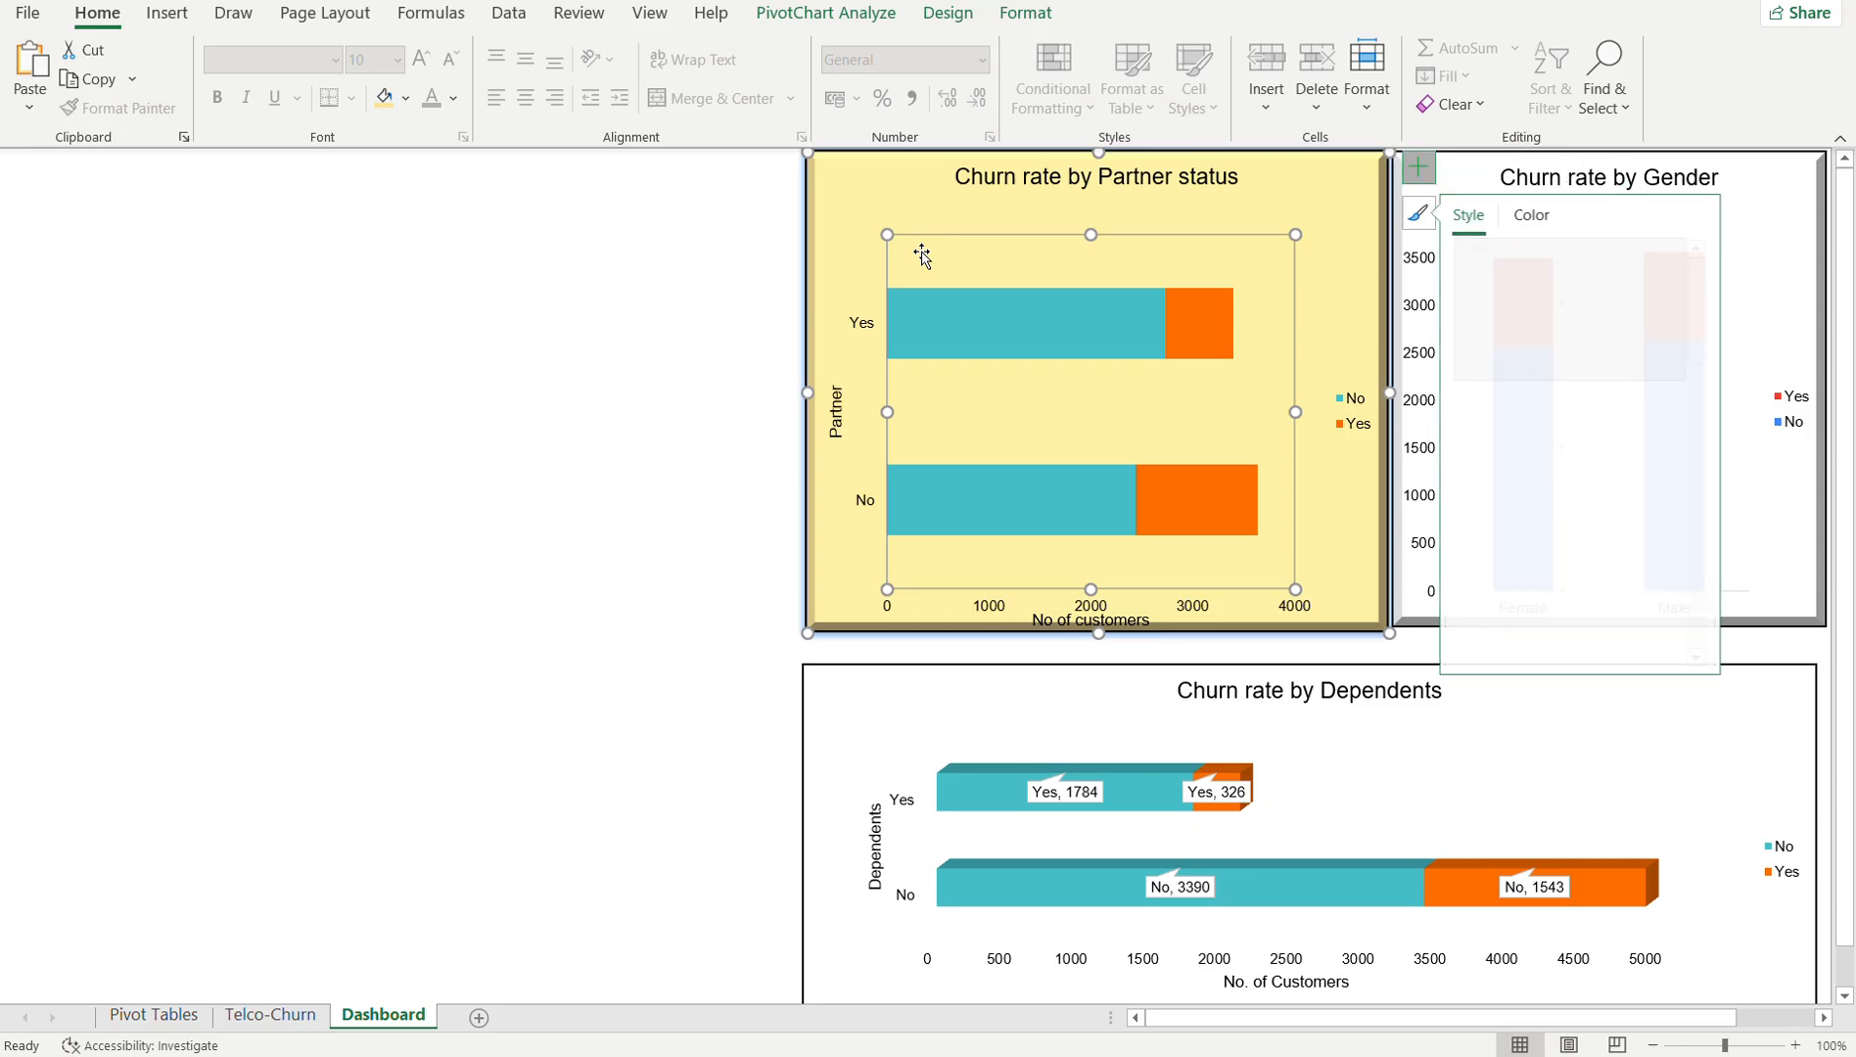
pyautogui.hotkey('ctrl', 'z')
# - Lower the upper edges of the Partner status and Gender charts to free header space, and extend the Gender chart down to the Dependents chart
pyautogui.click(852, 182)
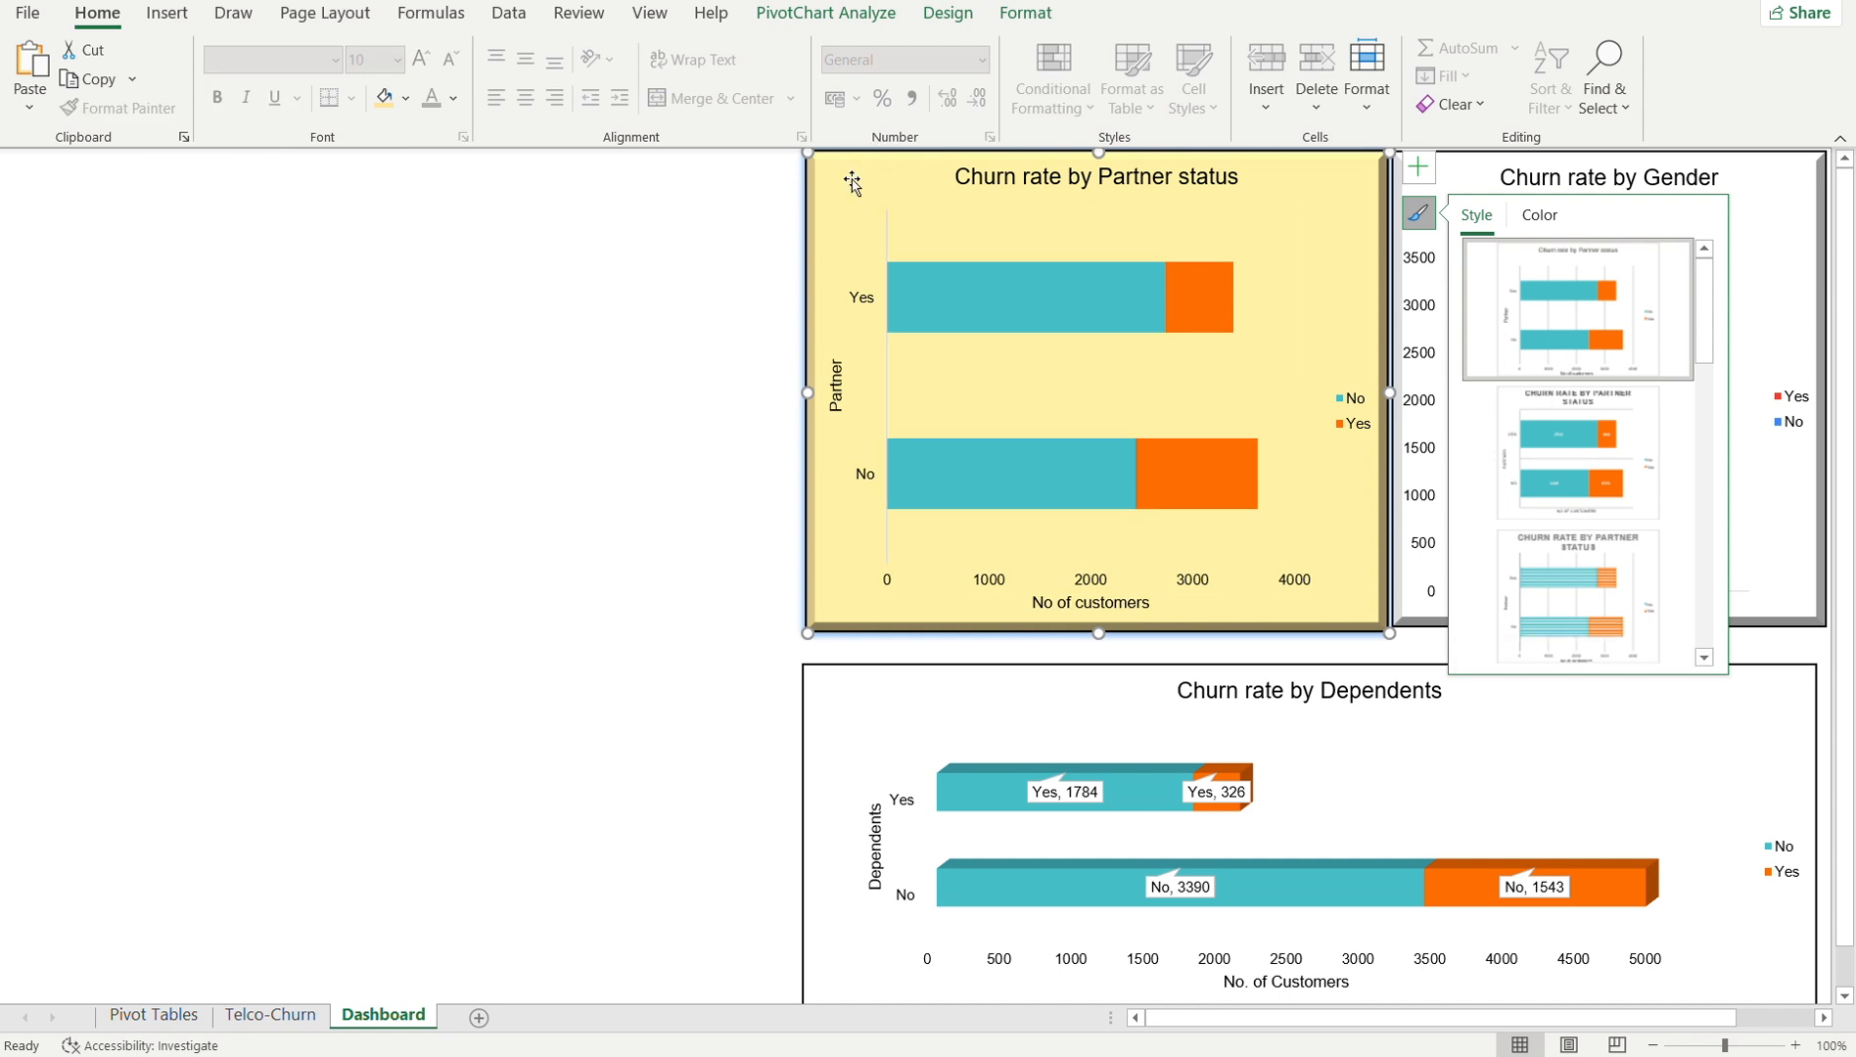
pyautogui.moveTo(1098, 149); pyautogui.dragTo(1099, 262)
pyautogui.click(1436, 197)
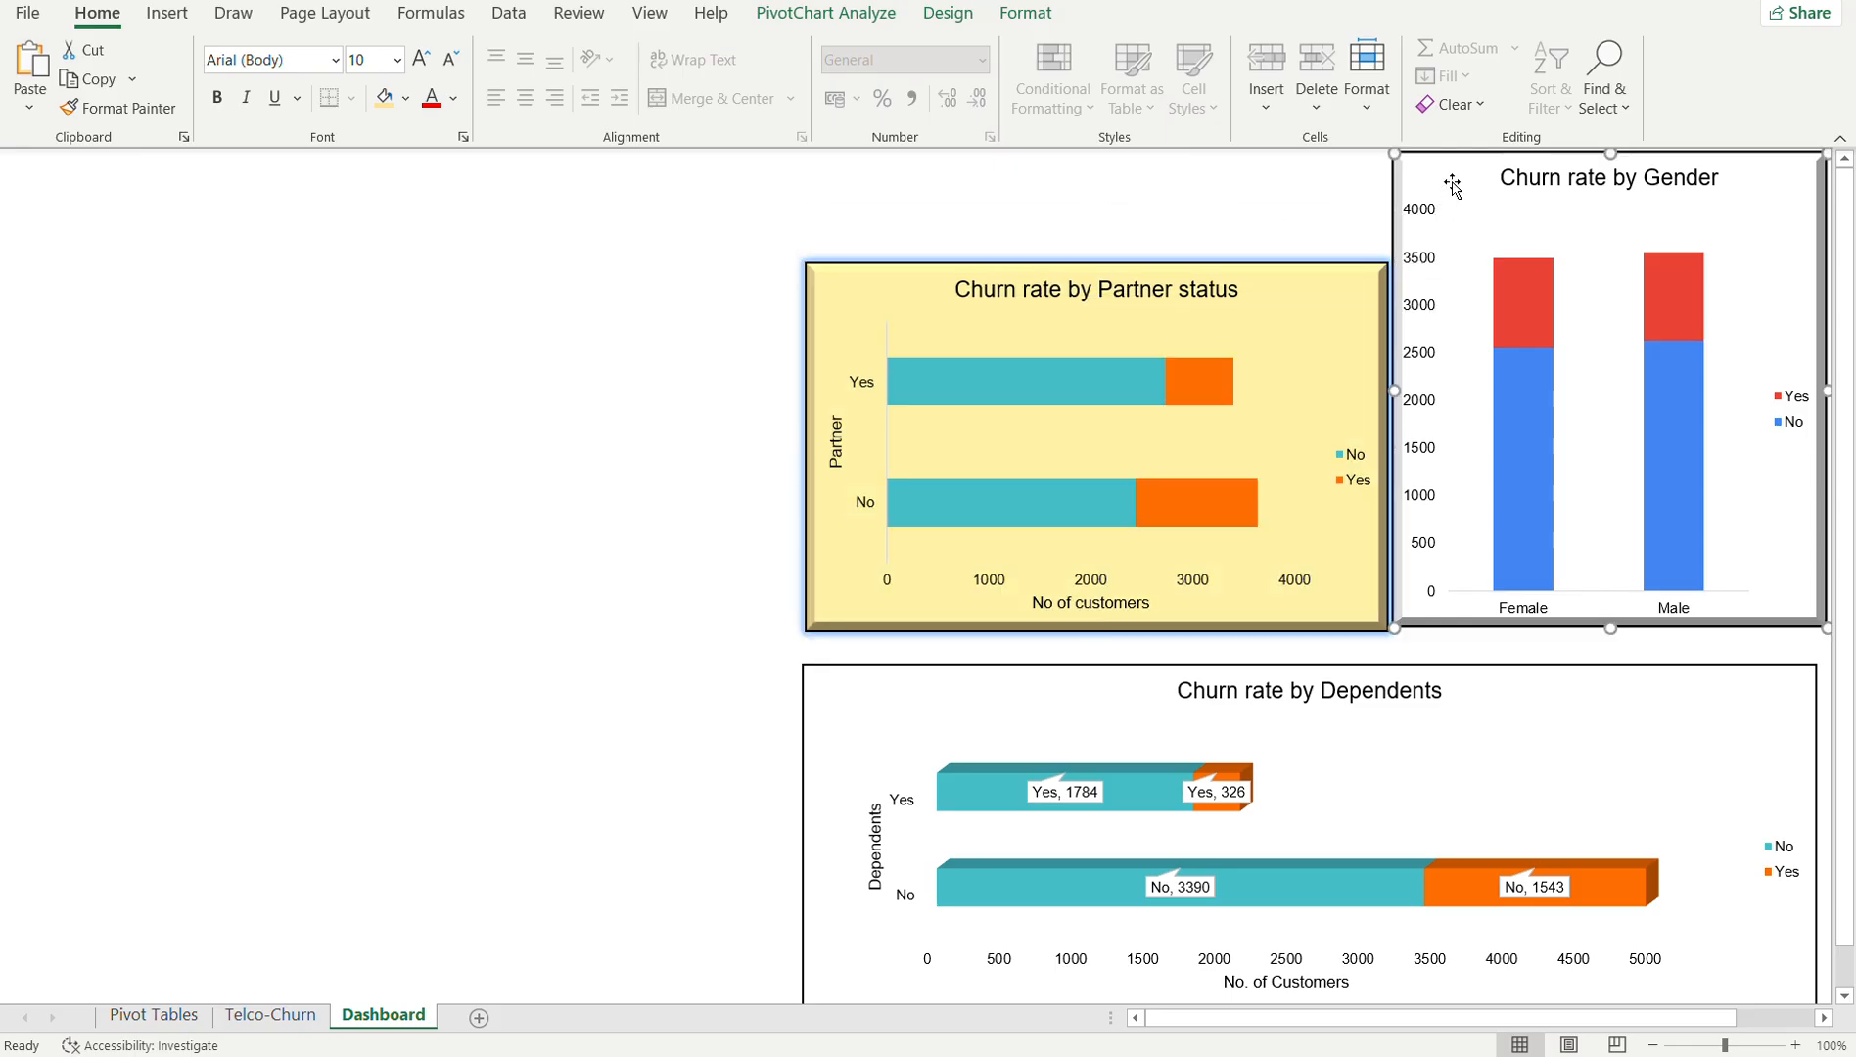
pyautogui.click(1605, 217)
pyautogui.moveTo(1605, 222); pyautogui.dragTo(1606, 252)
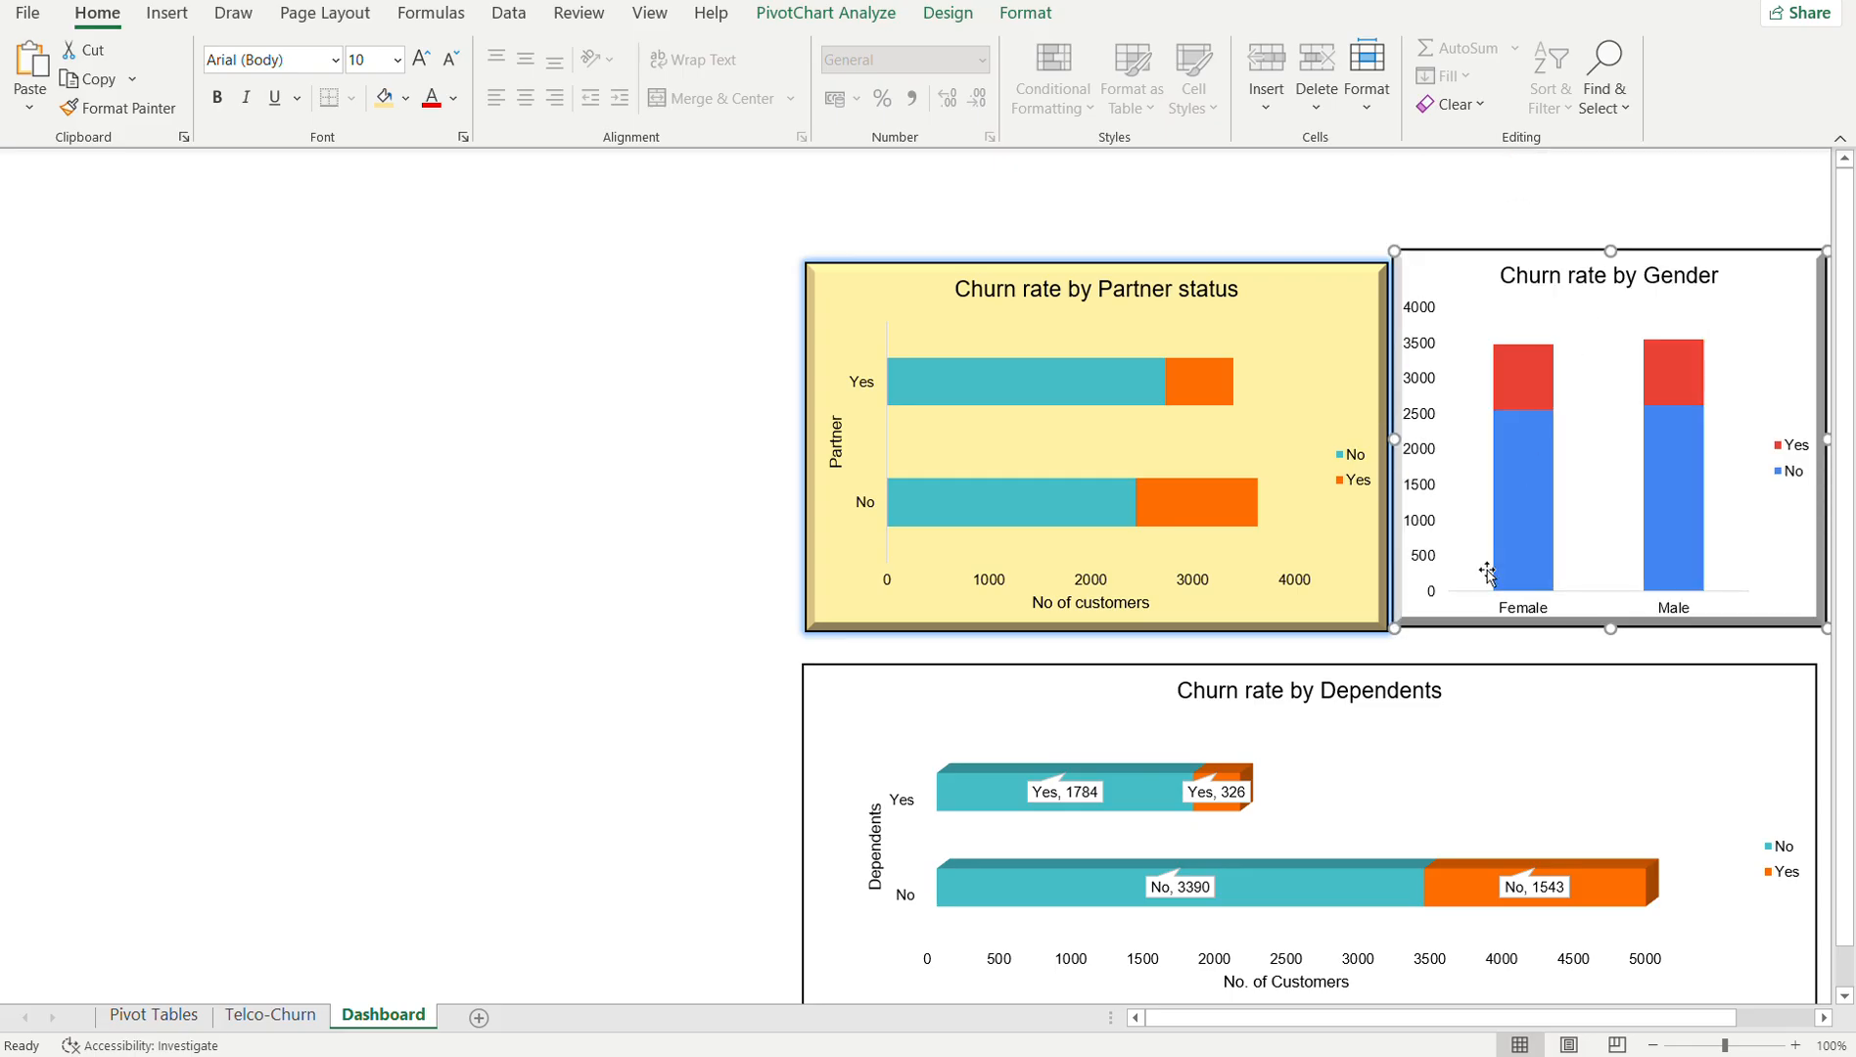
pyautogui.moveTo(1610, 629); pyautogui.dragTo(1611, 663)
# - Extend the Partner status chart down to the Dependents chart and raise its upper edge level with the Gender chart
pyautogui.click(1230, 615)
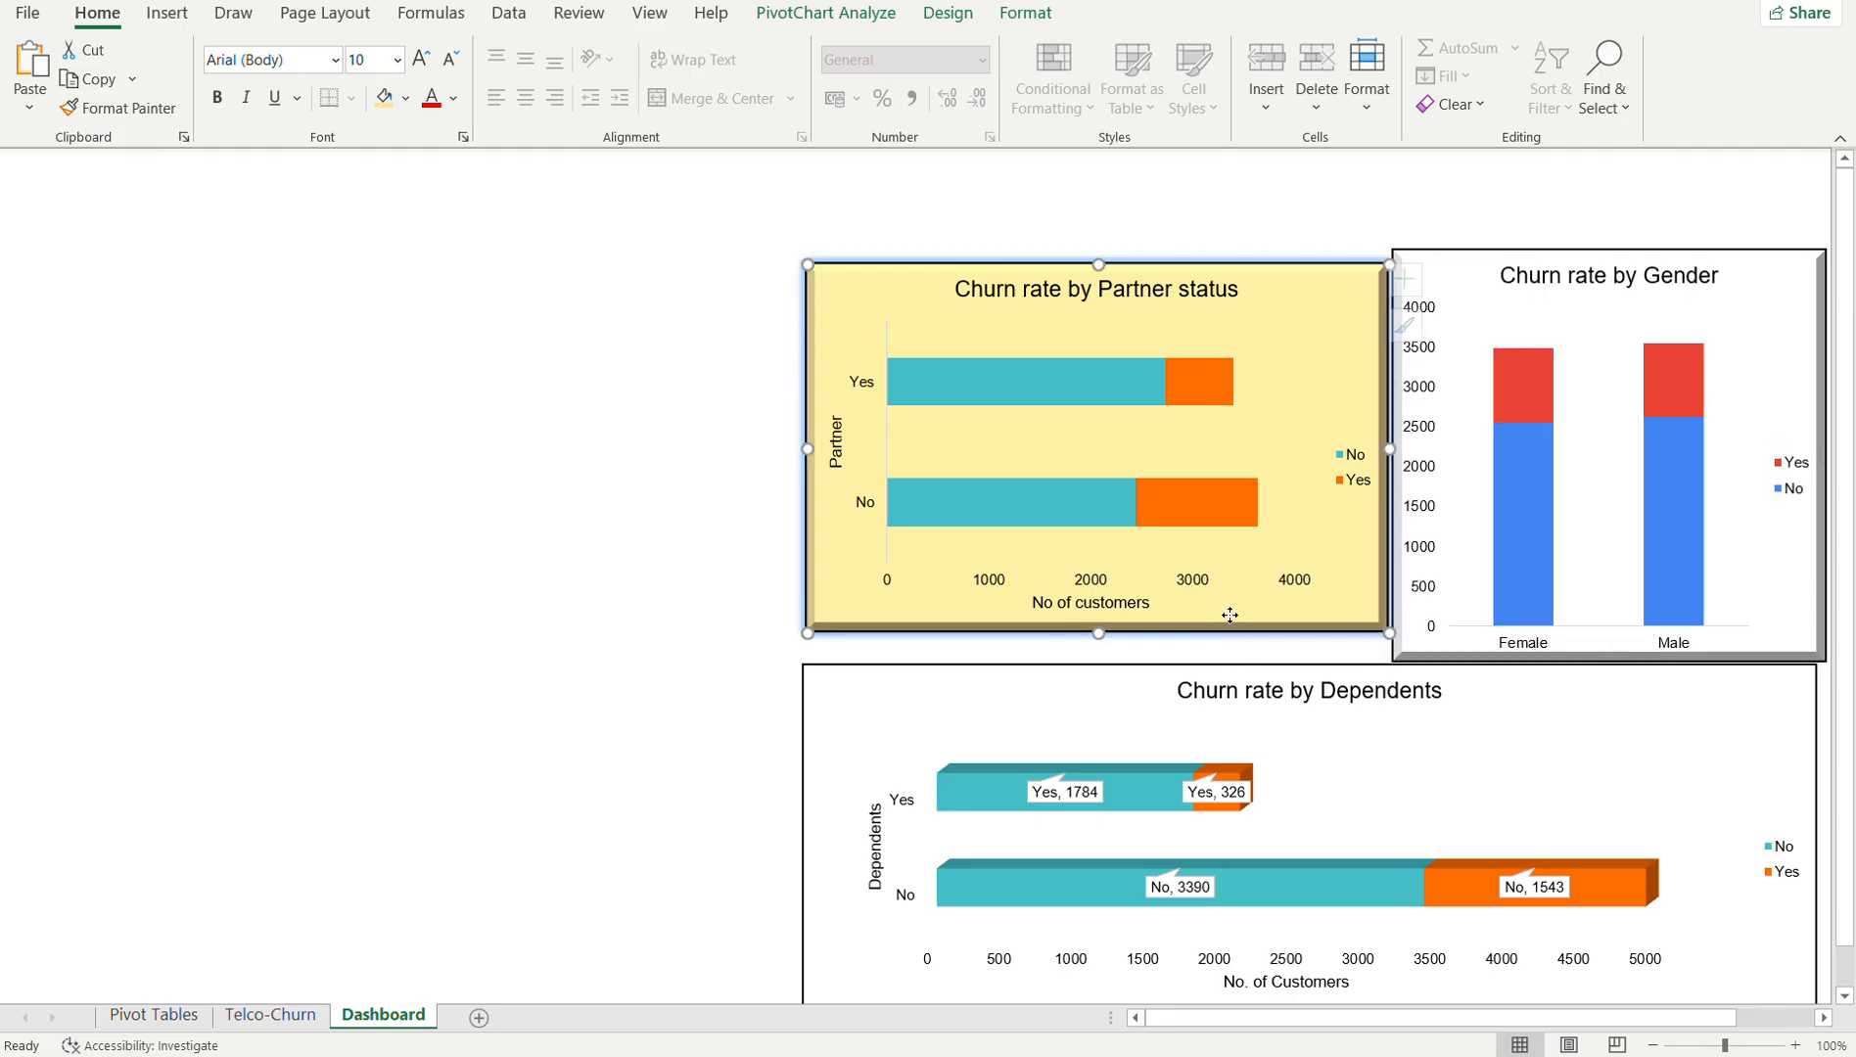
pyautogui.moveTo(1099, 633); pyautogui.dragTo(1098, 666)
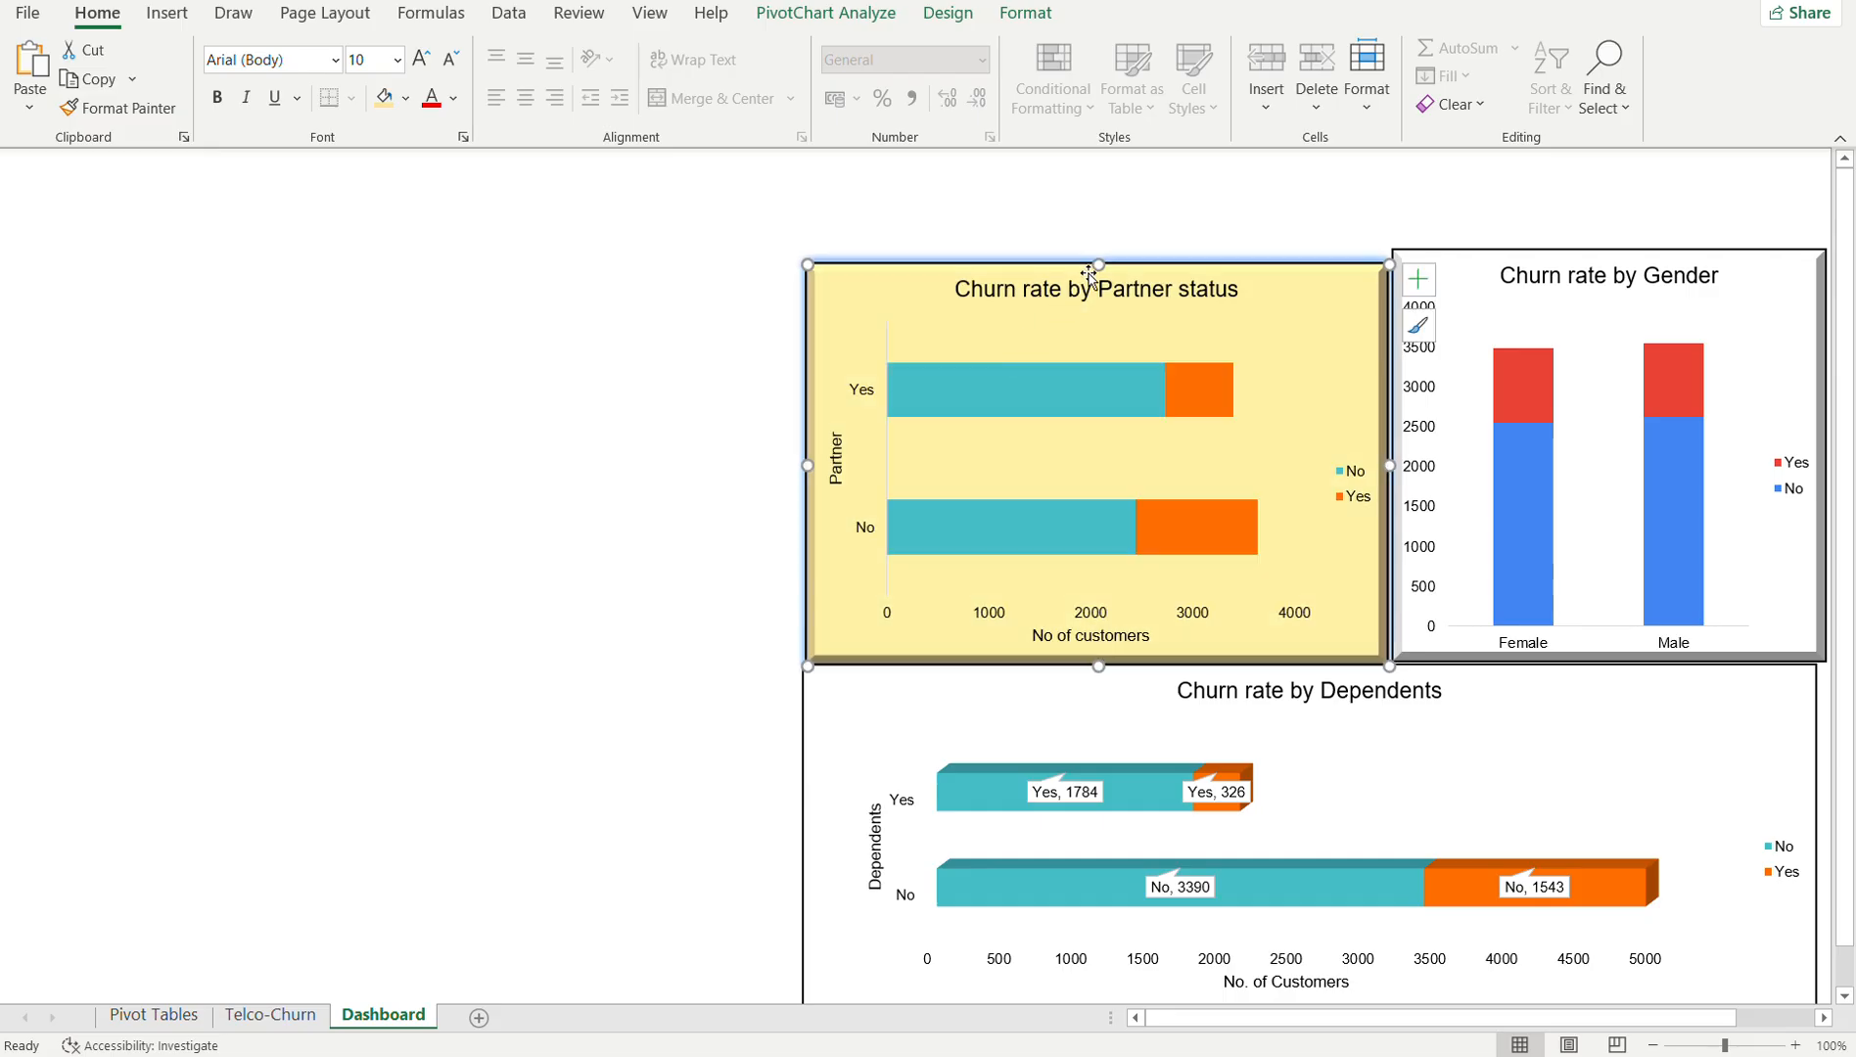
pyautogui.moveTo(1094, 262); pyautogui.dragTo(1096, 251)
pyautogui.click(553, 389)
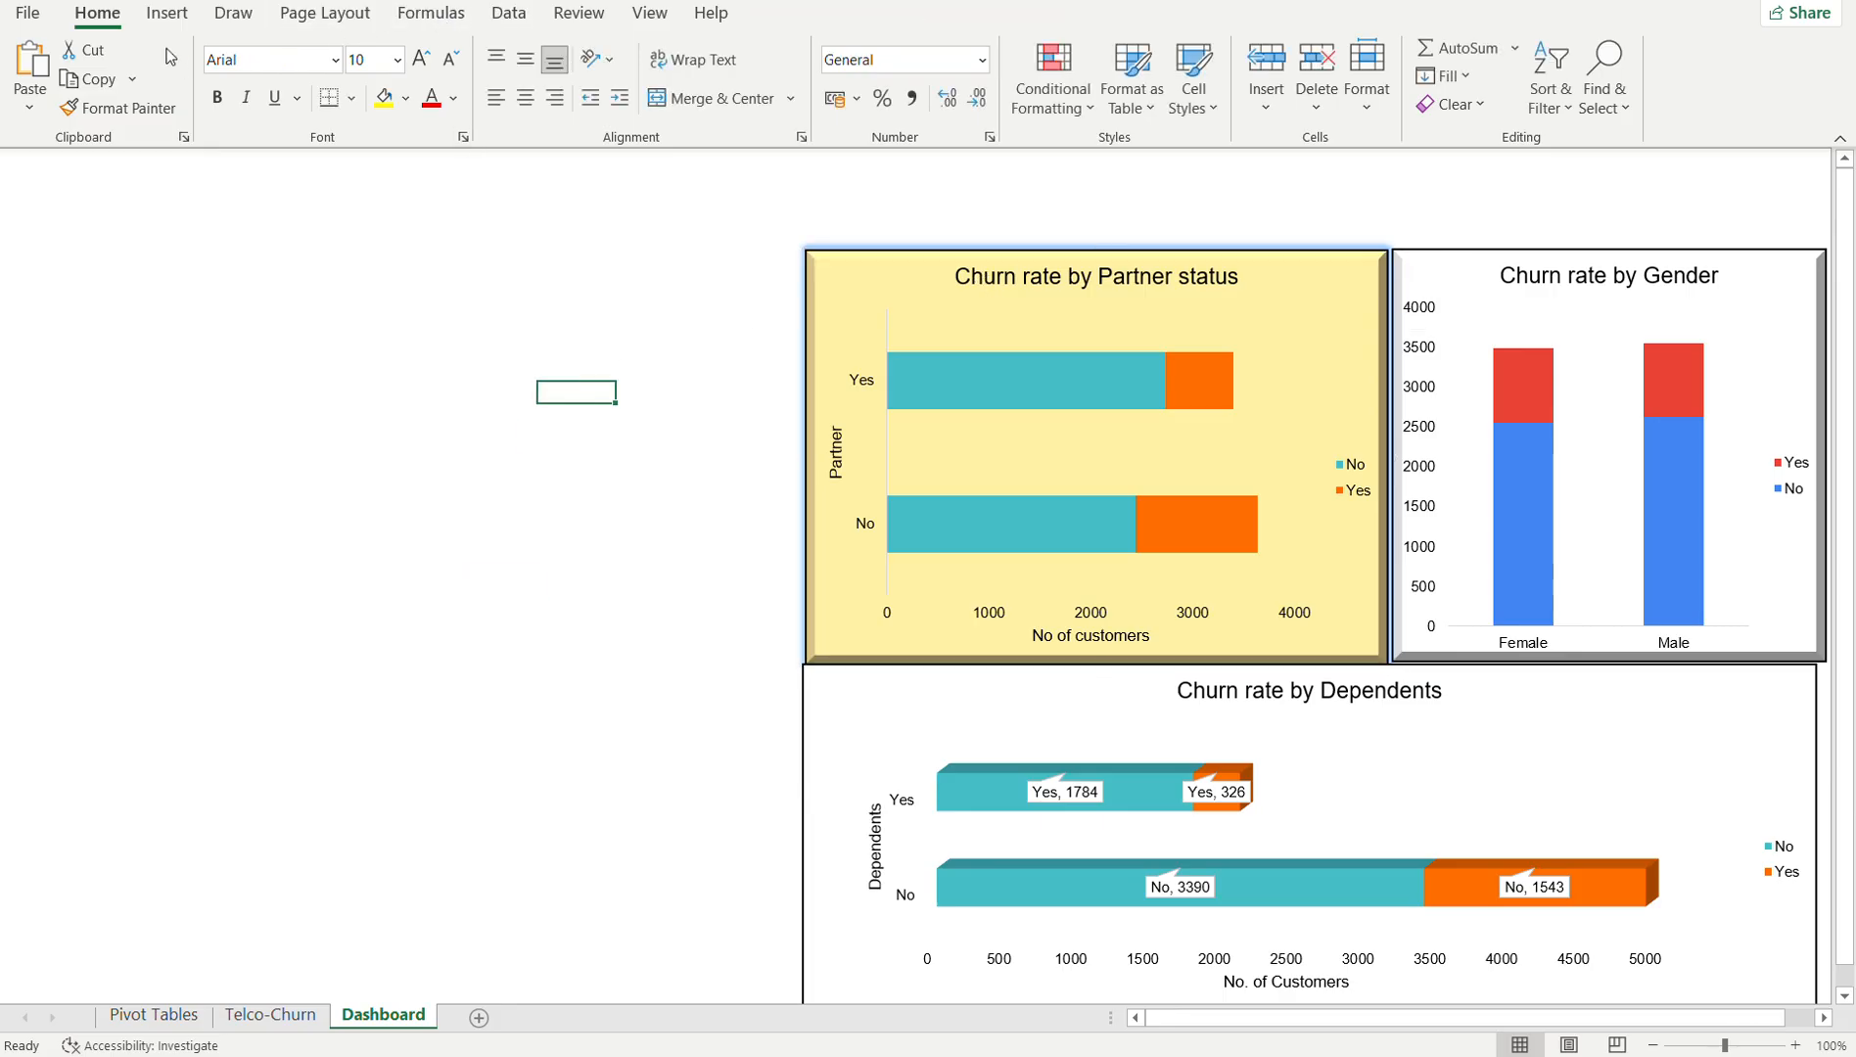
# - Draw a rounded rectangle banner about 39.4 cm wide and 2.1 cm high above the charts and give it the solid green shape style
pyautogui.click(168, 13)
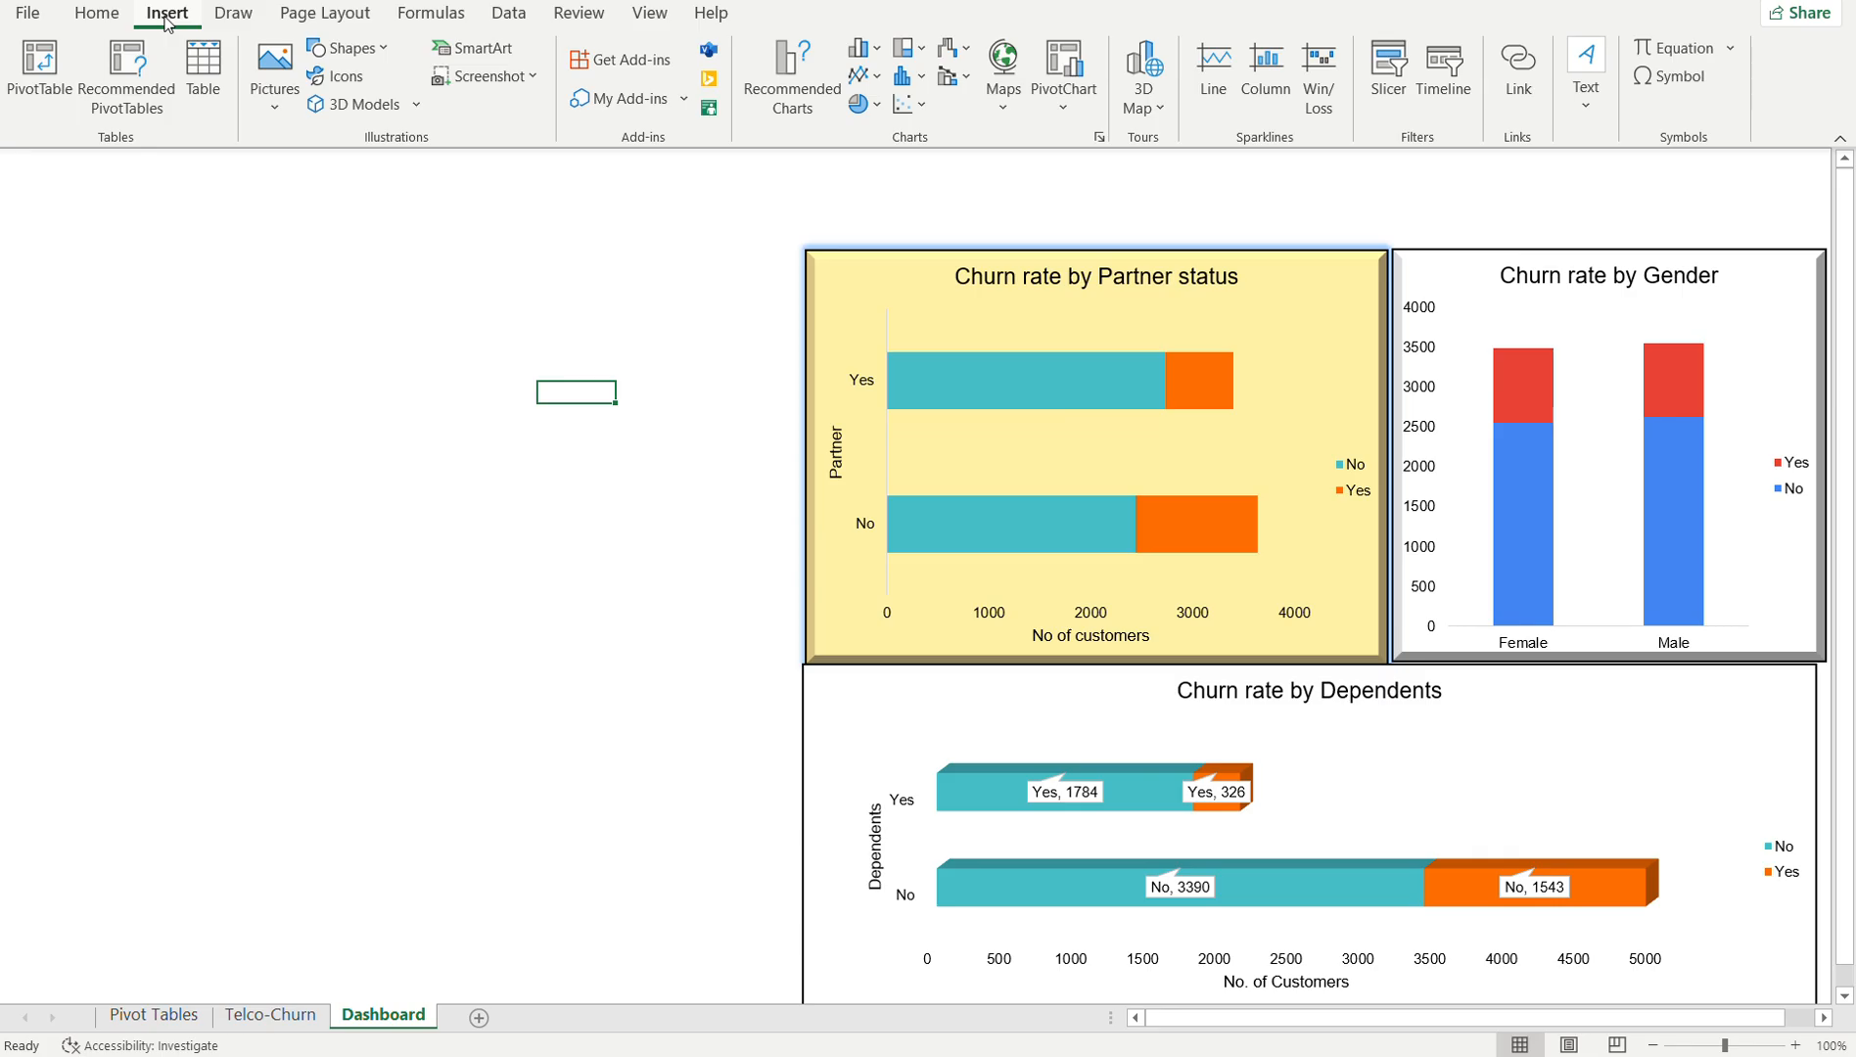
pyautogui.click(850, 289)
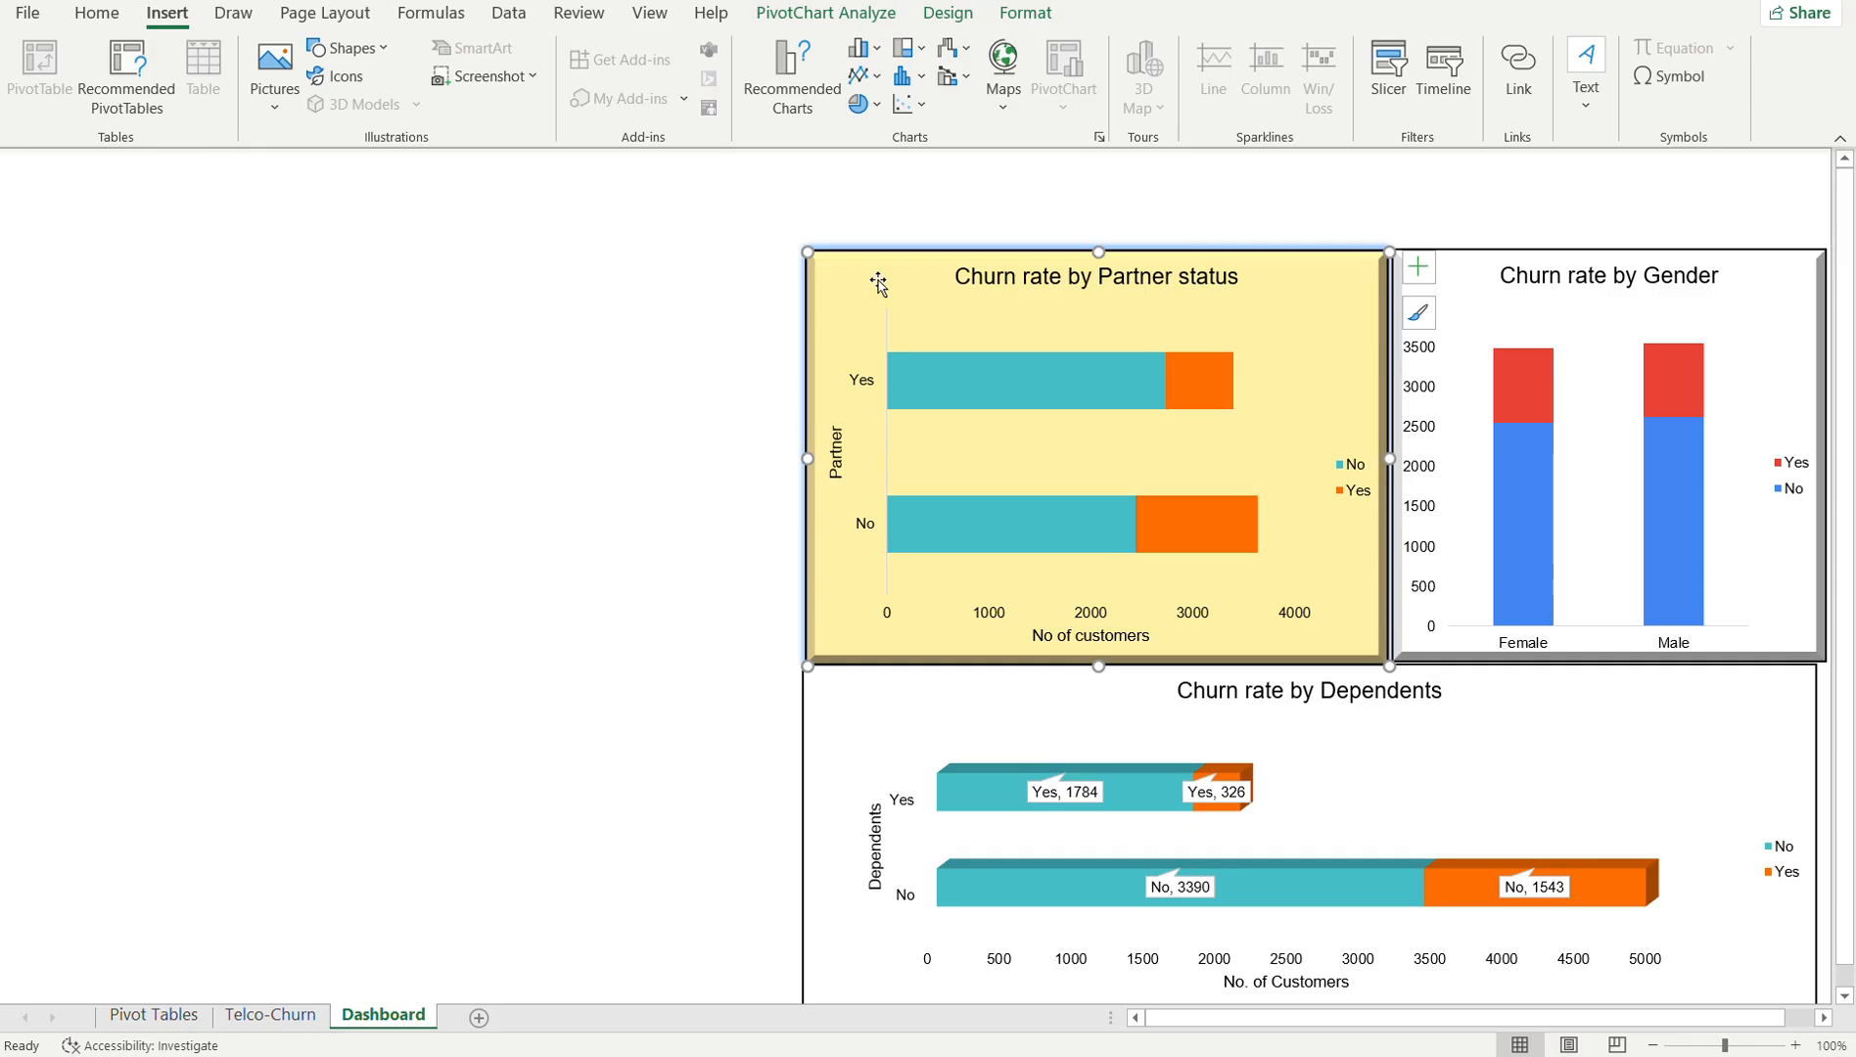
pyautogui.click(676, 226)
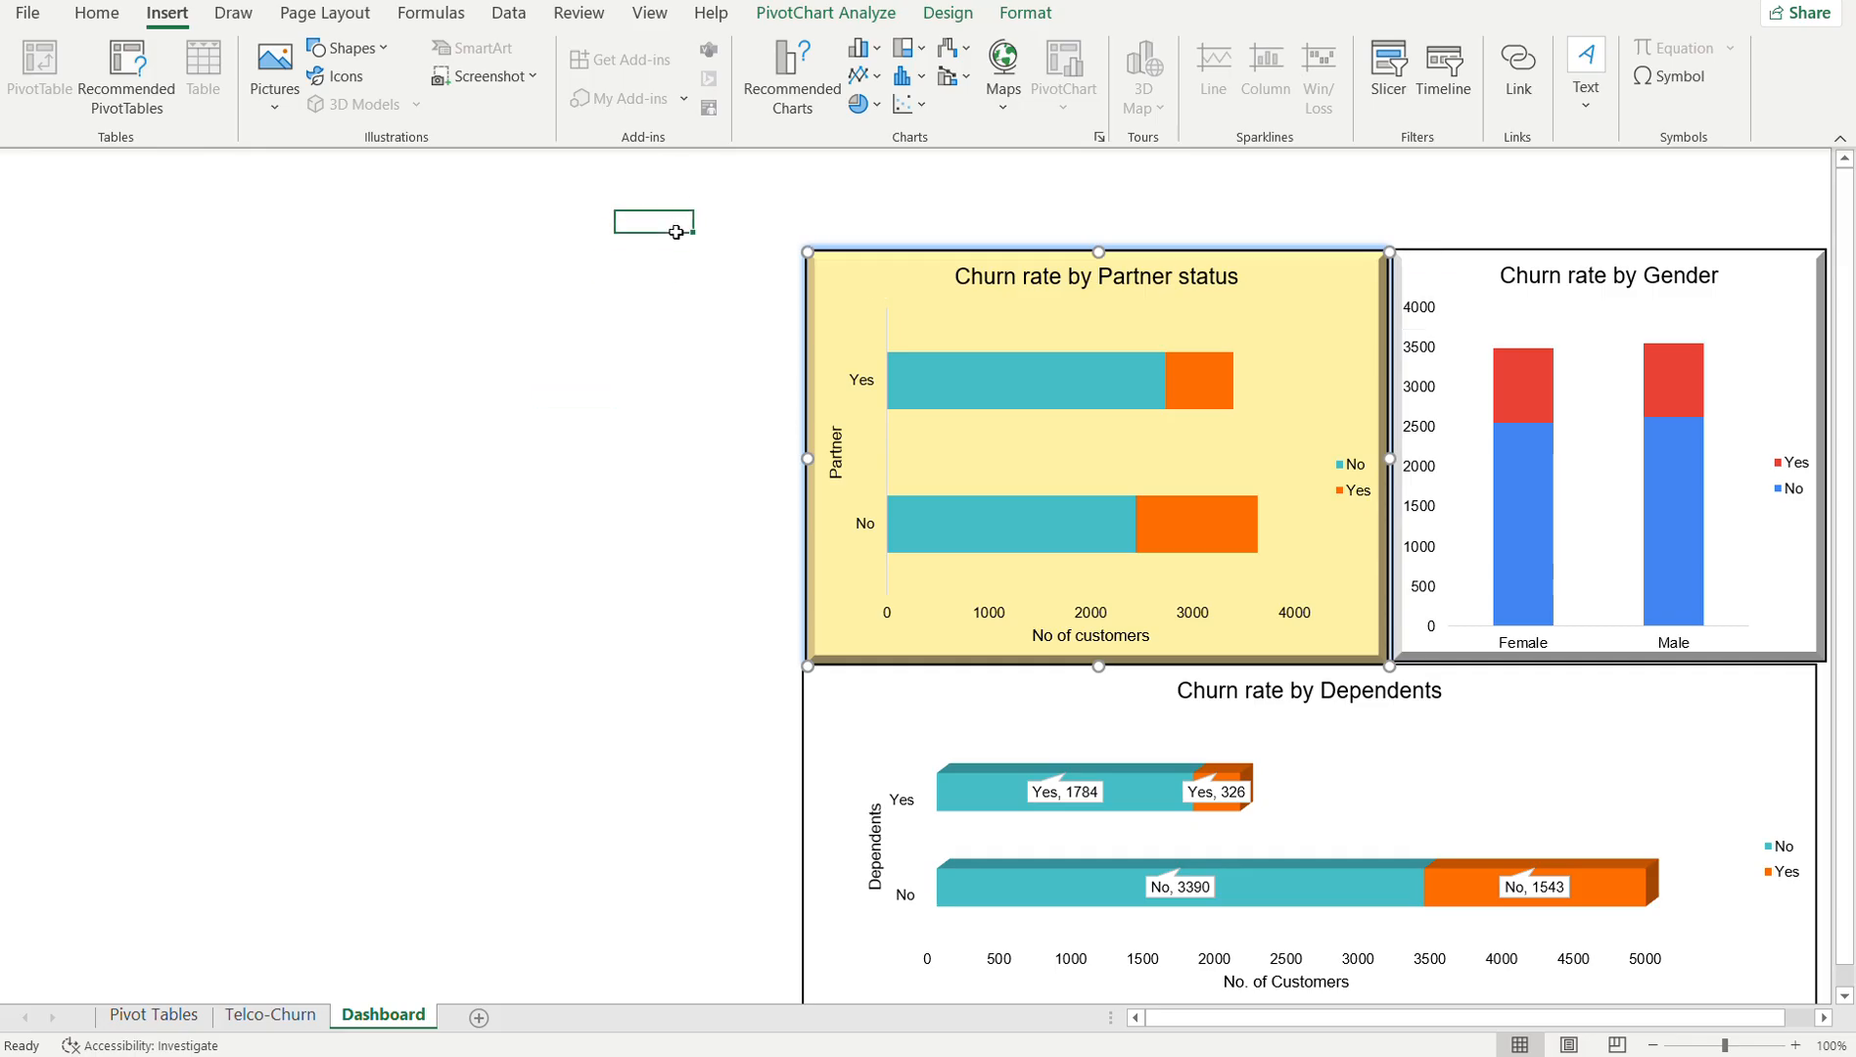
pyautogui.click(843, 266)
pyautogui.click(686, 284)
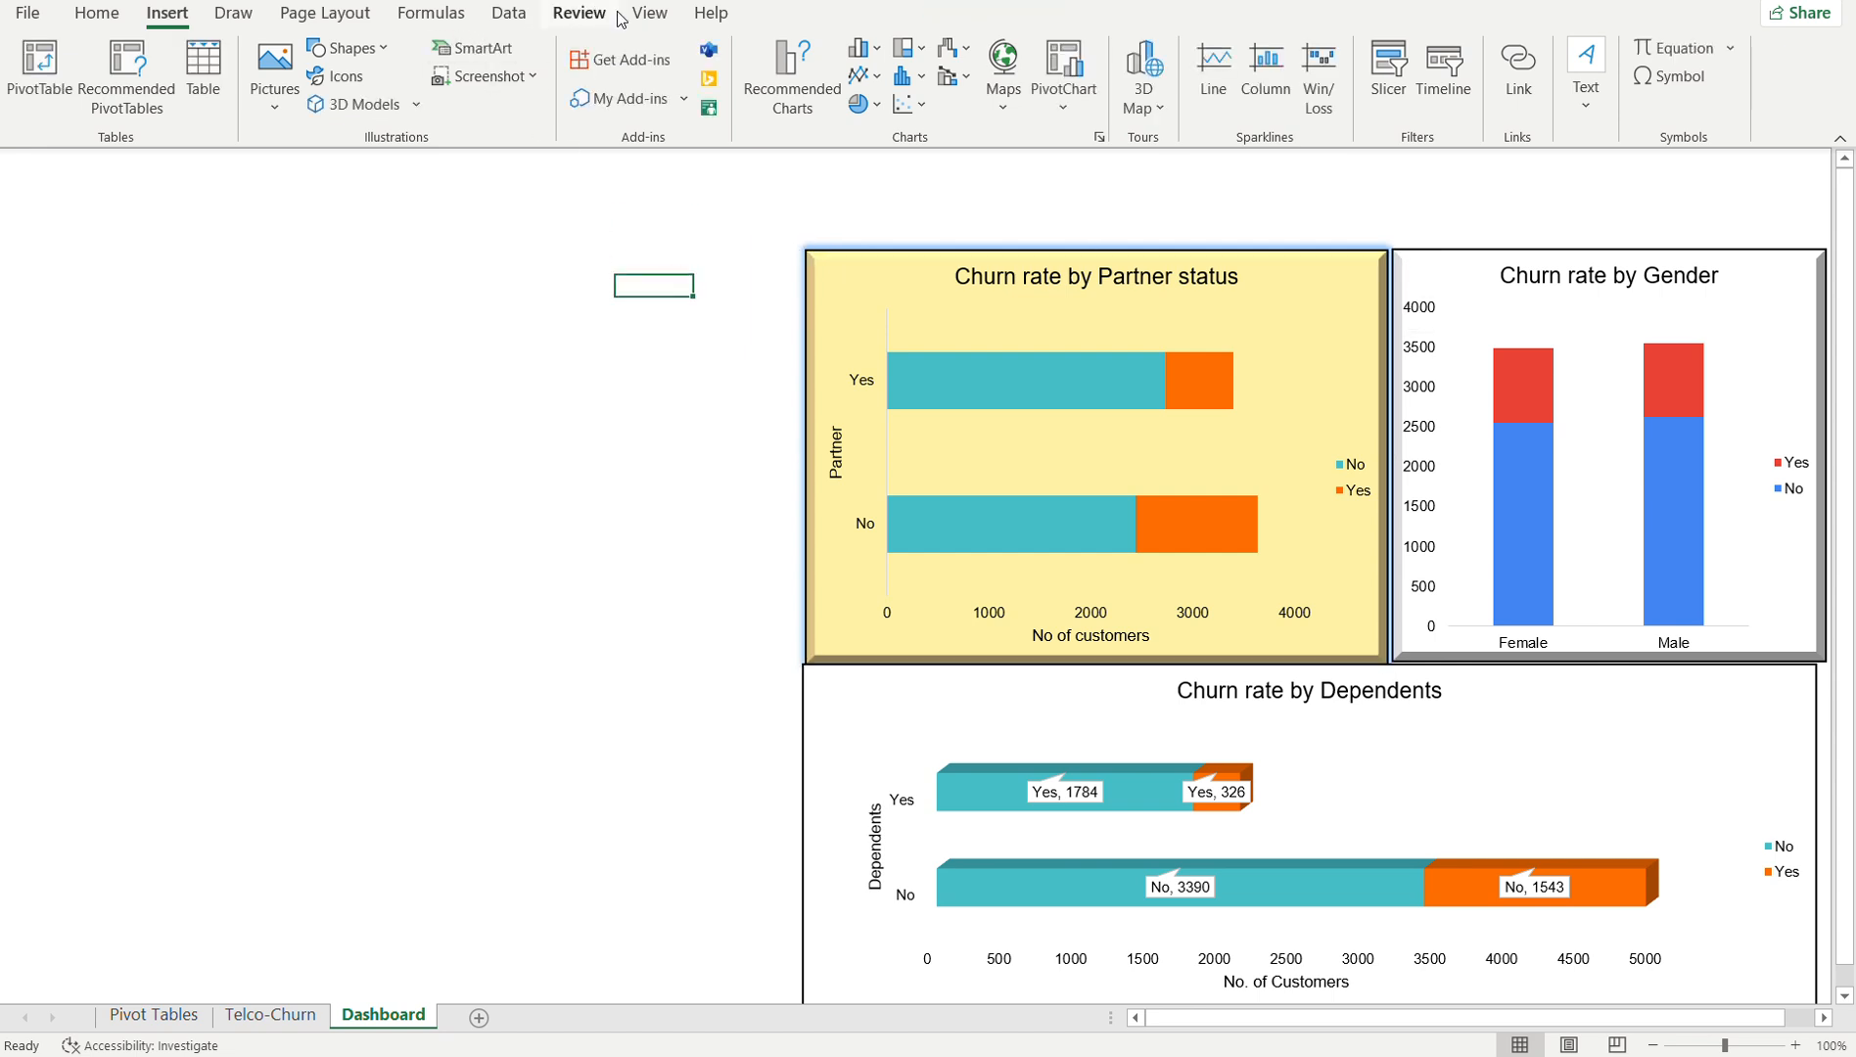
pyautogui.click(385, 47)
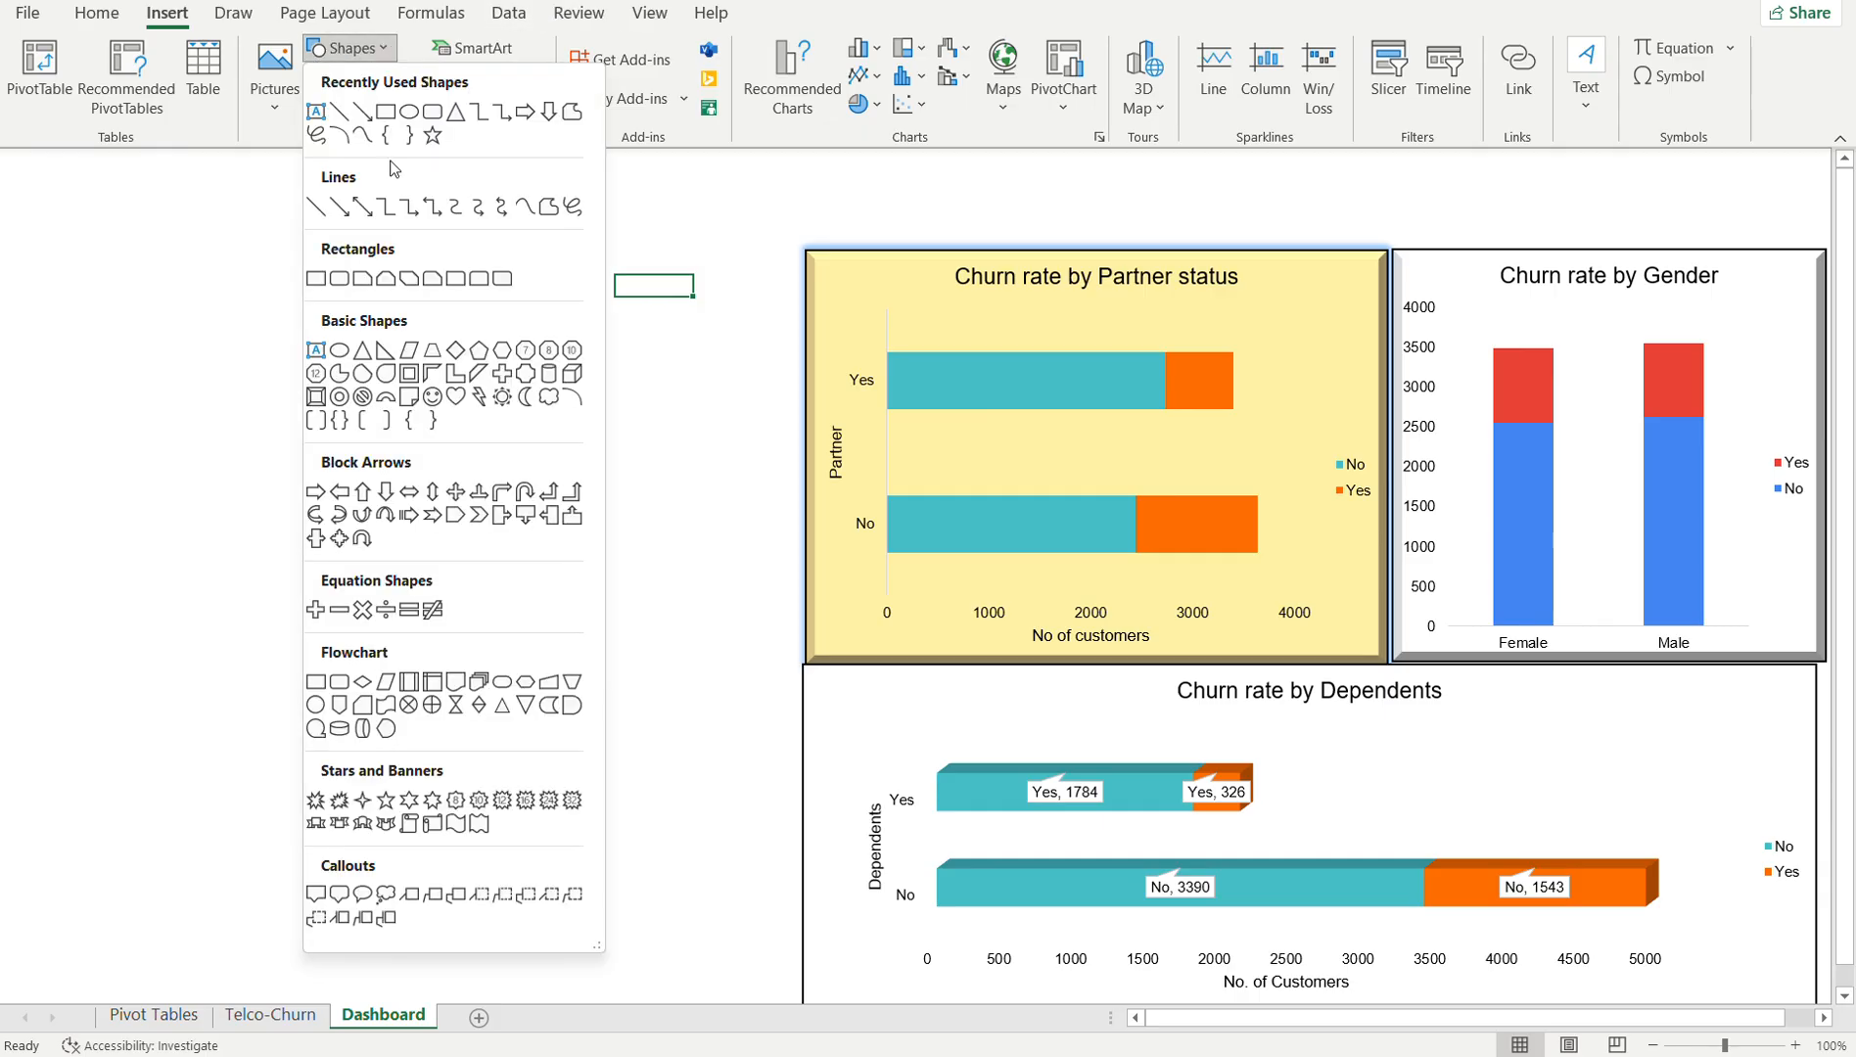
pyautogui.click(431, 111)
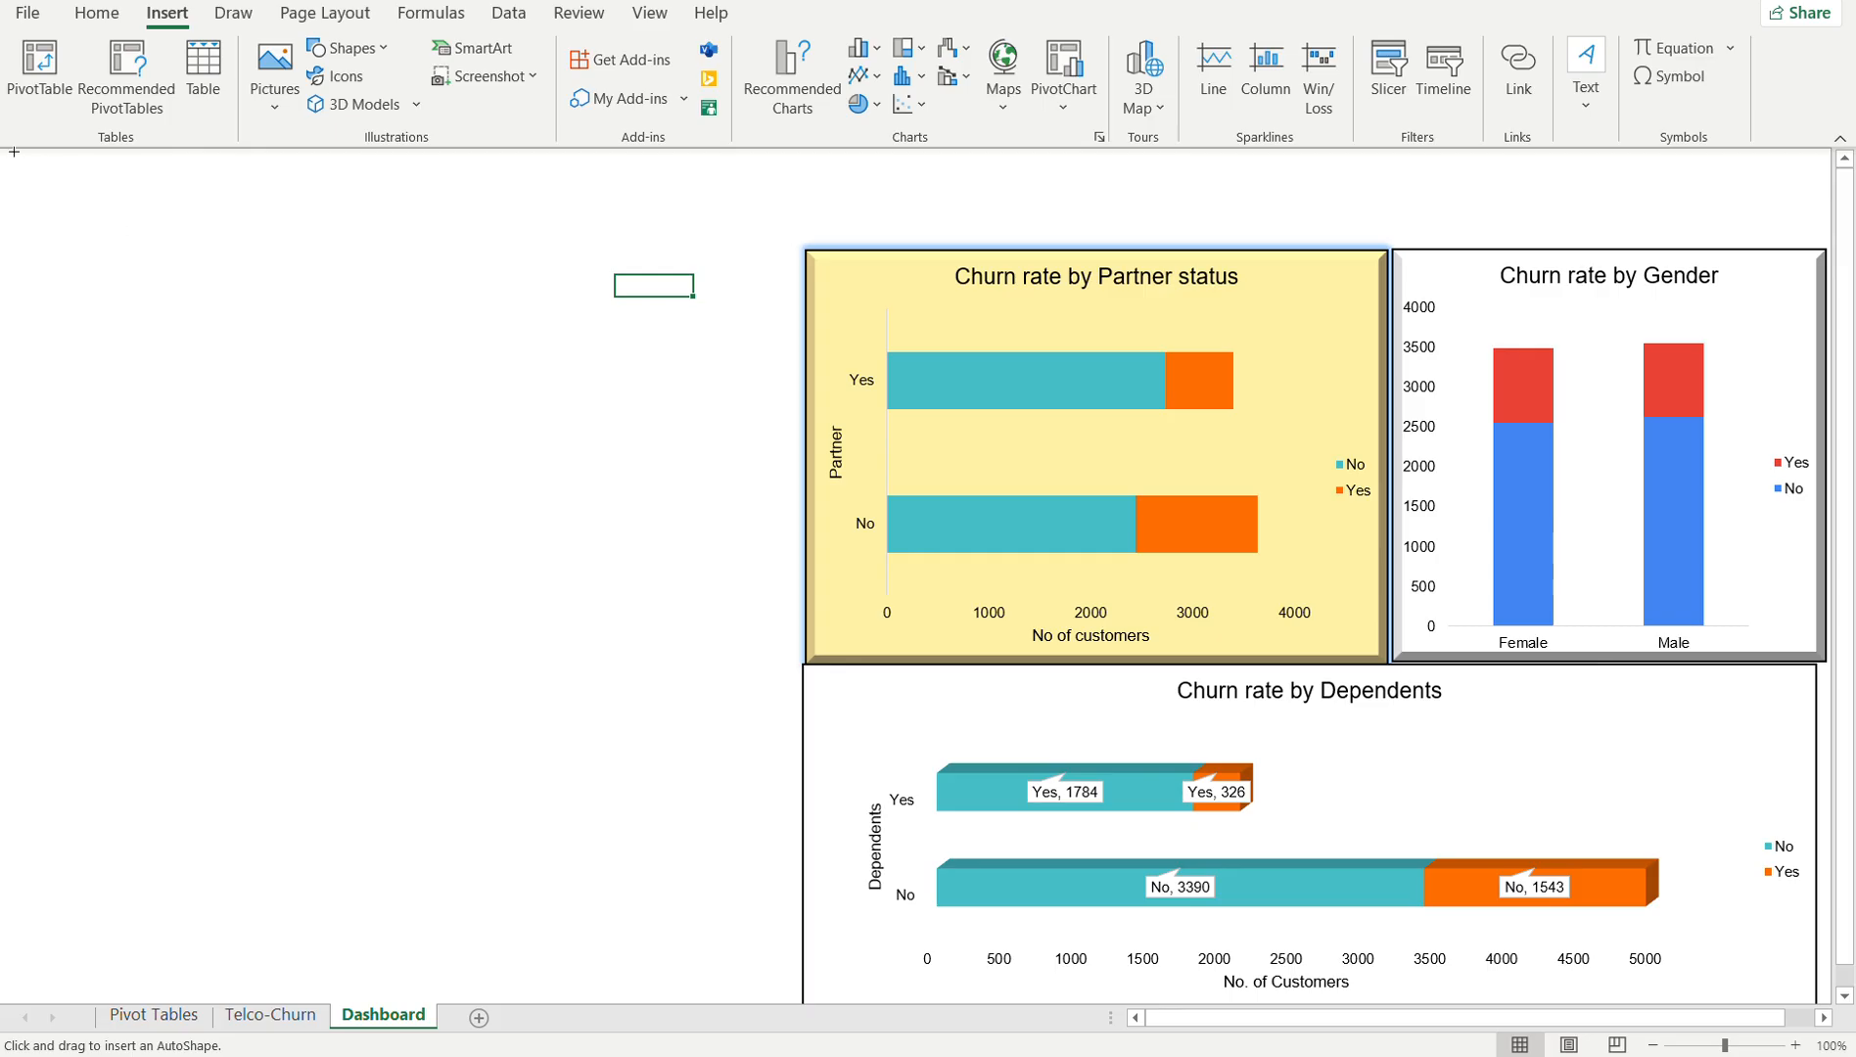
pyautogui.moveTo(14, 151); pyautogui.dragTo(1739, 250)
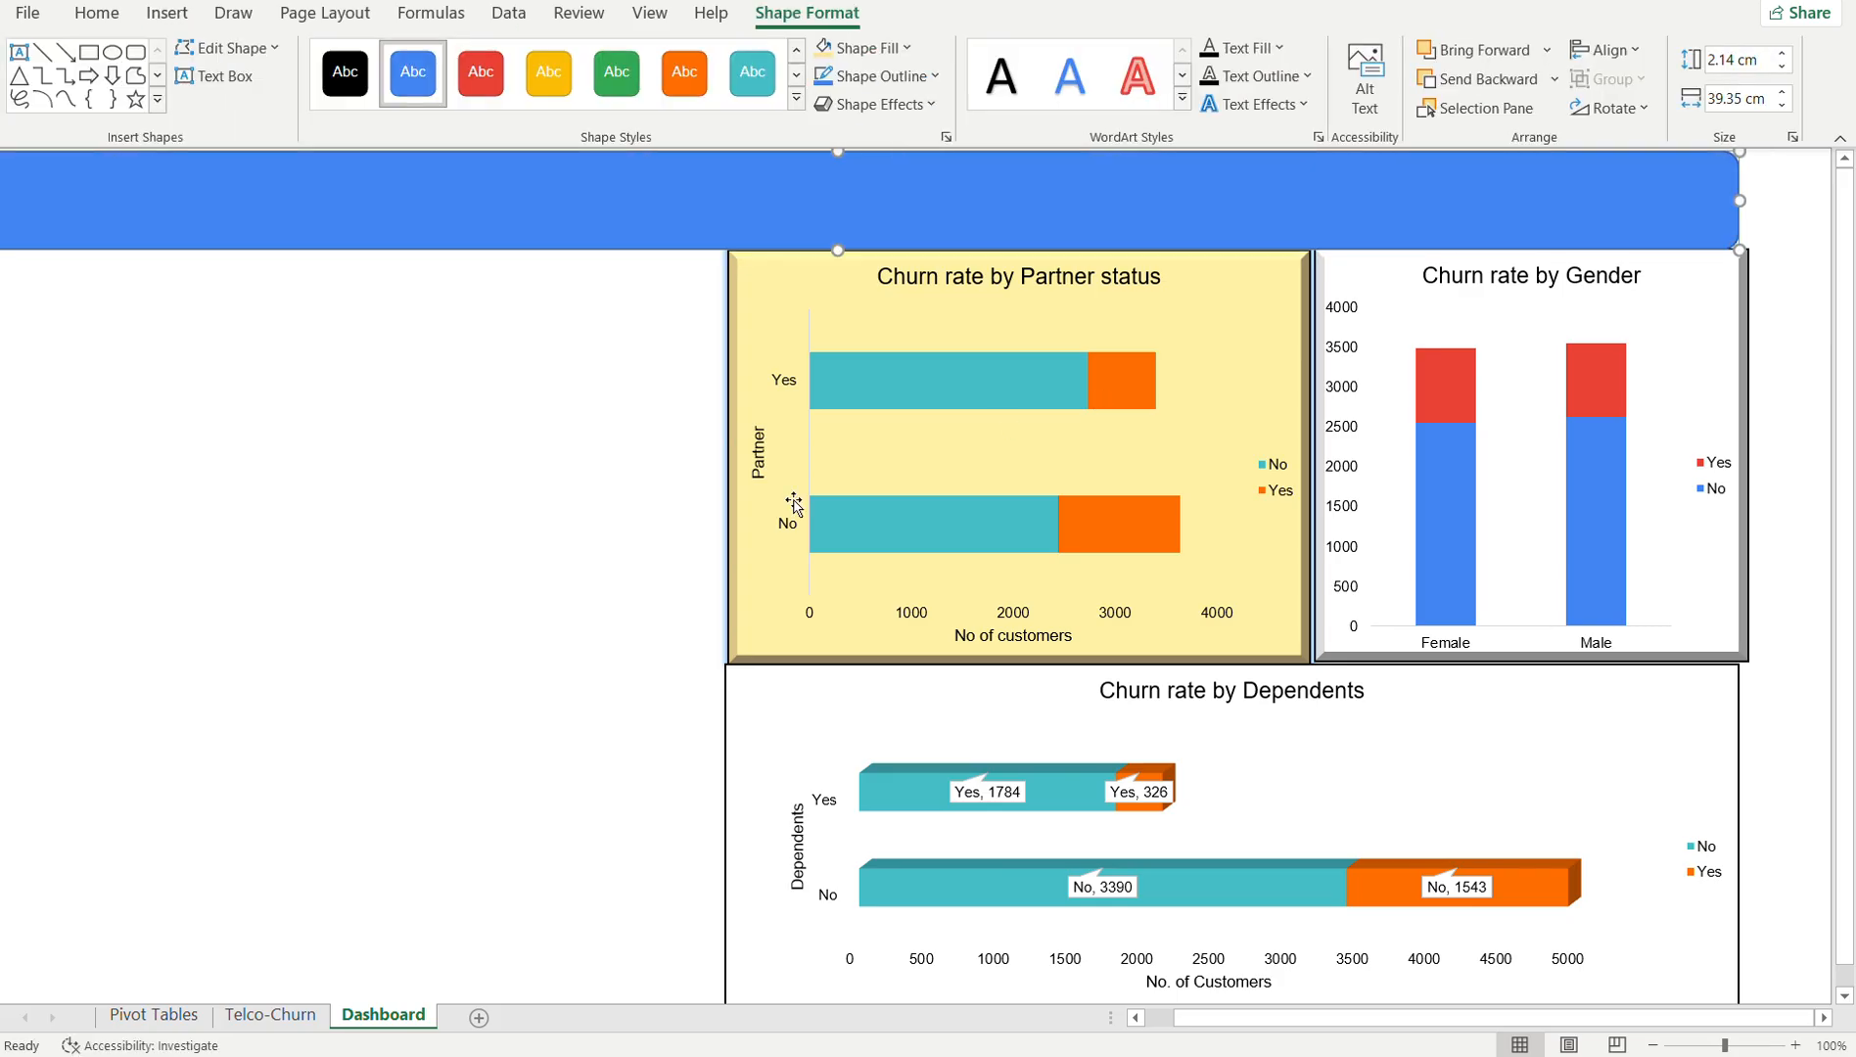
pyautogui.moveTo(1189, 1018); pyautogui.dragTo(1112, 1025)
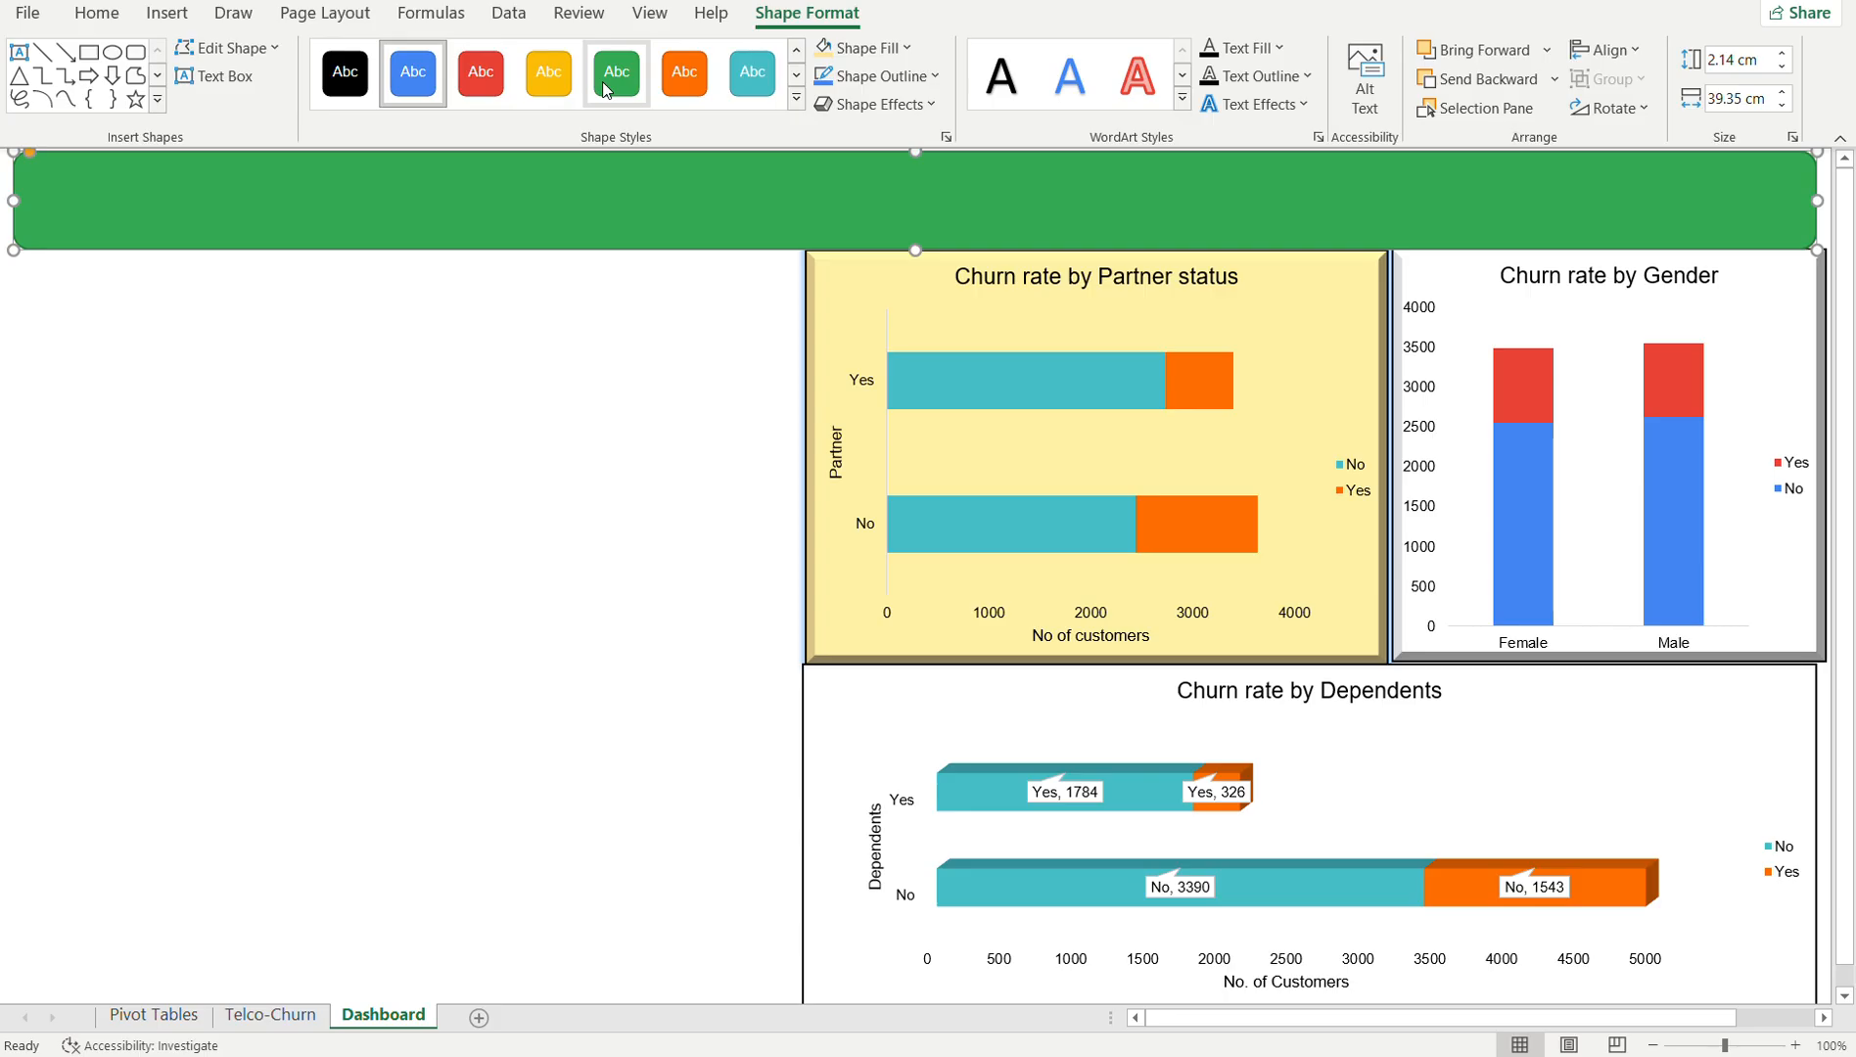
pyautogui.click(607, 91)
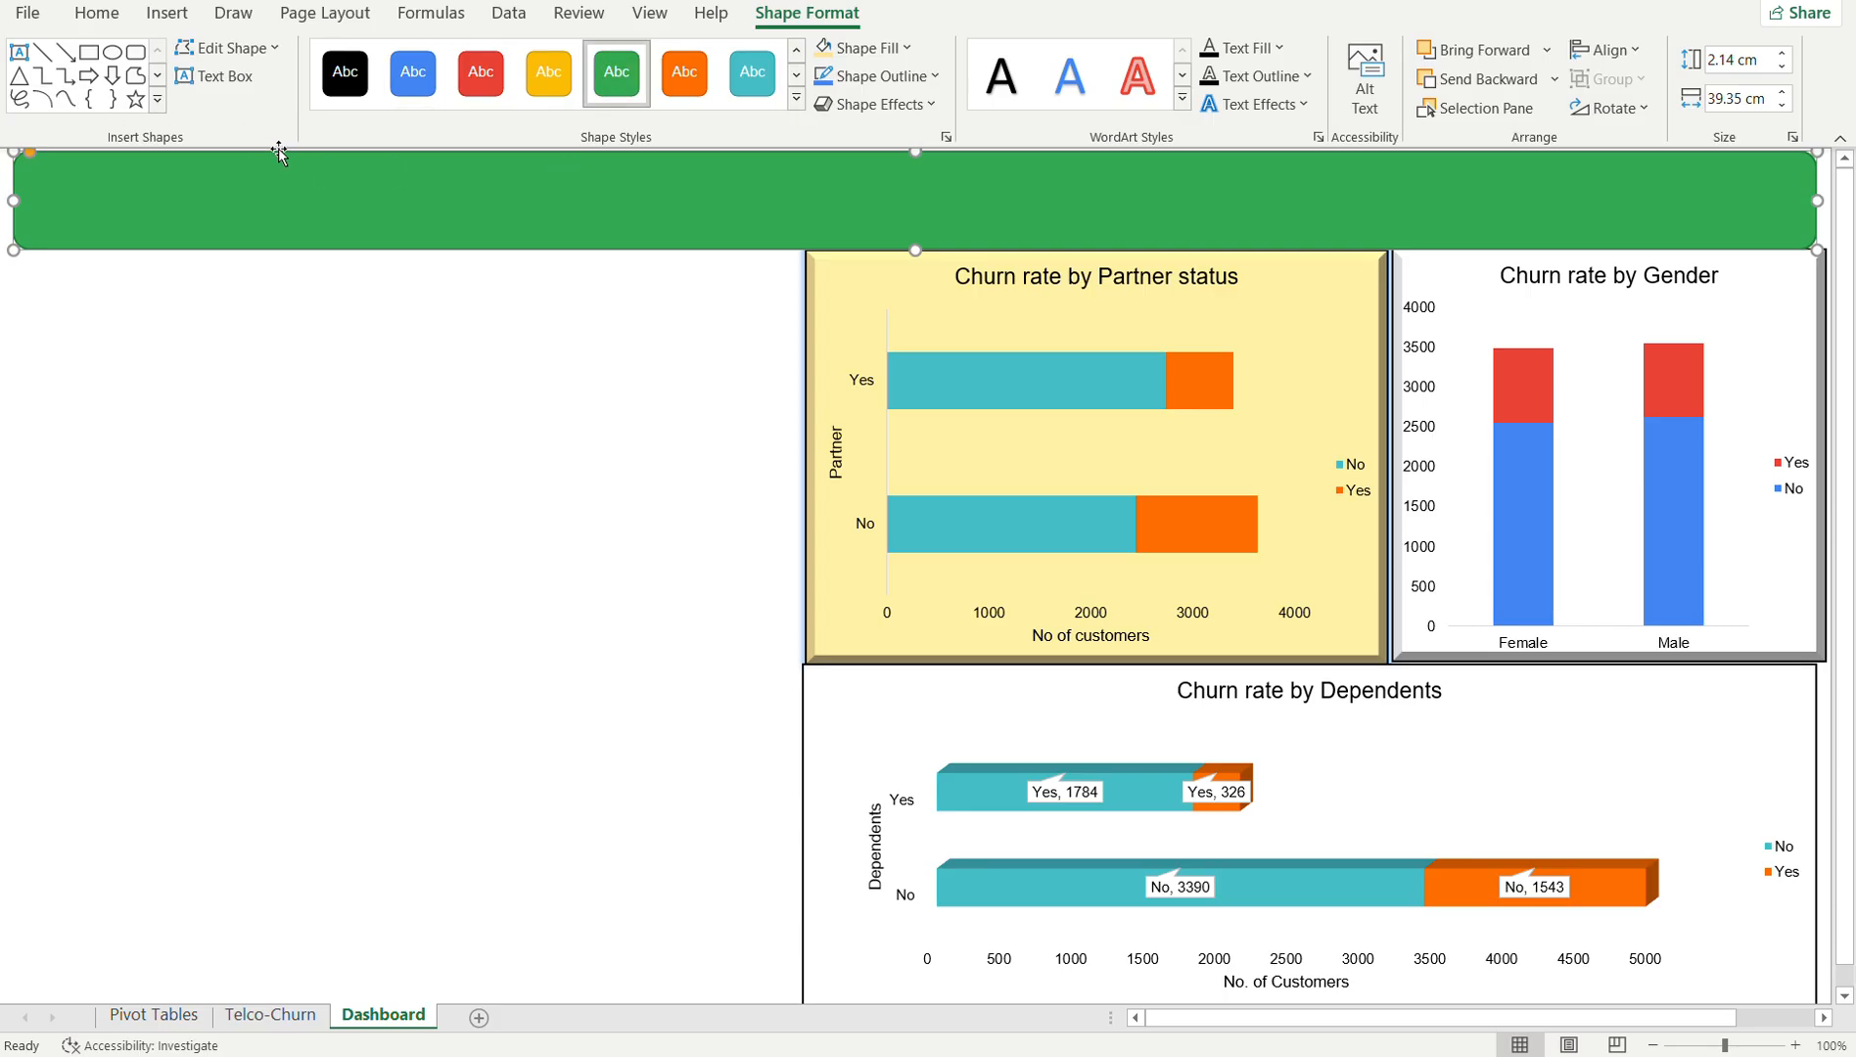
# - Add a wide text box inside the green banner with the title "TELCO - CHURN DASHBOARD"
pyautogui.click(219, 78)
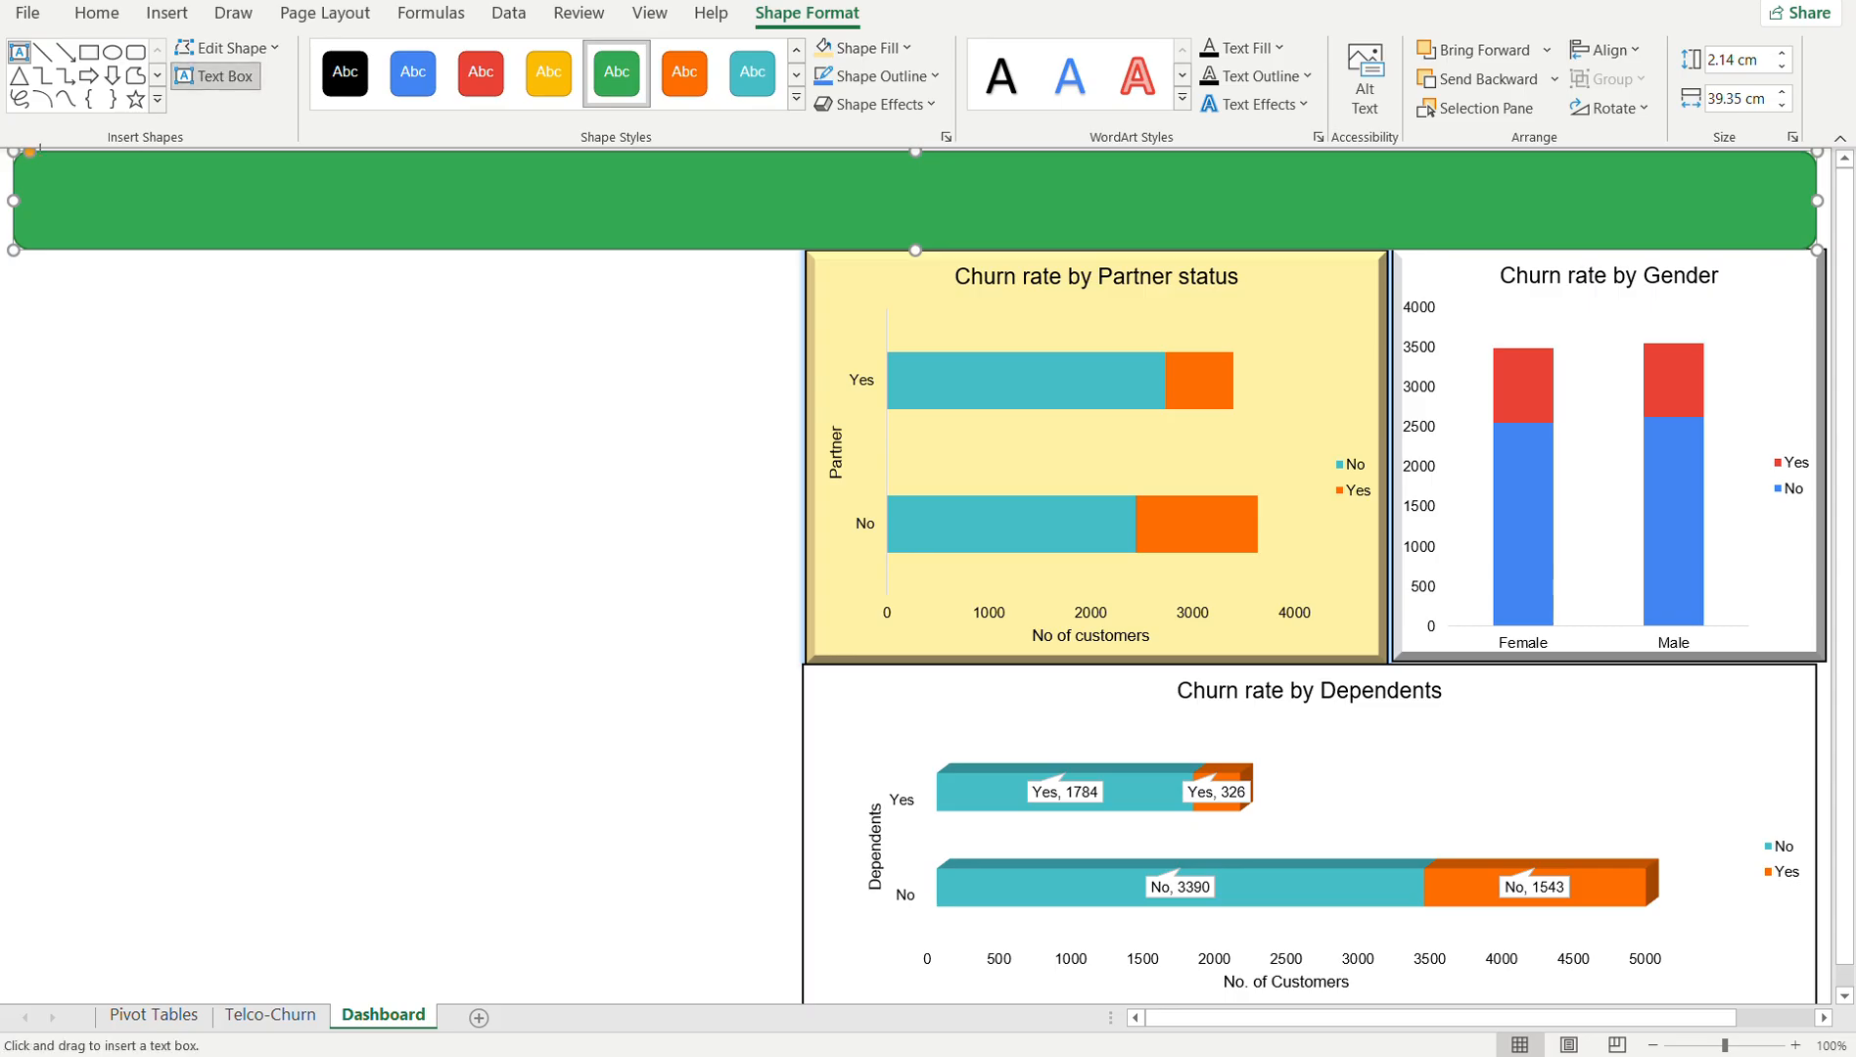
pyautogui.moveTo(46, 161); pyautogui.dragTo(1699, 233)
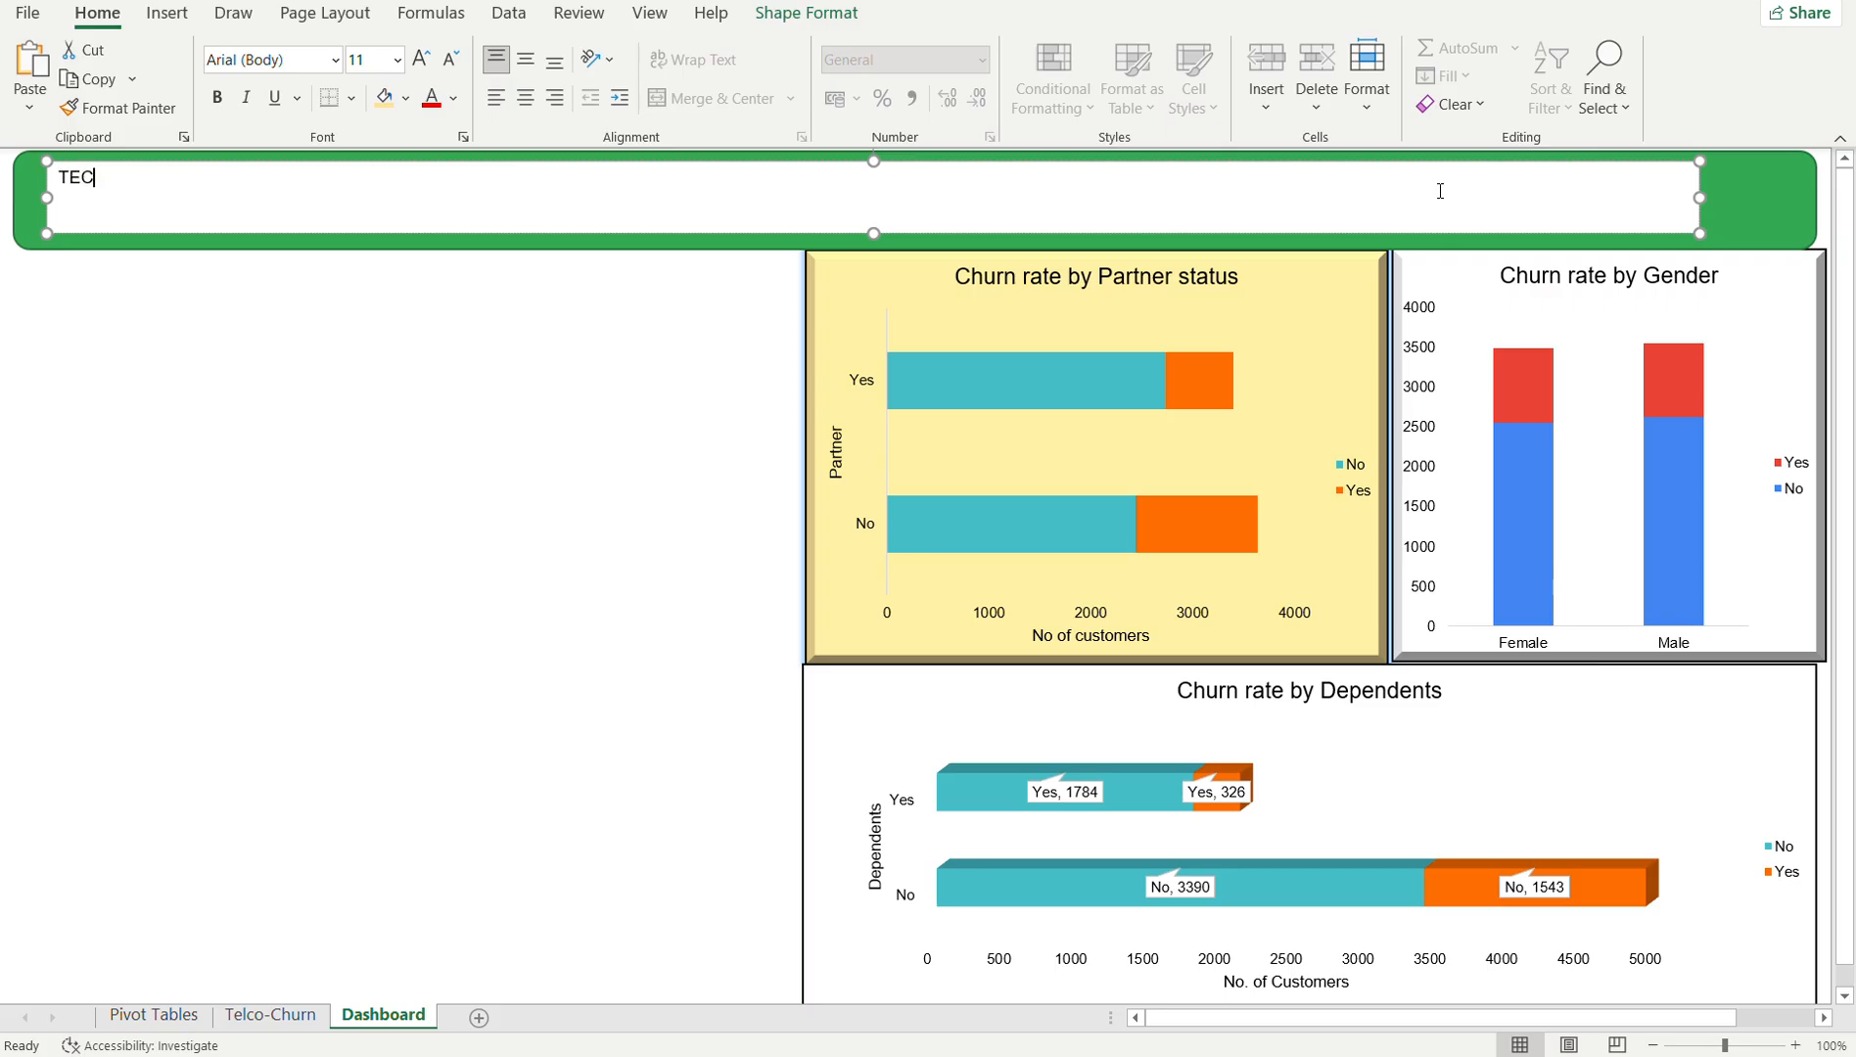
pyautogui.write('TELCO - CHURN DASHBOARD')
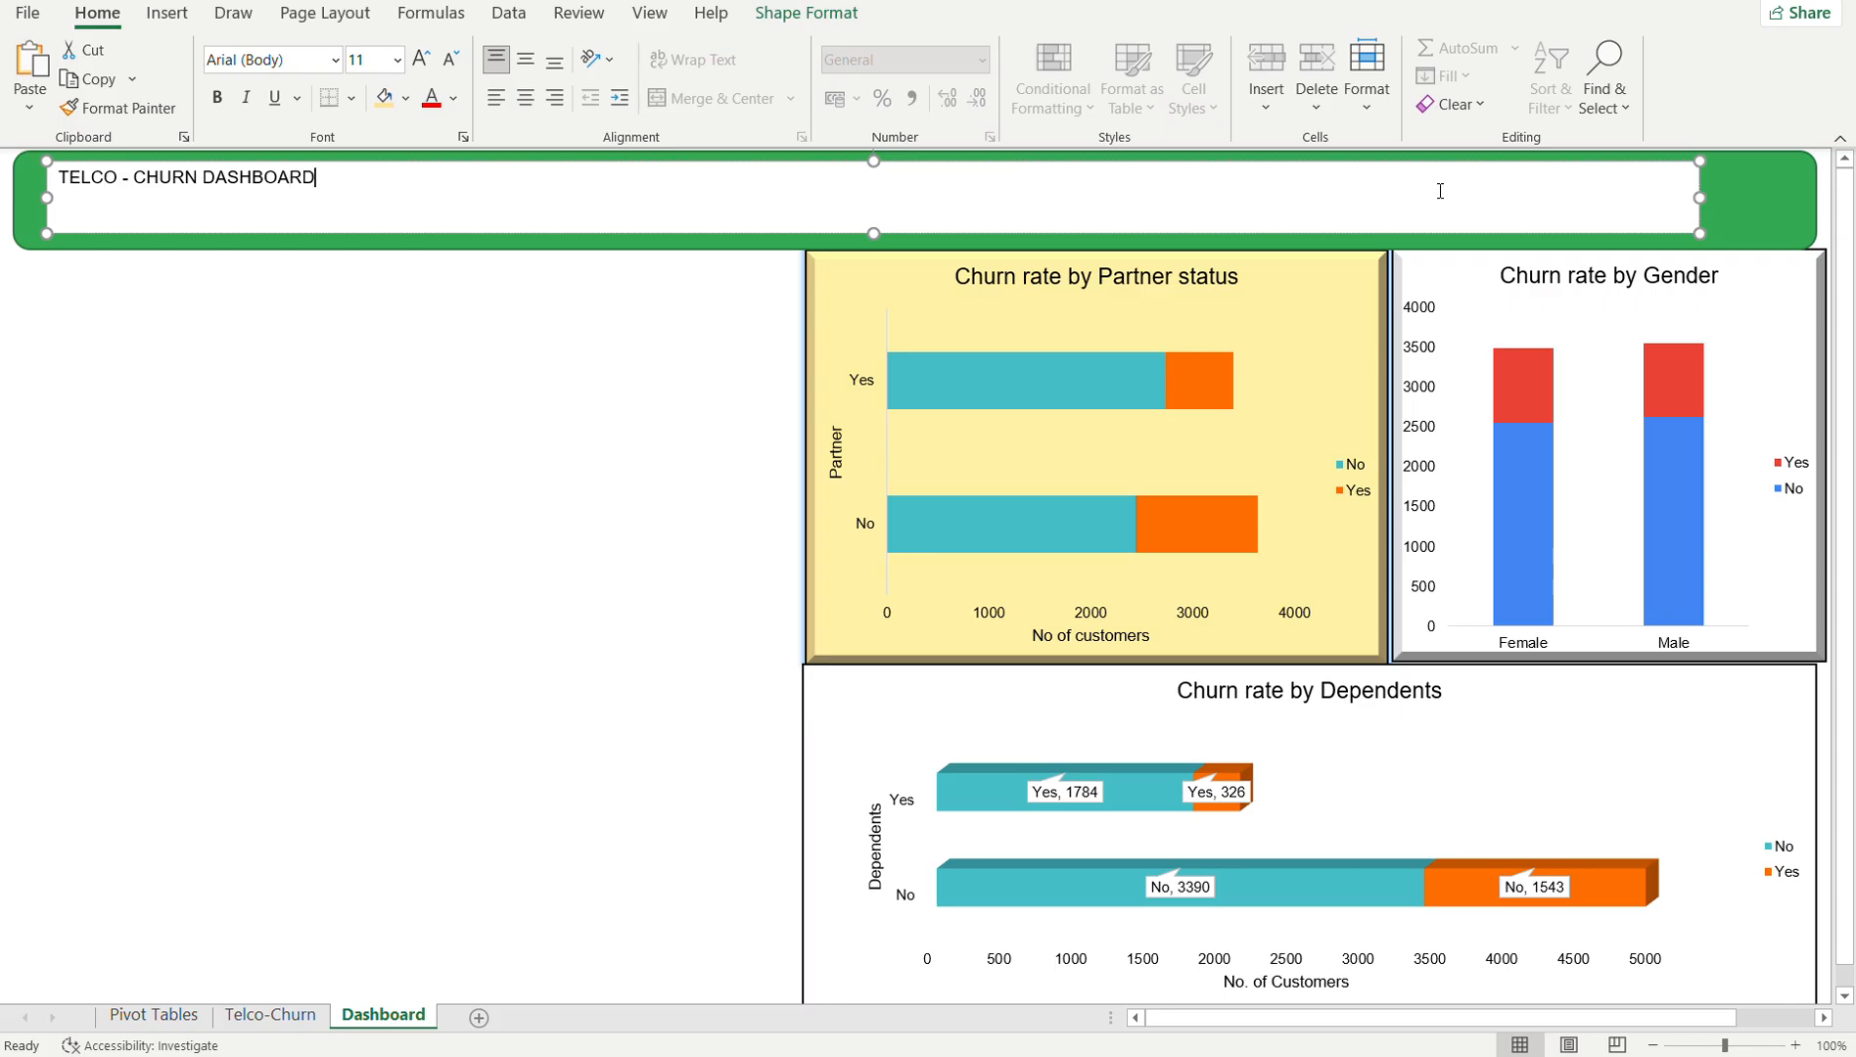
# - Center the dashboard title horizontally in its text box and set its font size to 36
pyautogui.hotkey('ctrl', 'a')
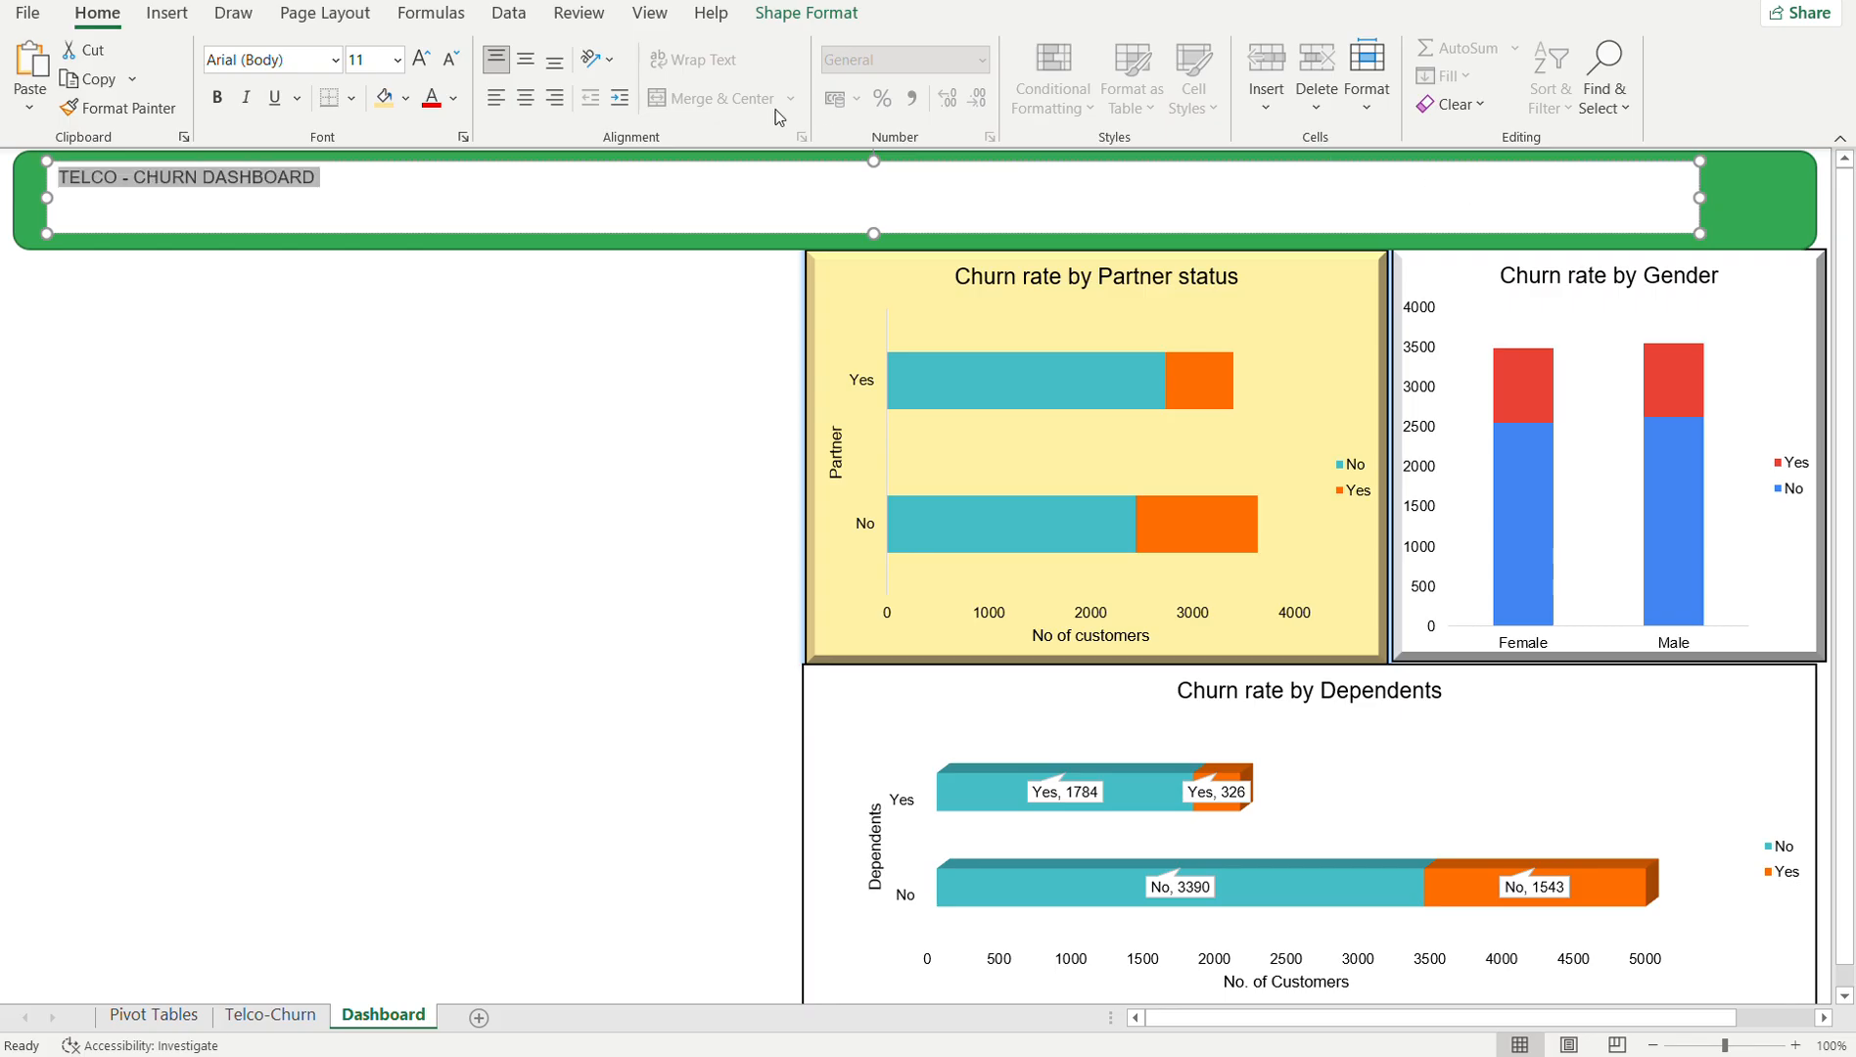
pyautogui.click(527, 99)
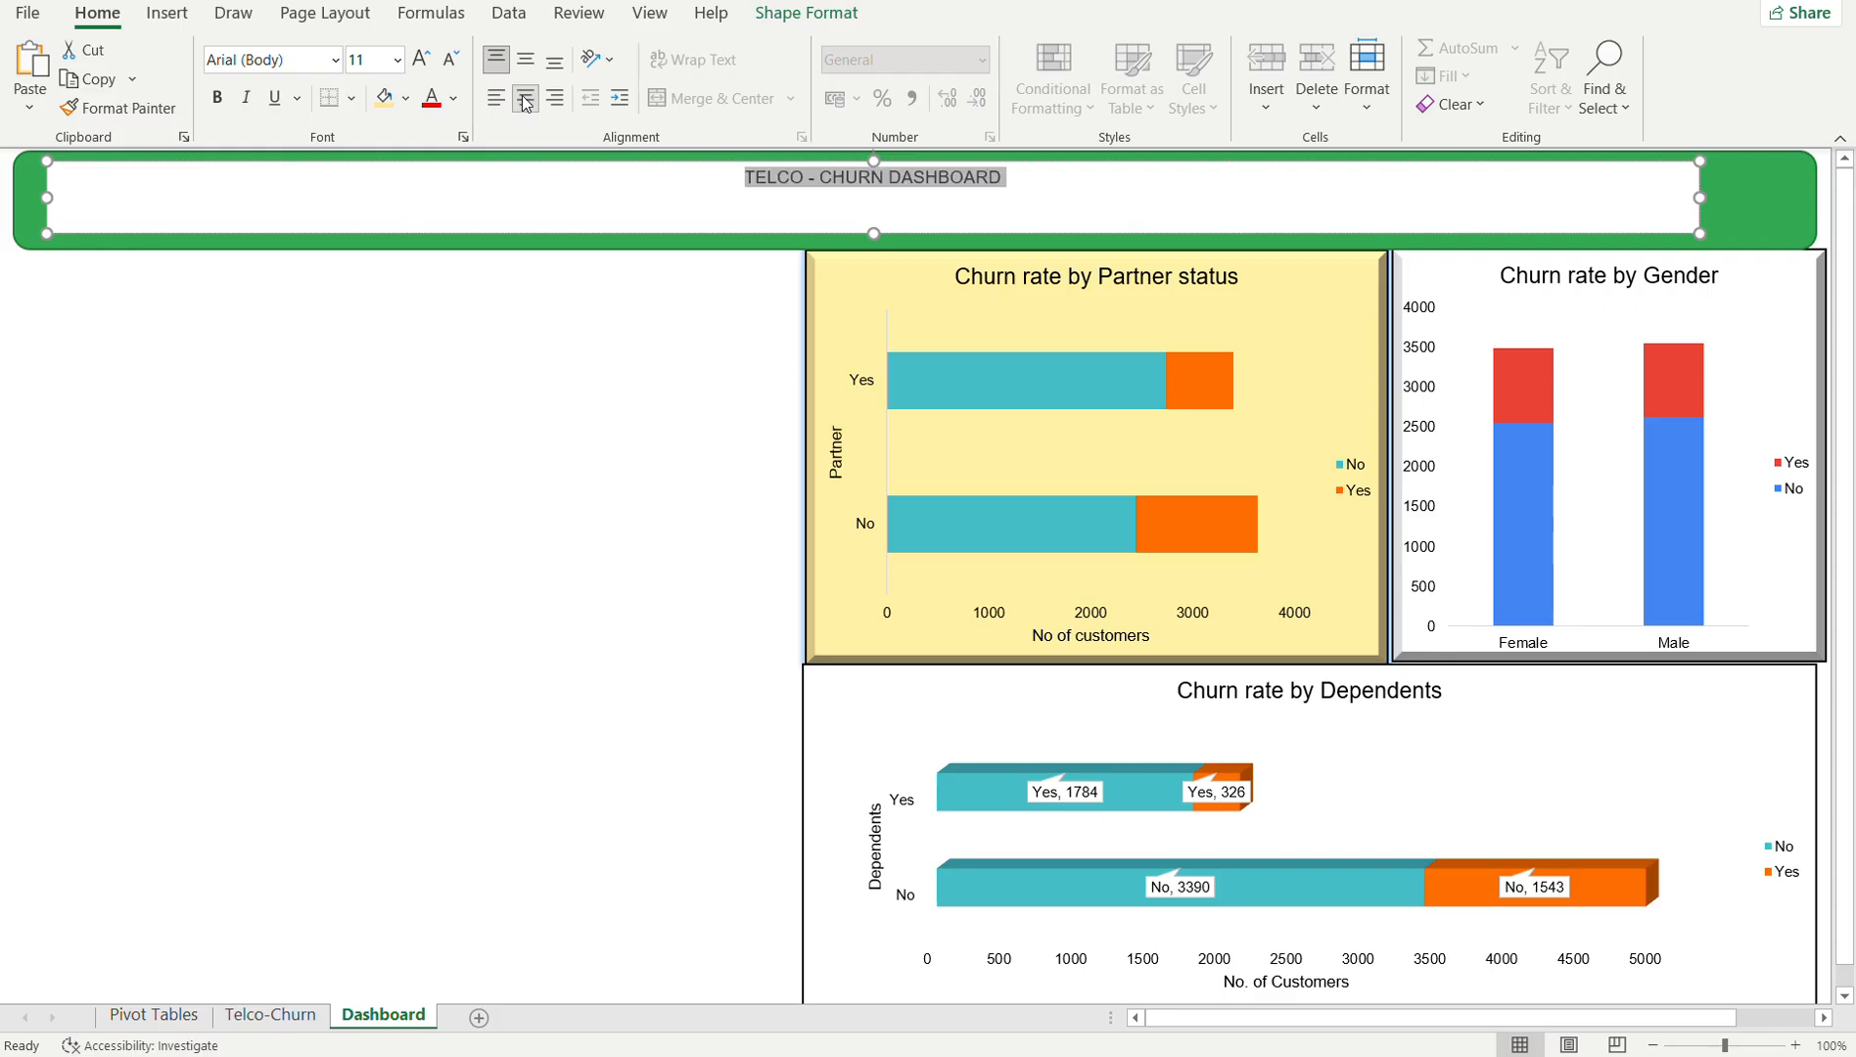
pyautogui.click(399, 61)
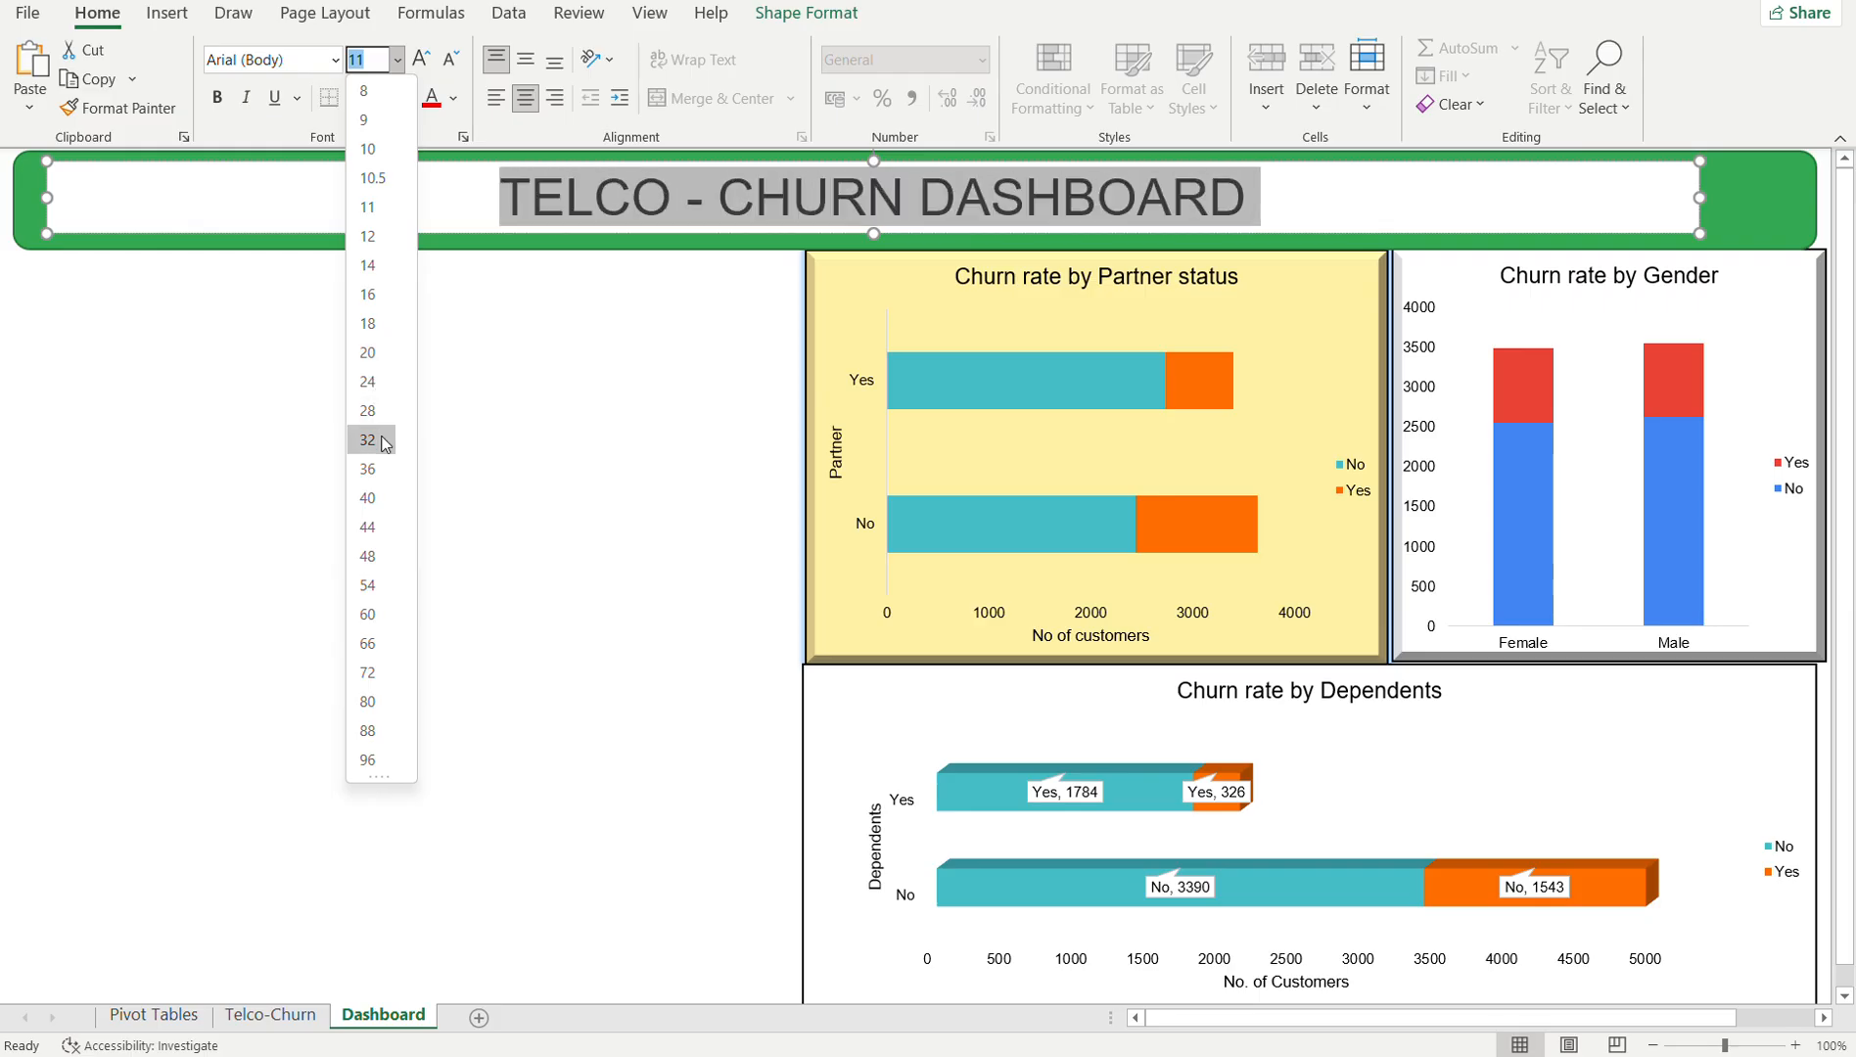
pyautogui.click(380, 467)
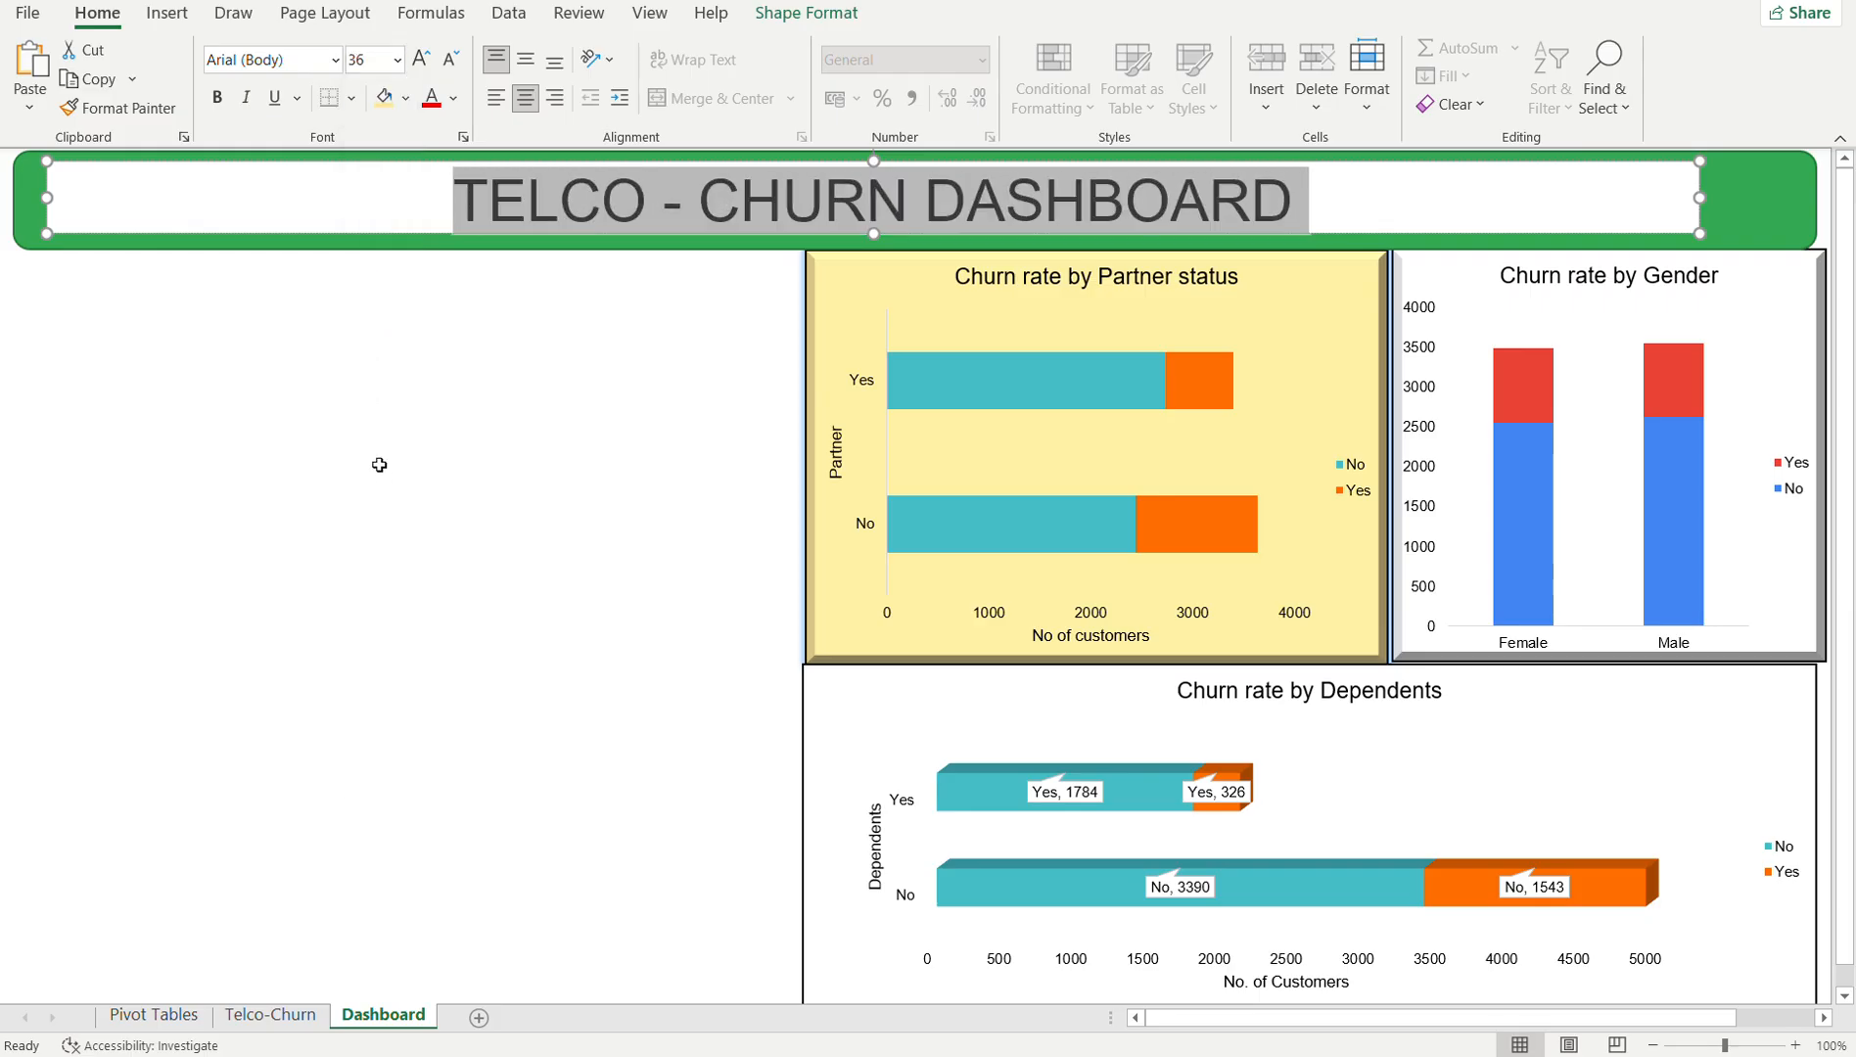
pyautogui.click(609, 371)
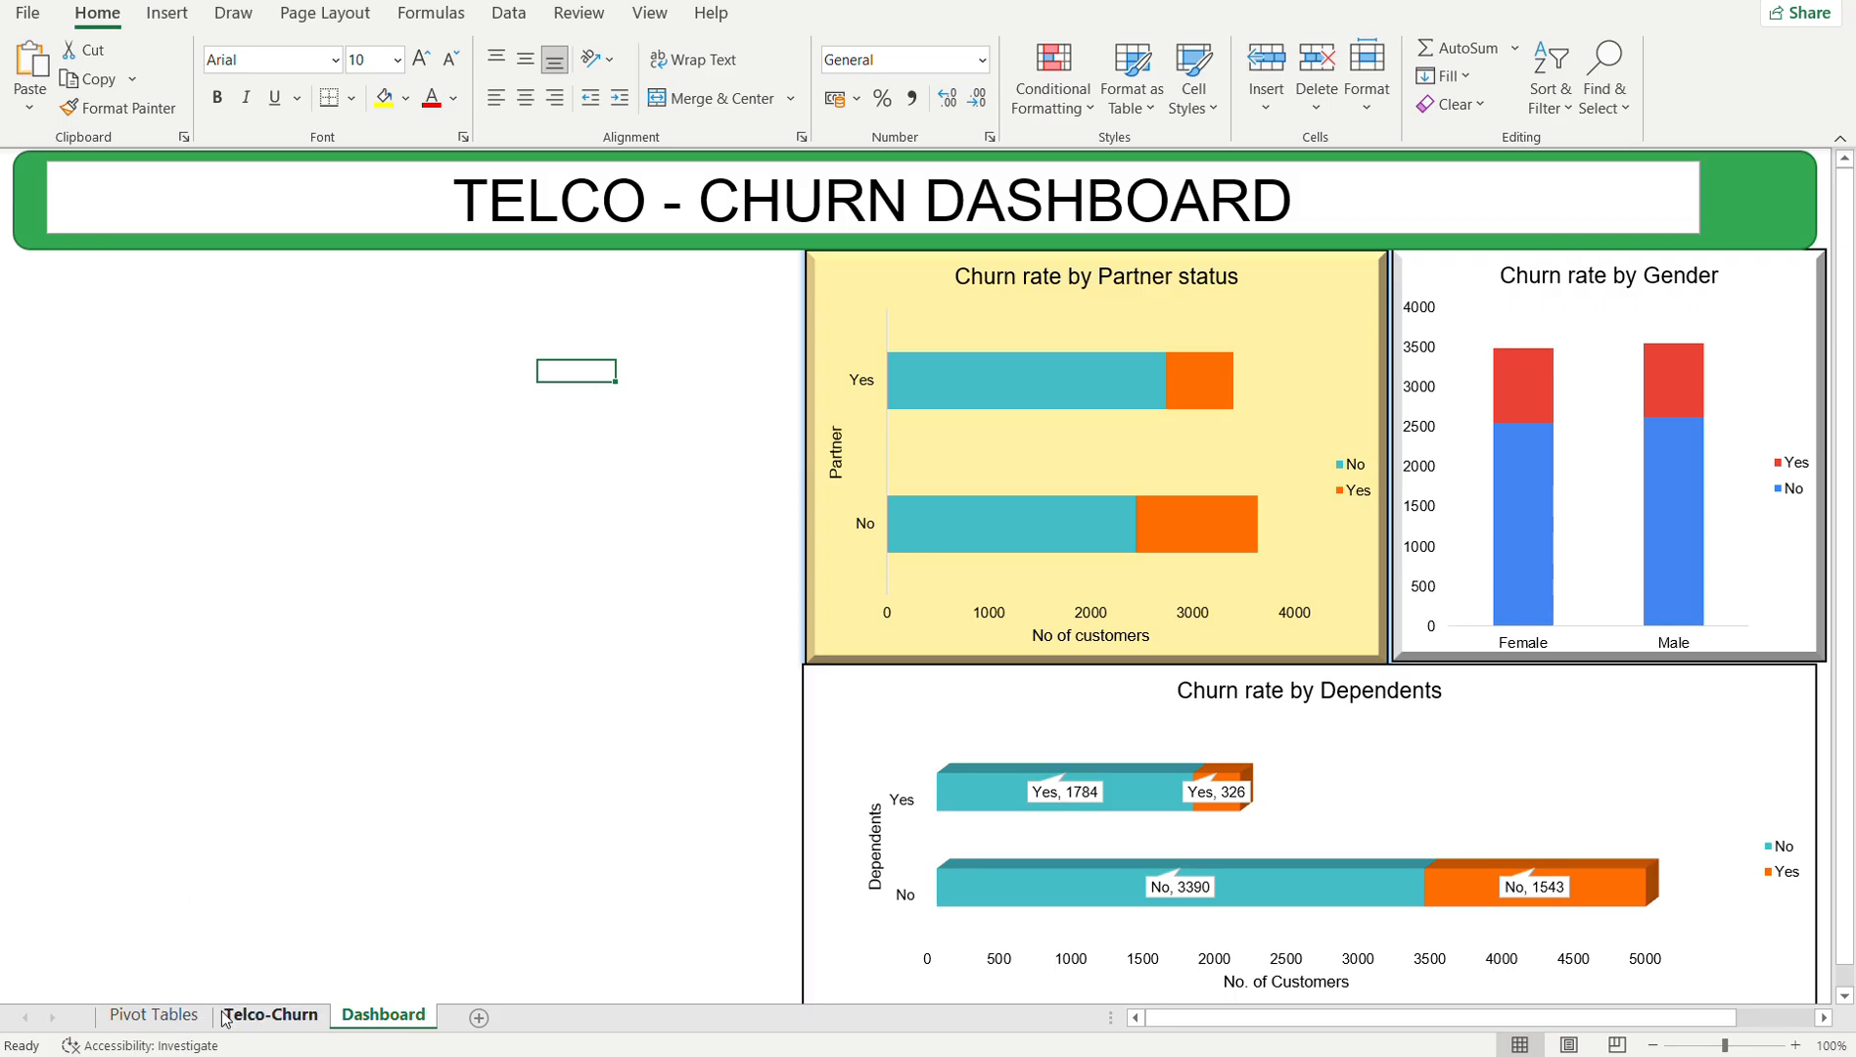
# - Select a cell in the Partner pivot table on the Pivot Tables sheet and start inserting slicers for it
pyautogui.click(153, 1015)
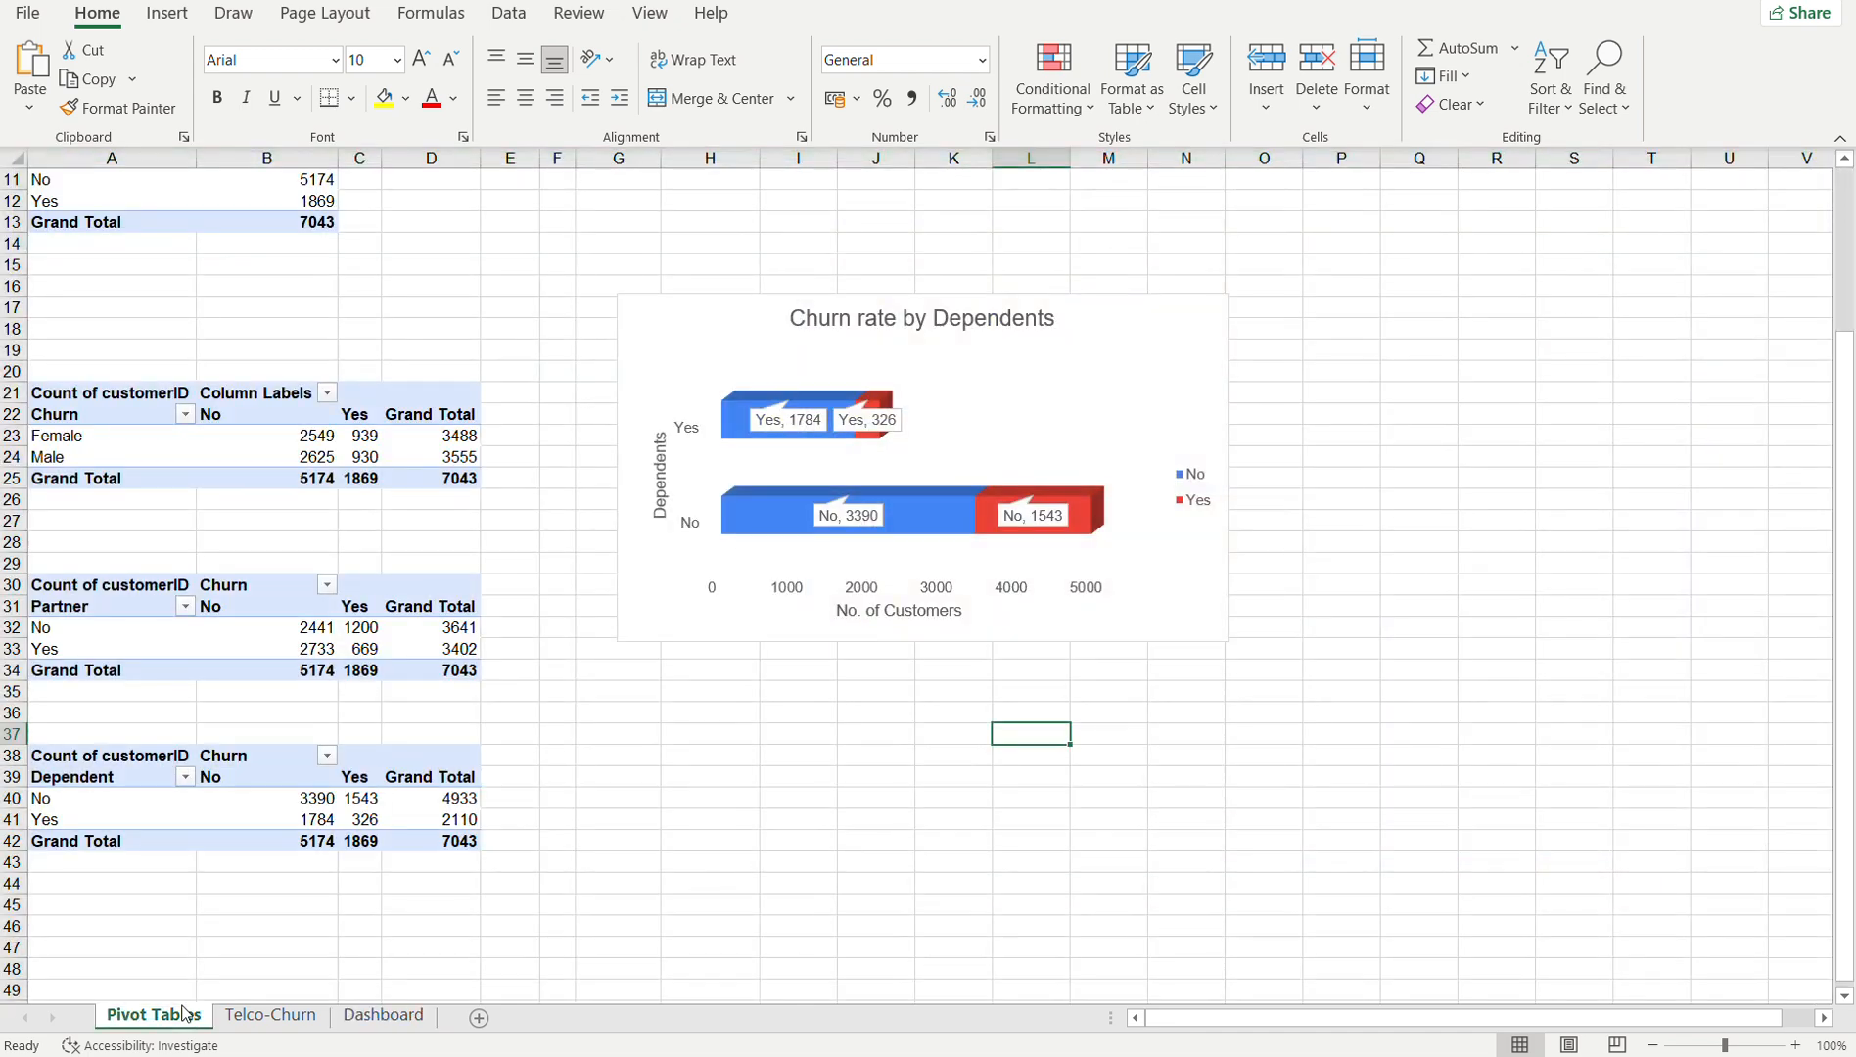
pyautogui.click(202, 647)
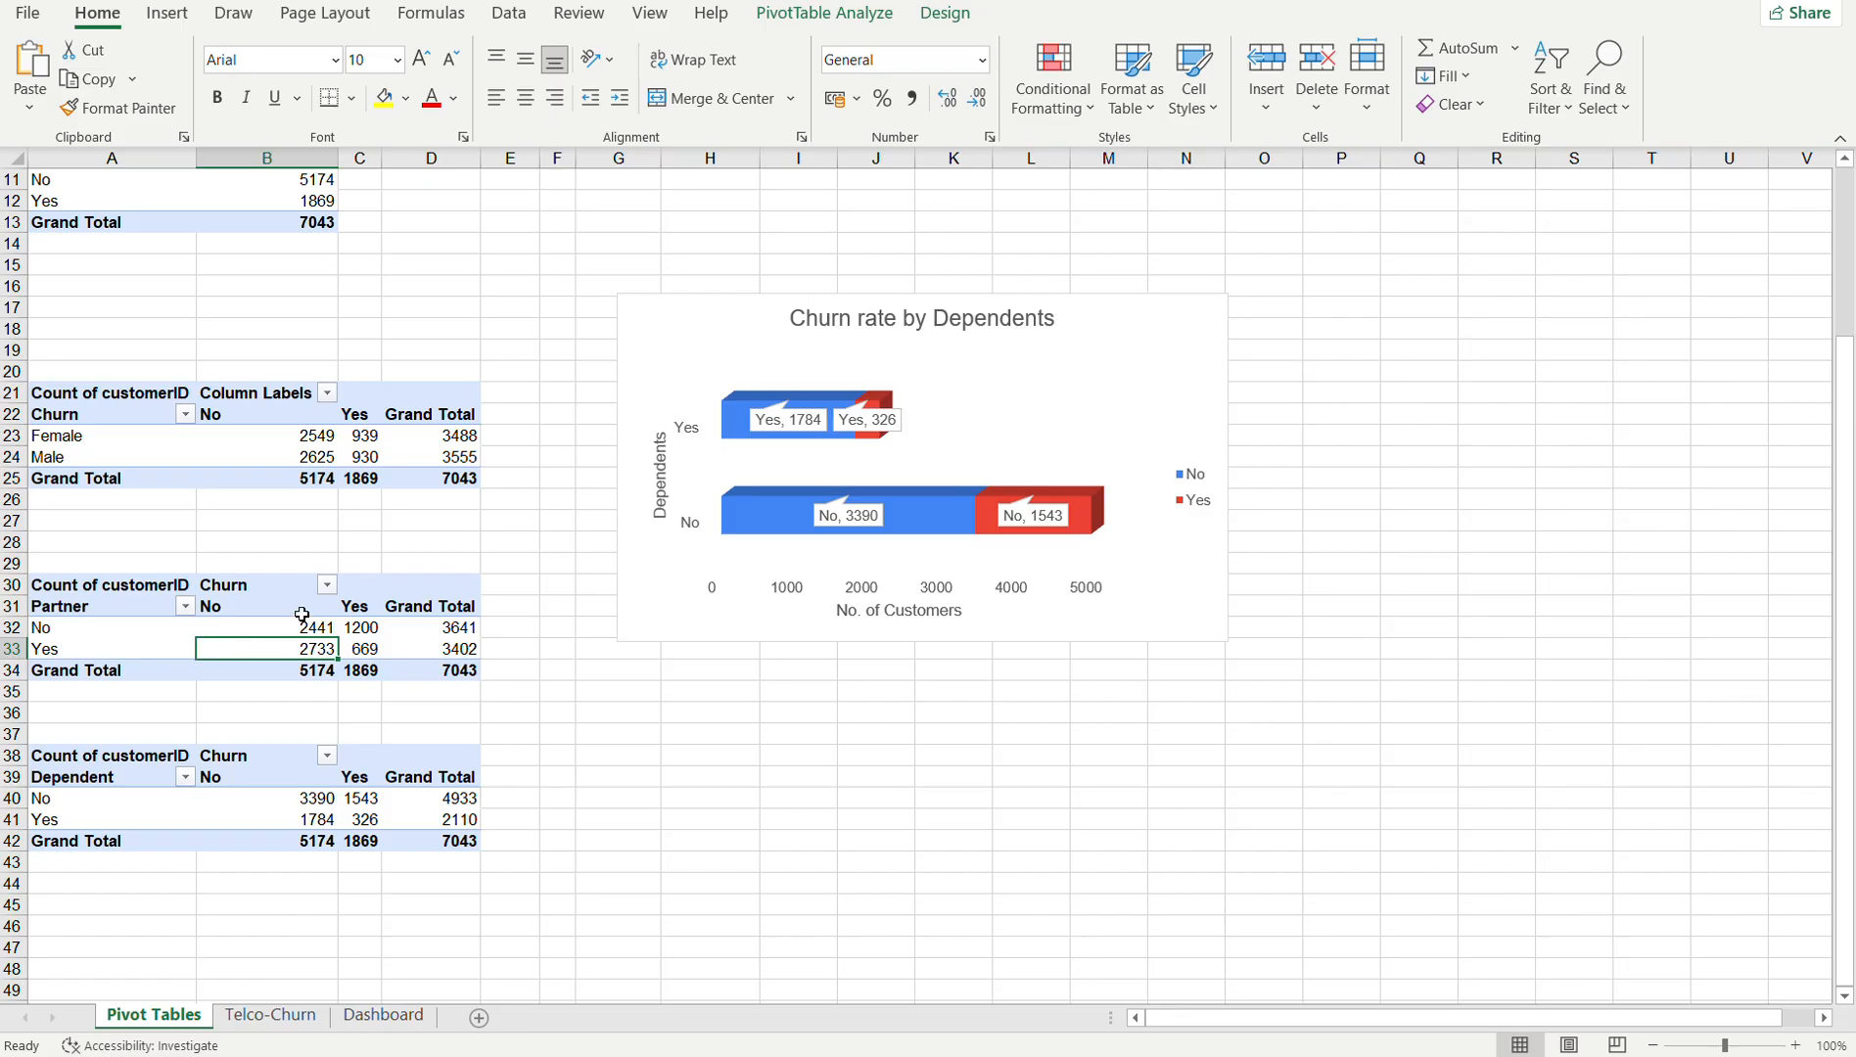
pyautogui.click(394, 1018)
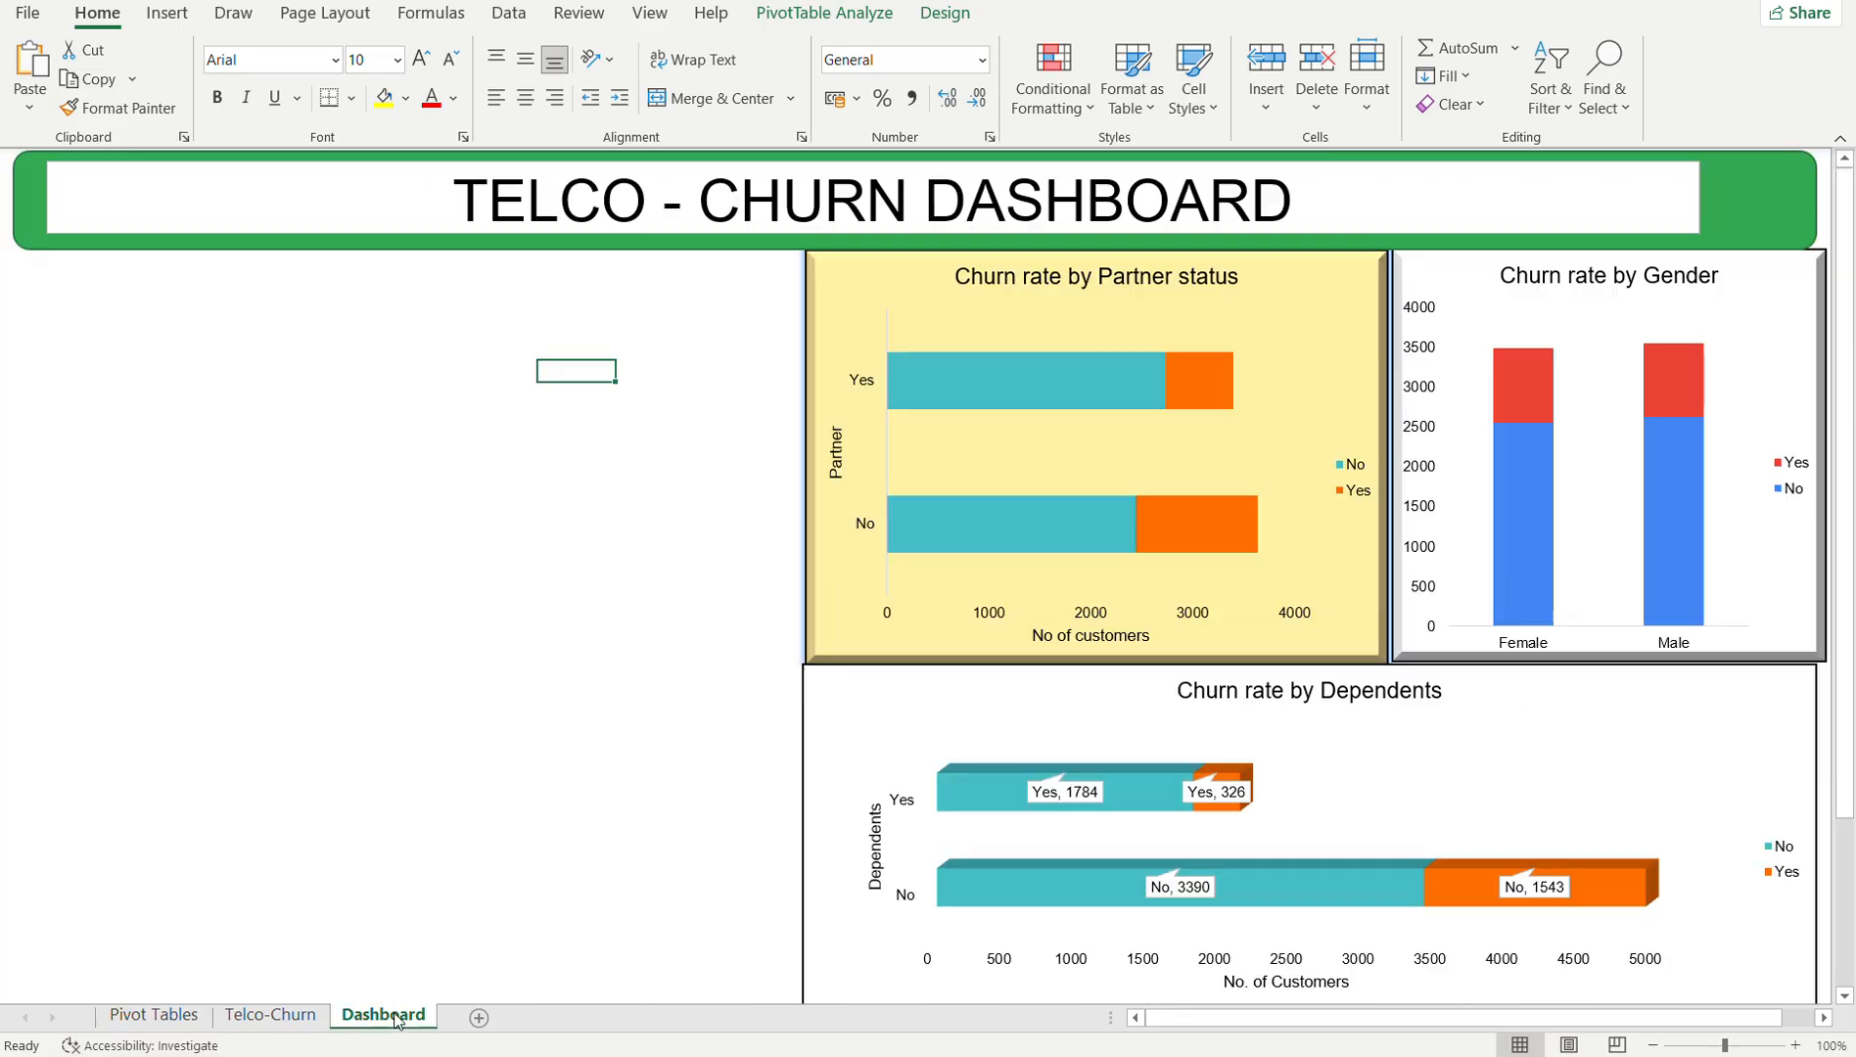
pyautogui.click(155, 1016)
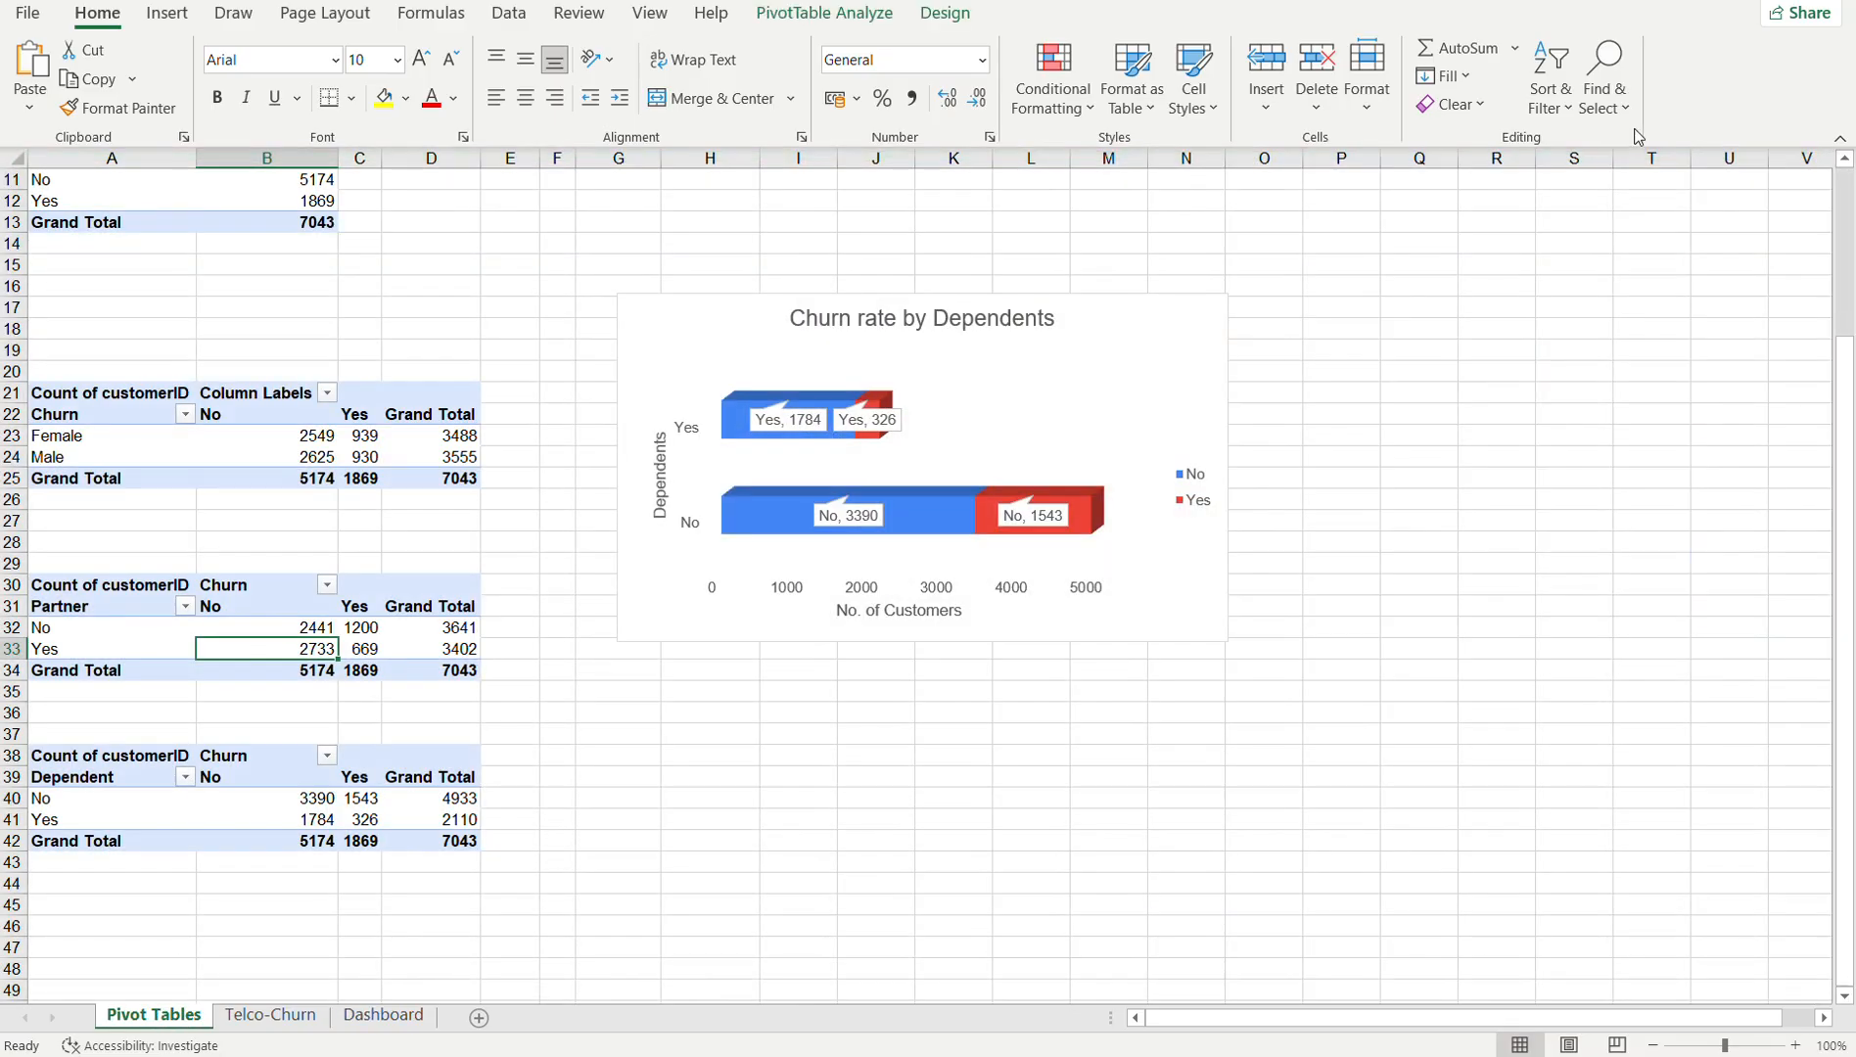
pyautogui.click(1773, 0)
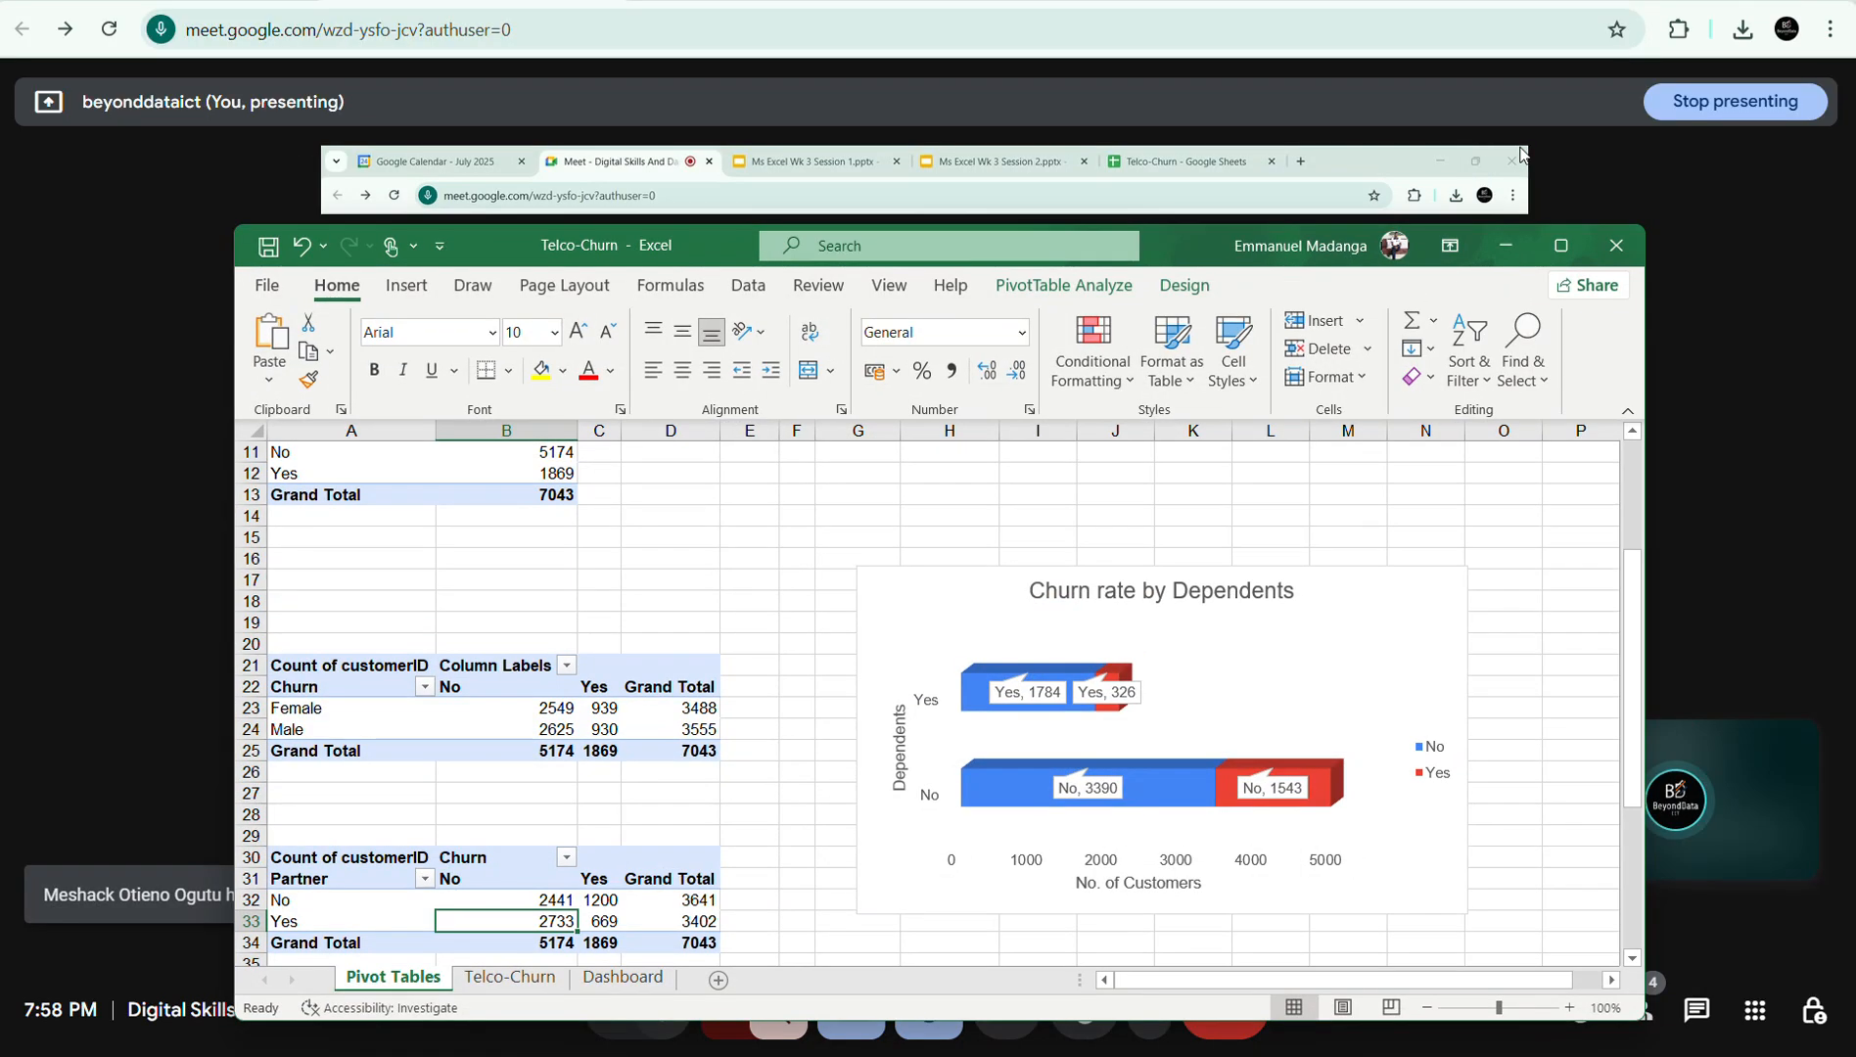
pyautogui.click(1018, 297)
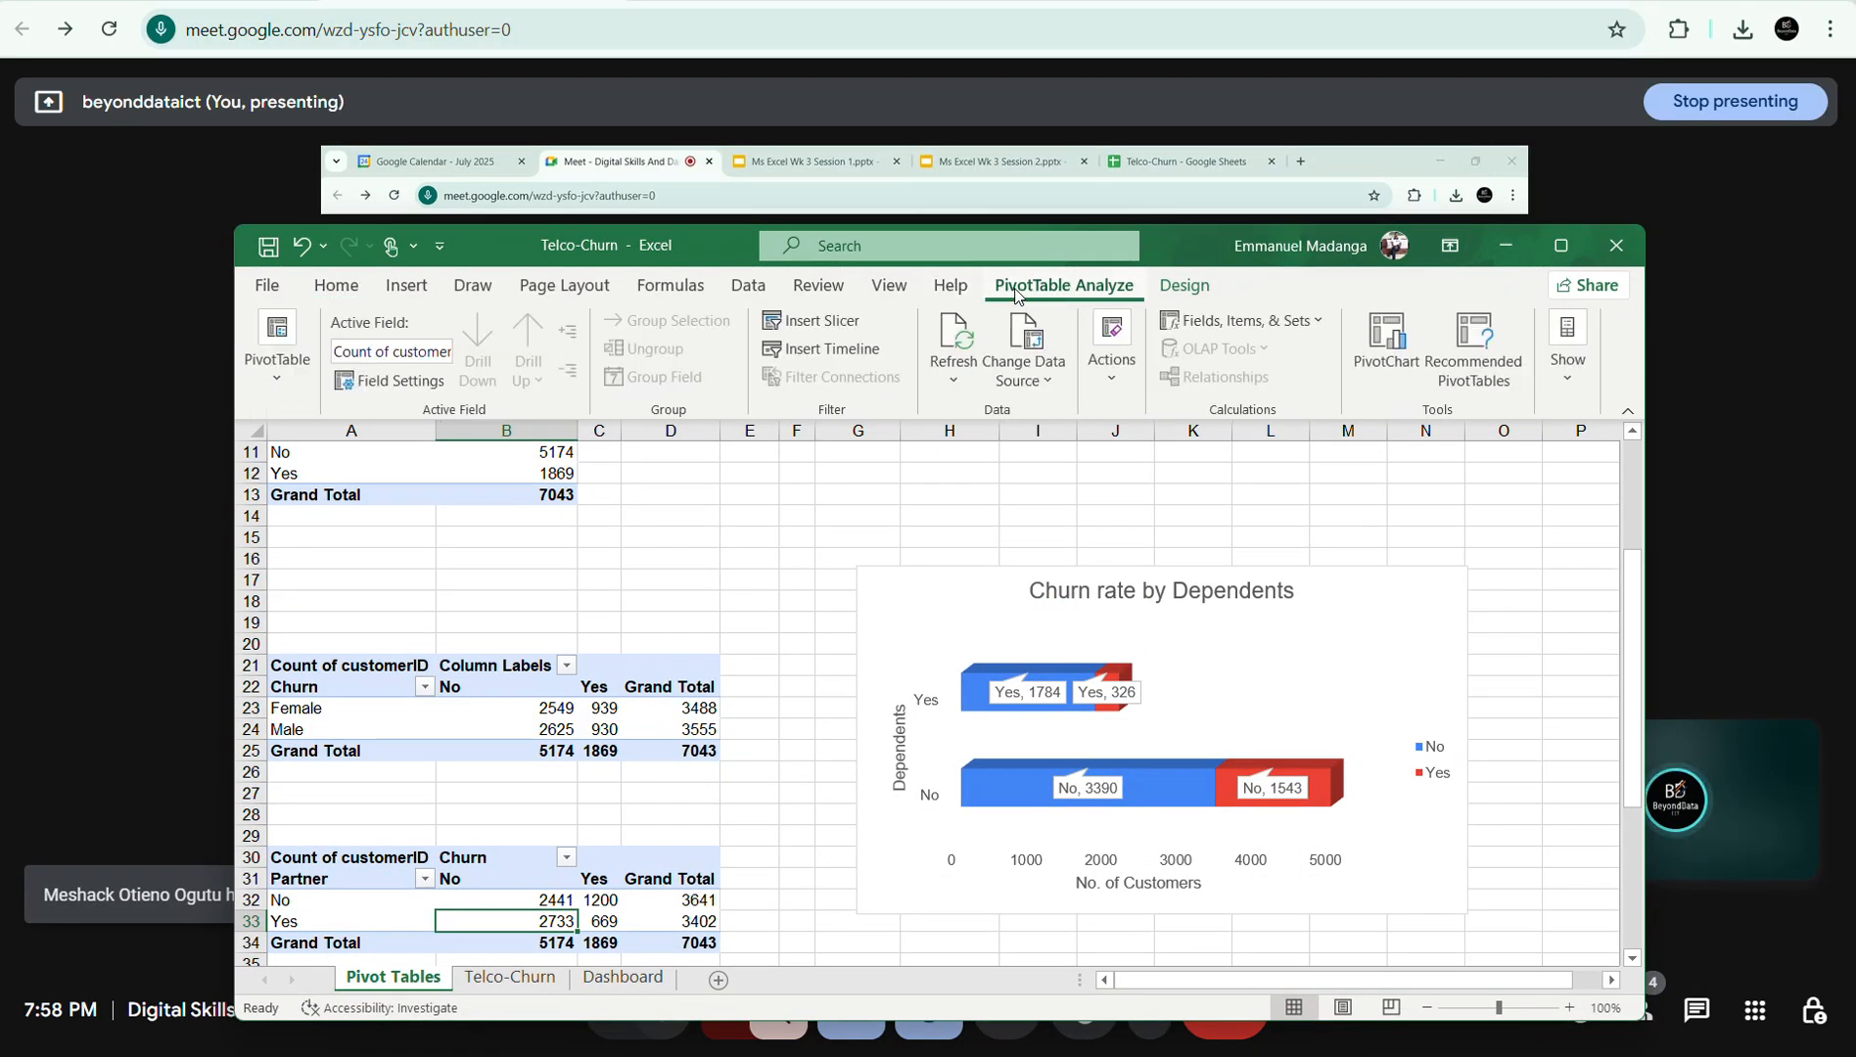
pyautogui.click(1562, 245)
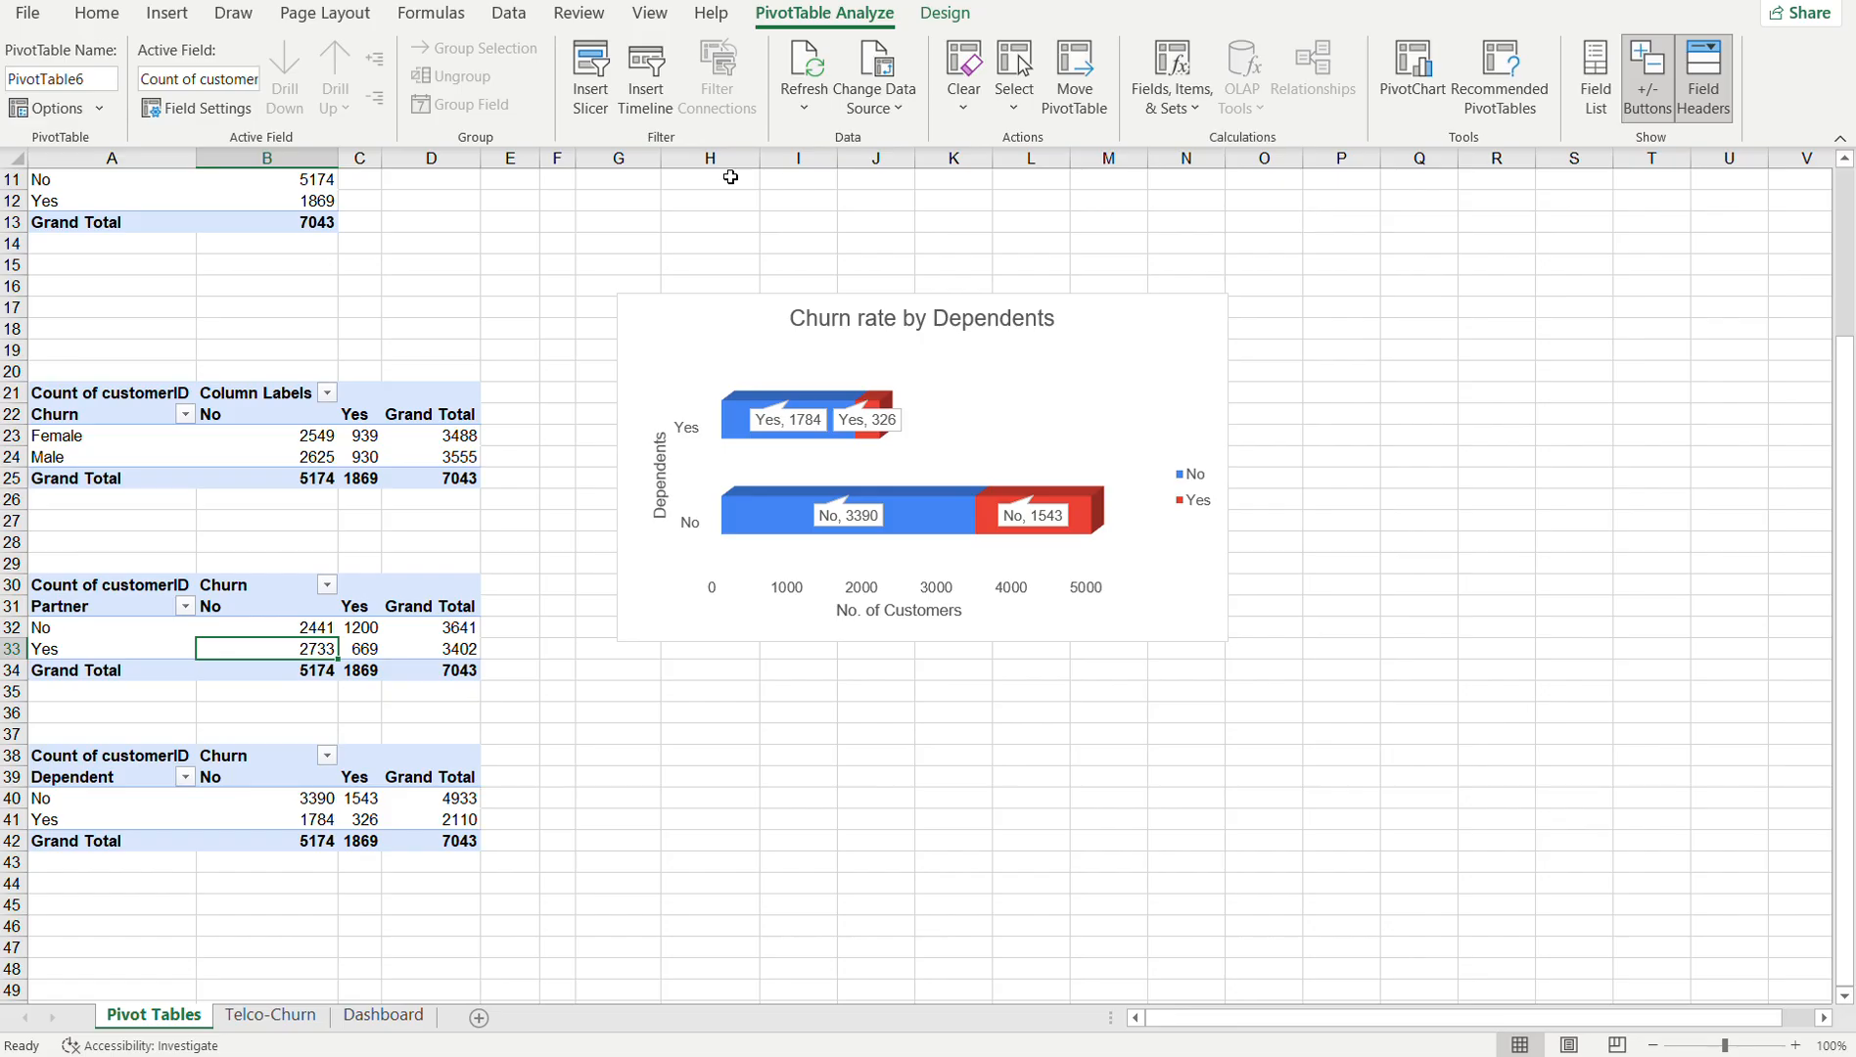
pyautogui.click(592, 78)
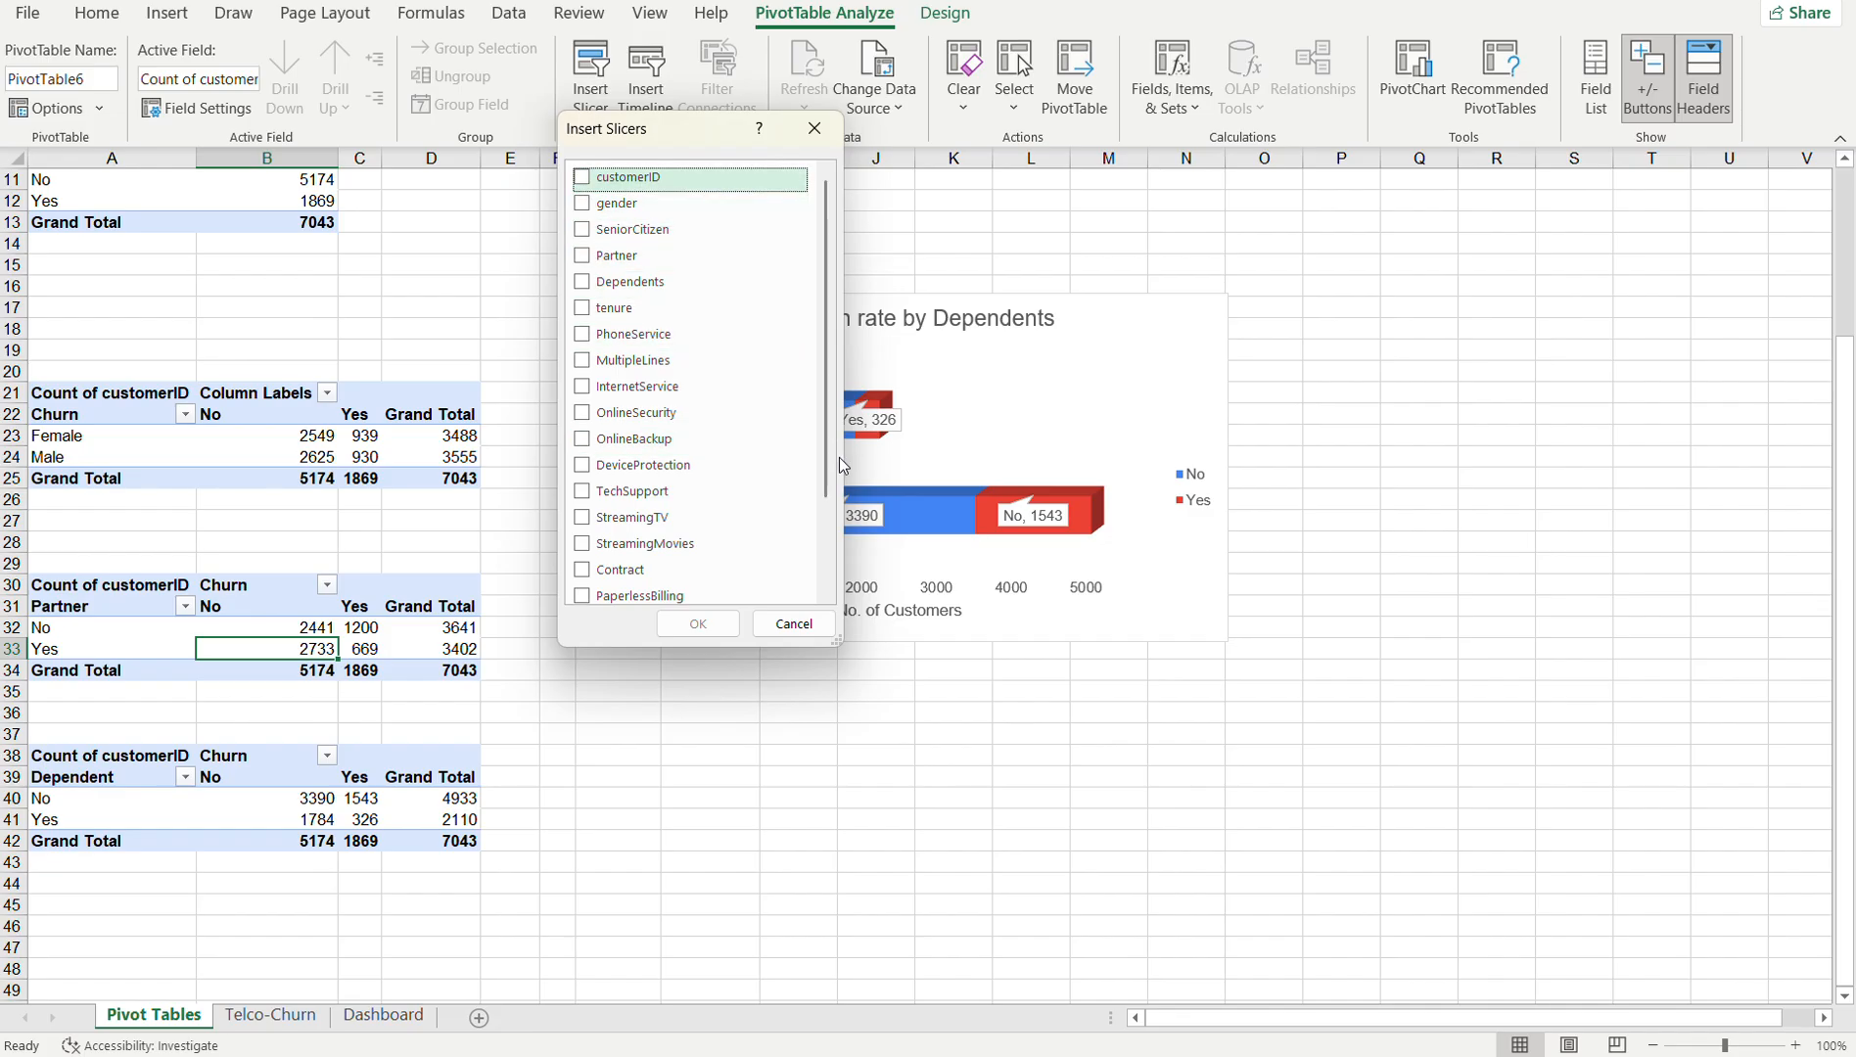
# - Insert slicers for tenure, MultipleLines, InternetService, OnlineSecurity, OnlineBackup, DeviceProtection, StreamingTV and StreamingMovies
pyautogui.moveTo(827, 486); pyautogui.dragTo(826, 572)
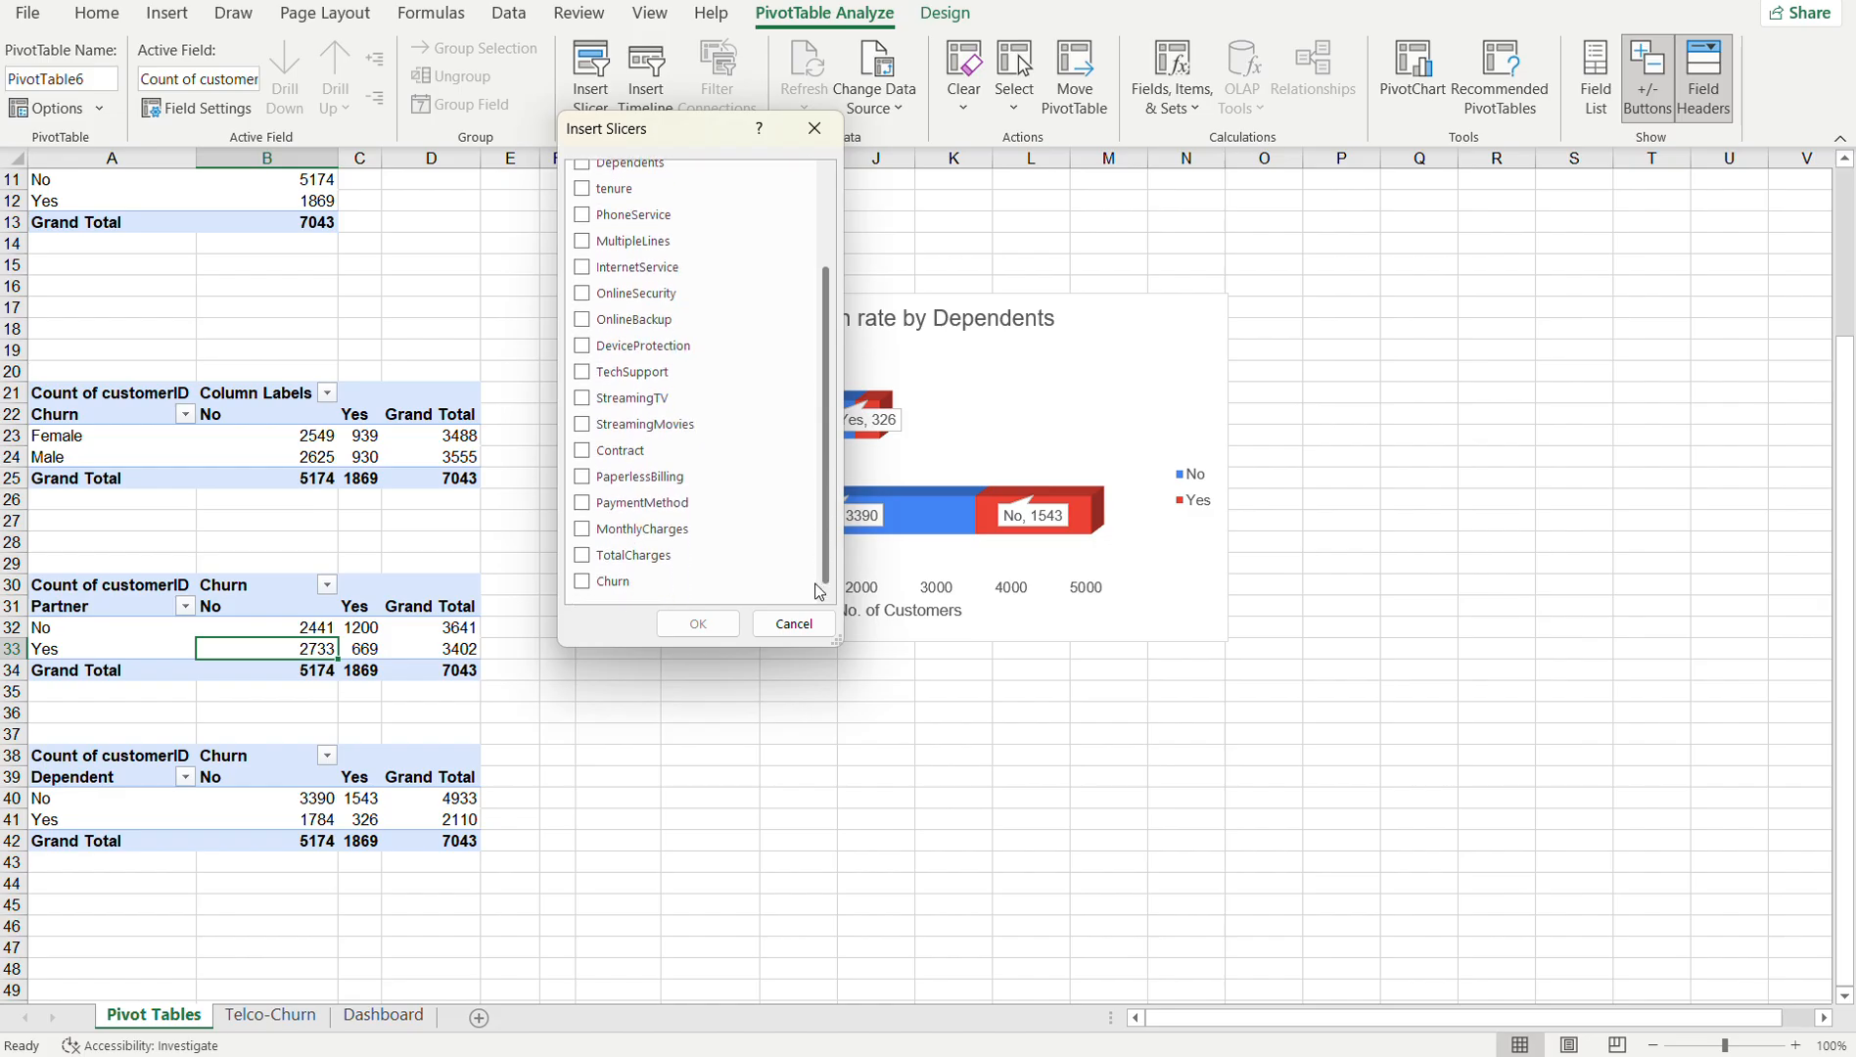
pyautogui.click(590, 401)
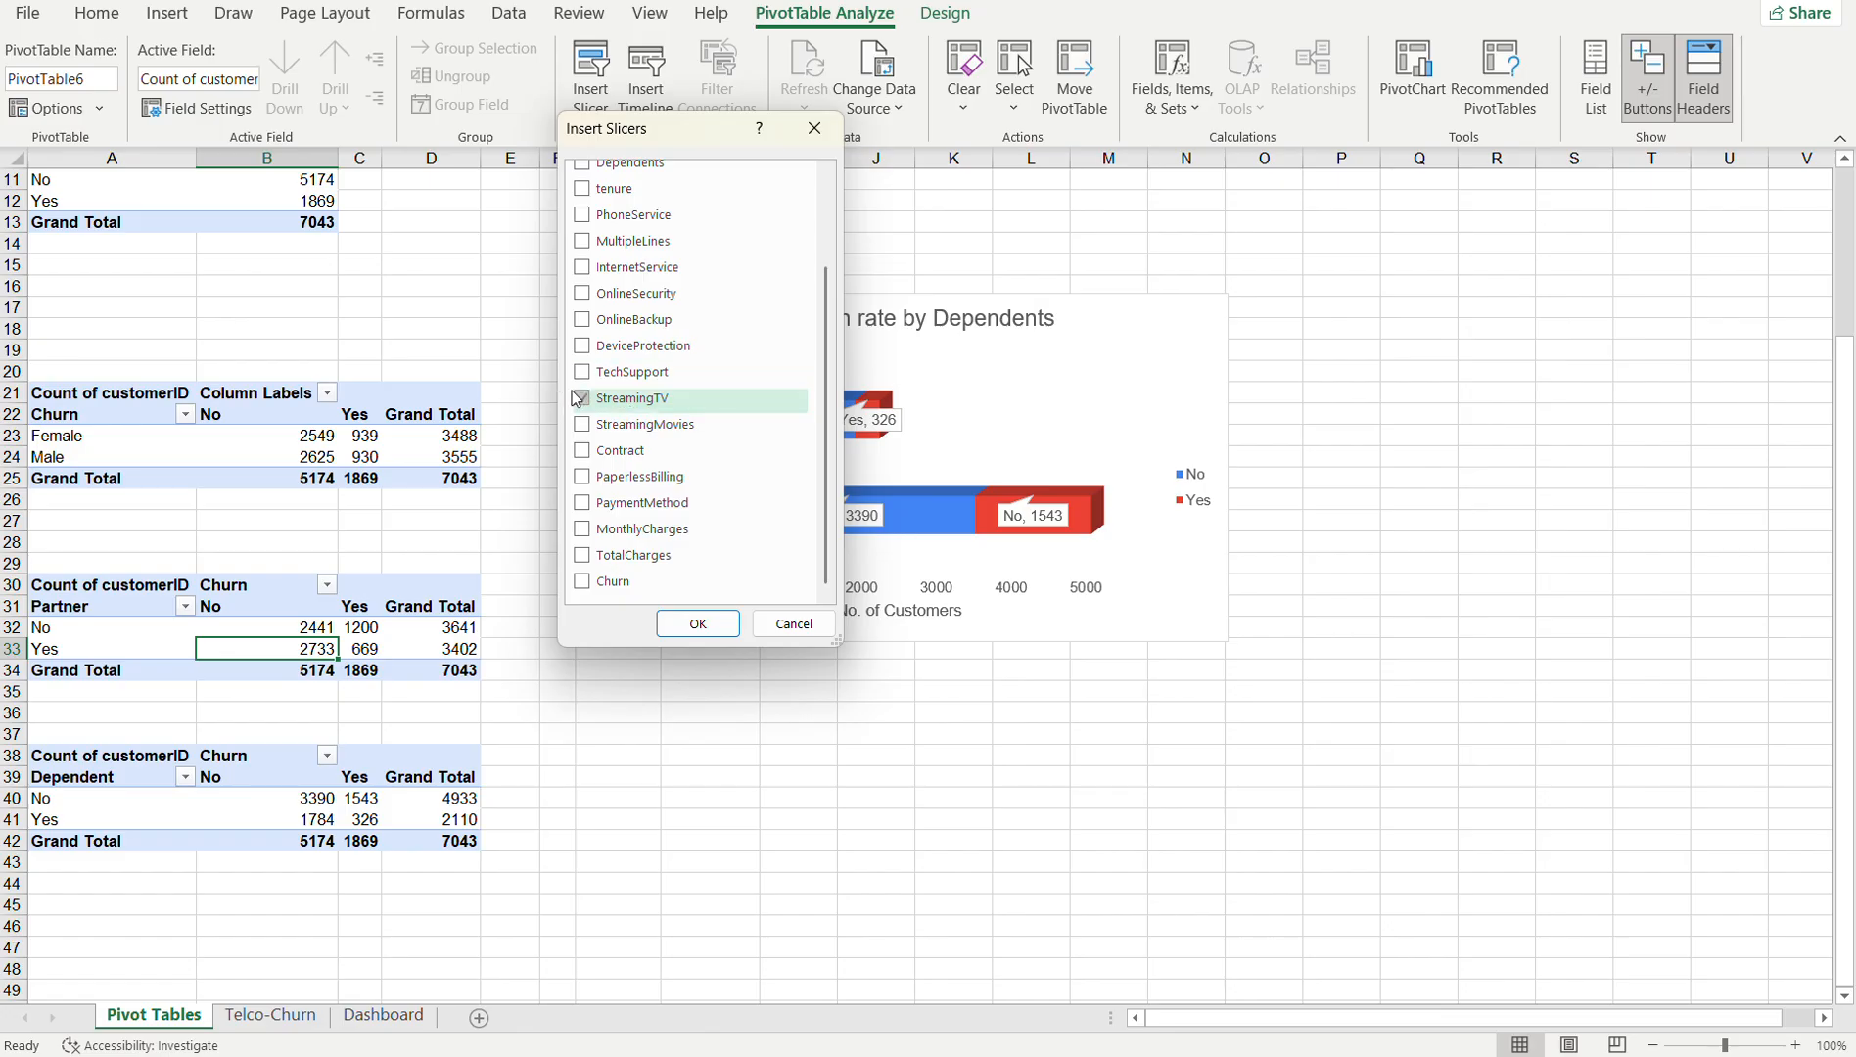
pyautogui.click(584, 427)
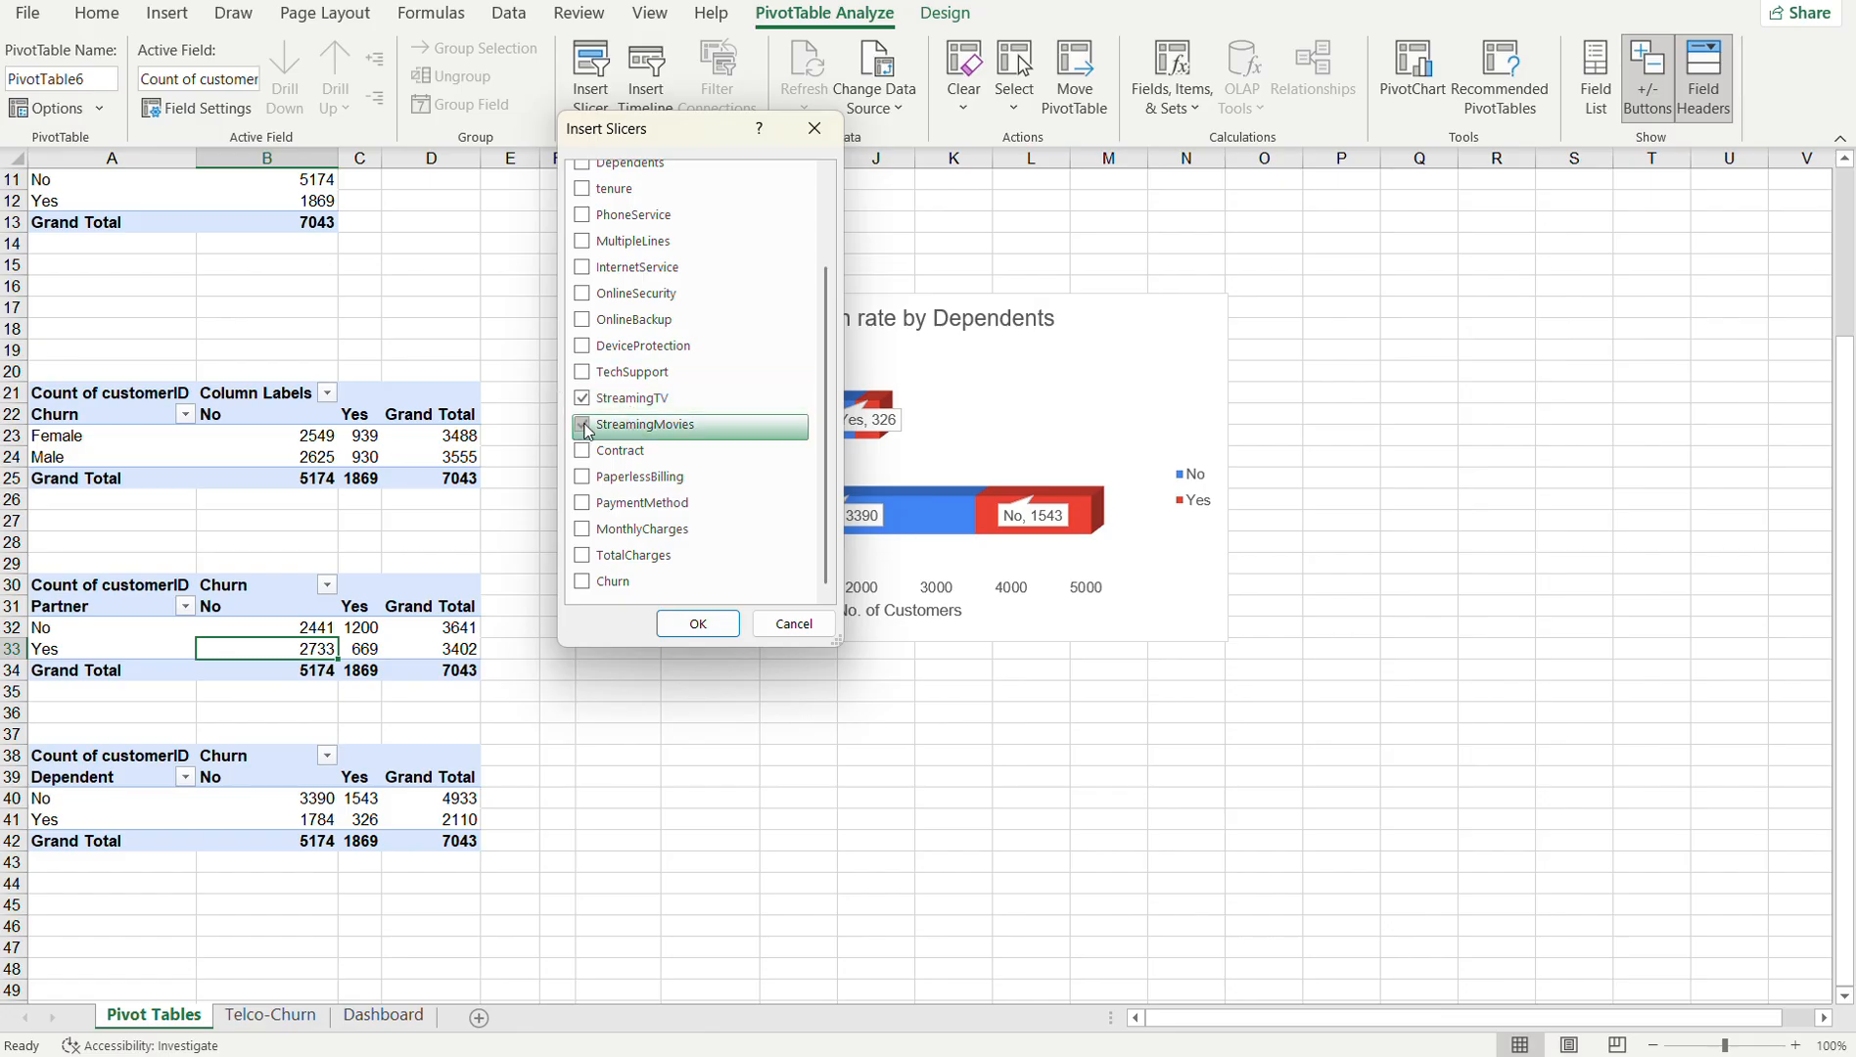
pyautogui.click(598, 353)
pyautogui.click(590, 331)
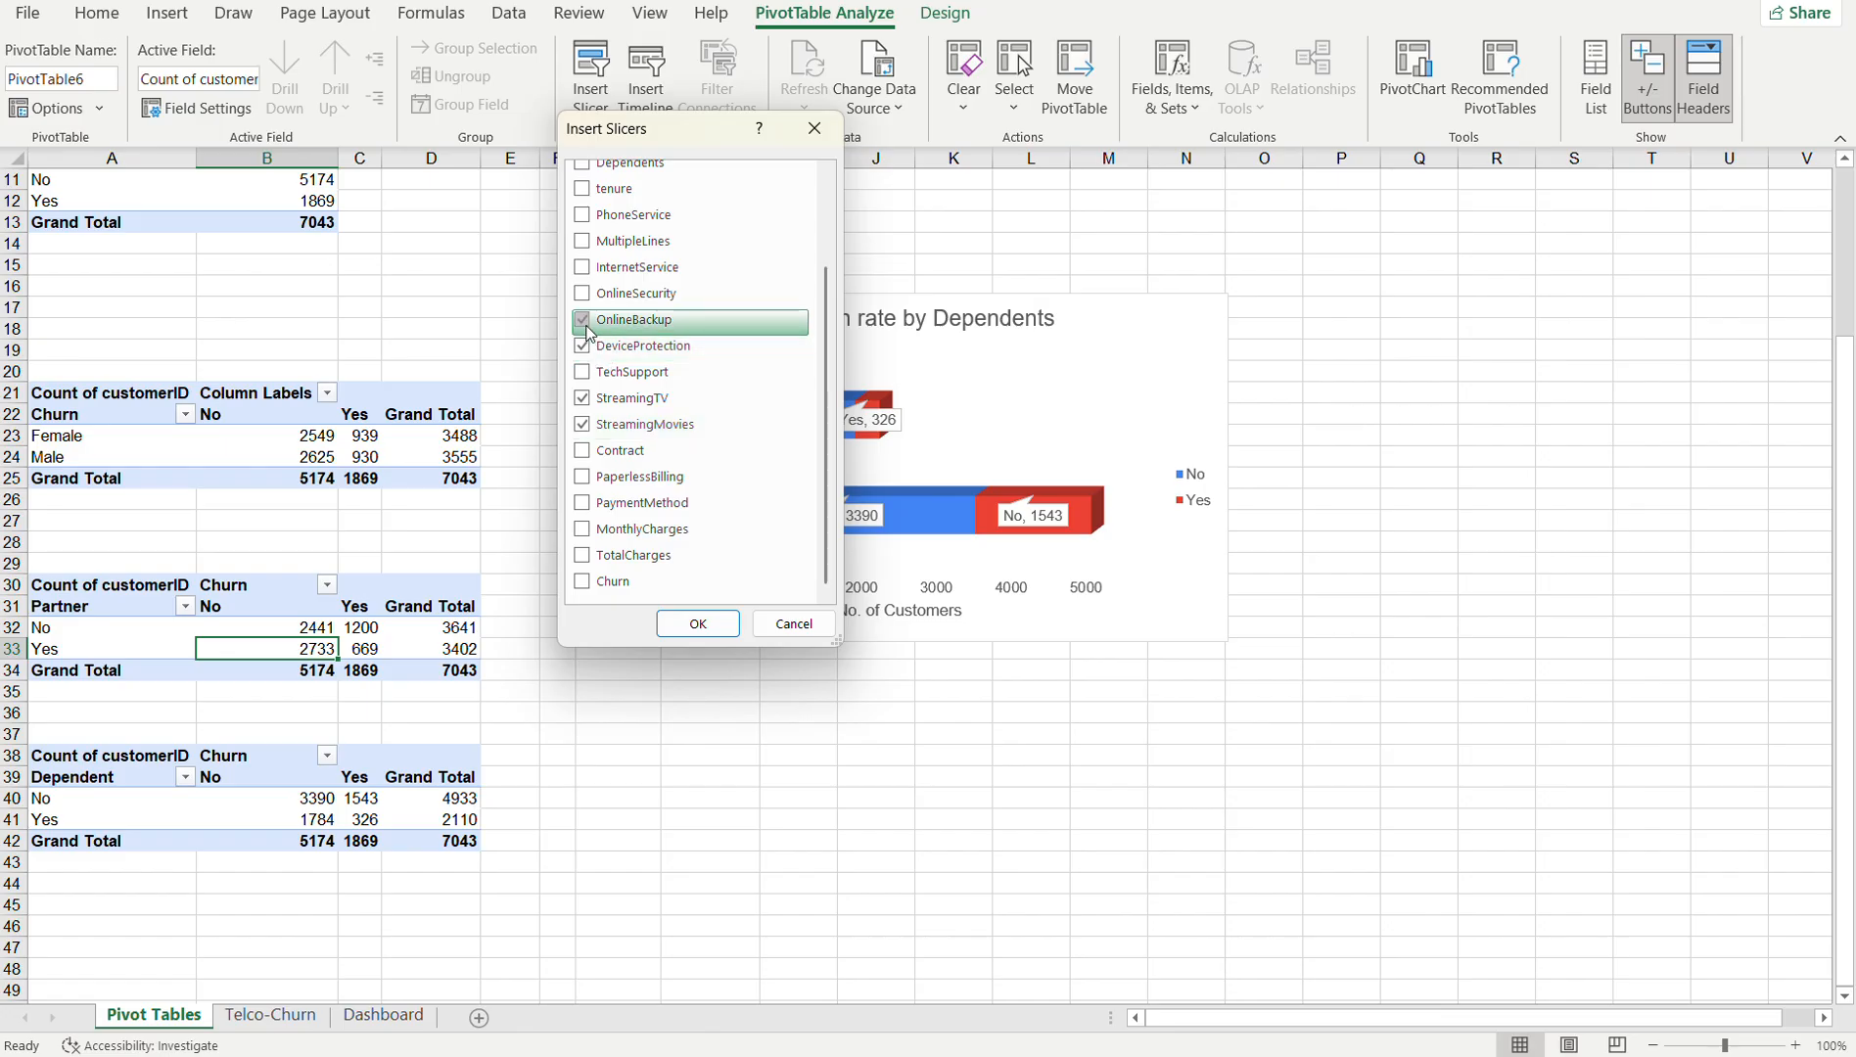
pyautogui.click(590, 303)
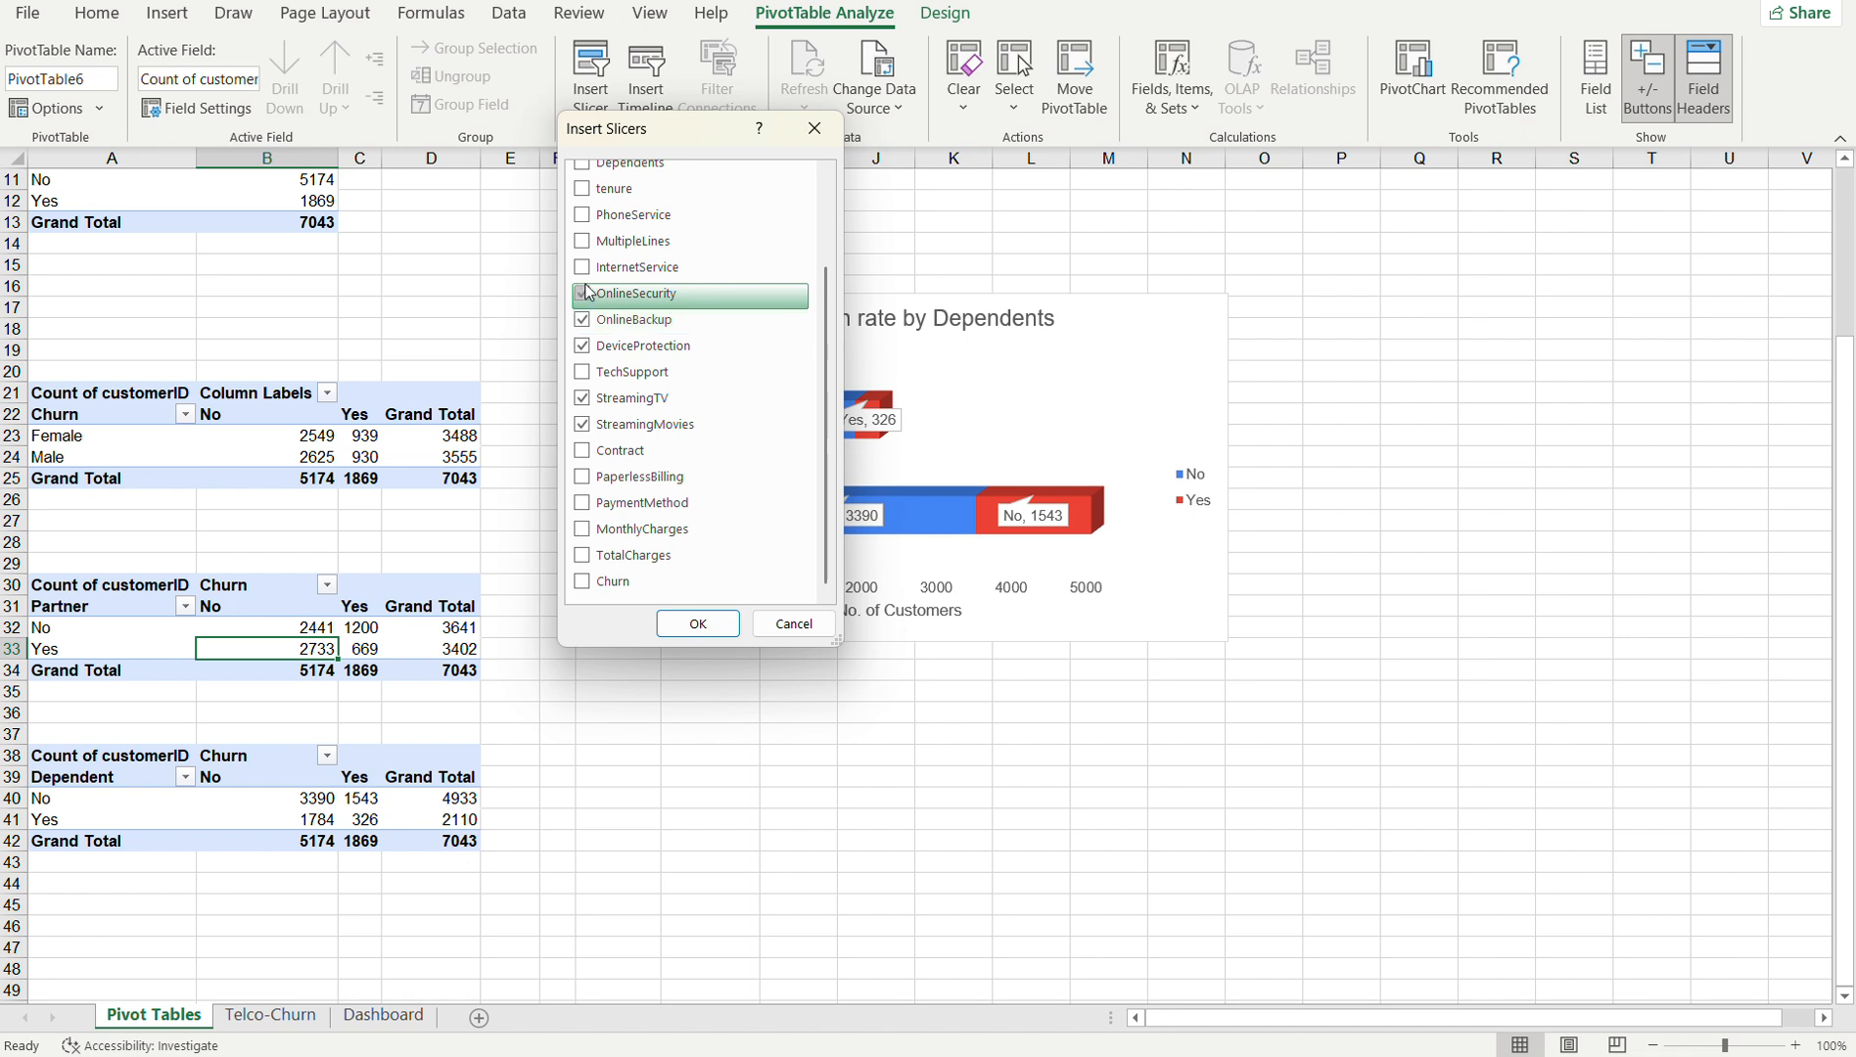
pyautogui.click(585, 275)
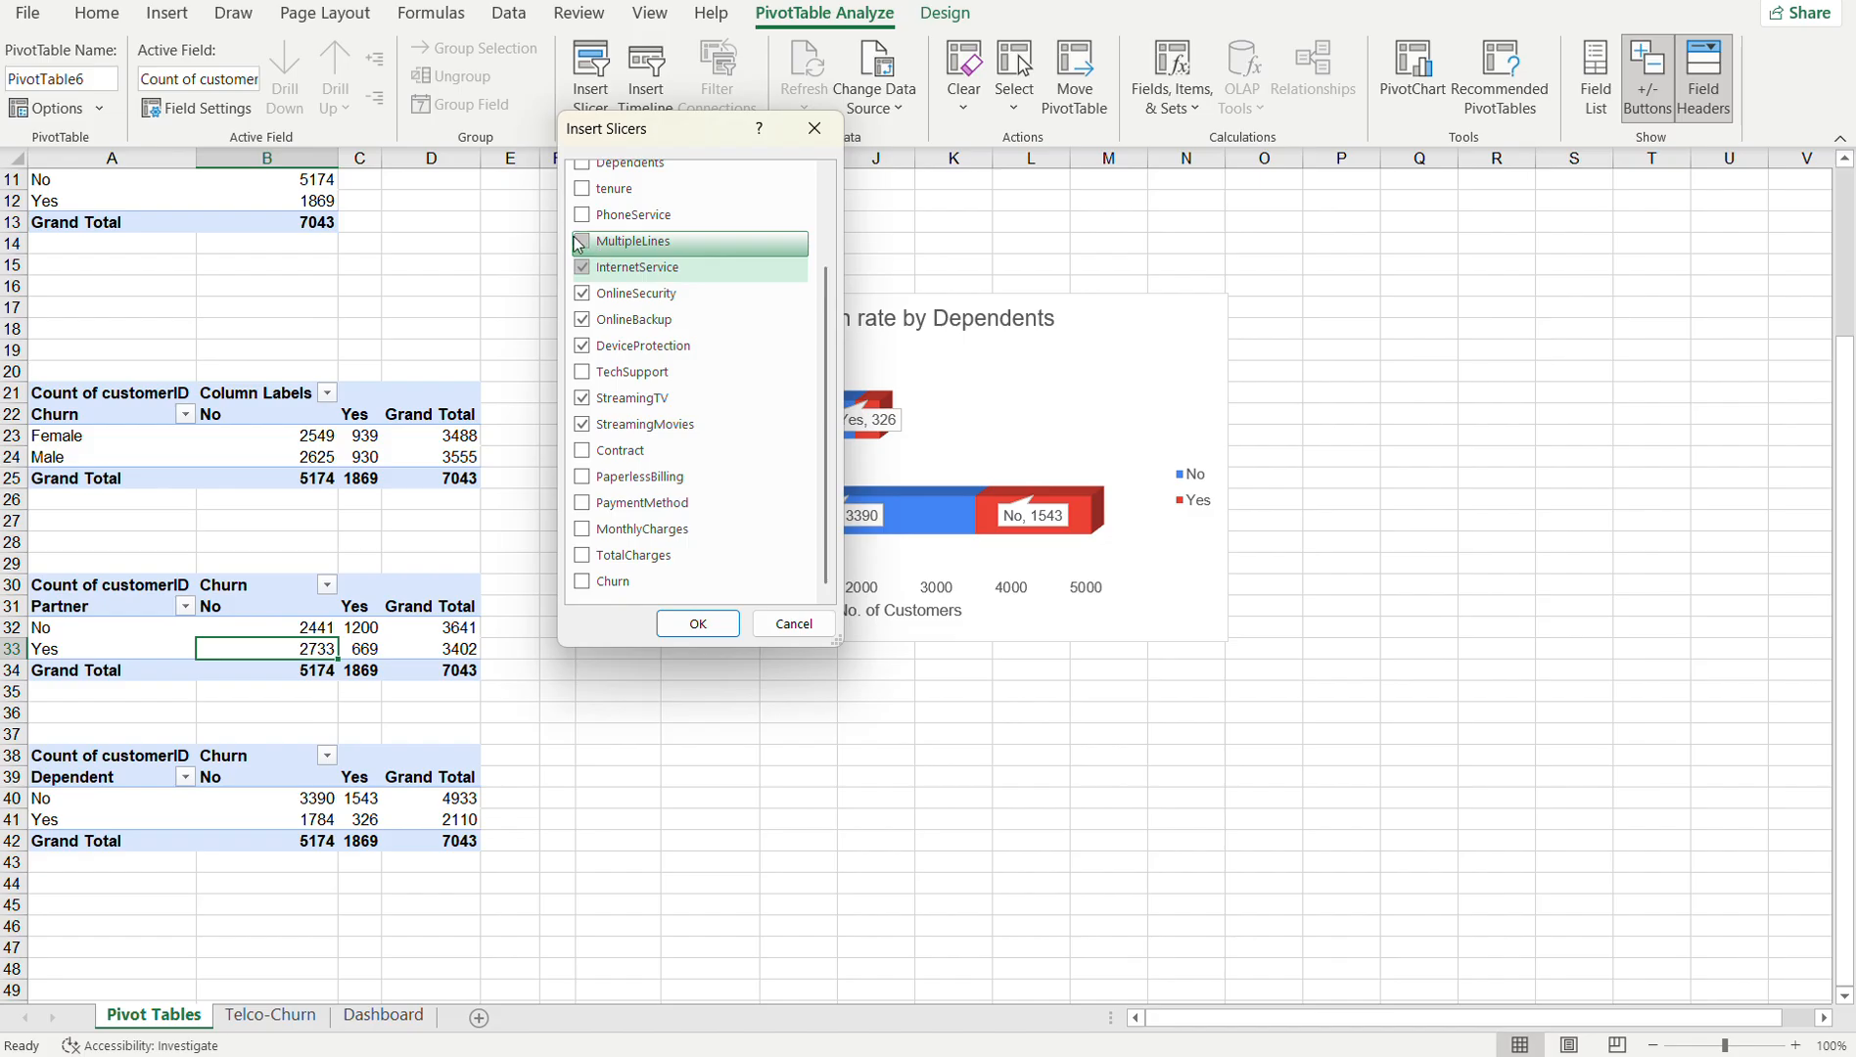
pyautogui.click(580, 242)
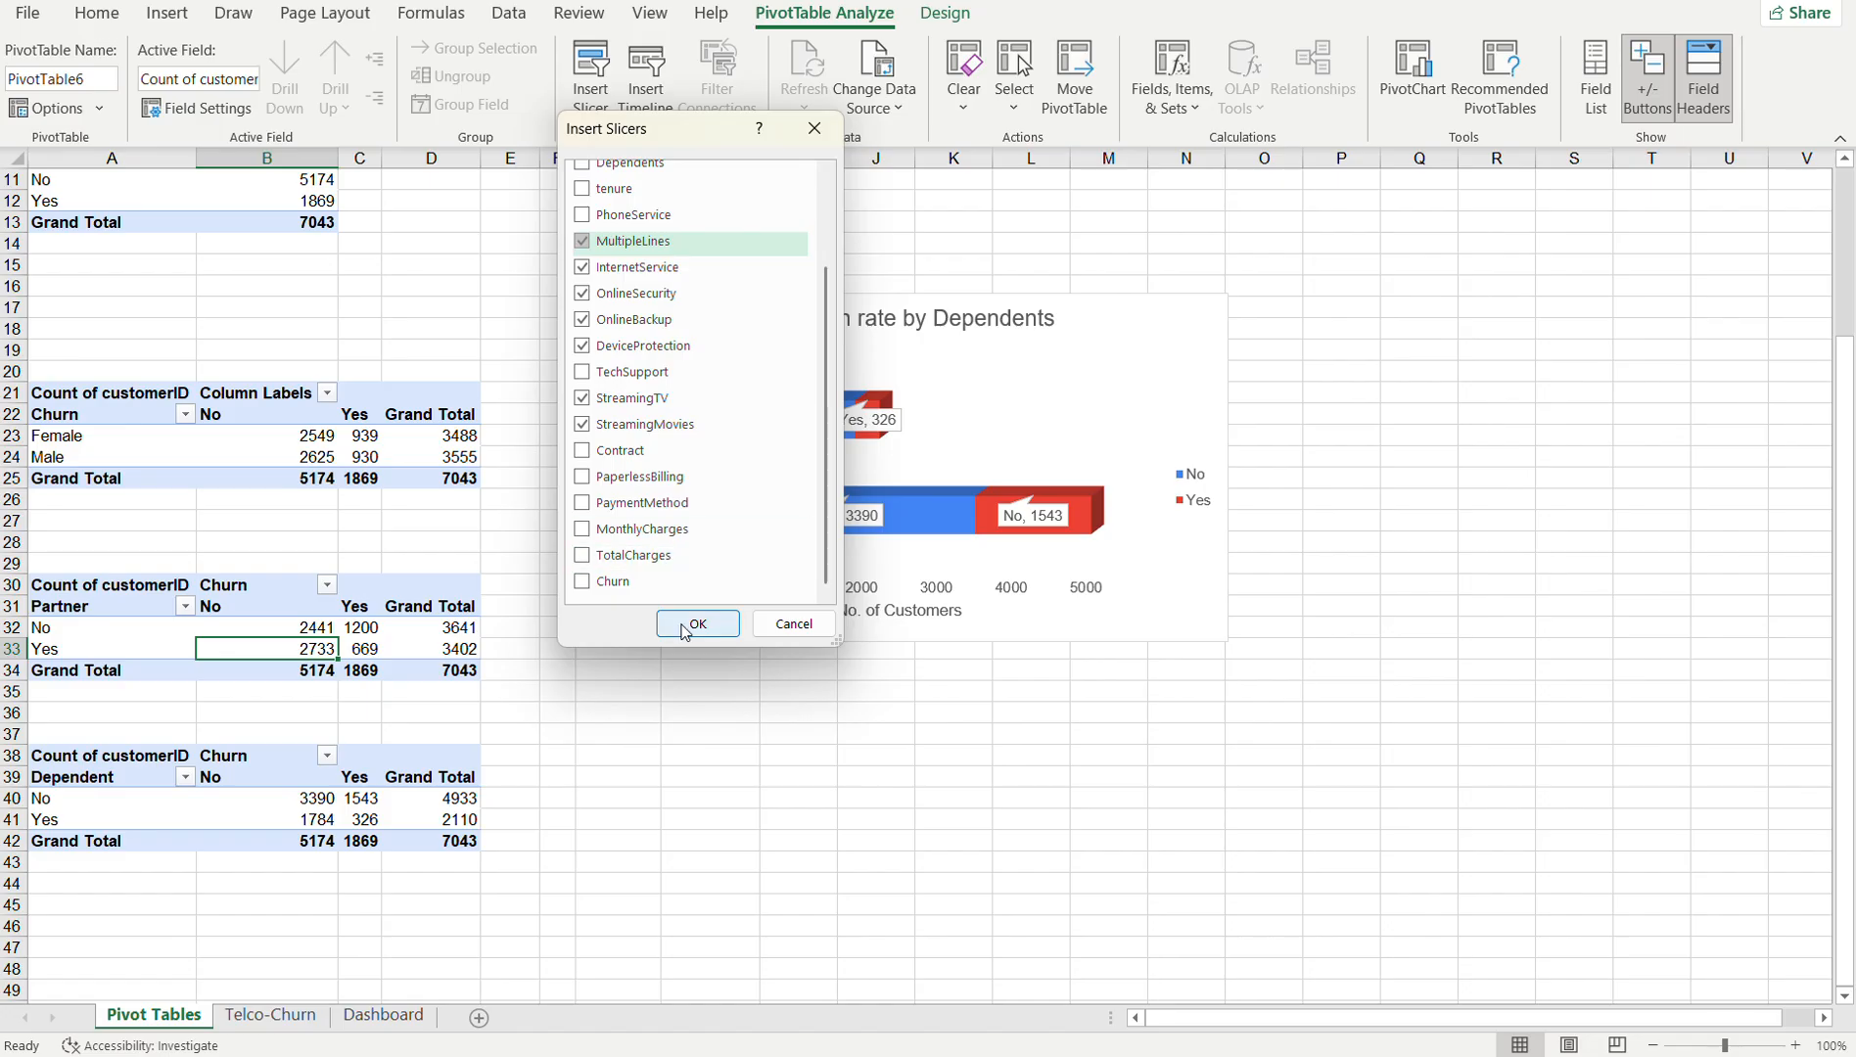
pyautogui.click(583, 189)
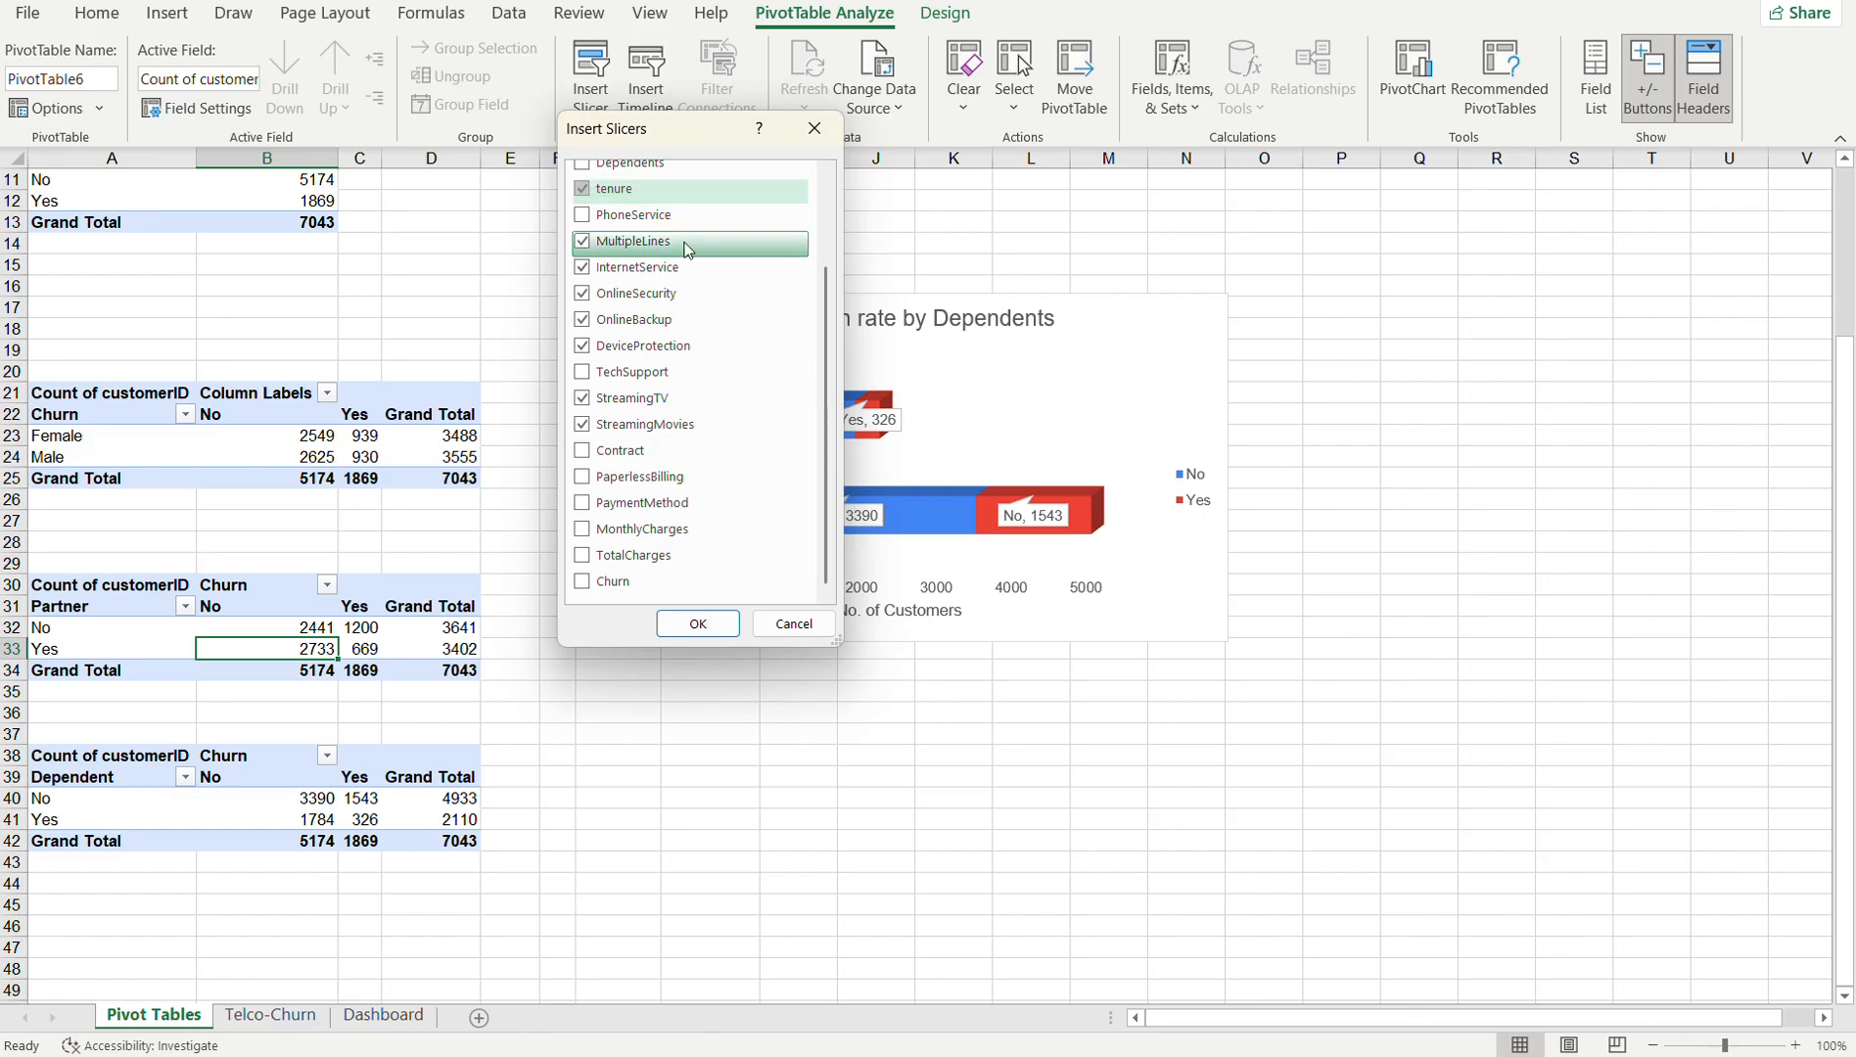
pyautogui.moveTo(833, 327)
pyautogui.mouseDown()
pyautogui.moveTo(833, 225)
pyautogui.moveTo(833, 311)
pyautogui.mouseUp()
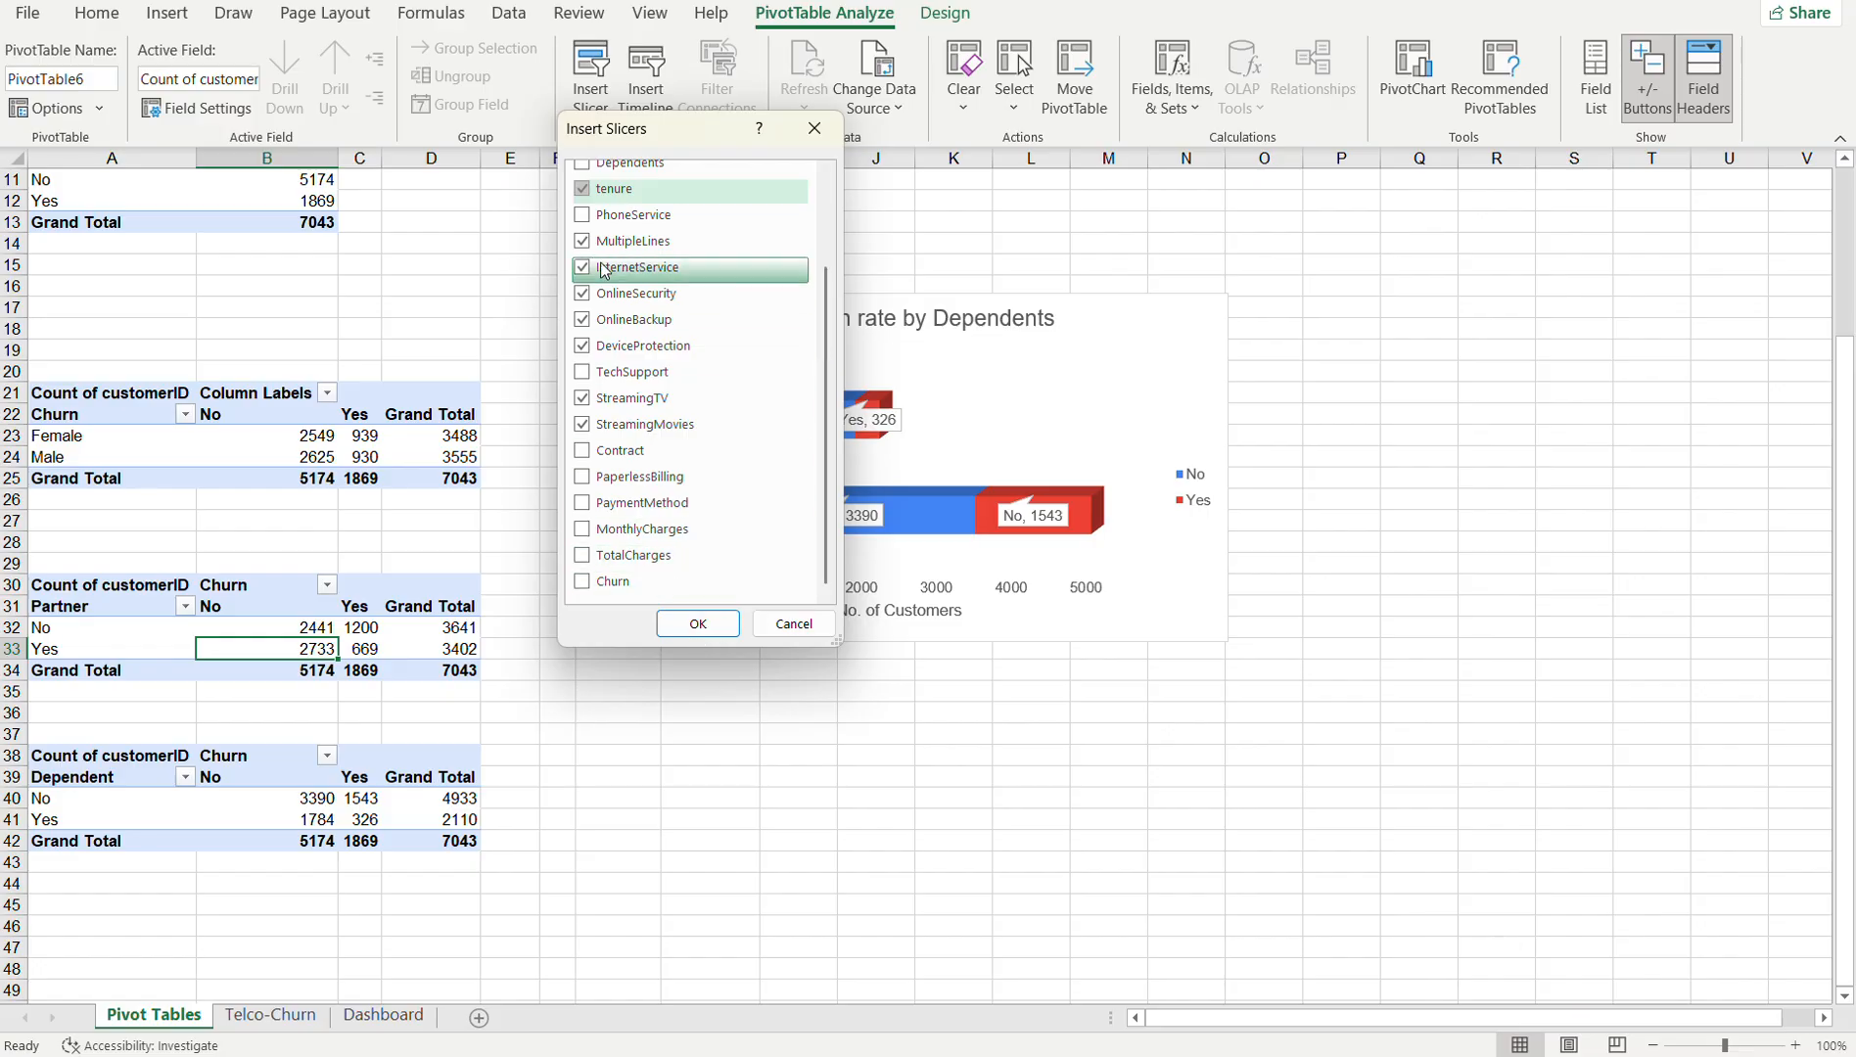
pyautogui.click(712, 627)
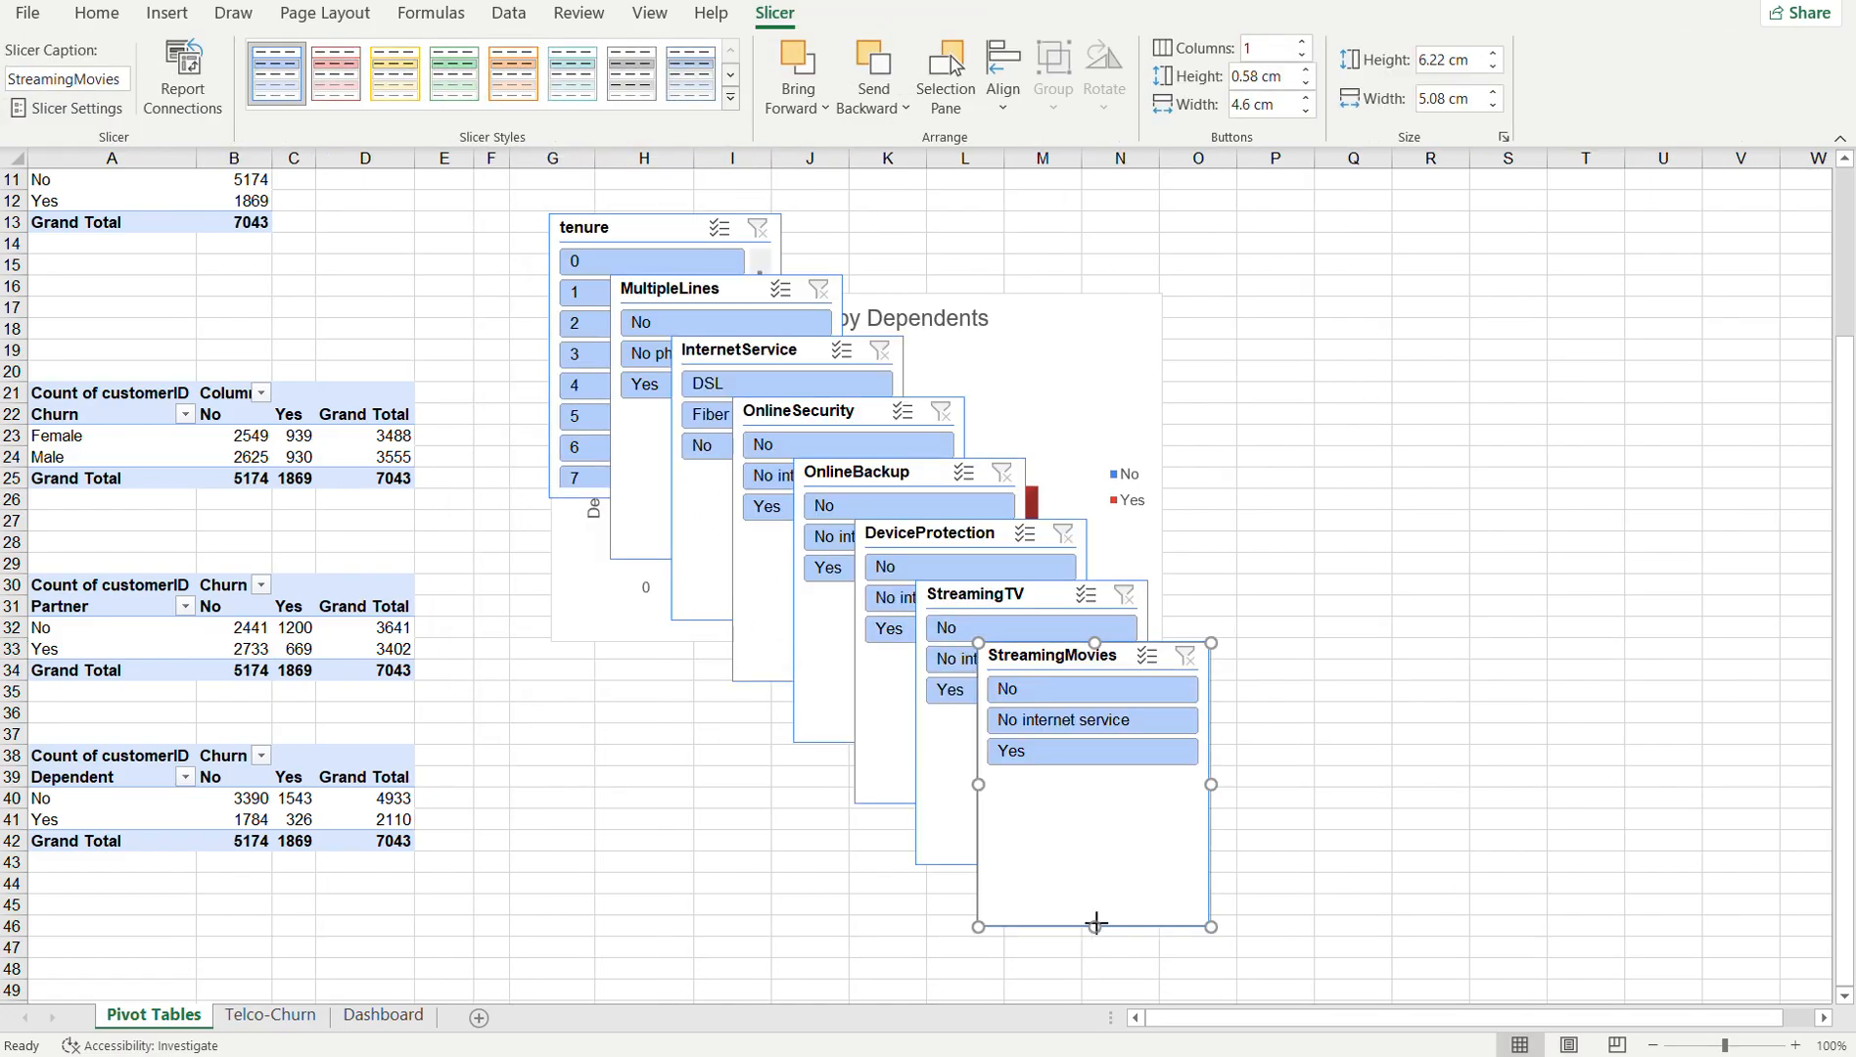
# - Shorten the StreamingMovies slicer to about 3.28 cm high and place a copy on the Dashboard sheet beneath the banner's left end
pyautogui.moveTo(1096, 923); pyautogui.dragTo(1095, 792)
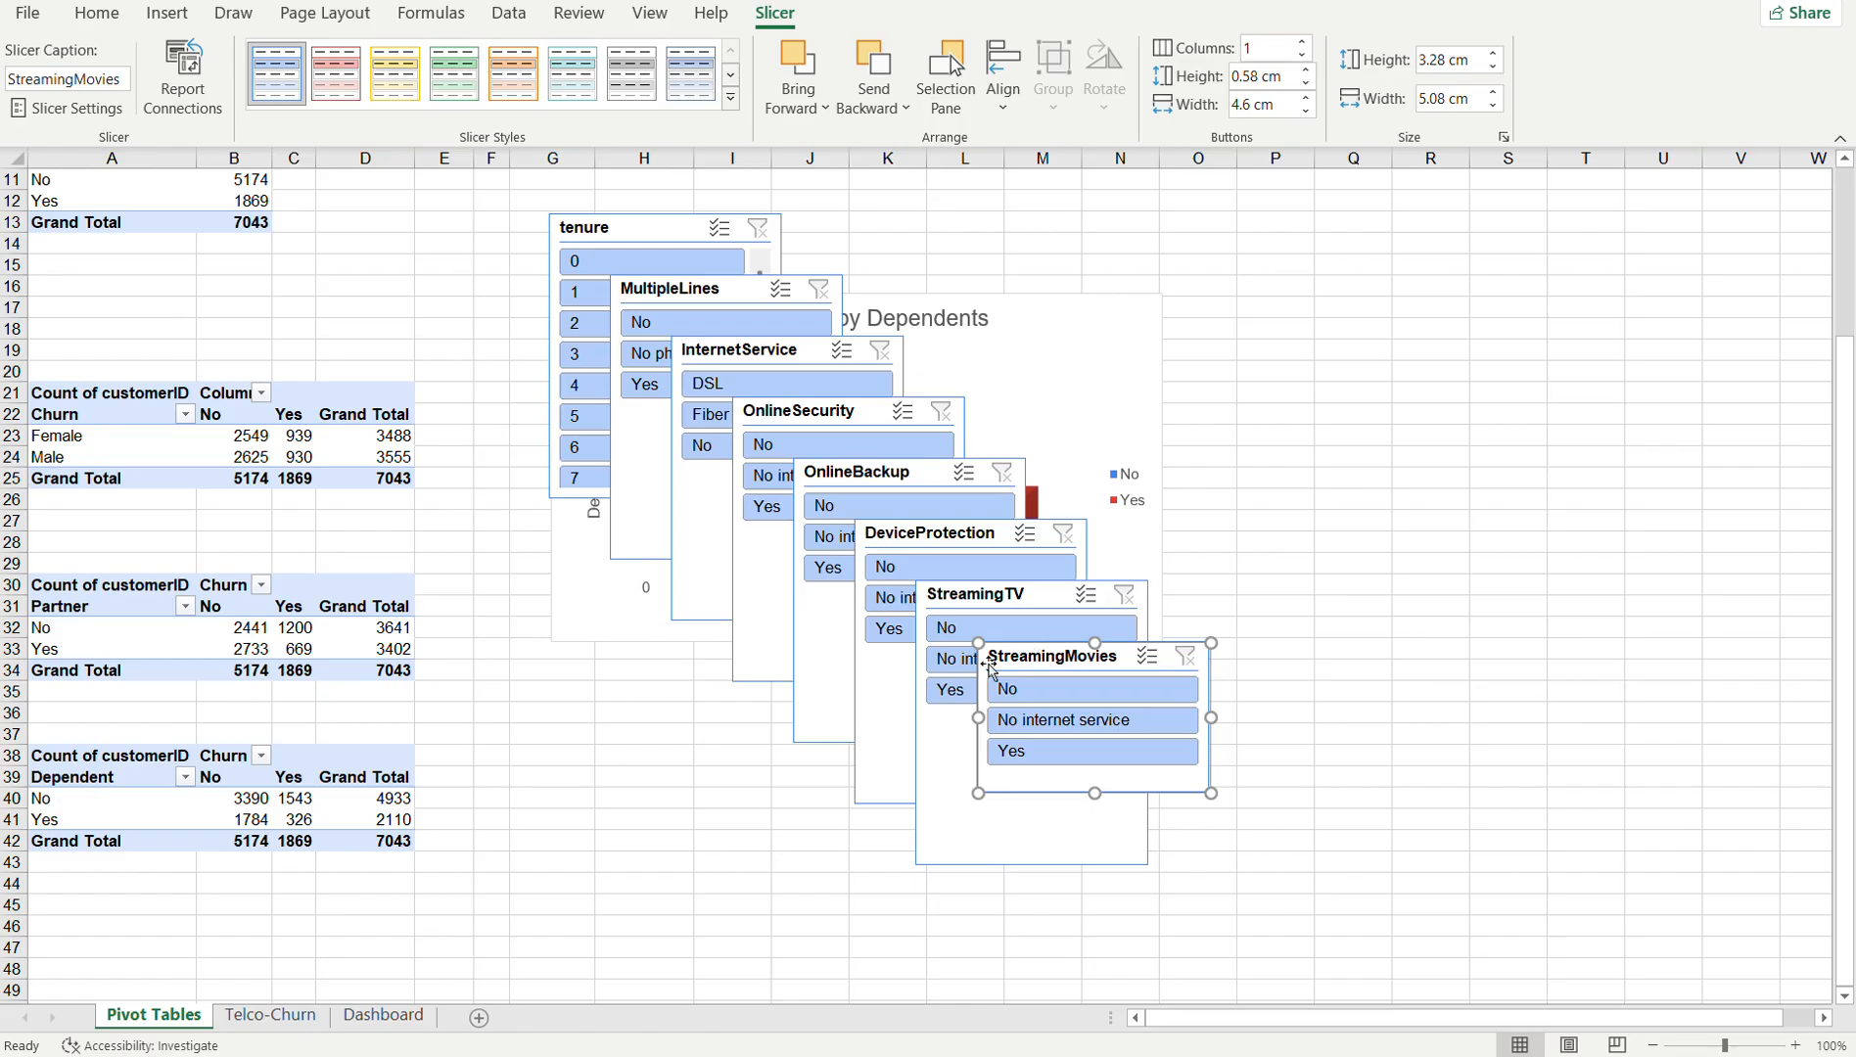
pyautogui.click(383, 1015)
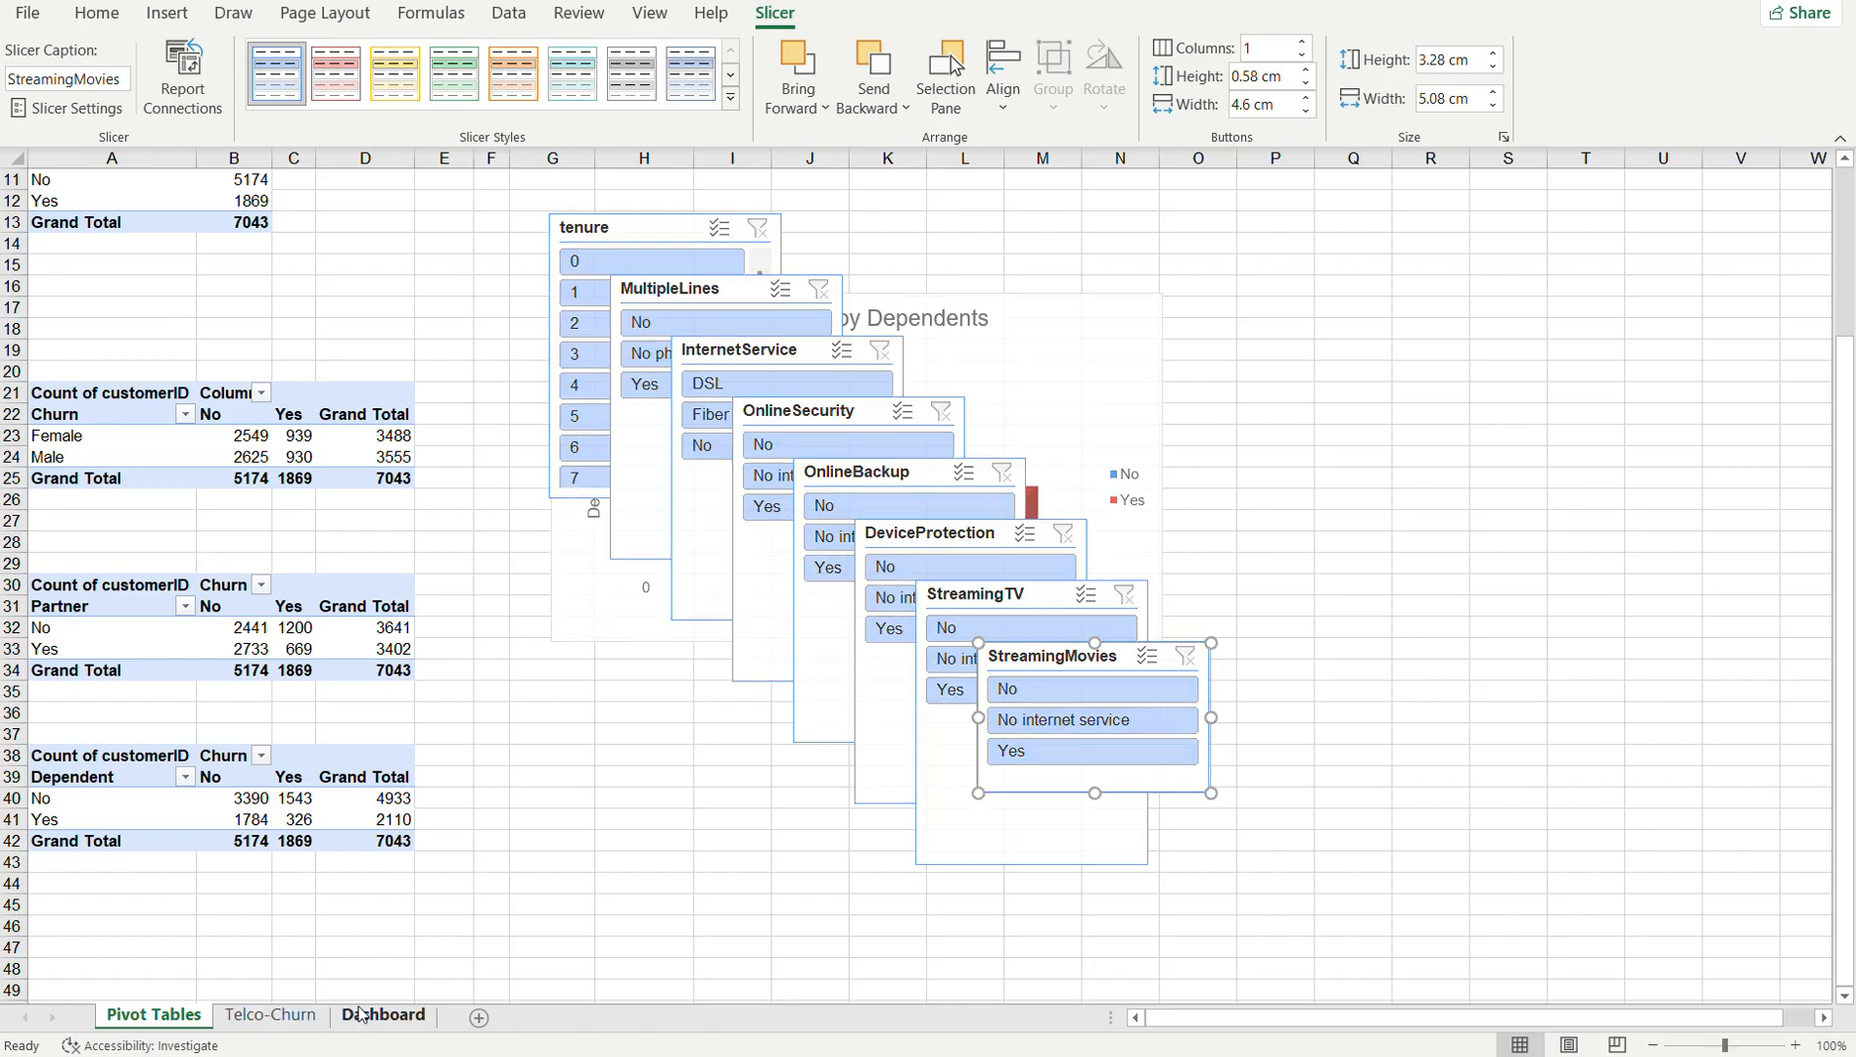
pyautogui.hotkey('ctrl', 'v')
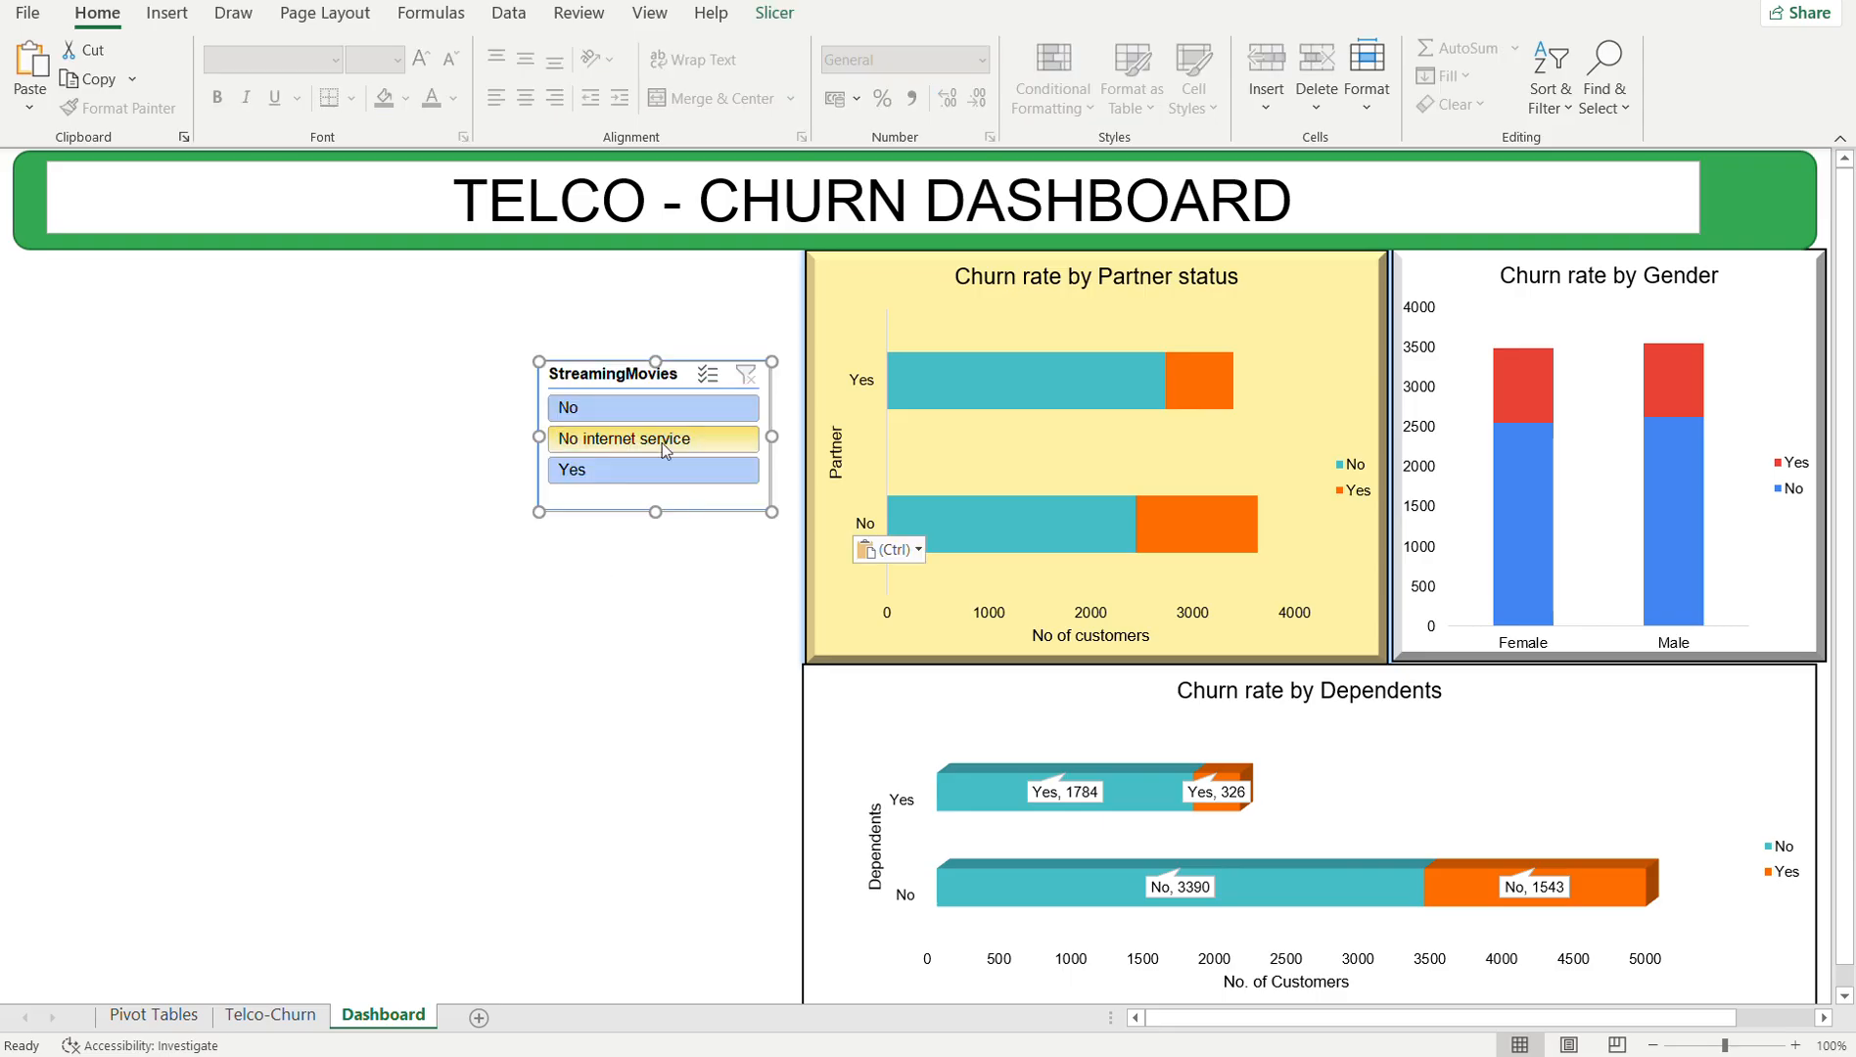
pyautogui.moveTo(594, 370); pyautogui.dragTo(82, 264)
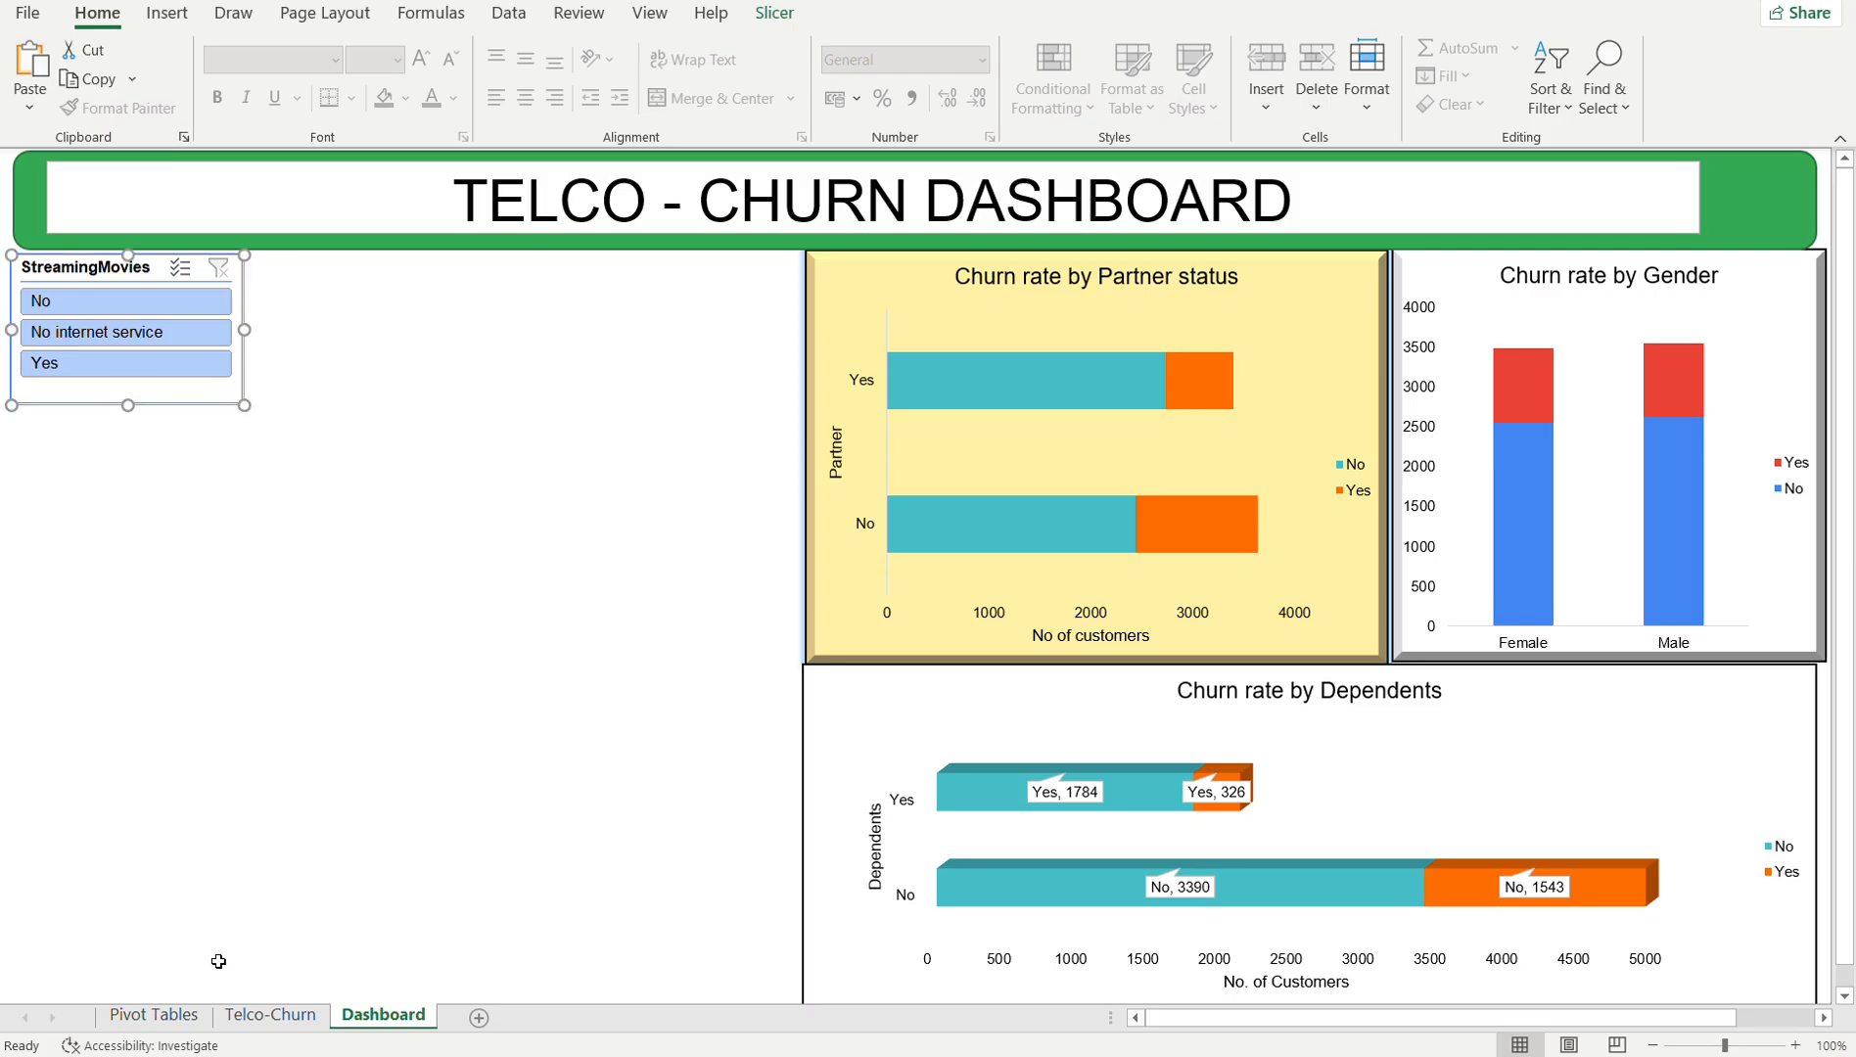
# - Select all slicers on the Pivot Tables sheet except OnlineBackup and cut them from the sheet
pyautogui.click(154, 1015)
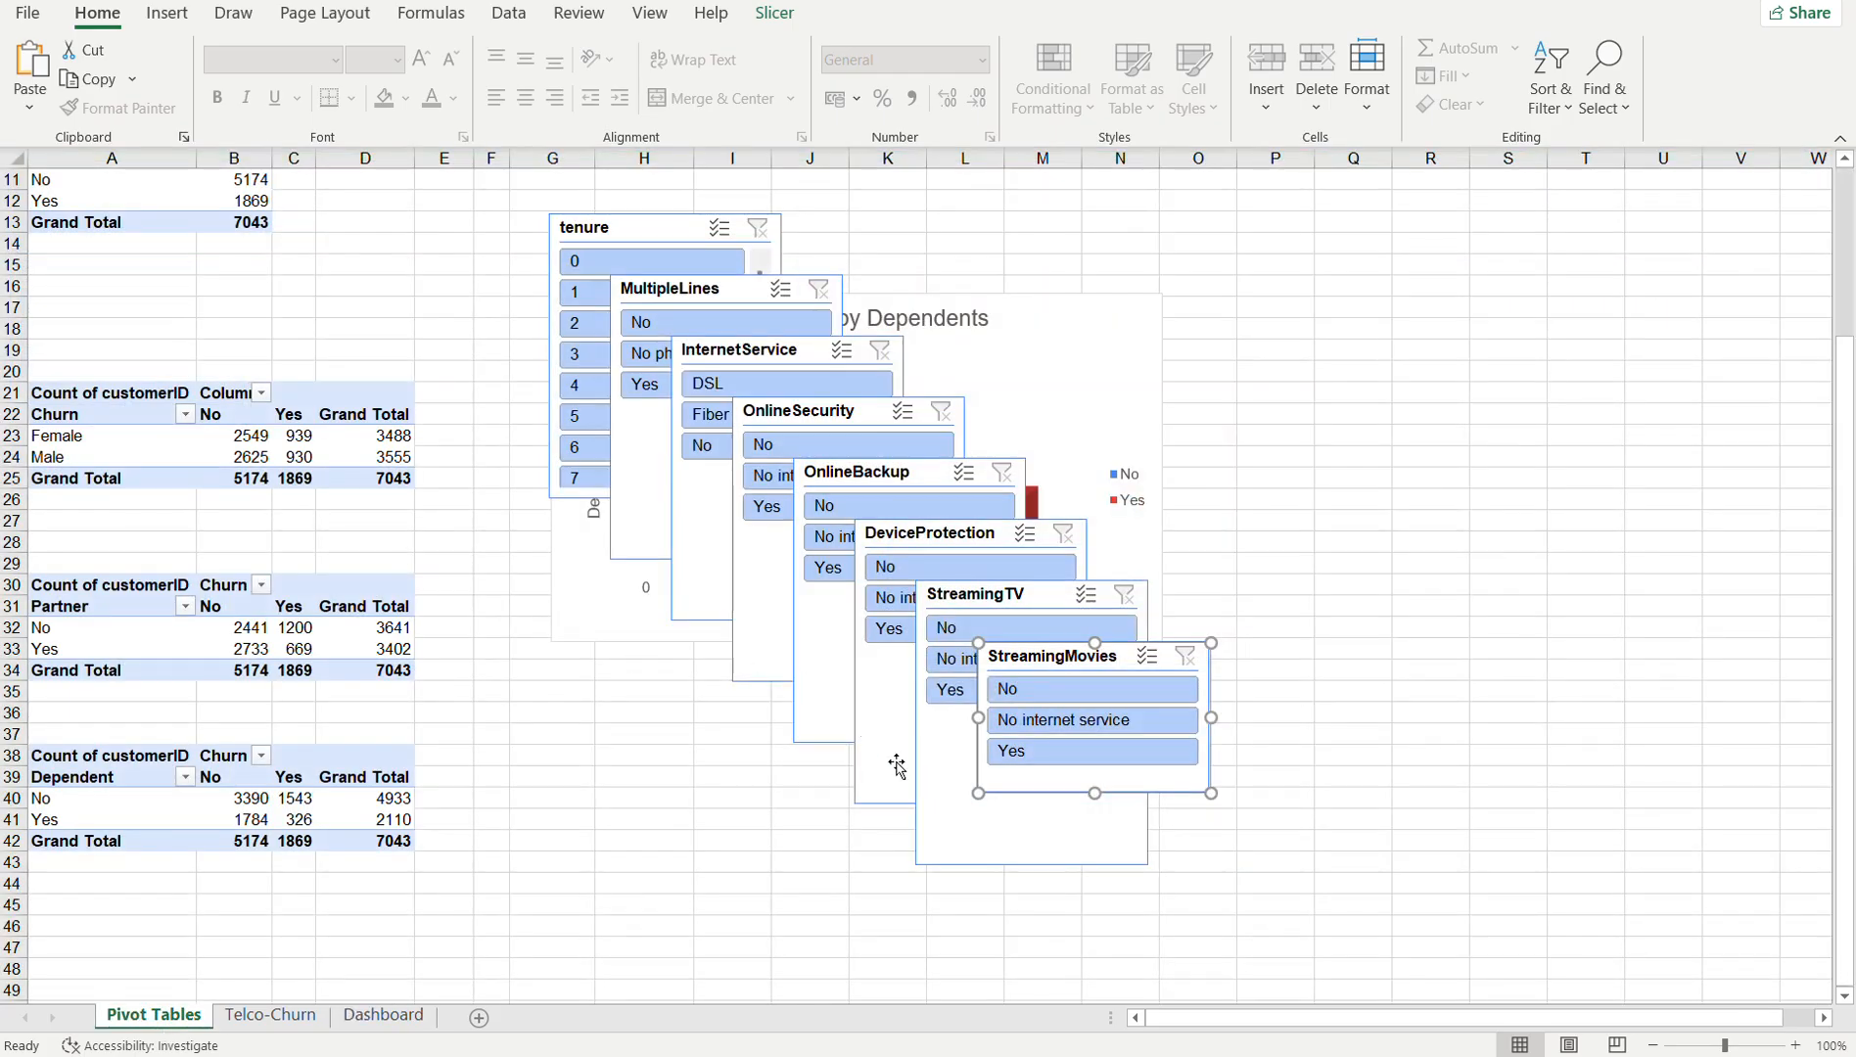
pyautogui.keyDown('shift'); pyautogui.click(943, 789); pyautogui.keyUp('shift')
pyautogui.keyDown('shift'); pyautogui.click(888, 741); pyautogui.keyUp('shift')
pyautogui.moveTo(826, 674); pyautogui.dragTo(741, 586)
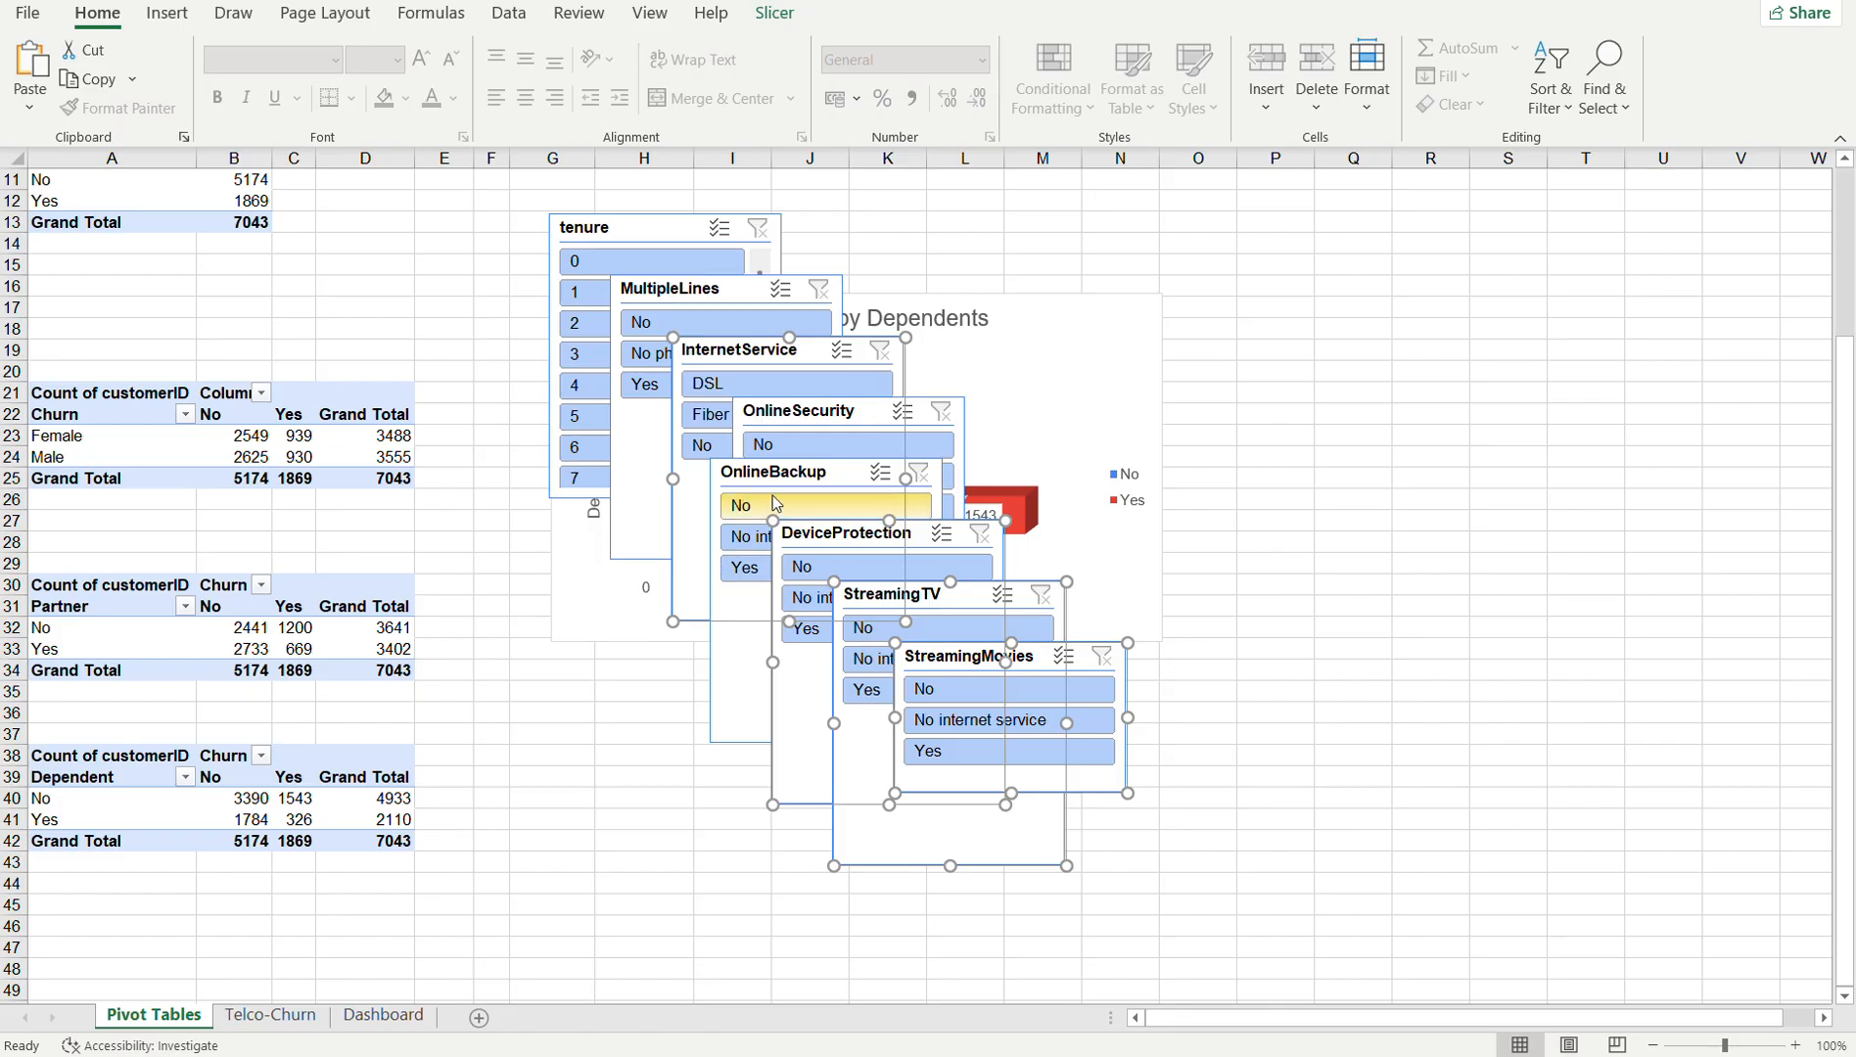
pyautogui.keyDown('shift'); pyautogui.click(932, 417); pyautogui.keyUp('shift')
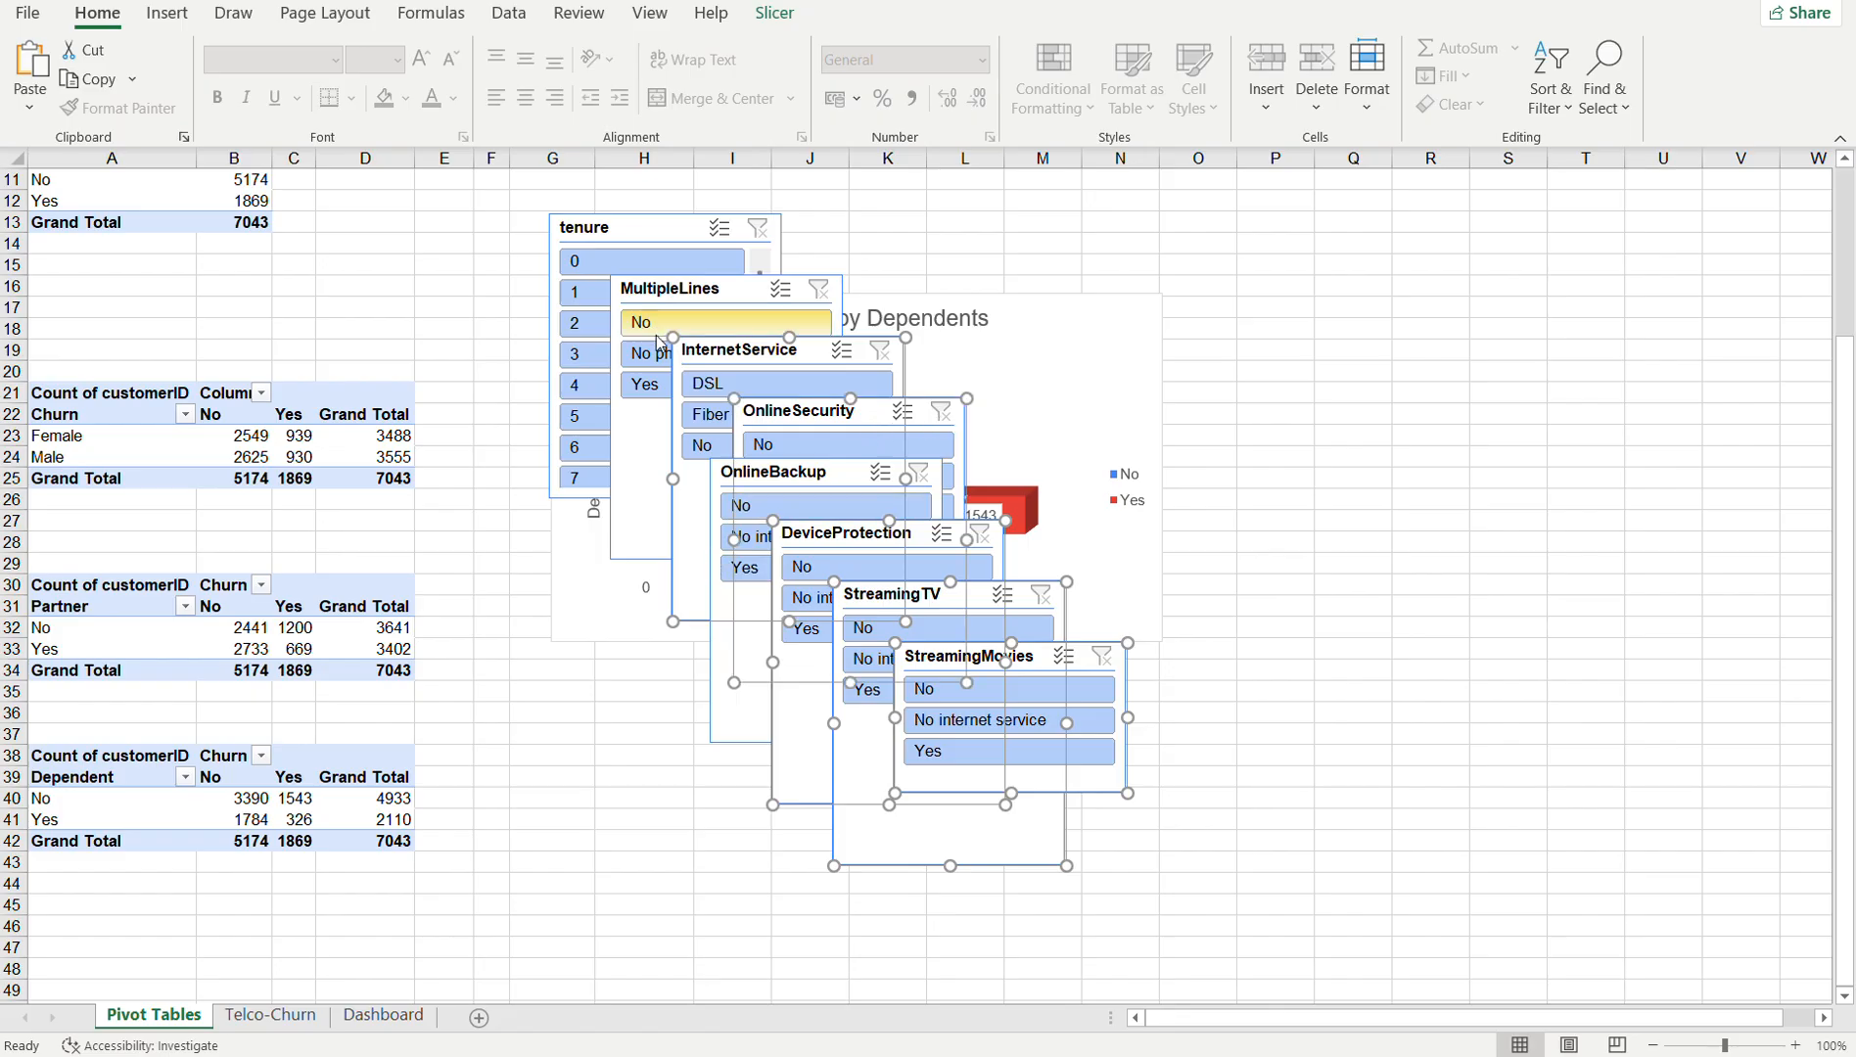
pyautogui.keyDown('shift'); pyautogui.click(621, 446); pyautogui.keyUp('shift')
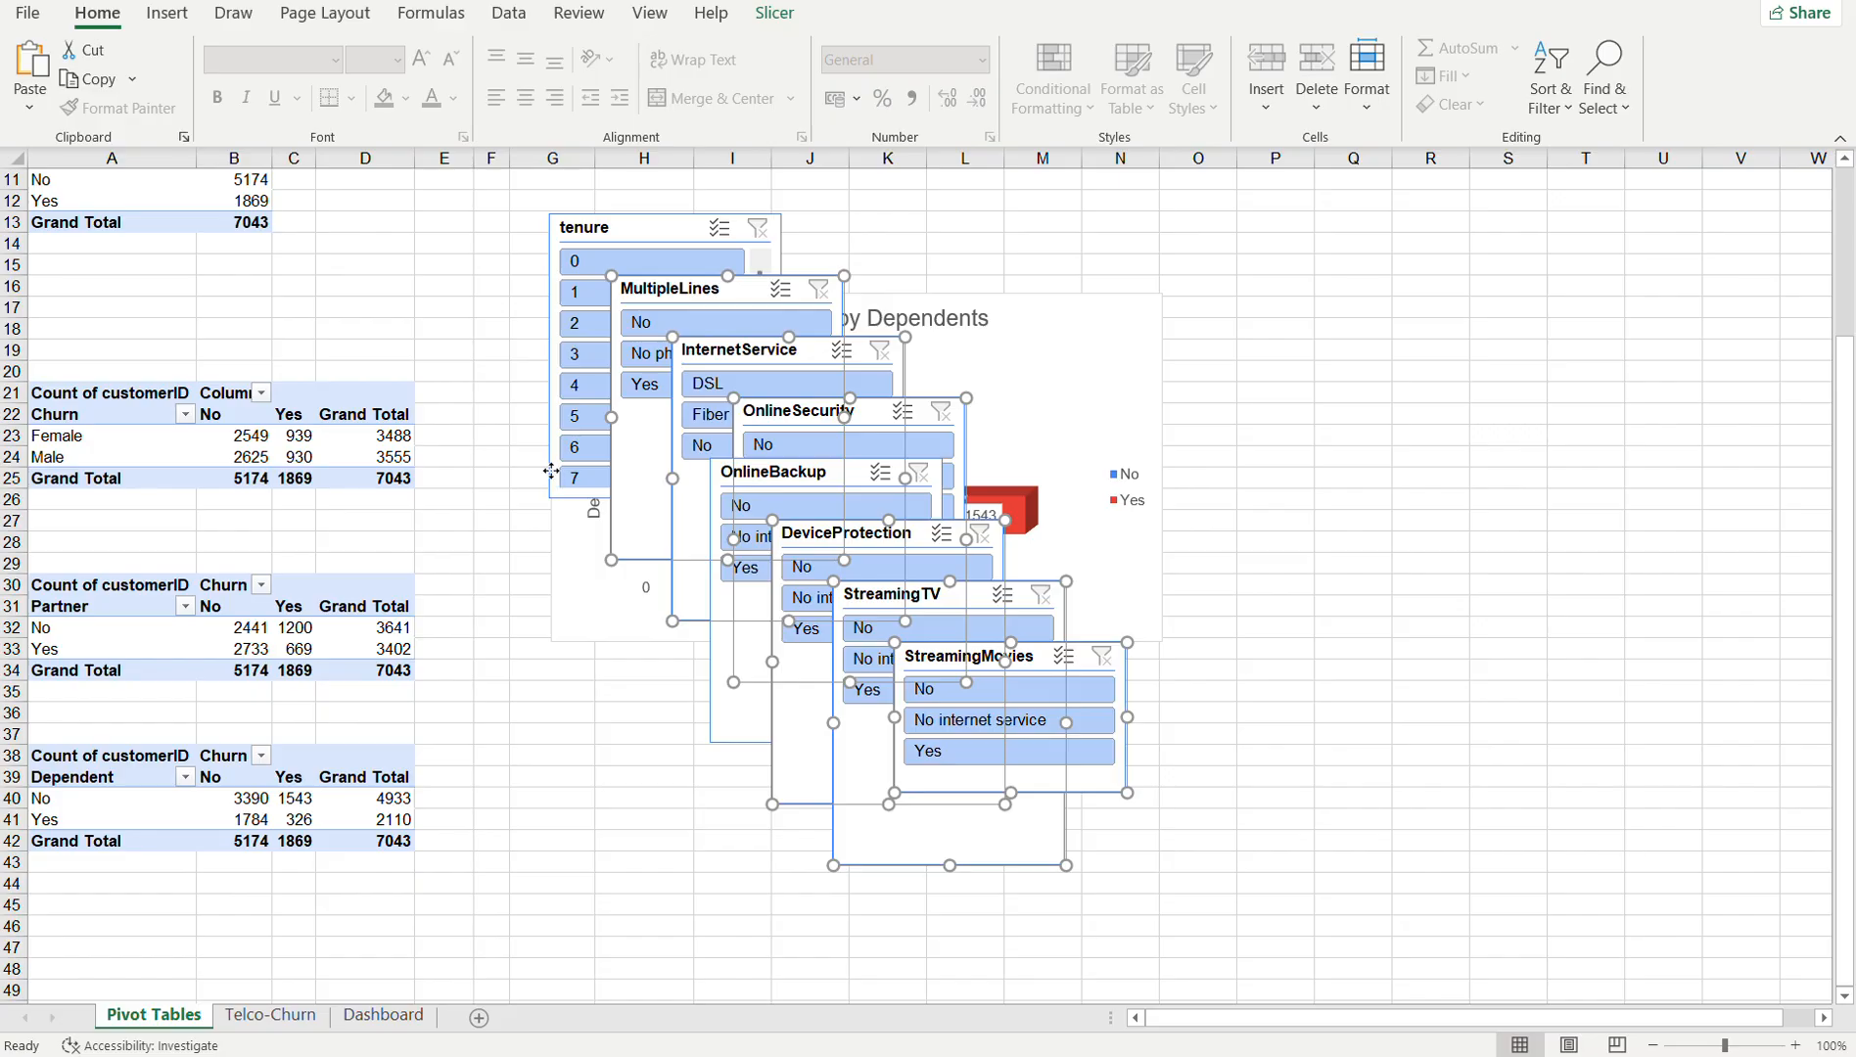
pyautogui.keyDown('shift'); pyautogui.click(551, 471); pyautogui.keyUp('shift')
pyautogui.press('Delete')
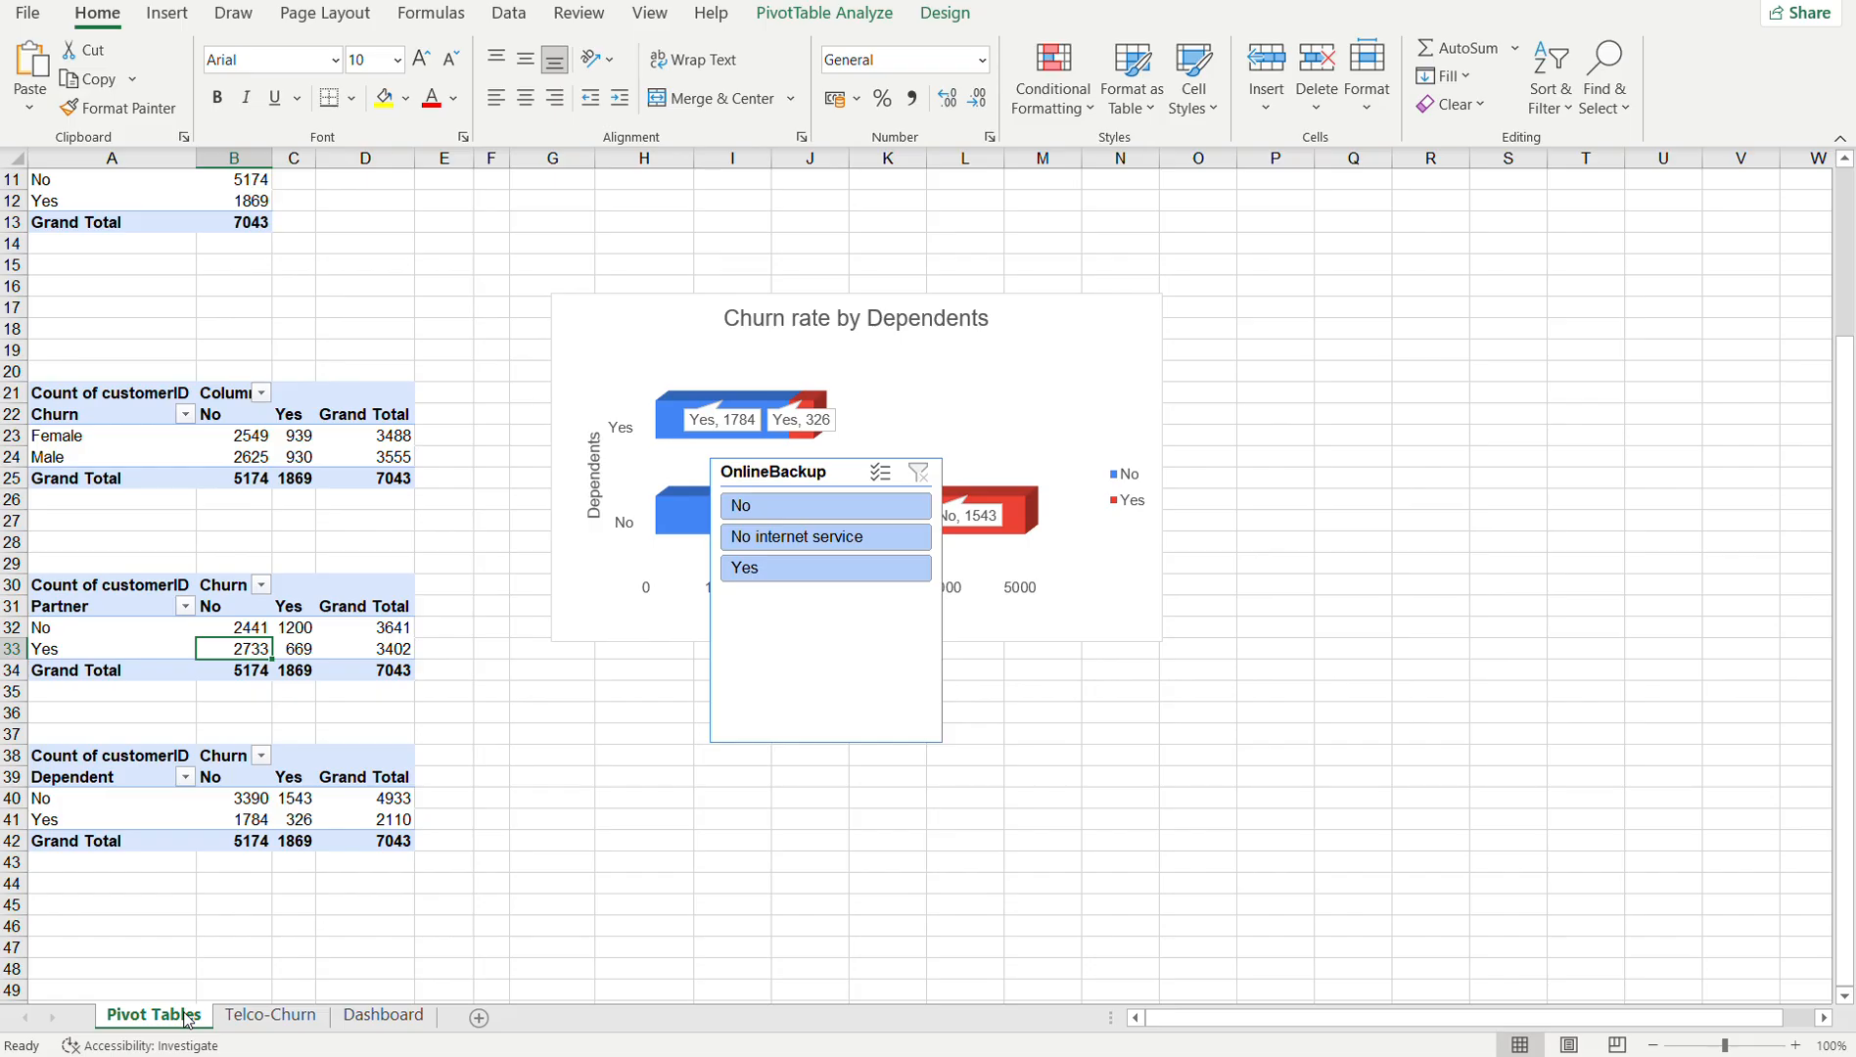
# - Paste the cut slicers into the Dashboard sheet and move the stack up beneath the banner, beside the StreamingMovies slicer
pyautogui.click(380, 1018)
pyautogui.click(575, 864)
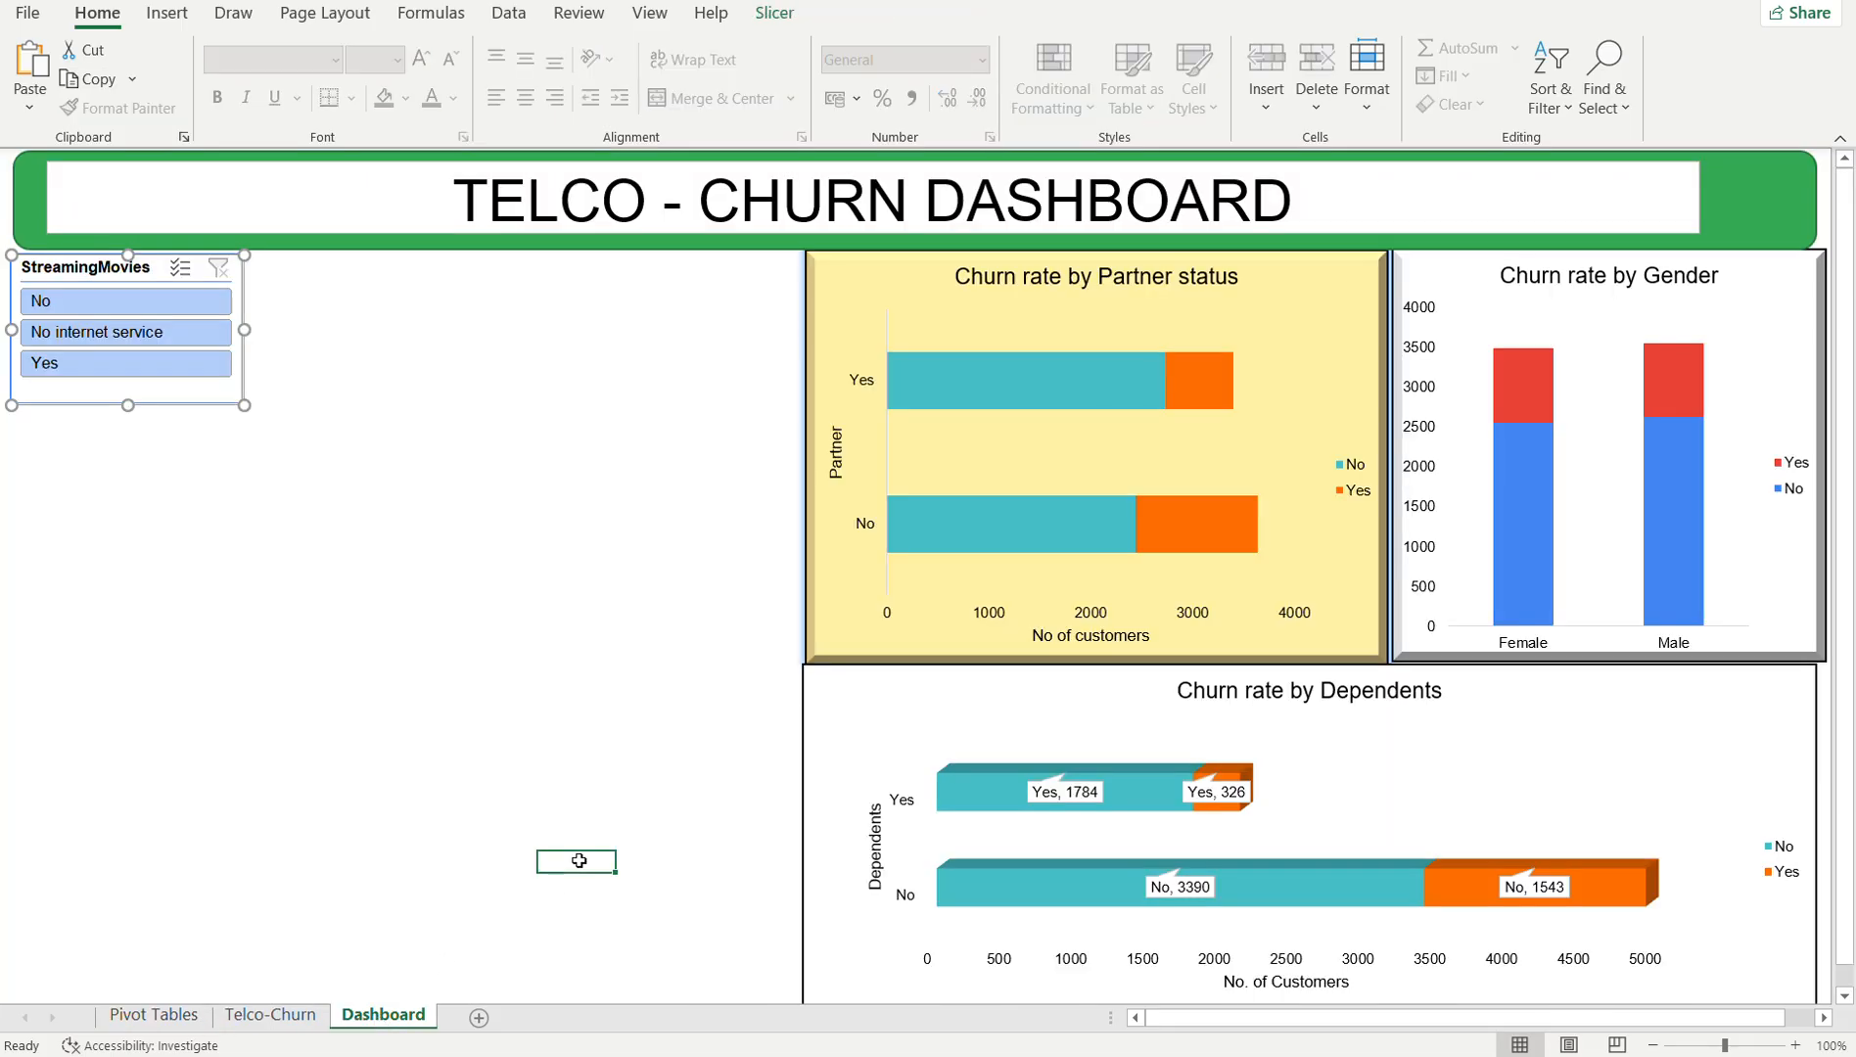
pyautogui.hotkey('ctrl', 'v')
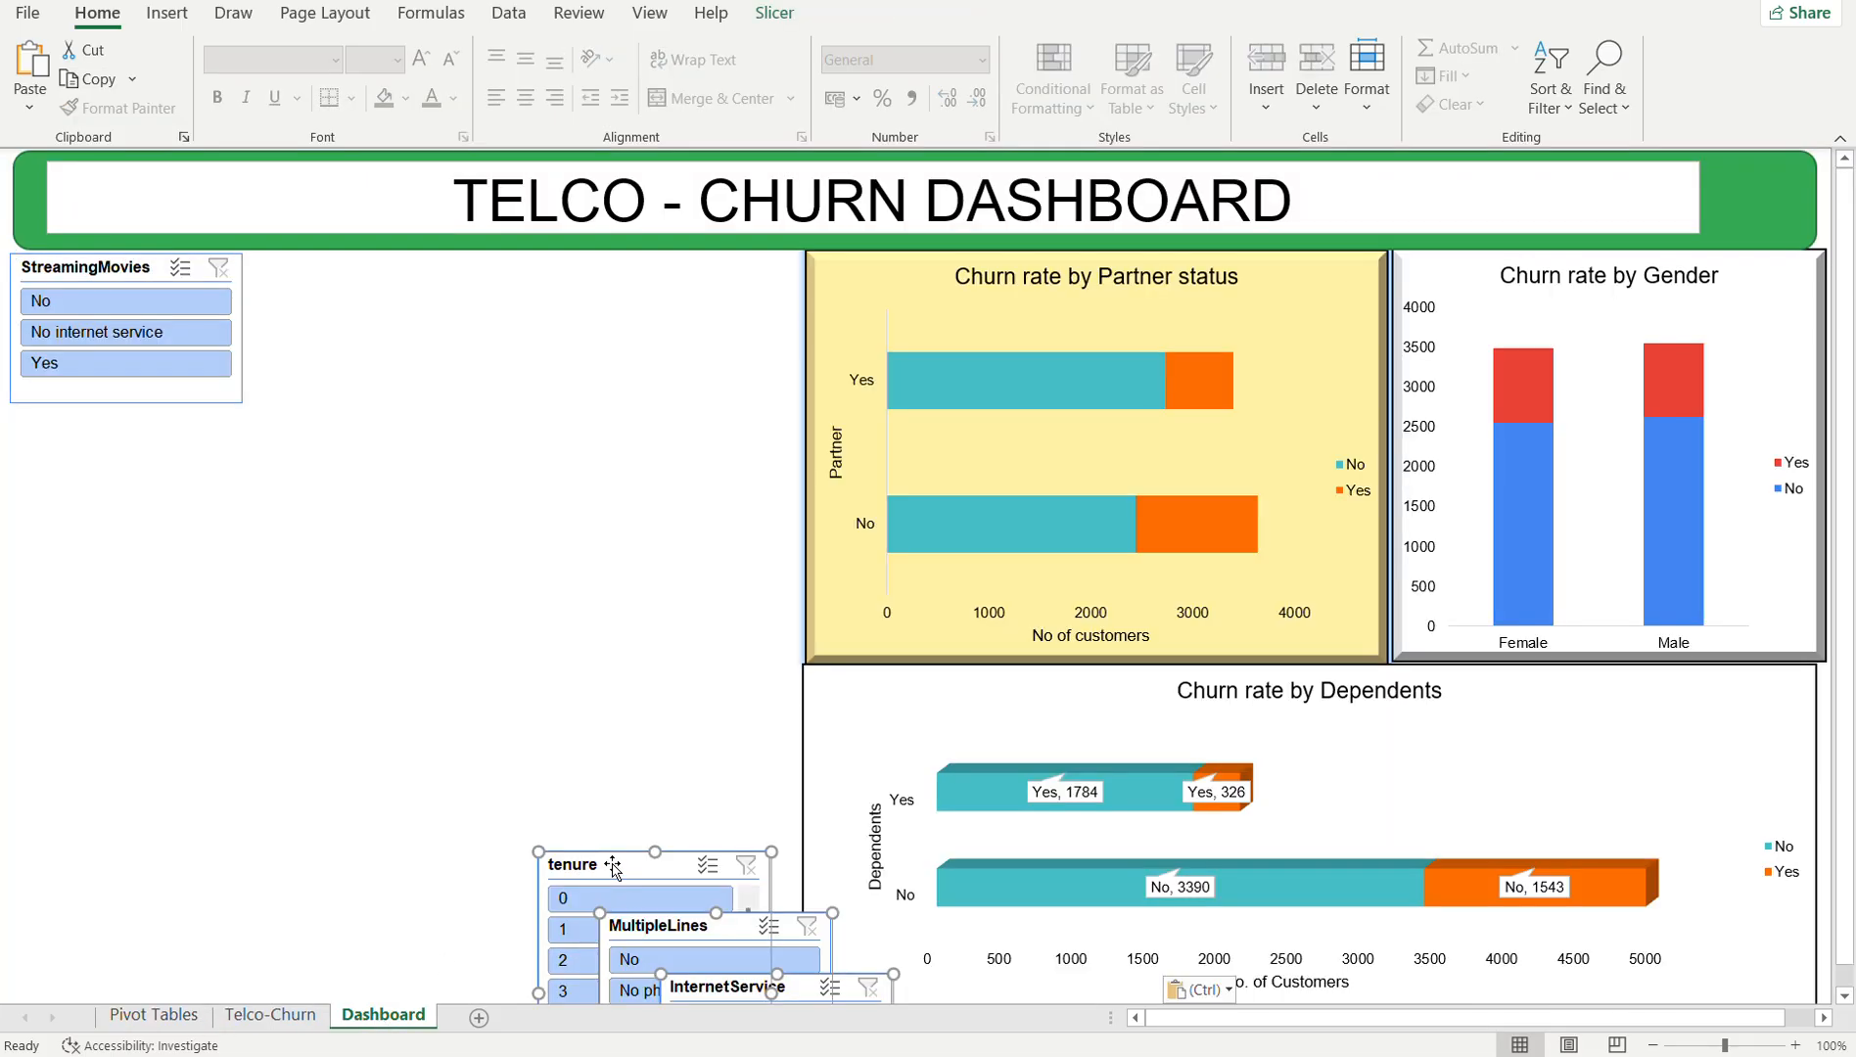
pyautogui.moveTo(584, 866); pyautogui.dragTo(401, 277)
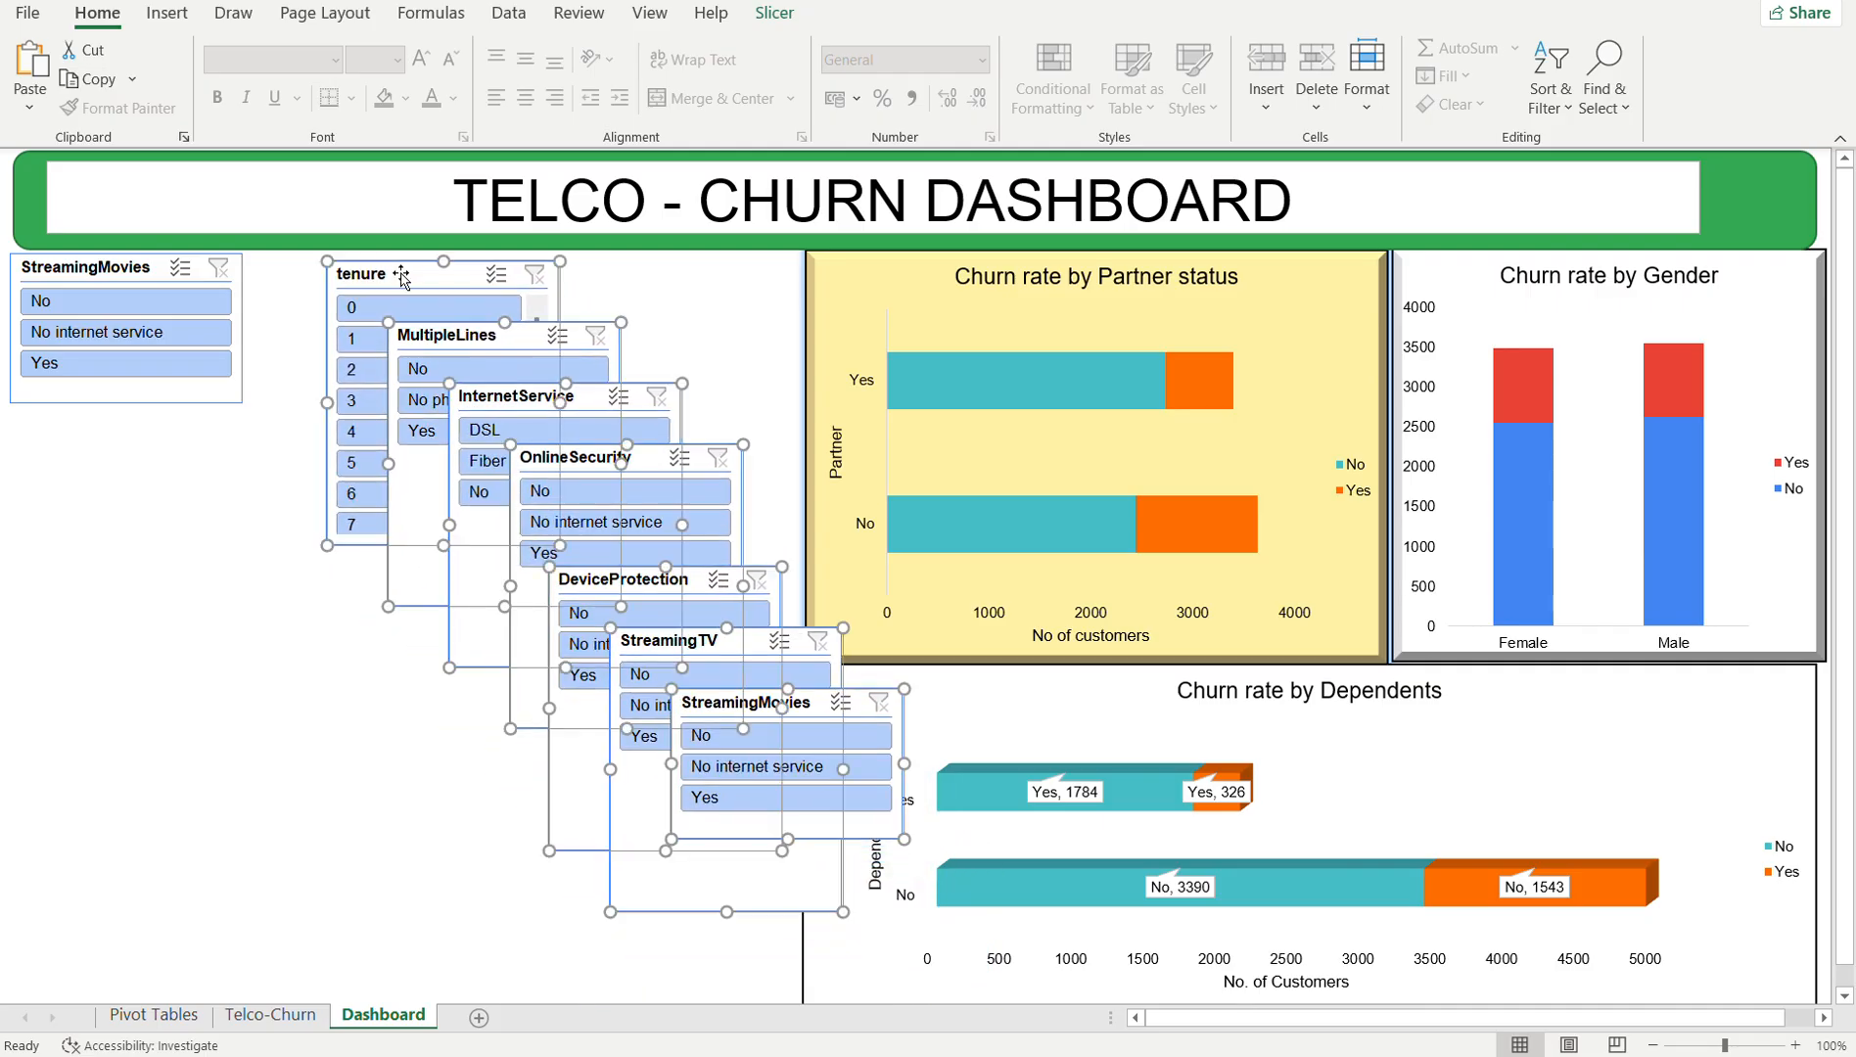
# - Delete the duplicate StreamingMovies slicer at the front of the pasted stack
pyautogui.click(202, 599)
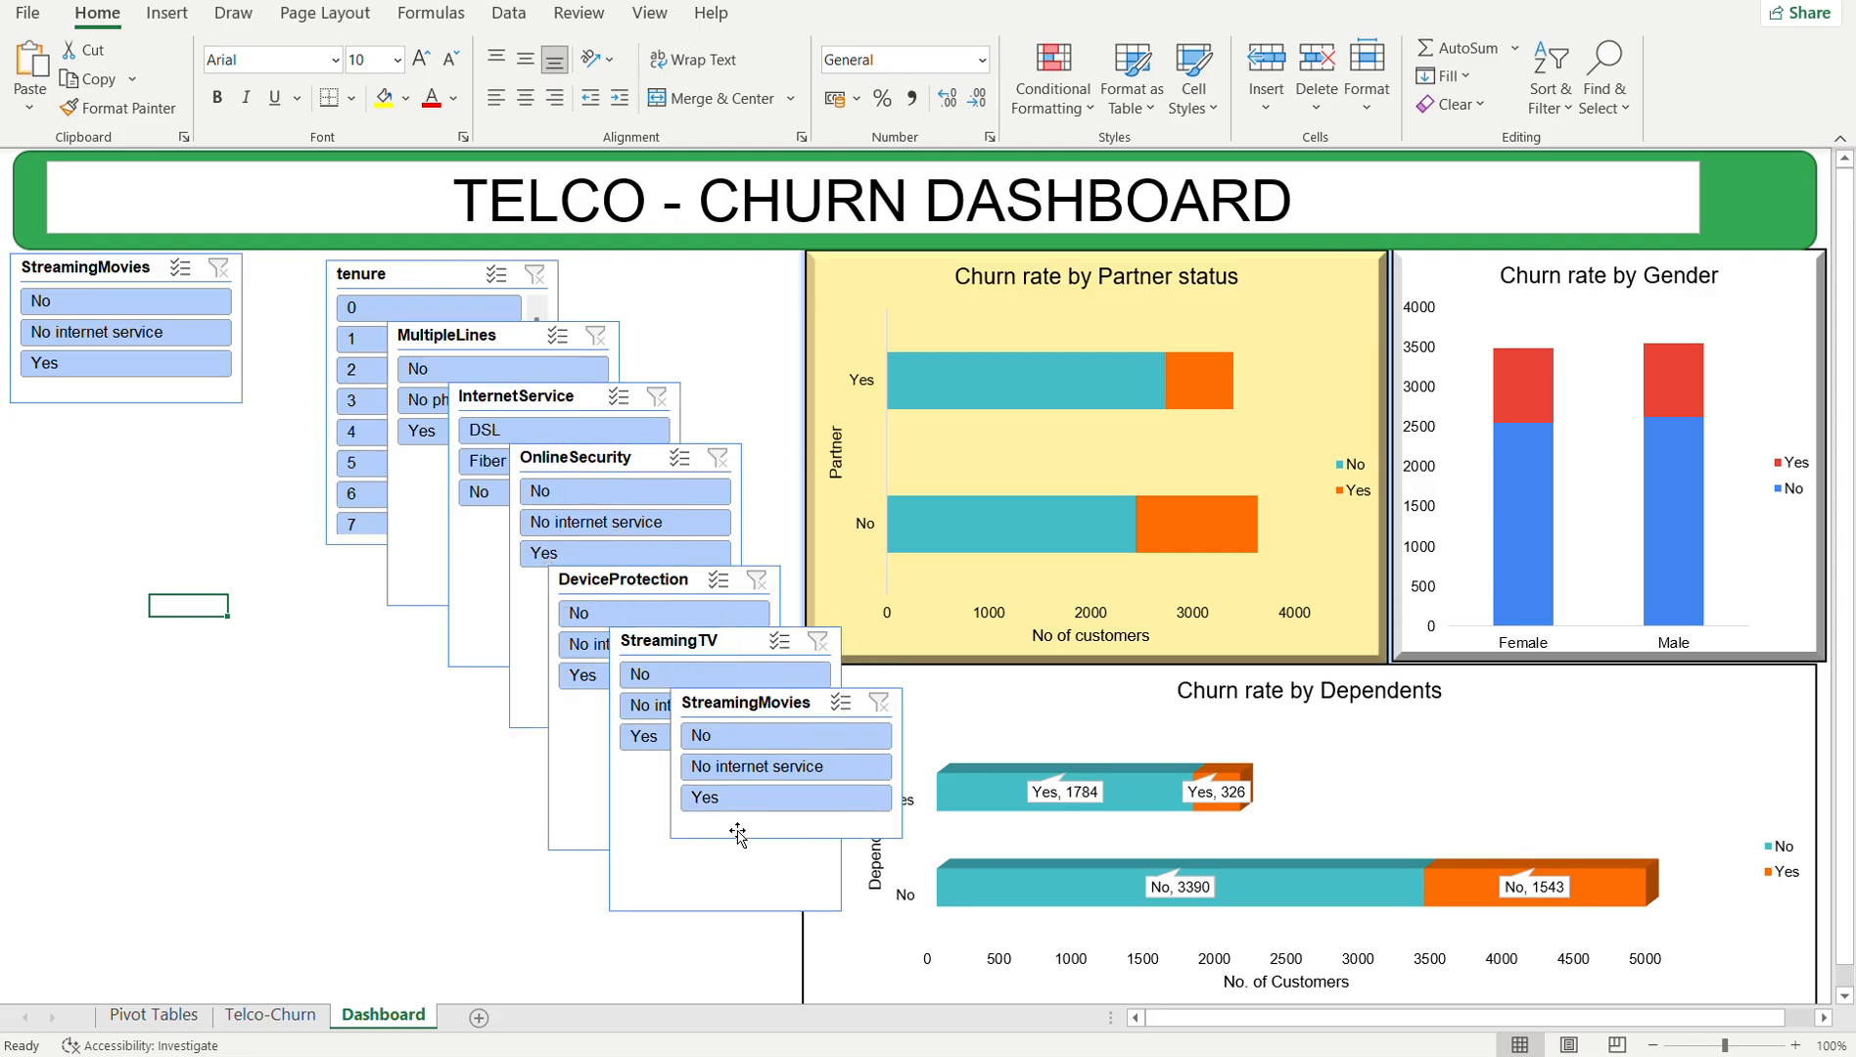
pyautogui.moveTo(733, 828); pyautogui.dragTo(95, 594)
pyautogui.press('Delete')
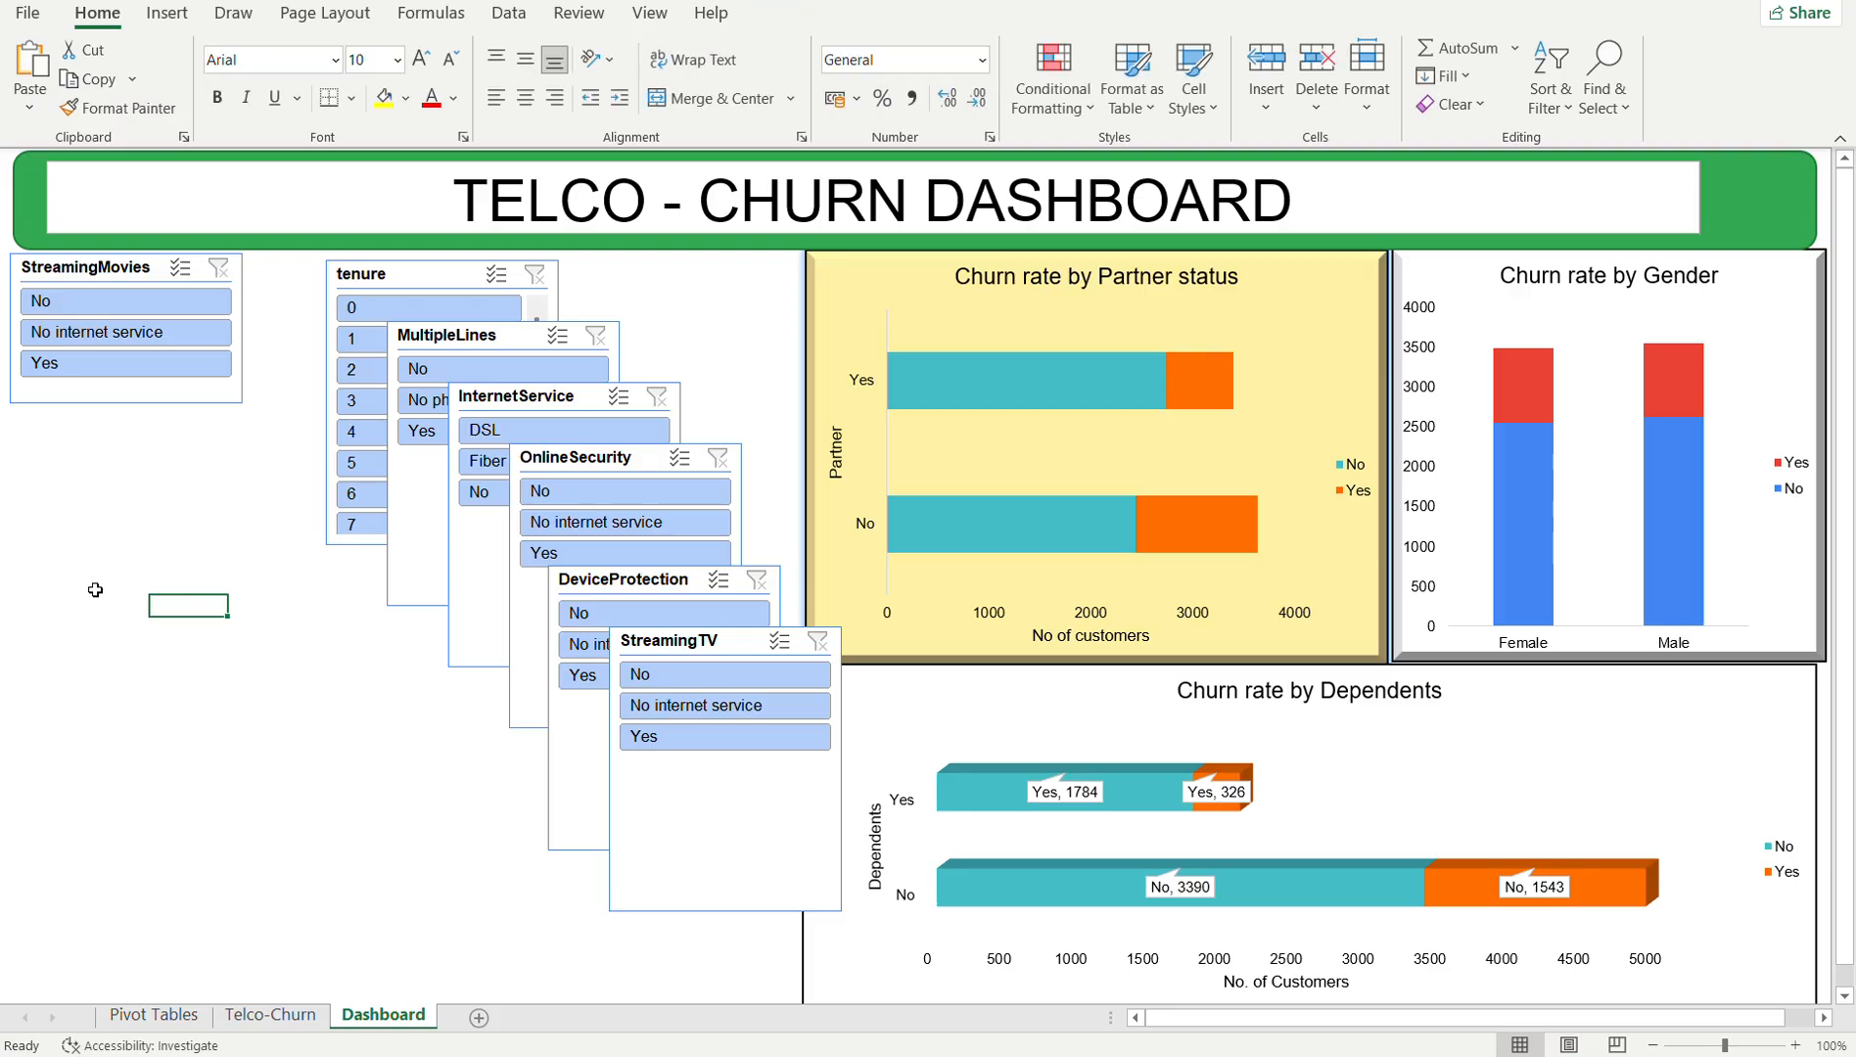
# - Shorten the StreamingTV slicer to fit its three options and place it directly beneath the StreamingMovies slicer
pyautogui.click(690, 797)
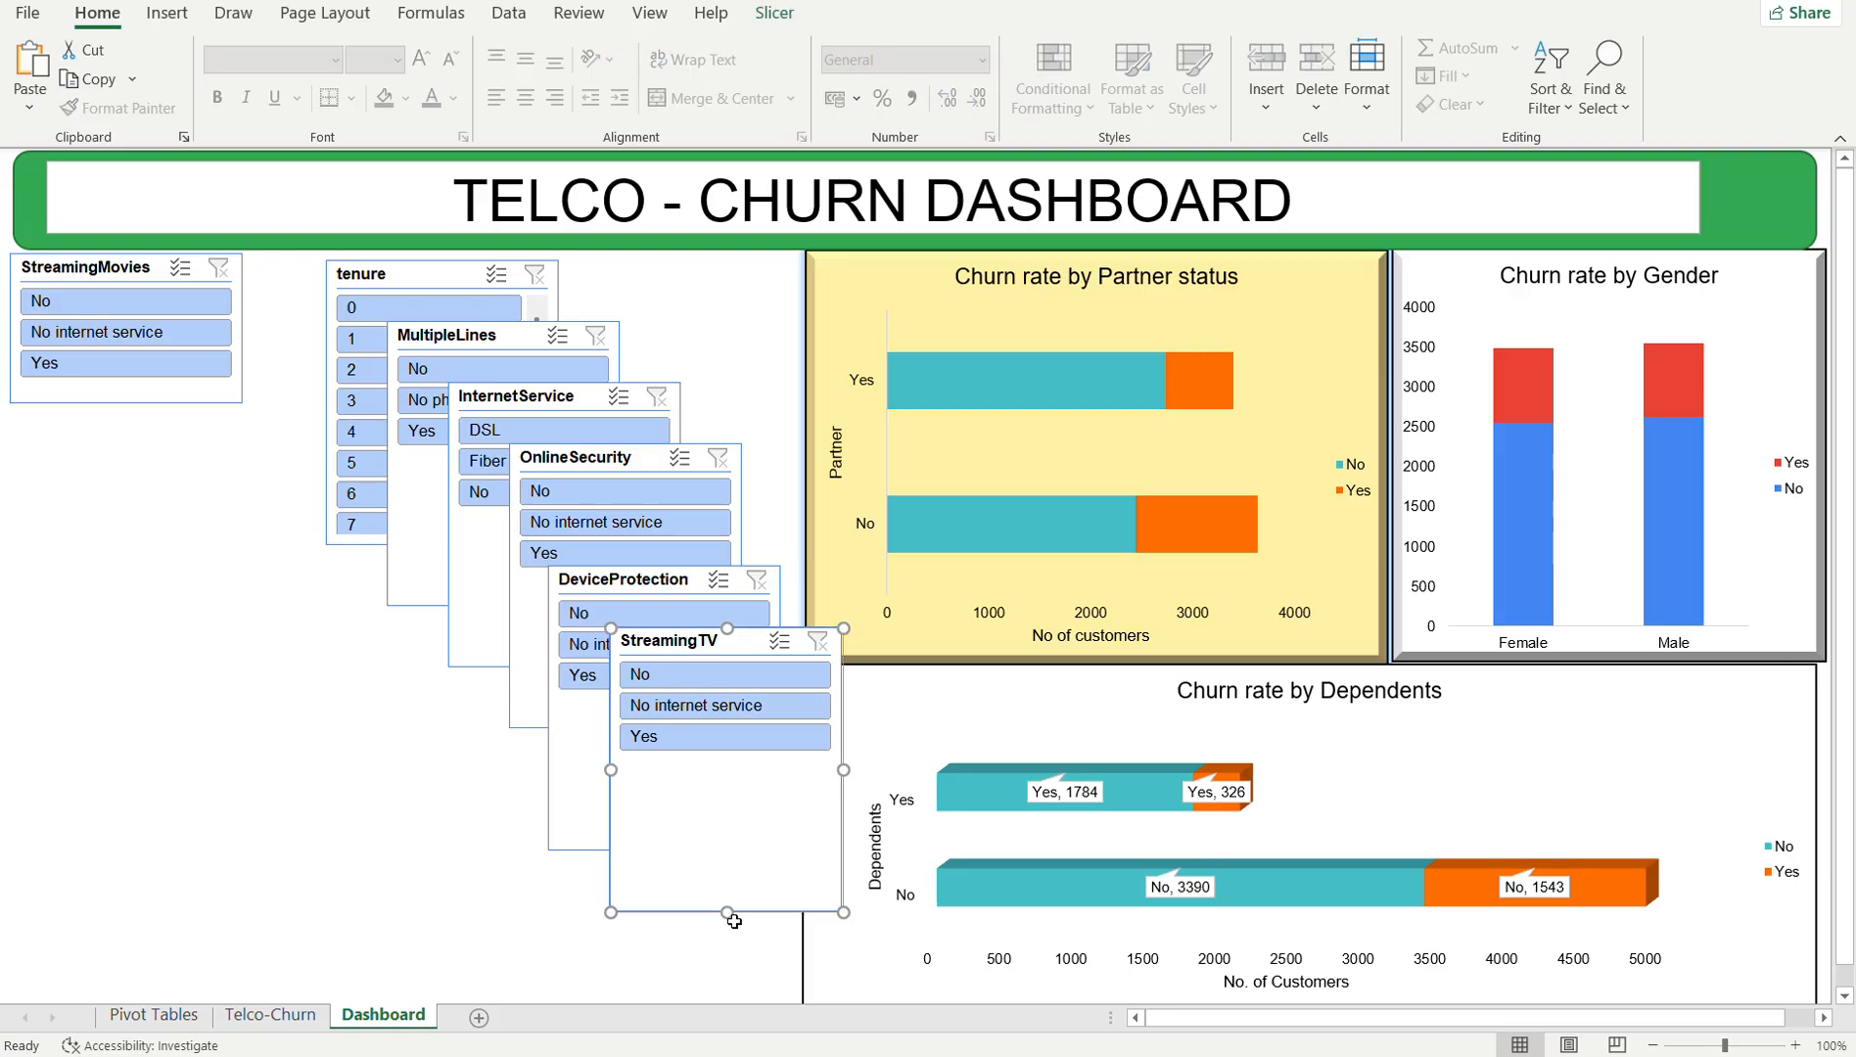
pyautogui.moveTo(726, 912); pyautogui.dragTo(145, 538)
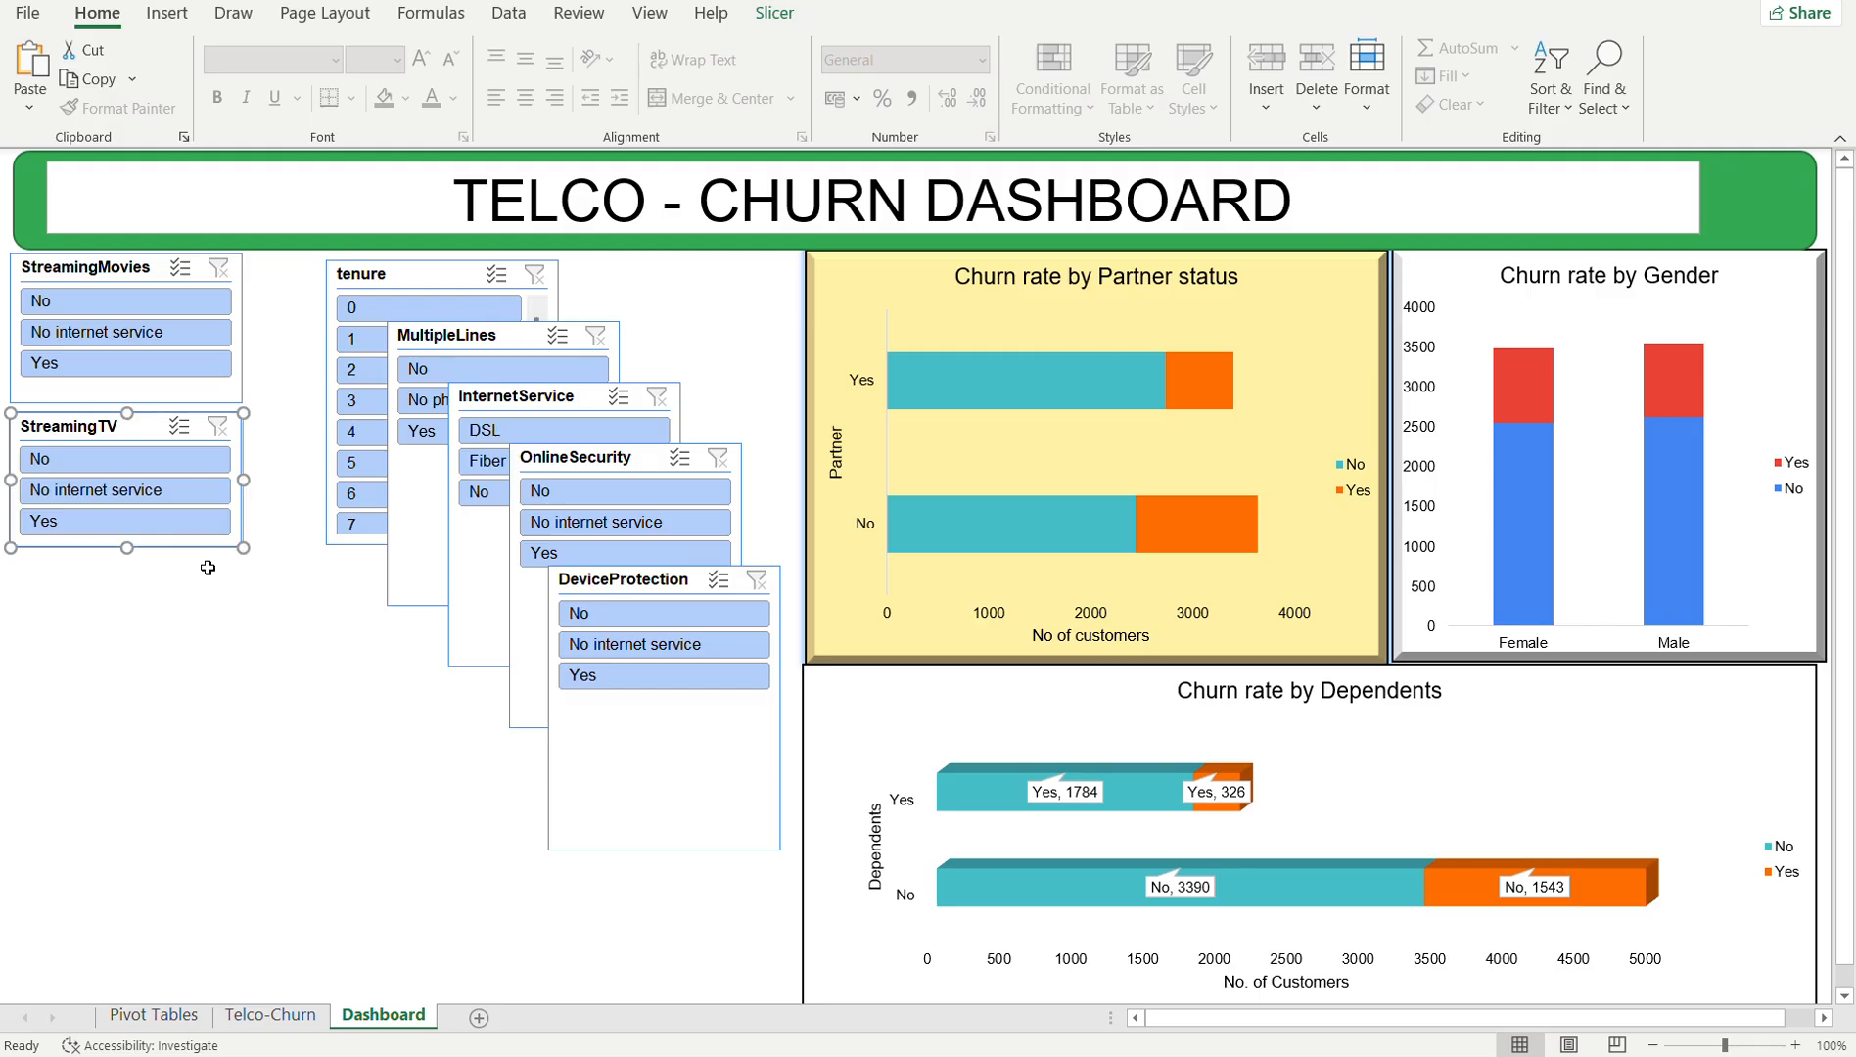
# - Shorten the DeviceProtection and OnlineSecurity slicers to fit their options and stack them in that order beneath the StreamingTV slicer
pyautogui.click(630, 762)
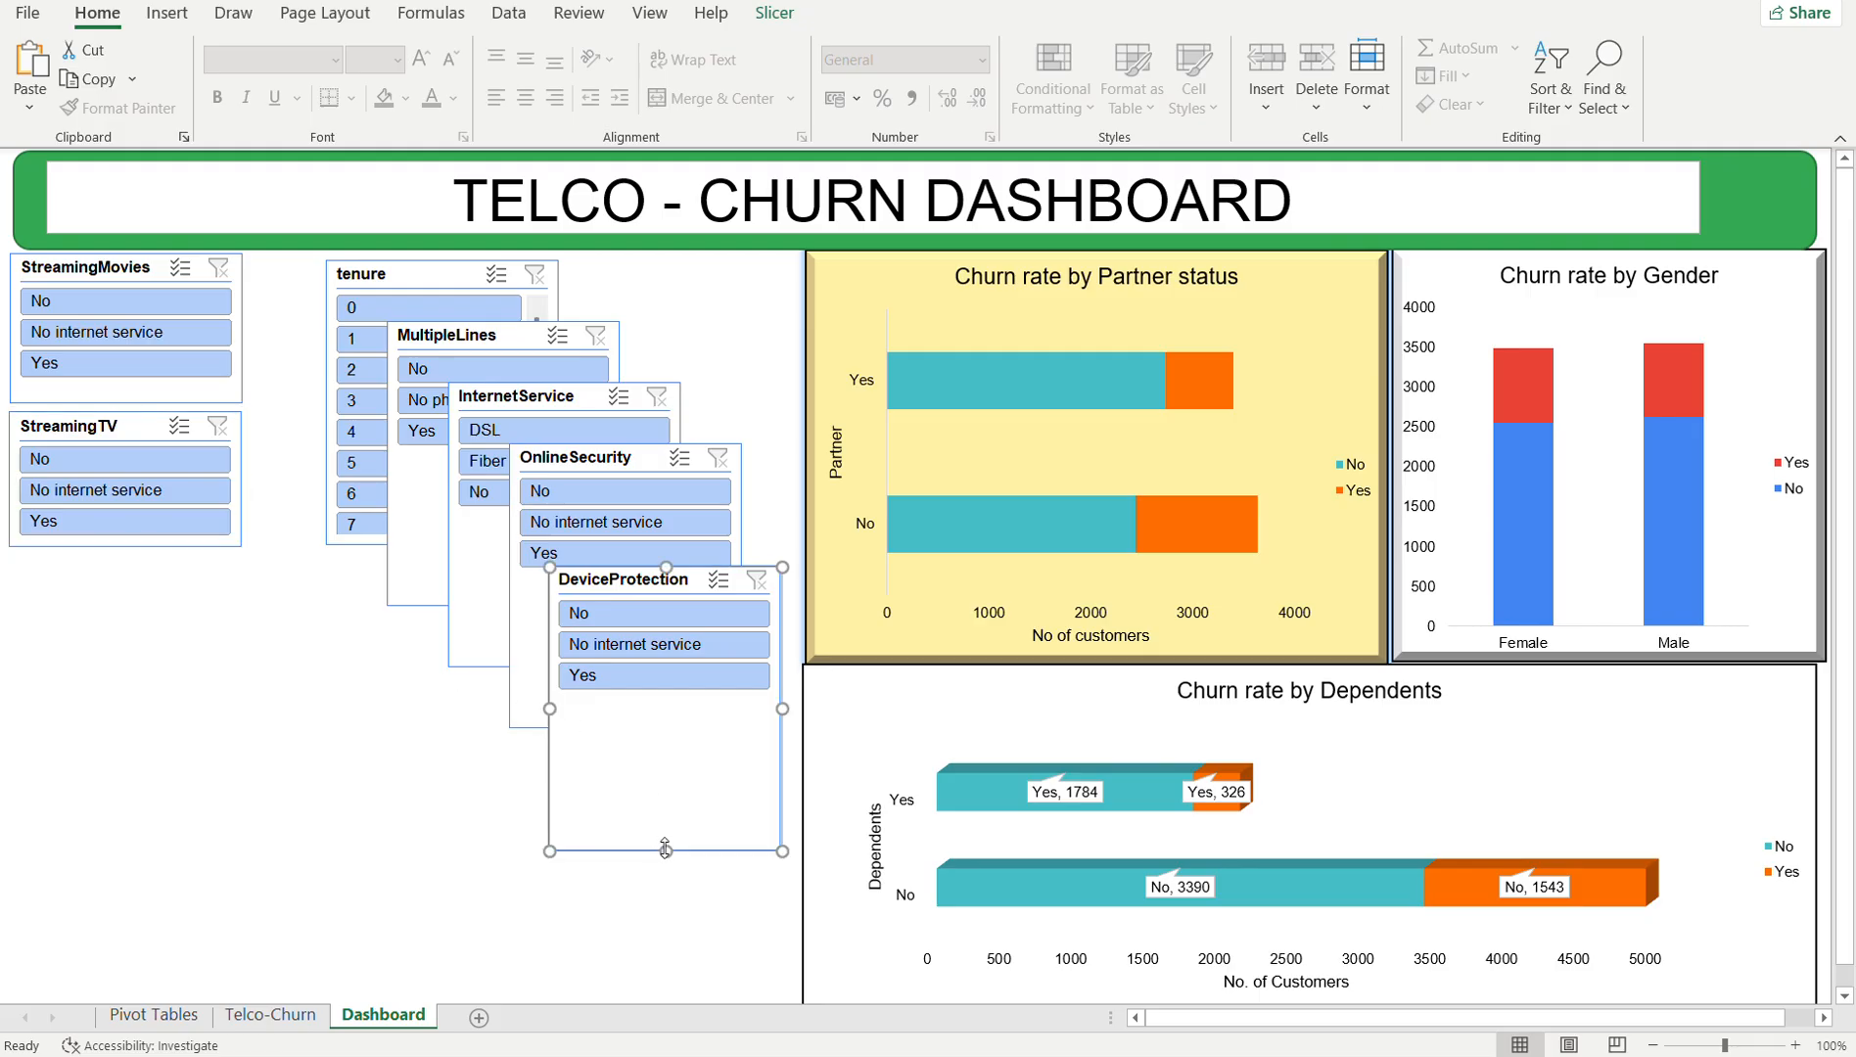
pyautogui.moveTo(666, 850); pyautogui.dragTo(181, 691)
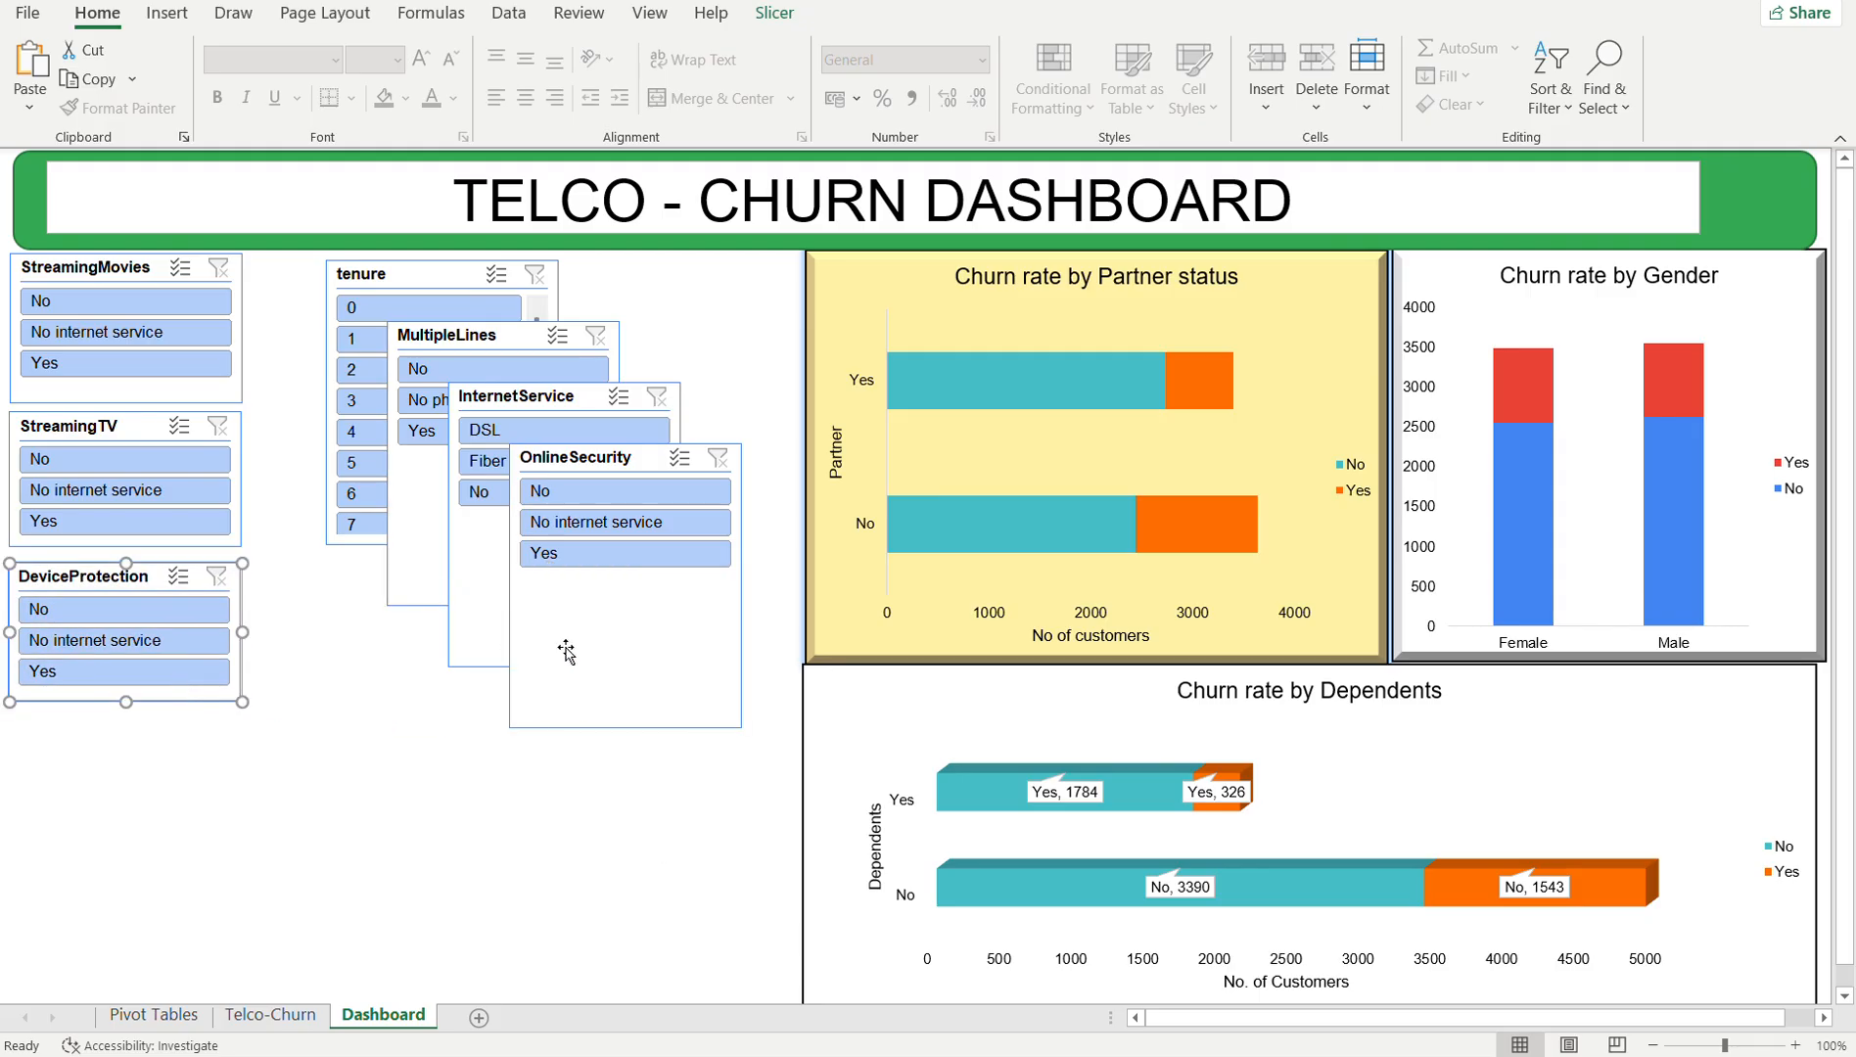
pyautogui.click(615, 684)
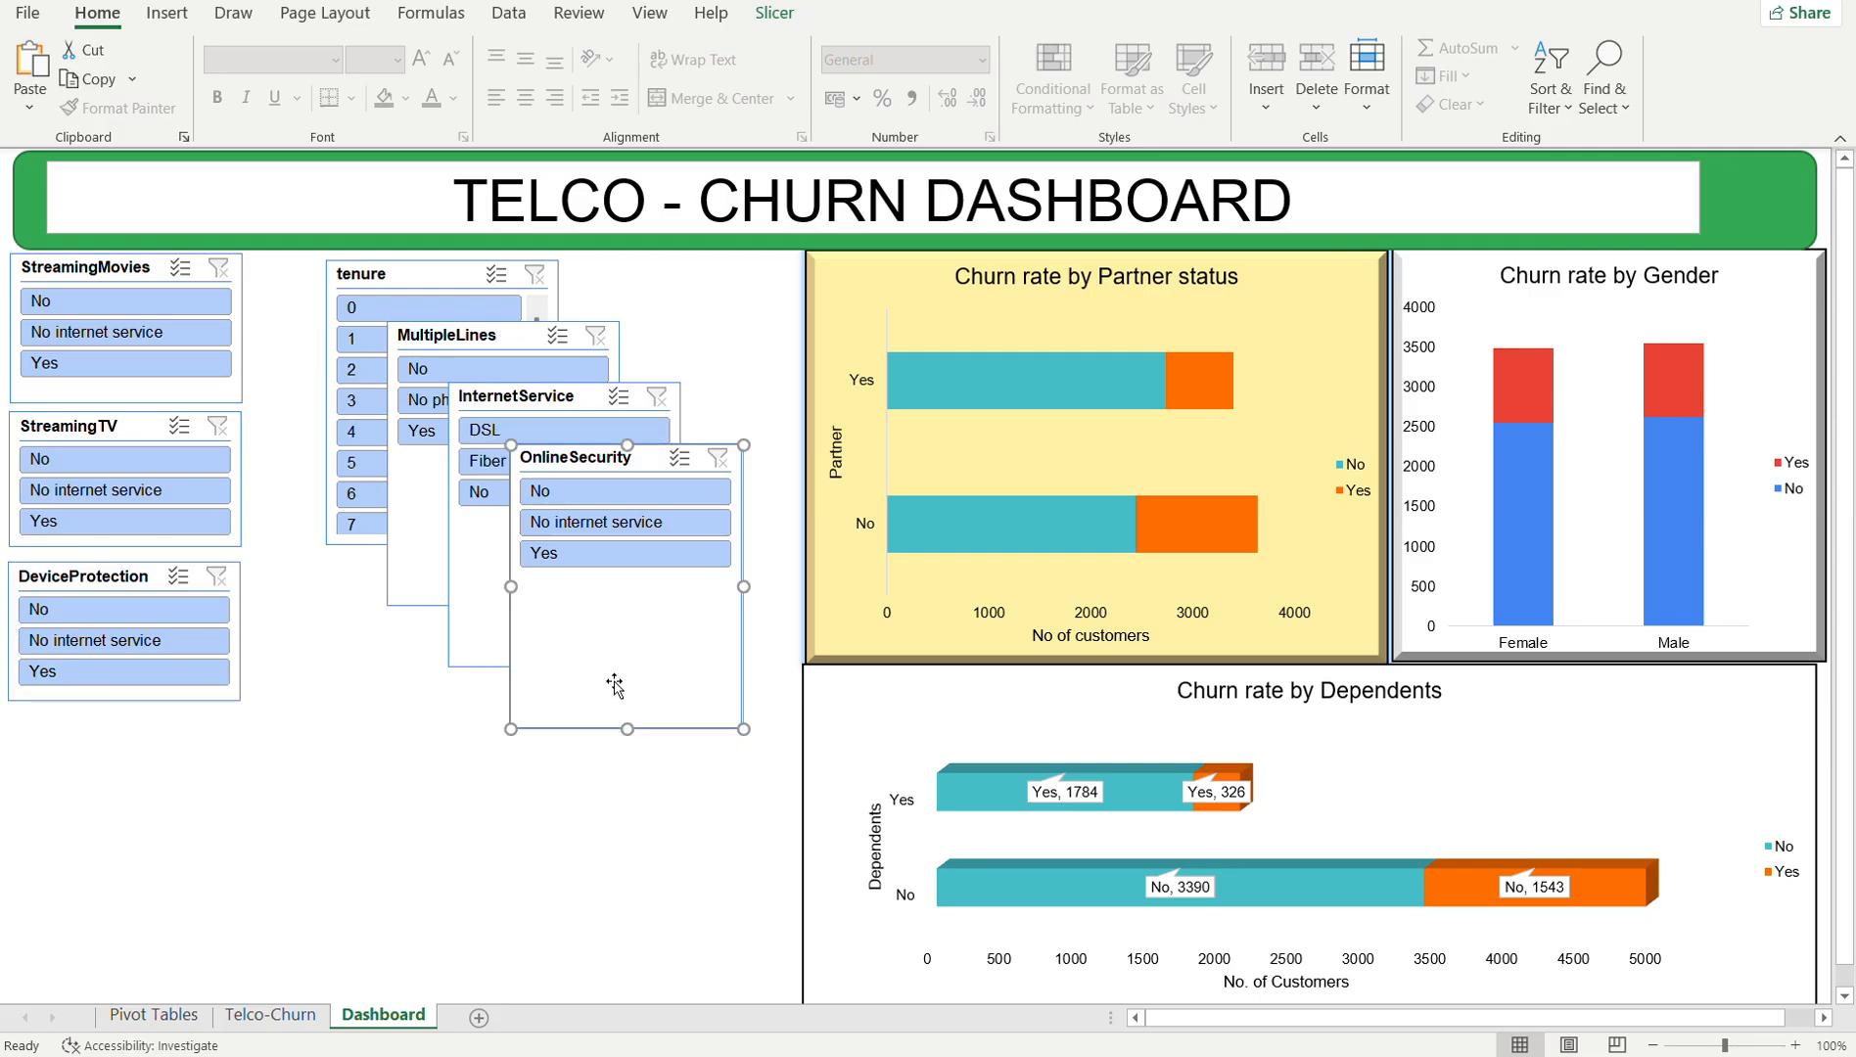
pyautogui.moveTo(631, 724); pyautogui.dragTo(191, 851)
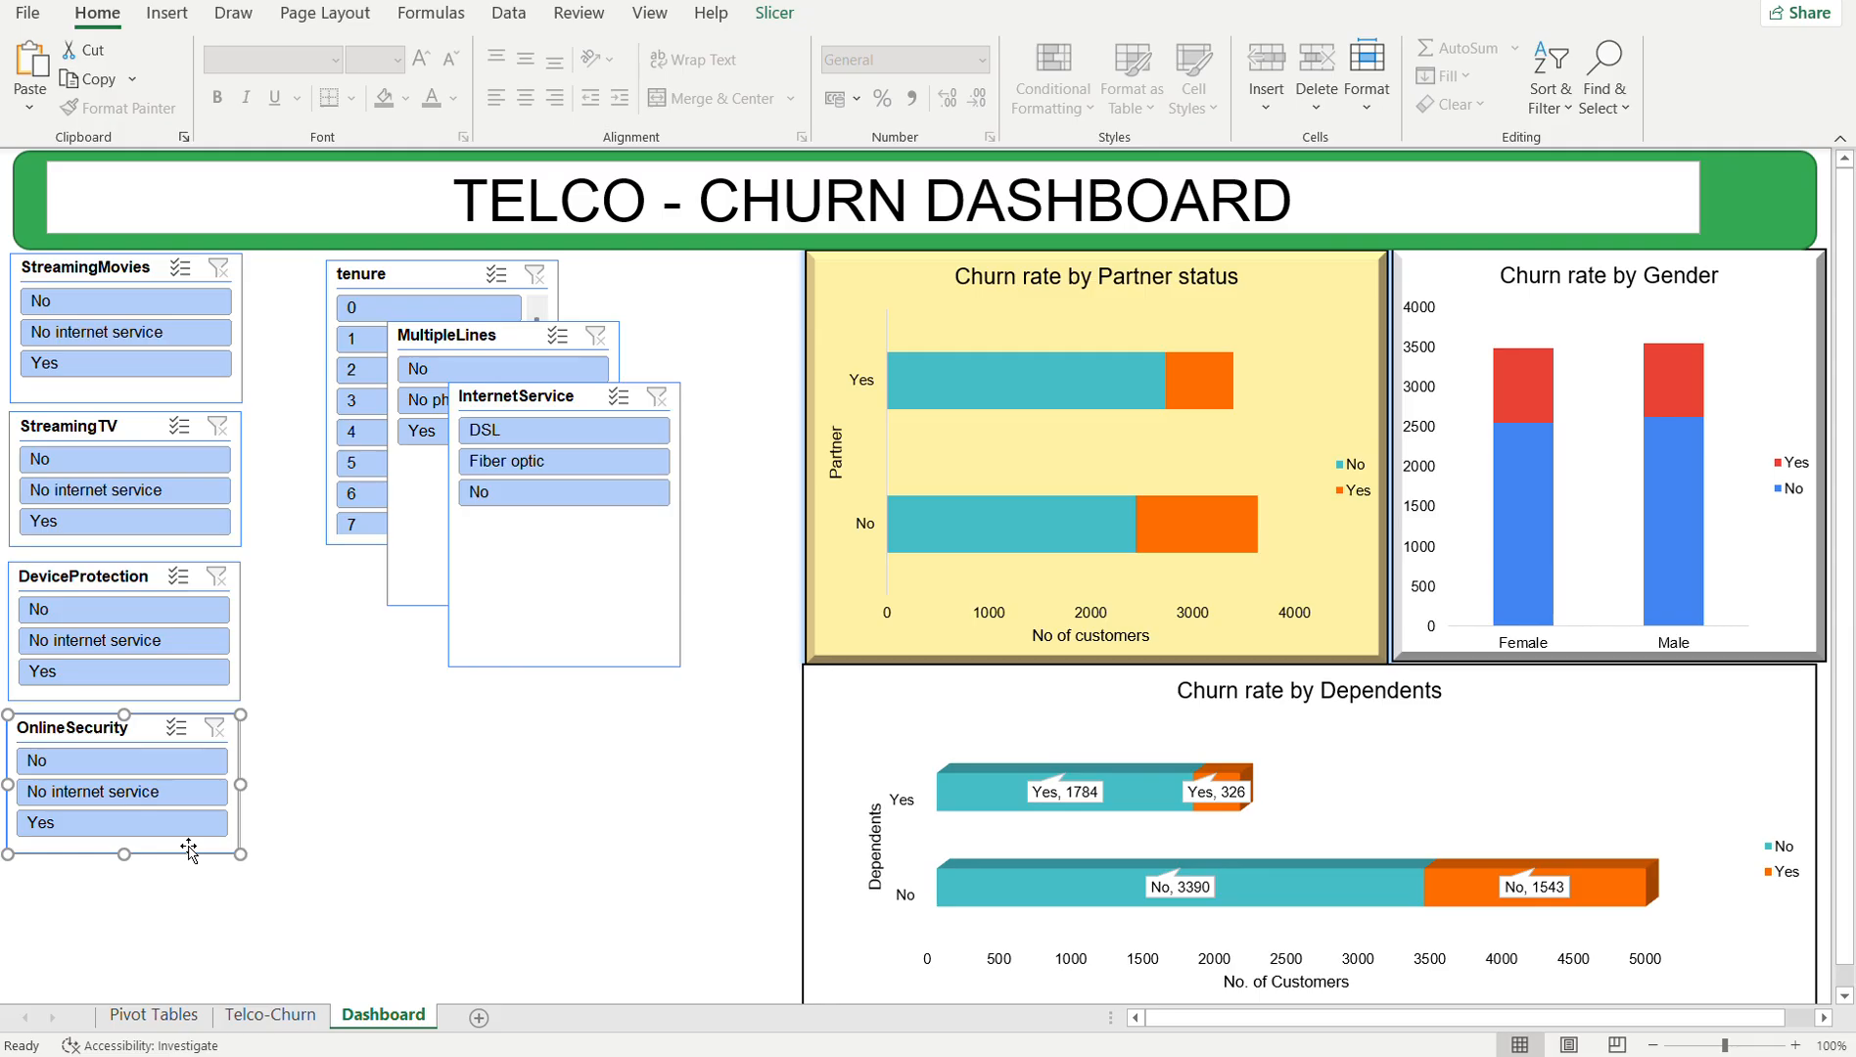
# - Shorten the InternetService slicer to fit its three options and place it directly beneath the OnlineSecurity slicer
pyautogui.click(515, 593)
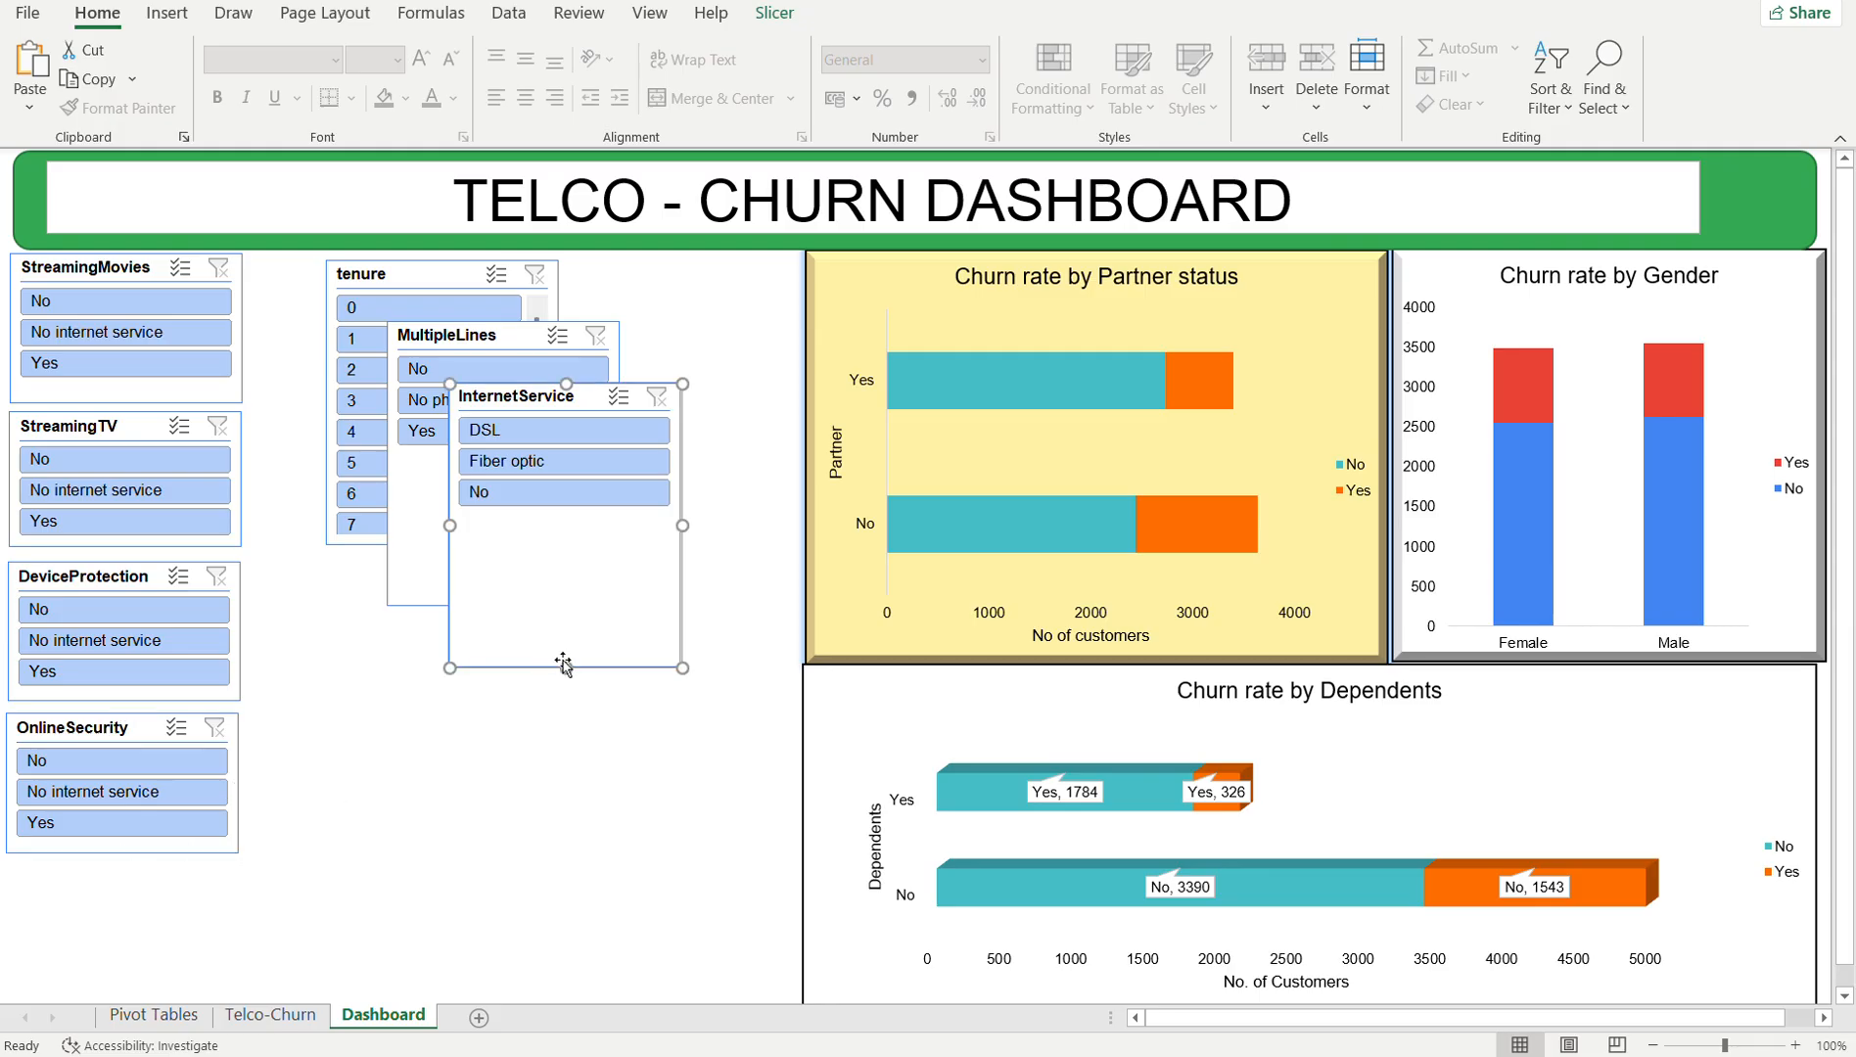
pyautogui.moveTo(565, 666); pyautogui.dragTo(559, 527)
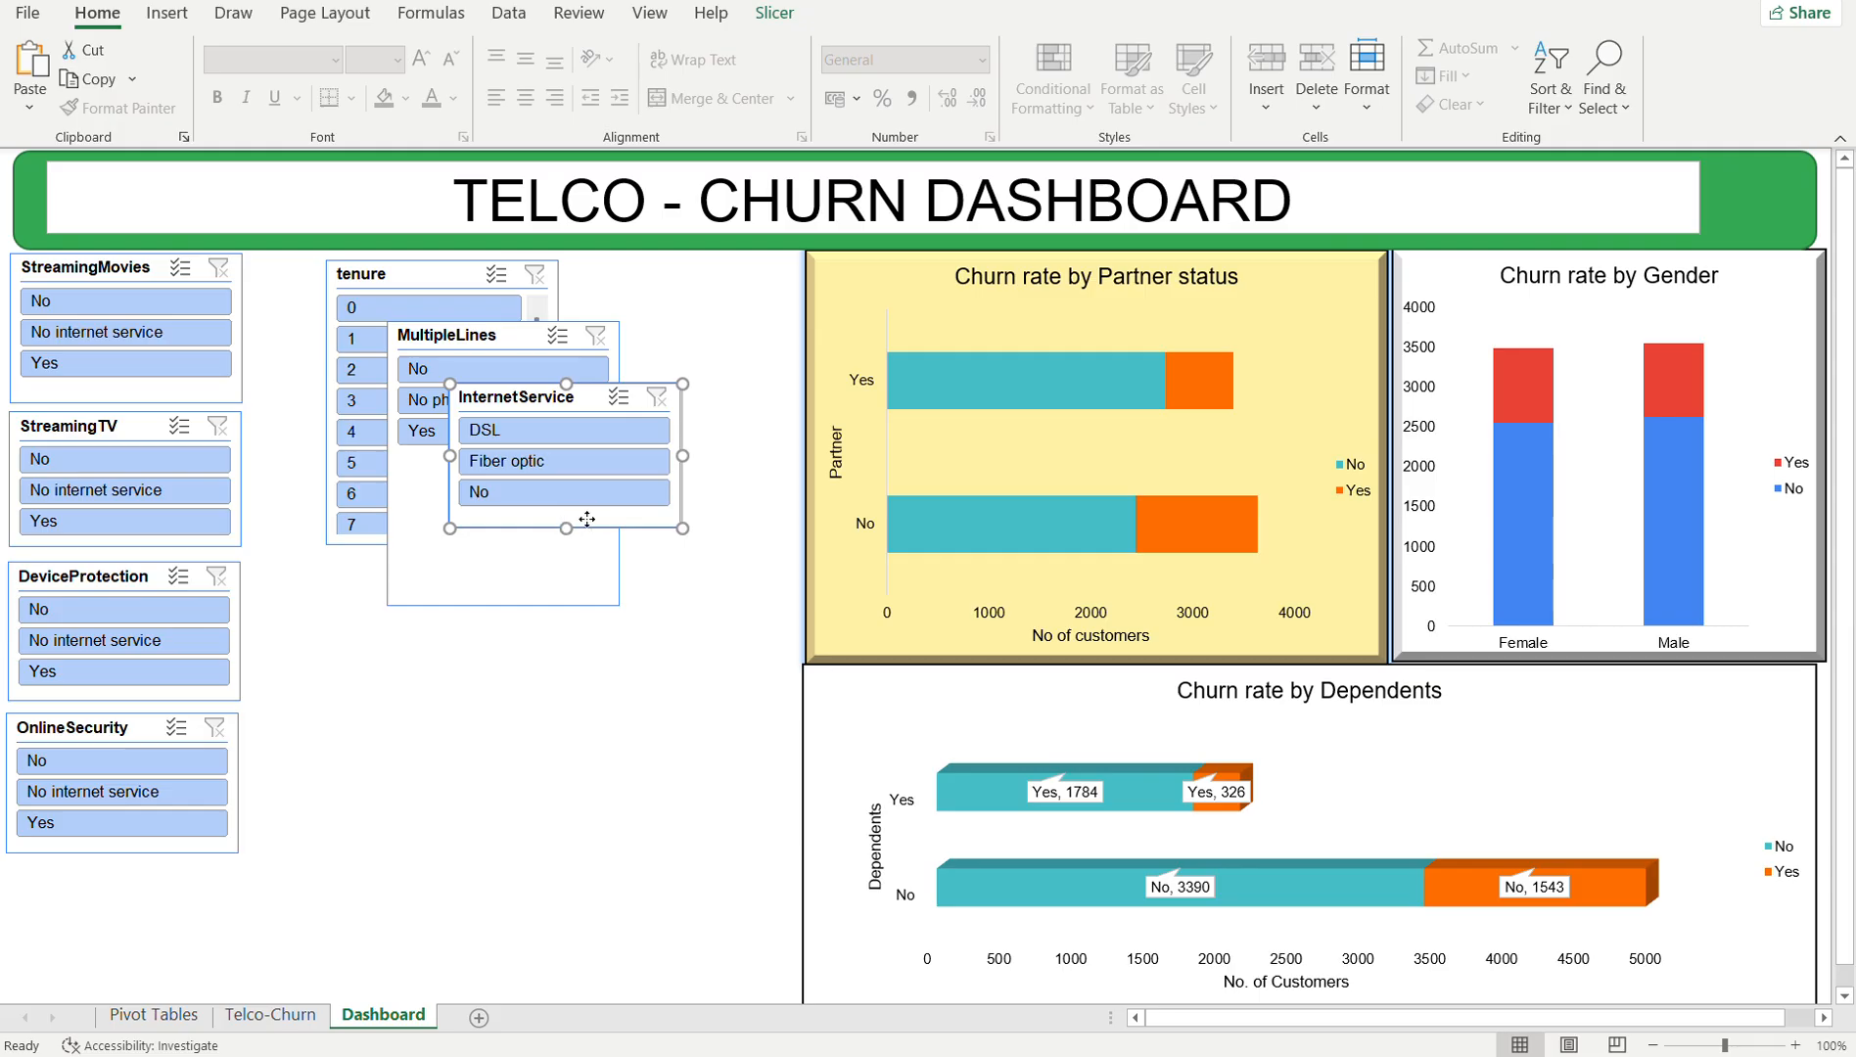
pyautogui.moveTo(587, 519); pyautogui.dragTo(150, 954)
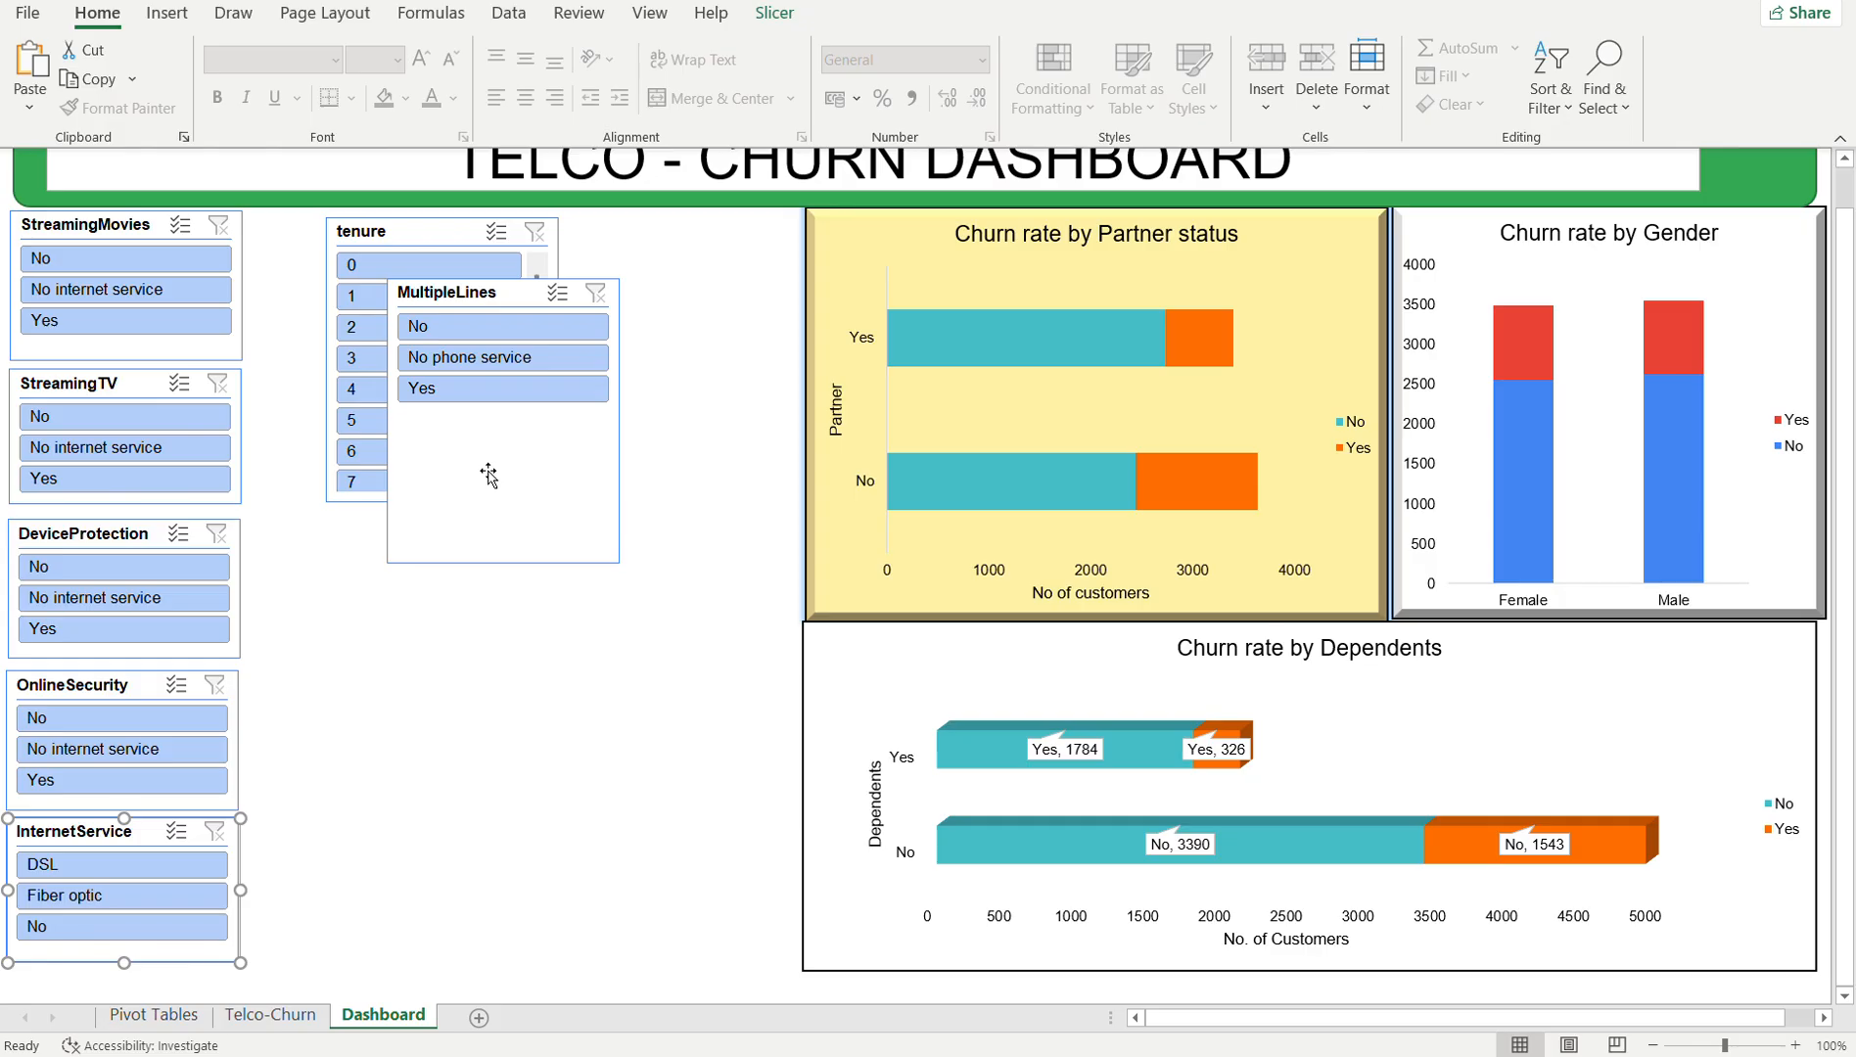
# - Start a second slicer column with tenure beside the streaming slicers and a shortened MultipleLines slicer beneath it, next to DeviceProtection
pyautogui.click(560, 512)
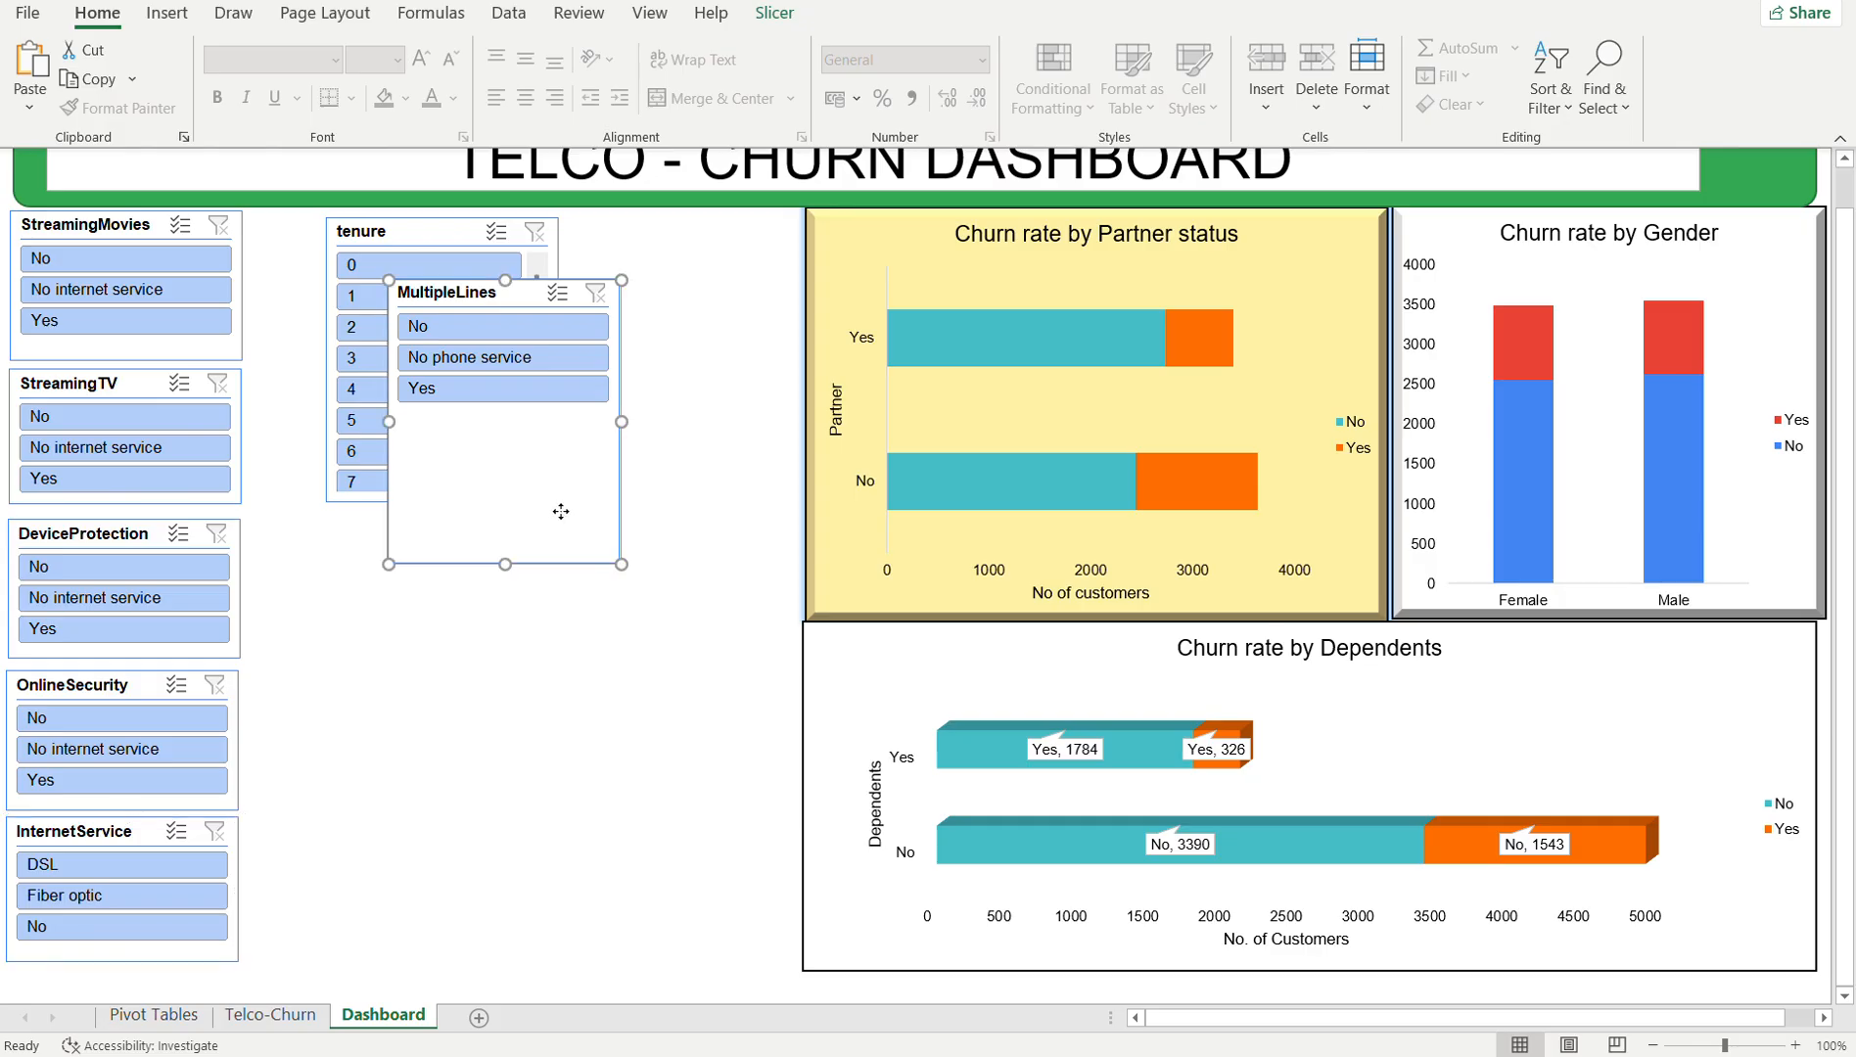
pyautogui.moveTo(561, 514); pyautogui.dragTo(379, 667)
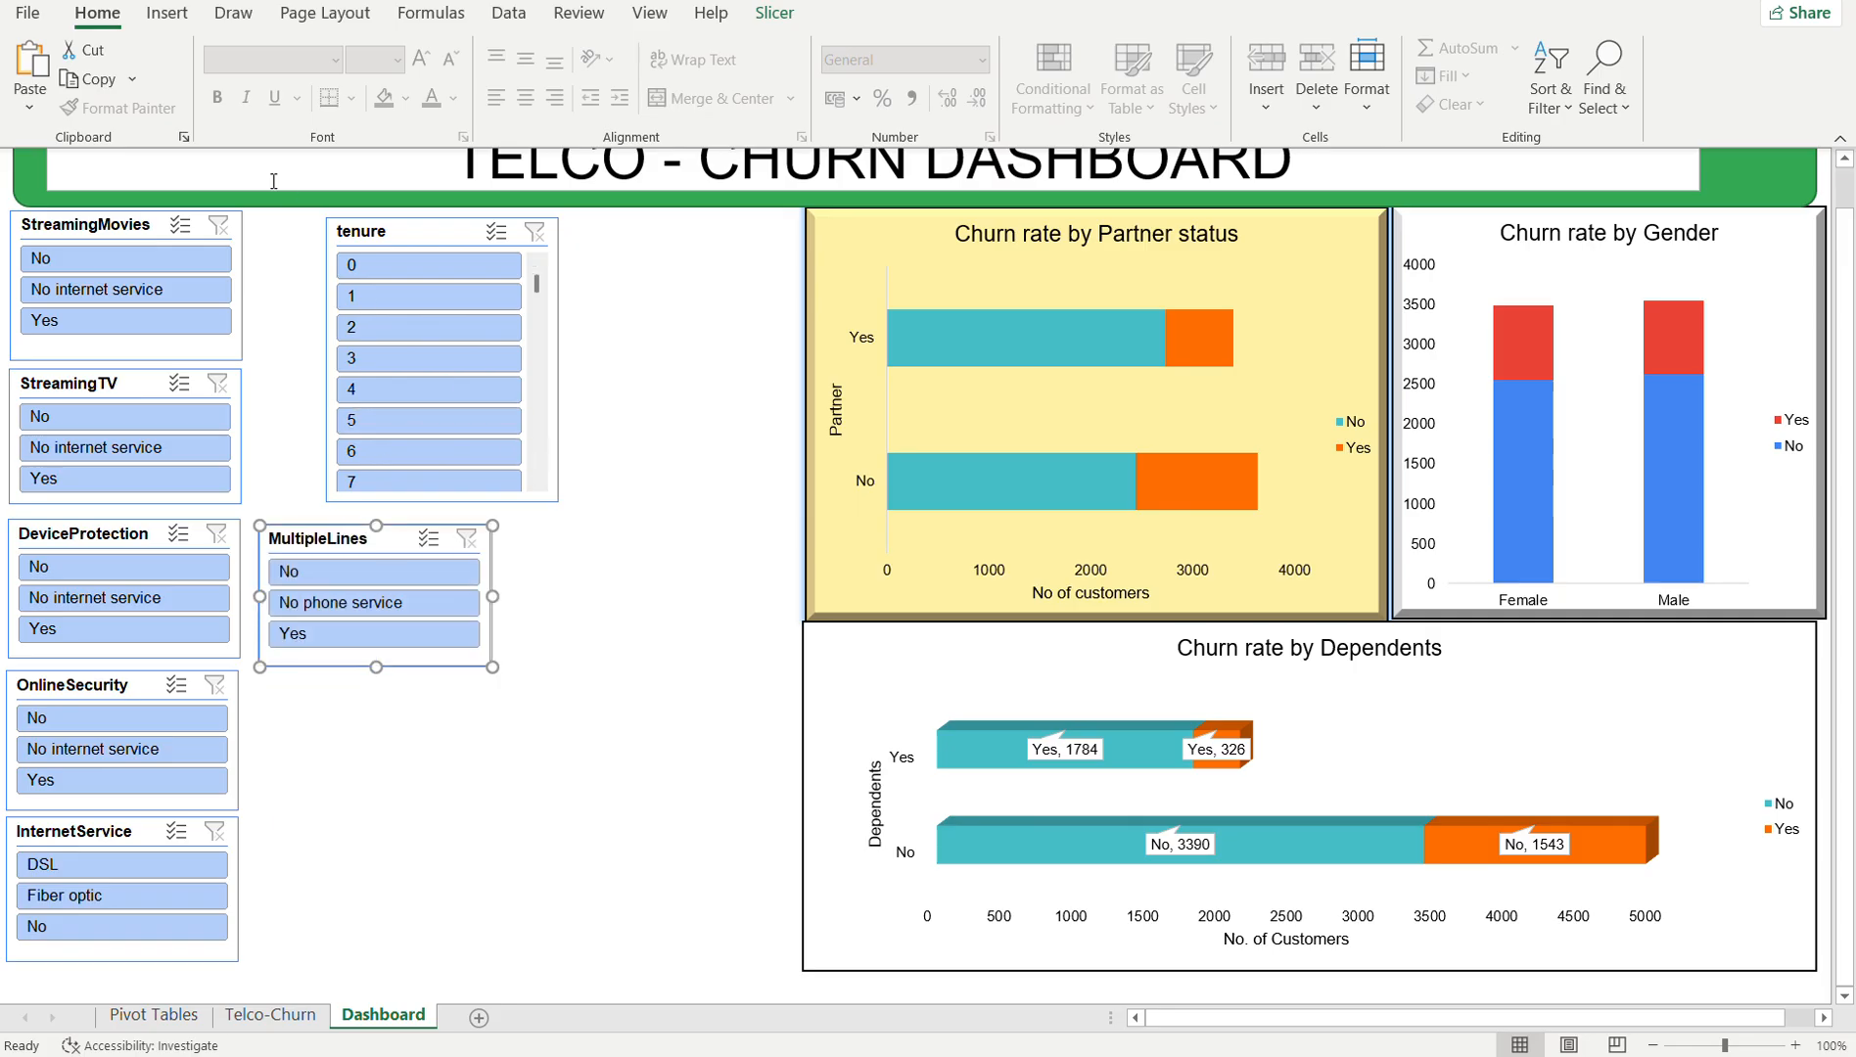
pyautogui.moveTo(427, 235); pyautogui.dragTo(363, 239)
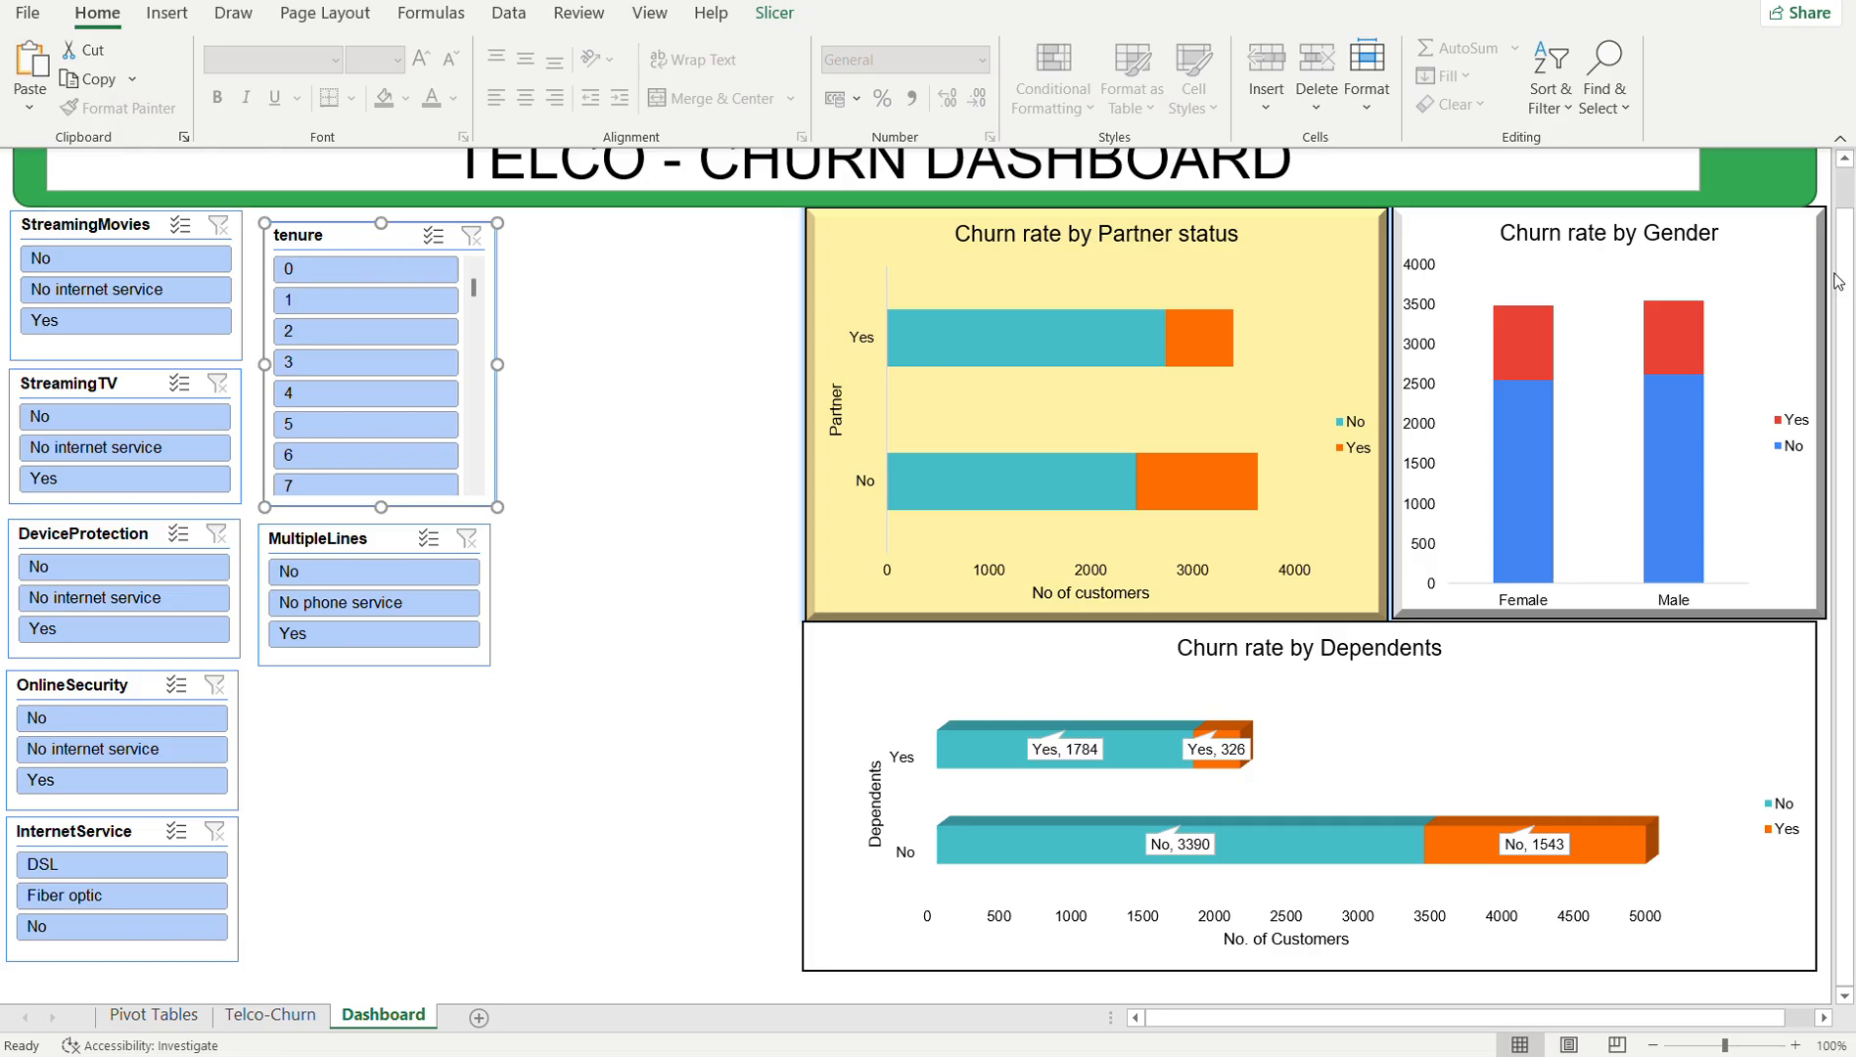
pyautogui.moveTo(1845, 385); pyautogui.dragTo(1845, 342)
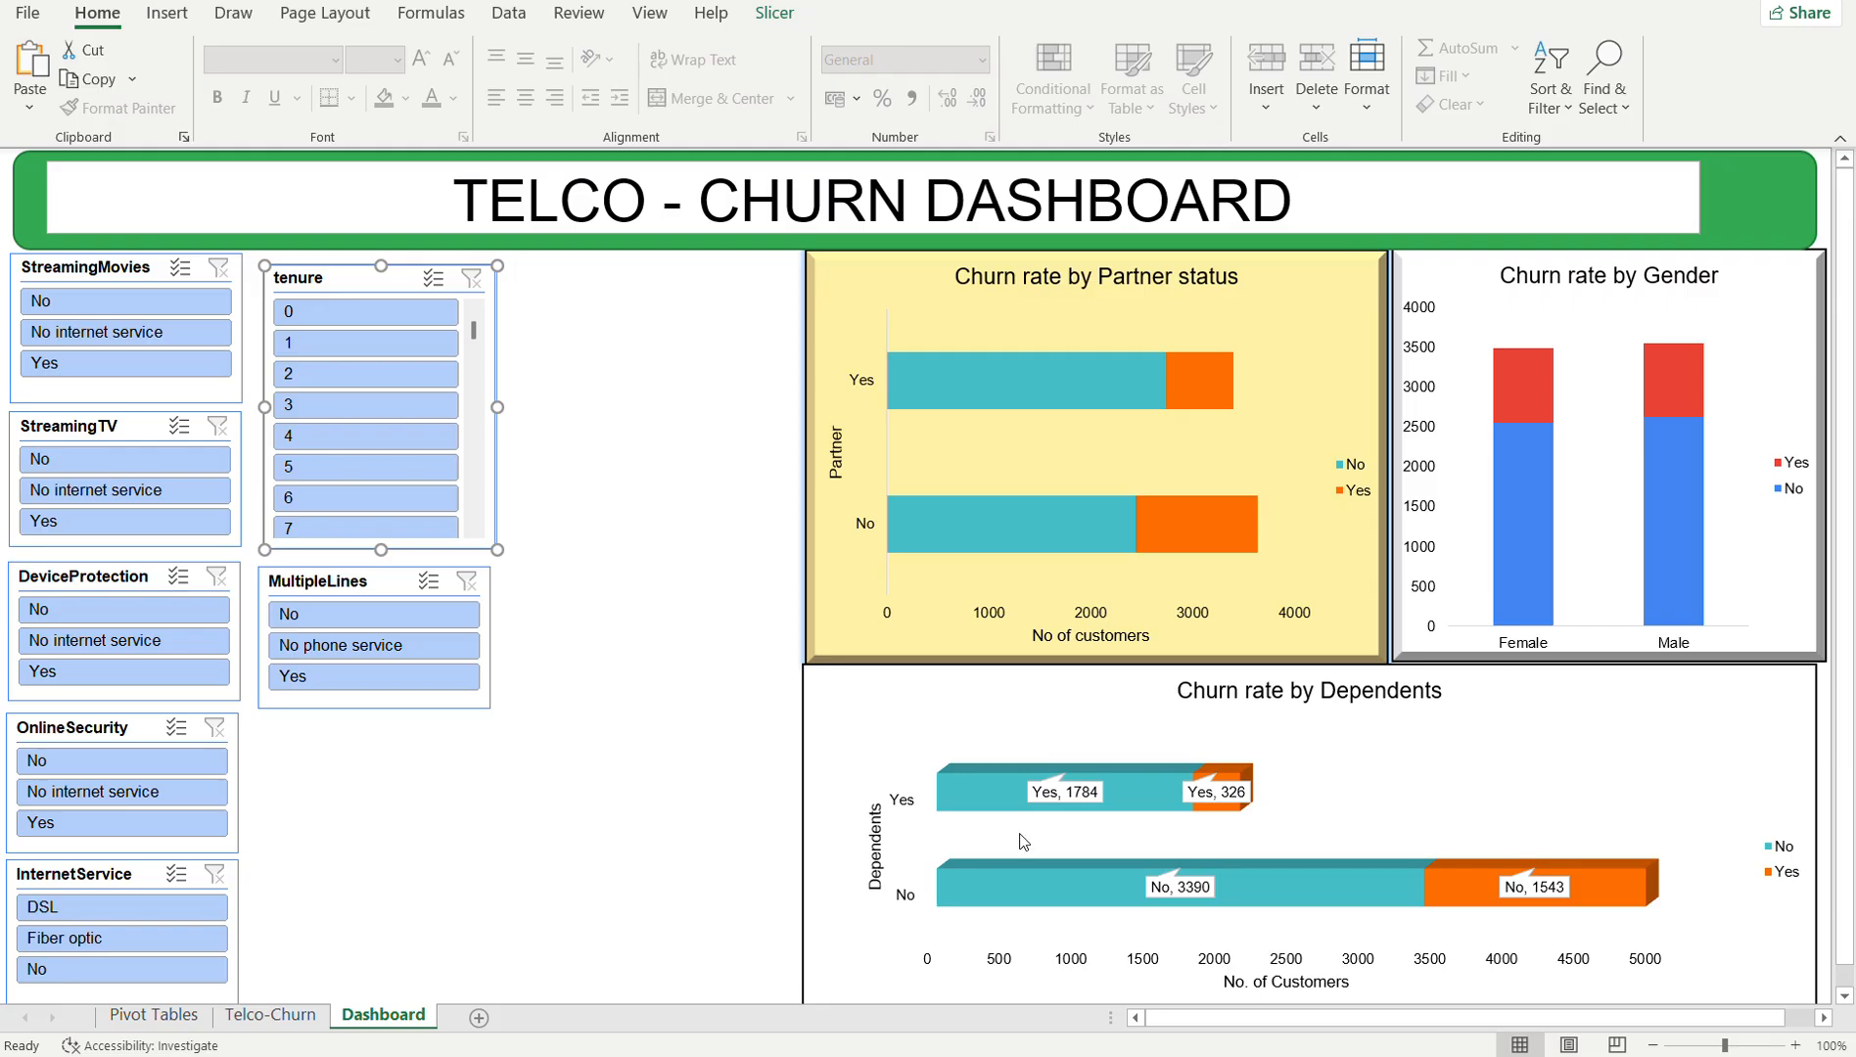
pyautogui.click(735, 821)
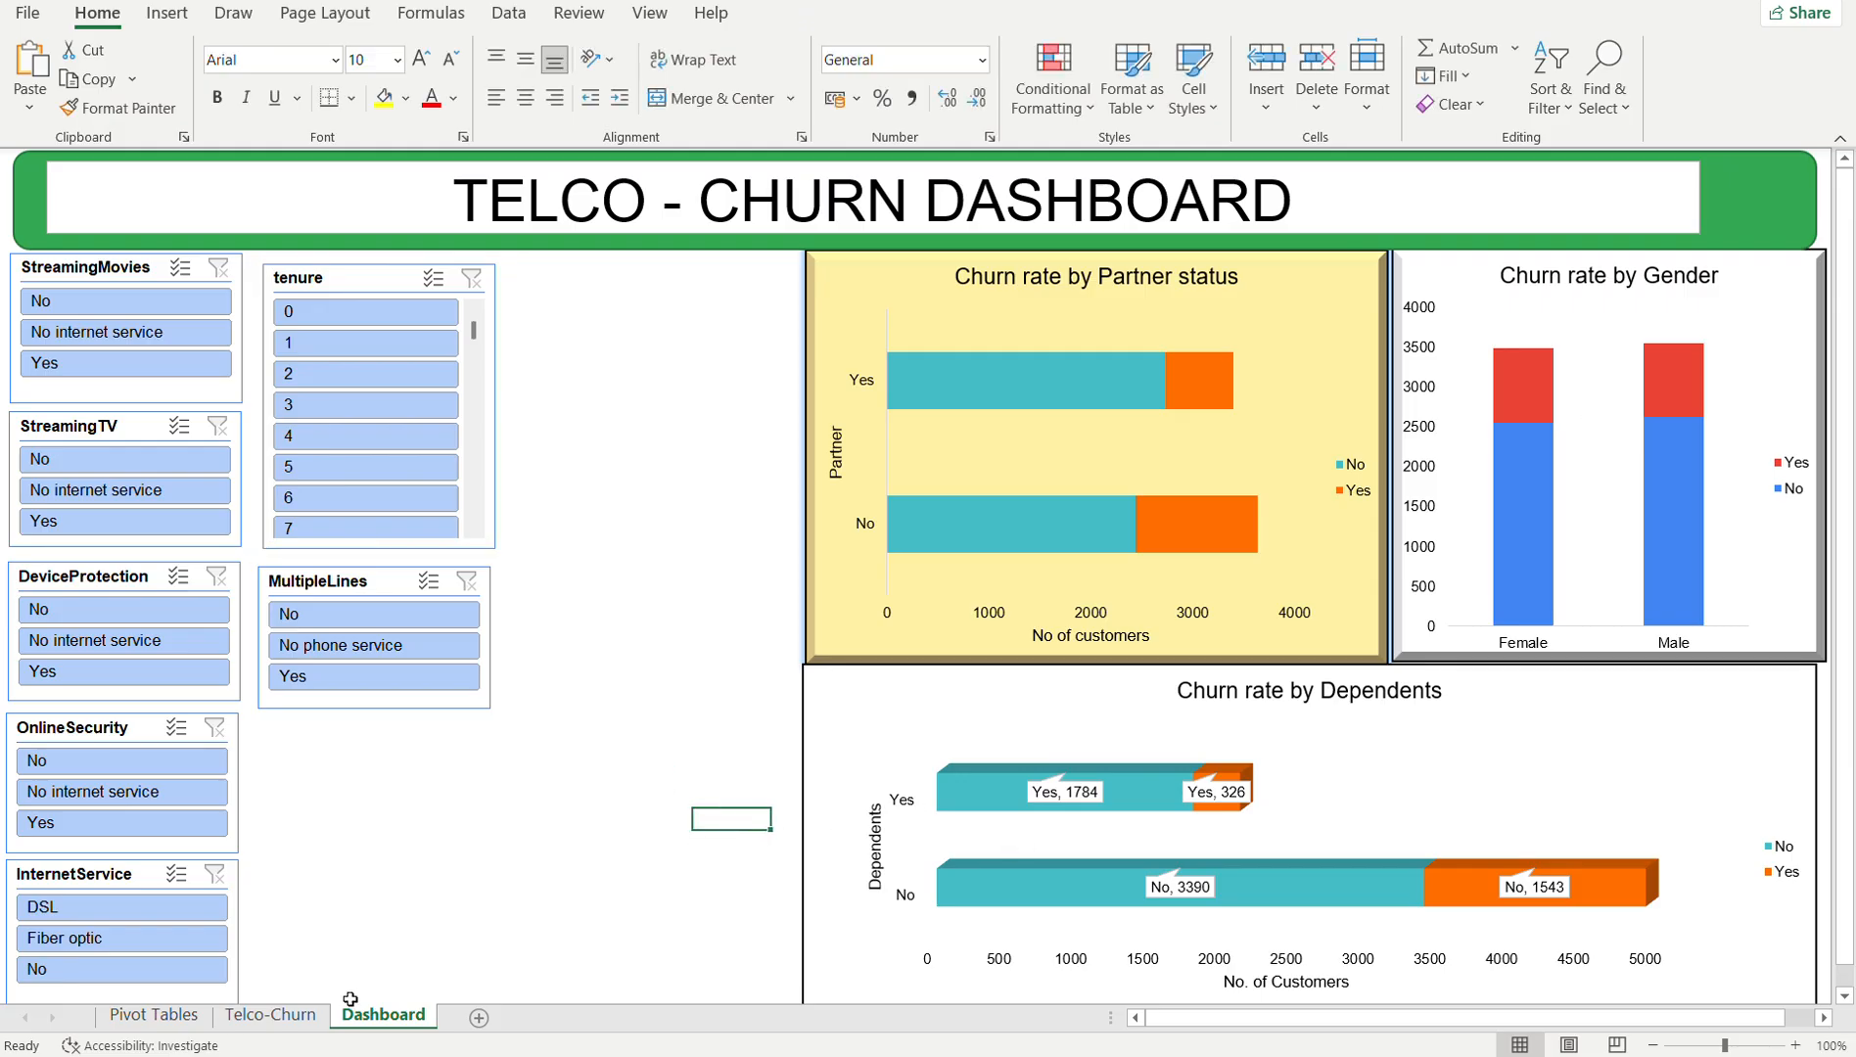
# - Insert a pie PivotChart from the Churn pivot table on the Pivot Tables sheet
pyautogui.click(164, 1016)
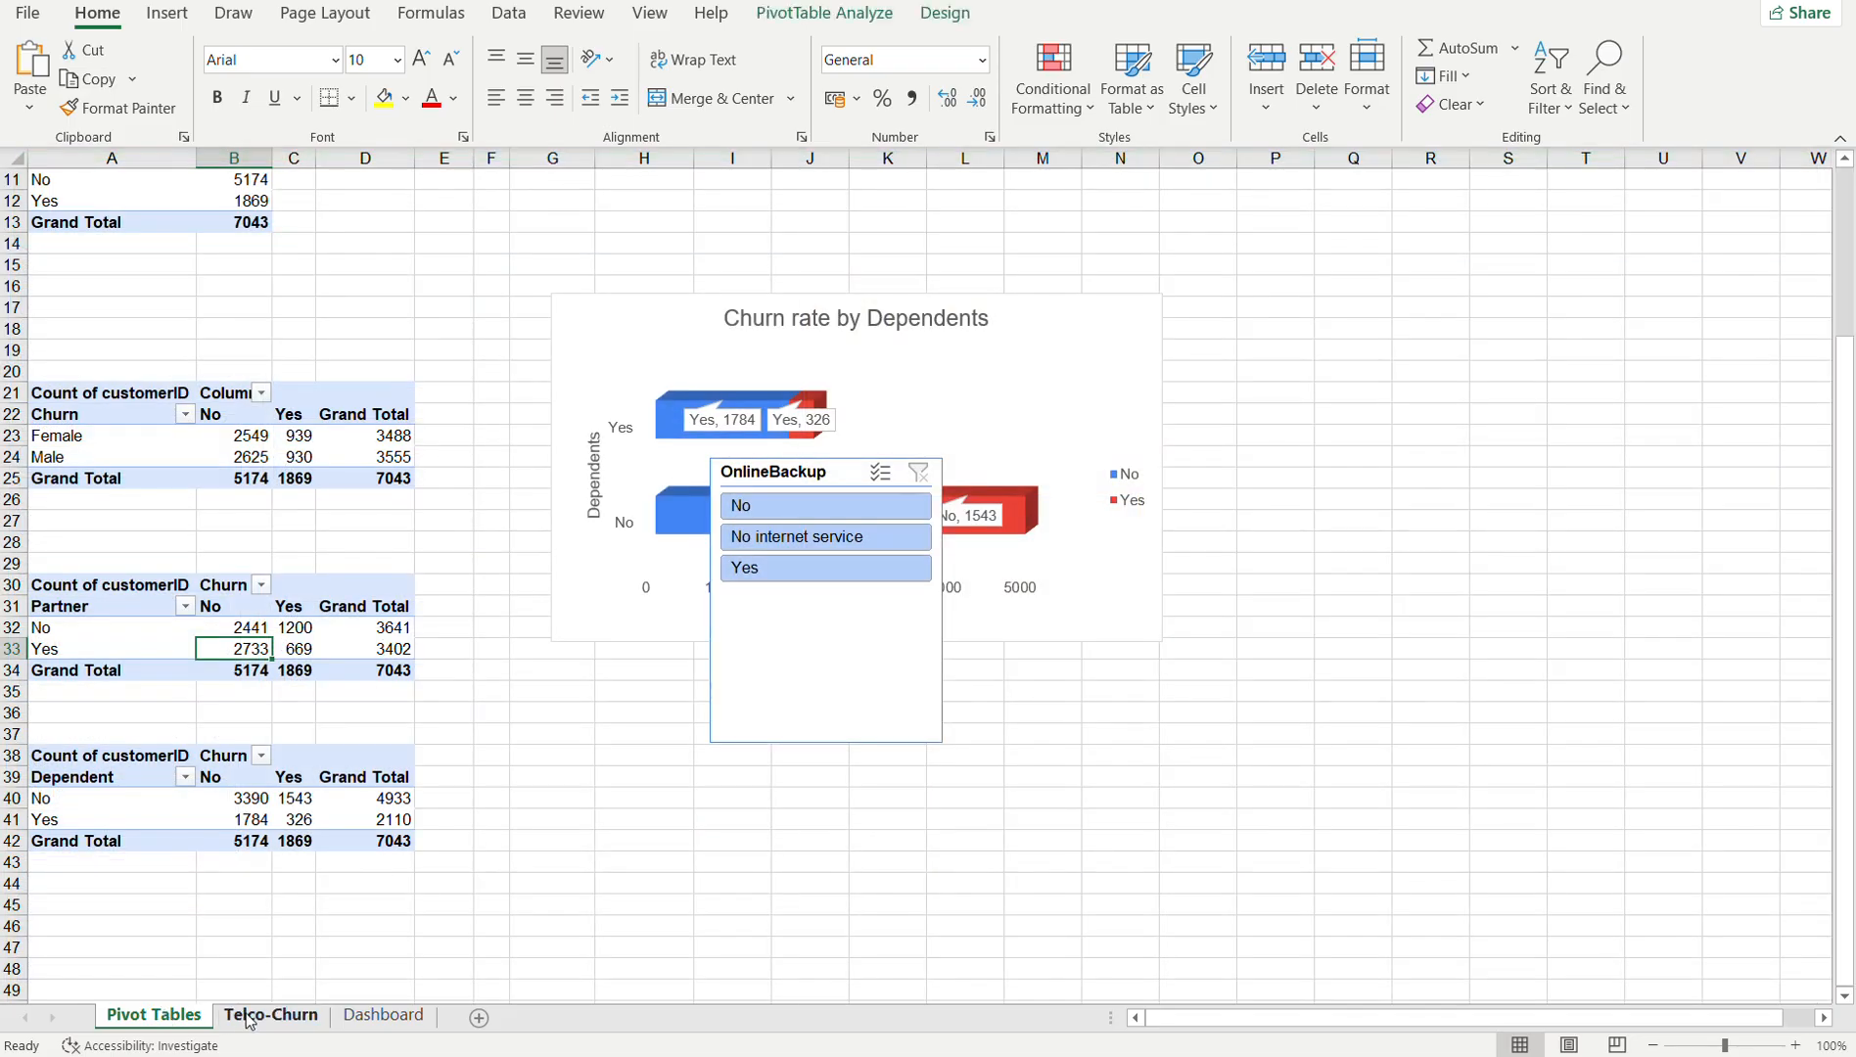
pyautogui.scroll(3, 102, 223)
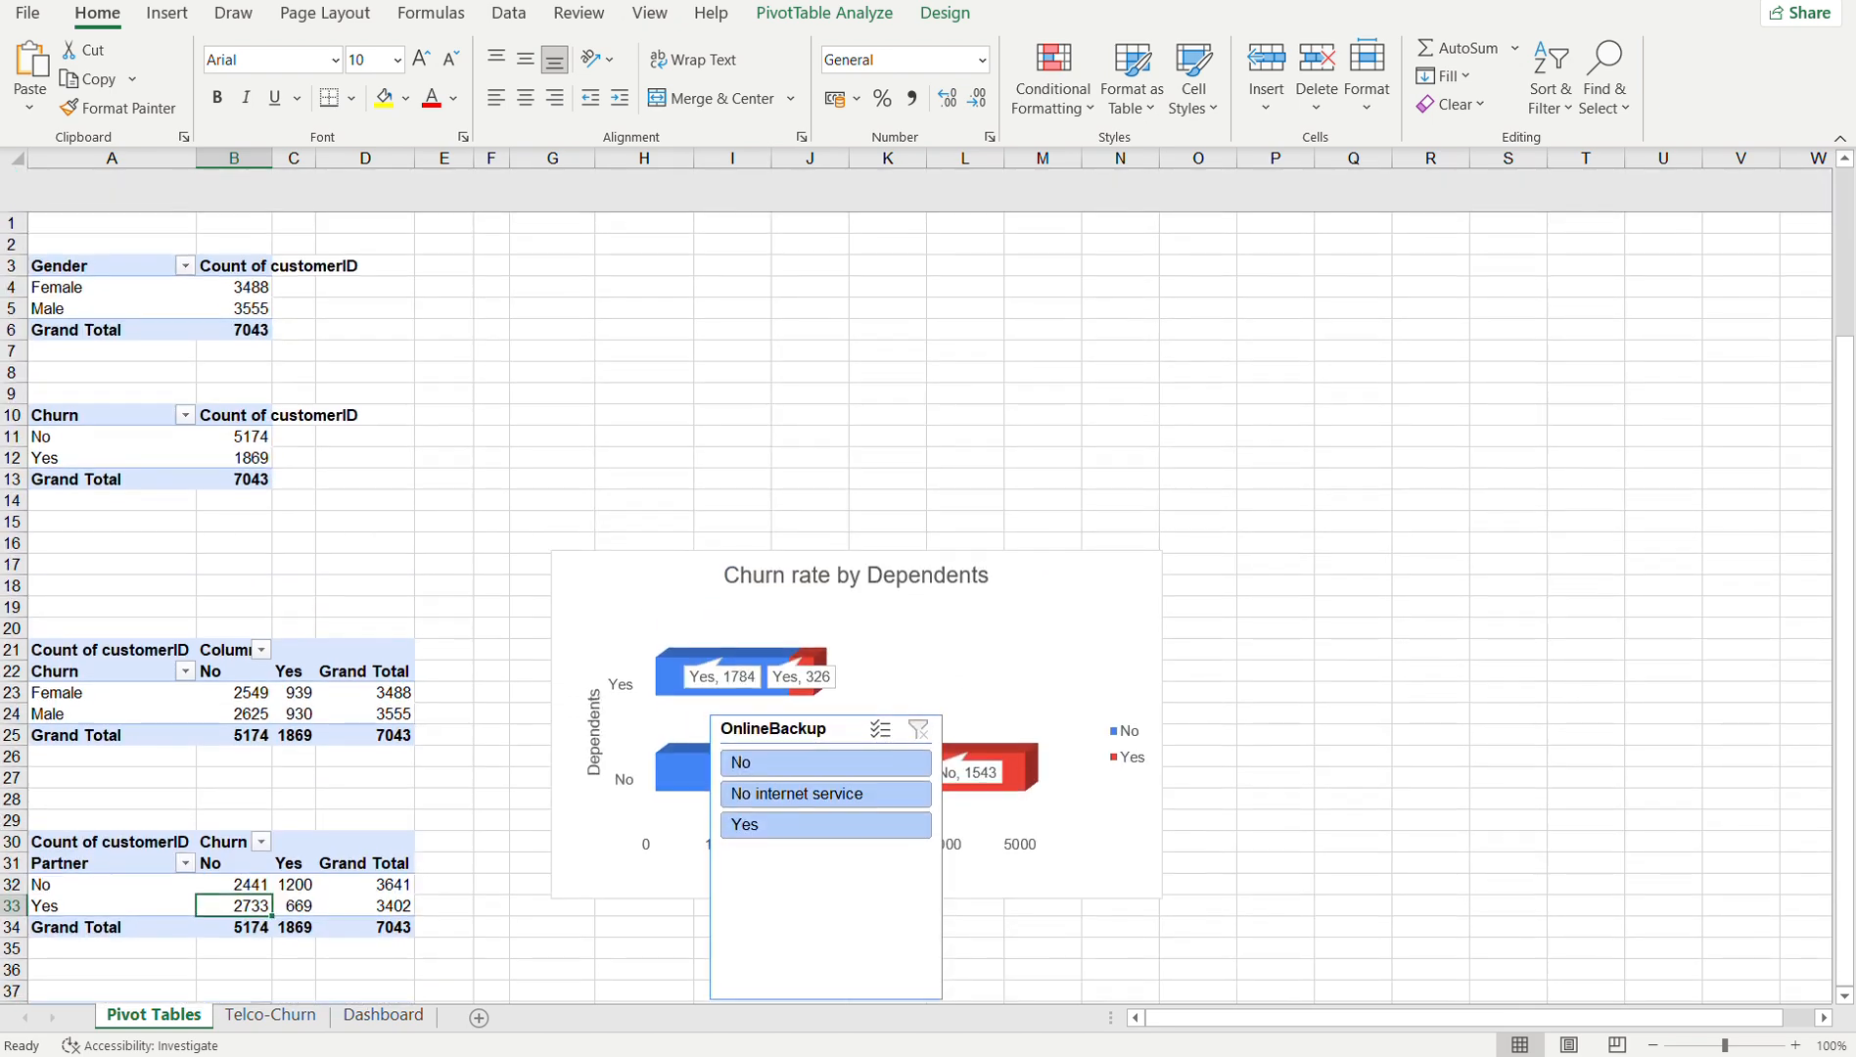
pyautogui.click(100, 384)
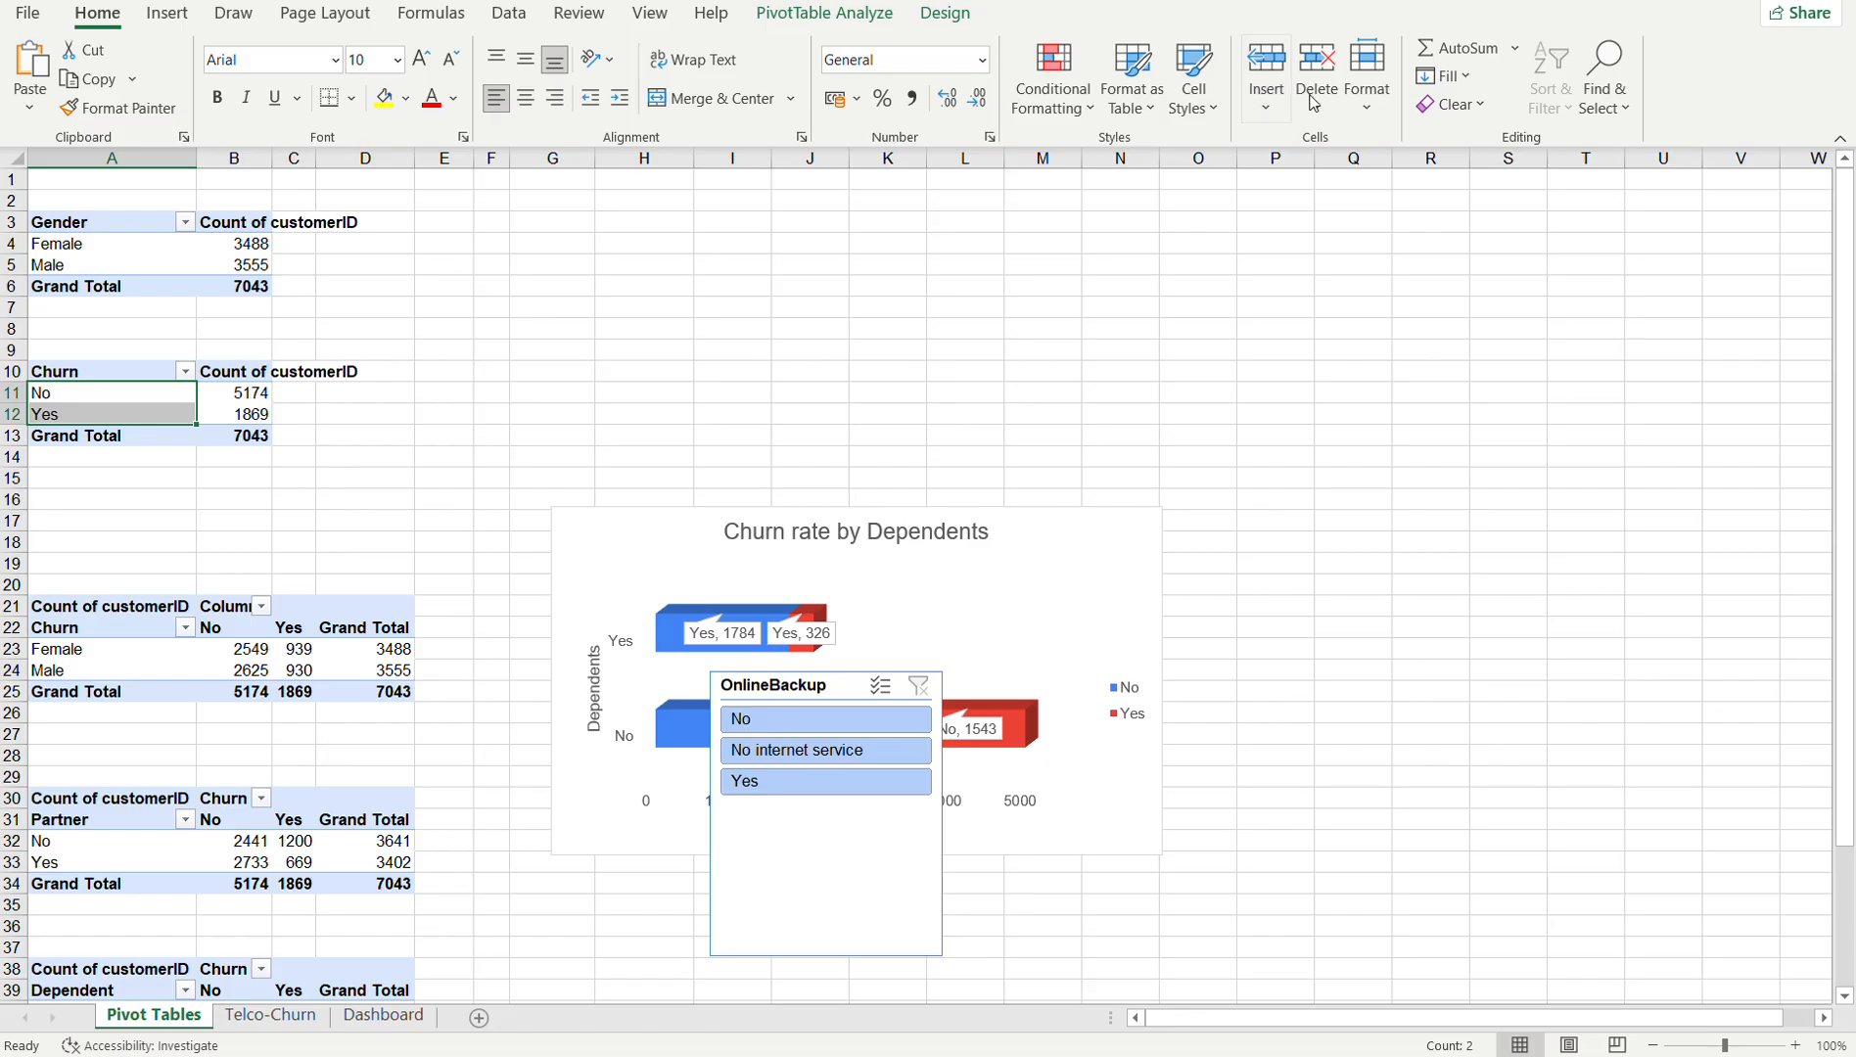
pyautogui.click(774, 16)
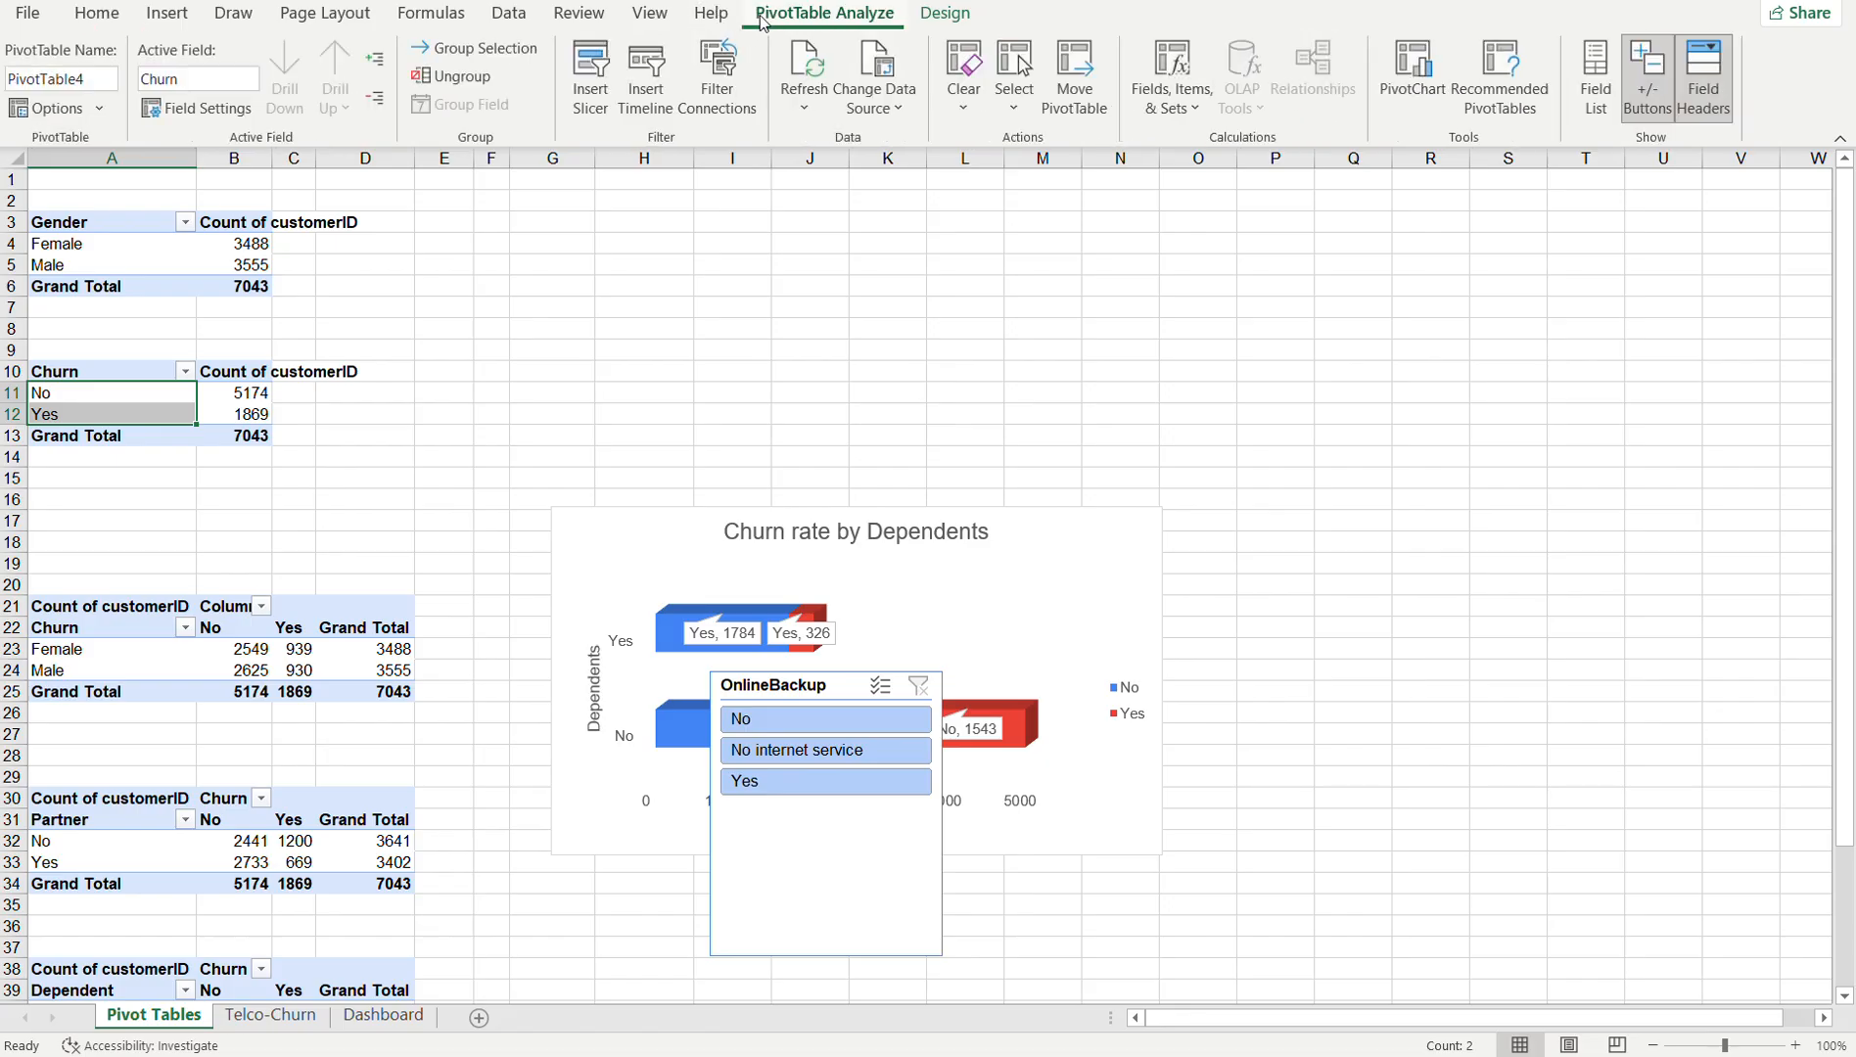
pyautogui.click(1410, 65)
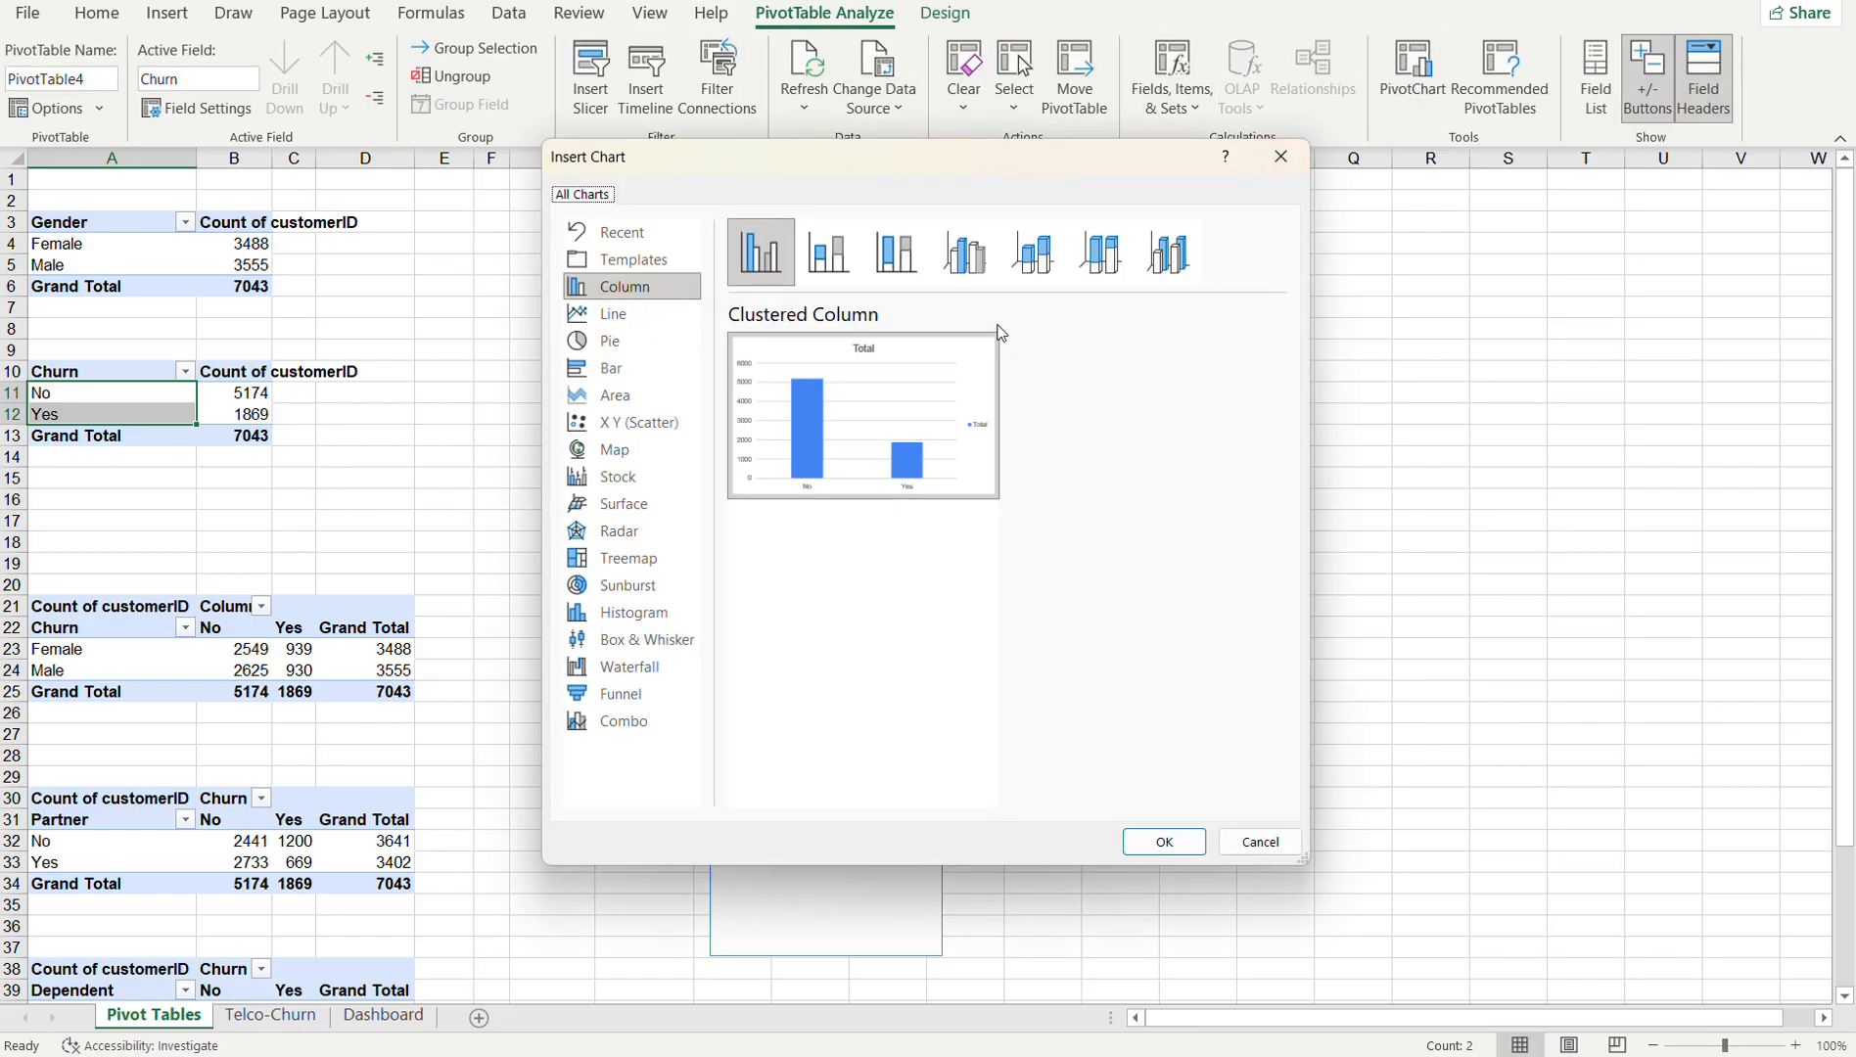
pyautogui.click(607, 342)
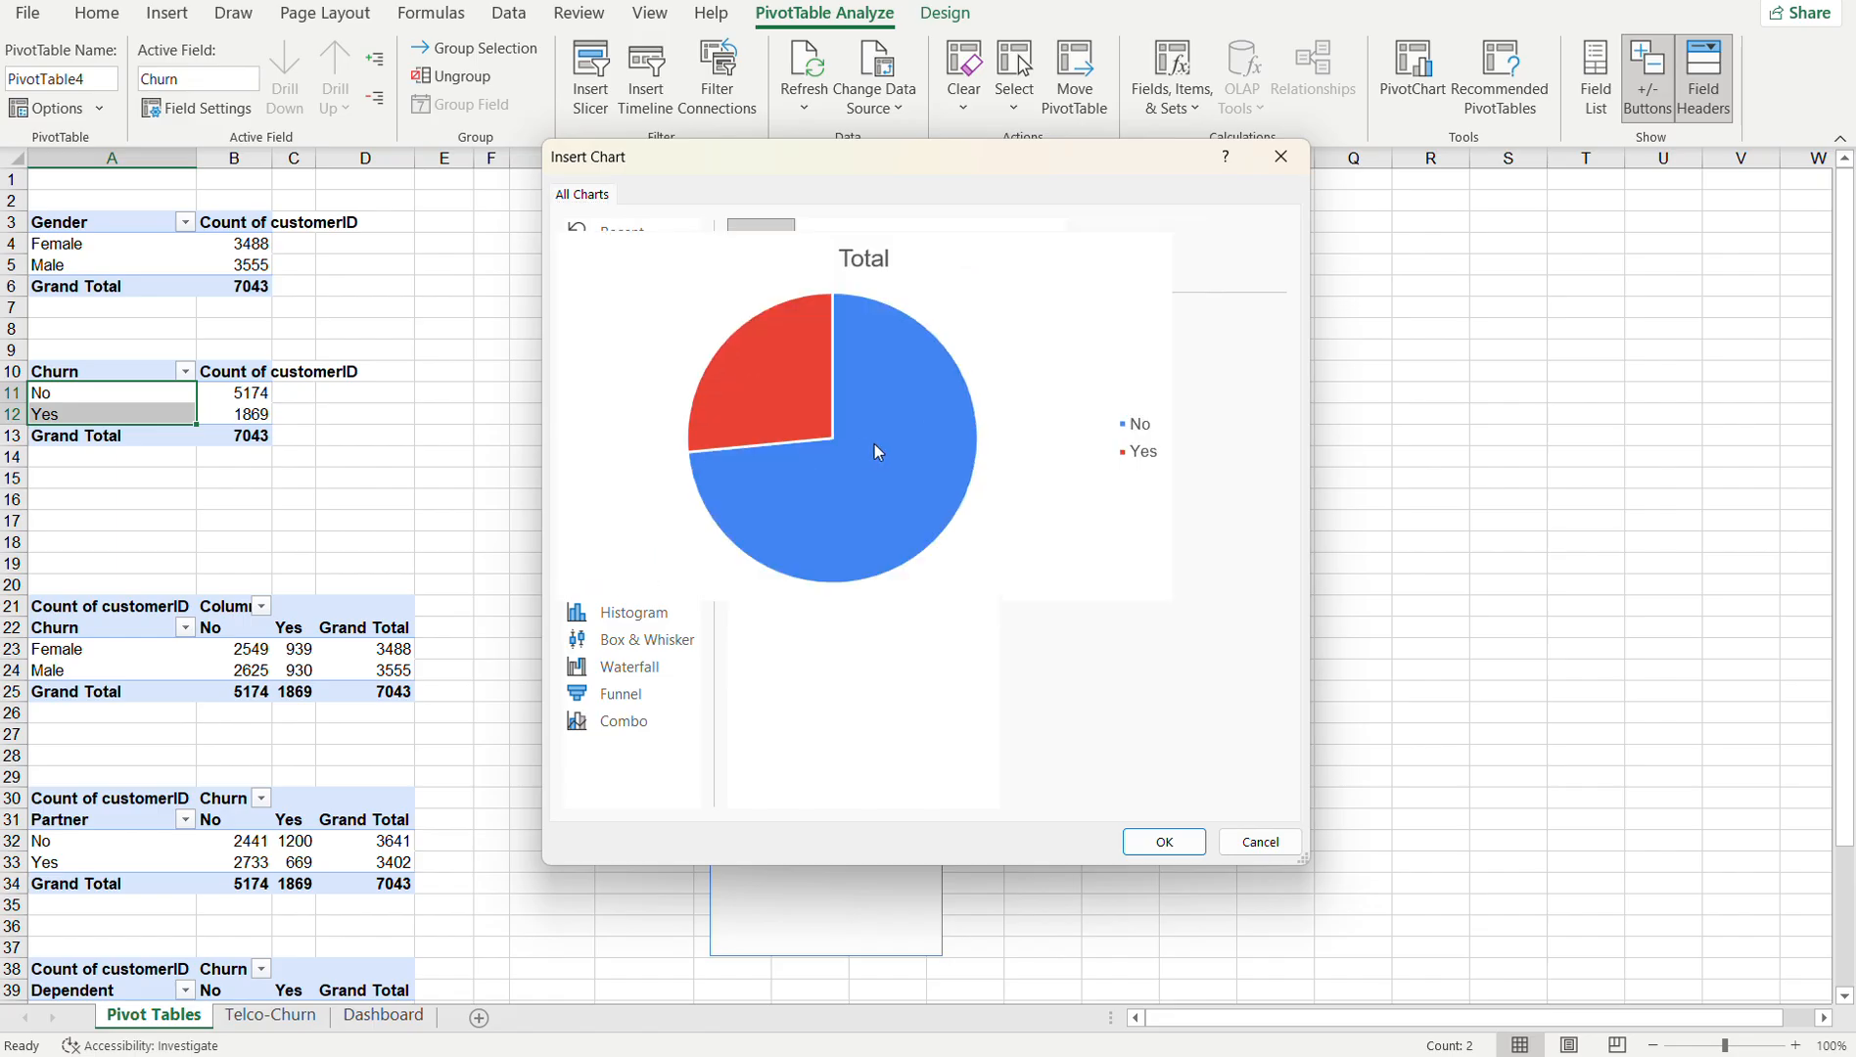
pyautogui.click(1161, 844)
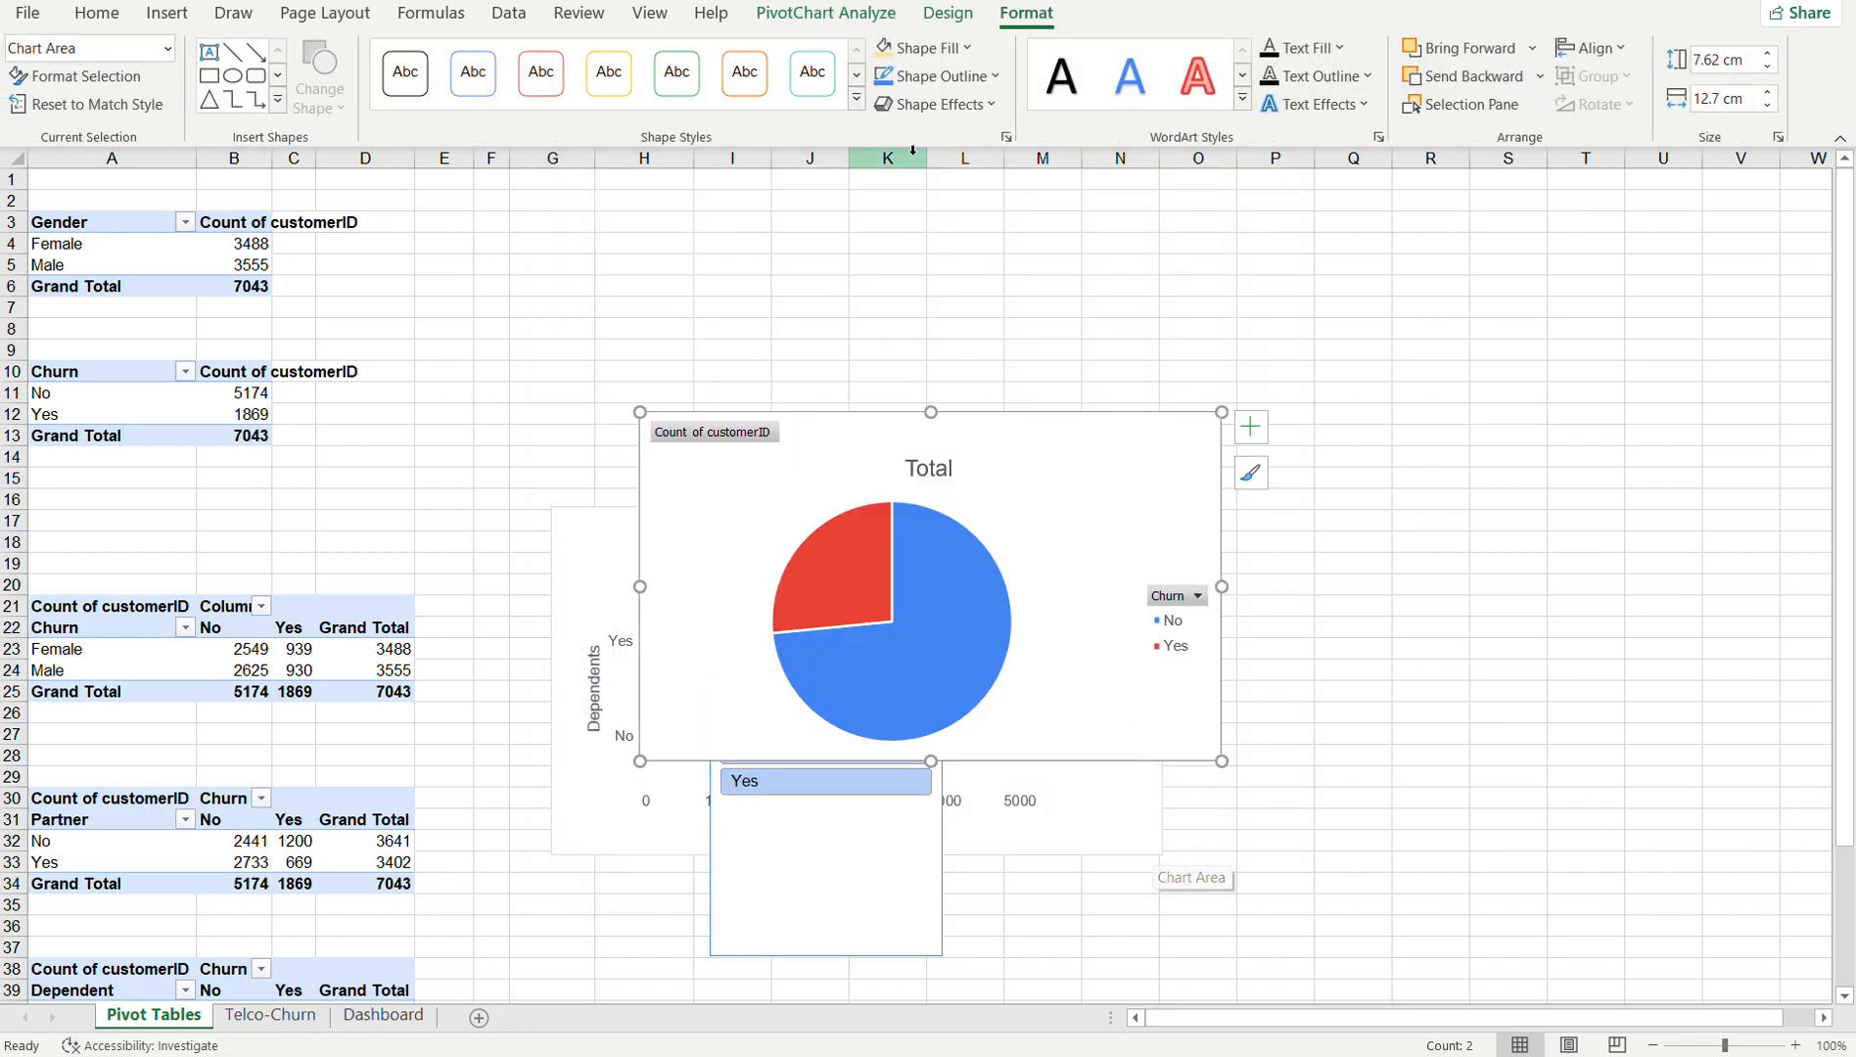
# - Give the pie chart the black outline shape style and add data labels as data callouts
pyautogui.click(412, 93)
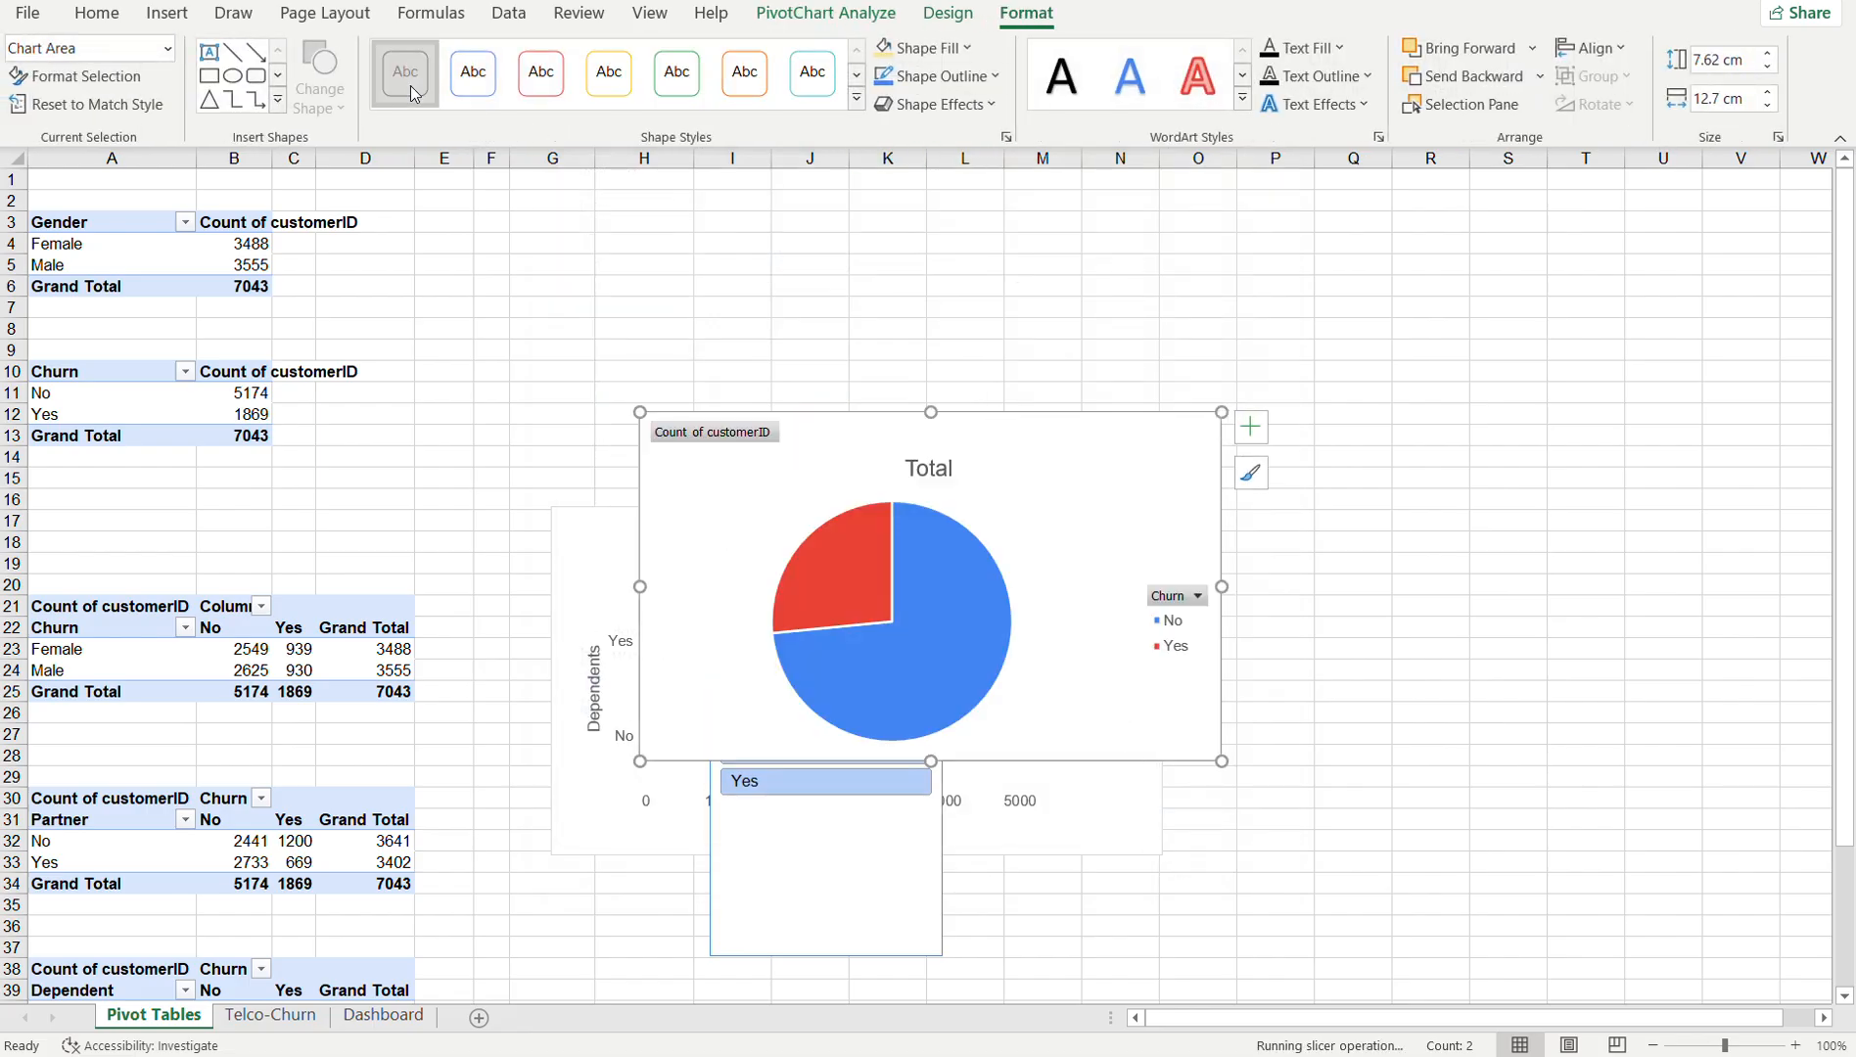
pyautogui.click(1250, 426)
pyautogui.click(1330, 485)
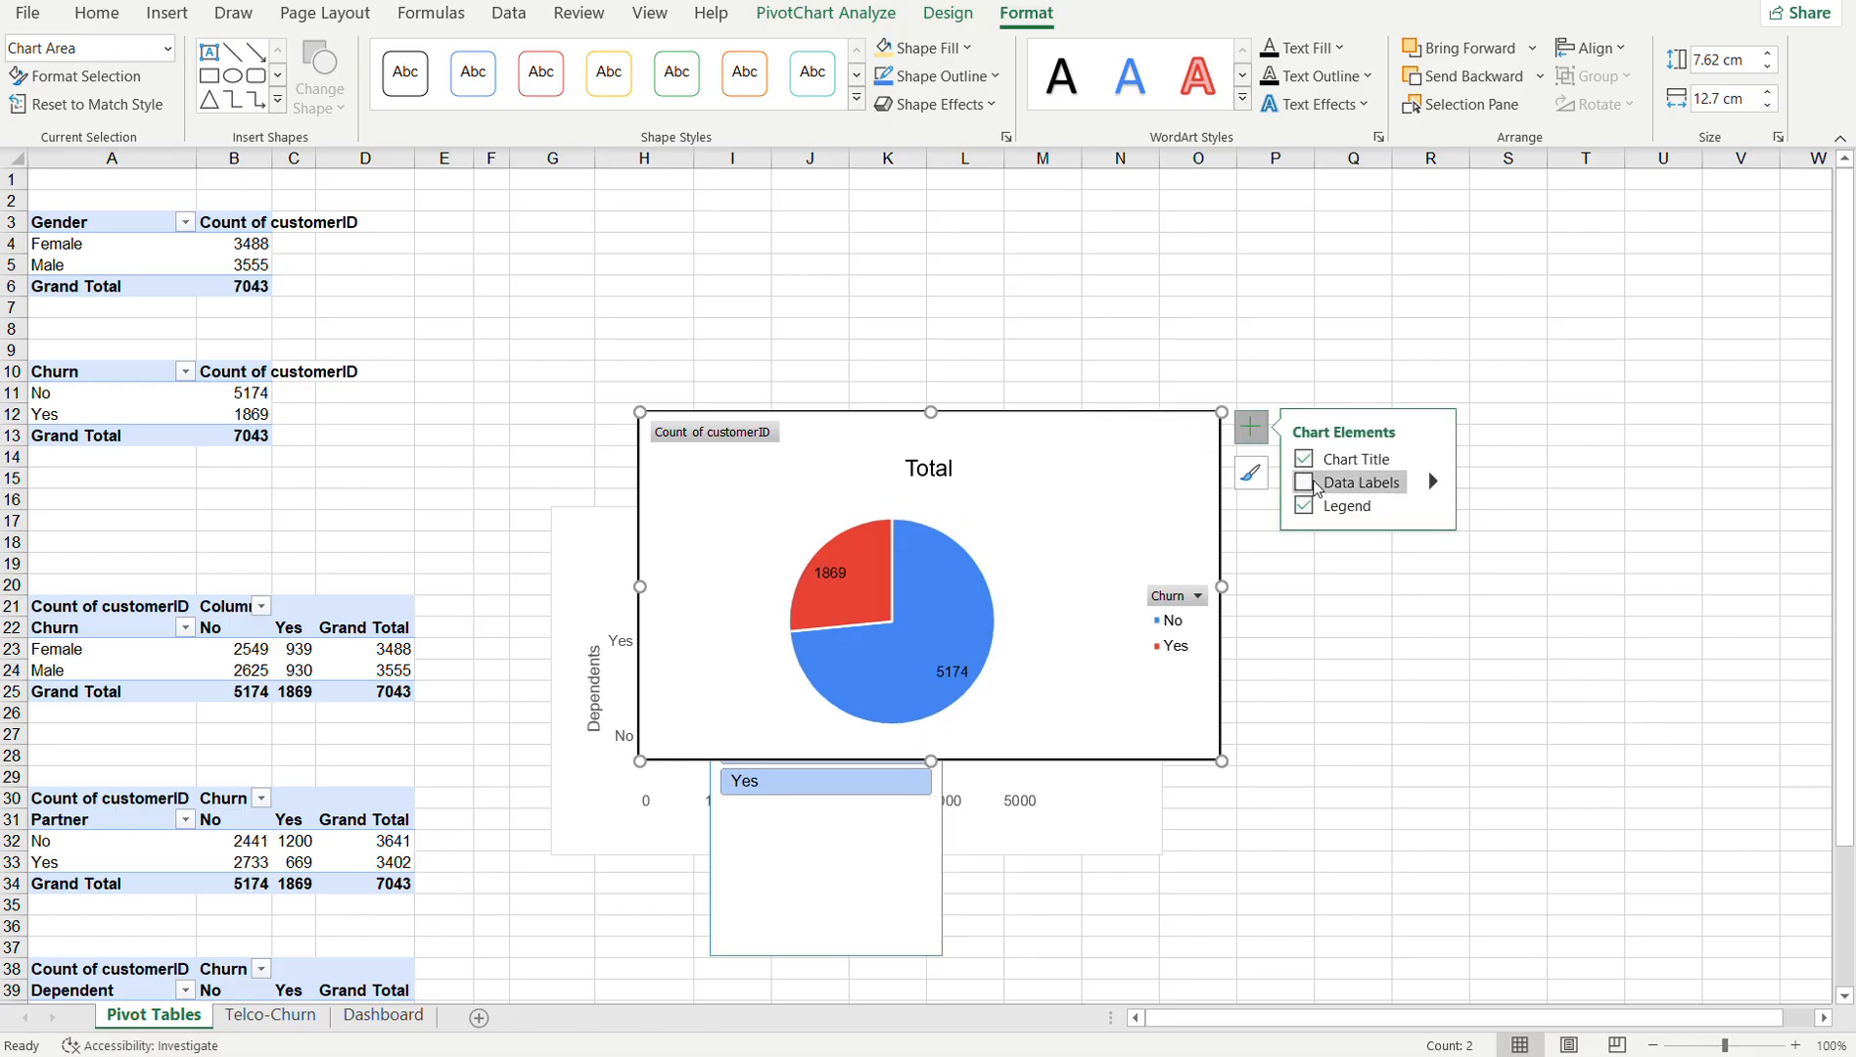
pyautogui.click(1432, 482)
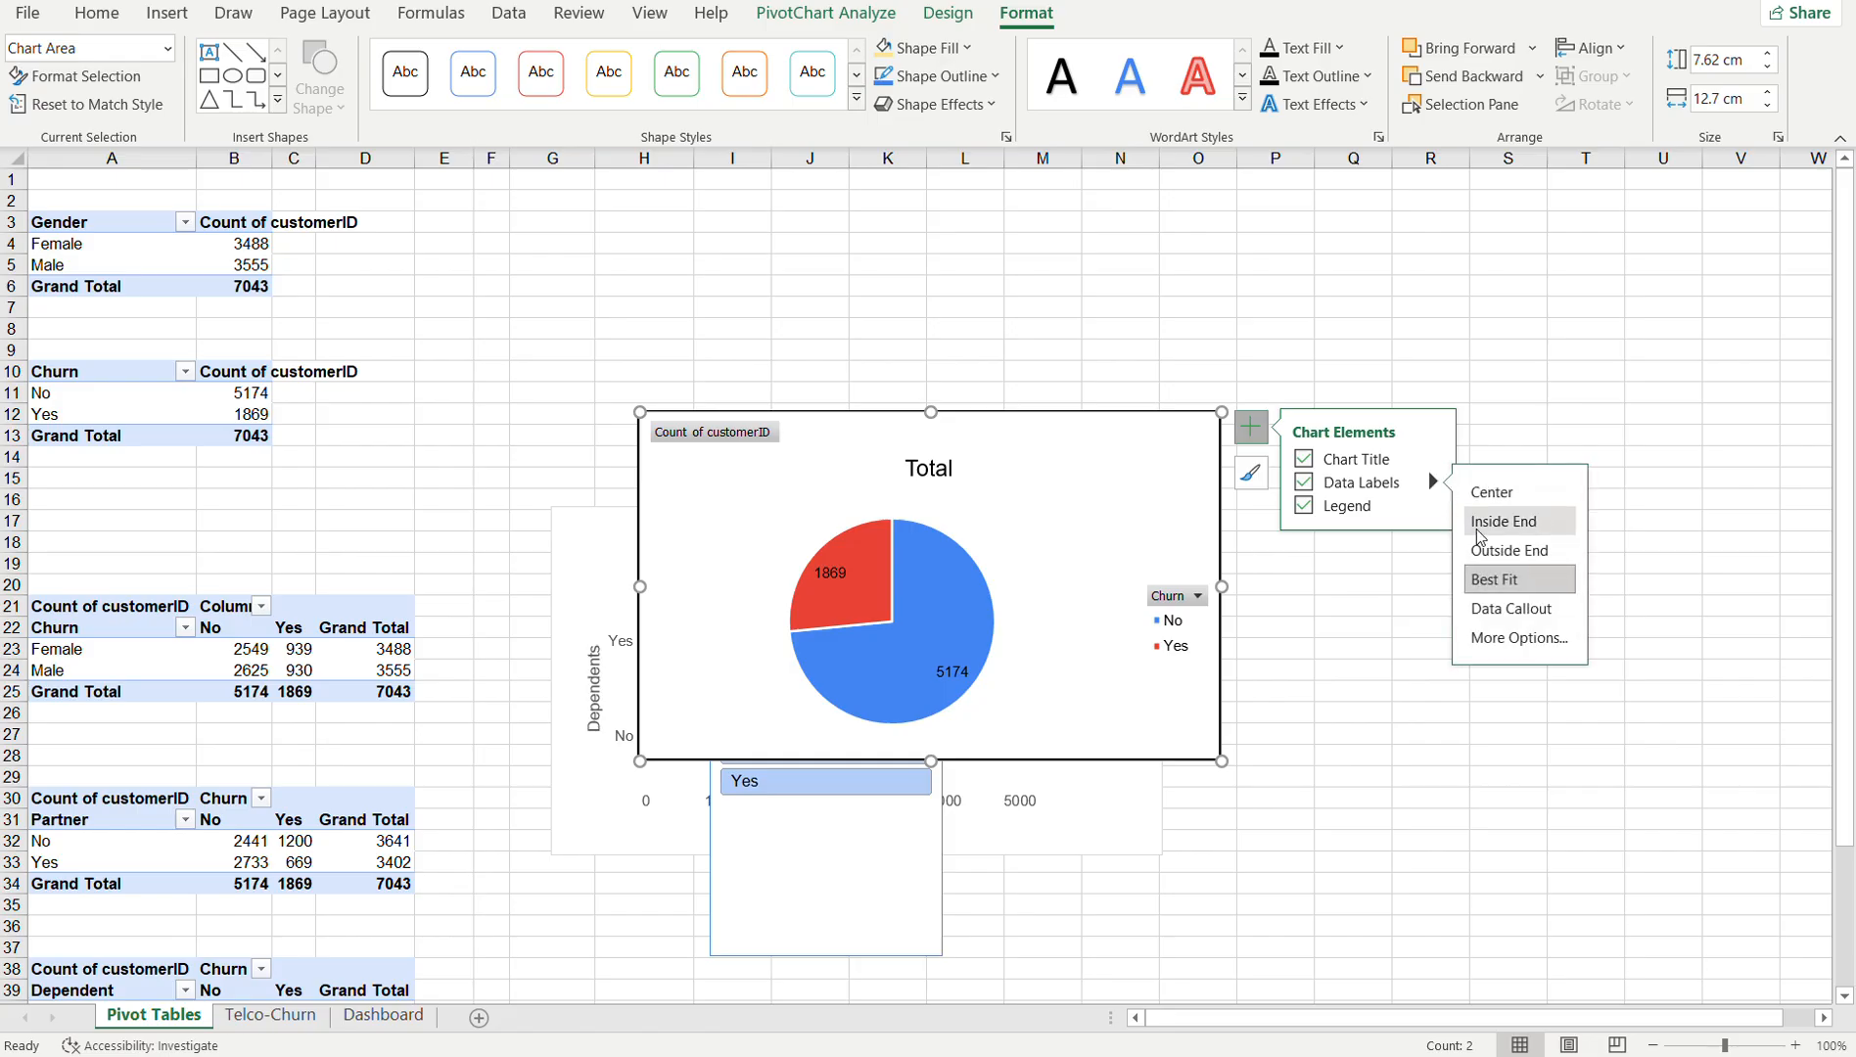
pyautogui.click(1507, 609)
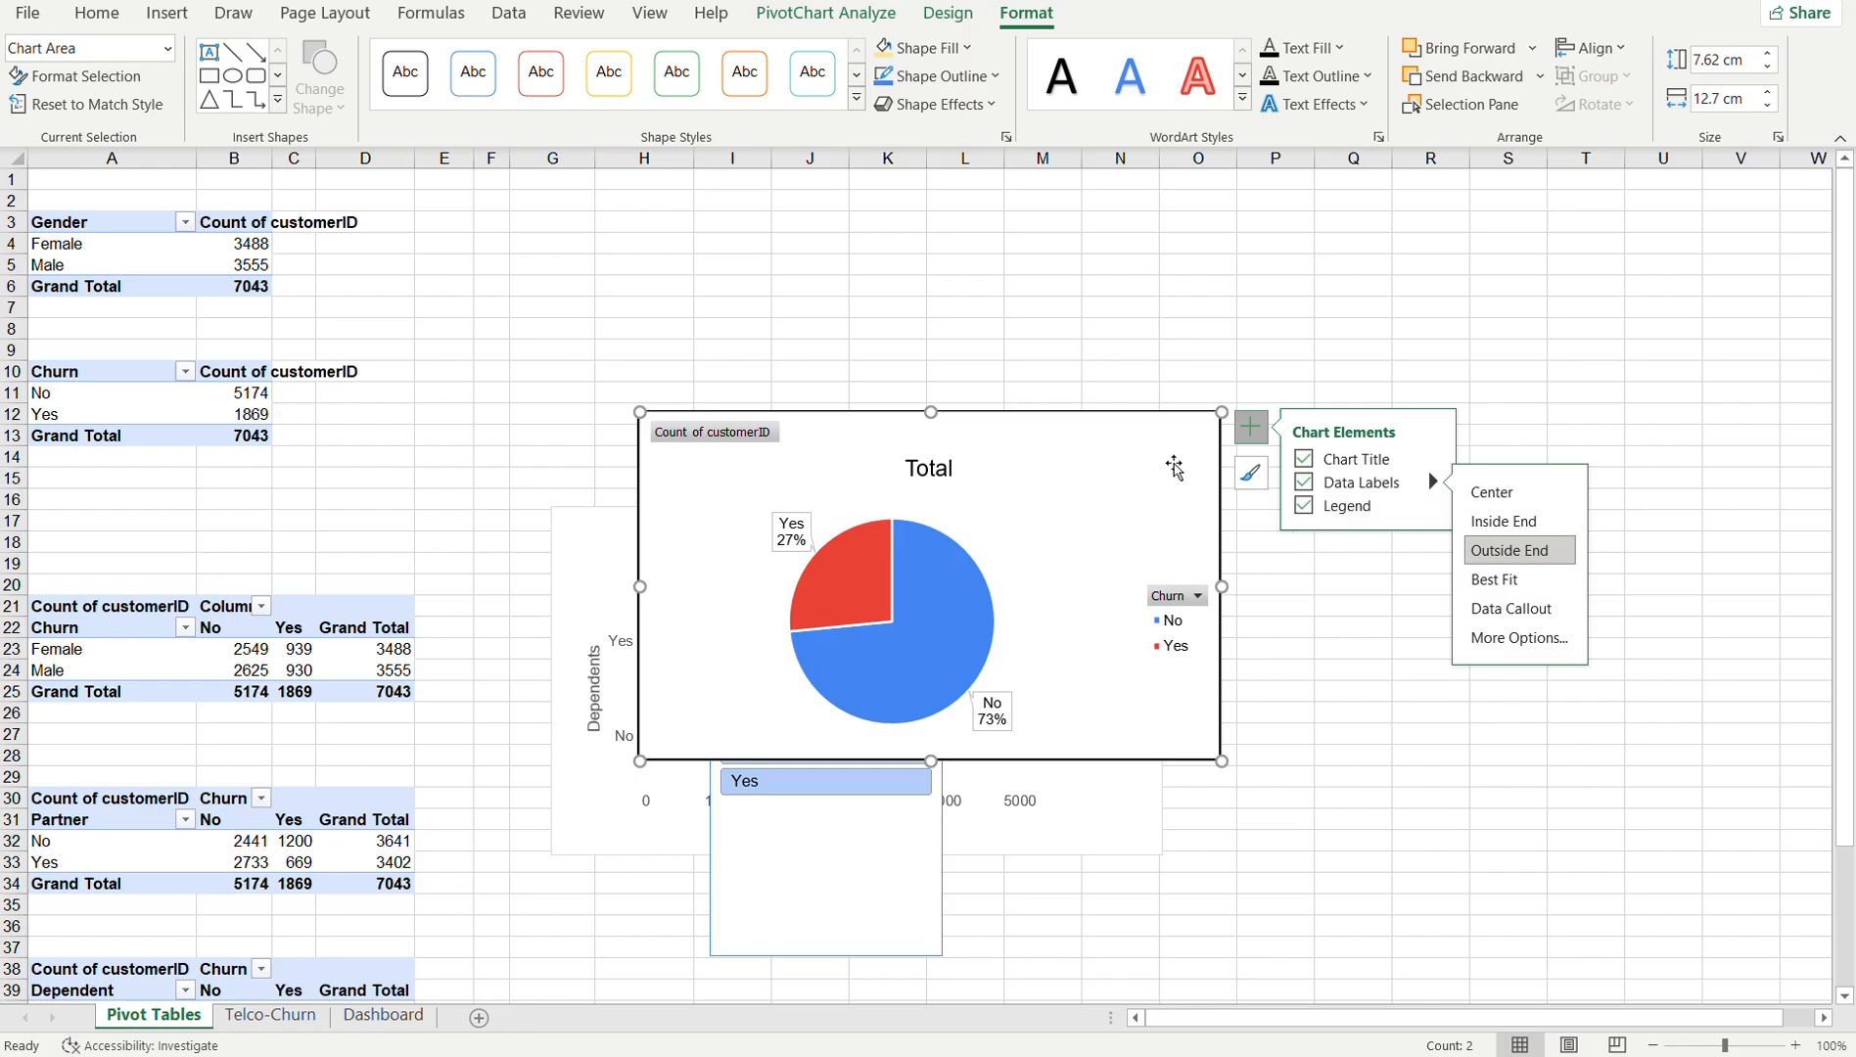
# - Replace the pie chart's title with "Churn rate"
pyautogui.click(930, 468)
pyautogui.doubleClick(930, 468)
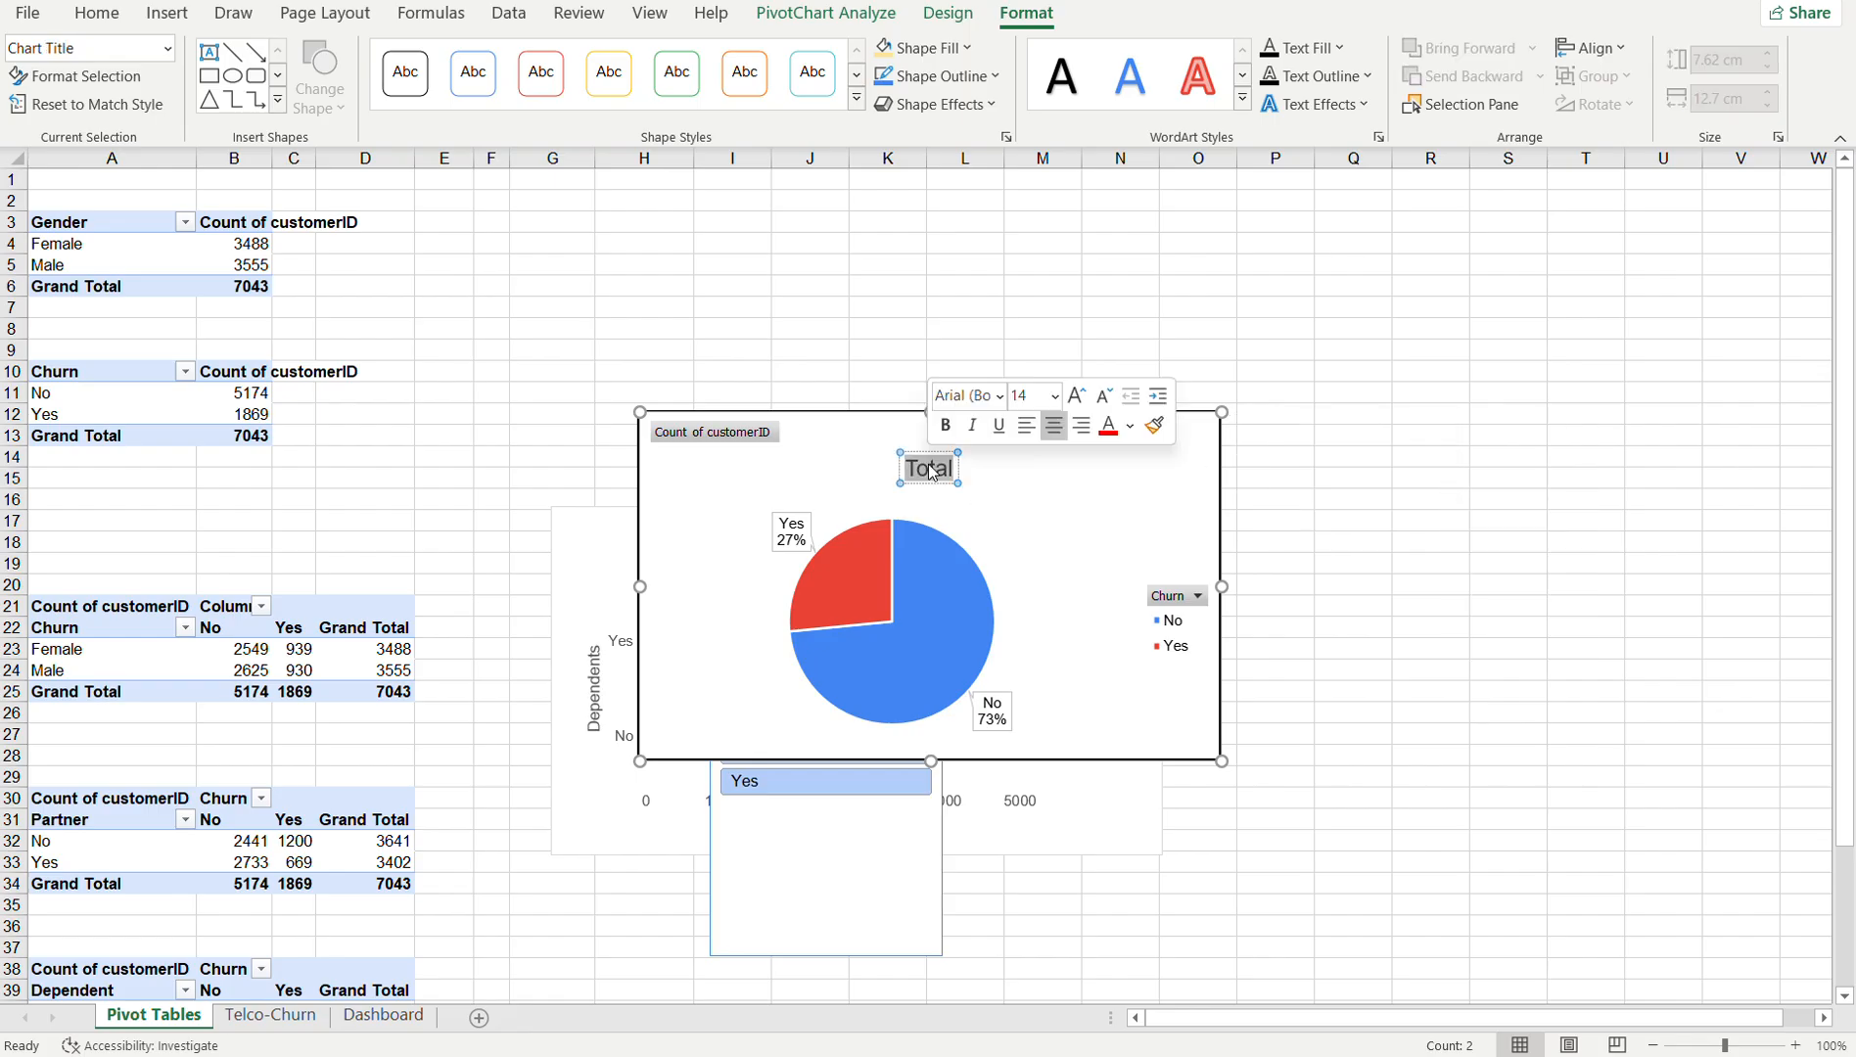
pyautogui.write('cHUR')
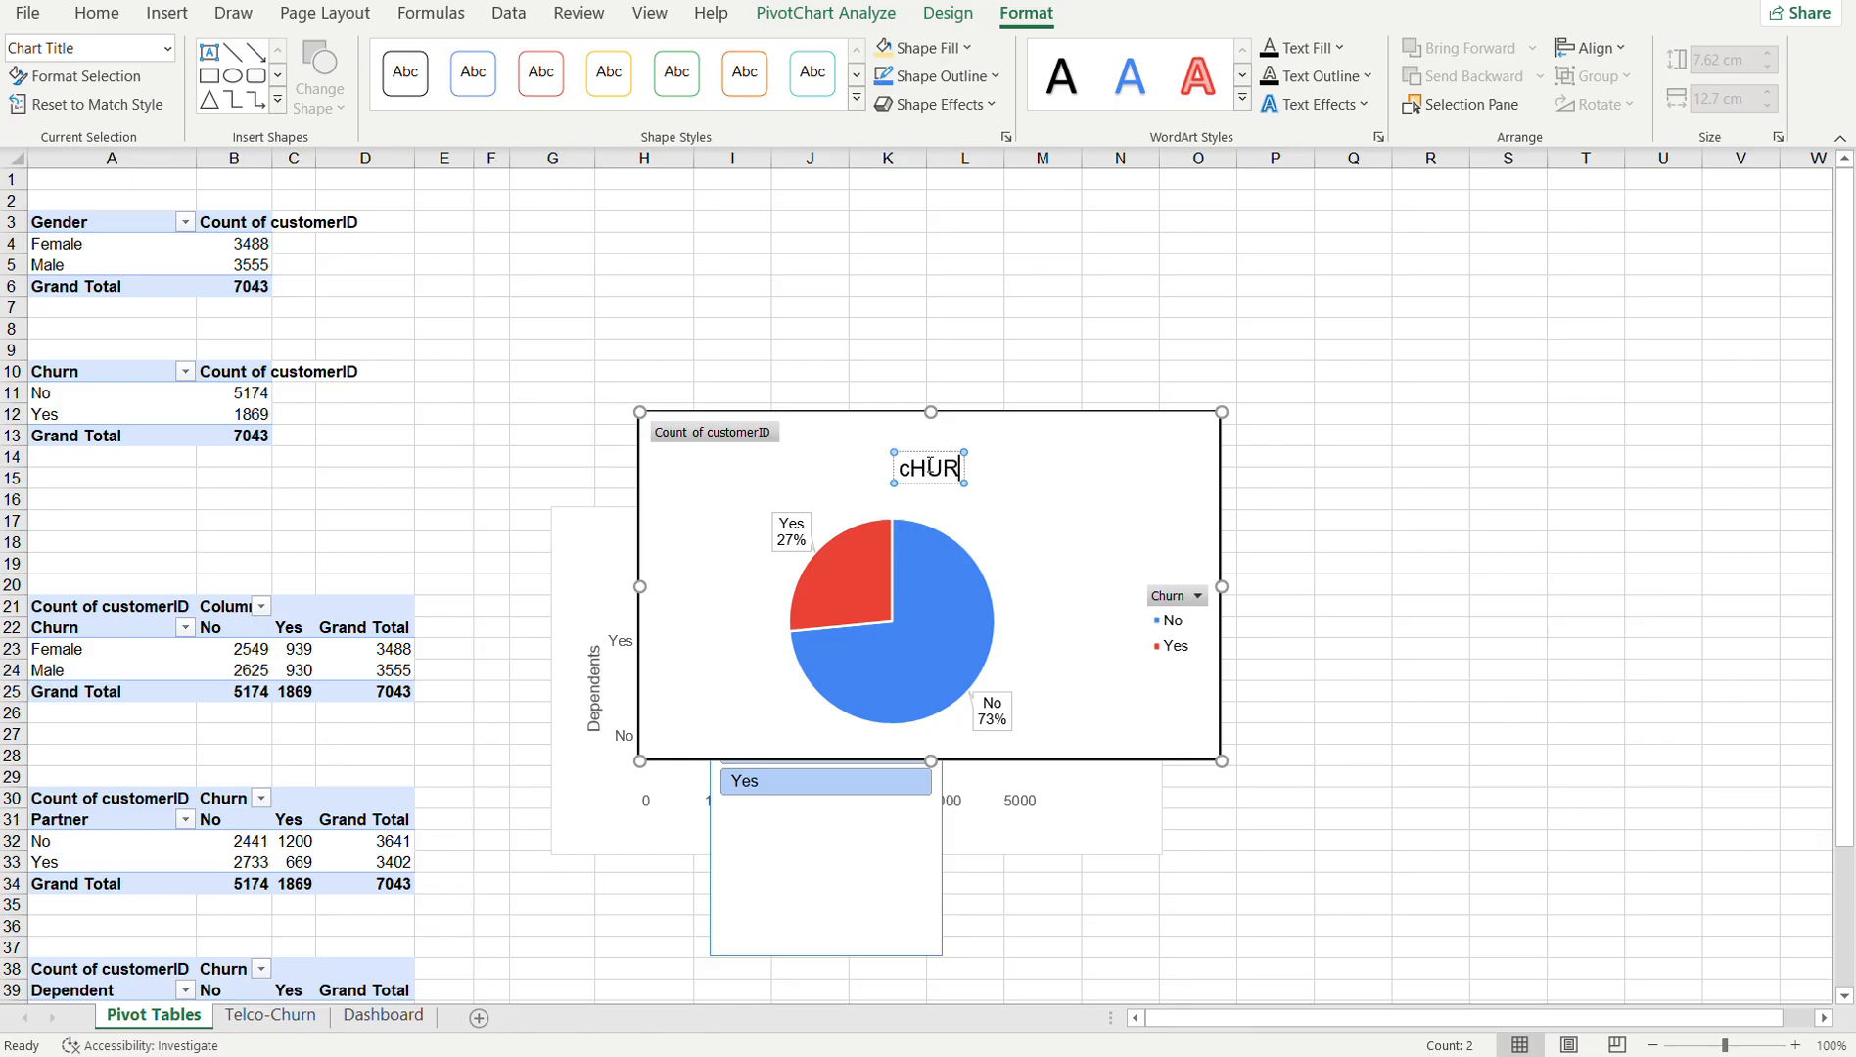
pyautogui.write('N rATE')
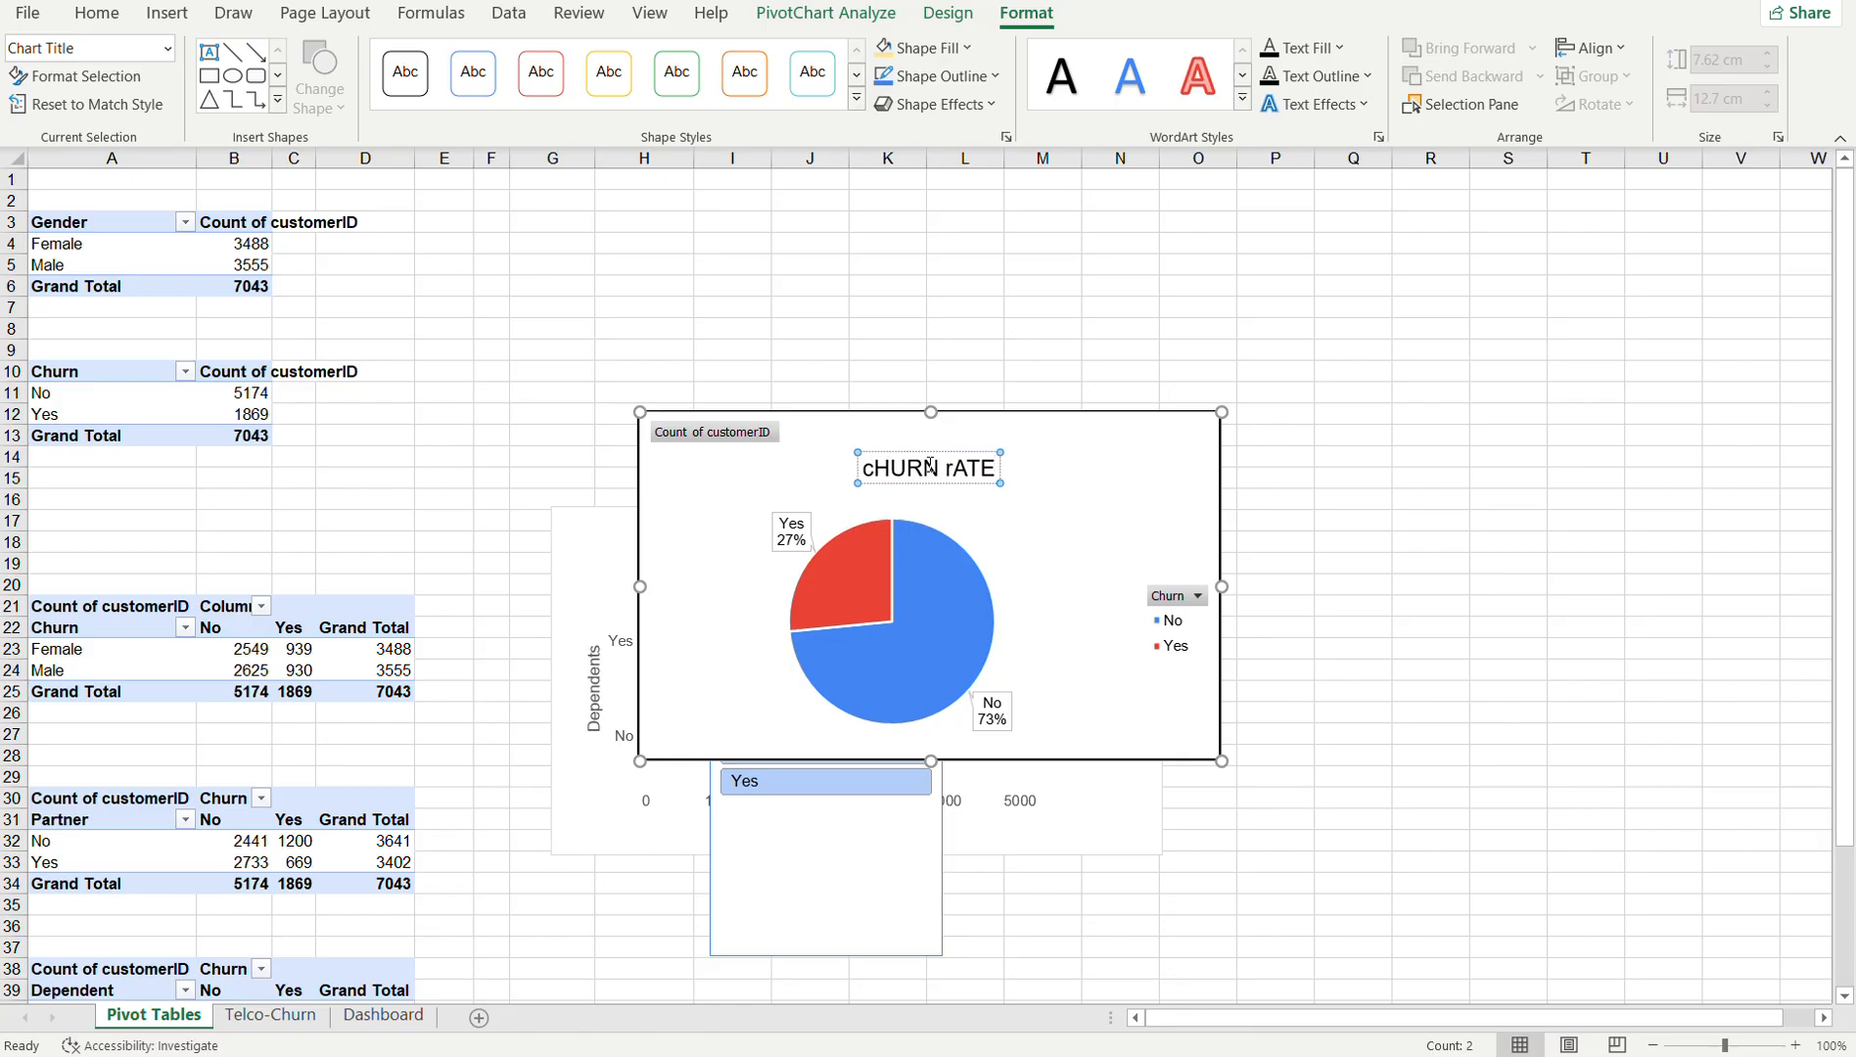
pyautogui.press('BackSpace')
pyautogui.press('BackSpace')
pyautogui.press('BackSpace')
pyautogui.press('BackSpace')
pyautogui.press('BackSpace')
pyautogui.press('BackSpace')
pyautogui.press('BackSpace')
pyautogui.press('BackSpace')
pyautogui.press('BackSpace')
pyautogui.press('BackSpace')
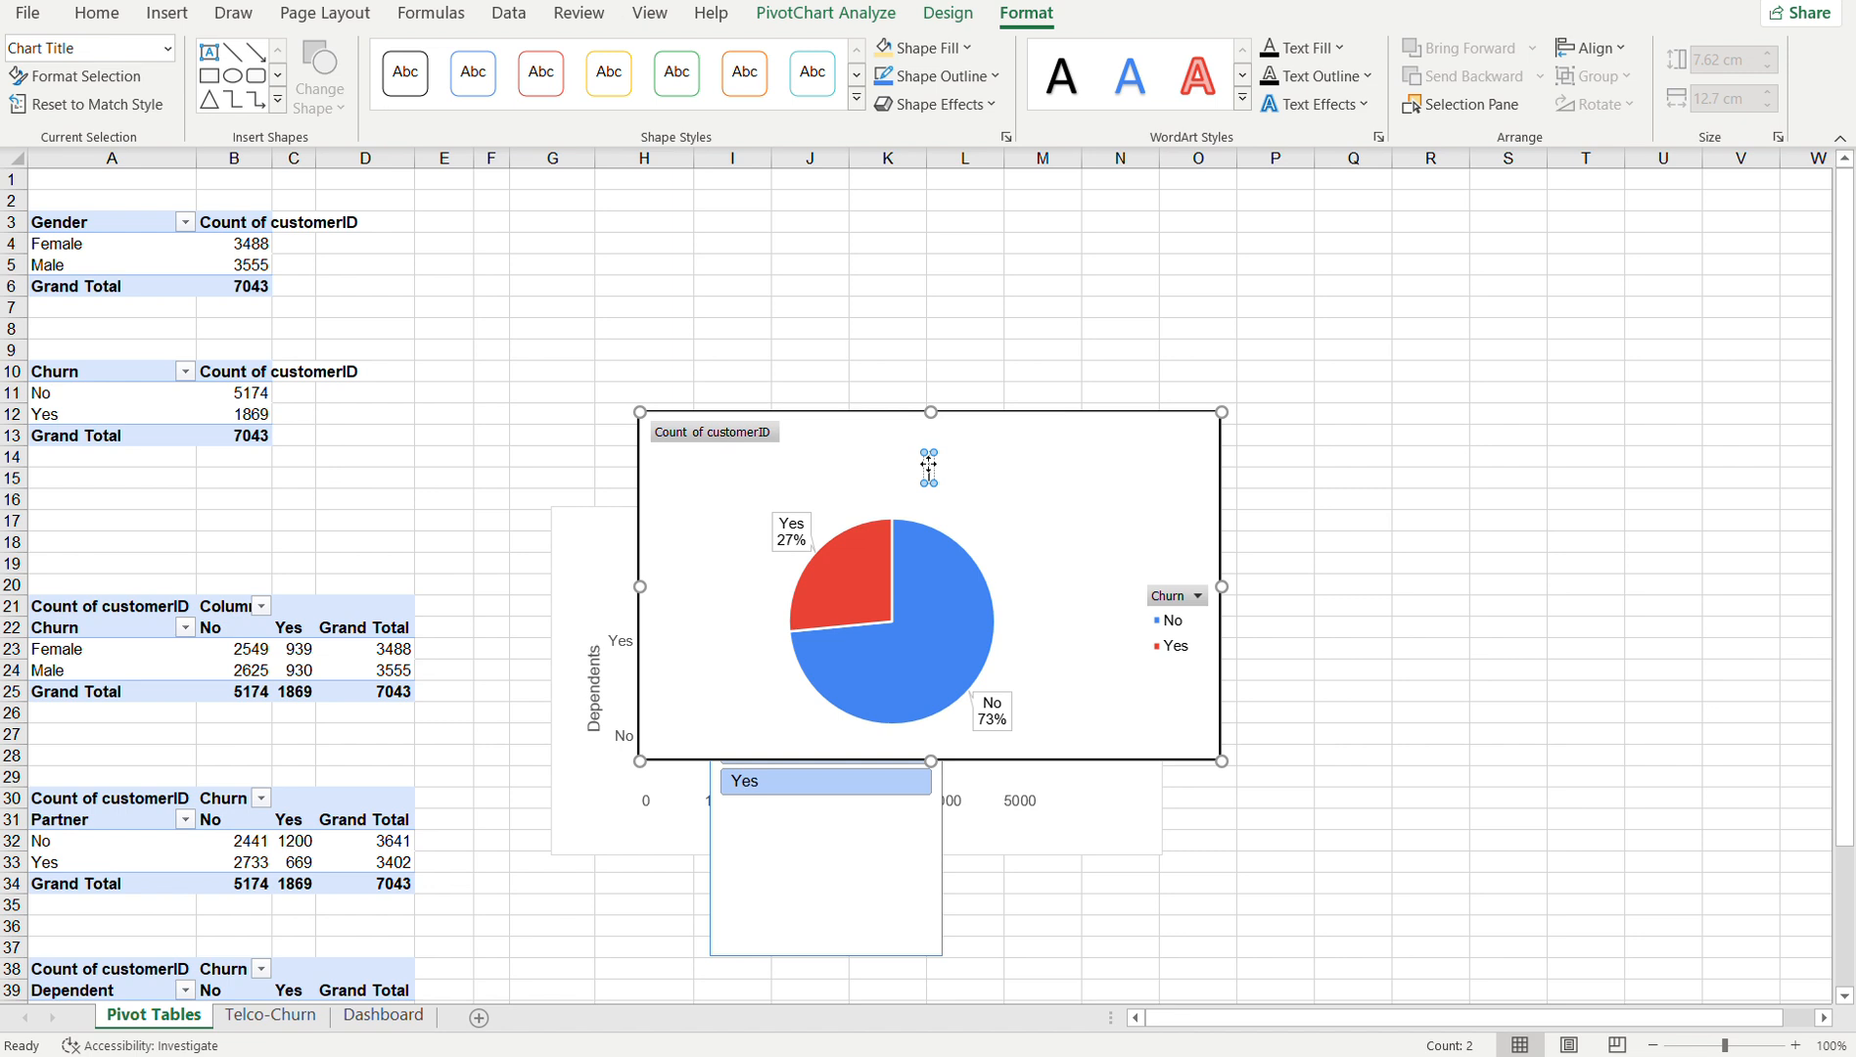
pyautogui.write('Cha')
pyautogui.press('BackSpace')
pyautogui.write('urn ')
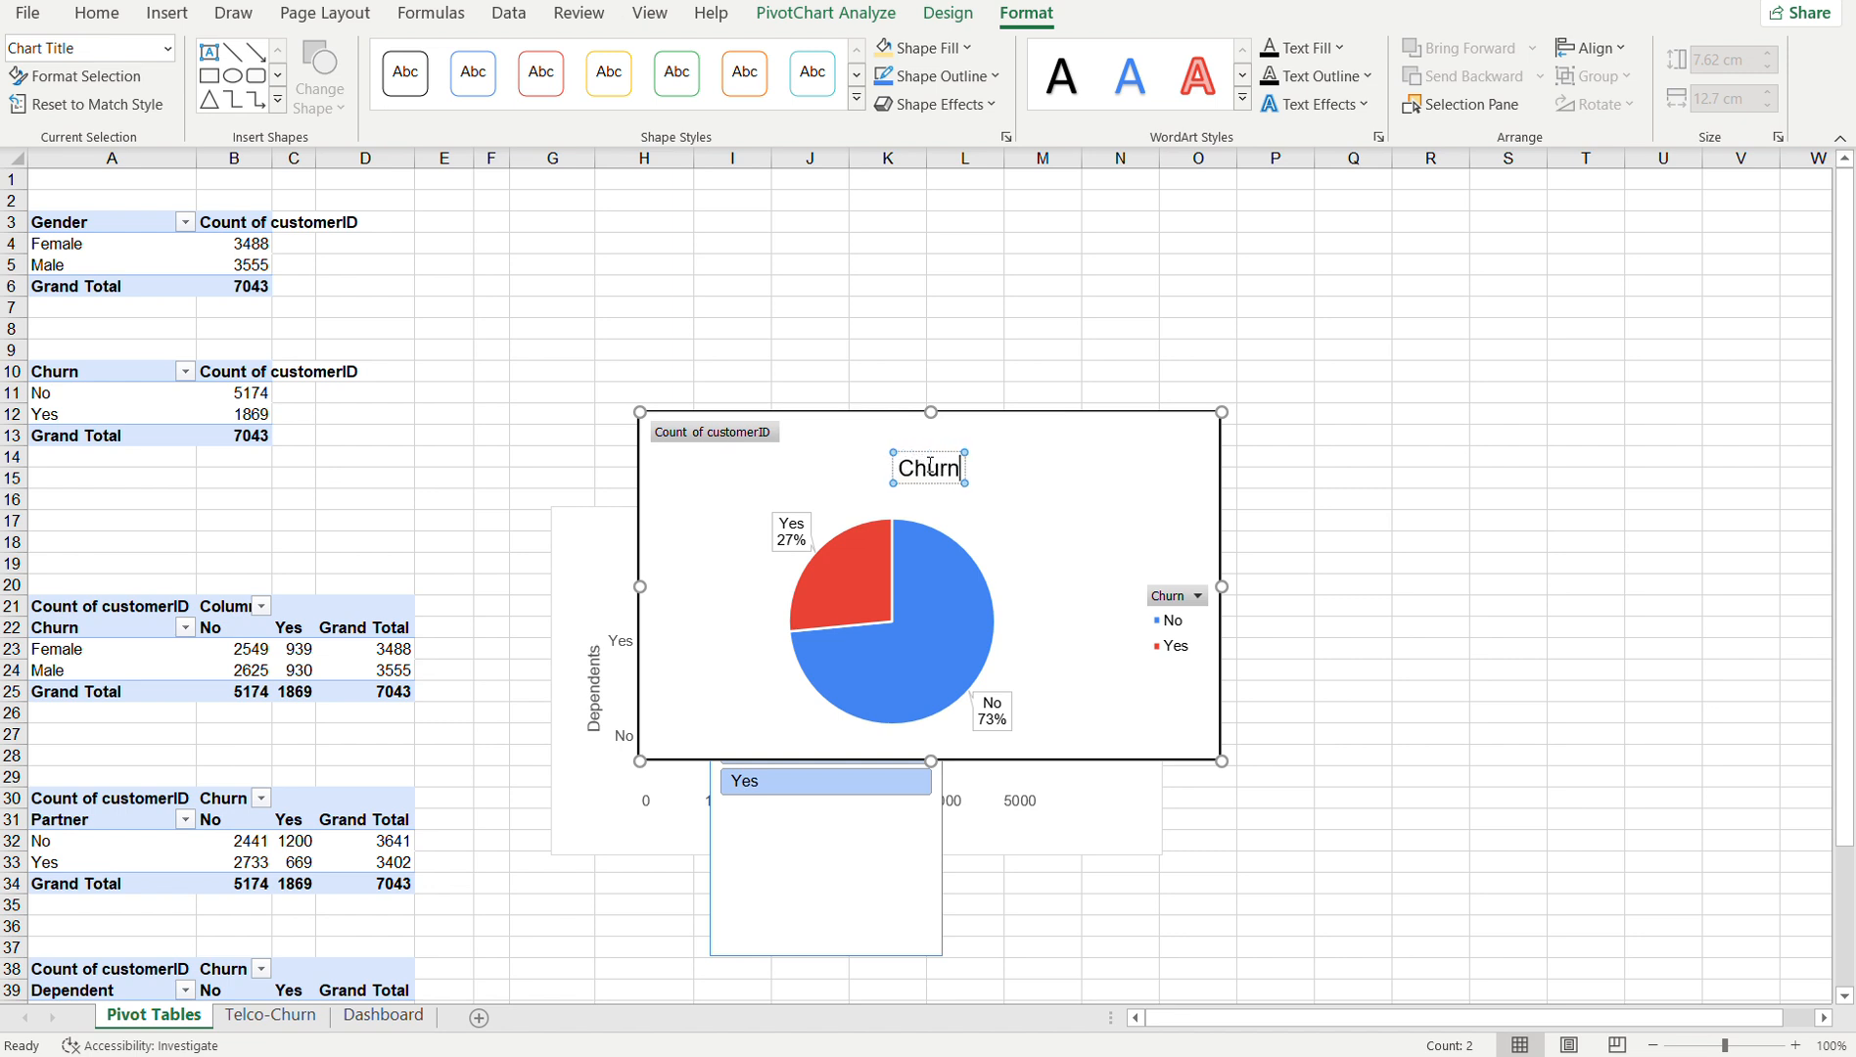
pyautogui.write('rate')
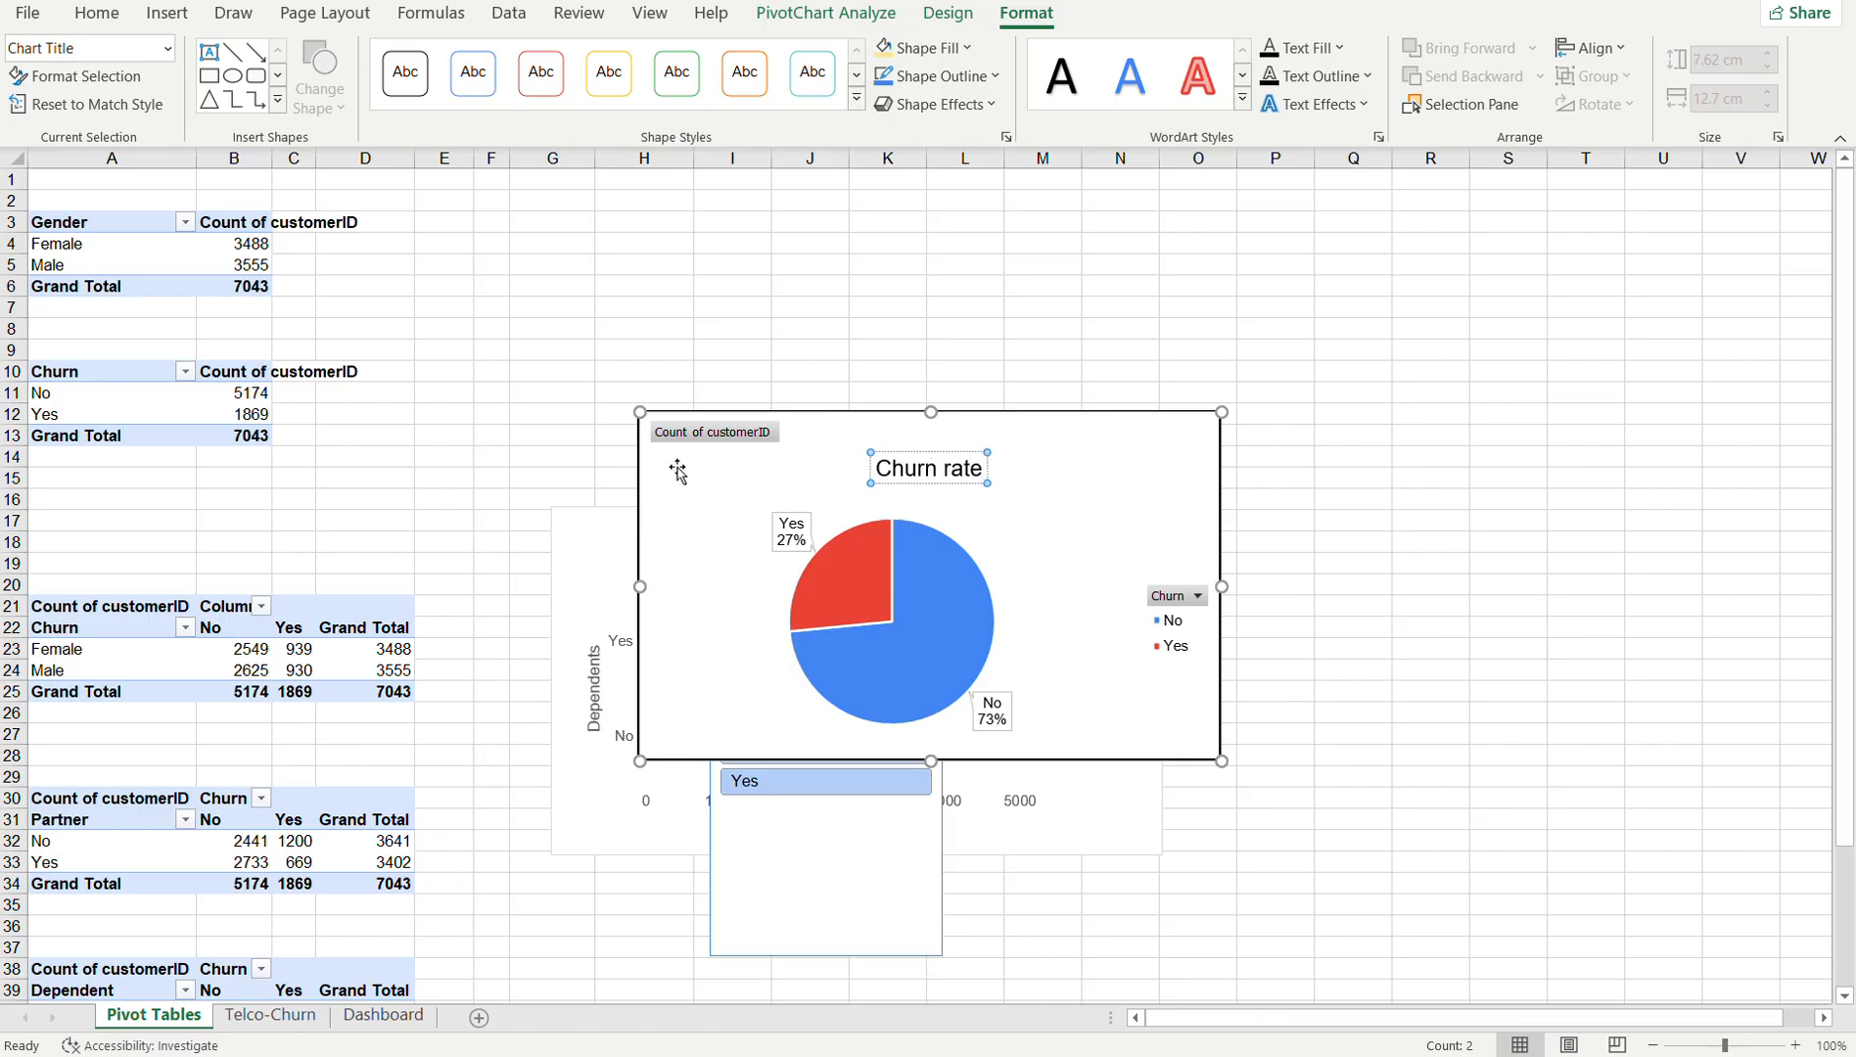
# - Hide all field buttons on the Churn rate pie chart
pyautogui.click(678, 470)
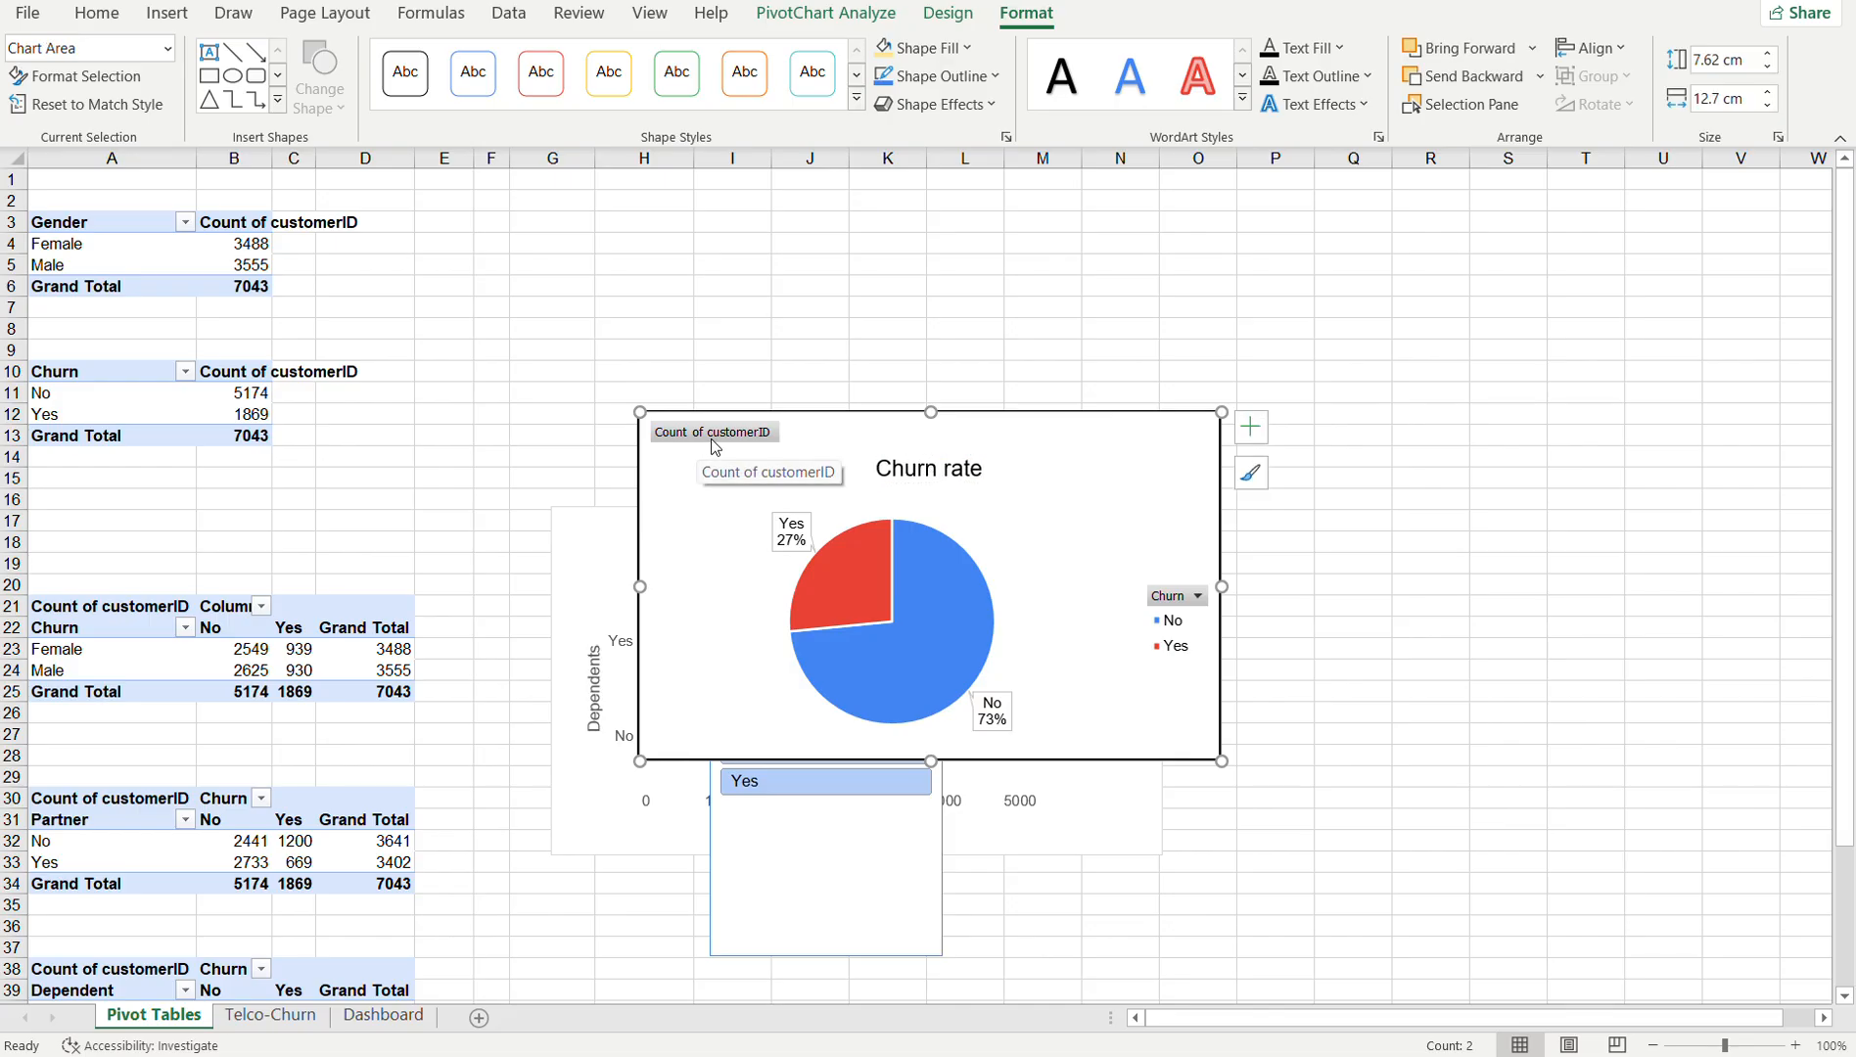
pyautogui.rightClick(714, 440)
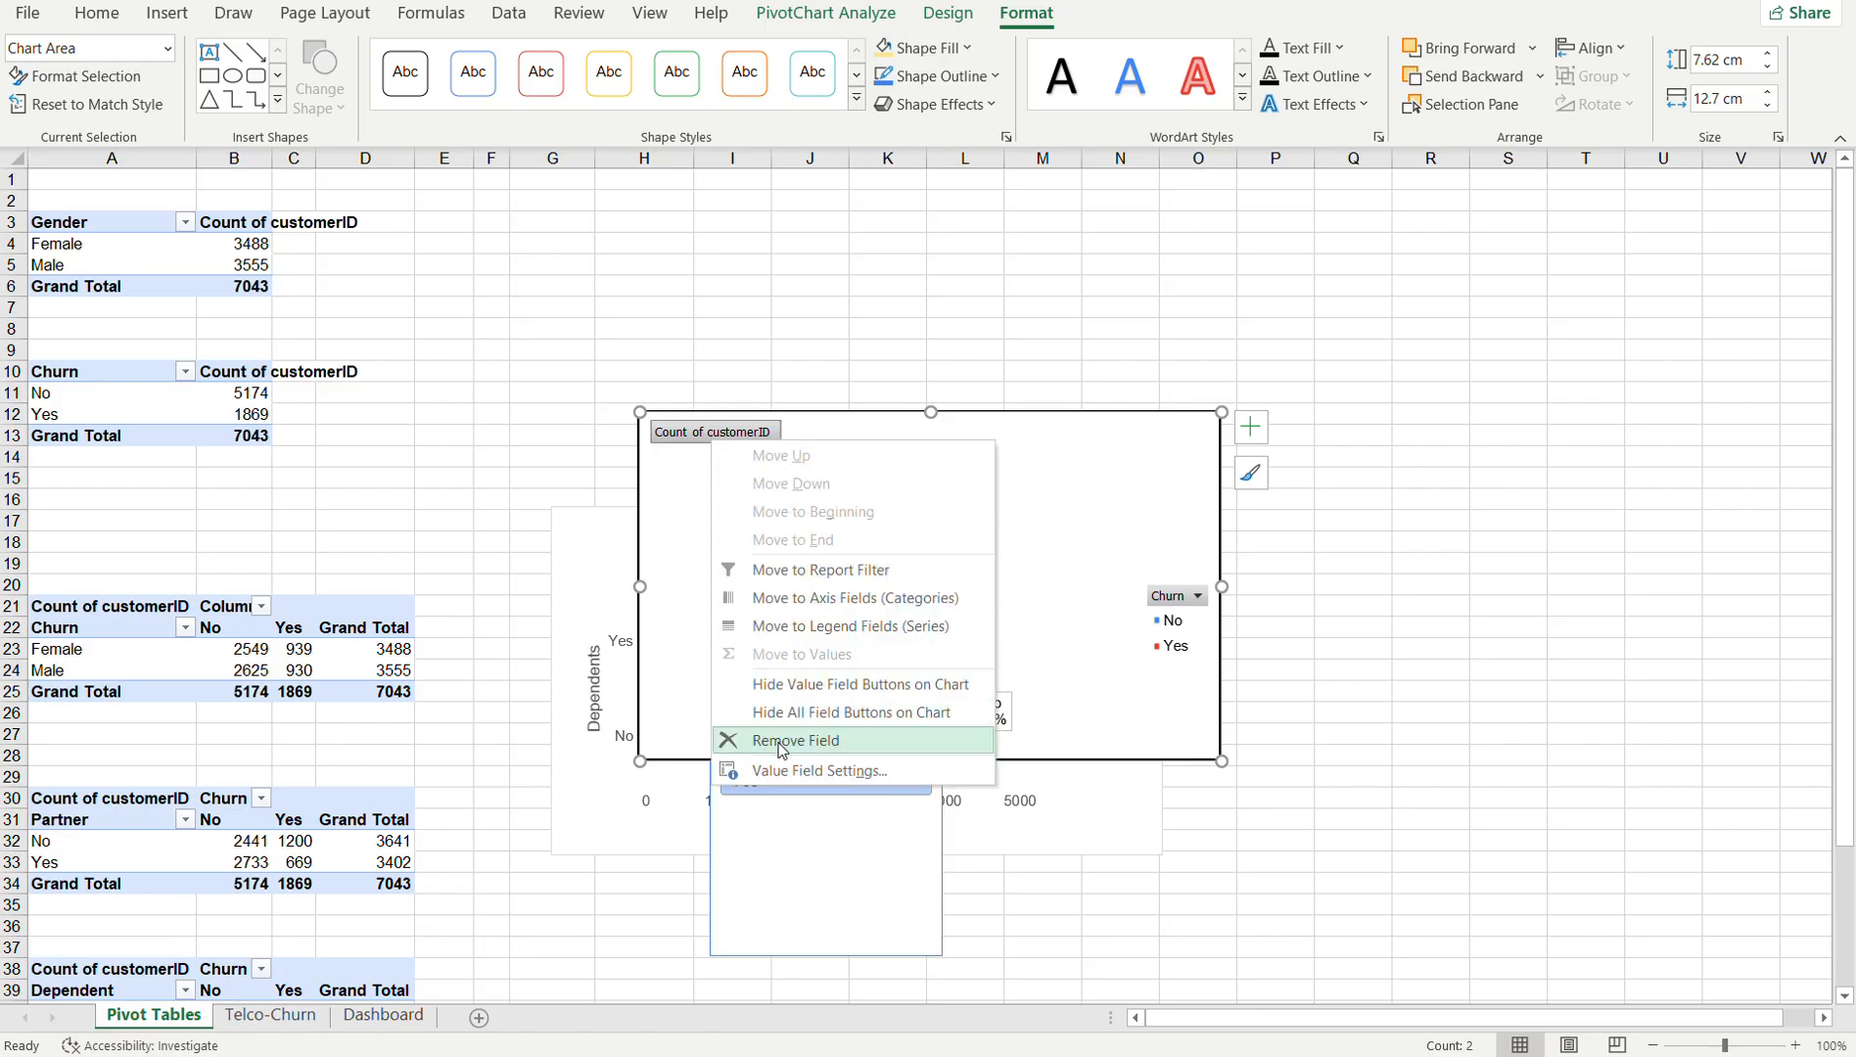
pyautogui.click(842, 712)
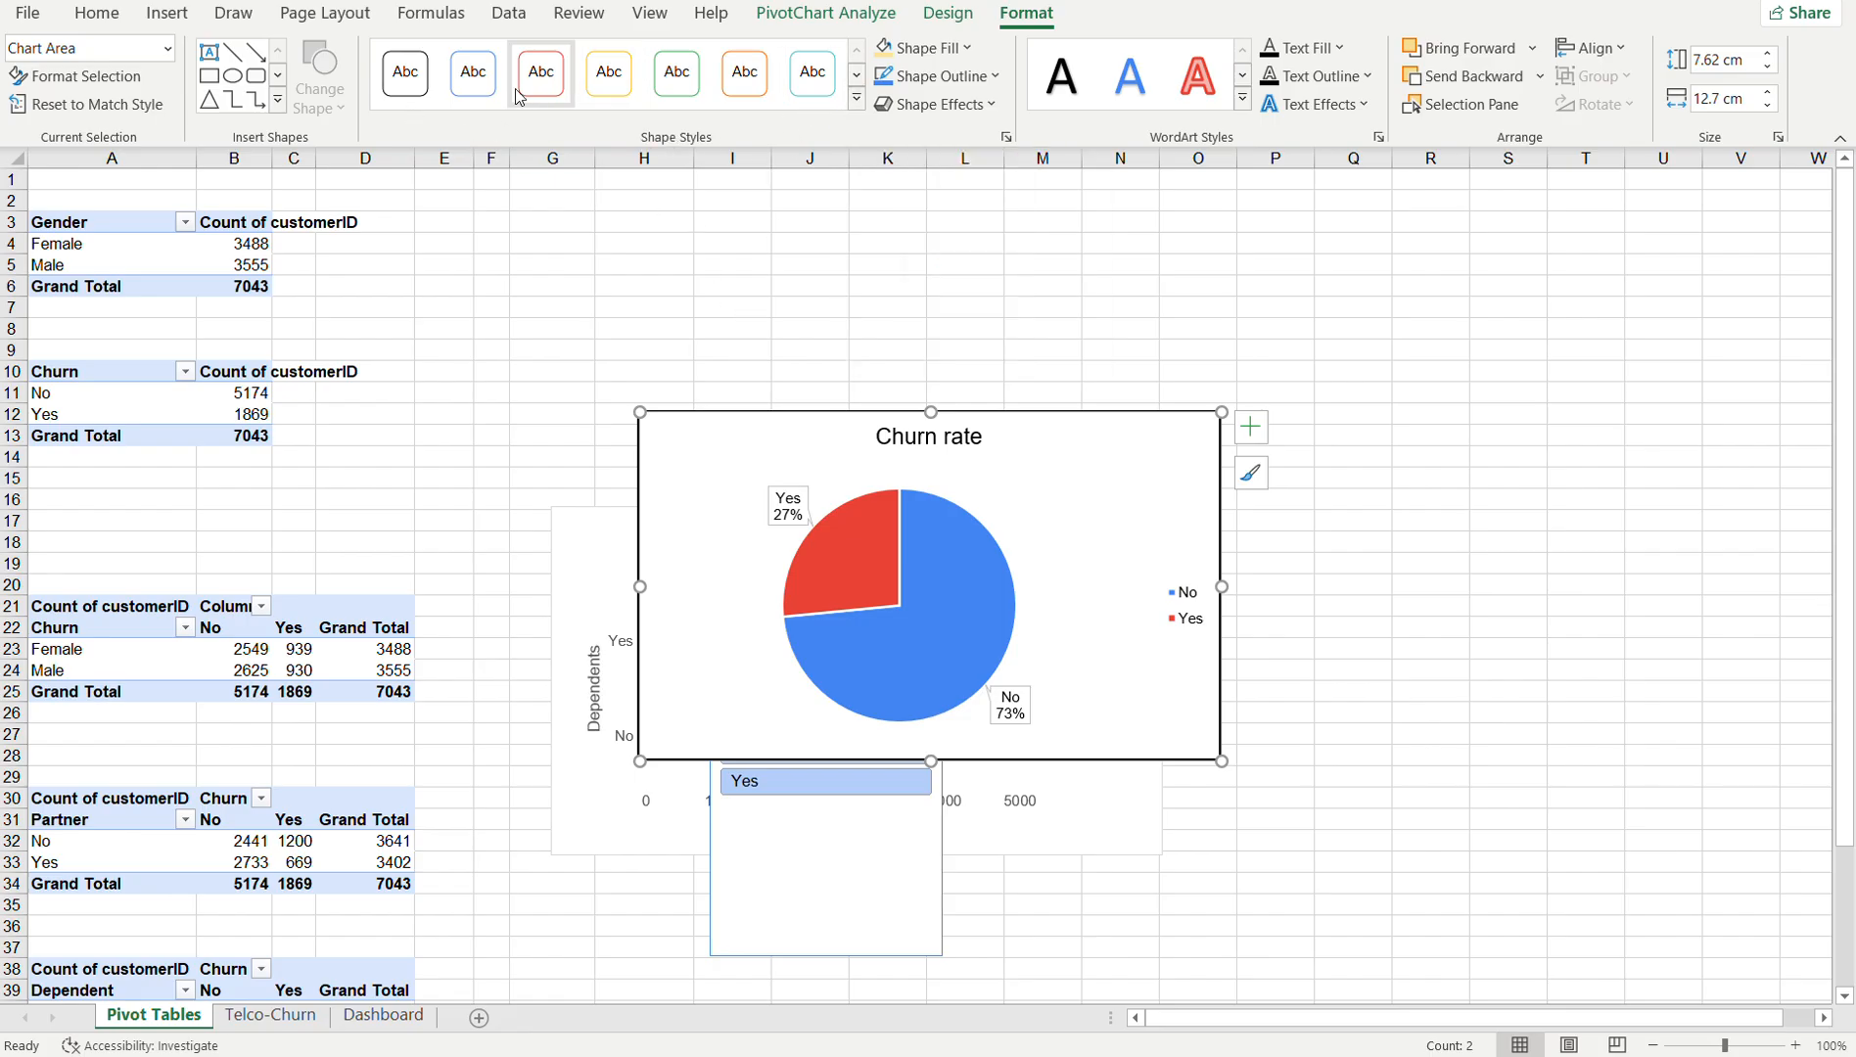
# - Apply a bevel shape effect to the Churn rate pie chart, then show its design options in the maximized workbook window
pyautogui.click(962, 105)
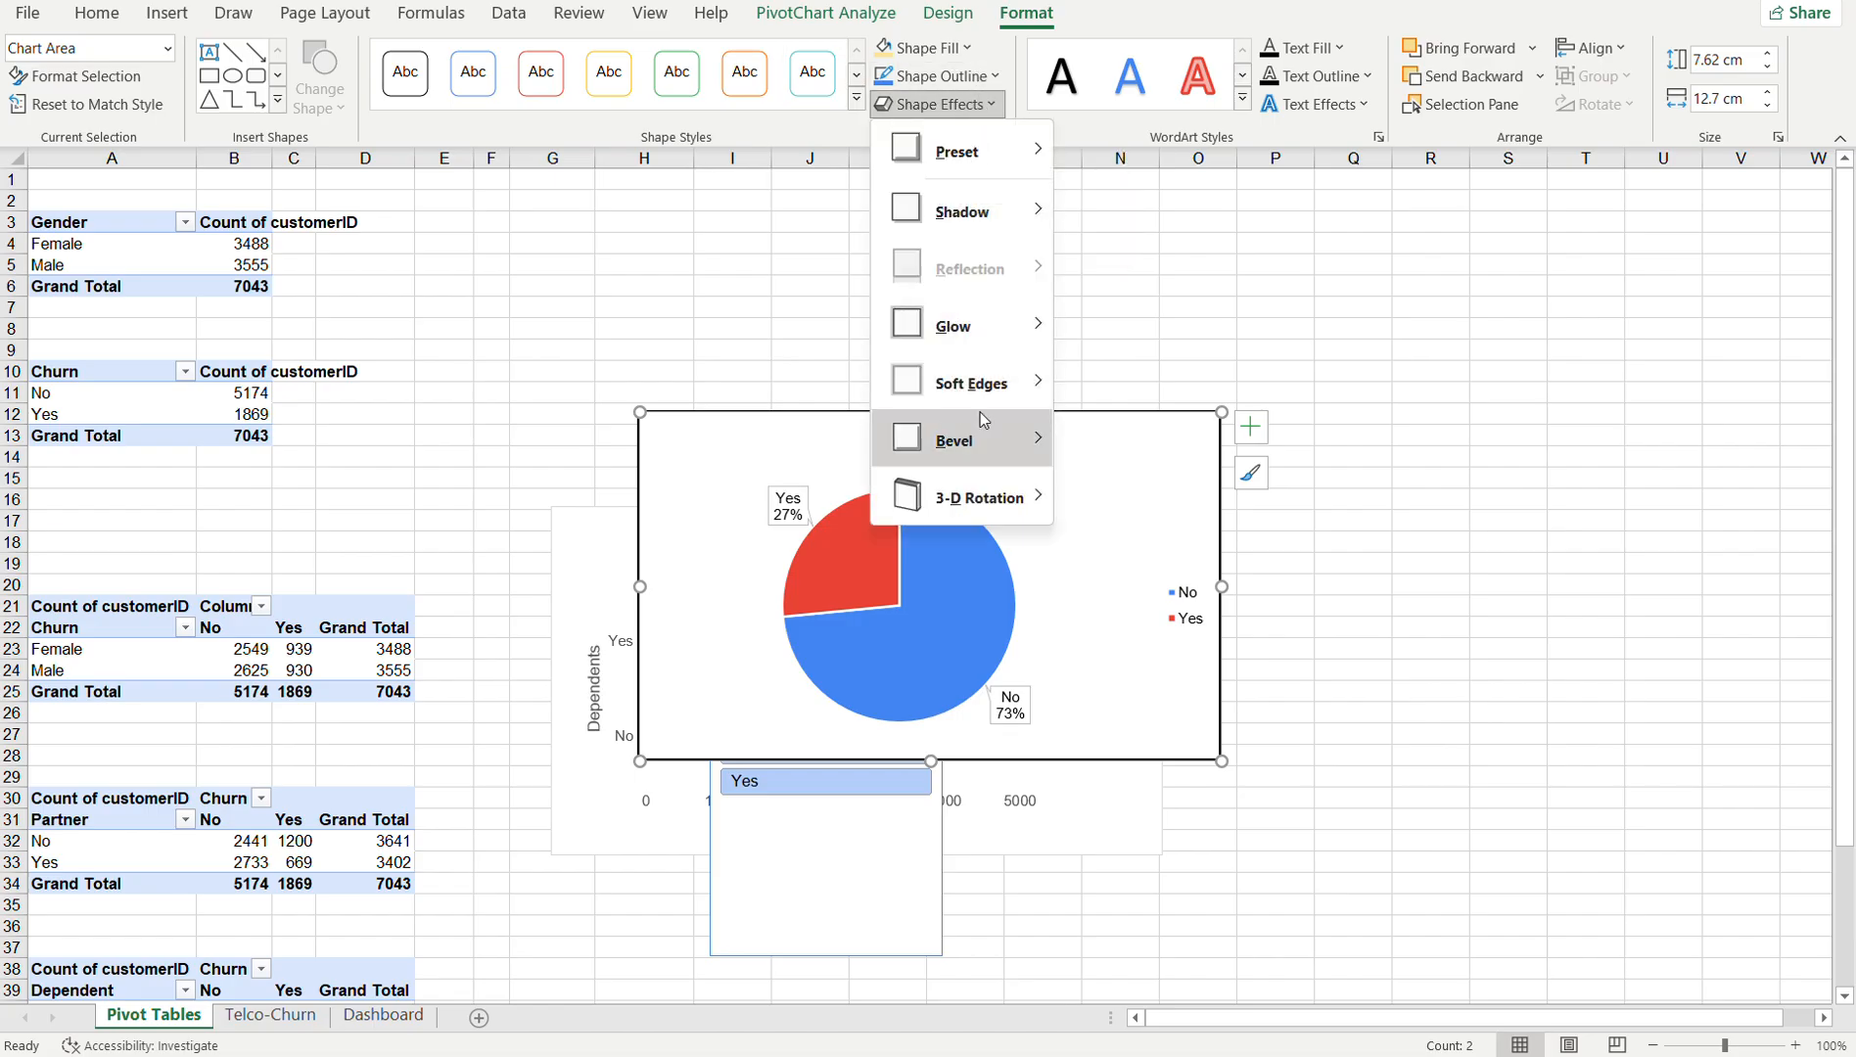
pyautogui.moveTo(979, 439)
pyautogui.click(1155, 688)
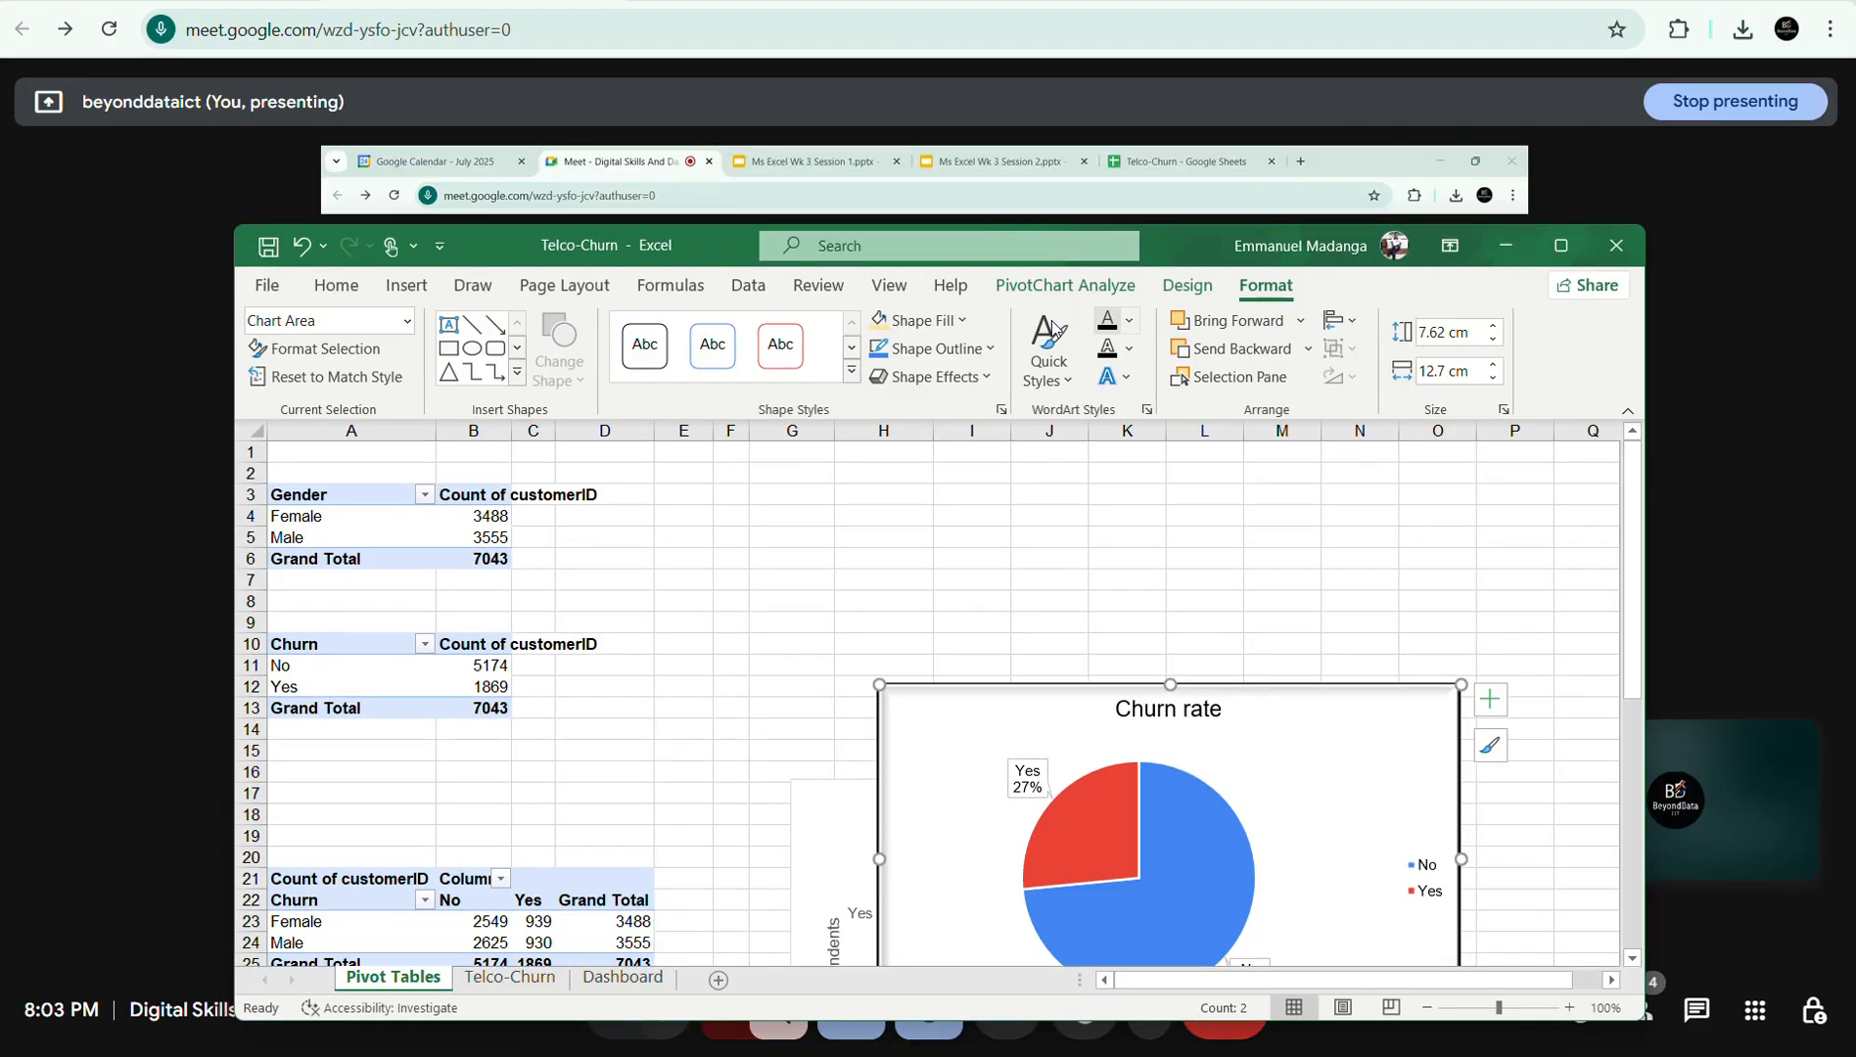
pyautogui.click(1172, 285)
pyautogui.click(1562, 252)
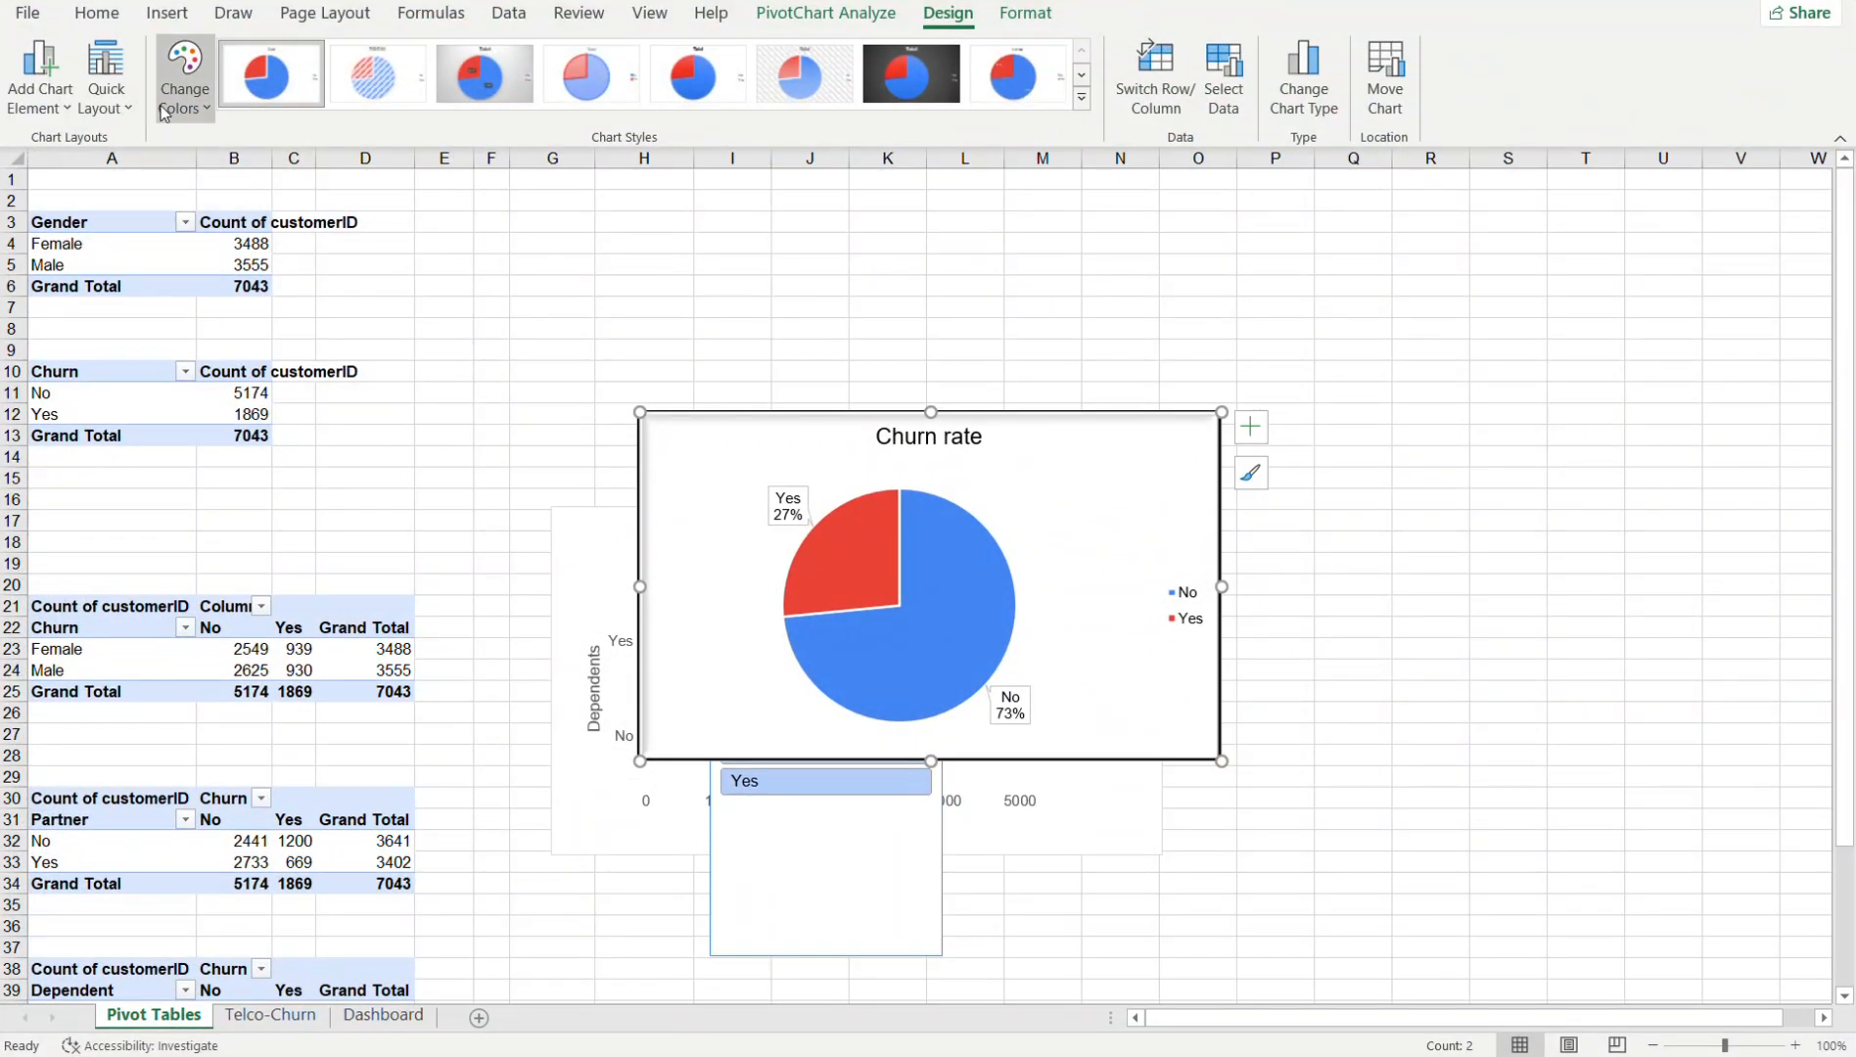
# - Recolour the Churn rate pie chart with the teal and orange colourful palette and copy it onto the Dashboard sheet
pyautogui.click(184, 83)
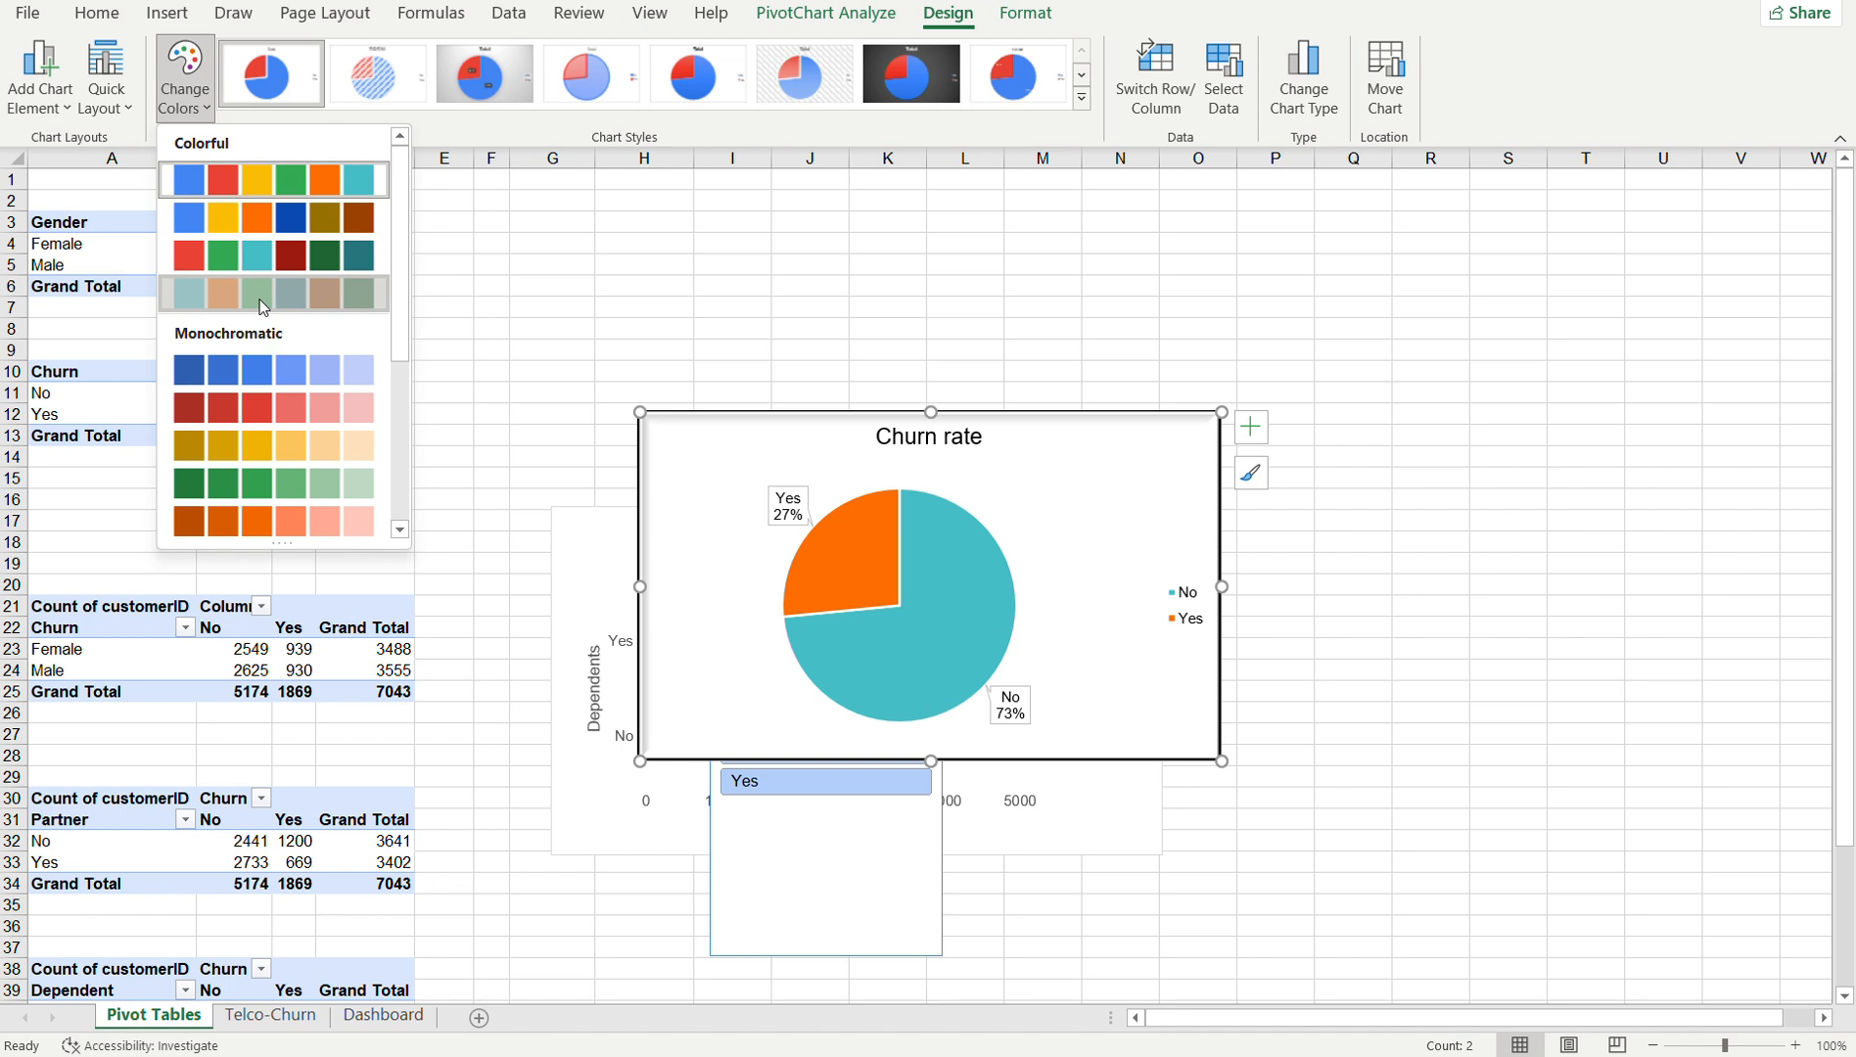
pyautogui.click(259, 296)
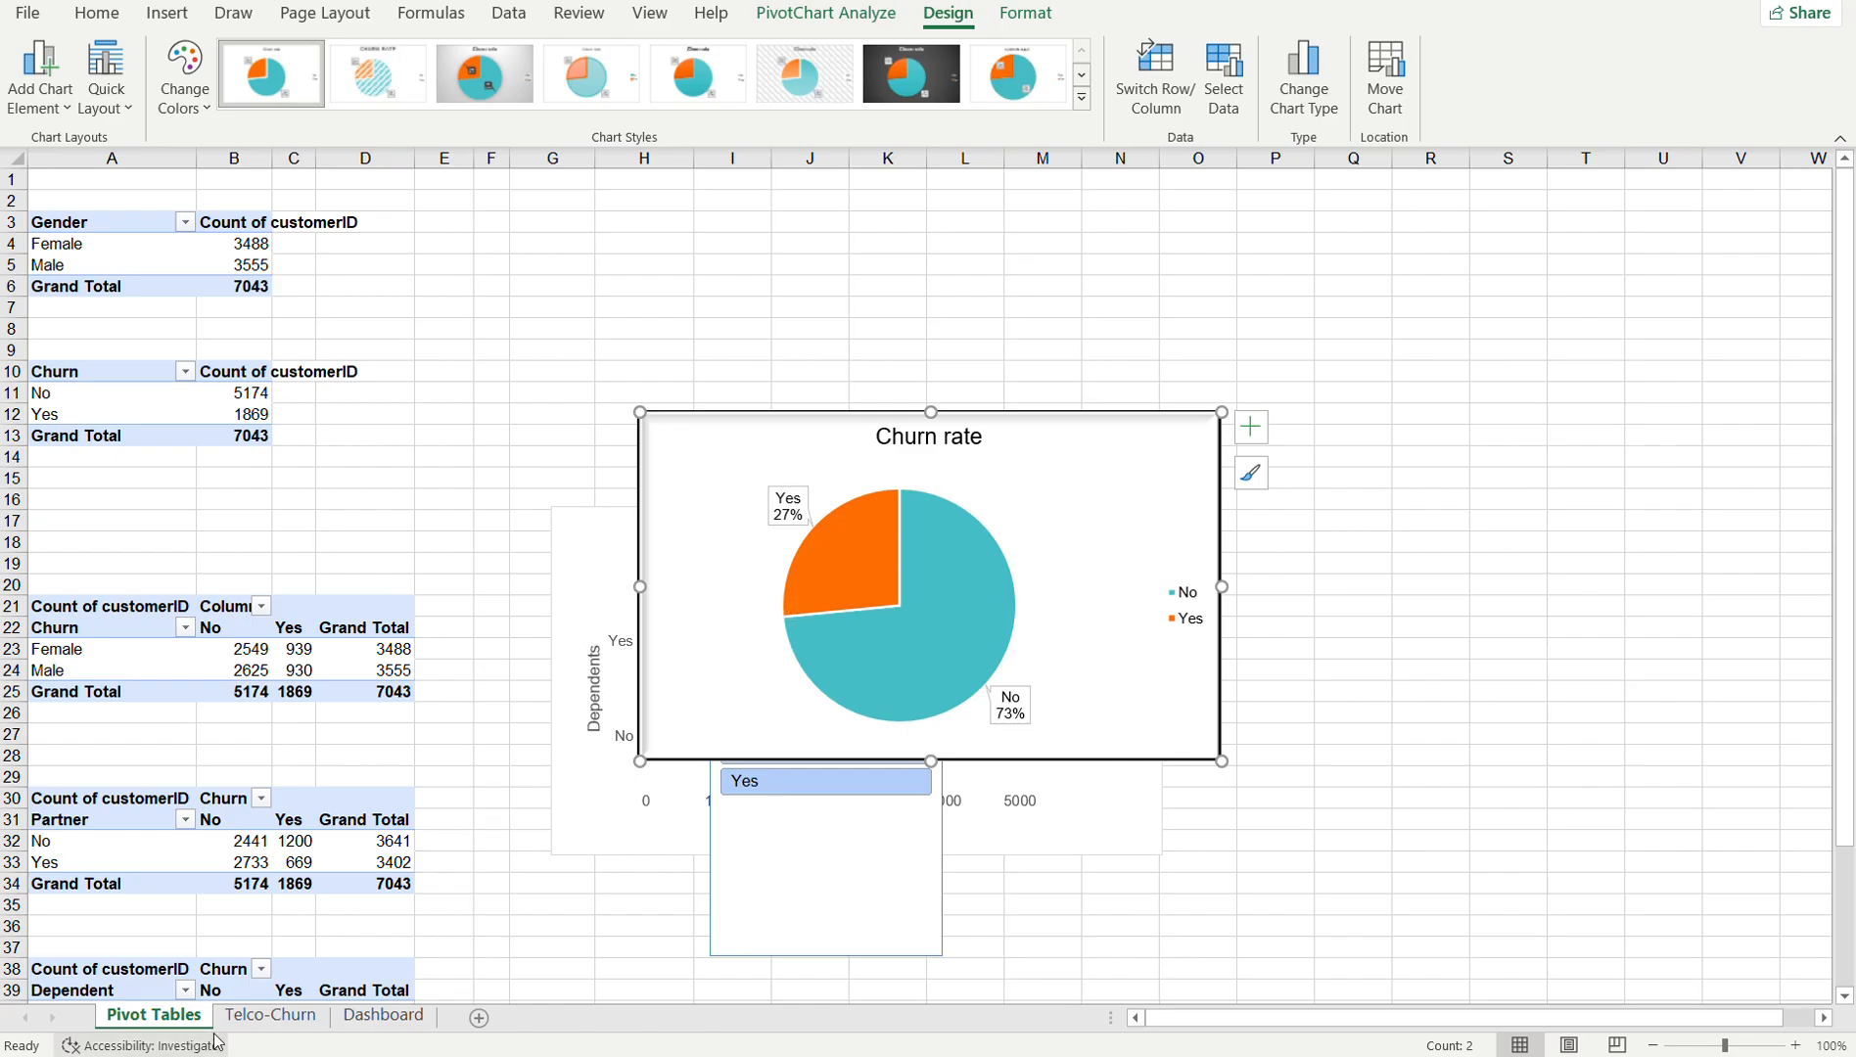
pyautogui.click(360, 1018)
pyautogui.click(499, 862)
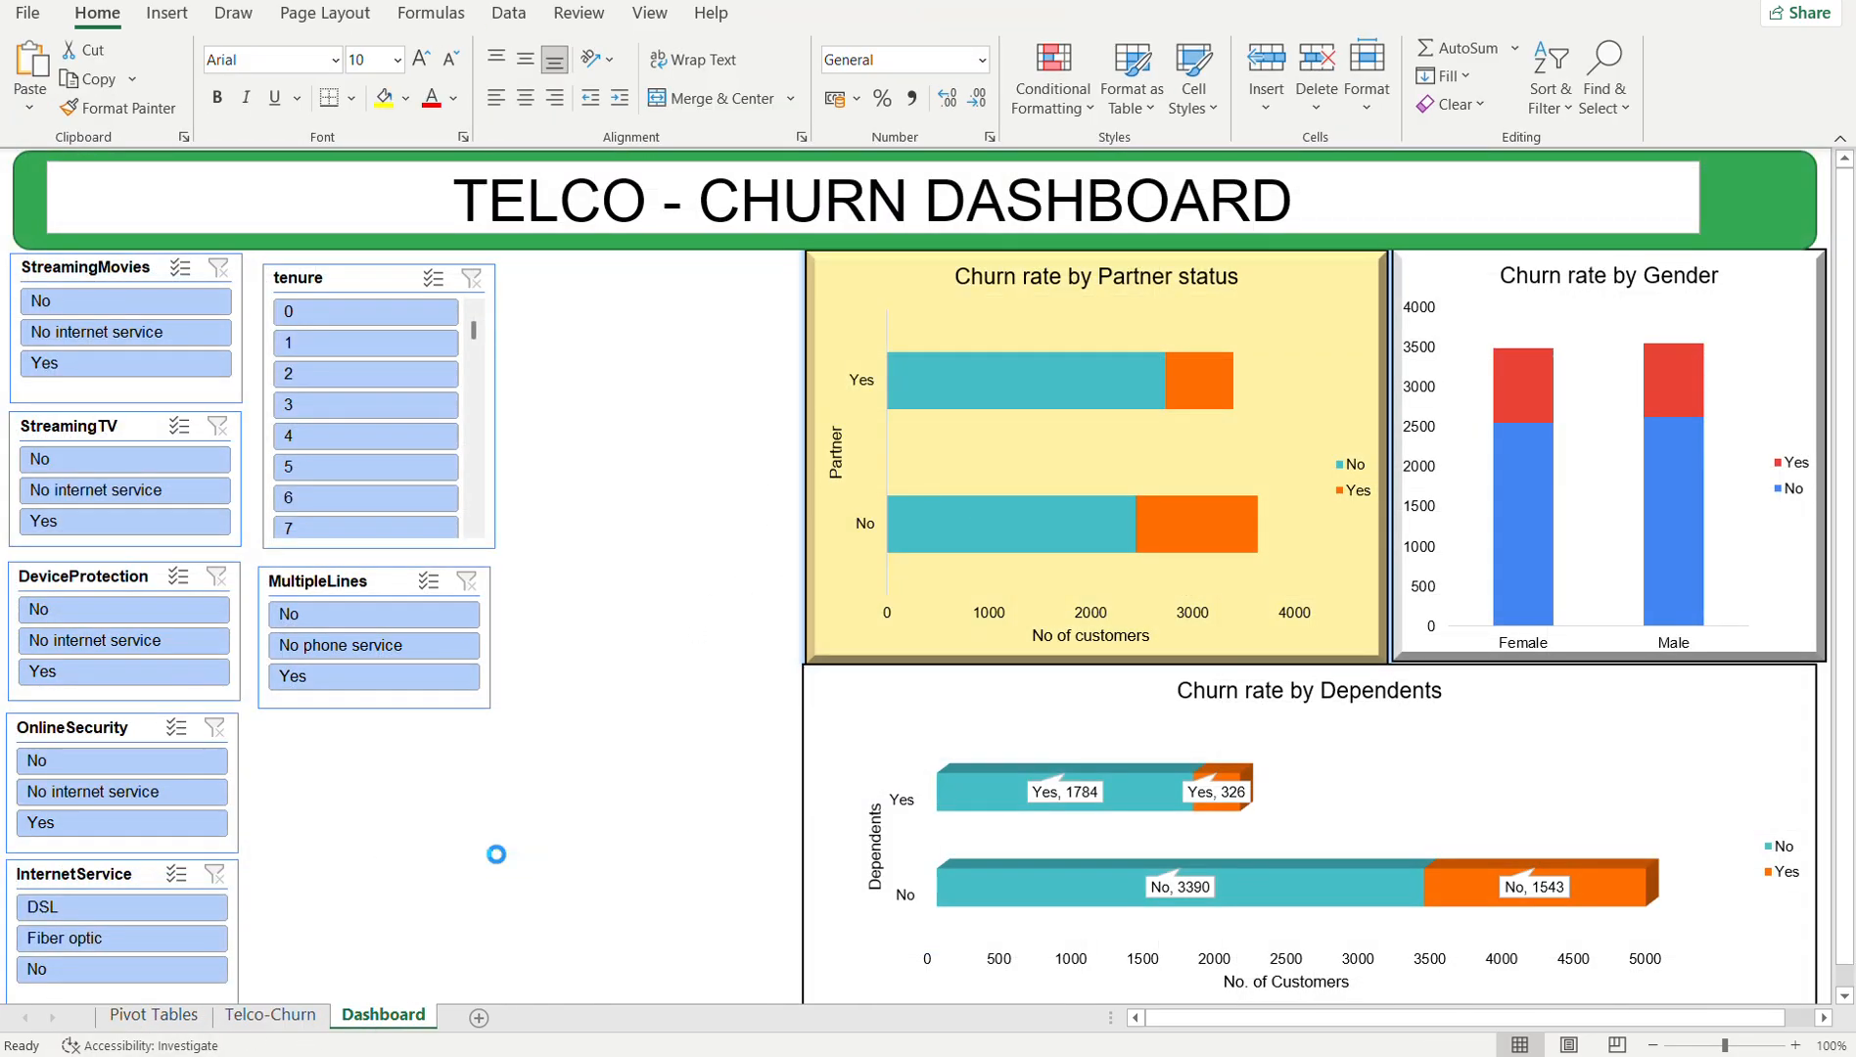
pyautogui.hotkey('ctrl', 'v')
# - Shrink the pasted Churn rate pie chart and fit it under the banner between the tenure slicer and the partner status chart
pyautogui.moveTo(579, 880); pyautogui.dragTo(642, 294)
pyautogui.moveTo(1105, 615); pyautogui.dragTo(797, 490)
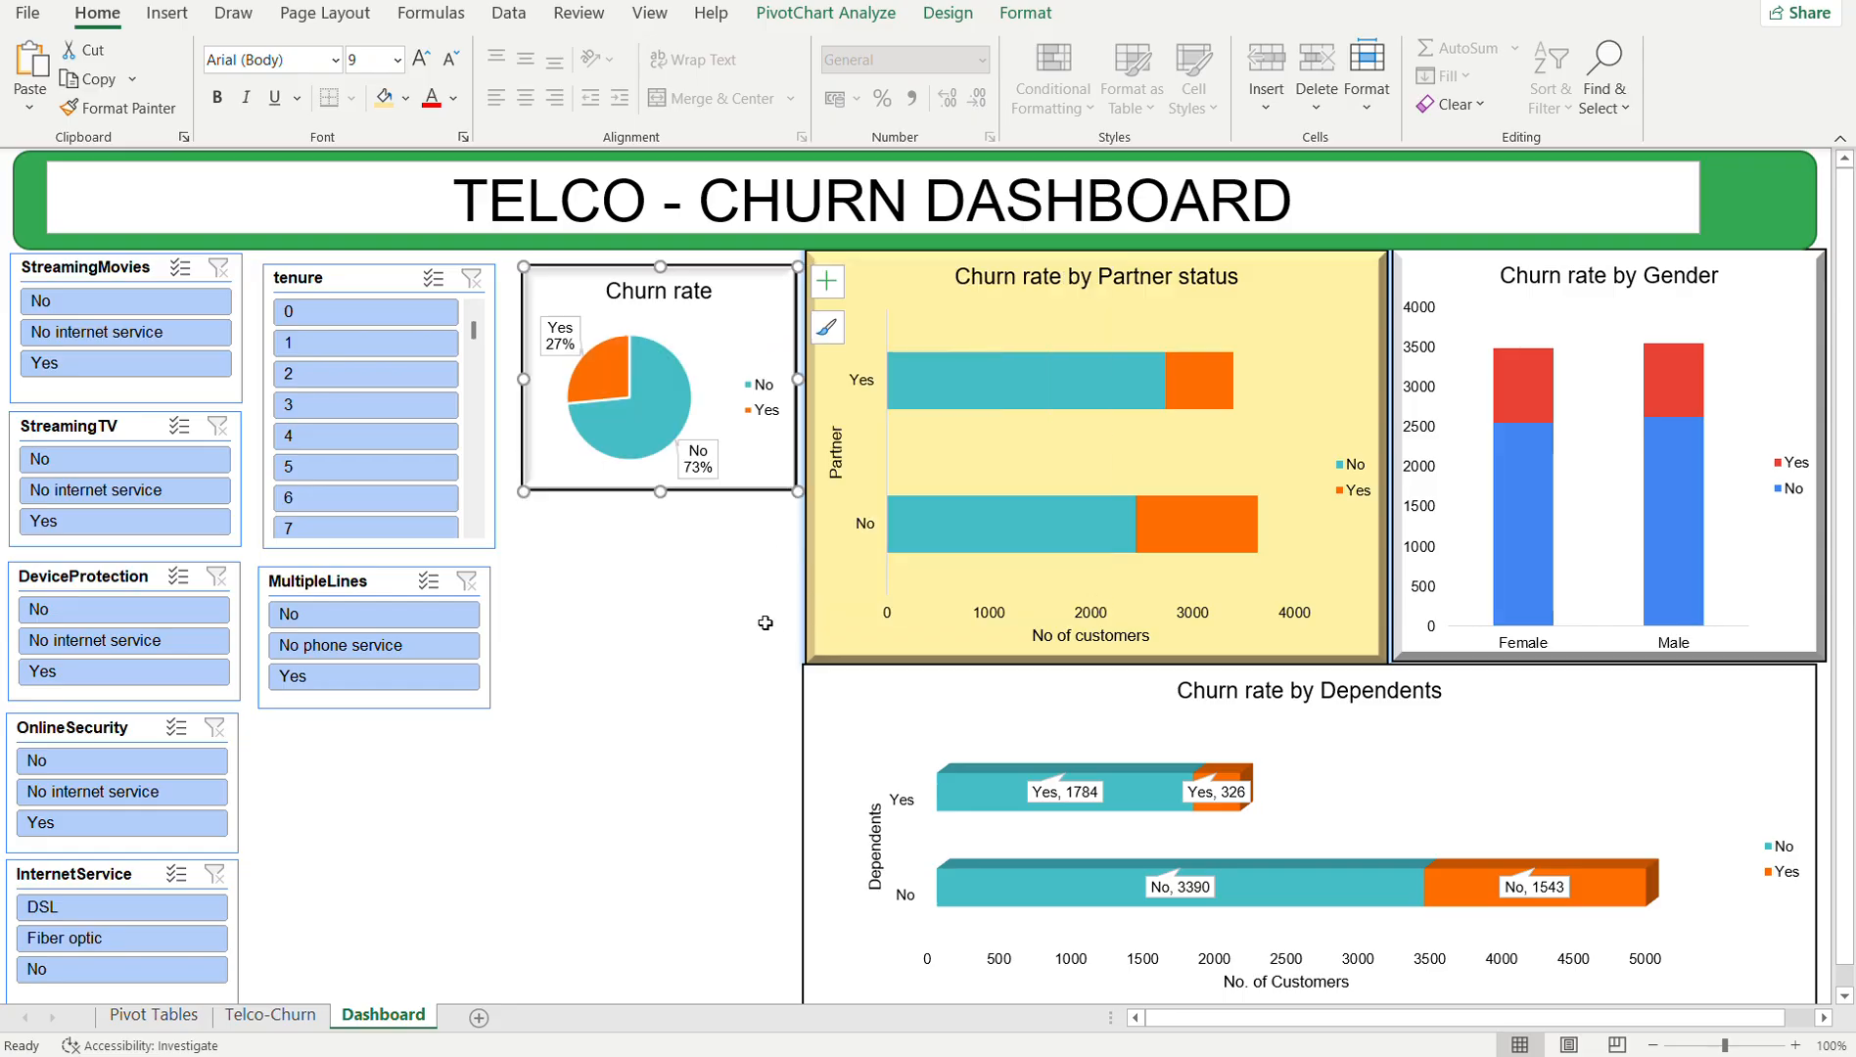
pyautogui.moveTo(735, 312); pyautogui.dragTo(738, 299)
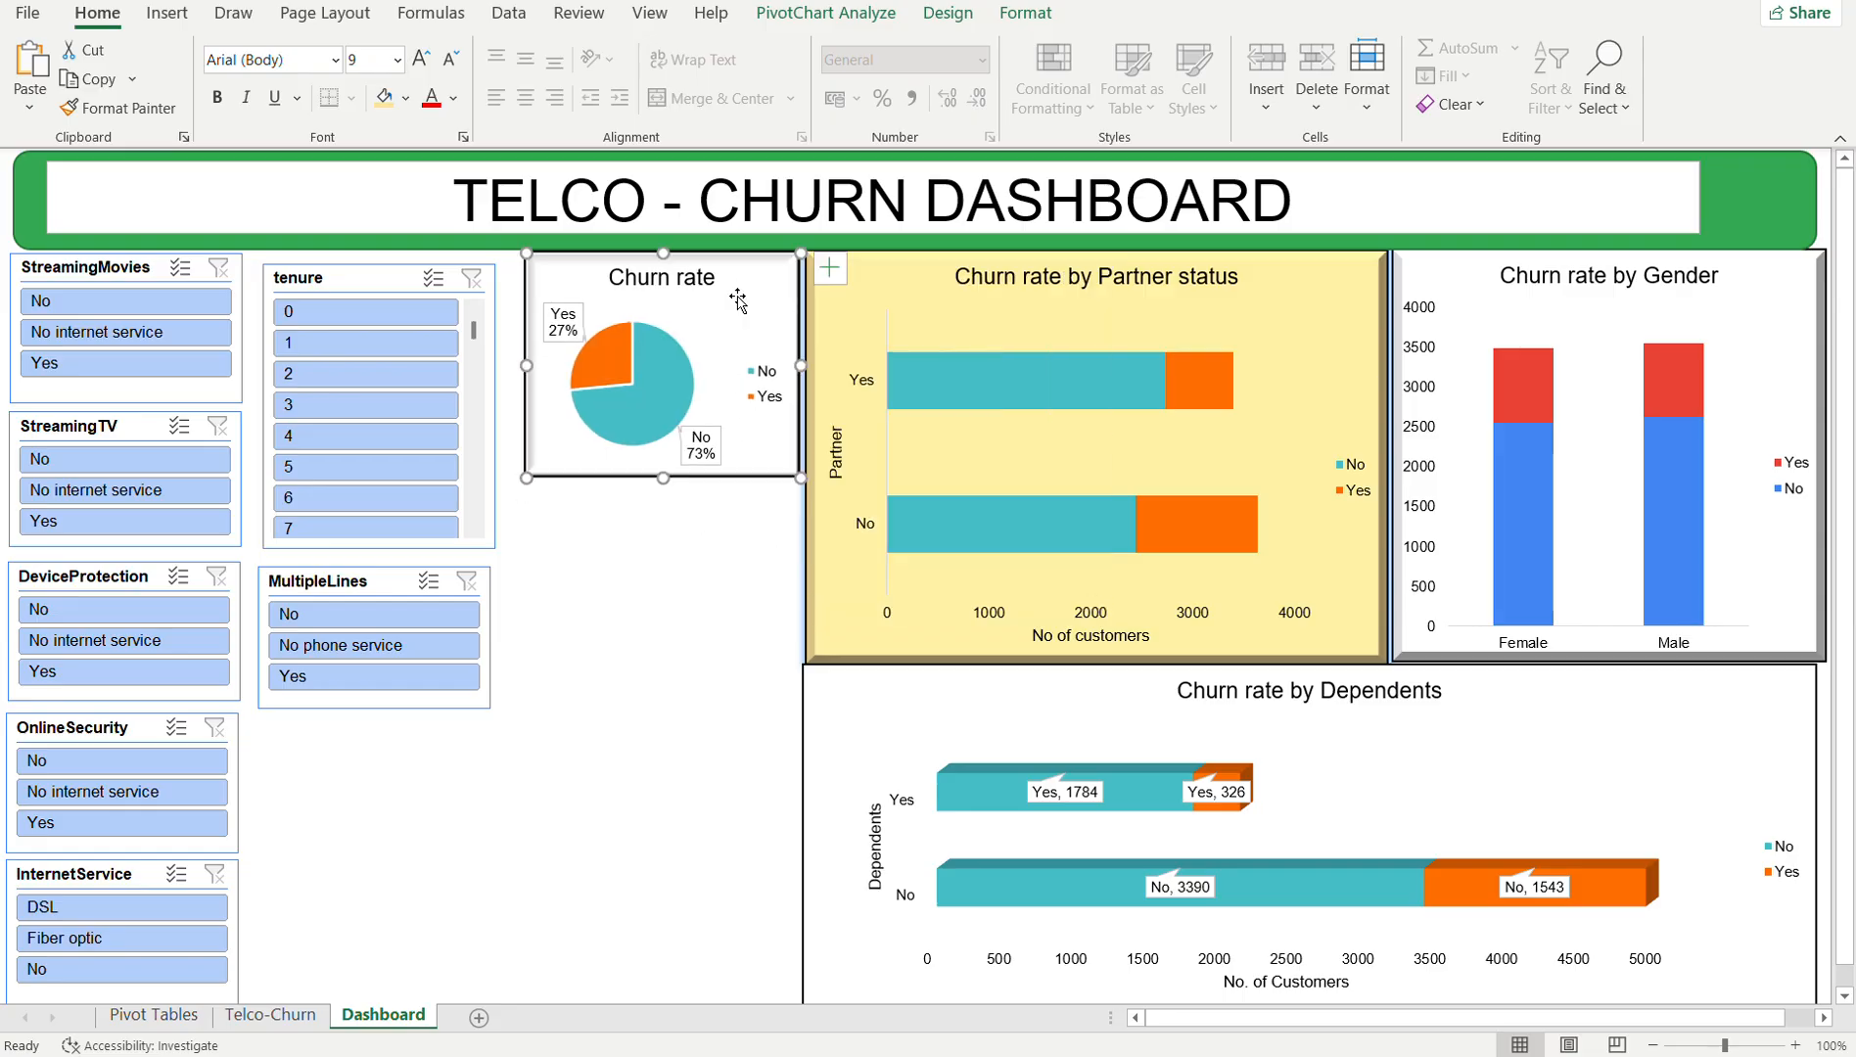
pyautogui.click(622, 712)
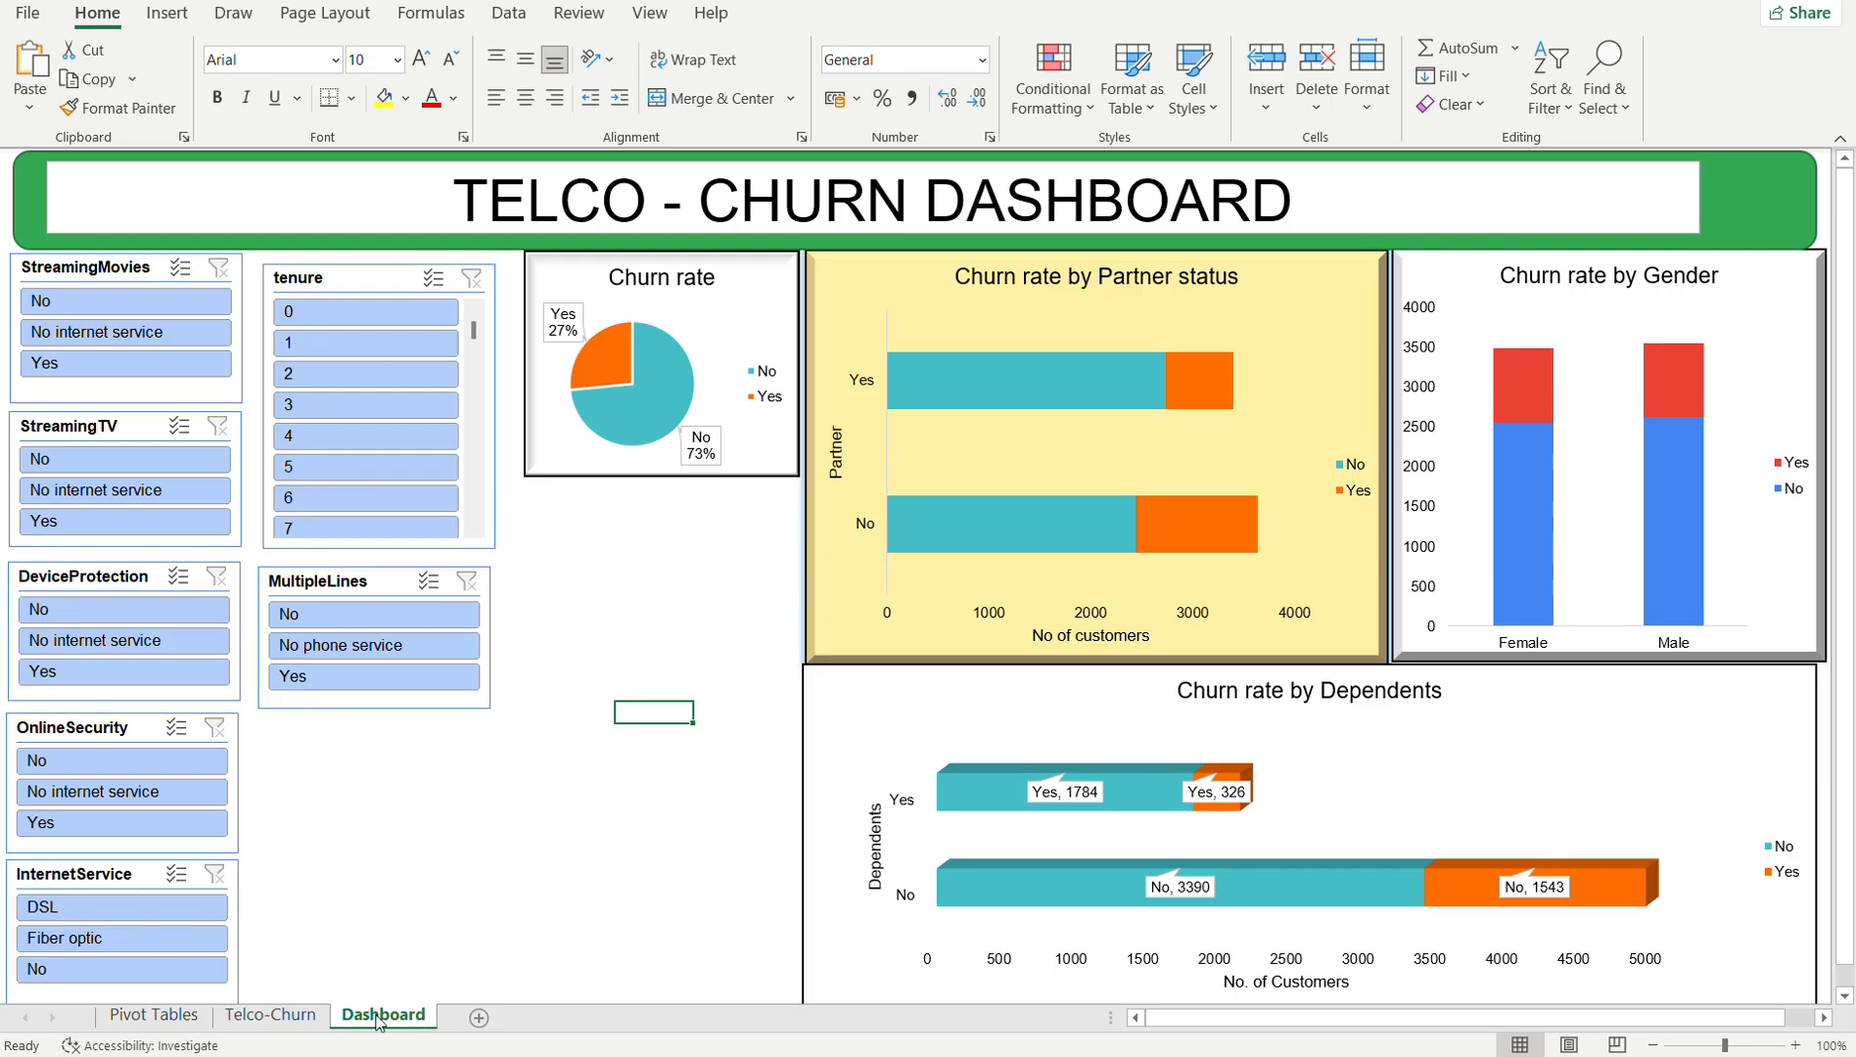
# - Copy the OnlineBackup slicer from the Pivot Tables sheet onto the Dashboard sheet
pyautogui.click(153, 1015)
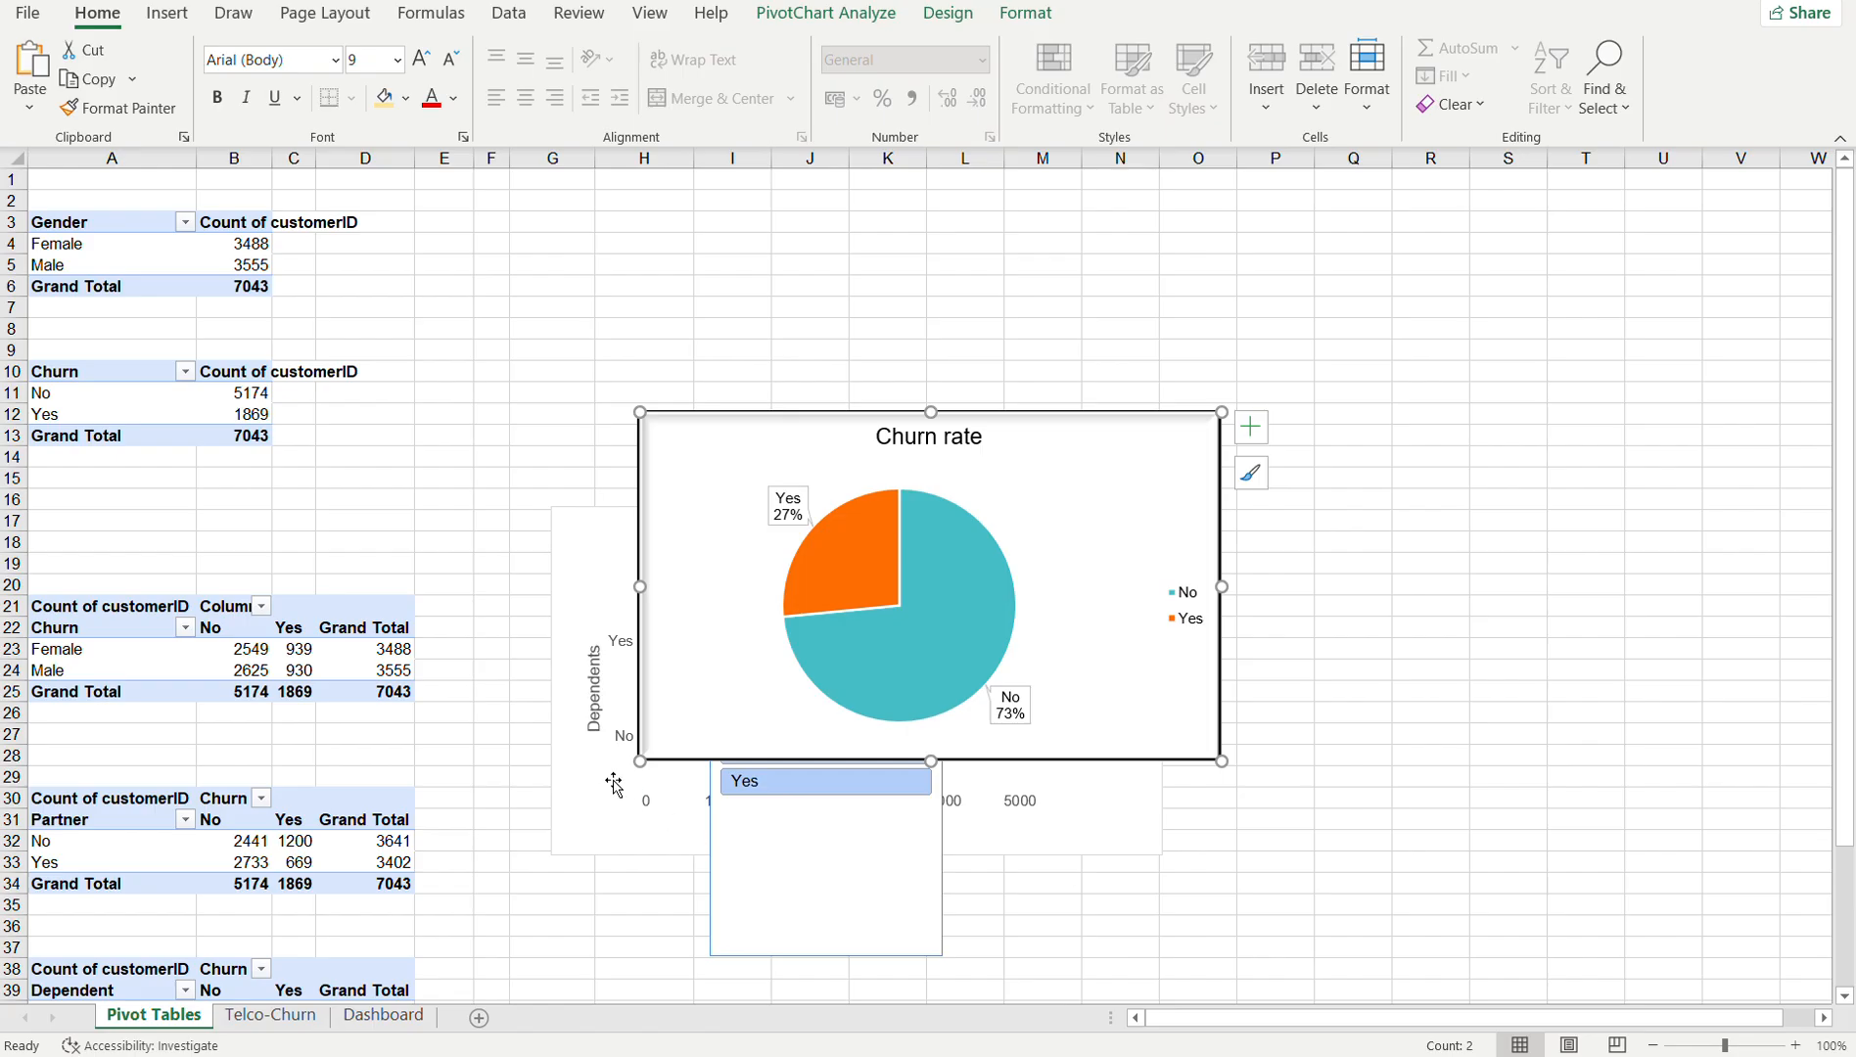
pyautogui.click(776, 895)
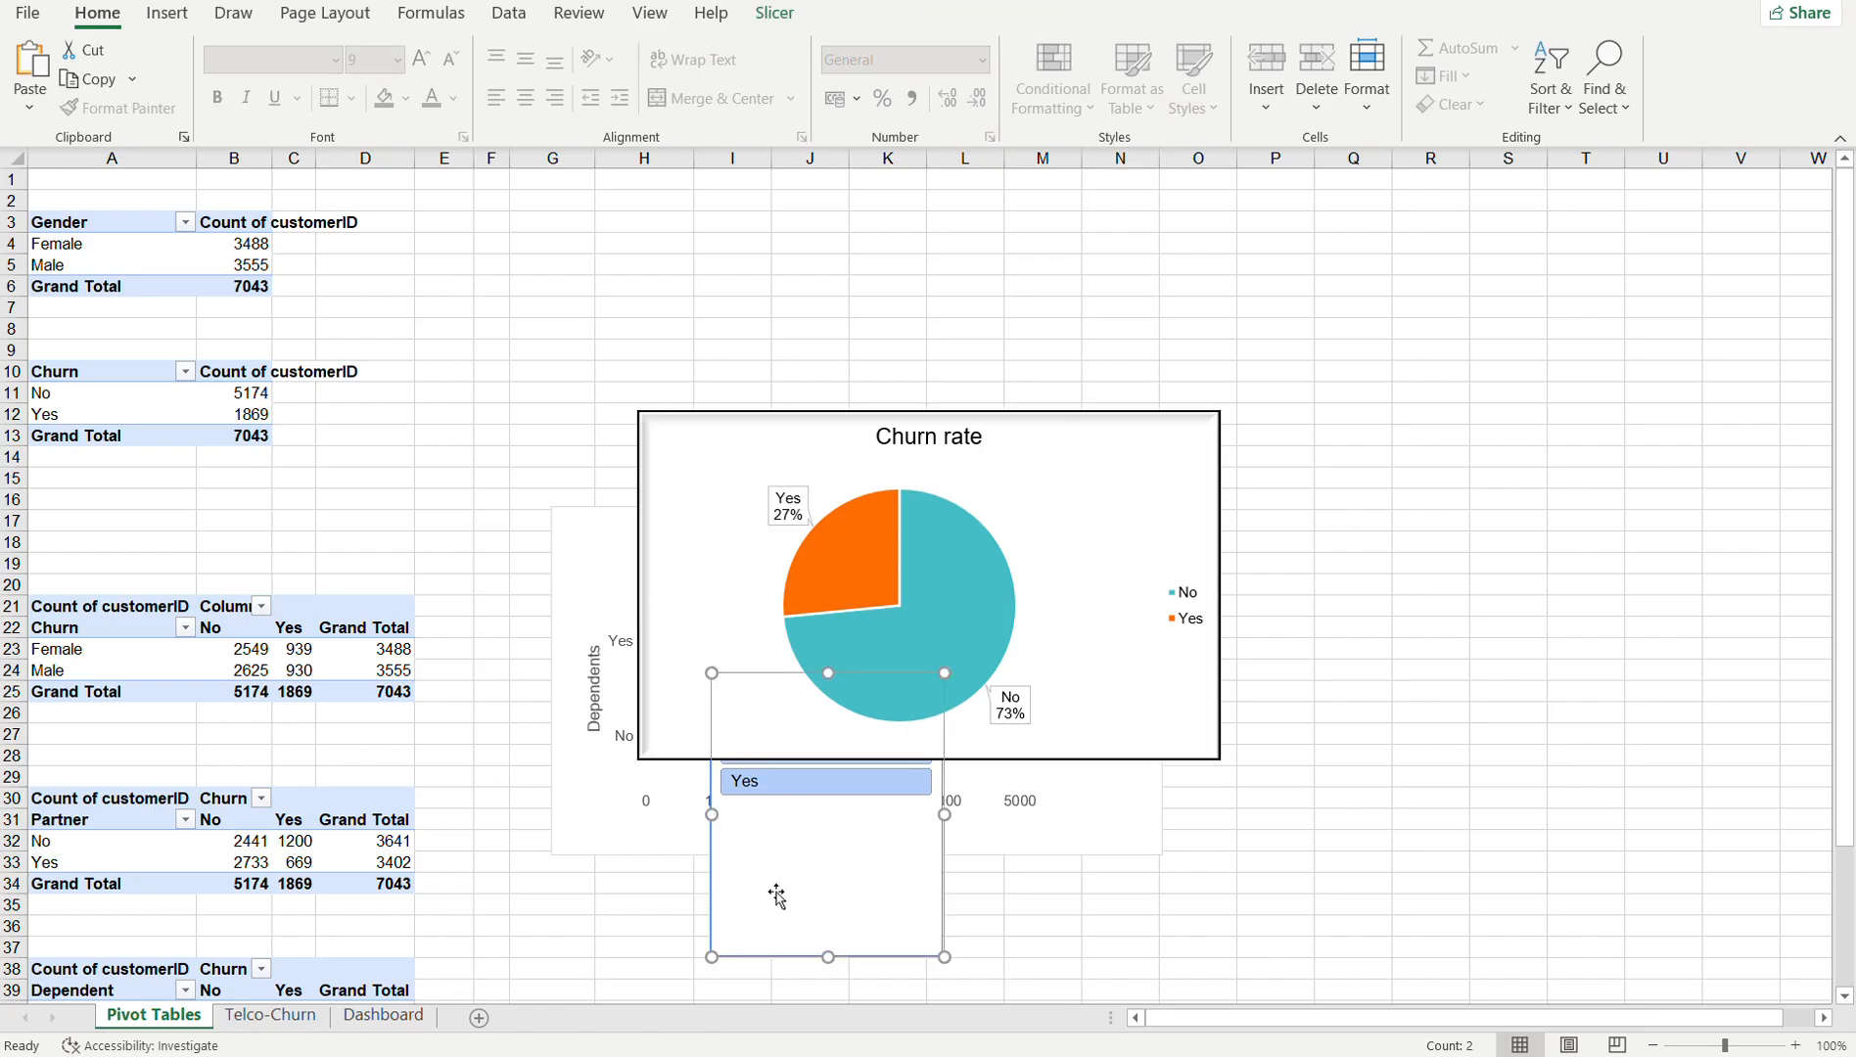
pyautogui.click(381, 1018)
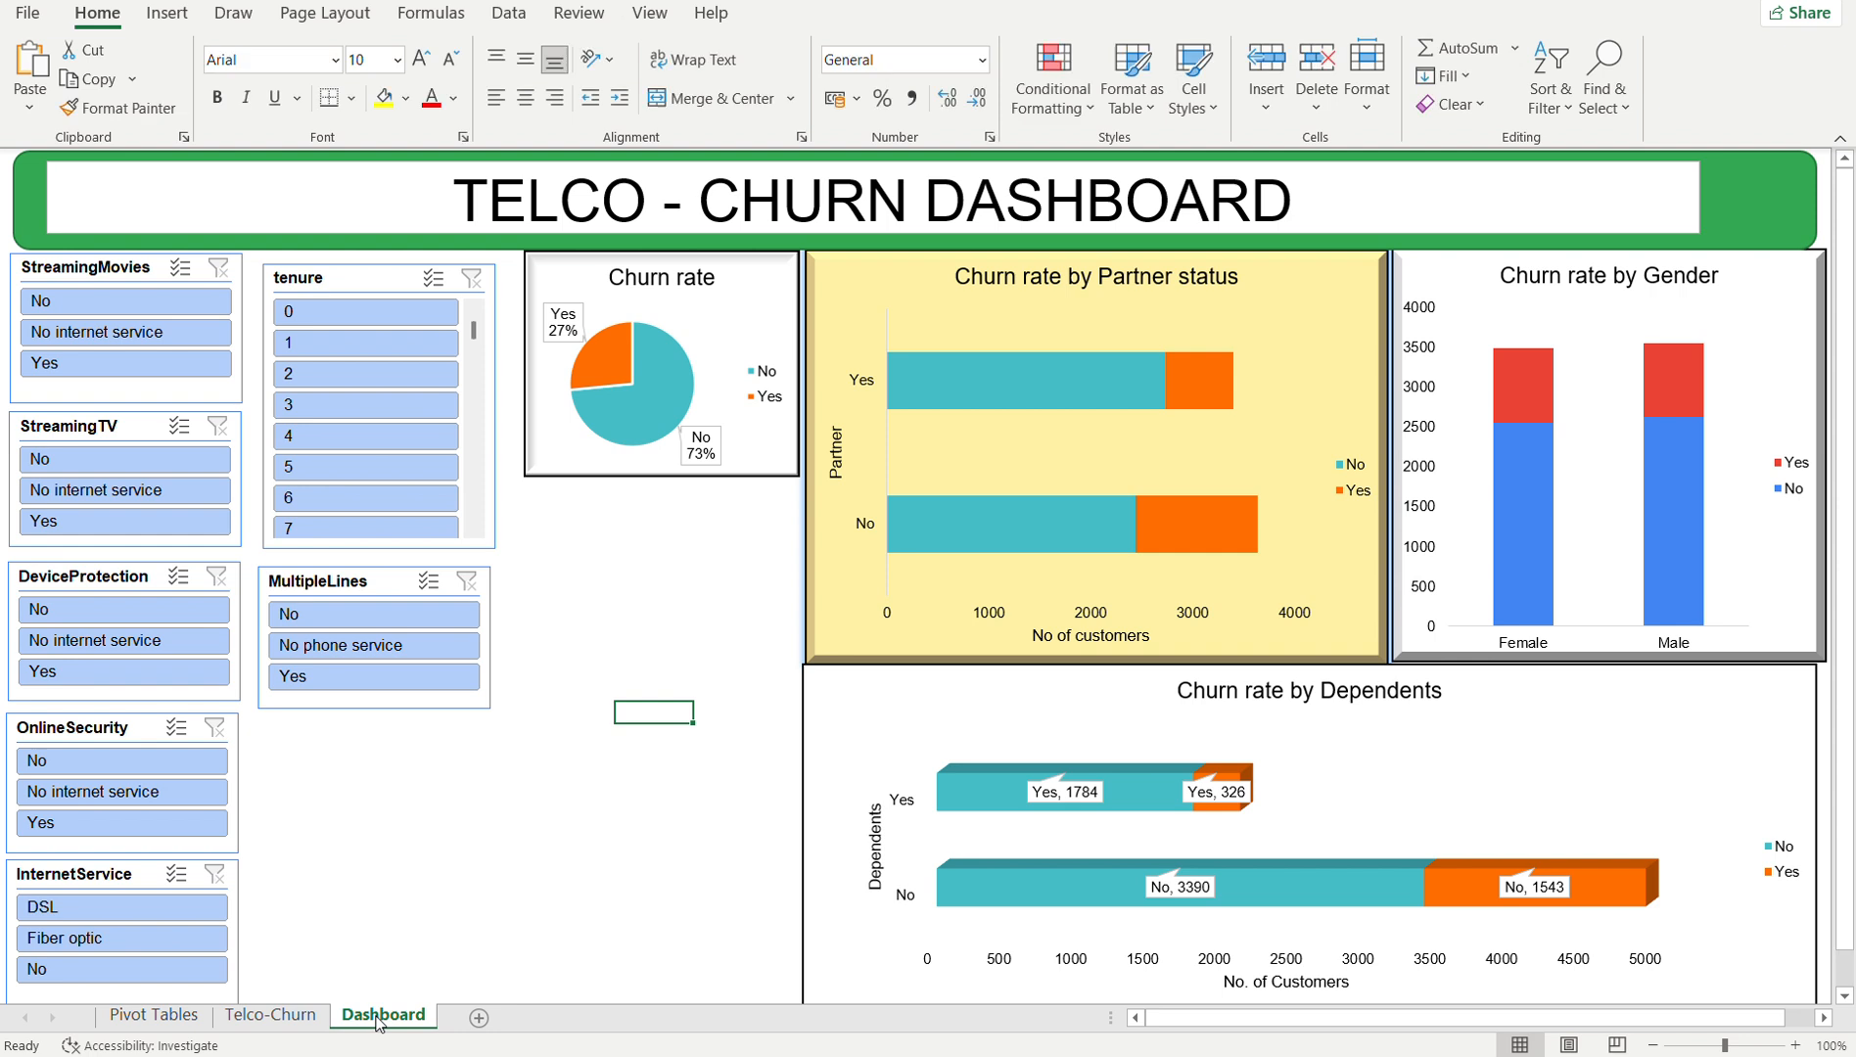
pyautogui.click(446, 883)
pyautogui.hotkey('ctrl', 'v')
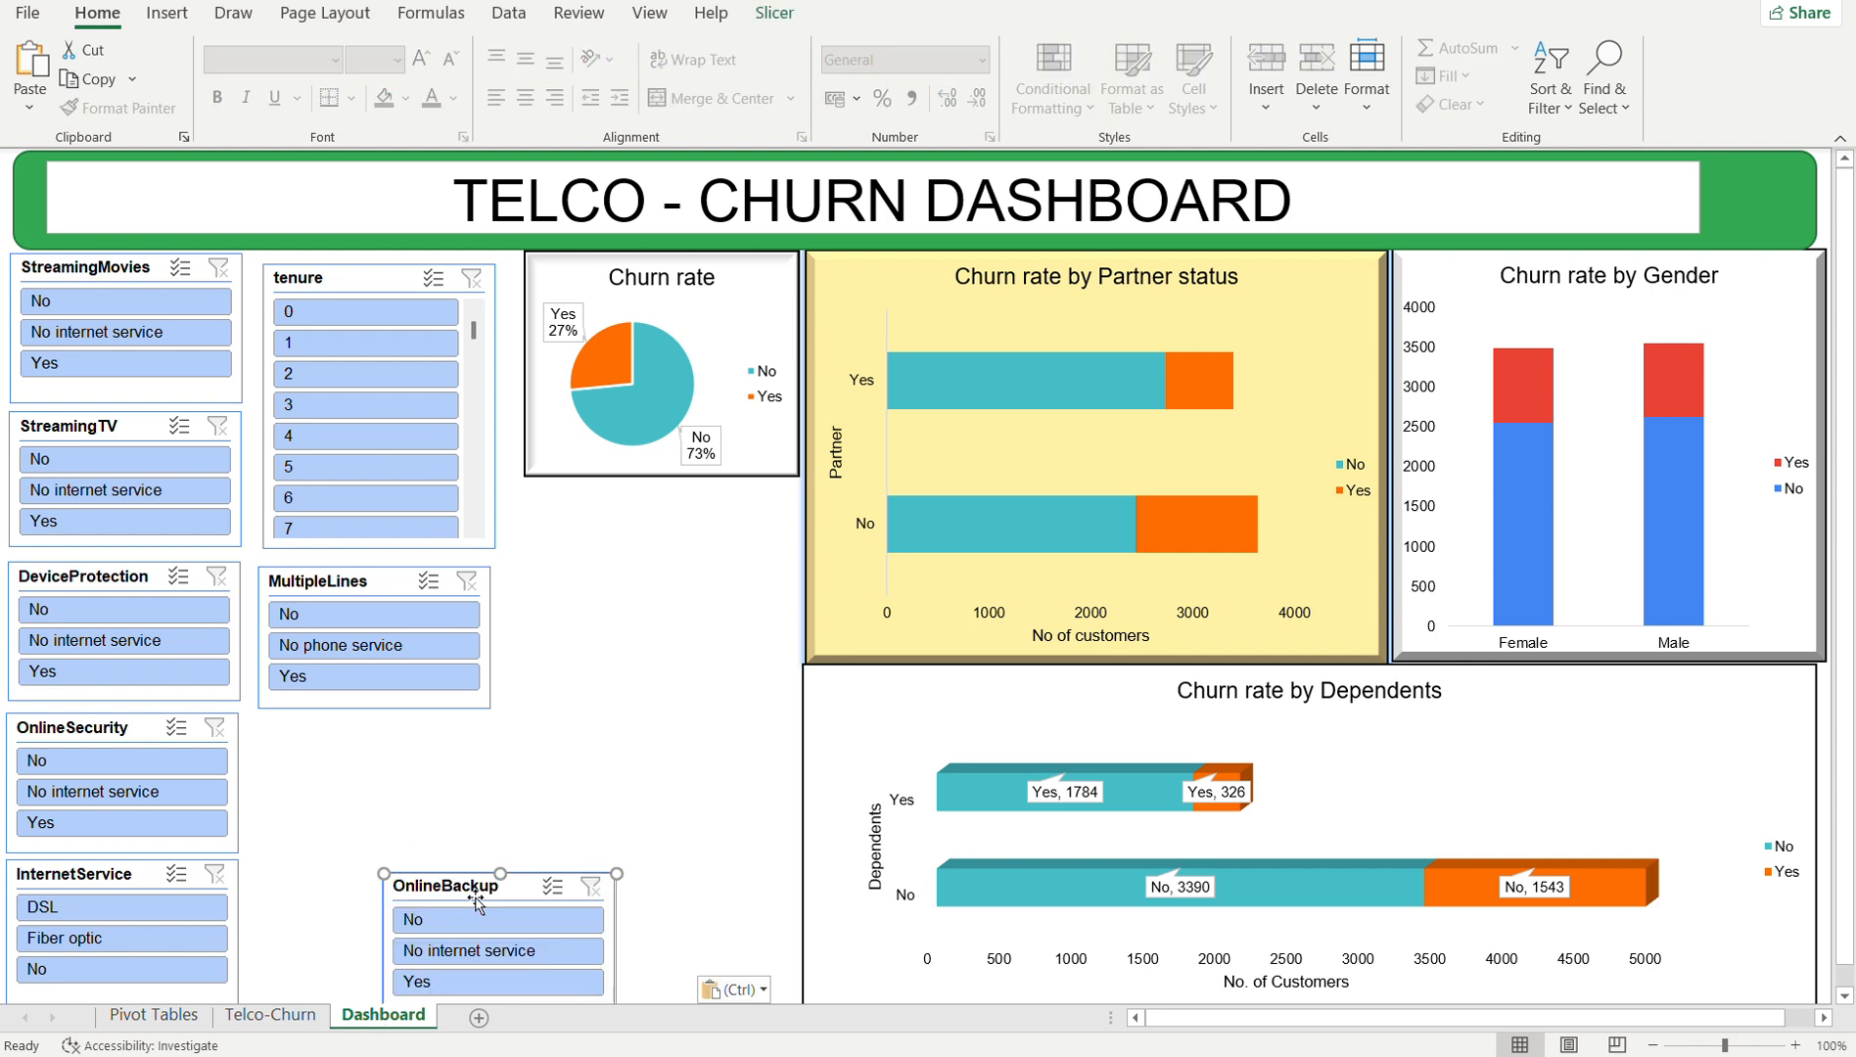
# - Place the OnlineBackup slicer below the MultipleLines slicer and reduce its height to fit its three options
pyautogui.moveTo(442, 884); pyautogui.dragTo(318, 719)
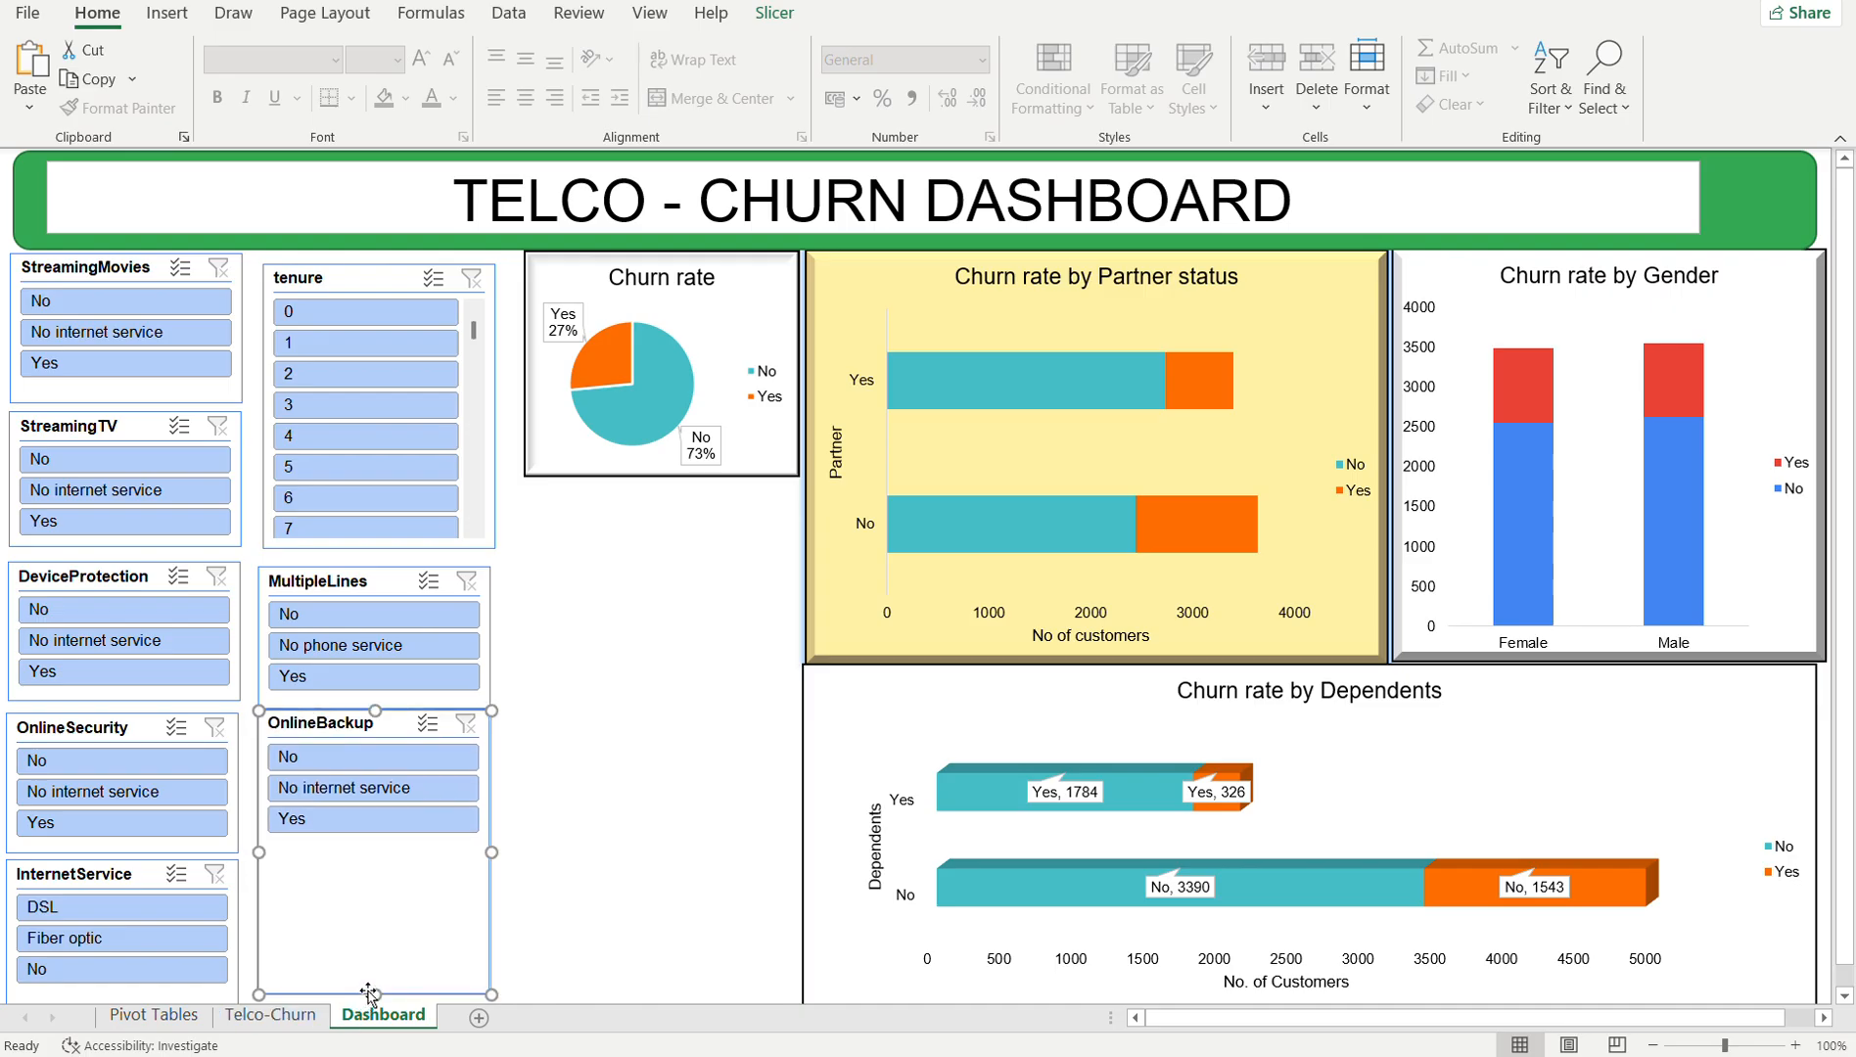
pyautogui.moveTo(372, 992); pyautogui.dragTo(373, 855)
pyautogui.click(544, 879)
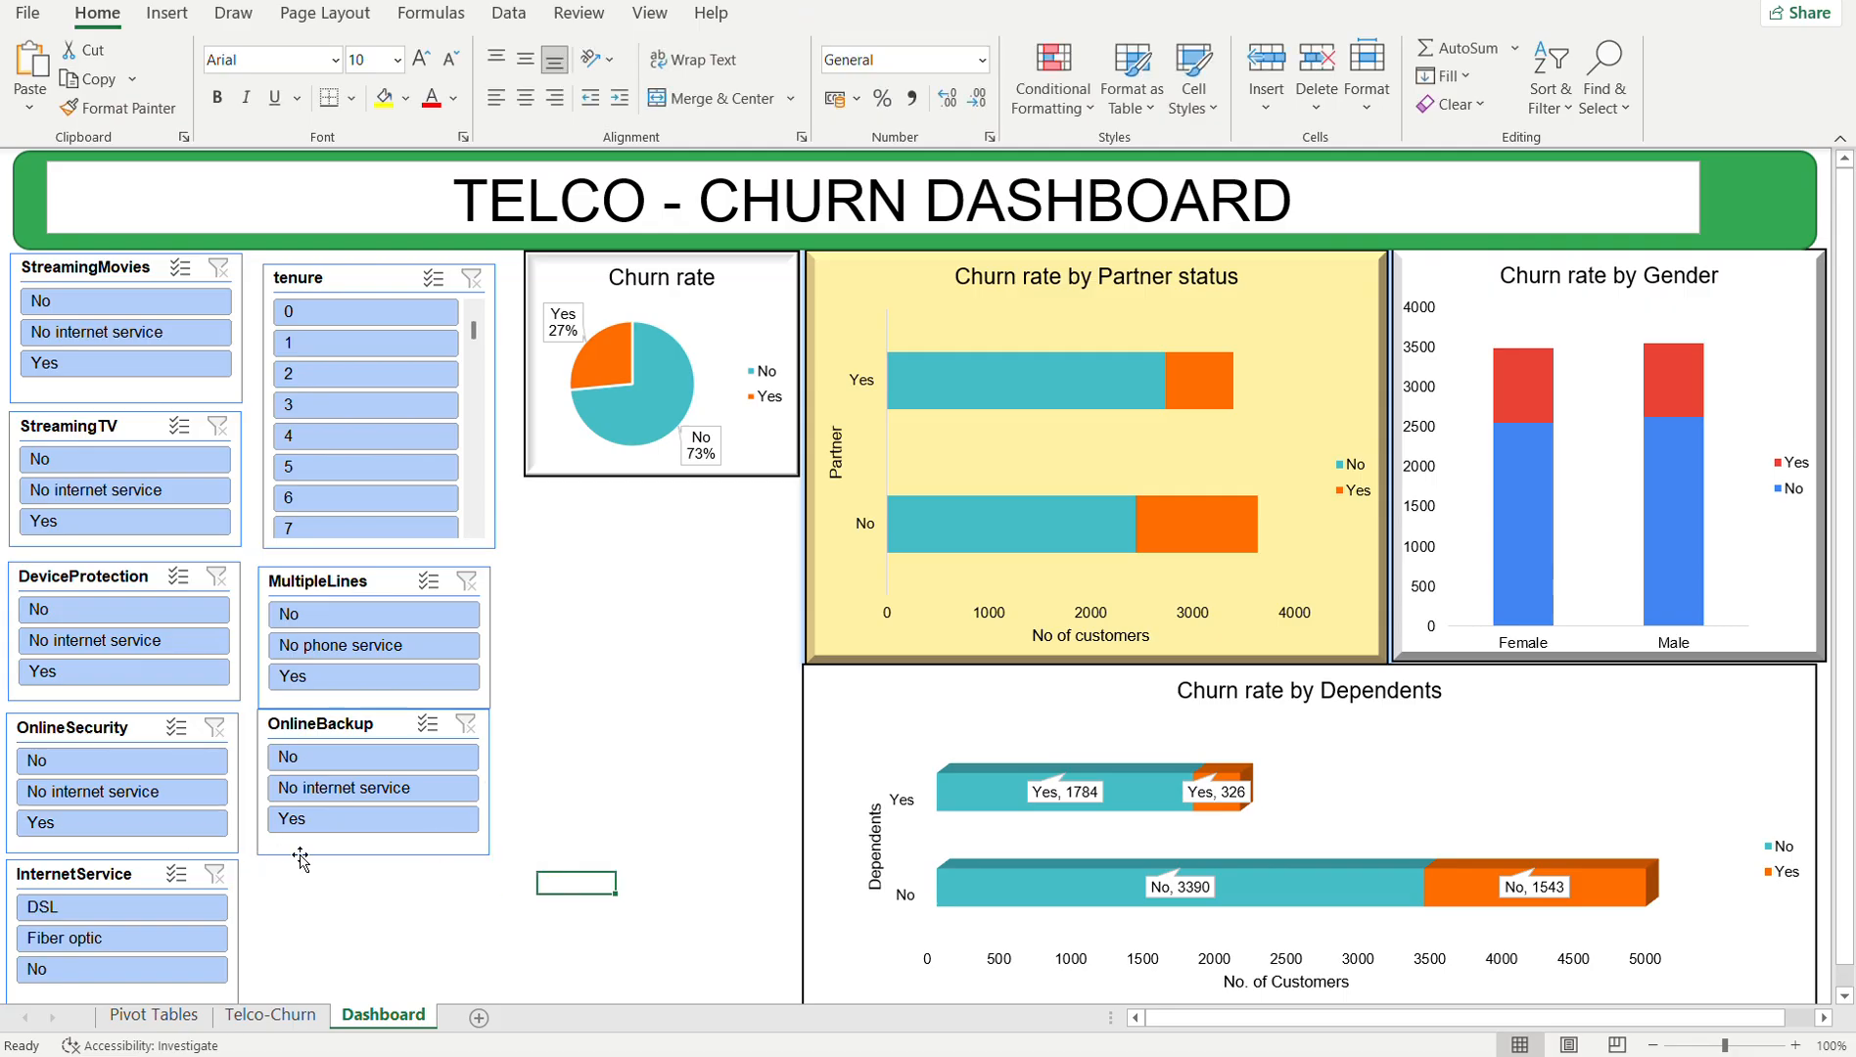
pyautogui.moveTo(321, 857); pyautogui.dragTo(317, 866)
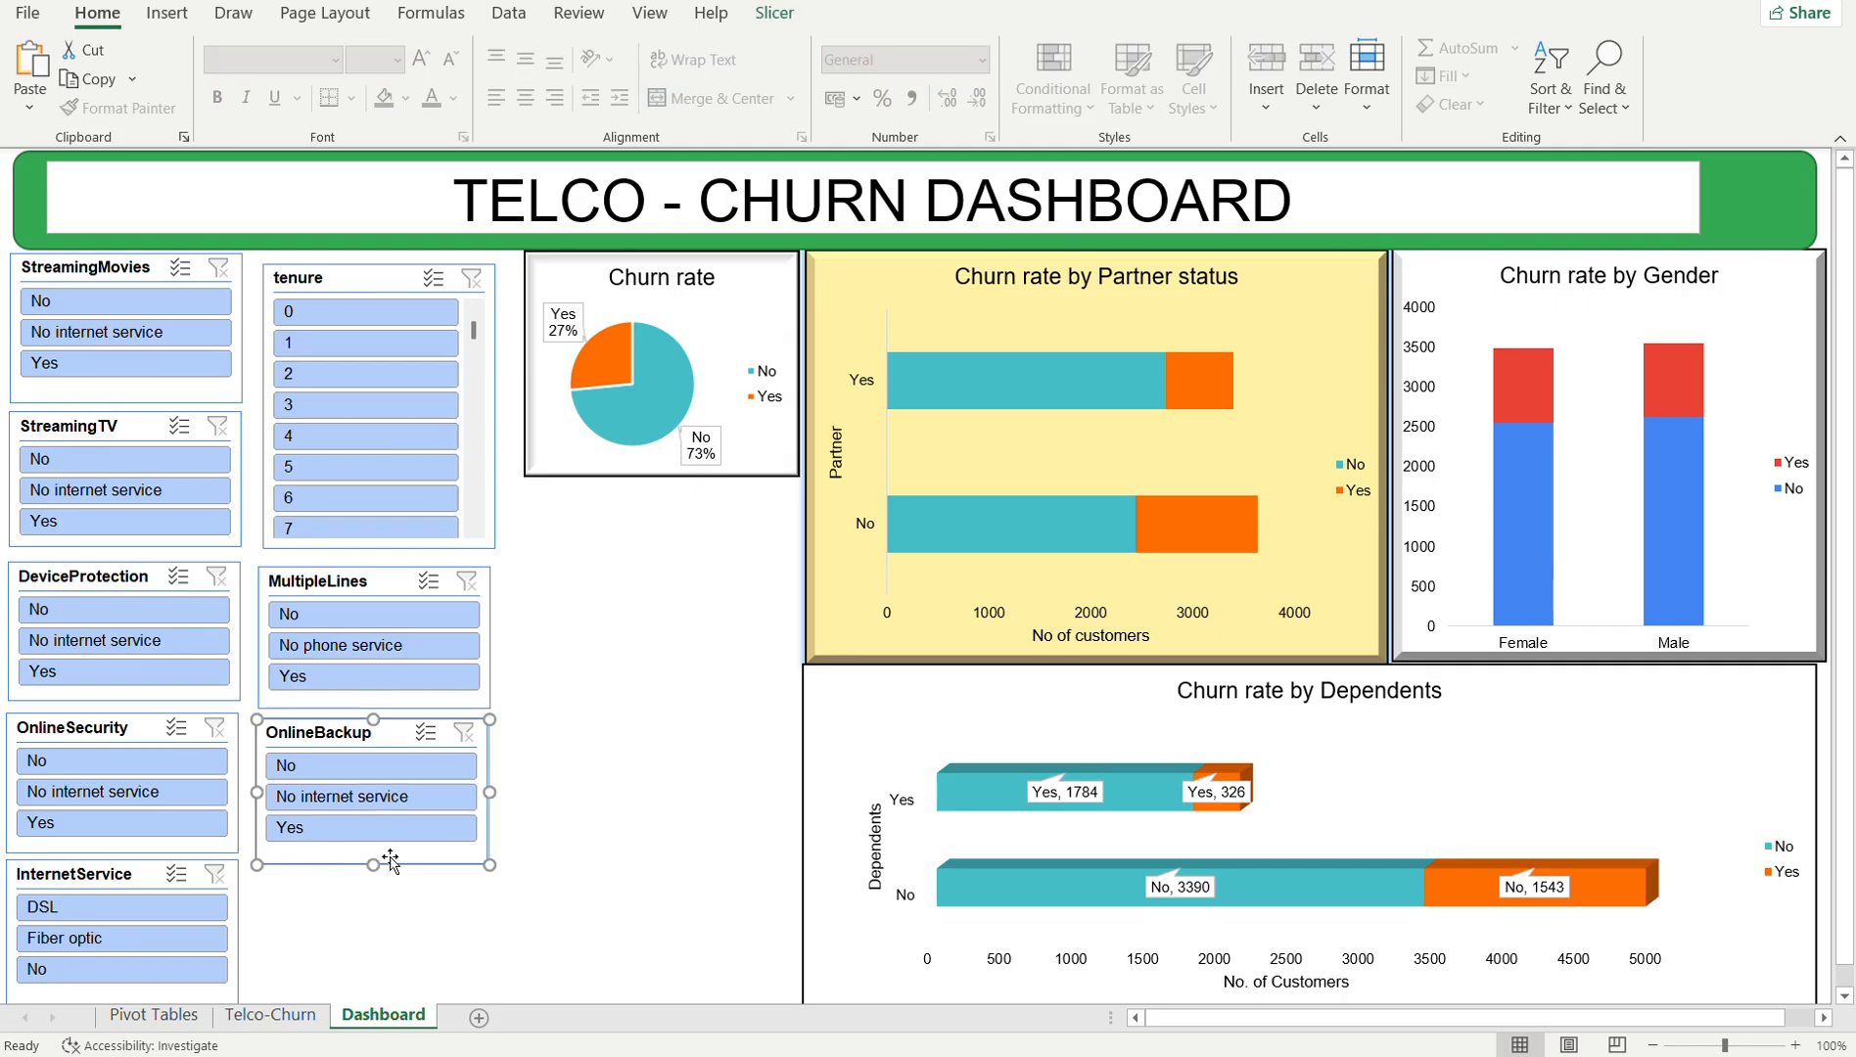
pyautogui.click(573, 860)
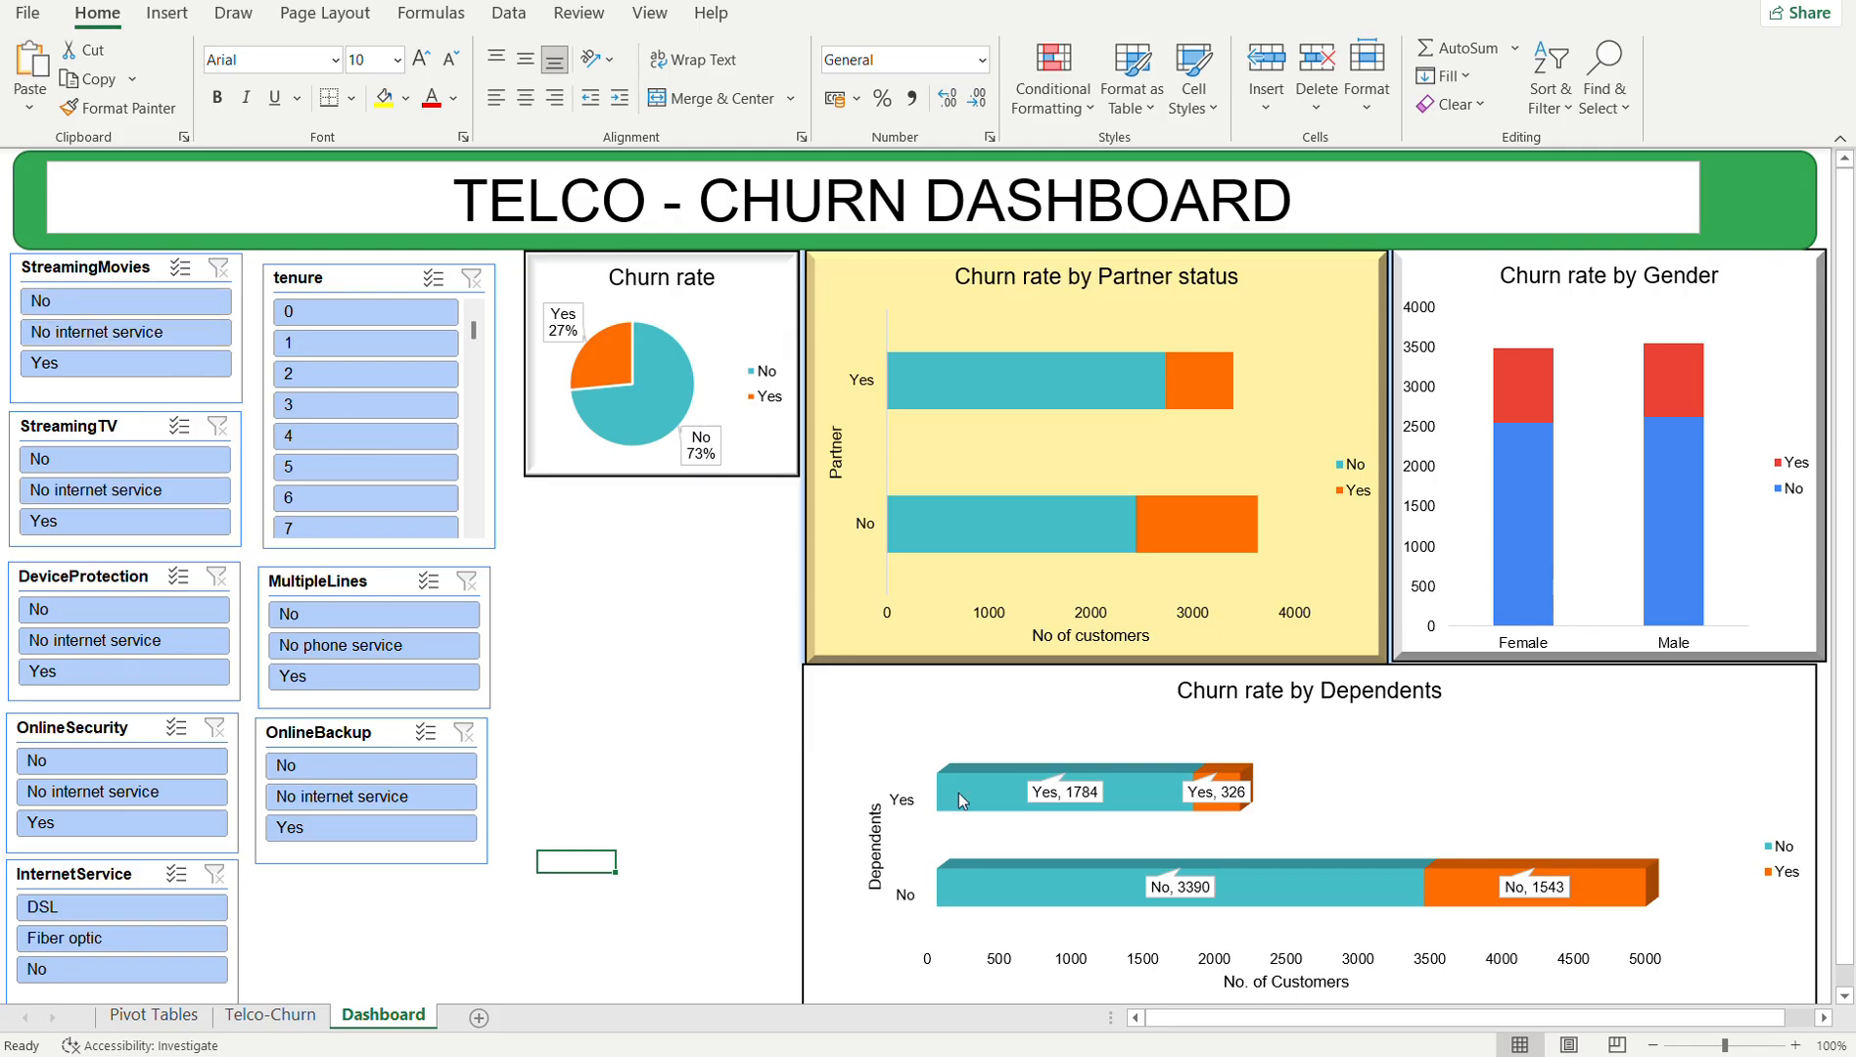
pyautogui.click(189, 1017)
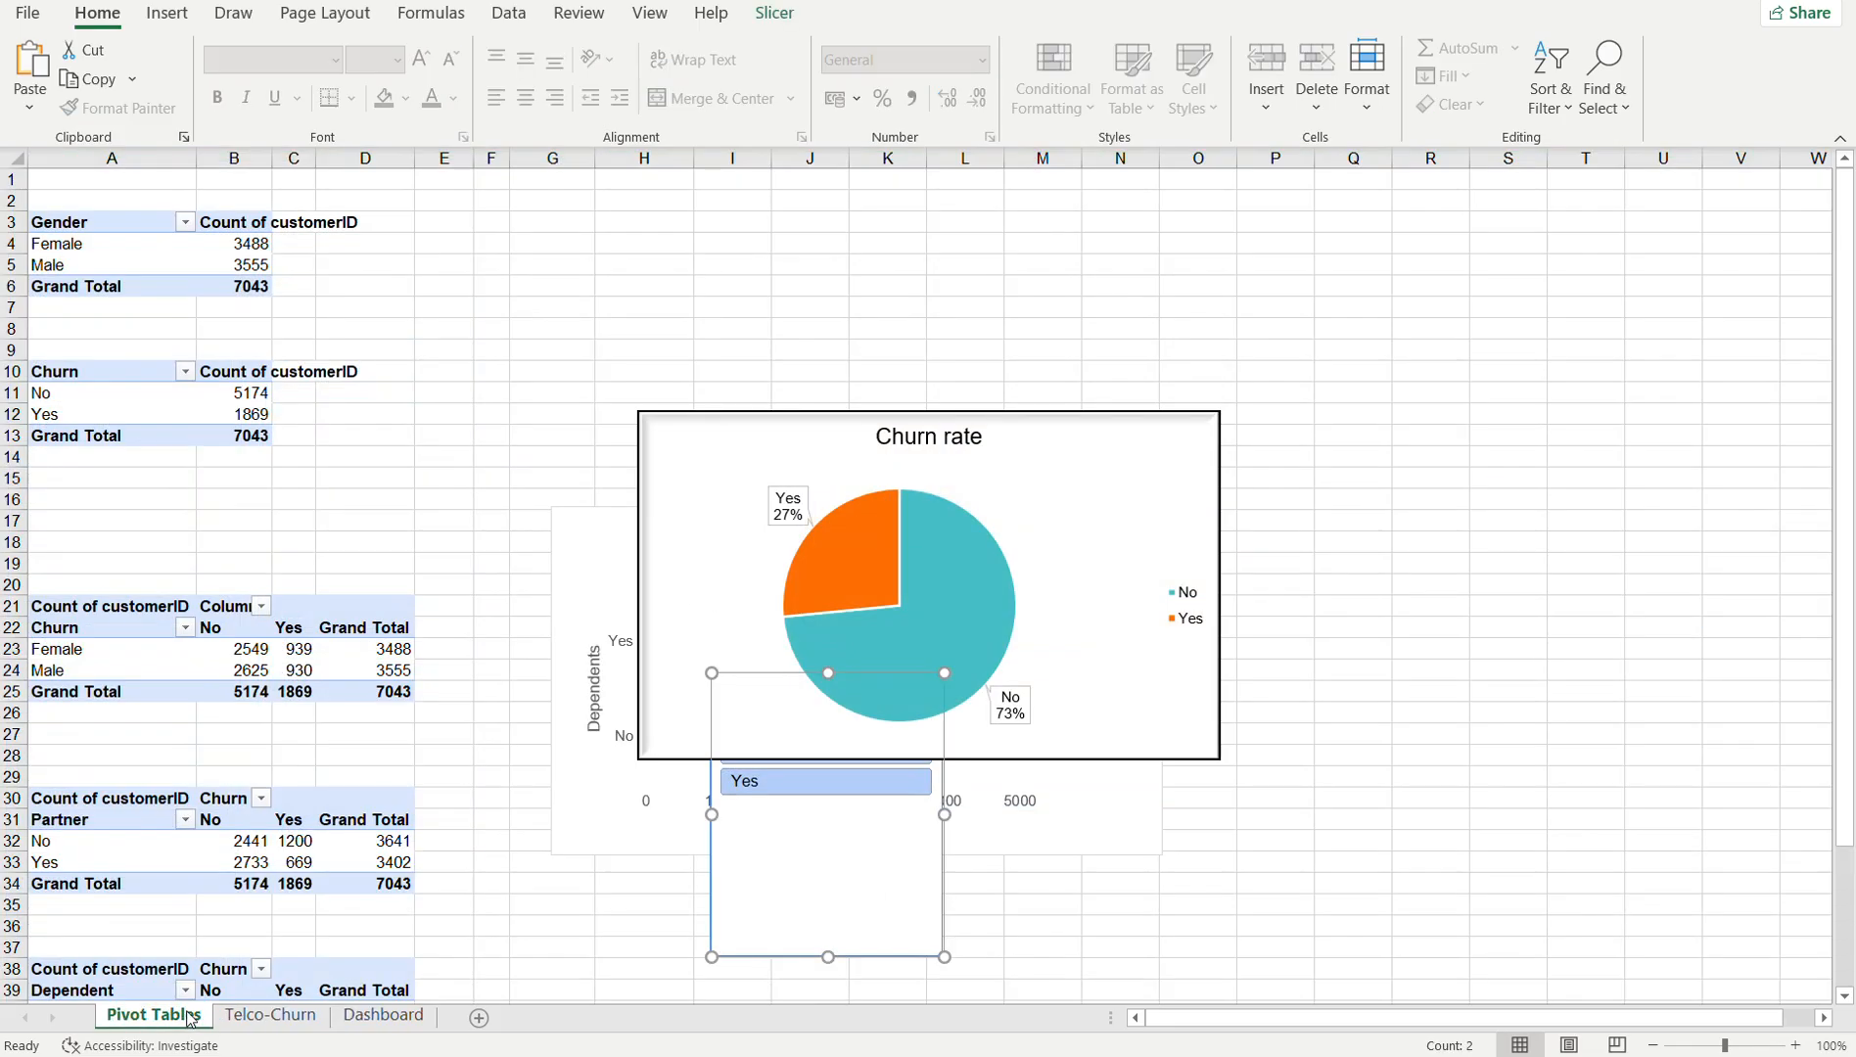
pyautogui.click(135, 628)
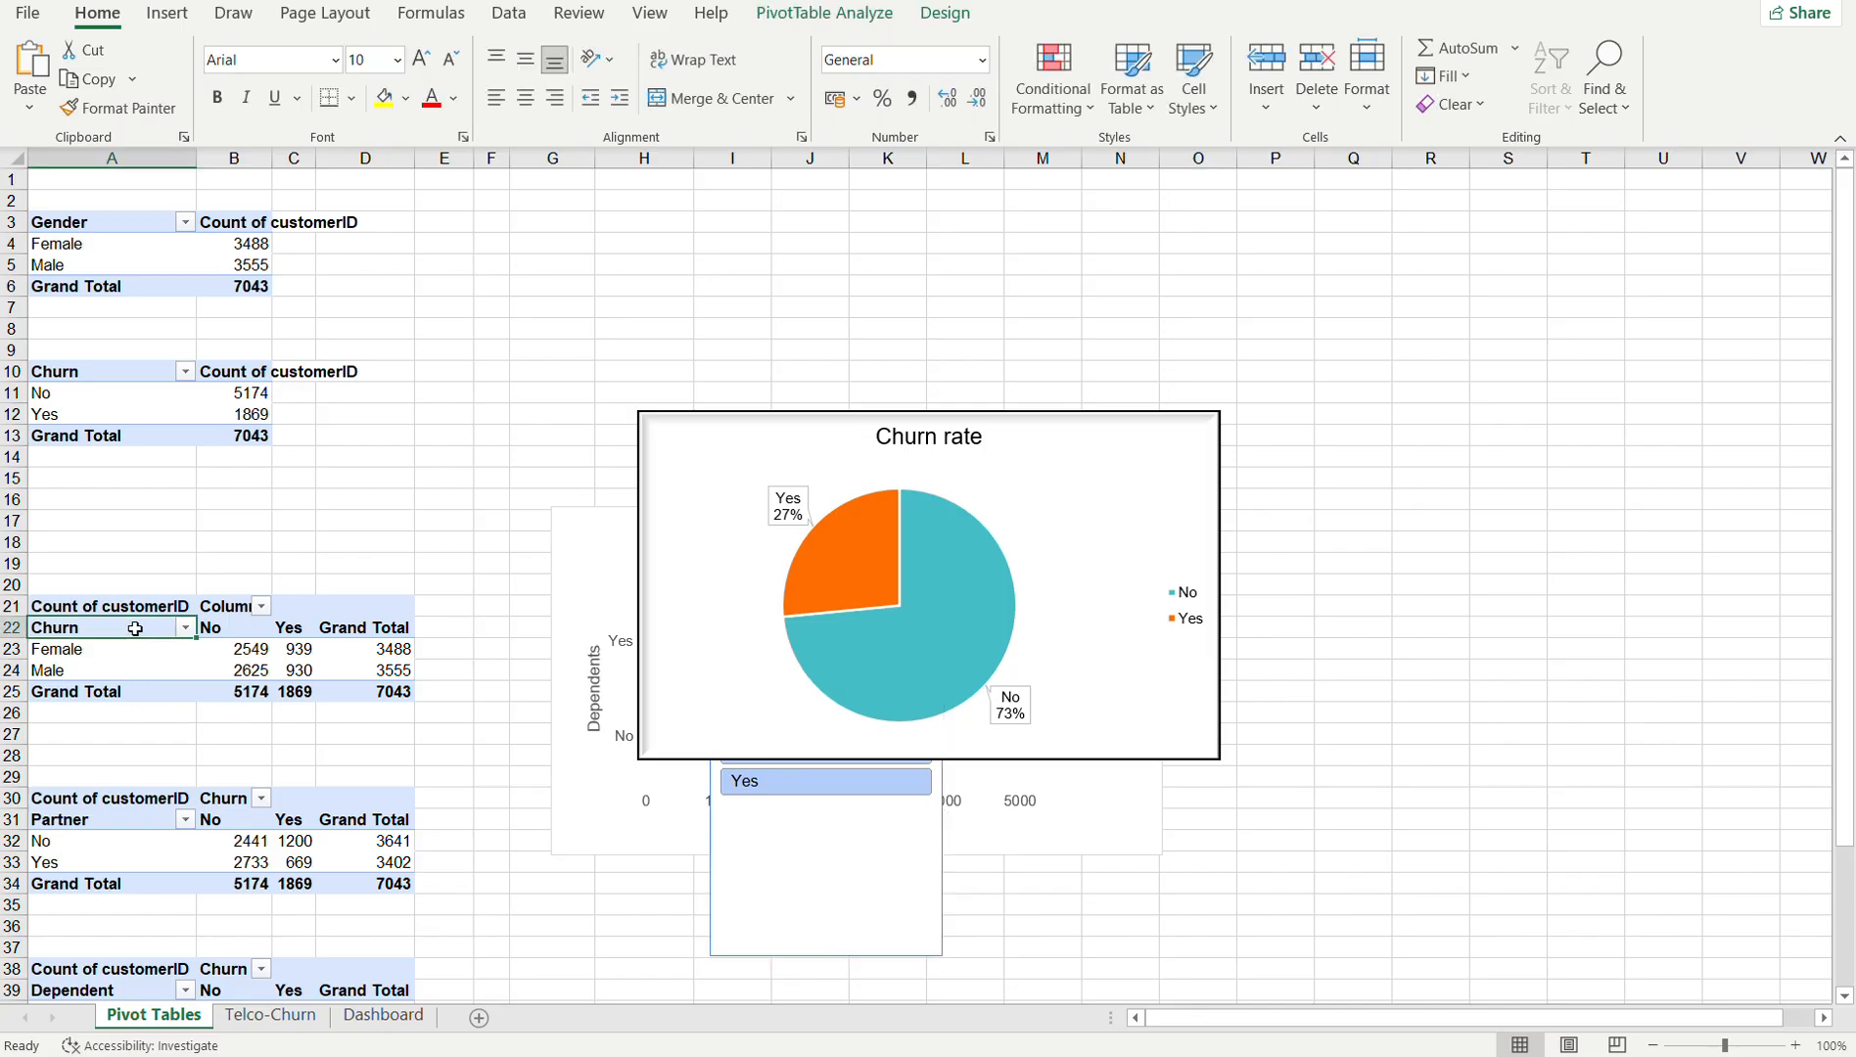
pyautogui.click(377, 1016)
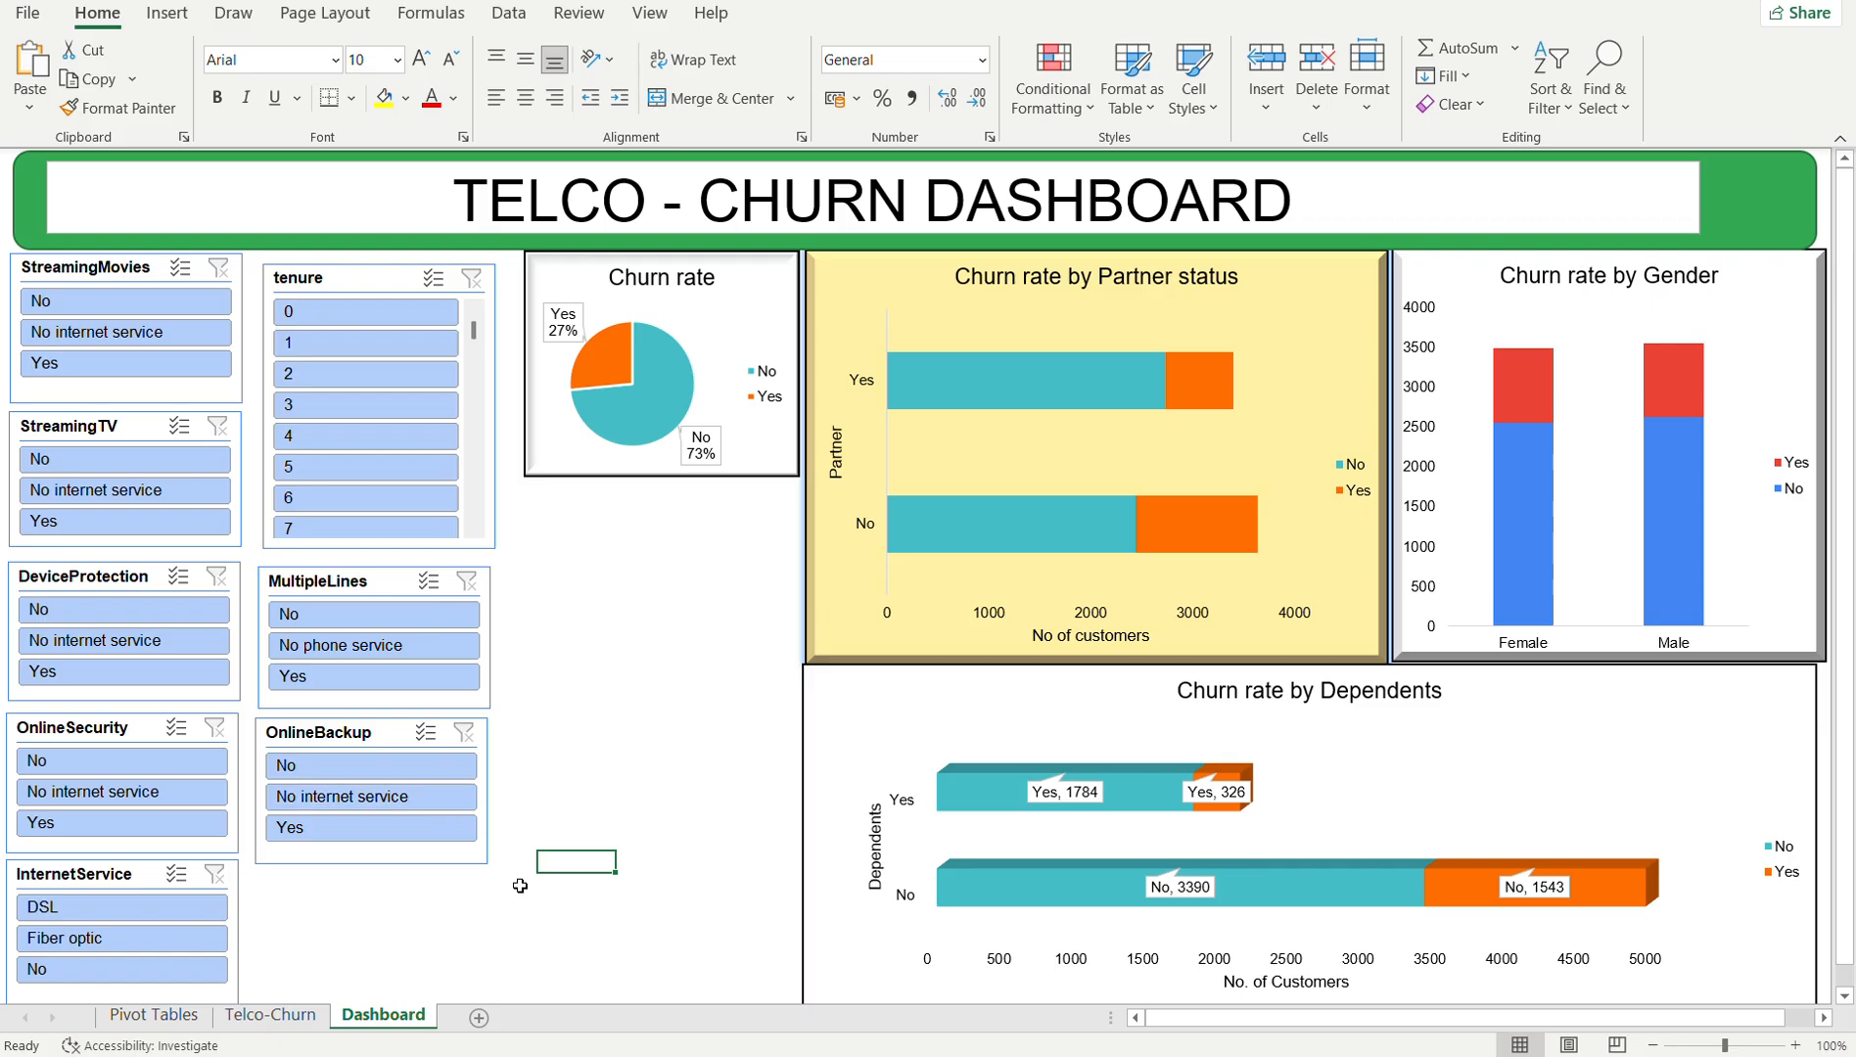
# - Test the StreamingMovies, StreamingTV and DeviceProtection slicers by filtering each to No, and clear all three filters
pyautogui.click(89, 314)
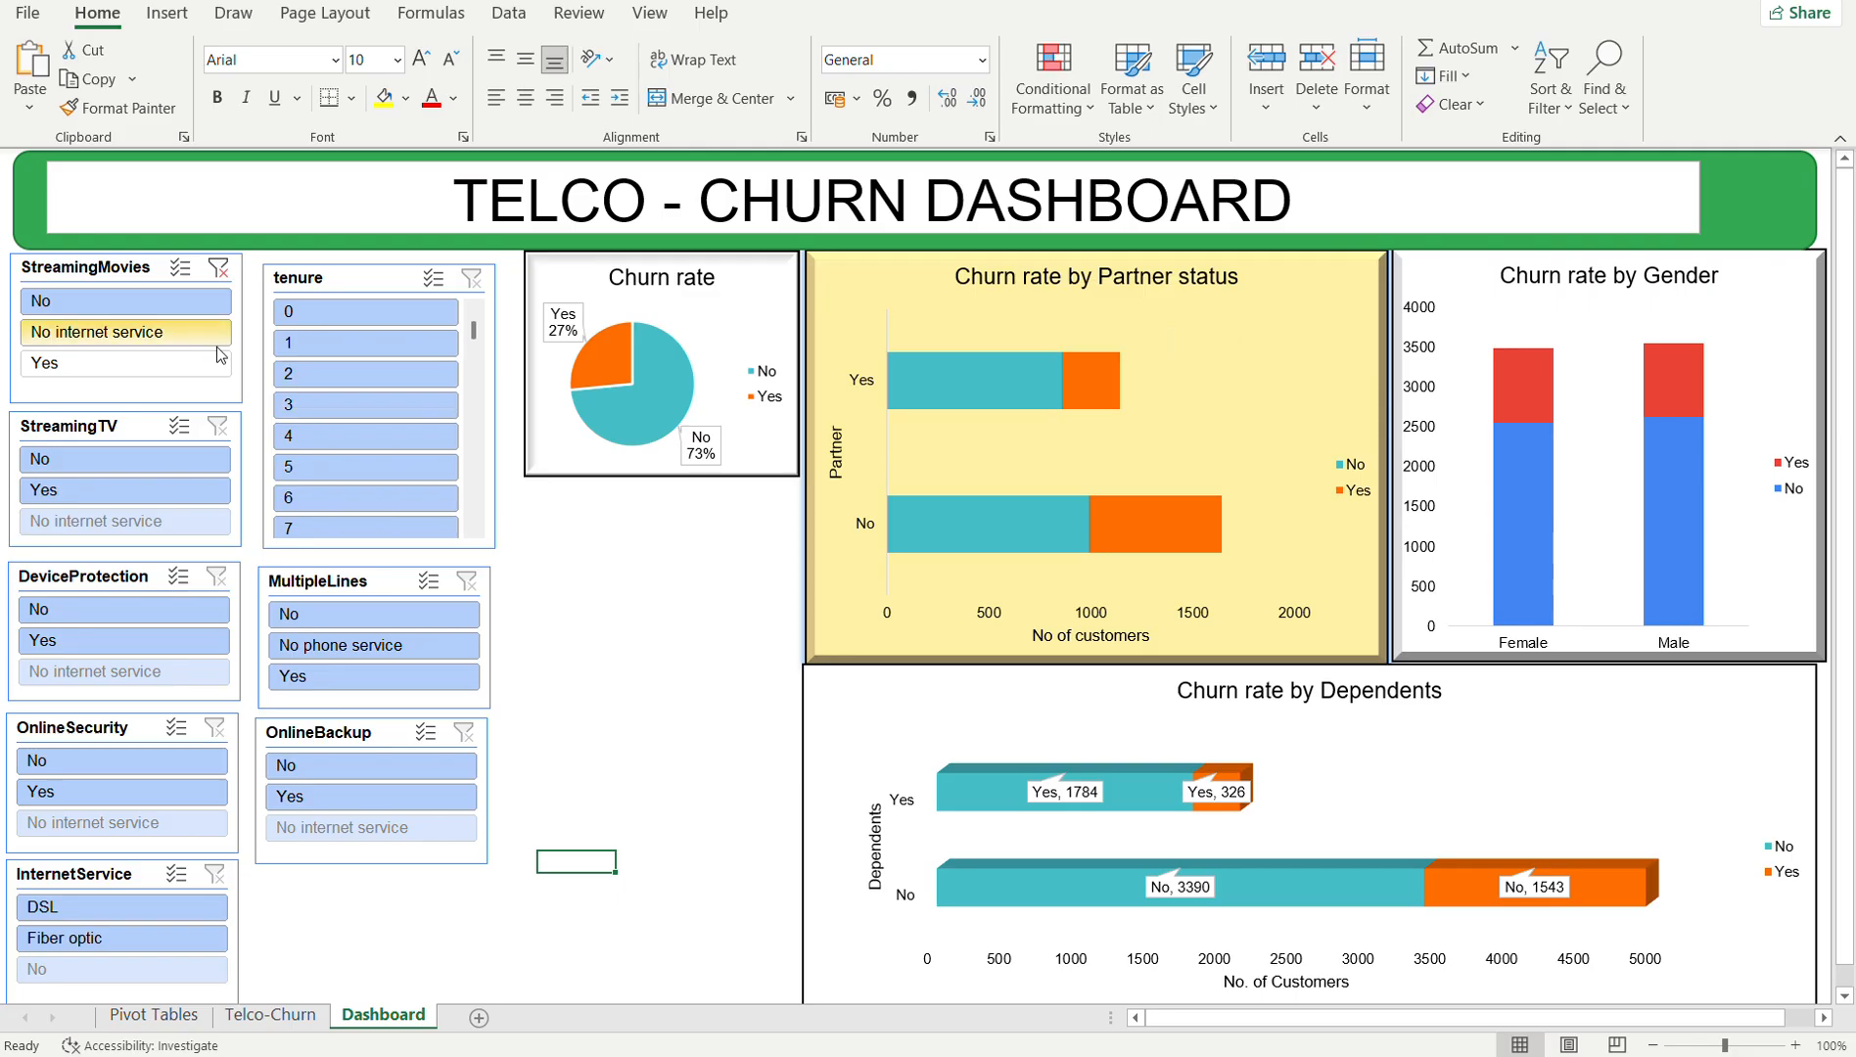
pyautogui.click(169, 475)
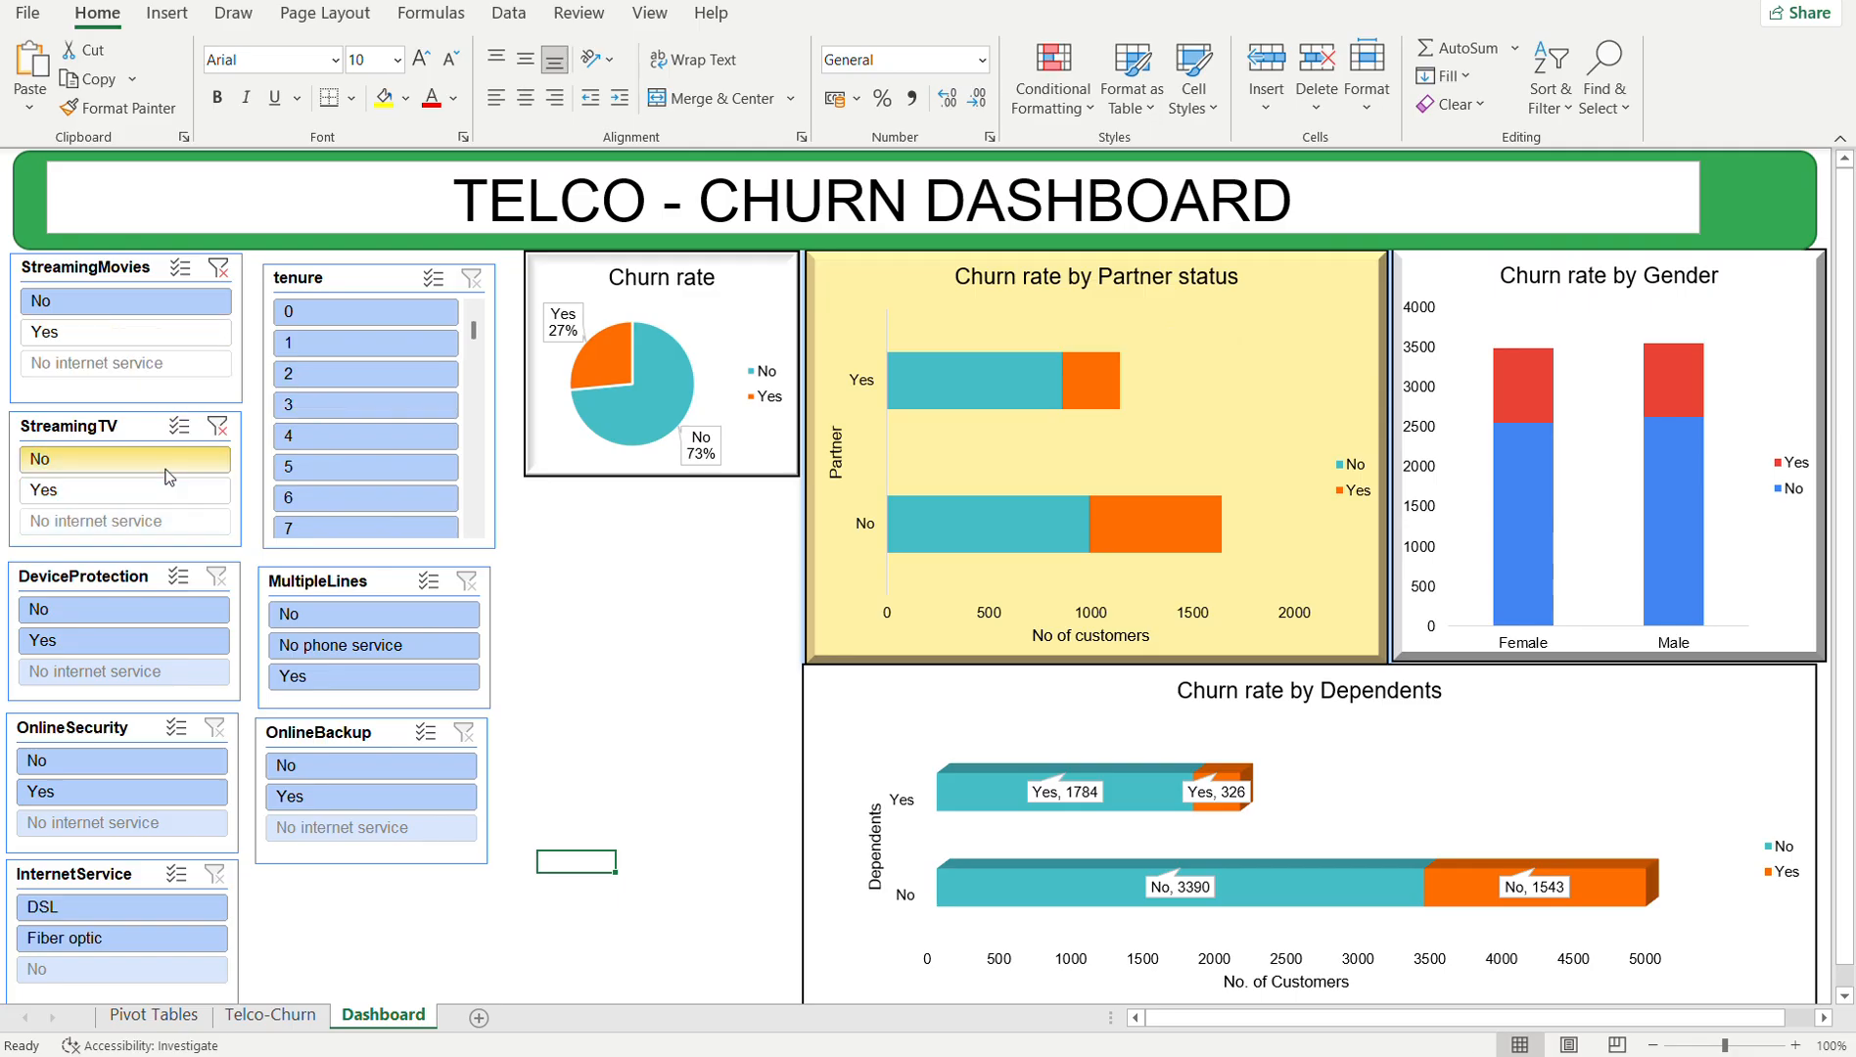
pyautogui.click(157, 611)
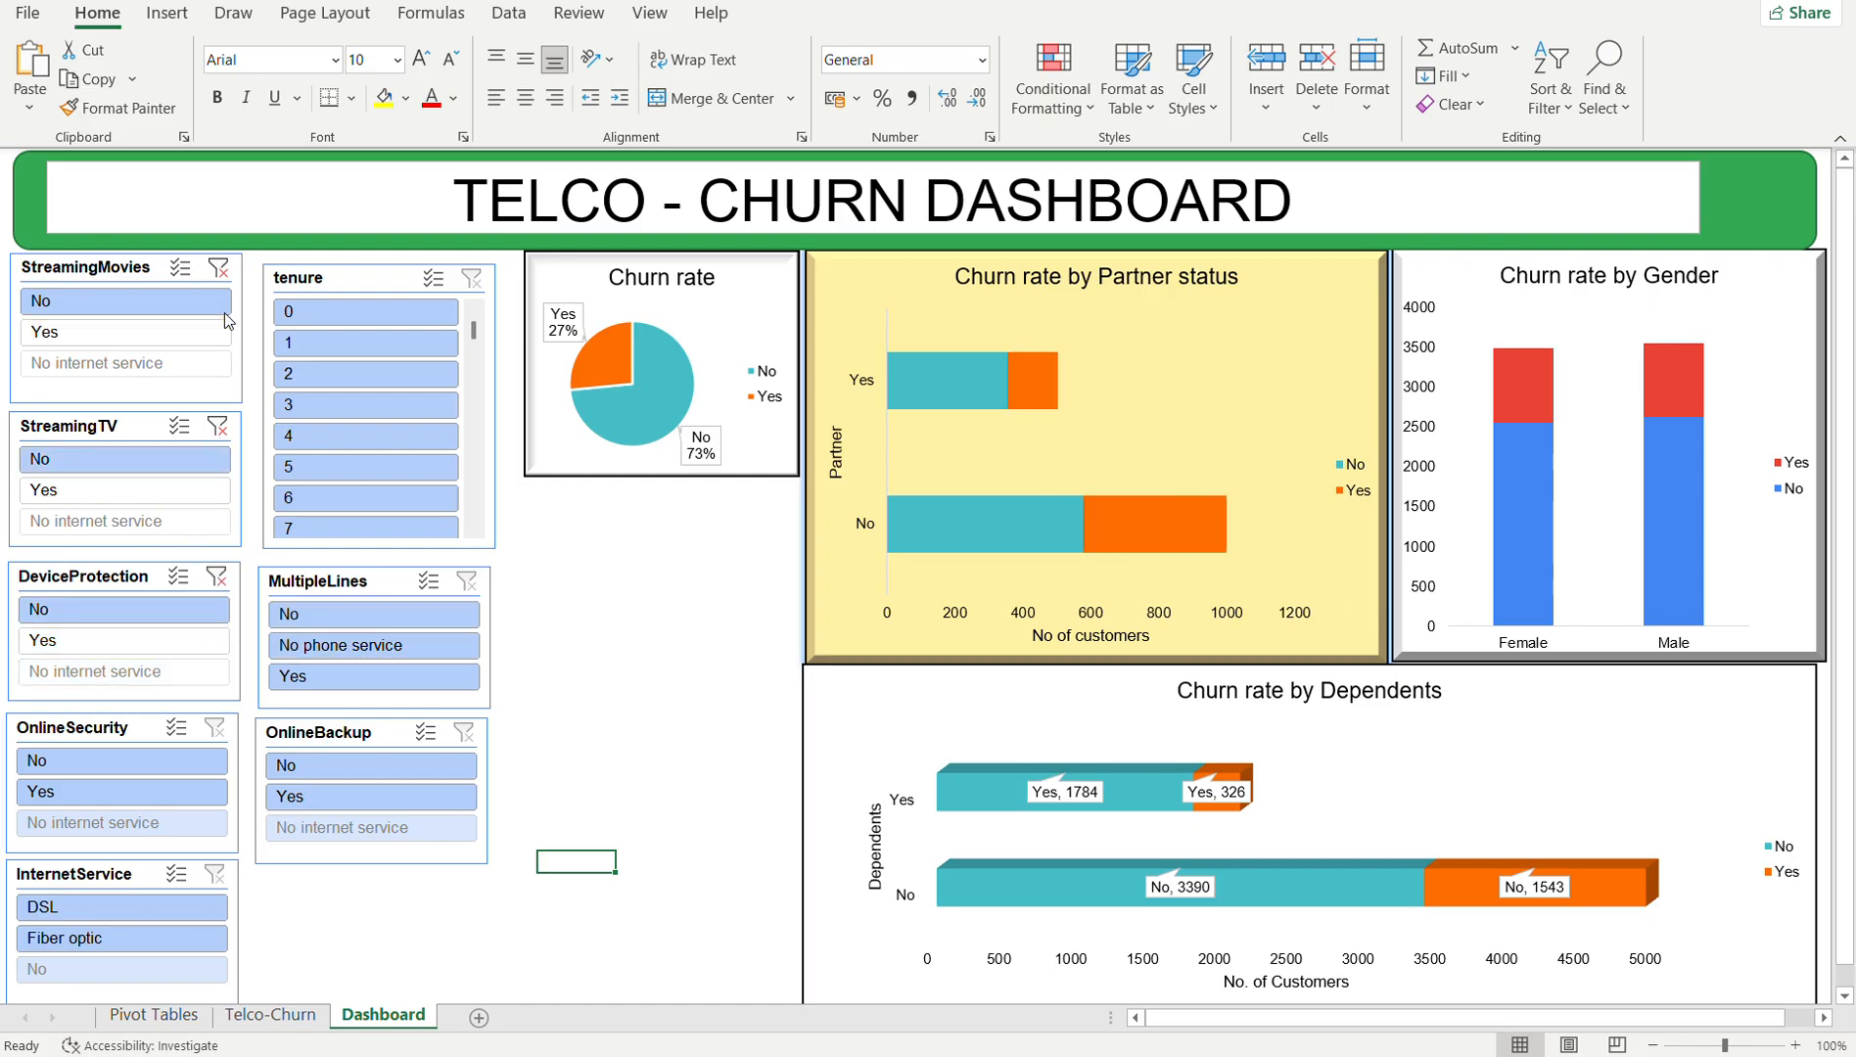
pyautogui.click(219, 267)
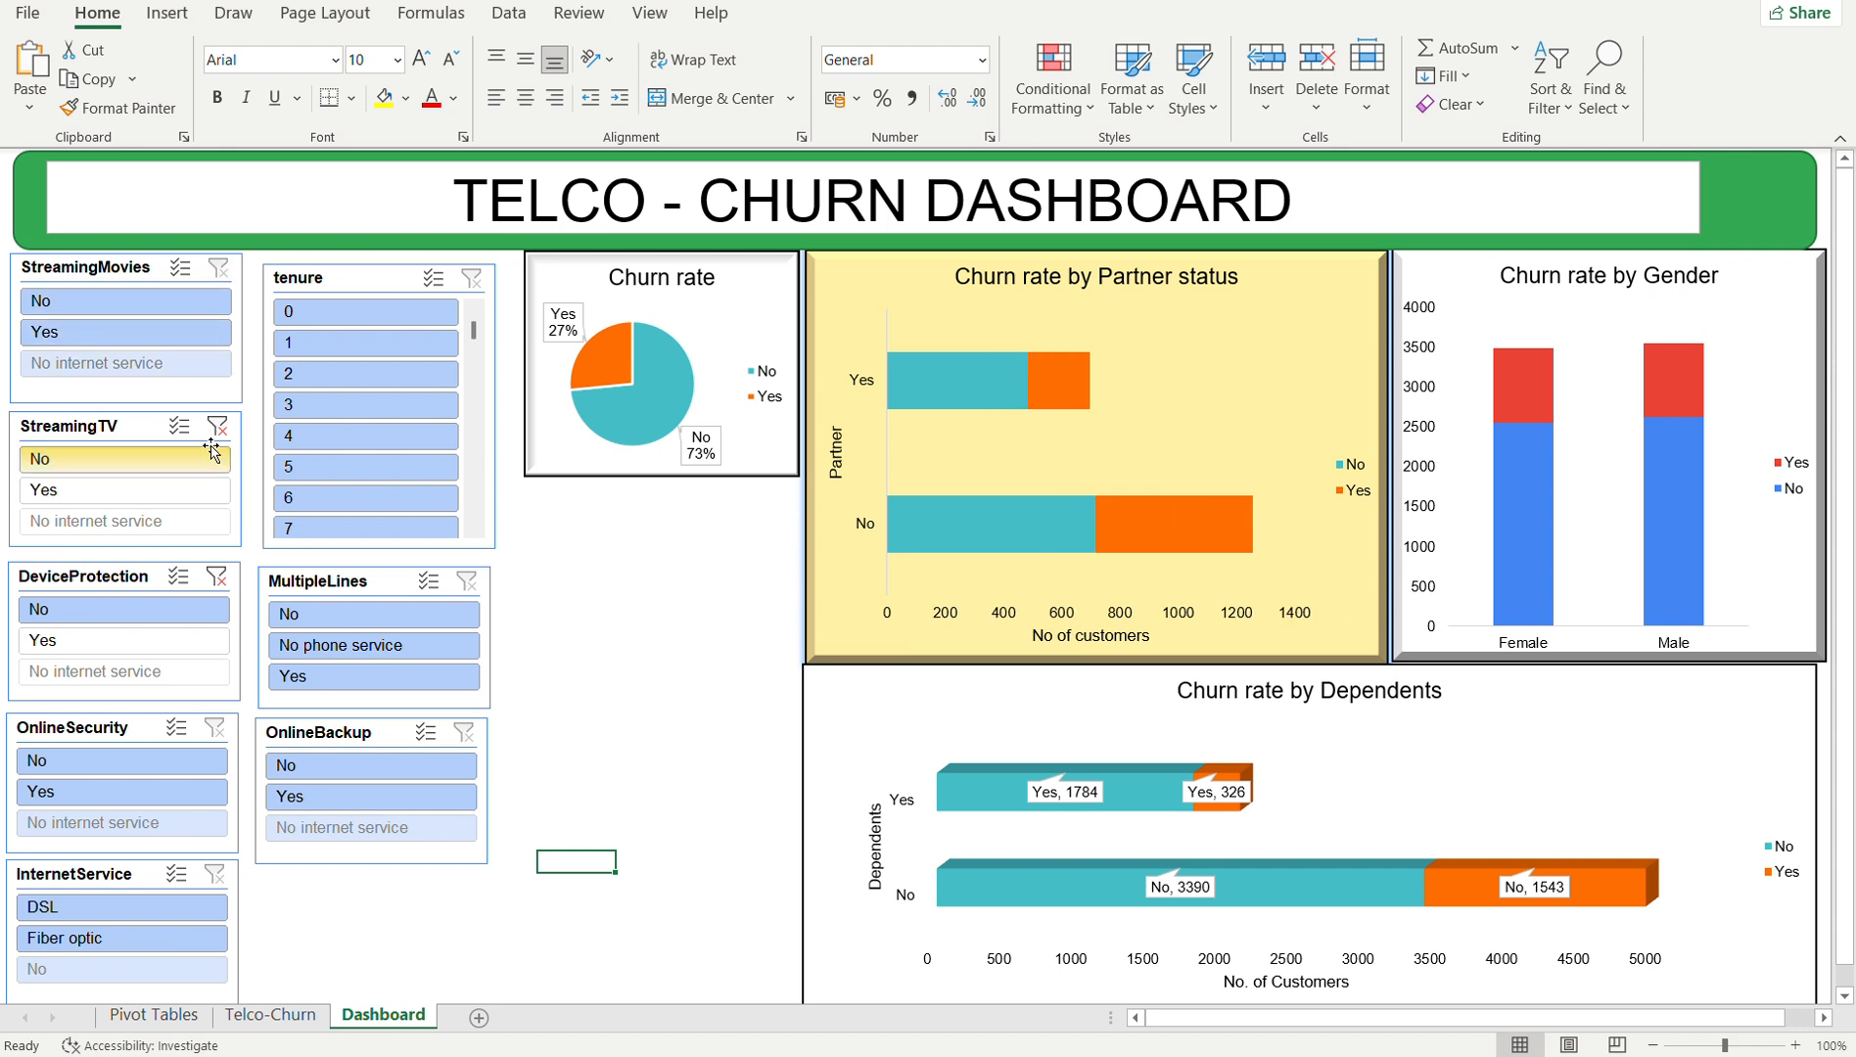
pyautogui.click(217, 428)
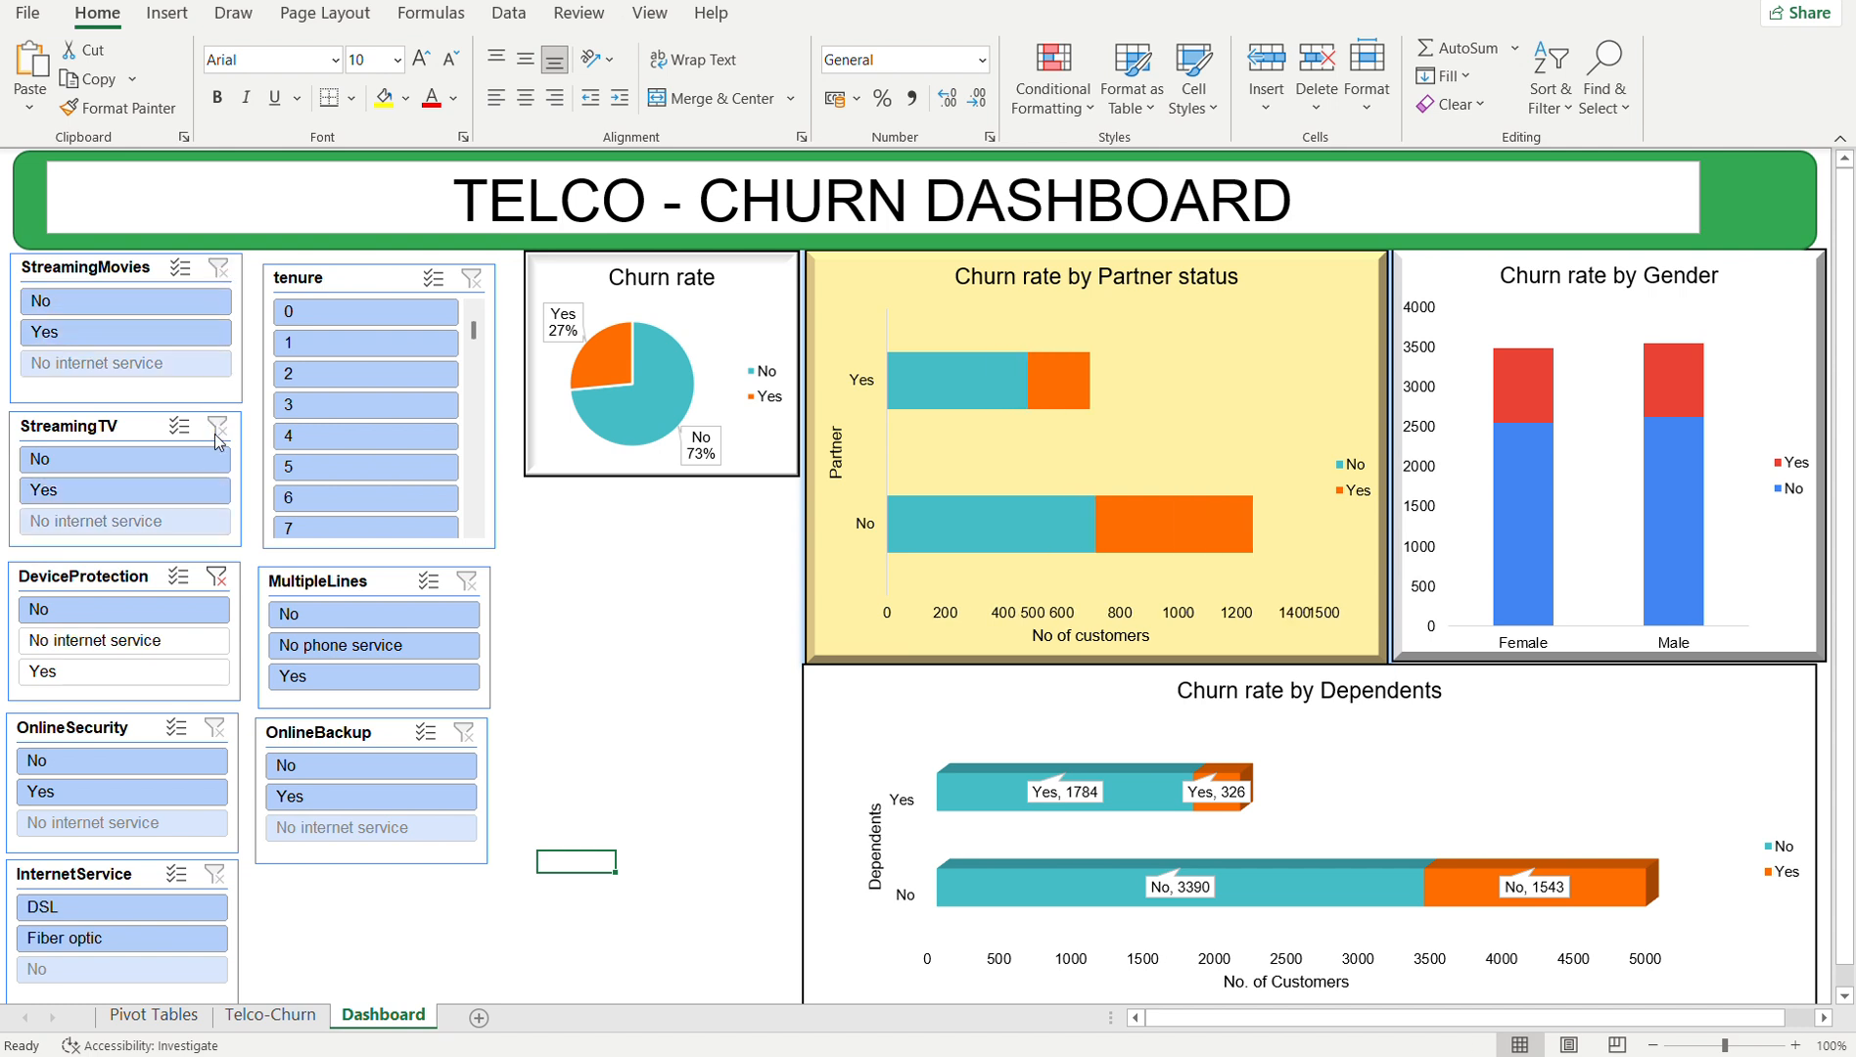
pyautogui.click(219, 578)
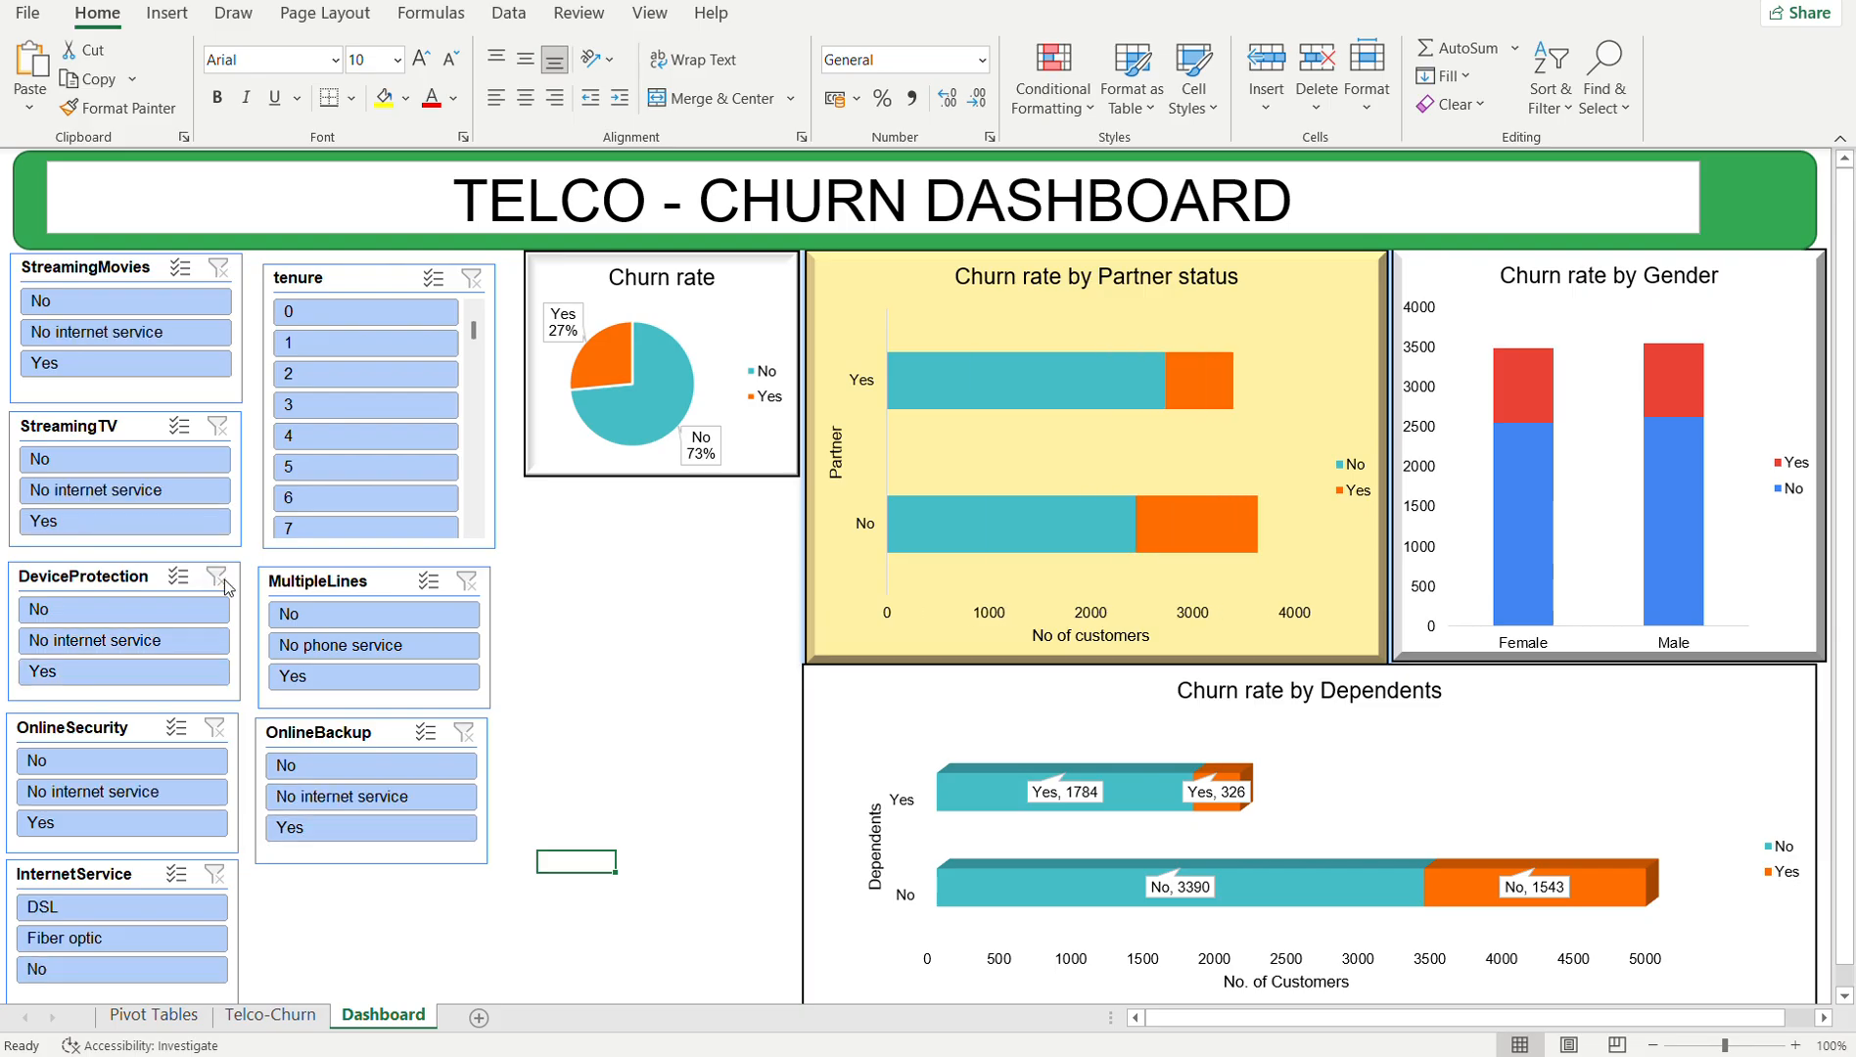
# - Test the InternetService slicer with DSL and the OnlineBackup slicer with No, clearing each filter
pyautogui.click(194, 905)
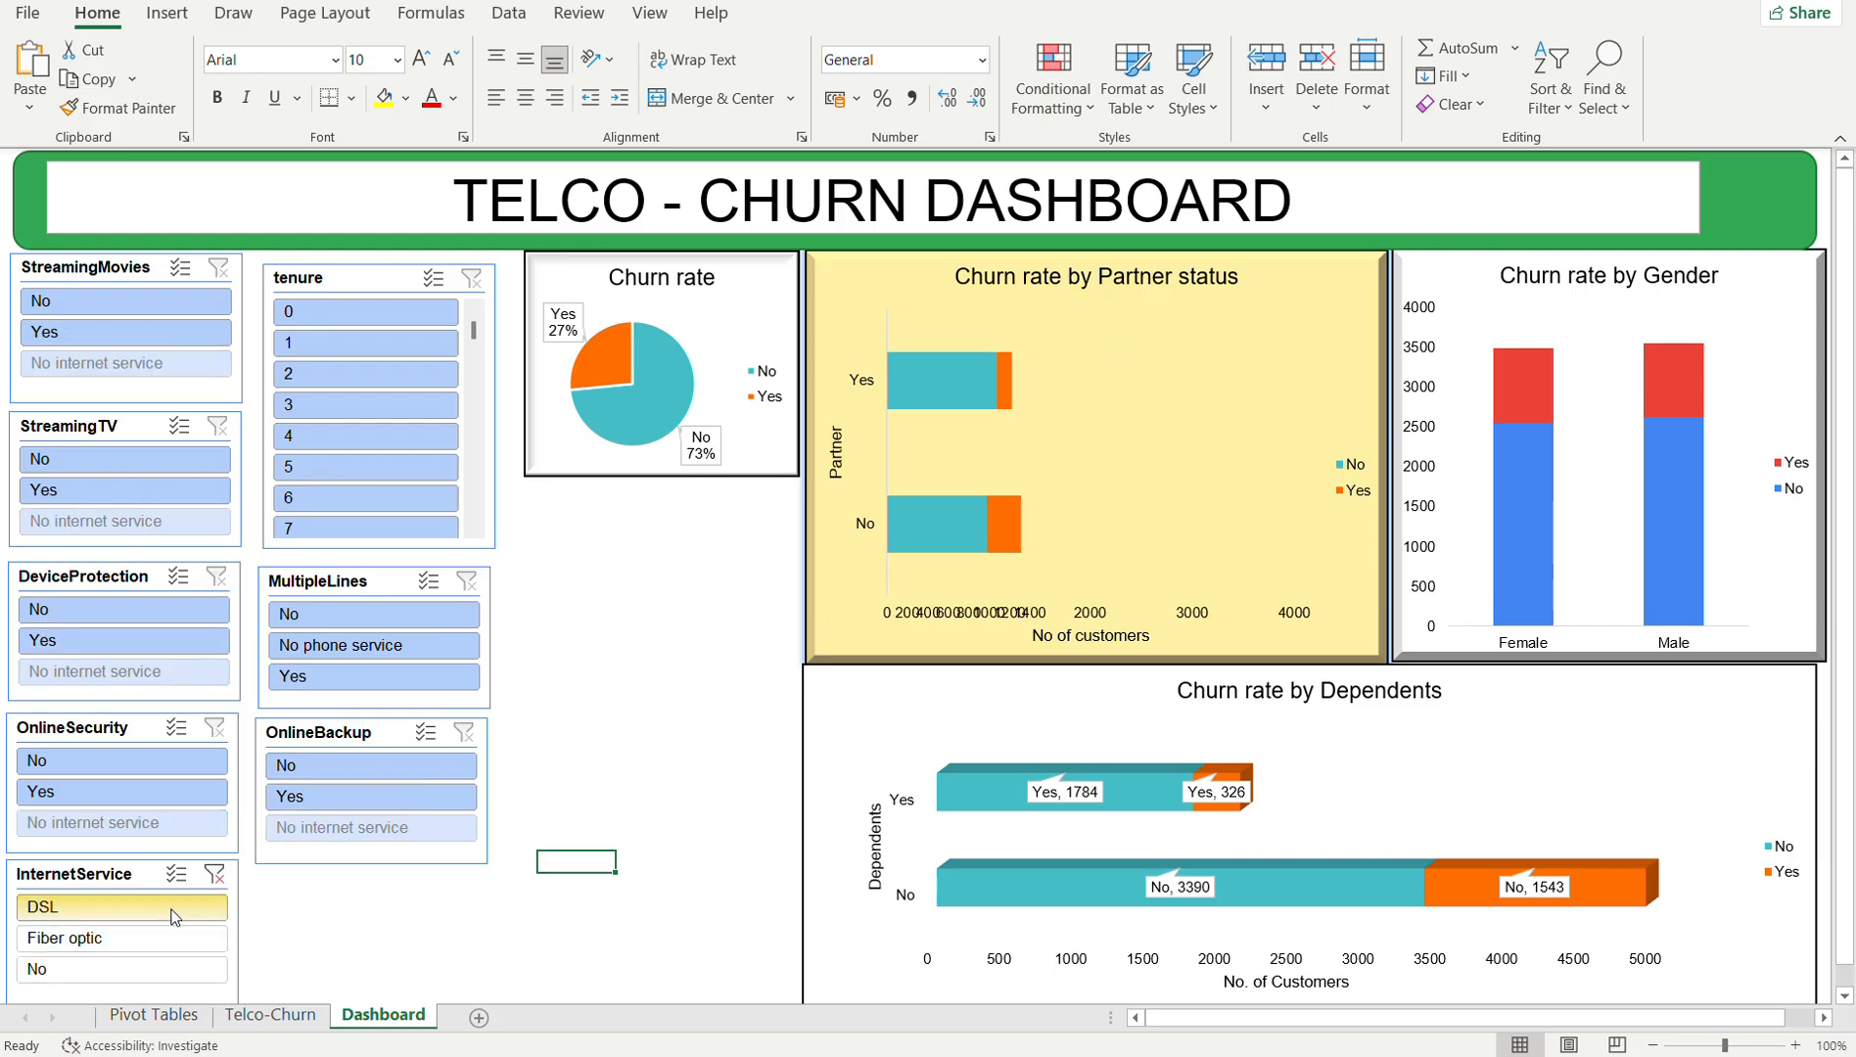
pyautogui.click(214, 874)
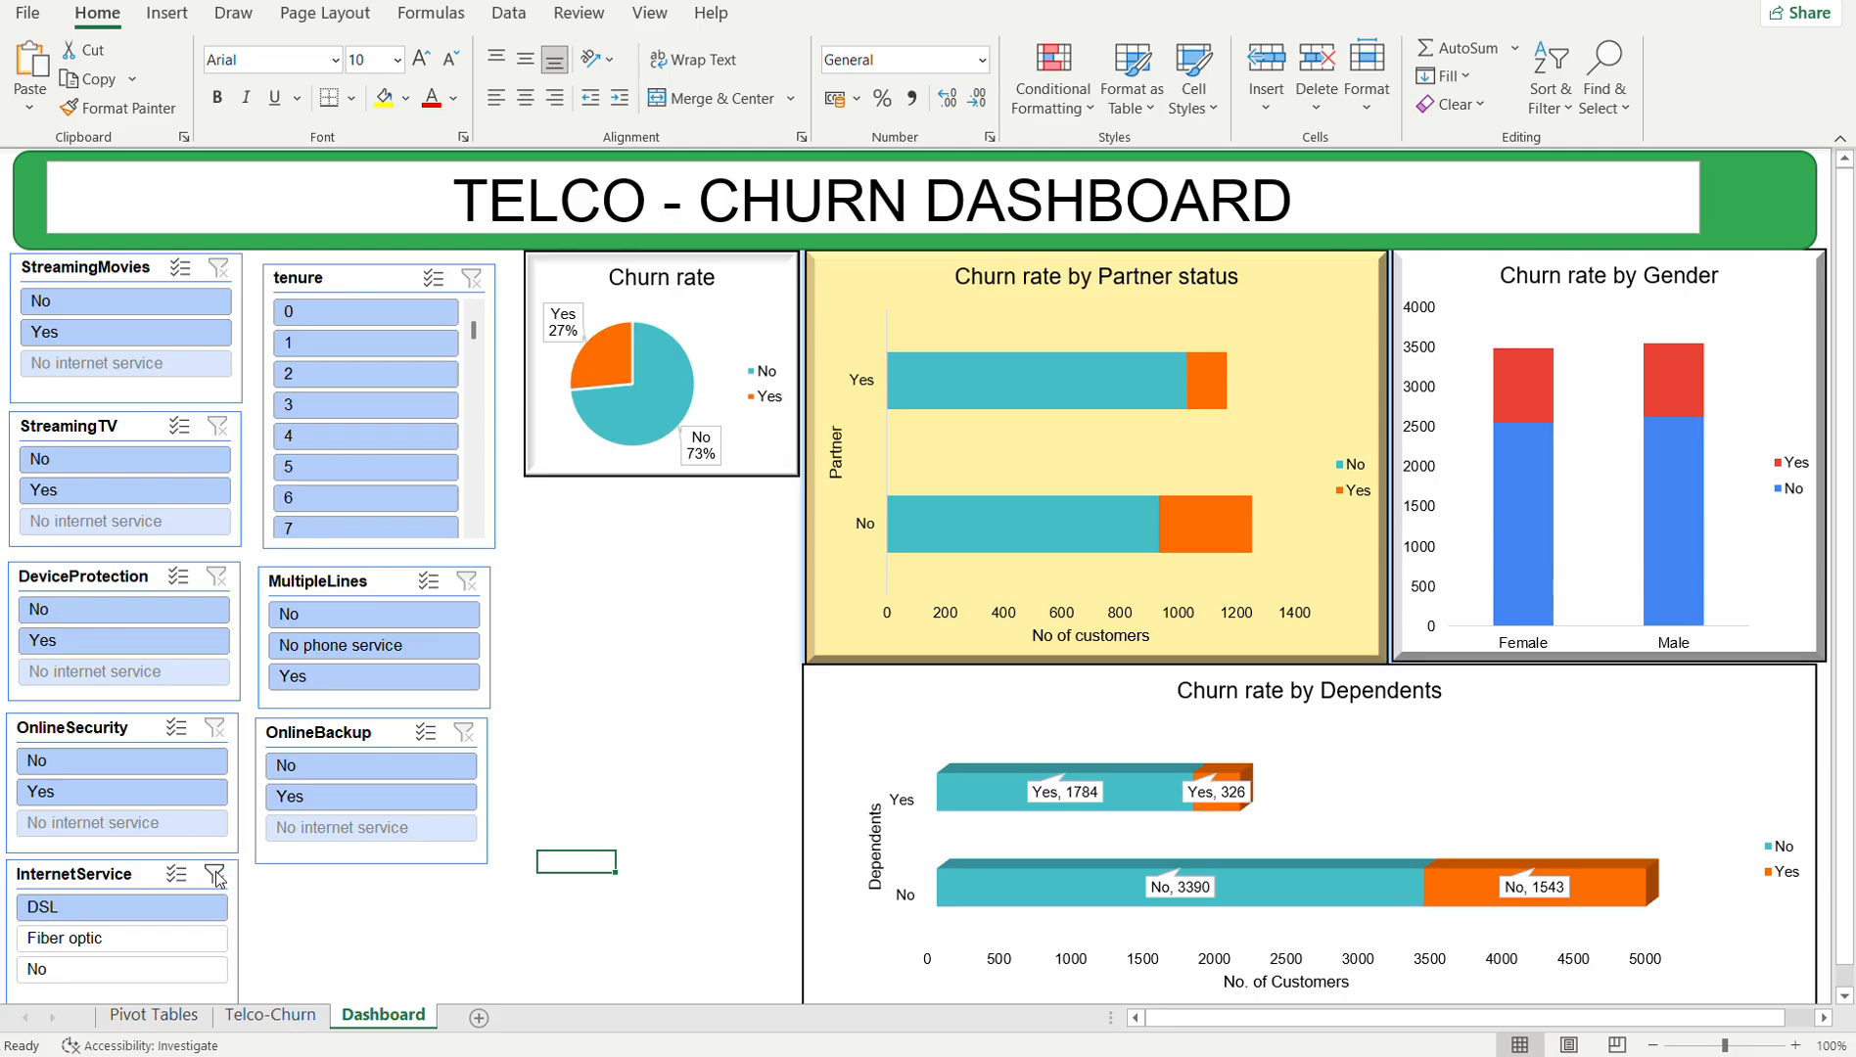
pyautogui.click(360, 759)
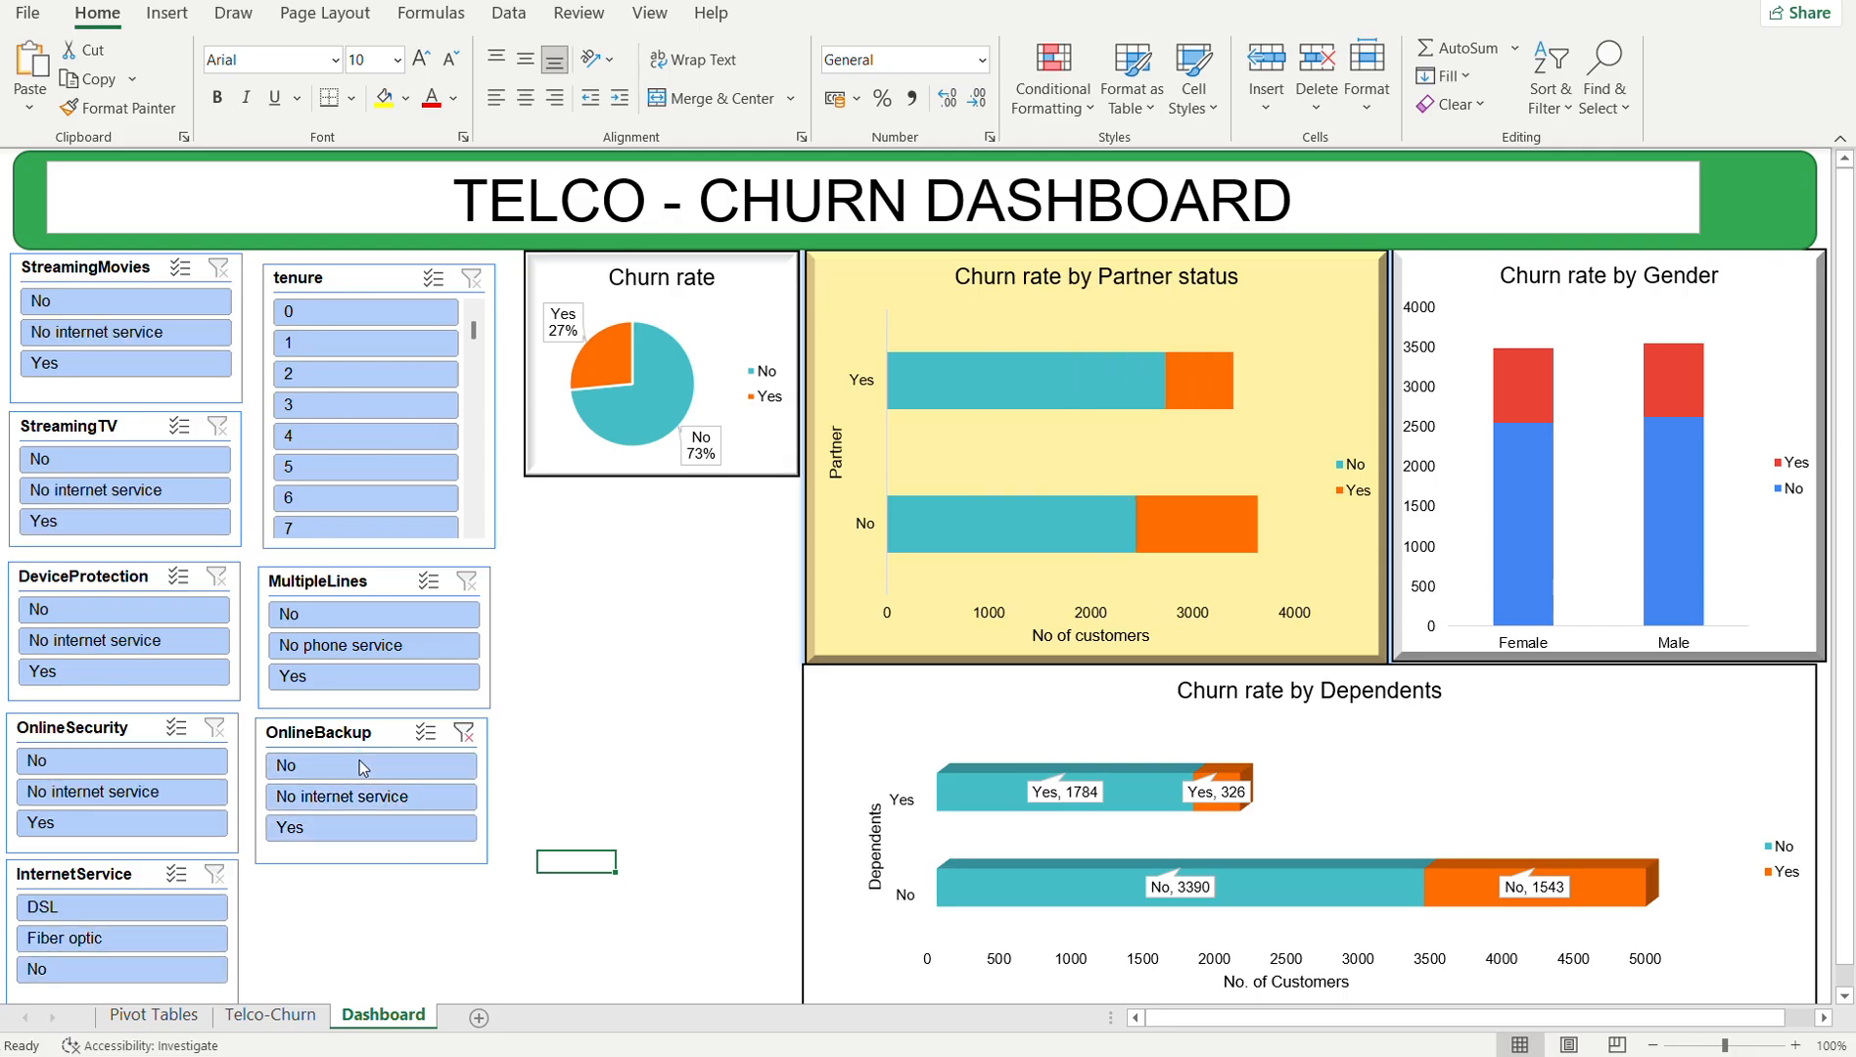
pyautogui.click(464, 734)
# - Filter OnlineBackup to No, check the filter's effect on the Partner pivot table in the Pivot Tables sheet, and clear the filter
pyautogui.click(132, 1015)
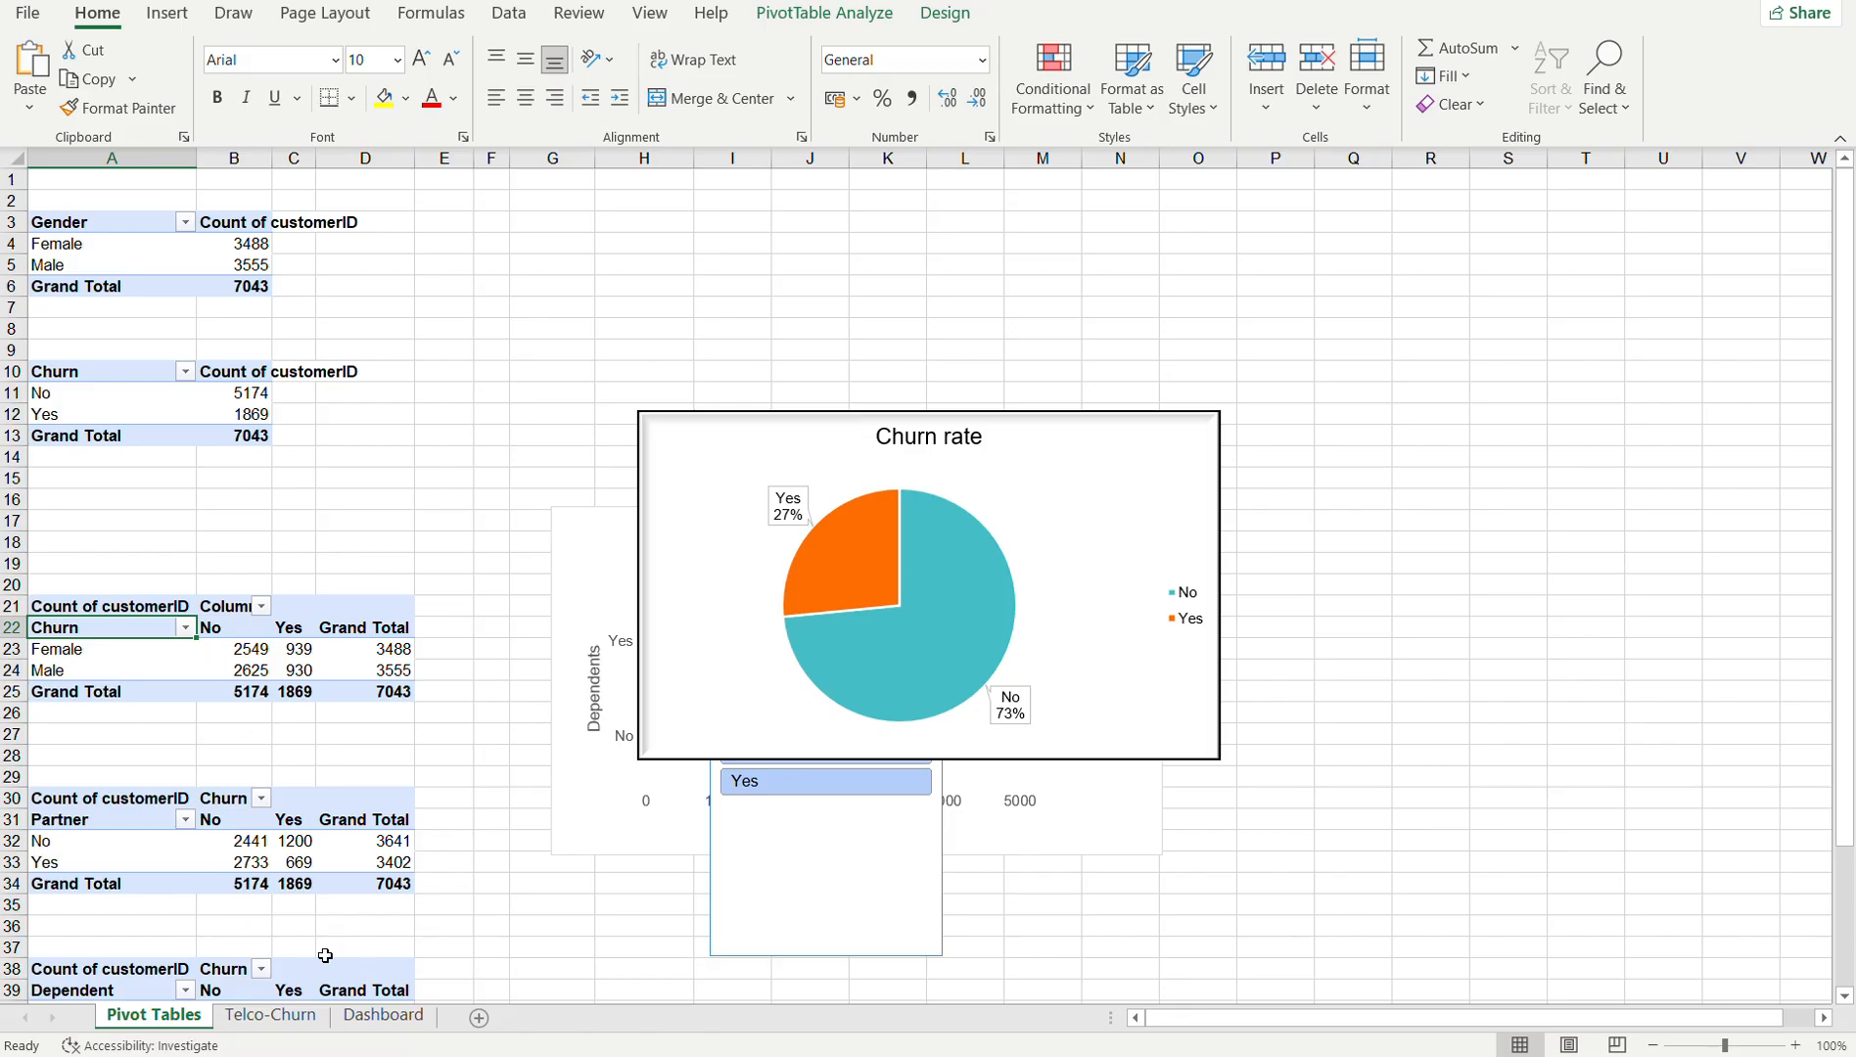
pyautogui.click(383, 1015)
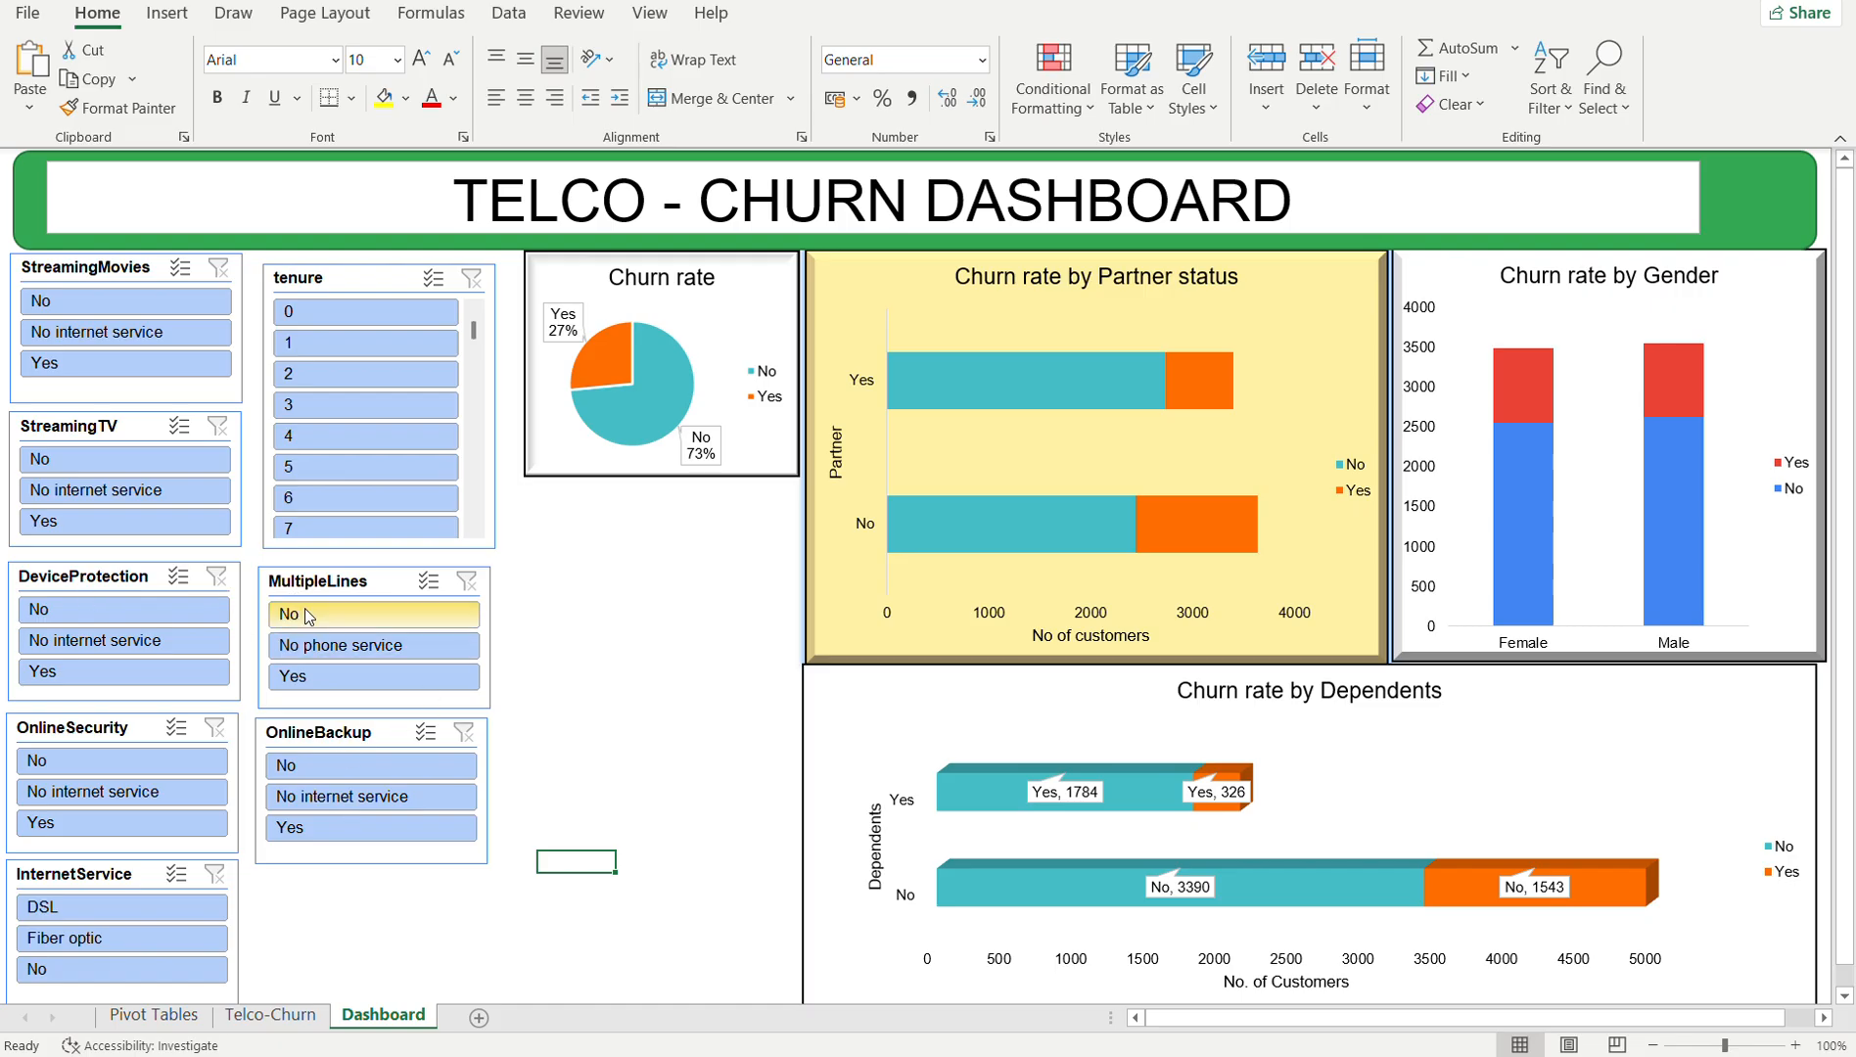
pyautogui.click(311, 761)
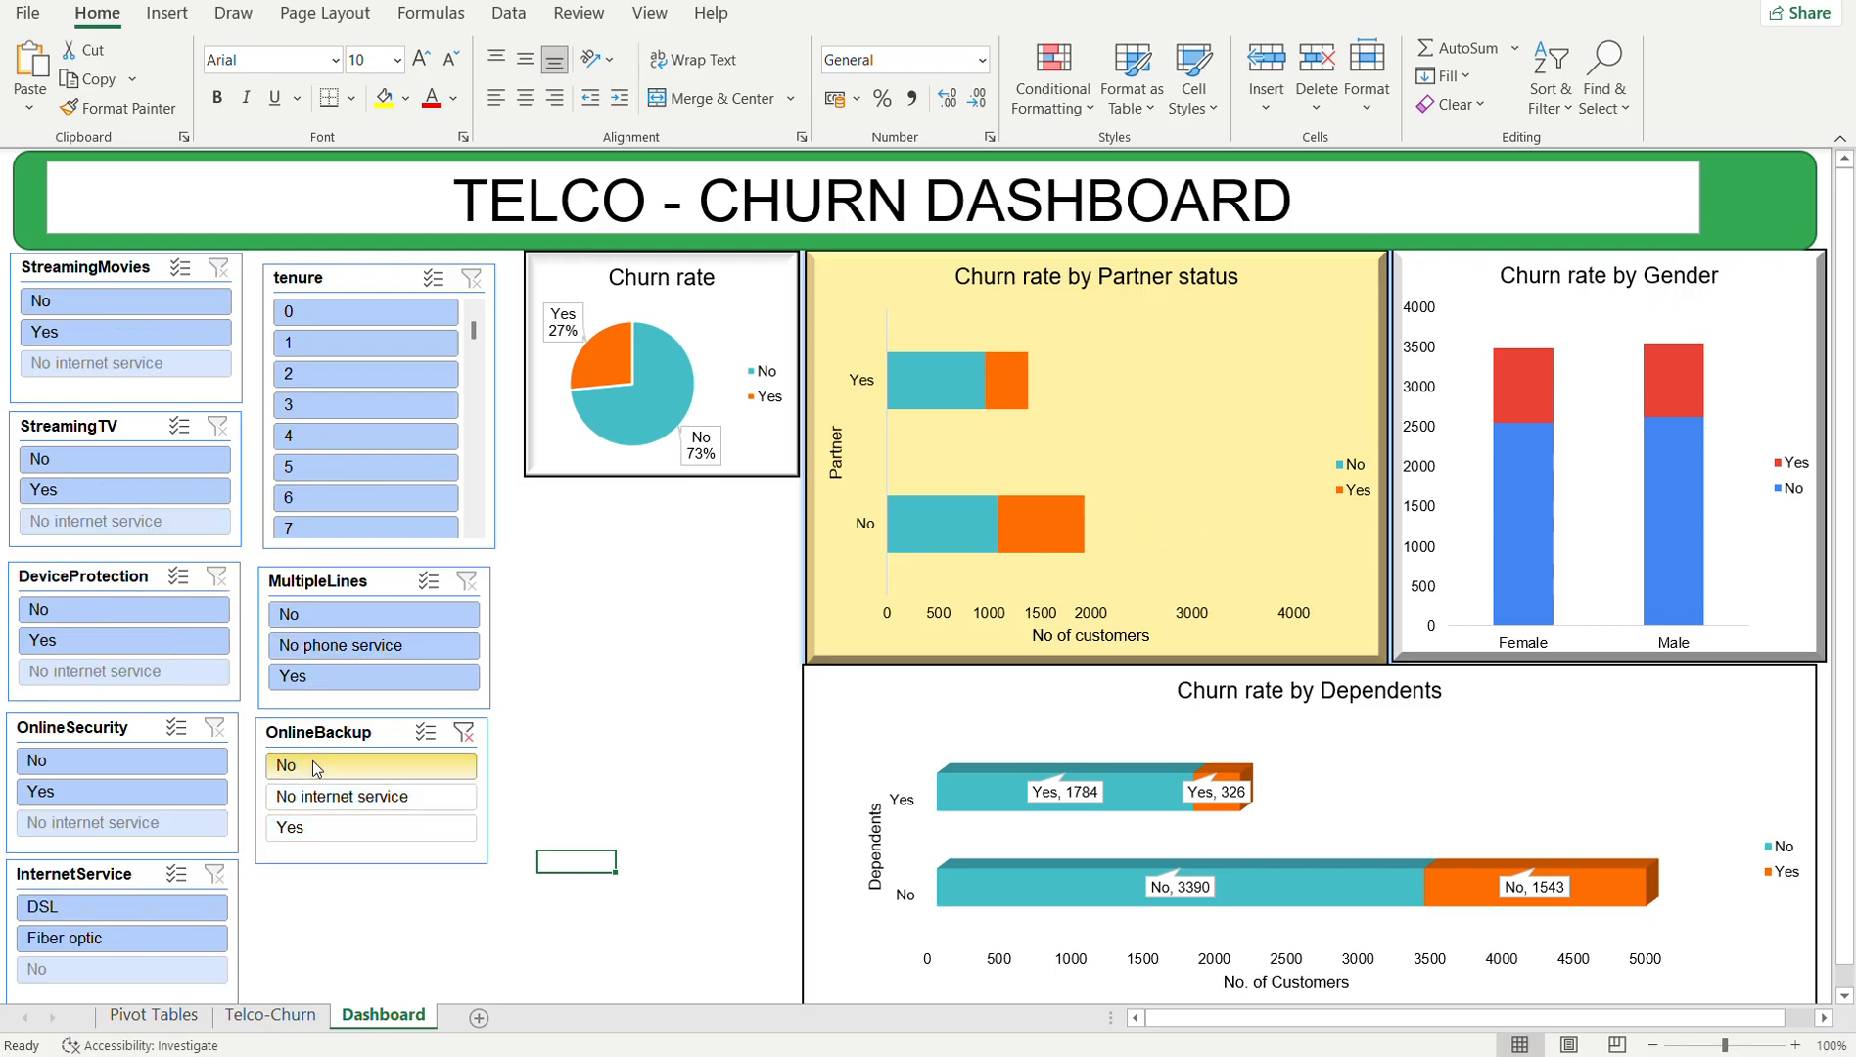
pyautogui.click(166, 1014)
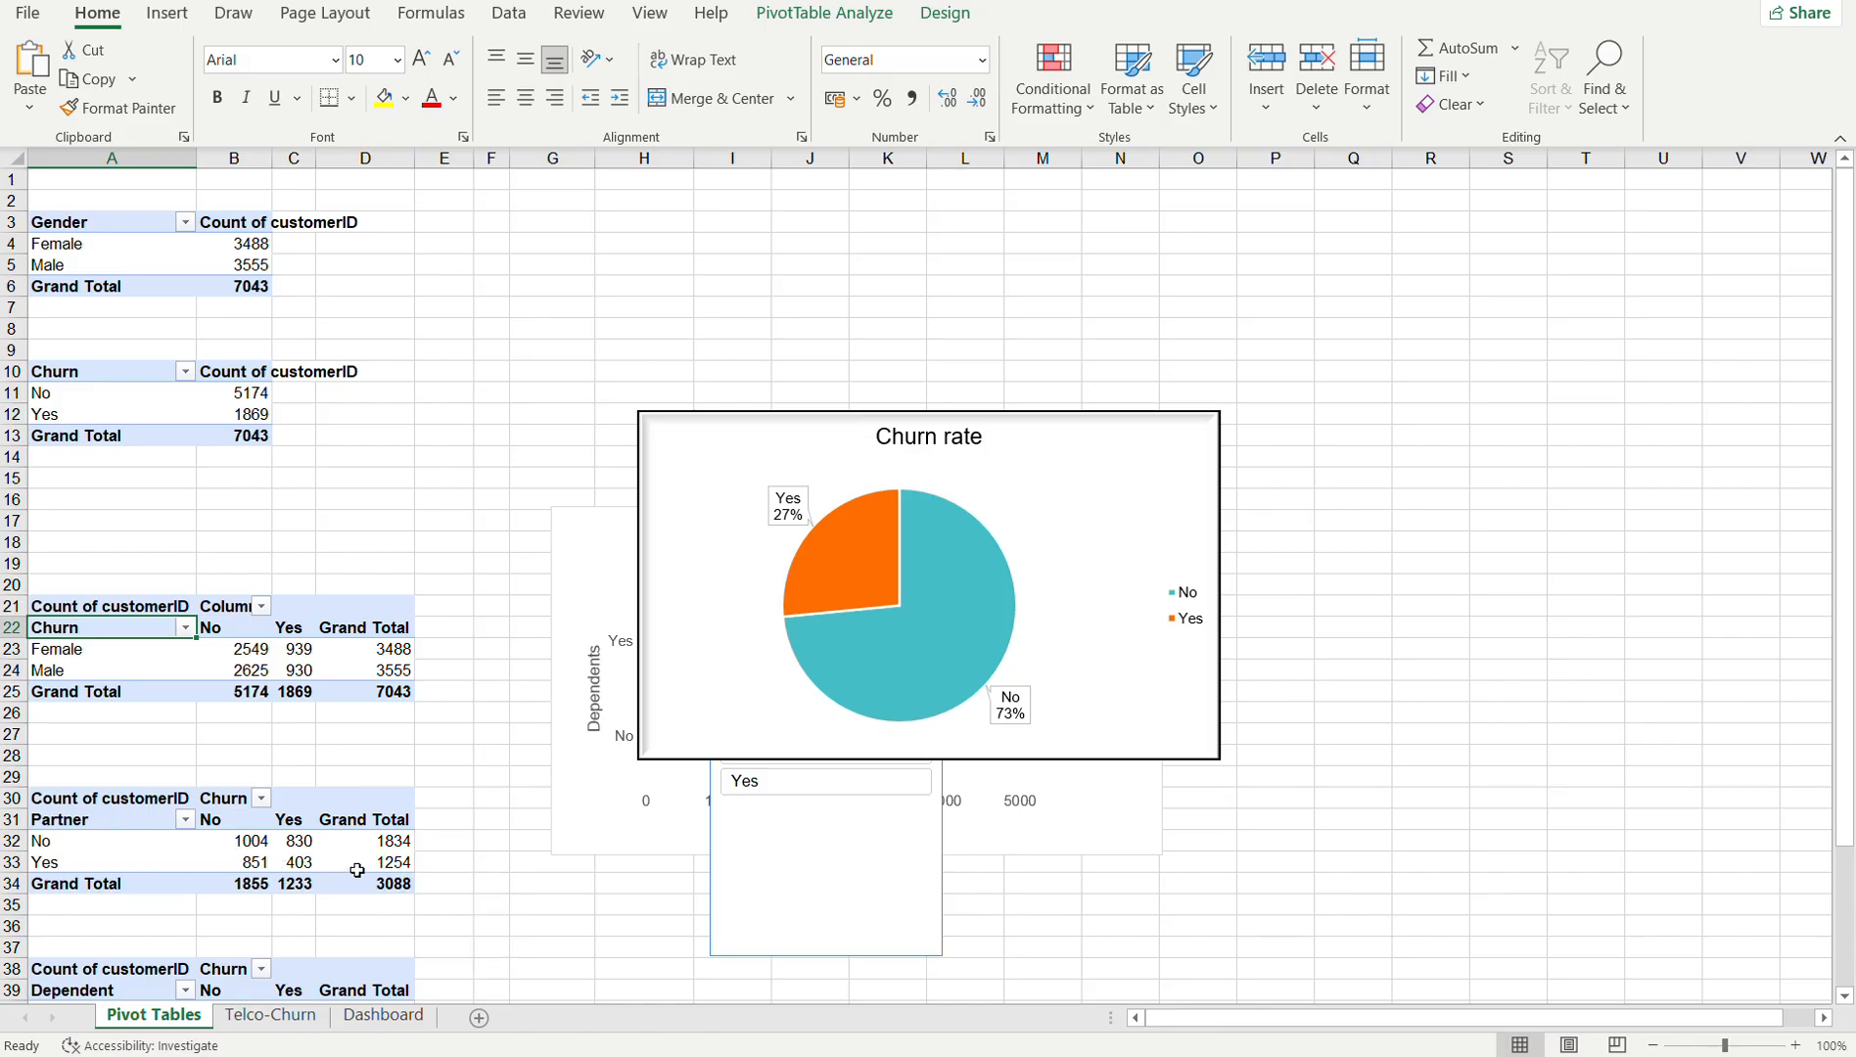
pyautogui.click(64, 828)
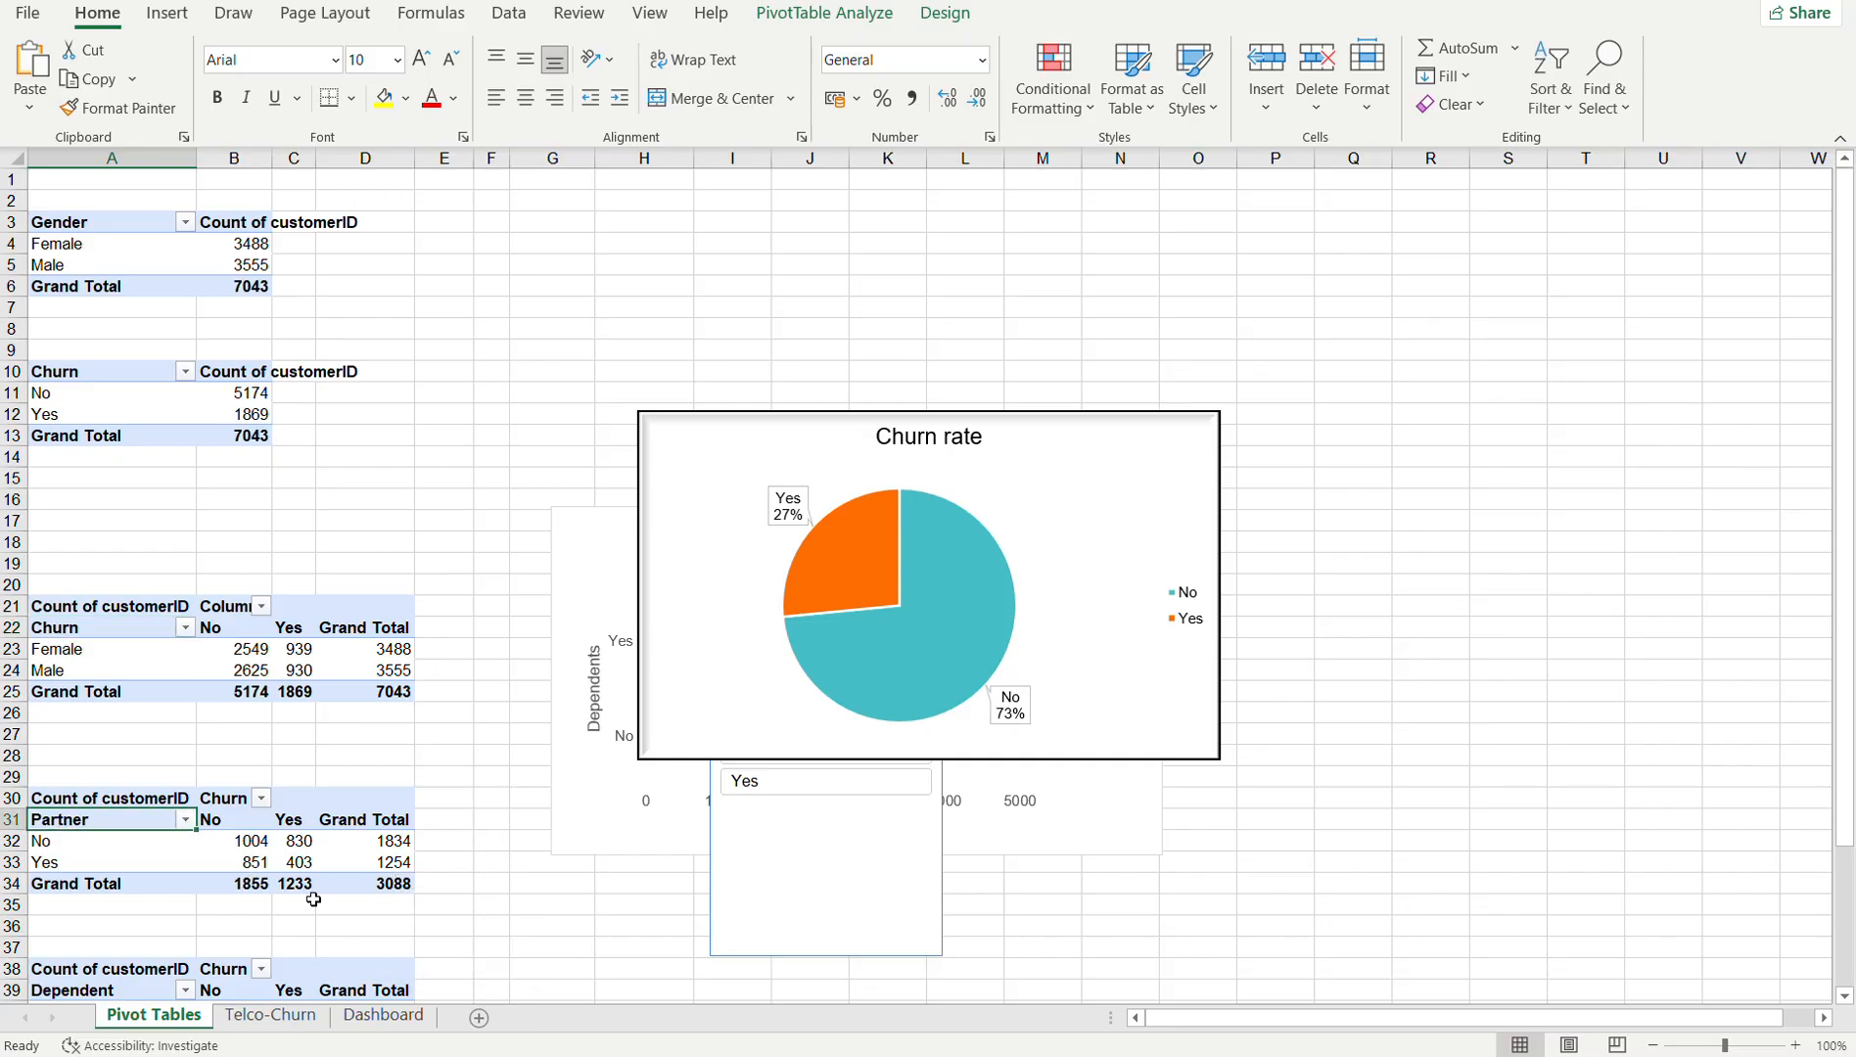
pyautogui.click(338, 1009)
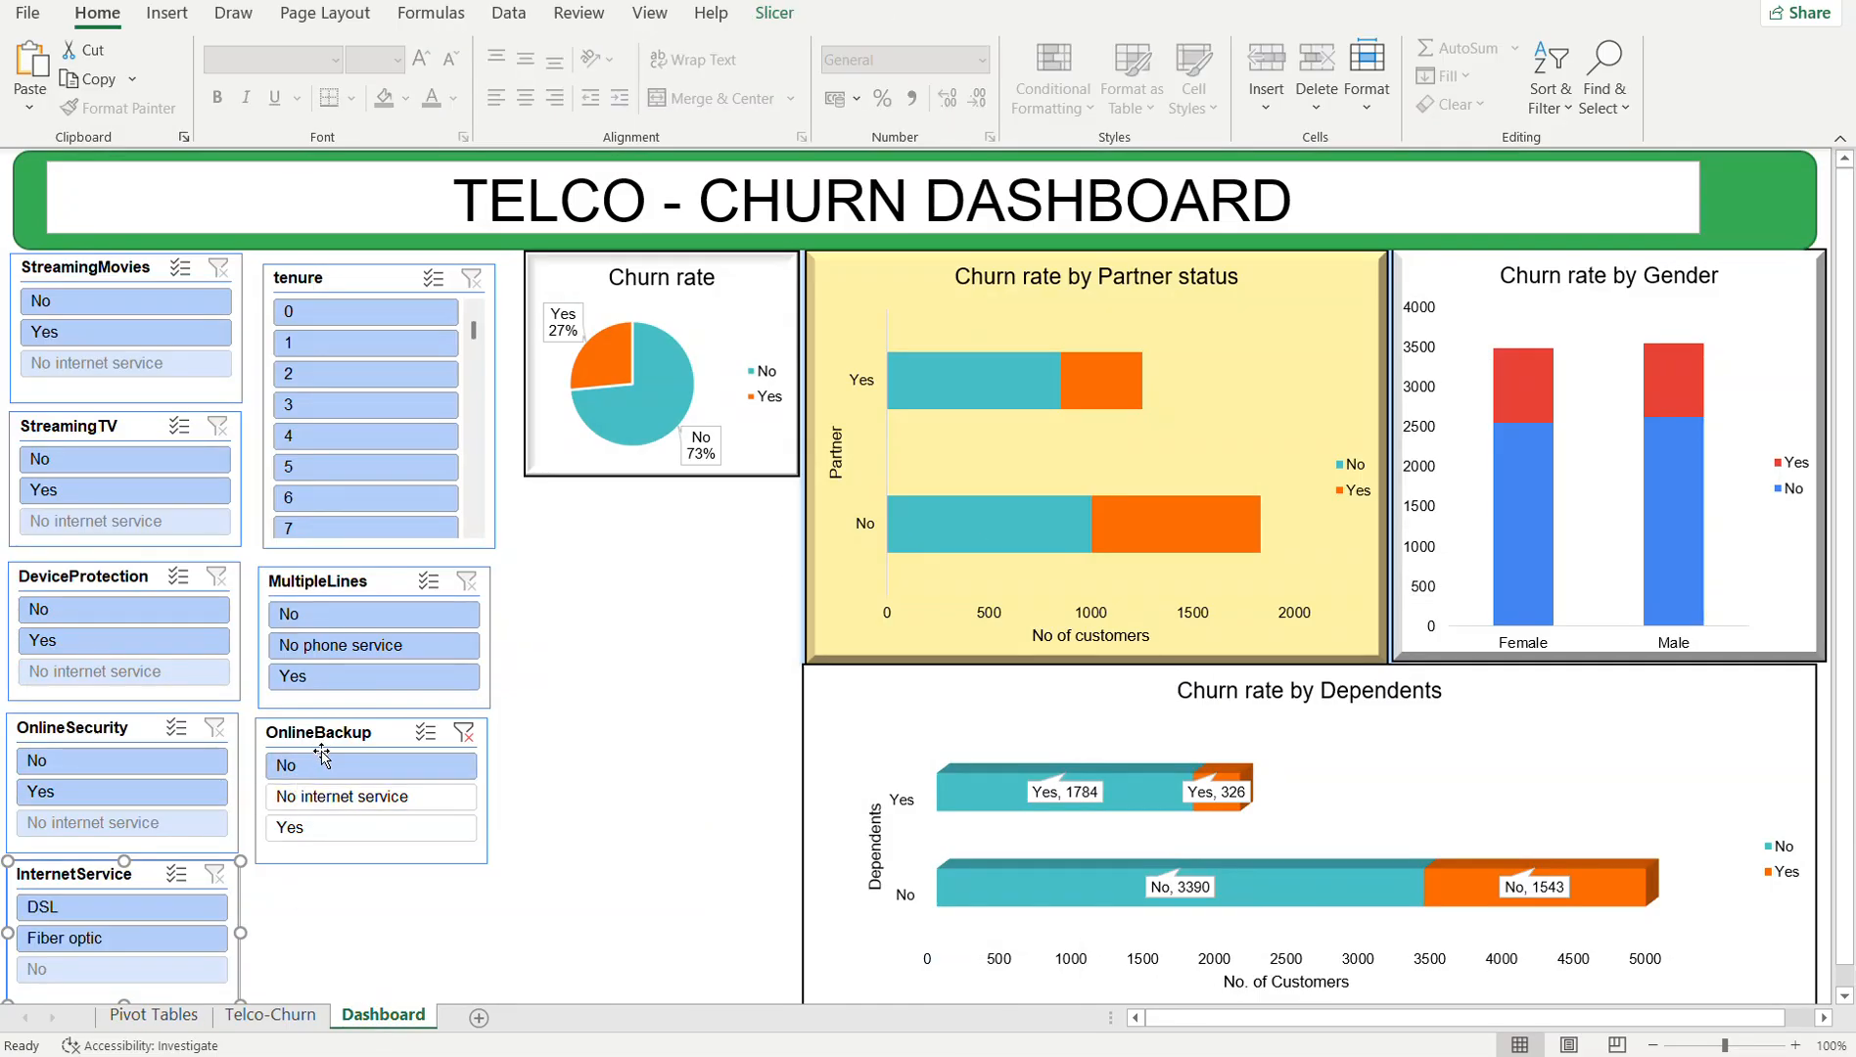
pyautogui.click(467, 735)
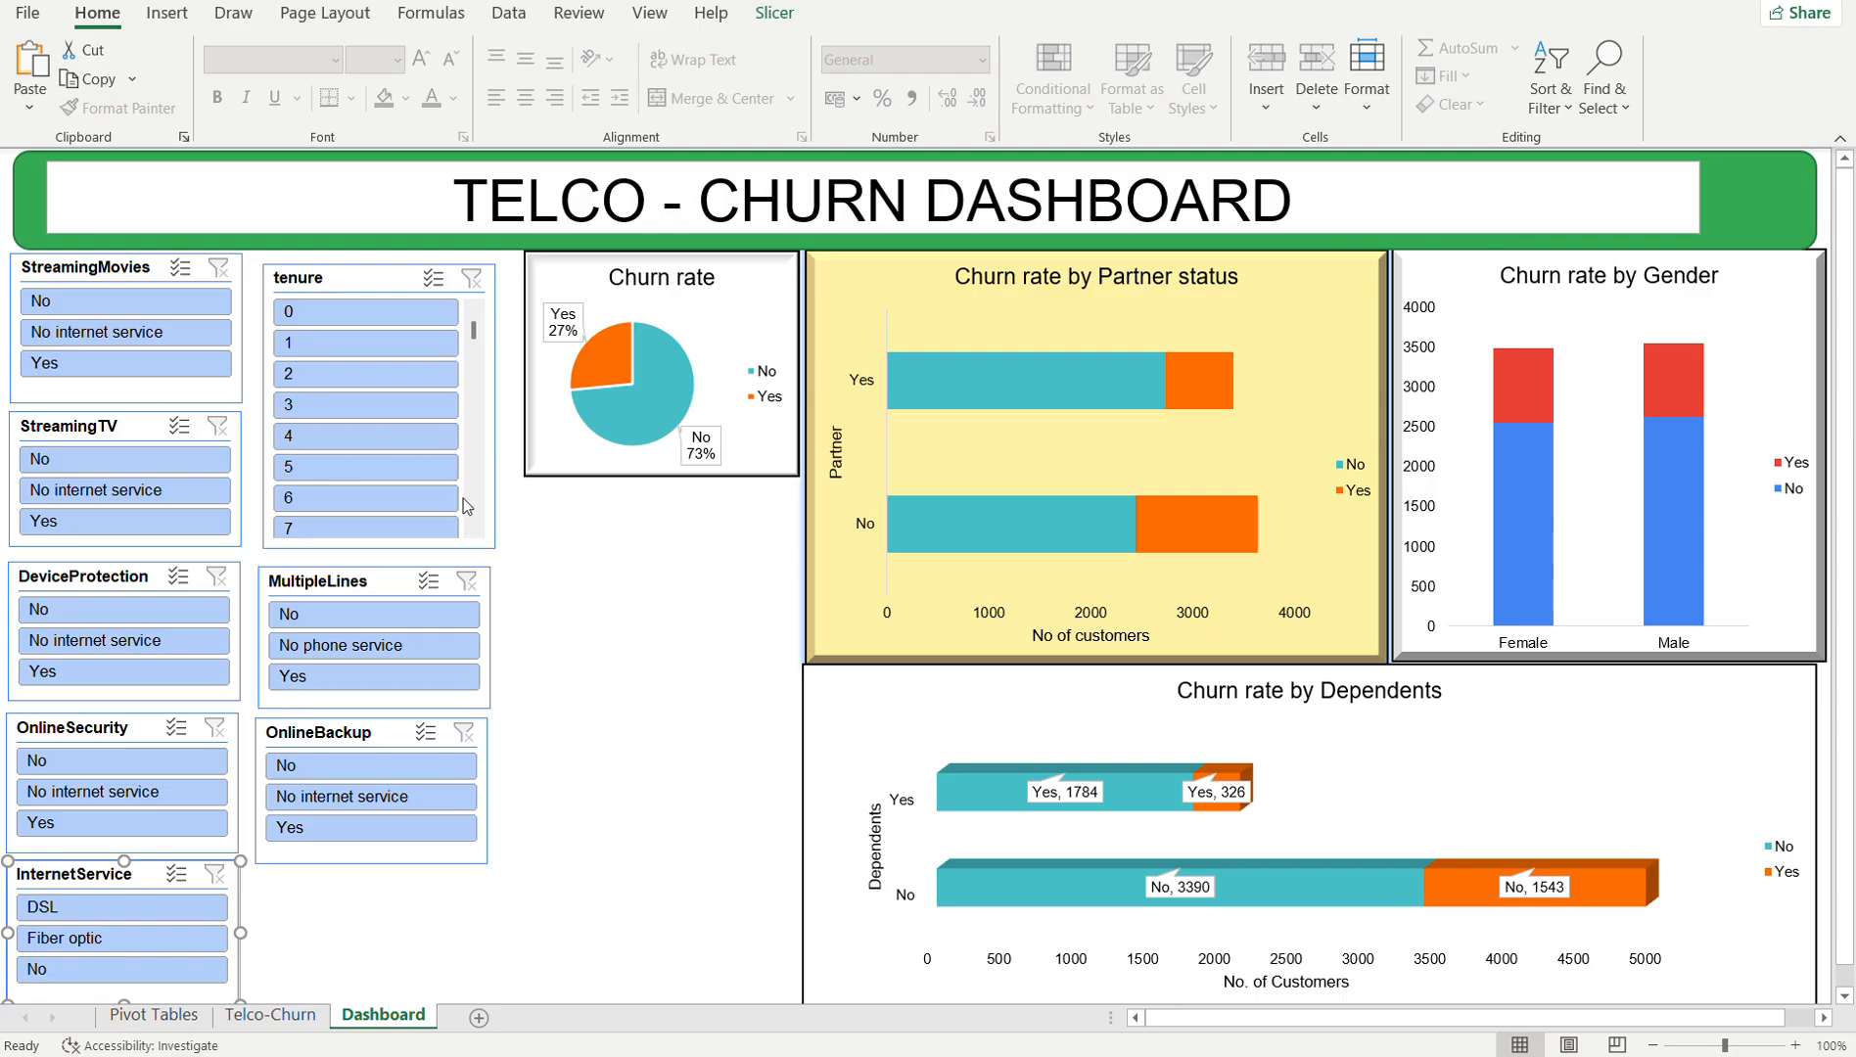
pyautogui.click(49, 384)
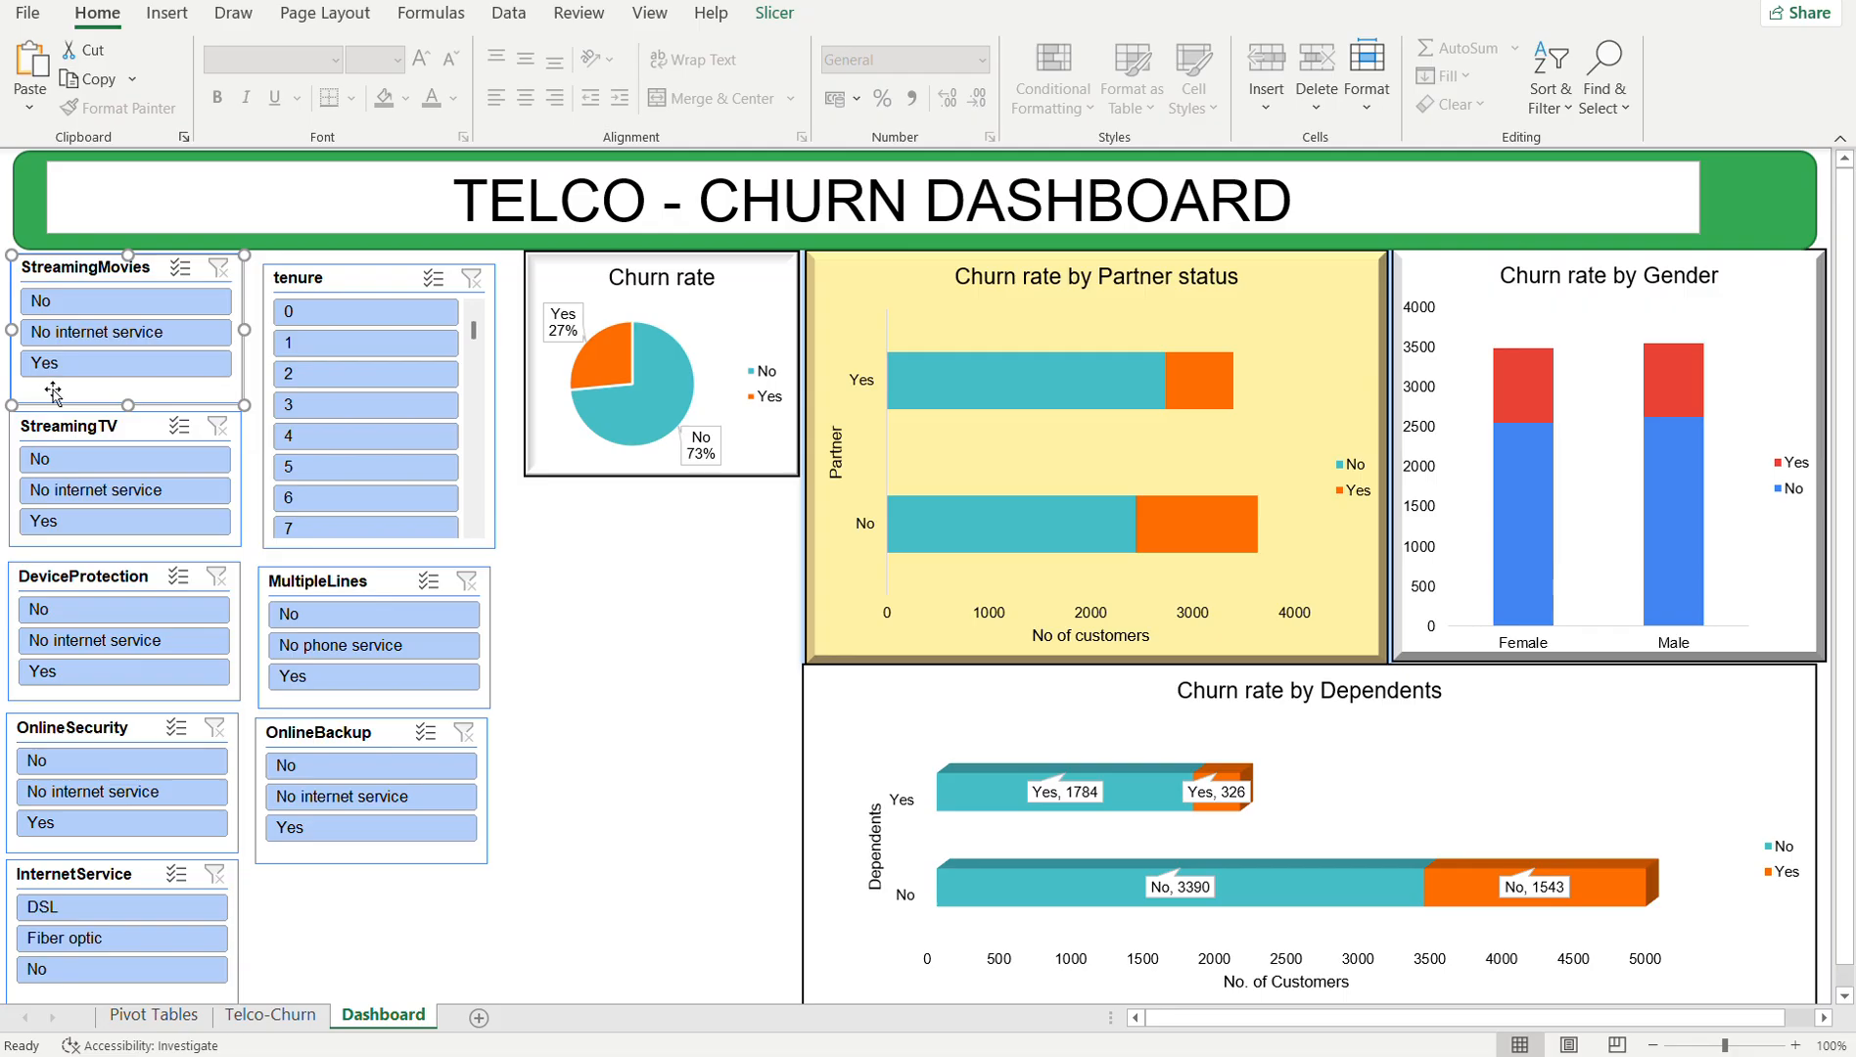
pyautogui.rightClick(53, 389)
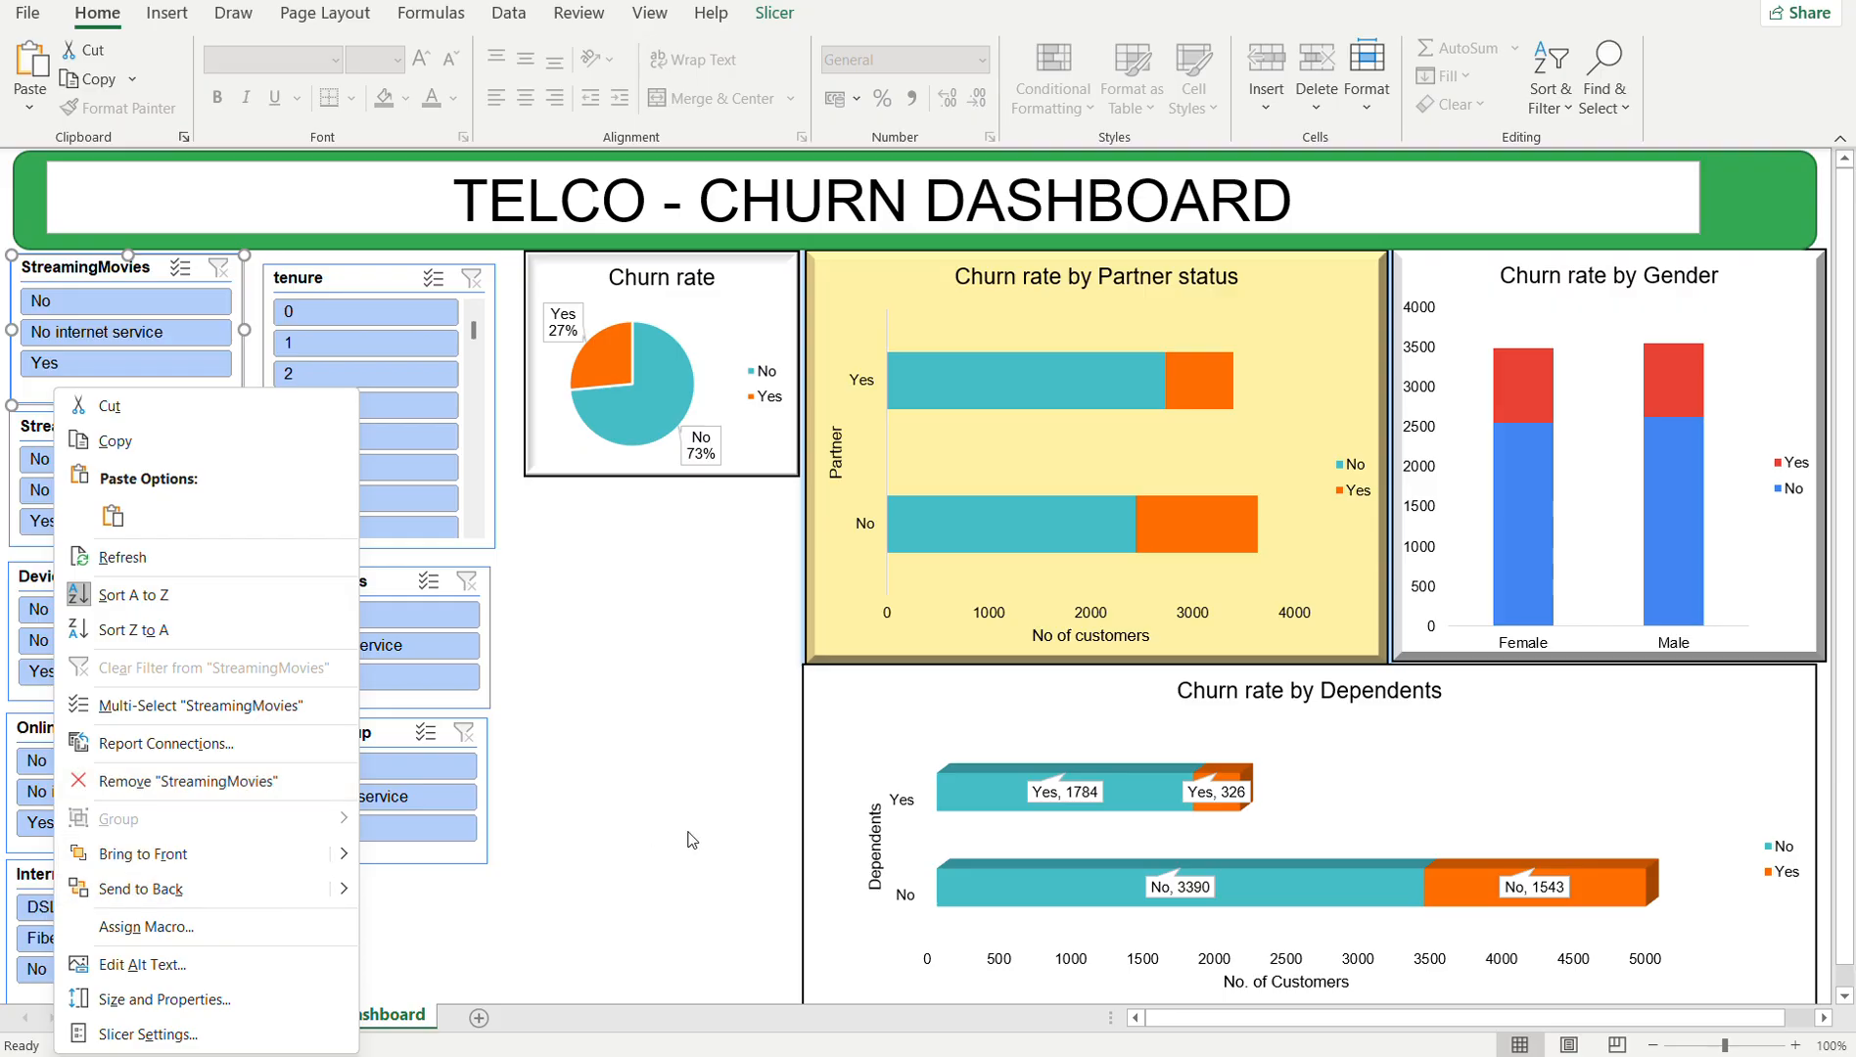
pyautogui.press('Escape')
pyautogui.click(839, 600)
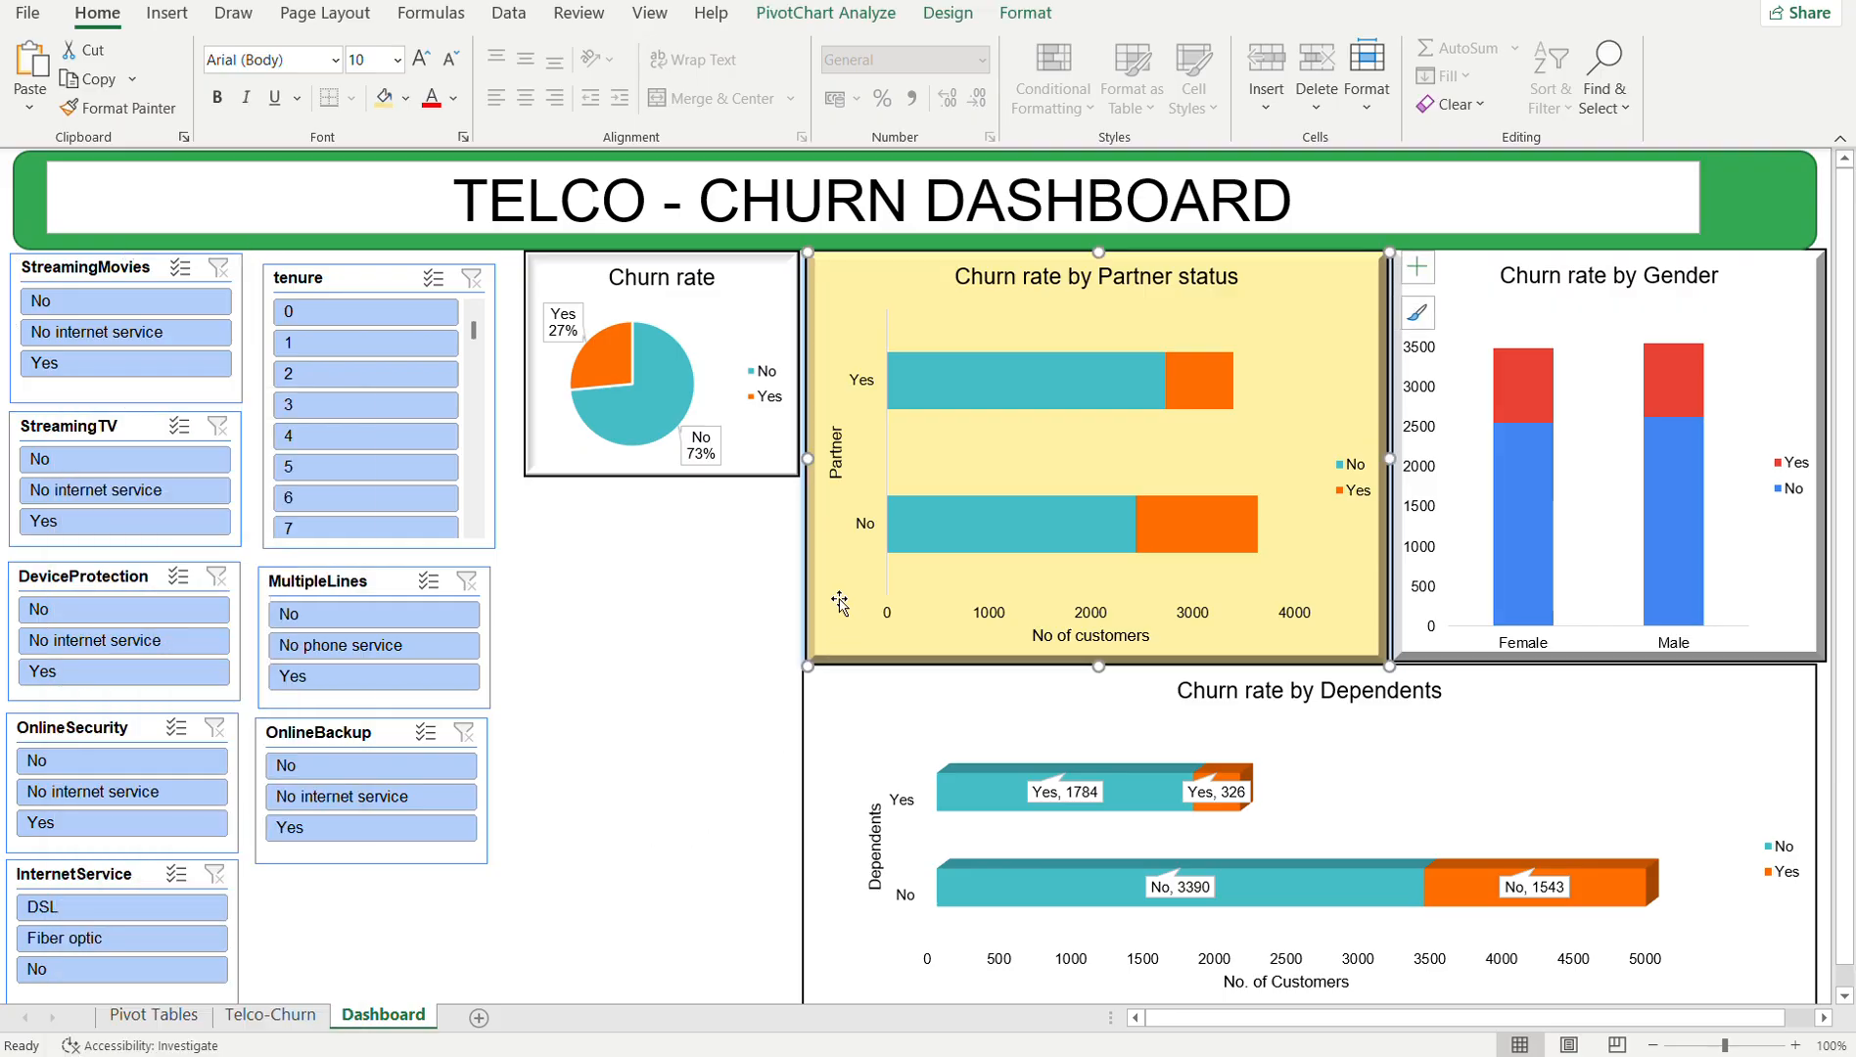
pyautogui.rightClick(840, 604)
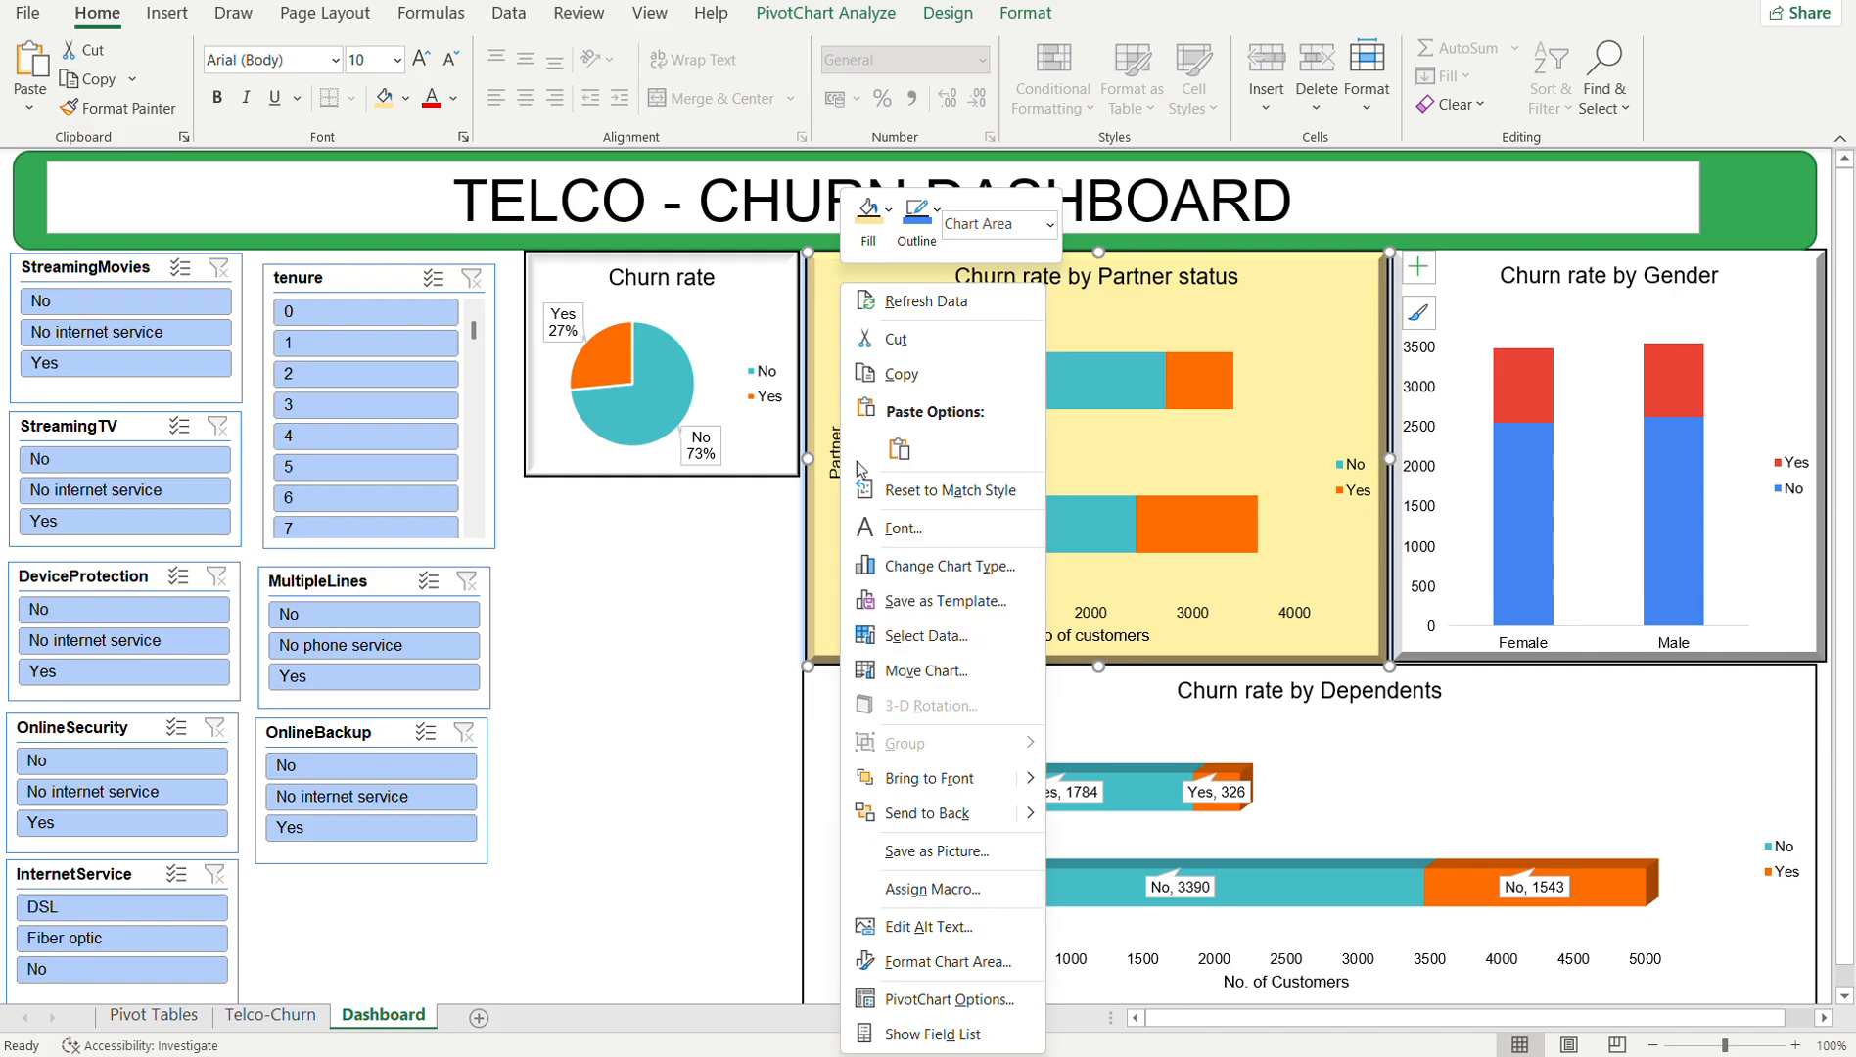
pyautogui.click(235, 286)
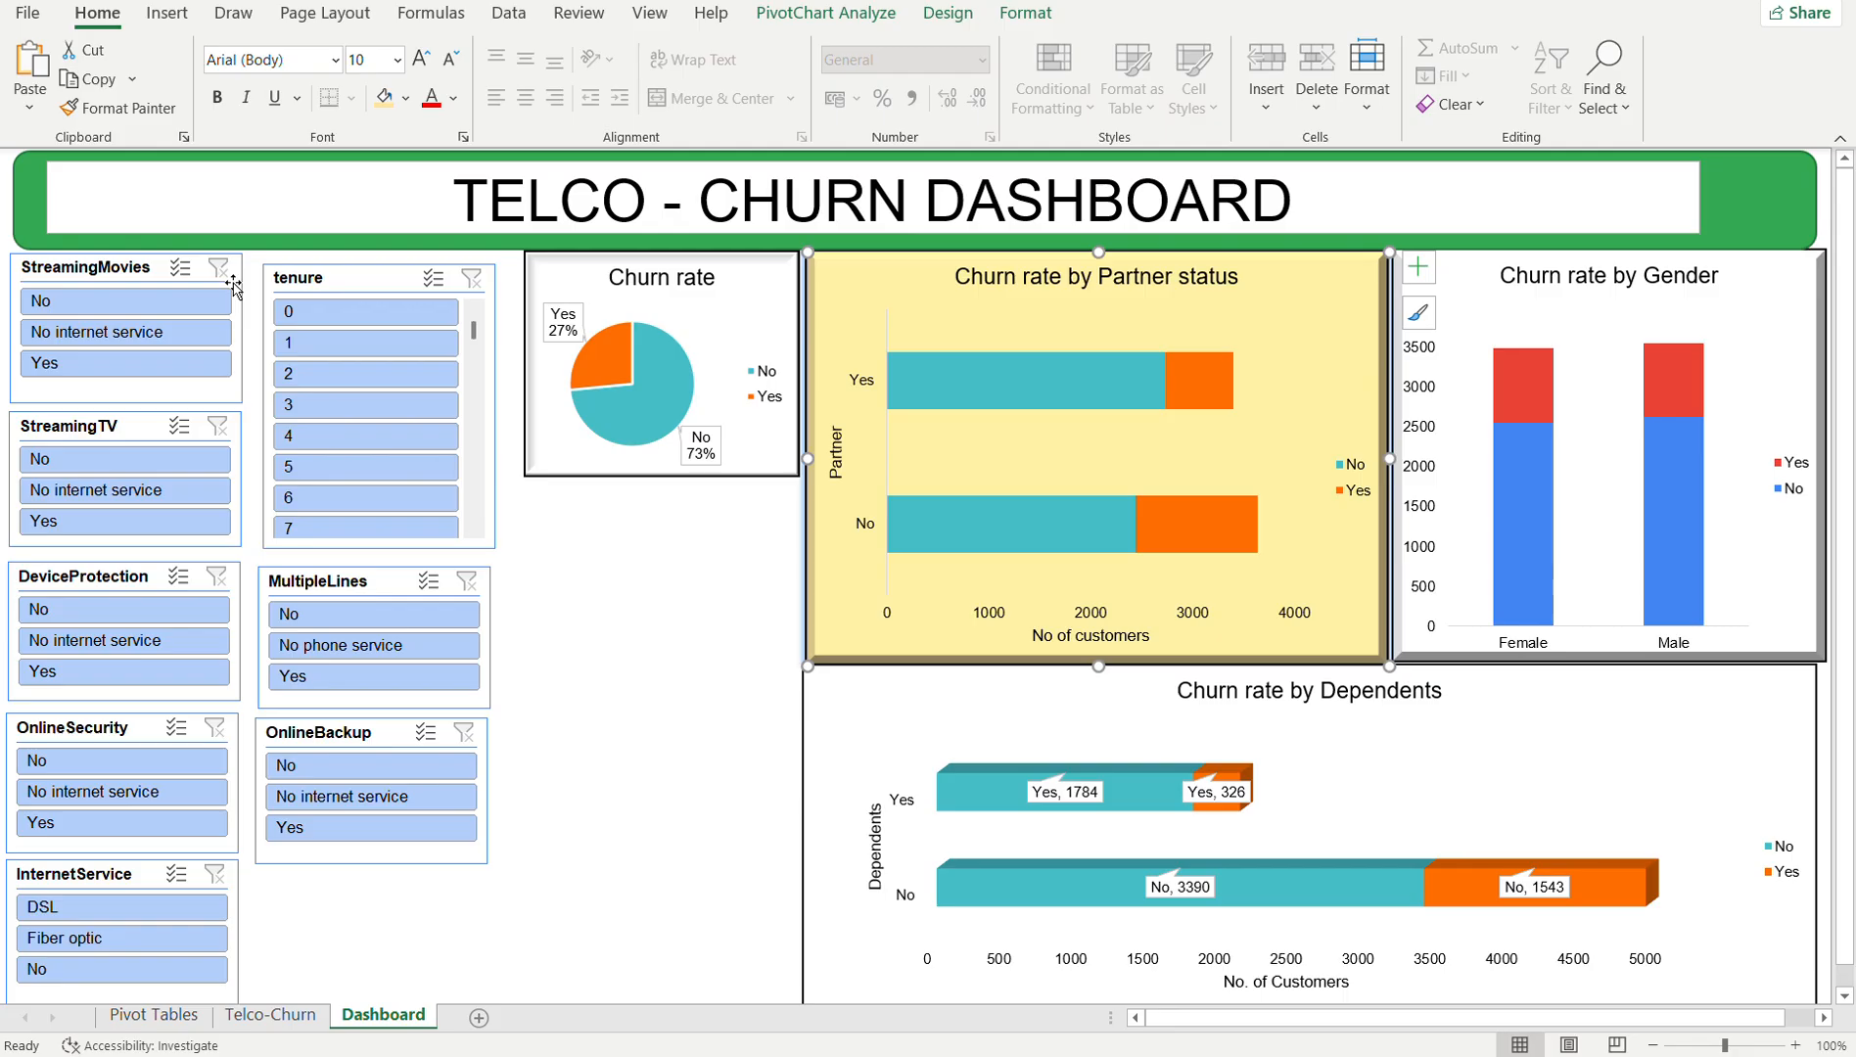
# - Connect the StreamingMovies slicer to PivotTable3, PivotTable4, PivotTable5 and PivotTable7 through its report connections, keeping PivotTable6 connected
pyautogui.rightClick(235, 287)
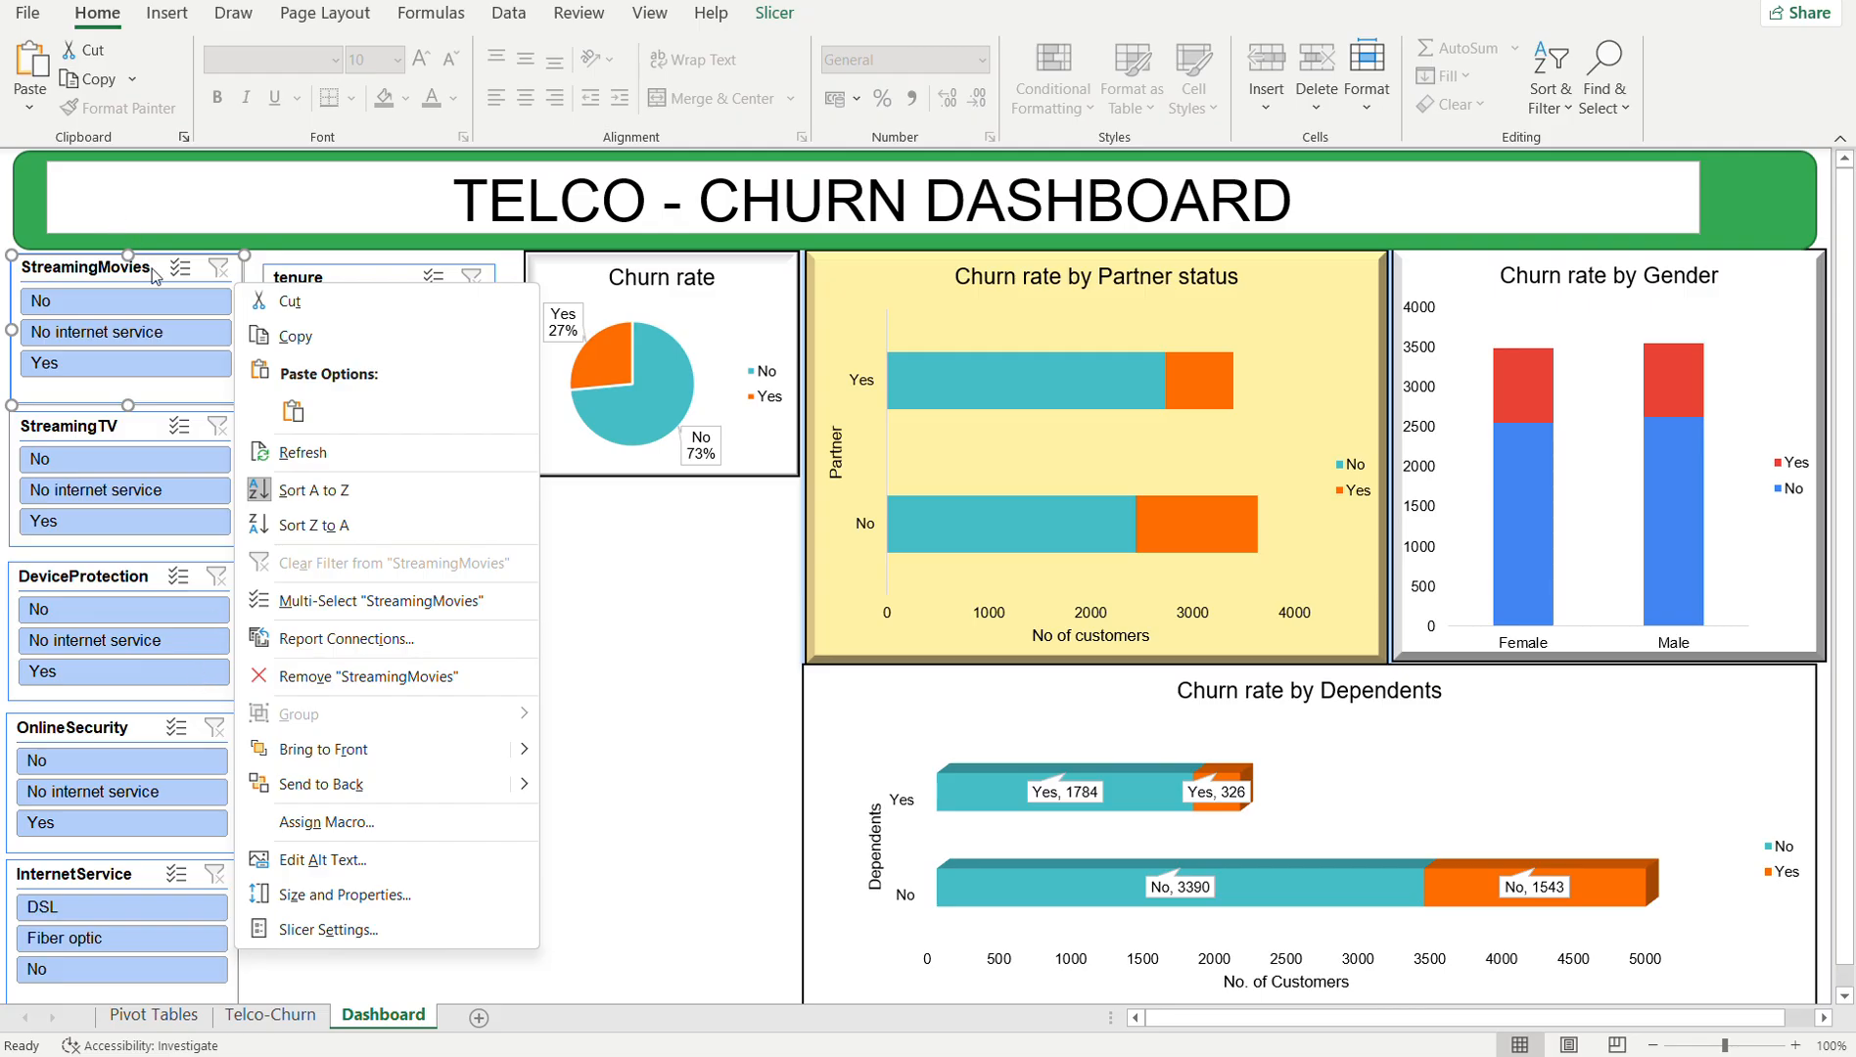
pyautogui.click(314, 631)
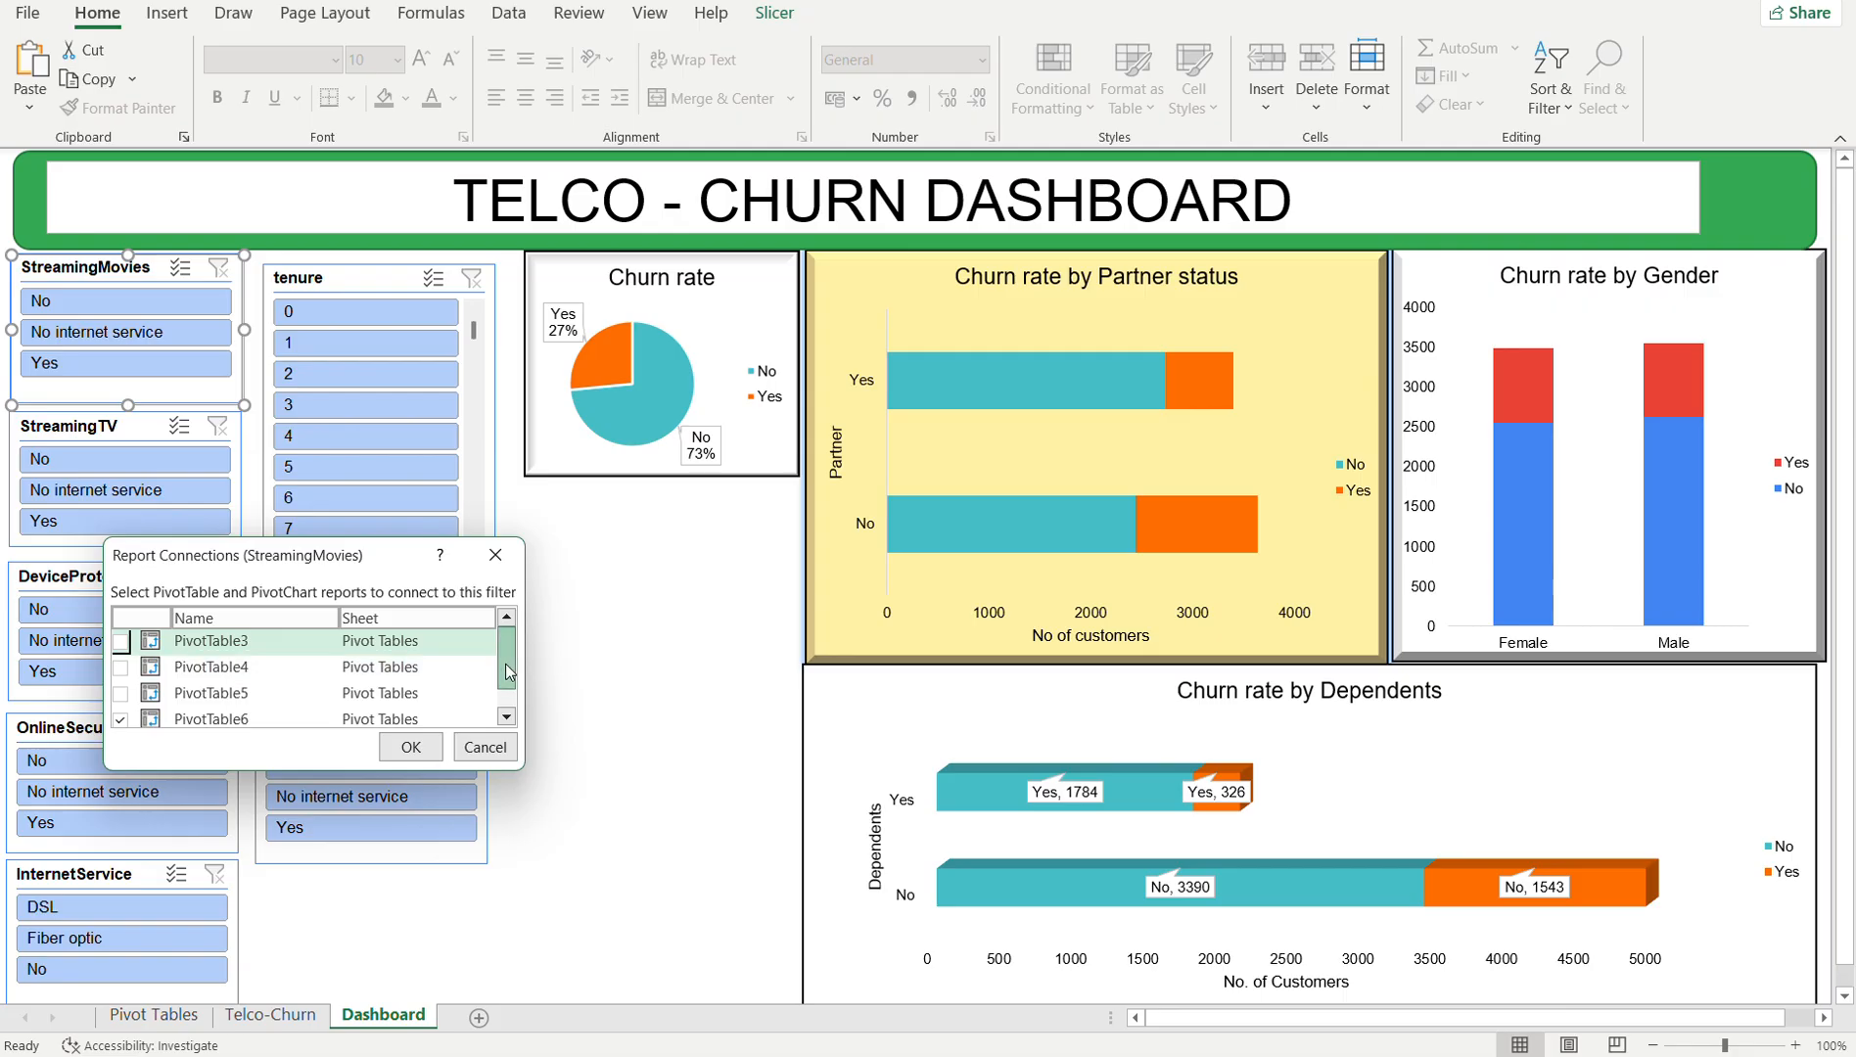
pyautogui.scroll(-1, 508, 673)
pyautogui.click(135, 689)
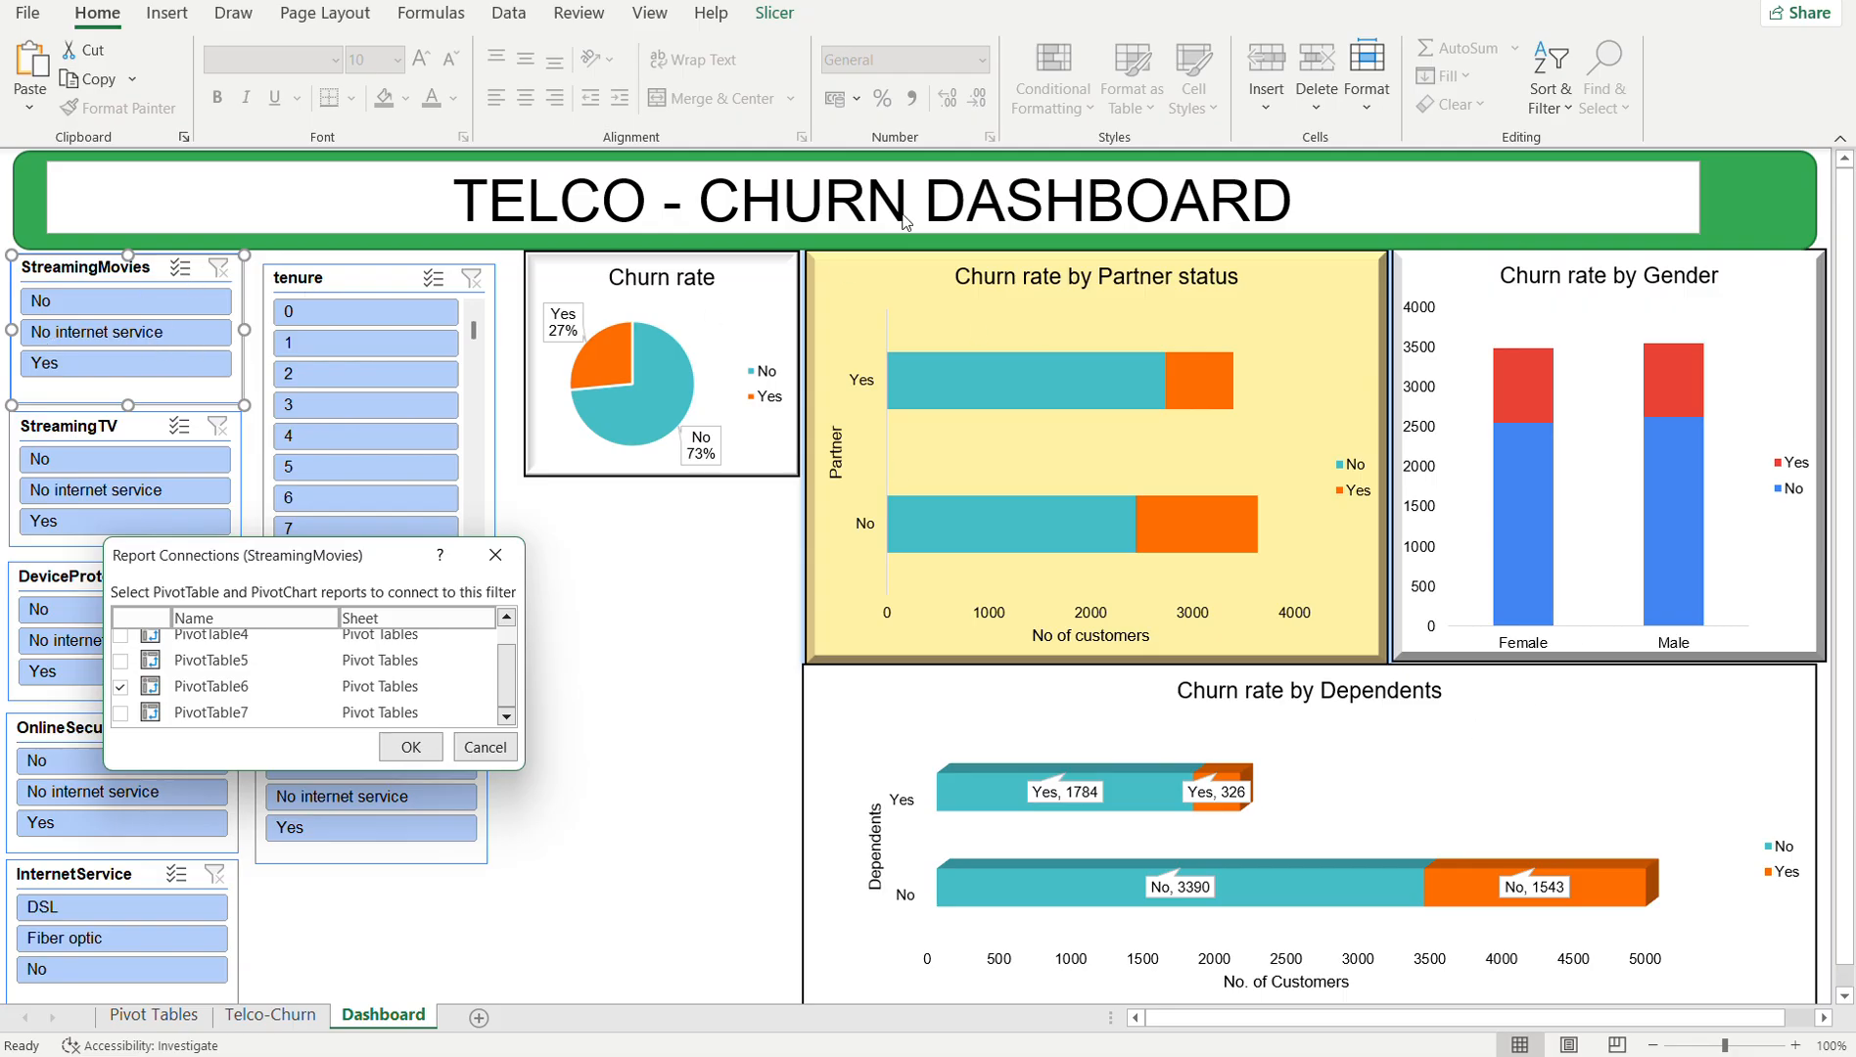
pyautogui.click(121, 714)
pyautogui.click(120, 661)
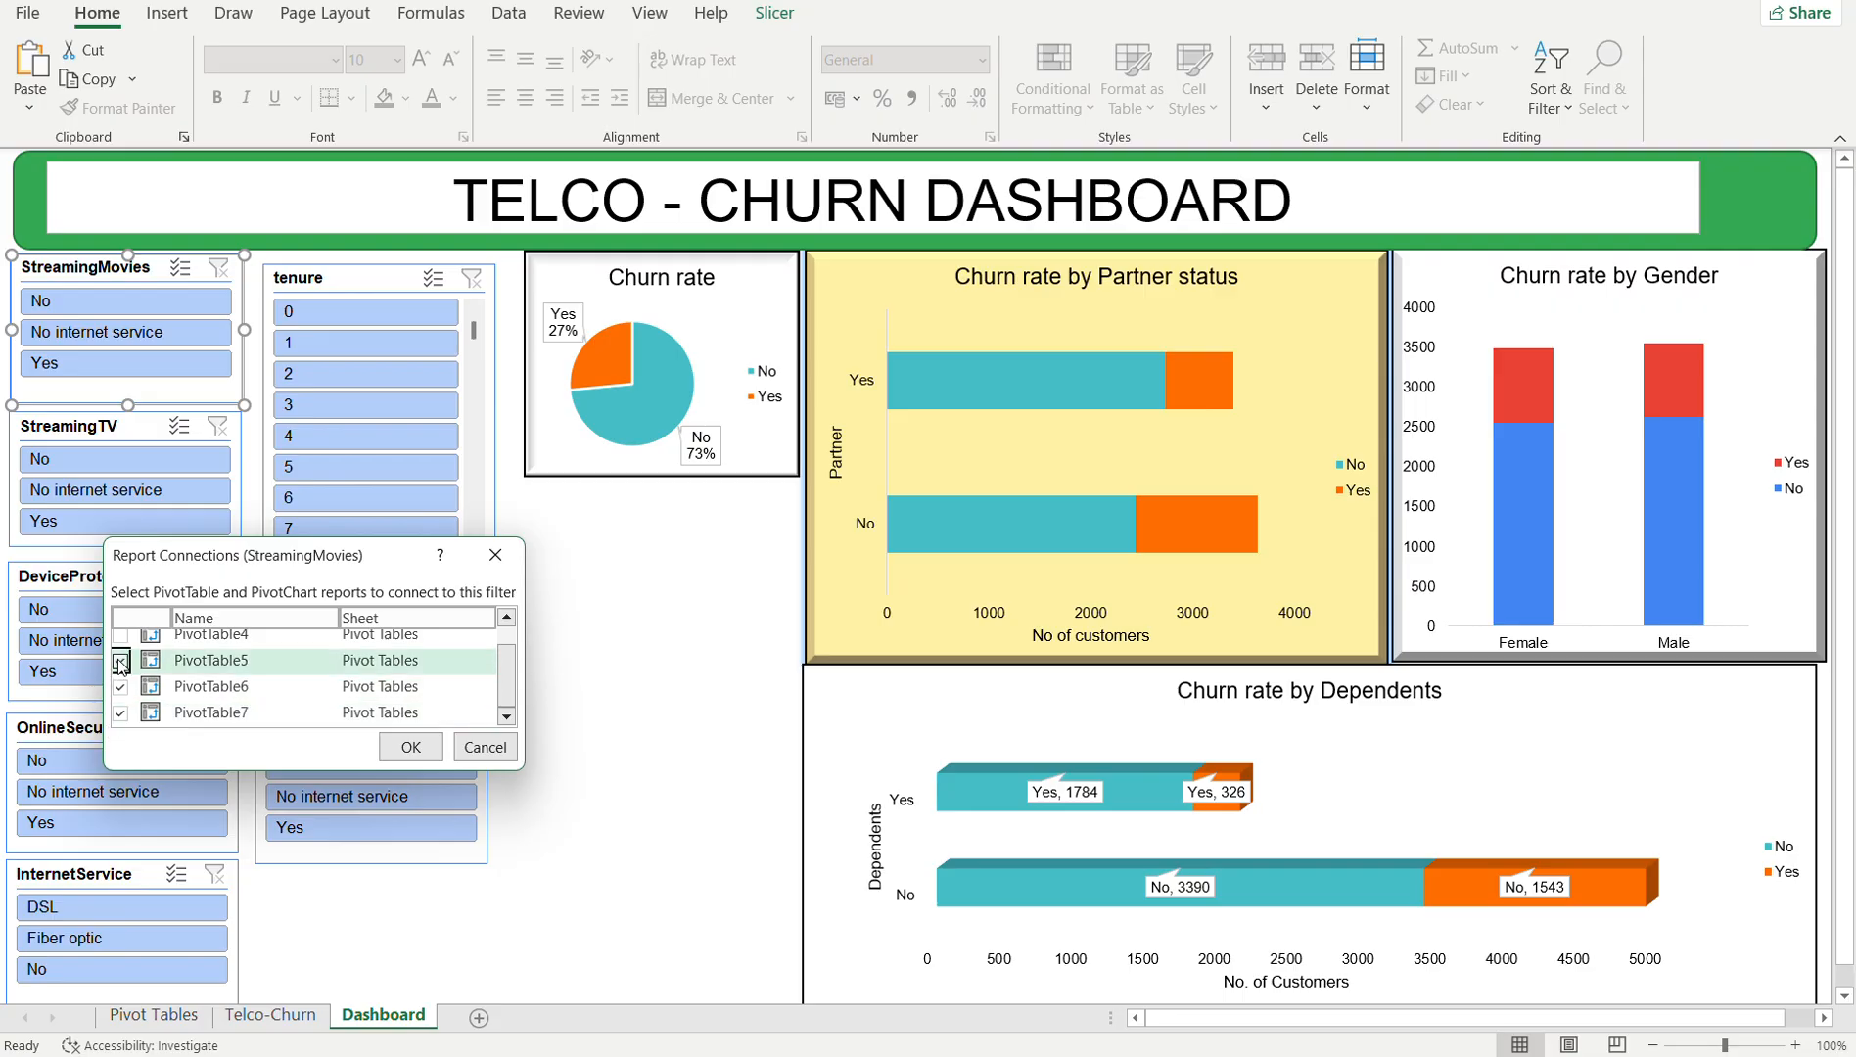
pyautogui.click(120, 635)
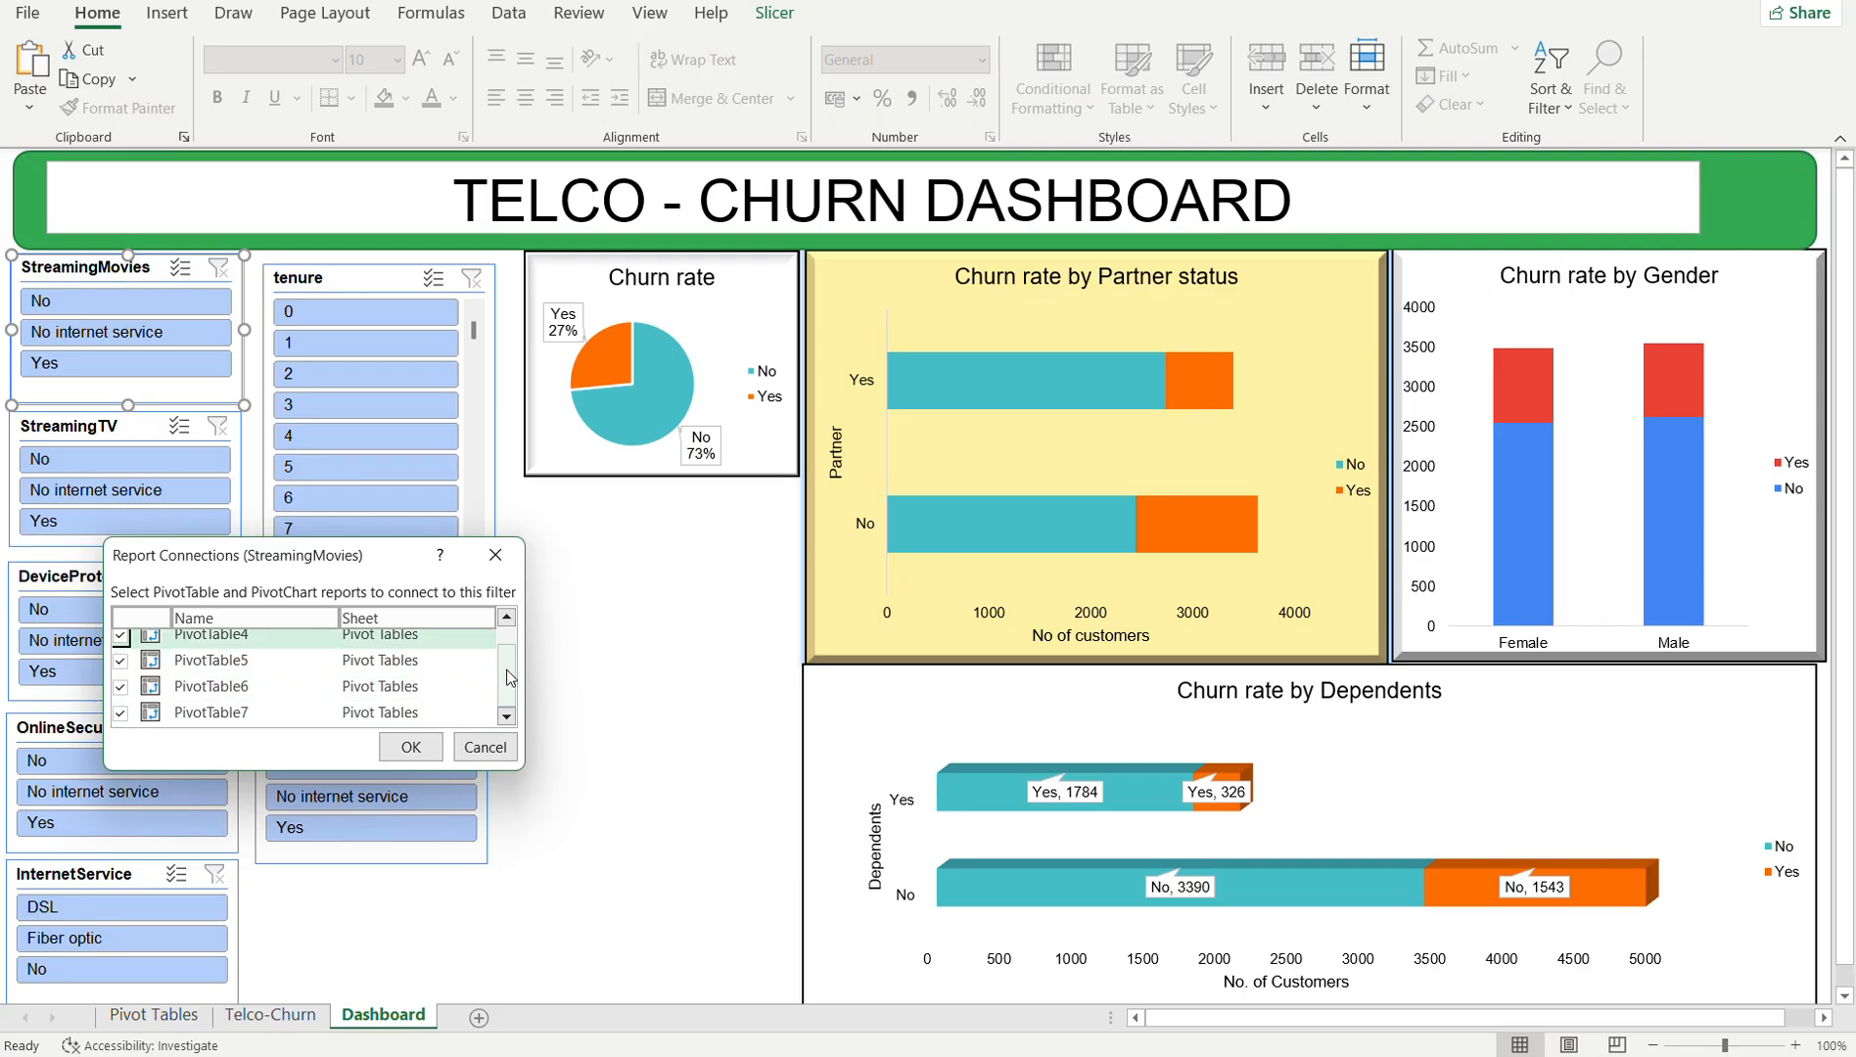
pyautogui.scroll(1, 468, 643)
pyautogui.click(121, 641)
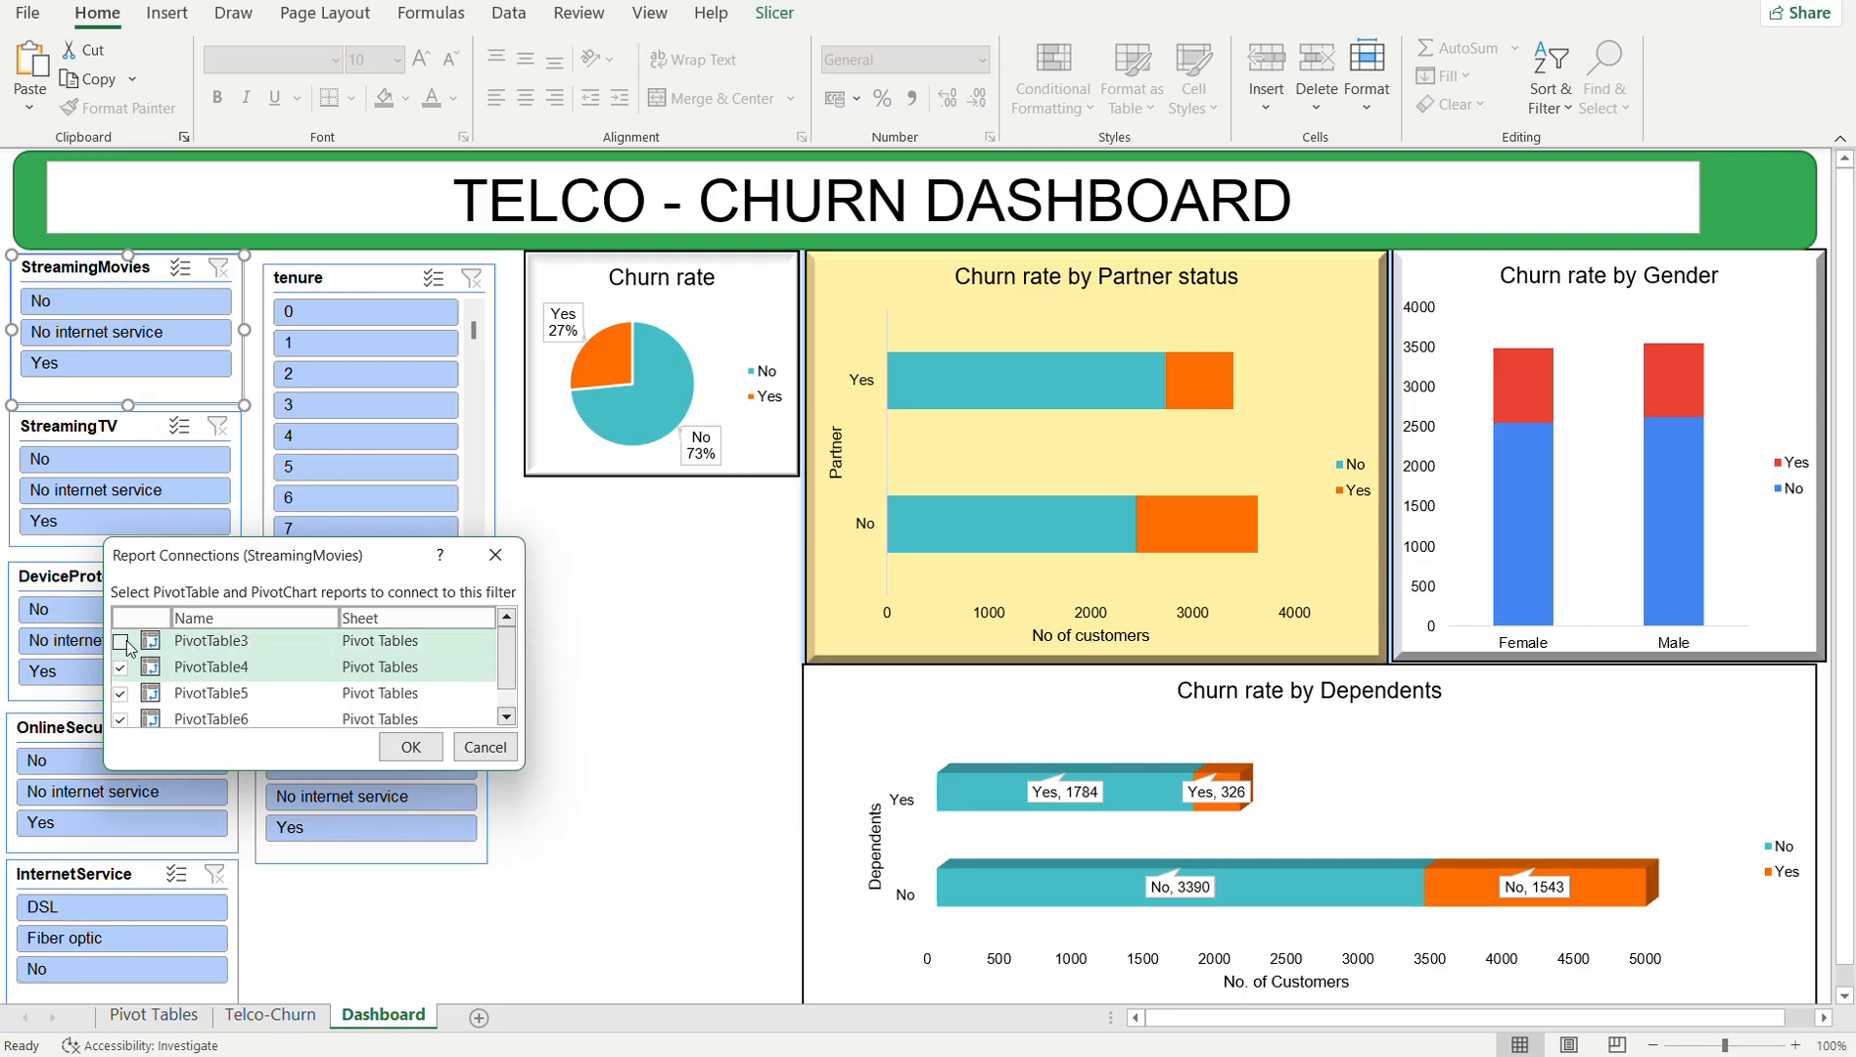
pyautogui.scroll(-1, 506, 676)
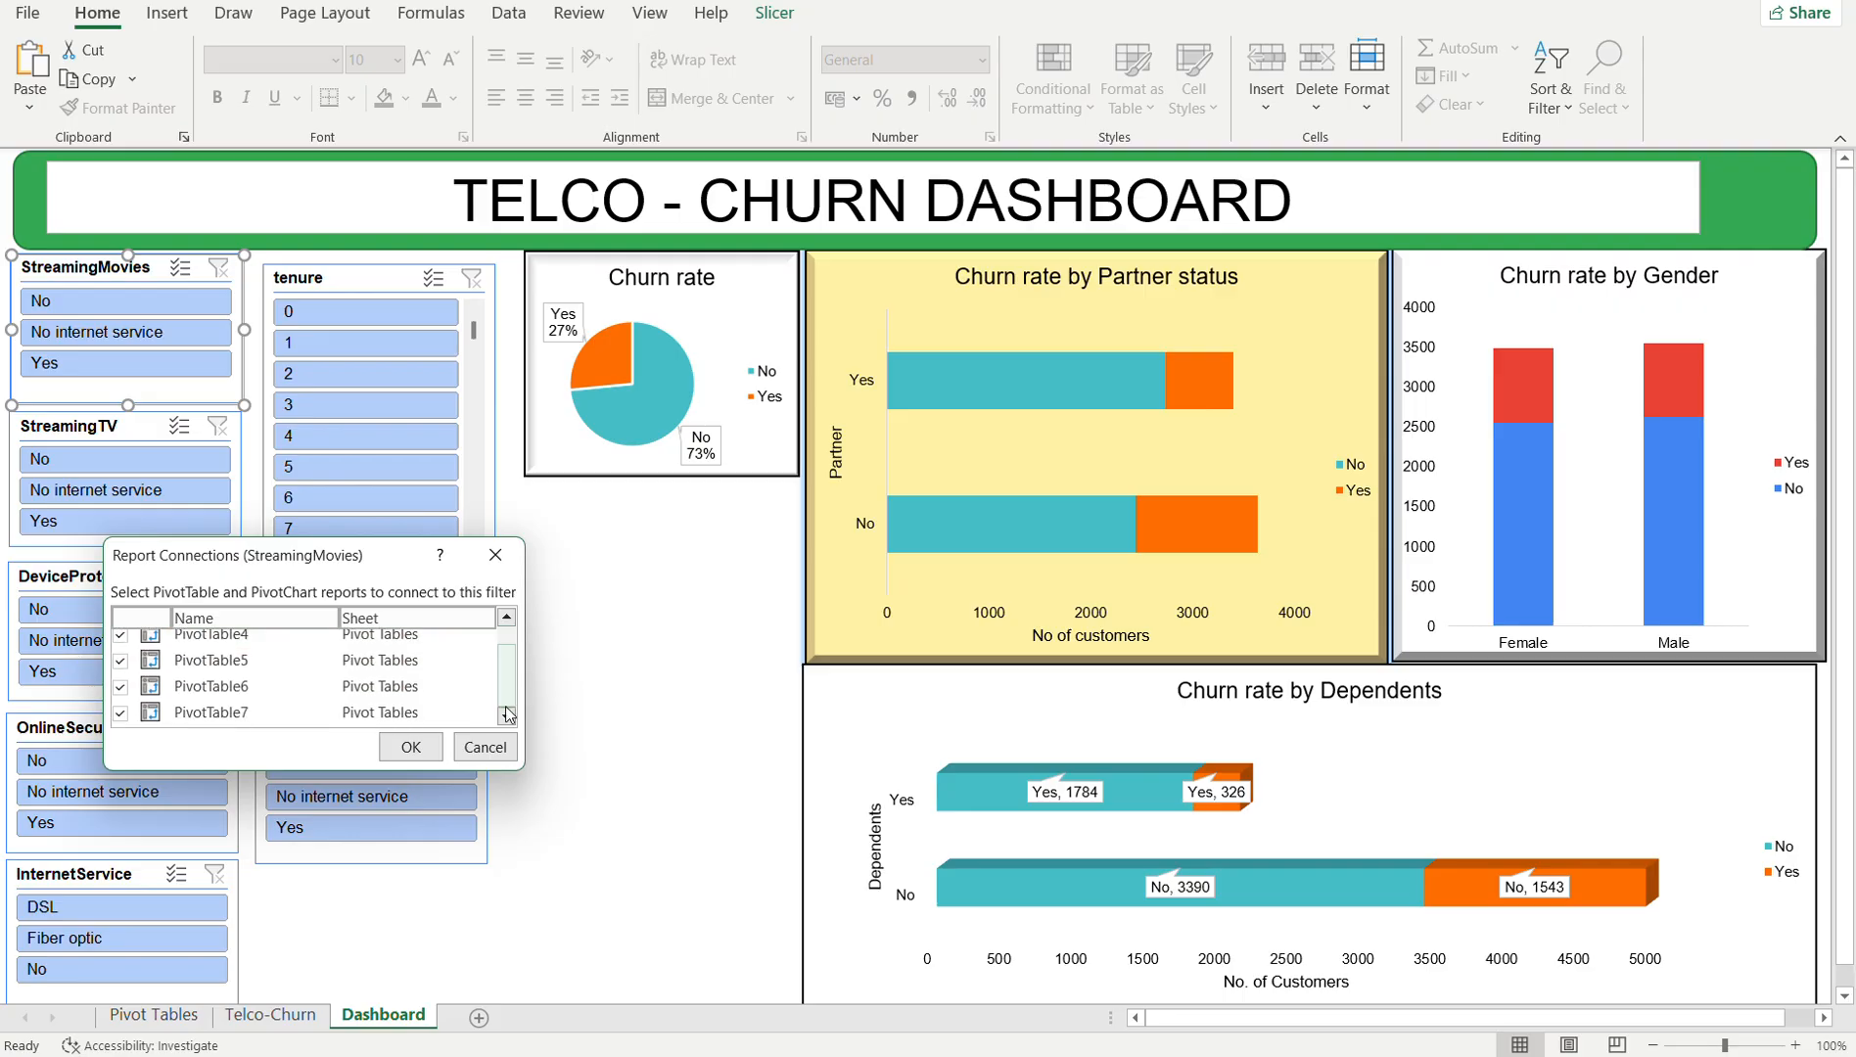
pyautogui.click(403, 747)
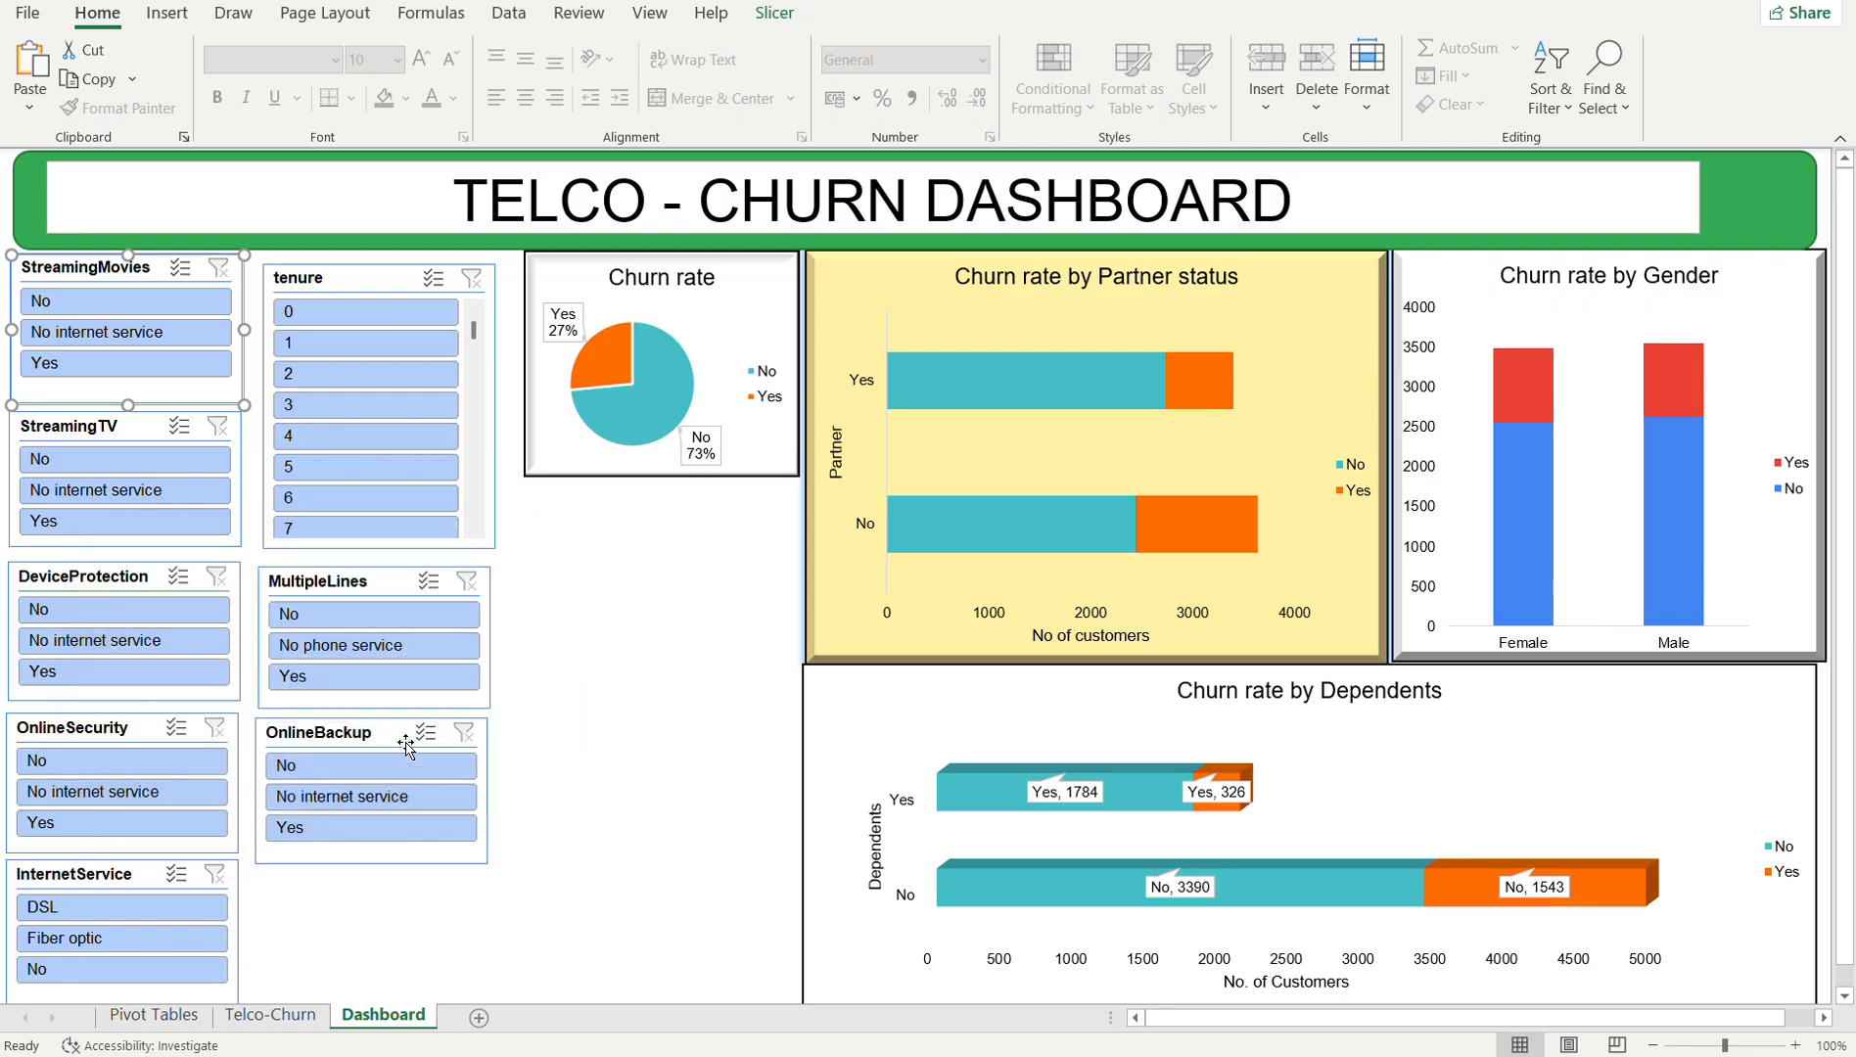
pyautogui.click(707, 693)
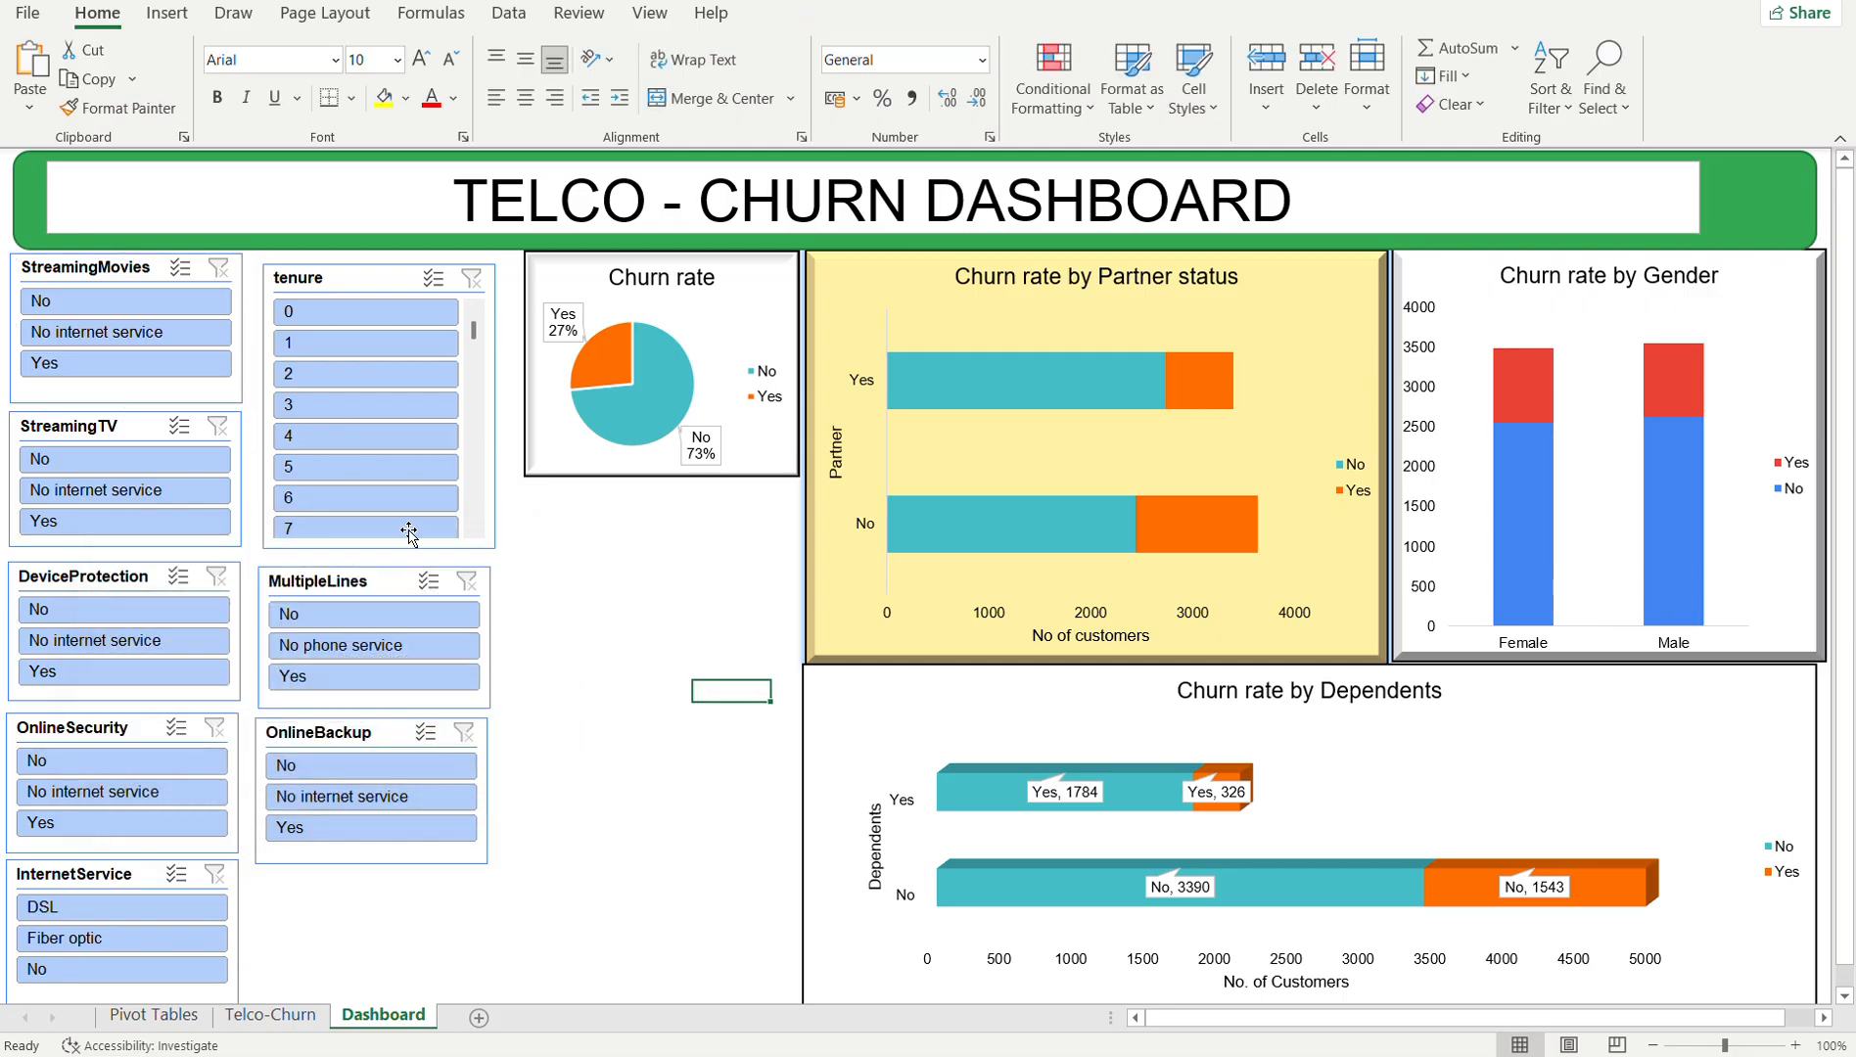
# - Test the StreamingMovies slicer on the charts with Yes, No internet service and No, and clear its filter
pyautogui.click(107, 366)
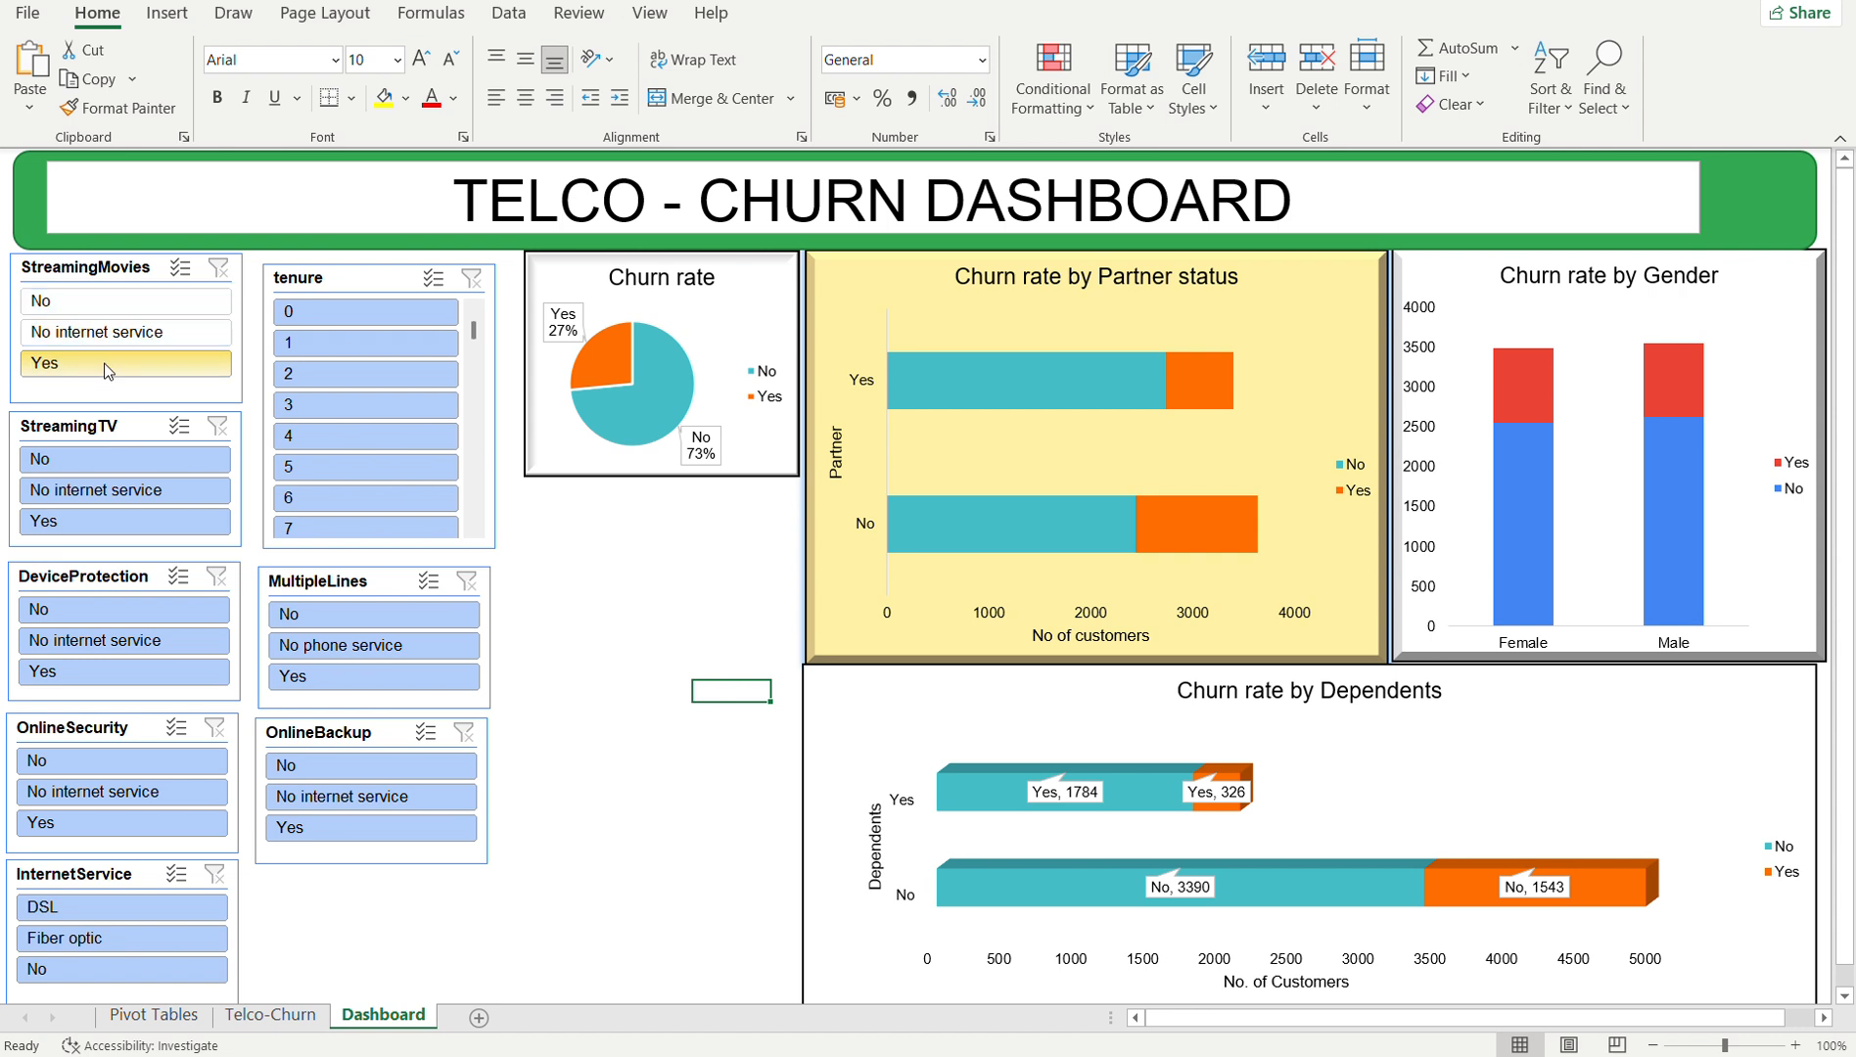
pyautogui.click(103, 333)
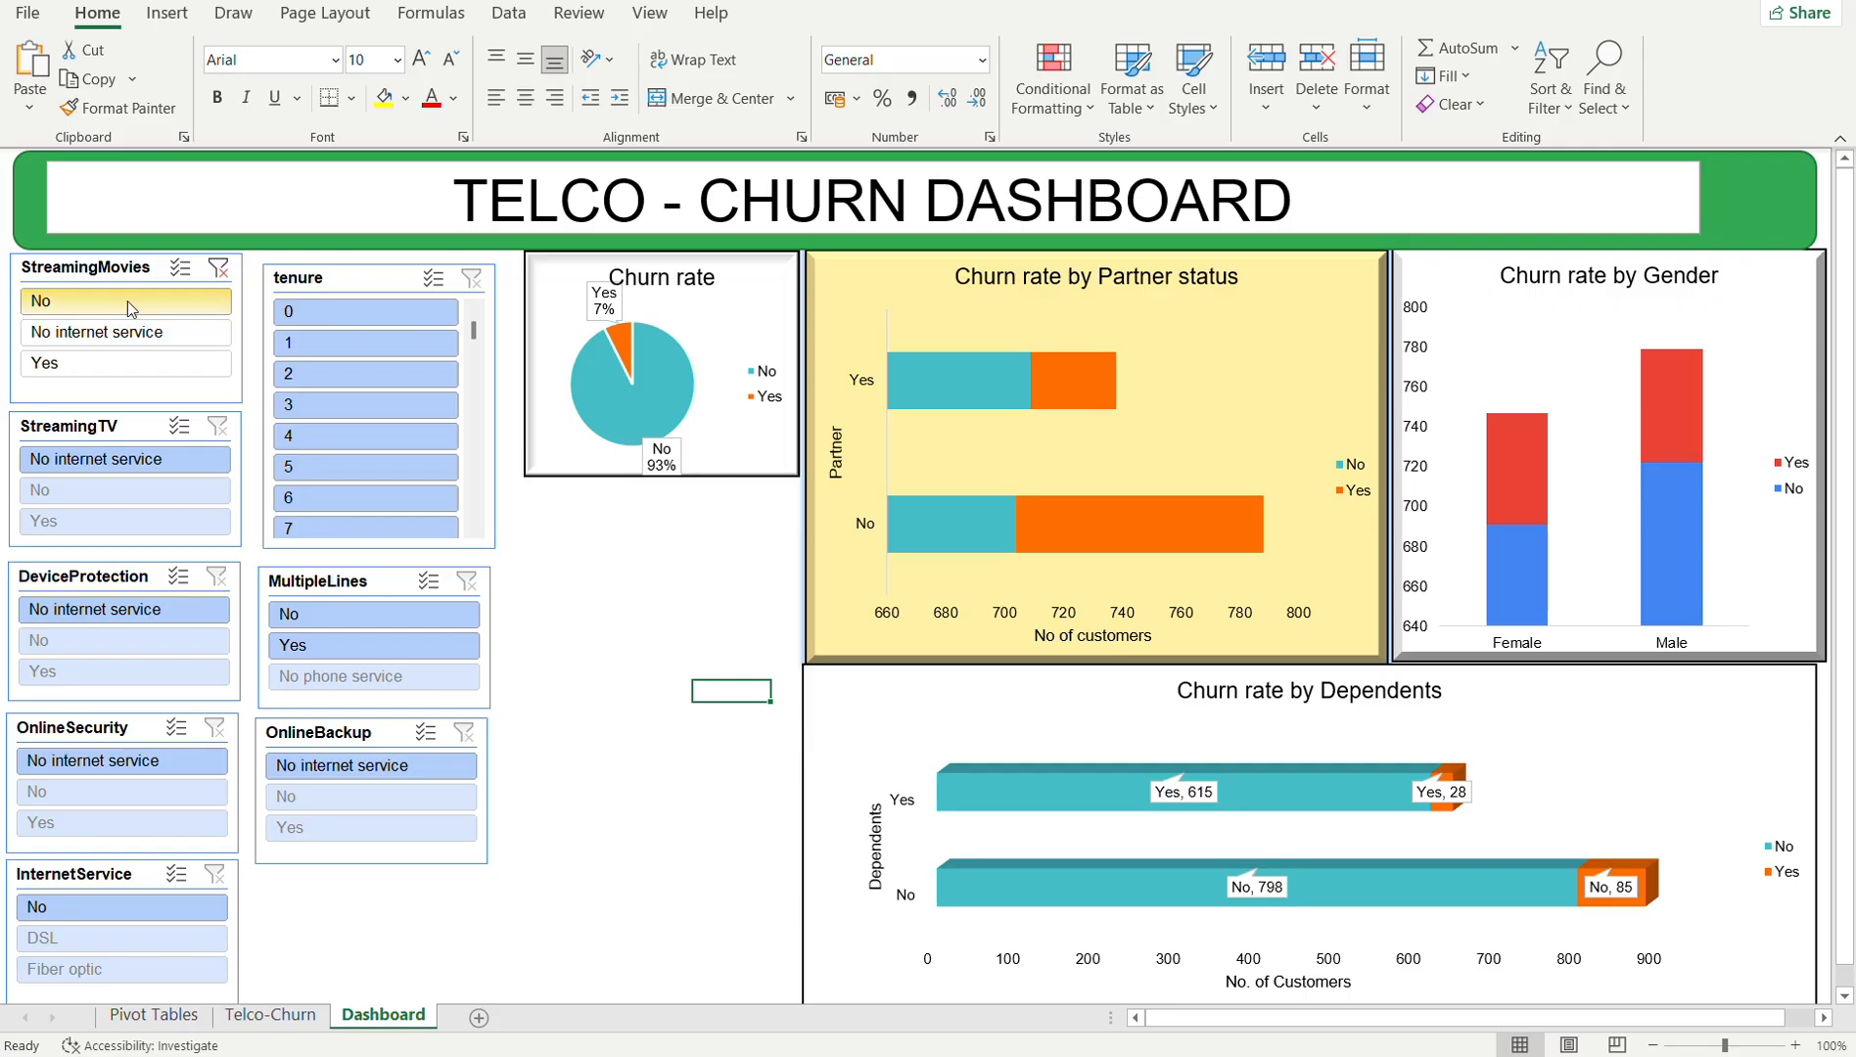
pyautogui.keyDown('ctrl'); pyautogui.click(127, 300); pyautogui.keyUp('ctrl')
pyautogui.click(172, 335)
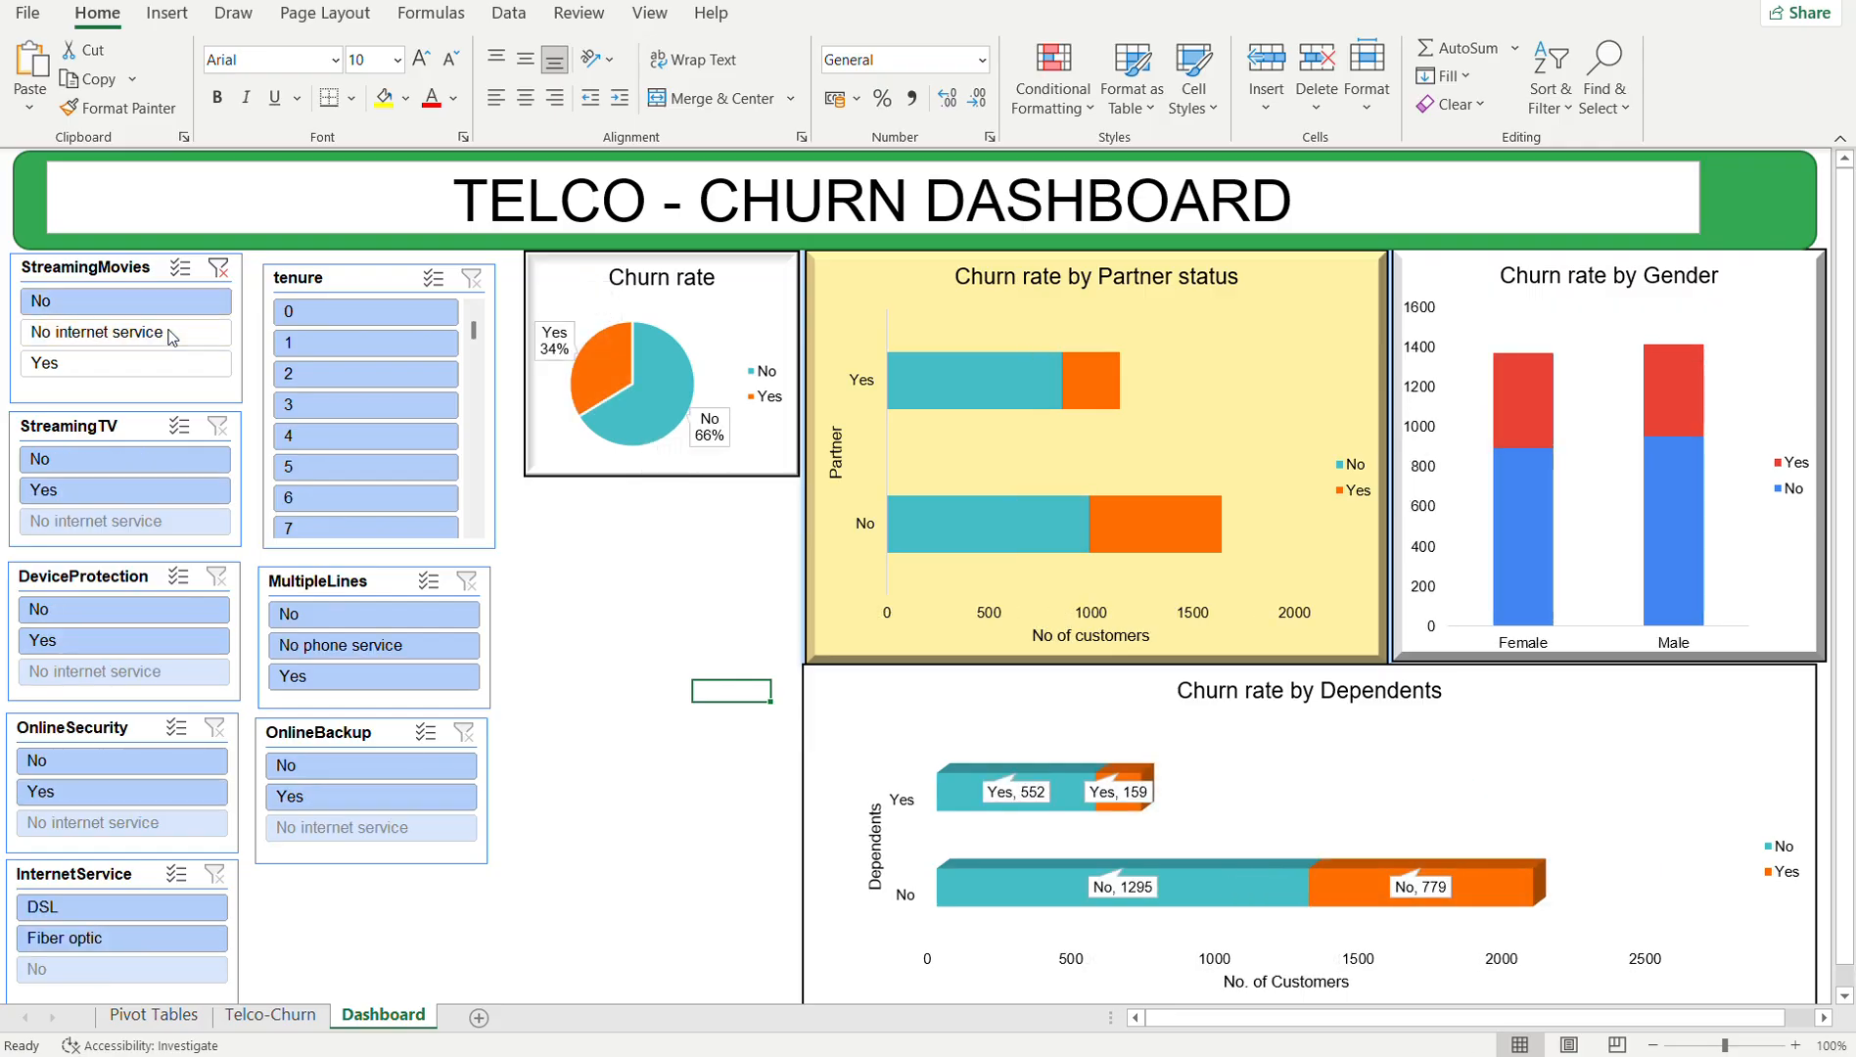
pyautogui.click(163, 358)
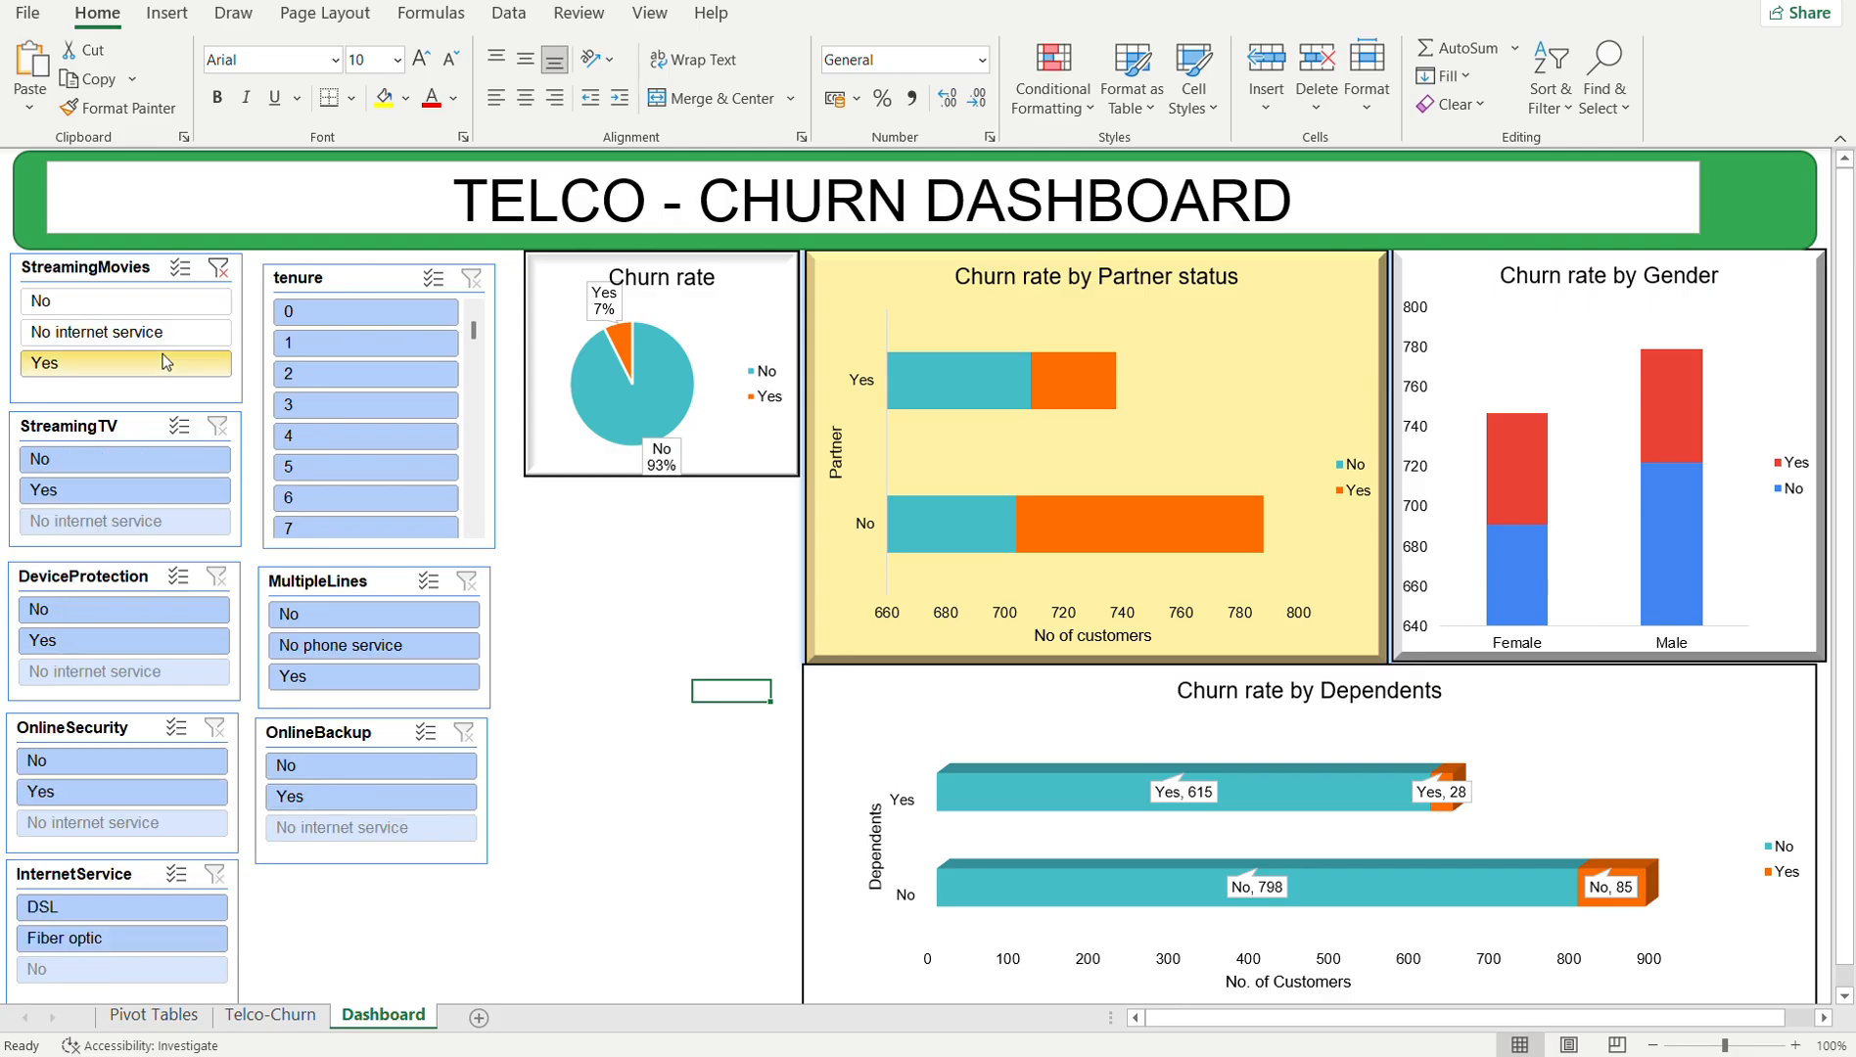
pyautogui.click(217, 268)
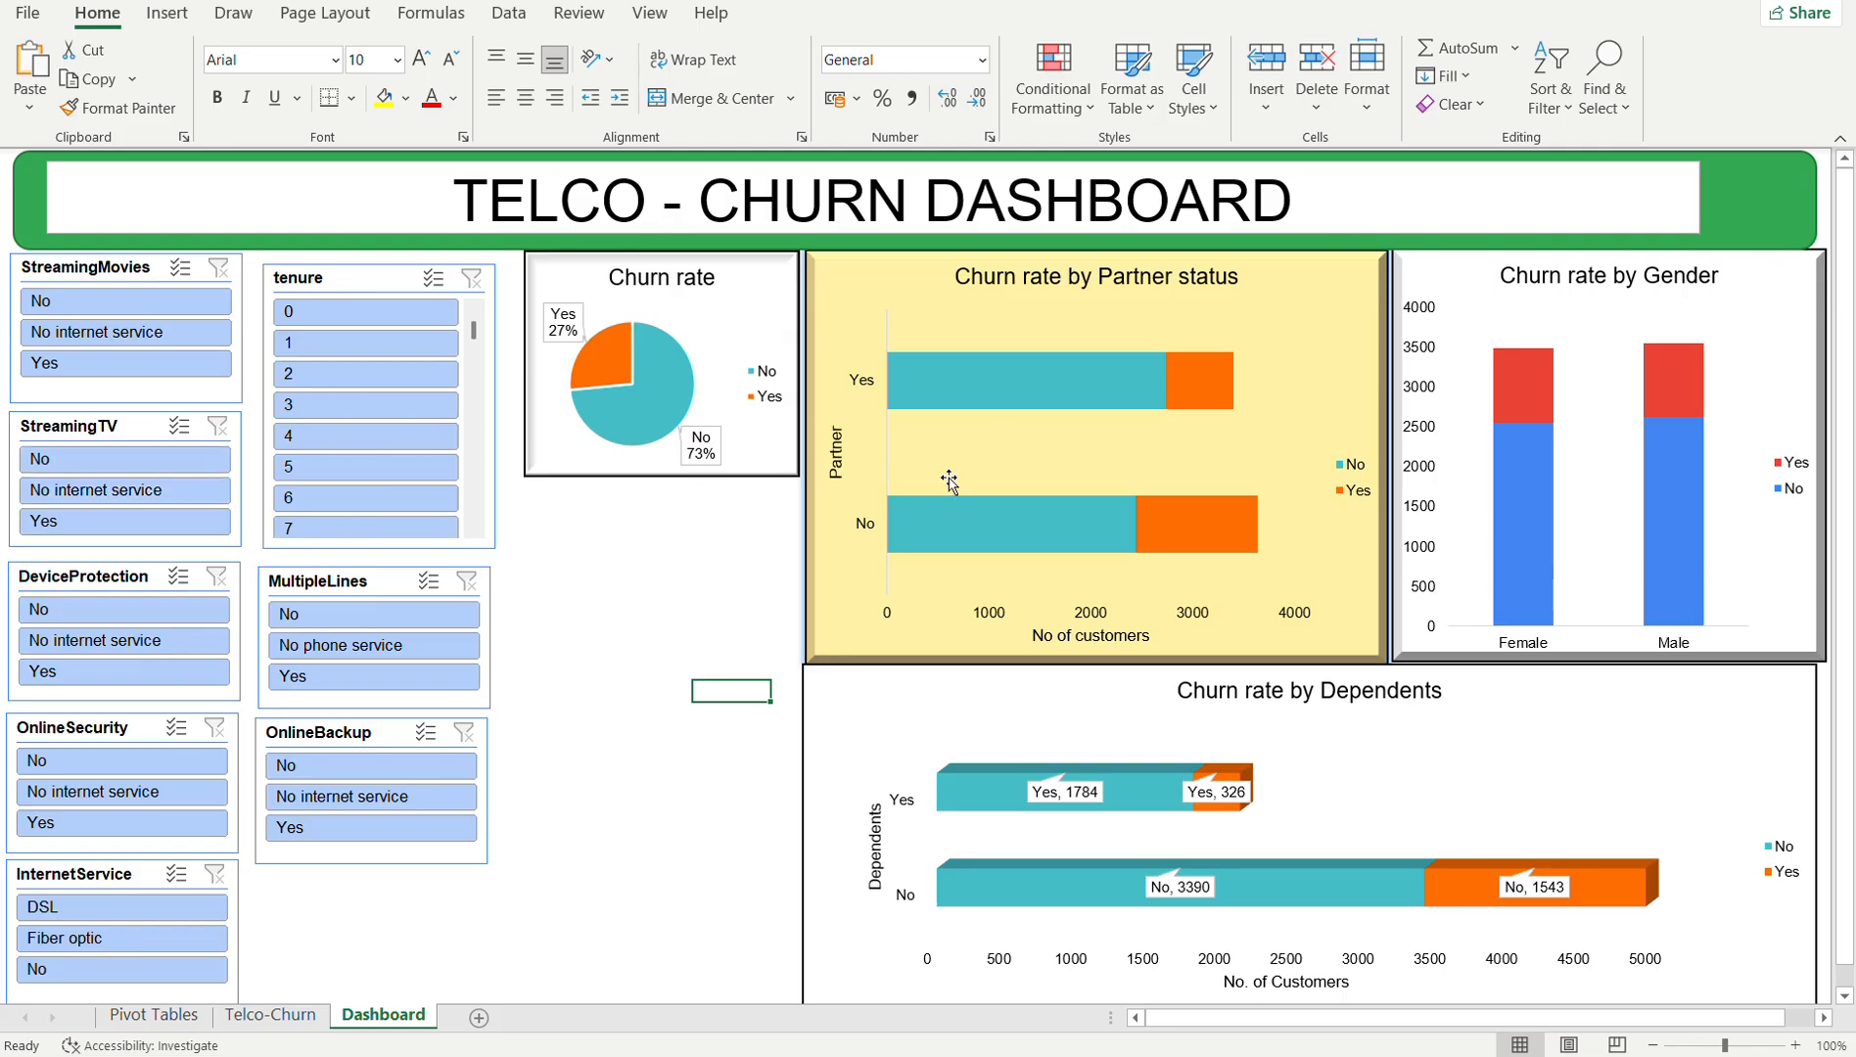
# - Filter StreamingTV to No and to No internet service to see which charts respond, and clear the filter
pyautogui.click(77, 462)
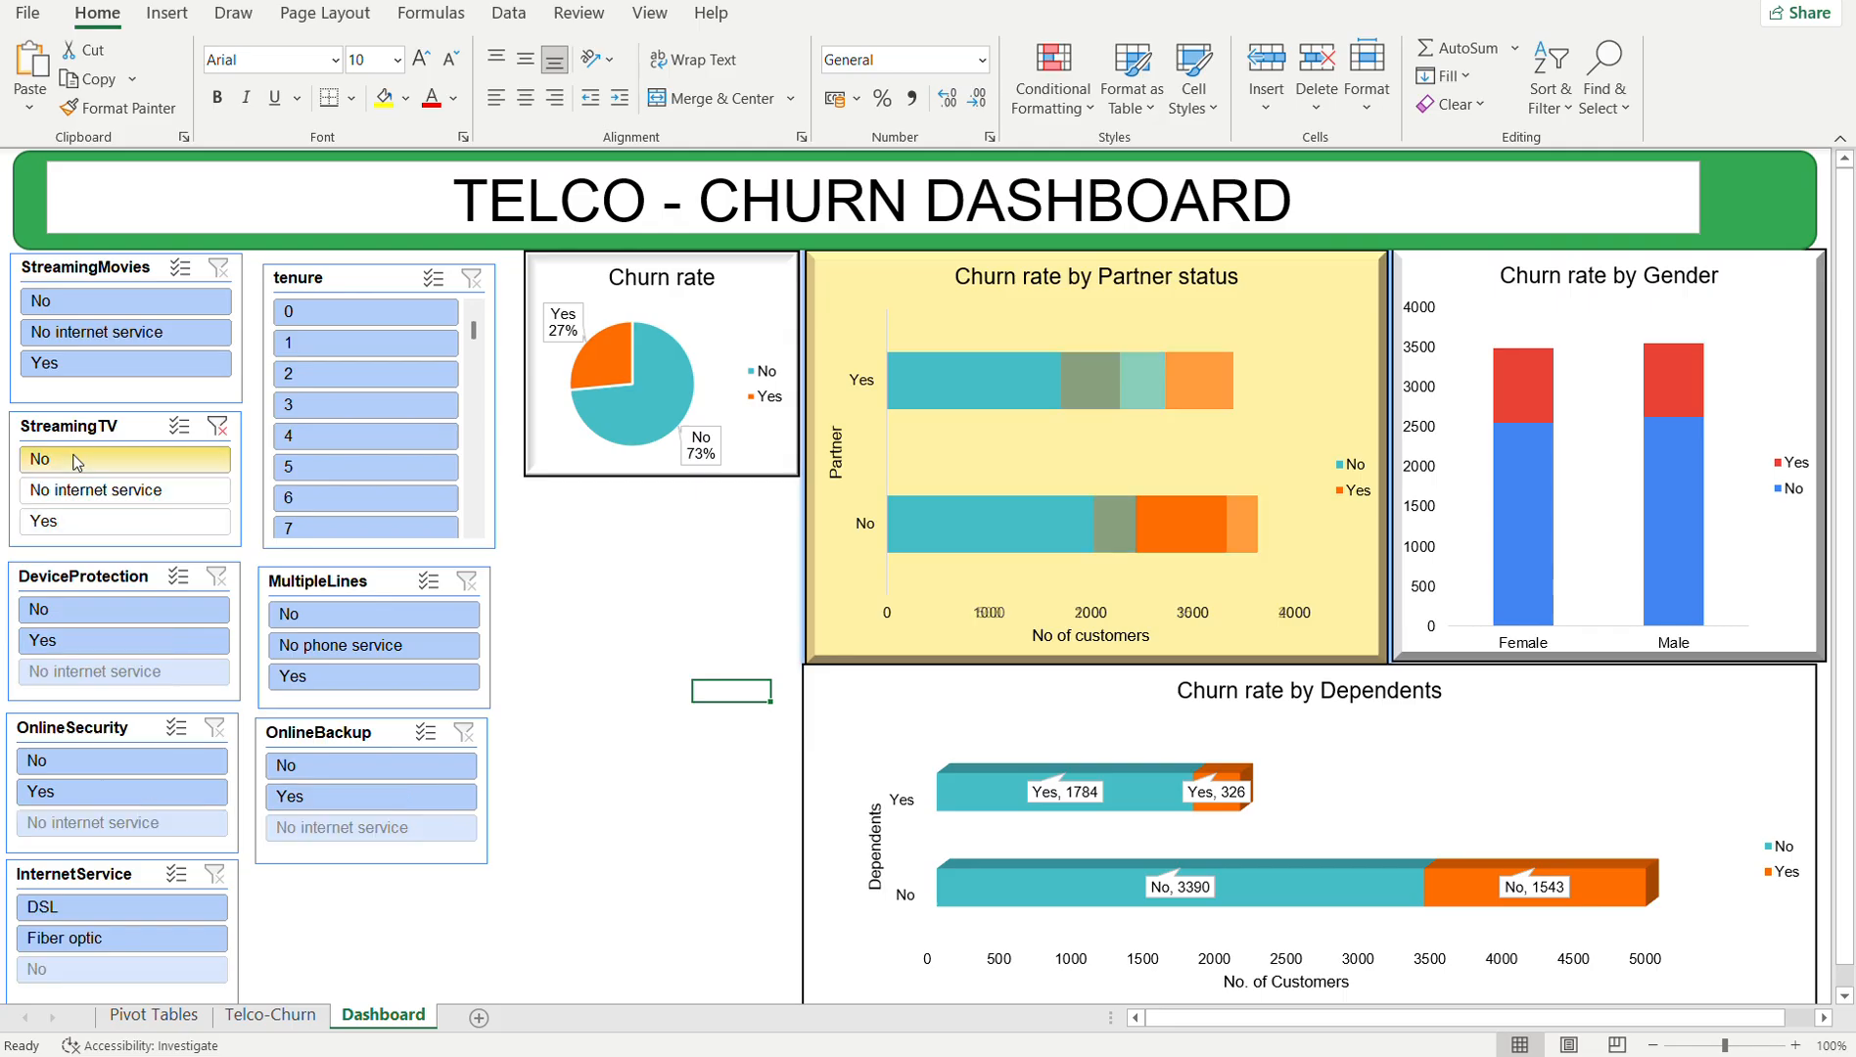
pyautogui.click(78, 490)
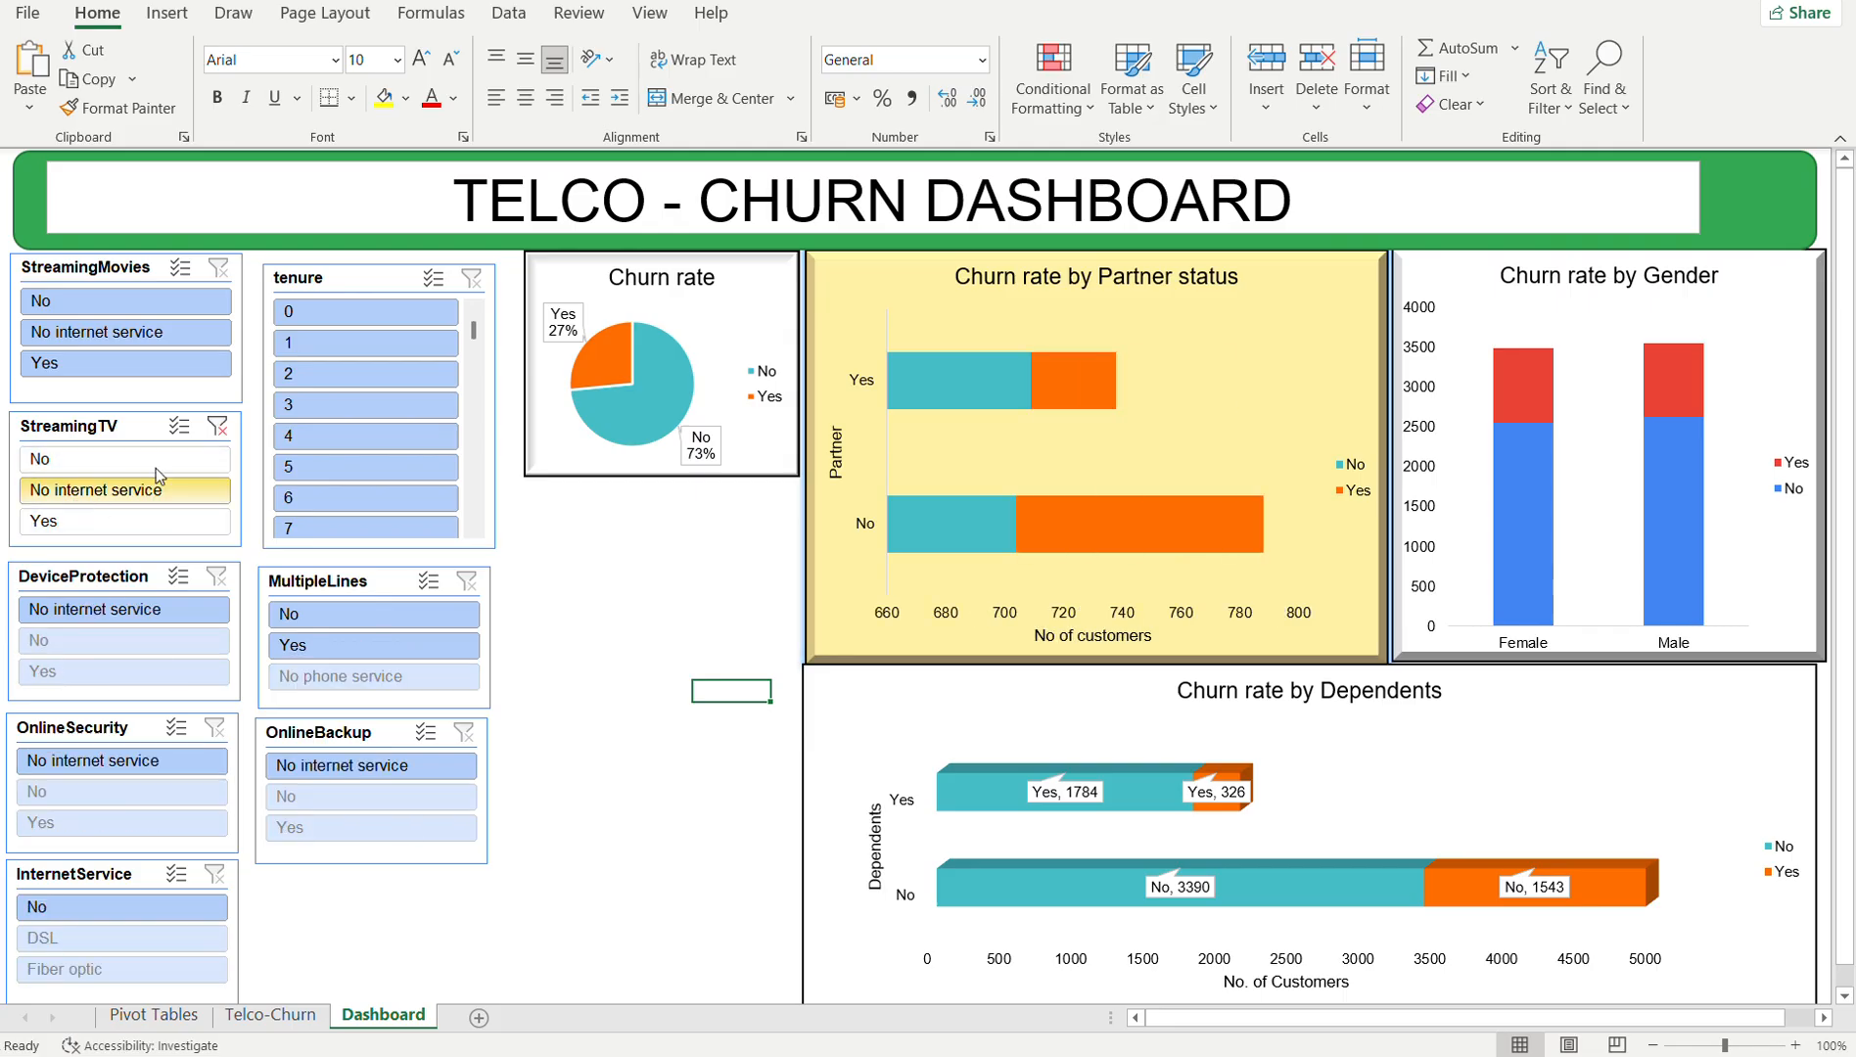
pyautogui.click(219, 427)
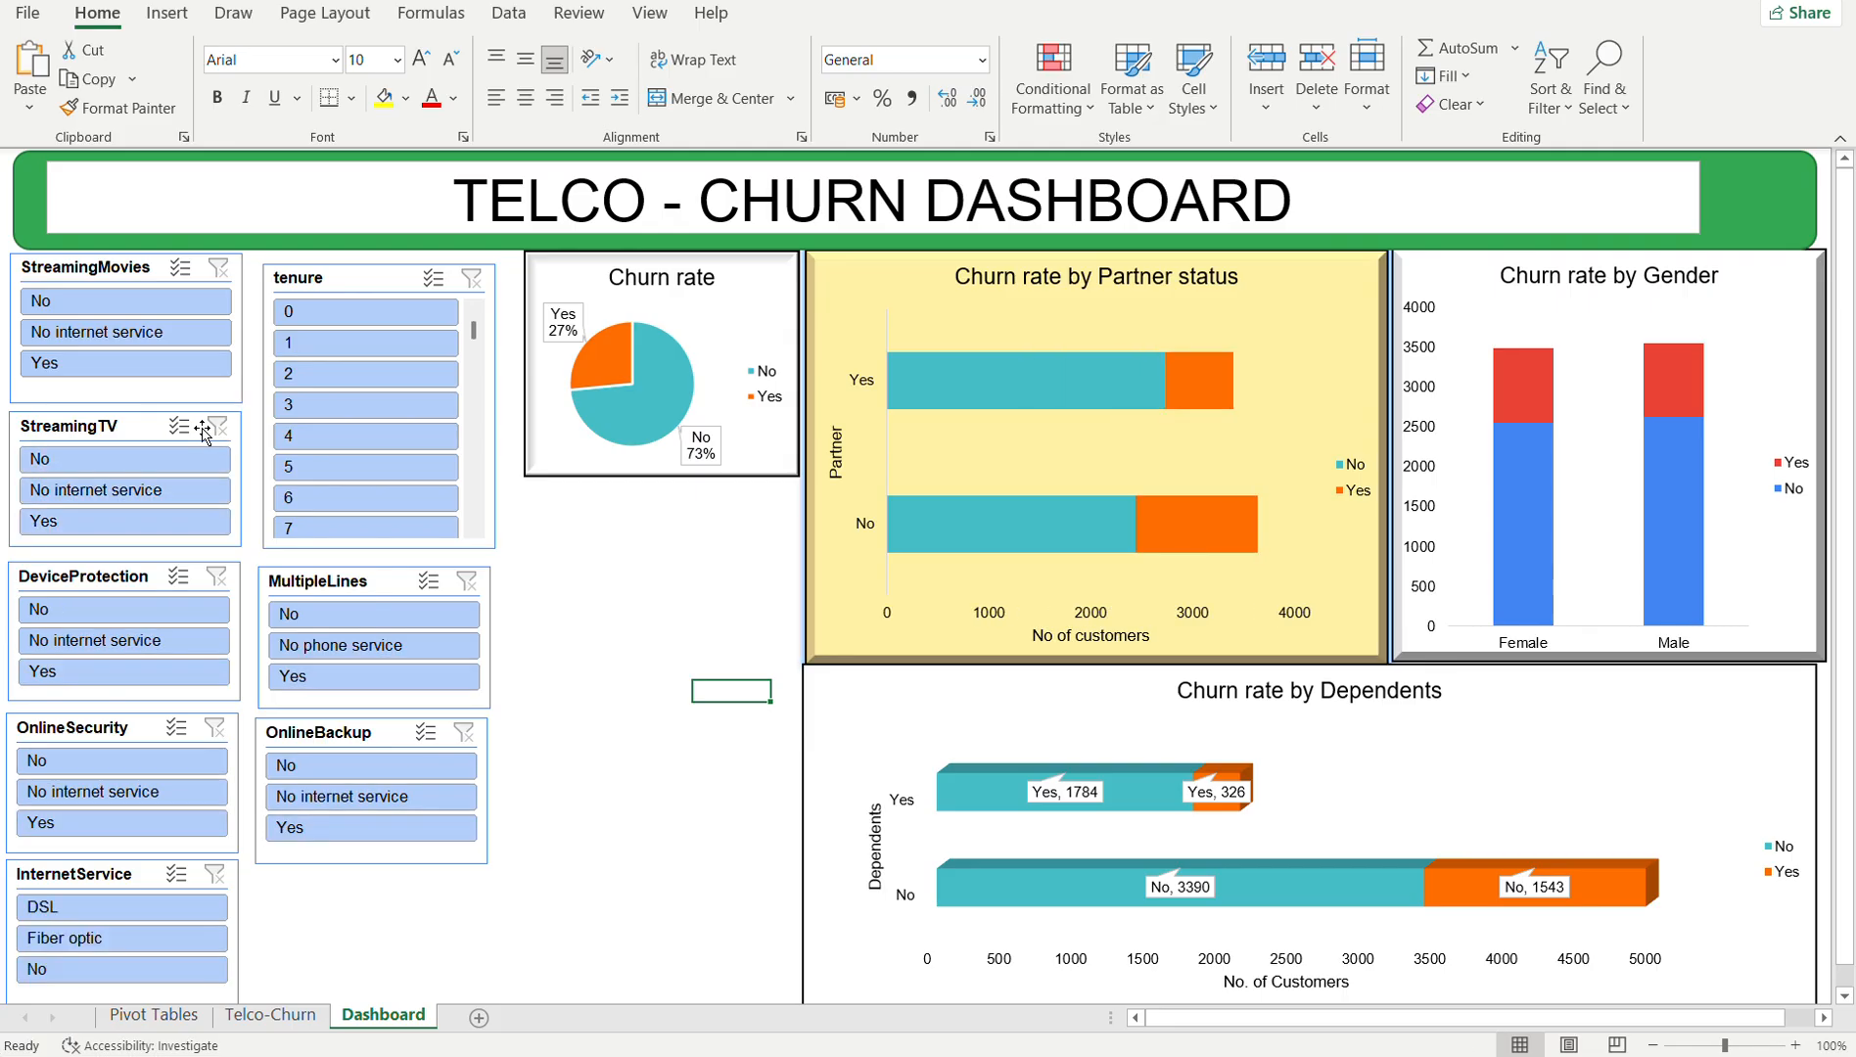
# - Connect the StreamingTV slicer to PivotTable3, PivotTable4, PivotTable5 and PivotTable7 as well, keeping its PivotTable6 connection
pyautogui.click(202, 428)
pyautogui.rightClick(203, 431)
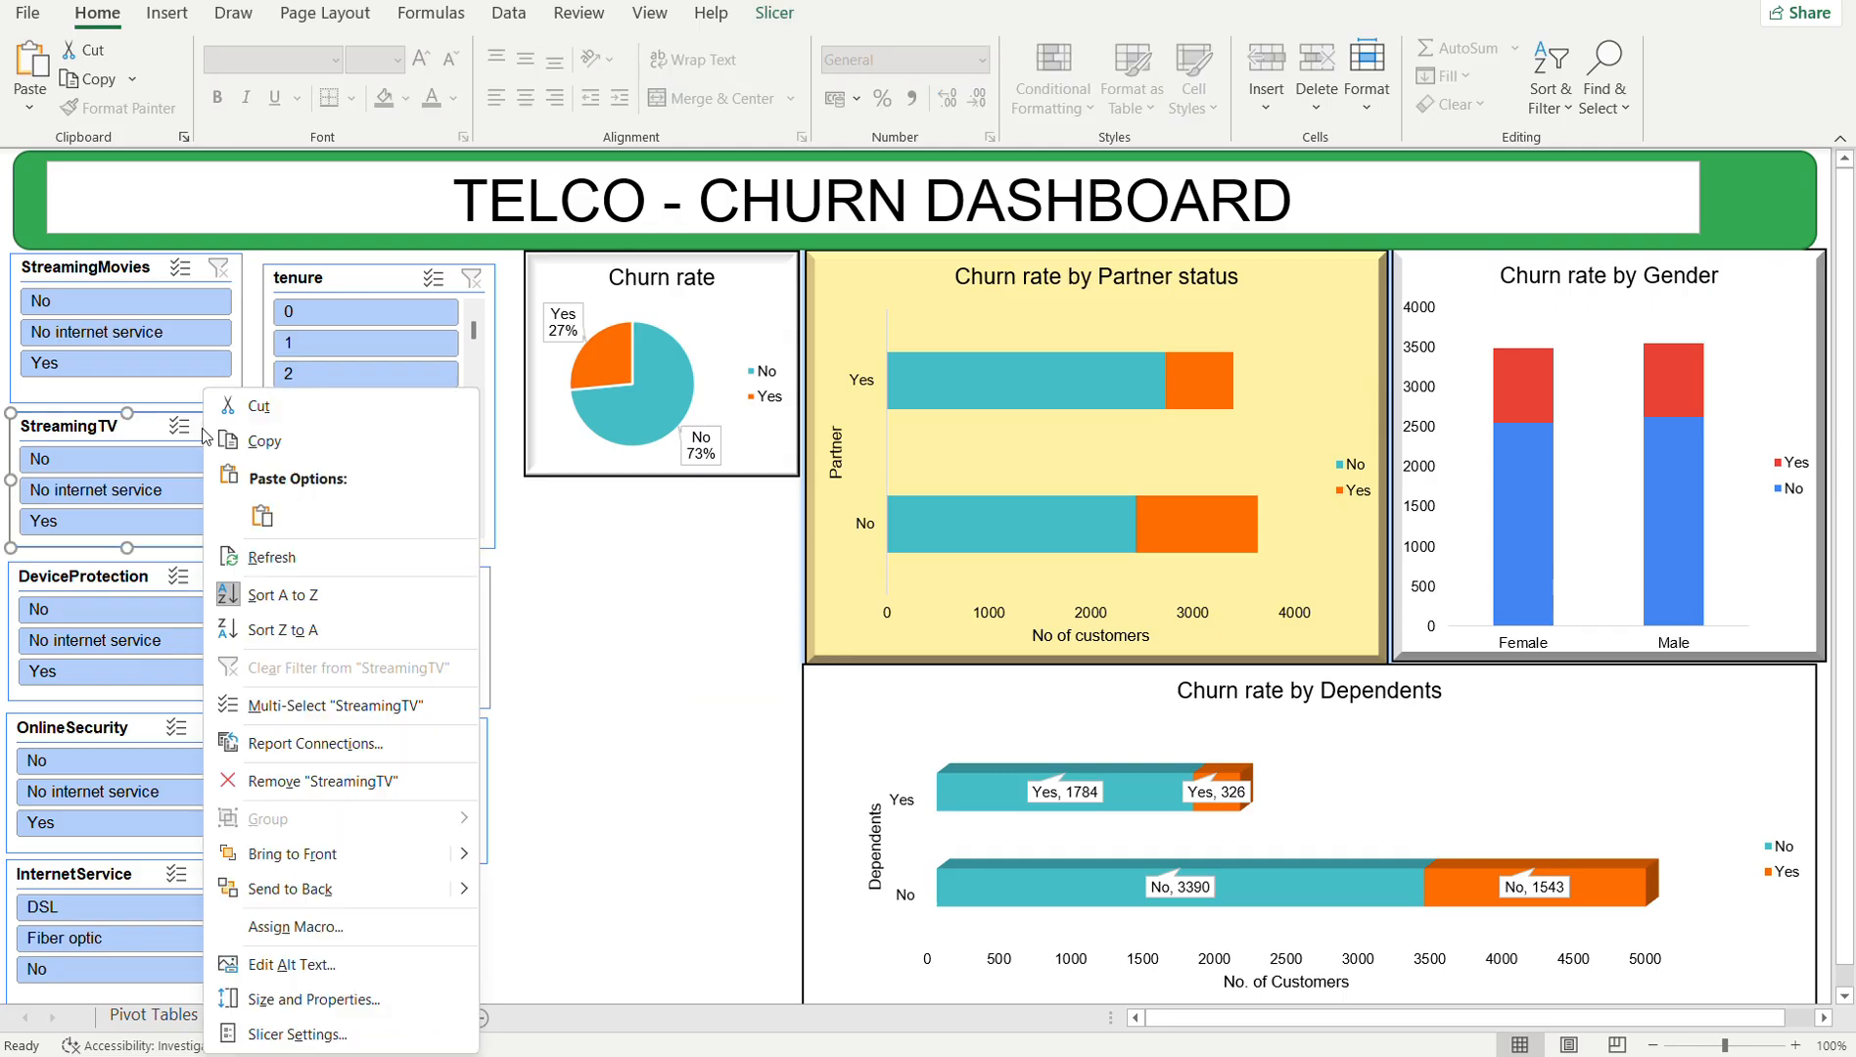
pyautogui.click(285, 746)
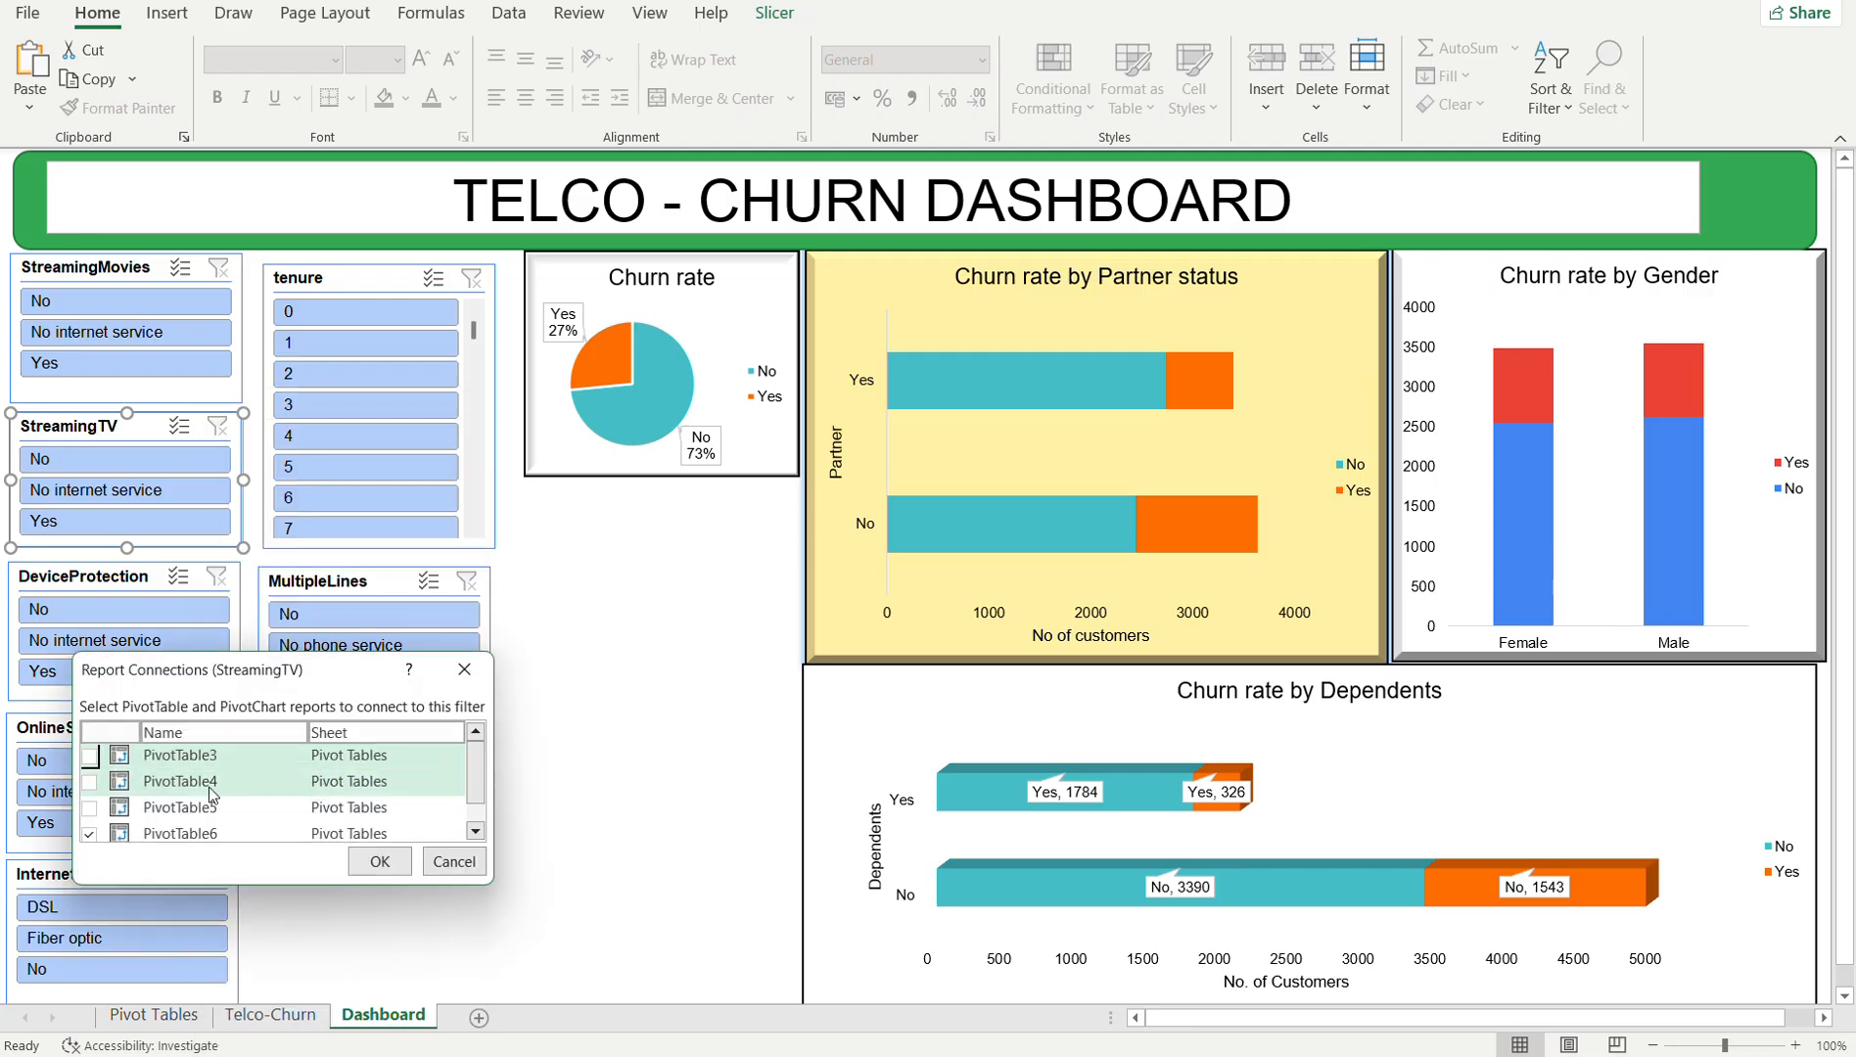
pyautogui.click(89, 756)
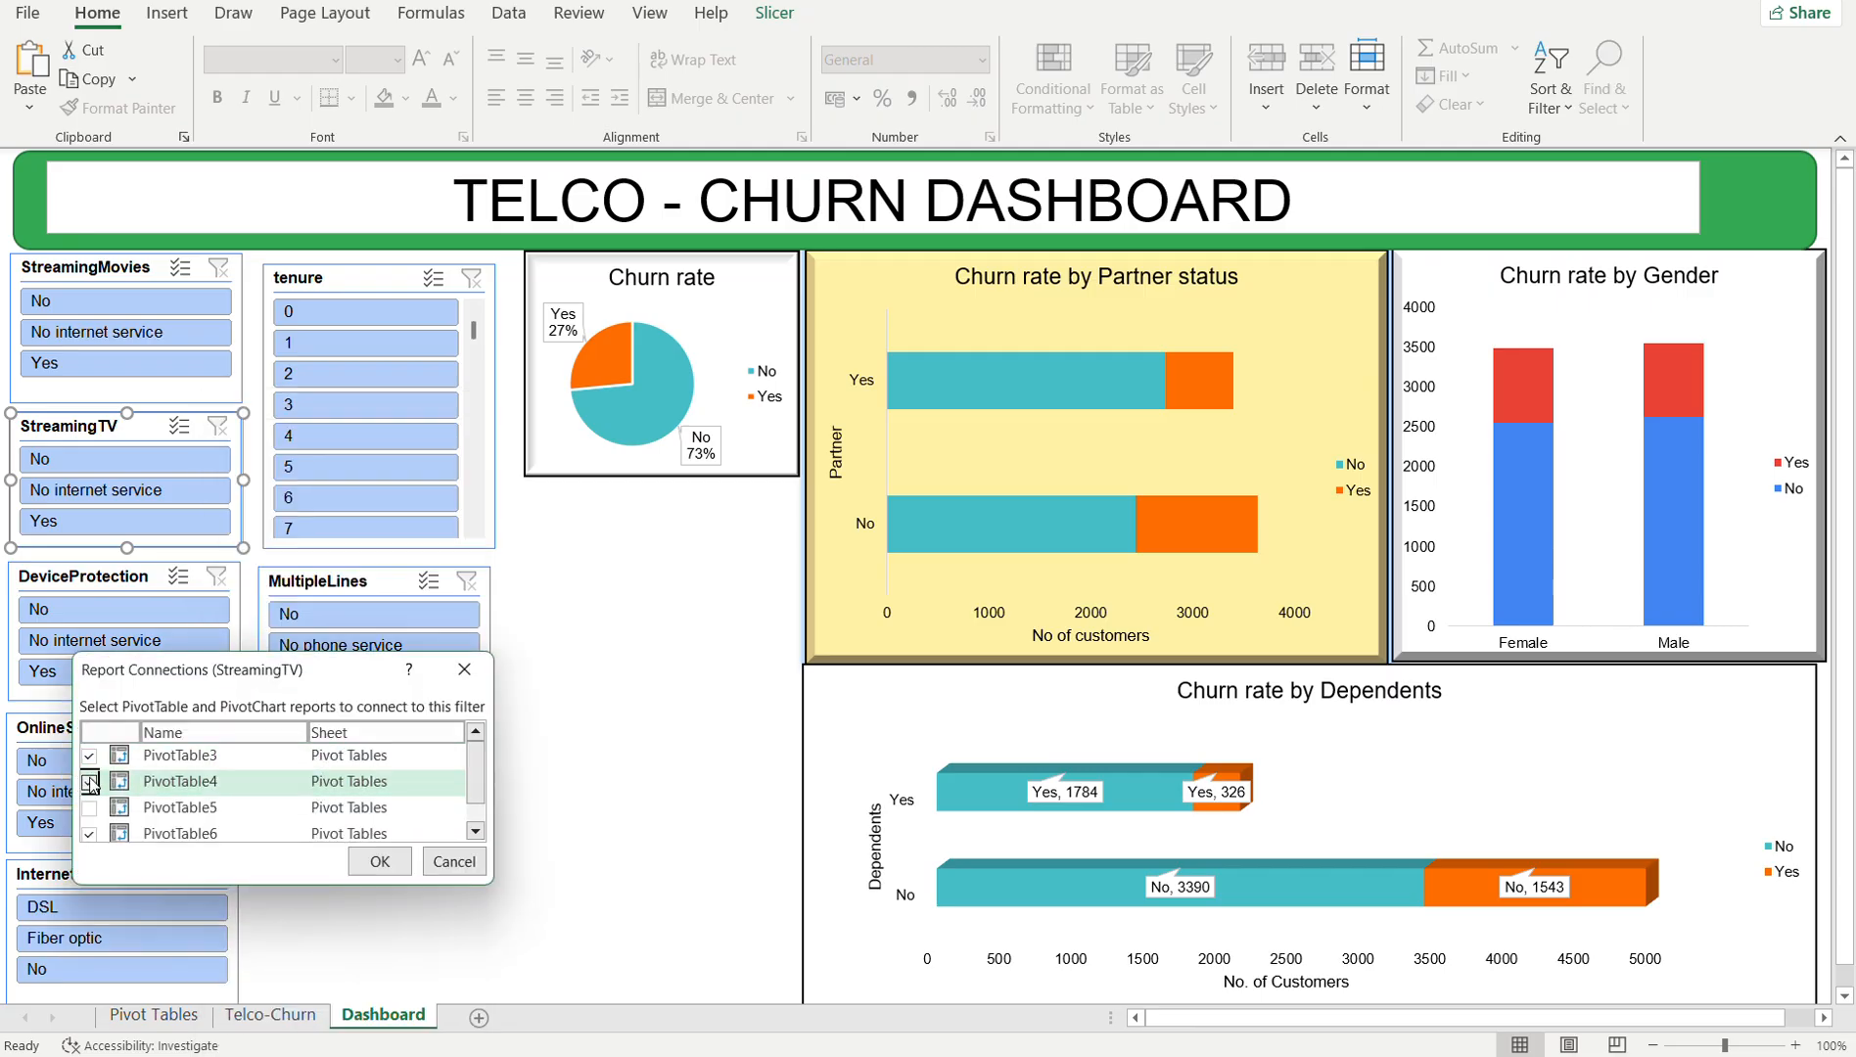
pyautogui.click(89, 781)
pyautogui.click(89, 808)
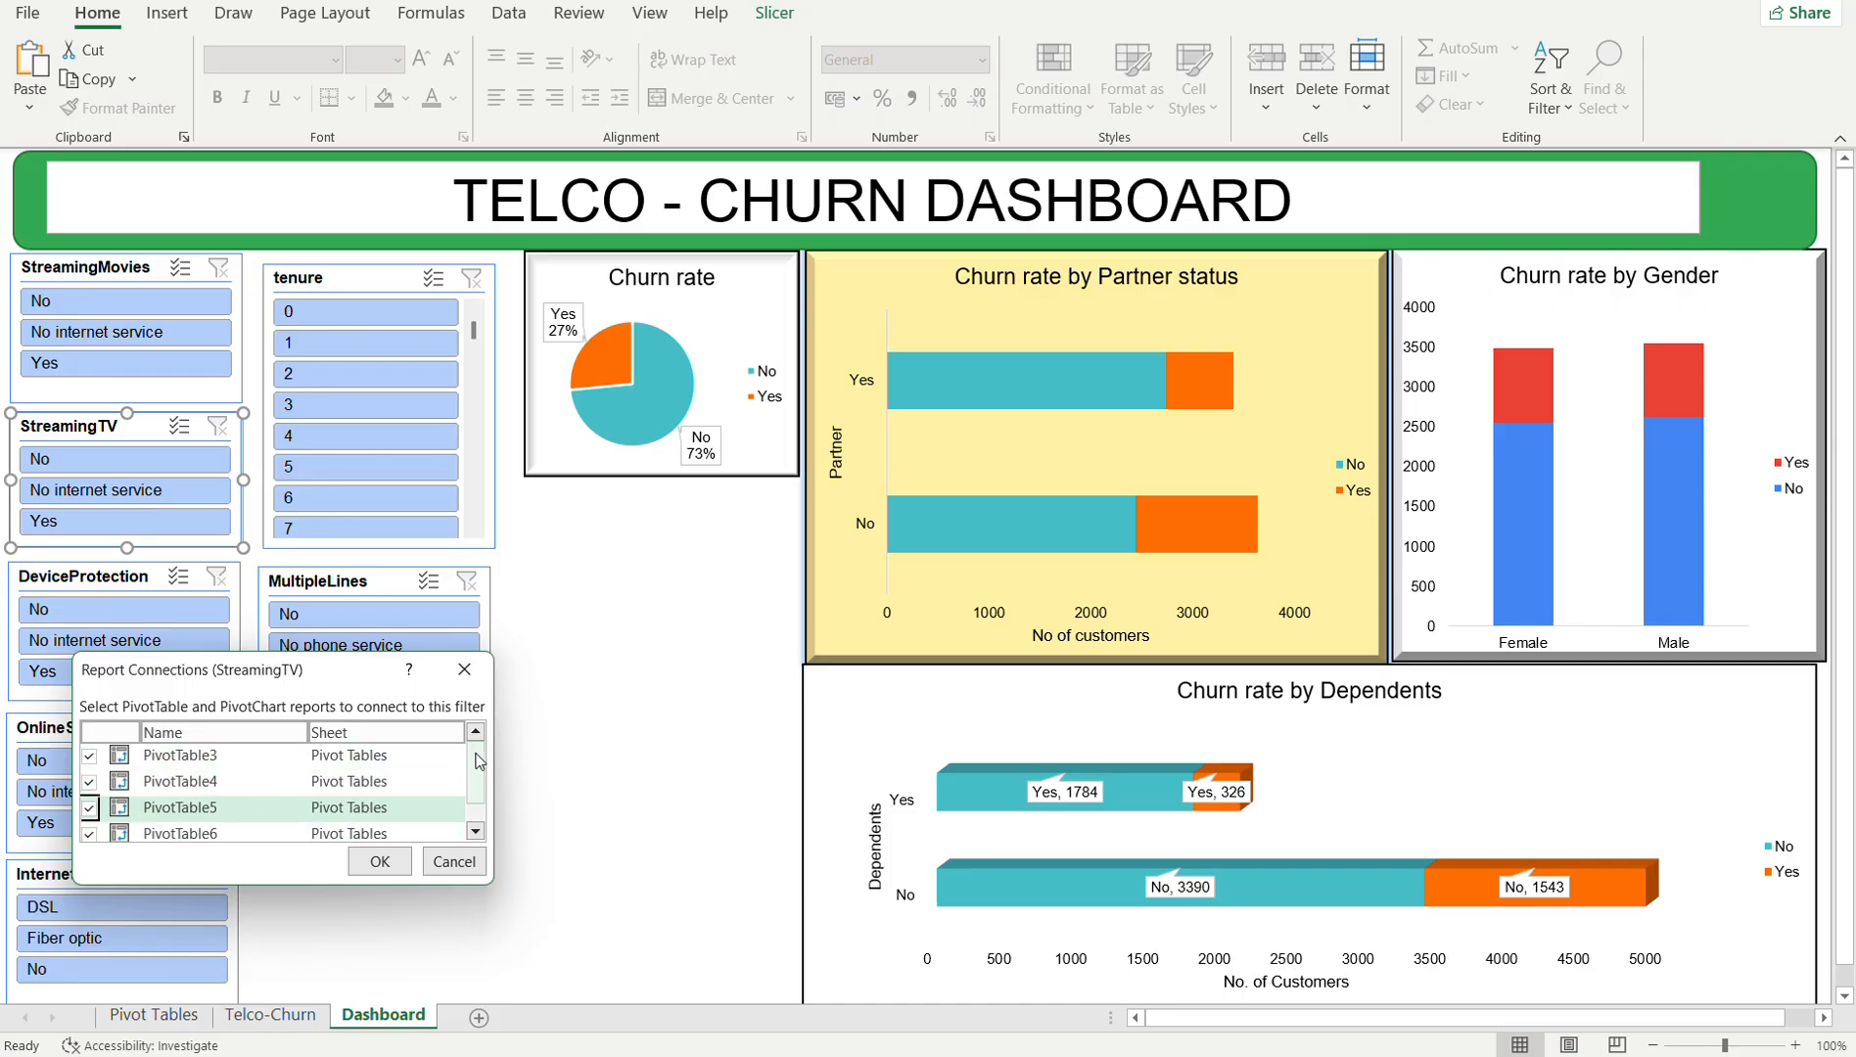
pyautogui.scroll(-1, 480, 780)
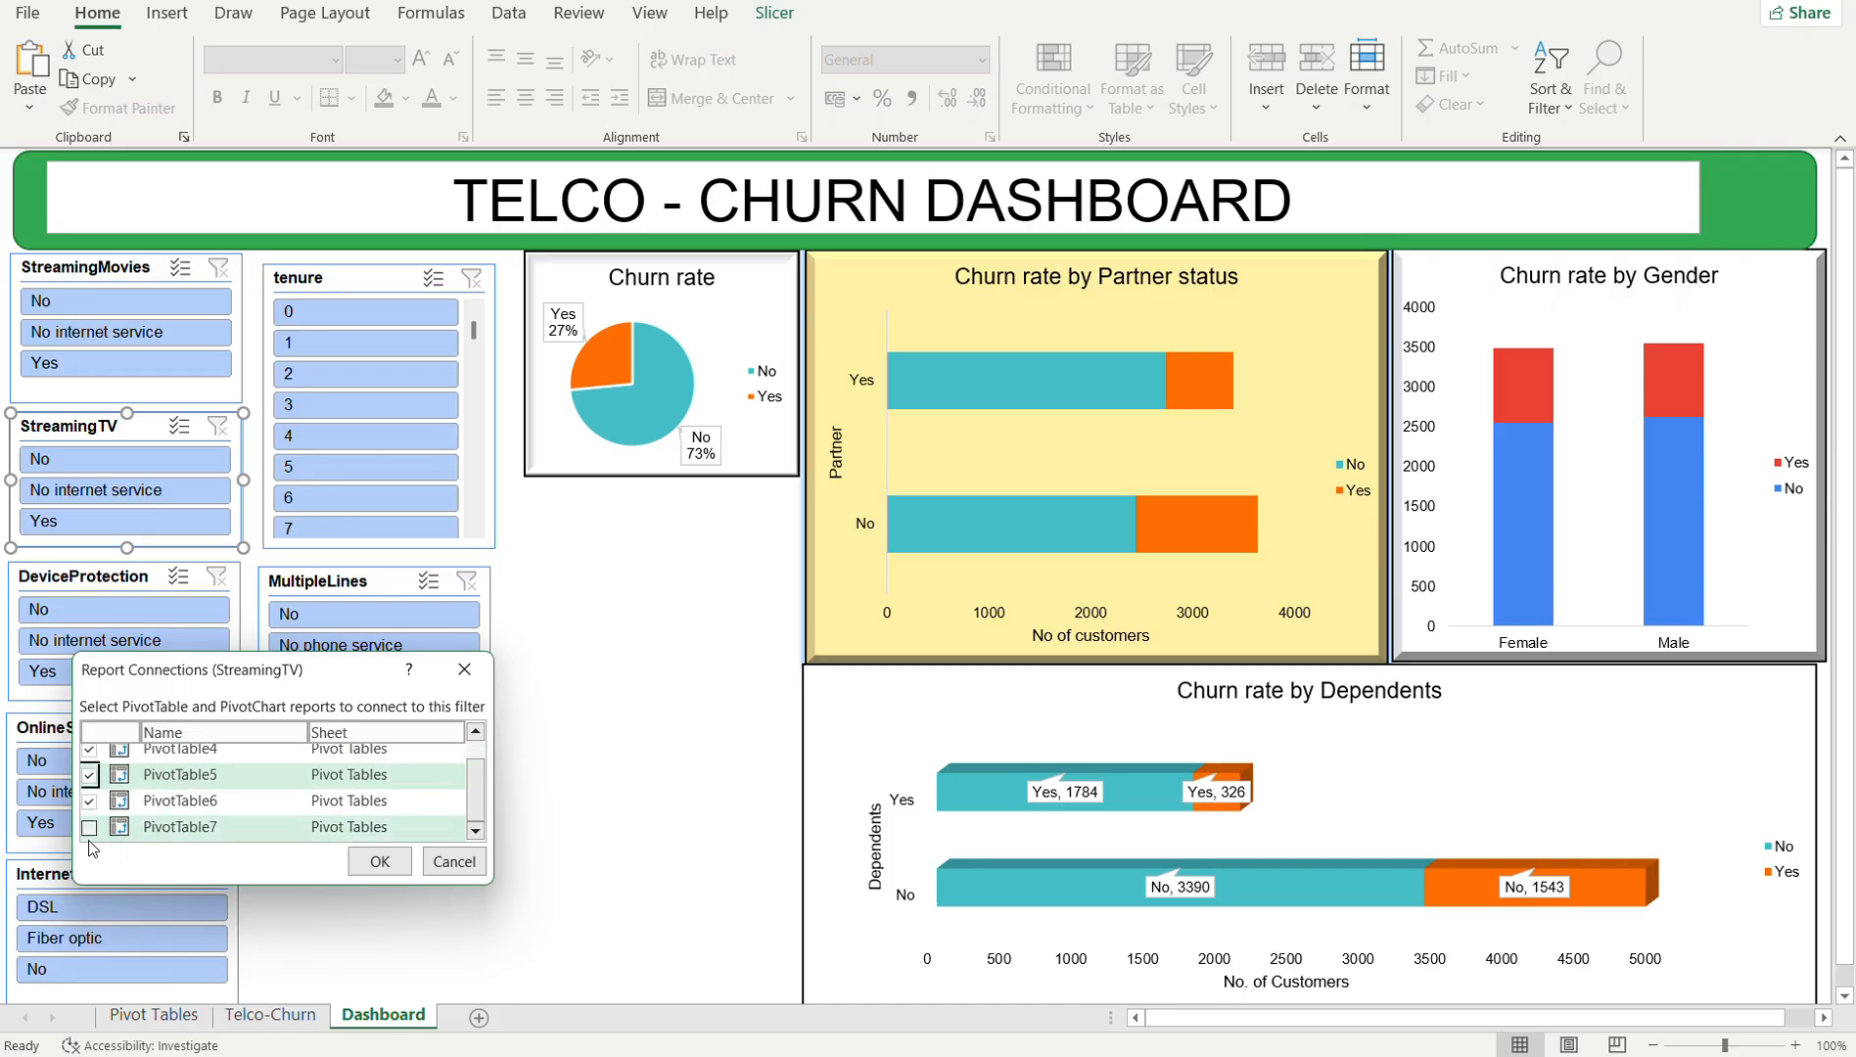
pyautogui.click(89, 827)
pyautogui.click(378, 864)
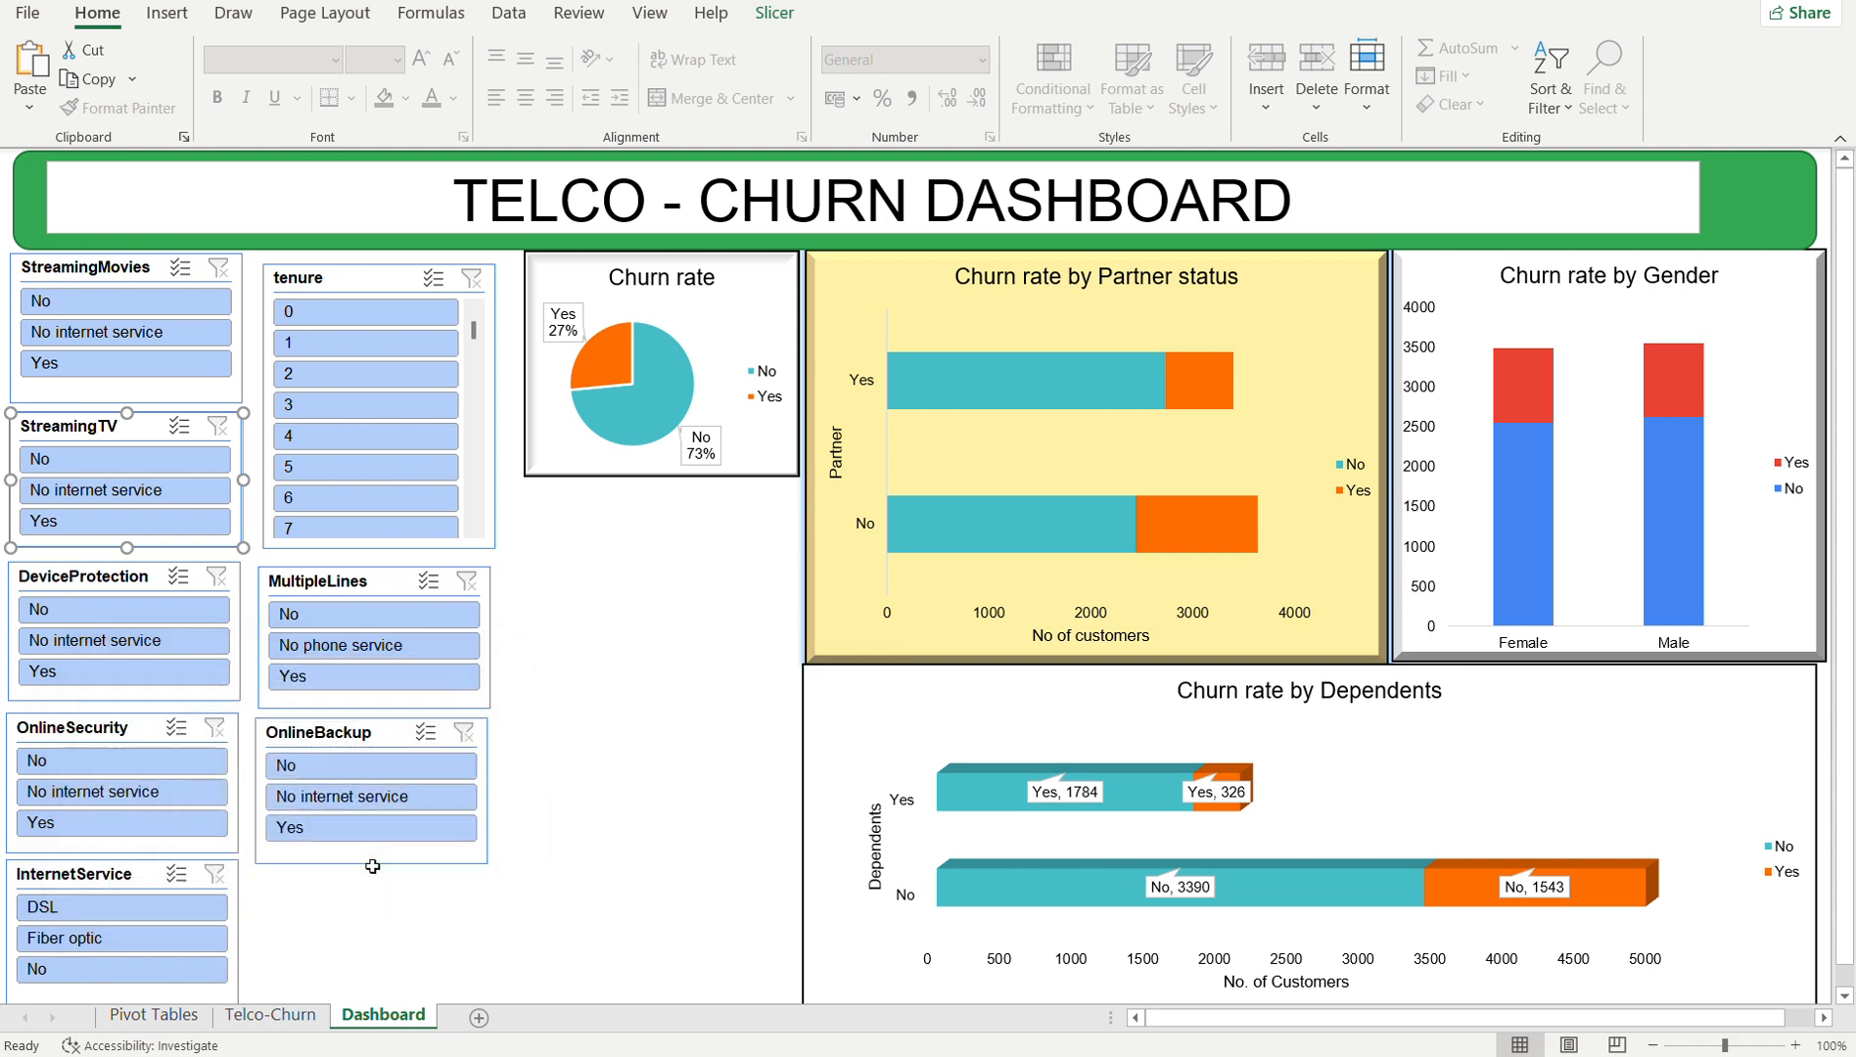
pyautogui.click(650, 793)
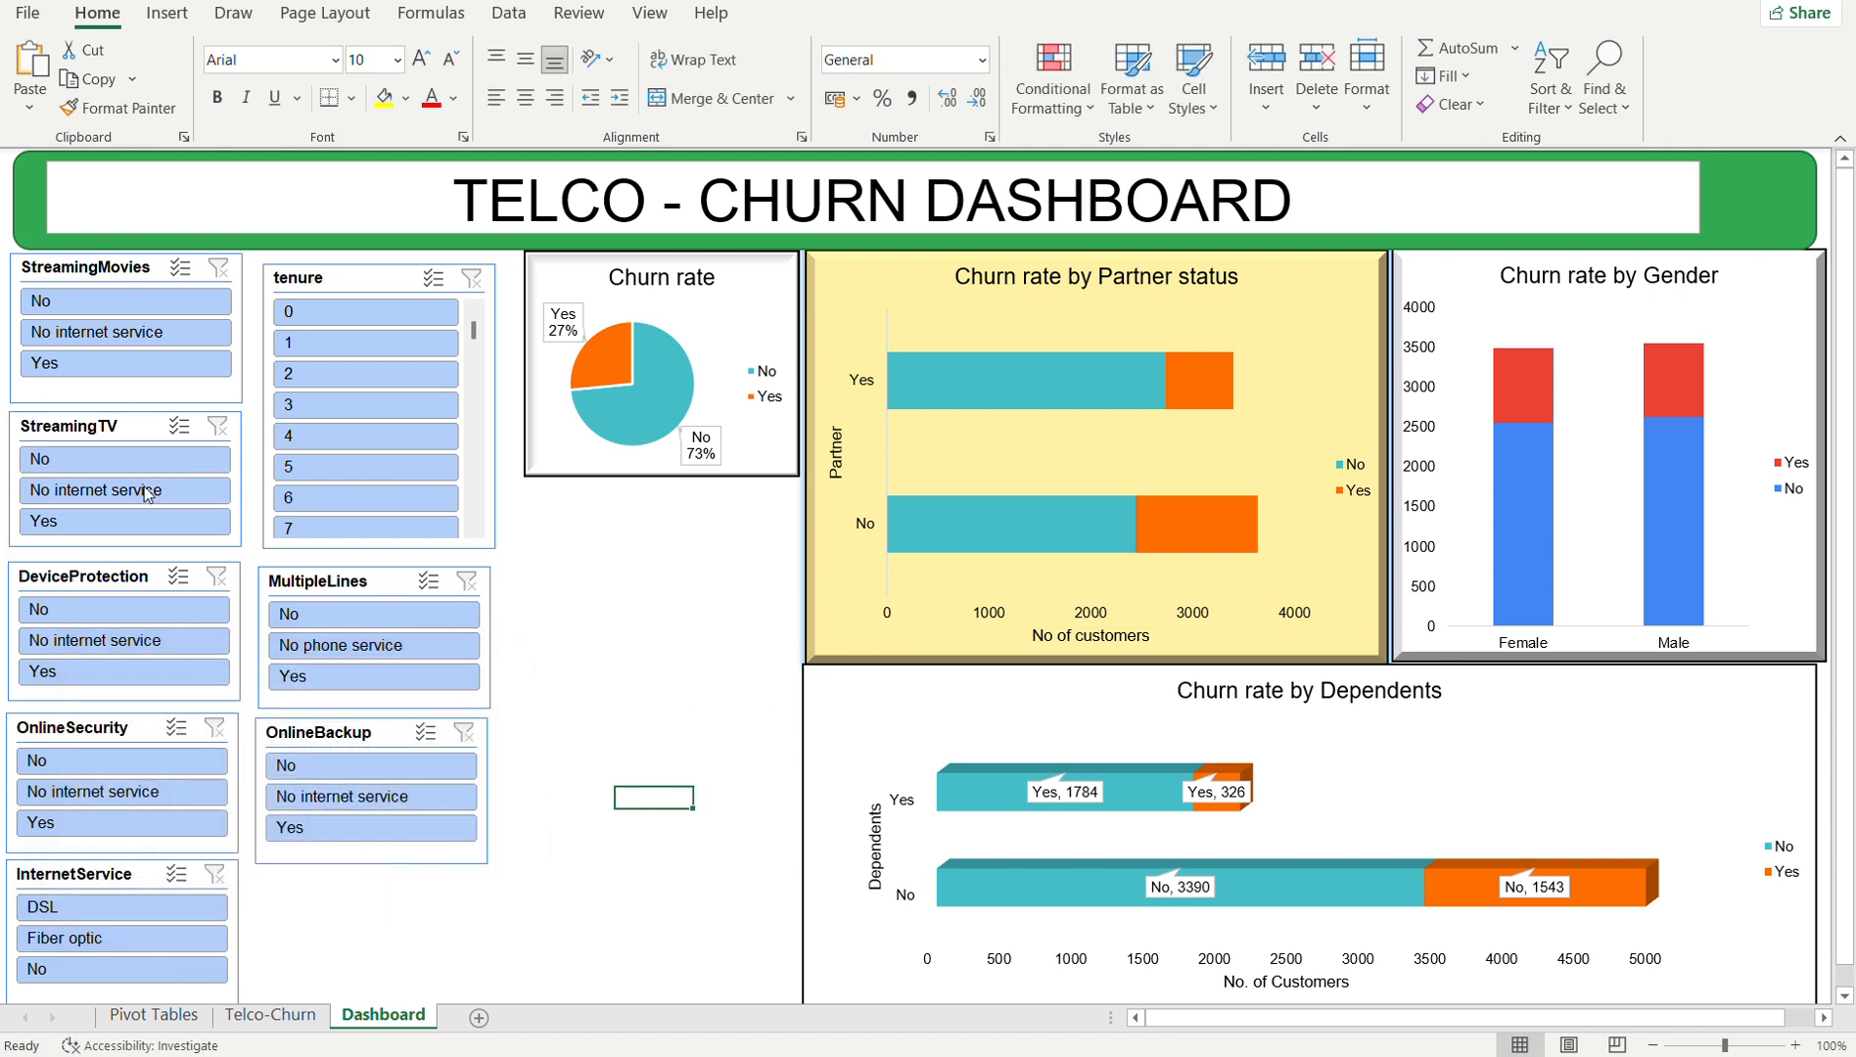
# - Test the connected StreamingTV slicer with Yes, No internet service and No, and clear its filter
pyautogui.click(127, 521)
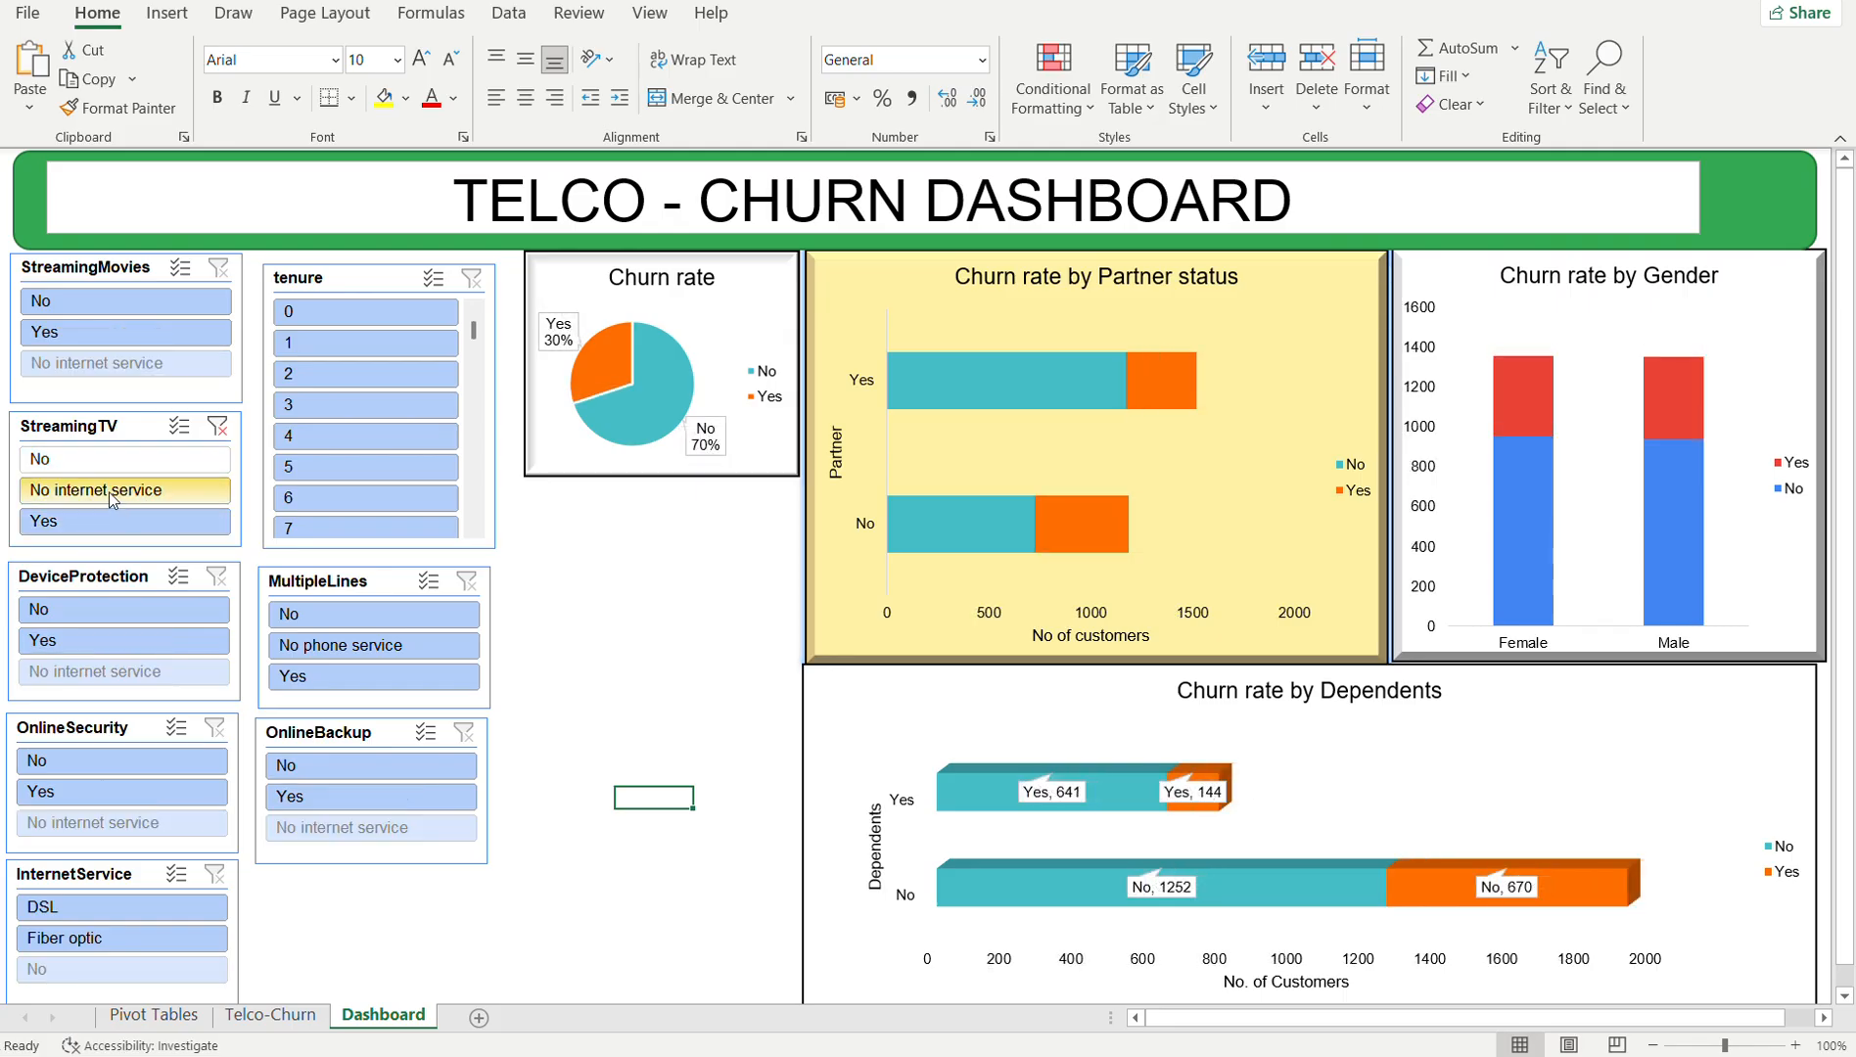
pyautogui.click(111, 493)
pyautogui.click(89, 460)
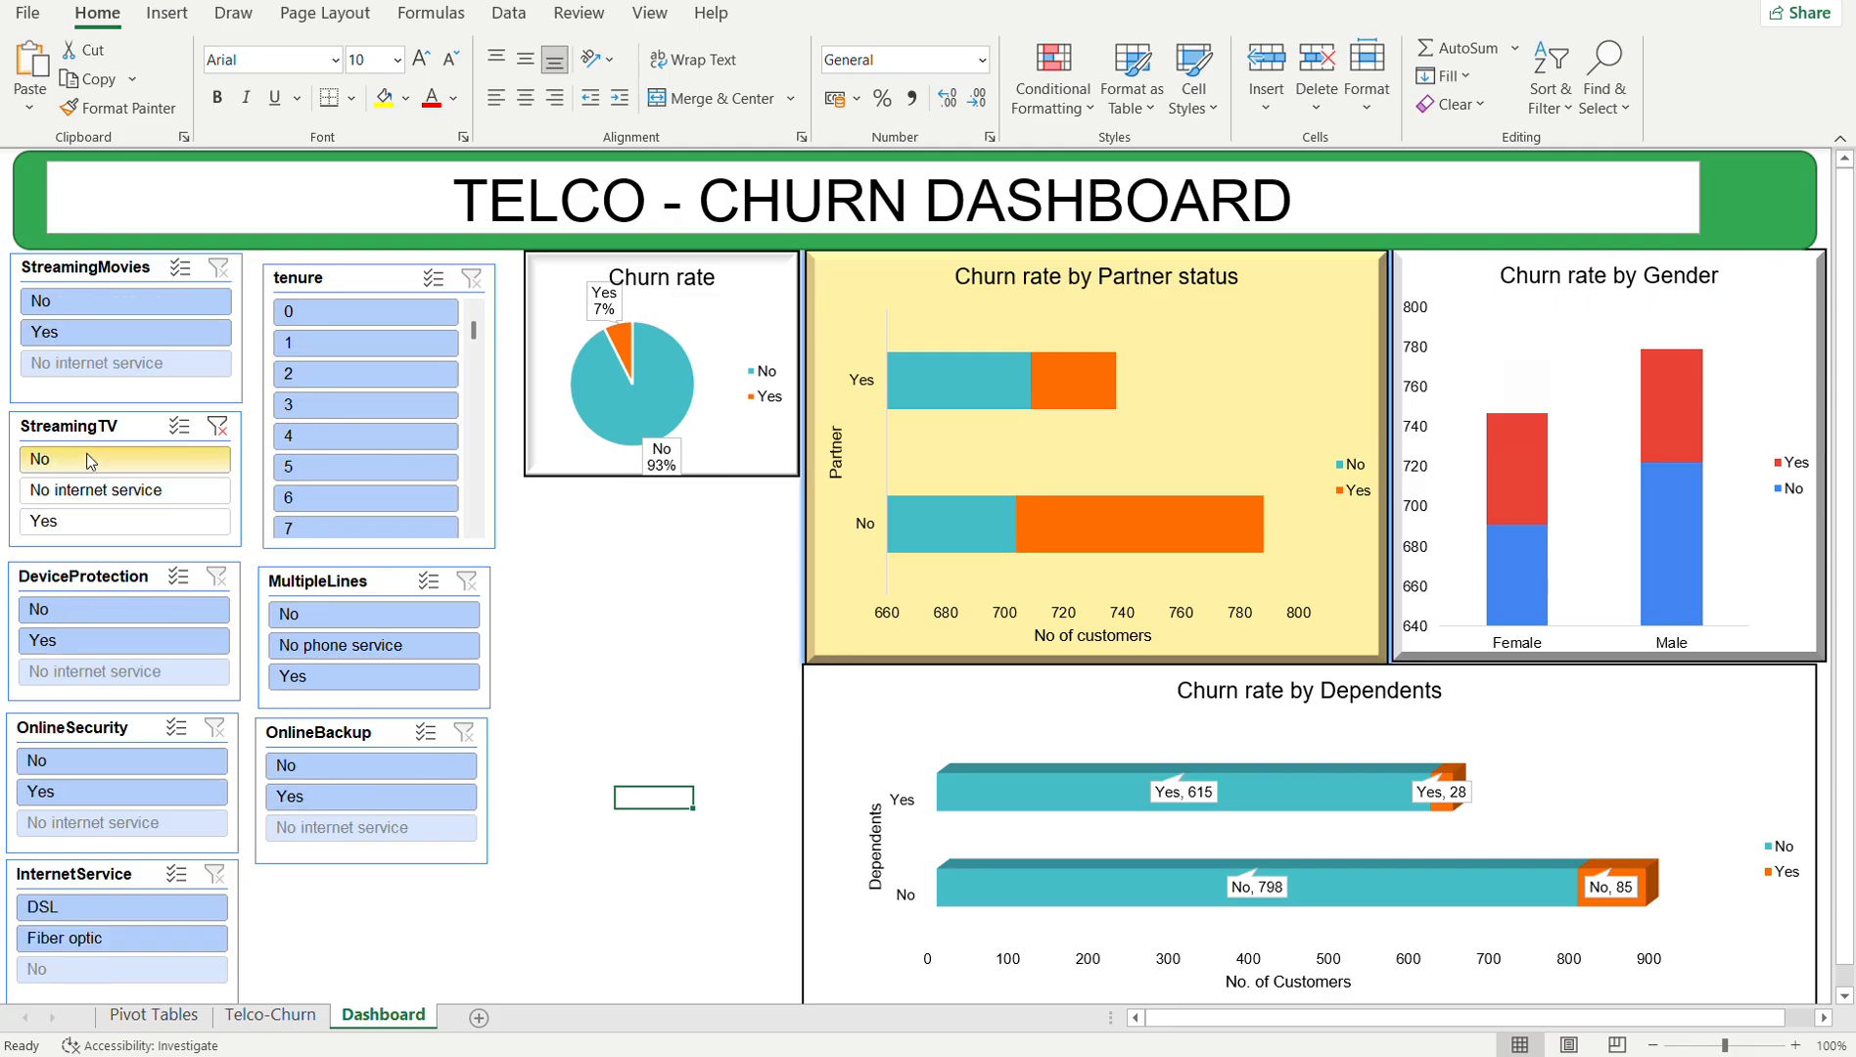
pyautogui.click(220, 432)
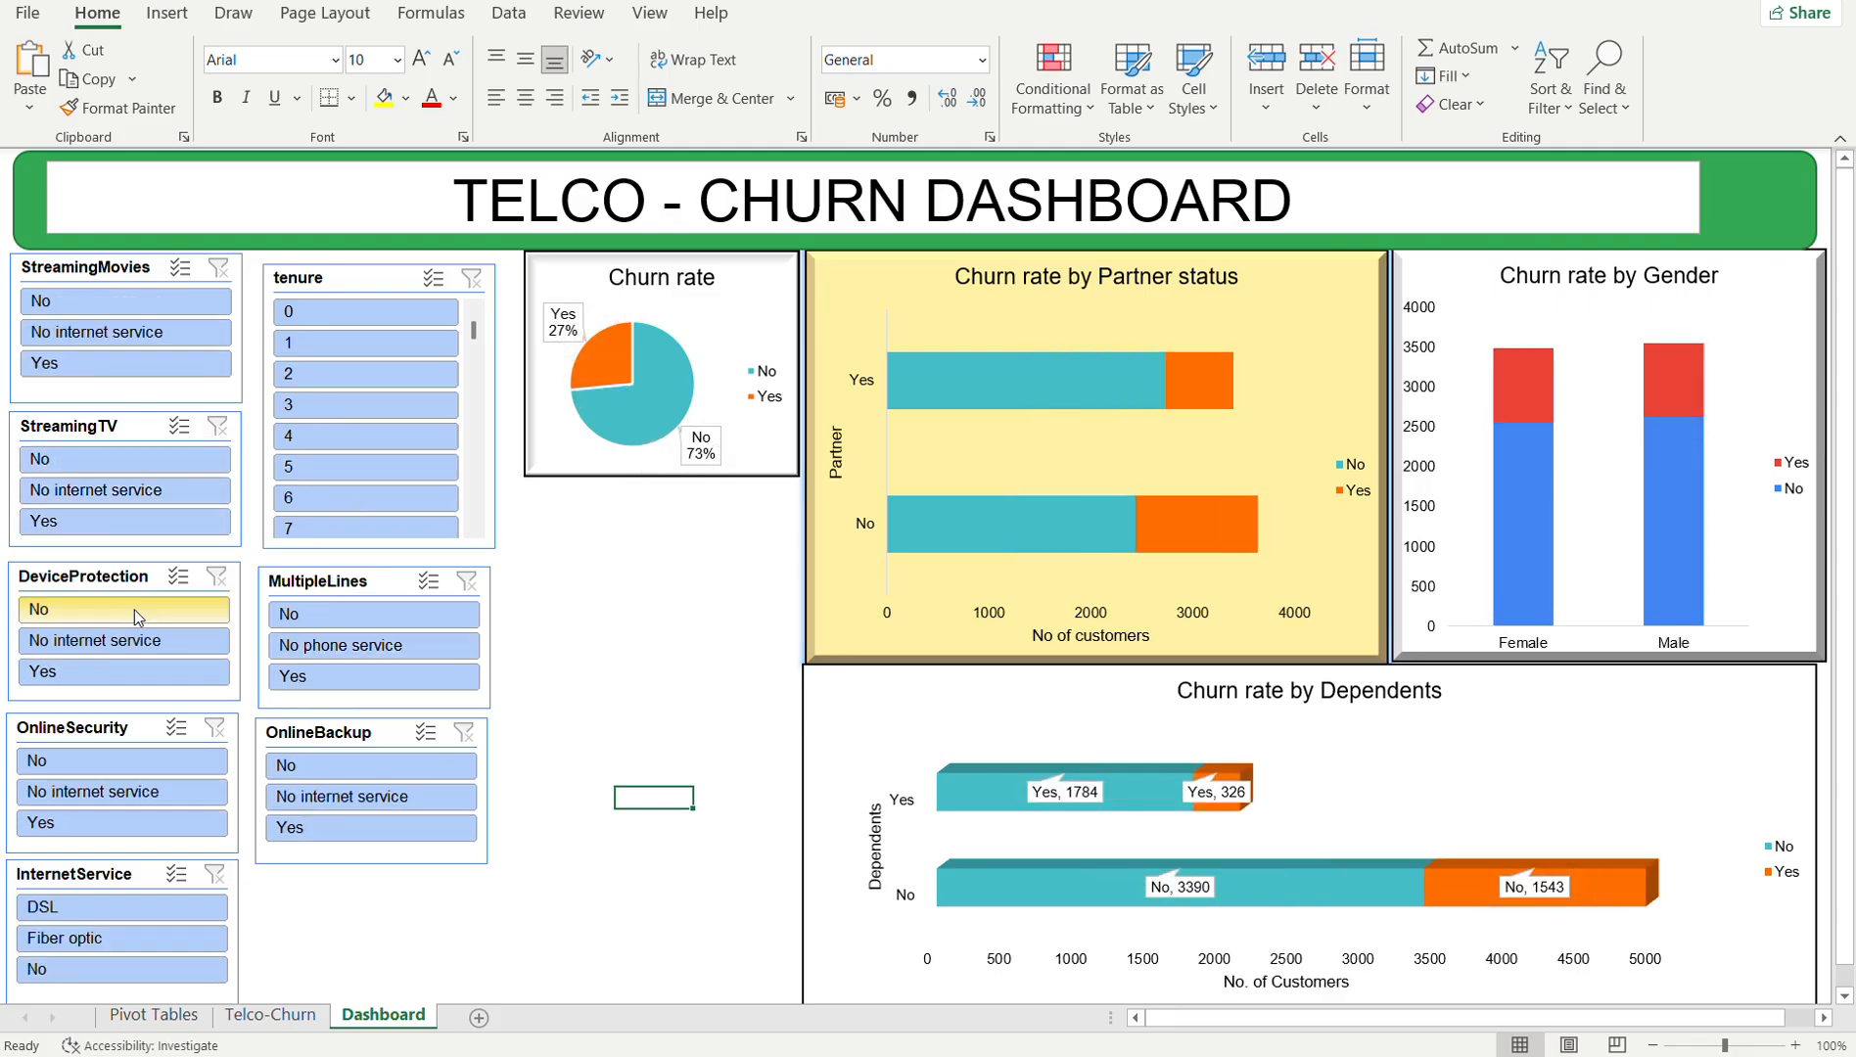
# - Connect the DeviceProtection slicer to PivotTable3, PivotTable4, PivotTable5 and PivotTable7 as well, keeping its PivotTable6 connection
pyautogui.click(179, 696)
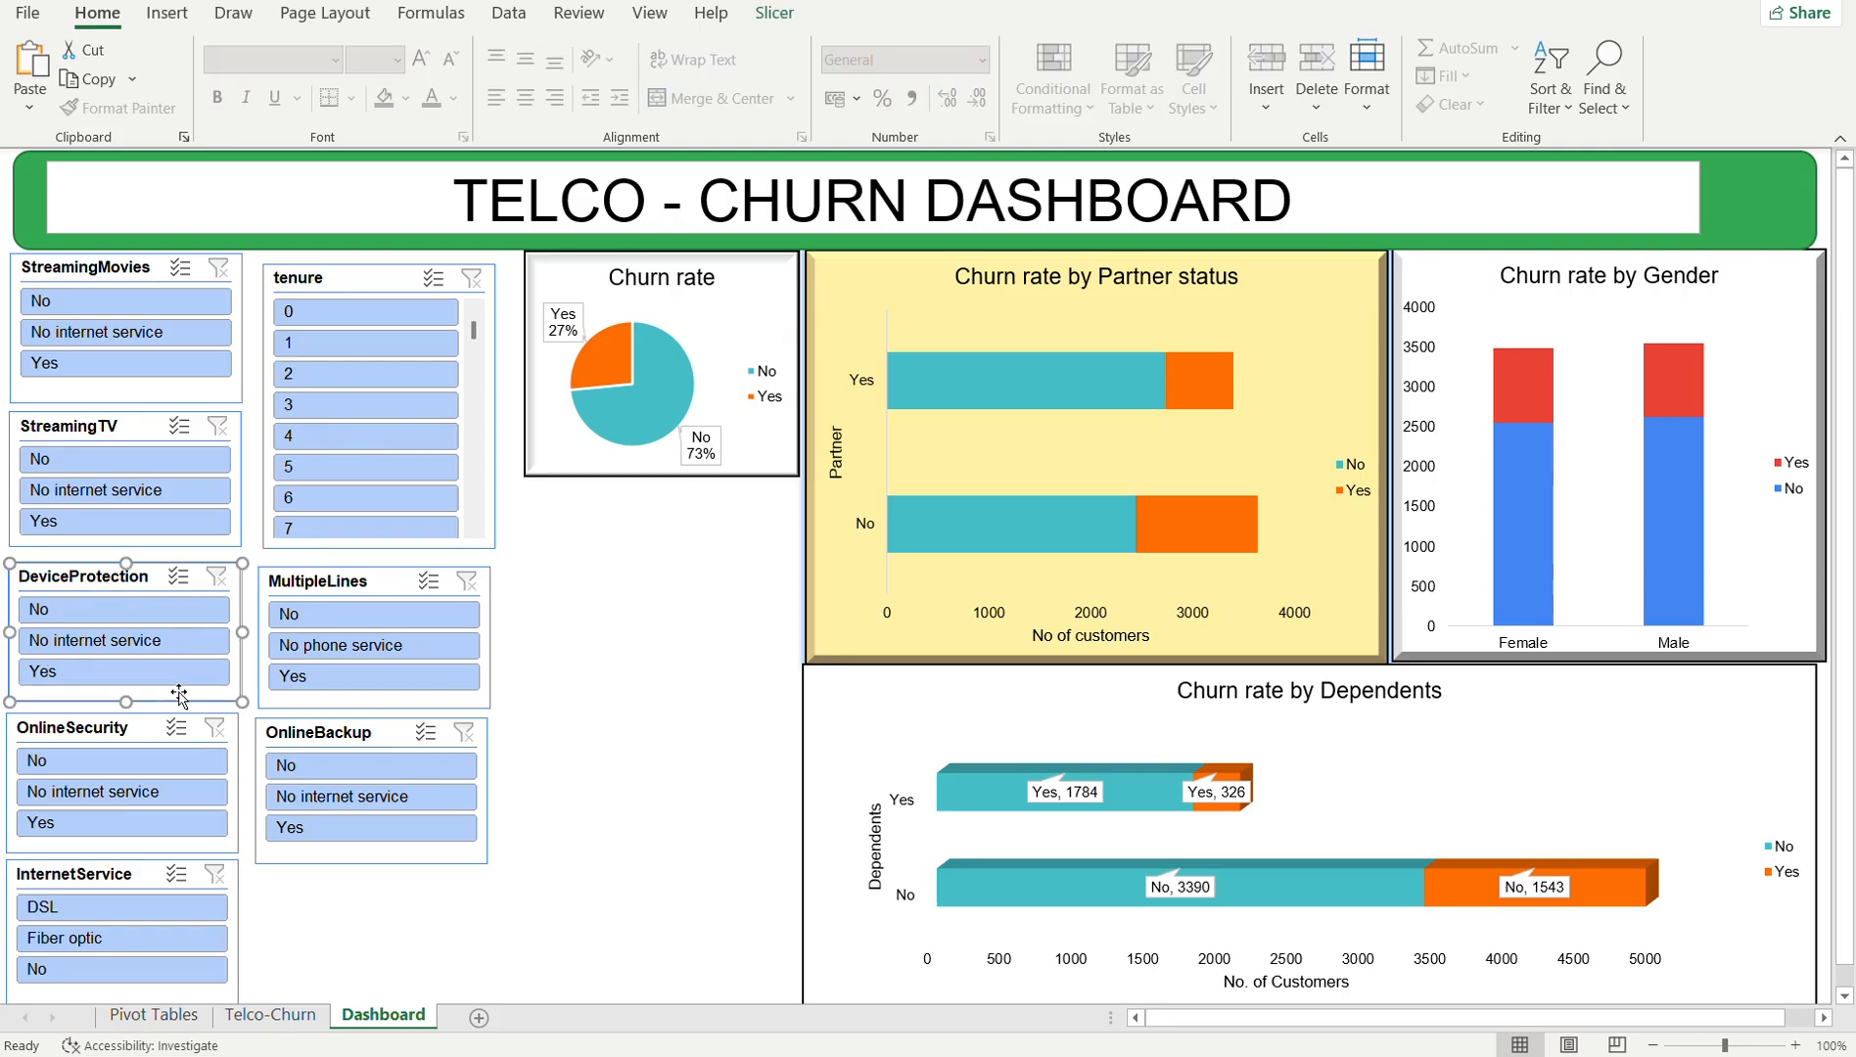
pyautogui.rightClick(179, 692)
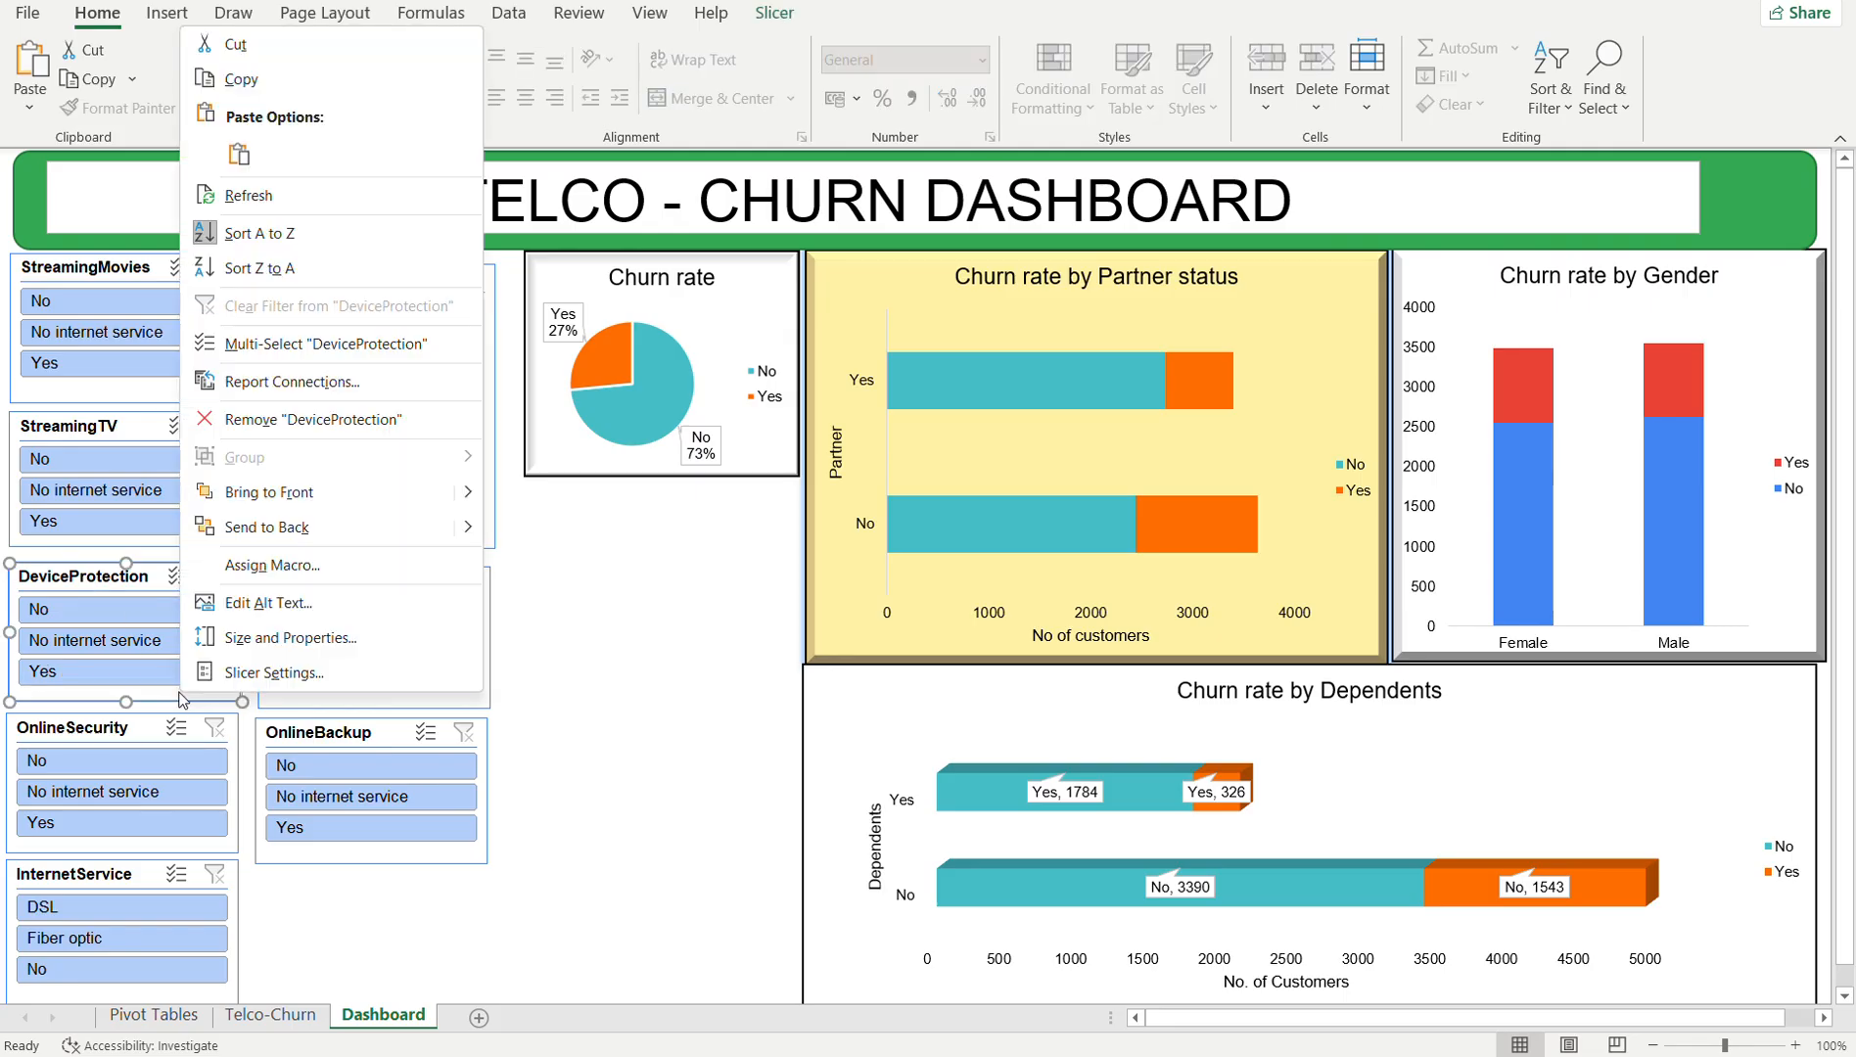
pyautogui.click(292, 382)
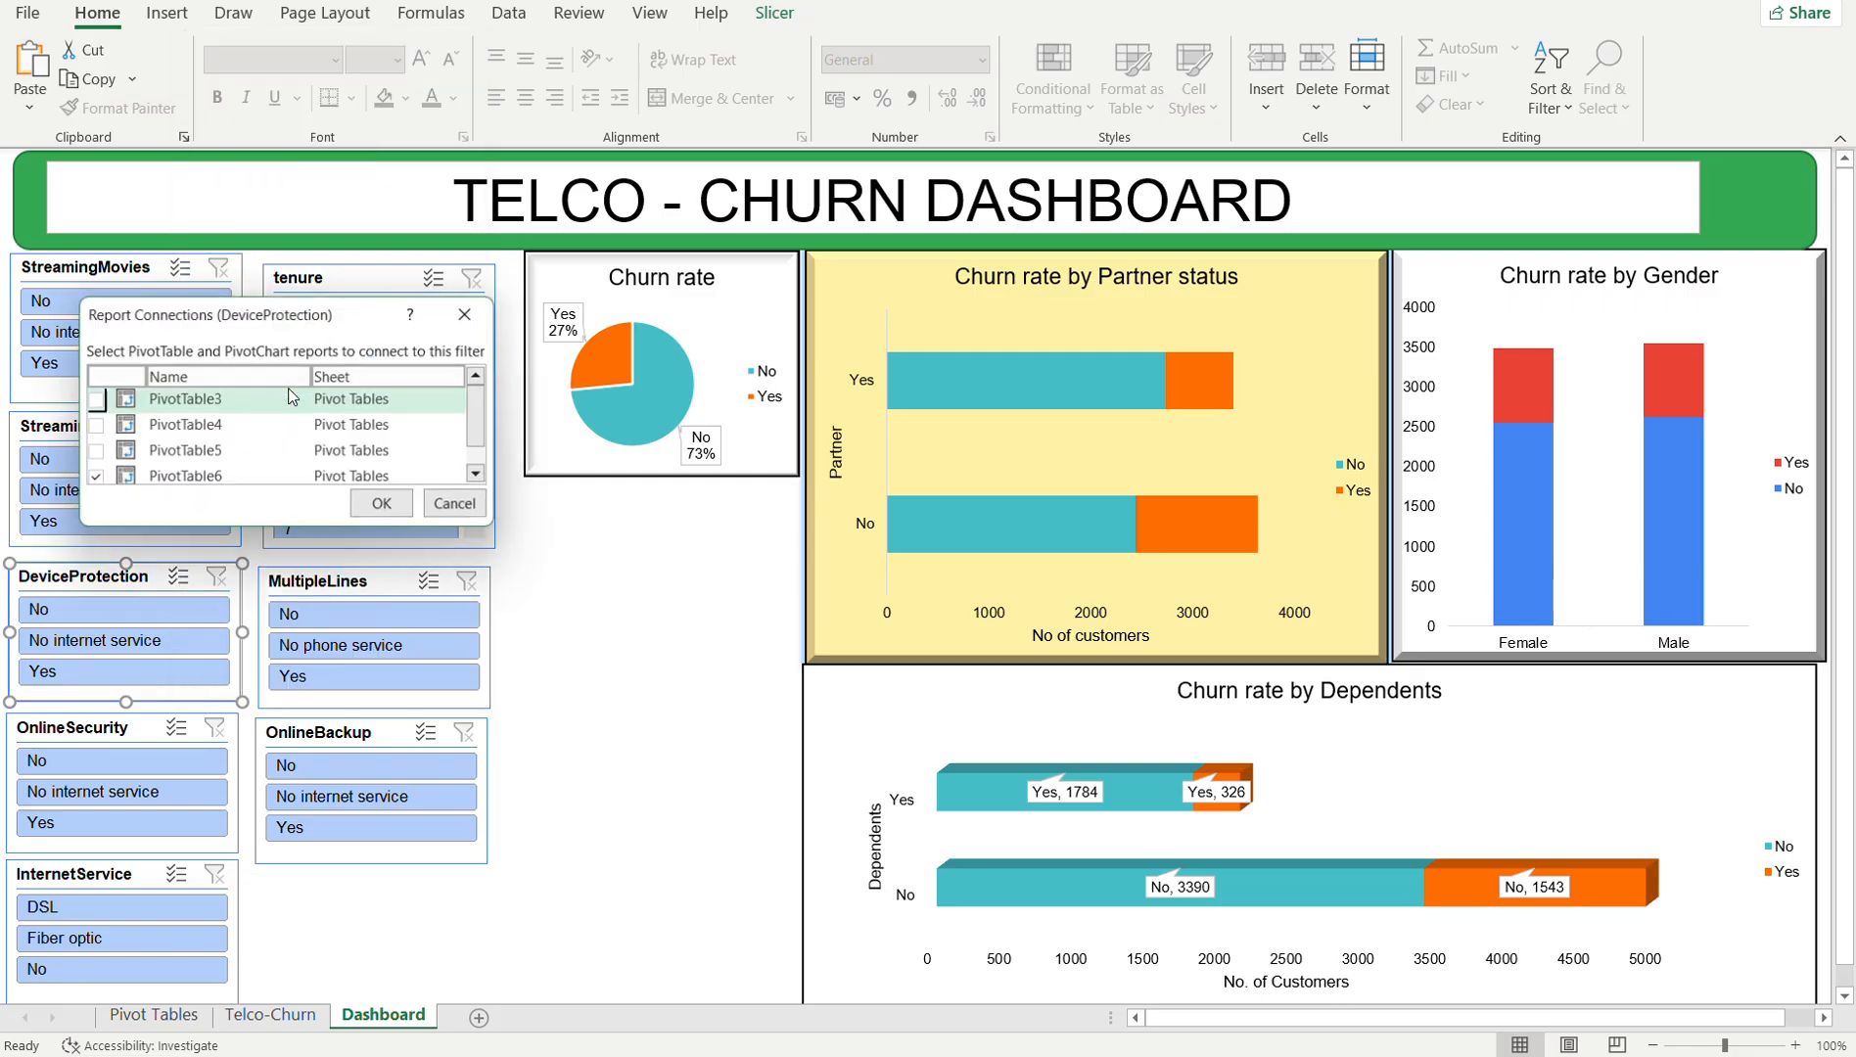
pyautogui.click(93, 400)
pyautogui.click(94, 426)
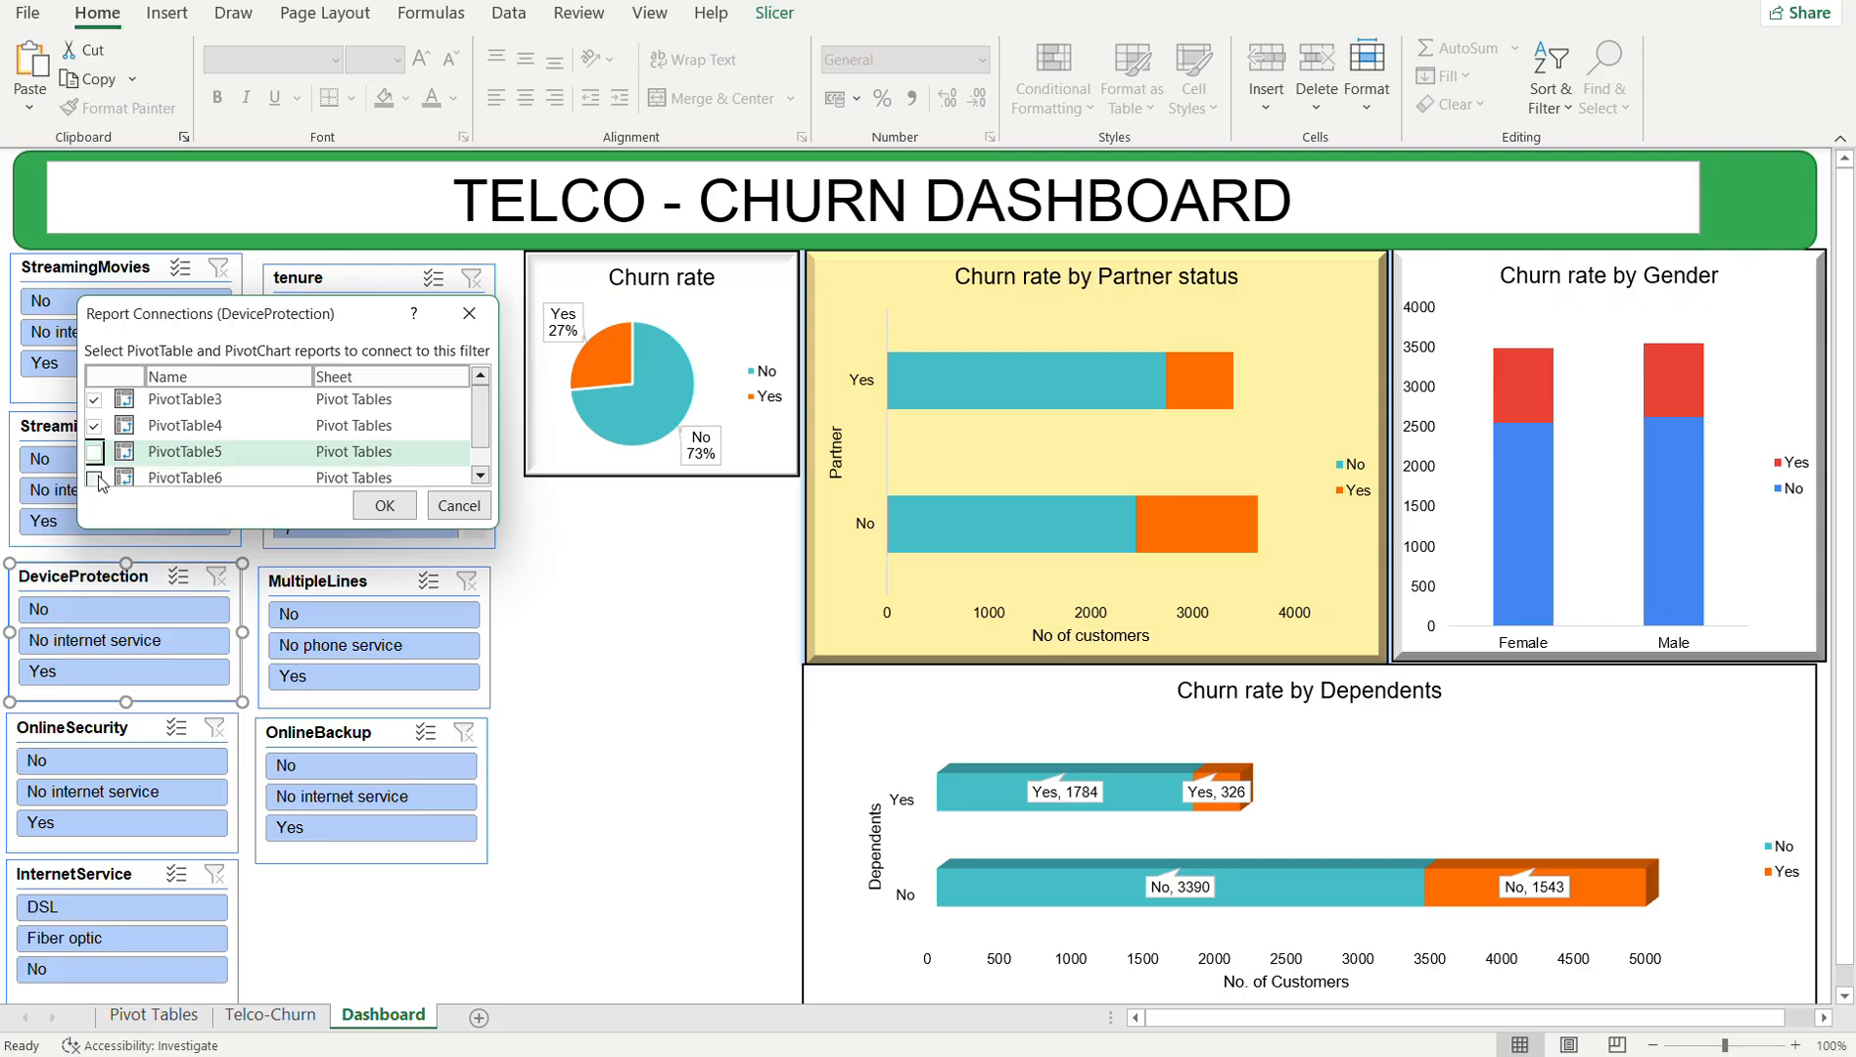
pyautogui.moveTo(479, 434); pyautogui.dragTo(479, 463)
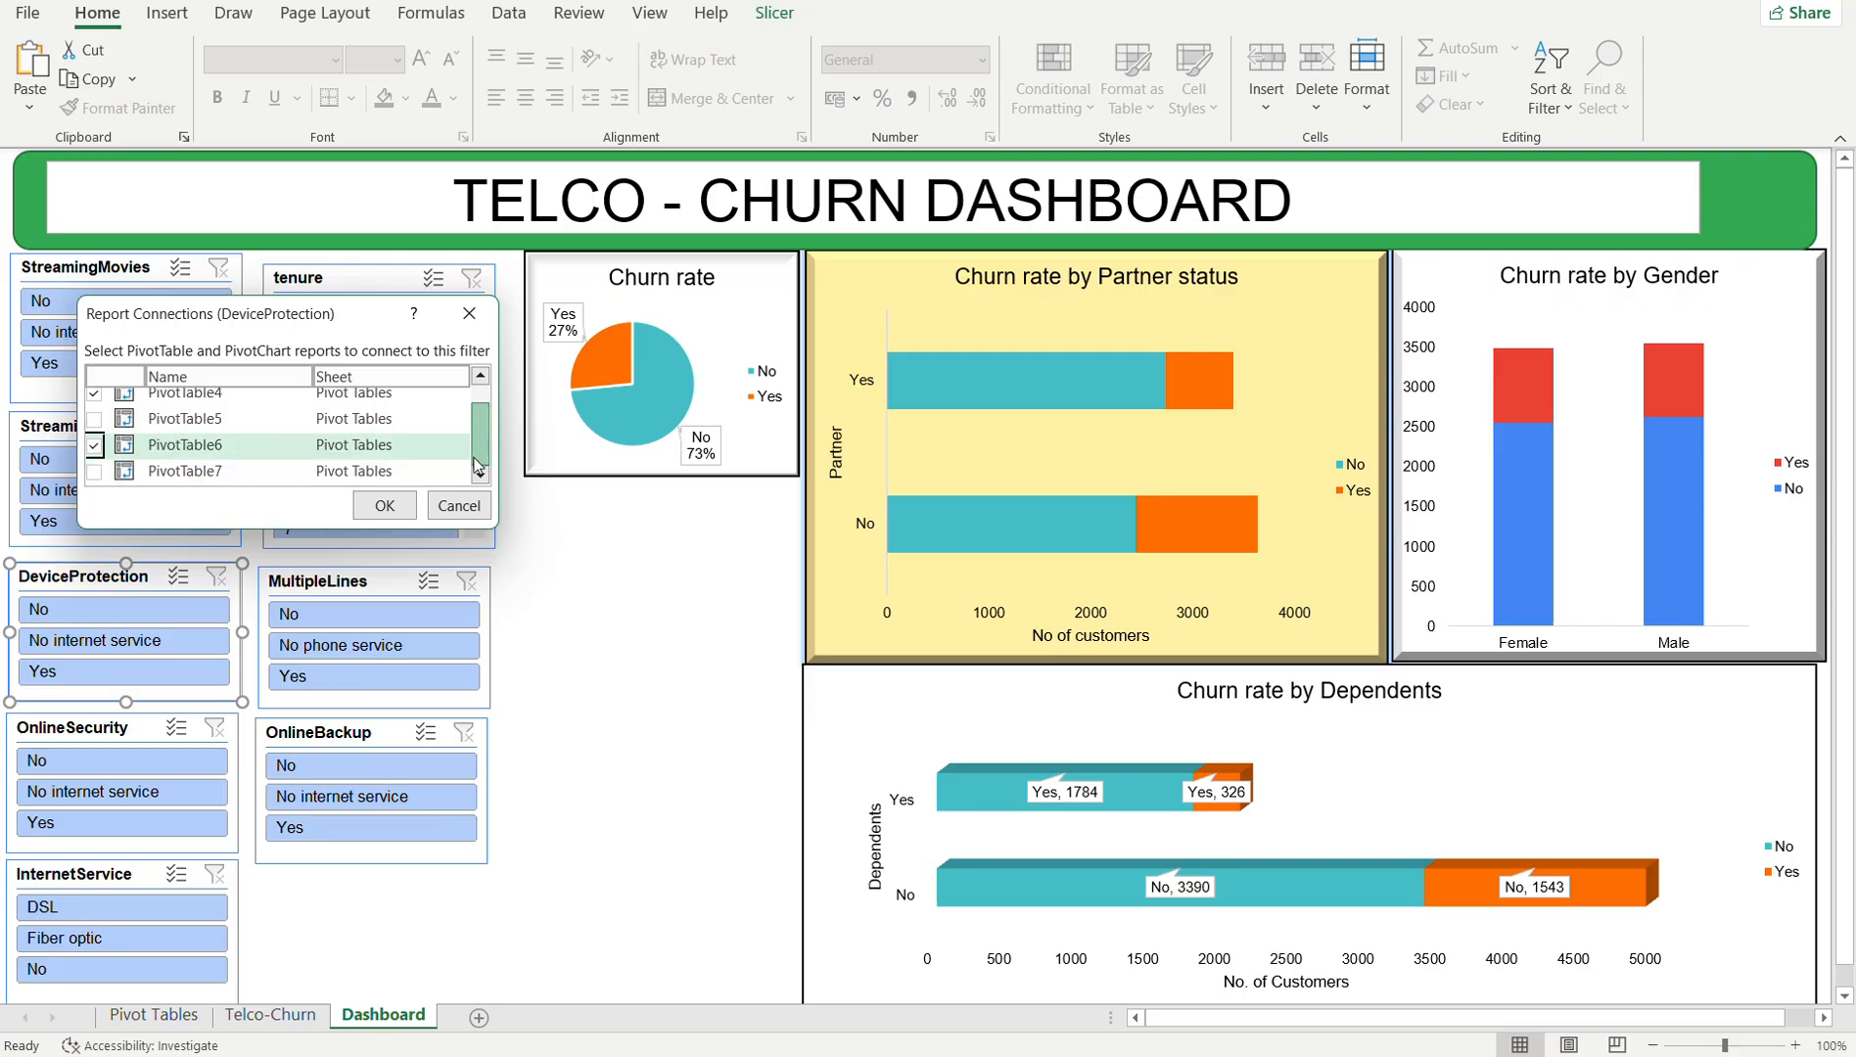
pyautogui.click(94, 419)
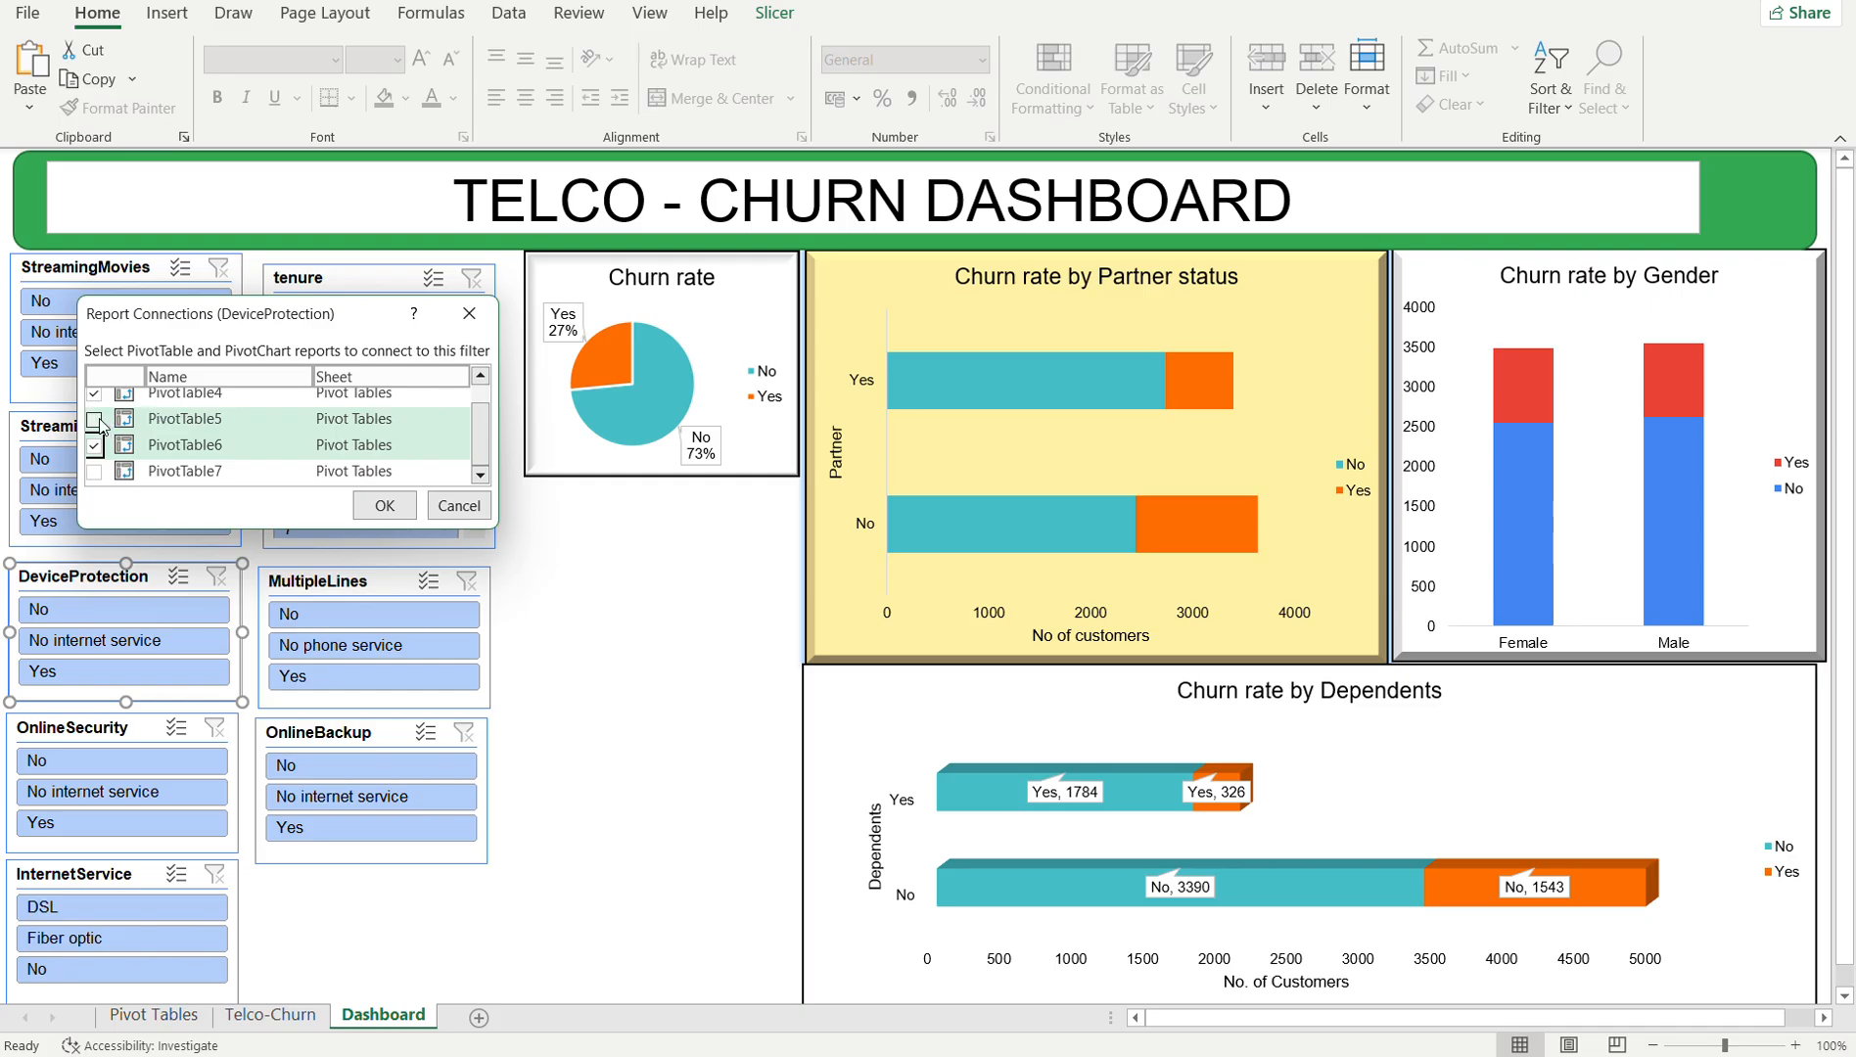
pyautogui.click(94, 472)
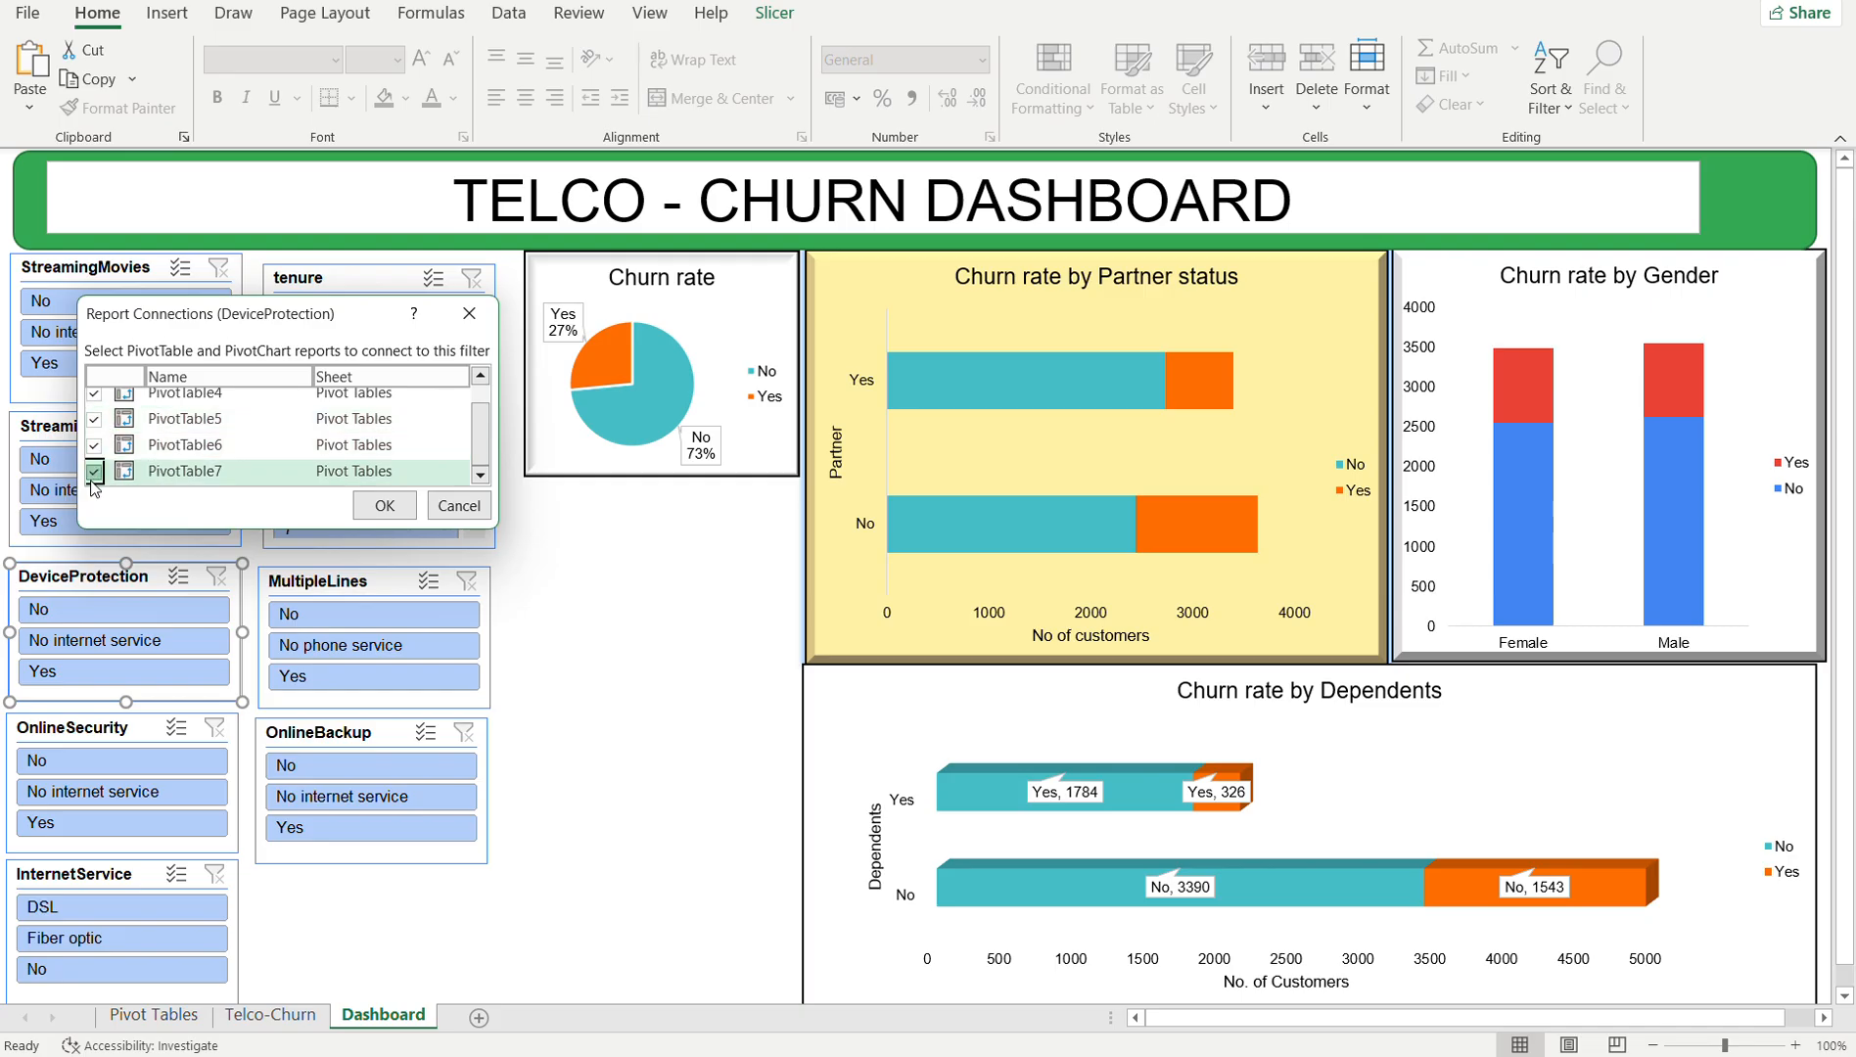
pyautogui.click(409, 509)
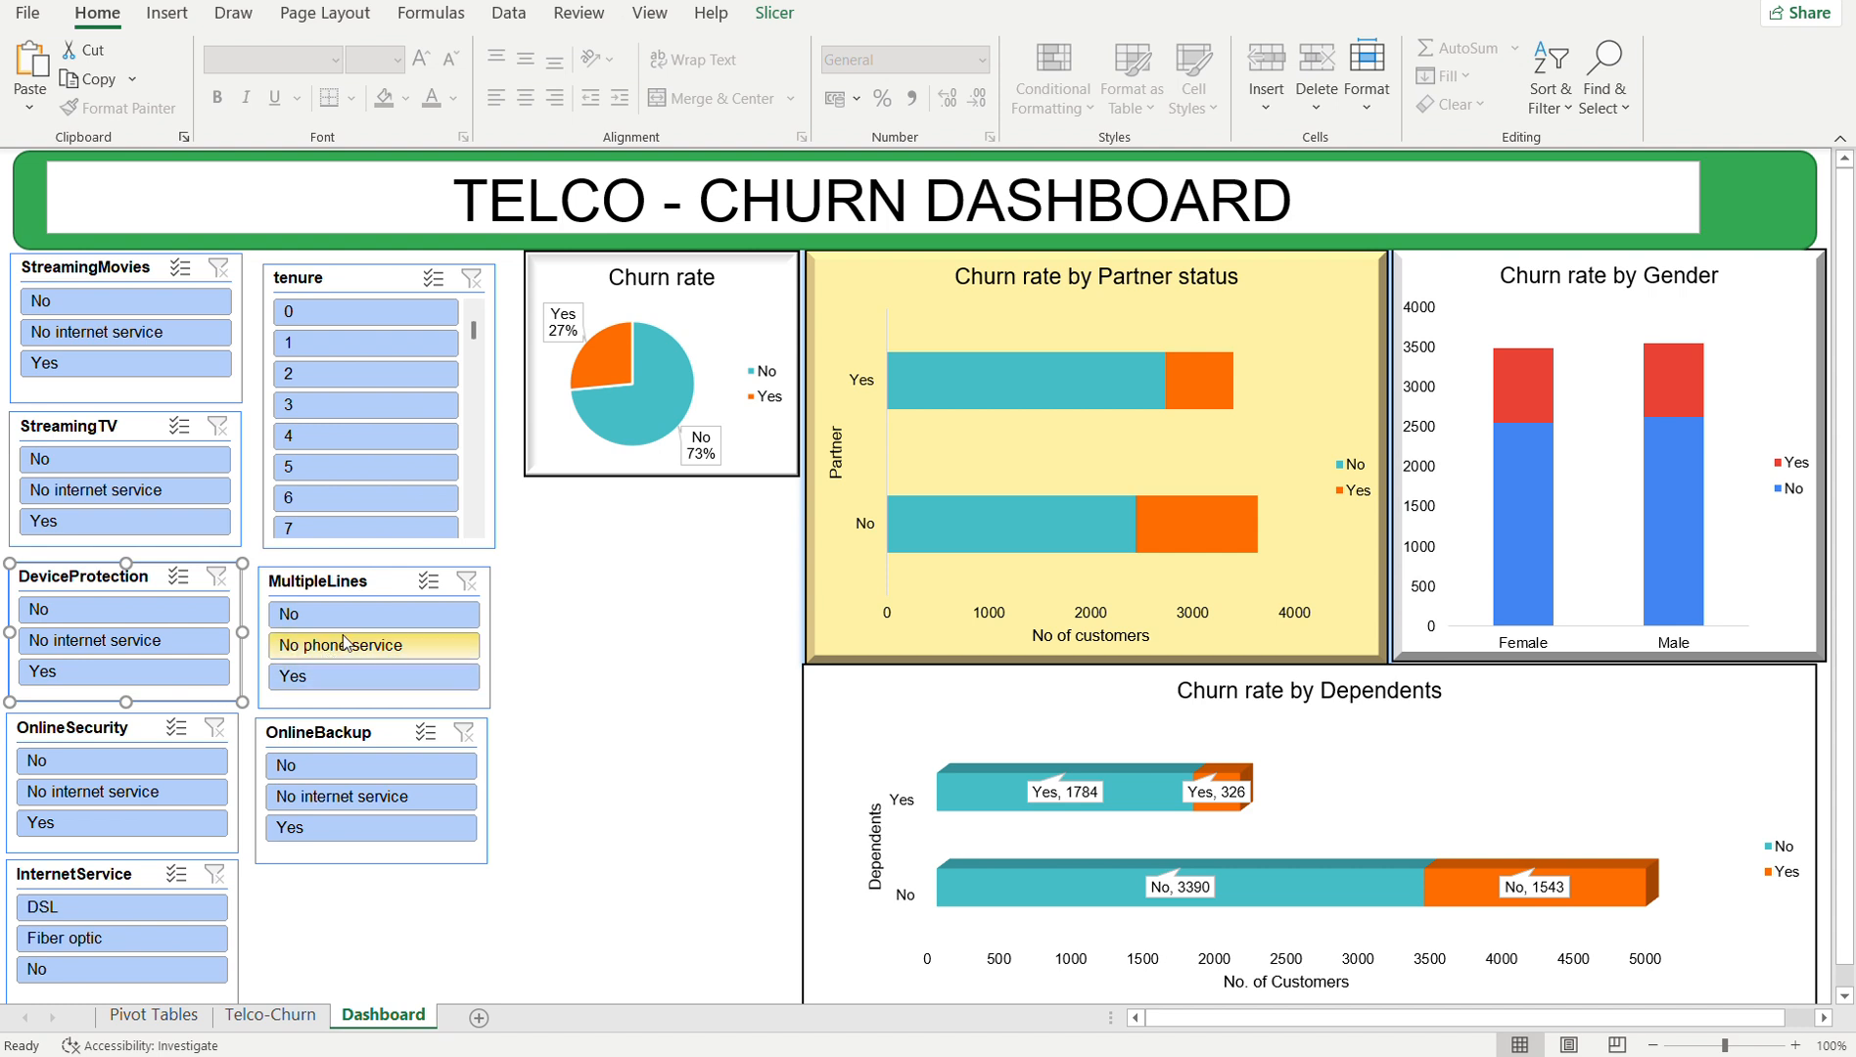
# - Connect the tenure slicer to PivotTable3, PivotTable4, PivotTable5 and PivotTable7 in addition to PivotTable6
pyautogui.click(269, 457)
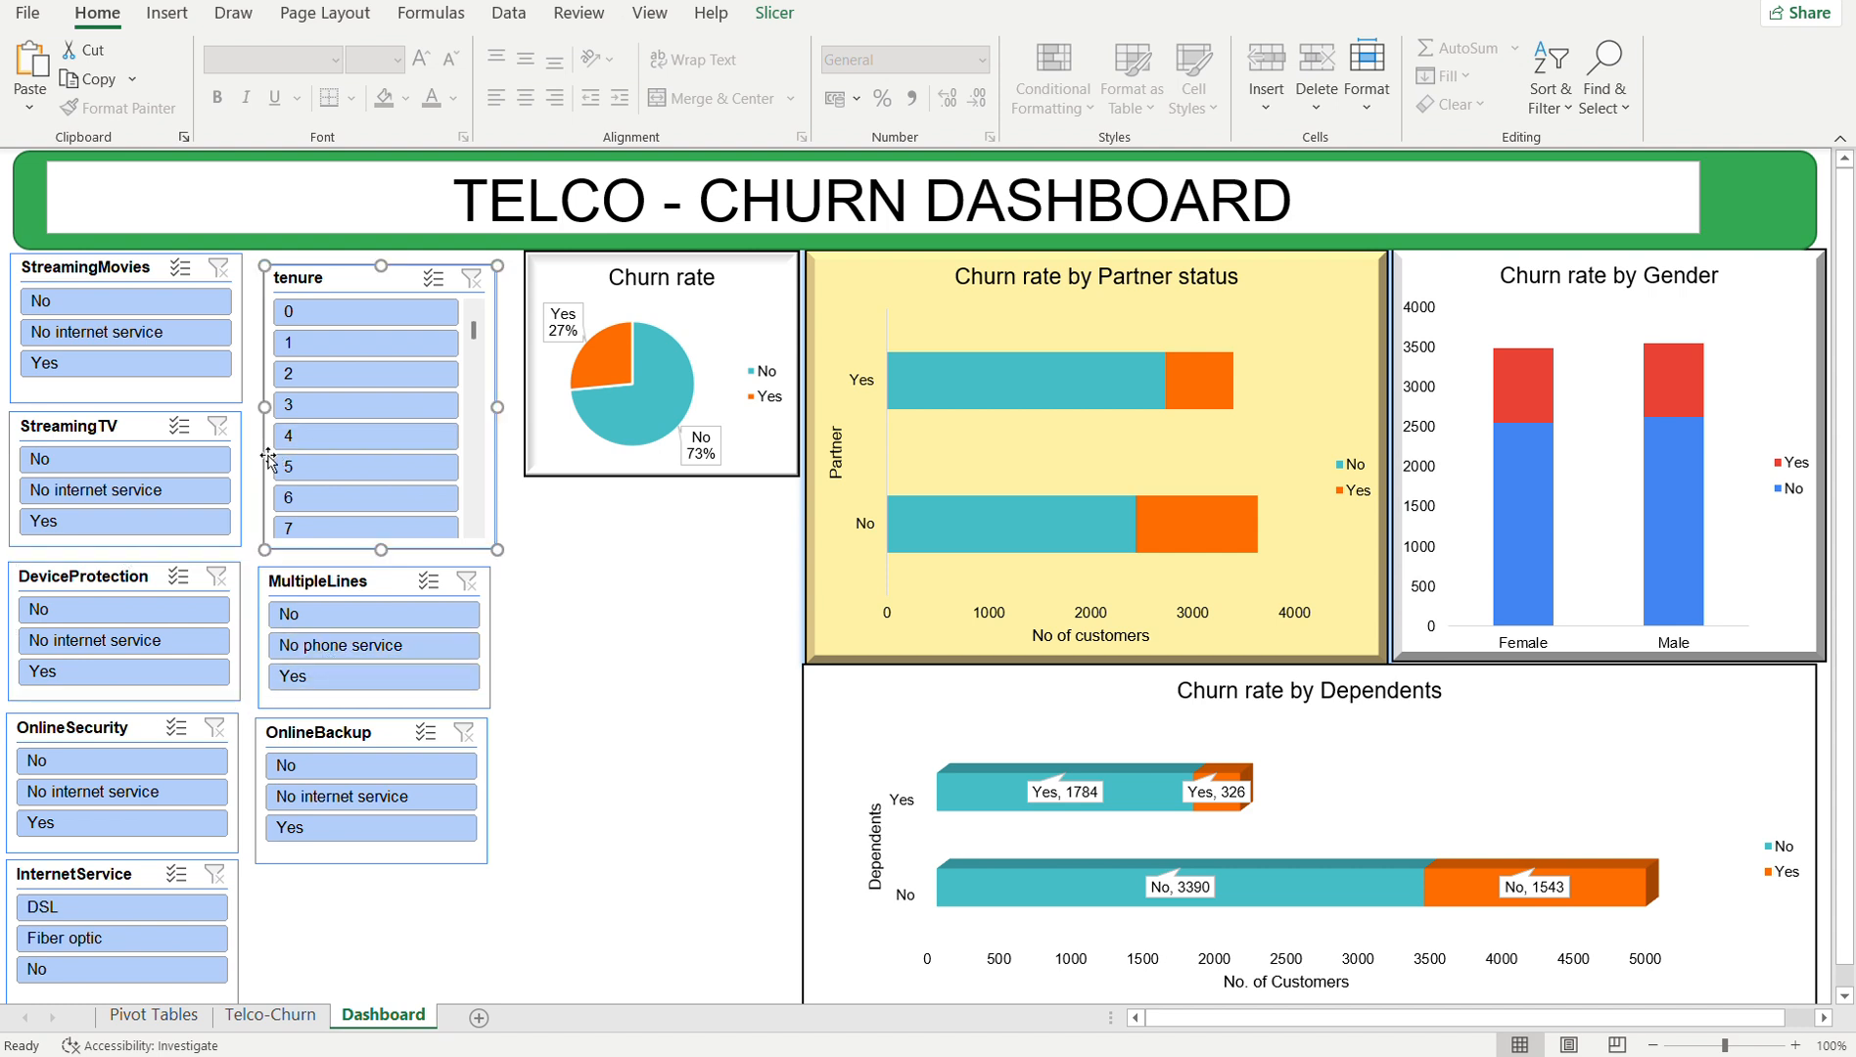
pyautogui.rightClick(267, 456)
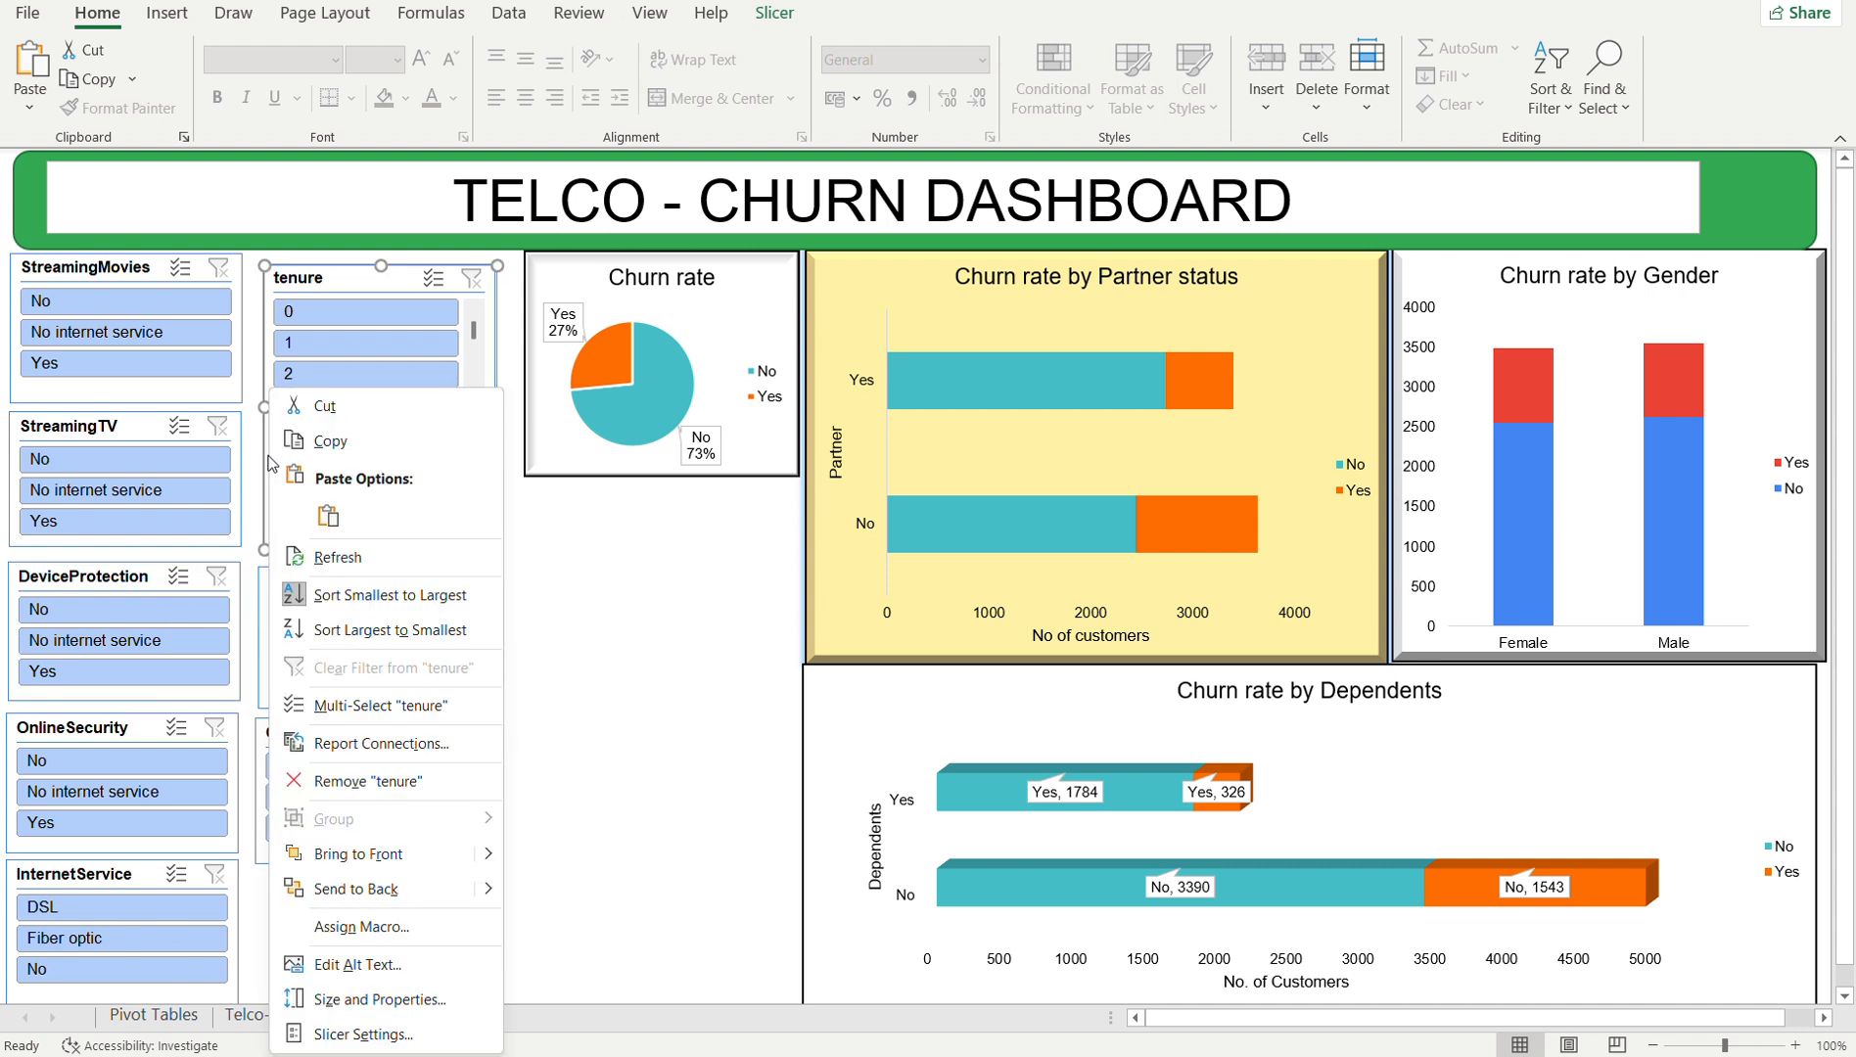
pyautogui.click(316, 742)
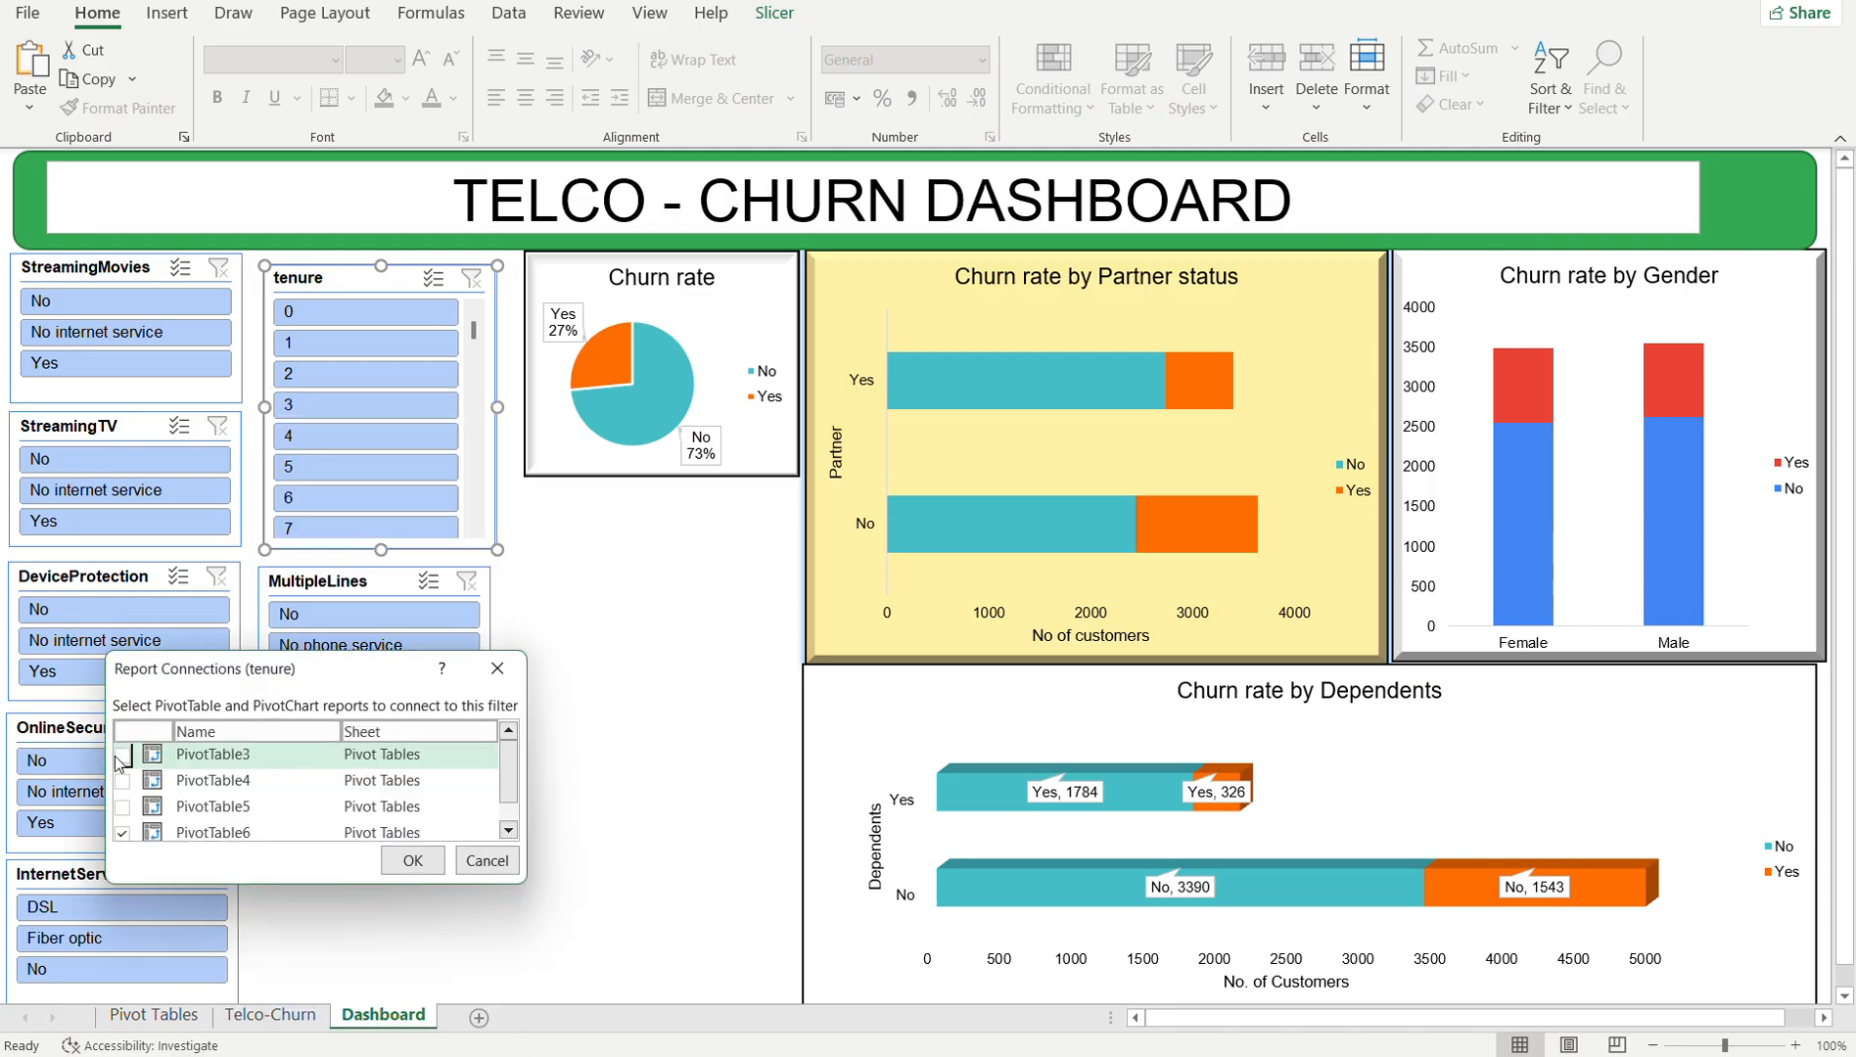
pyautogui.click(121, 754)
pyautogui.click(121, 780)
pyautogui.click(122, 807)
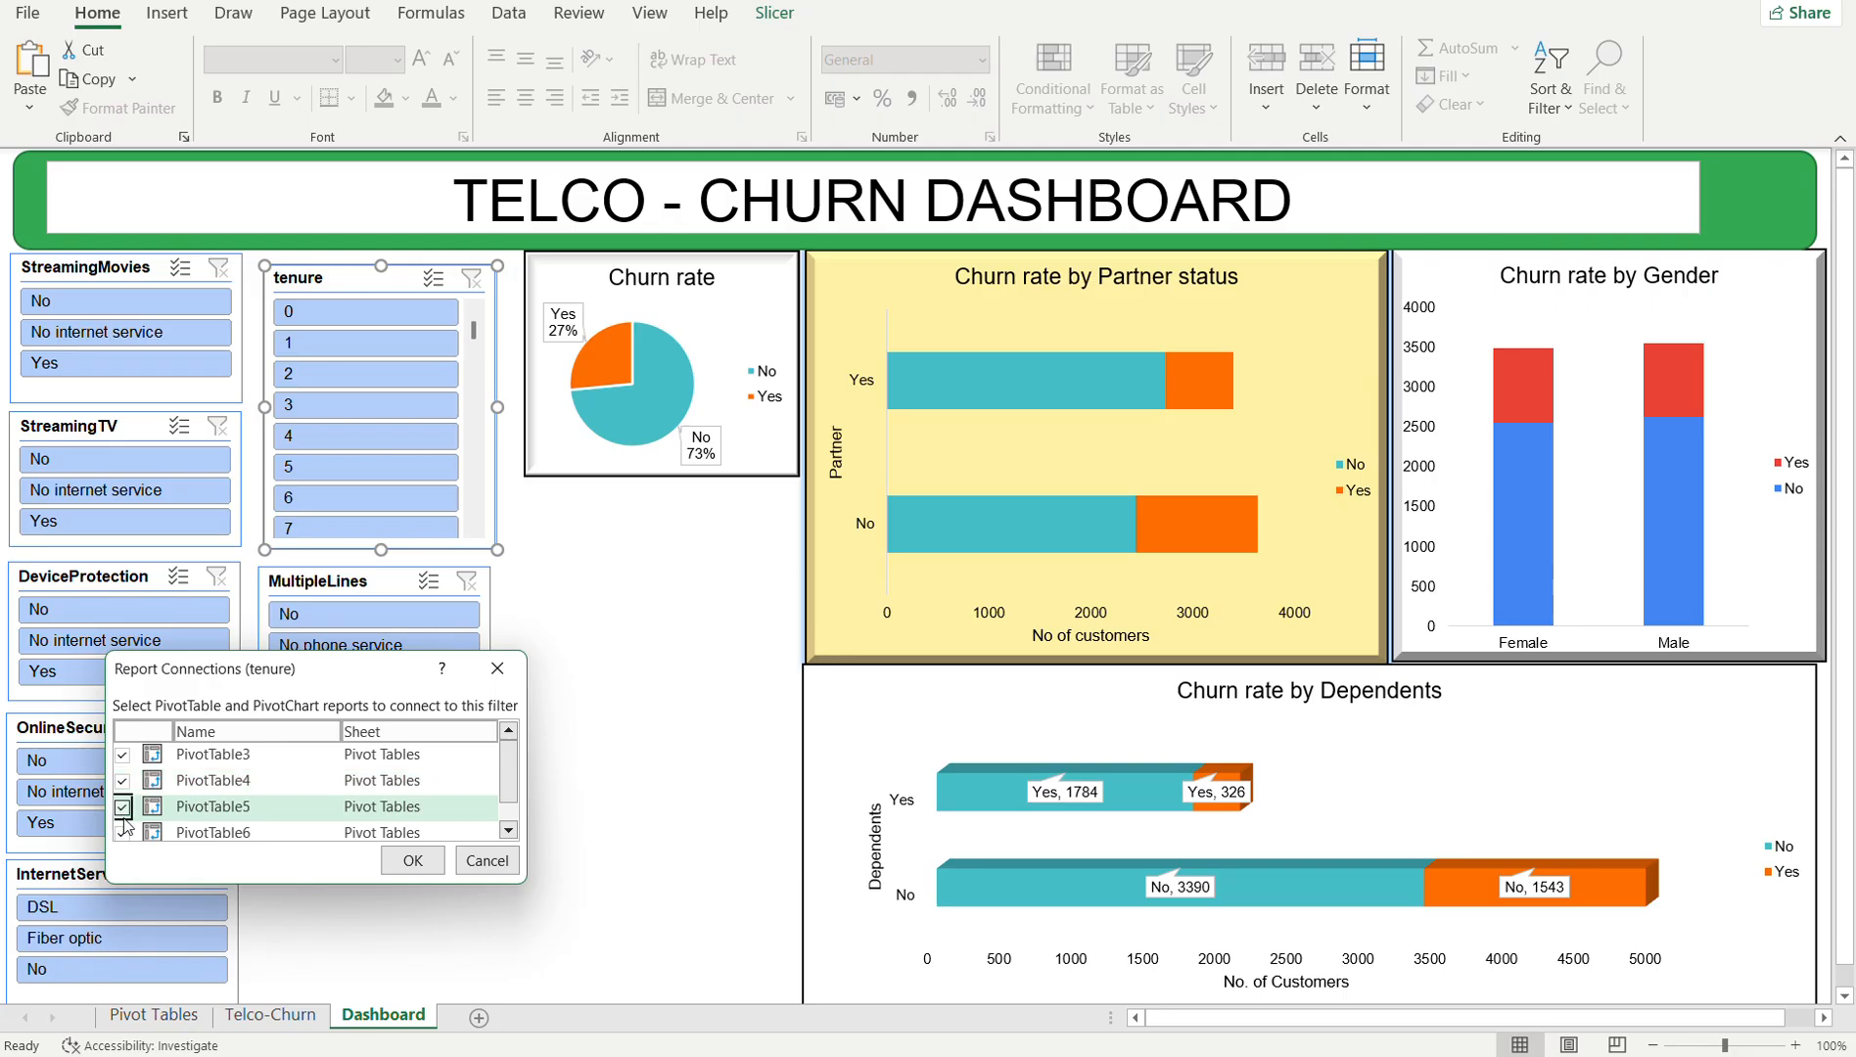
pyautogui.moveTo(504, 789); pyautogui.dragTo(499, 838)
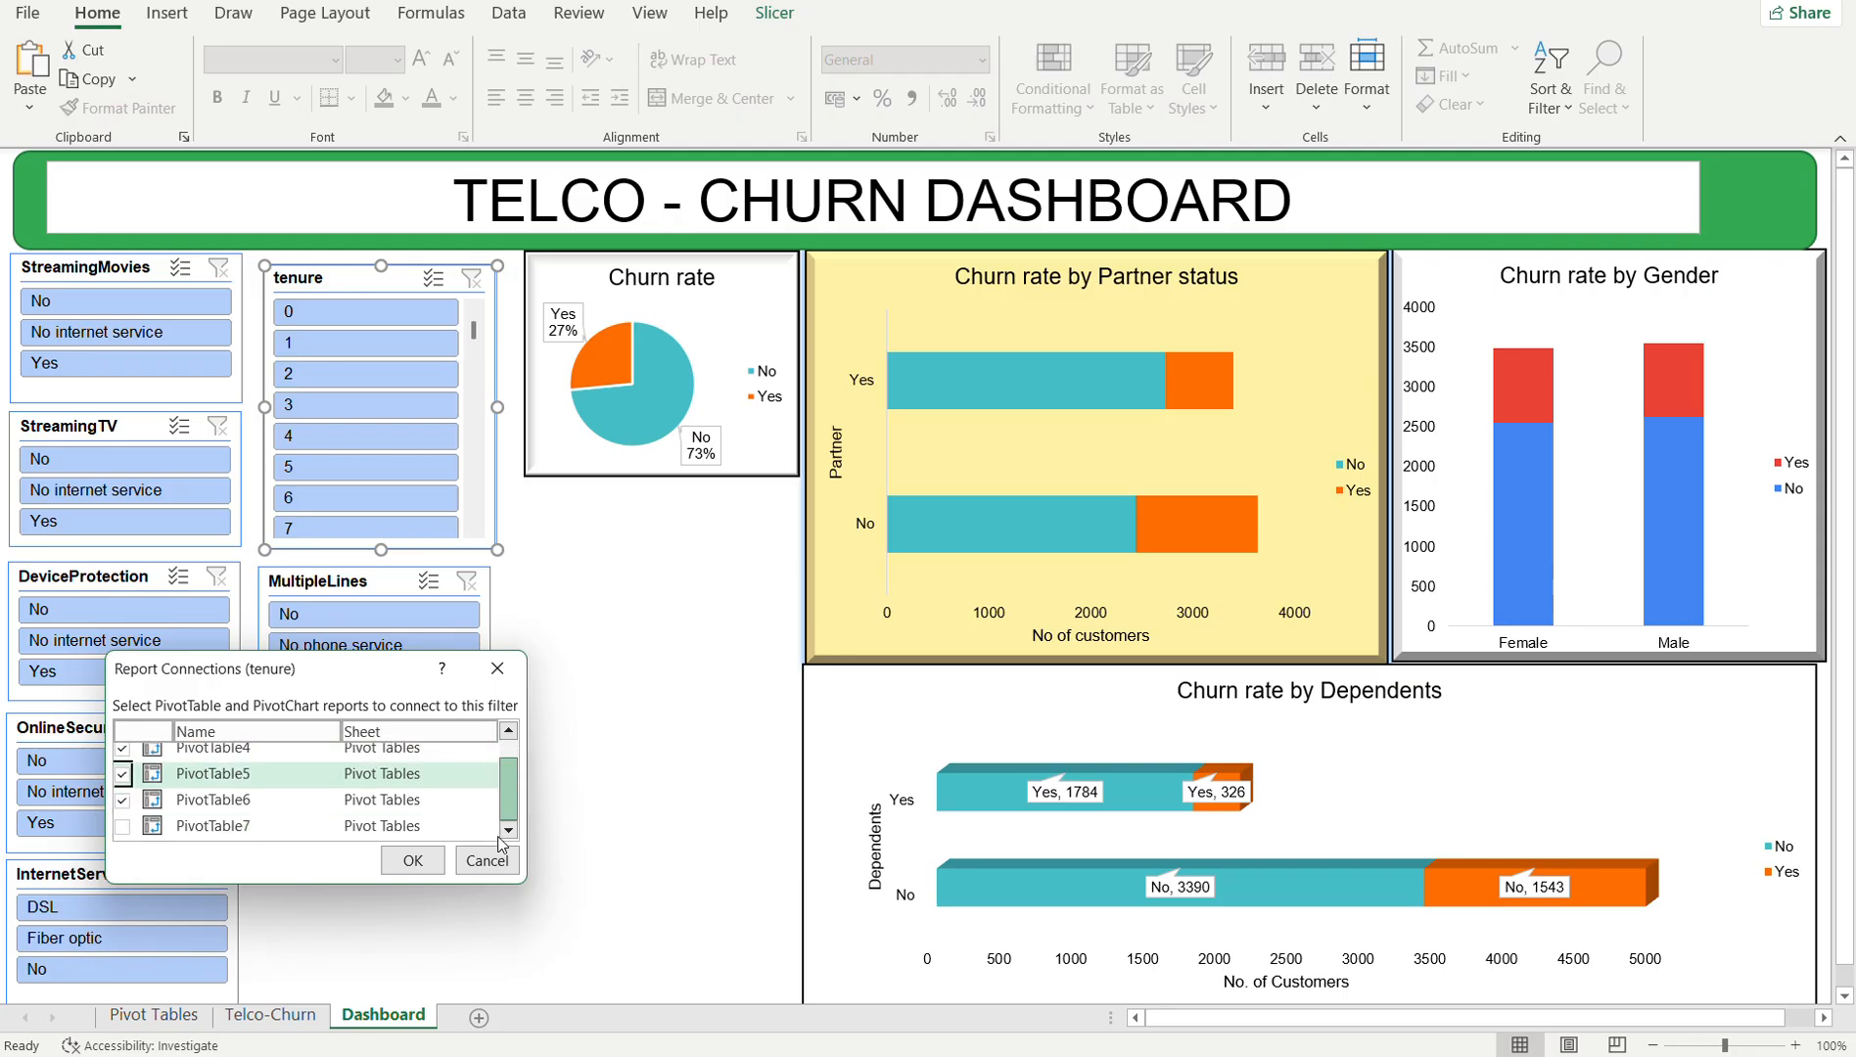
pyautogui.click(121, 827)
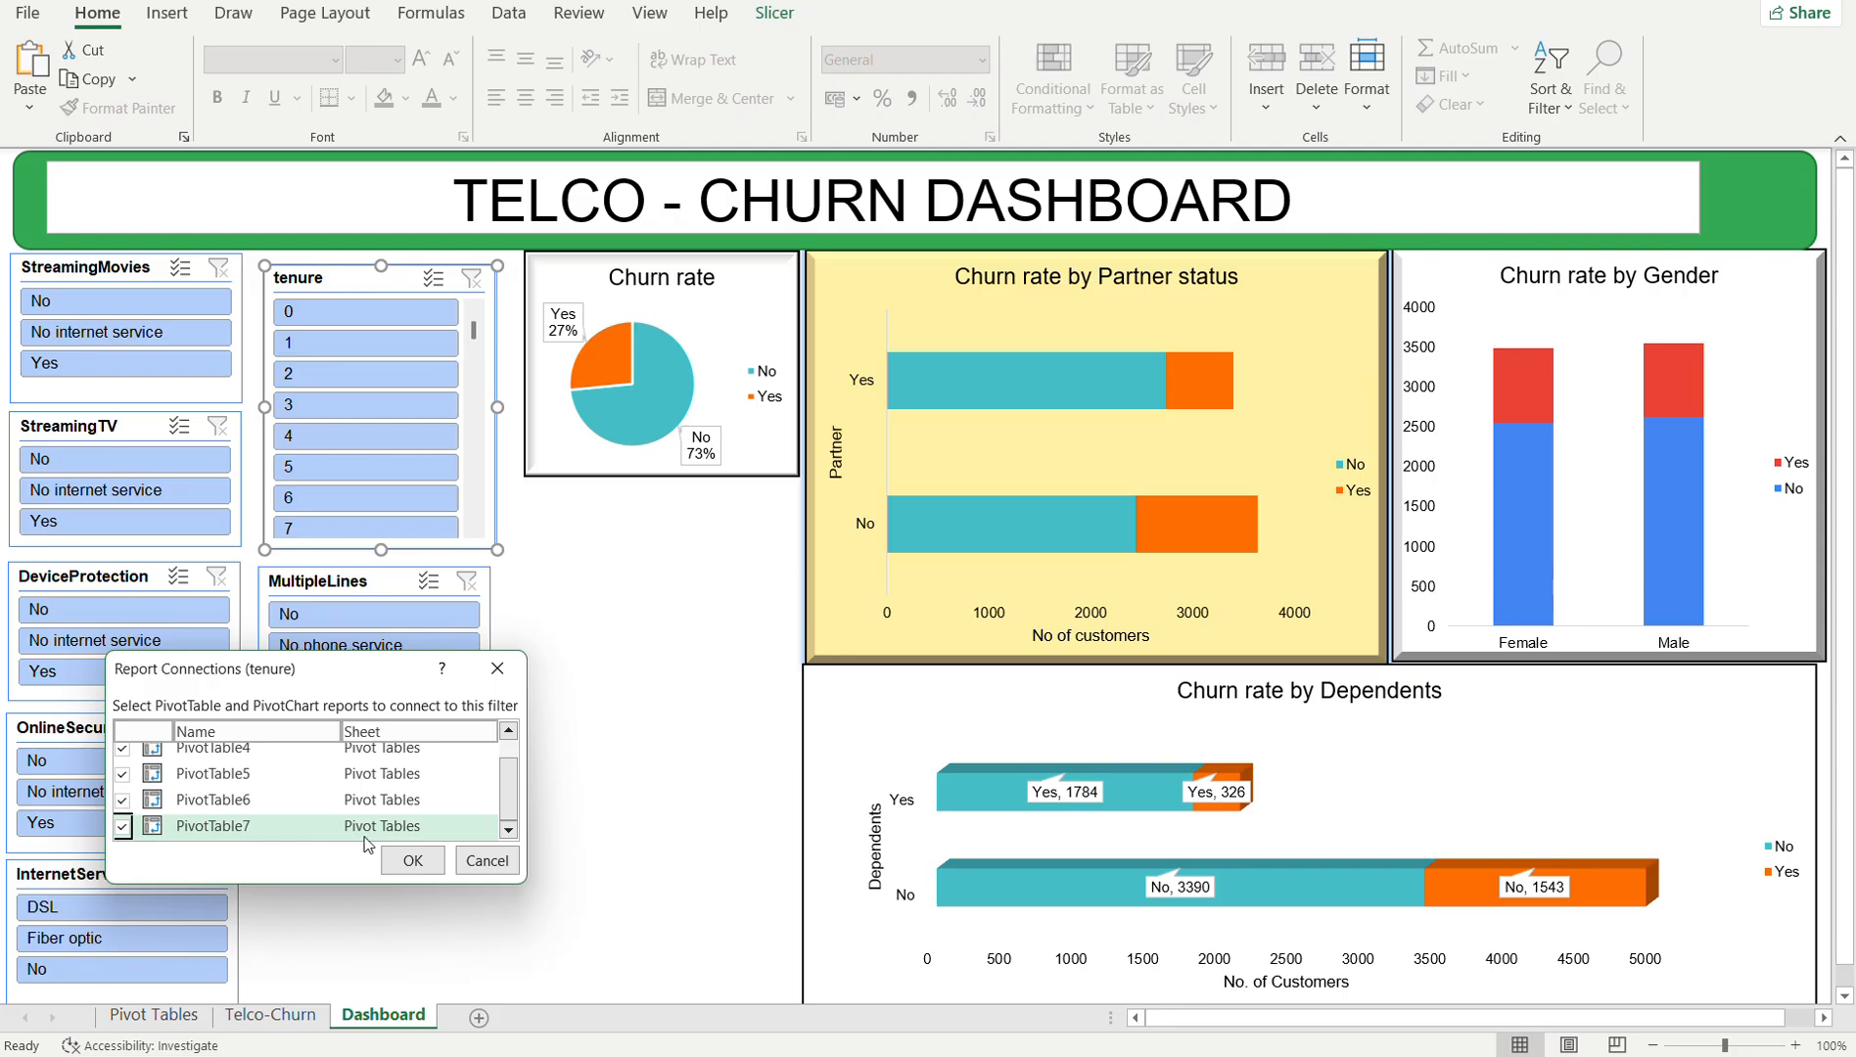
pyautogui.click(412, 860)
# - Connect the InternetService slicer to PivotTable3, PivotTable4, PivotTable5 and PivotTable7 in addition to PivotTable6
pyautogui.click(145, 878)
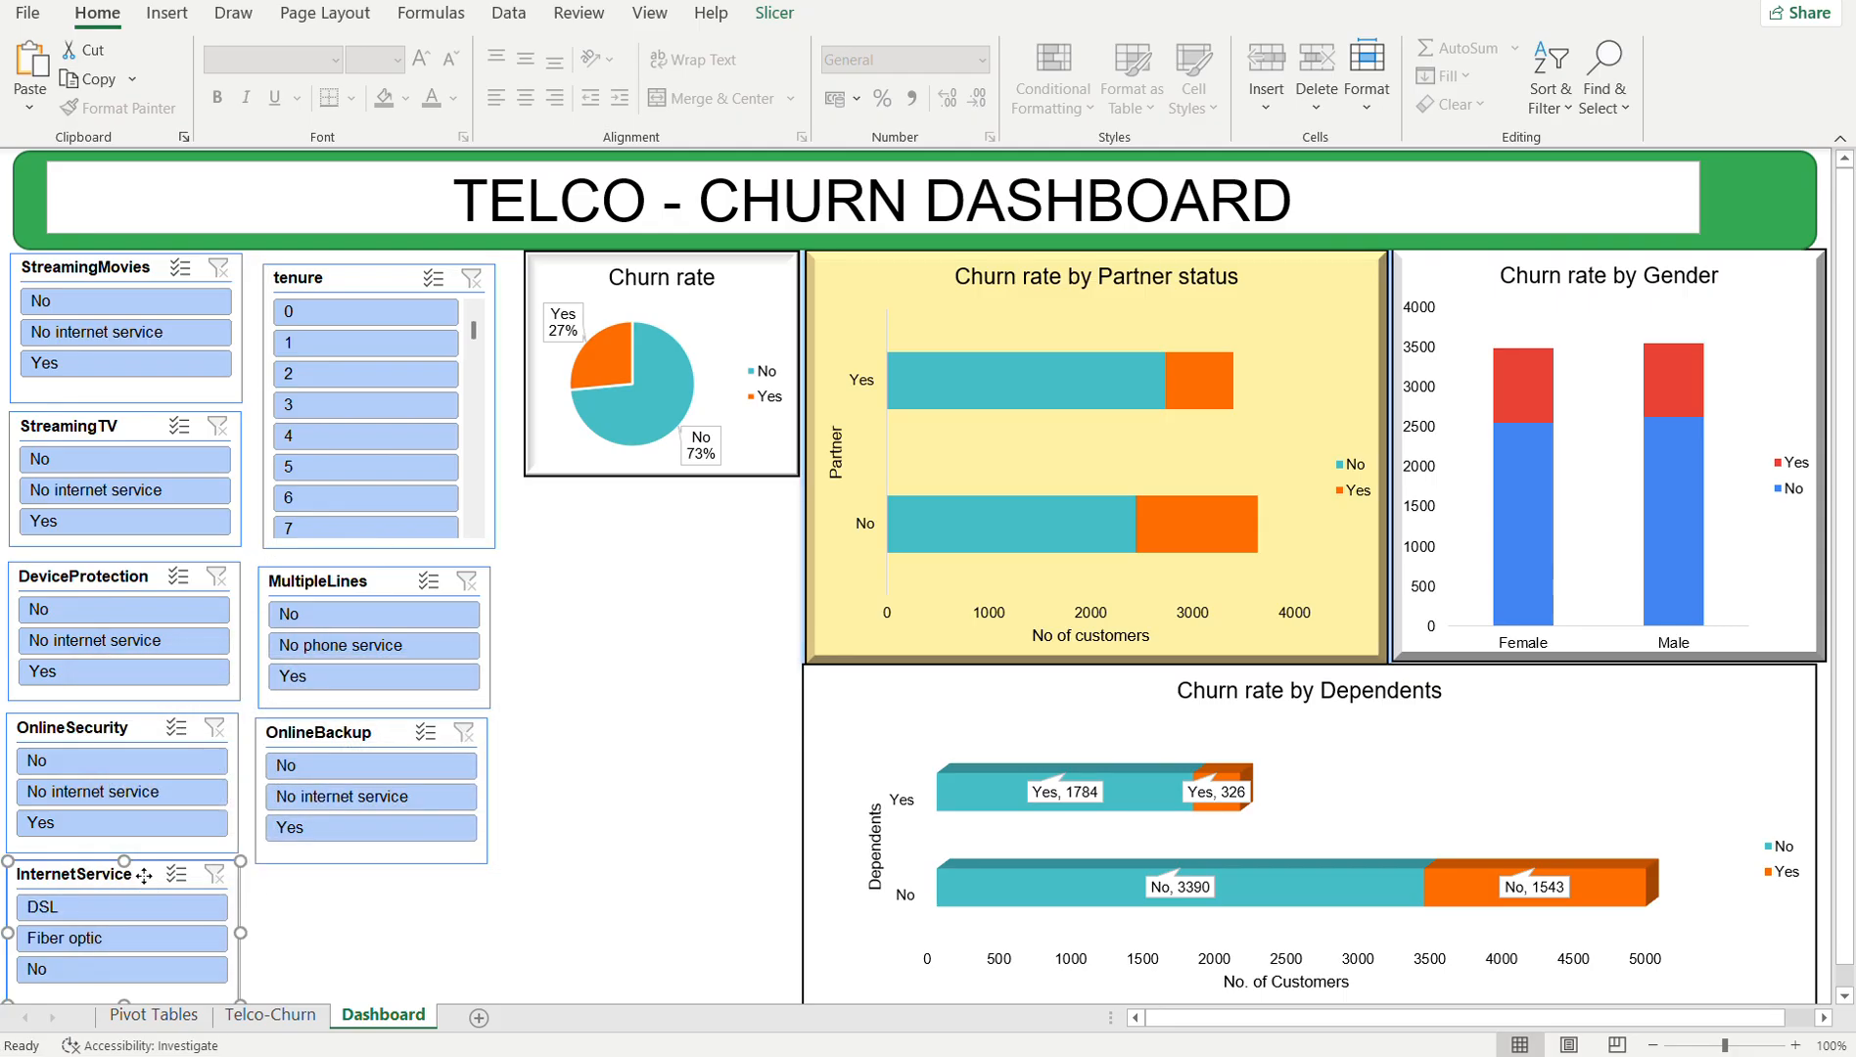
pyautogui.rightClick(144, 876)
pyautogui.click(217, 572)
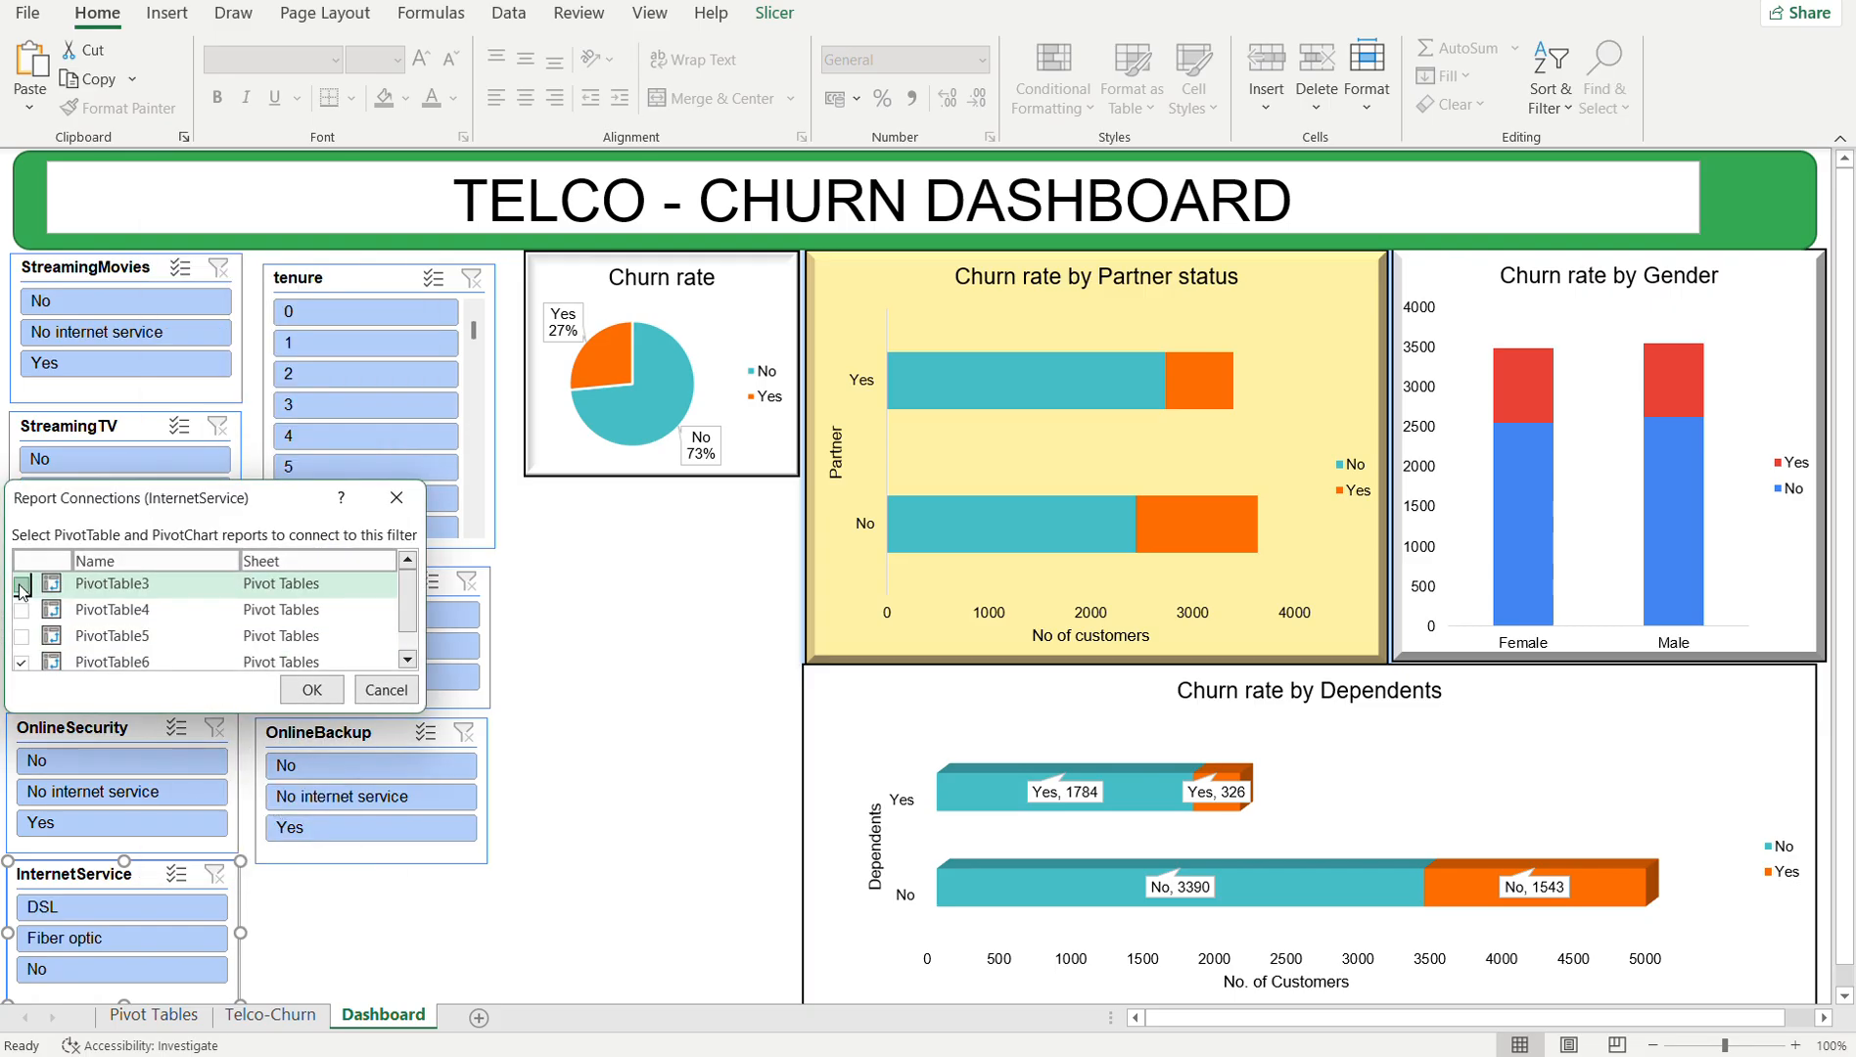
pyautogui.click(22, 584)
pyautogui.click(21, 609)
pyautogui.click(22, 636)
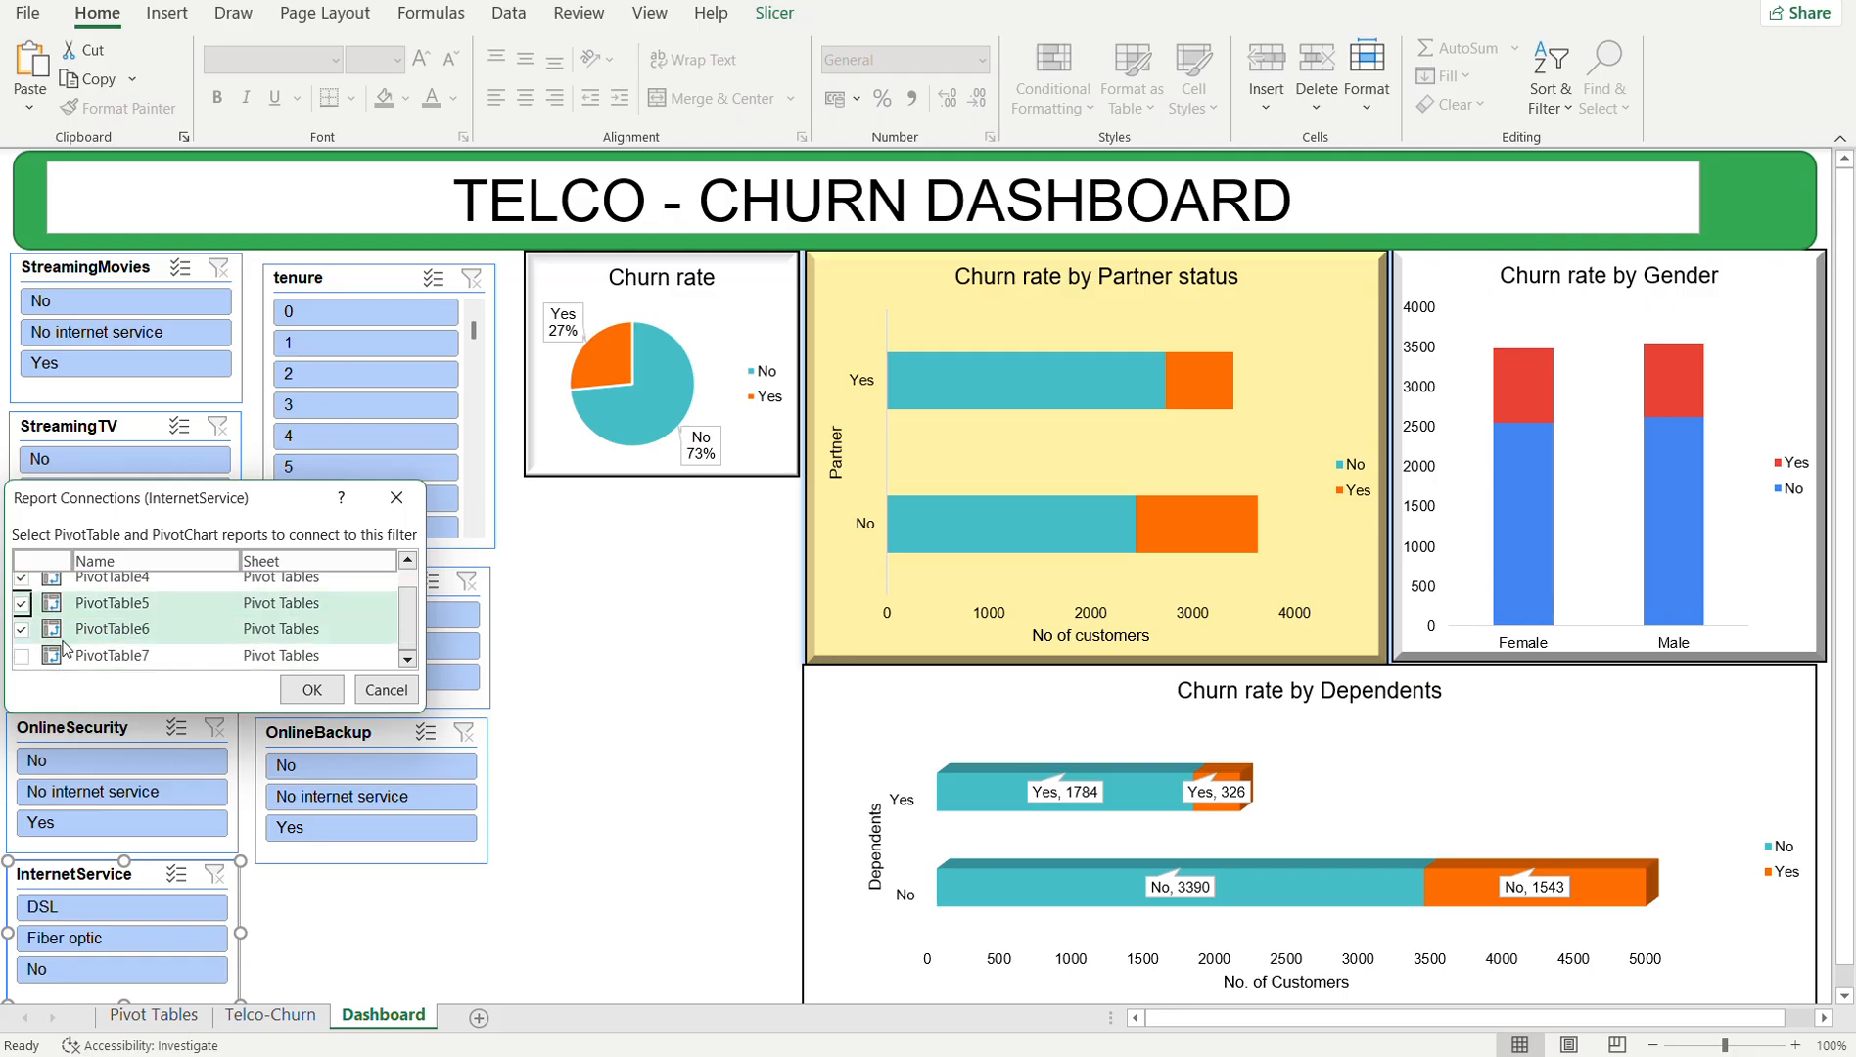
pyautogui.click(21, 656)
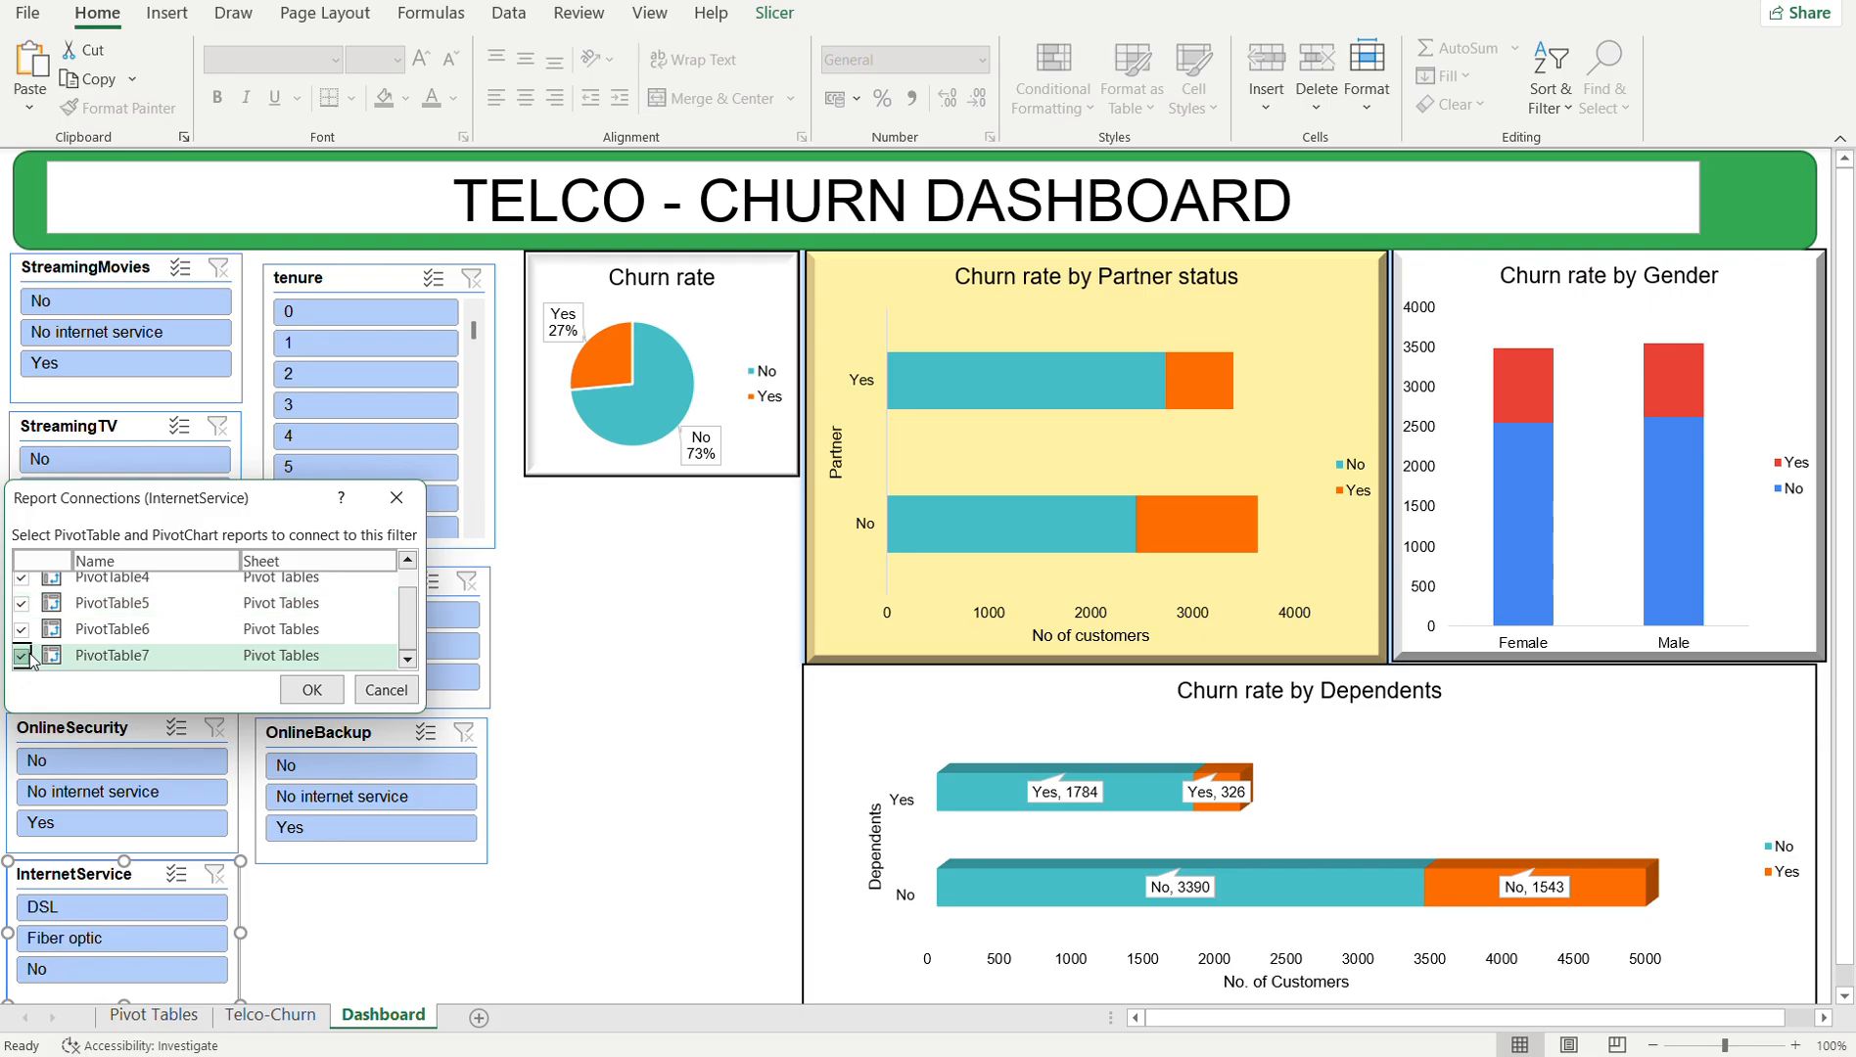
pyautogui.click(320, 695)
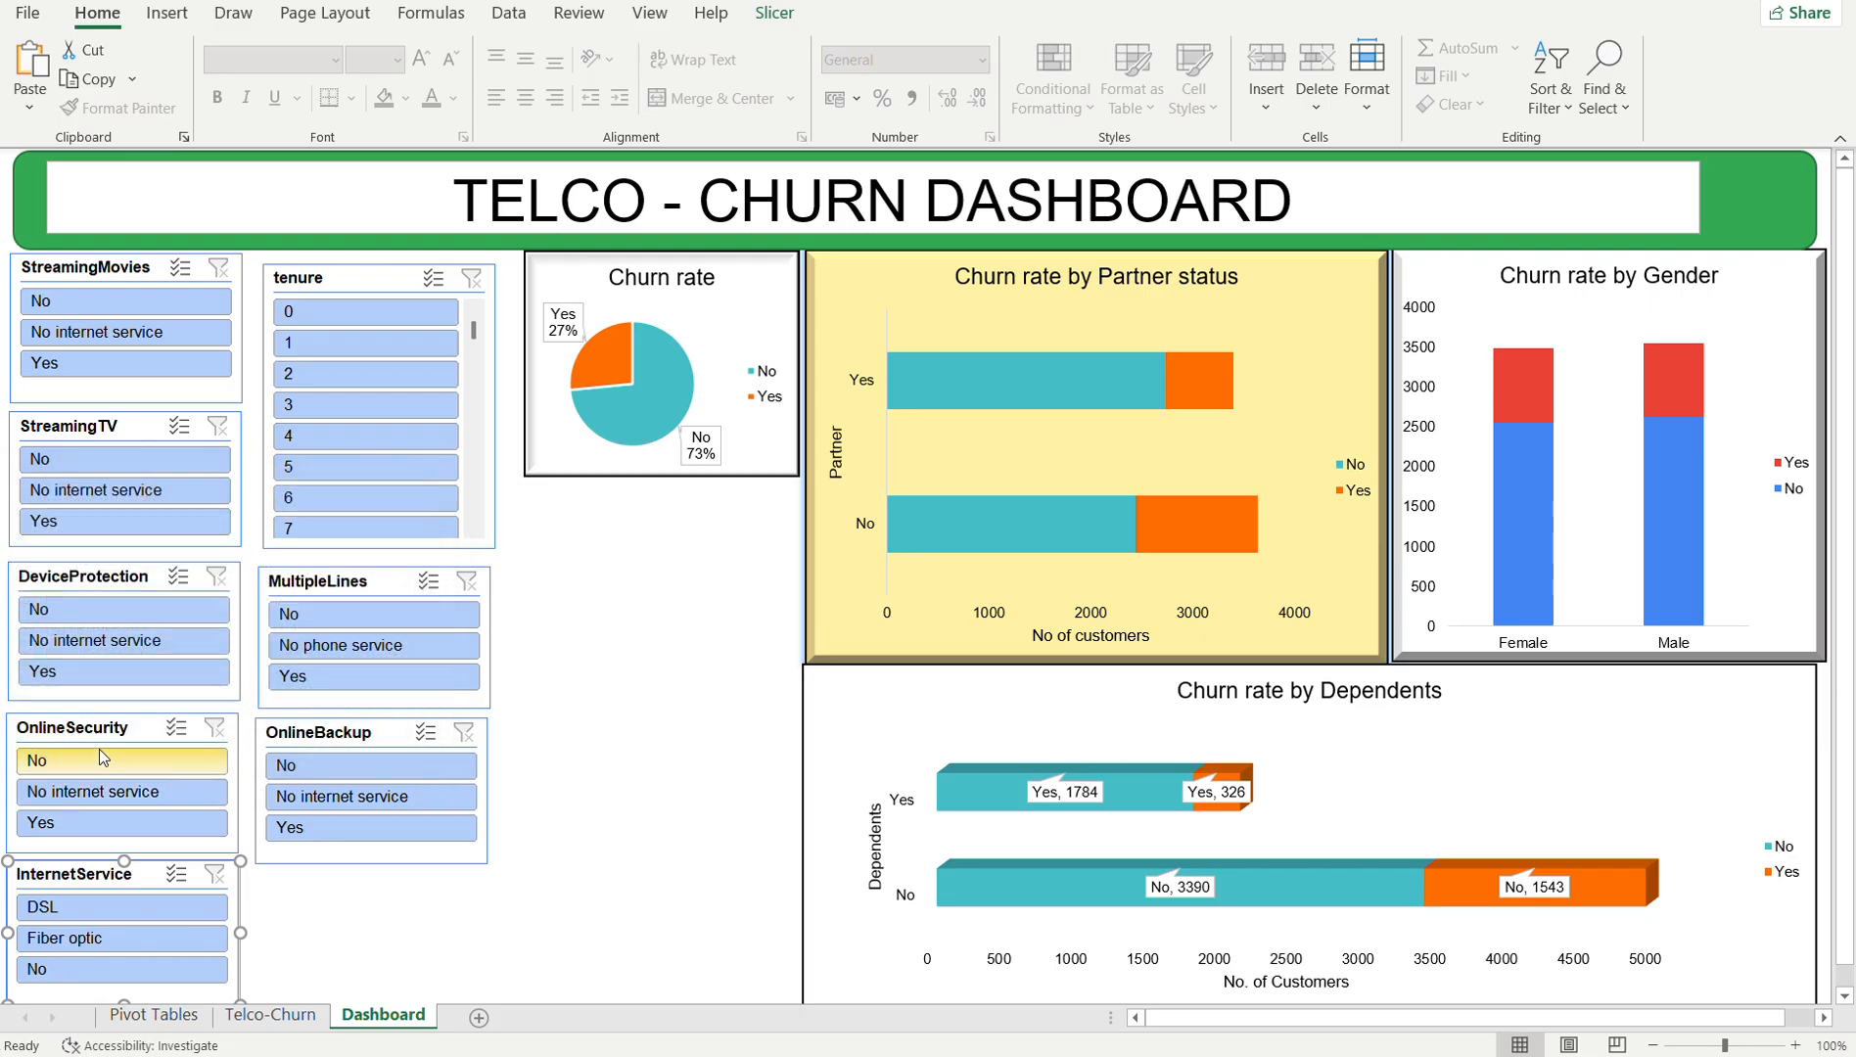
# - Connect the OnlineSecurity slicer to PivotTable3, PivotTable4, PivotTable5 and PivotTable7 in addition to PivotTable6
pyautogui.click(129, 732)
pyautogui.rightClick(129, 733)
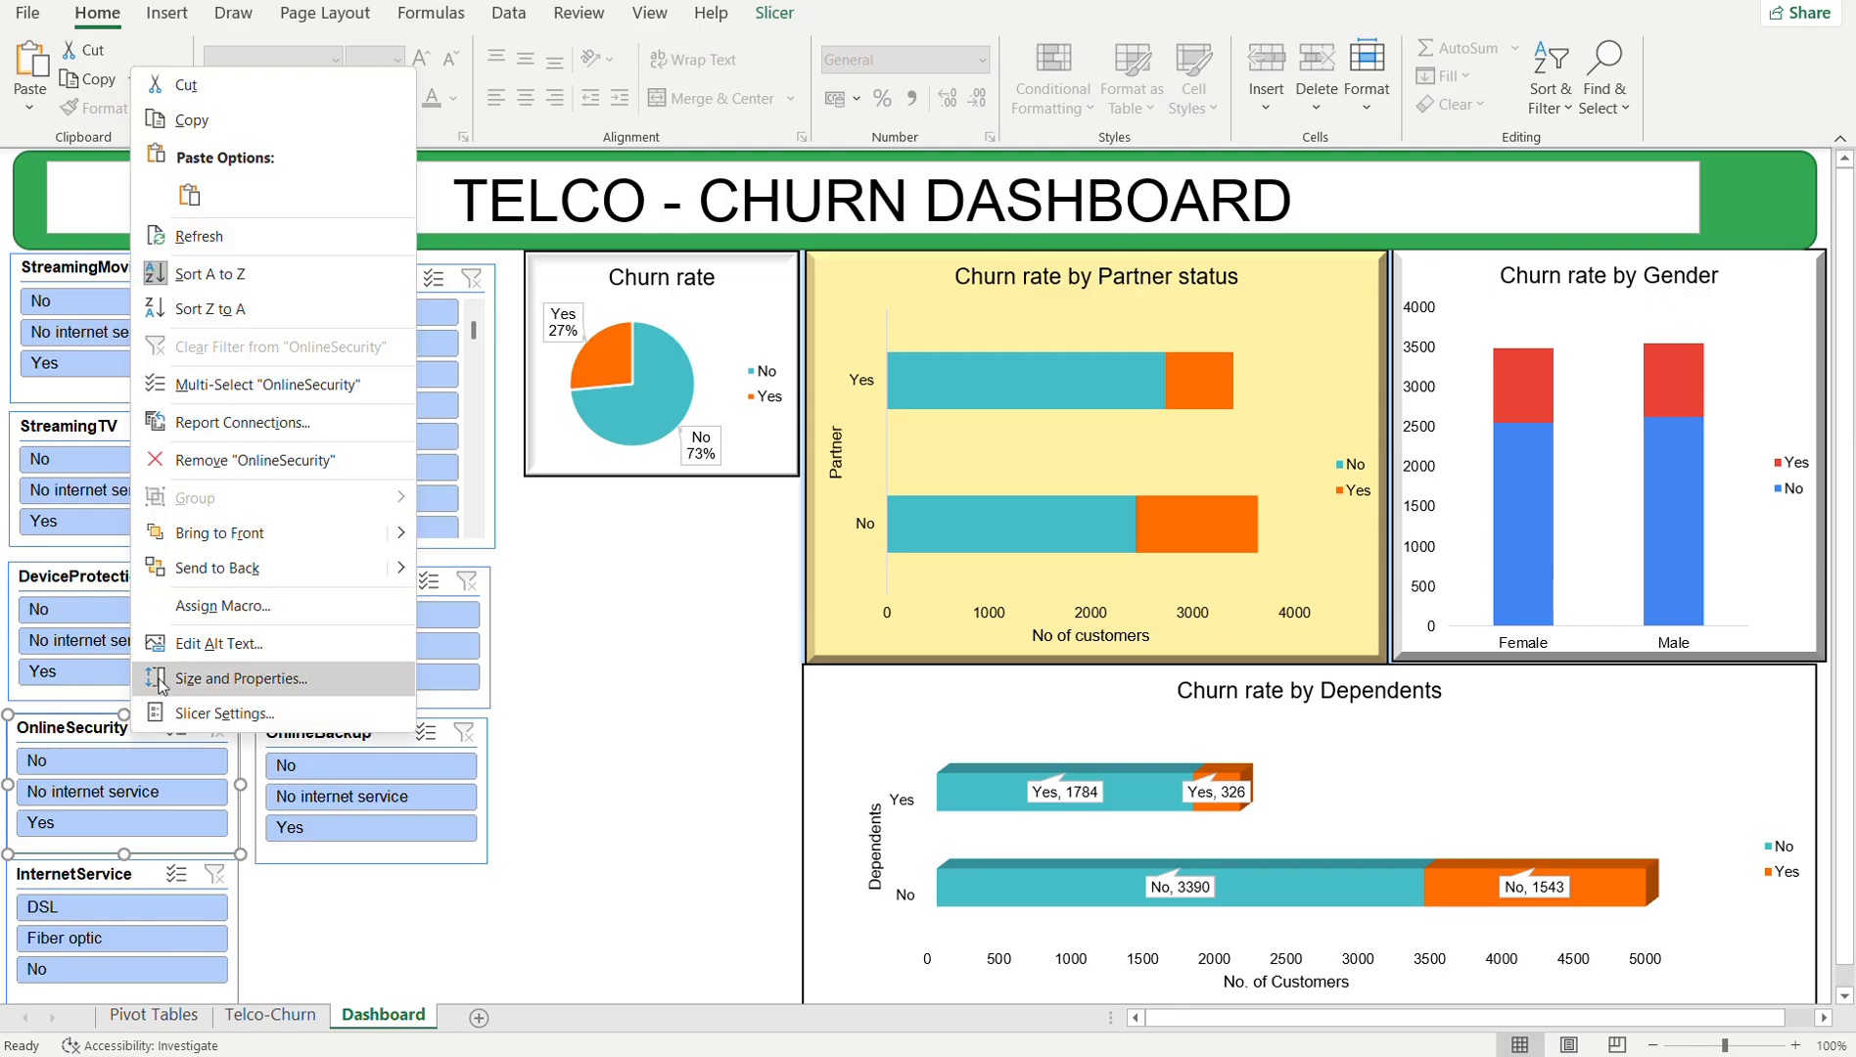
pyautogui.click(211, 421)
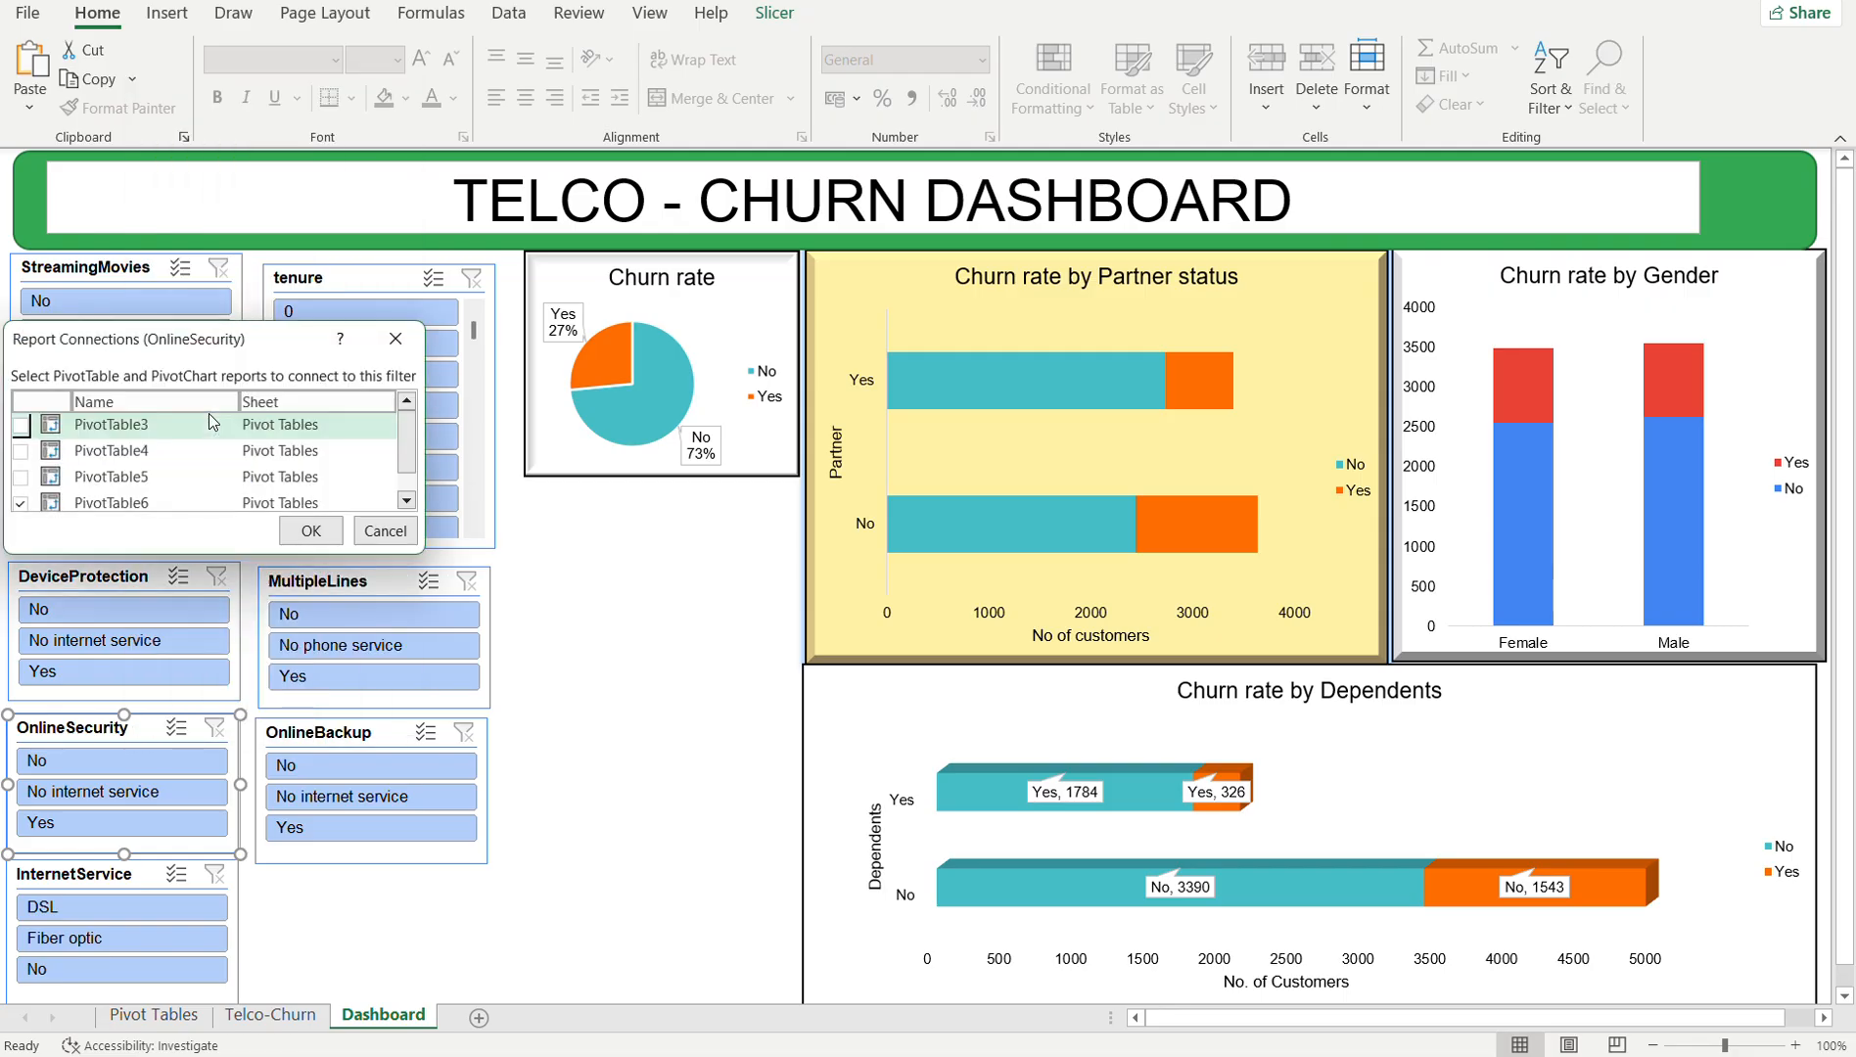
pyautogui.click(20, 477)
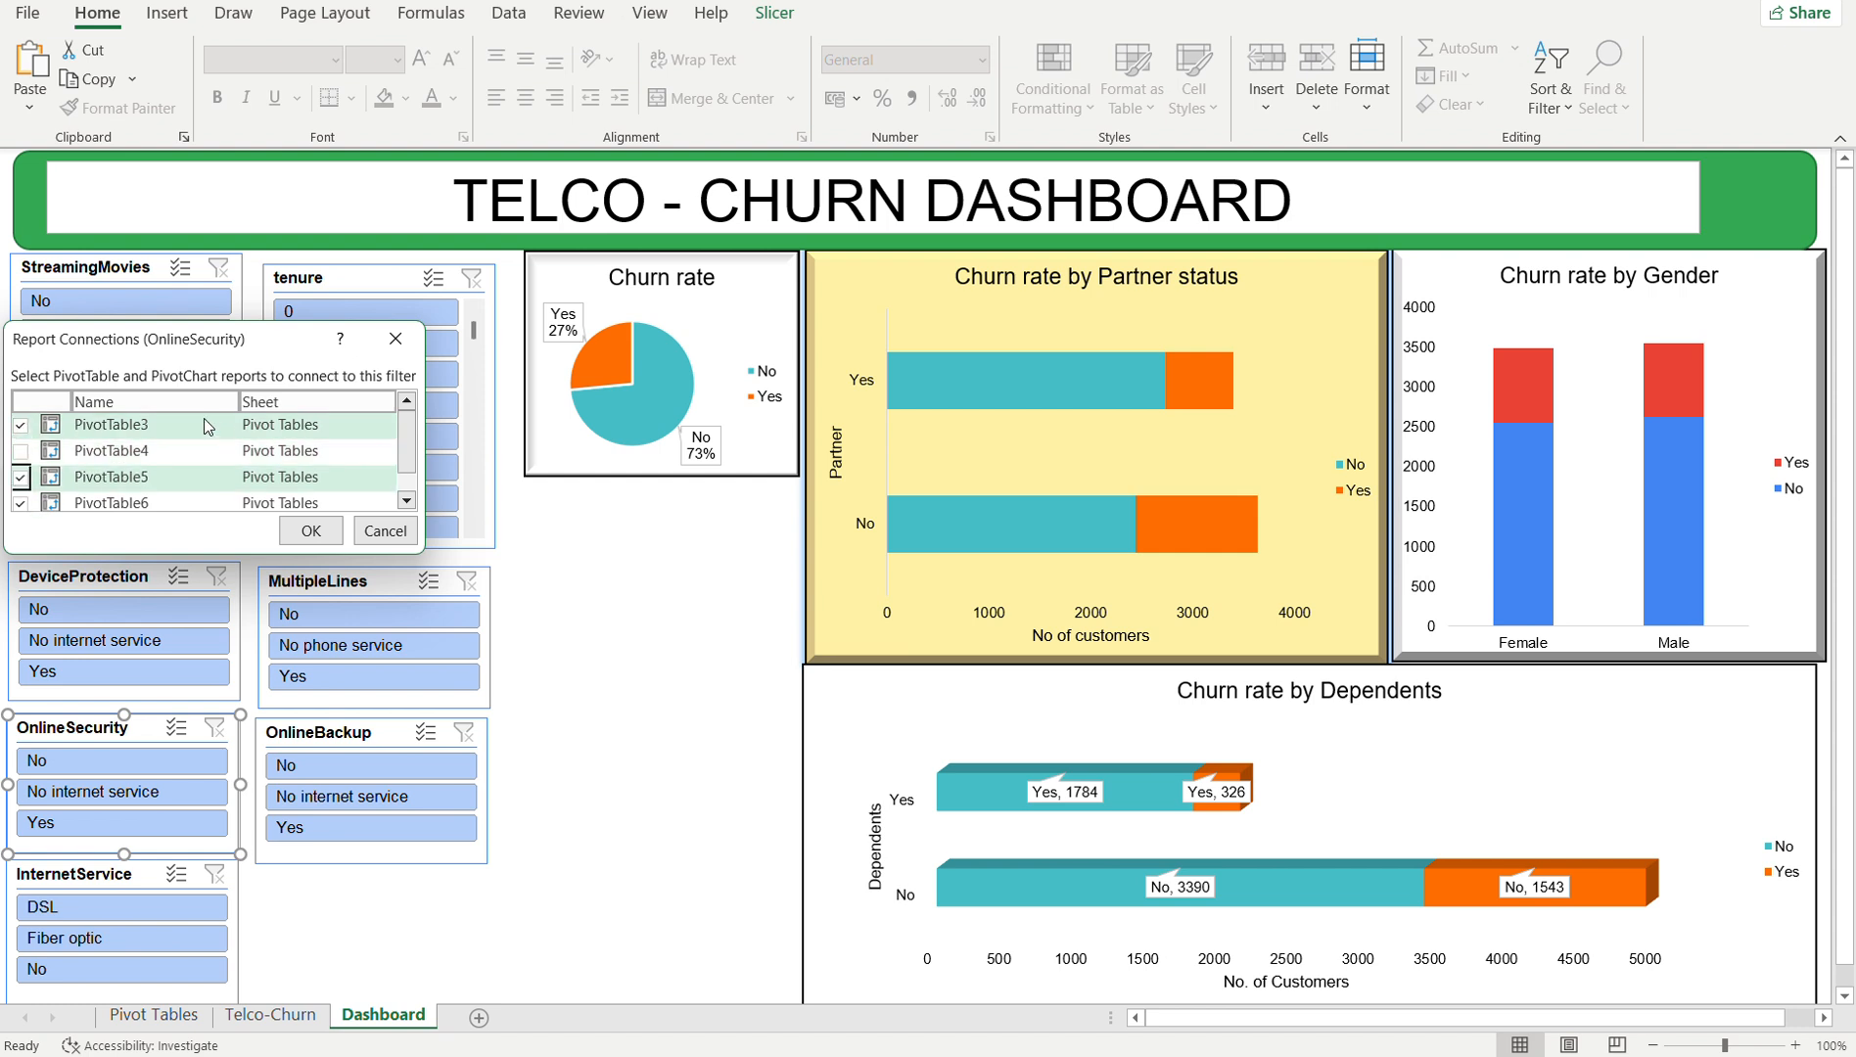
pyautogui.click(20, 450)
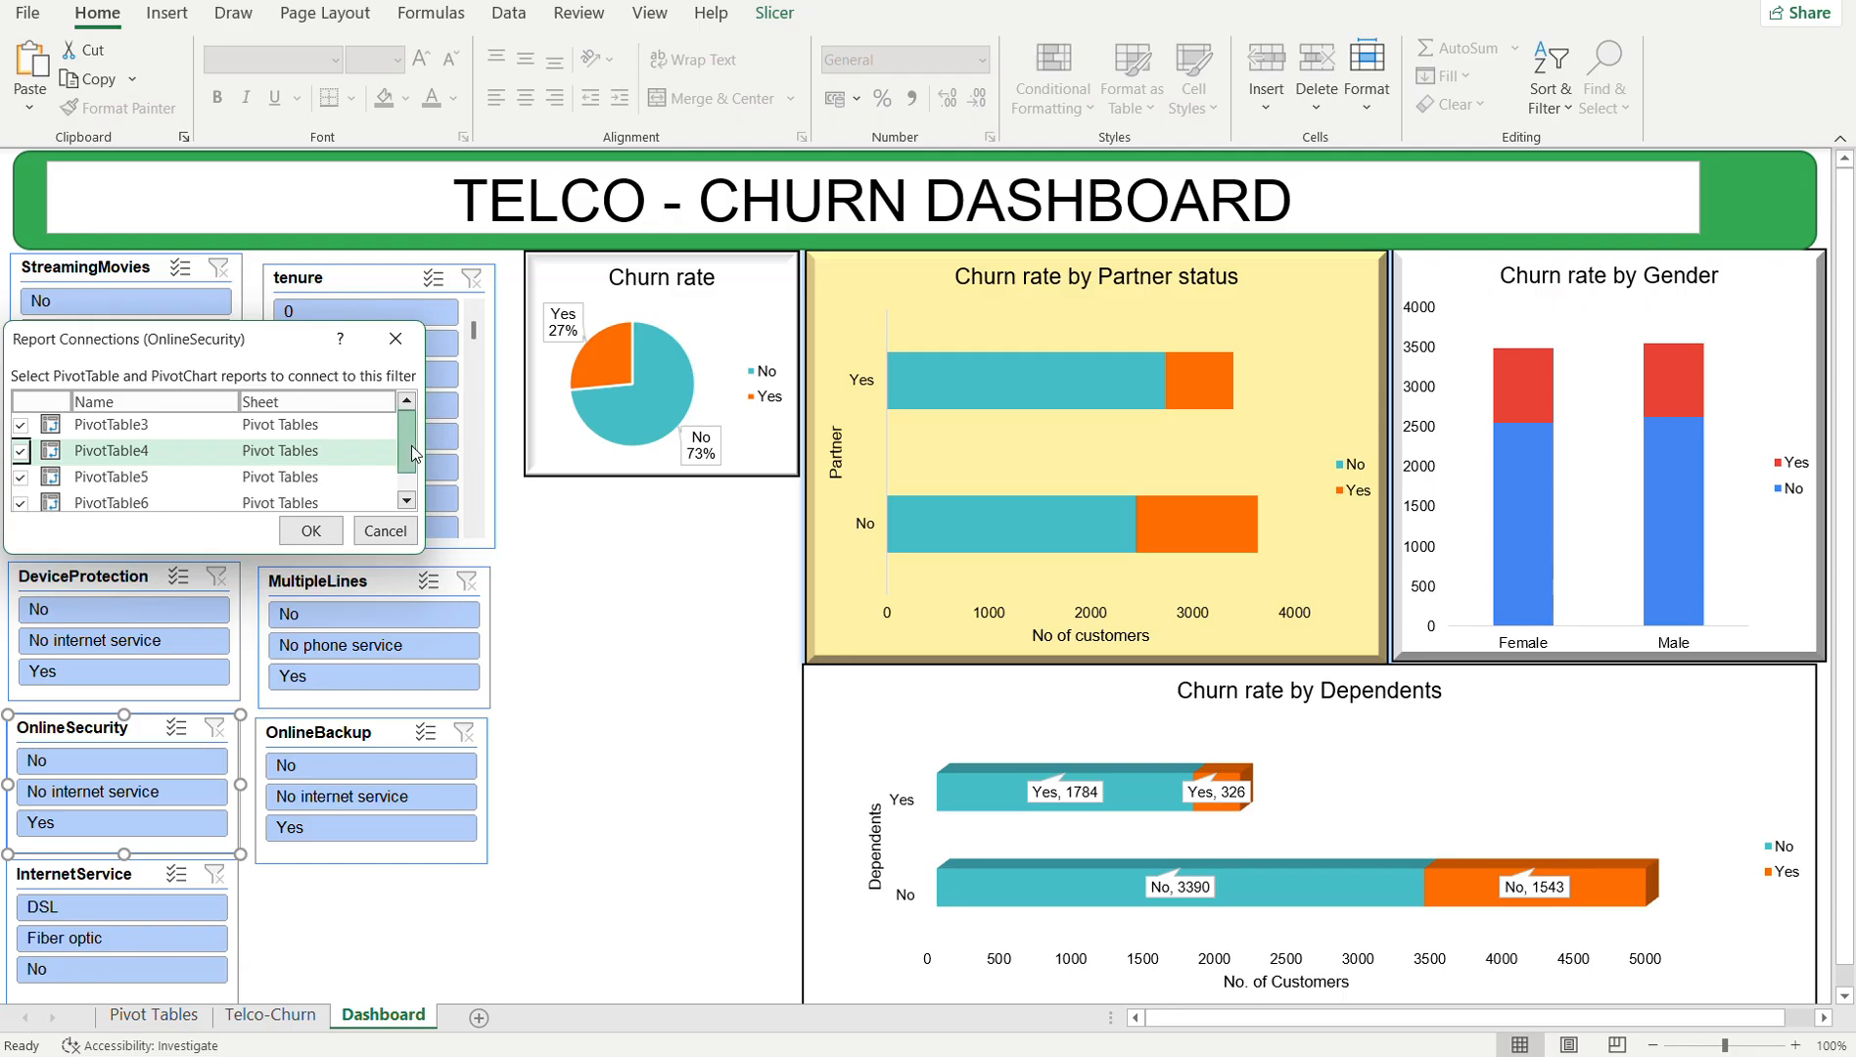
pyautogui.scroll(-1, 412, 446)
pyautogui.click(21, 498)
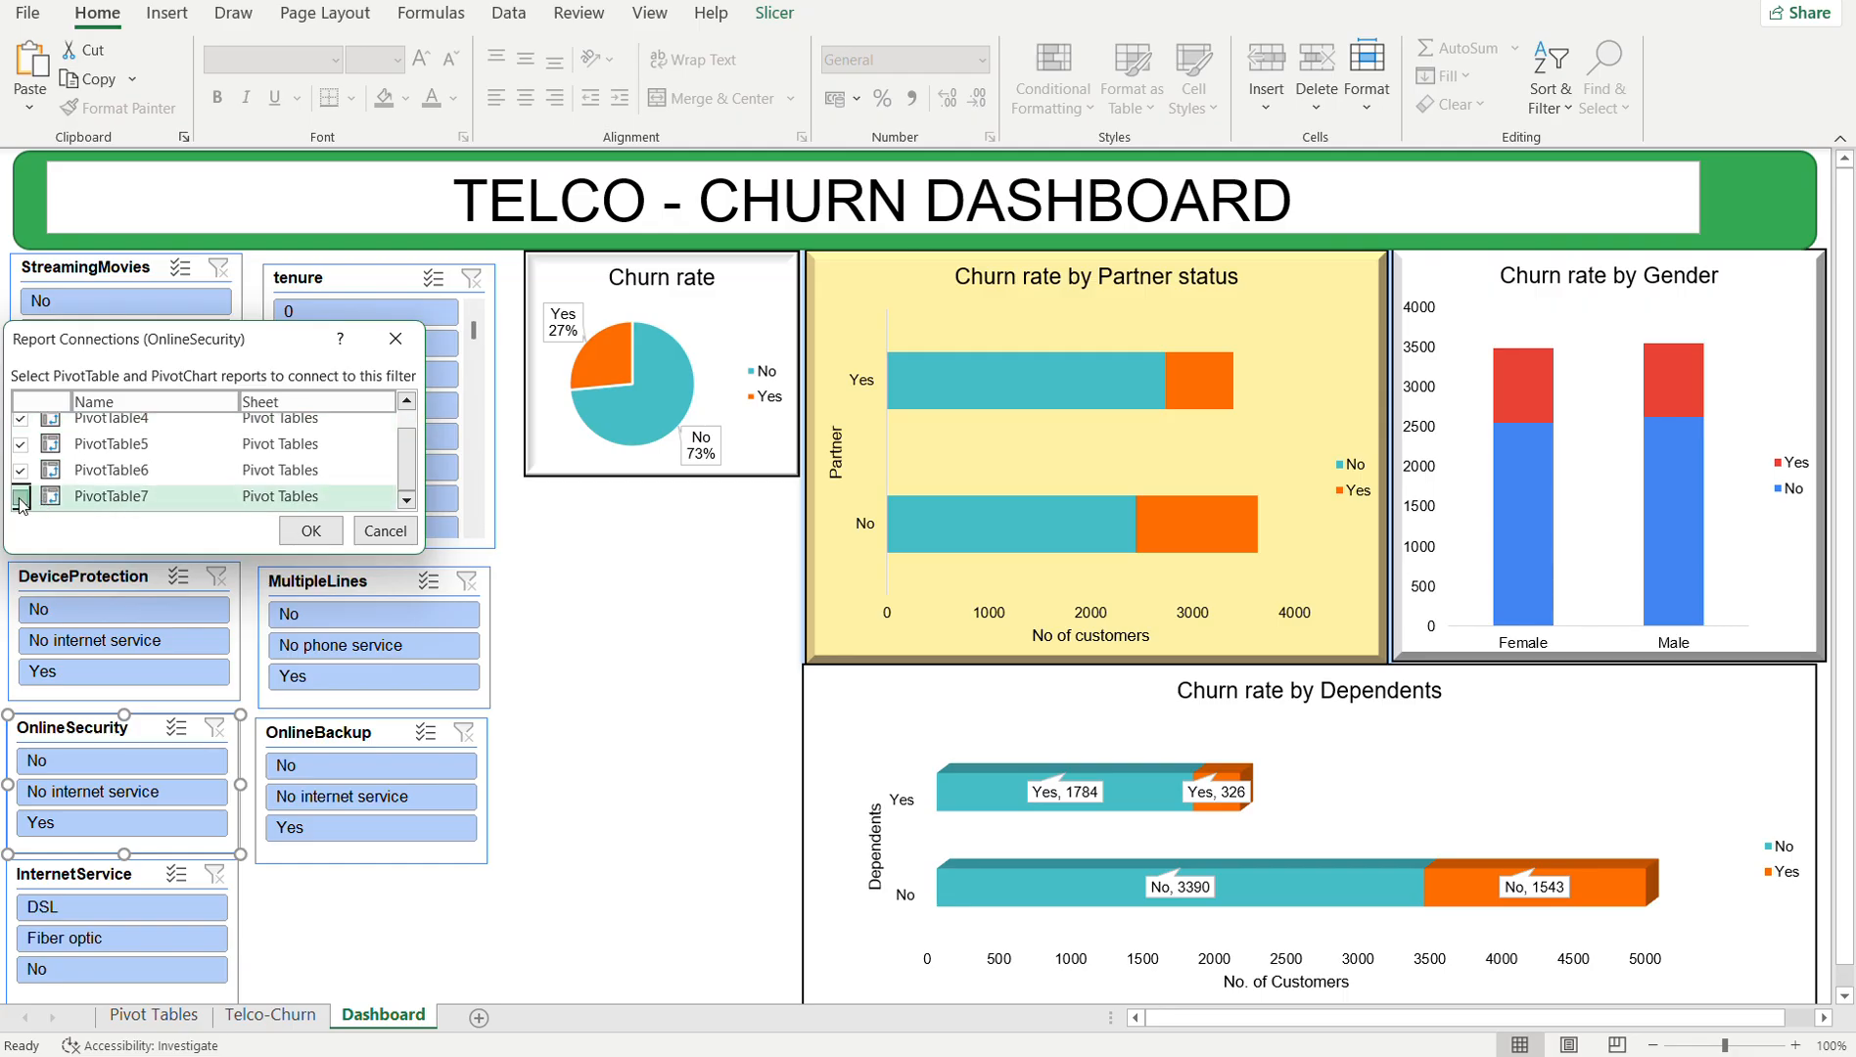
pyautogui.click(311, 530)
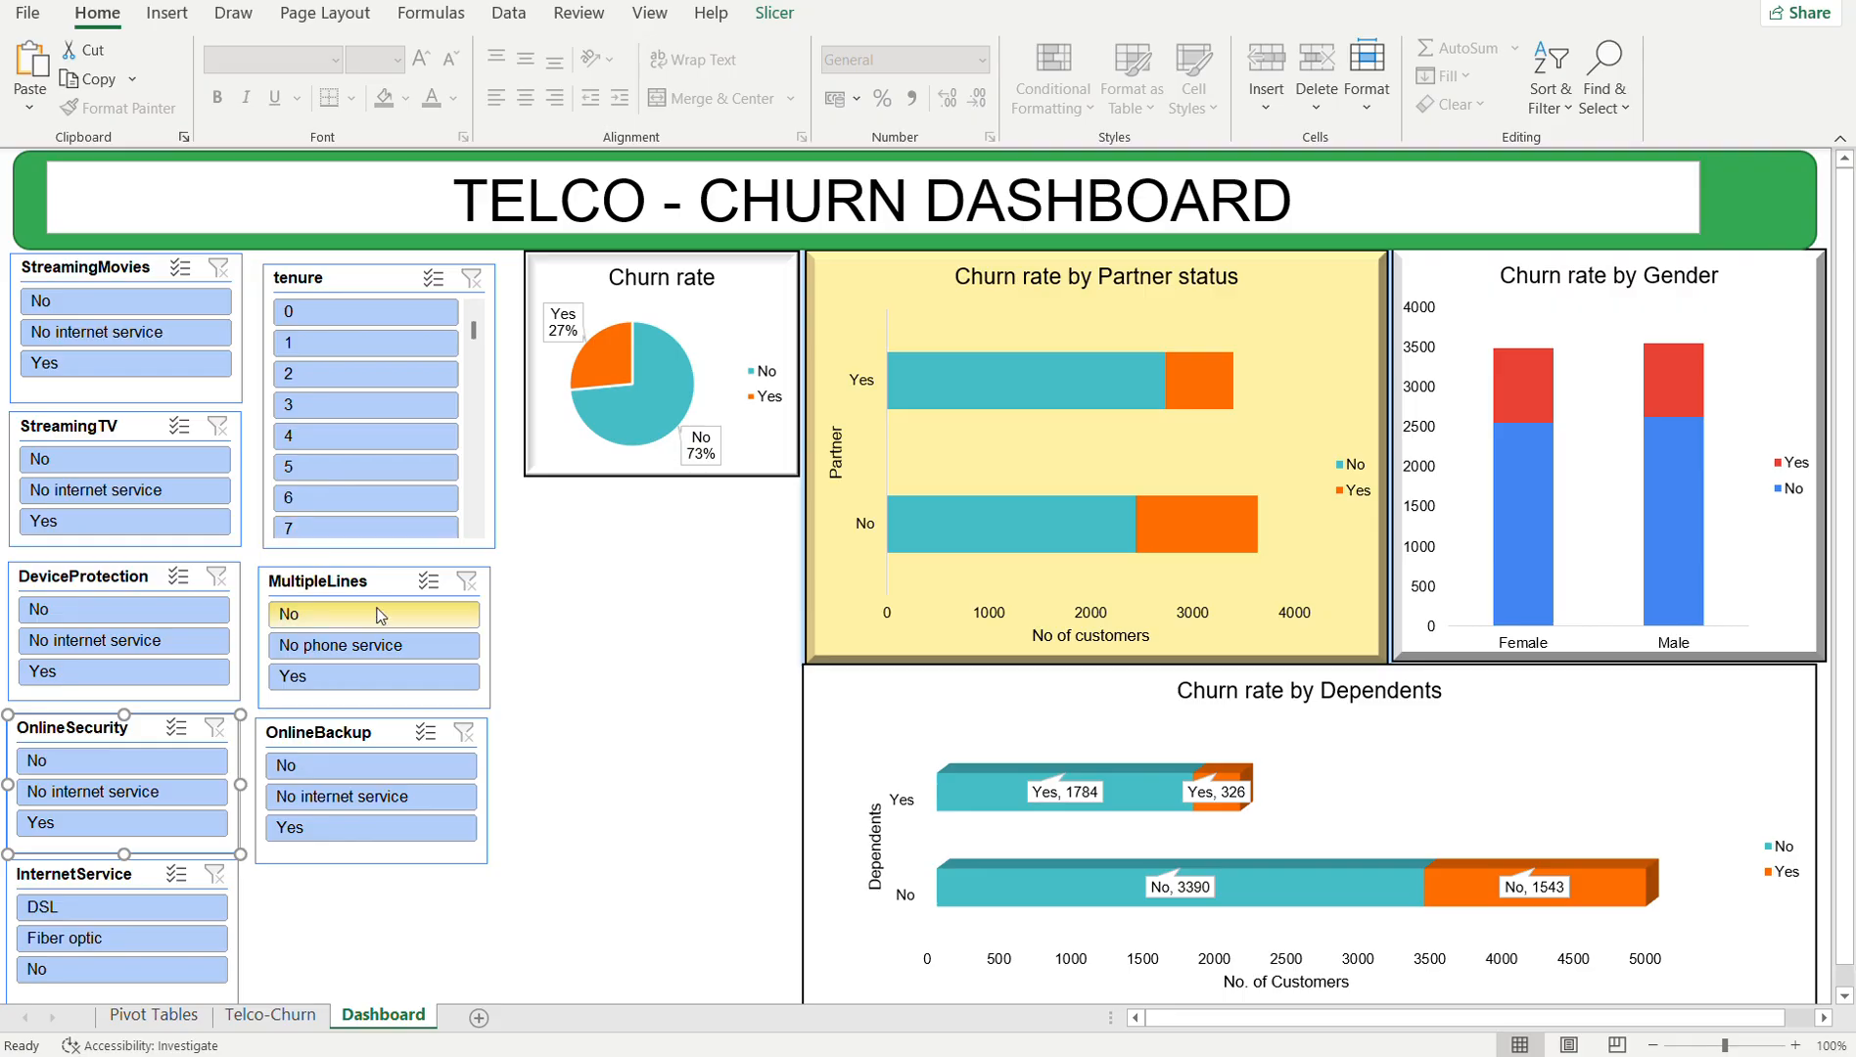
# - Connect the MultipleLines slicer to PivotTable3, PivotTable4, PivotTable5 and PivotTable7 in addition to PivotTable6, and deselect the slicer
pyautogui.rightClick(405, 584)
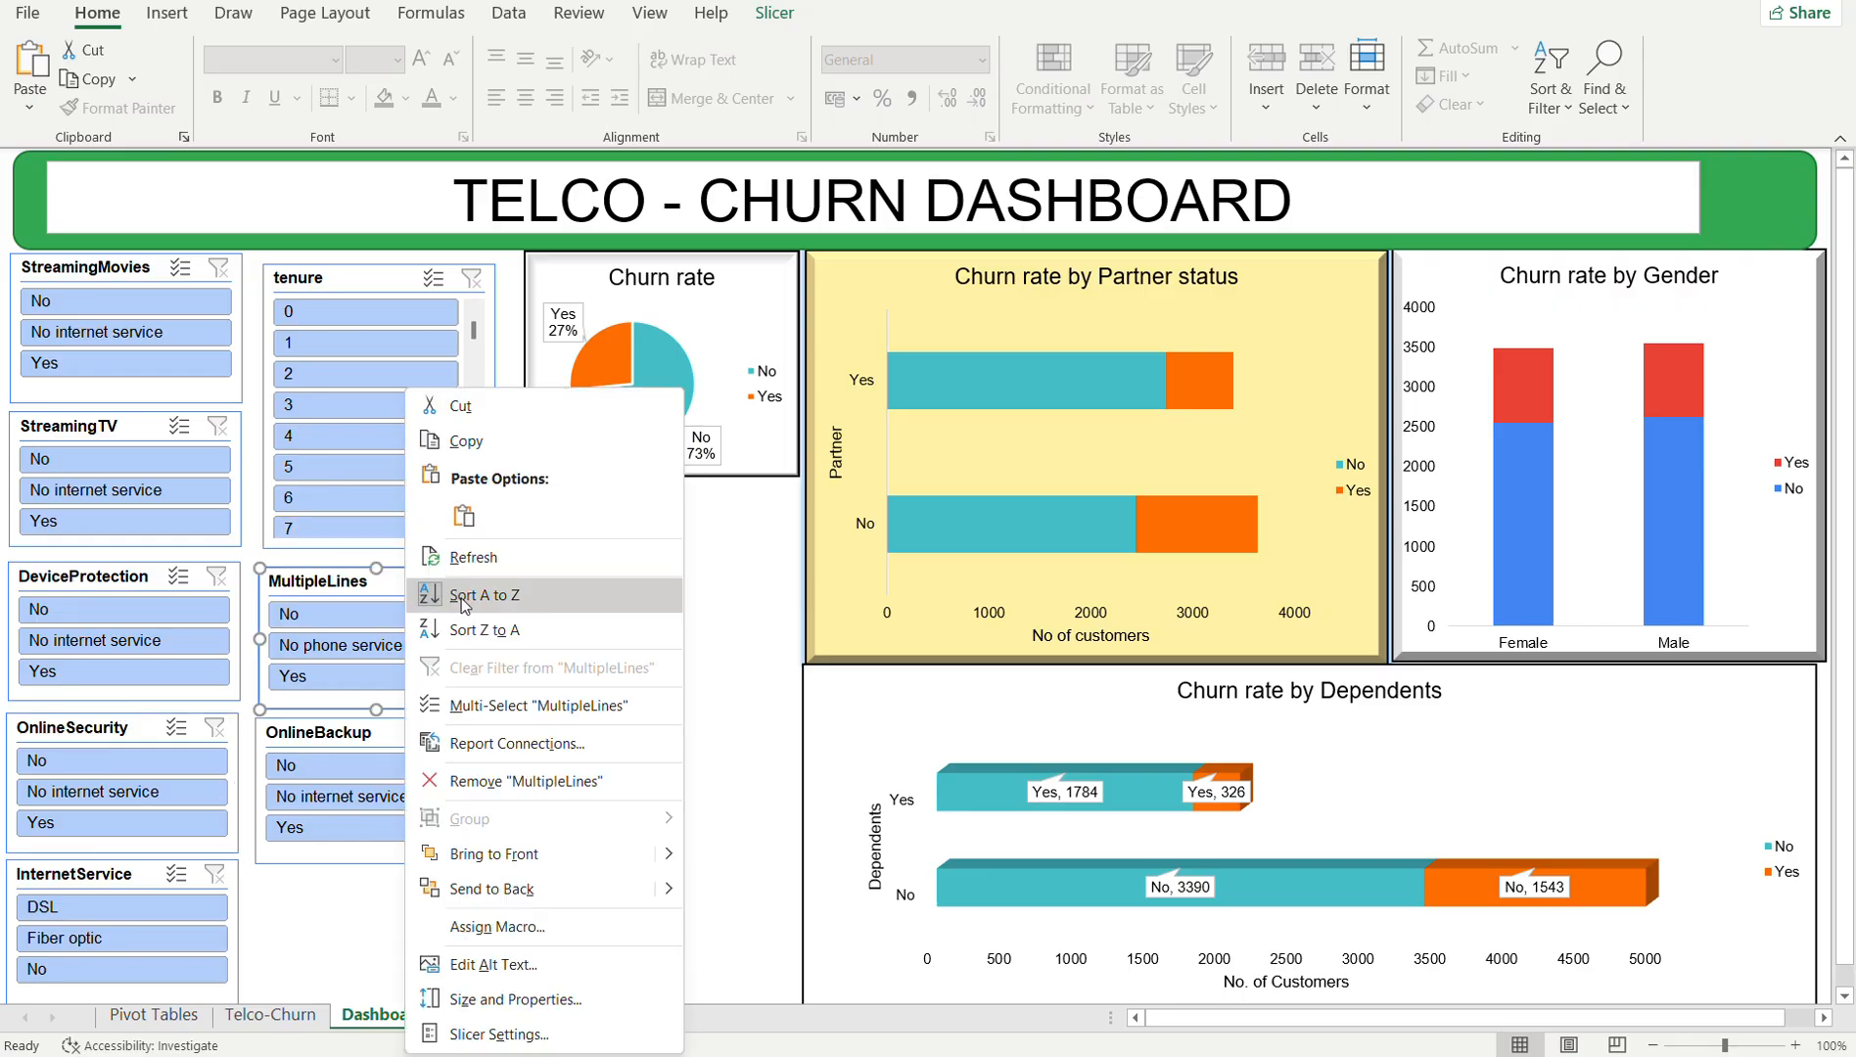
pyautogui.click(519, 742)
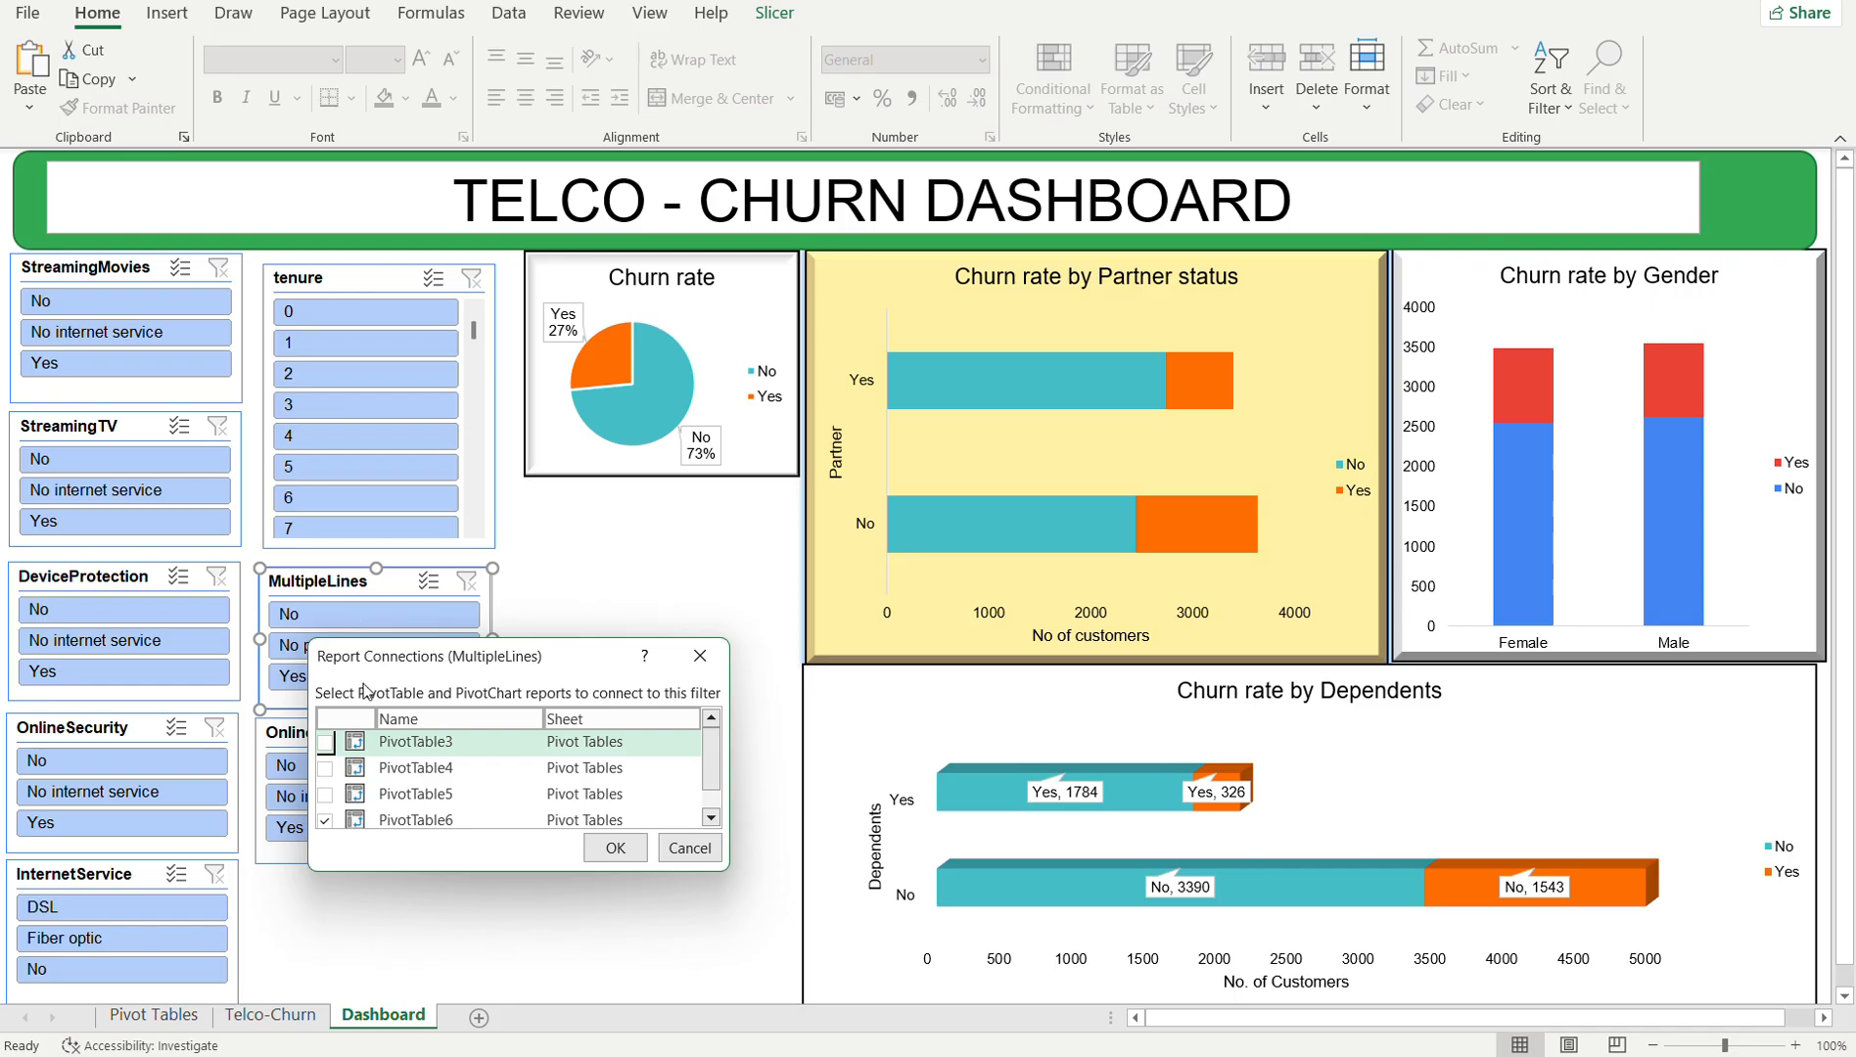
pyautogui.click(325, 742)
pyautogui.click(324, 768)
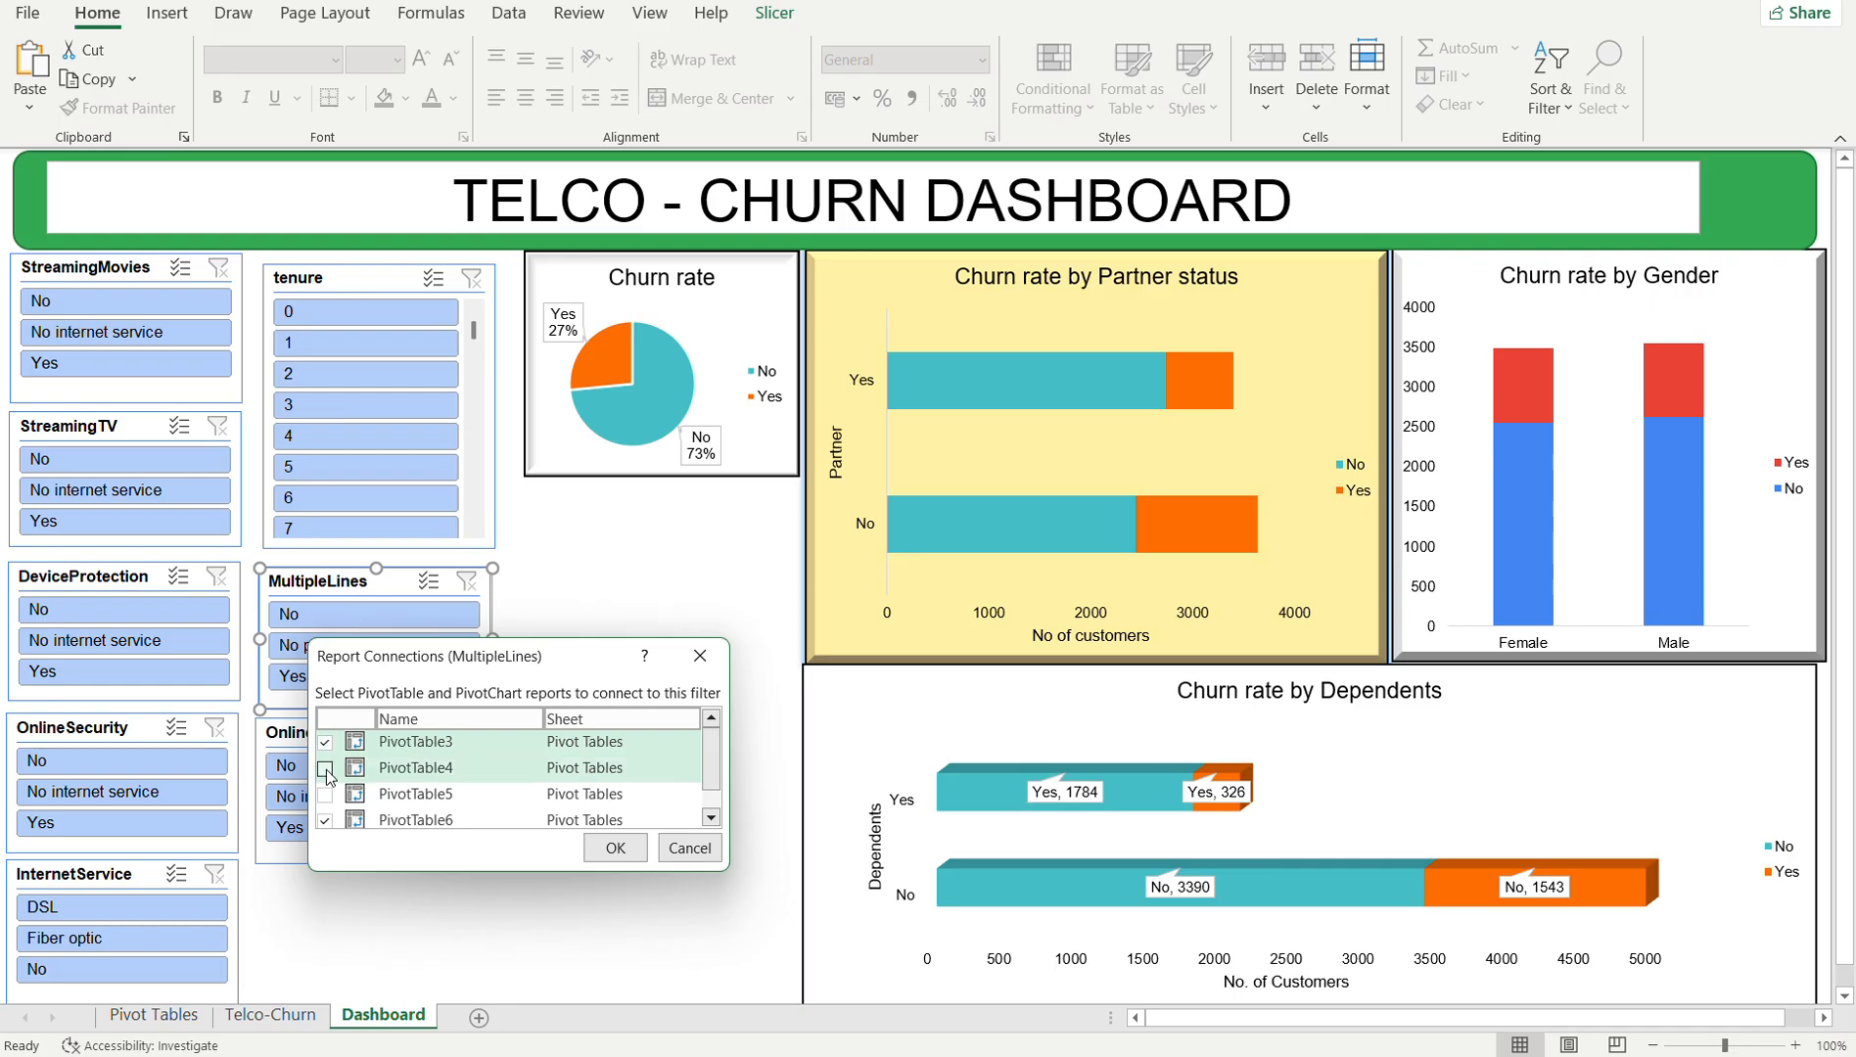
pyautogui.click(326, 796)
pyautogui.click(325, 770)
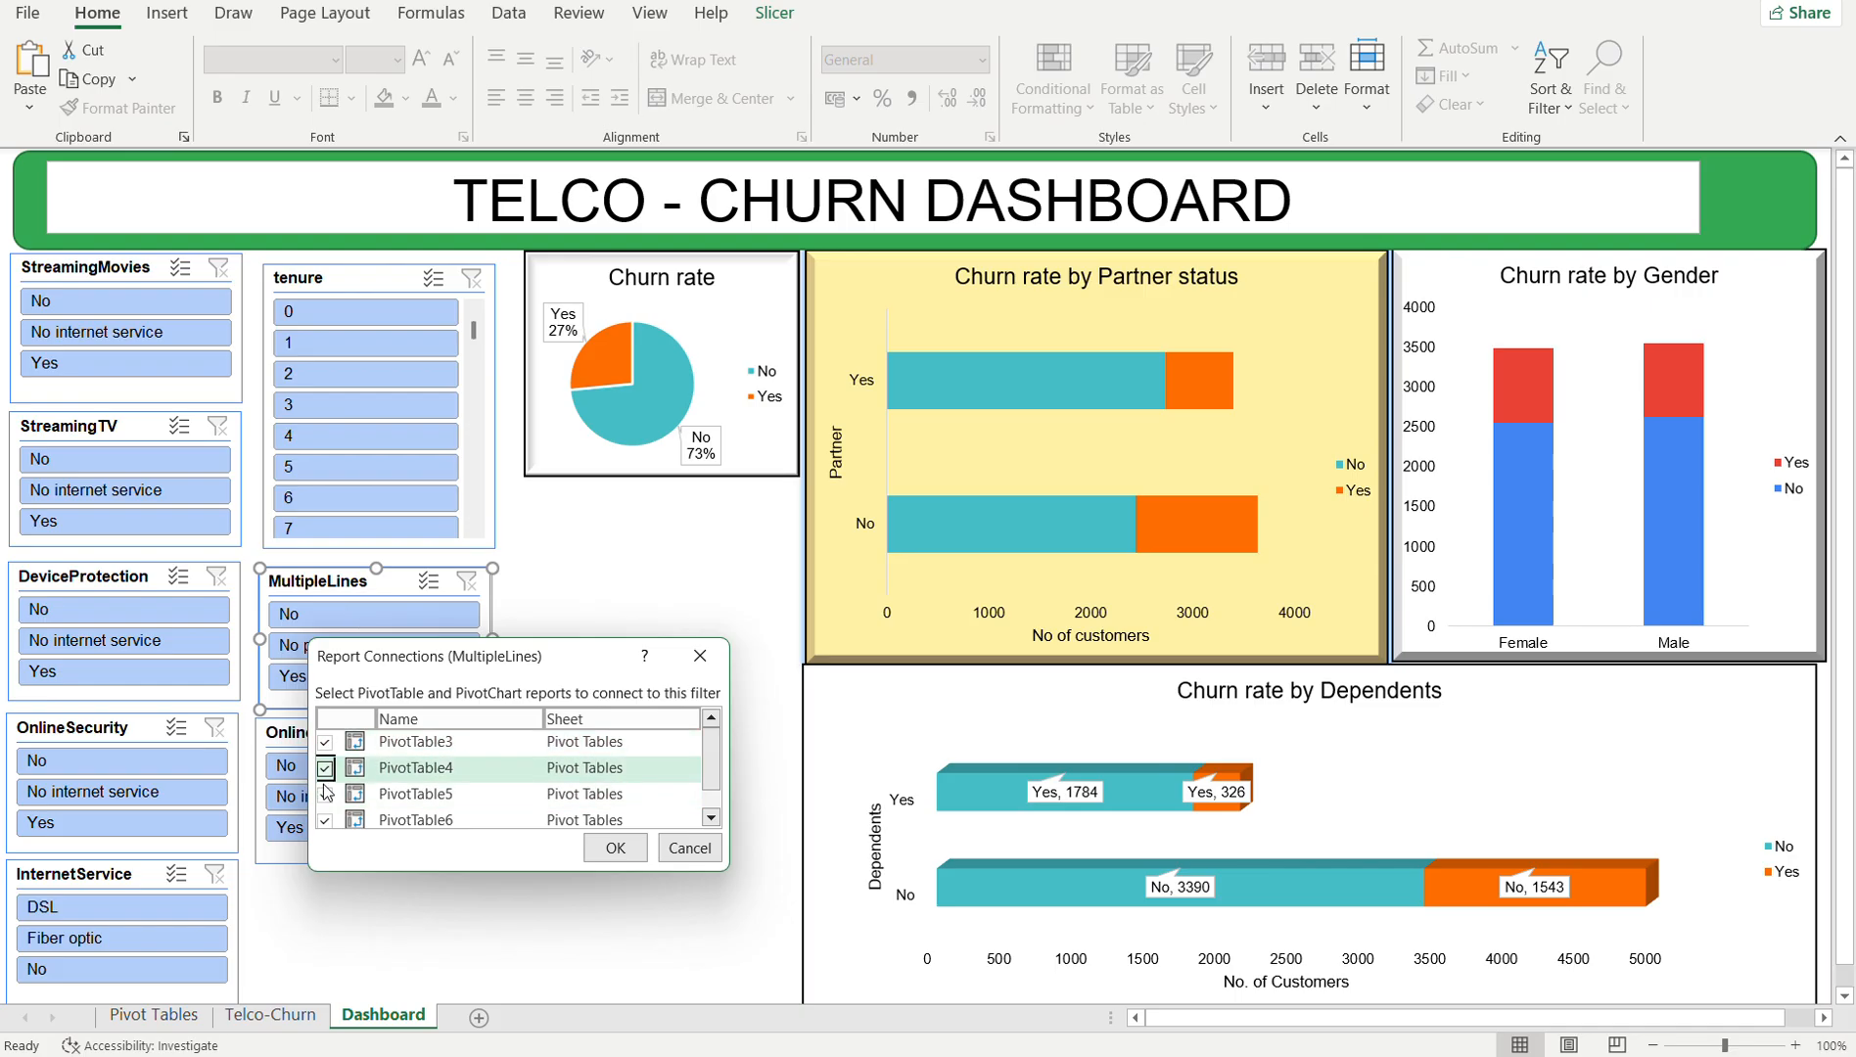
pyautogui.scroll(-1, 712, 773)
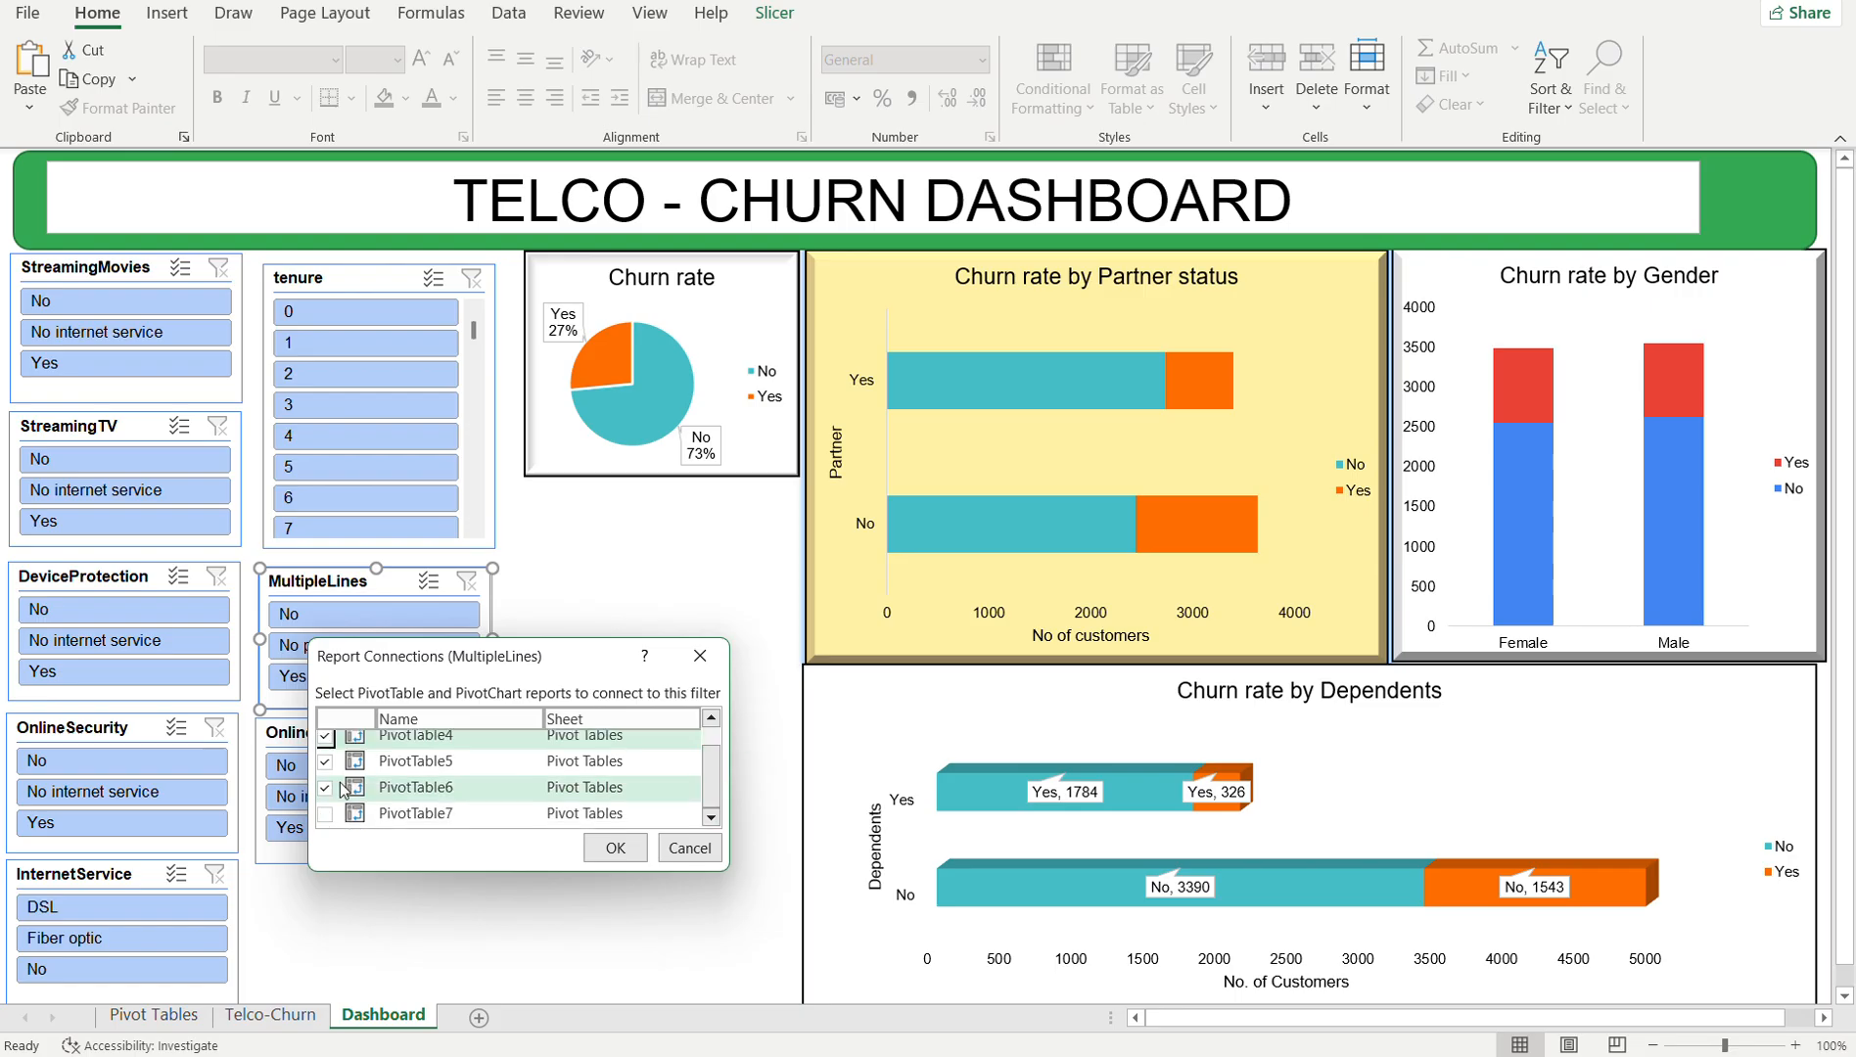
pyautogui.click(325, 814)
pyautogui.click(325, 818)
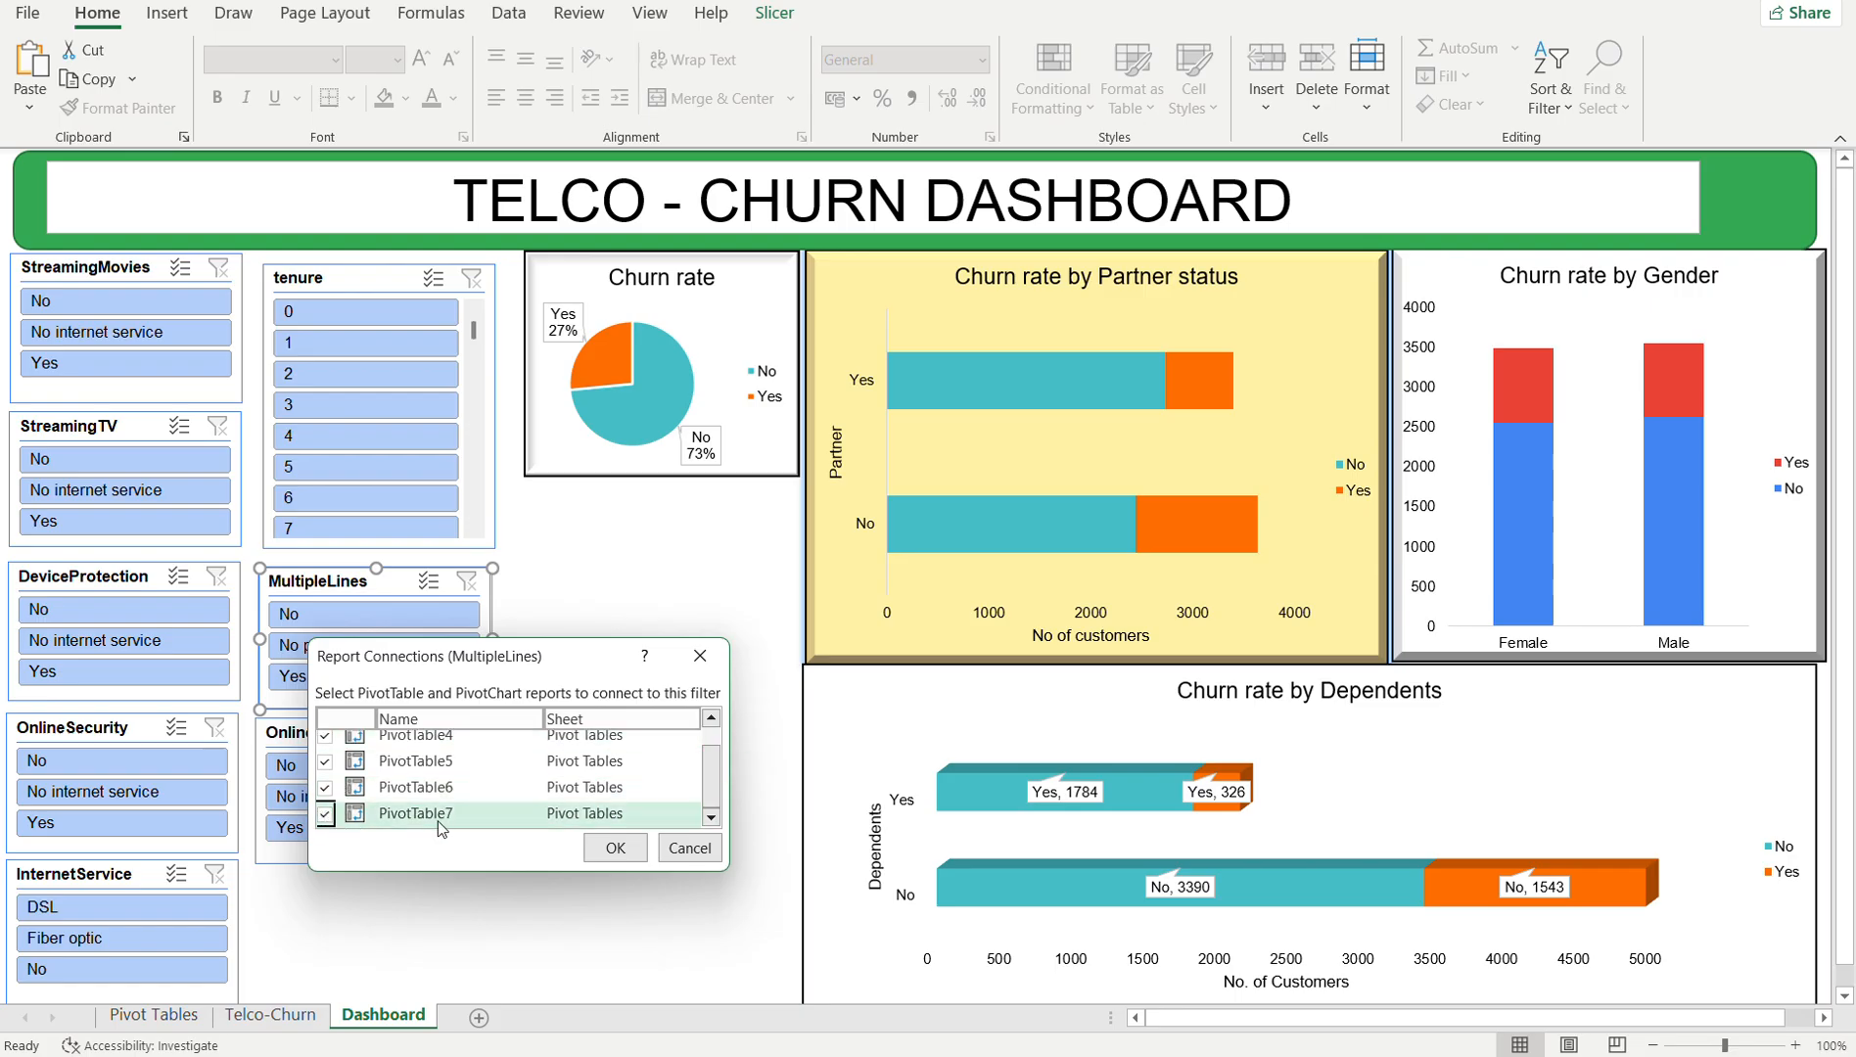
pyautogui.click(592, 853)
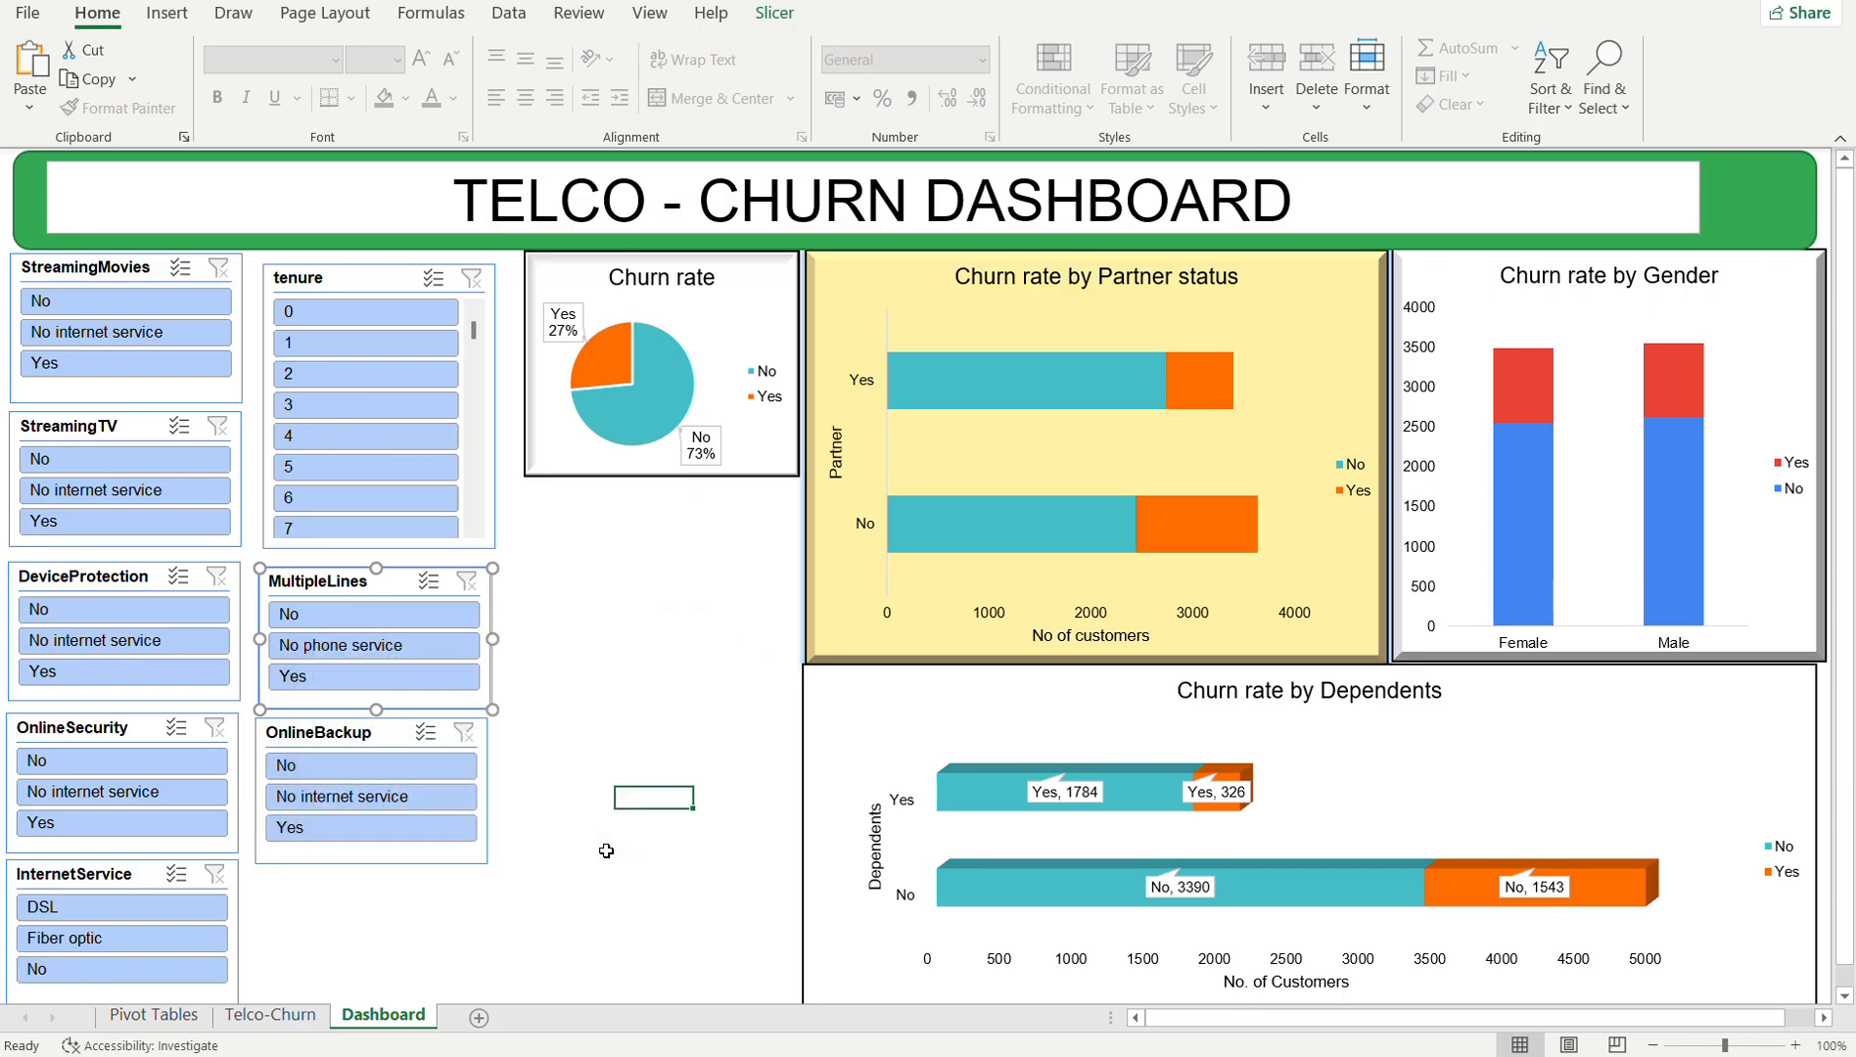
pyautogui.click(607, 851)
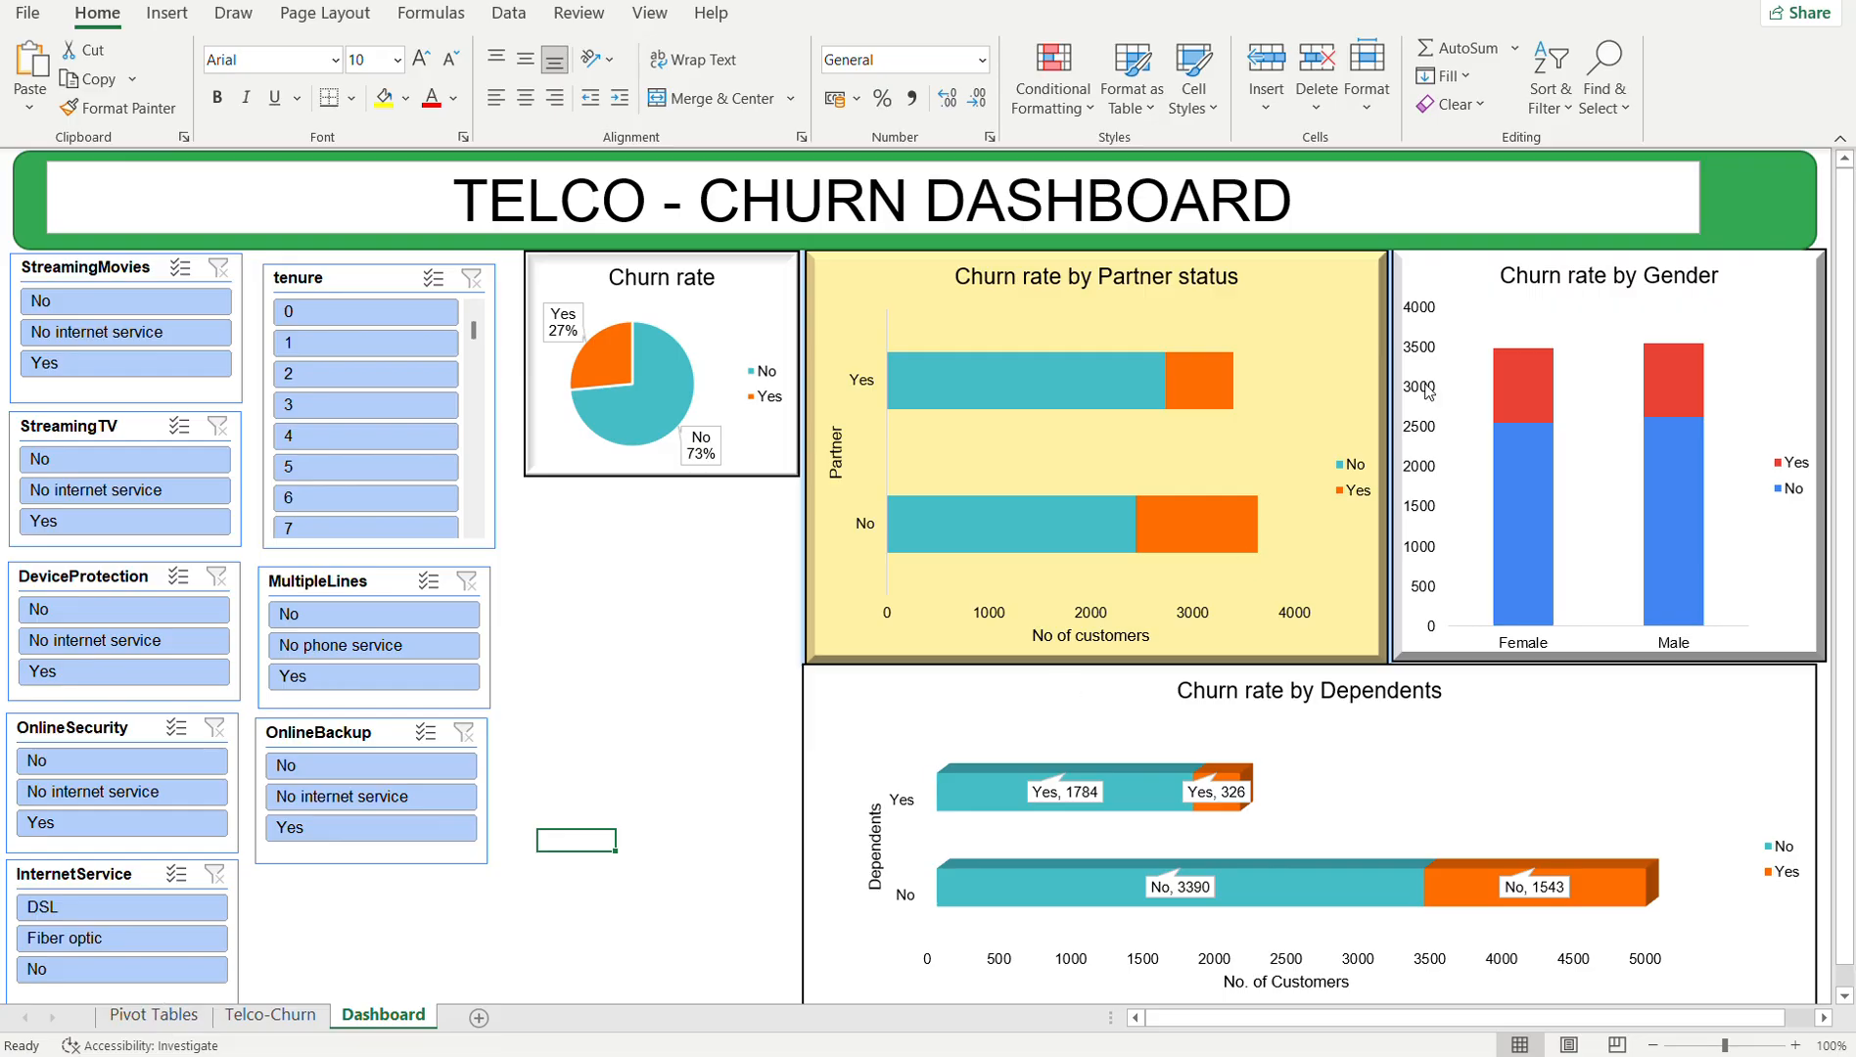
pyautogui.click(1773, 1)
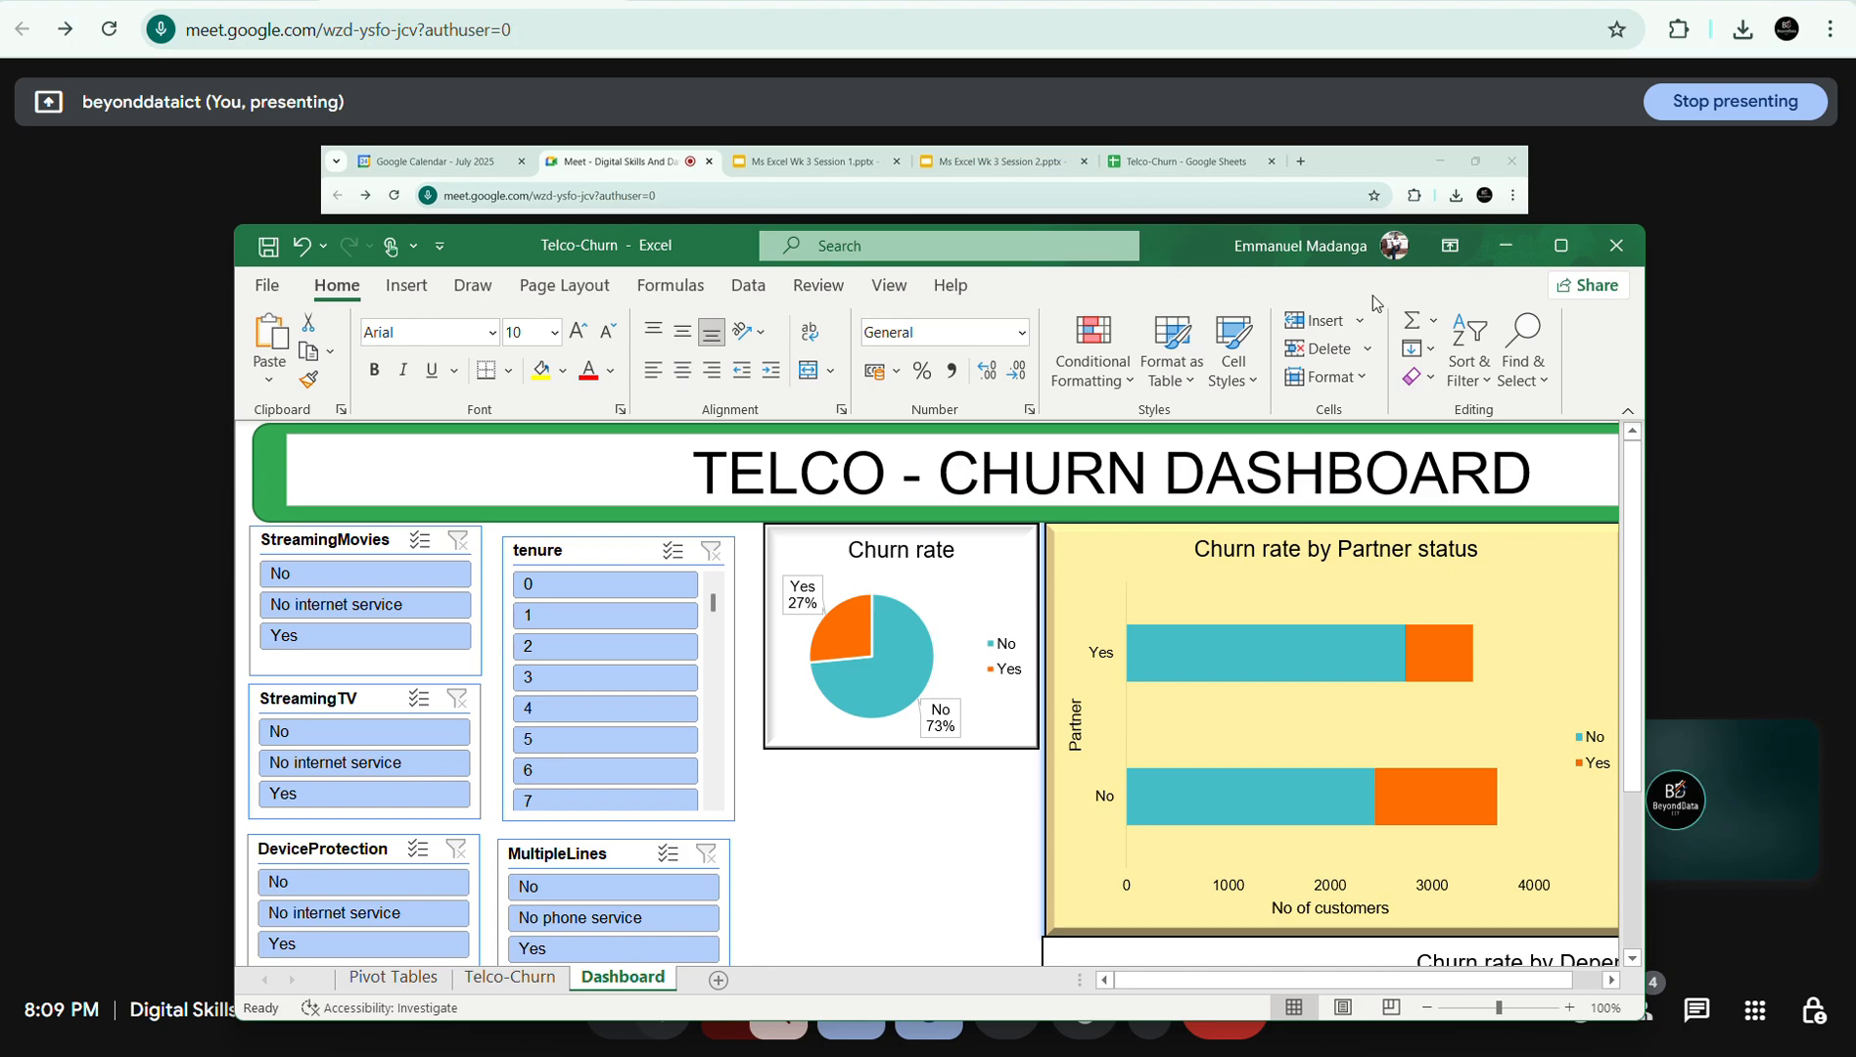
pyautogui.click(1561, 245)
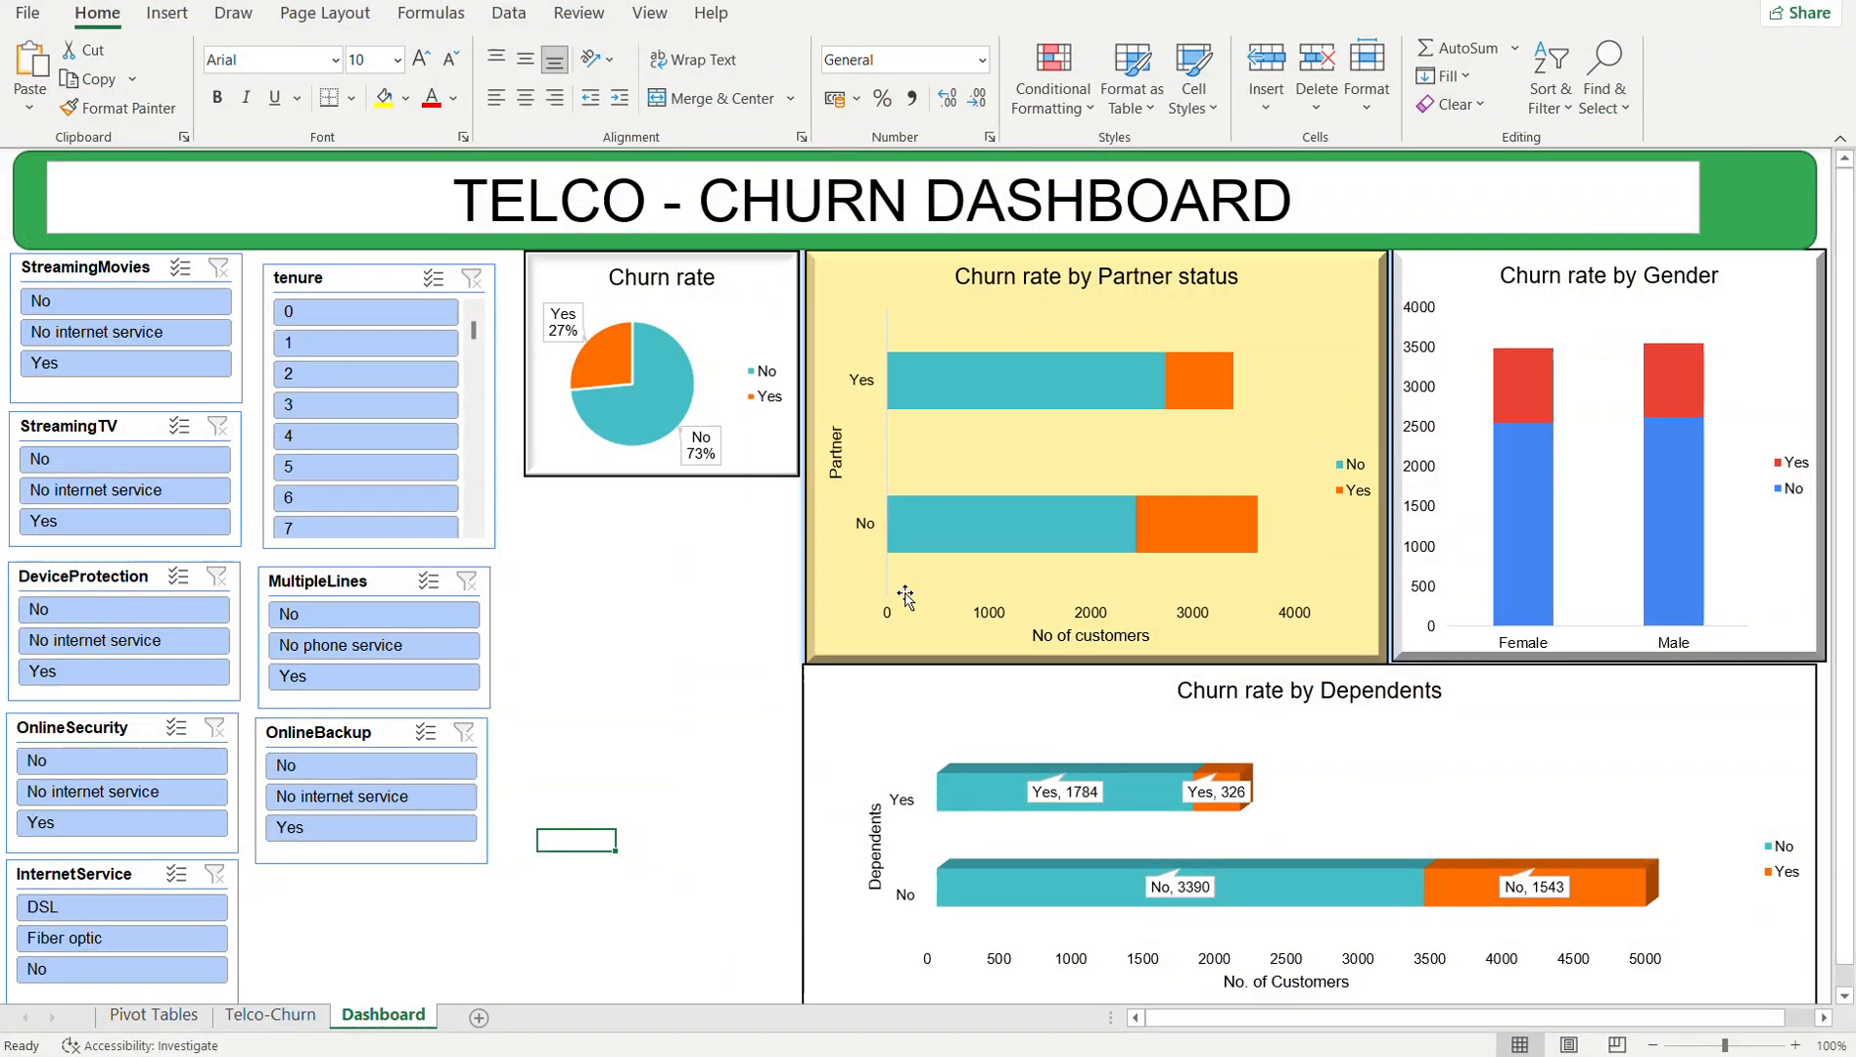
# - Review the filter connections of the gender-by-churn PivotTable on the Pivot Tables sheet, then return to the Dashboard sheet
pyautogui.click(154, 1015)
pyautogui.moveTo(146, 670); pyautogui.dragTo(152, 655)
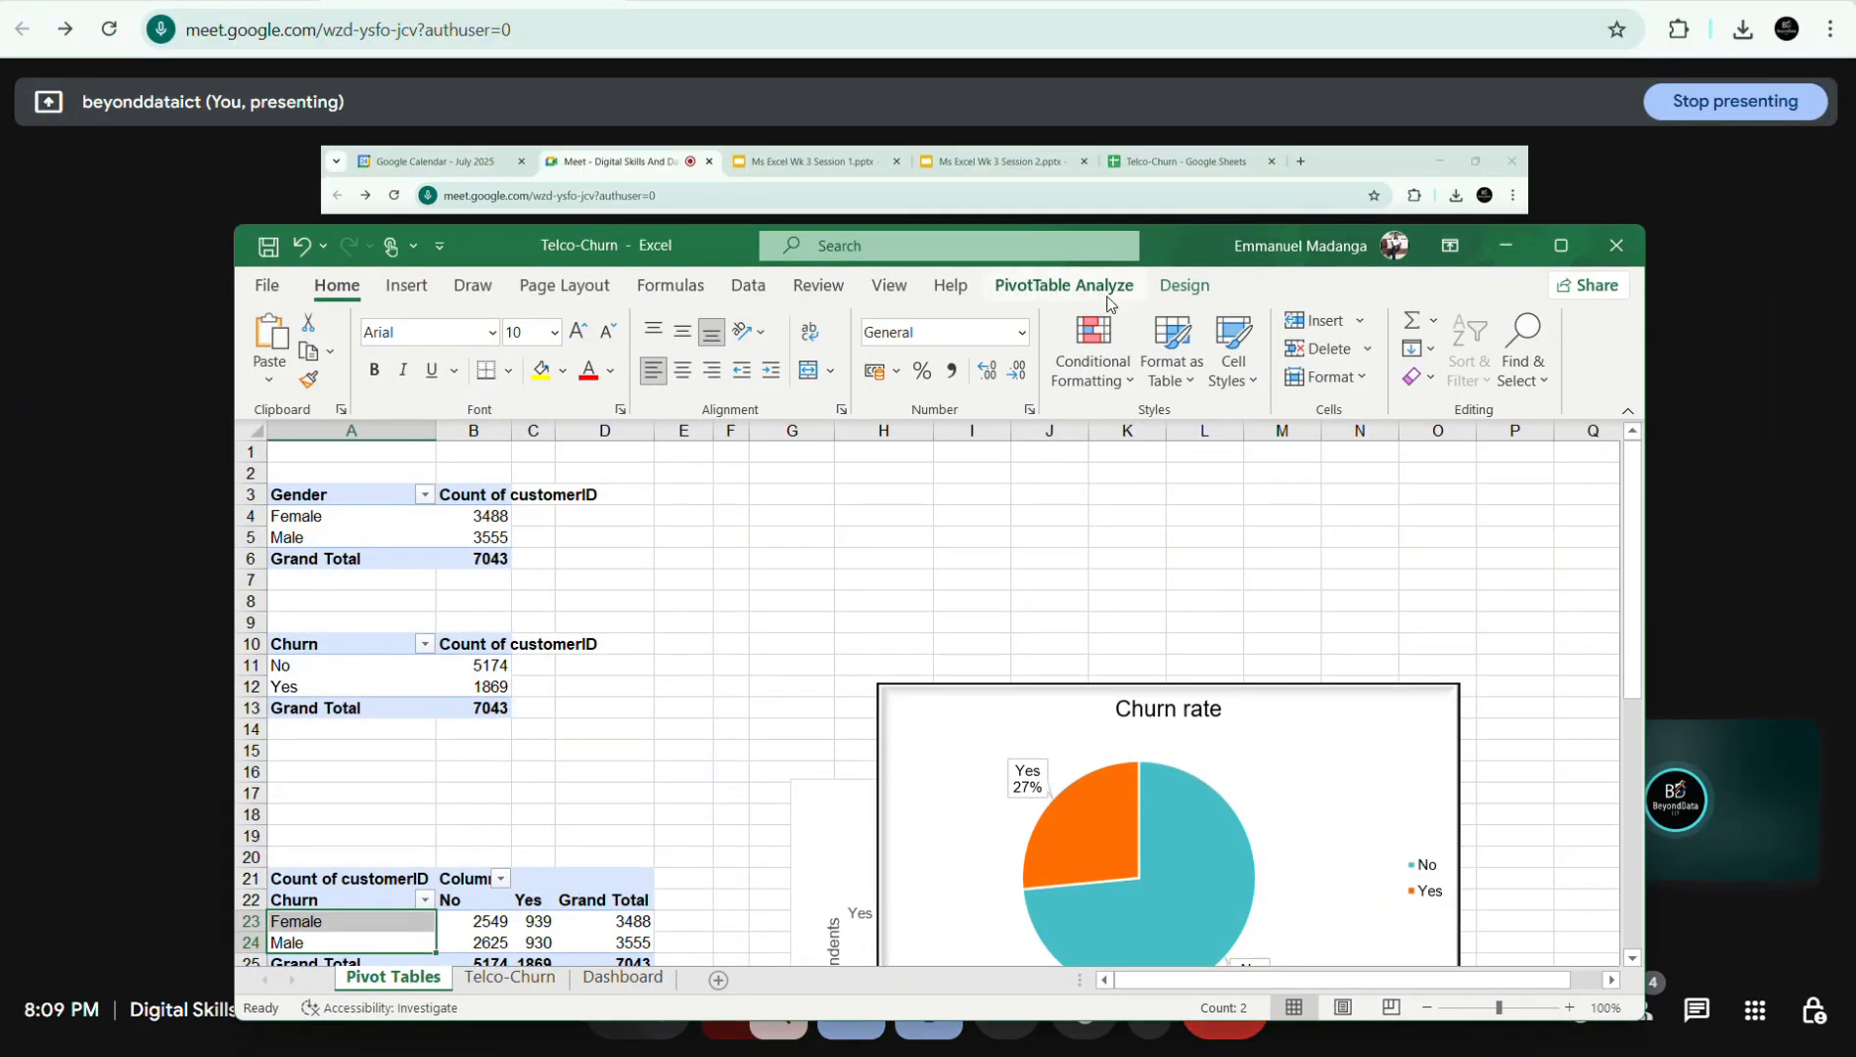
pyautogui.click(1107, 294)
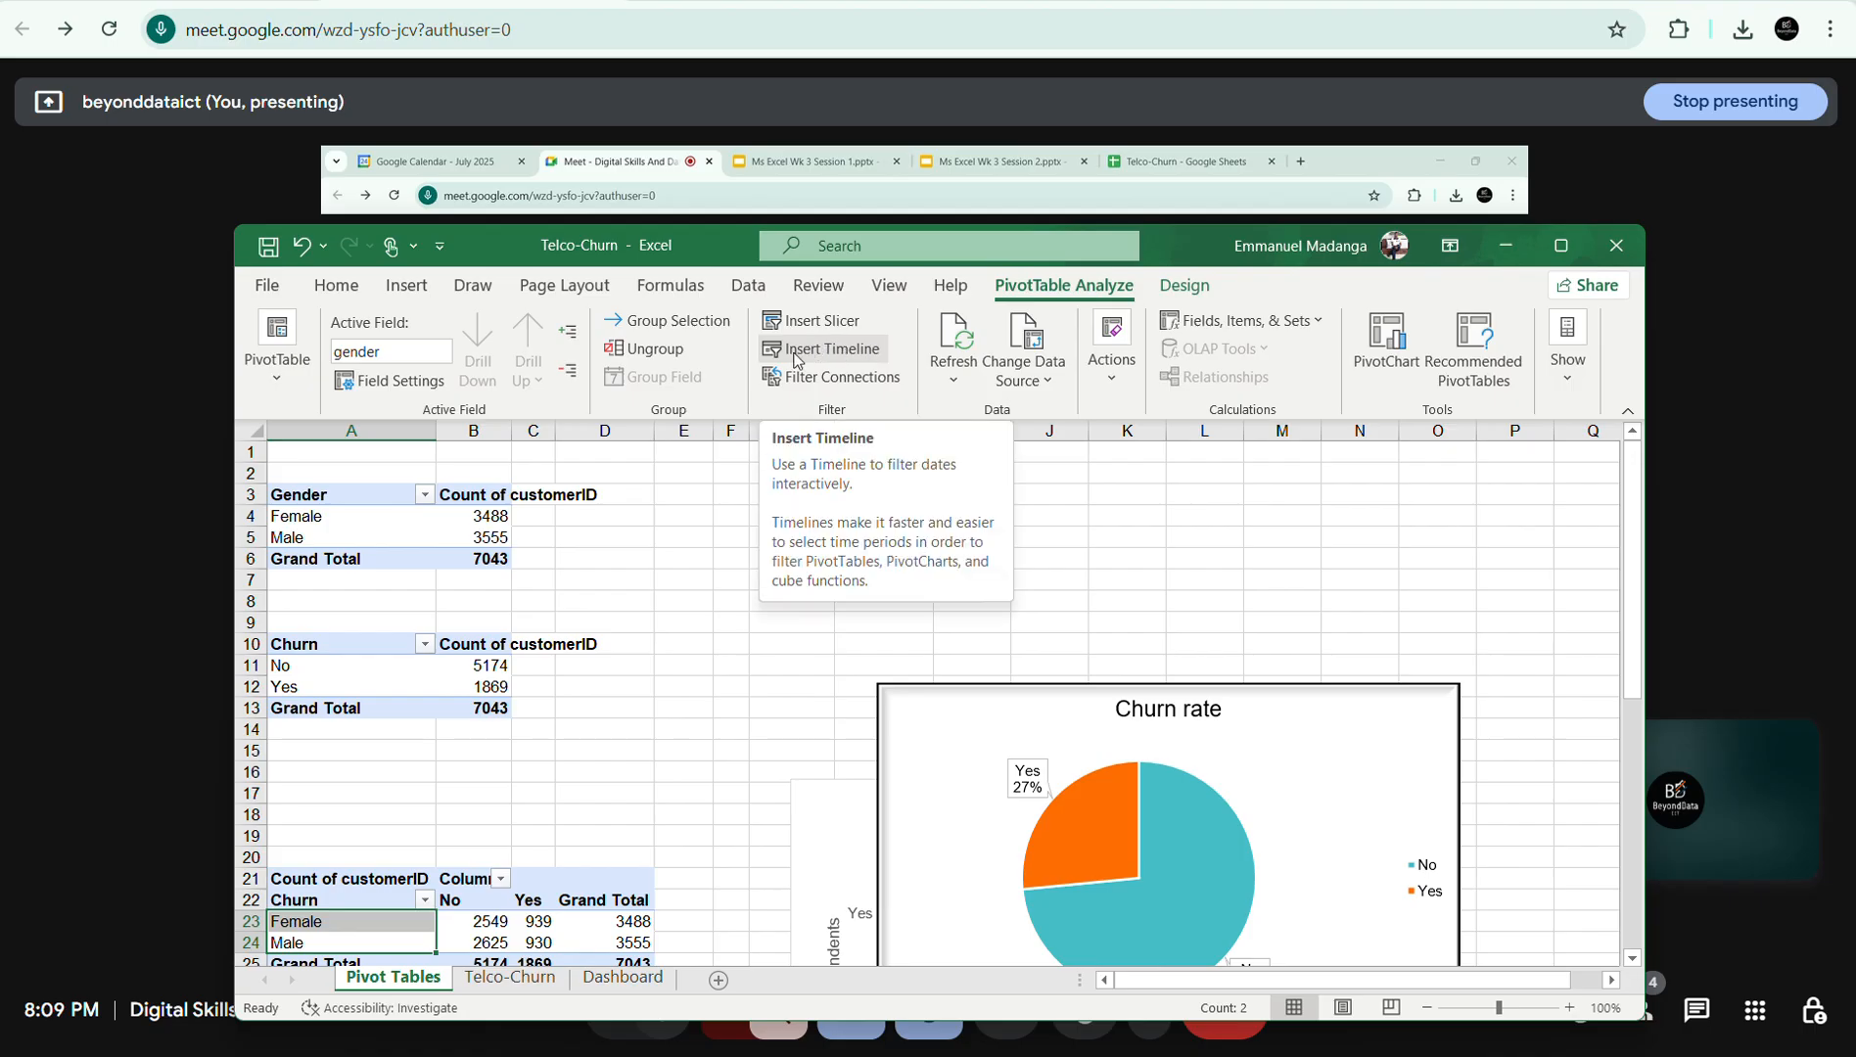
pyautogui.click(1549, 253)
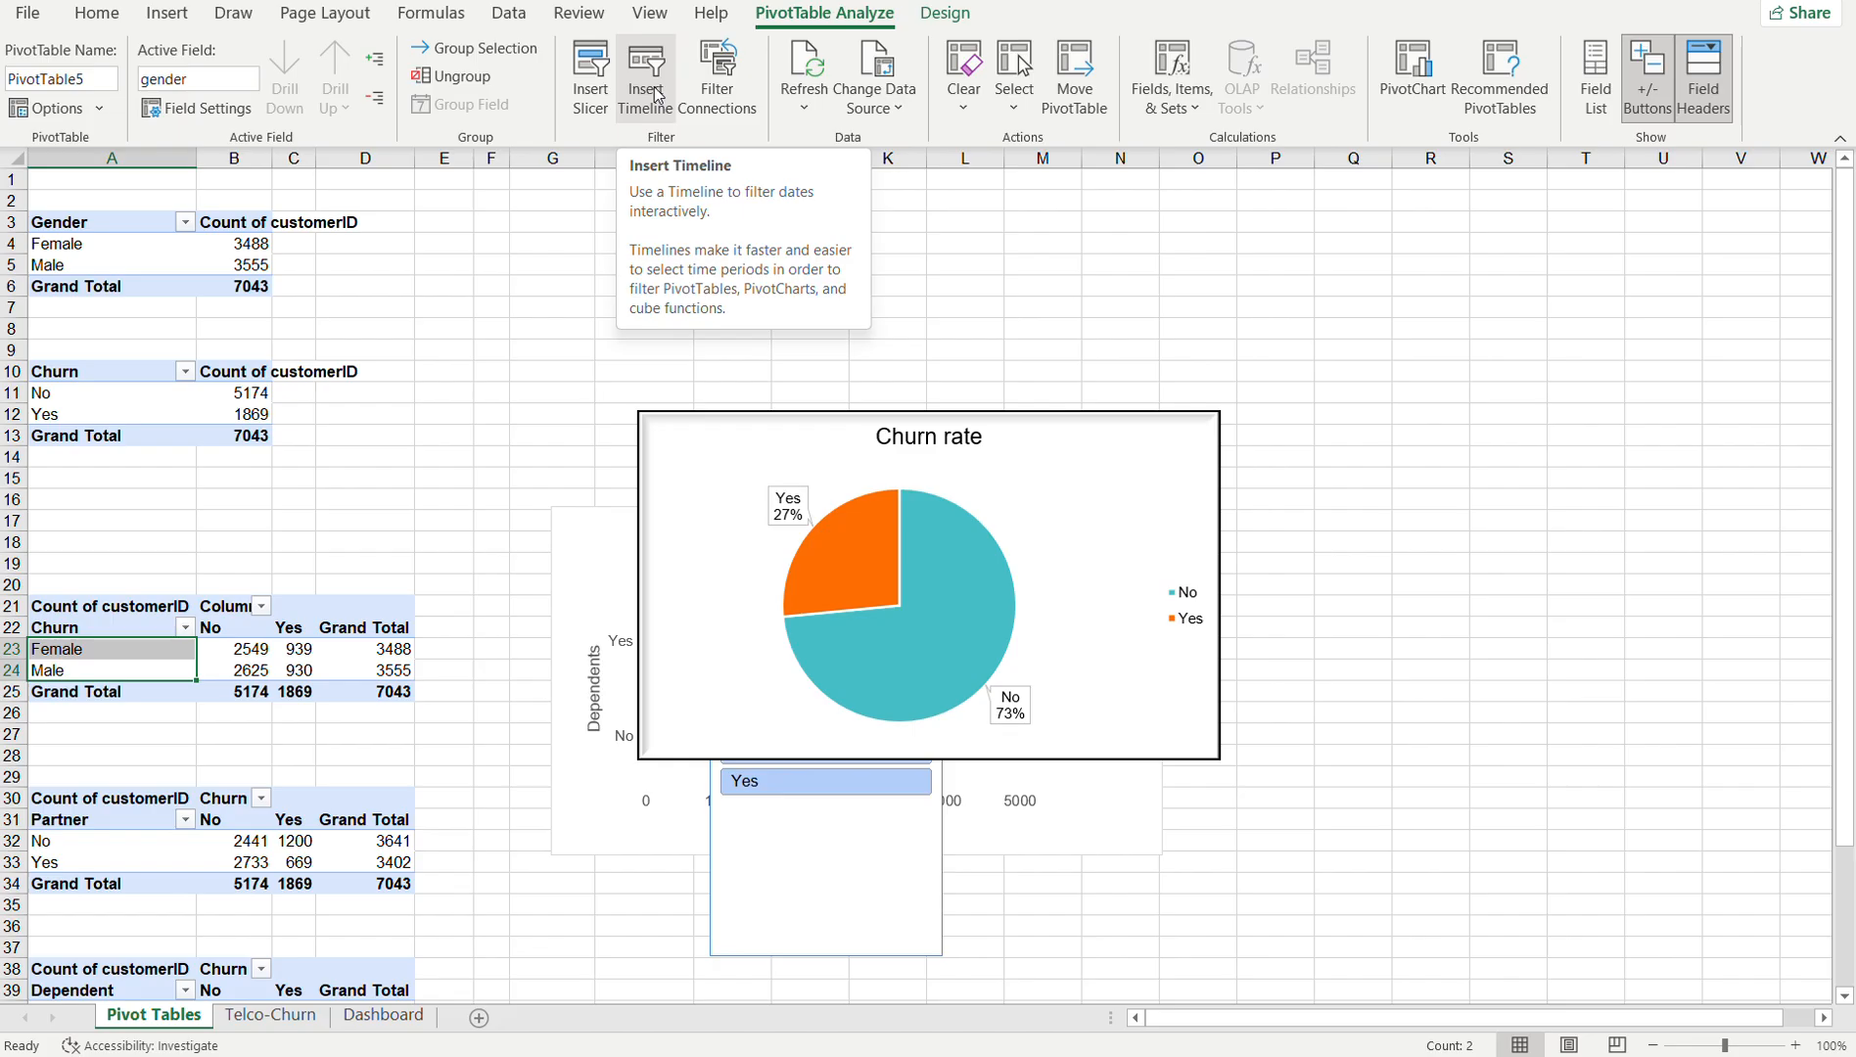
pyautogui.click(719, 76)
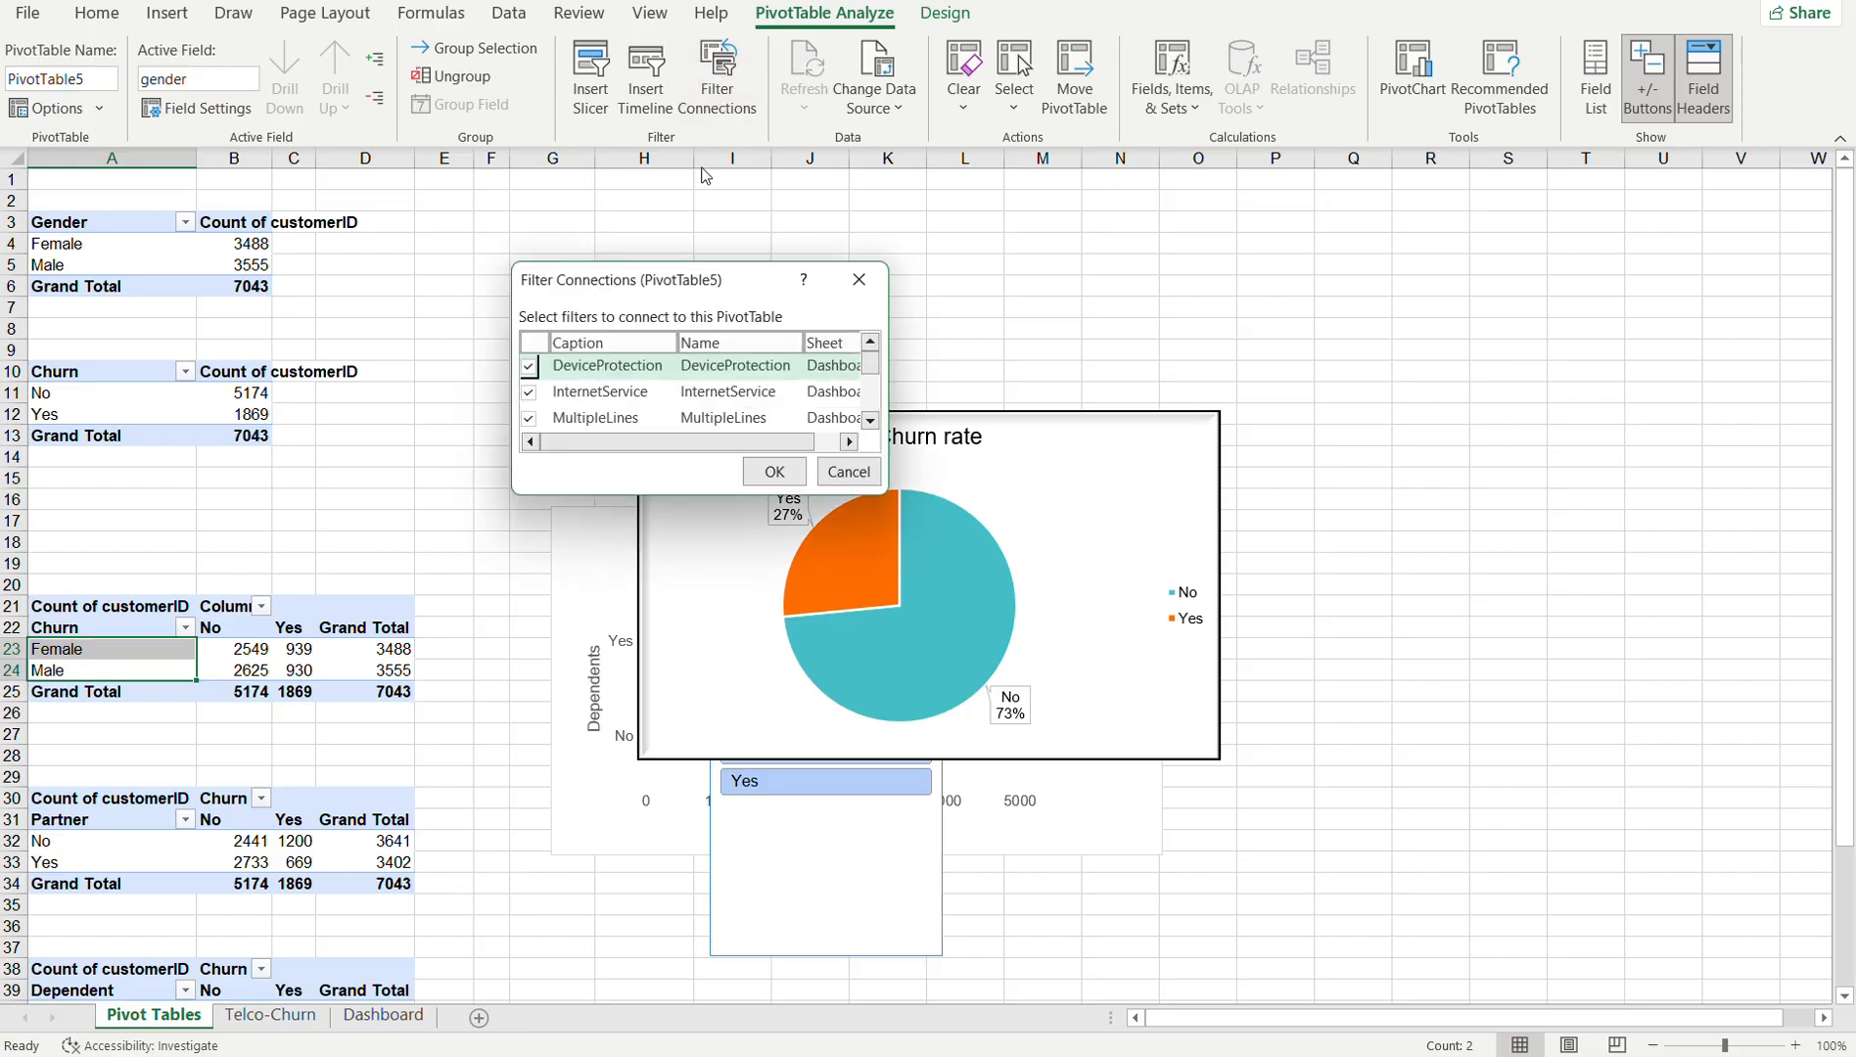
pyautogui.click(858, 279)
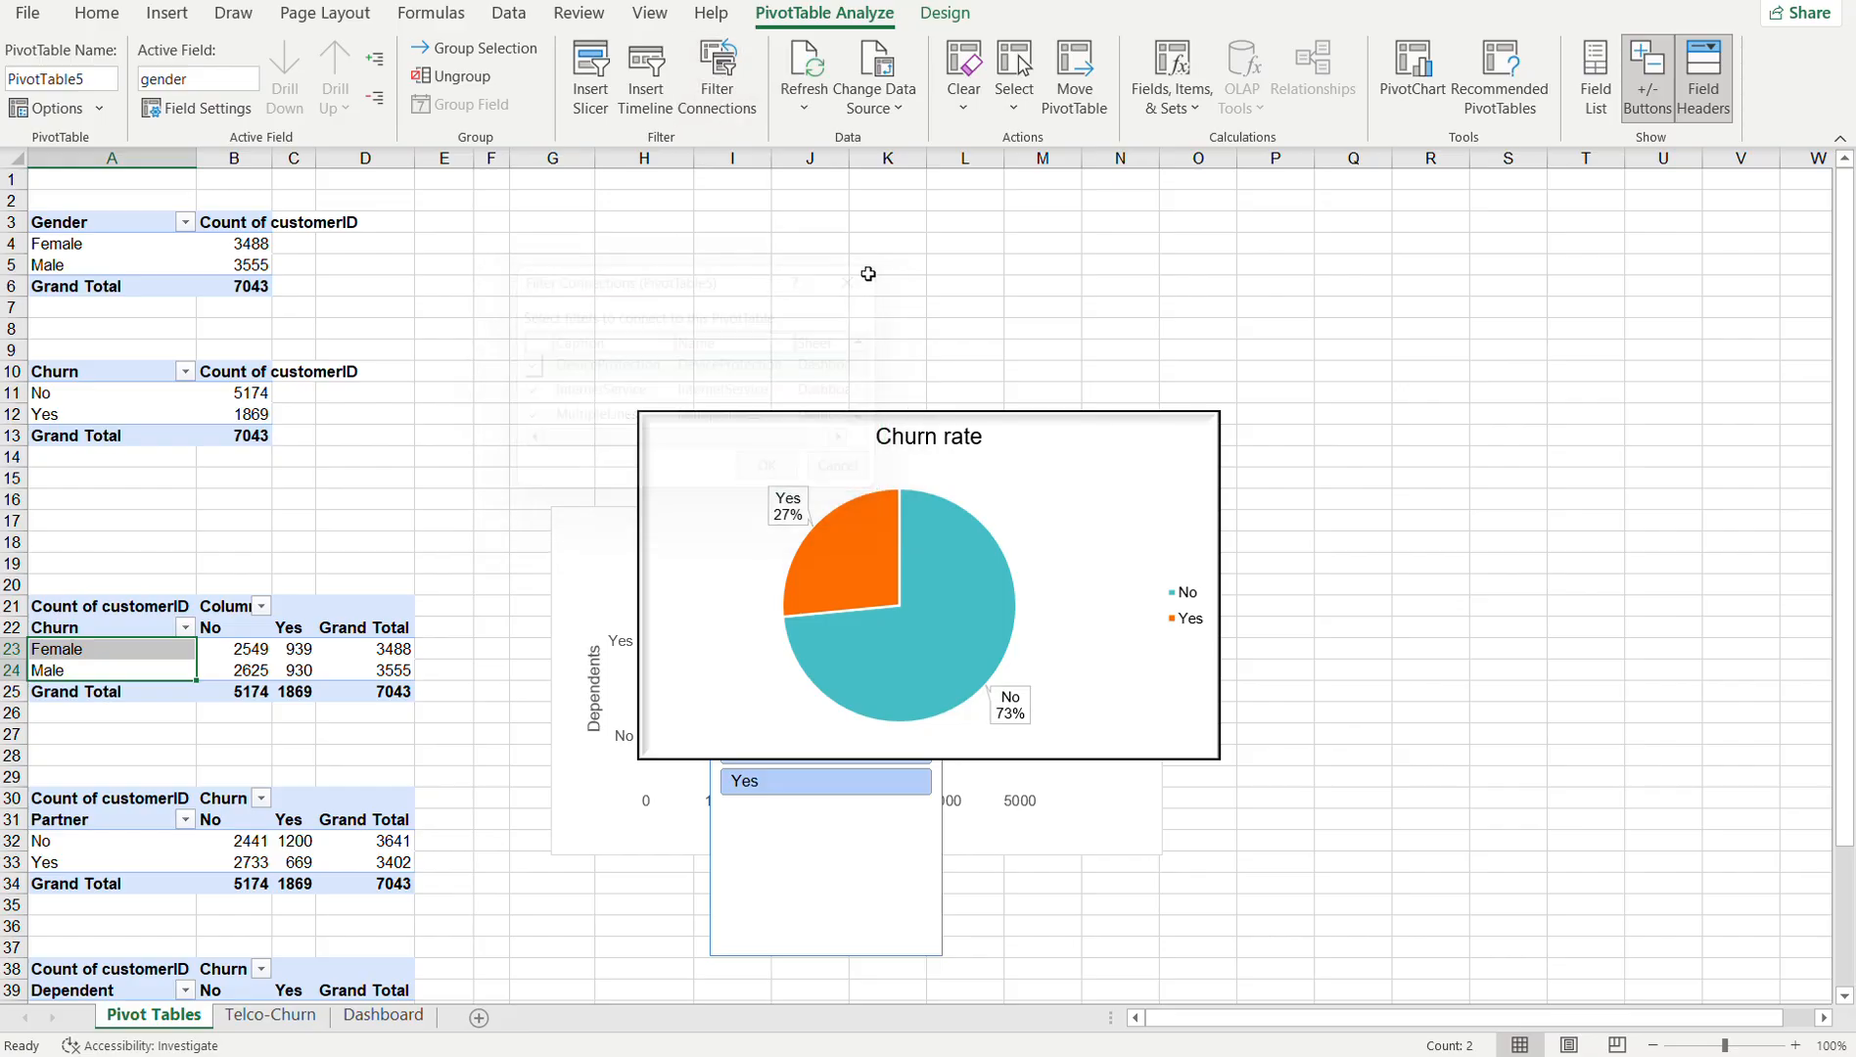
pyautogui.click(383, 1015)
pyautogui.click(200, 1018)
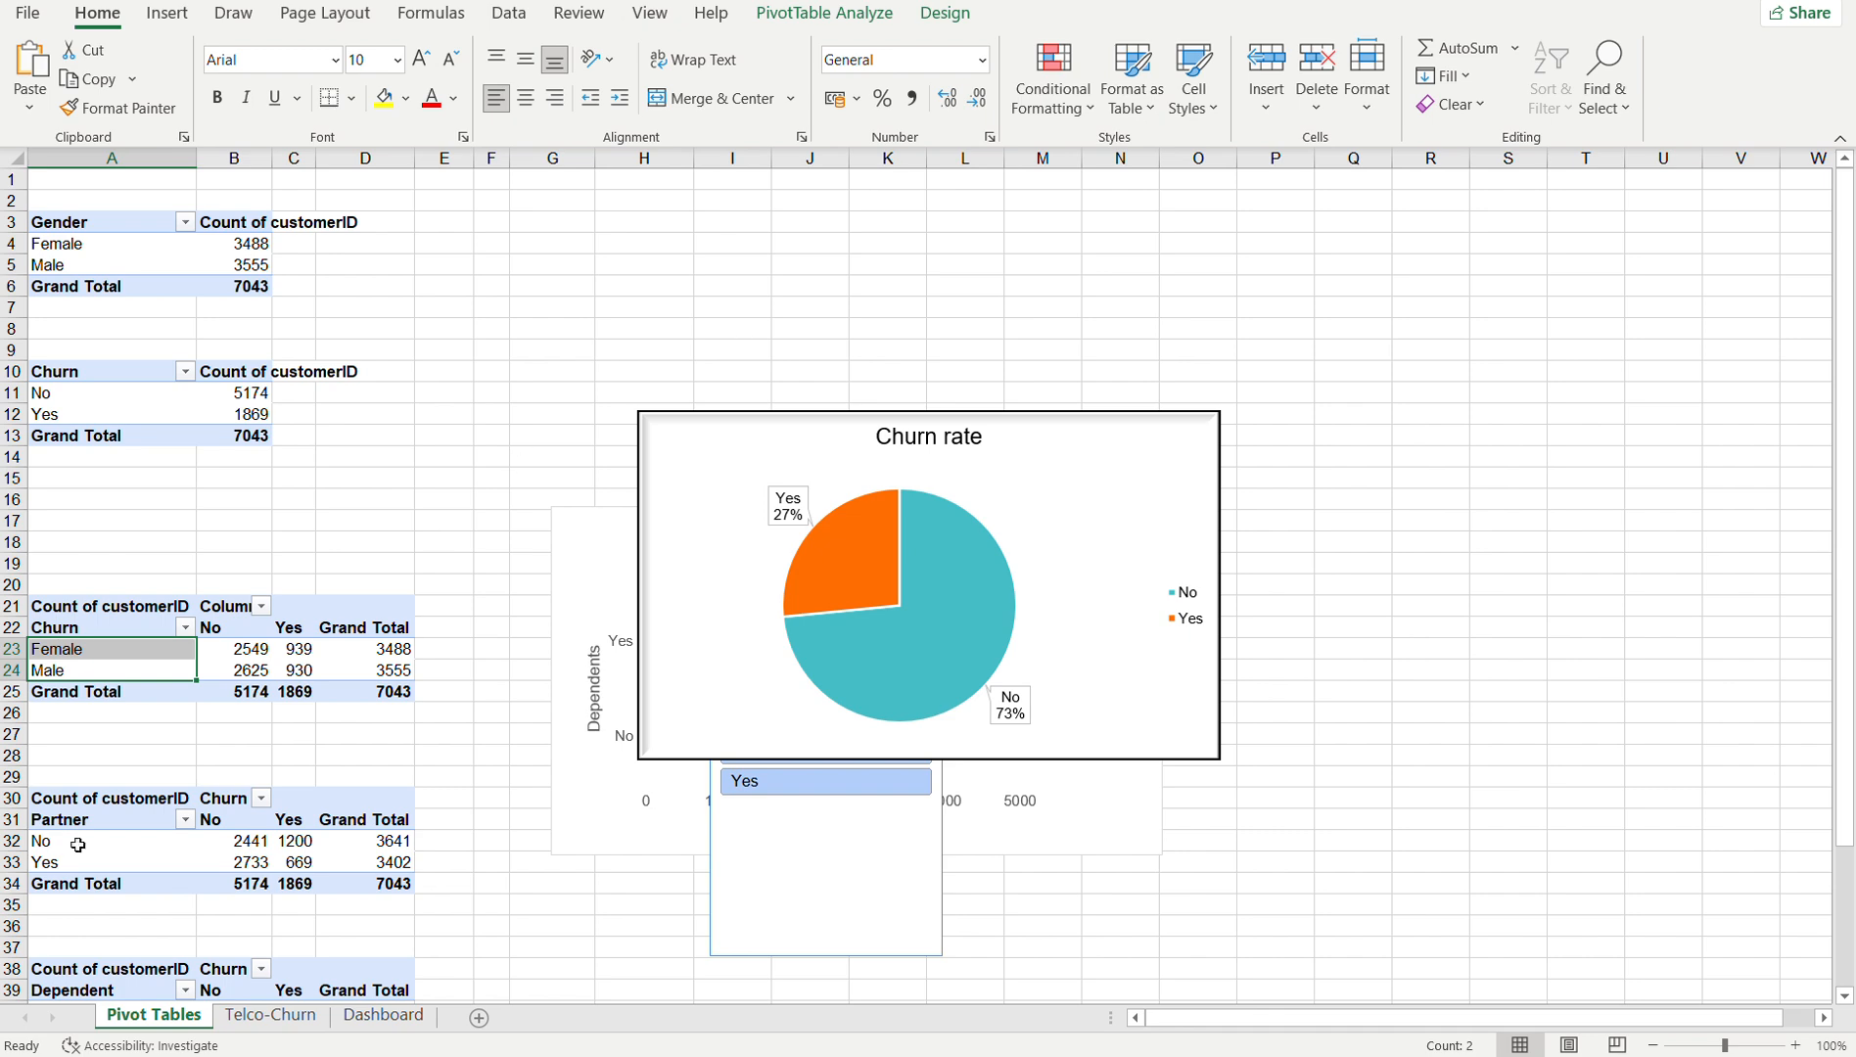
pyautogui.click(399, 1018)
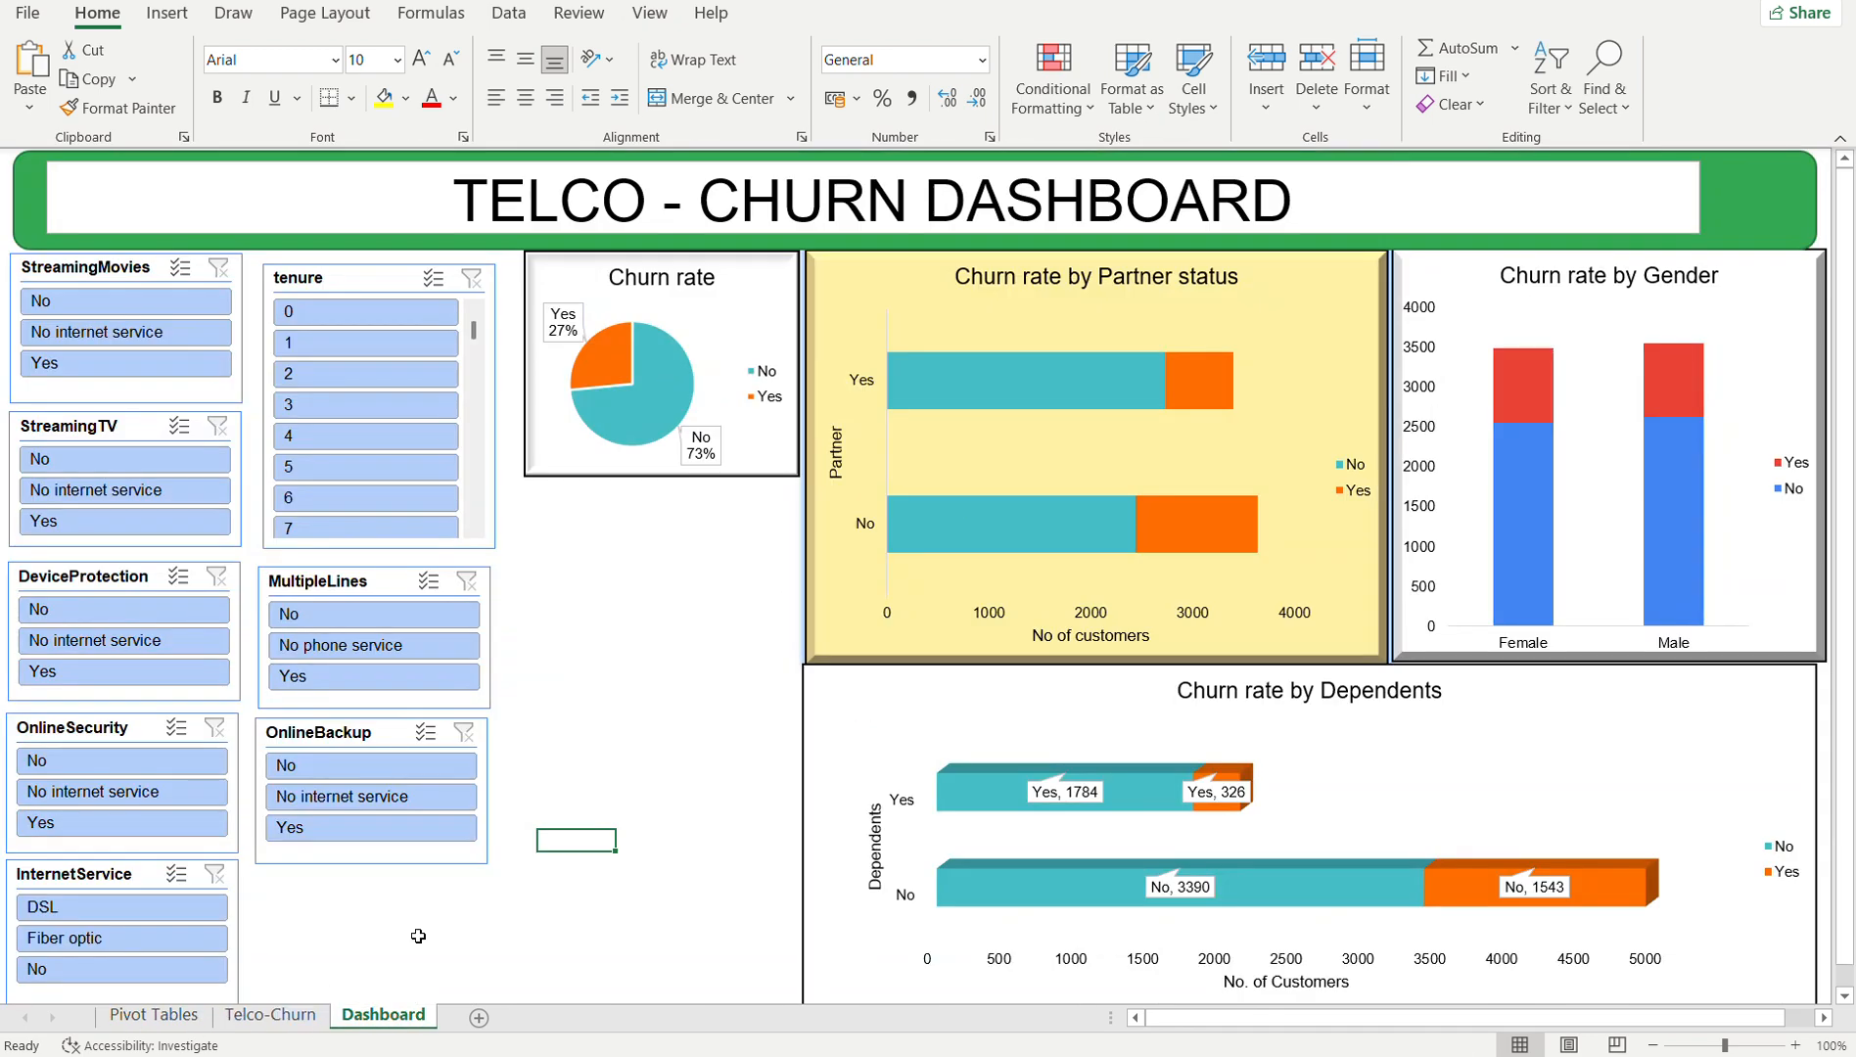
pyautogui.click(619, 607)
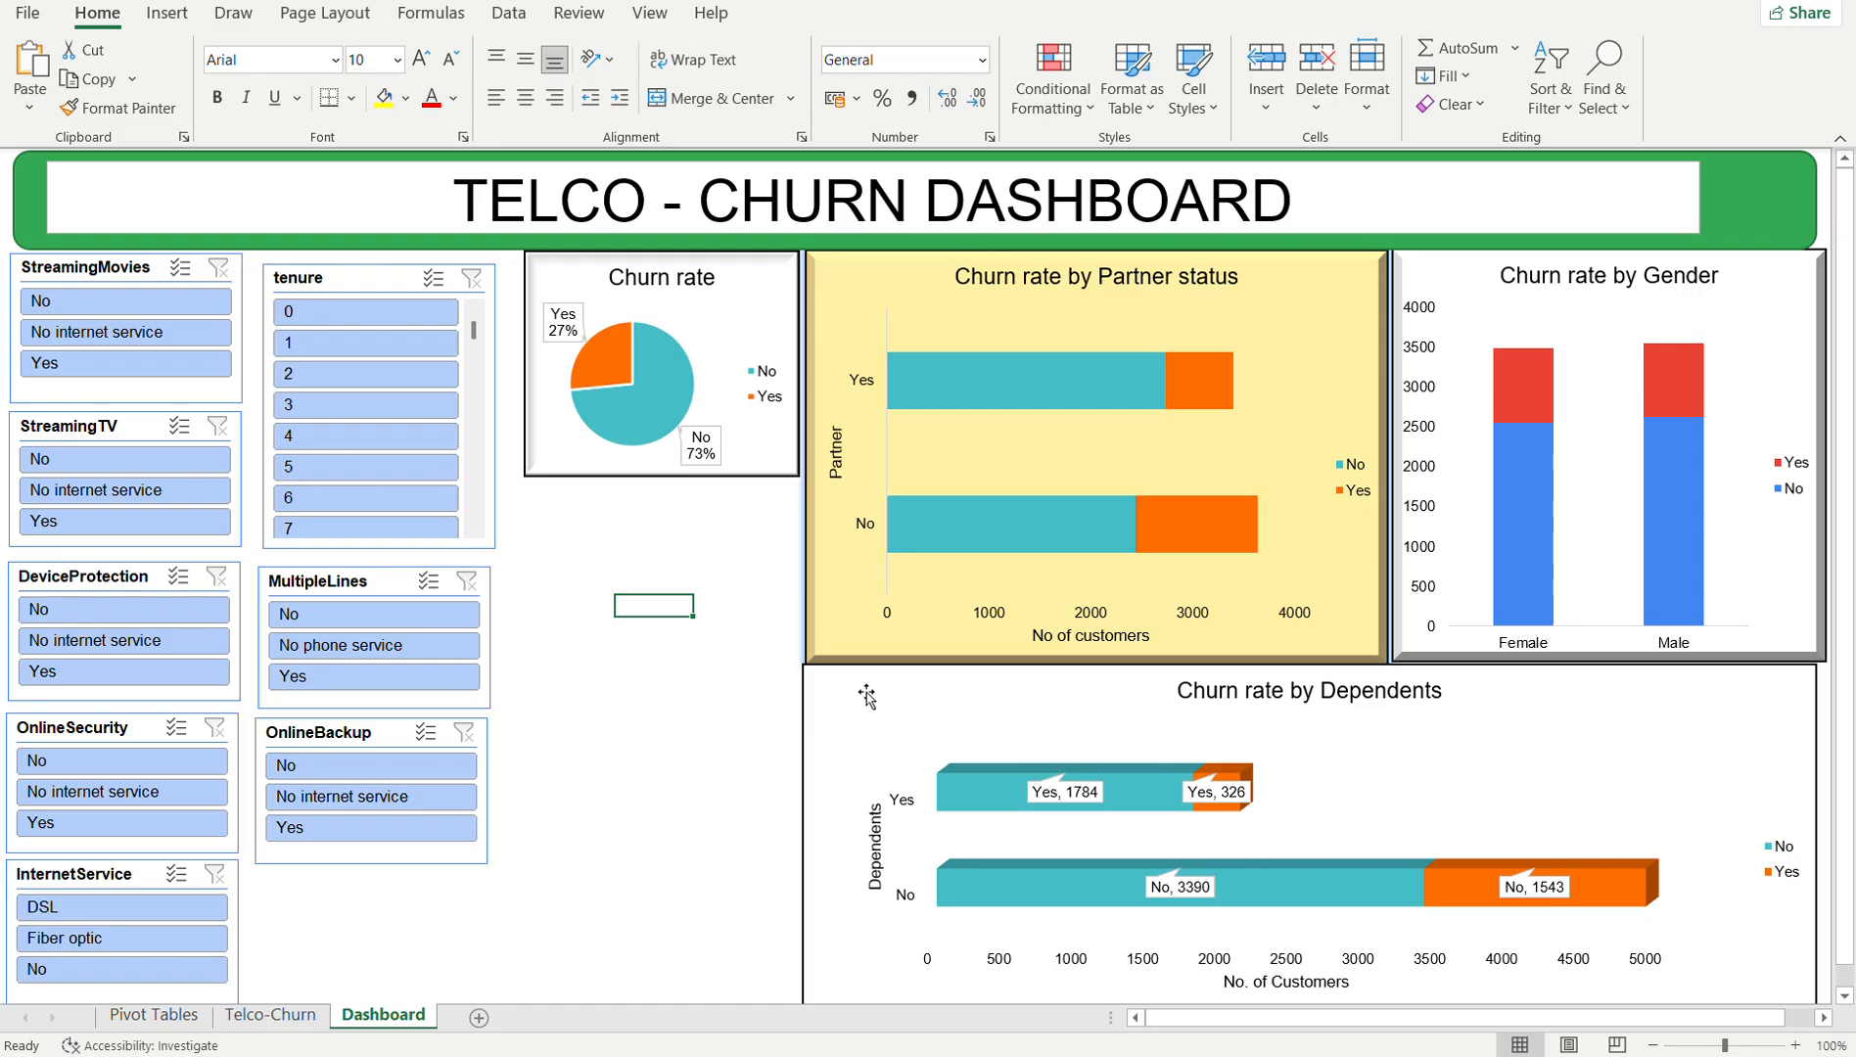
pyautogui.click(641, 414)
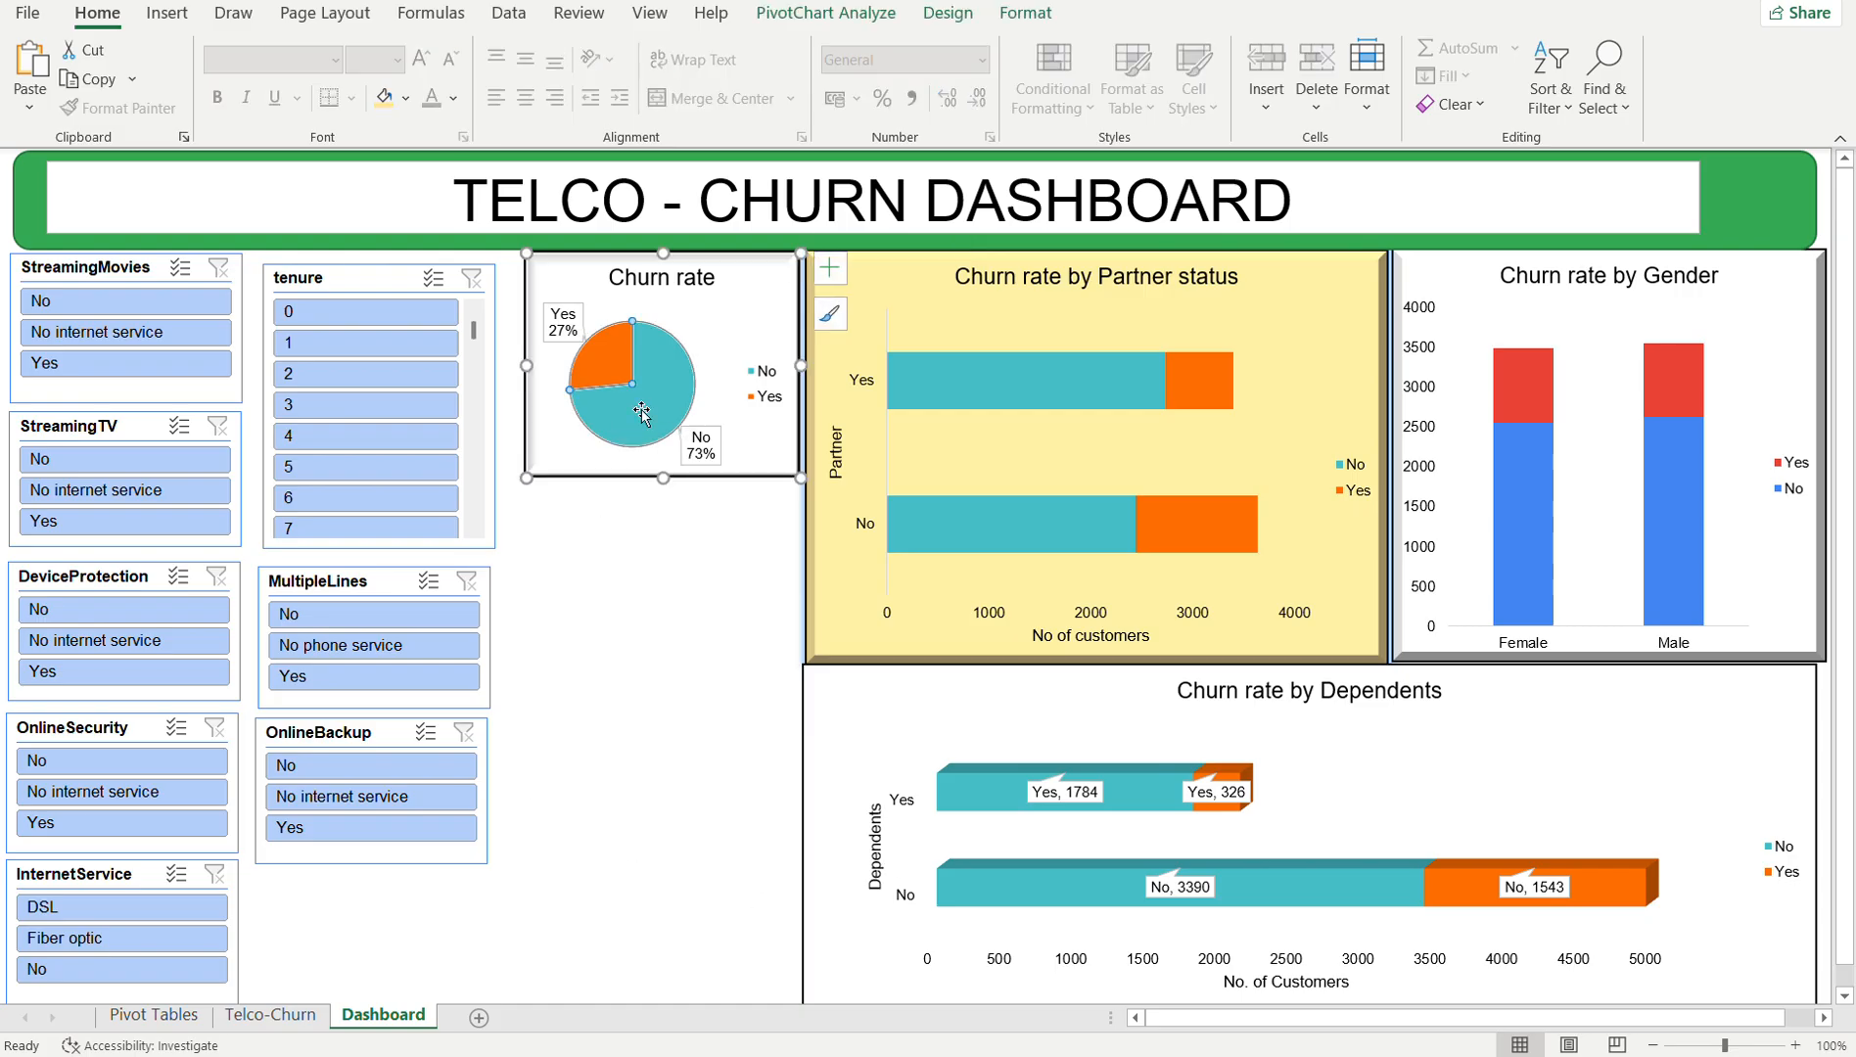
pyautogui.click(587, 666)
pyautogui.moveTo(670, 362)
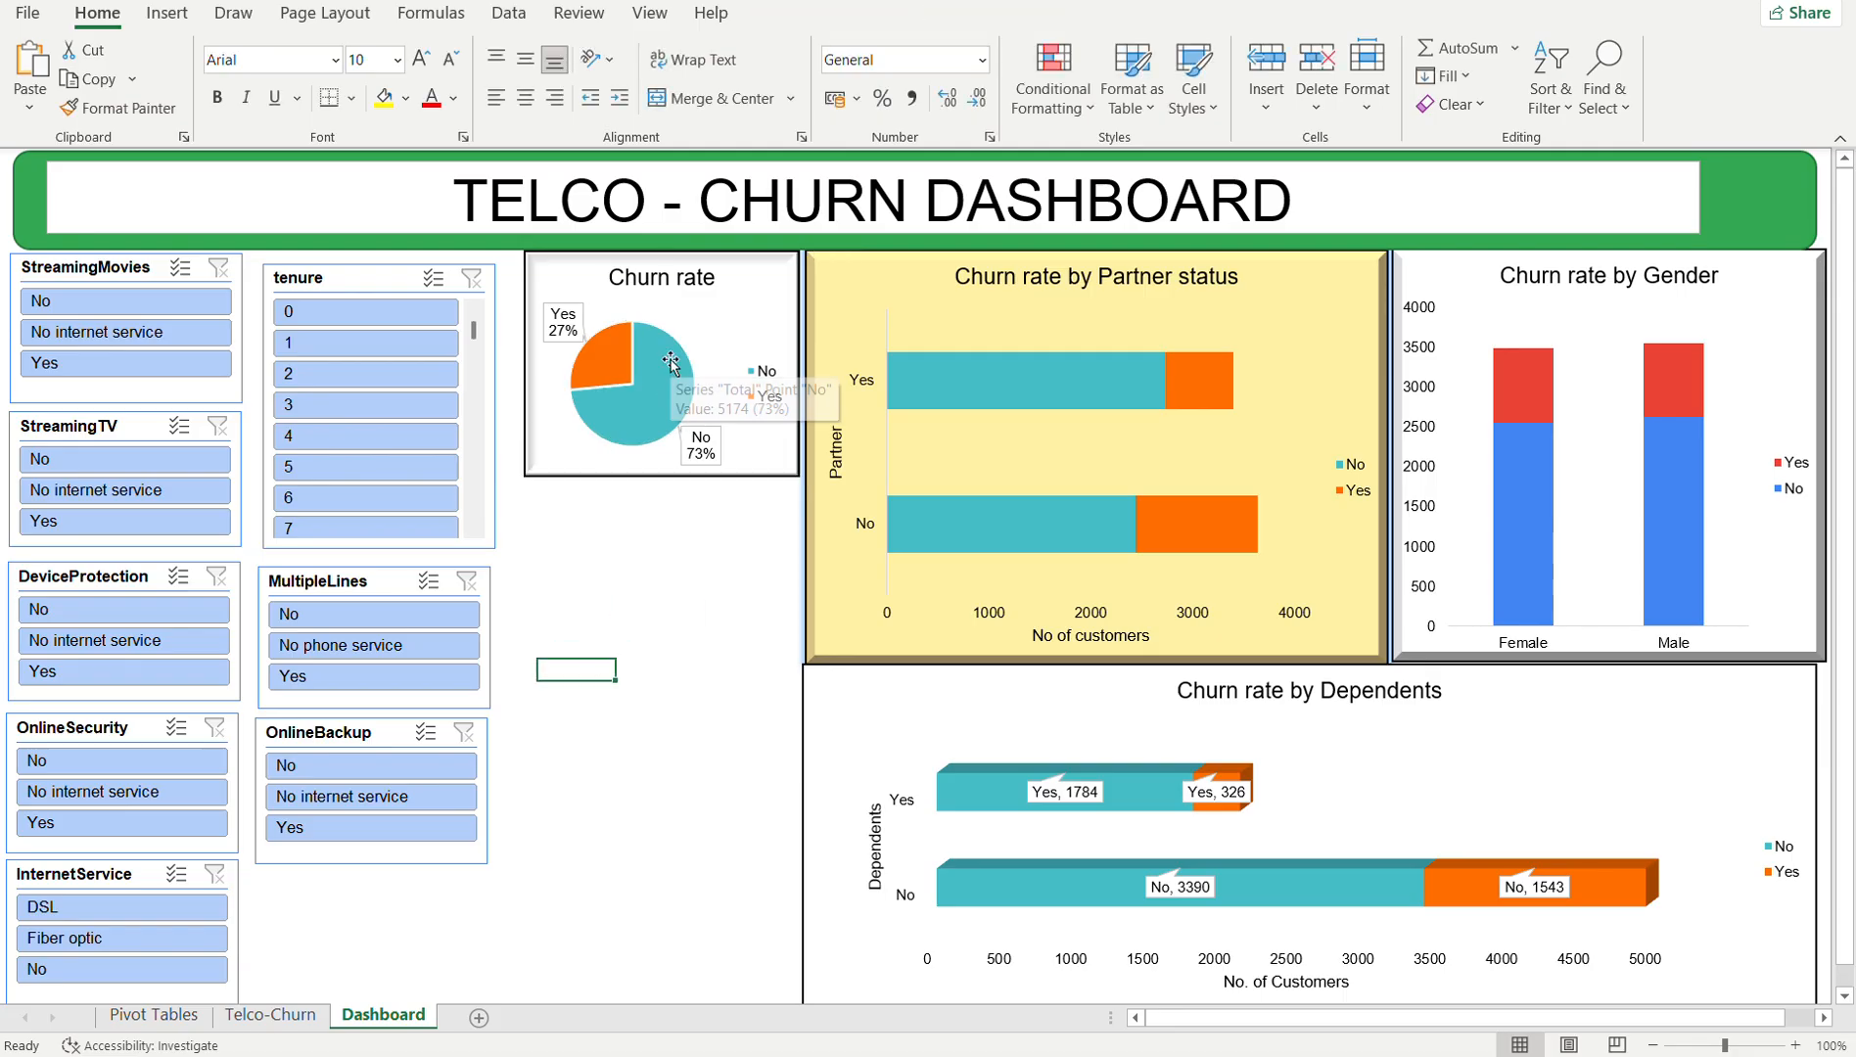
pyautogui.click(889, 381)
pyautogui.click(934, 378)
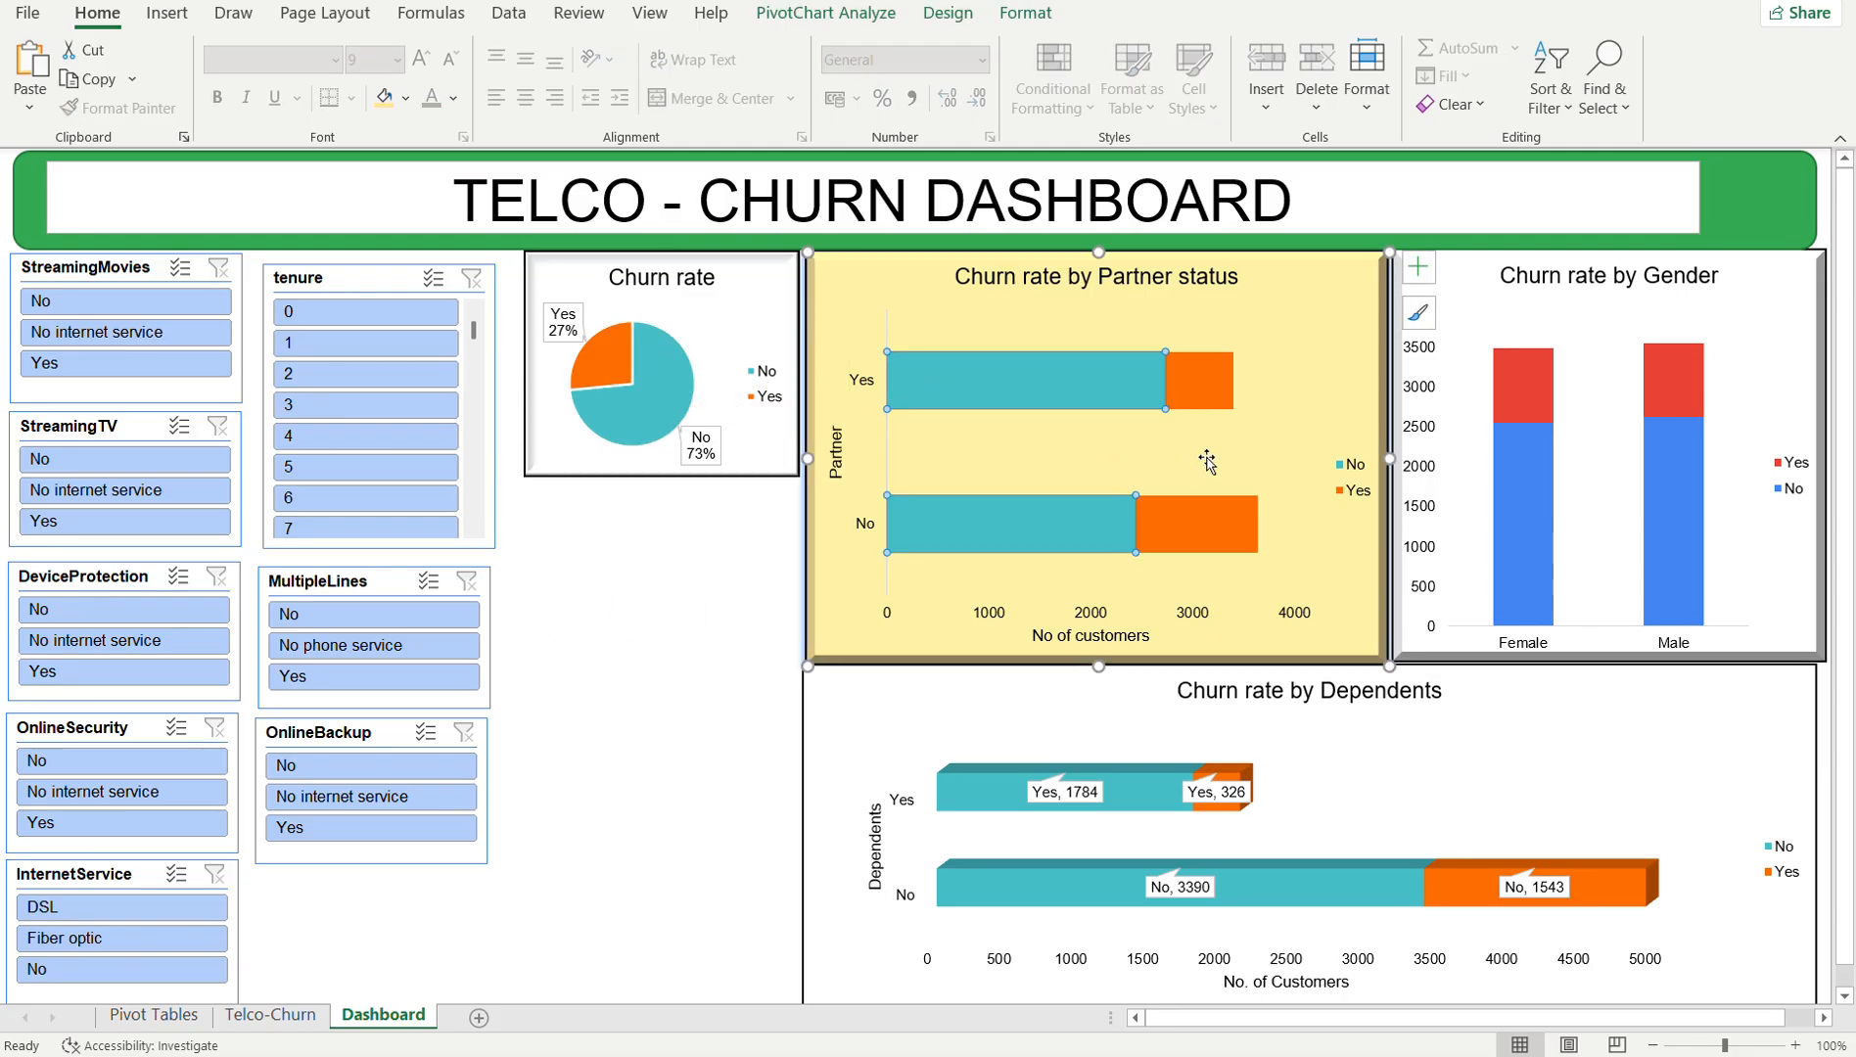
pyautogui.keyDown('ctrl'); pyautogui.click(1536, 423); pyautogui.keyUp('ctrl')
pyautogui.click(1524, 482)
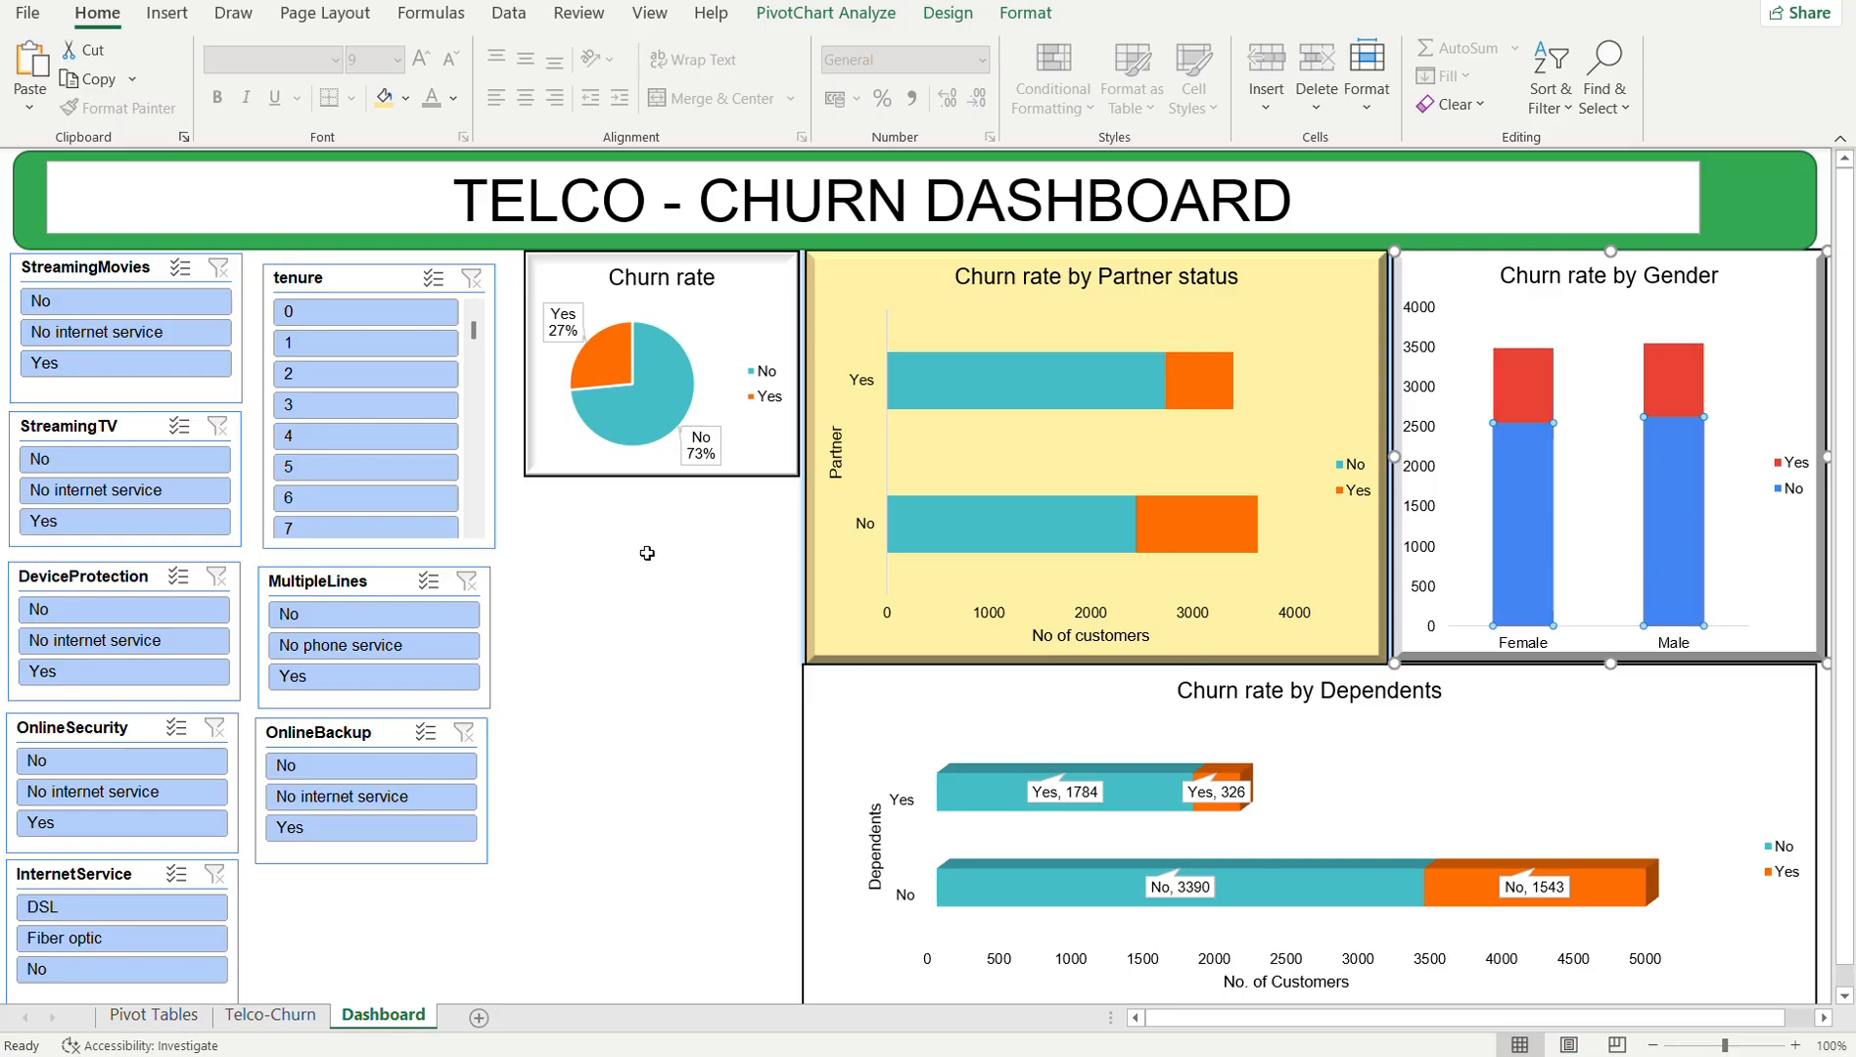
pyautogui.click(697, 687)
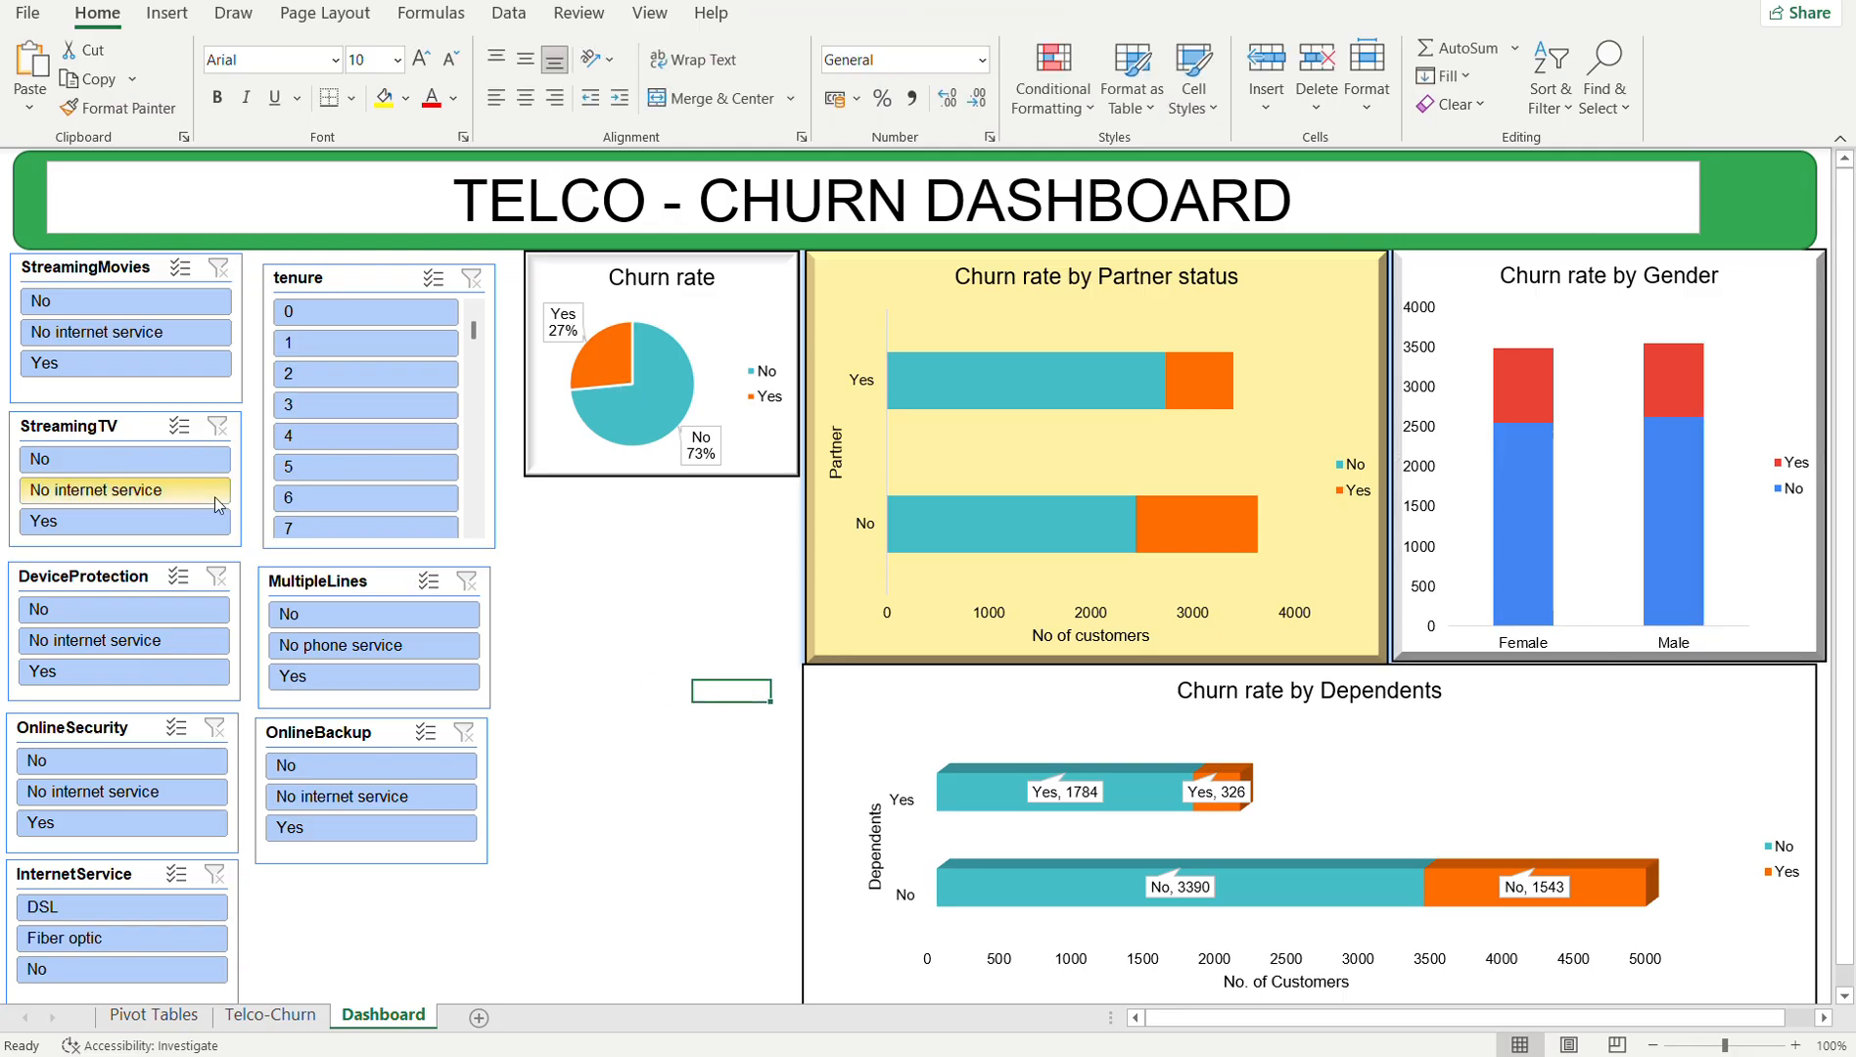
# - Test the slicers by filtering on tenure 6, tenure 7 and StreamingTV "No internet service", and clear both filters
pyautogui.click(339, 496)
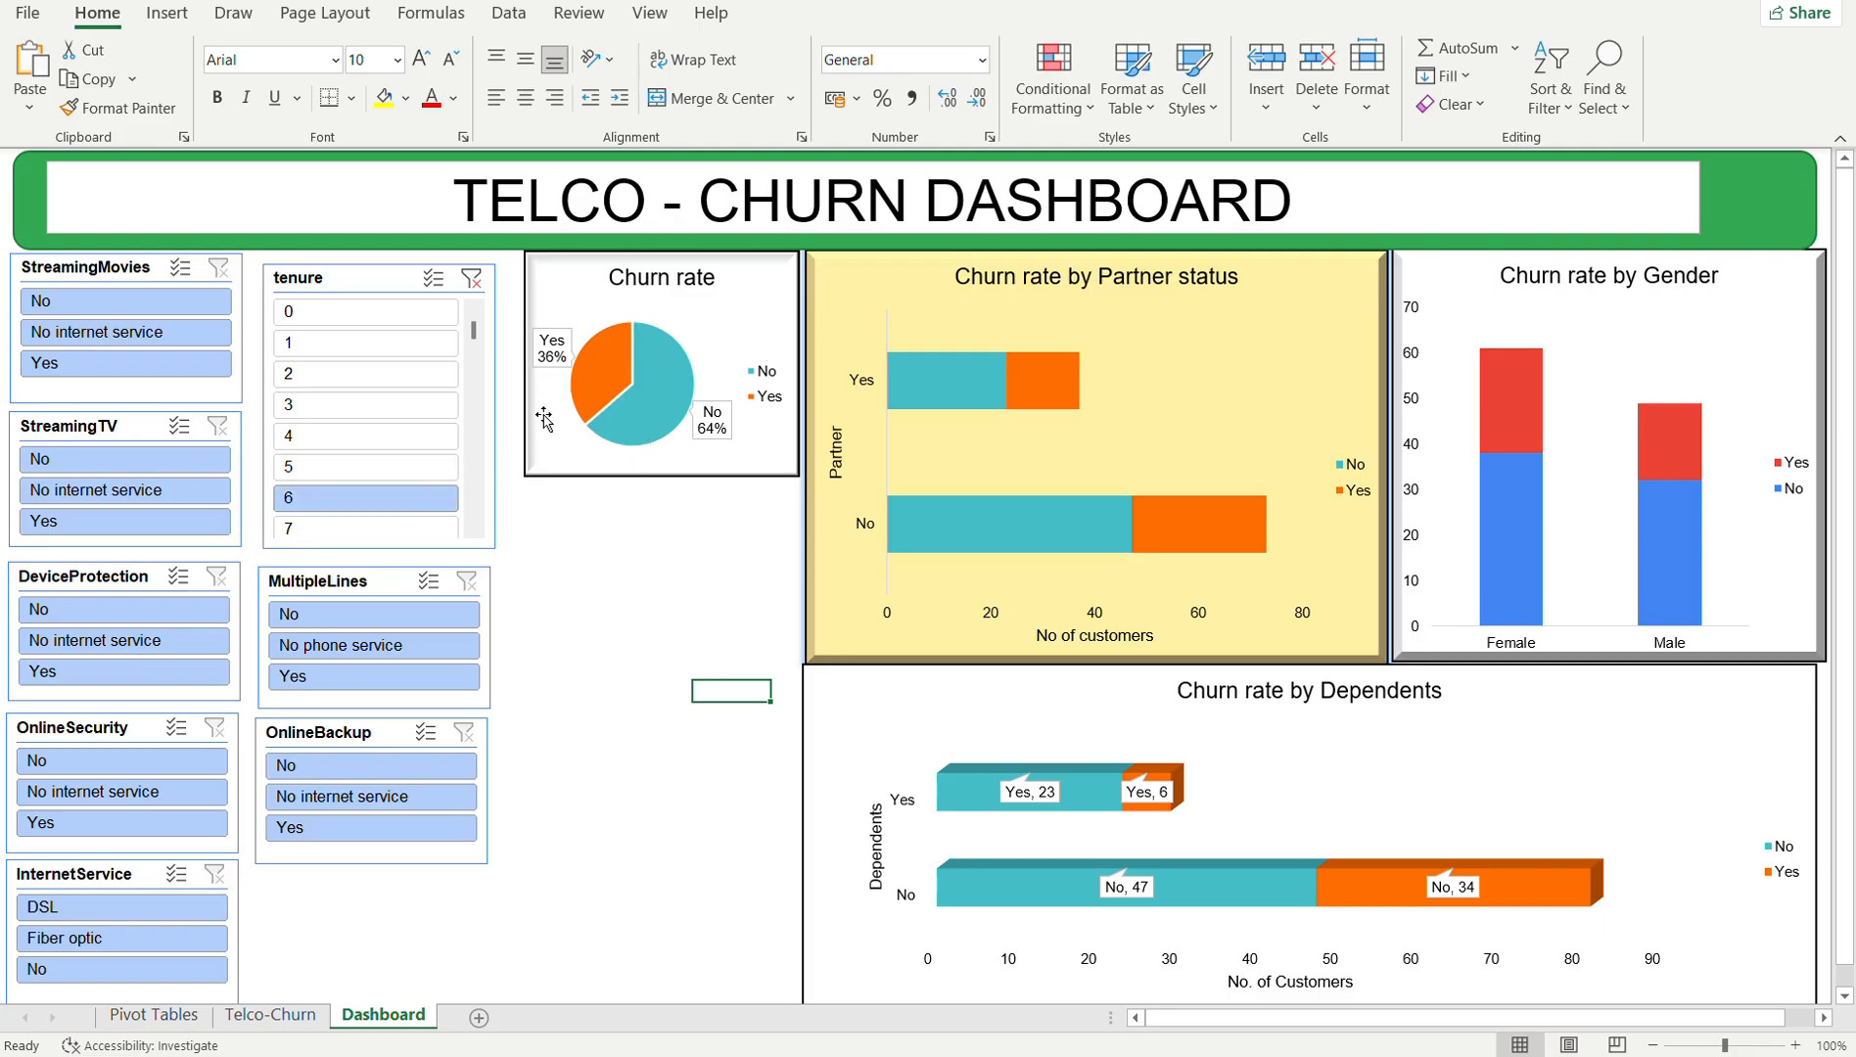
pyautogui.click(342, 522)
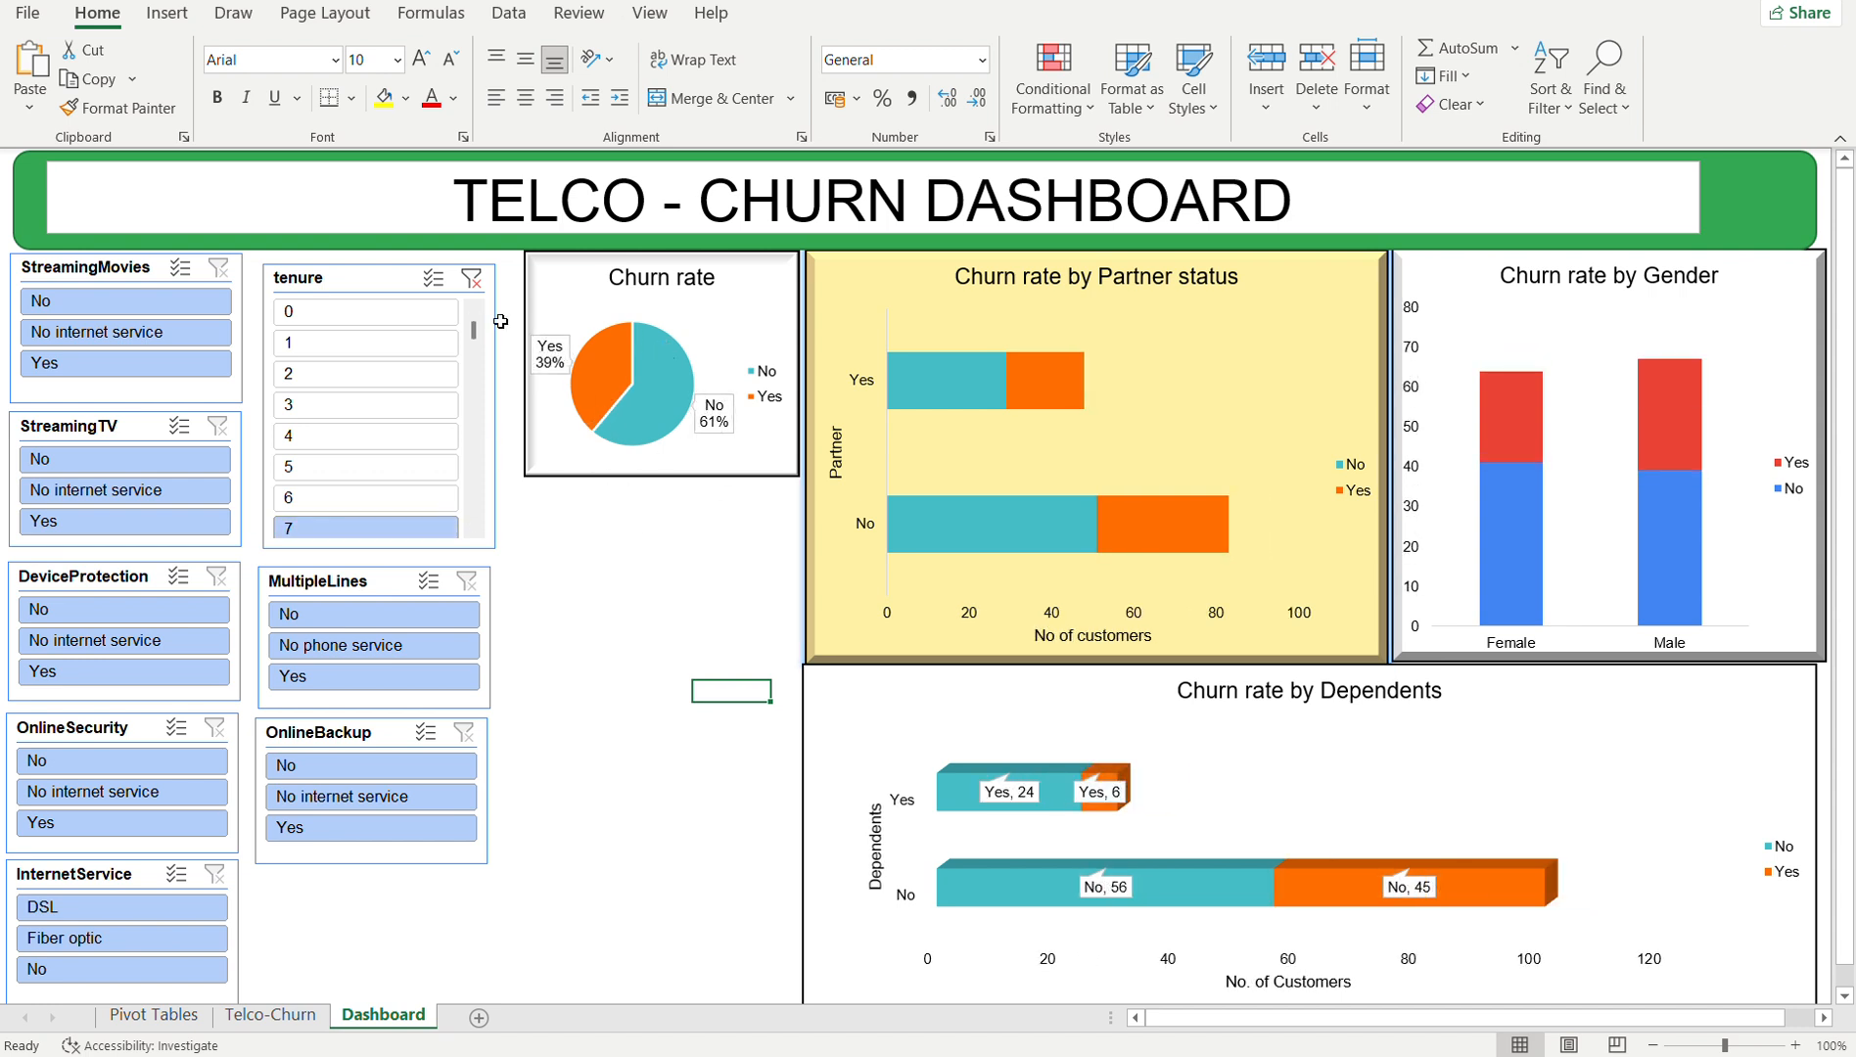
pyautogui.moveTo(474, 330); pyautogui.dragTo(478, 533)
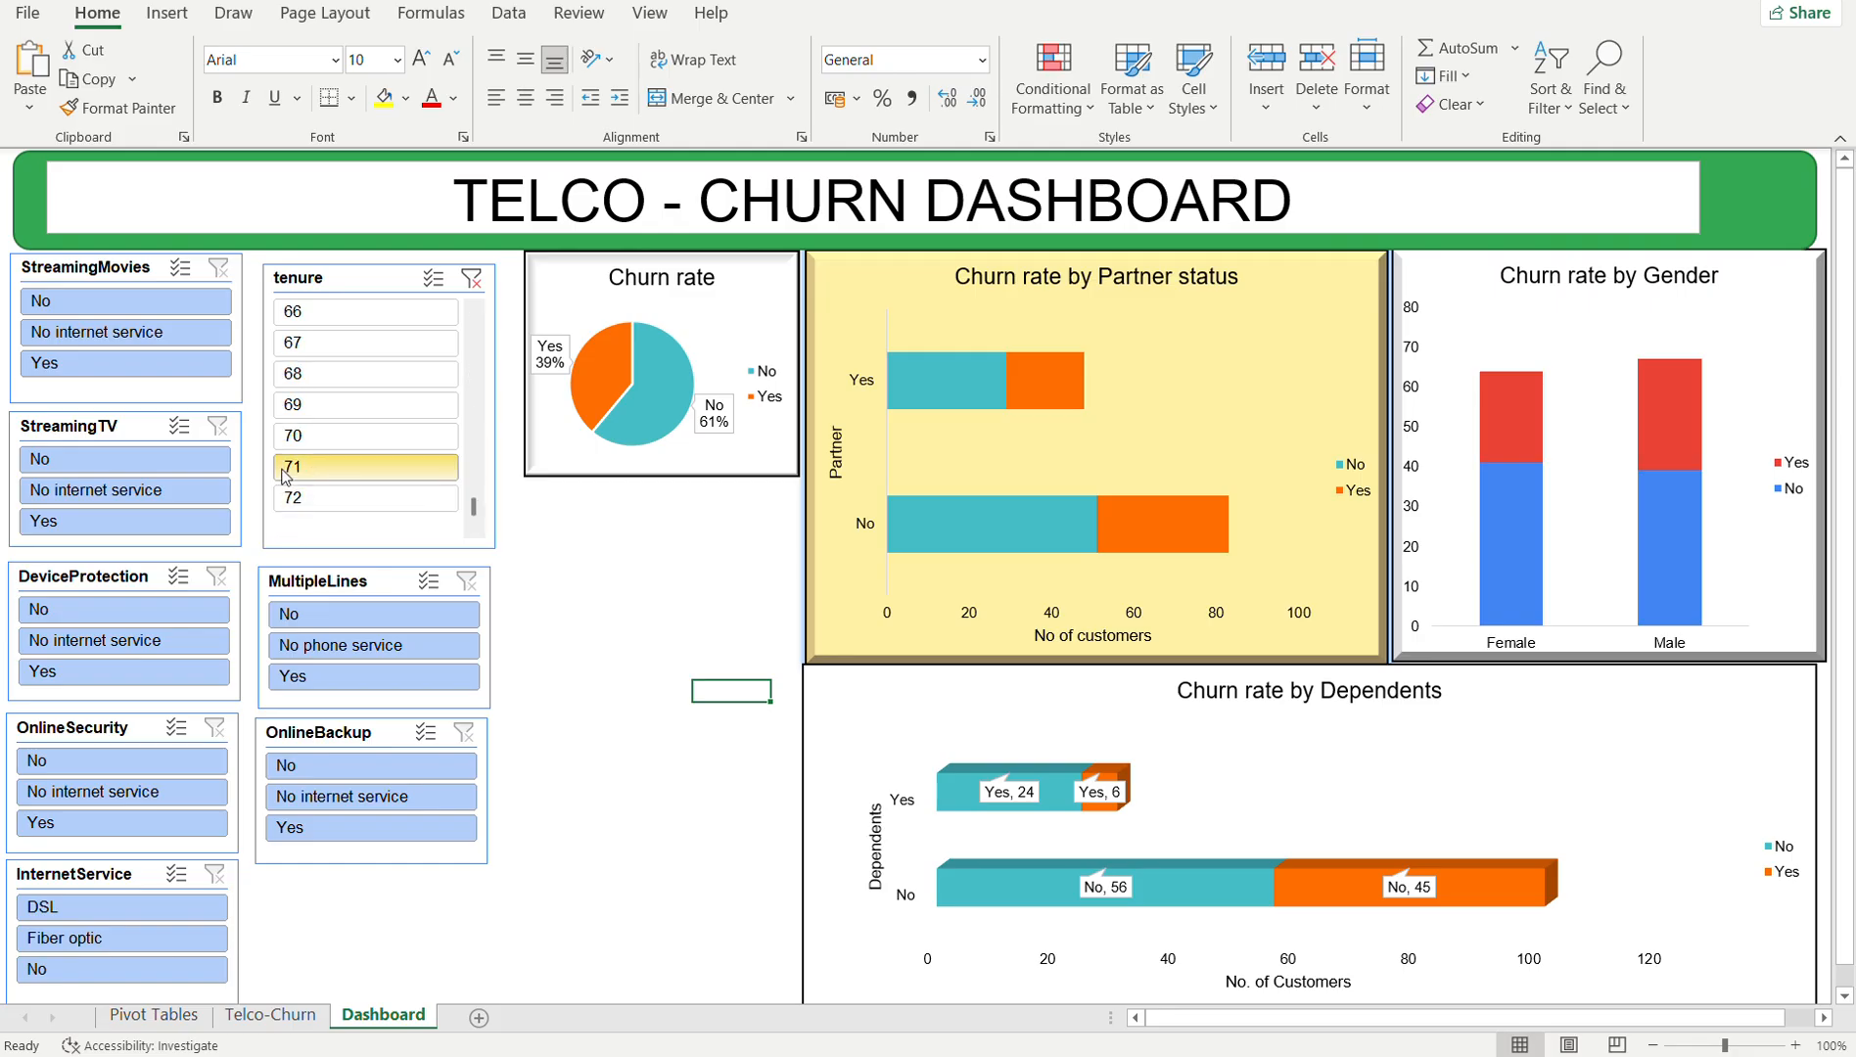
pyautogui.click(115, 487)
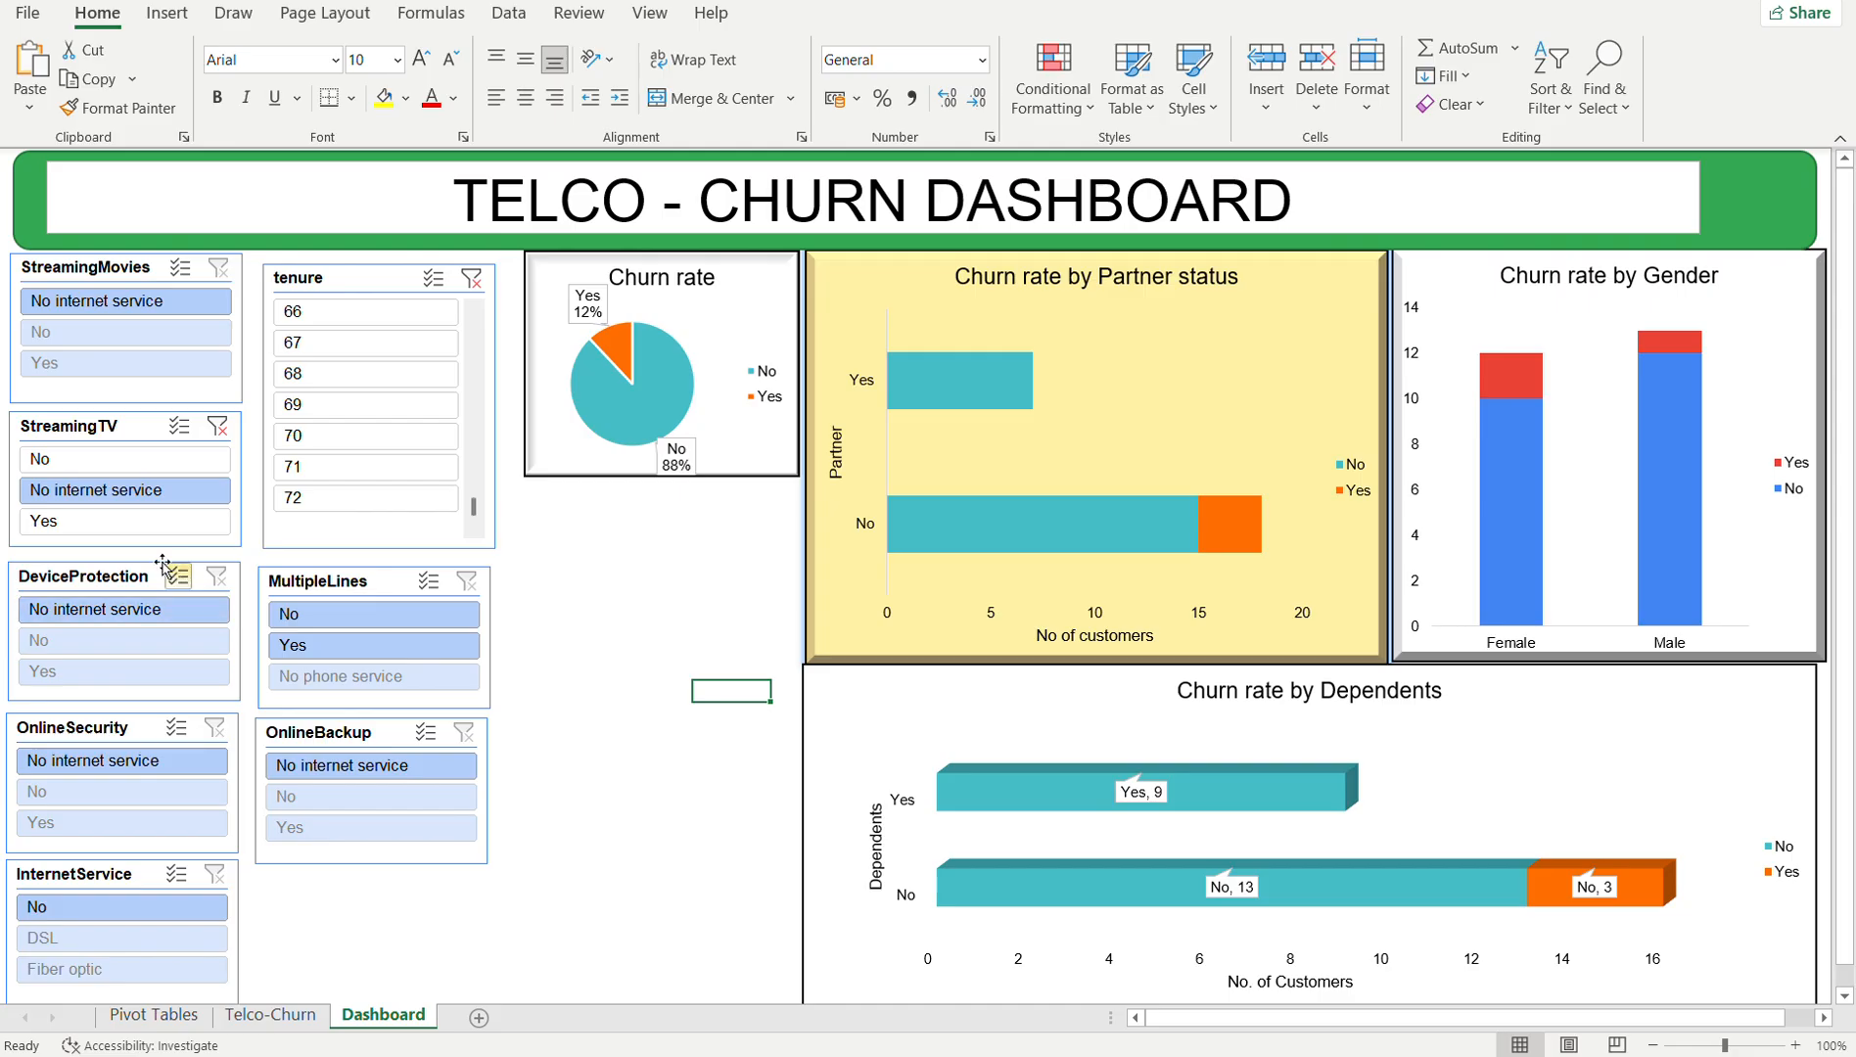
pyautogui.click(225, 424)
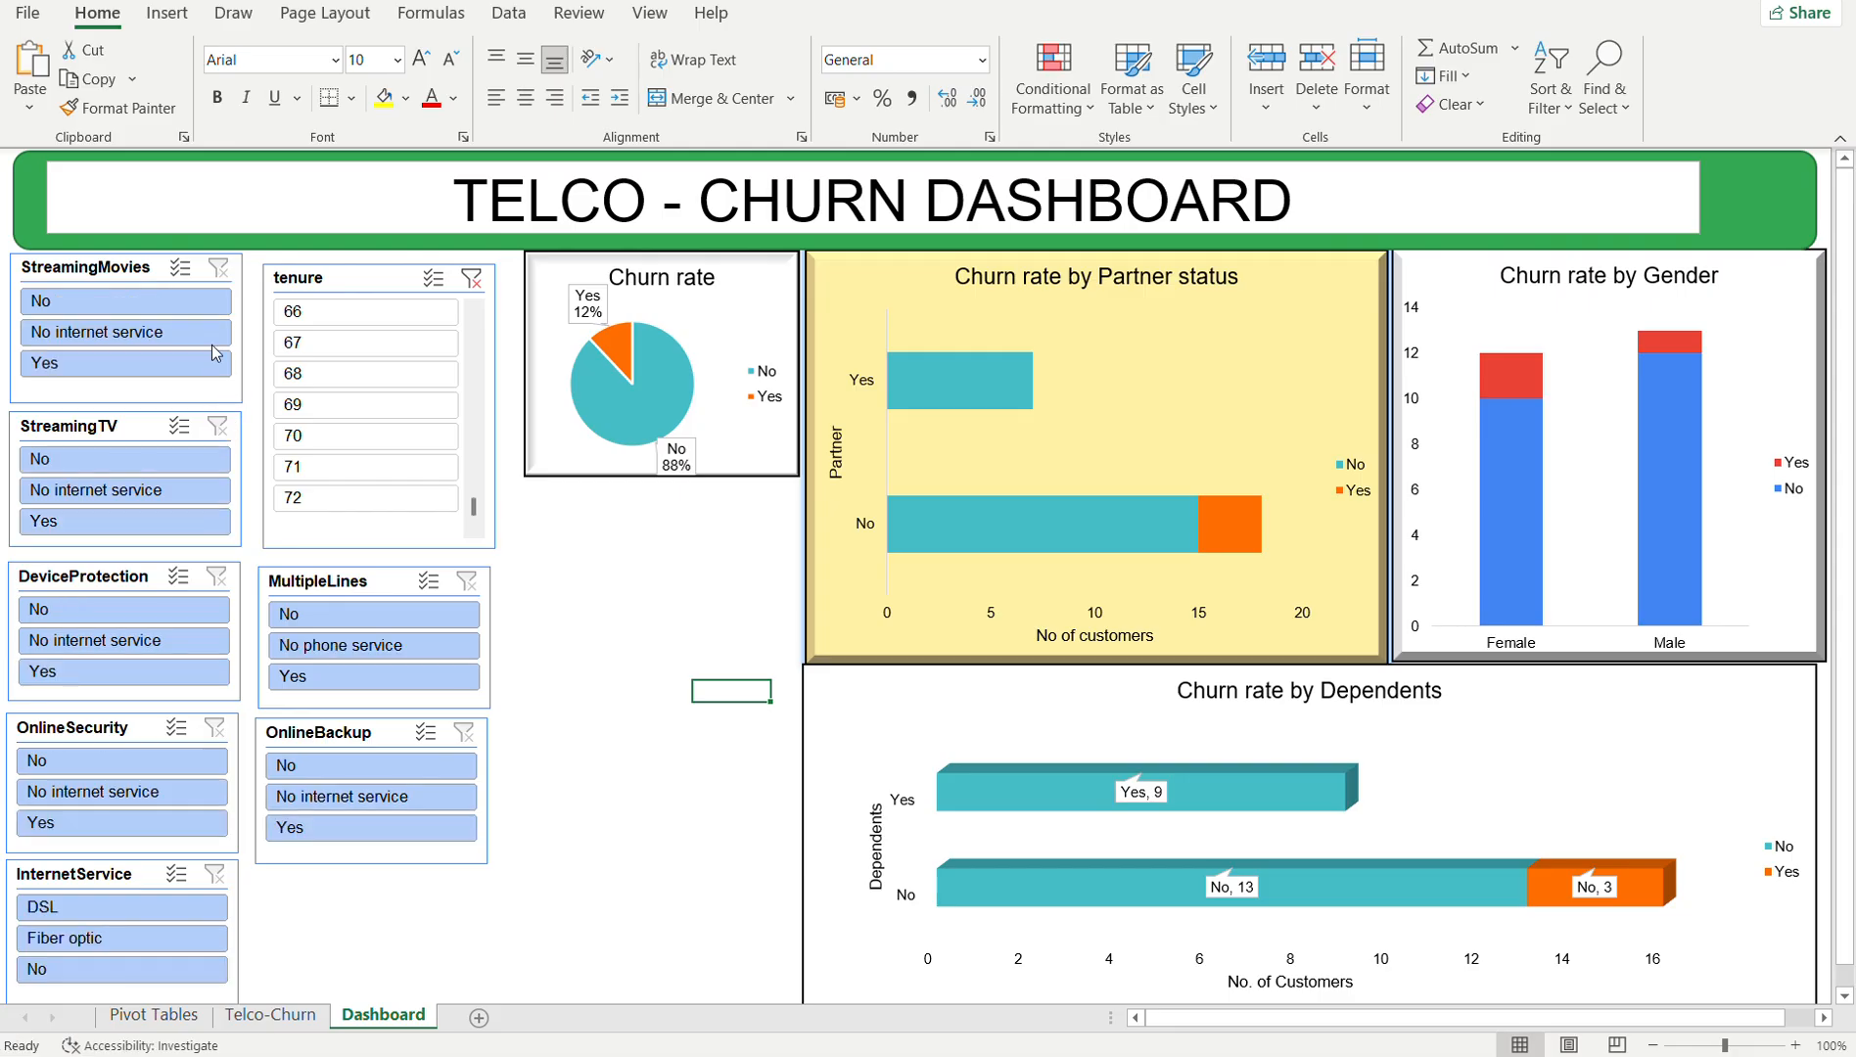
pyautogui.click(470, 280)
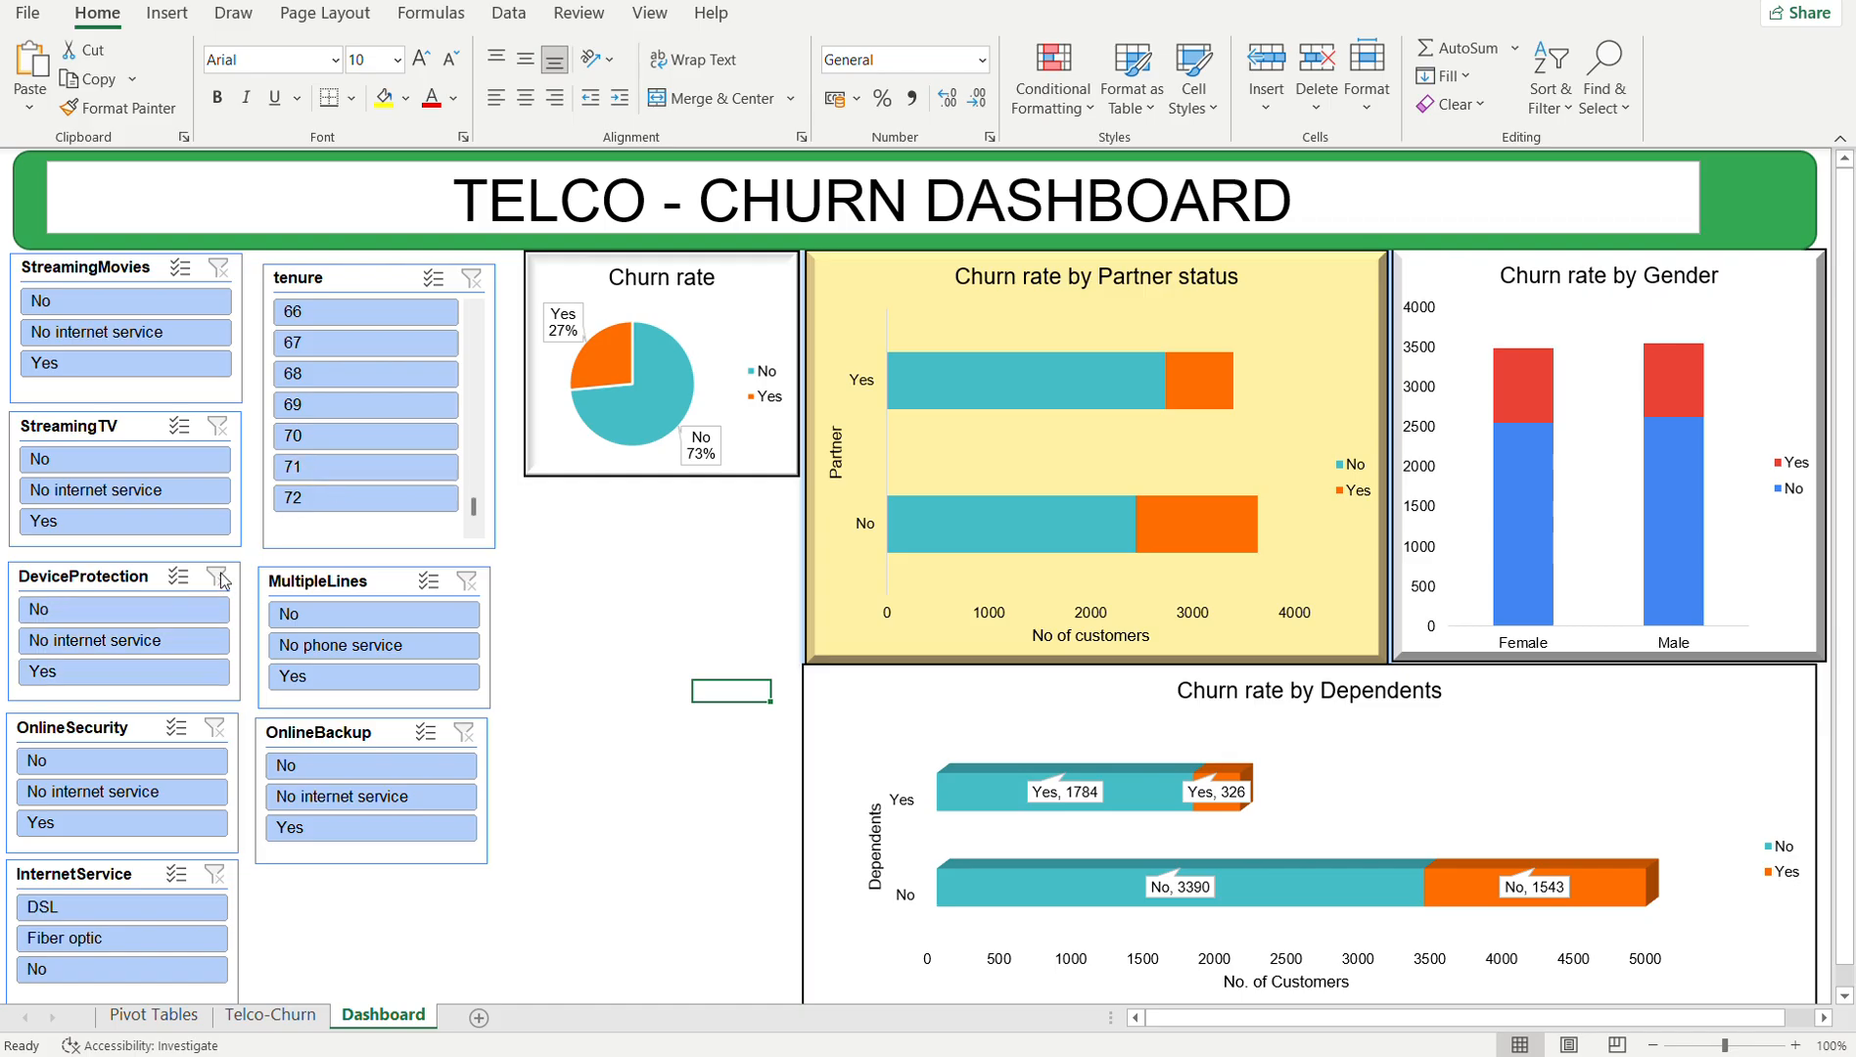
# - Filter the charts by a continuous range of tenure values ending at 70, and clear the tenure filter
pyautogui.click(302, 374)
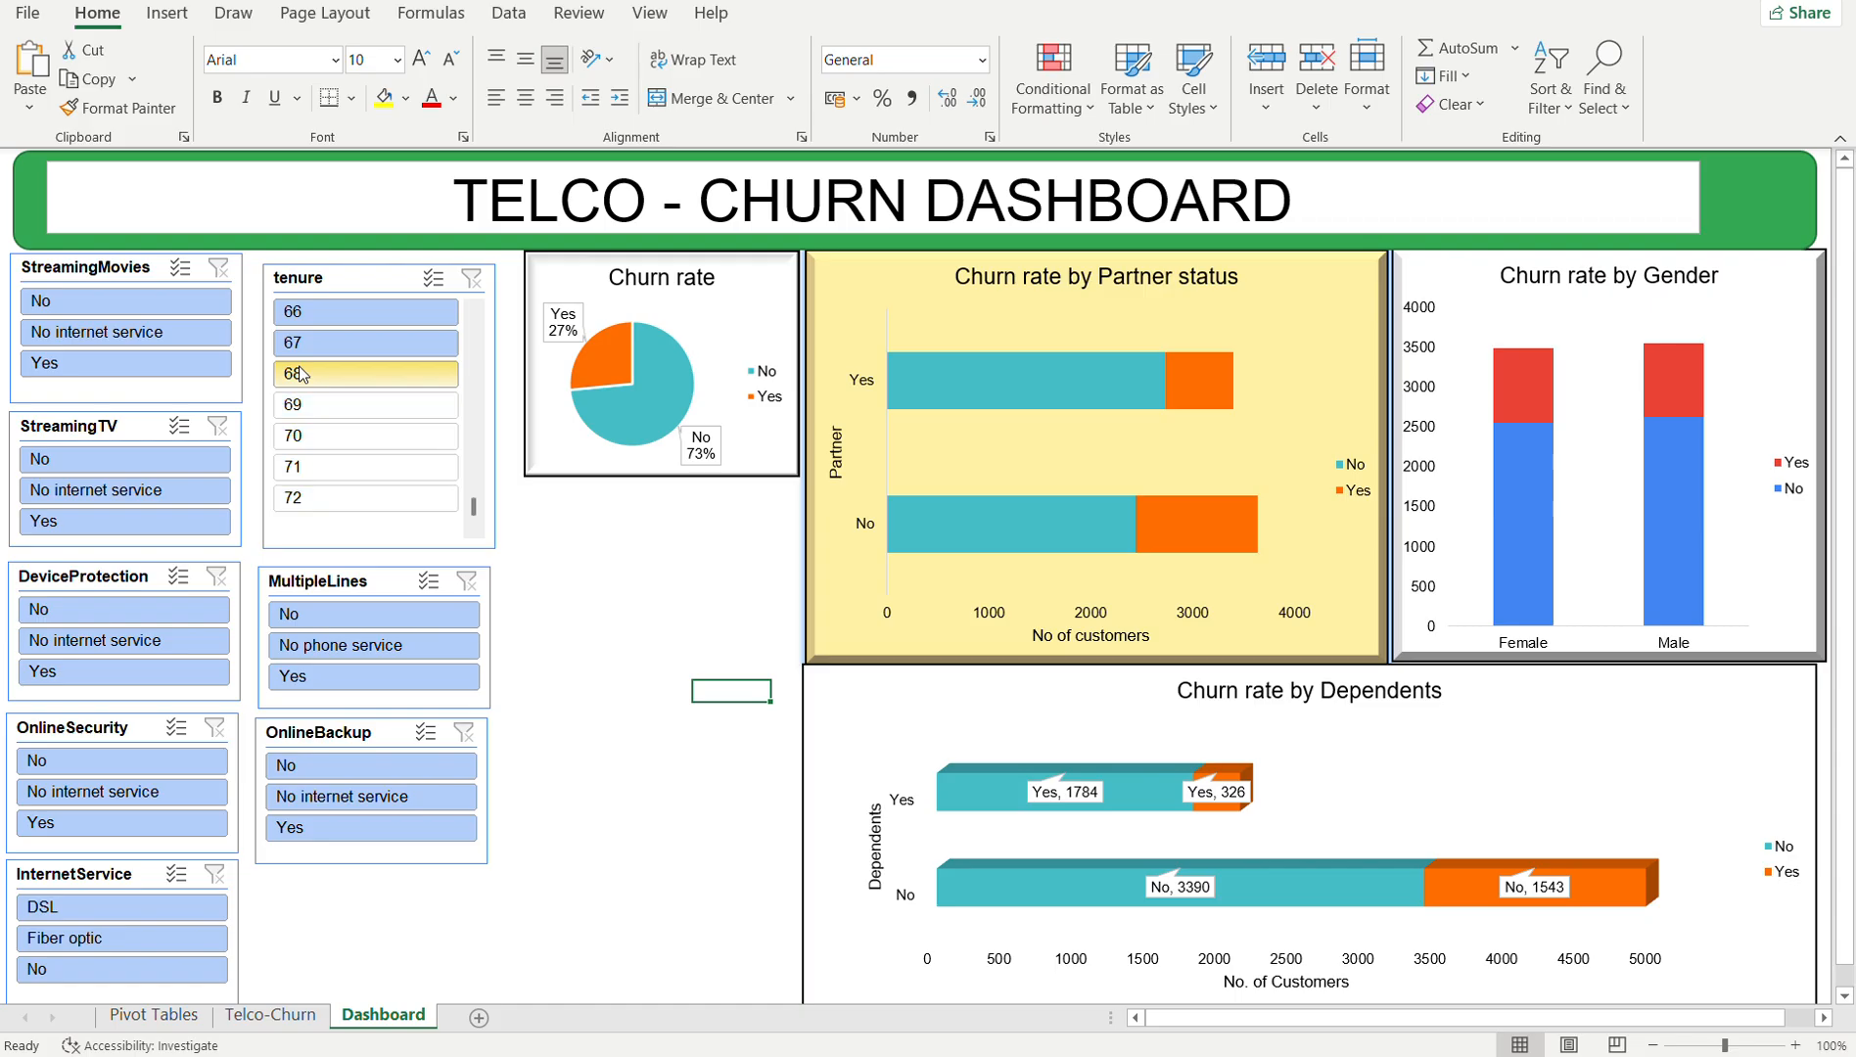
pyautogui.keyDown('shift'); pyautogui.click(302, 443); pyautogui.keyUp('shift')
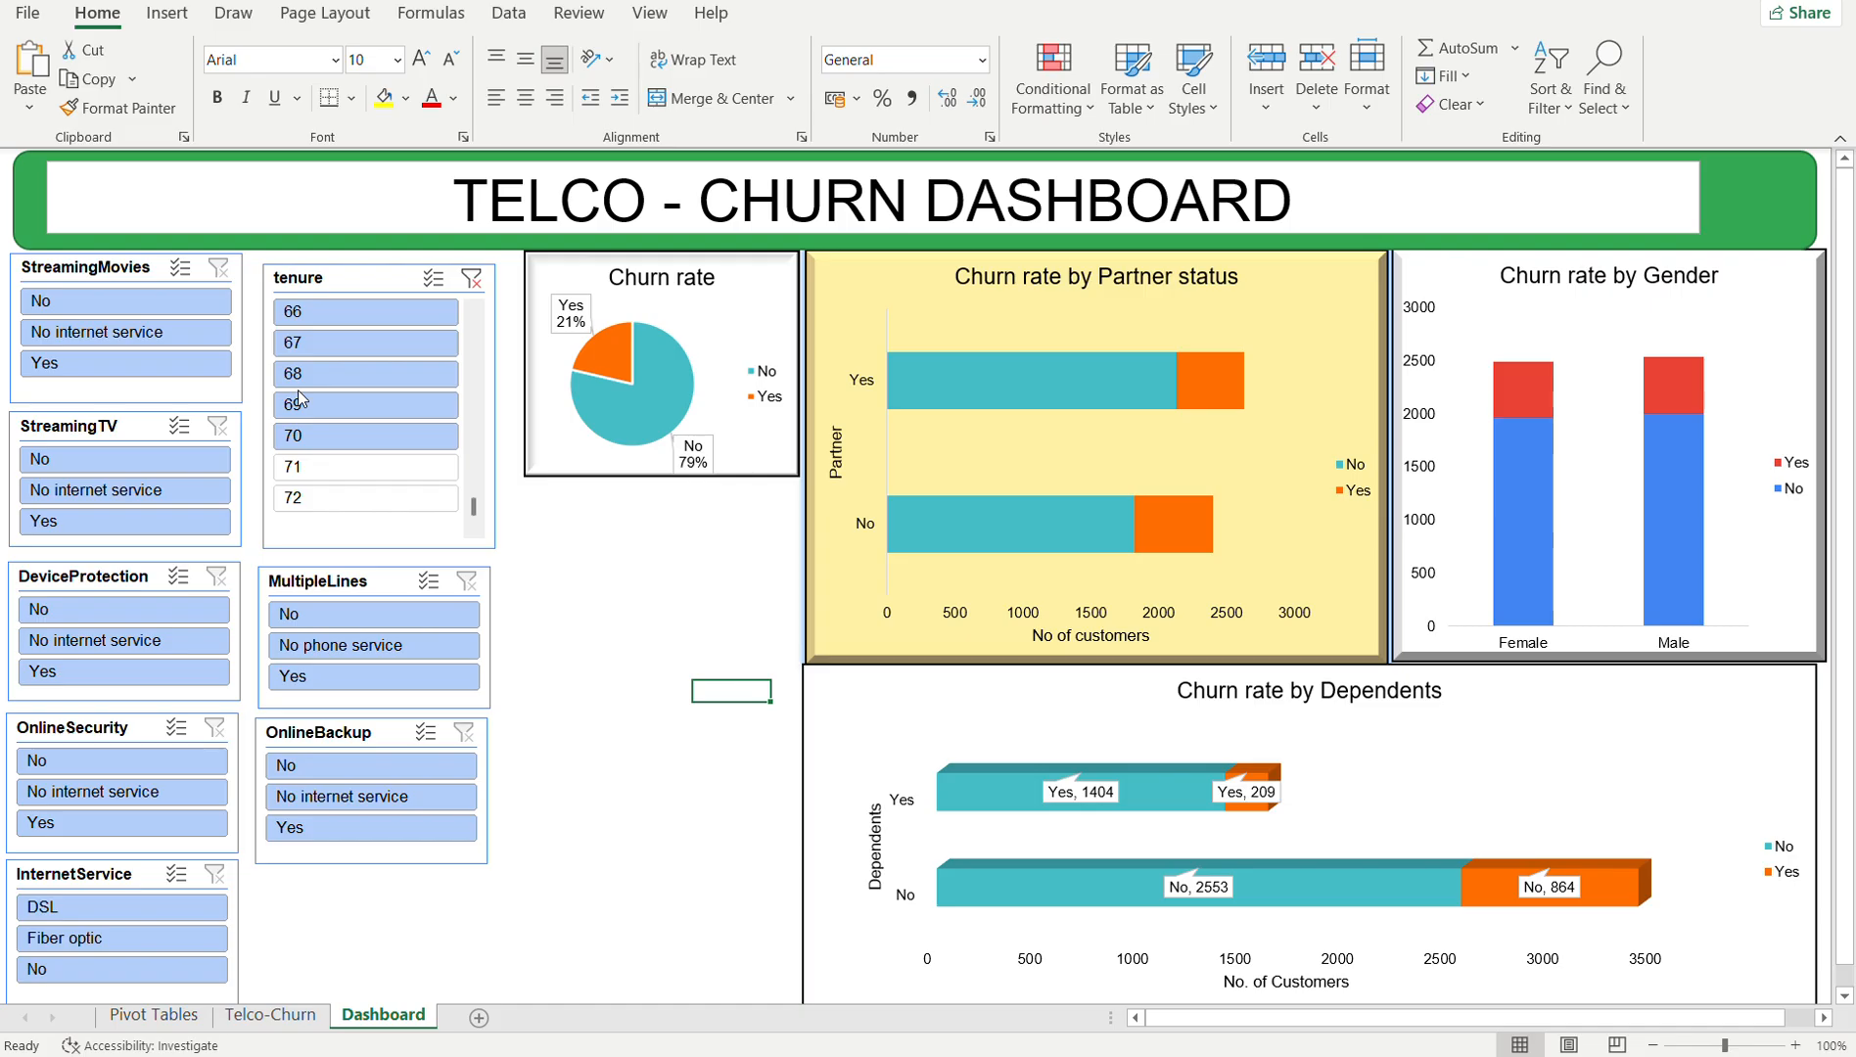
pyautogui.click(471, 280)
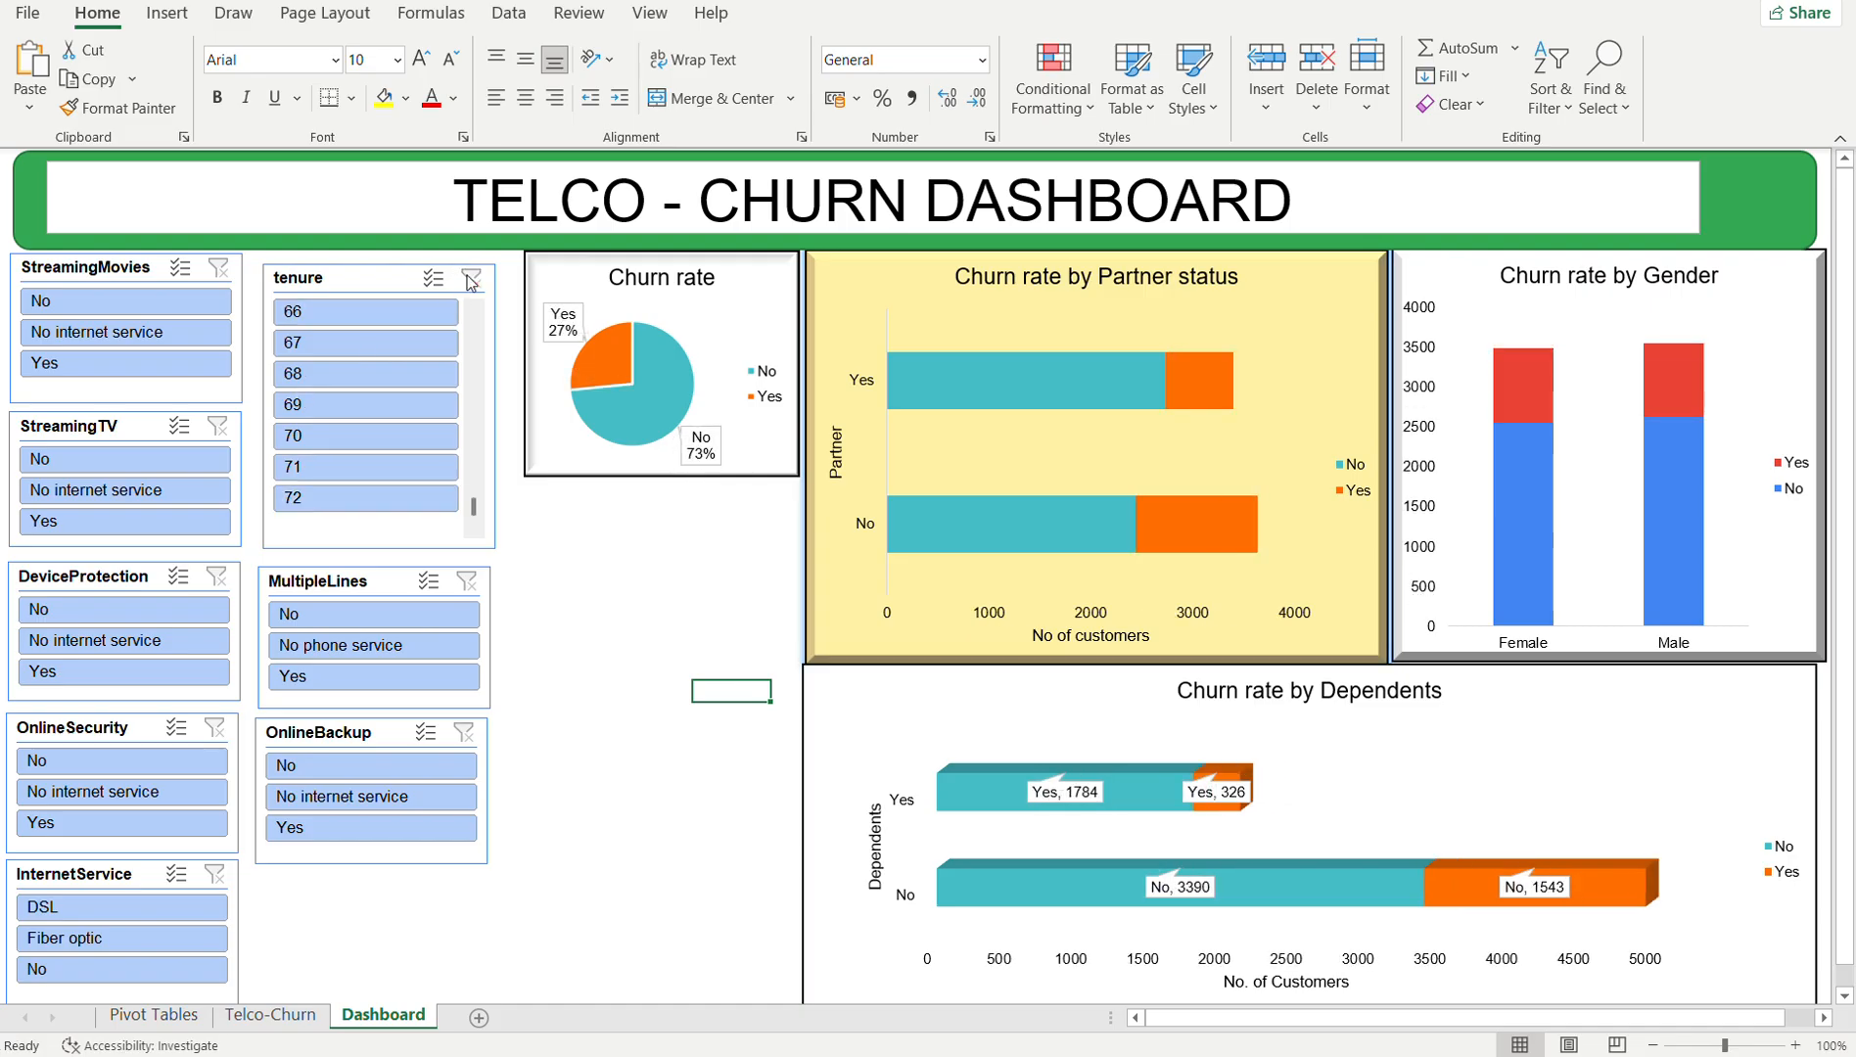
# - Enable multi-select on the tenure slicer, exclude values 66 and 69, and clear the tenure filter
pyautogui.click(434, 281)
pyautogui.click(370, 313)
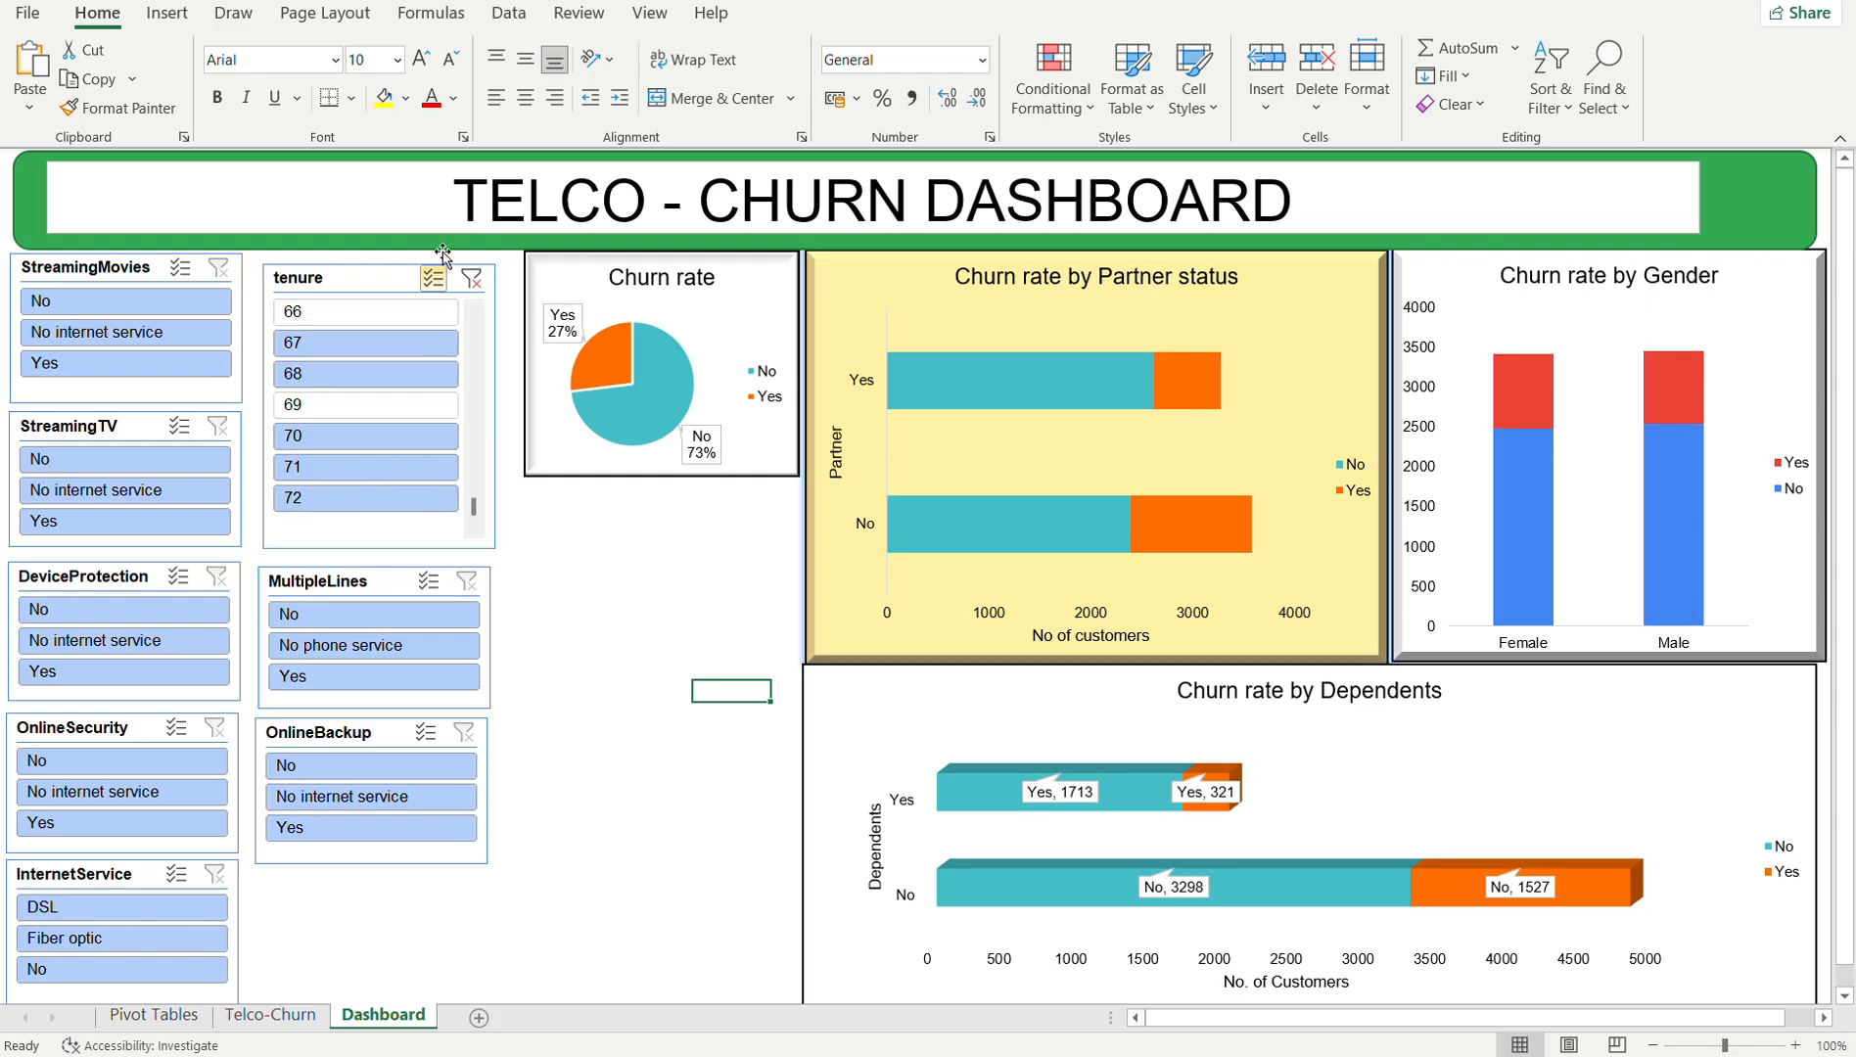
pyautogui.click(471, 284)
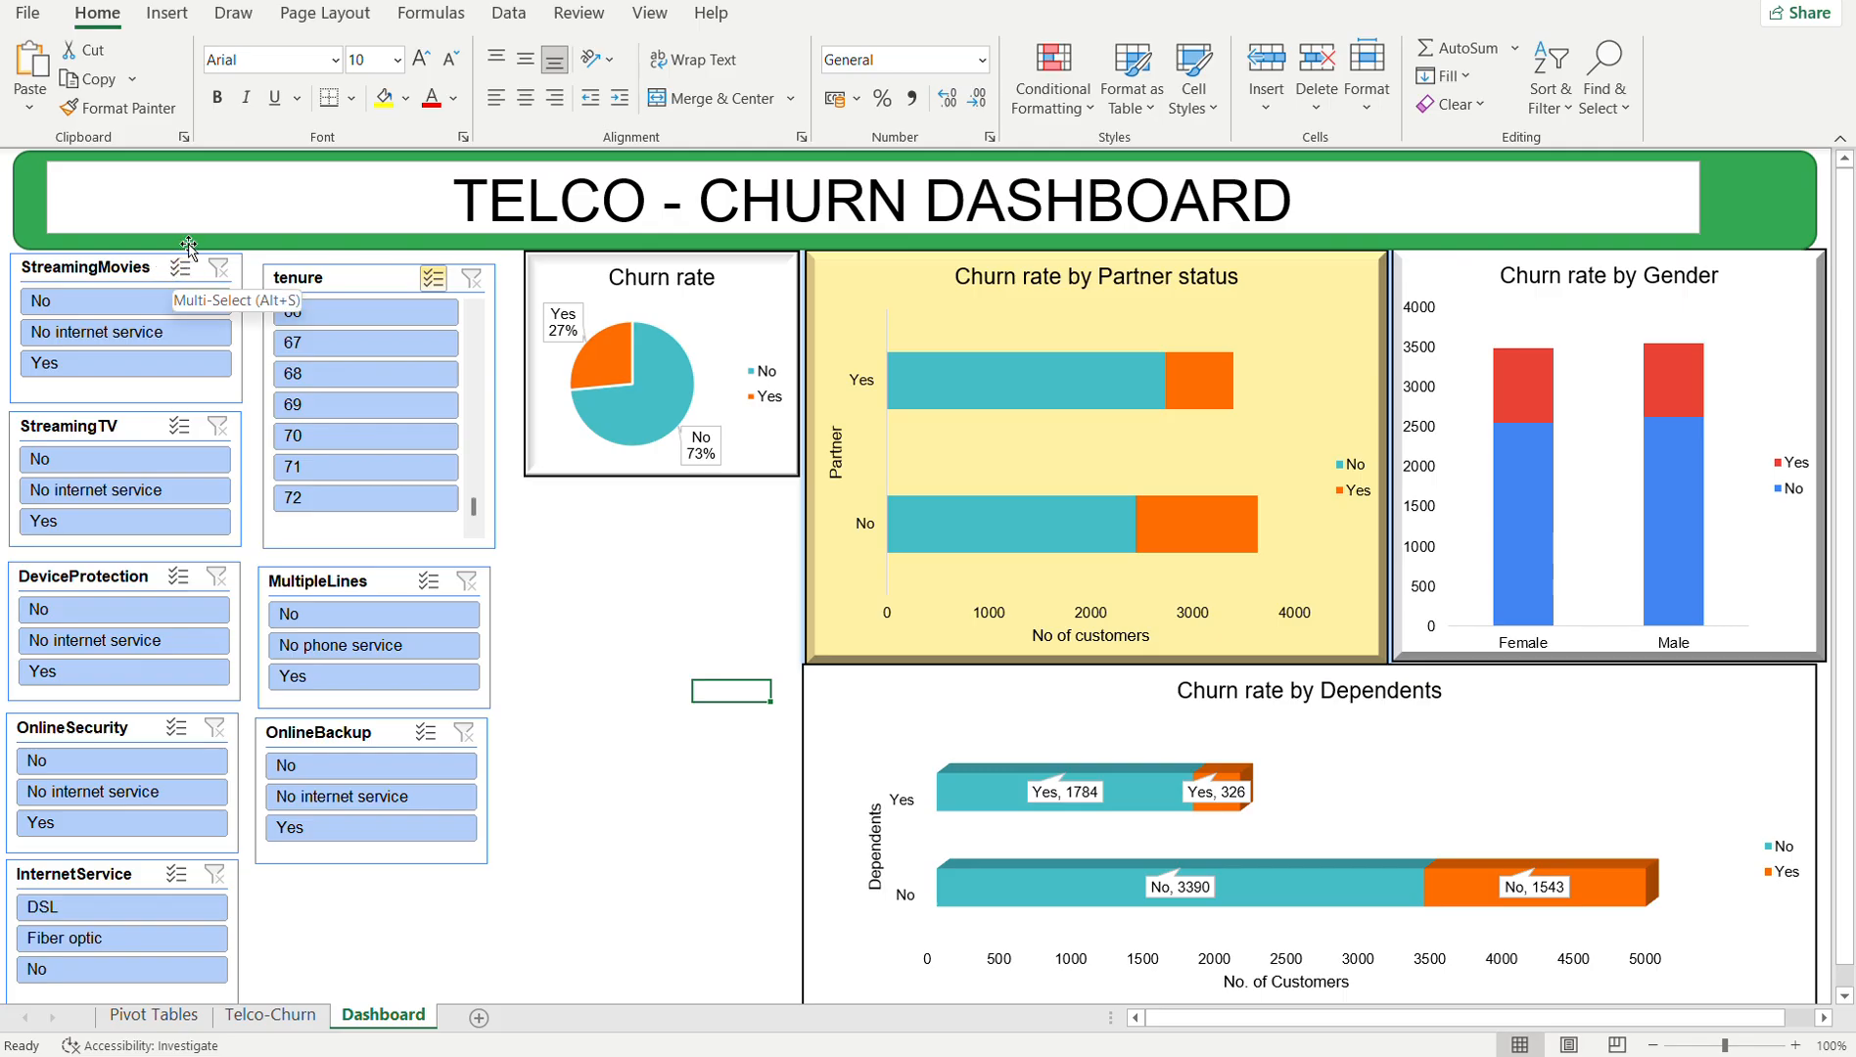
# - Filter StreamingMovies to both No and Yes using multi-select, and turn multi-select off on the StreamingMovies and tenure slicers
pyautogui.click(129, 299)
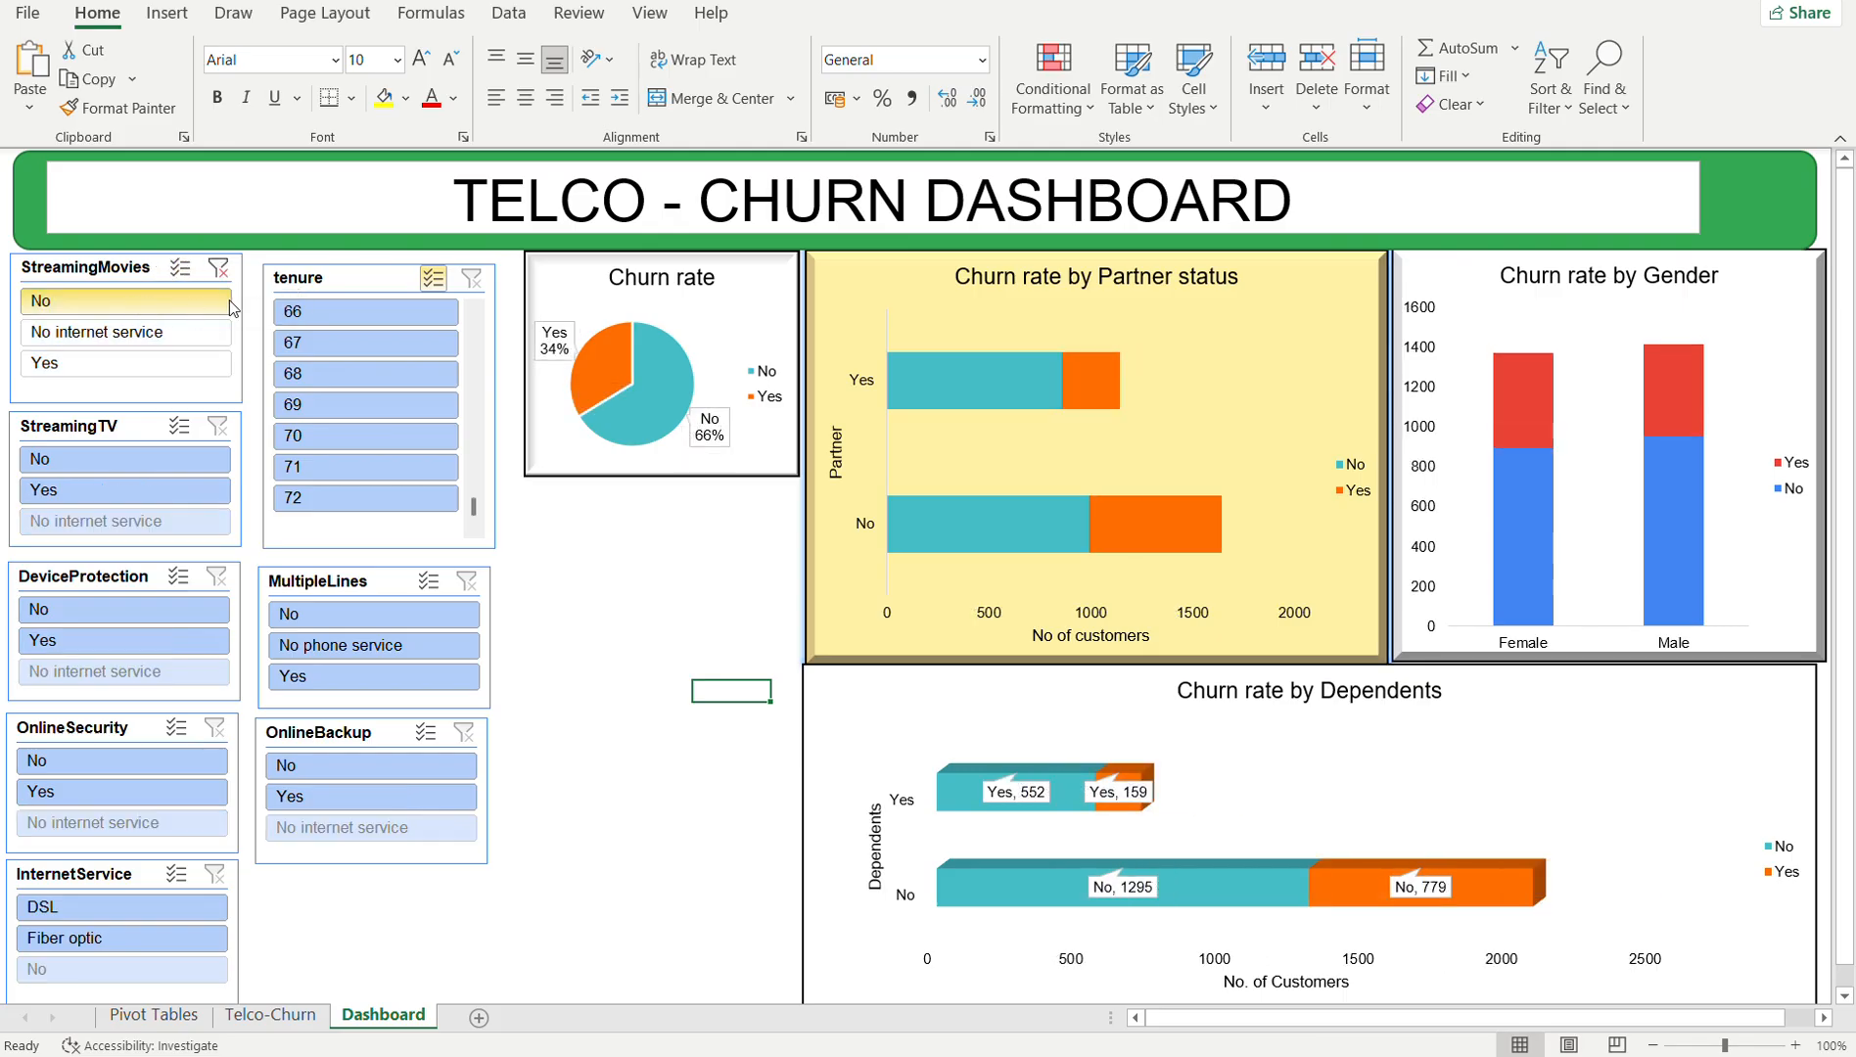
pyautogui.click(178, 268)
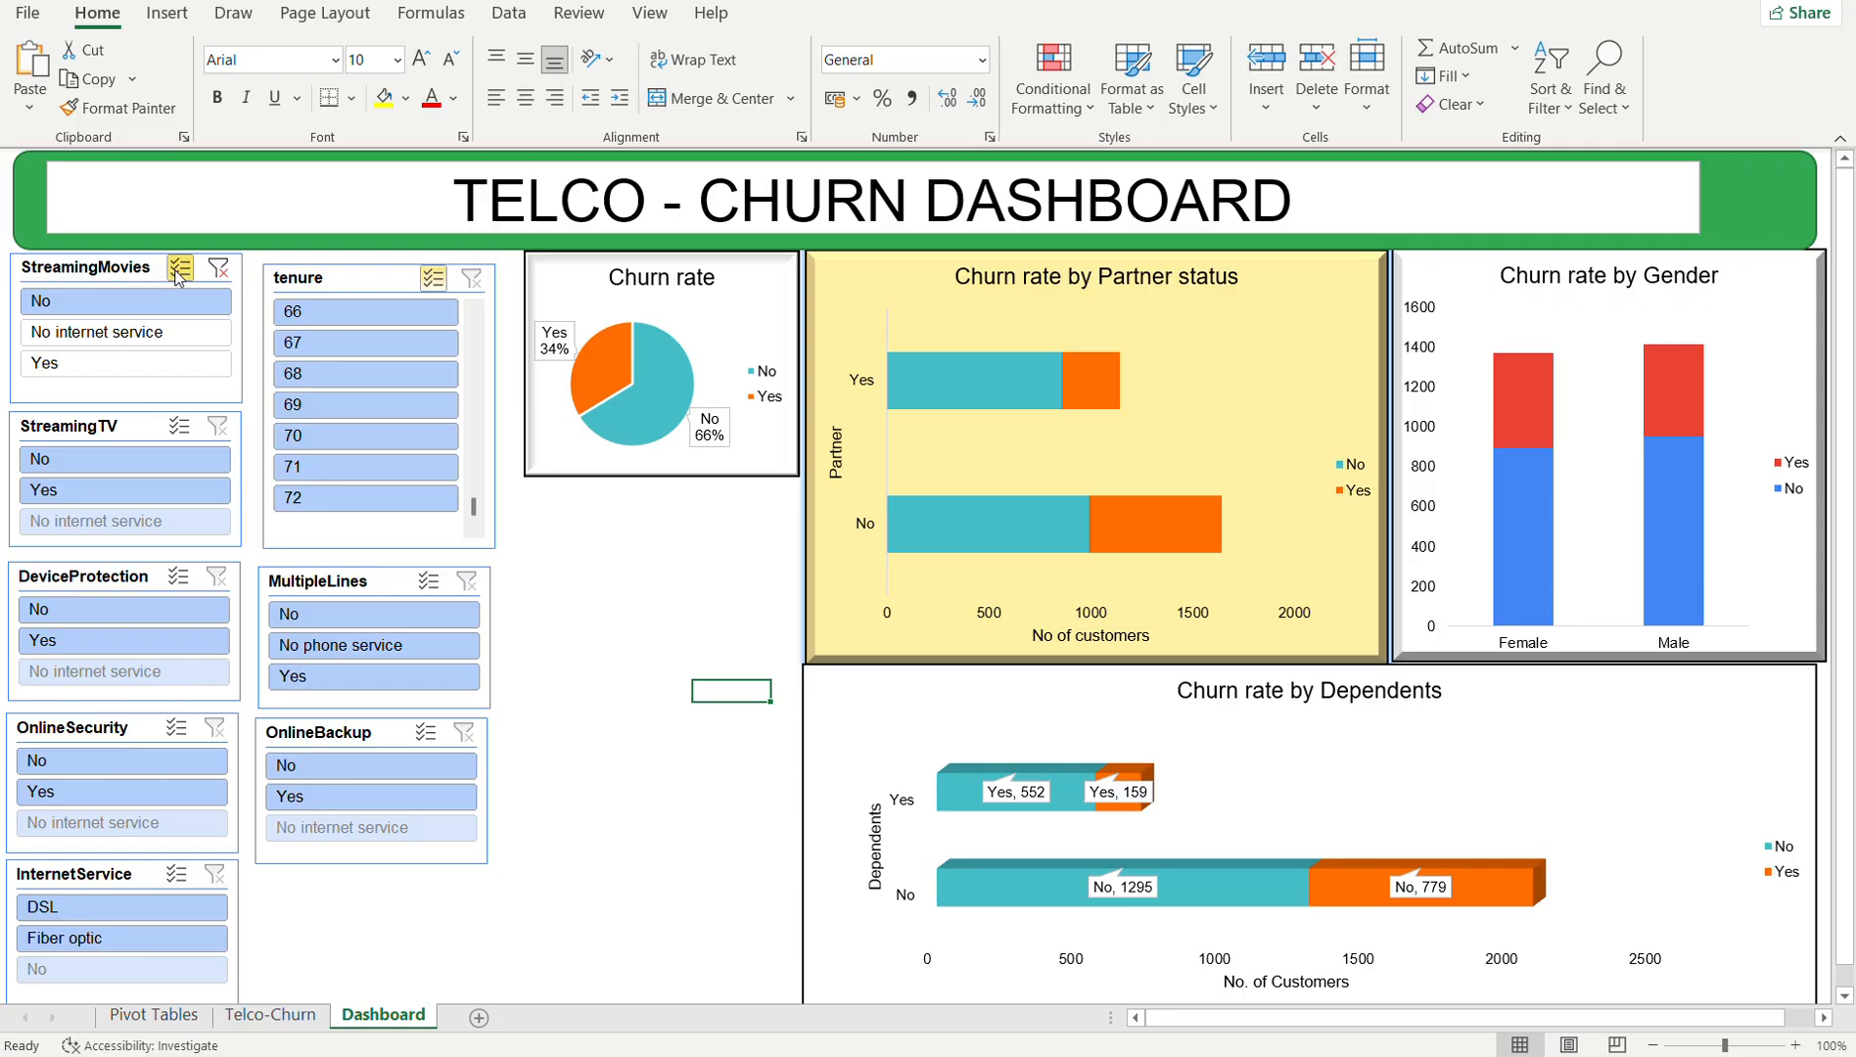
pyautogui.click(98, 373)
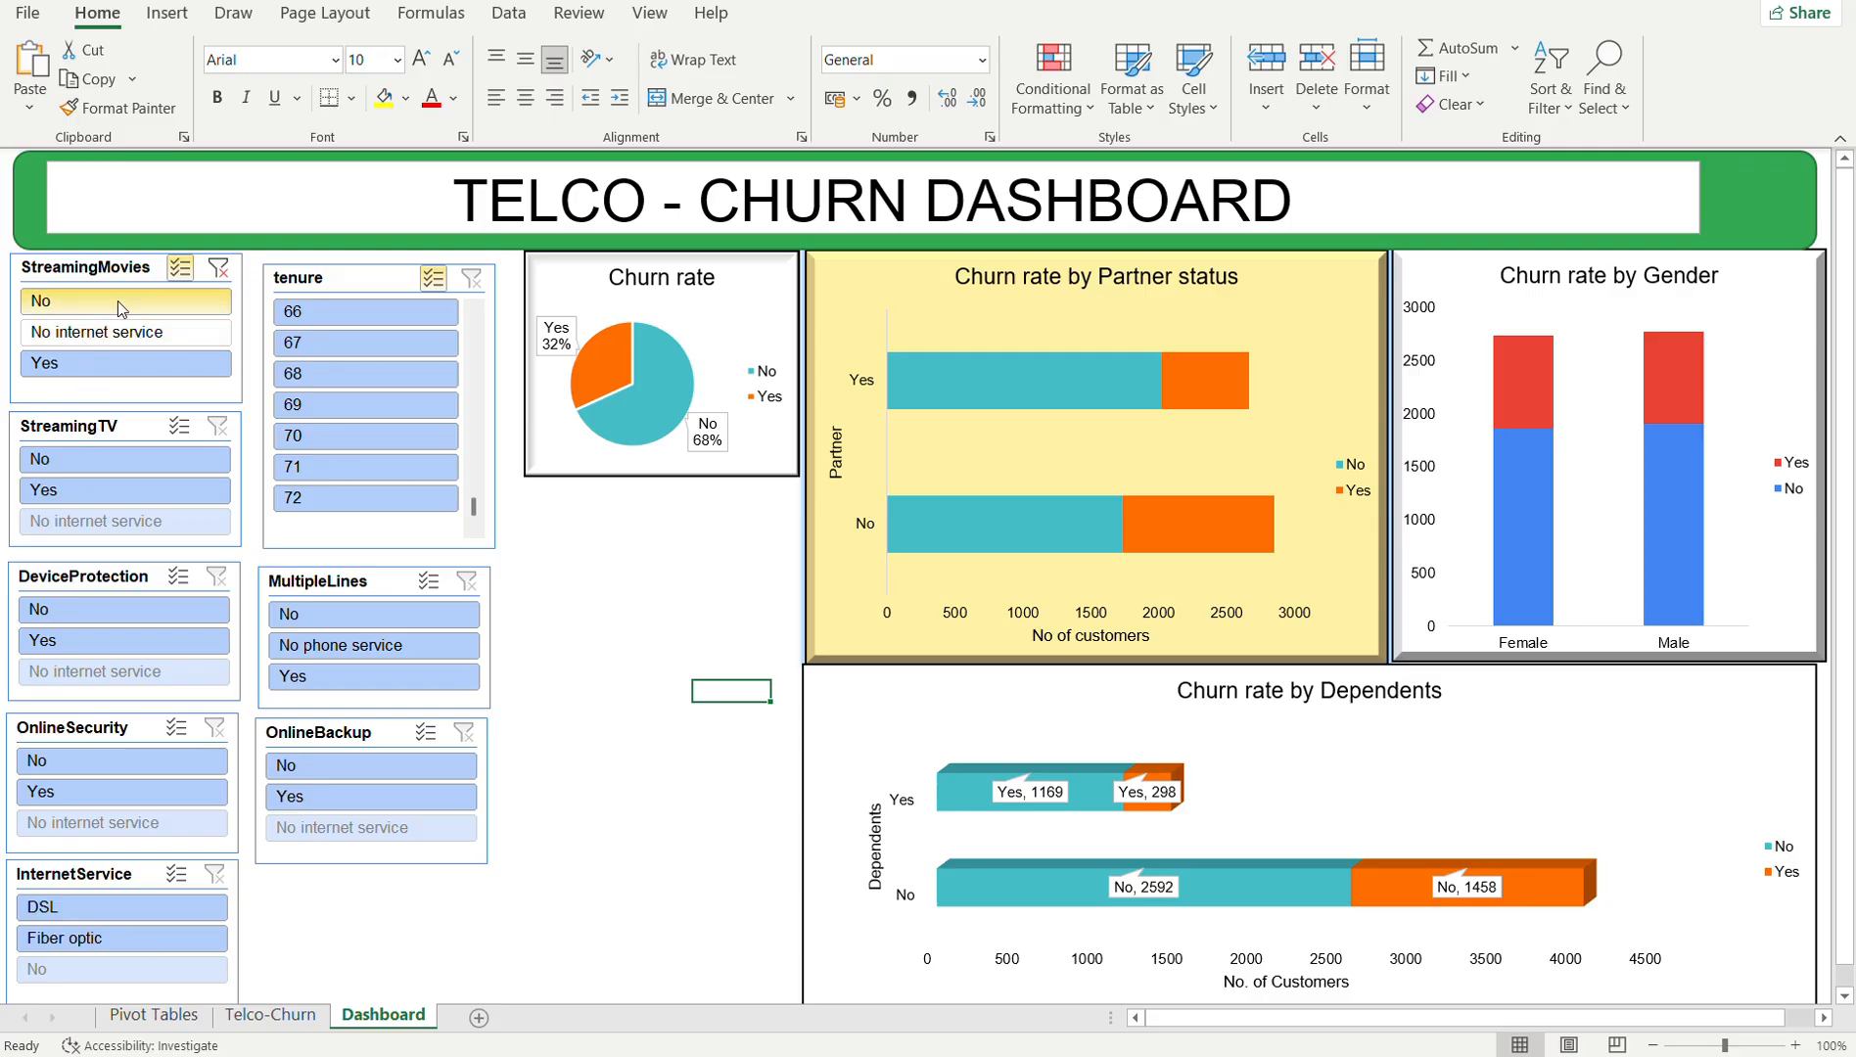
pyautogui.click(180, 268)
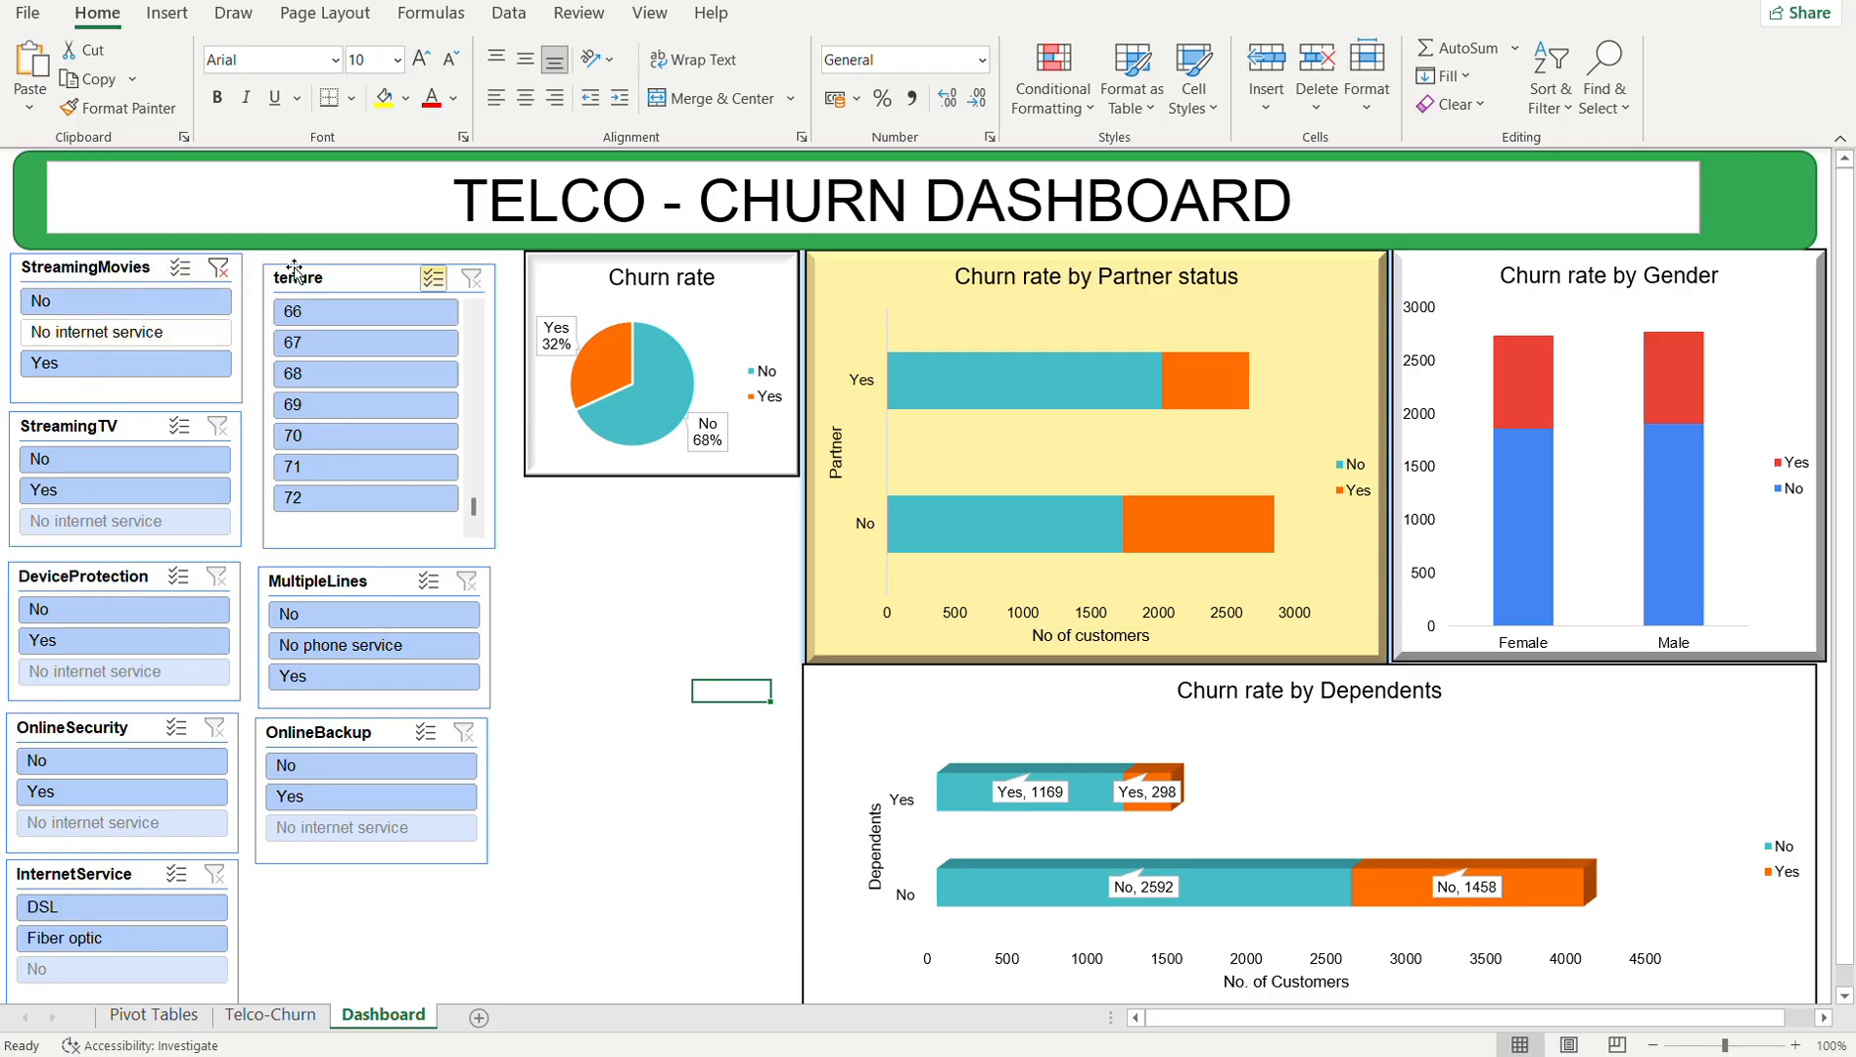
pyautogui.click(434, 281)
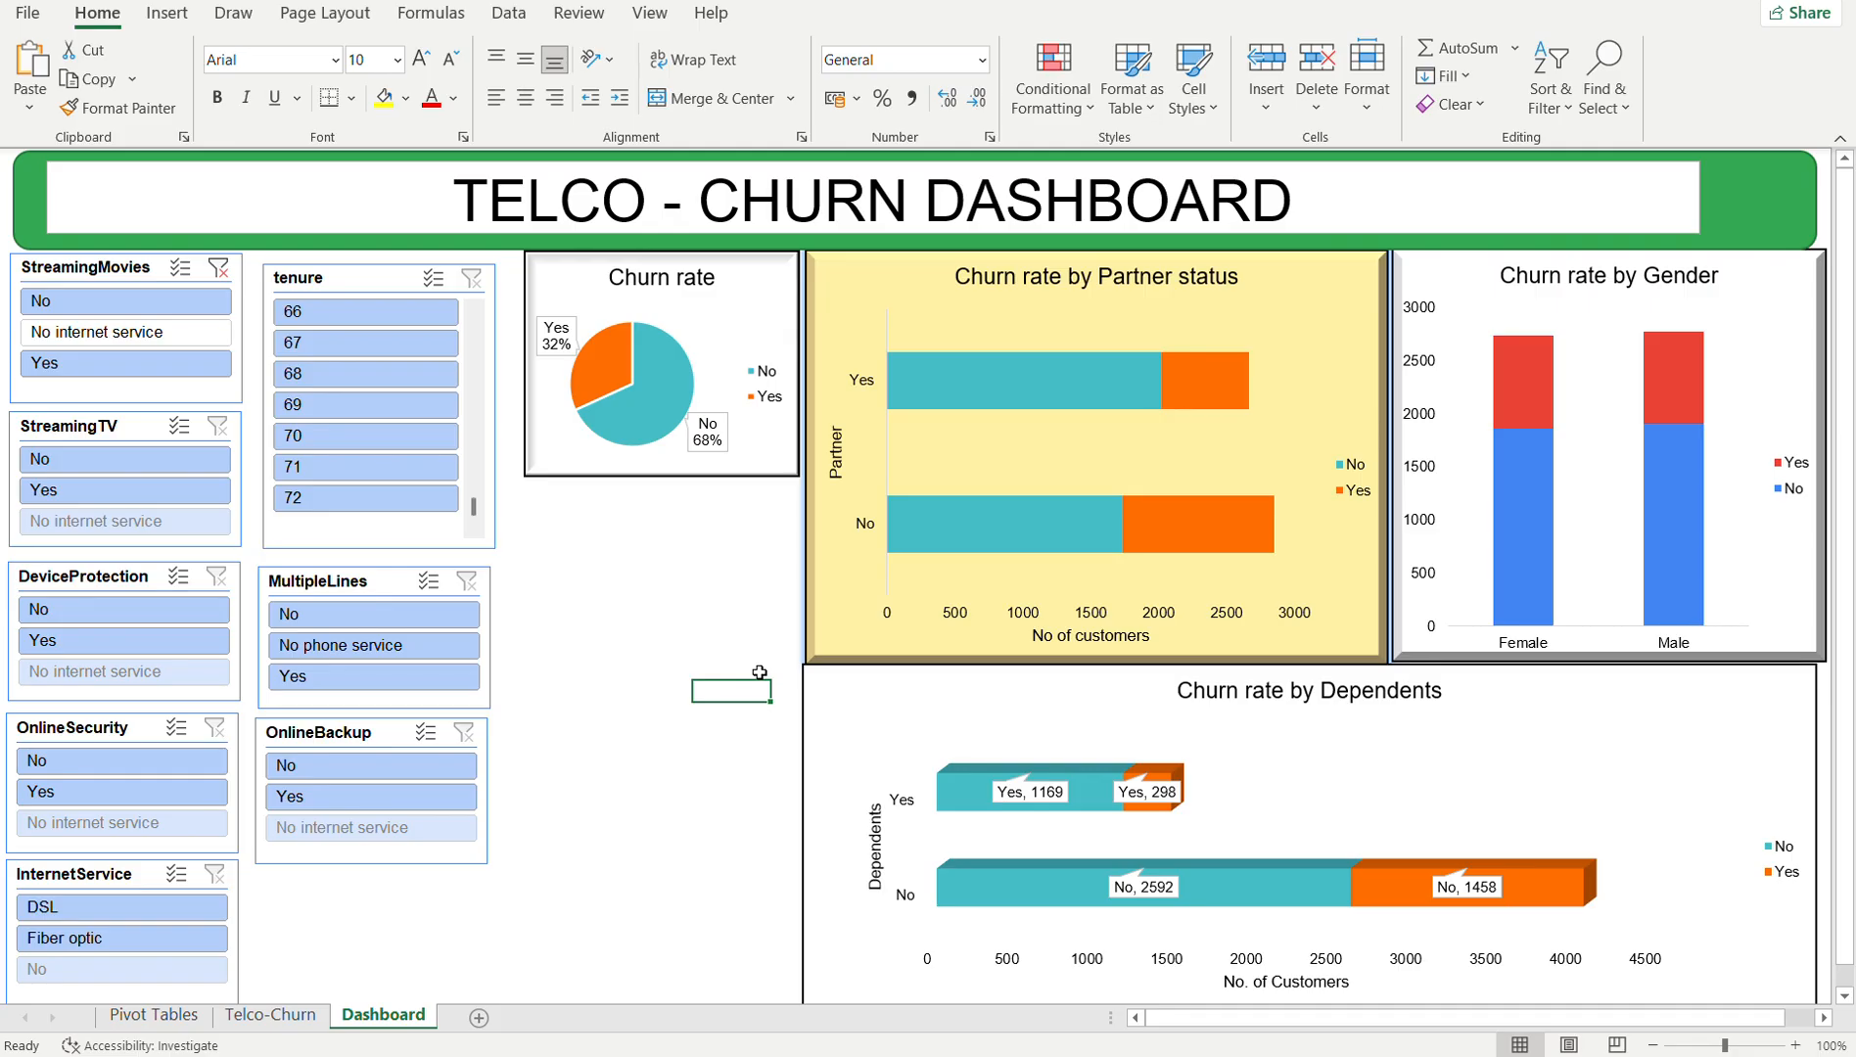
# - Look over the Telco-Churn and Pivot Tables sheets, and refresh the data of the dashboard's Churn rate pie chart
pyautogui.click(269, 1018)
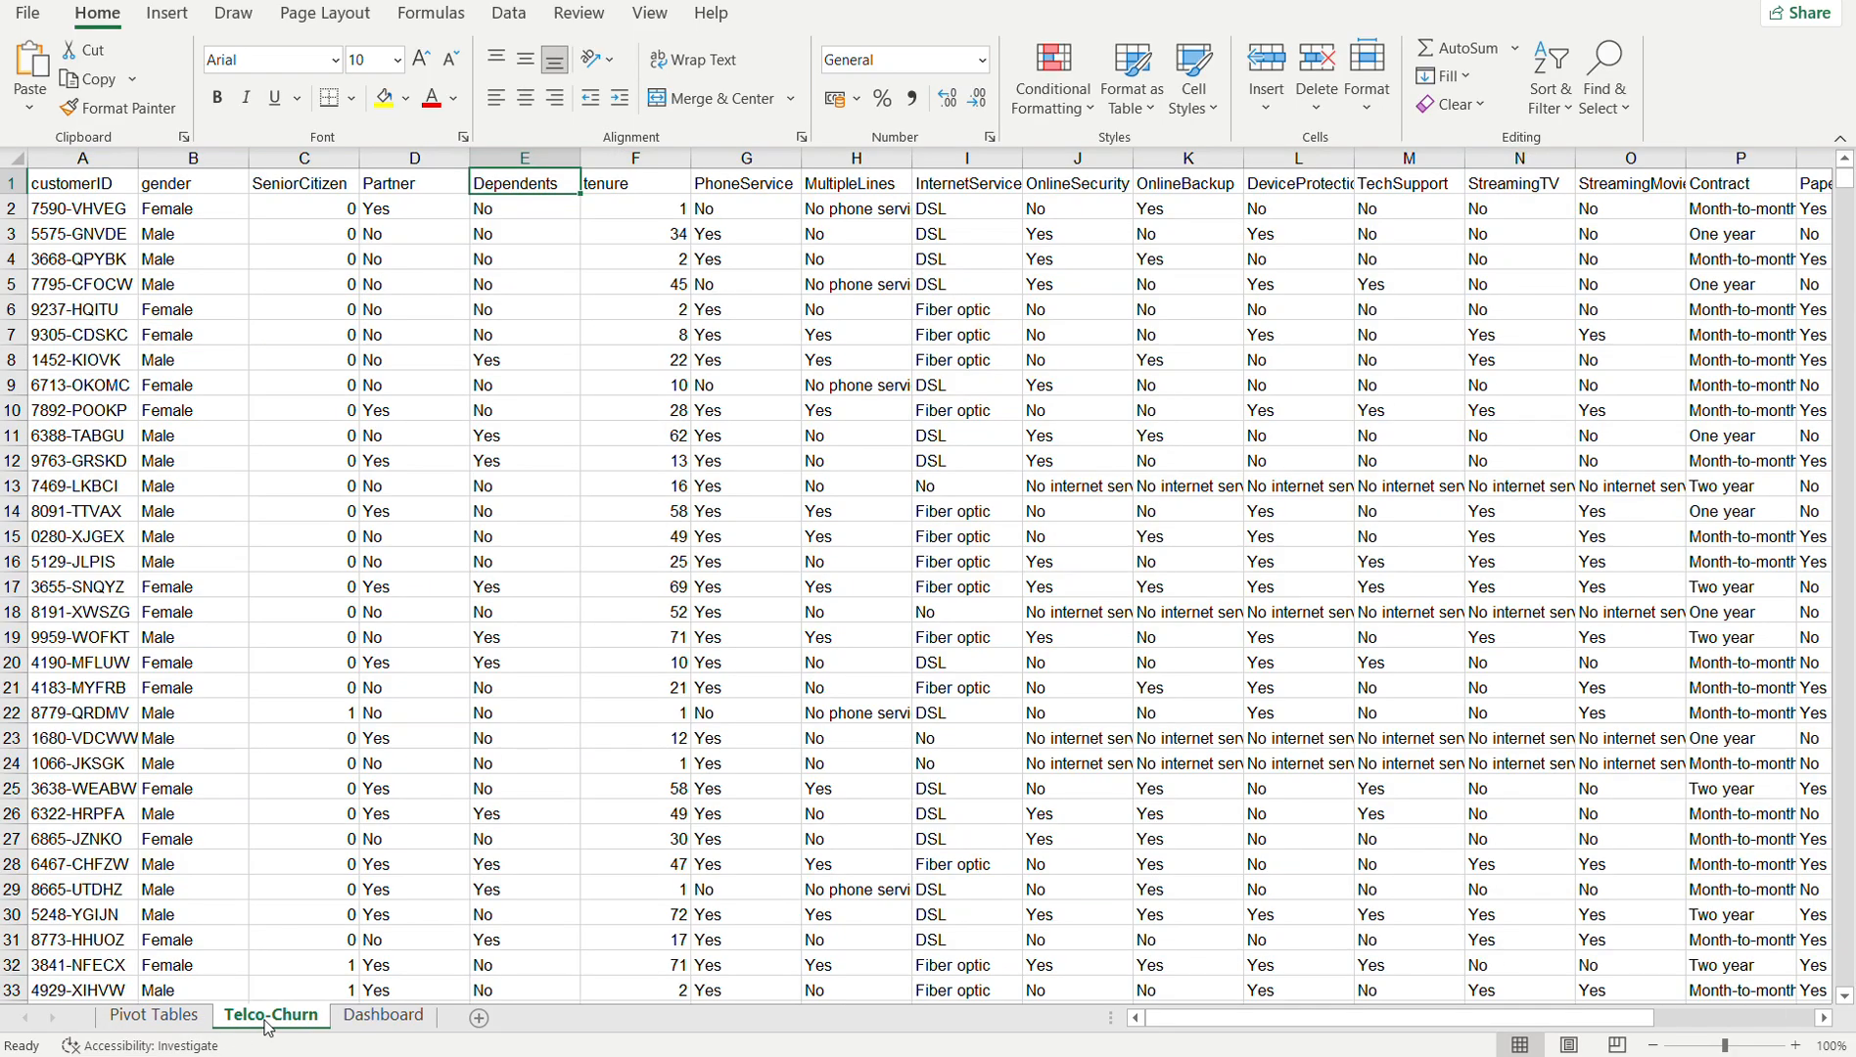
pyautogui.click(153, 1016)
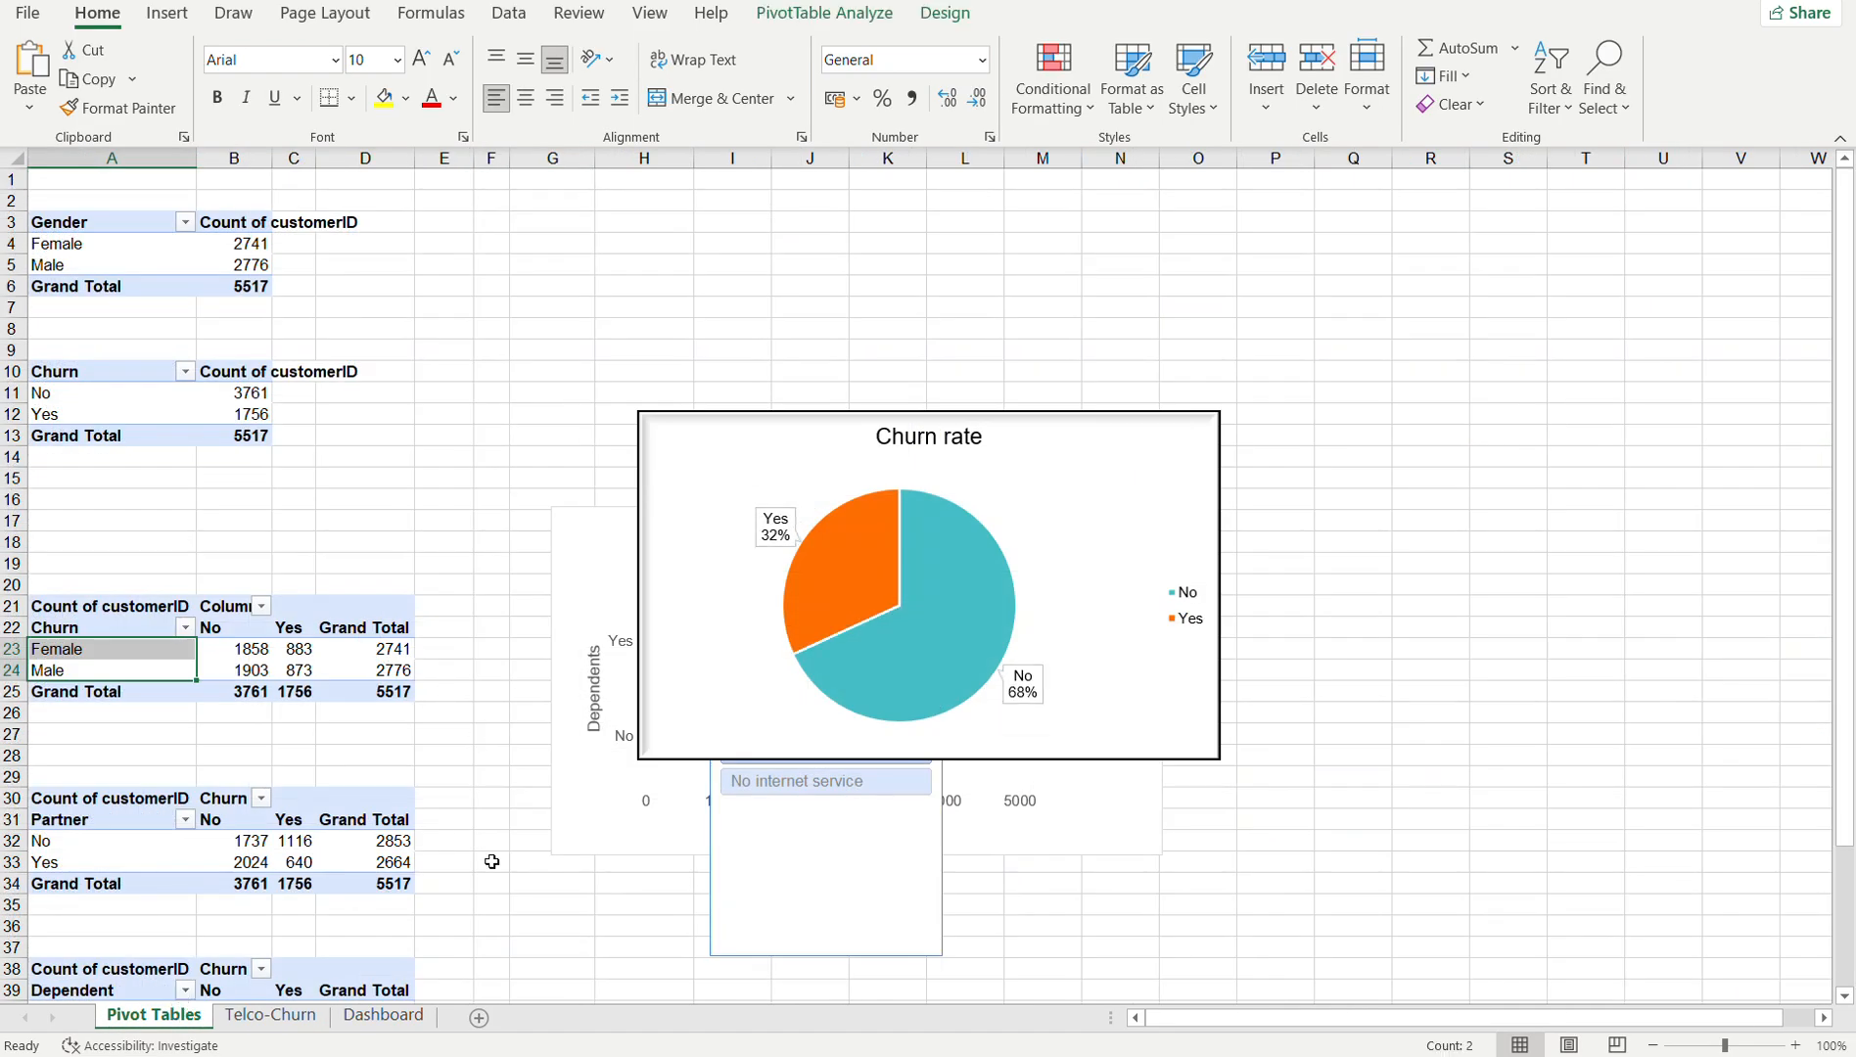
pyautogui.click(383, 1016)
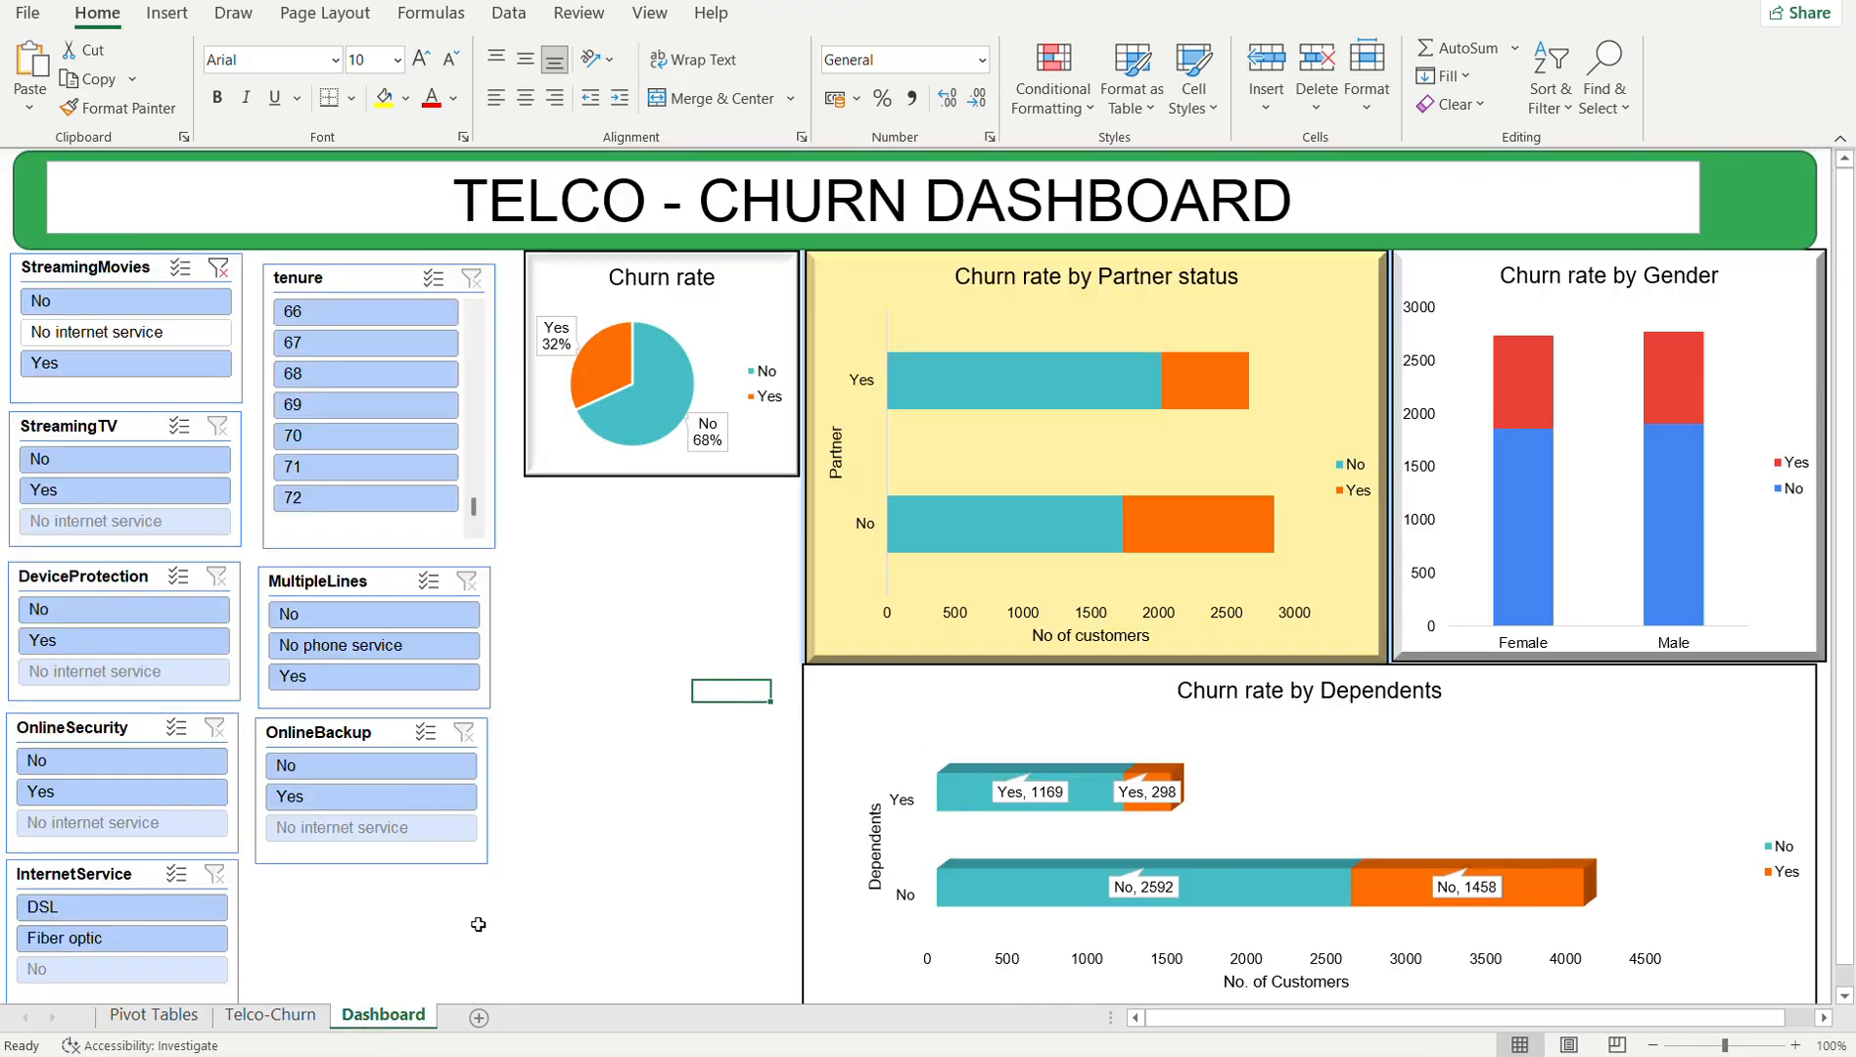
pyautogui.click(771, 286)
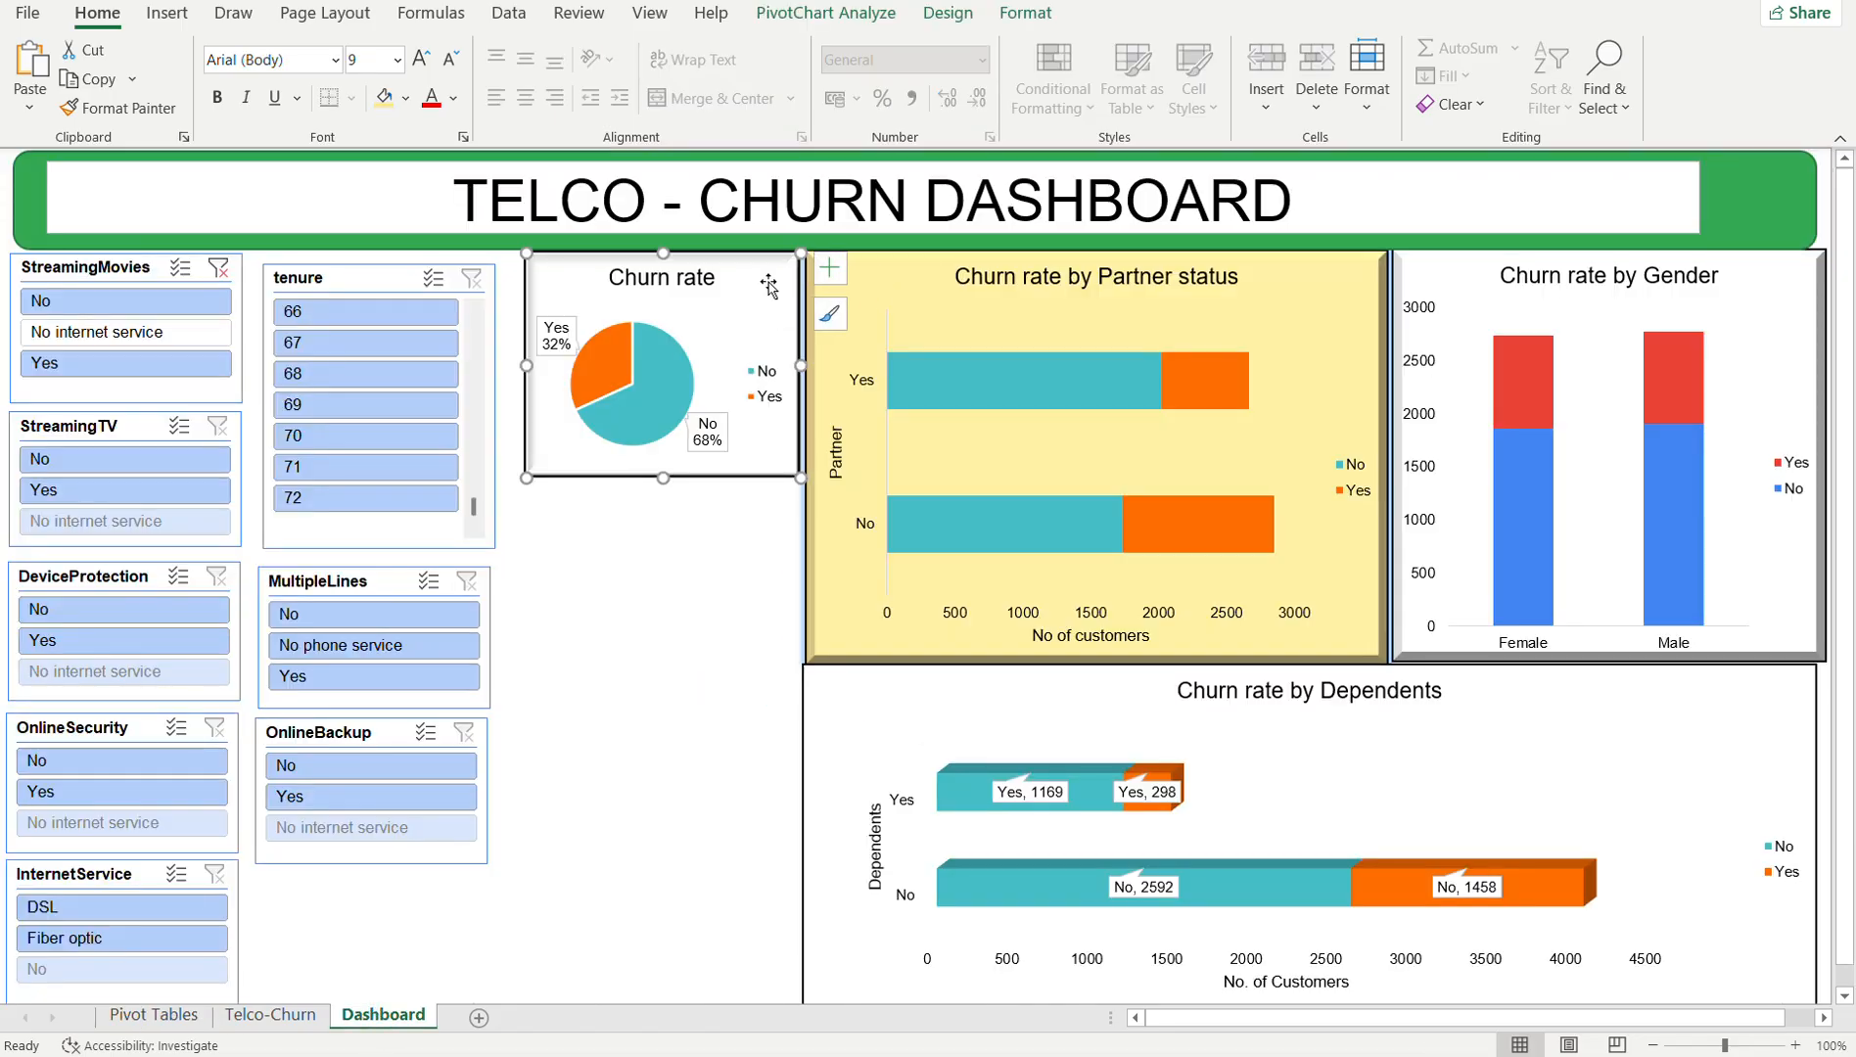
pyautogui.rightClick(770, 287)
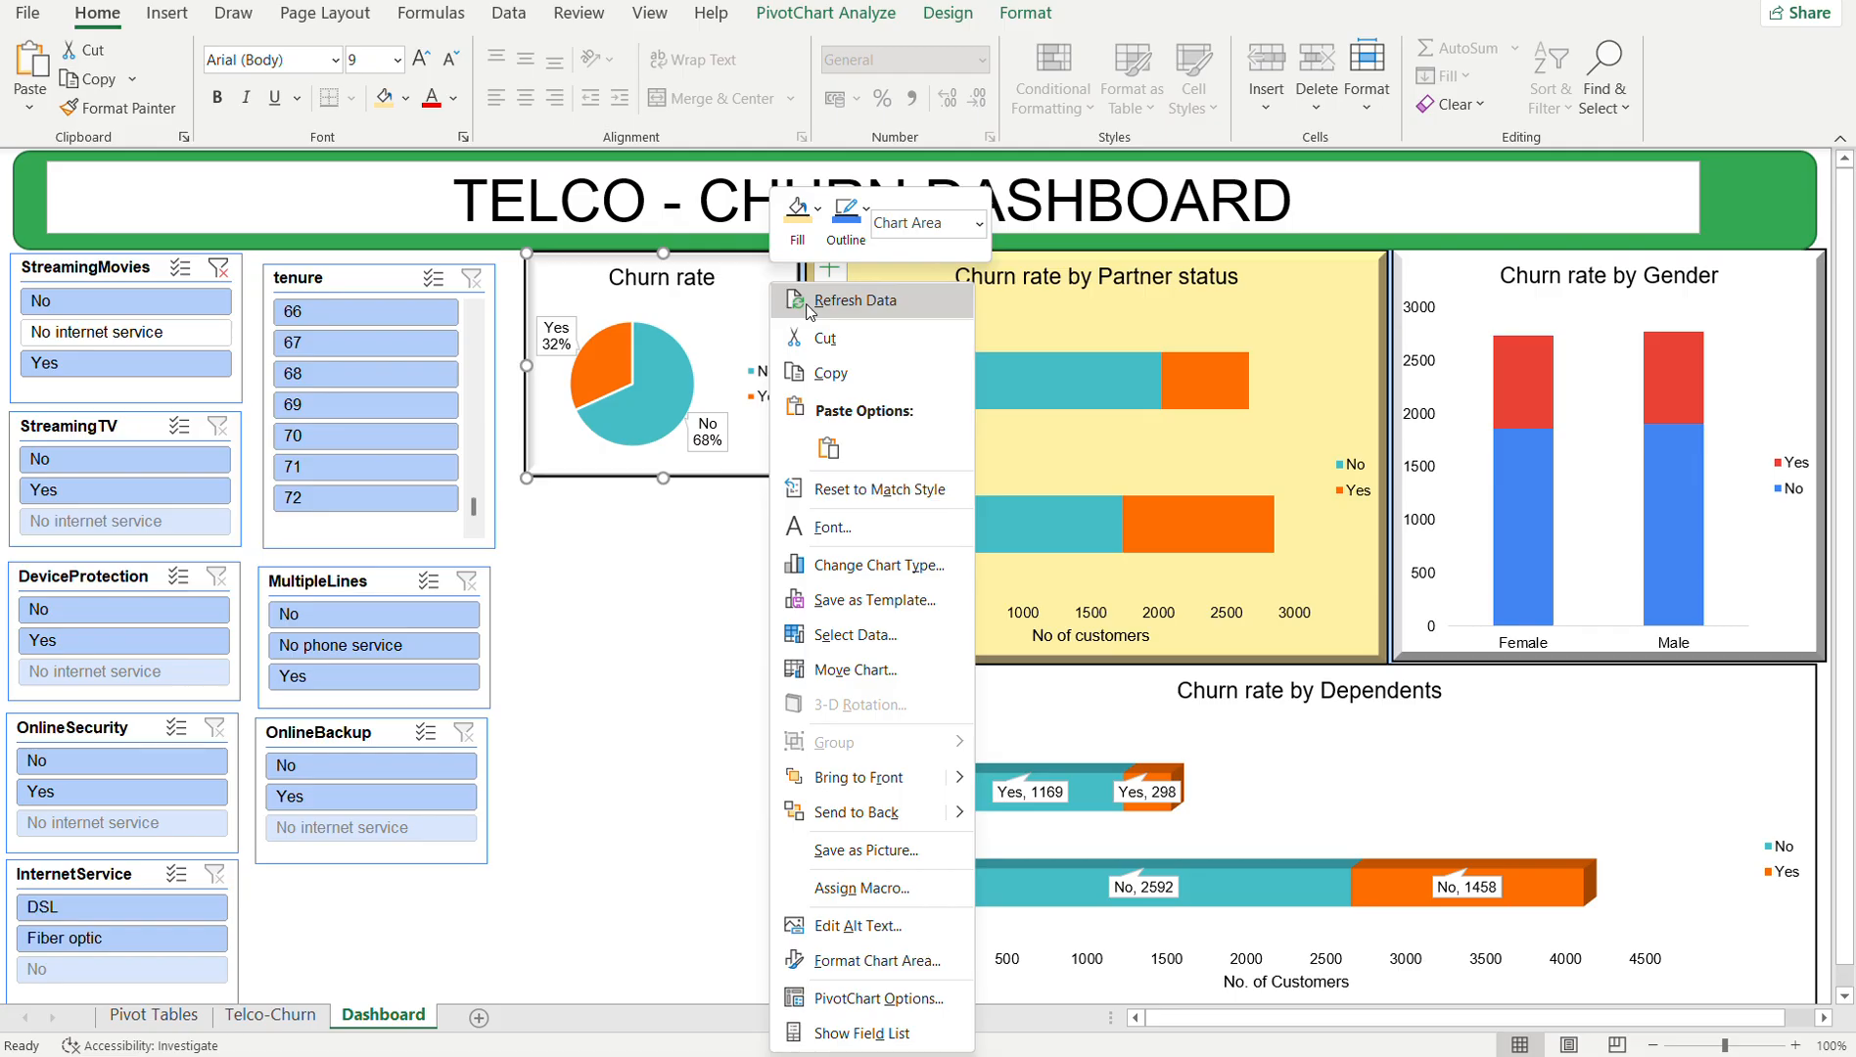
pyautogui.click(811, 300)
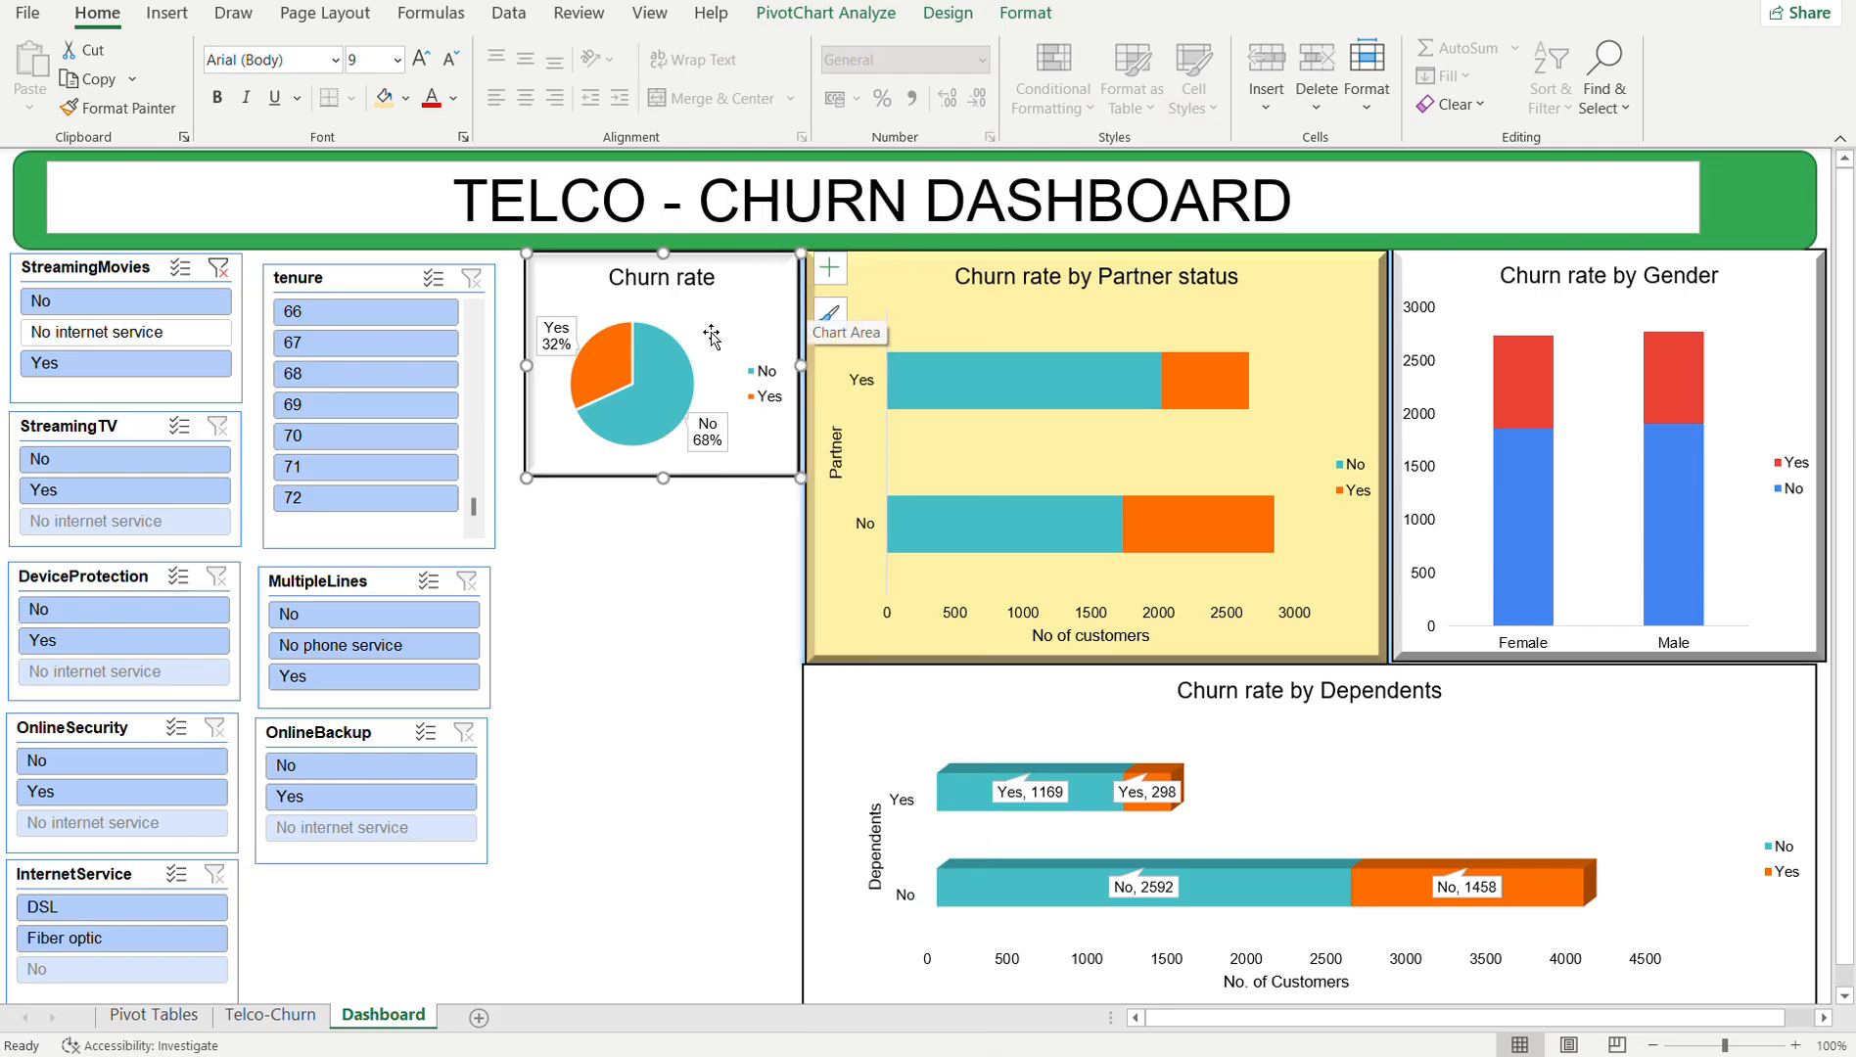
# - Review the Pivot Tables and Telco-Churn sheets, and return to the Dashboard sheet
pyautogui.click(154, 1015)
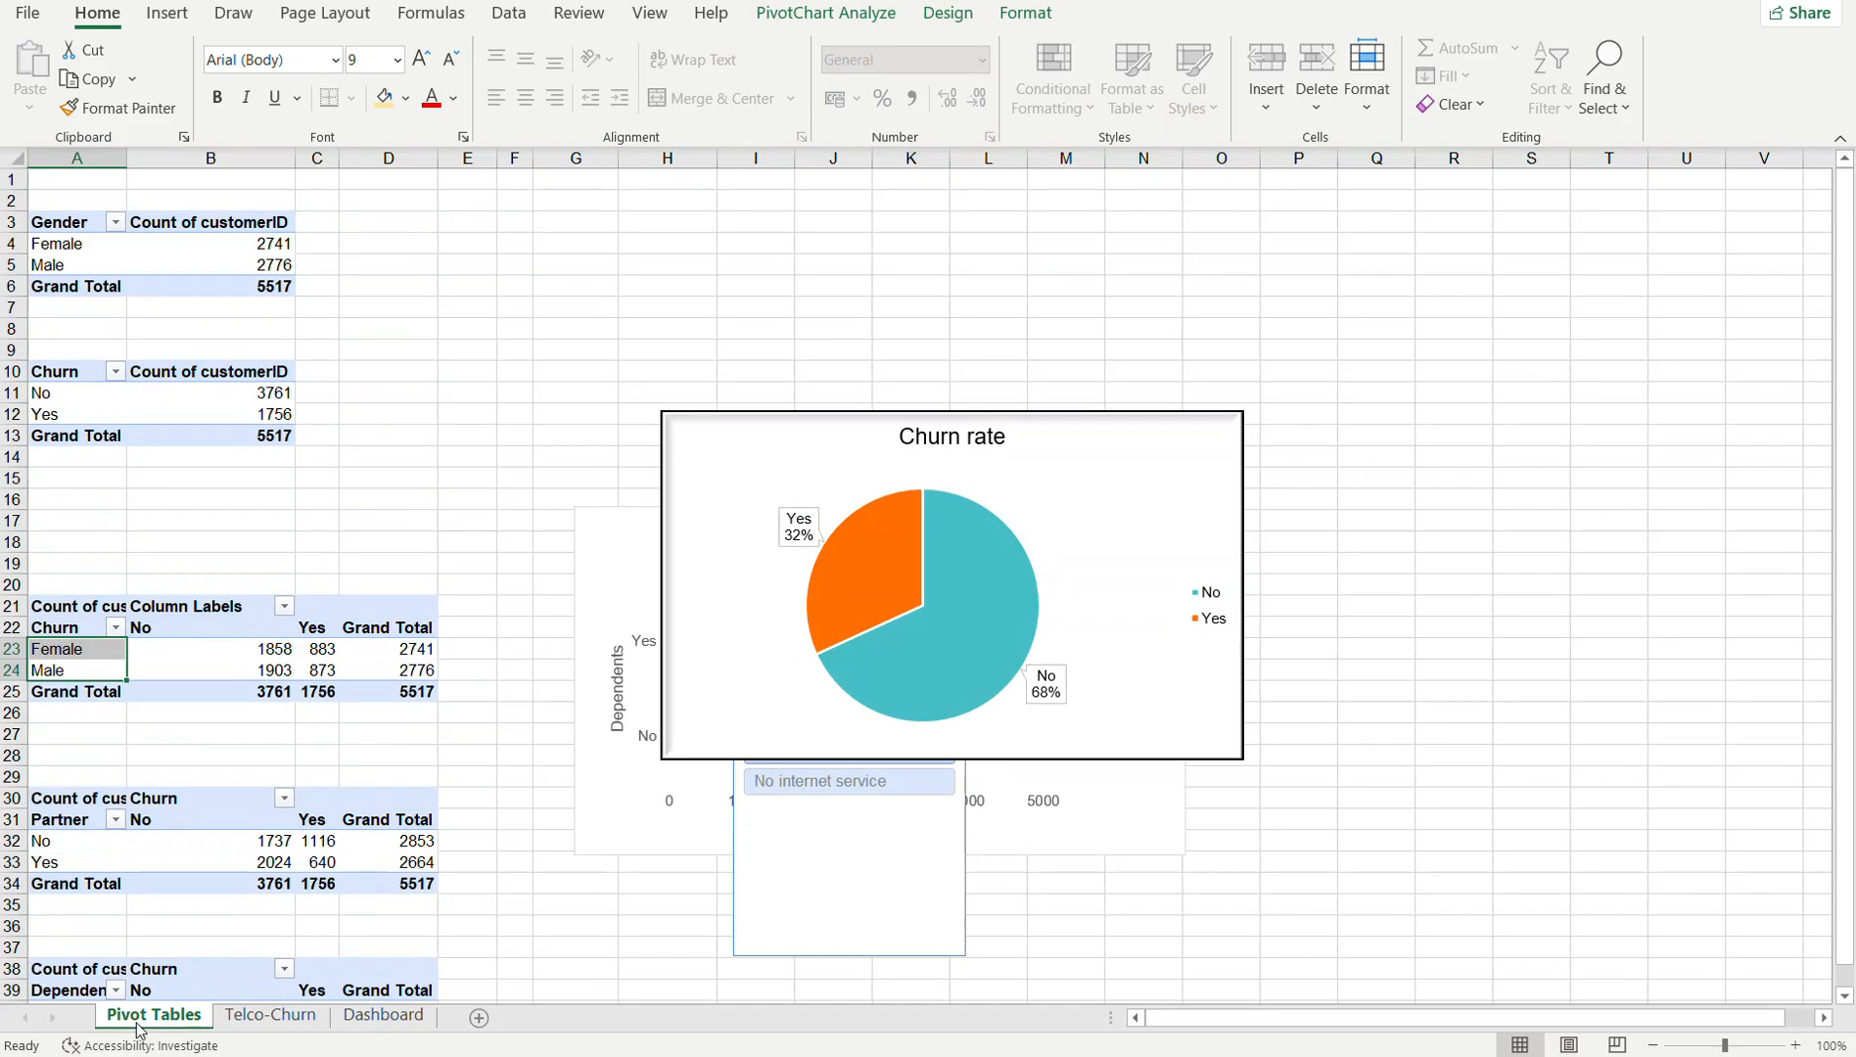
pyautogui.click(241, 1015)
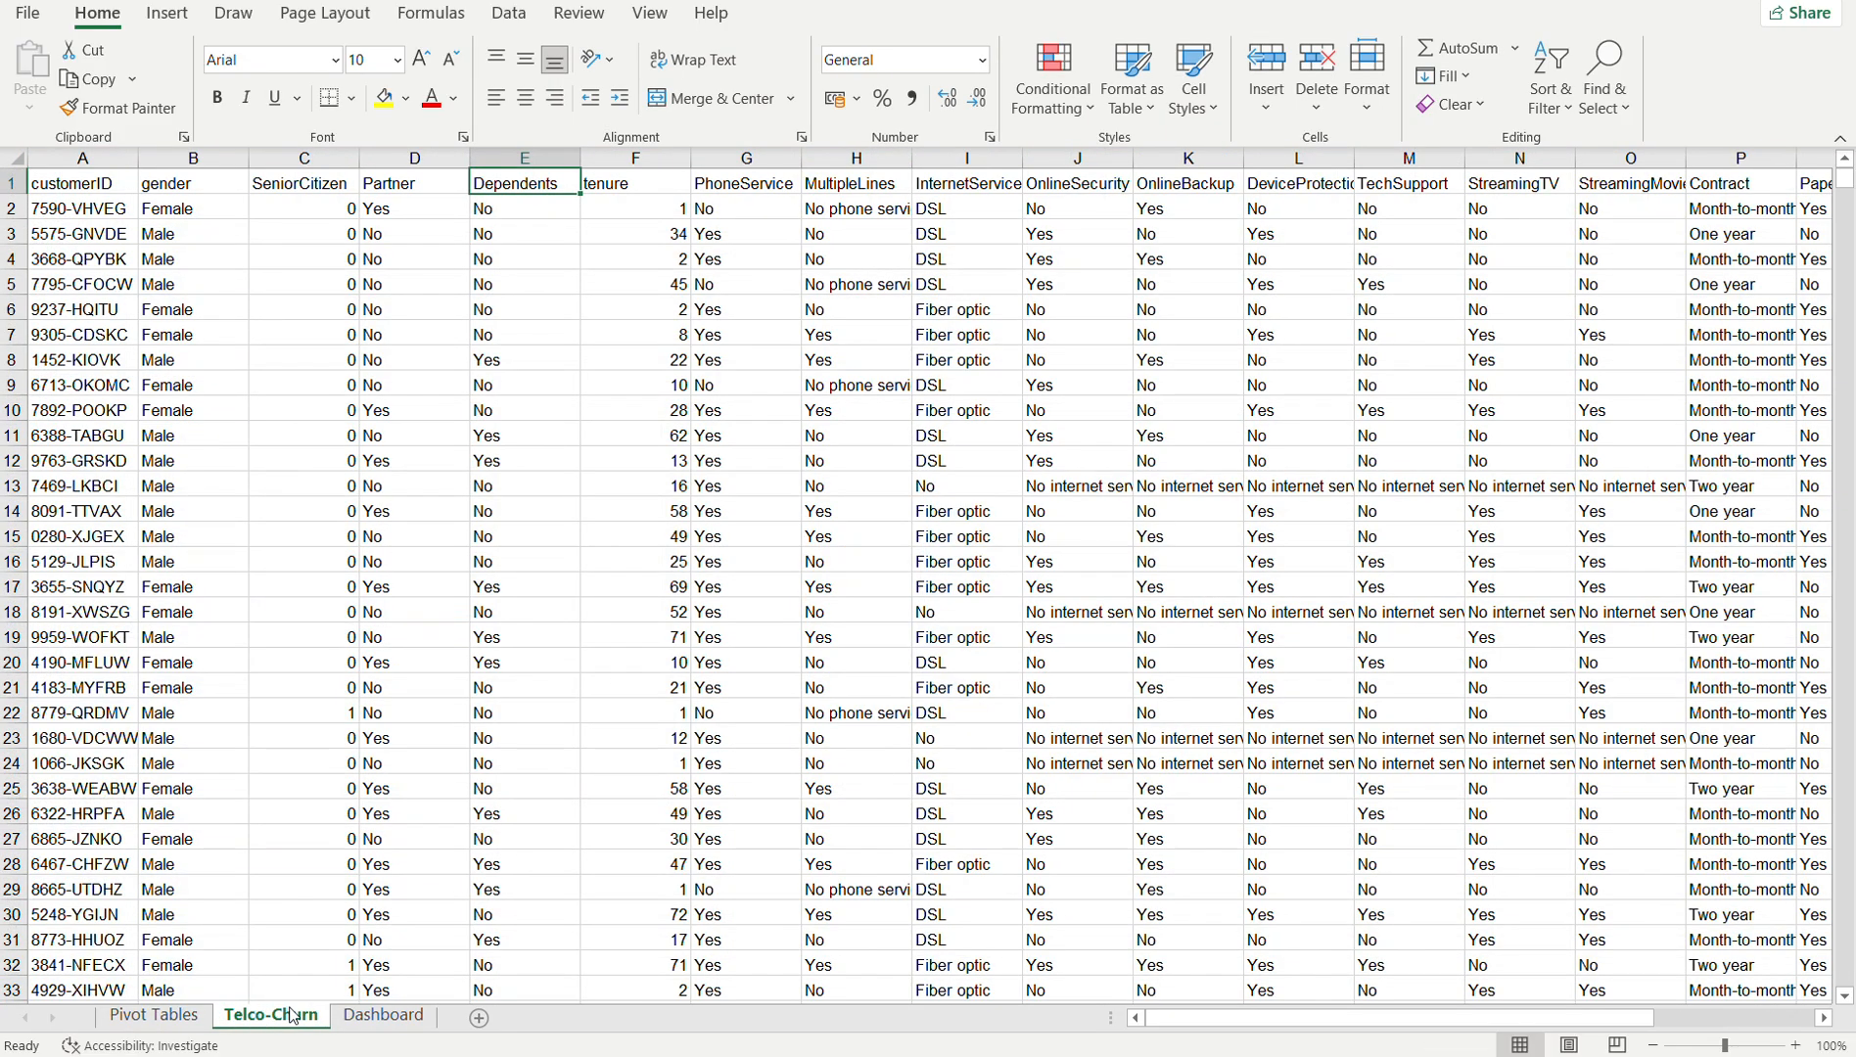
pyautogui.click(422, 1018)
pyautogui.click(724, 504)
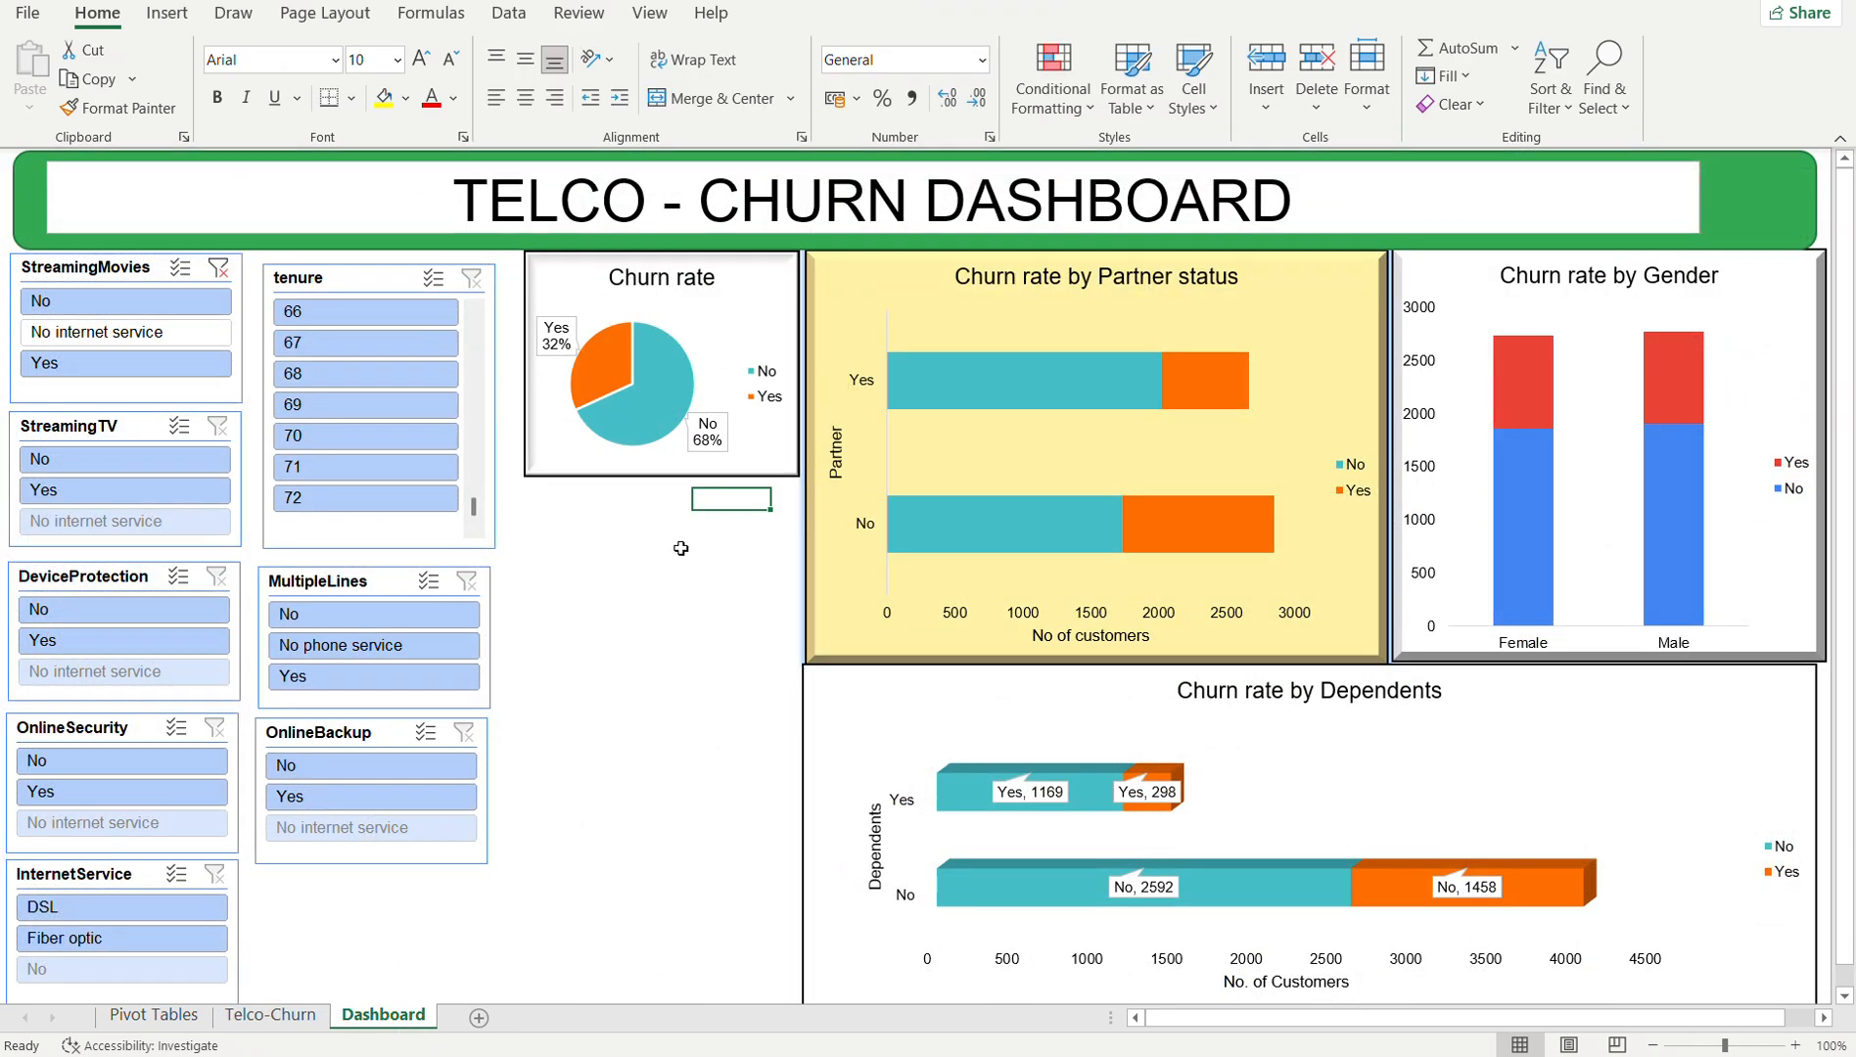
pyautogui.click(645, 601)
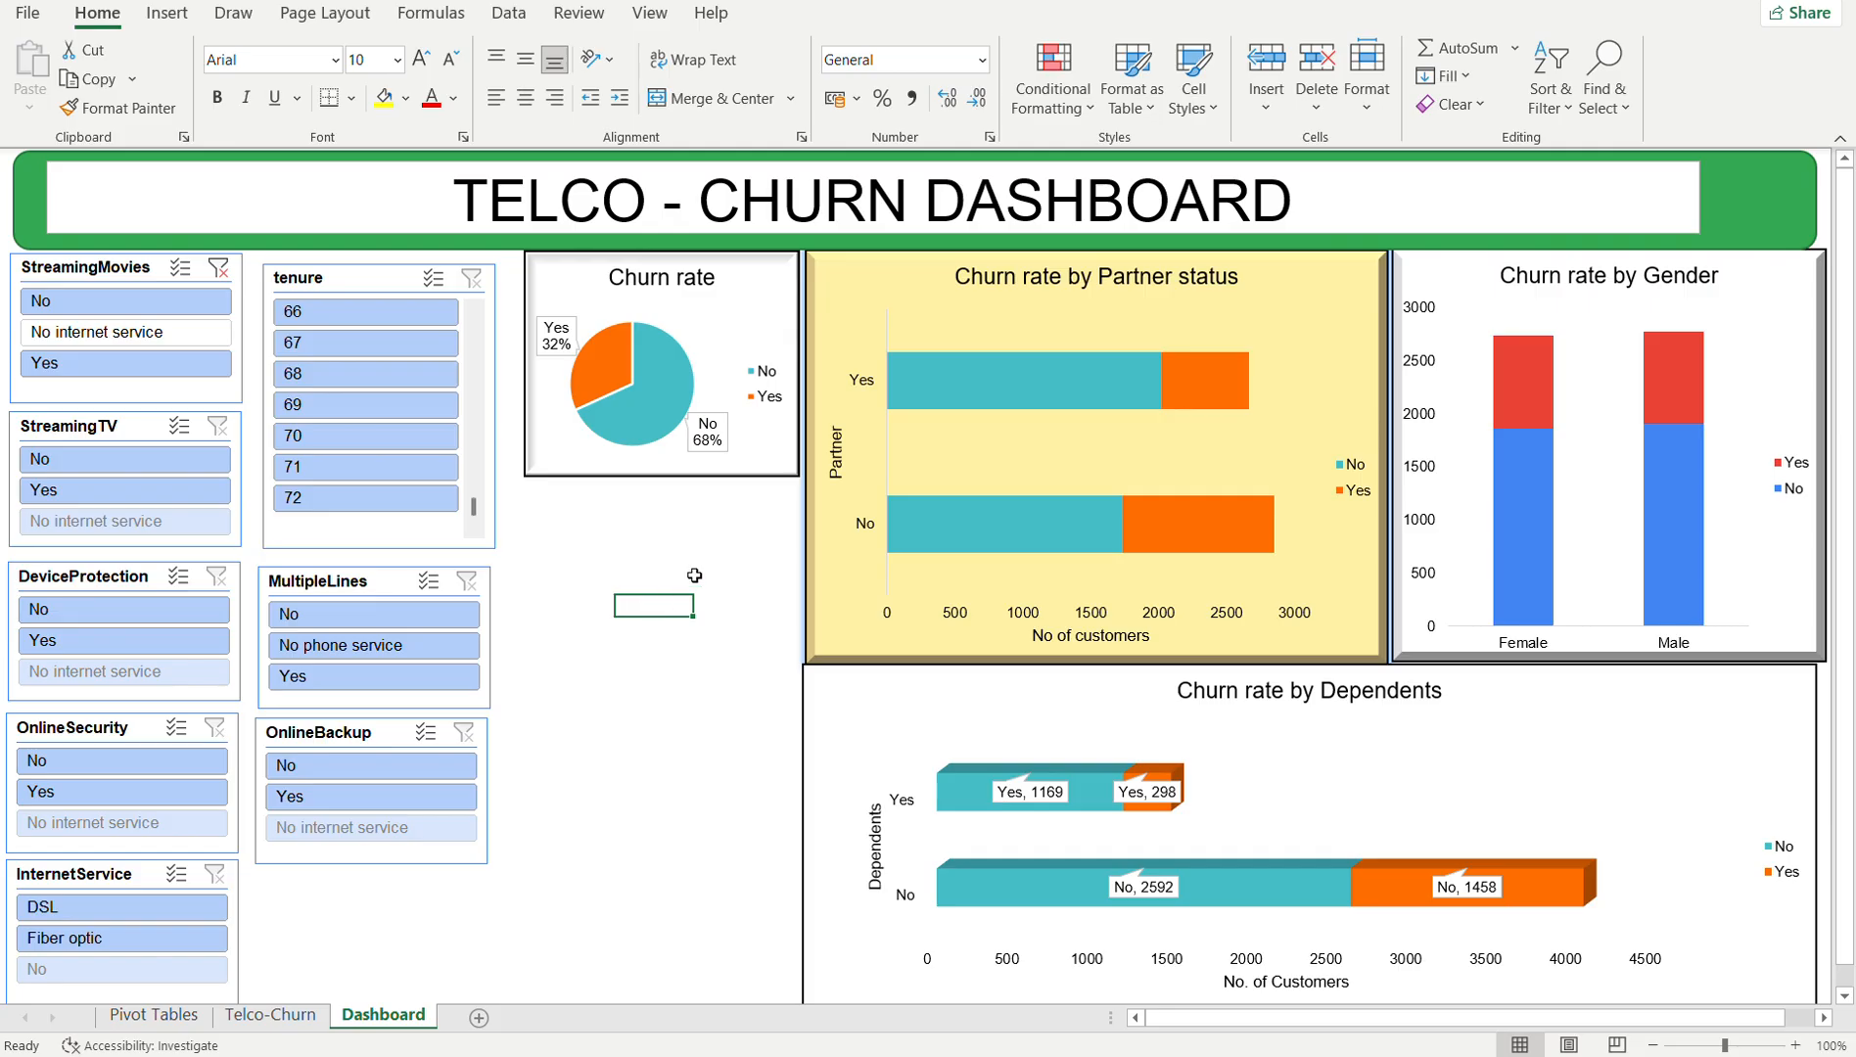
# - Apply the Organic theme to the workbook to restyle the dashboard
pyautogui.click(699, 470)
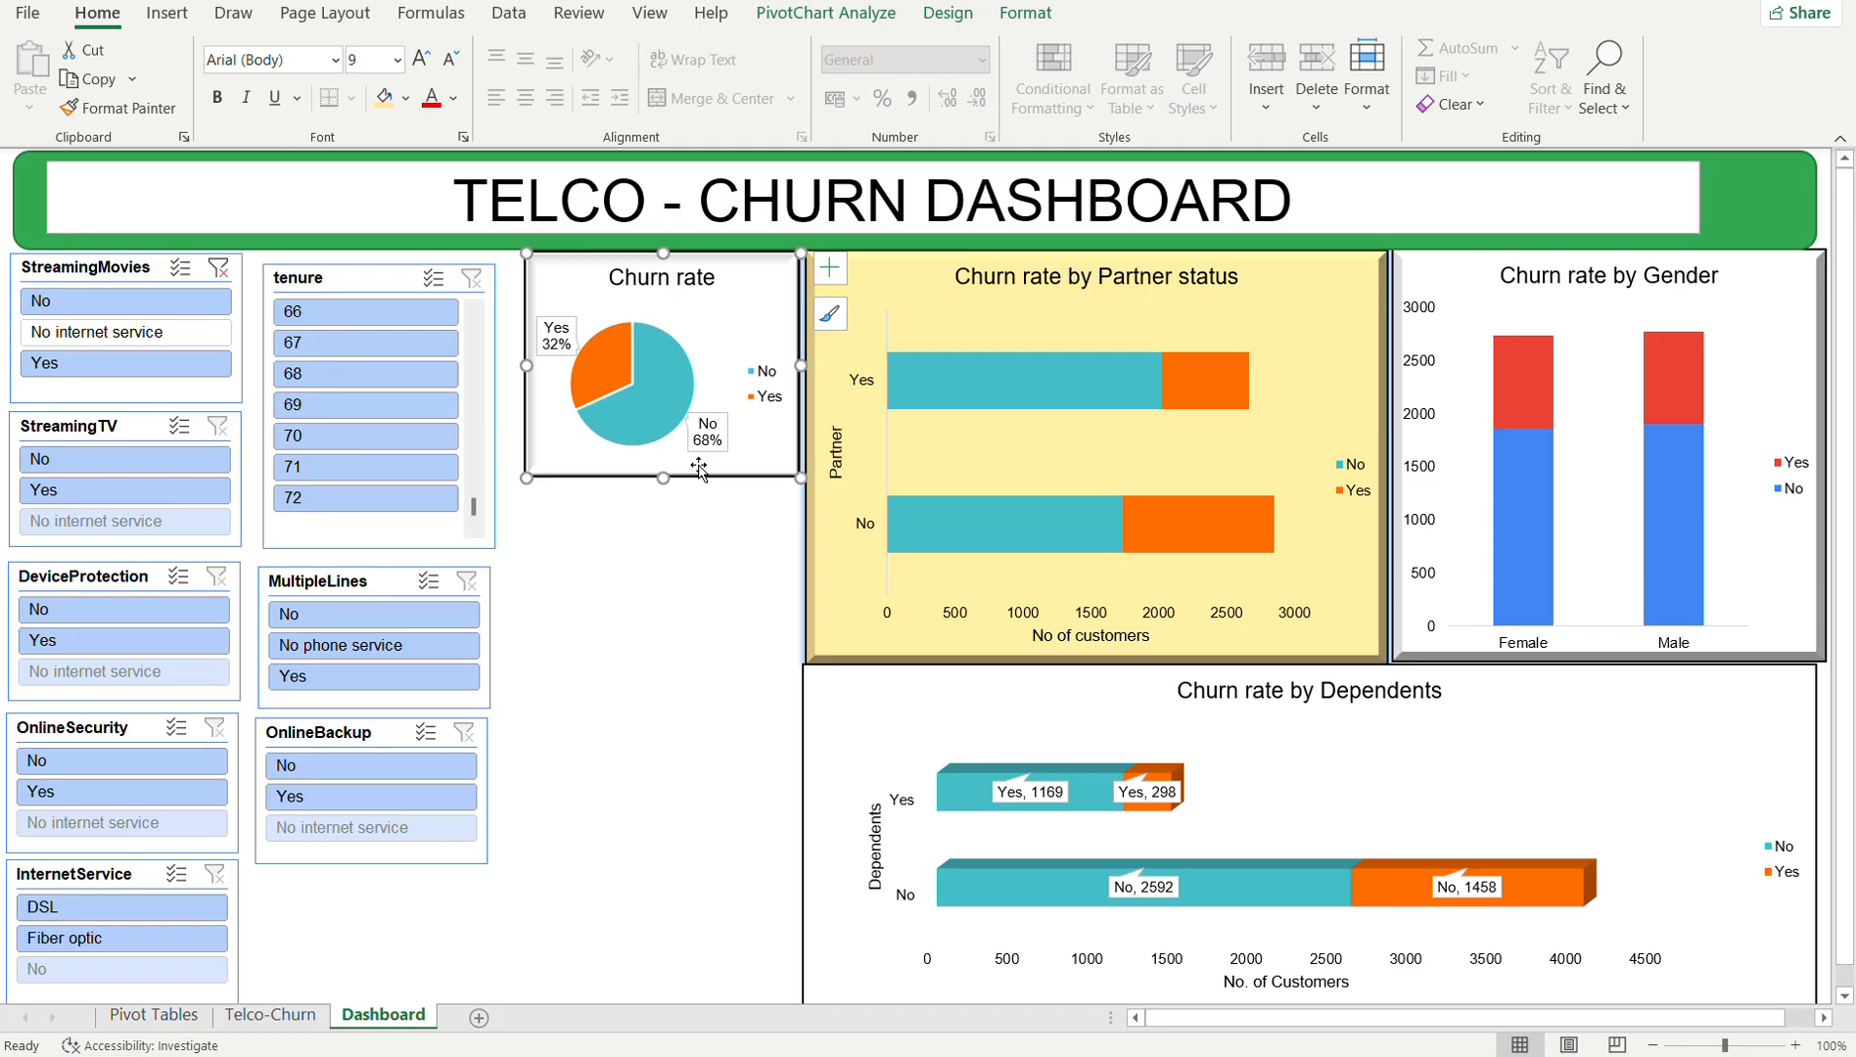
pyautogui.click(338, 14)
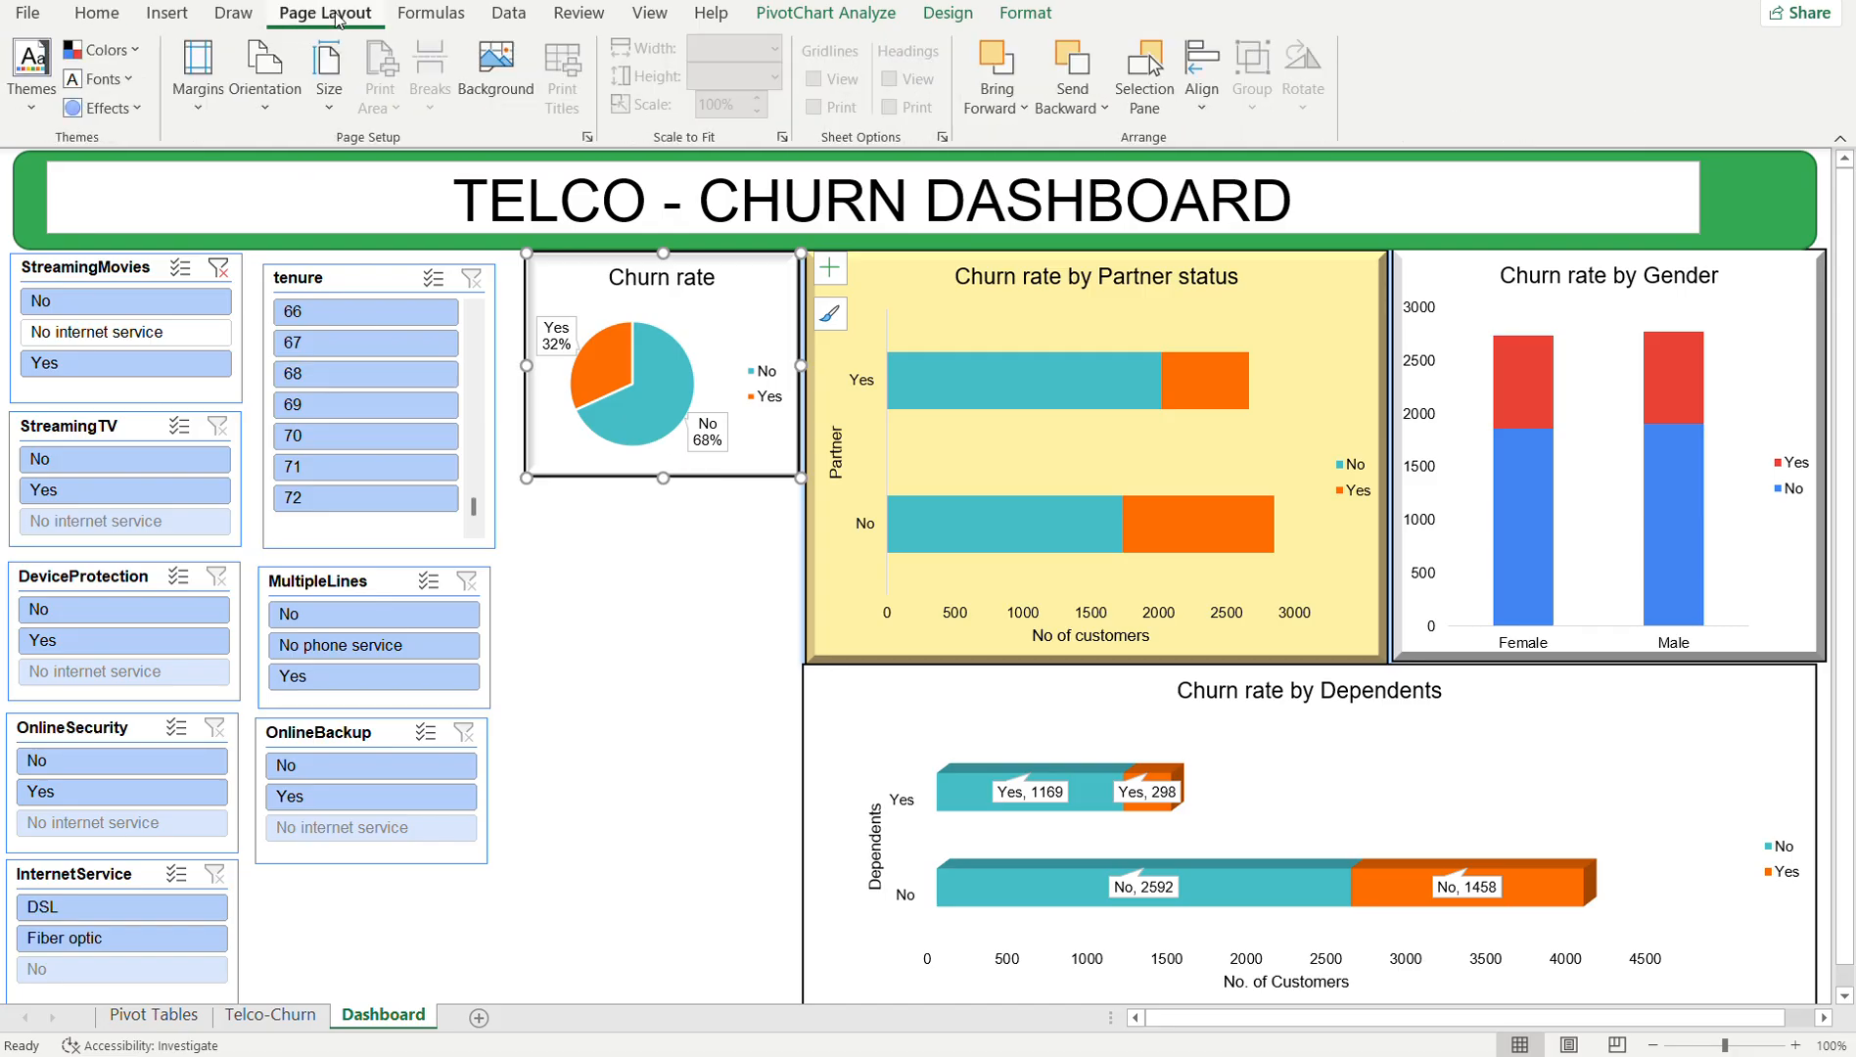
pyautogui.click(27, 98)
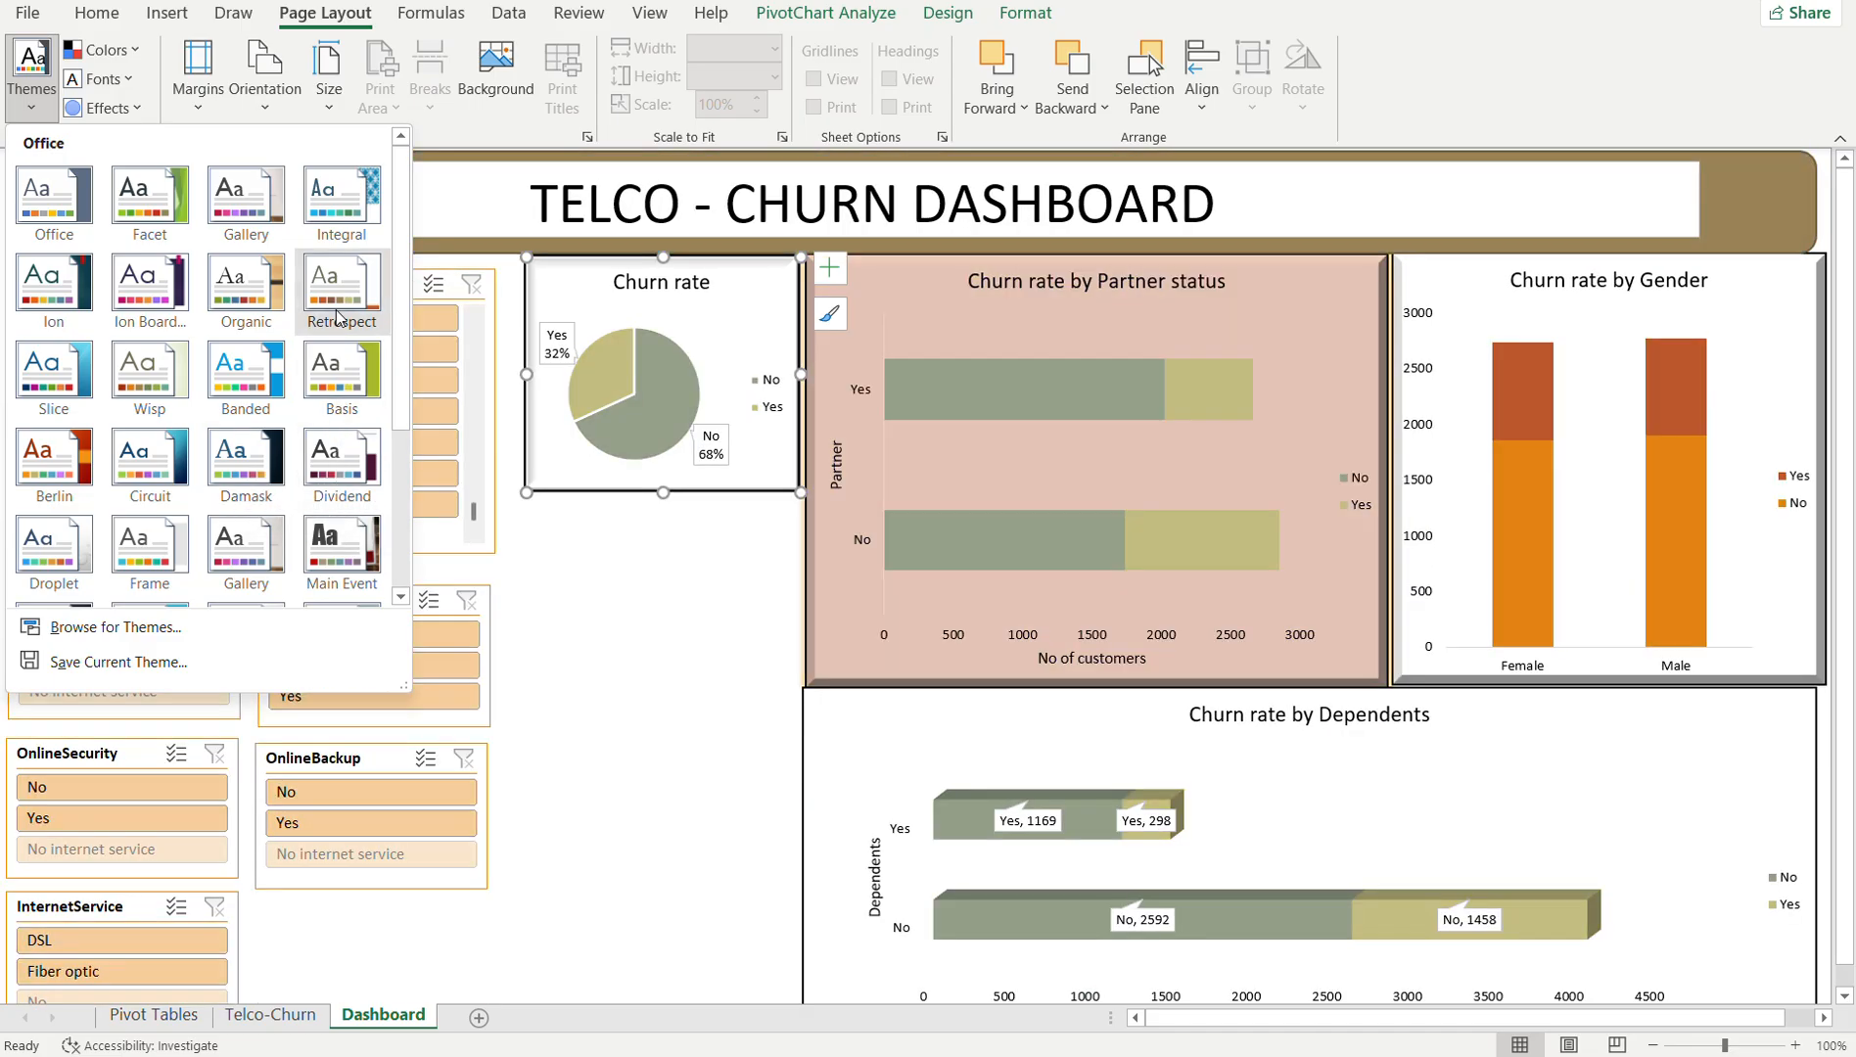
pyautogui.click(244, 293)
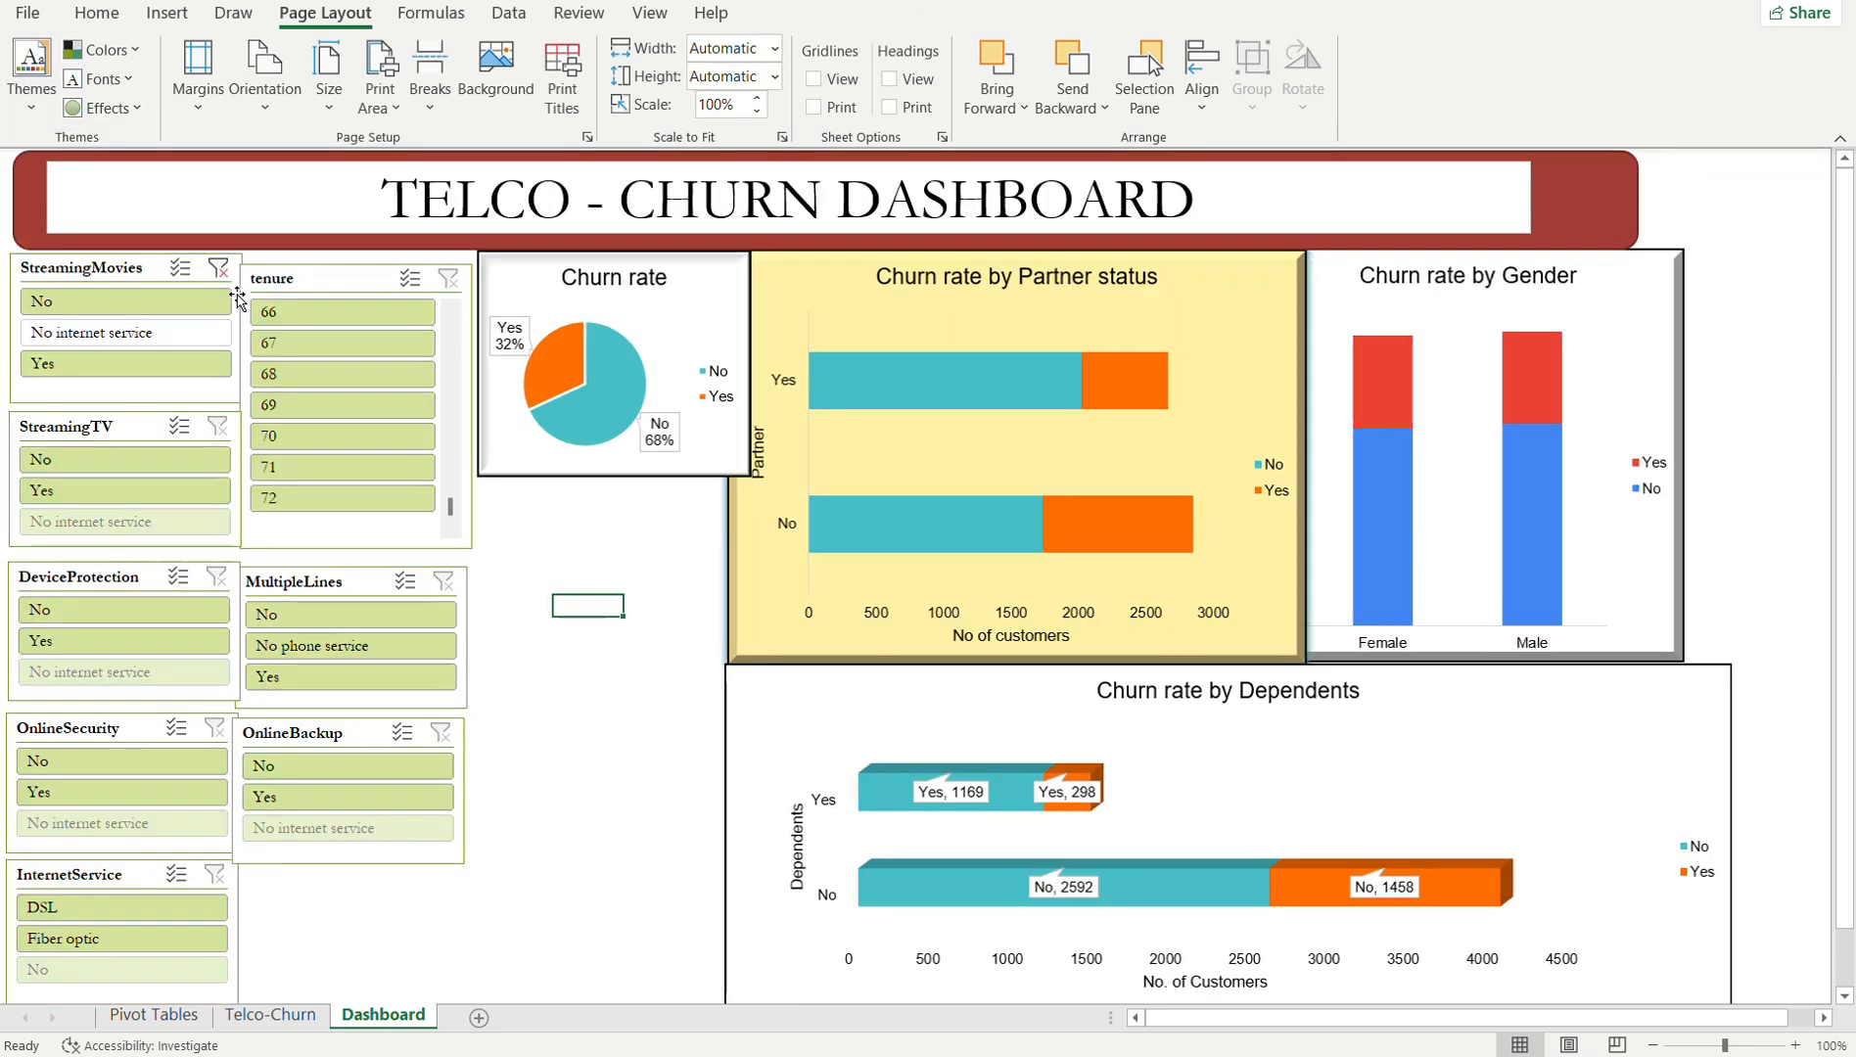
pyautogui.click(502, 581)
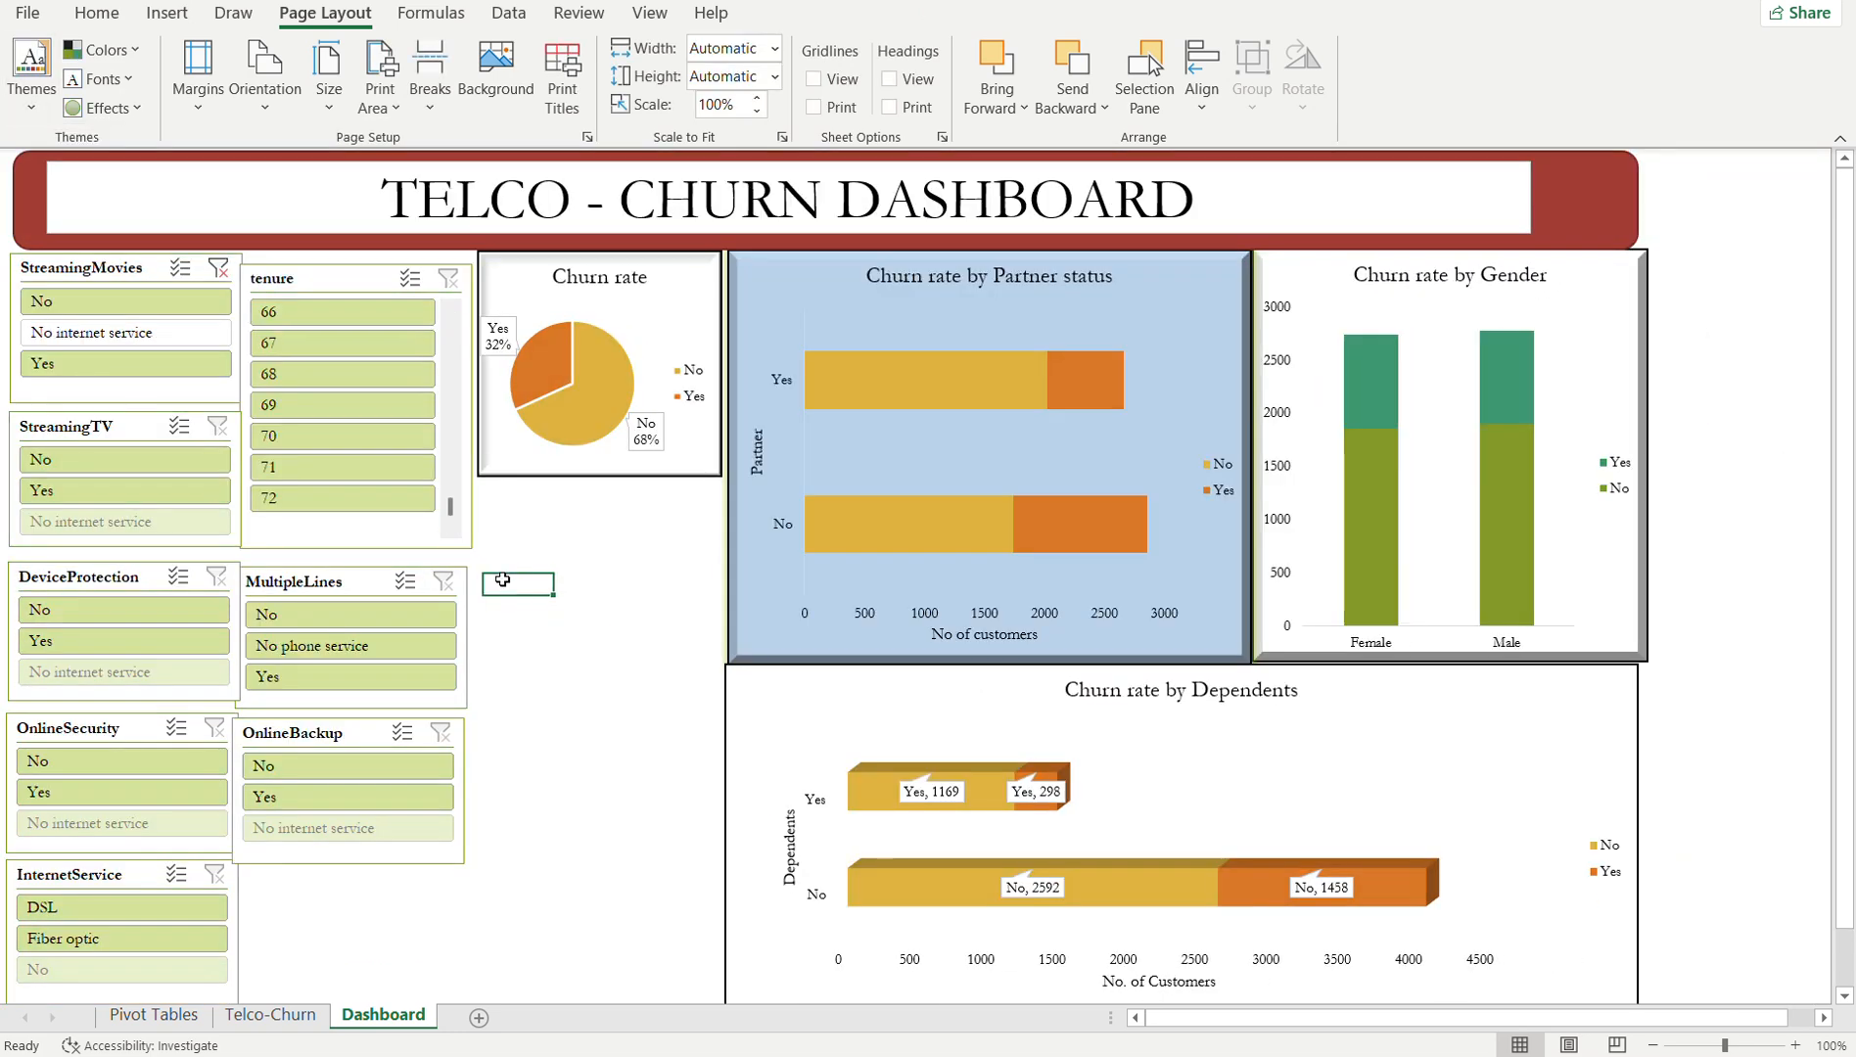
# - Try the Banded theme and the Droplet theme on the dashboard
pyautogui.click(32, 78)
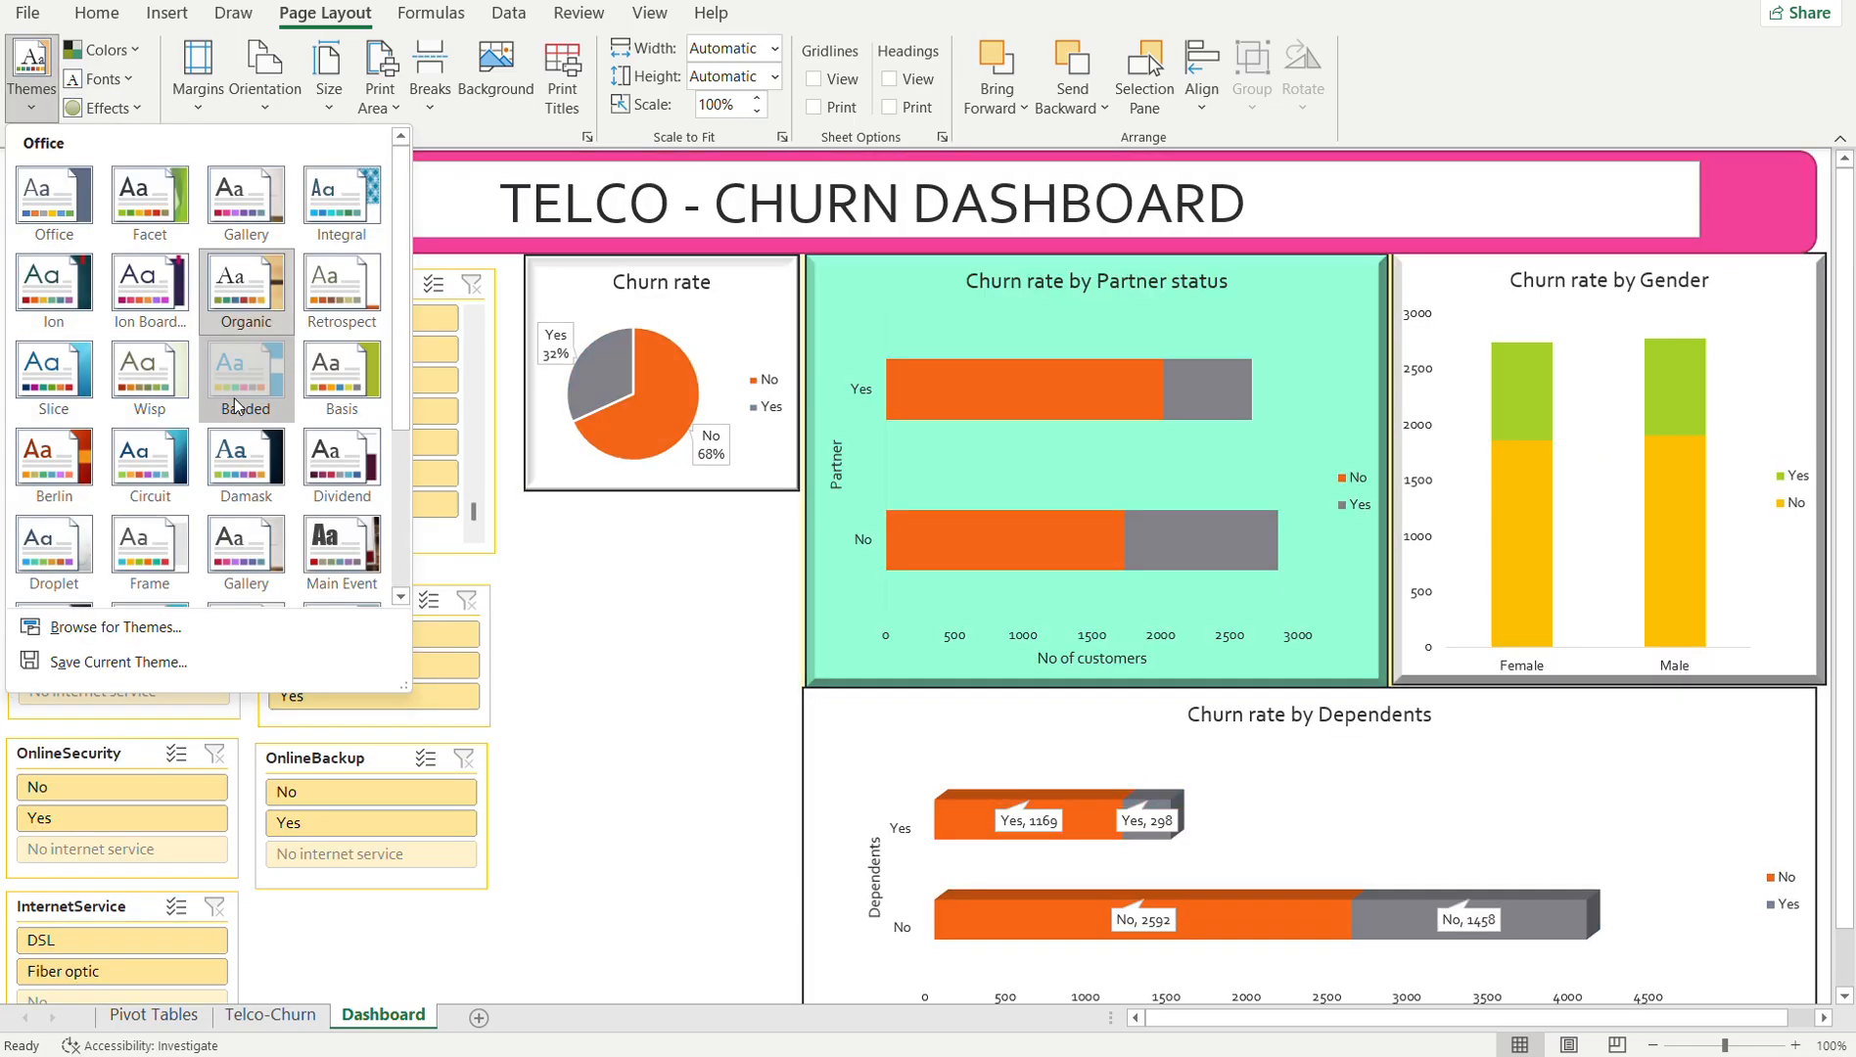
pyautogui.click(244, 372)
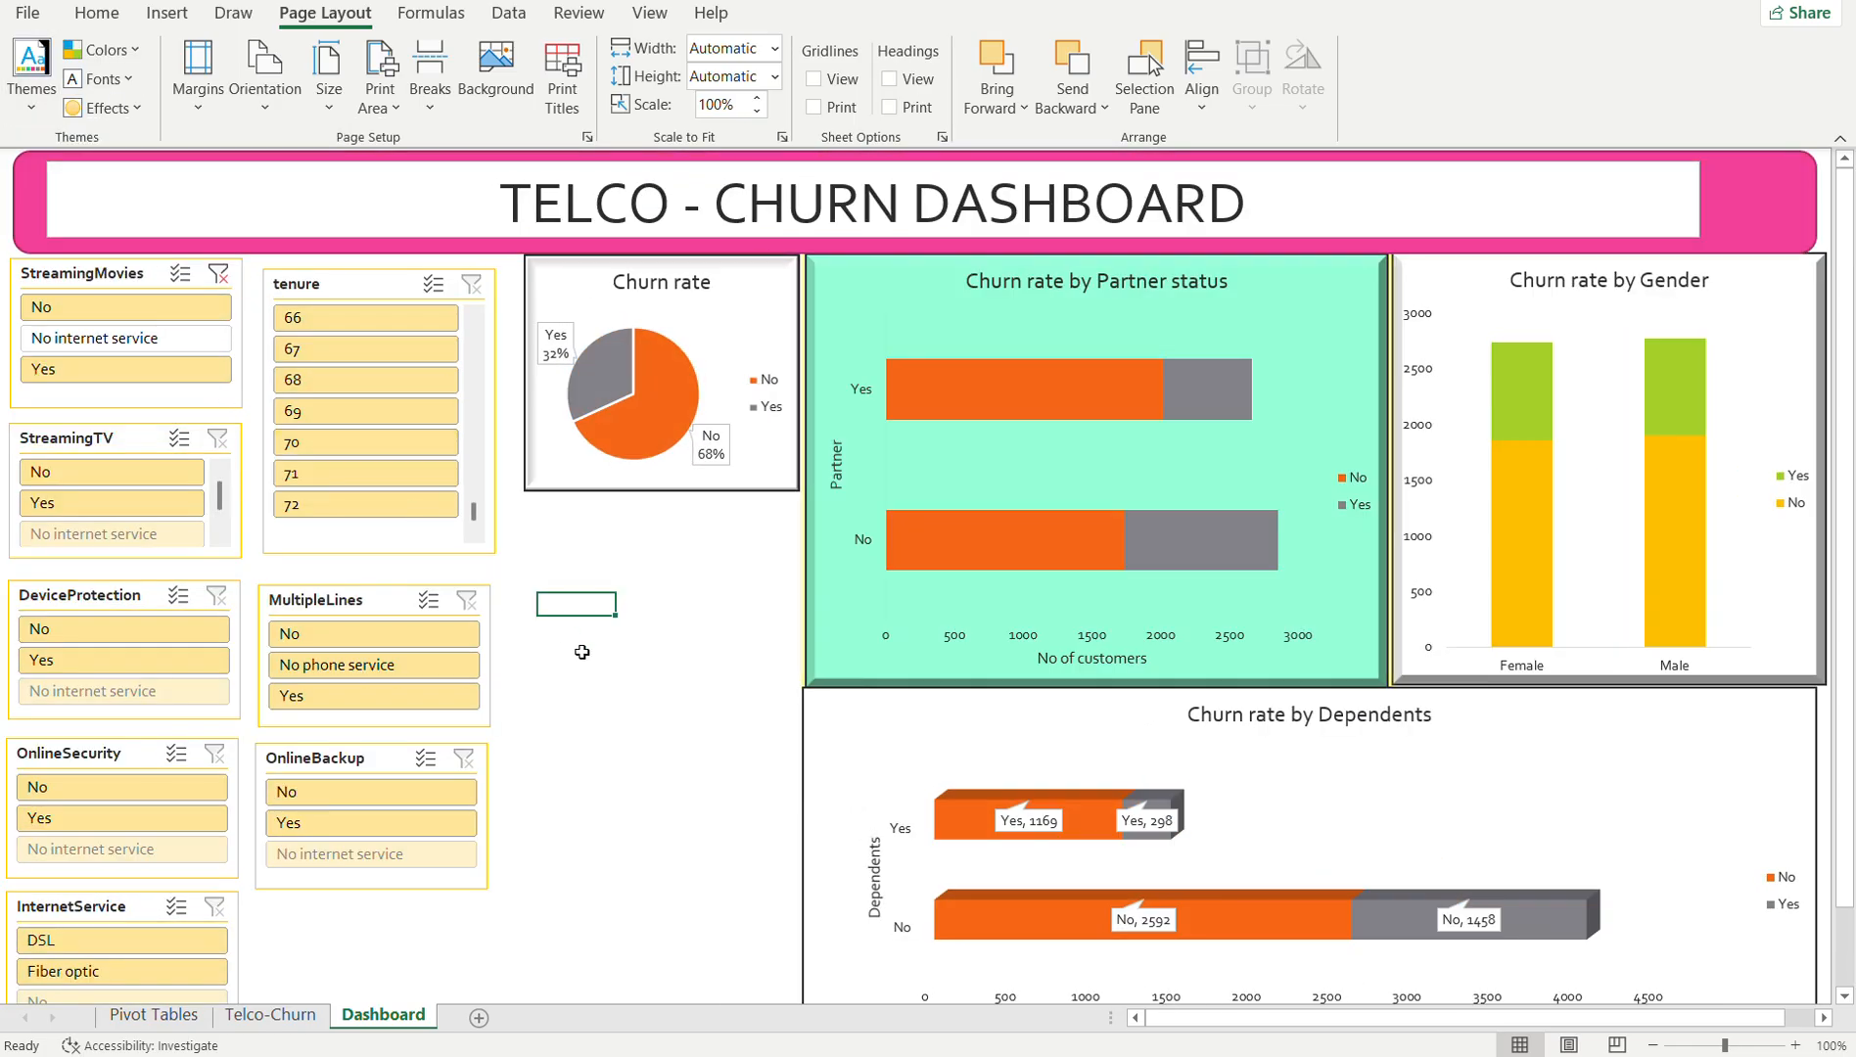
pyautogui.click(581, 652)
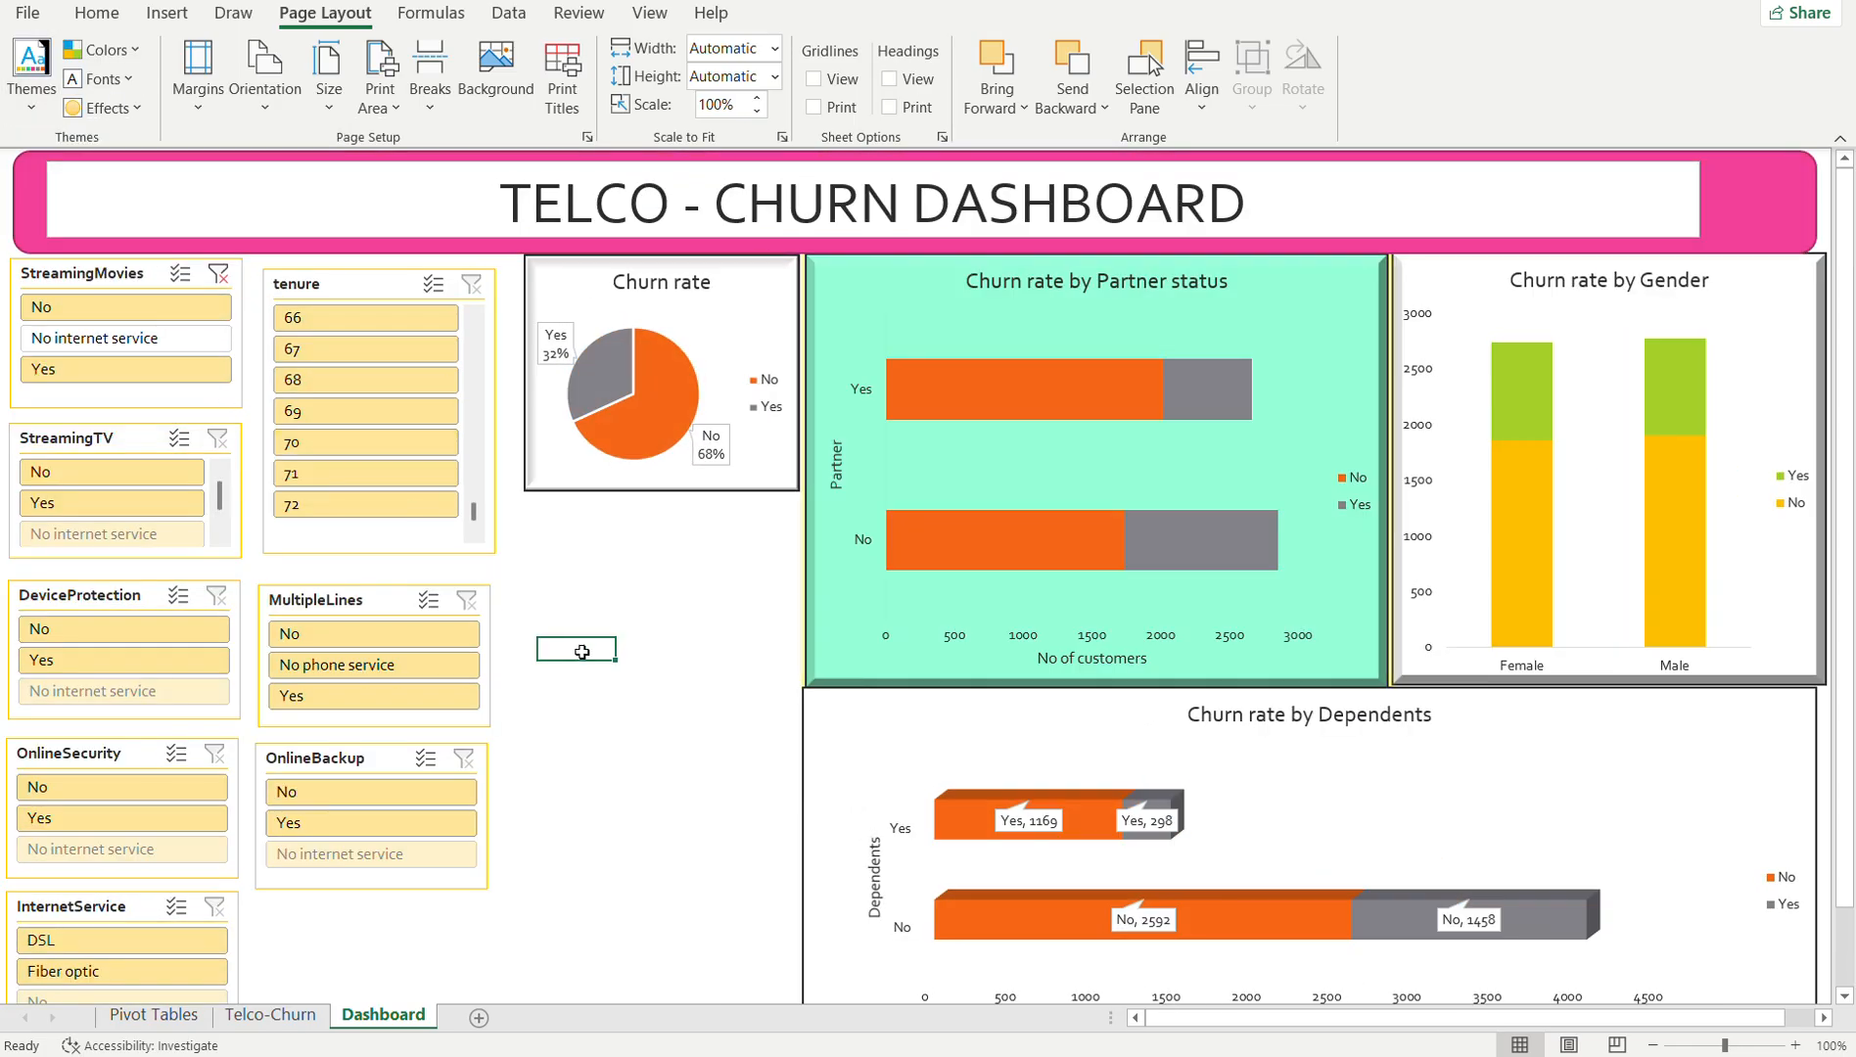
pyautogui.click(32, 78)
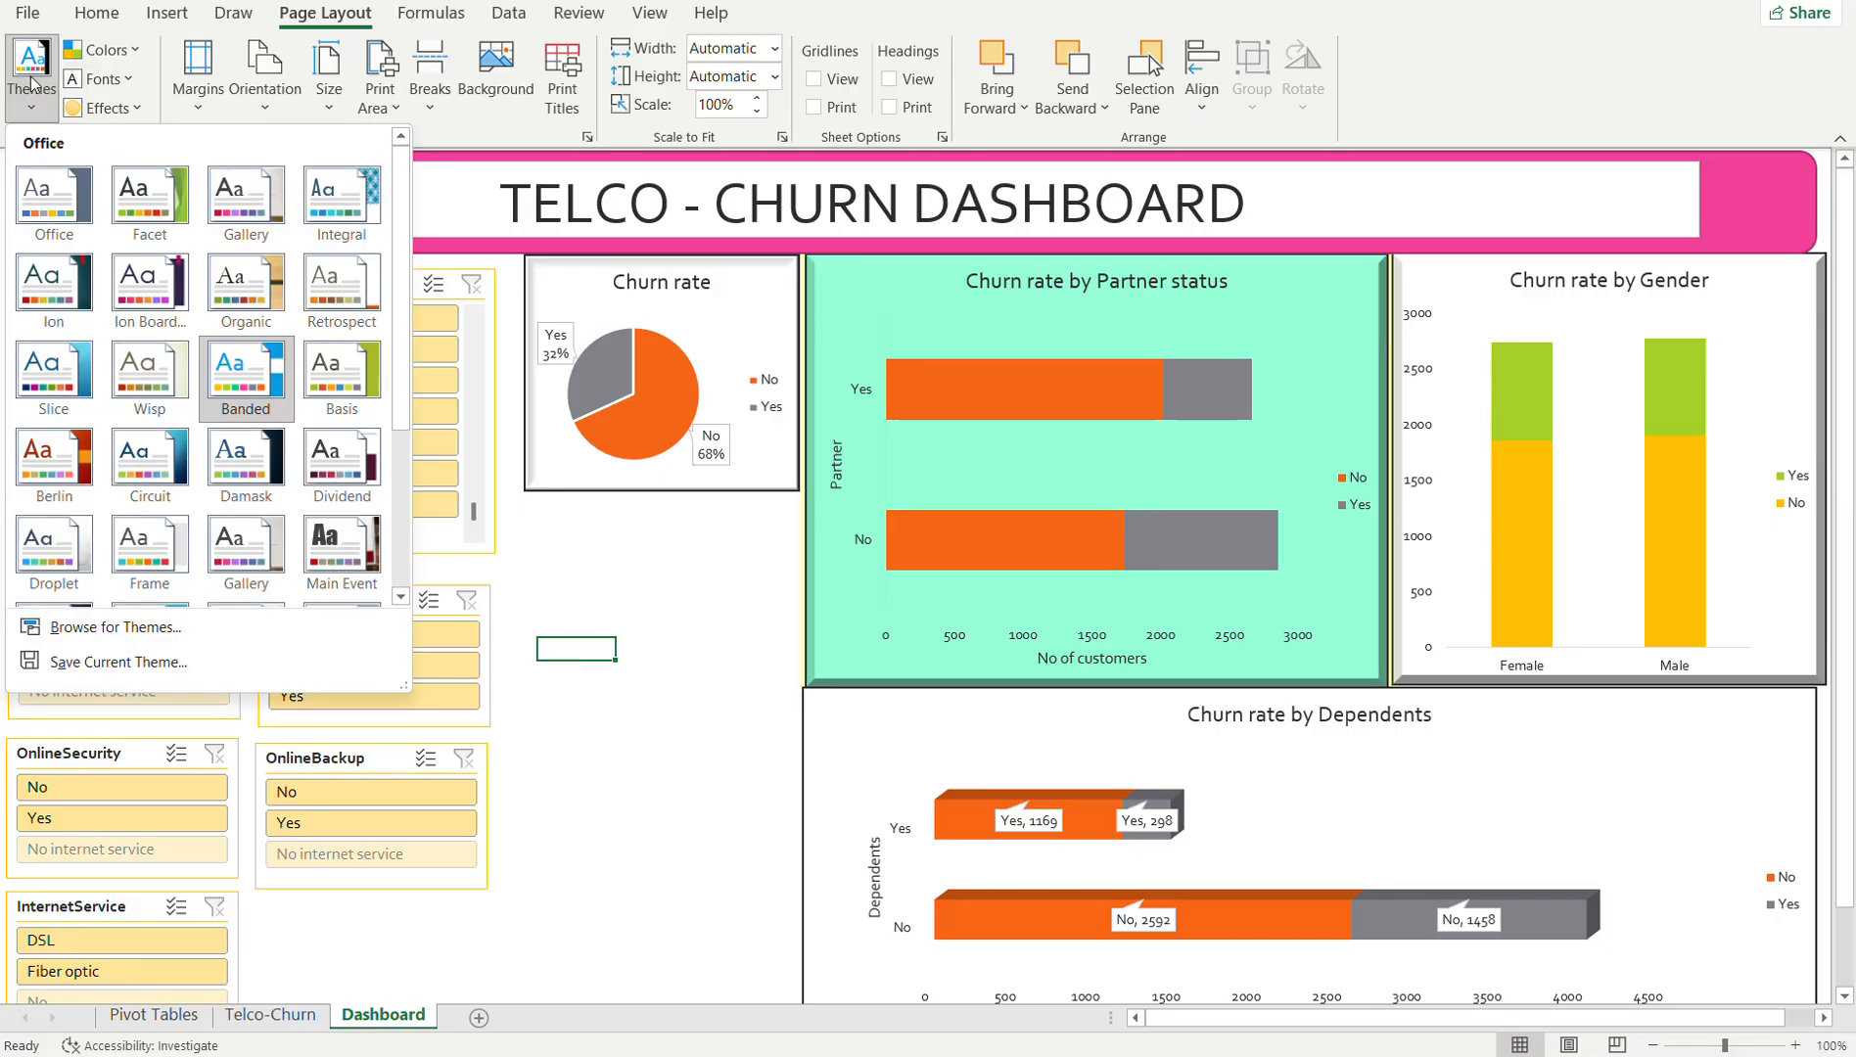
pyautogui.click(43, 537)
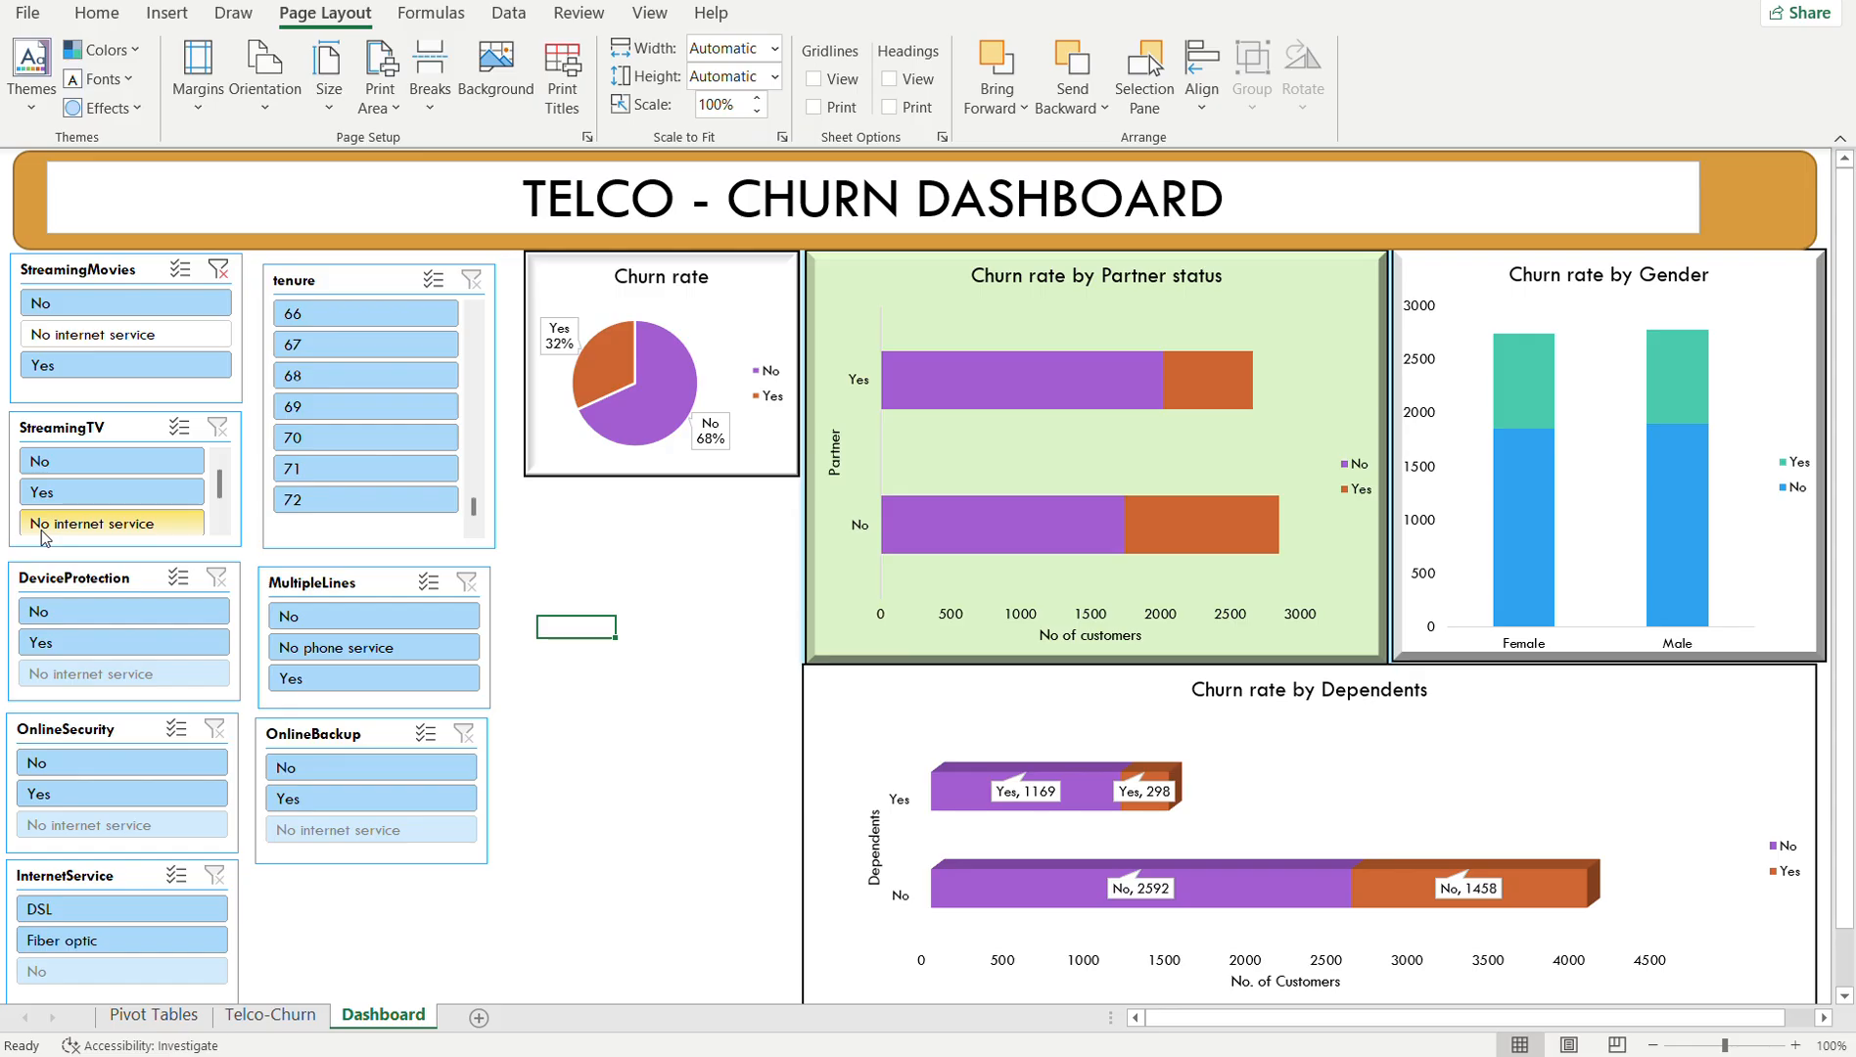
# - Try the Ion theme on the dashboard
pyautogui.click(33, 80)
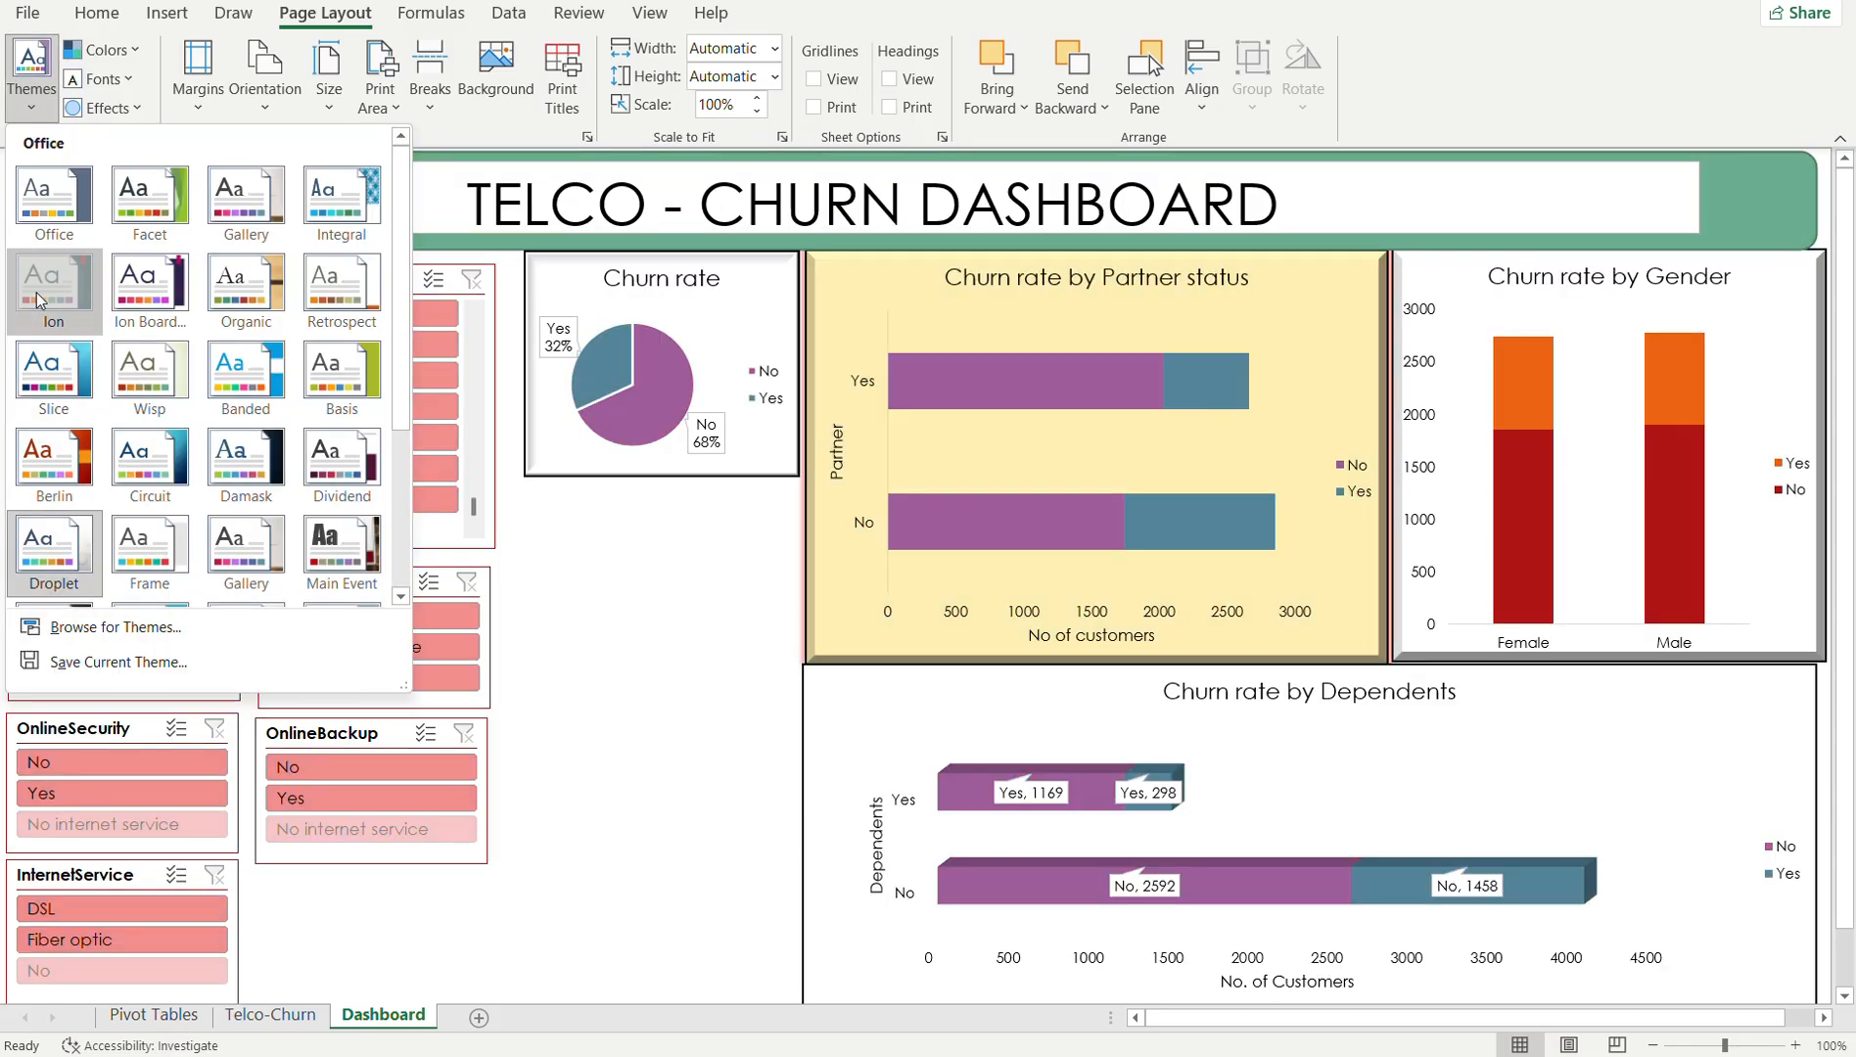
pyautogui.click(47, 288)
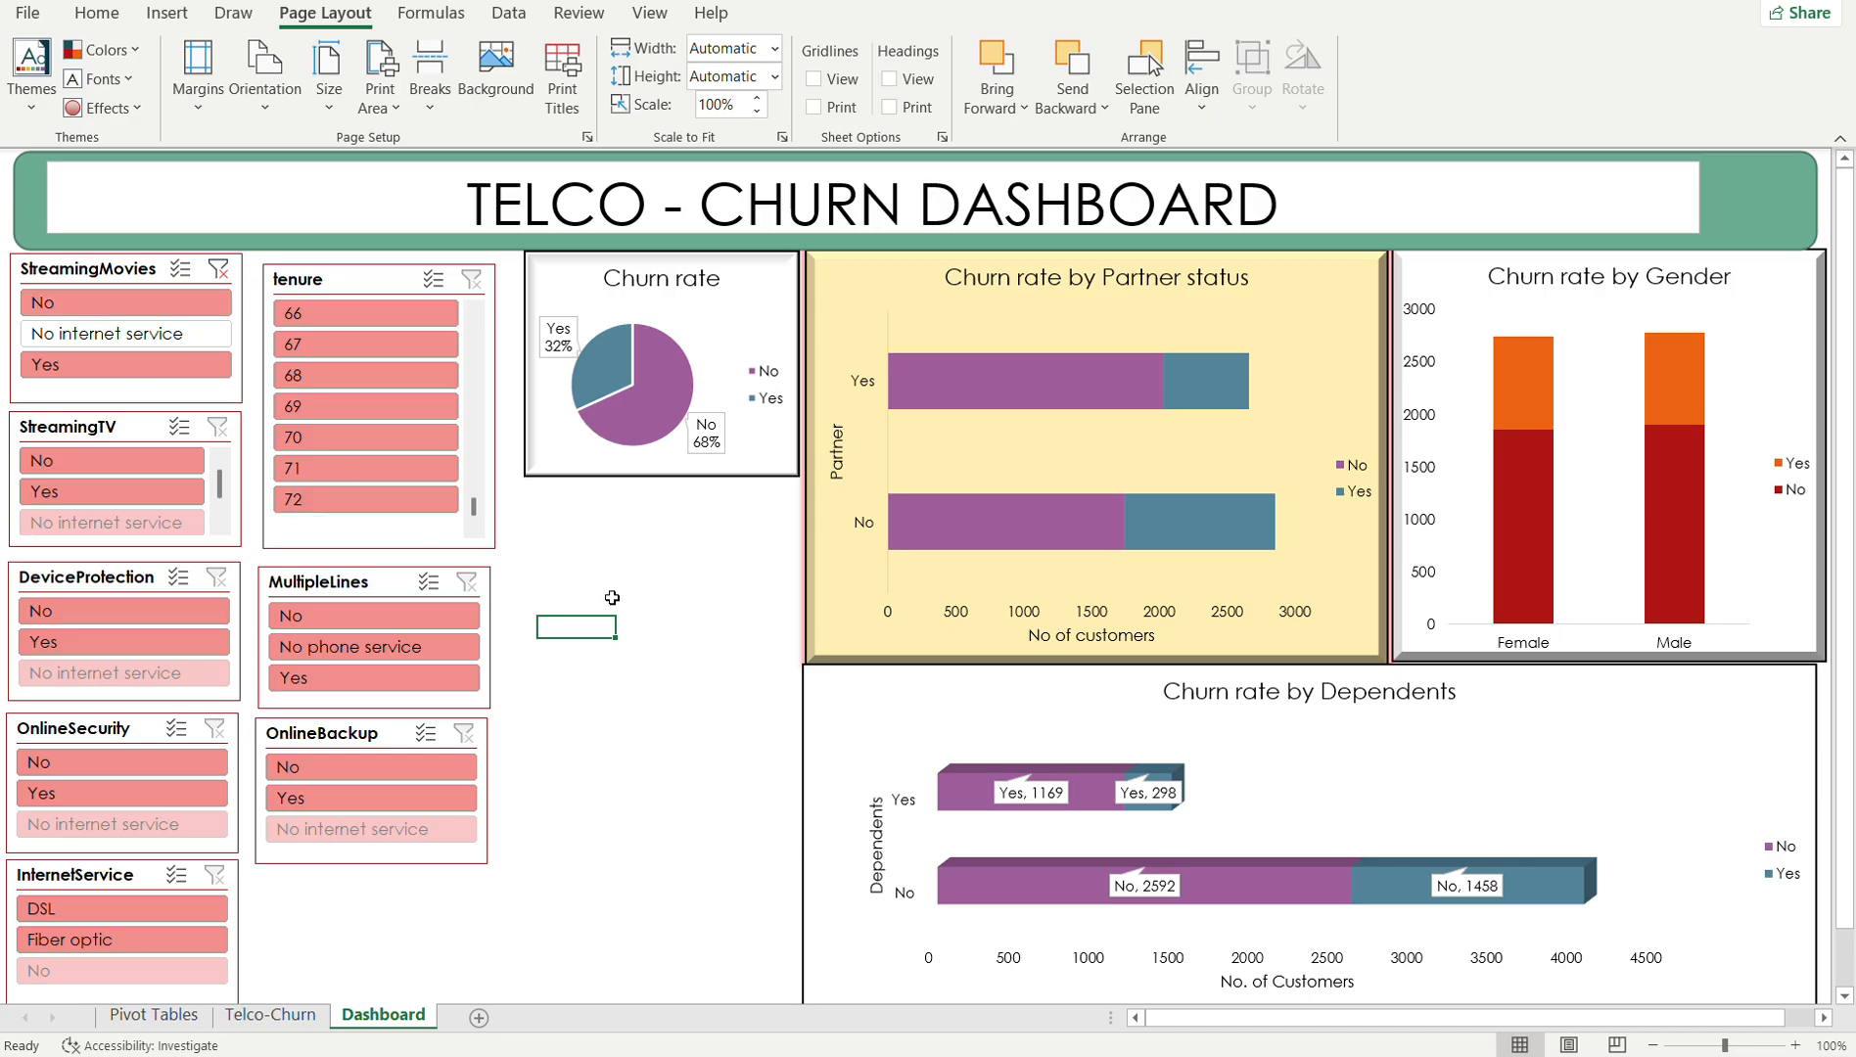
pyautogui.click(661, 627)
# - Apply the Savon theme to the workbook and change the theme colors to the Blue set
pyautogui.click(51, 90)
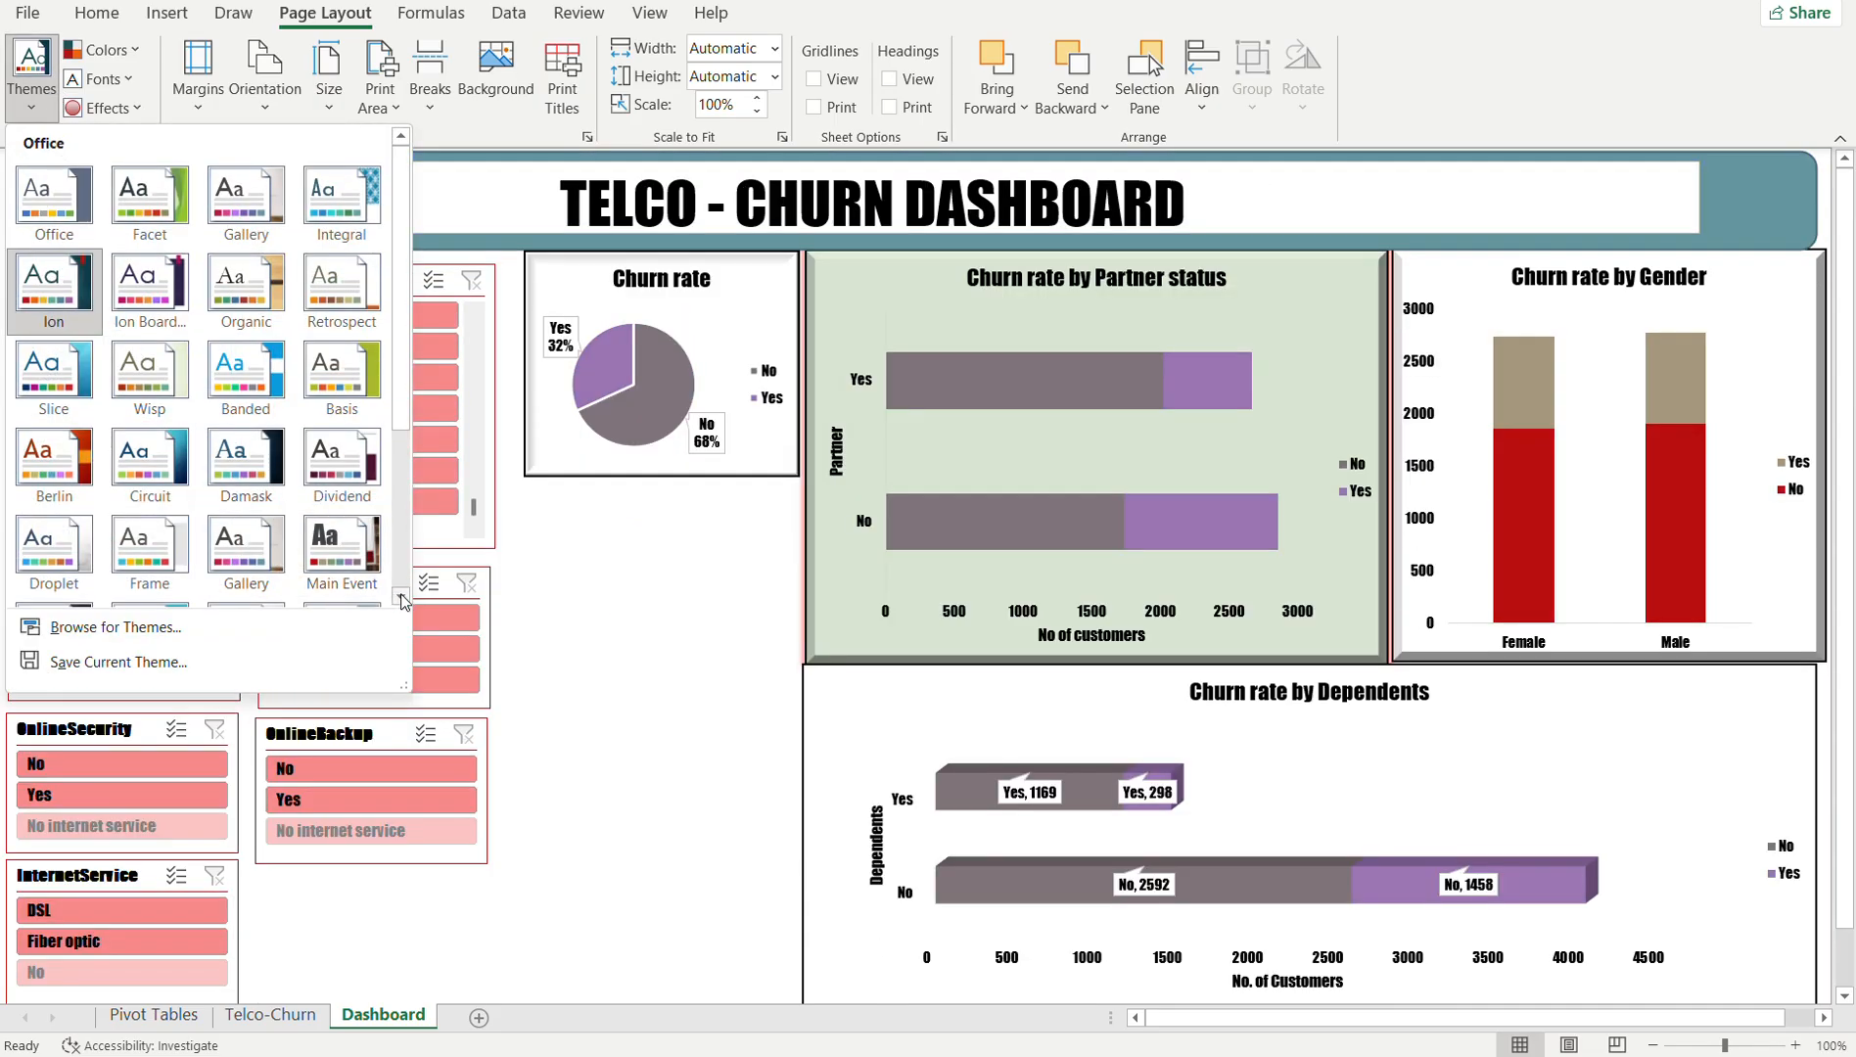
pyautogui.click(401, 596)
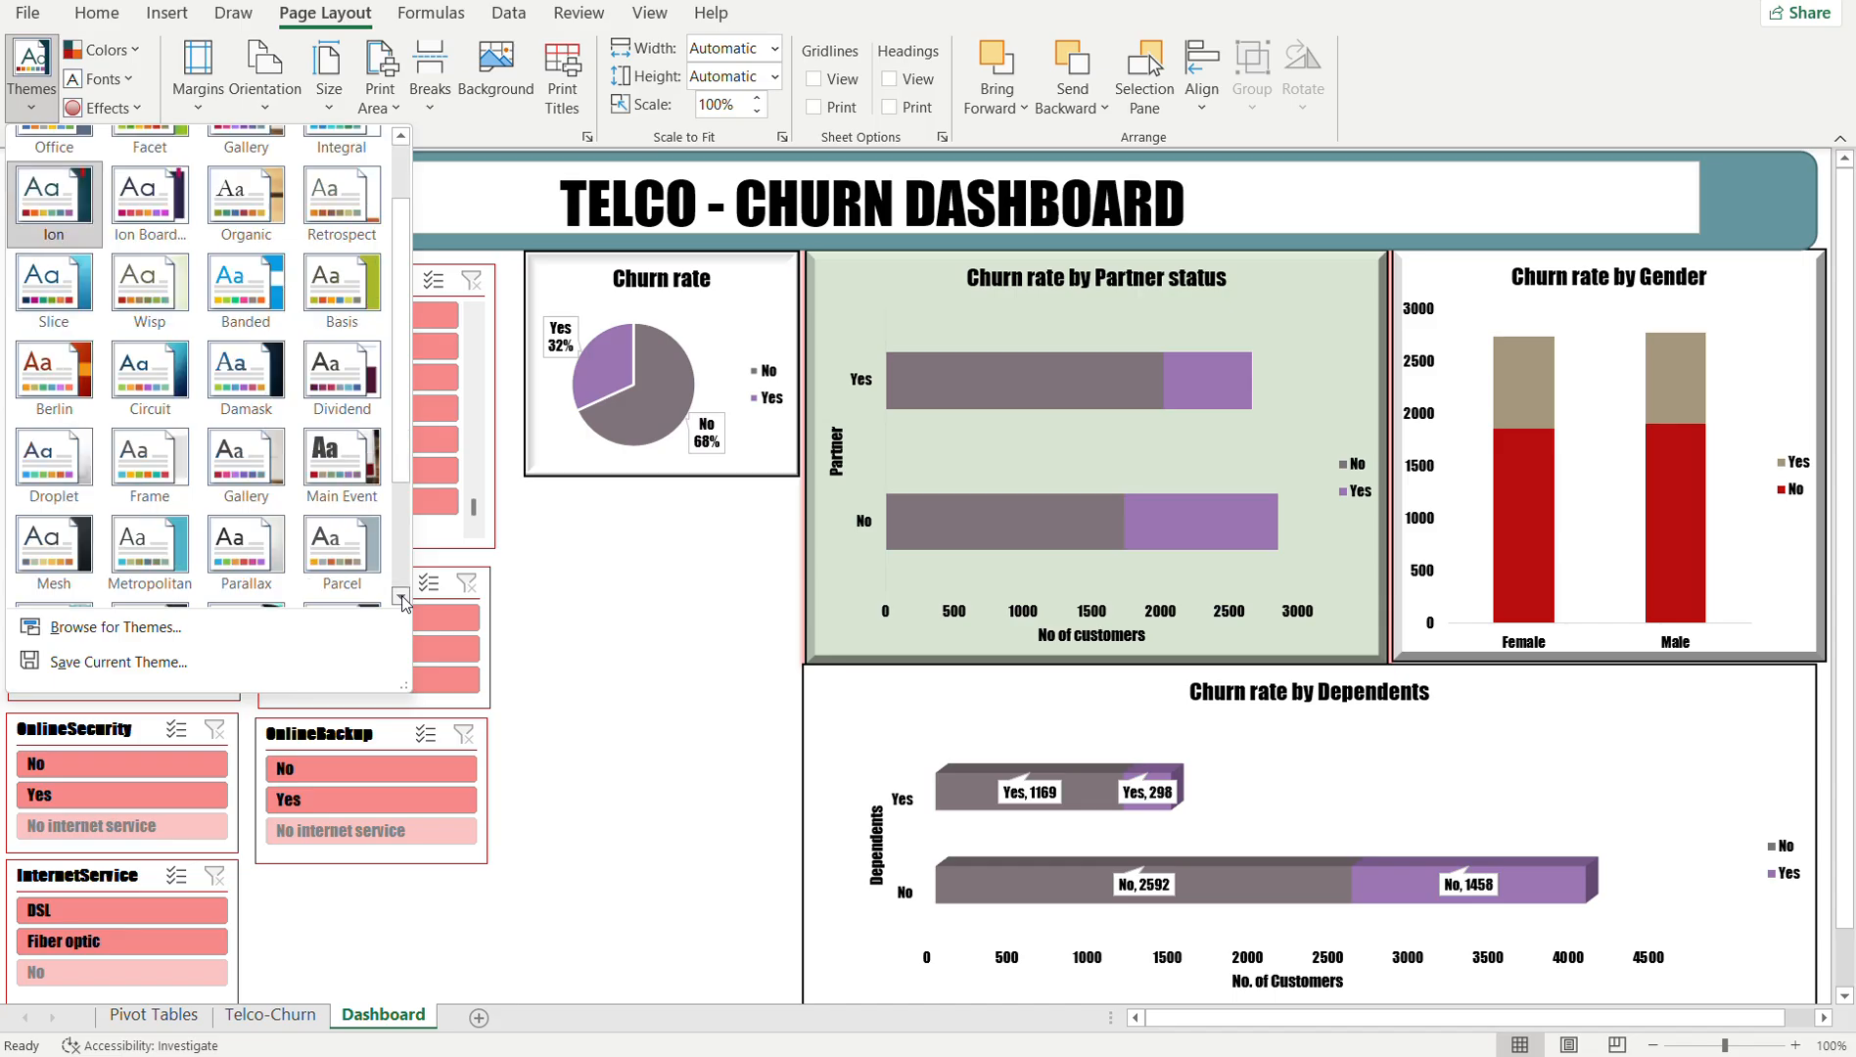
pyautogui.click(401, 597)
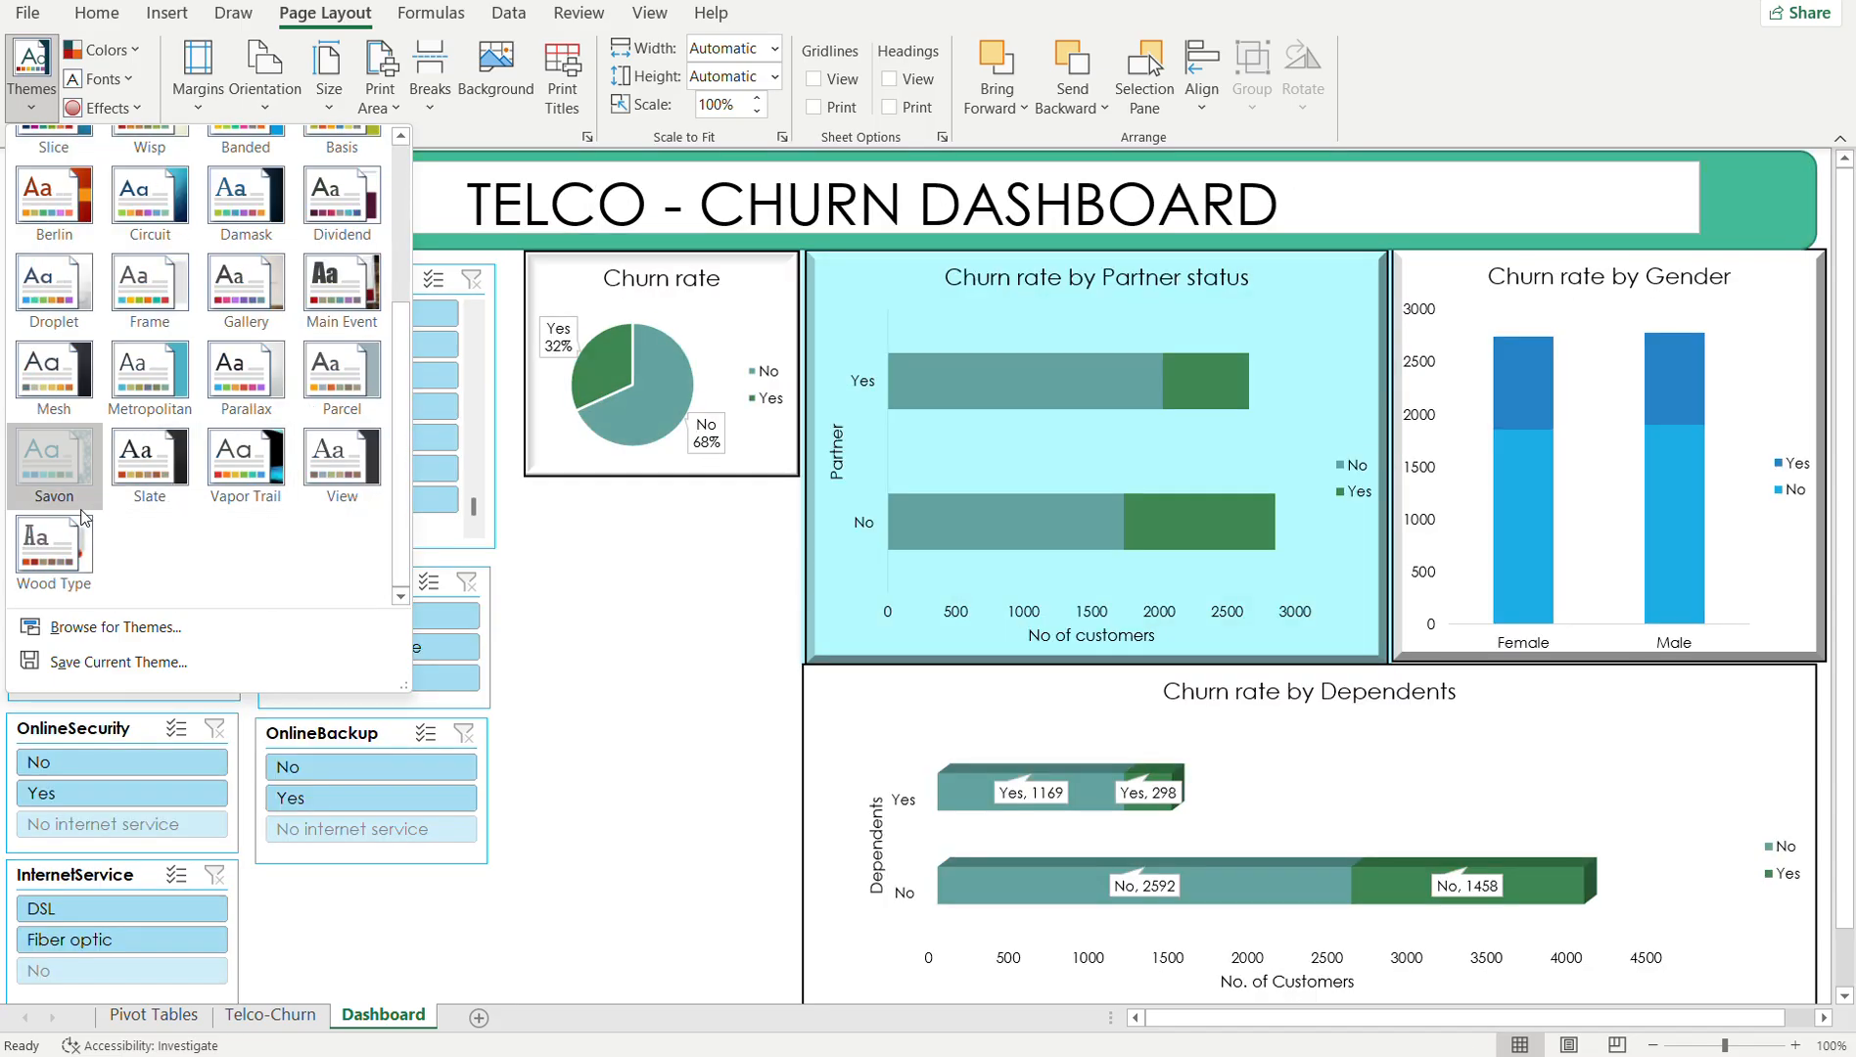
pyautogui.click(82, 511)
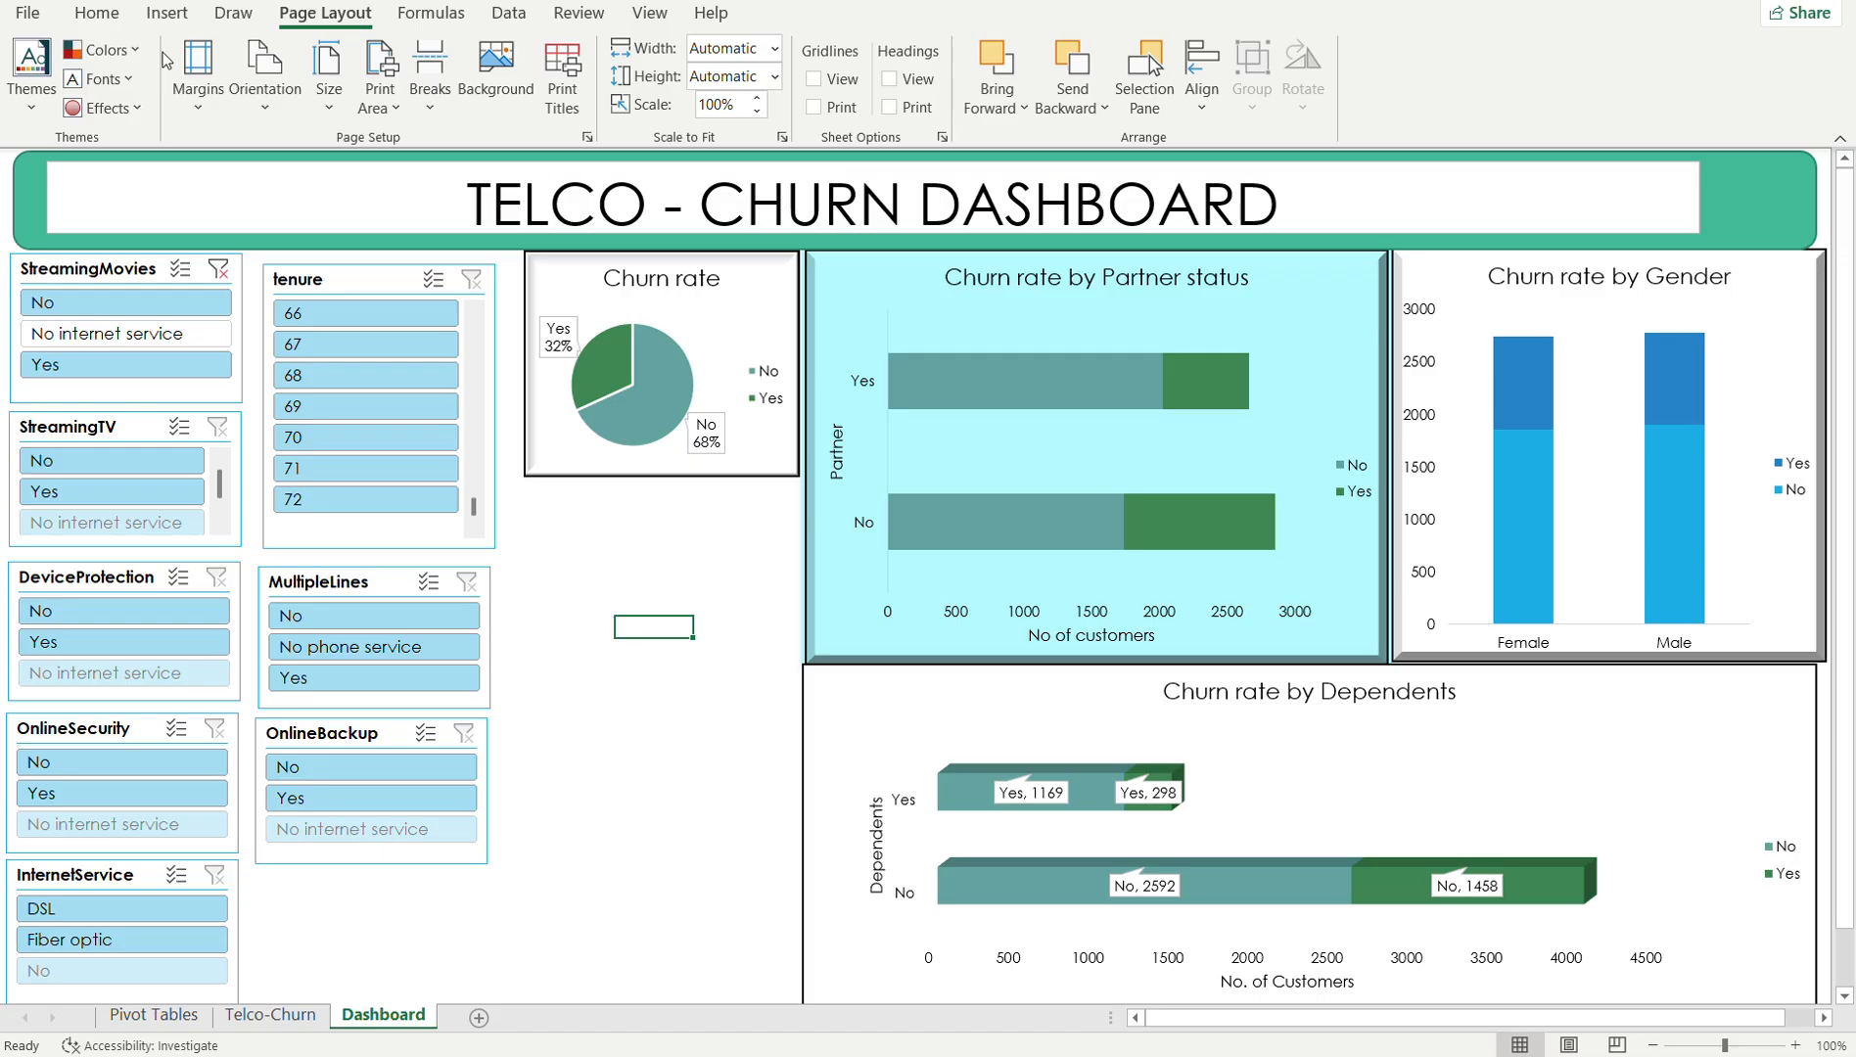
pyautogui.click(122, 50)
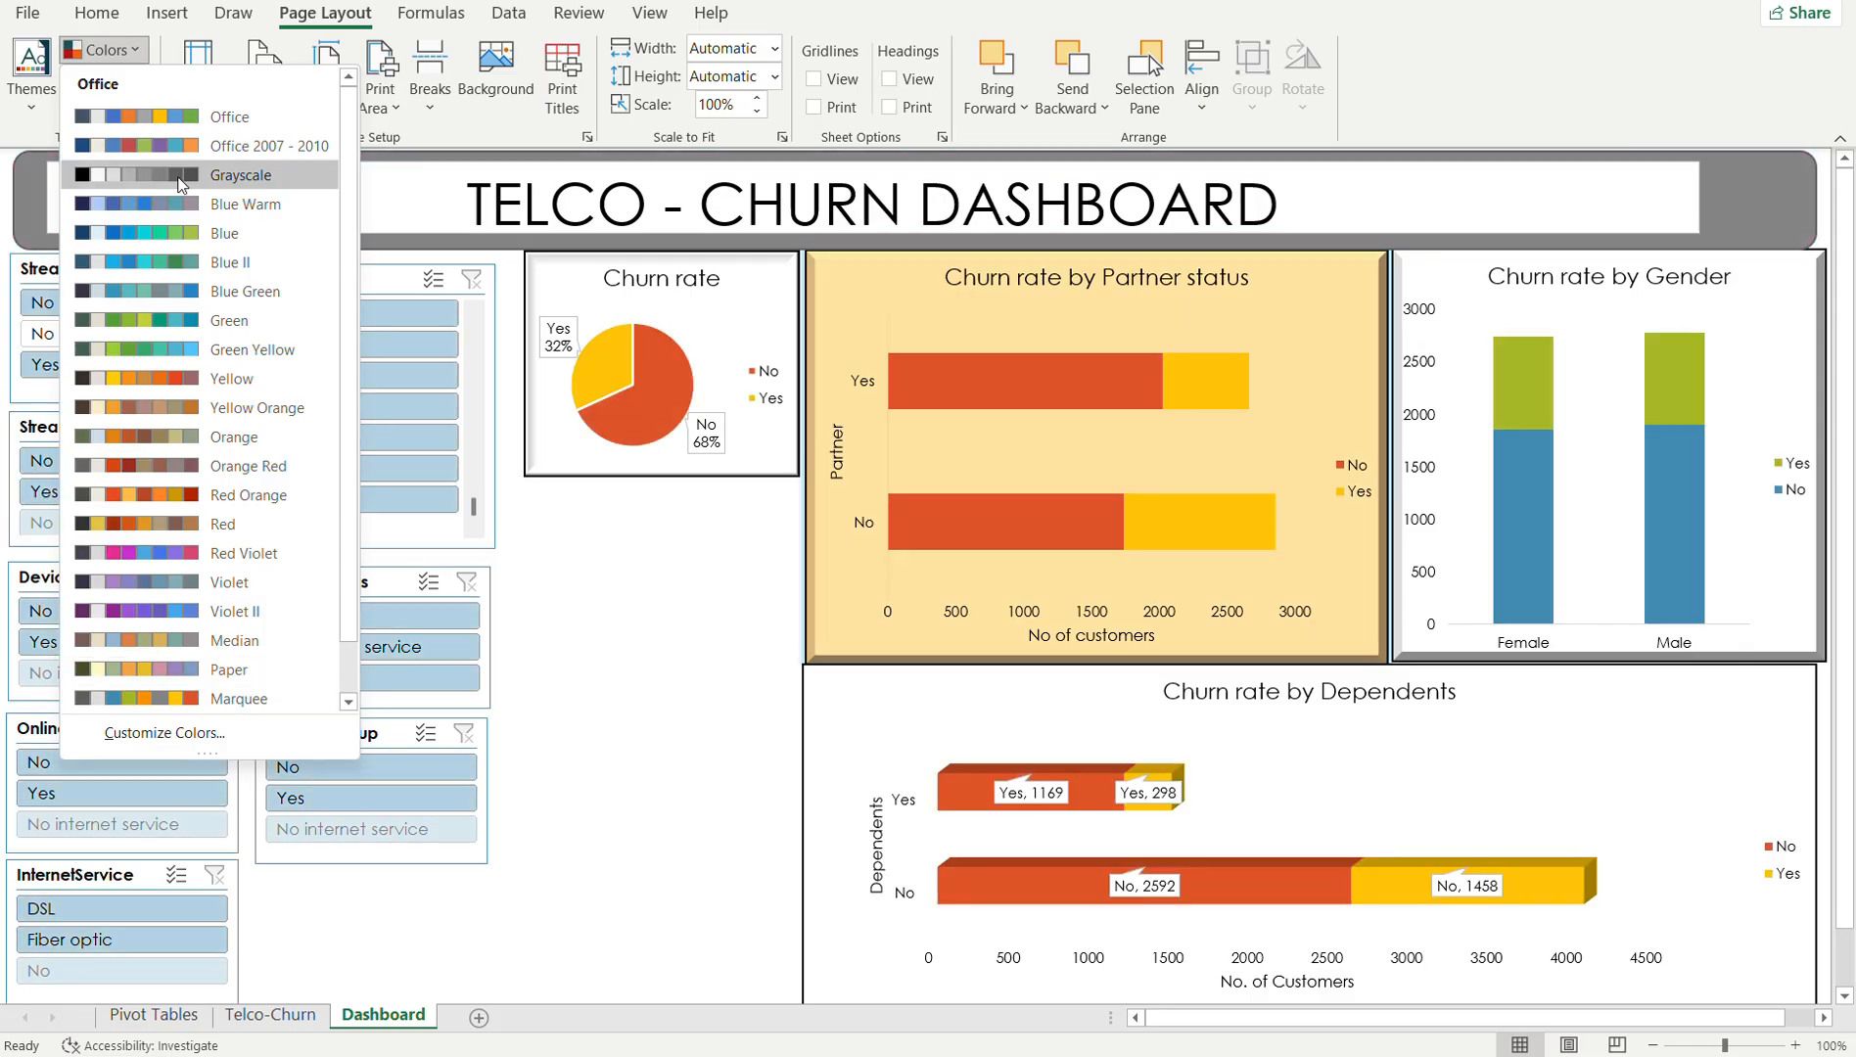
pyautogui.click(180, 243)
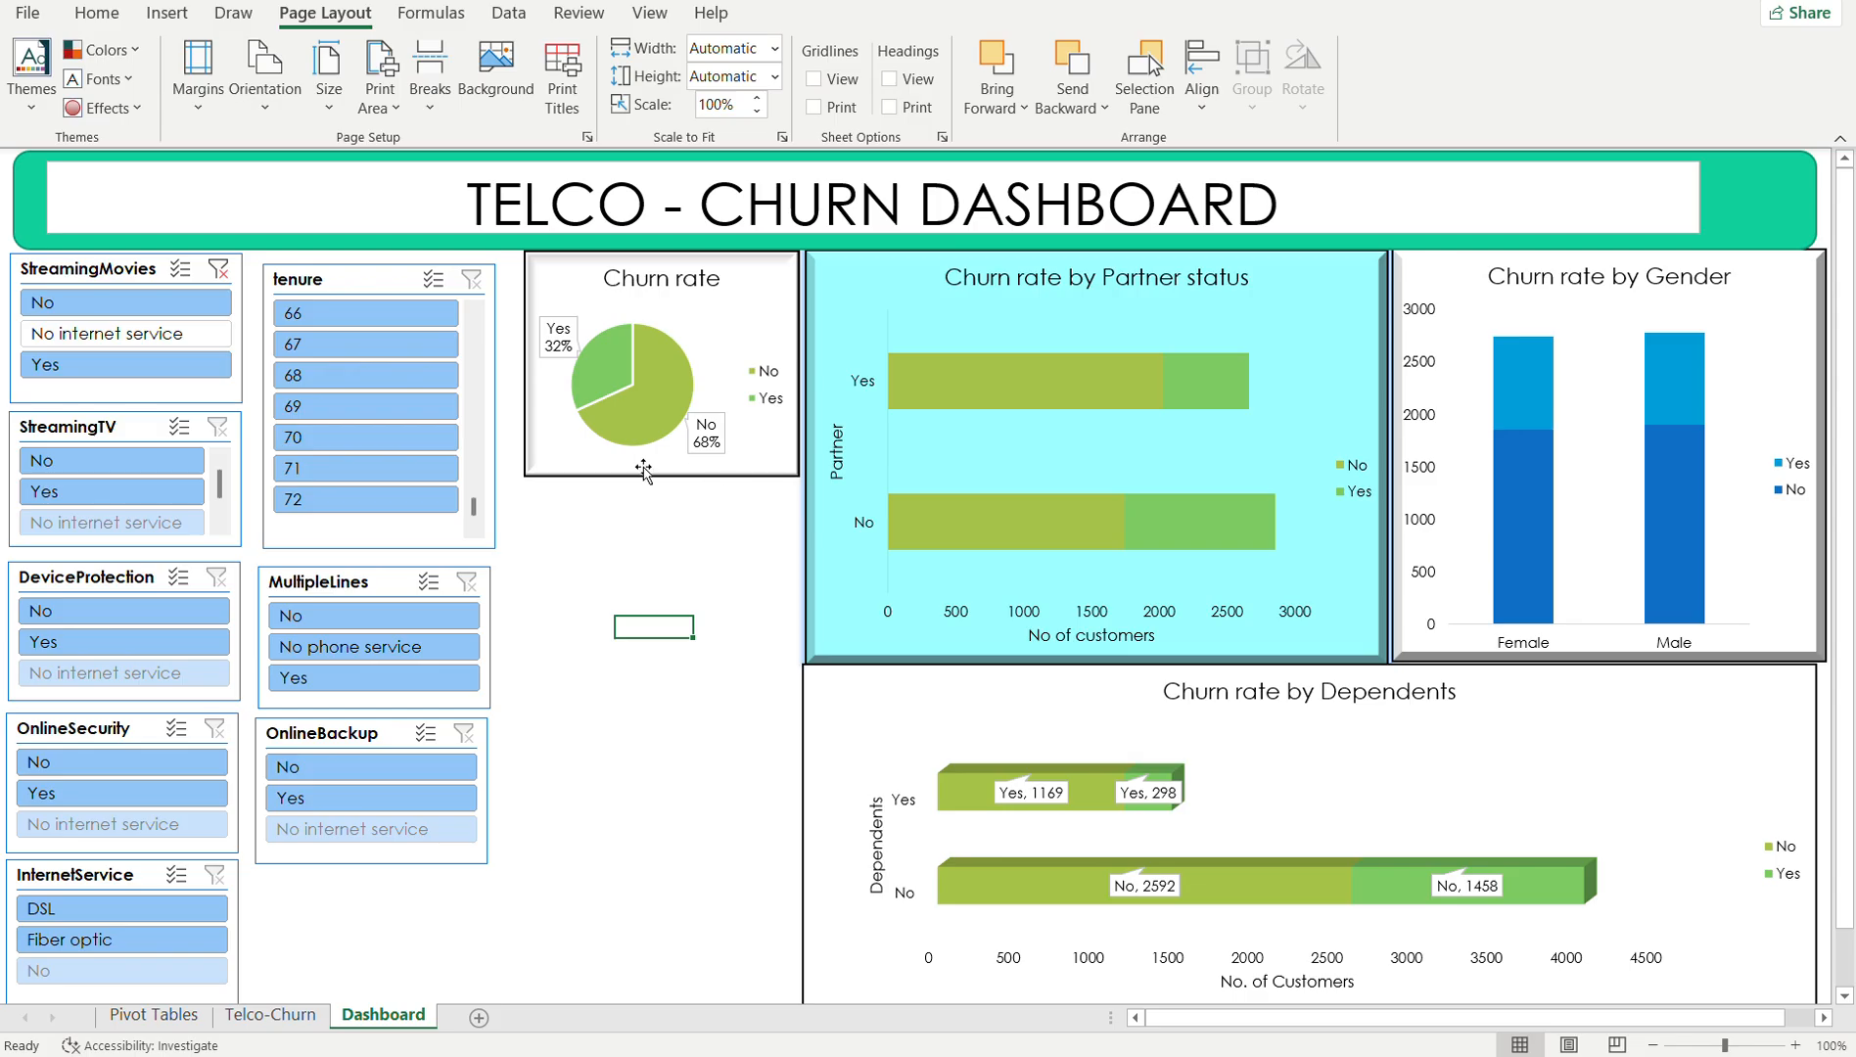
# - Search Bing images for "ocean" and set the picture of a moon over a blue sea as the Dashboard sheet's background
pyautogui.click(516, 86)
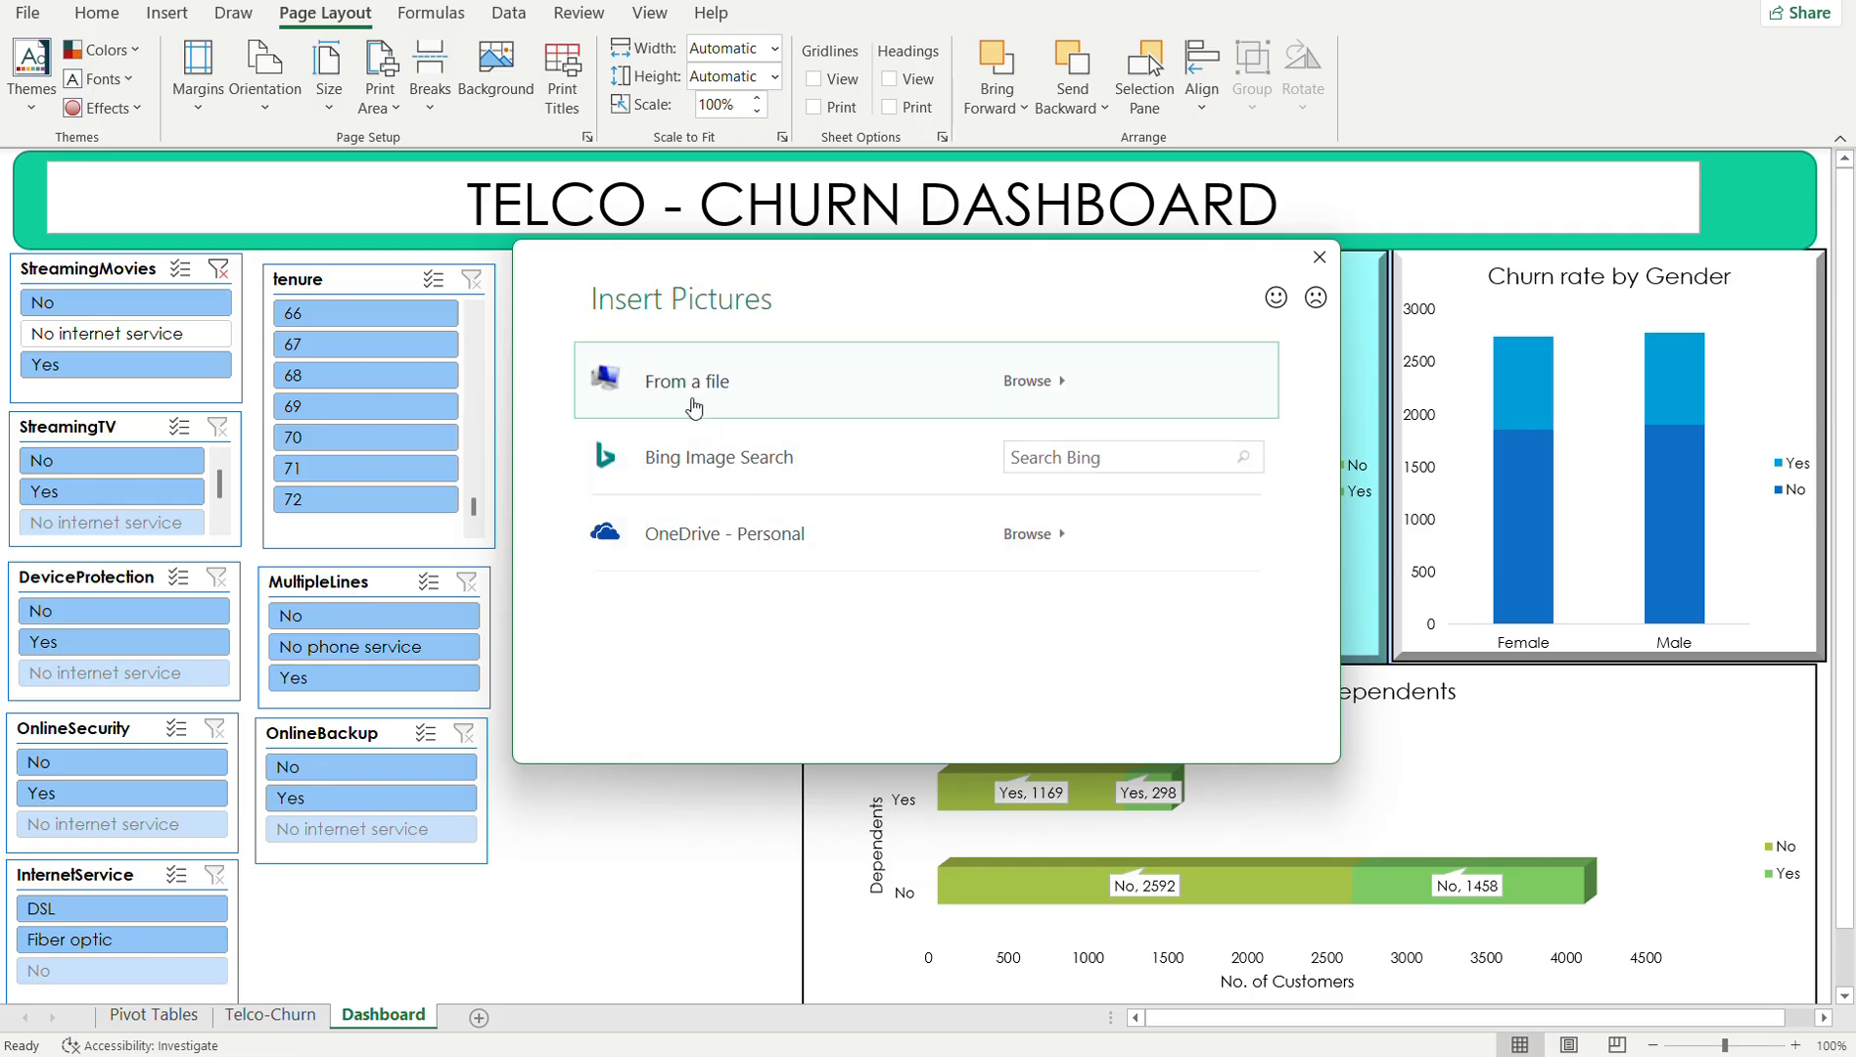
pyautogui.click(1021, 462)
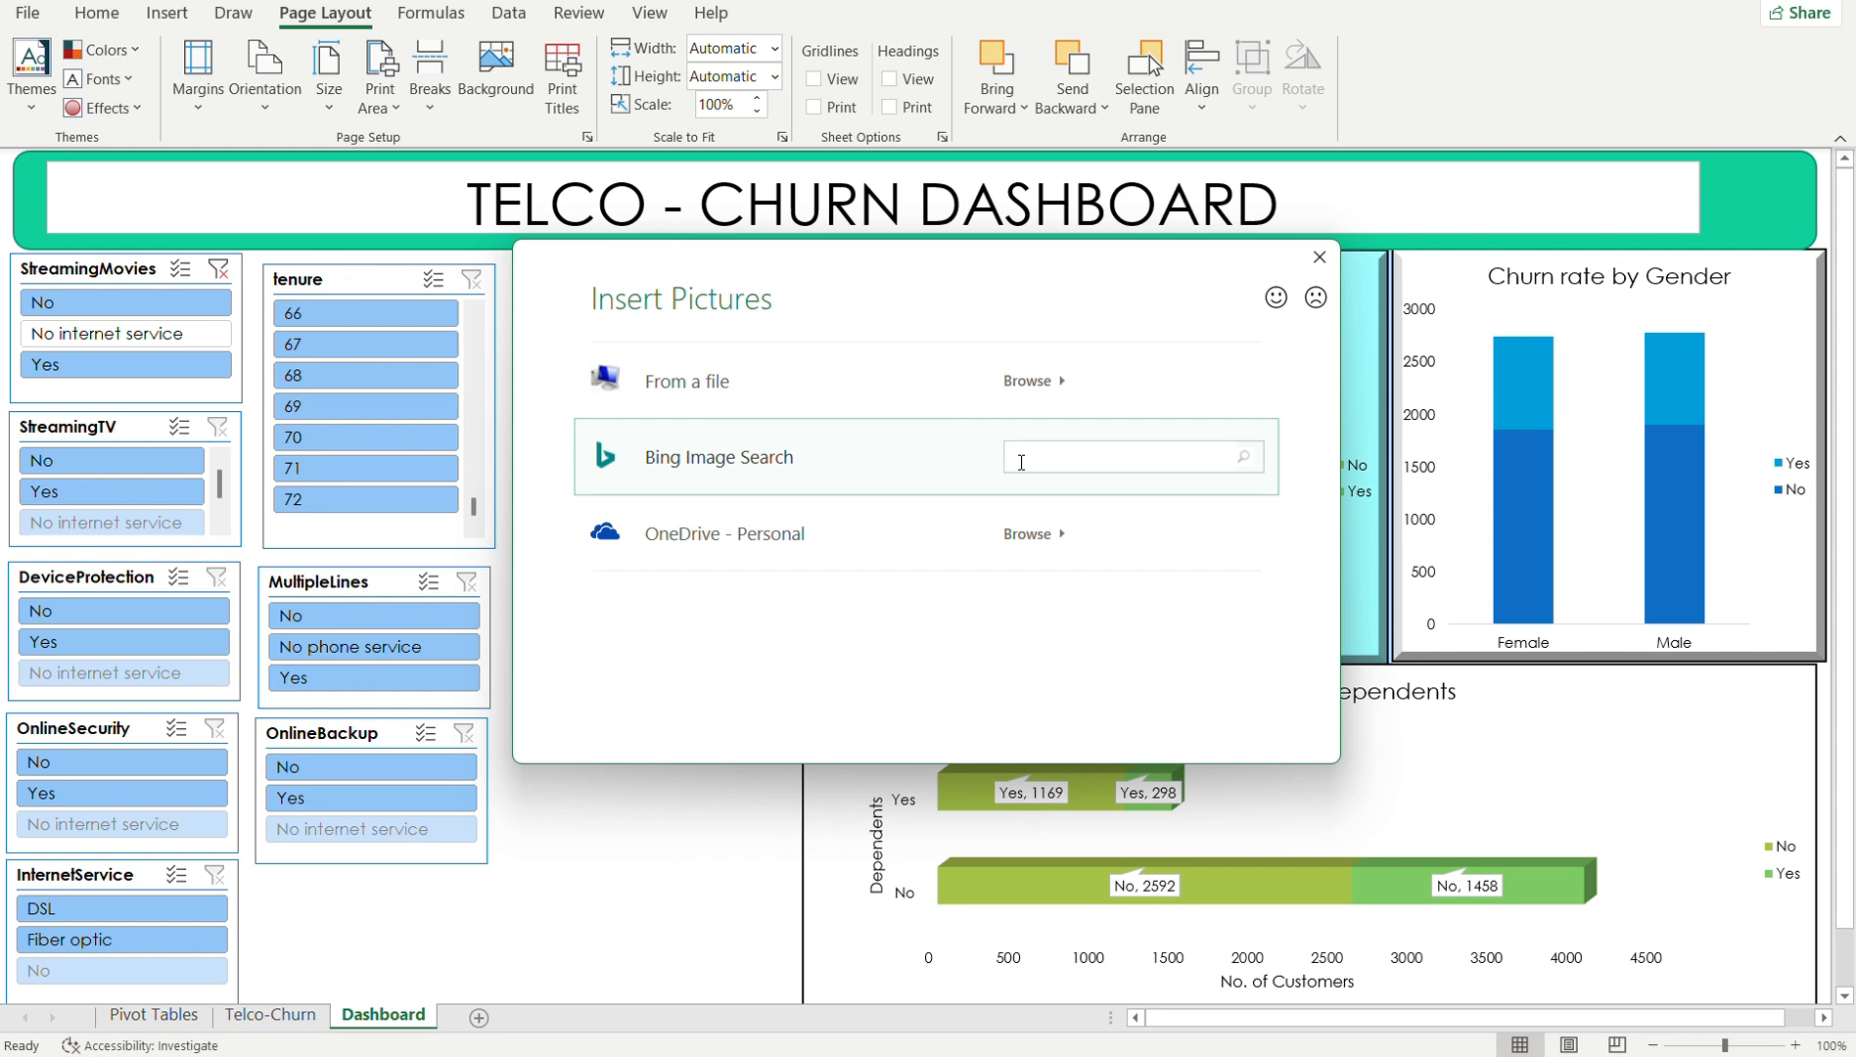
pyautogui.write('ocean')
pyautogui.press('Return')
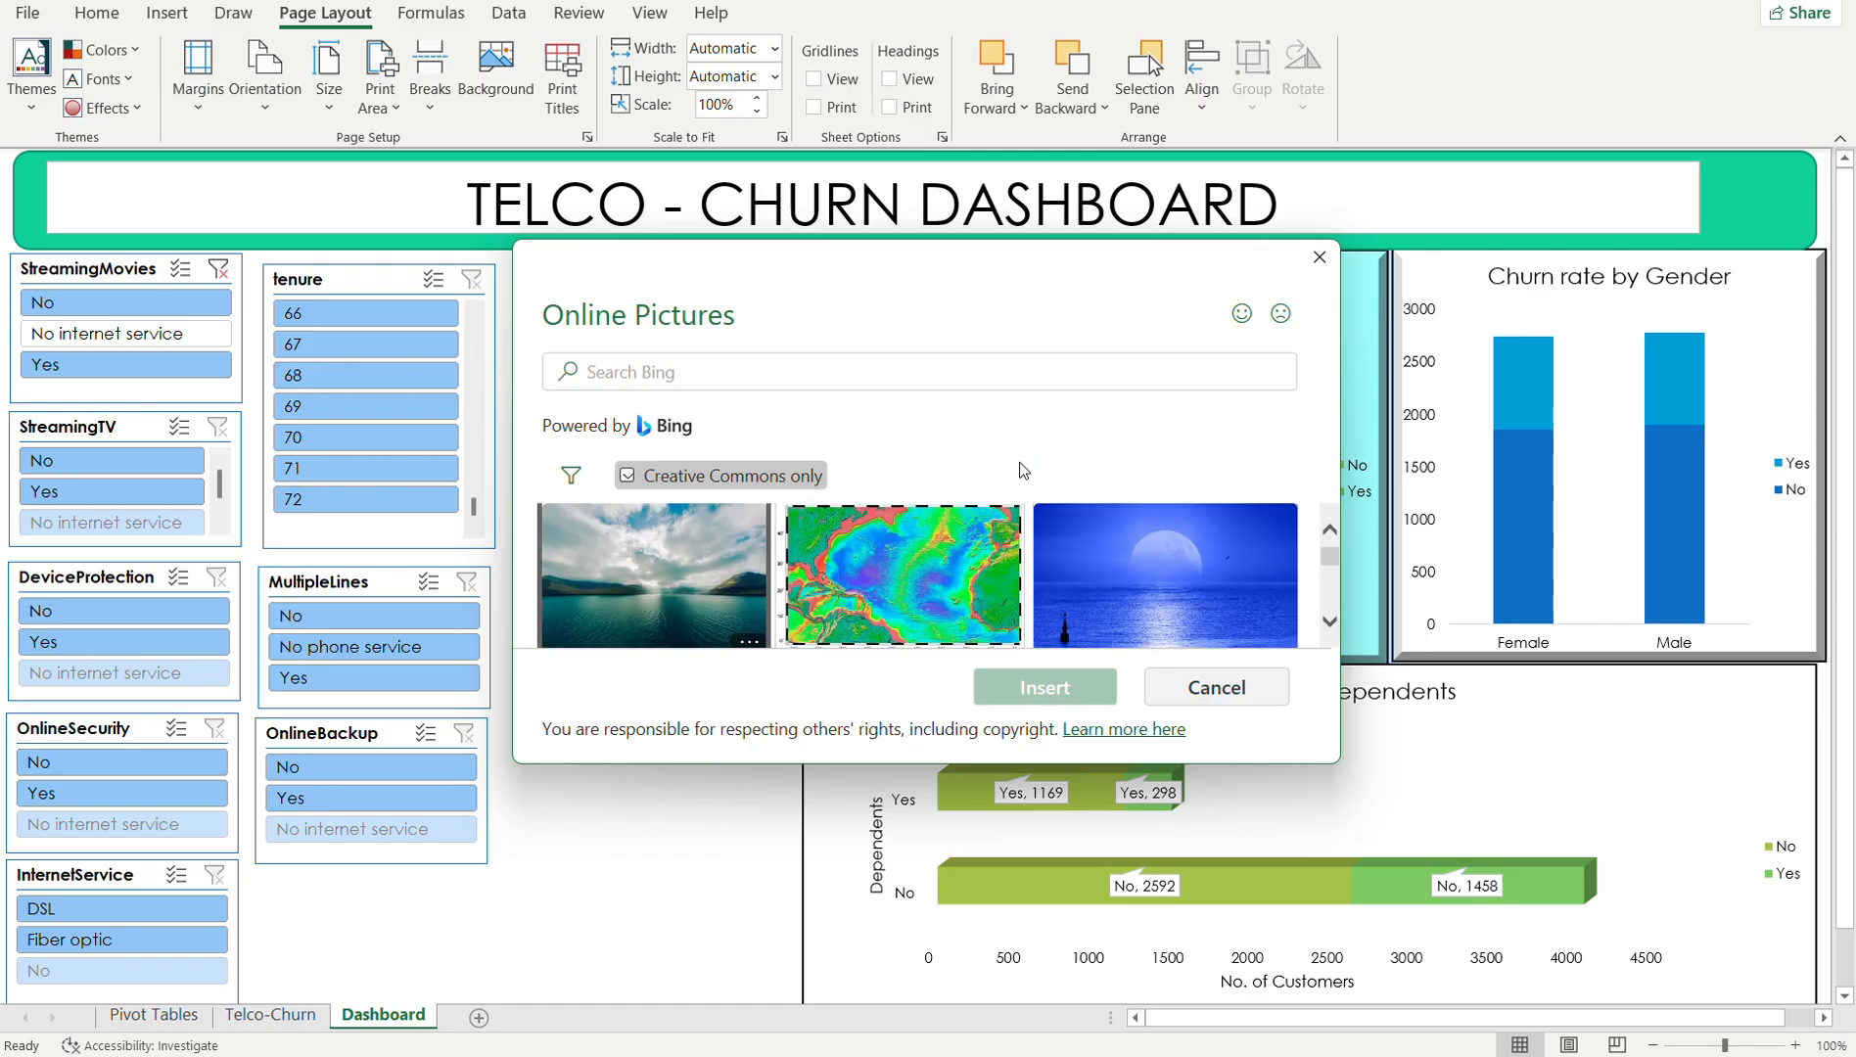
pyautogui.click(1106, 572)
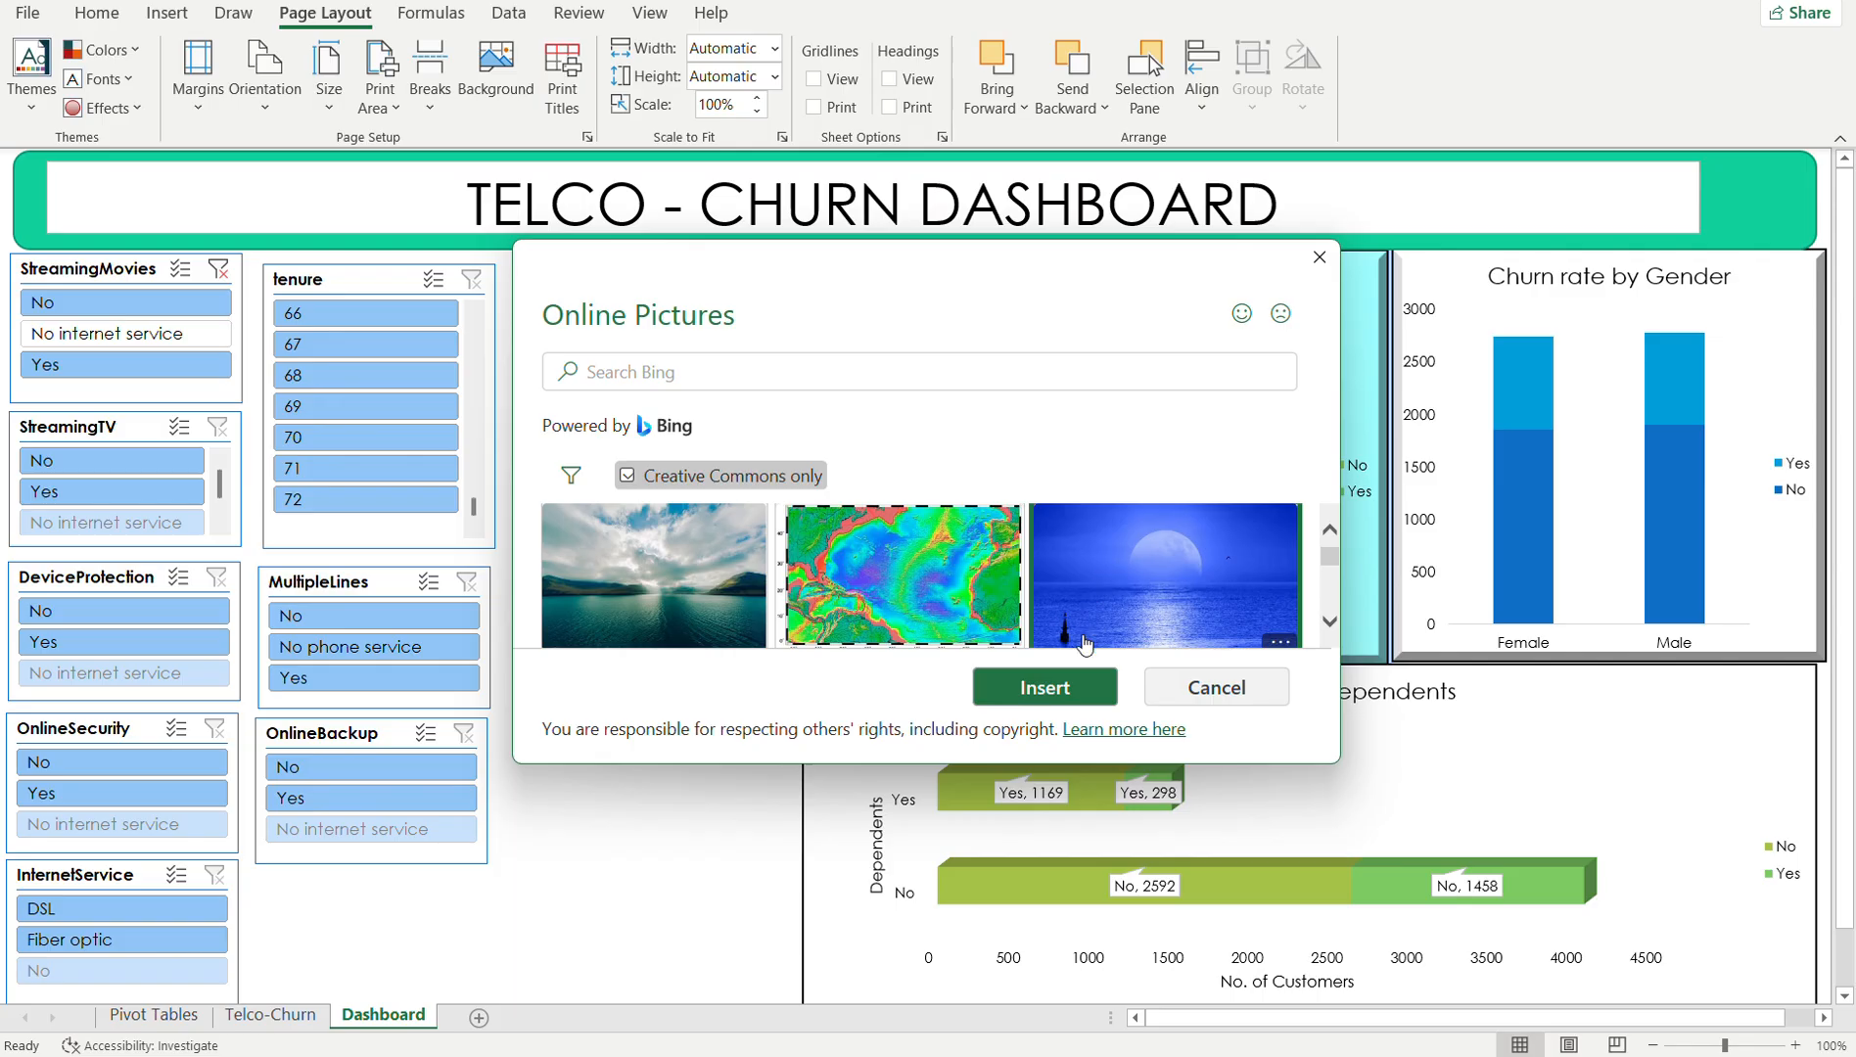
pyautogui.click(1095, 612)
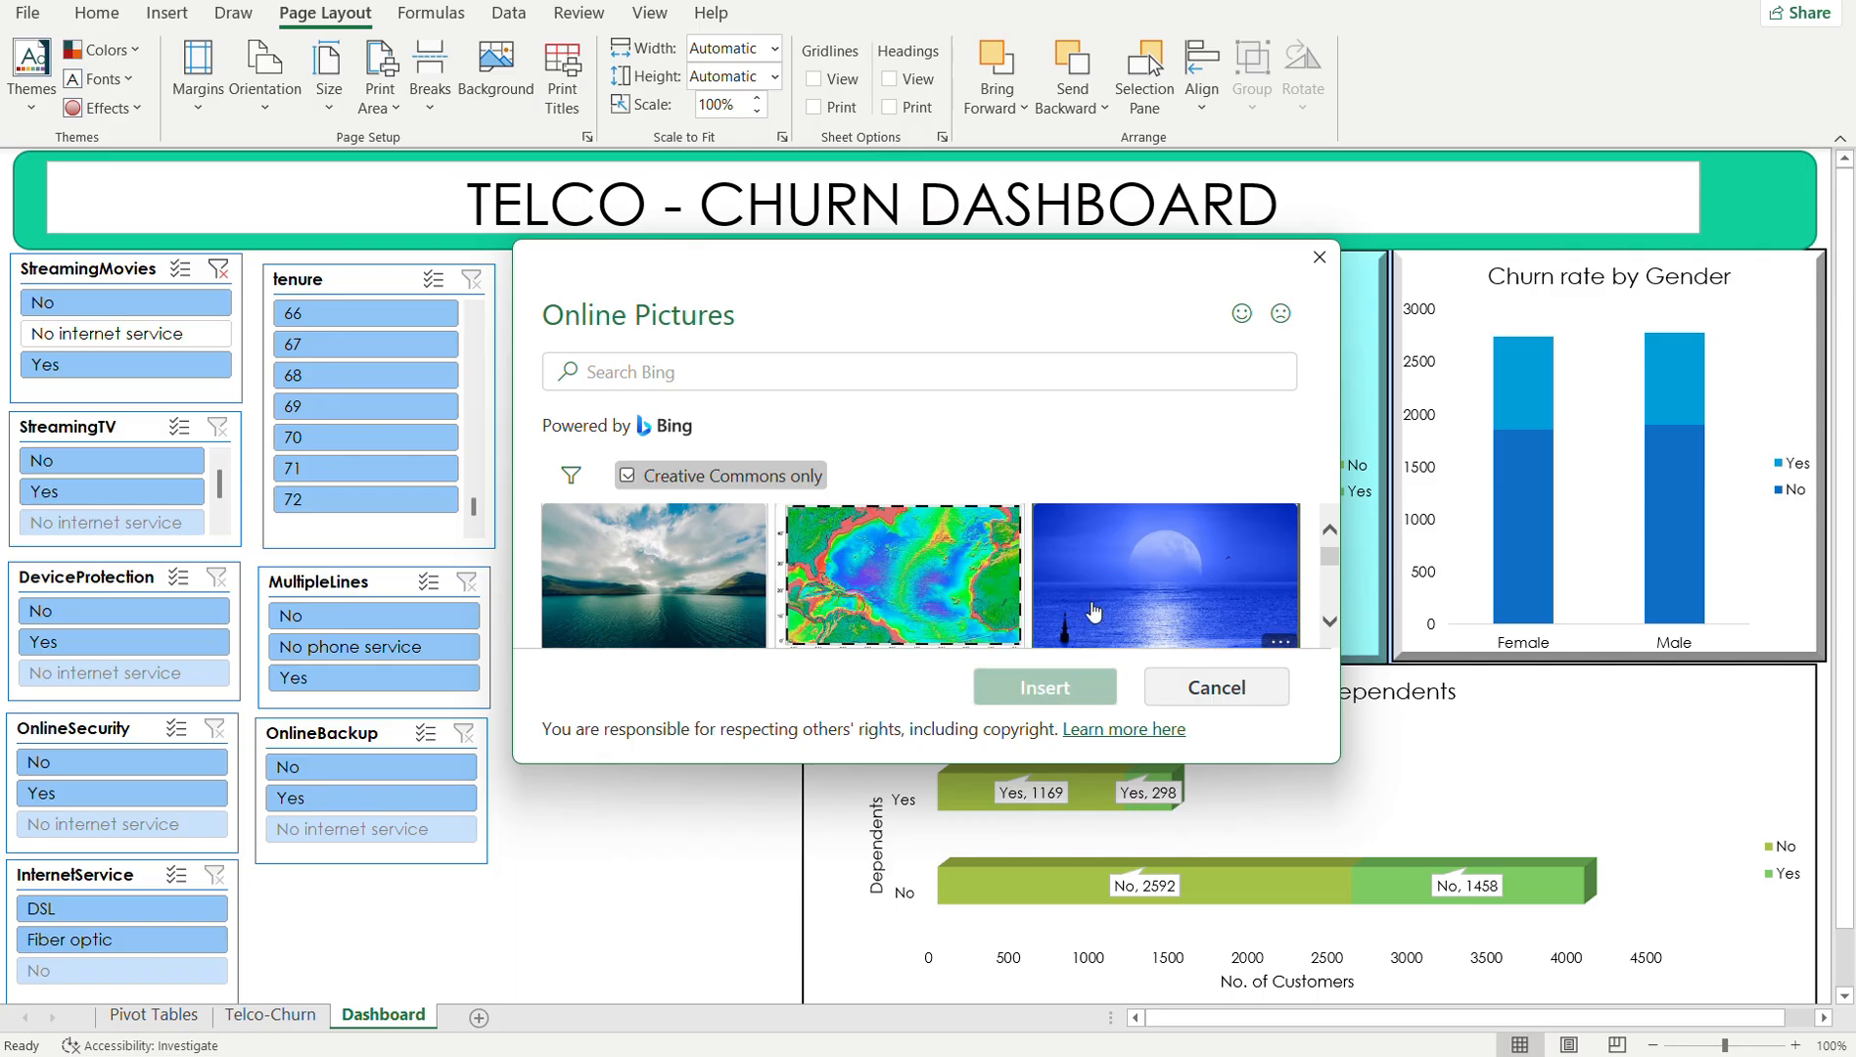
pyautogui.click(1076, 609)
pyautogui.click(1076, 609)
pyautogui.click(1079, 630)
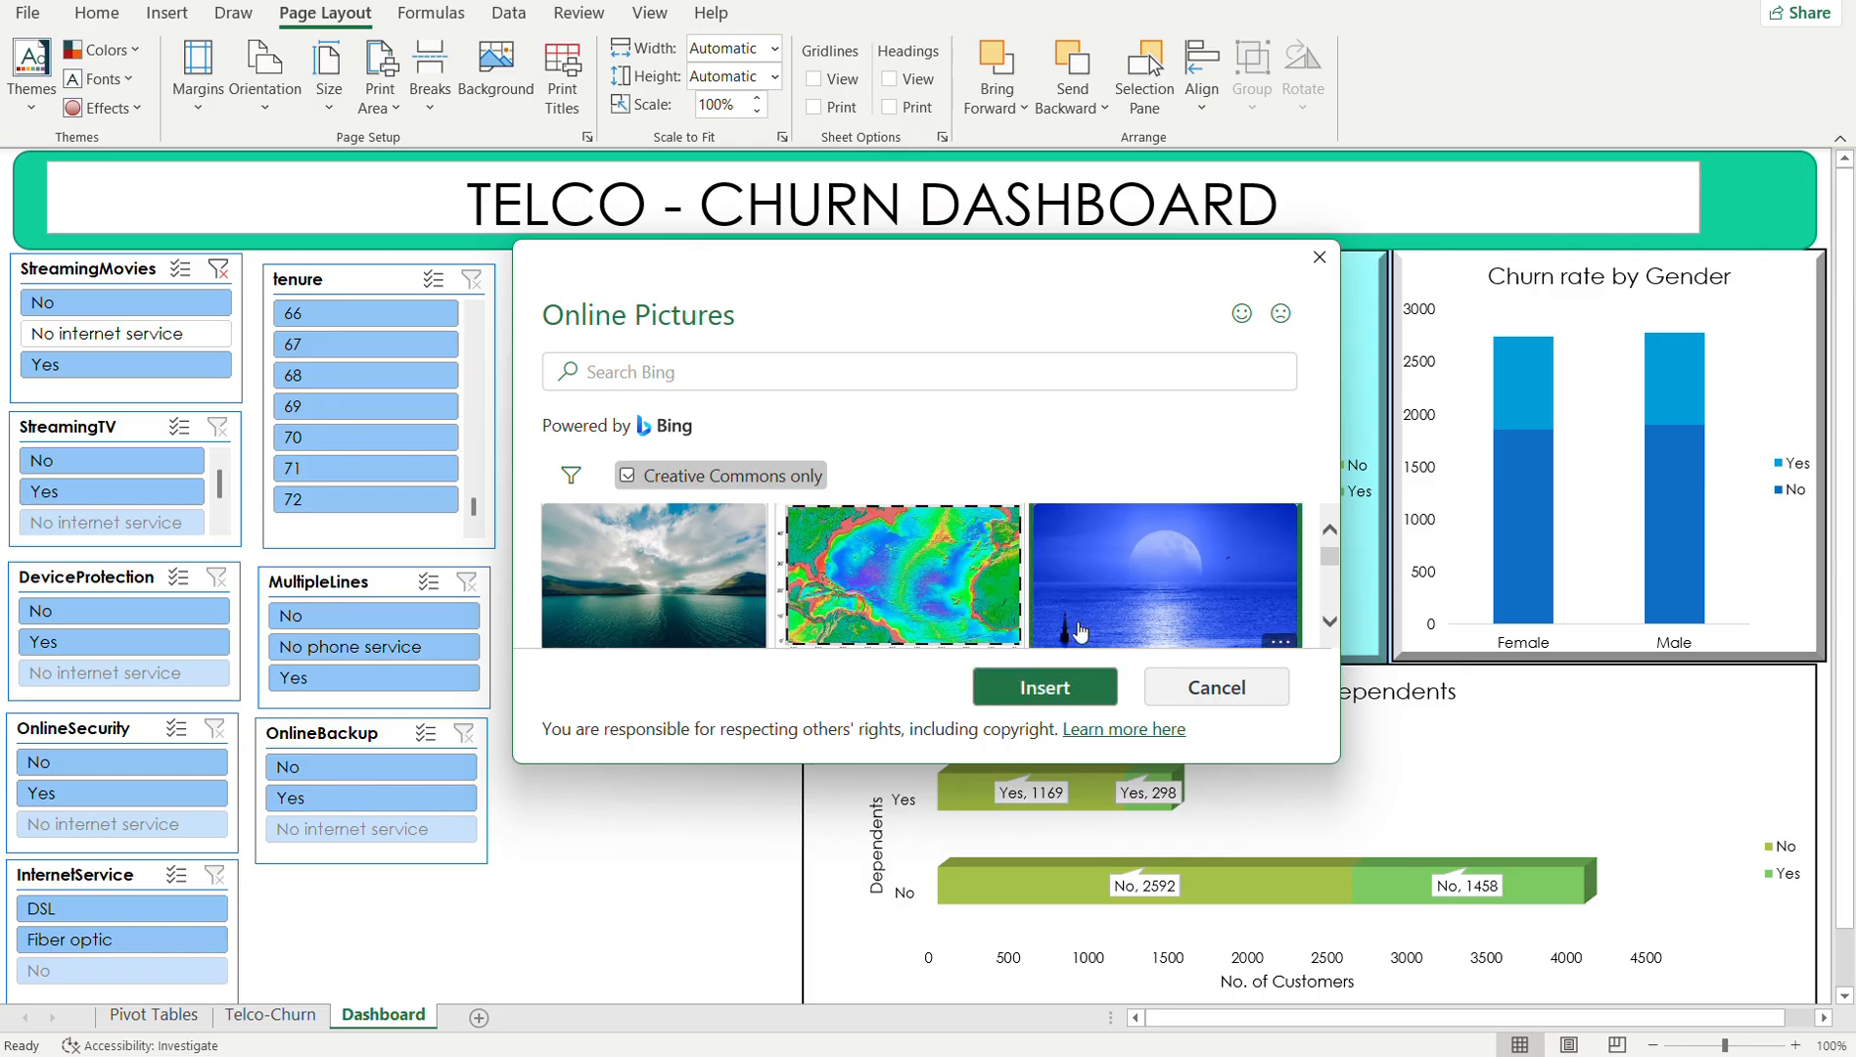
pyautogui.click(1044, 685)
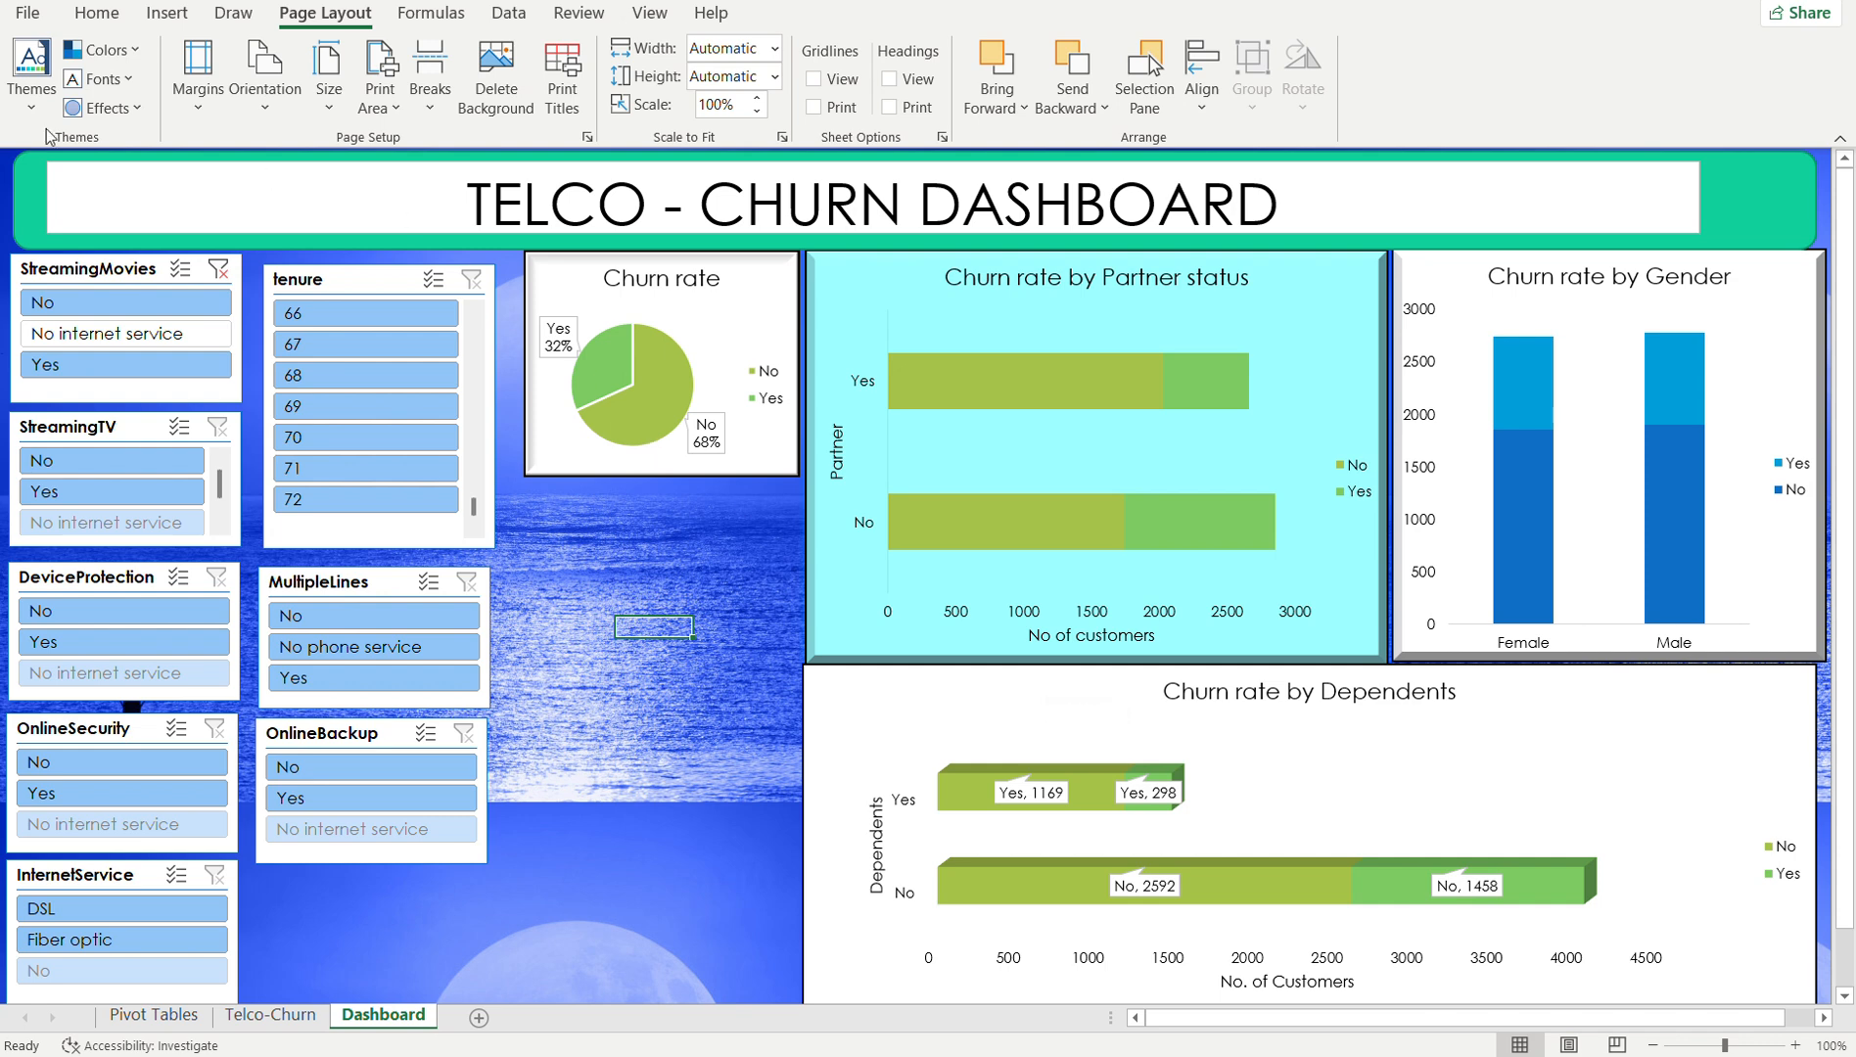
# - Change the workbook's theme colors to the Yellow set
pyautogui.click(132, 50)
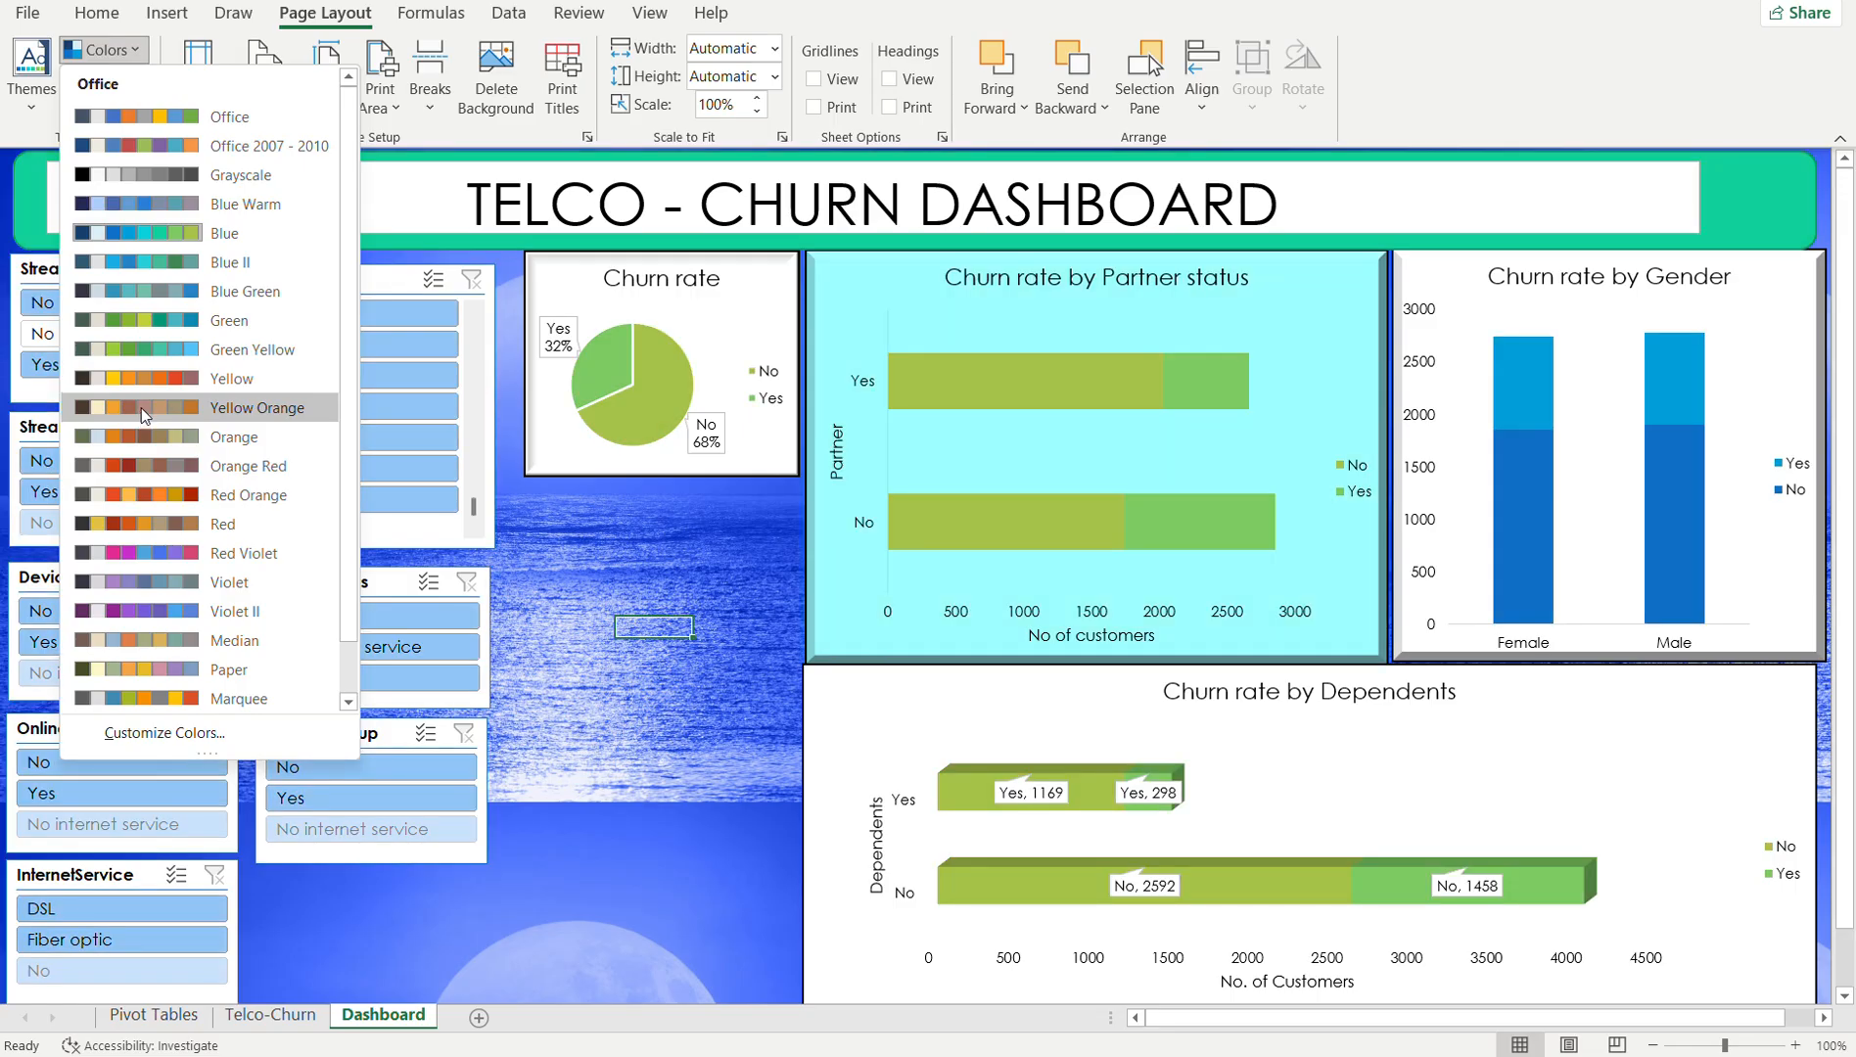
pyautogui.click(141, 378)
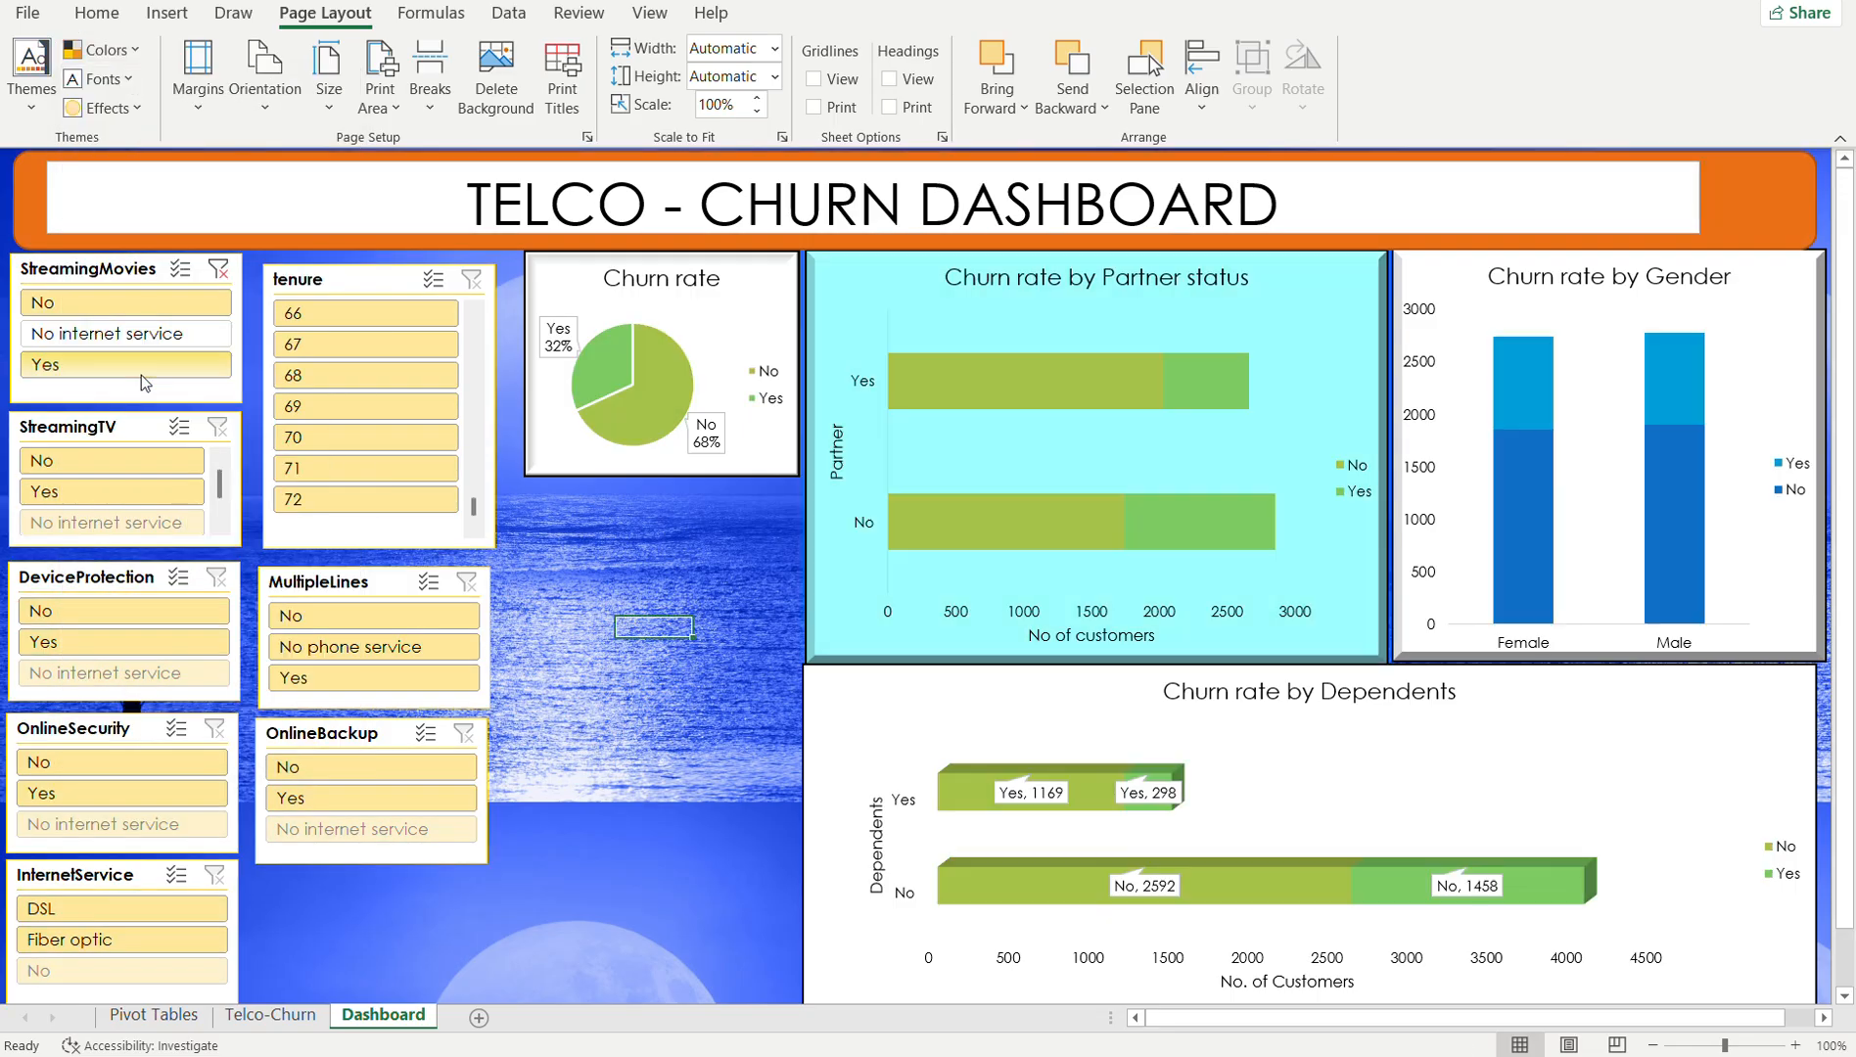
pyautogui.click(627, 634)
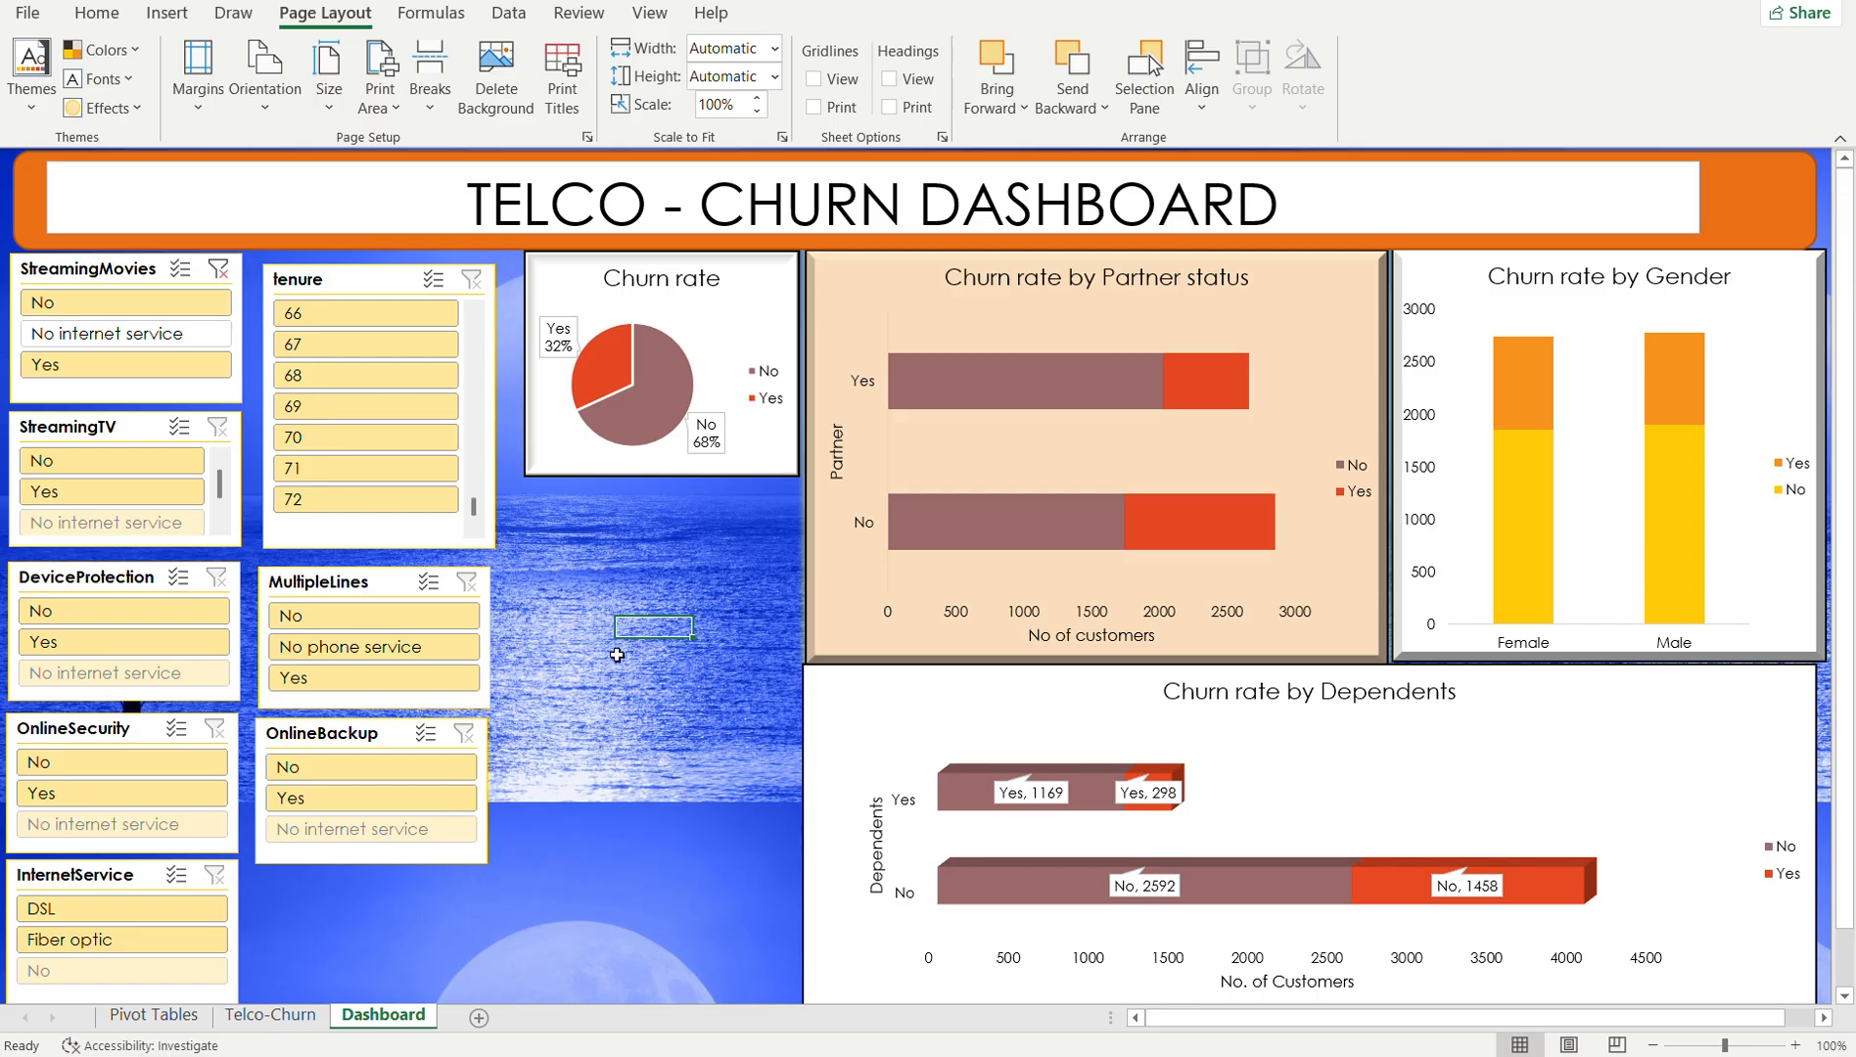
# - Capture a screenshot of the whole dashboard area with the Snipping Tool and dismiss its notification
pyautogui.press('super+shift+s')
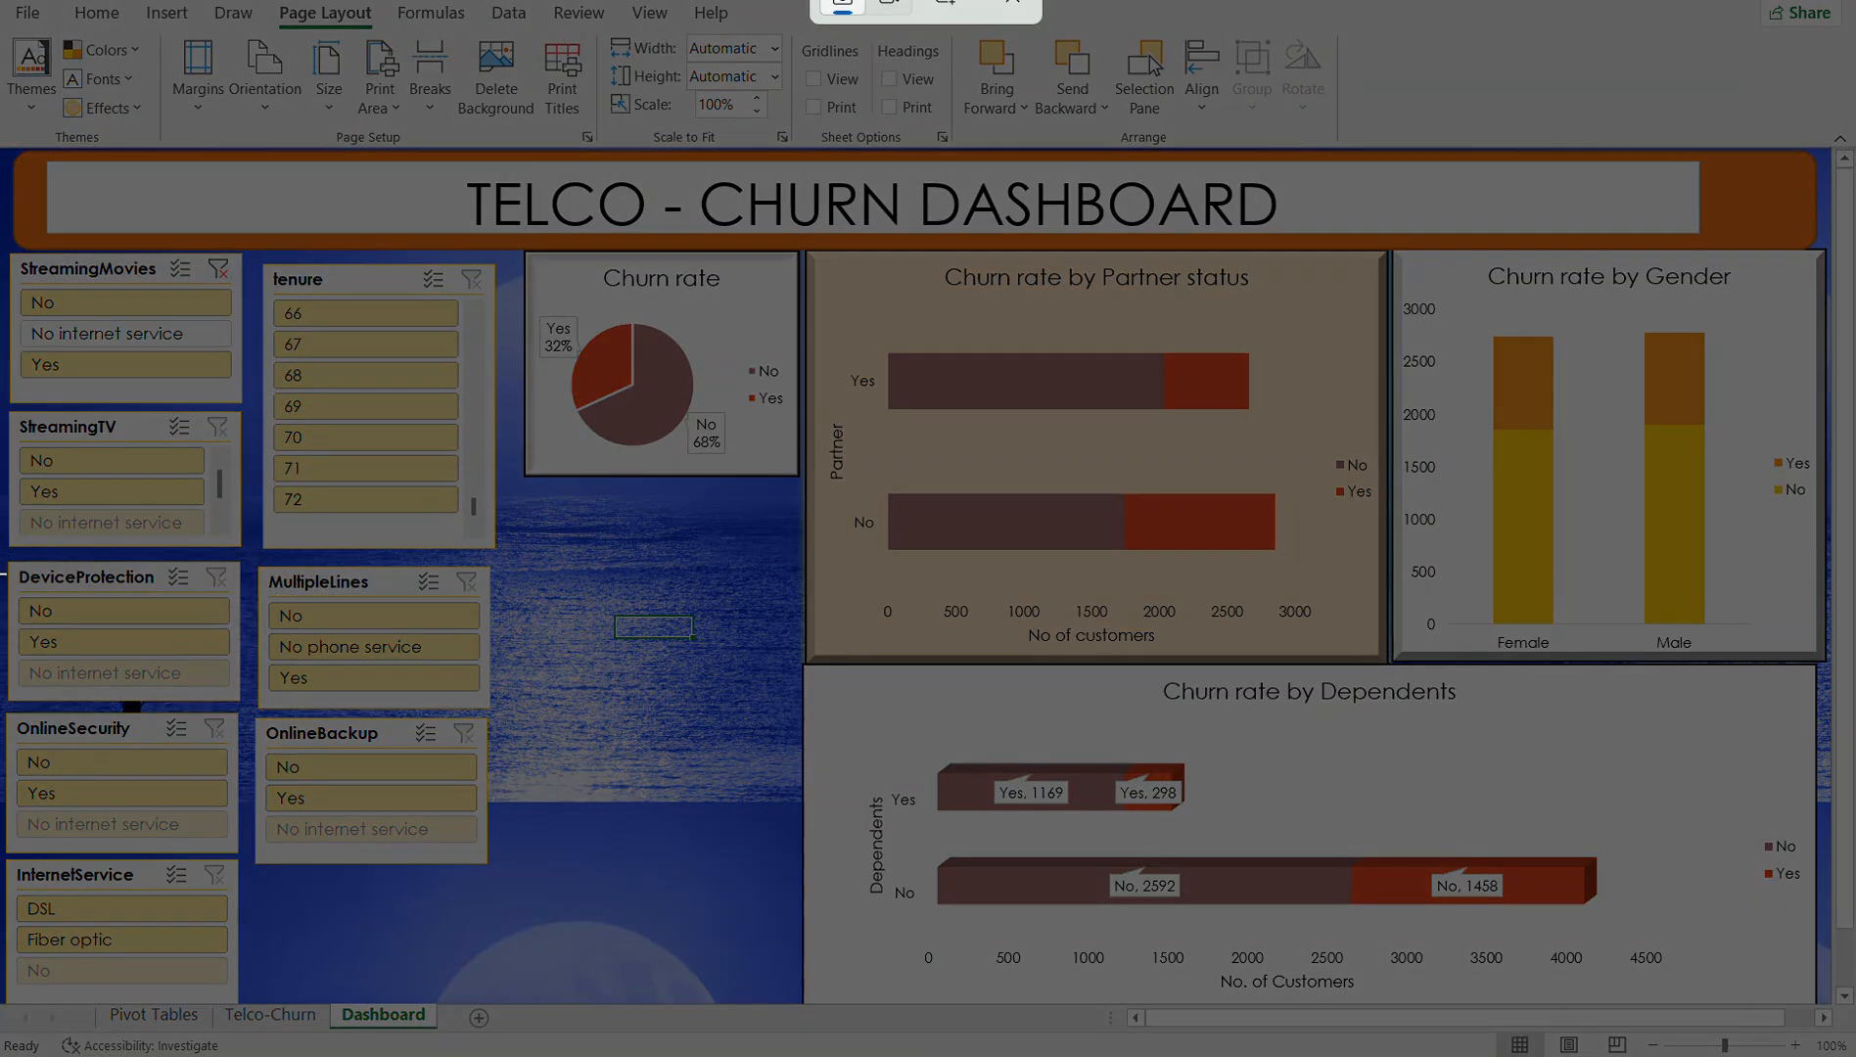
pyautogui.moveTo(2, 147); pyautogui.dragTo(1834, 1016)
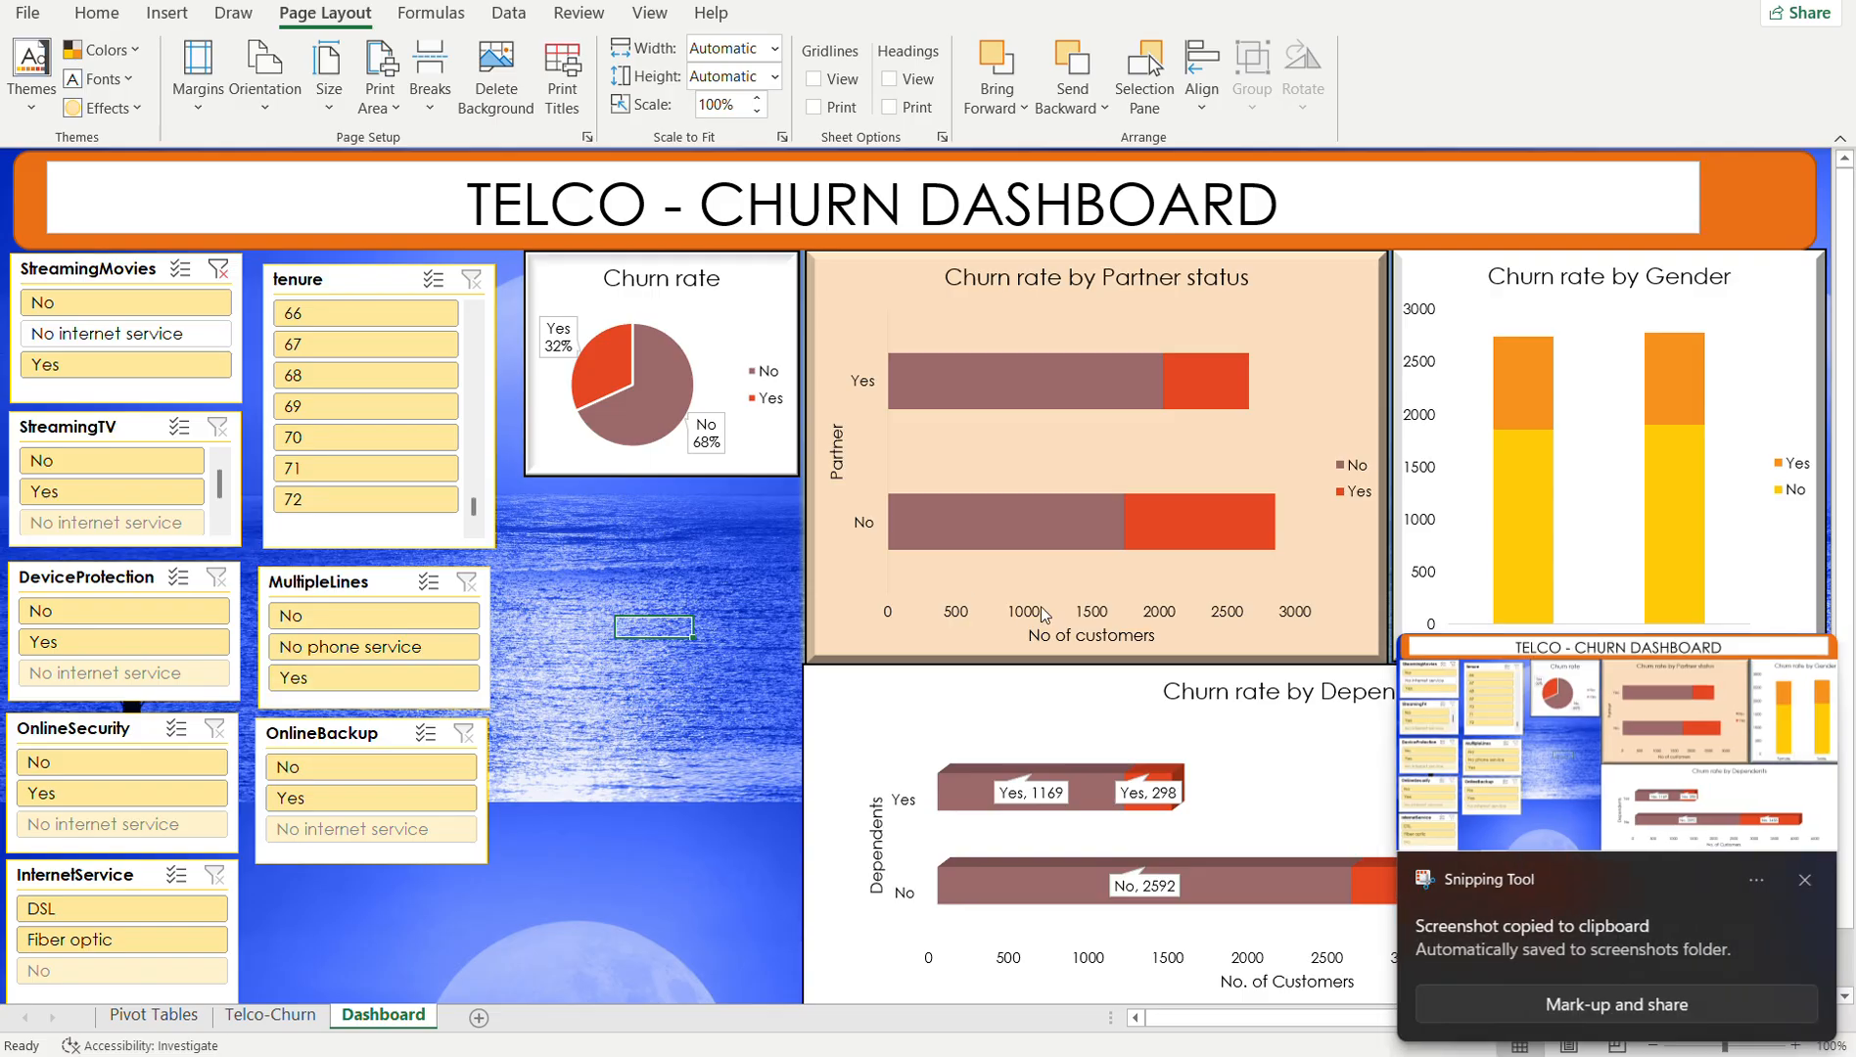
pyautogui.click(1802, 880)
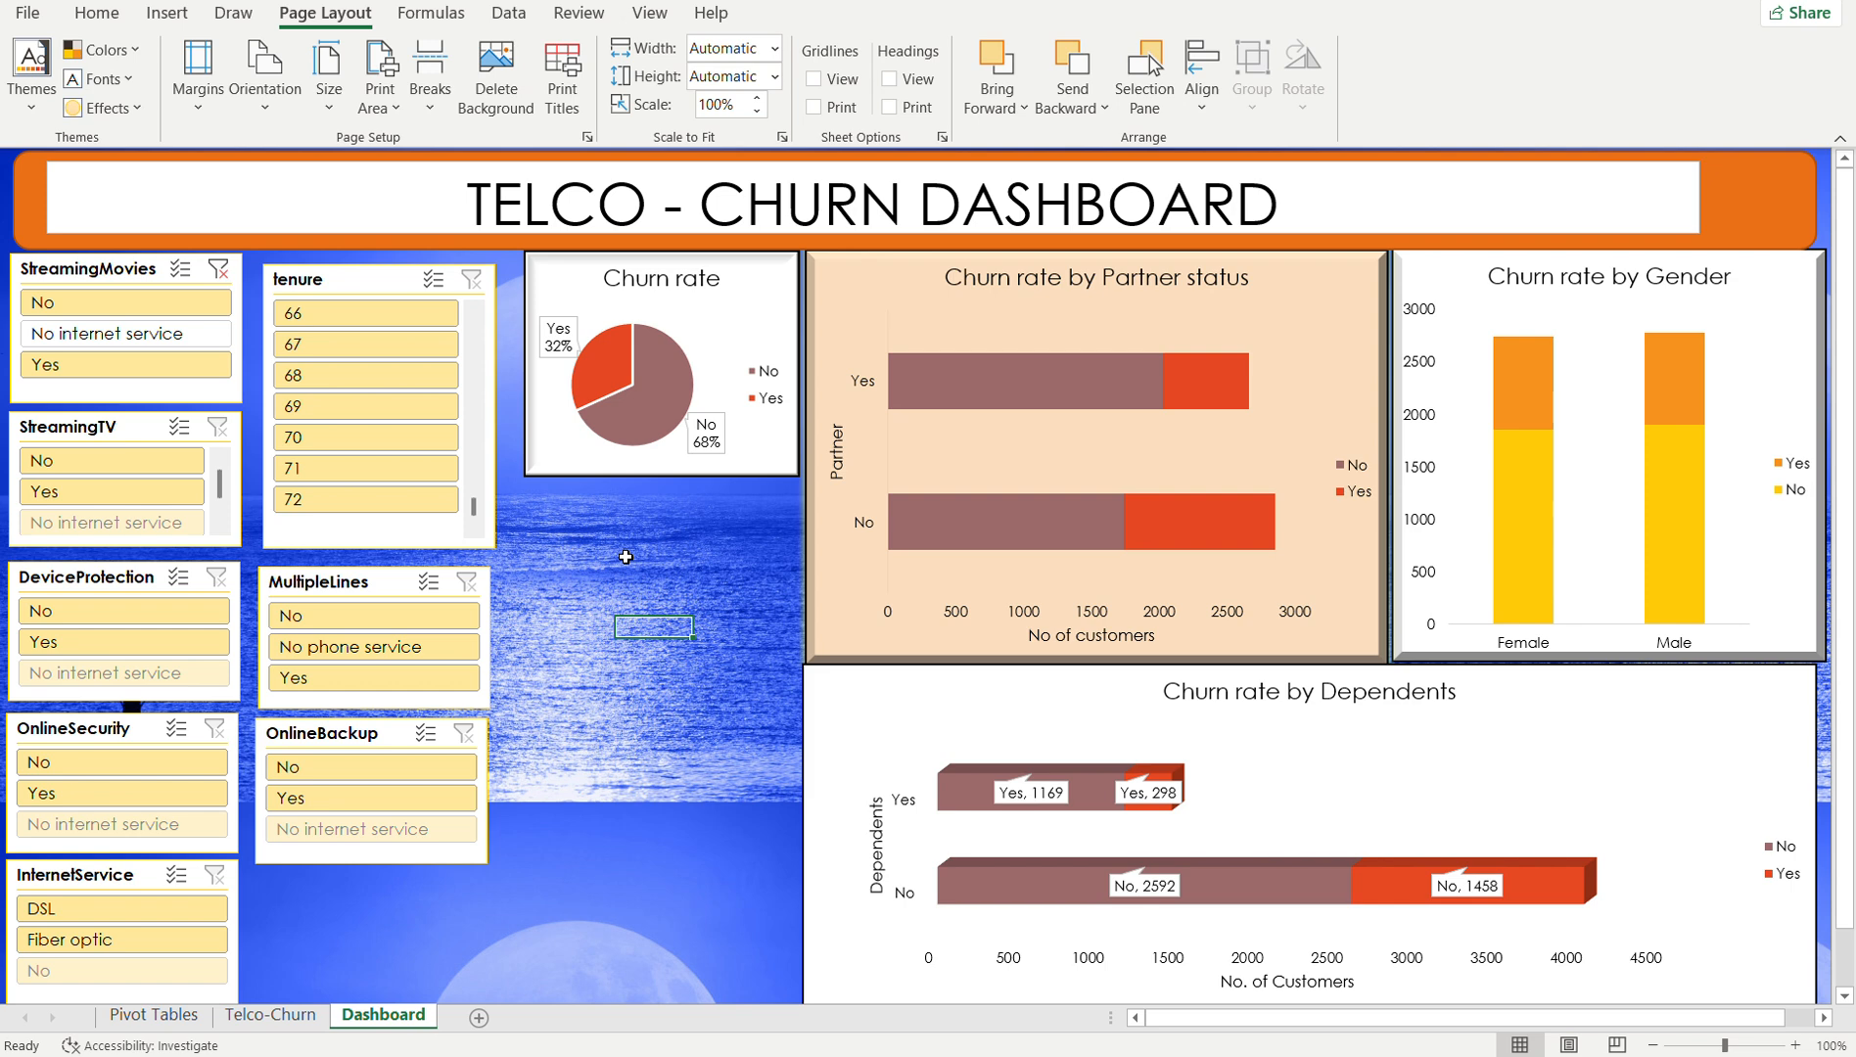
# - Switch to Chrome and bring up the Ms Excel Wk 3 Session 2.pptx presentation in Google Slides
pyautogui.moveTo(631, 450)
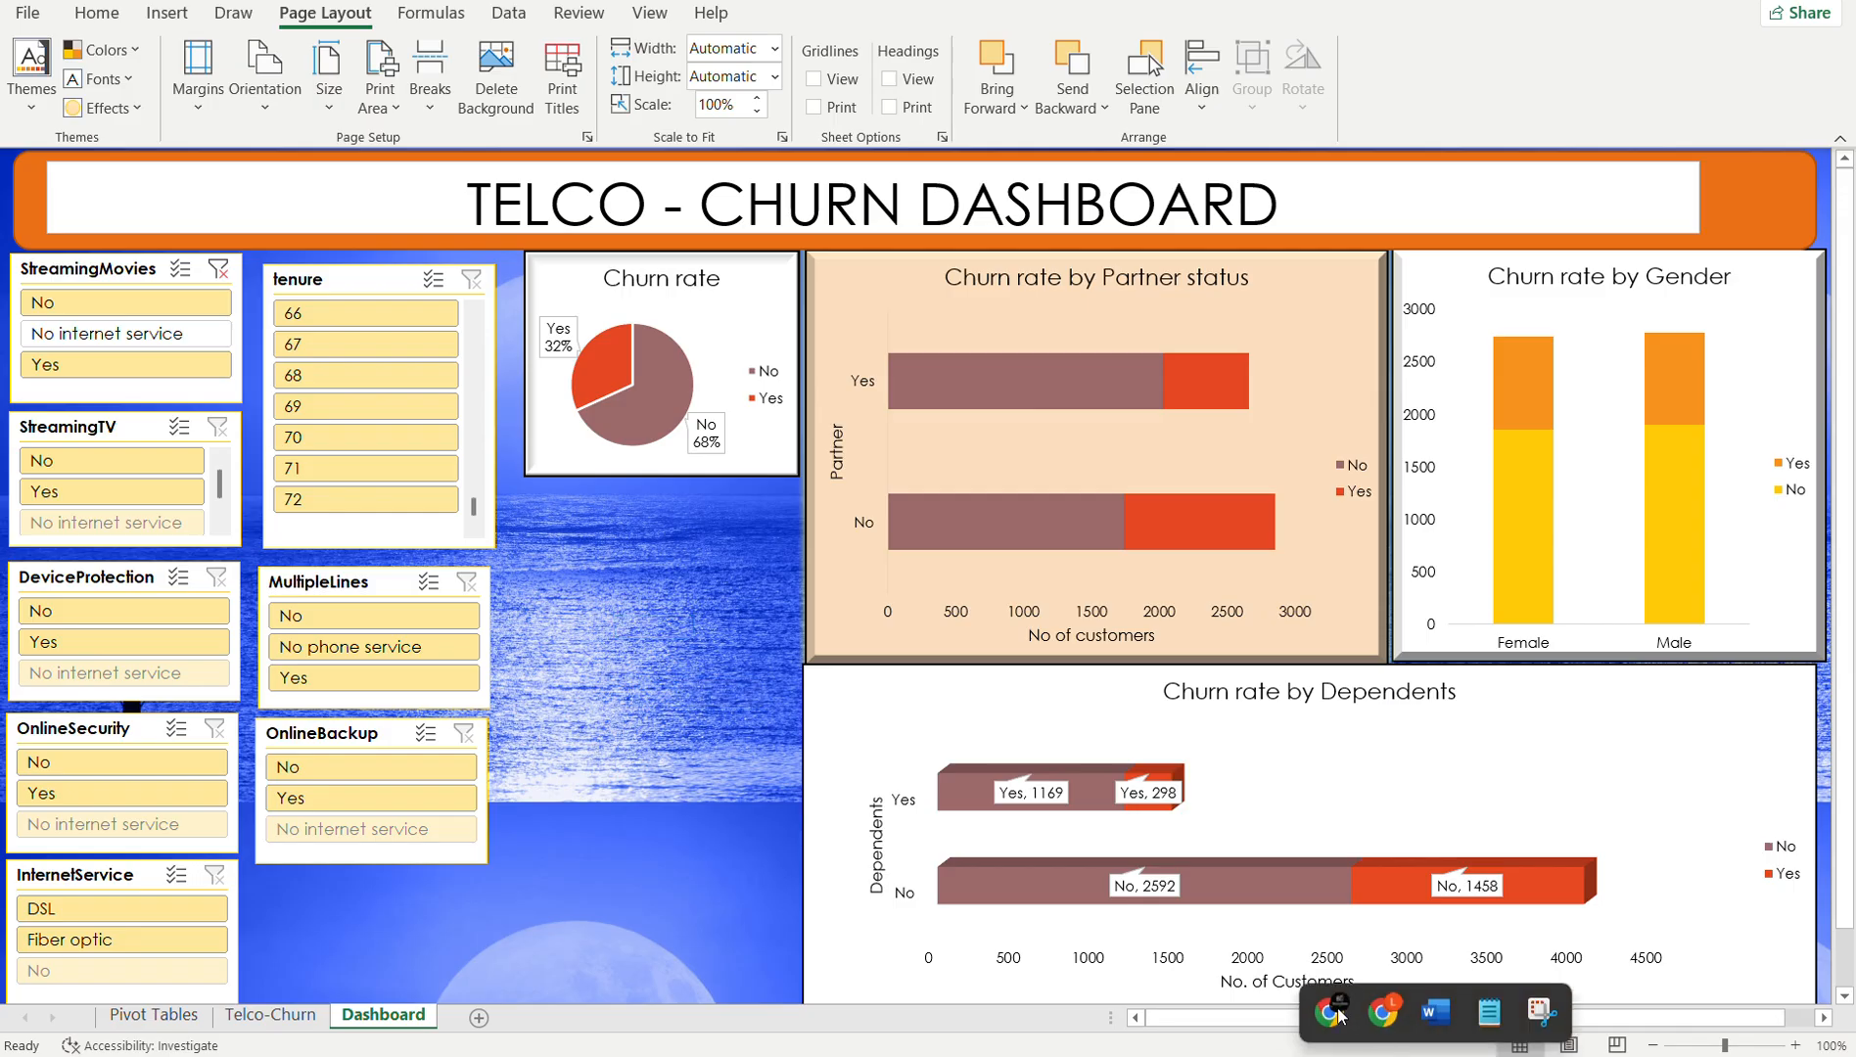
pyautogui.moveTo(1334, 1011)
pyautogui.click(1253, 922)
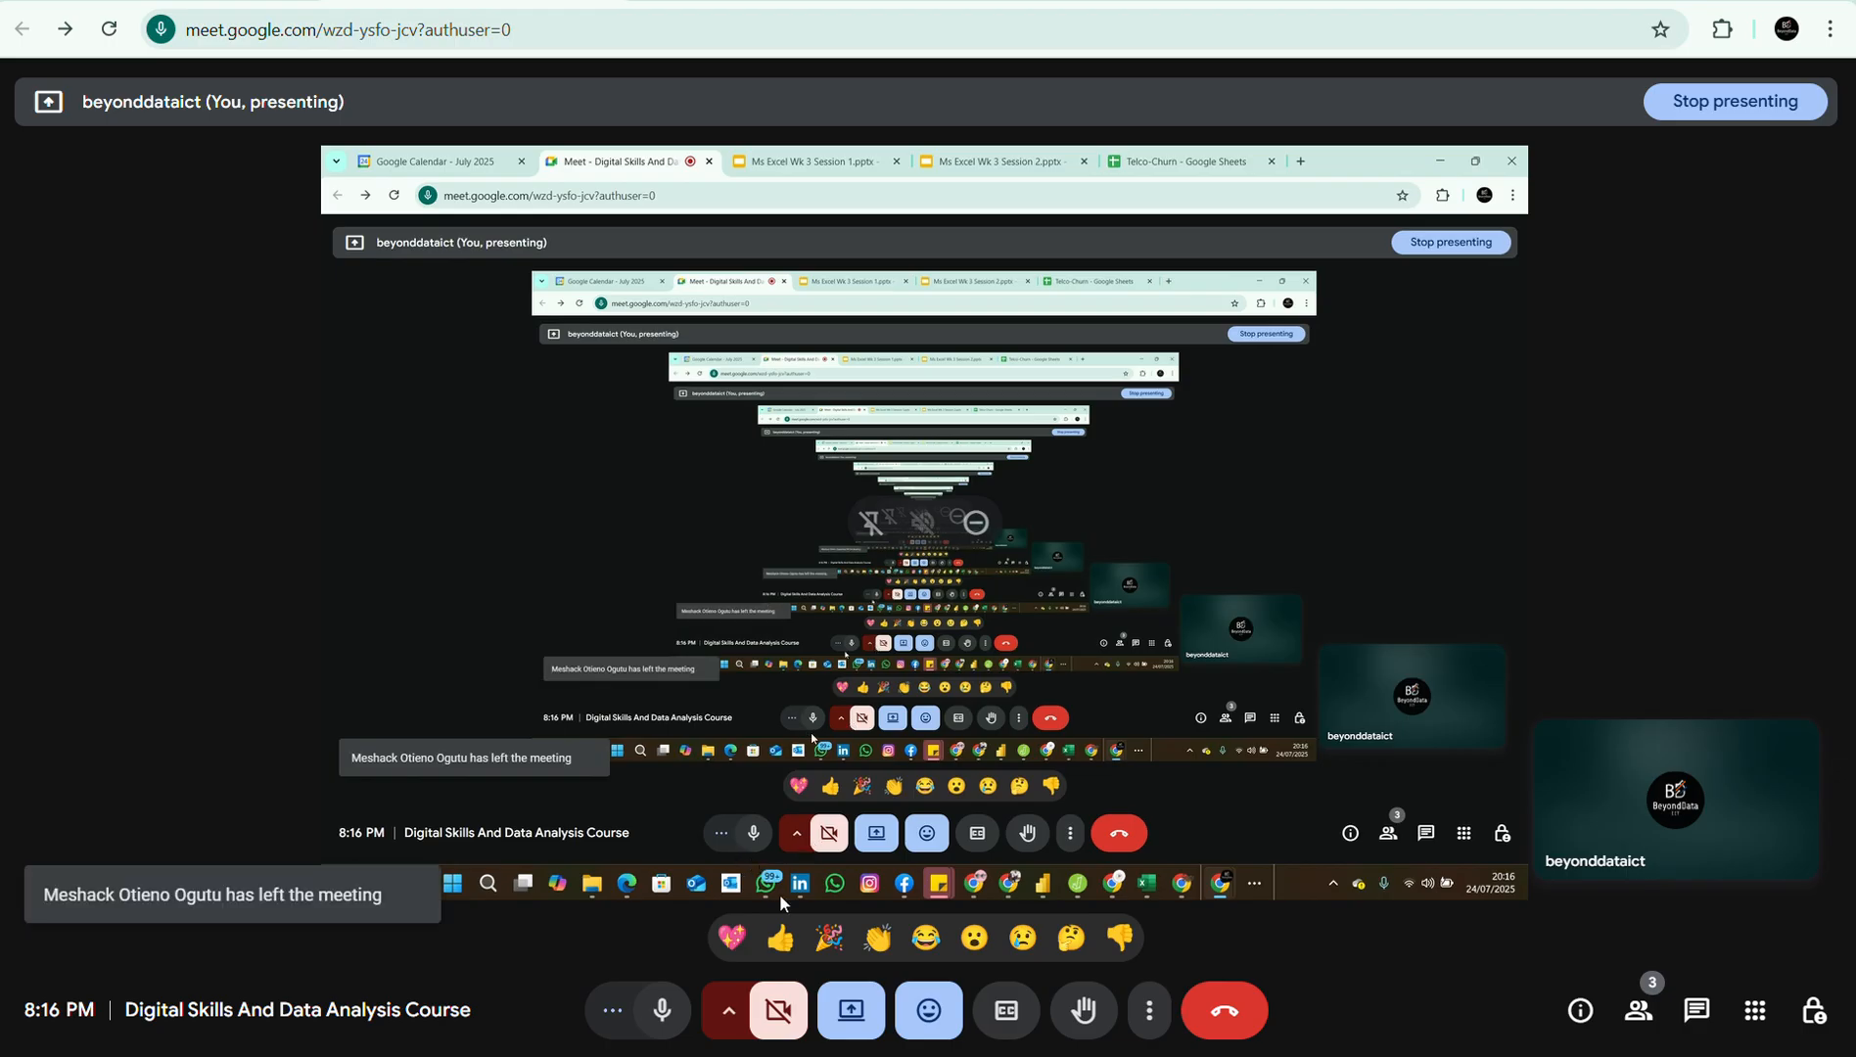
pyautogui.click(1111, 3)
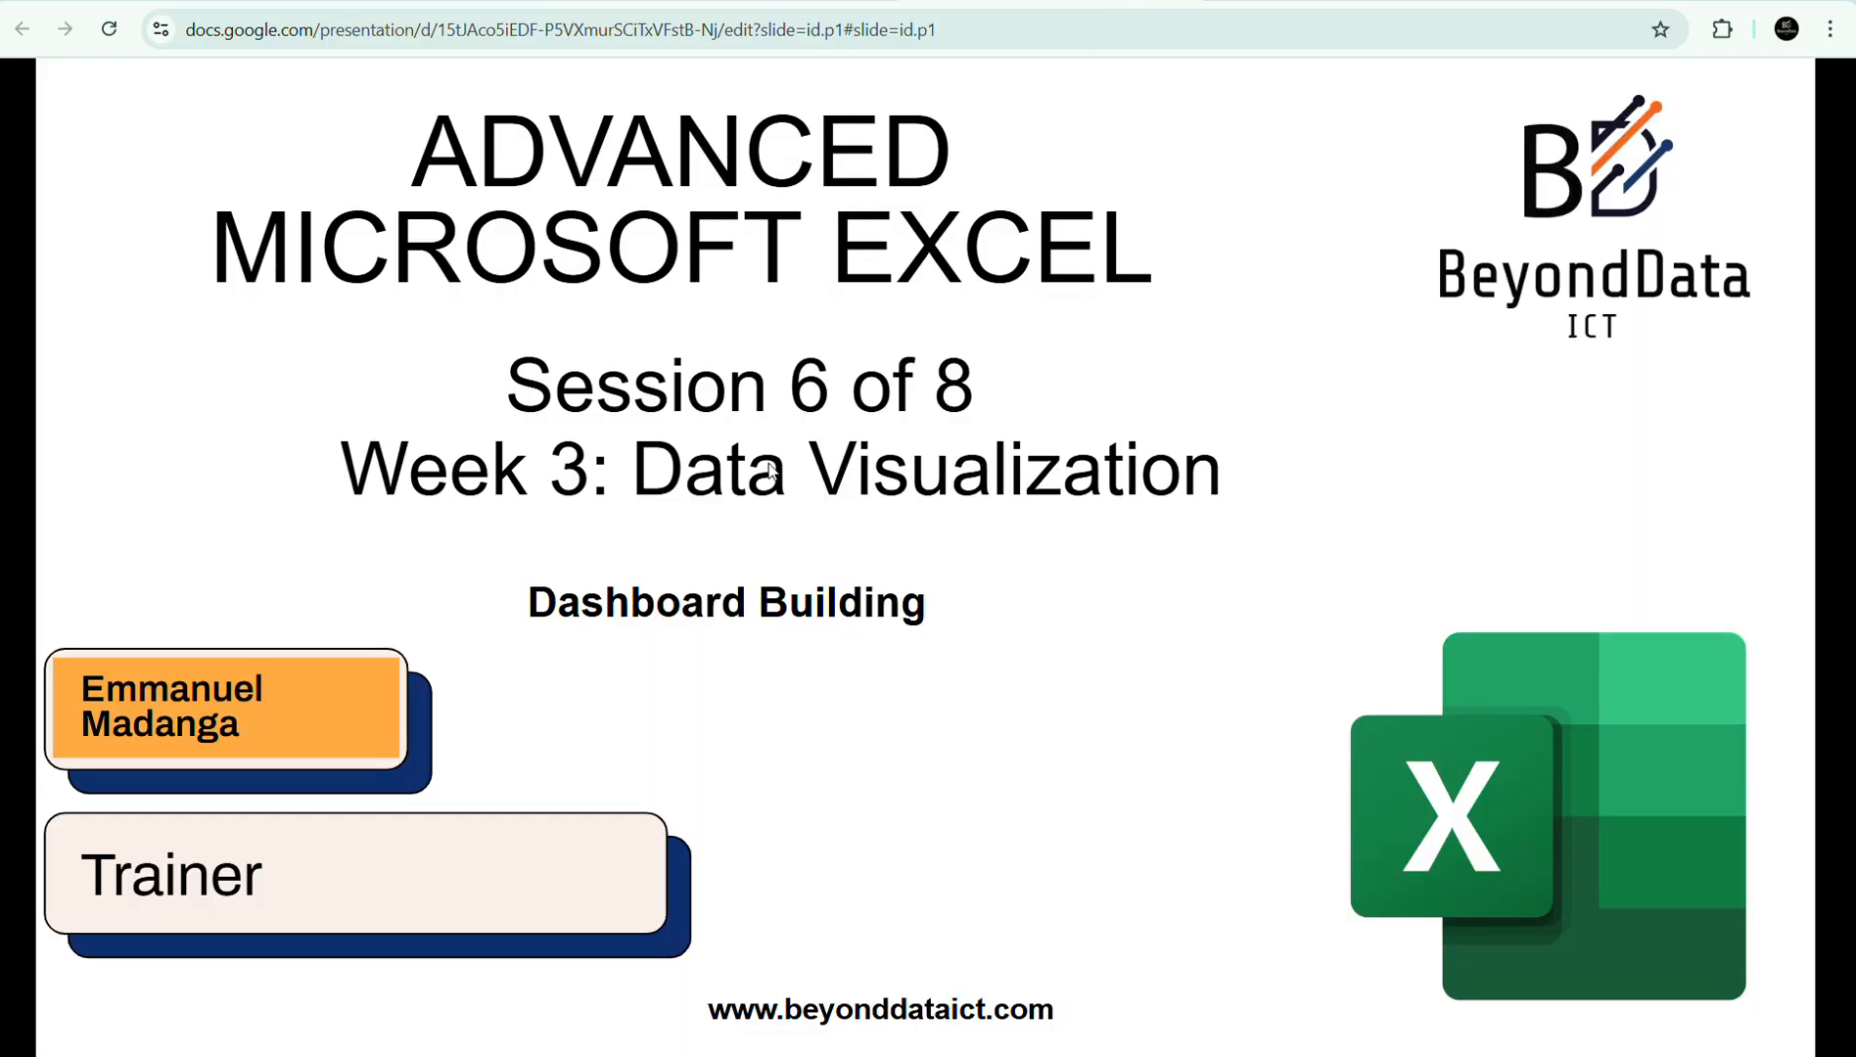